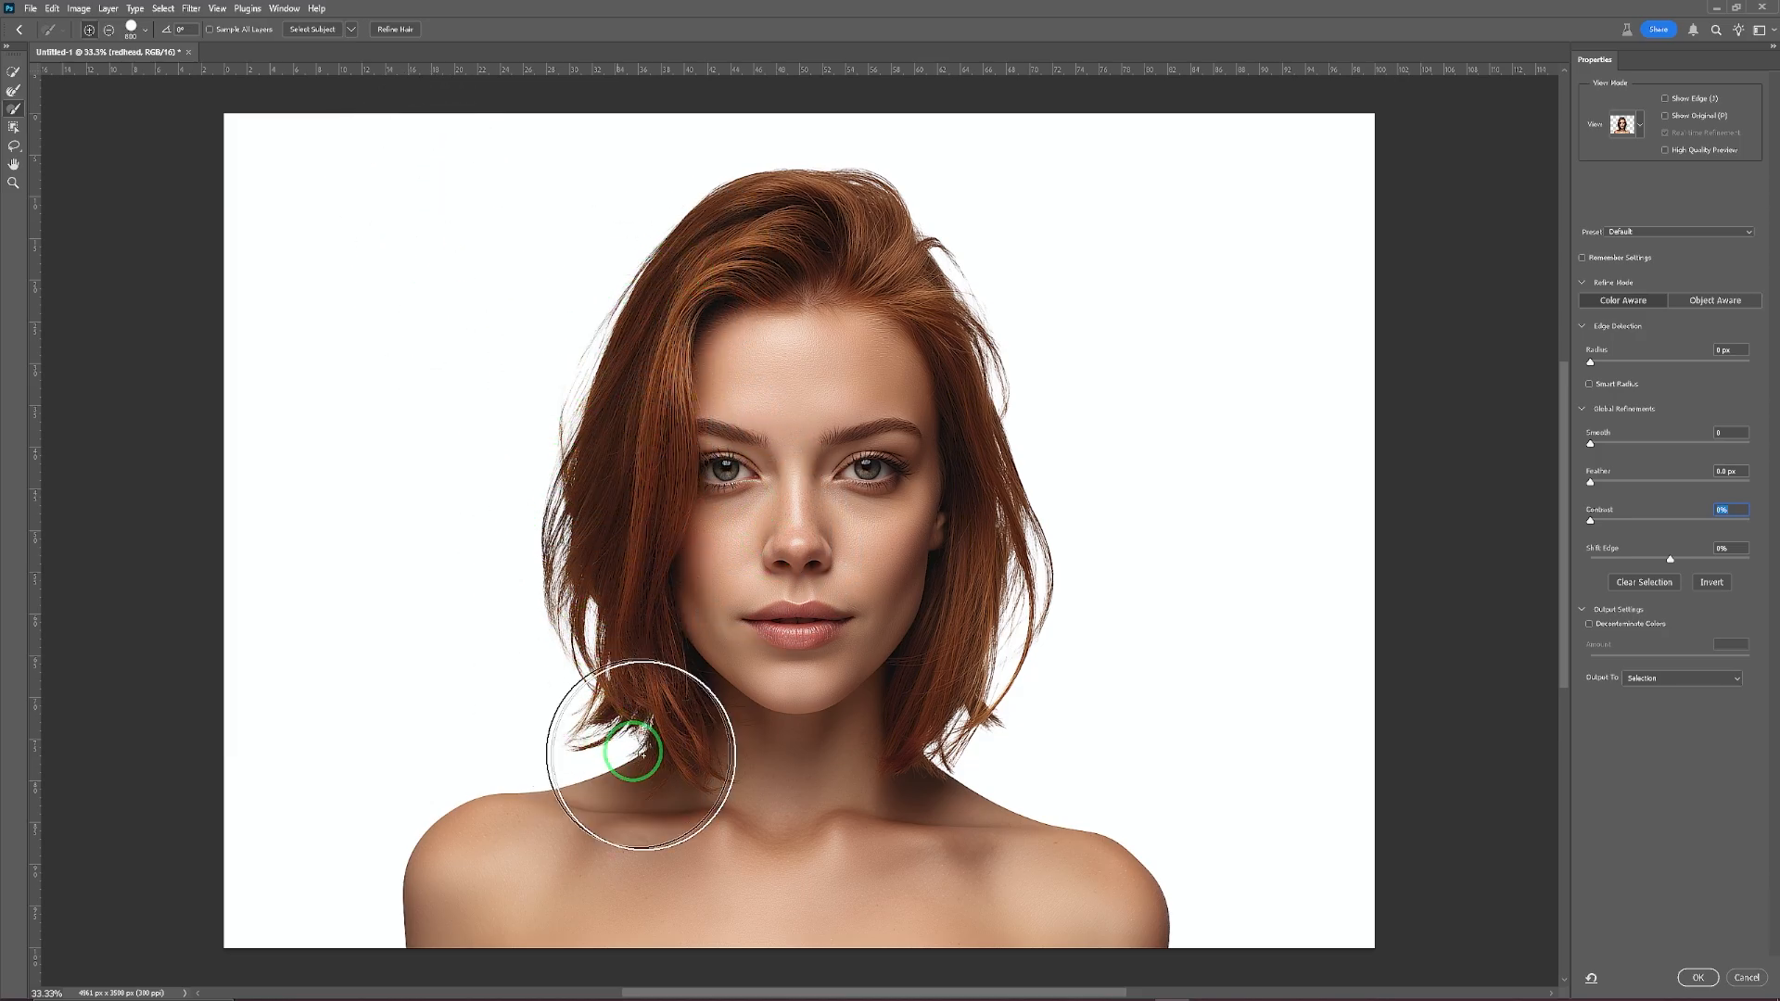
Output the woman's selection with Decontaminate Colors to a new layer with layer mask, and delete the original redhead layer.
click(1590, 626)
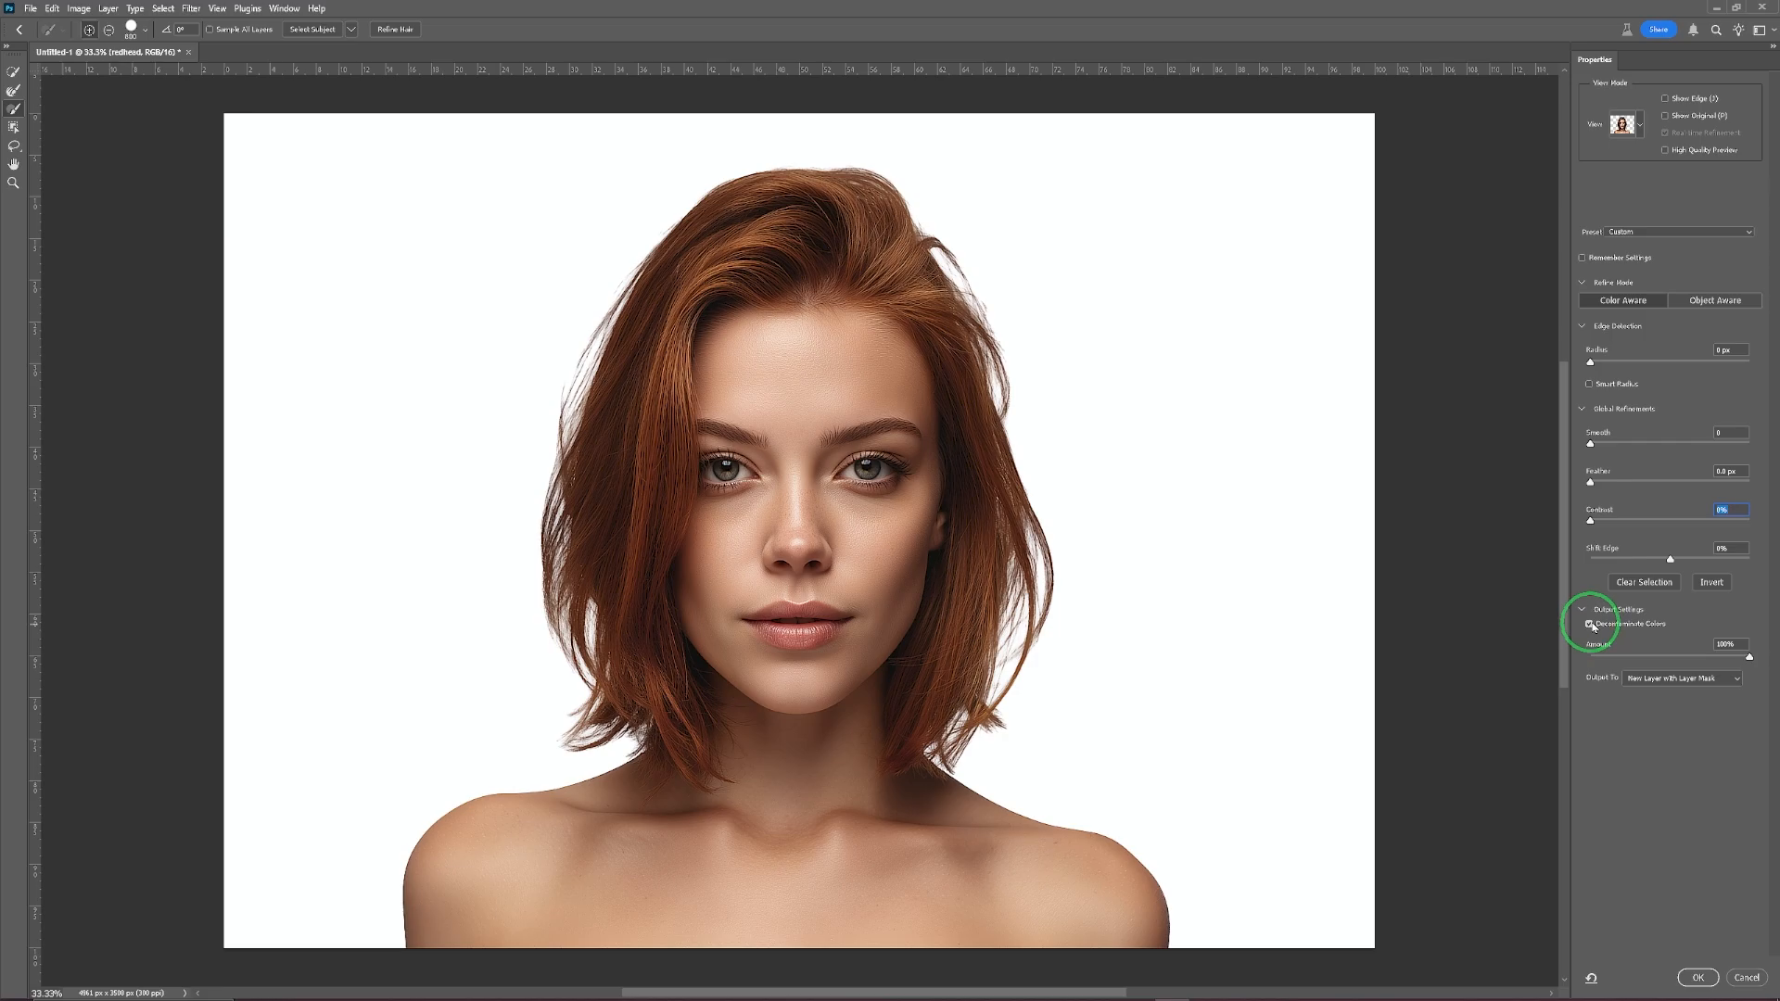
drag(1590, 522, 1593, 524)
click(1700, 978)
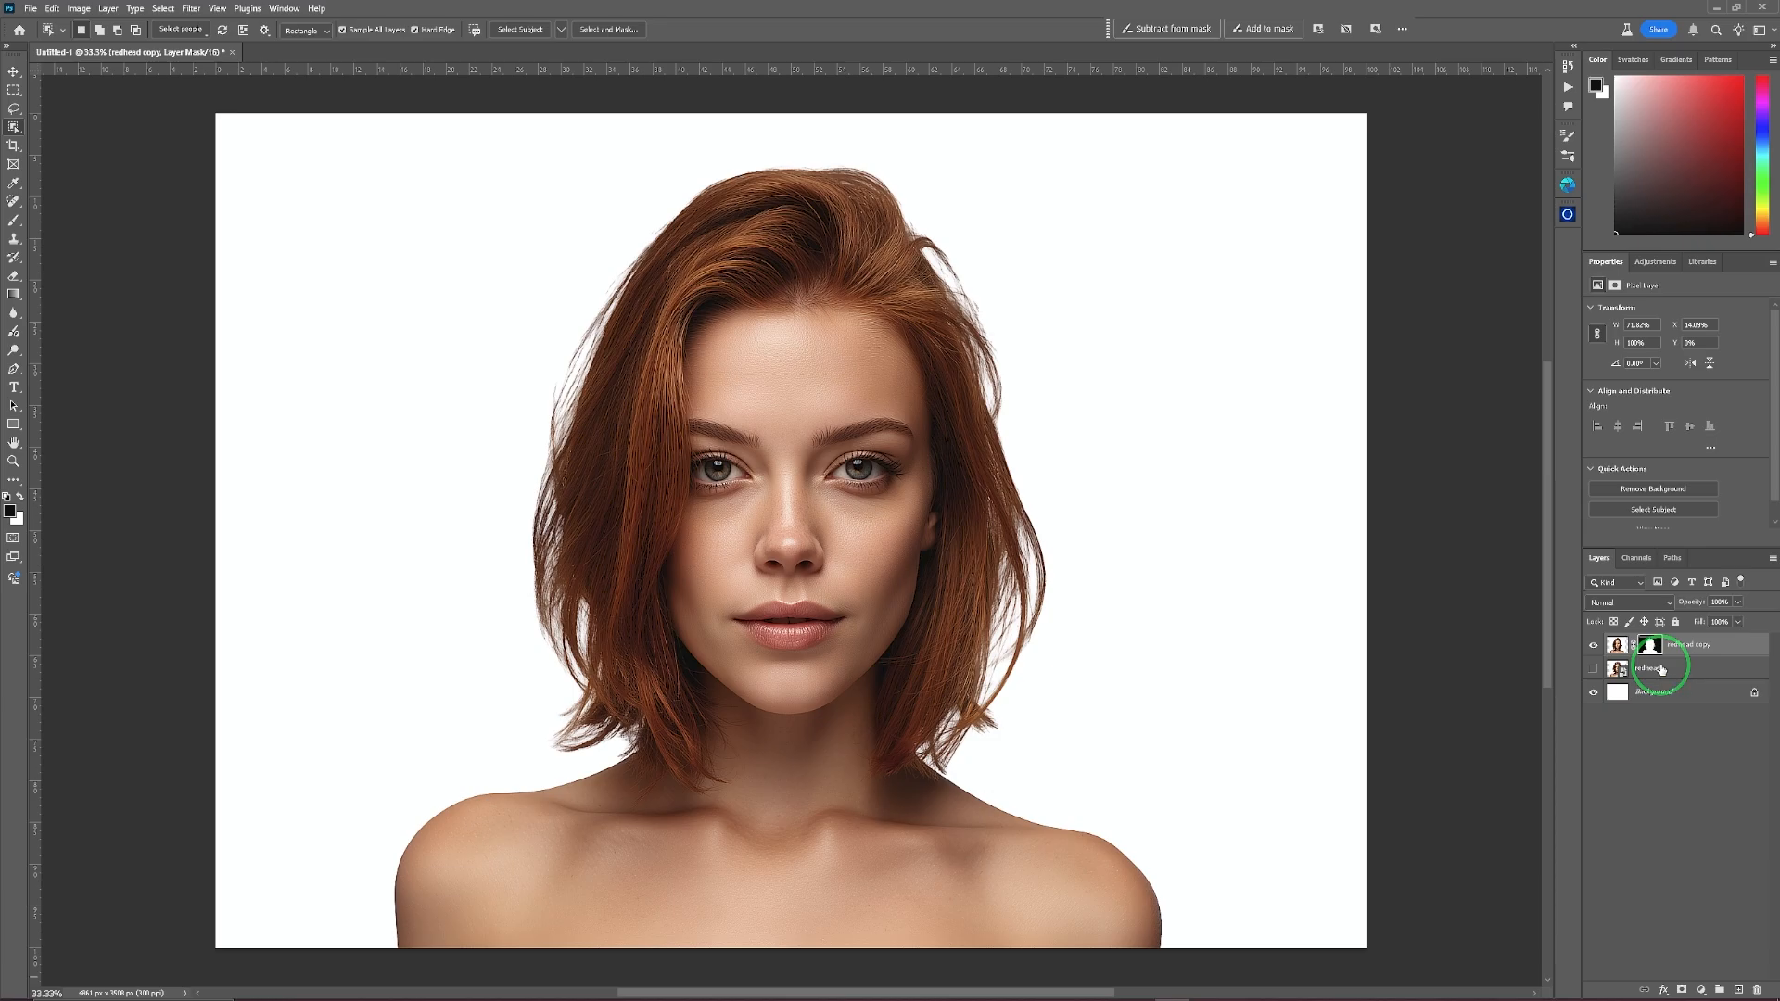
click(1689, 669)
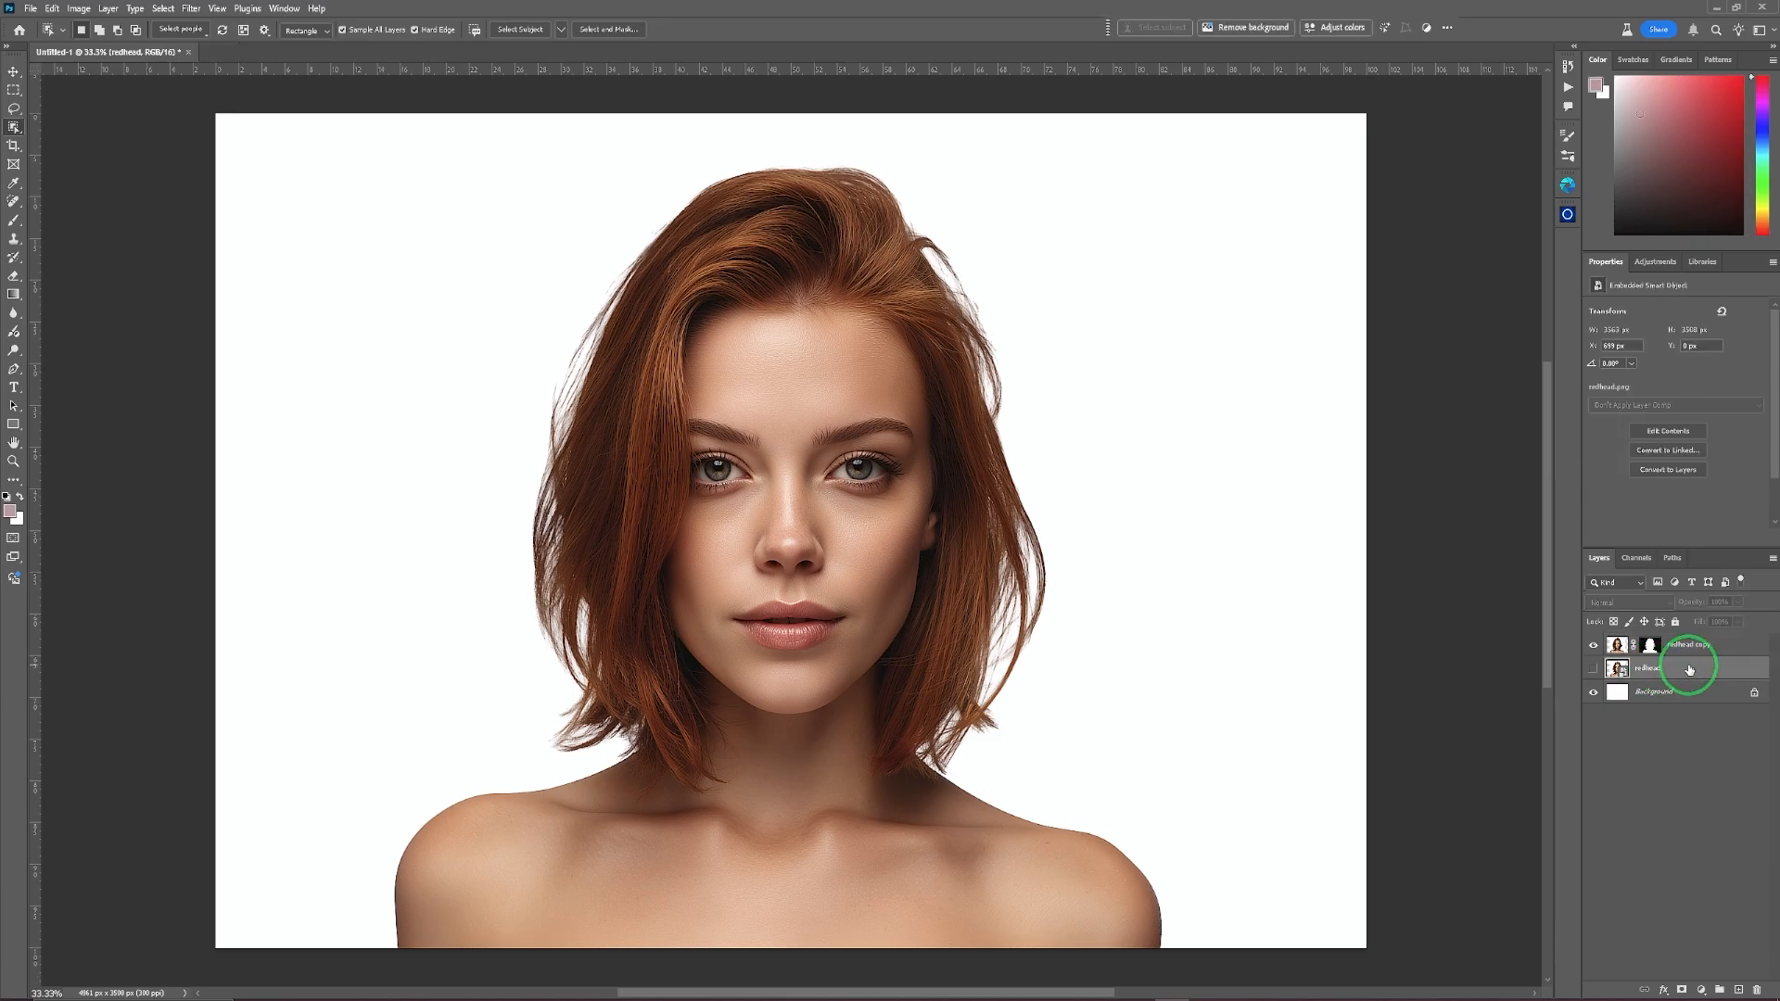
key(Delete)
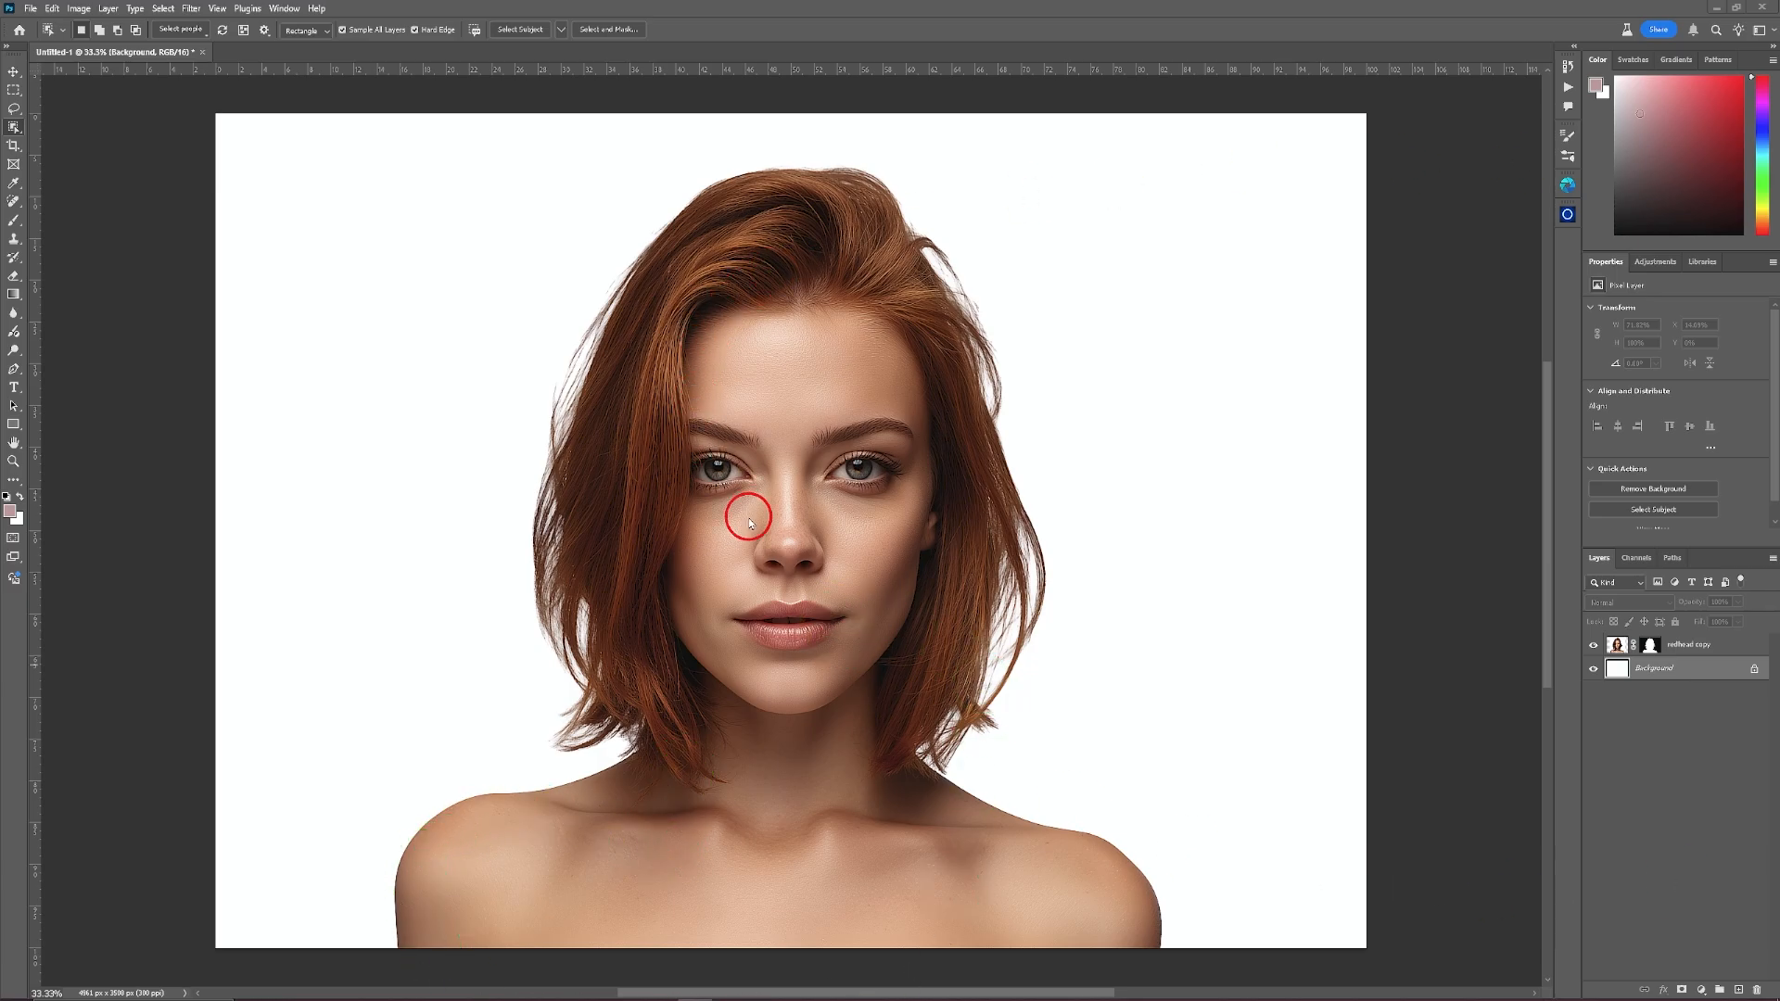
Place the bird image in the document and stack it above the redhead copy layer, with redhead copy hidden.
drag(749, 522, 735, 497)
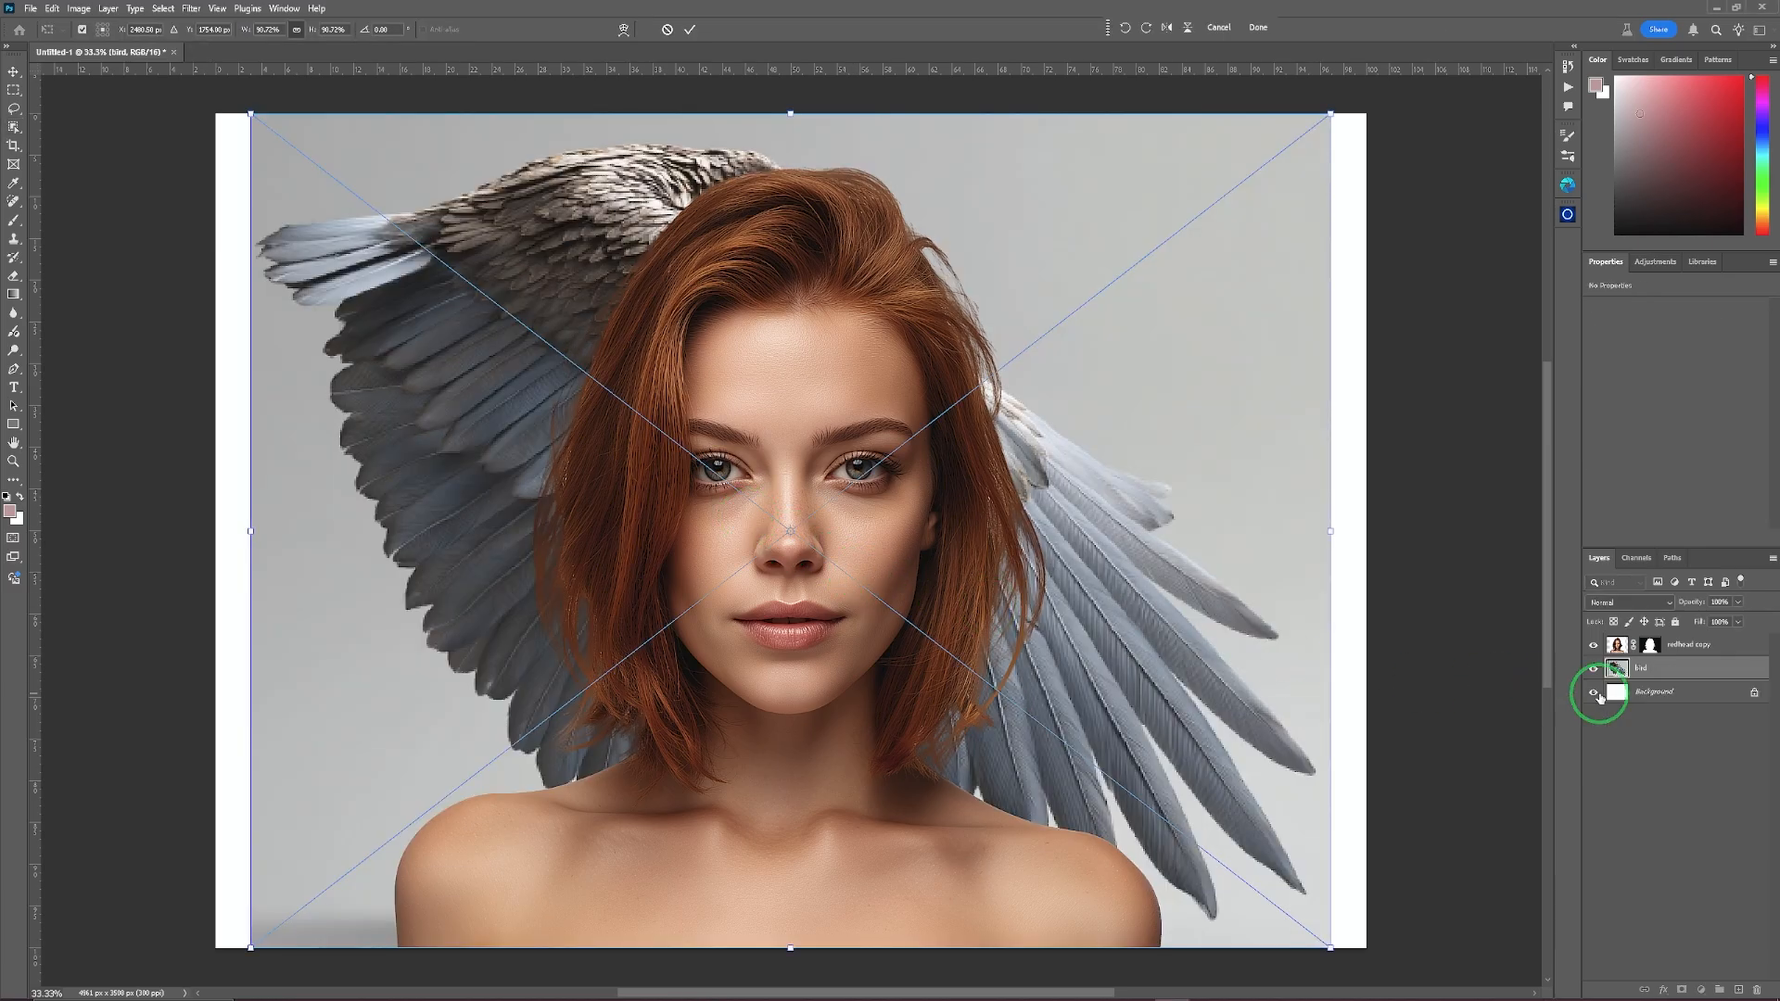
click(690, 29)
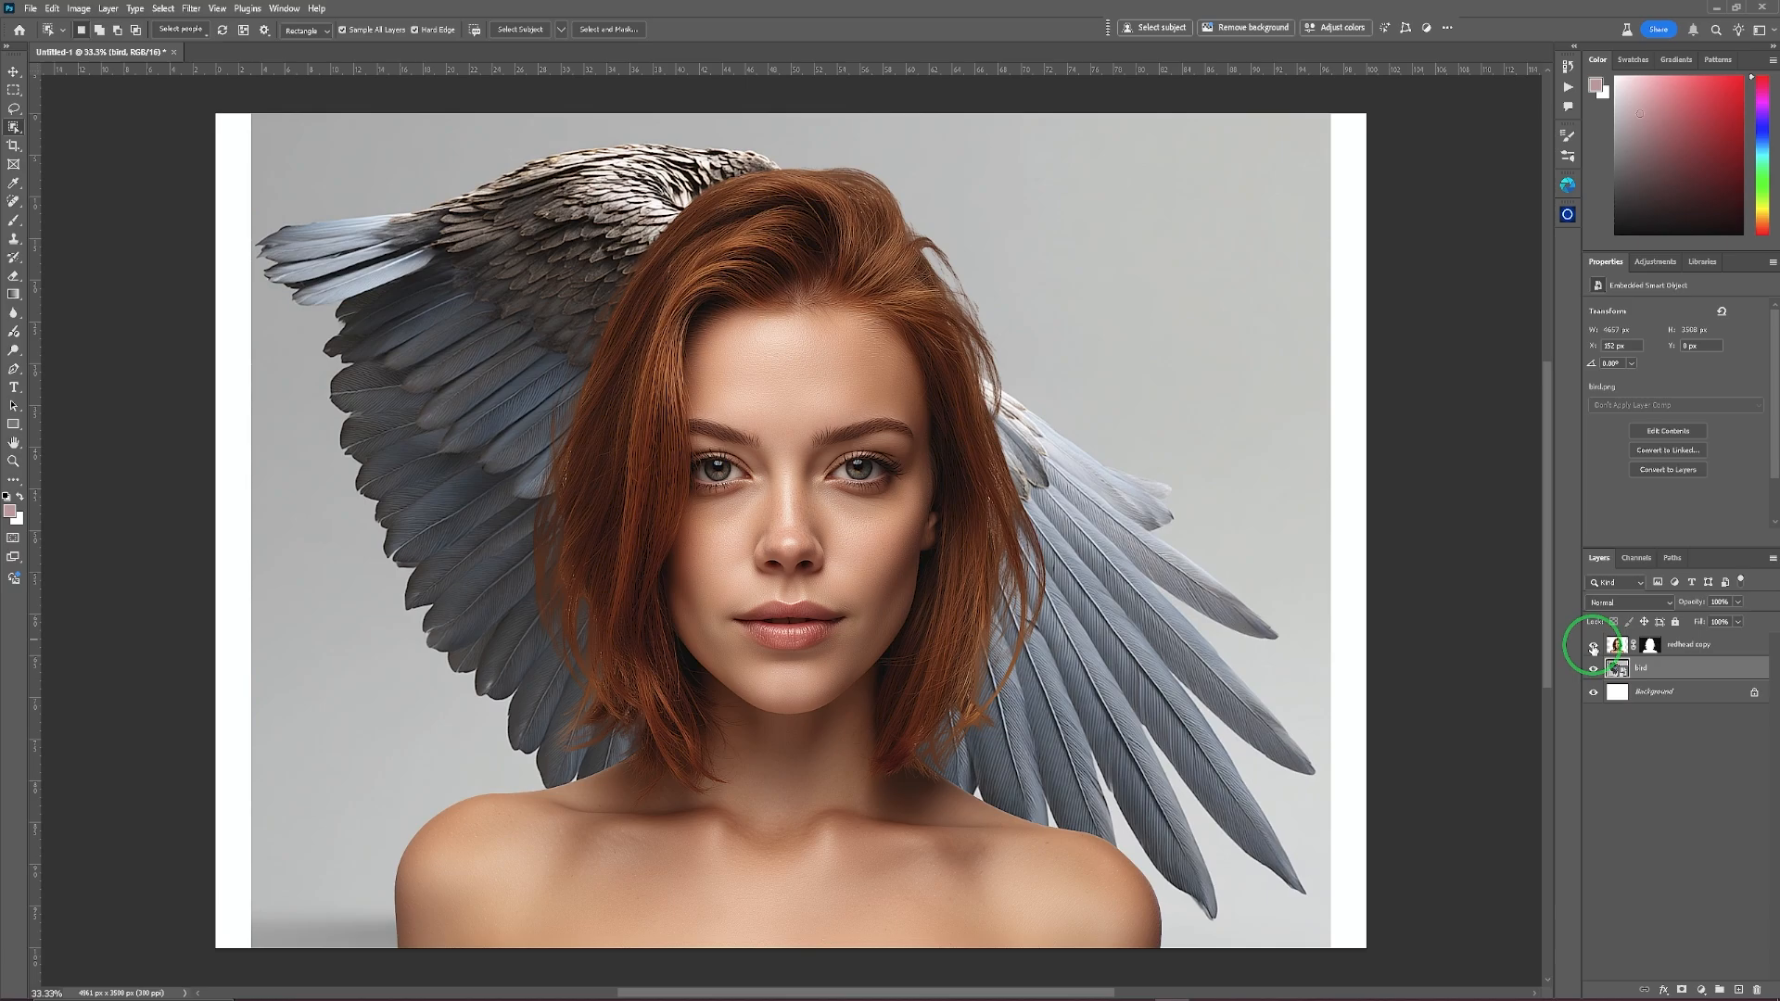
click(1593, 647)
mouse_move(1674, 680)
mouse_down()
mouse_move(1672, 643)
mouse_move(1674, 660)
mouse_up()
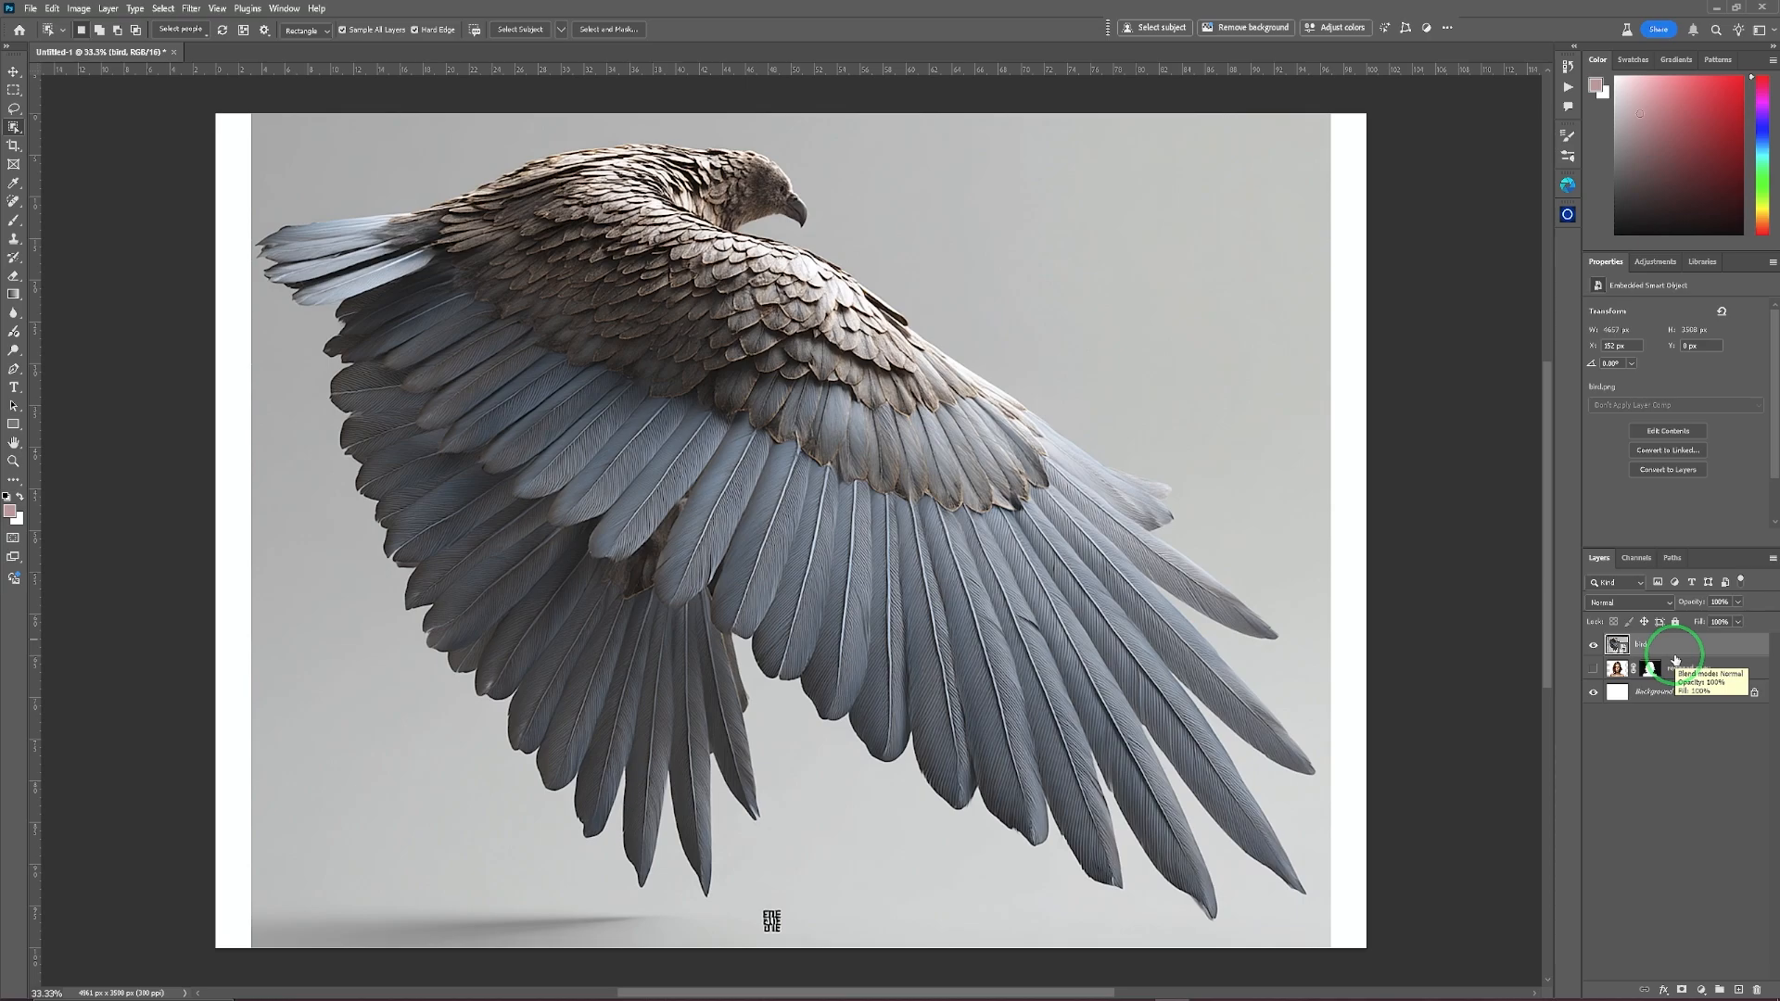
click(1678, 640)
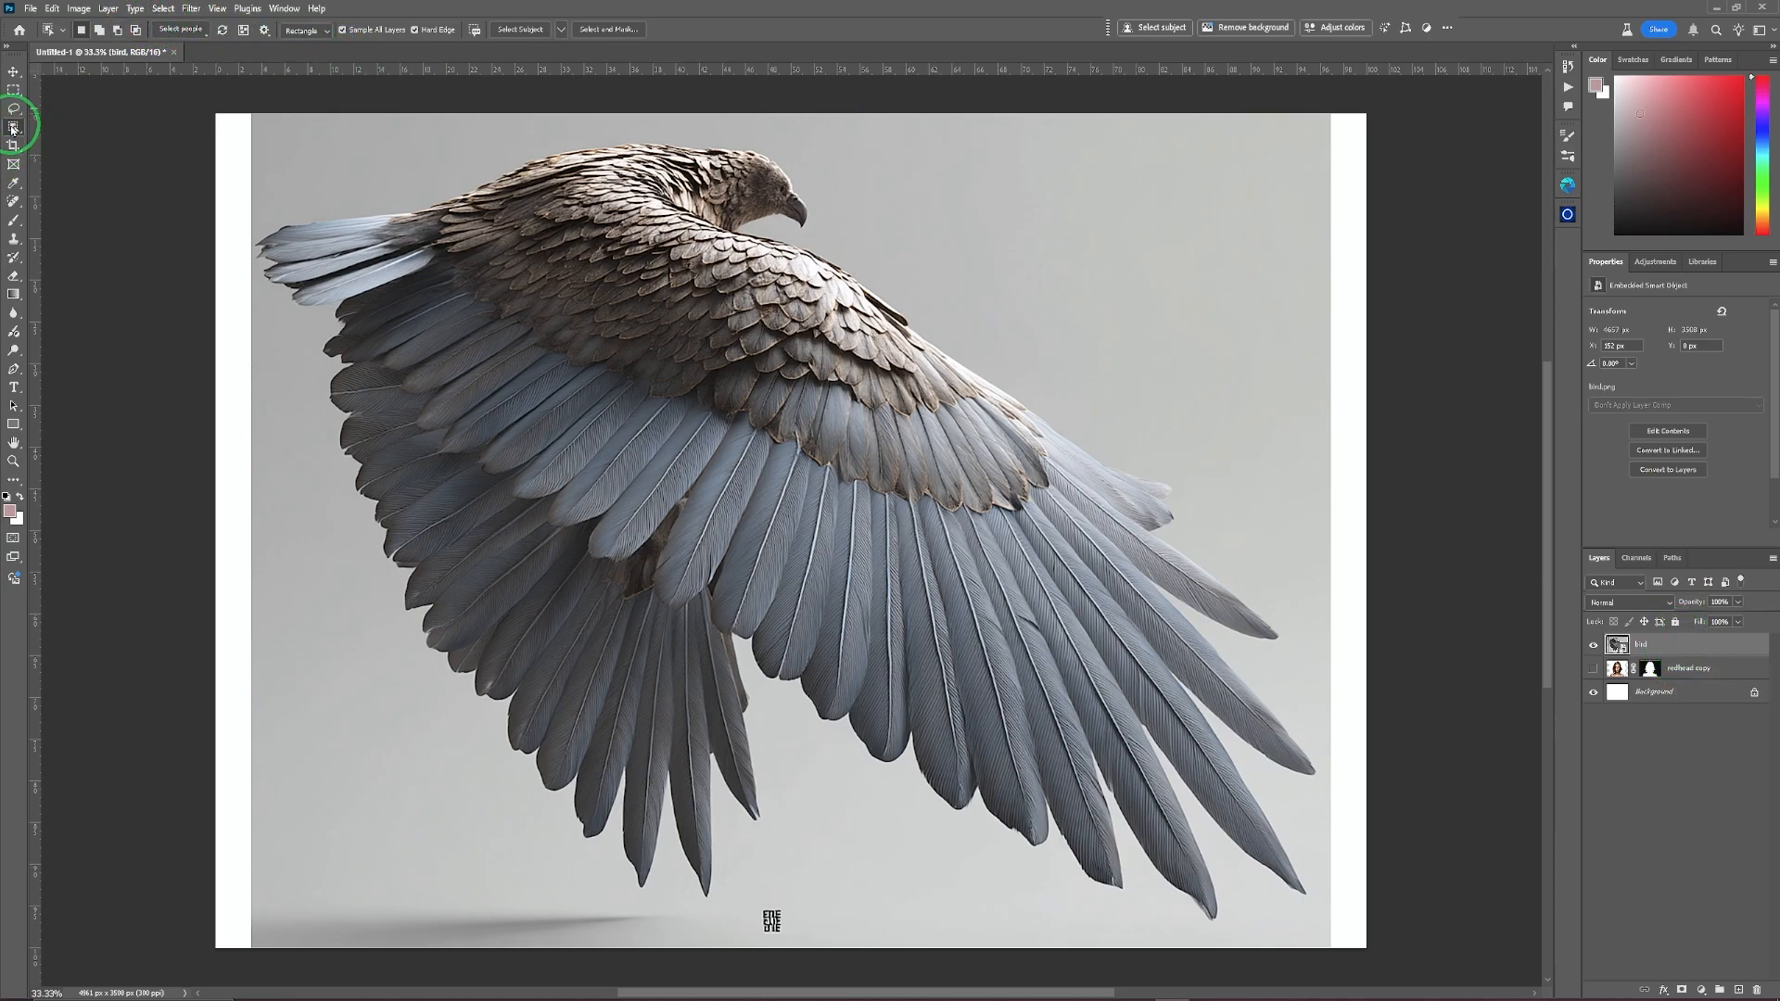
Select the bird with Select Subject and output it from Select and Mask with Decontaminate Colors to a new layer with layer mask.
click(165, 9)
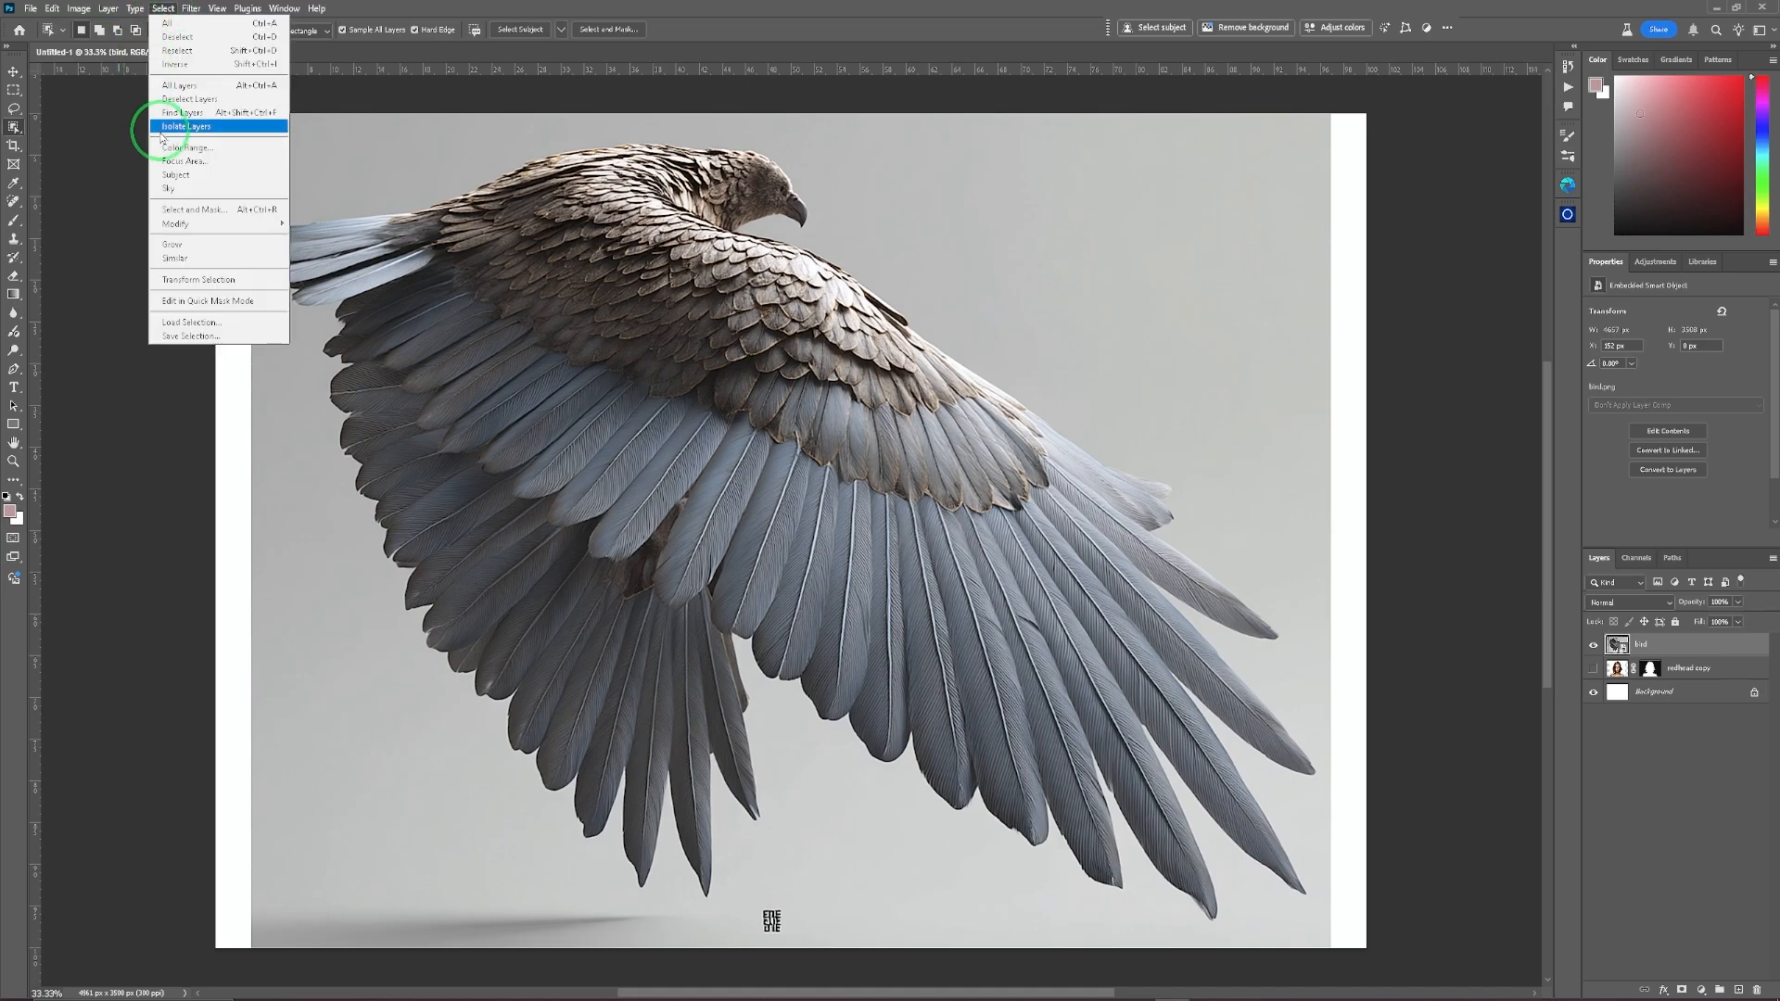
click(186, 176)
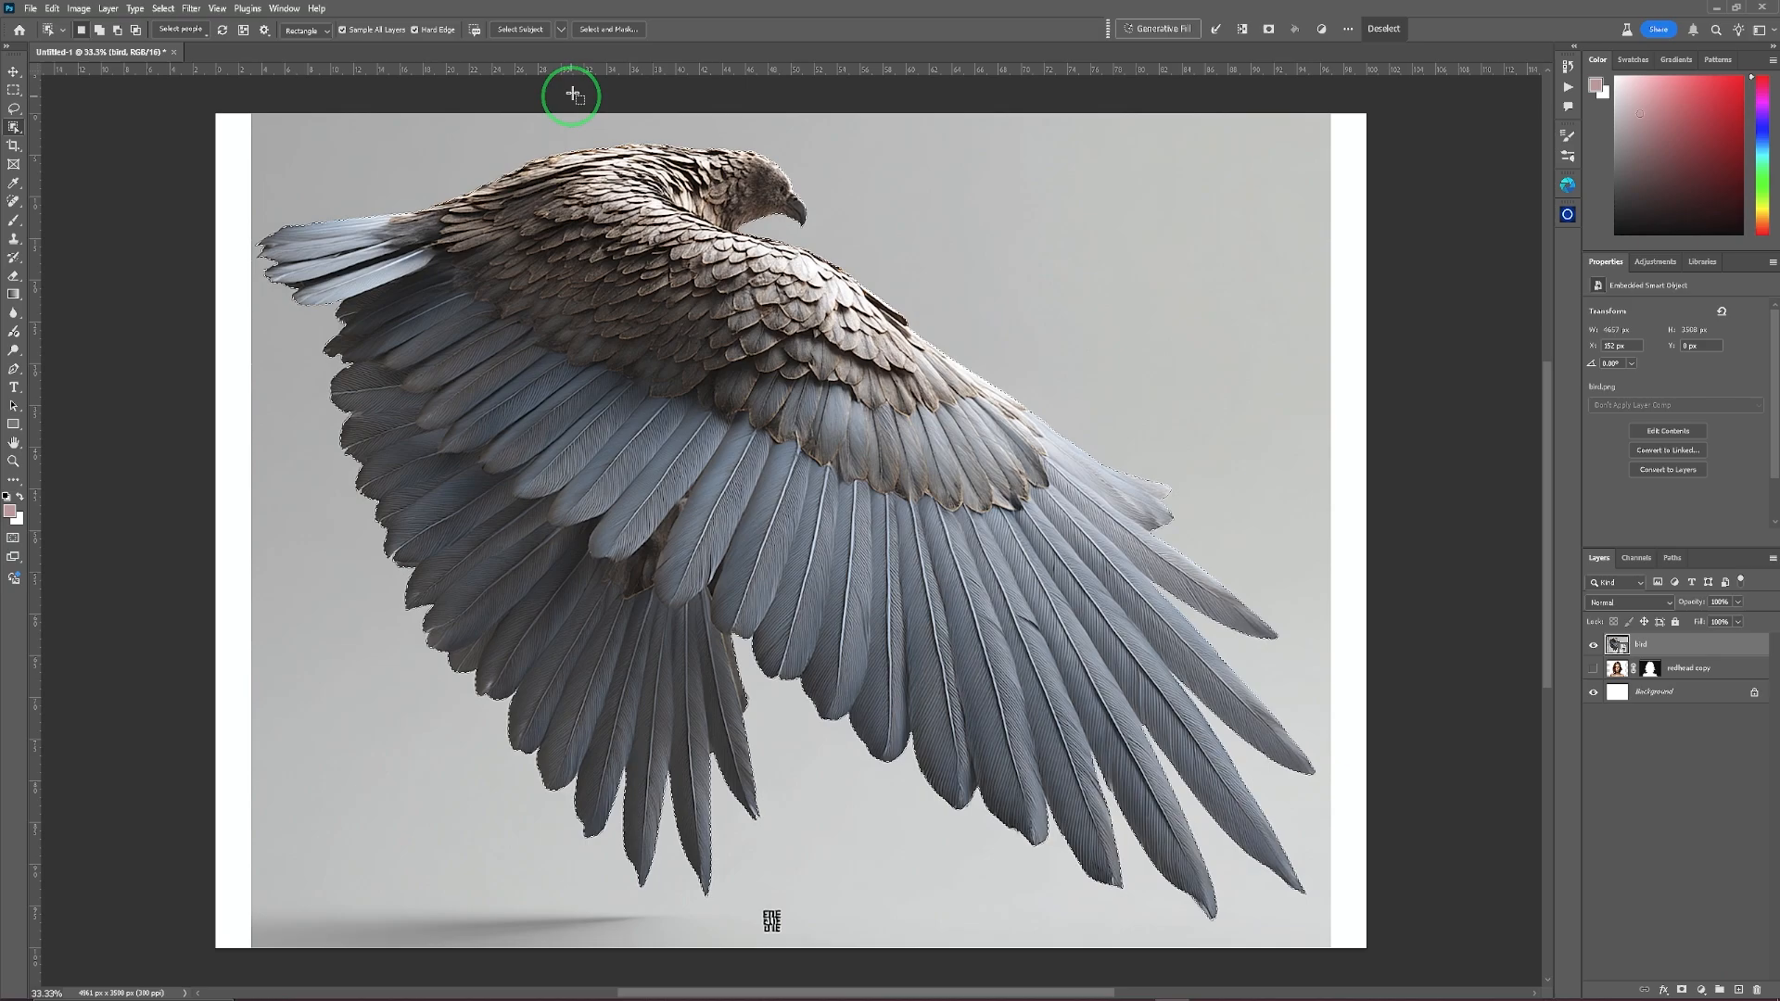
click(611, 30)
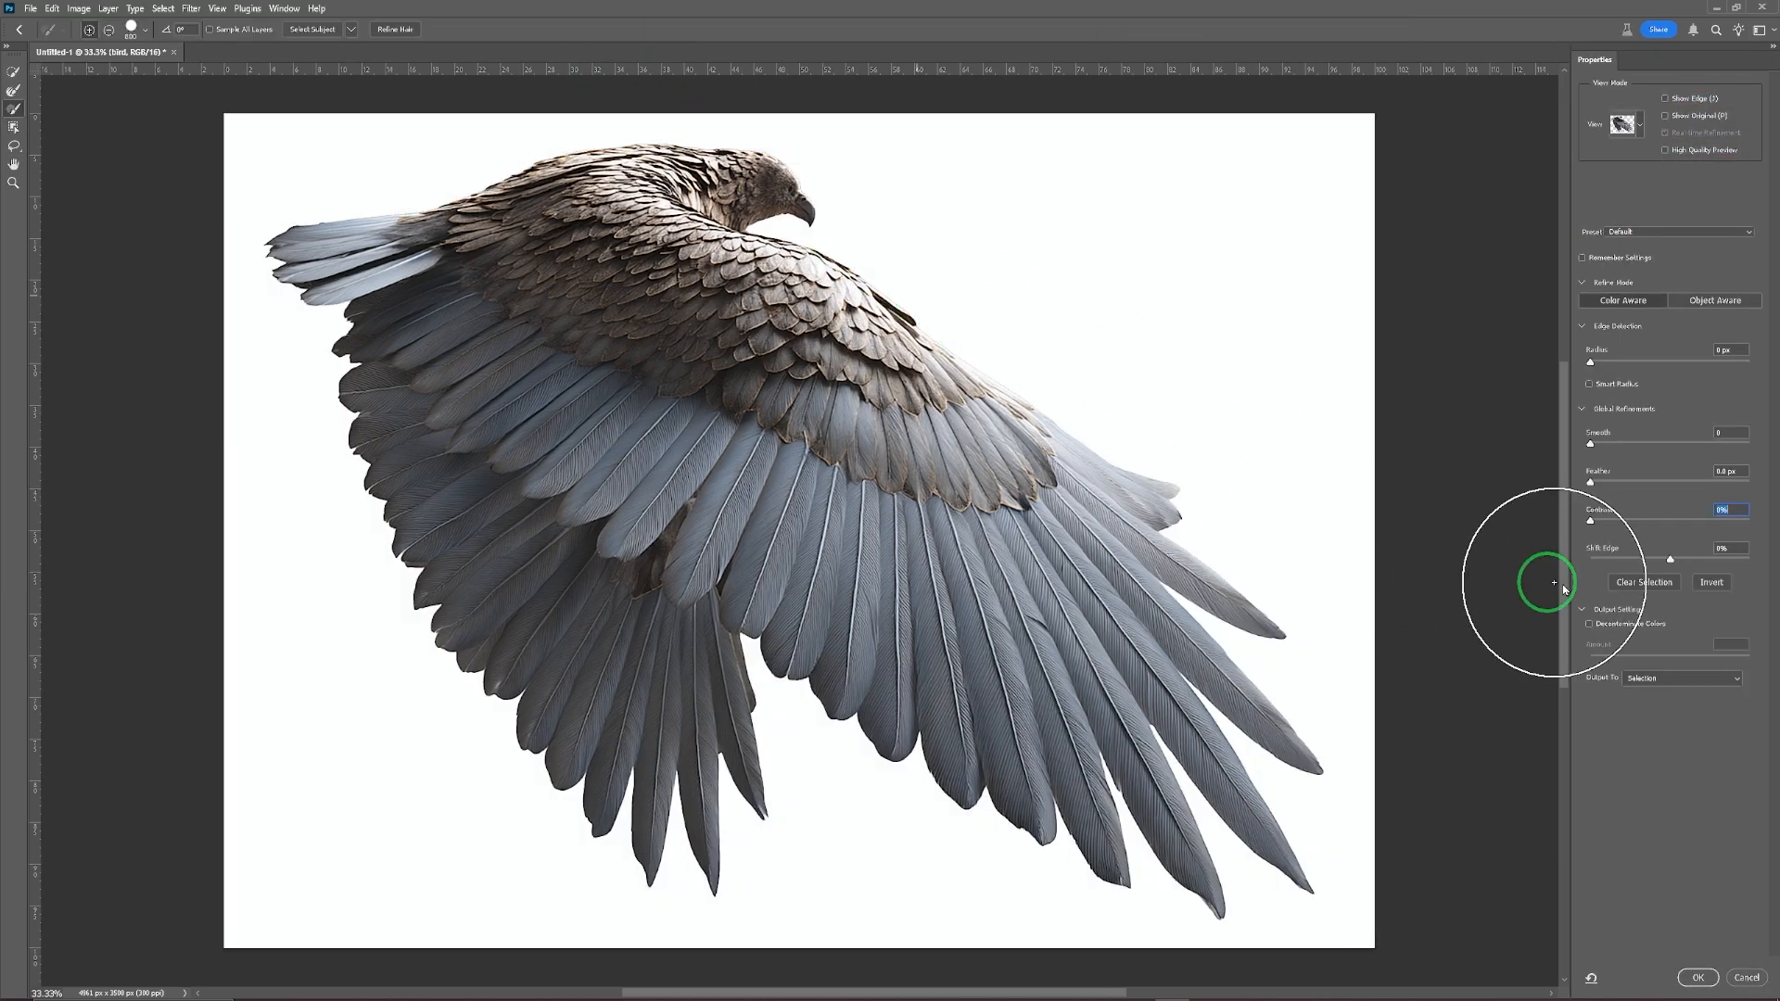
click(1590, 624)
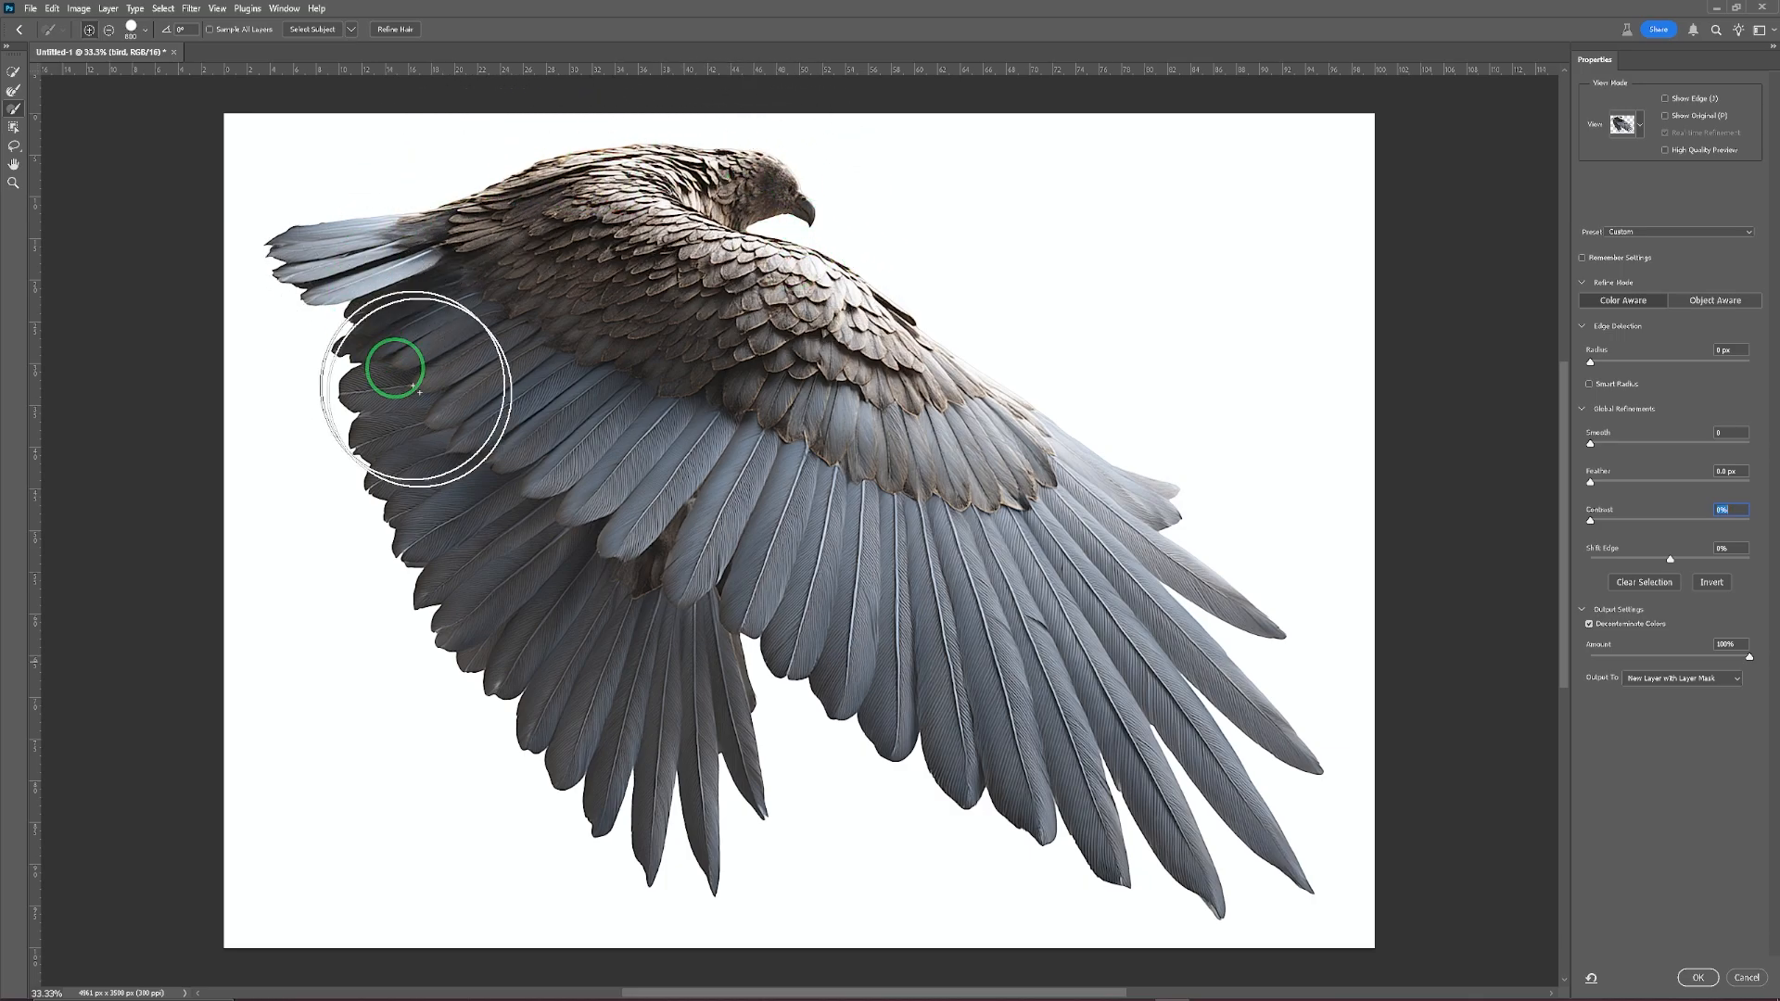
click(1697, 977)
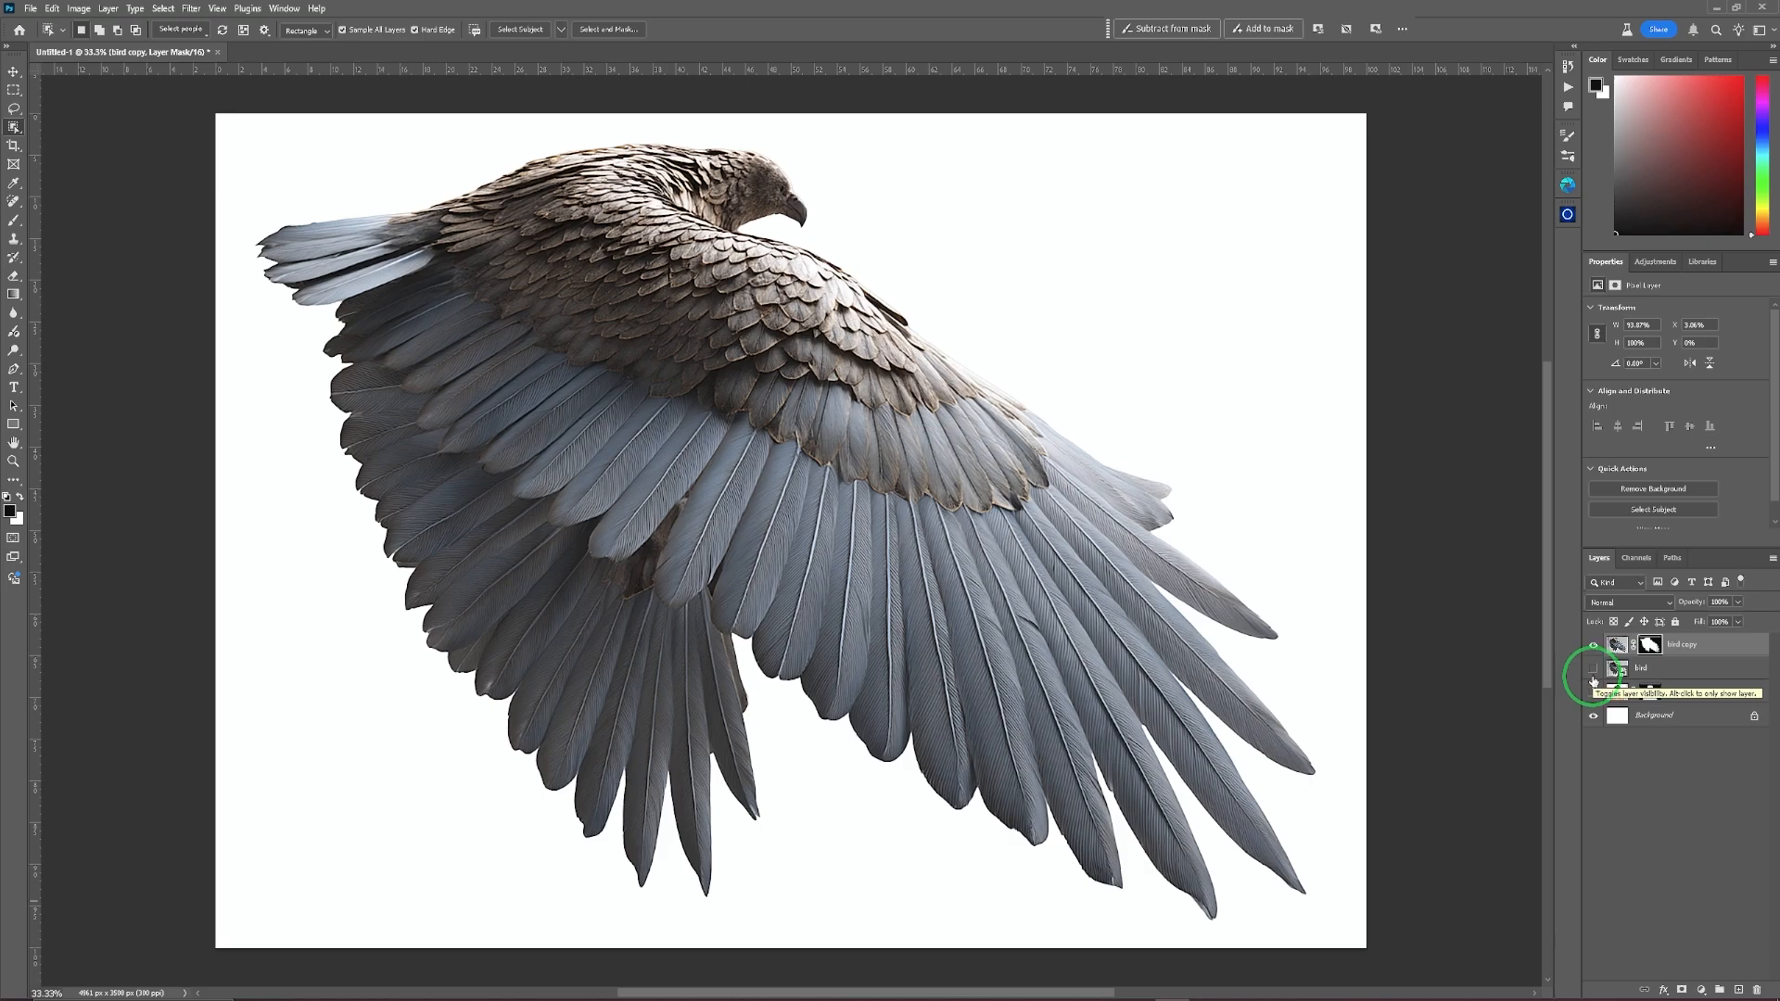
Give the original bird layer a green color label and make the redhead copy layer visible again.
right_click(1594, 681)
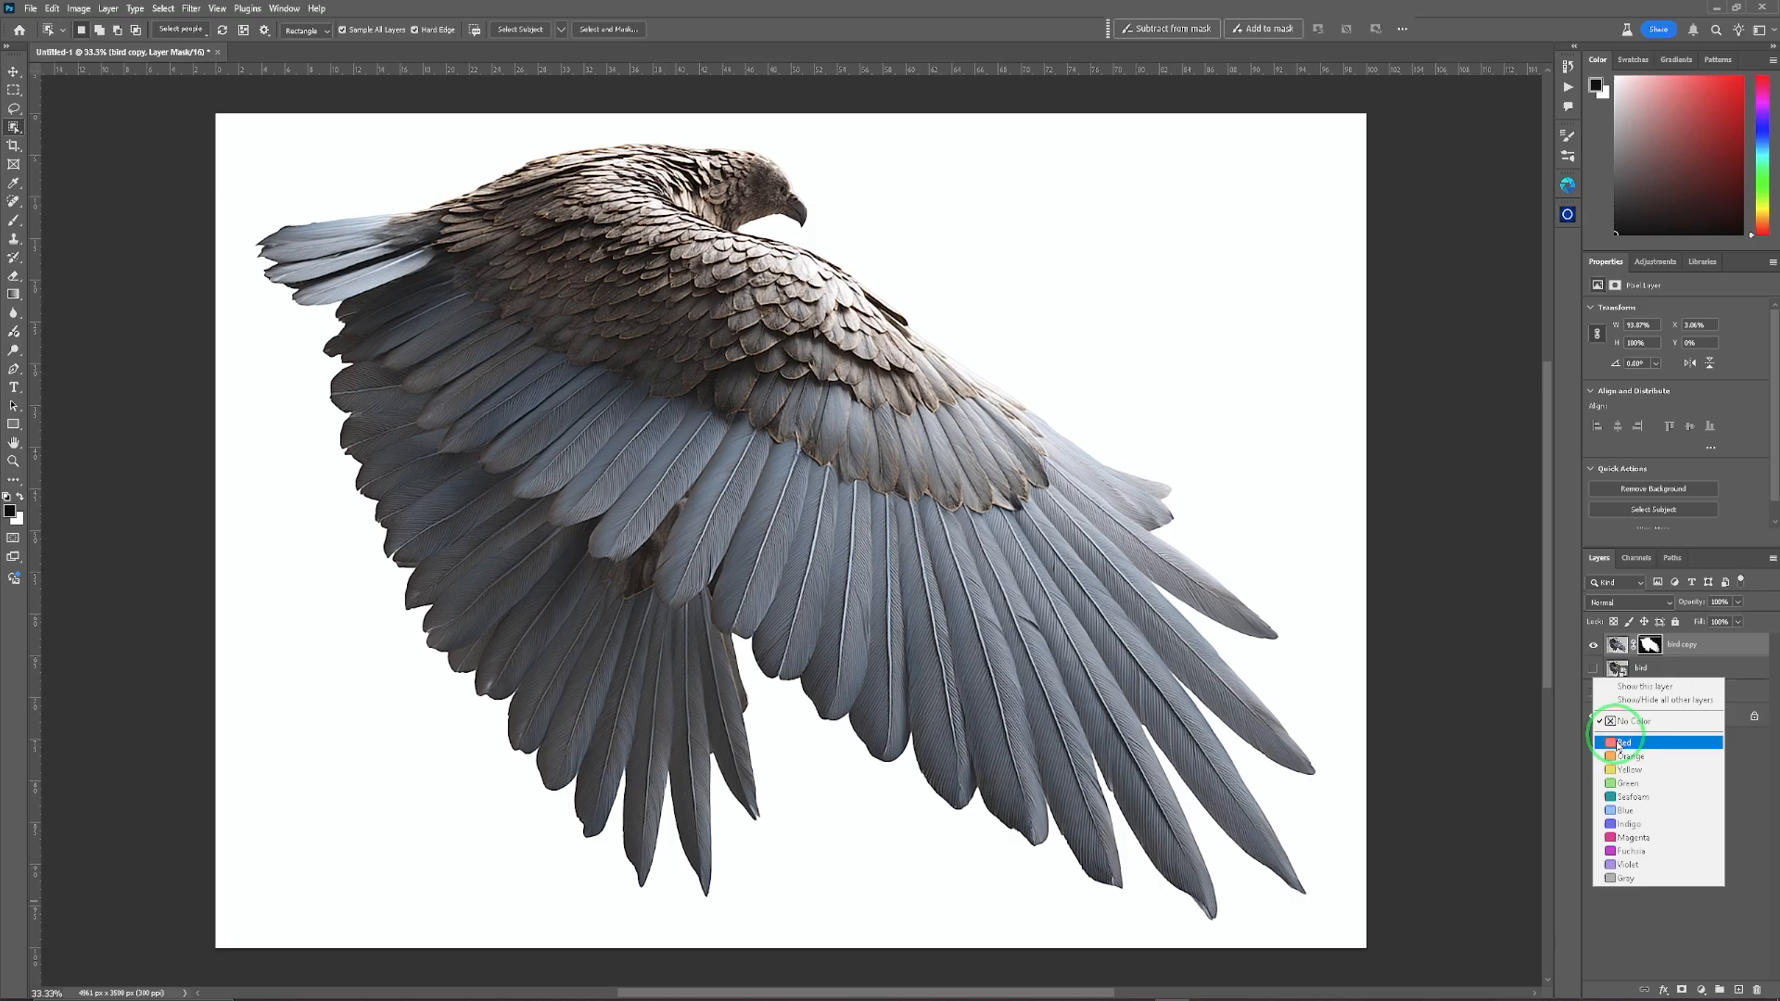
click(1610, 784)
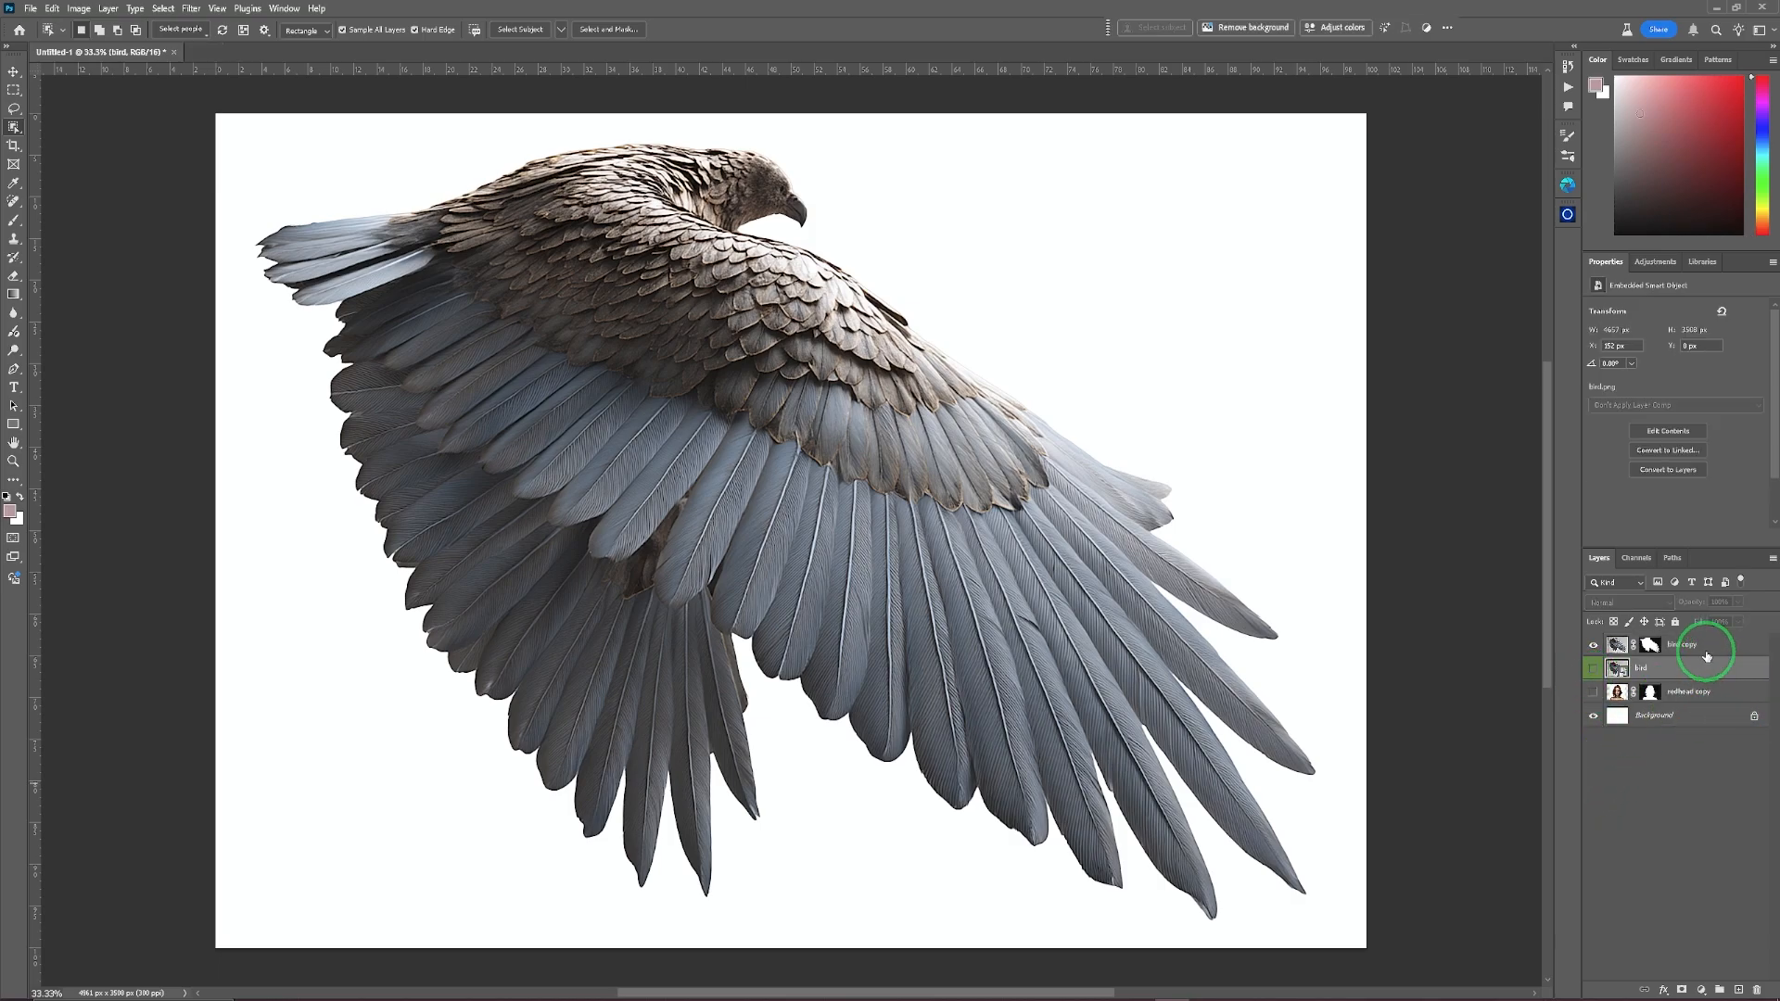
click(1595, 691)
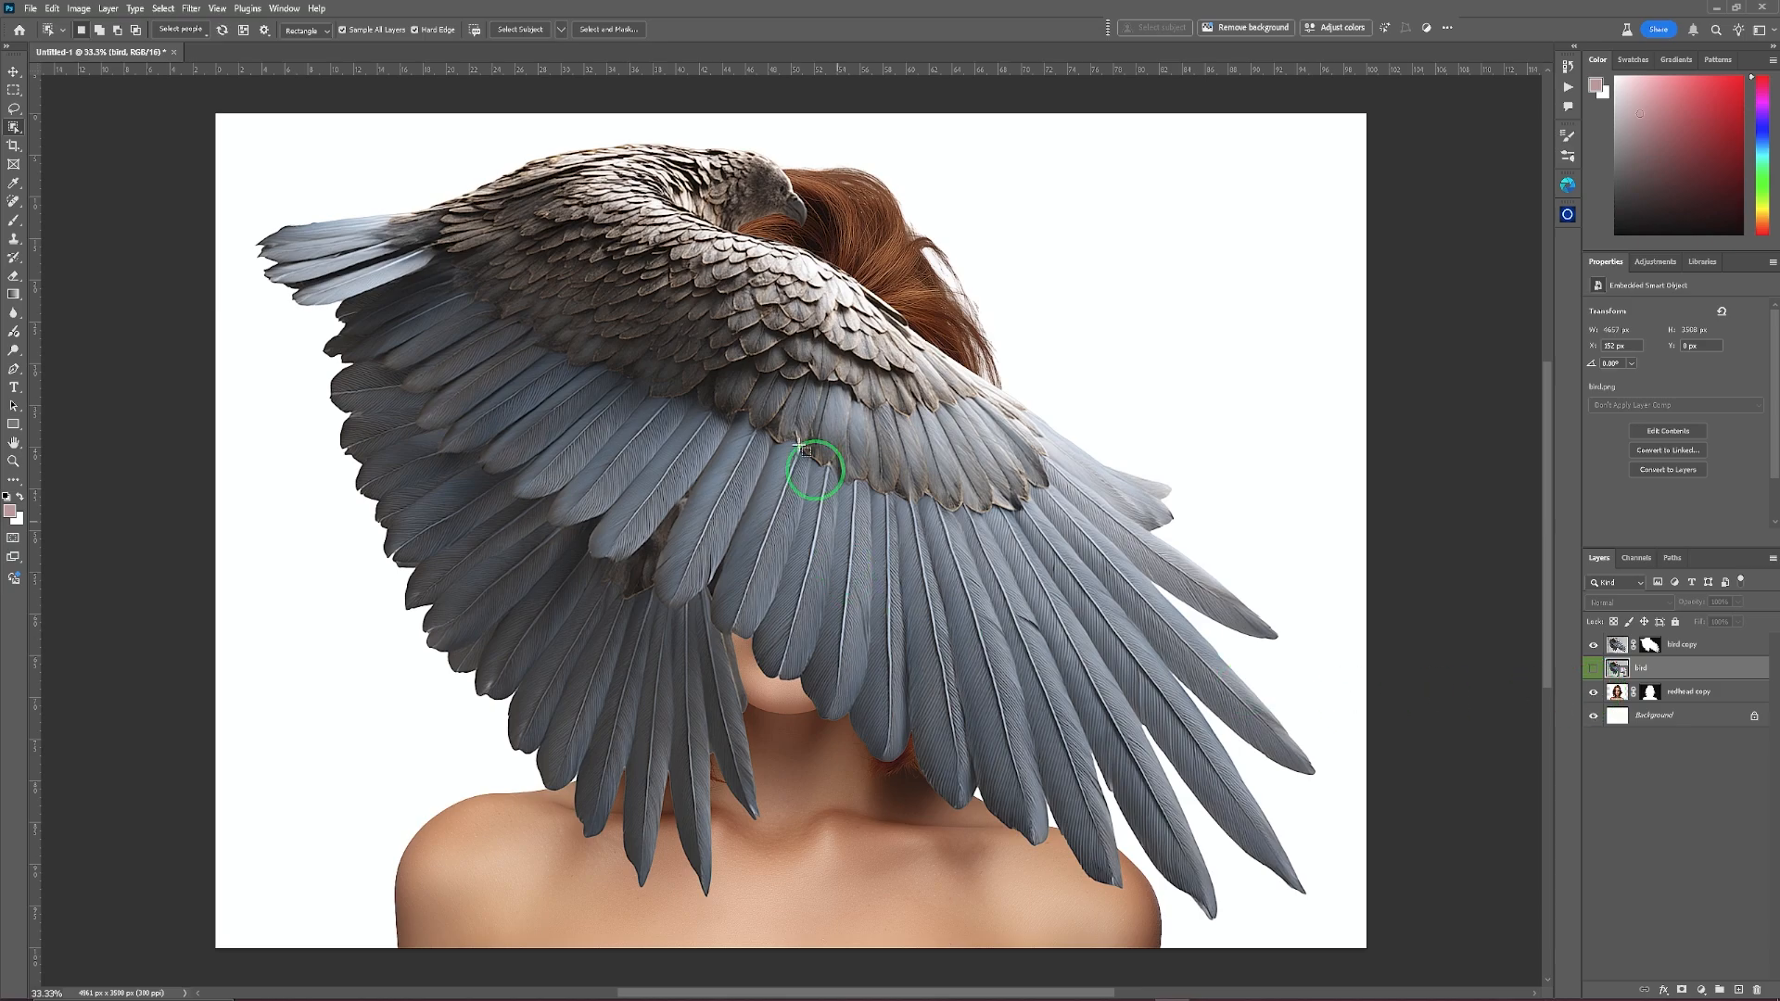
Use Free Transform to scale the bird copy layer to about 64% and move it to the canvas's lower-left corner, over the shoulder.
click(1698, 646)
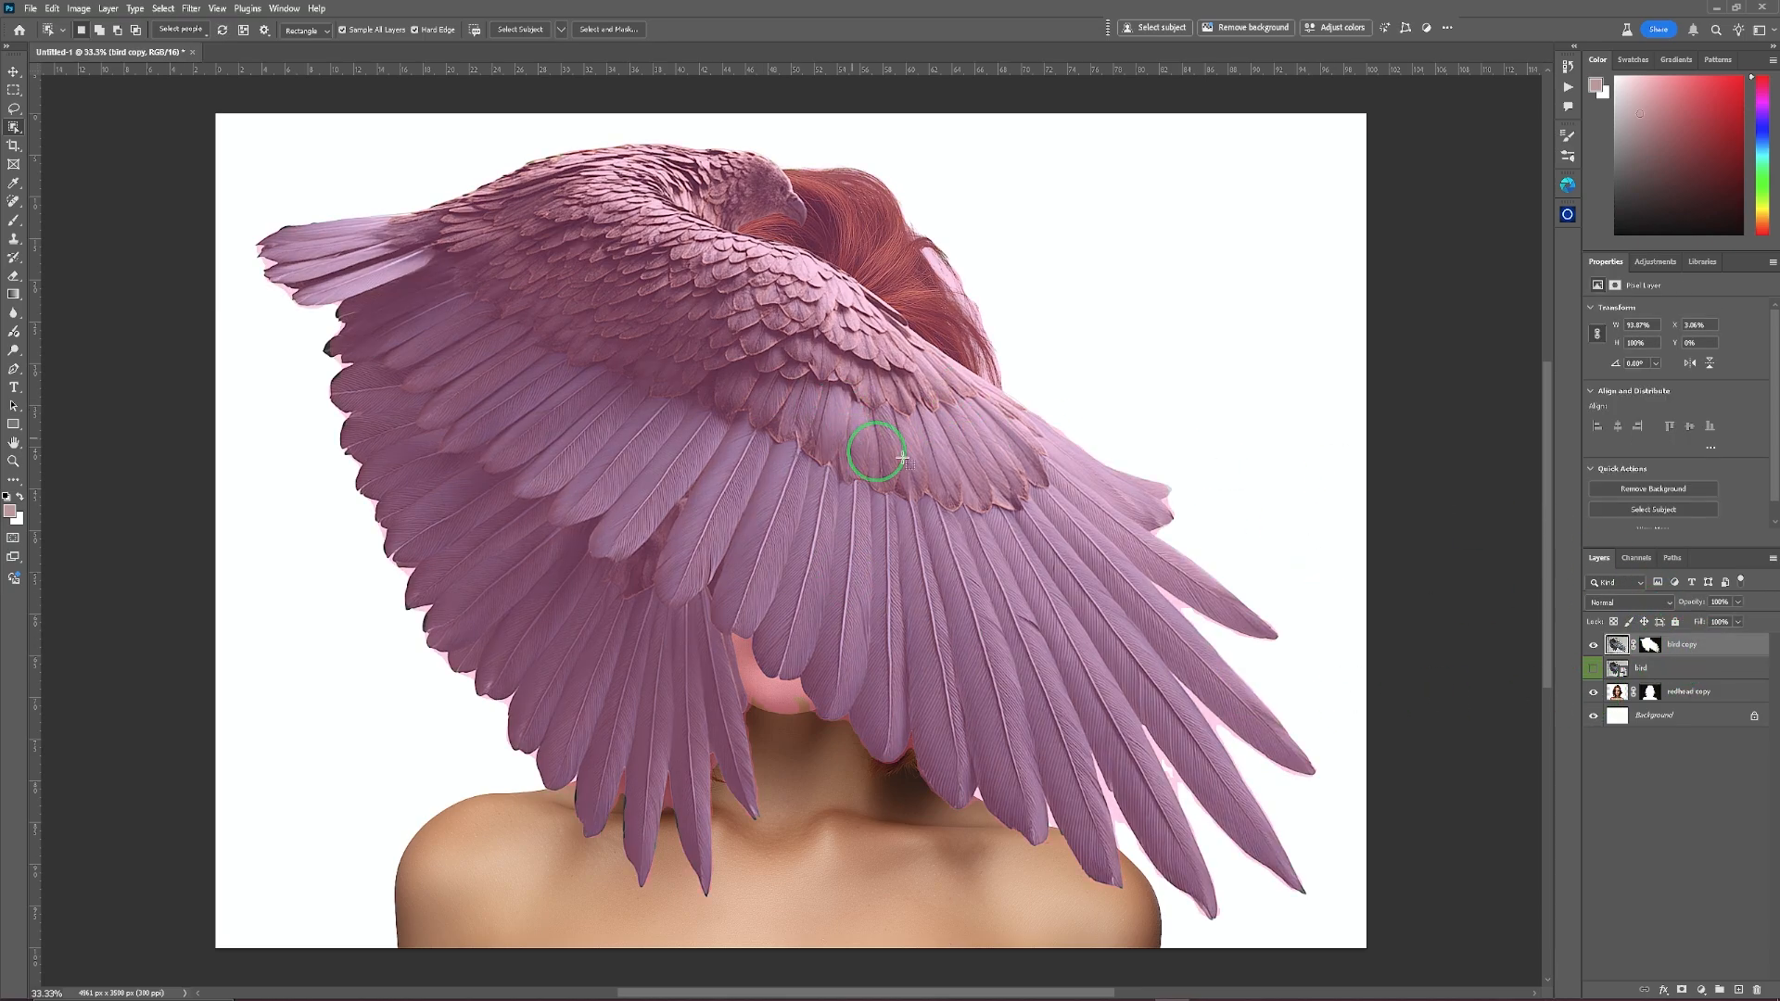
click(14, 72)
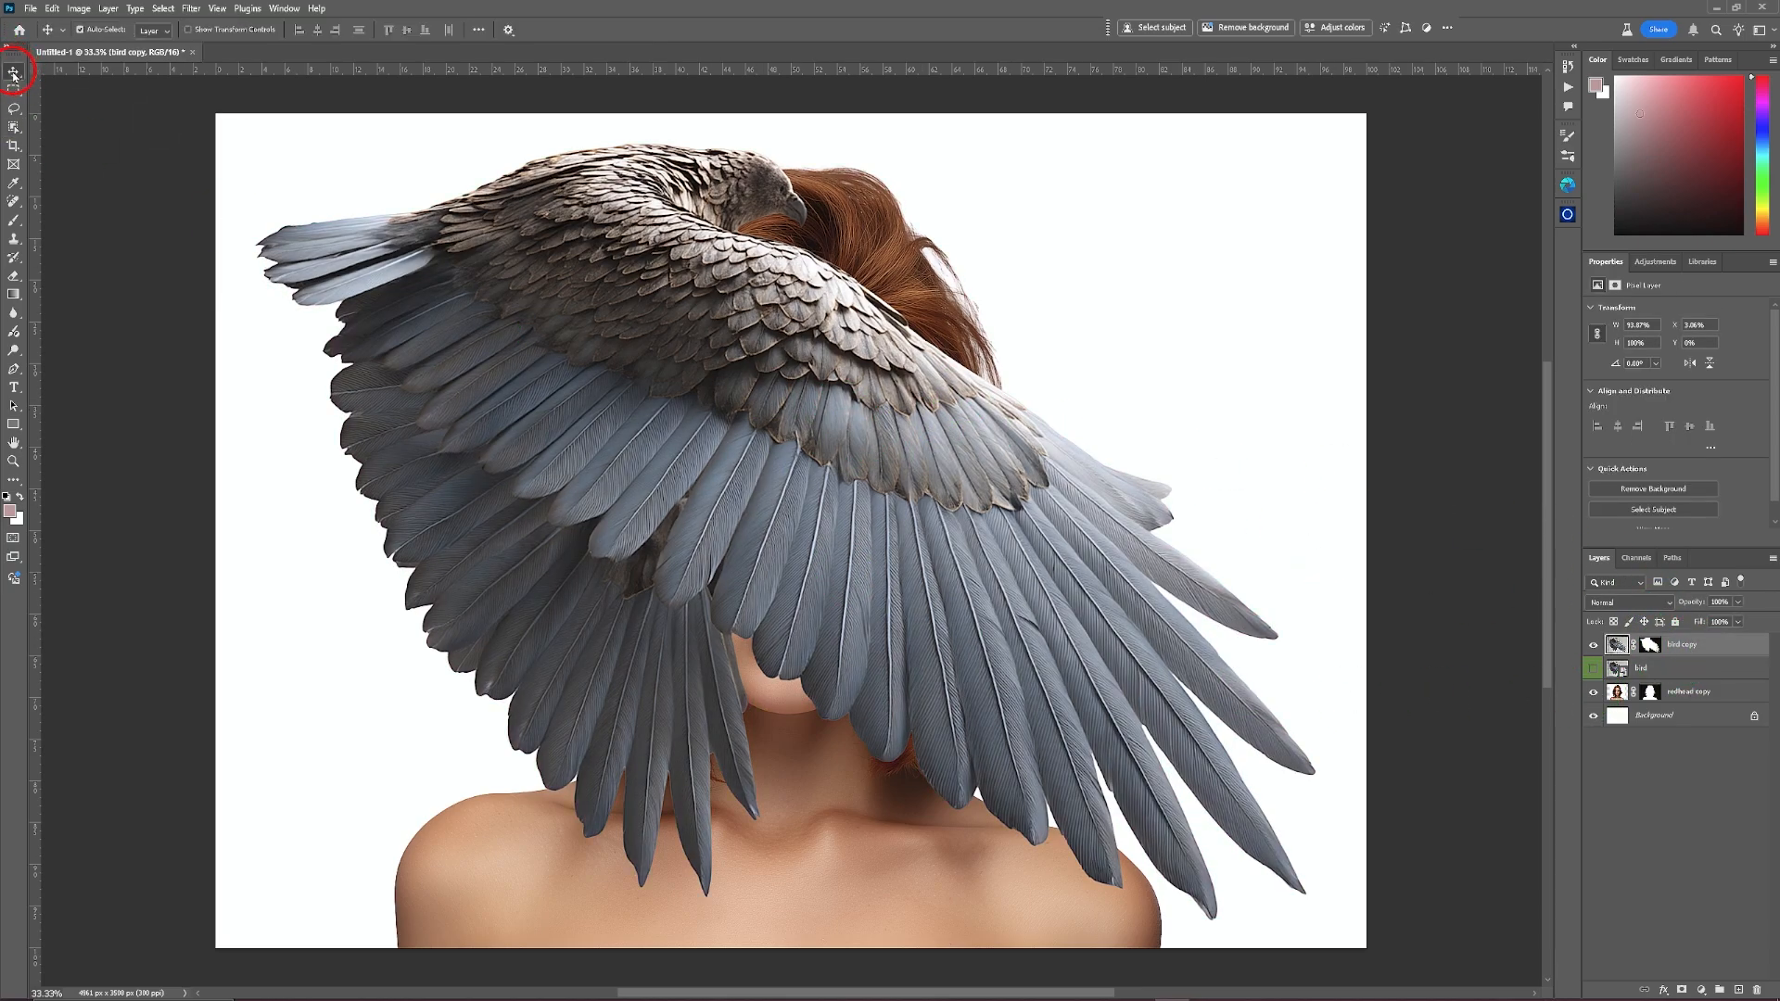
drag(508, 354, 602, 405)
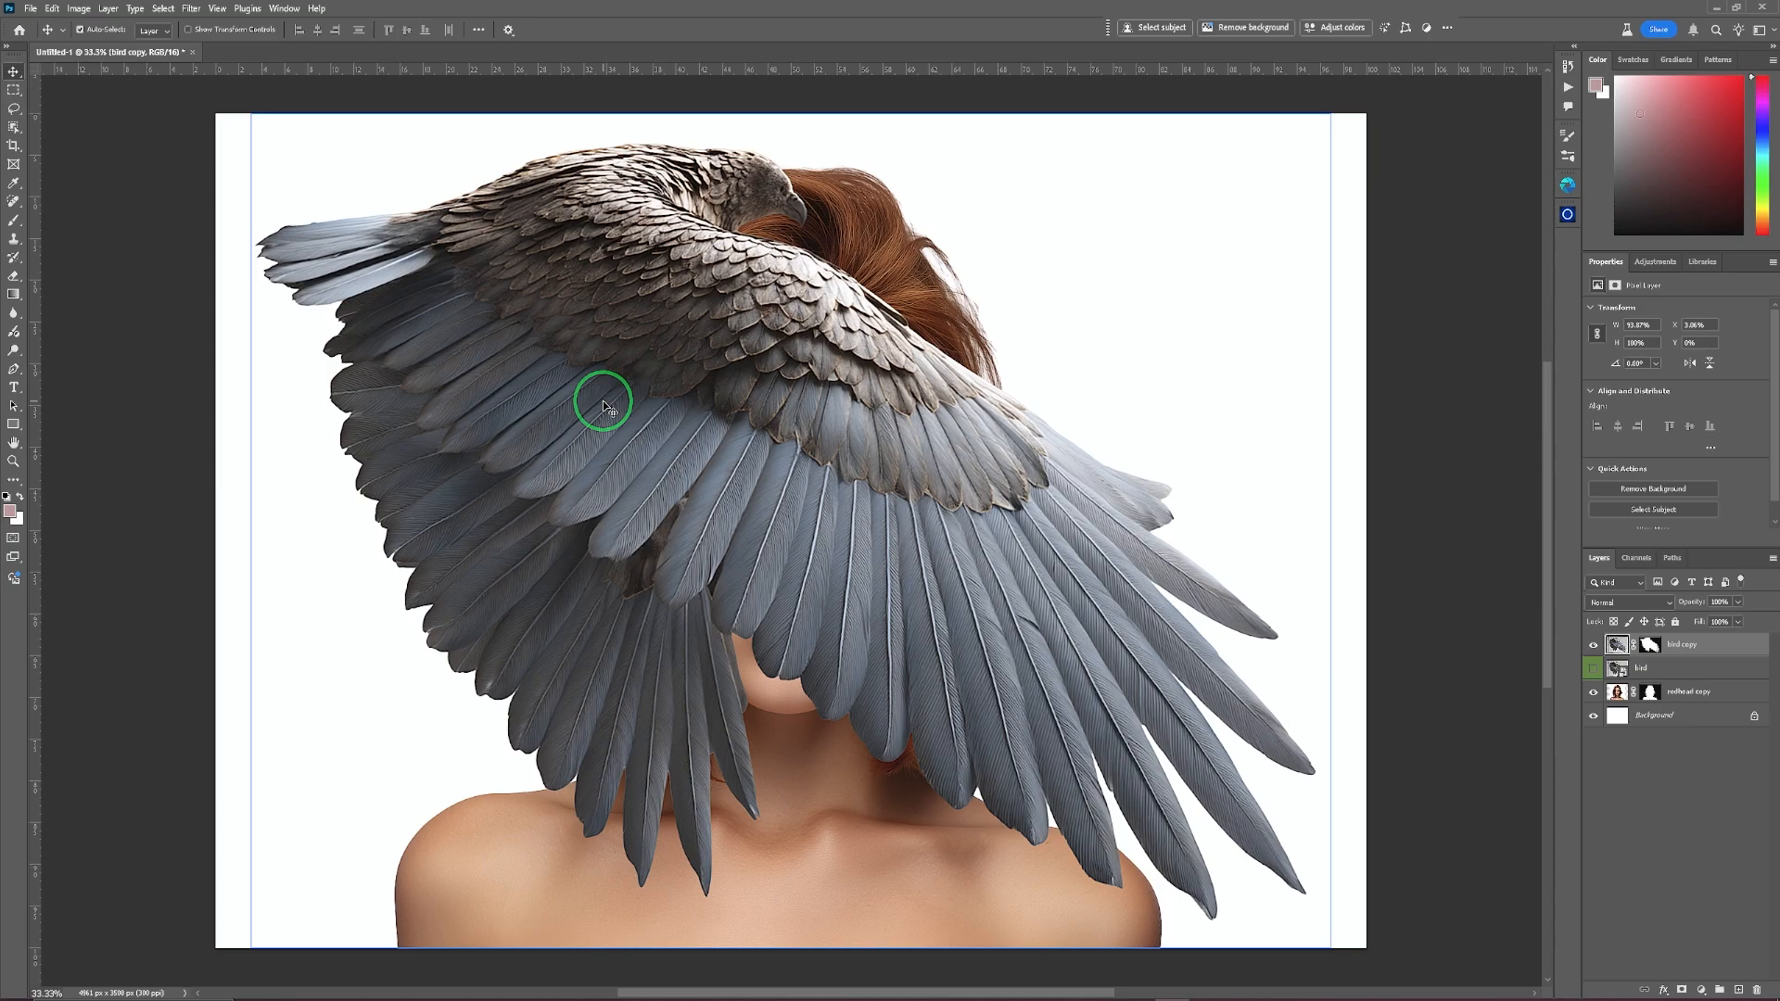
key(ctrl+t)
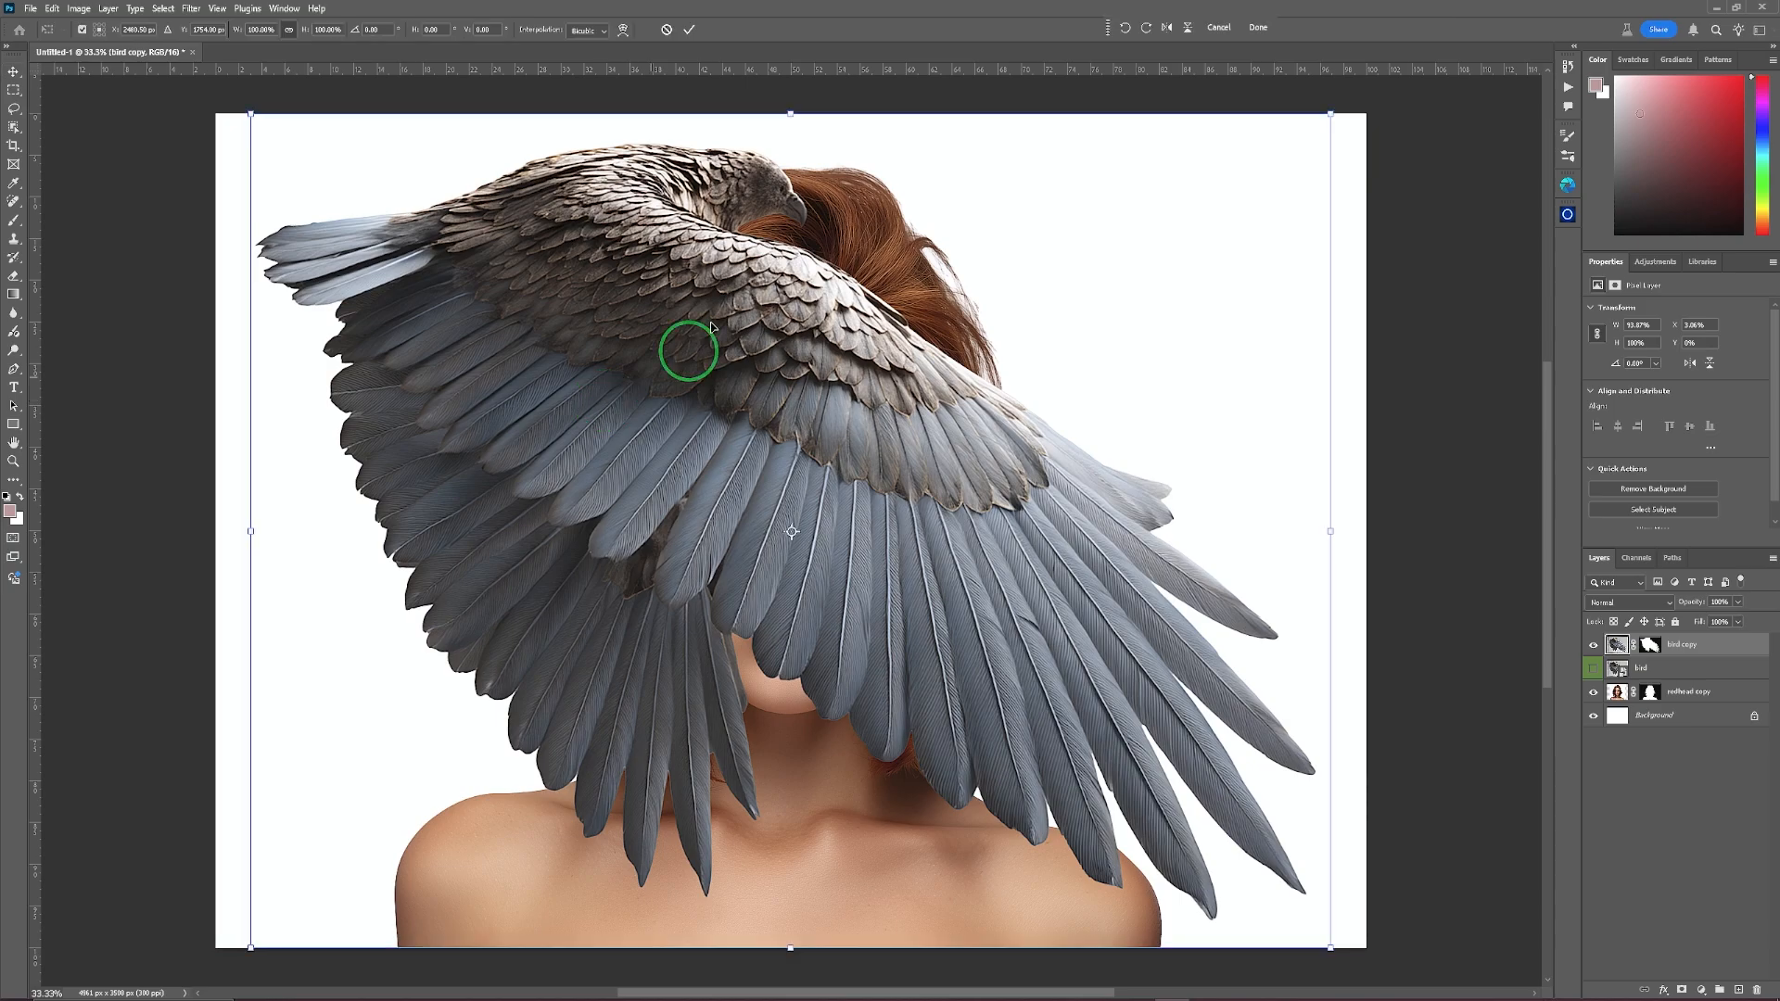
drag(787, 108, 721, 408)
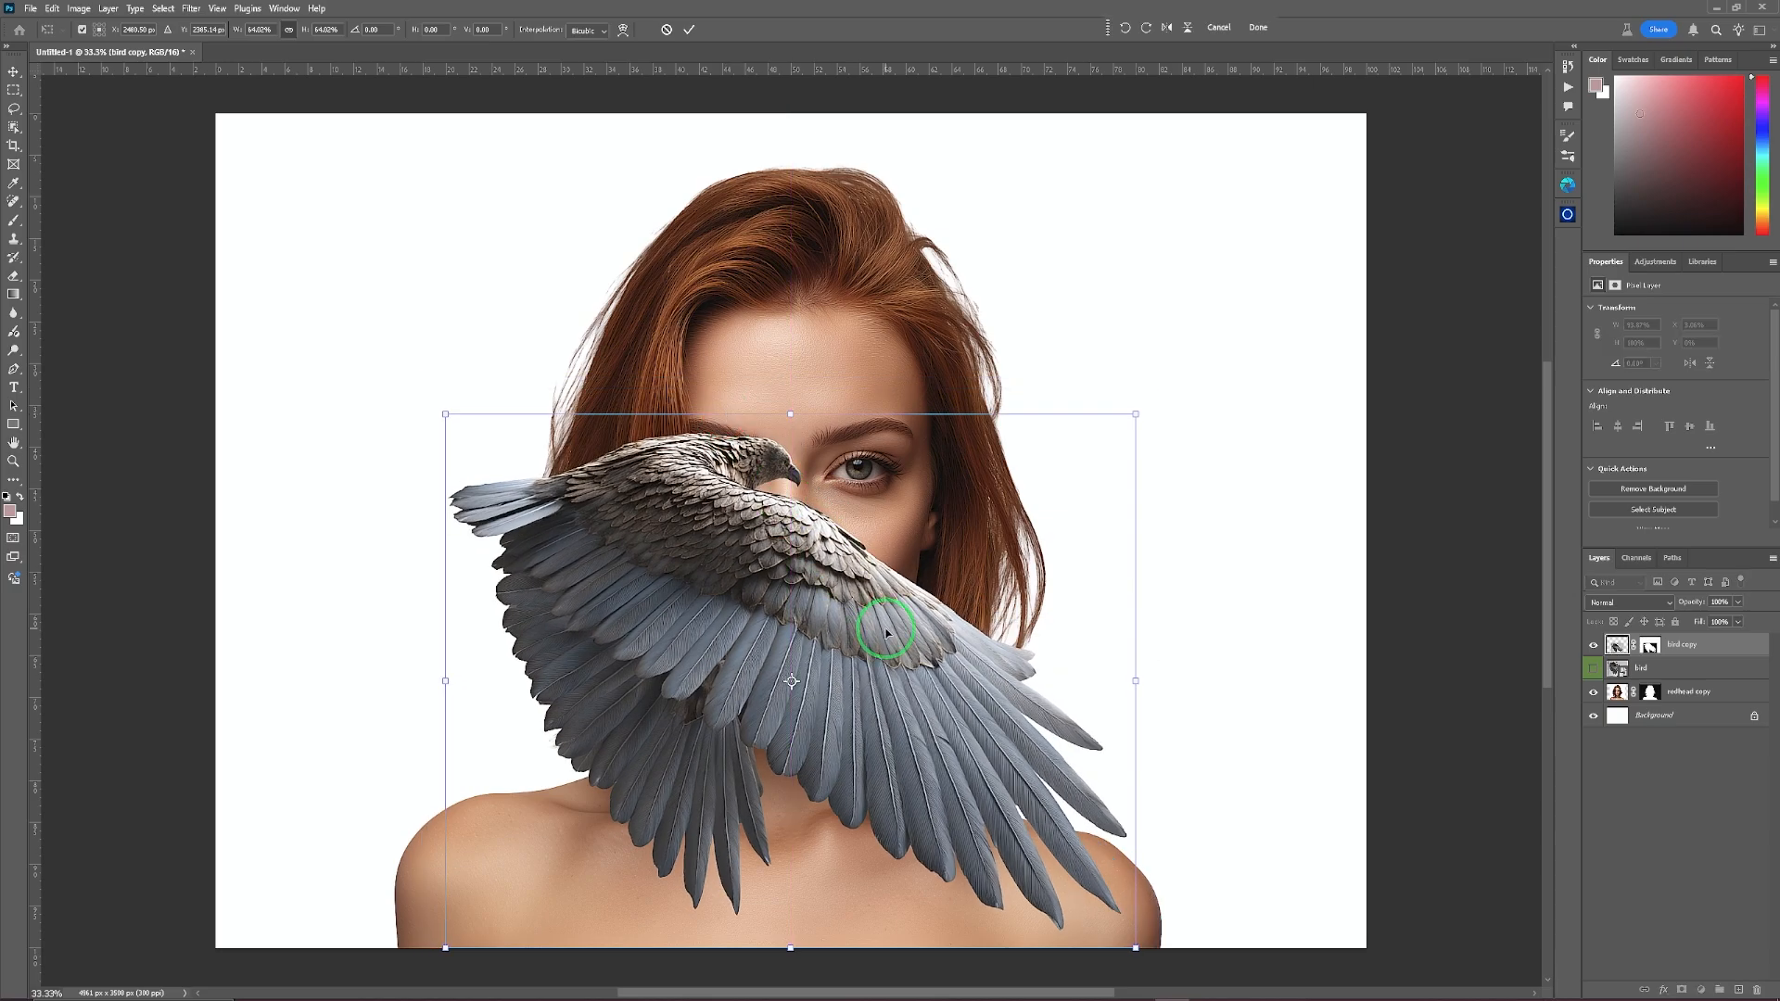
drag(885, 632, 586, 938)
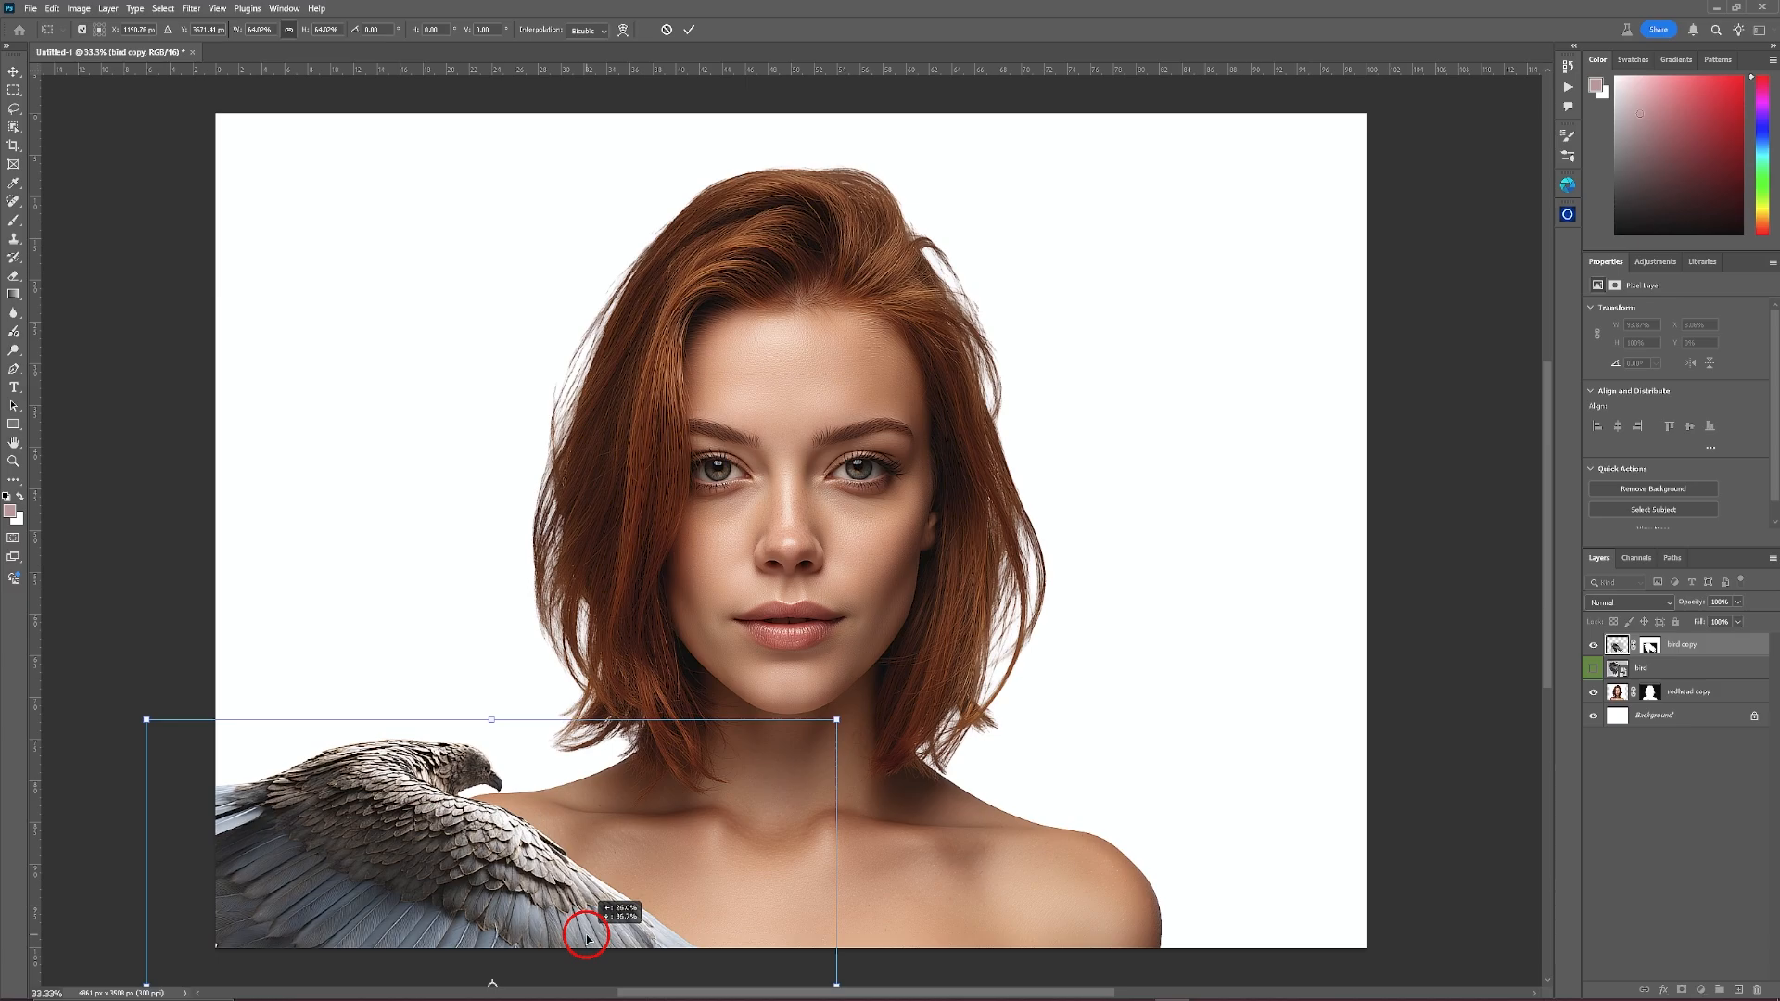
drag(585, 938, 586, 938)
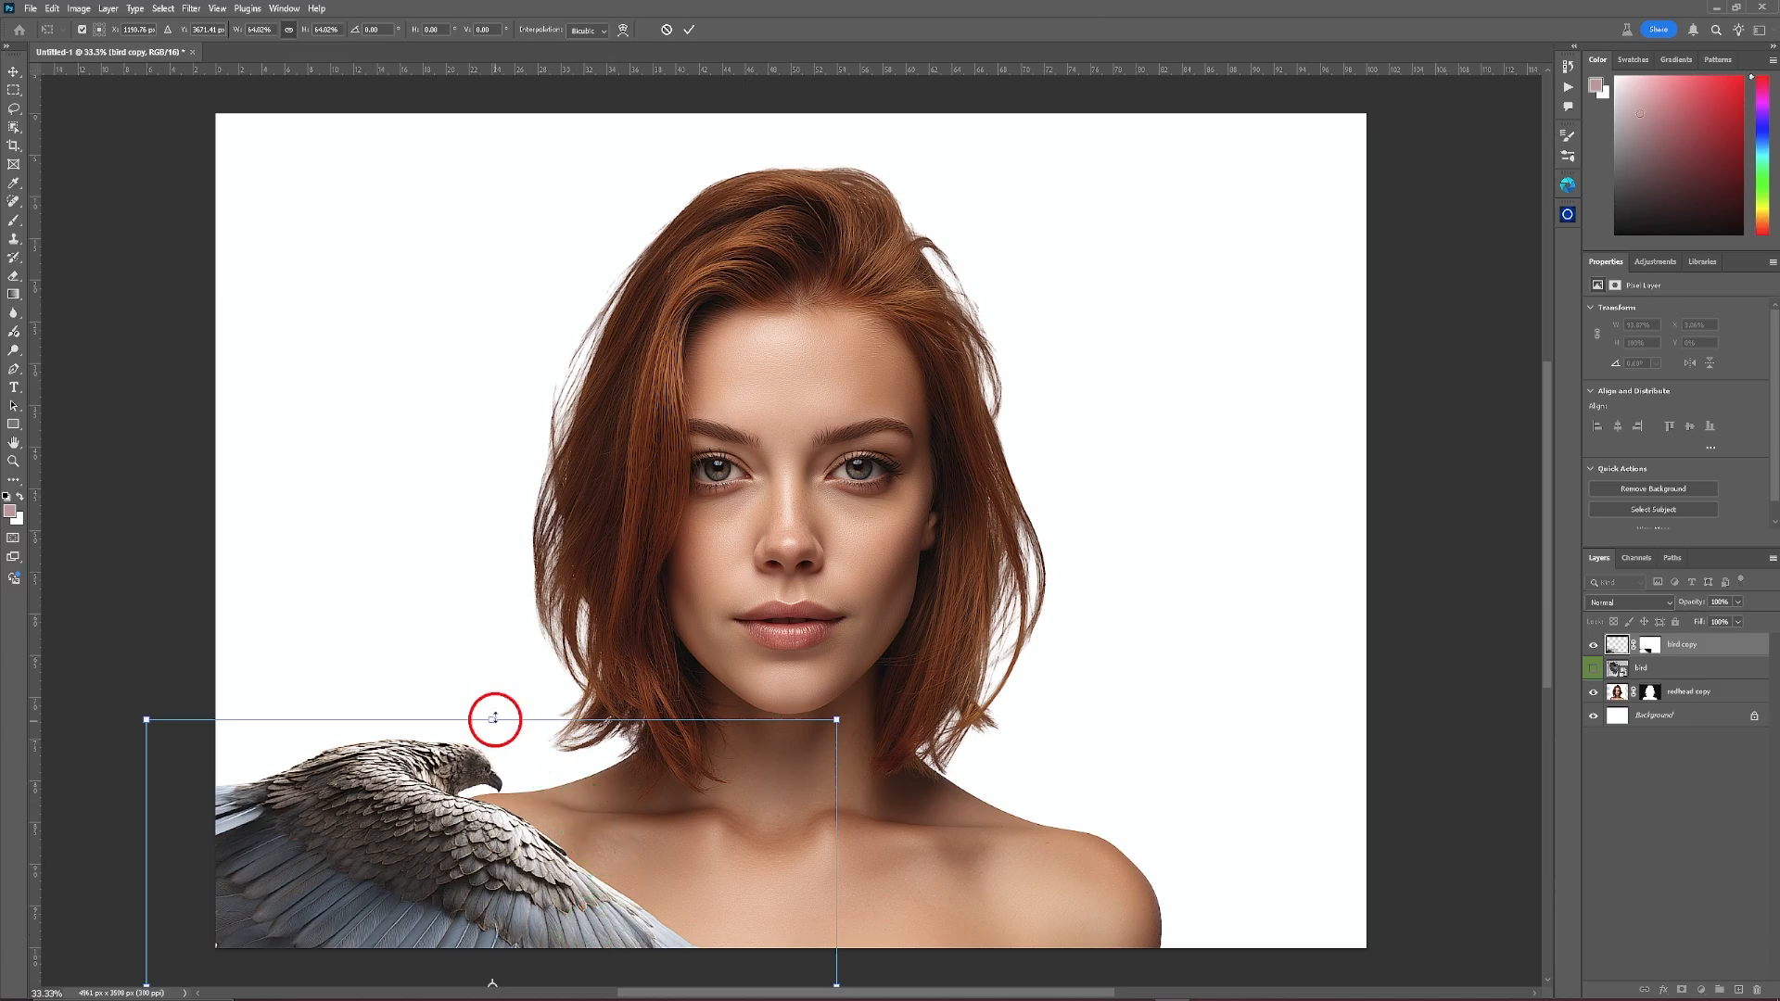
Enlarge the bird copy to about 76%, adjust its position over the shoulder, and apply the transform.
drag(492, 719, 521, 617)
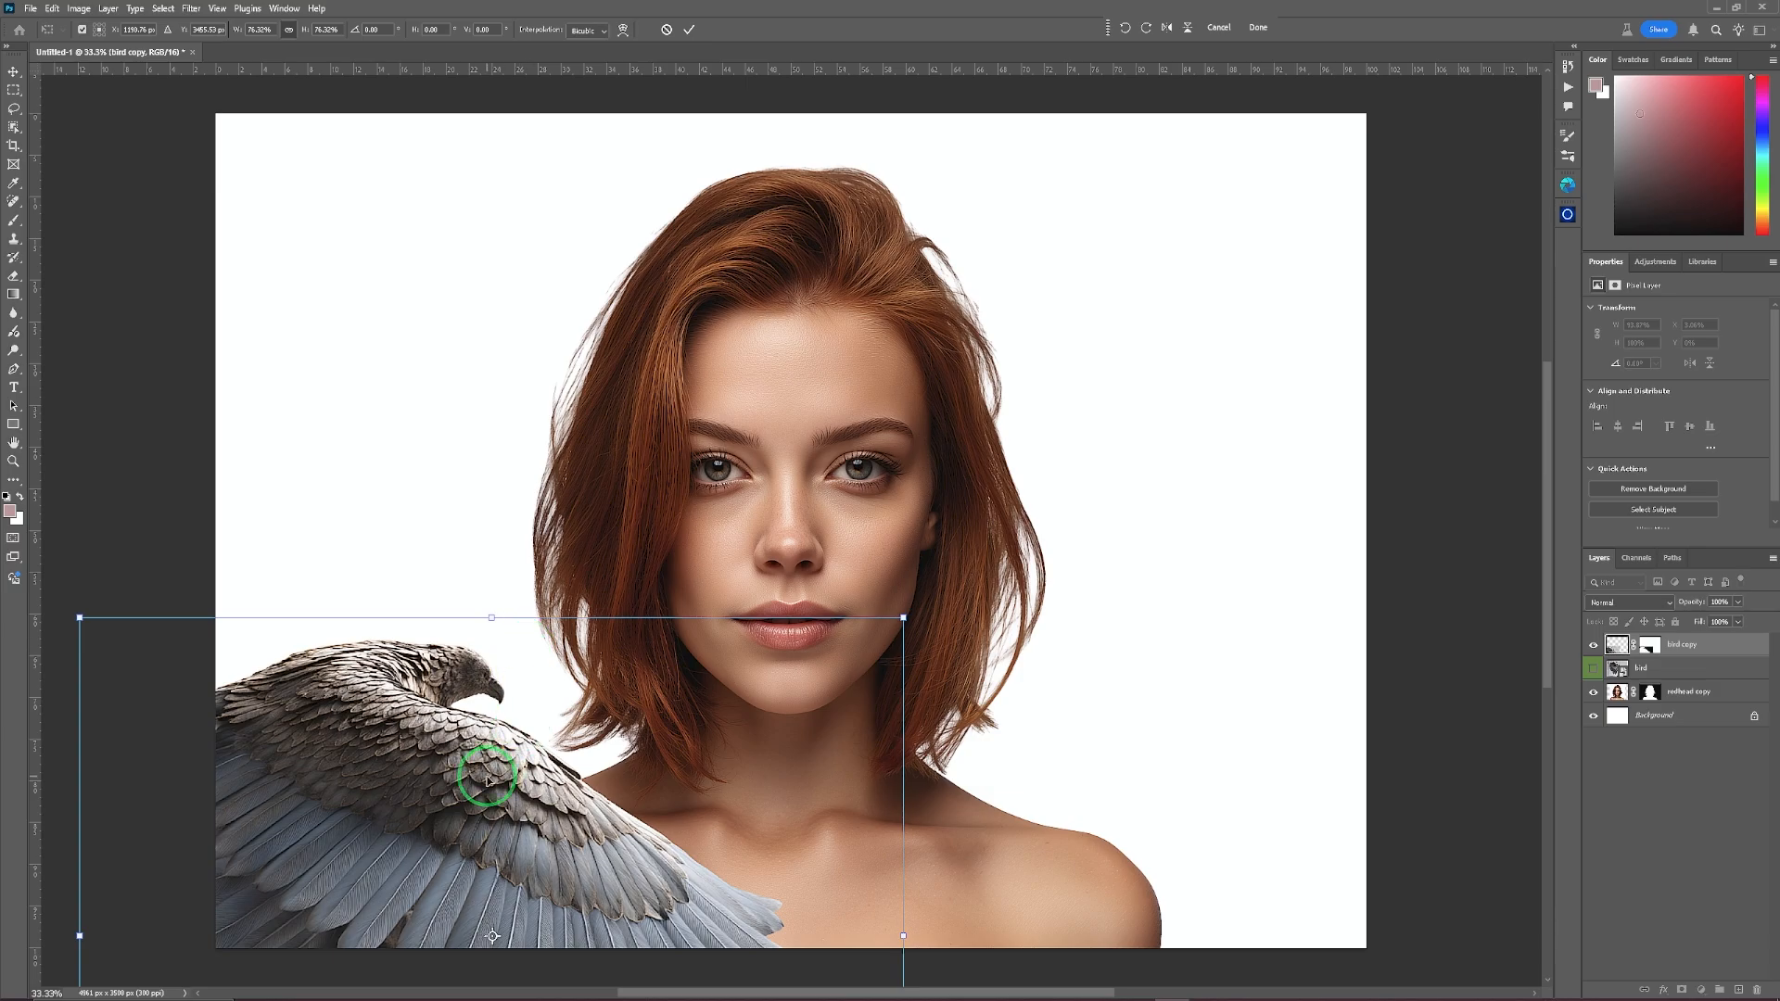
drag(476, 767, 512, 841)
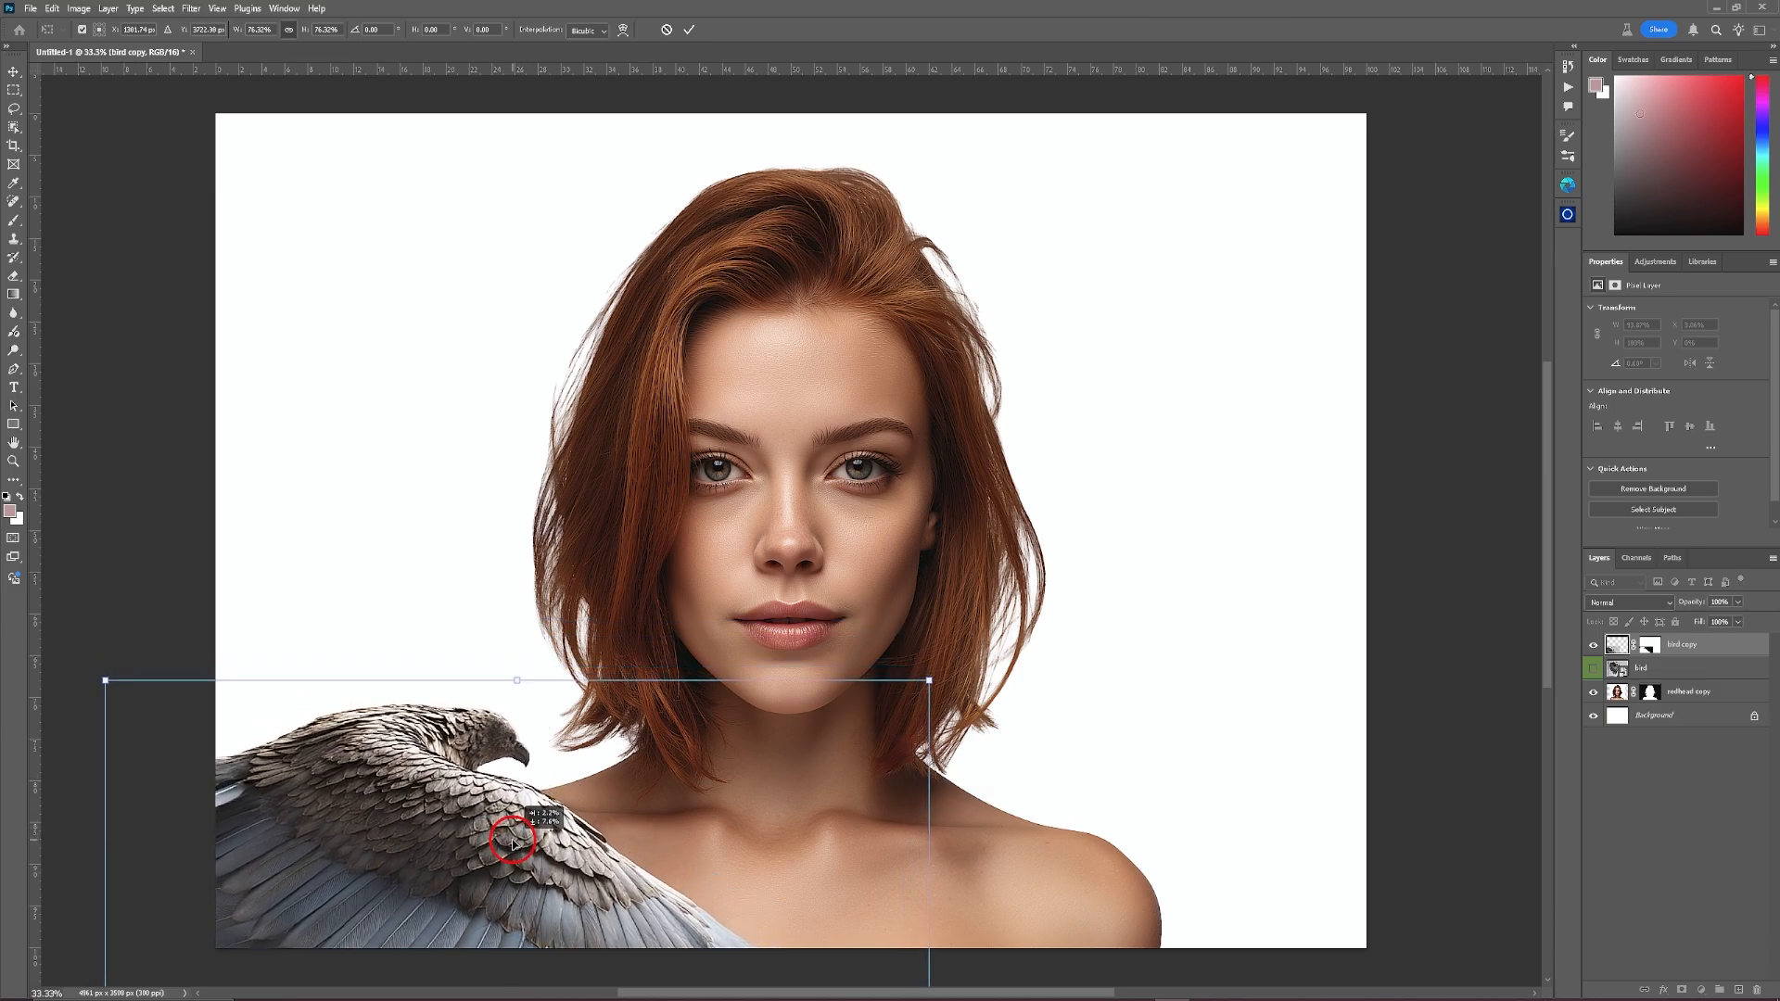
drag(513, 841, 486, 798)
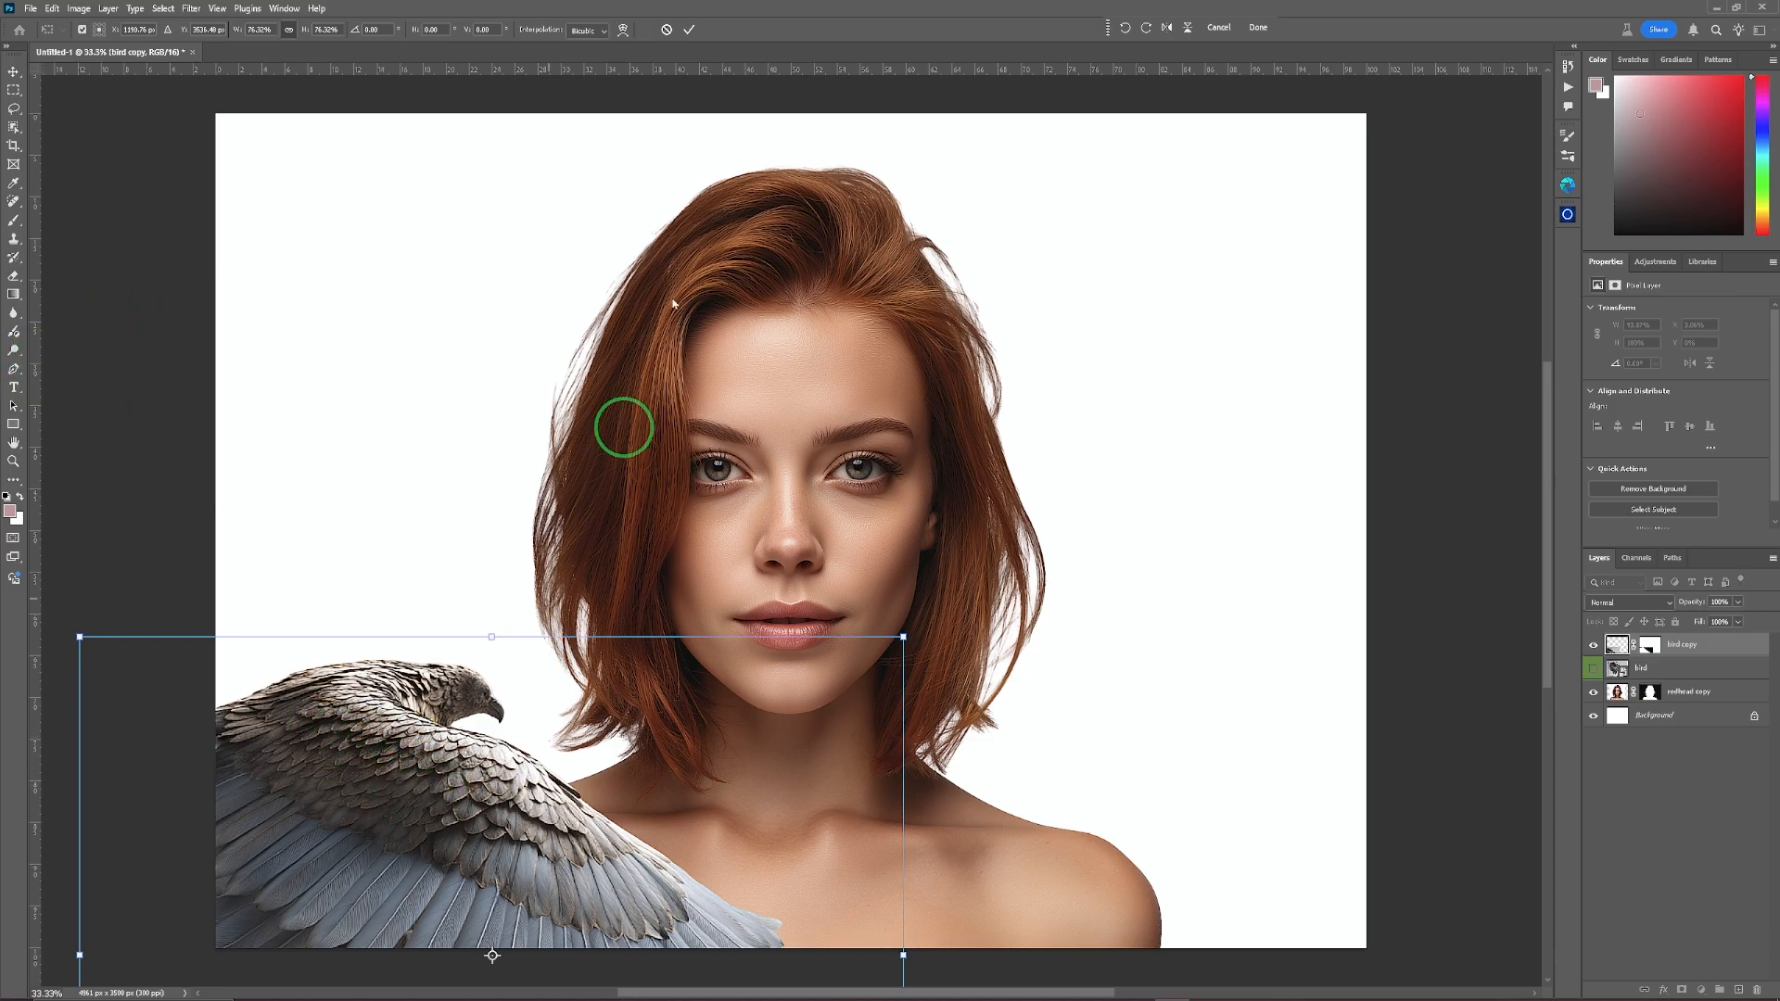
click(689, 29)
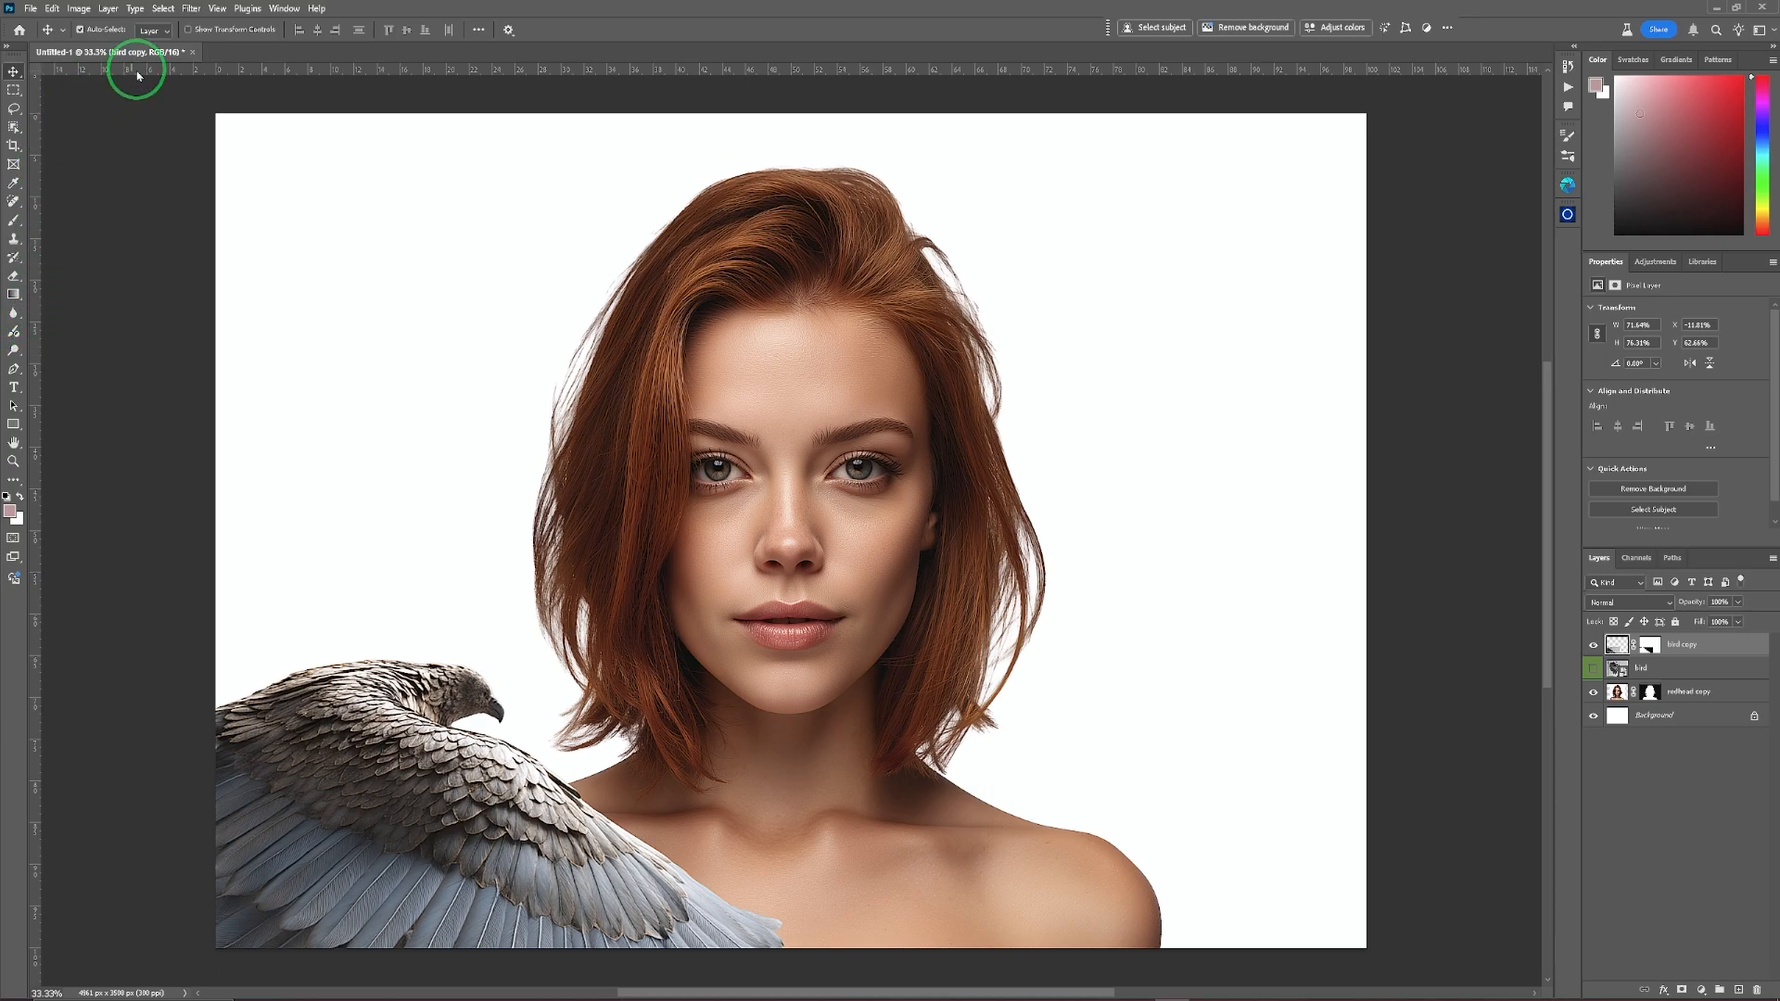
Place a vertical guide through the canvas center and move the bird copy so its wing tip meets the guide.
key(ctrl+r)
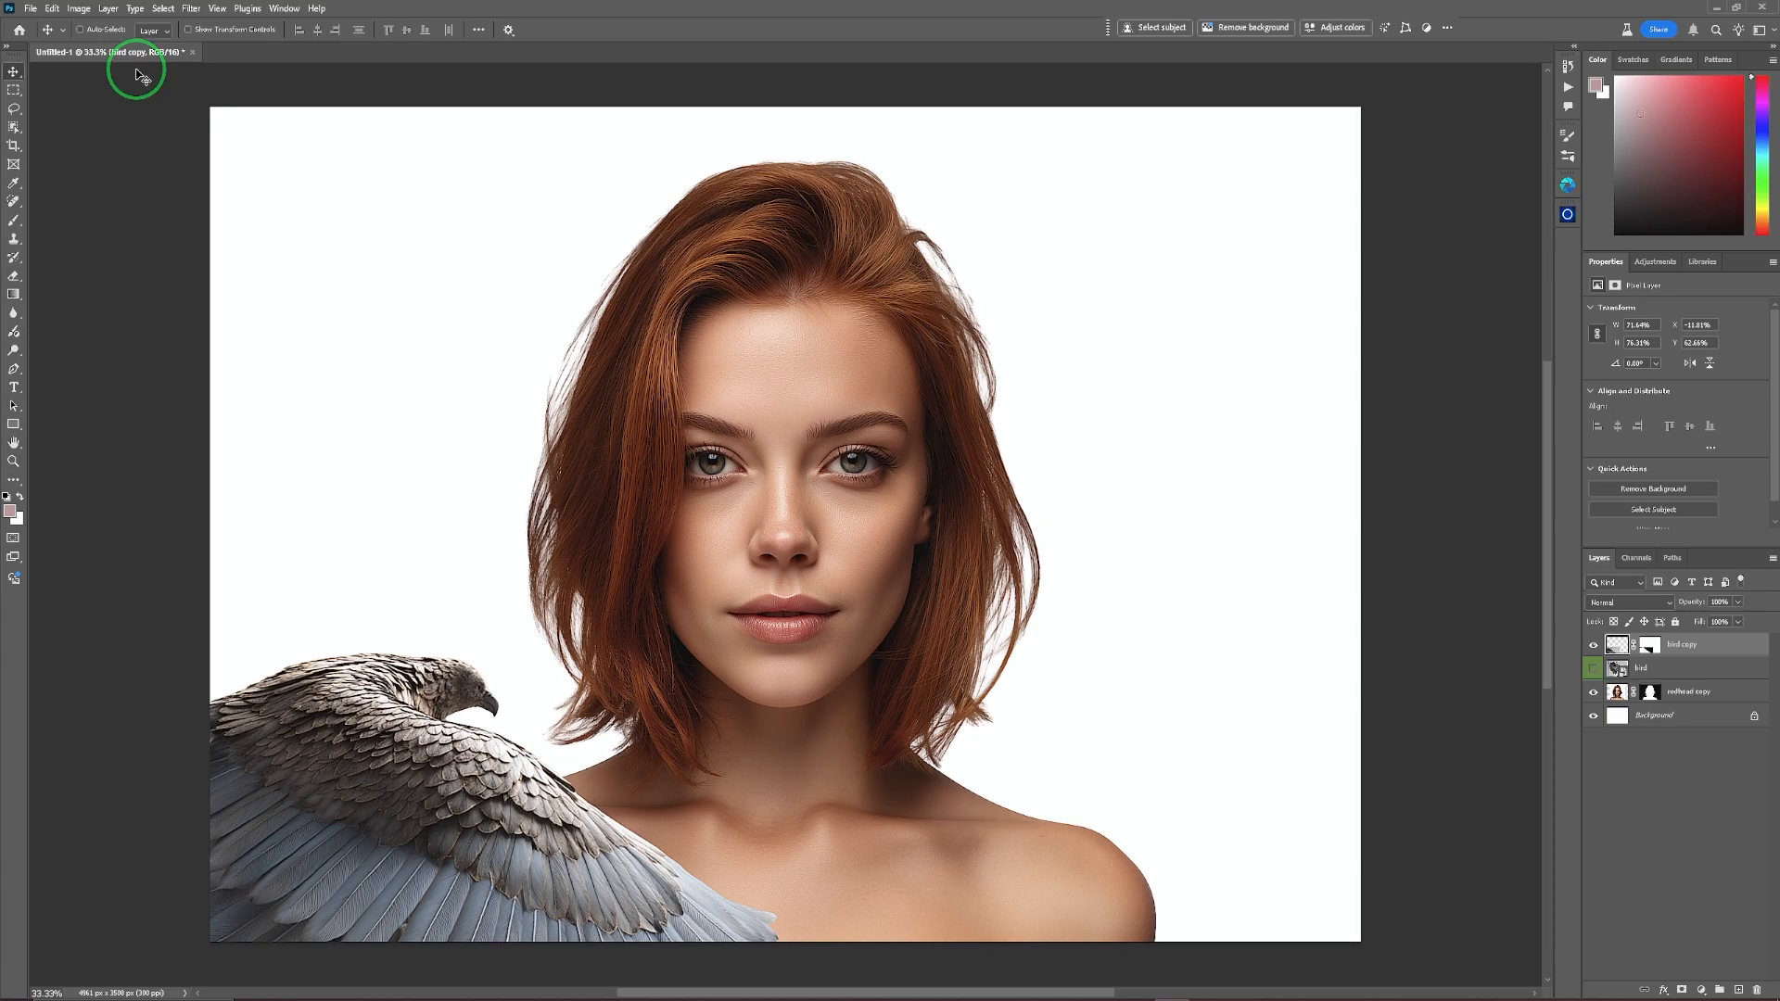
key(ctrl+r)
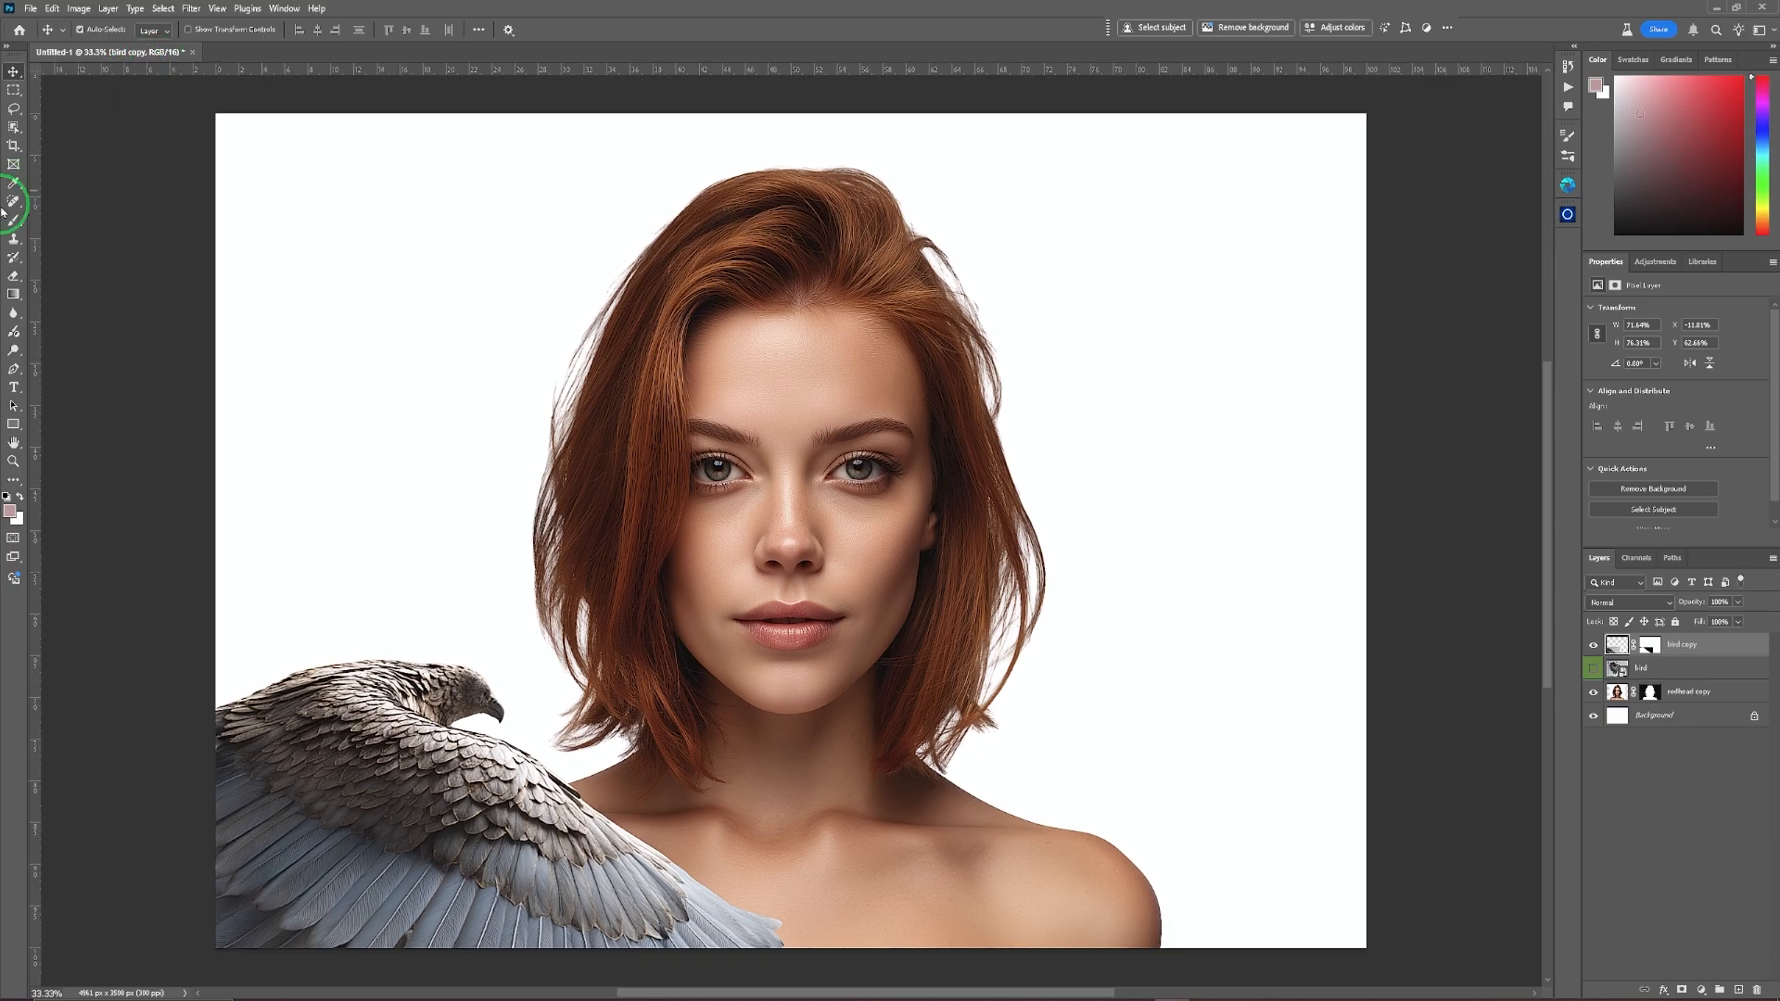
click(35, 223)
drag(35, 222, 790, 257)
click(789, 546)
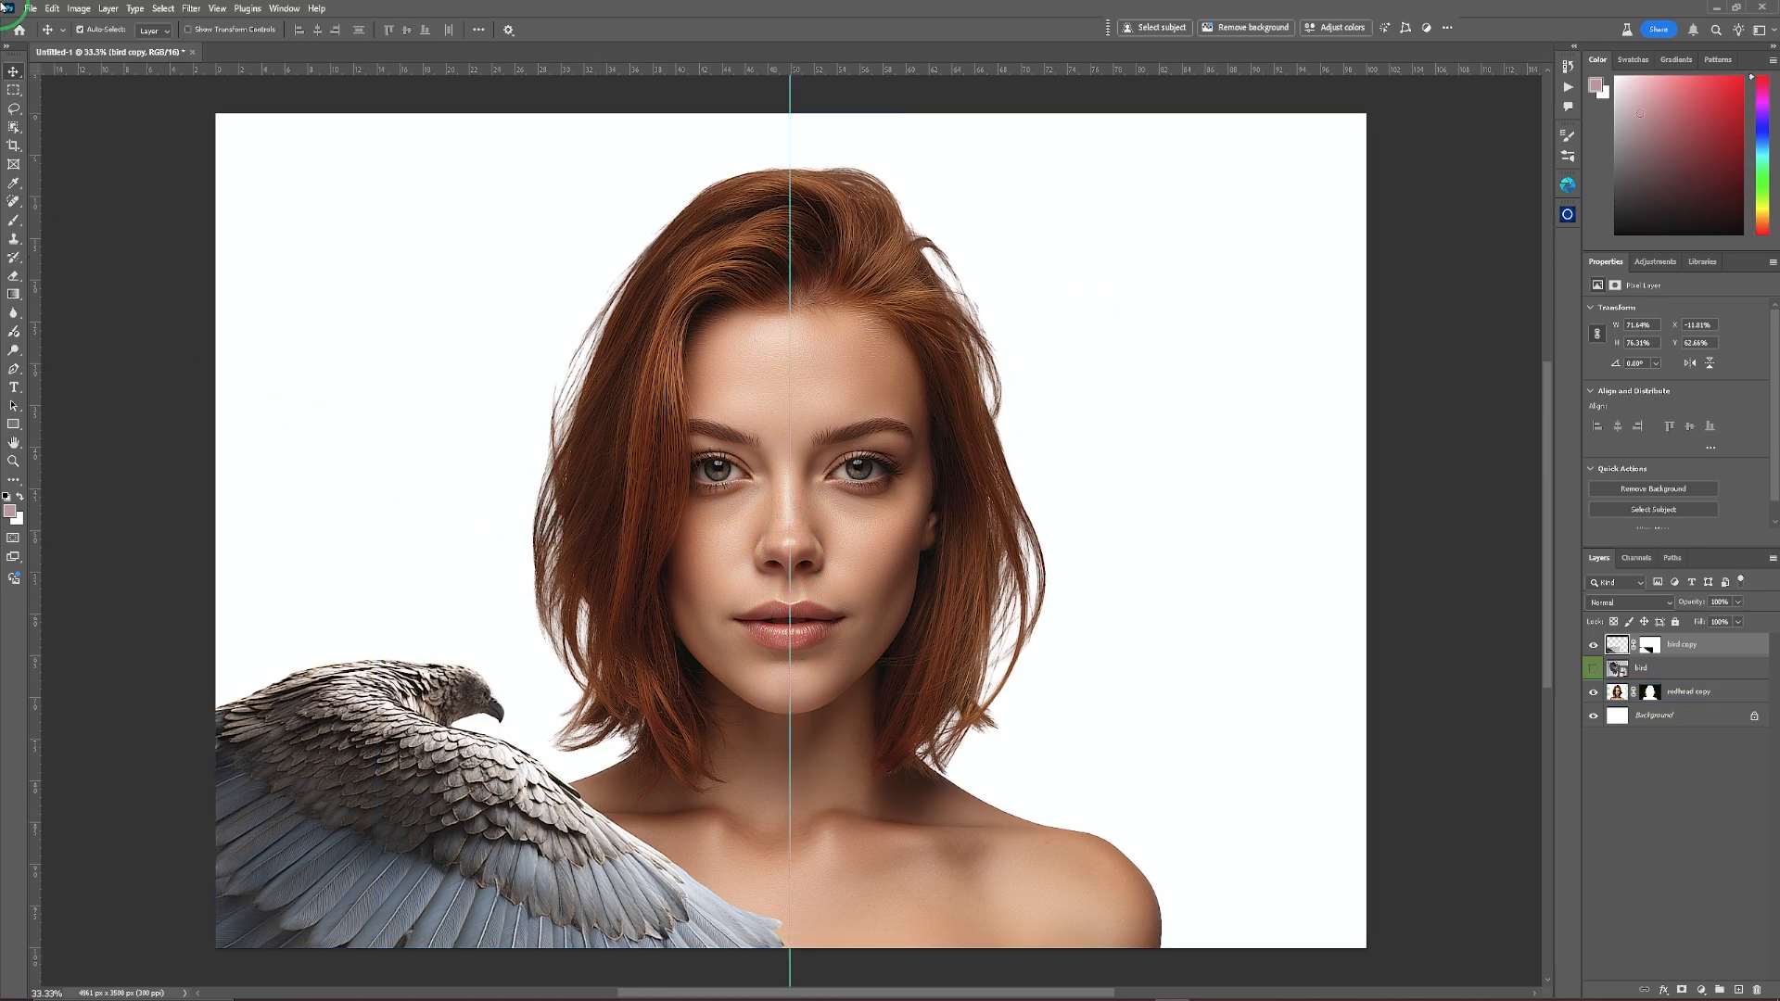
drag(390, 748, 405, 762)
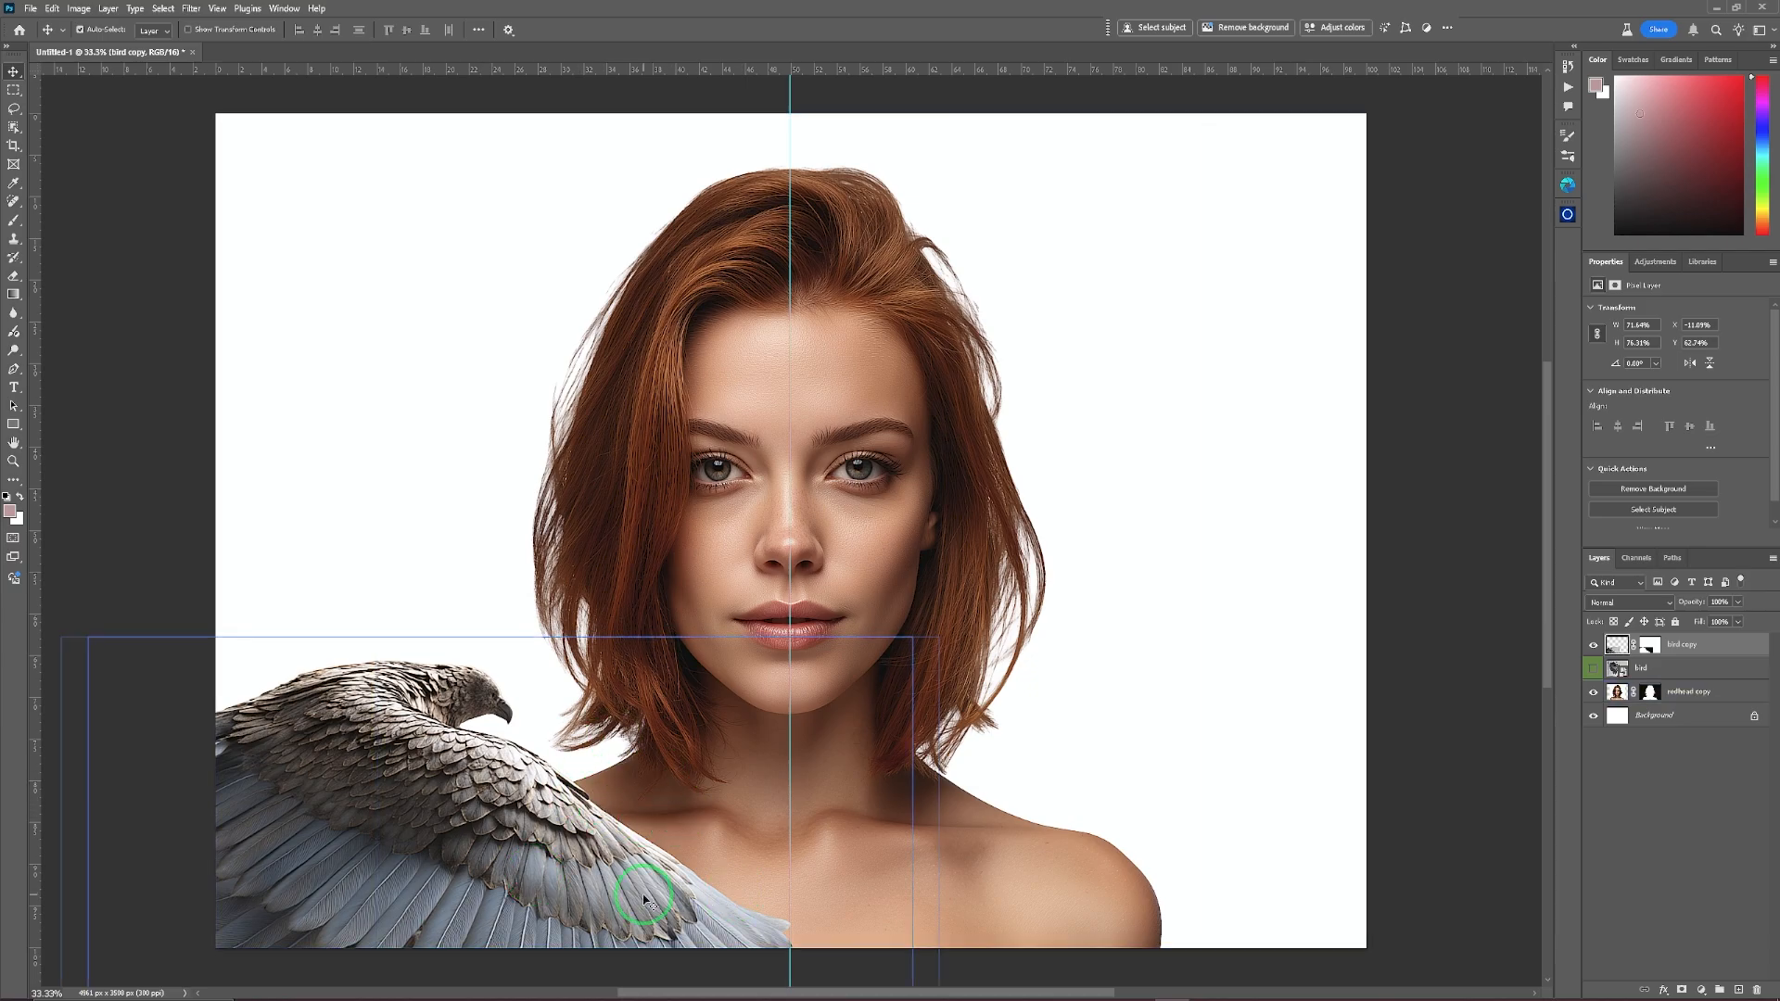
Extend the canvas slightly beyond its left edge with the Crop tool, and return to the Move tool.
click(14, 146)
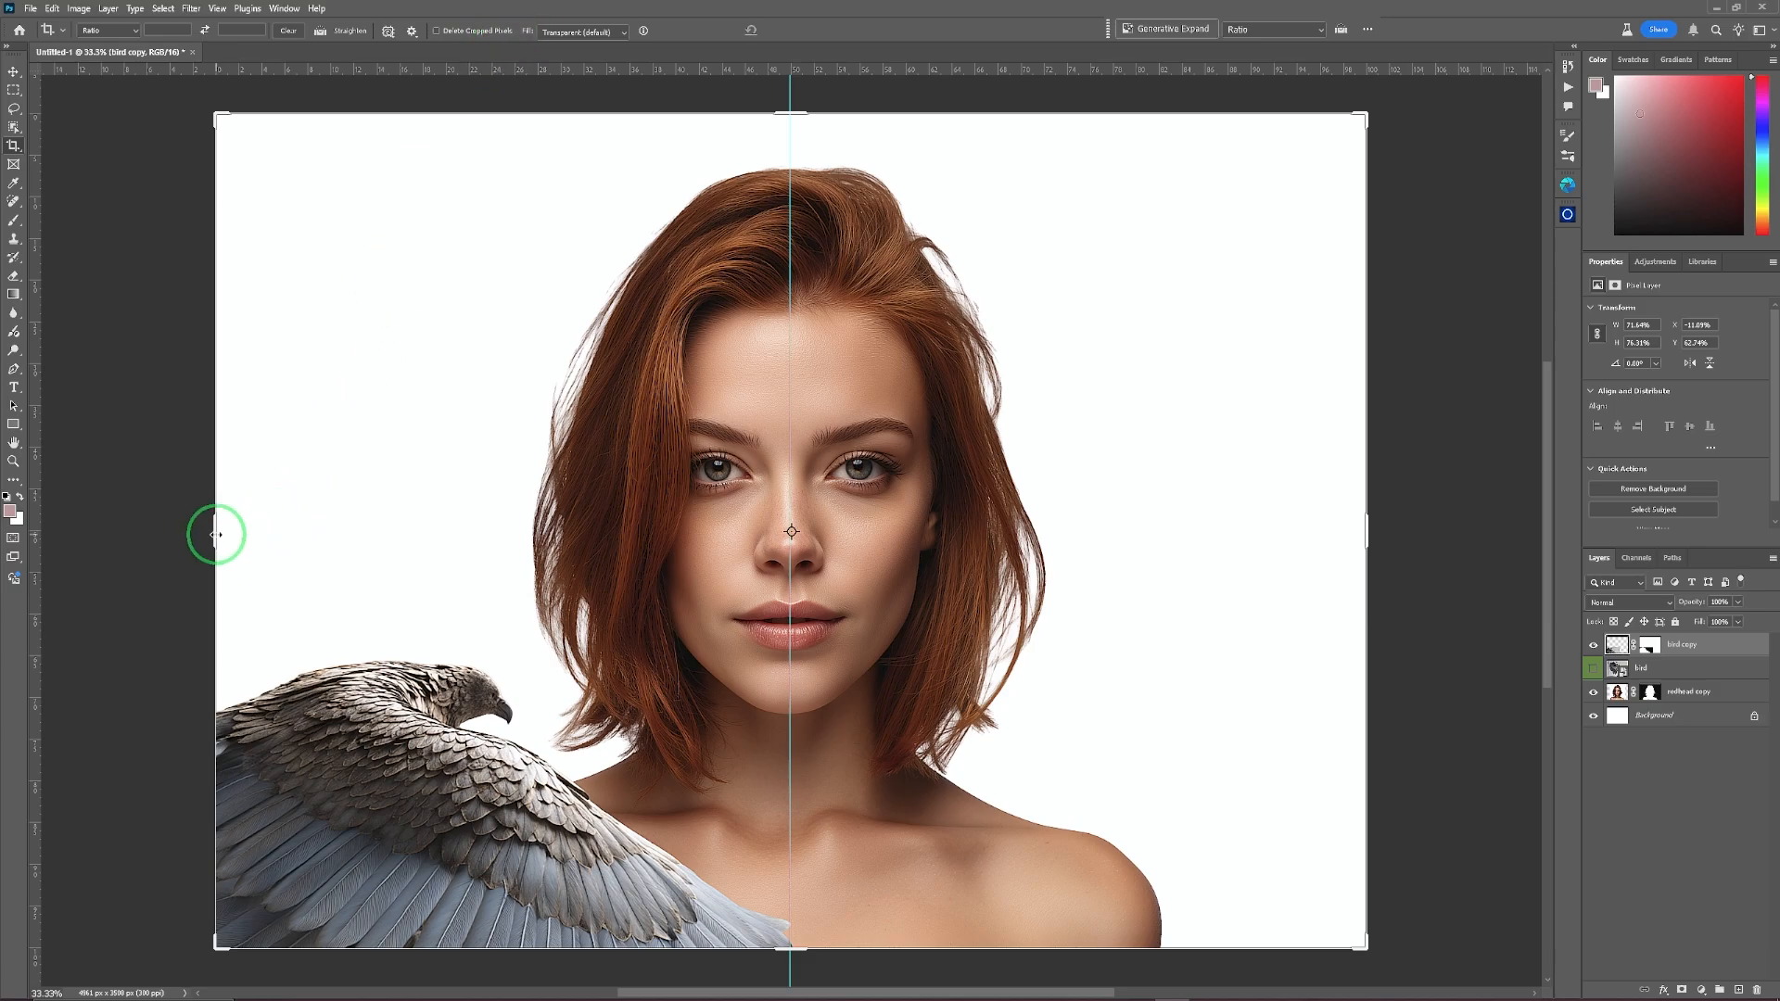
drag(216, 531, 202, 528)
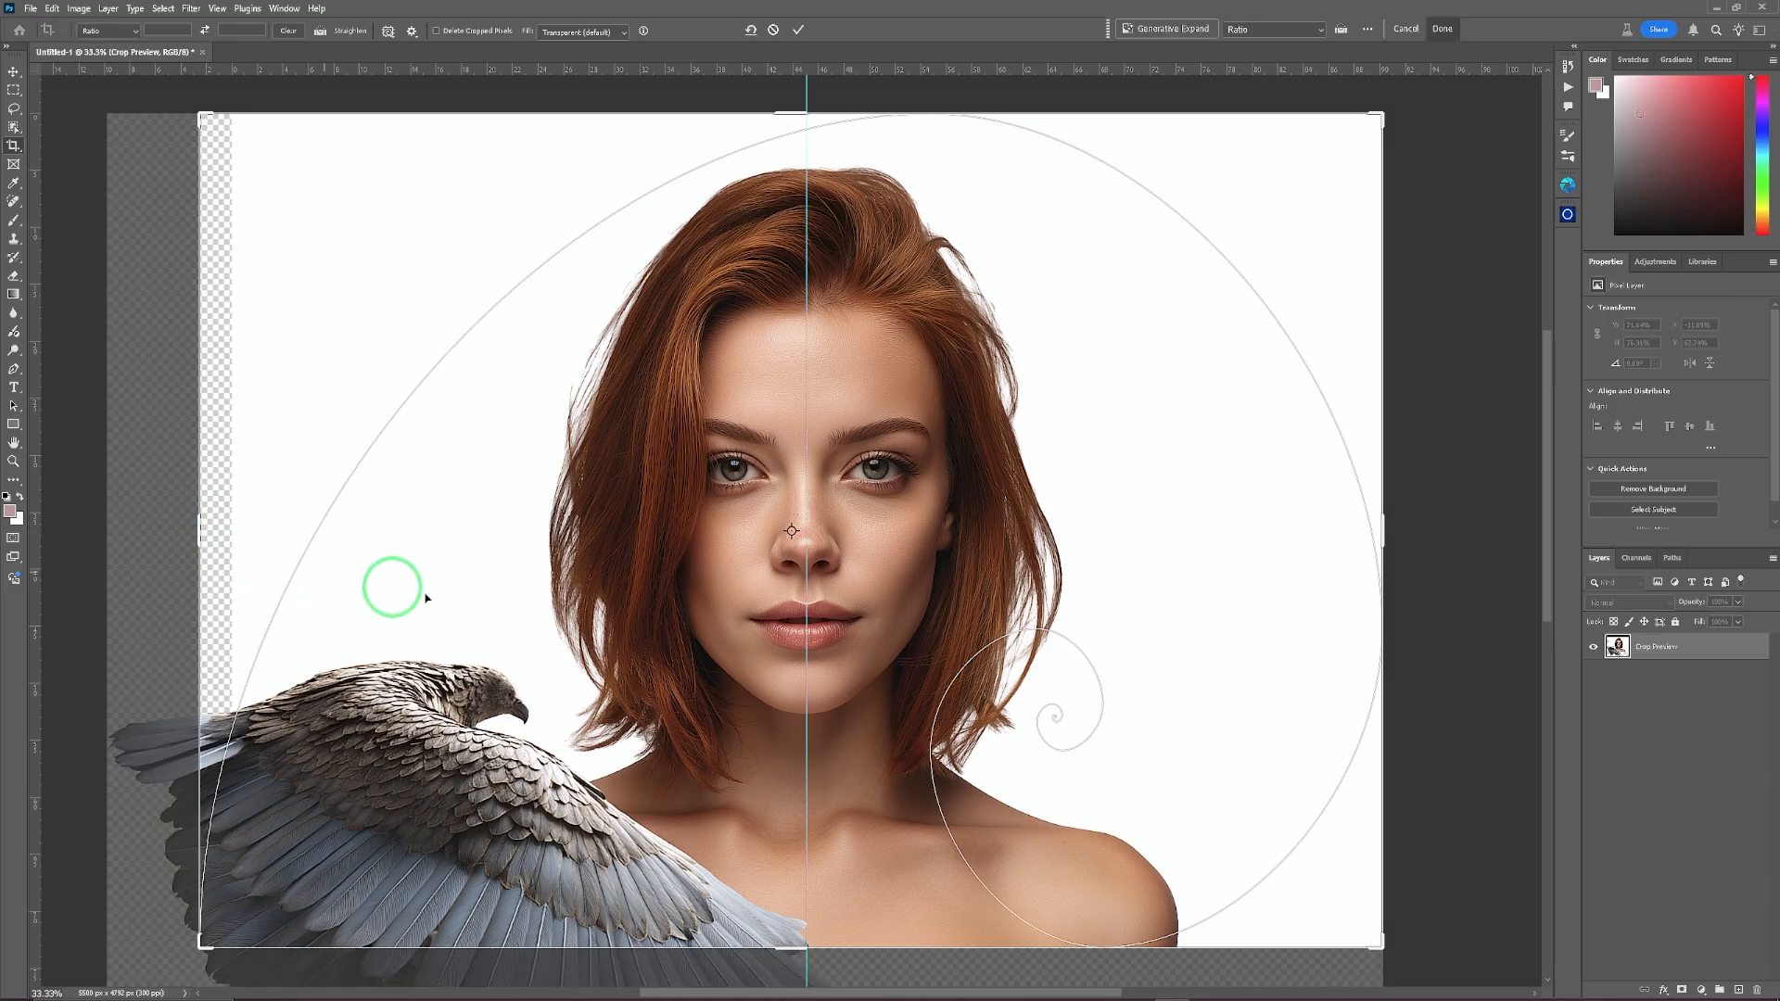
click(799, 34)
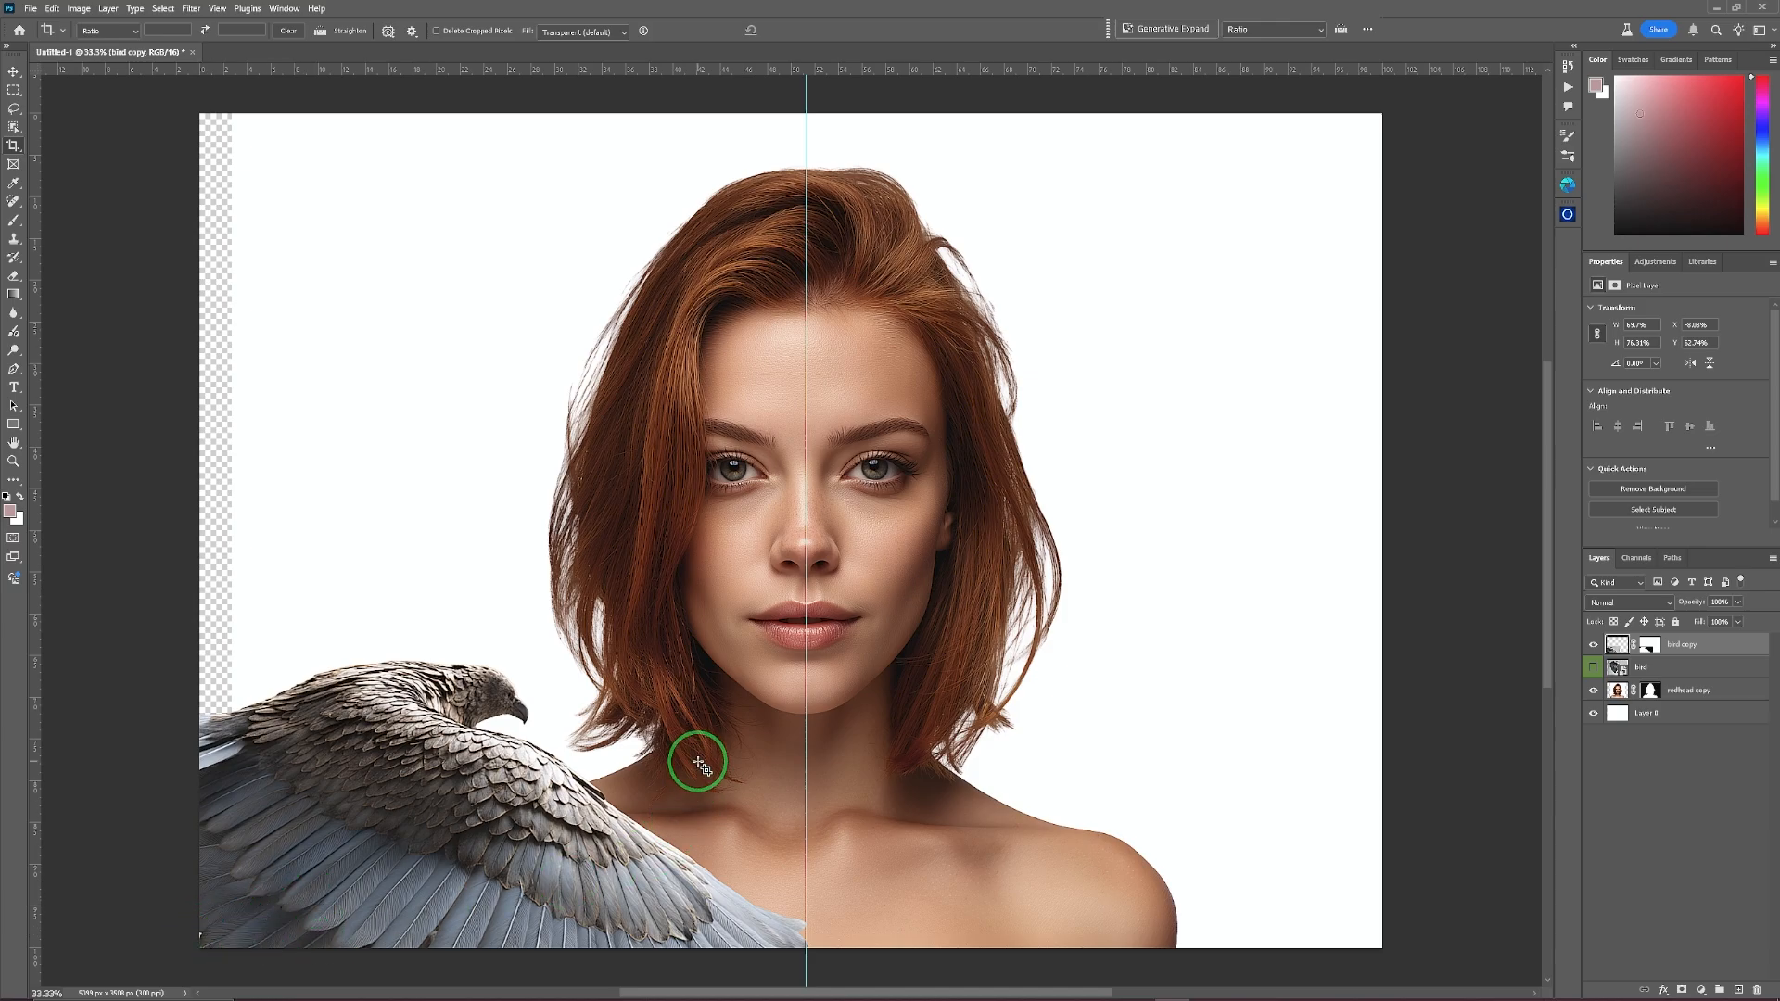
key(v)
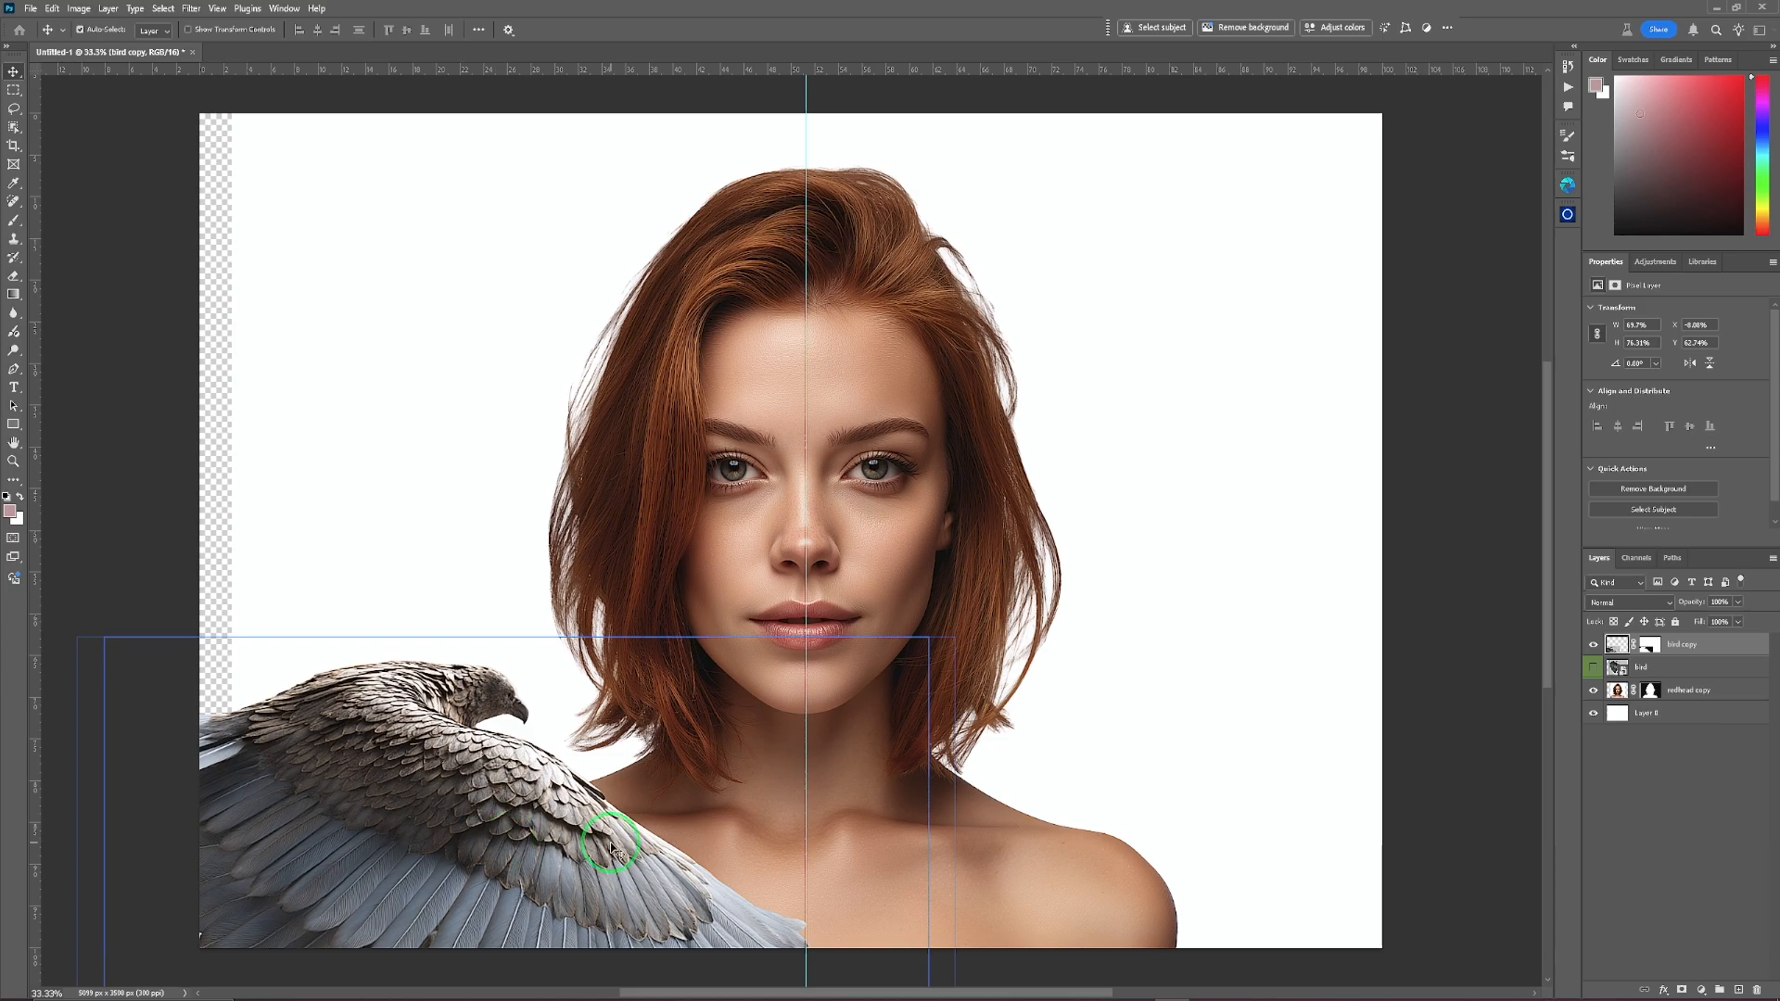
Enlarge the bird copy layer very slightly to about 100.7% with Free Transform, and apply the transform.
key(ctrl)
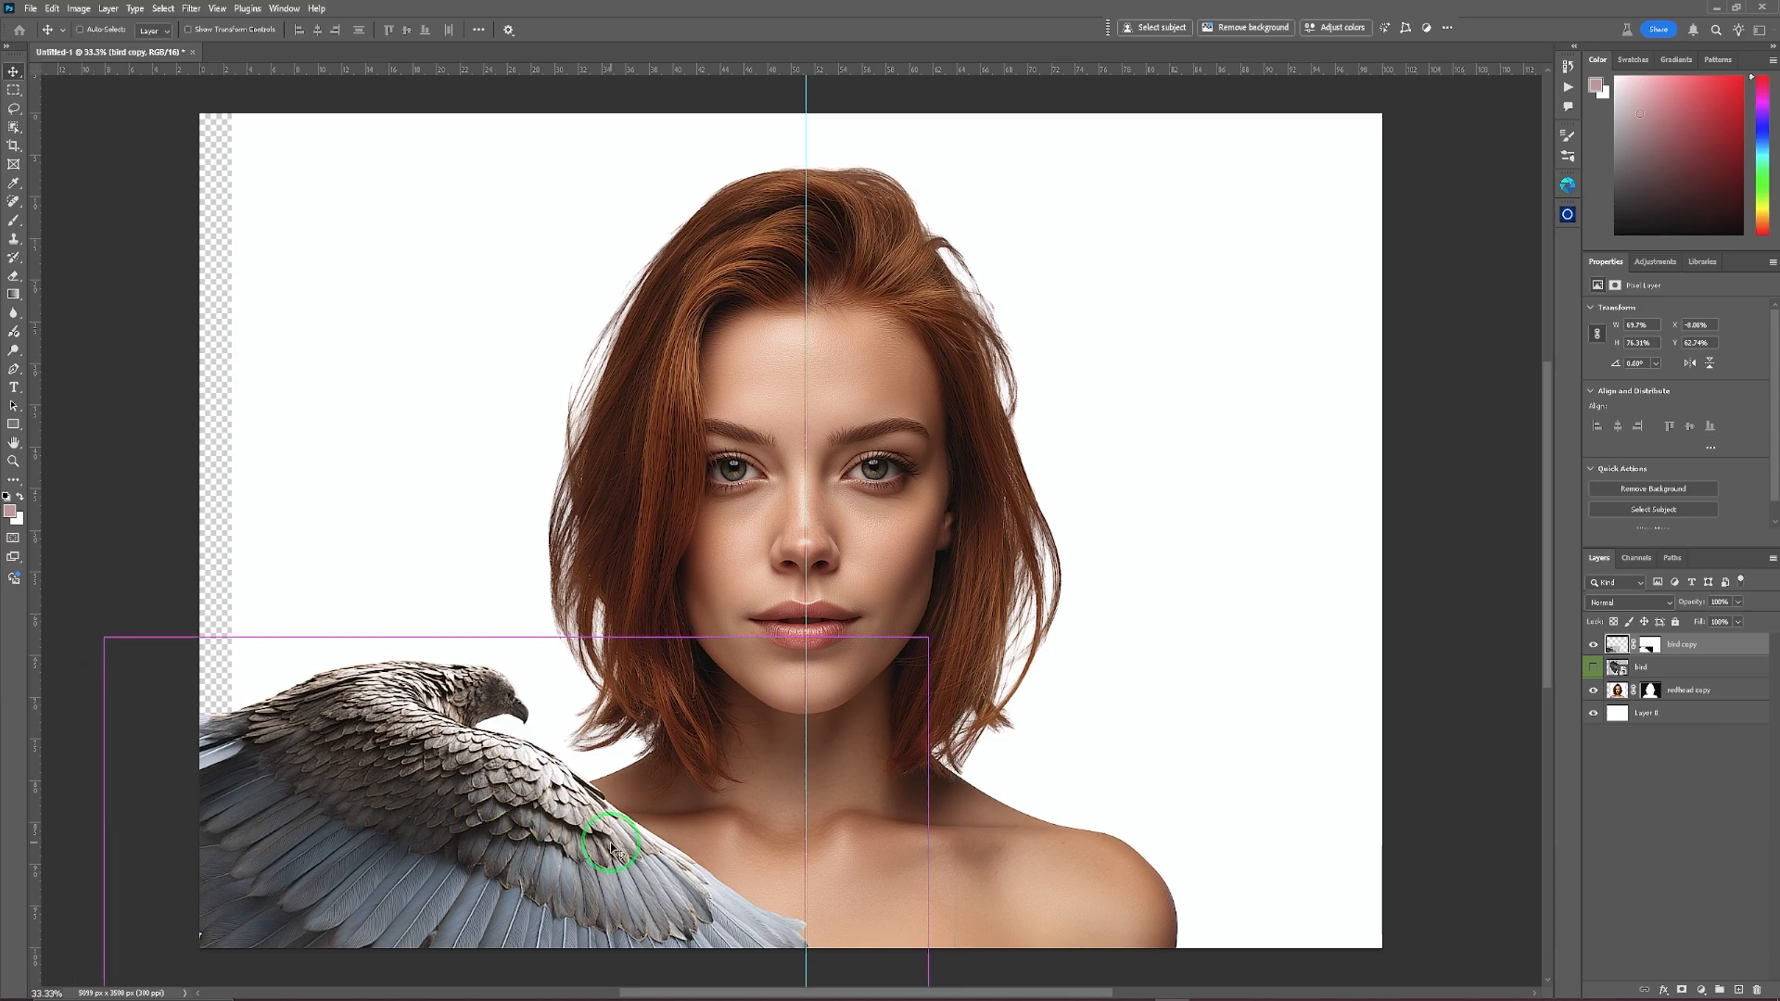
key(ctrl+t)
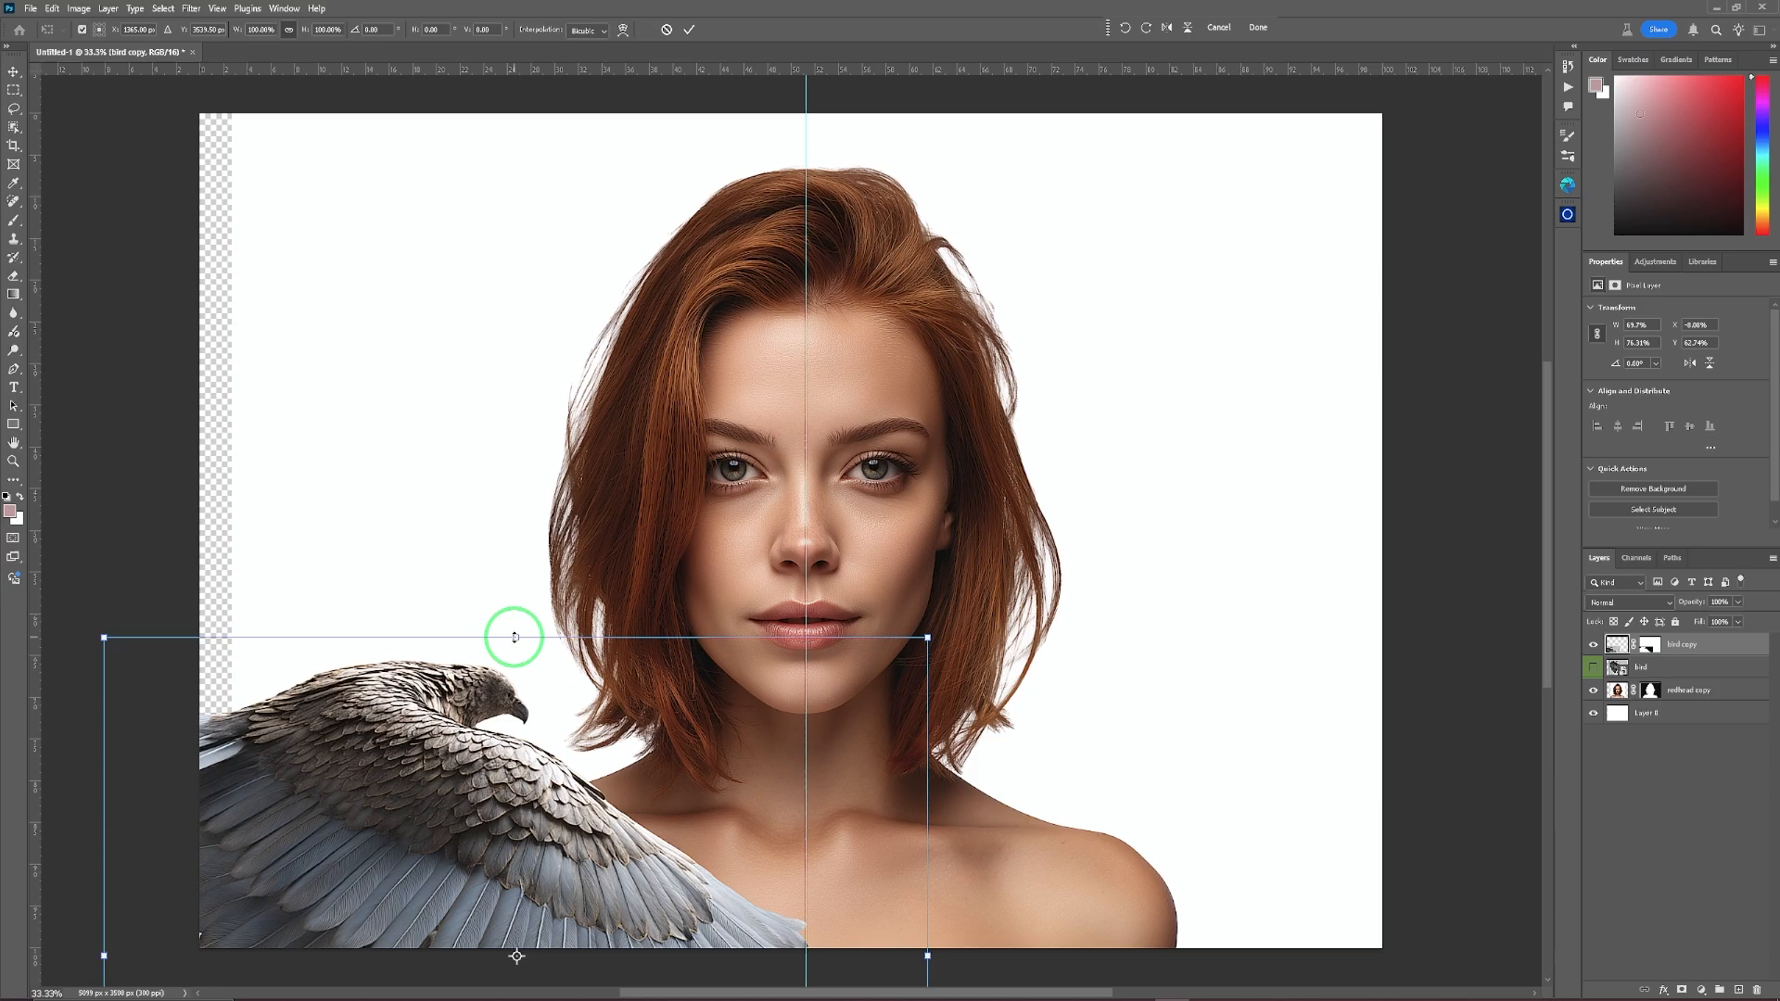
drag(515, 637, 515, 633)
drag(486, 749, 486, 755)
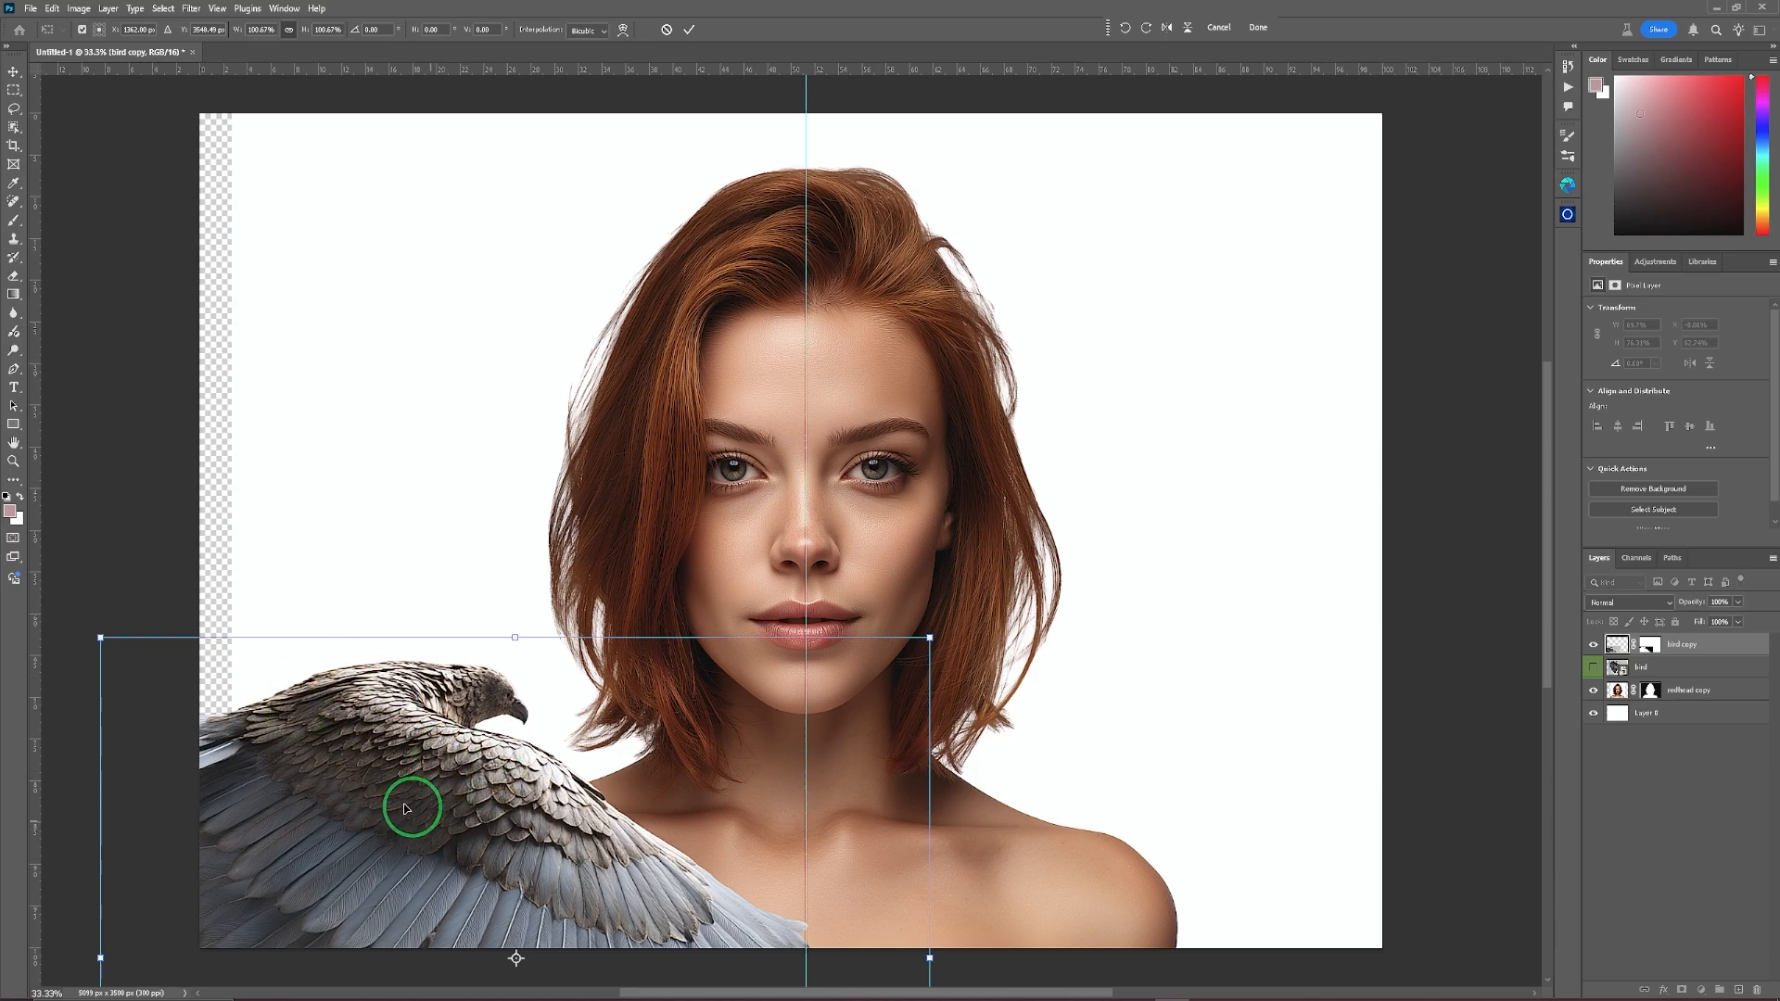
click(690, 44)
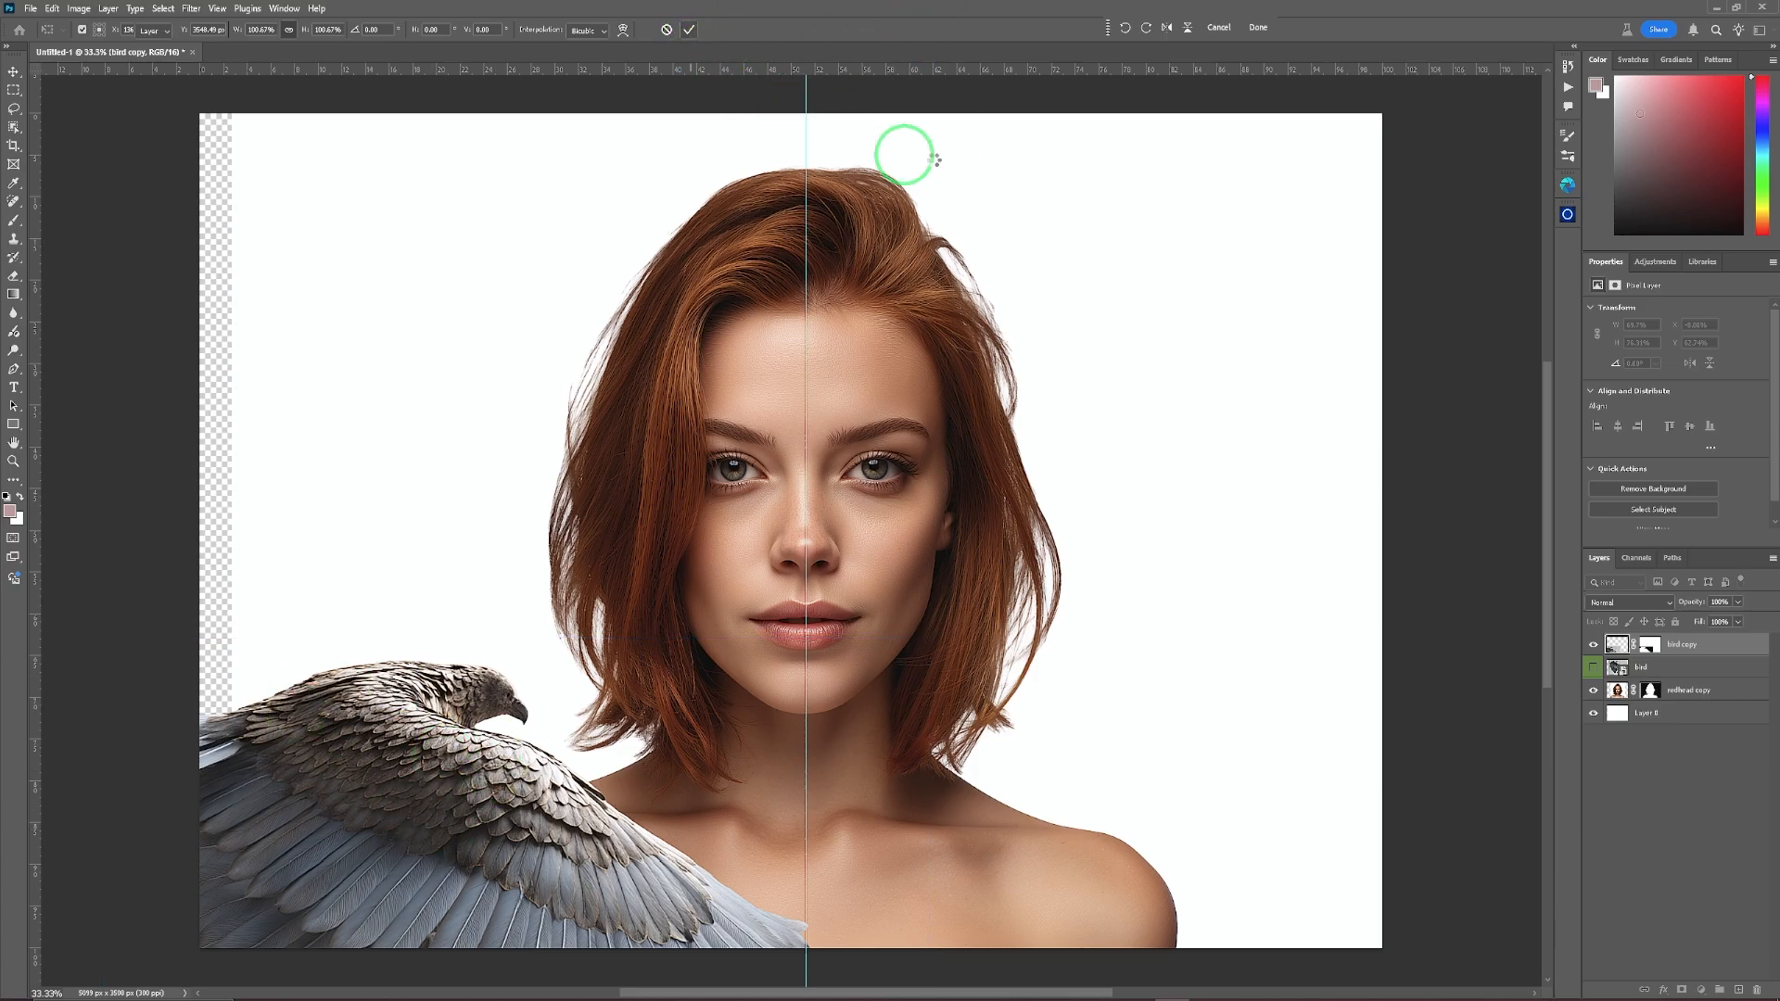
click(910, 125)
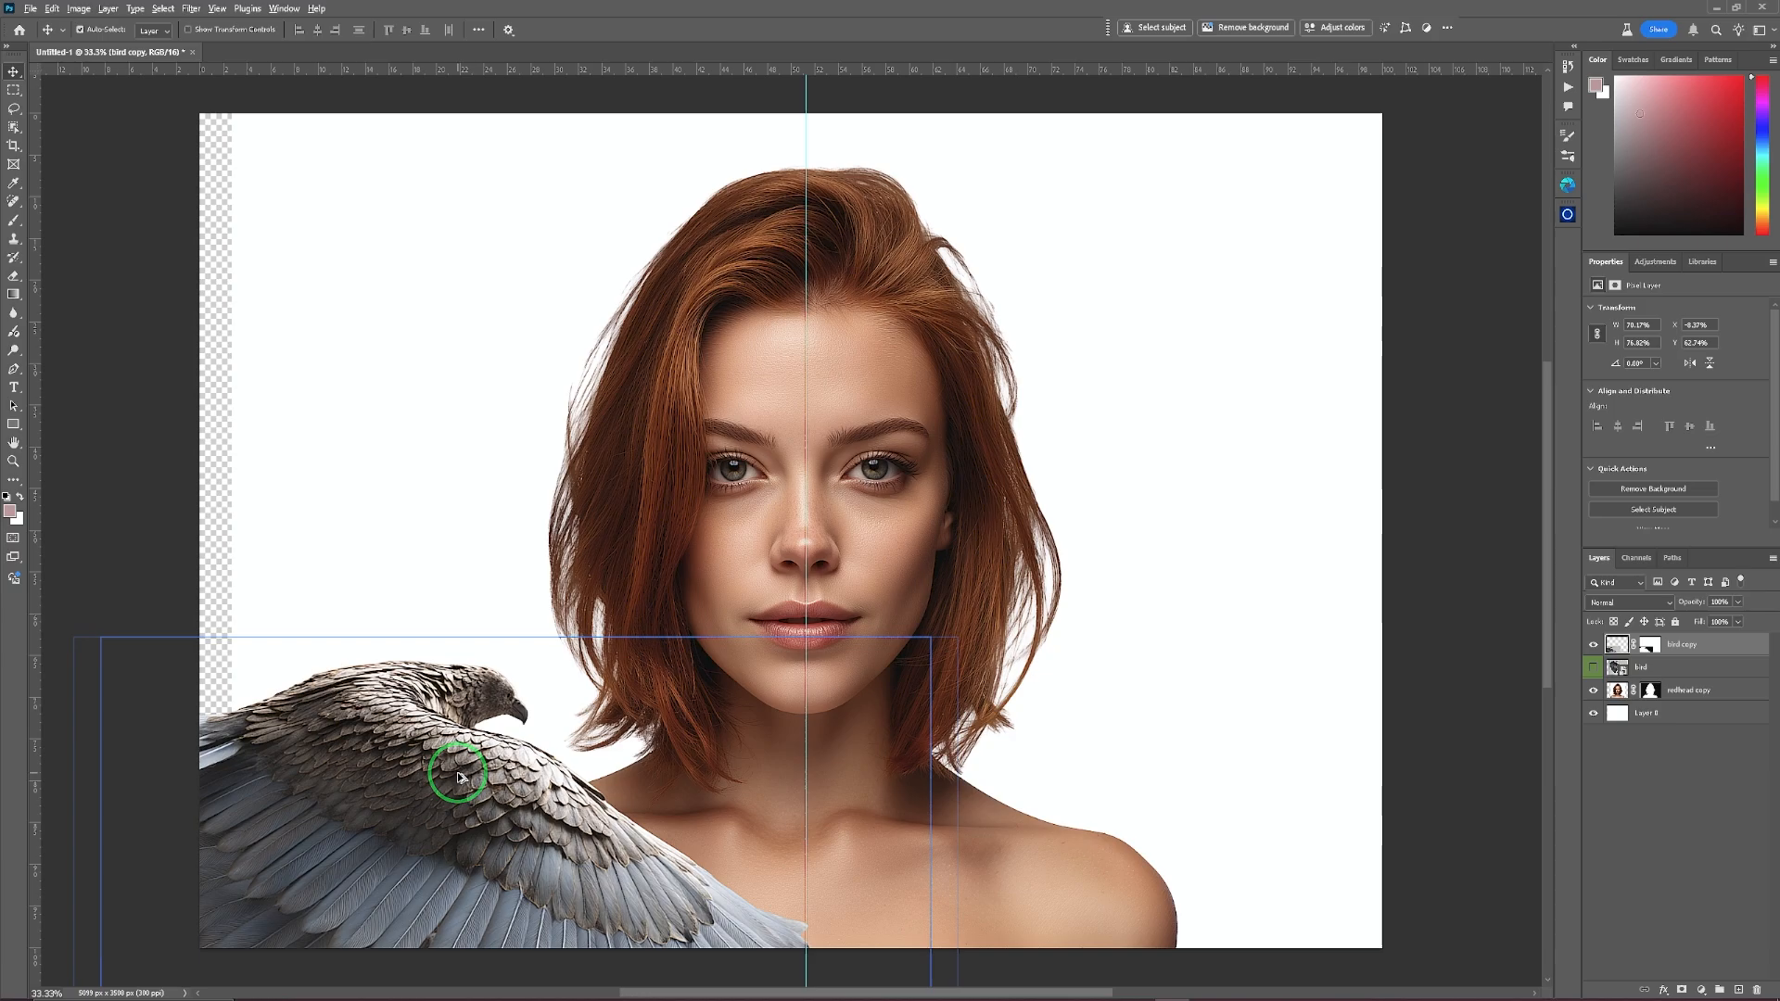
Duplicate the bird copy layer toward the right side of the canvas at the same height and flip the duplicate horizontally.
drag(458, 777, 617, 786)
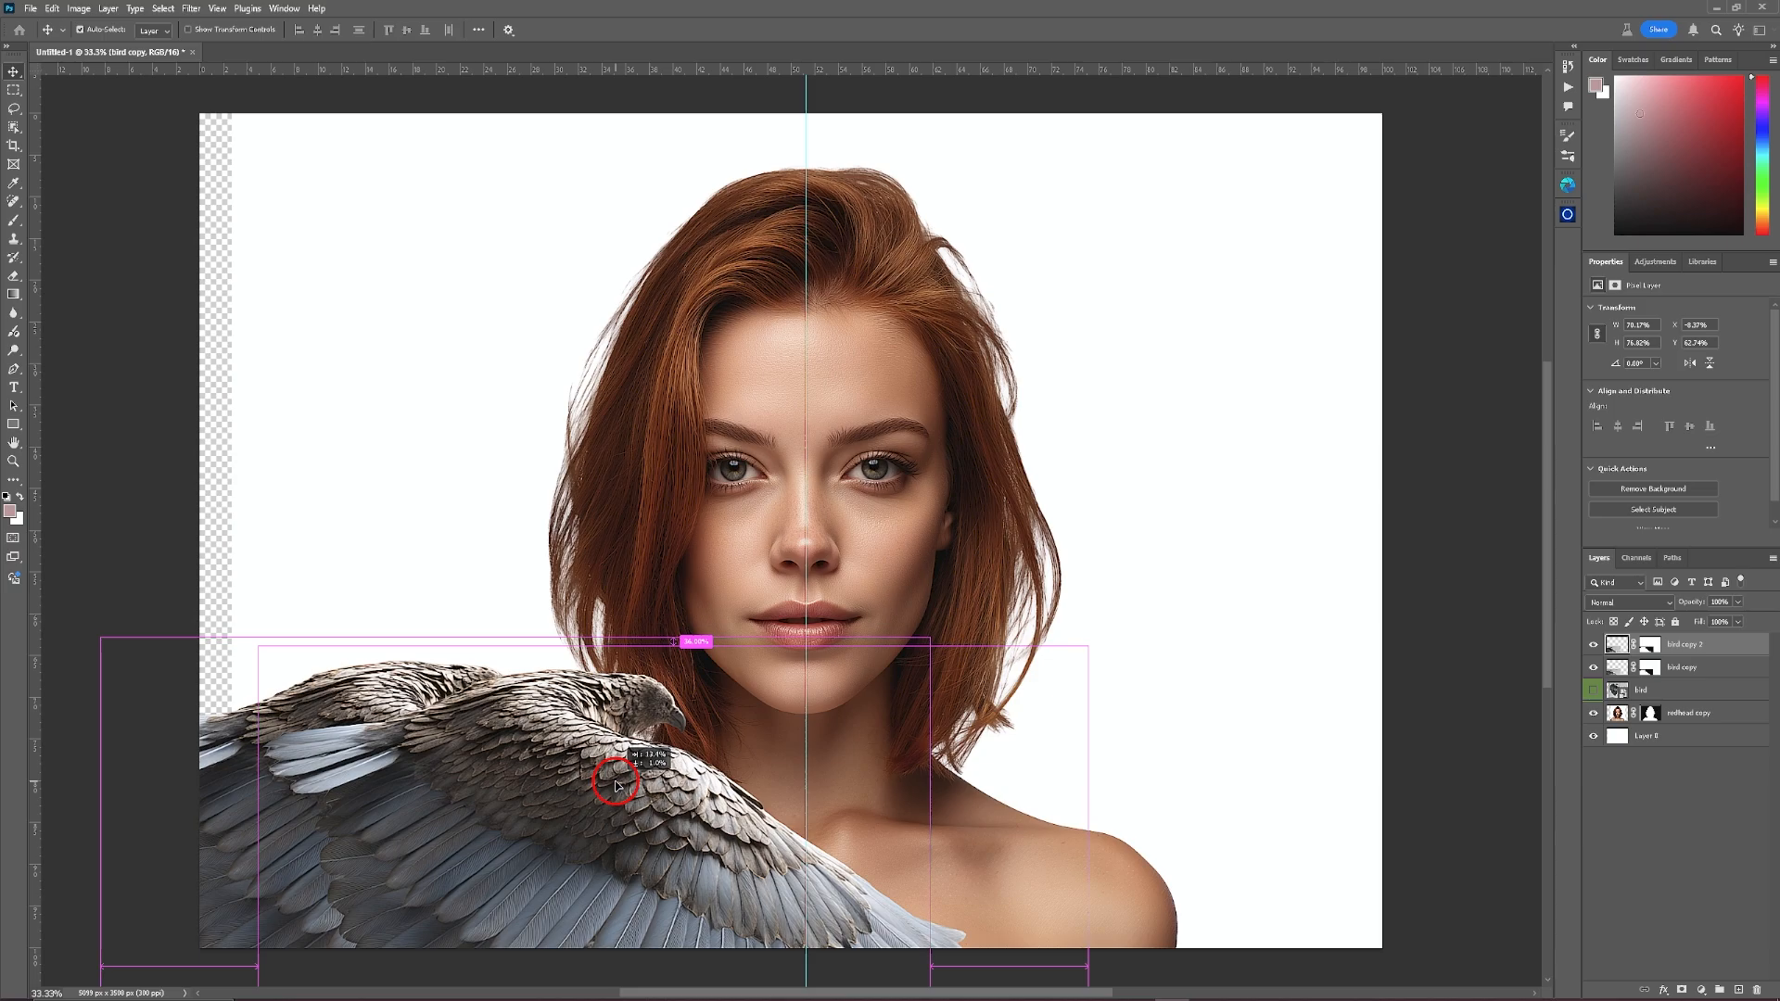
drag(616, 786, 617, 784)
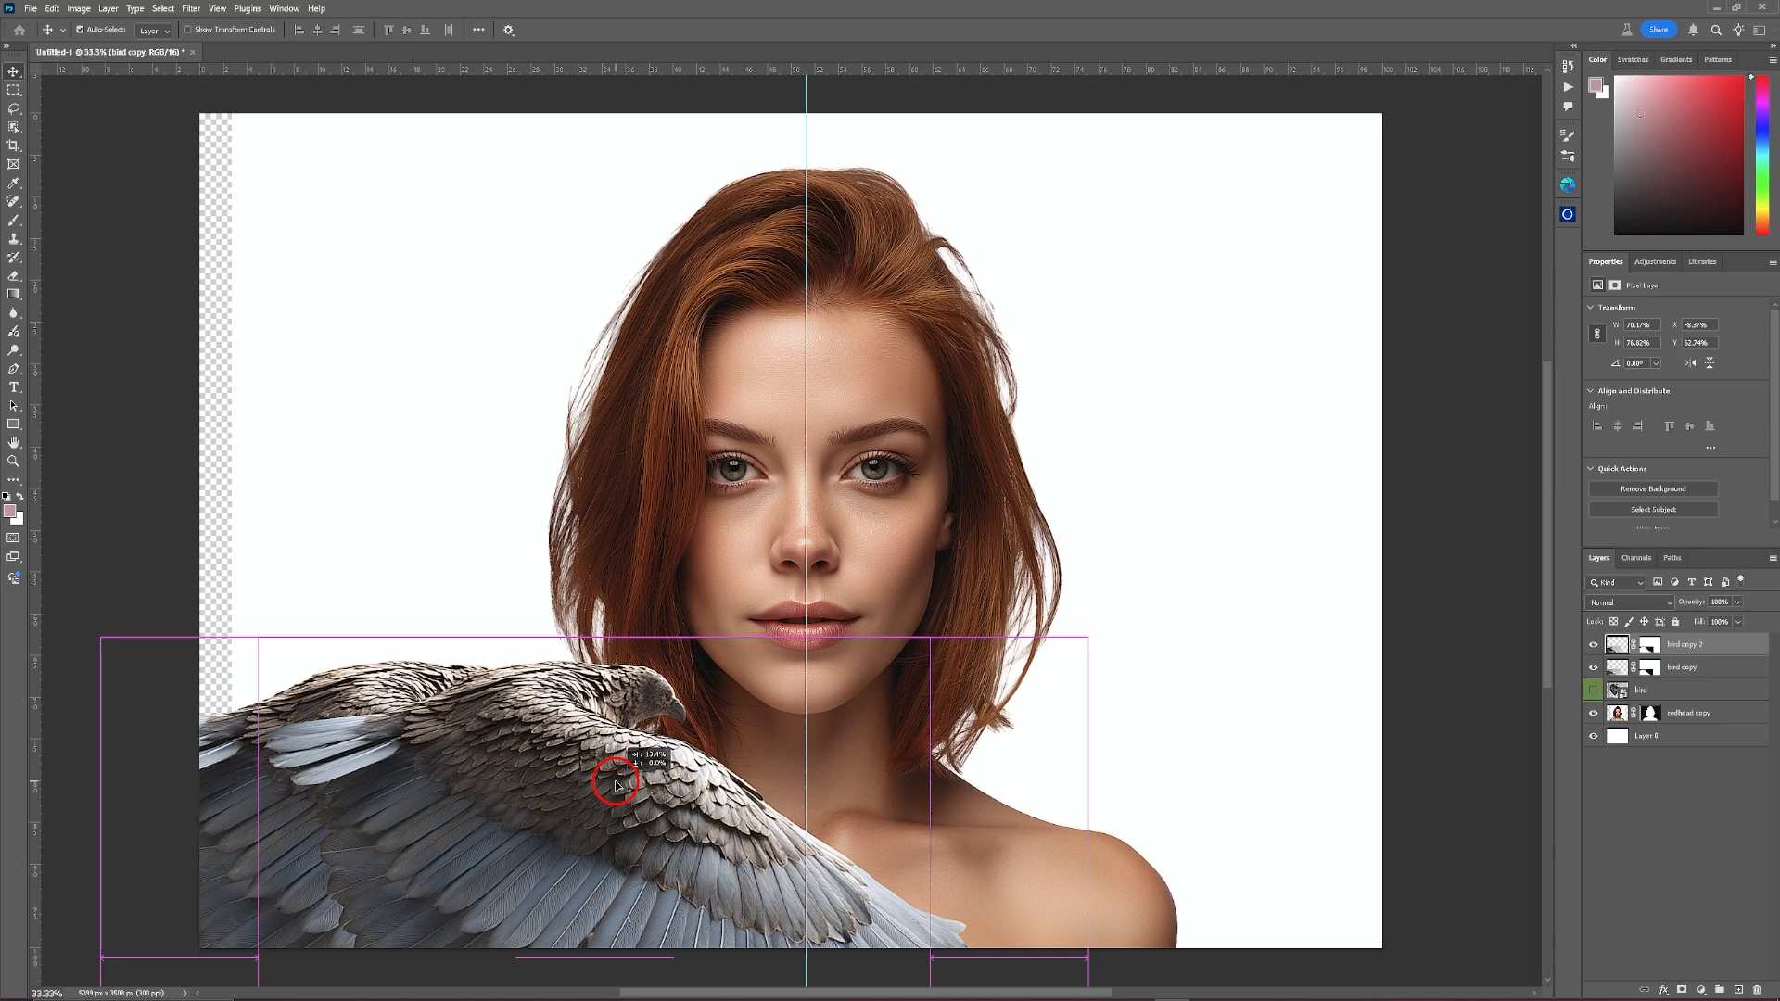
drag(617, 787, 852, 818)
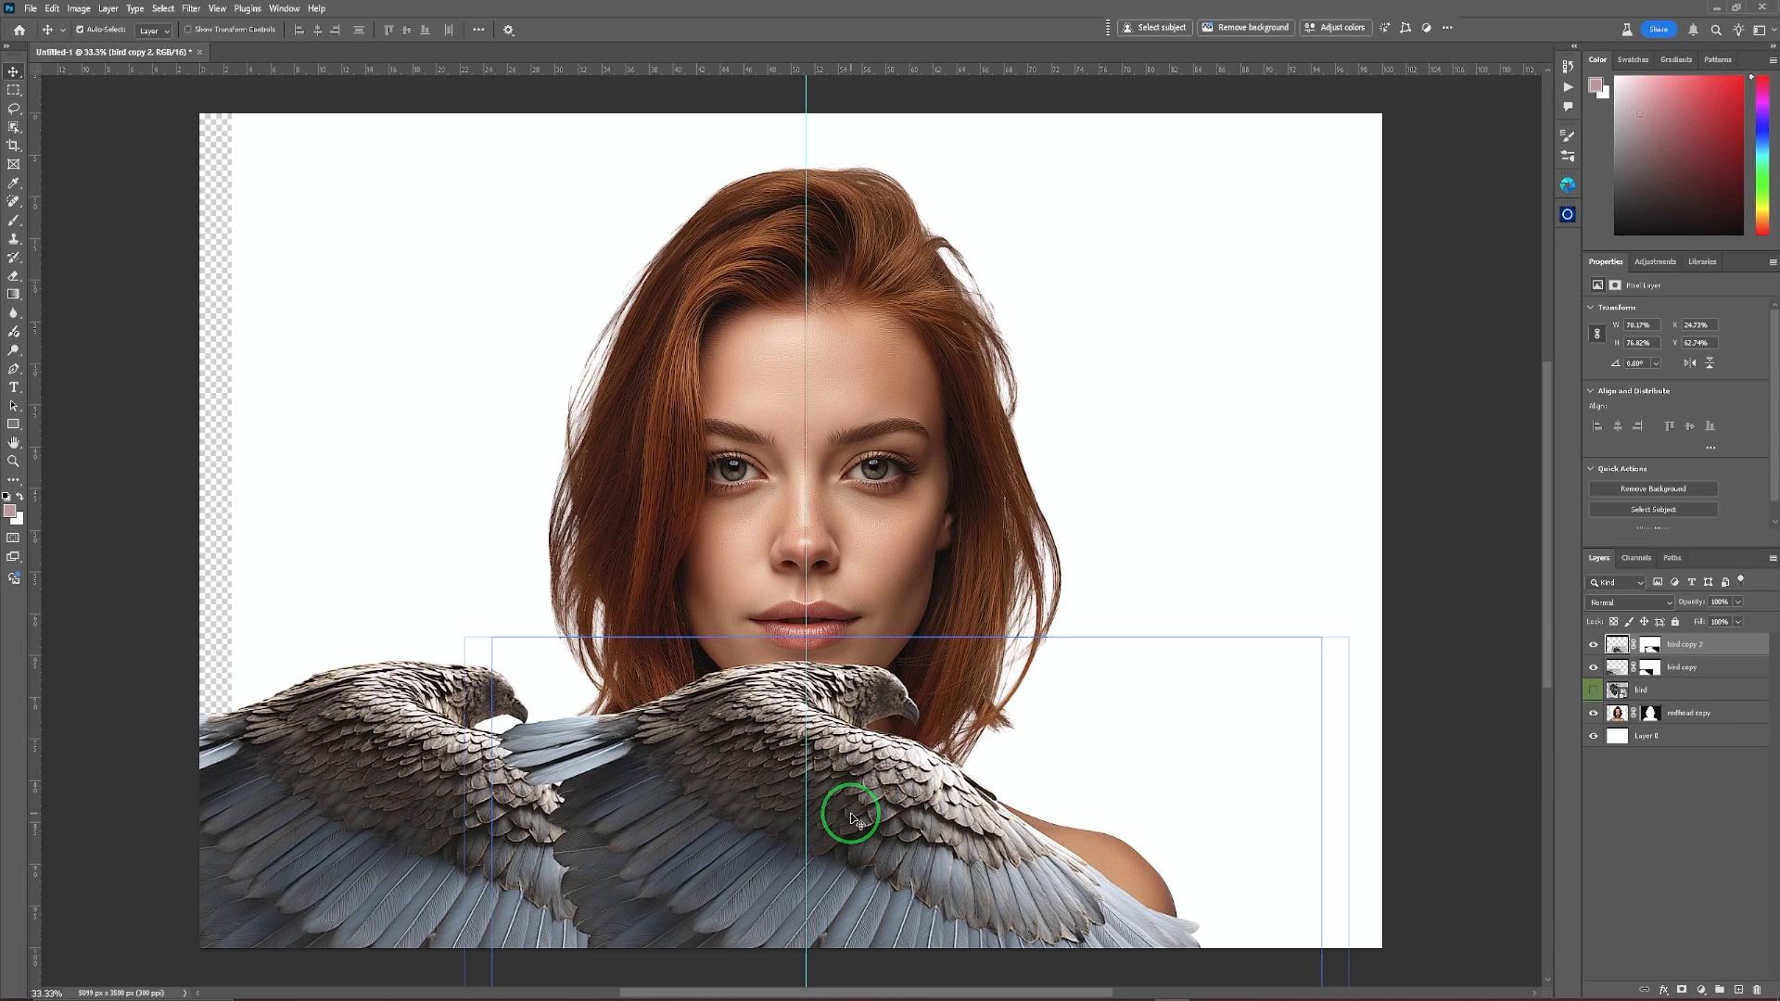
click(51, 8)
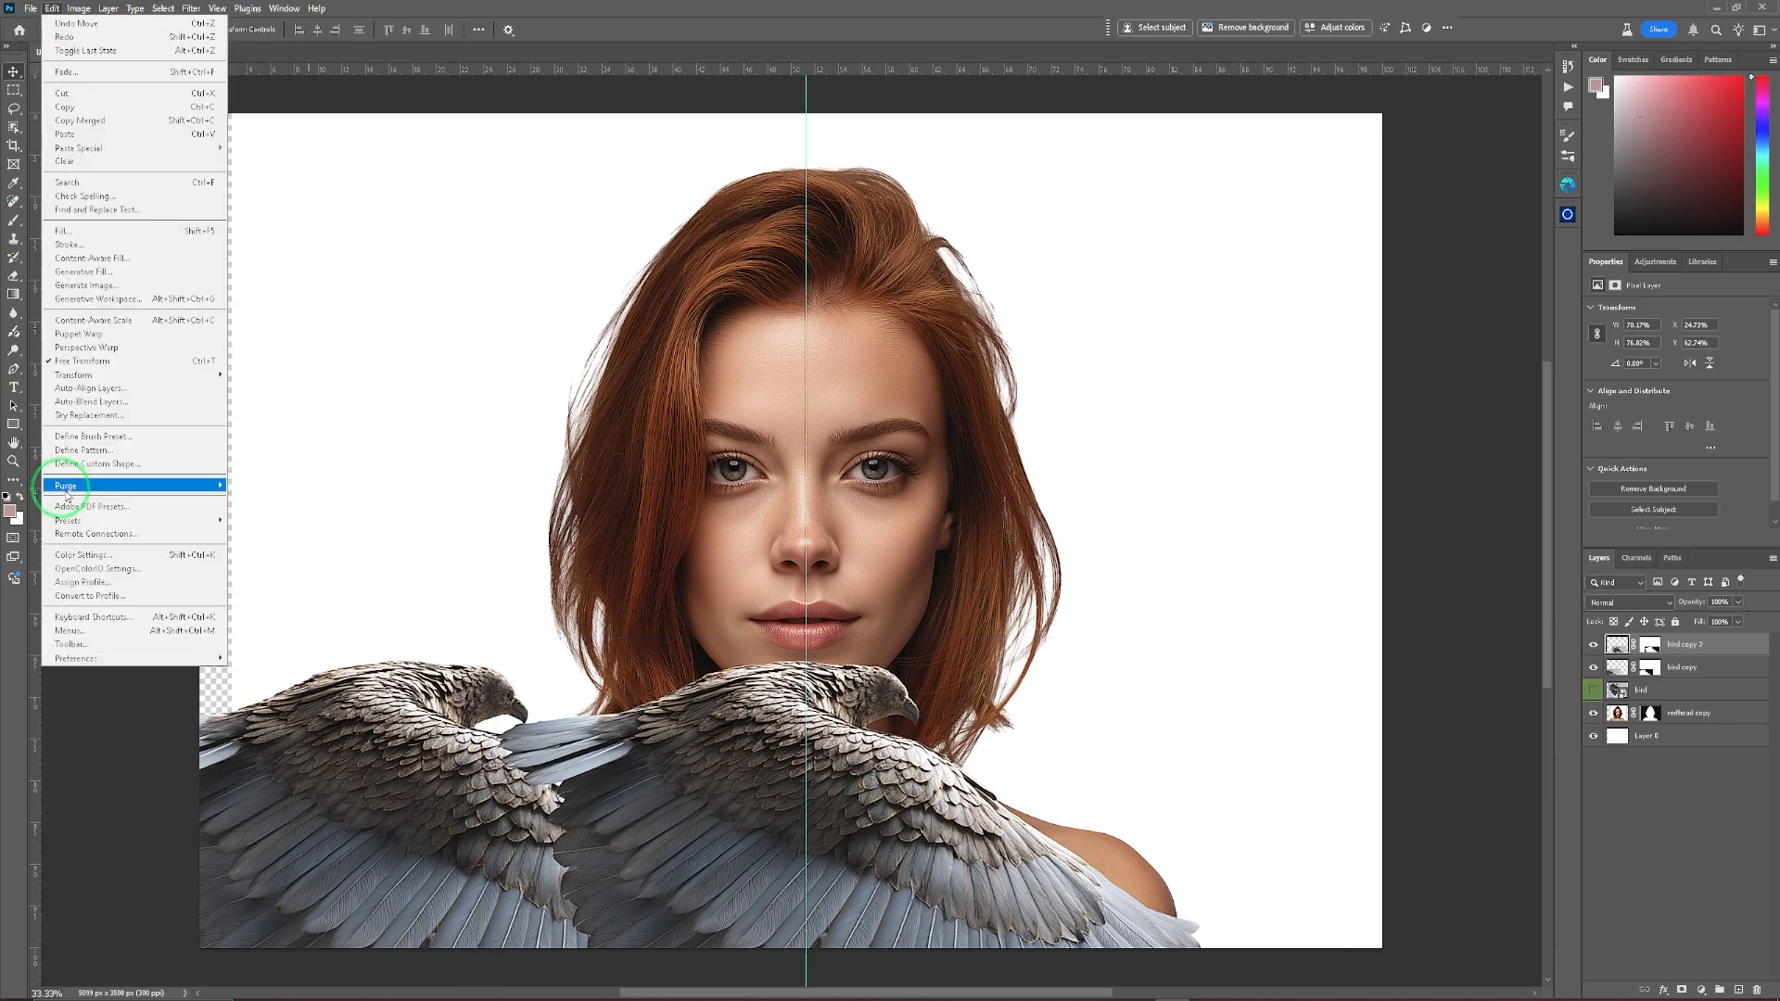
mouse_move(97, 374)
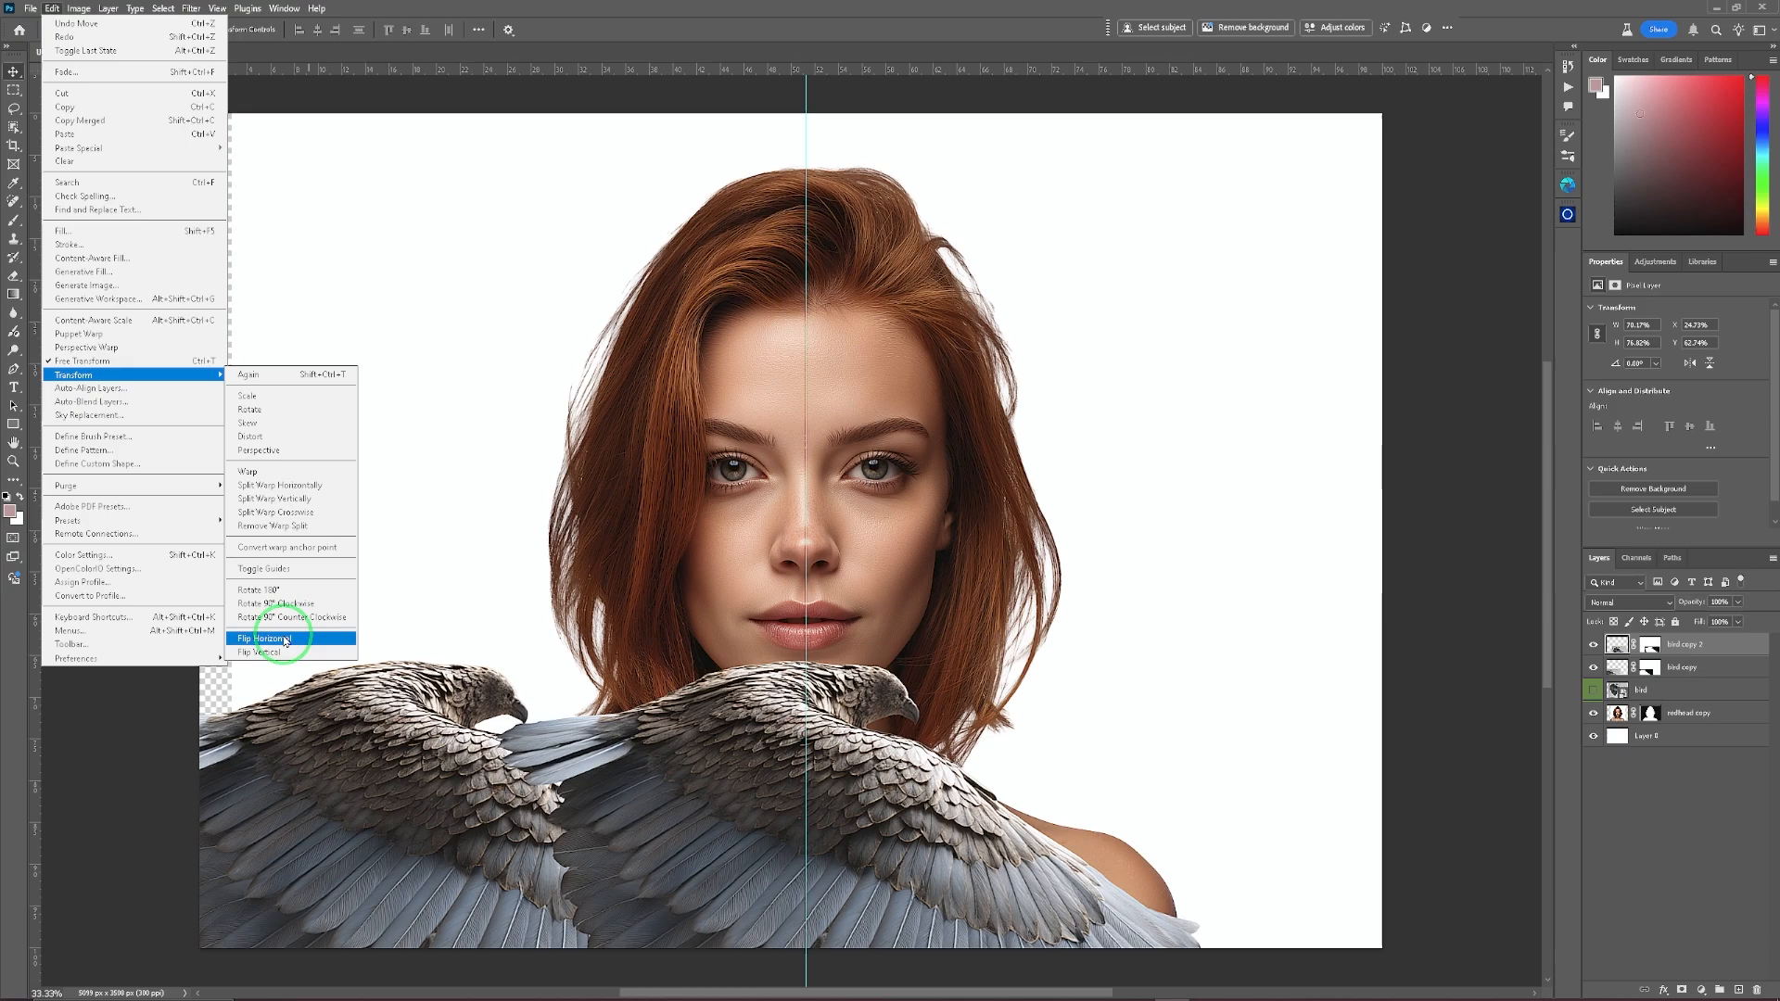
click(286, 639)
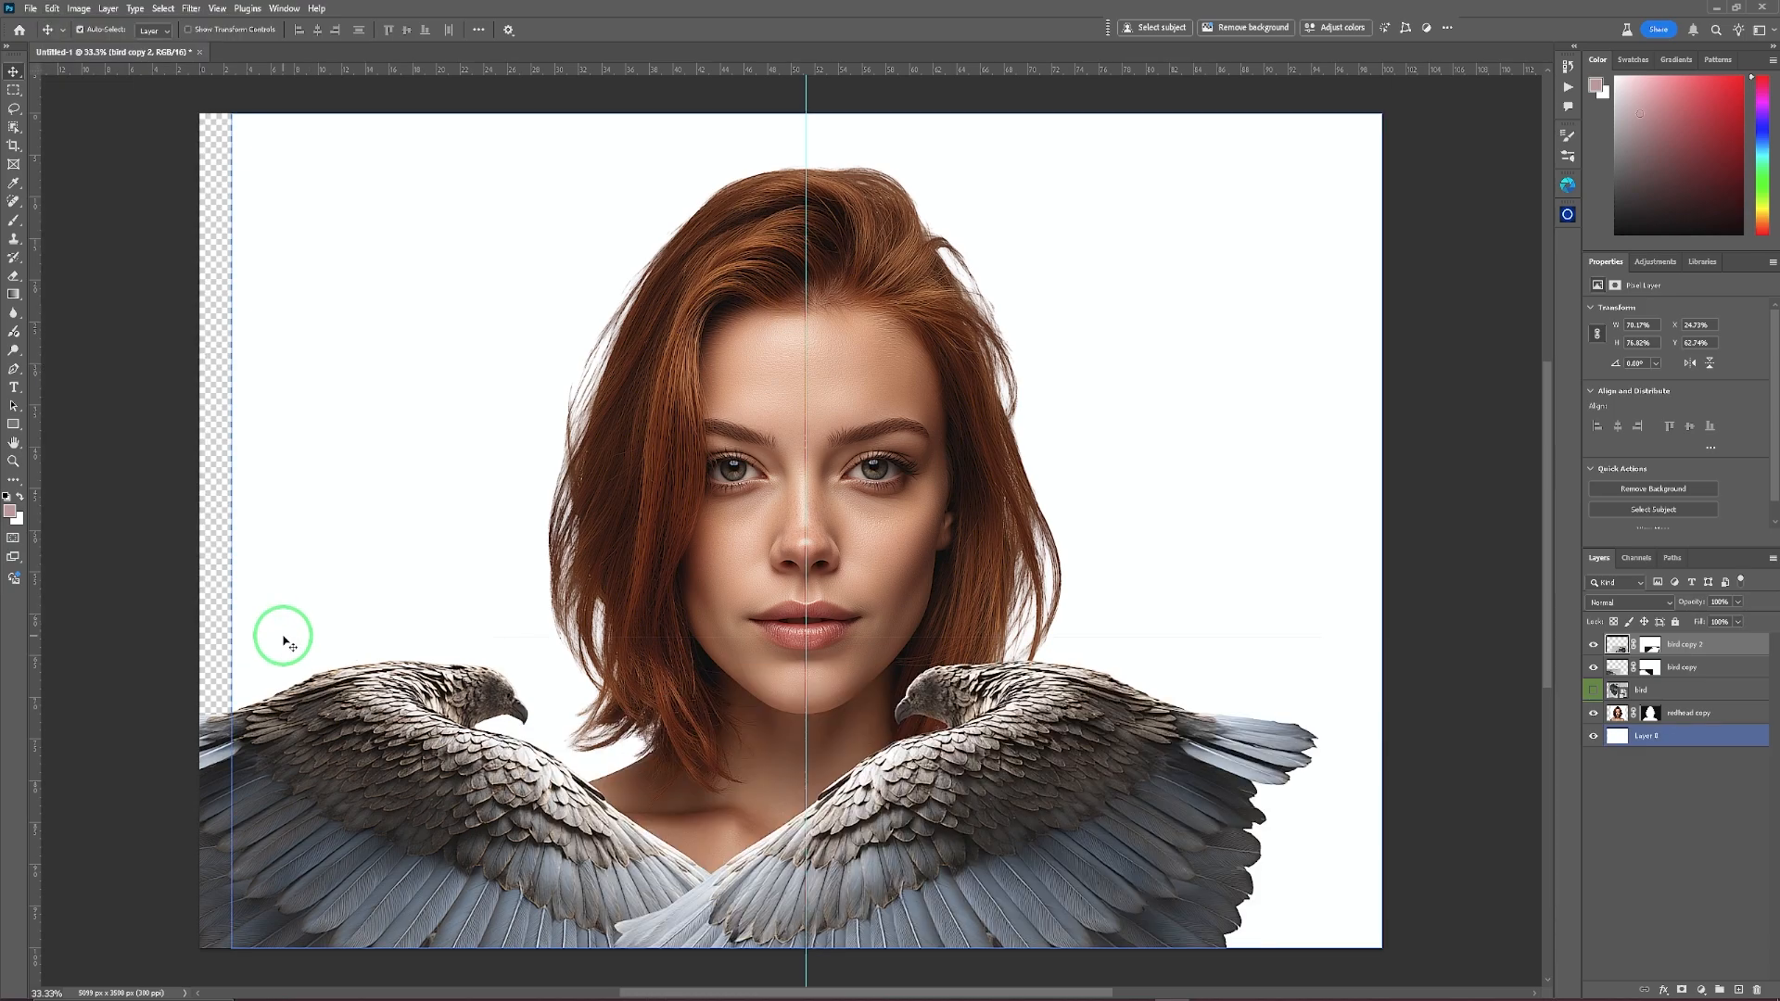
Move the flipped bird straight right over the opposite shoulder so its wing tip meets the other wing at the center guide.
click(1017, 451)
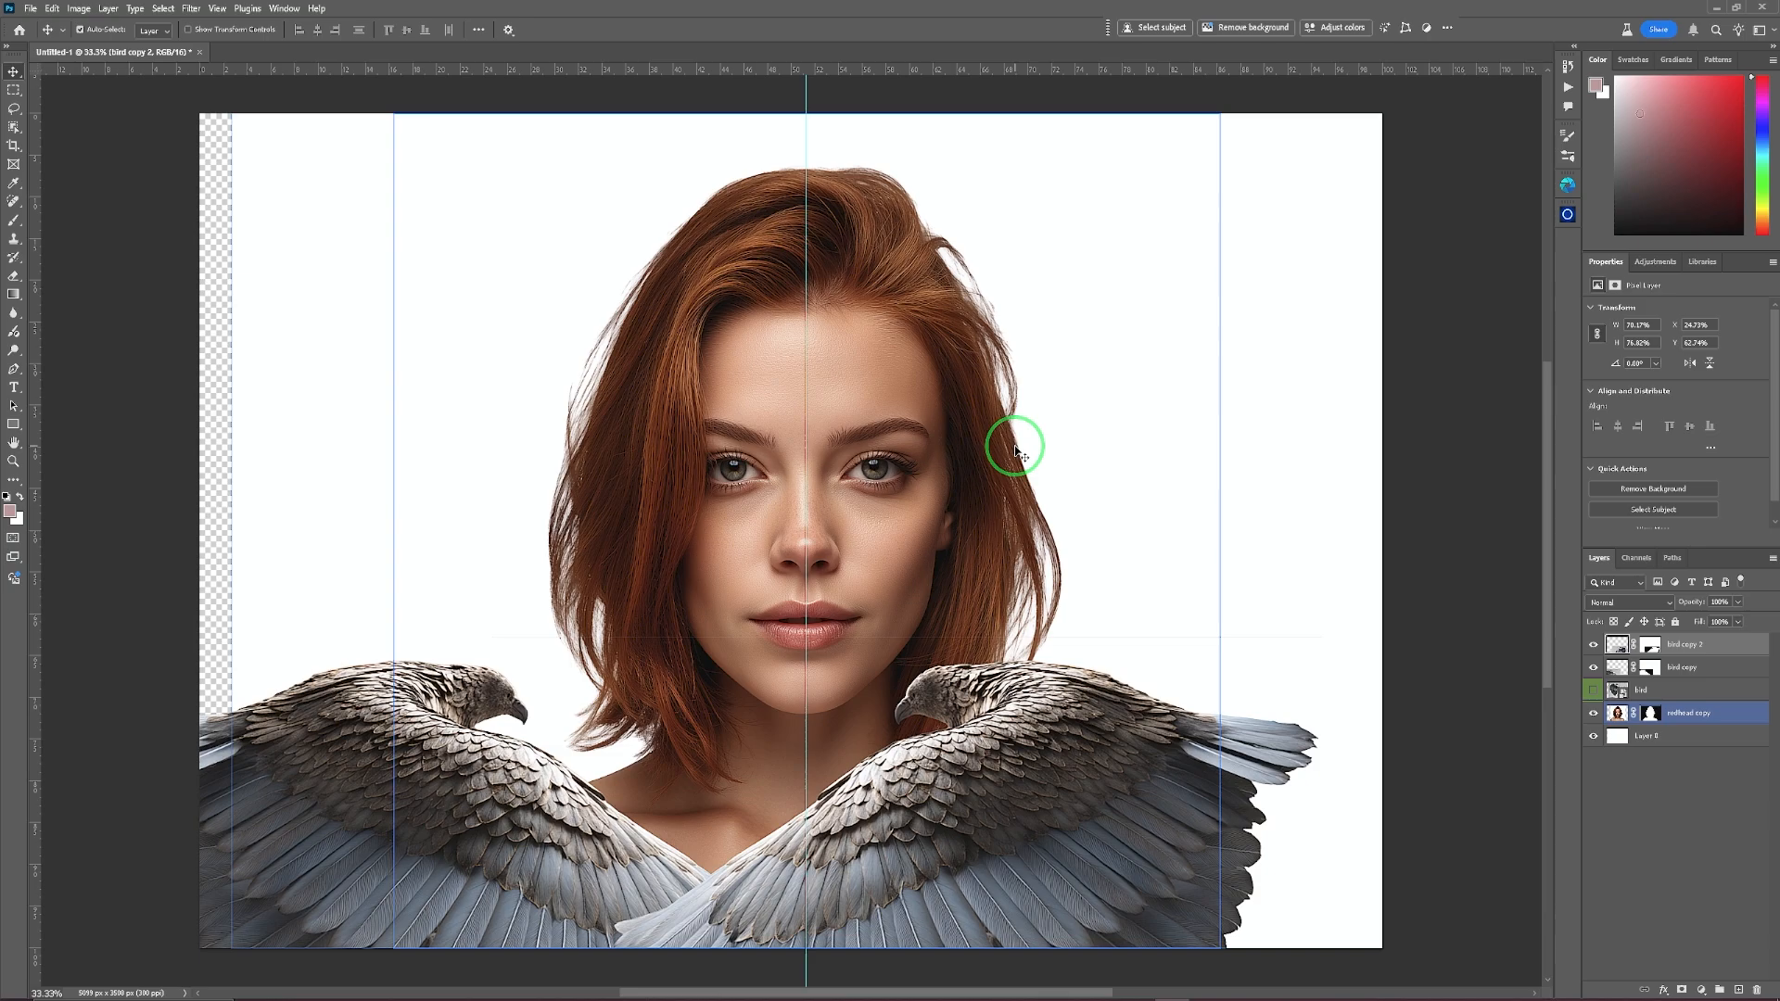
click(345, 830)
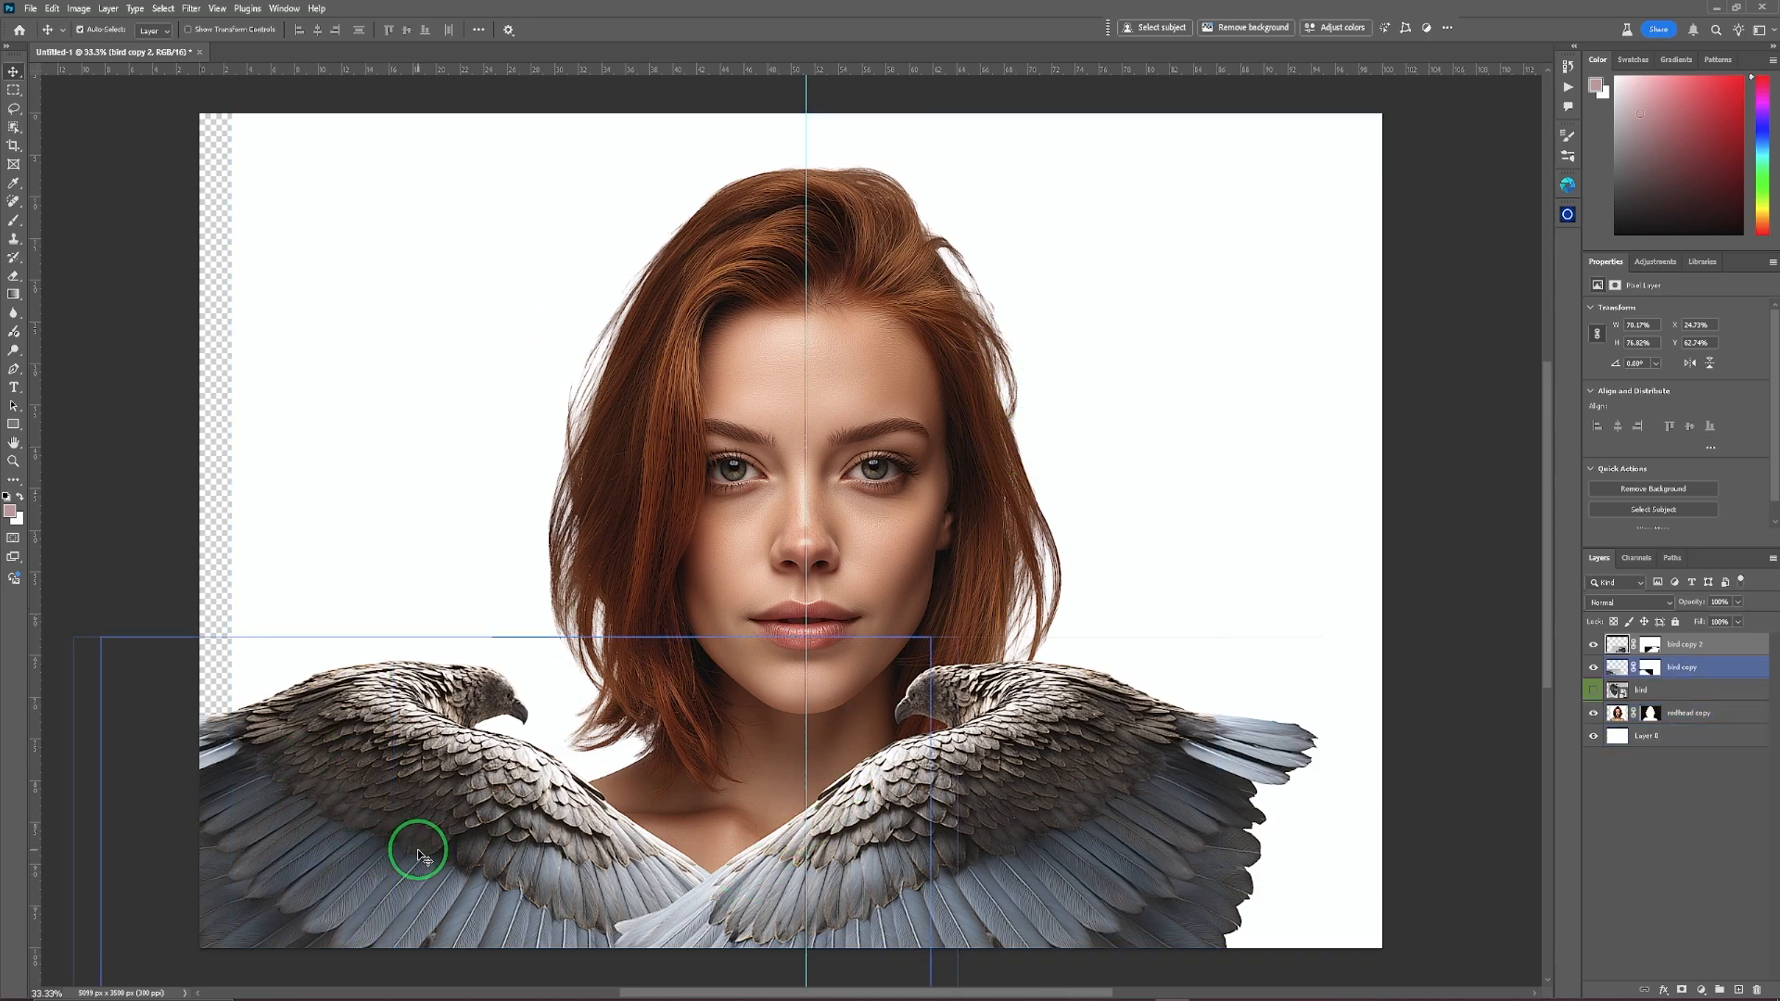
click(830, 857)
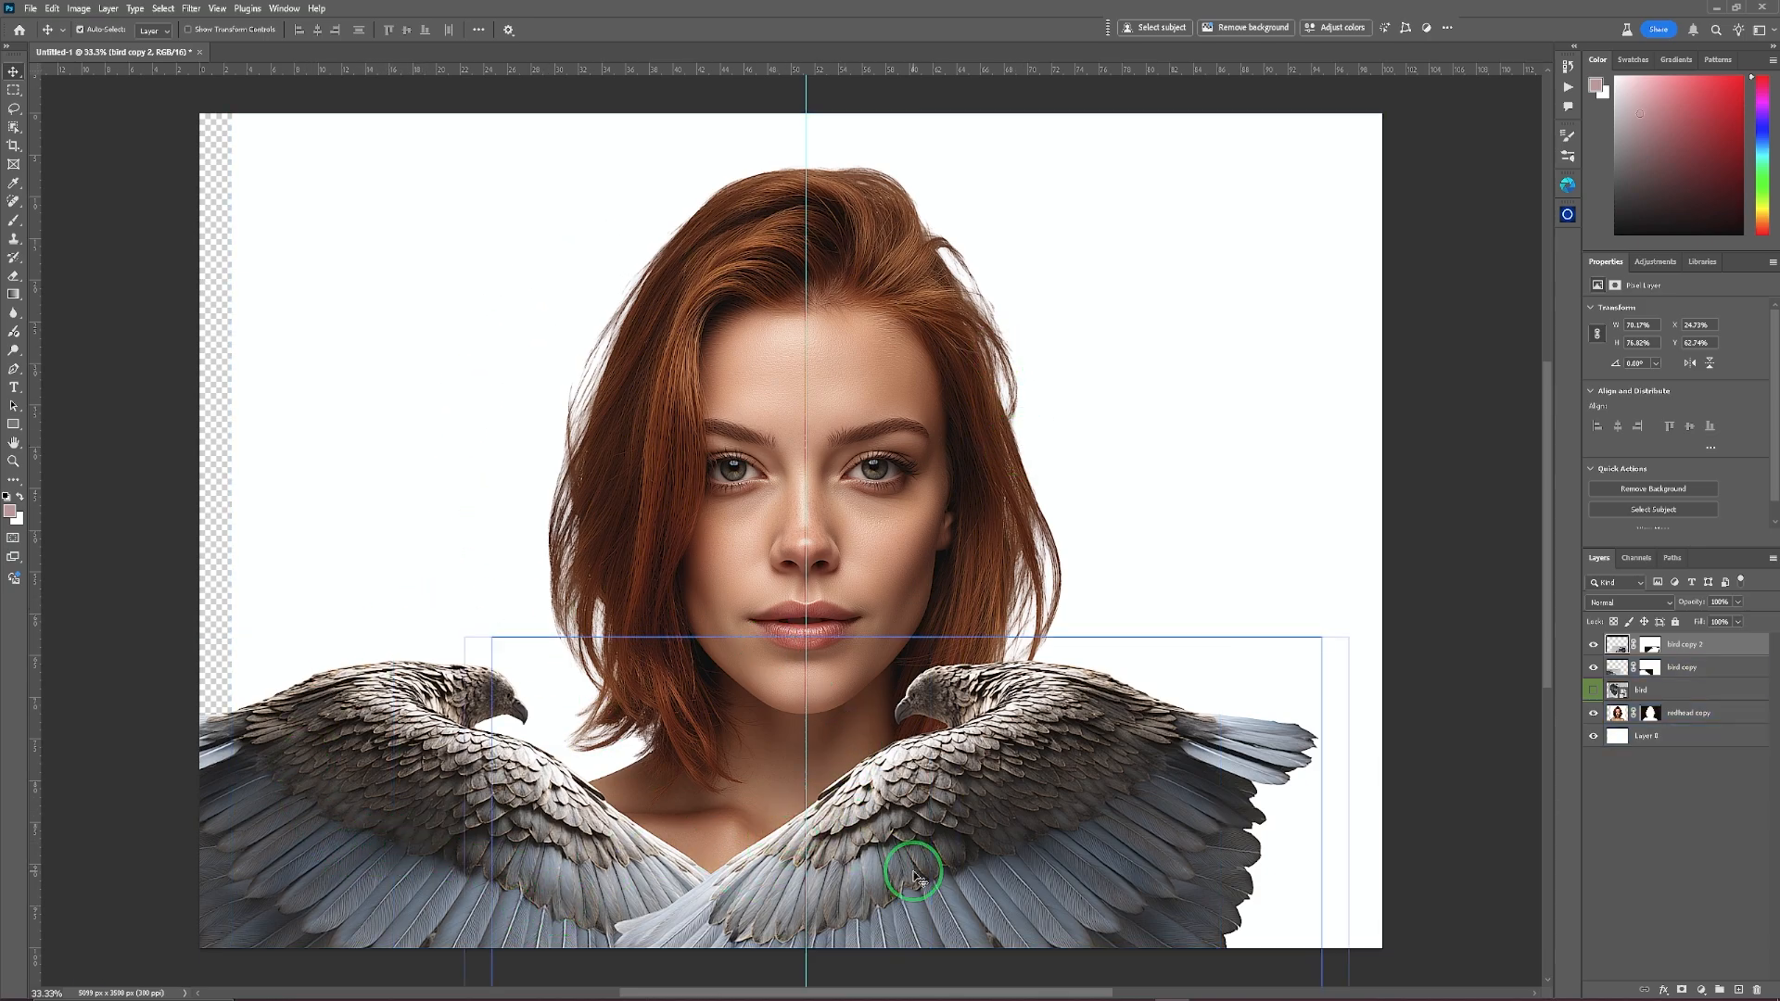
click(691, 856)
click(871, 871)
drag(893, 838, 1082, 848)
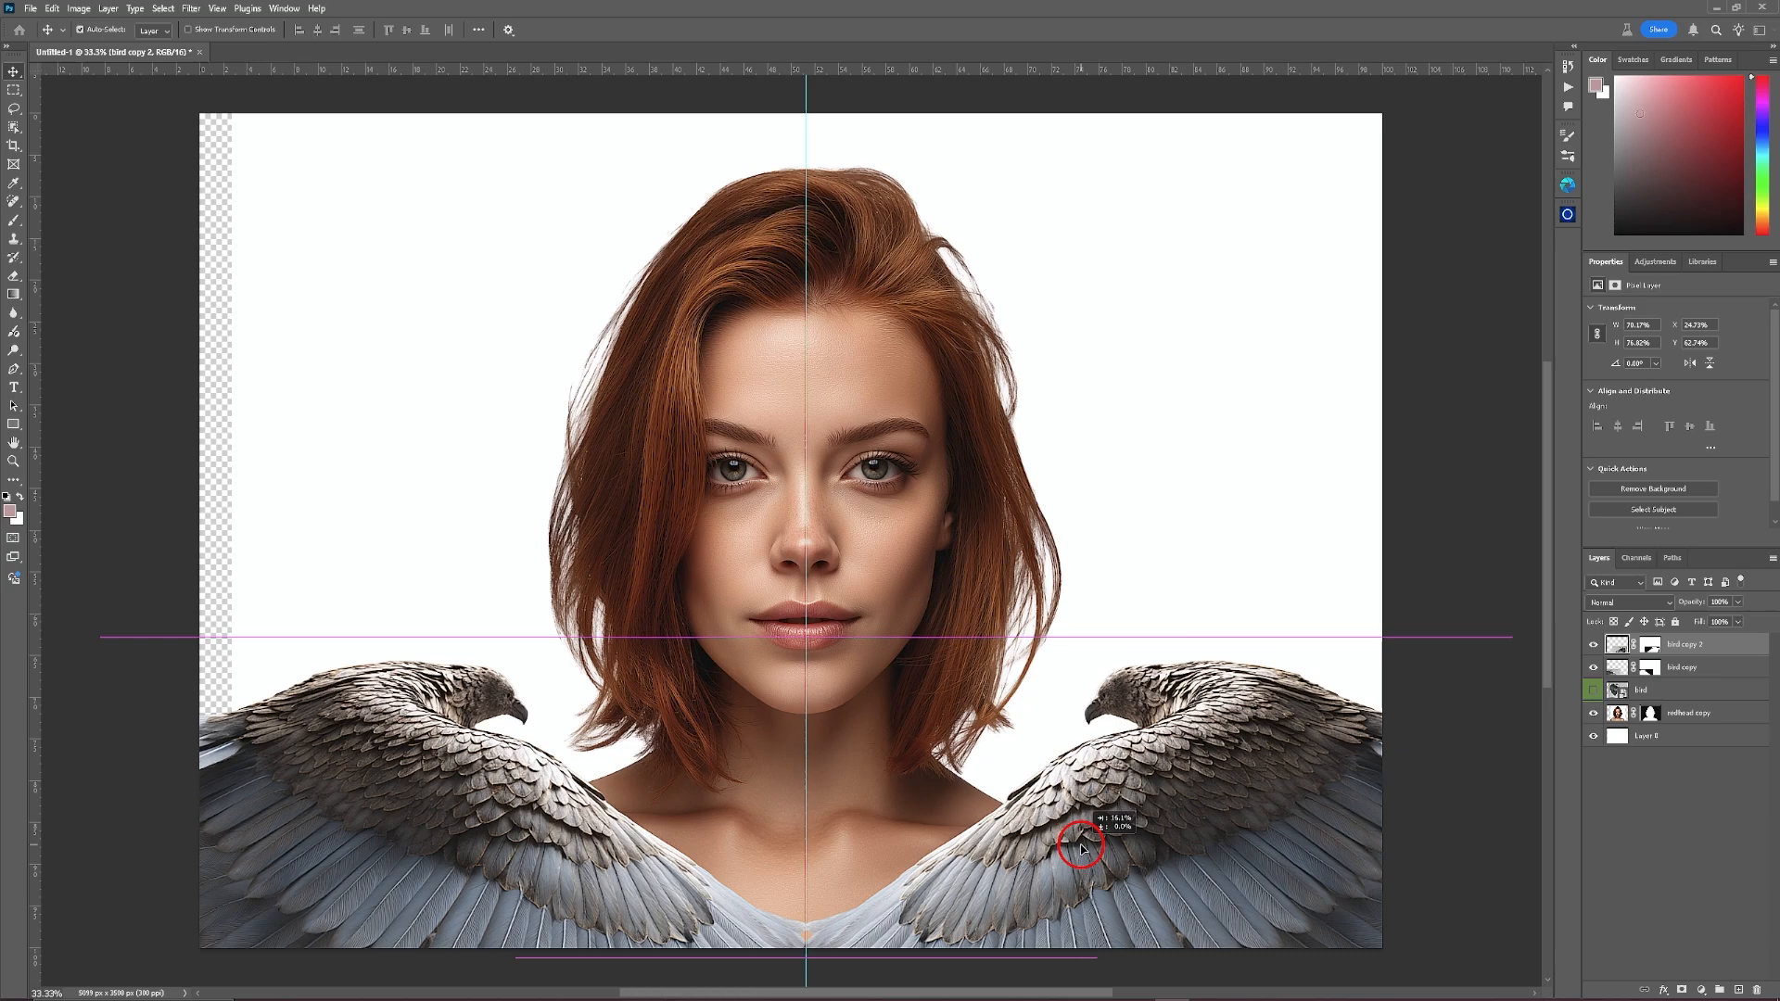
drag(1082, 848, 1081, 847)
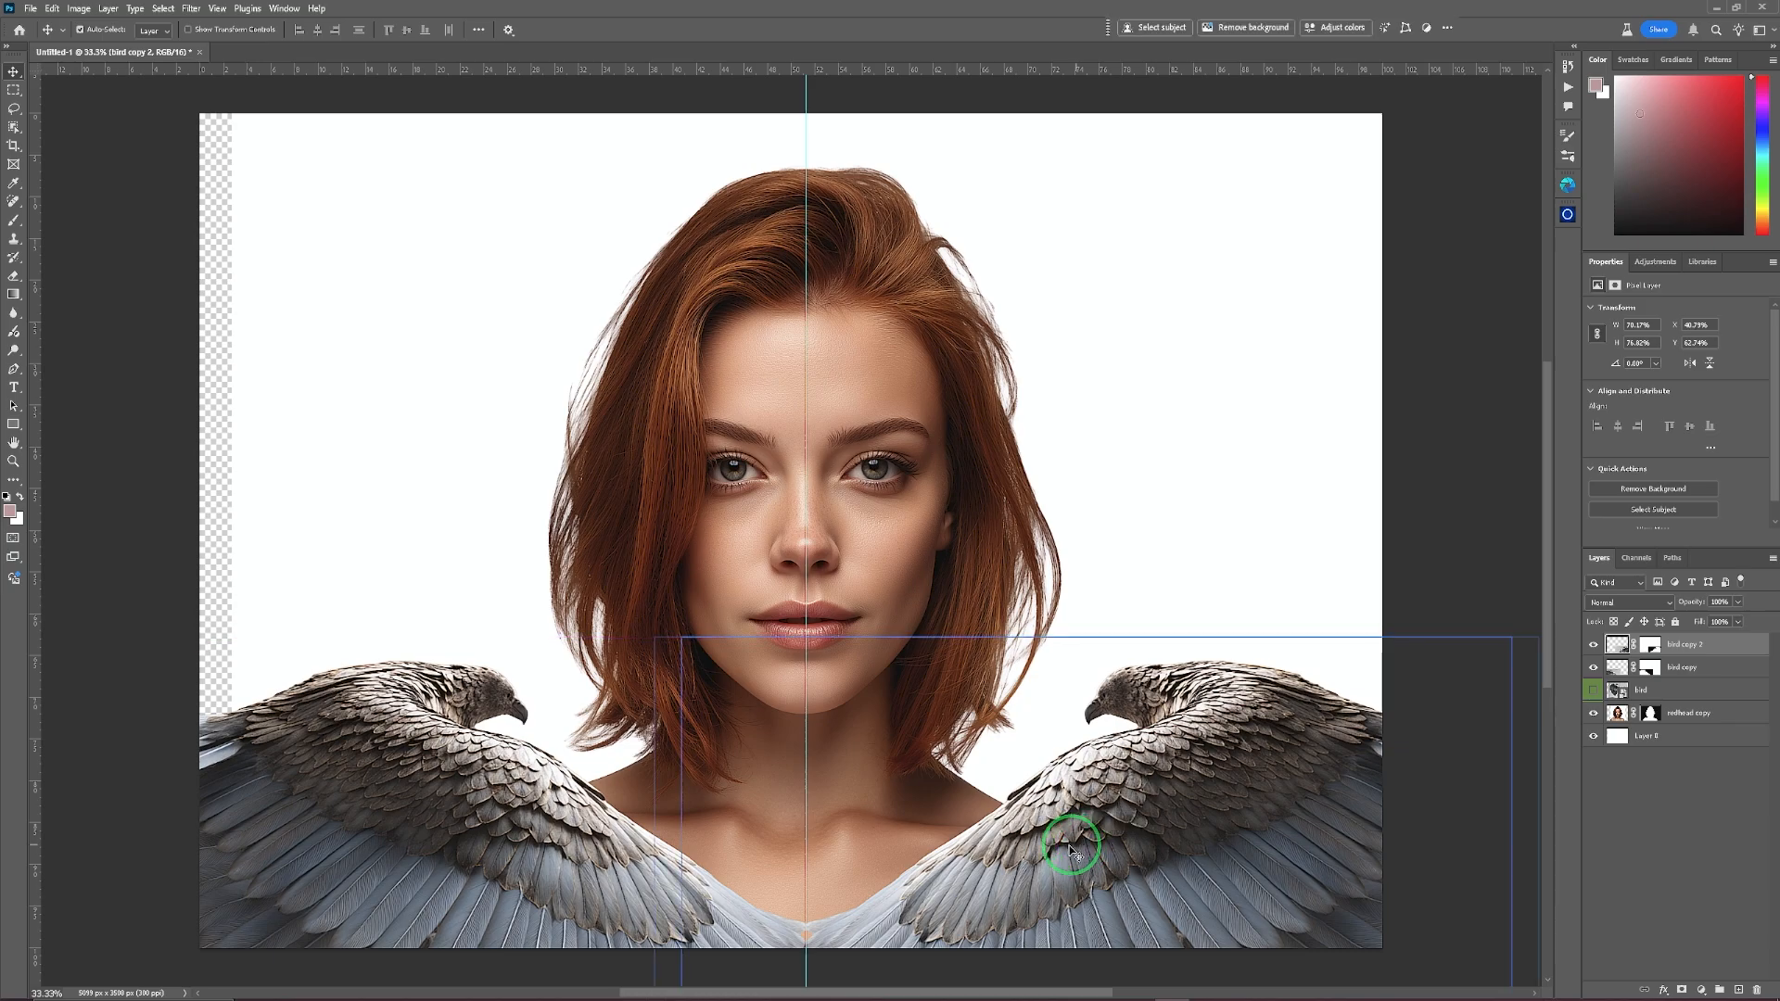
click(477, 775)
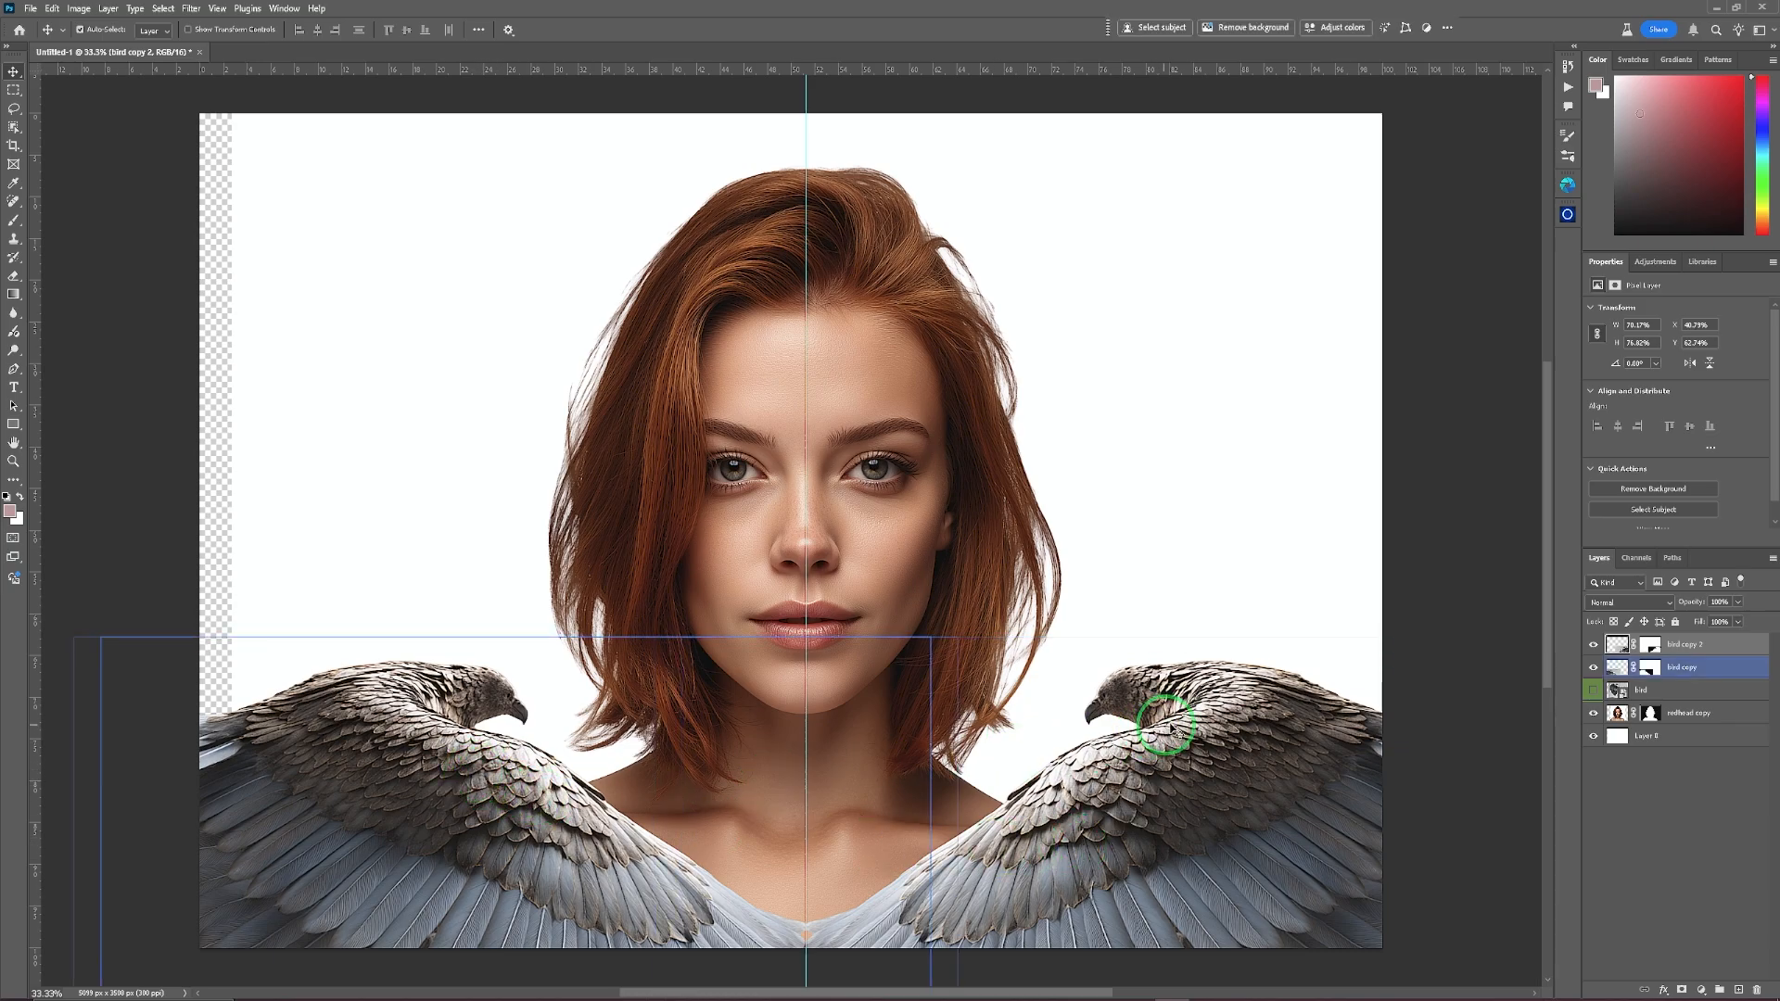
click(1163, 725)
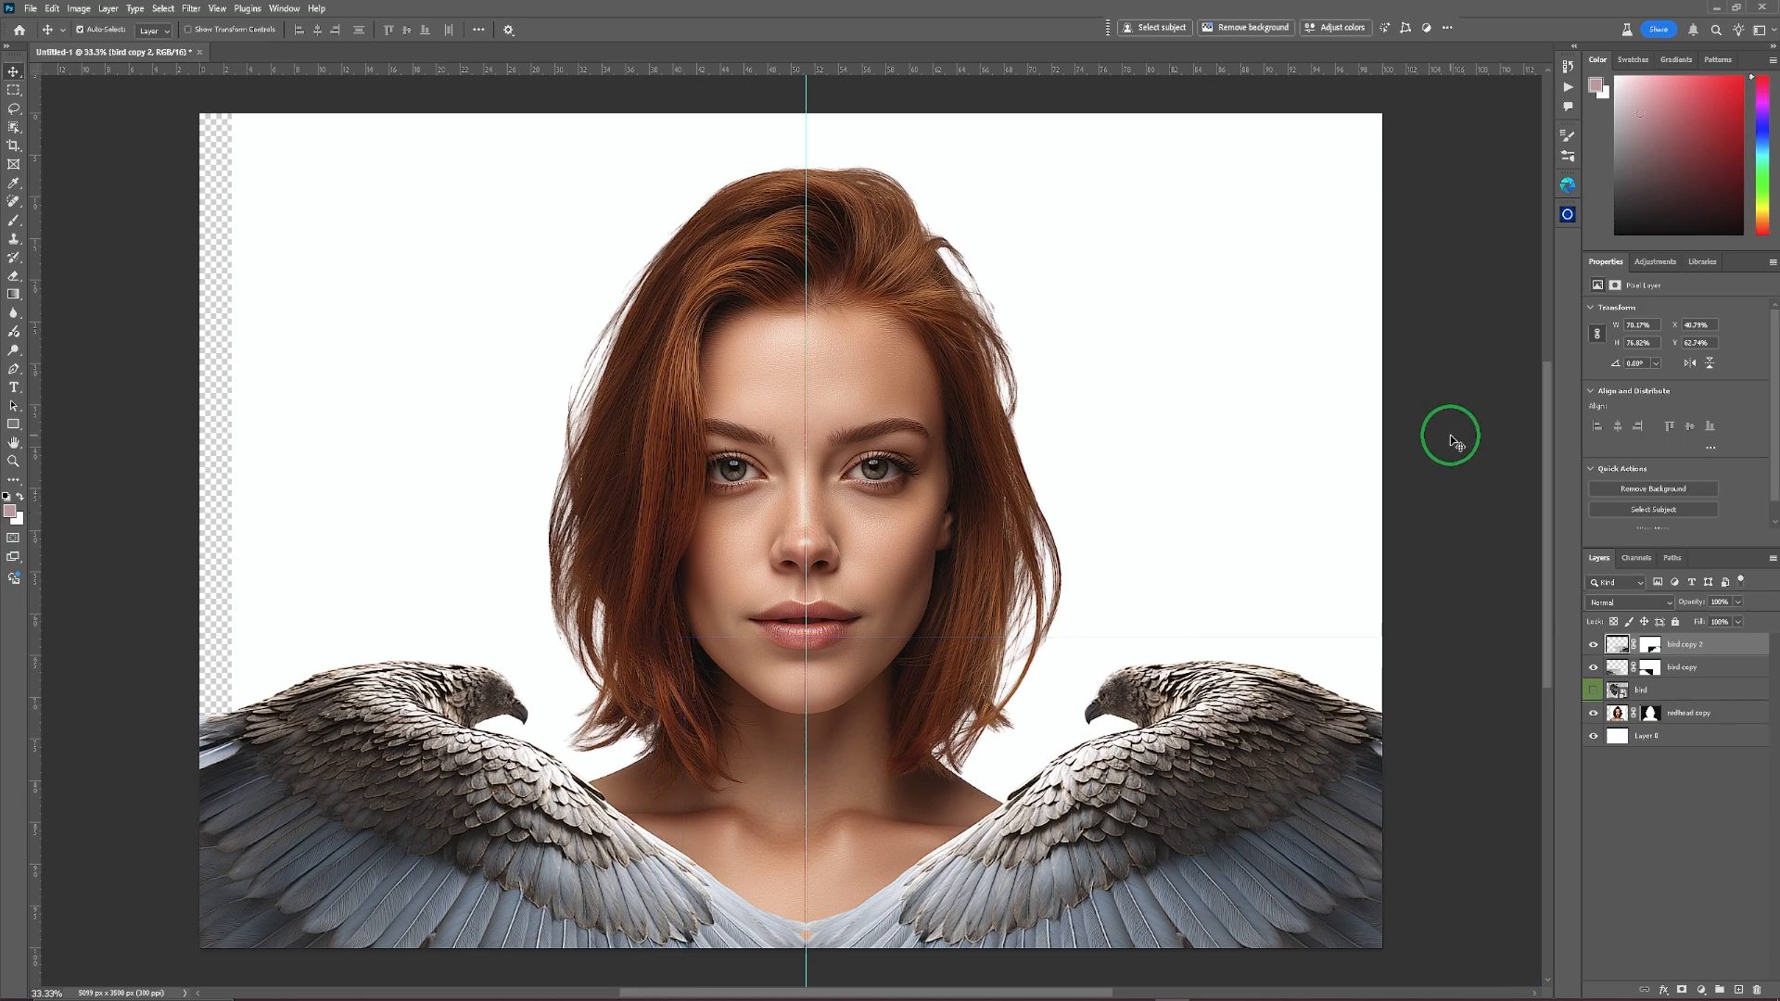
click(267, 684)
click(1319, 643)
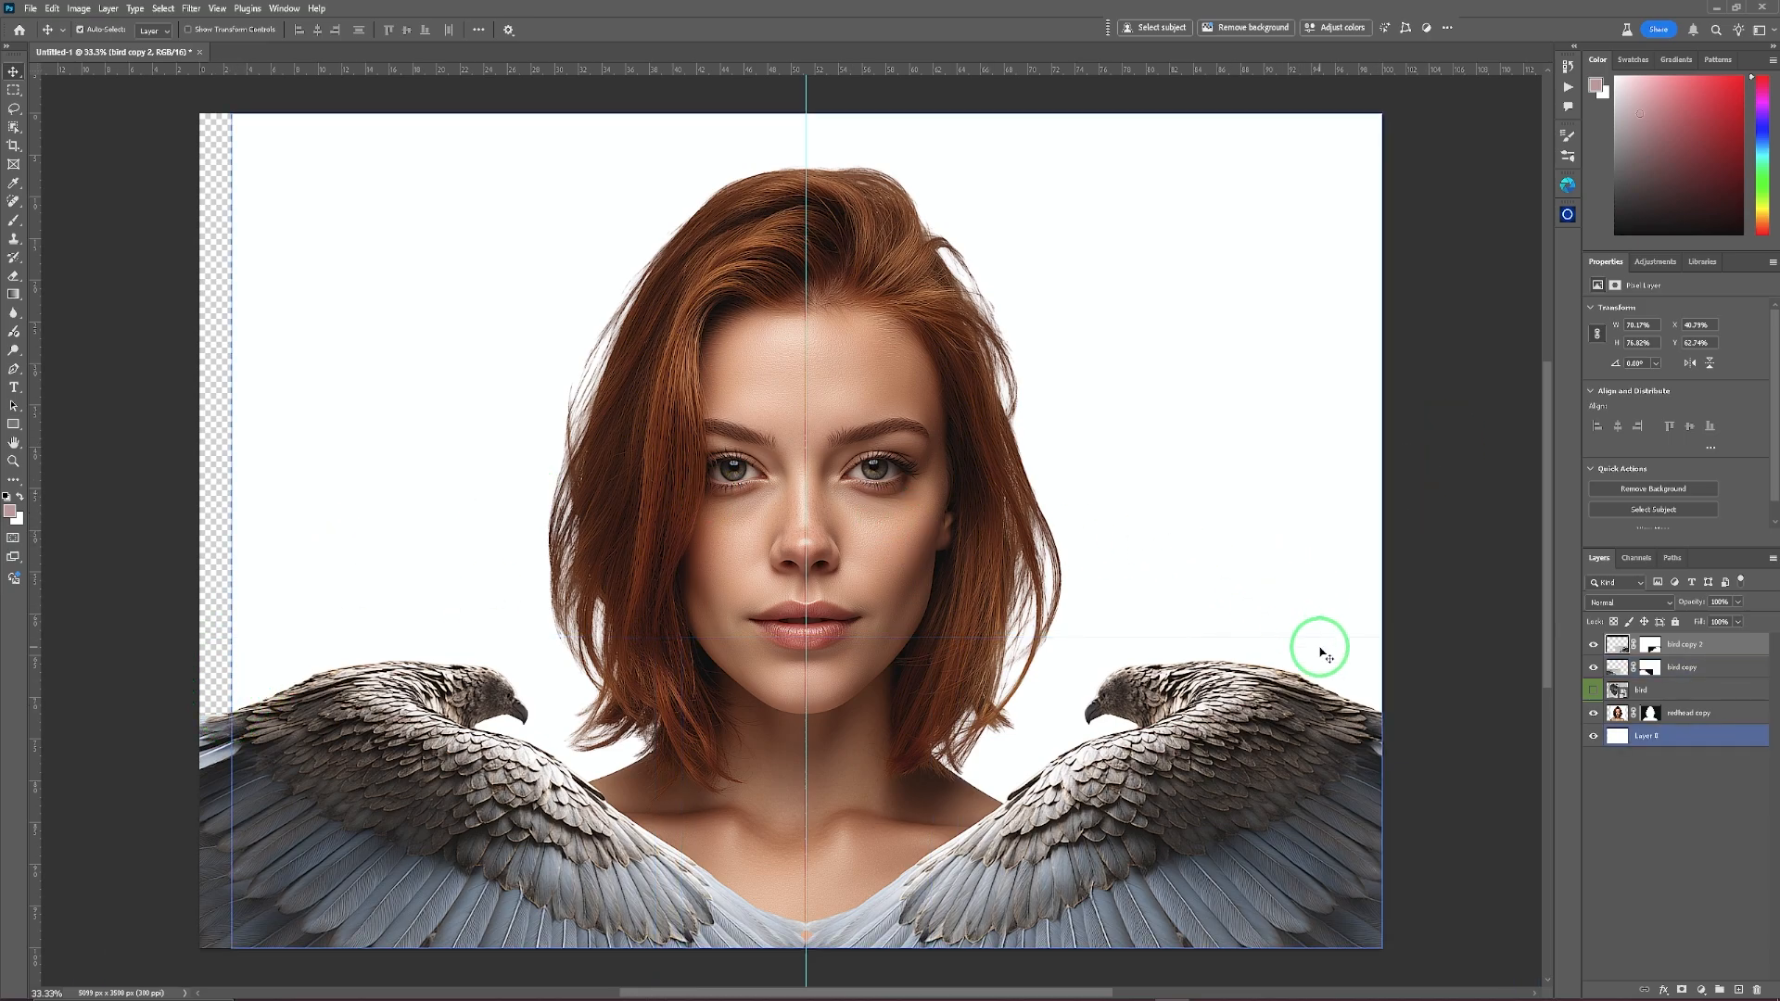
click(1210, 617)
click(738, 640)
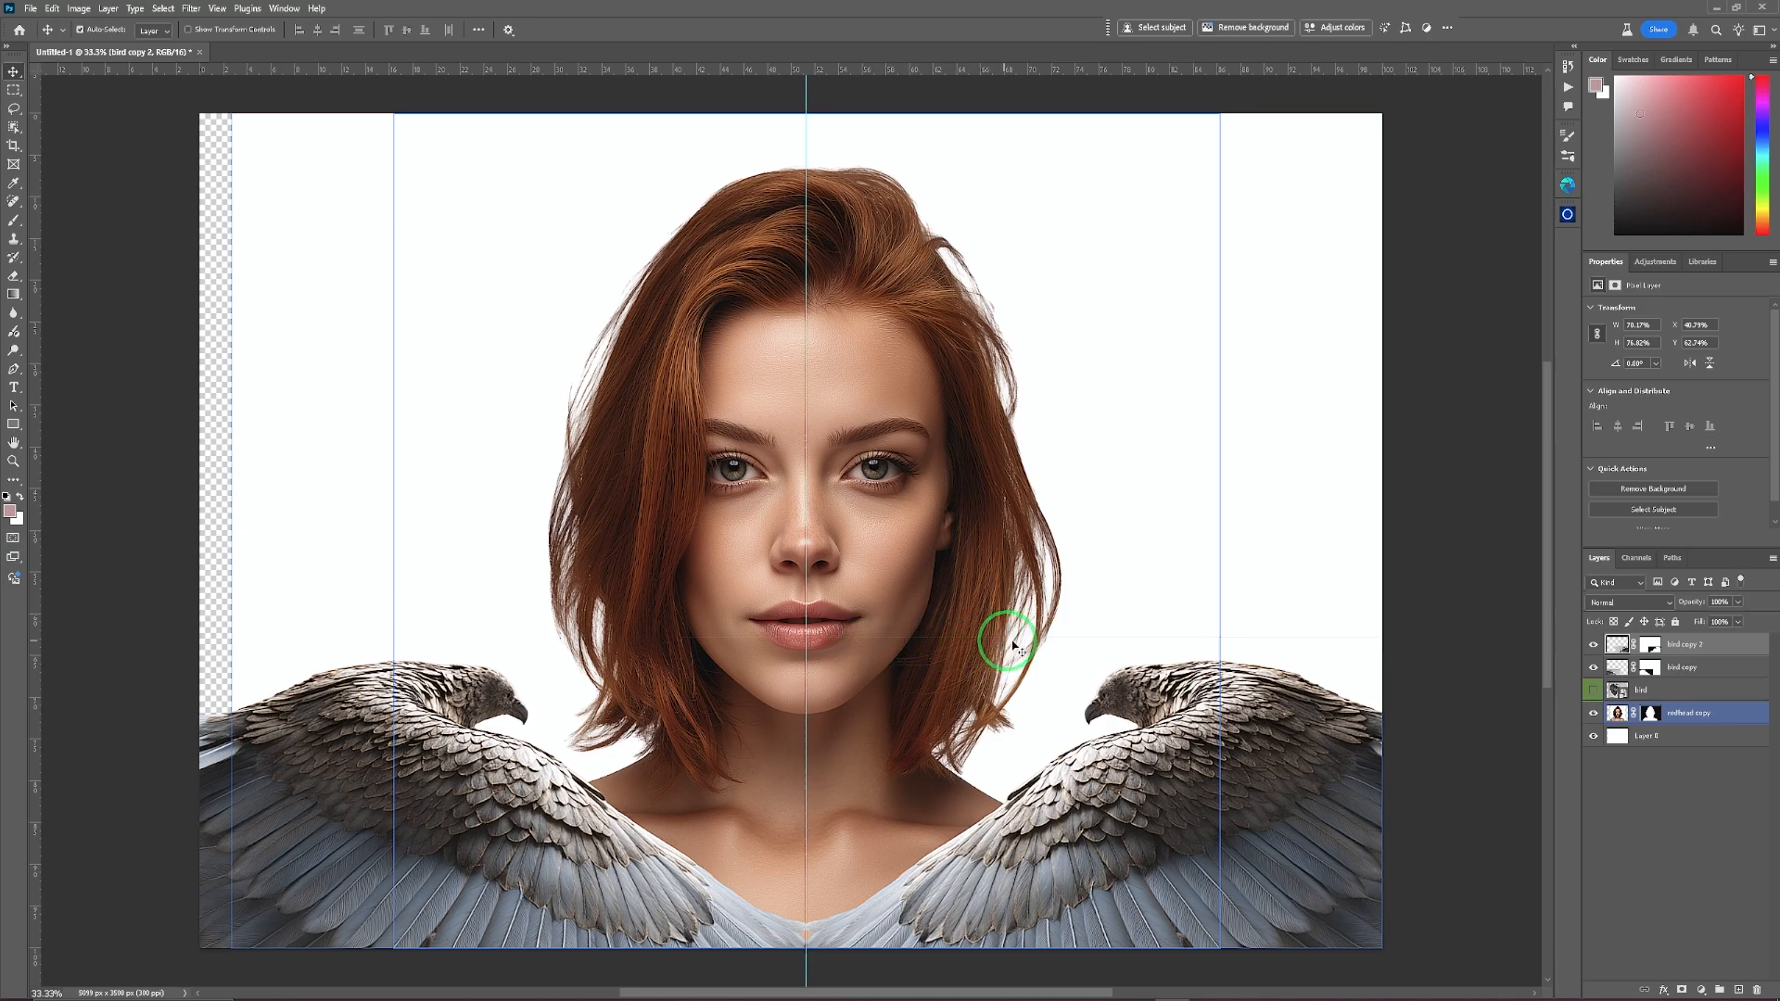
click(89, 307)
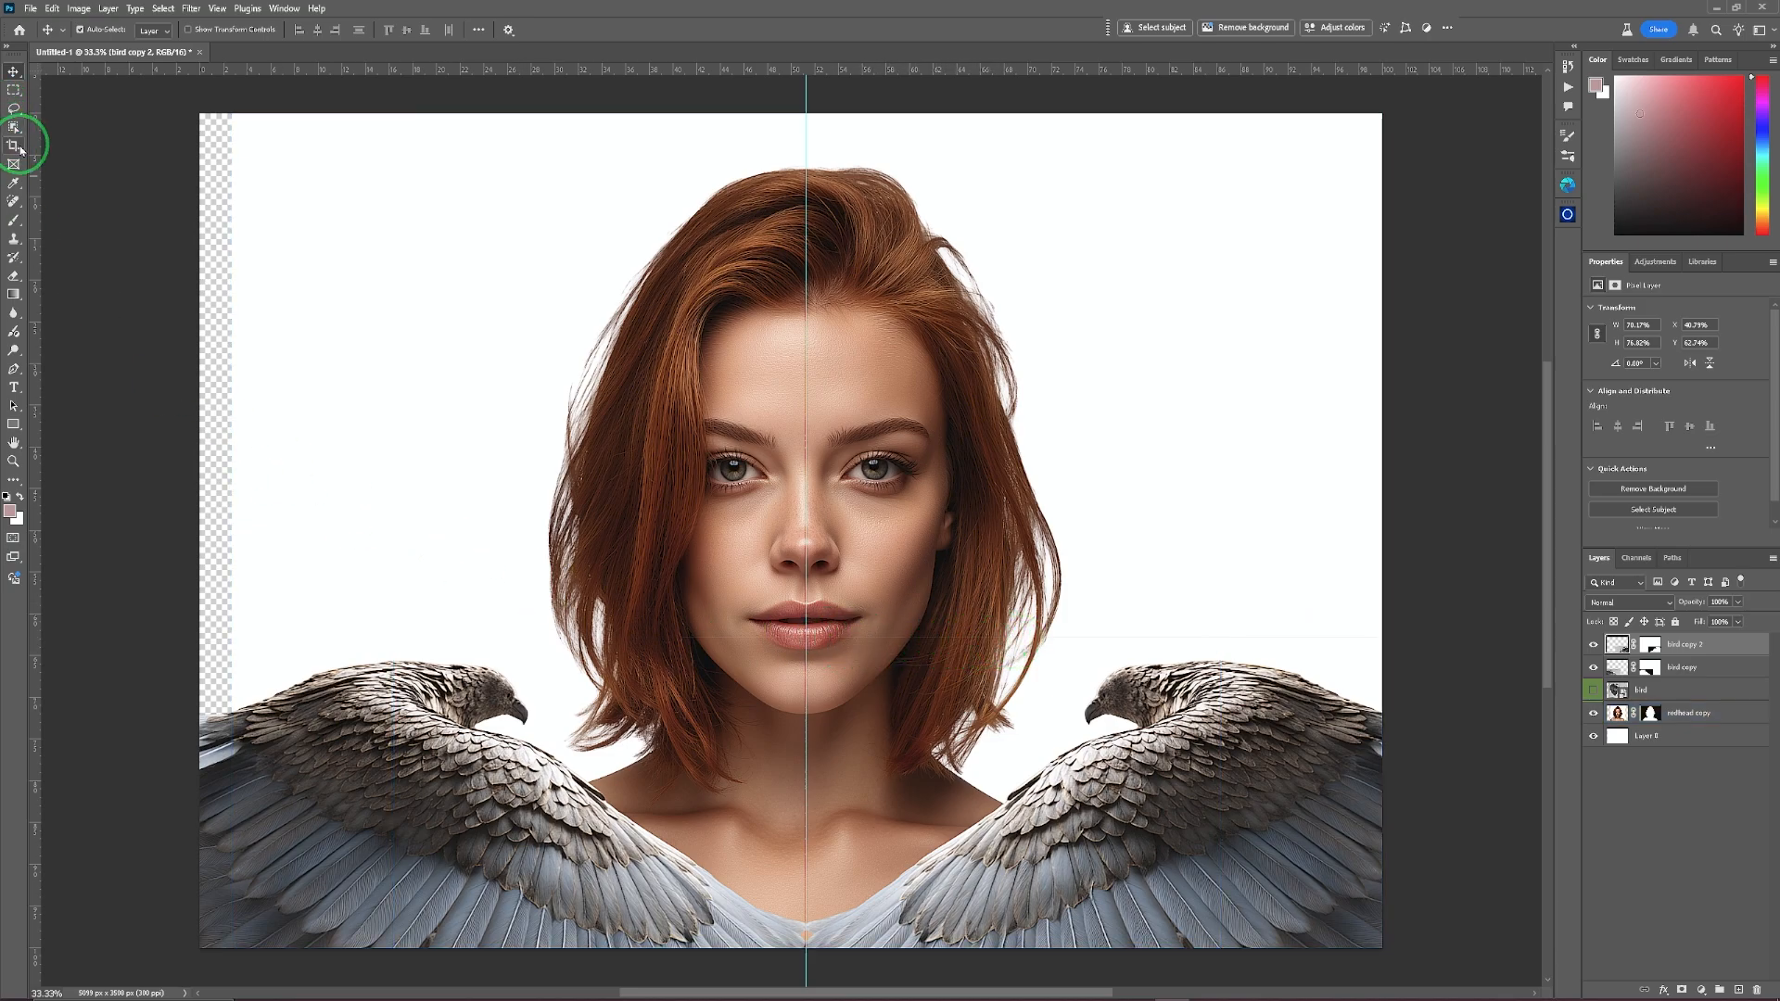
Extend the canvas slightly beyond its right edge with the Crop tool to match the left-hand strip, and apply the crop.
click(13, 144)
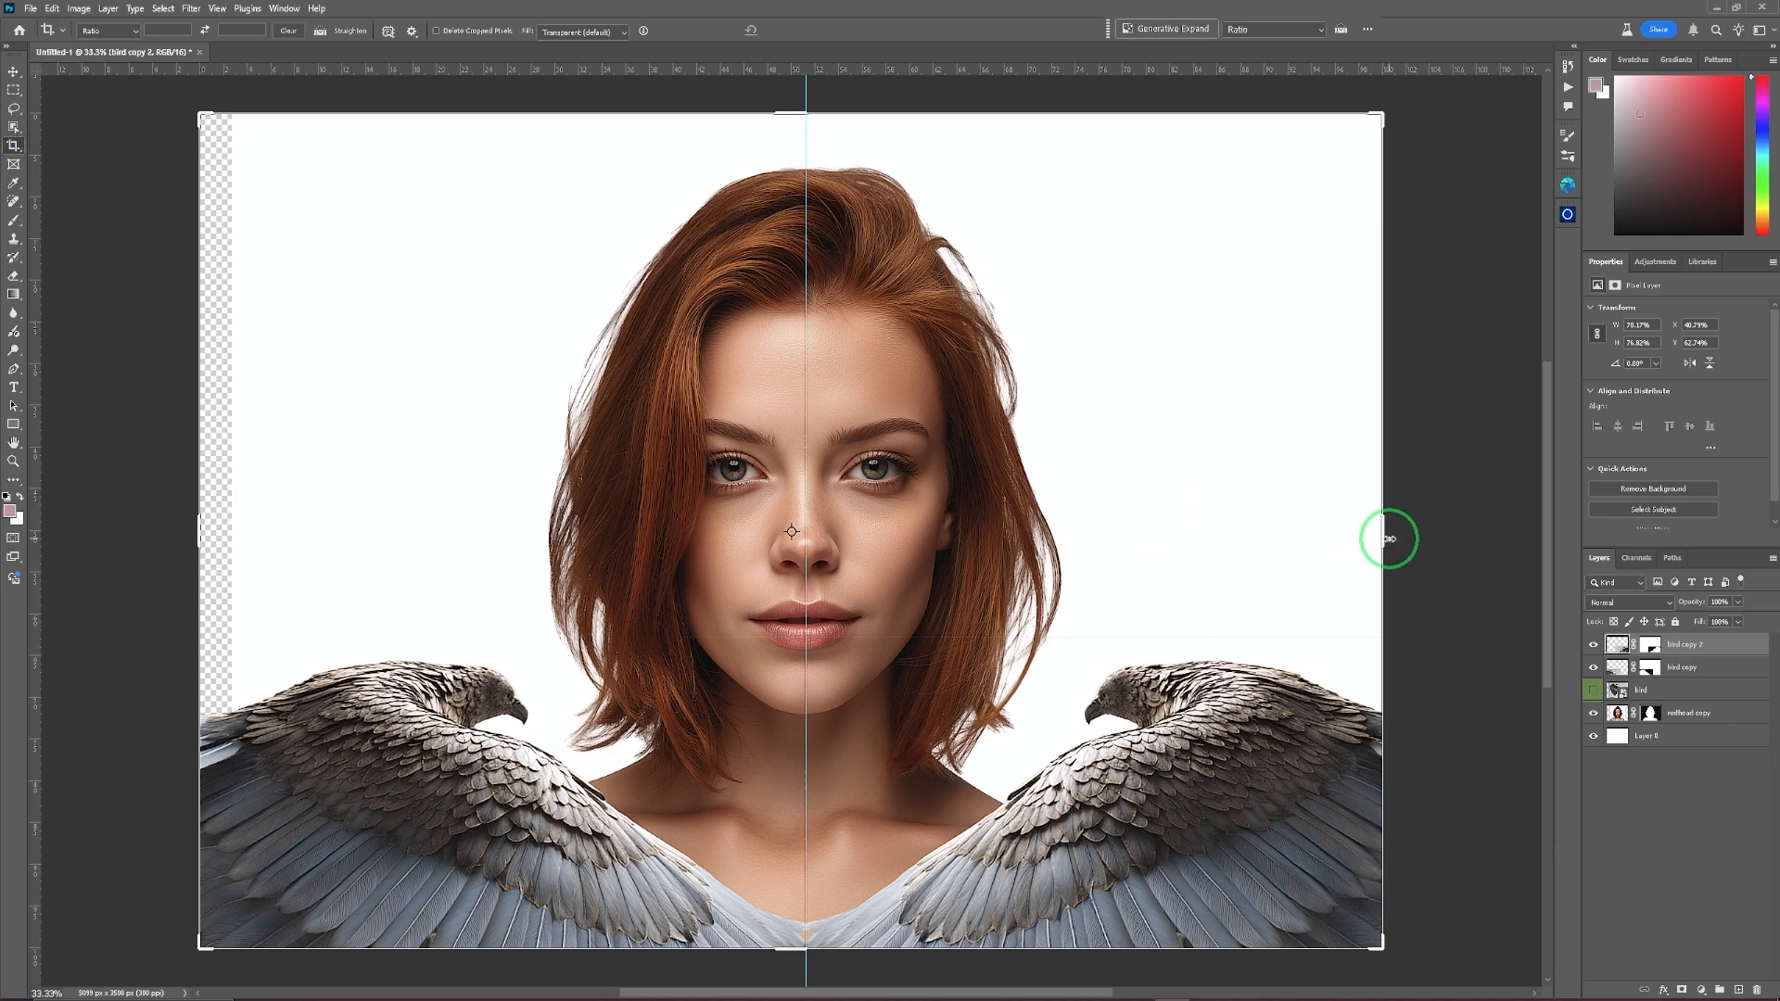
drag(1386, 534, 1404, 546)
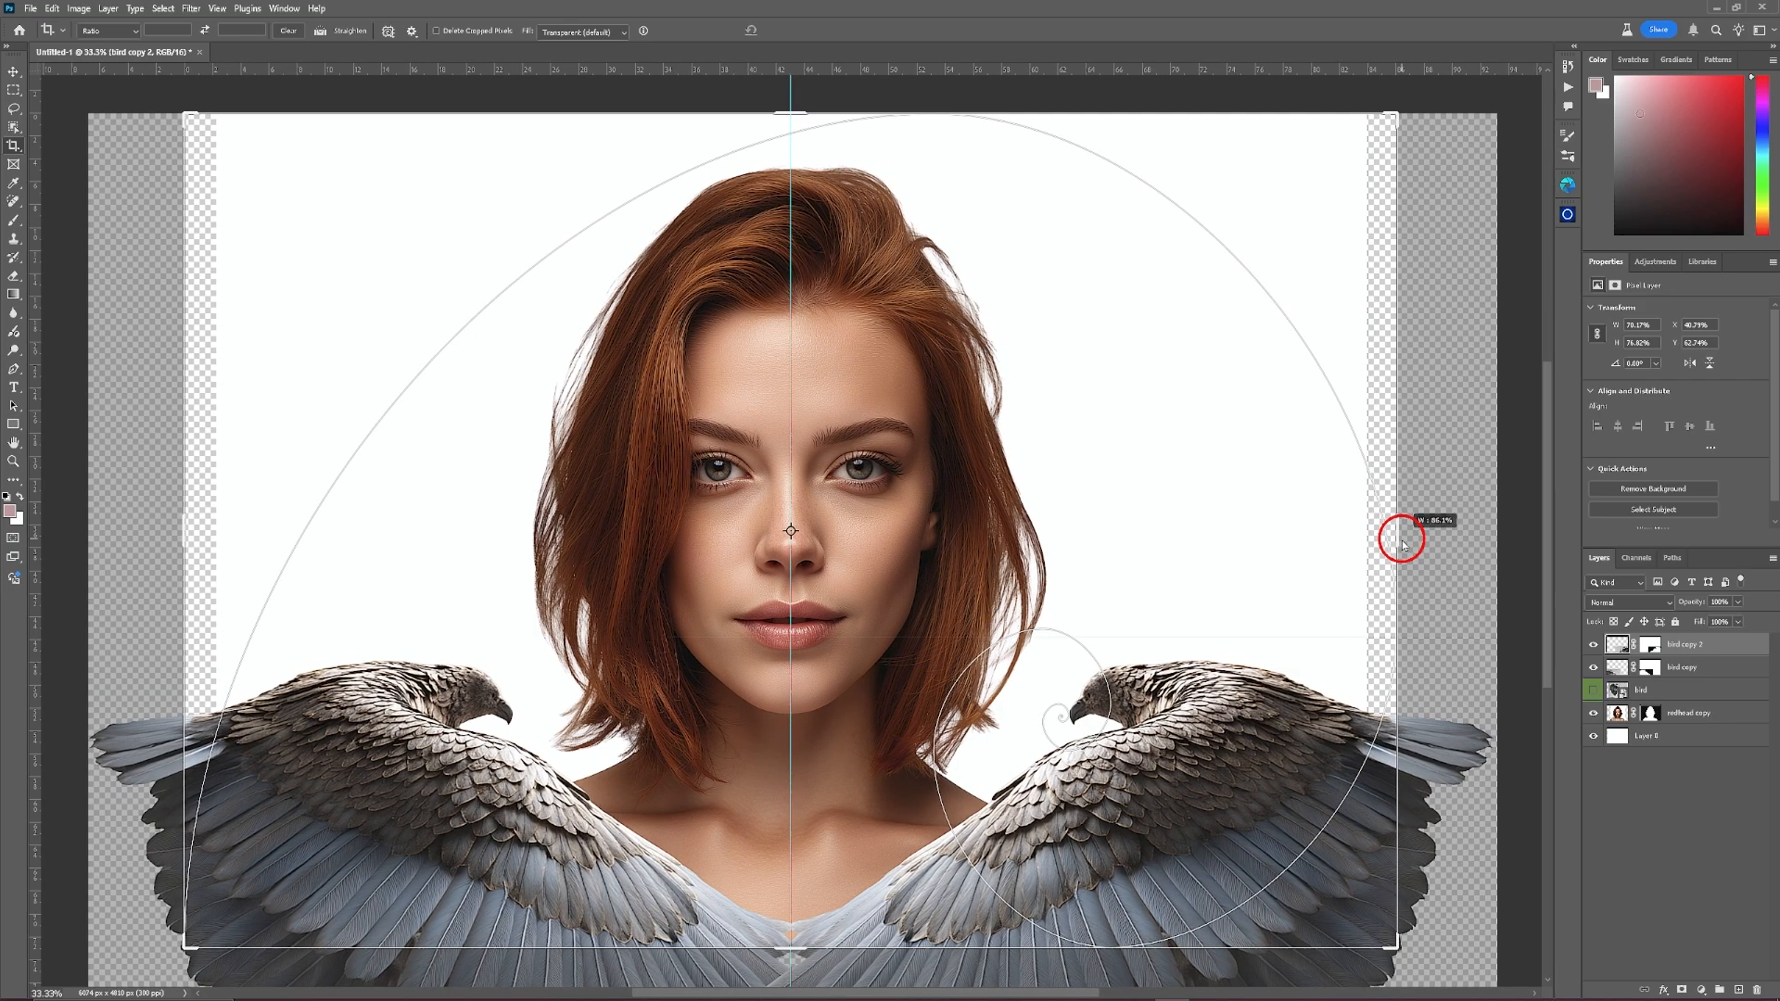
drag(1403, 546, 1401, 546)
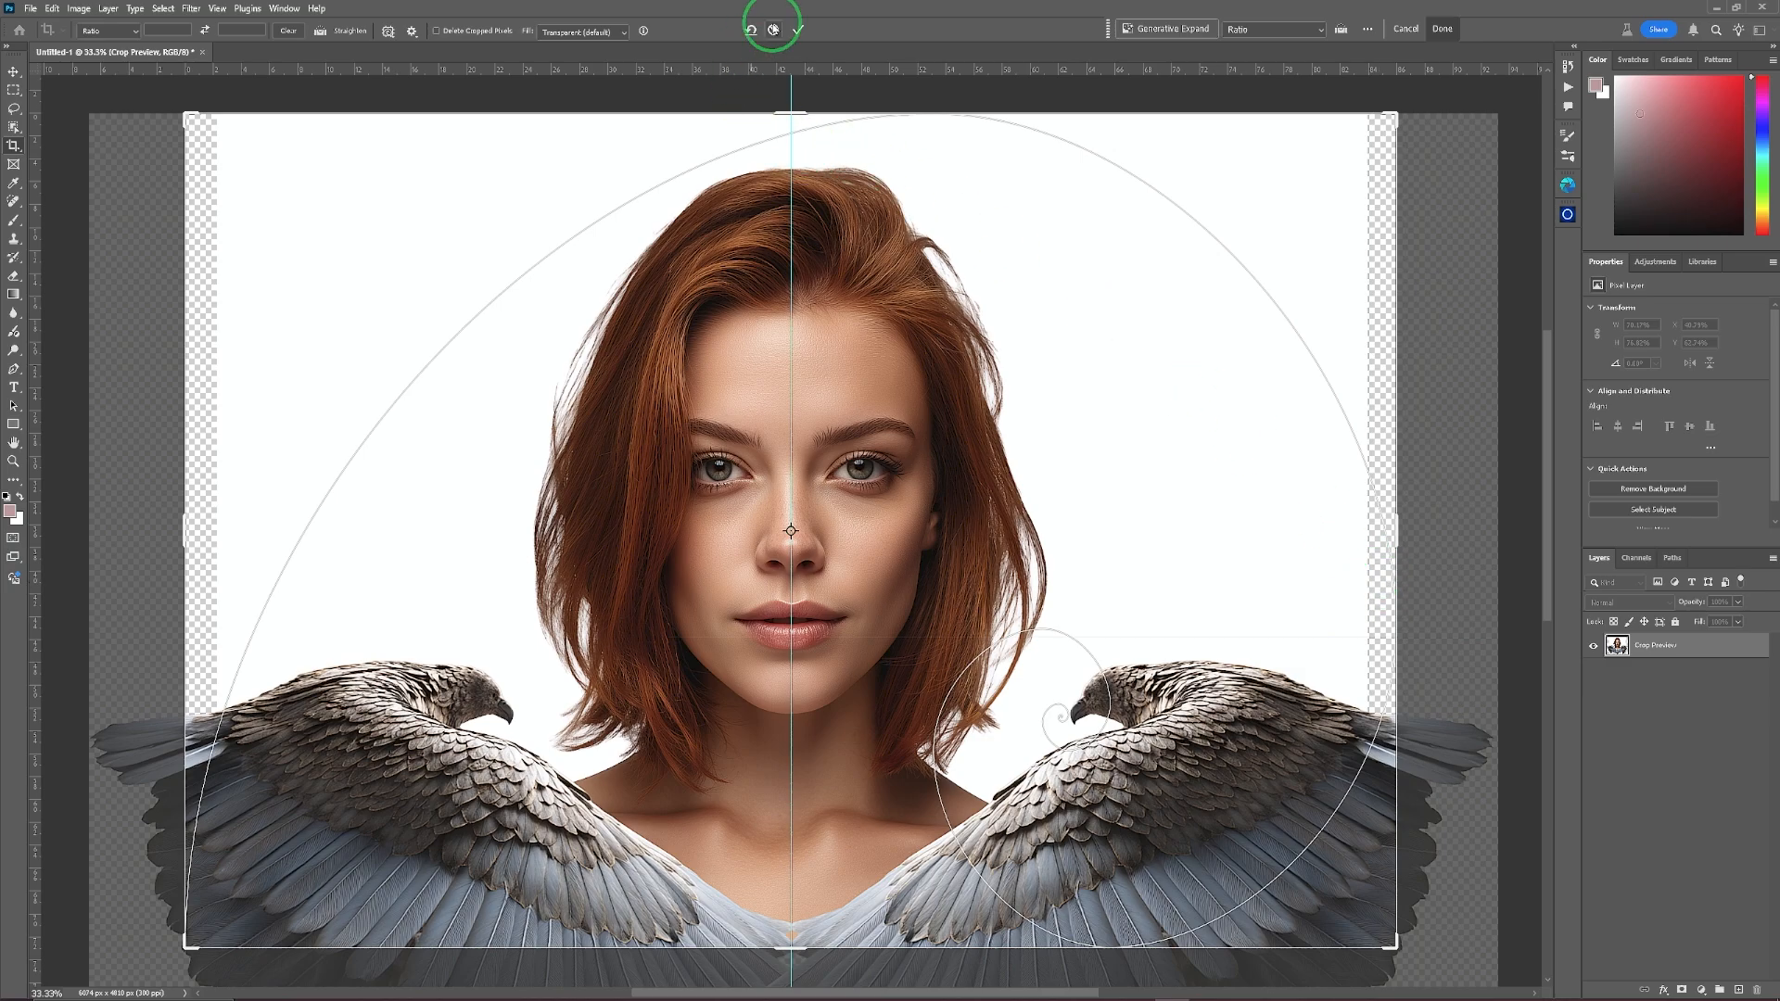
click(798, 30)
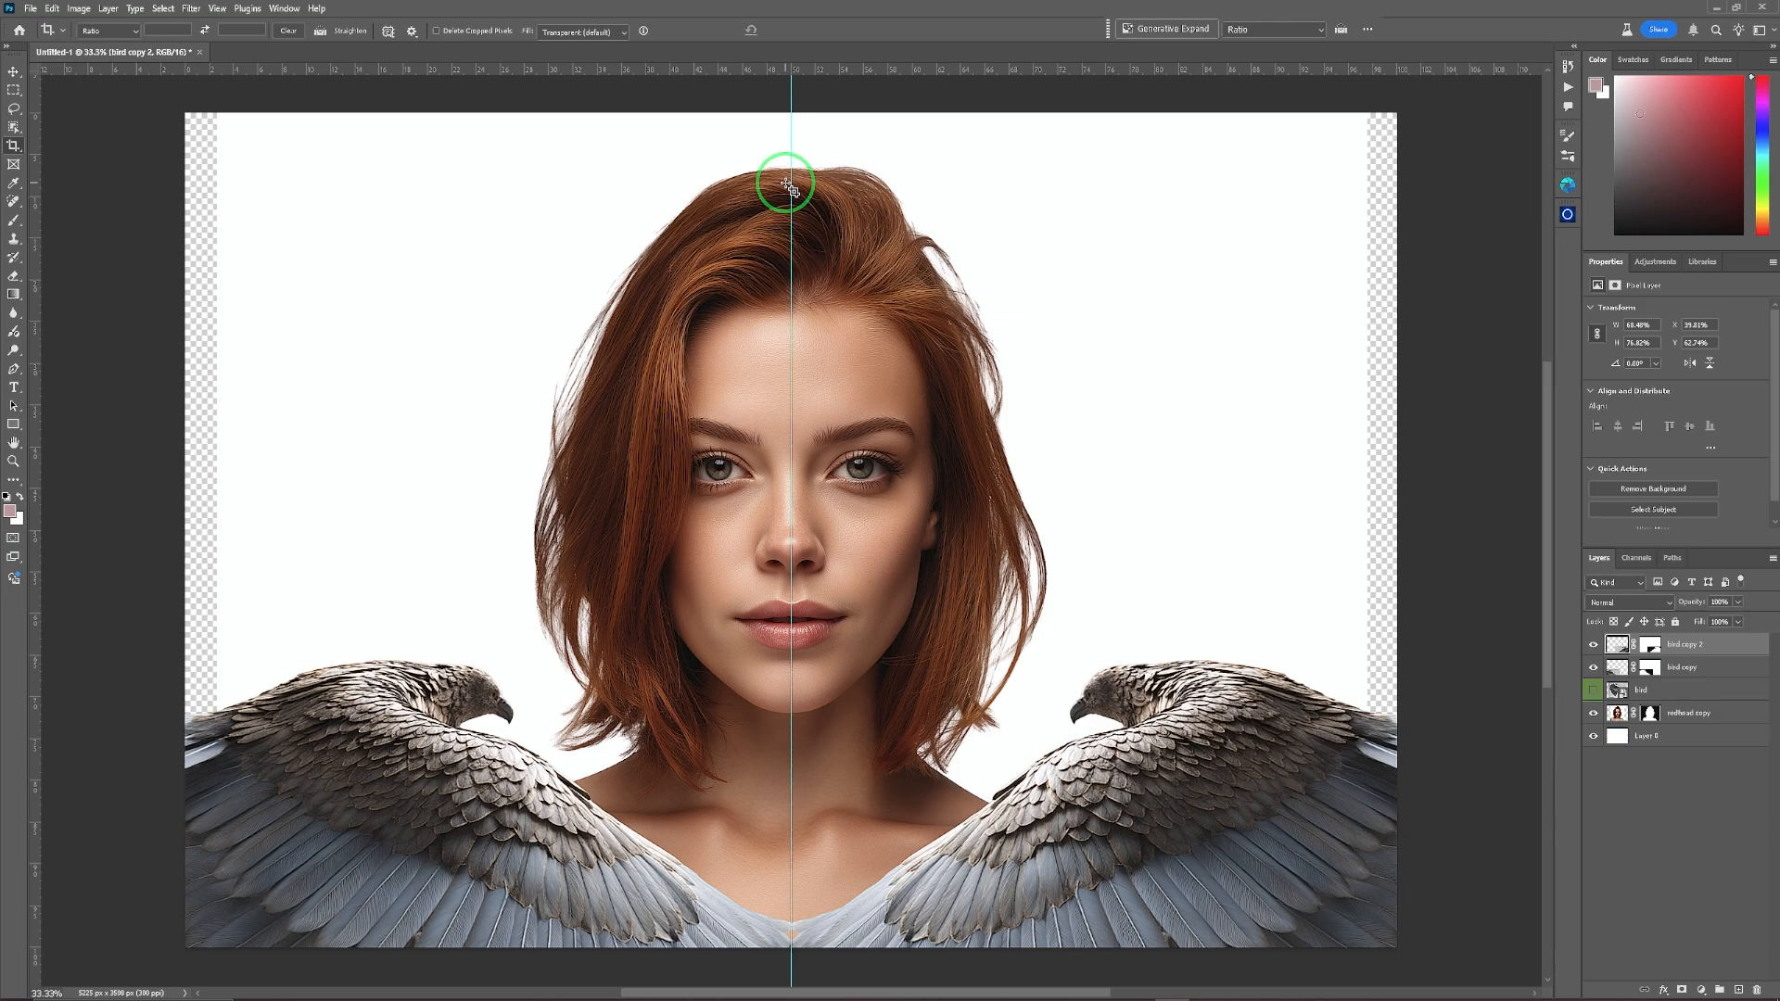
Toggle the display of the center guide and leave it hidden.
key(ctrl+;)
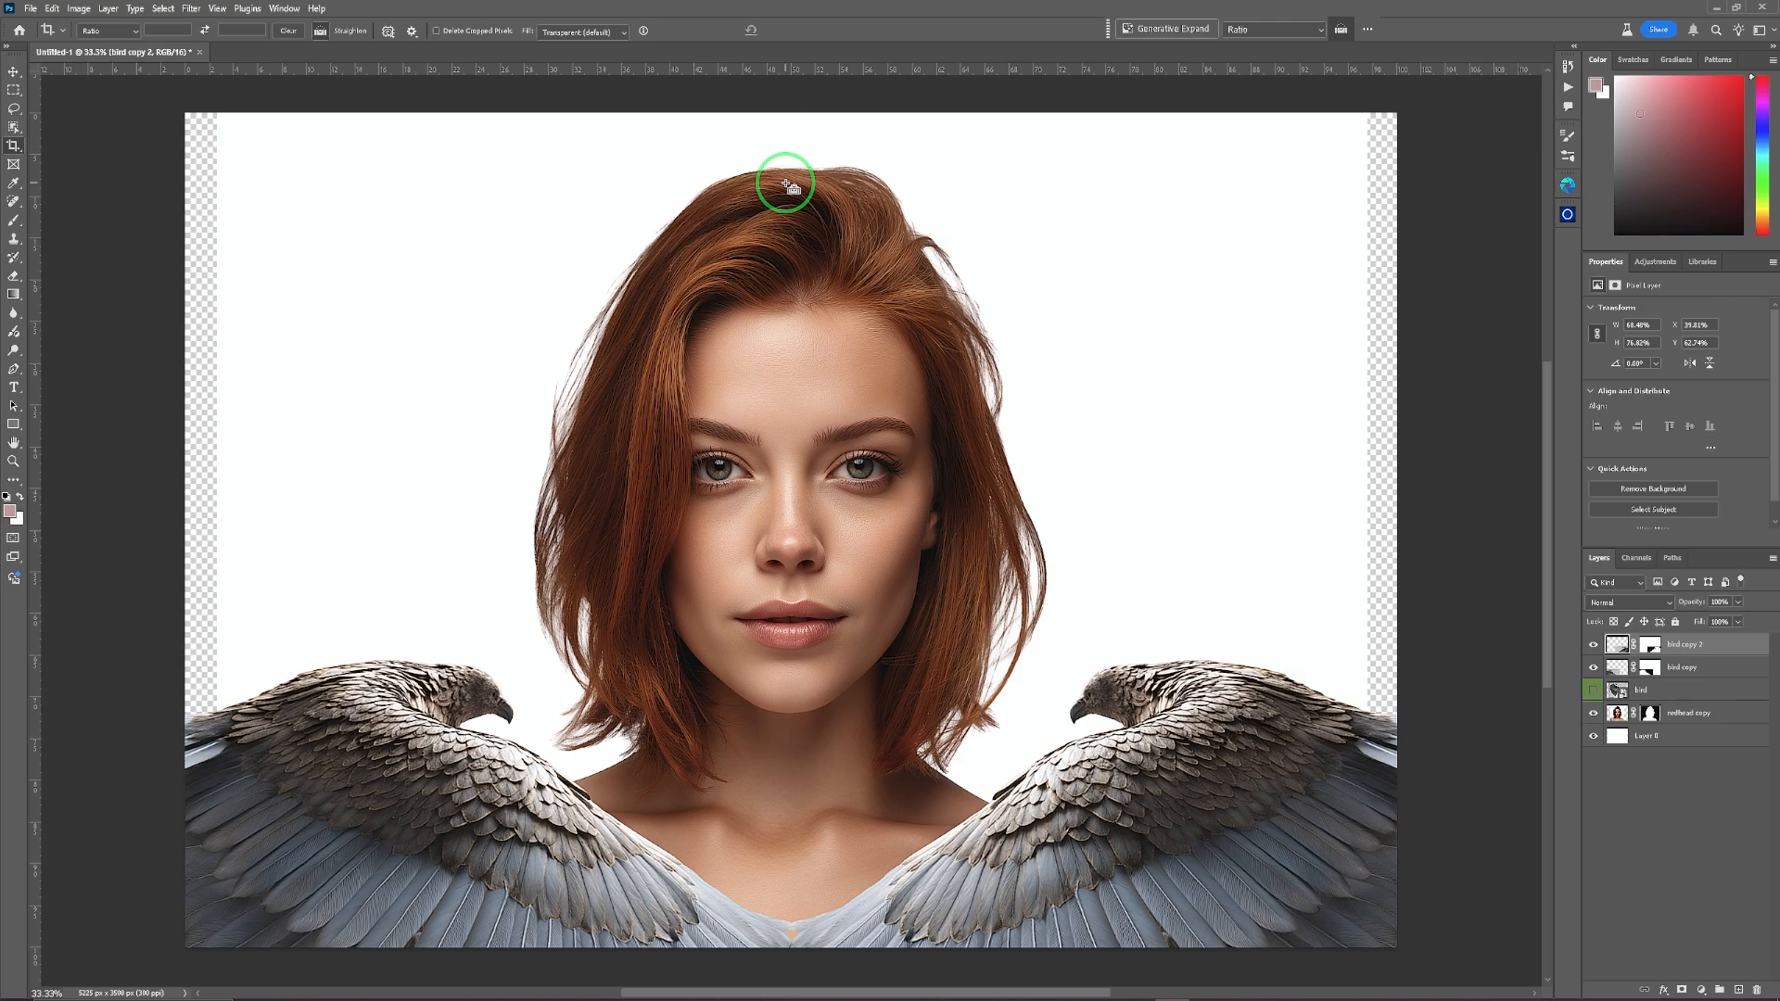
key(ctrl+;)
key(ctrl+;)
Stretch the white background layer past both side edges of the canvas to about 107.5% width, apply it, and return to the Move tool.
click(1667, 740)
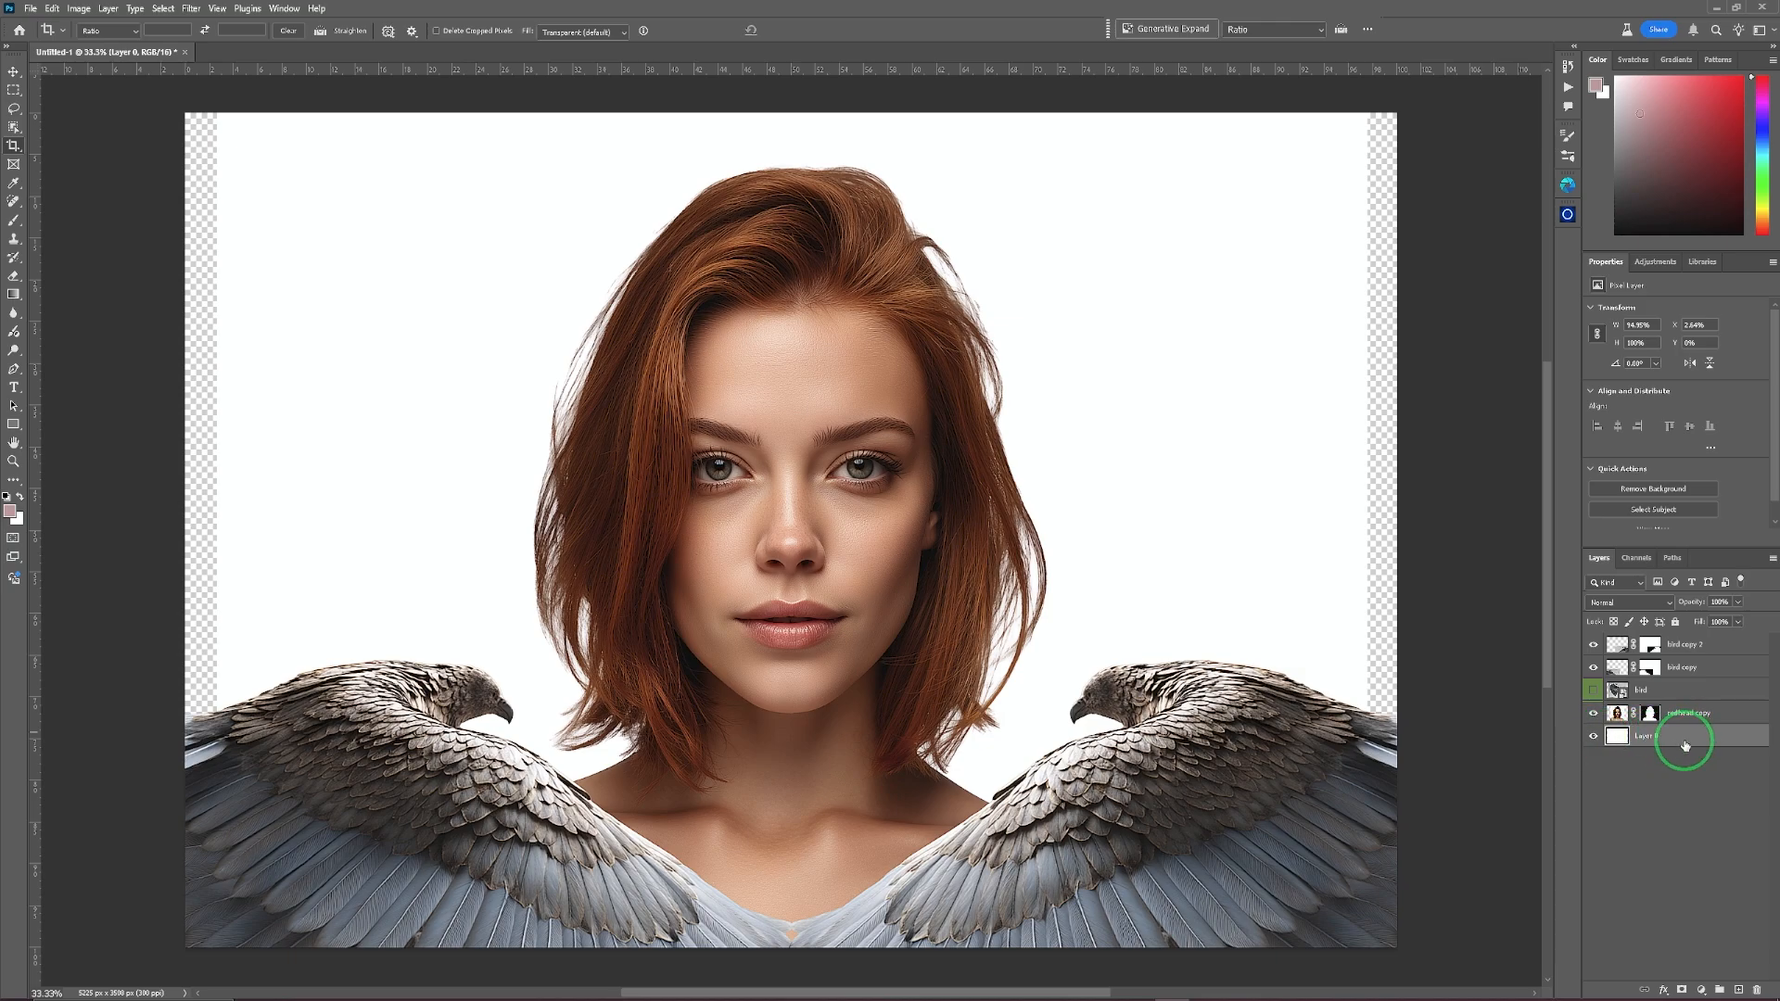
key(ctrl+t)
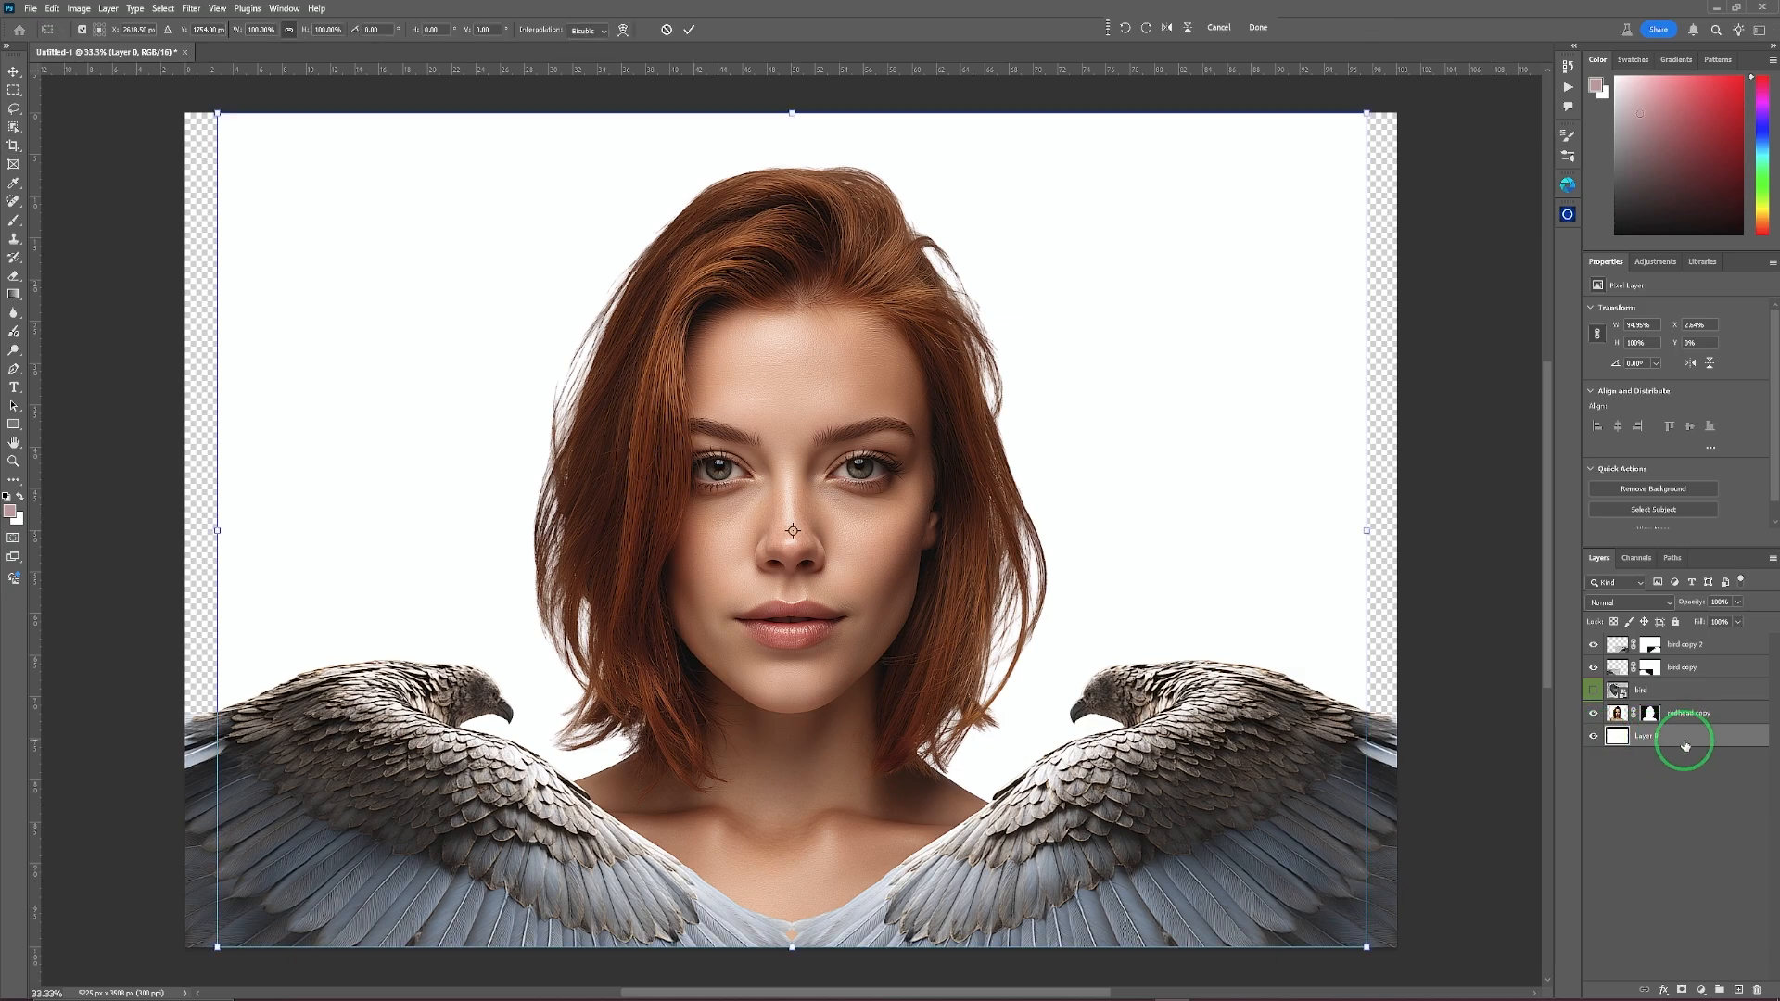
drag(1367, 531, 1405, 531)
drag(218, 532, 170, 529)
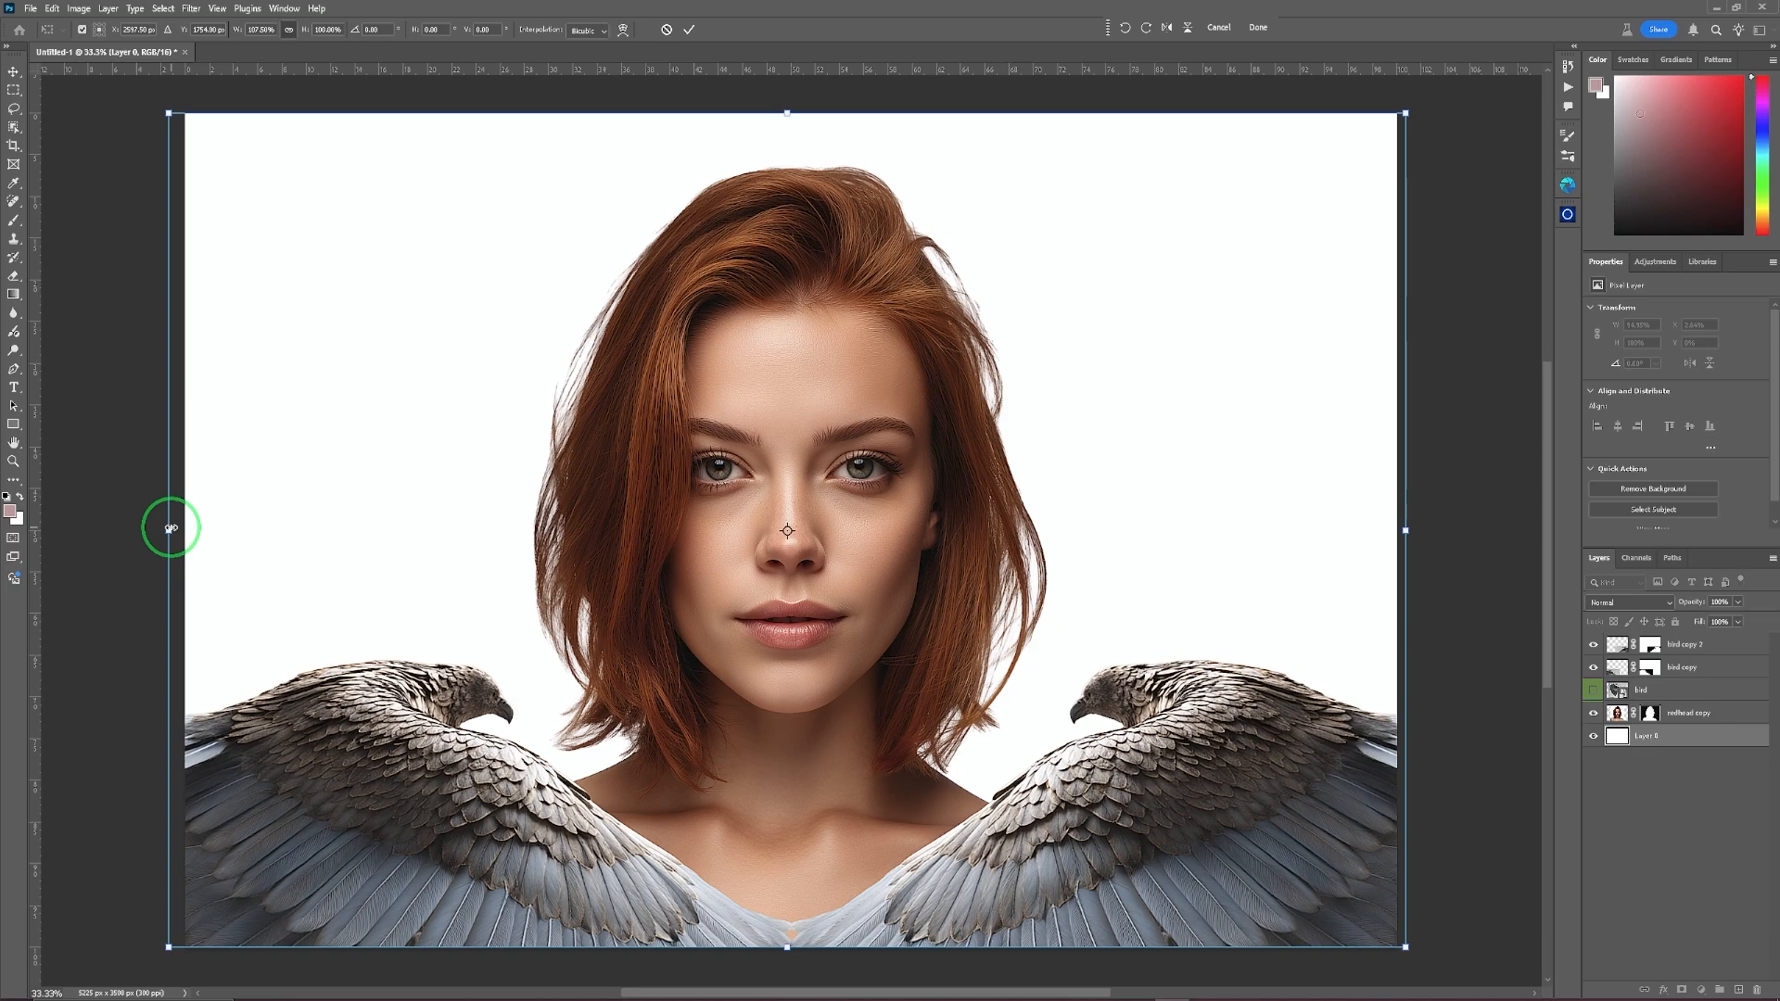
click(687, 30)
key(c)
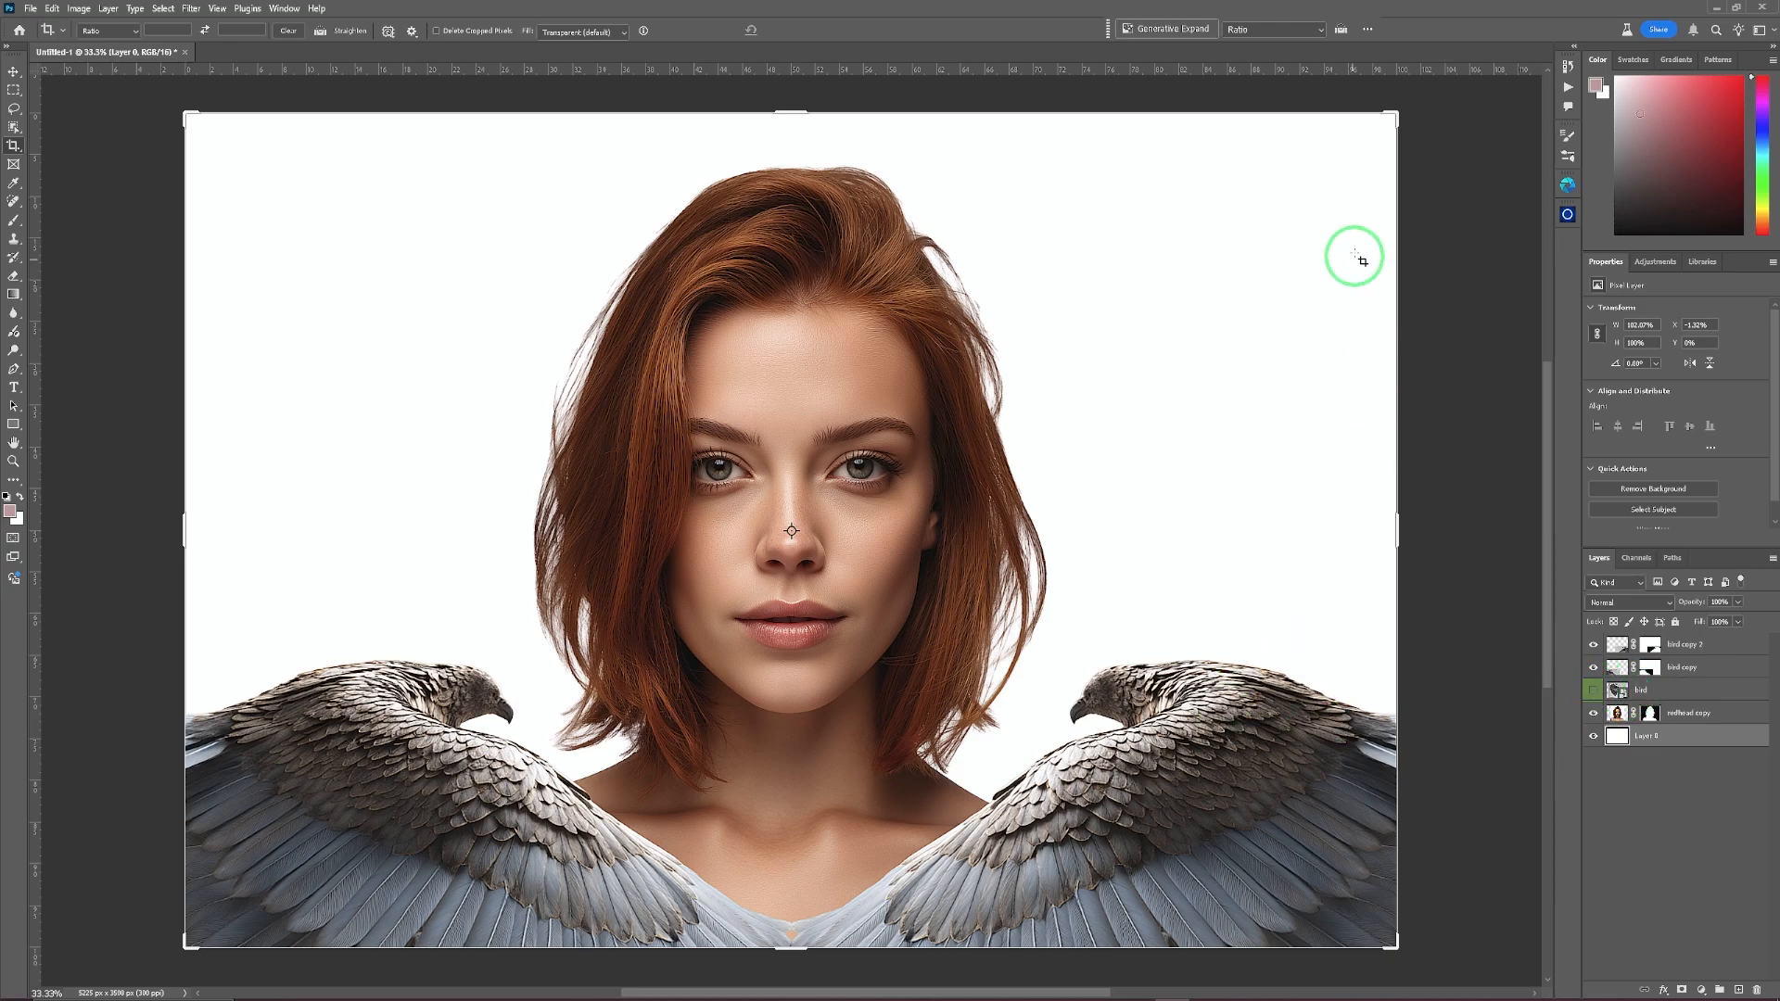
click(14, 71)
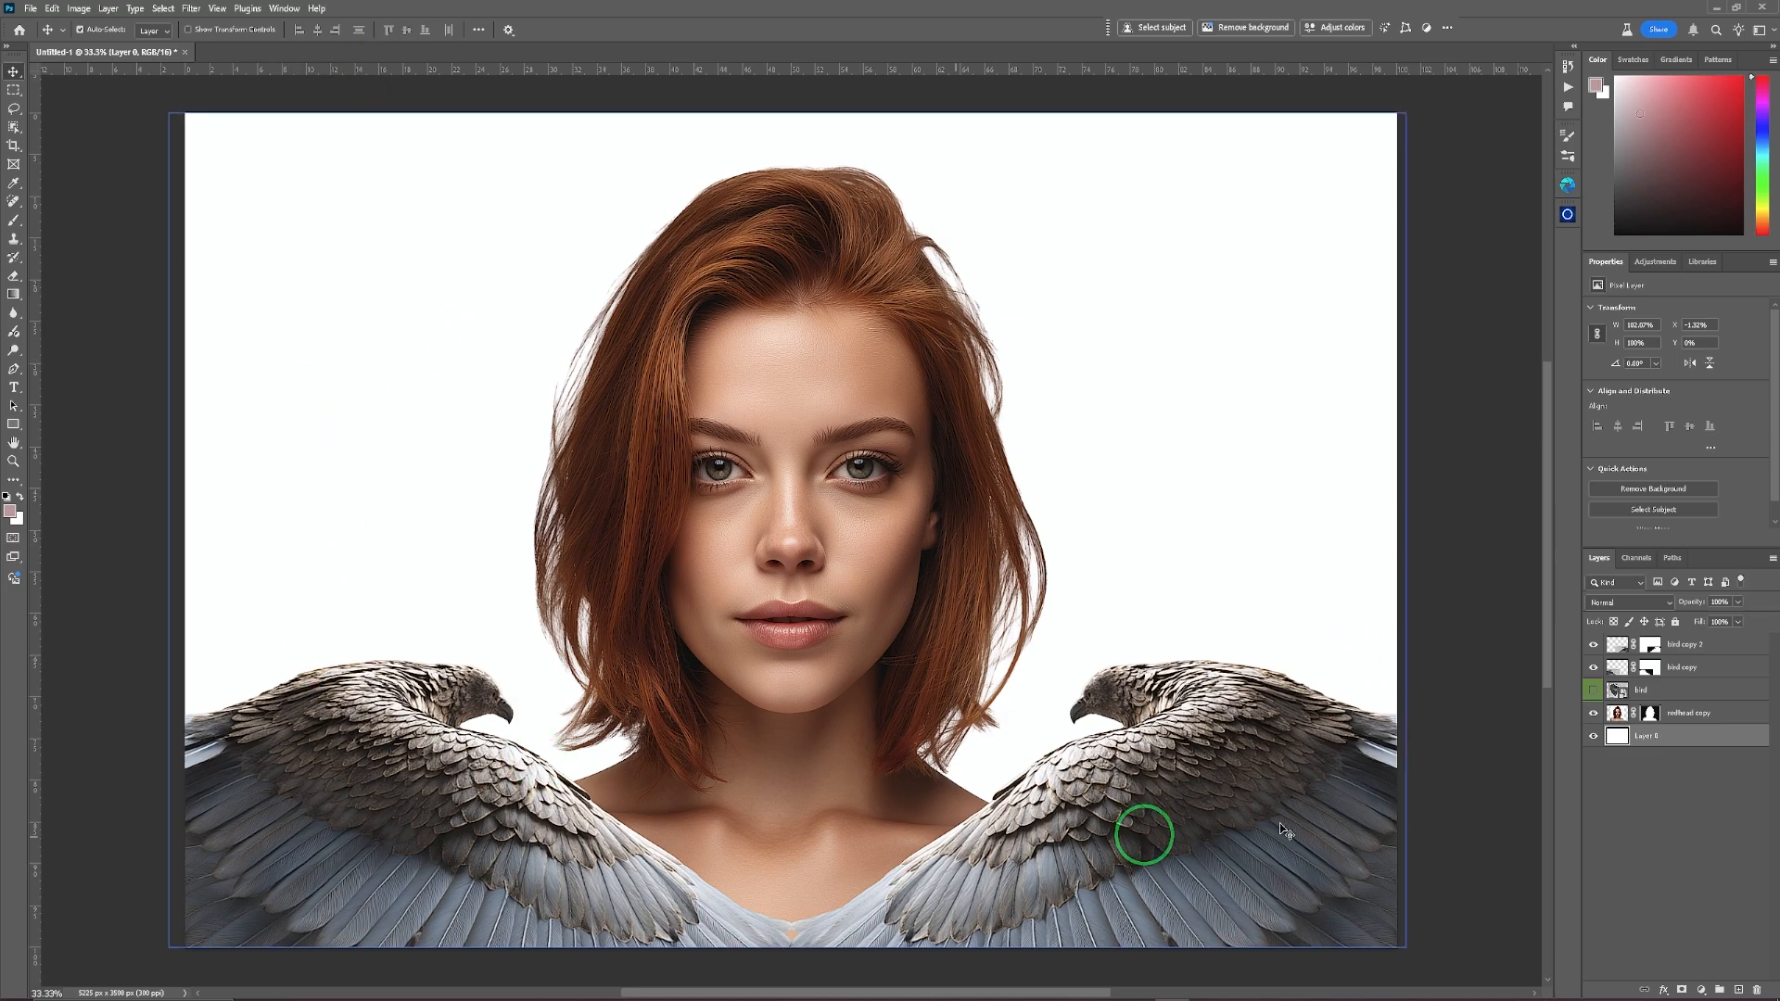
Duplicate the flipped bird layer, bird copy 2, and apply the layer mask on the duplicate.
click(1268, 739)
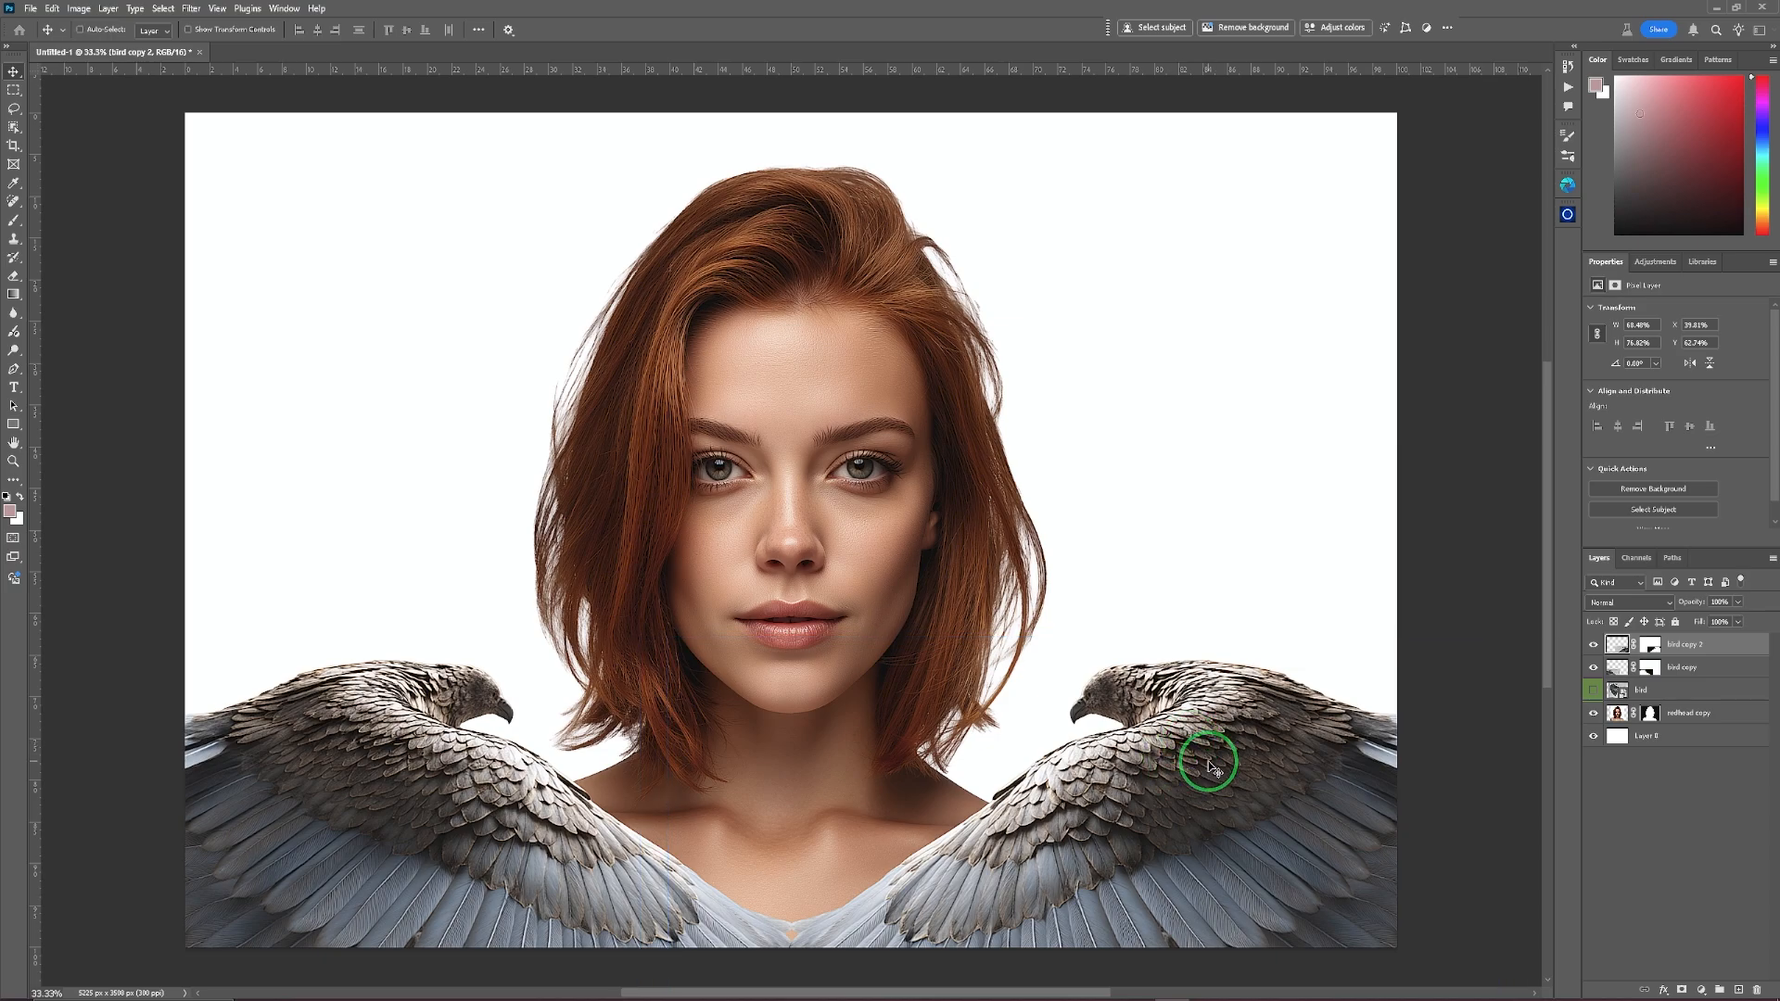
key(ctrl+j)
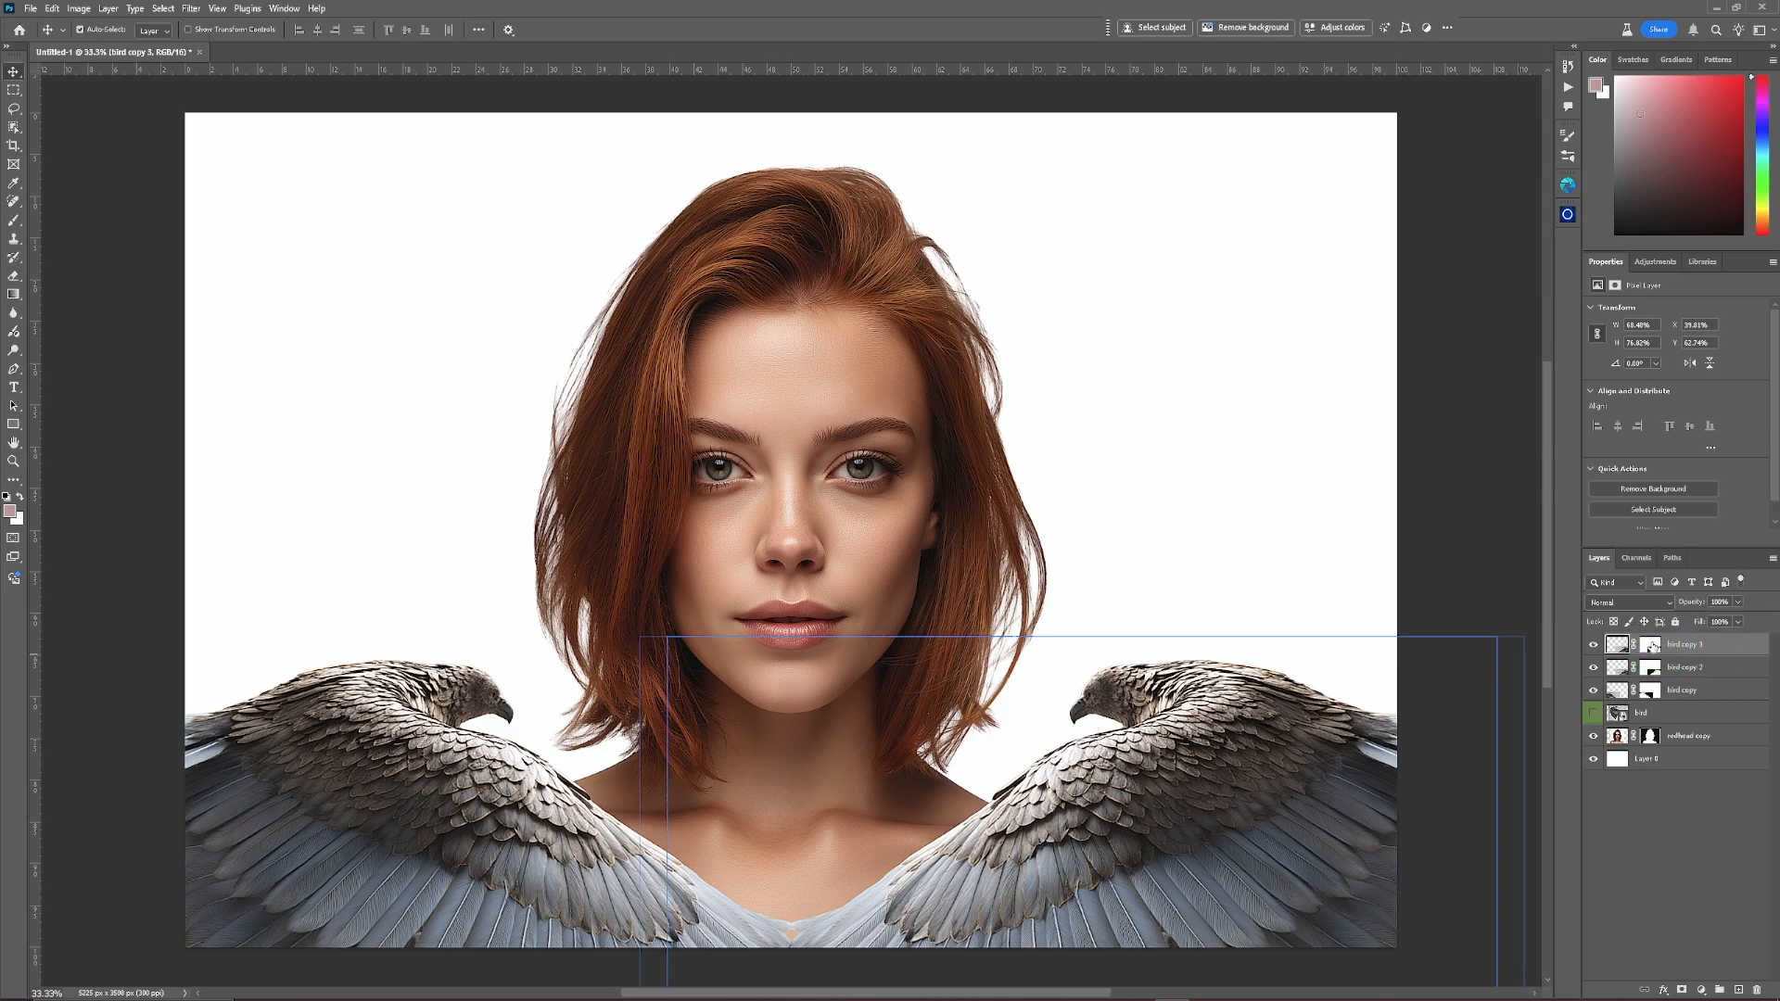
right_click(1653, 646)
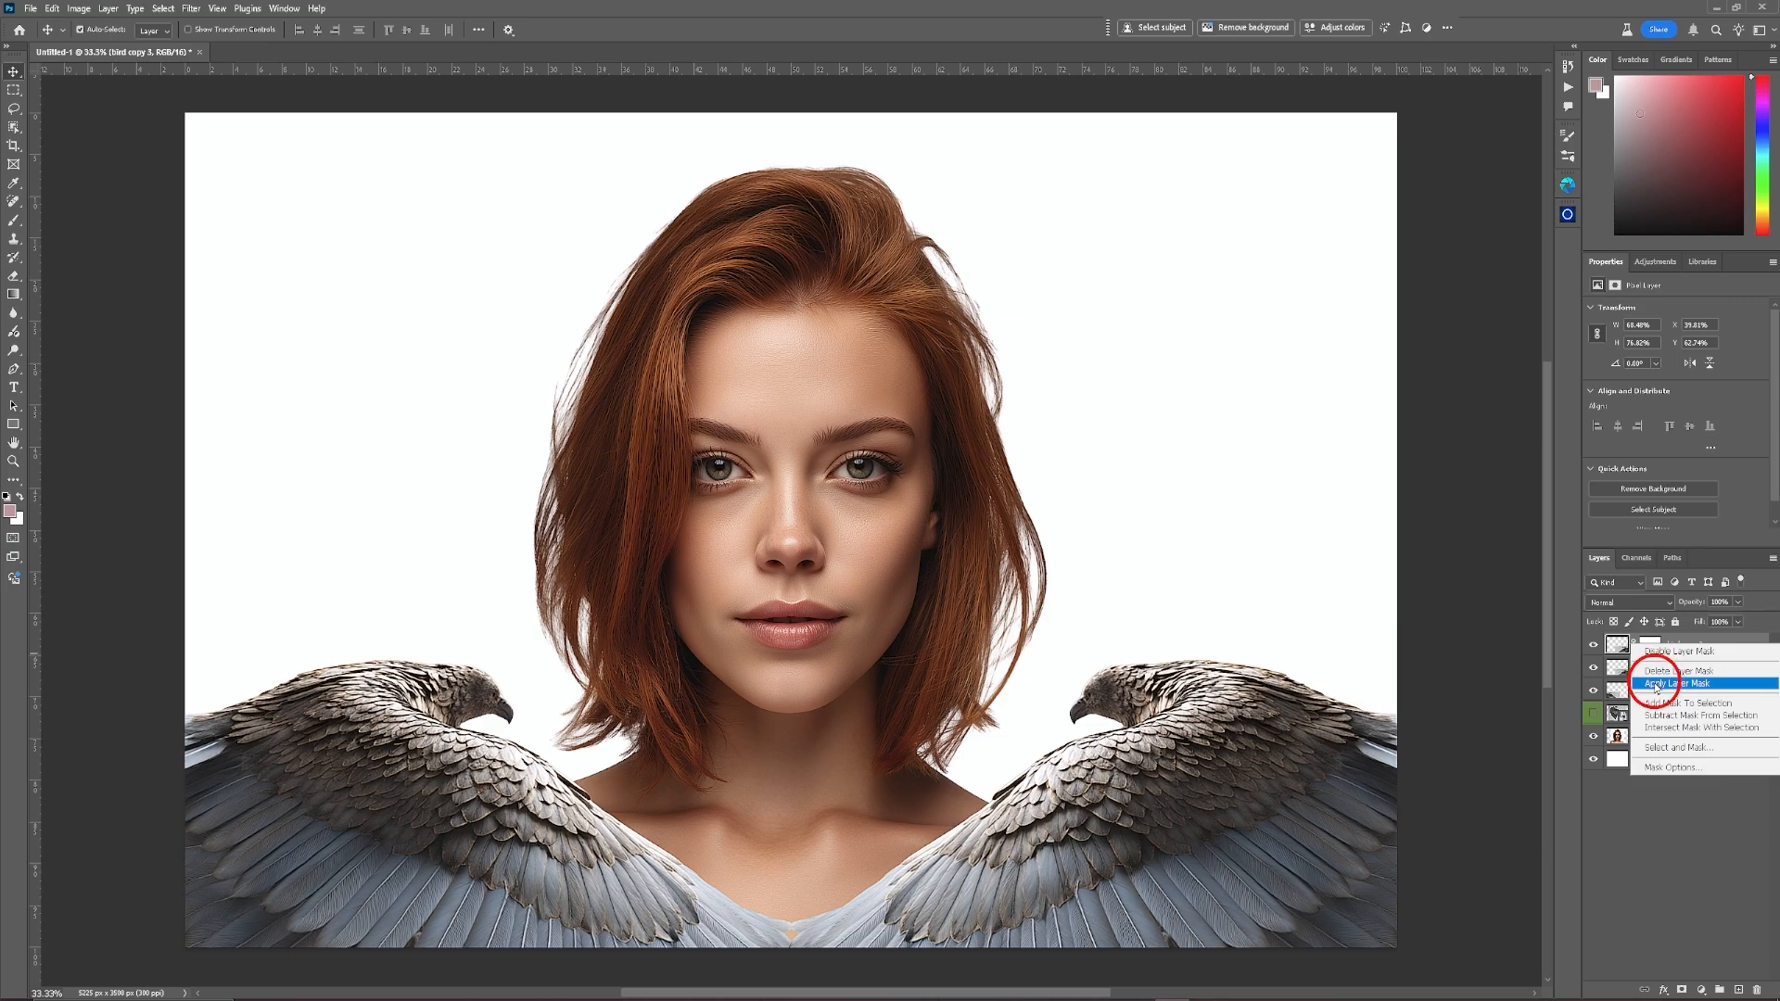
click(1654, 683)
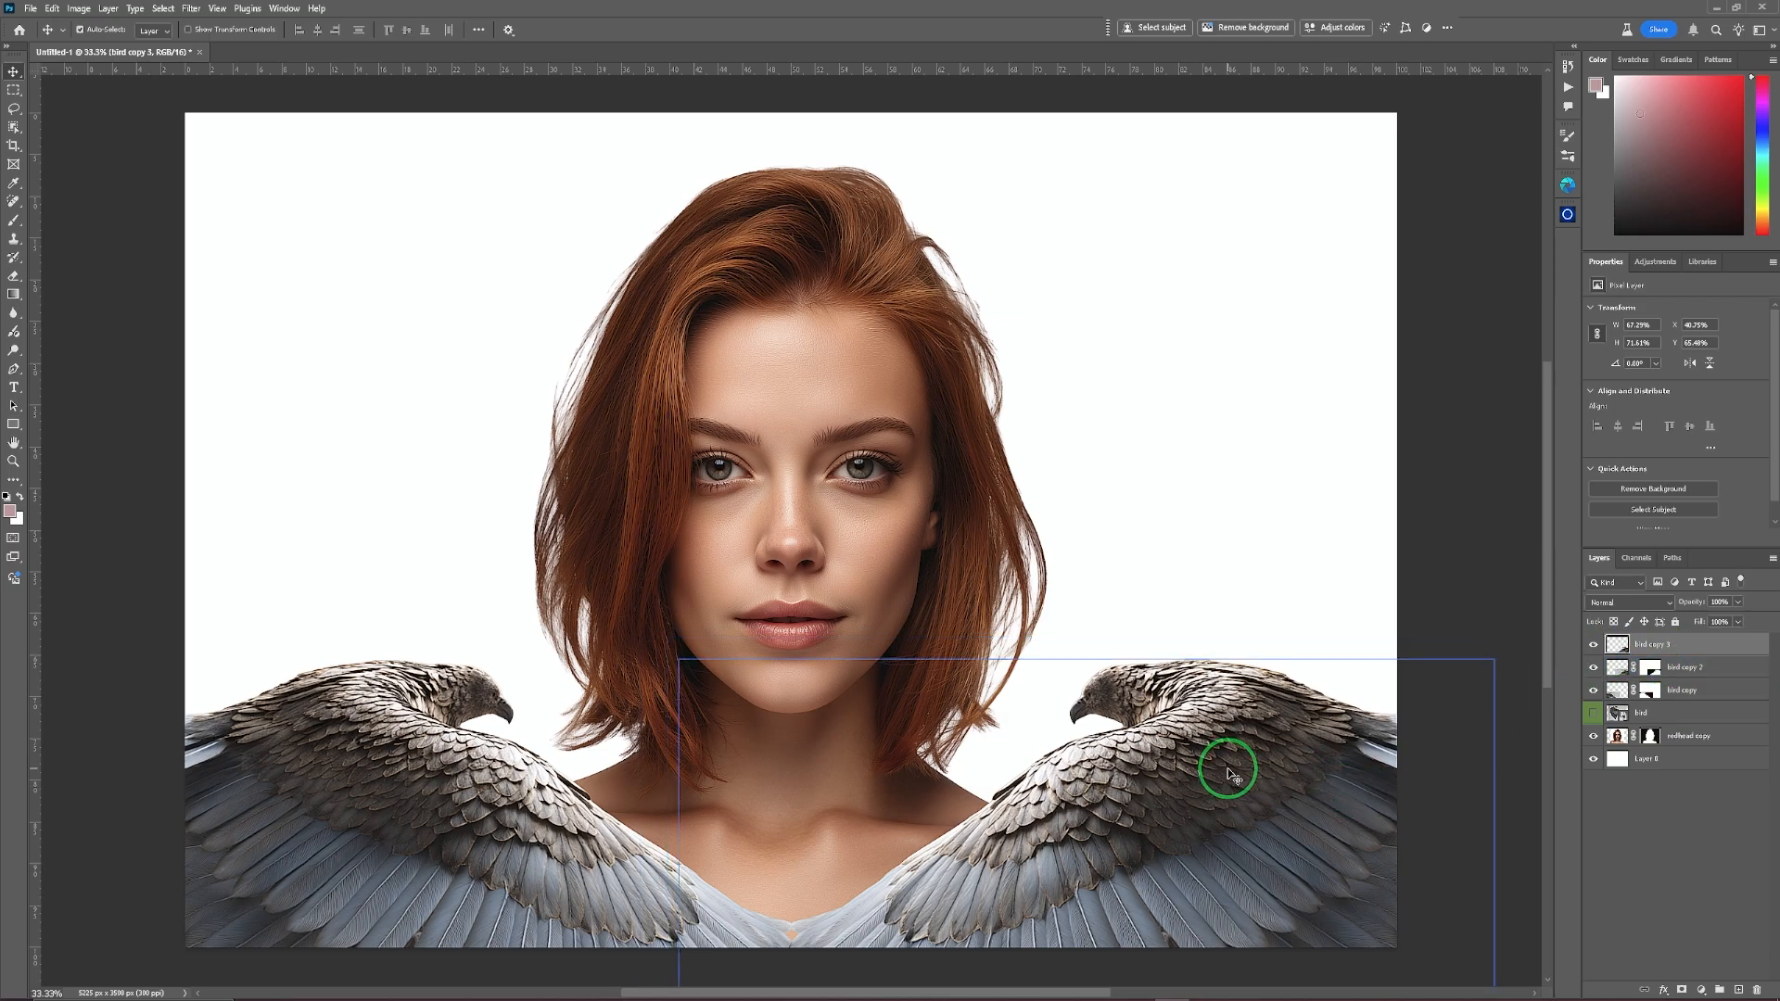
Move the duplicated wing up, rotate it about 60° counter-clockwise, and place it over the upper-right corner of the canvas.
drag(1231, 775, 1226, 358)
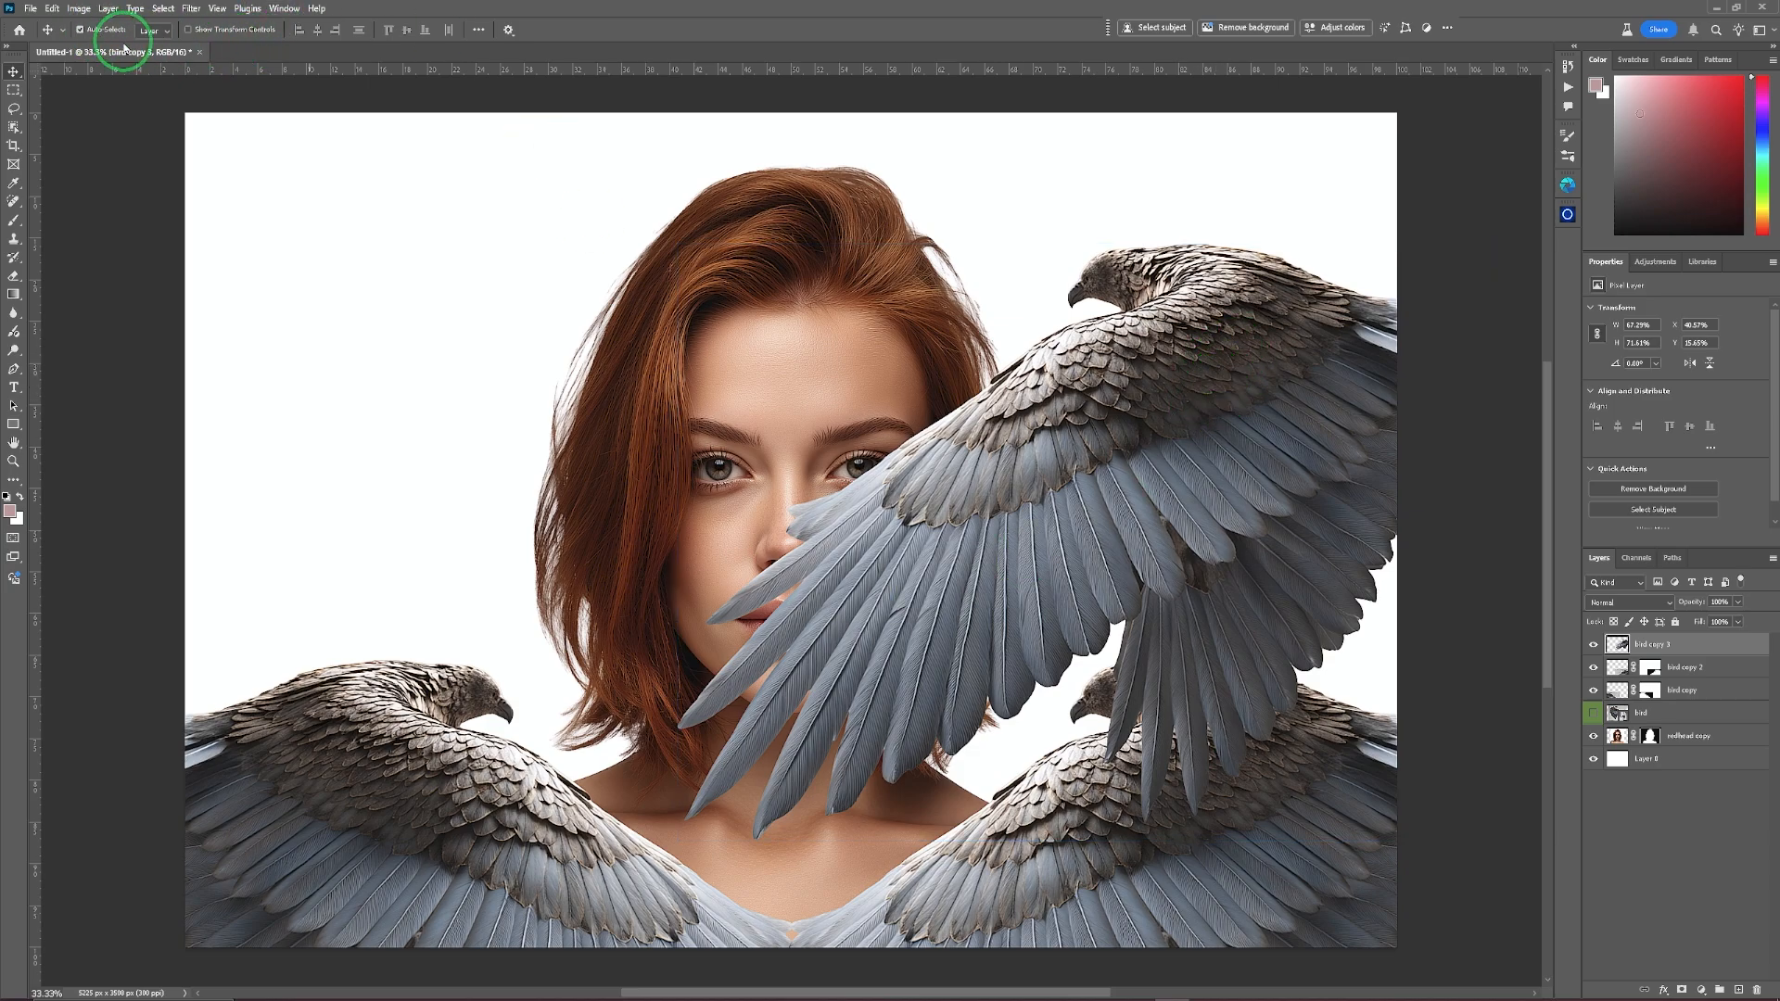
key(ctrl+t)
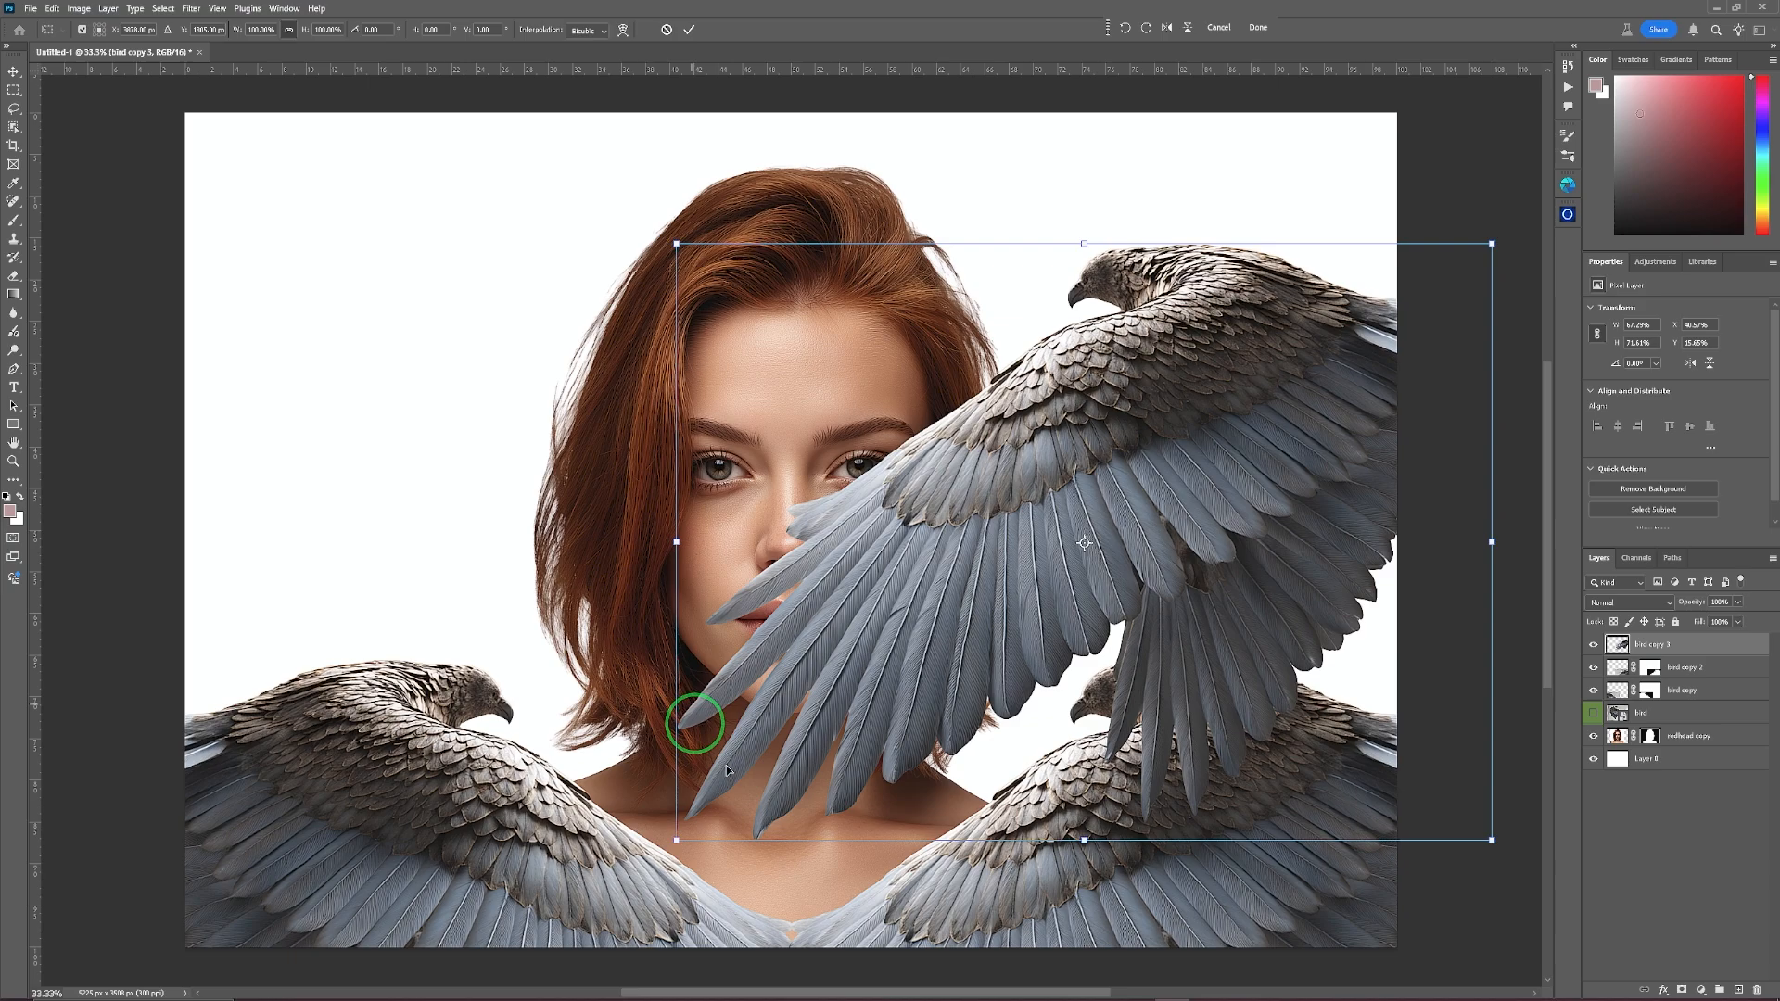
drag(1081, 853, 1295, 664)
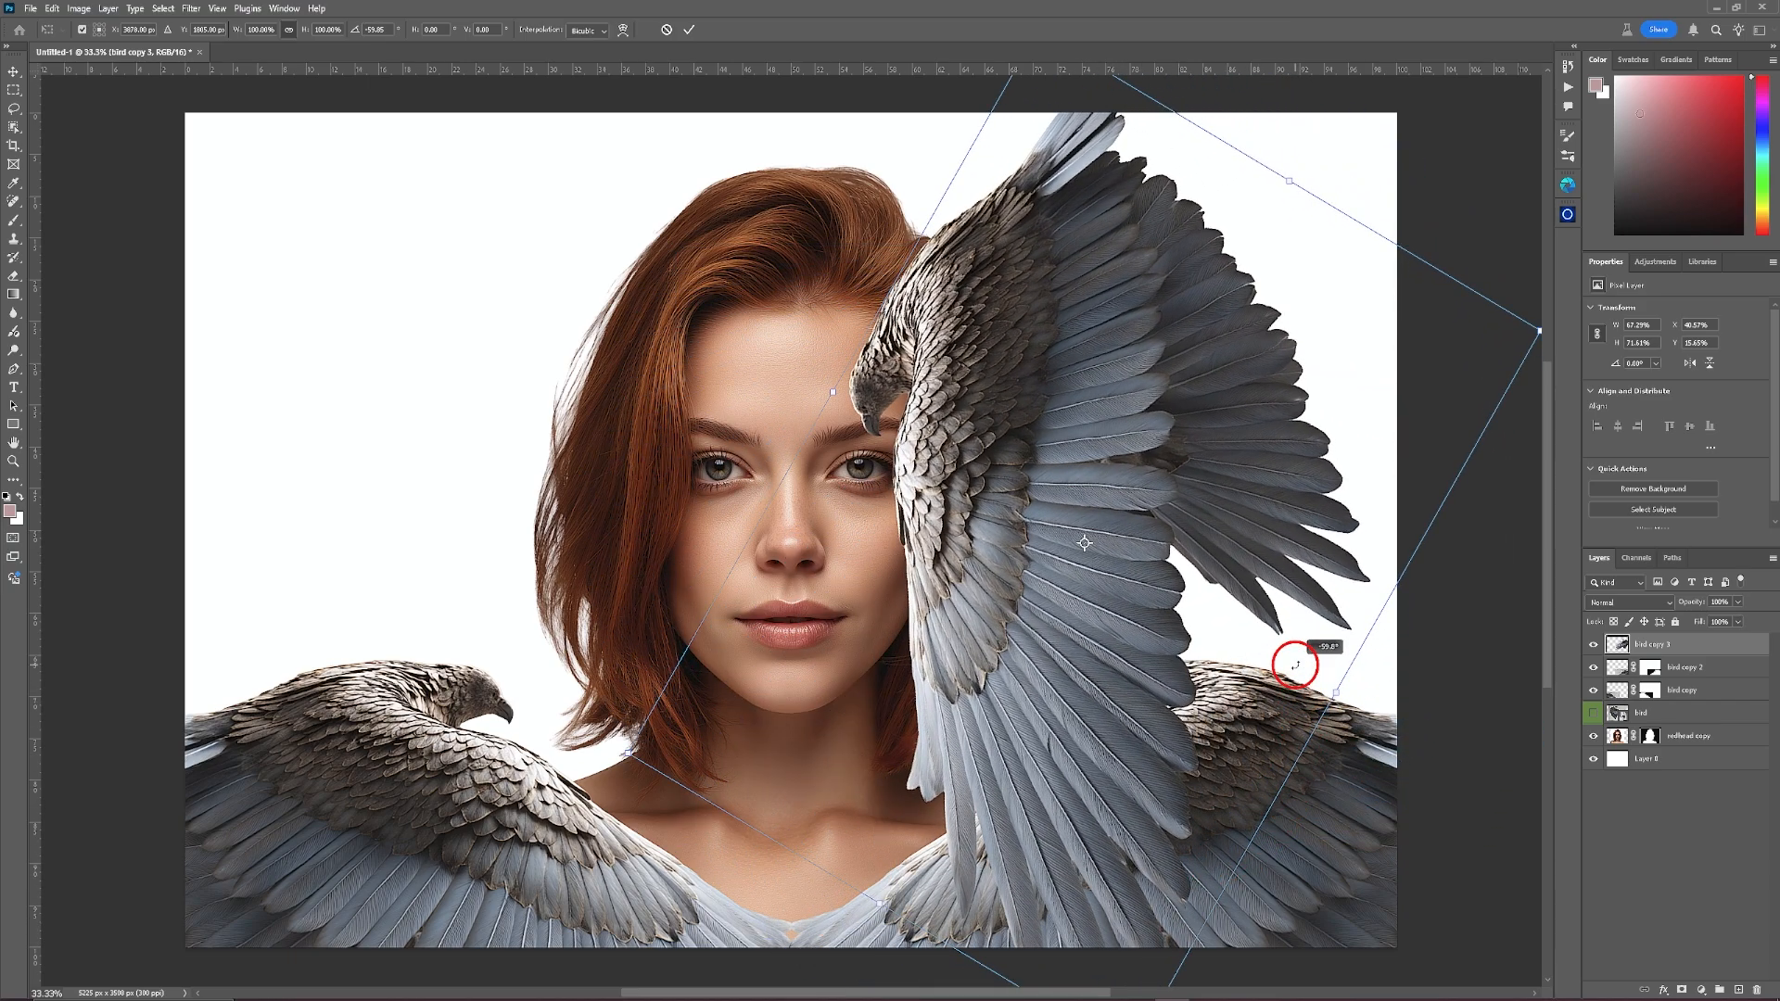
drag(953, 616, 1298, 289)
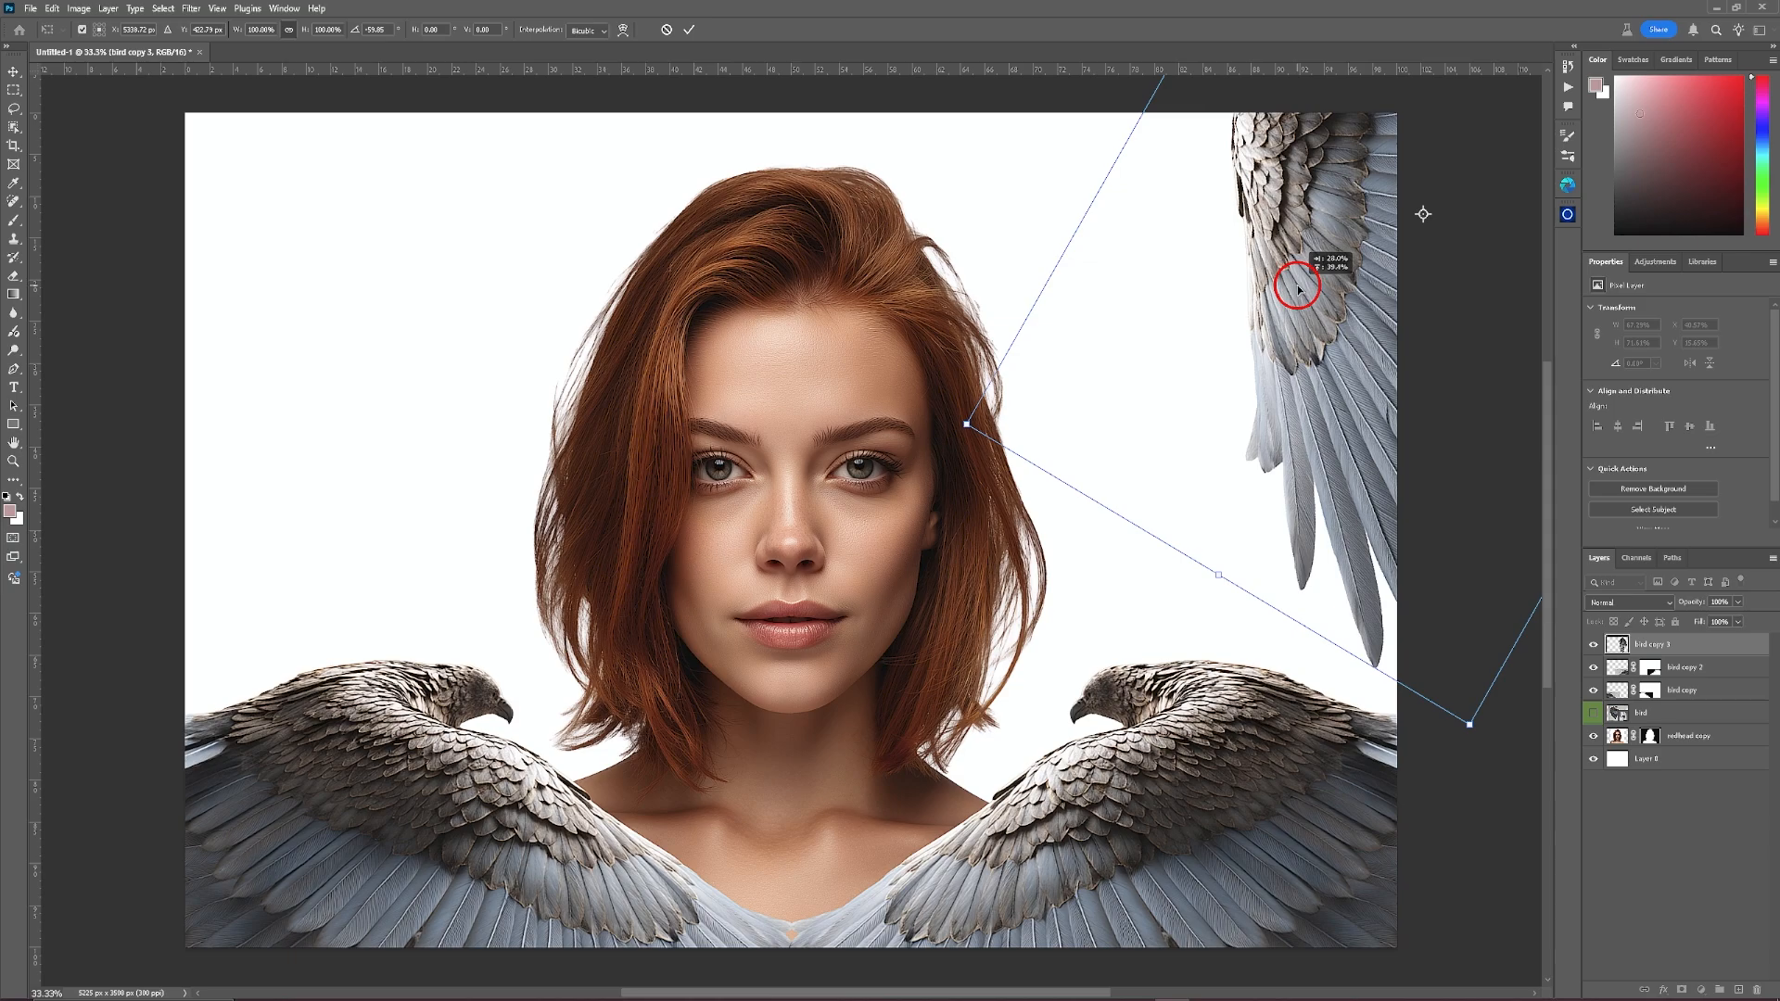
drag(1298, 289, 1298, 290)
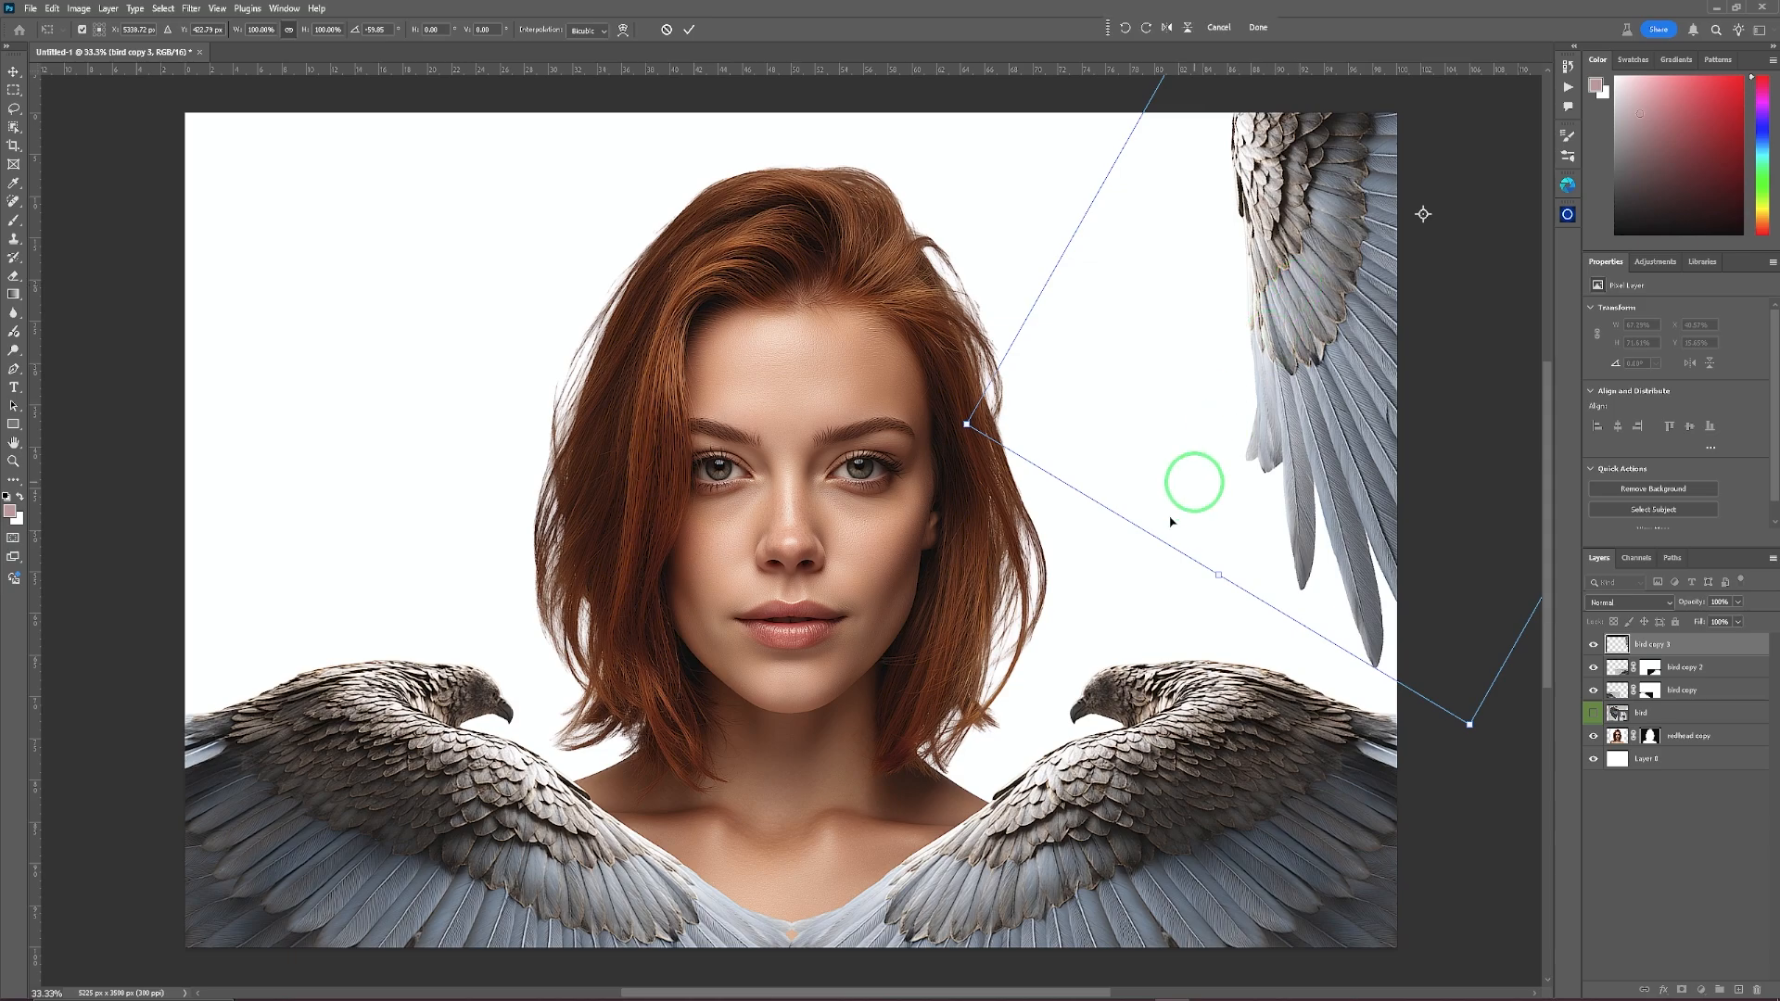
Scale the rotated wing up to about 112.6%, shift it partly beyond the canvas's upper-right edge, and apply the transform.
drag(1218, 574, 1167, 666)
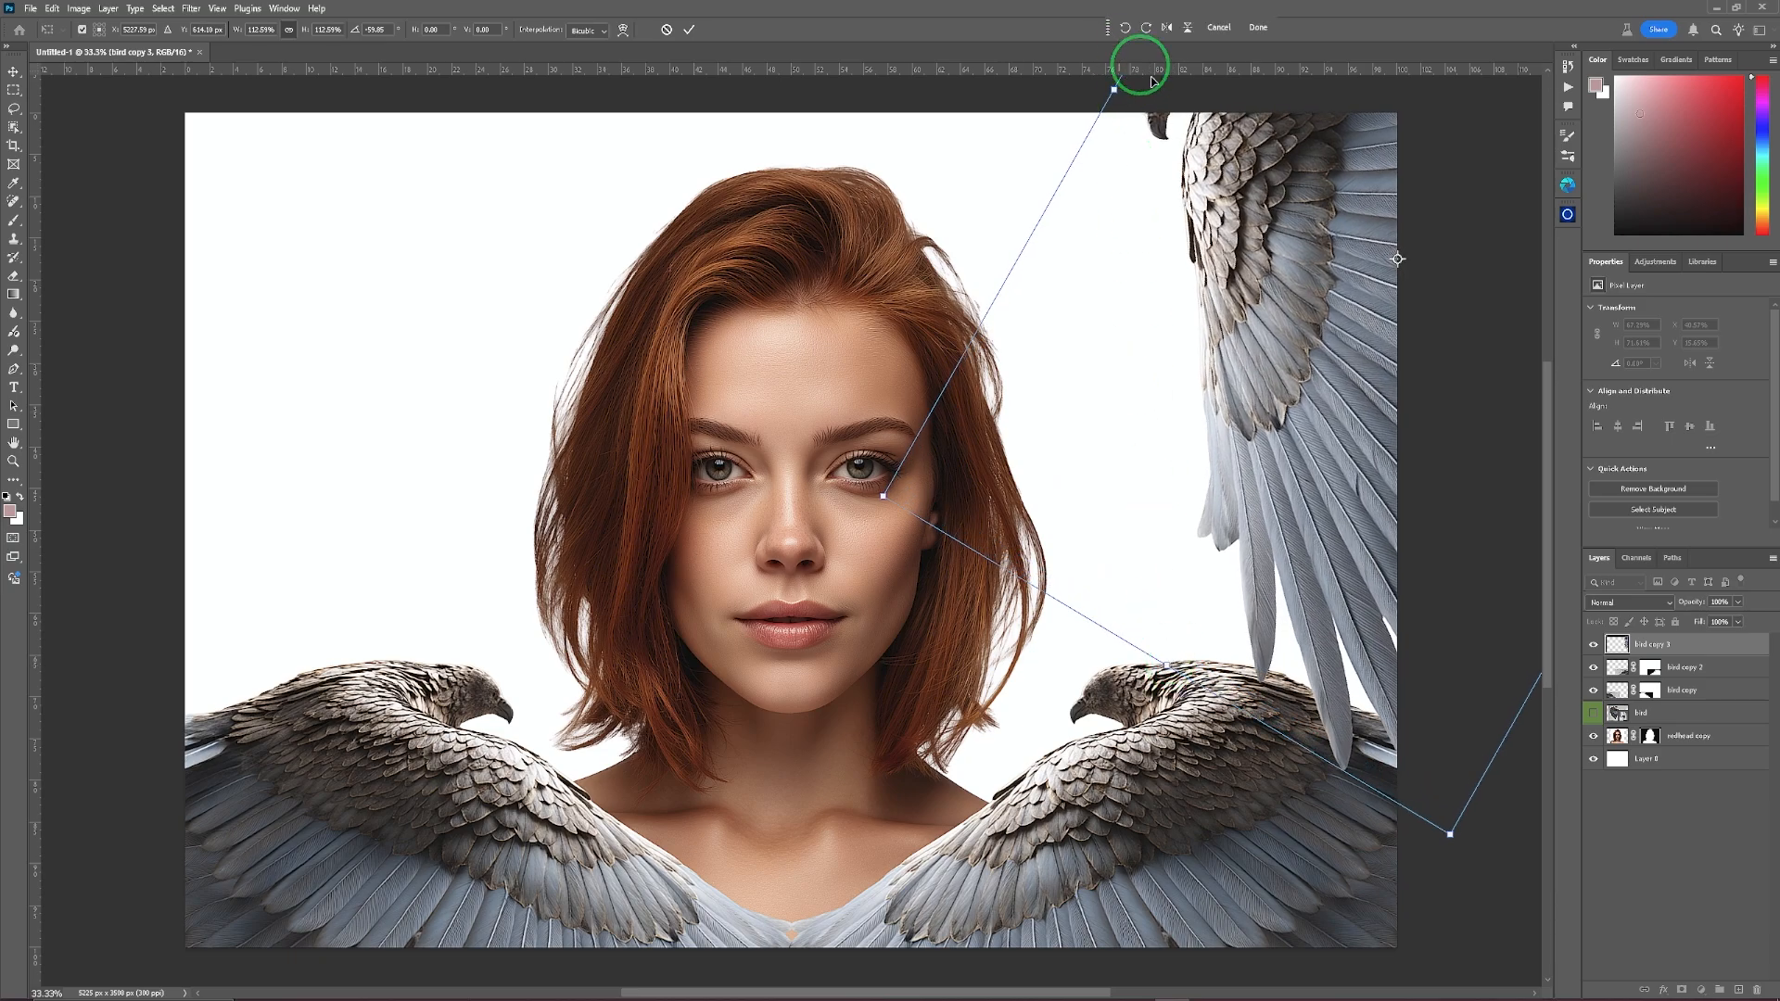
drag(1305, 453, 1360, 419)
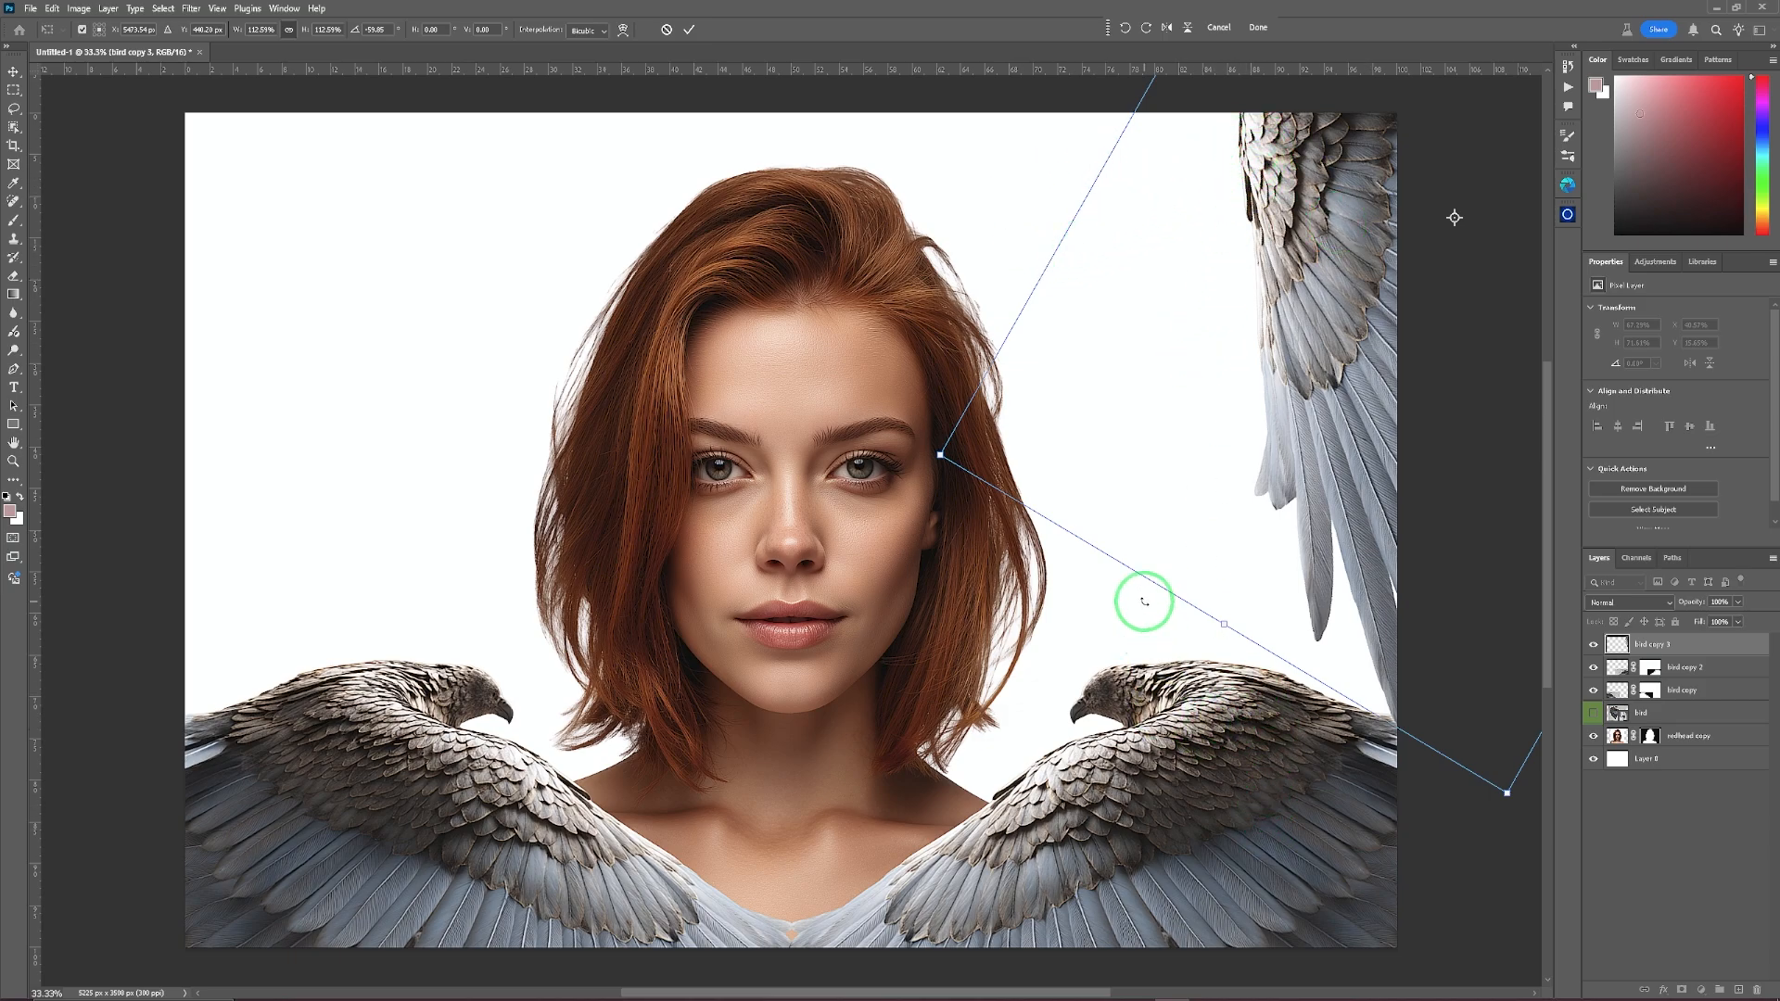
click(690, 31)
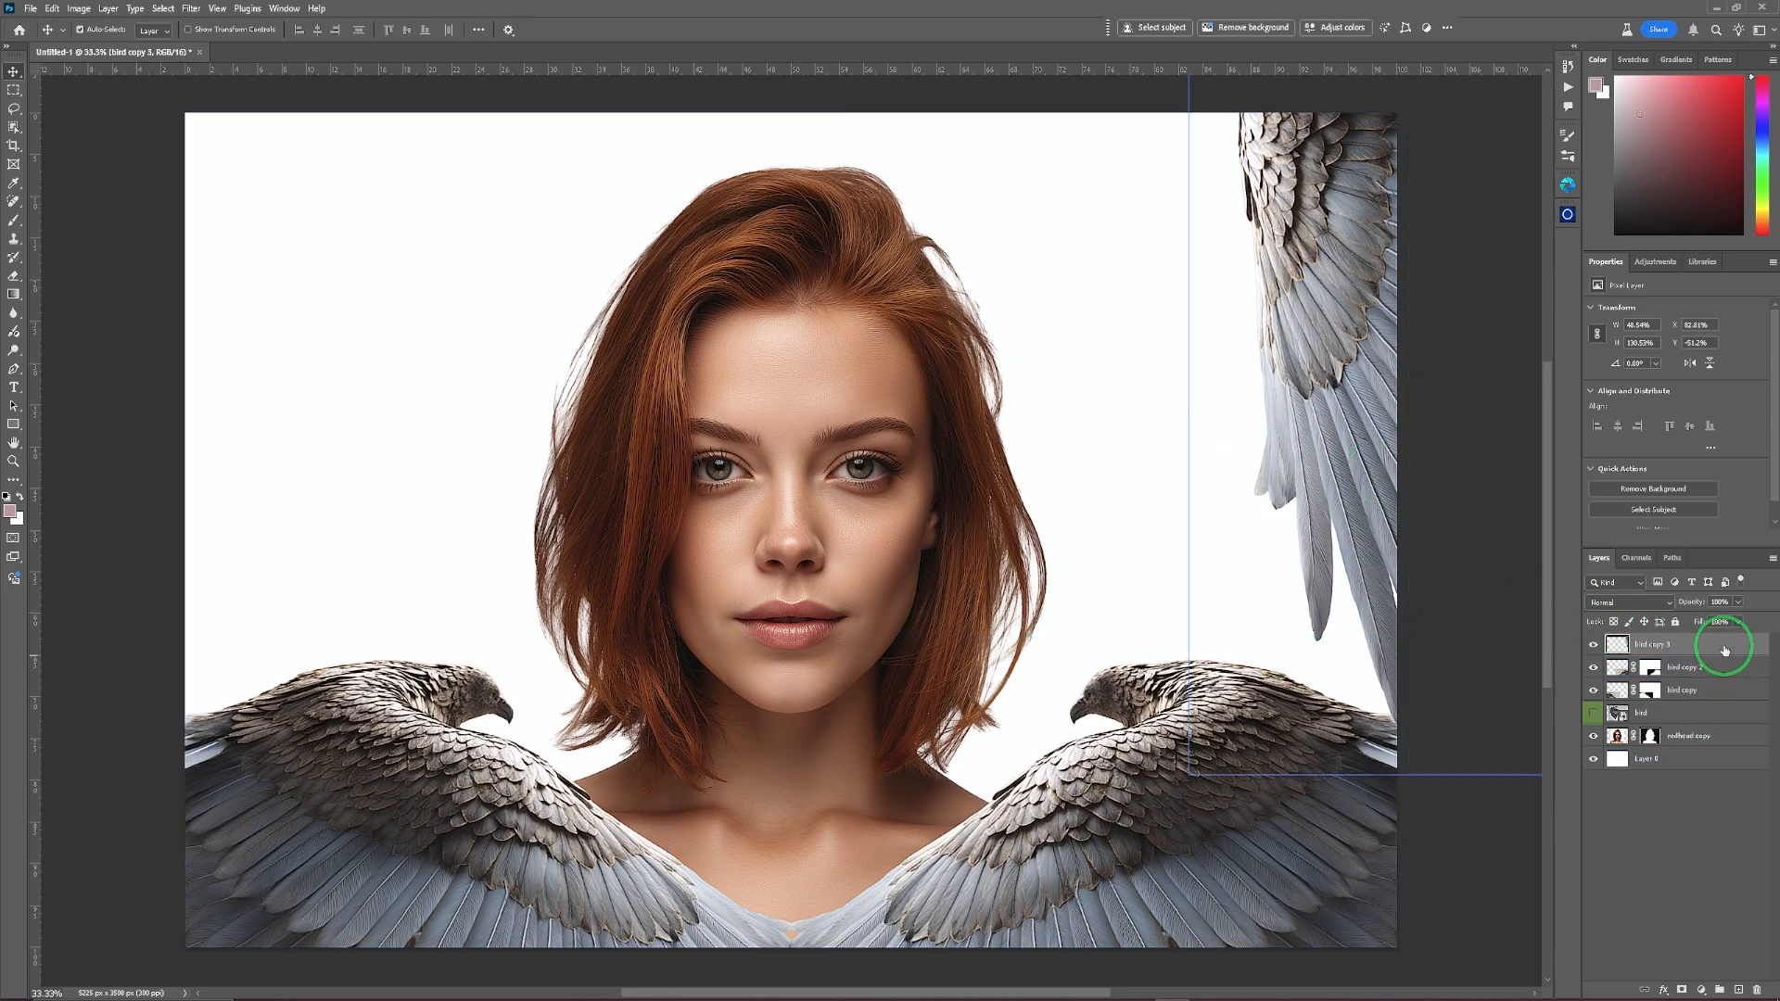
Duplicate the upper-right wing layer, bird copy 3, and flip the duplicate horizontally.
key(ctrl+j)
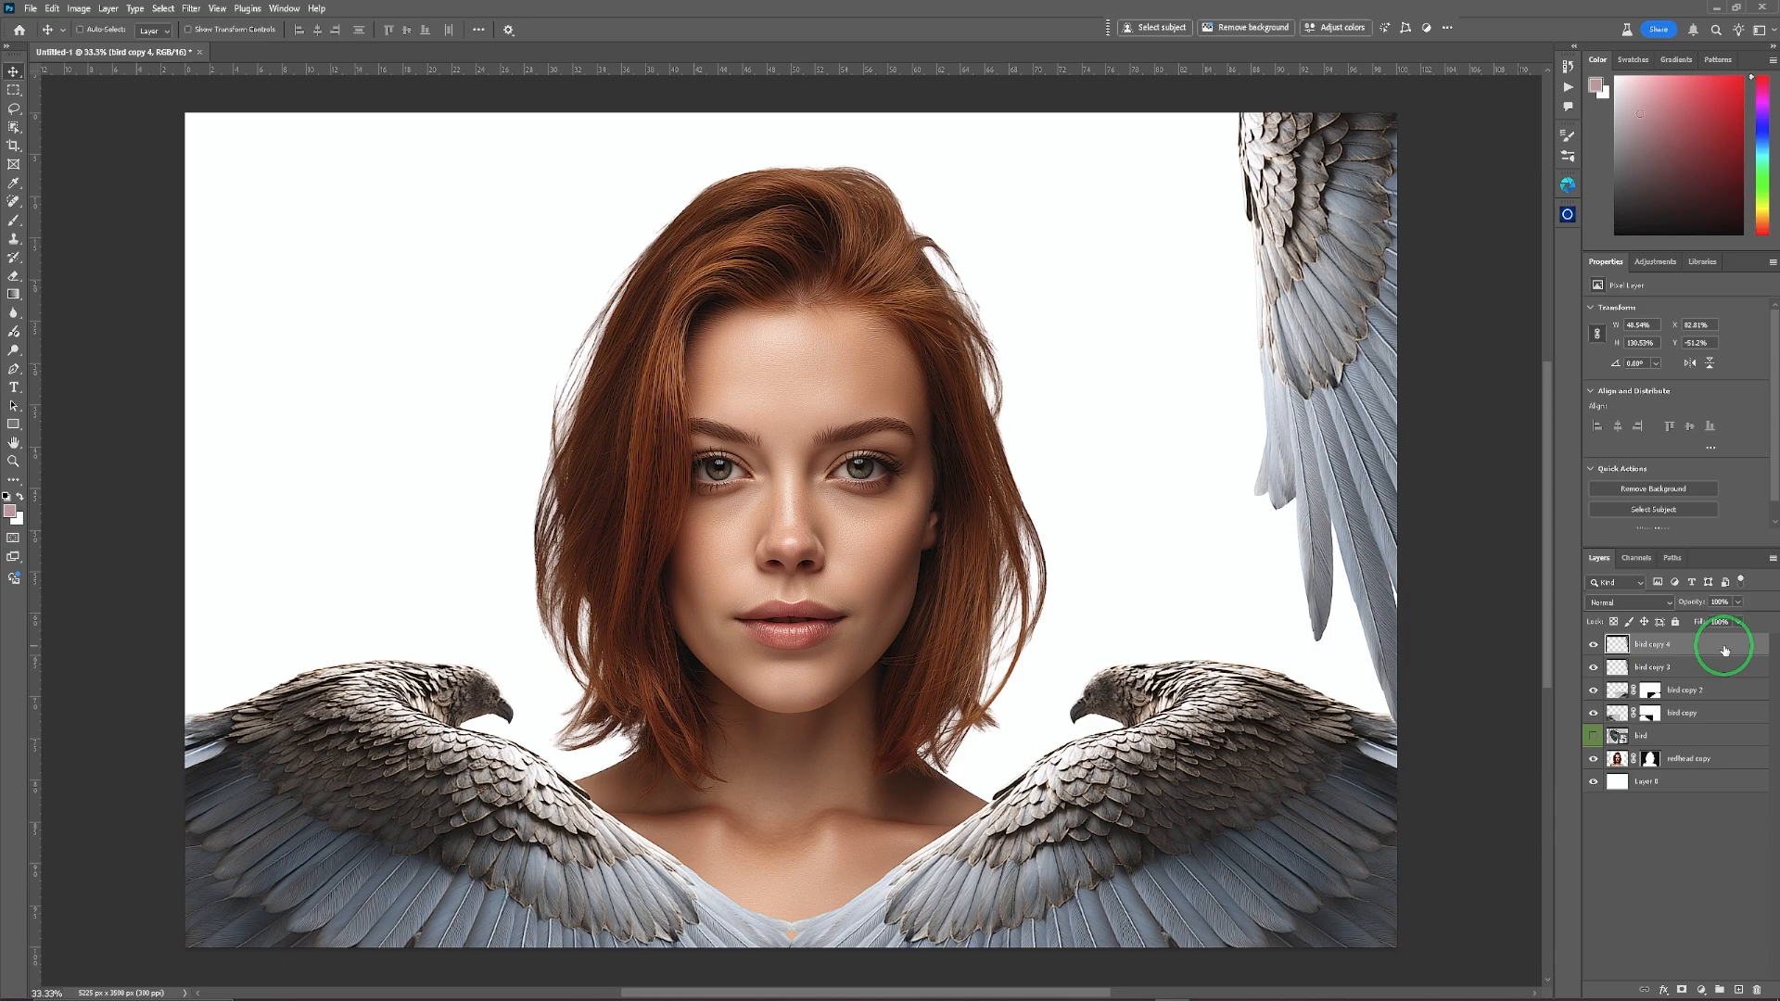
click(54, 9)
mouse_move(139, 375)
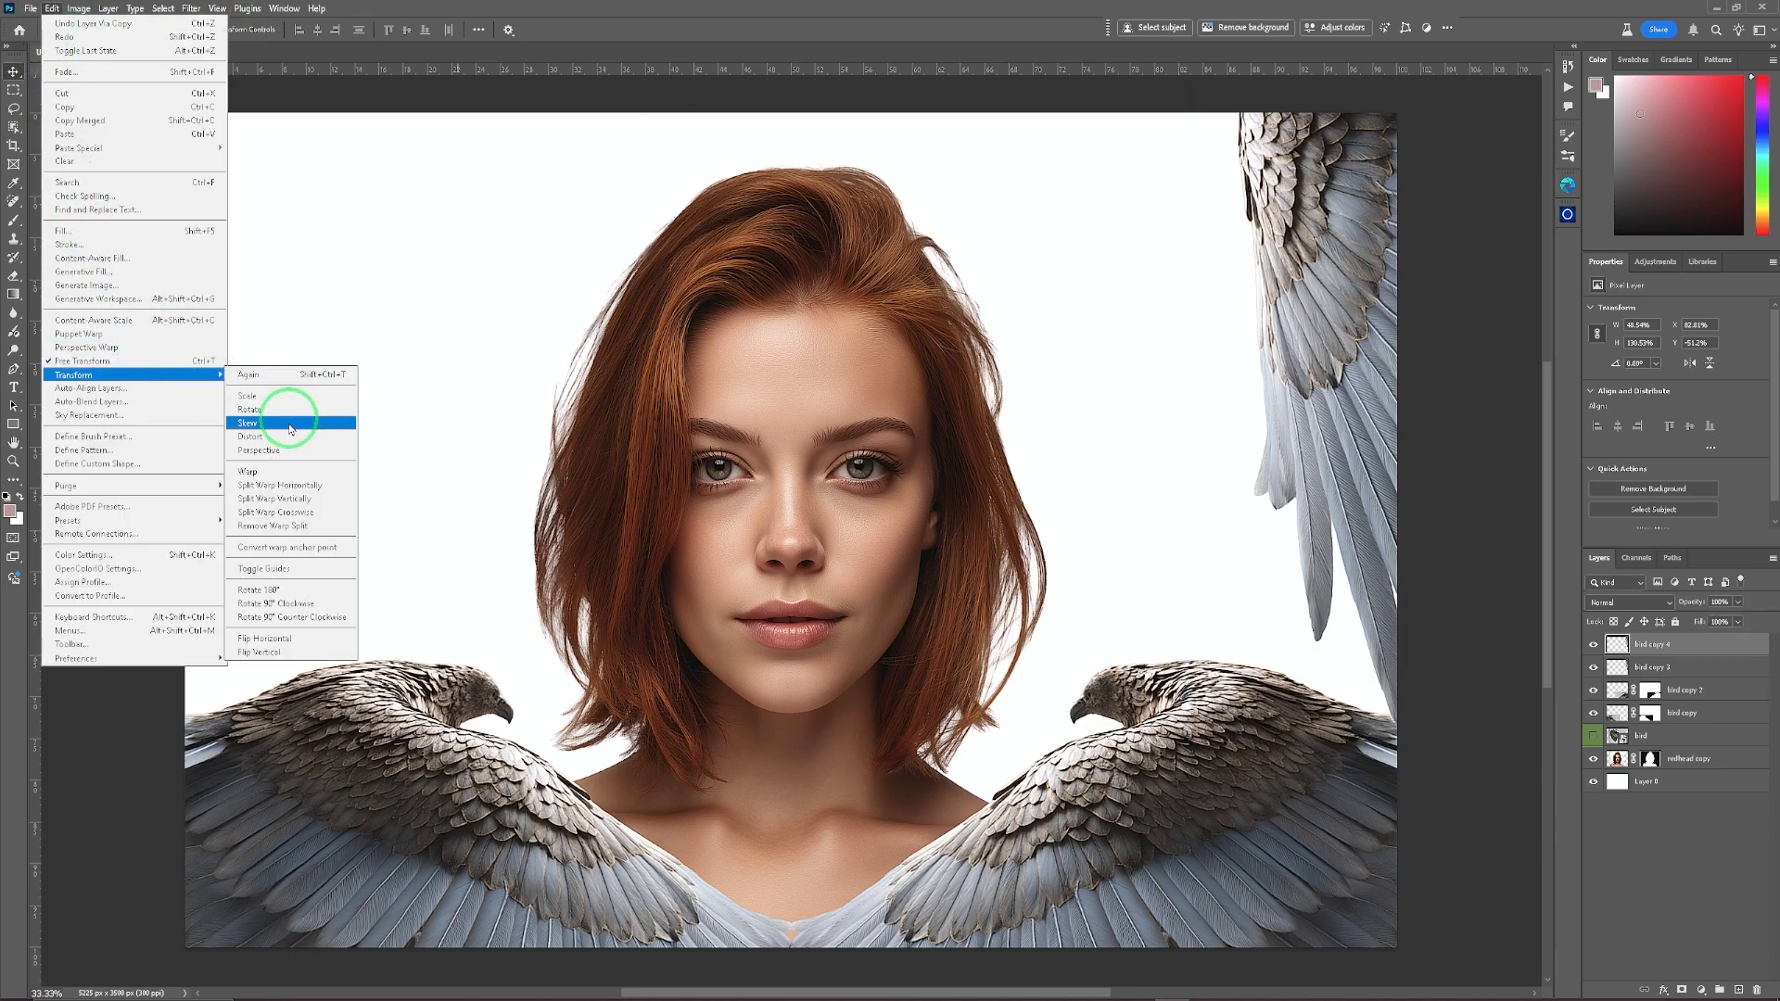
click(288, 639)
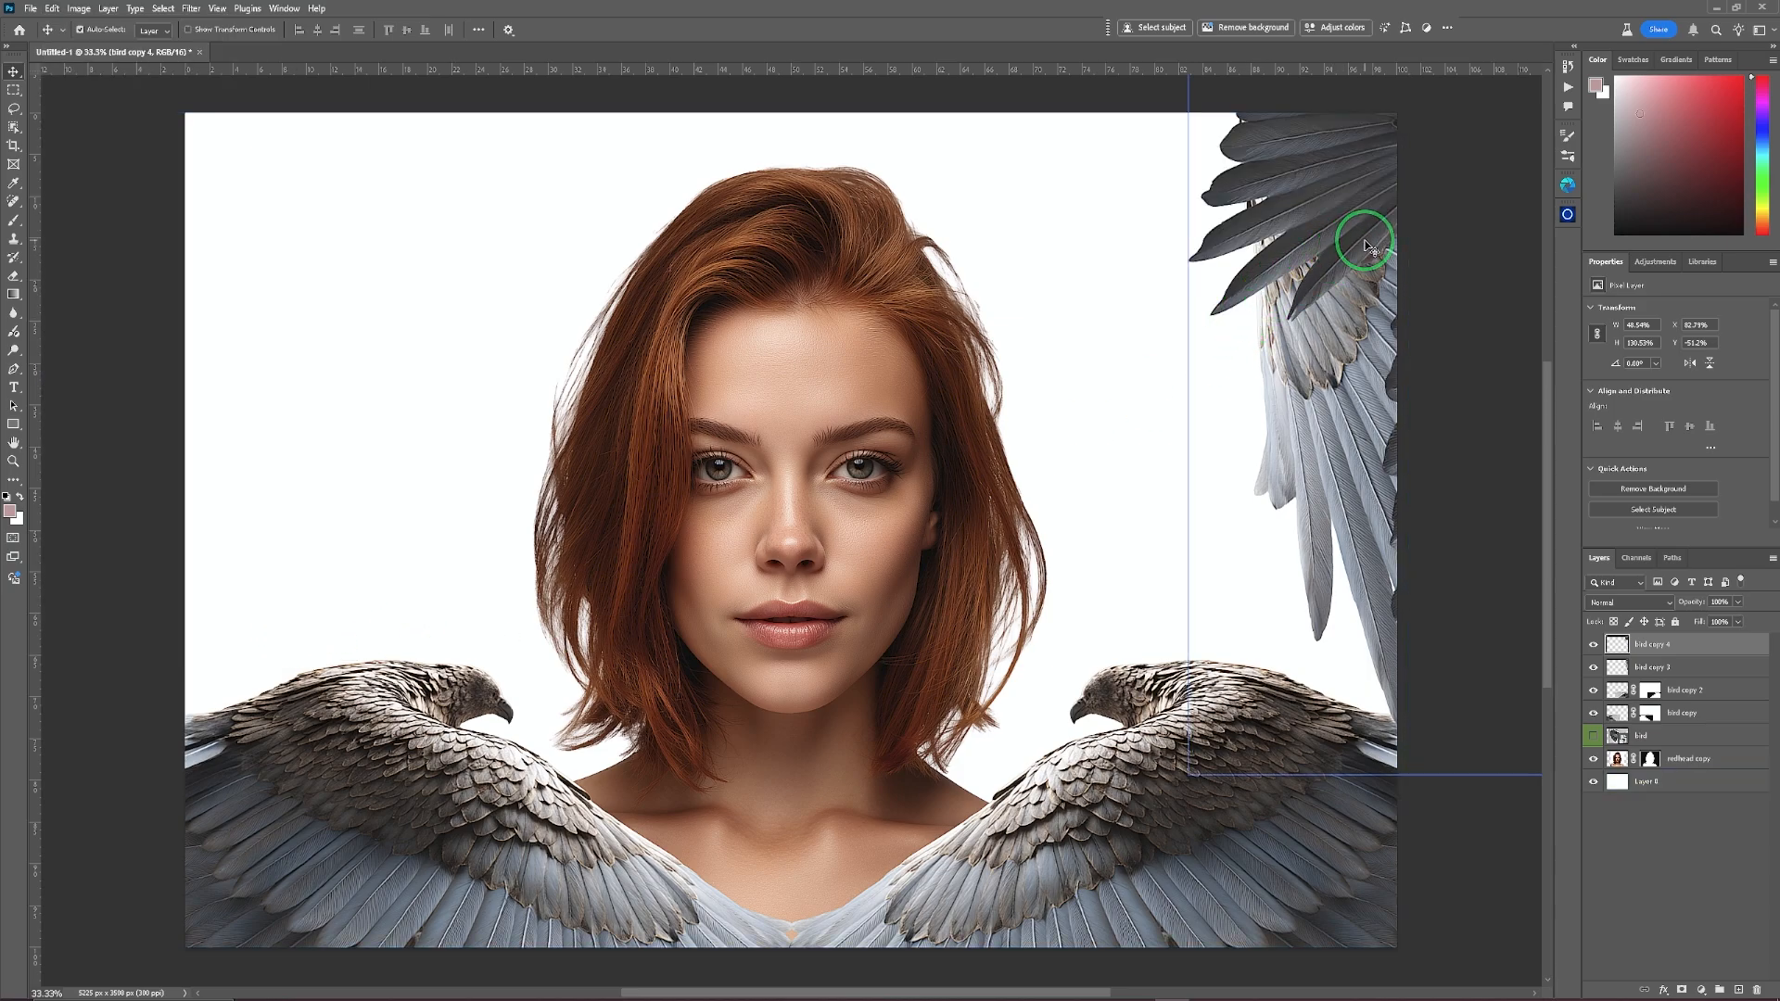
Move the flipped wing to the upper-left corner of the canvas so it mirrors the wing on the opposite side.
drag(1365, 246, 682, 272)
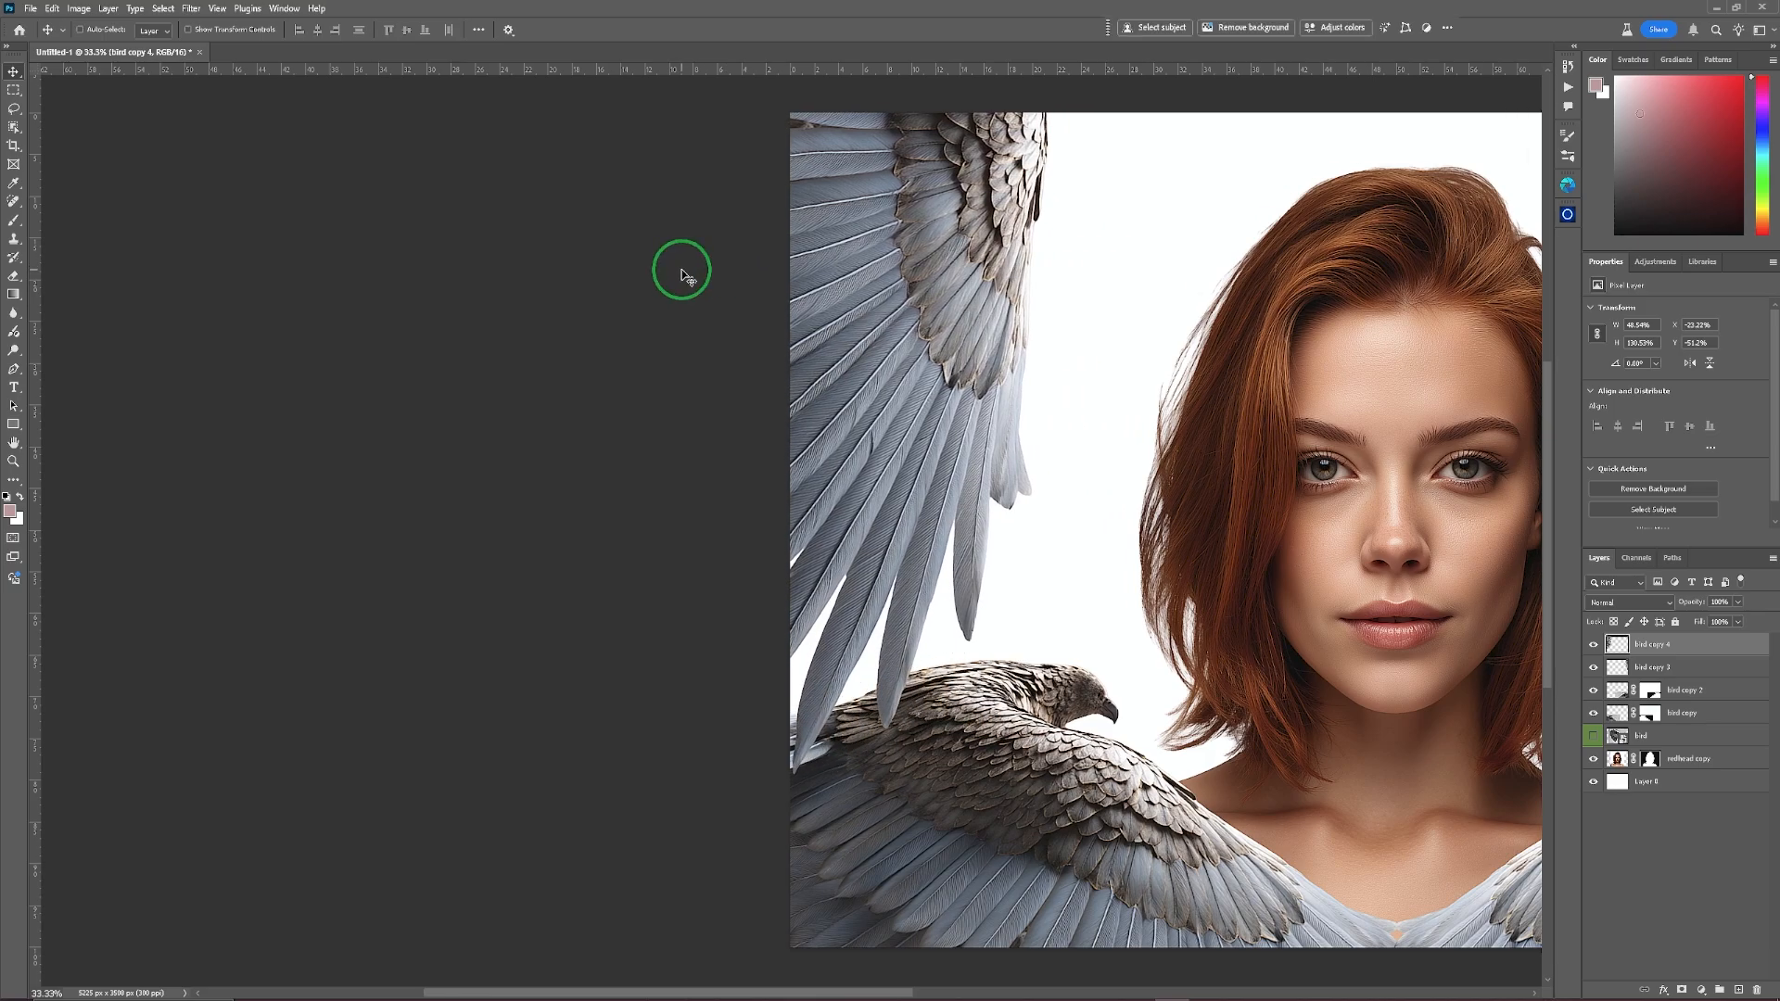
key(ctrl+0)
ctrl+click(682, 271)
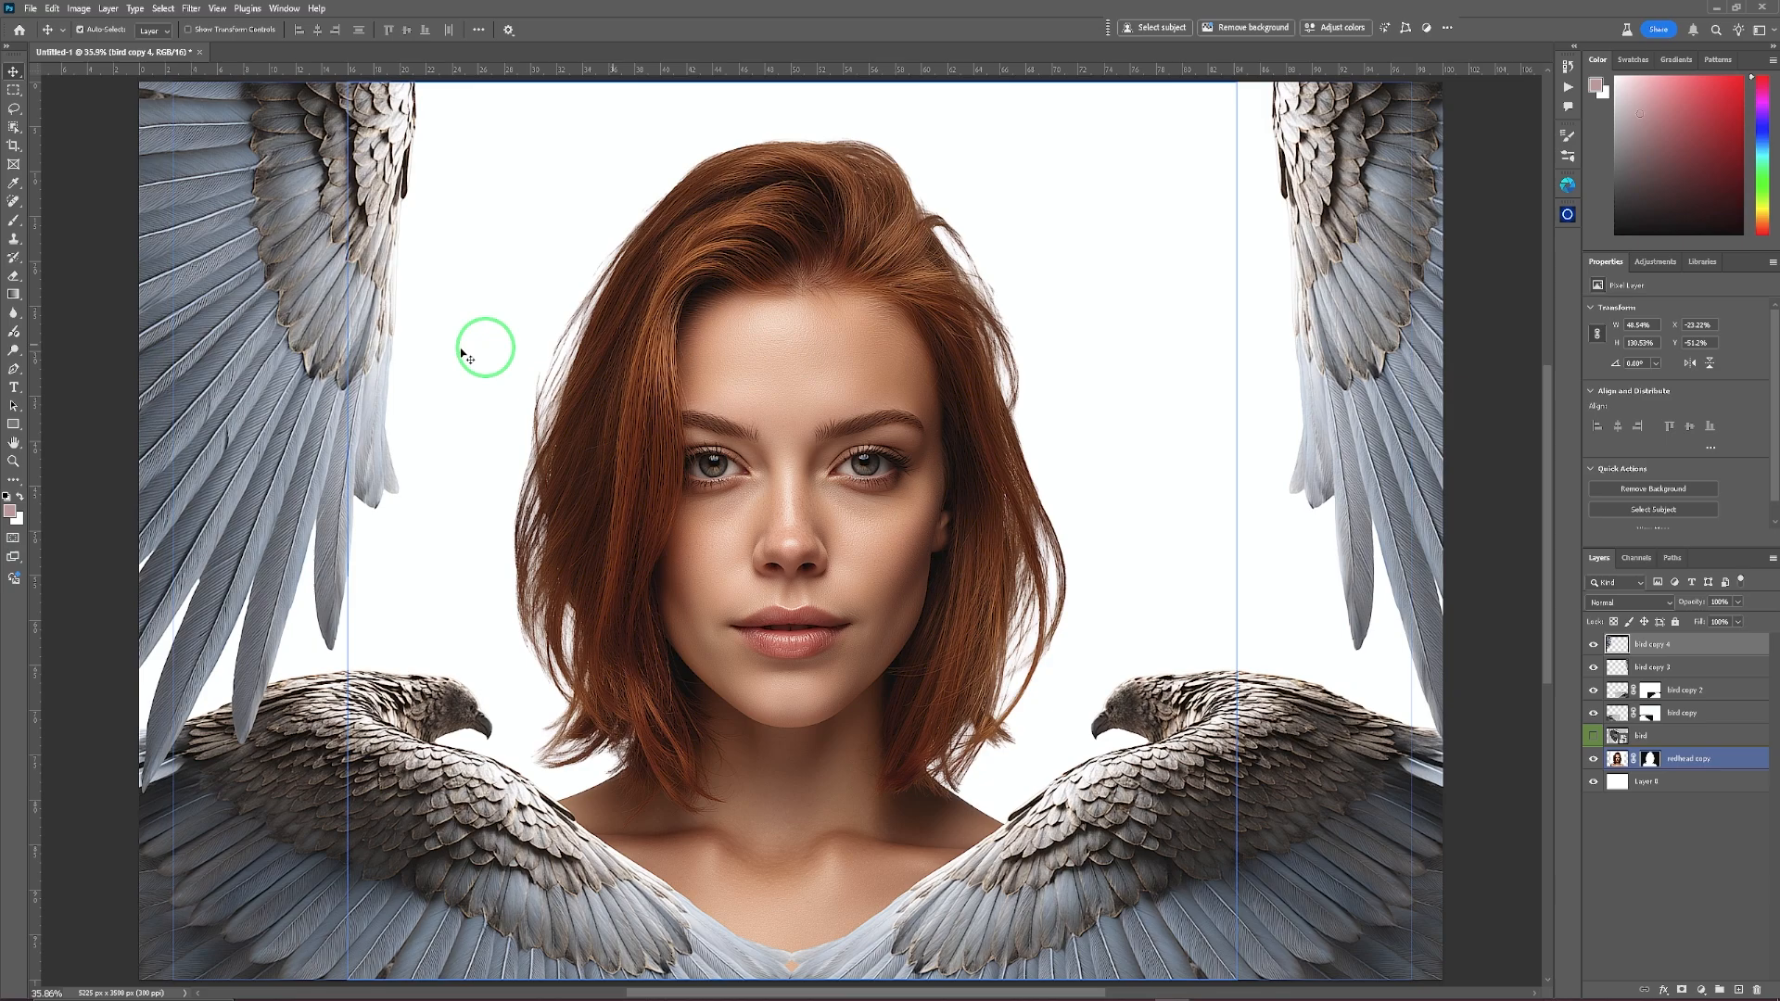
ctrl+click(329, 355)
drag(329, 355, 225, 355)
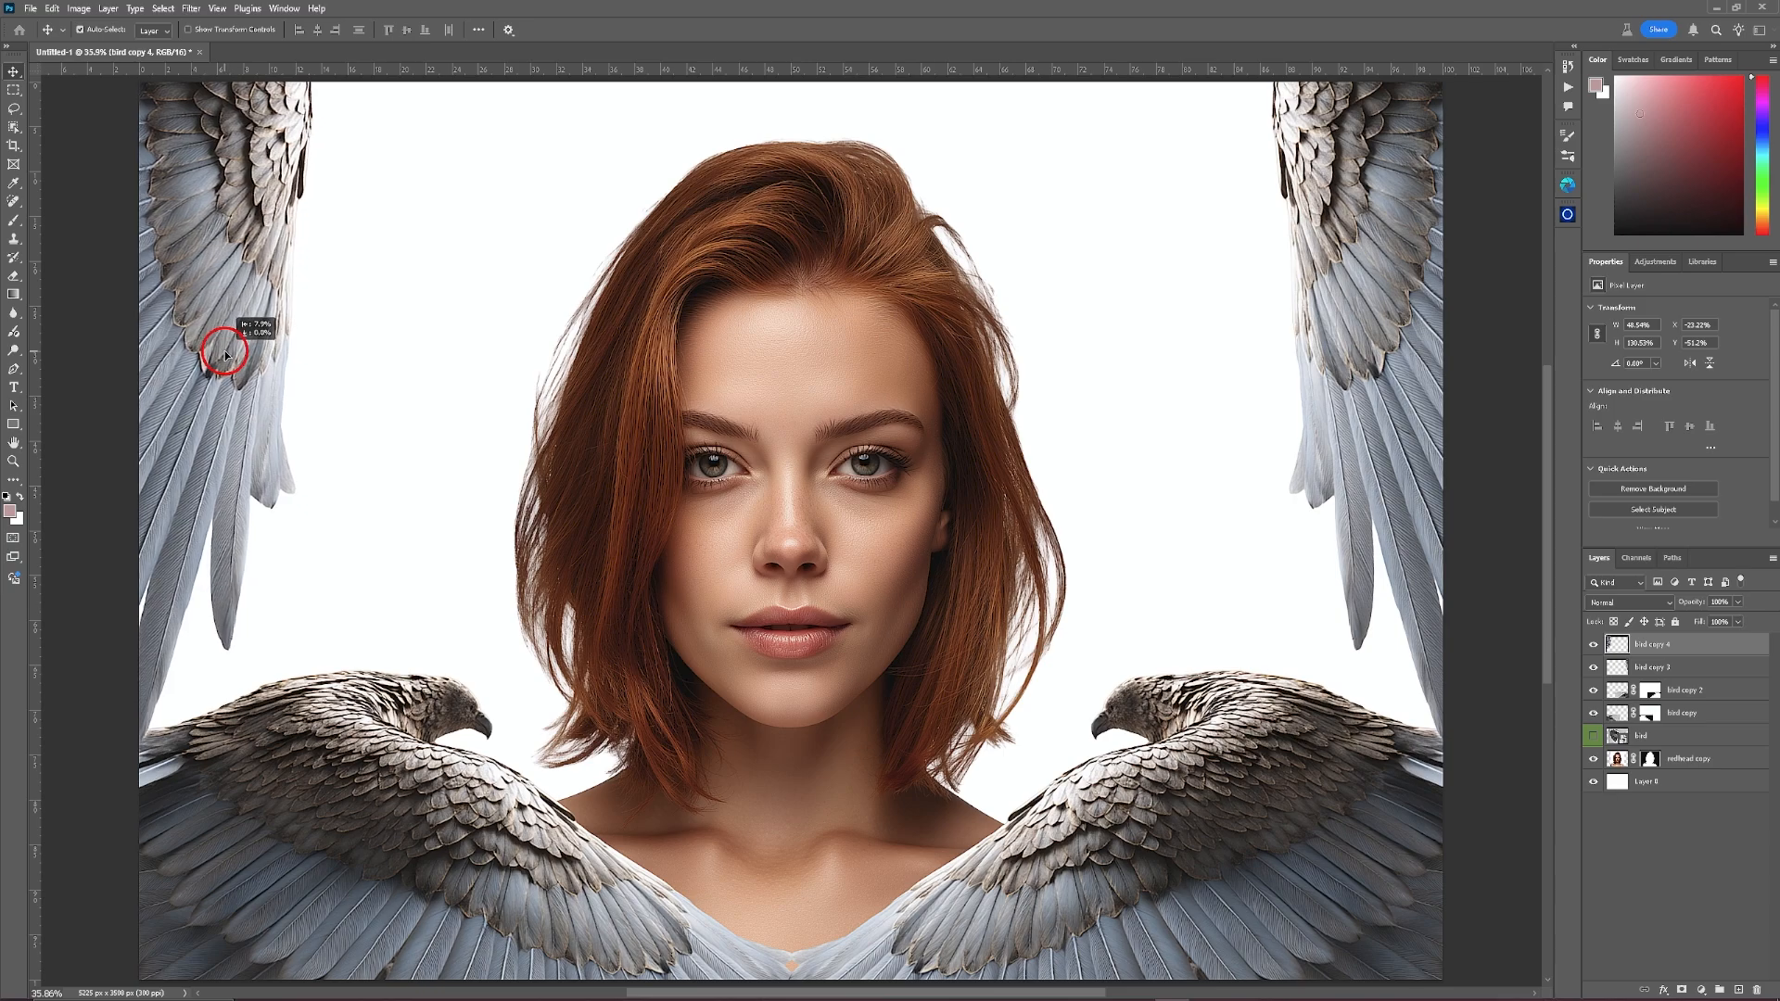
drag(225, 355, 226, 350)
click(315, 396)
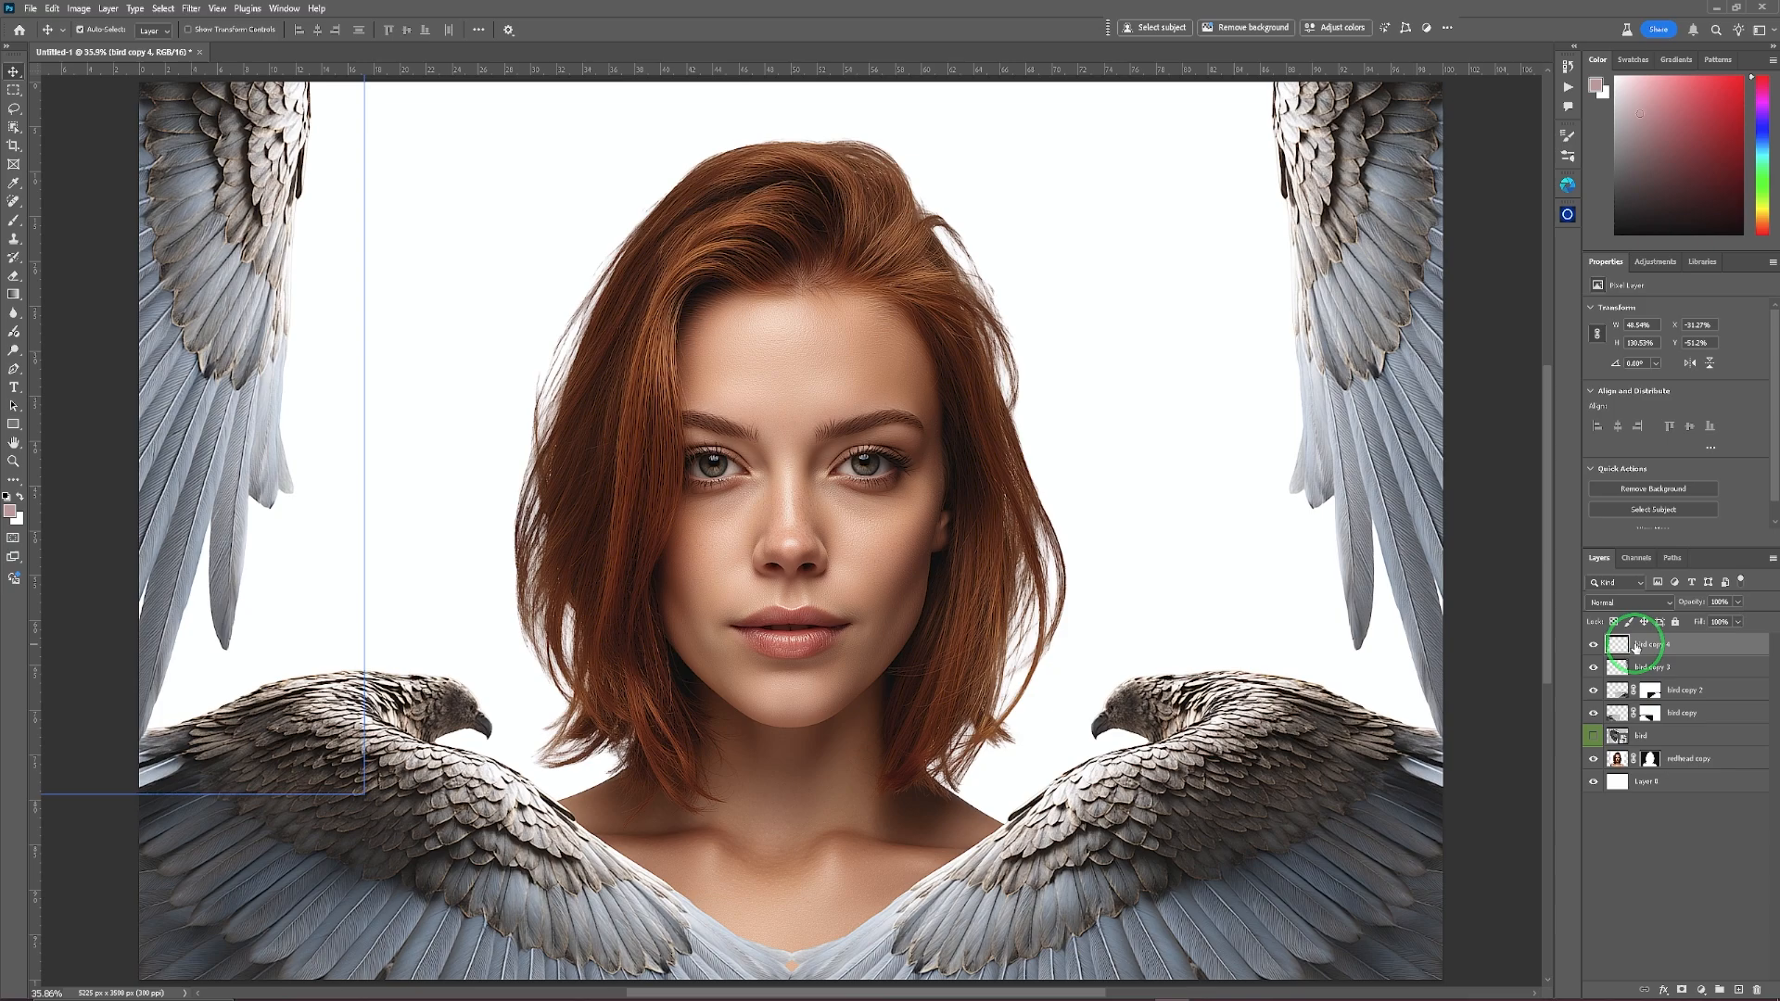
Link the two upper wing layers, bird copy 4 and bird copy 3.
shift+click(1697, 667)
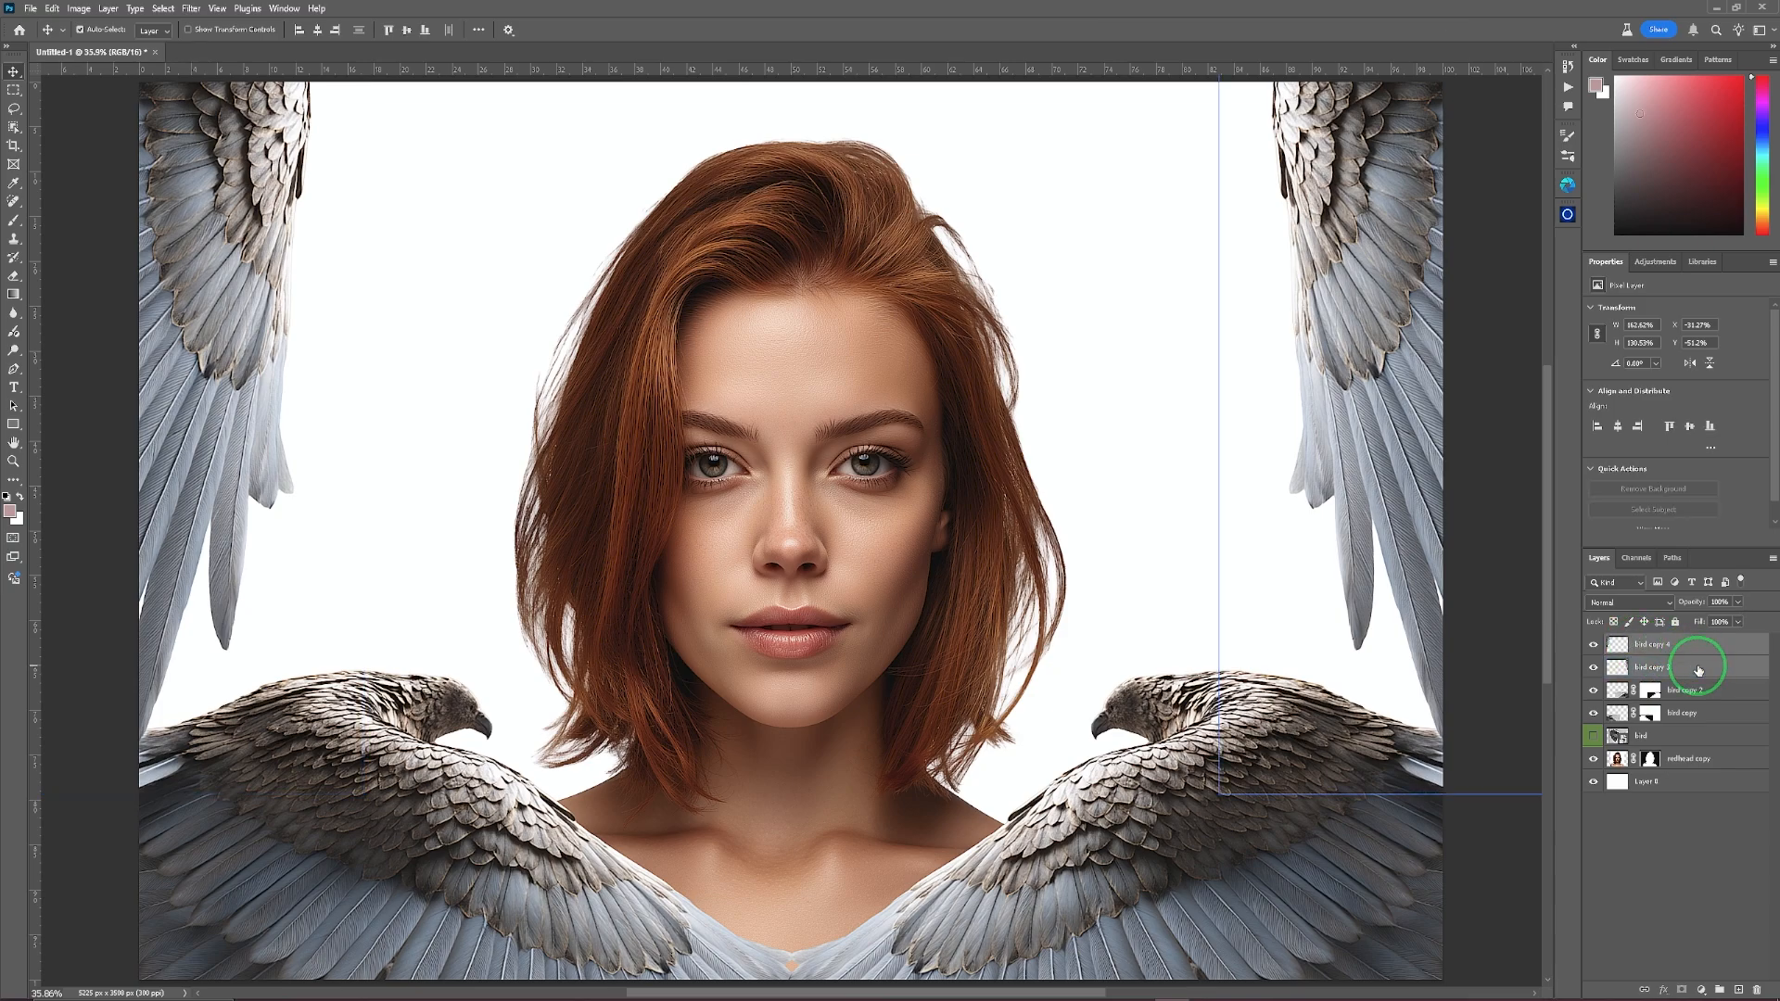
click(1641, 990)
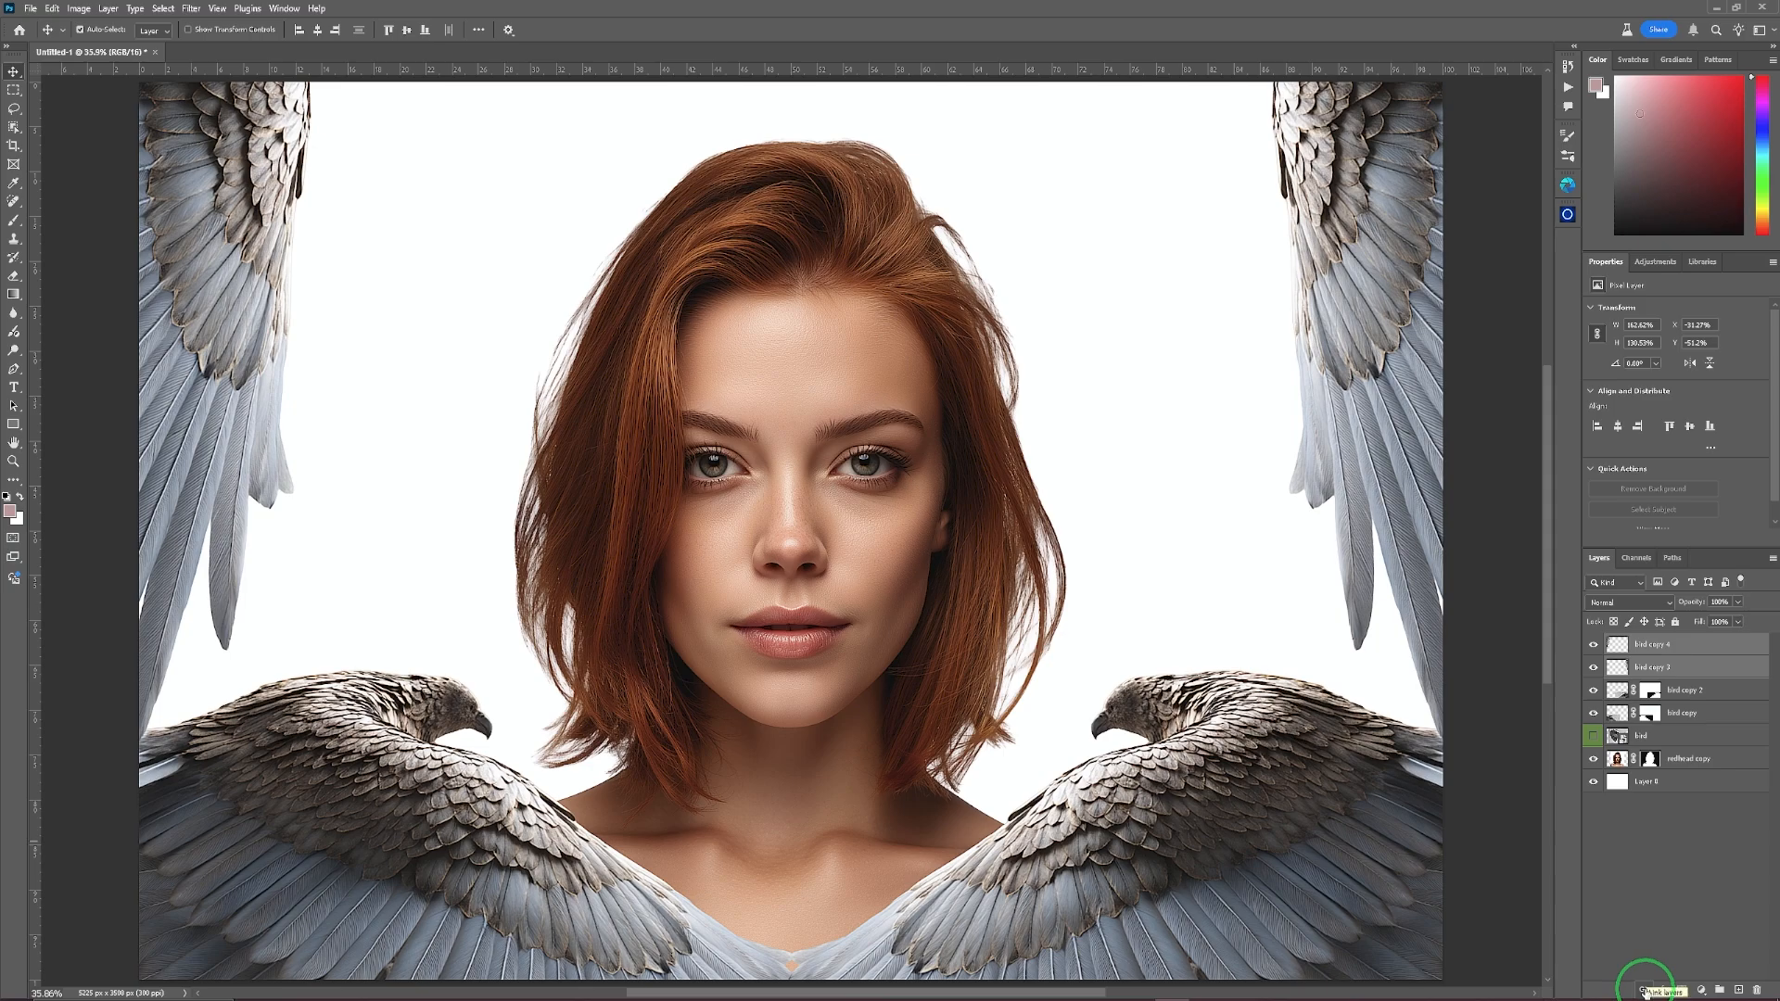
click(1643, 990)
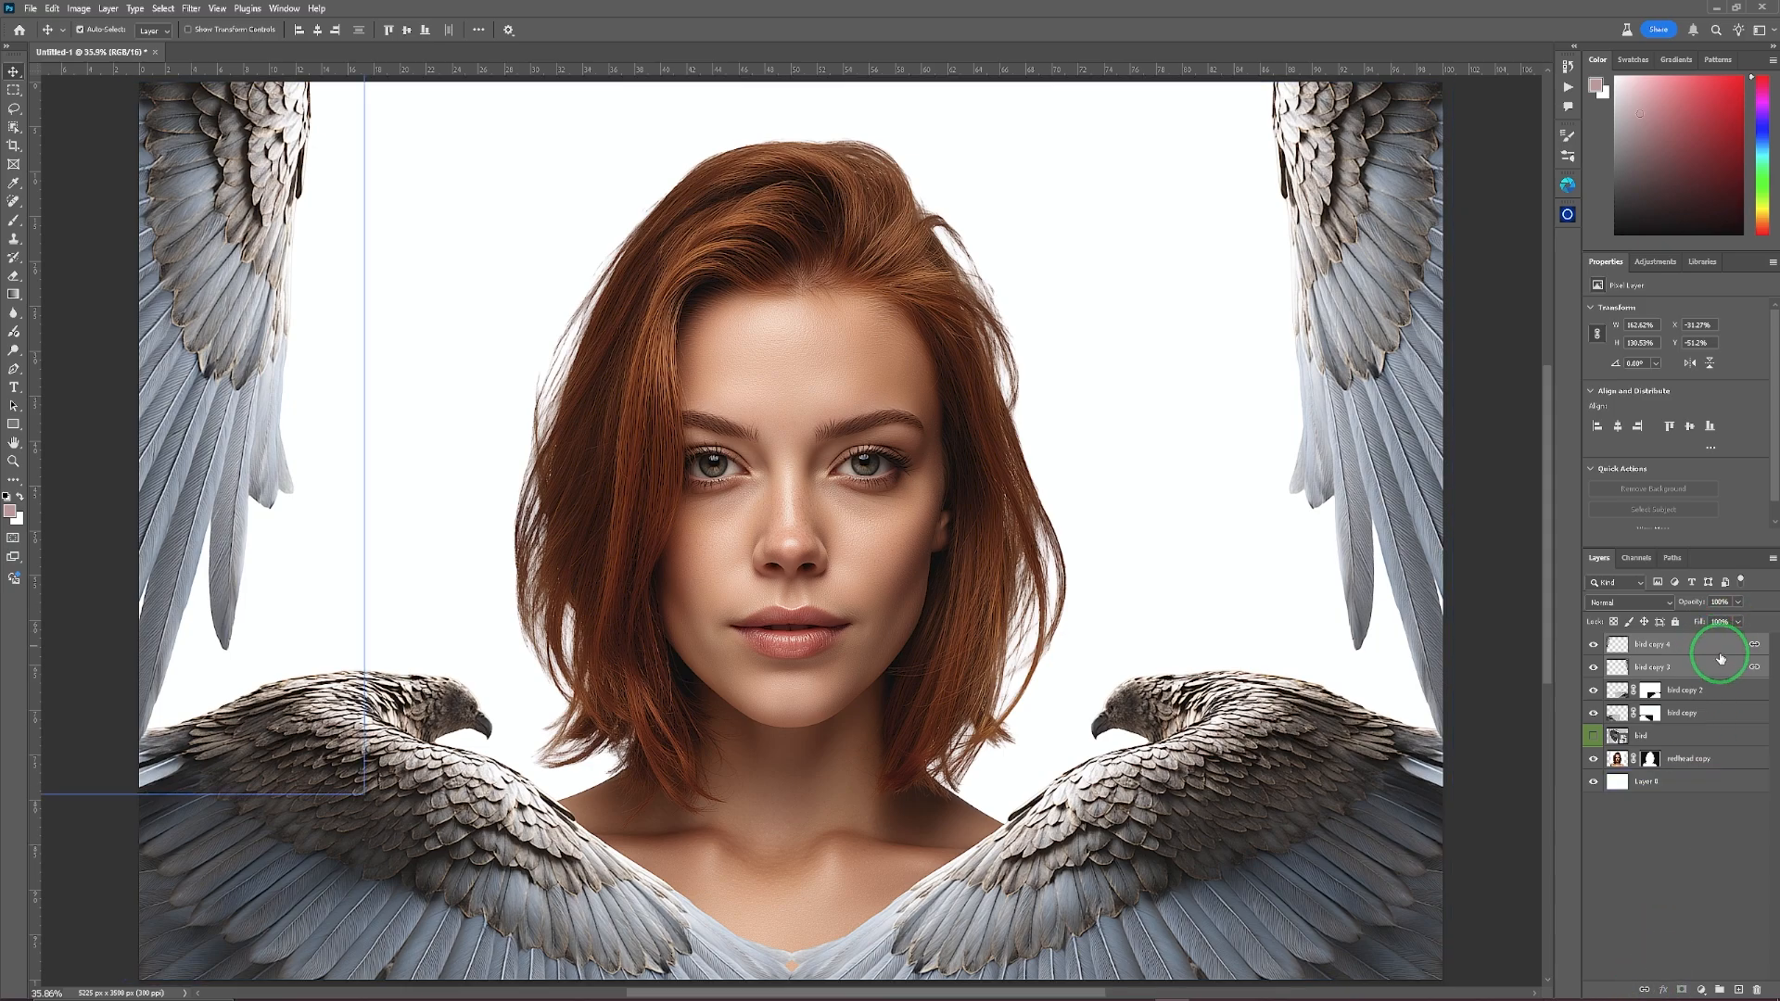
Group the two linked upper wing layers and name the group "background wings".
click(1720, 990)
double_click(1645, 642)
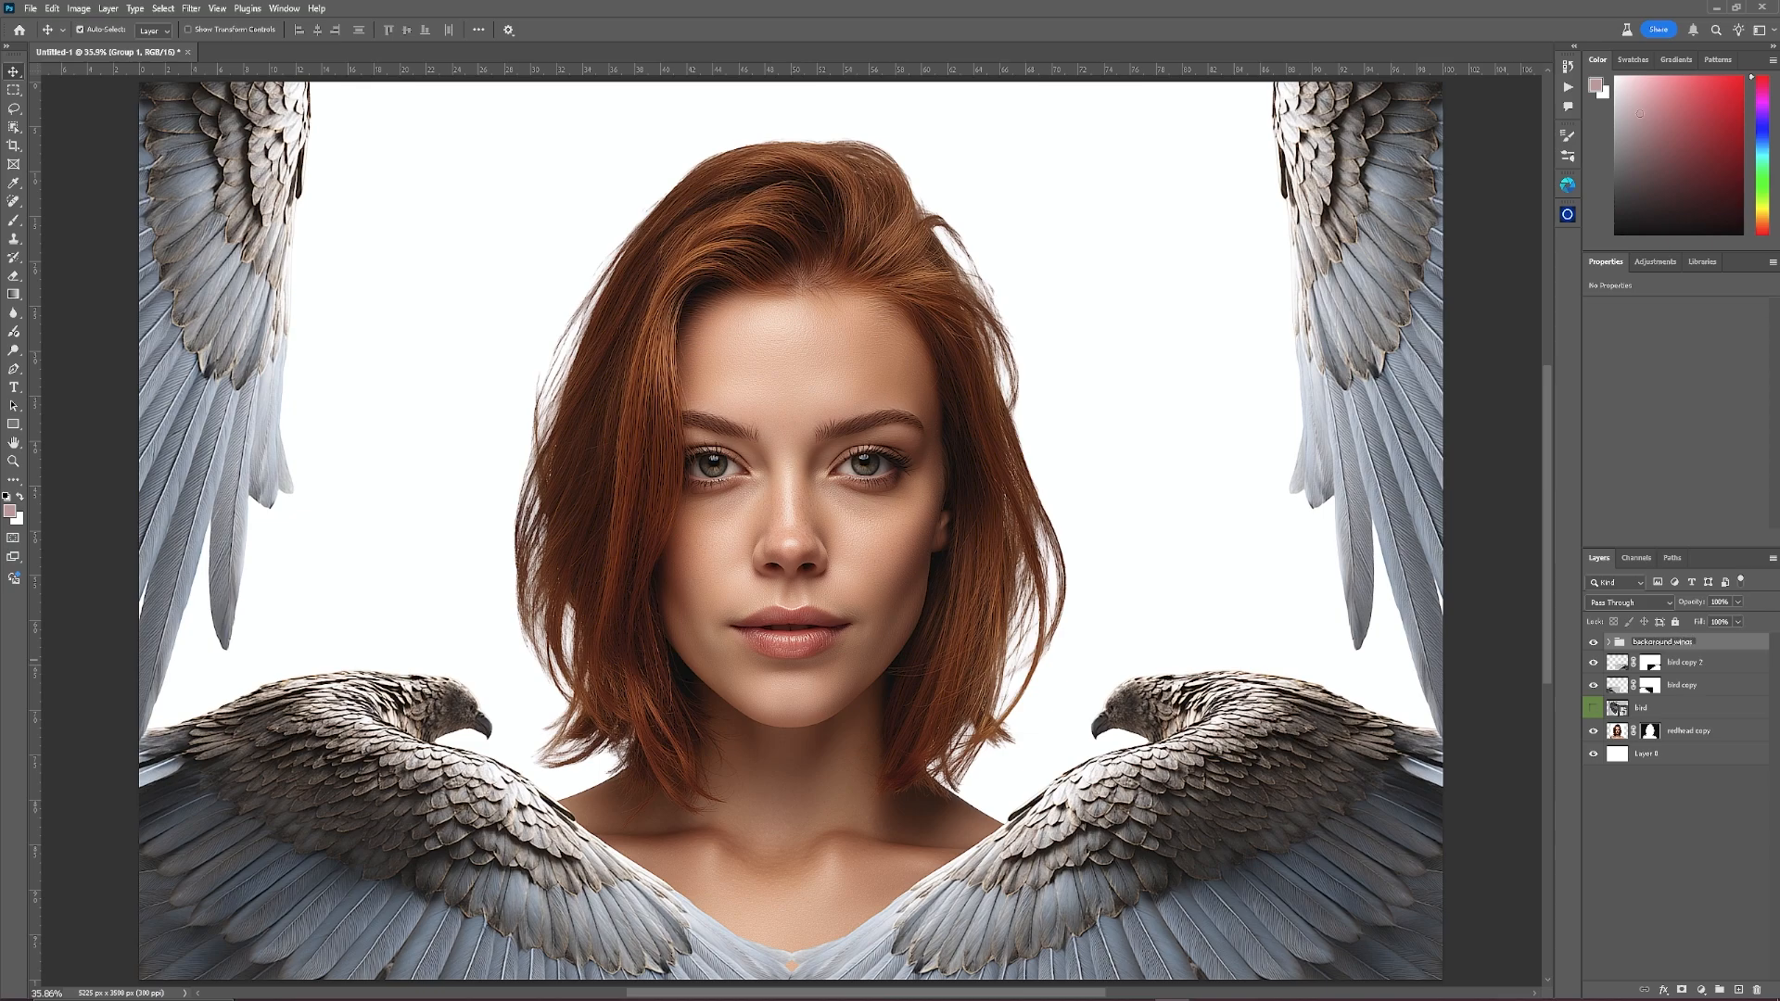
click(1631, 823)
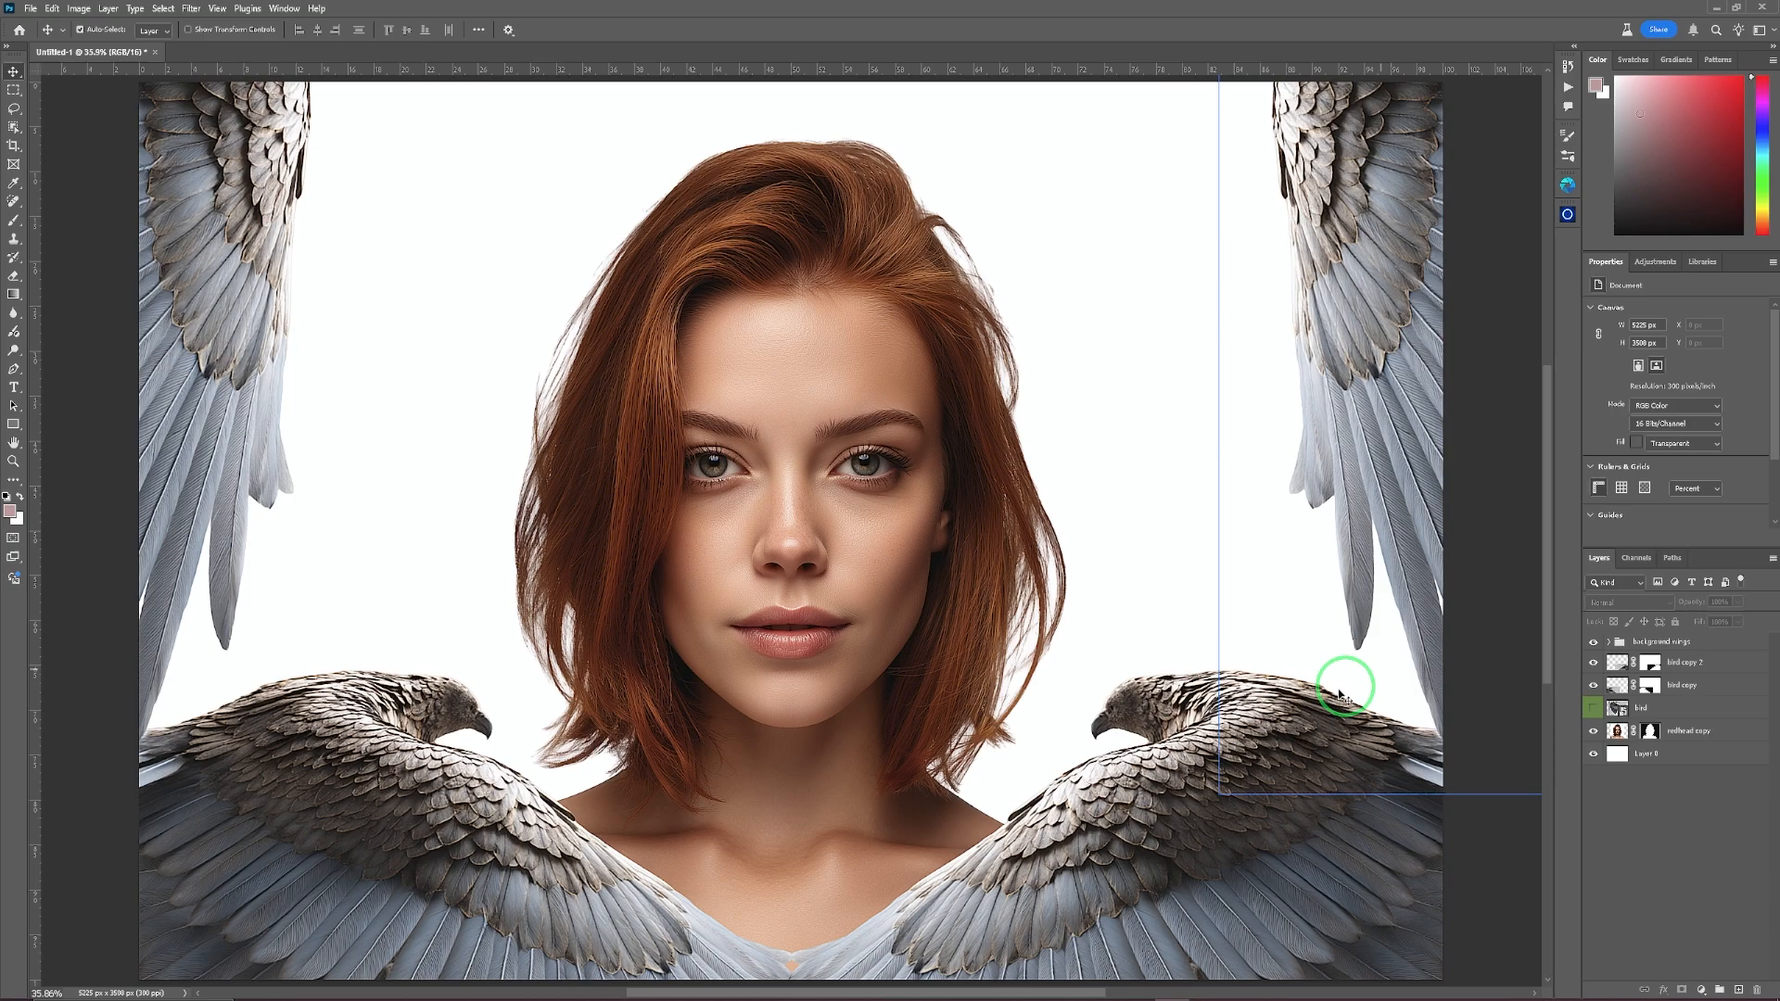
Reorder the background wings group to sit beneath the redhead copy layer and directly above the white background layer.
click(1709, 639)
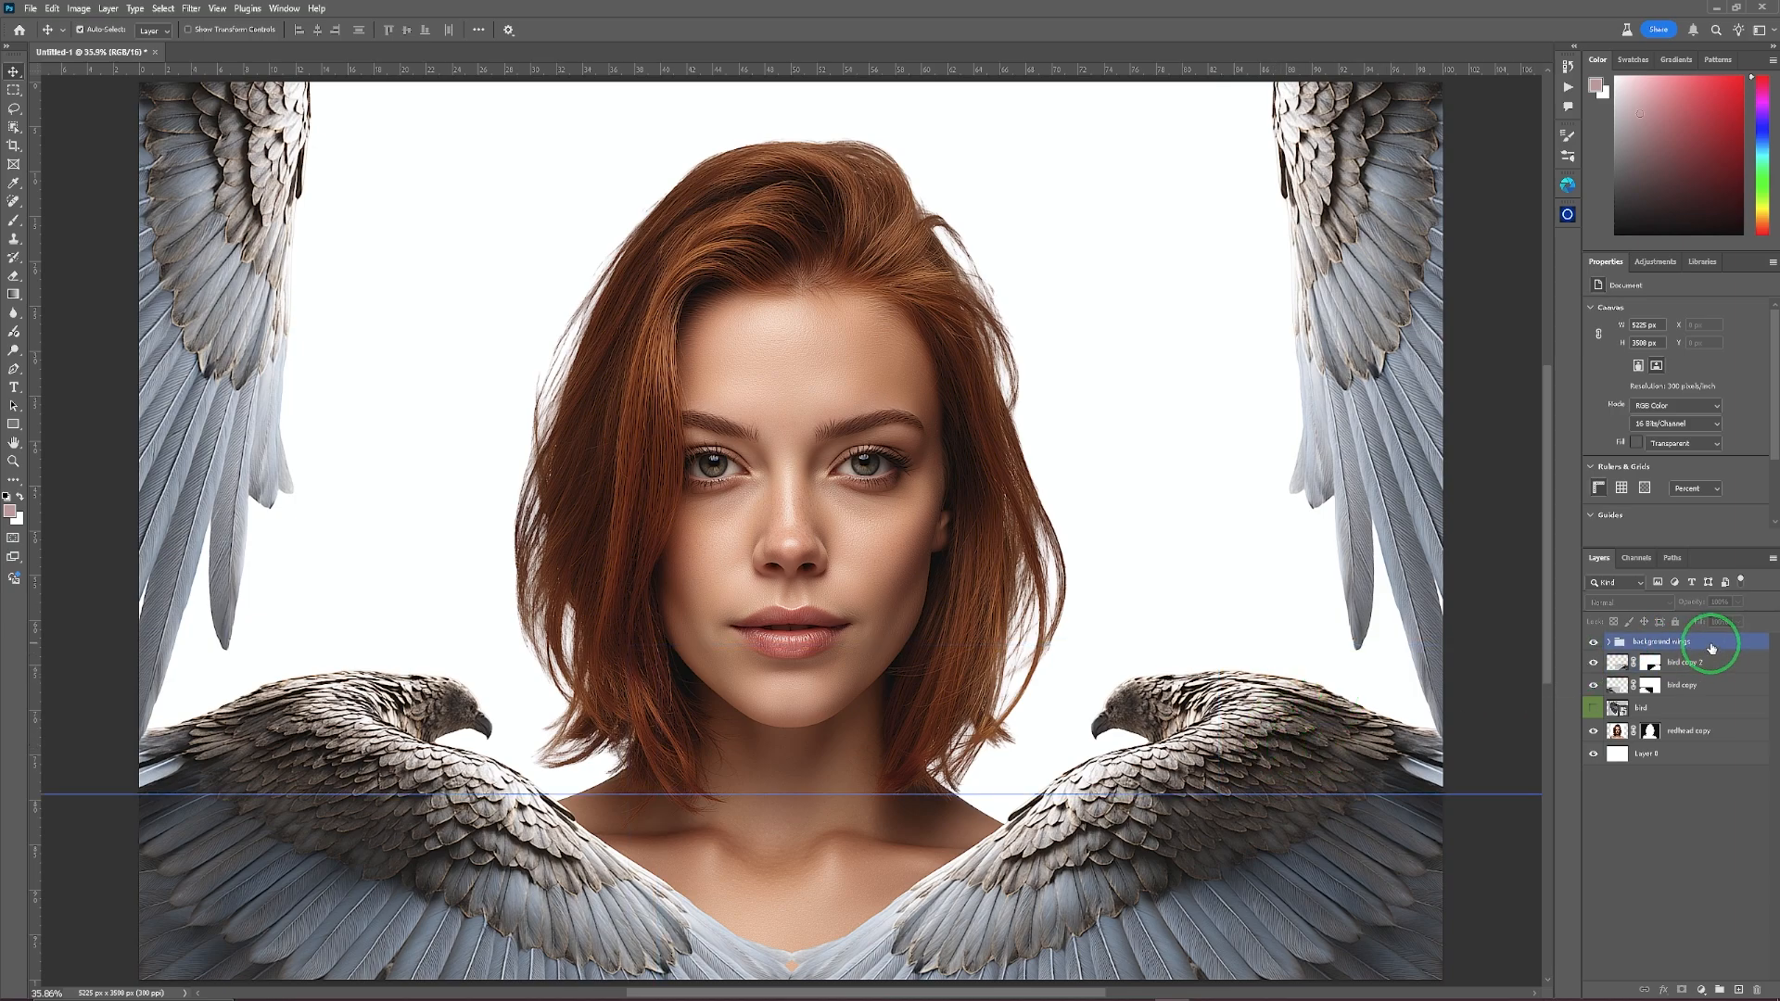
drag(1709, 640, 1722, 738)
click(1722, 739)
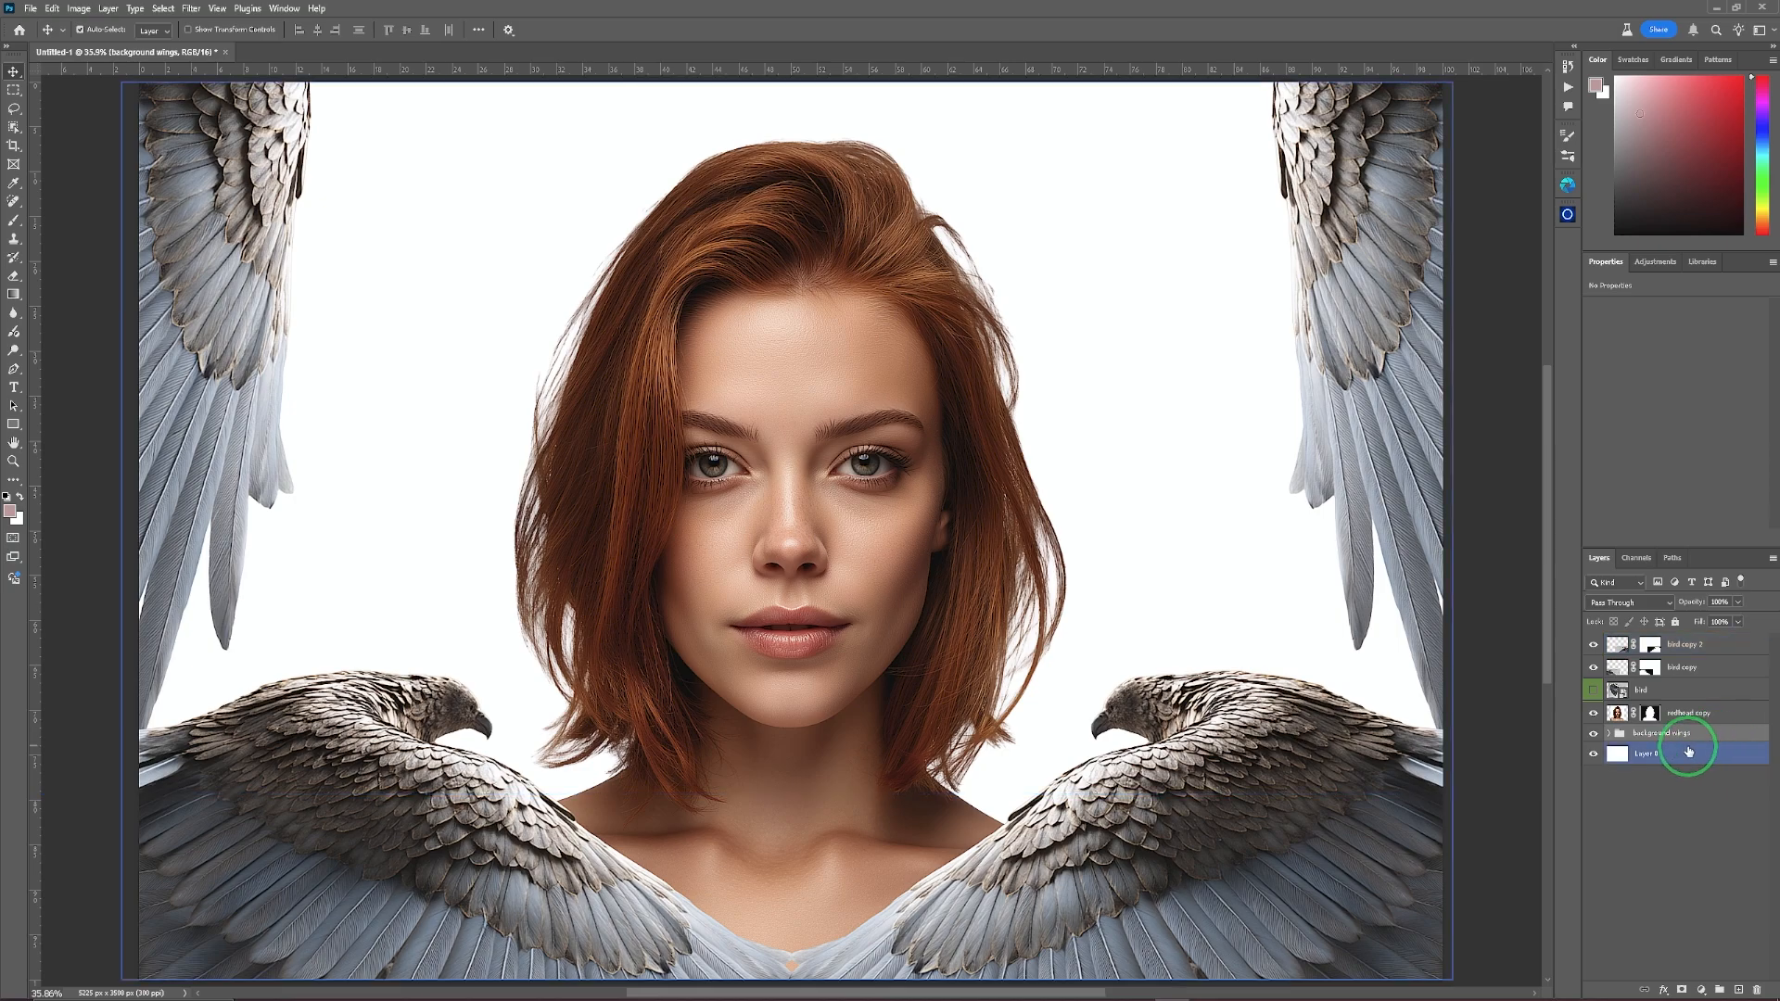
click(1451, 739)
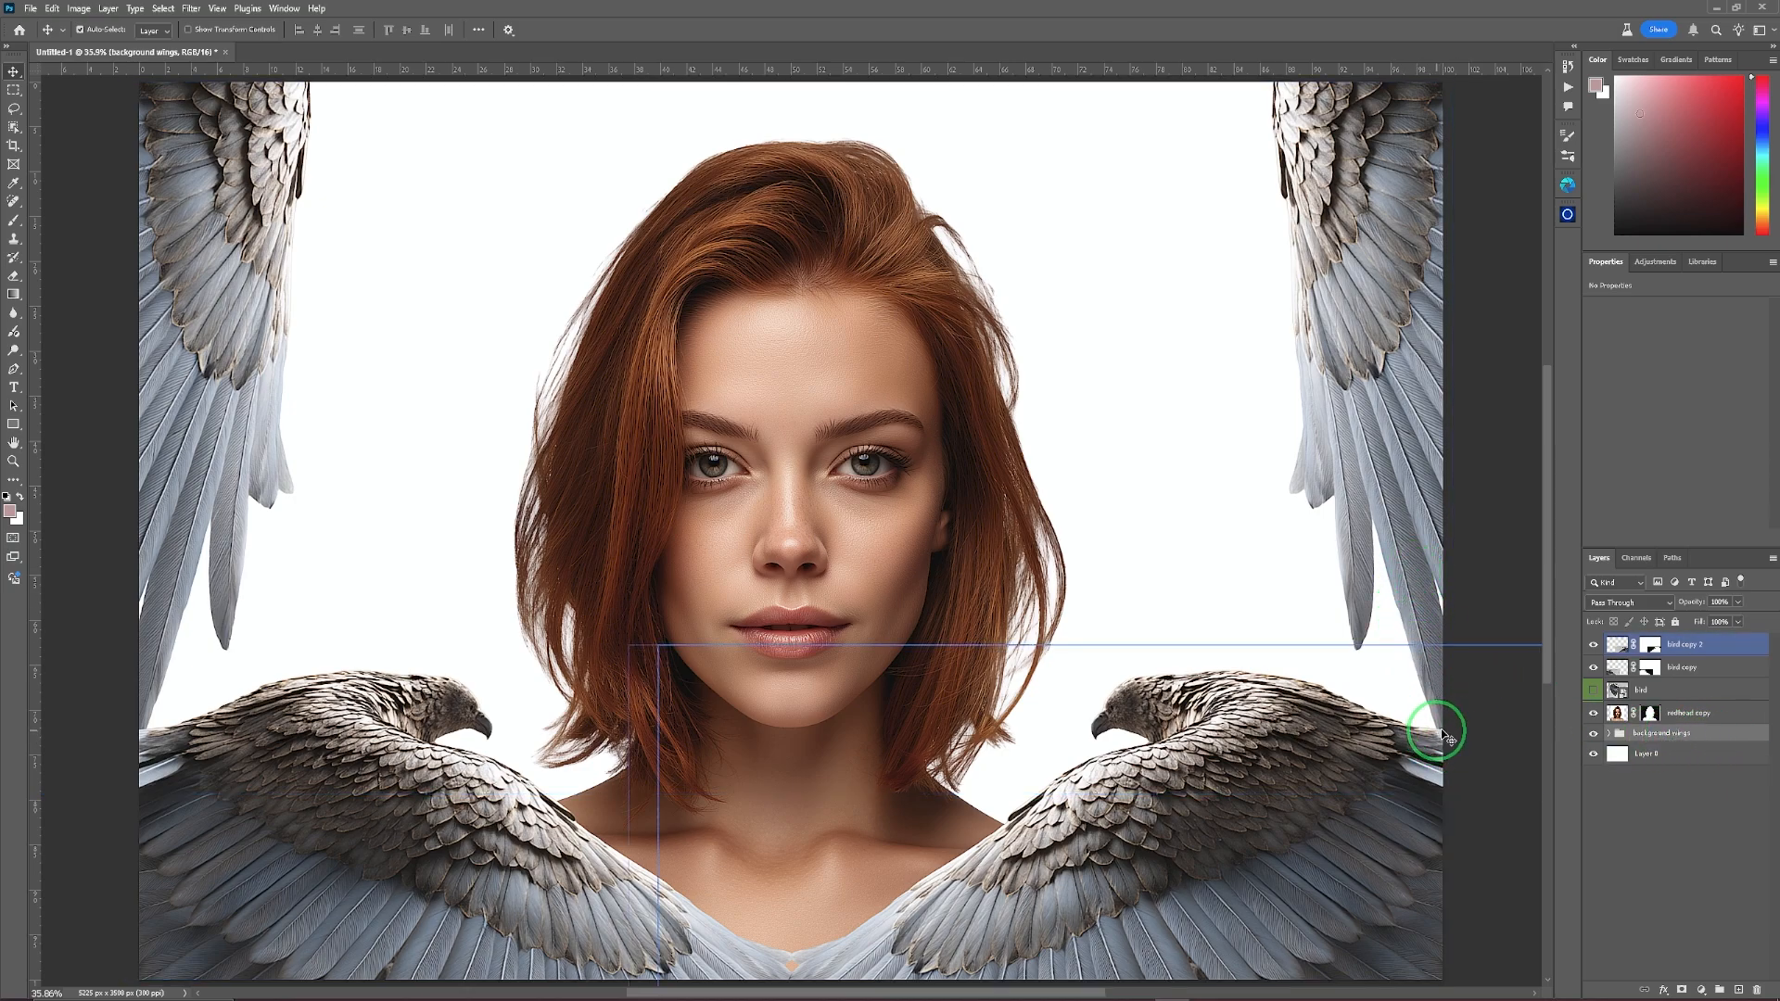
click(1469, 691)
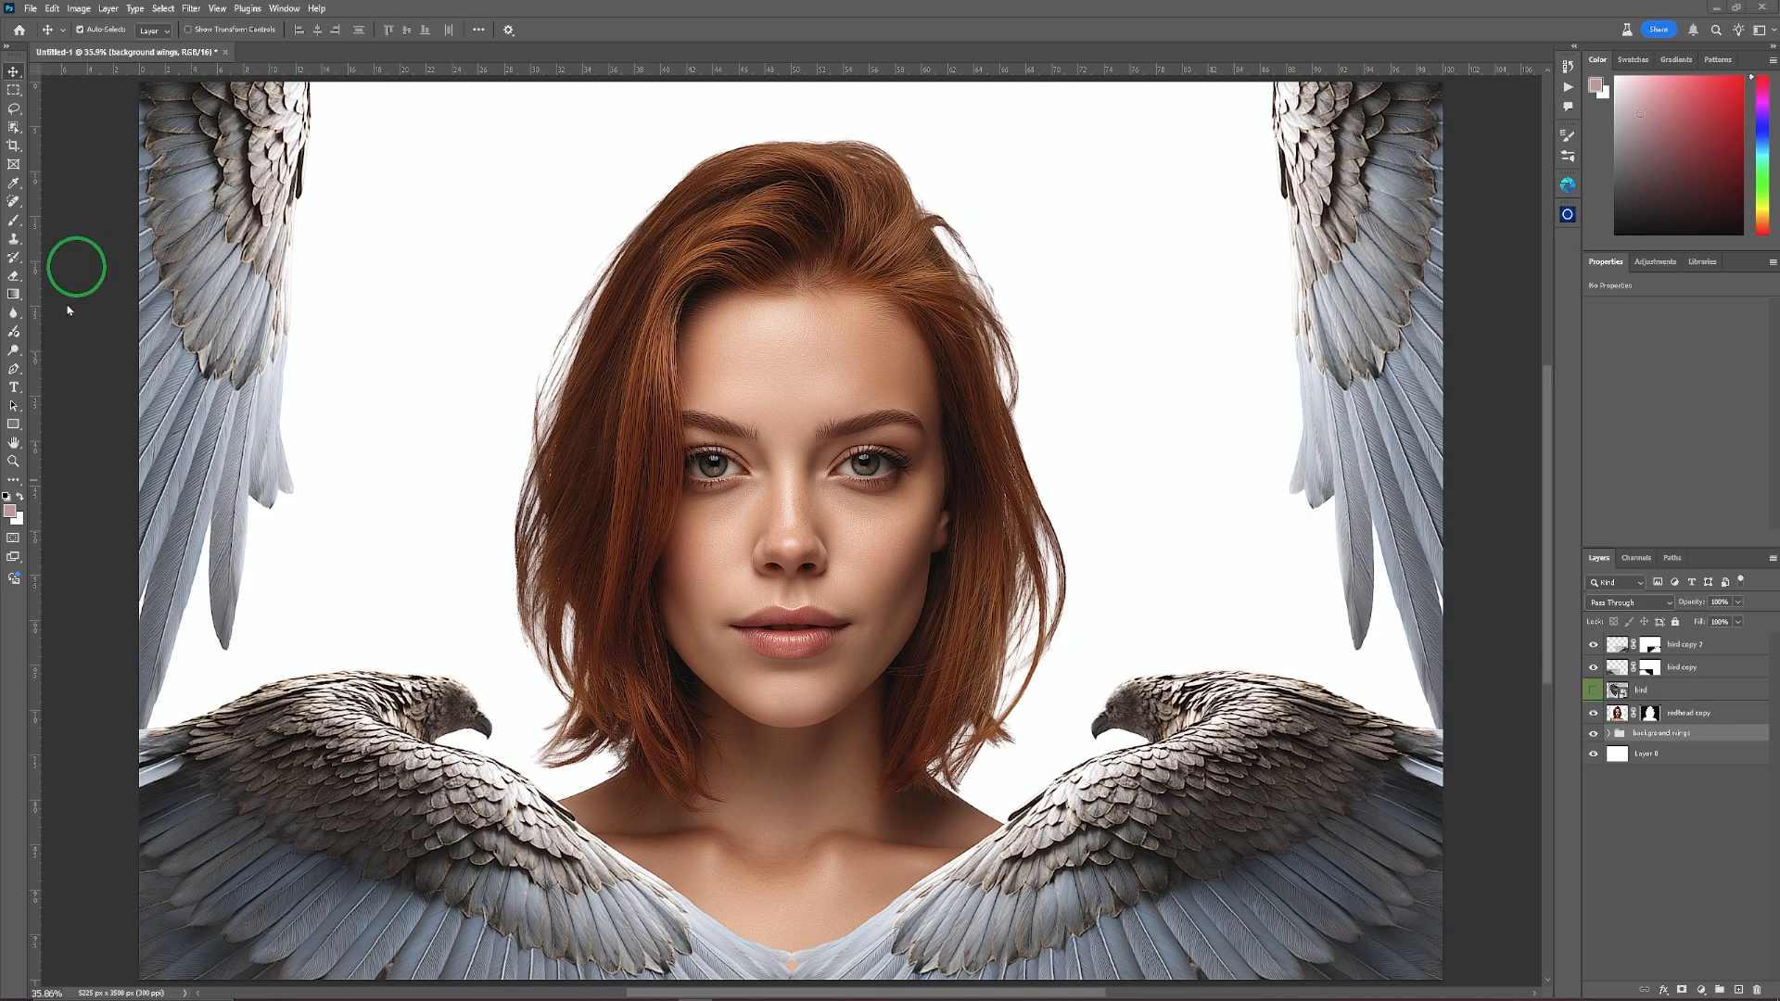
Fully lock the background wings group and test the lock by trying to move the upper-right wing.
click(1730, 732)
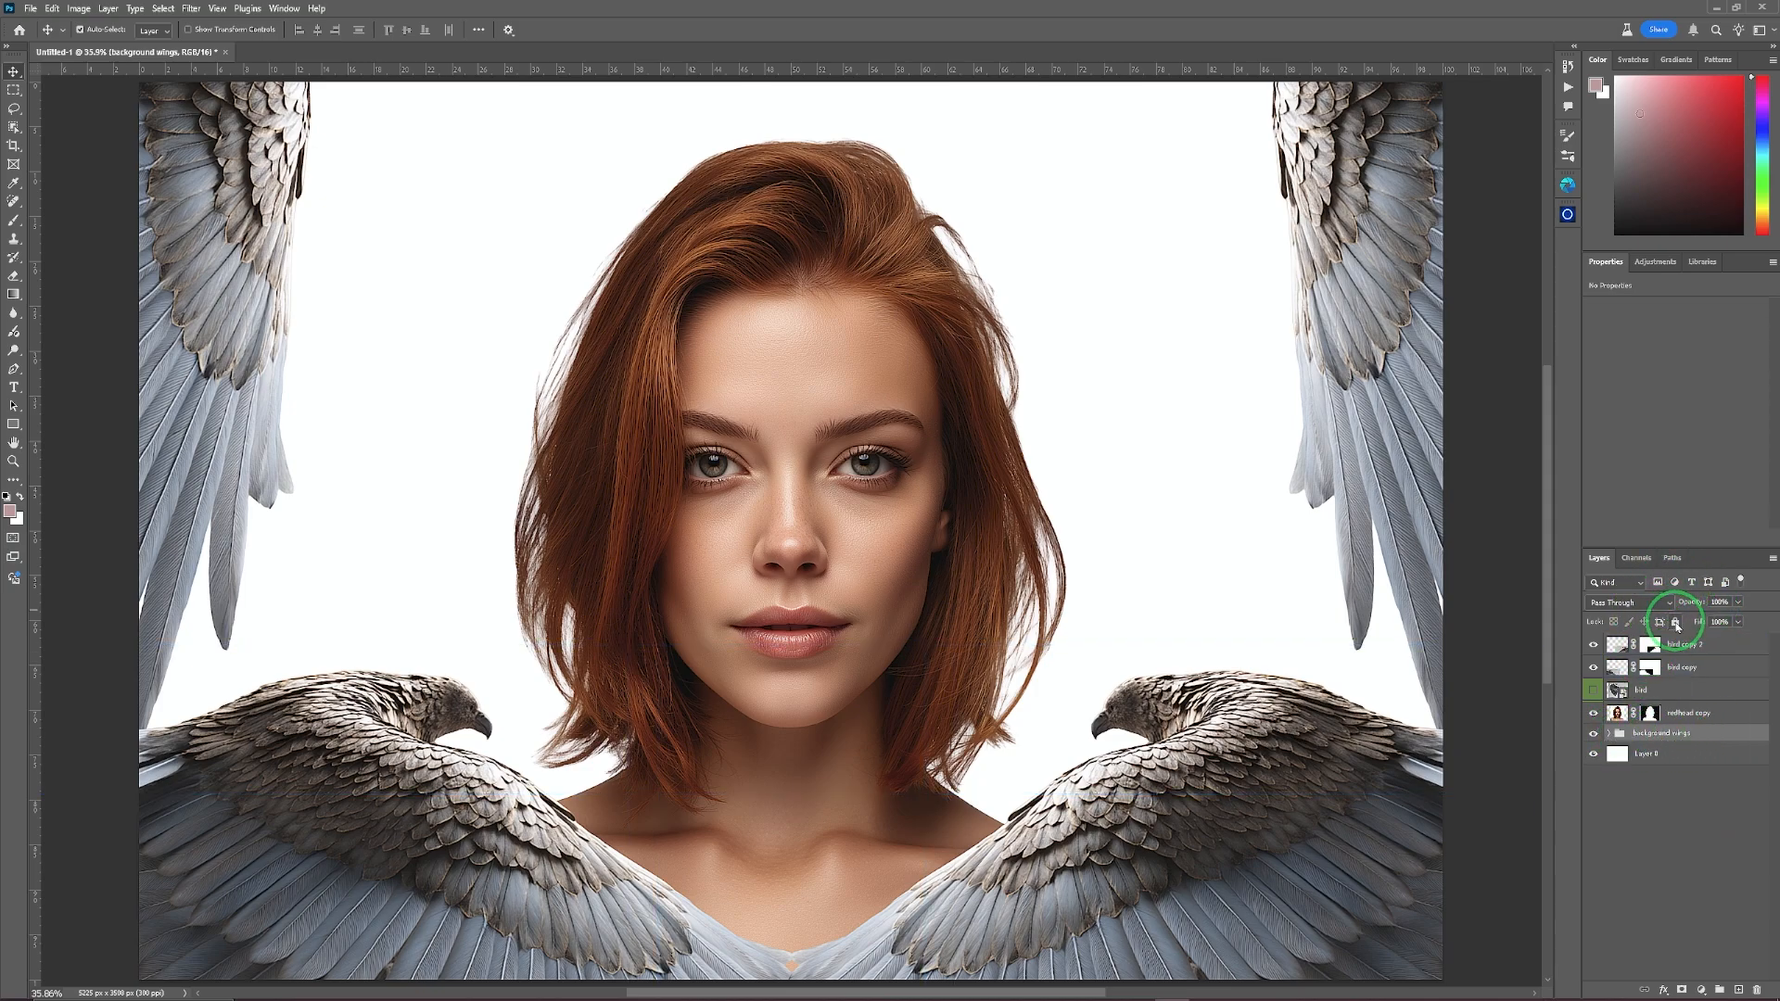
click(1674, 621)
click(1393, 452)
drag(1393, 452, 1322, 452)
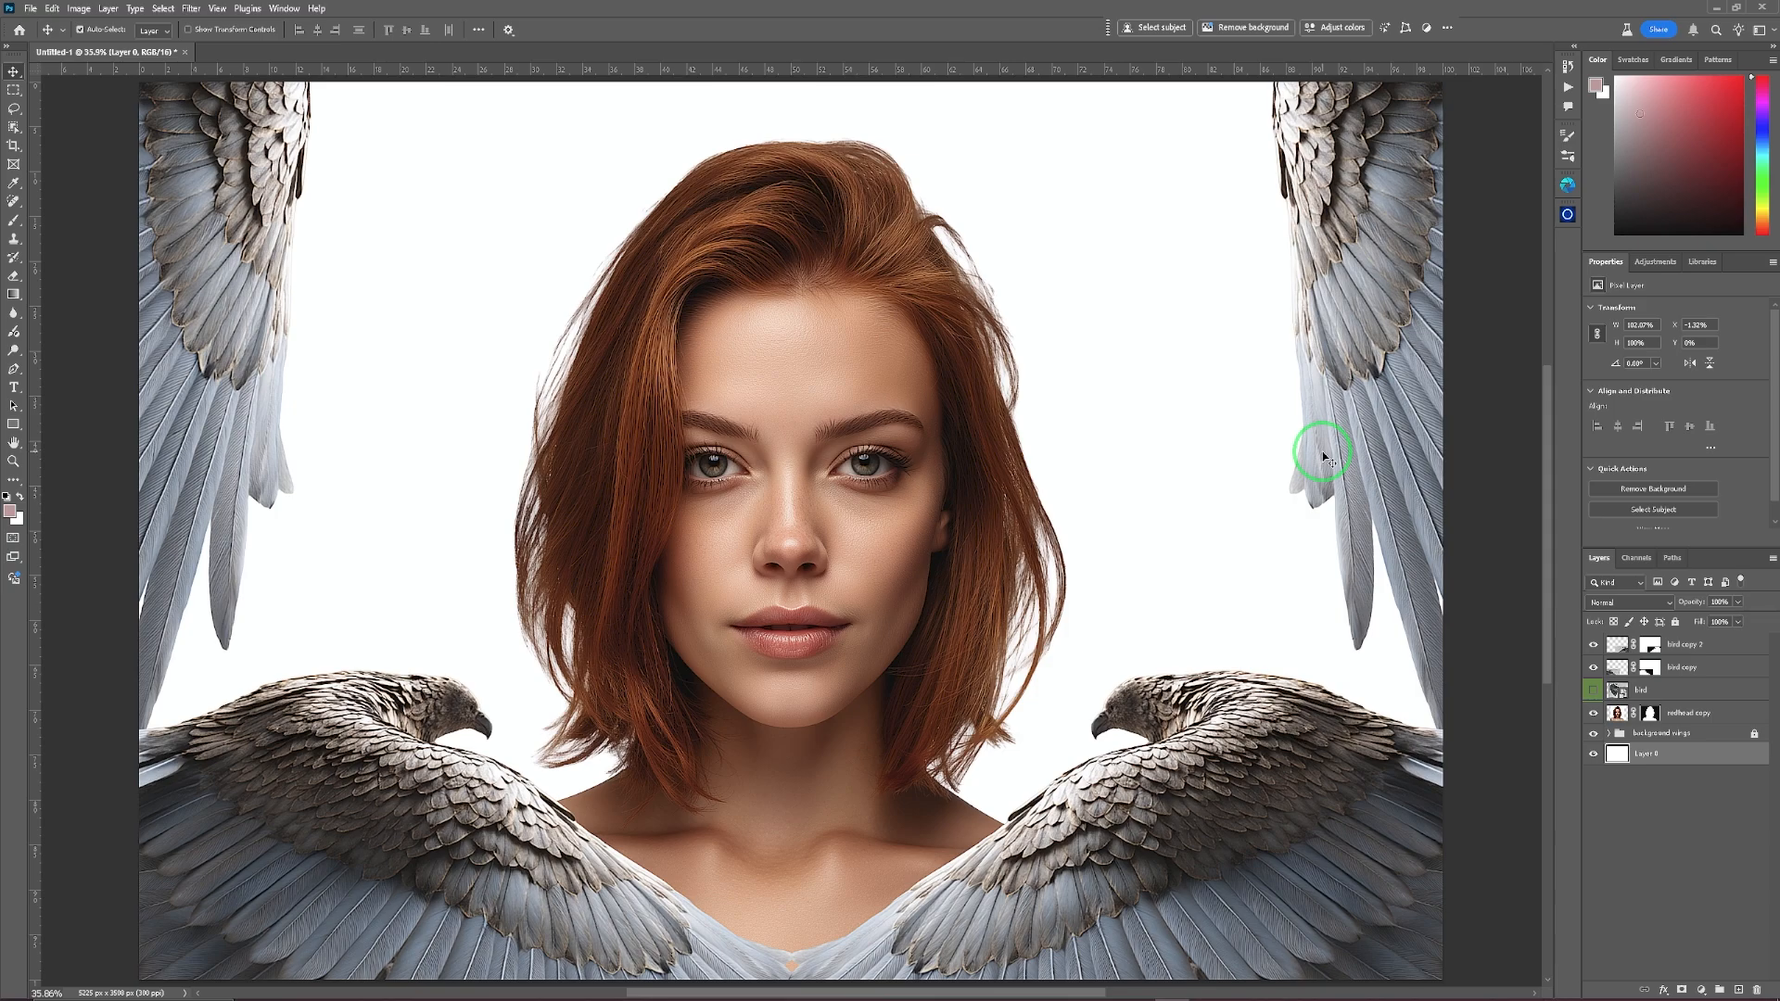
Fully lock the redhead copy layer.
click(1681, 735)
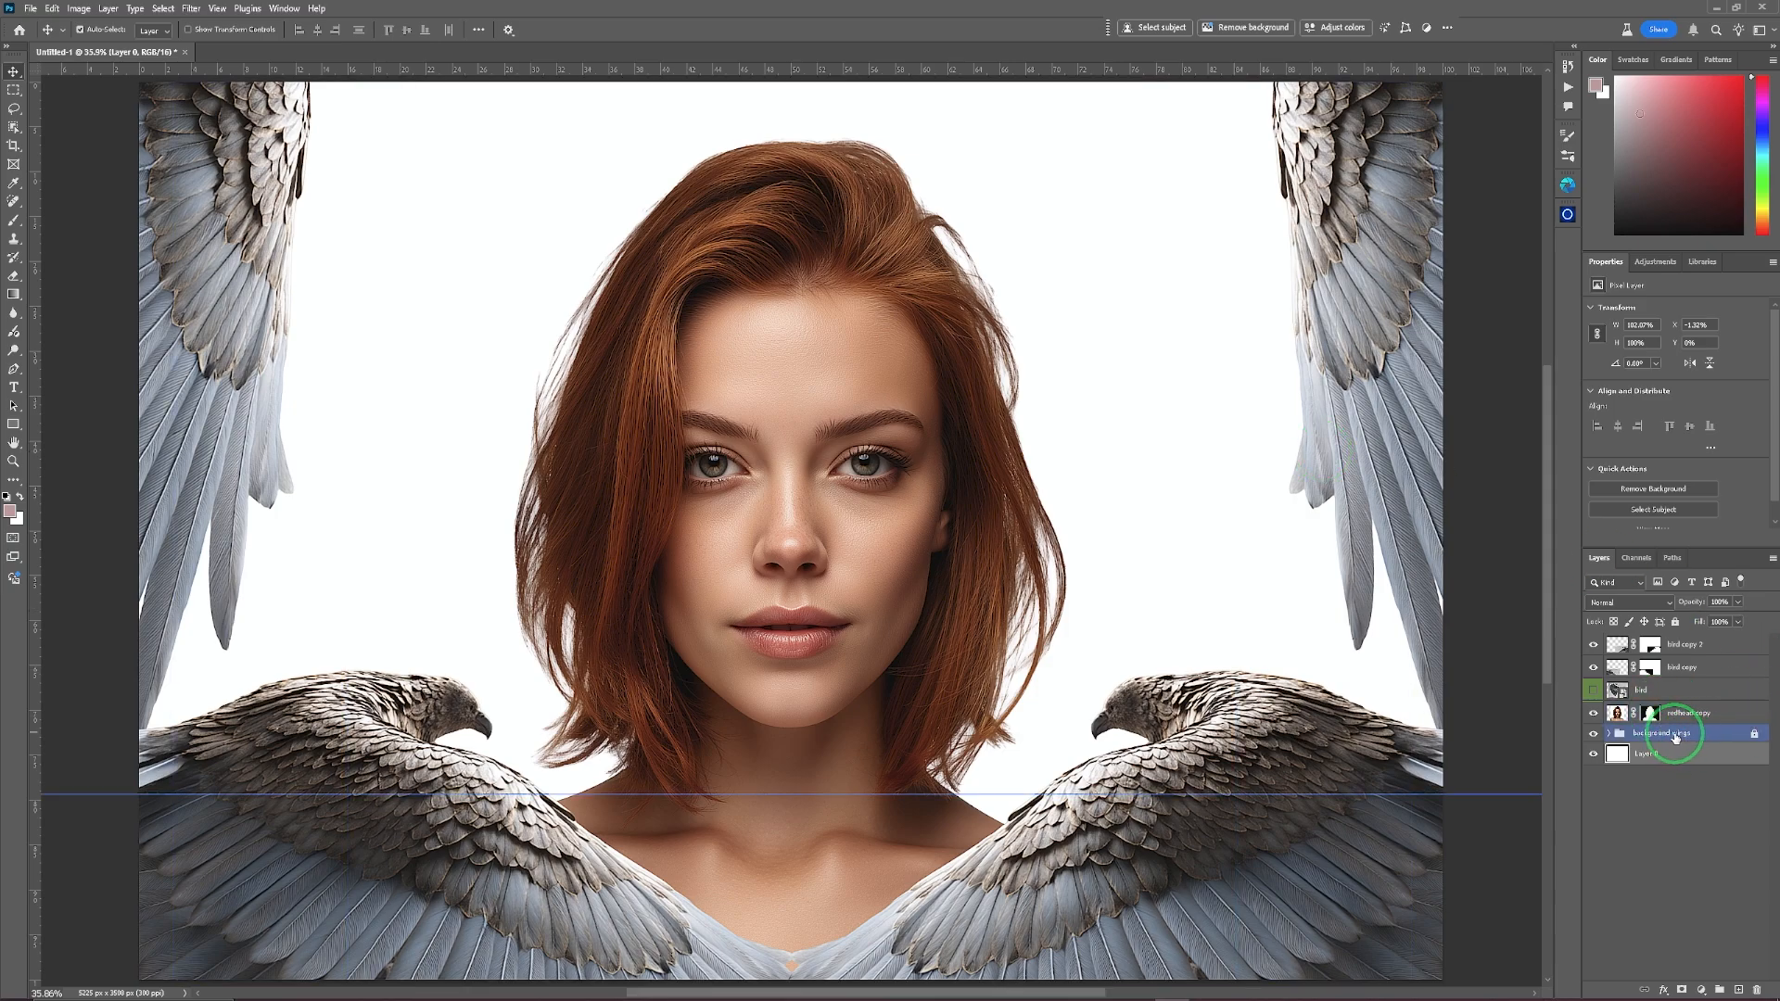
click(1689, 714)
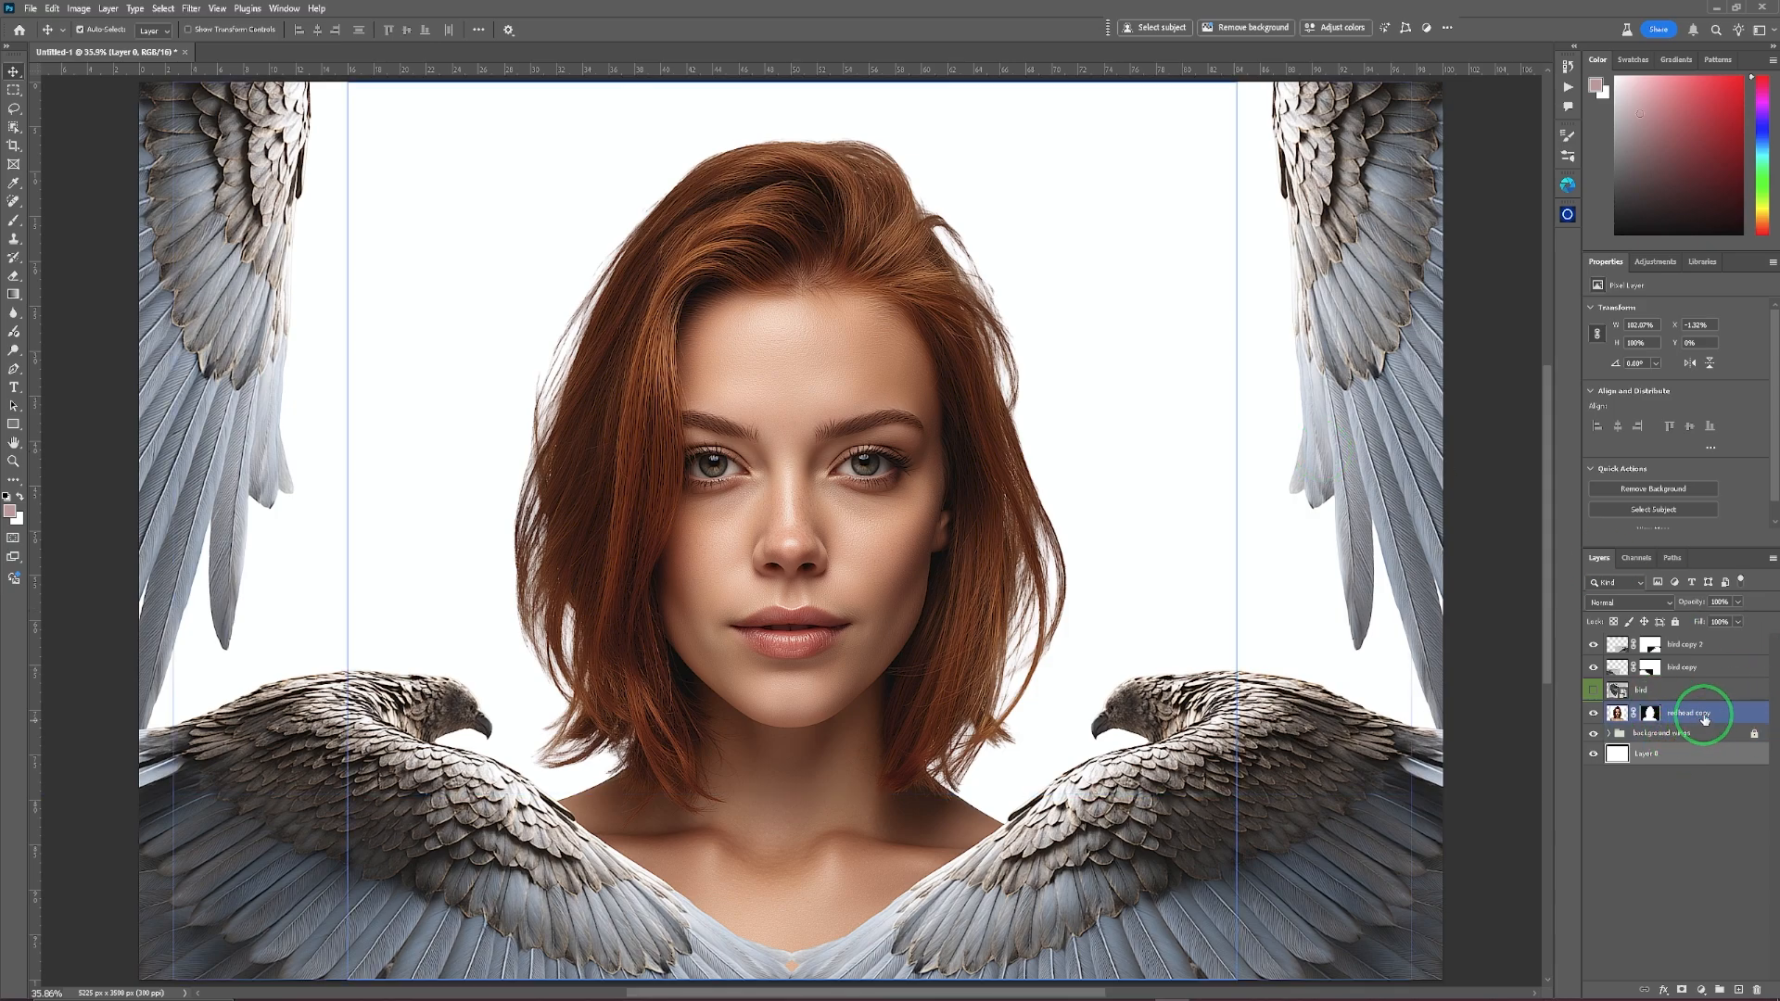
click(1704, 717)
click(1675, 623)
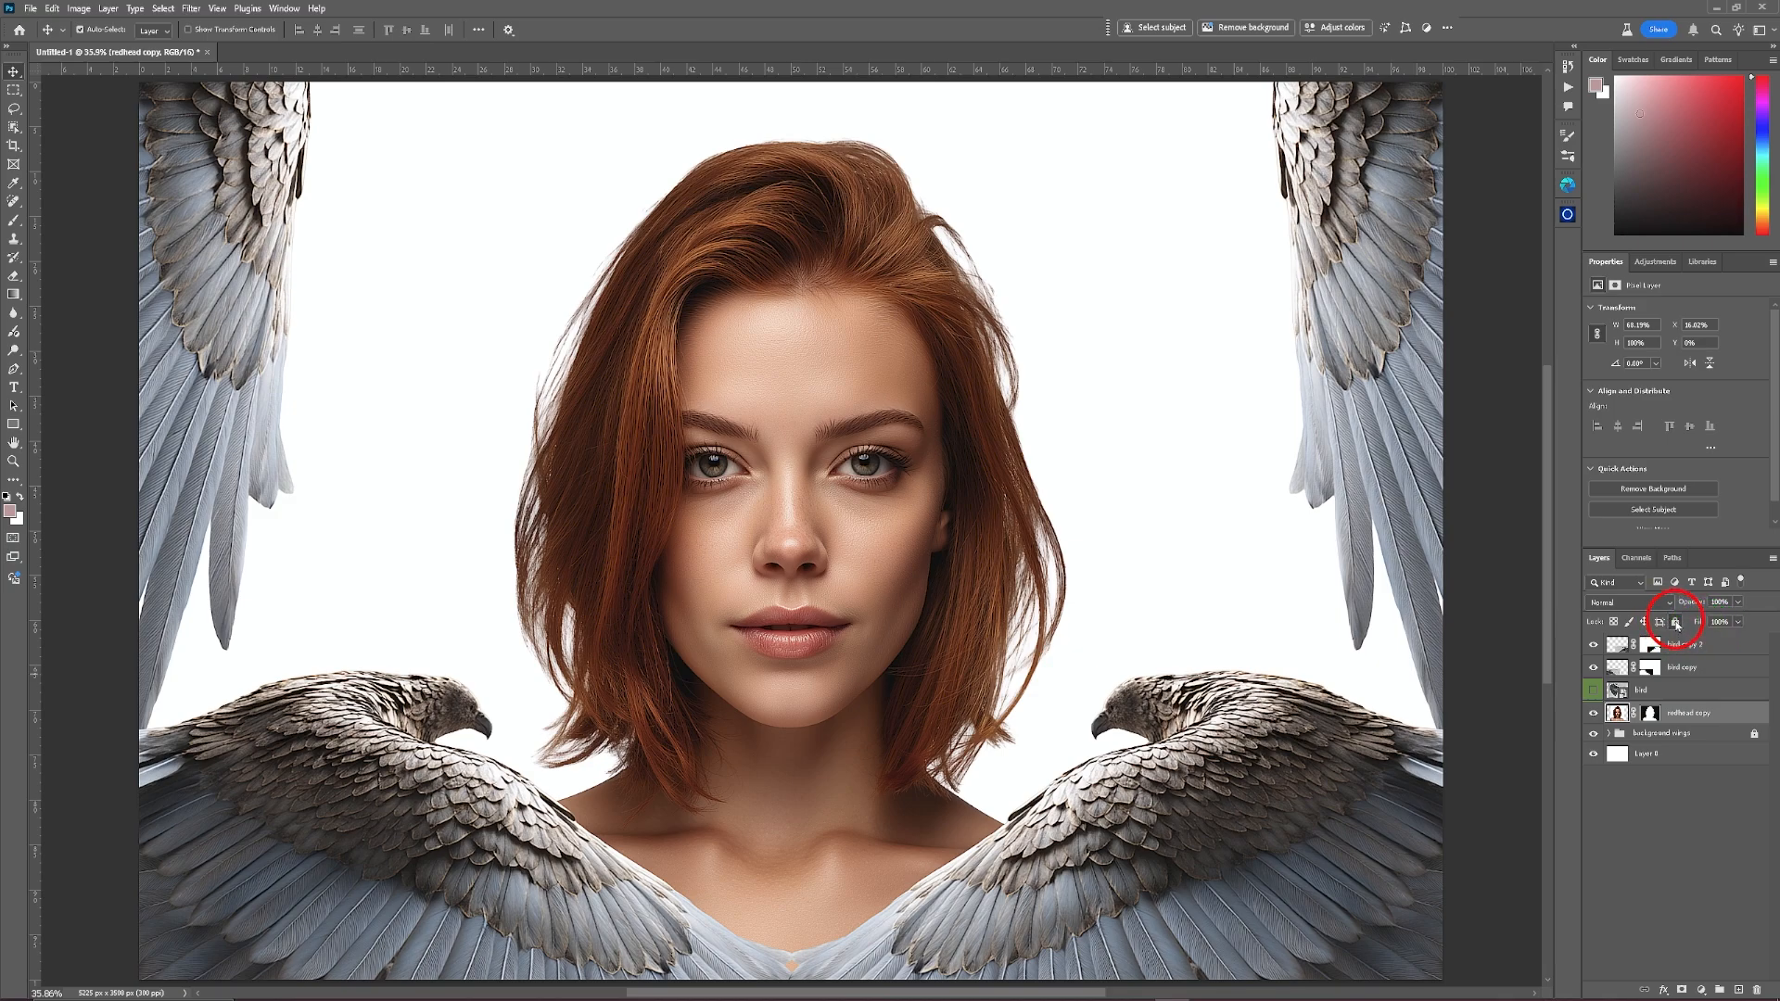
click(1096, 837)
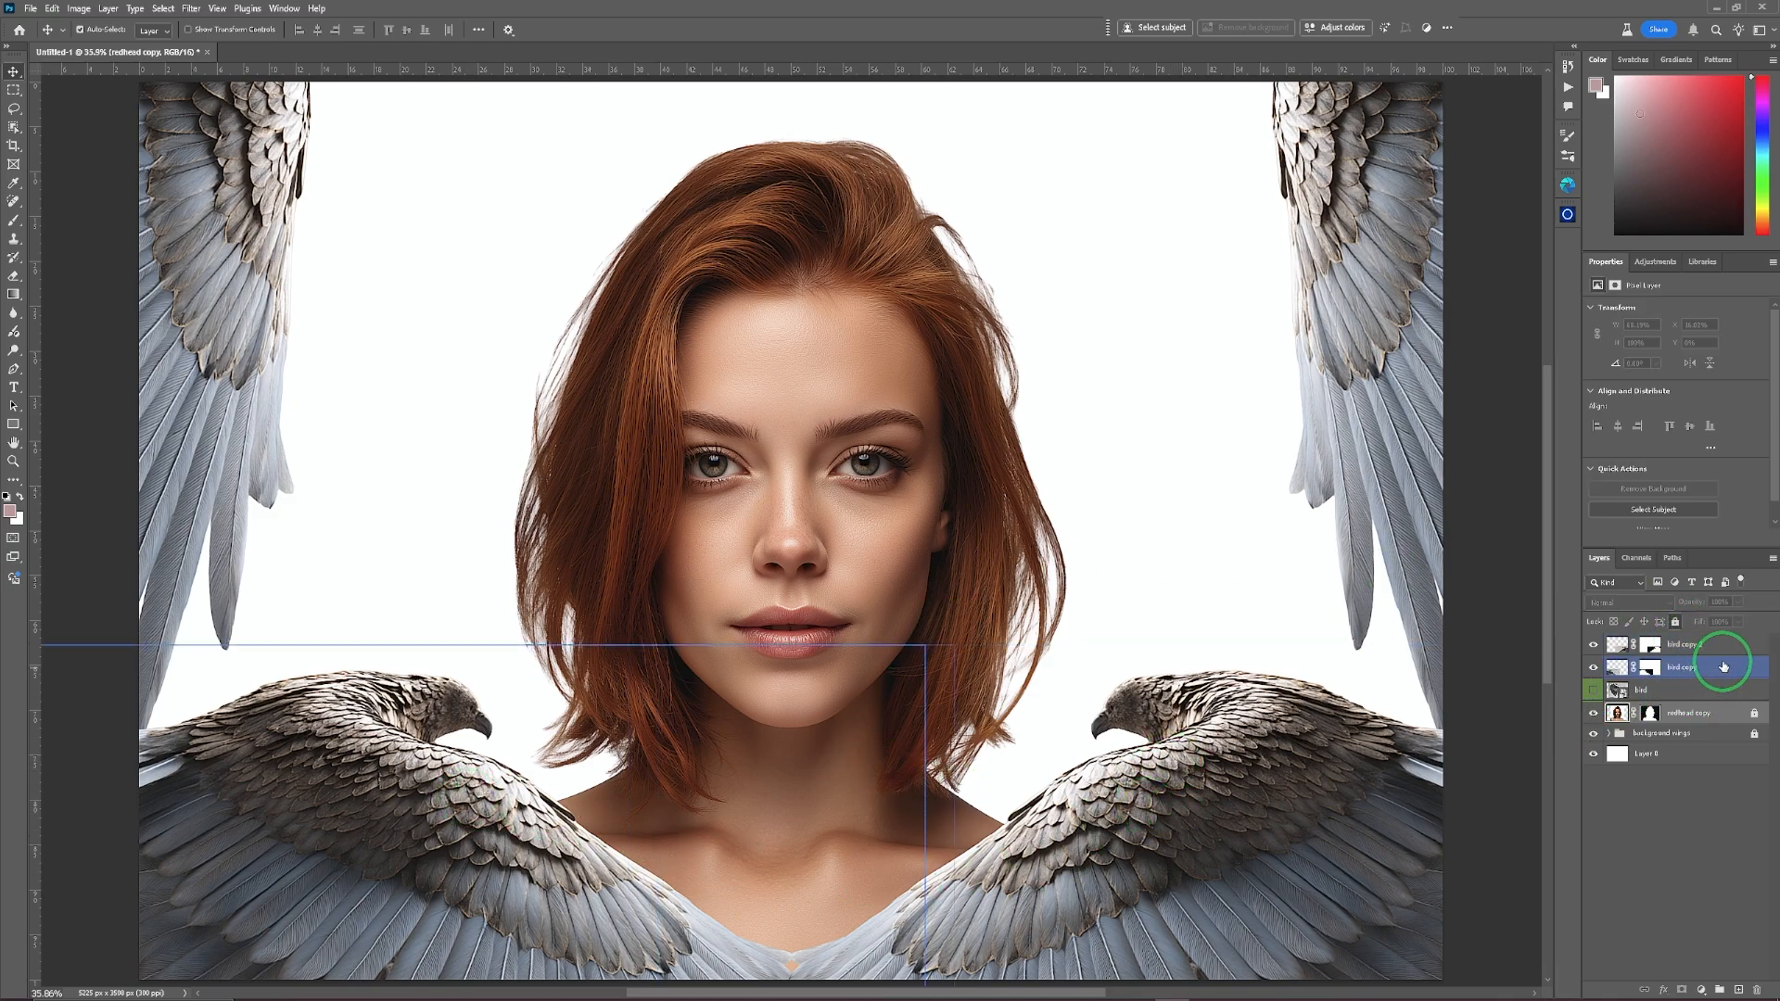
Link the two shoulder wing layers, bird copy 2 and bird copy, and fully lock both.
click(1728, 646)
shift+click(1731, 670)
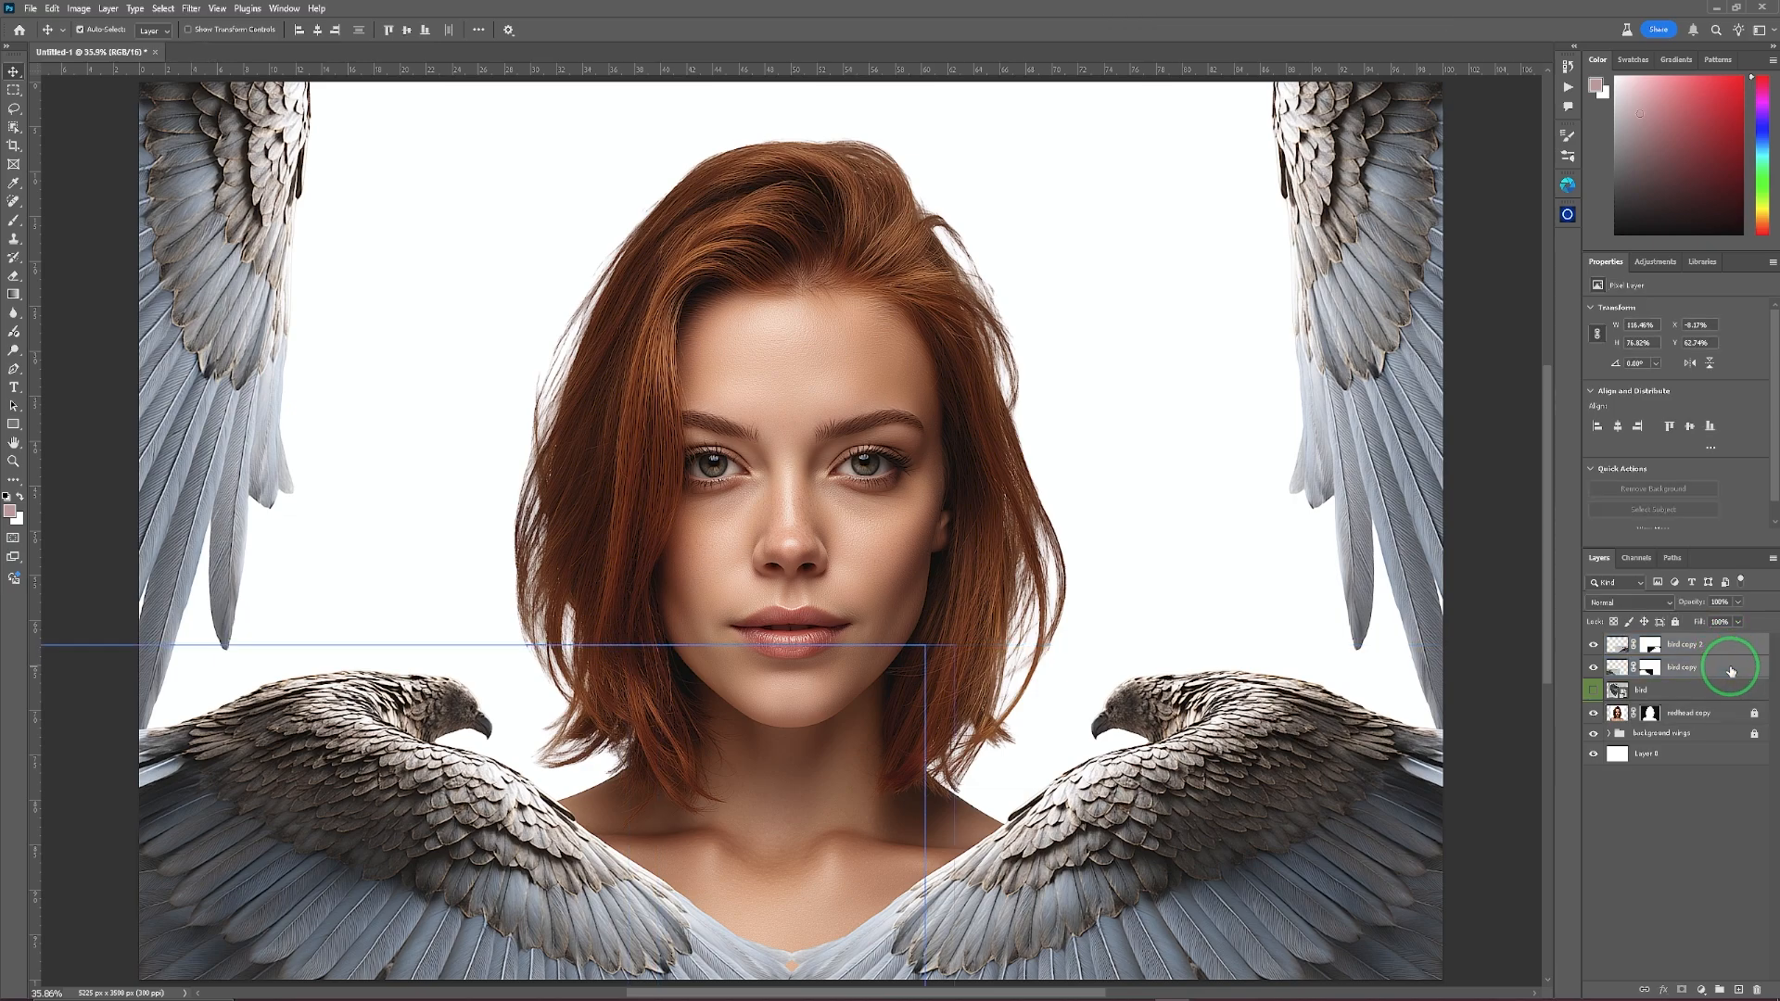
click(1645, 990)
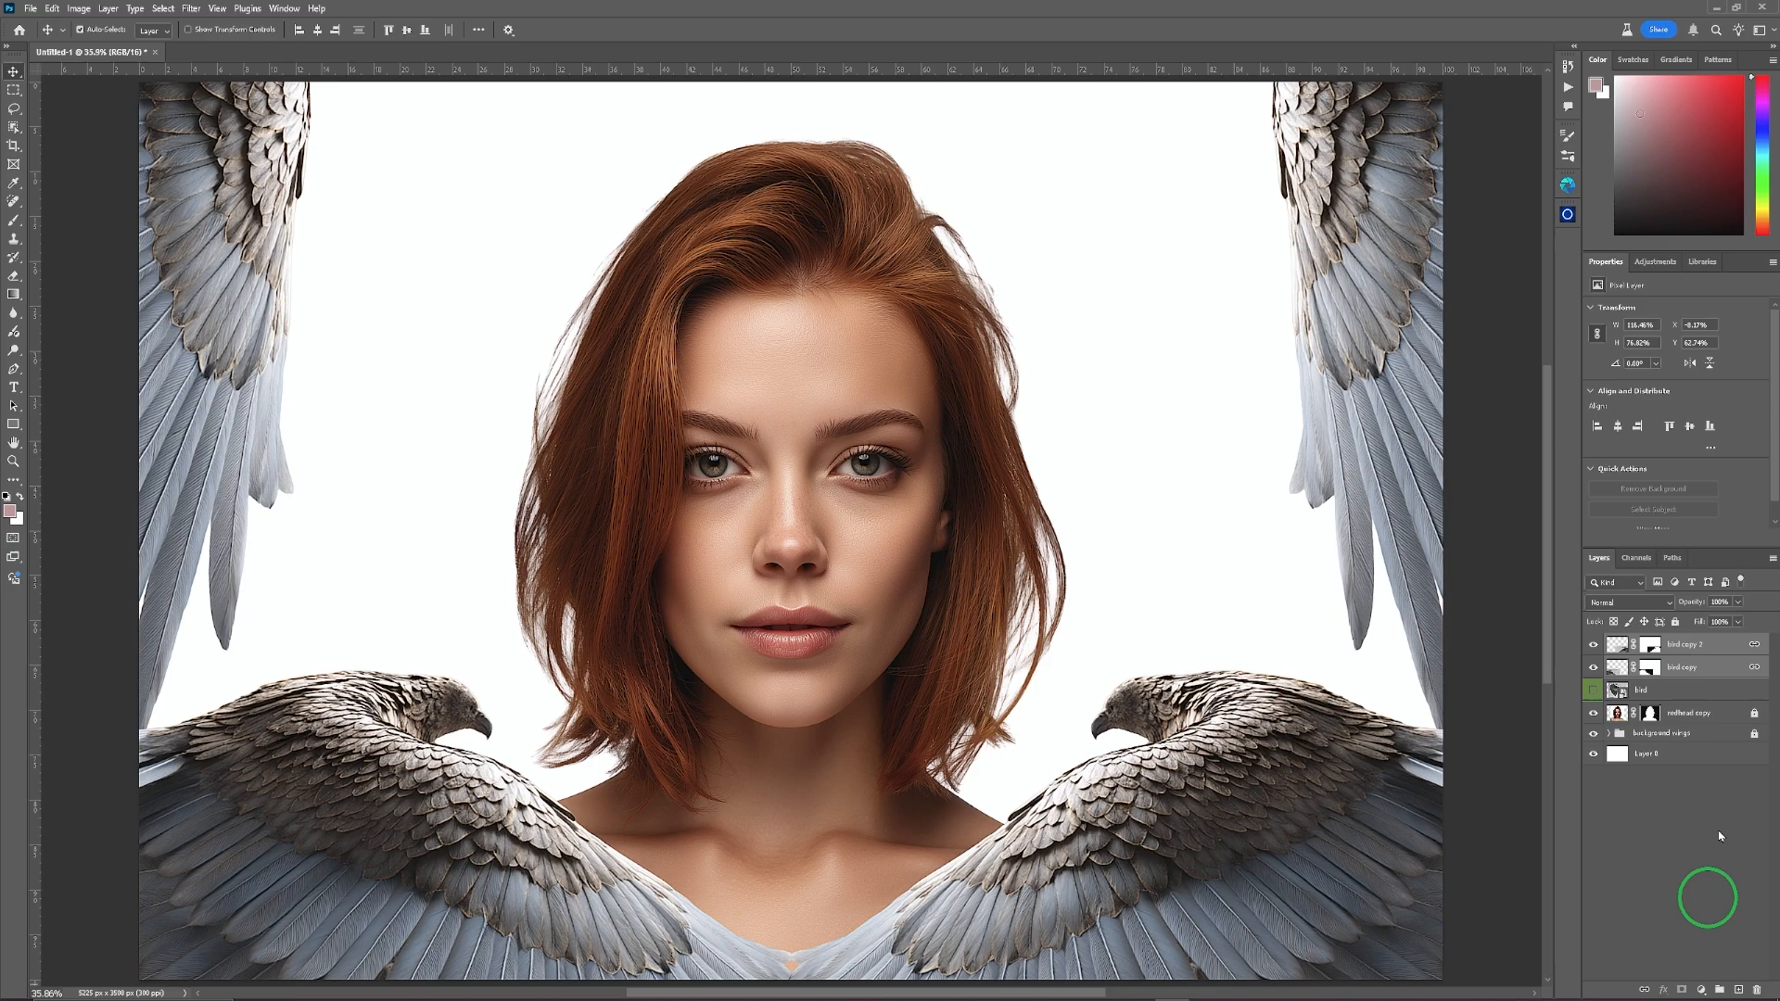
click(1676, 623)
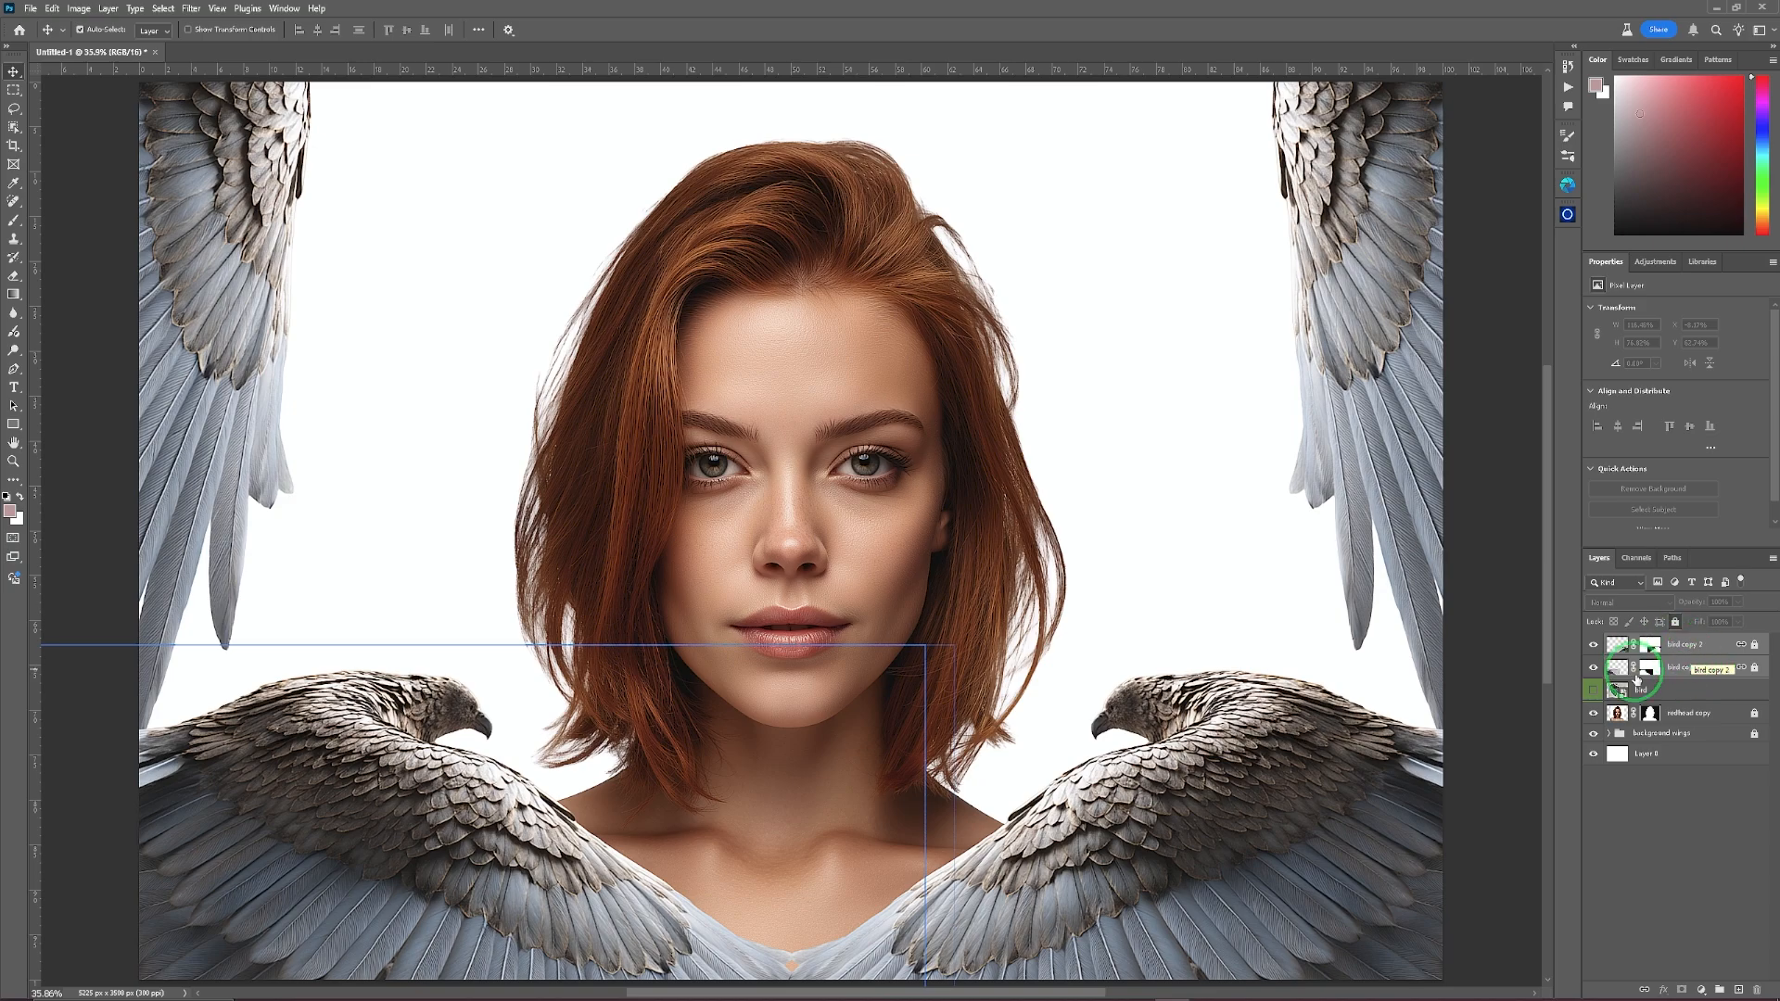
click(1041, 787)
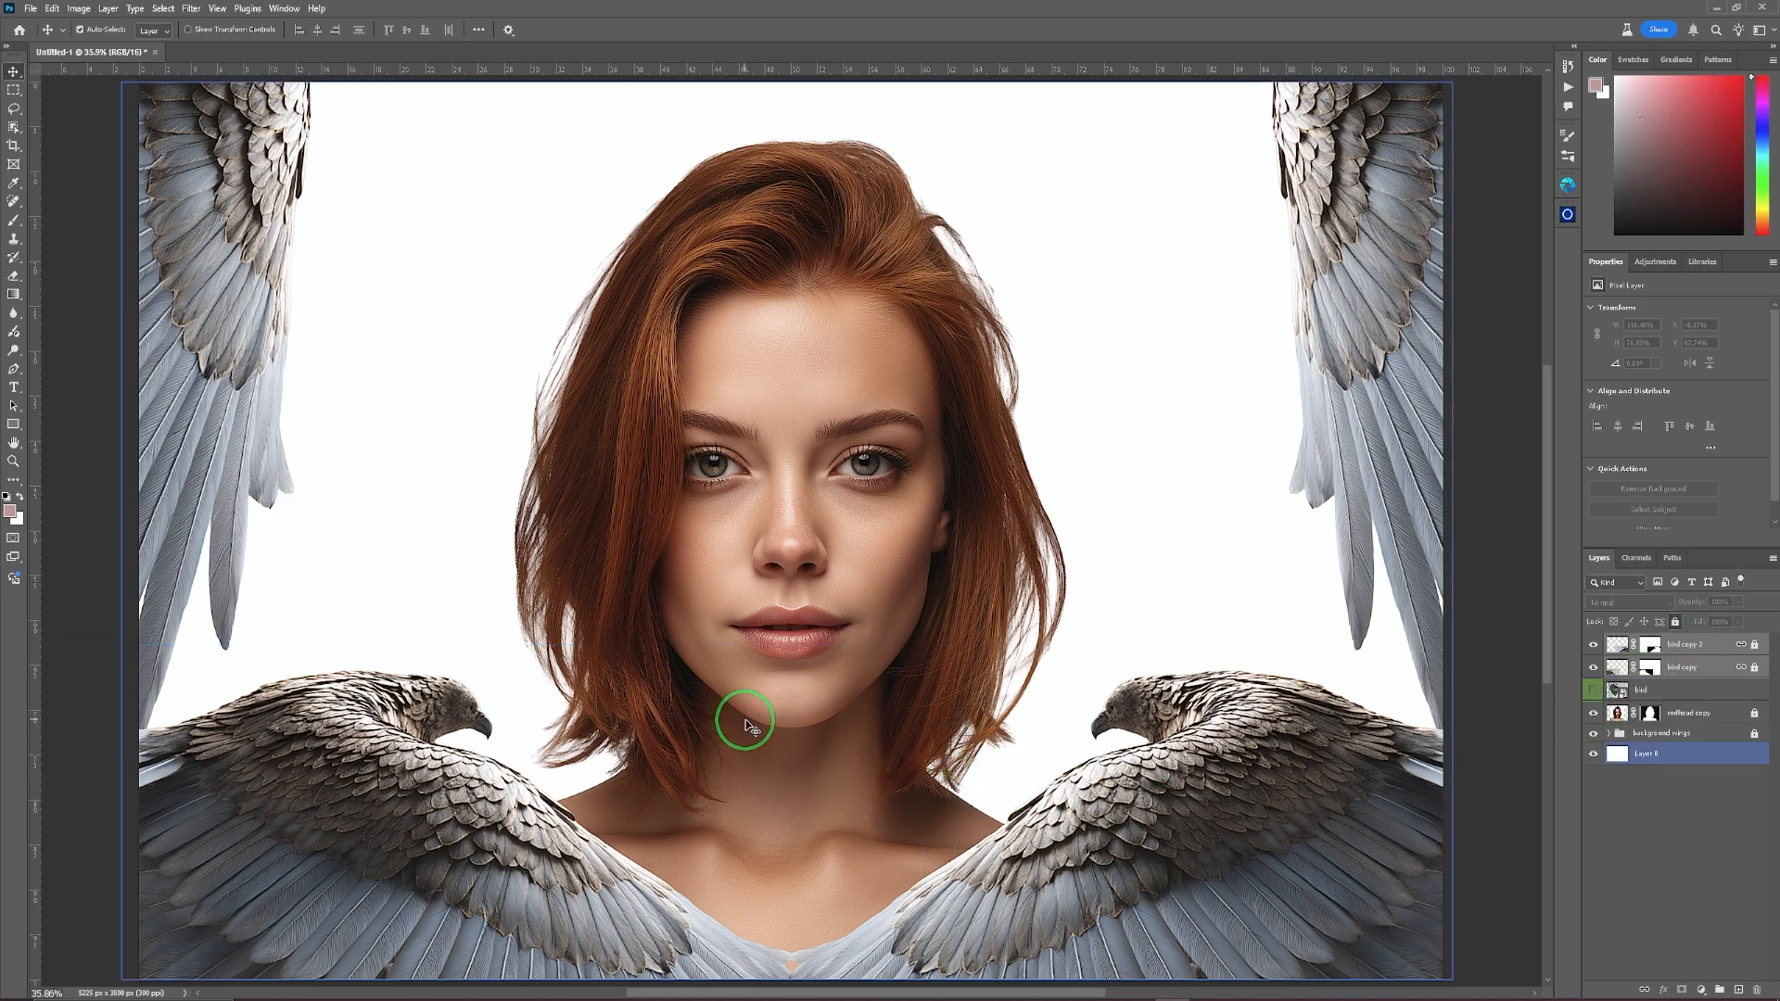
Inspect the cut-out edges of the woman's hair against the white background up close.
key(z)
drag(1023, 657, 1076, 656)
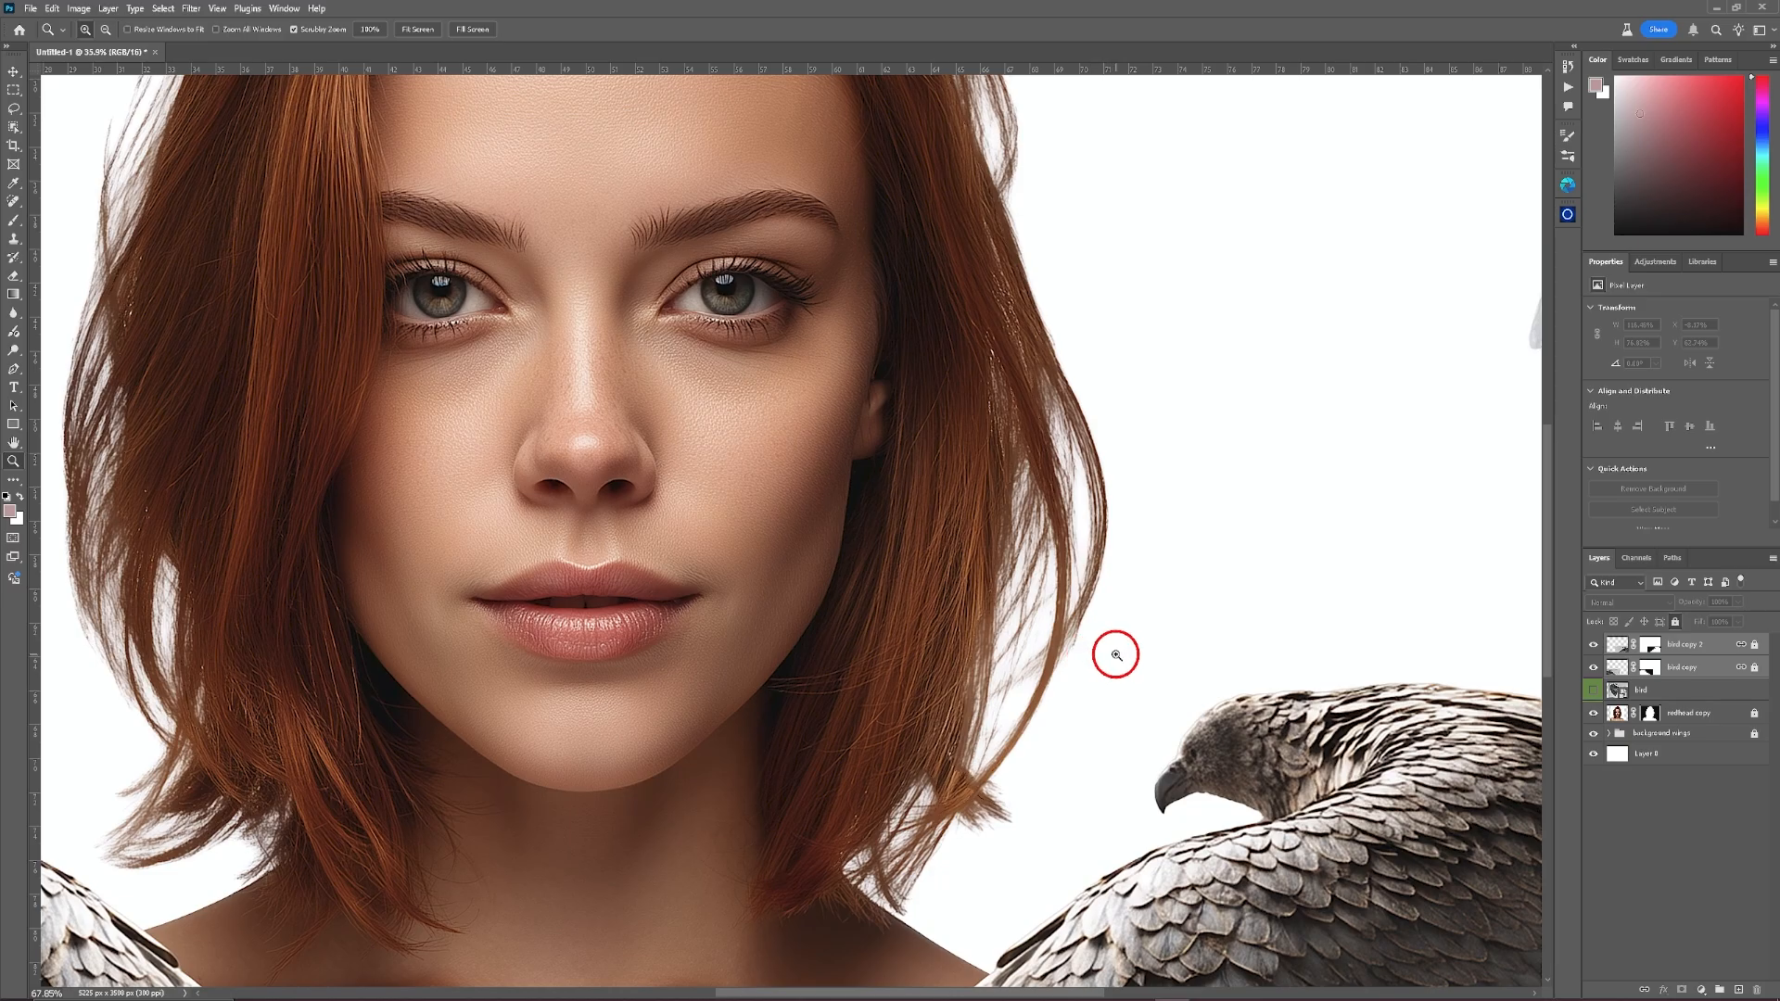
drag(1021, 658, 1191, 631)
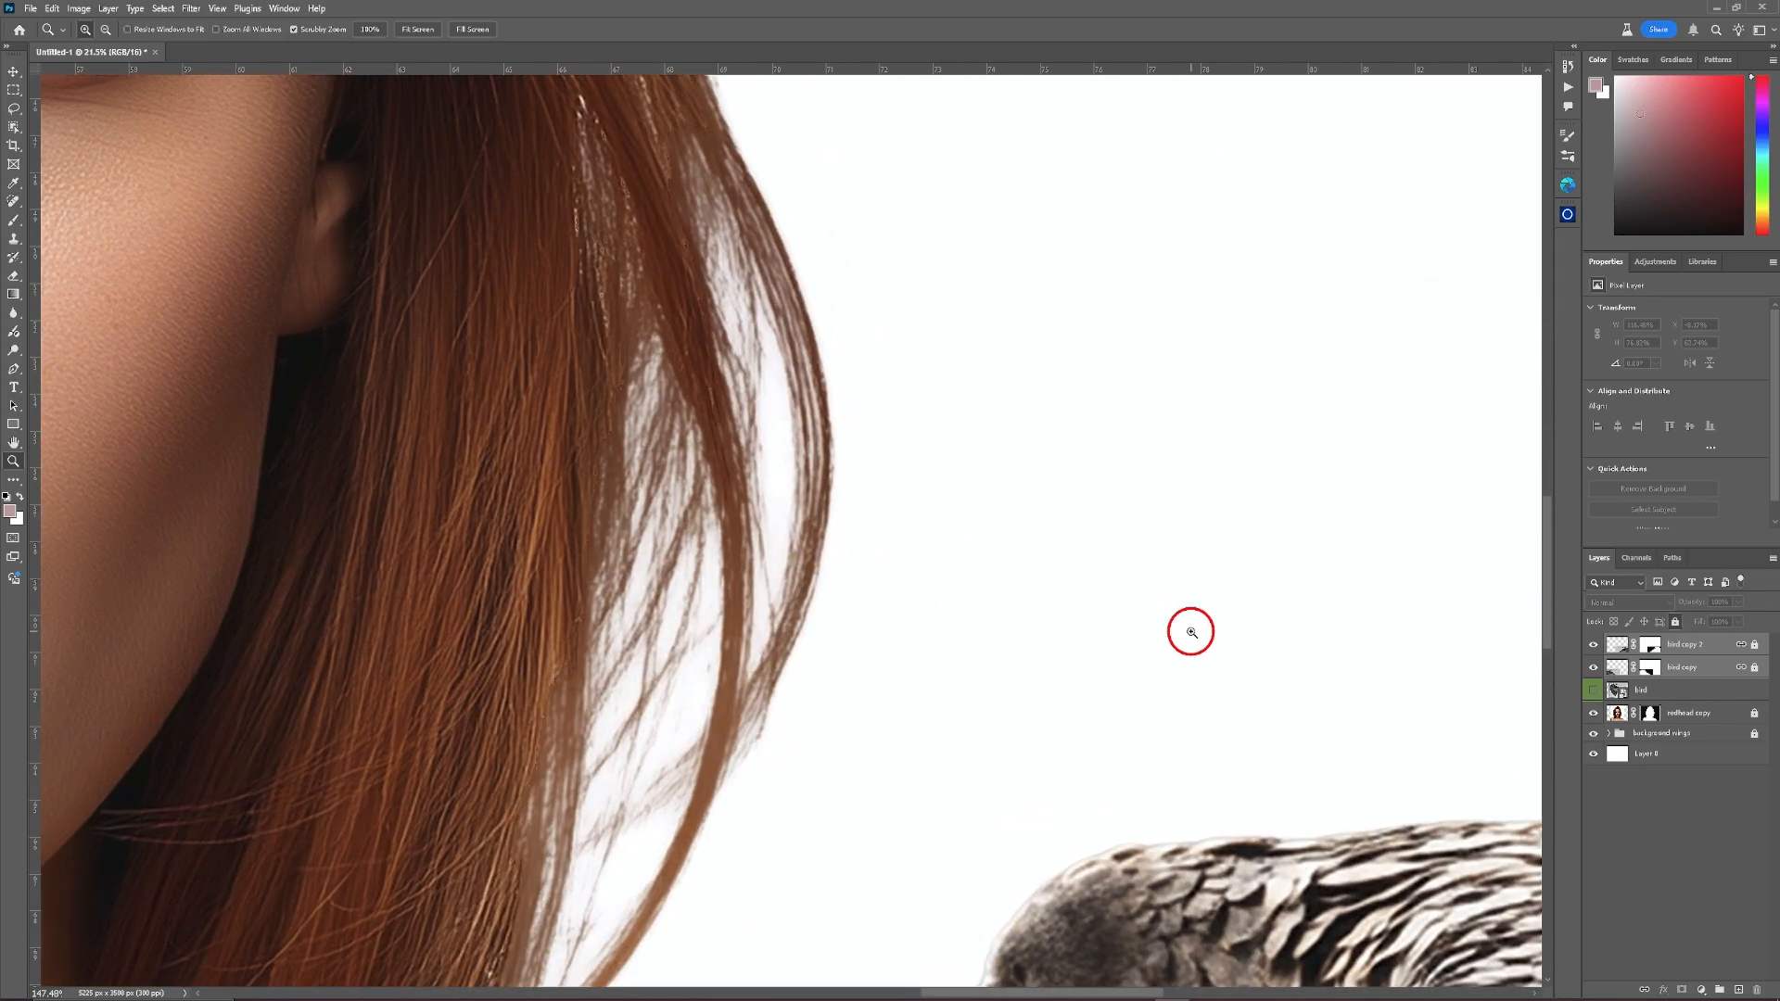
key(ctrl+0)
key(v)
click(1112, 642)
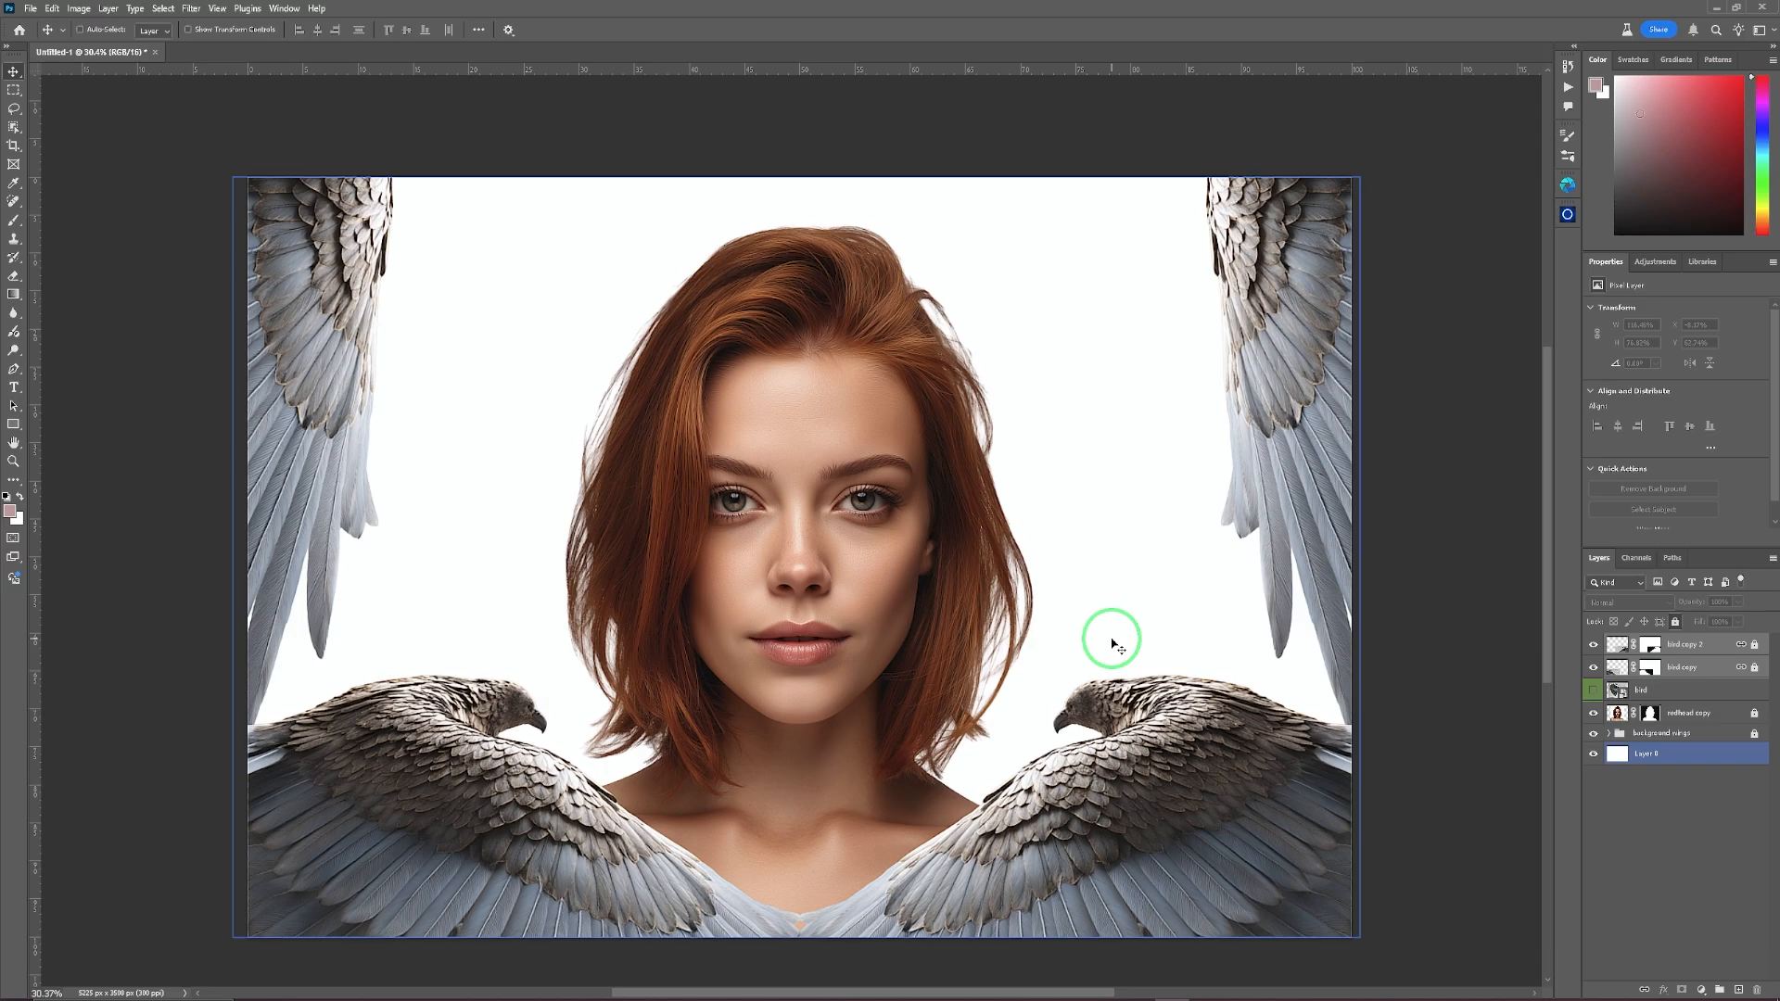
scroll(1111, 638, up, 2)
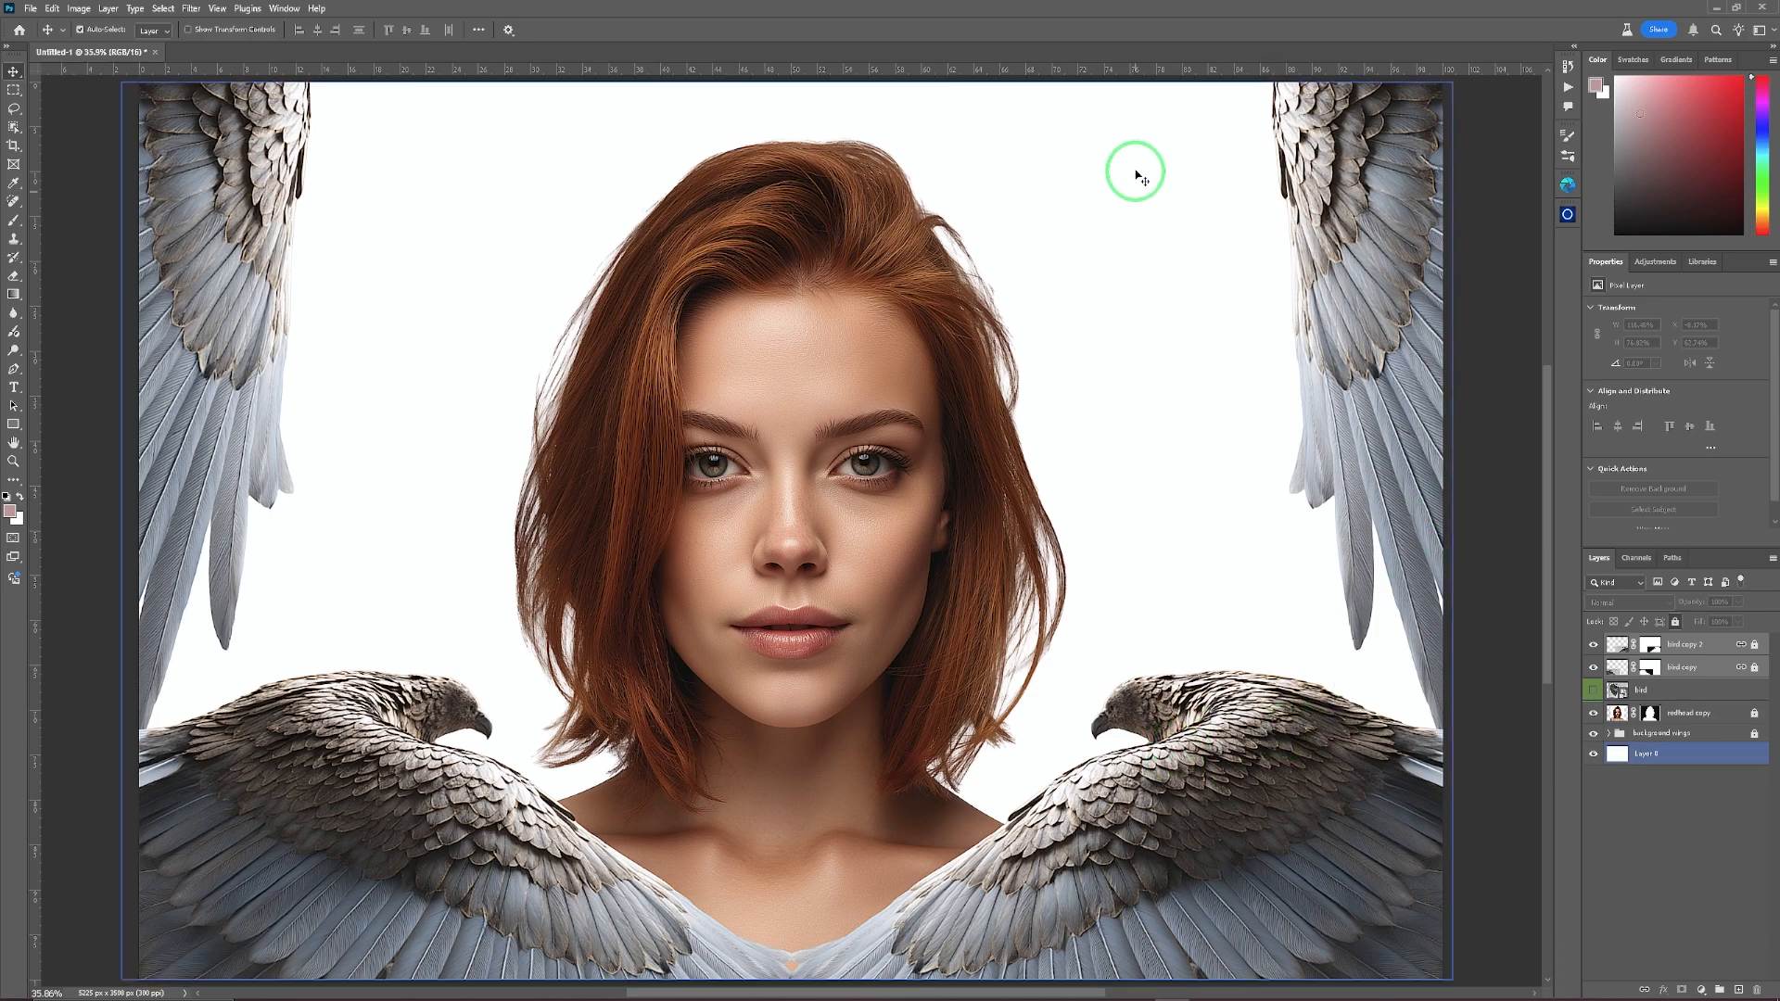
On the white background layer, make a rectangular marquee selection around the woman's head and shoulders.
click(1691, 734)
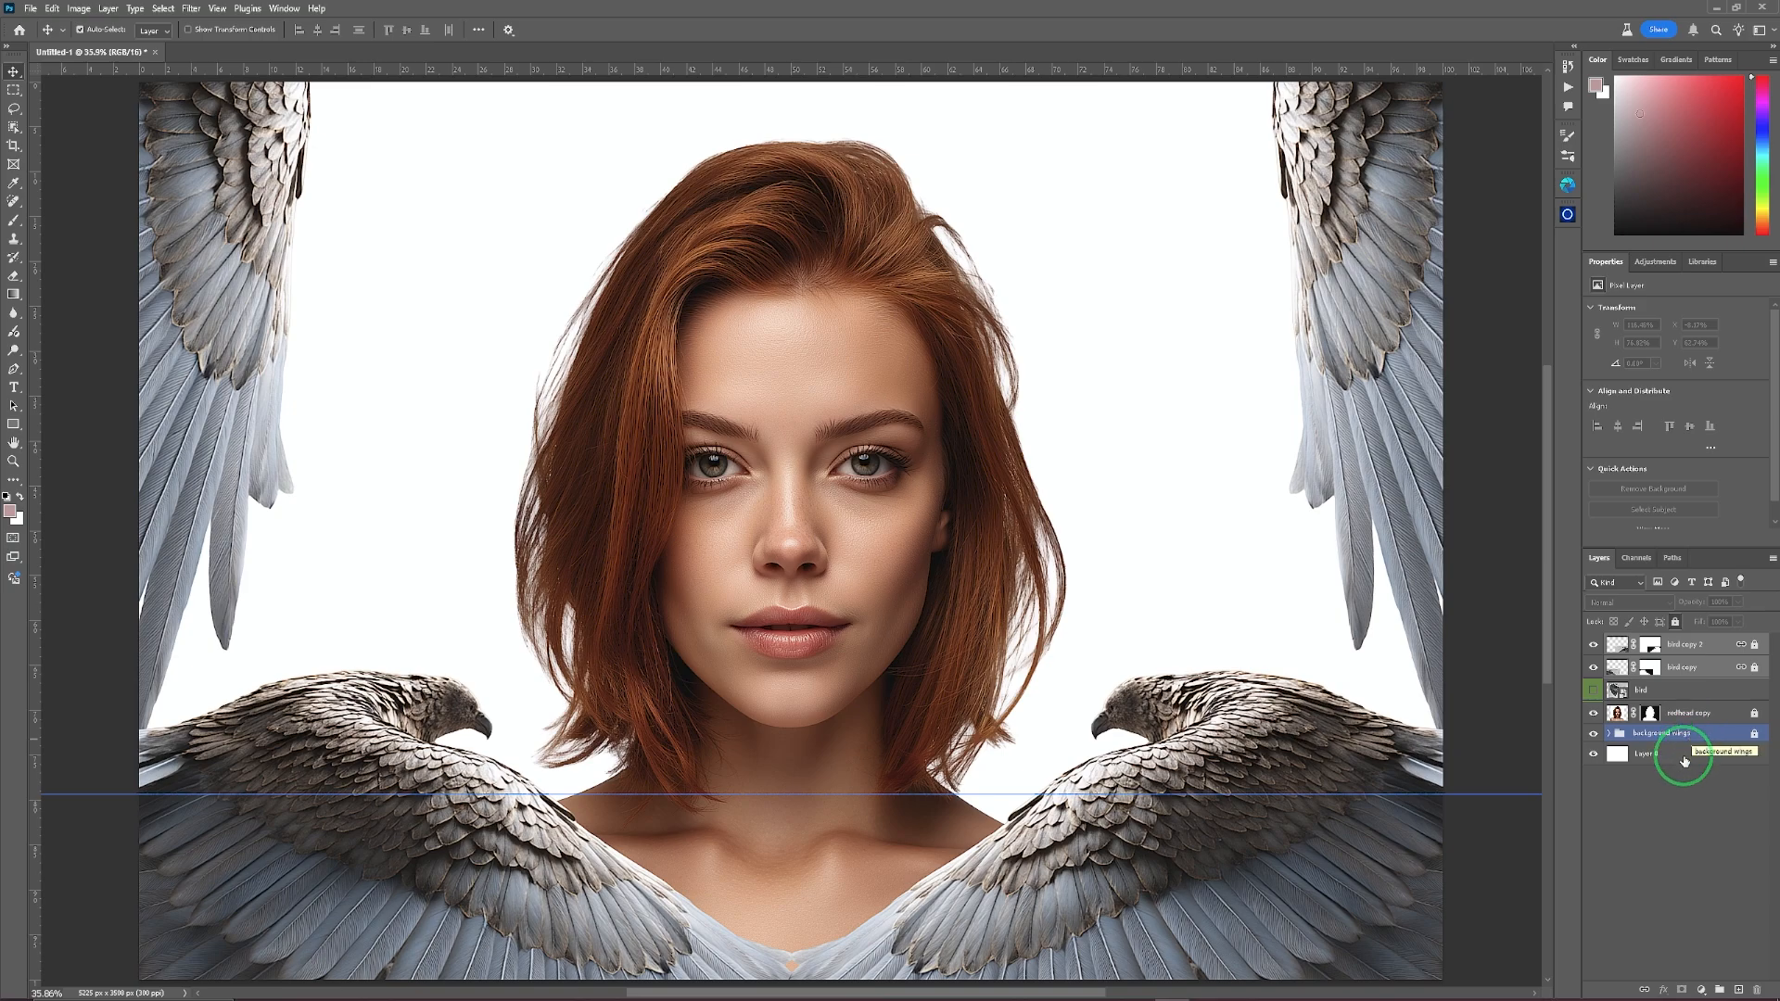
click(1680, 754)
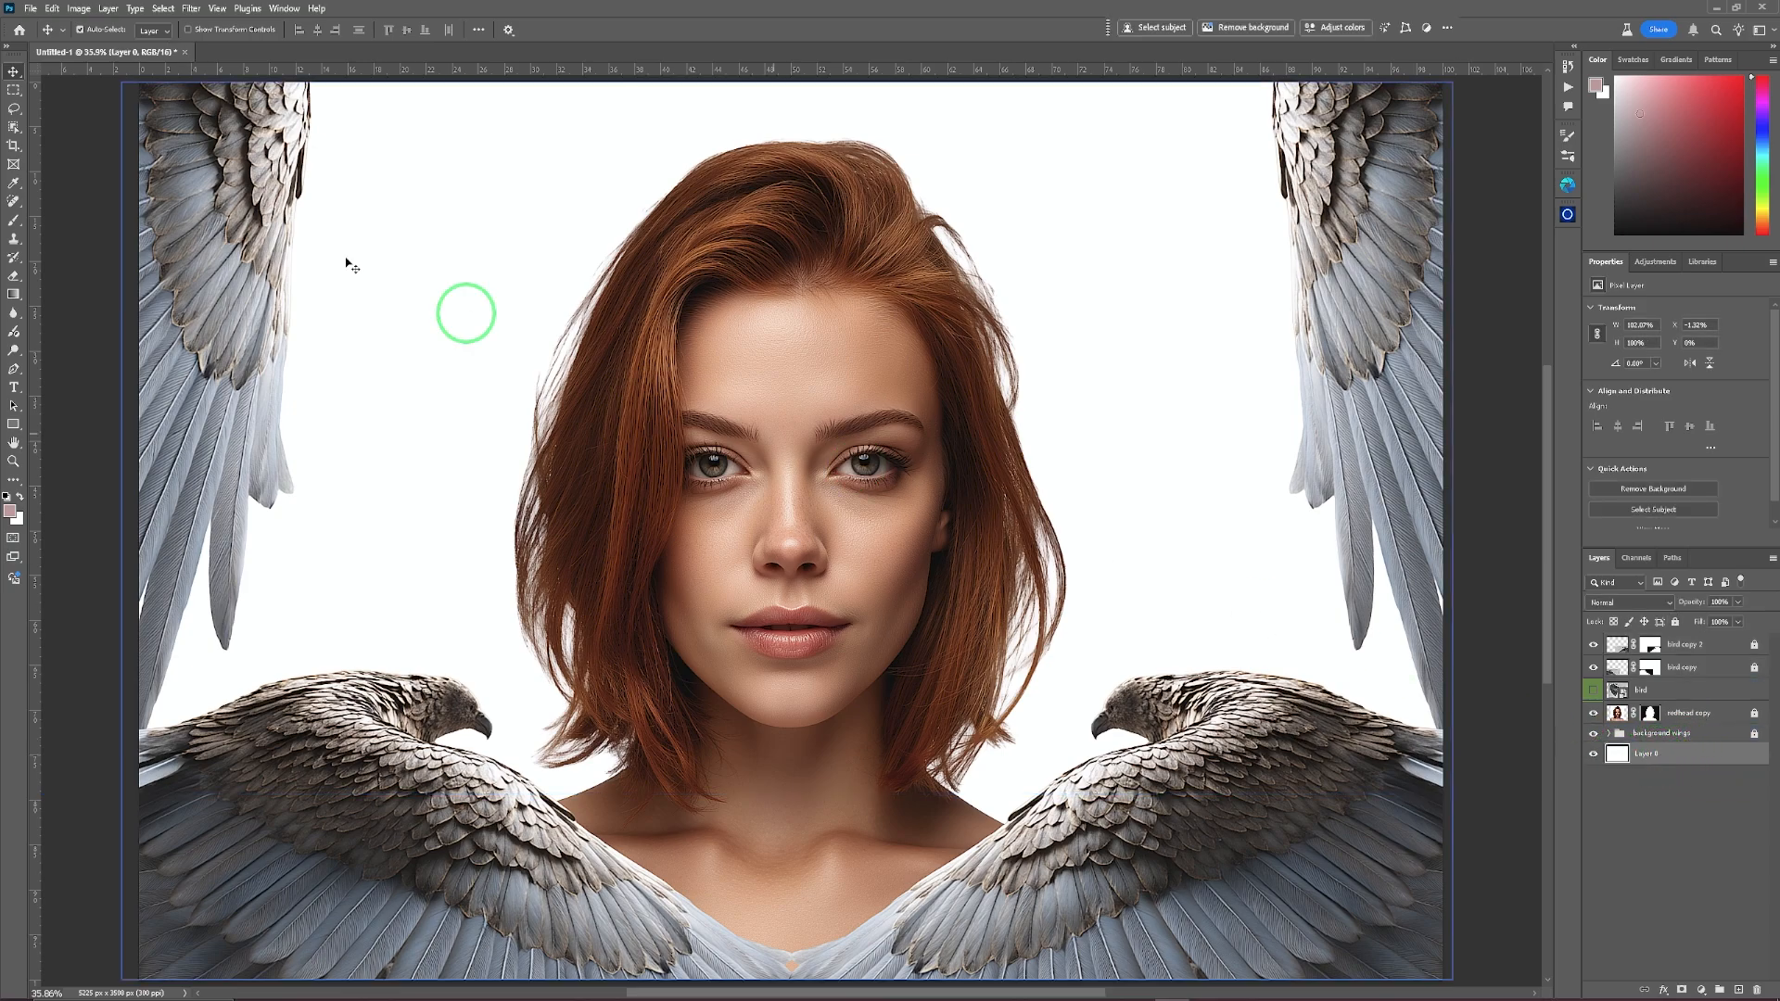
drag(14, 90, 81, 90)
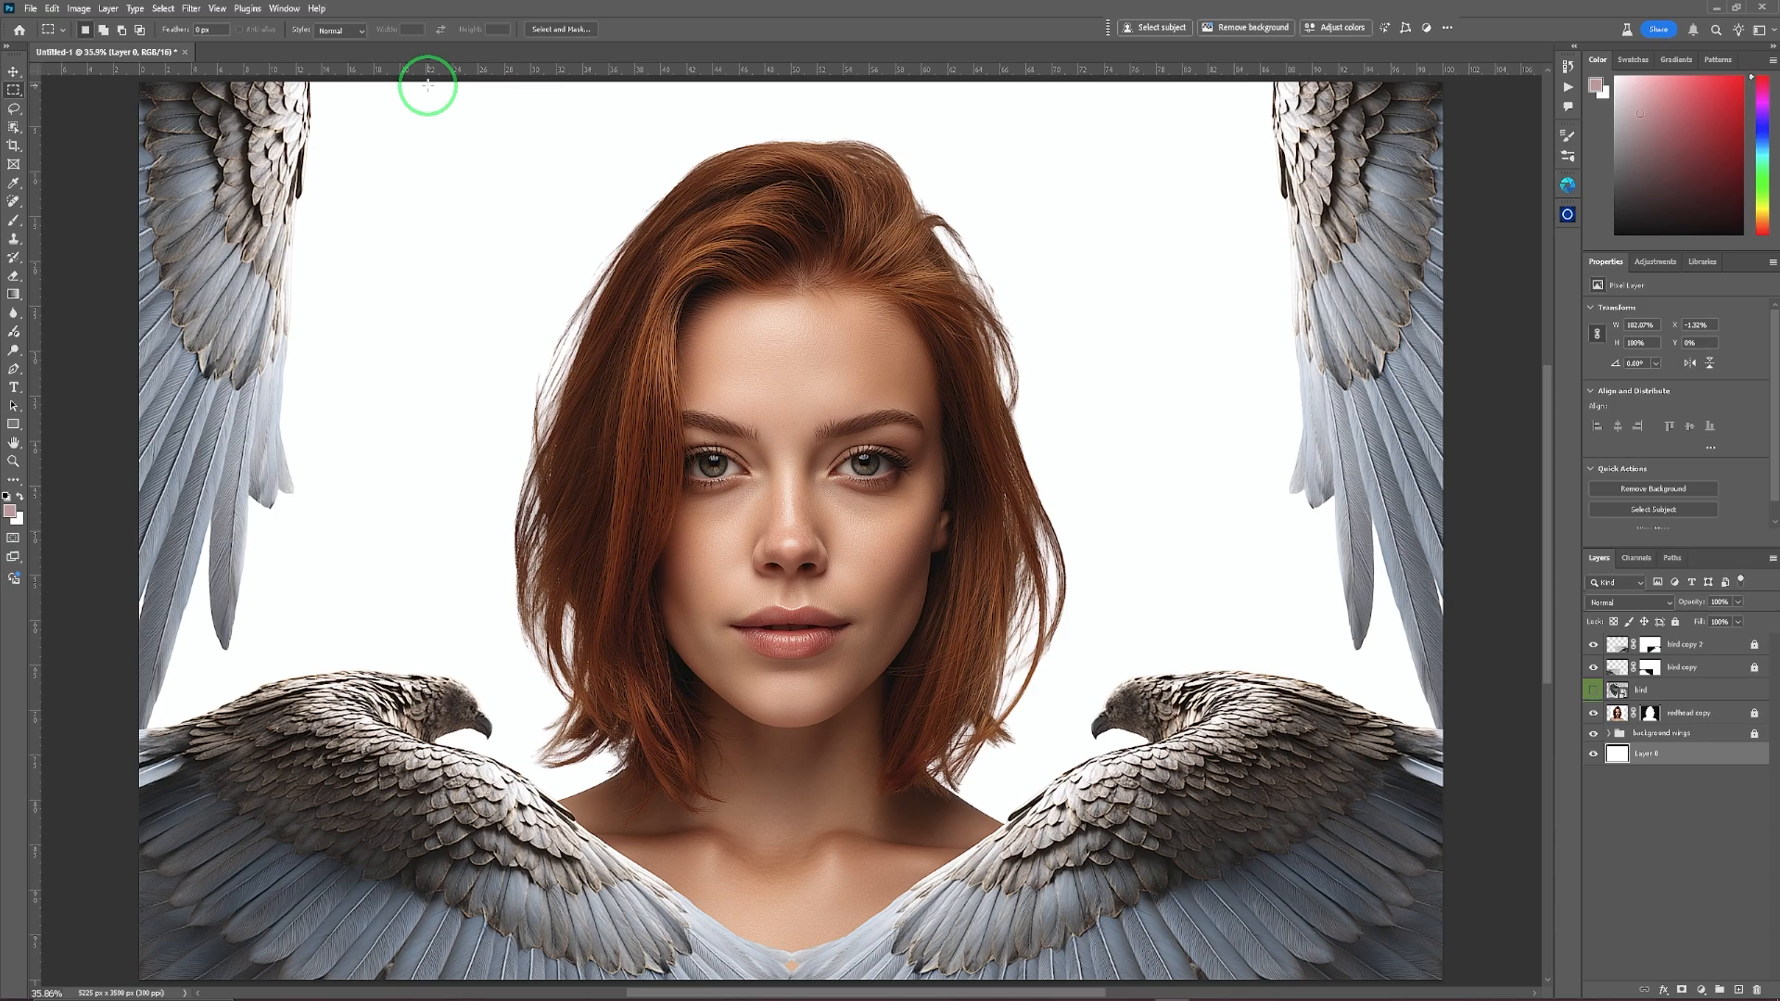
drag(428, 86, 1201, 916)
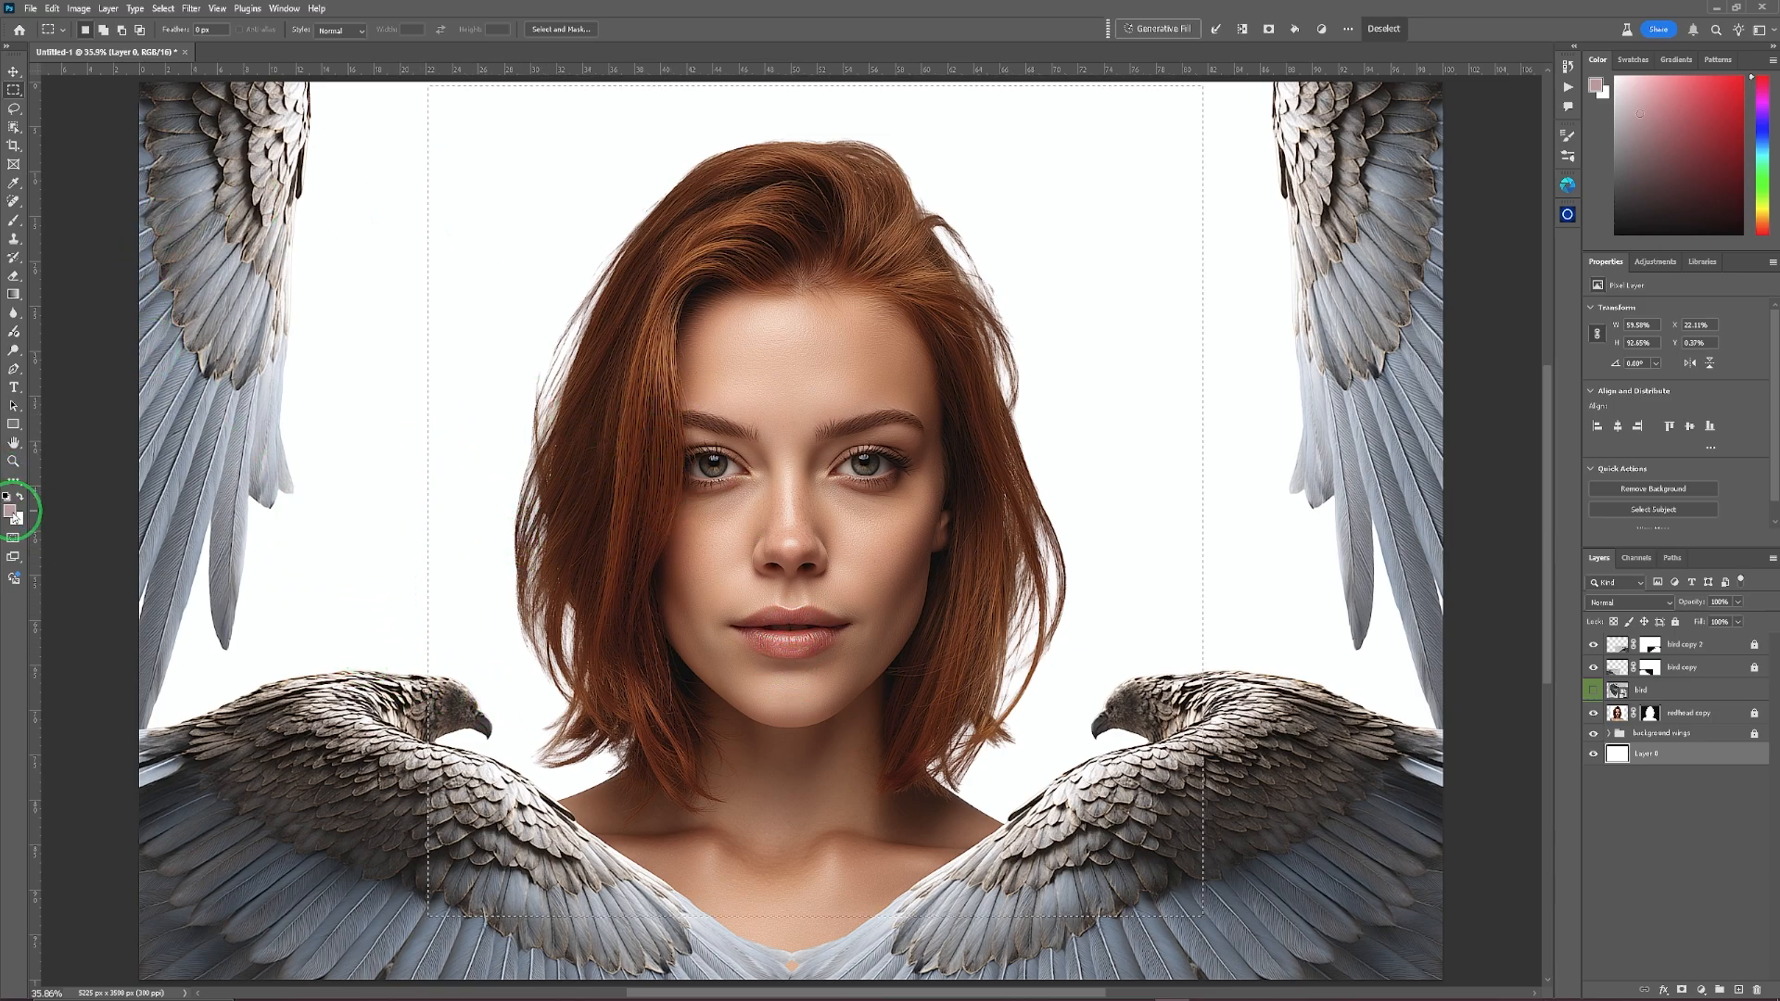
Set the foreground color to olive green #7d7a45.
click(11, 510)
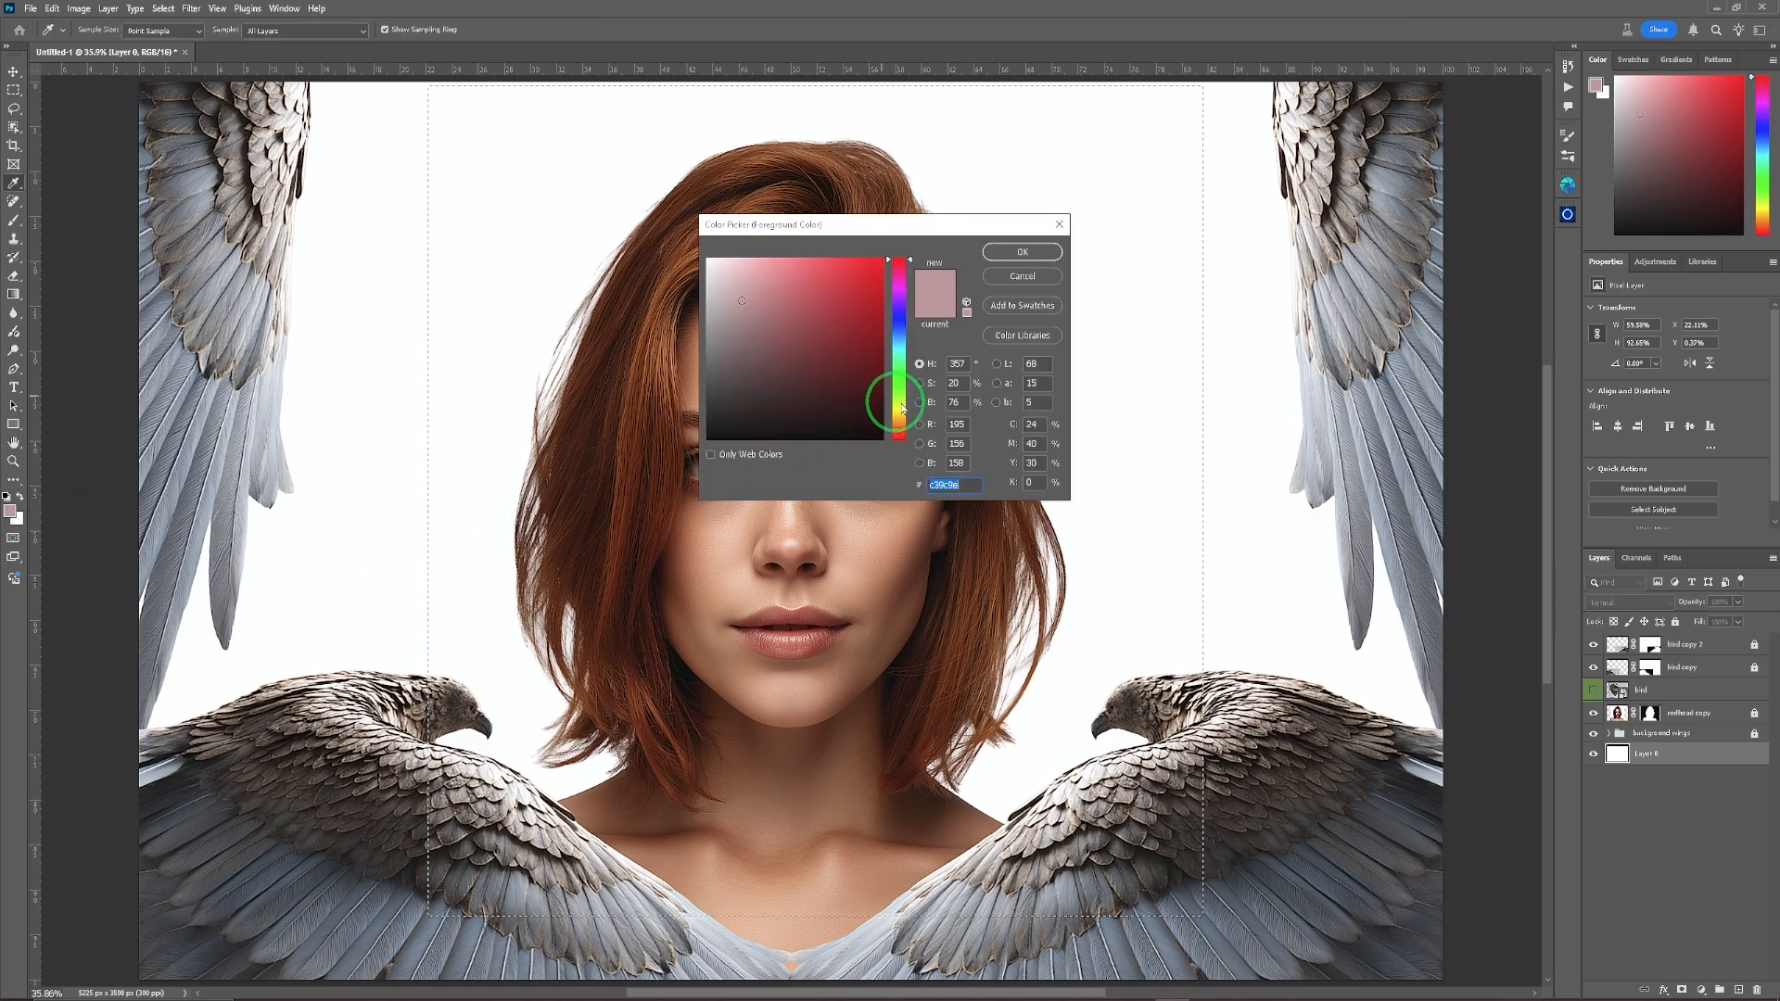
drag(902, 407, 878, 397)
mouse_move(779, 365)
mouse_down()
mouse_move(752, 341)
mouse_move(754, 362)
mouse_up()
drag(891, 397, 909, 401)
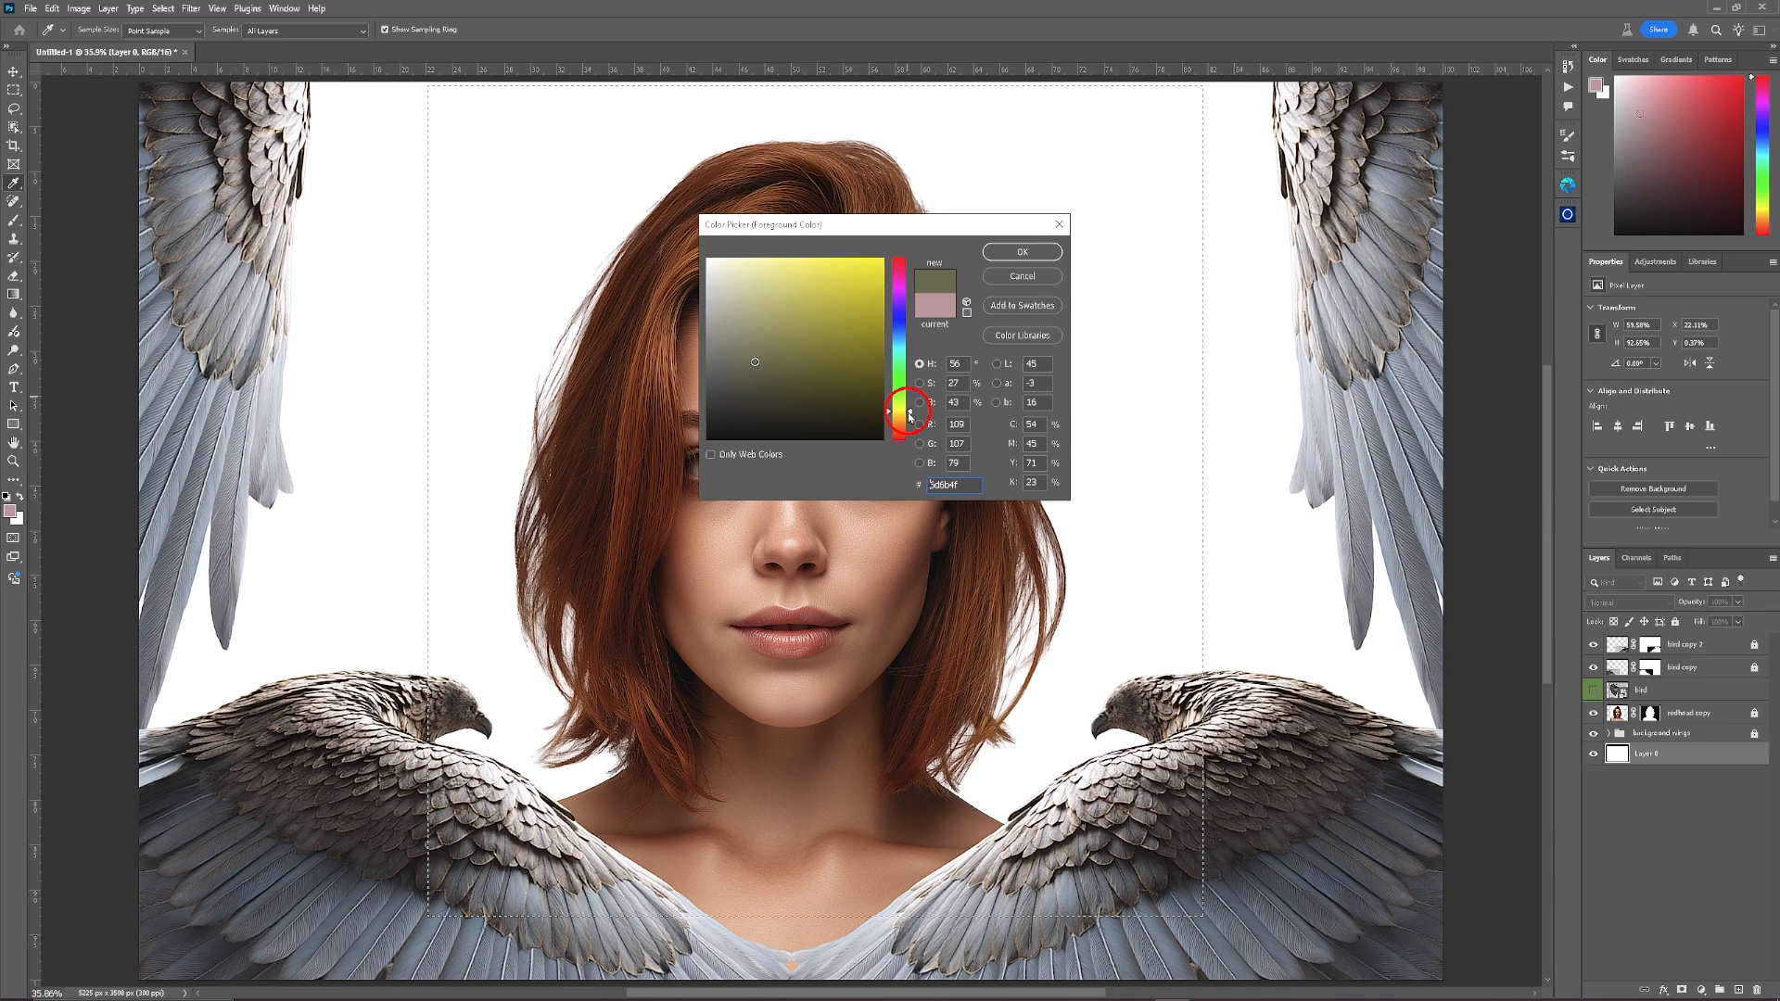
drag(822, 377, 786, 351)
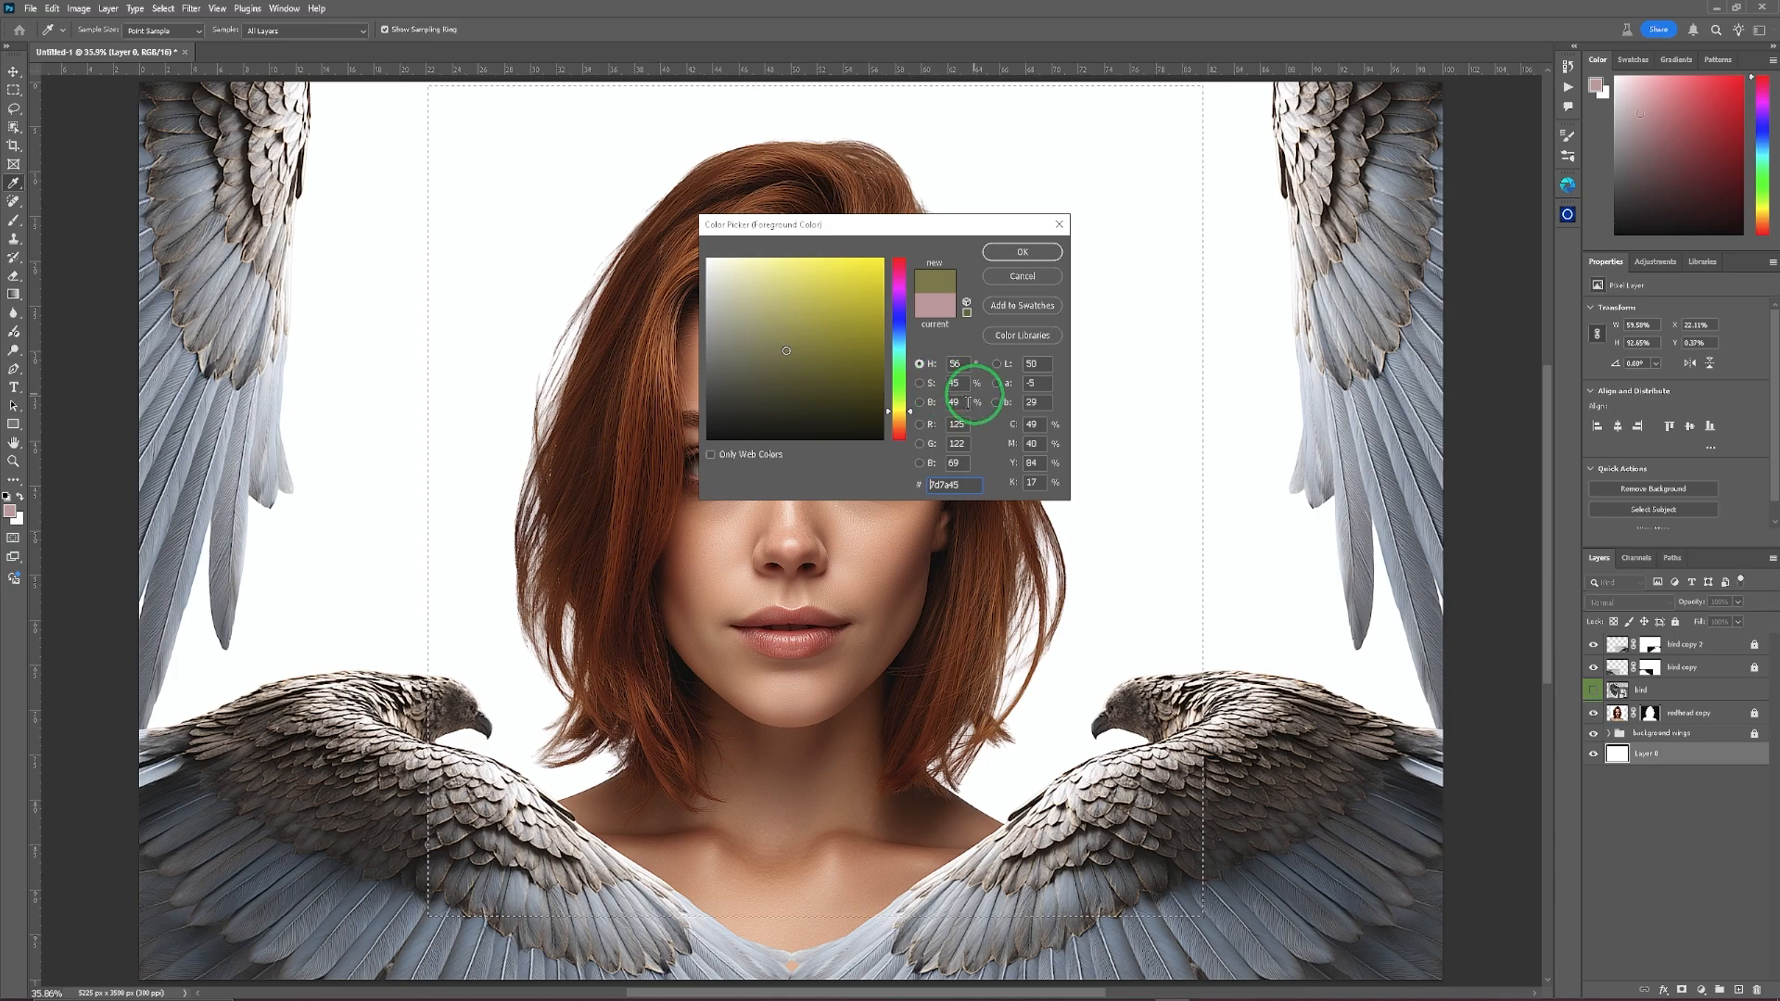
click(1025, 251)
key(m)
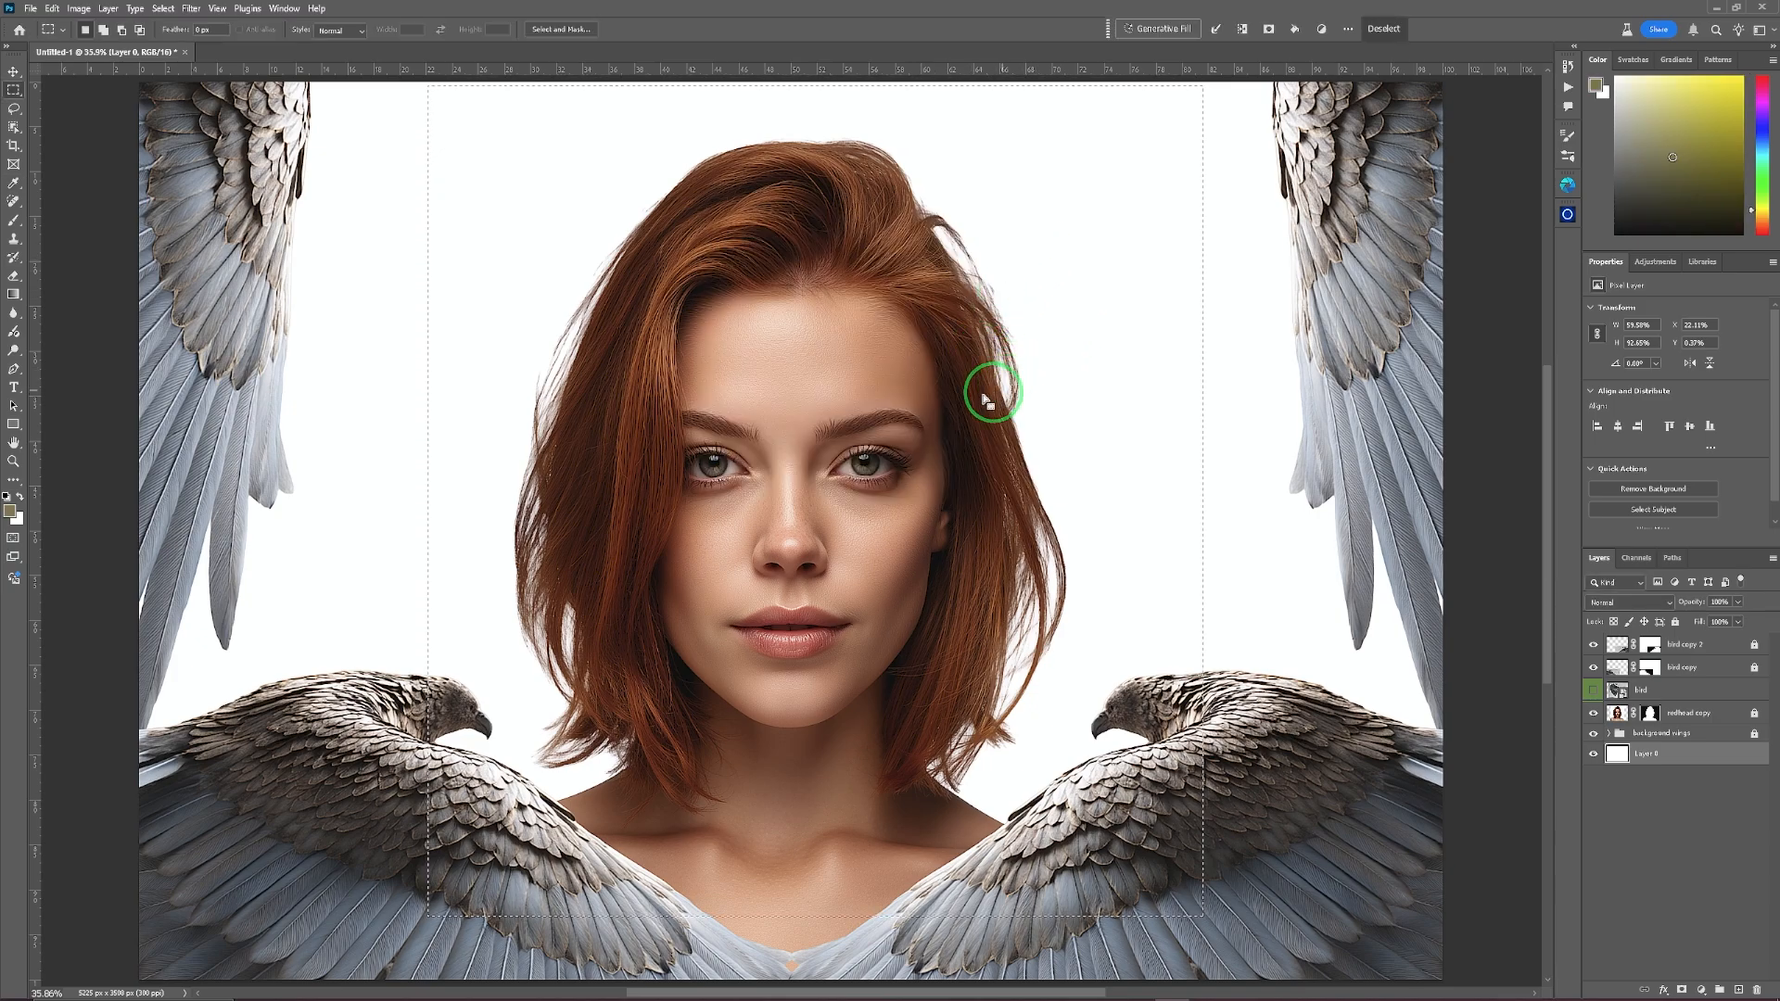
Try filling the marquee selection with olive using the Paint Bucket directly on the white background layer, and undo the fill.
key(g)
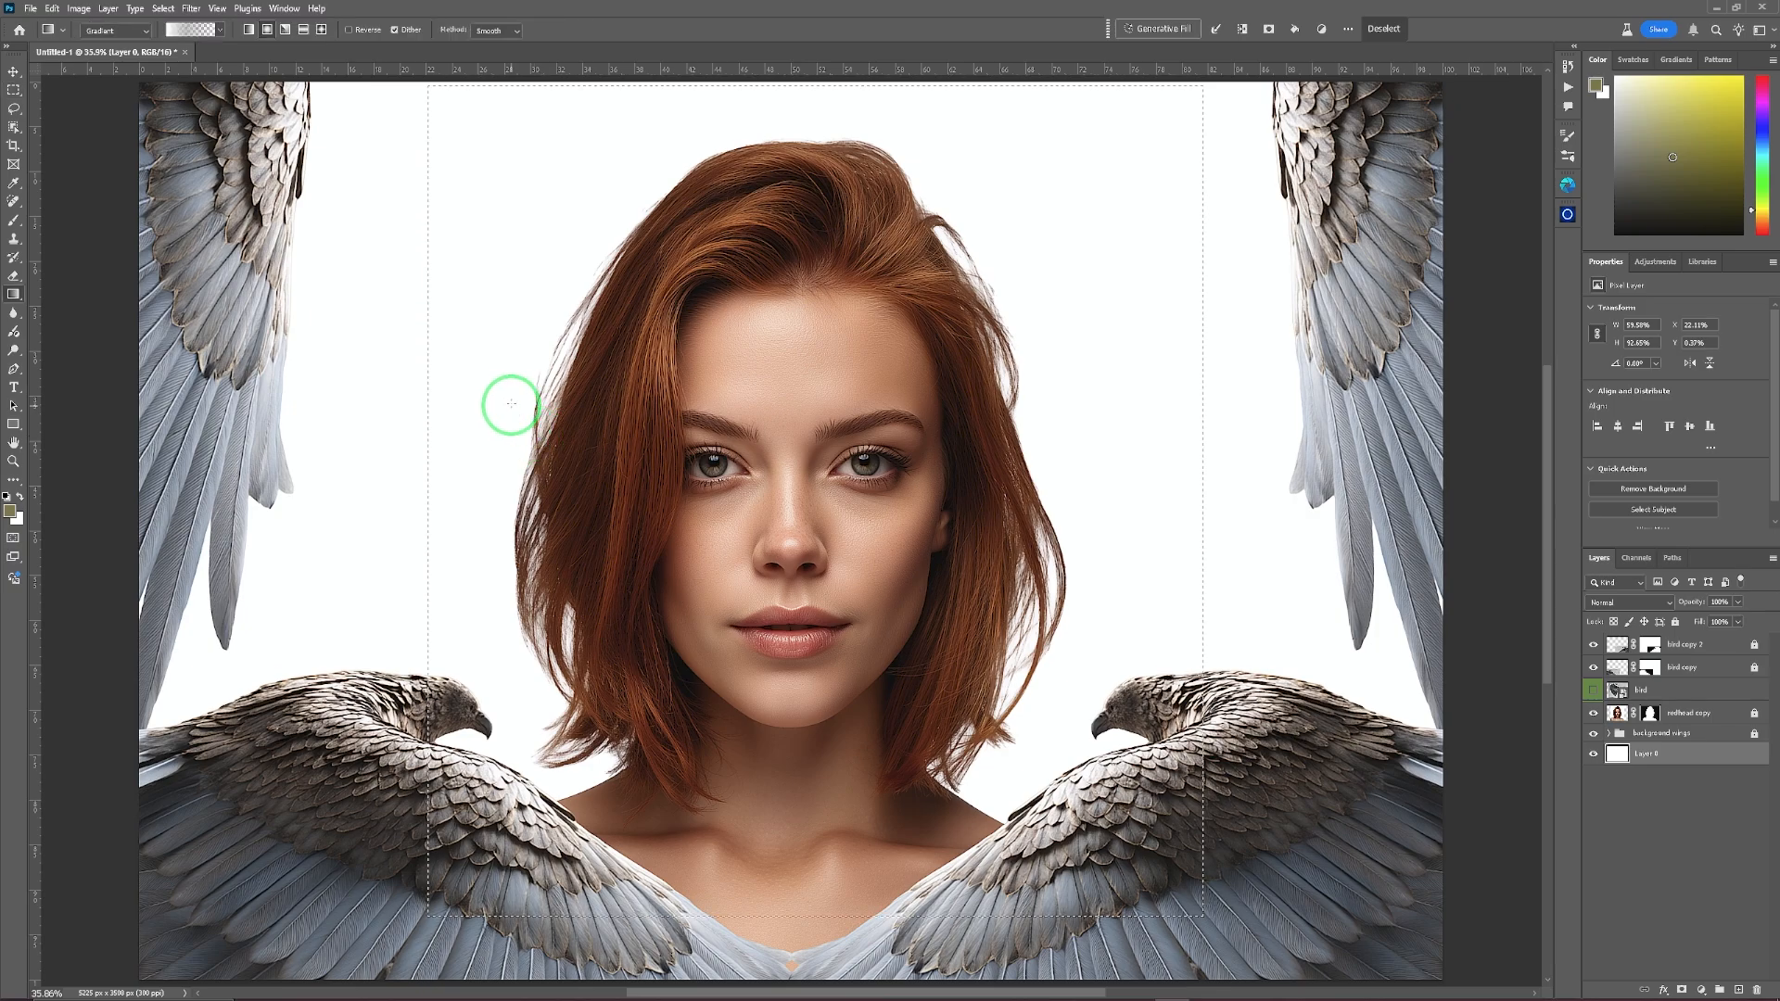
mouse_move(15, 295)
mouse_down()
mouse_move(85, 290)
mouse_move(98, 318)
mouse_up()
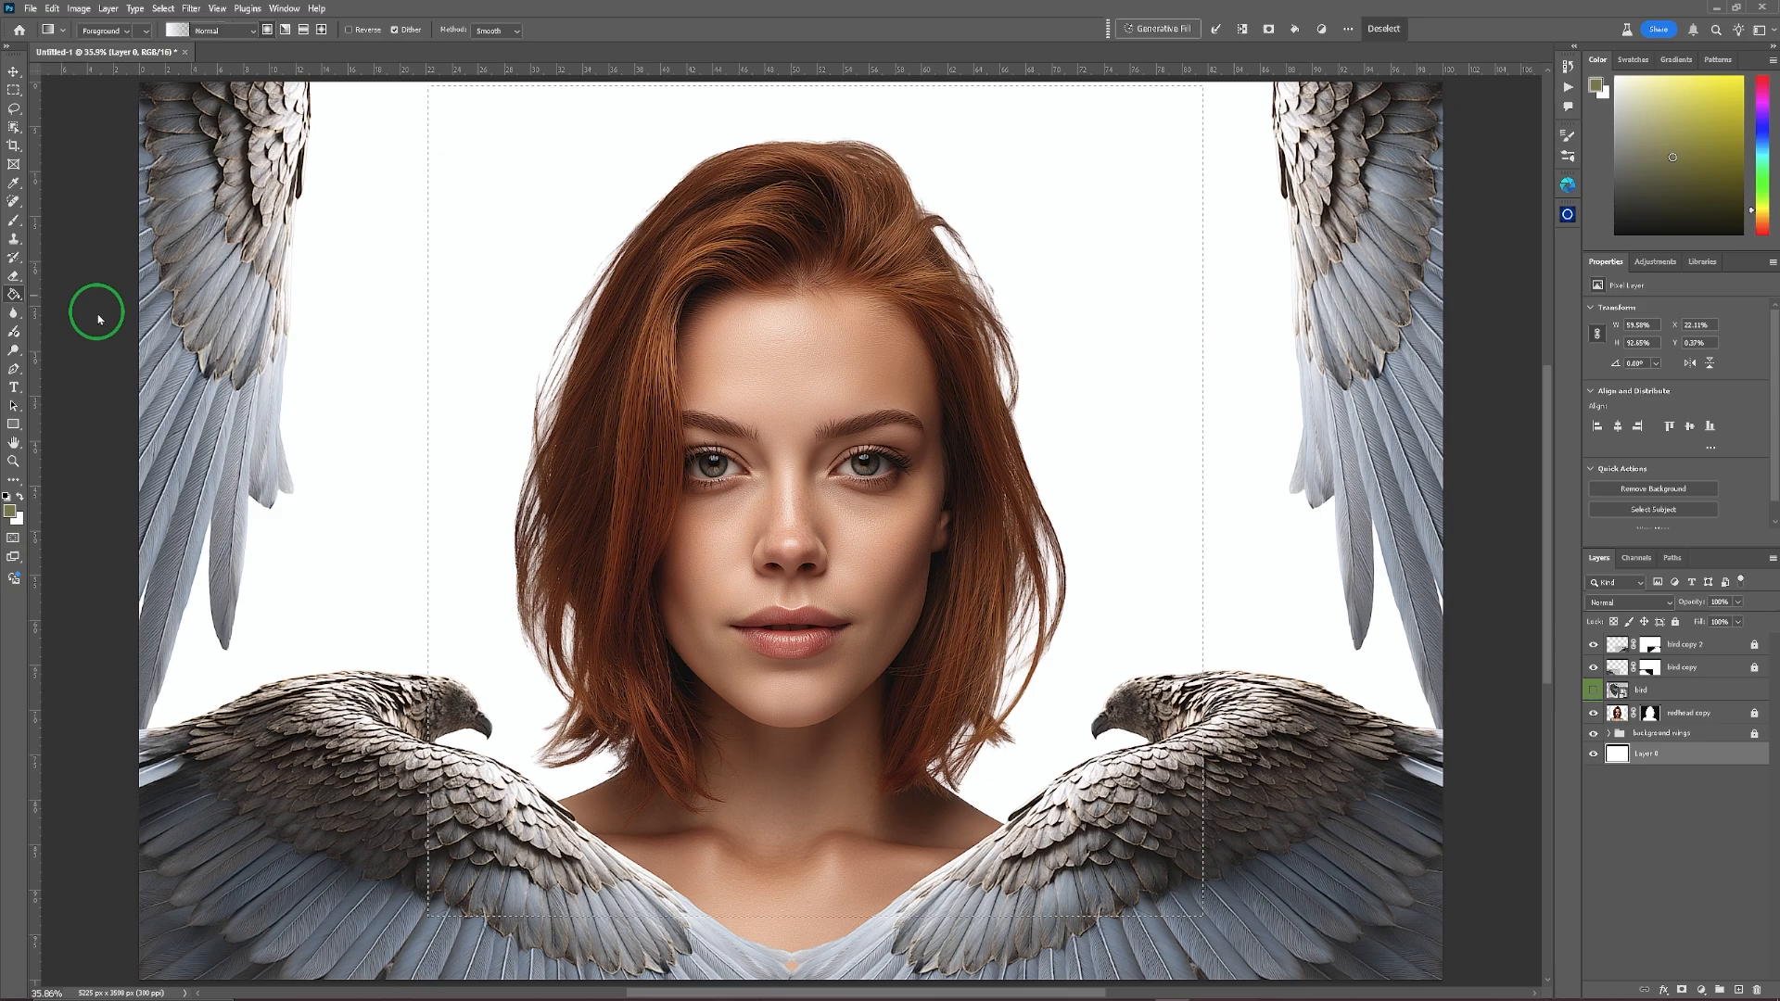
click(464, 537)
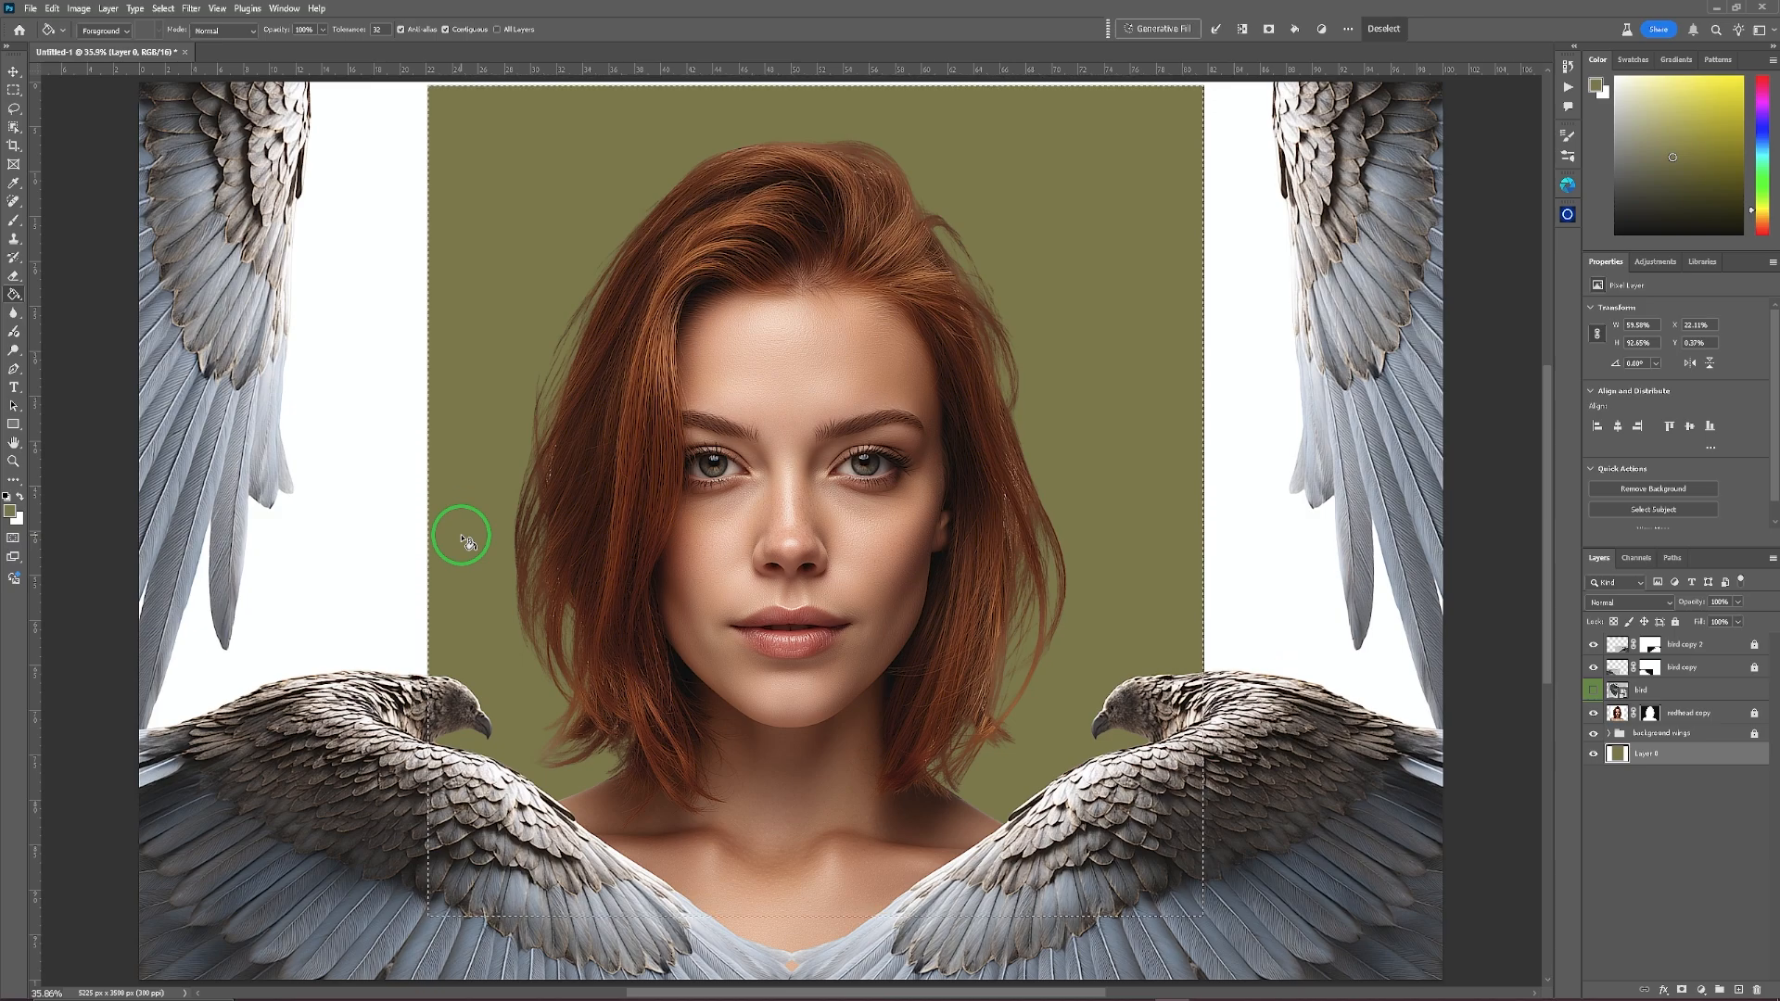
key(ctrl+d)
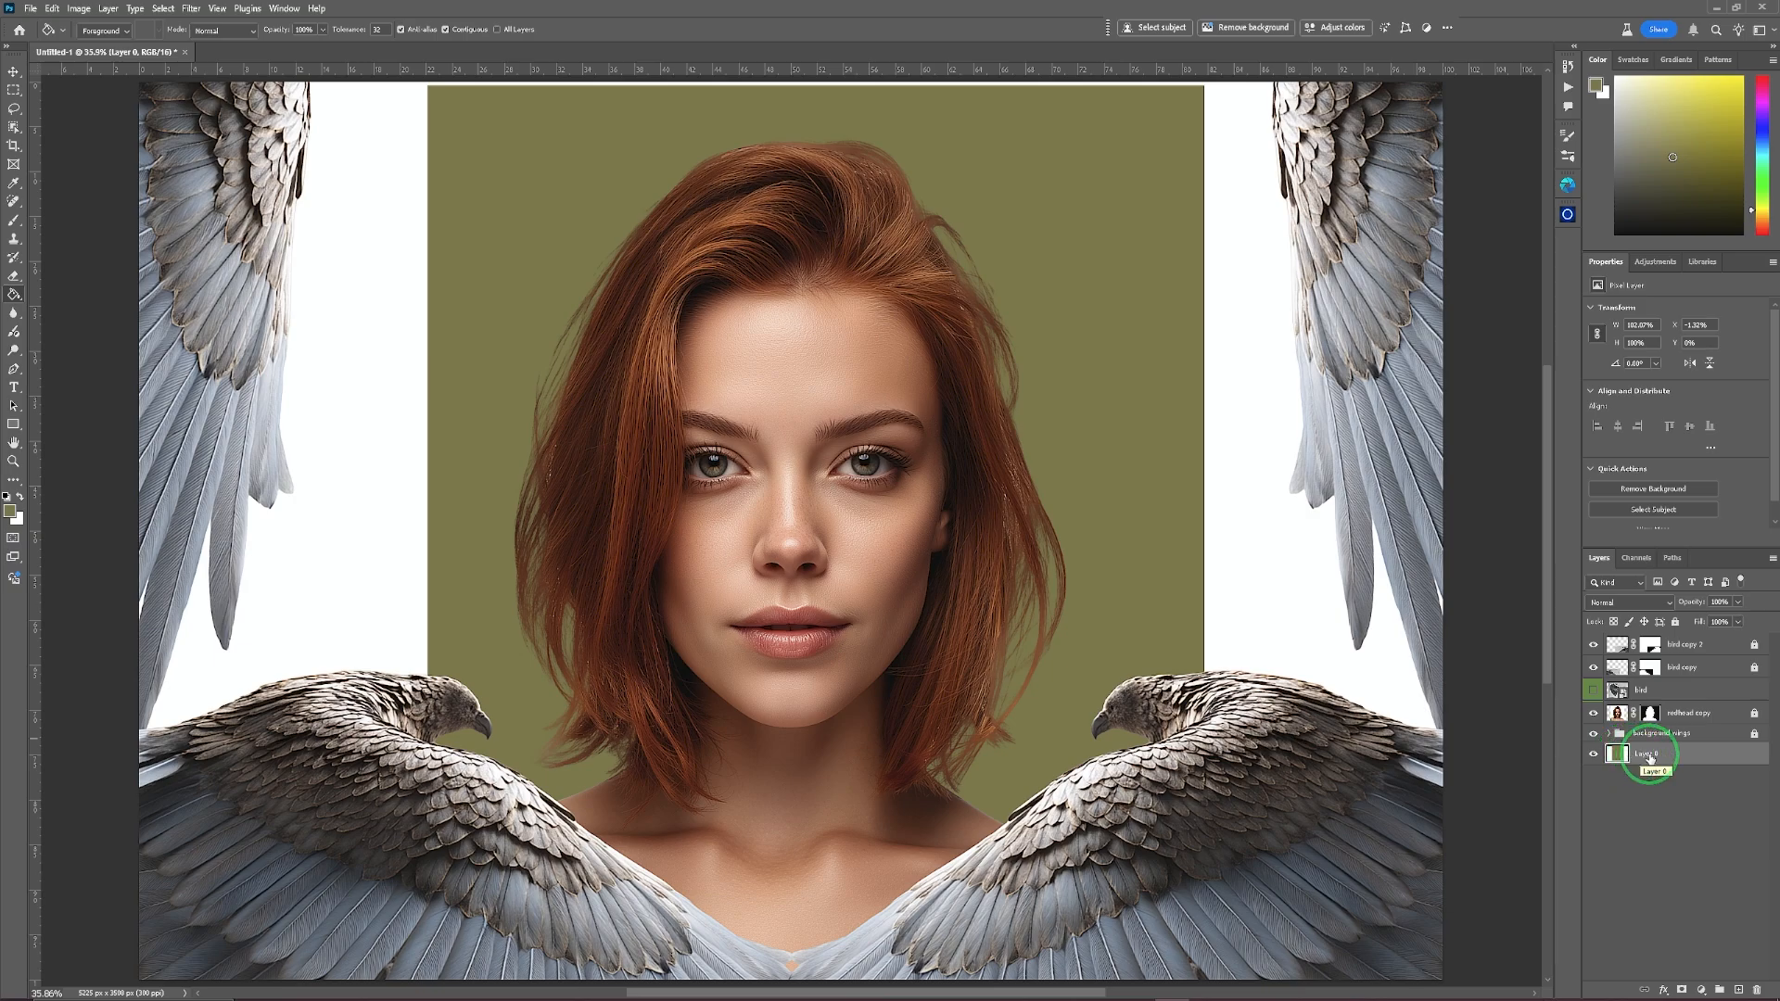
key(ctrl+z)
key(ctrl+z)
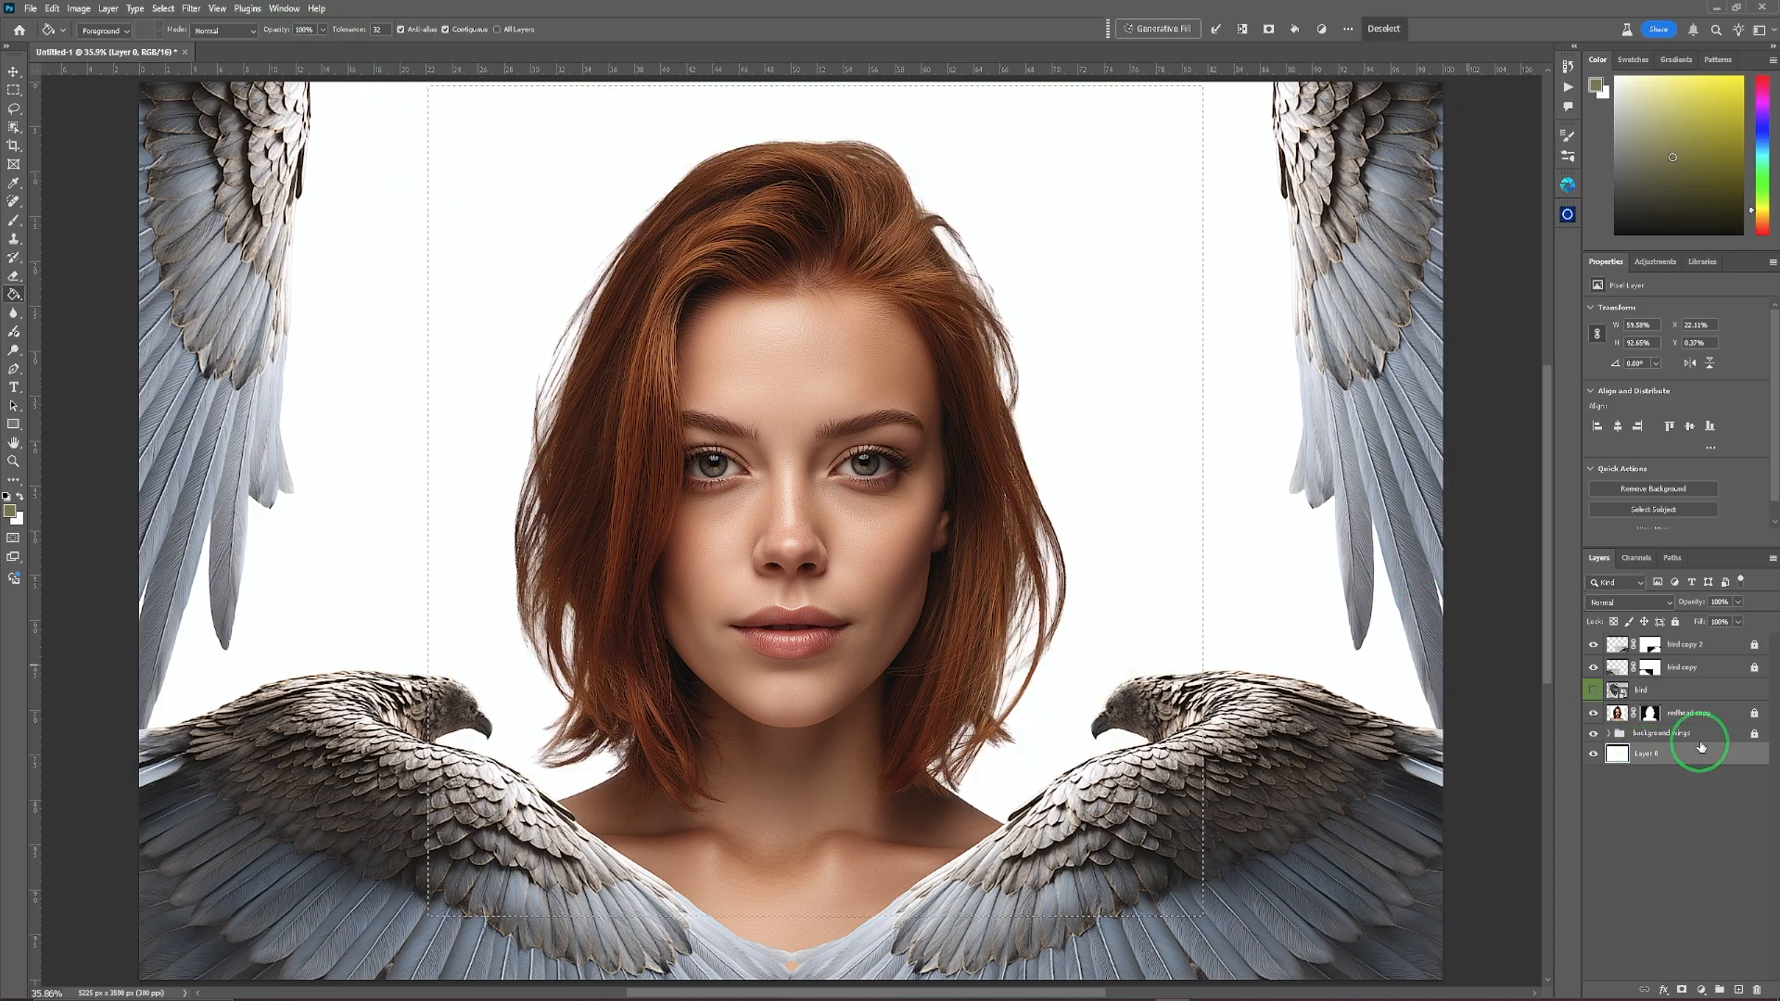
Add a new layer above the white background layer, fill the rectangular selection on it with olive, and deselect.
click(1739, 990)
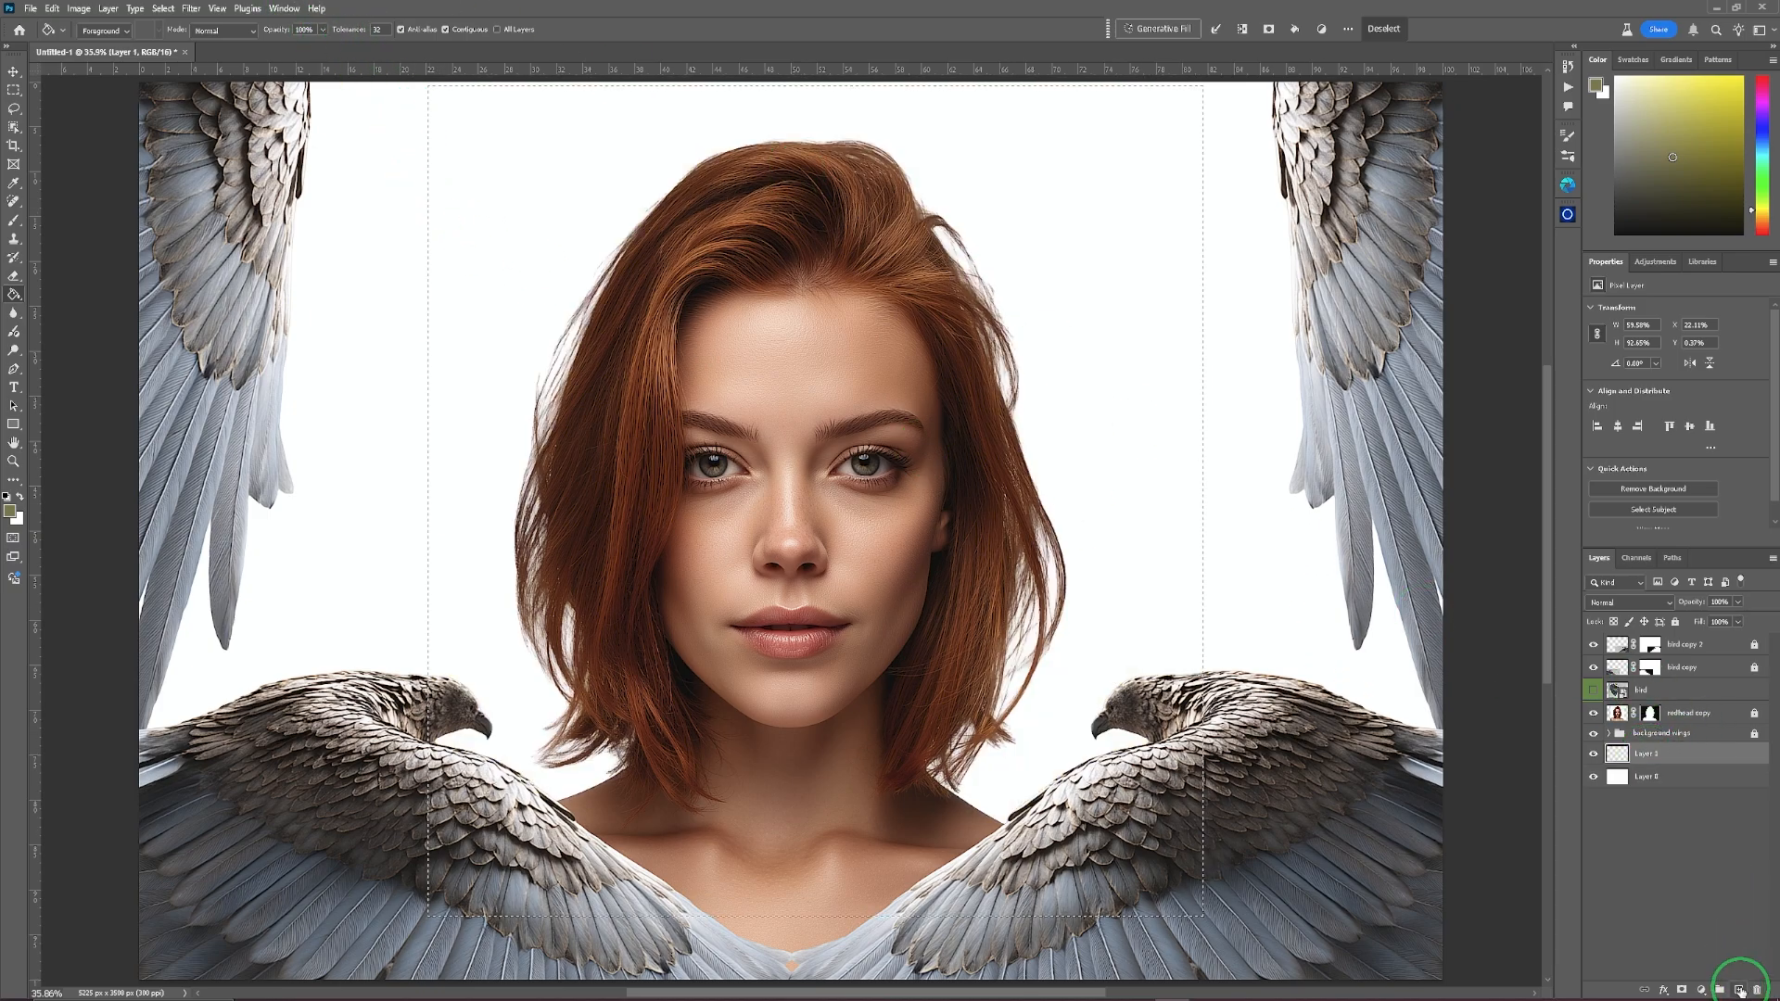
click(545, 270)
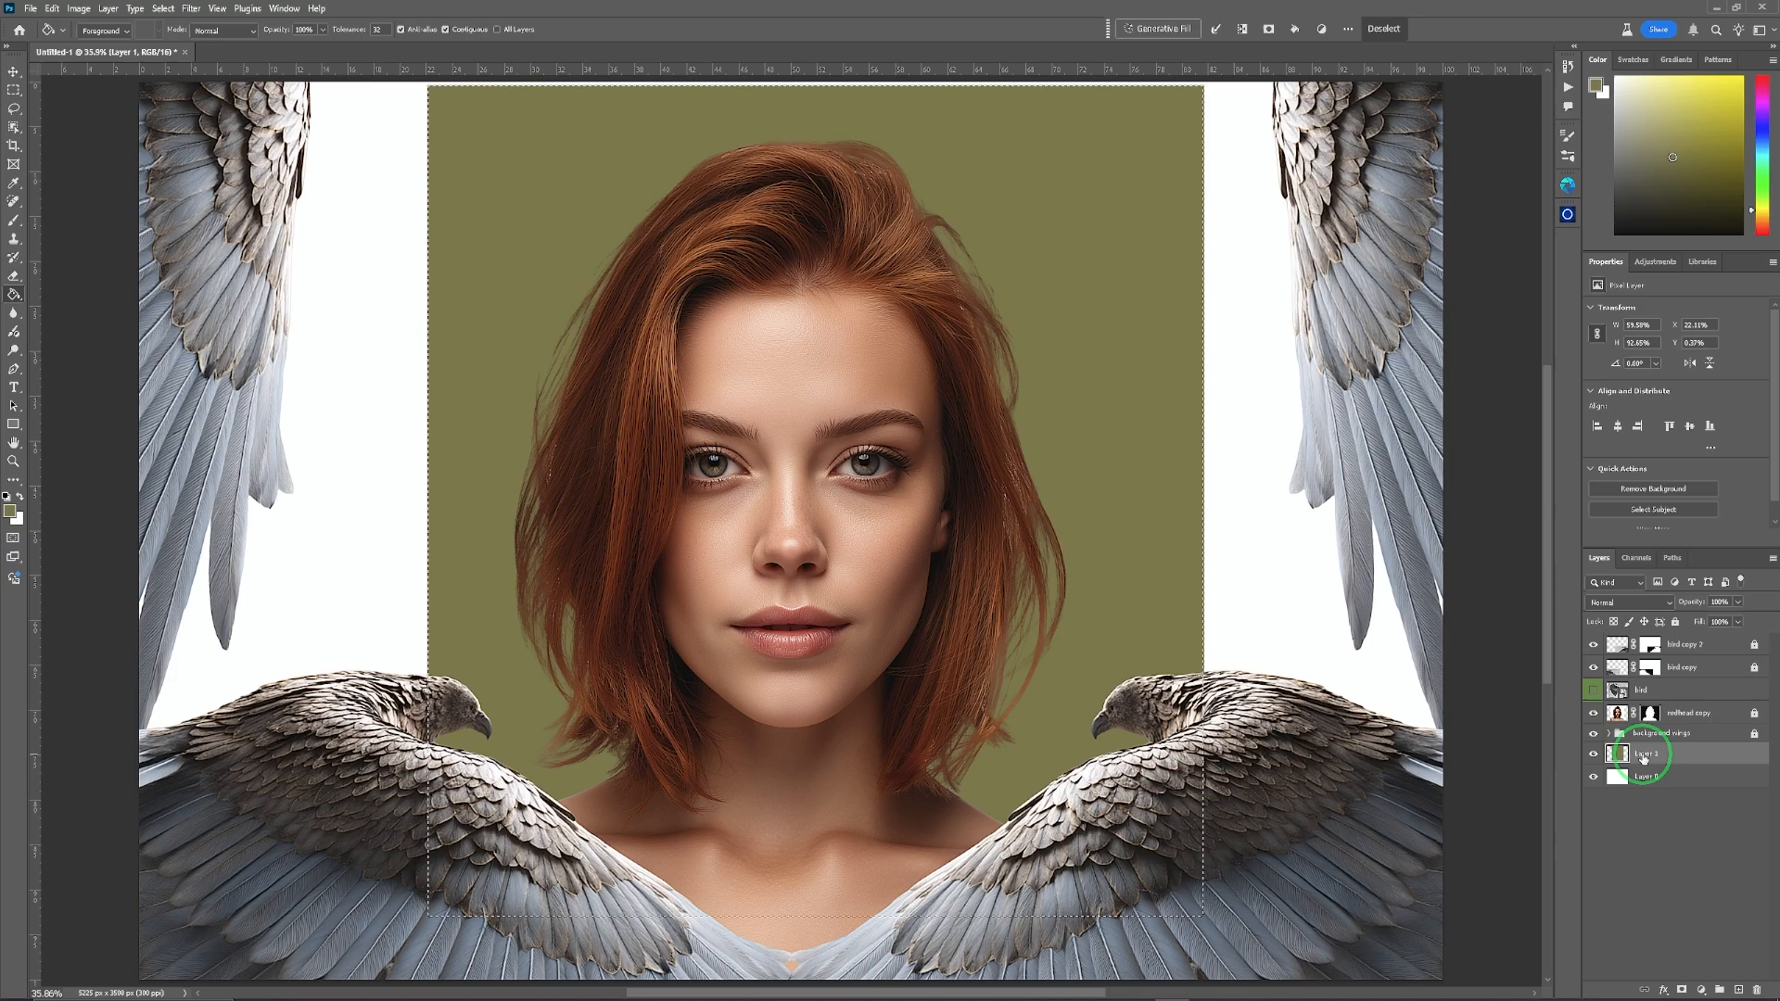
key(ctrl+d)
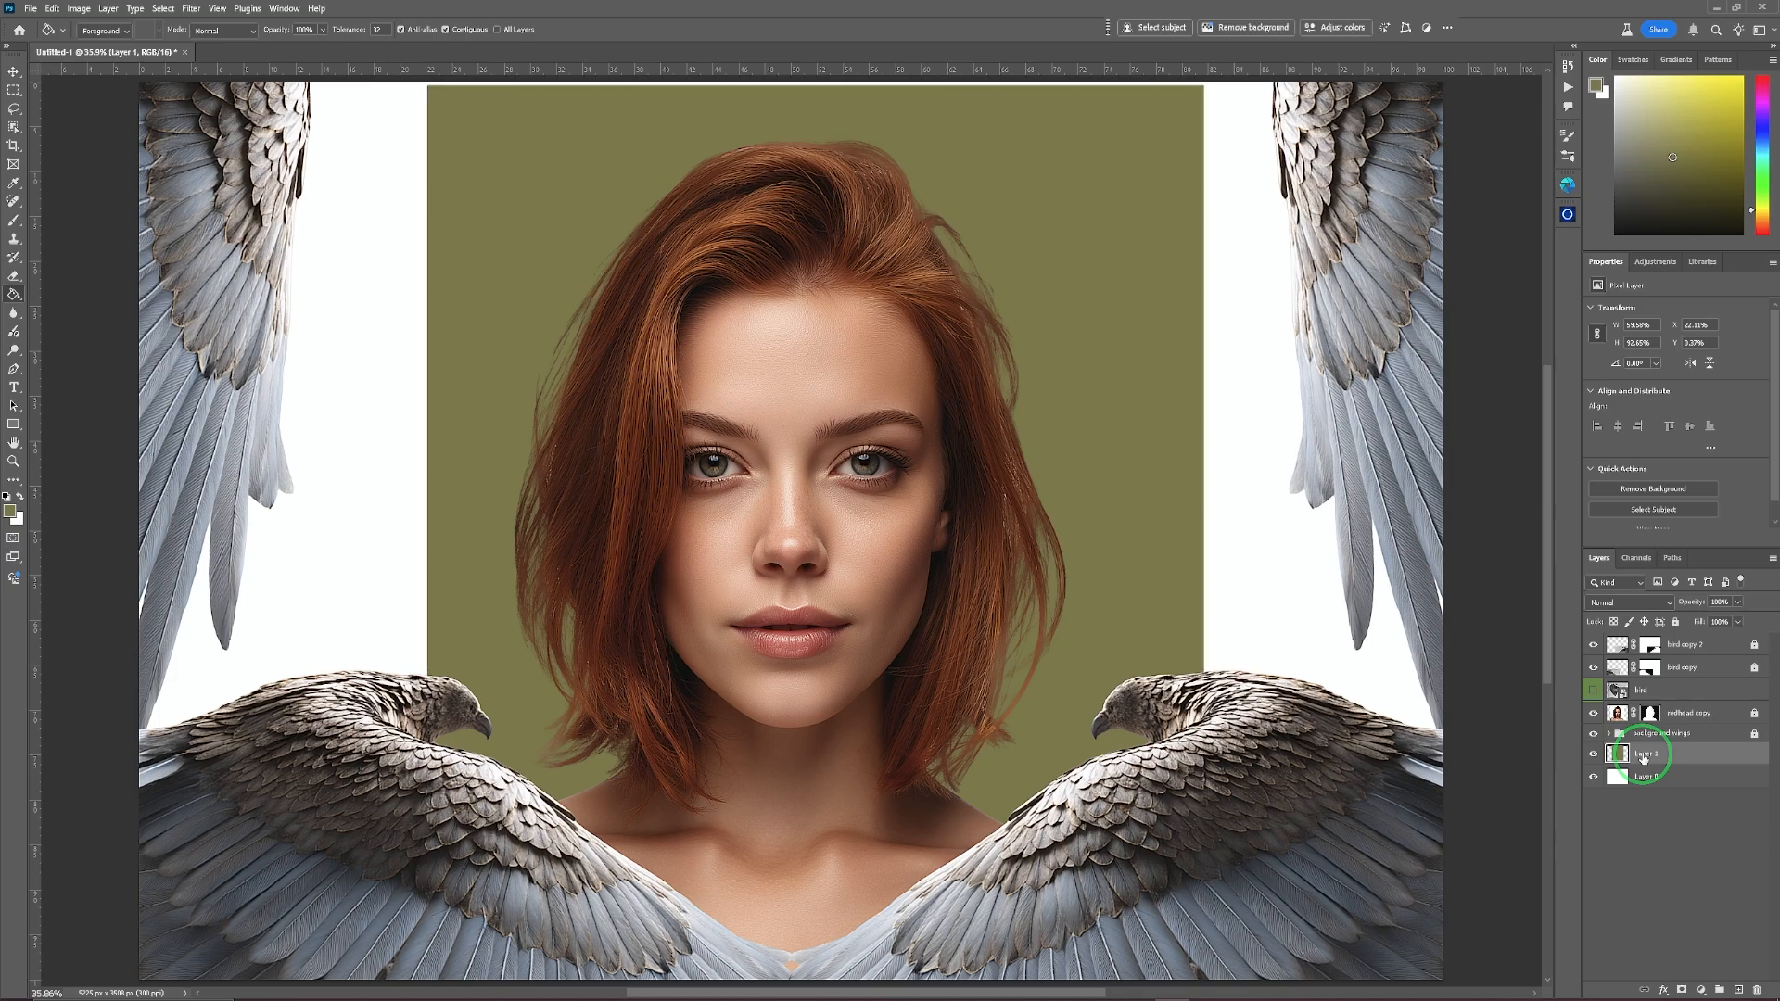
Free-transform the olive rectangle layer and move it so it is roughly centered on the vertical guide.
click(13, 71)
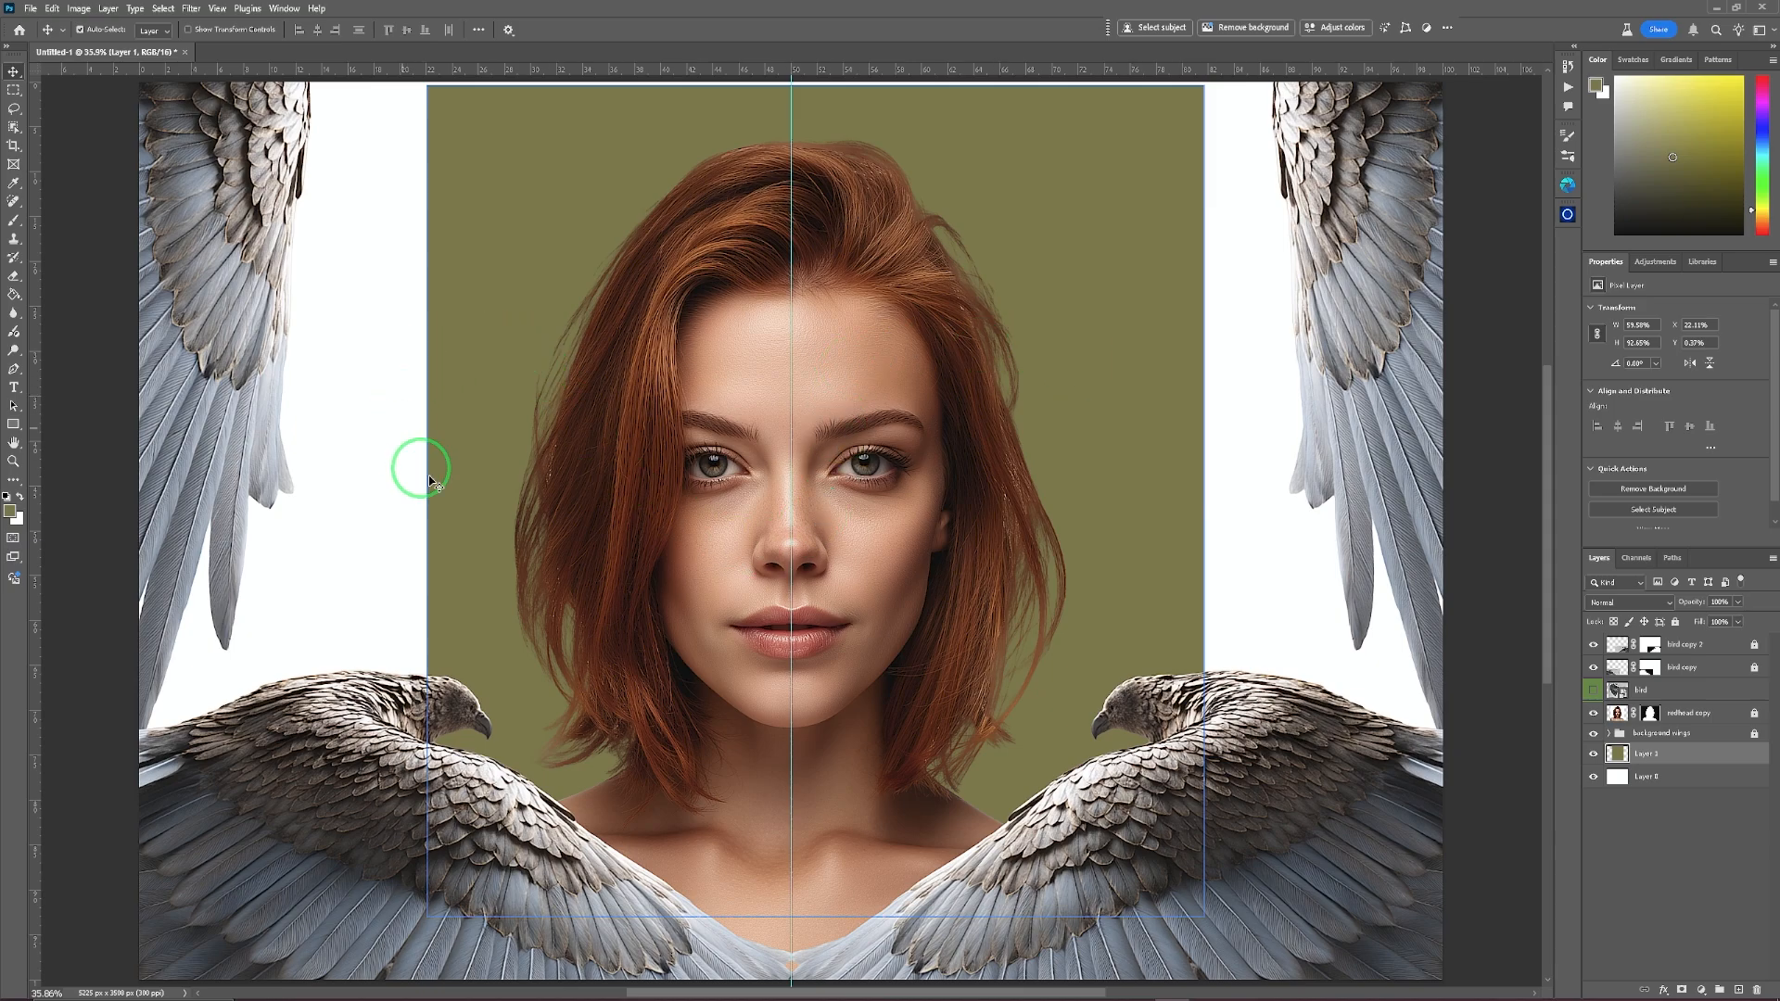
key(ctrl)
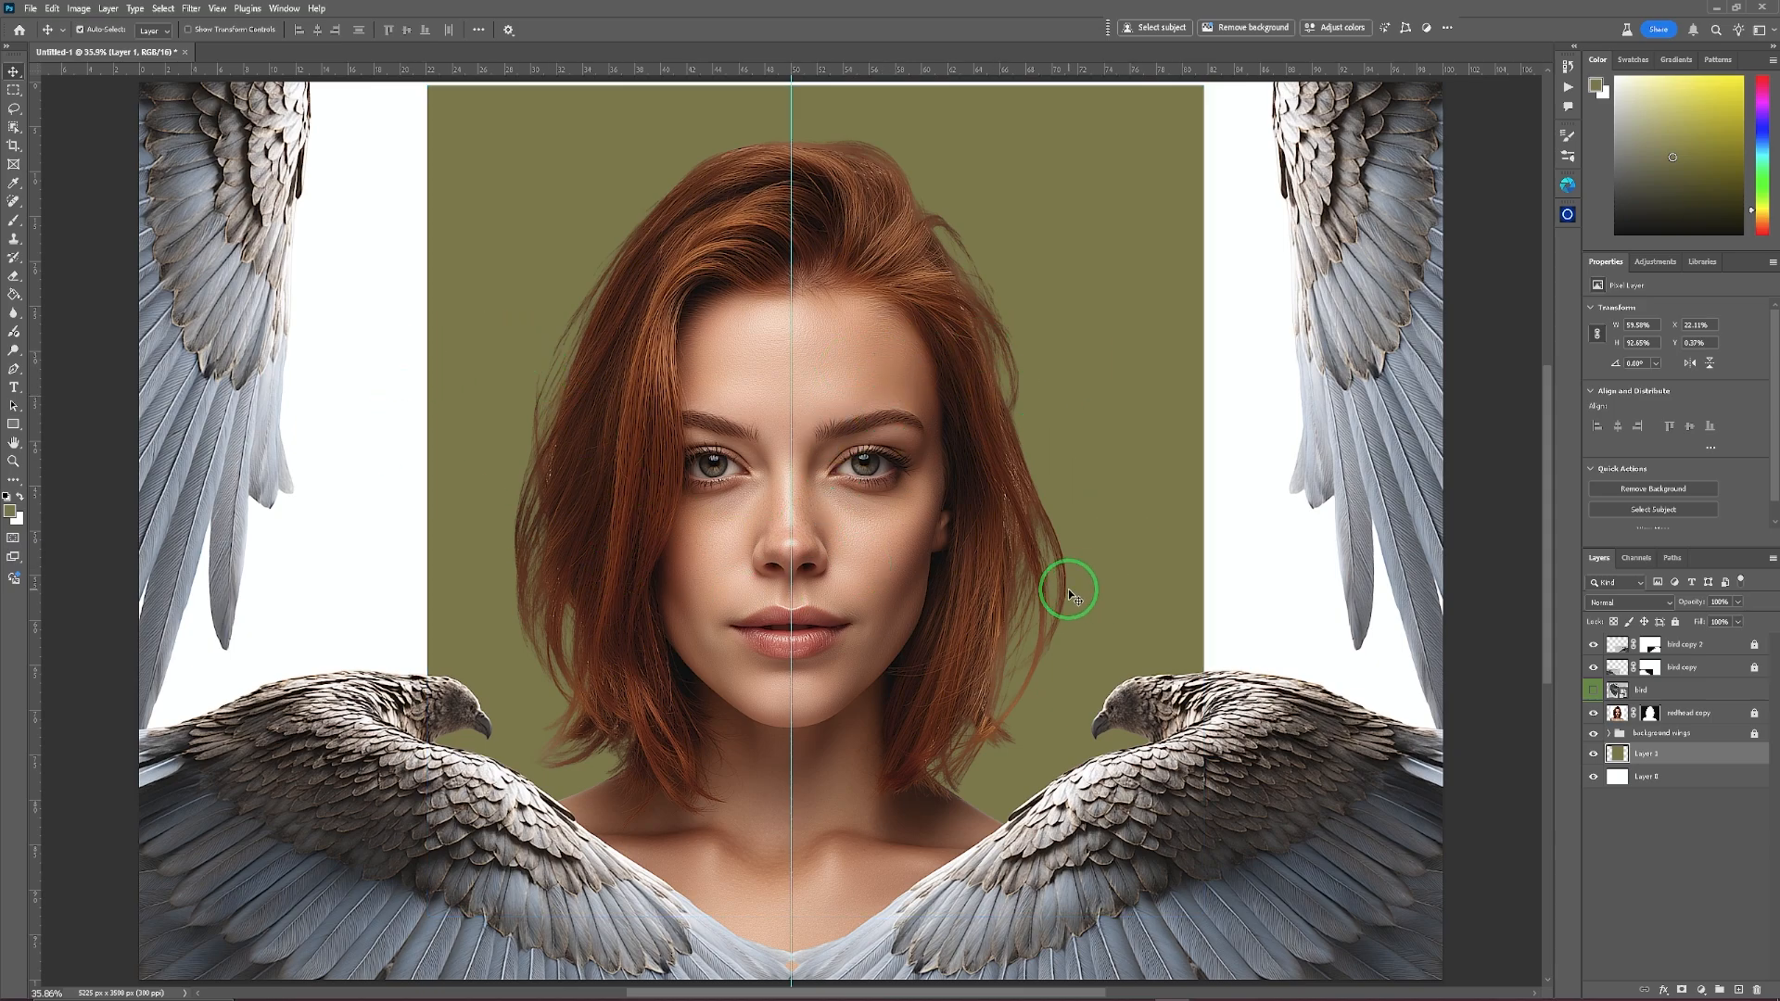
key(ctrl+t)
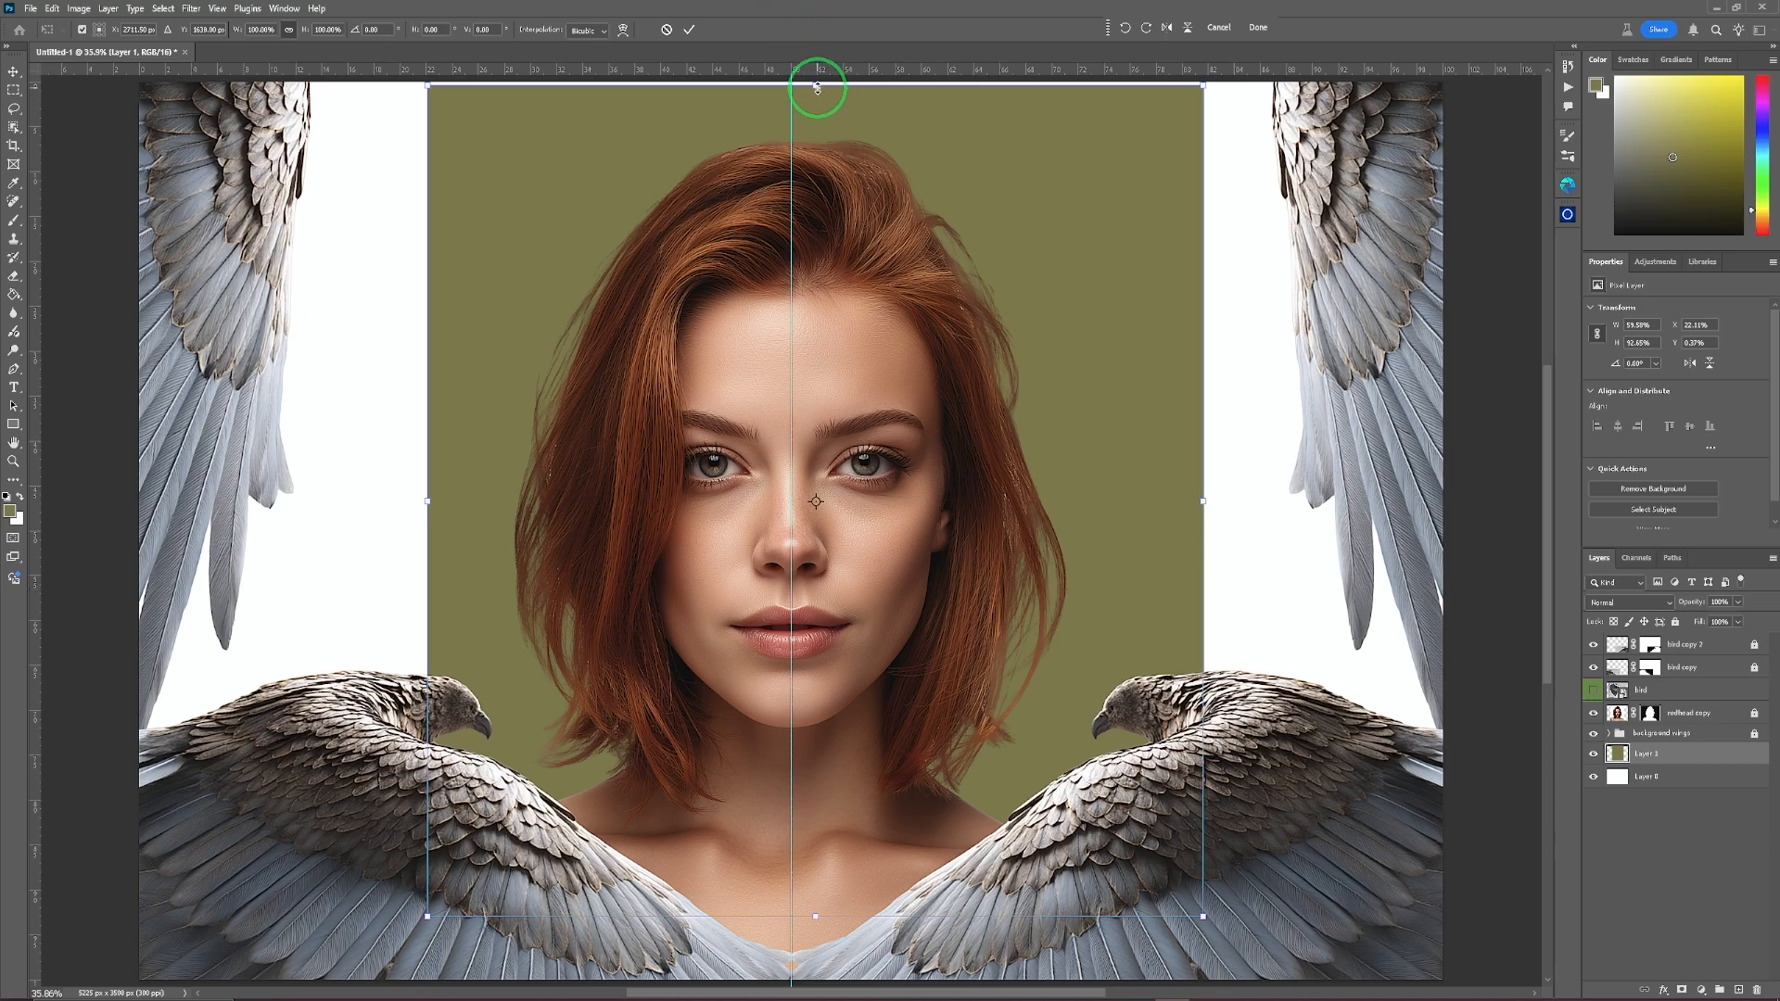
drag(1049, 318, 1025, 315)
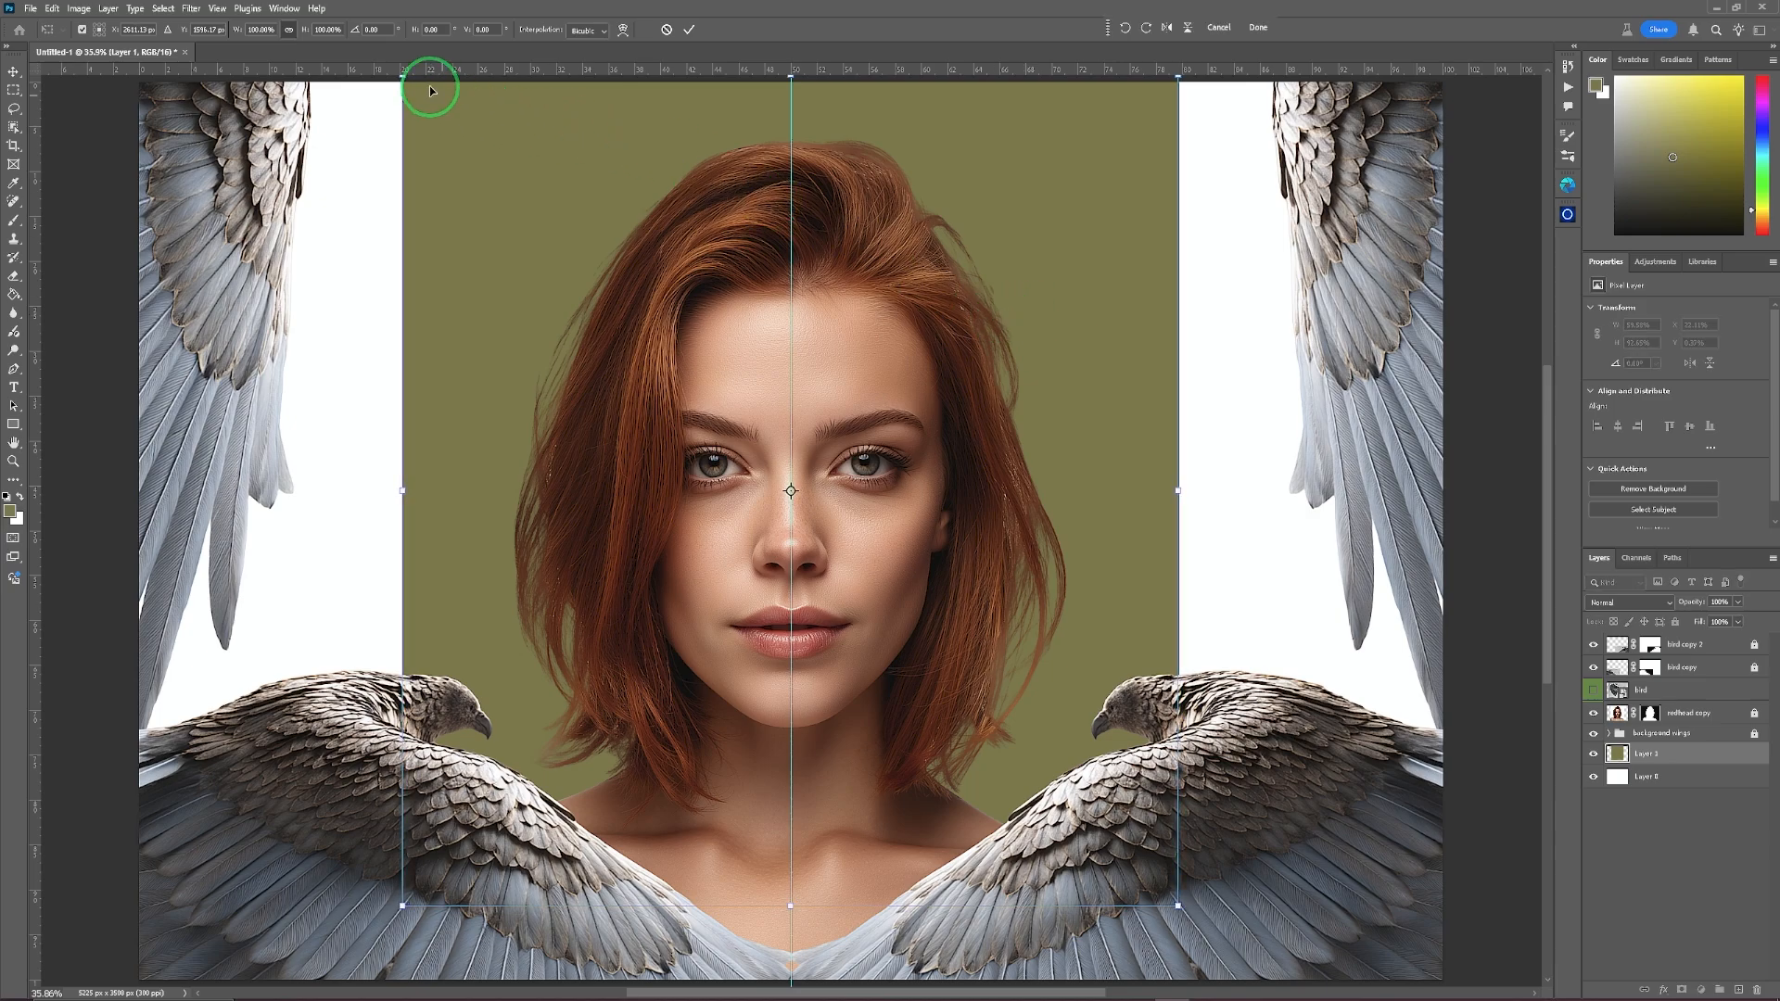
Turn on snapping and snap the olive rectangle to the vertical center guide and the canvas's upper edge.
click(227, 13)
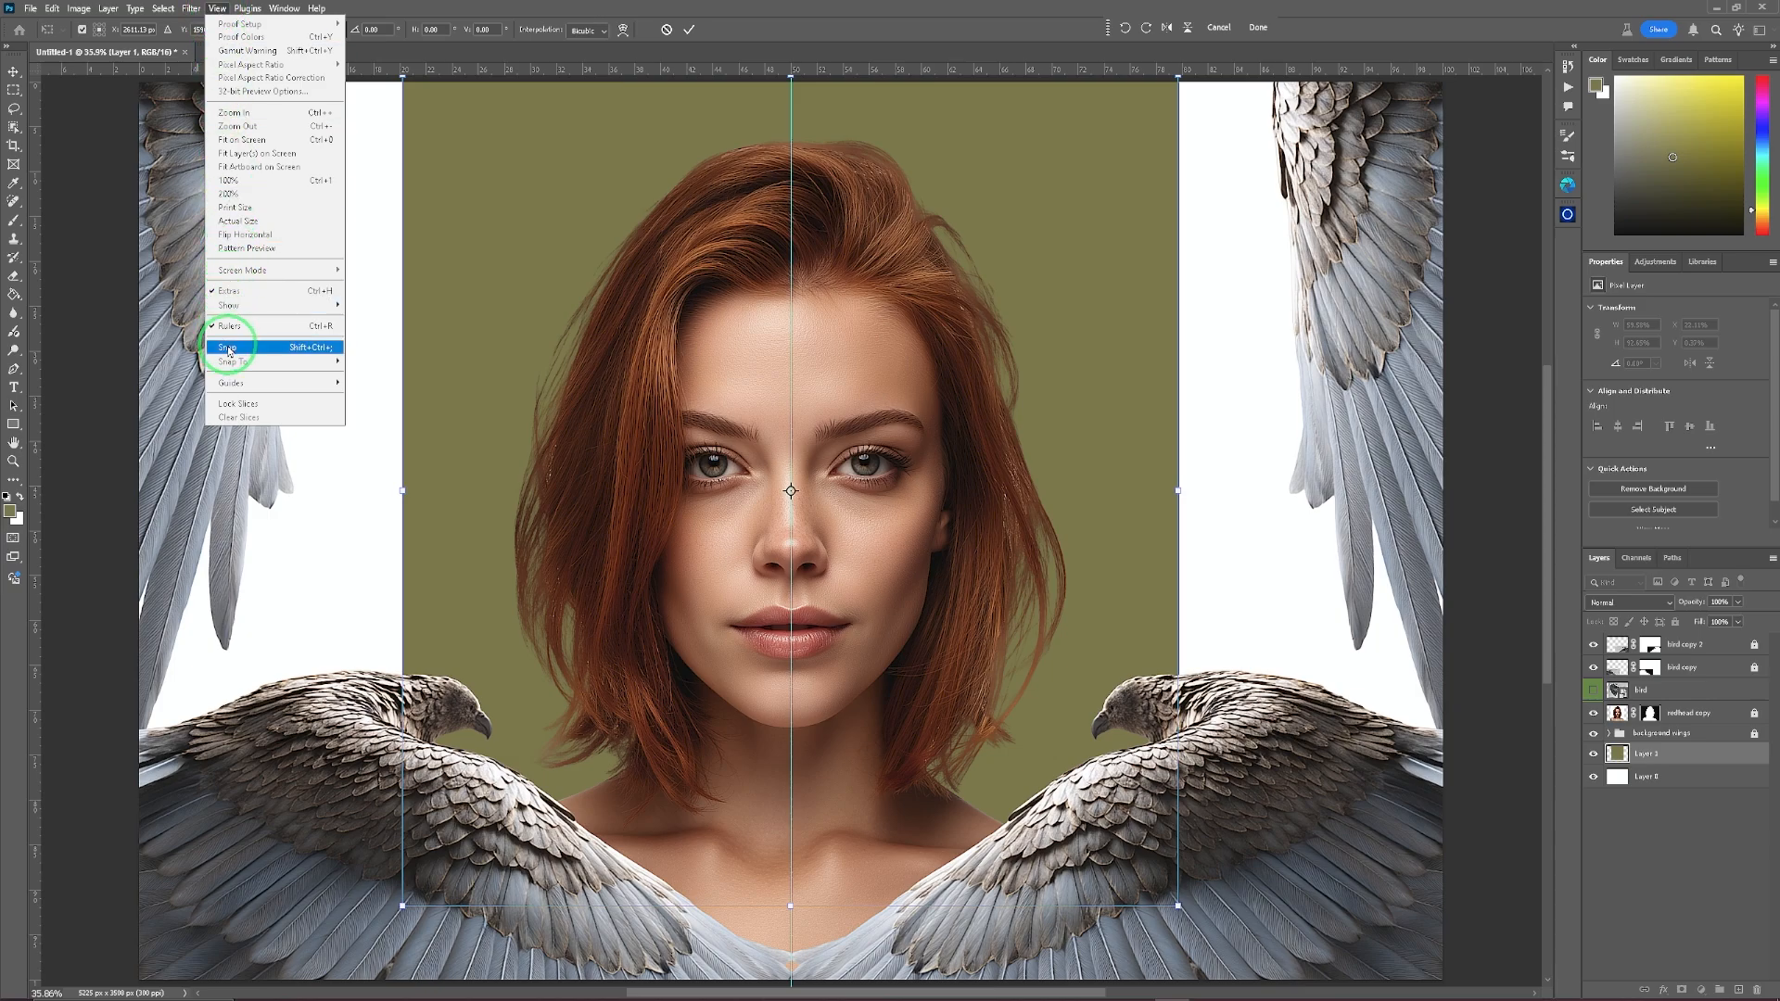
click(228, 347)
click(616, 384)
mouse_move(969, 335)
mouse_down()
mouse_move(1034, 339)
mouse_move(967, 345)
mouse_up()
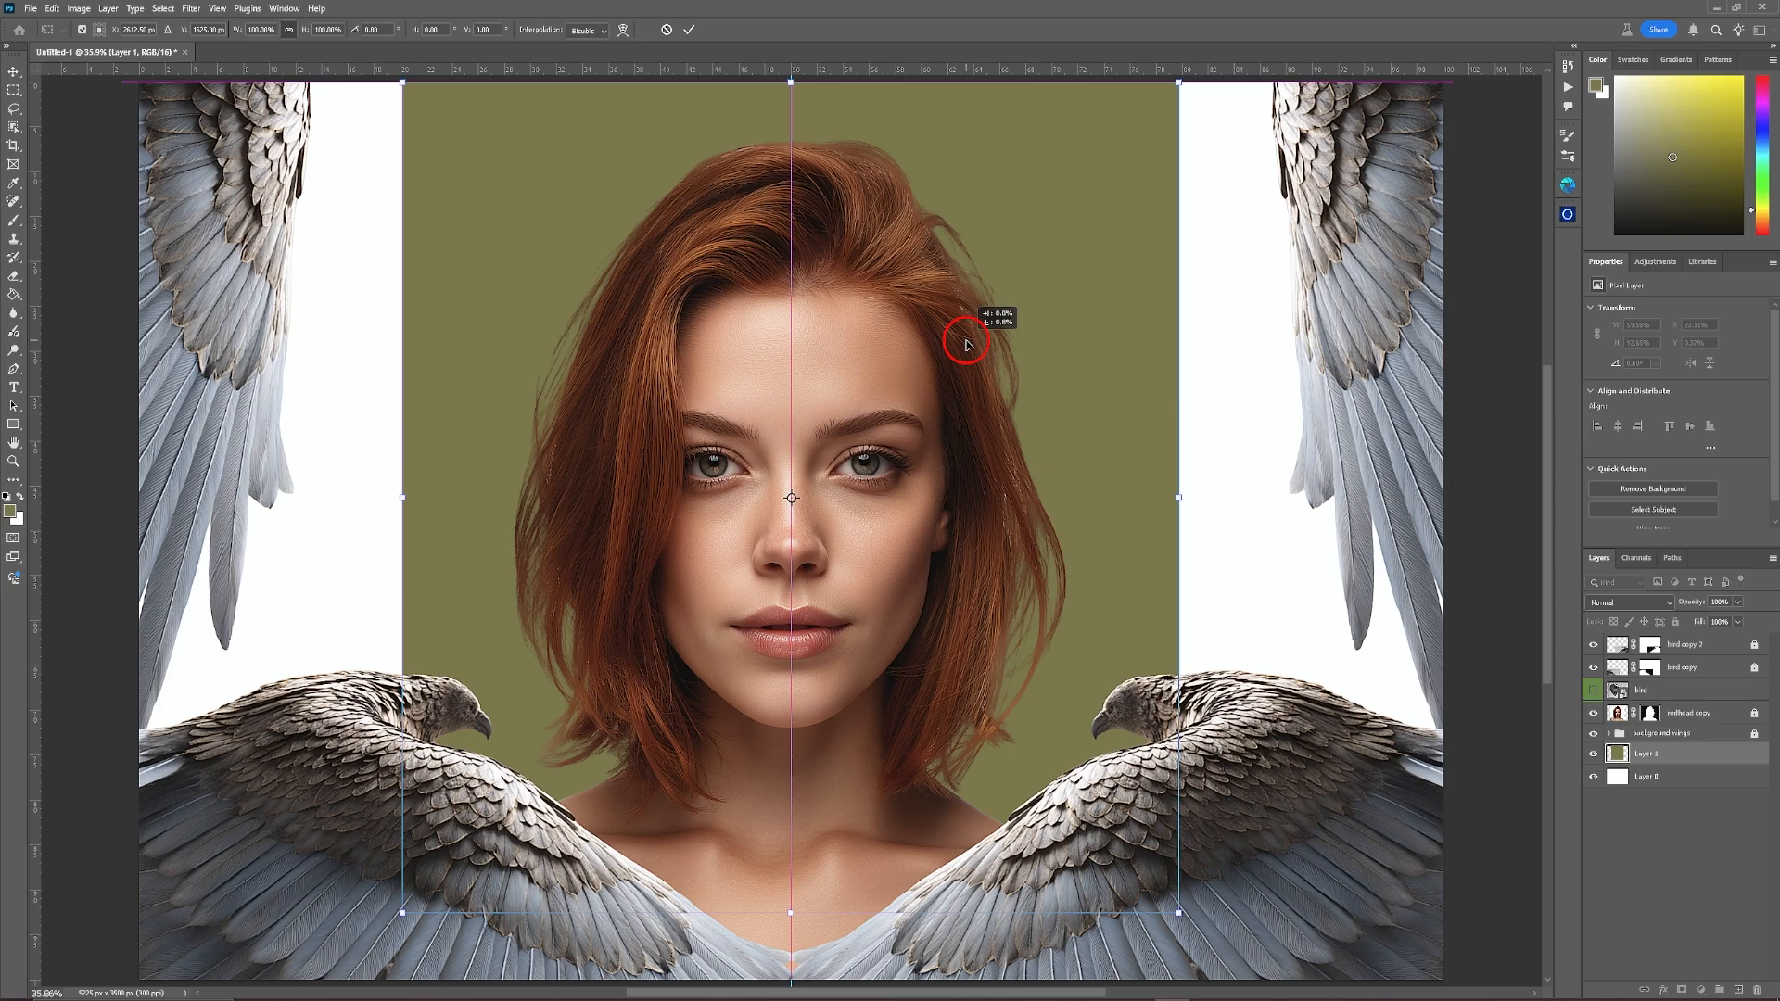
drag(967, 345, 966, 345)
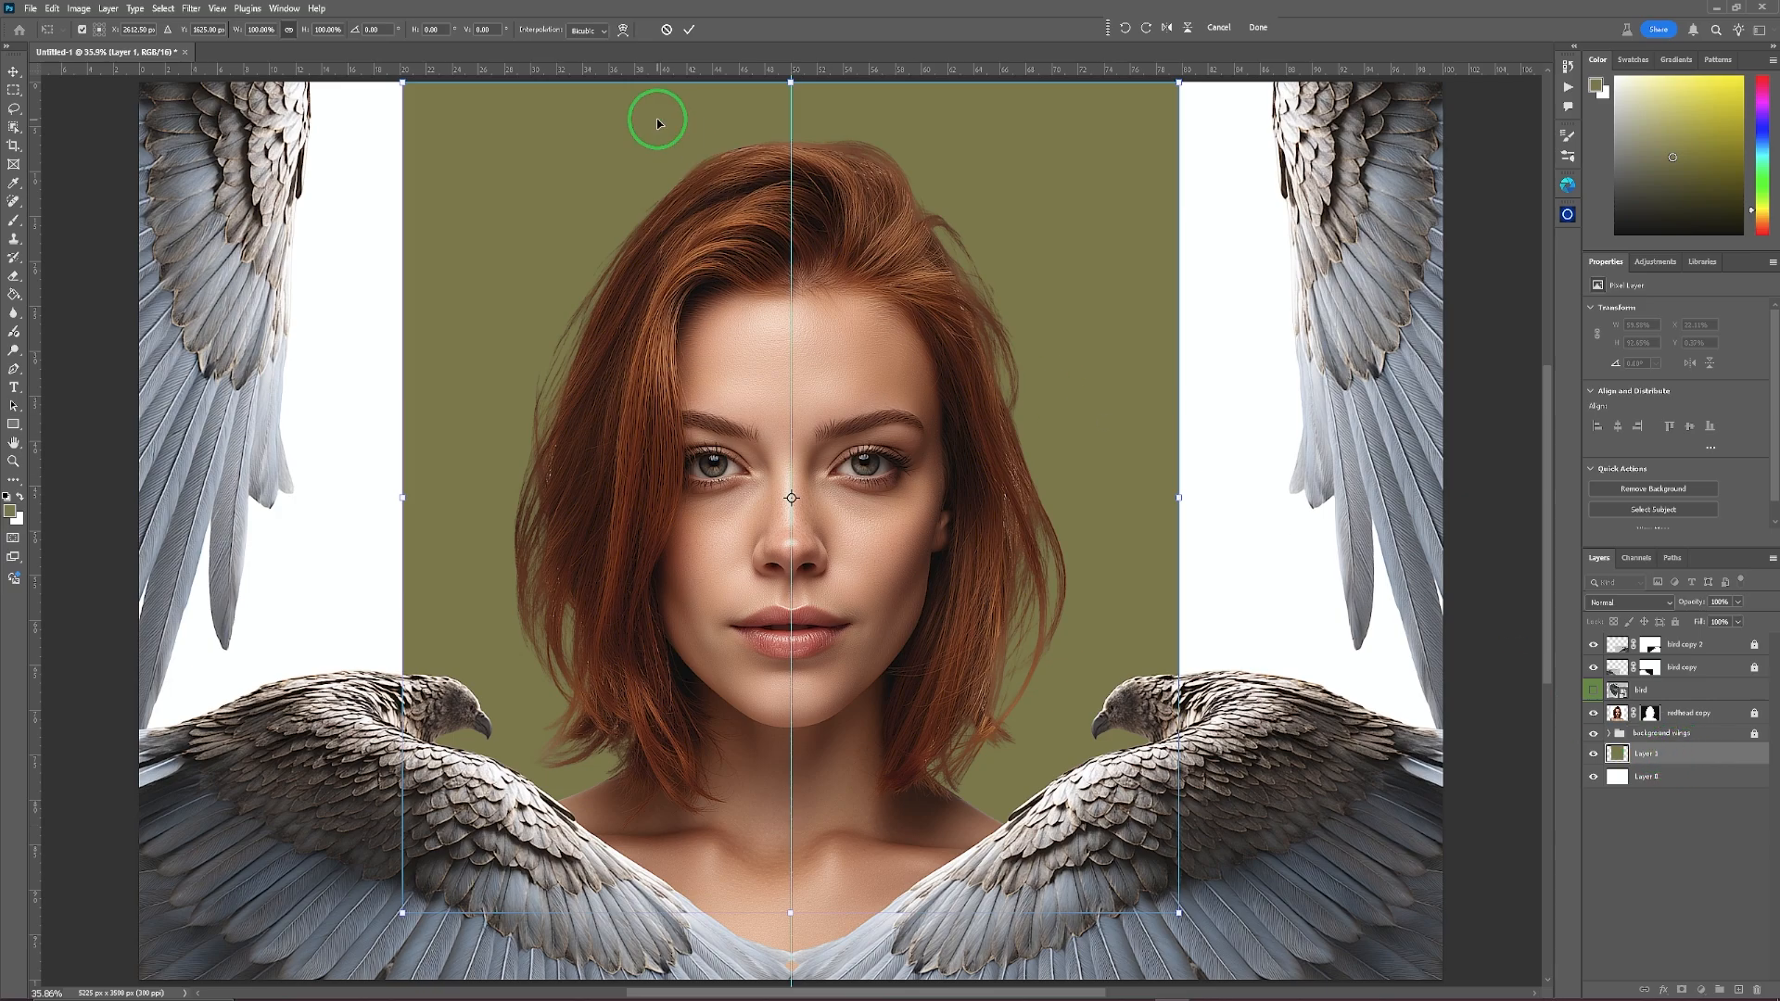
click(667, 30)
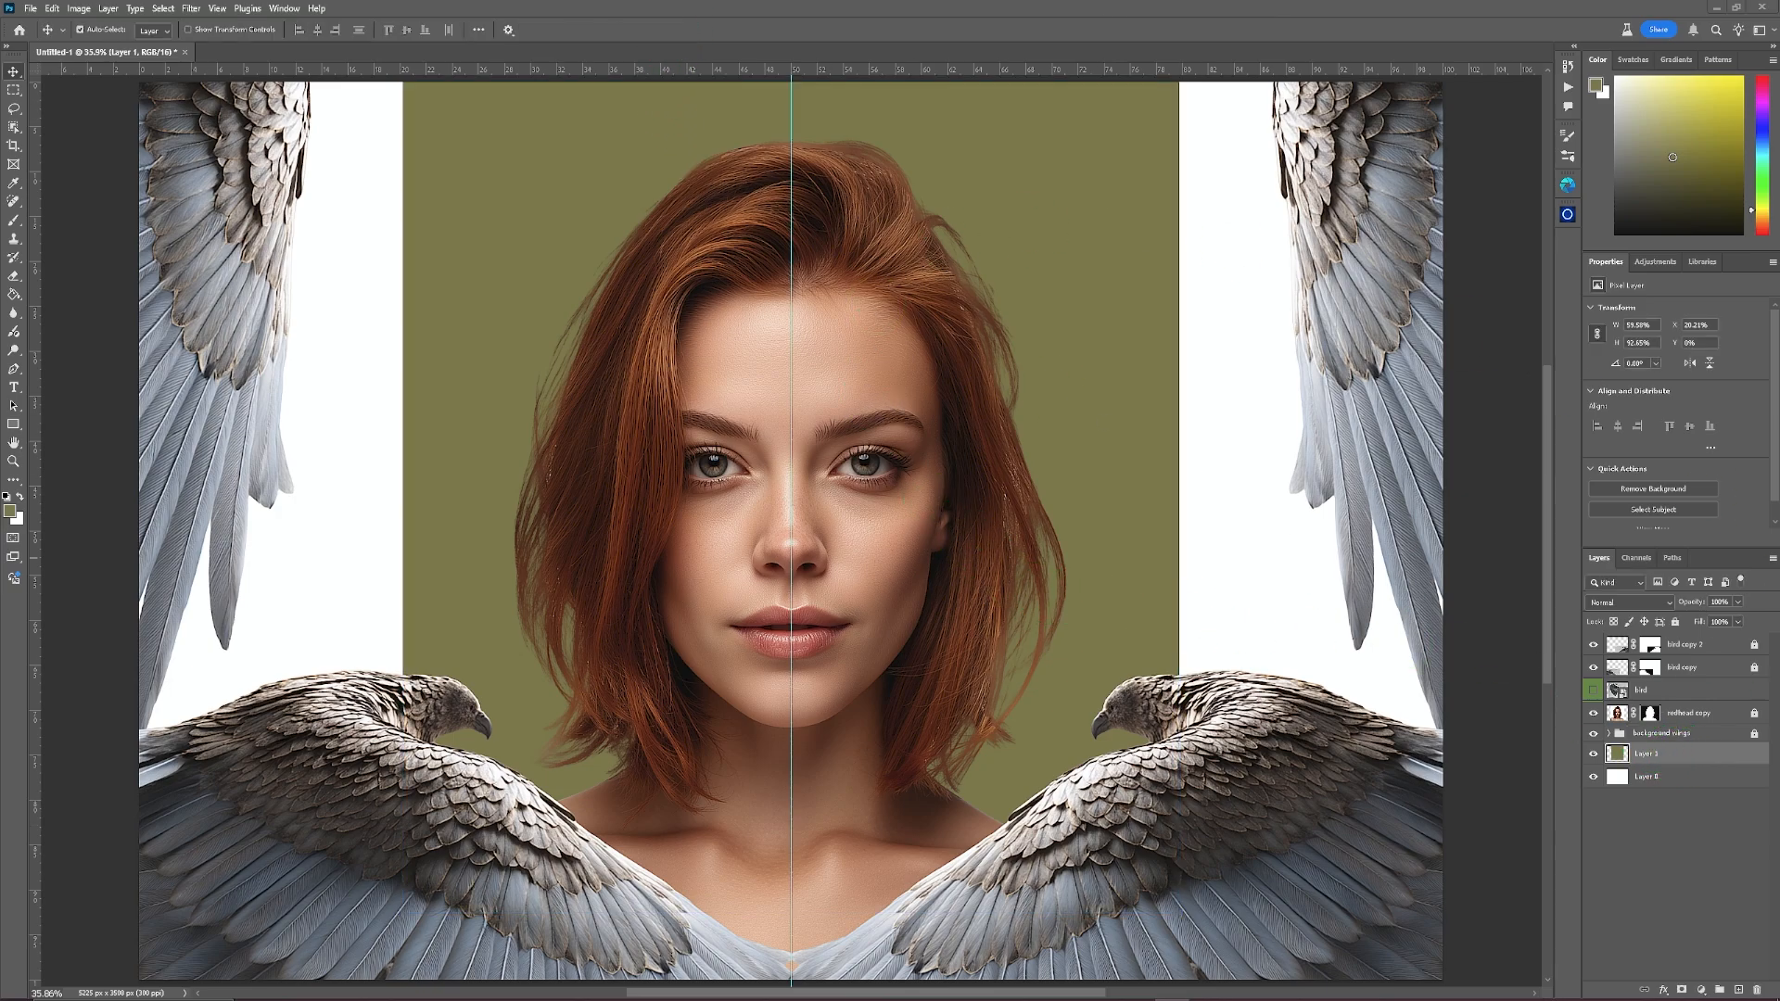
Place hanging flowers.png above the olive rectangle layer and shift it sideways so the flowers hang between the woman's hair and the right-hand wing.
drag(1775, 482, 1015, 412)
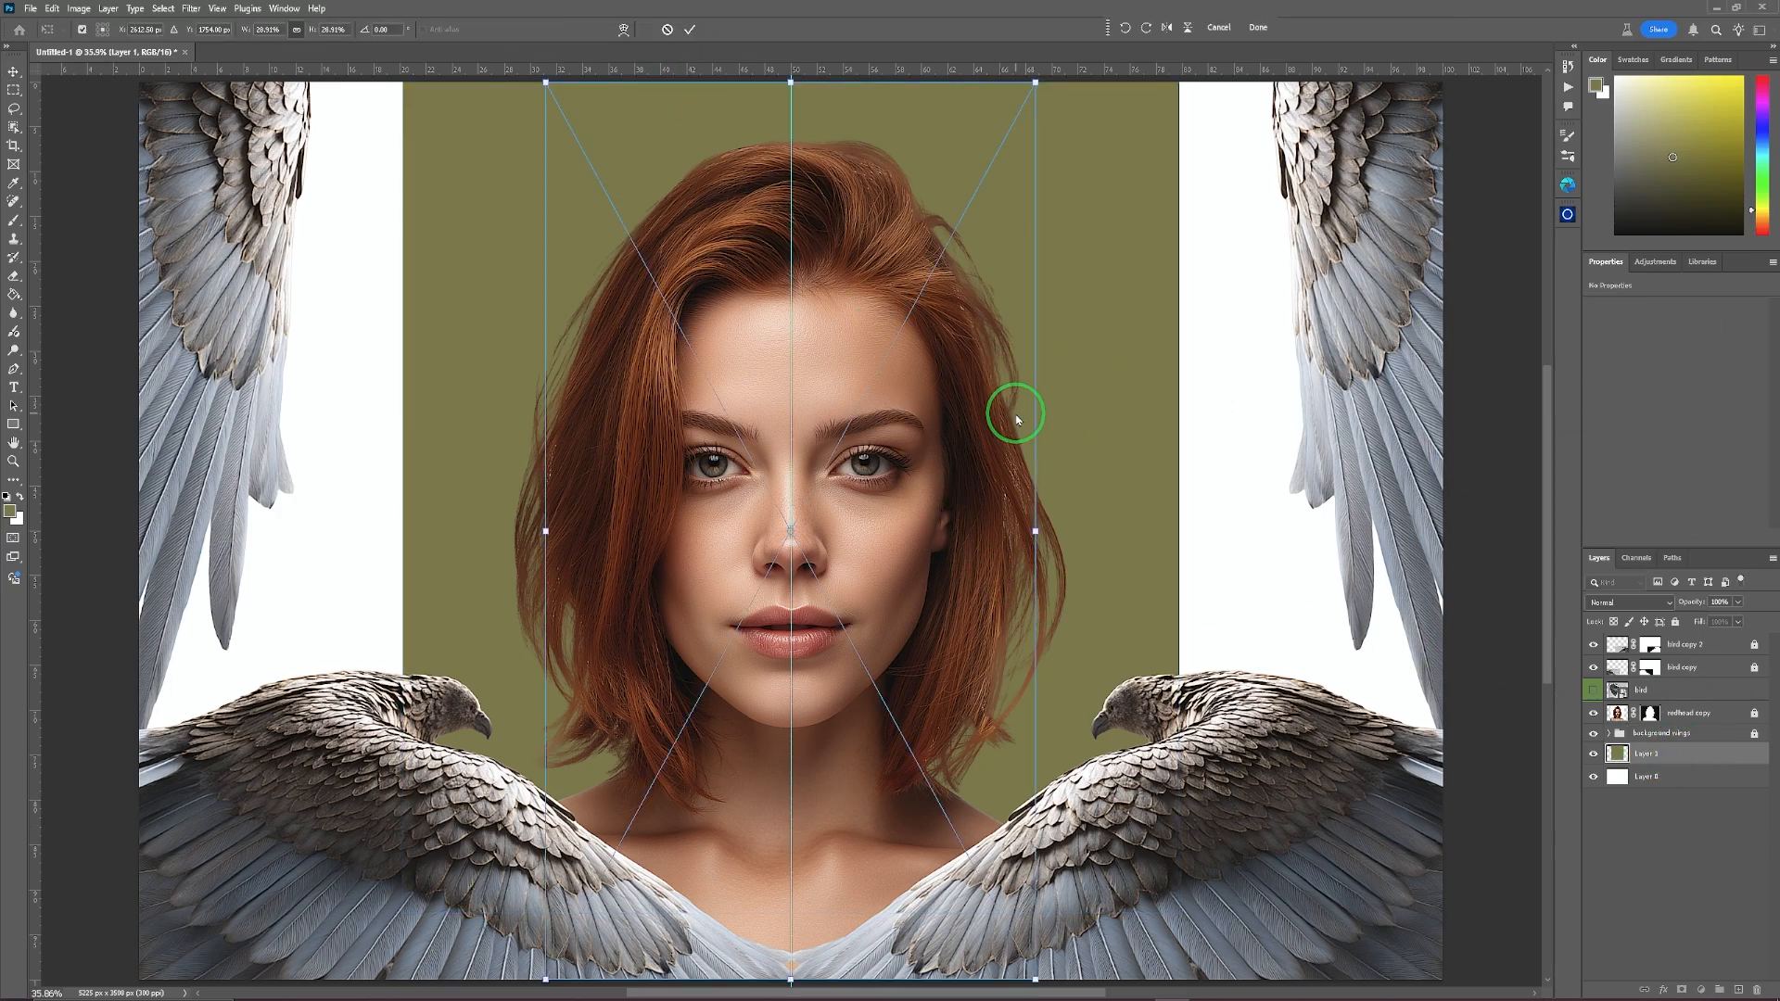
drag(1018, 319, 1256, 333)
drag(1270, 332, 1283, 325)
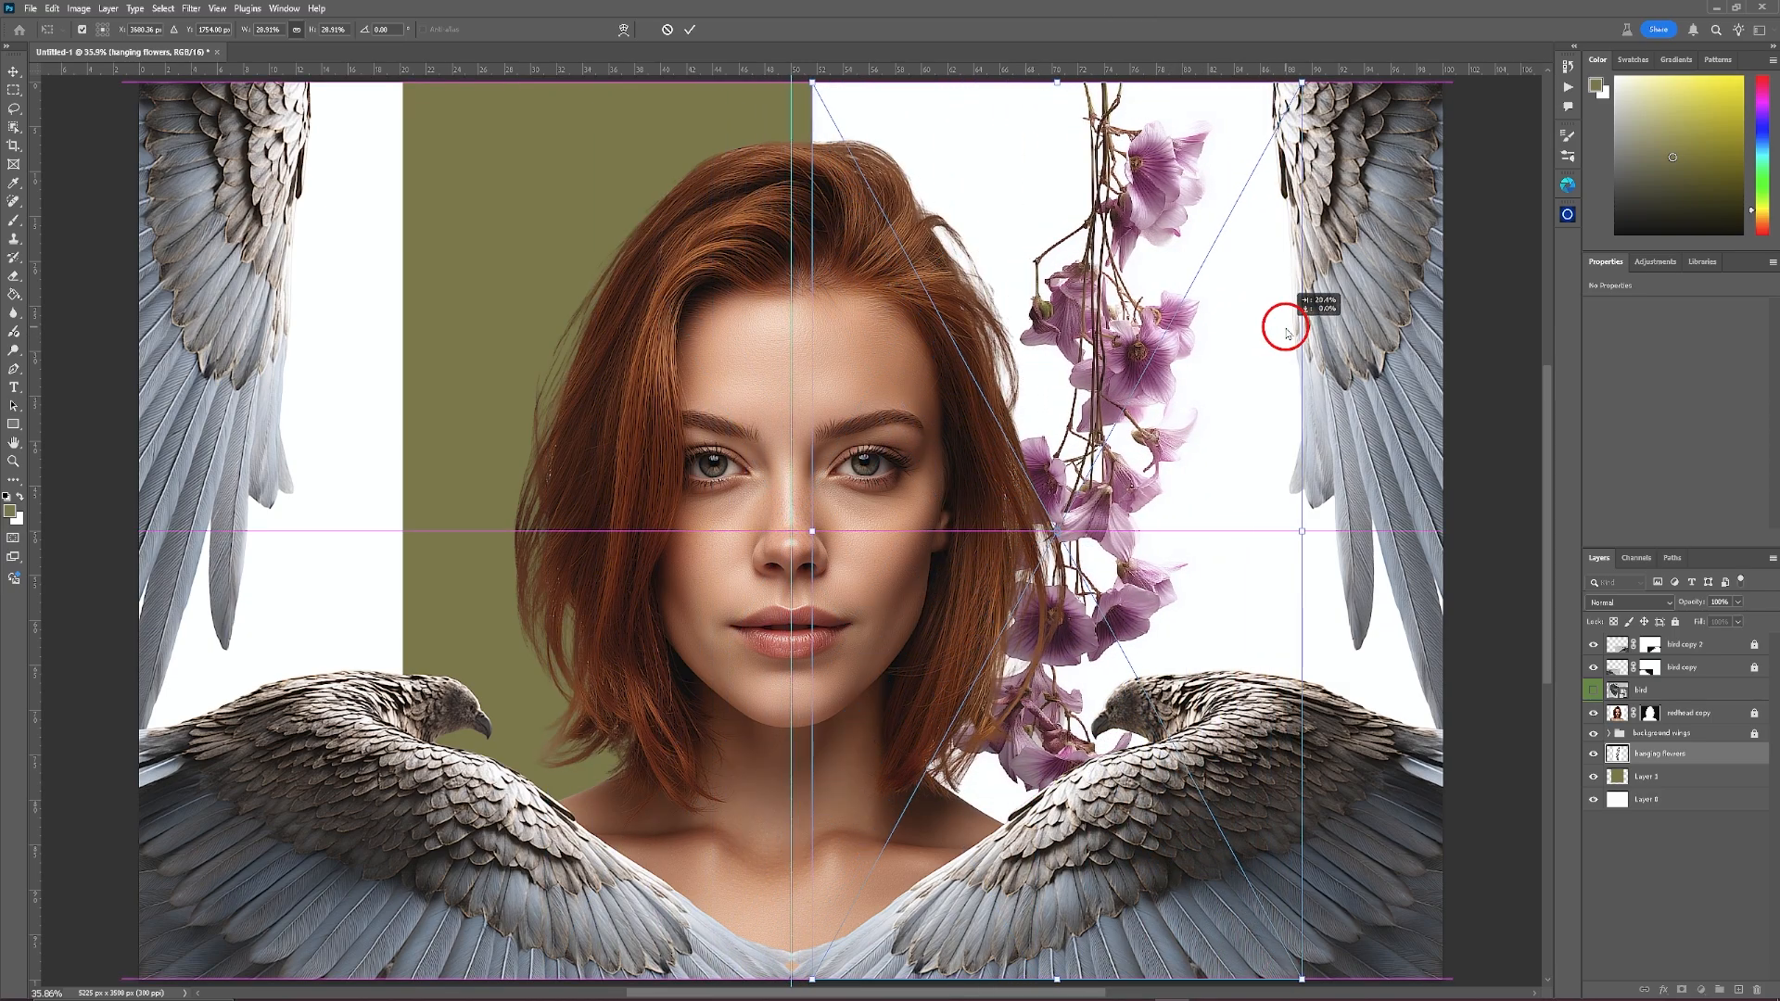
click(691, 30)
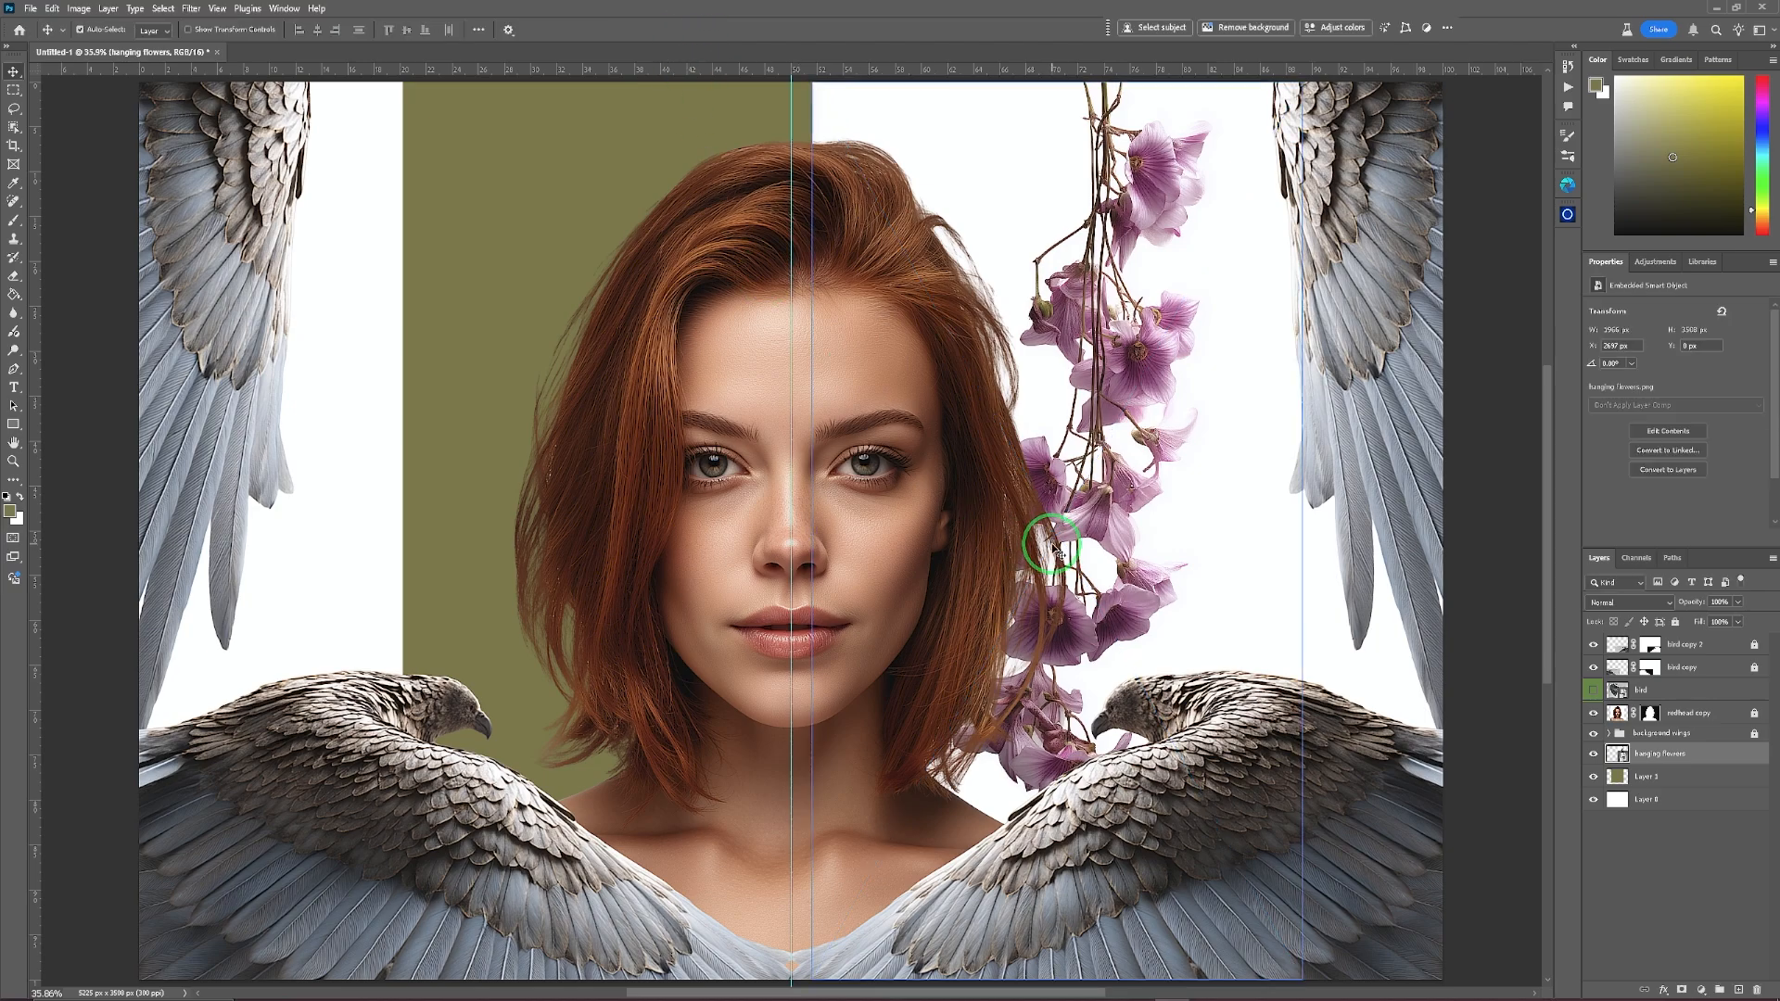
Select the hanging flowers as the subject and output the selection to a new layer with layer mask, with Decontaminate Colors on.
click(15, 128)
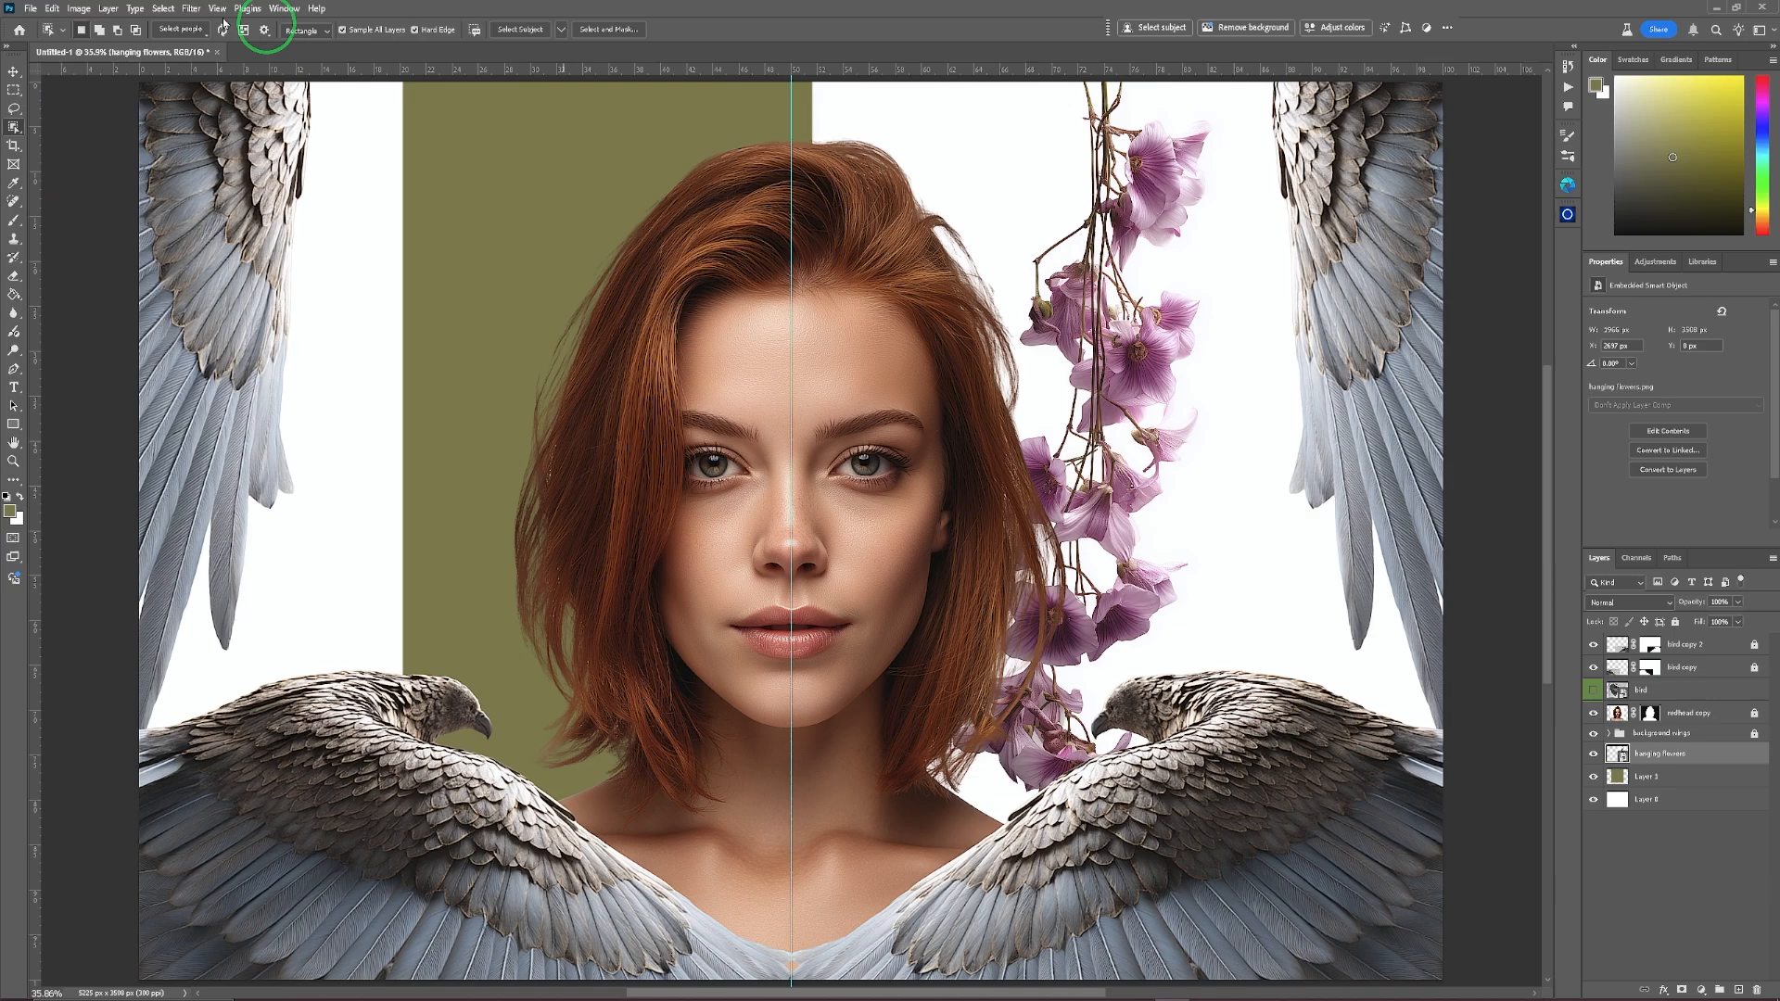
click(172, 16)
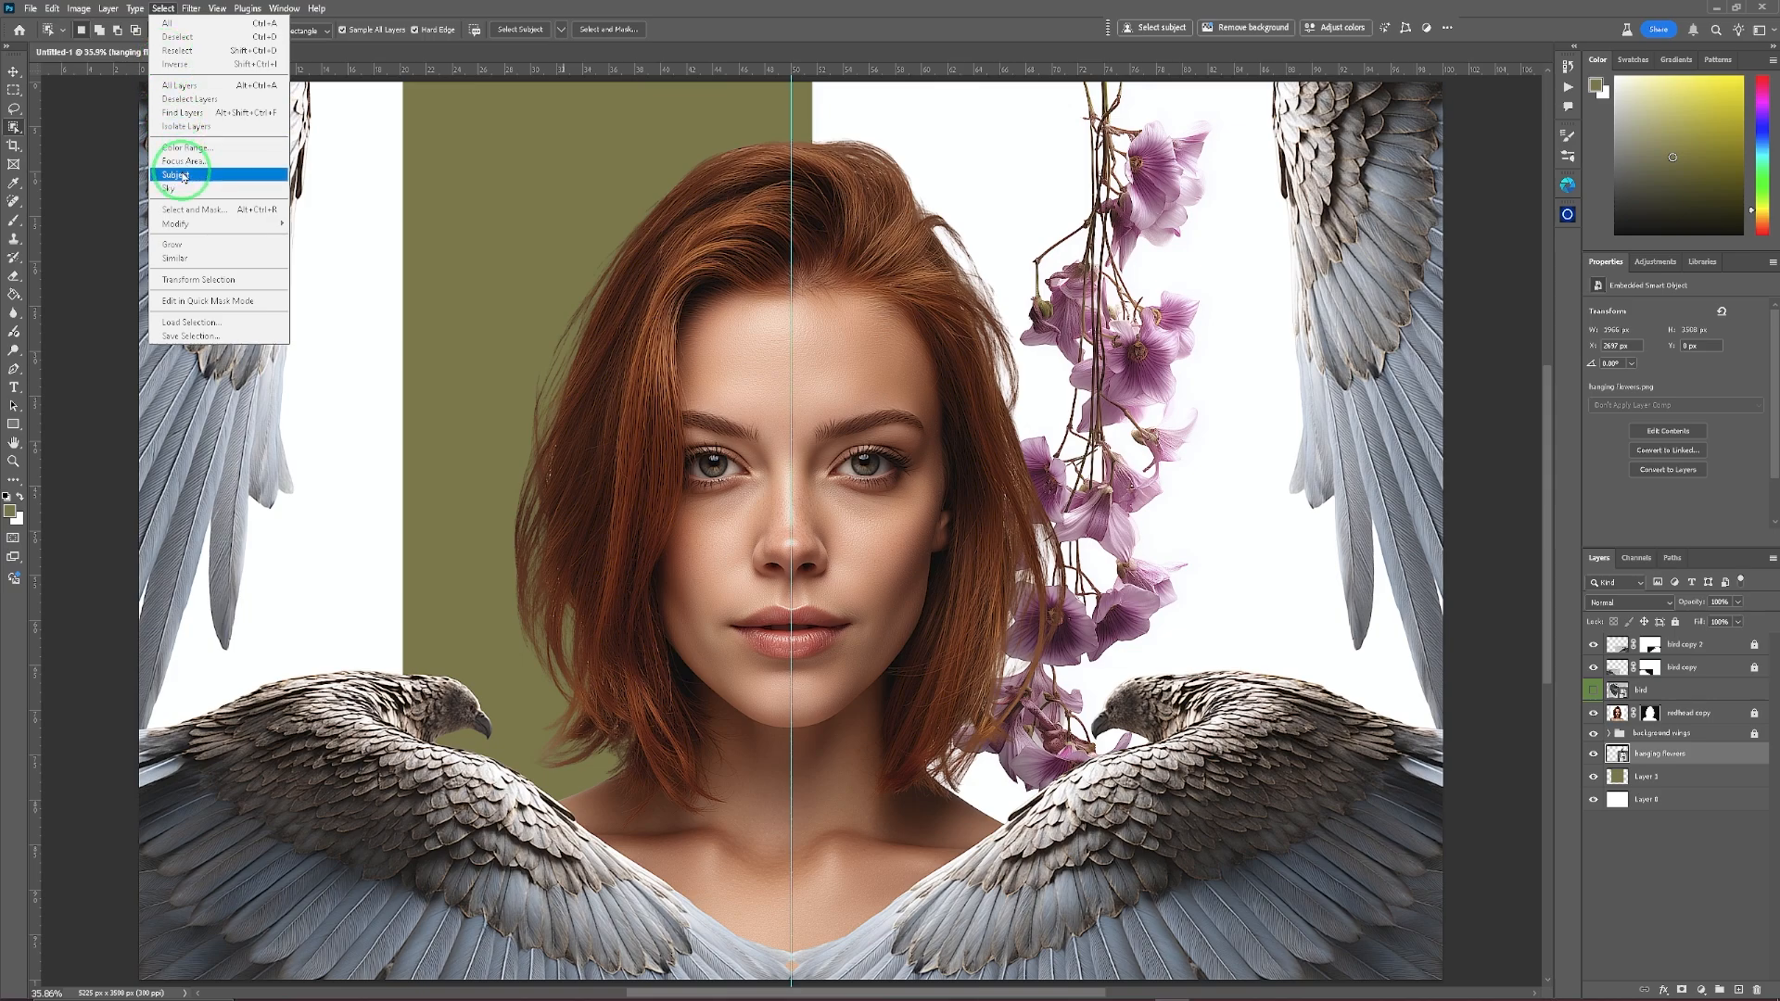
click(830, 411)
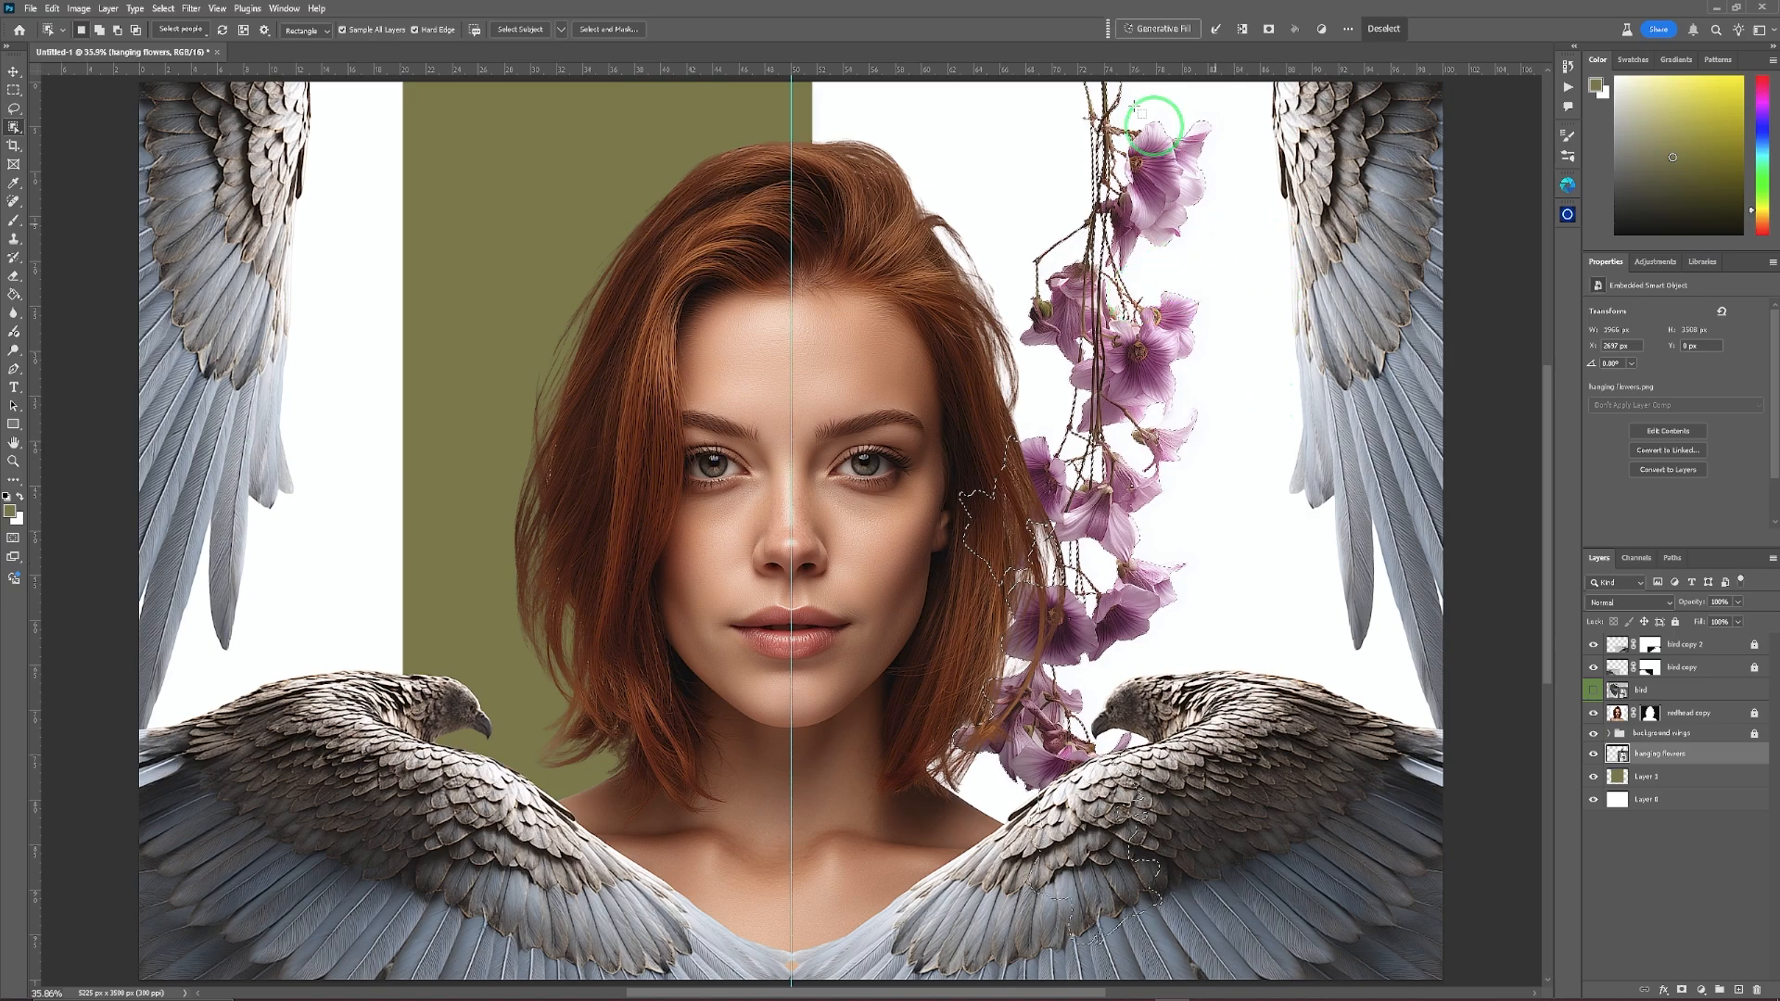
click(604, 31)
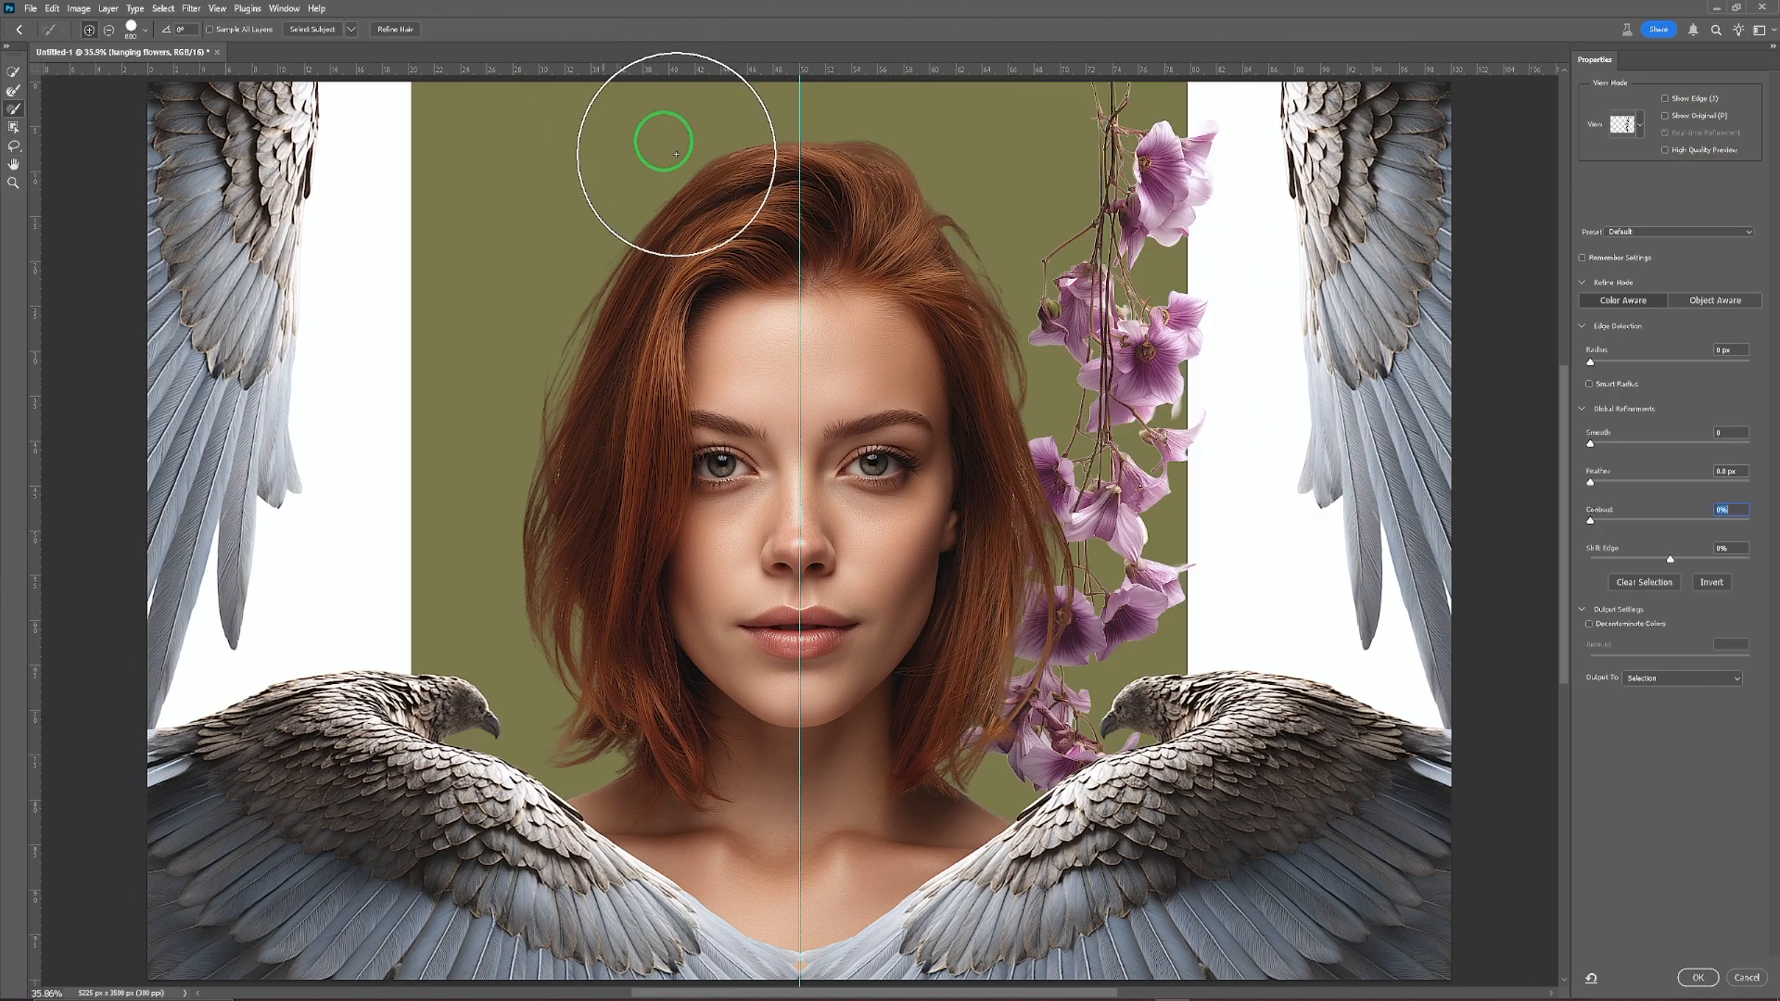
click(1590, 625)
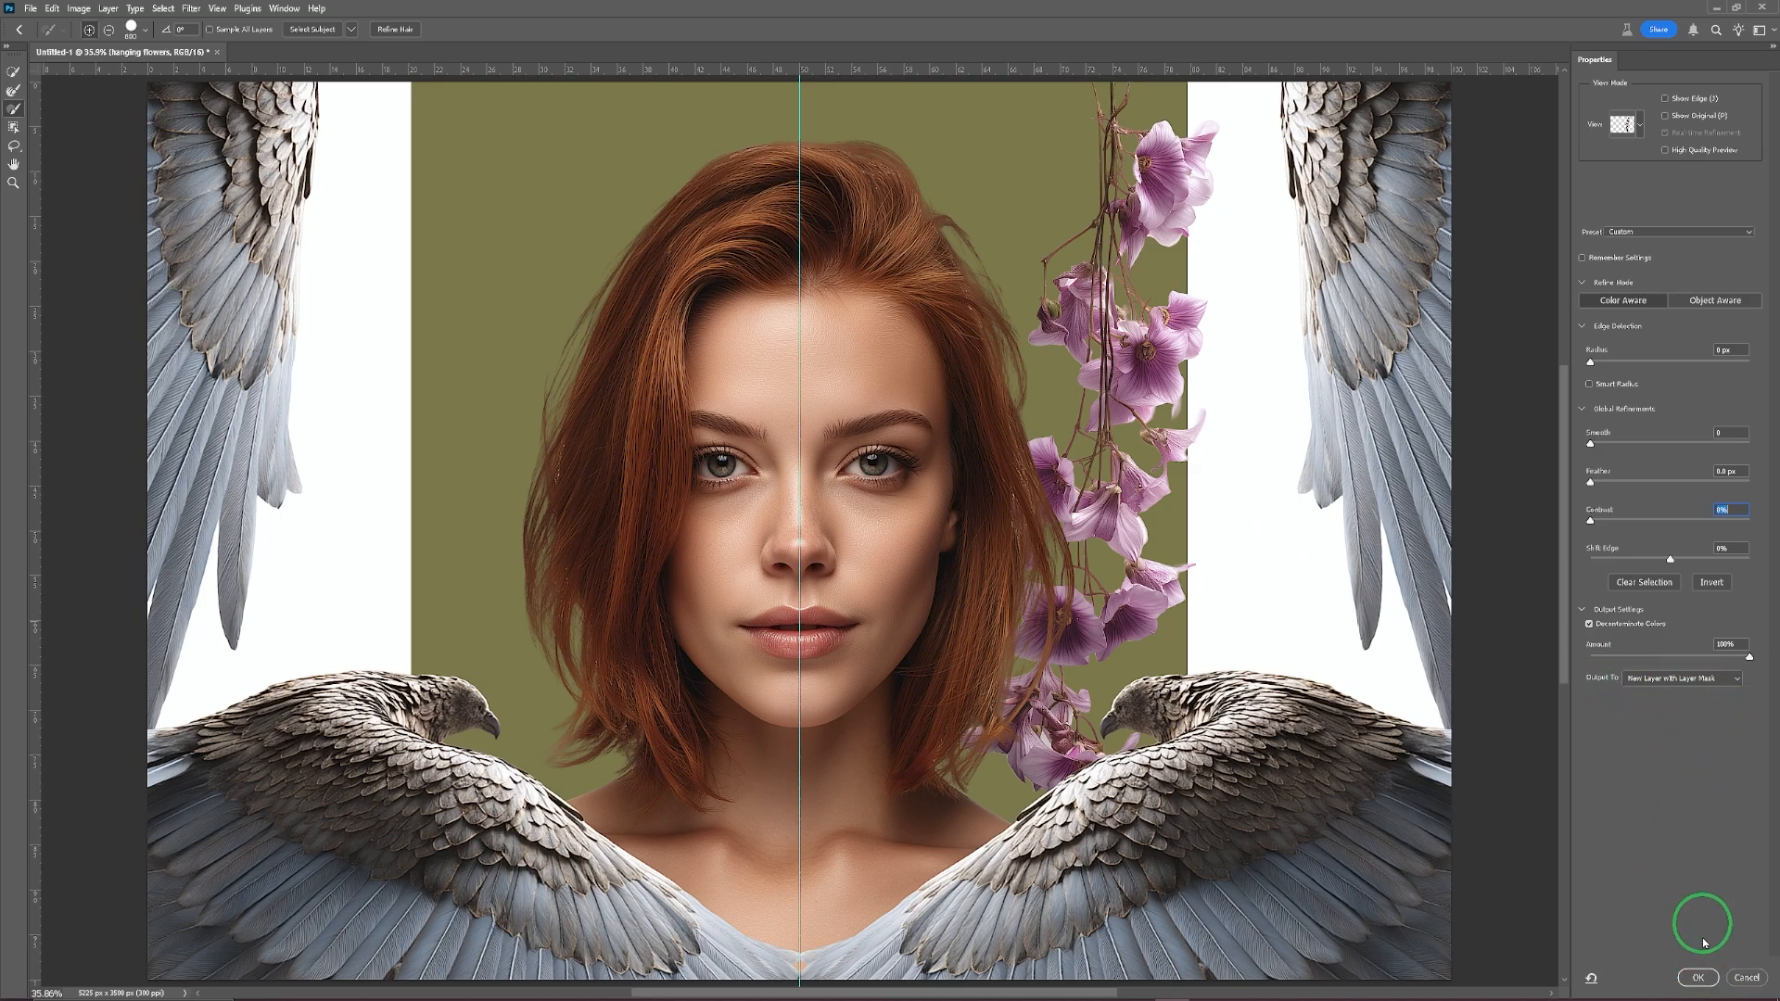
click(1698, 979)
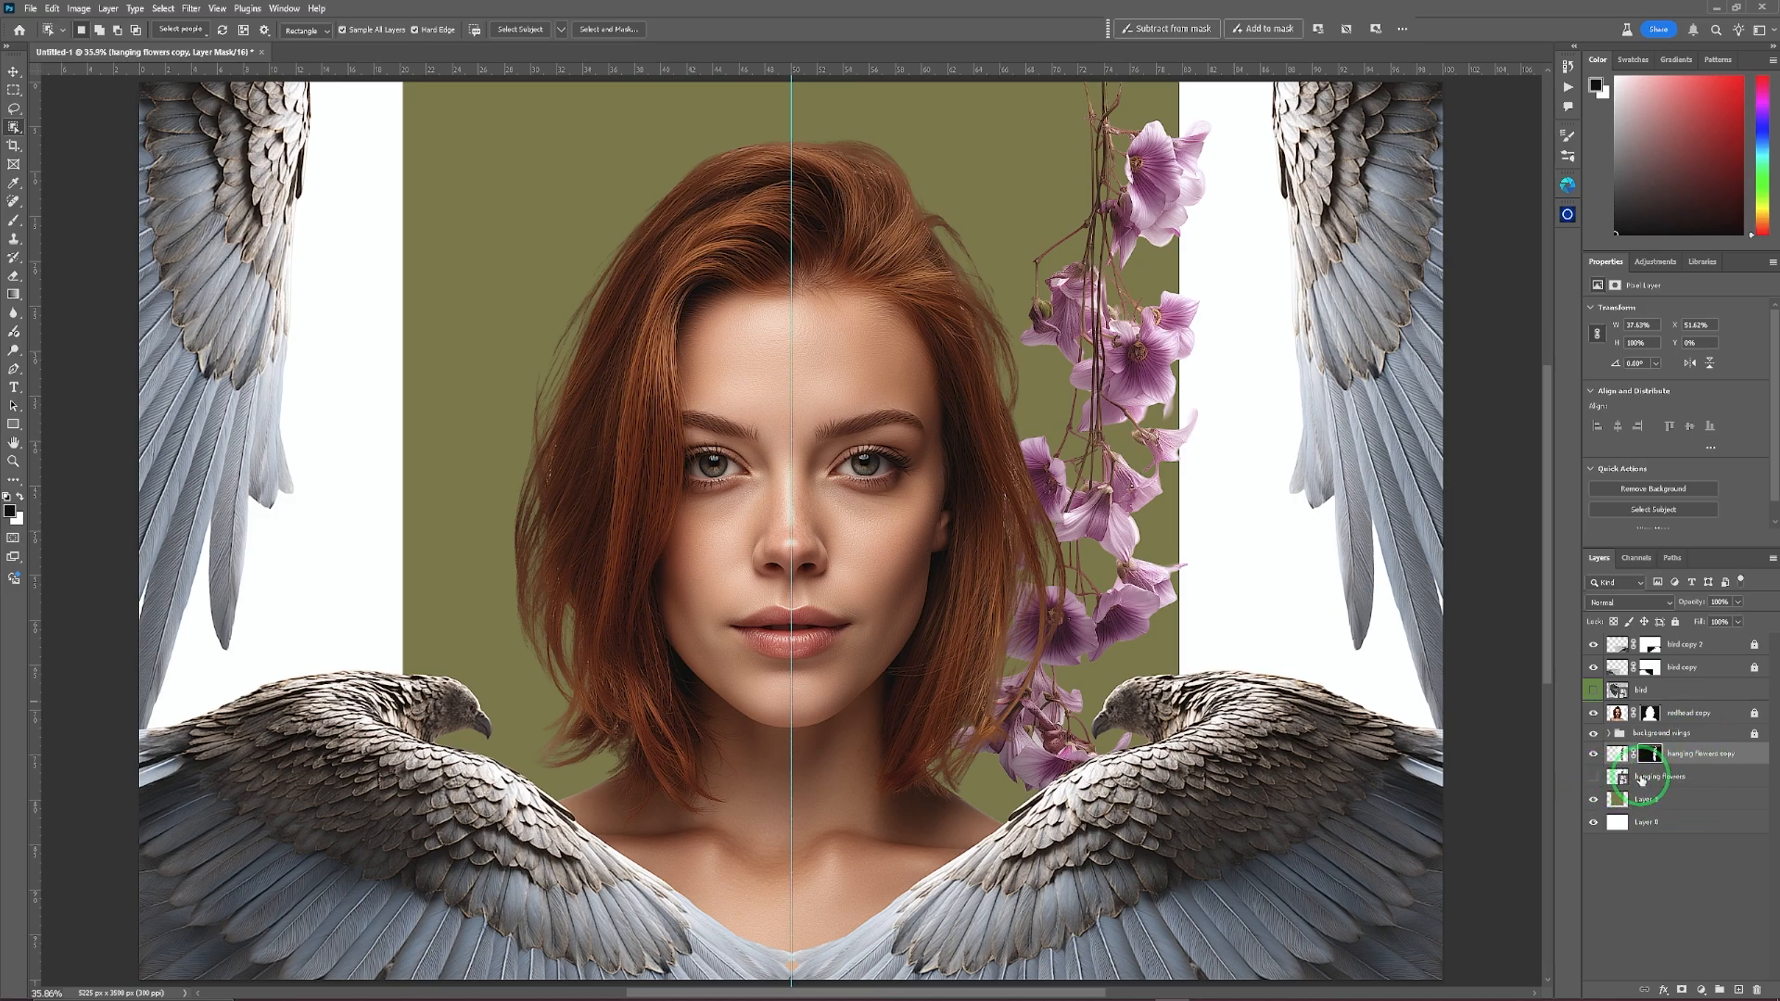
Delete the original hanging flowers layer and select the masked hanging flowers copy.
click(1678, 777)
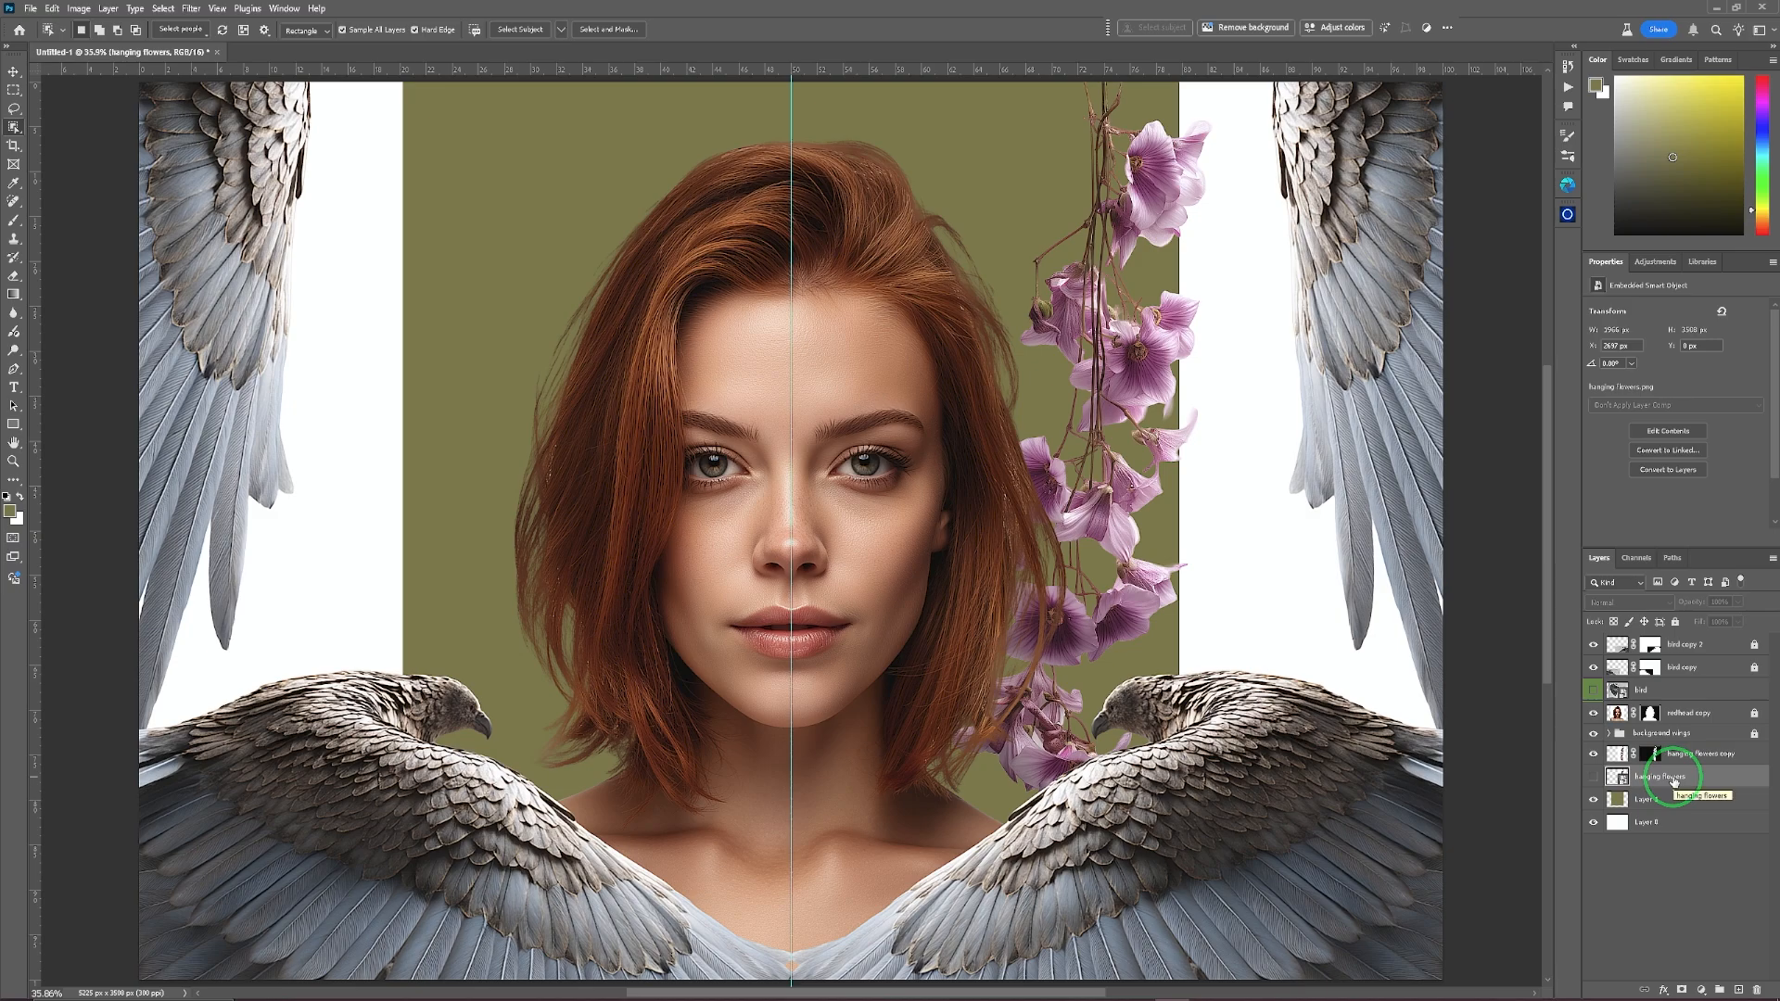
key(Delete)
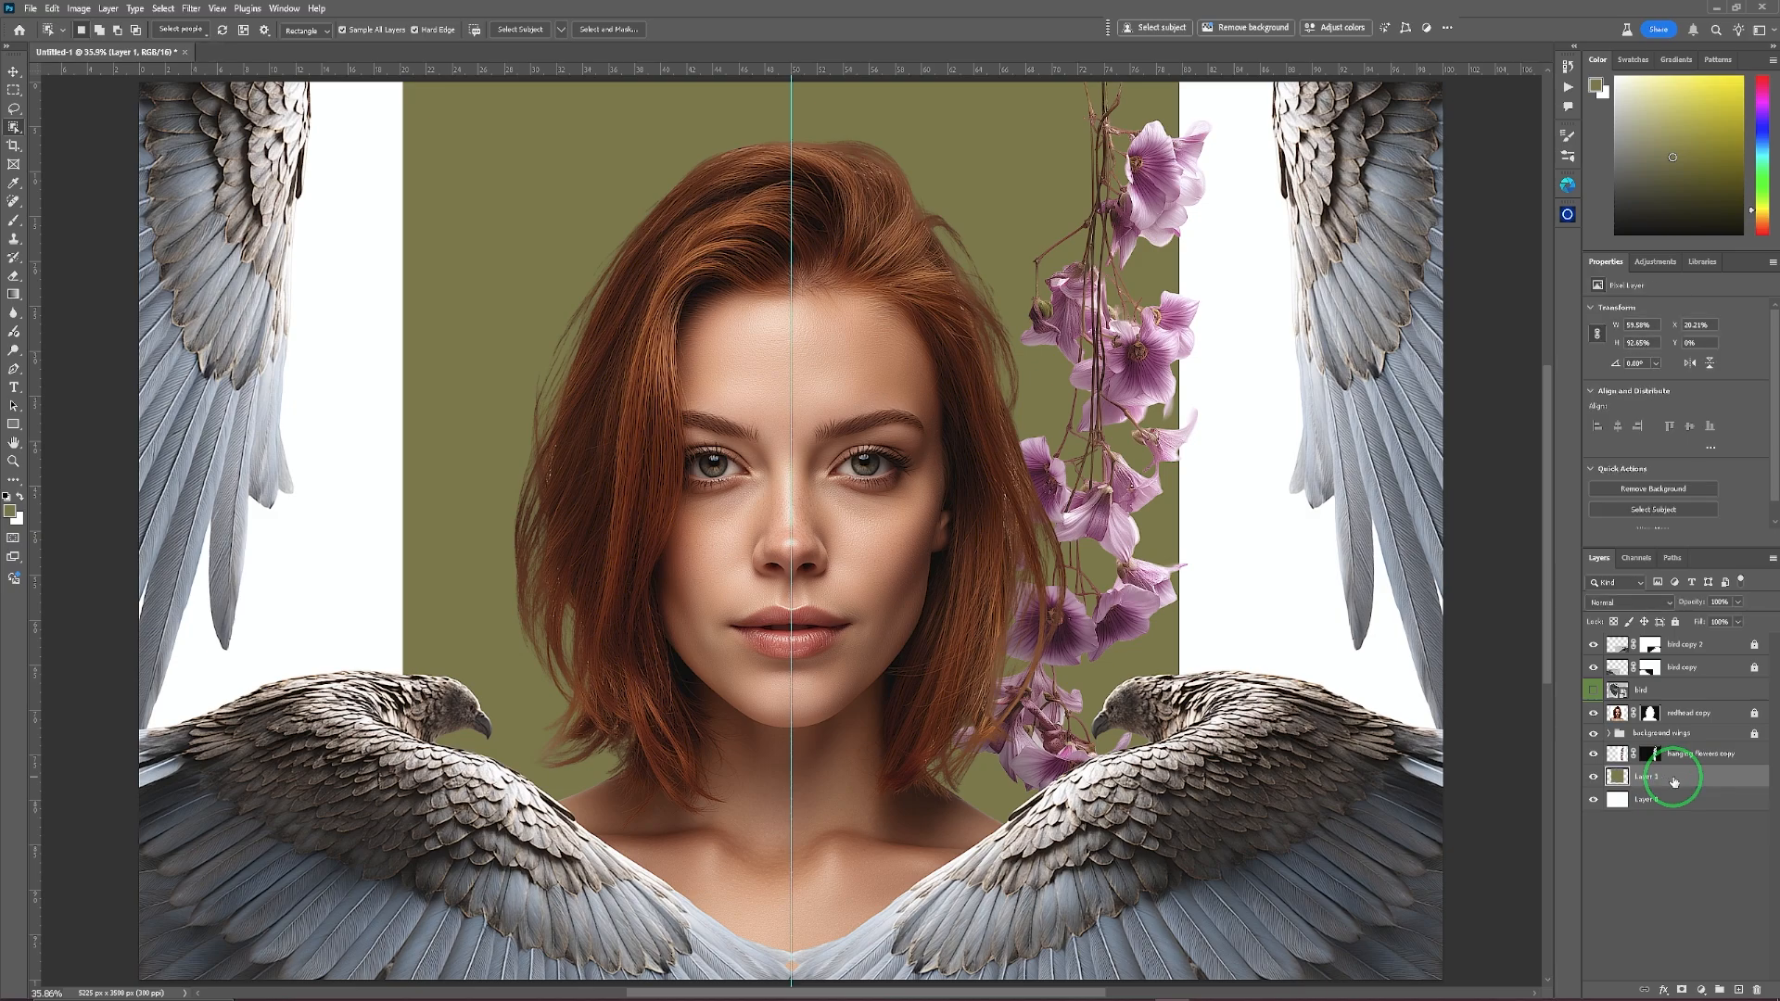
click(1716, 751)
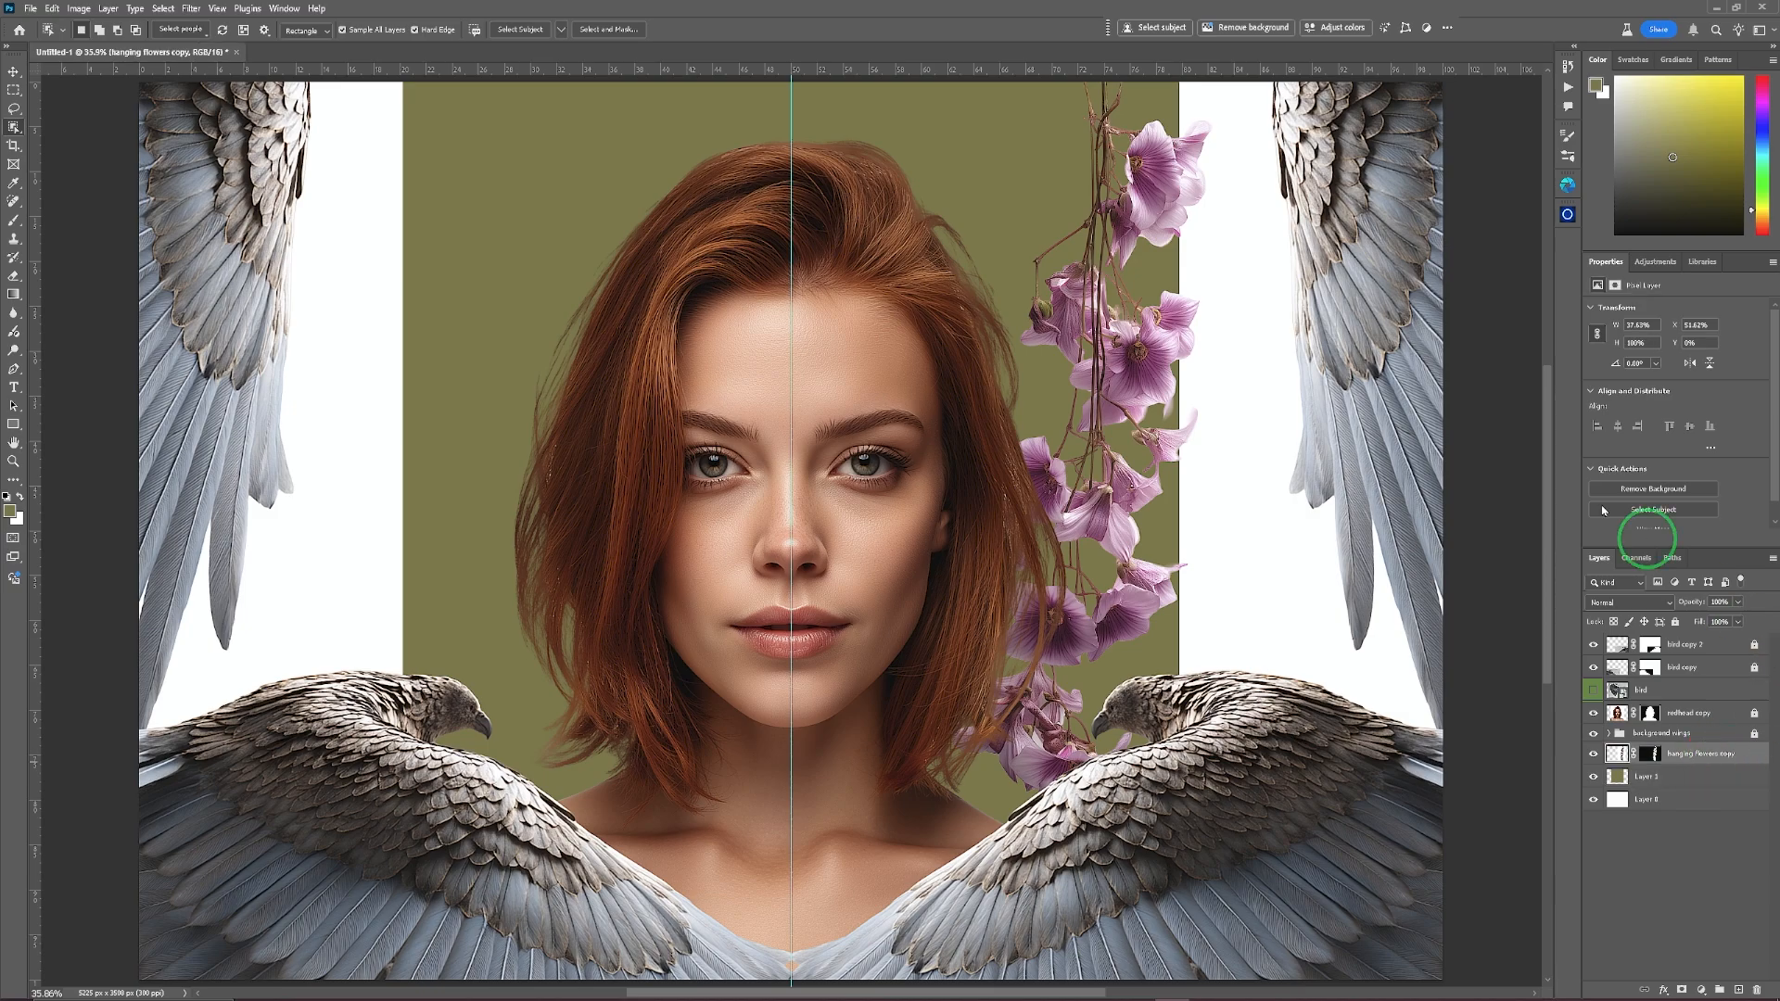
Move the cut-out flowers up and to the right so they overlap the right edge of the olive rectangle.
click(13, 71)
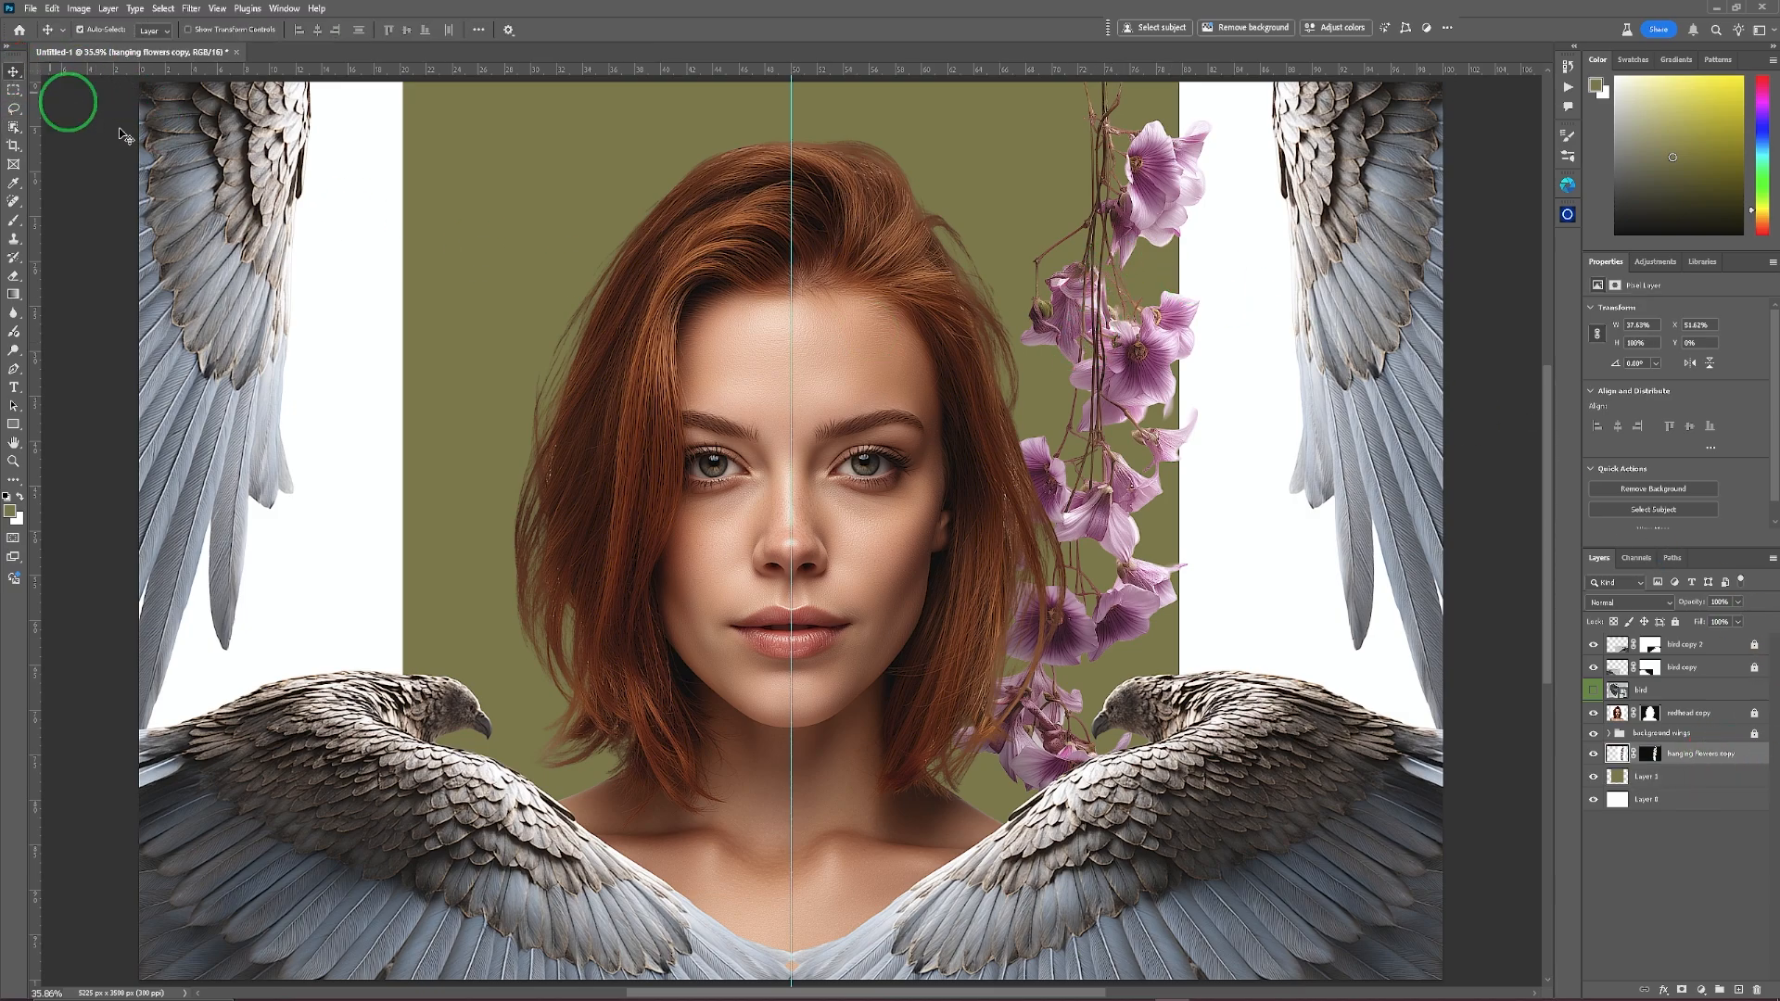
drag(1146, 376, 1209, 255)
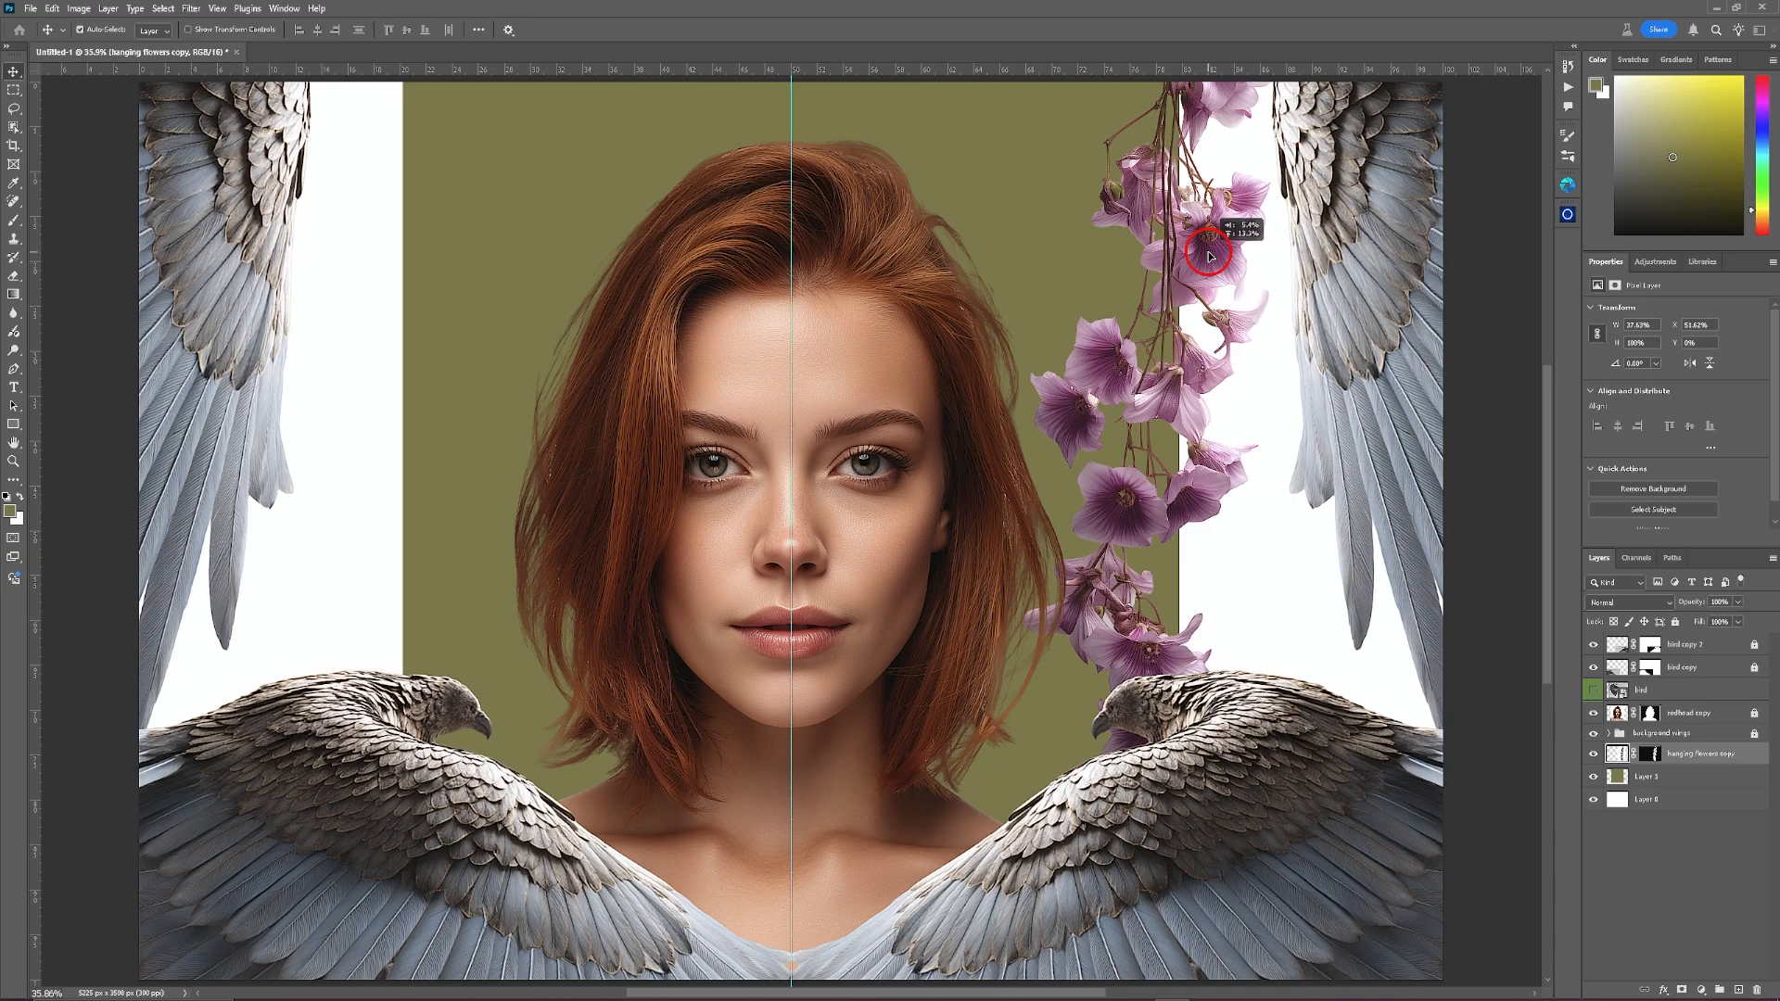
drag(1209, 255, 1209, 257)
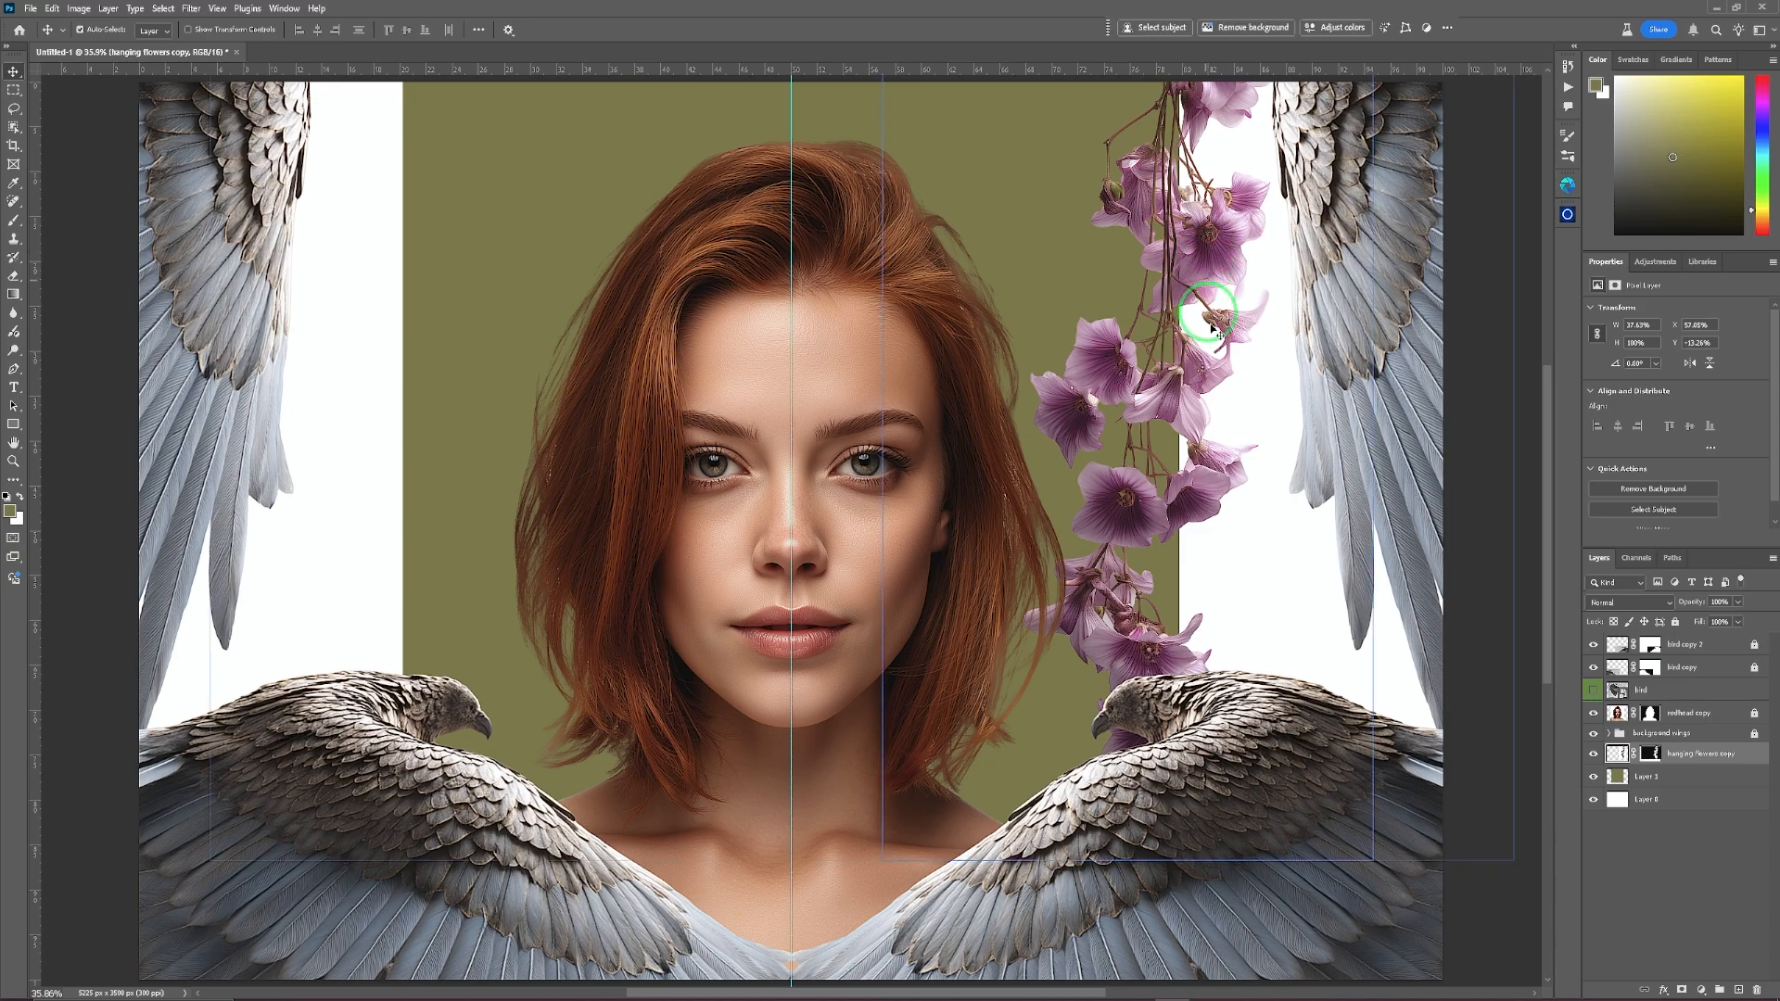
click(1216, 358)
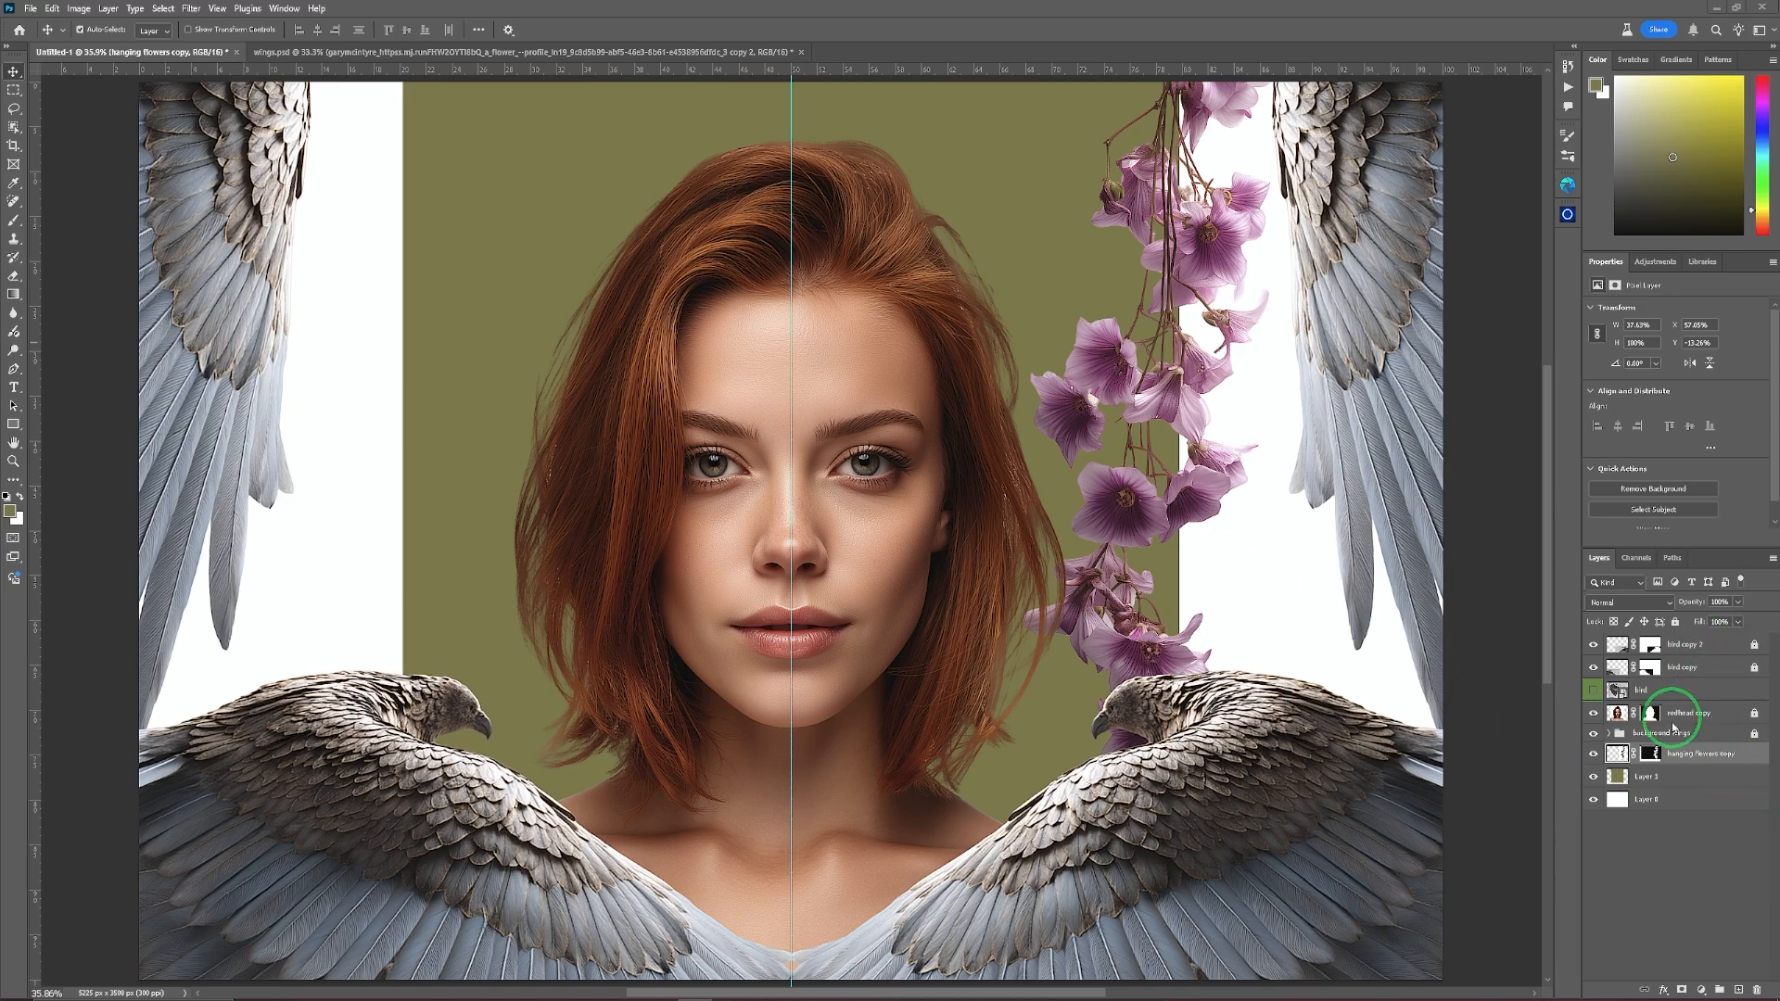
Set the blend mode of the hanging flowers copy layer to Soft Light.
click(1695, 754)
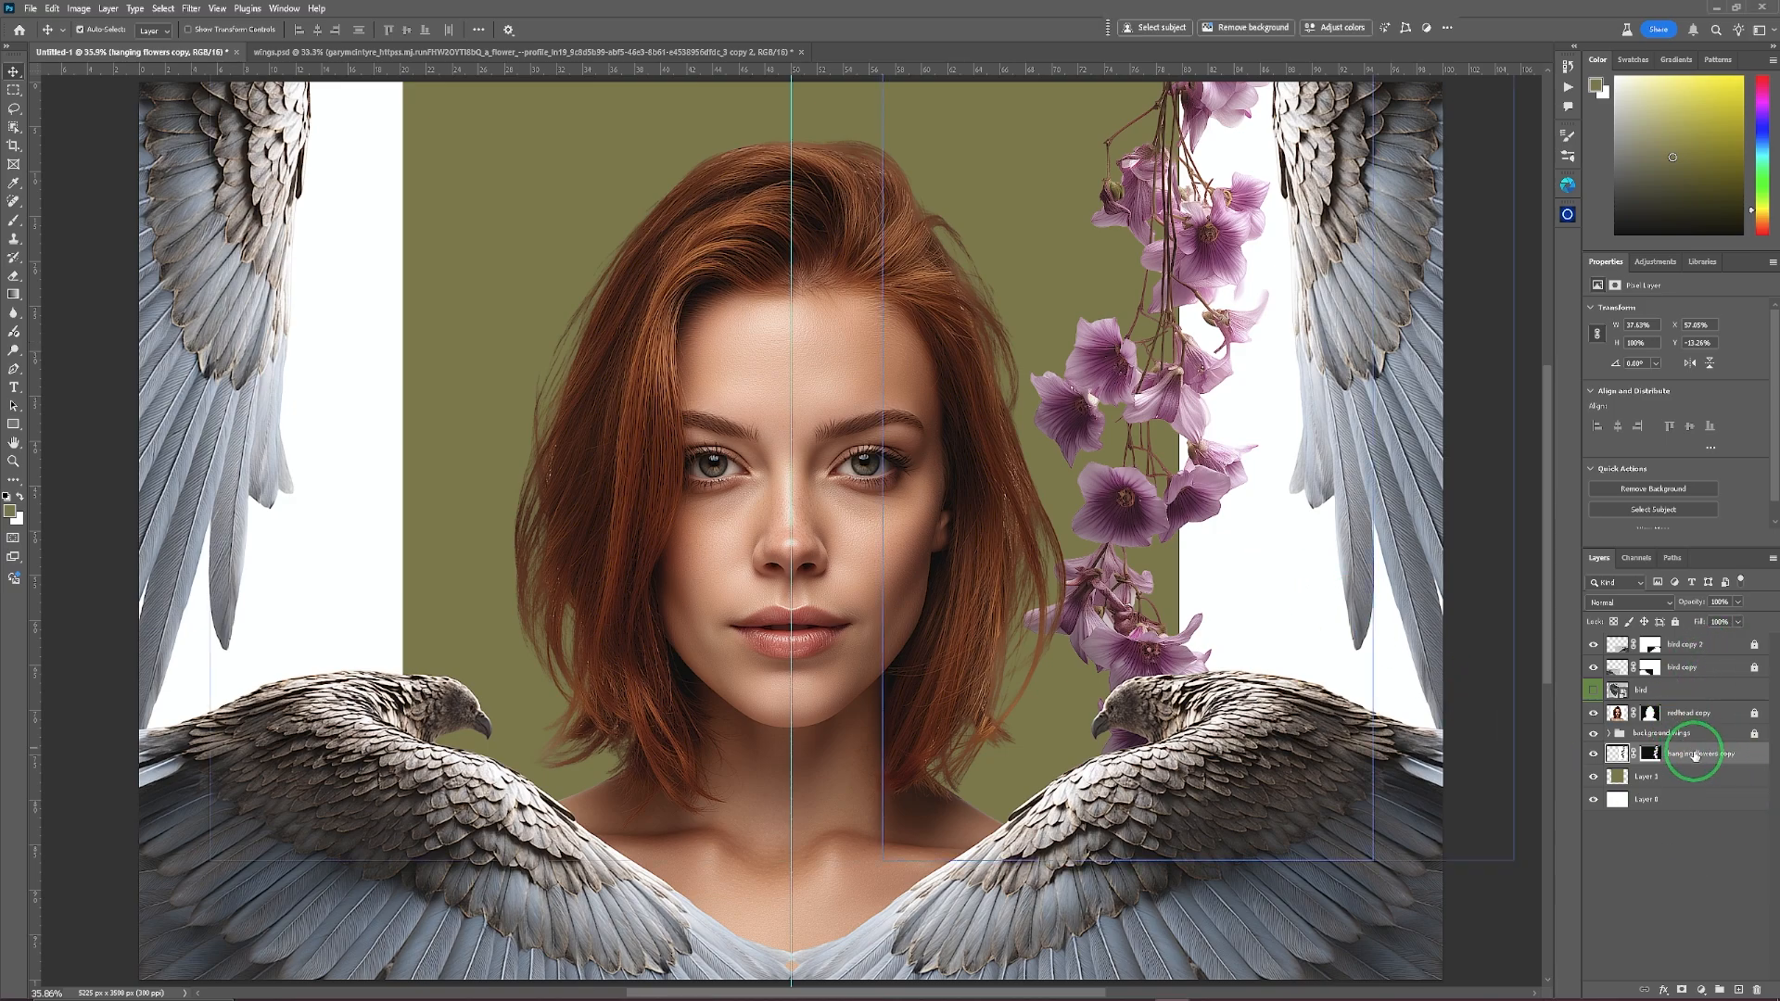
click(1643, 603)
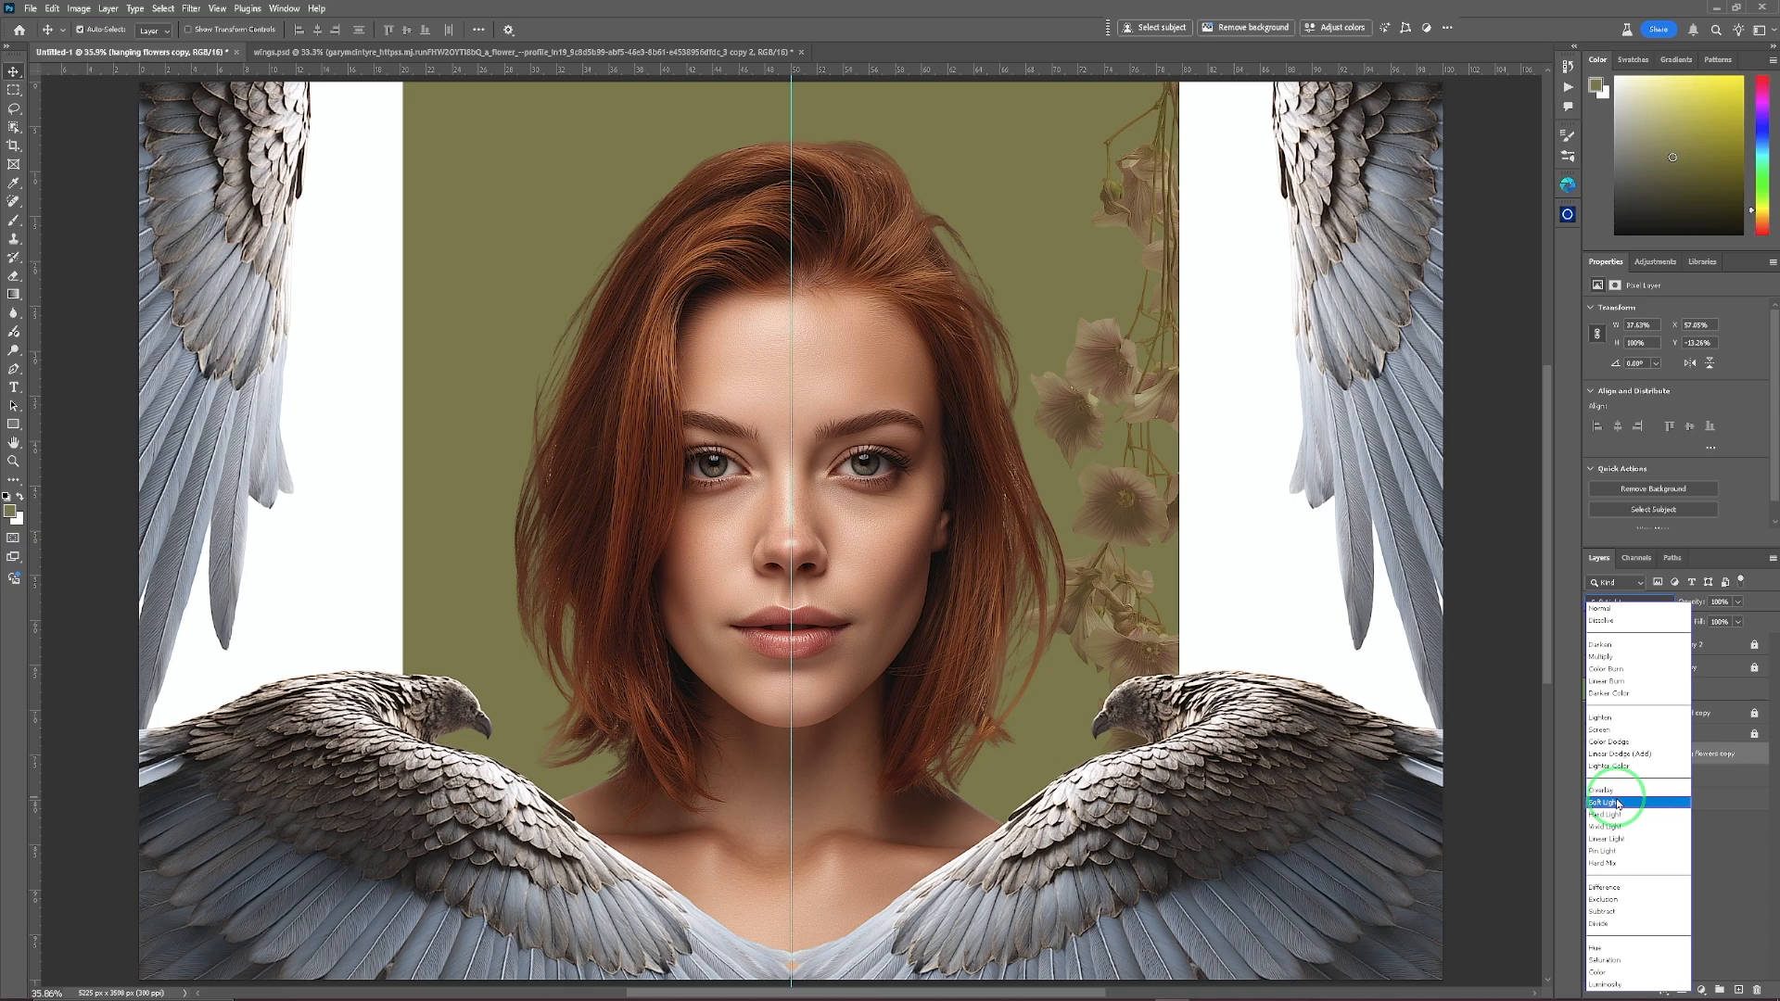
click(1617, 804)
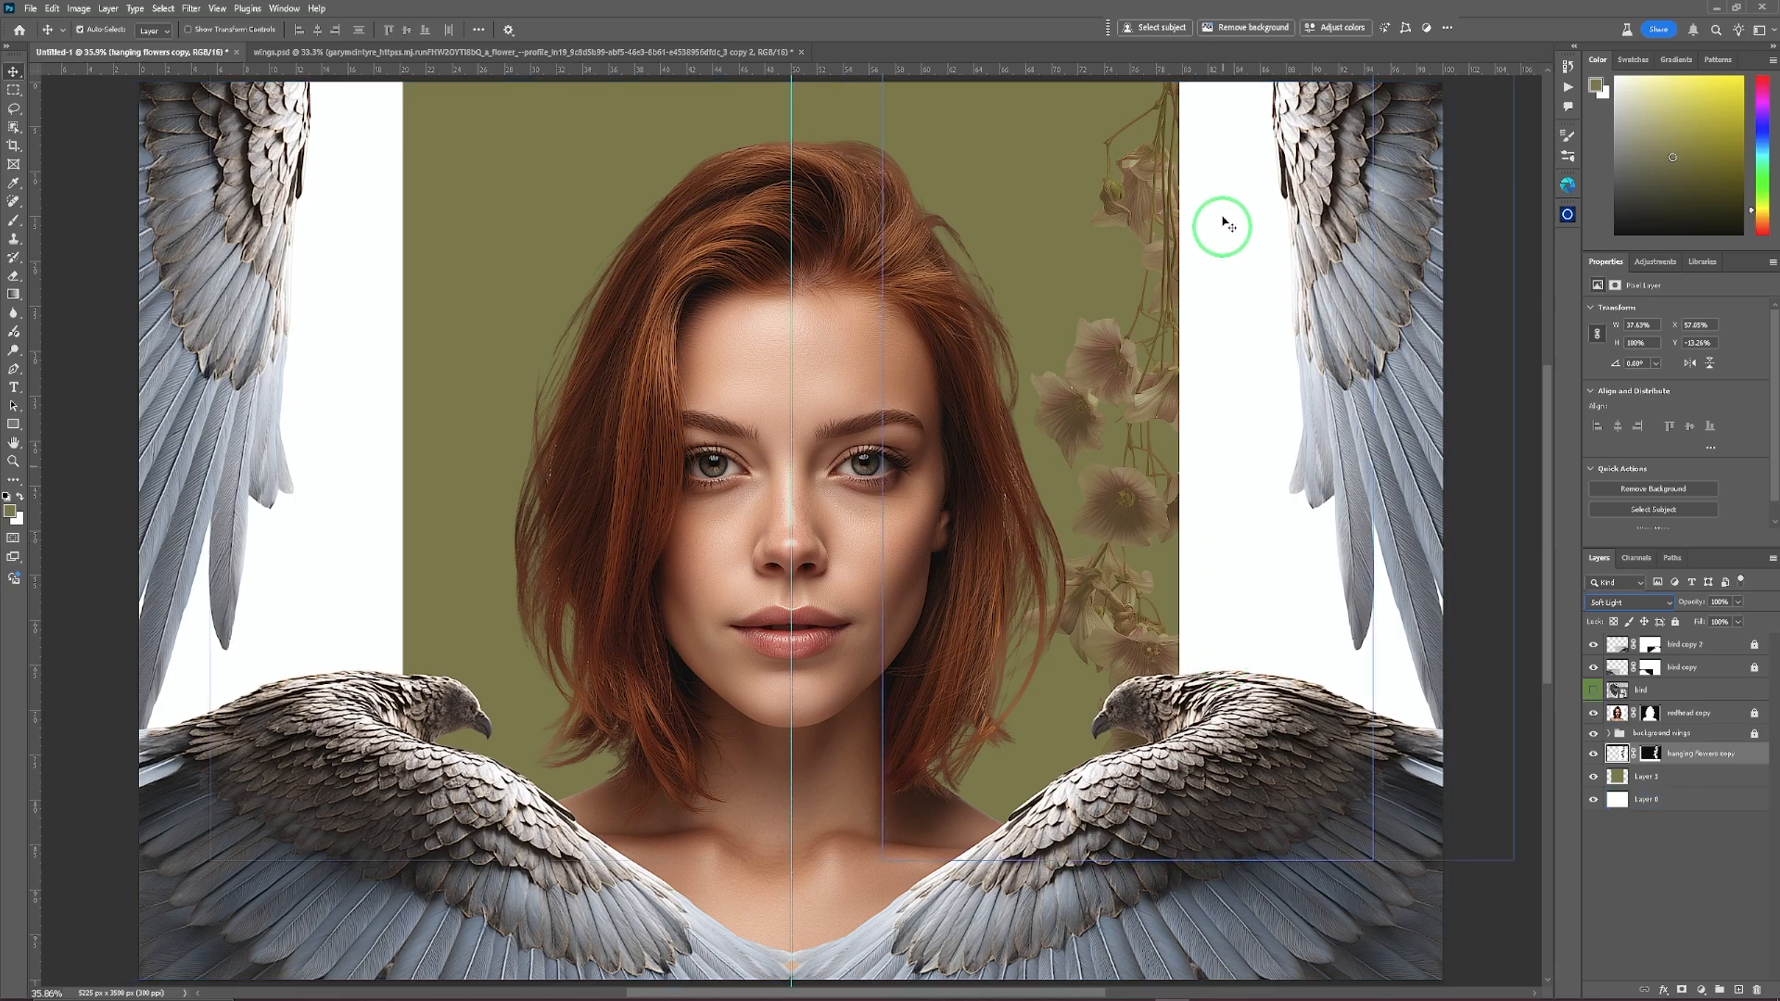
click(1224, 143)
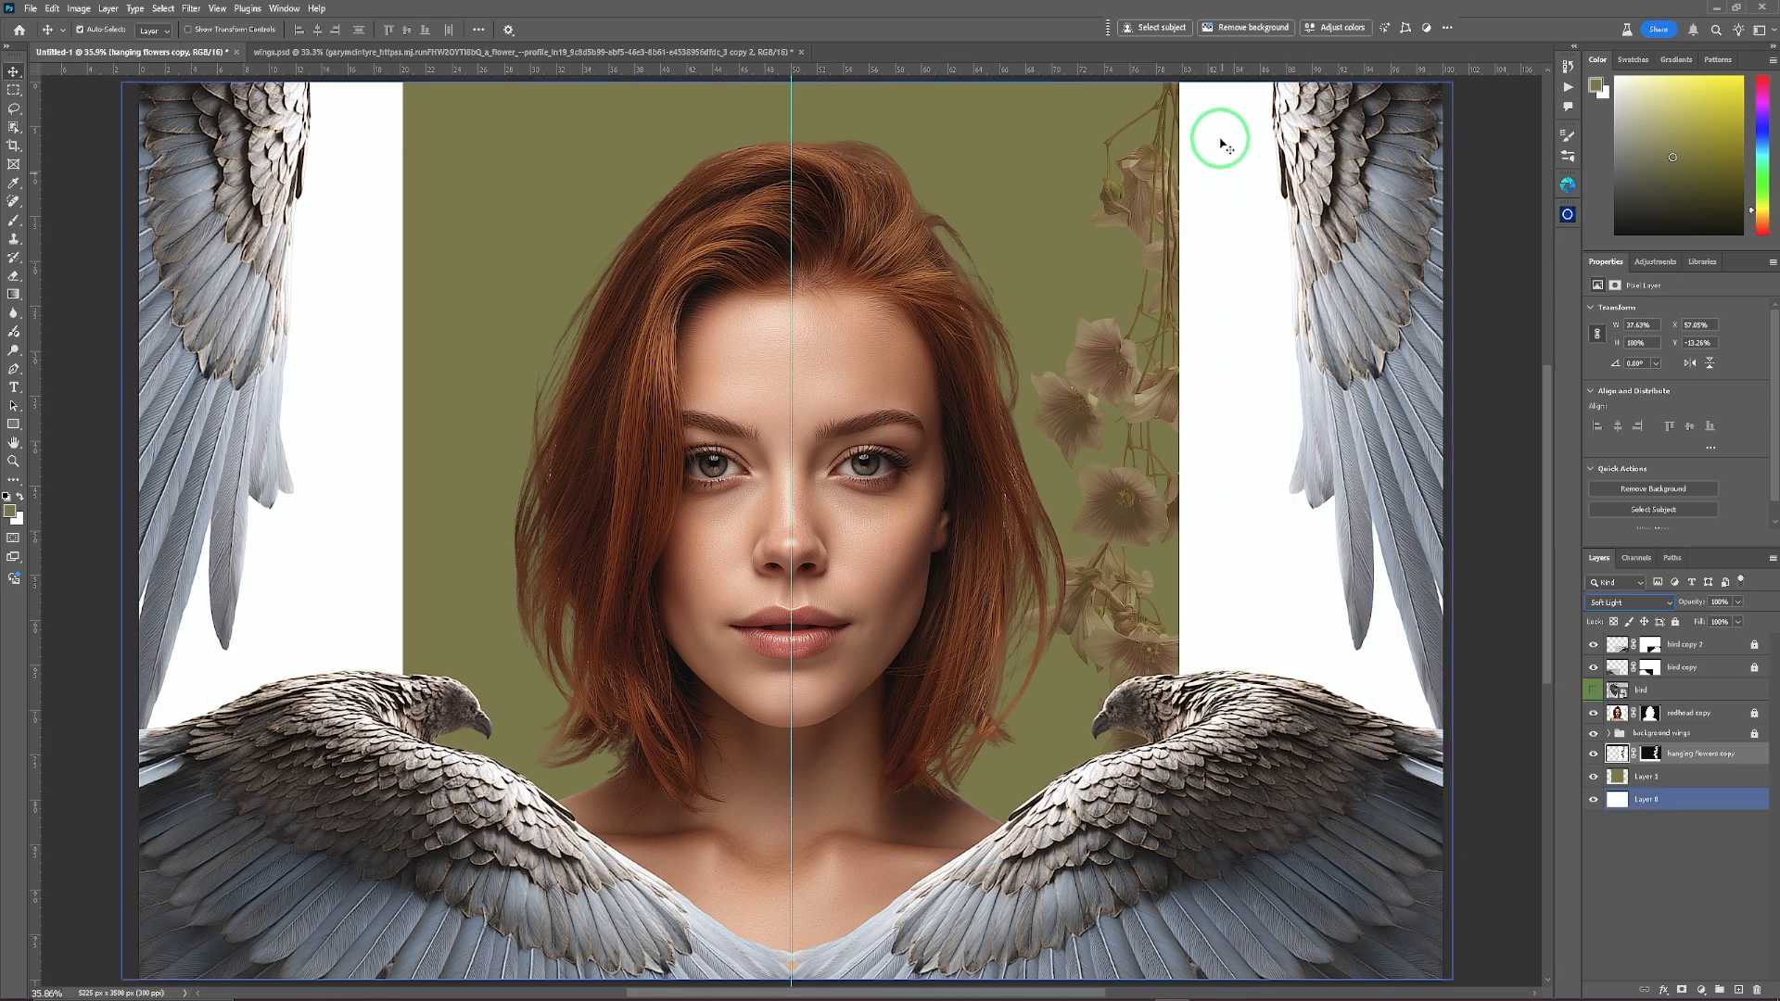
click(1097, 182)
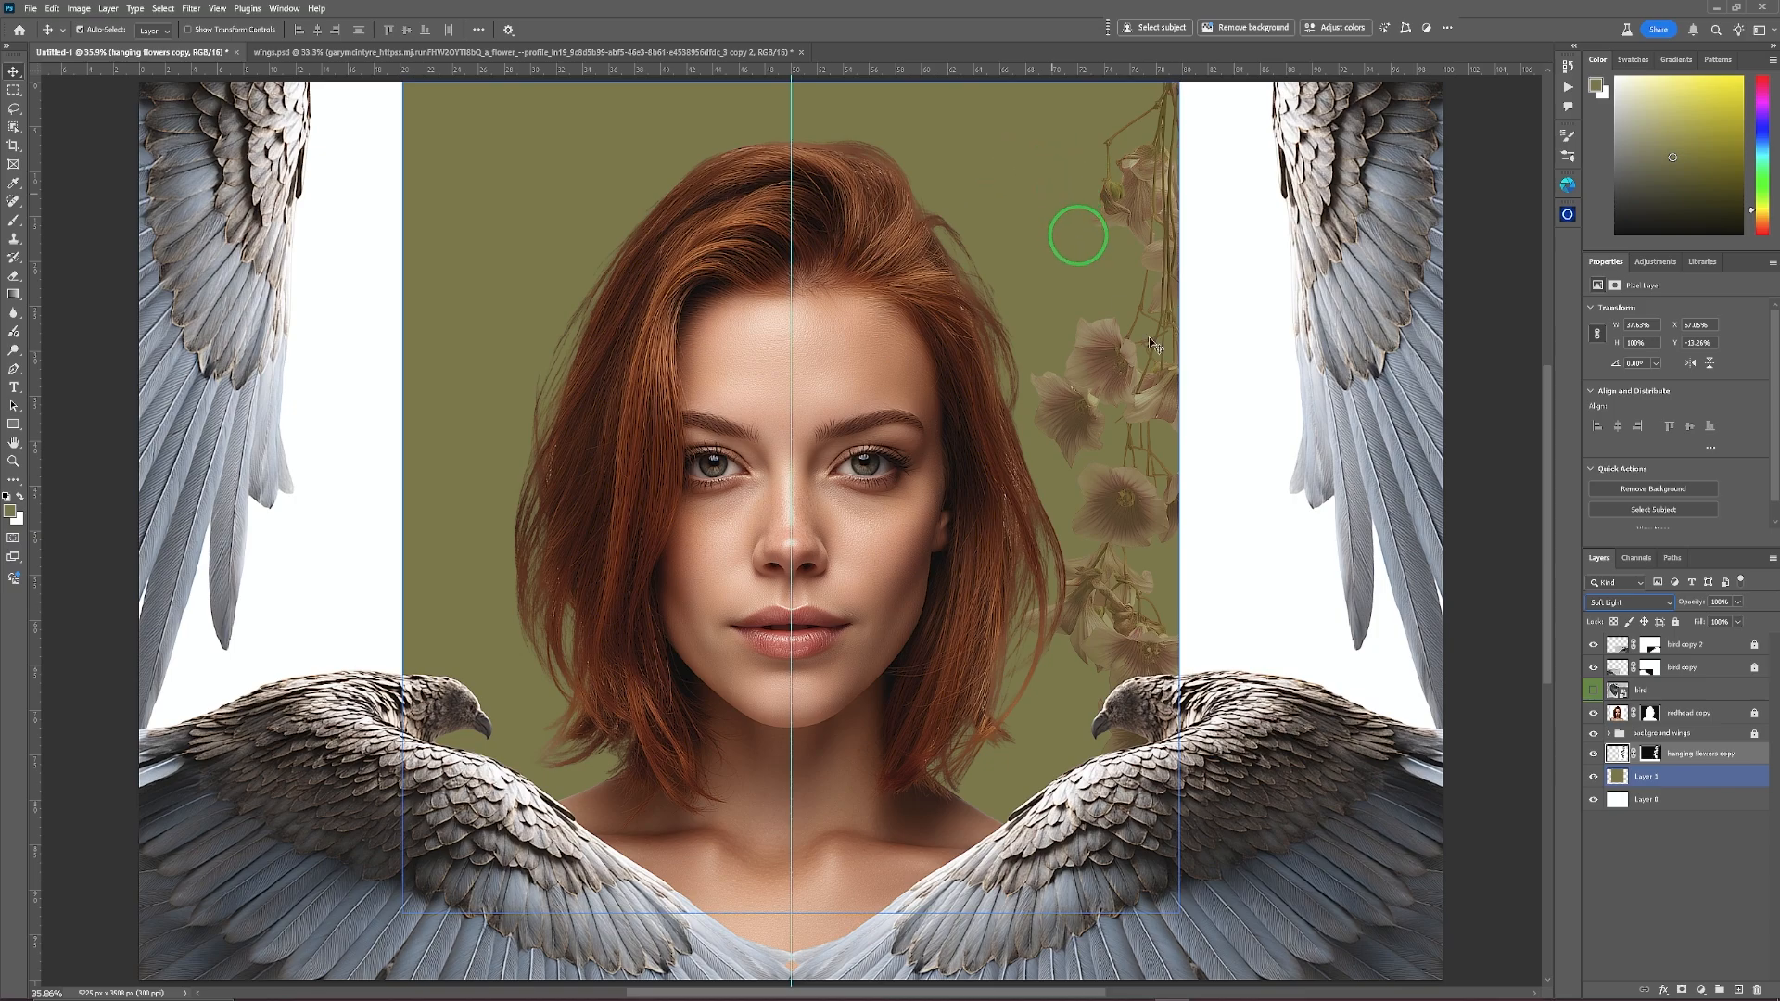
Add a Hue/Saturation adjustment above the olive rectangle layer and set Hue to +7, Saturation to +5 and Lightness to +31.
click(1696, 779)
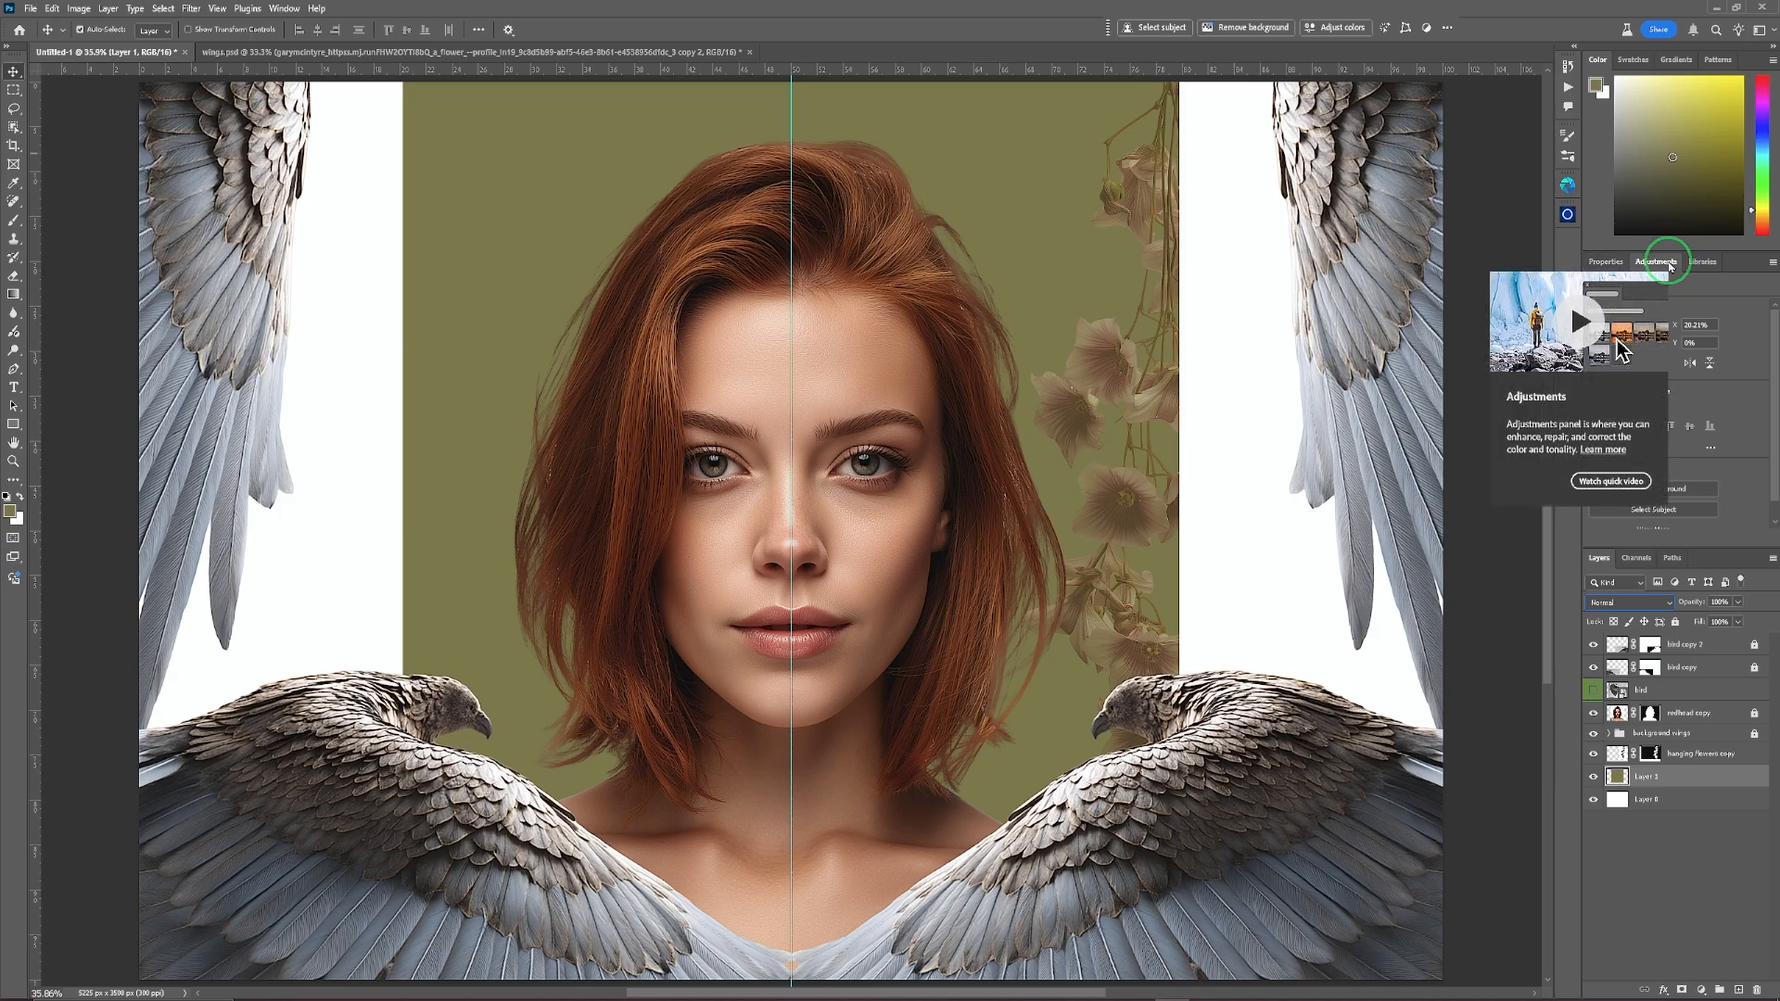
click(1668, 264)
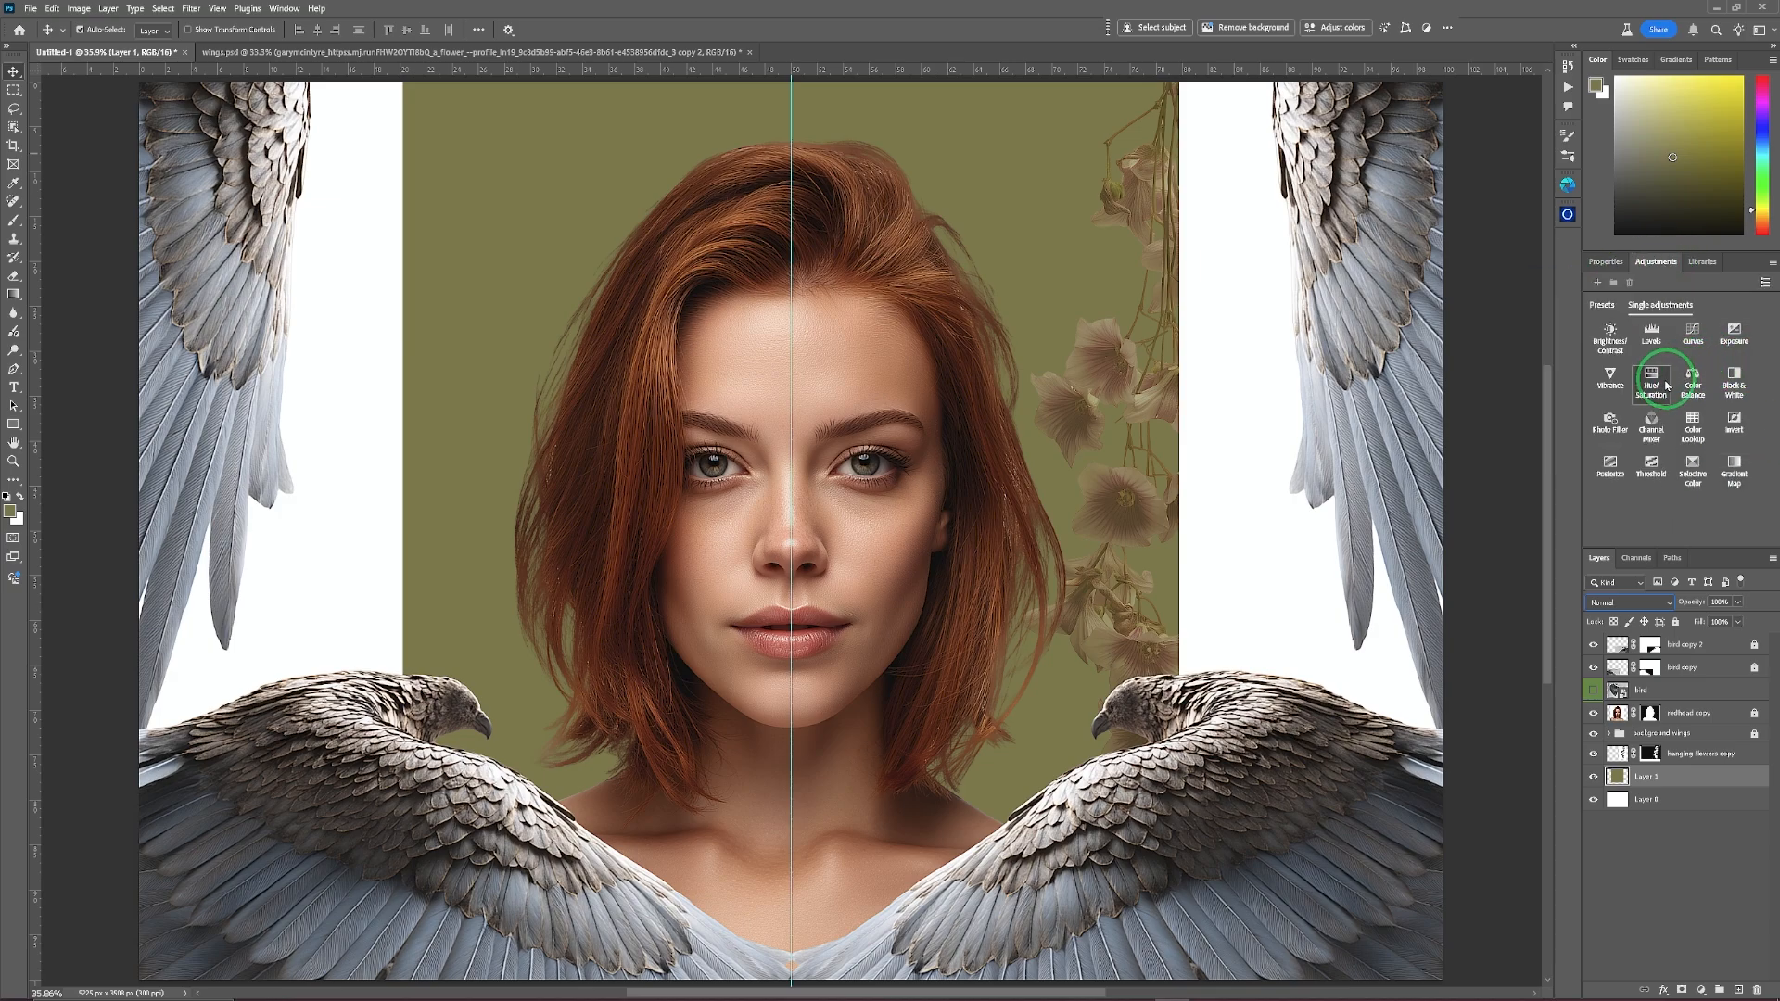
click(1664, 383)
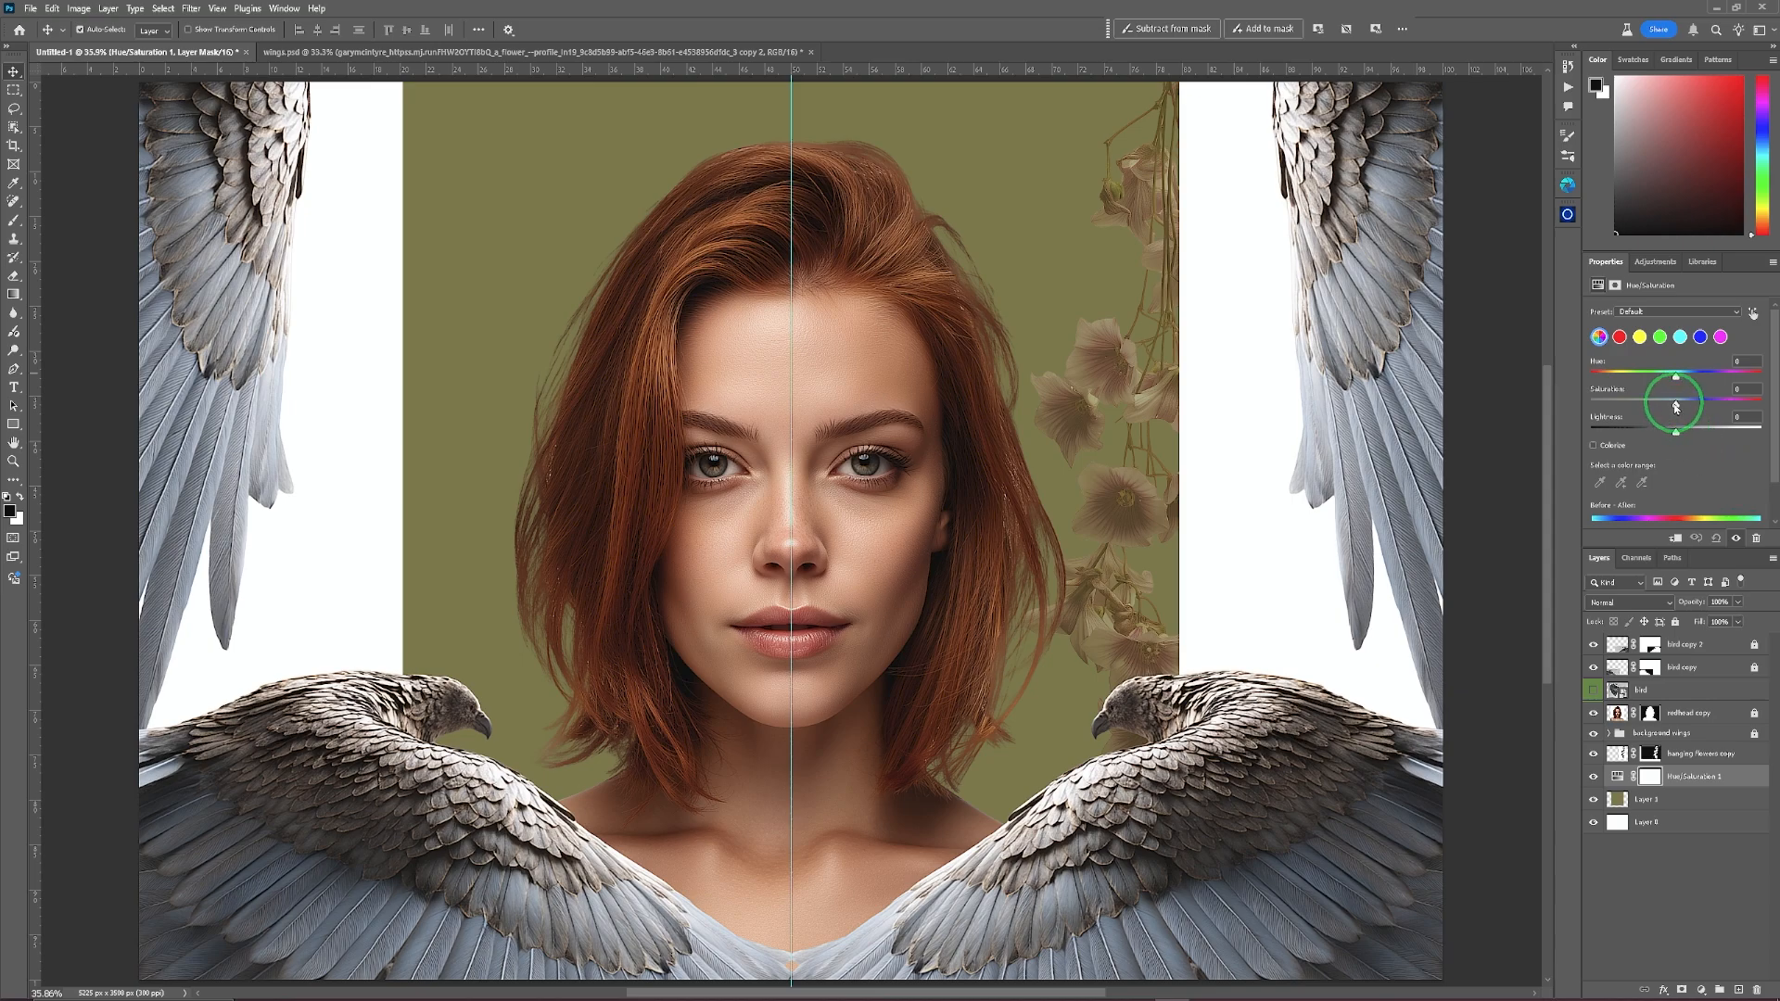
mouse_move(1677, 405)
mouse_down()
mouse_move(1642, 405)
mouse_move(1701, 434)
mouse_up()
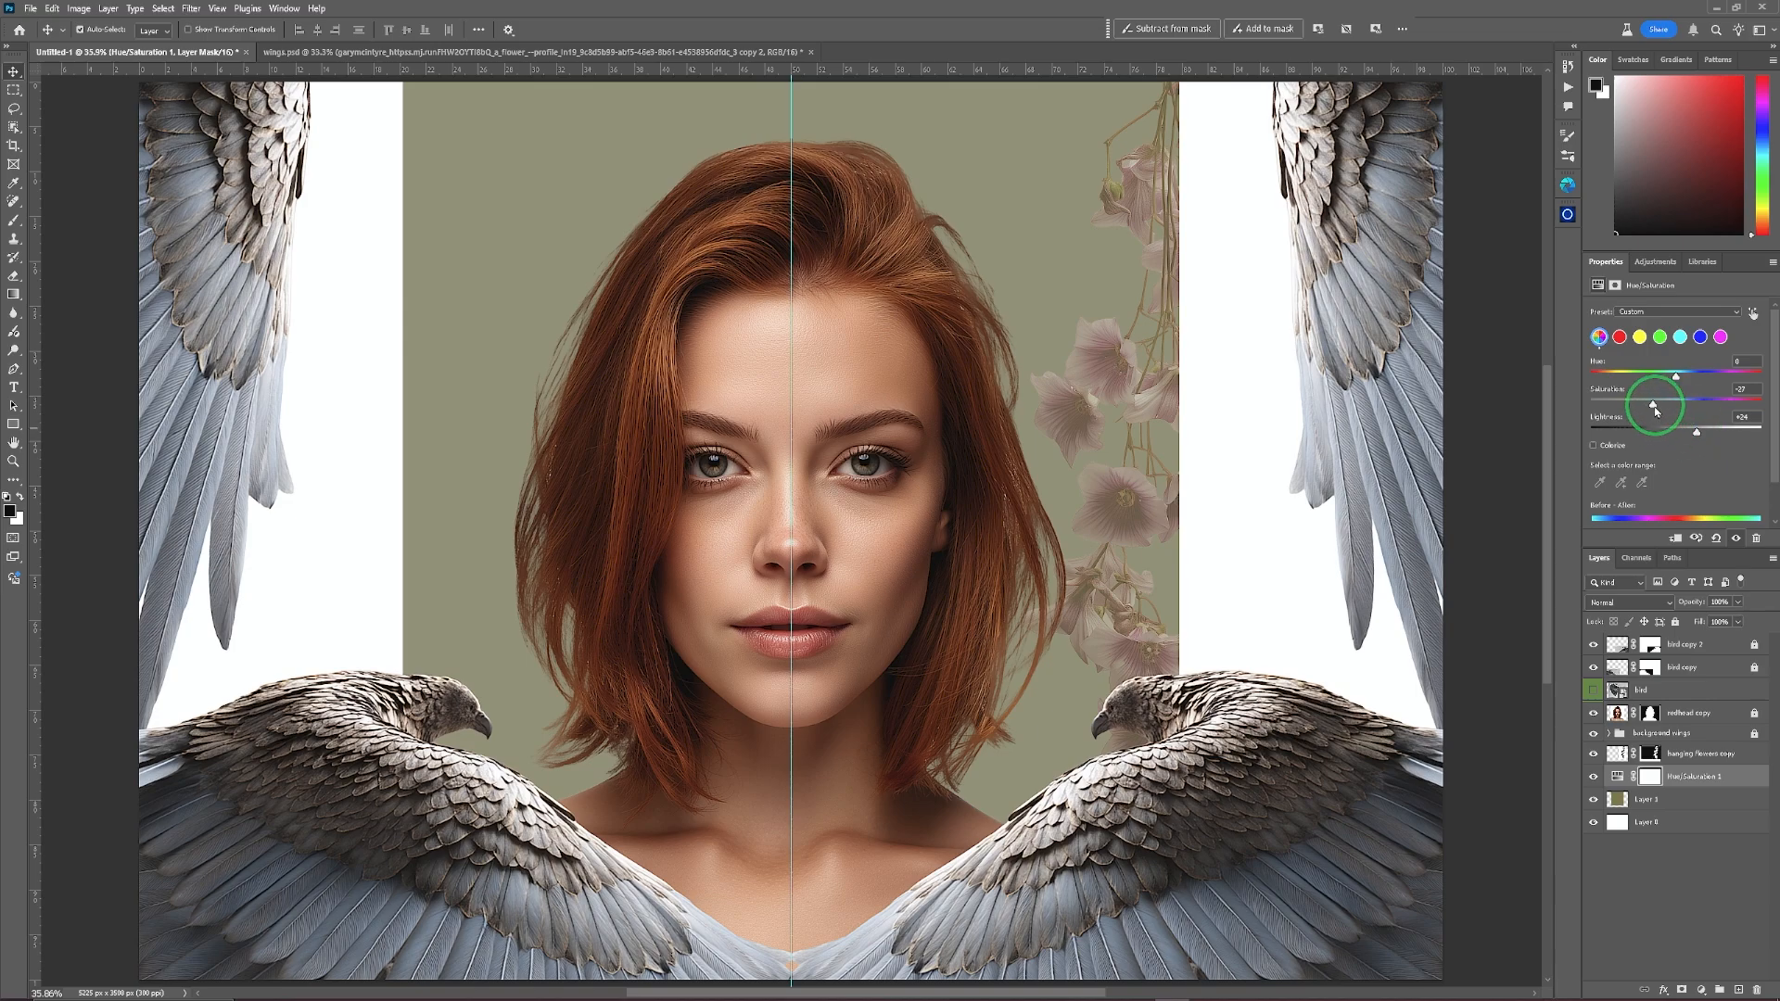
drag(1657, 410, 1658, 405)
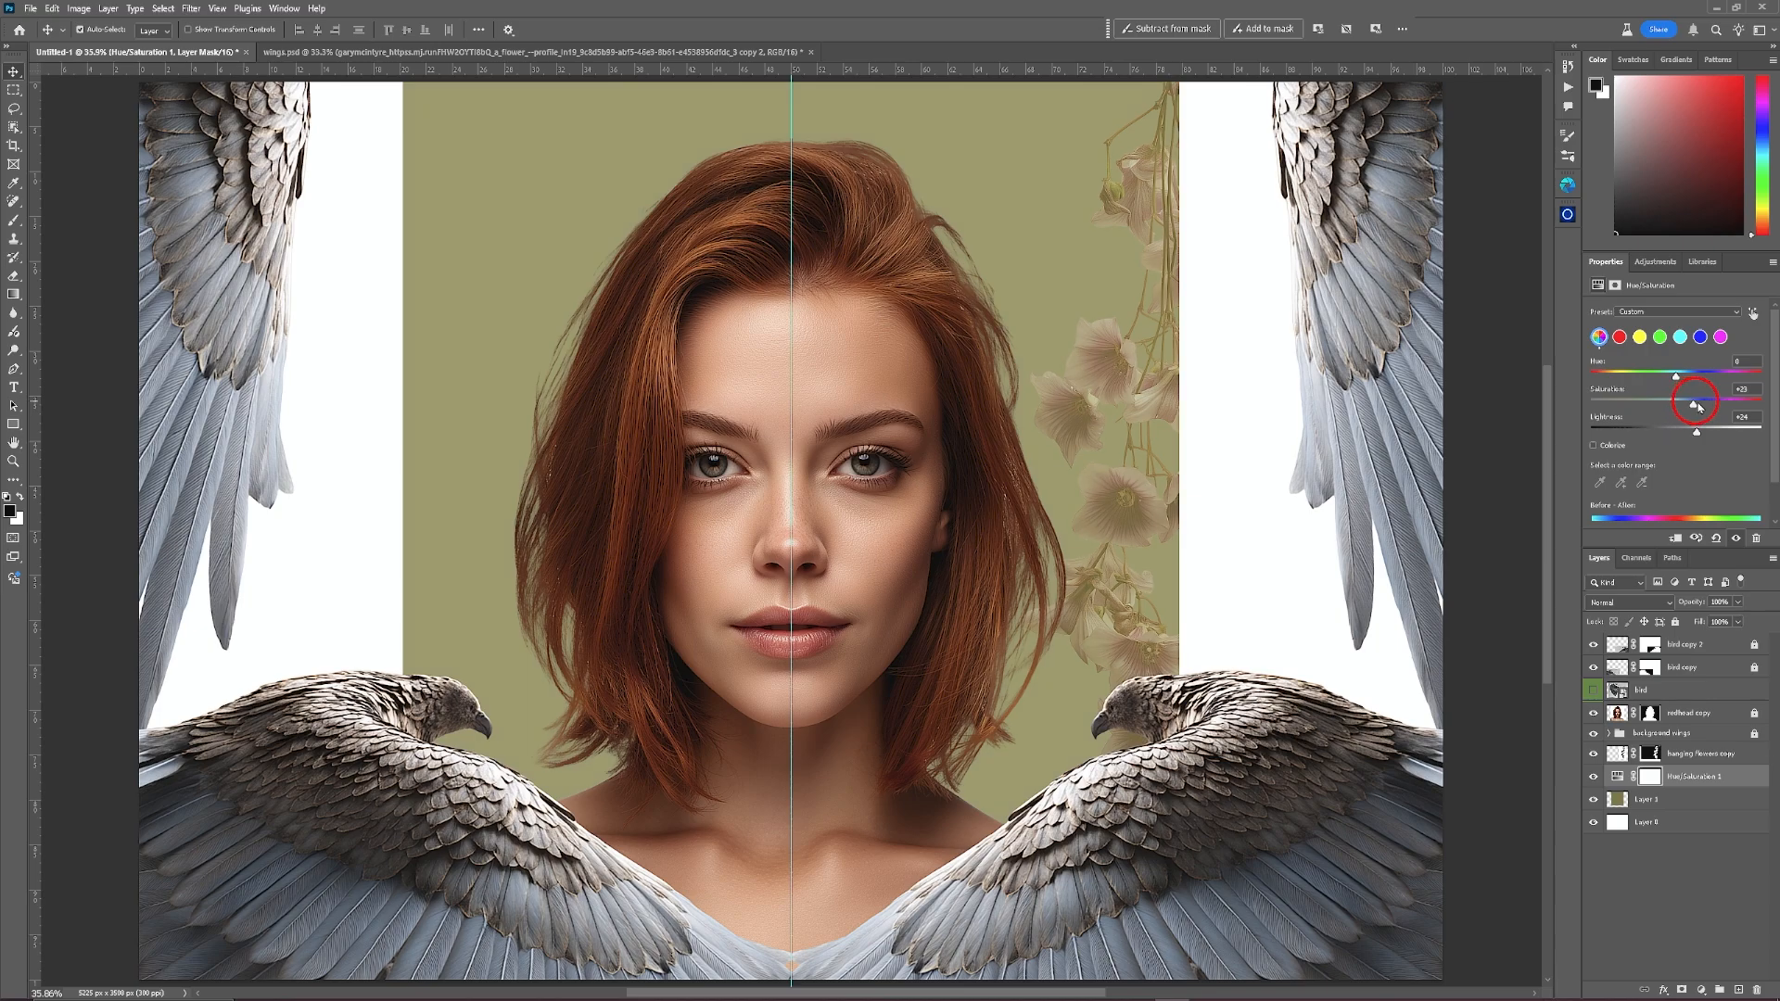
drag(1695, 405, 1658, 405)
click(1676, 378)
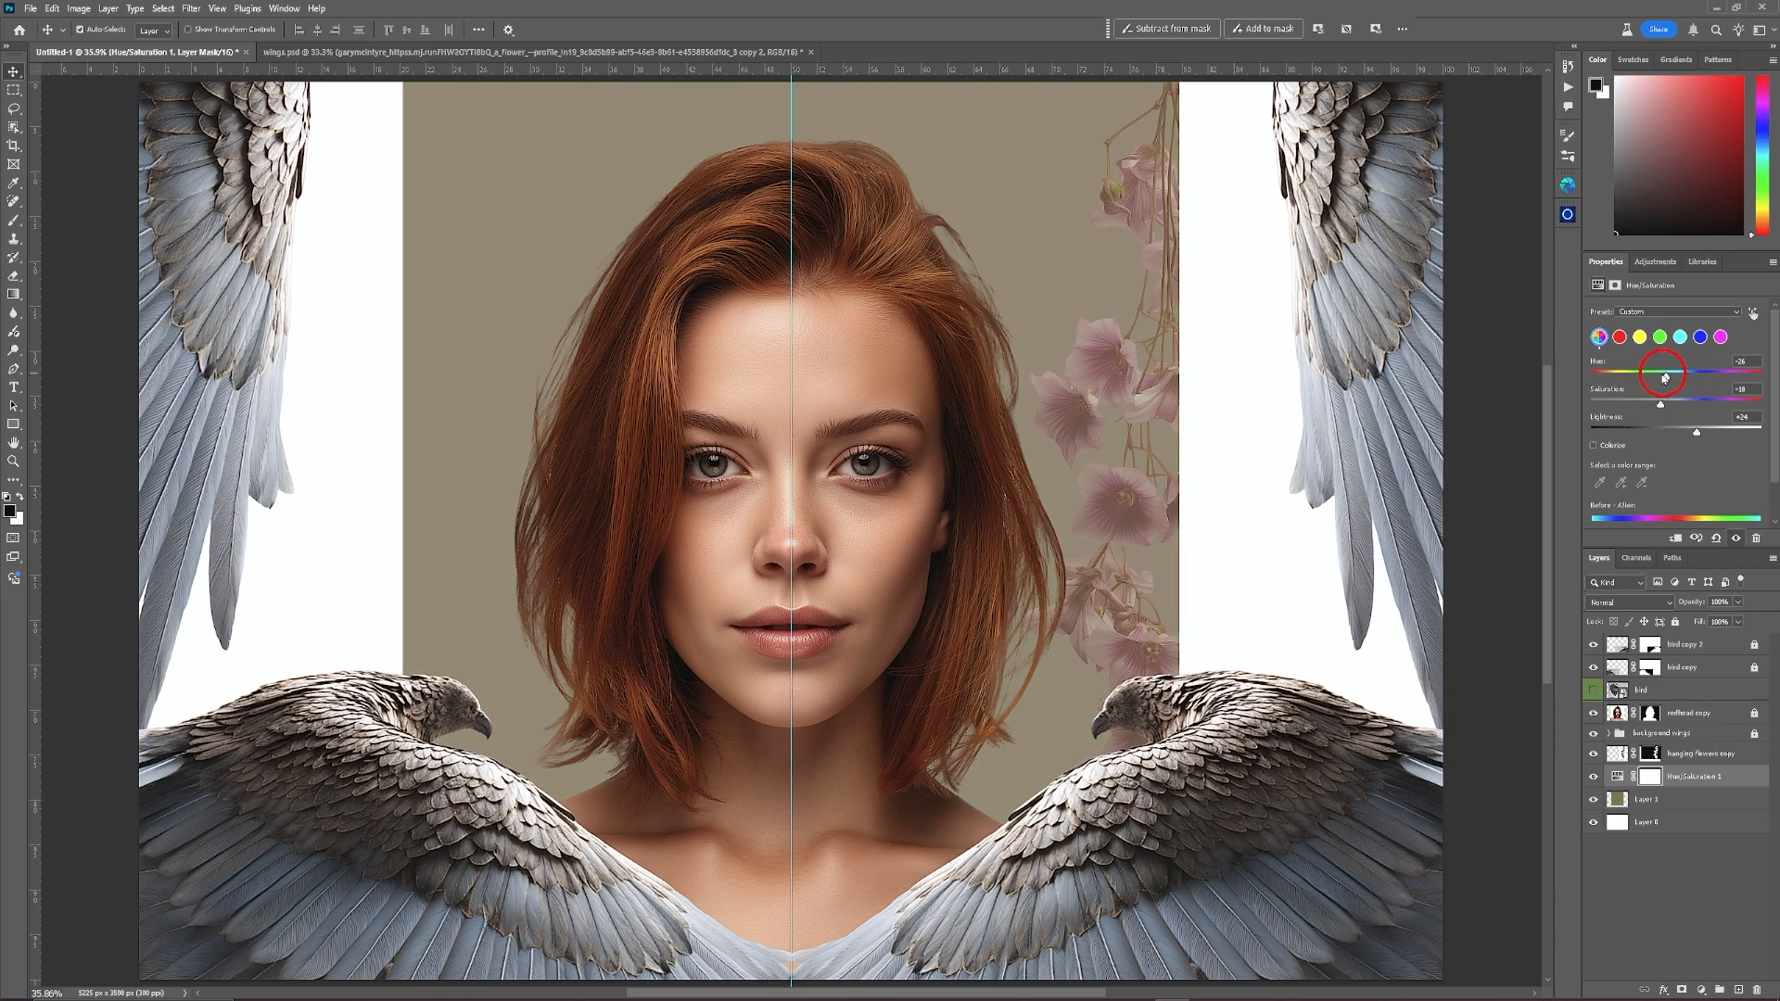
drag(1665, 376, 1643, 374)
mouse_move(1660, 377)
mouse_down()
mouse_move(1577, 369)
mouse_move(1734, 378)
mouse_move(1674, 377)
mouse_up()
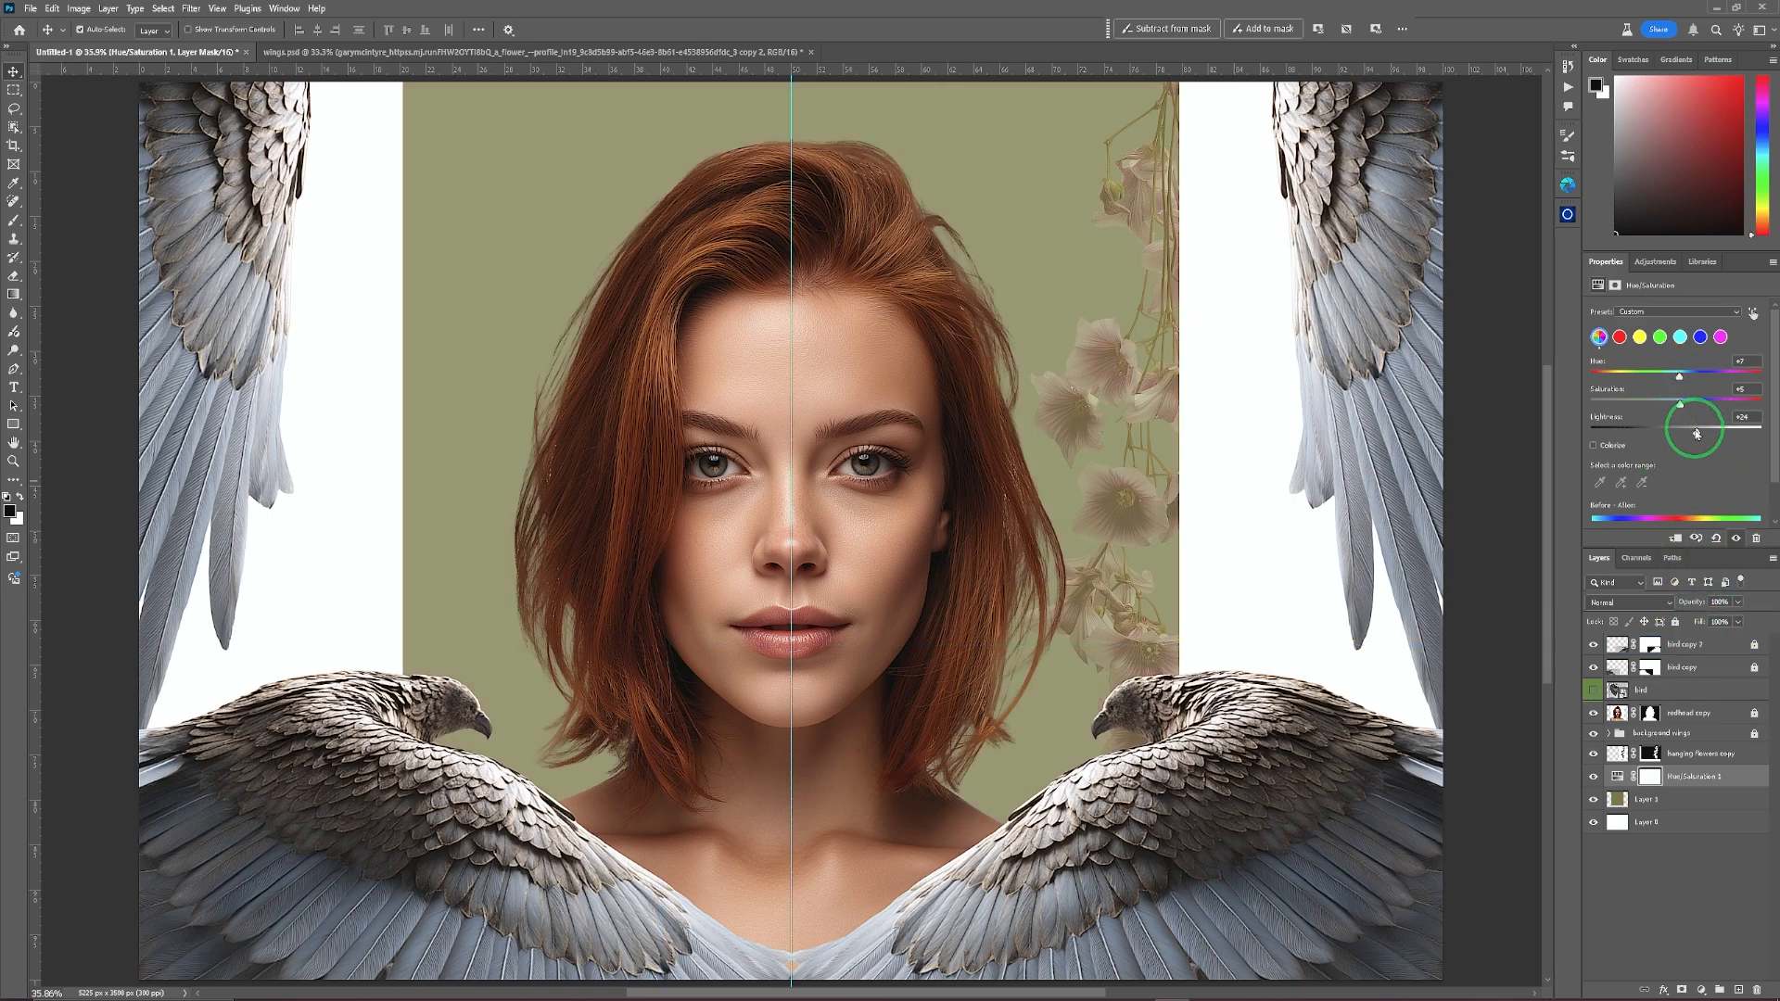
drag(1696, 433, 1702, 433)
Review the blend mode of the hanging flowers copy layer and choose Soft Light again.
click(1687, 758)
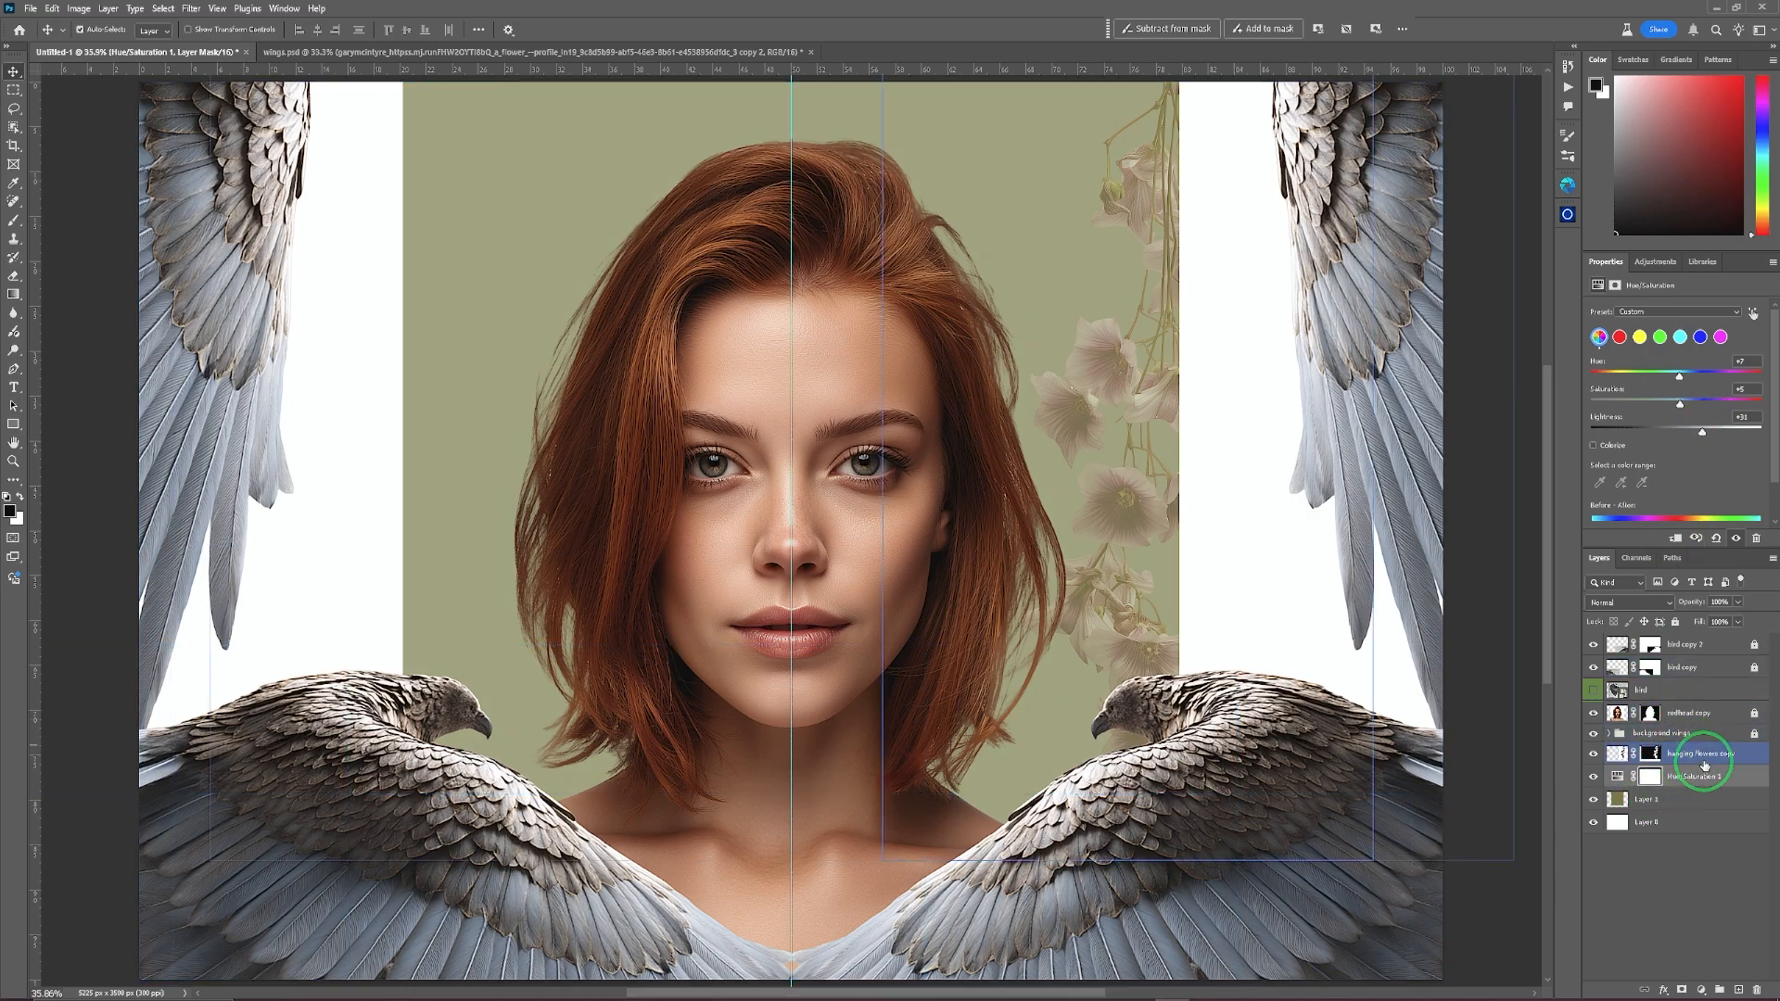
click(1705, 758)
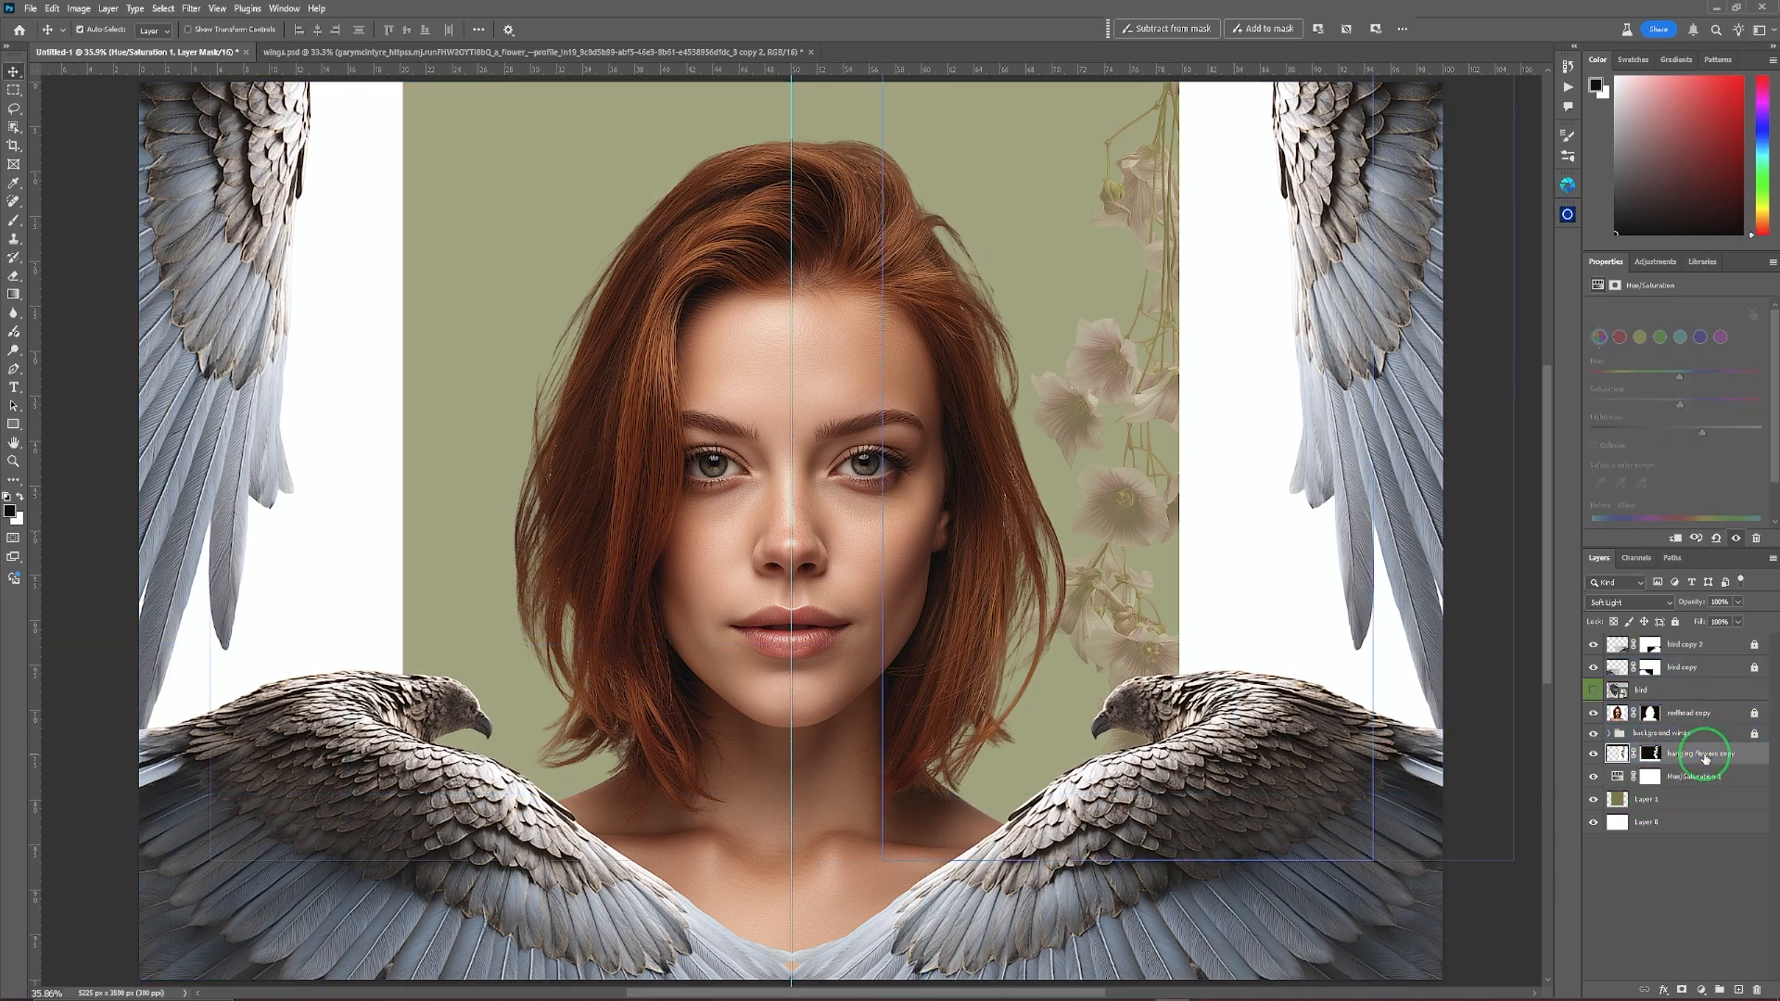
click(1669, 604)
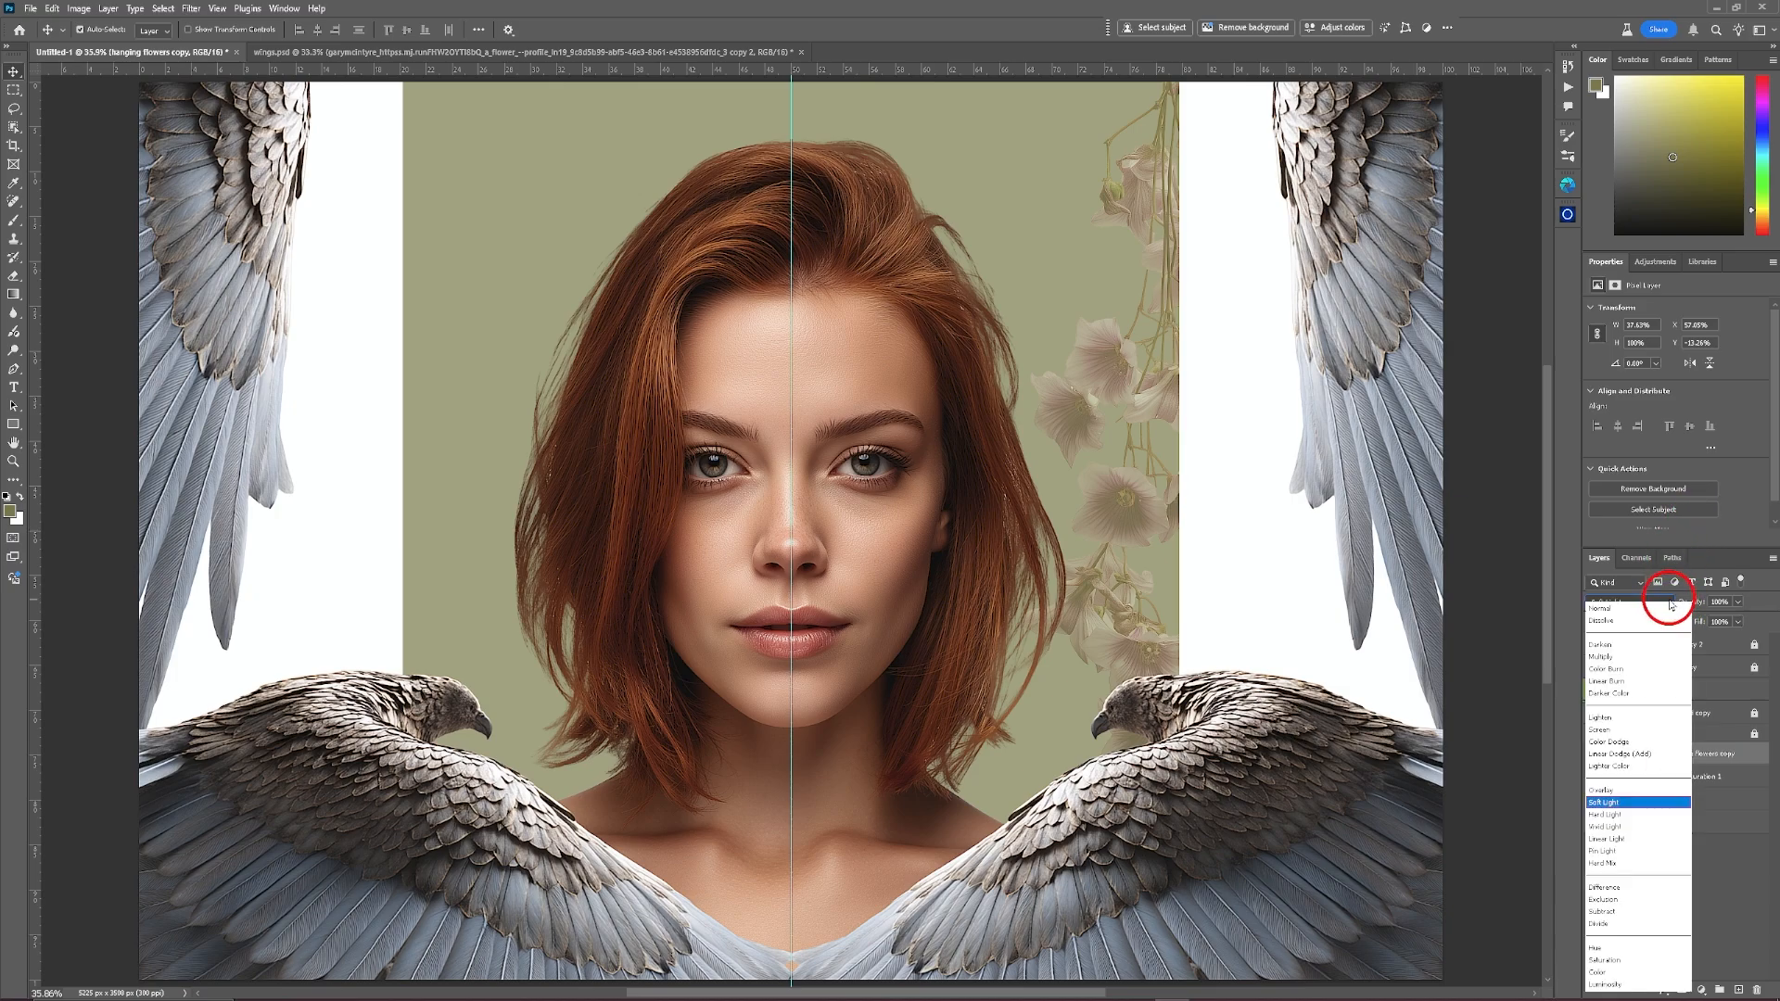
click(1614, 802)
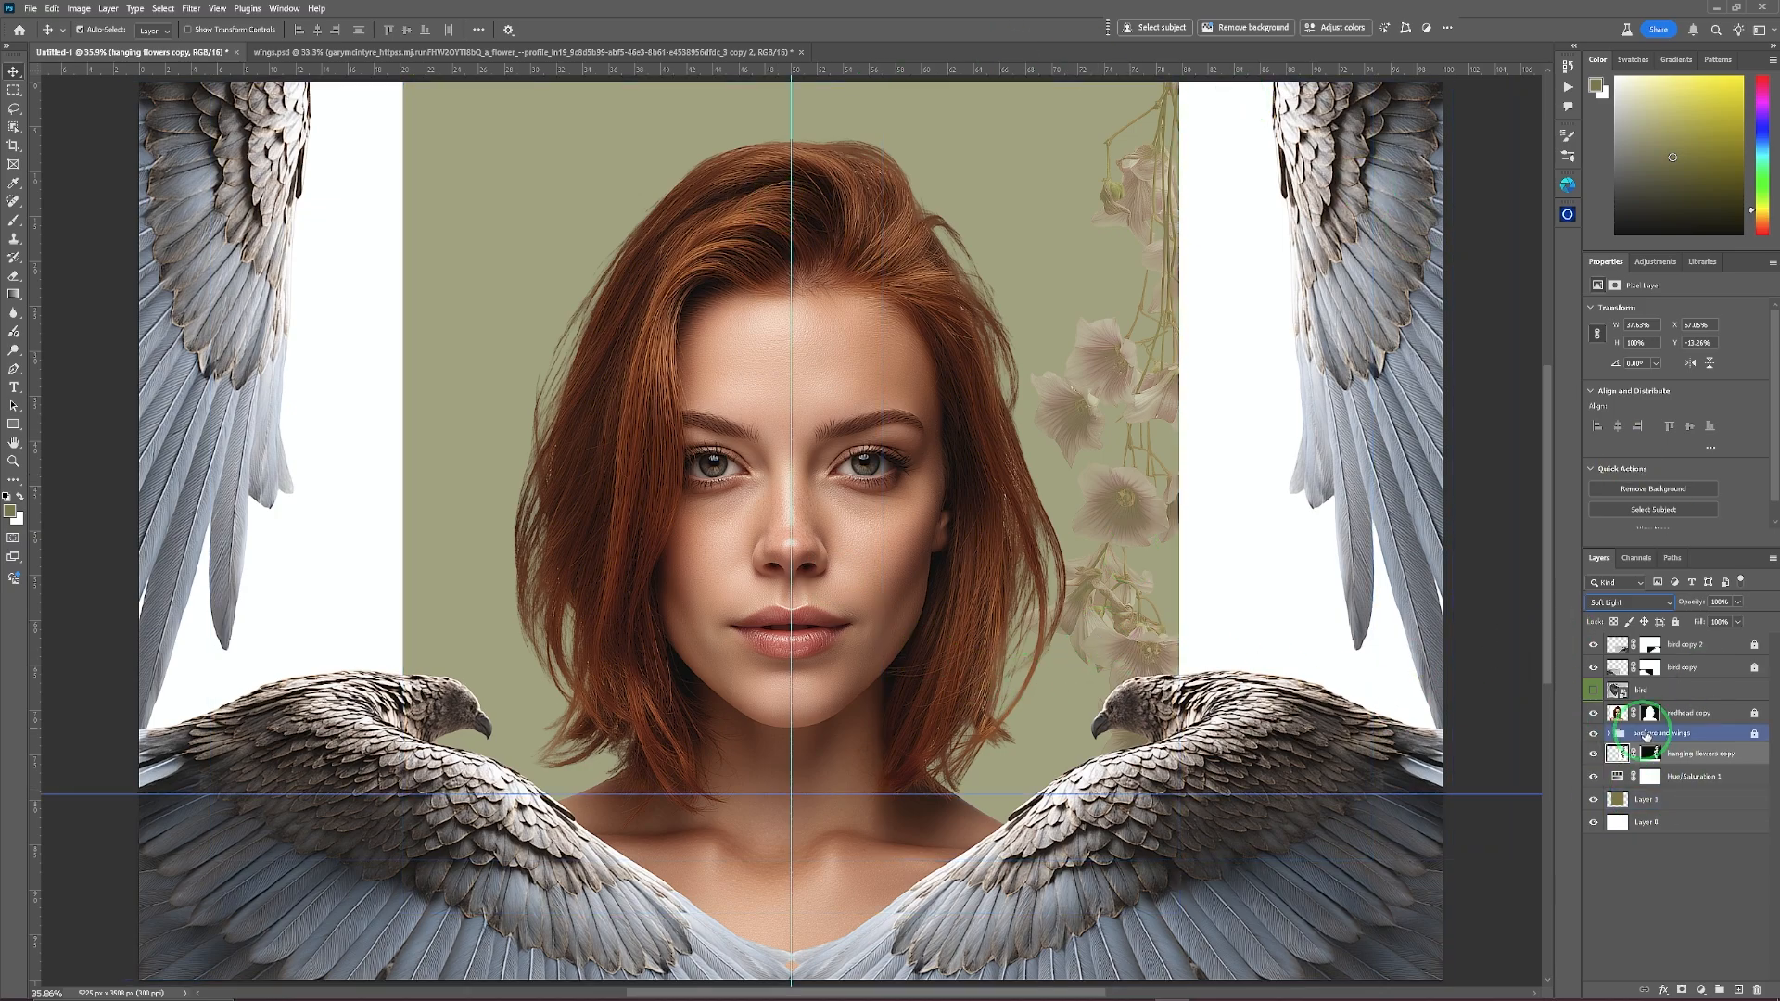
click(1659, 822)
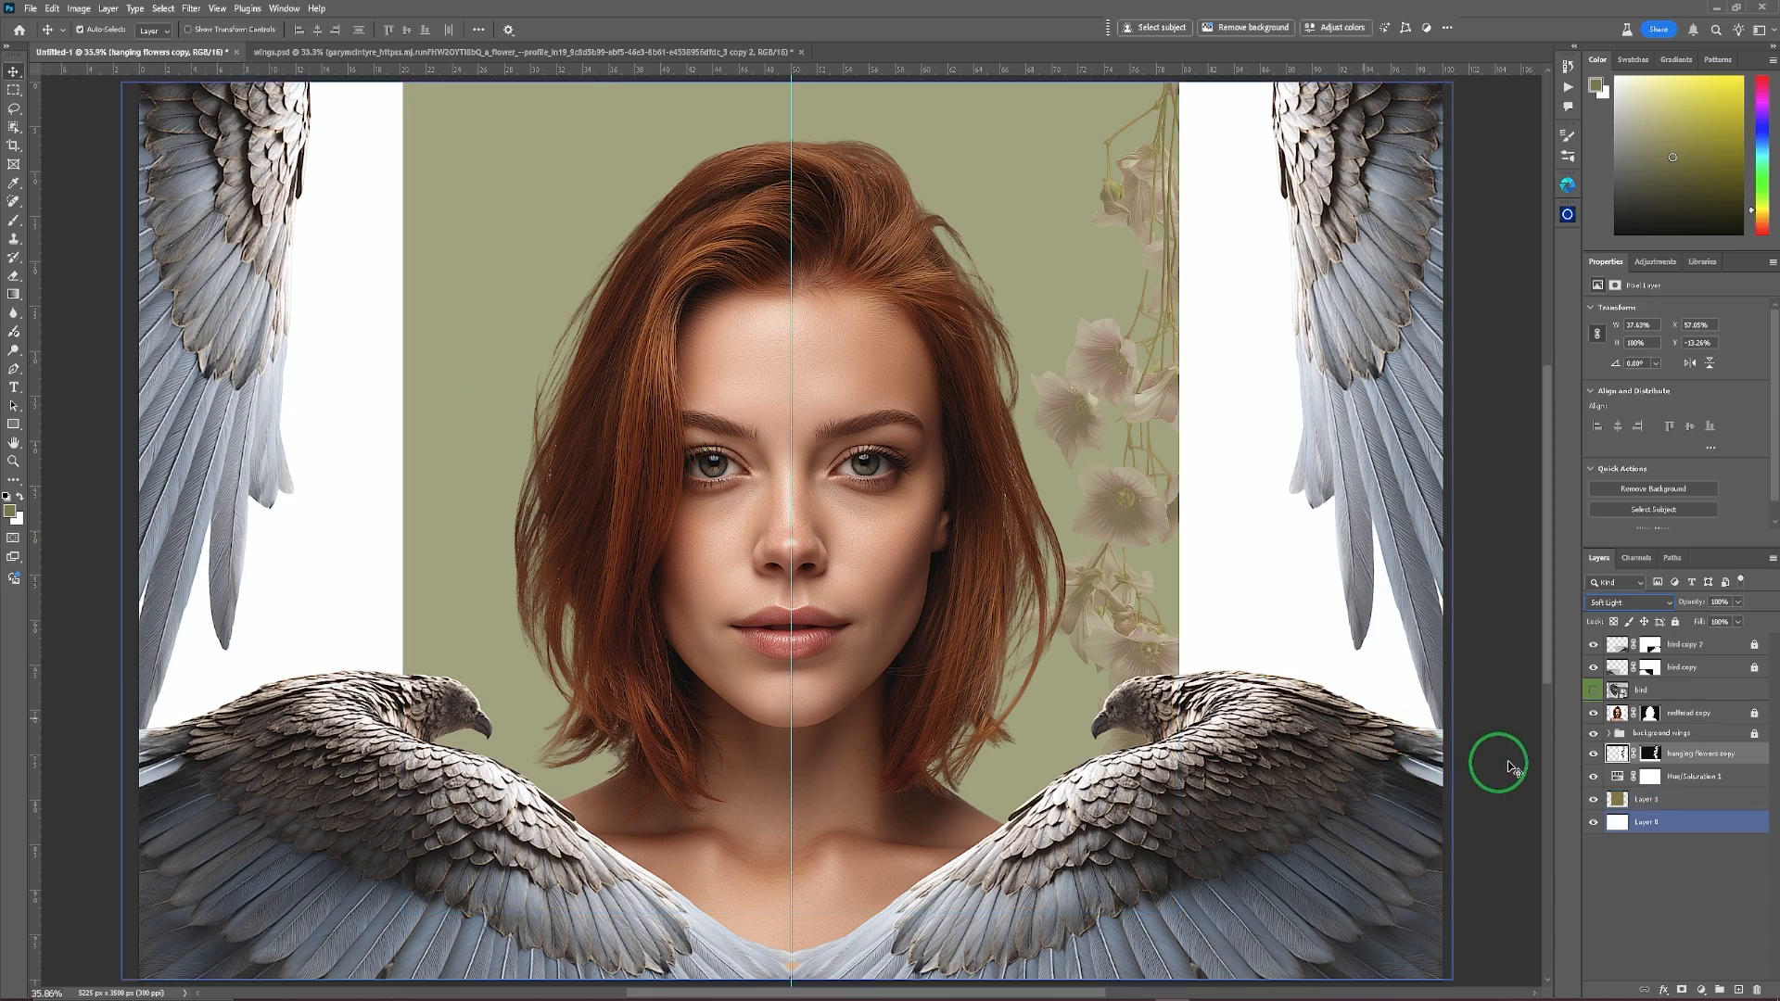
Duplicate the hanging flowers copy layer and flip the duplicate horizontally.
click(1696, 753)
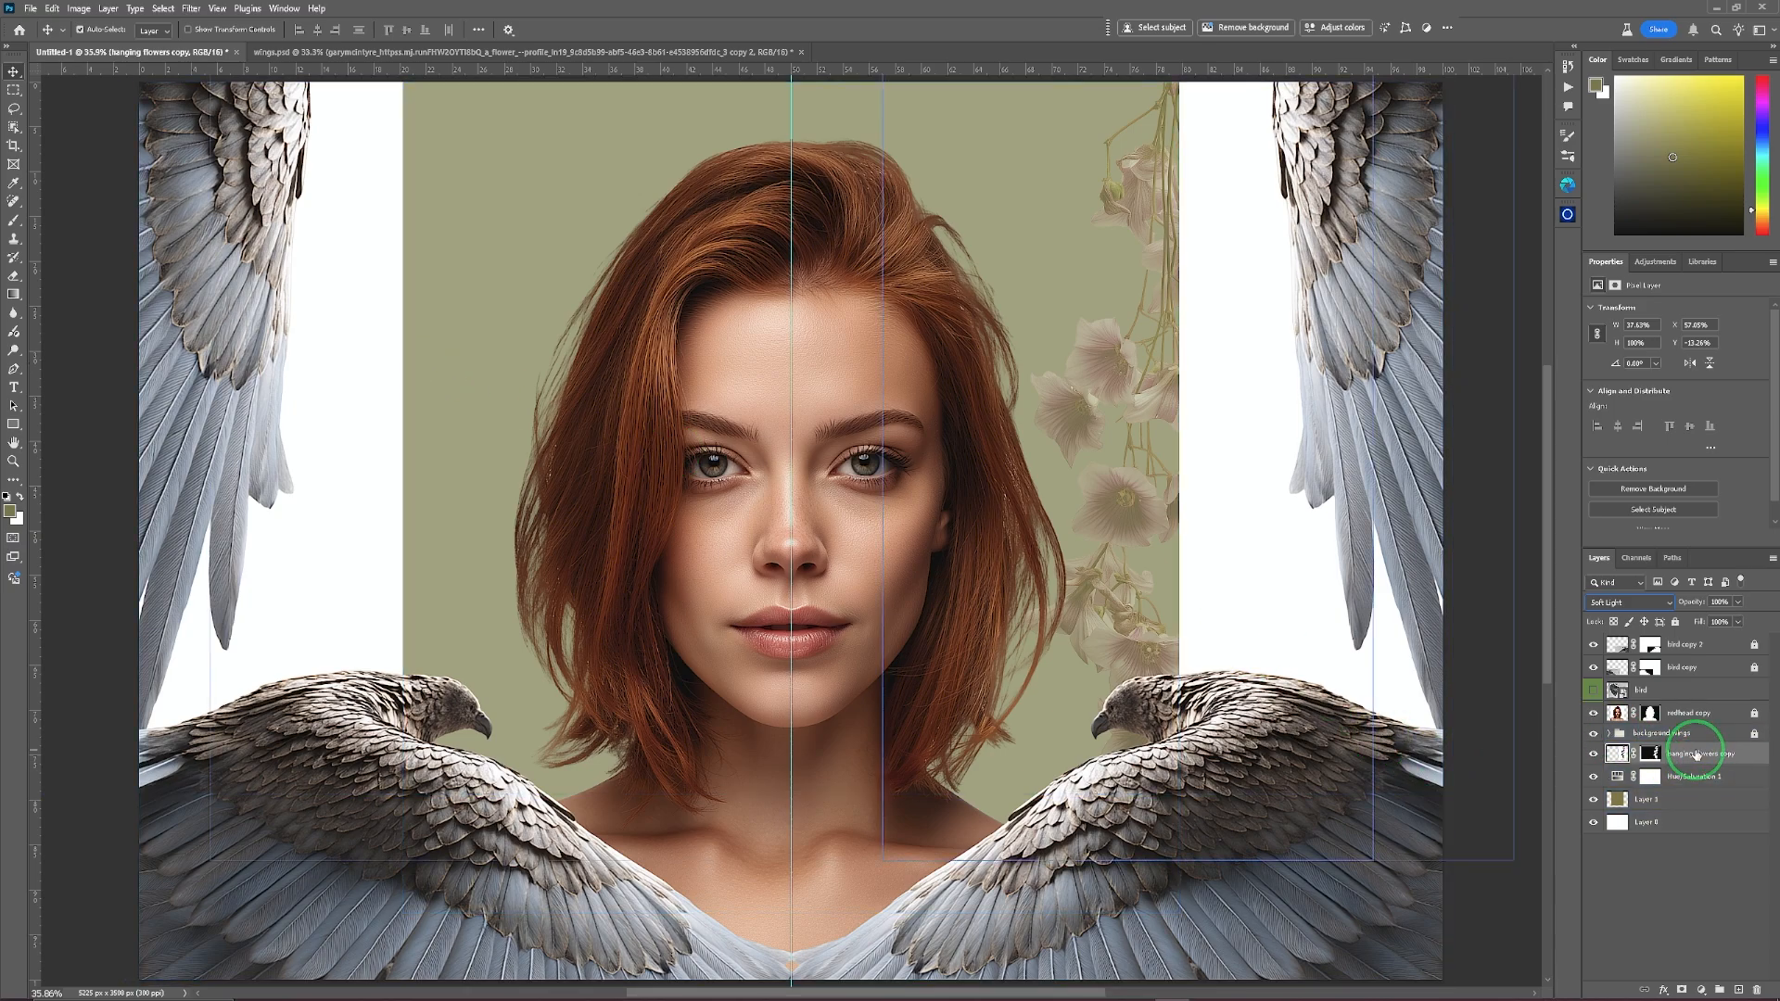
key(ctrl+j)
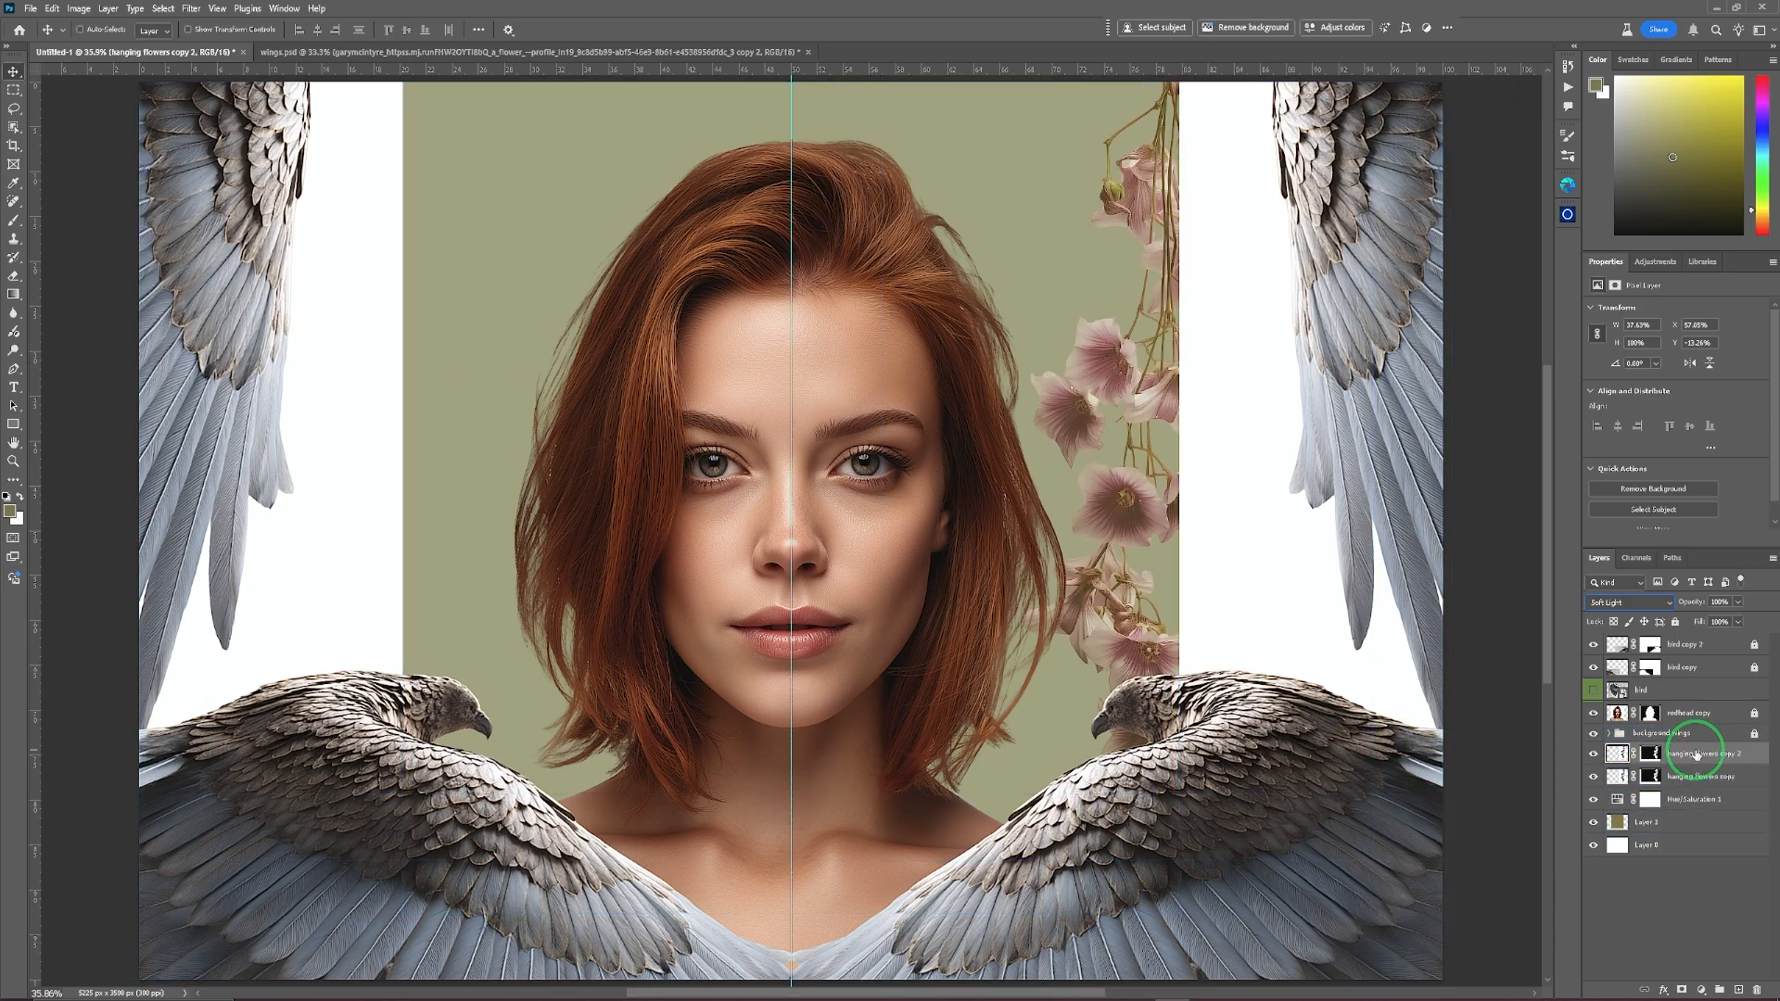
click(1154, 549)
click(53, 9)
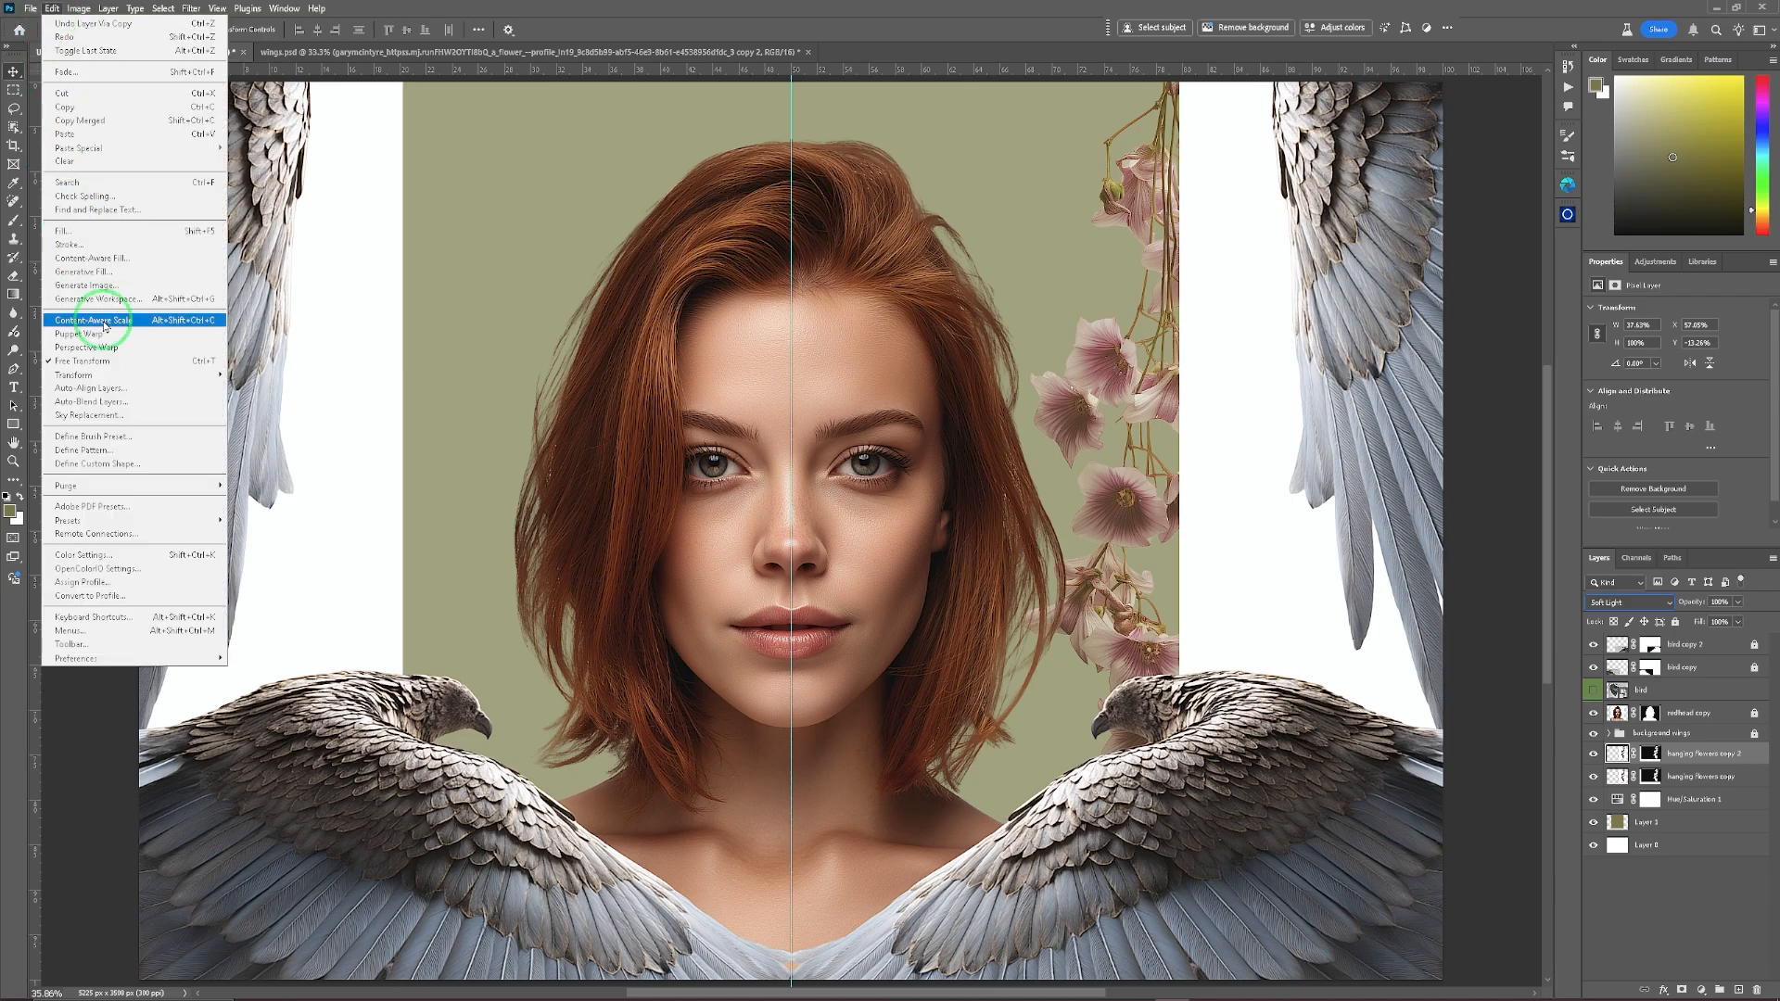
mouse_move(99, 374)
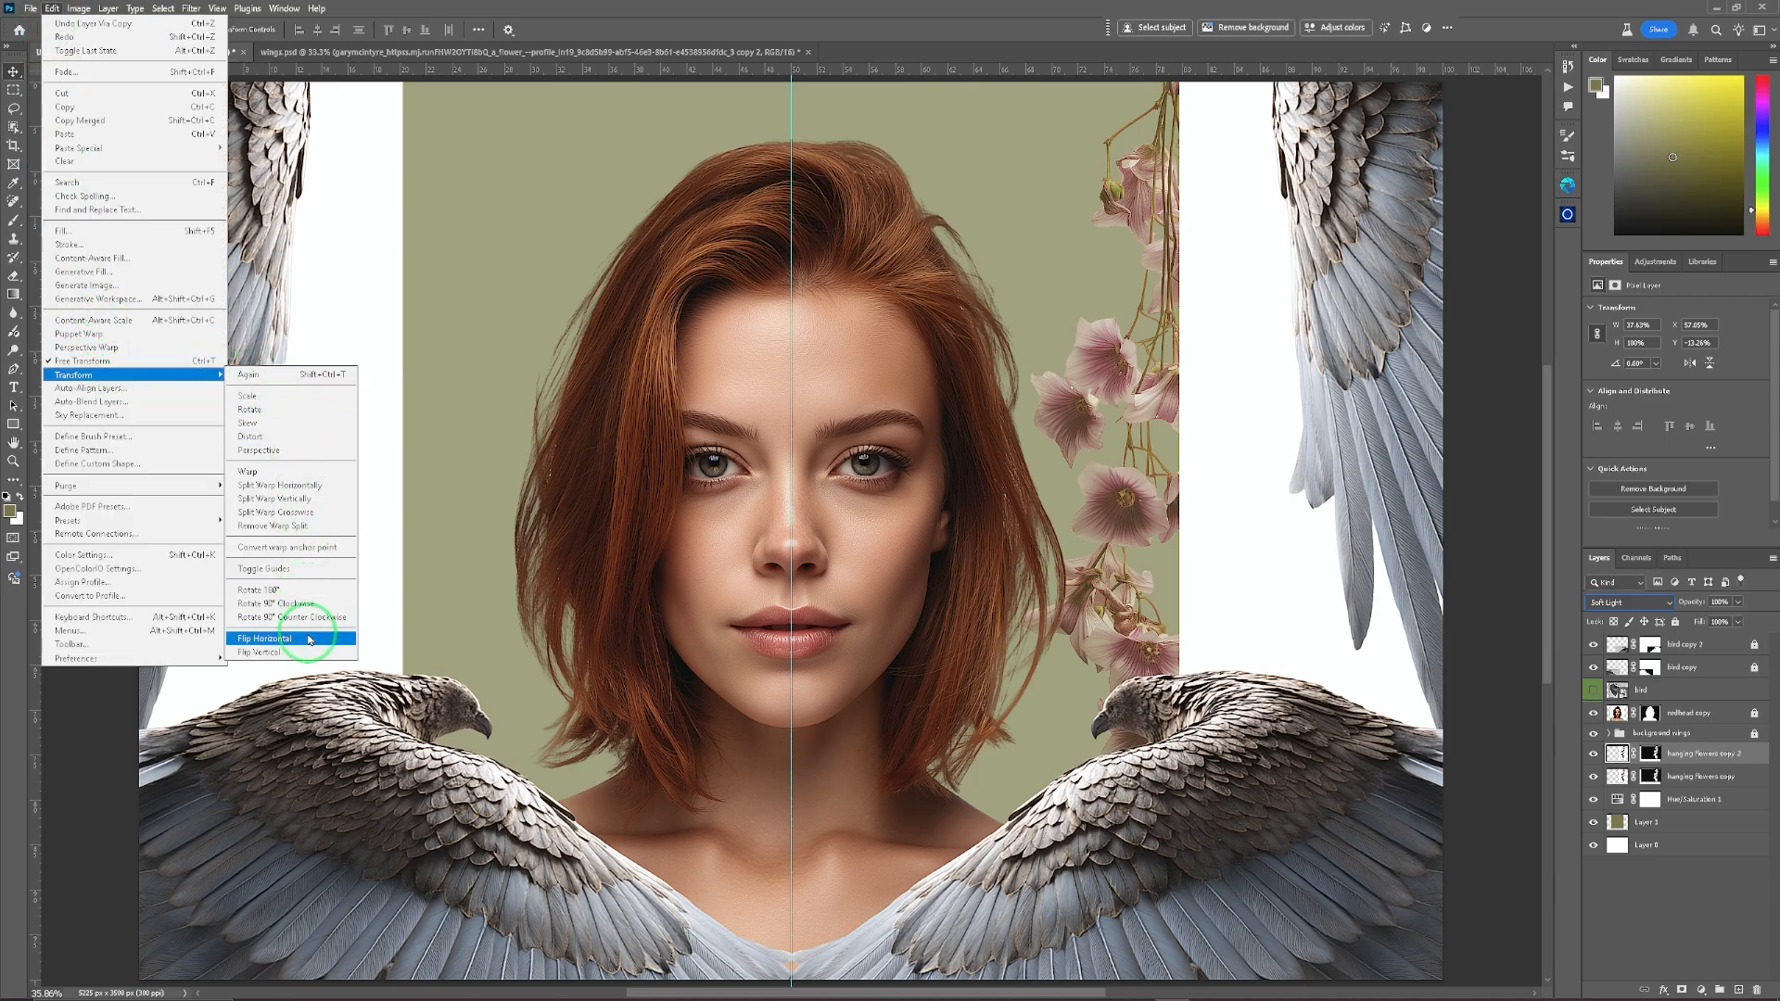
click(261, 651)
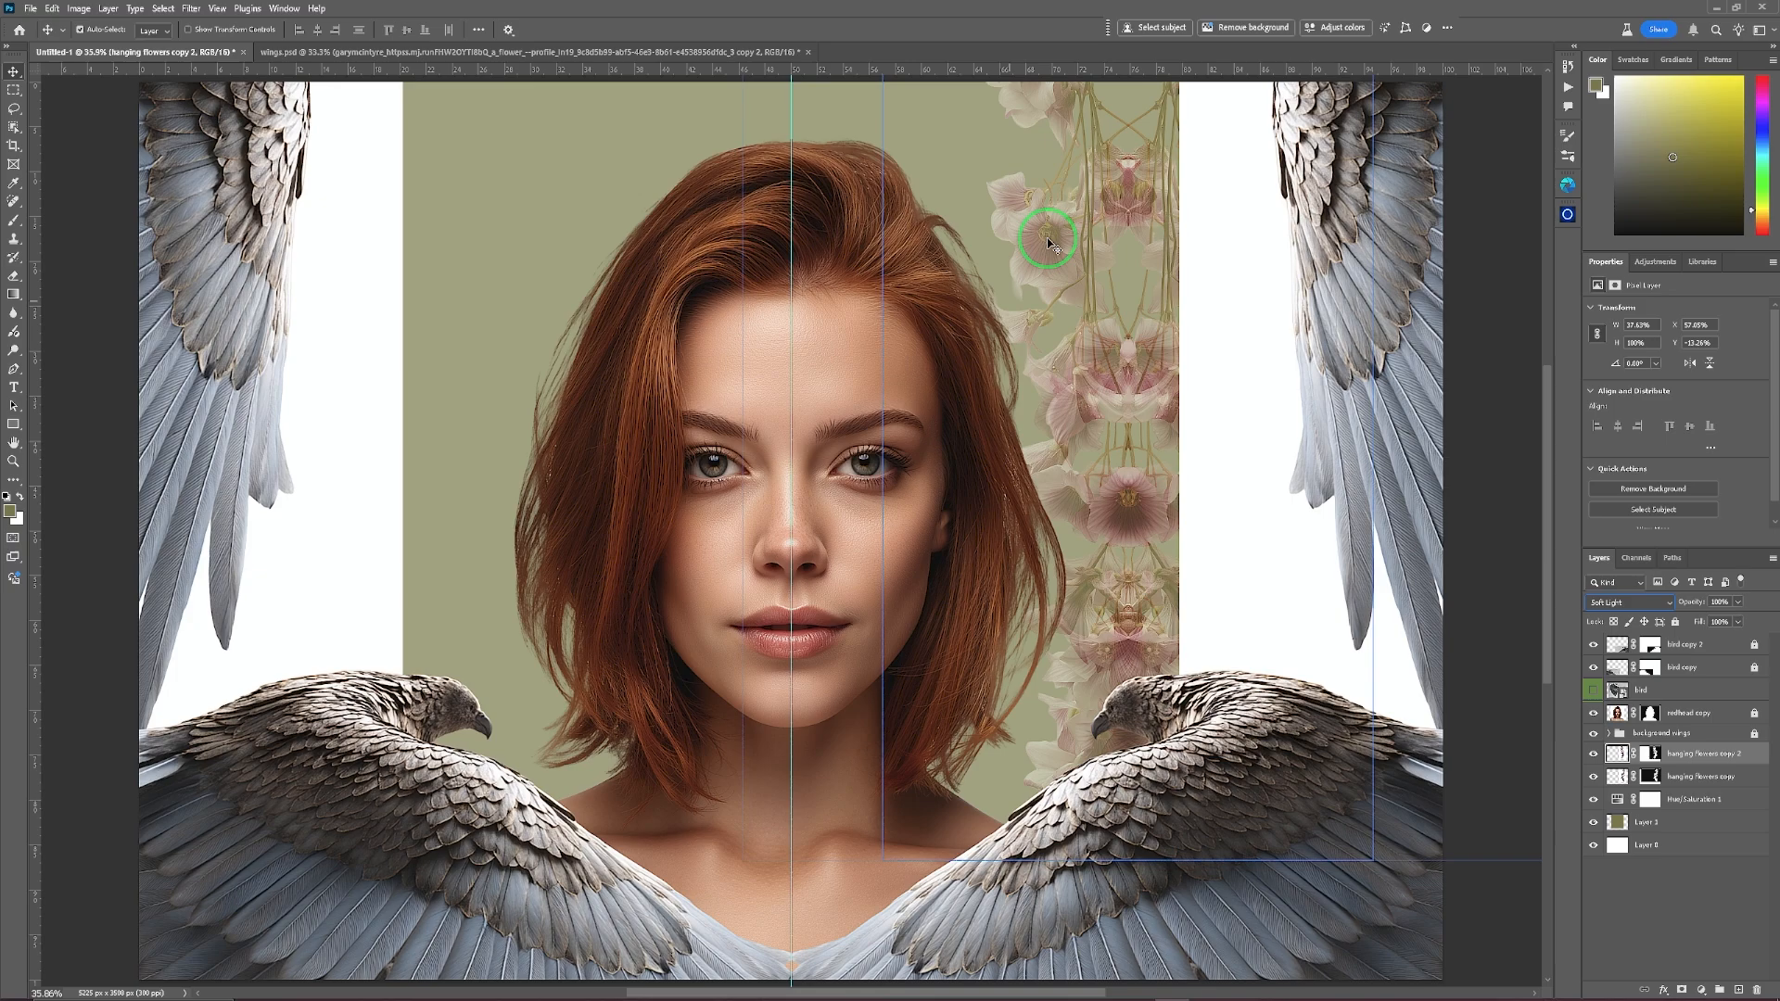
Move the flipped hanging flowers copy to the left edge of the olive rectangle, mirroring the flowers on the right.
drag(1049, 243, 380, 224)
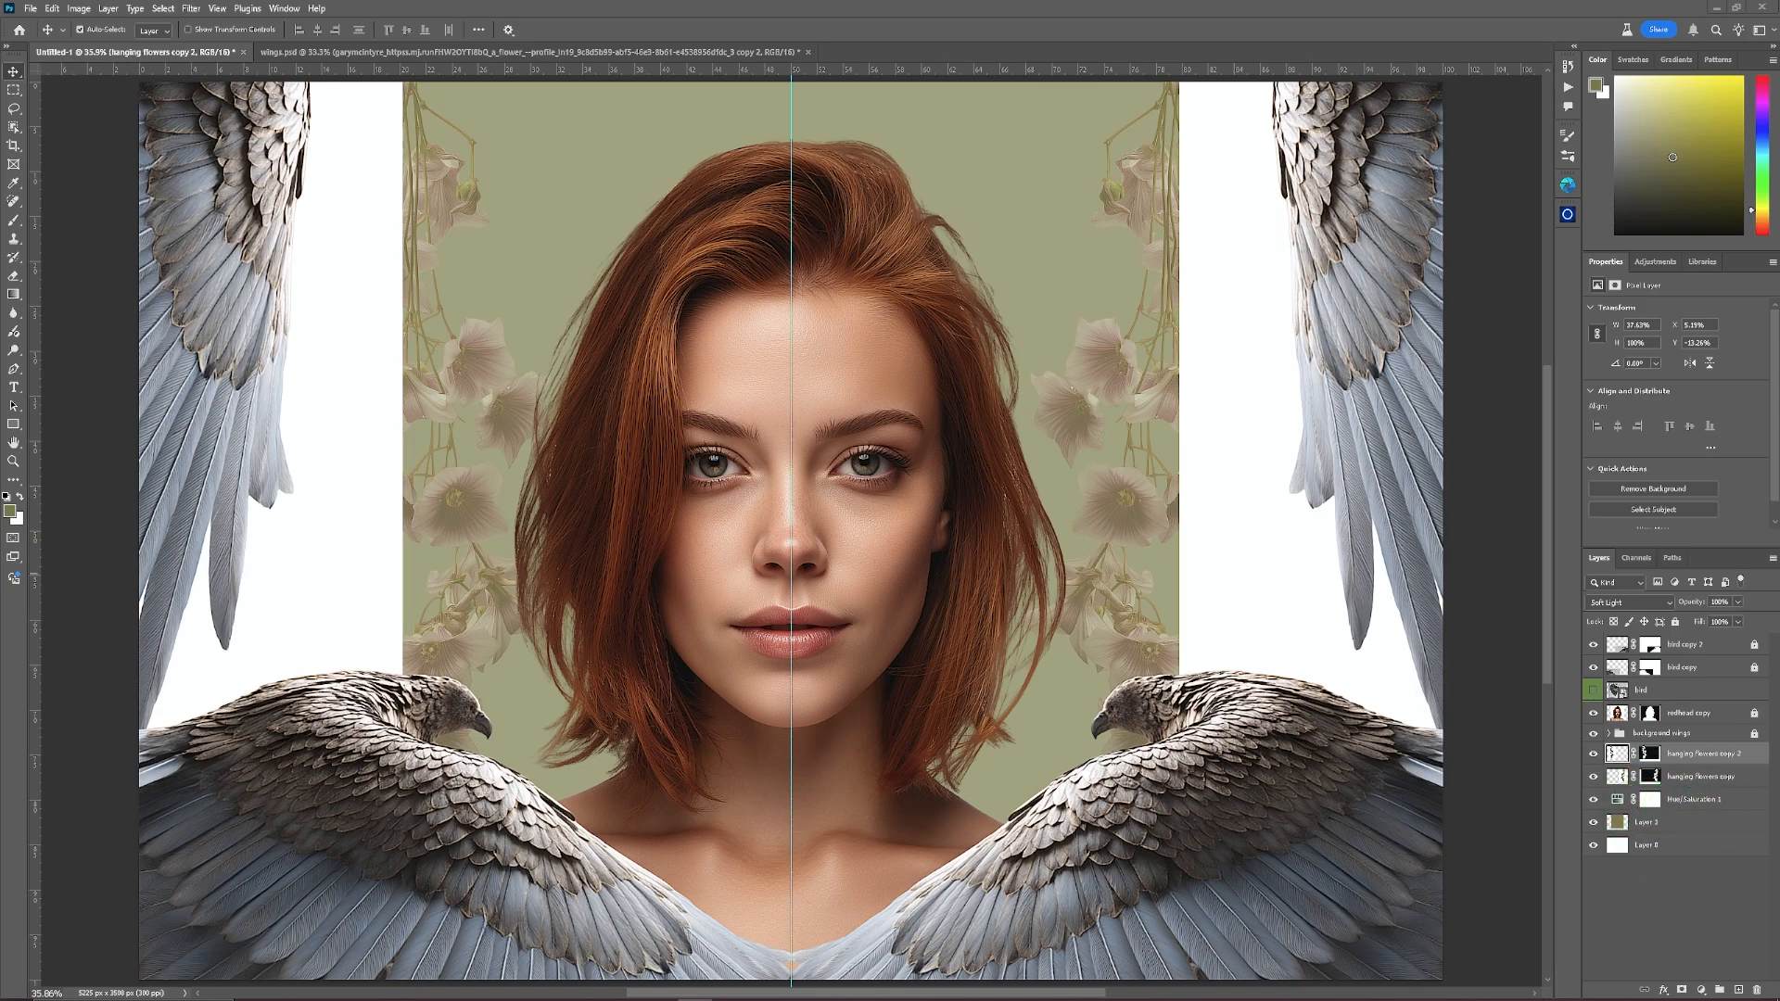
Place the colourful flower image centred on the canvas and move its layer to the top of the layer stack.
drag(895, 433, 777, 500)
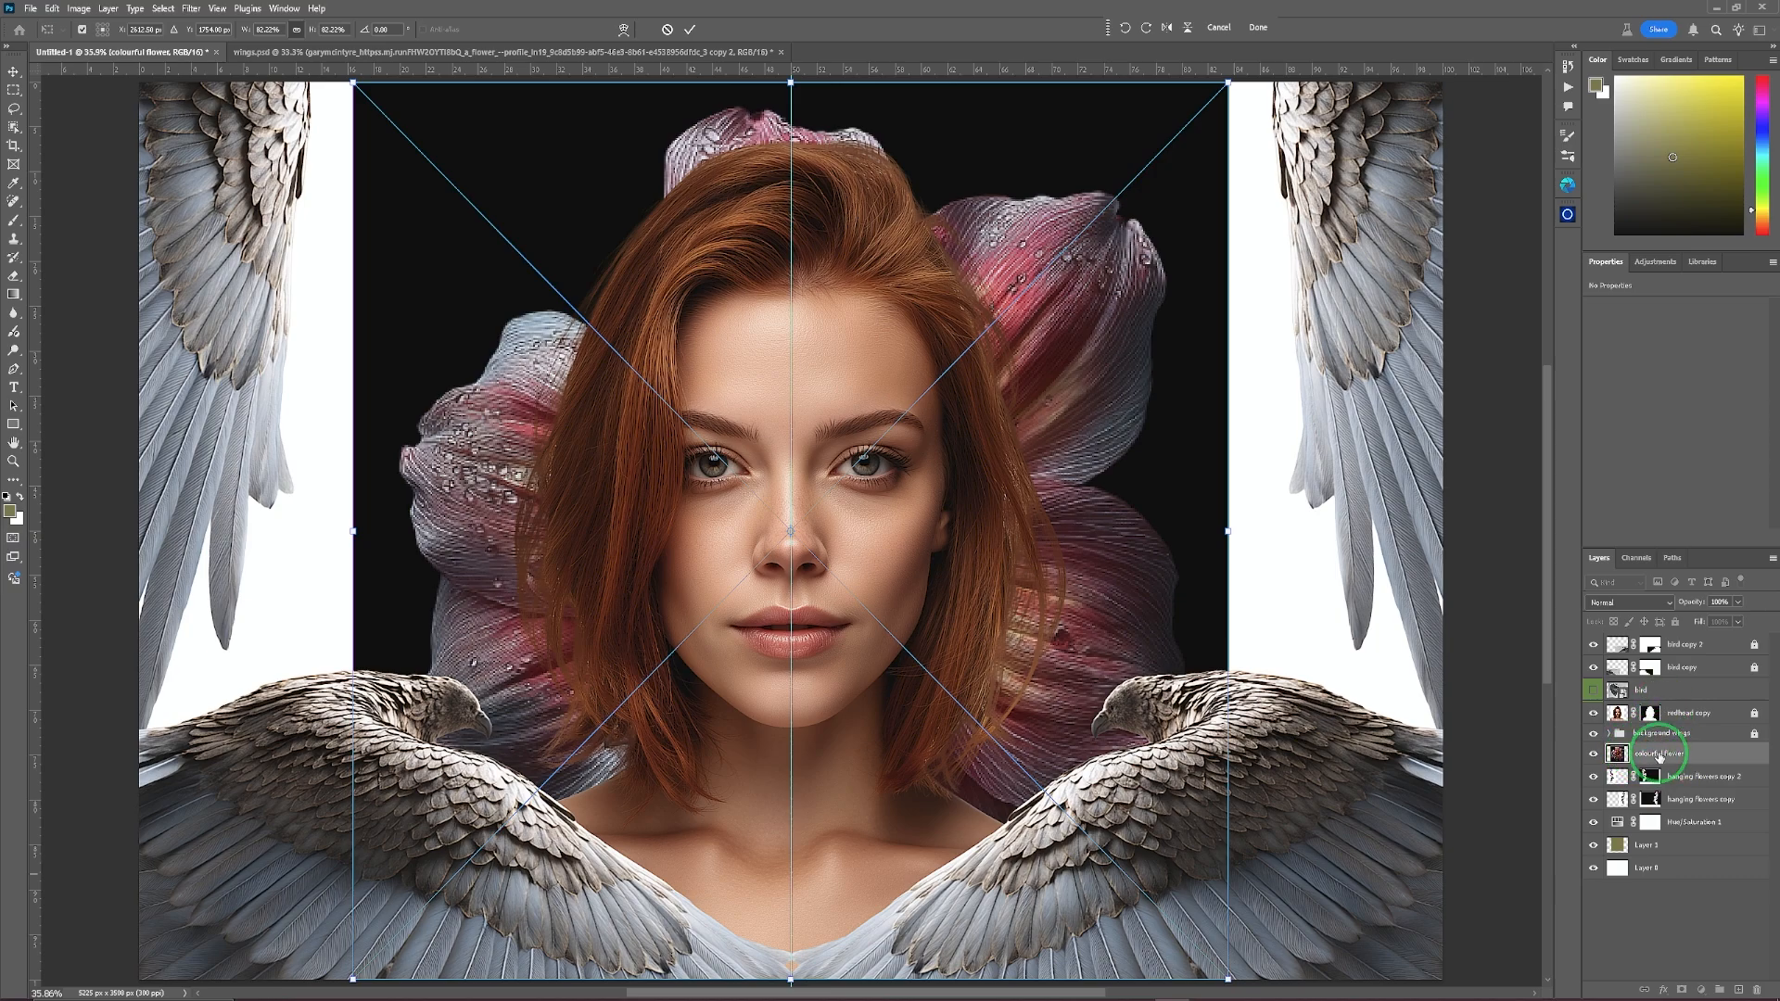
drag(1659, 754, 1652, 658)
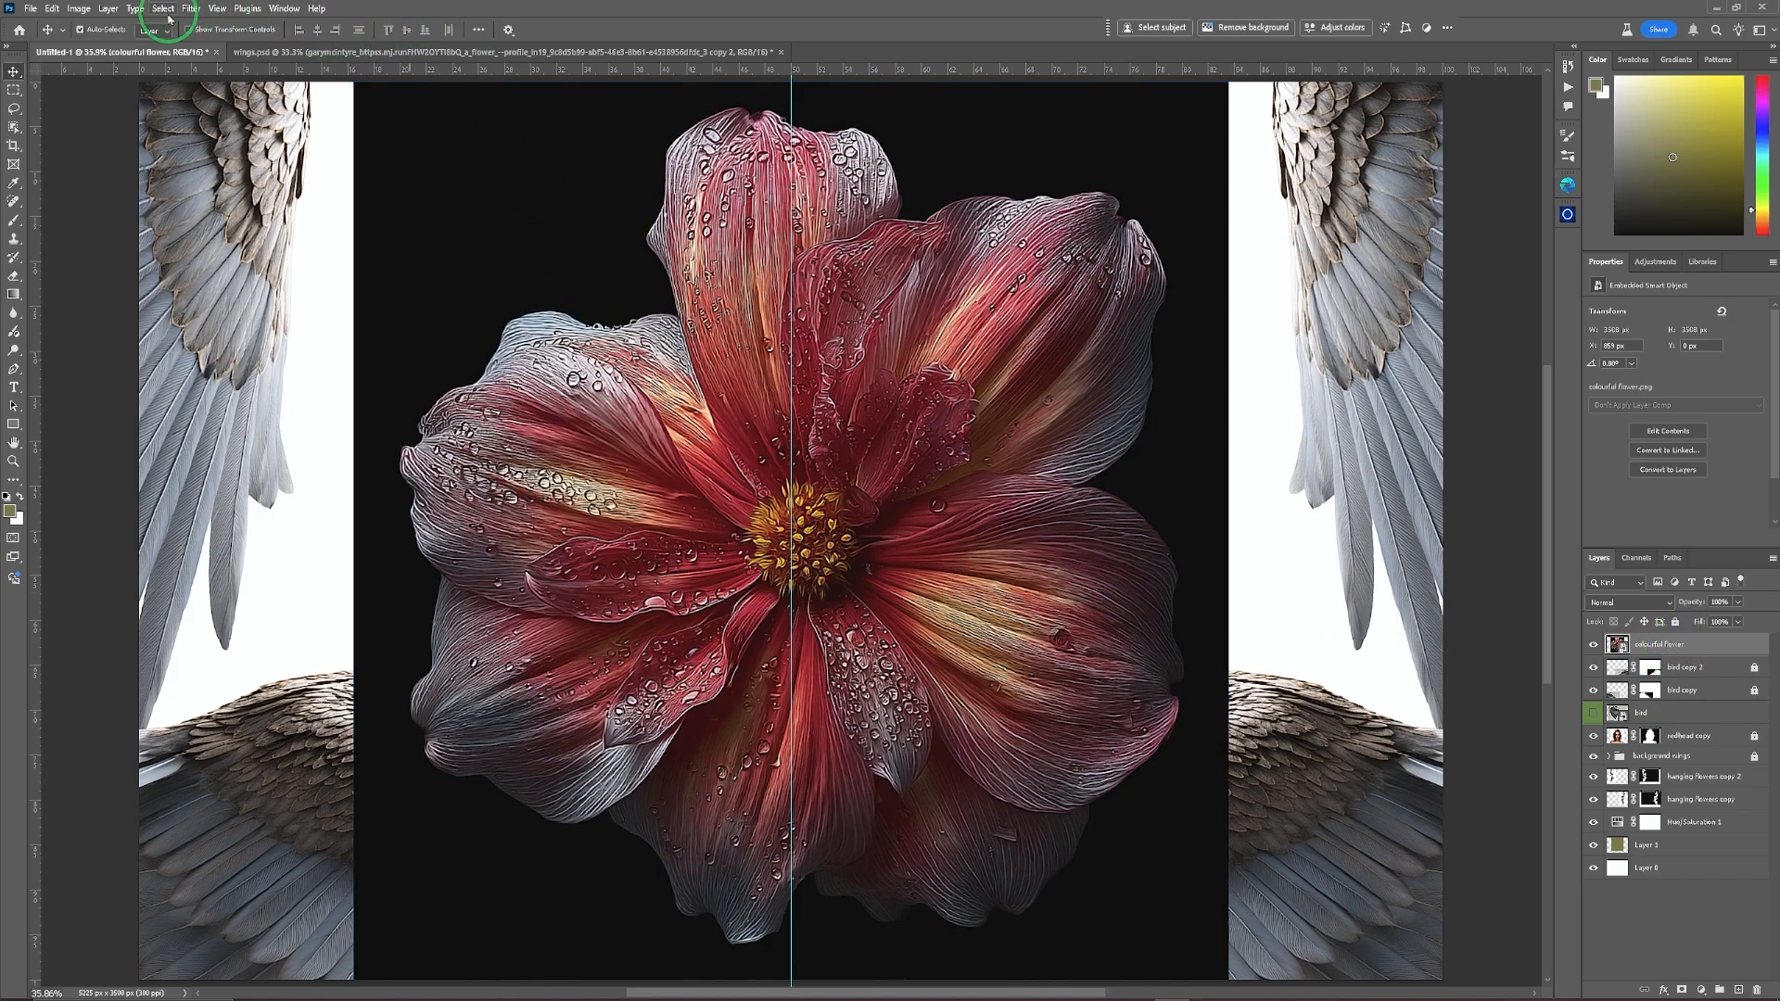
Select the colourful flower as the subject and output it from Select and Mask with Decontaminate Colors to a new layer with layer mask.
click(14, 127)
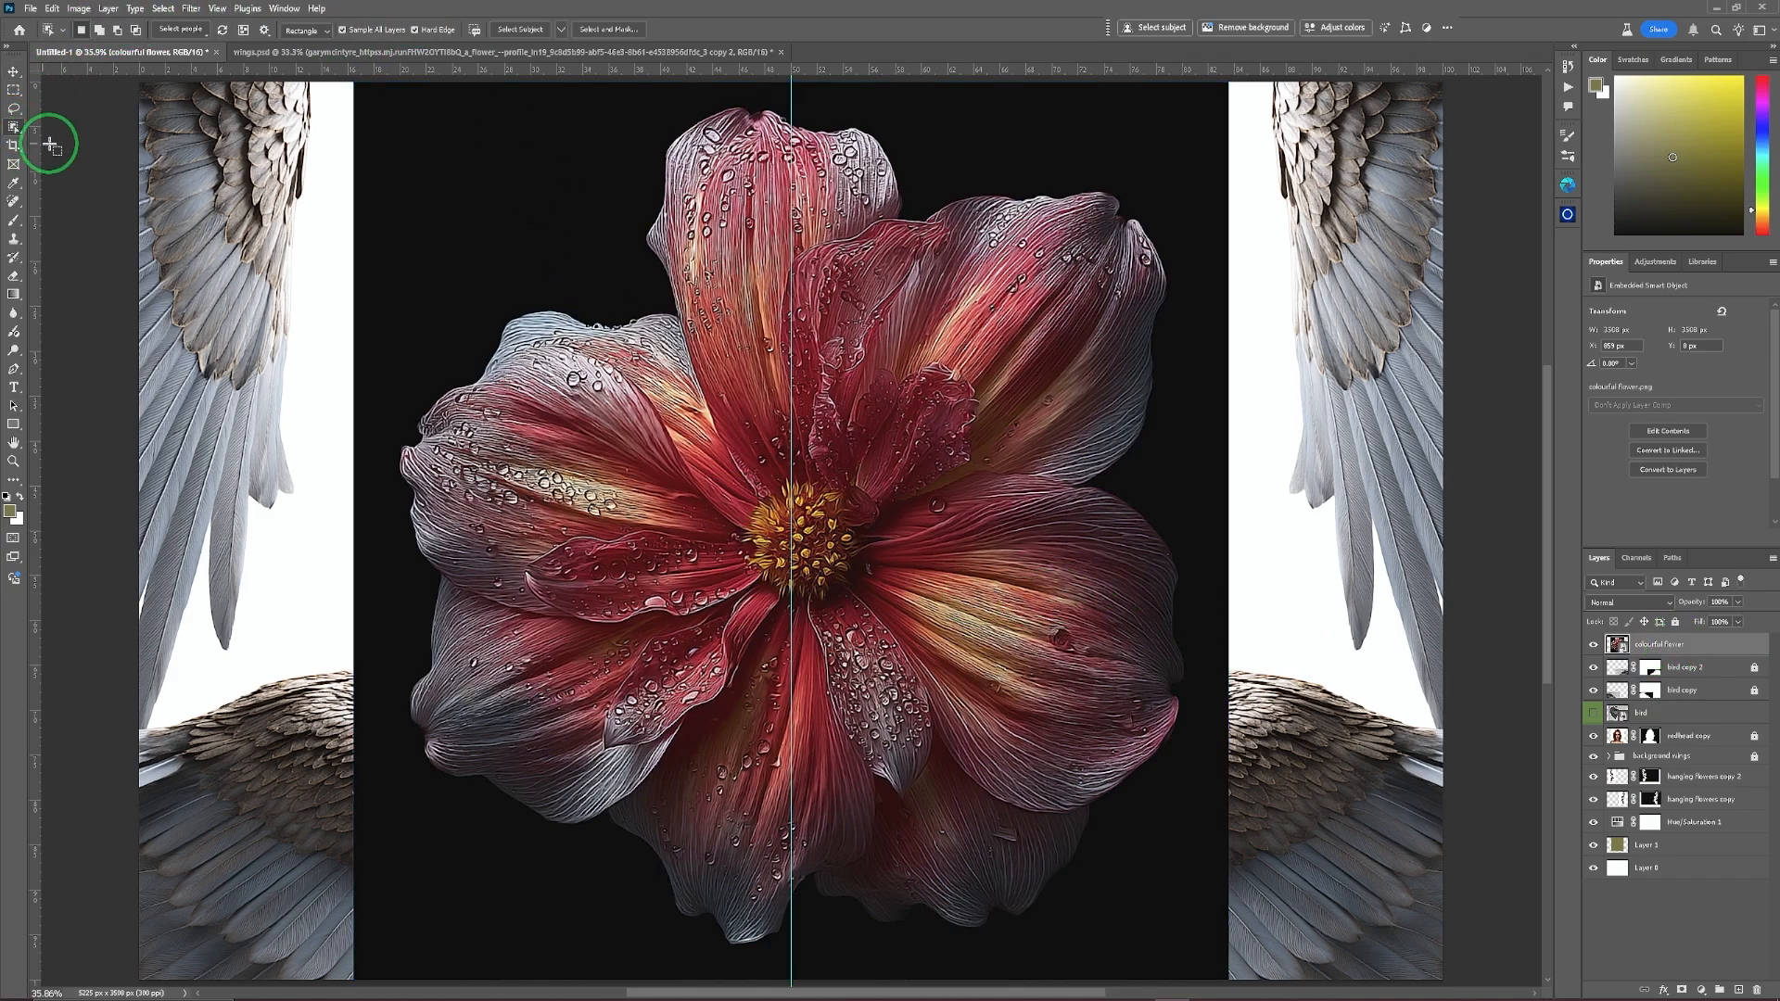
click(163, 8)
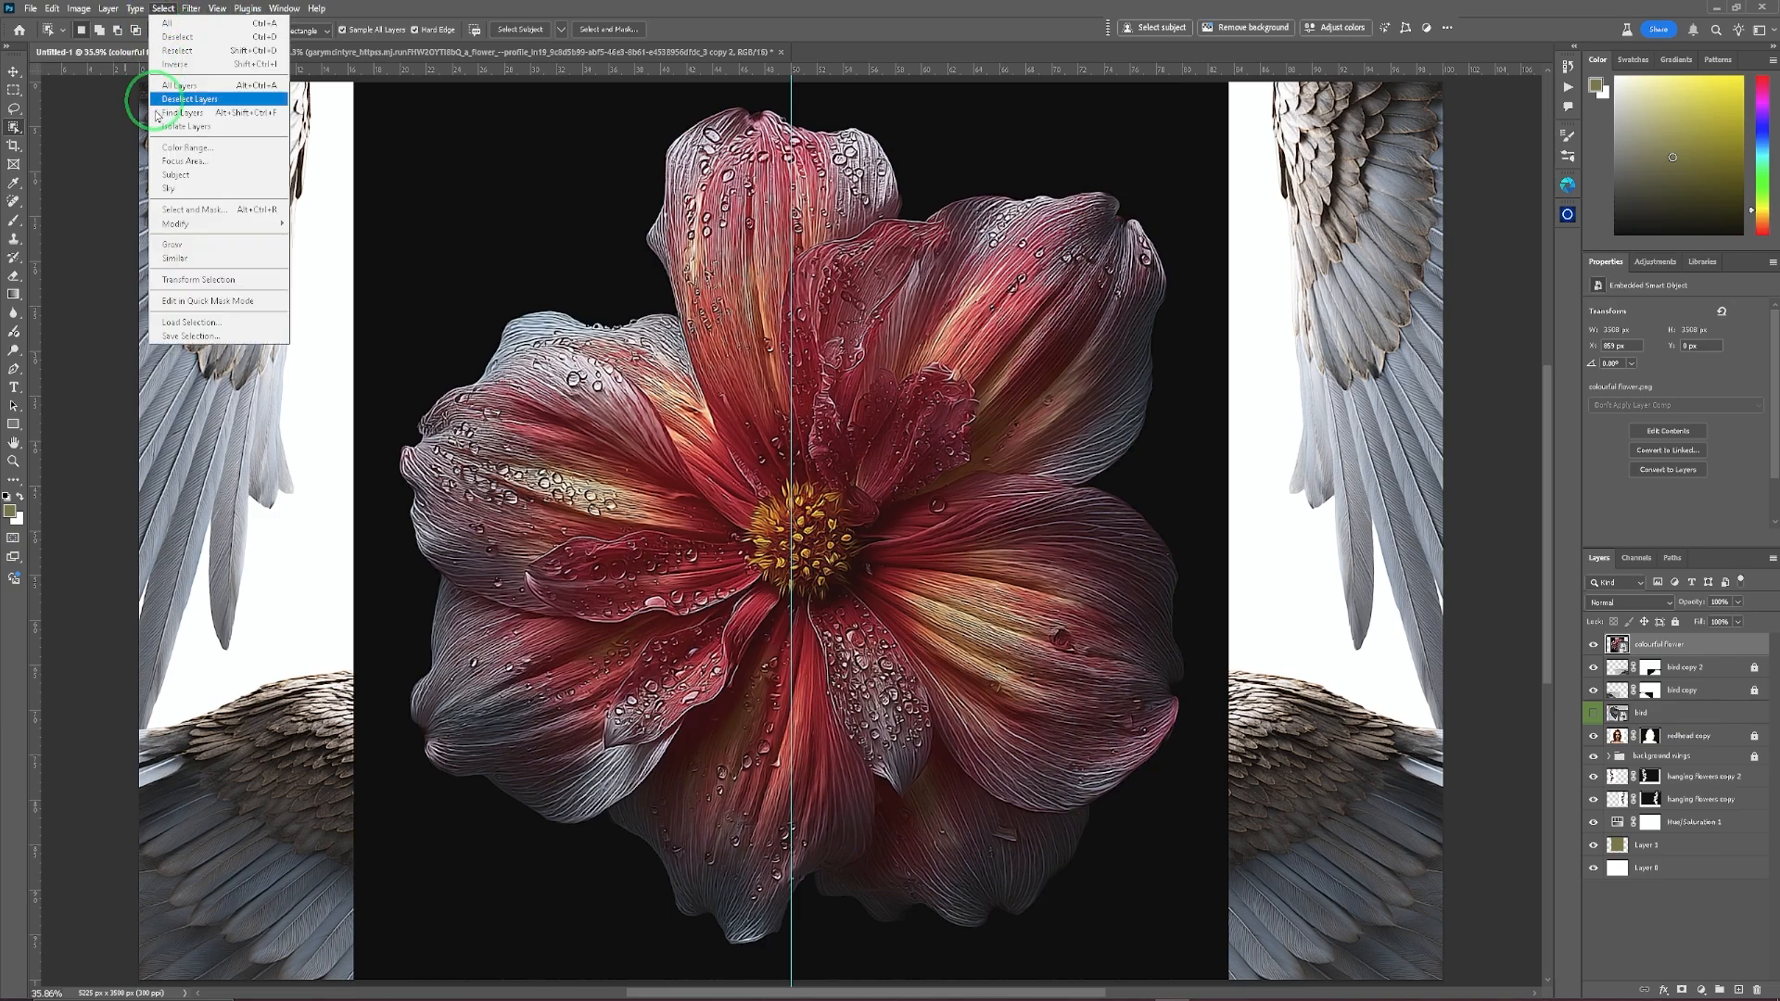
click(176, 175)
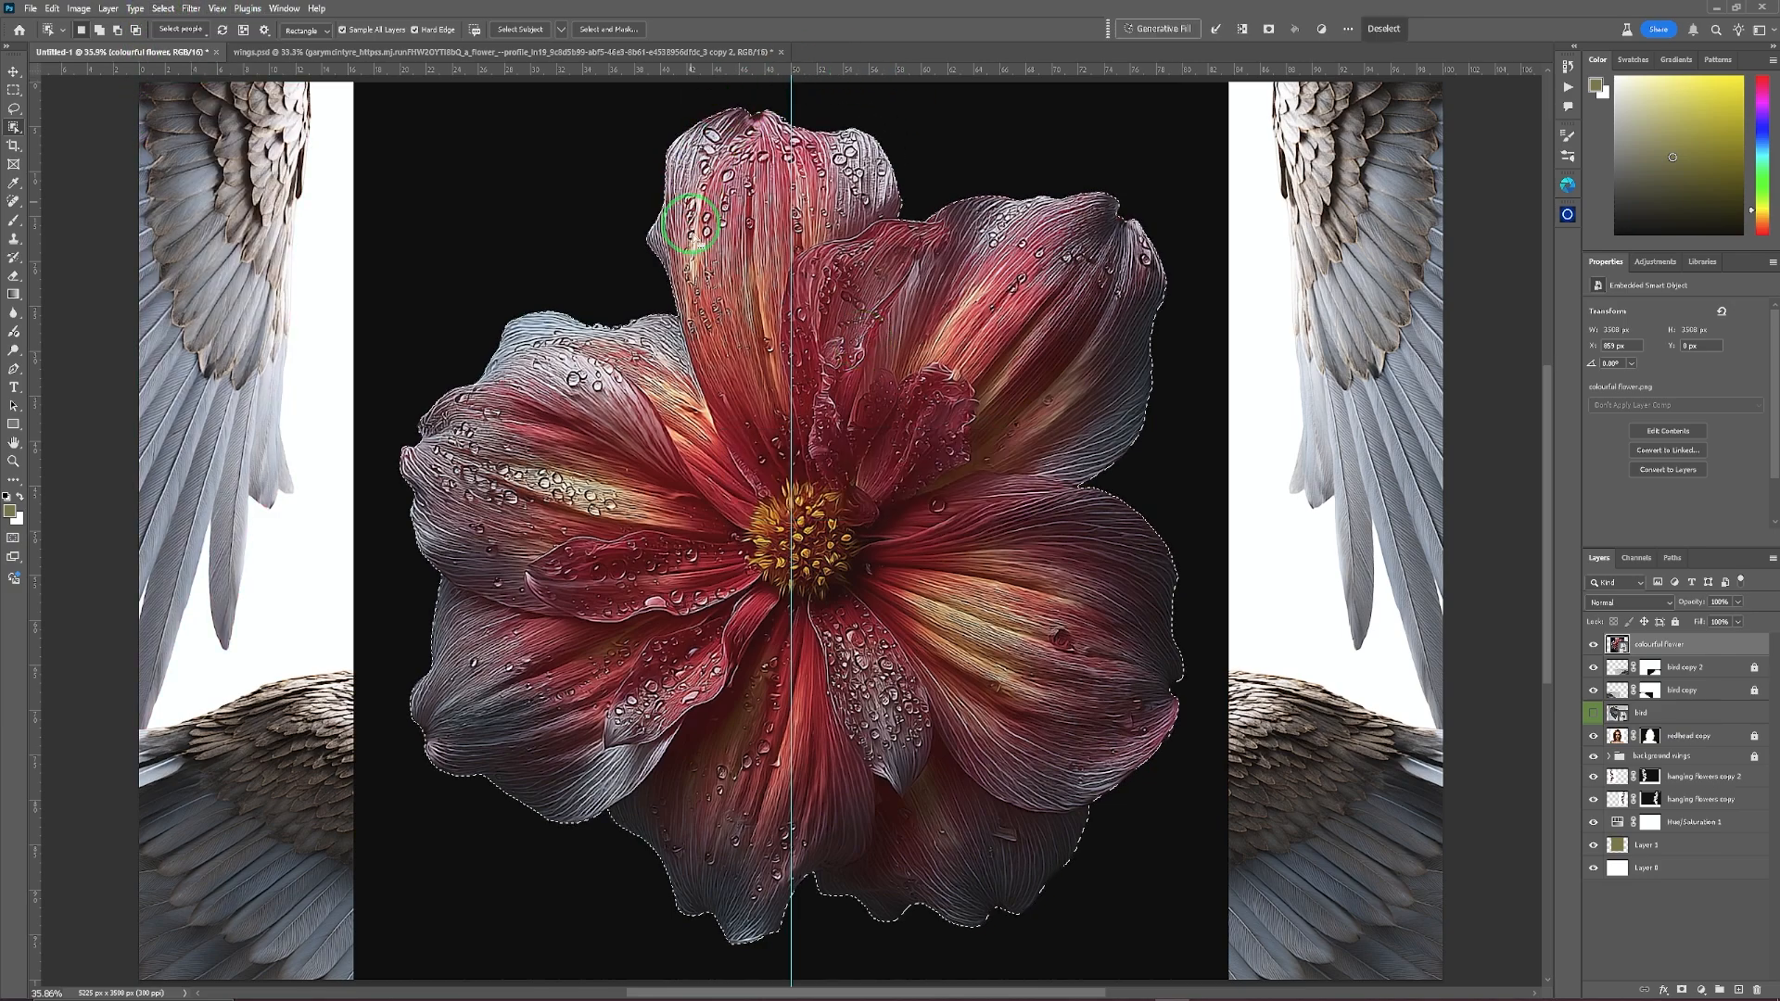
click(595, 30)
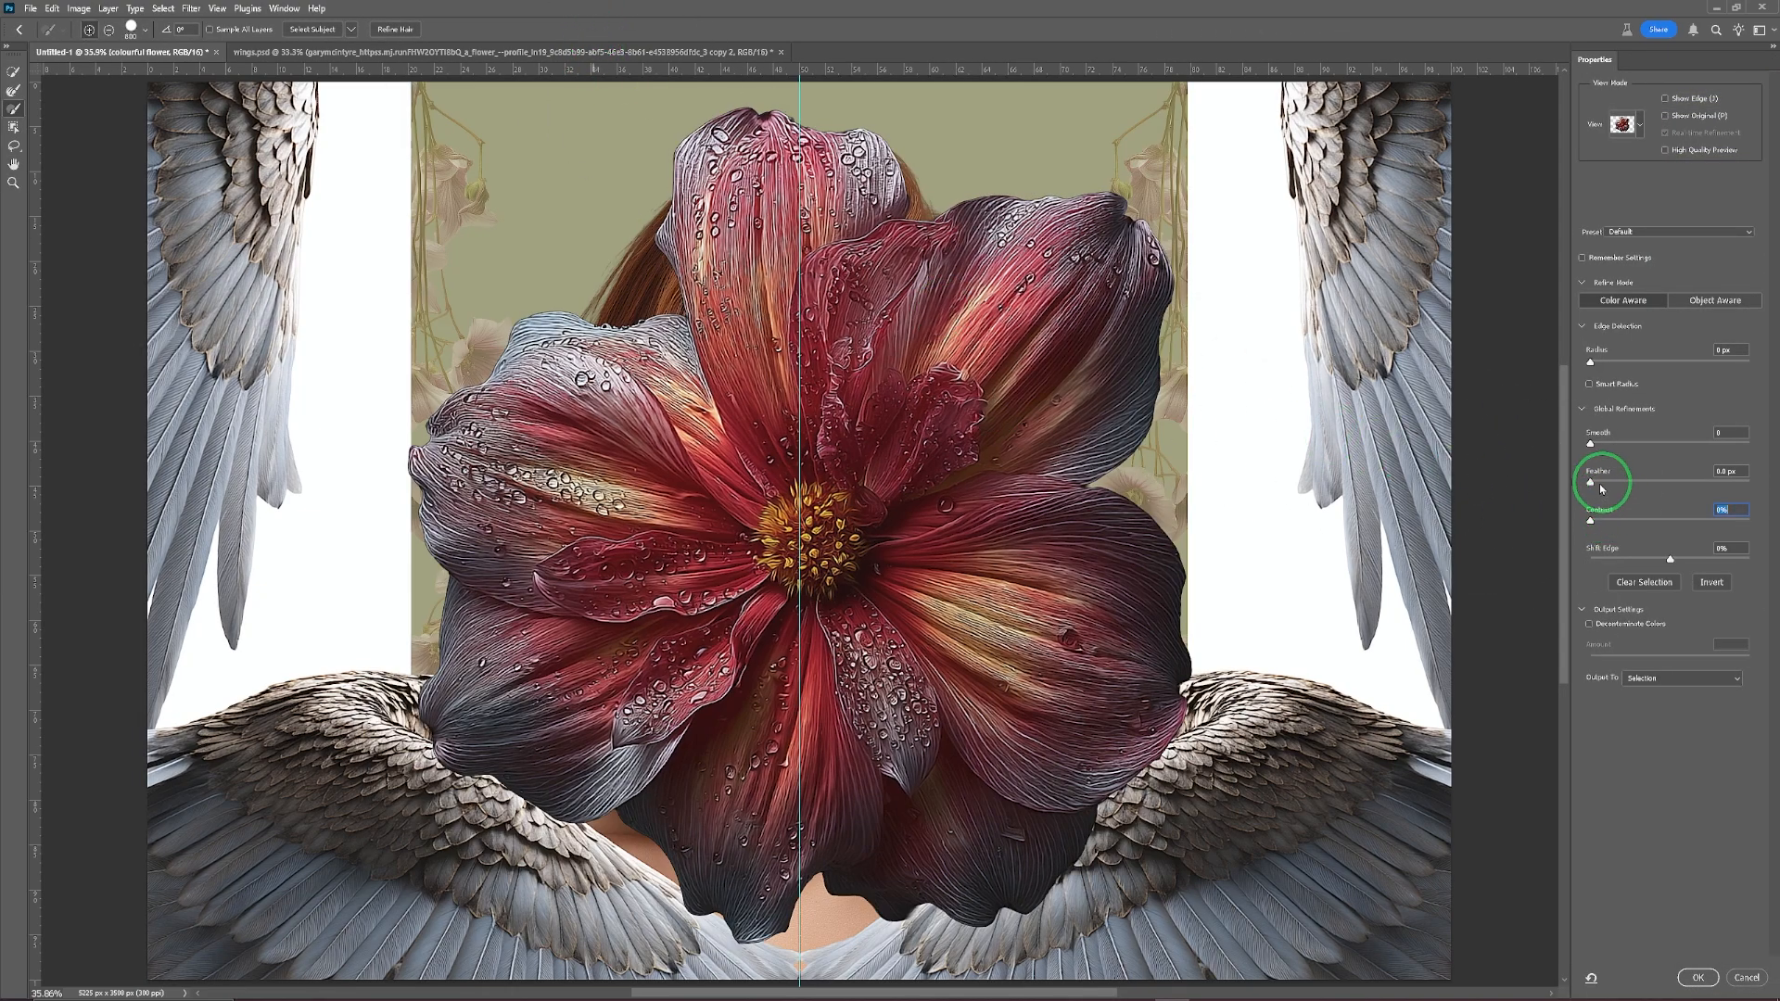
click(1590, 624)
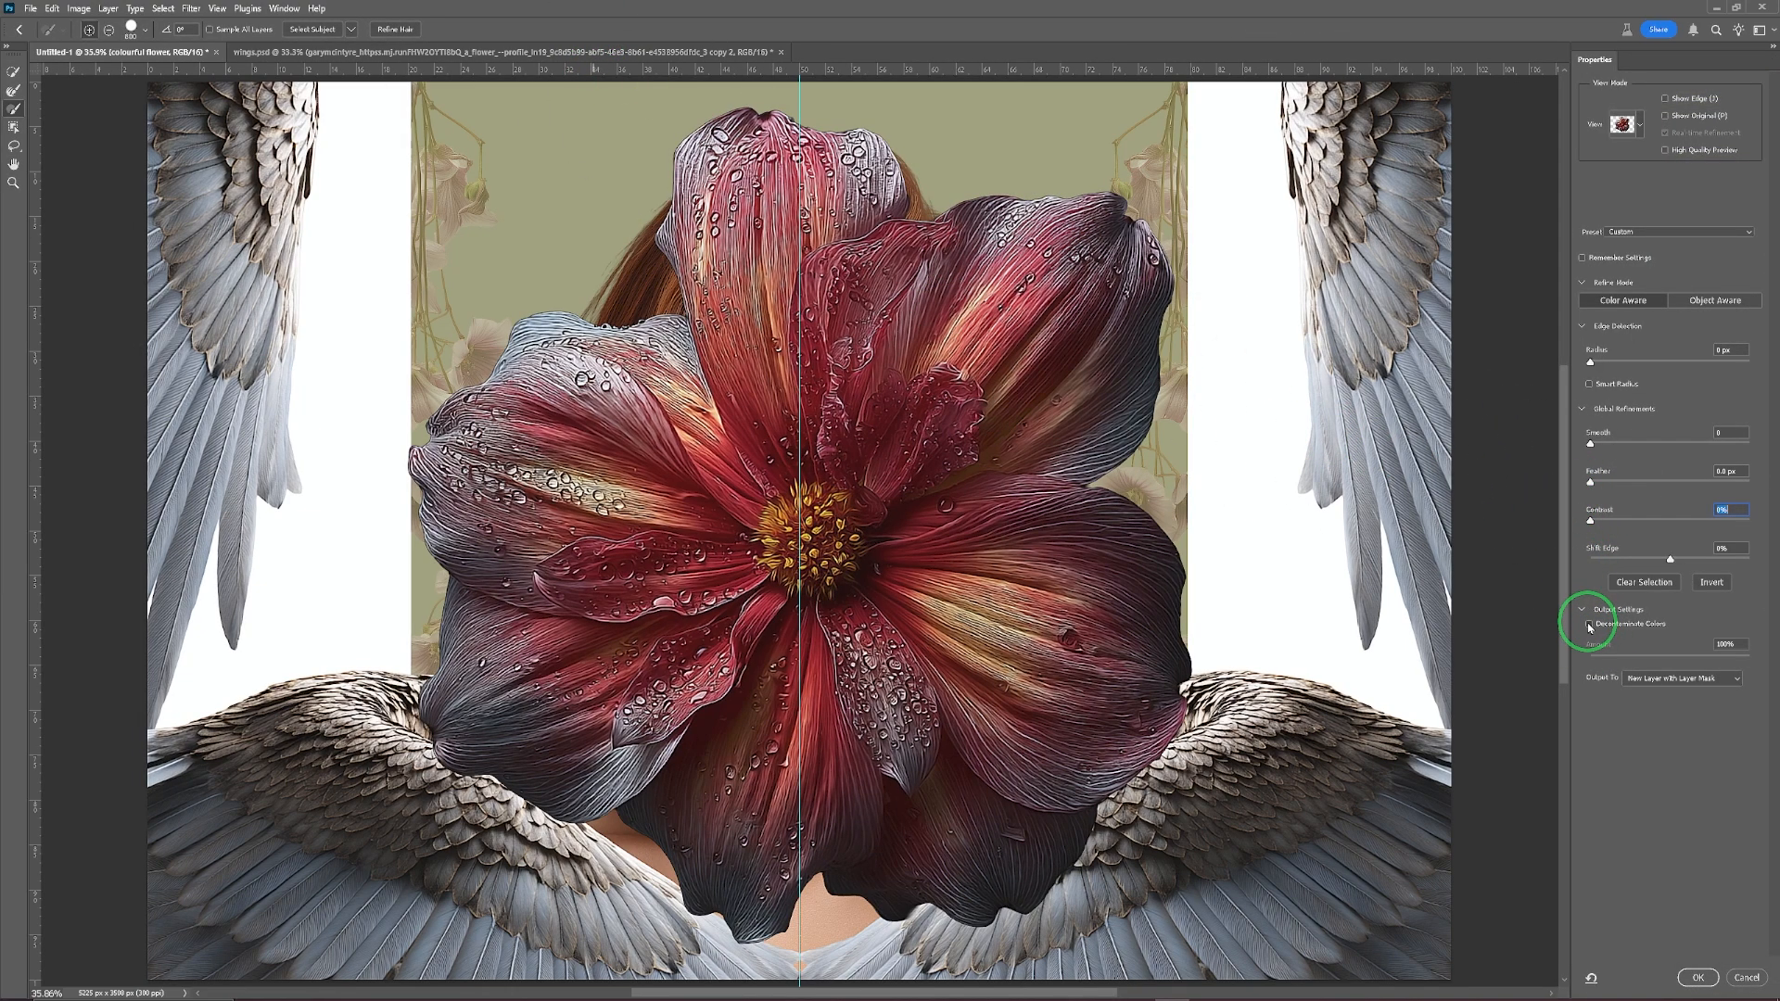
click(1696, 981)
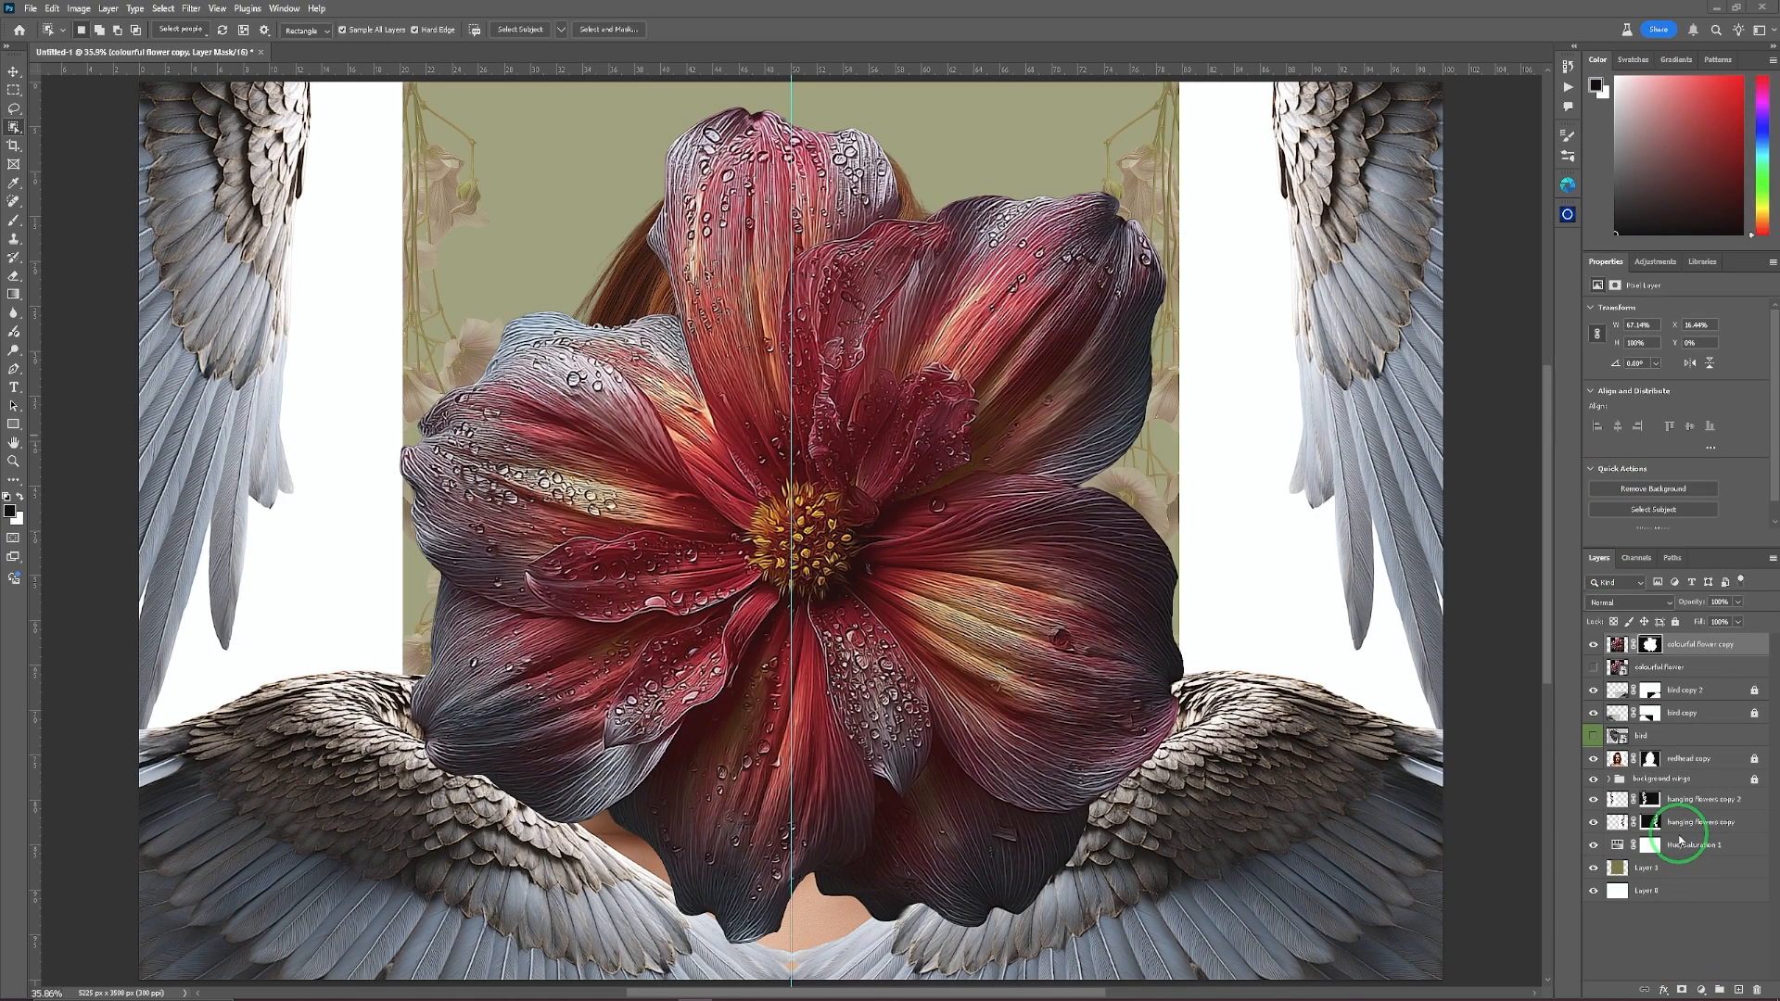
Move the colourful flower copy layer directly below the redhead copy layer and hide the guides.
click(1728, 647)
right_click(1708, 646)
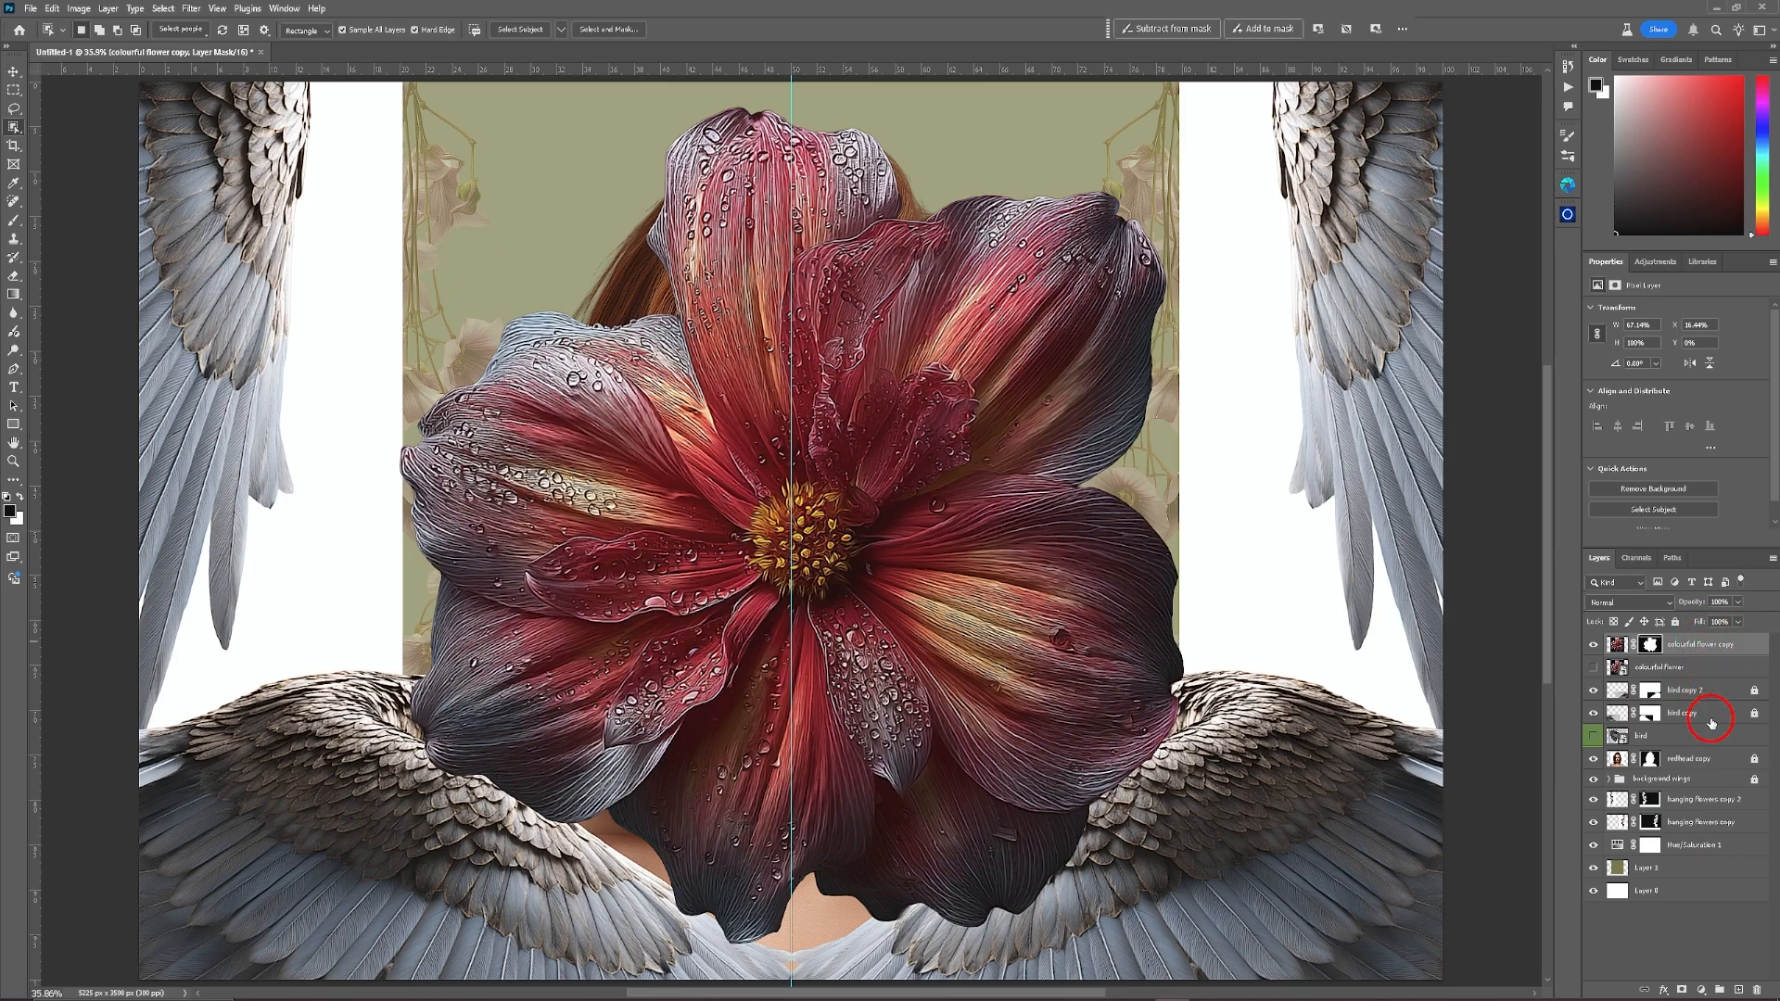
drag(1708, 646, 1700, 735)
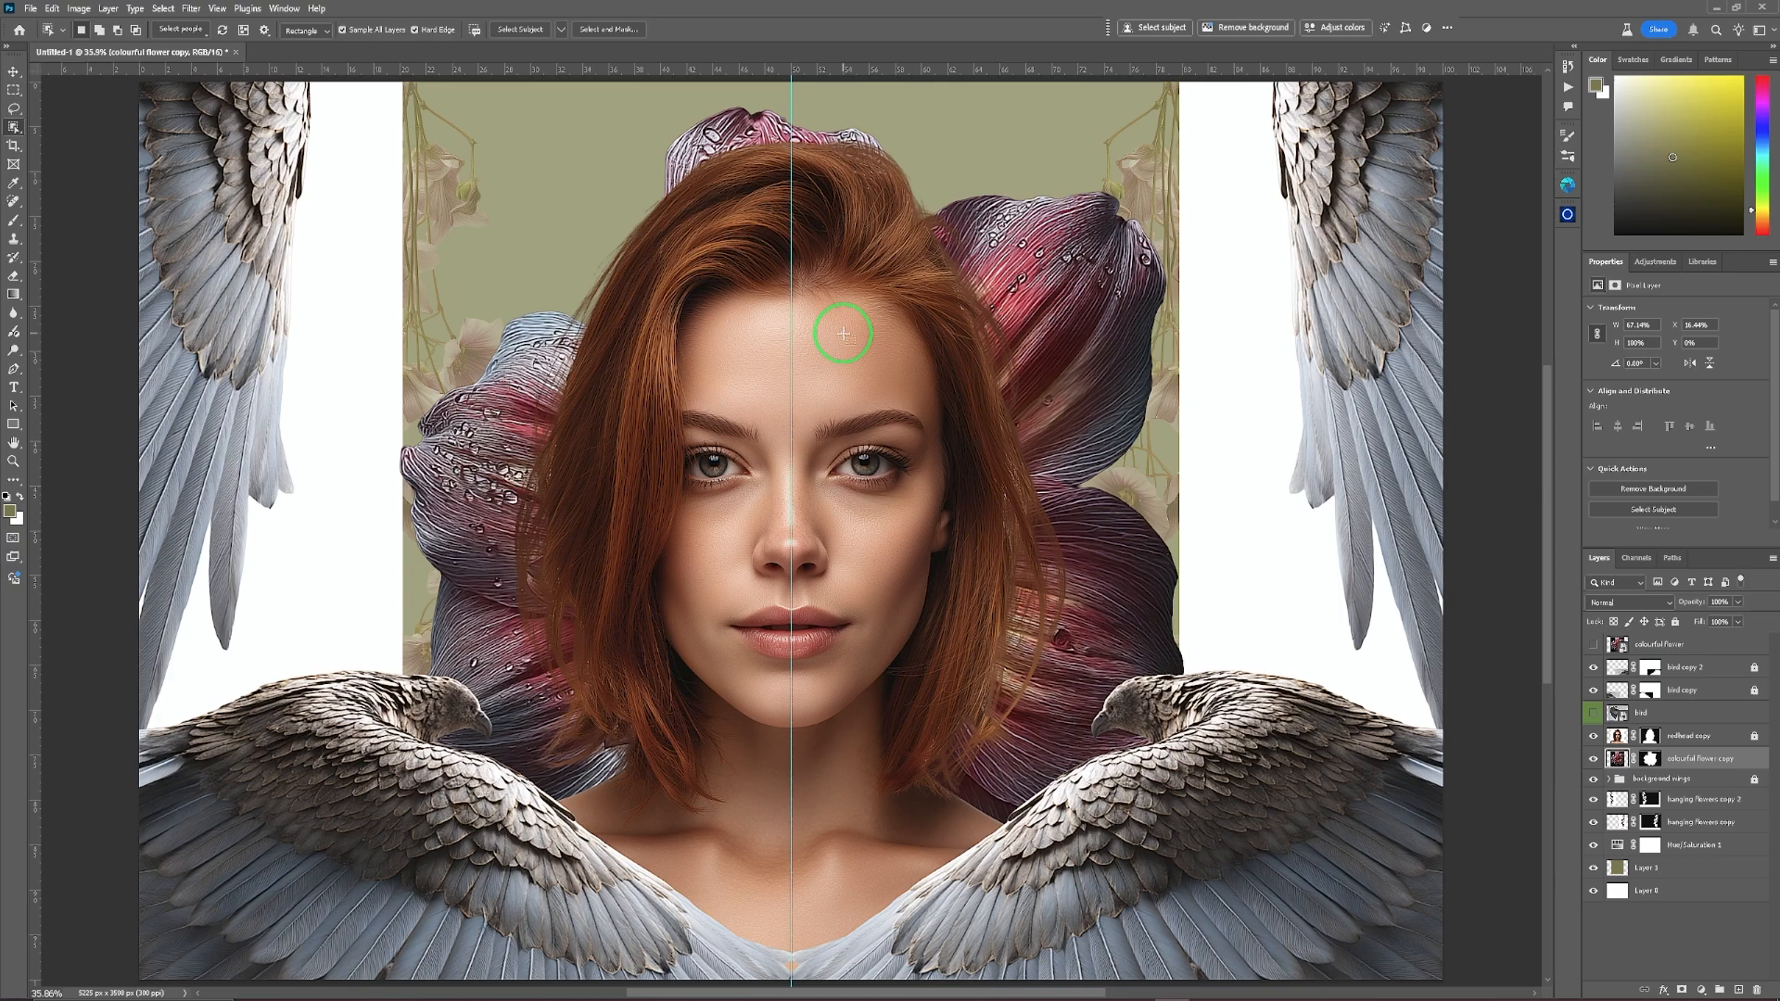
key(ctrl+h)
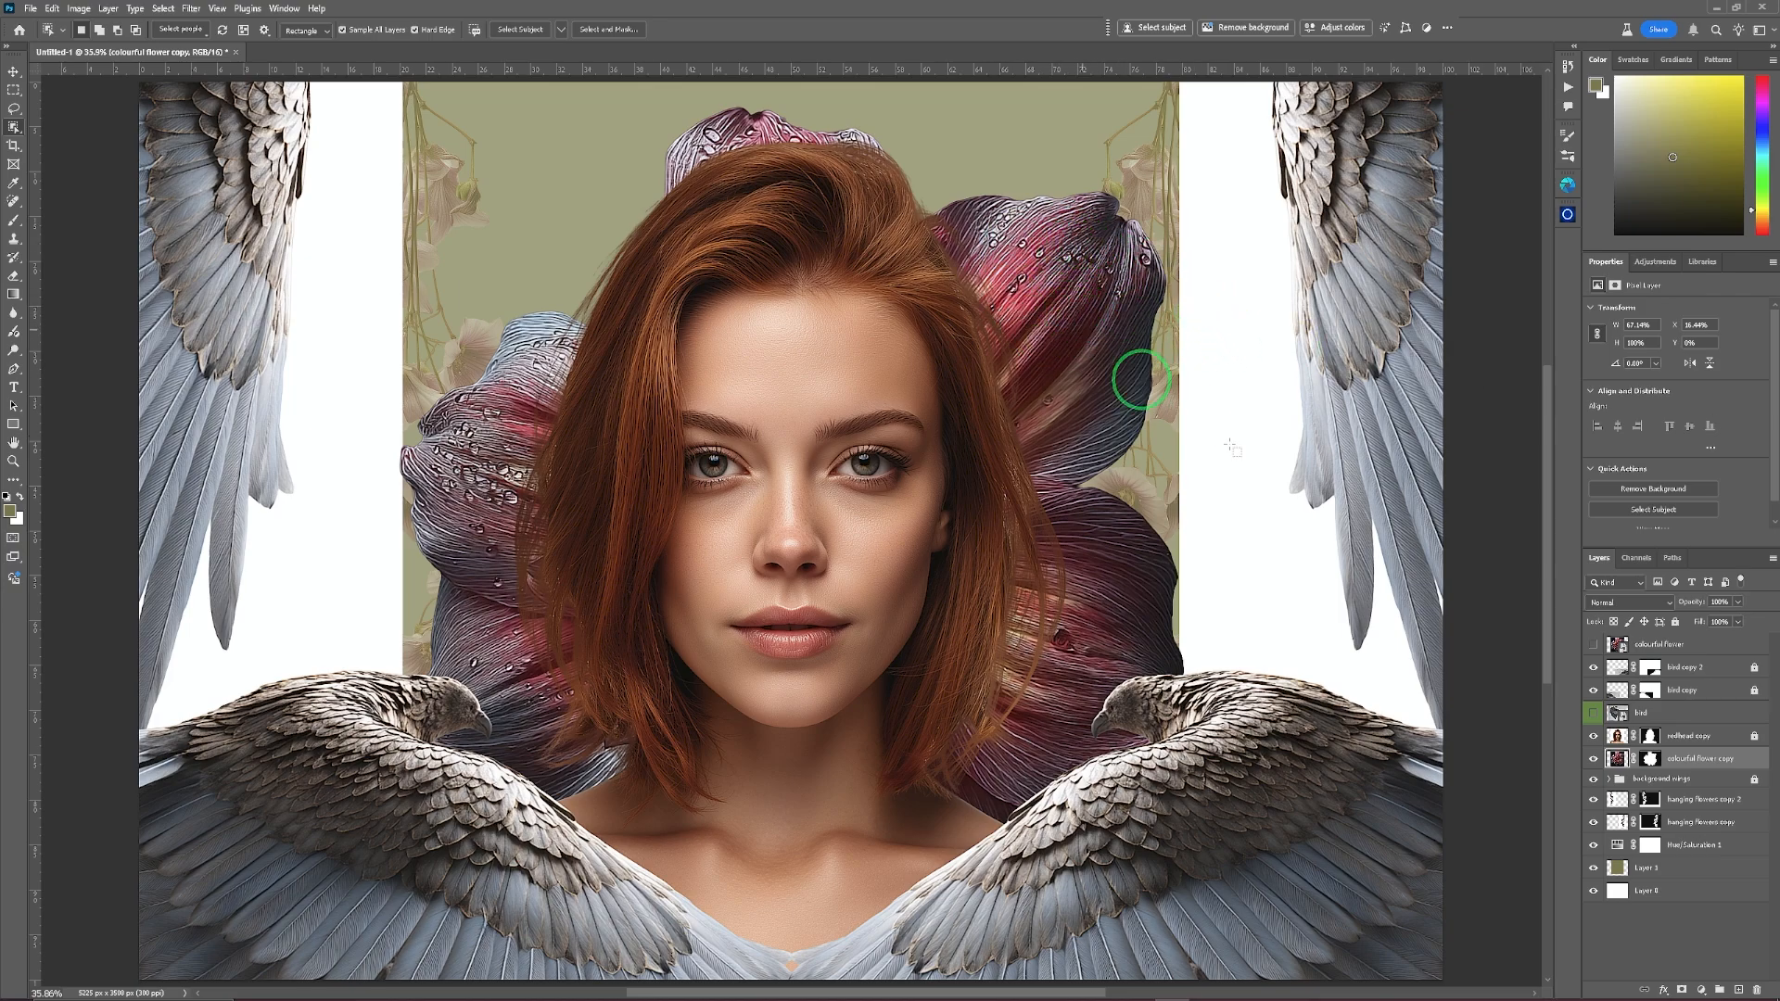
Lower the opacity of the colourful flower copy layer to about 71%.
click(1738, 602)
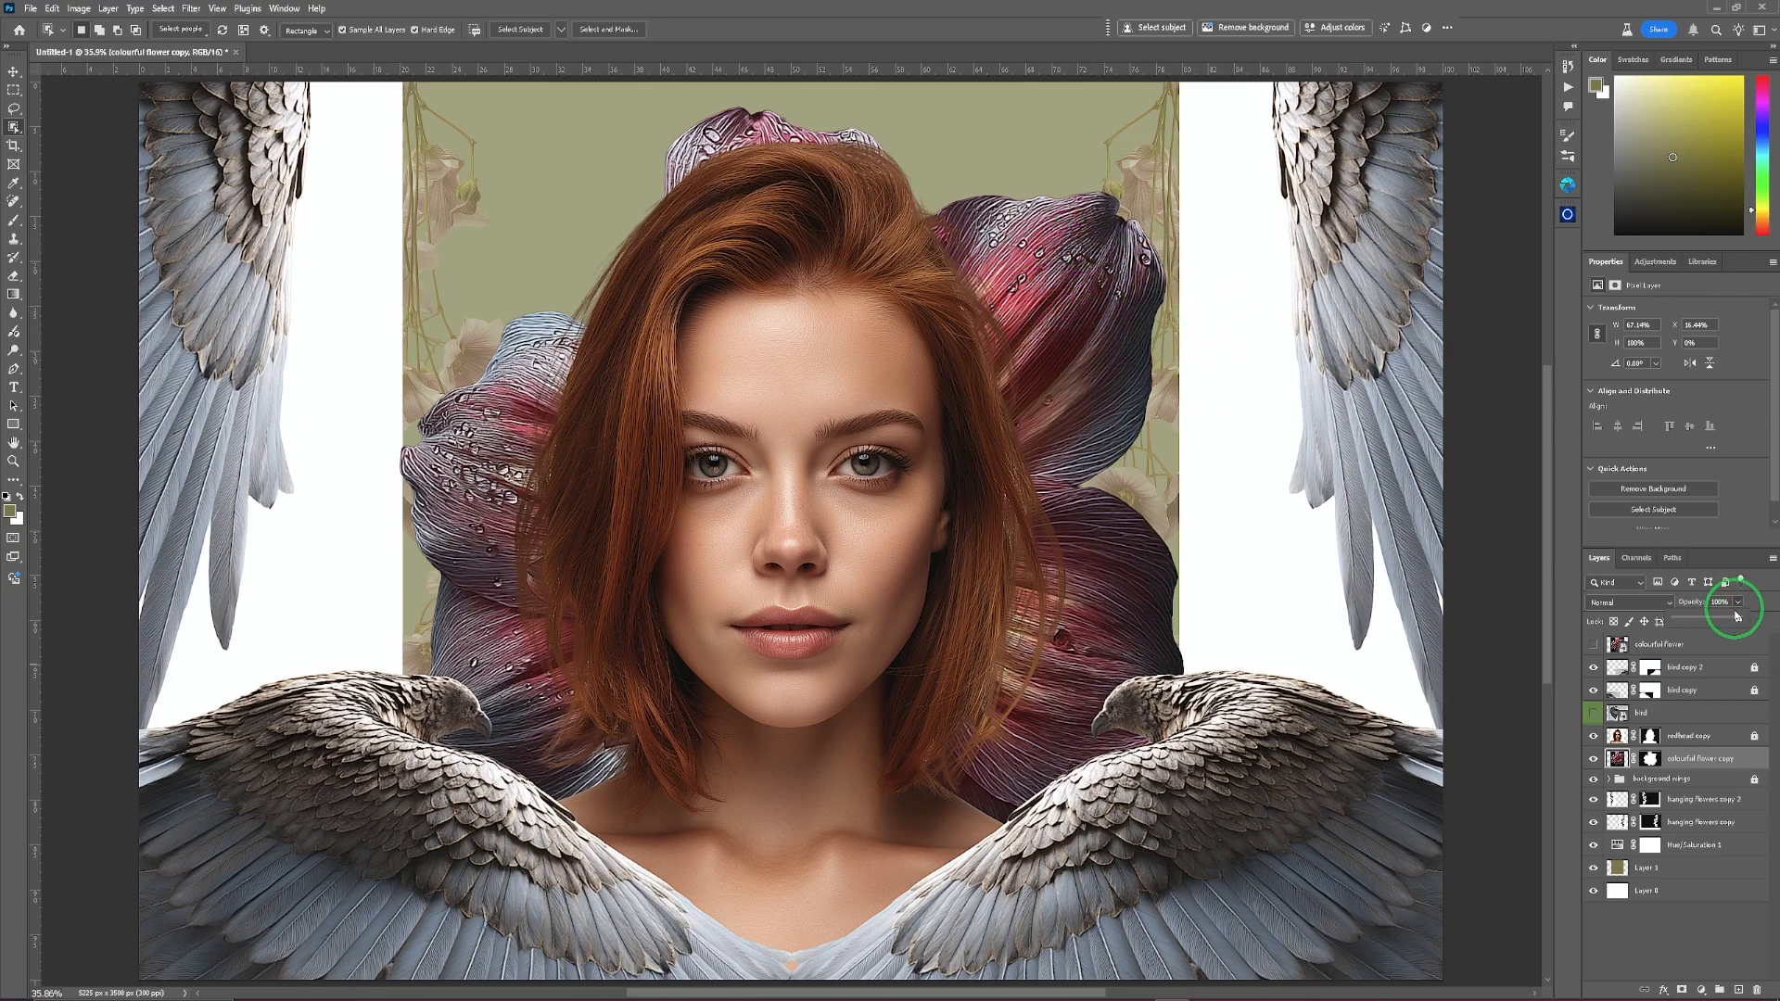
drag(1738, 621, 1725, 621)
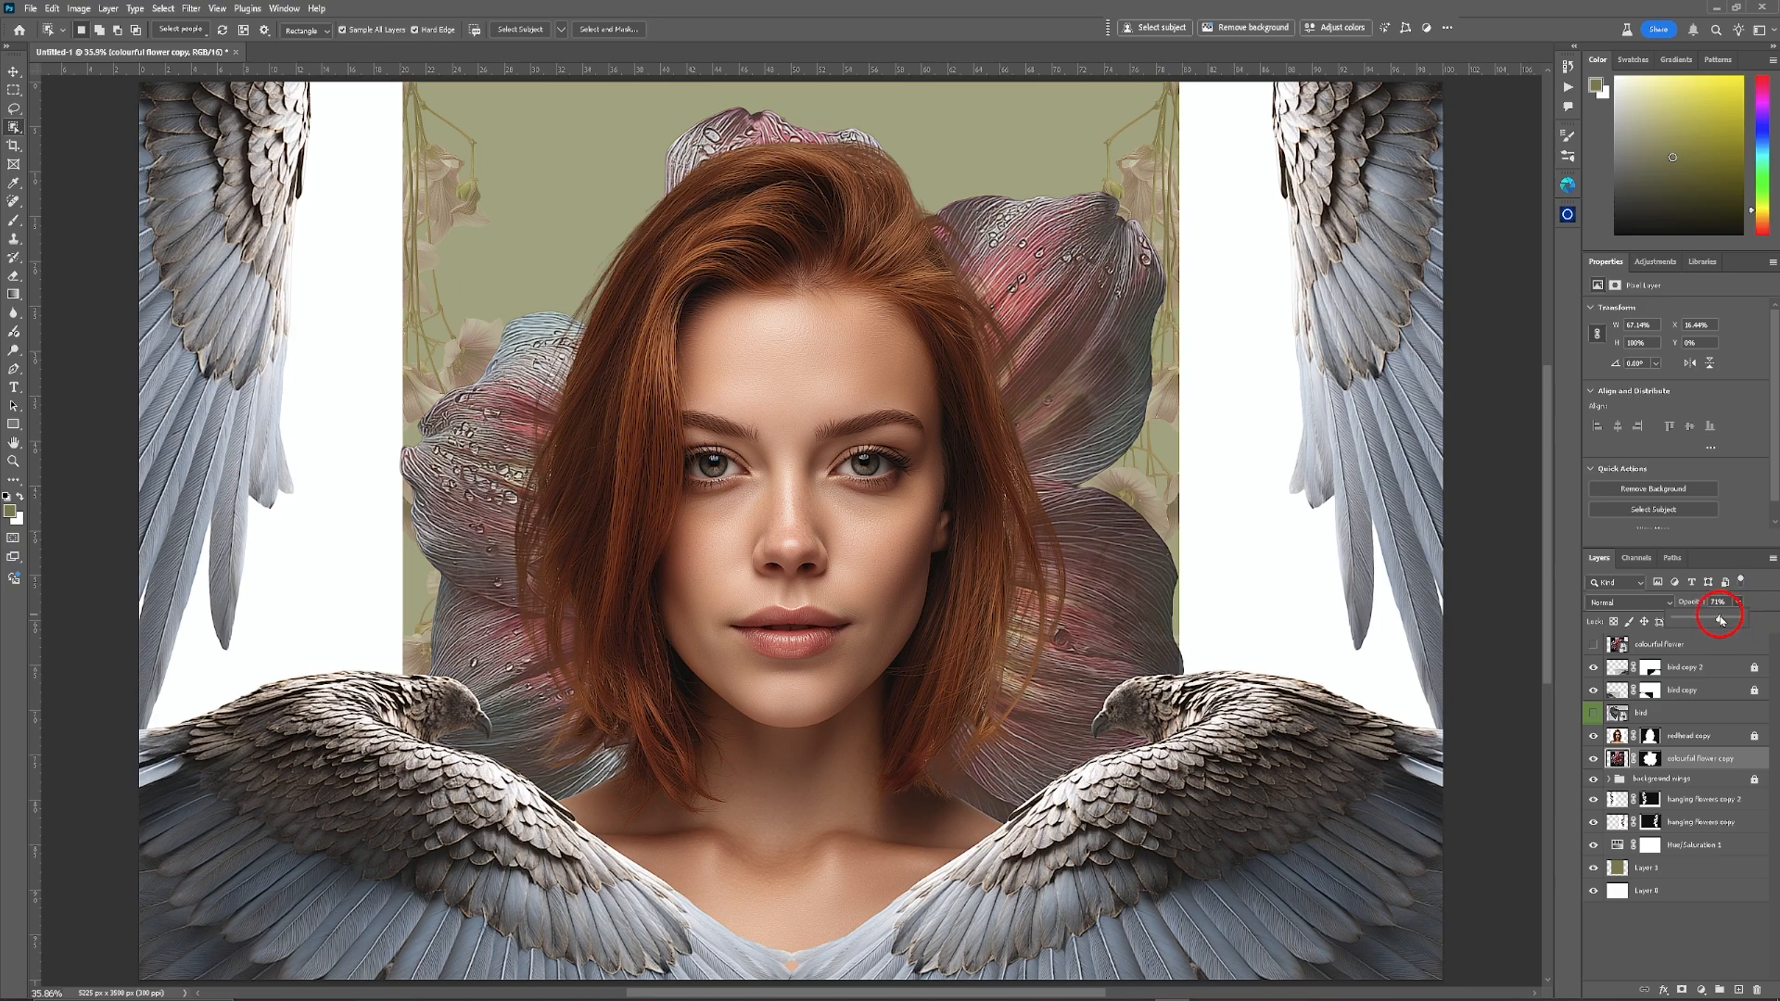
drag(1720, 620, 1719, 620)
Unlock the background wings group and set the Move tool's auto-select target to Group.
click(1679, 780)
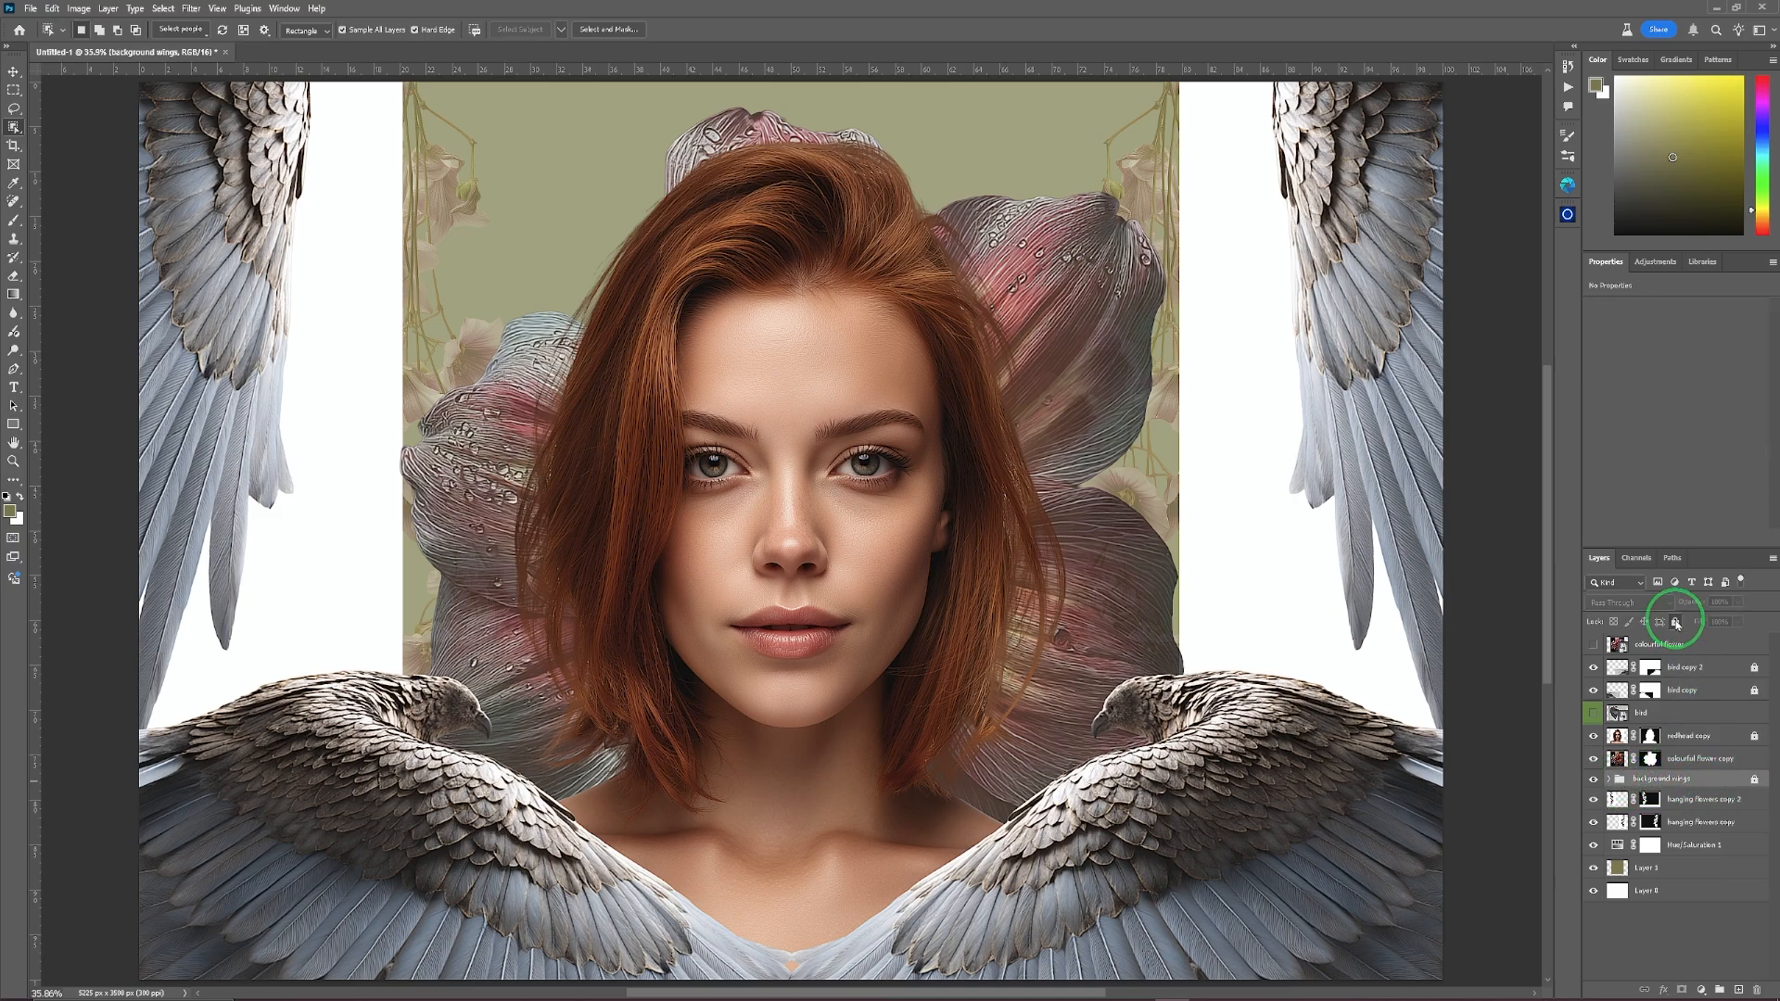
click(1676, 622)
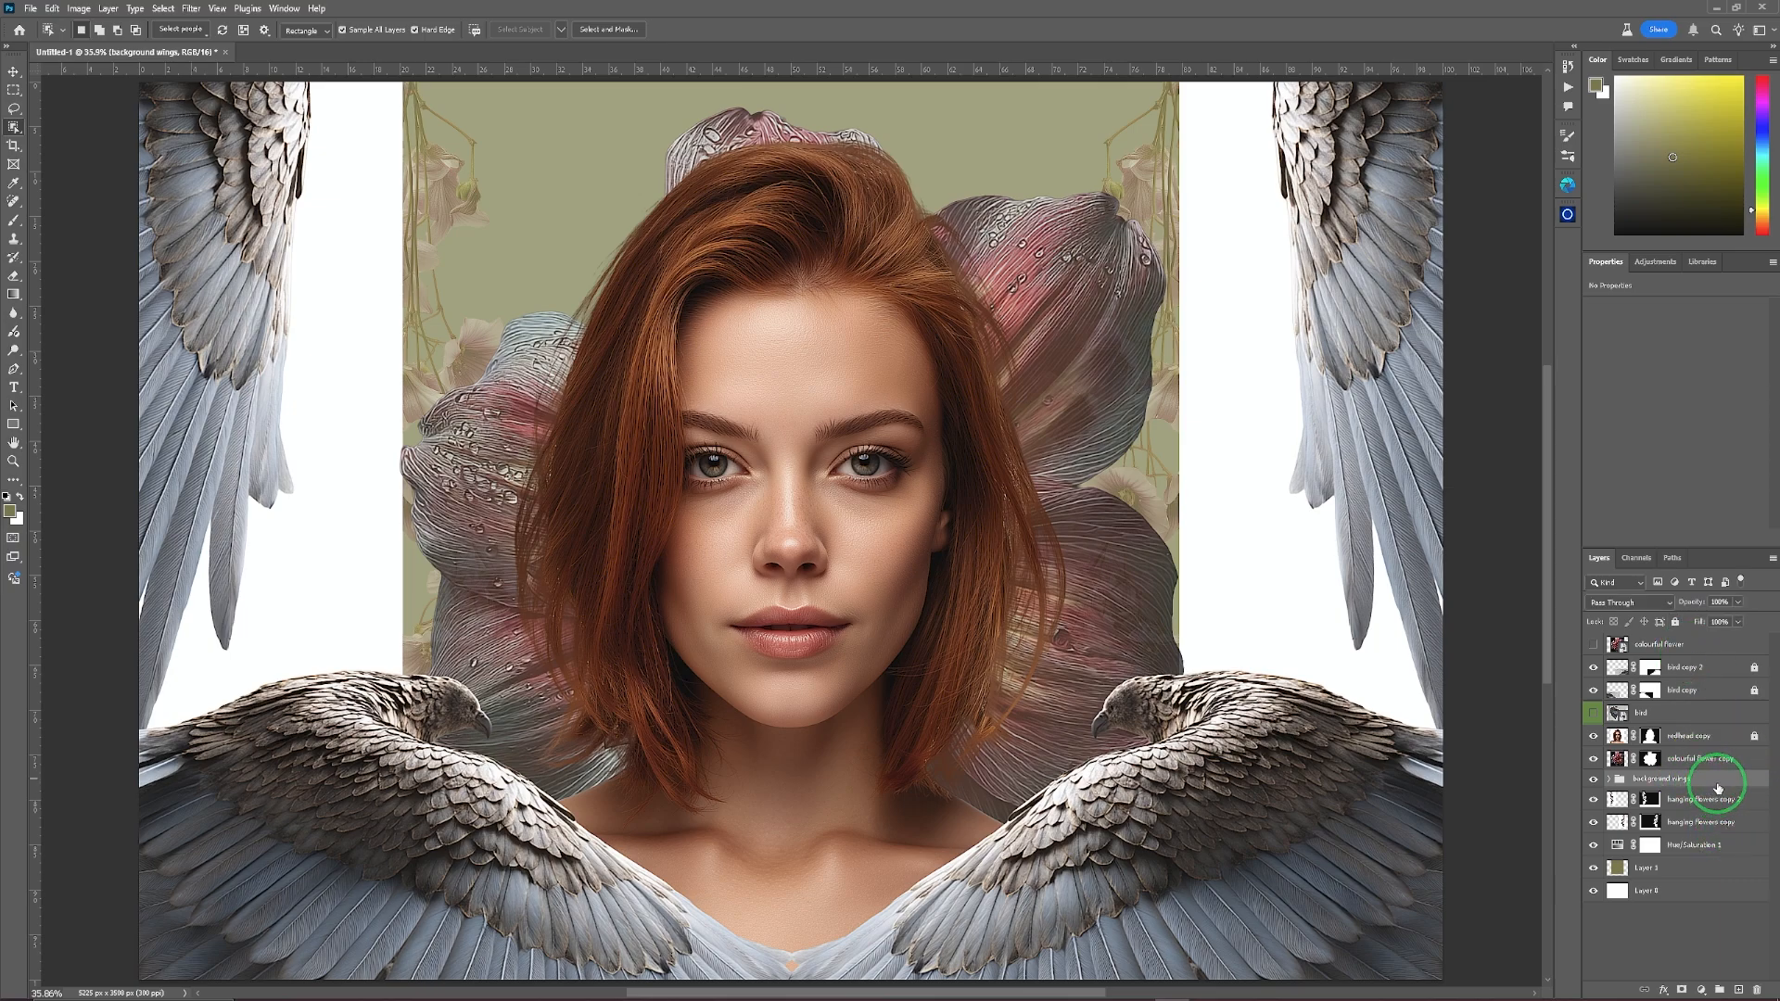
click(15, 72)
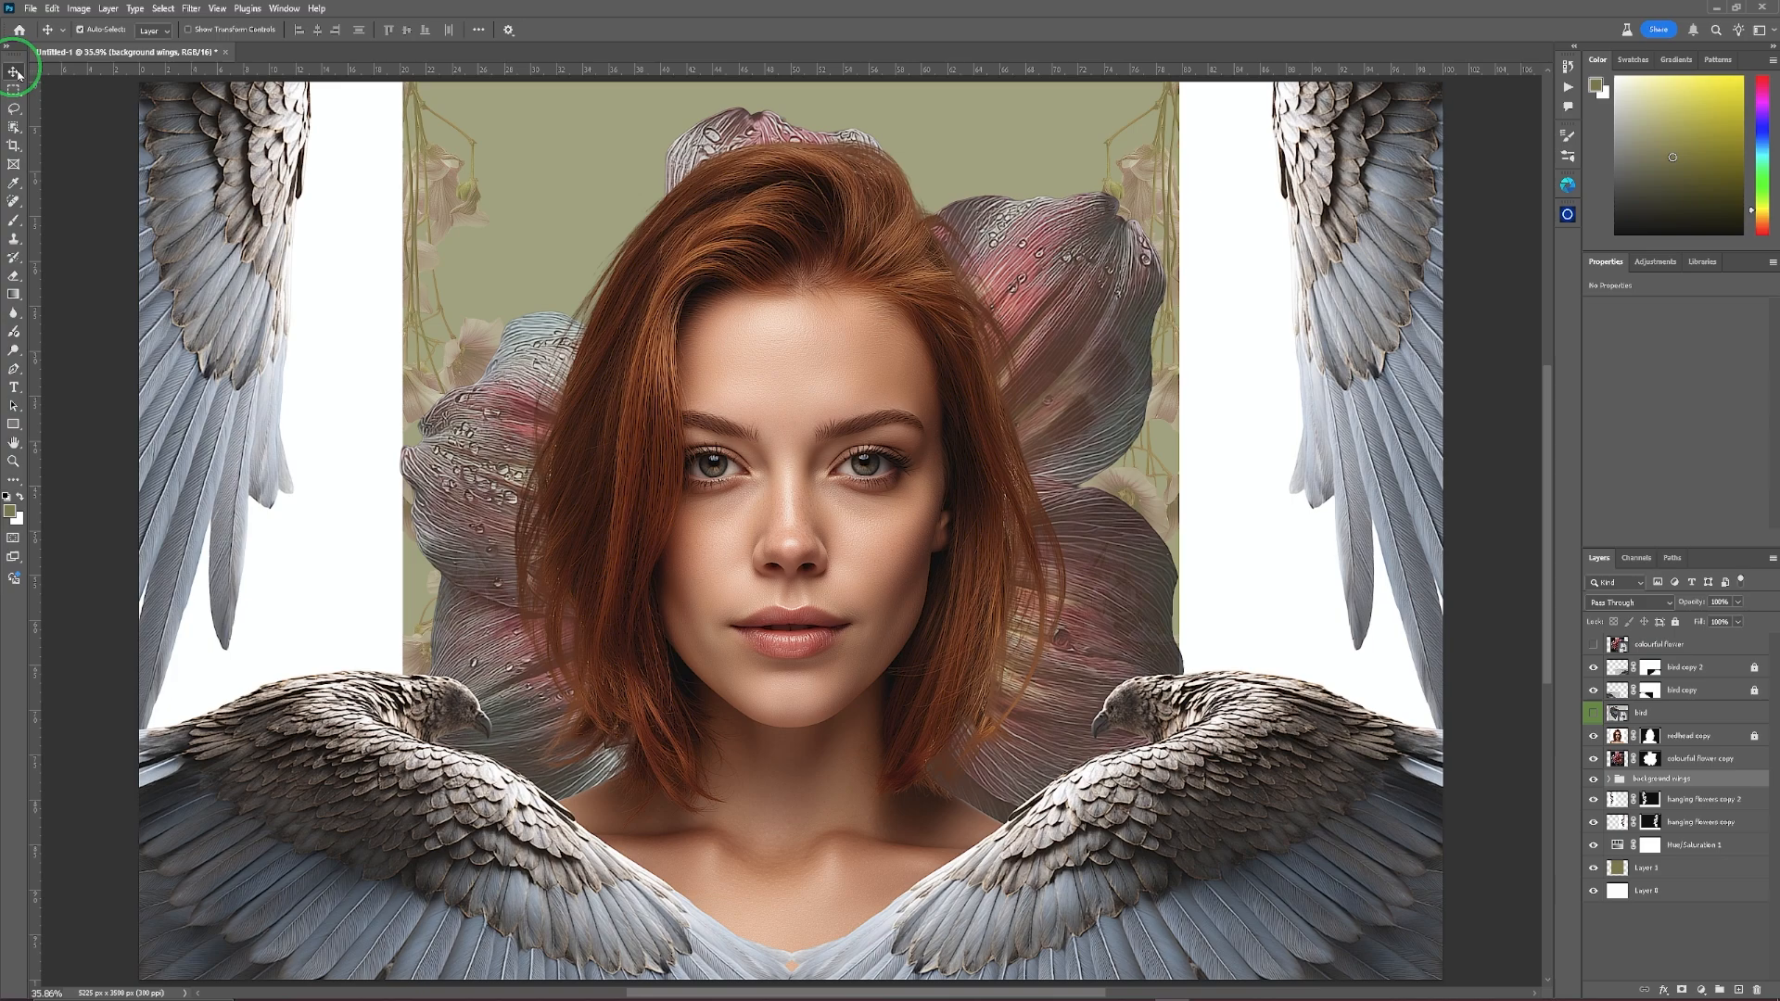
click(150, 32)
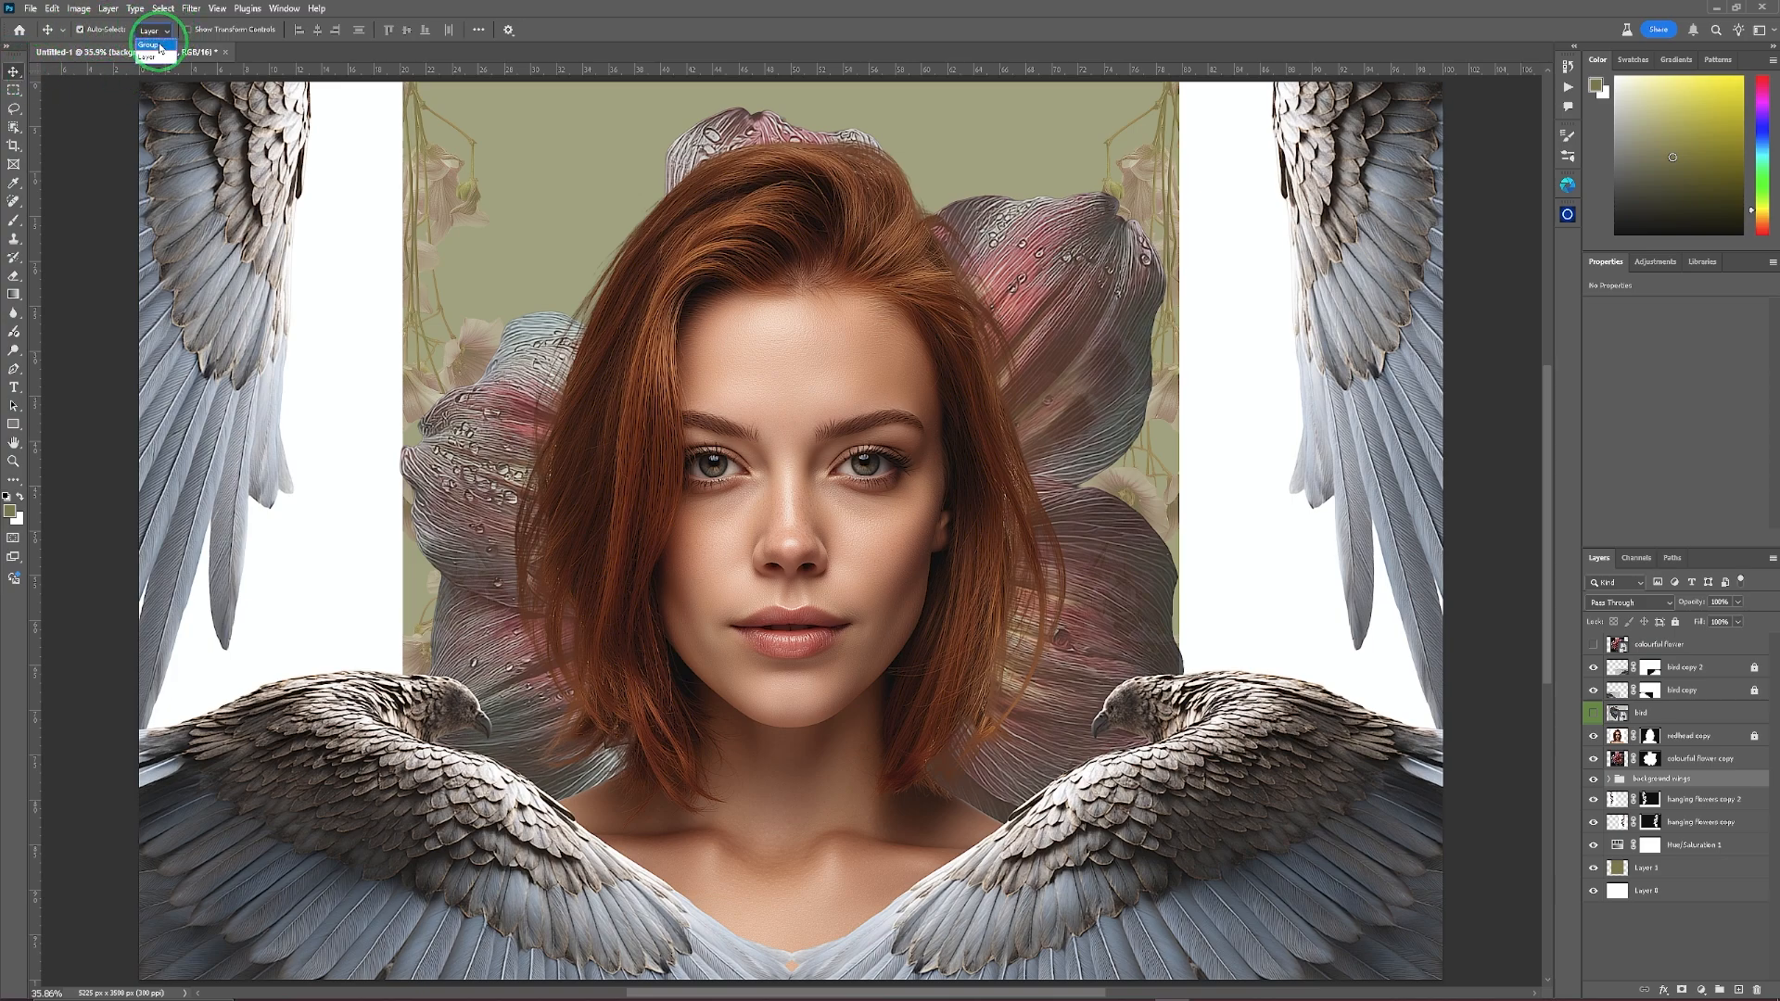
click(148, 44)
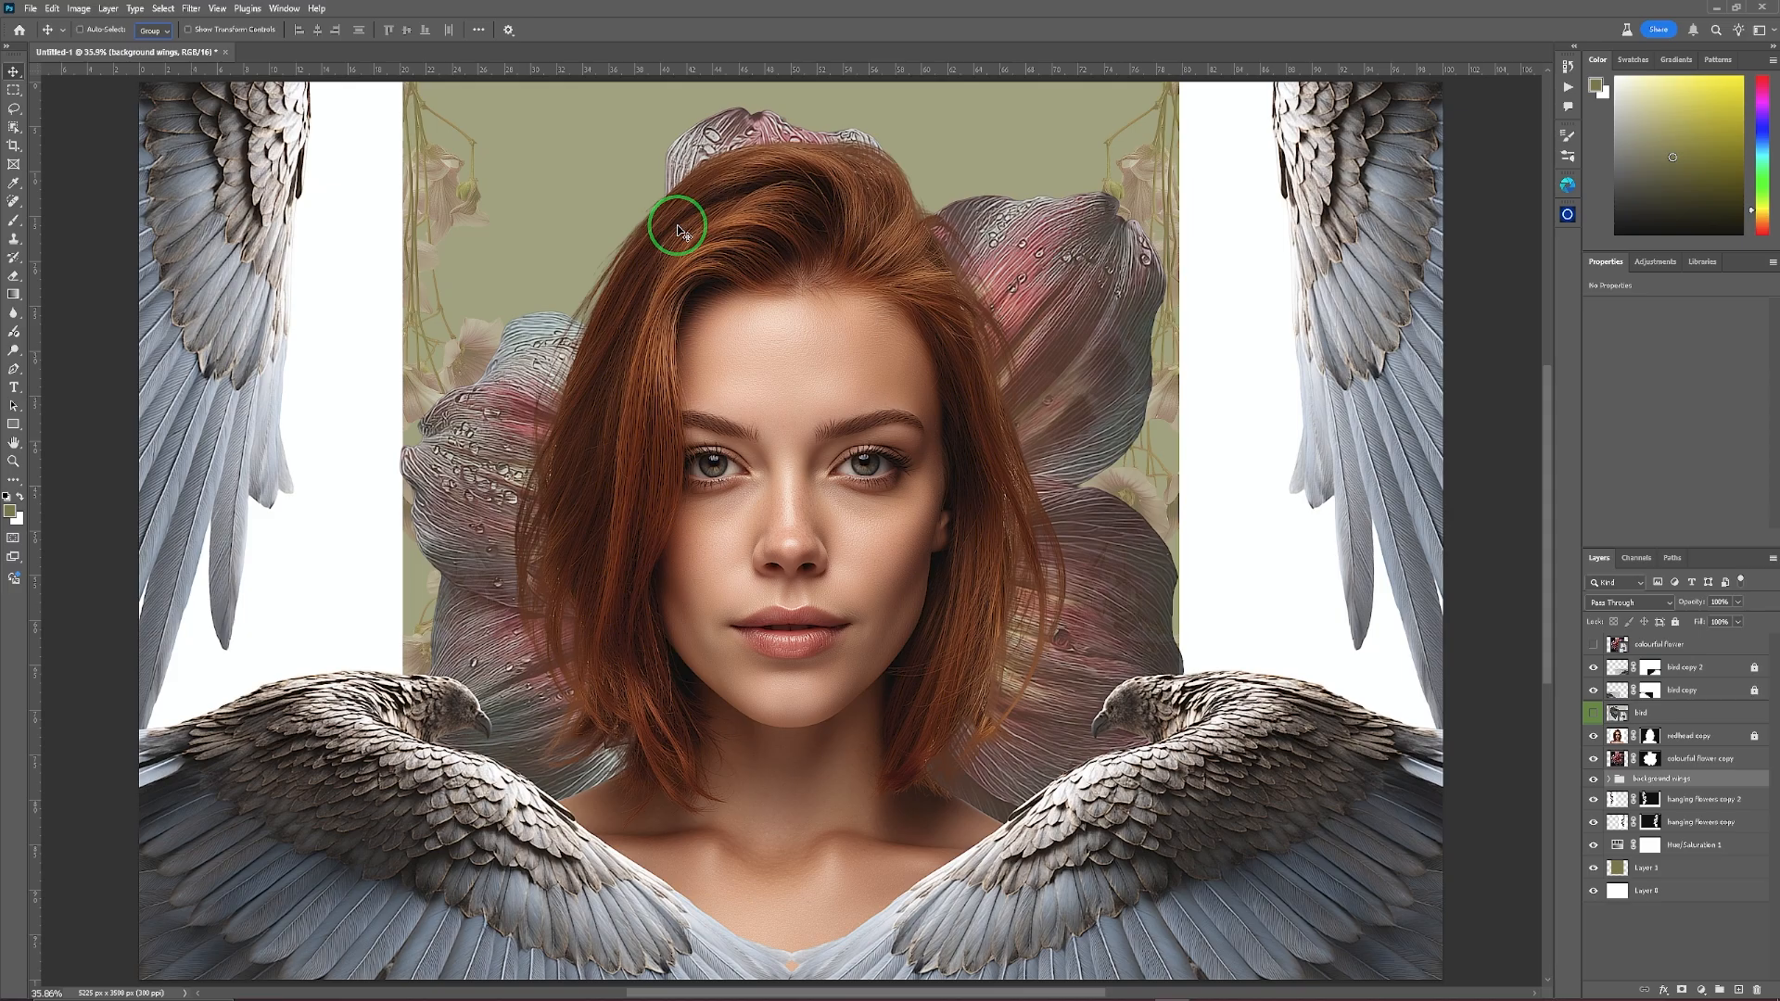
Stretch the background wings group downward with Free Transform to about 117% height, keeping its width.
key(ctrl+minus)
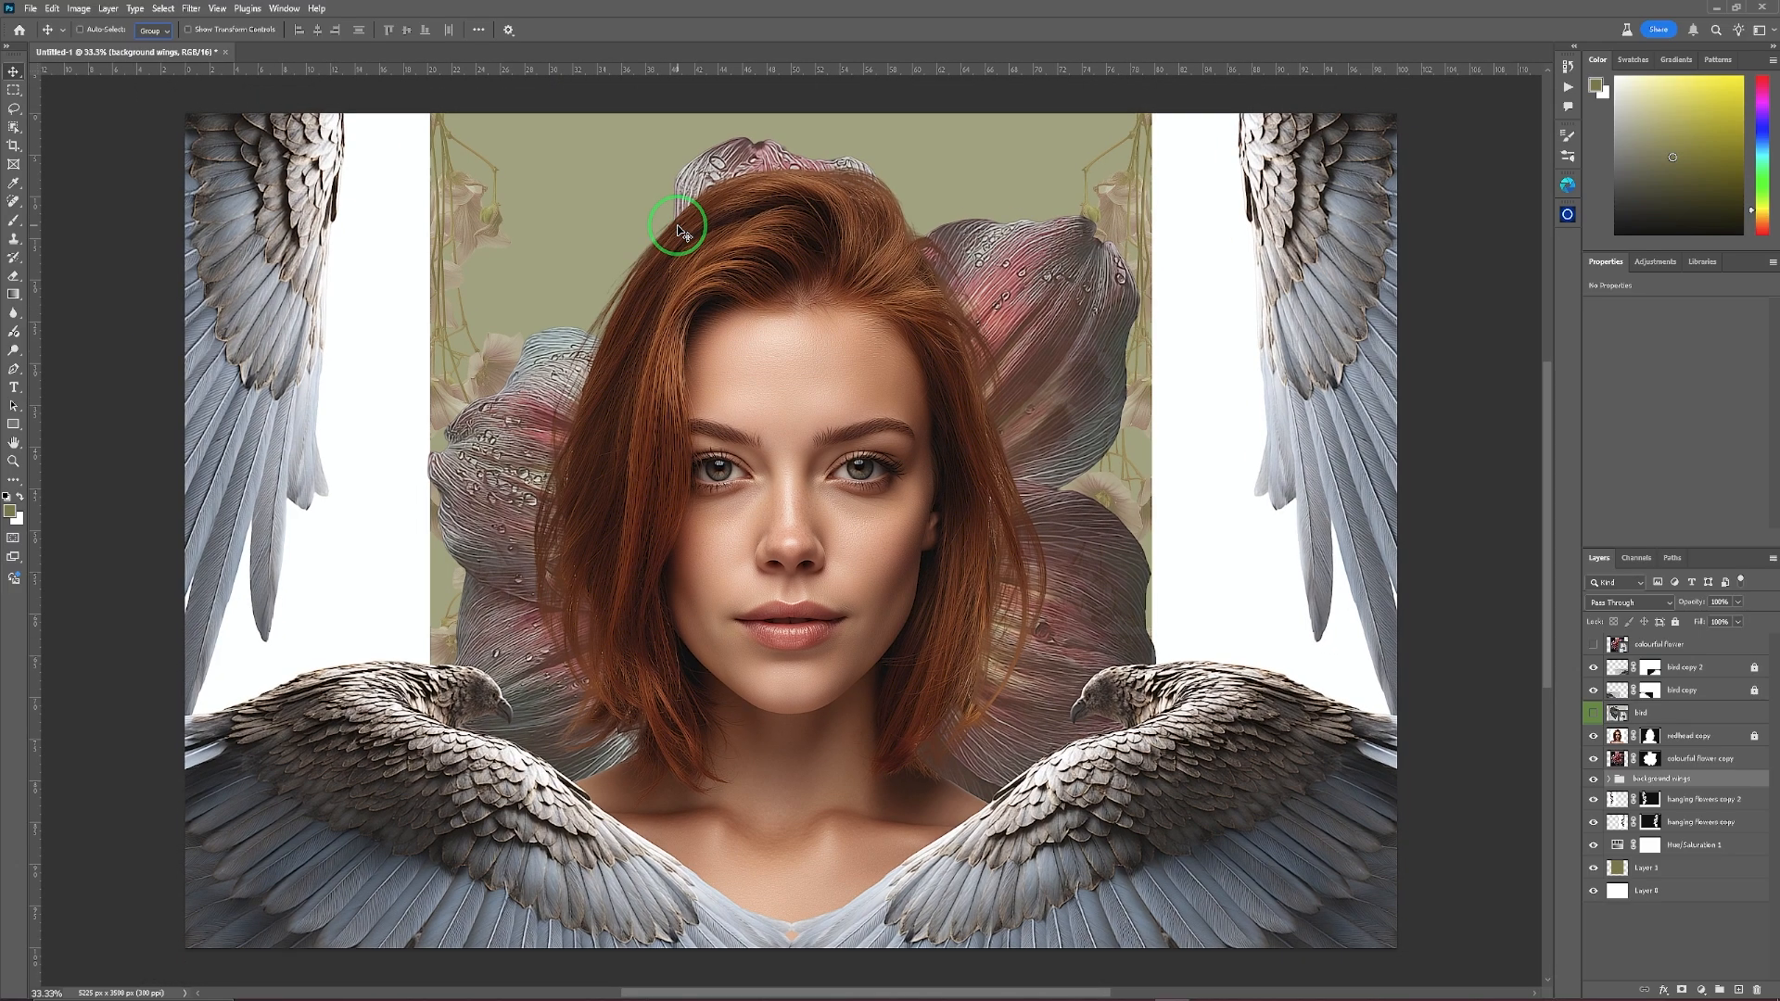
key(ctrl+minus)
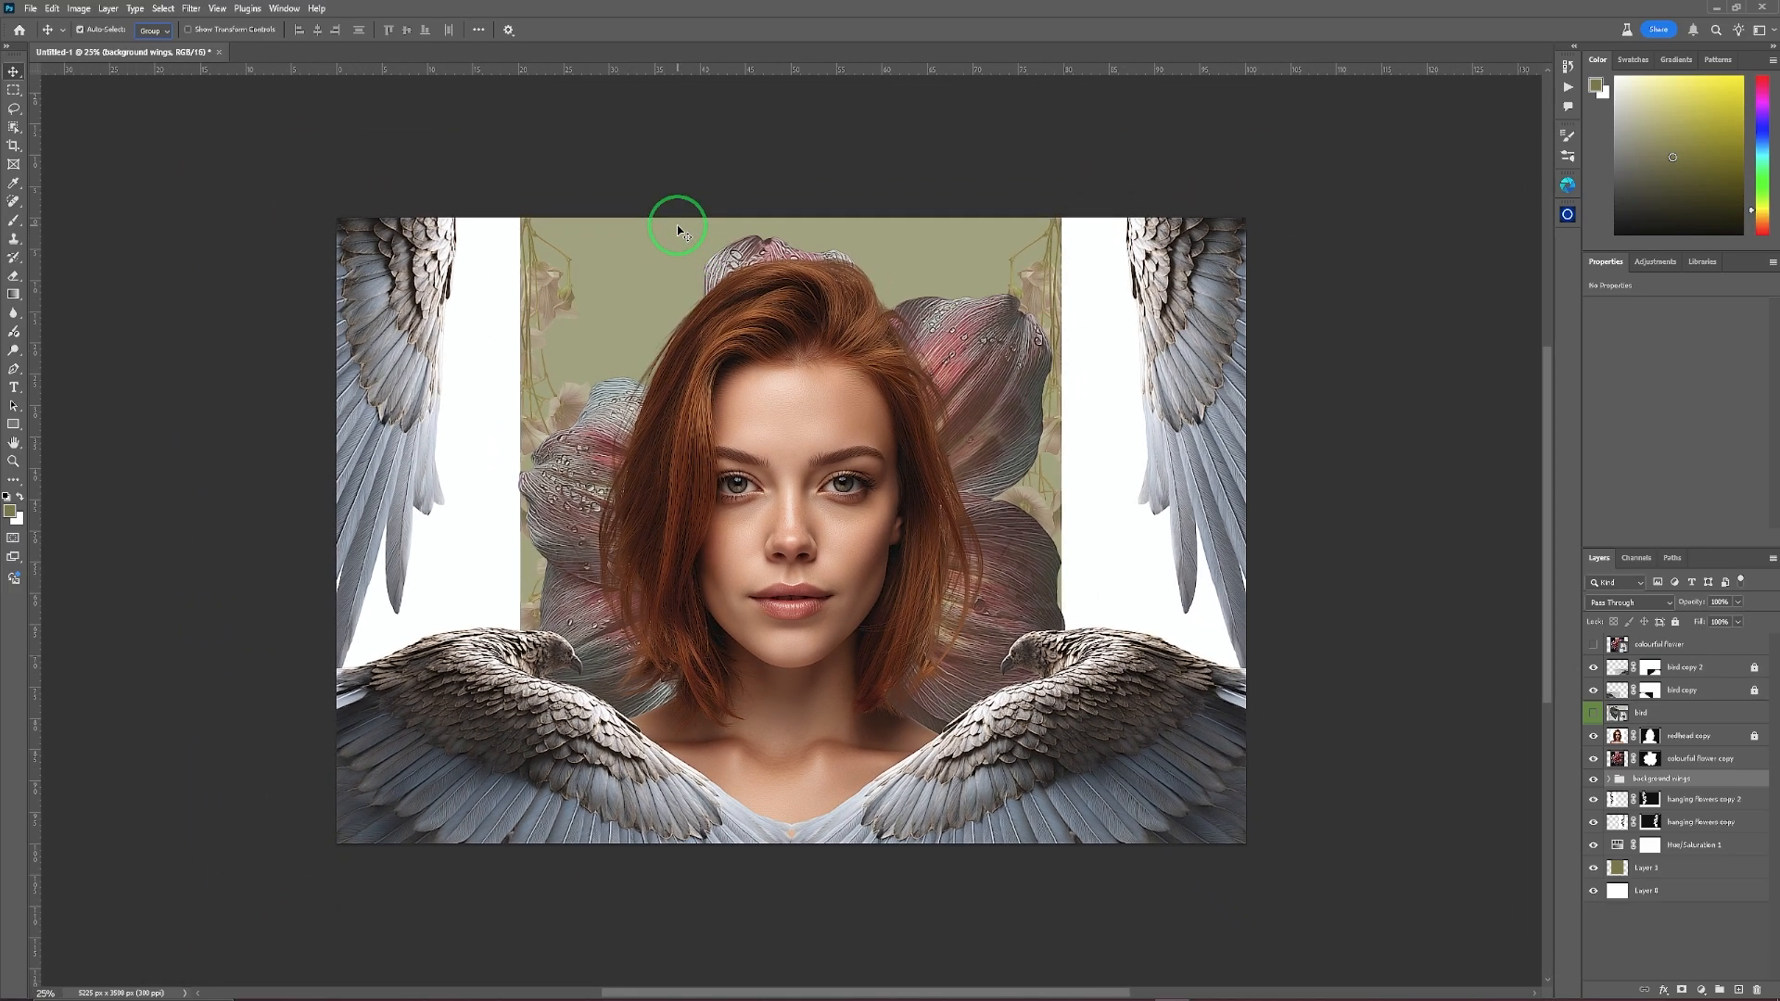
key(ctrl+t)
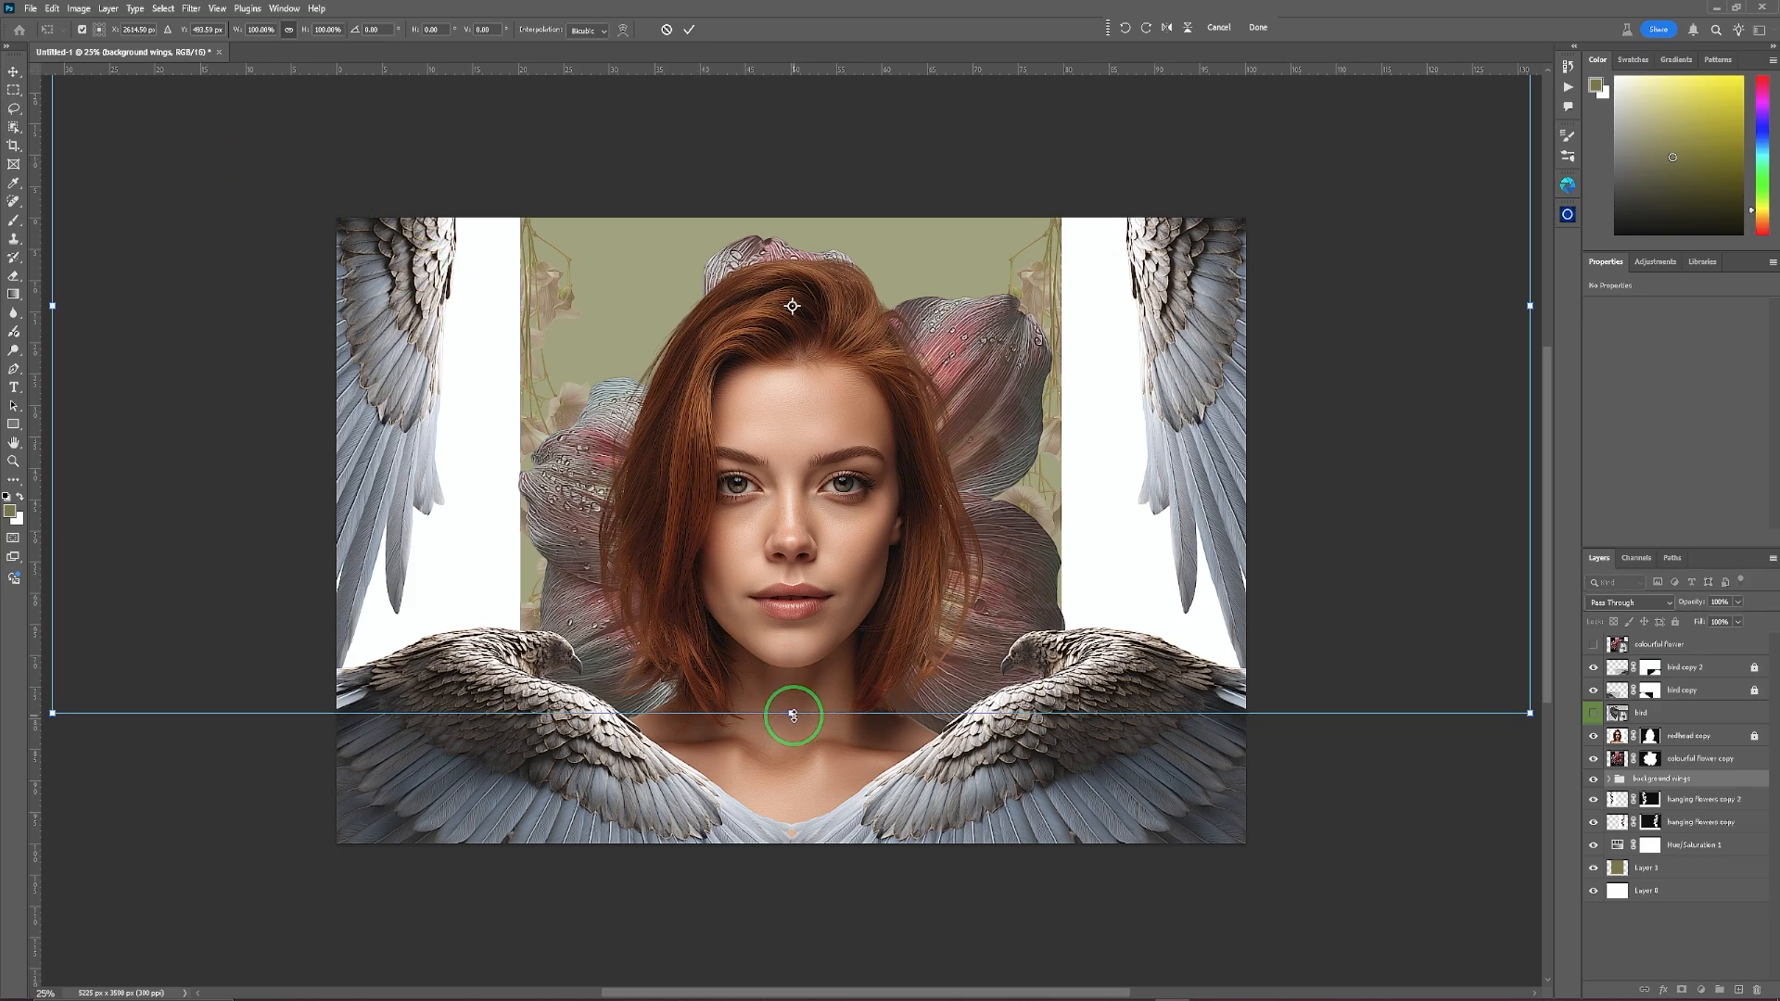
drag(793, 713, 777, 850)
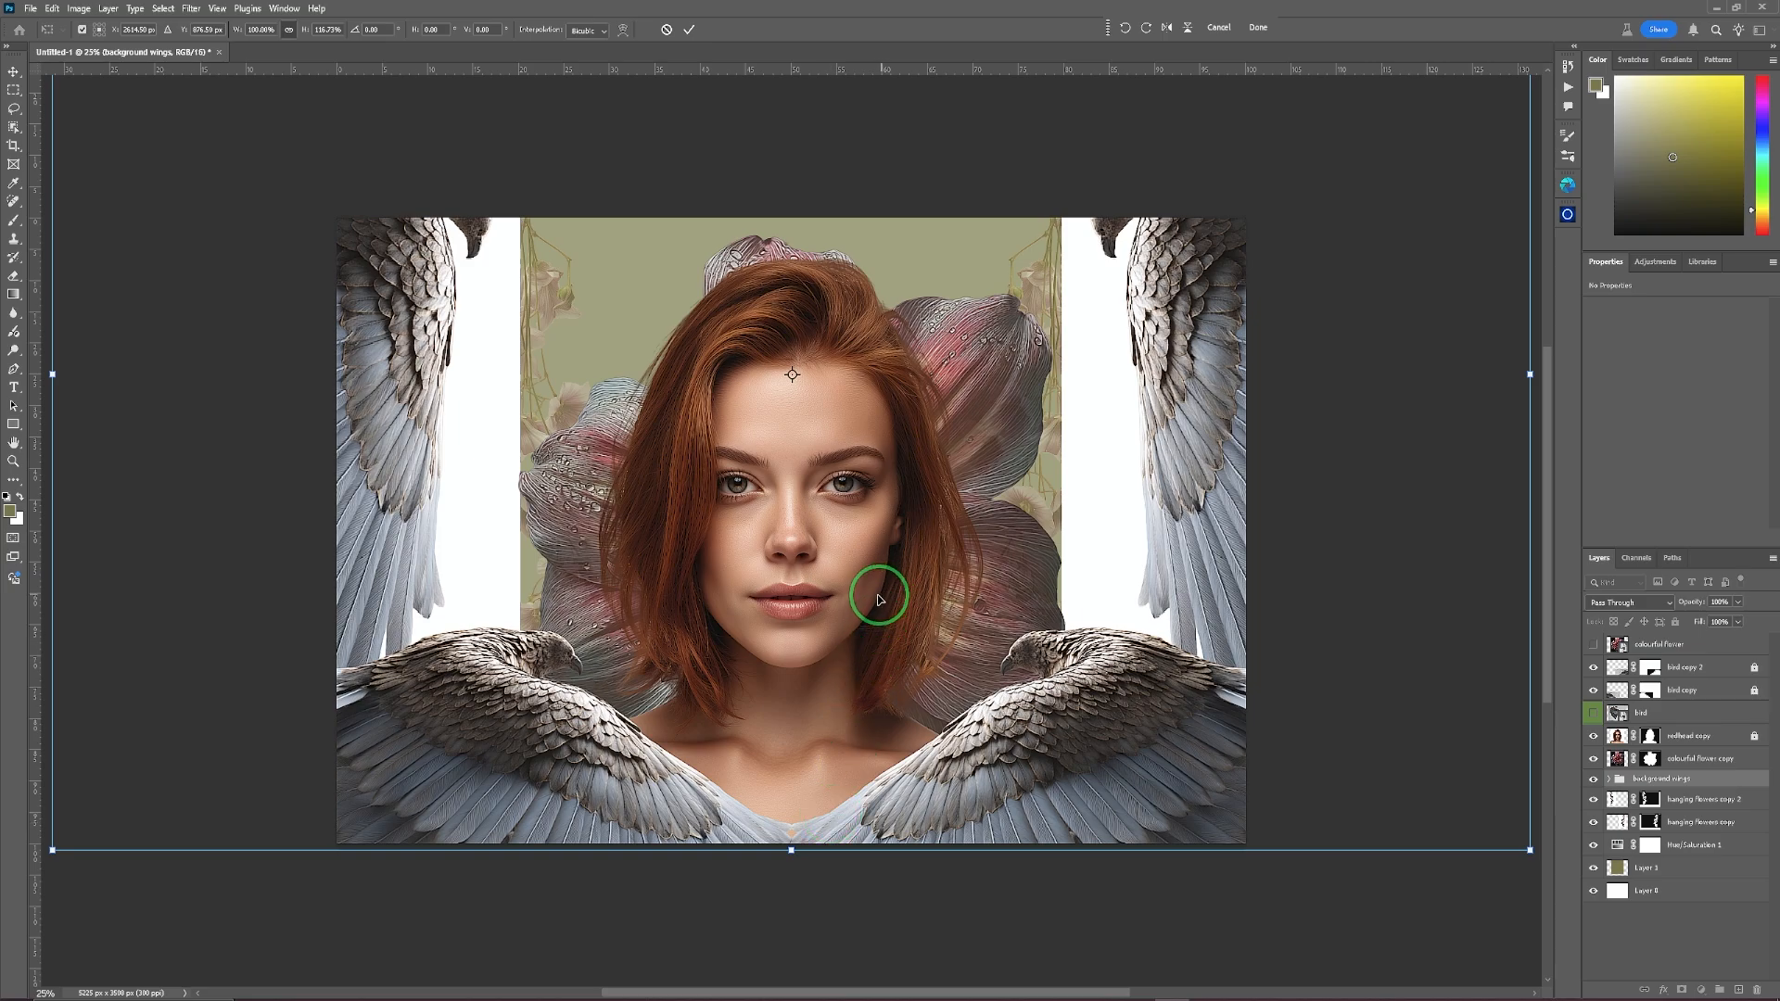
Nudge the stretched background wings group up by about 240 px so the bird heads leave the canvas, and apply the transform.
key(shift+Up)
key(shift+Up)
key(shift+Up)
key(shift+Up)
key(shift+Up)
key(shift+Up)
key(shift+Up)
key(shift+Up)
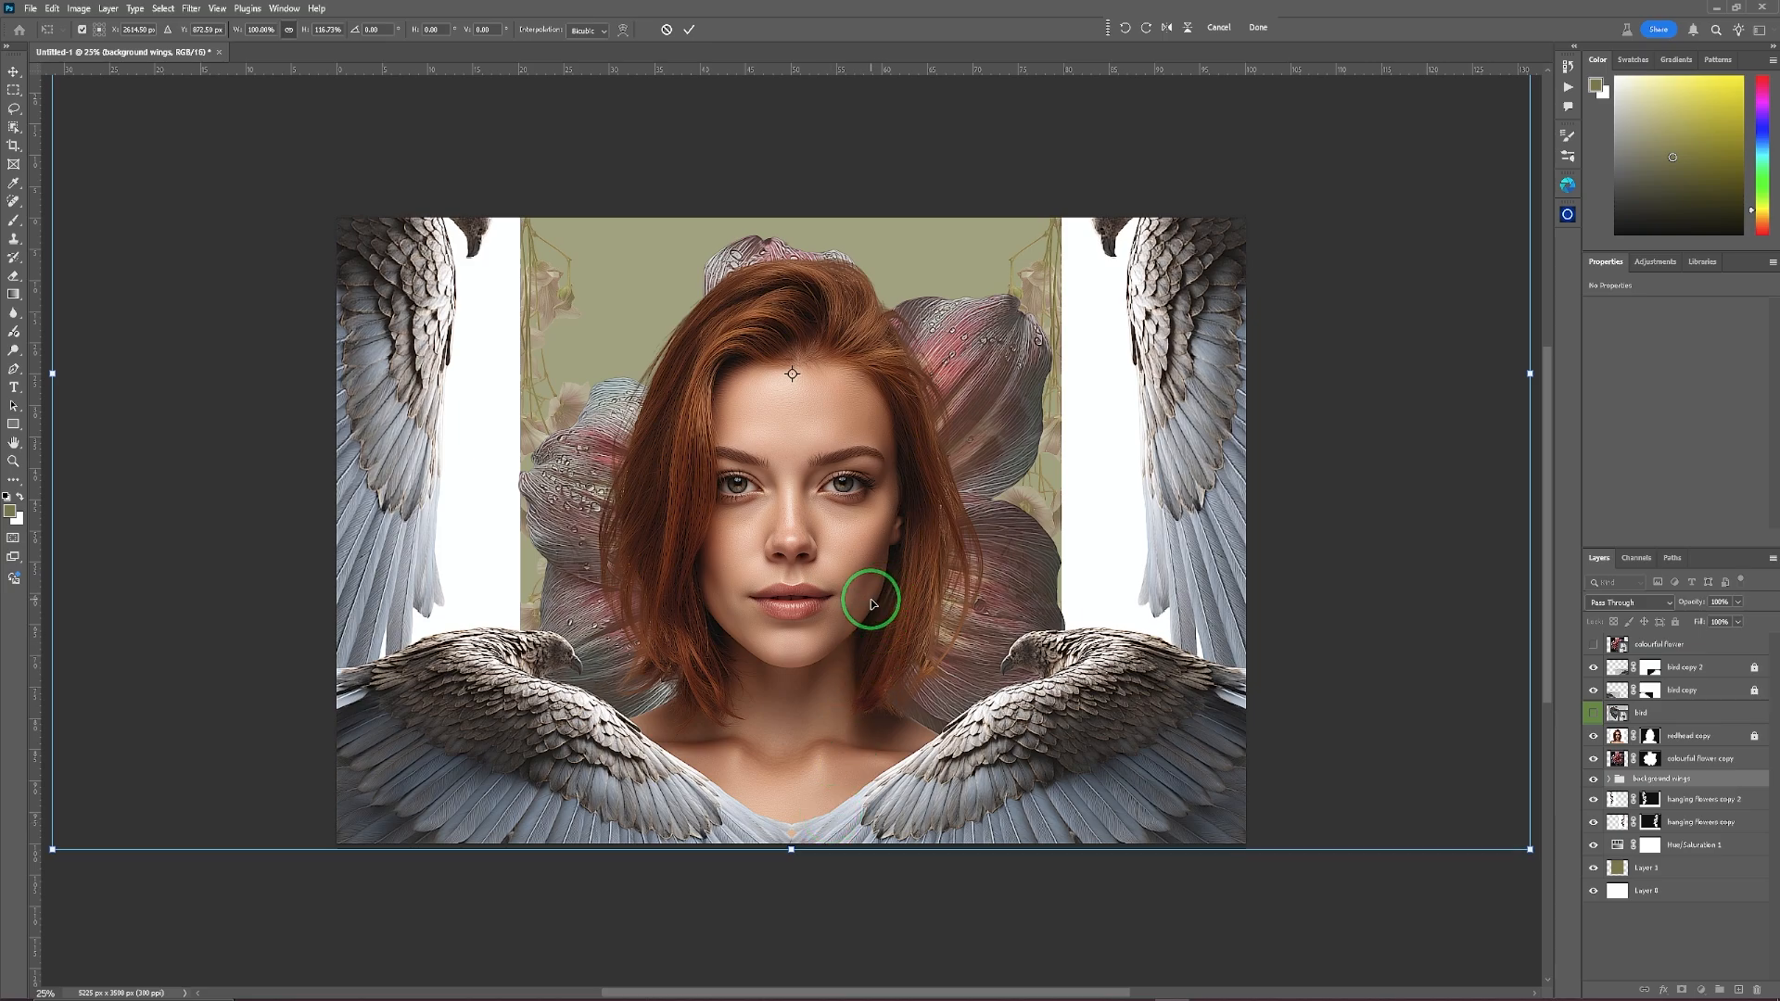
key(shift+Up)
key(shift+Up)
key(shift+Up)
key(shift+Up)
key(shift+Up)
key(shift+Up)
key(shift+Up)
key(shift+Up)
key(shift+Up)
key(shift+Up)
key(shift+Up)
key(shift+Up)
key(shift+Up)
key(shift+Up)
key(shift+Up)
key(shift+Up)
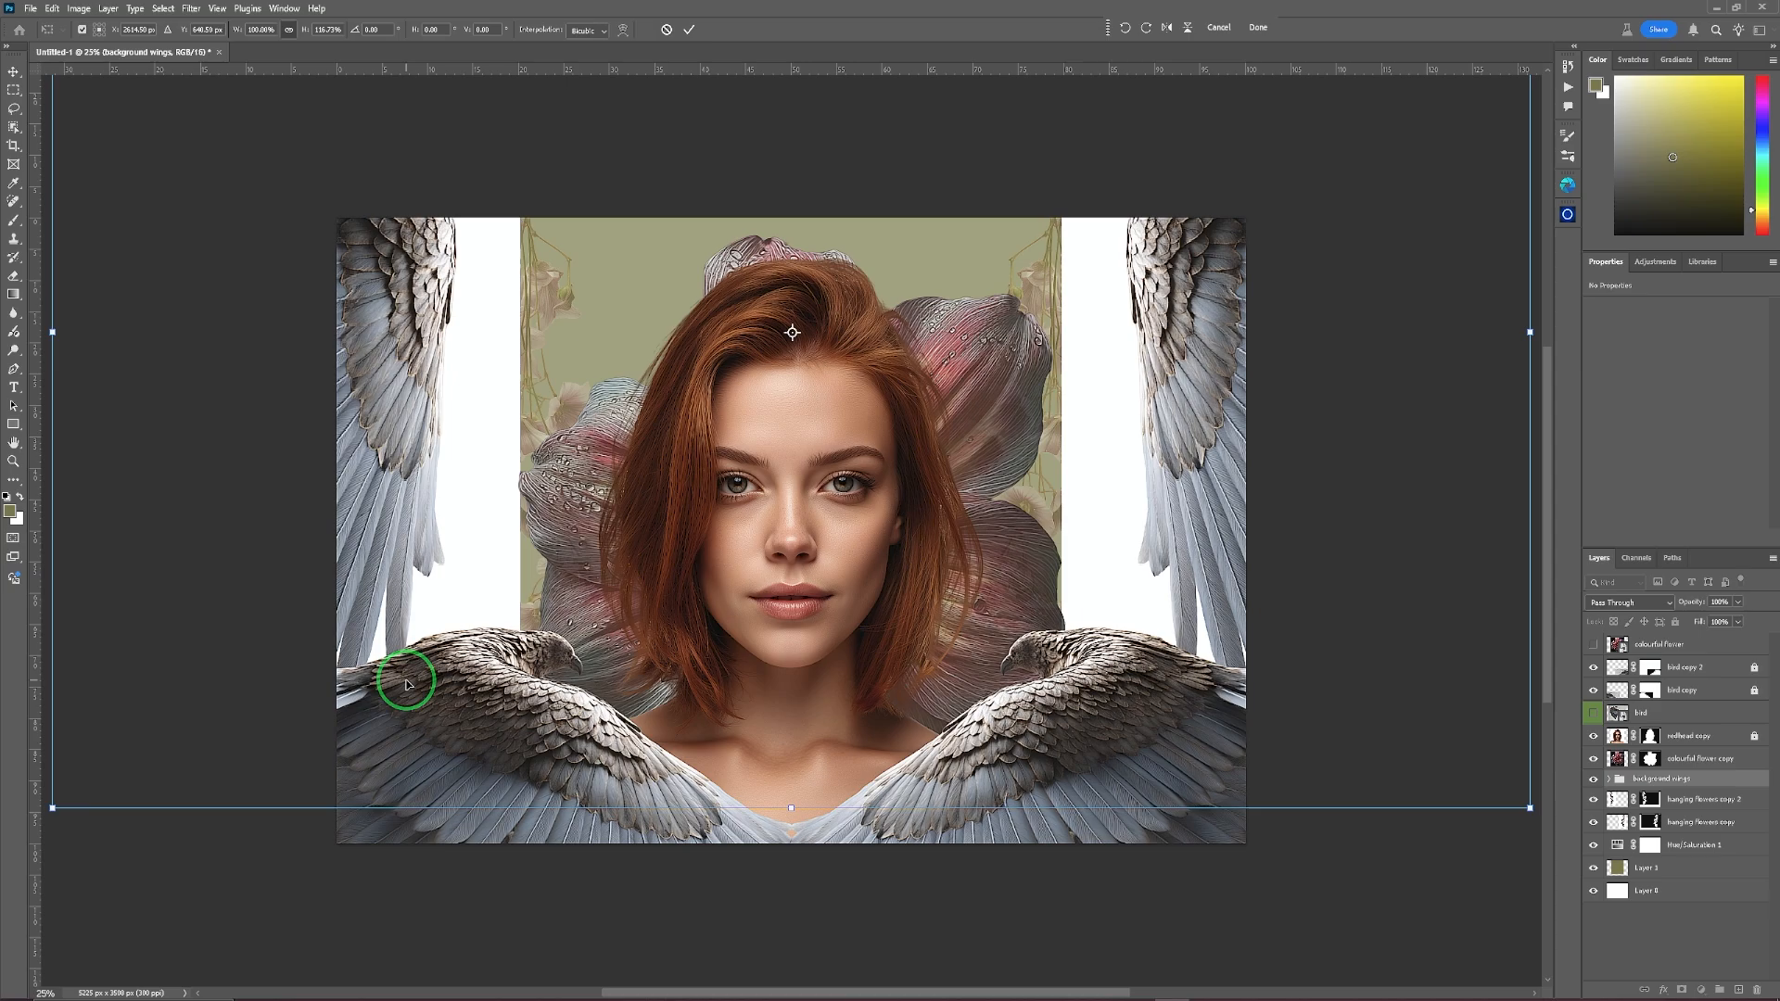
click(689, 29)
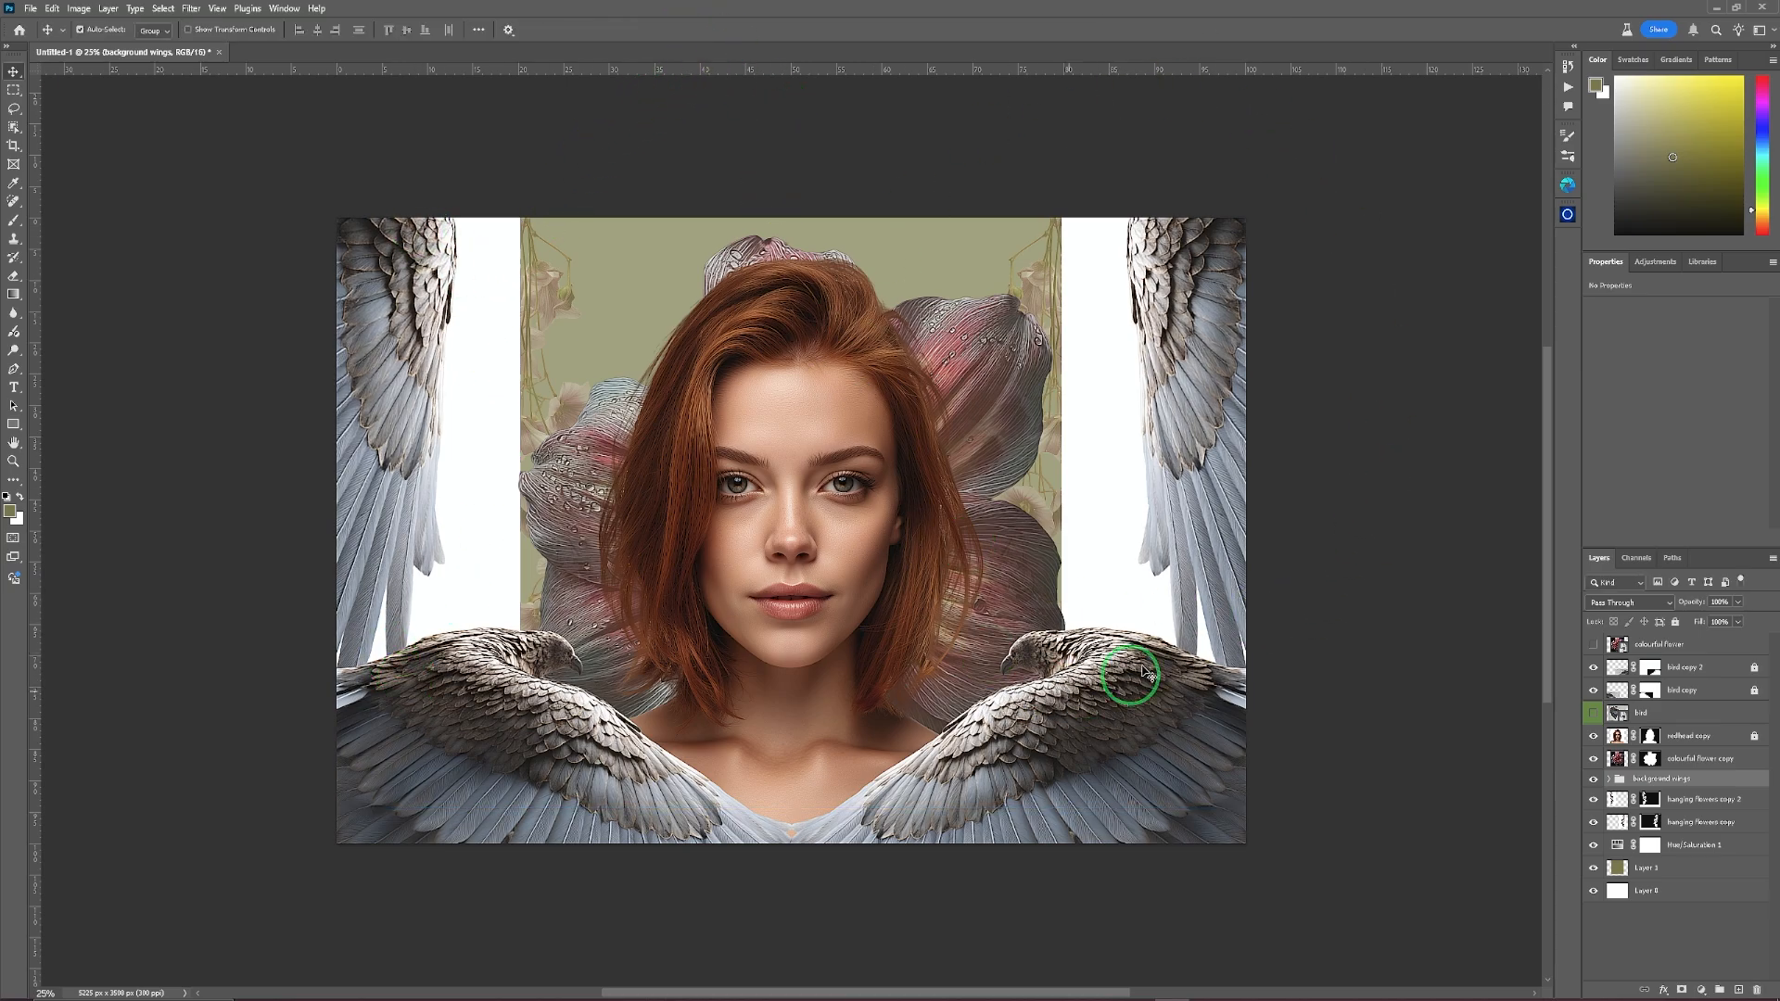
Preview the whole composite in full-screen mode and return to the standard workspace.
click(973, 649)
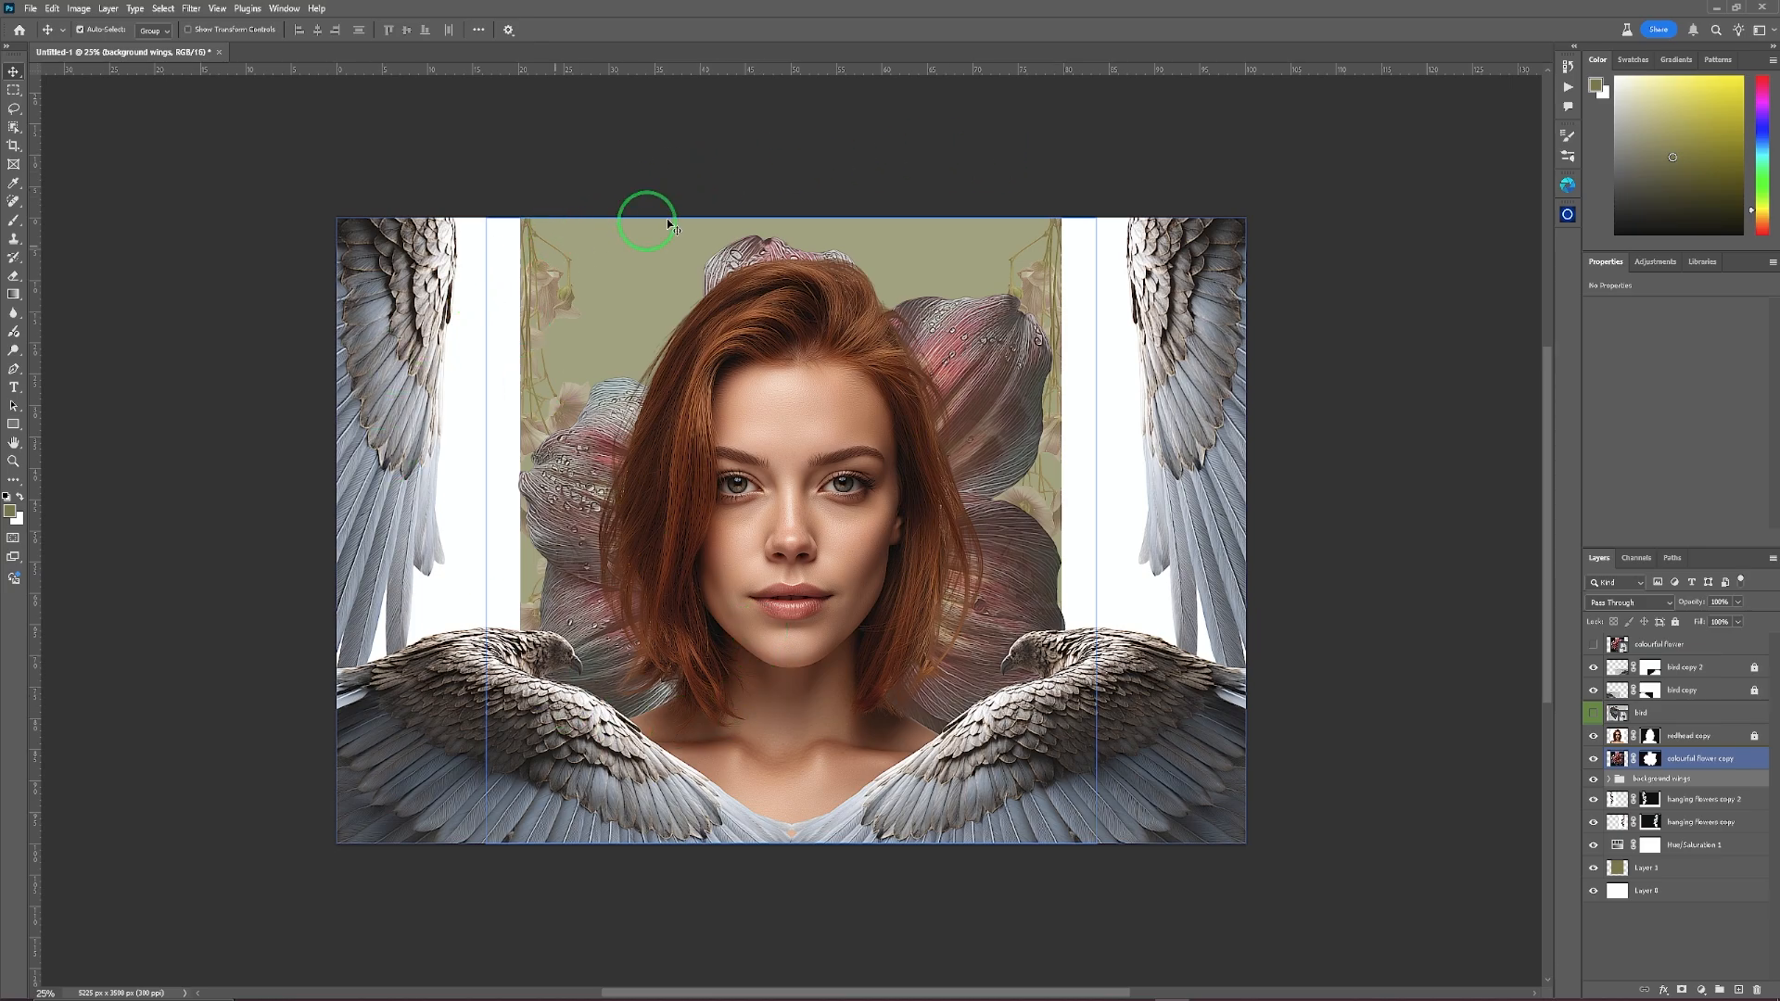
click(1175, 573)
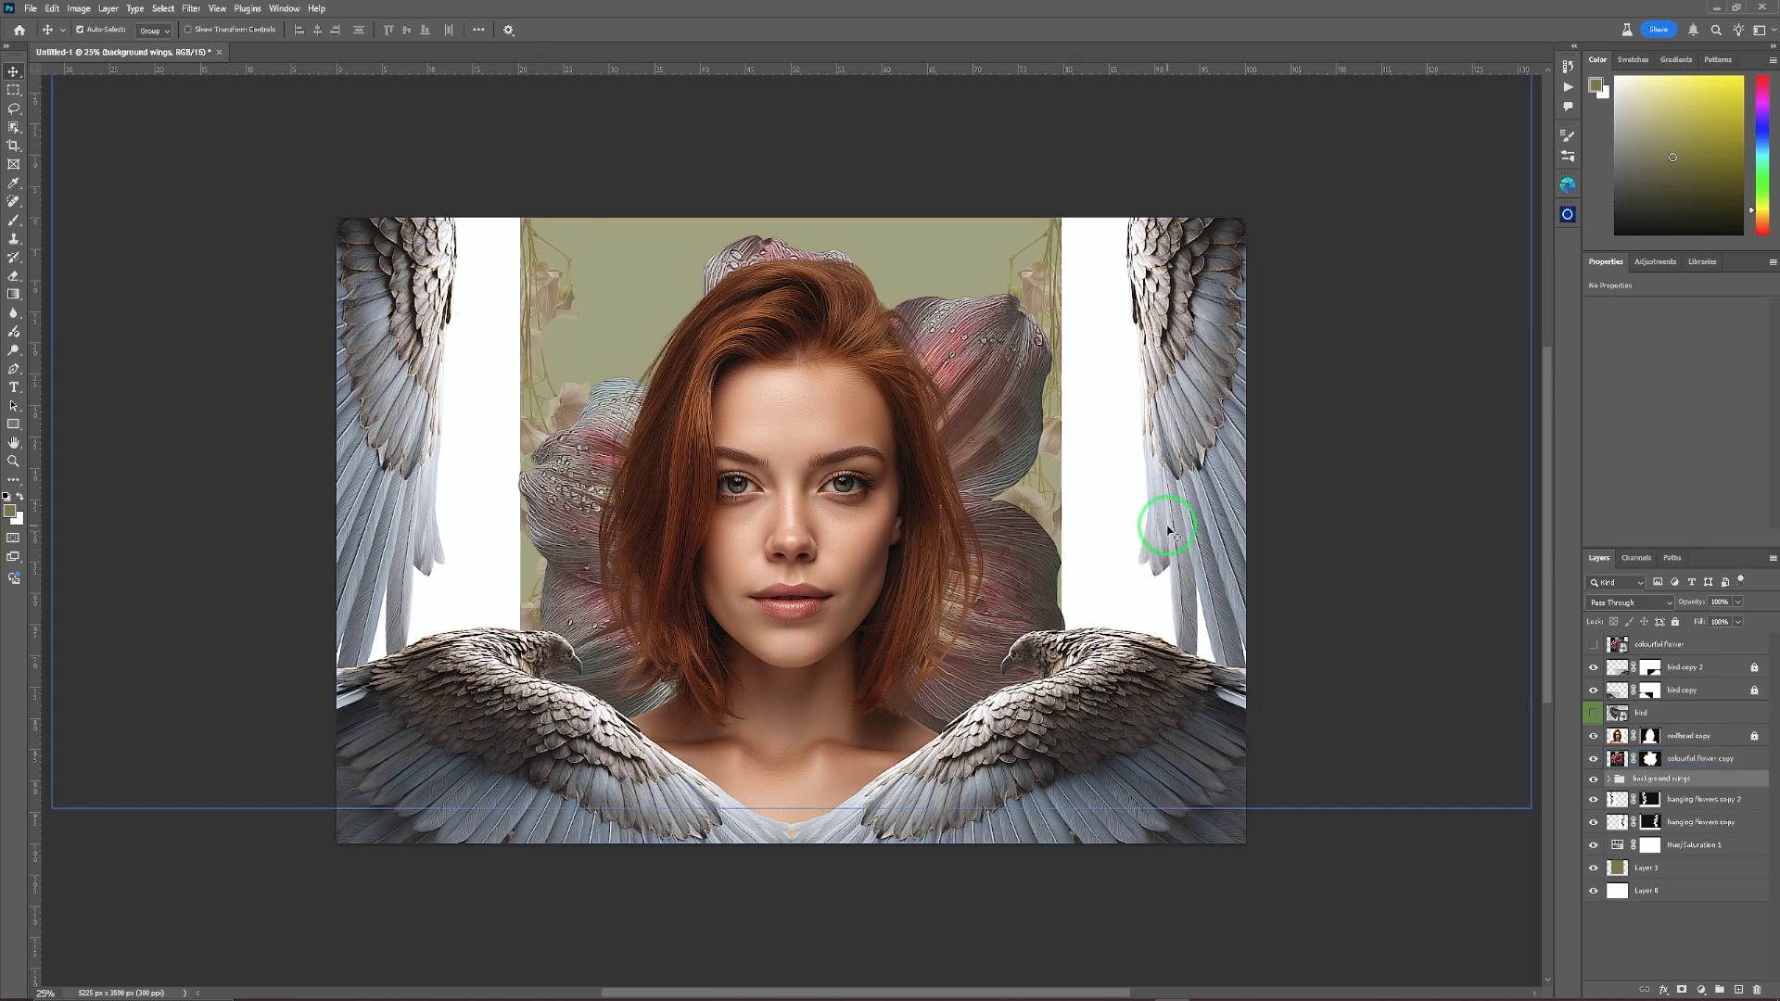
key(f)
key(f)
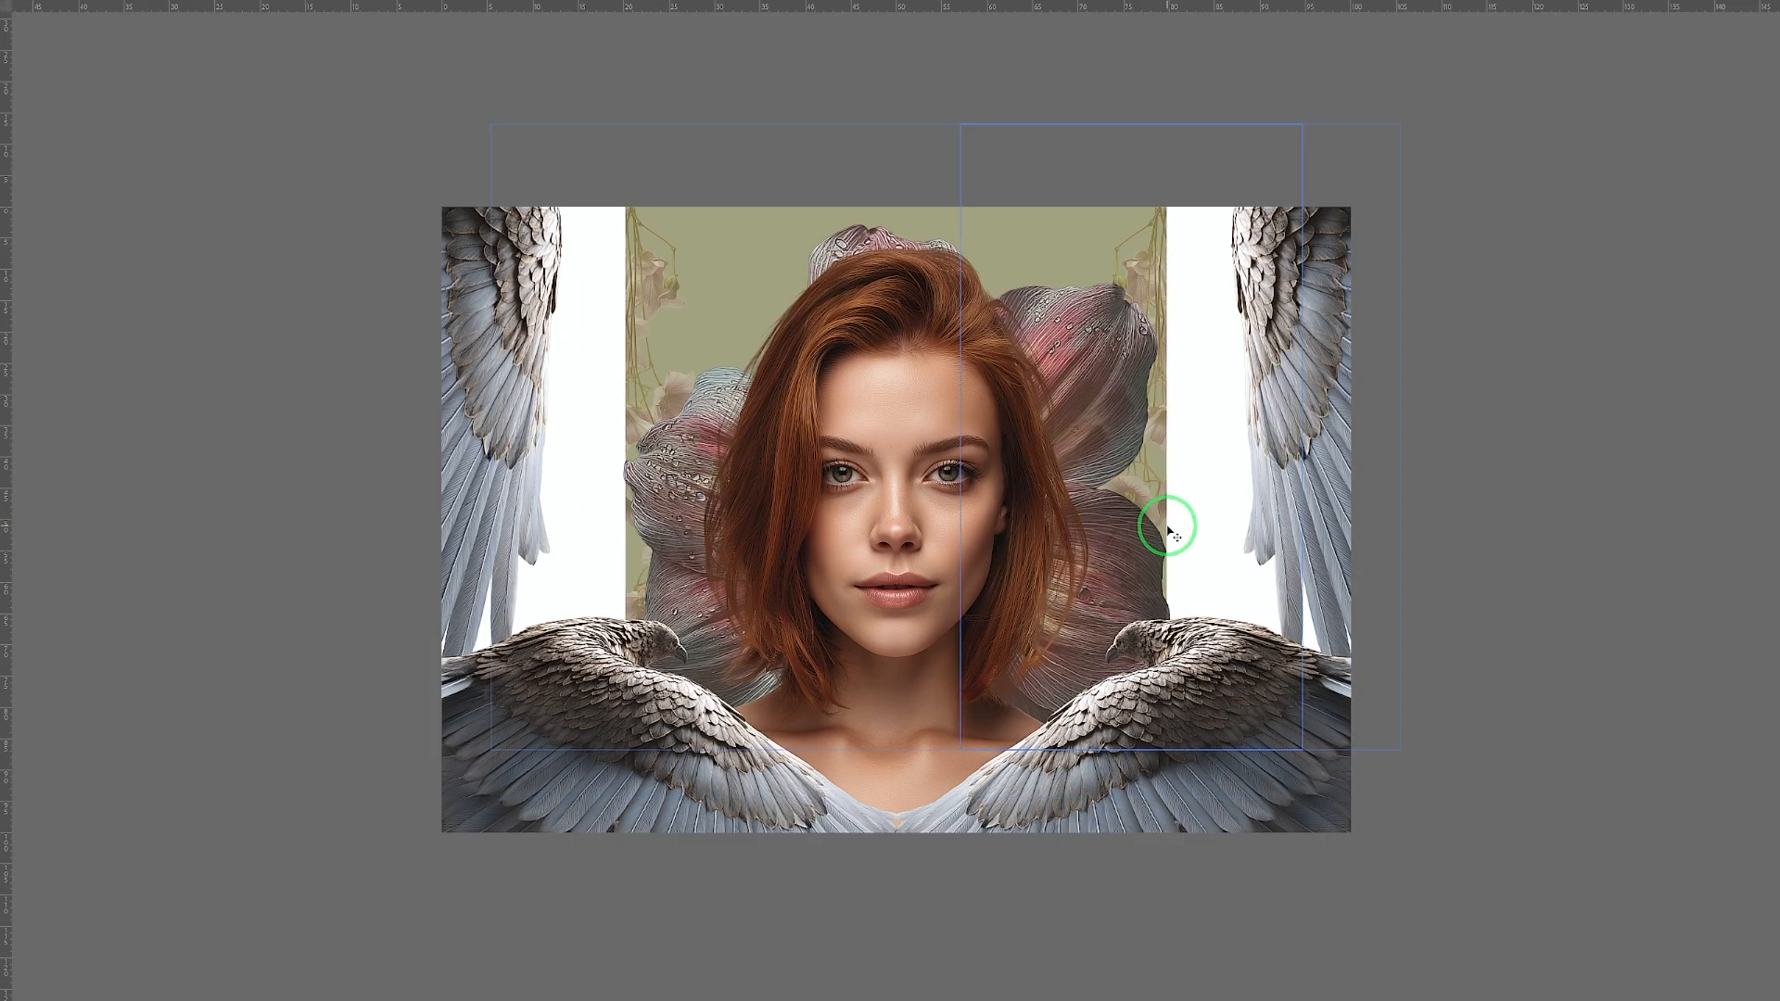
click(1314, 542)
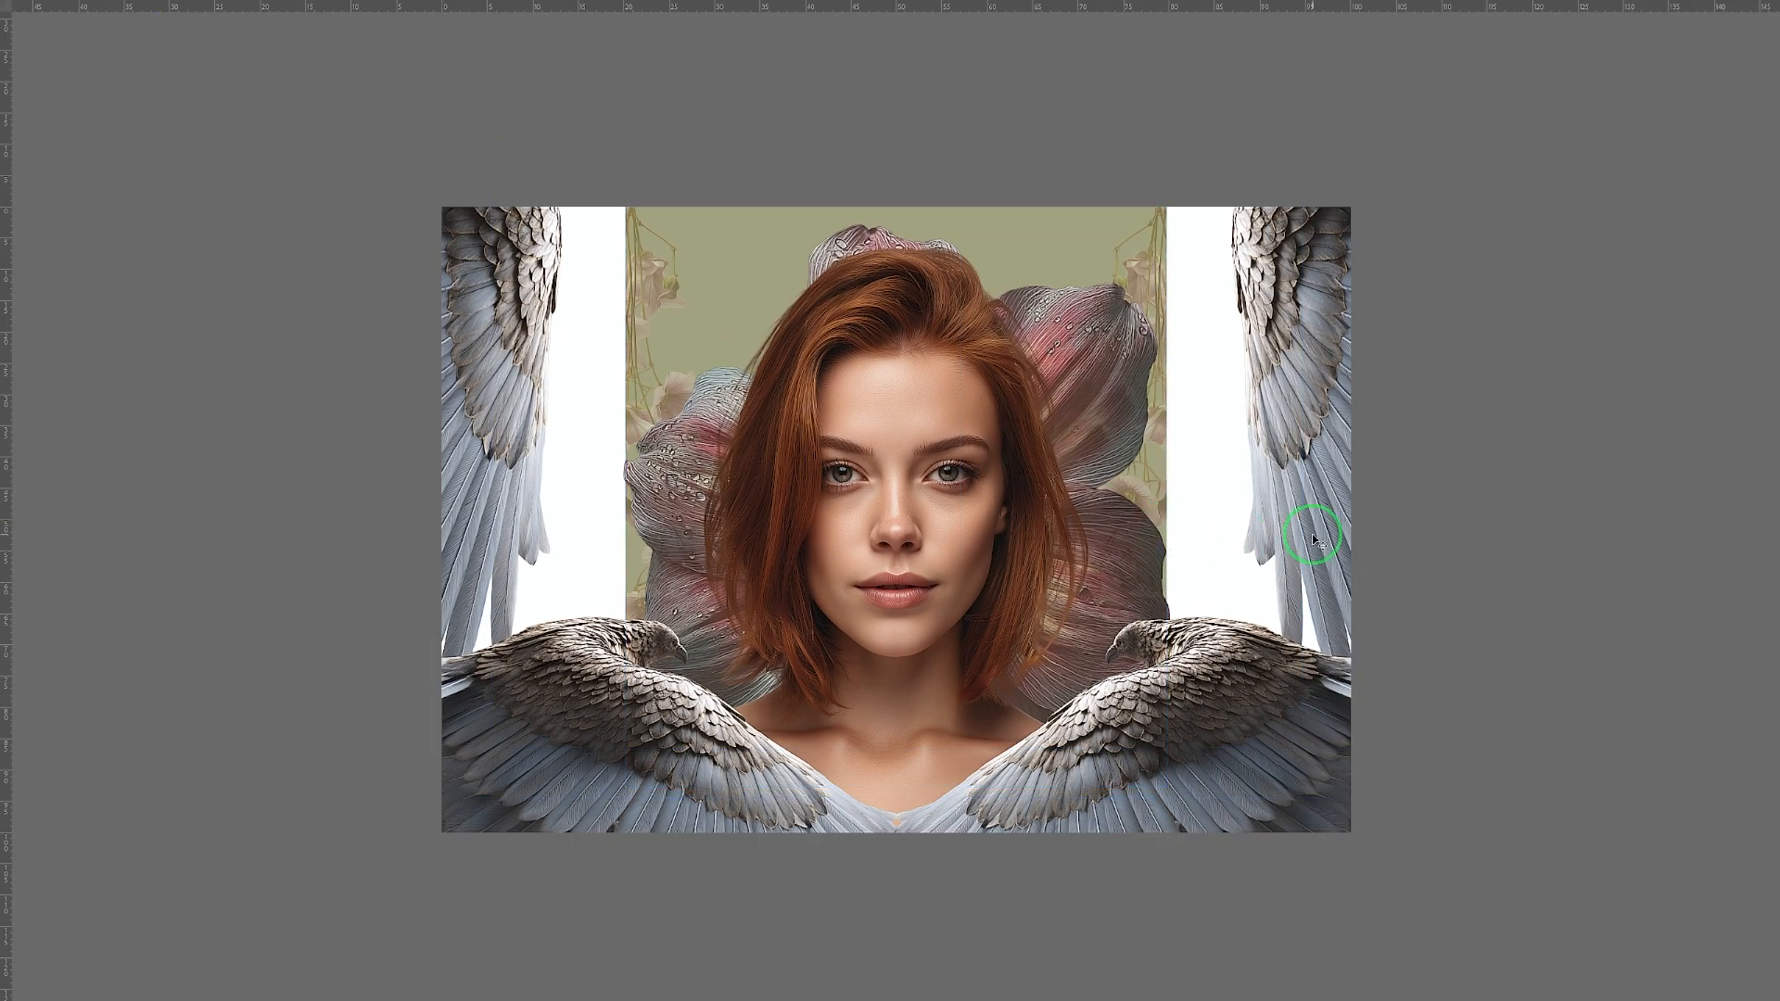
key(ctrl+plus)
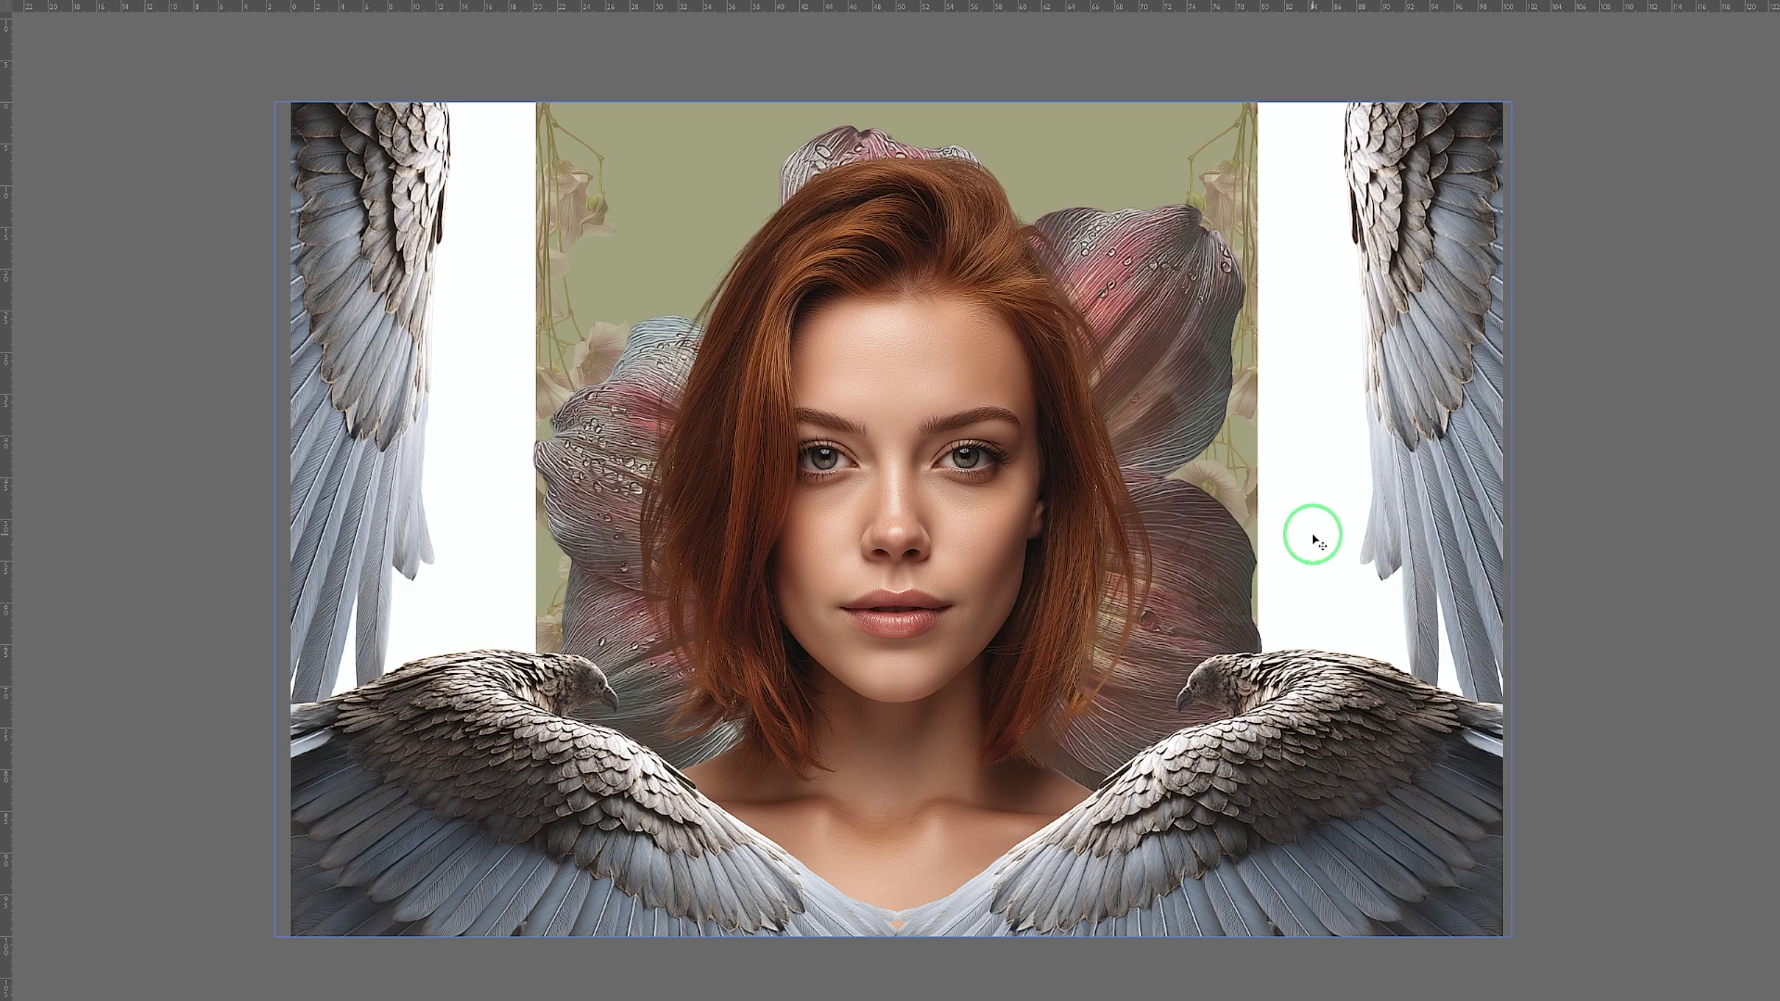
key(f)
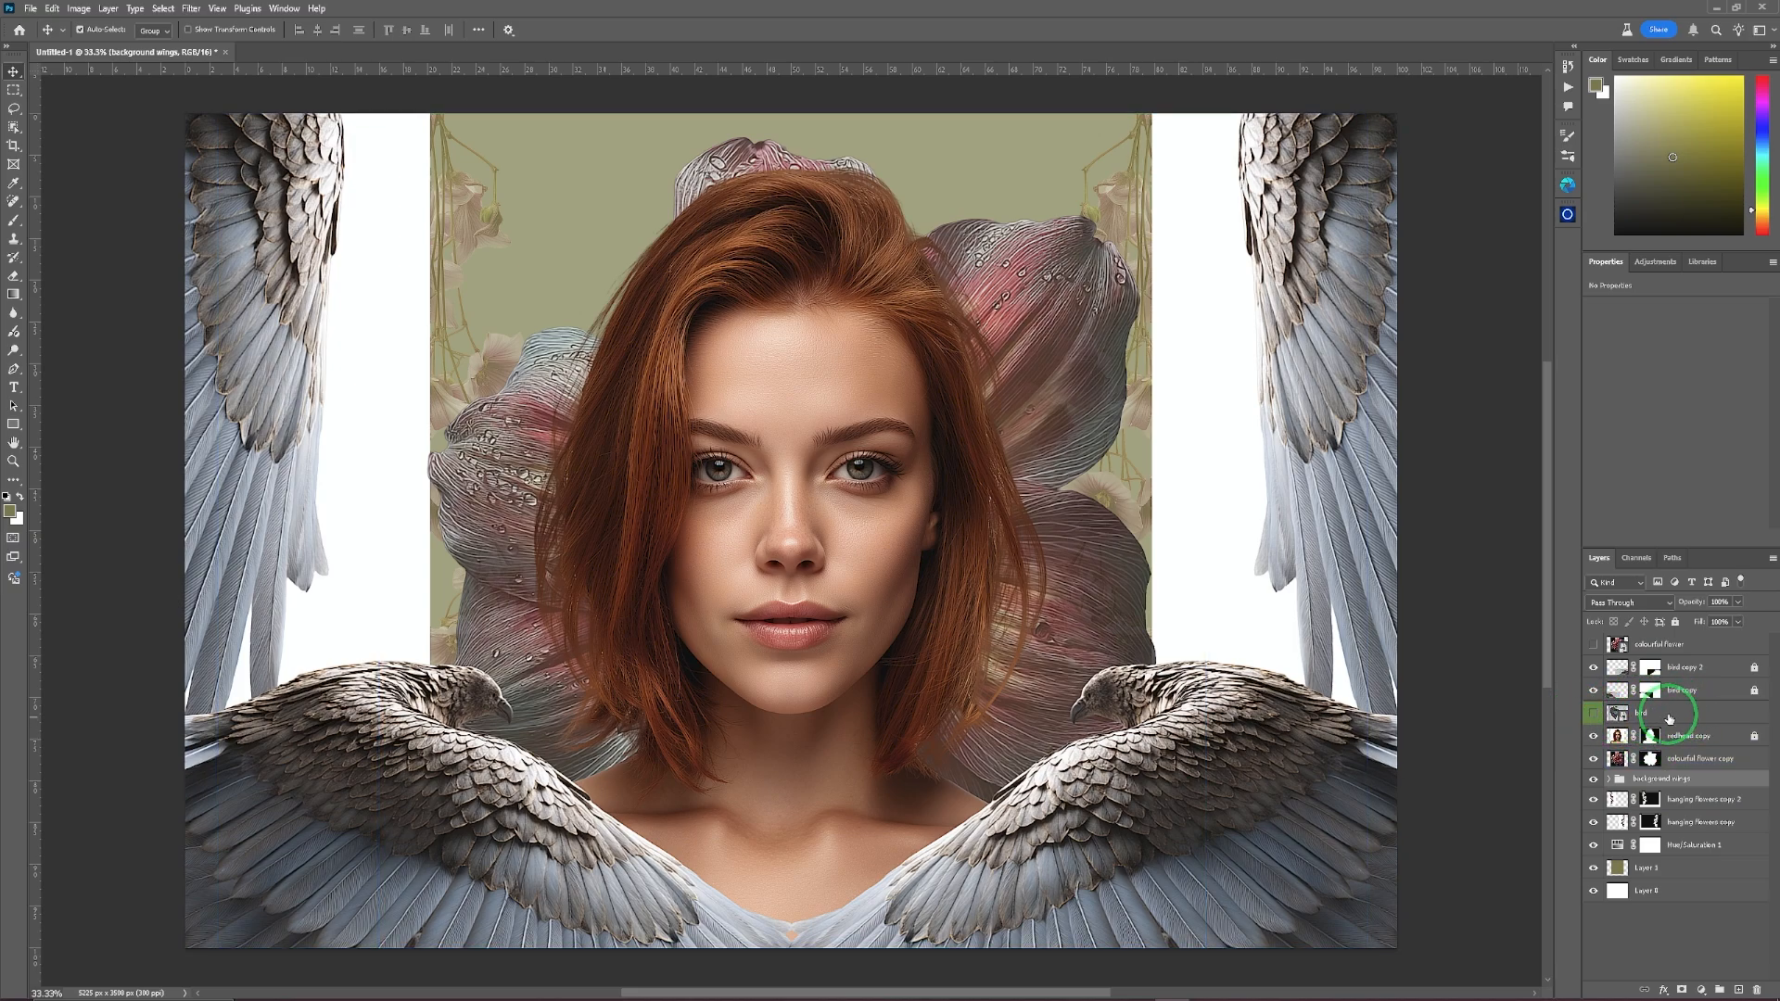
Move the original bird layer to the top of the layer stack and make it visible.
click(1669, 717)
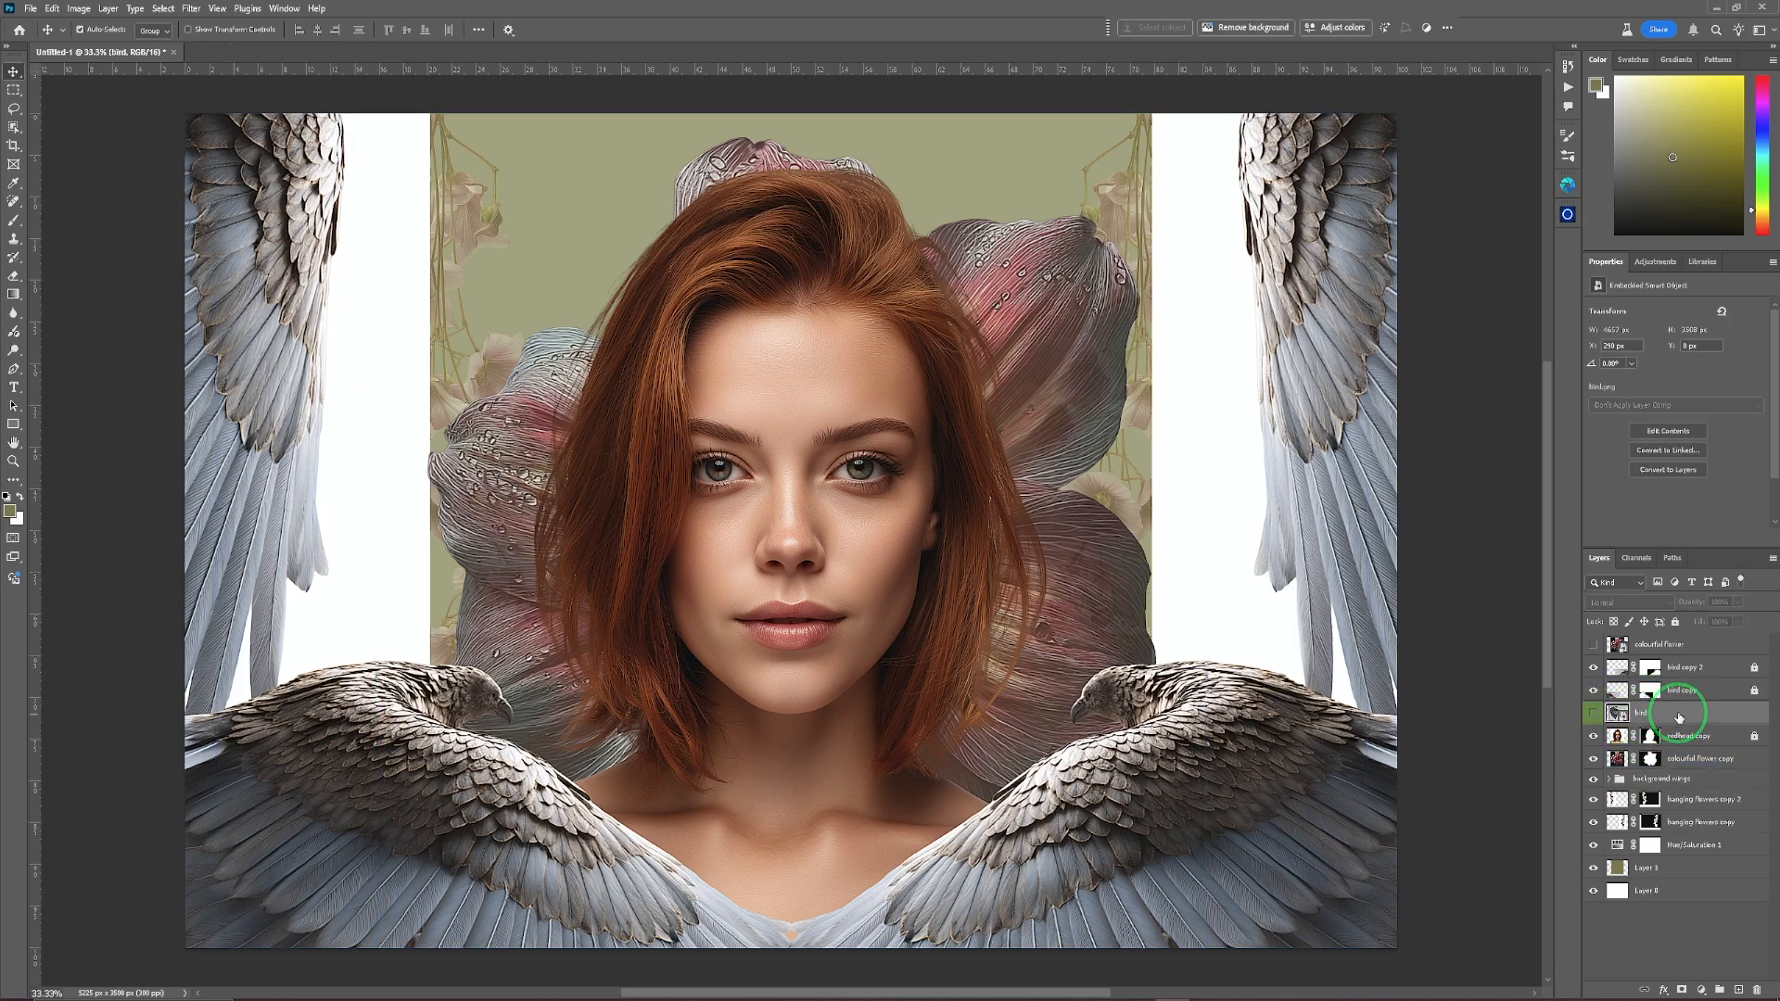
drag(1679, 717, 1664, 634)
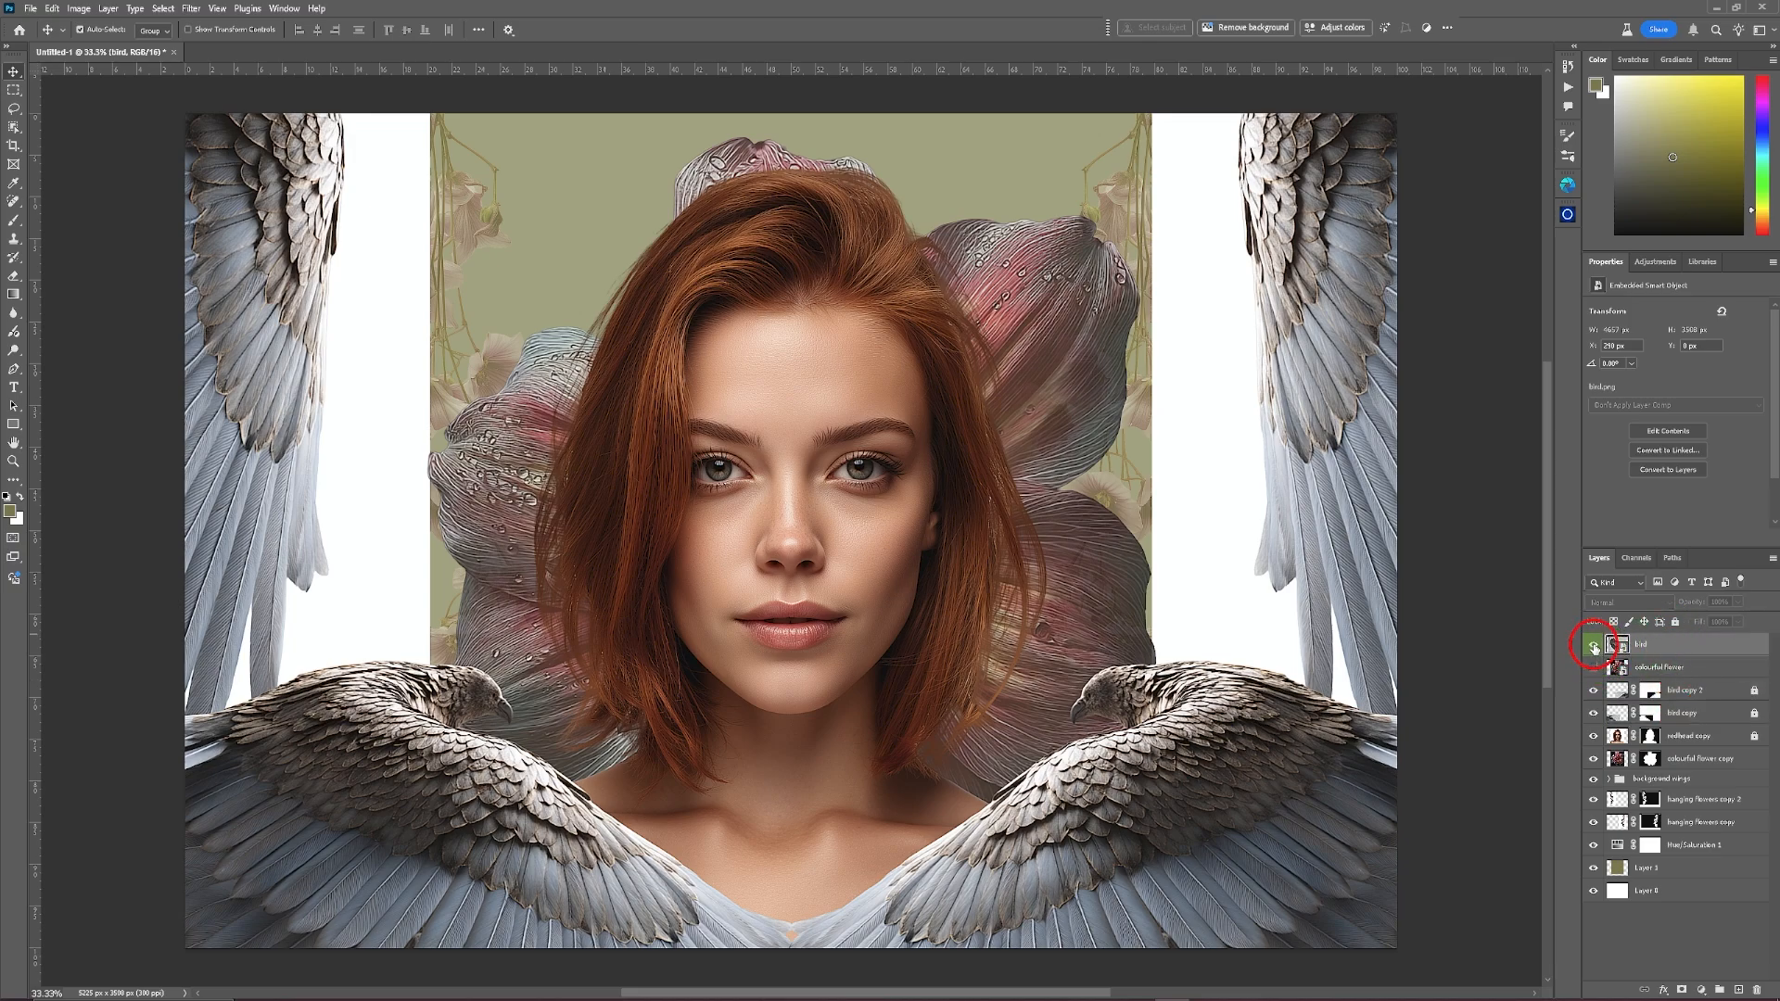
click(1594, 646)
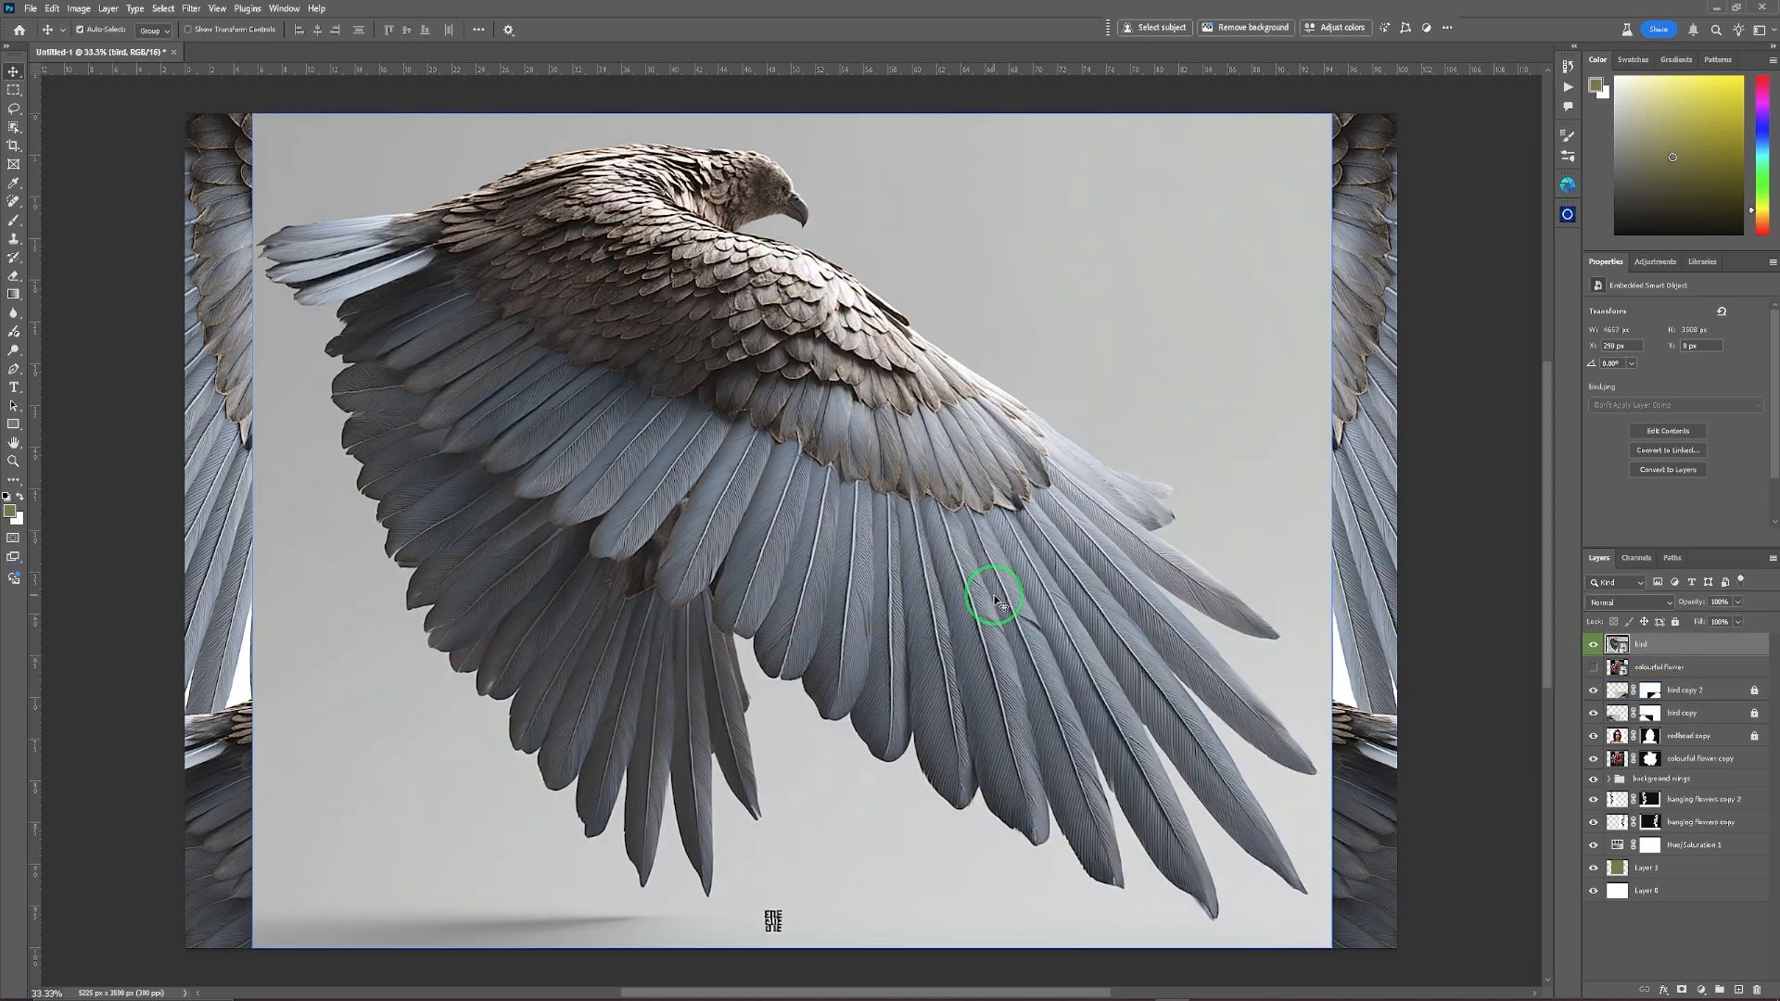
Select the bird on the bird layer with Select Subject and open the selection in Select and Mask.
click(14, 127)
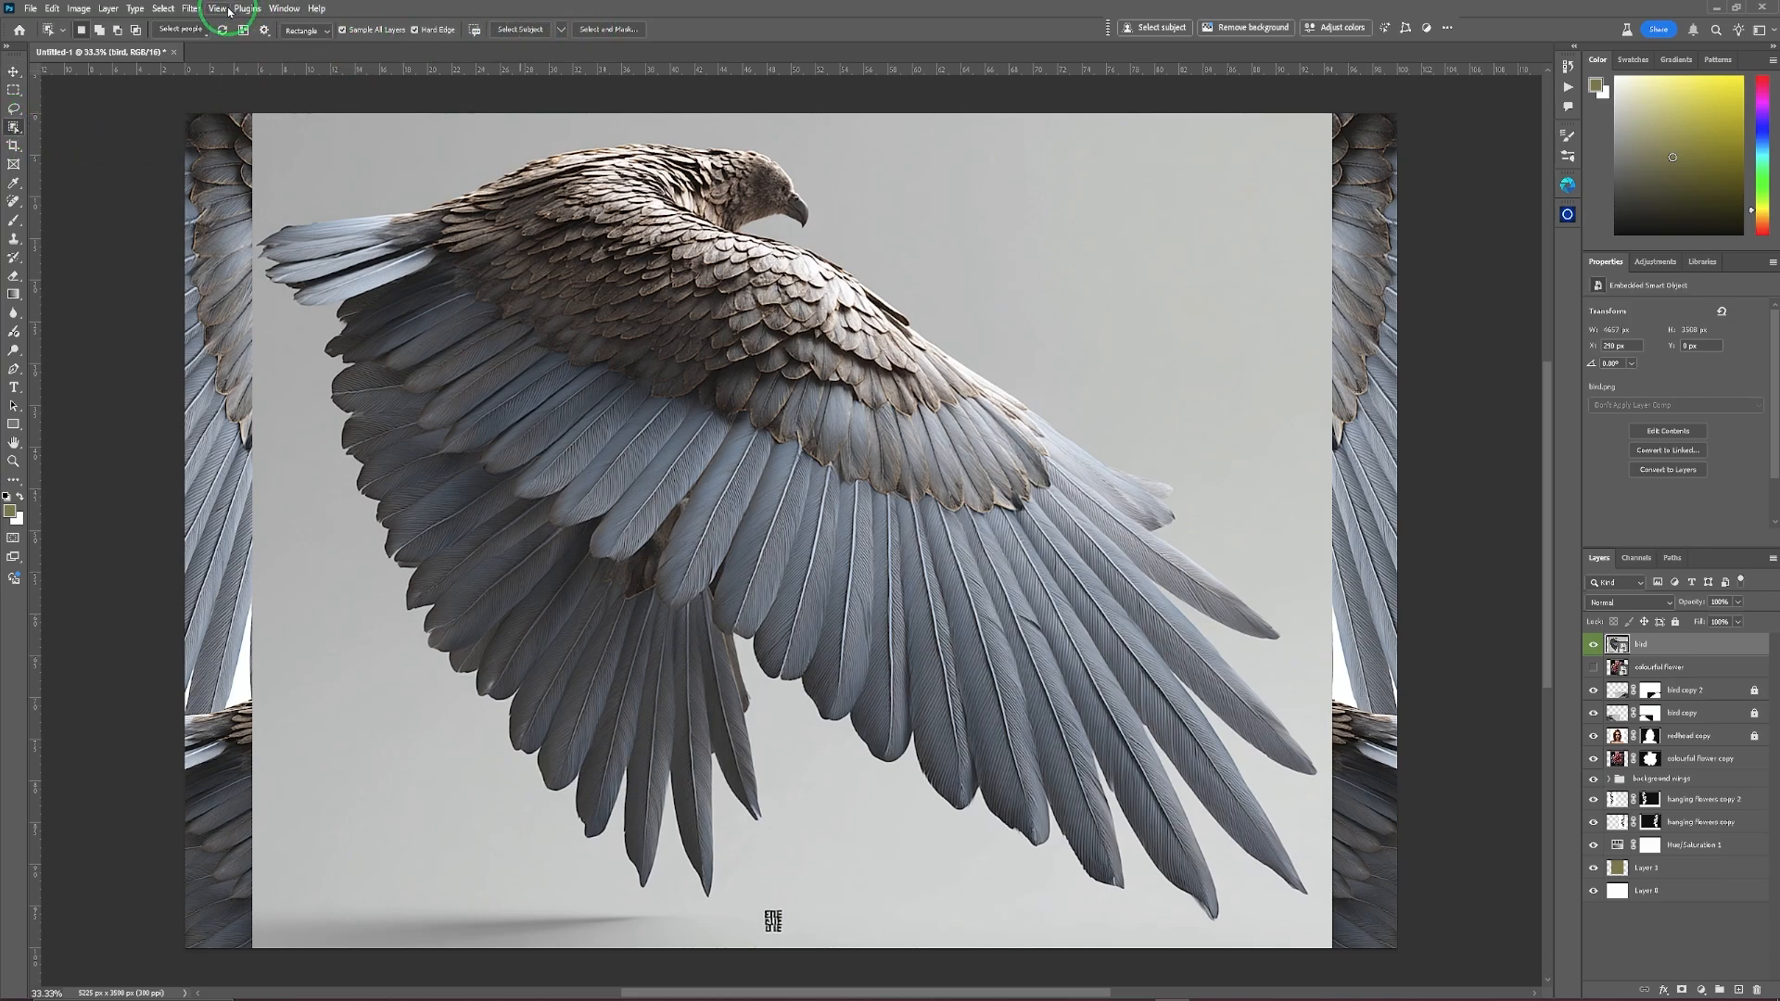
click(163, 9)
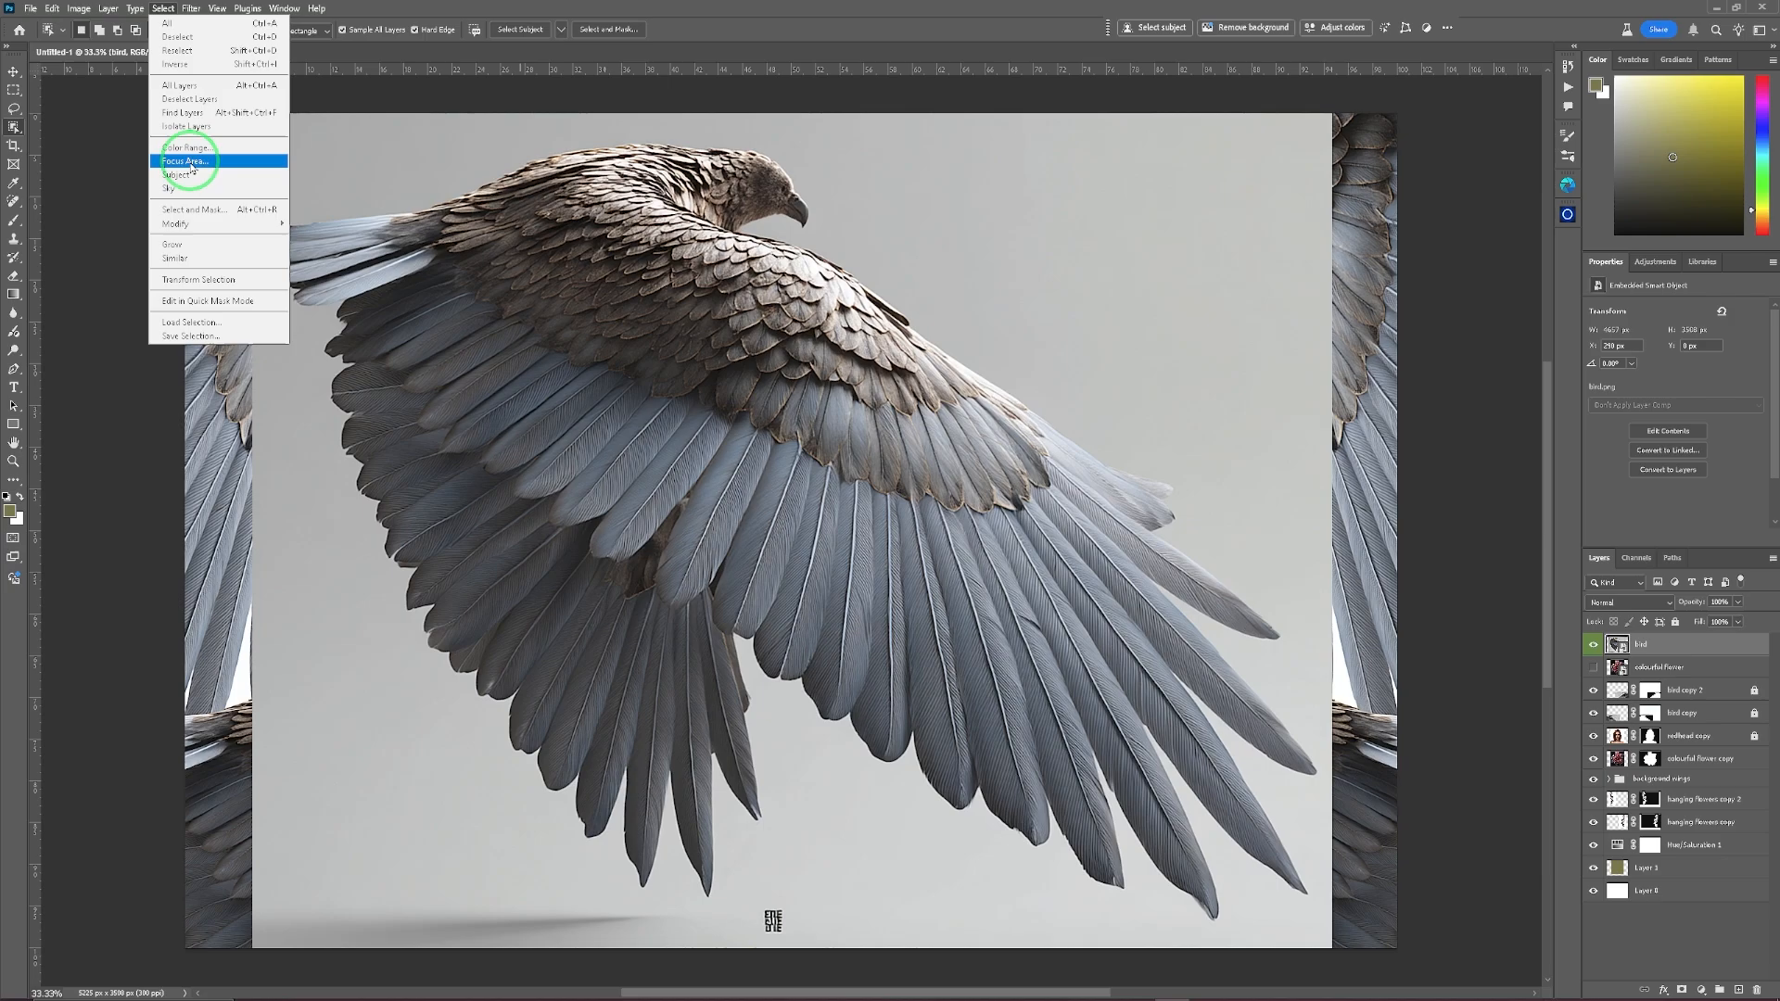
click(176, 175)
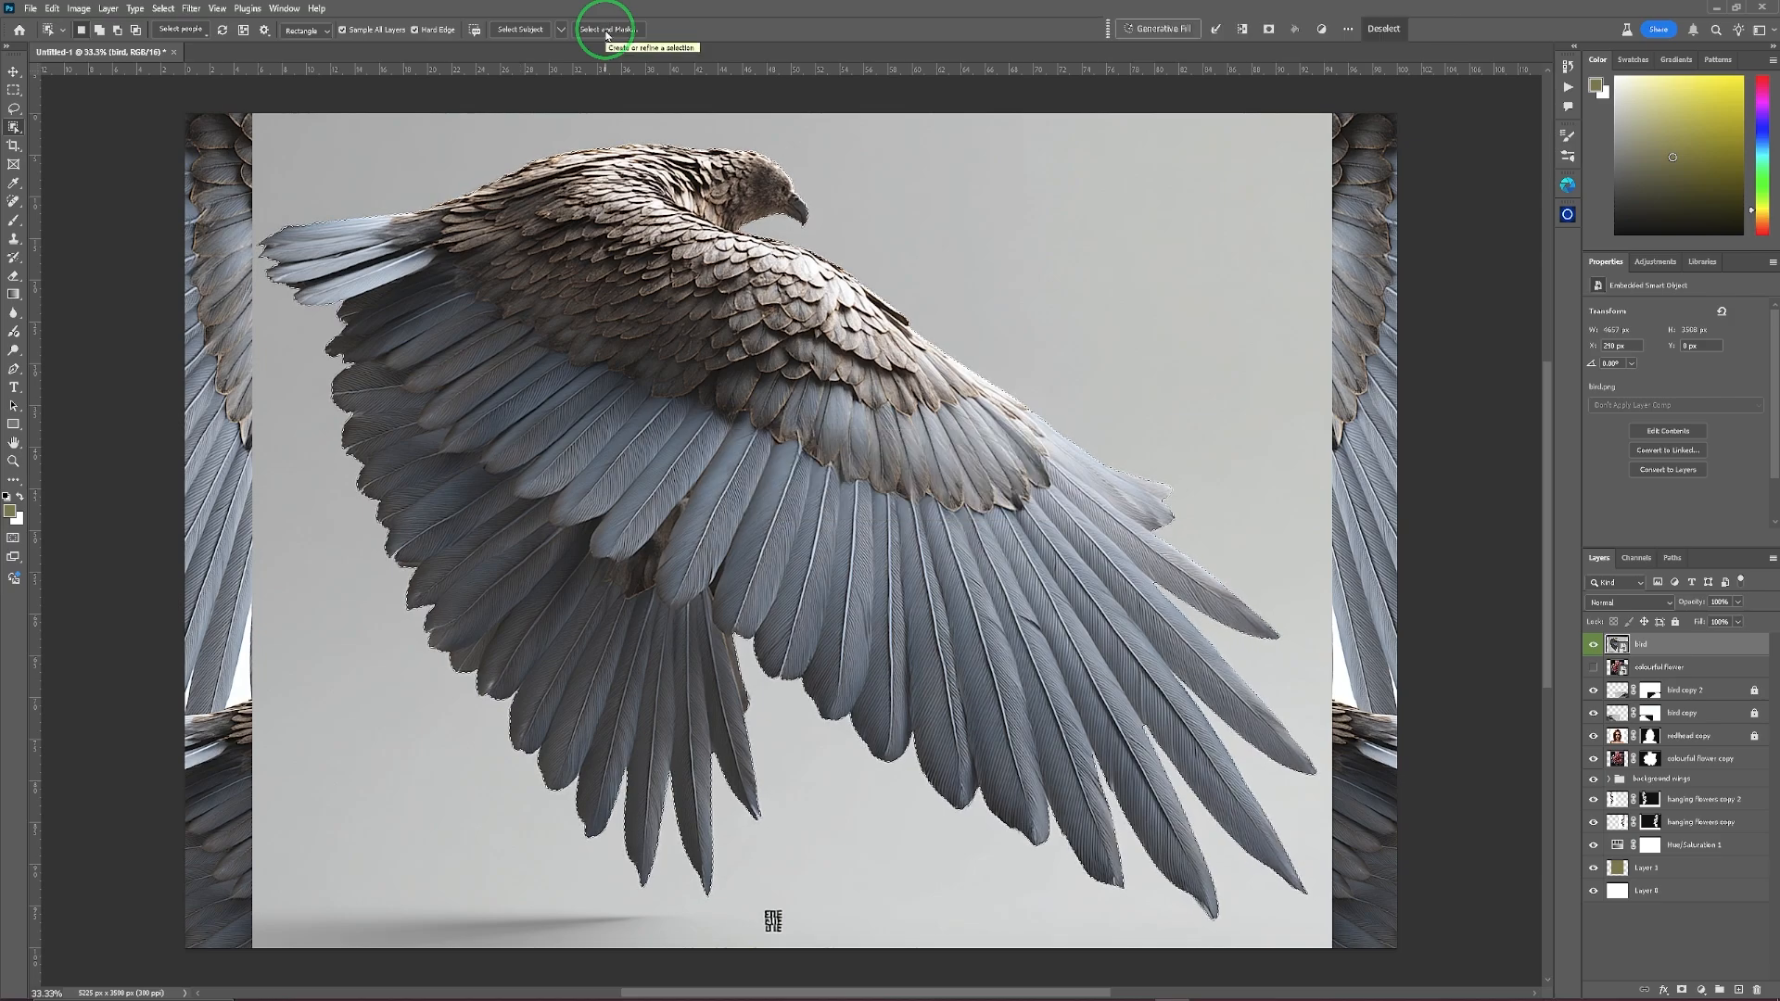
click(607, 30)
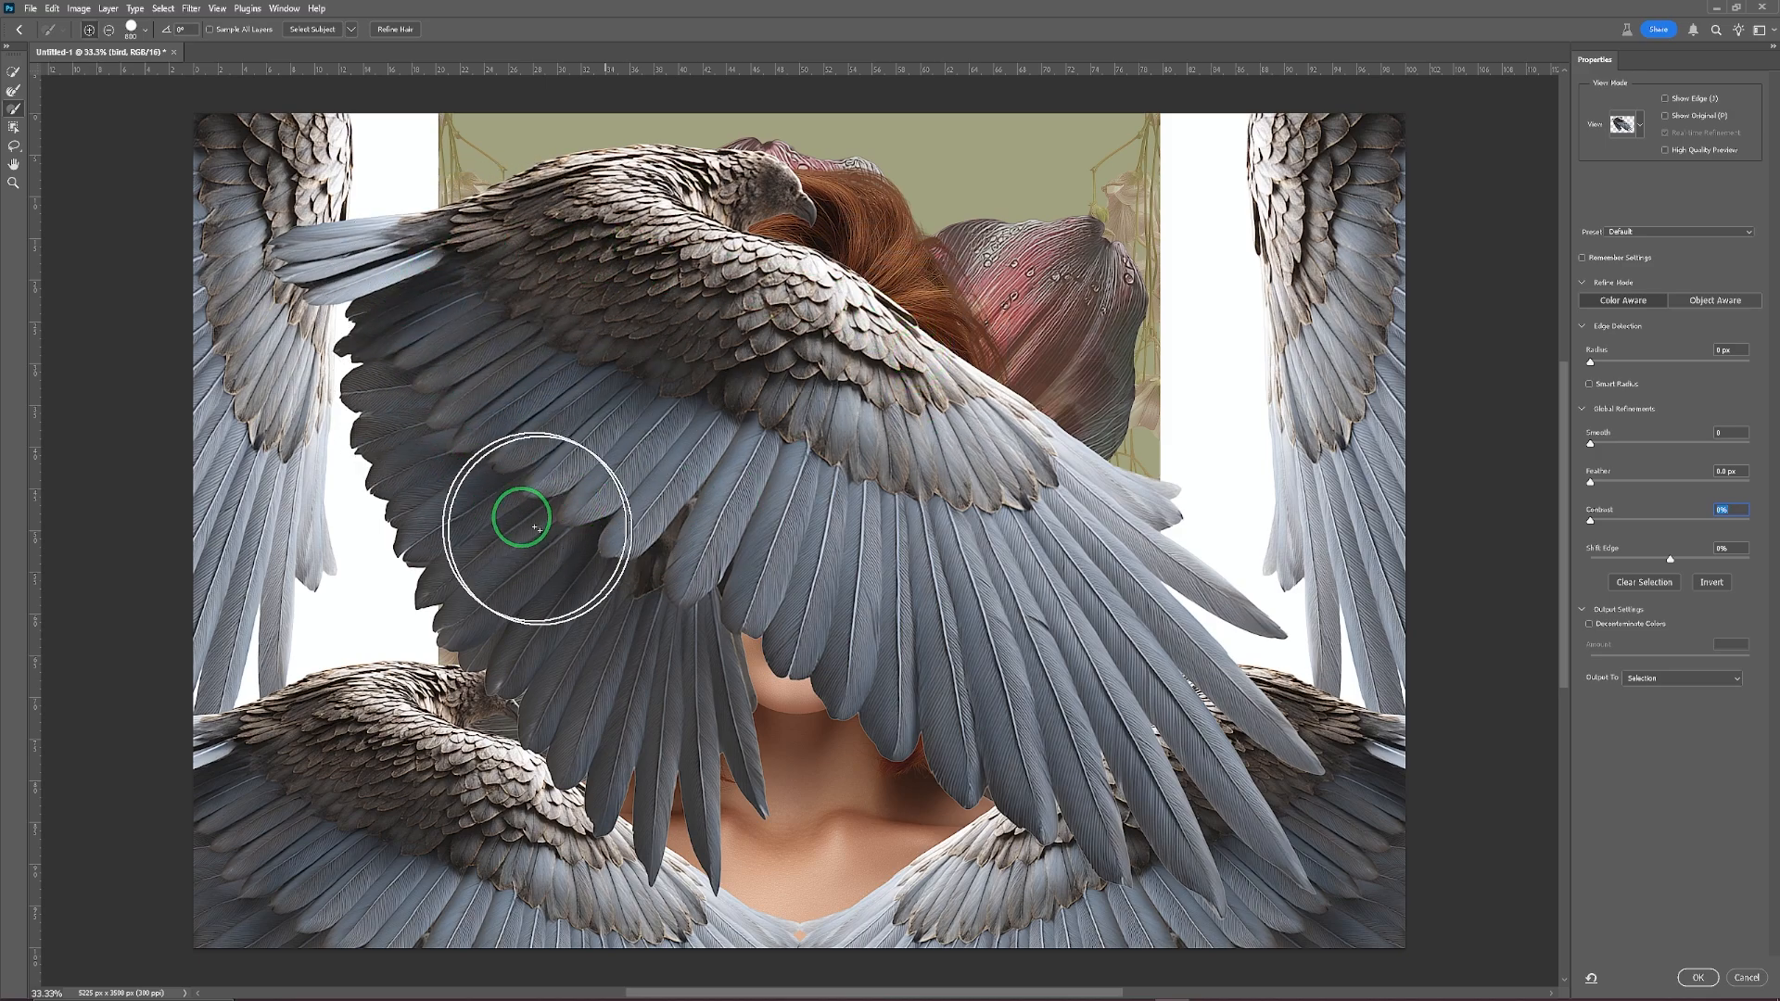
Subtract the bird's head and neck from the selection with the Lasso, following the upper edge of the wing.
click(14, 146)
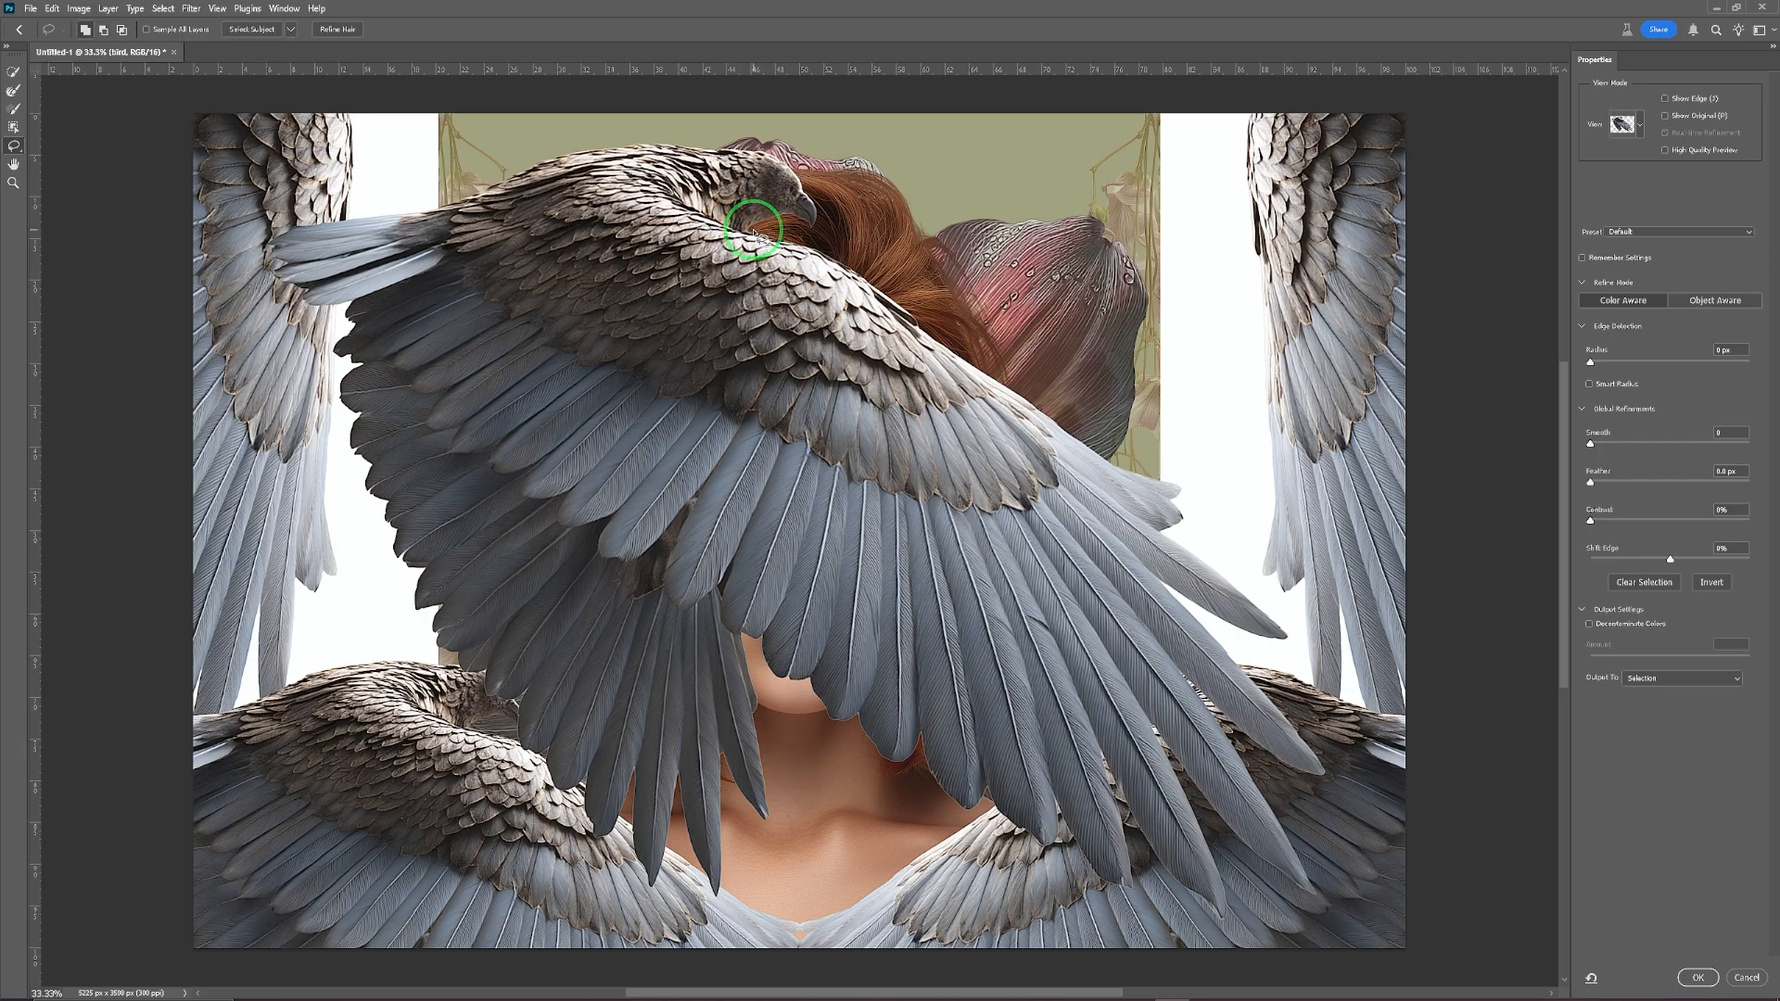
scroll(753, 229, up, 2)
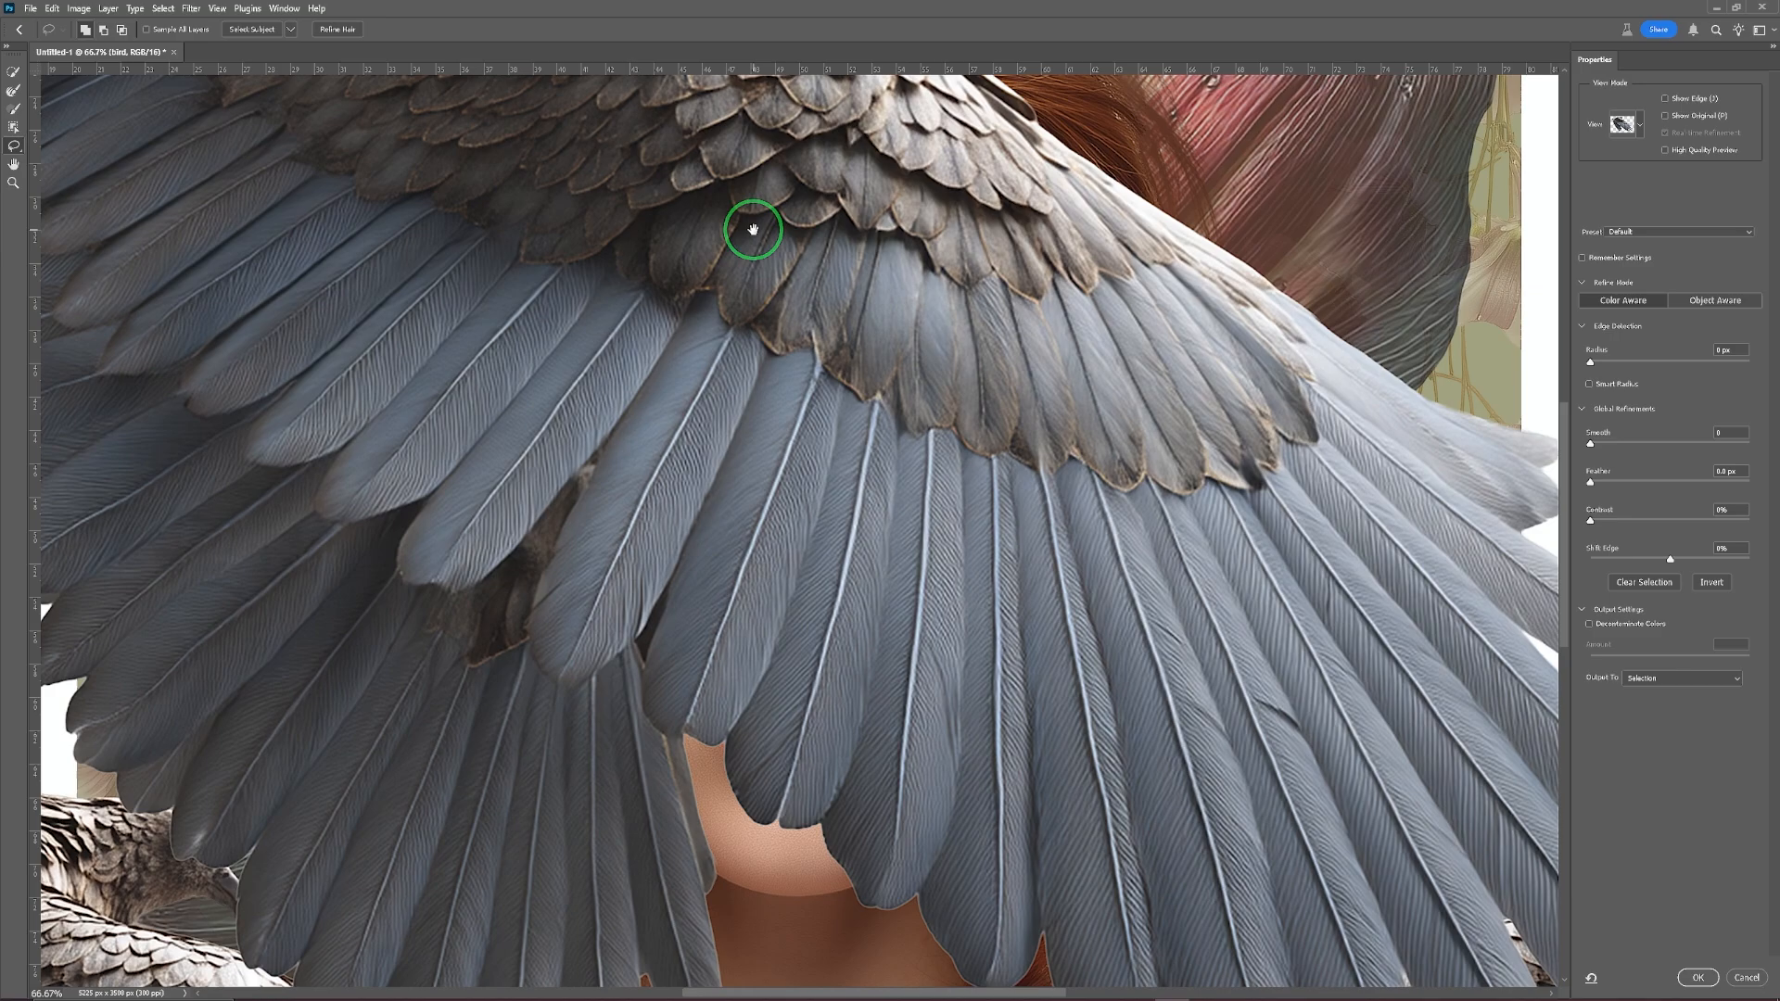
drag(747, 231, 986, 815)
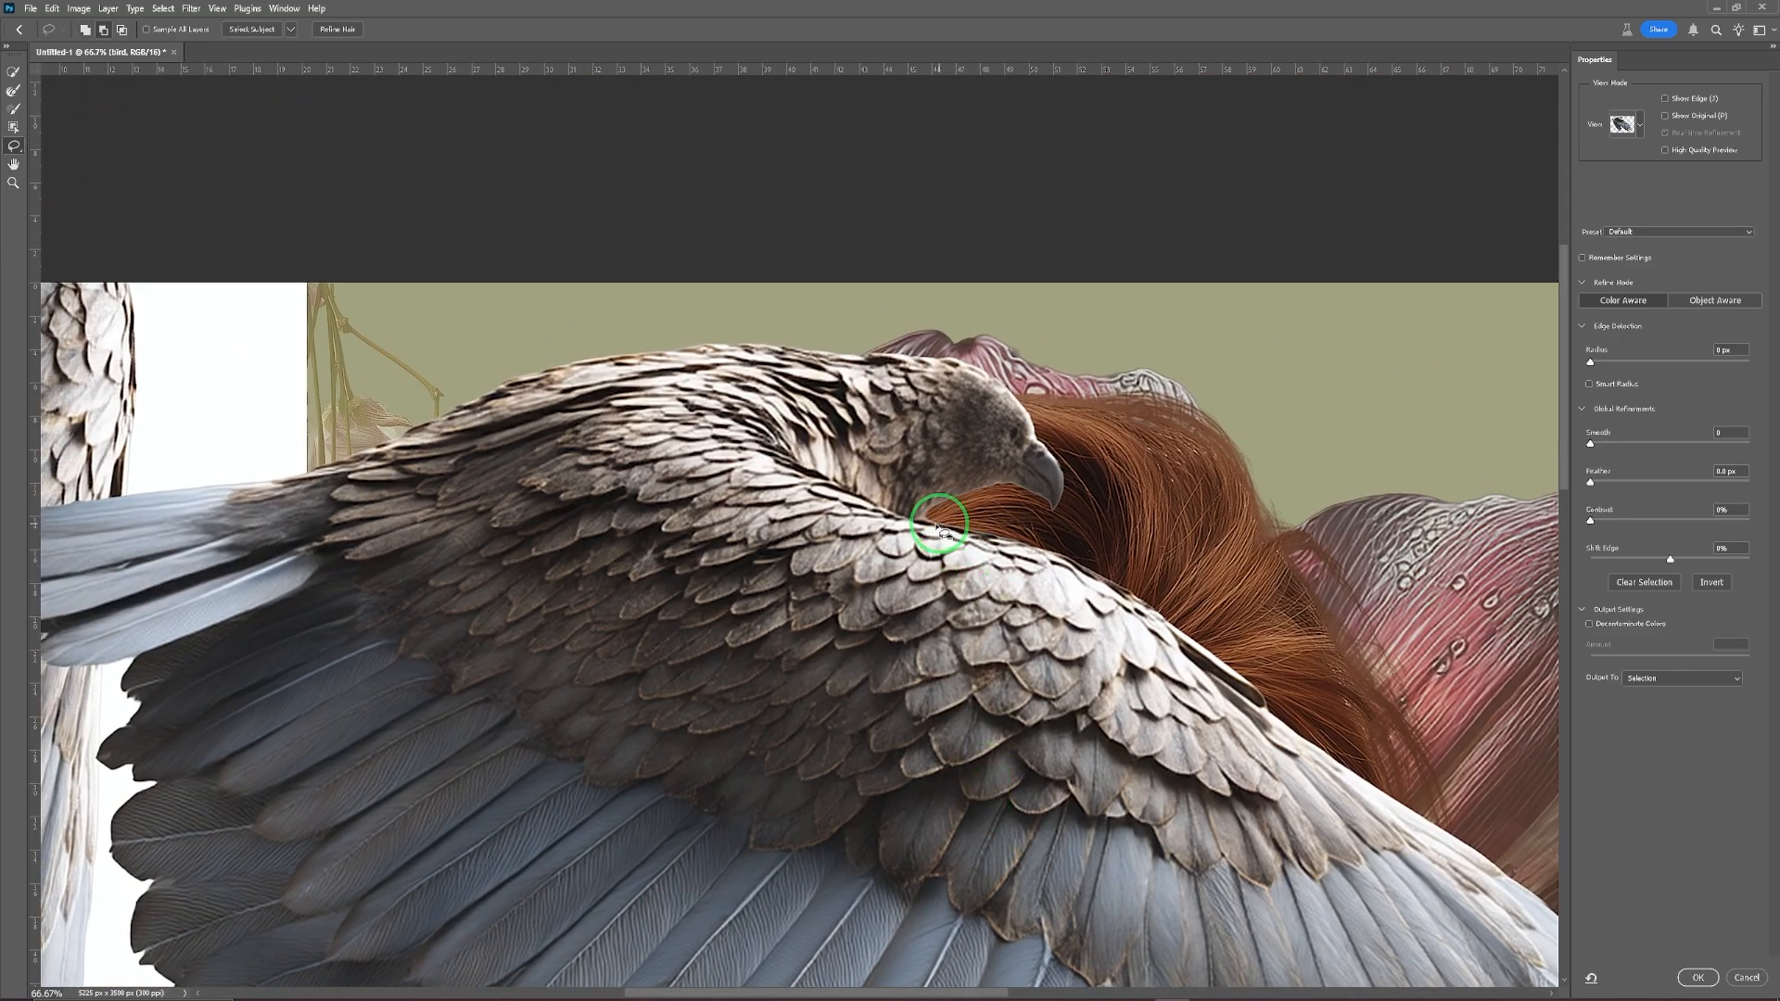
mouse_move(929, 522)
mouse_down()
mouse_move(744, 420)
mouse_move(574, 387)
mouse_move(443, 402)
mouse_move(436, 363)
mouse_move(663, 280)
mouse_move(966, 261)
mouse_move(1193, 323)
mouse_move(1257, 526)
mouse_move(1257, 510)
mouse_move(1143, 566)
mouse_move(973, 525)
mouse_up()
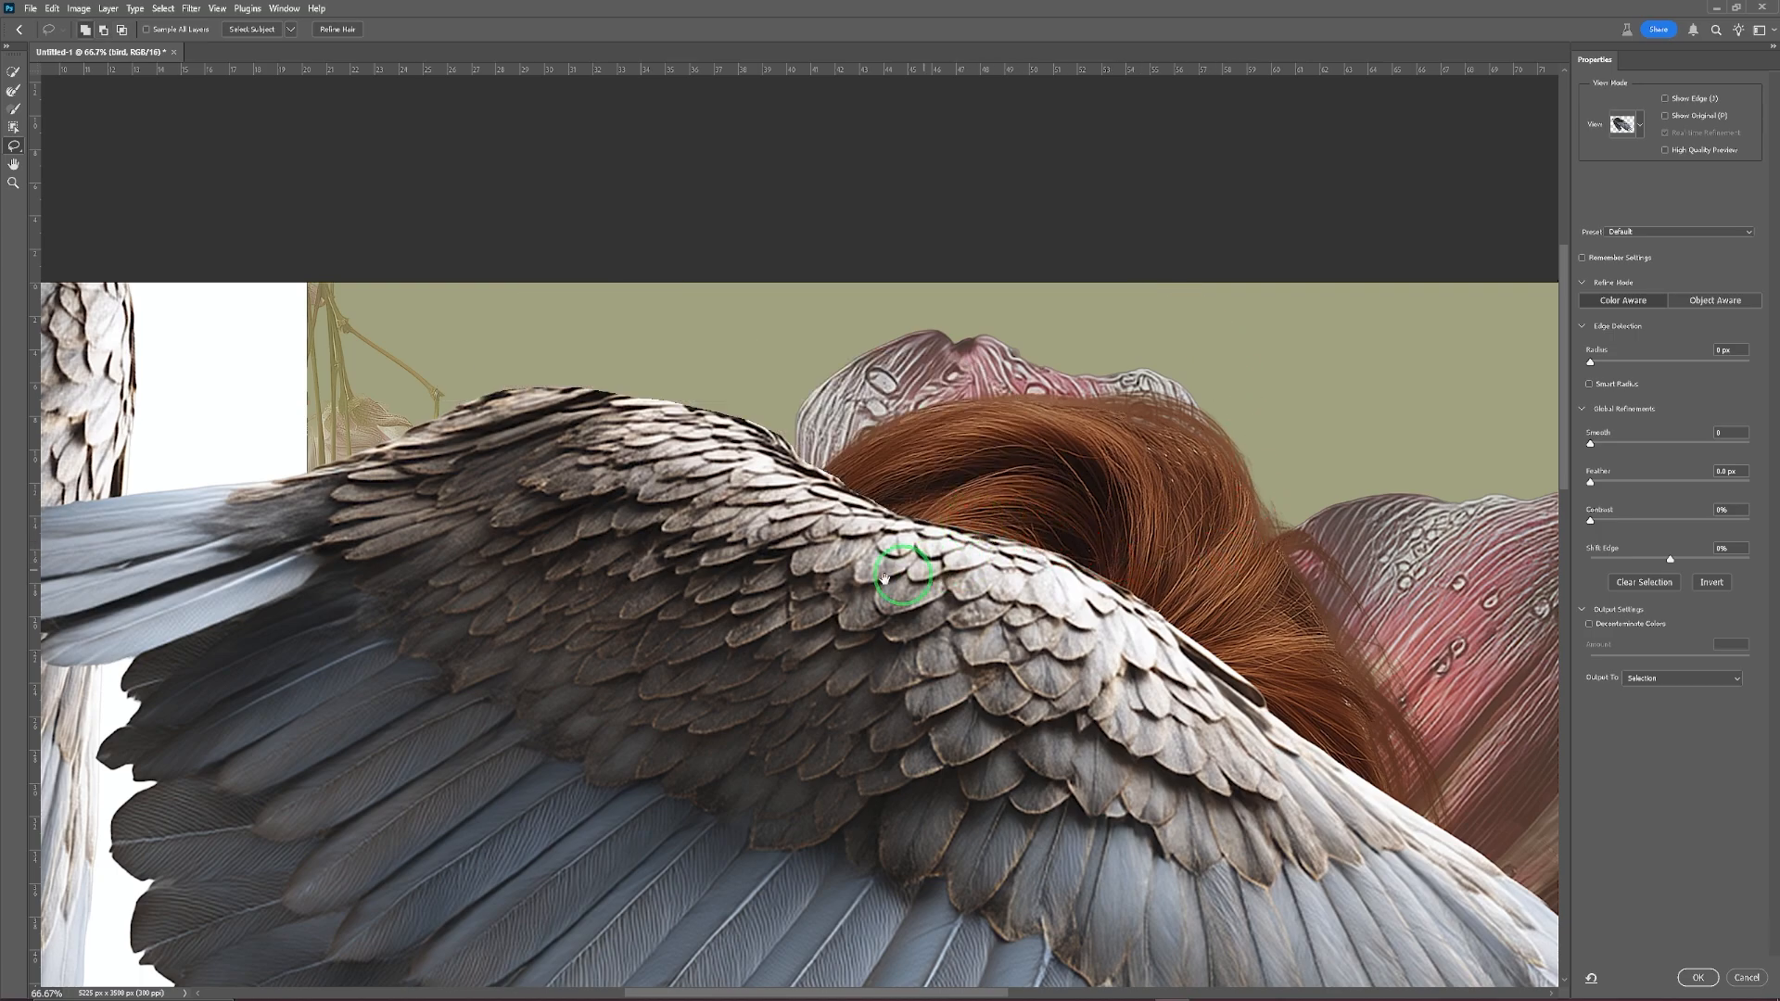
Subtract the bird's tail and the outermost feathers behind the wing from the selection with a rounded Lasso outline.
drag(881, 603, 1239, 270)
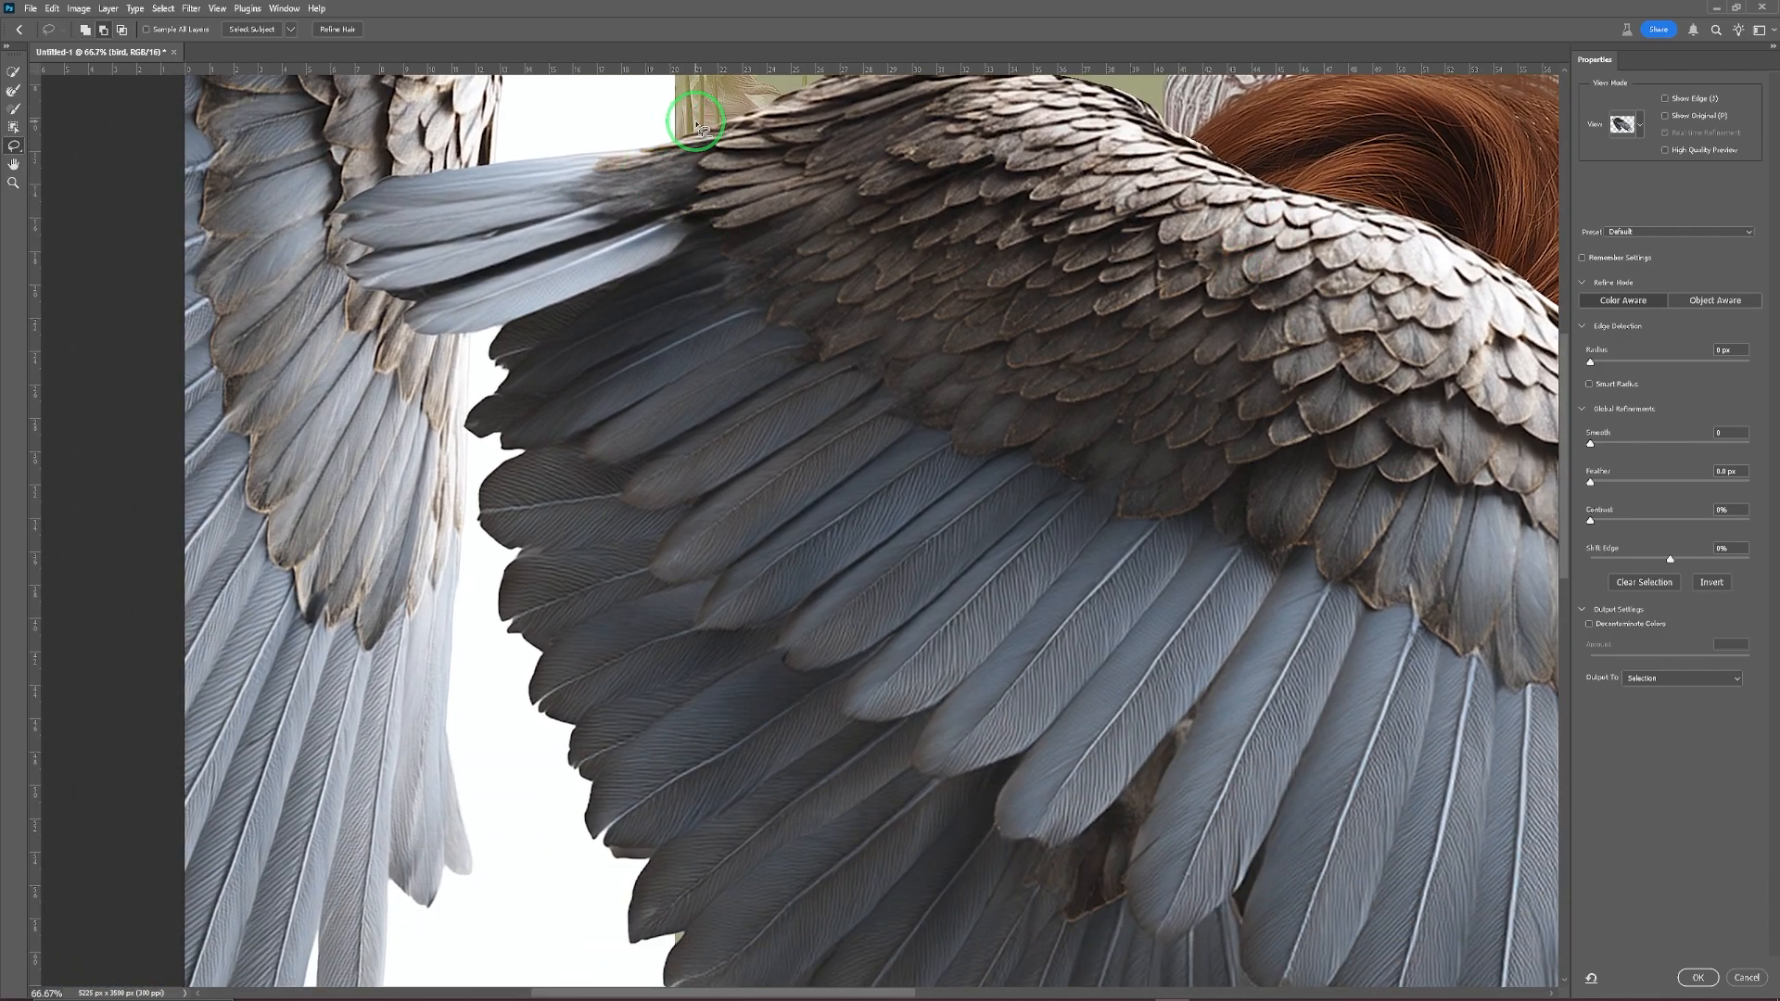
drag(695, 123, 669, 163)
mouse_move(632, 225)
mouse_down()
mouse_move(609, 304)
mouse_move(565, 334)
mouse_up()
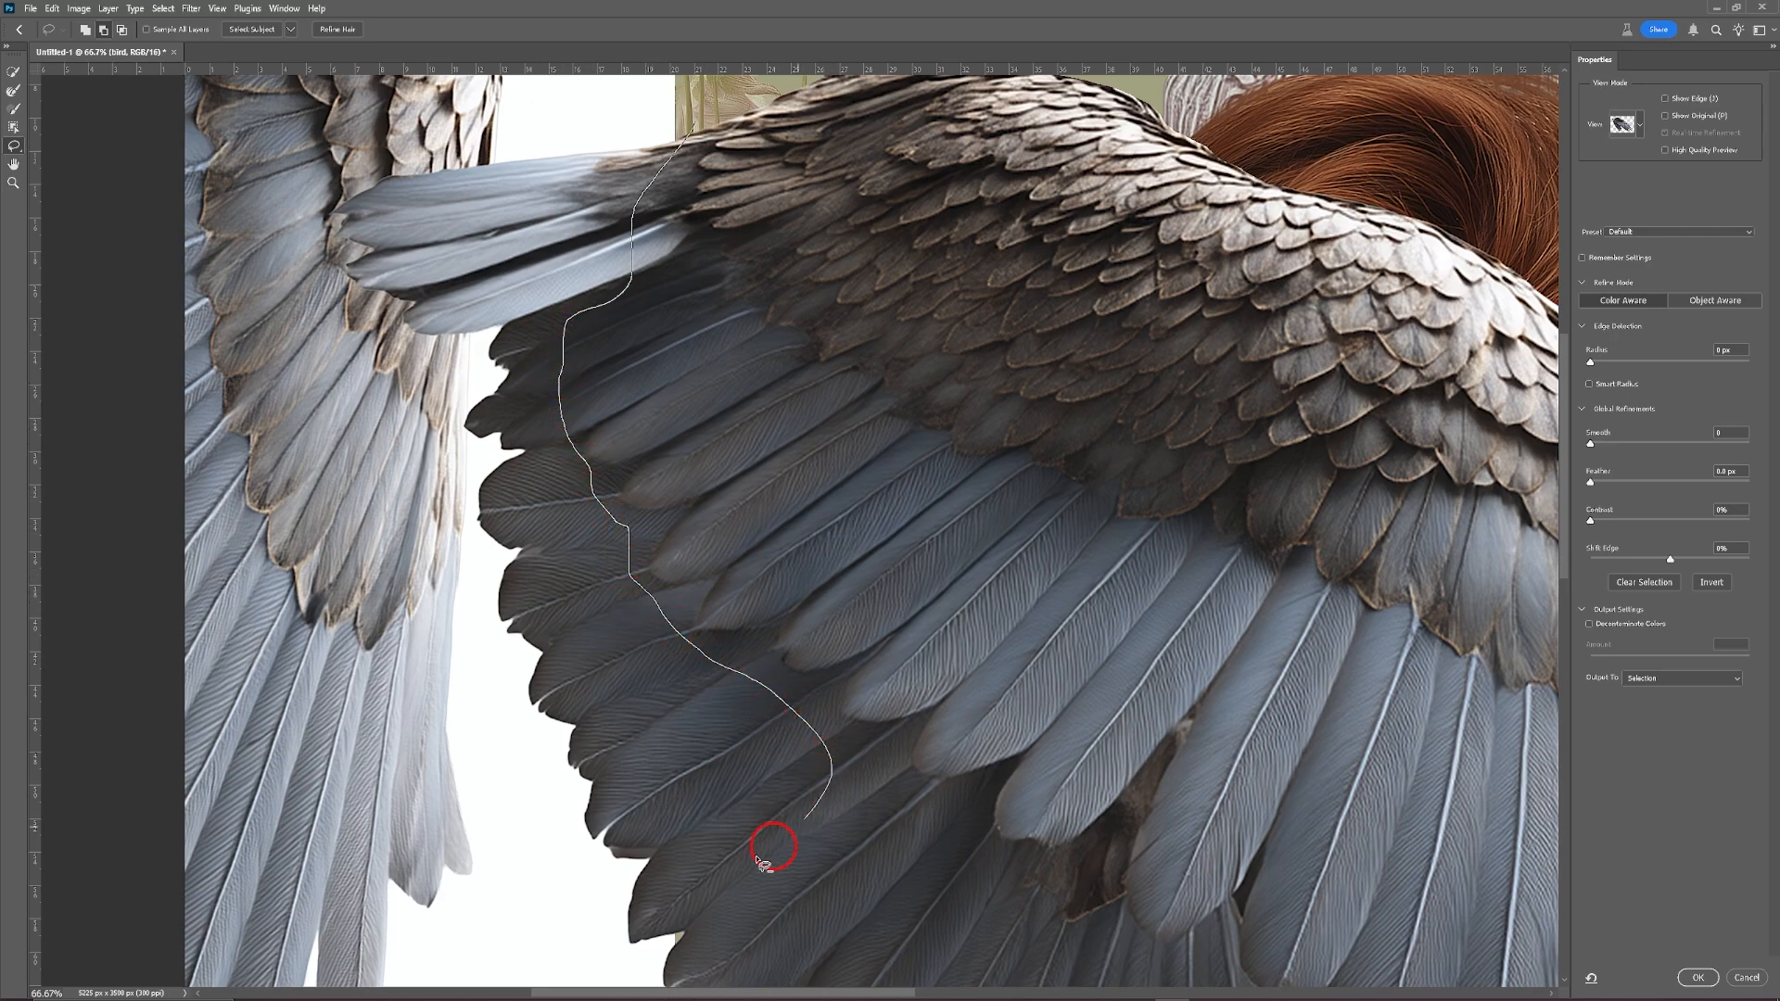
mouse_move(757, 861)
mouse_down()
mouse_move(352, 749)
mouse_move(241, 327)
mouse_move(315, 148)
mouse_move(576, 103)
mouse_move(705, 147)
mouse_up()
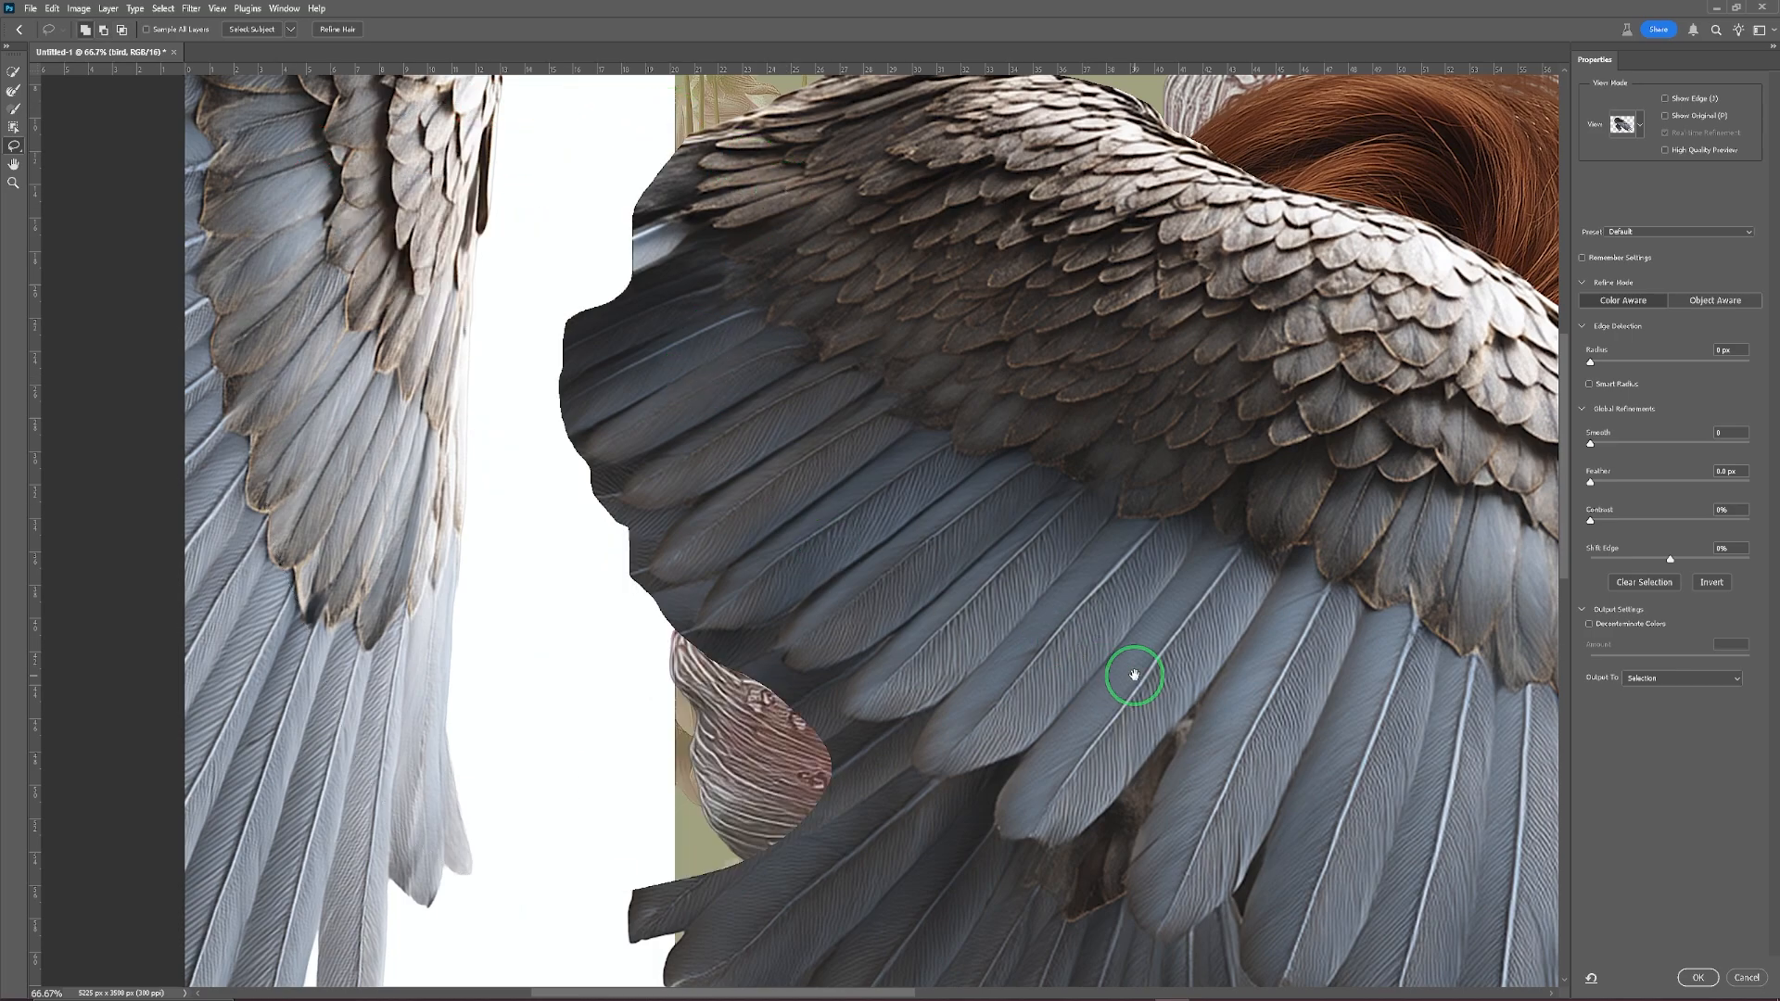
Subtract the far wing's lower feathers from the selection, tracing the Lasso along the tips of the front wing's feathers.
drag(1133, 675, 733, 278)
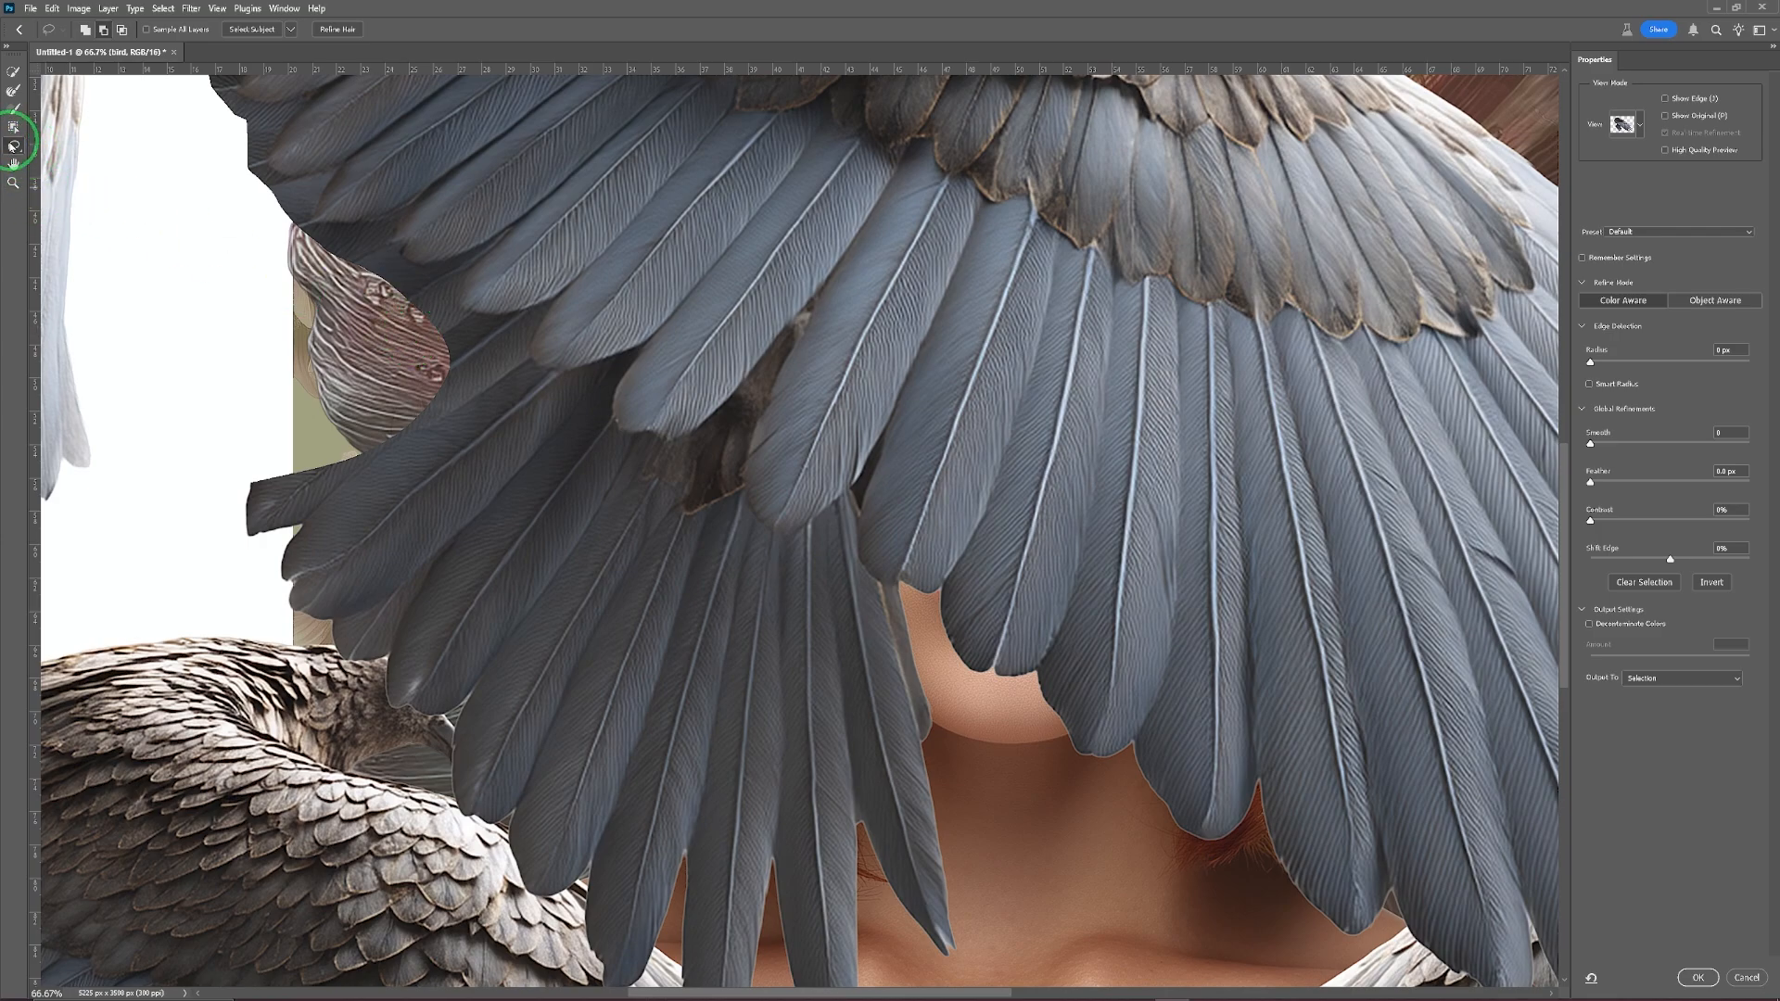
drag(413, 315, 454, 341)
mouse_move(563, 390)
mouse_down()
mouse_move(607, 368)
mouse_move(599, 409)
mouse_up()
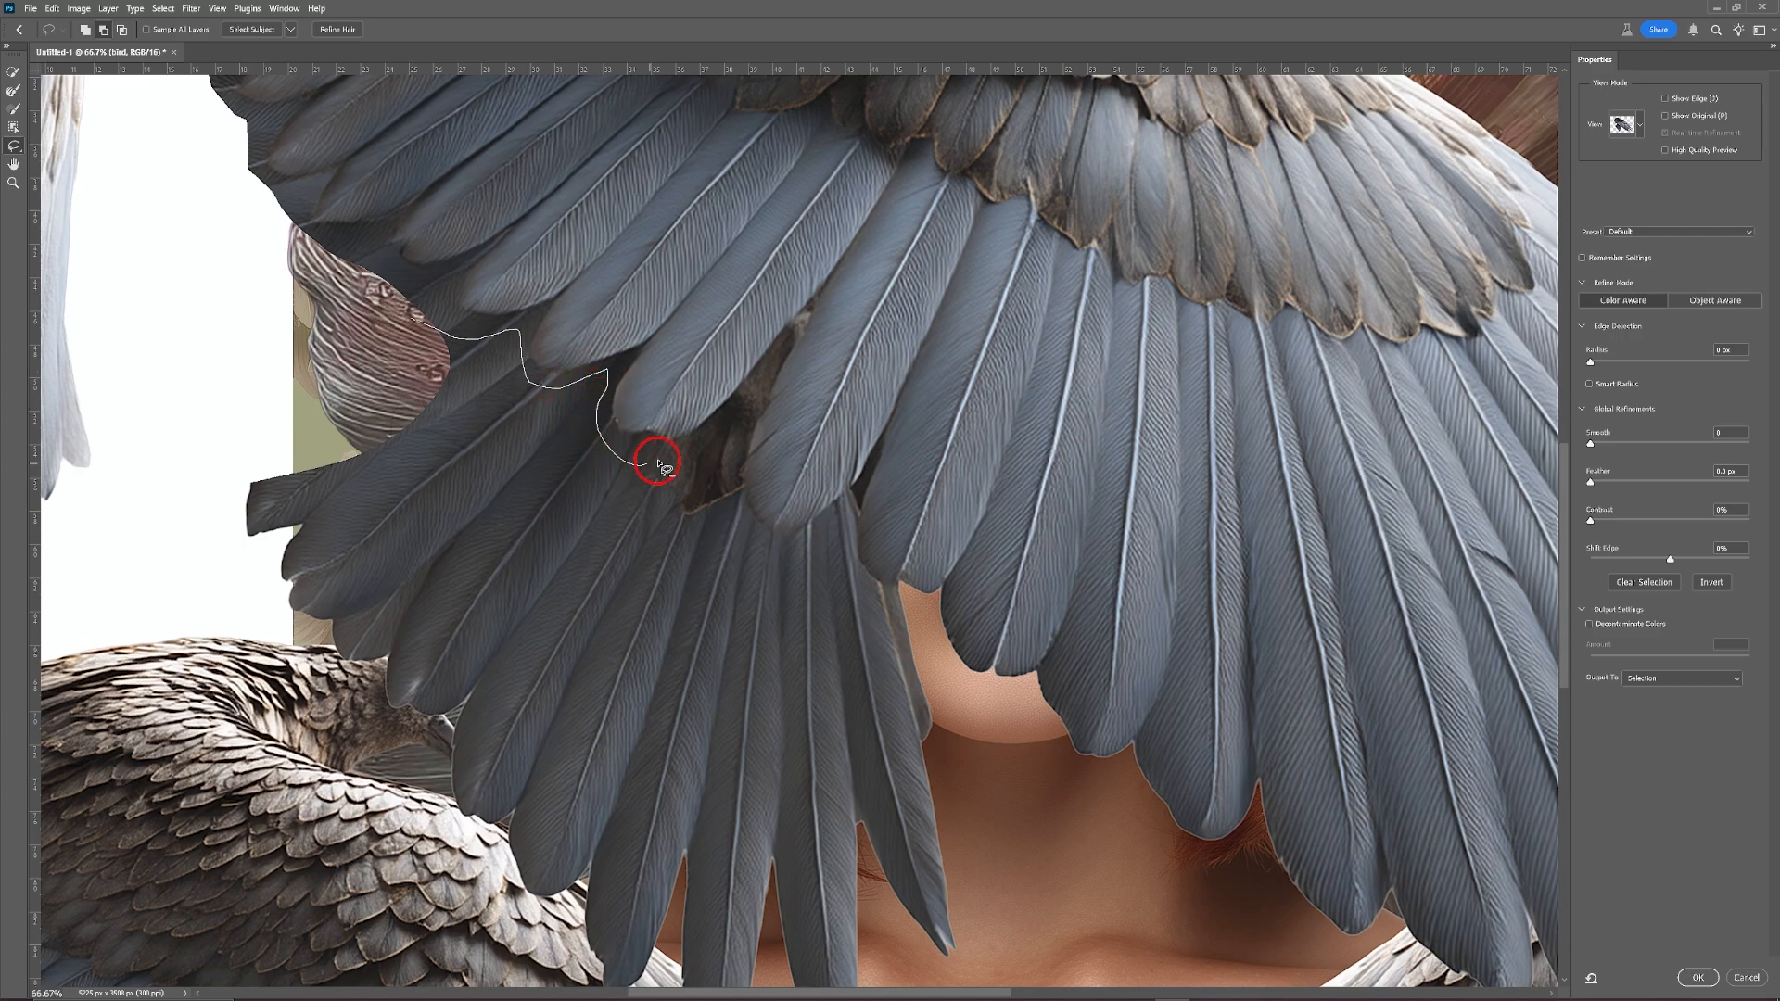
mouse_move(659, 463)
mouse_down()
mouse_move(773, 368)
mouse_move(731, 486)
mouse_up()
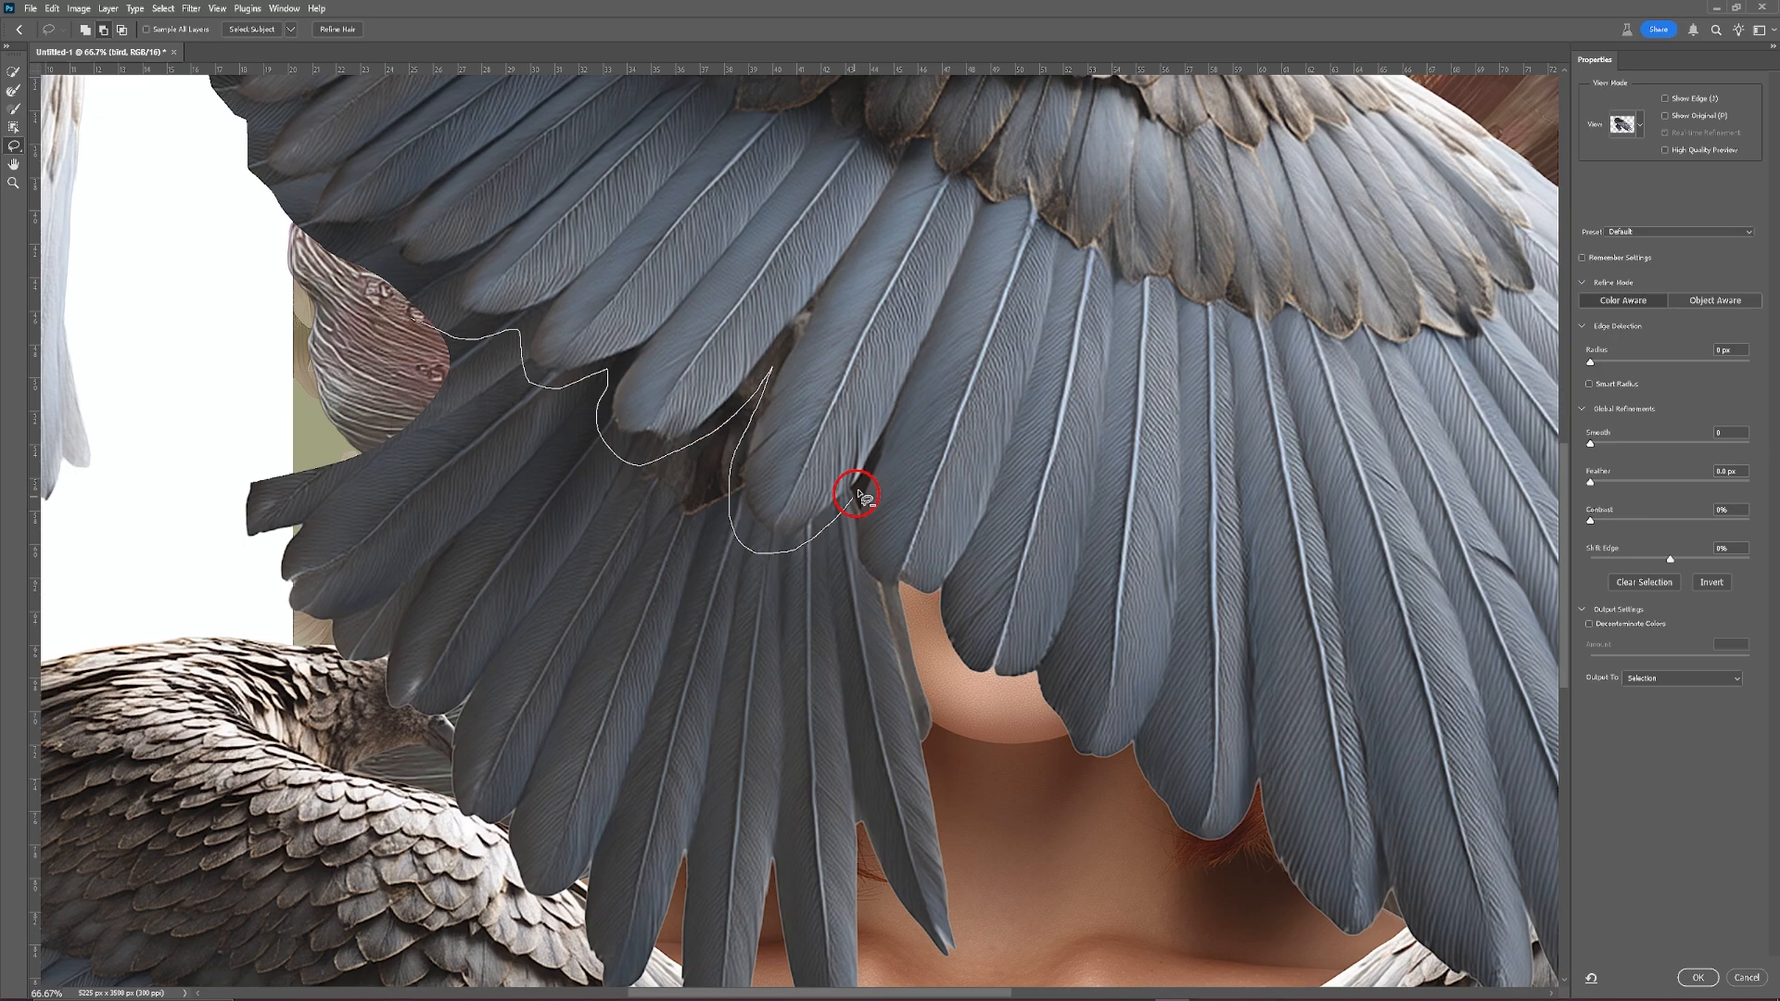
mouse_move(887, 595)
mouse_down()
mouse_move(920, 617)
mouse_move(977, 735)
mouse_up()
mouse_move(1001, 895)
mouse_down()
mouse_move(869, 932)
mouse_move(546, 855)
mouse_move(340, 714)
mouse_move(220, 600)
mouse_move(111, 430)
mouse_move(181, 346)
mouse_move(394, 328)
mouse_up()
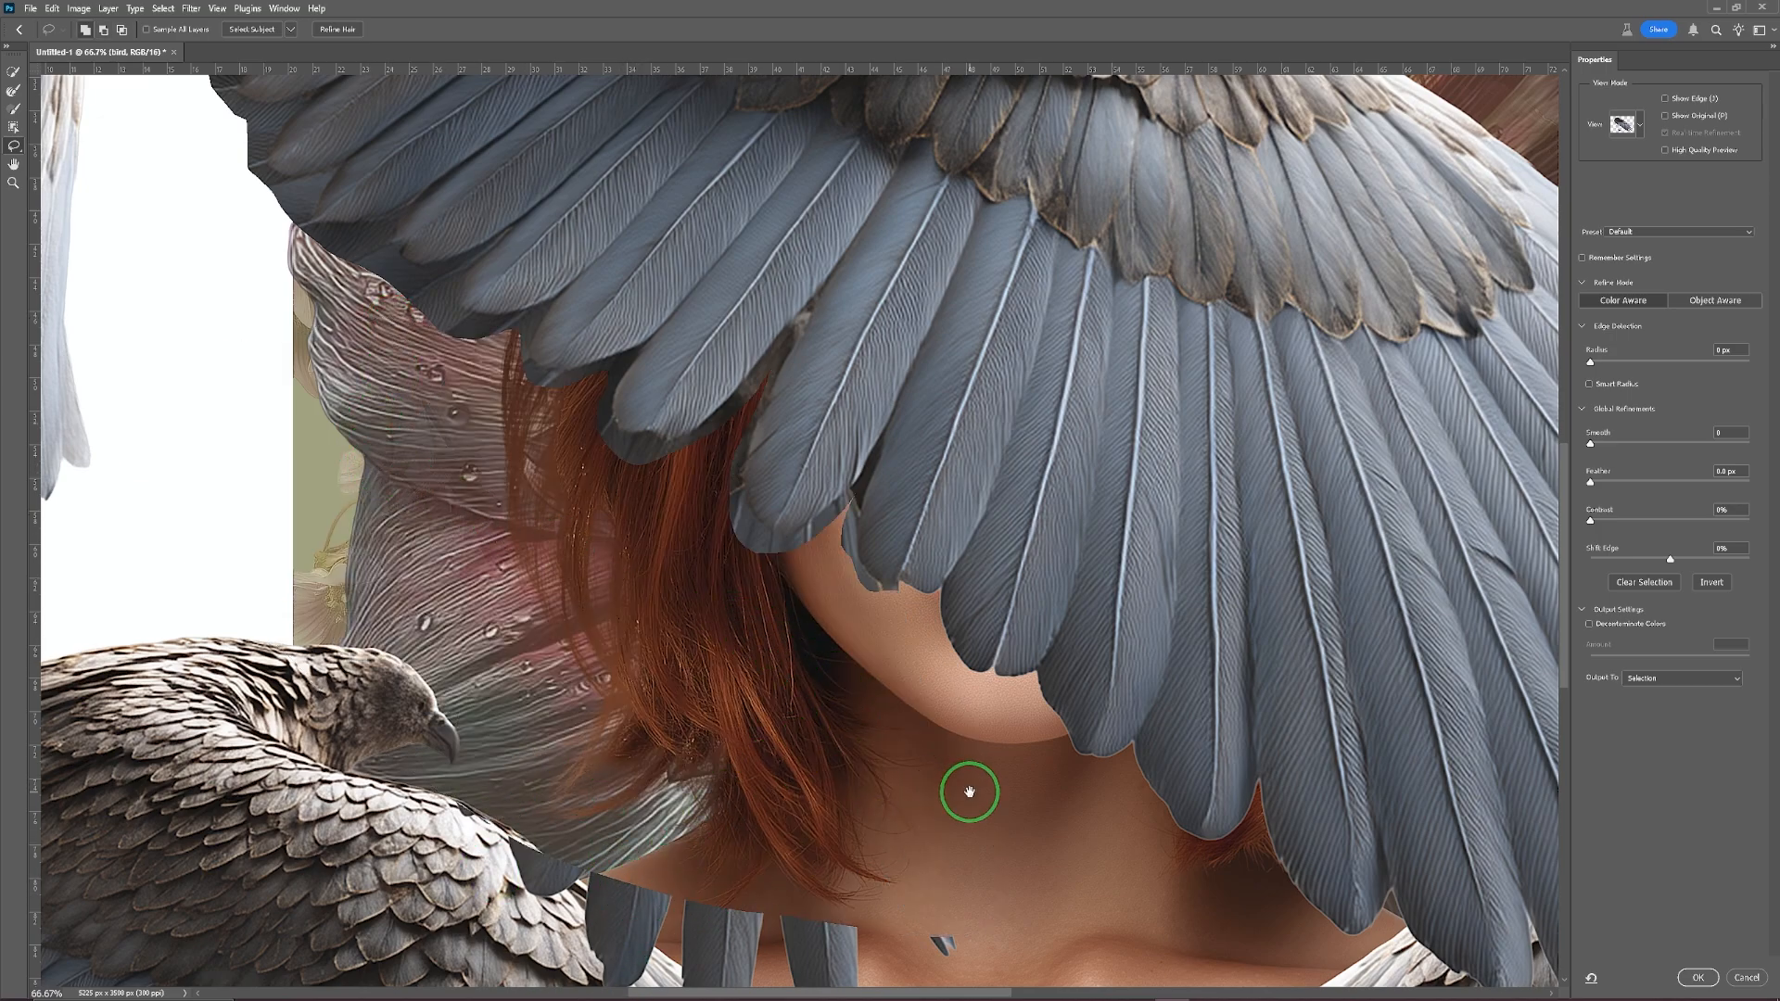
Subtract the leftover feather tips over the woman's chest and shoulder from the selection.
drag(969, 791, 968, 436)
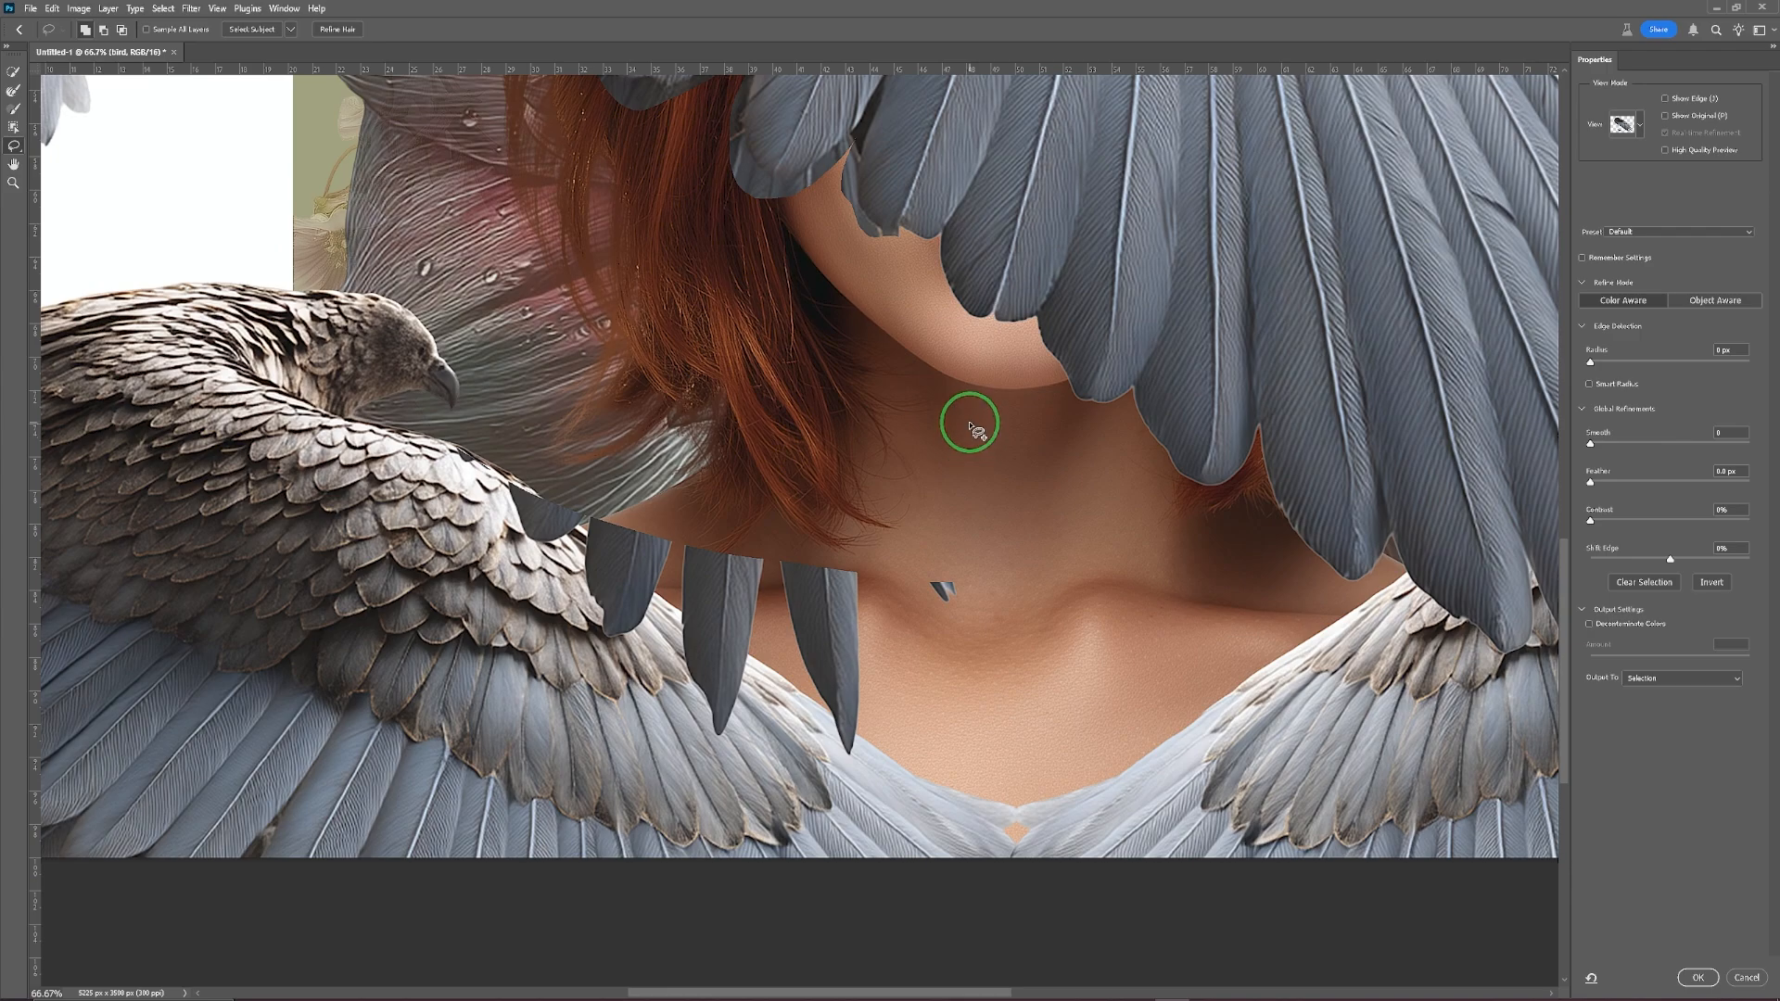
mouse_move(965, 519)
mouse_down()
mouse_move(990, 681)
mouse_move(801, 779)
mouse_move(604, 755)
mouse_move(382, 598)
mouse_move(394, 427)
mouse_move(607, 421)
mouse_move(851, 462)
mouse_move(973, 520)
mouse_up()
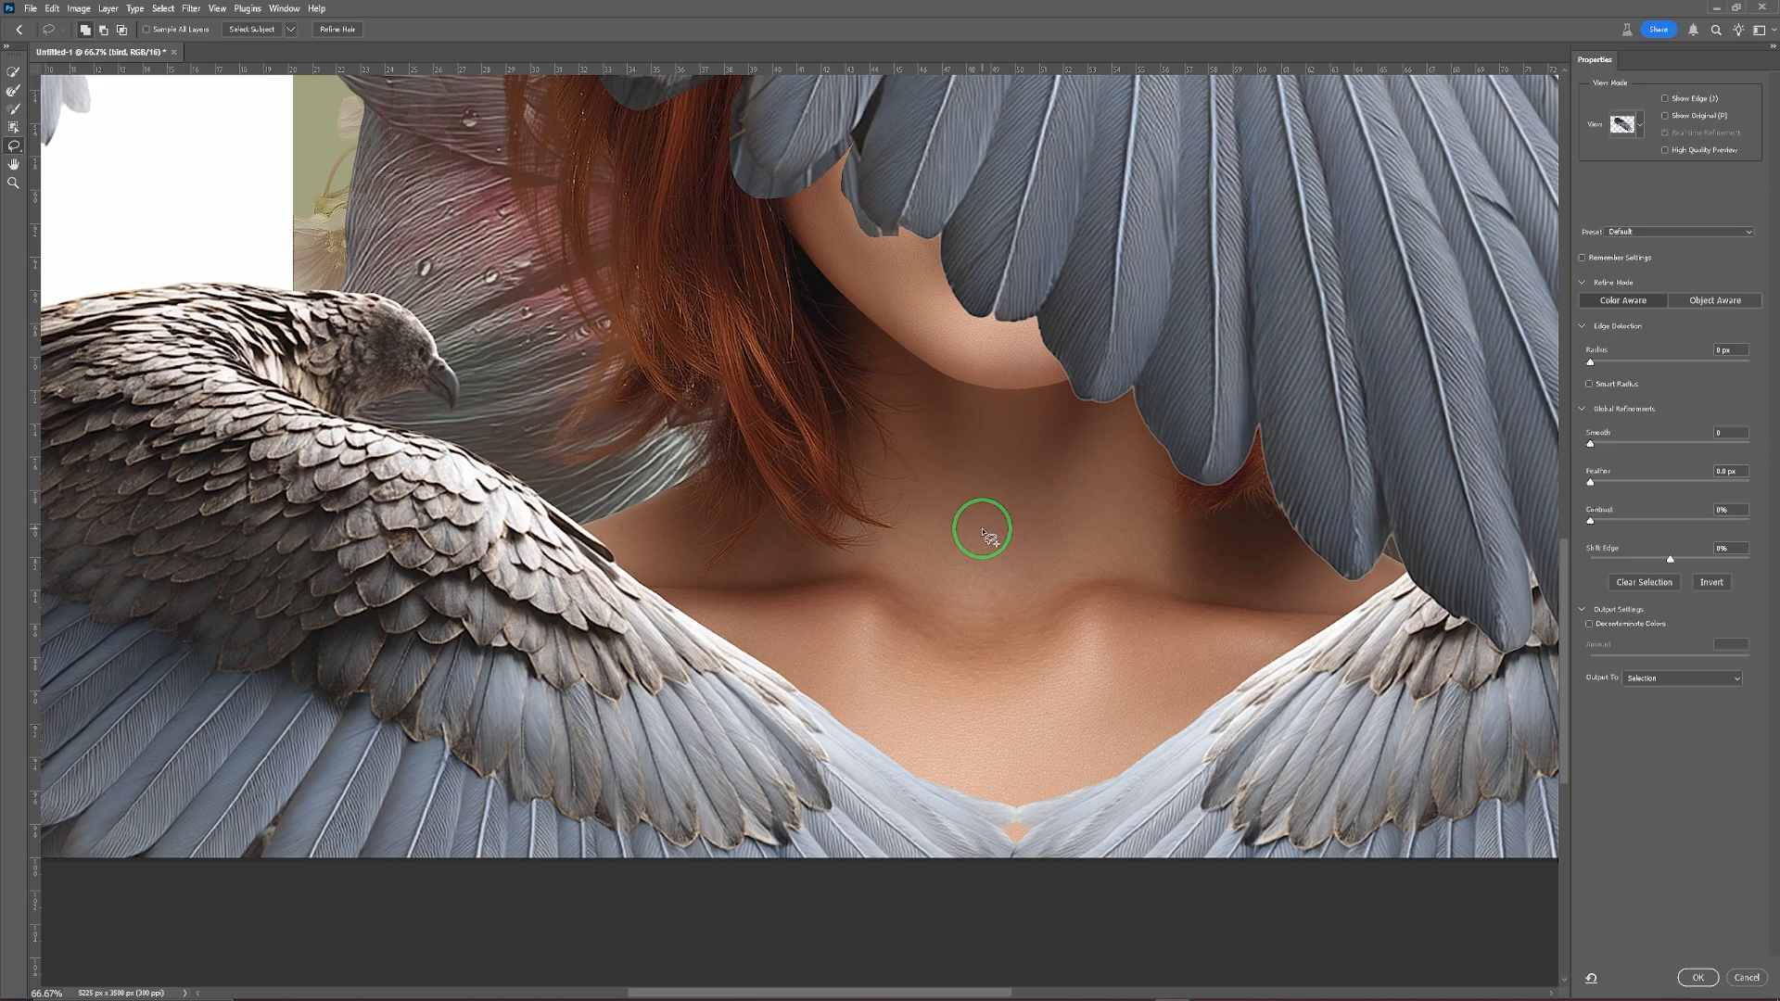
key(ctrl+0)
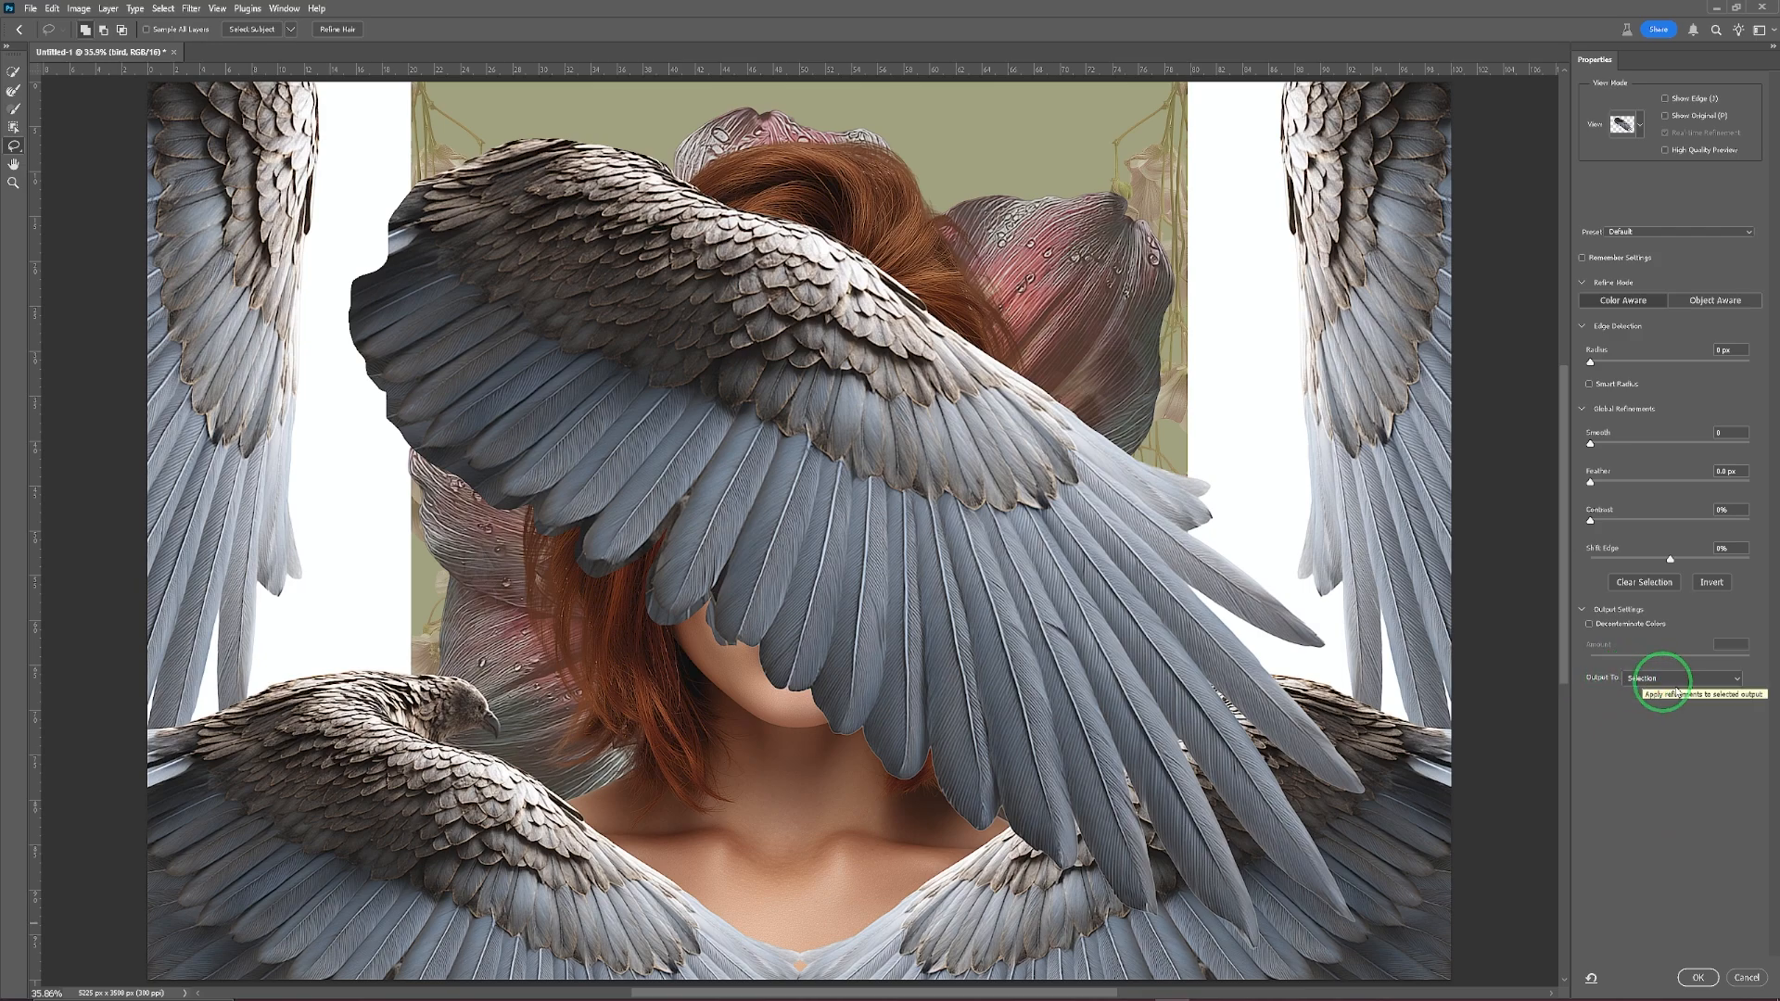
Output the refined wing mask as a Selection and leave Select and Mask.
click(1721, 679)
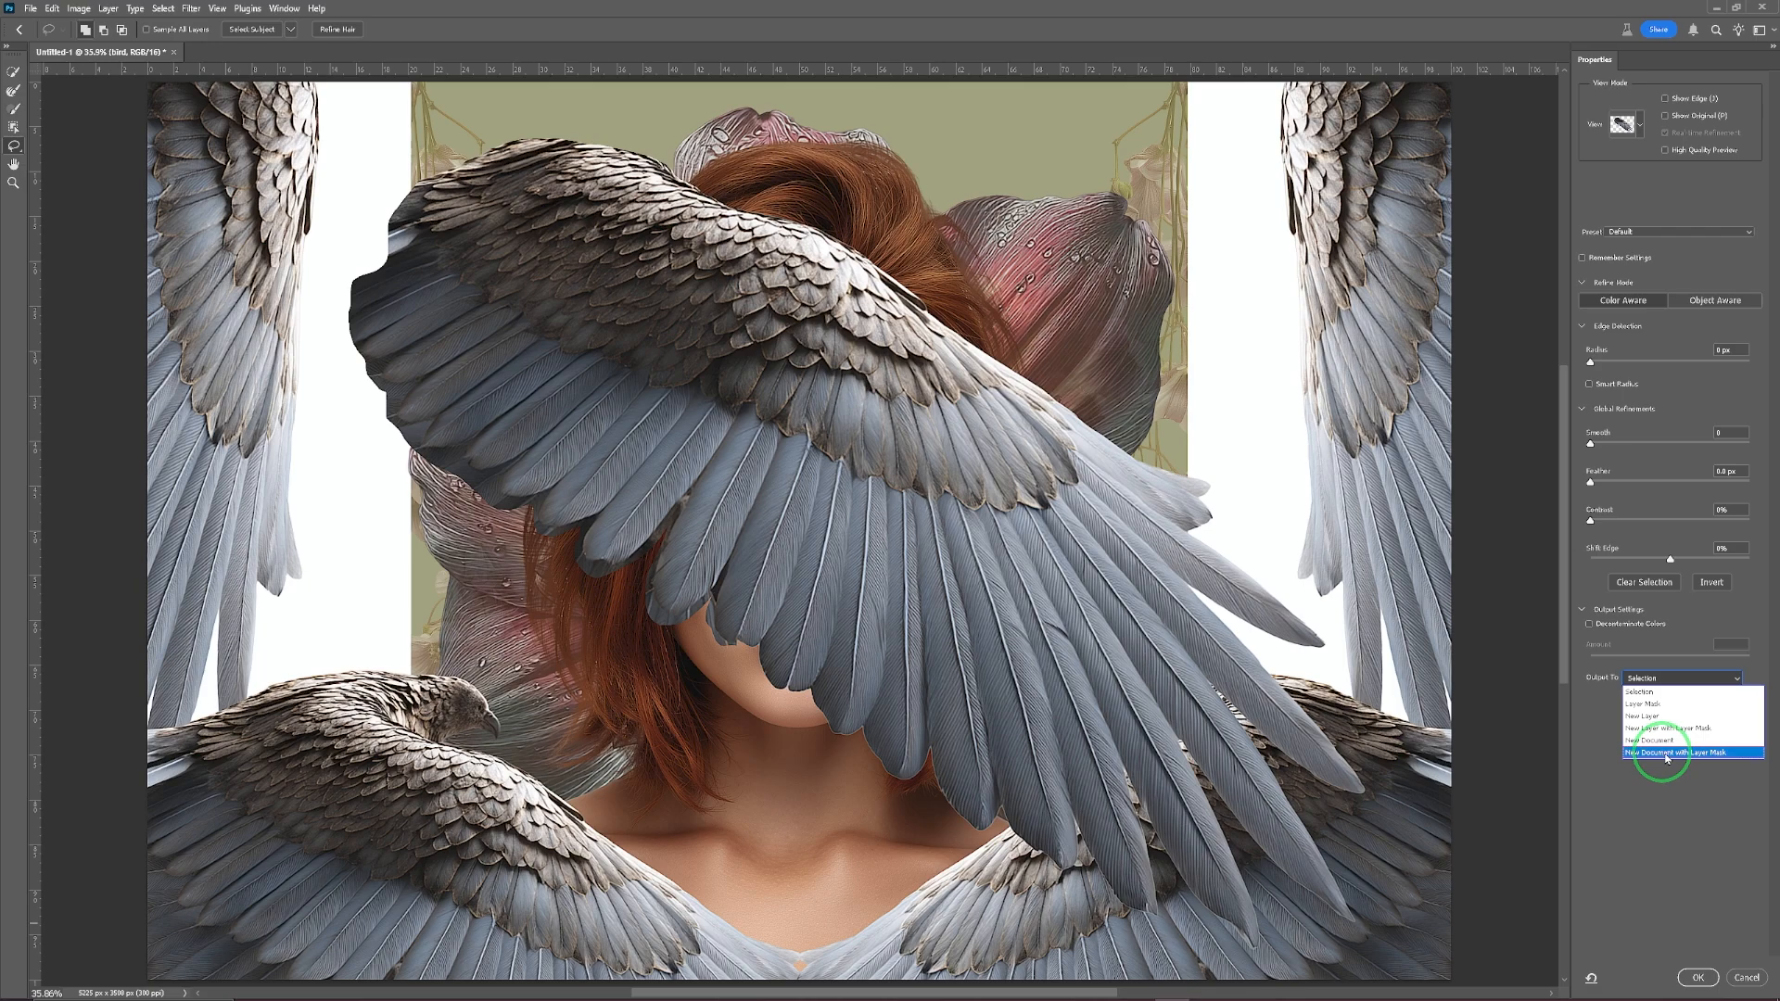
click(1672, 692)
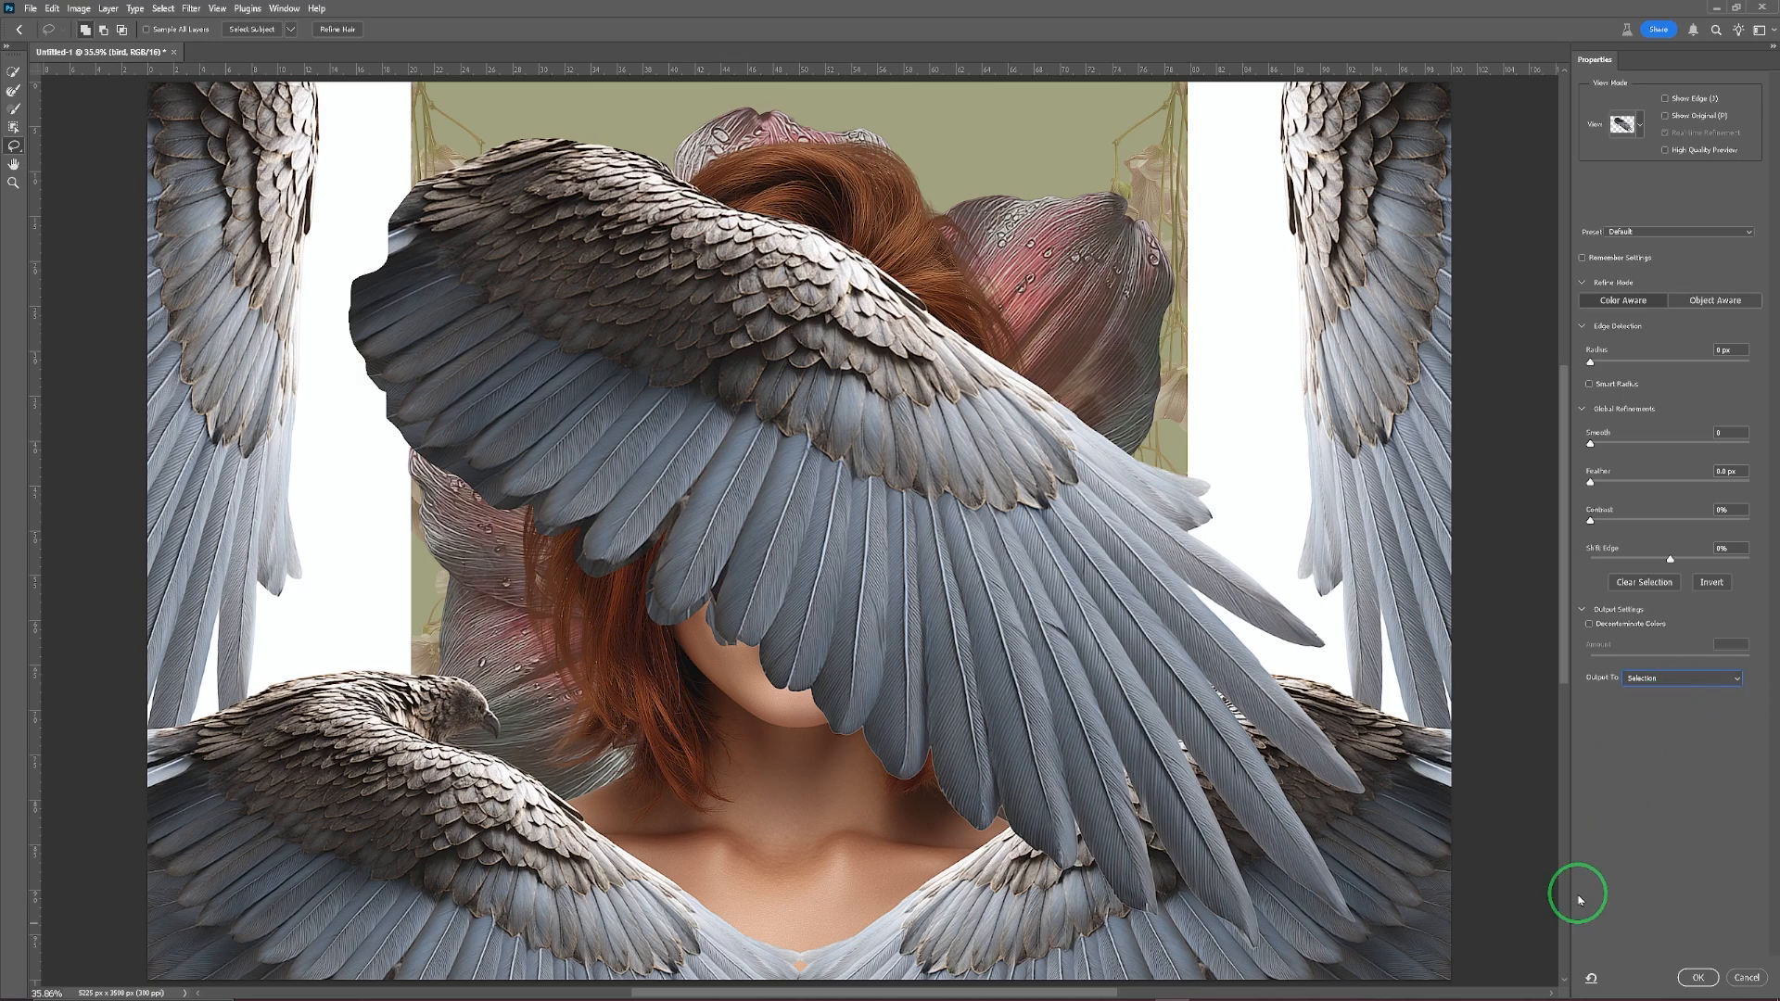
click(1699, 978)
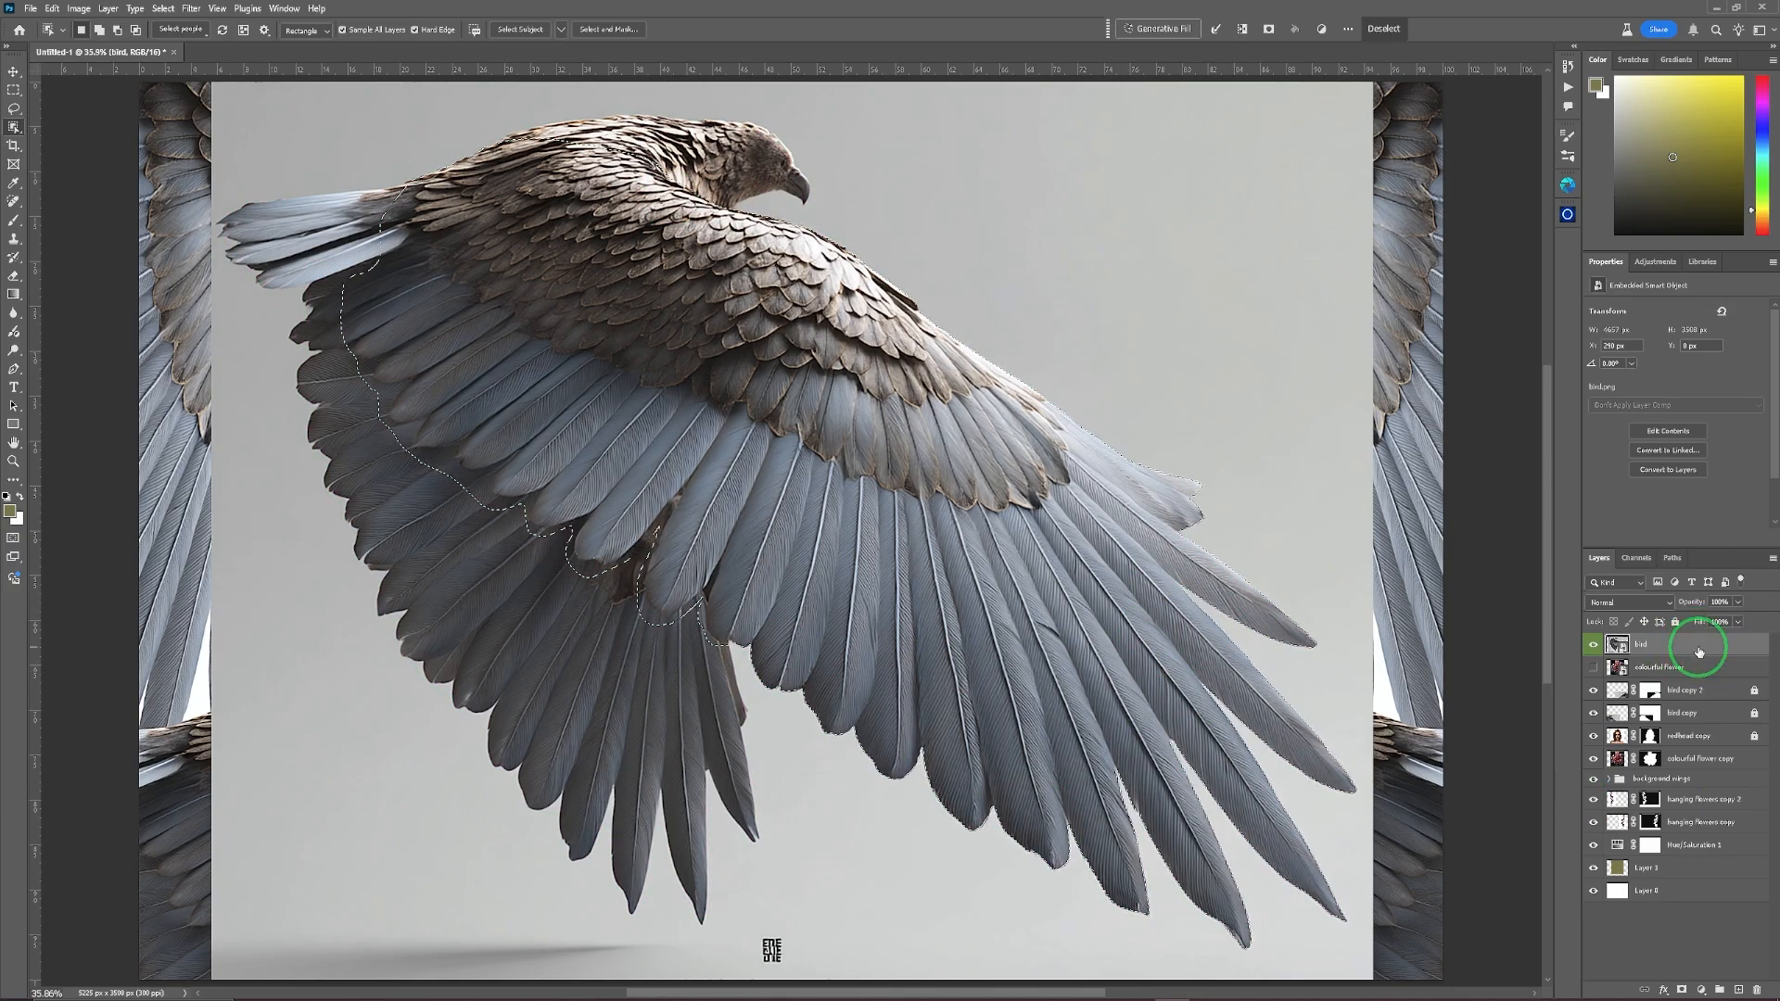
Copy the selected wing onto its own new layer and hide the original bird layer.
key(ctrl+d)
key(ctrl+alt+shift+e)
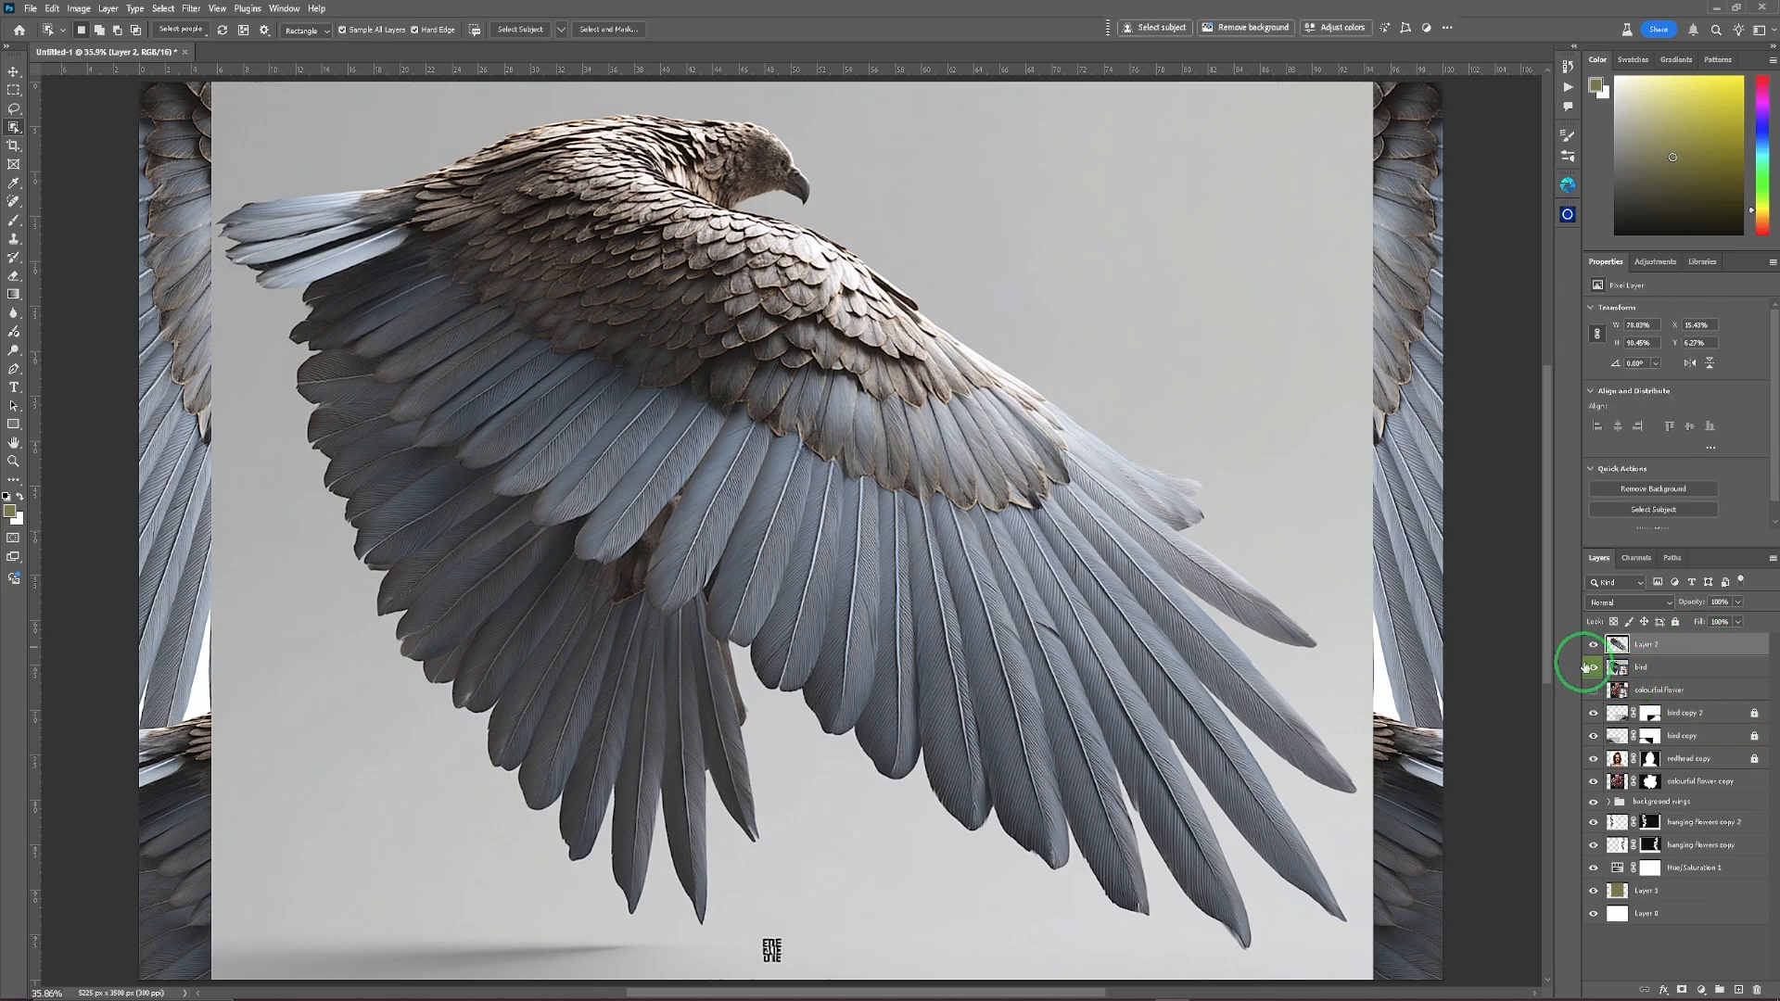
click(1592, 666)
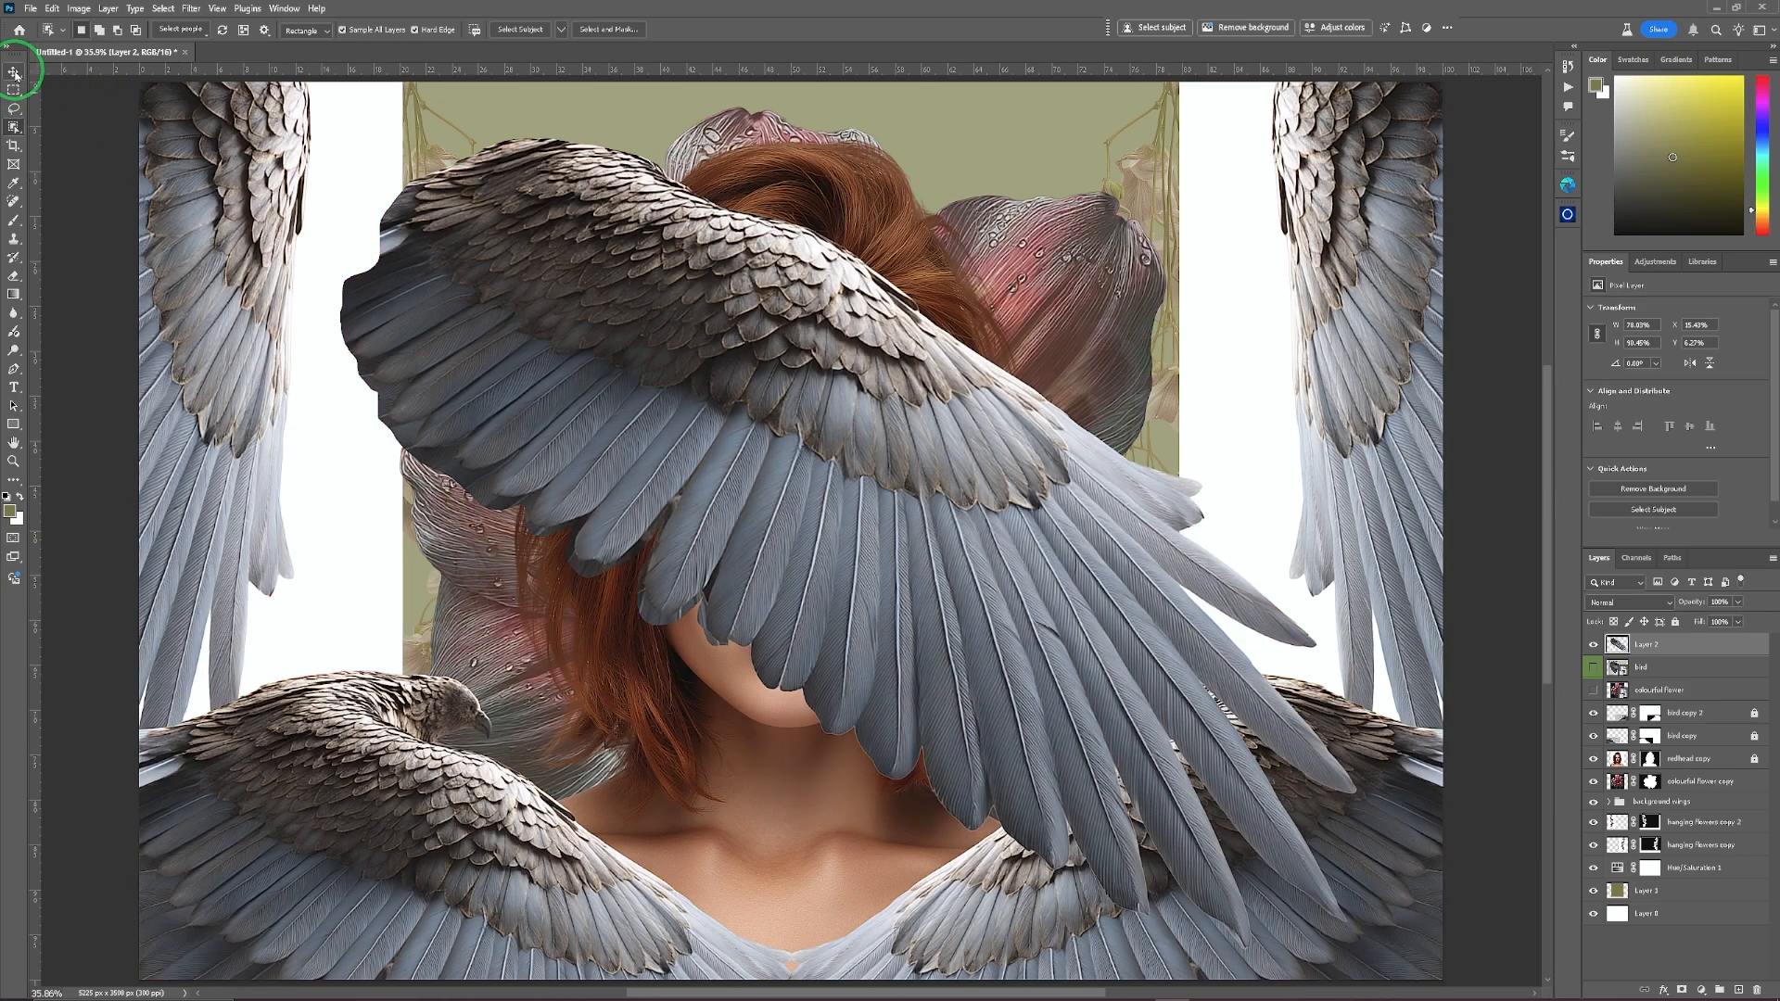
Scale the isolated wing proportionally to about 36% with Free Transform, move it over the woman's face and apply the transform.
click(14, 71)
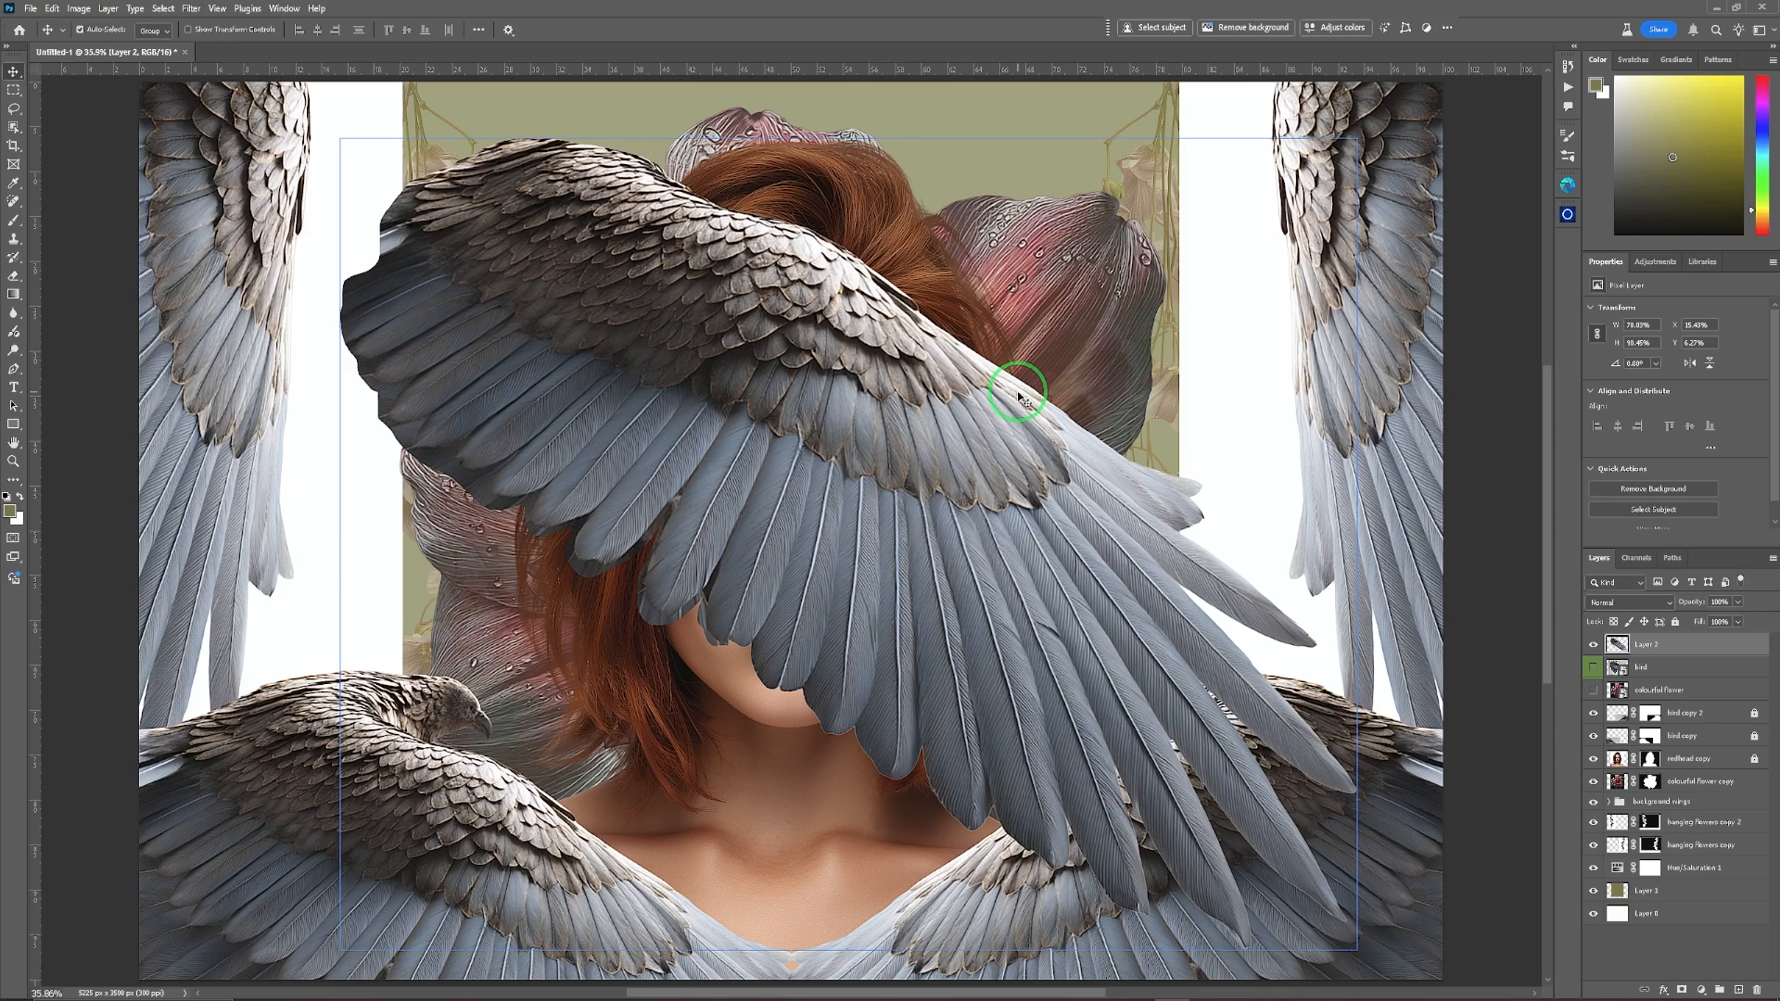
key(ctrl+t)
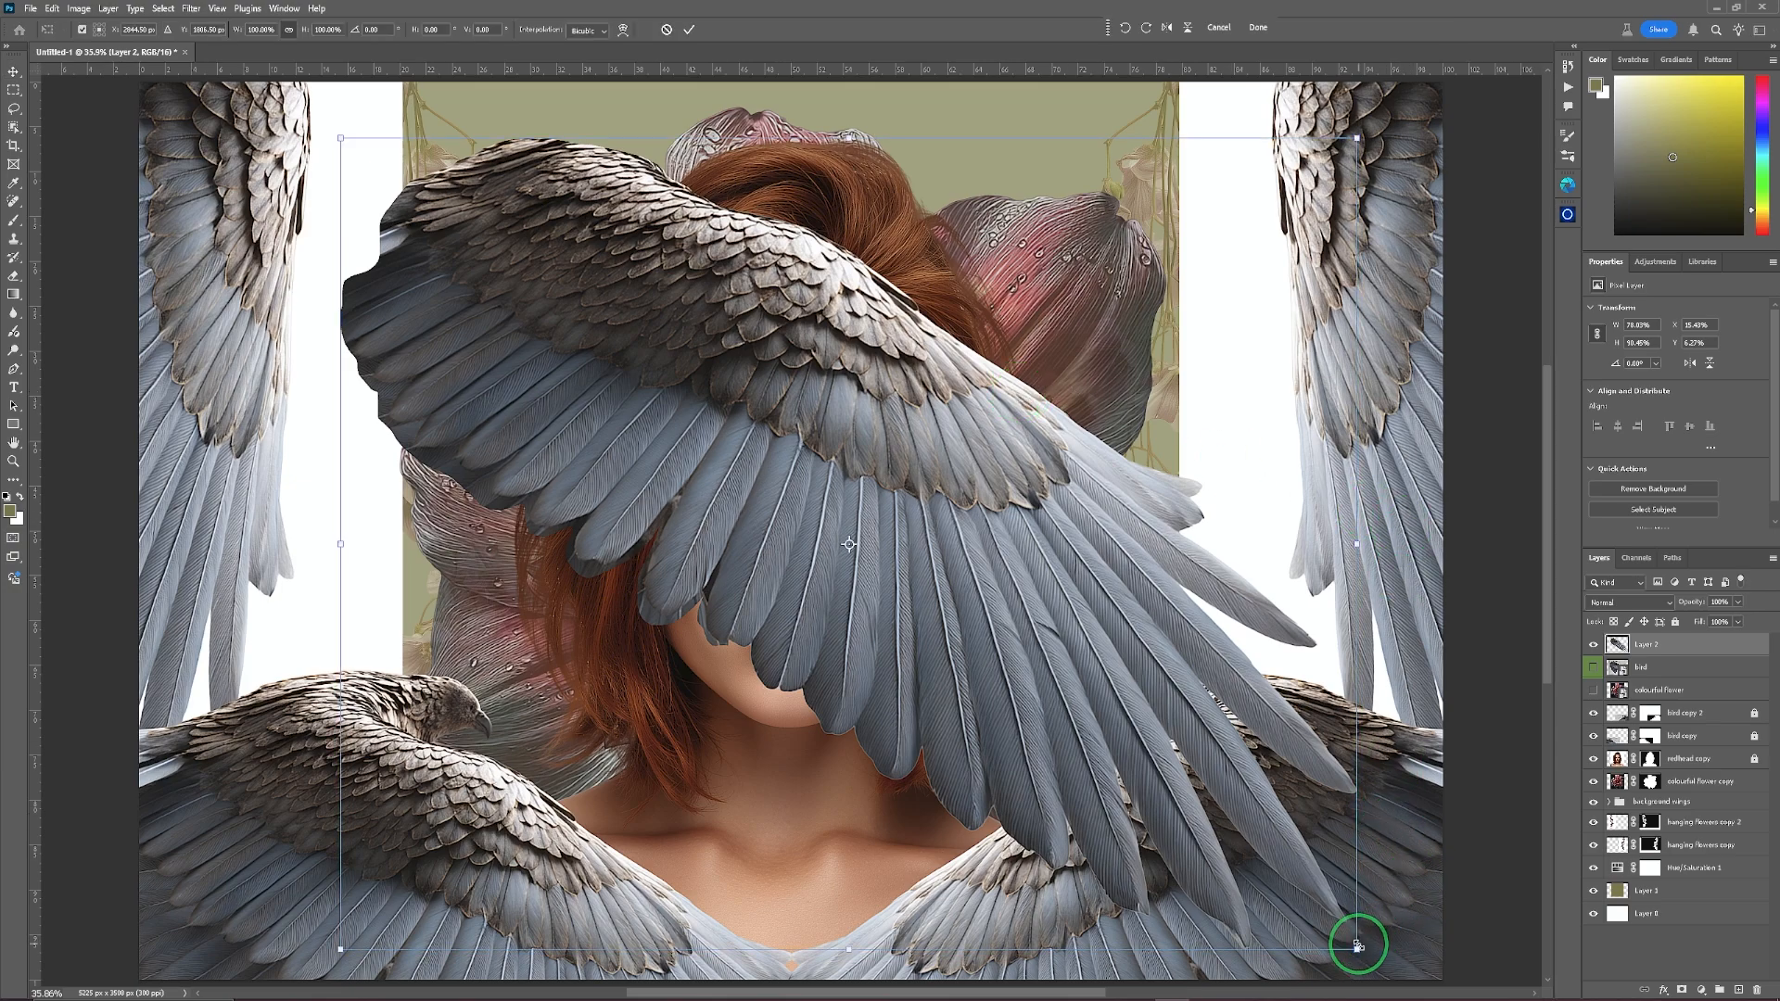
drag(1357, 948, 757, 411)
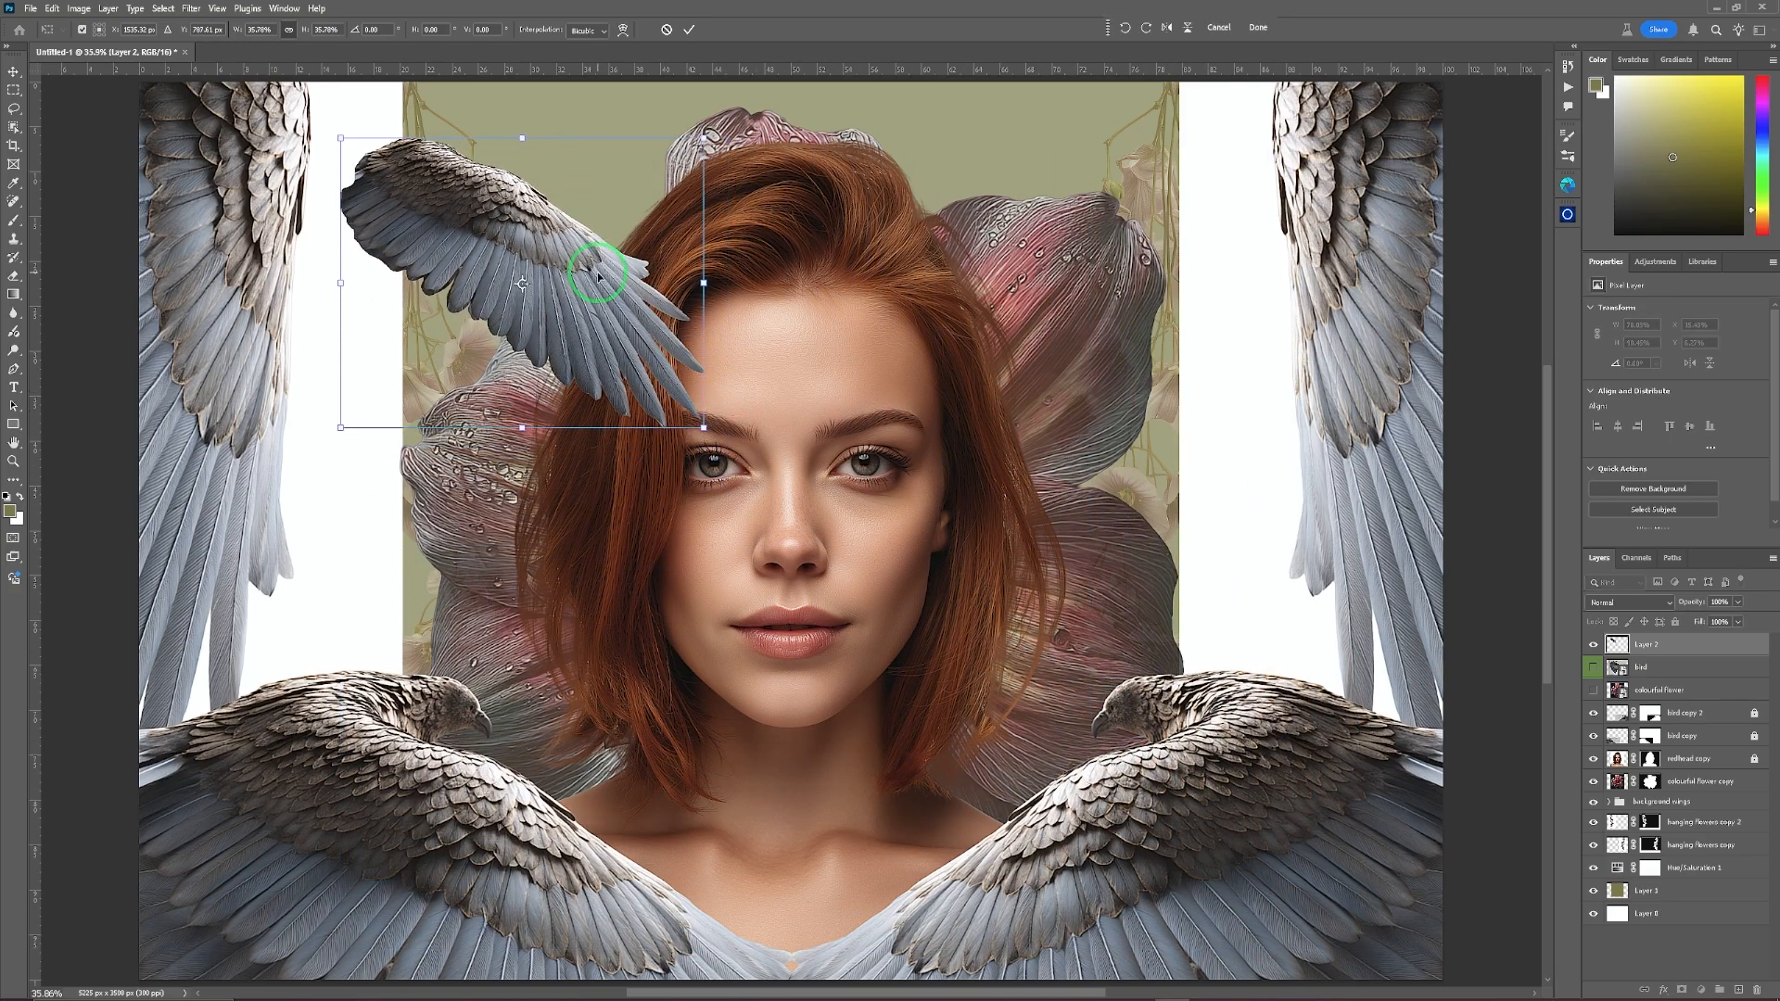
drag(561, 262, 876, 559)
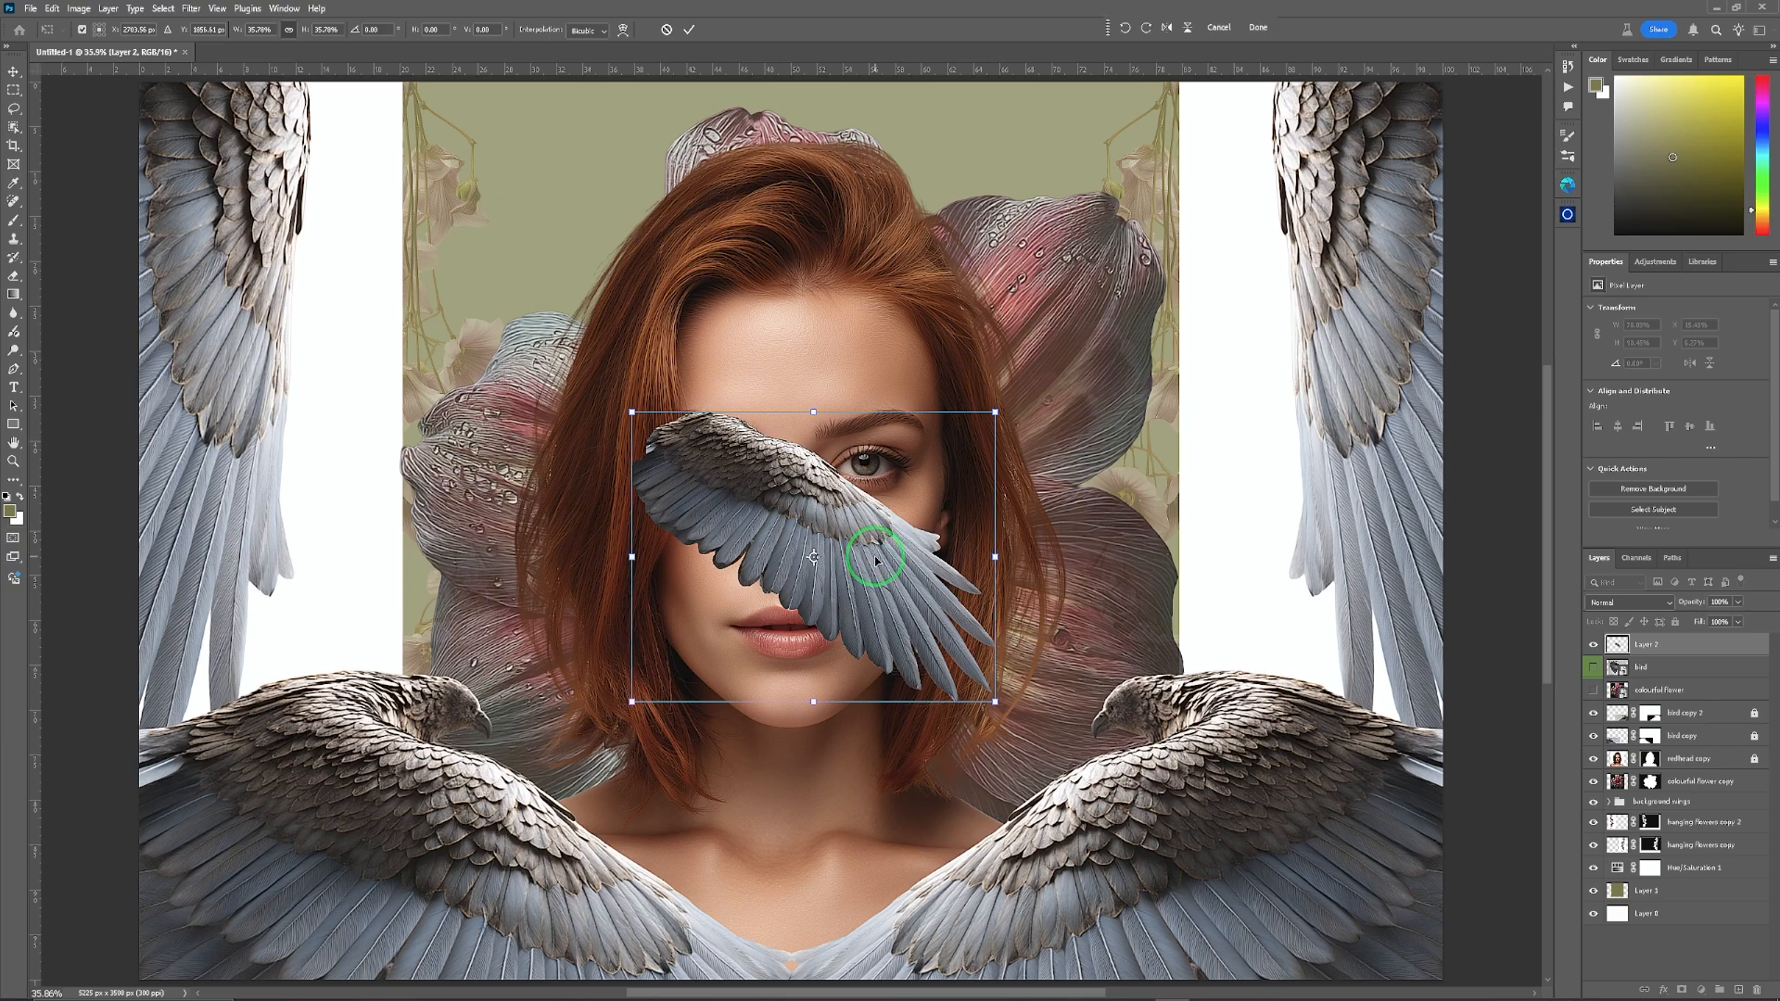
click(689, 32)
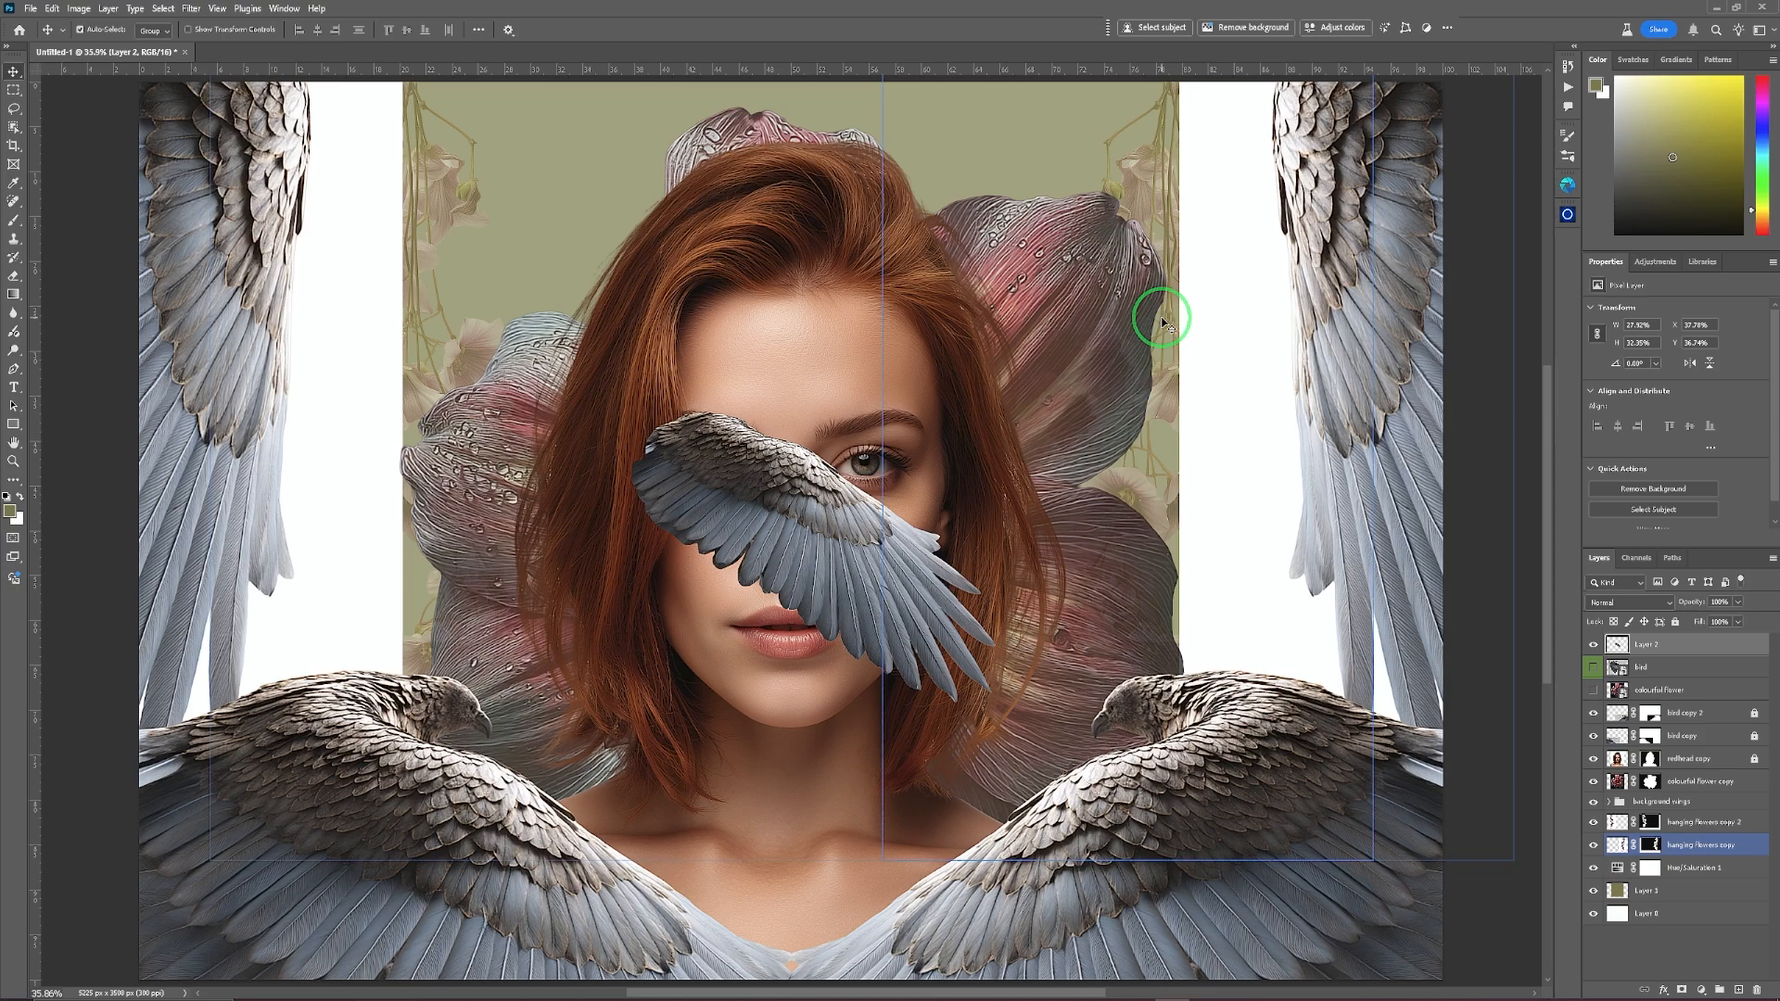
Duplicate the small wing layer, place the Free Transform pivot at the wing's shoulder, rotate the copy about −12.5° around it and apply.
click(1680, 644)
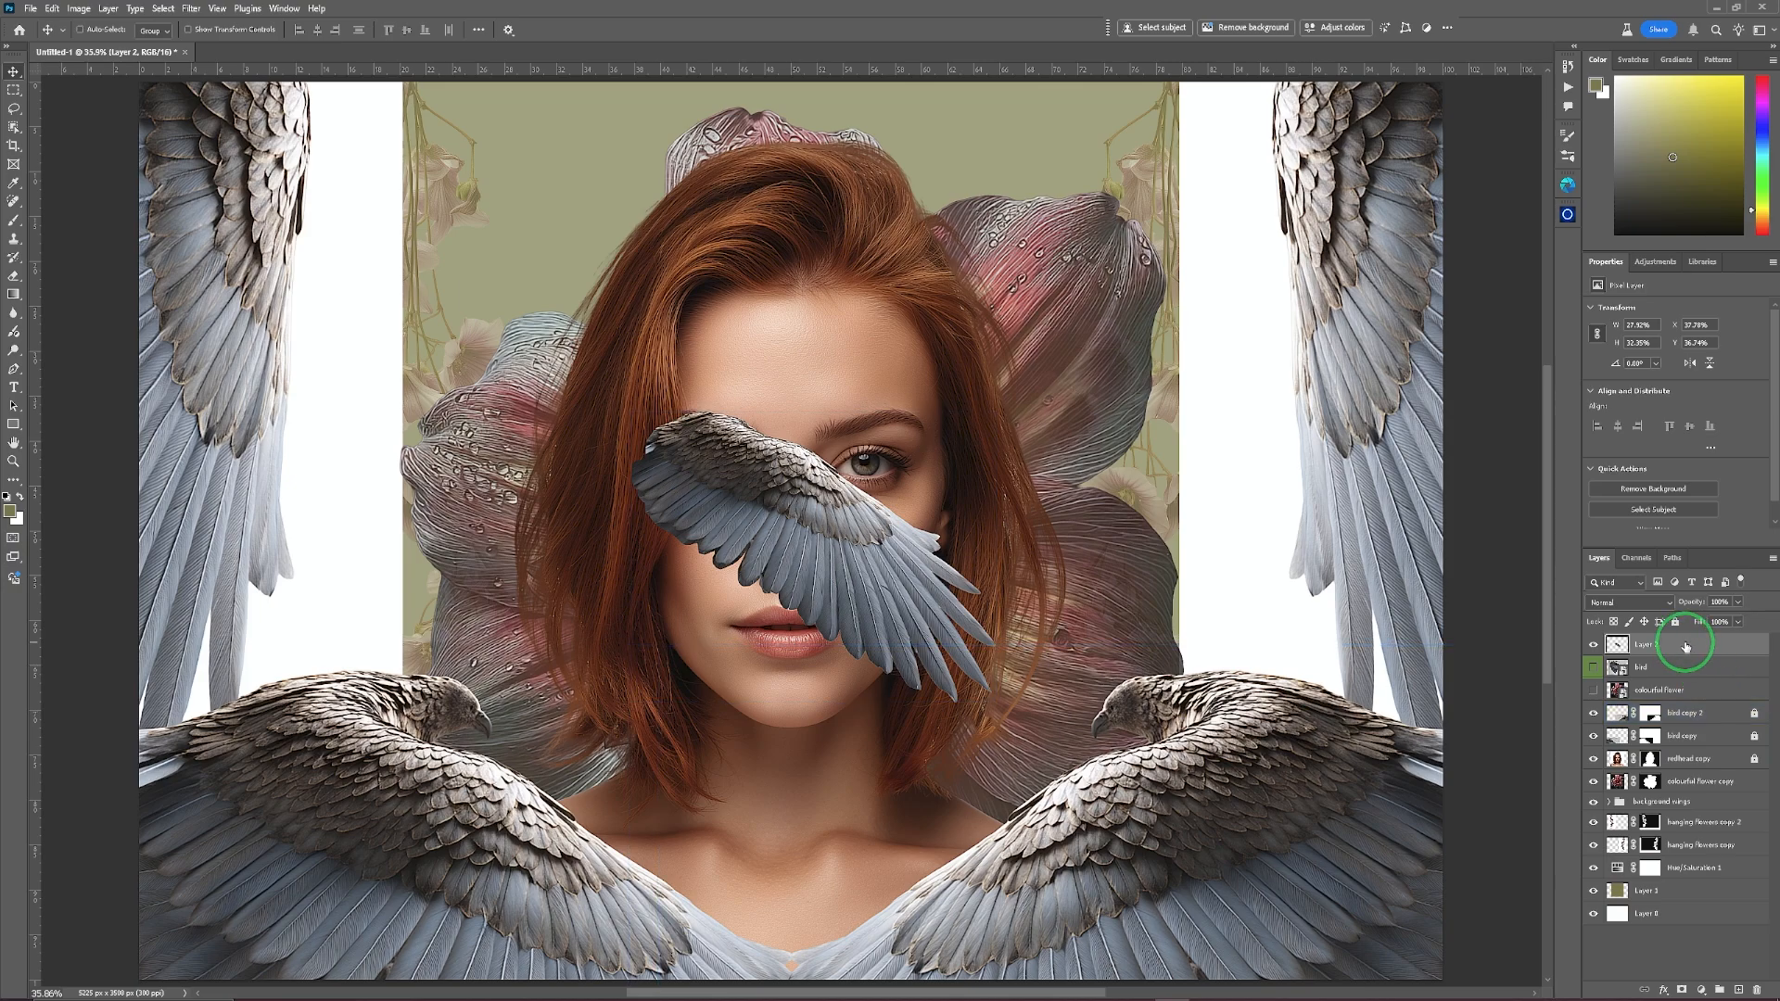
key(ctrl+j)
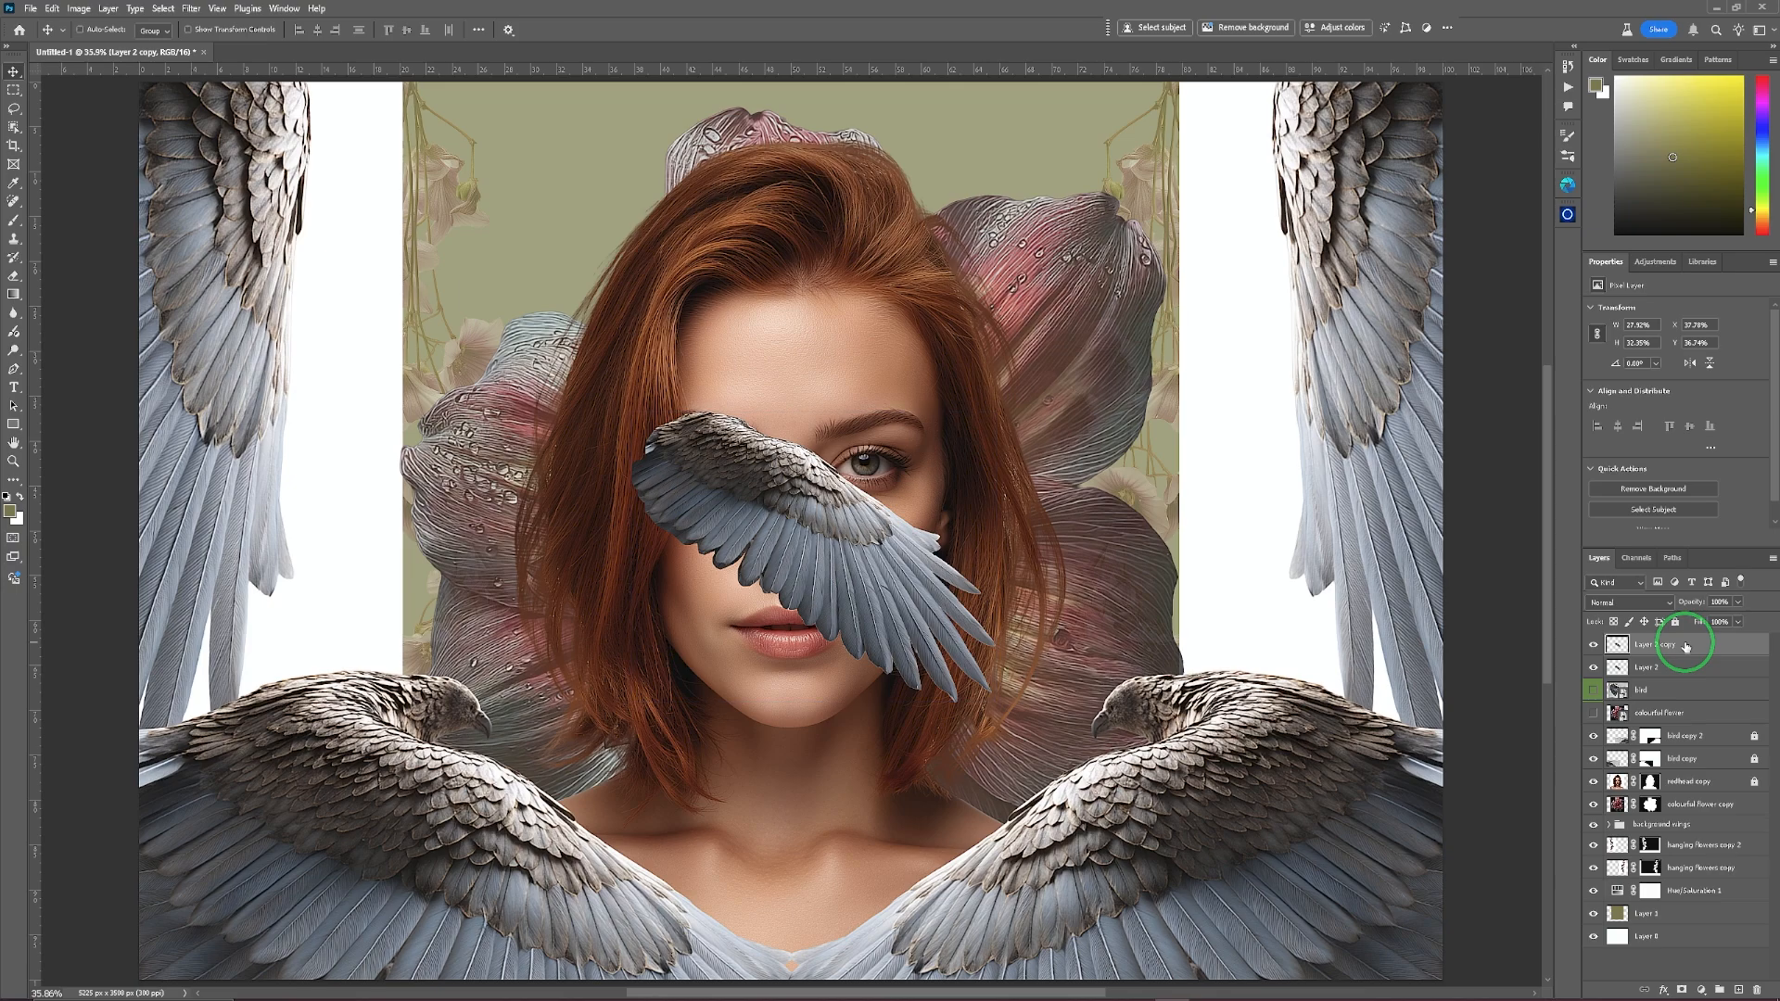
key(ctrl+t)
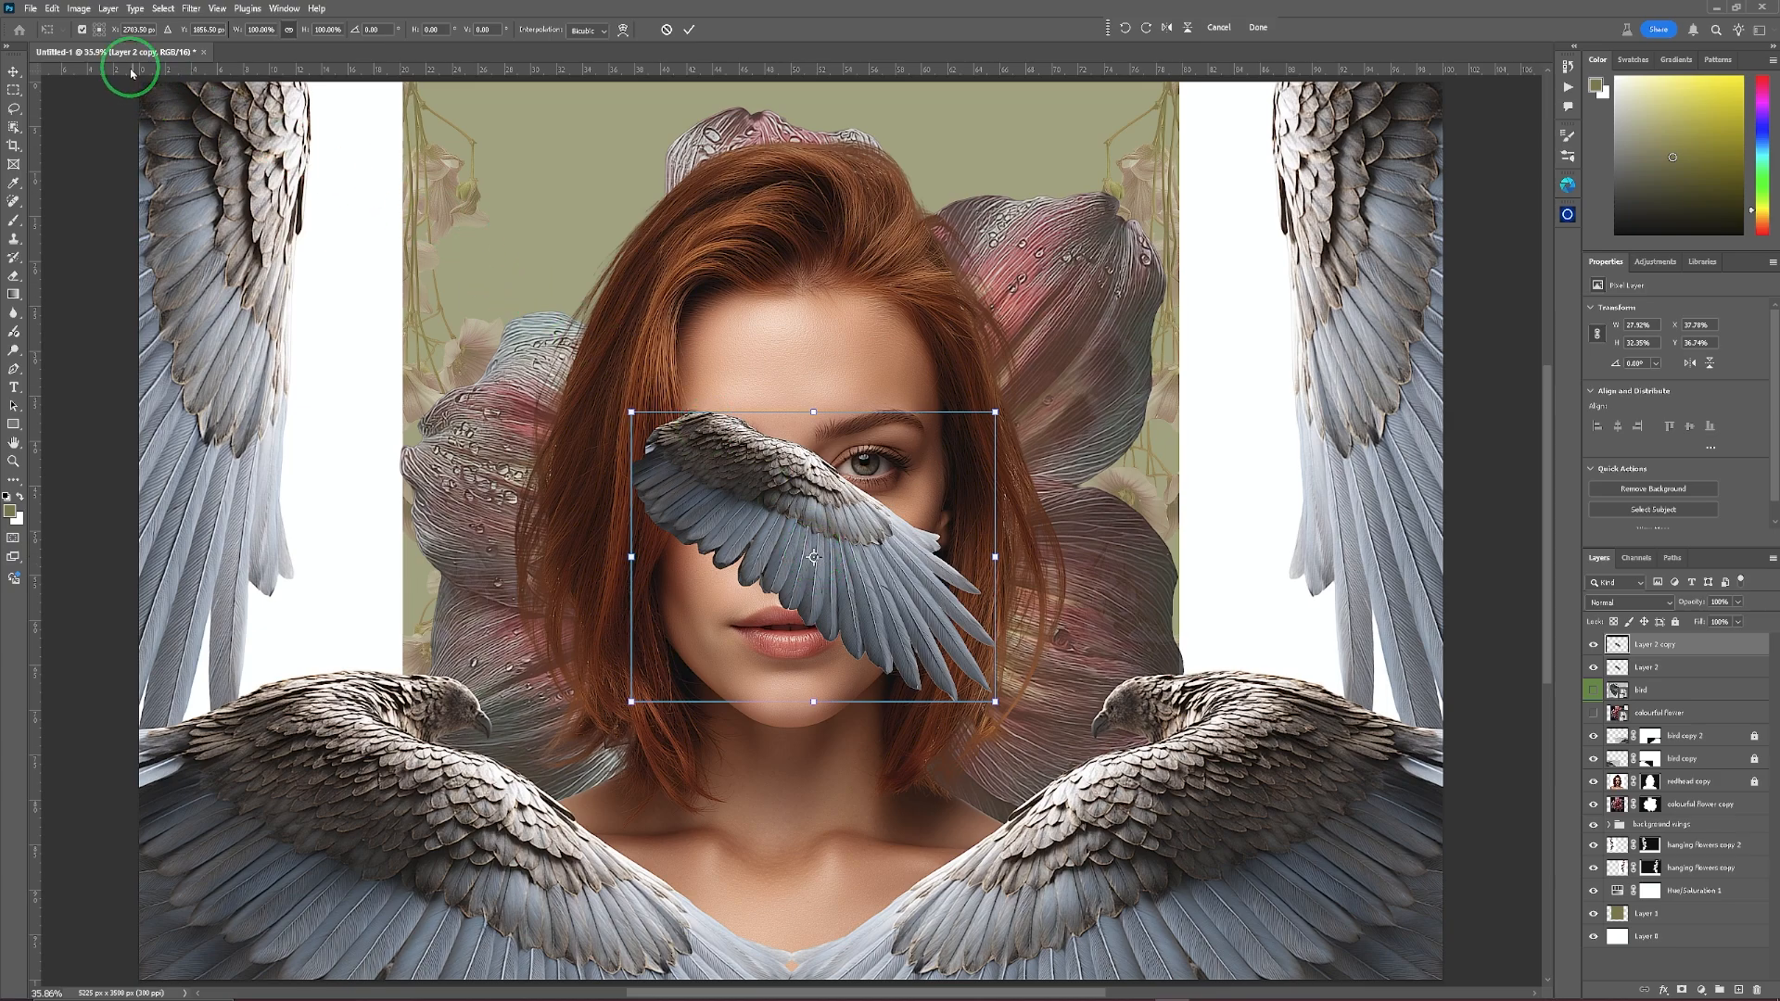
click(97, 27)
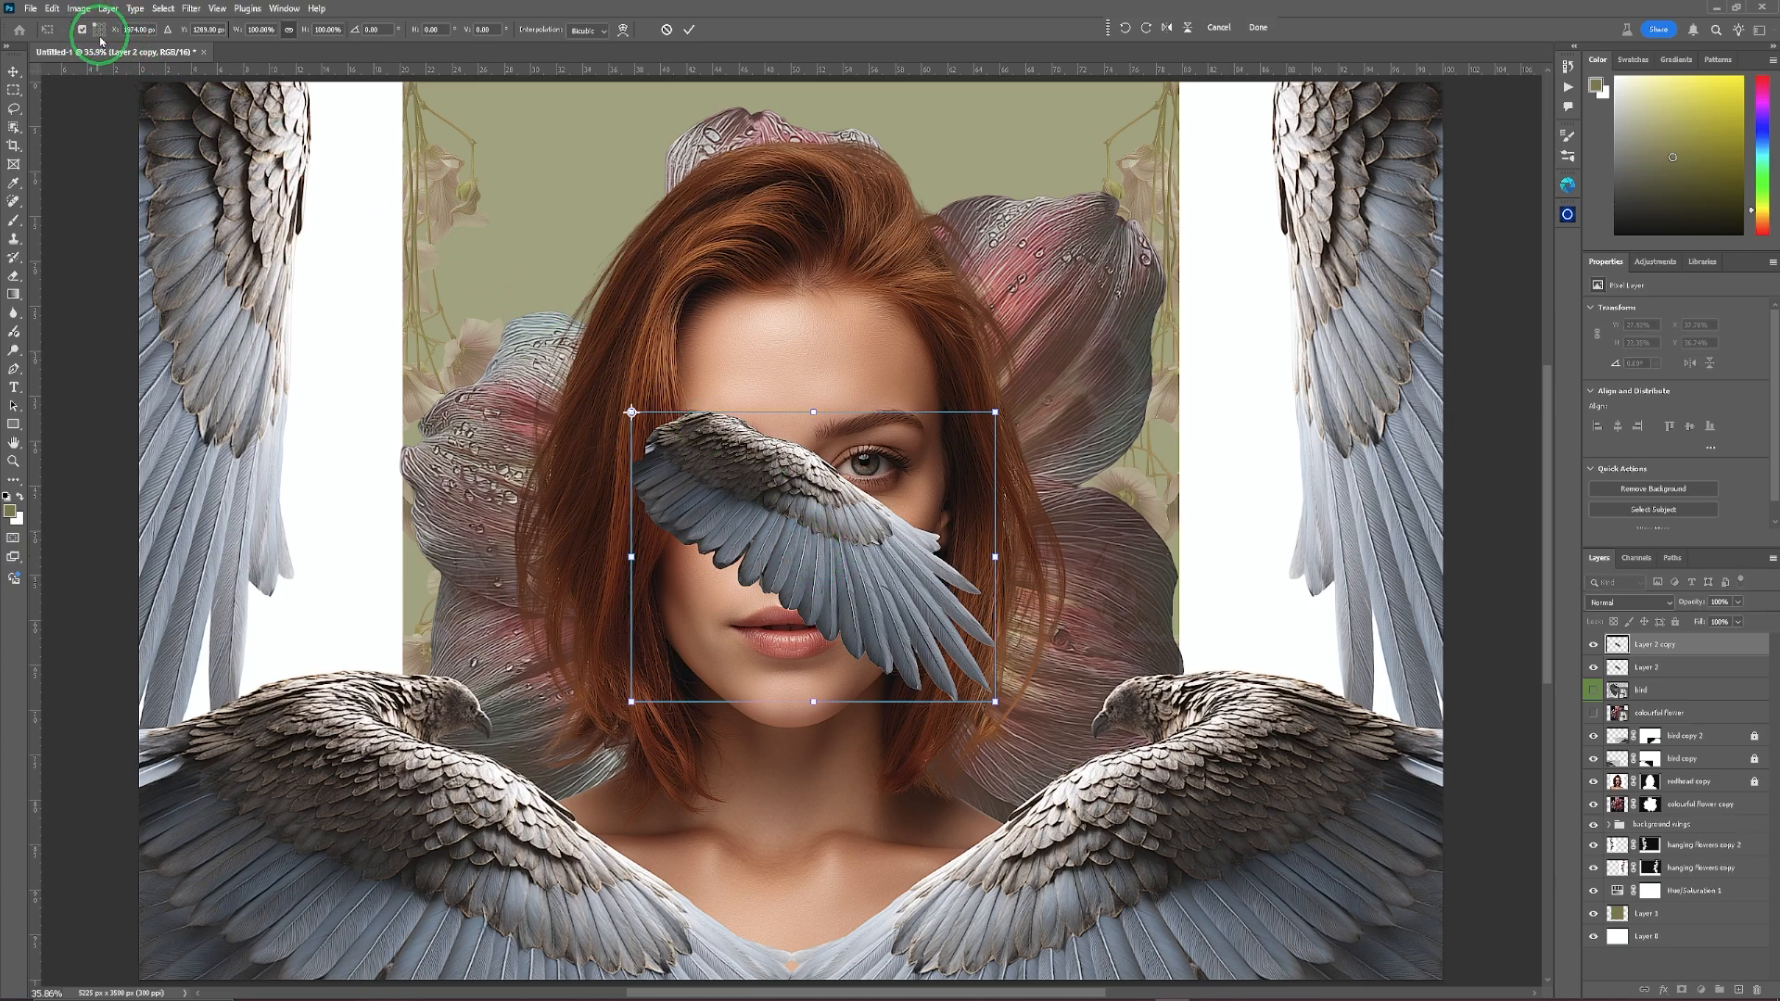
click(99, 30)
click(82, 31)
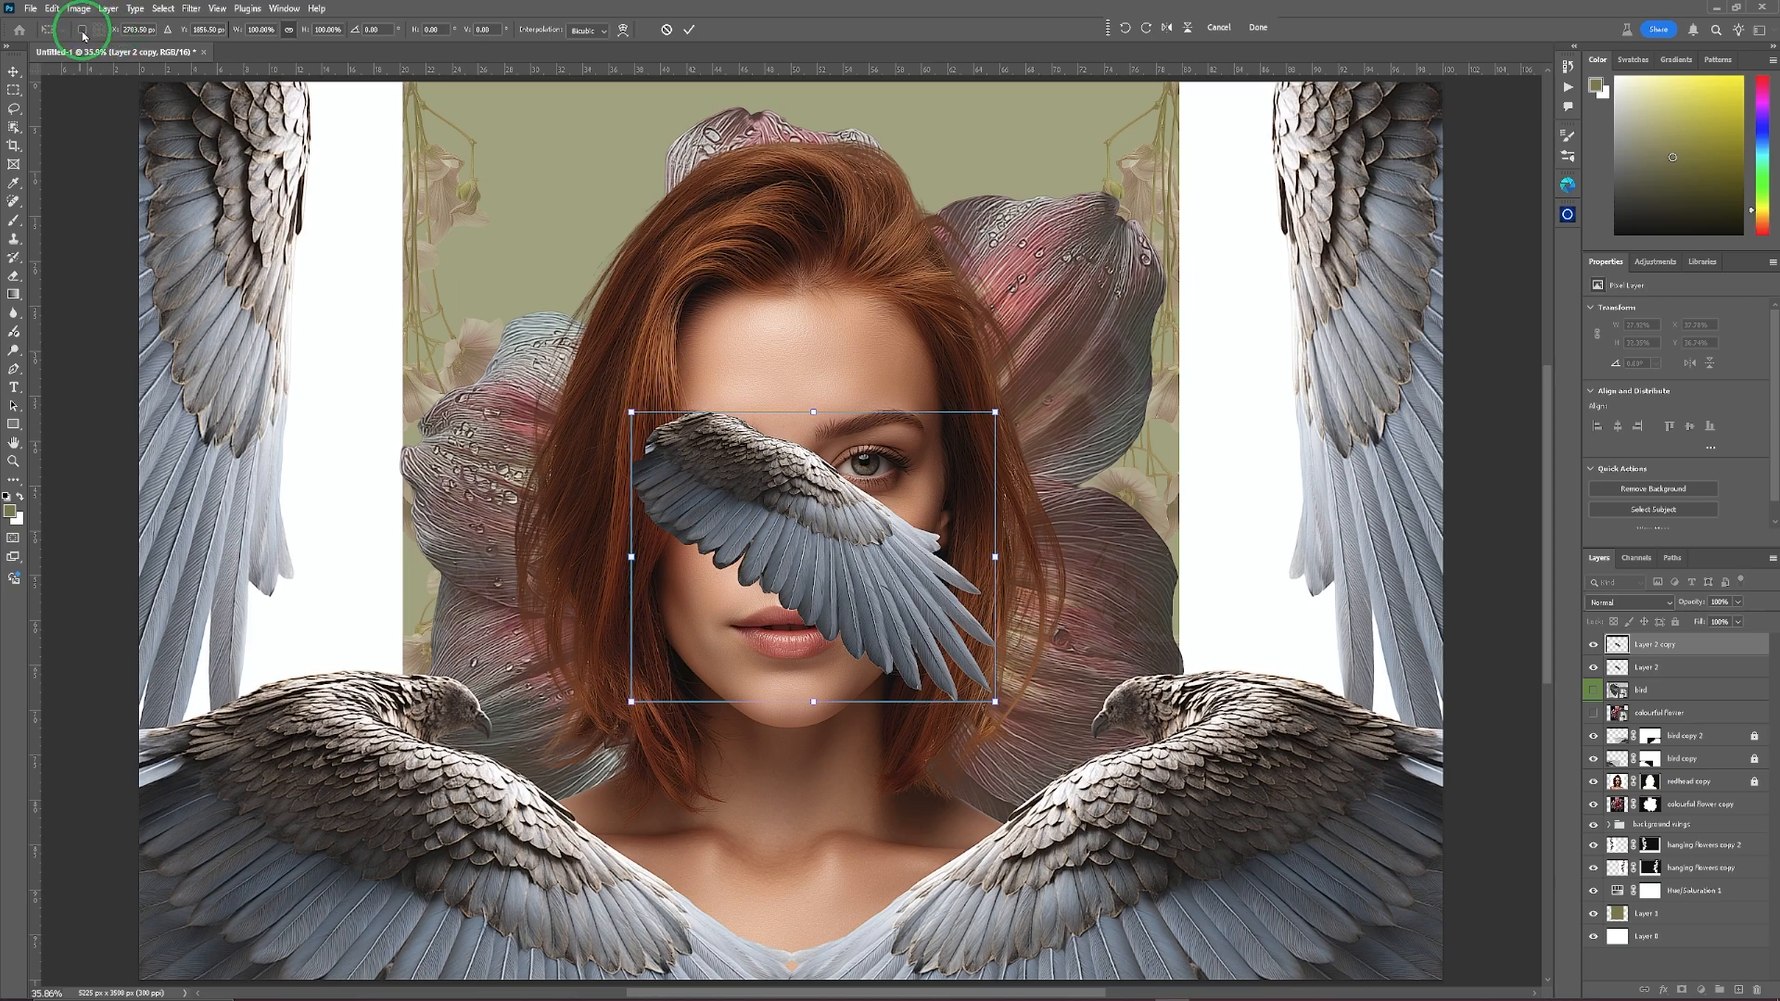
click(82, 31)
click(94, 26)
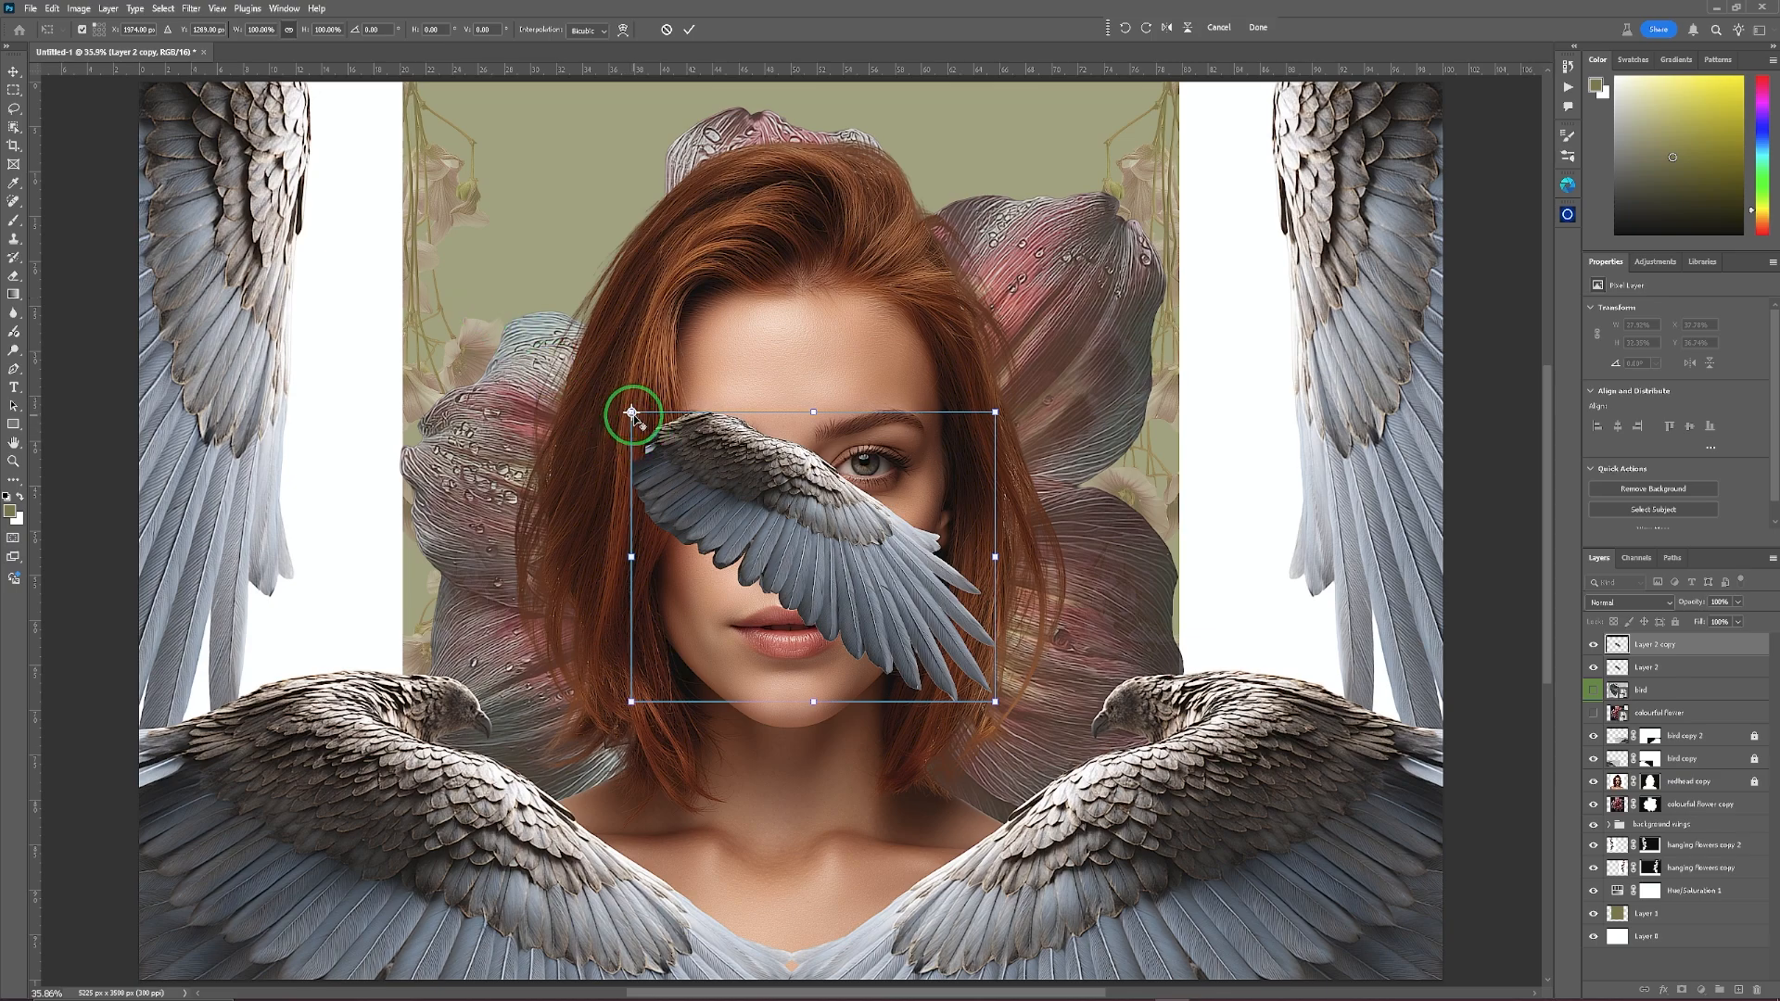
drag(631, 410, 717, 427)
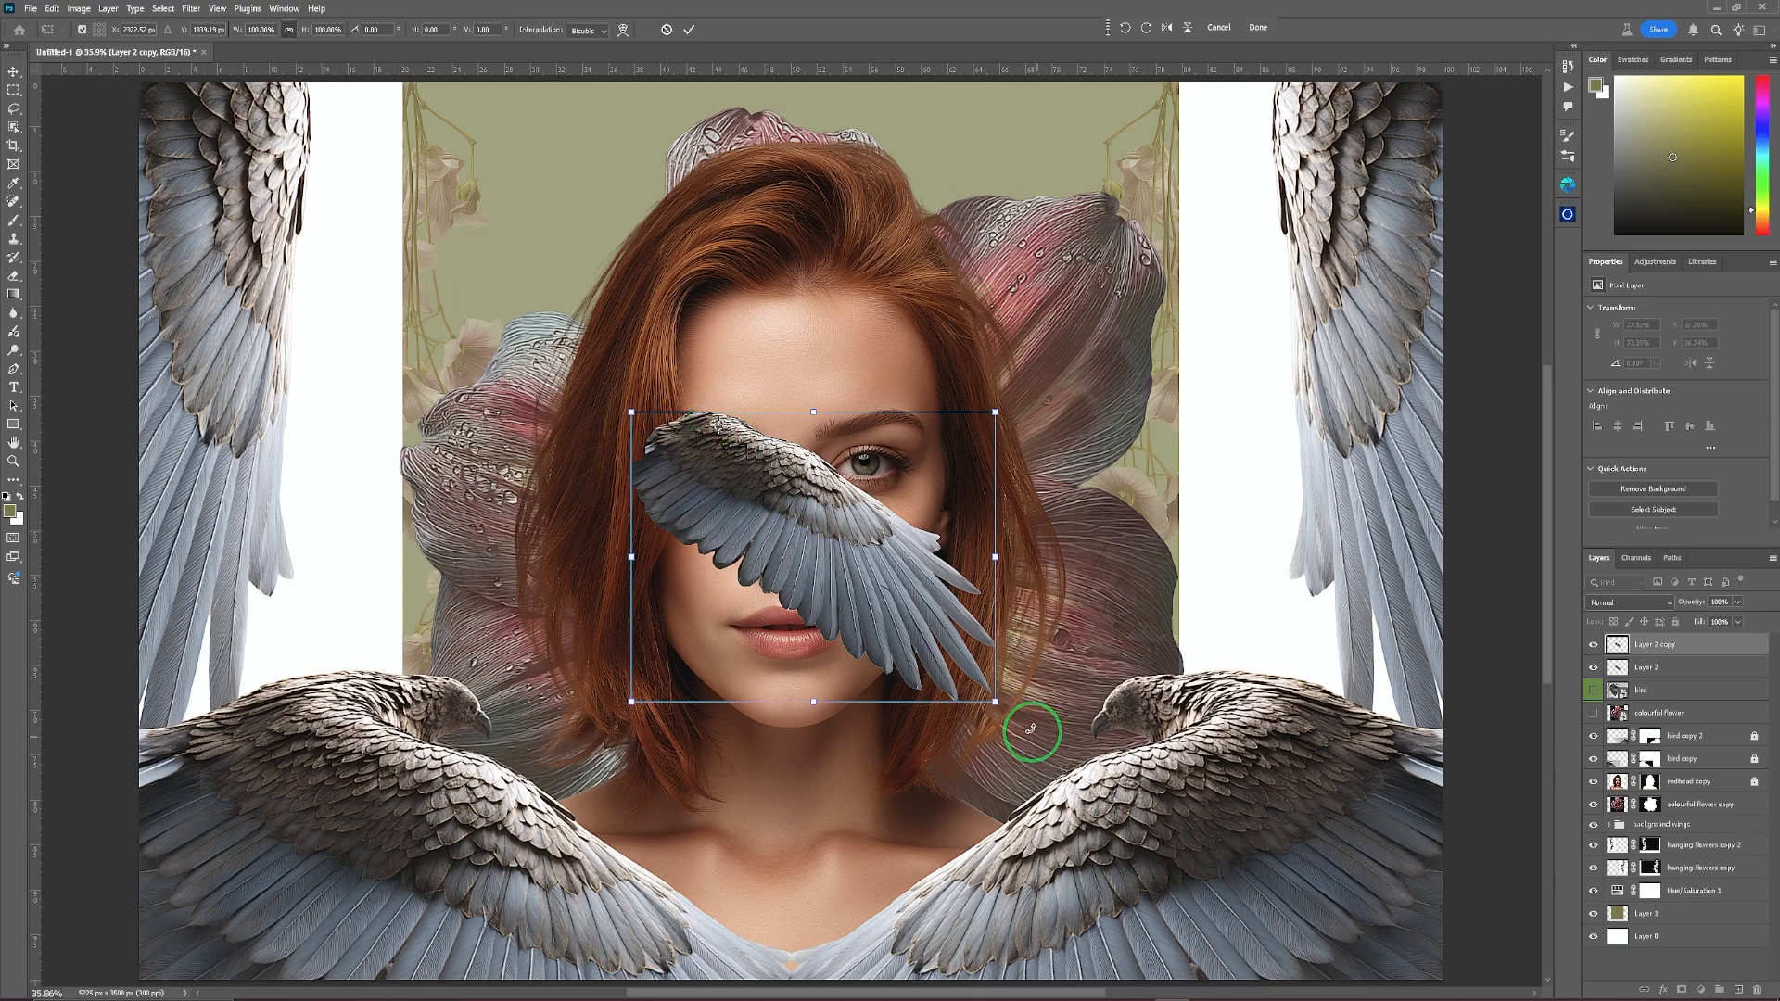
drag(1014, 717, 1044, 624)
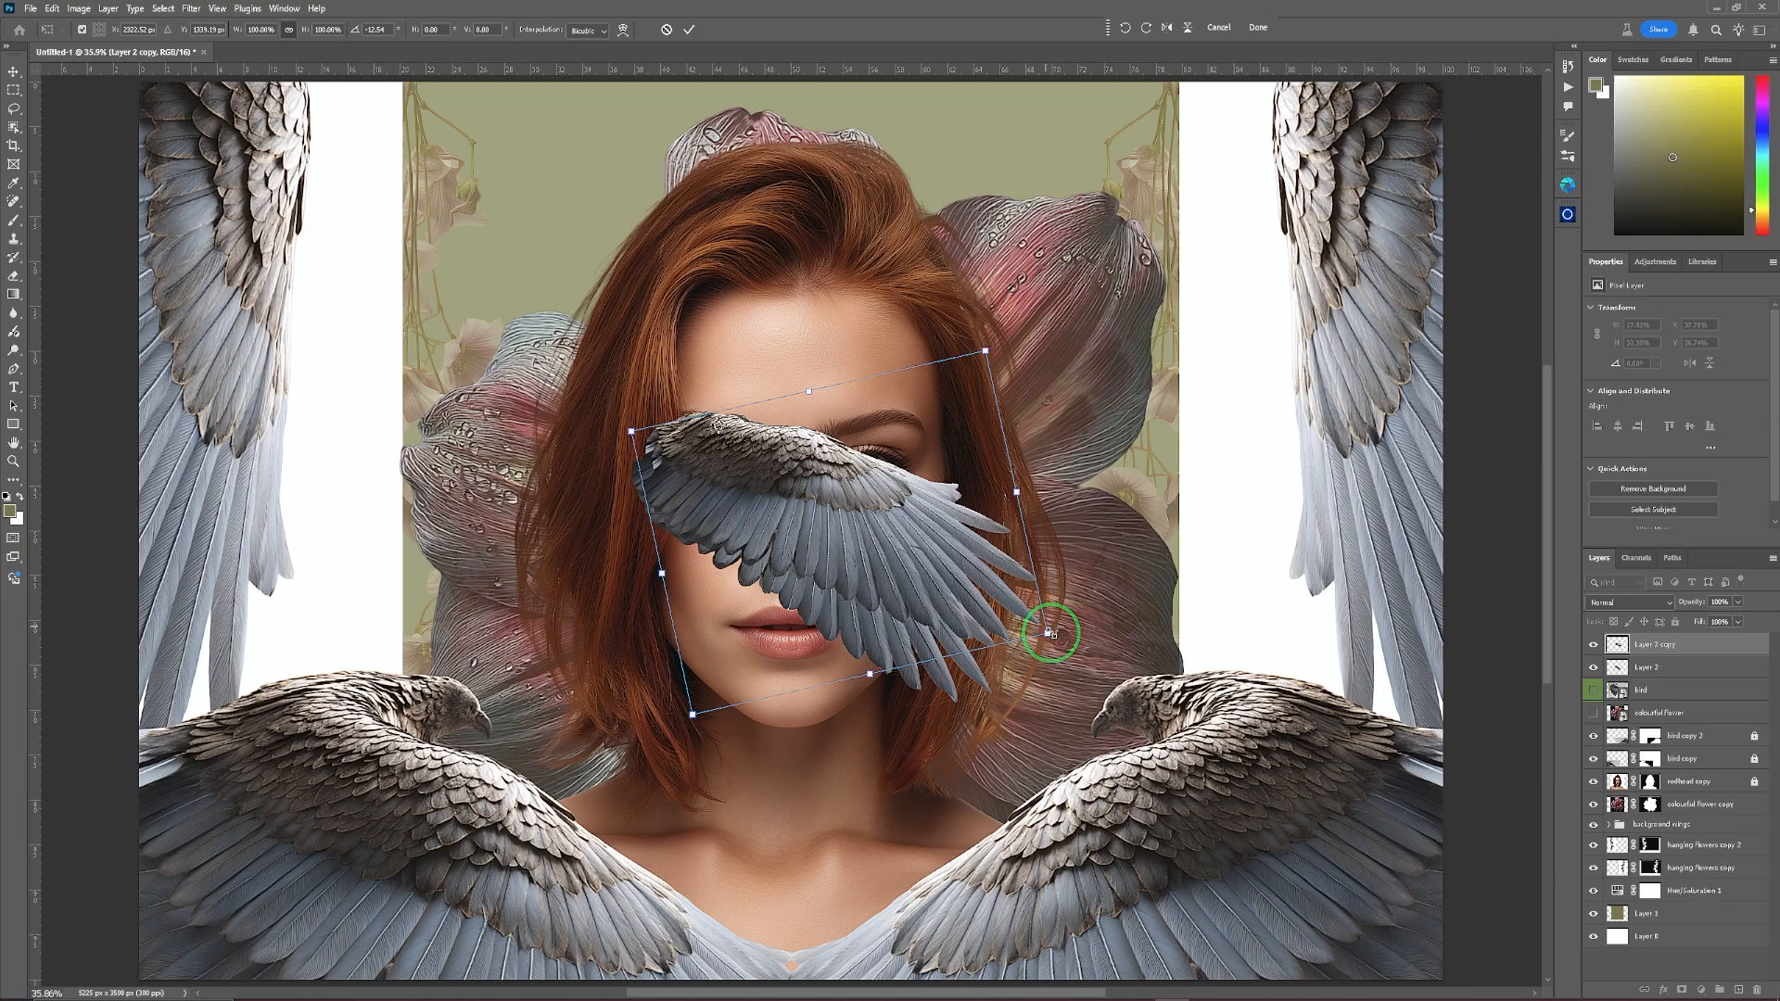
click(689, 29)
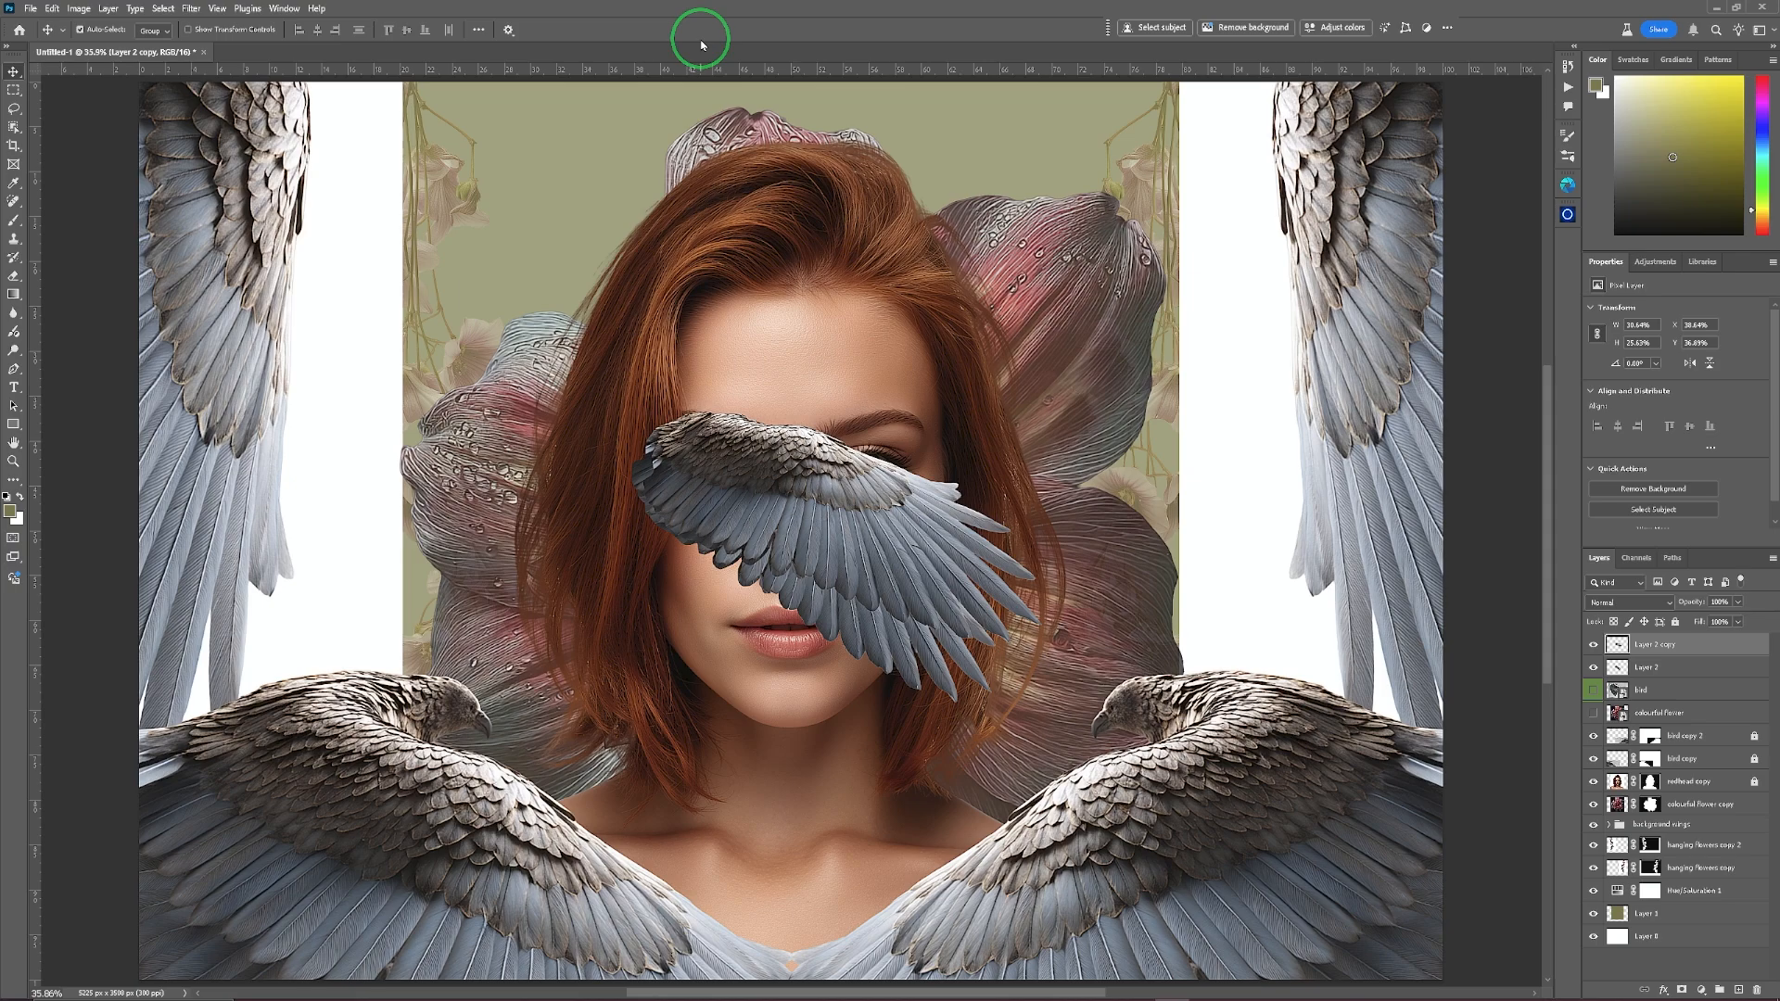
Add three more wing copies, duplicating the topmost wing layer and repeating the last rotation for each one.
key(ctrl+j)
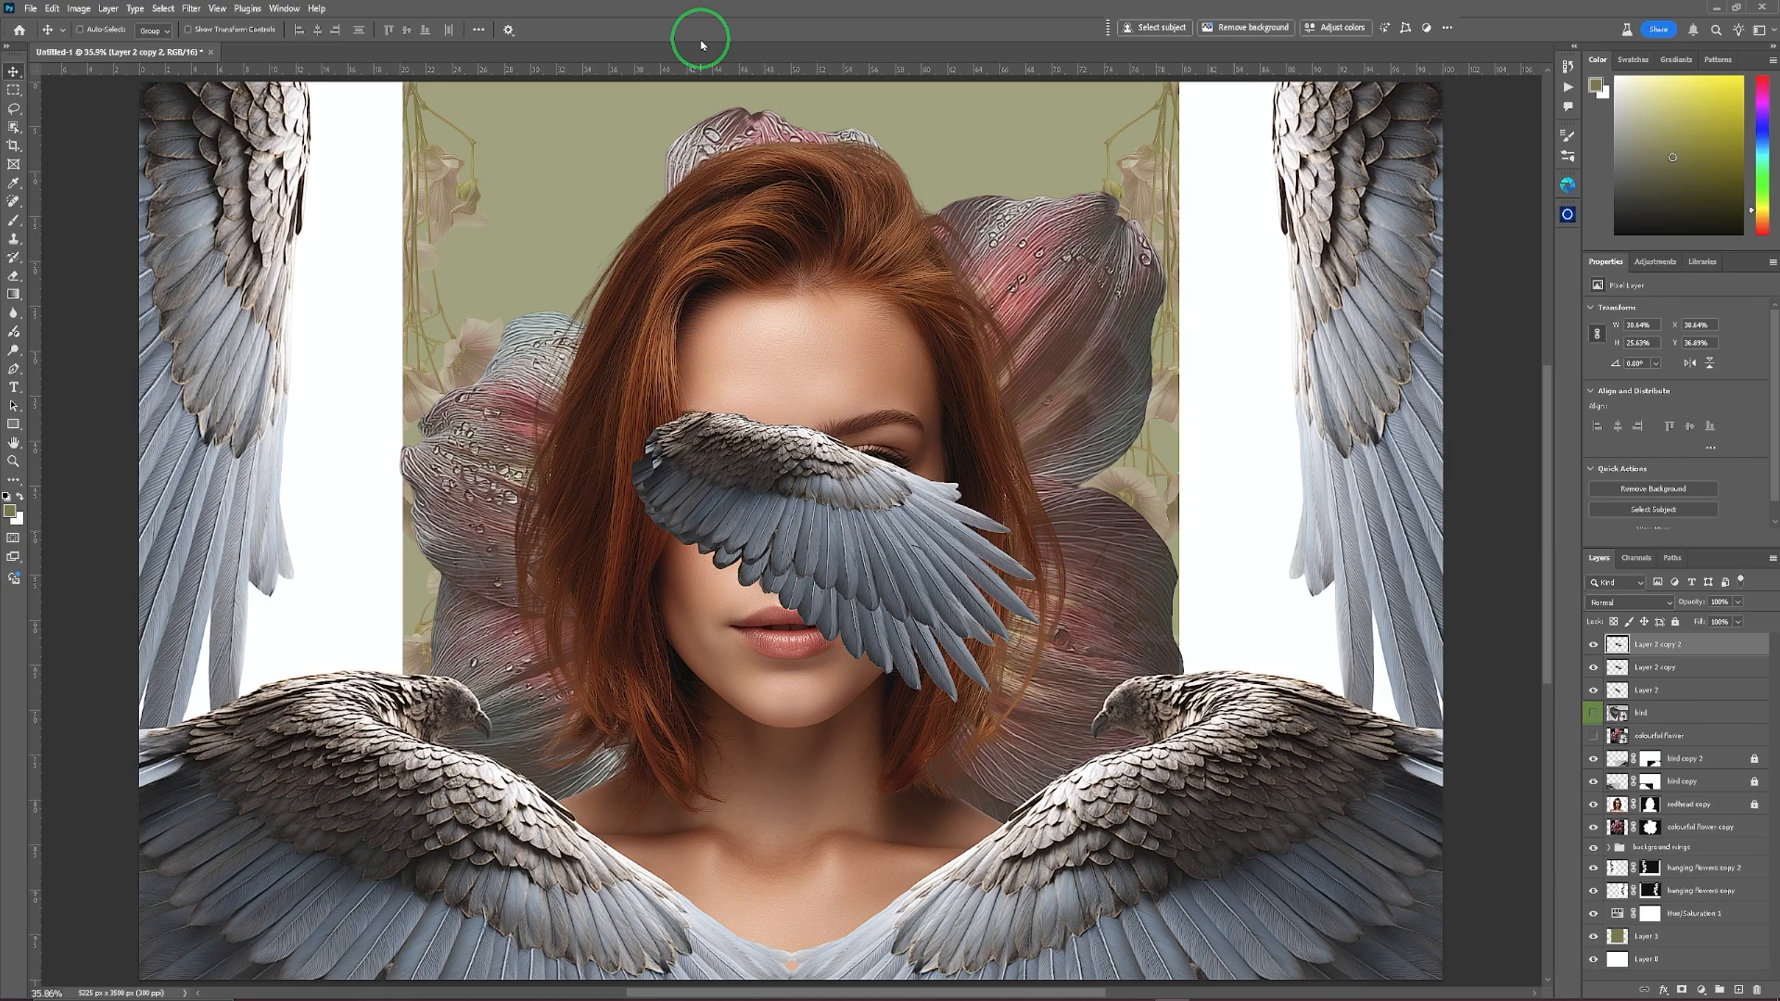
key(ctrl+shift+t)
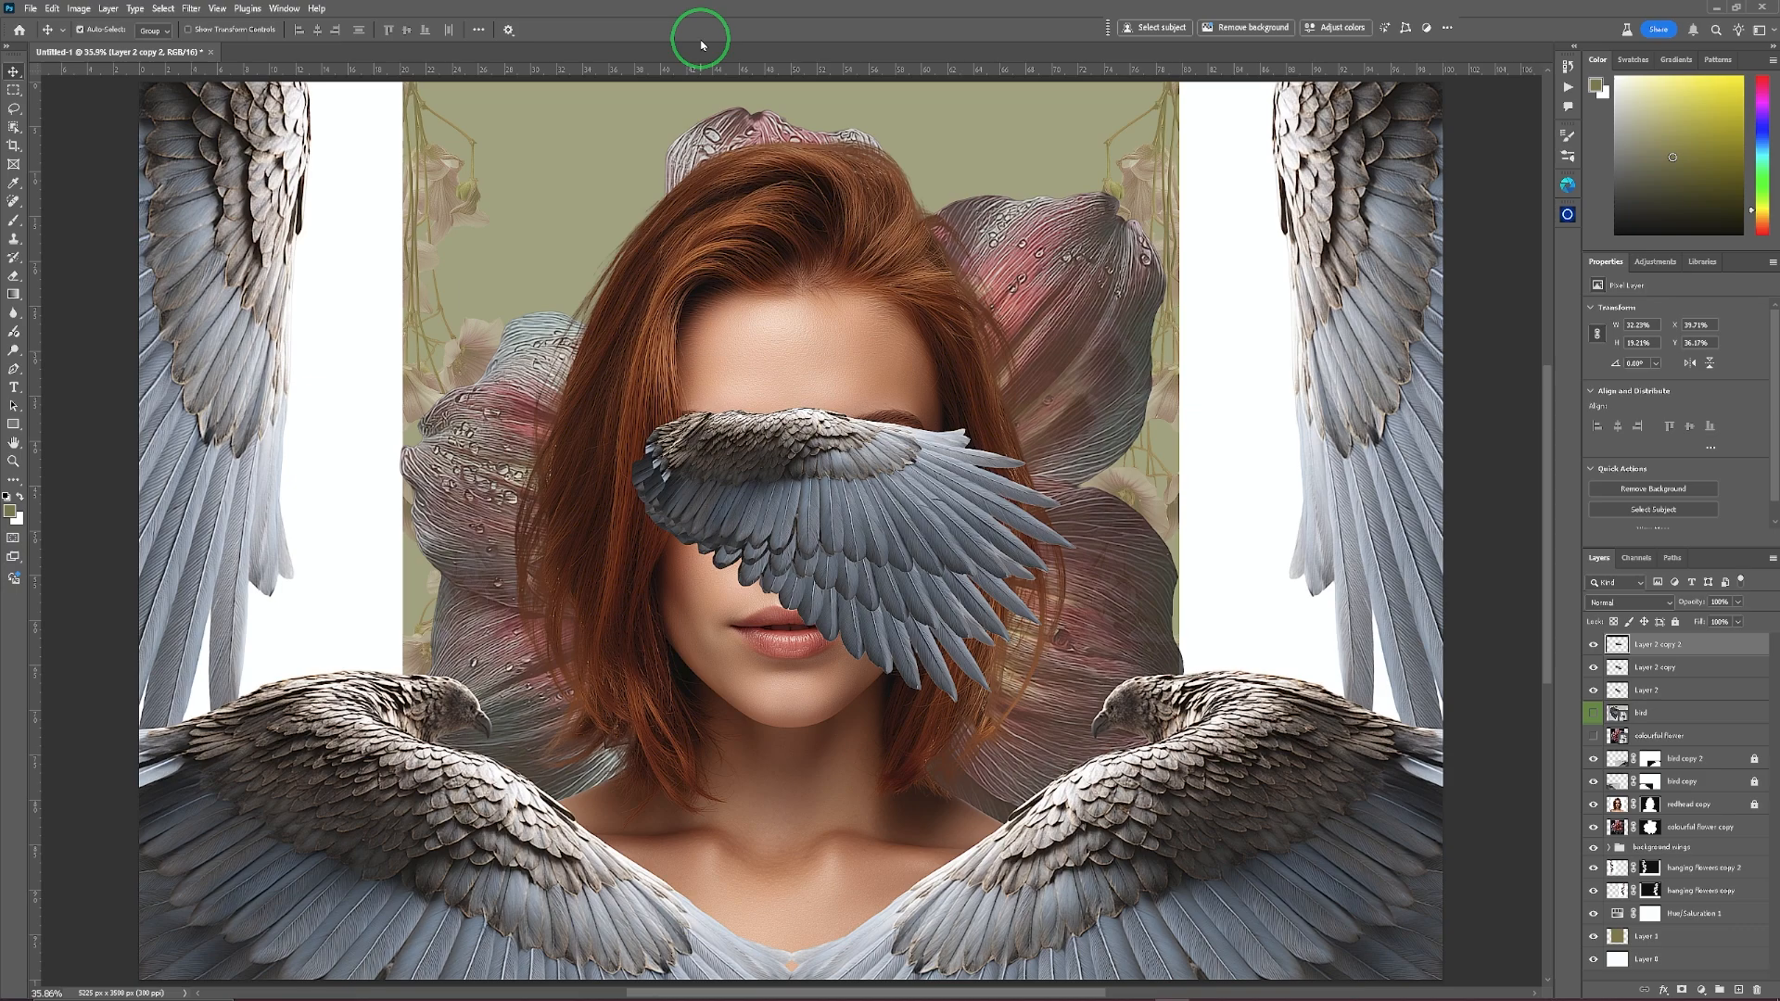
key(ctrl+j)
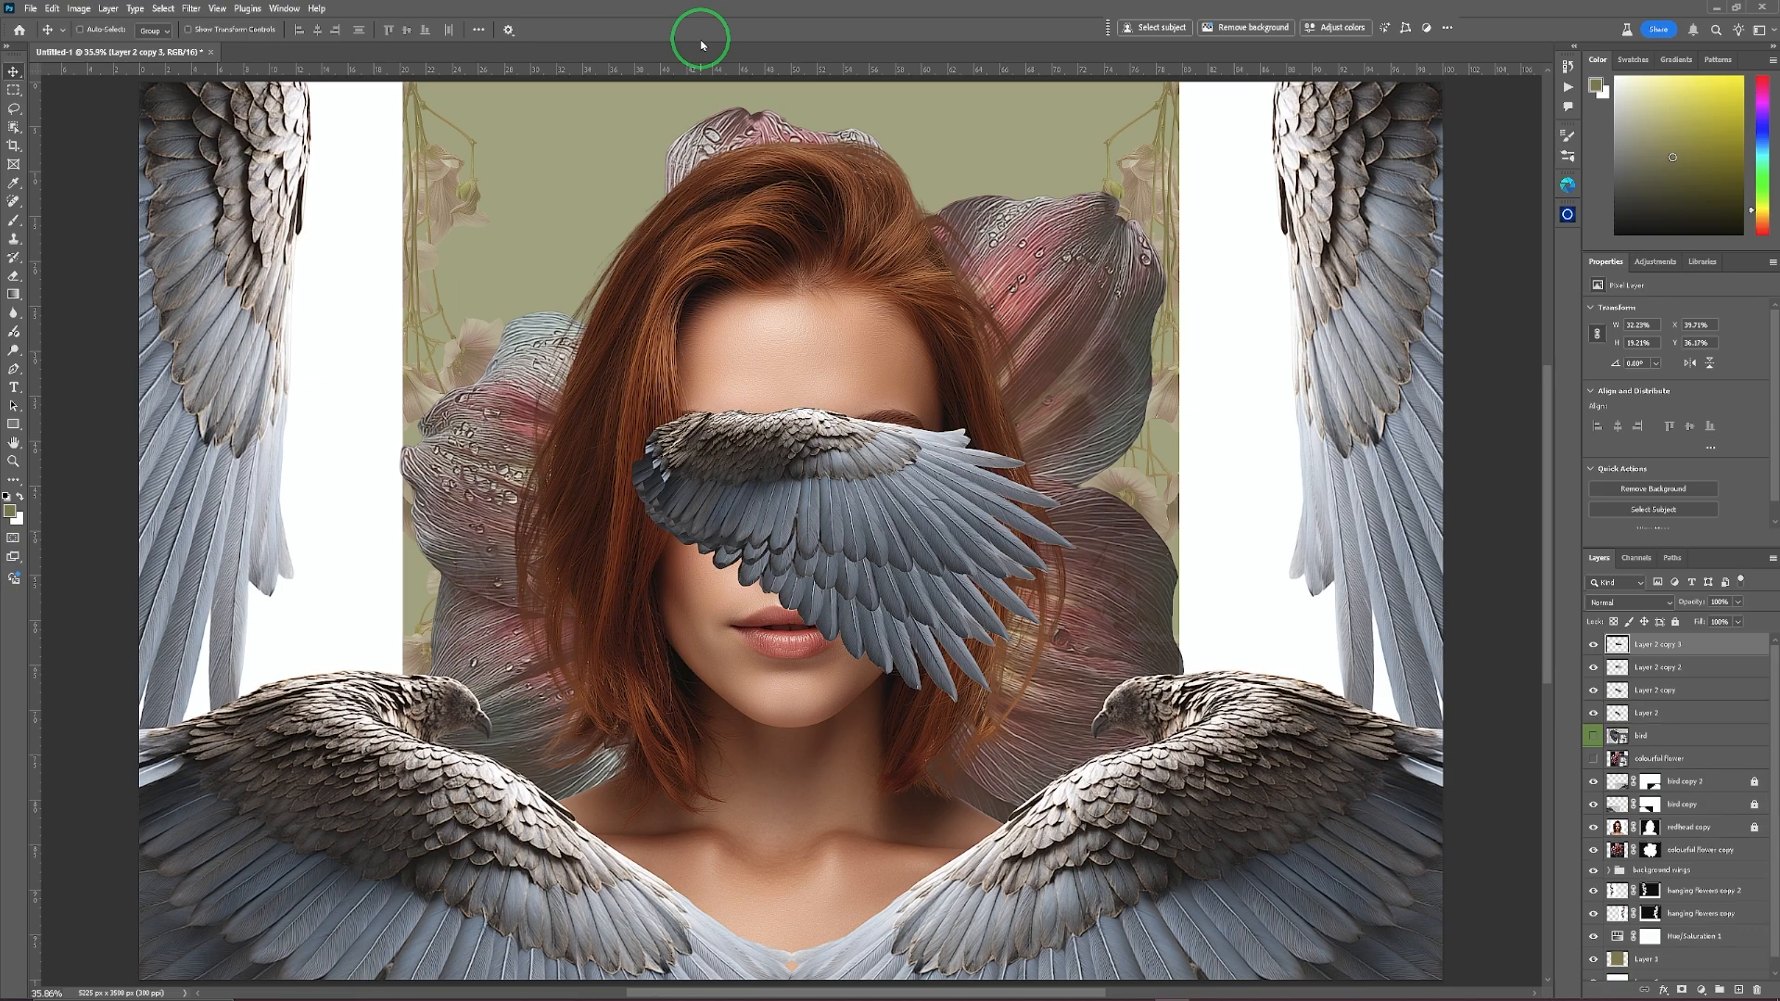
key(ctrl+shift+t)
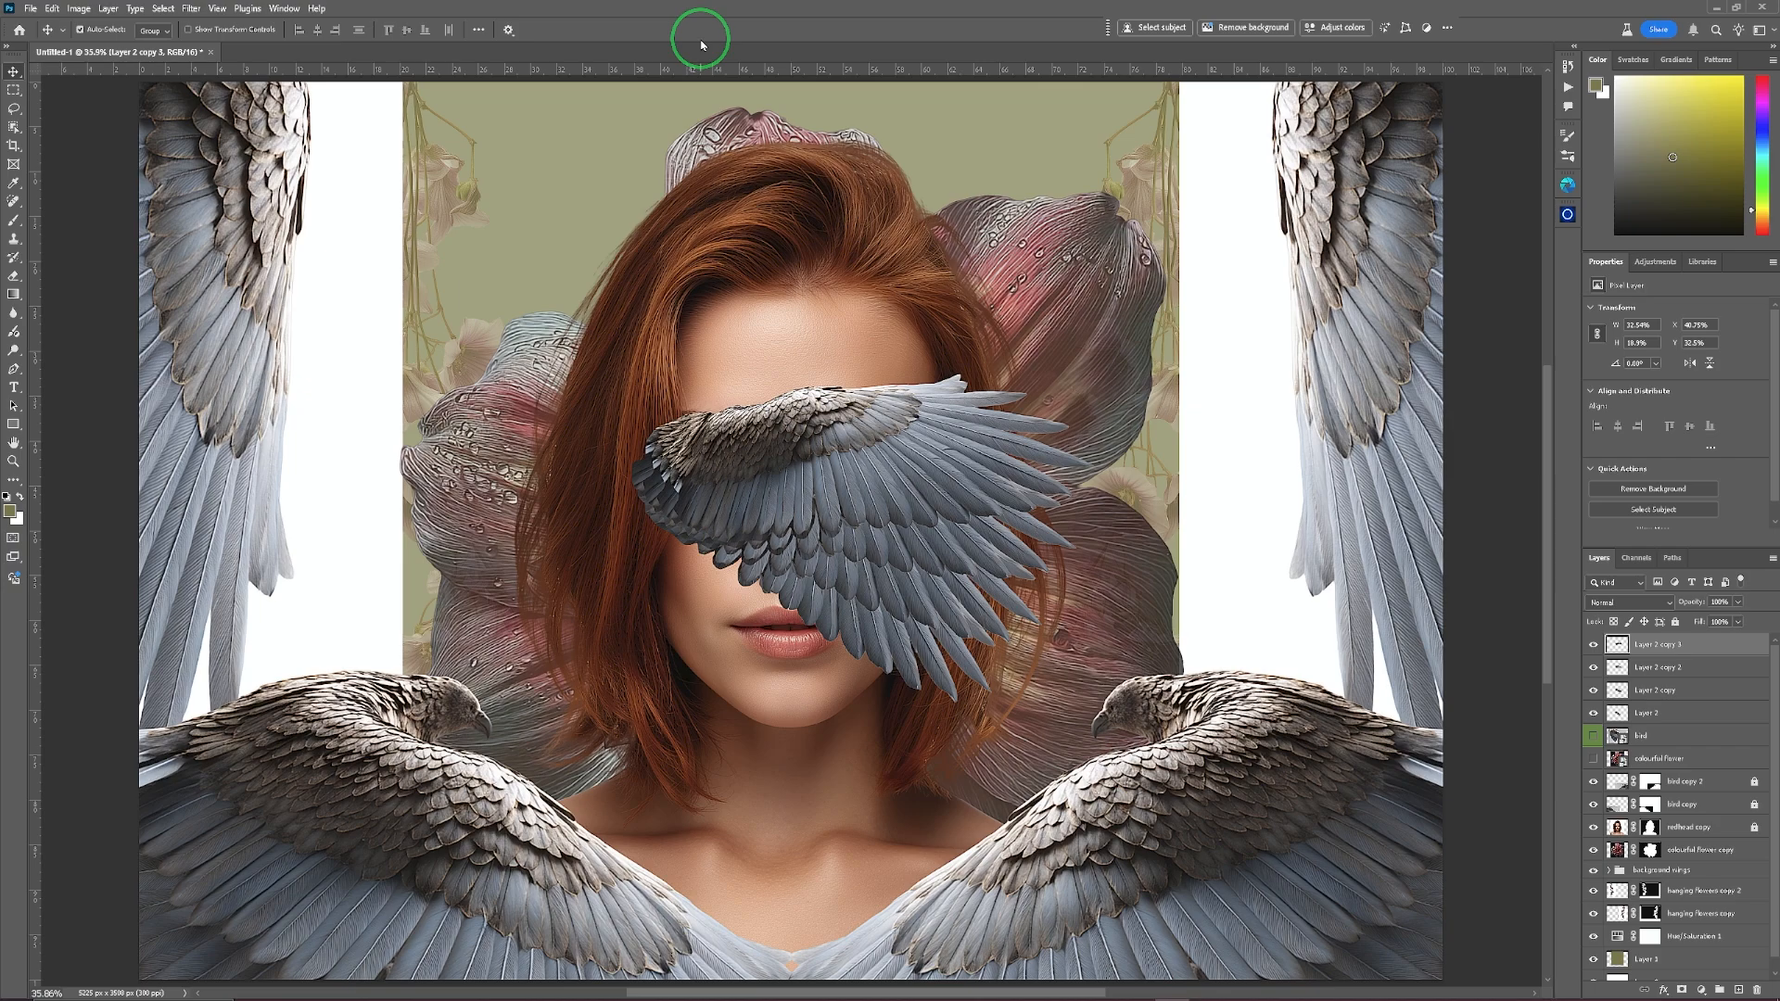
key(ctrl+j)
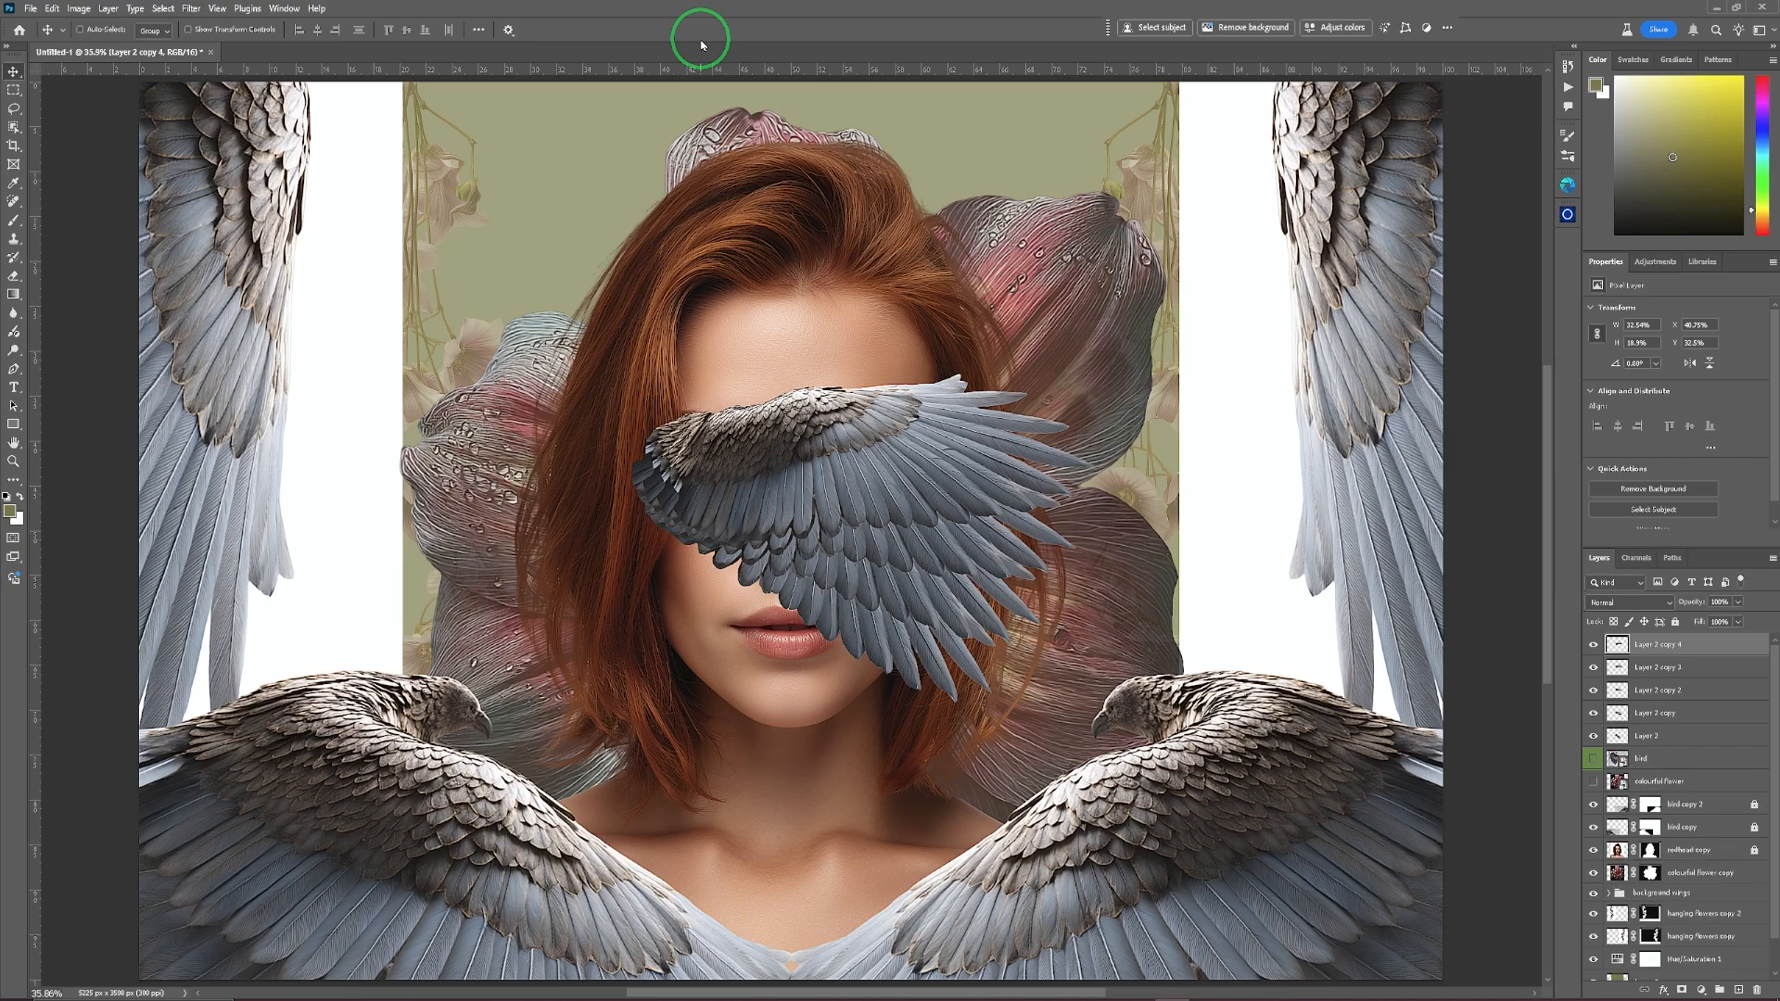
key(ctrl+shift+t)
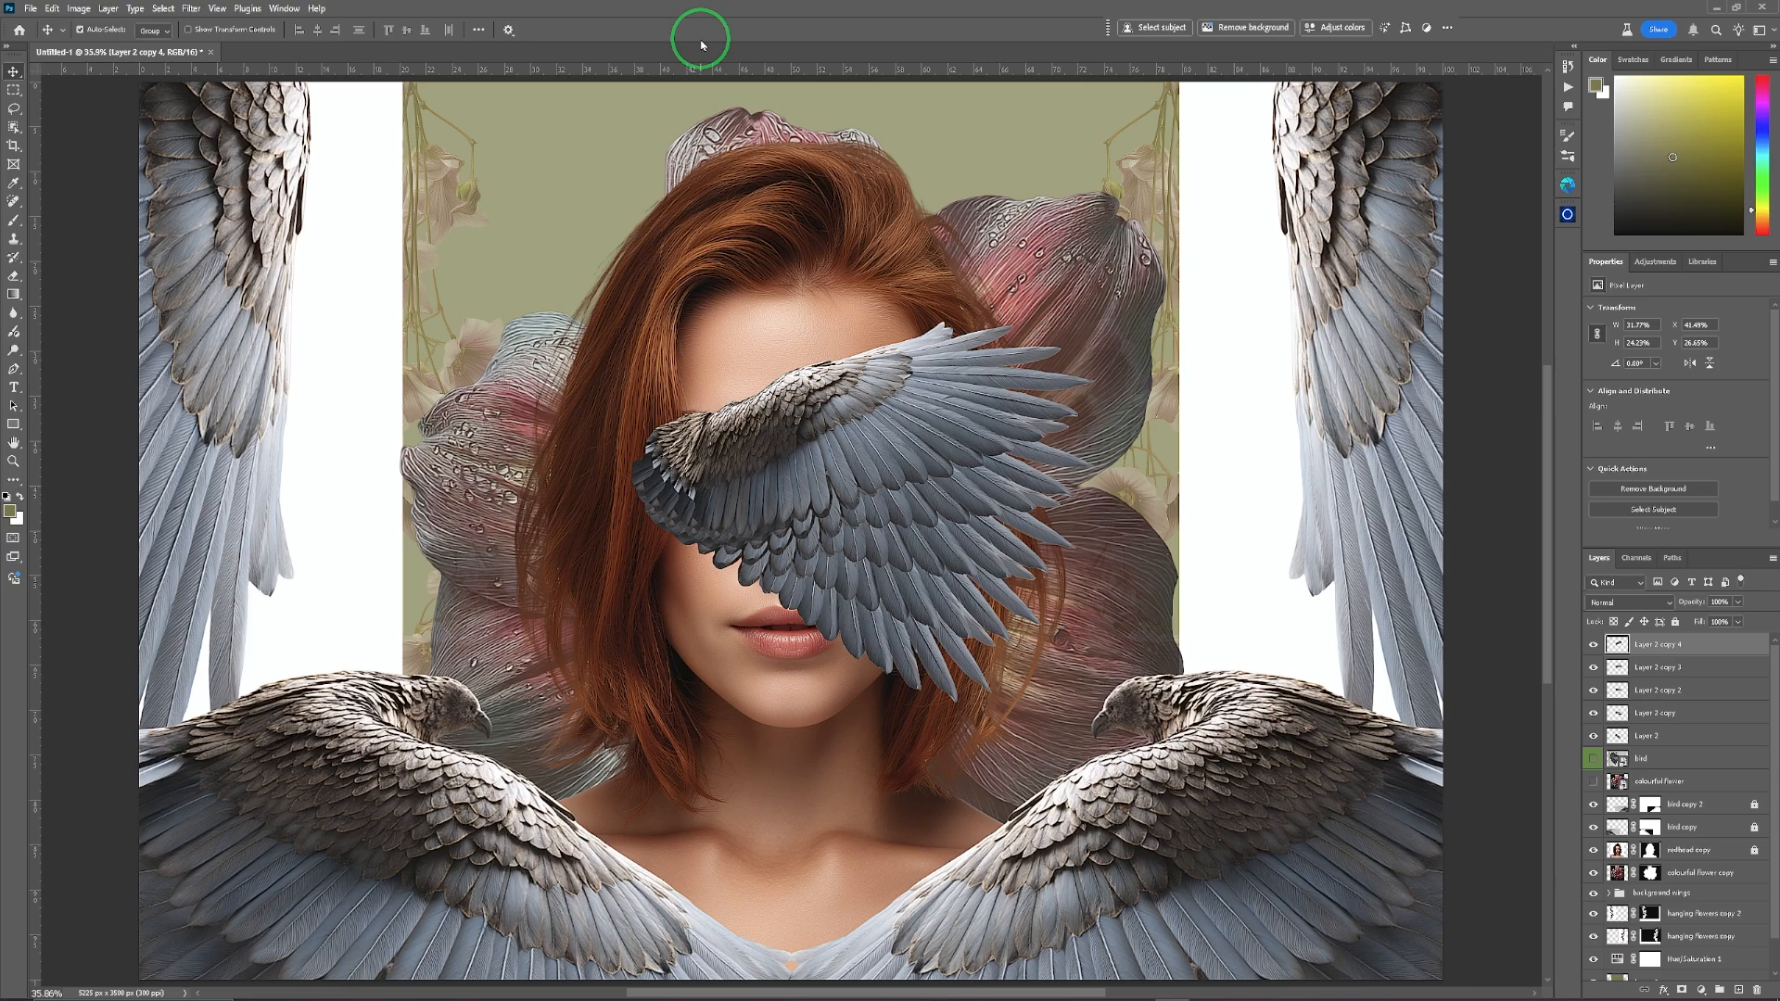
Extend the fan over the woman's head with nine more rotated wing copies using duplicate-and-transform-again, up to Layer 2 copy 13.
key(ctrl+alt+shift+t)
key(ctrl+alt+shift+t)
key(ctrl+alt+shift+t)
key(ctrl+alt+shift+t)
key(ctrl+alt+shift+t)
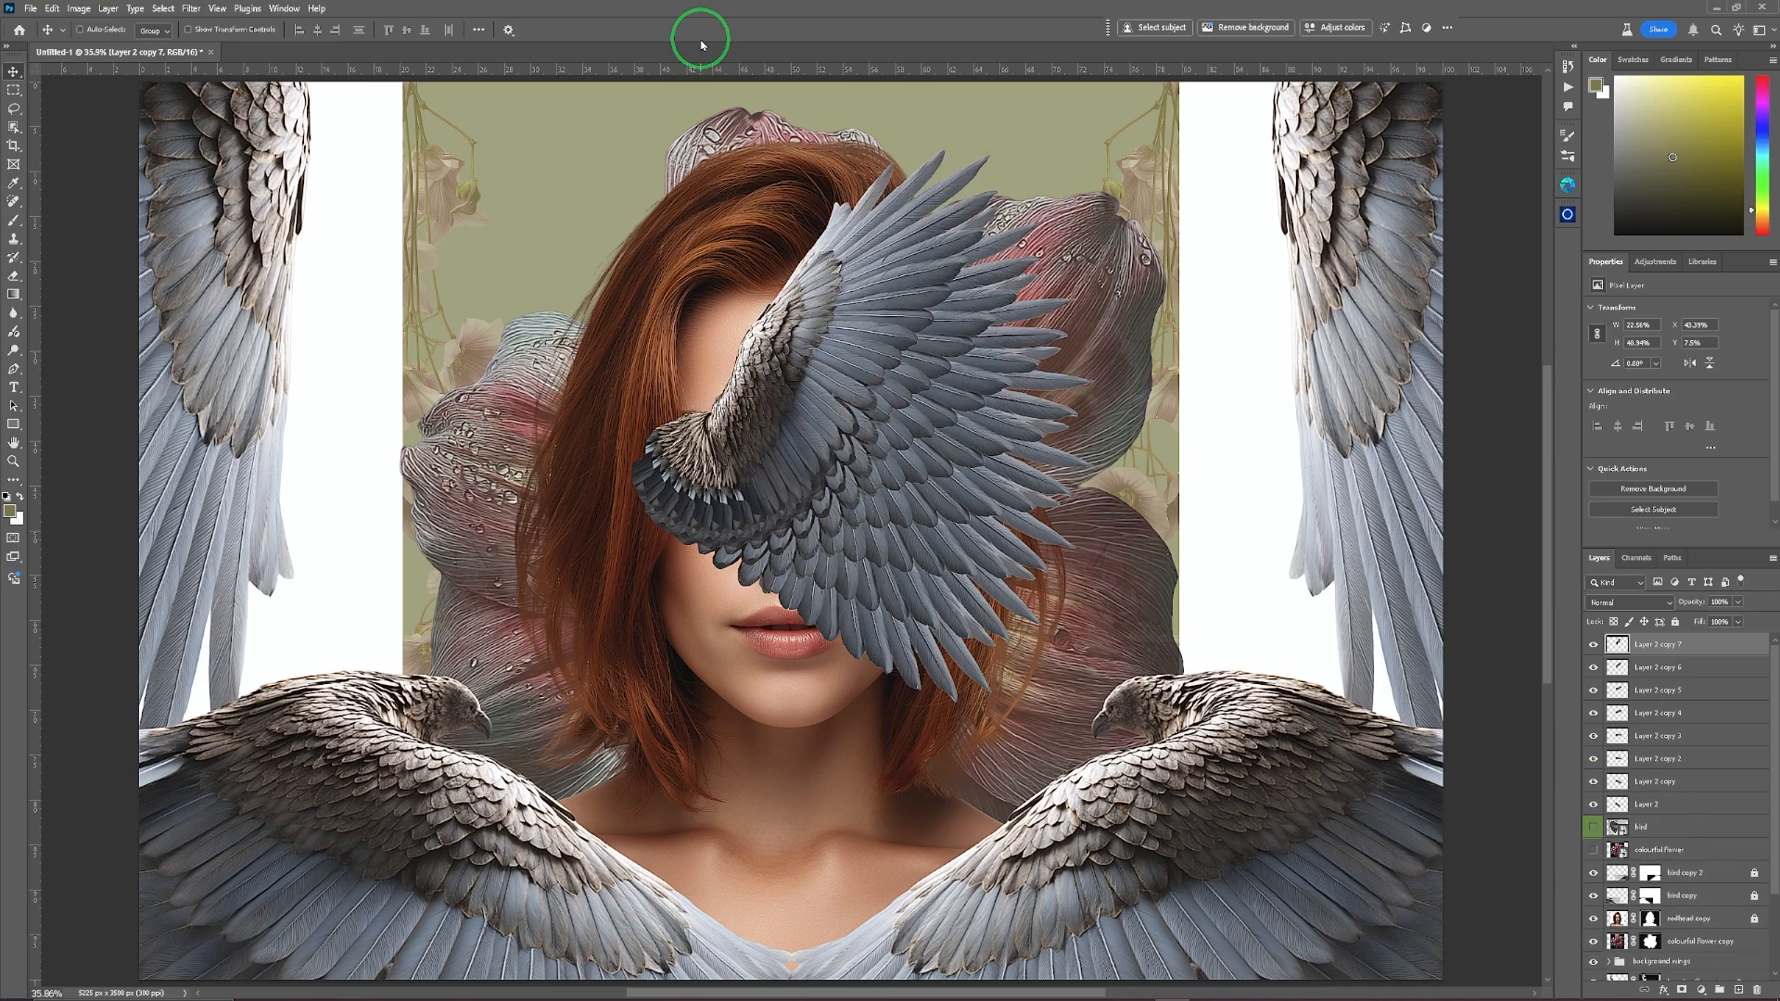
key(ctrl+alt+shift+t)
key(ctrl+alt+shift+t)
key(ctrl+alt+shift+t)
key(ctrl+alt+shift+t)
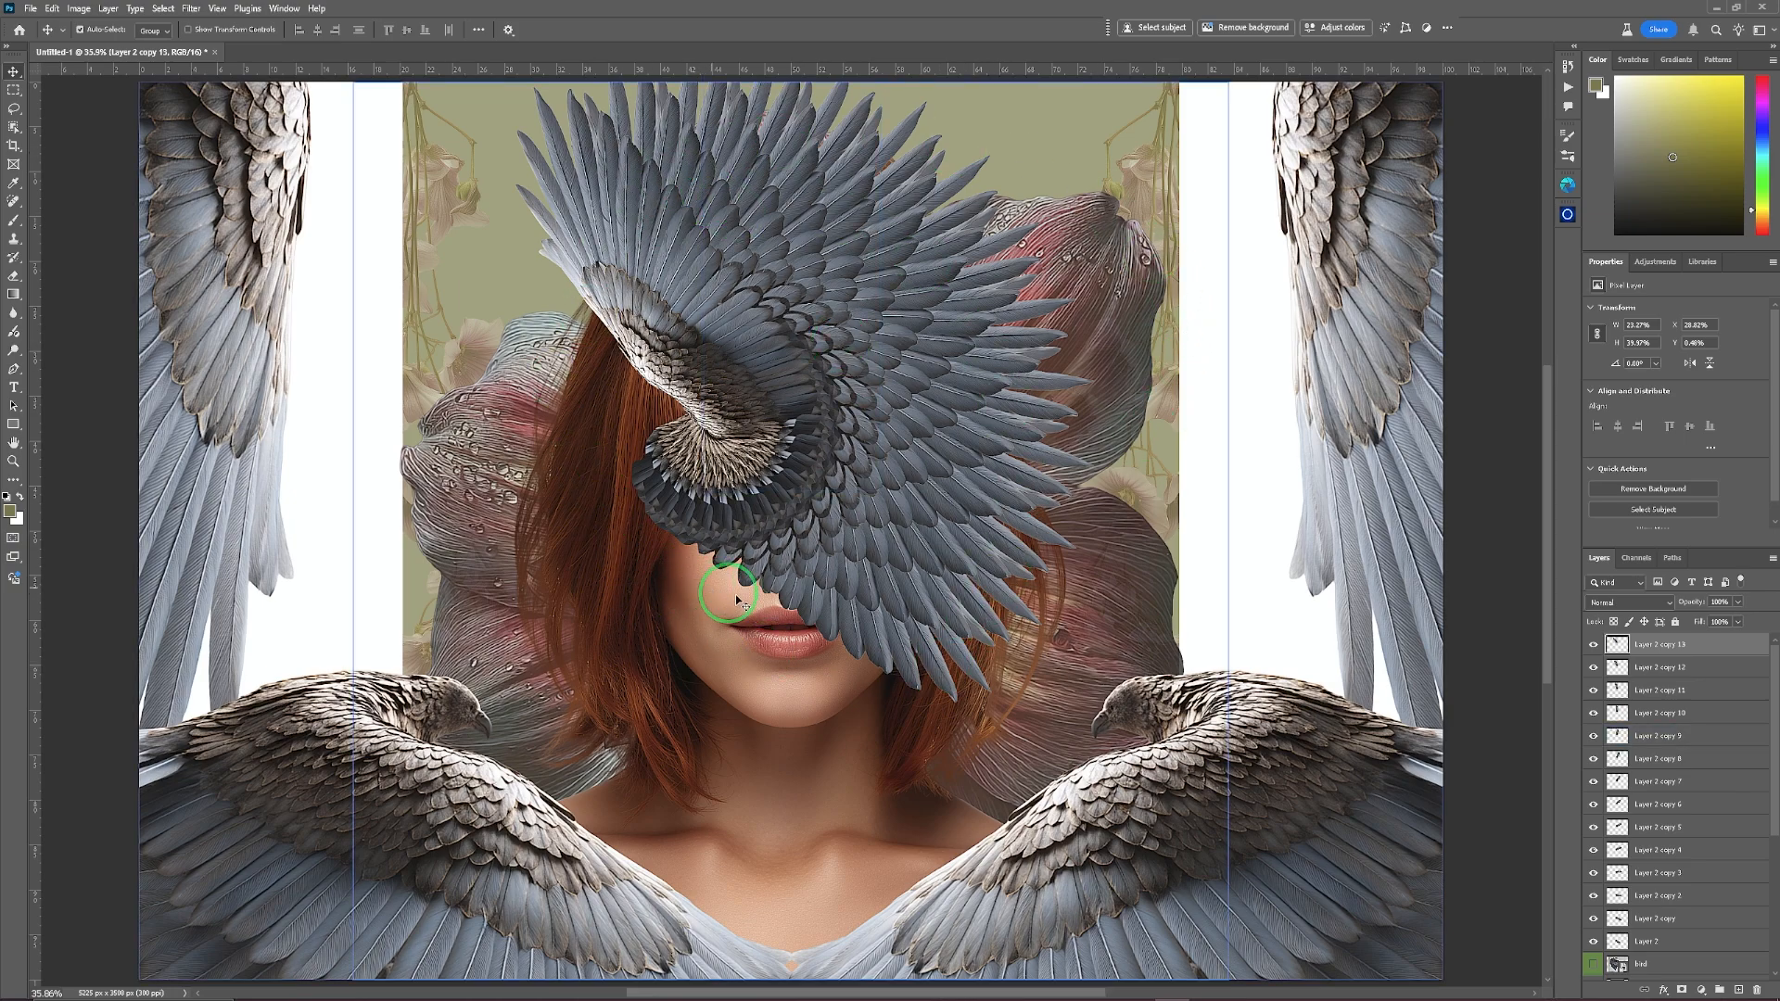
Select all wing layers from Layer 2 copy 13 down to Layer 2 and merge them into one layer.
click(1707, 660)
click(1711, 647)
click(1662, 668)
click(1711, 647)
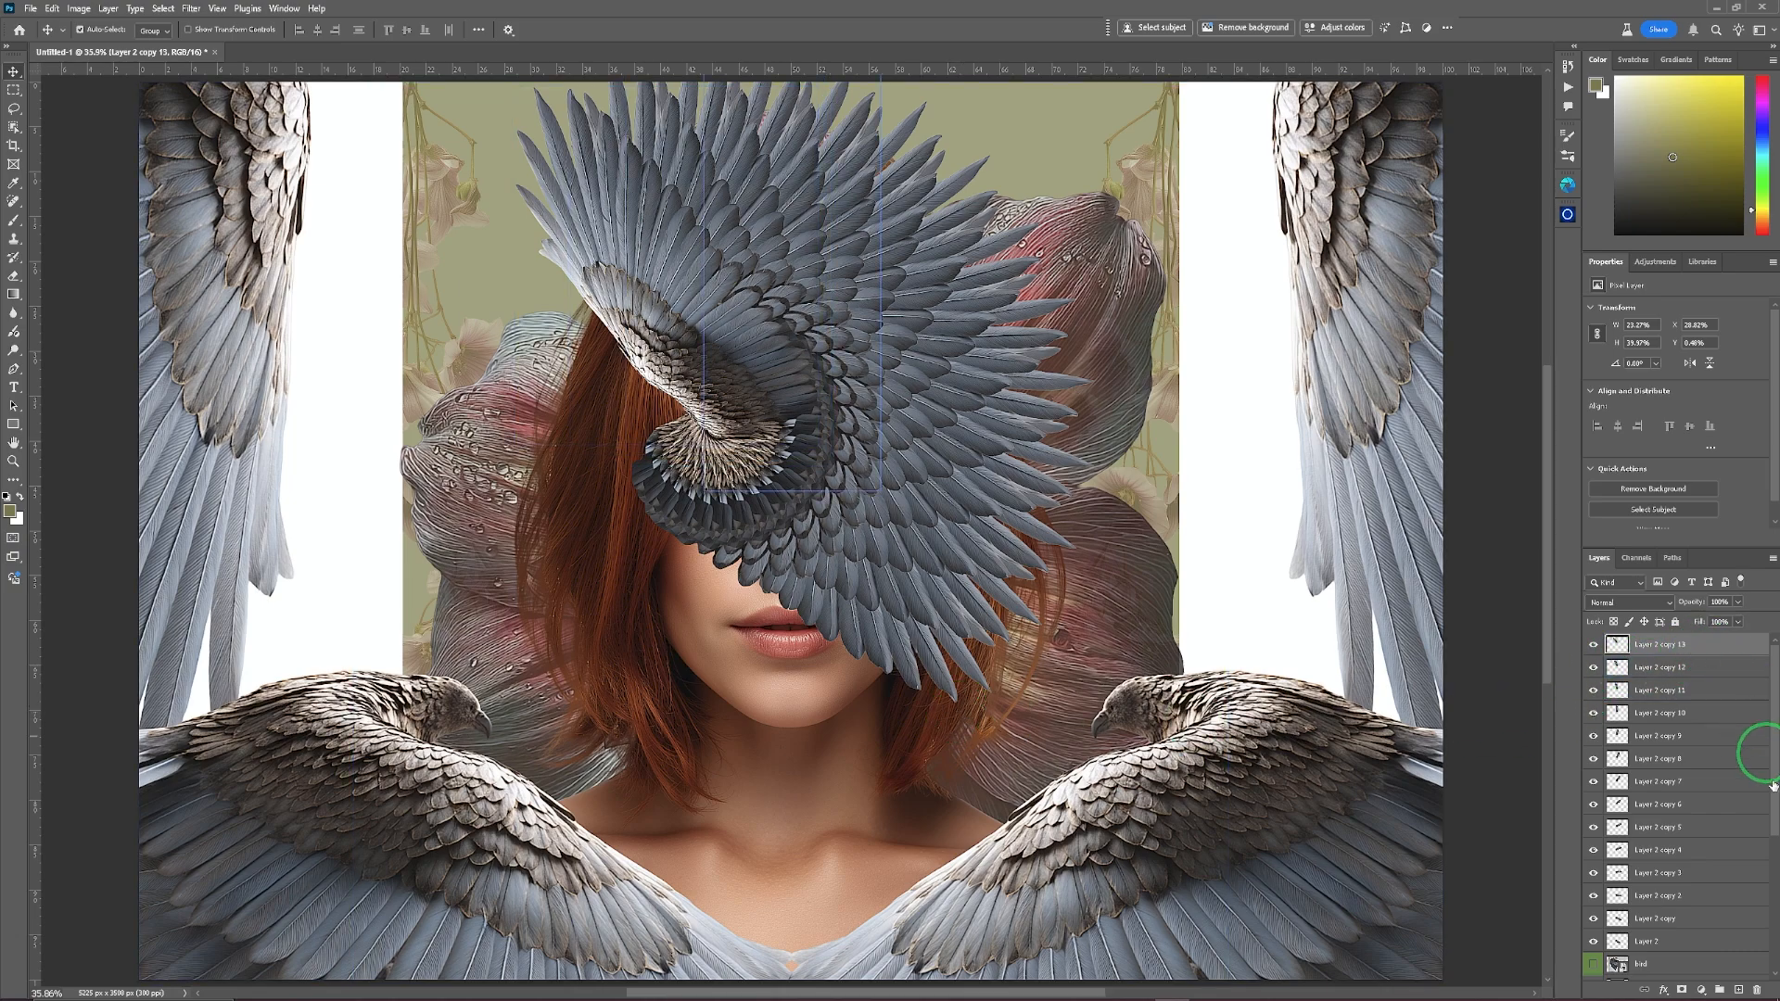
click(1690, 943)
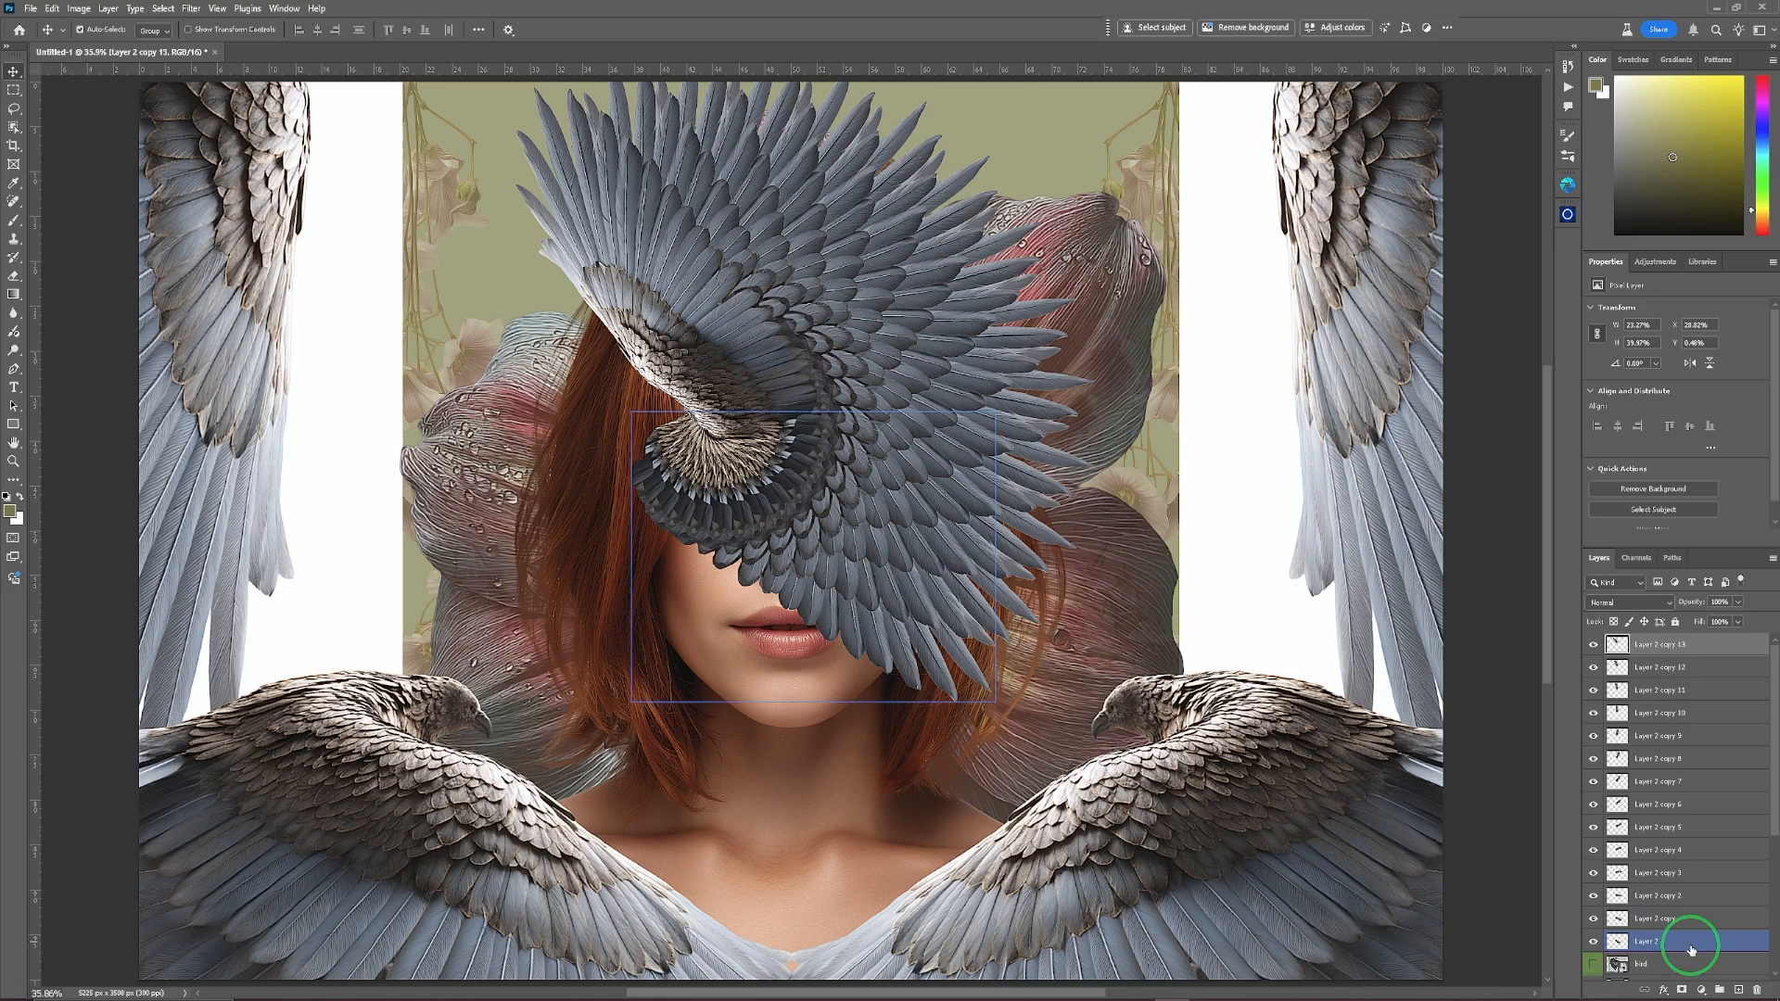
shift+click(1690, 942)
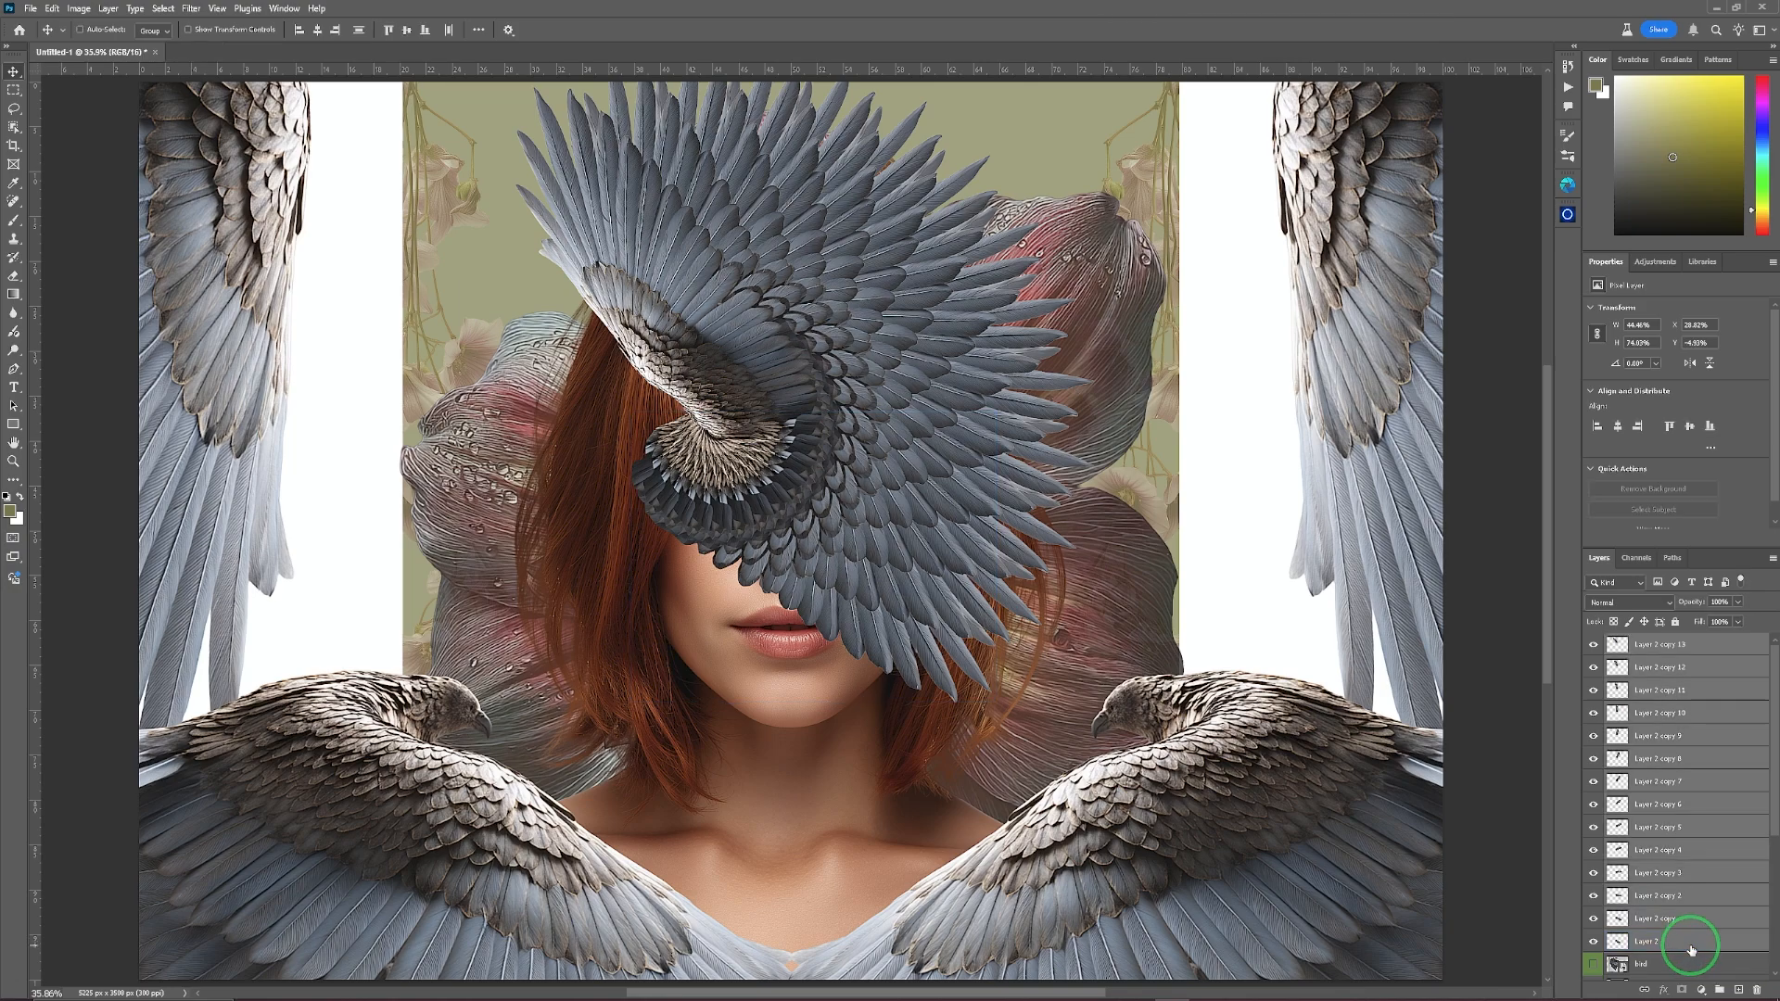
key(ctrl+e)
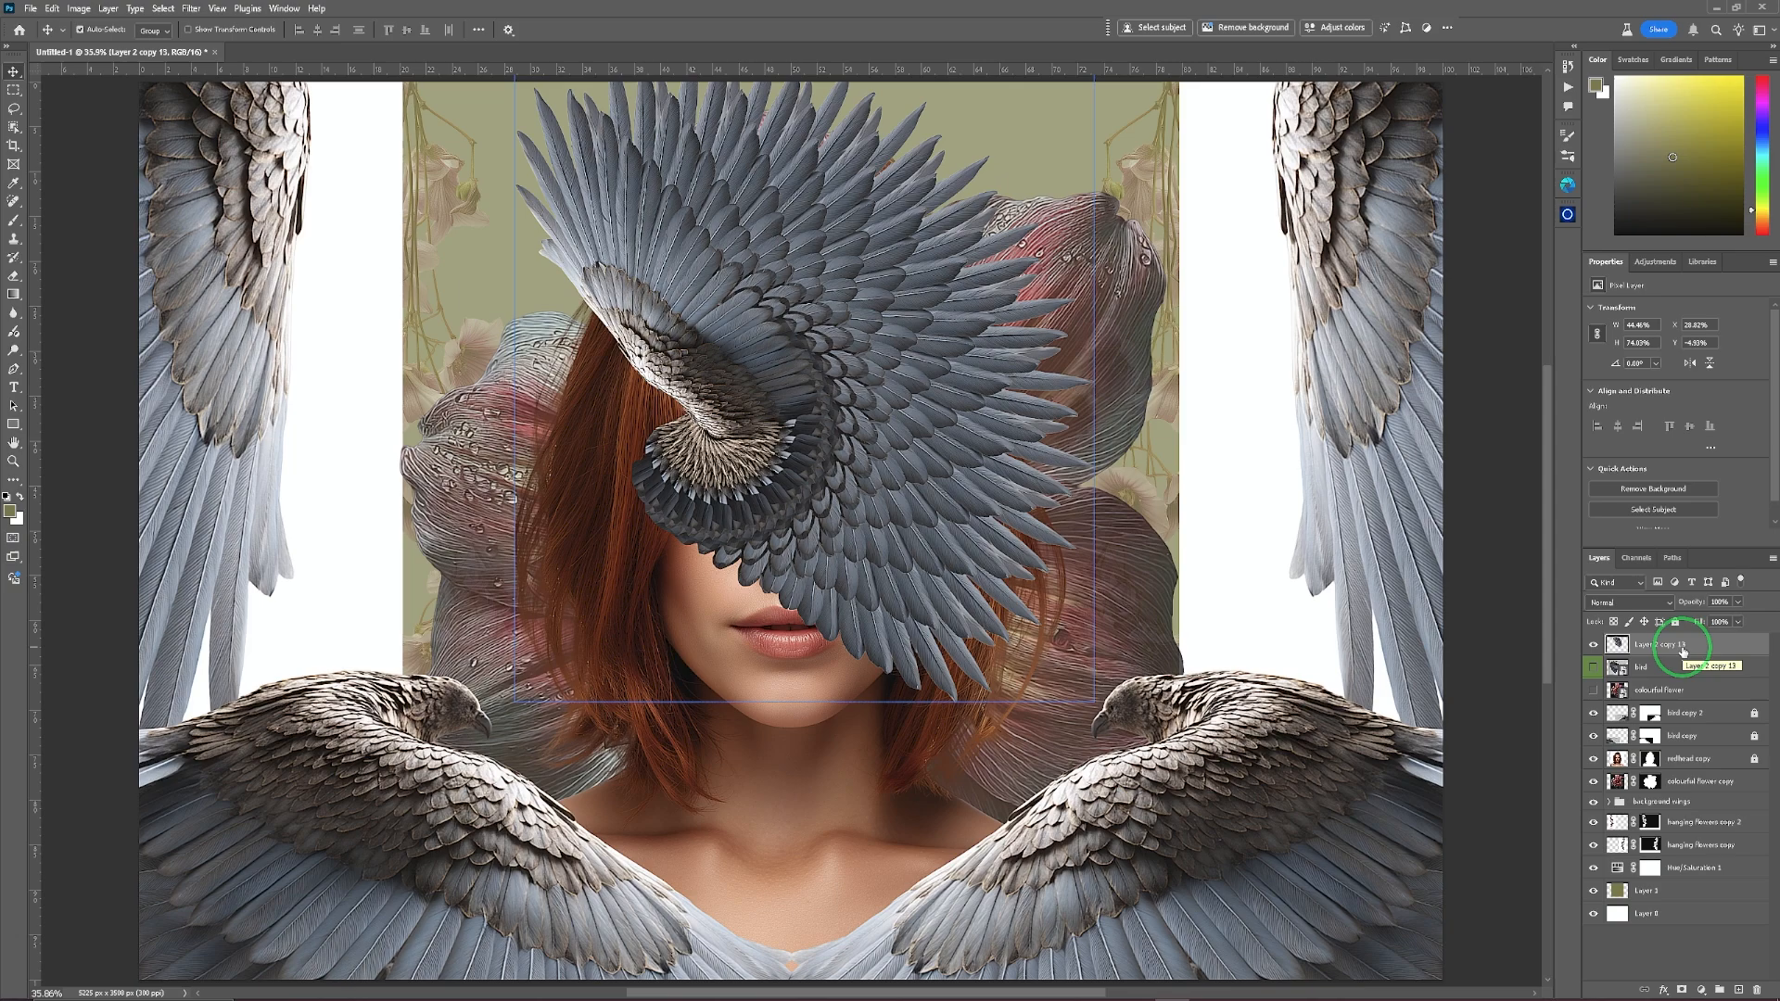
Duplicate the merged wing fan, rotate the copy about −176° around the fan's centre, align it into a full feather circle and apply.
key(ctrl+j)
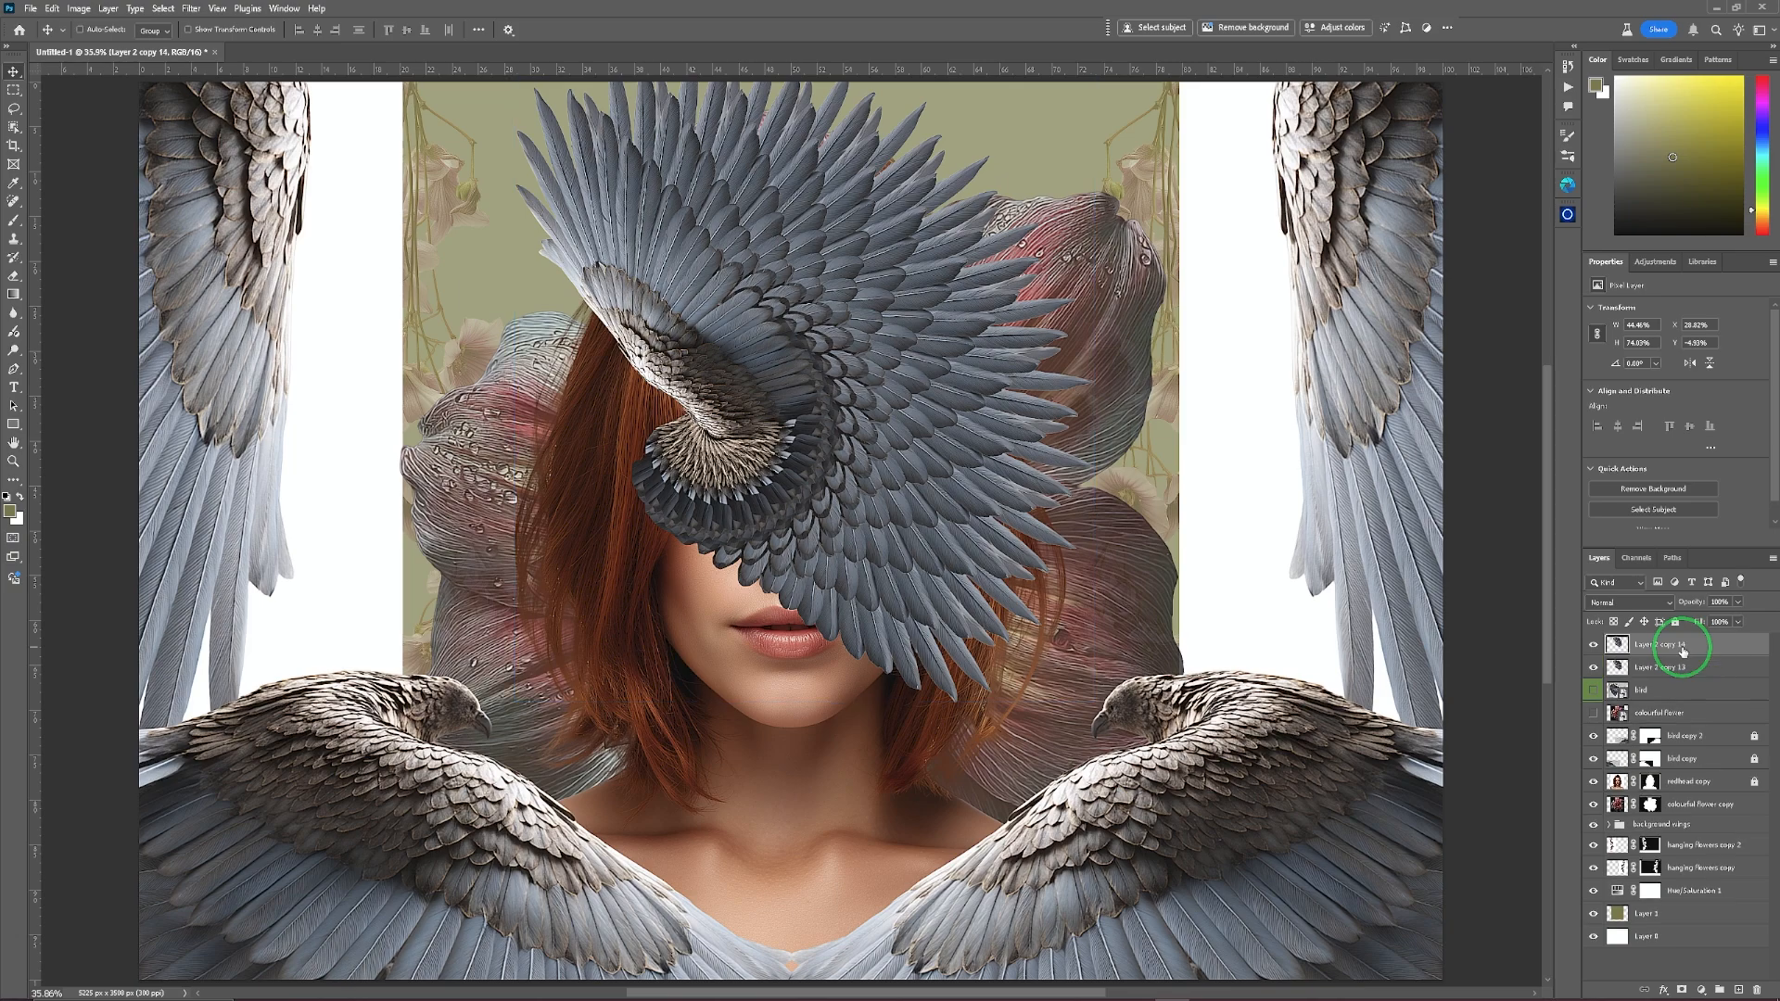
key(ctrl+t)
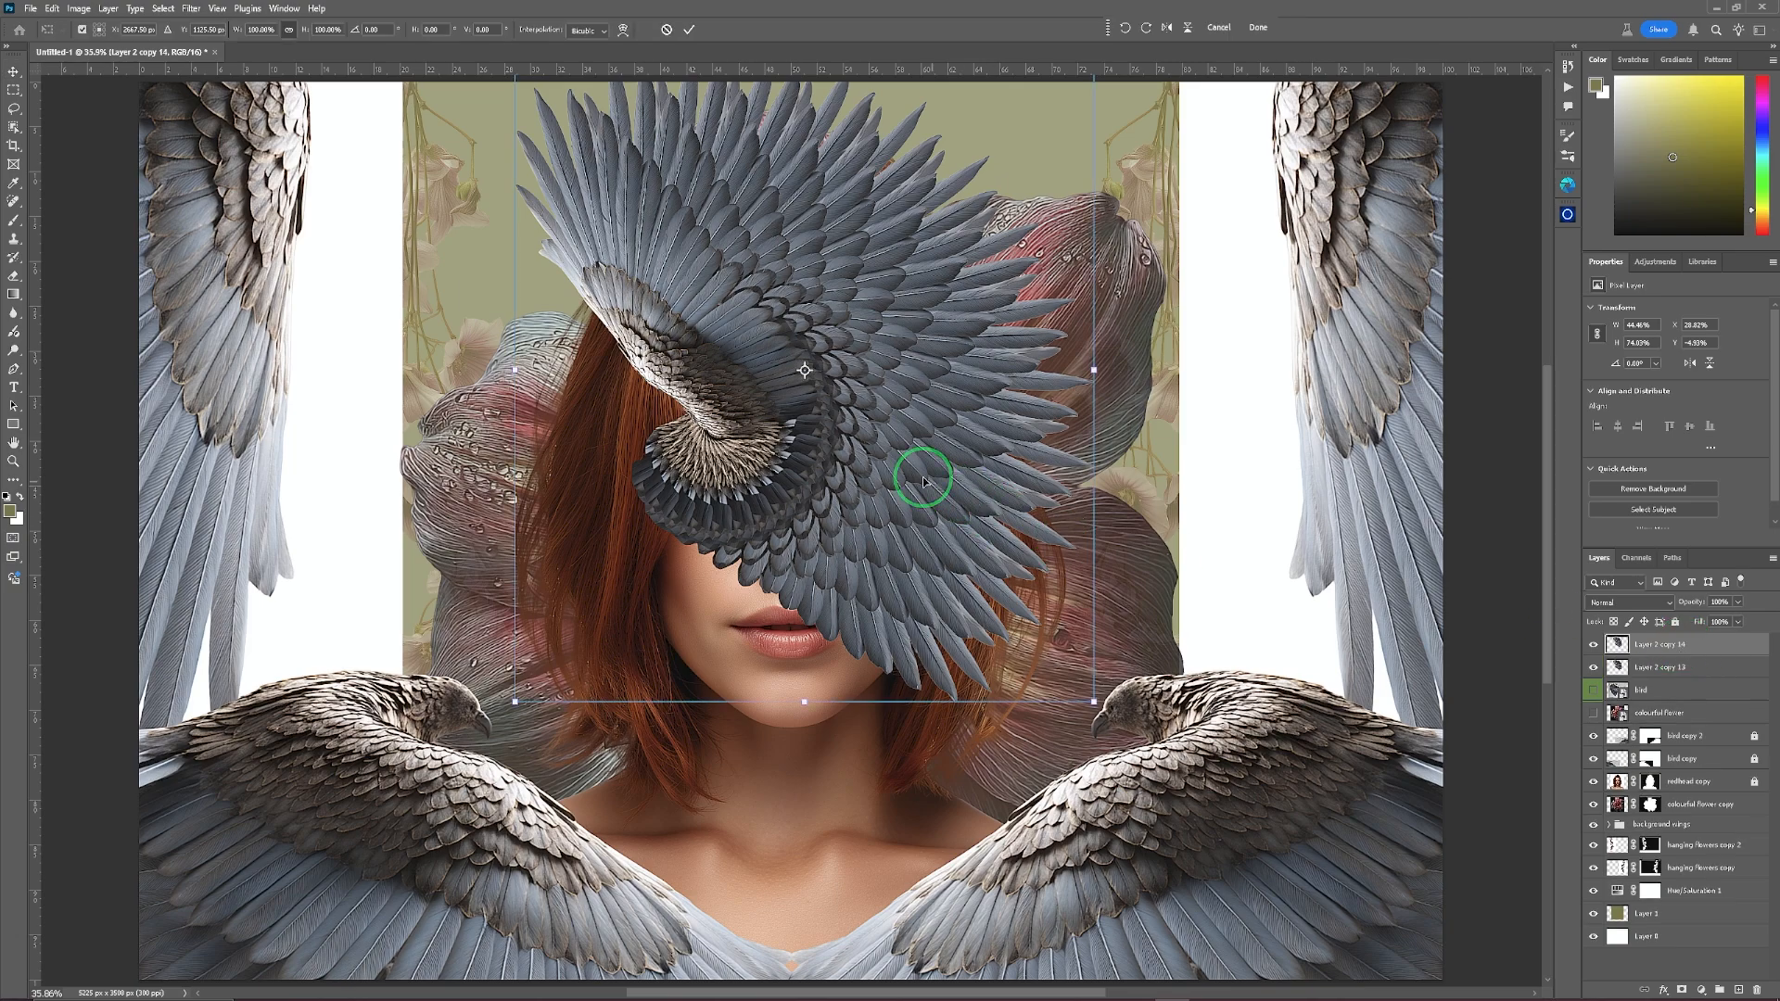
drag(805, 371, 712, 416)
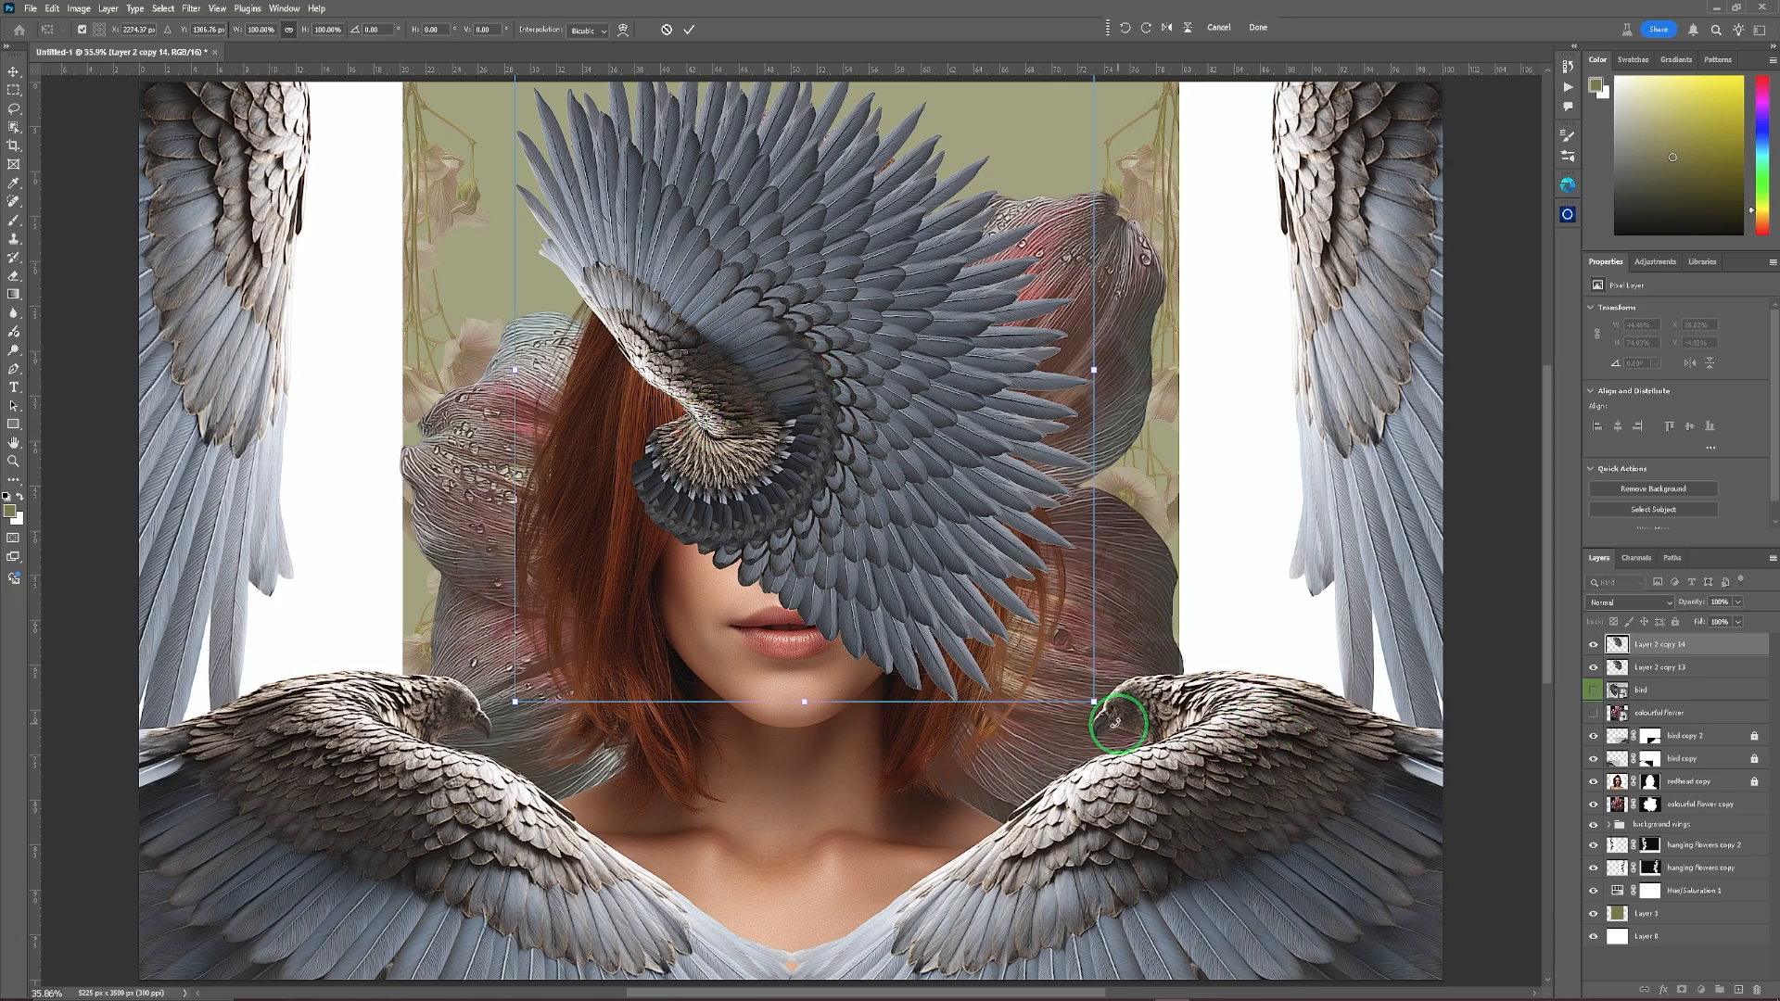
drag(1119, 719, 607, 339)
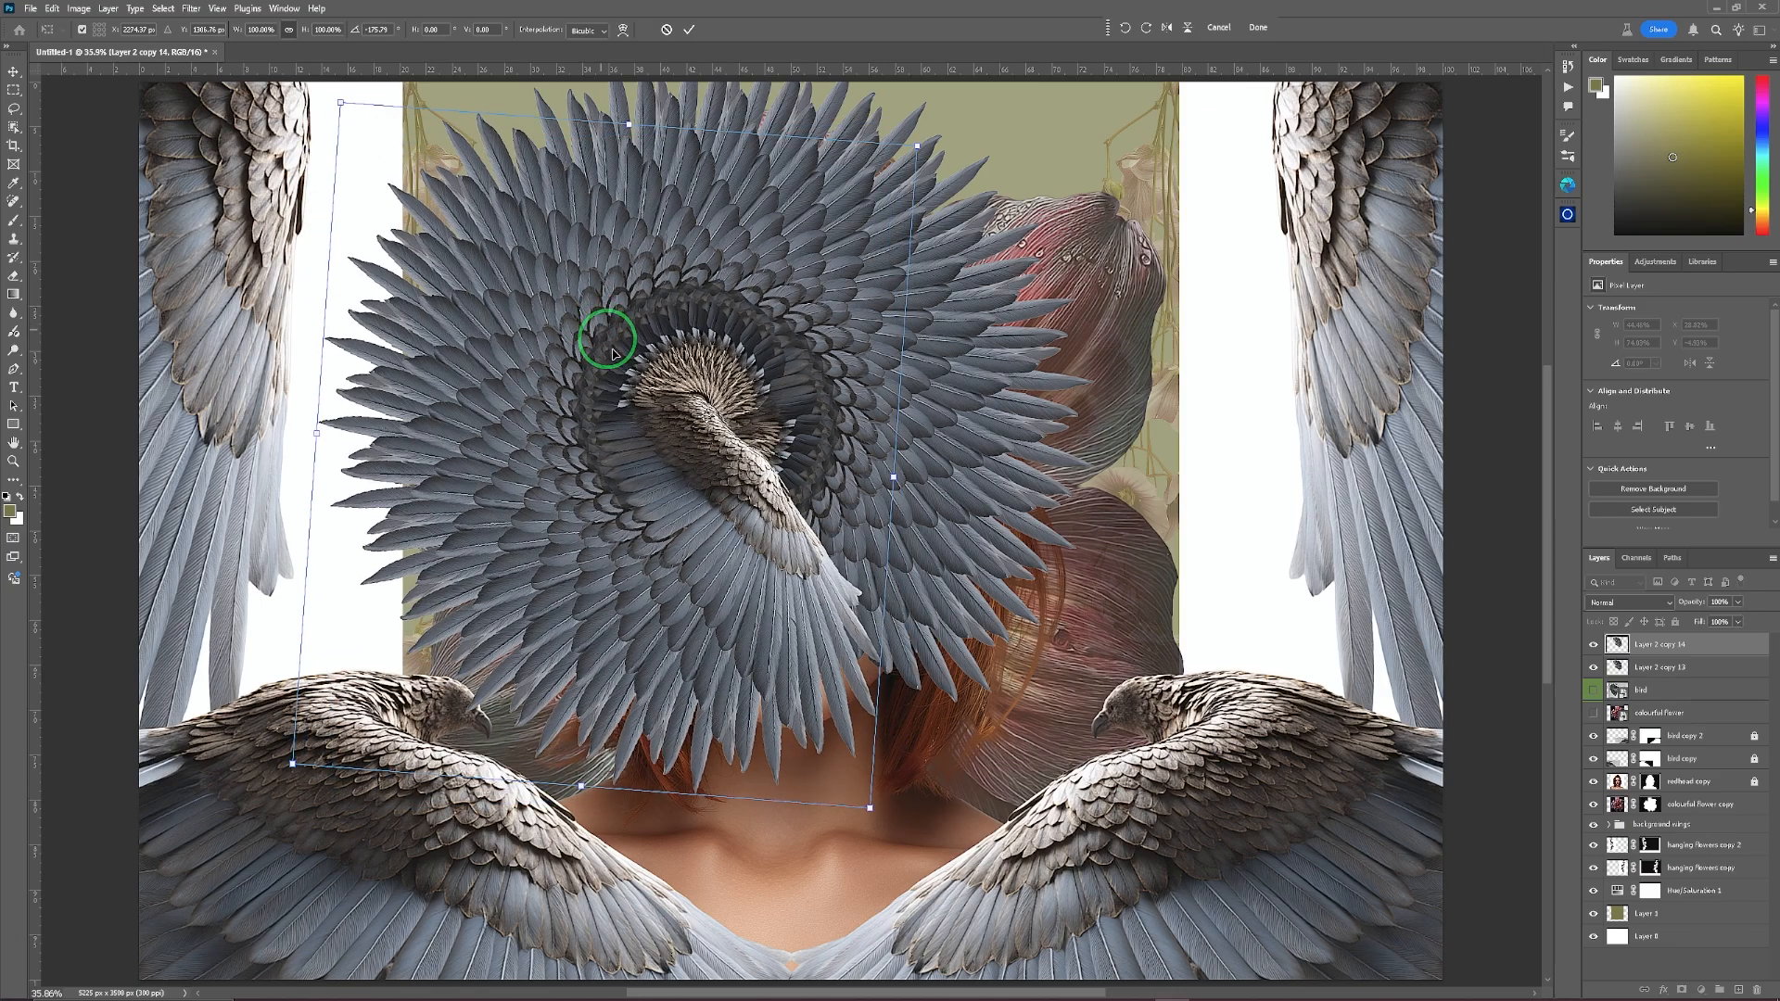
drag(710, 436, 737, 455)
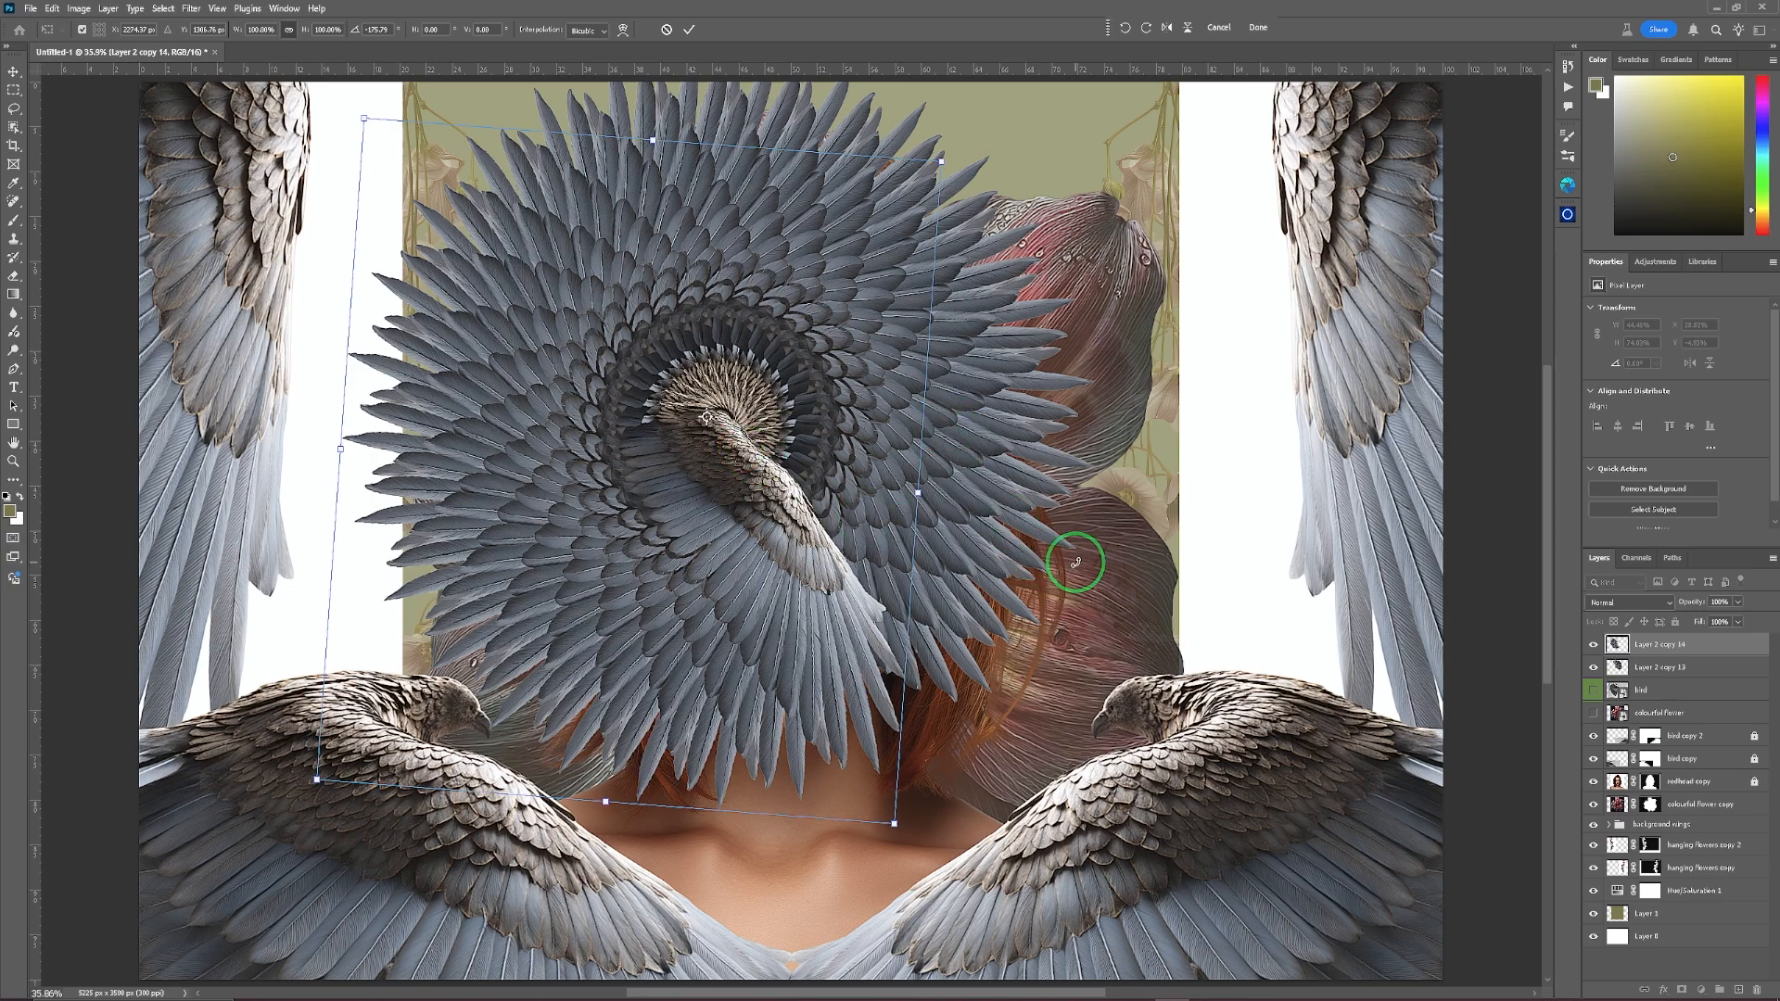
click(689, 28)
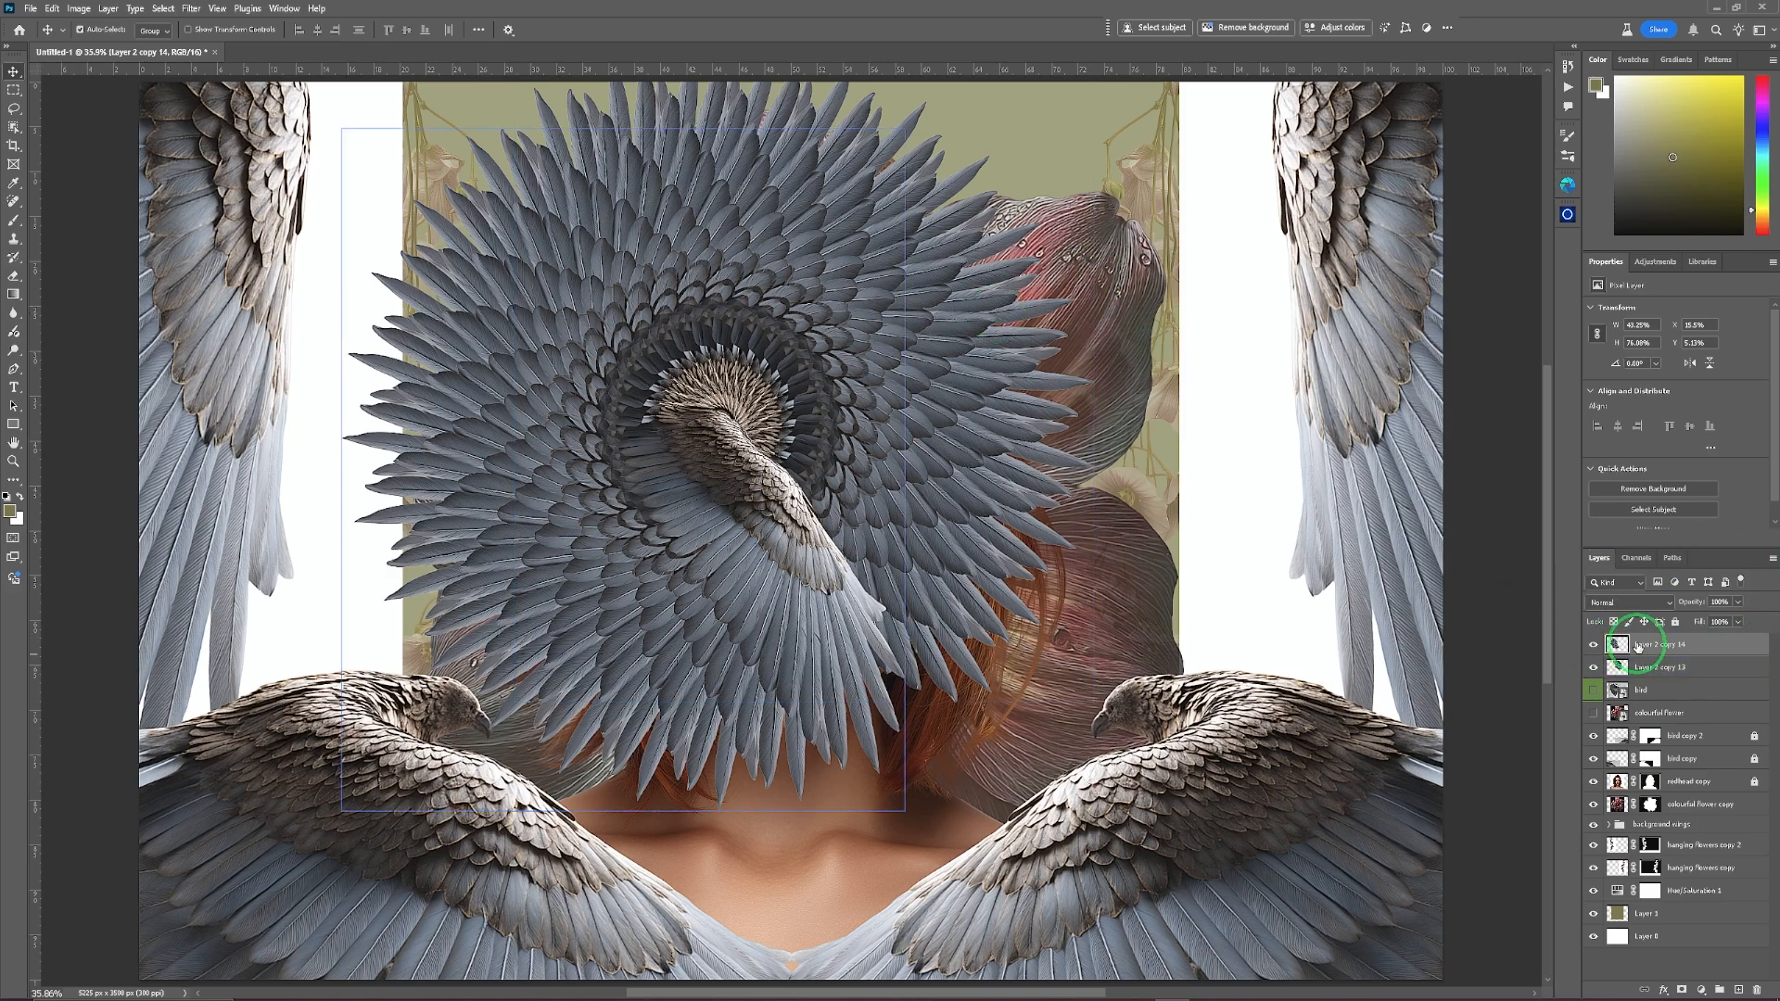
Merge the rotated fan copy with the original fan into a single feather circle layer.
click(1658, 648)
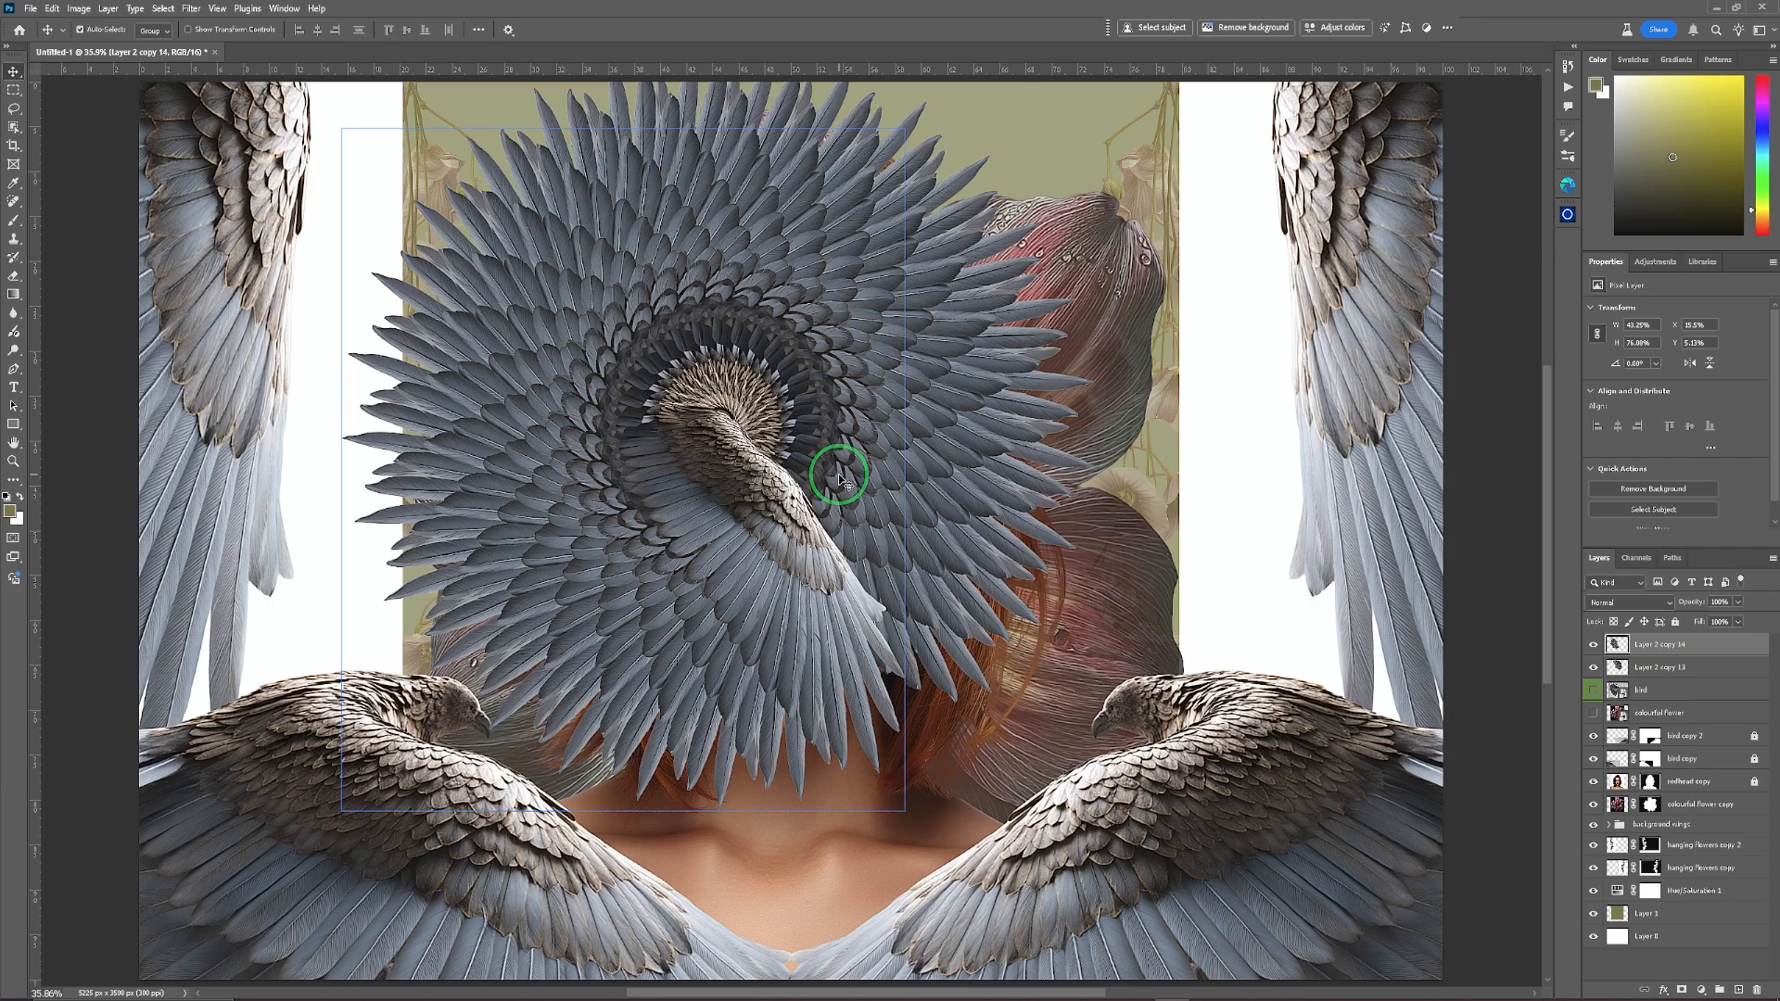
click(1696, 662)
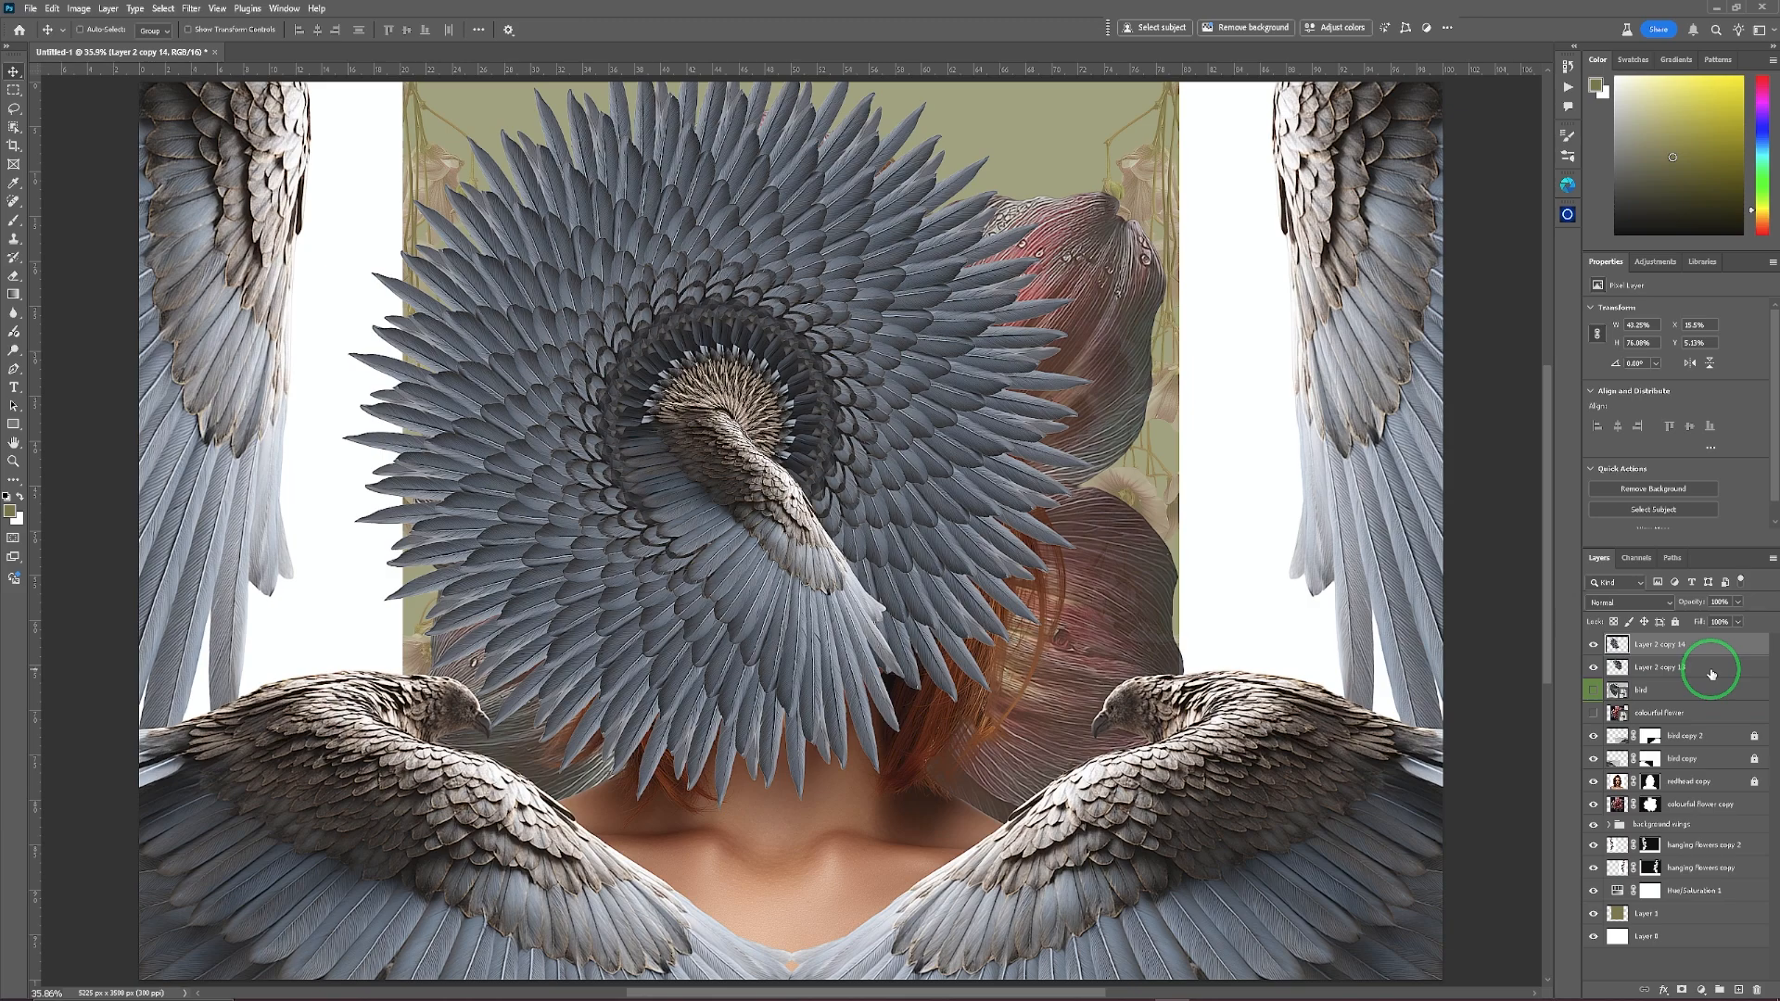
key(ctrl+e)
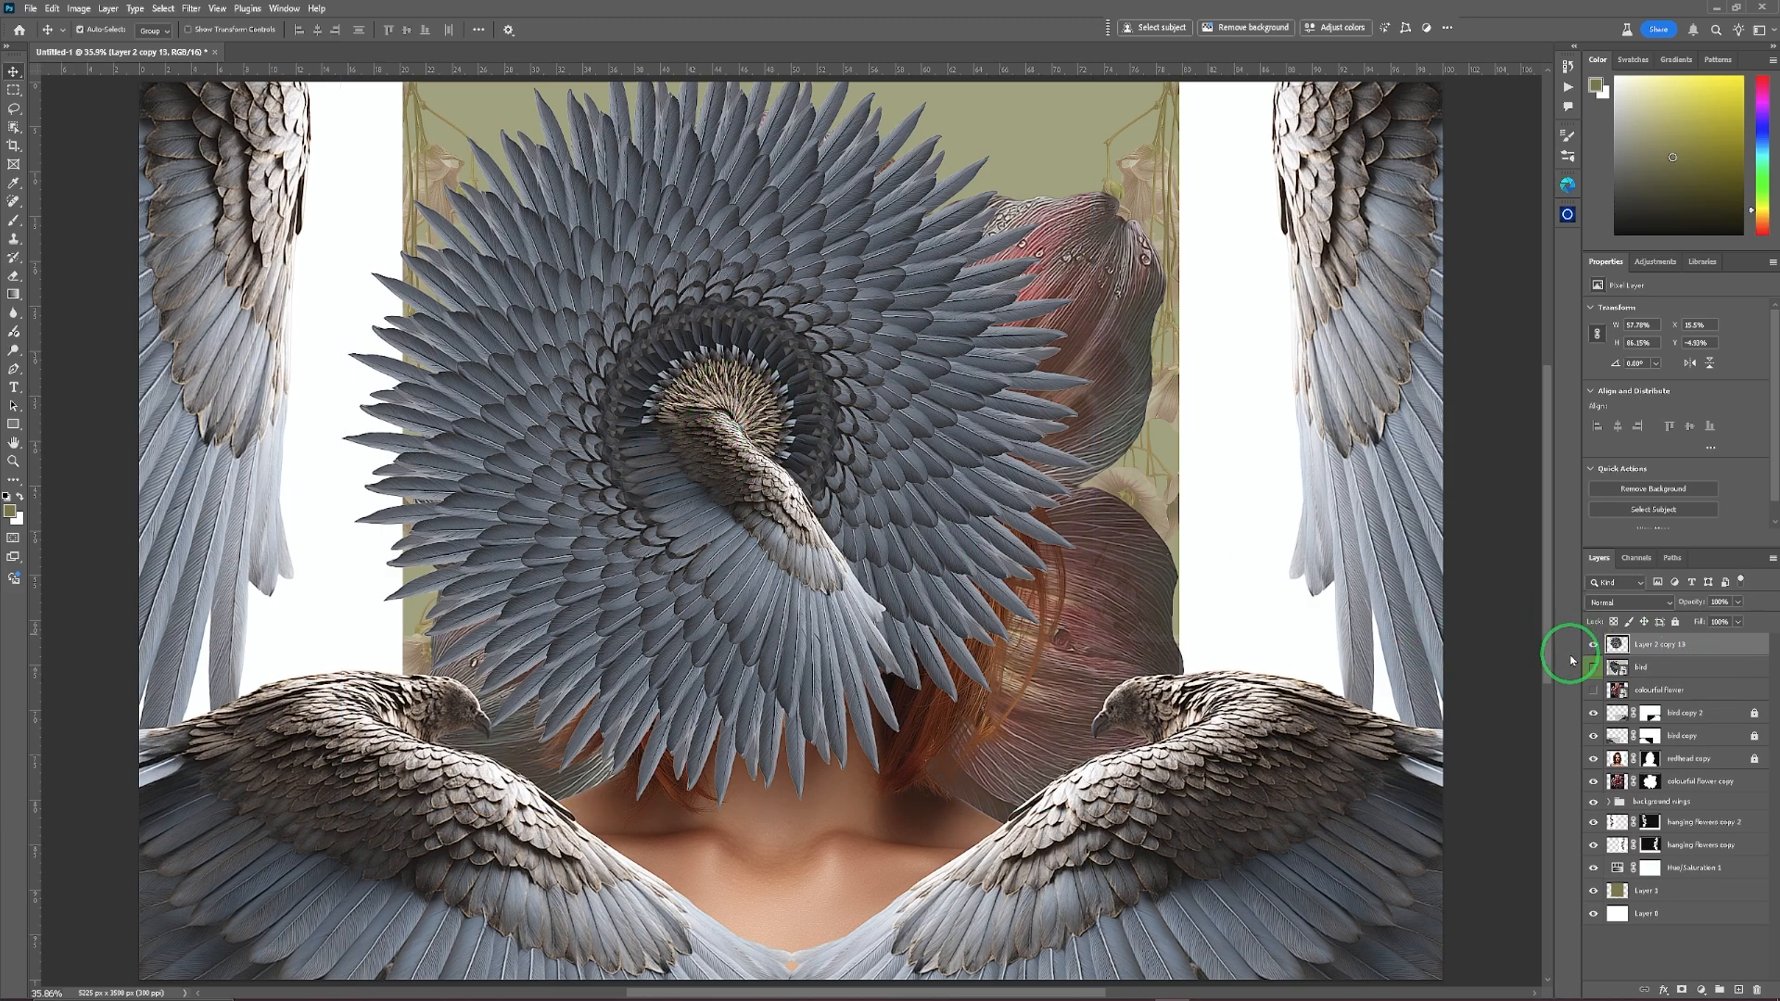
Move the feather circle layer beneath the colourful flower copy layer, above the background wings group.
click(990, 603)
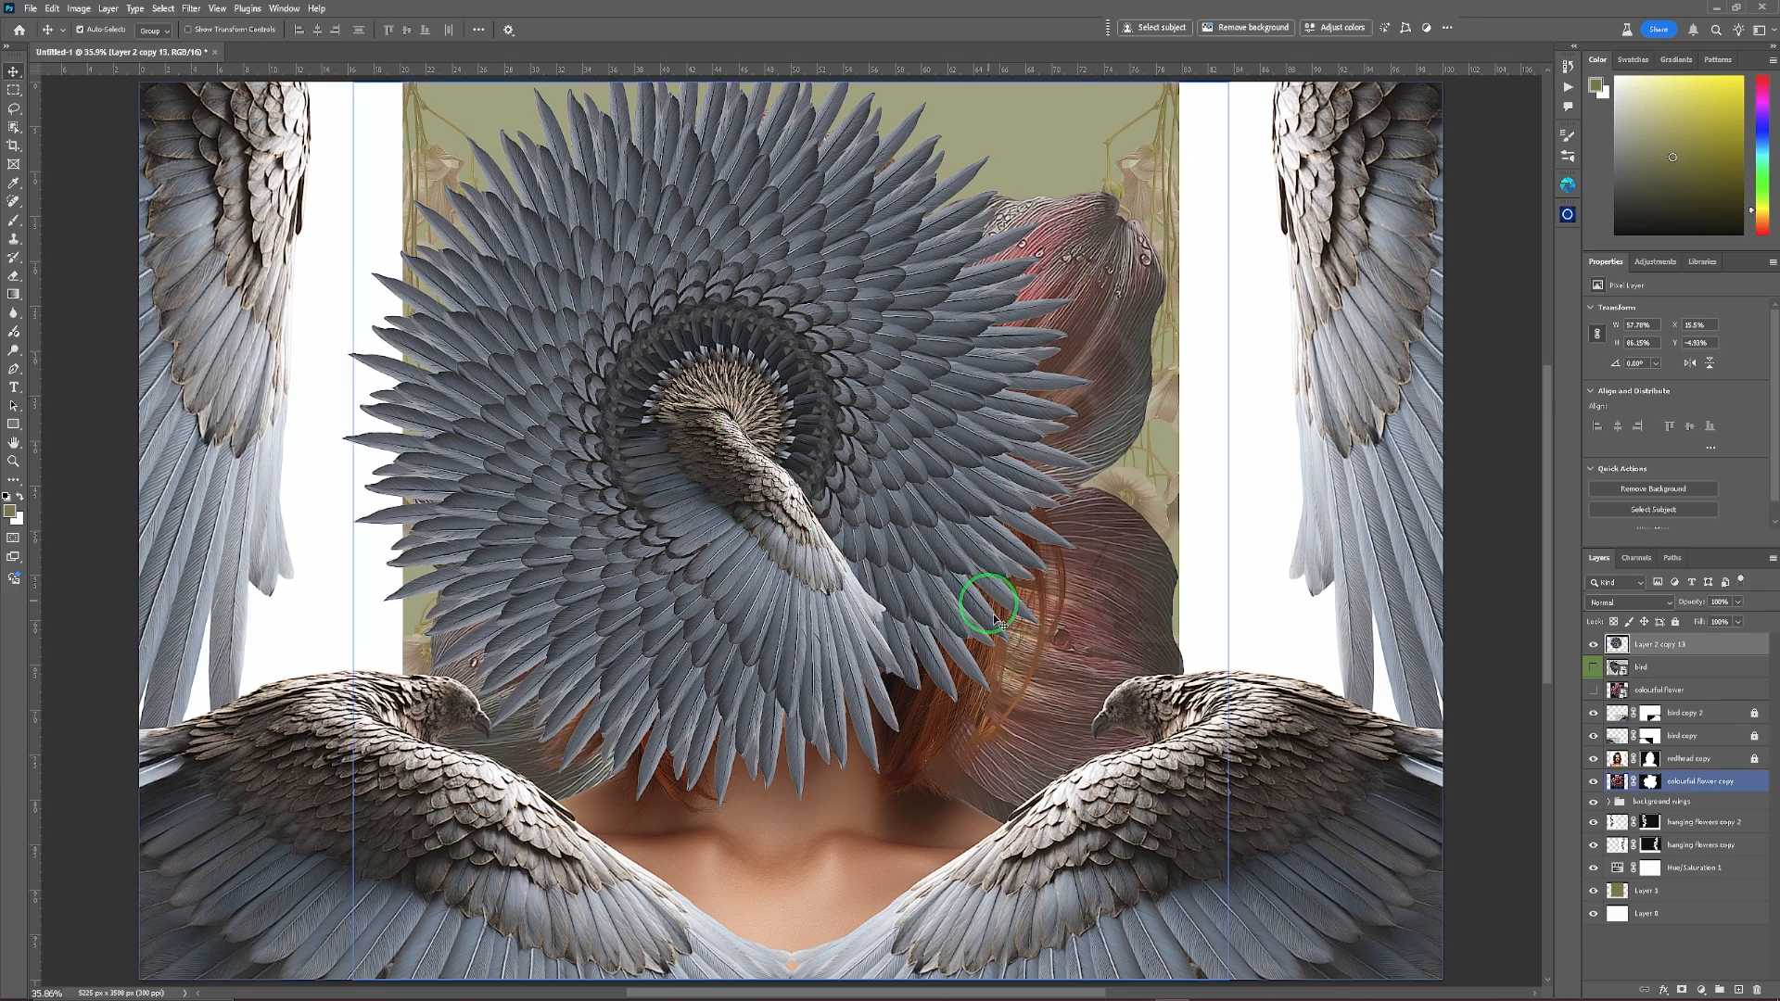
click(1712, 641)
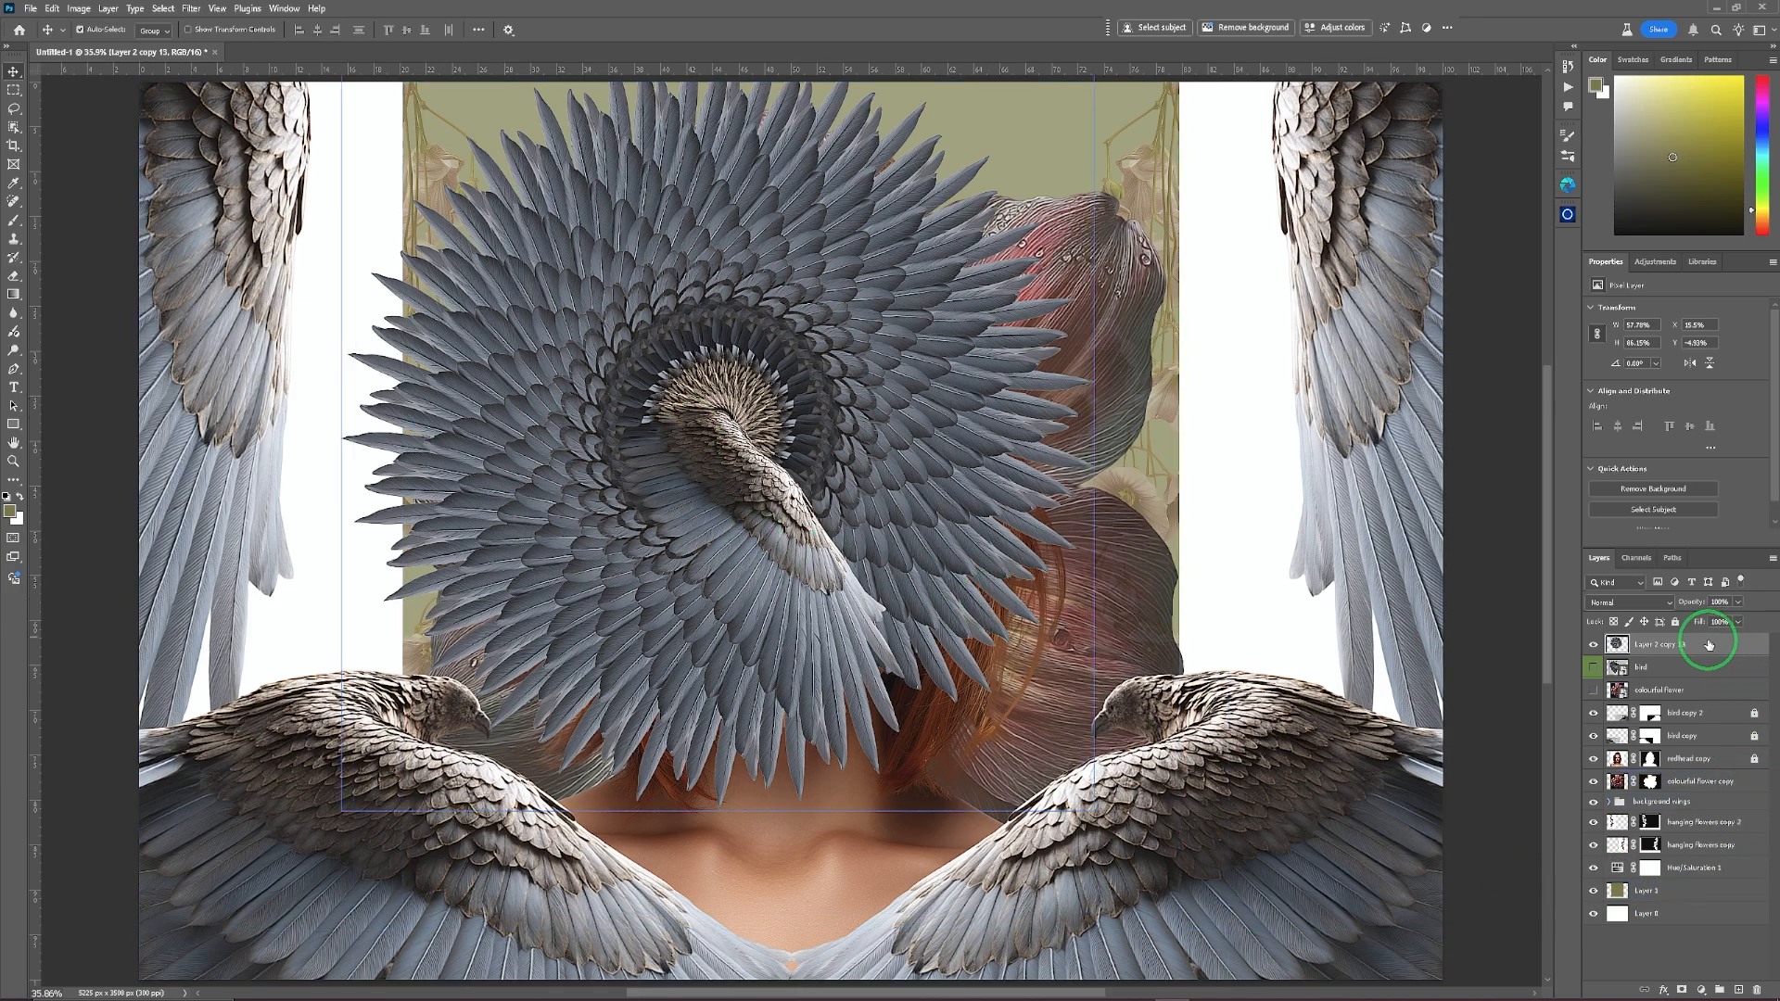
drag(1708, 644, 1669, 782)
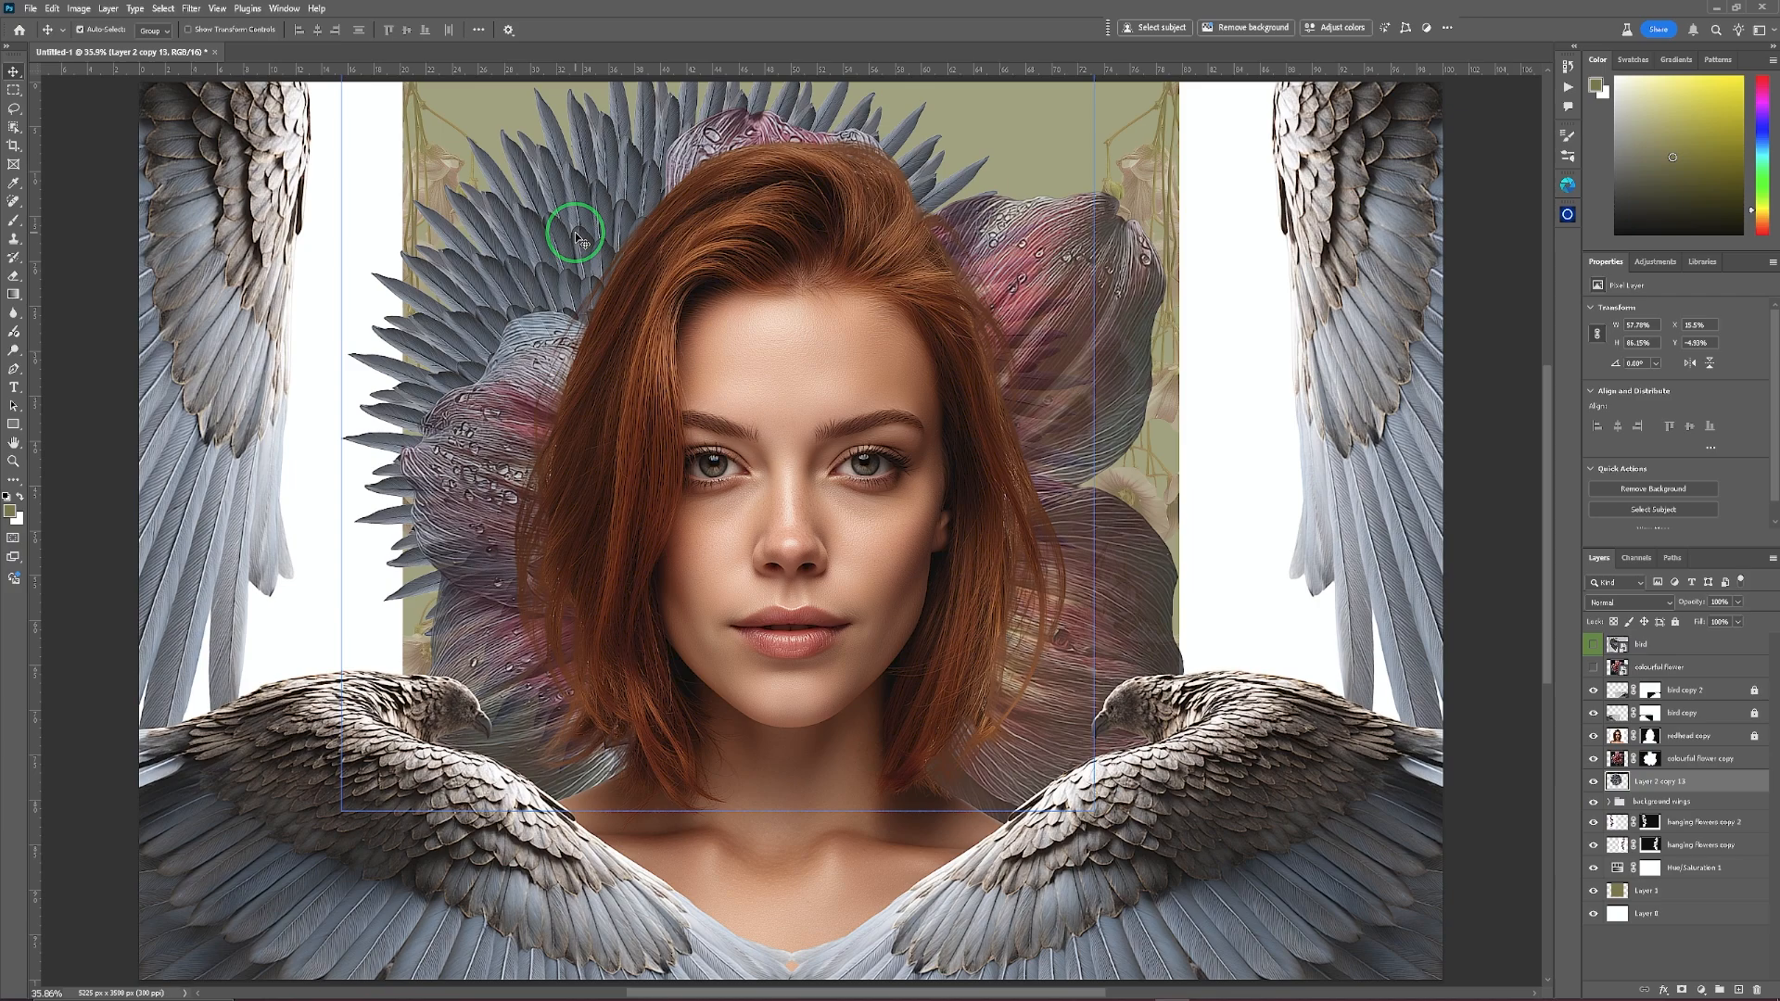
Shift the feather circle slightly down behind the woman's head and switch off Auto-Select for the Move tool.
drag(588, 271, 573, 350)
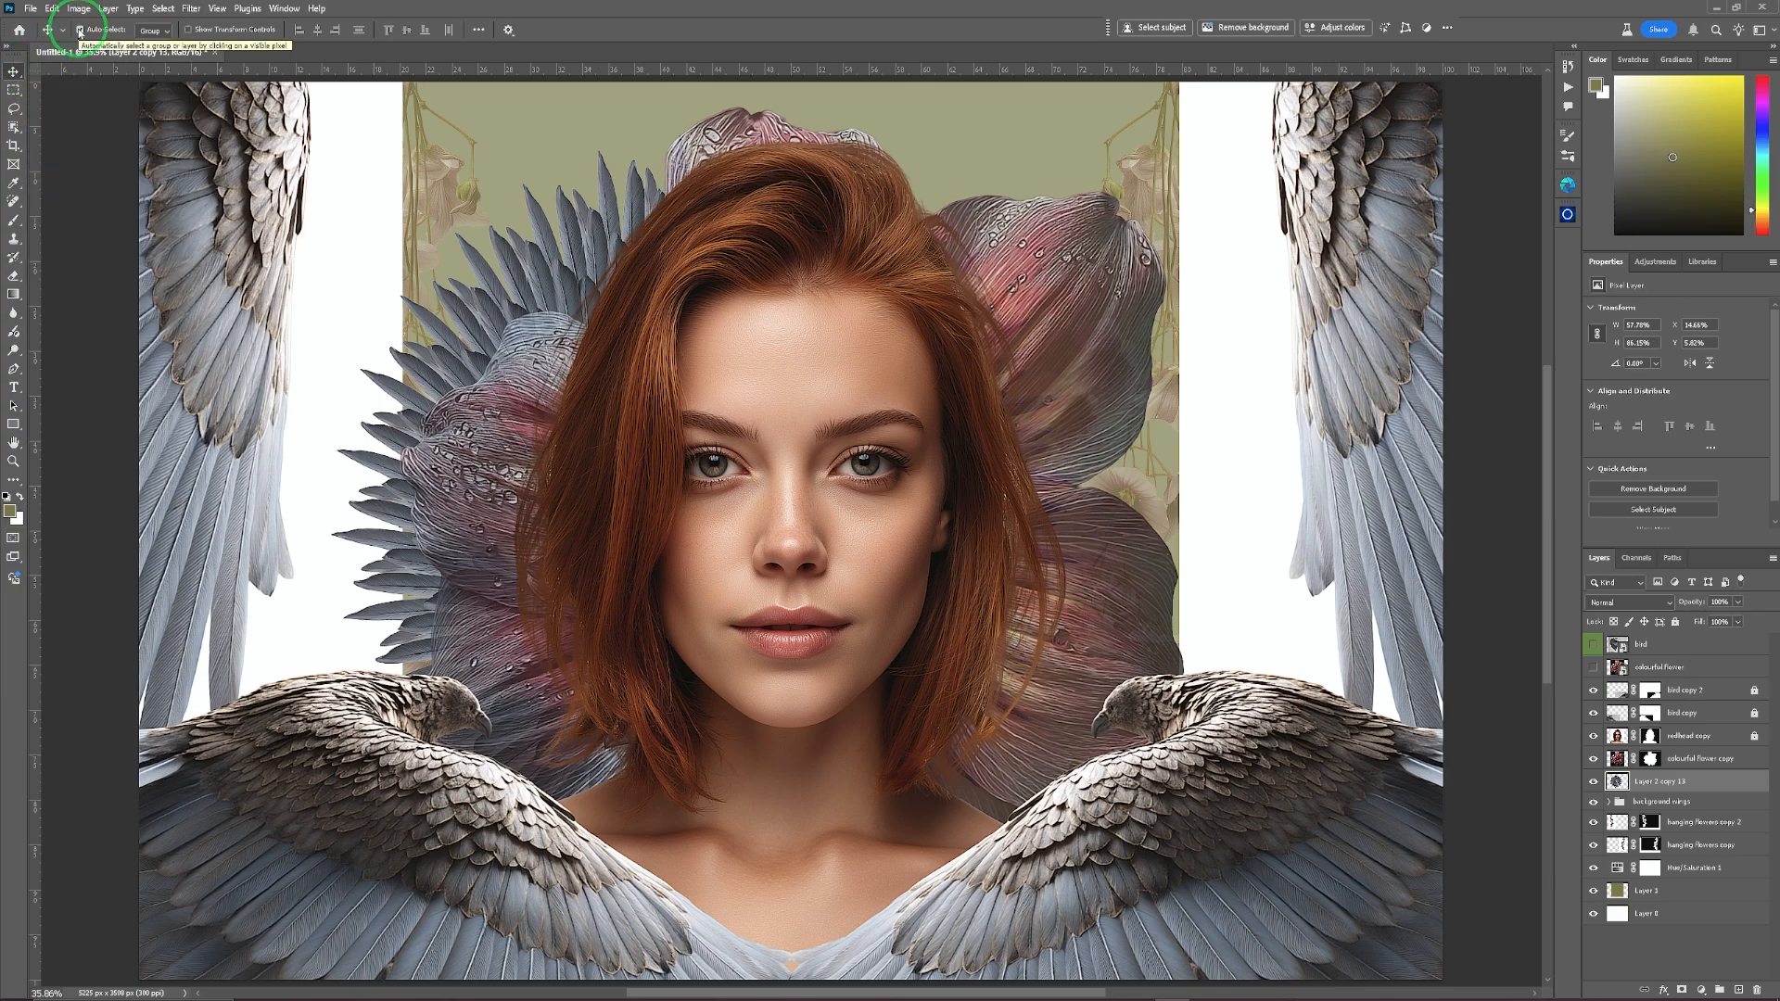
click(79, 31)
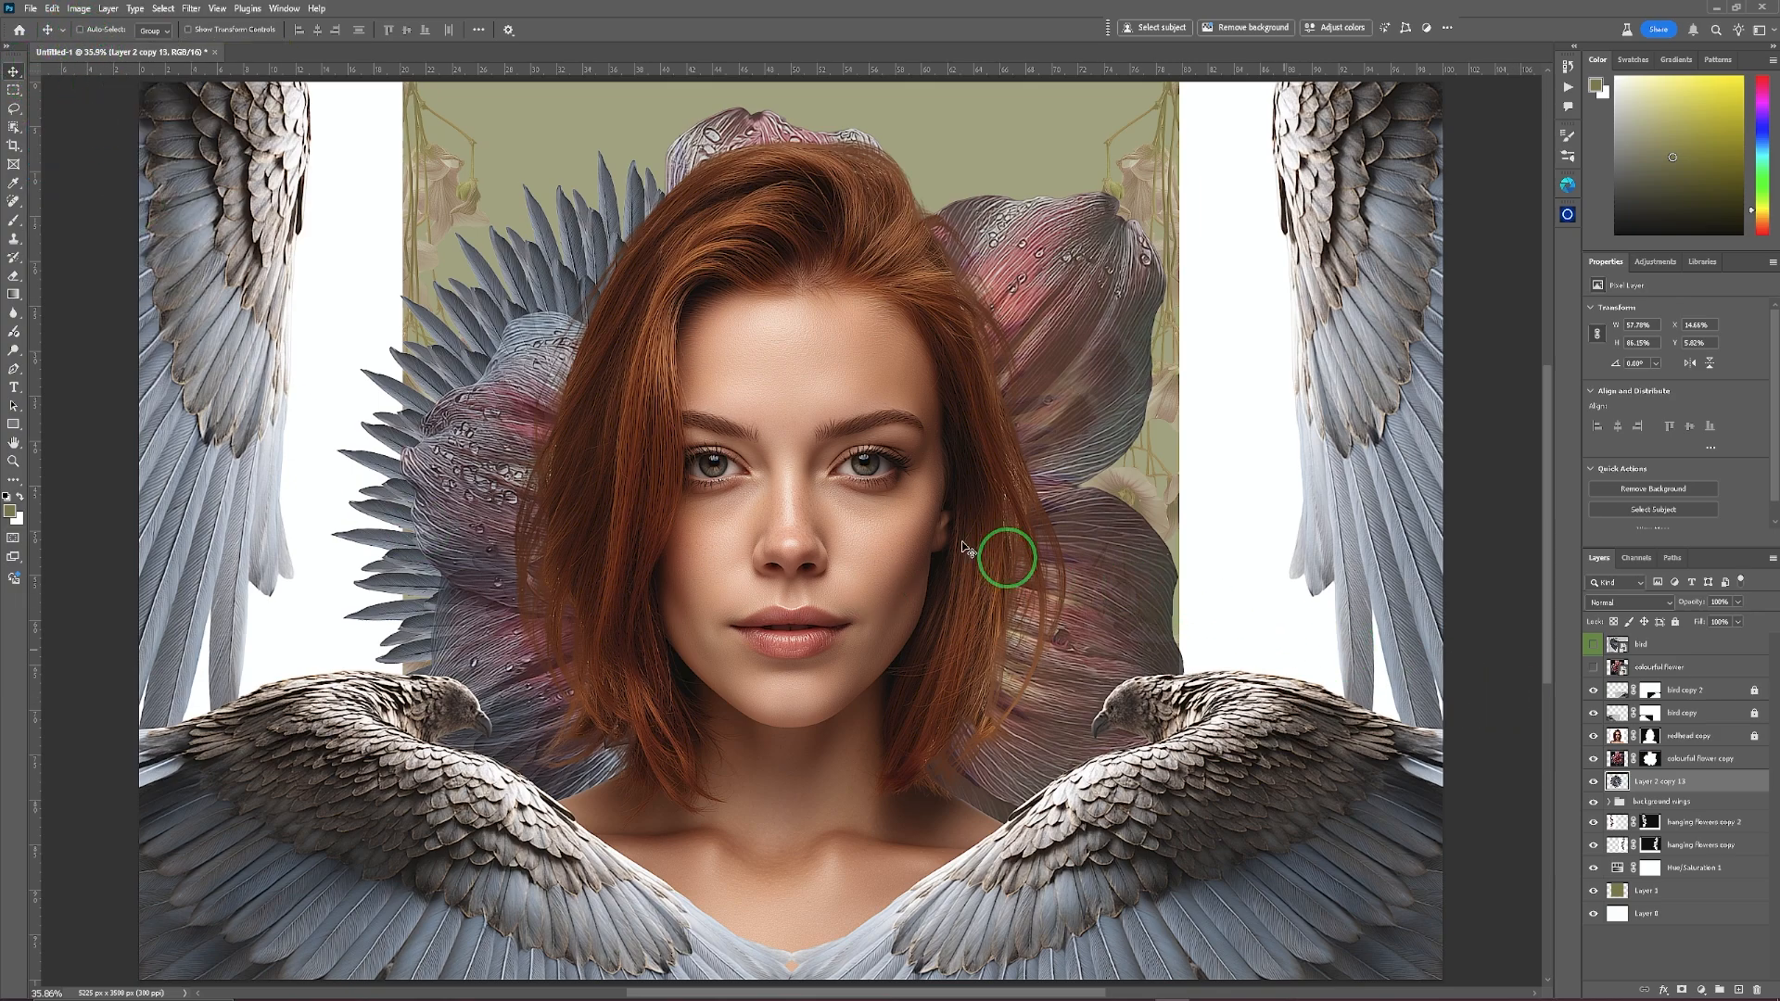
Move the feather circle left so its feathers spread well beyond the flower petals beside the woman's hair.
drag(1414, 320, 1301, 315)
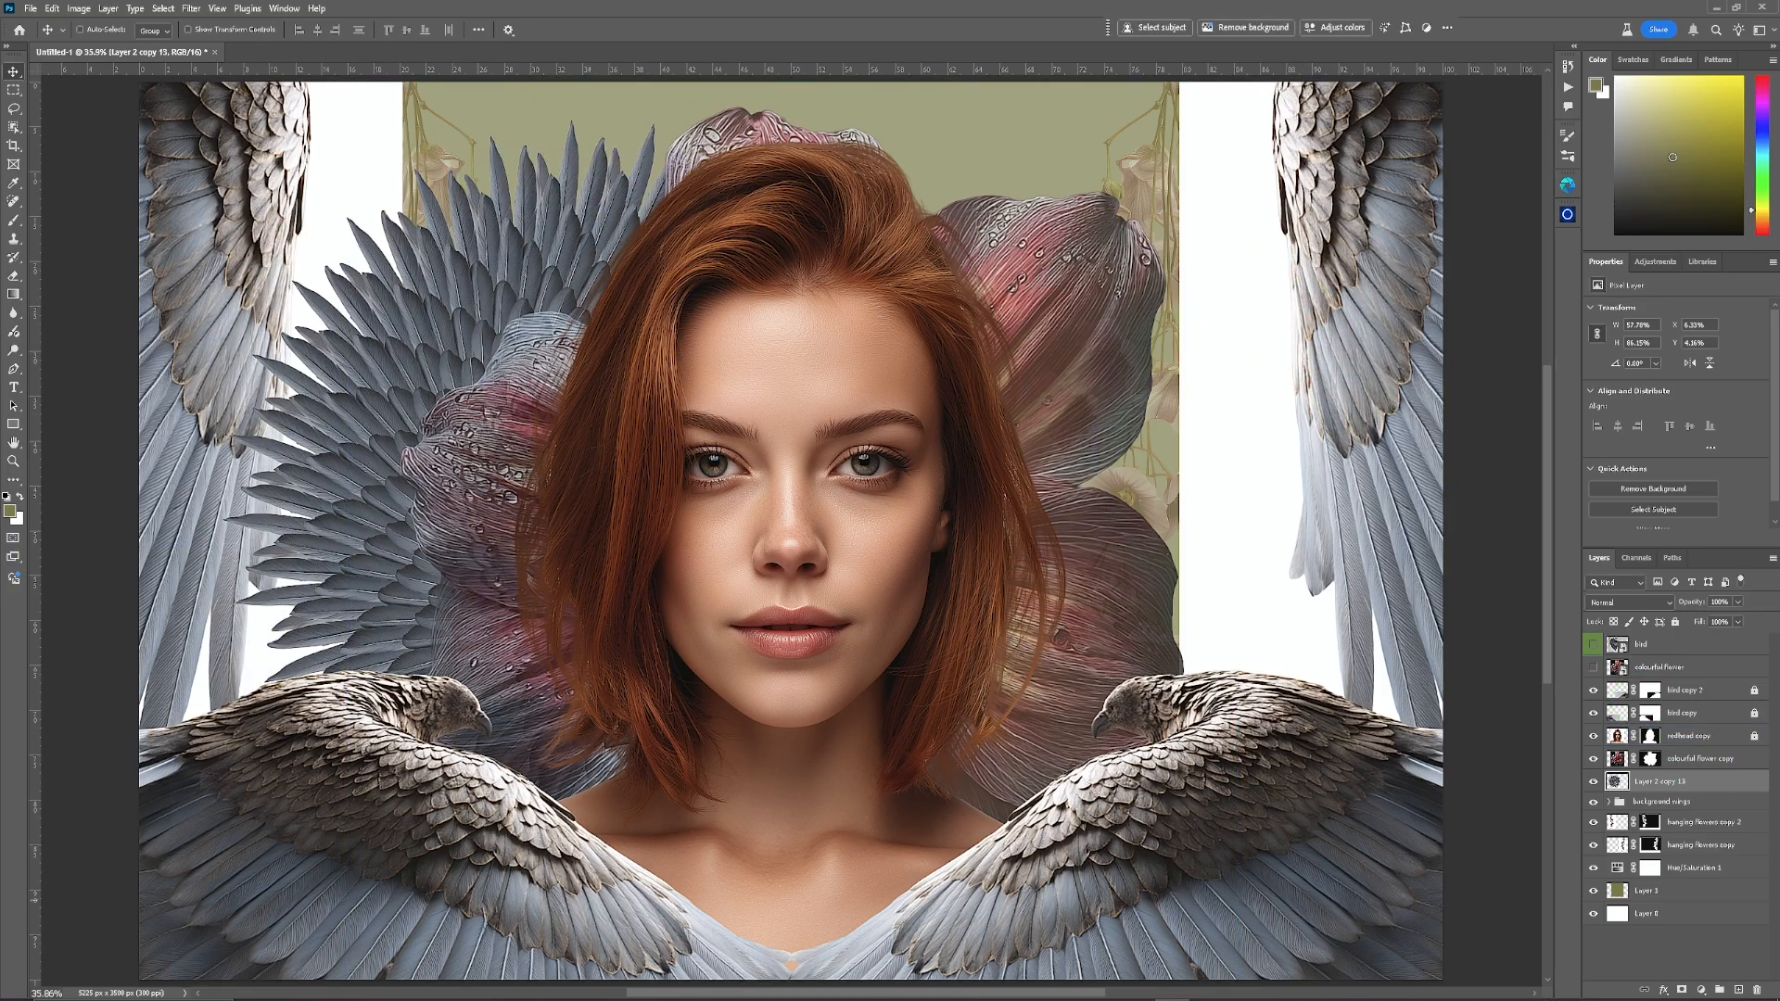
click(1673, 781)
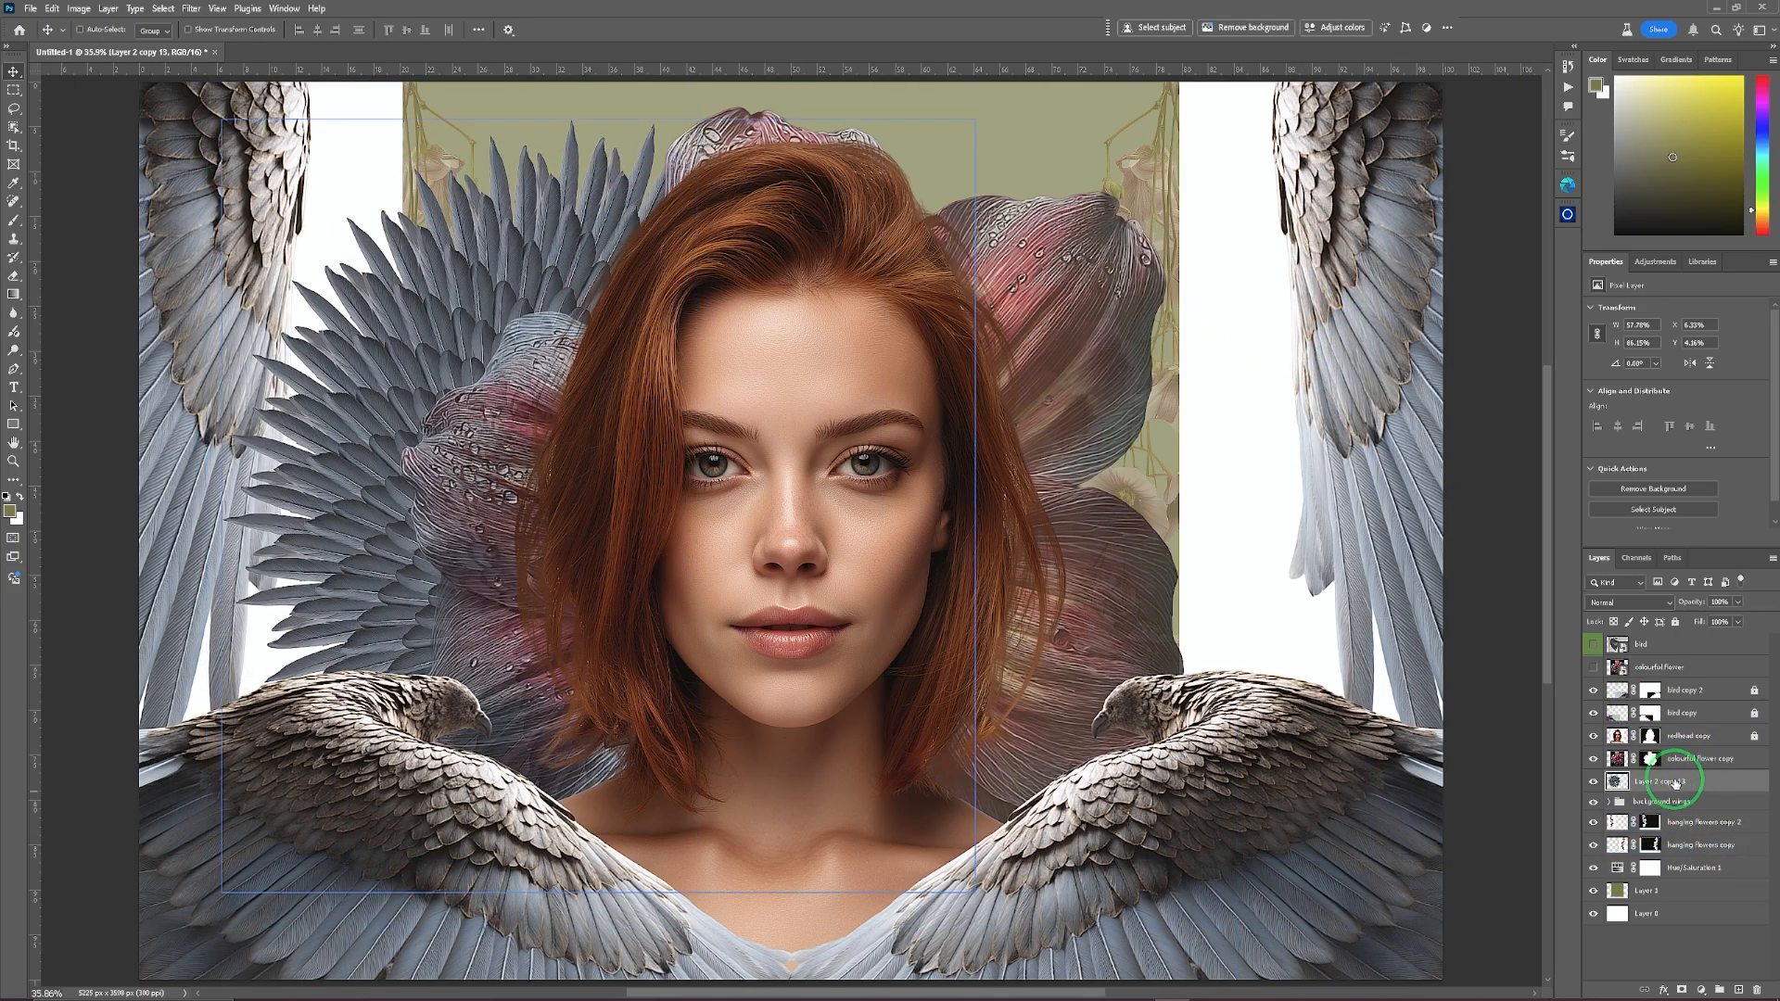
Set the opacity of the colourful flower copy layer to 100%.
click(1706, 760)
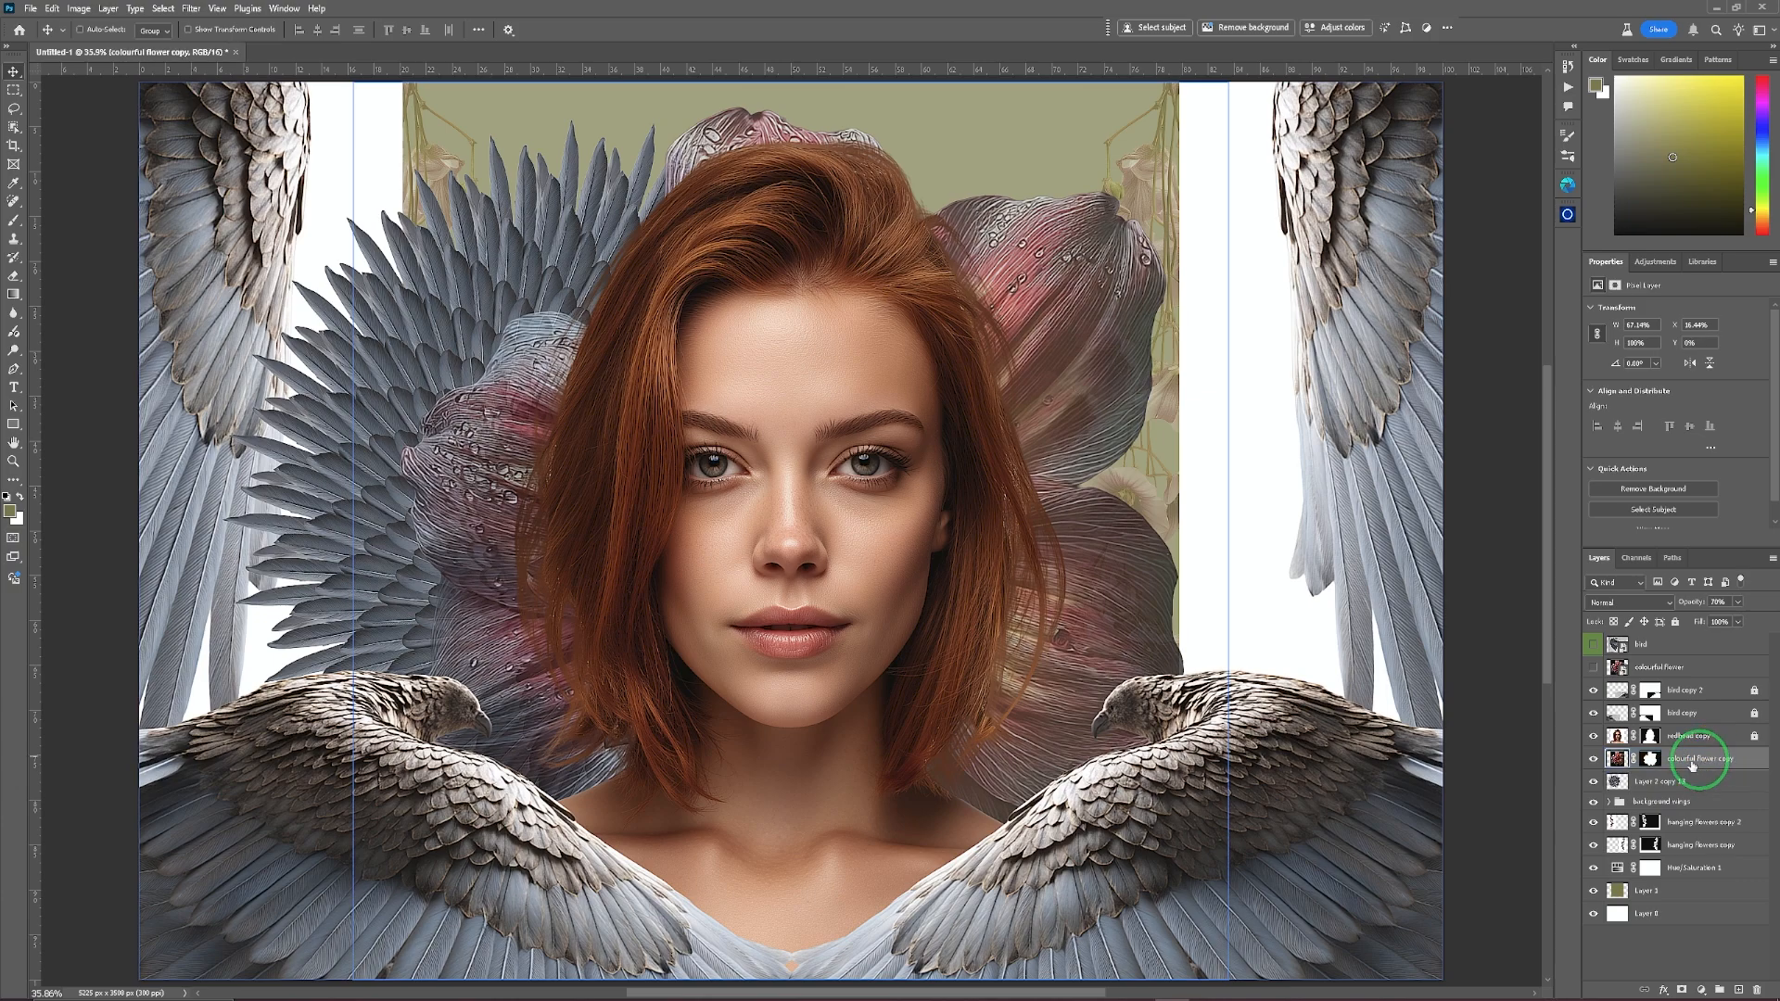
click(960, 322)
key(7)
click(1416, 495)
click(1738, 603)
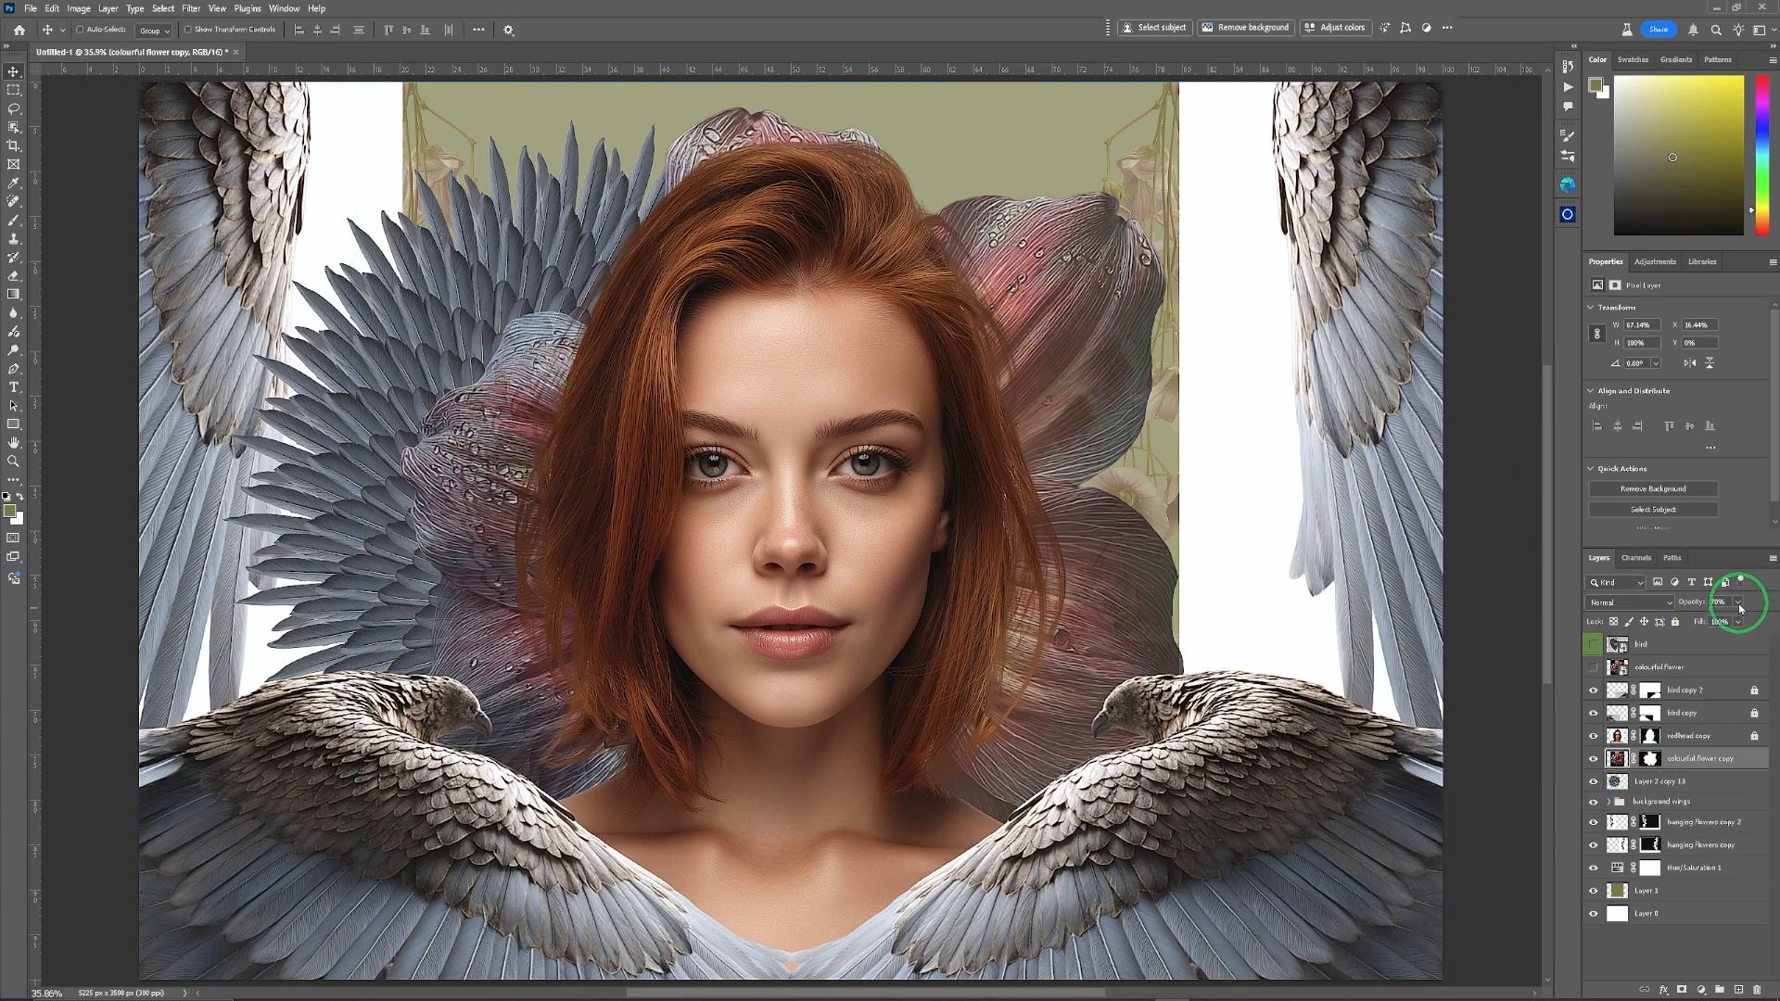
drag(1738, 622, 1761, 622)
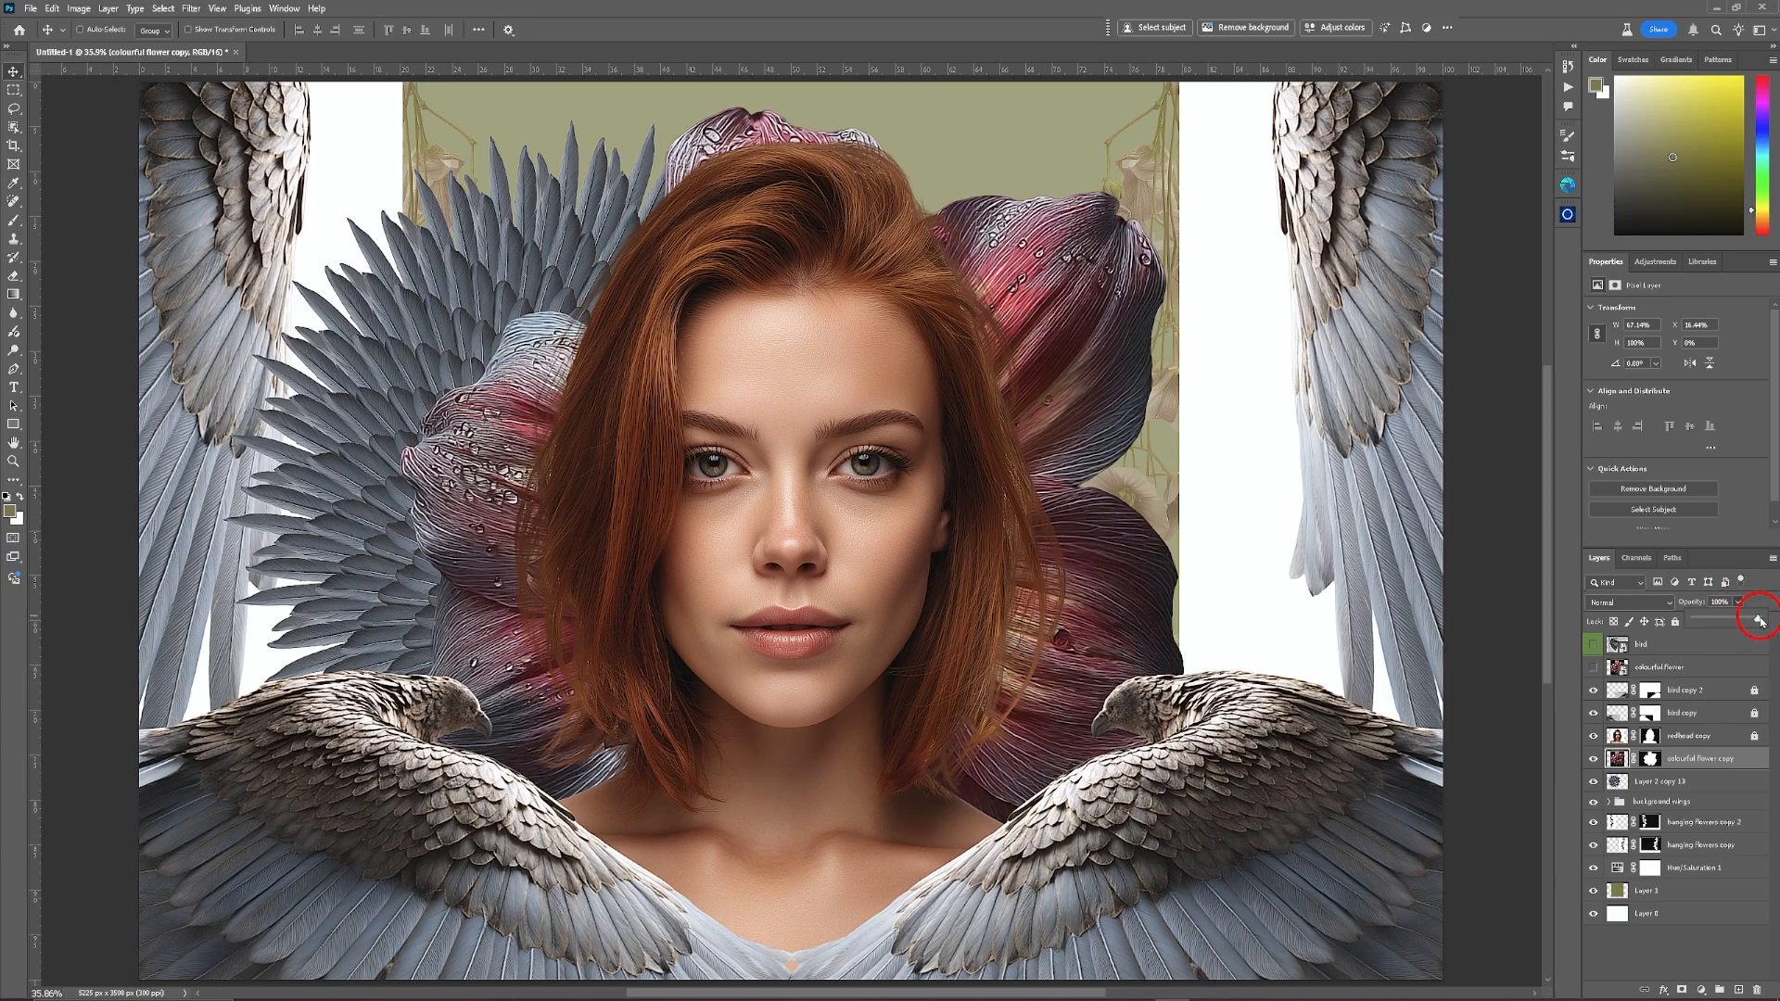
Move the feather circle layer right and down so only the feather tips show around the left-hand petals.
click(1684, 783)
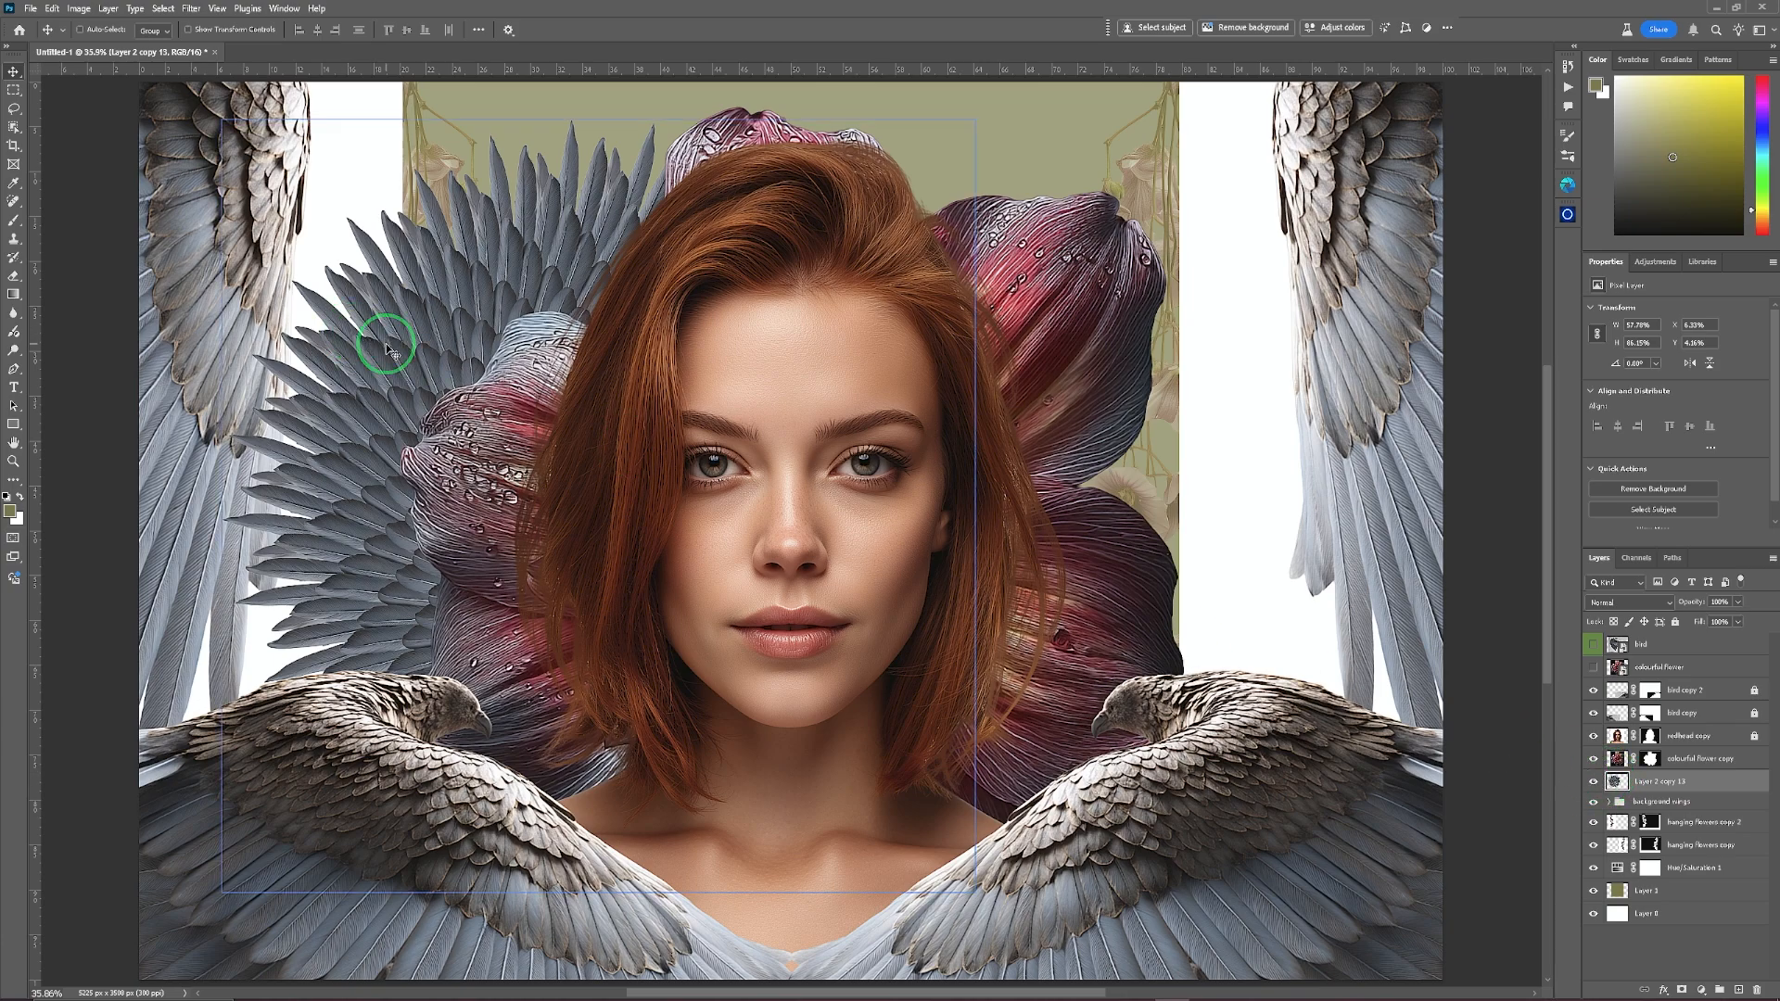
drag(388, 349, 478, 406)
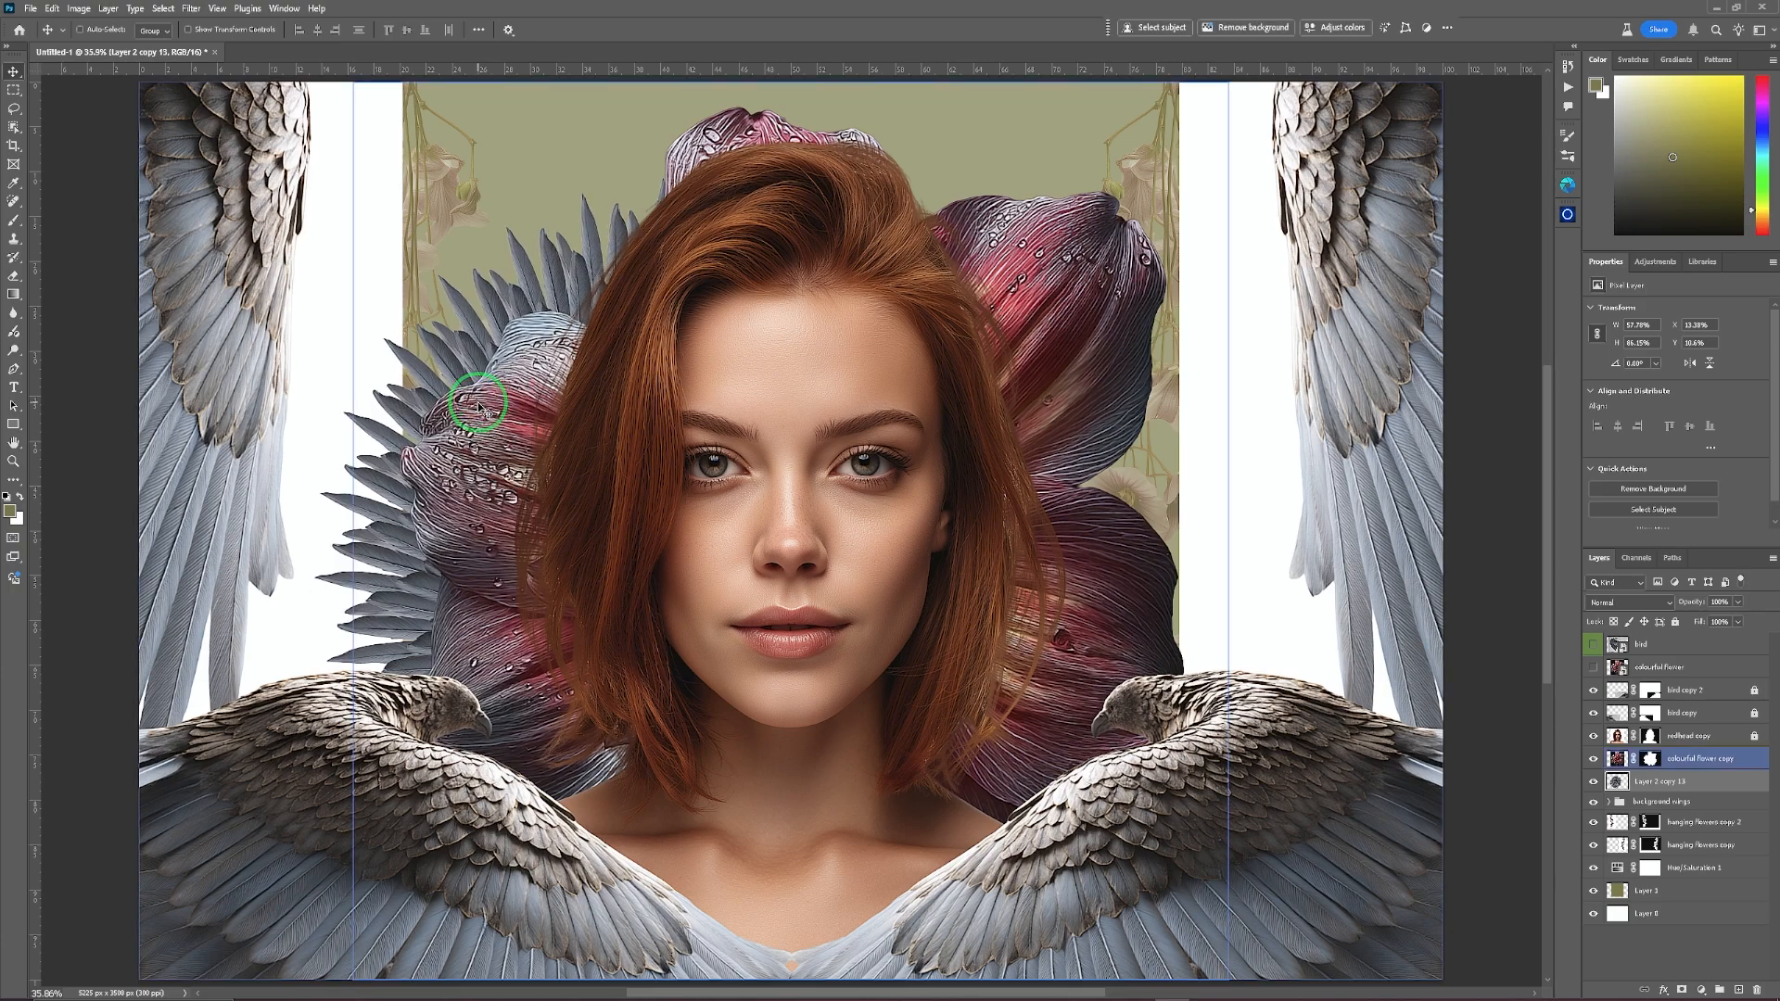
ctrl+click(479, 275)
Switch off snapping, duplicate the feather circle and move the copy horizontally to show feather tips beyond the right-hand petals.
click(217, 8)
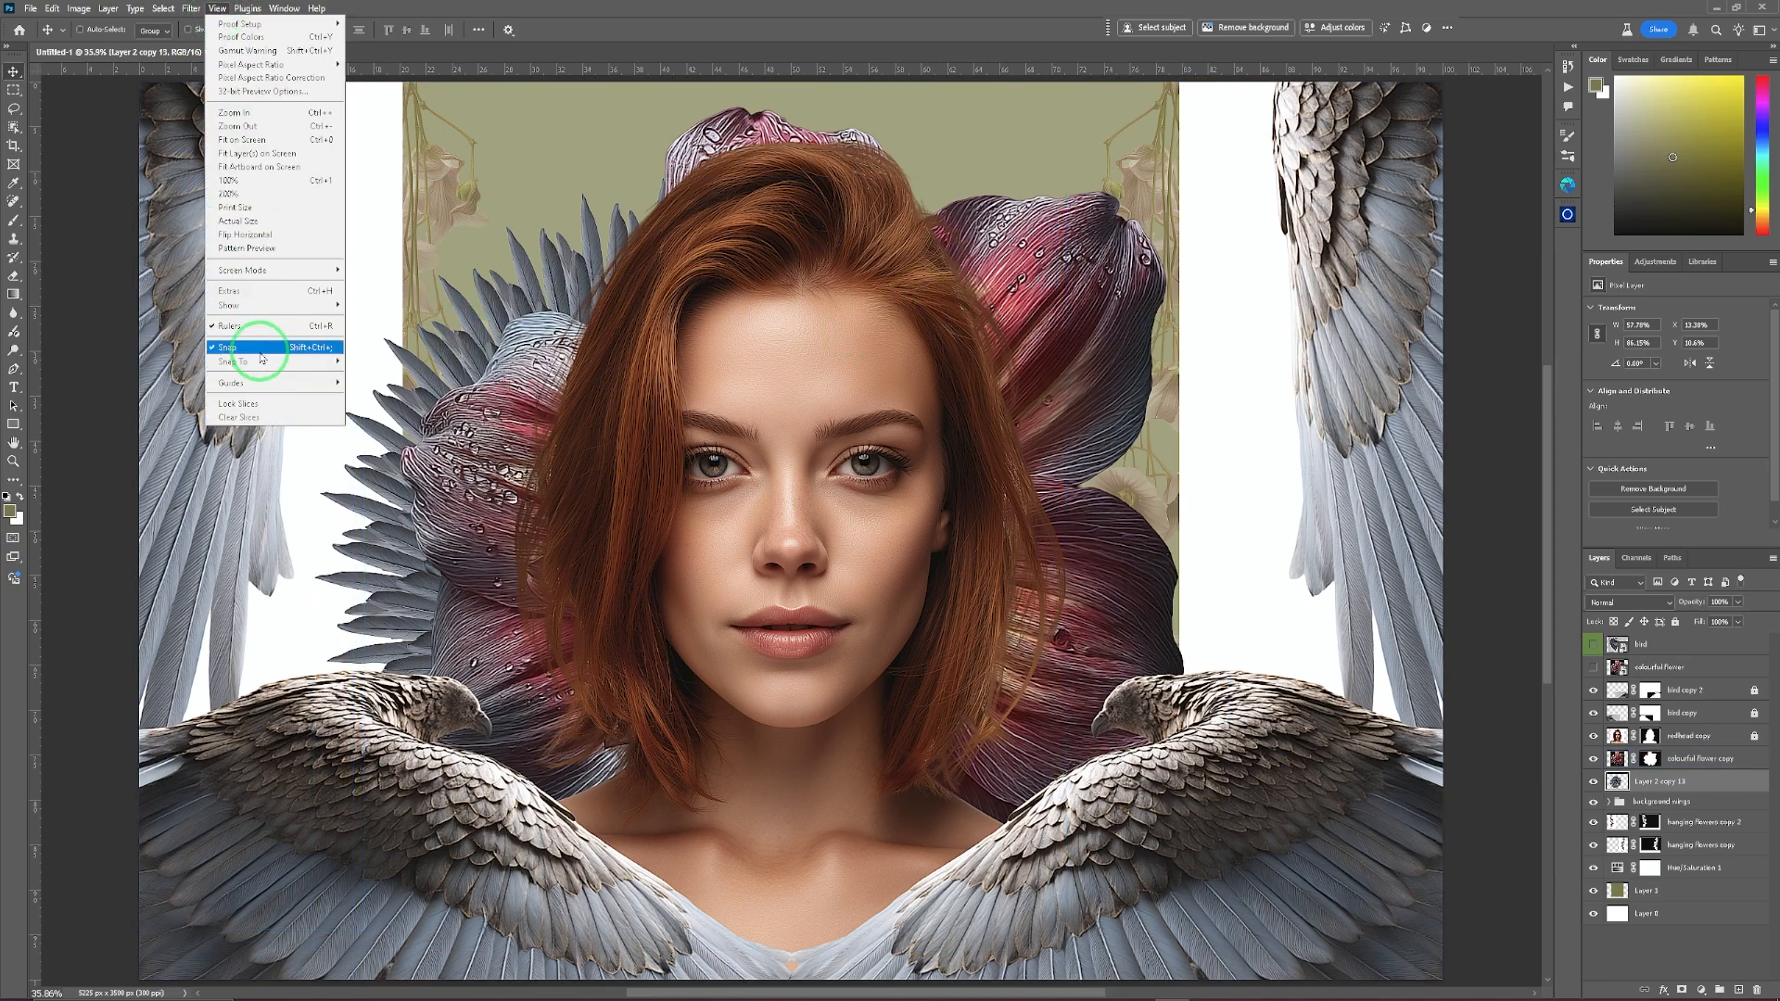
click(232, 348)
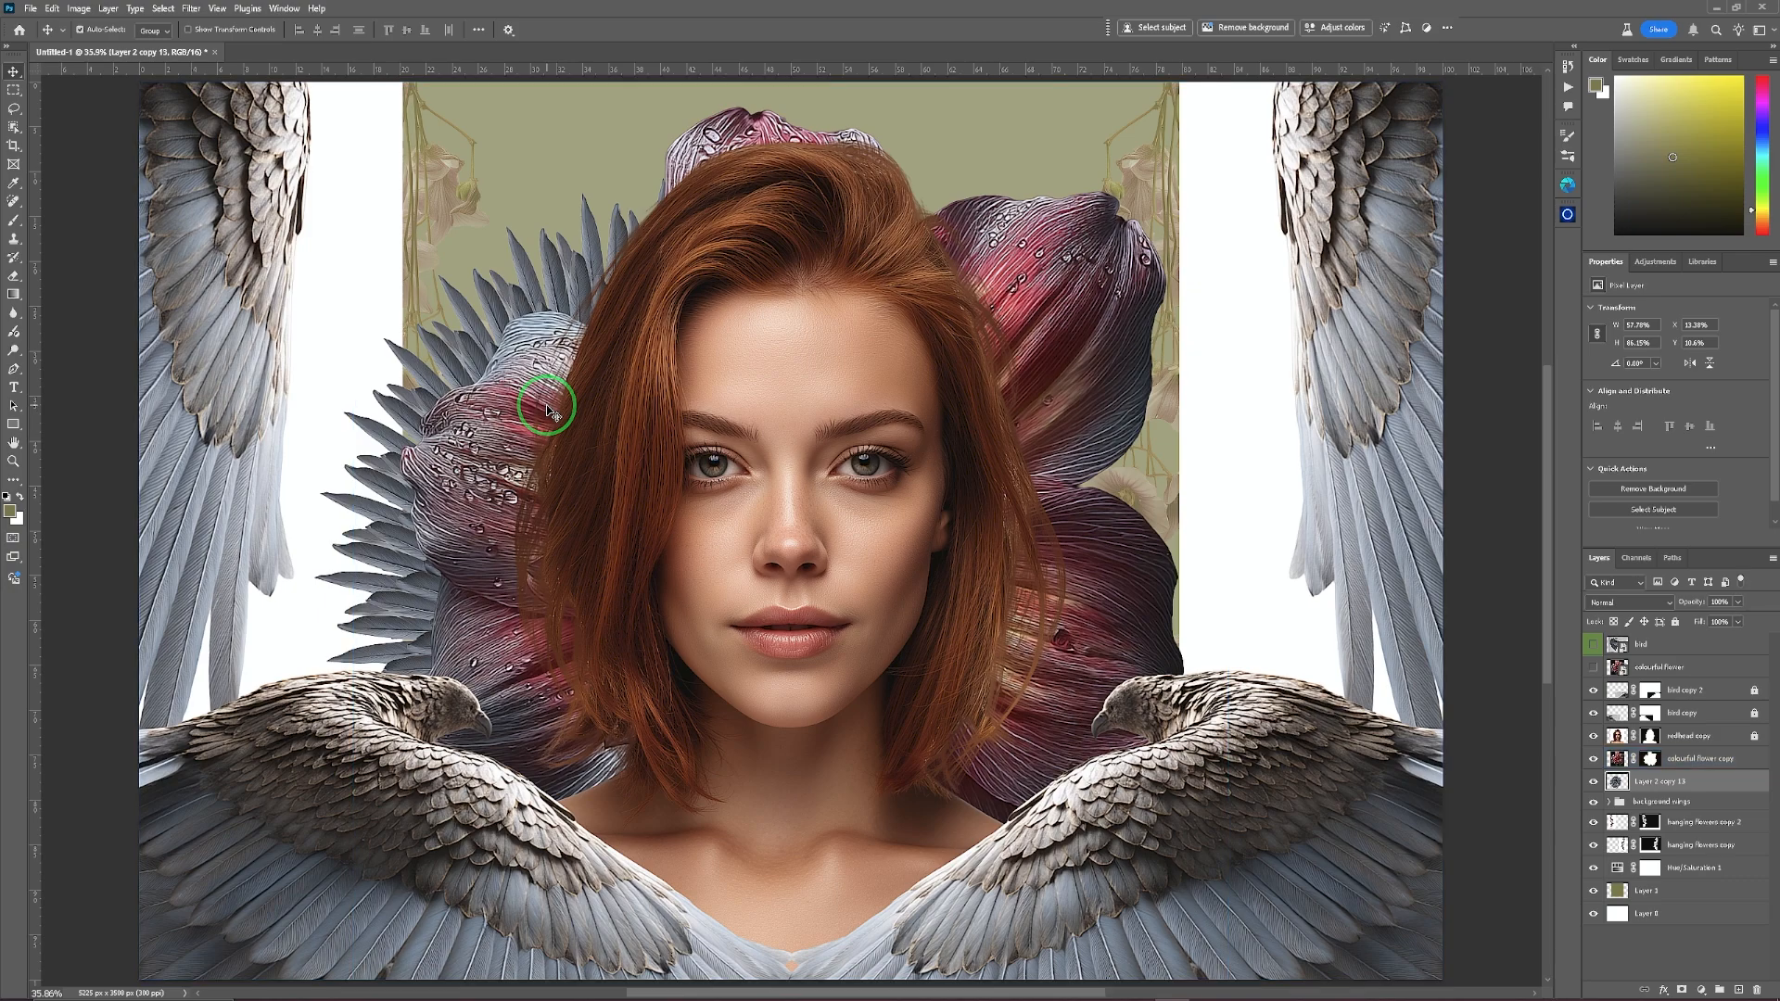
key(ctrl+j)
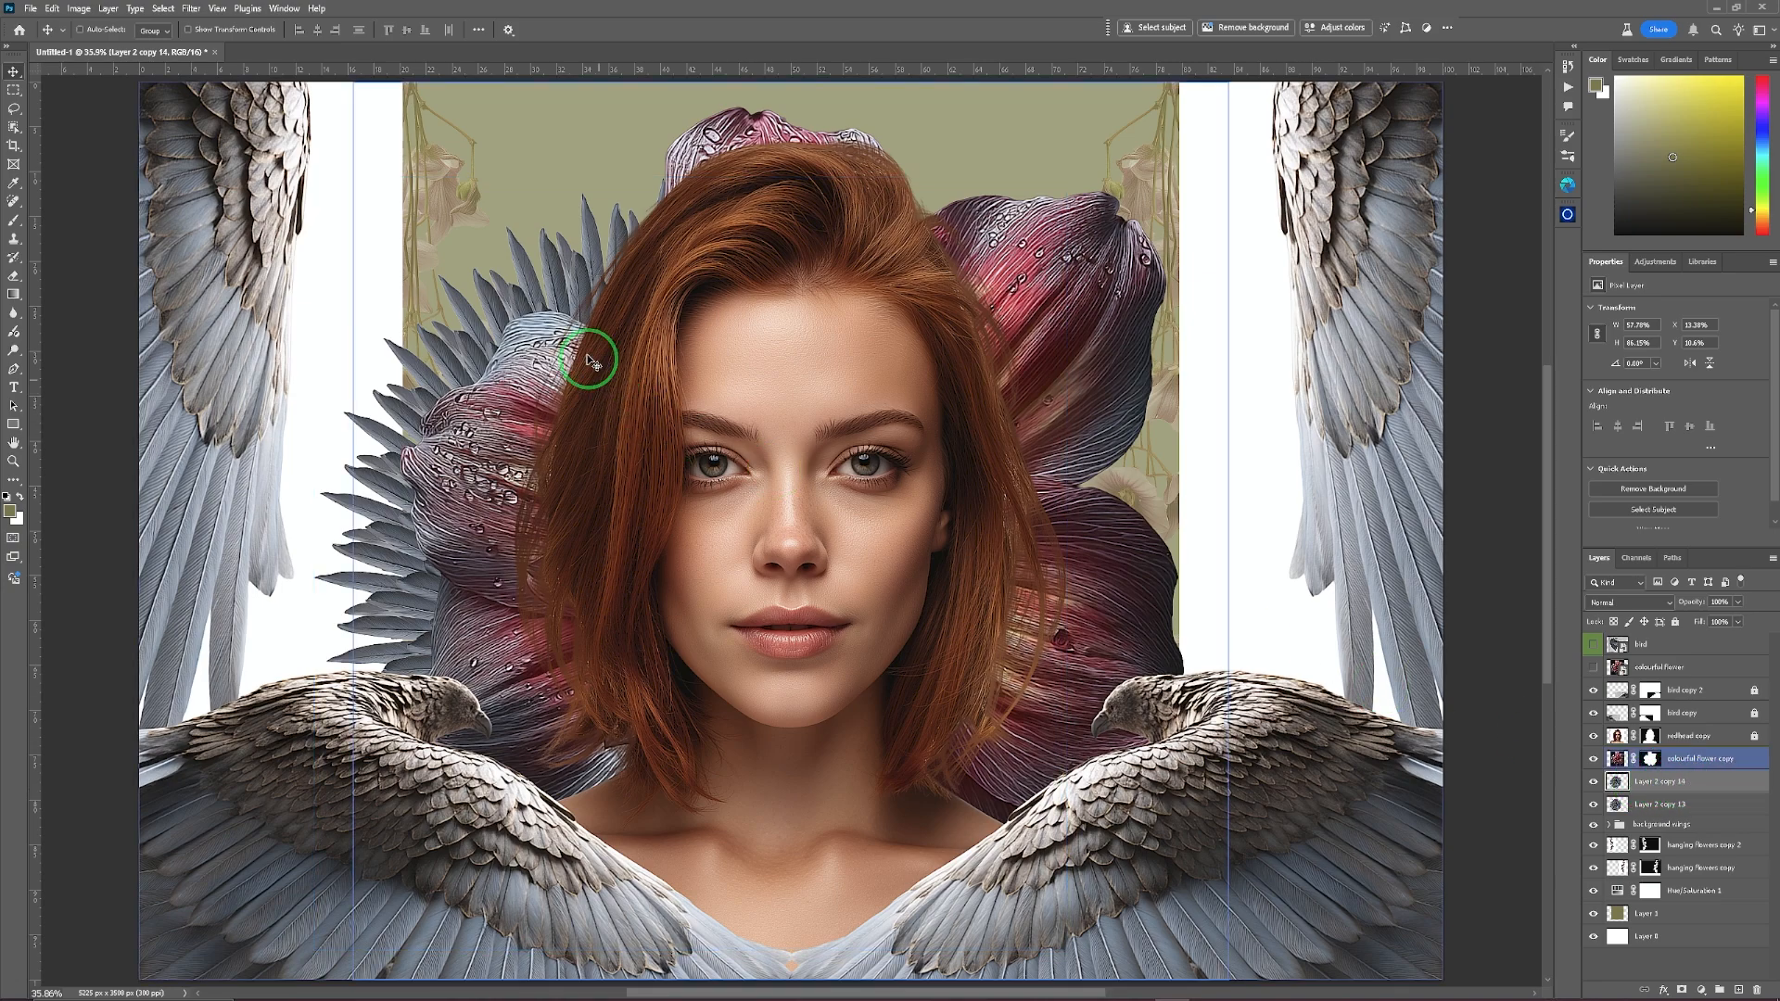
drag(576, 291, 787, 318)
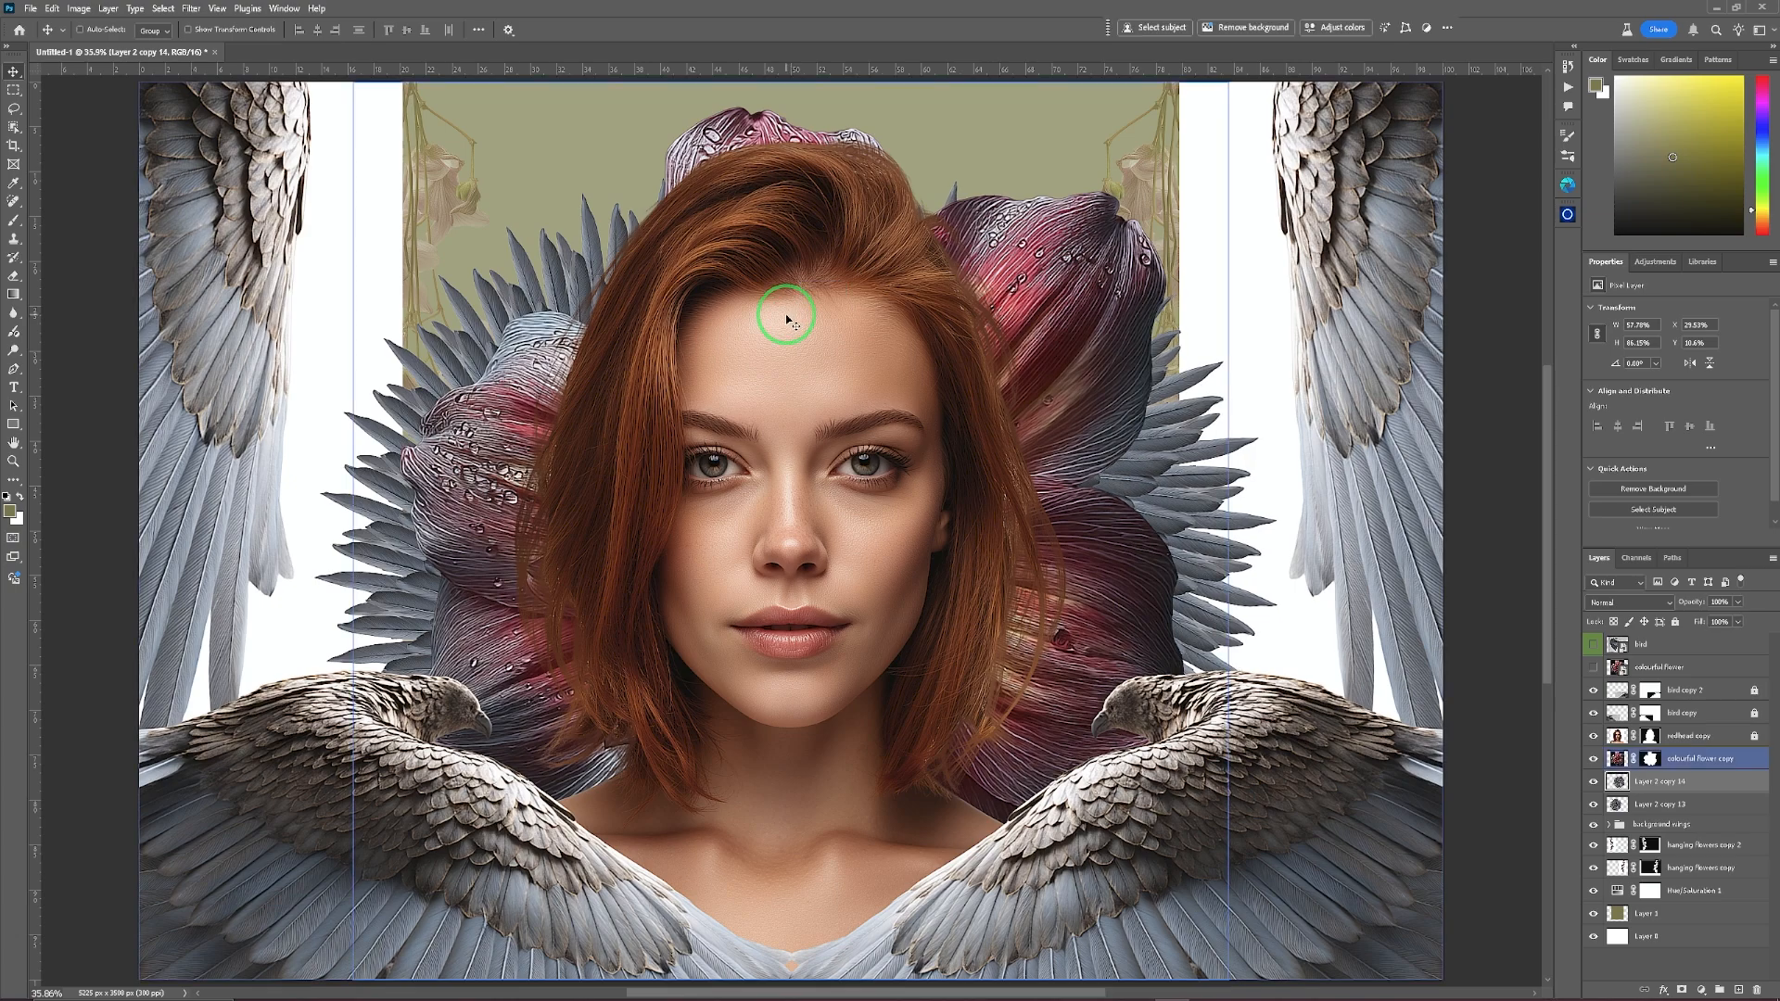
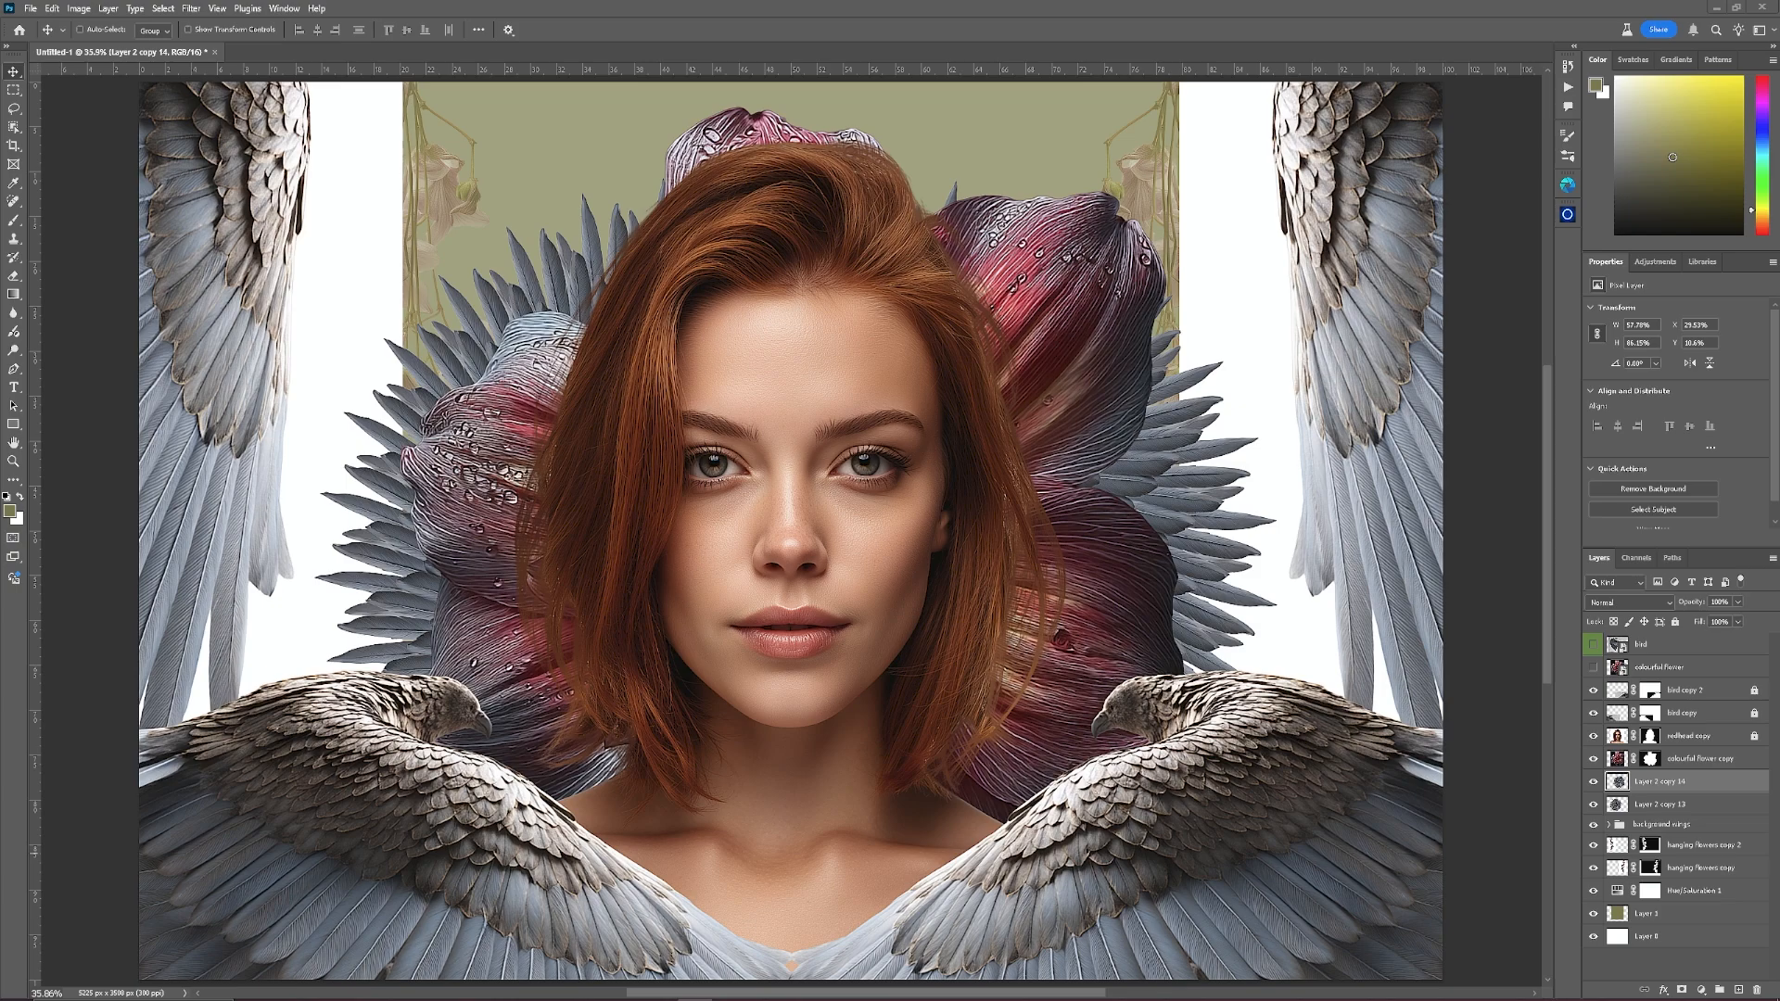
Place the column image in the document and position it beside the right-hand flower petals.
click(1475, 673)
drag(1463, 548, 836, 492)
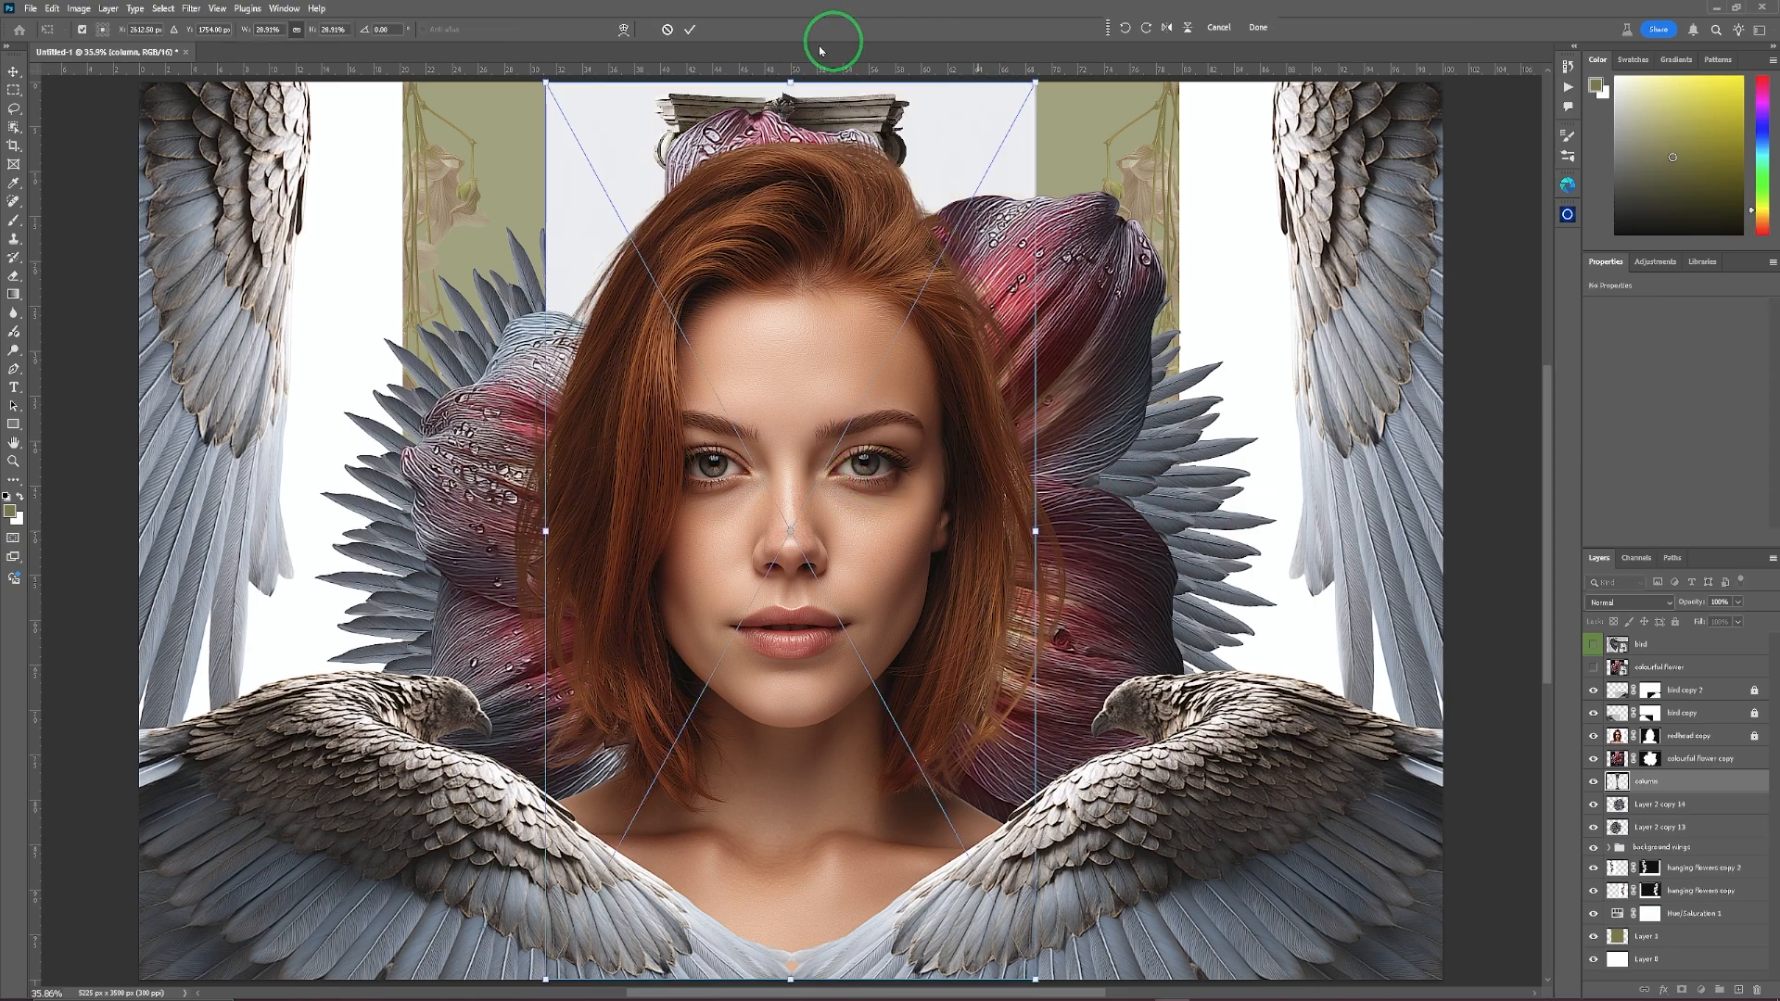
drag(954, 167, 1343, 144)
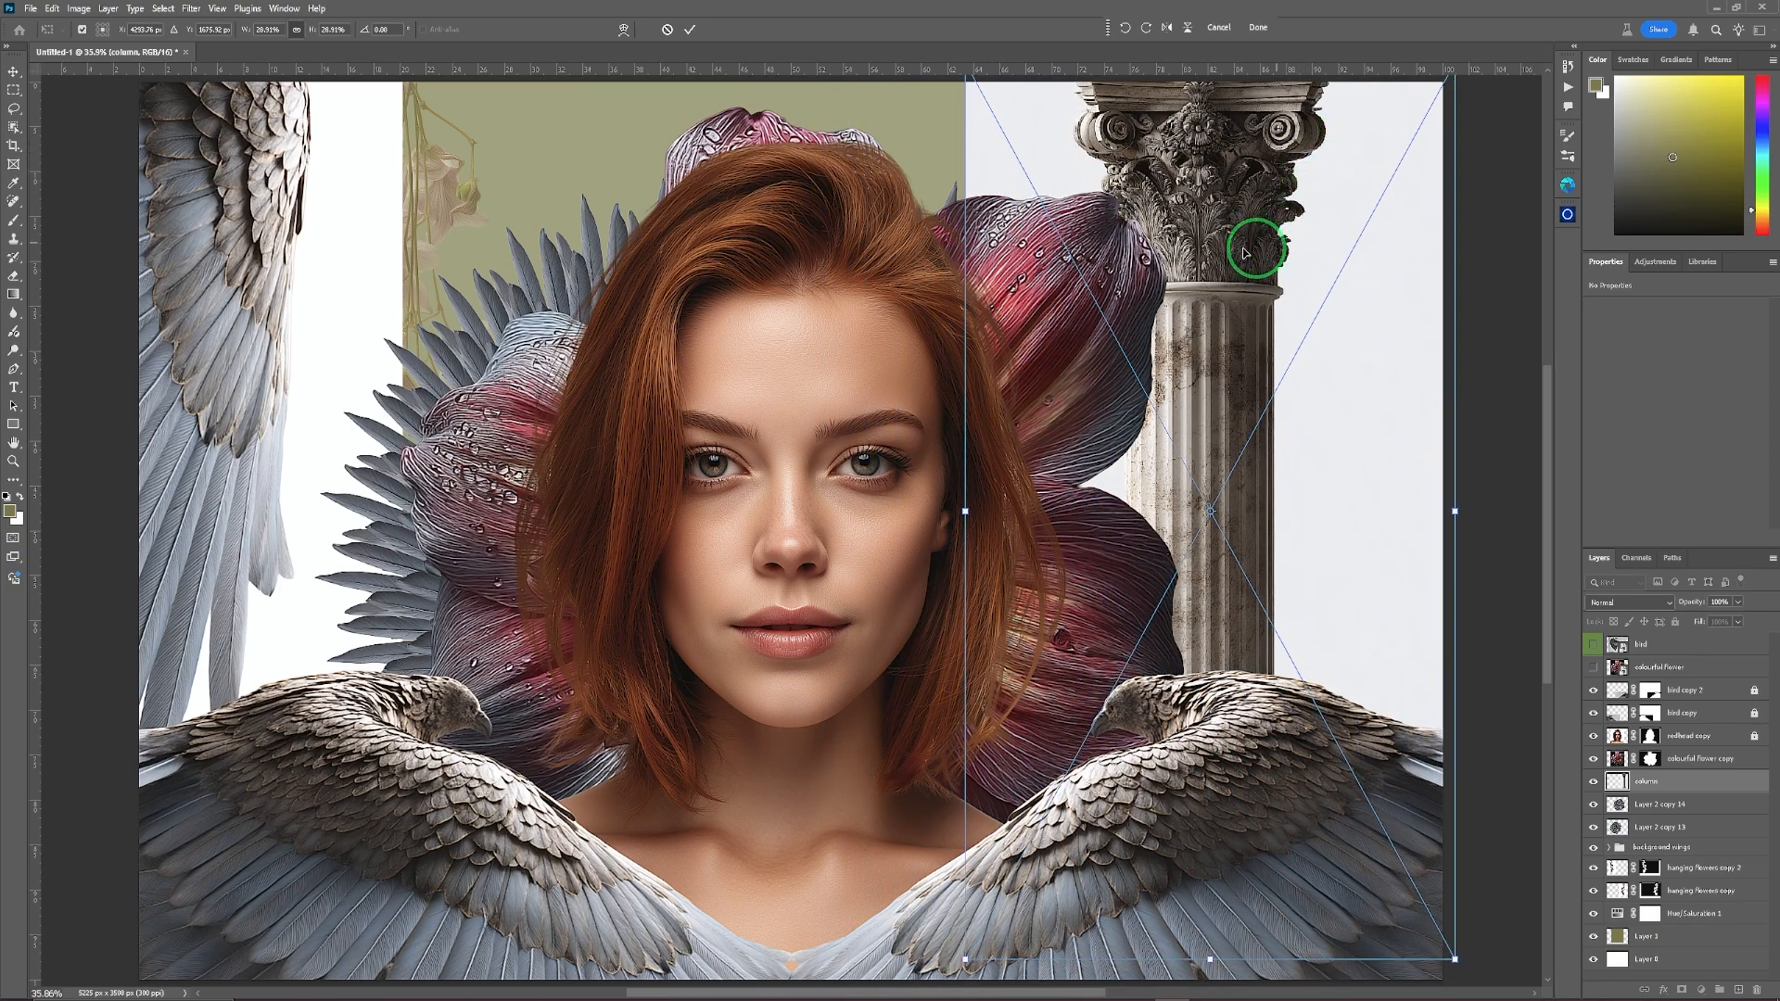
click(688, 31)
ctrl+click(700, 100)
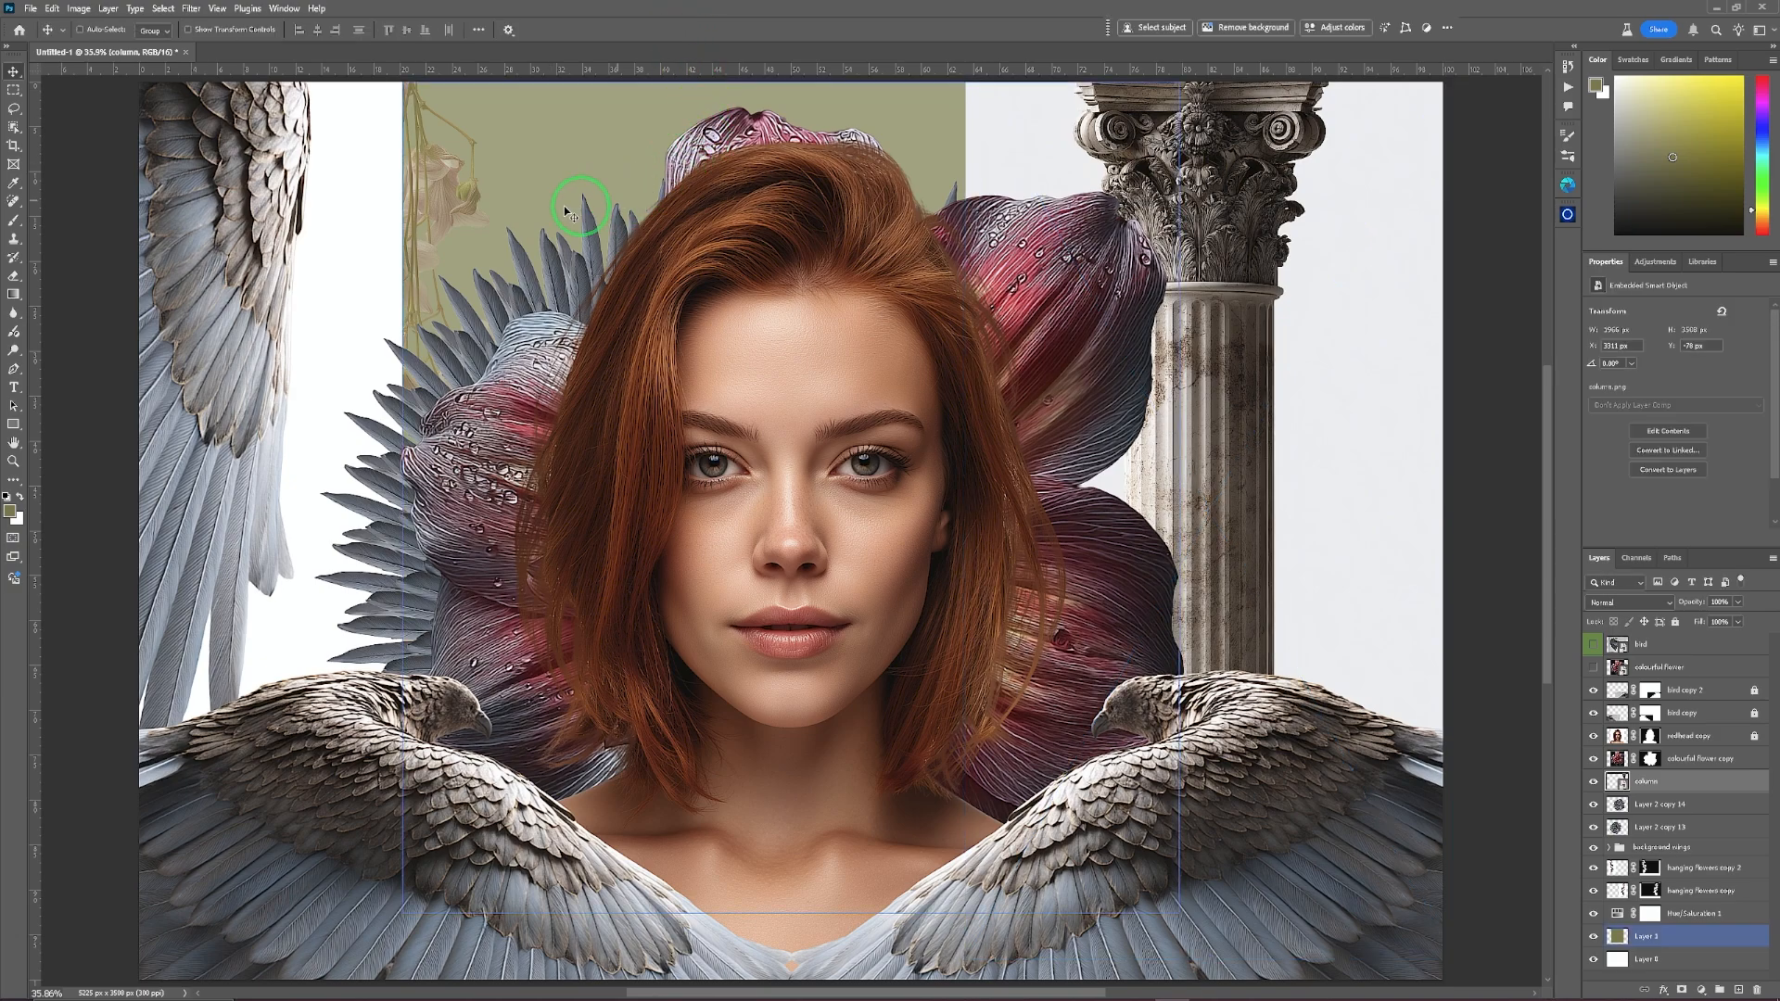
Select the column as the subject and cut it out to a new layer with layer mask, with Decontaminate Colors on.
click(14, 127)
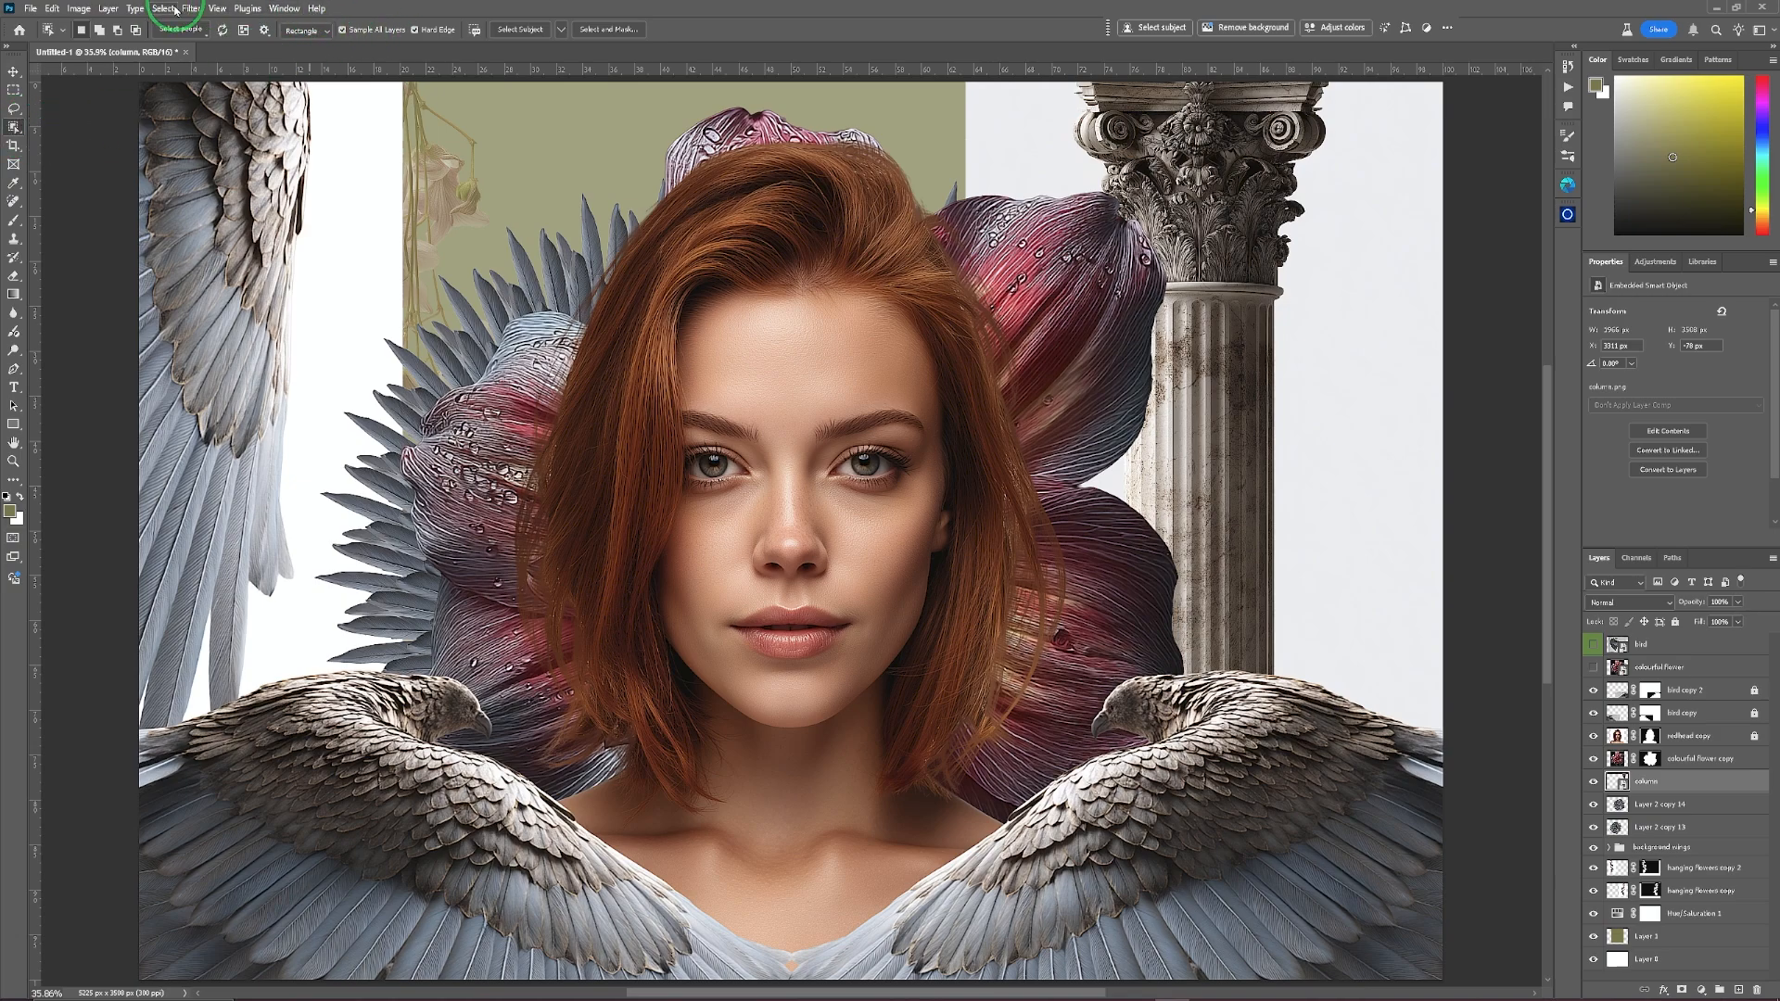
click(169, 8)
click(186, 173)
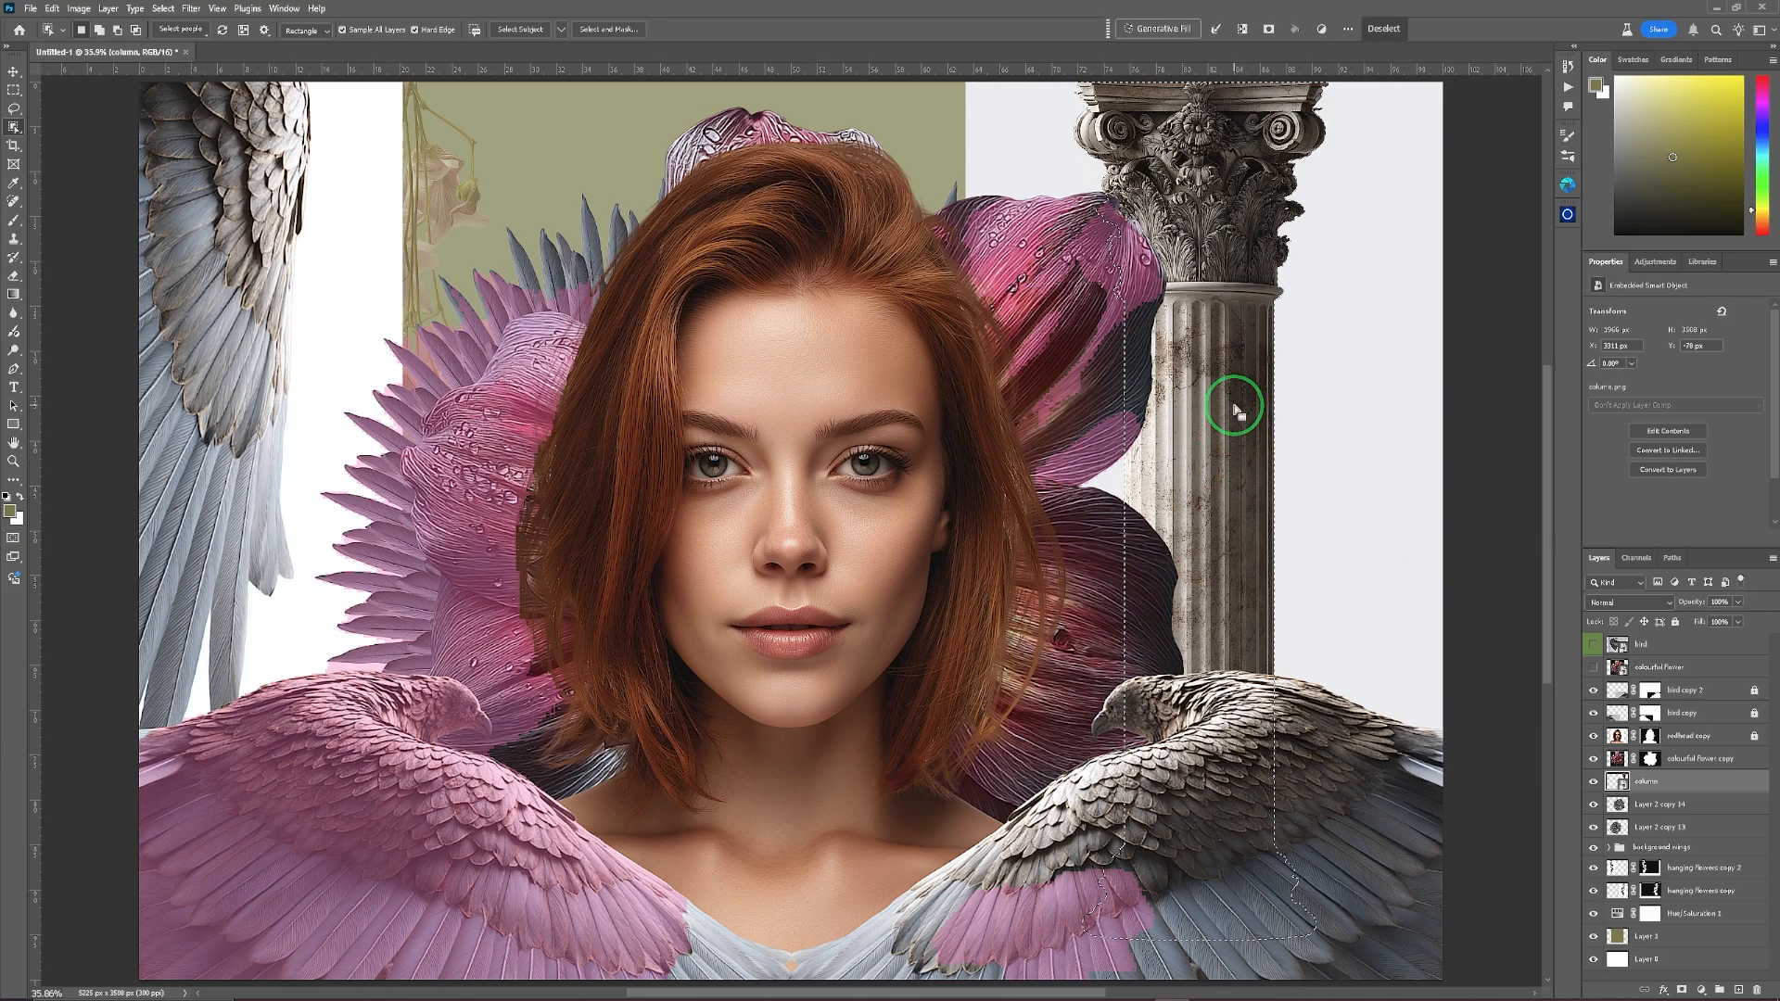
click(607, 30)
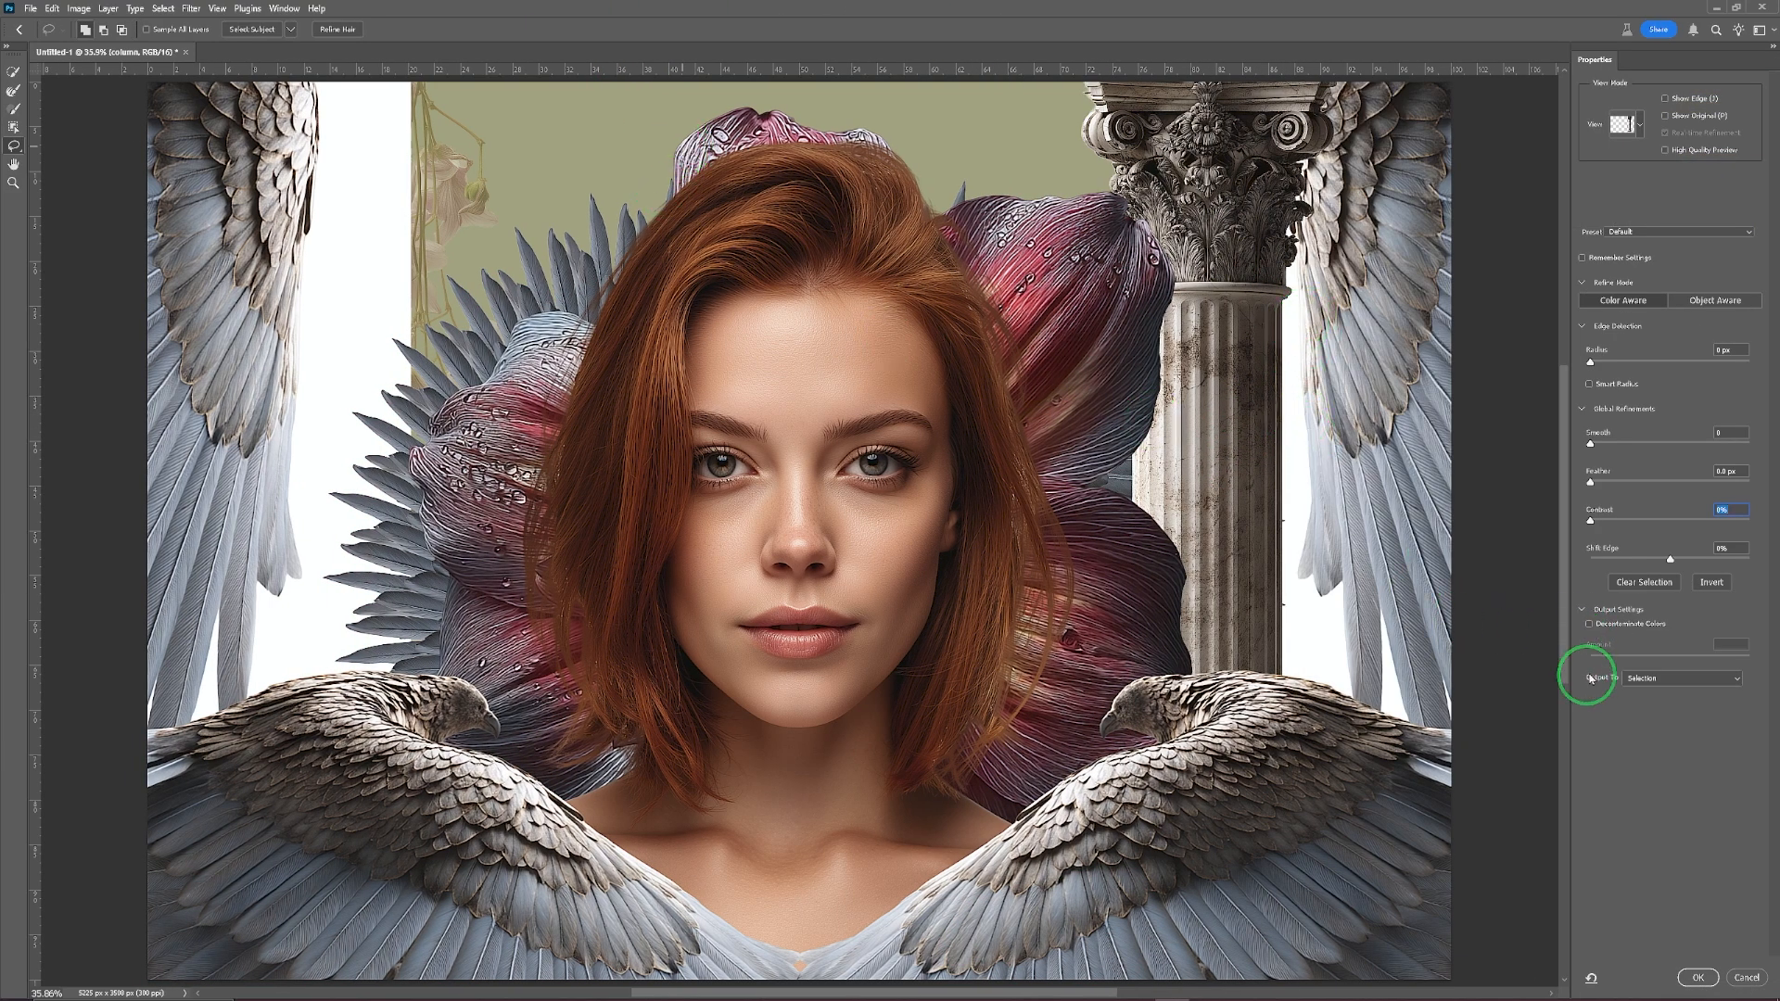
click(1591, 628)
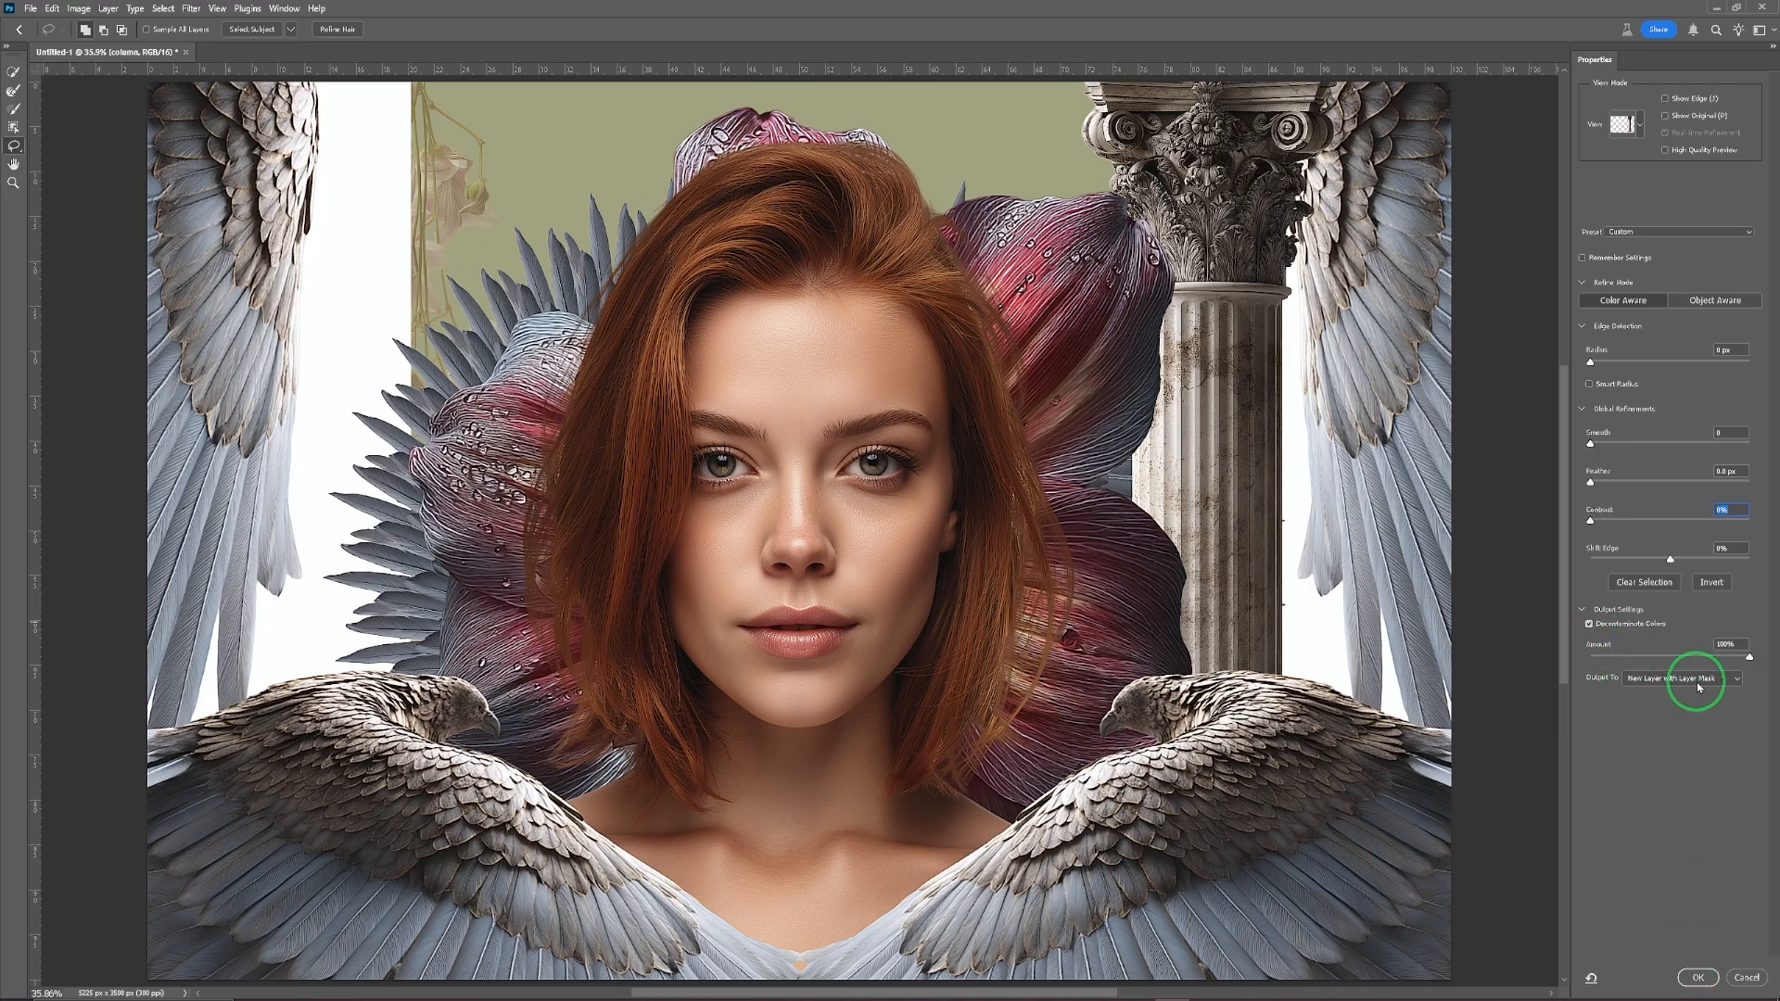
click(1697, 978)
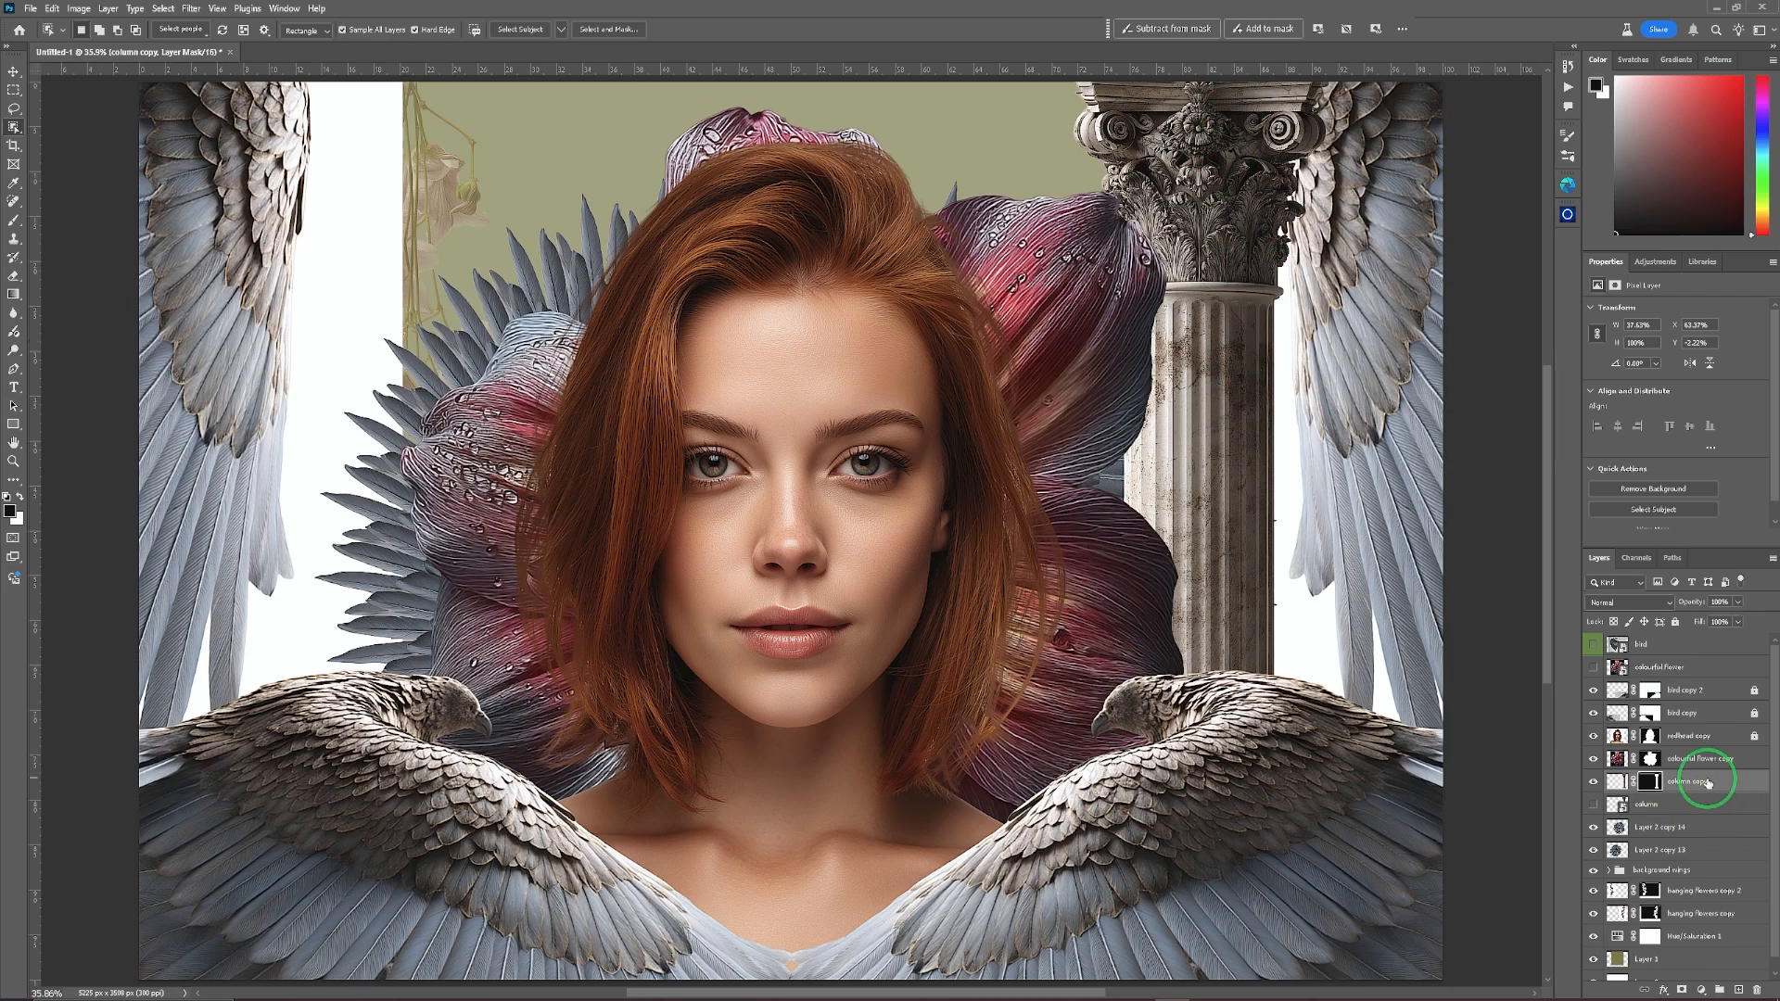
Try to move the masked column copy layer down between the two feather circle layers.
drag(1709, 781, 1703, 846)
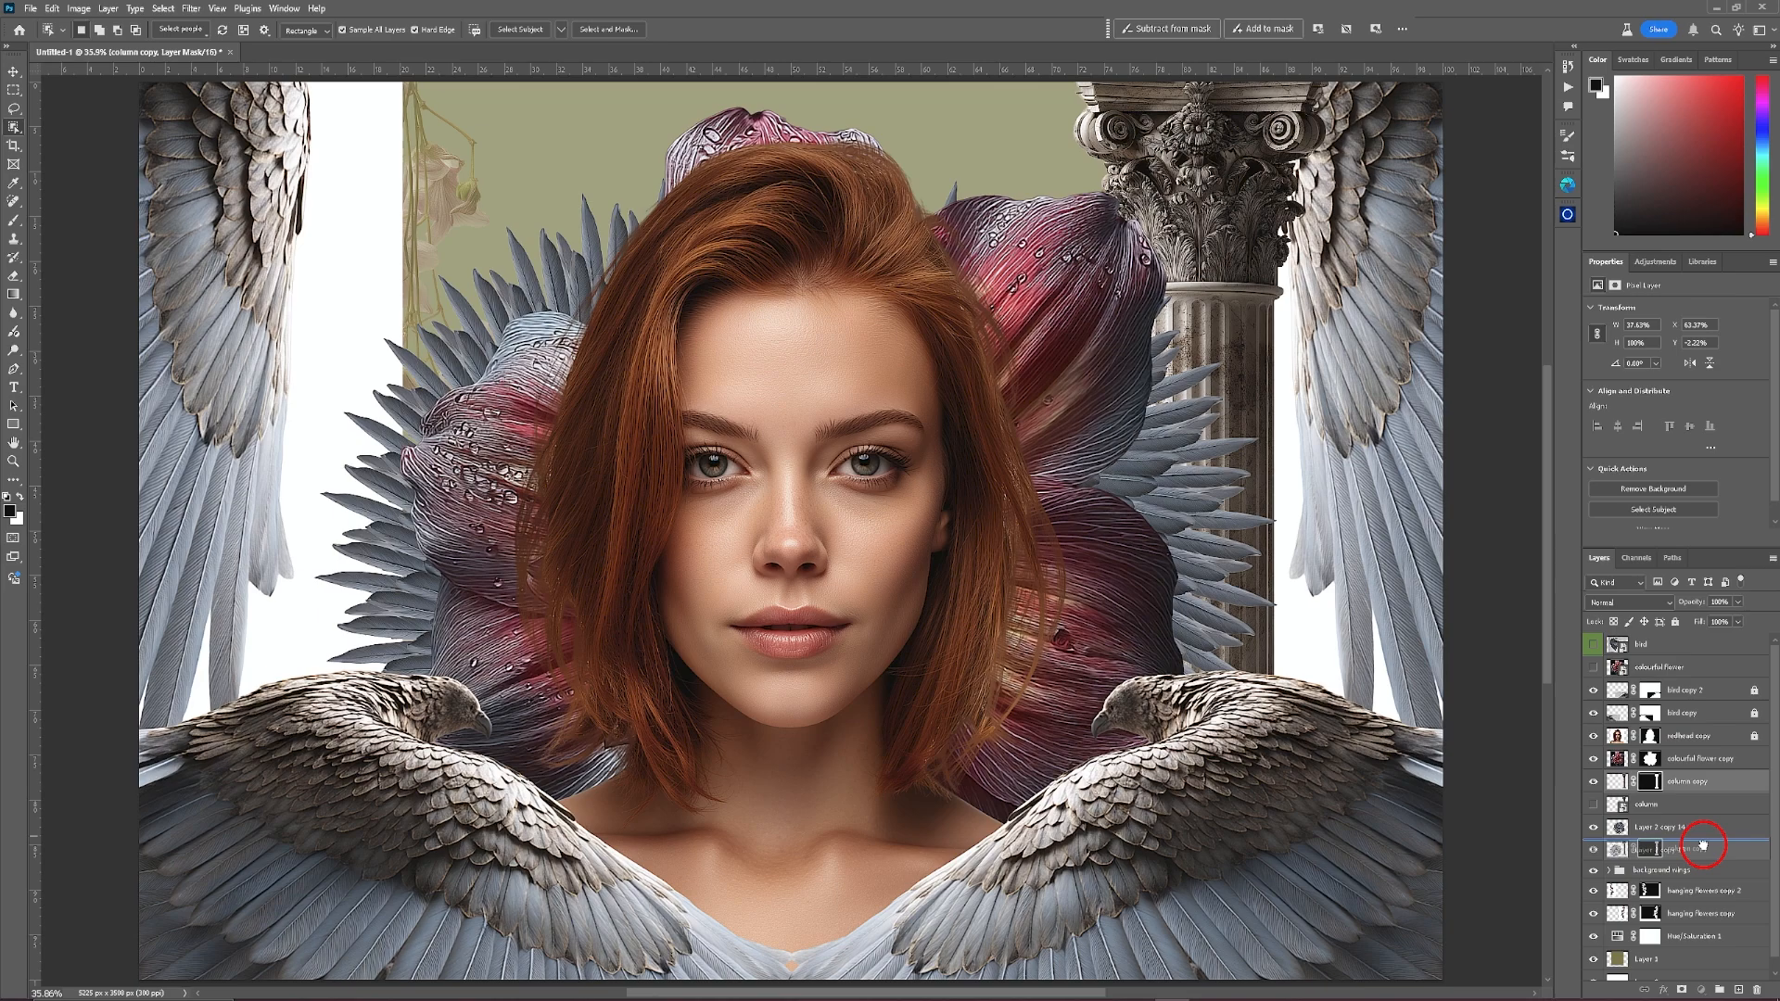
drag(1703, 846, 1704, 777)
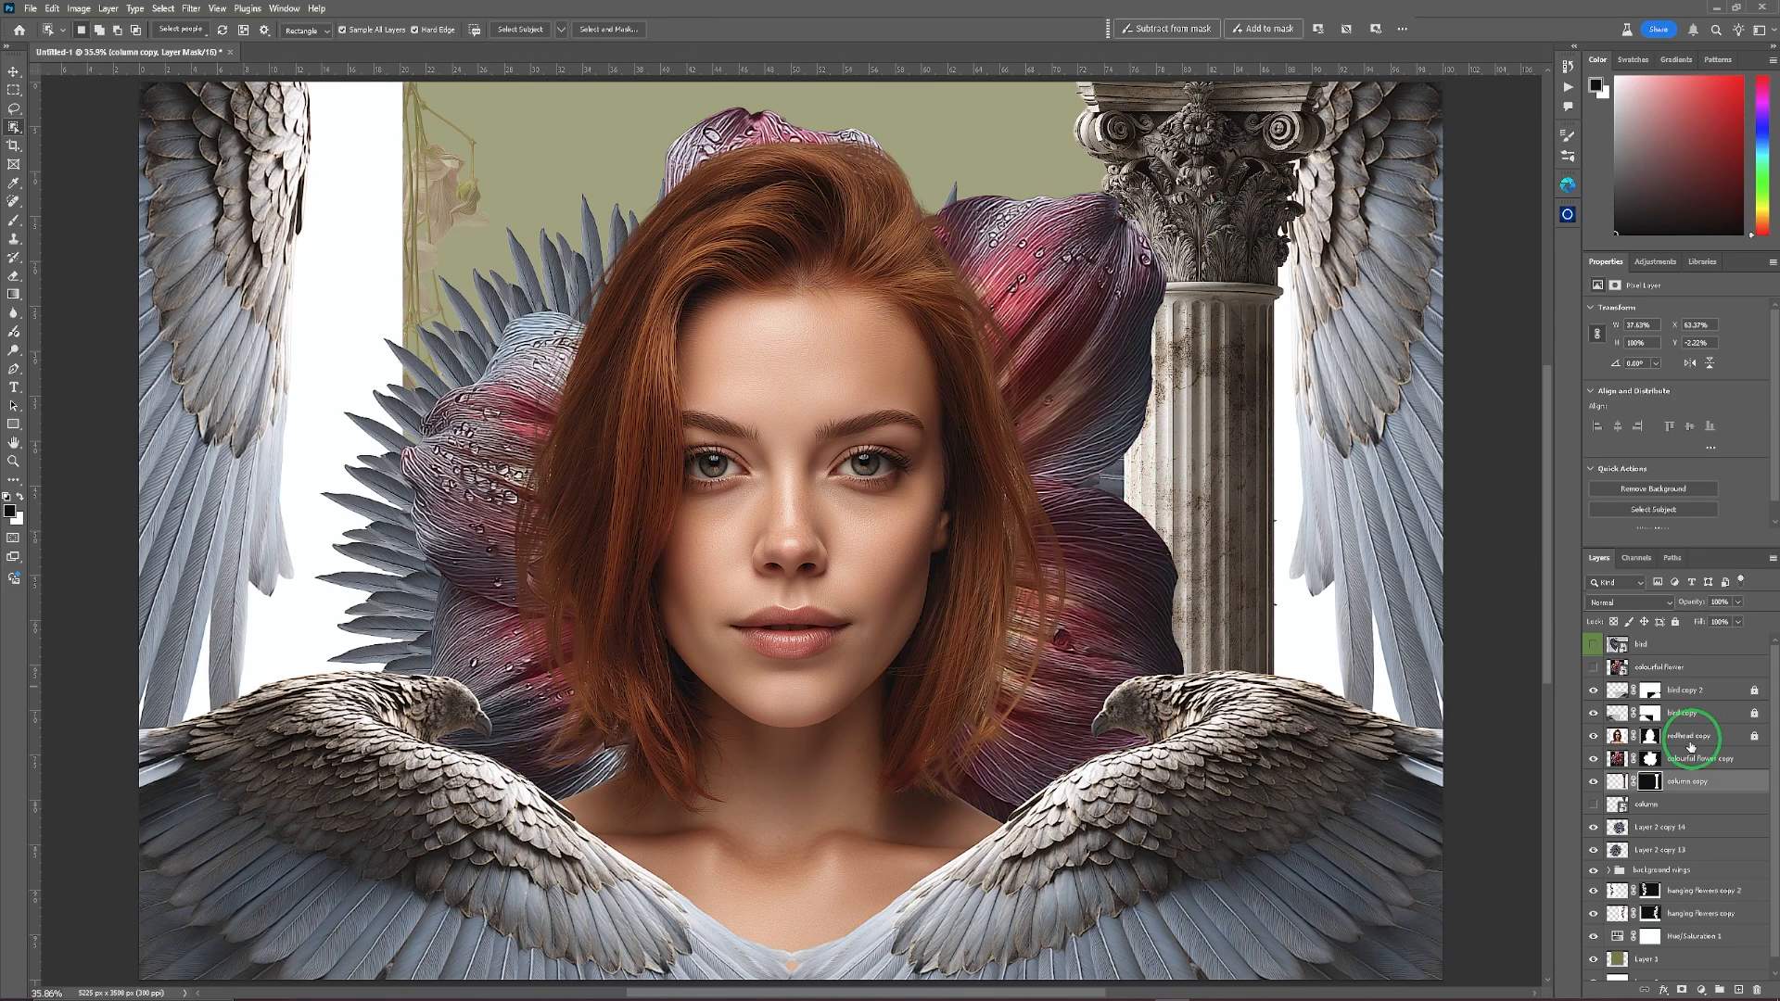
Duplicate the masked column layer and move the copy to the opposite side, in front of the left-hand wing.
click(1696, 788)
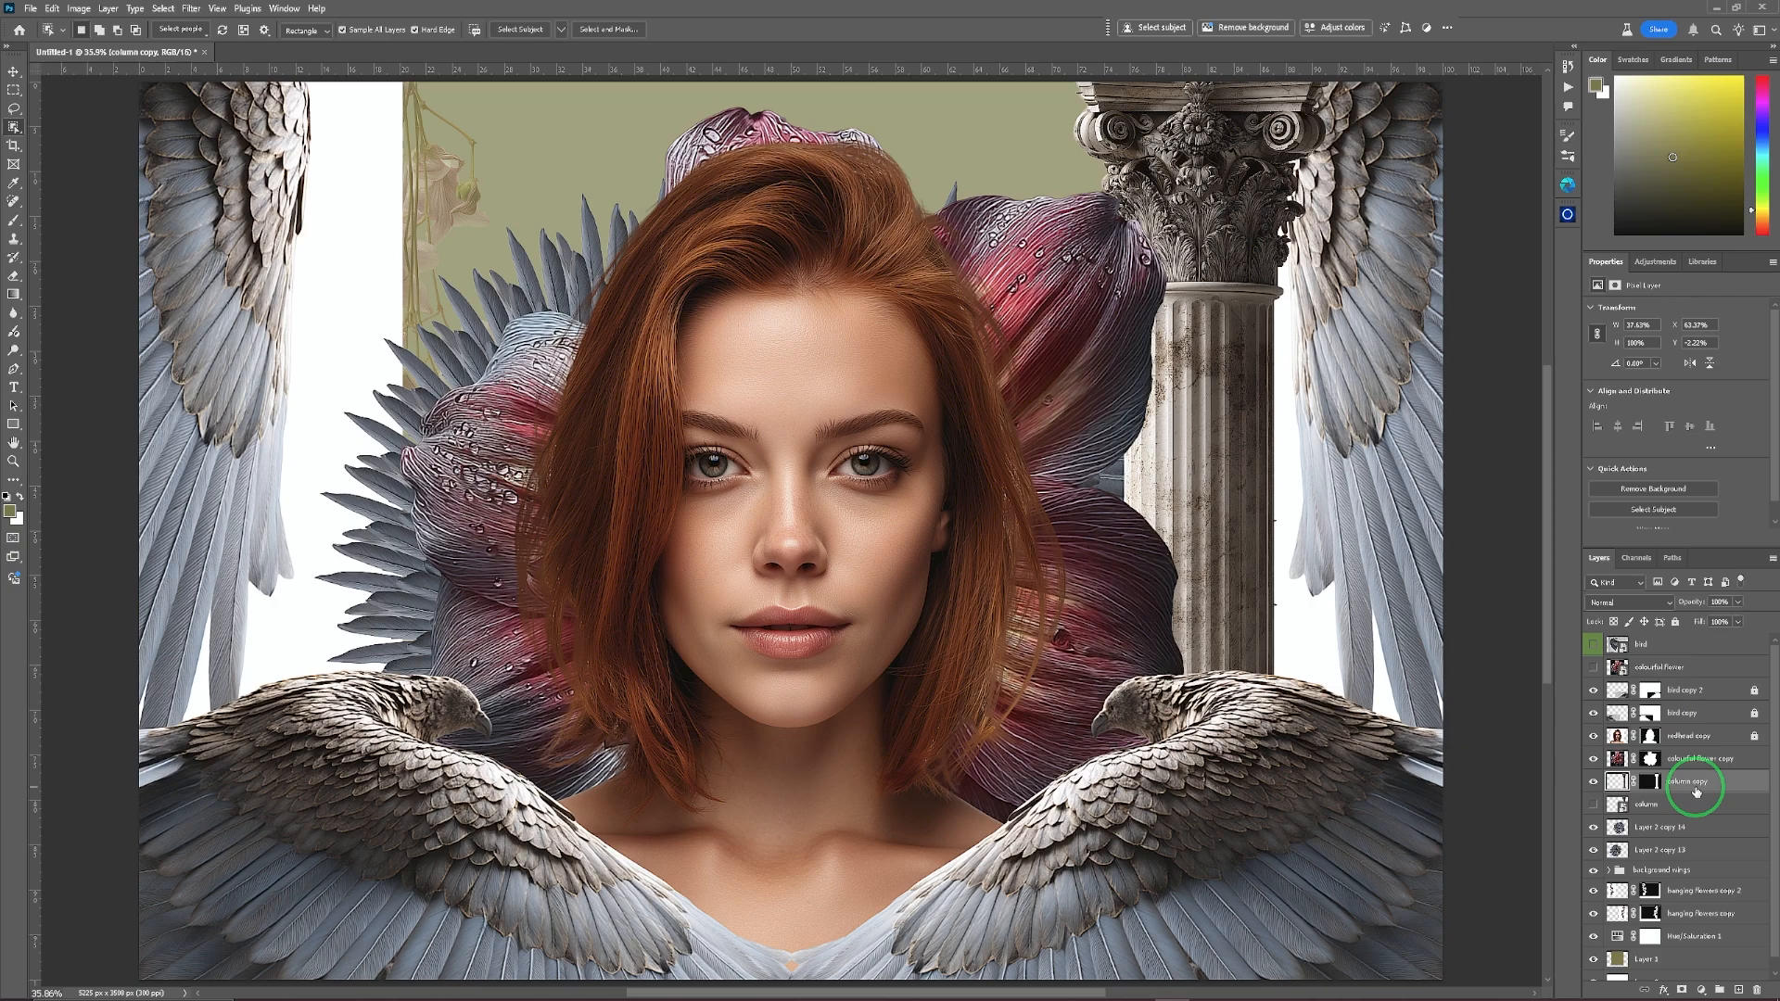
key(ctrl+j)
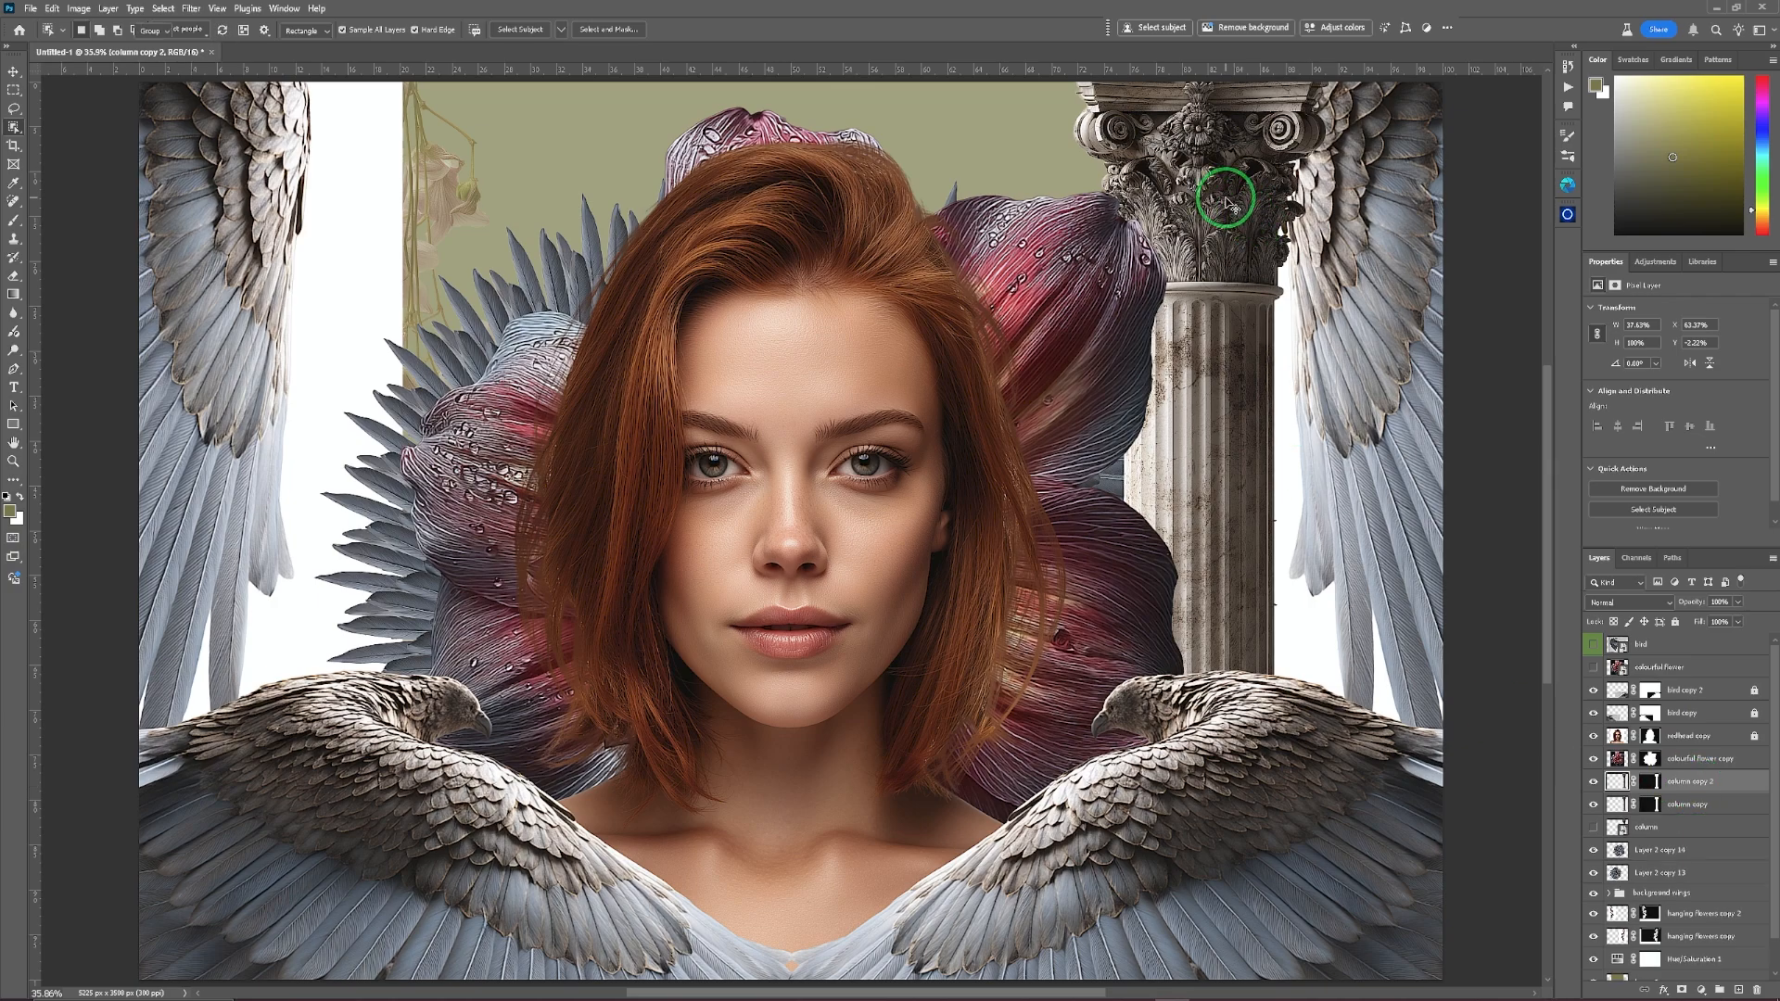
key(v)
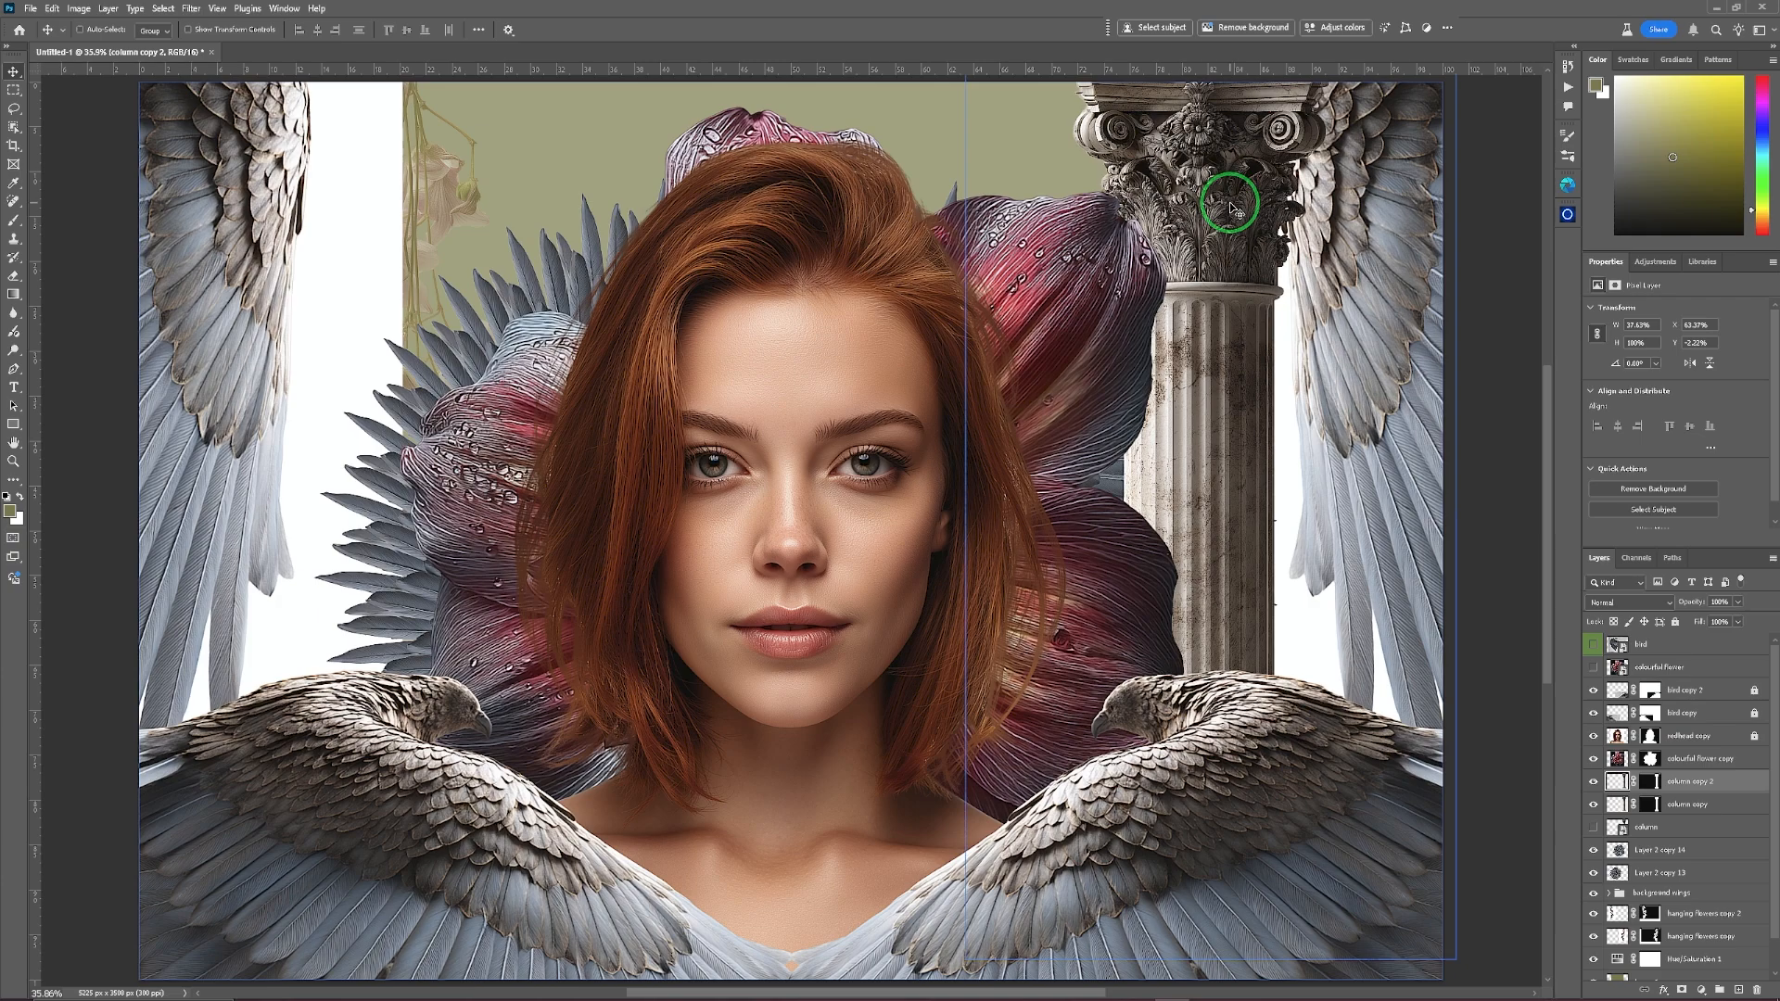
drag(1229, 206, 398, 155)
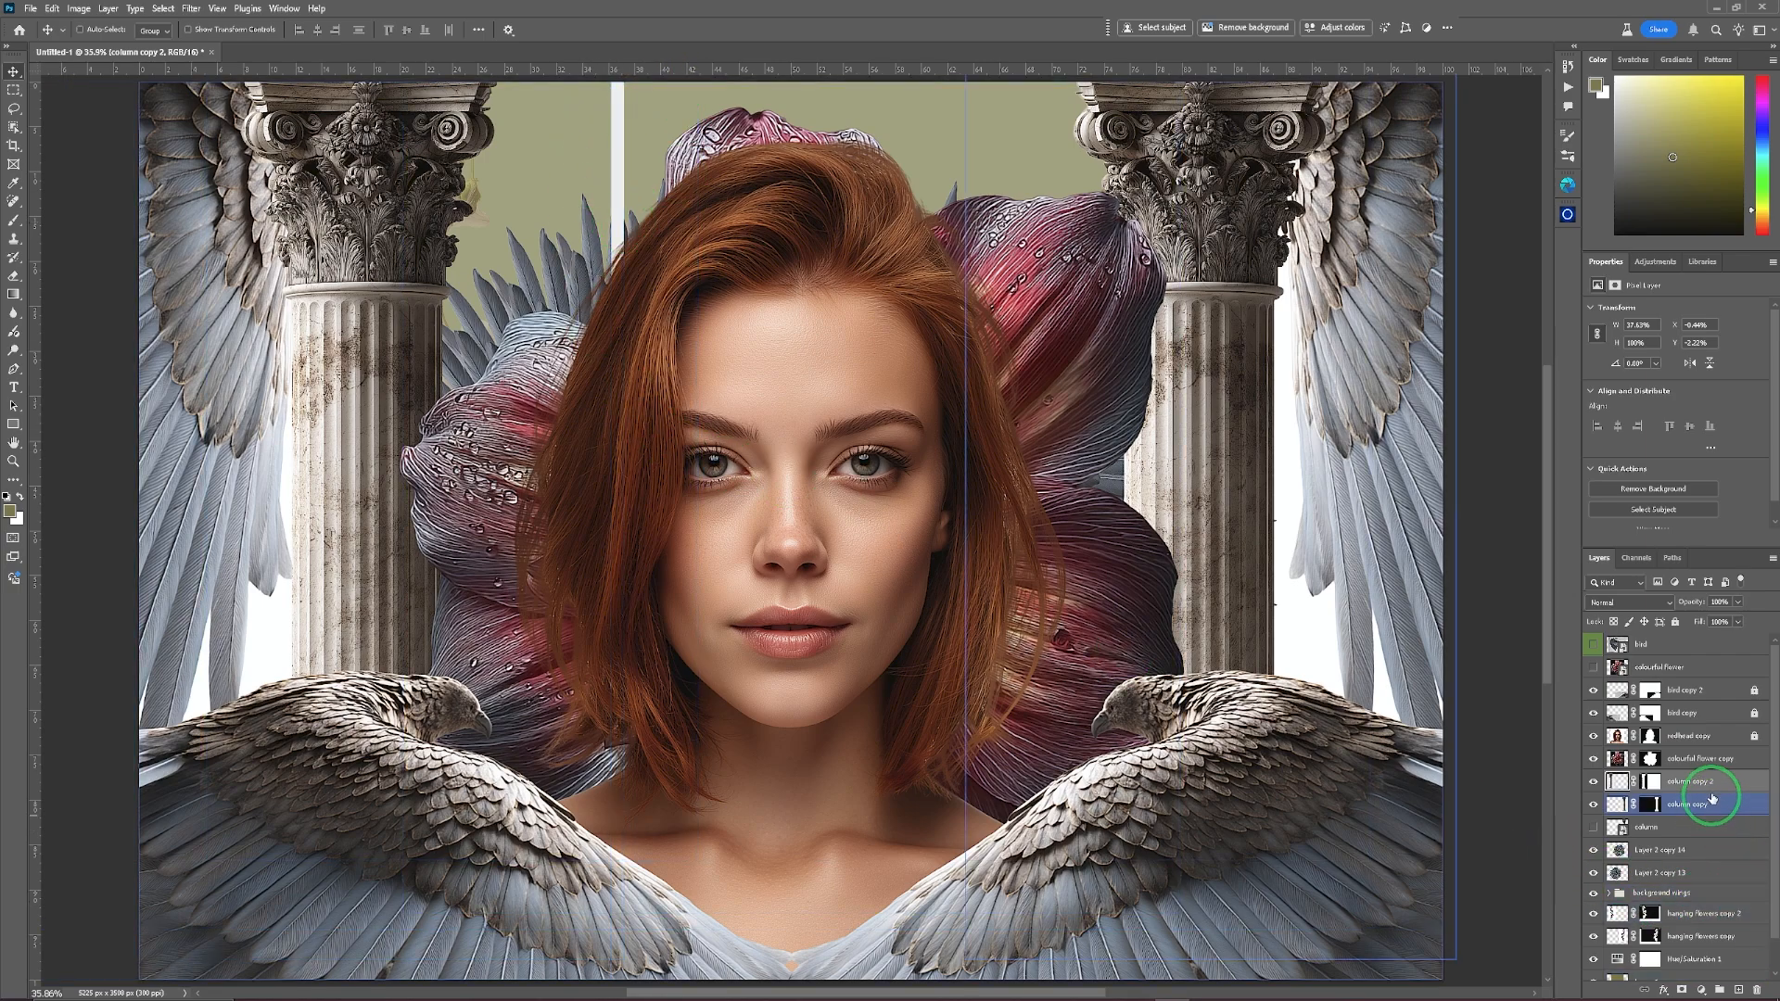
Target the left column's layer mask and set up a Soft Round brush with 100% hardness.
click(1648, 781)
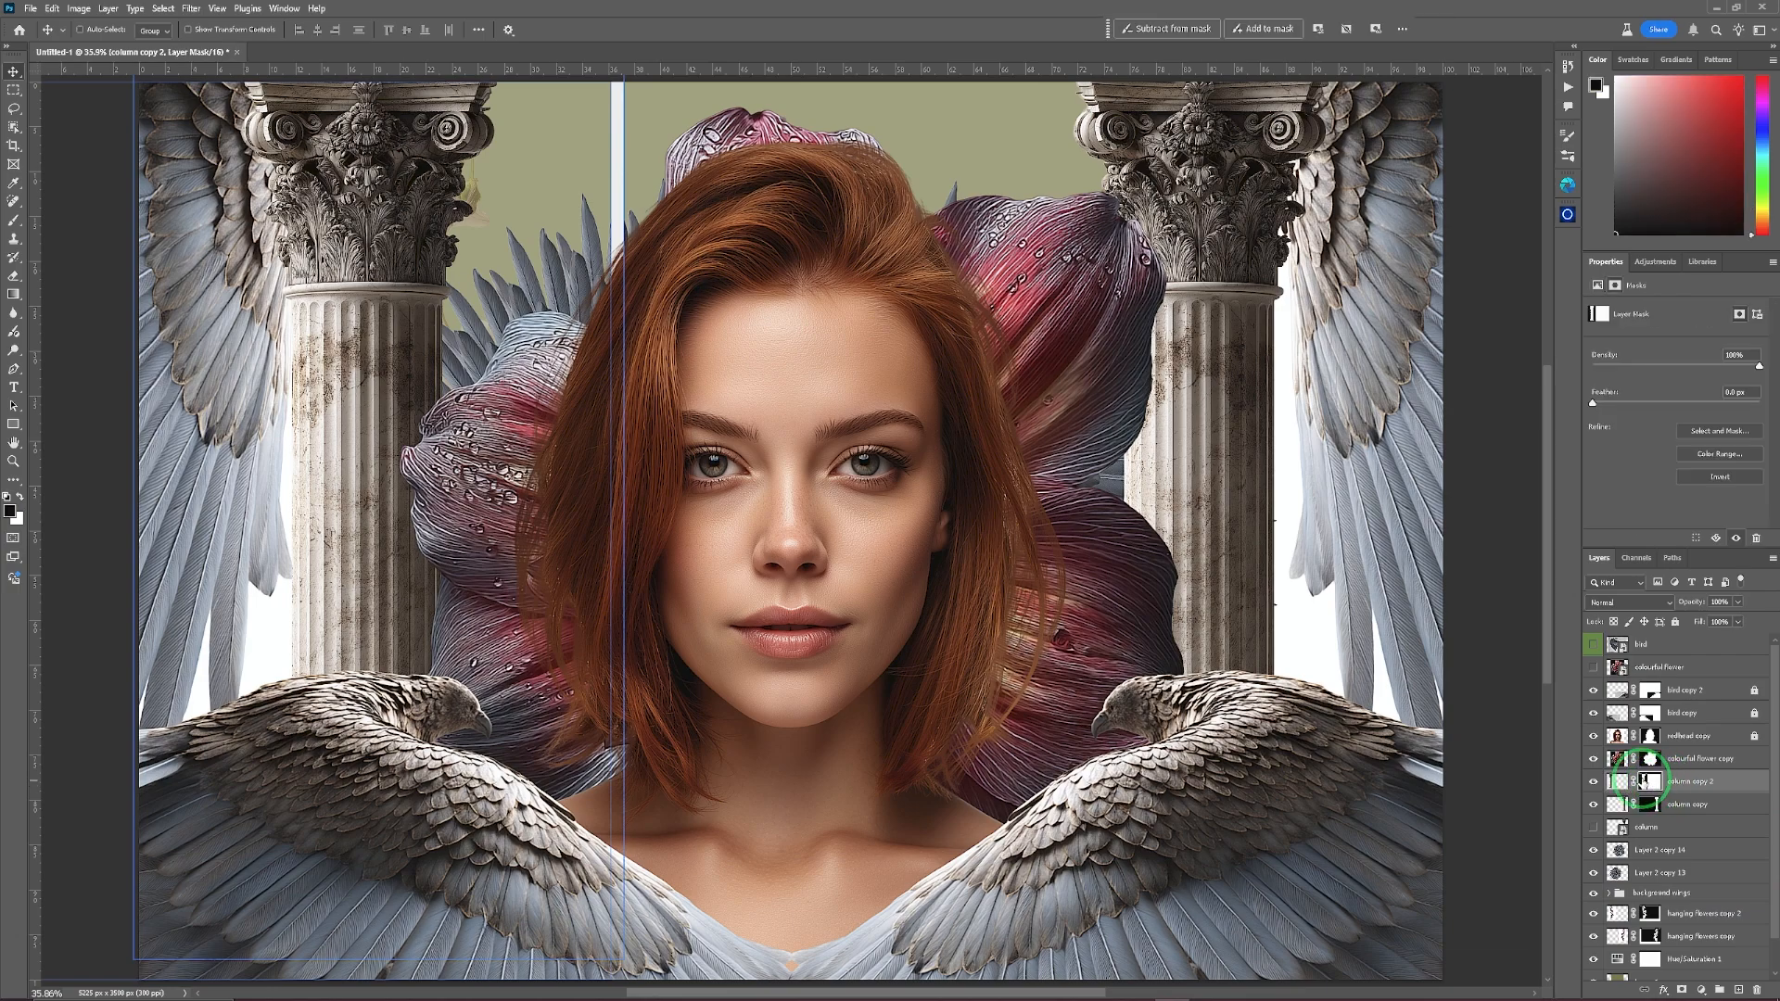
click(14, 220)
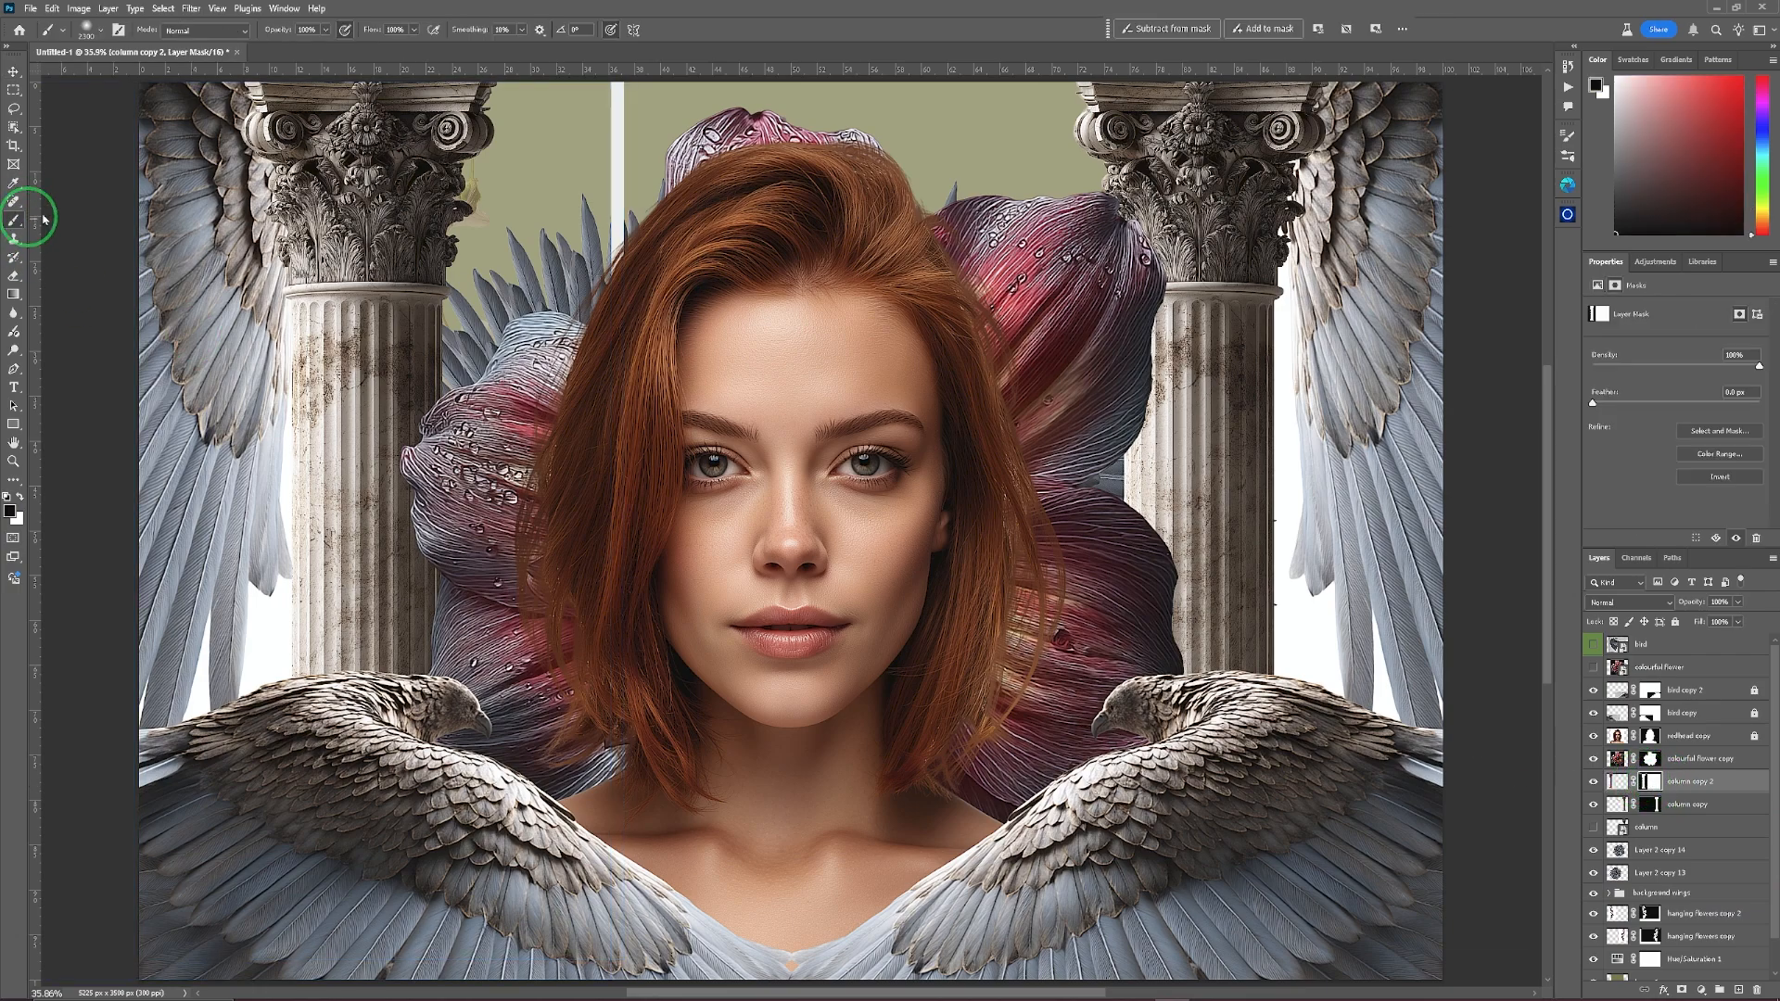
click(92, 30)
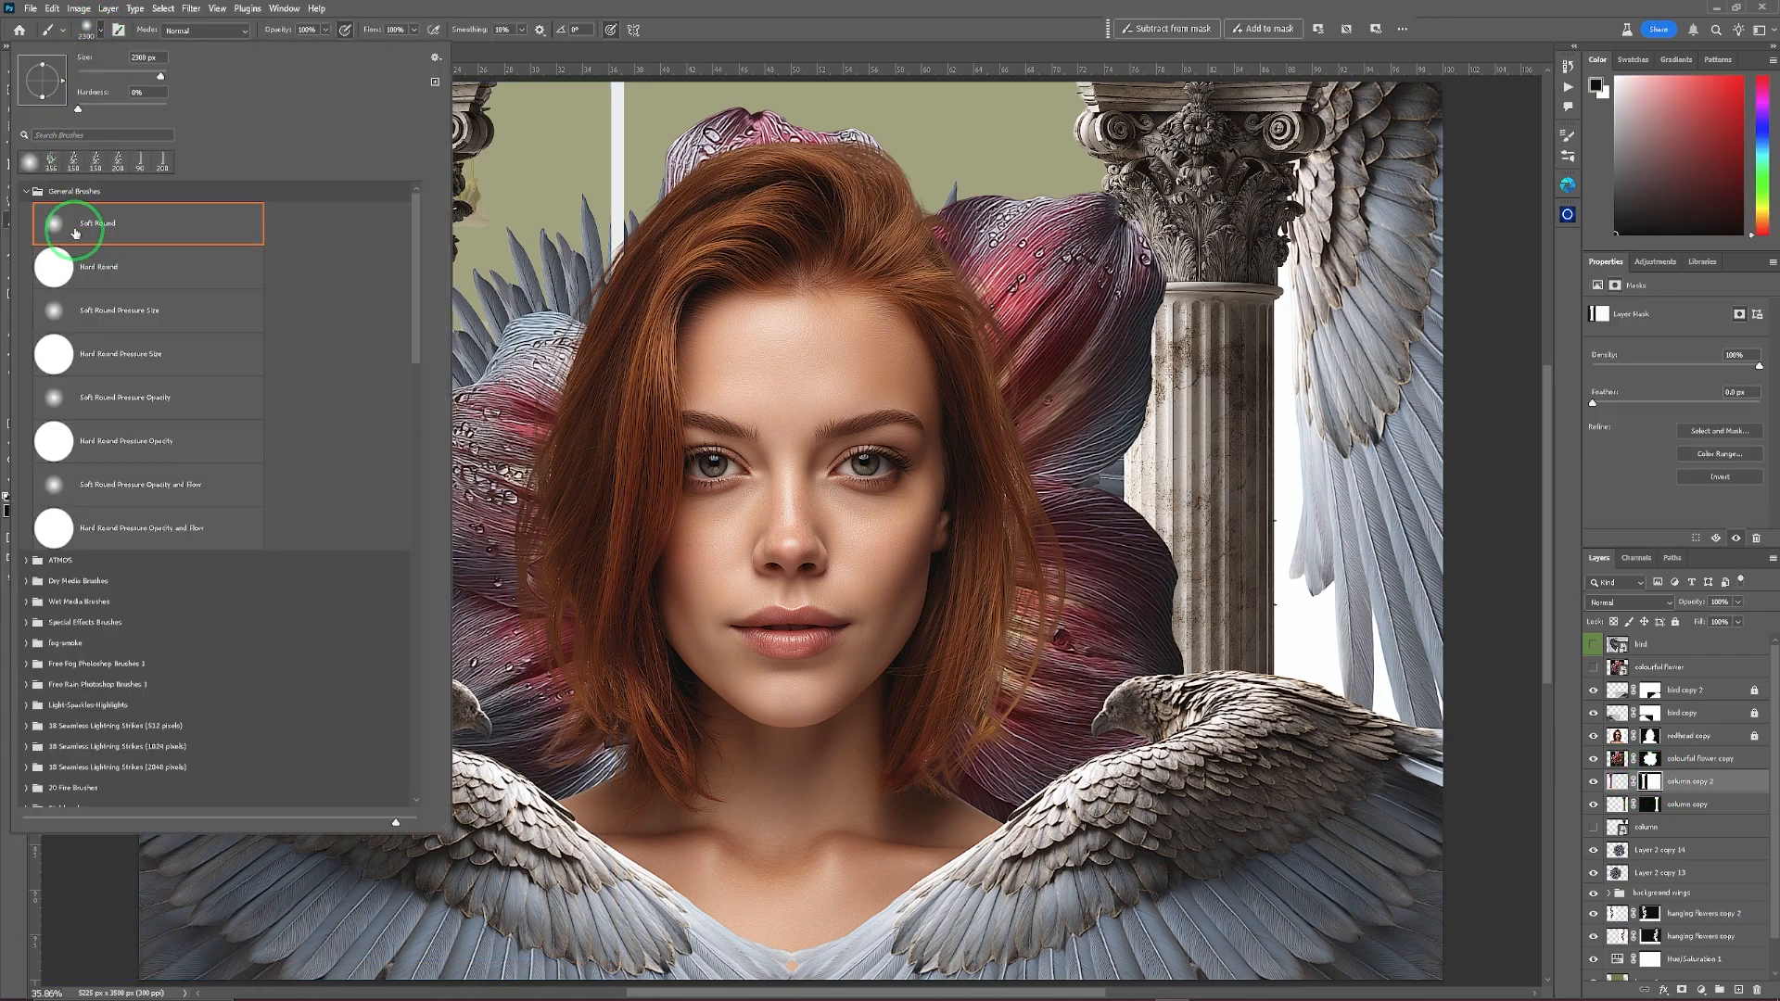
drag(86, 110, 186, 102)
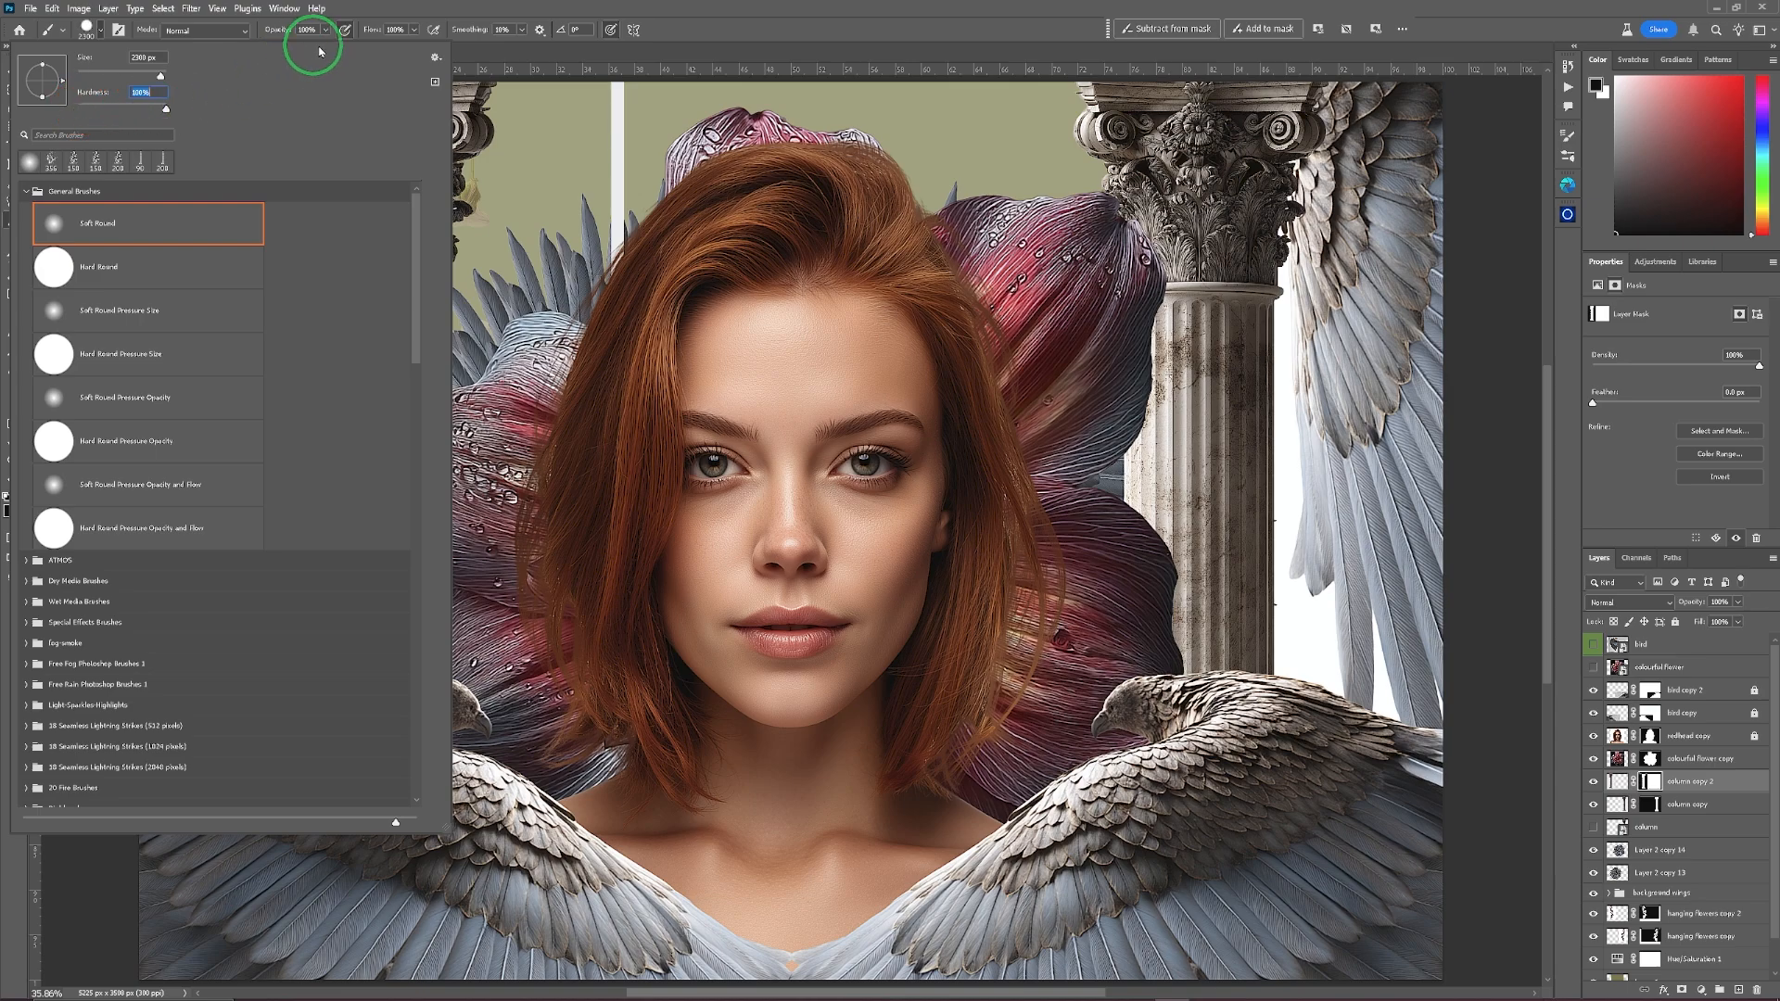
click(357, 17)
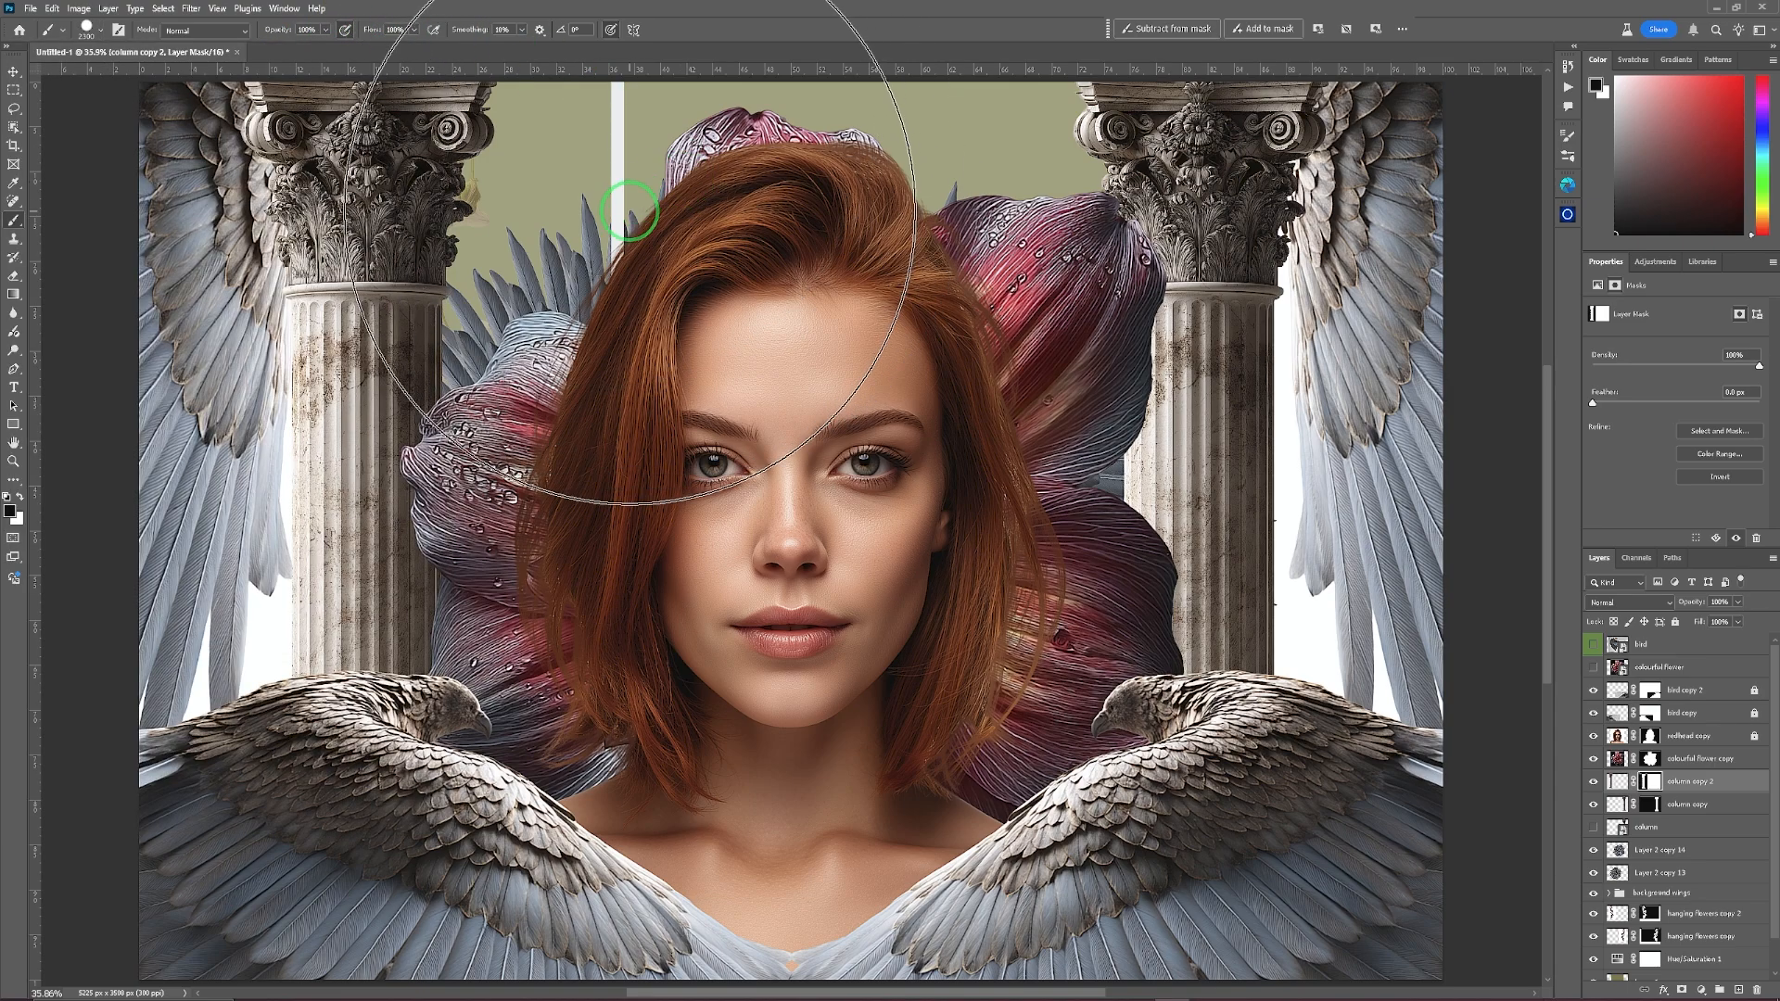
Shrink the brush, paint black down the mask to hide the white strip beside the left column, and reselect the layer's image for moving.
key(bracketleft)
key(bracketleft)
key(bracketleft)
key(bracketleft)
key(bracketleft)
key(bracketleft)
key(bracketleft)
key(bracketleft)
key(bracketleft)
key(bracketleft)
key(bracketleft)
key(bracketleft)
key(bracketleft)
key(bracketleft)
key(bracketleft)
key(bracketleft)
key(bracketleft)
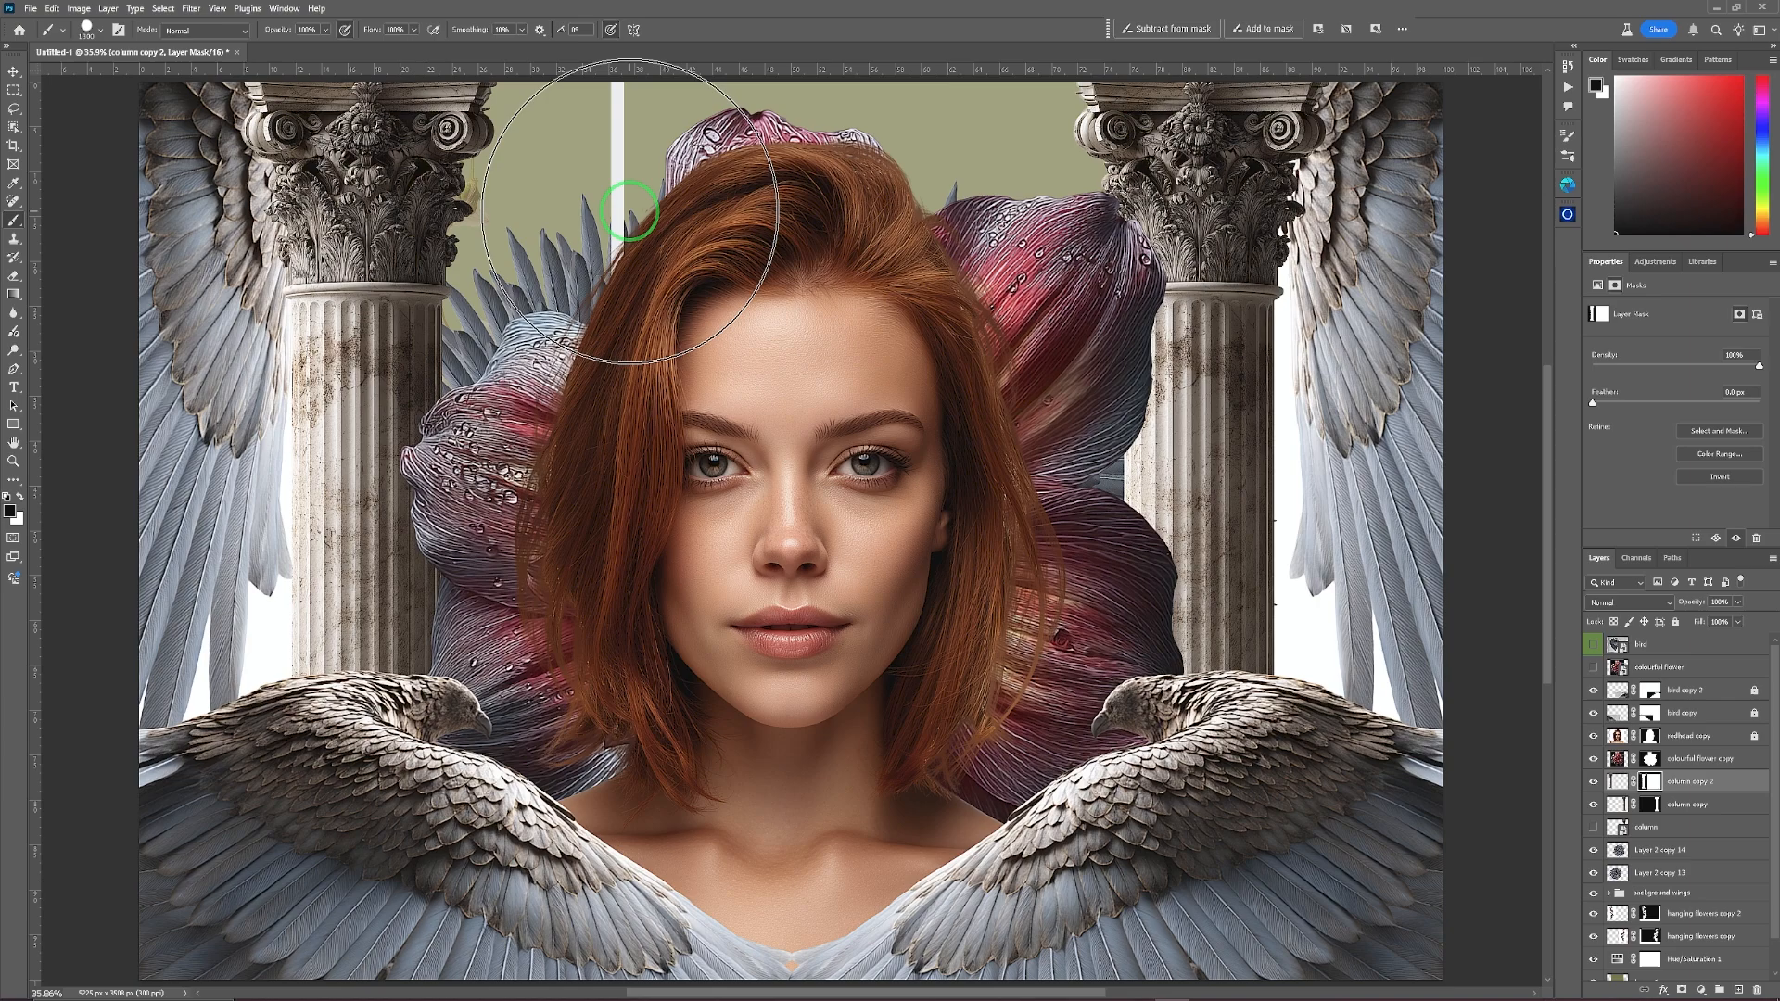
mouse_move(625, 239)
mouse_down()
mouse_move(616, 72)
mouse_move(616, 969)
mouse_up()
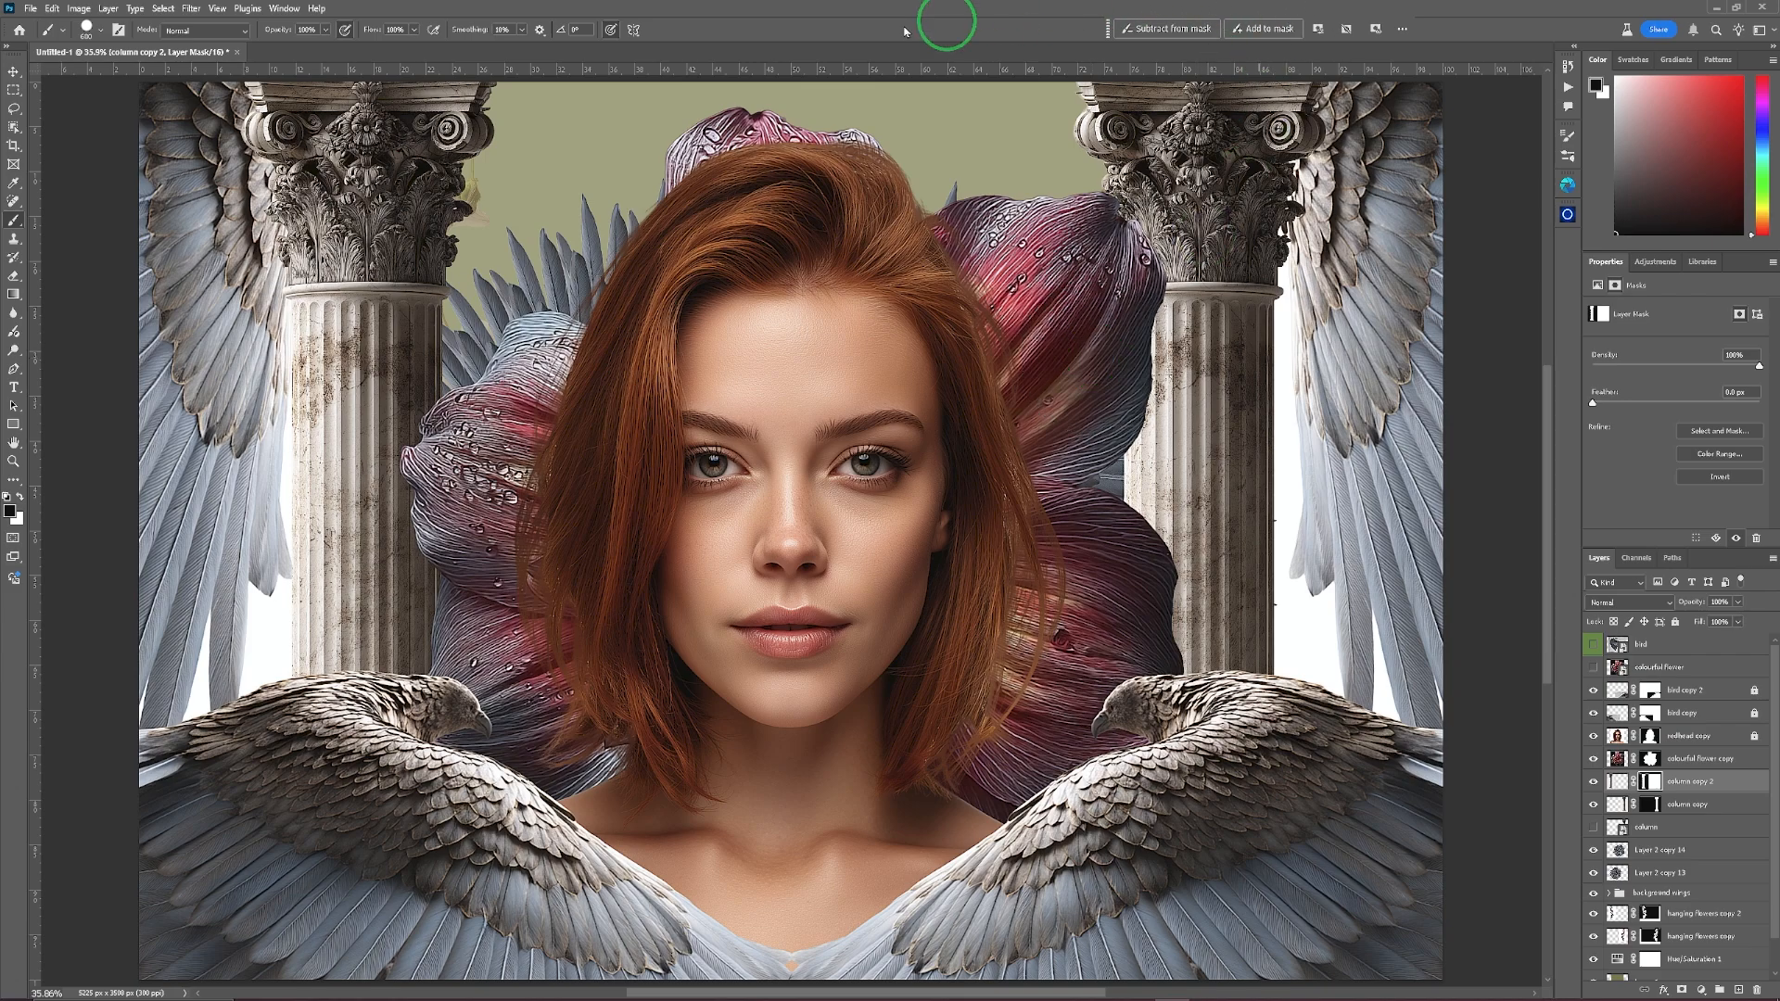
click(13, 71)
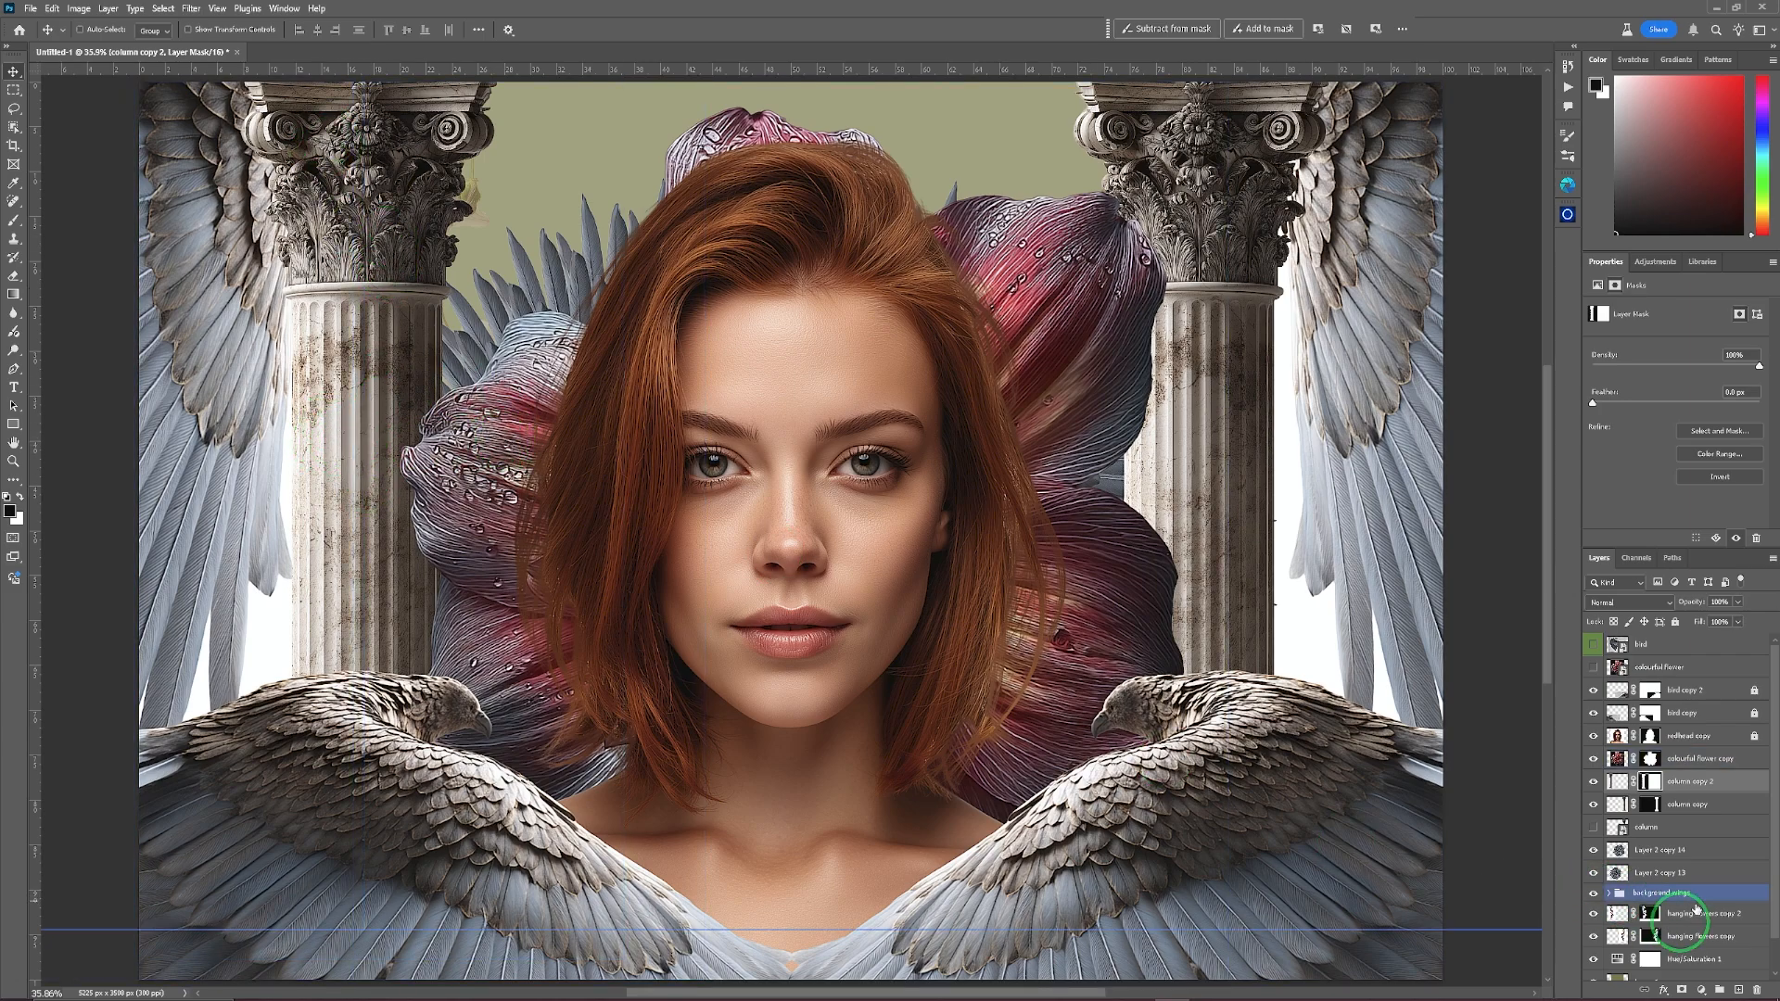
click(1617, 782)
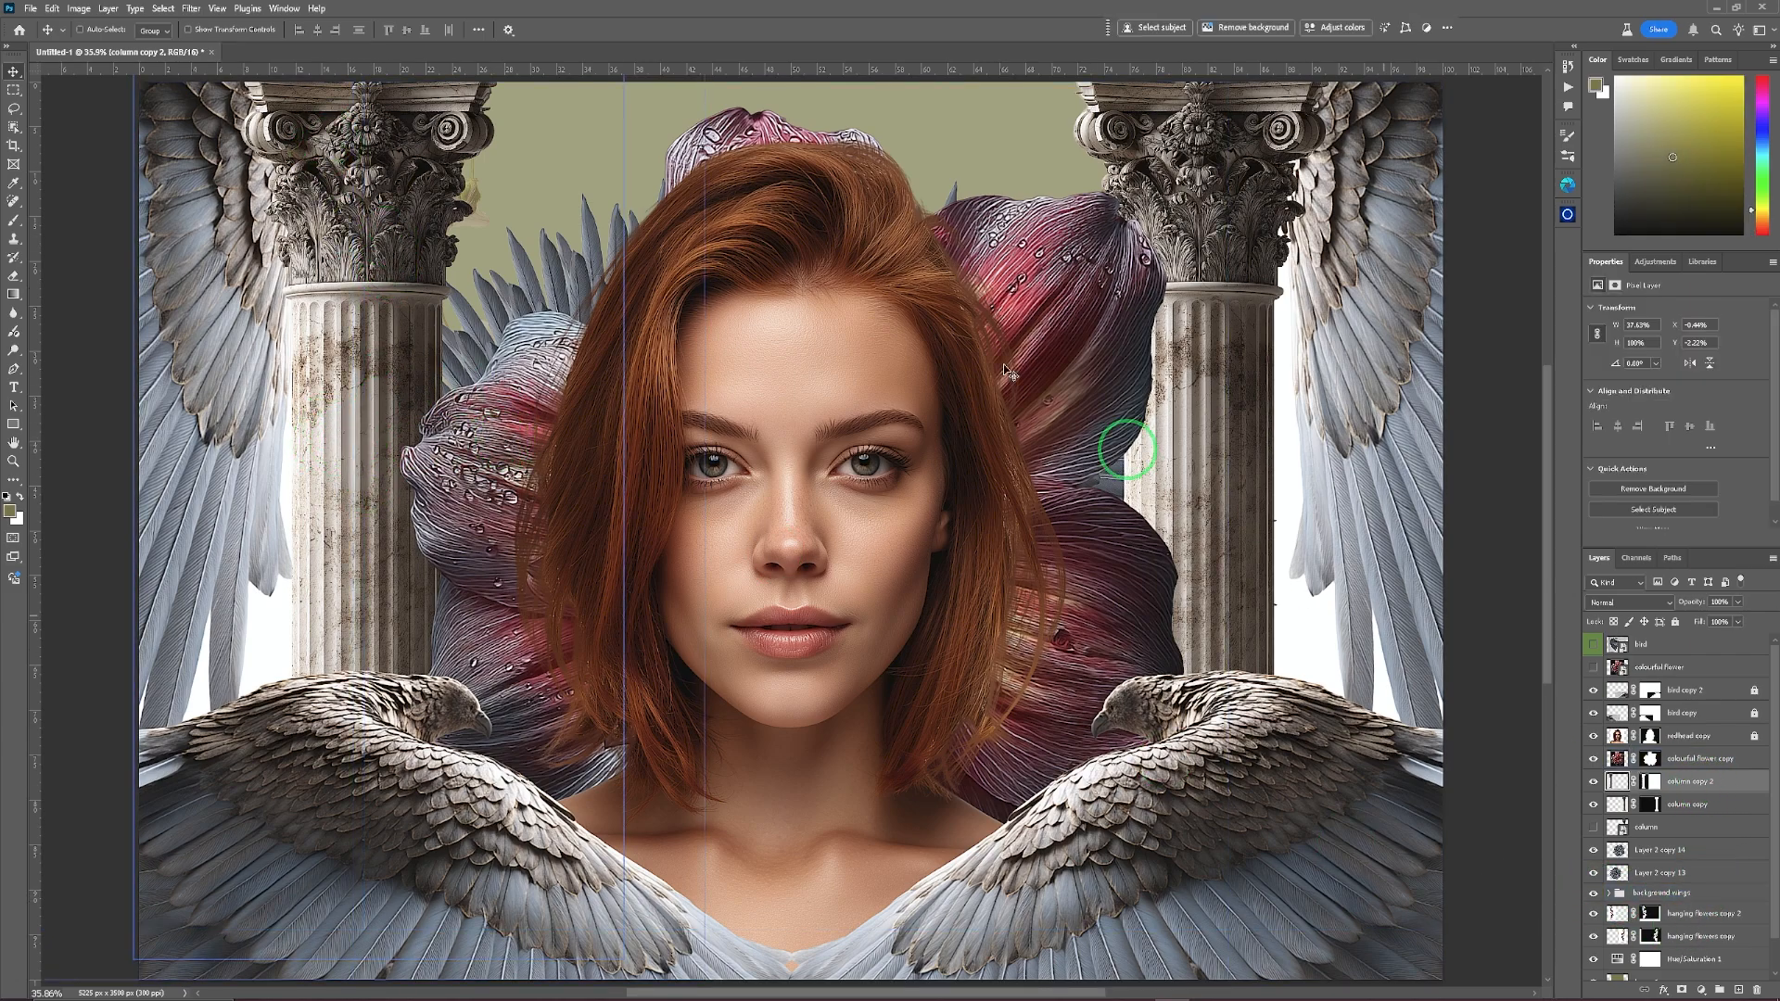
Flip the left column copy horizontally and move it outward over the inner edge of the left-hand wing.
click(53, 10)
mouse_move(102, 375)
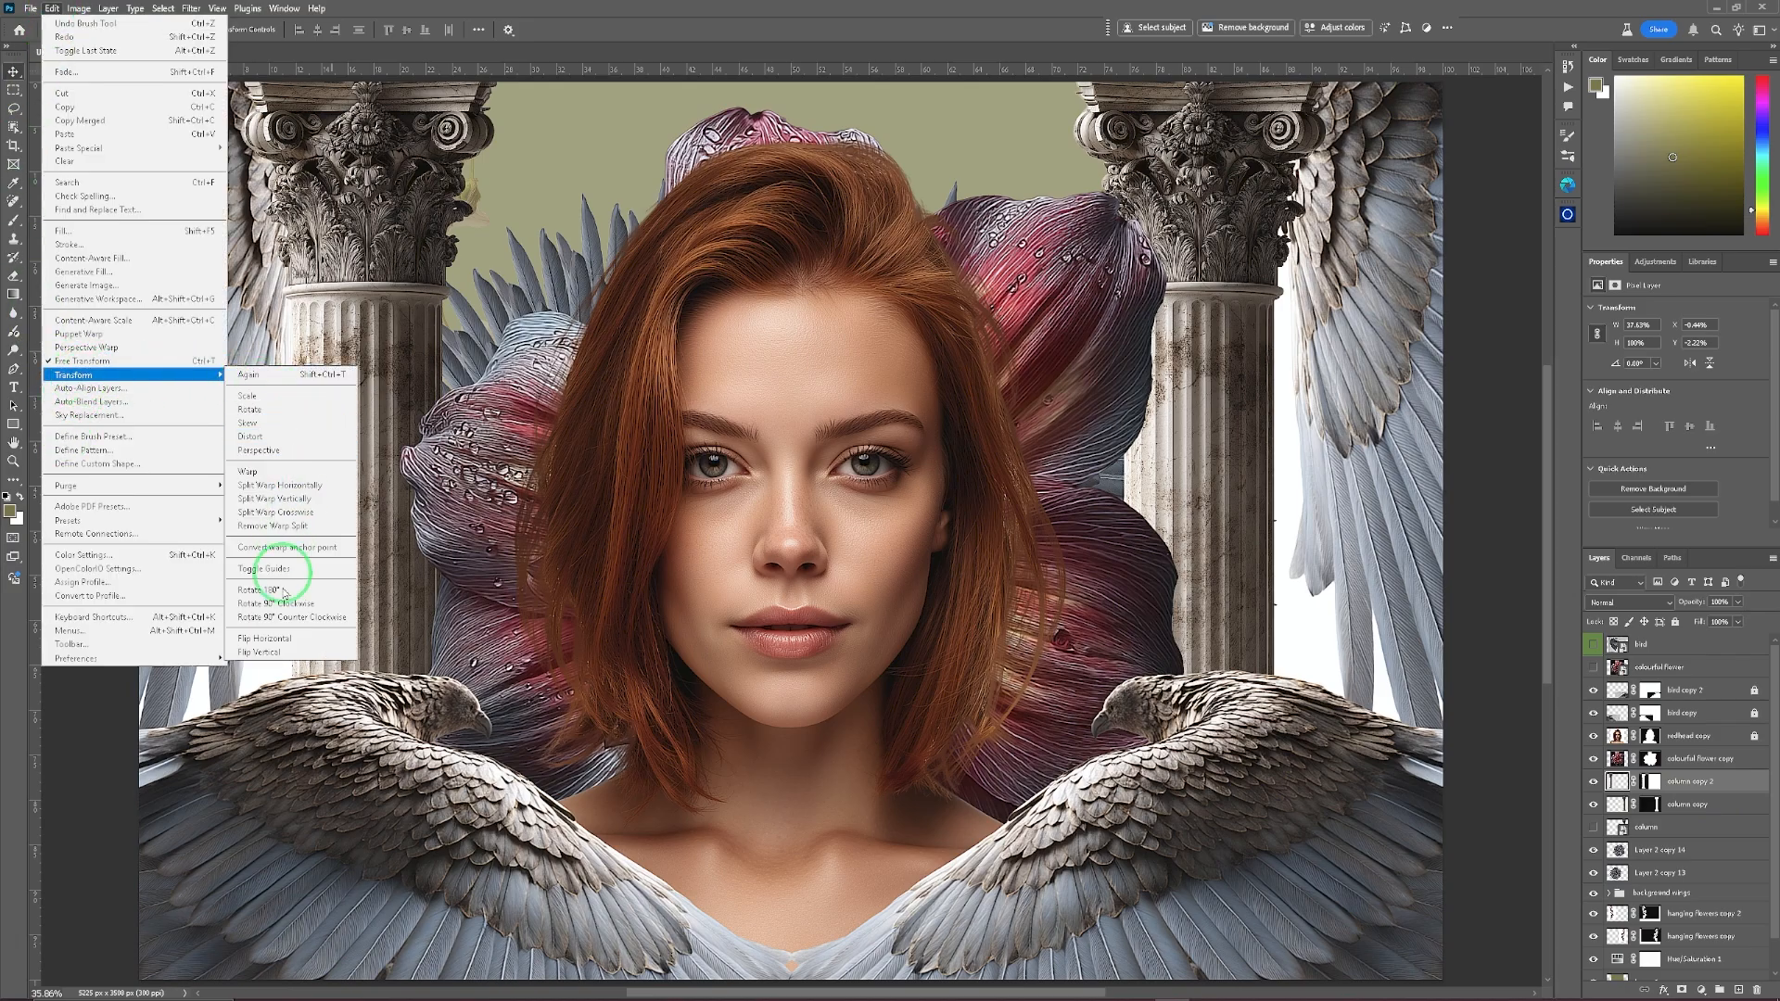
click(269, 638)
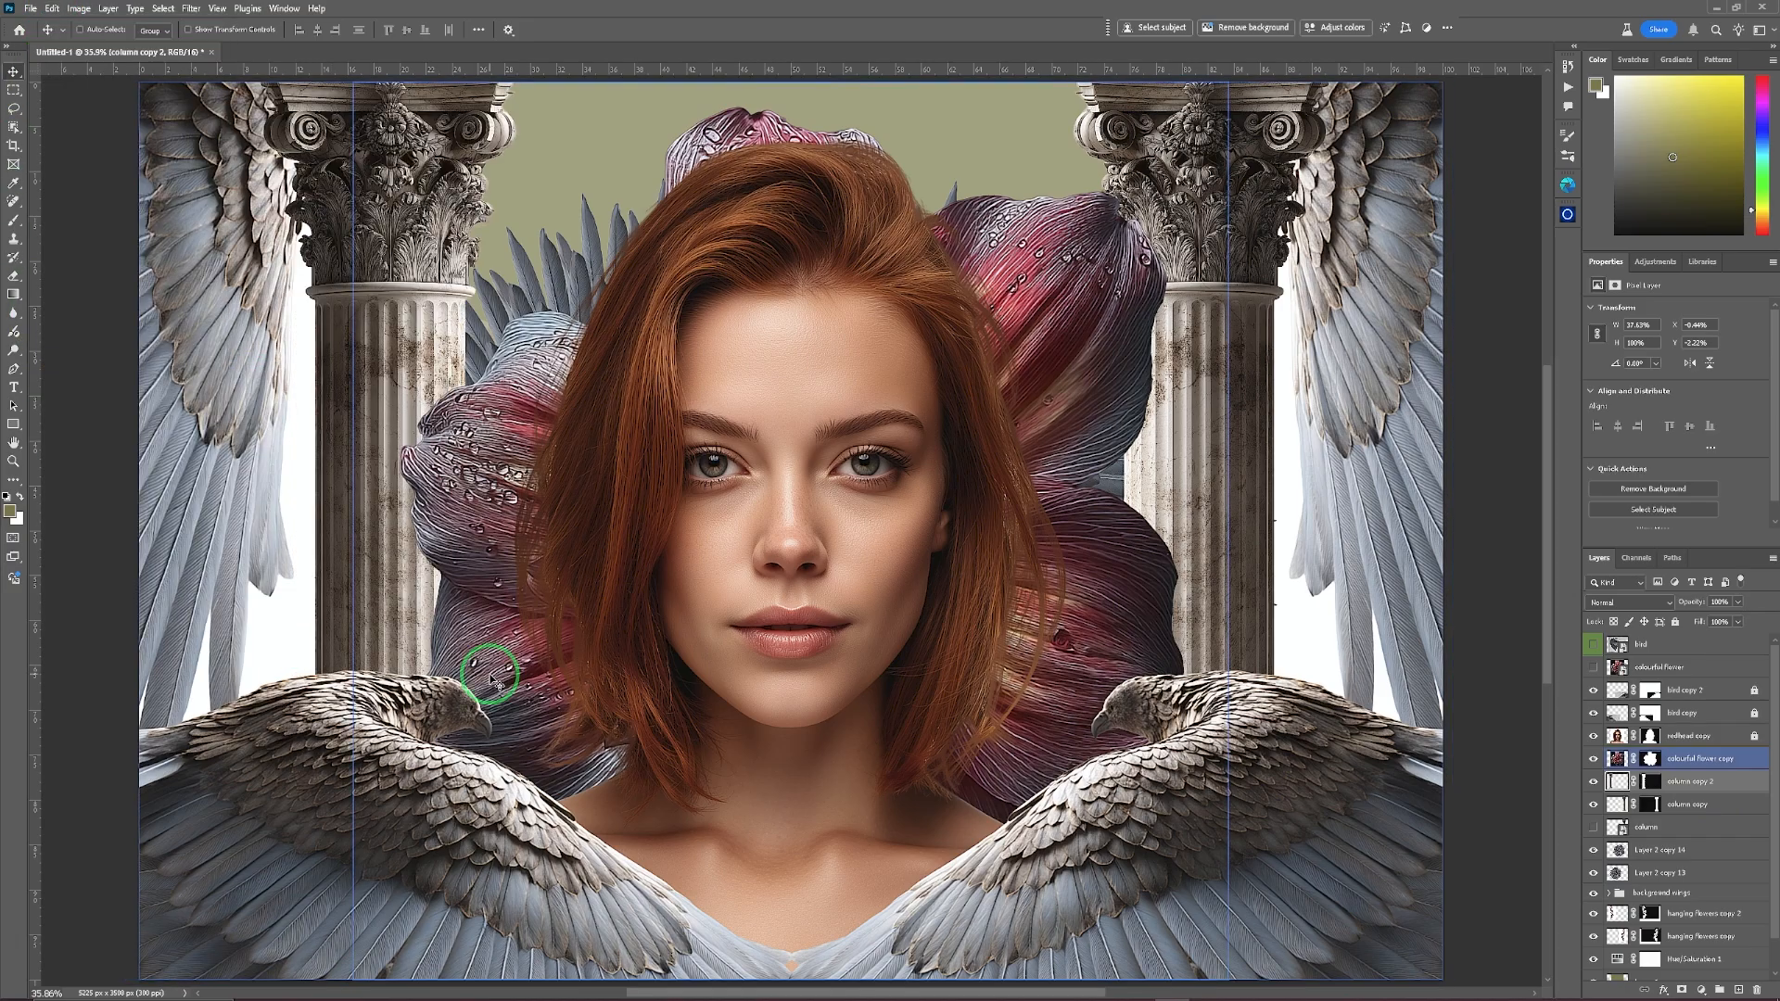
ctrl+click(431, 287)
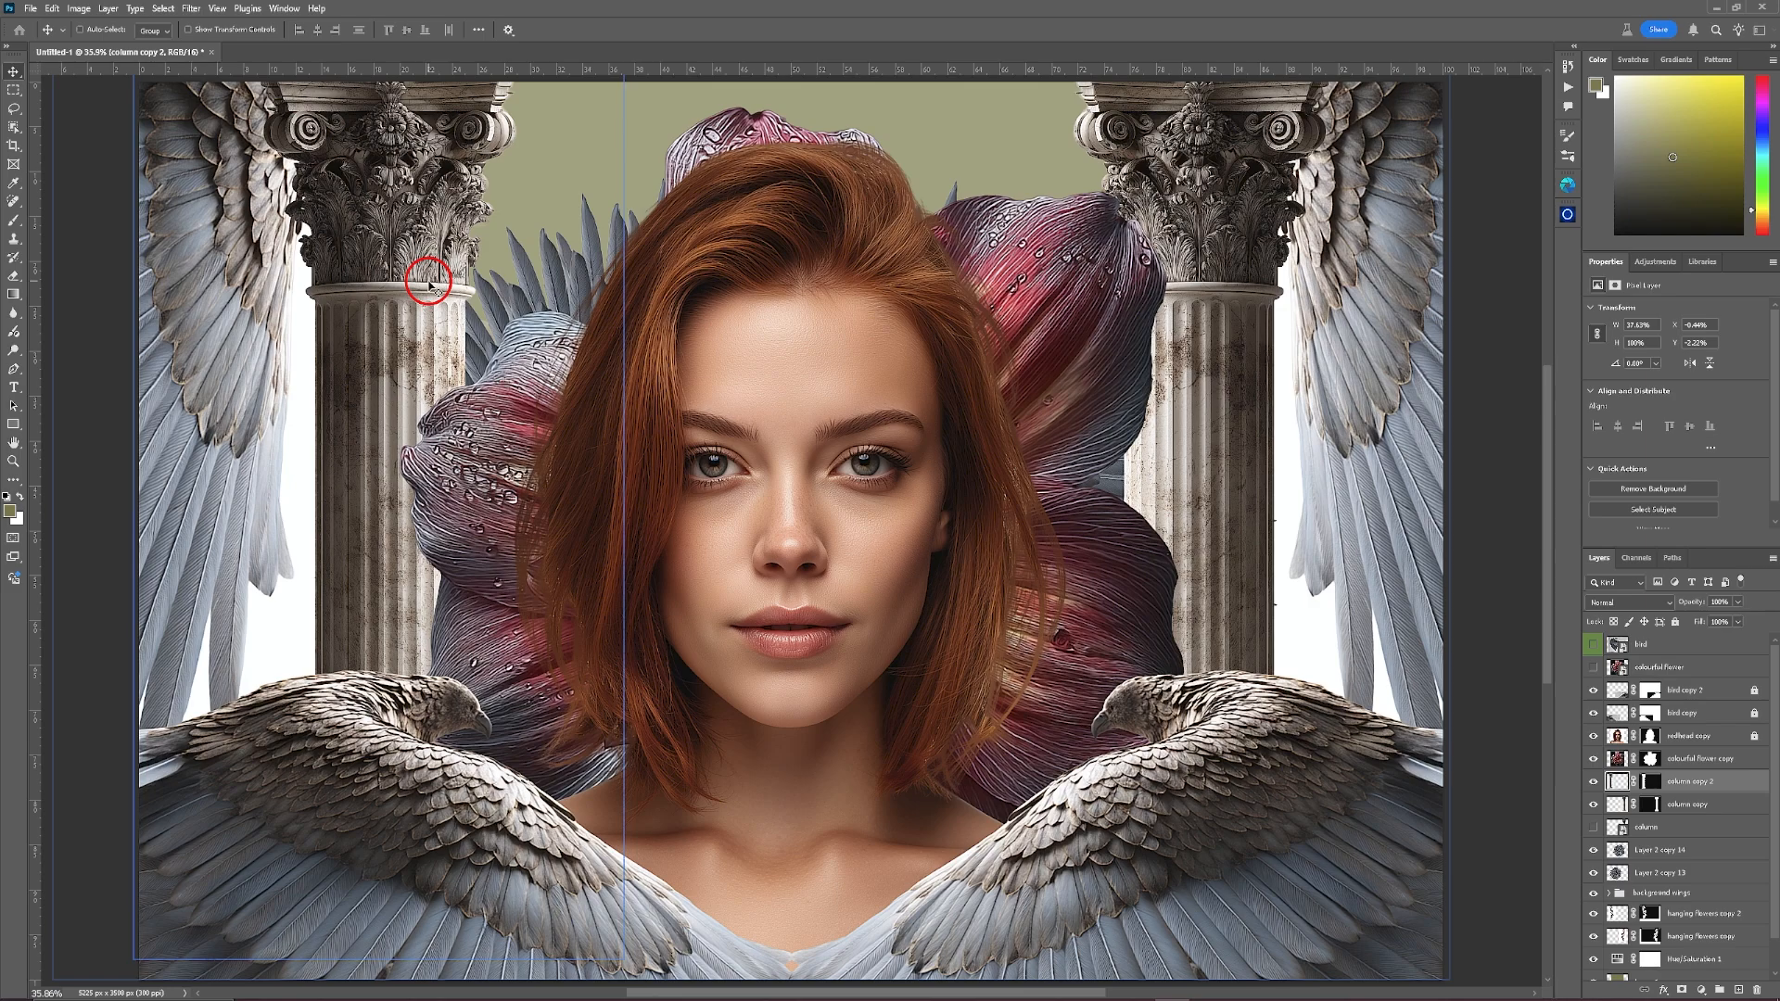
drag(428, 285, 385, 272)
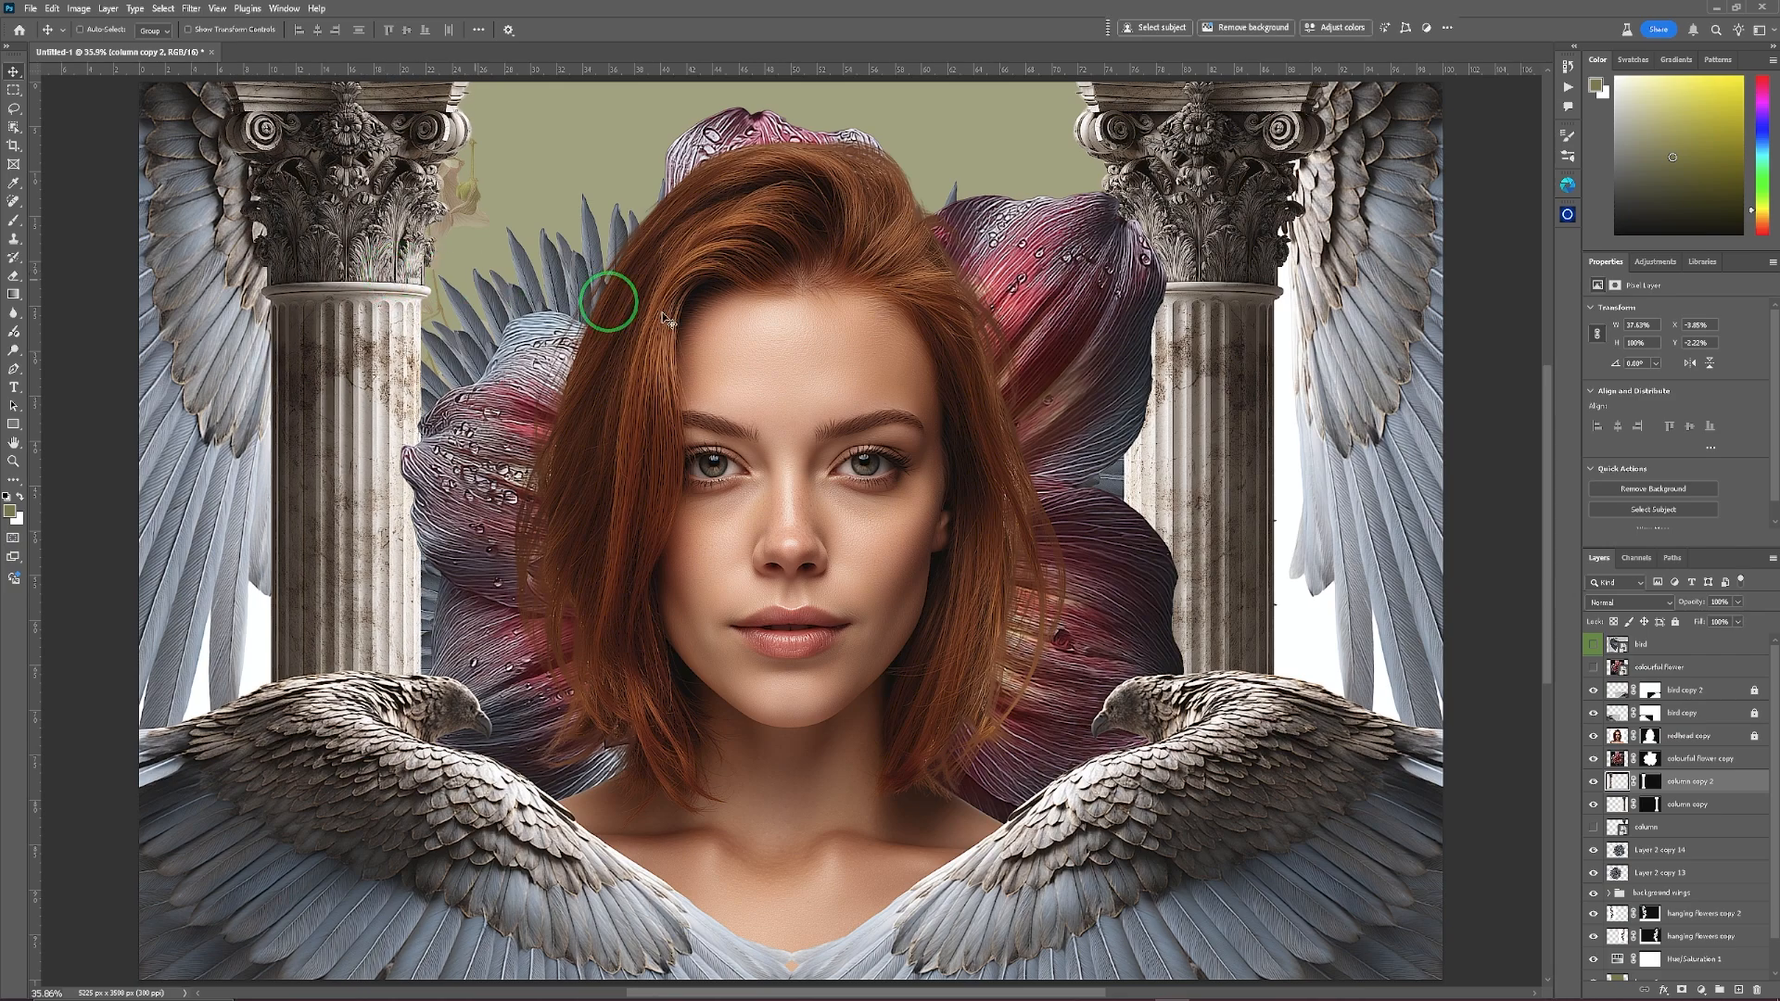
Select the right column's layer and move it outward to mirror the left column's position.
ctrl+click(1231, 364)
click(1231, 365)
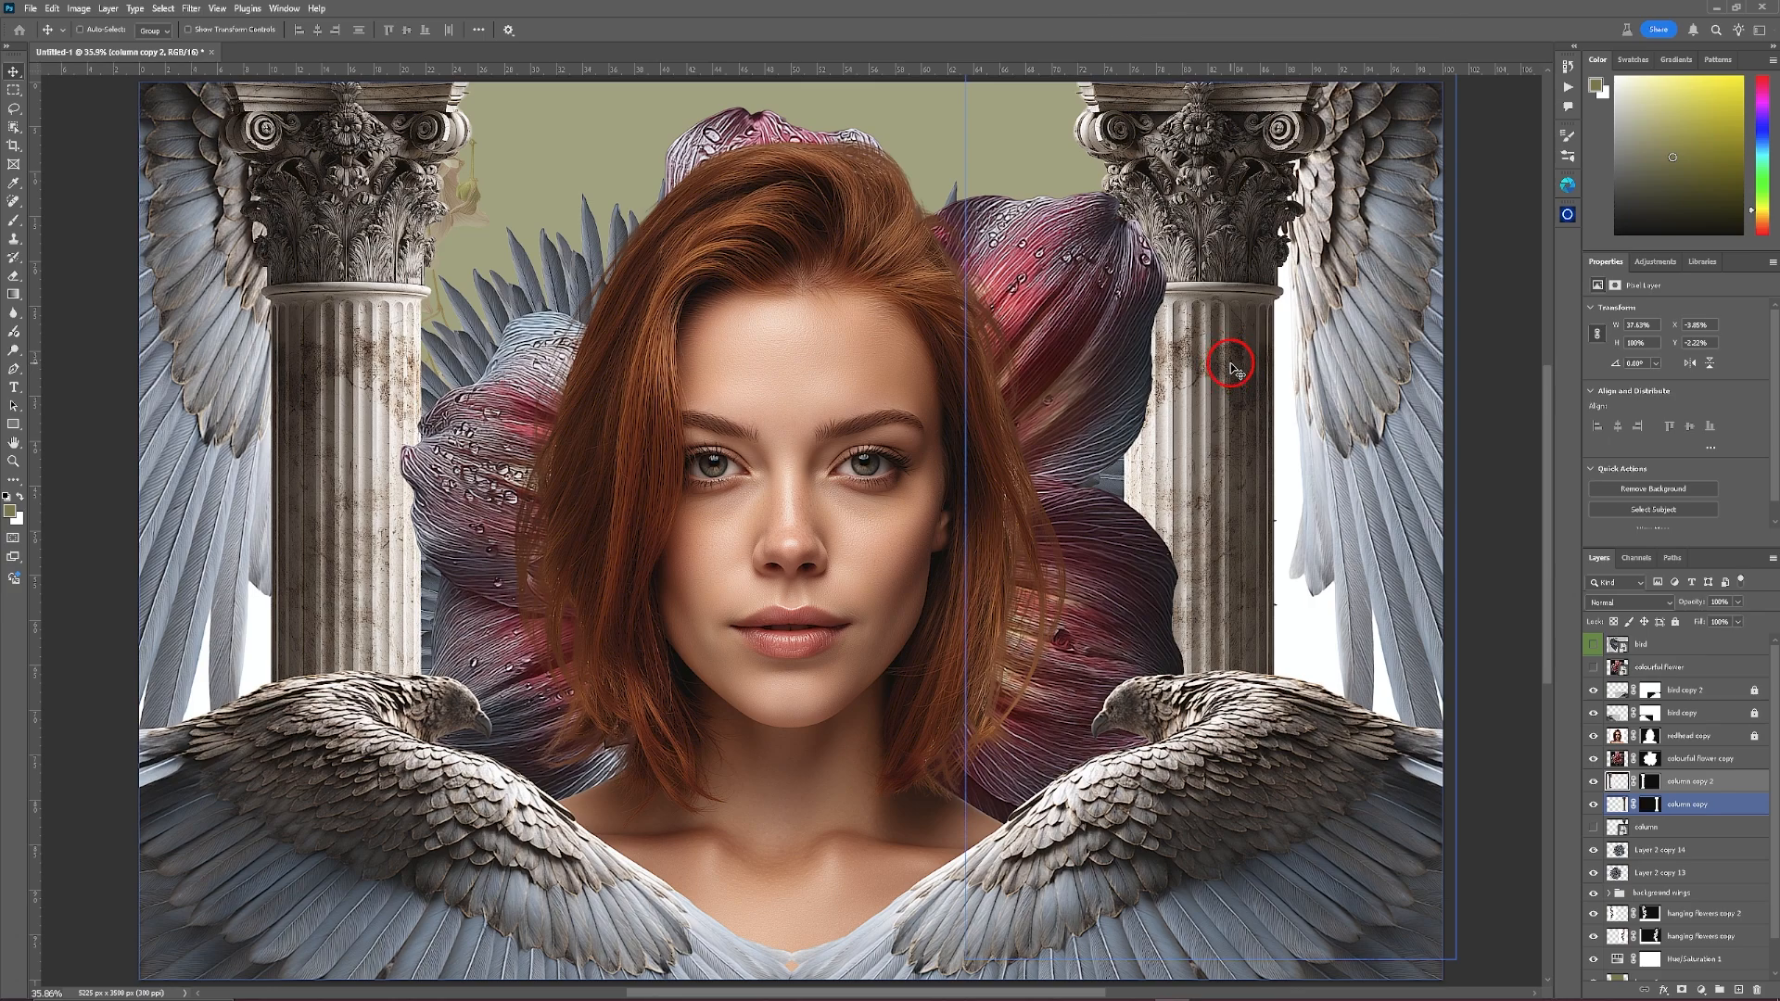
click(1230, 364)
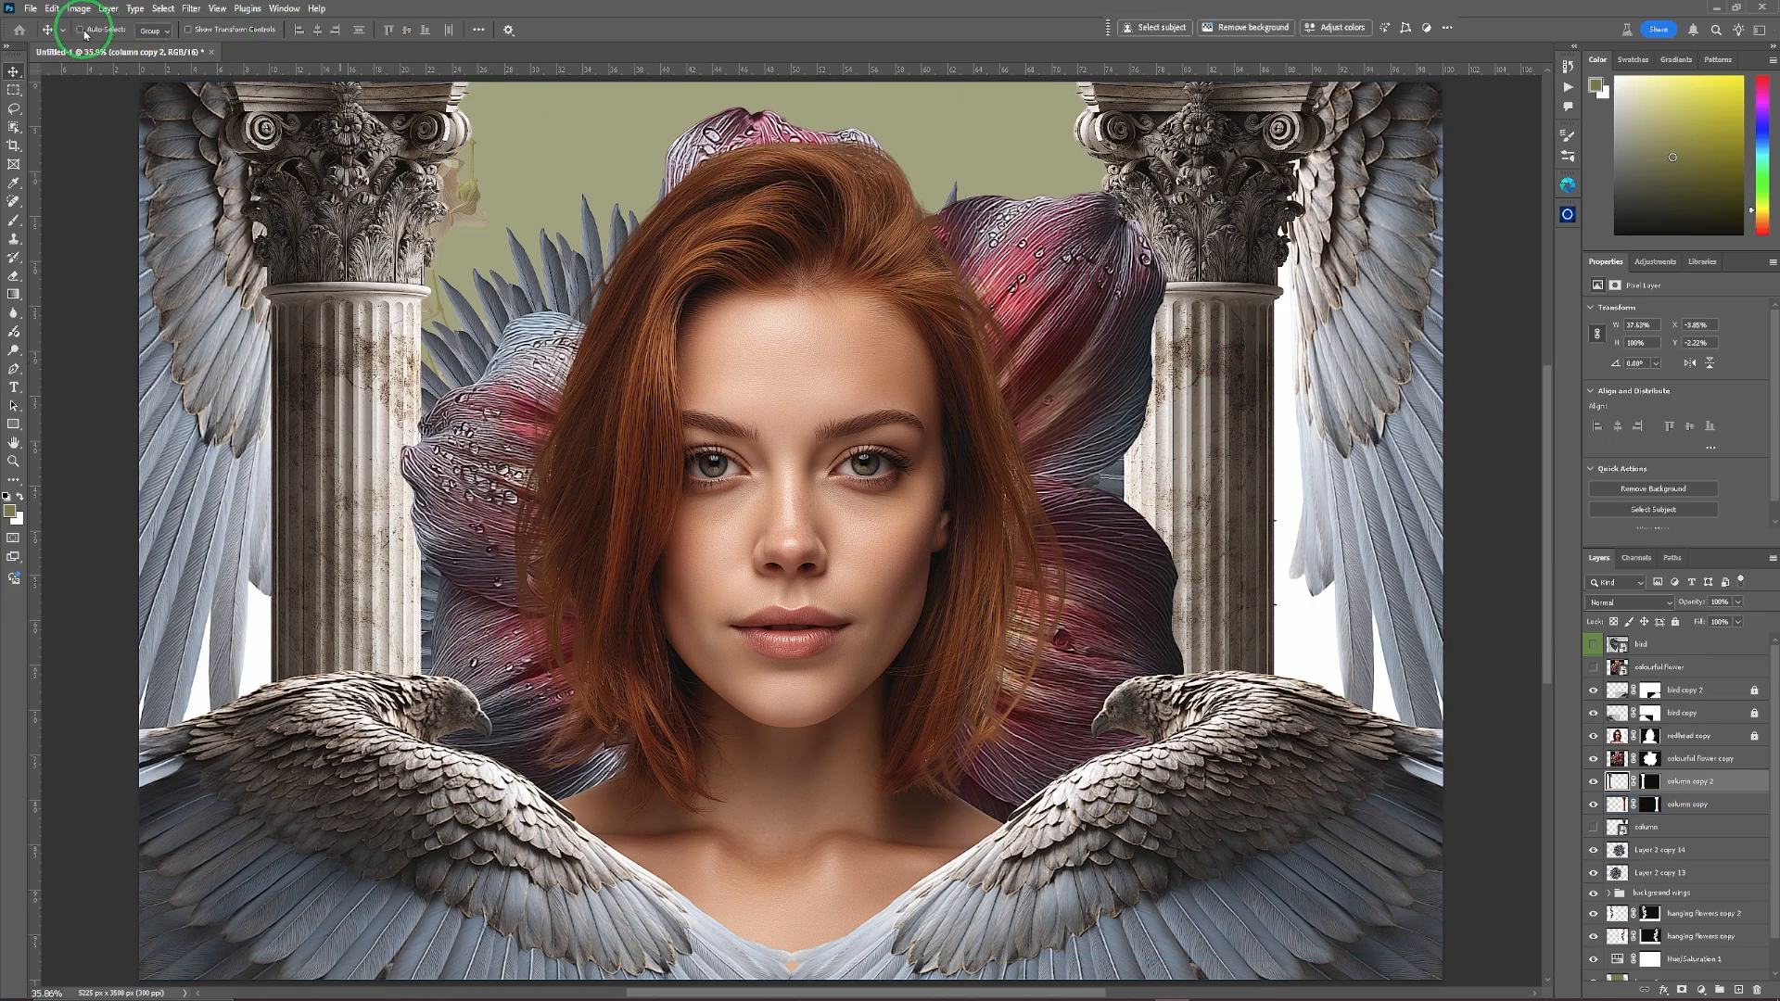
click(1689, 805)
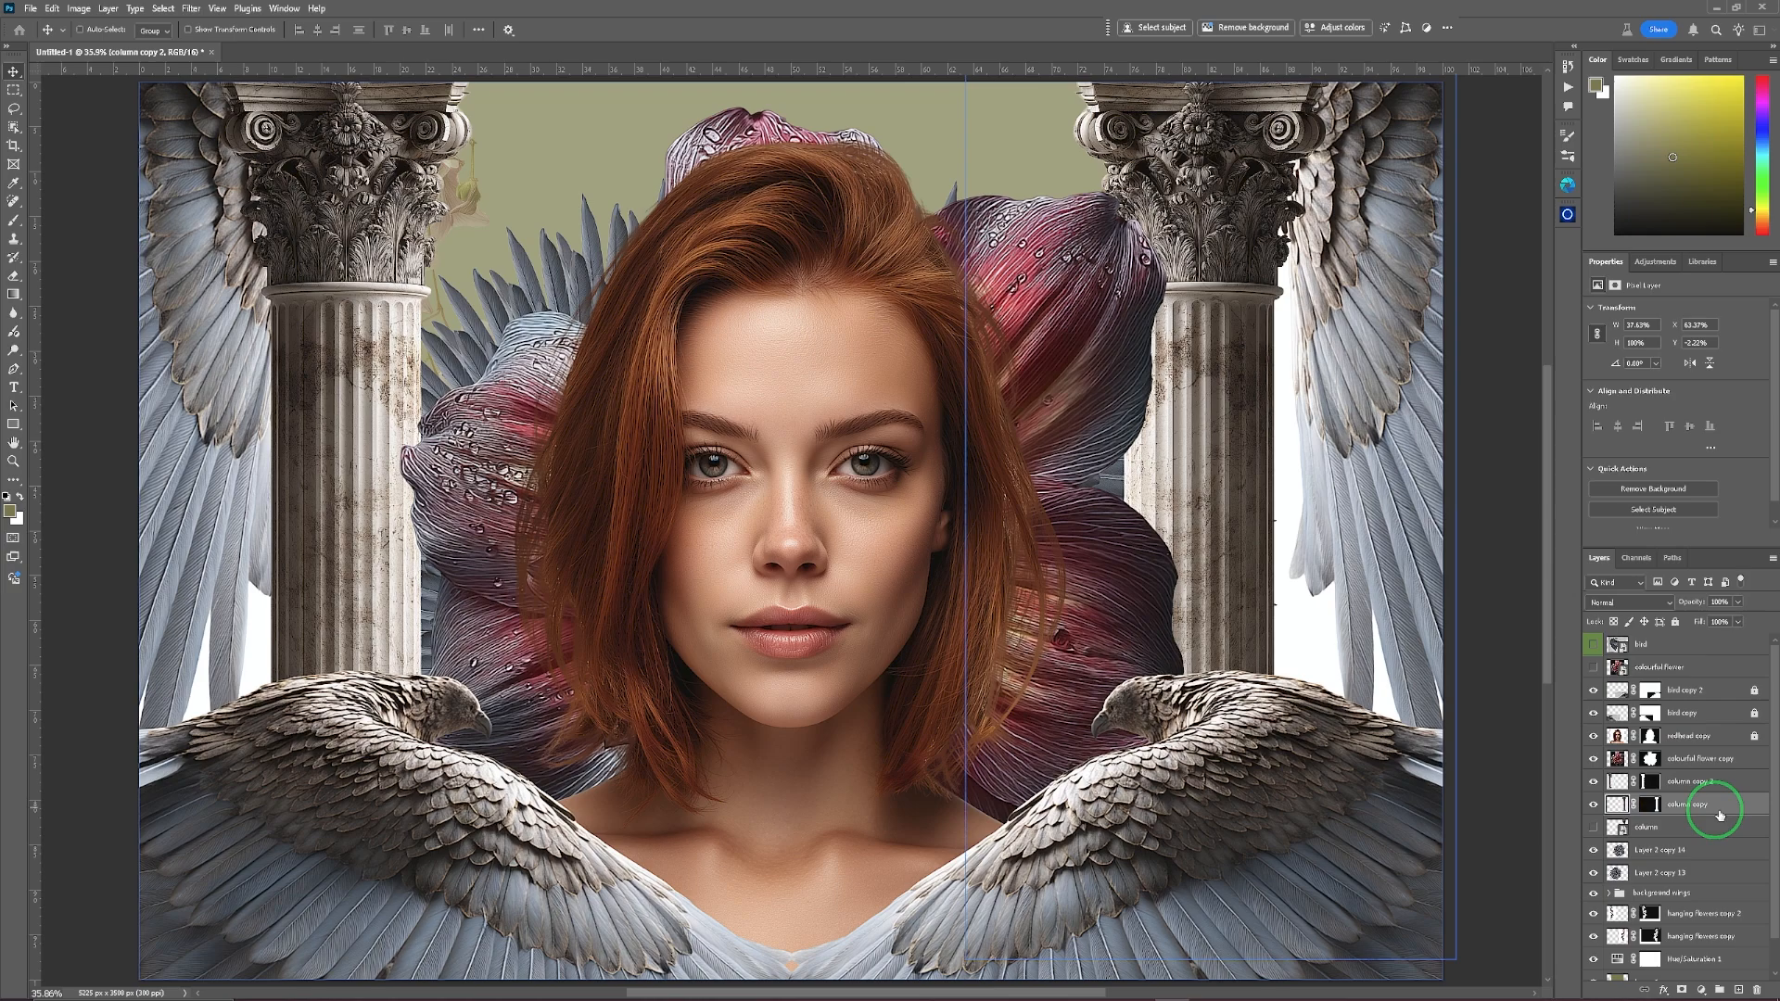
drag(1186, 469, 1212, 473)
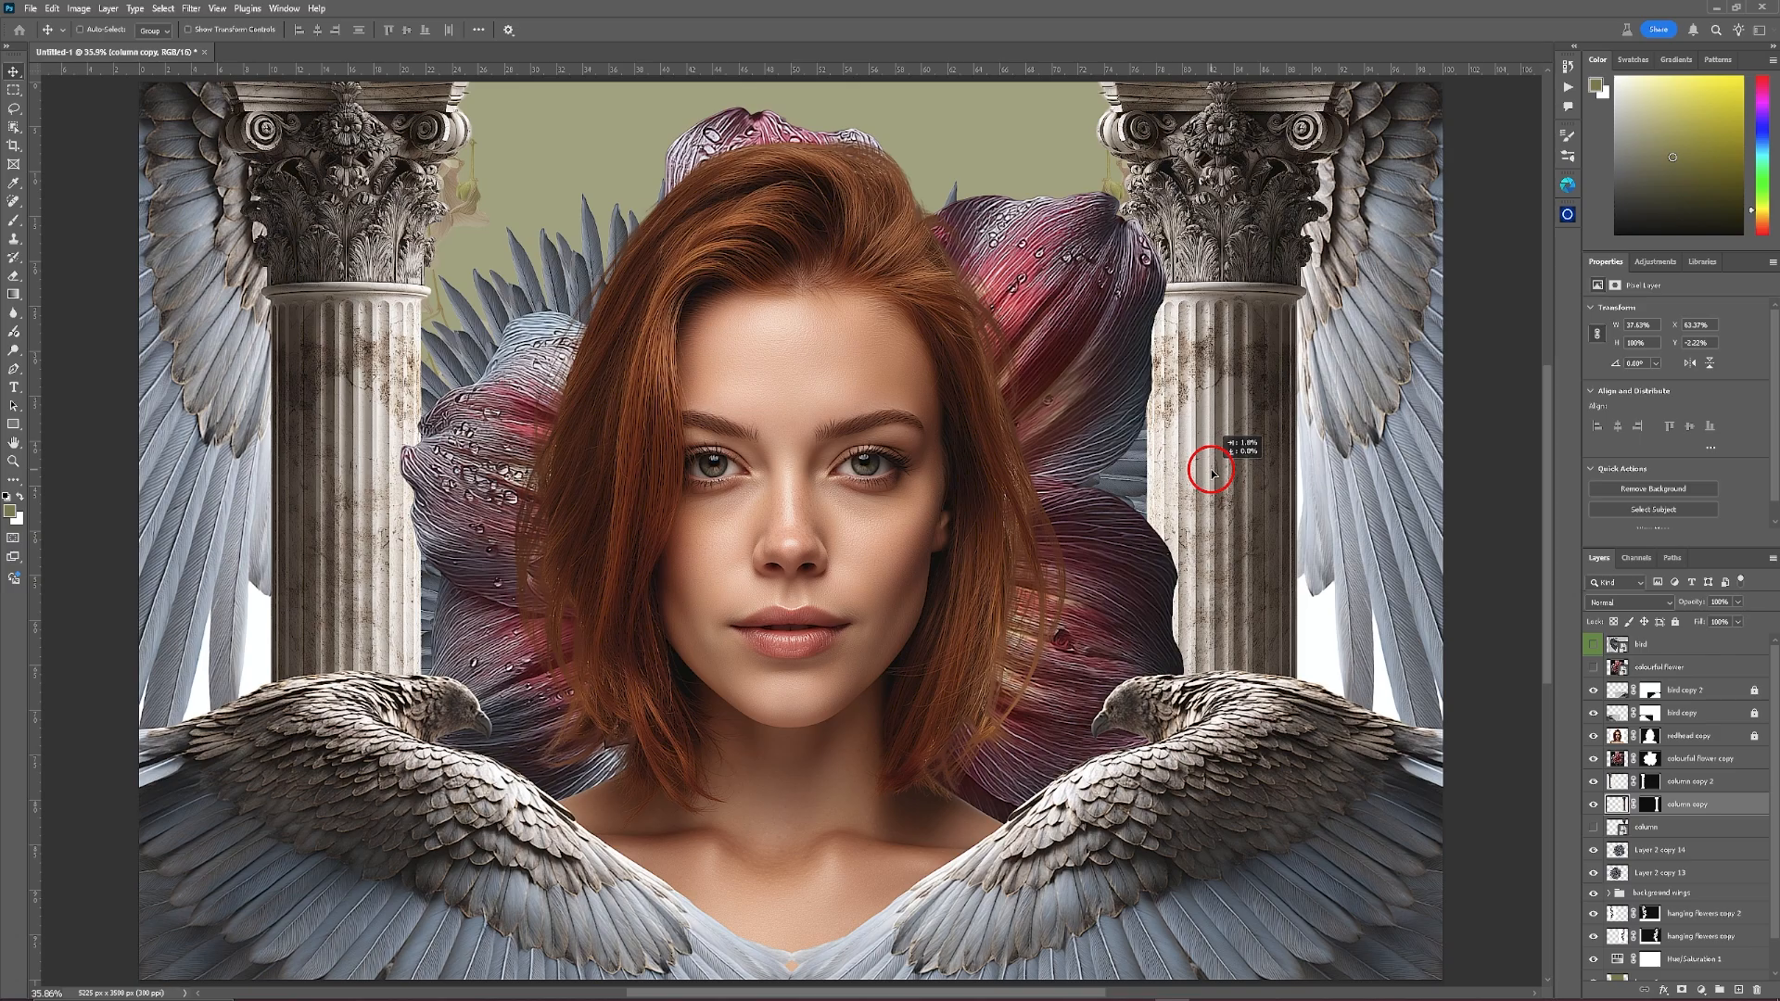
mouse_move(1212, 473)
mouse_down()
mouse_move(1198, 469)
mouse_move(1240, 467)
mouse_up()
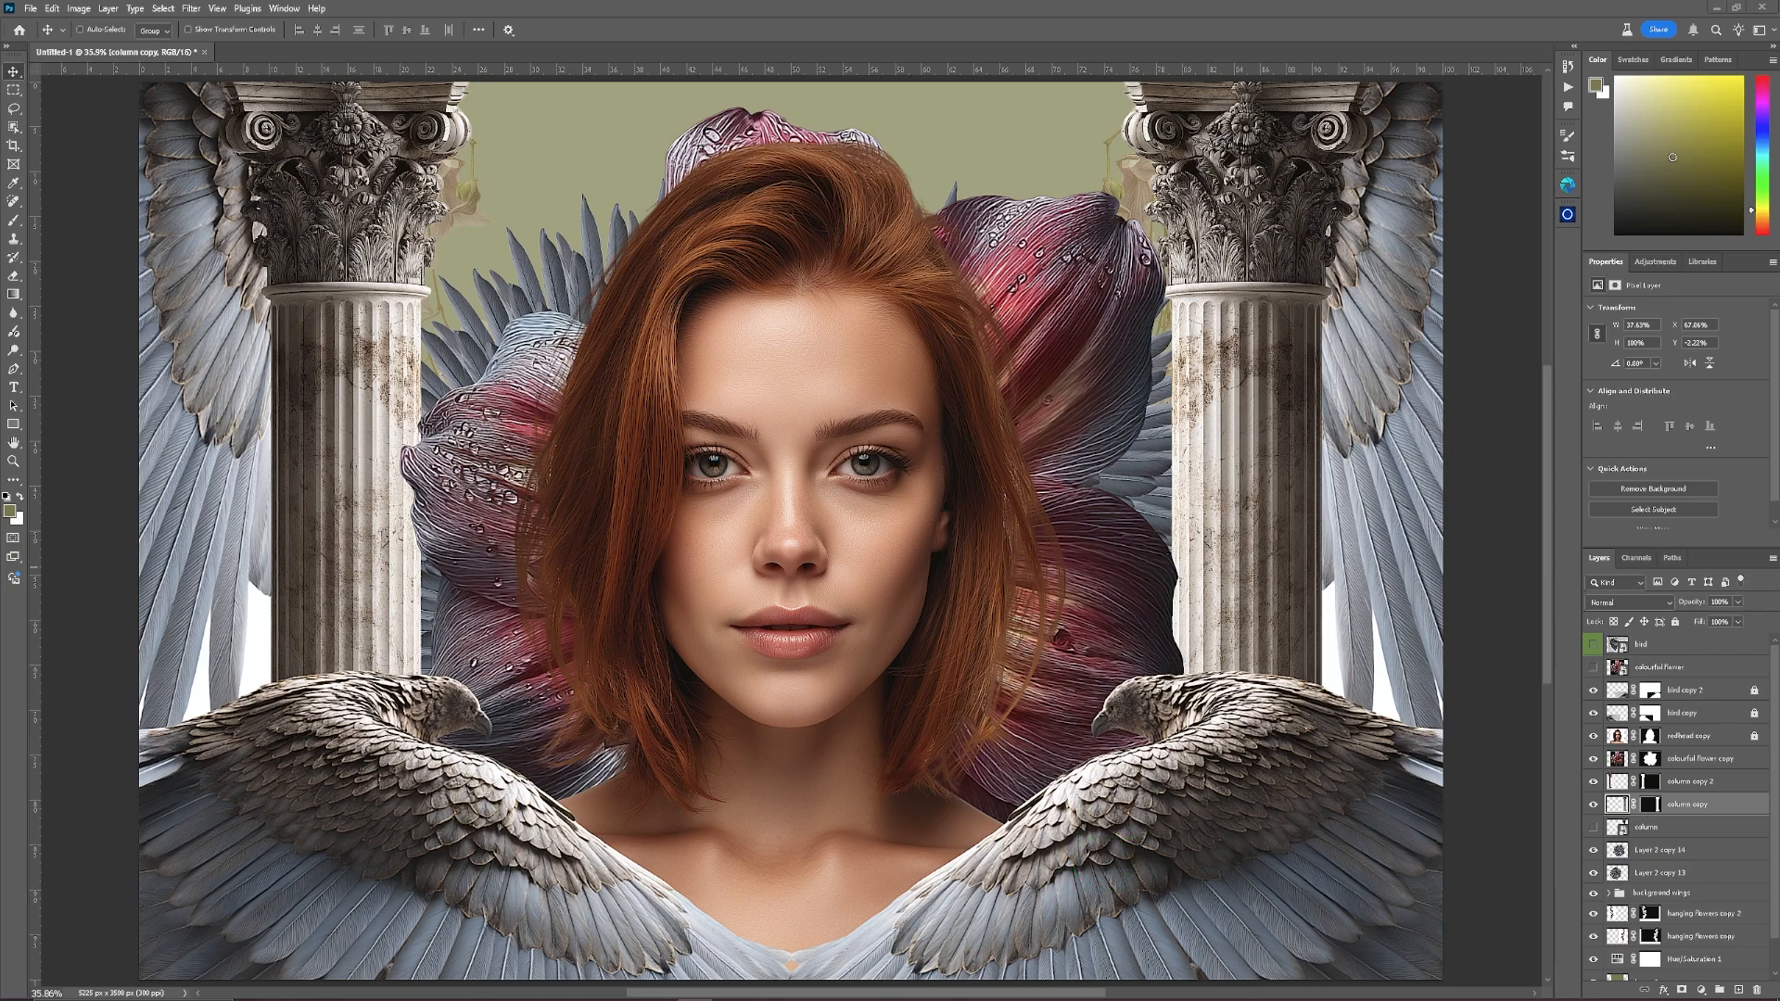
Place the crow image above the bird layer and select the crow as the subject.
click(1688, 644)
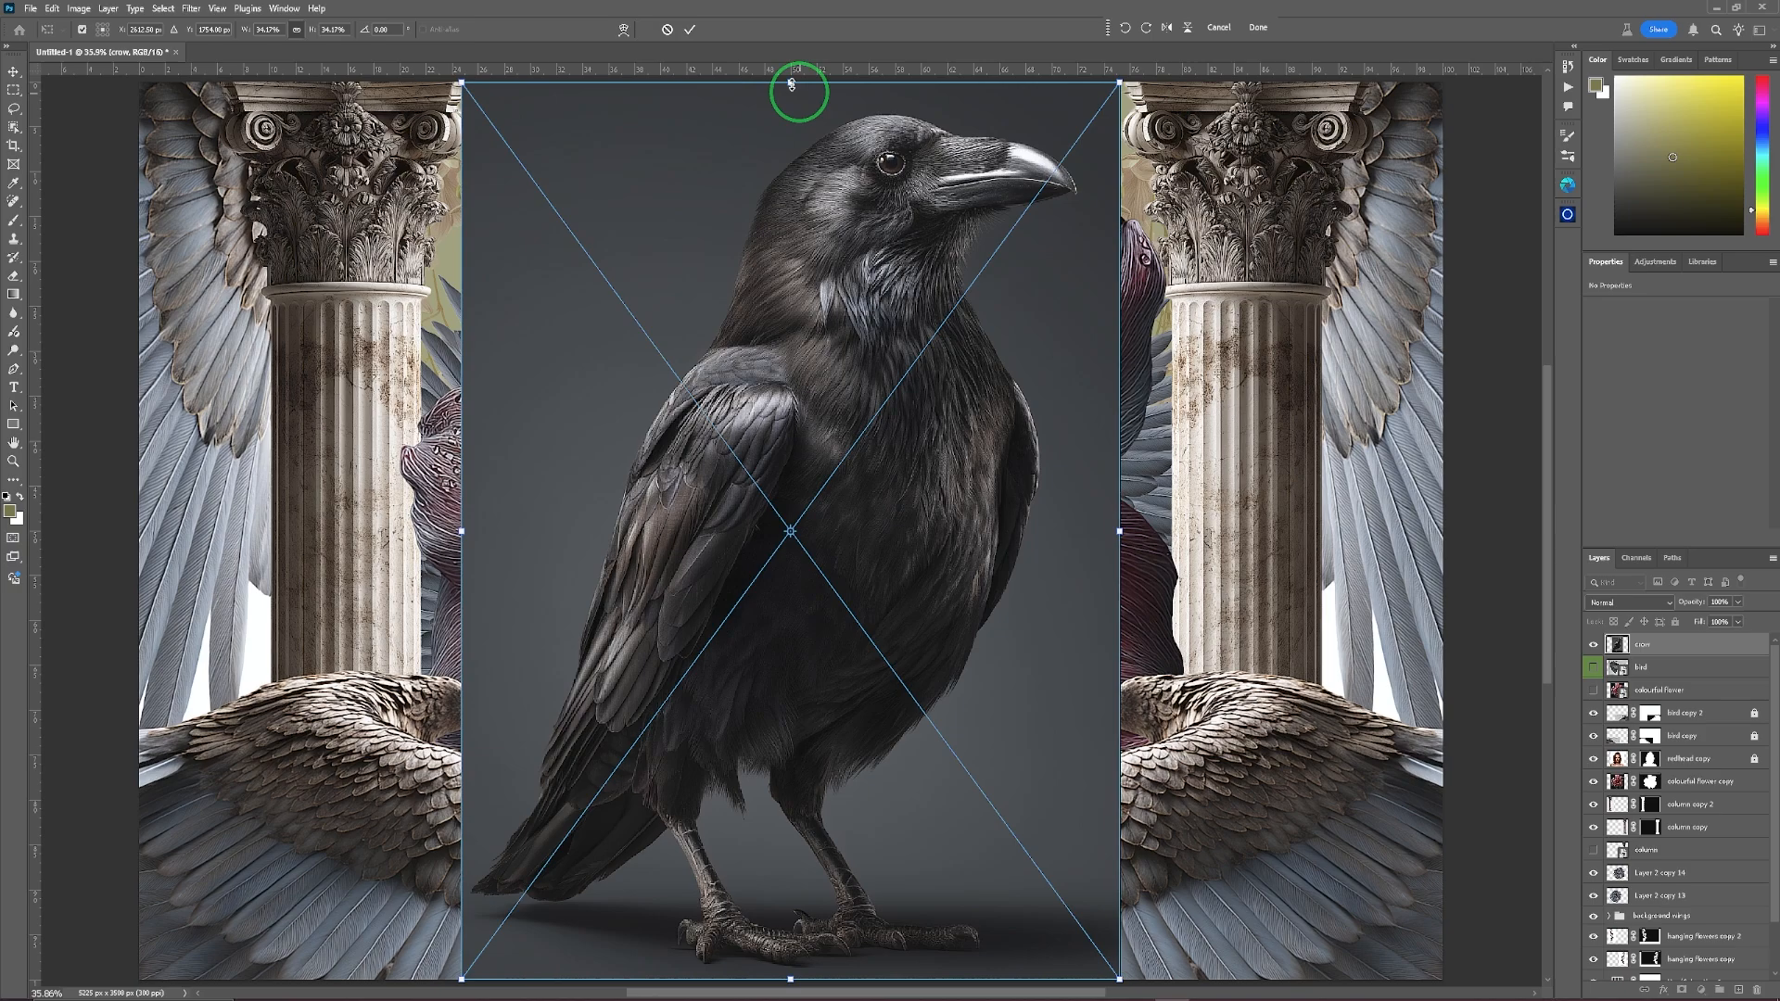
click(690, 29)
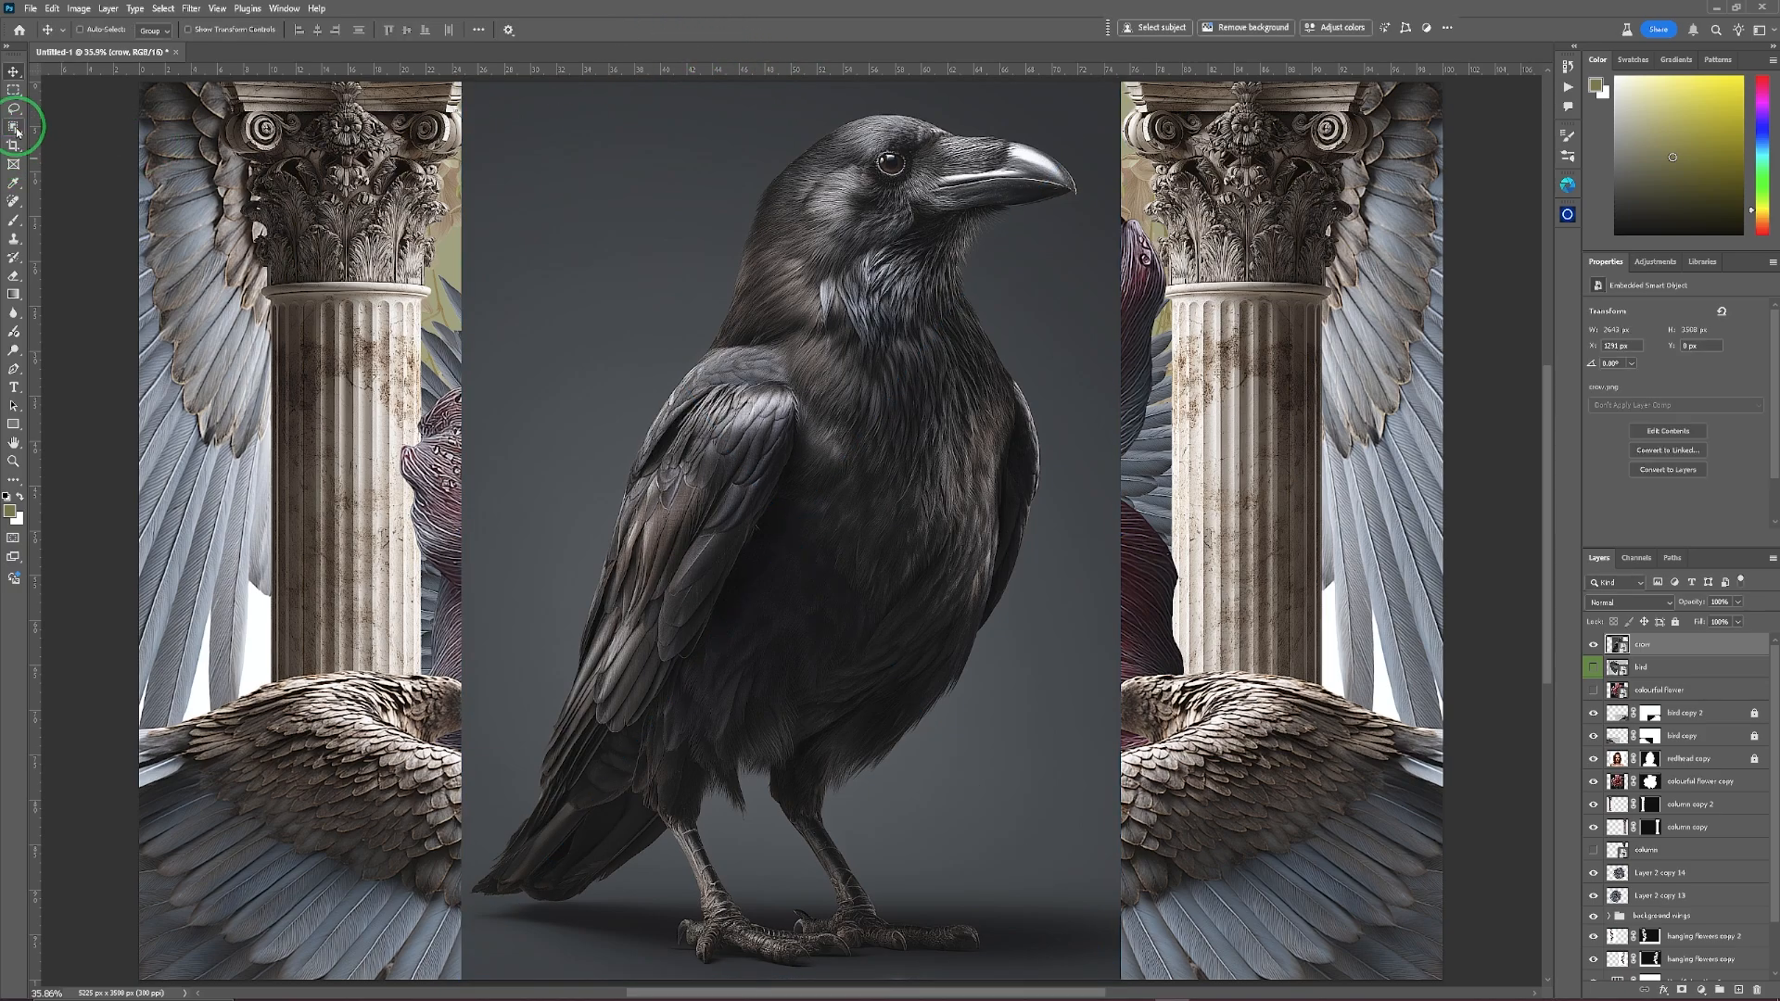
click(15, 132)
click(163, 9)
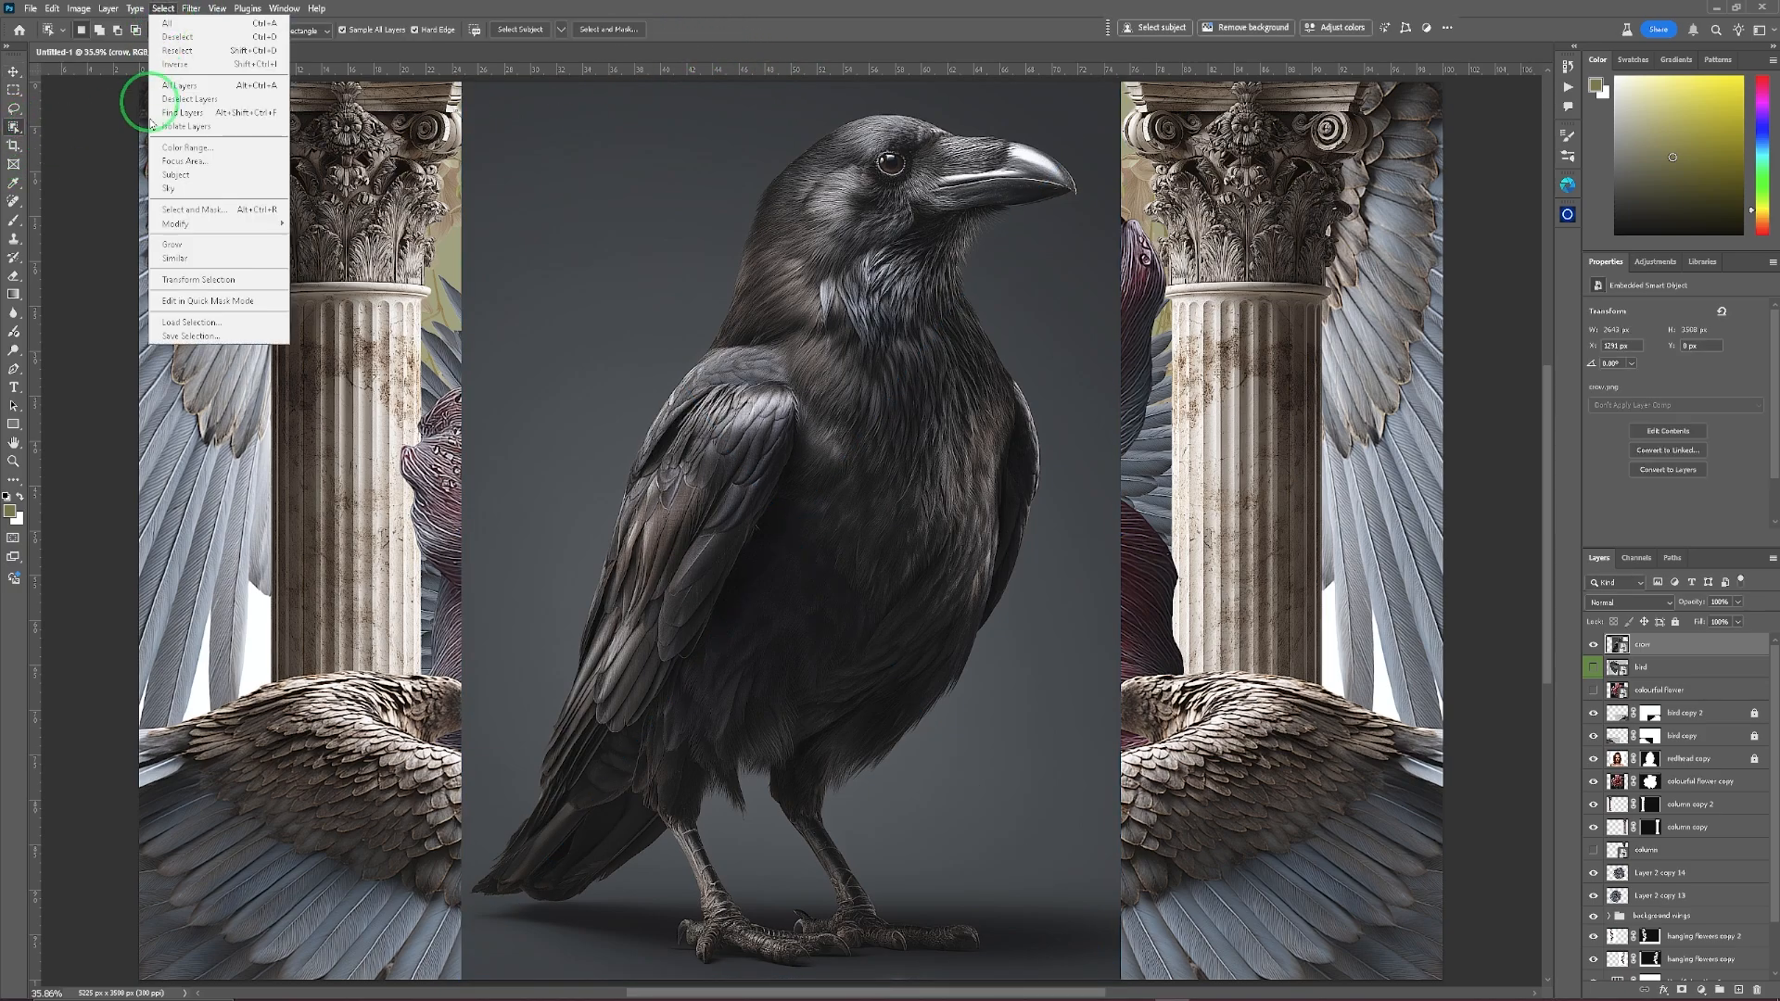
click(174, 171)
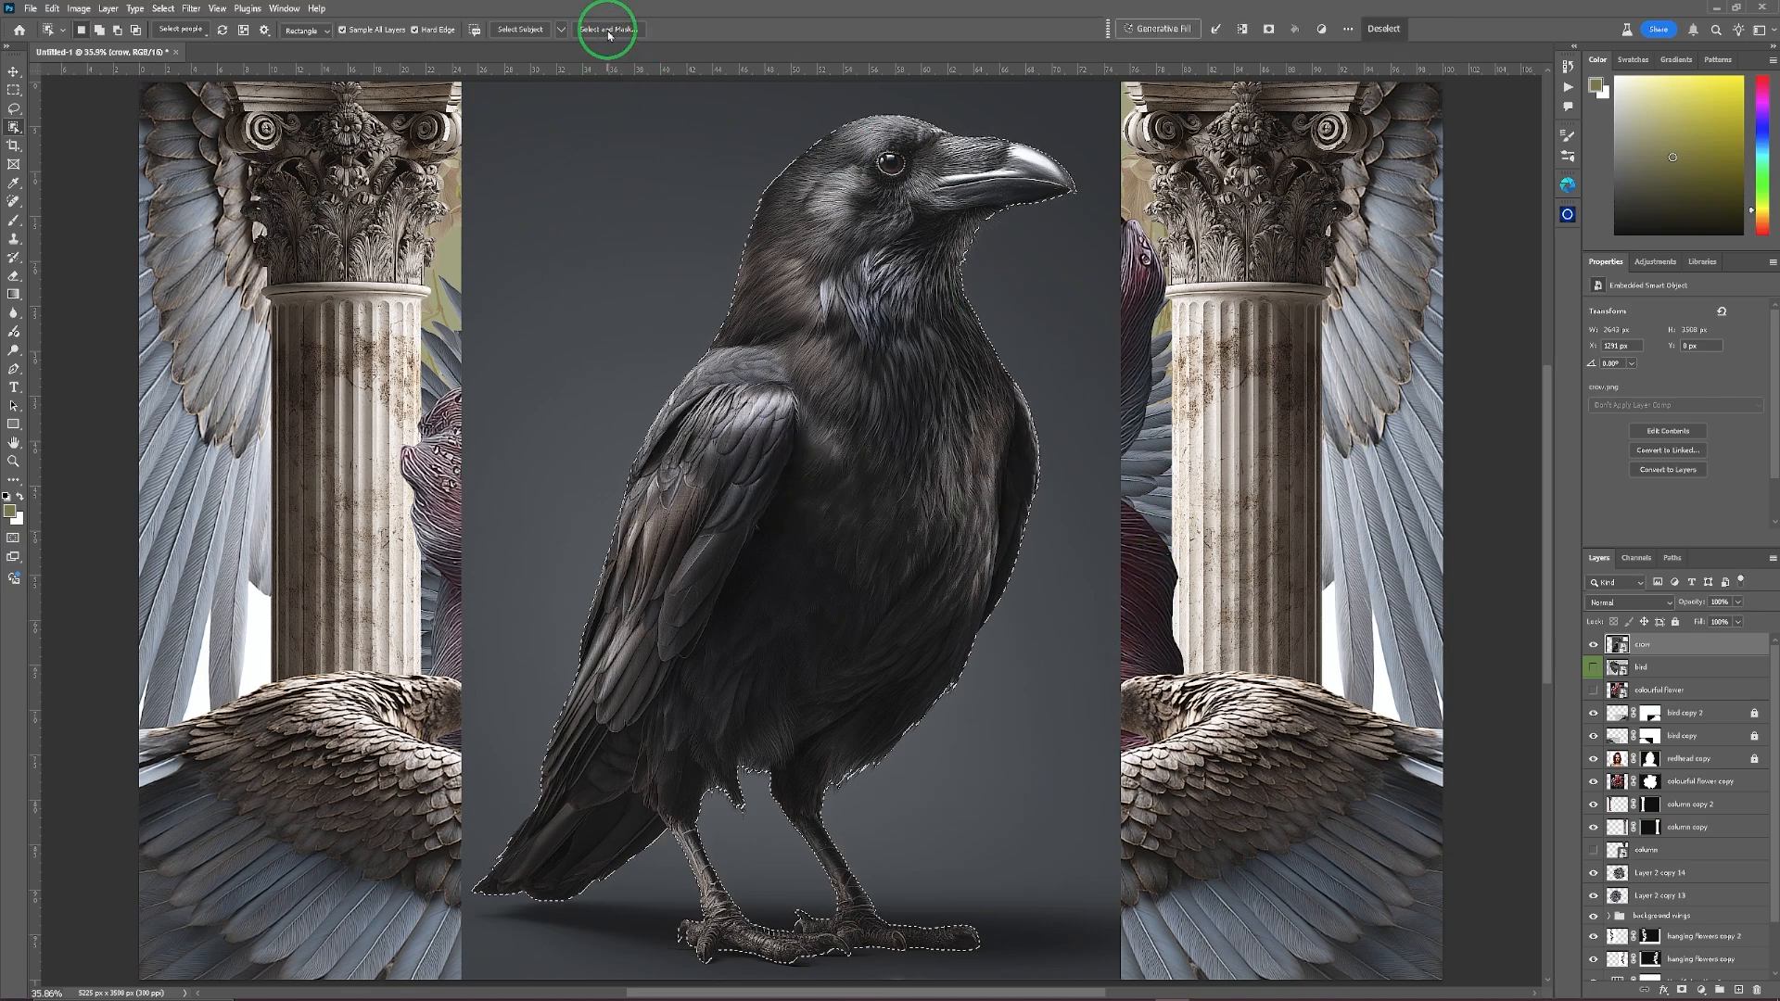
Output the crow selection from Select and Mask to a new layer with layer mask, with colors decontaminated, and check its mask overlay.
click(609, 32)
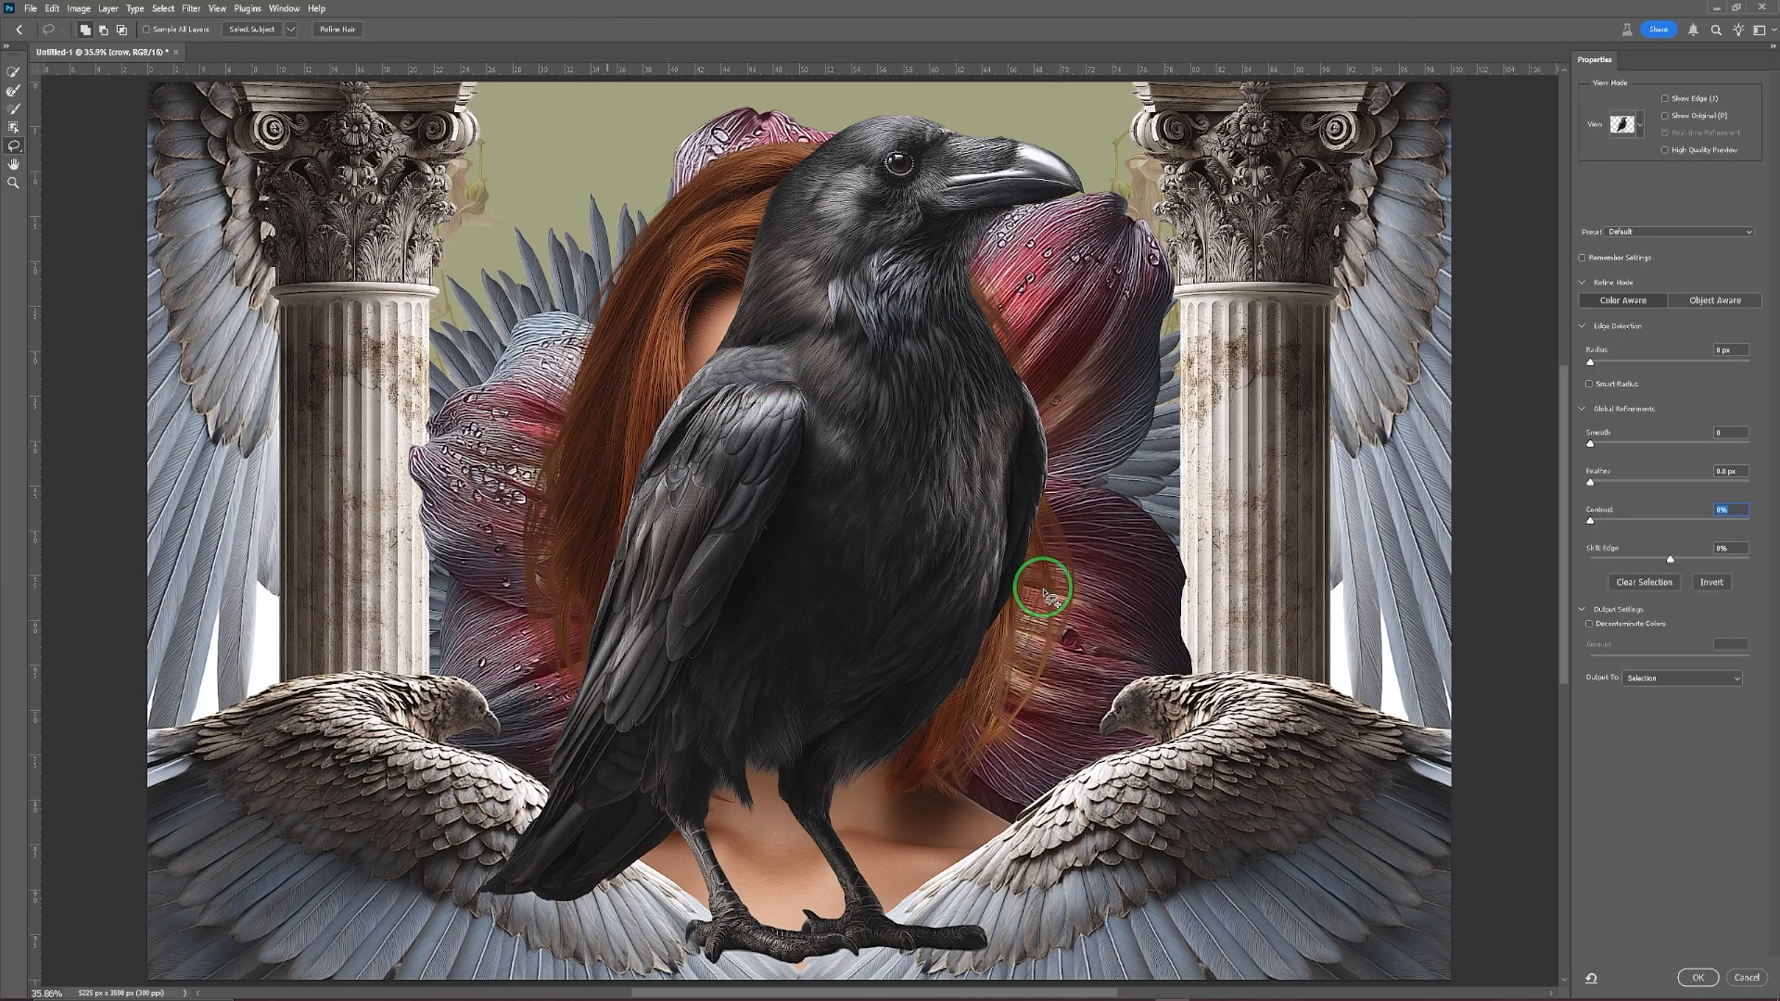
click(1590, 626)
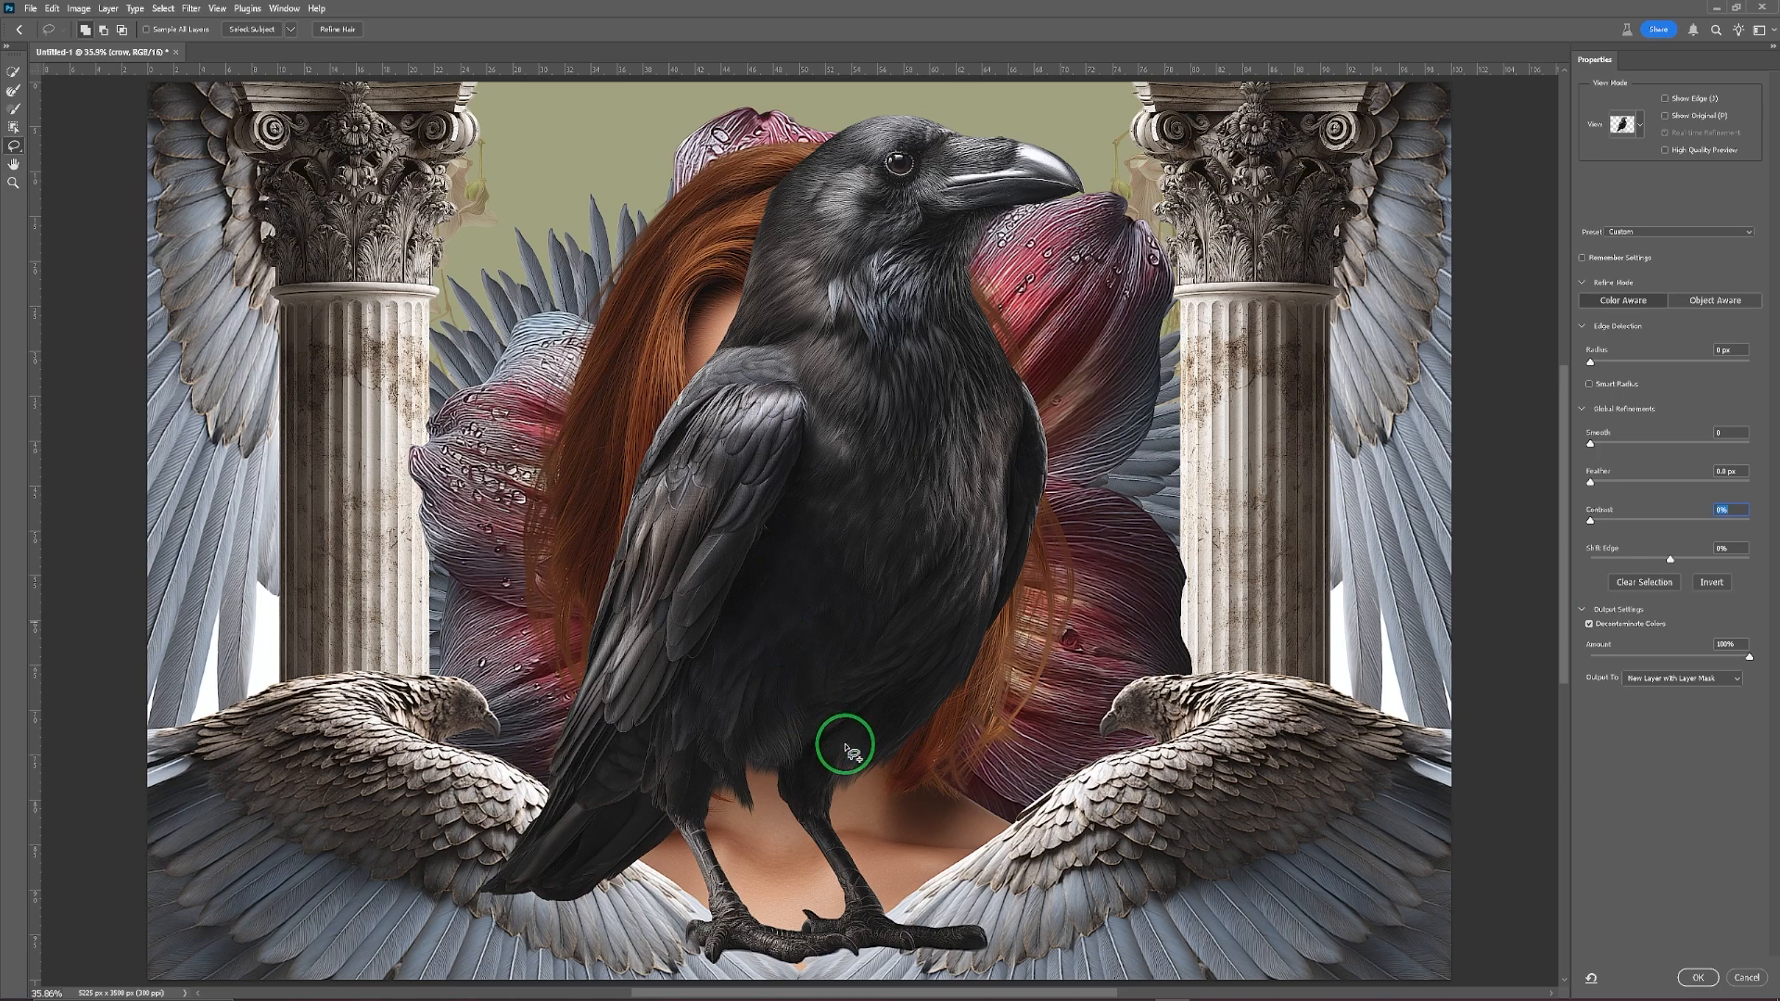
click(1708, 979)
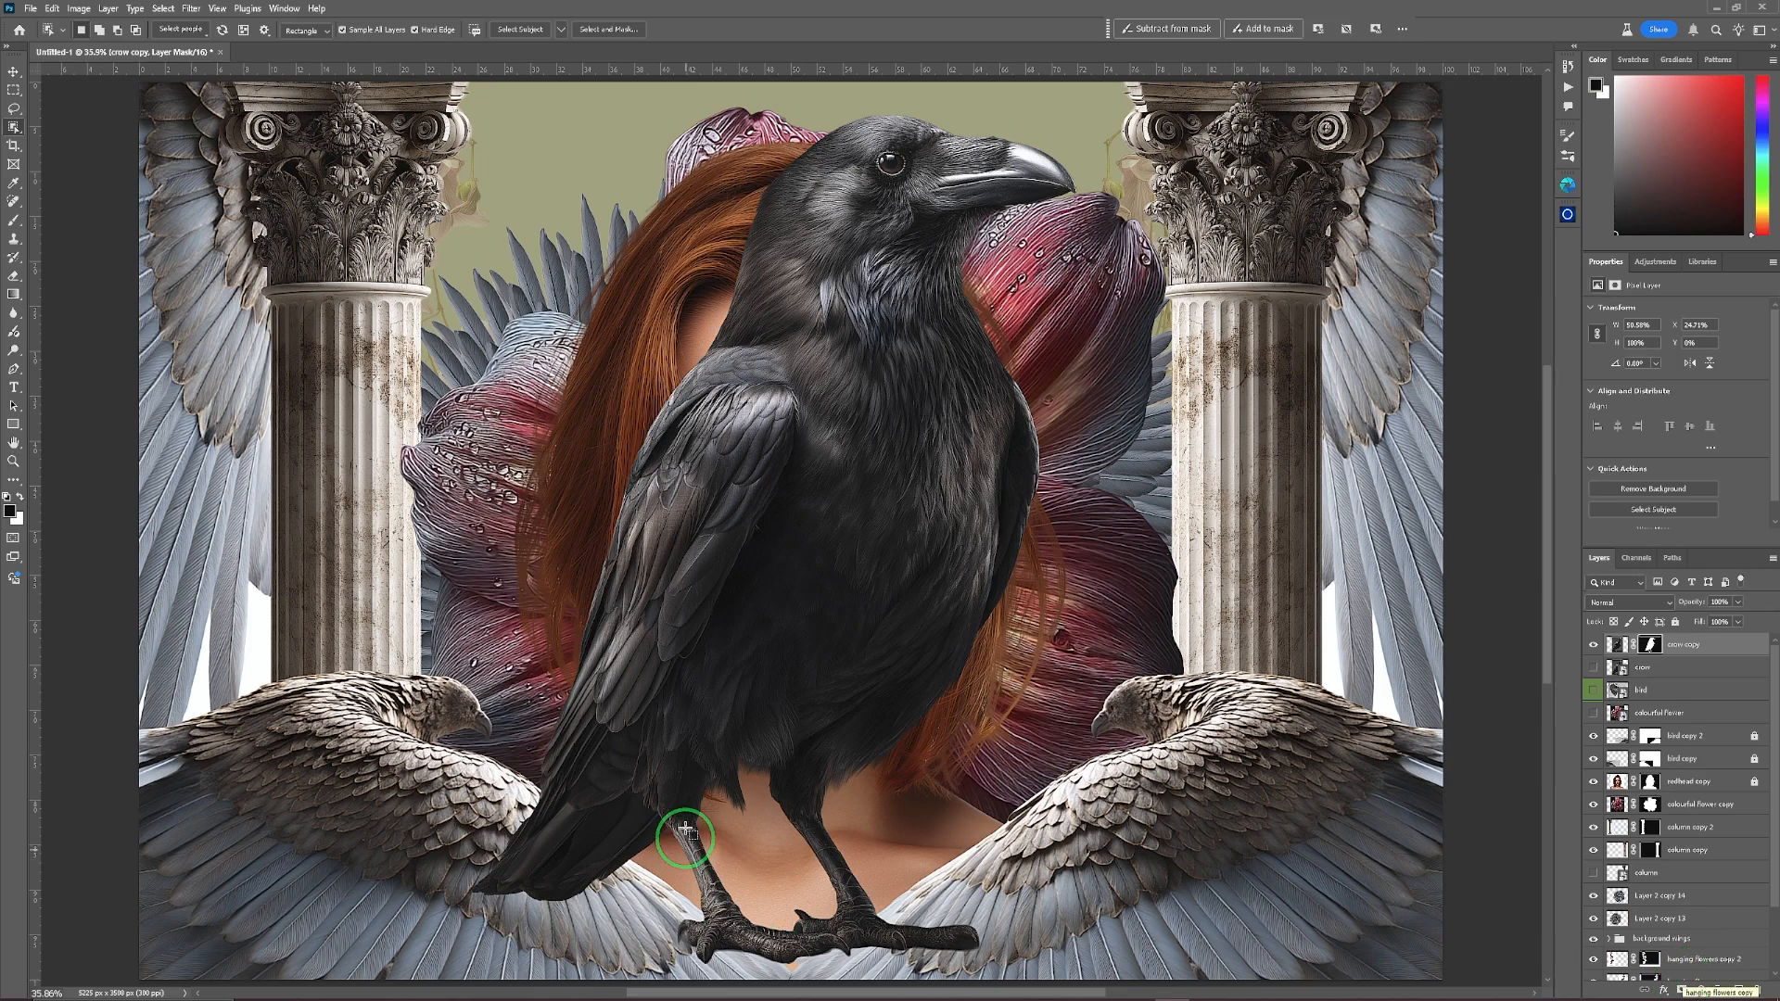
key(backslash)
key(backslash)
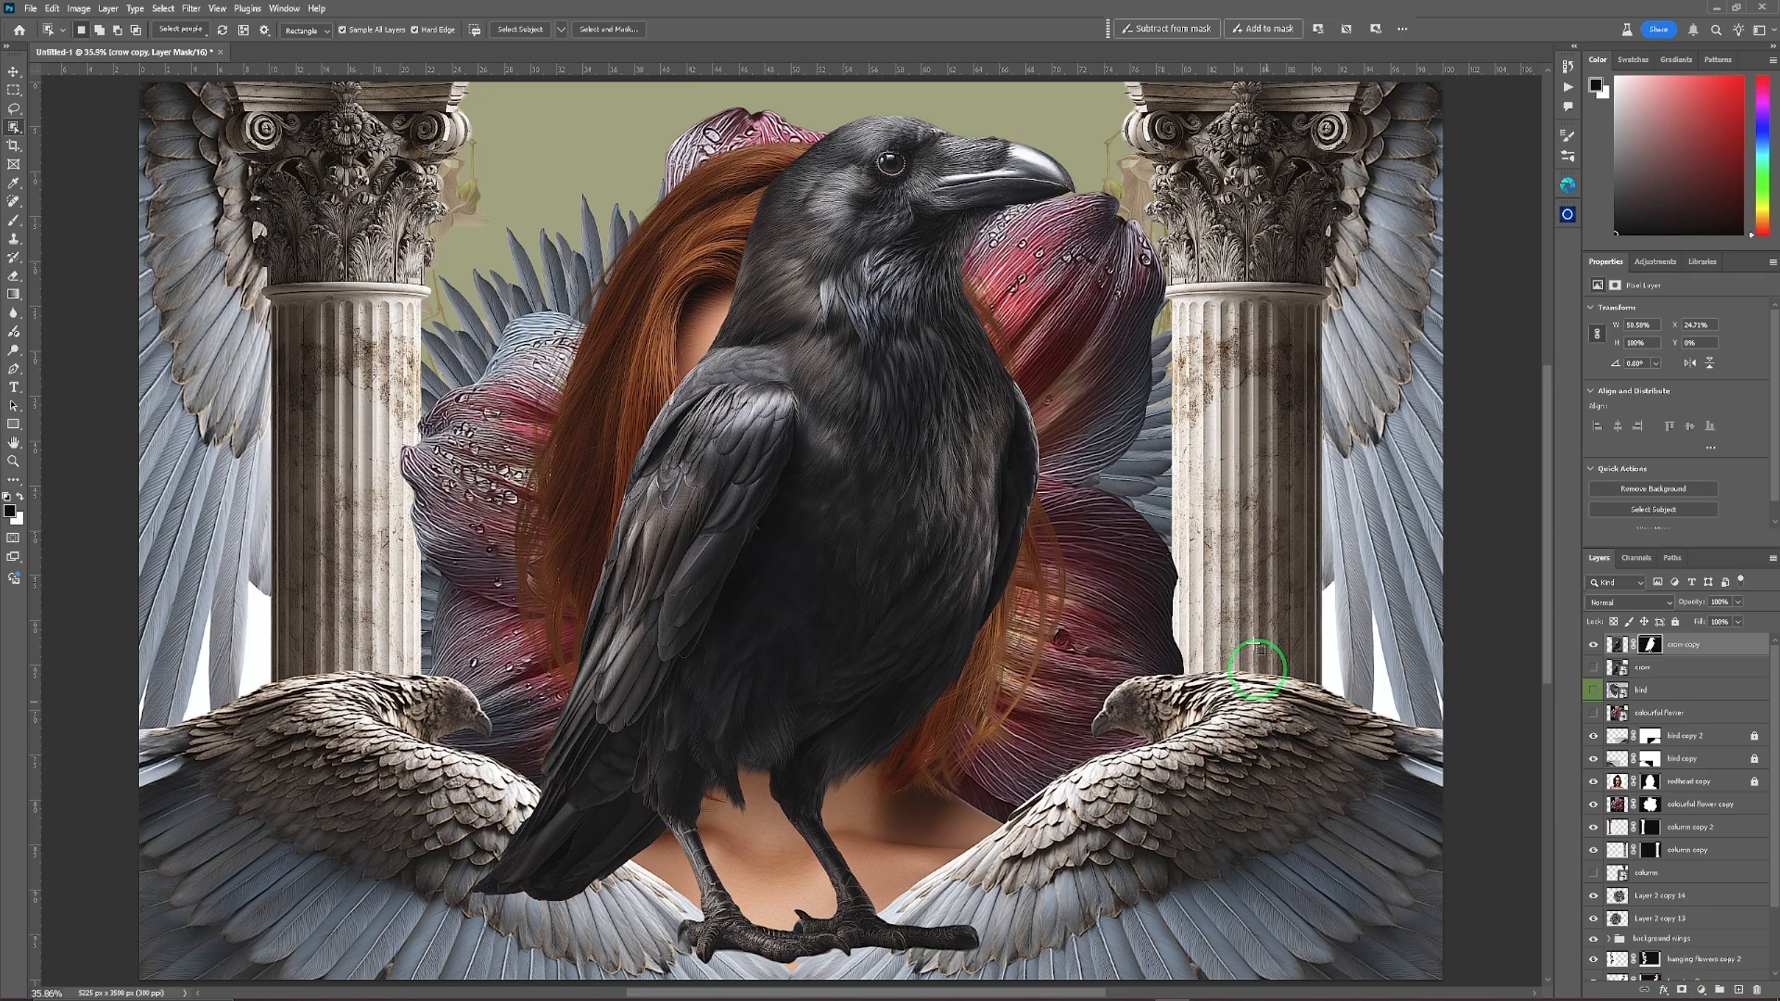
key(backslash)
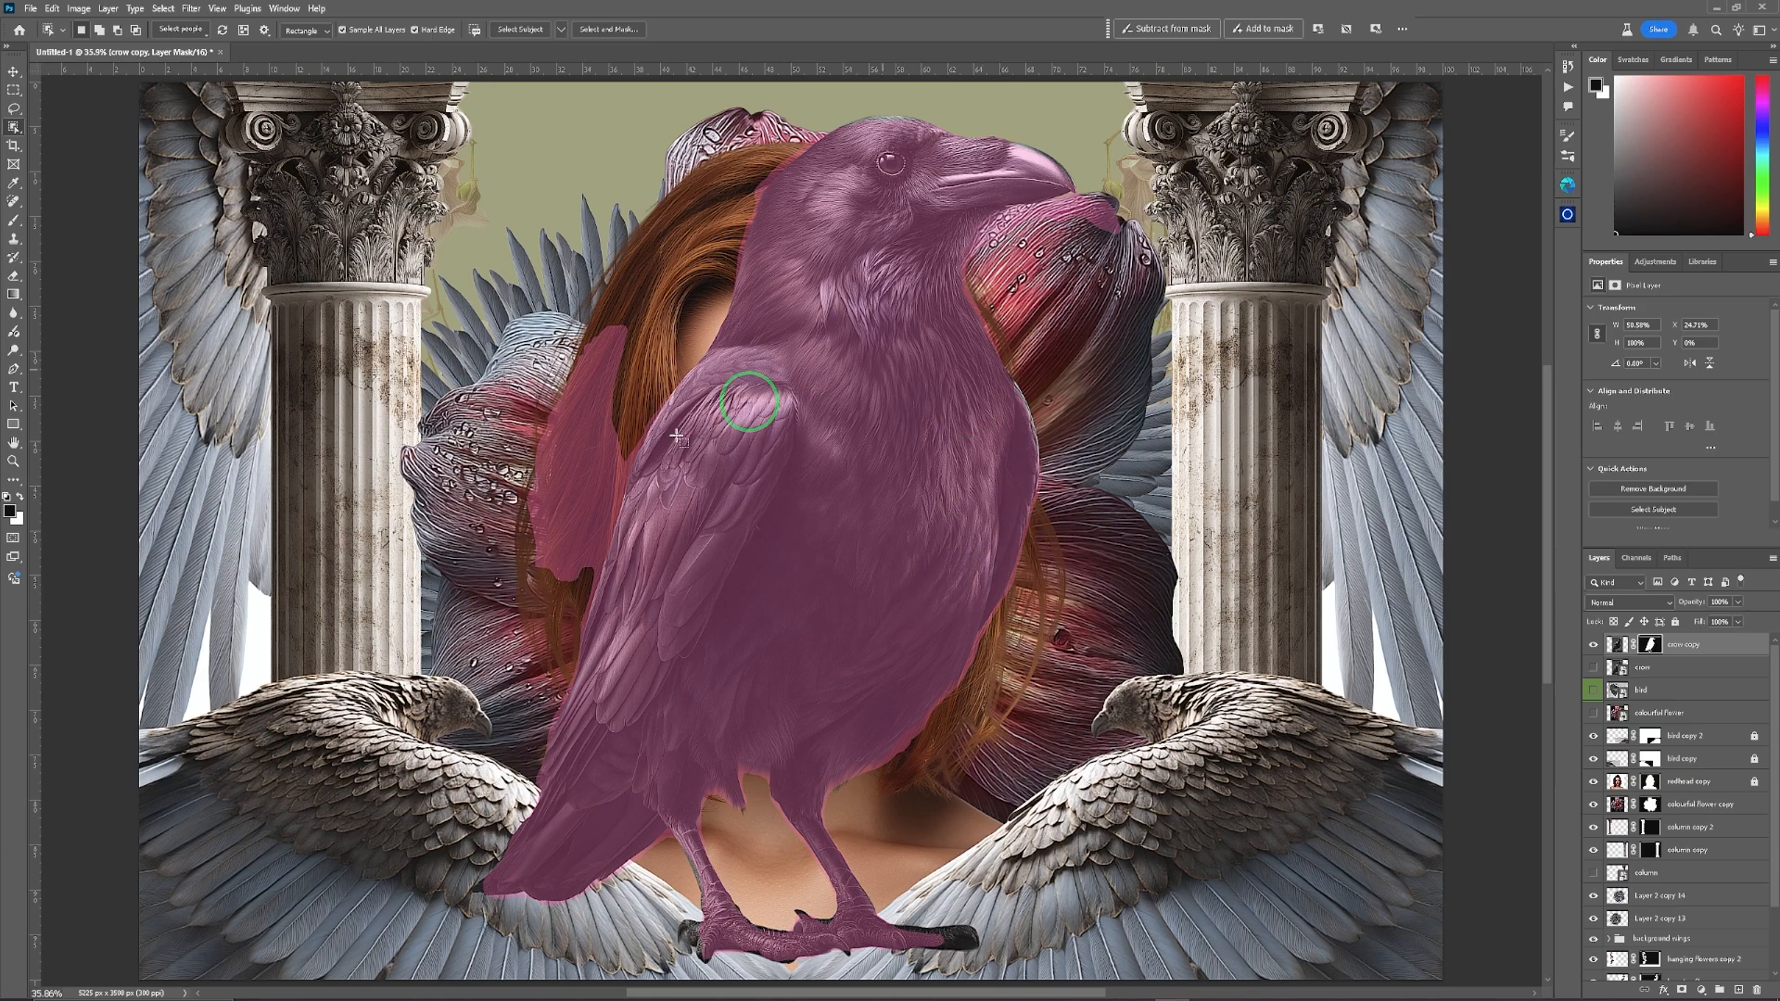
key(backslash)
Switch to the Move tool and turn on Auto-Select with Layer as its target.
click(14, 71)
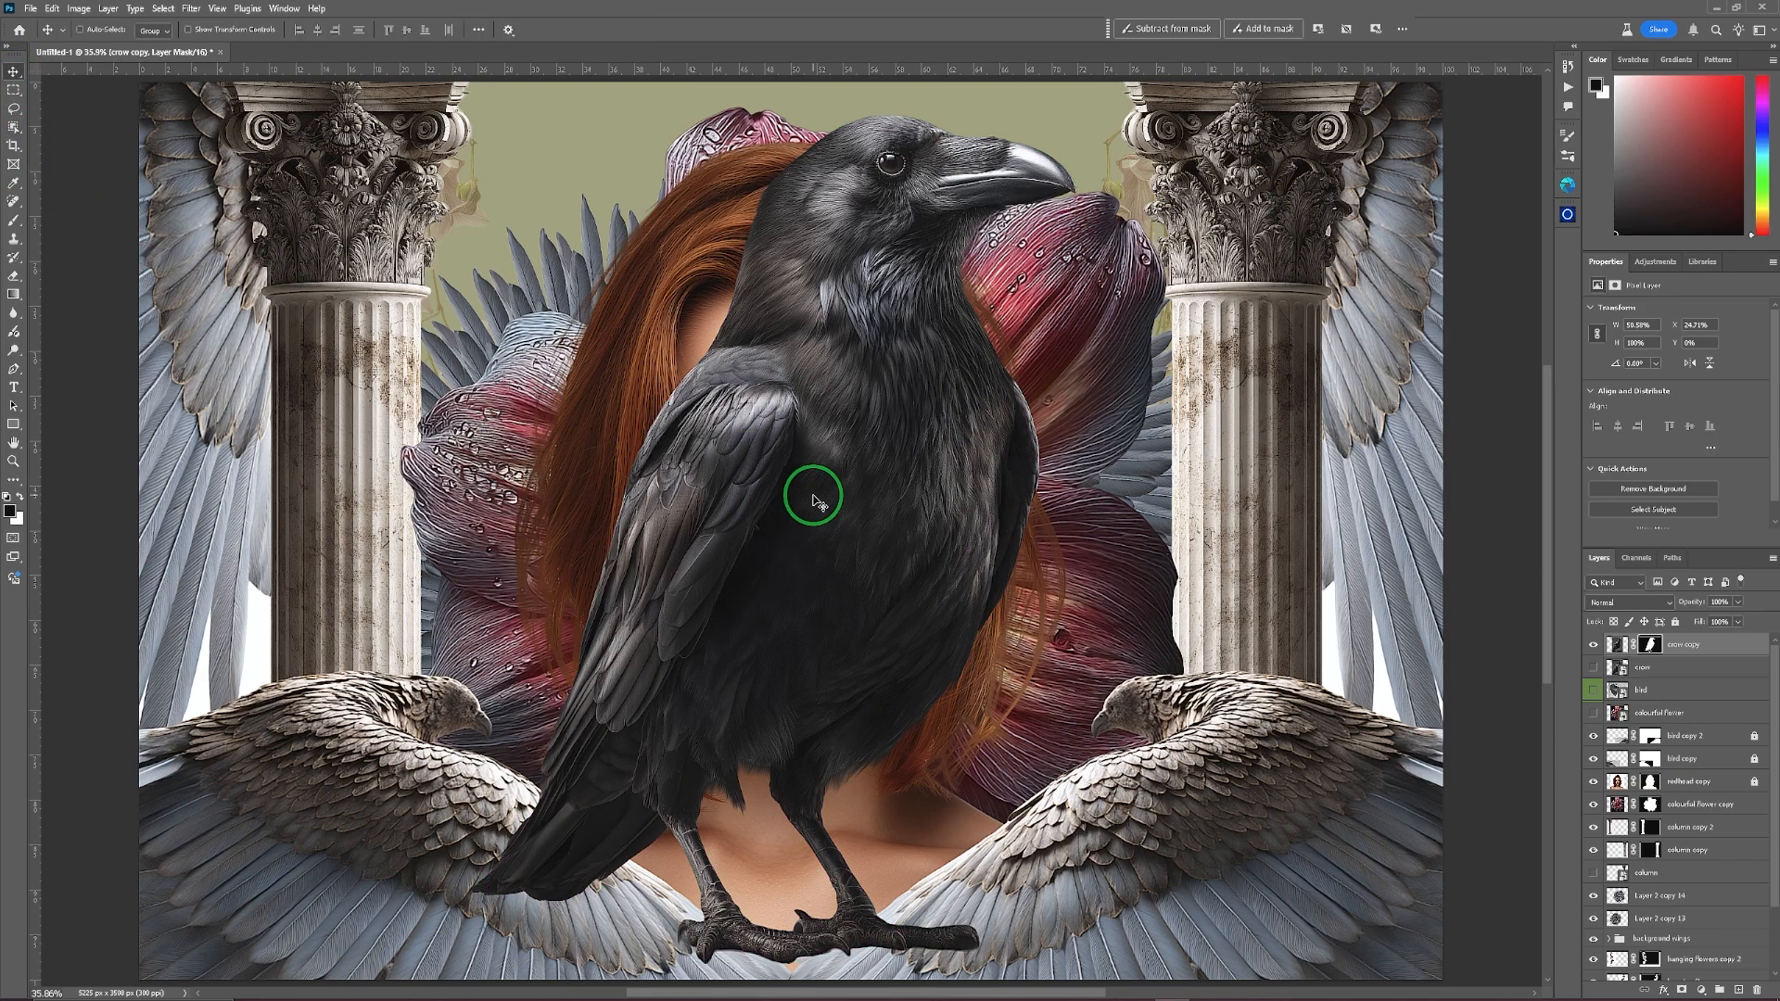
click(814, 497)
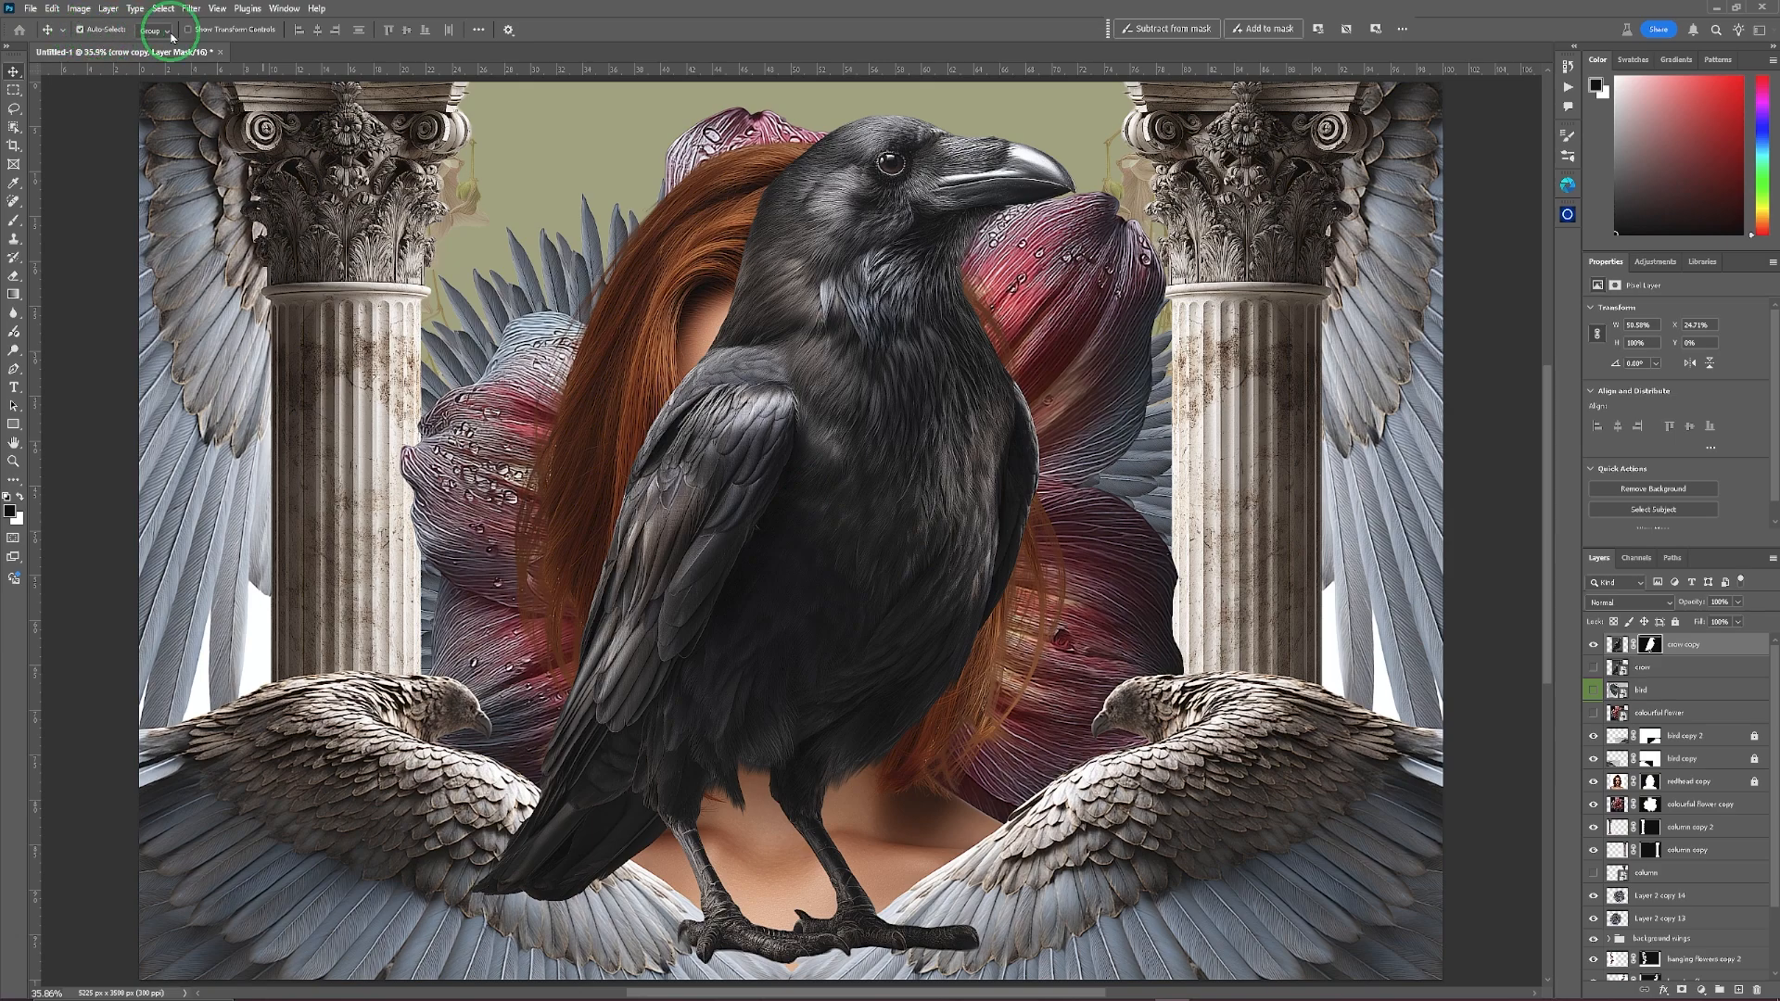
click(163, 31)
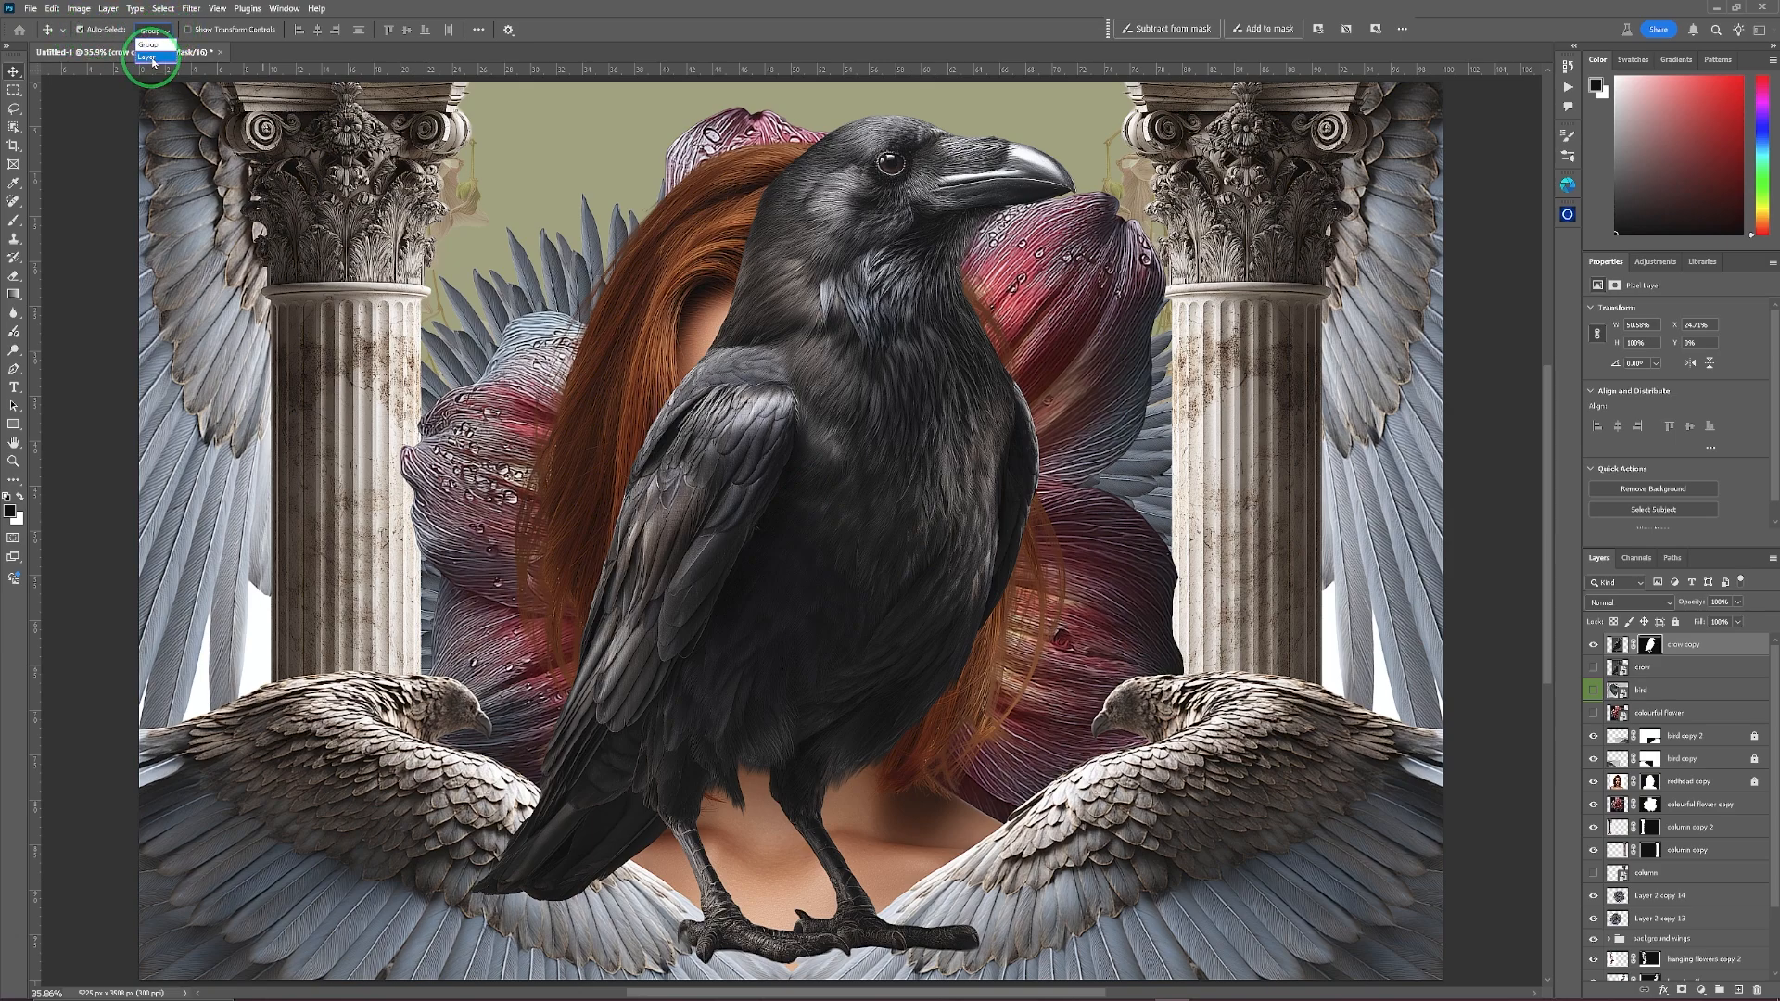
click(154, 57)
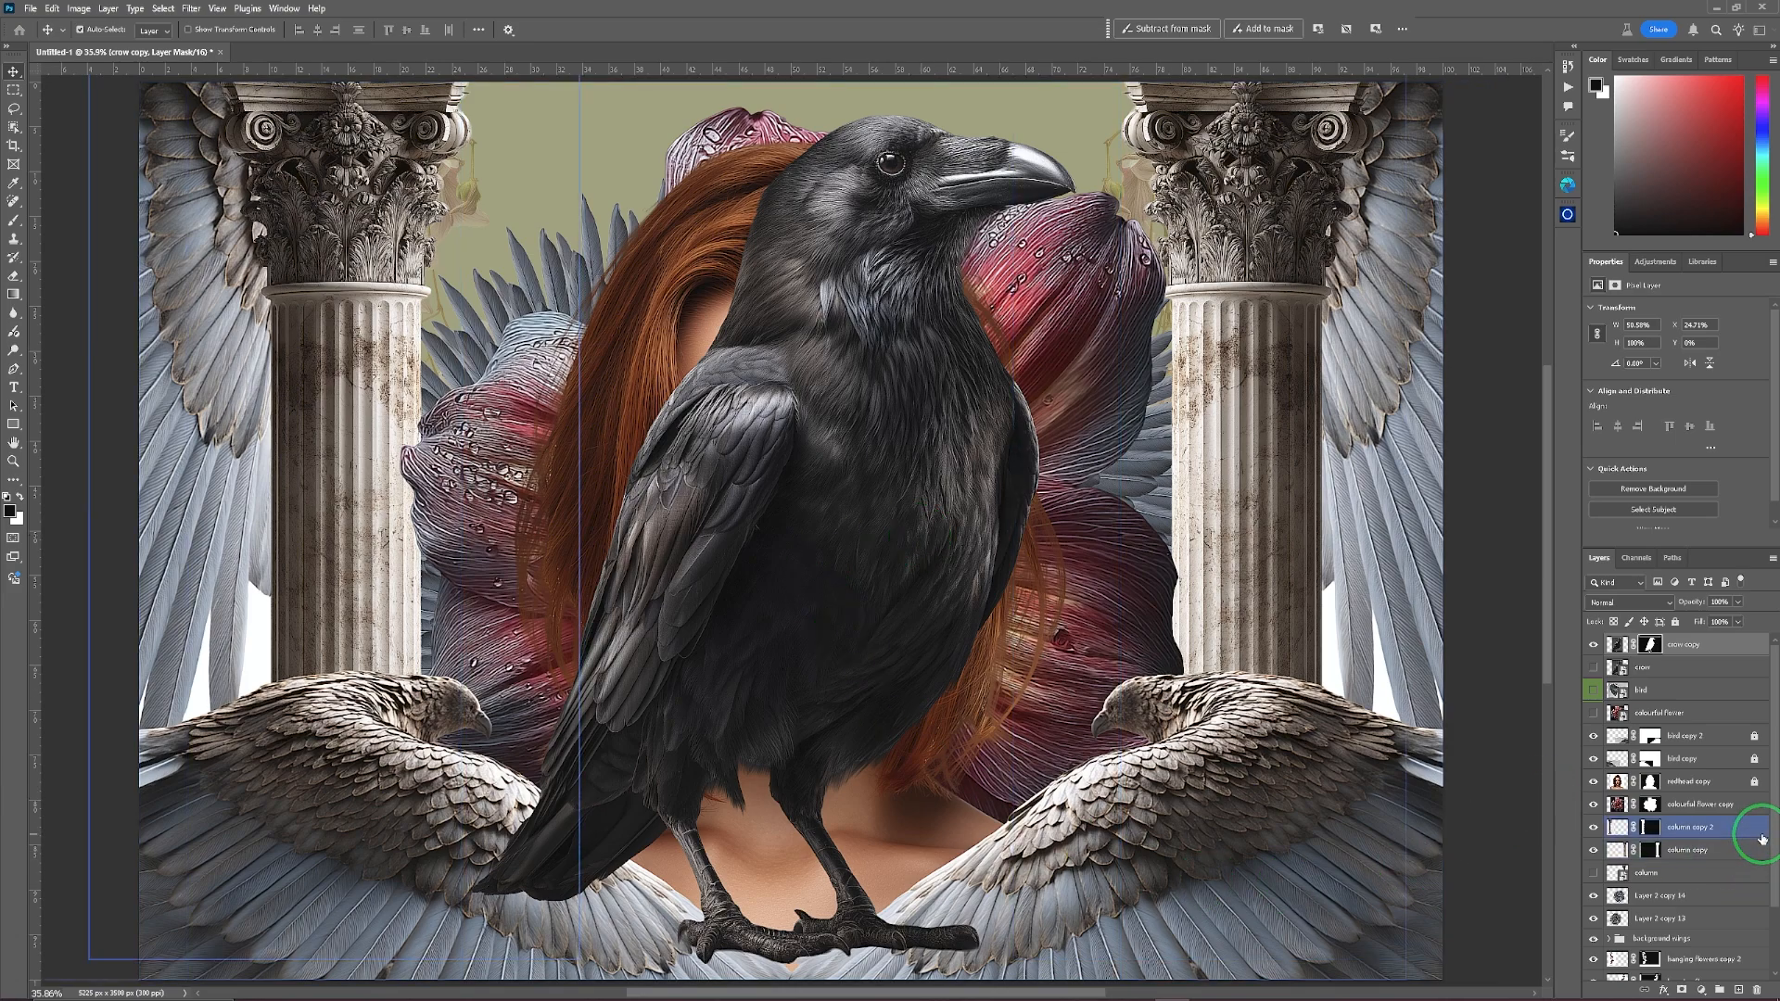
Fully lock the colourful flower copy layer and both masked column copy layers.
click(1752, 808)
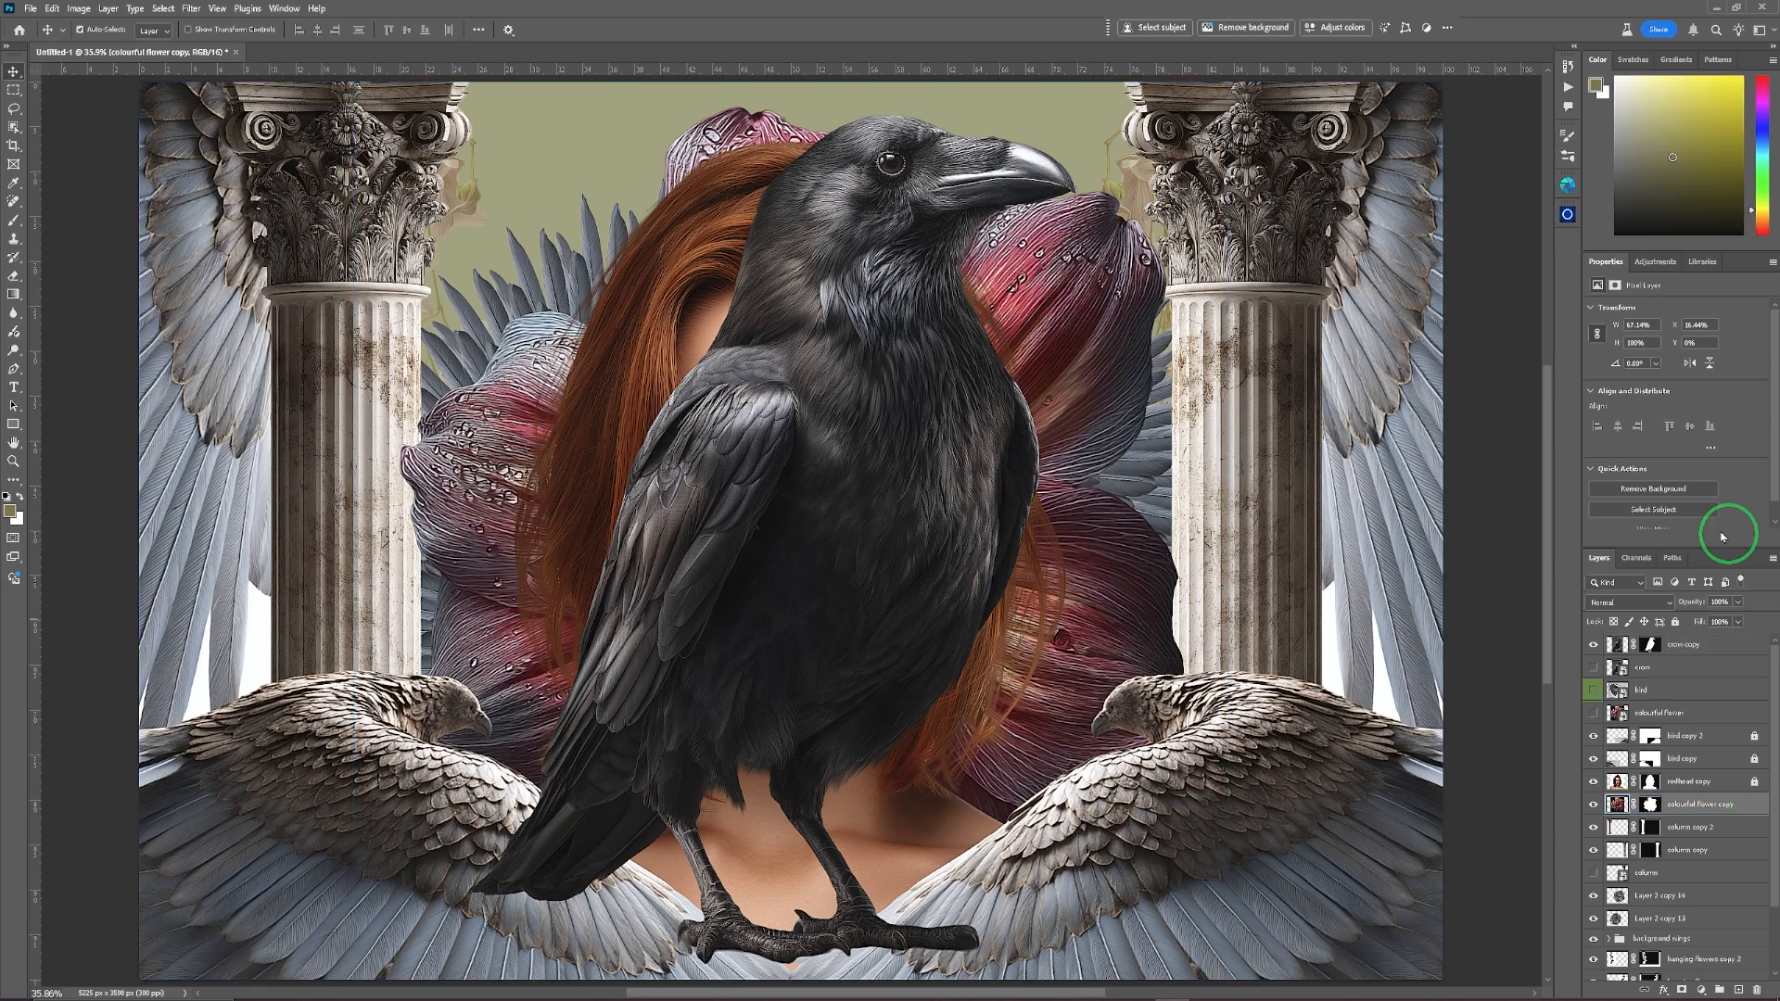
click(1674, 621)
click(1731, 828)
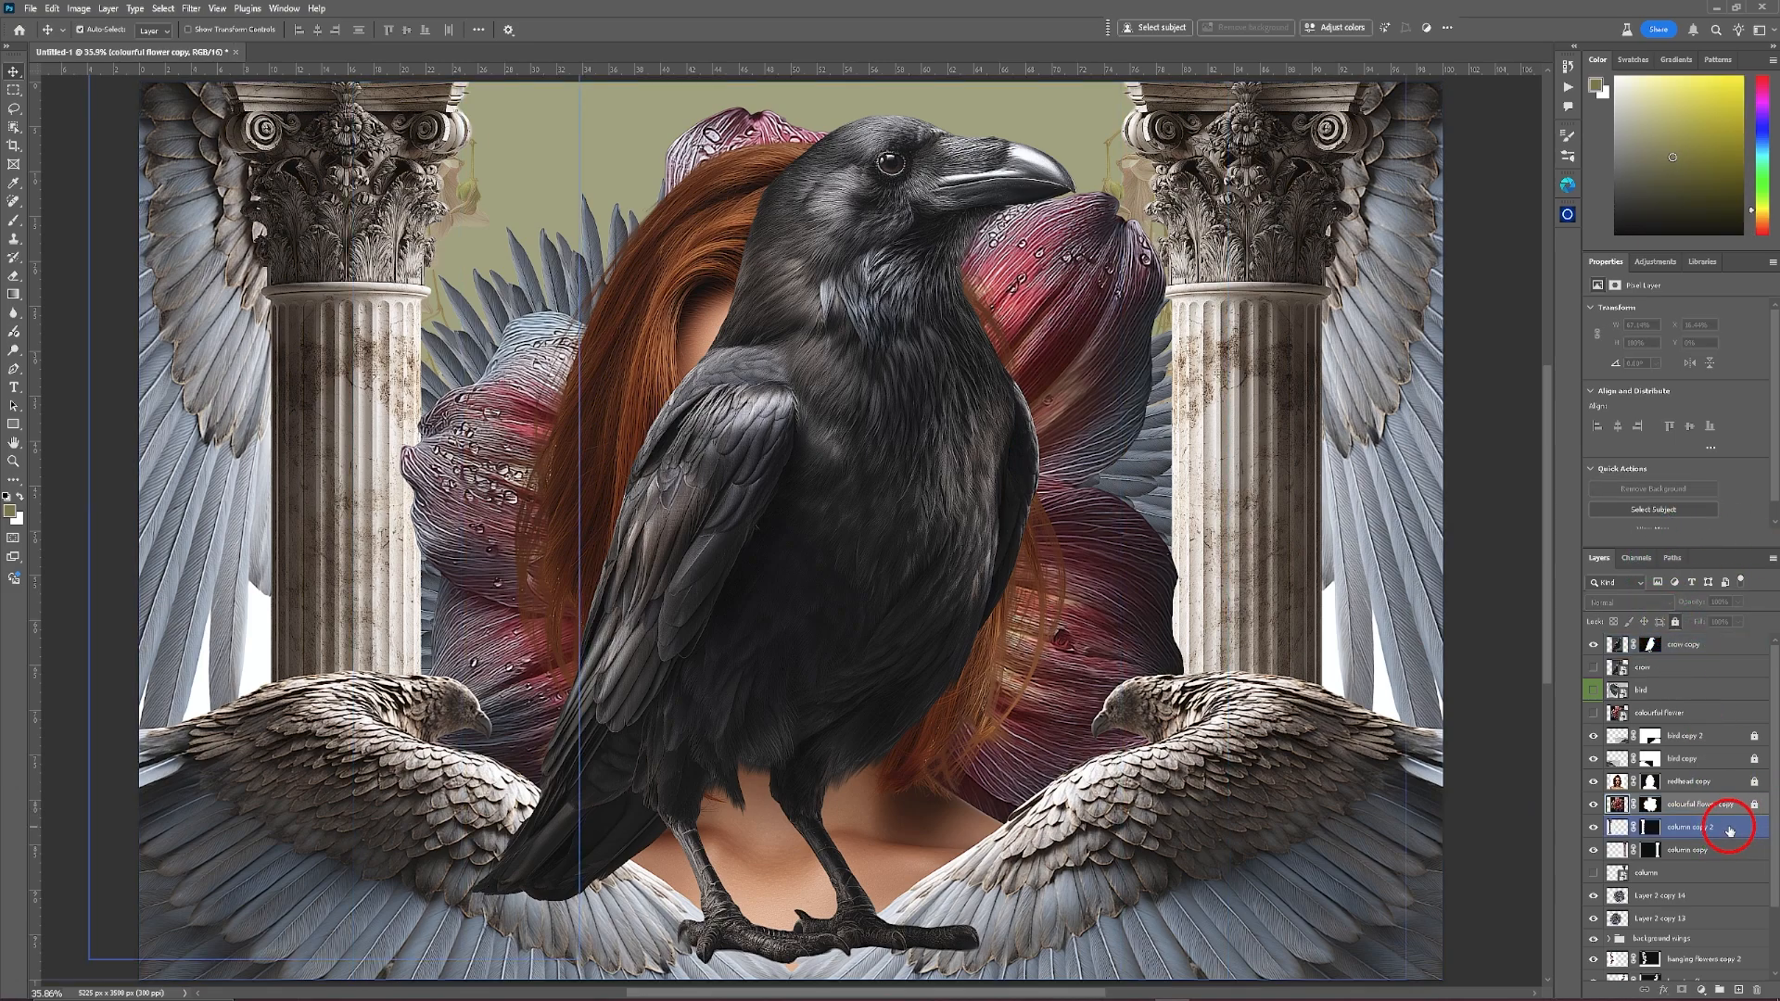
click(1675, 621)
click(1747, 860)
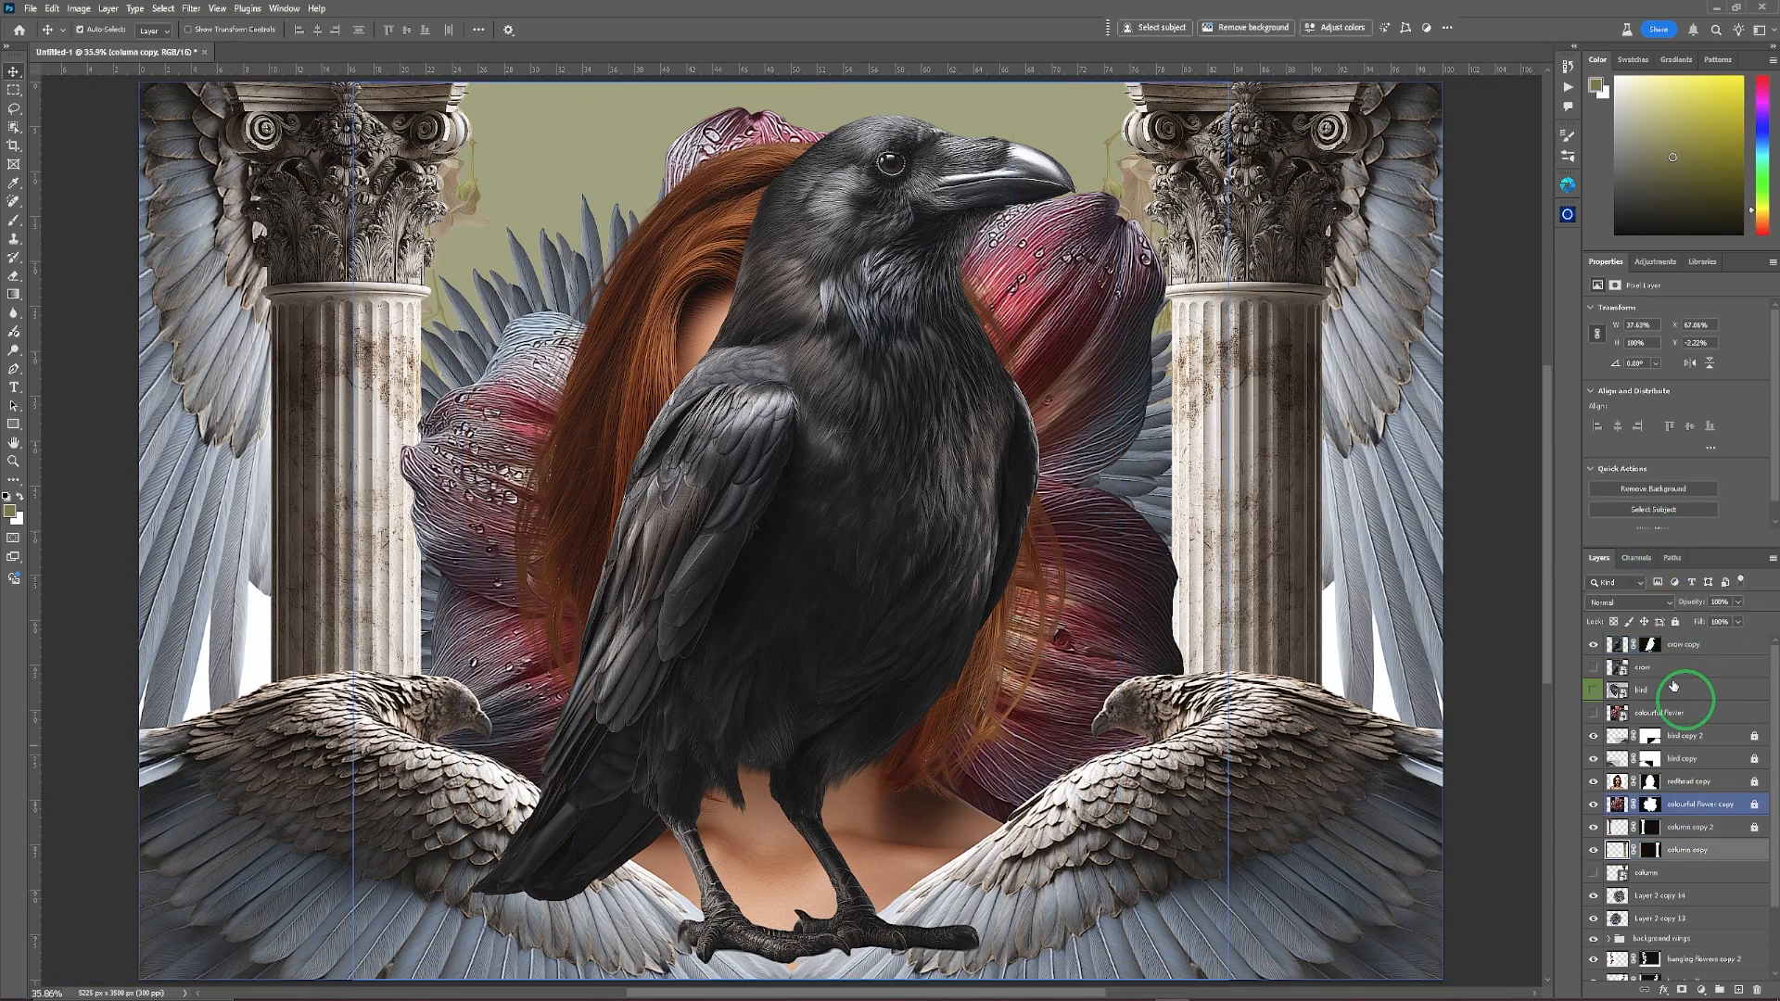
click(1675, 621)
Fully lock all layers from Layer 2 copy 14 down through Layer 1, and select the hidden original column layer.
click(1758, 961)
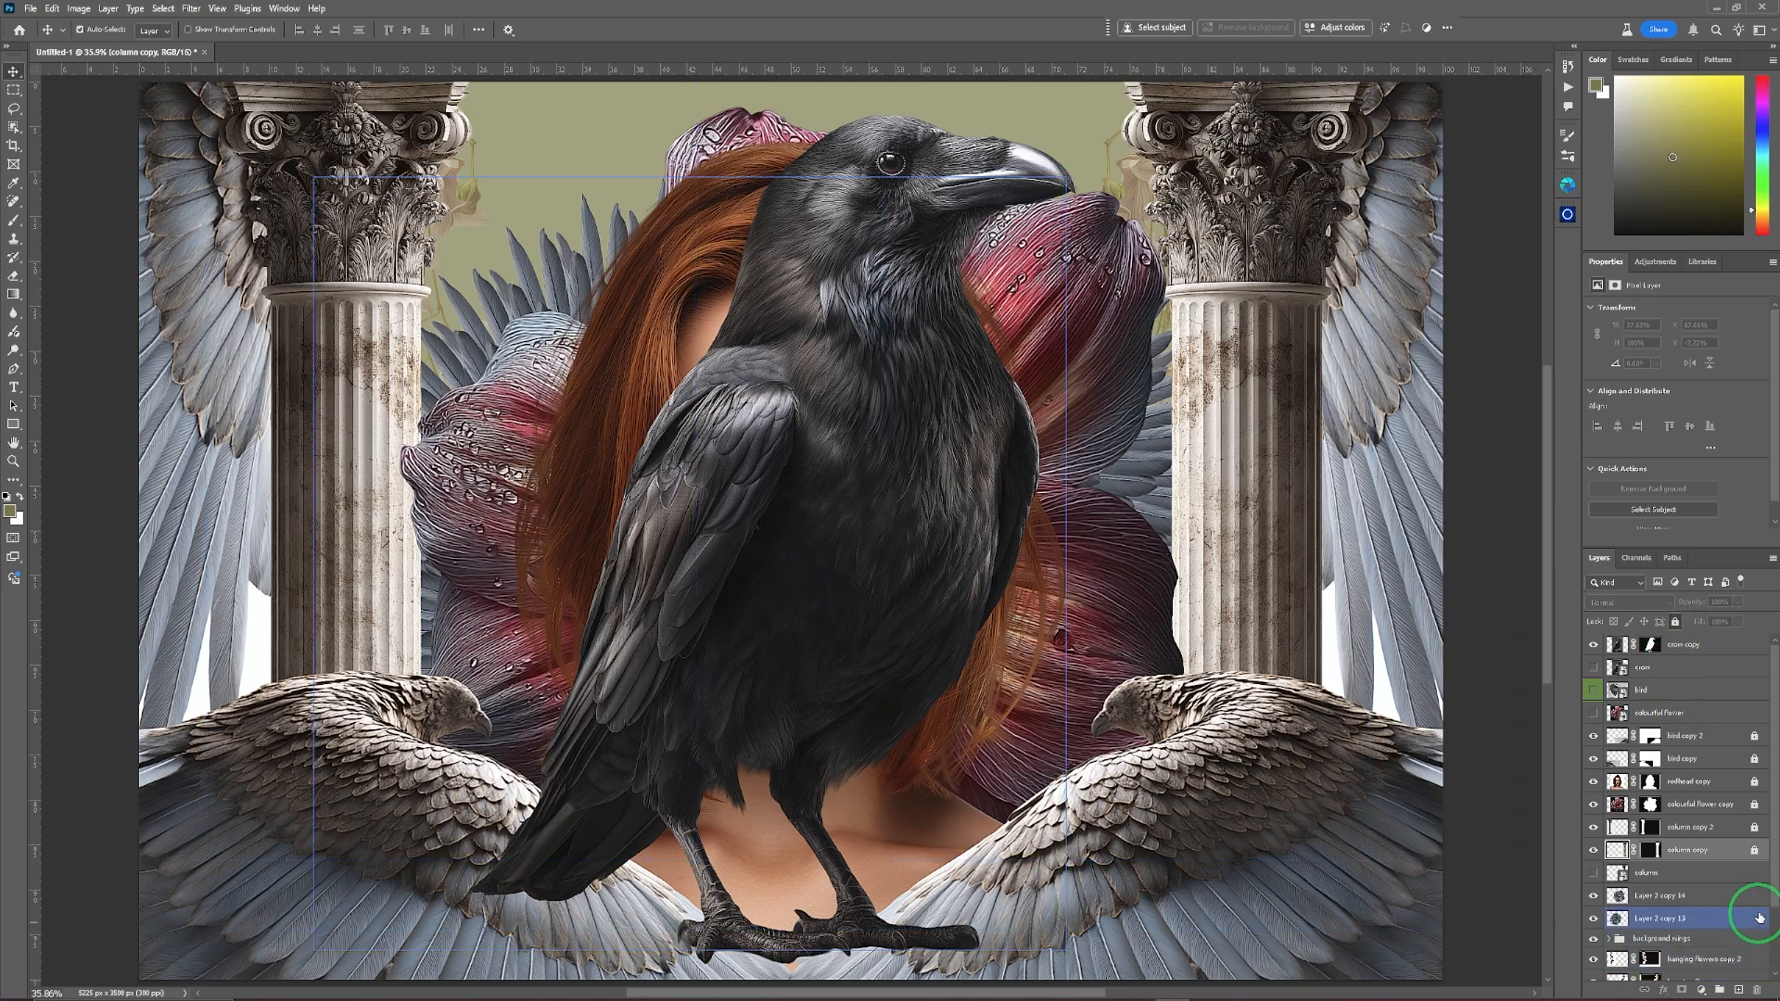
click(1754, 899)
scroll(1754, 904, down, 1)
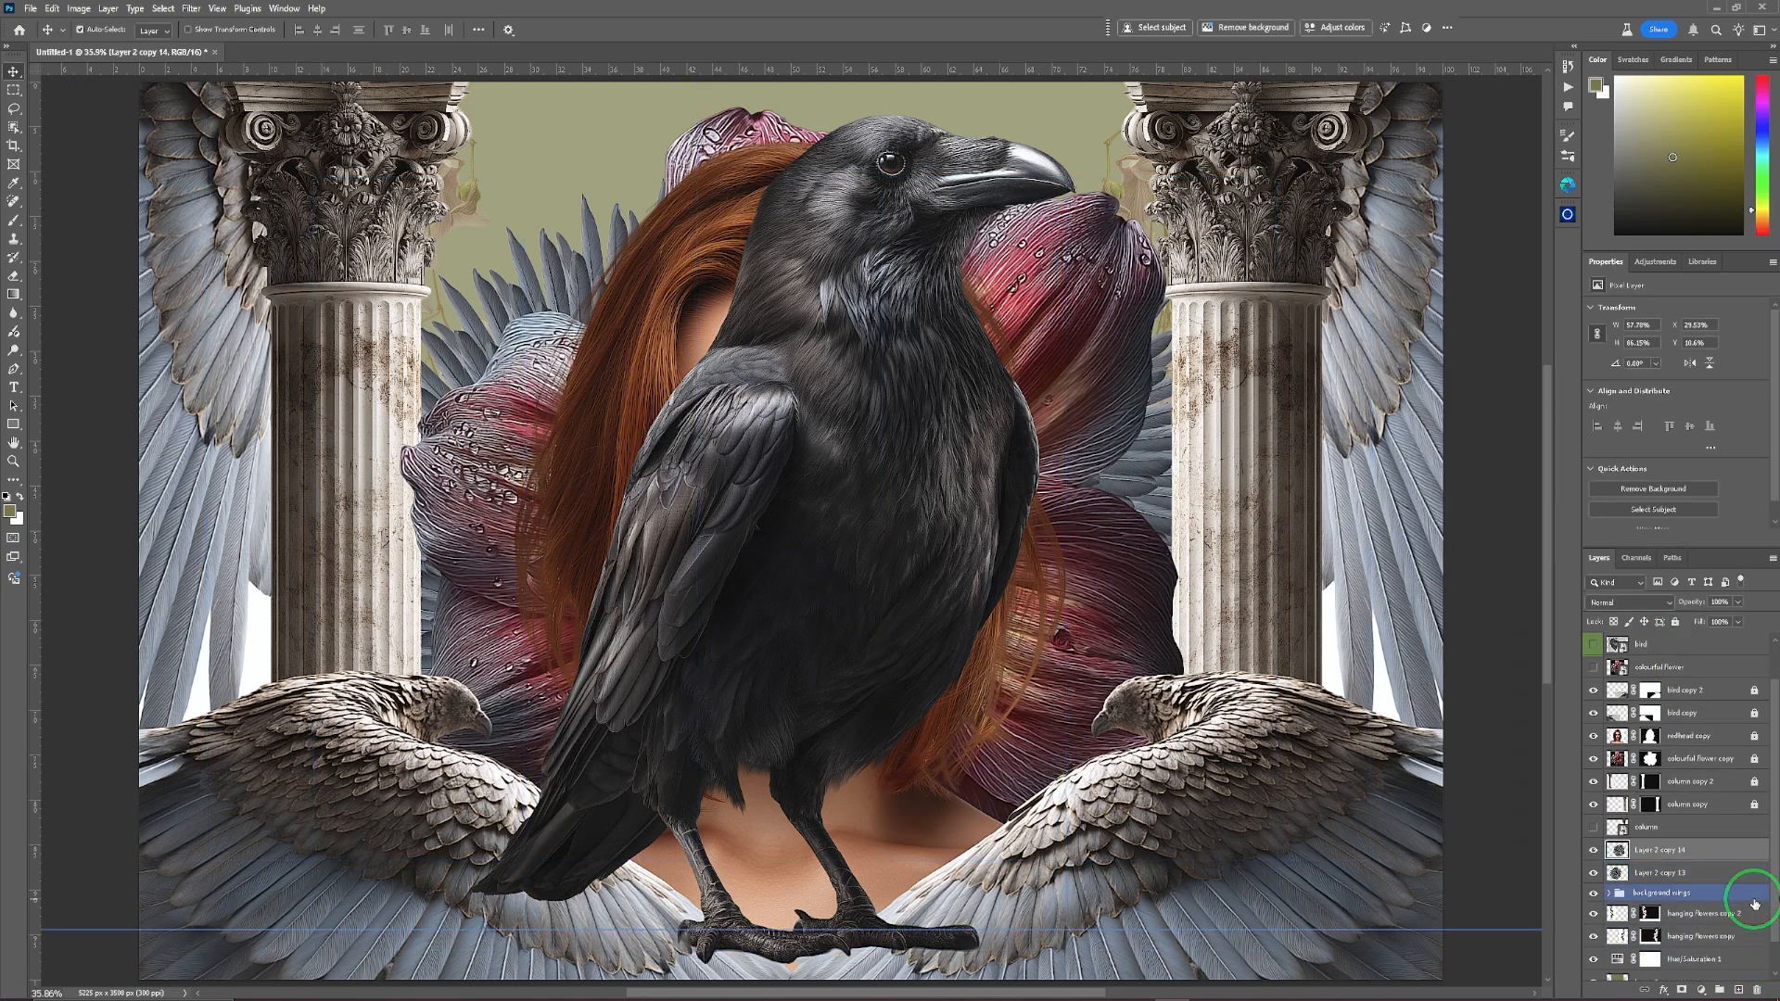
scroll(1754, 904, down, 2)
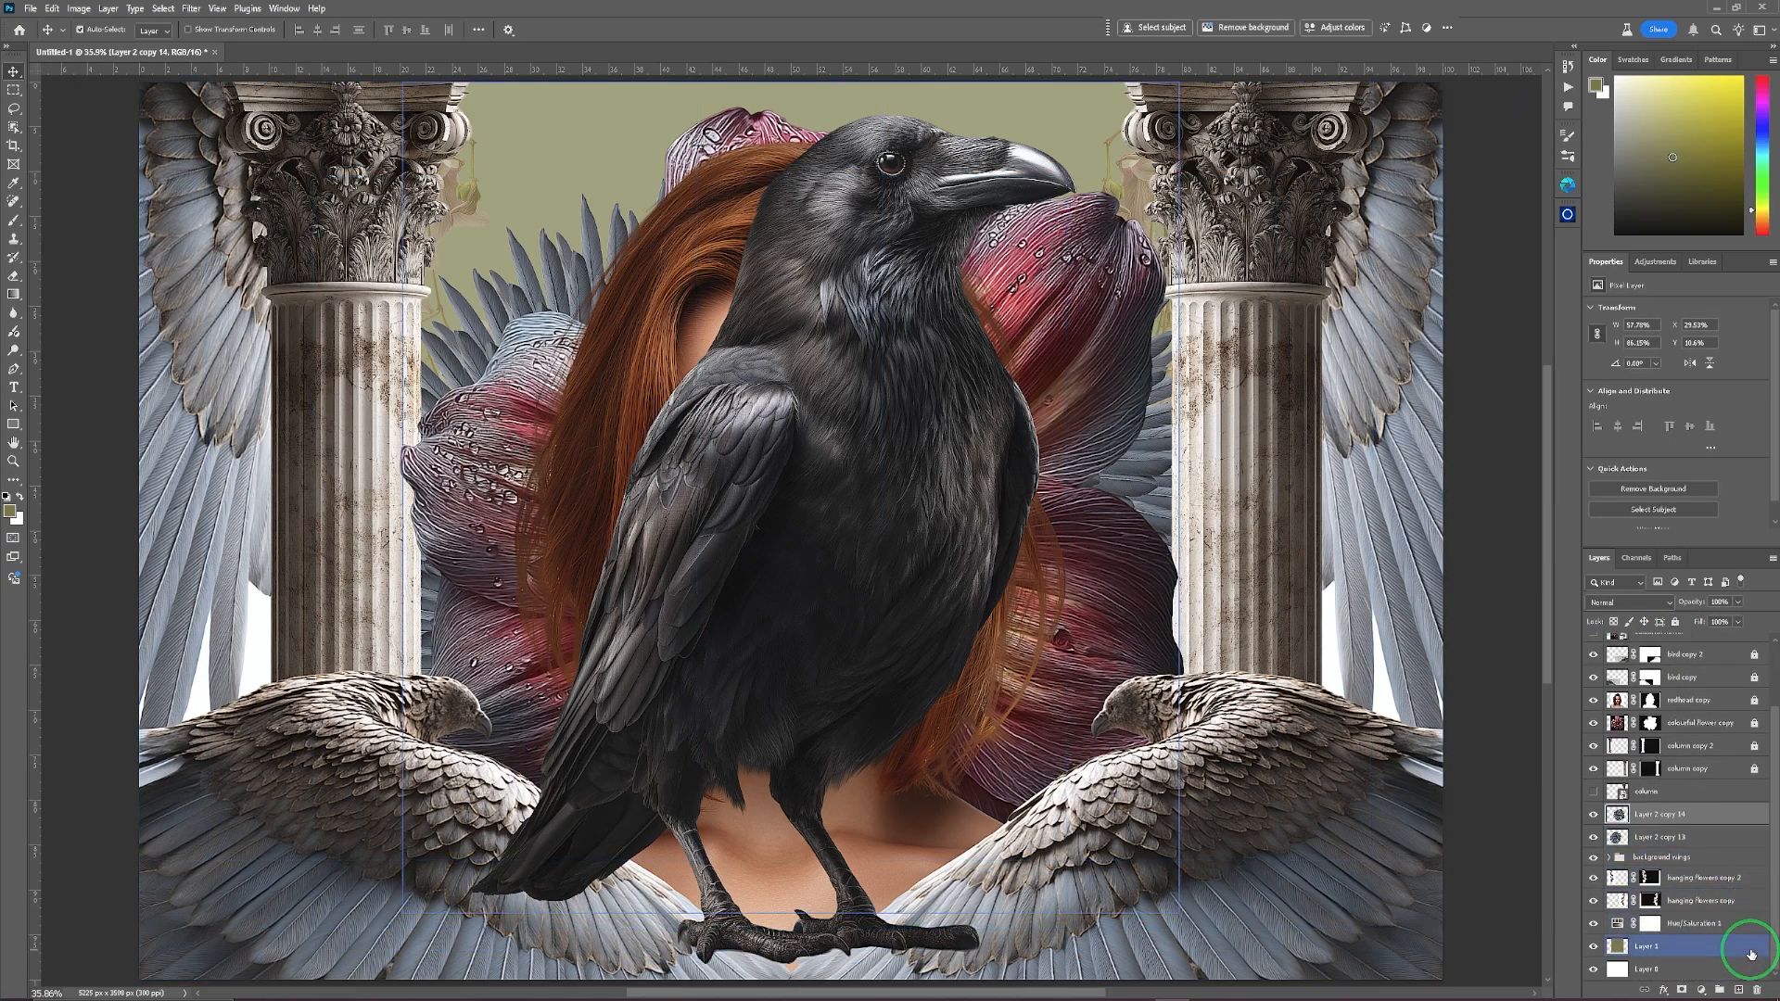
shift+click(1748, 969)
click(1674, 622)
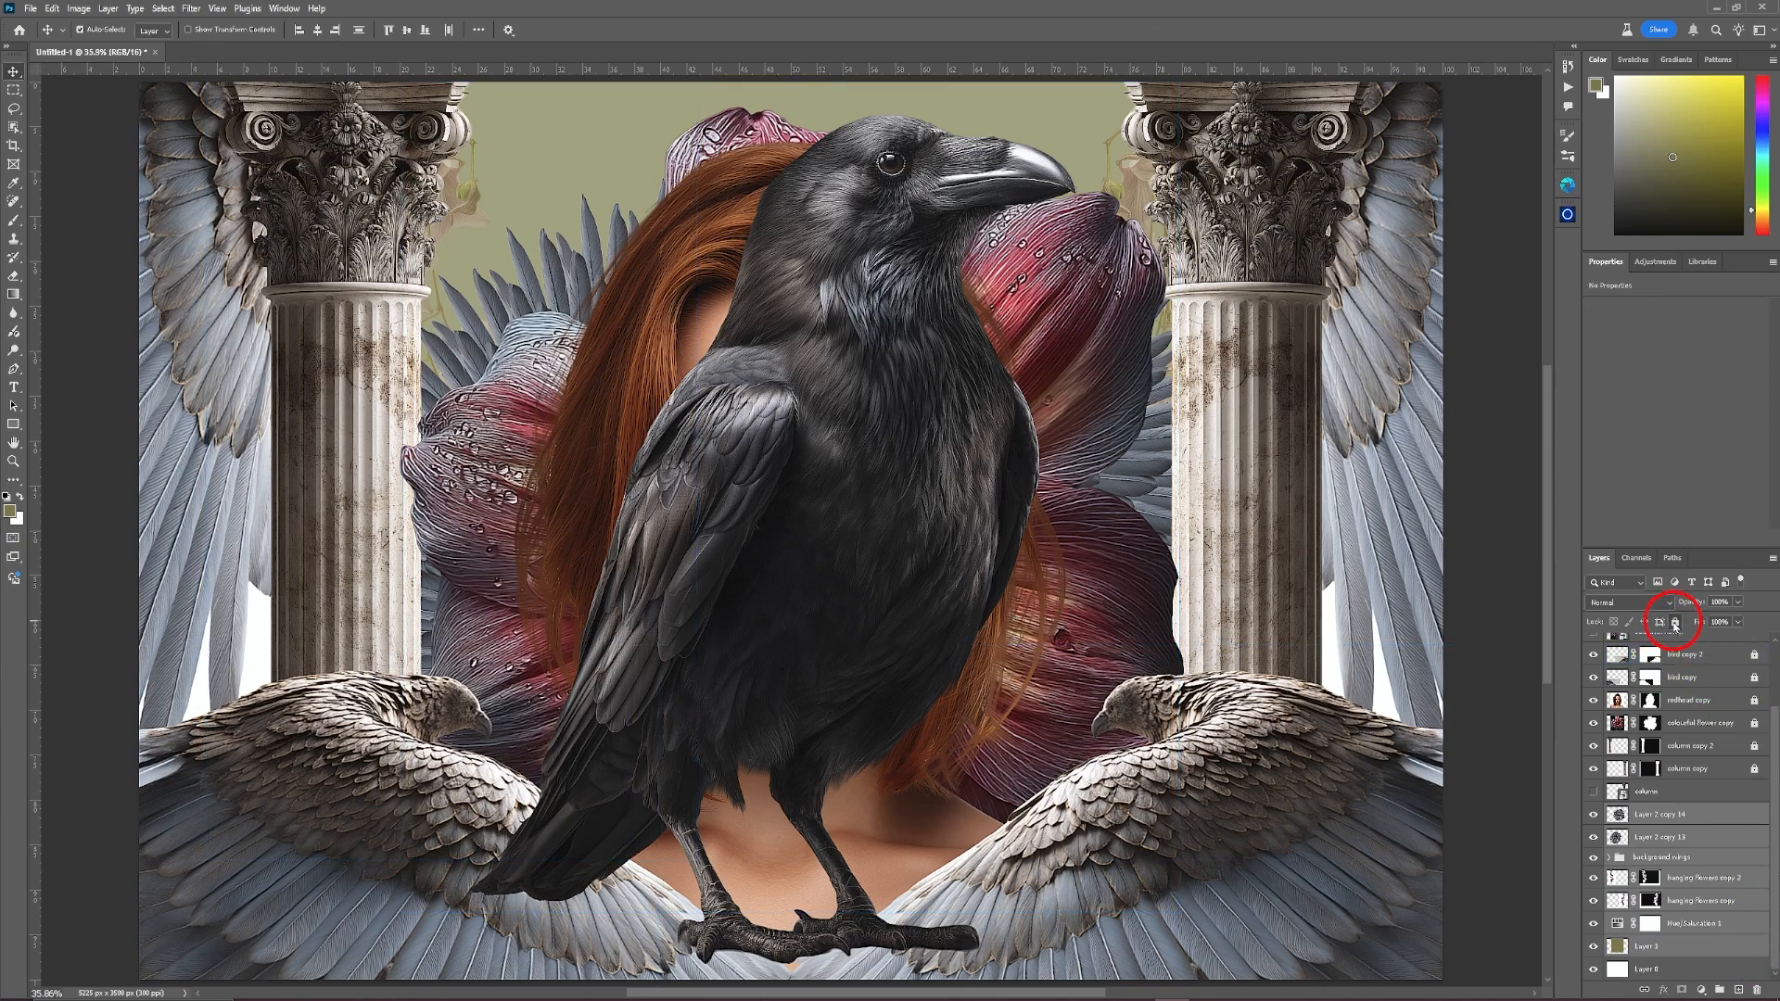
click(1724, 795)
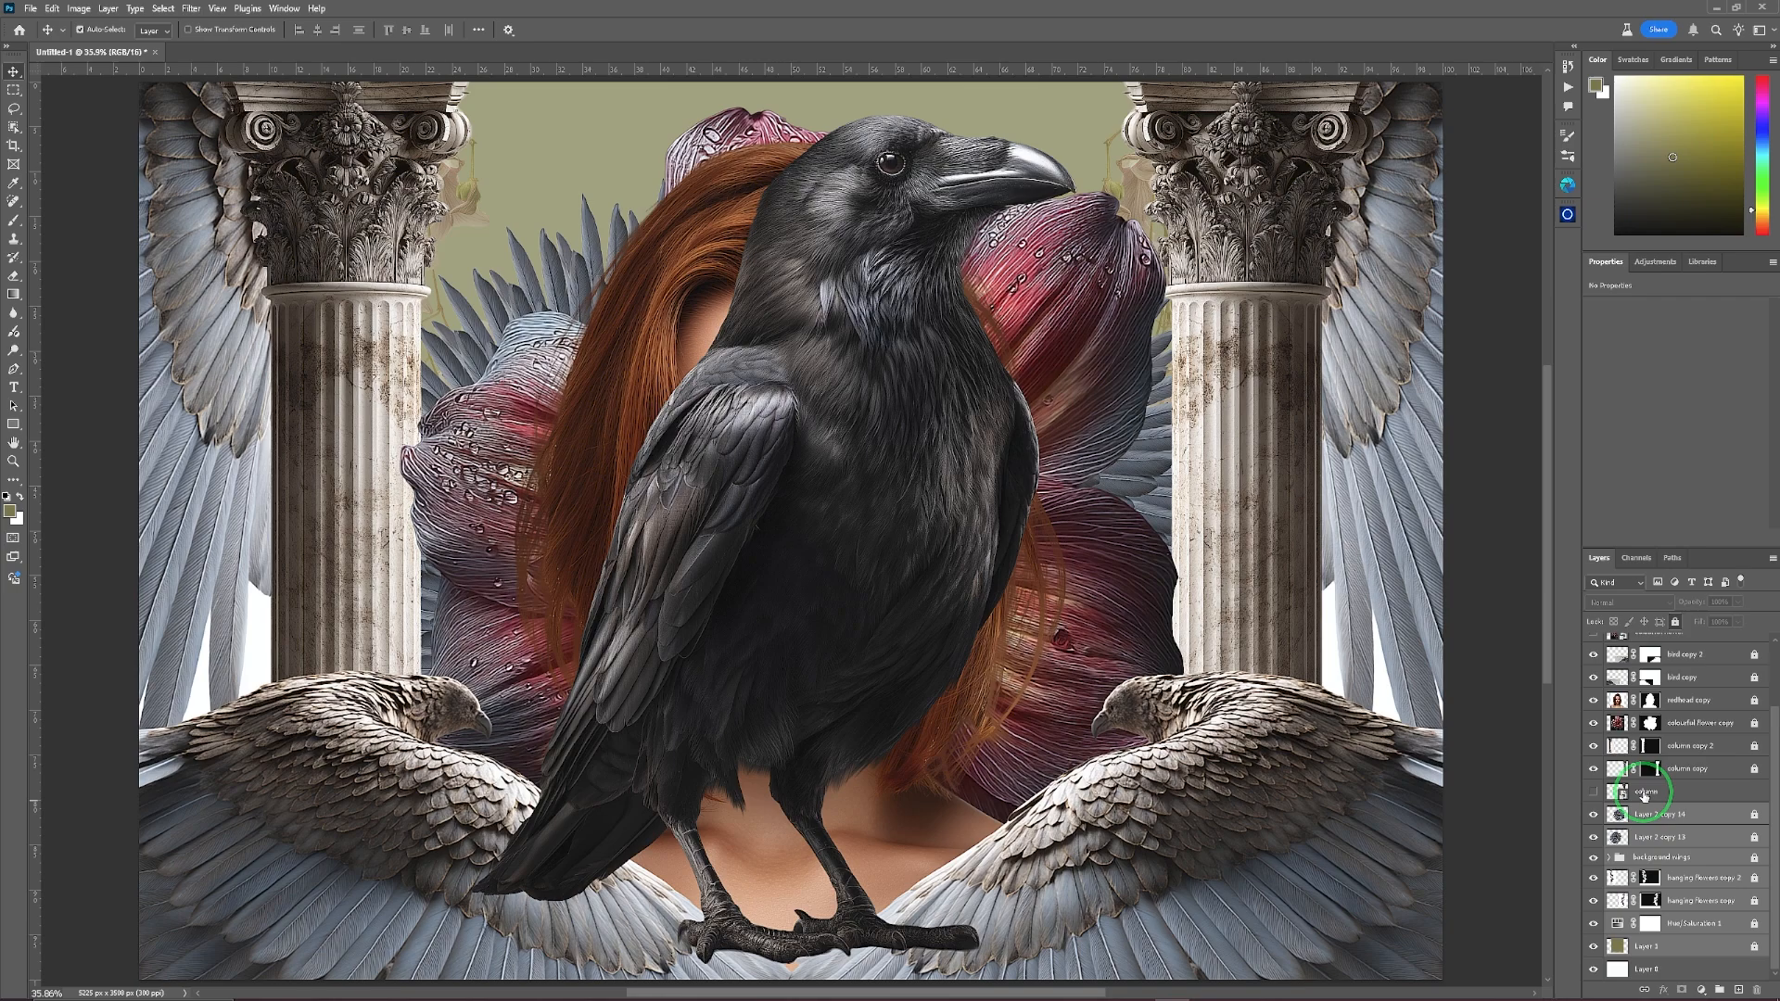
click(1689, 795)
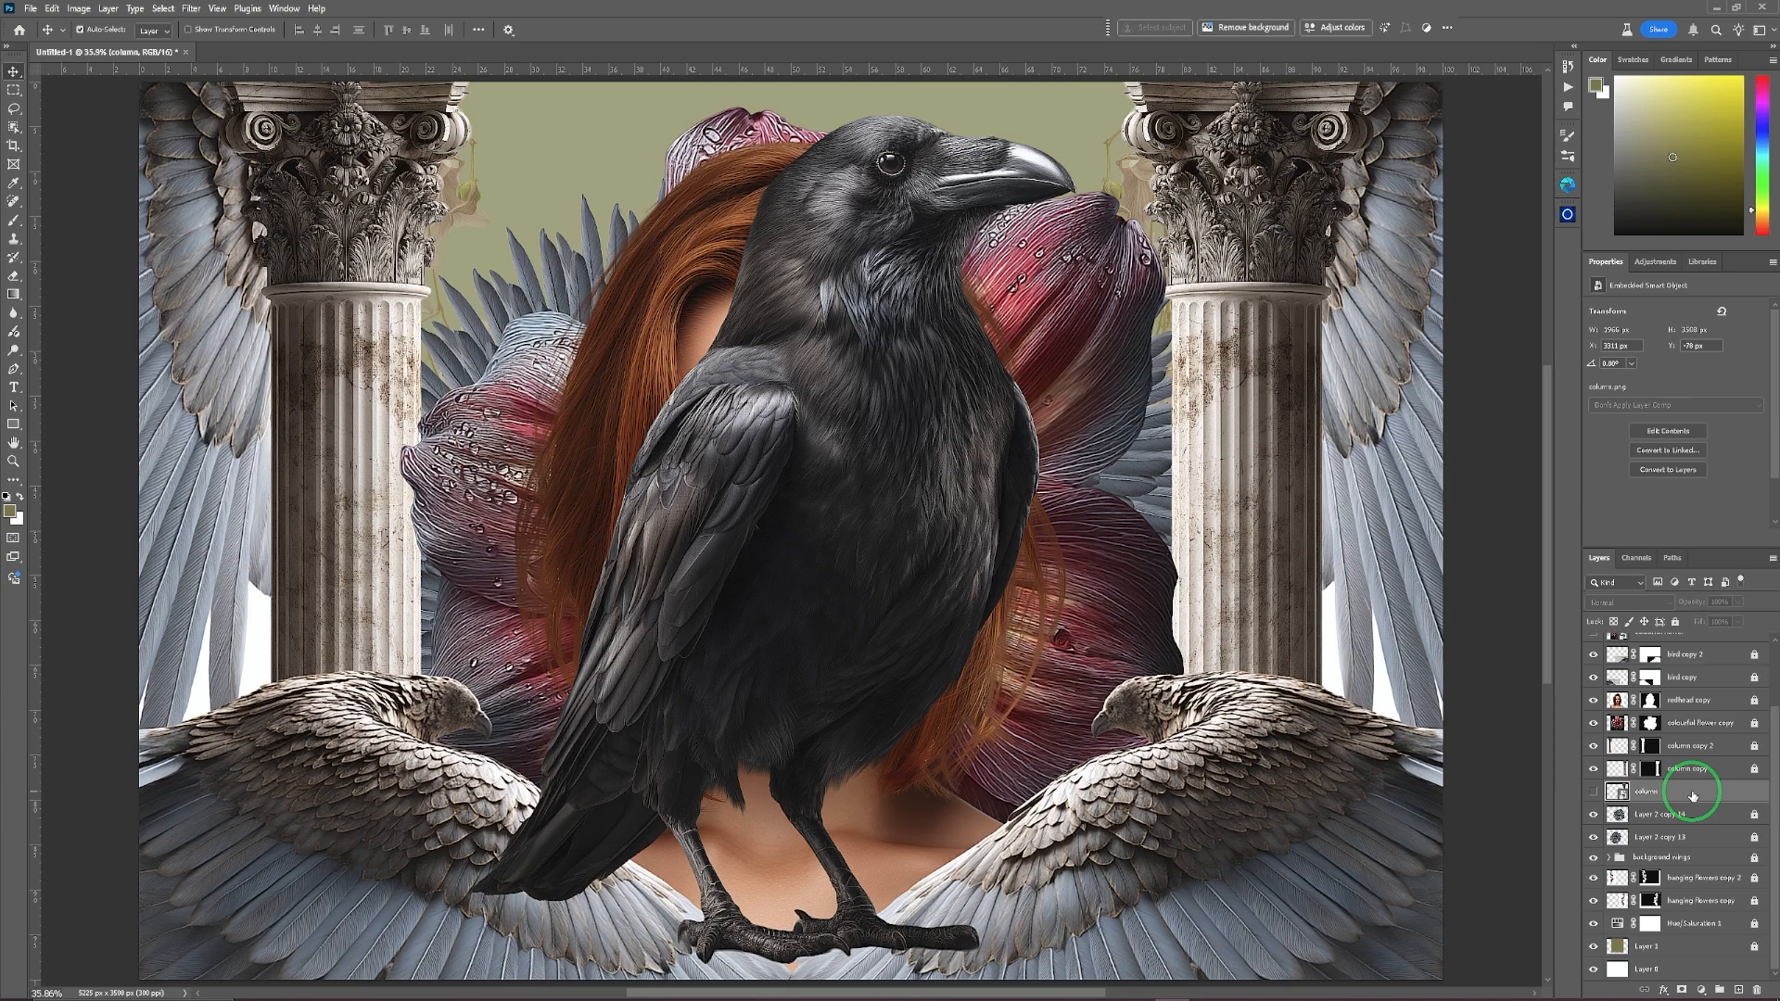
Delete the hidden original column layer.
key(Delete)
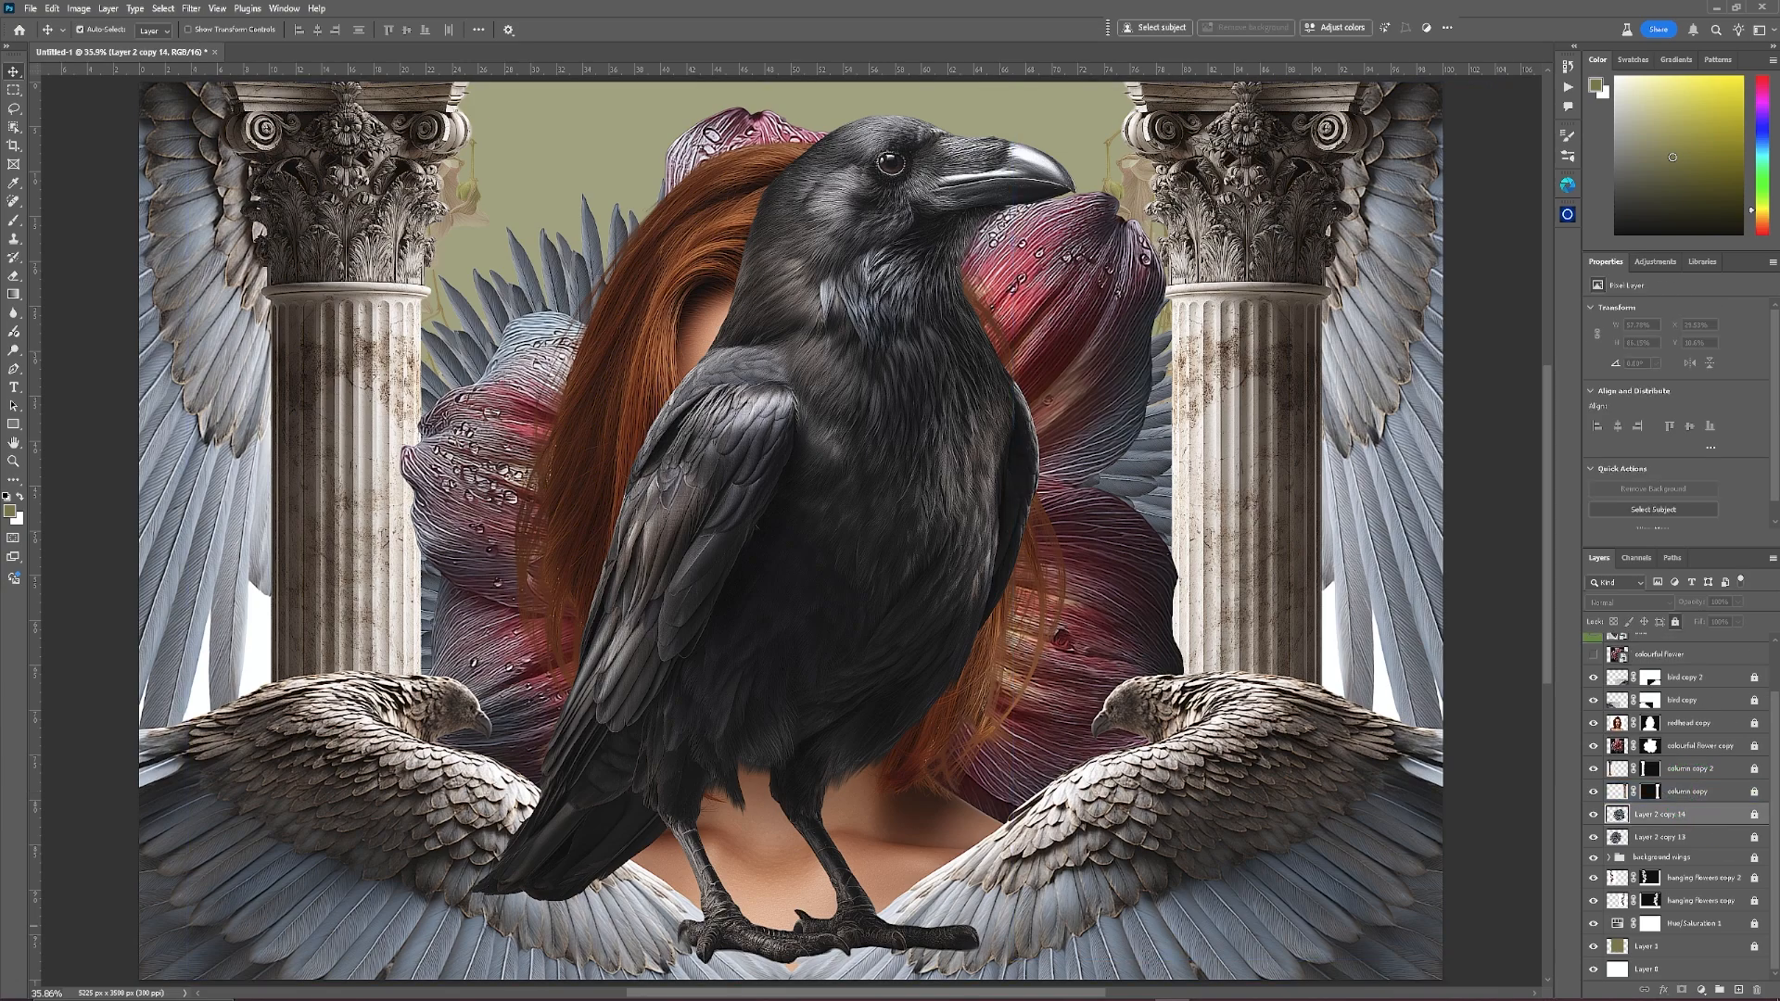
Scale the large crow down to about 30% and stand it on the right stone bird's back, in front of the right column.
click(936, 709)
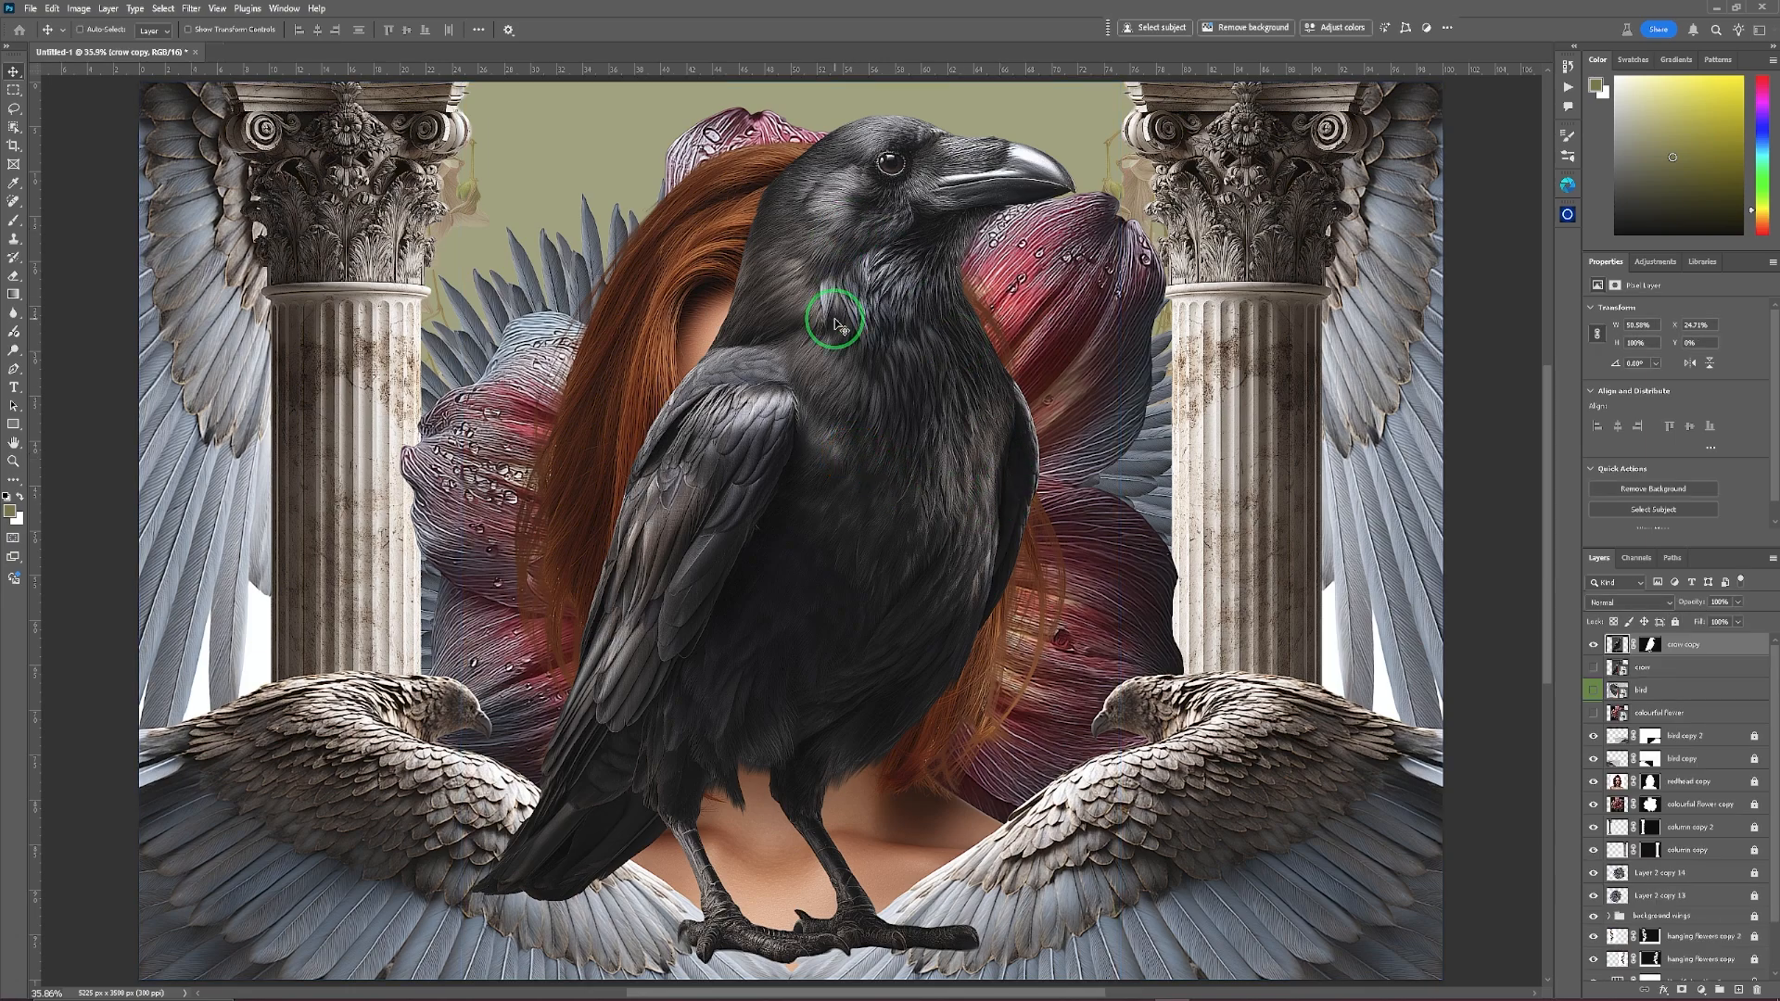
key(ctrl+t)
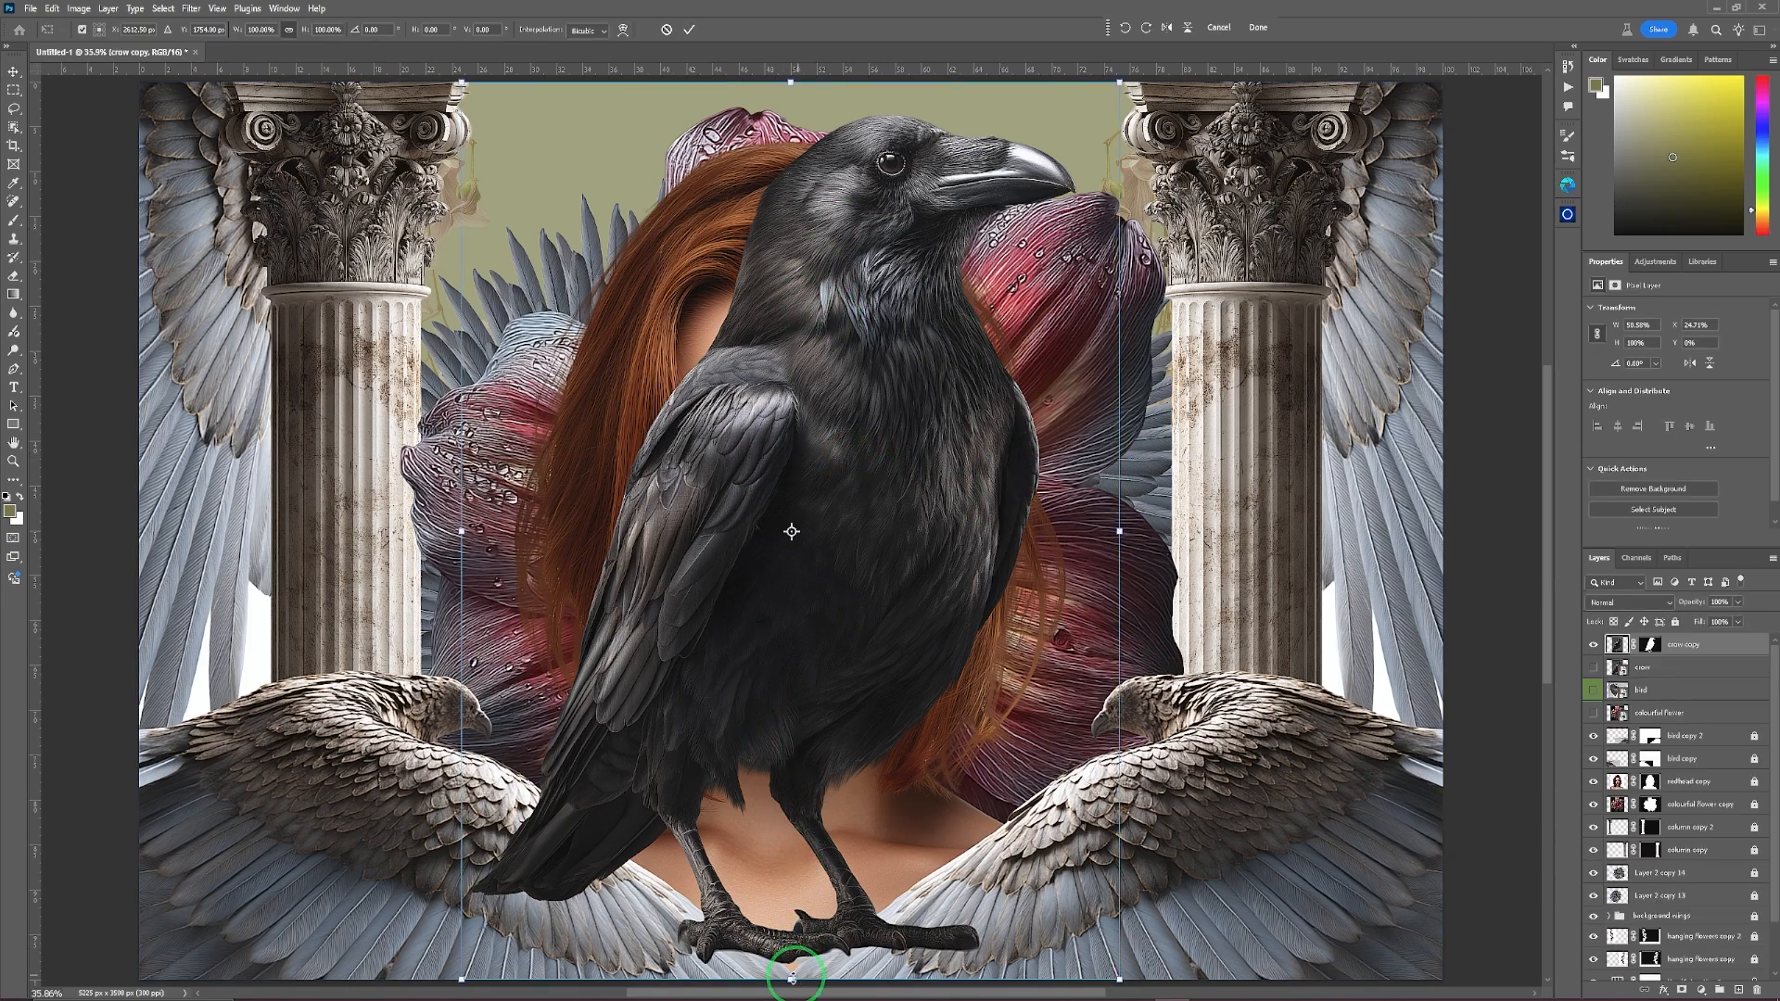
drag(790, 978, 822, 350)
drag(846, 250, 1259, 577)
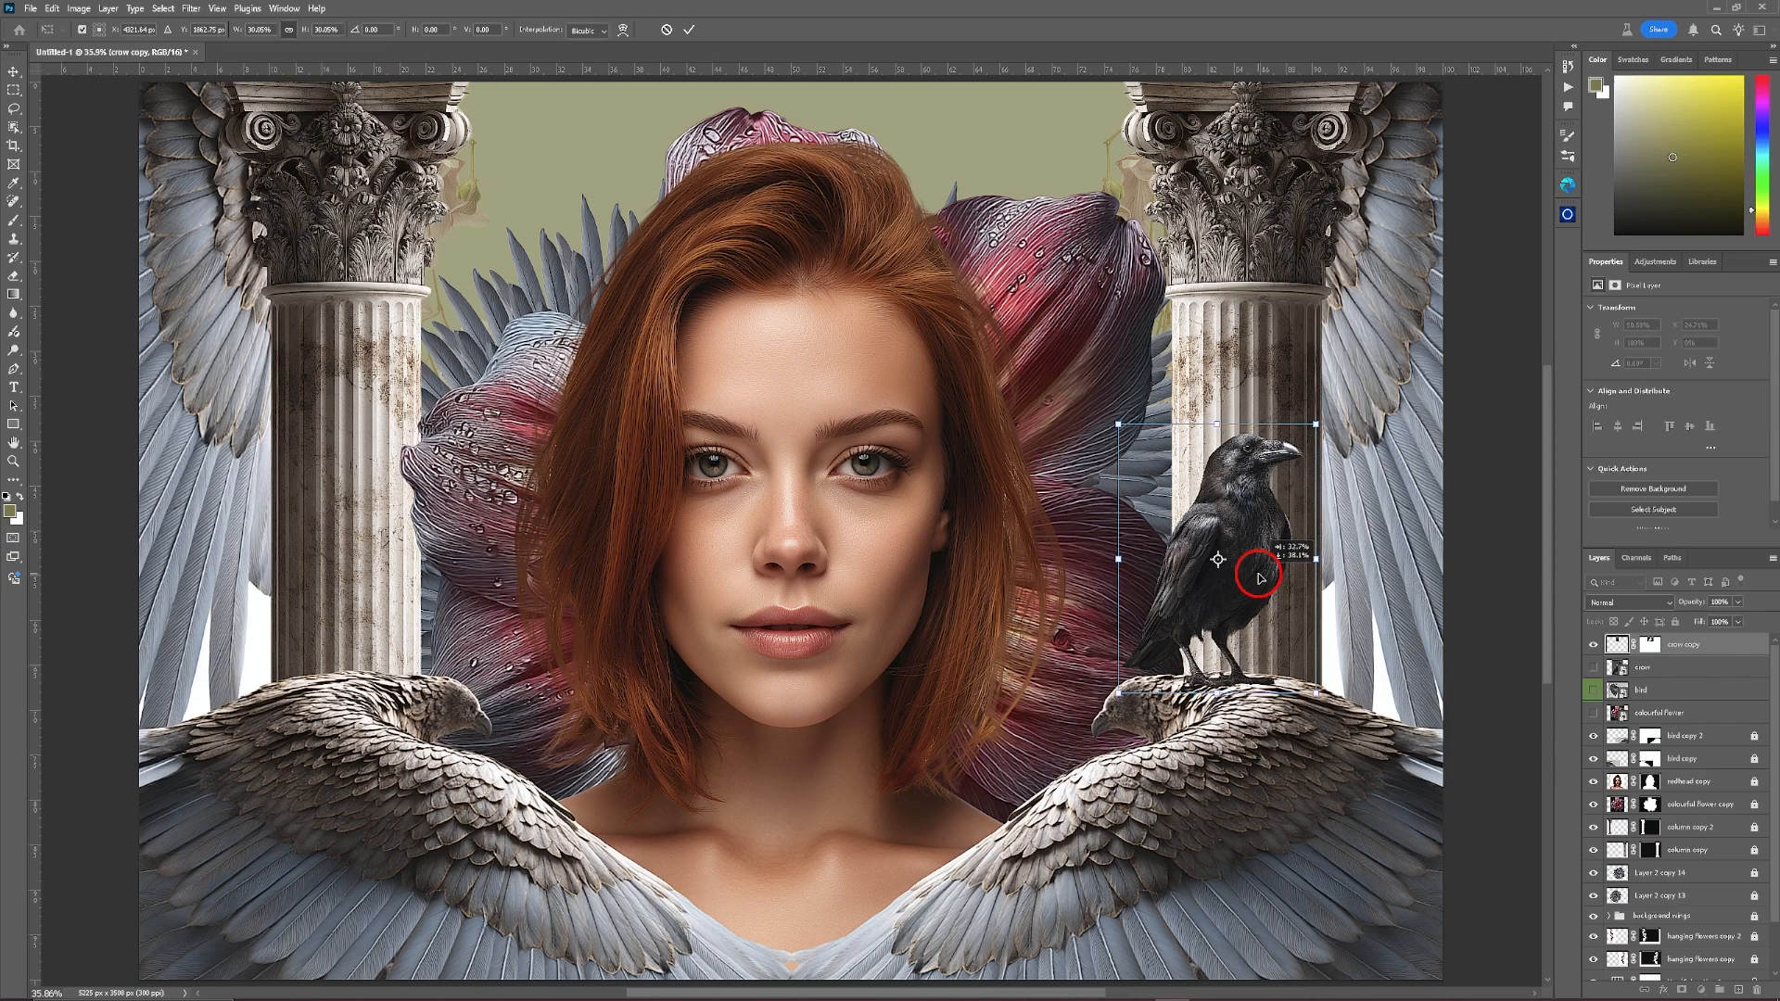
mouse_move(1259, 578)
mouse_down()
mouse_move(1284, 580)
mouse_move(1267, 572)
mouse_up()
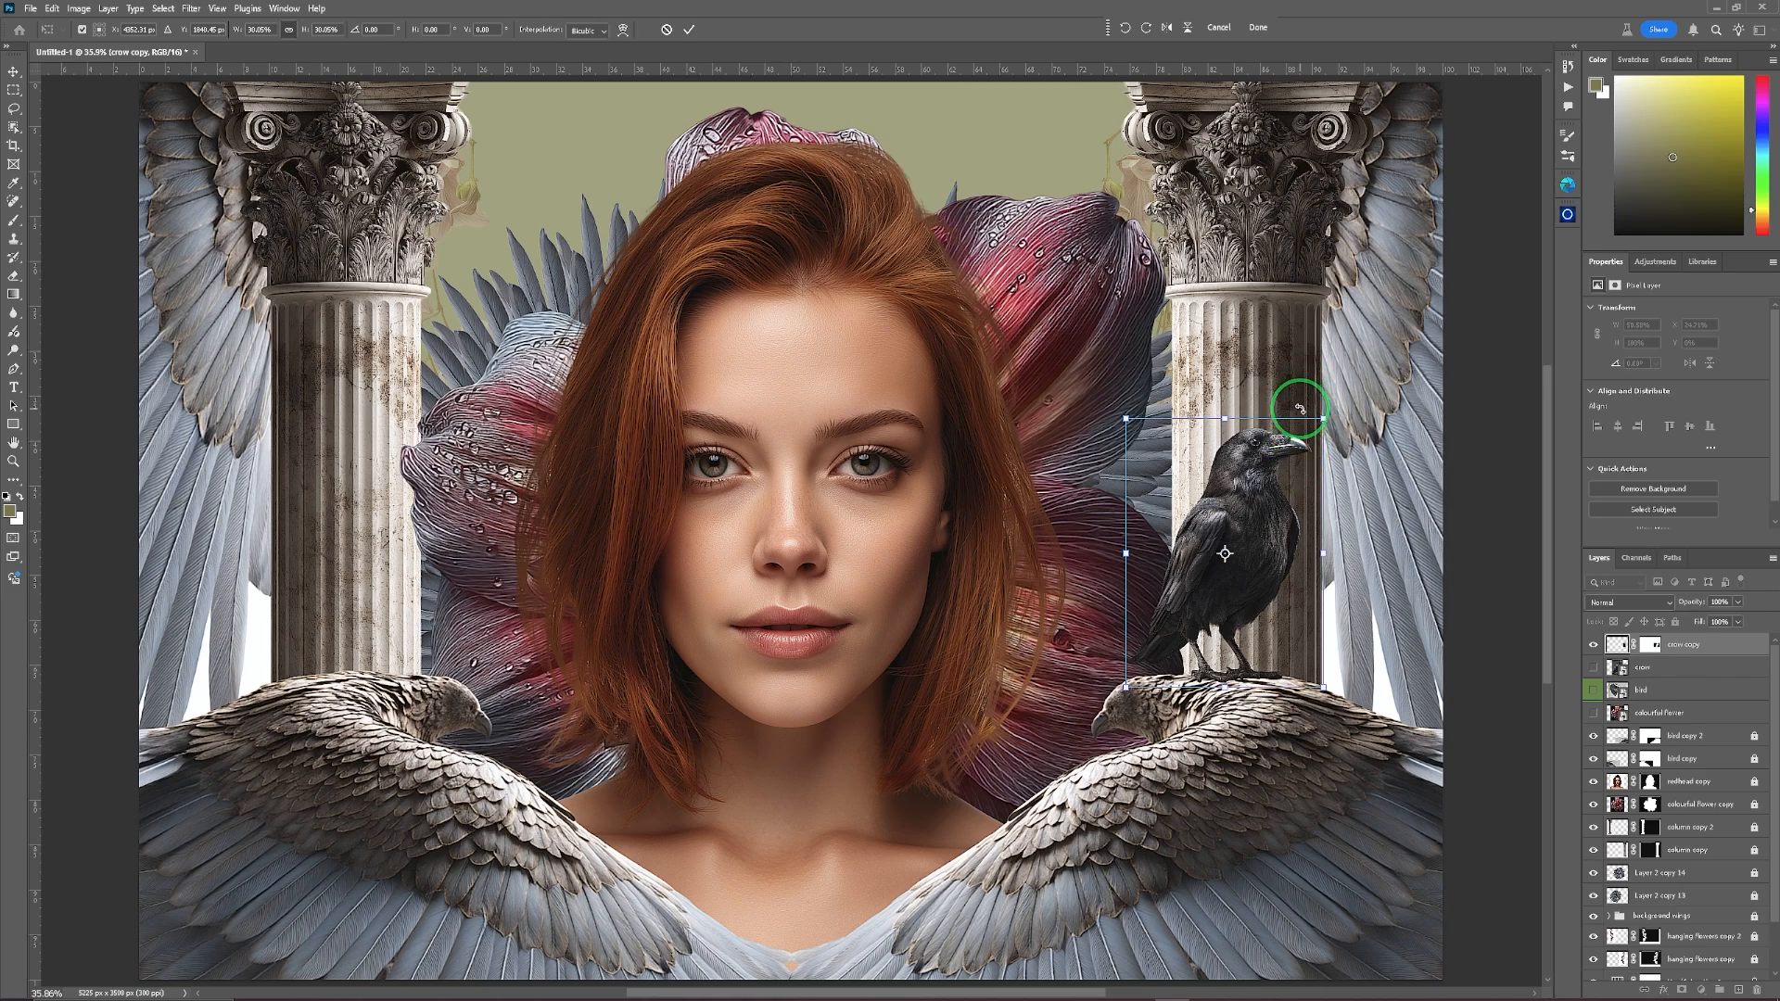
click(691, 31)
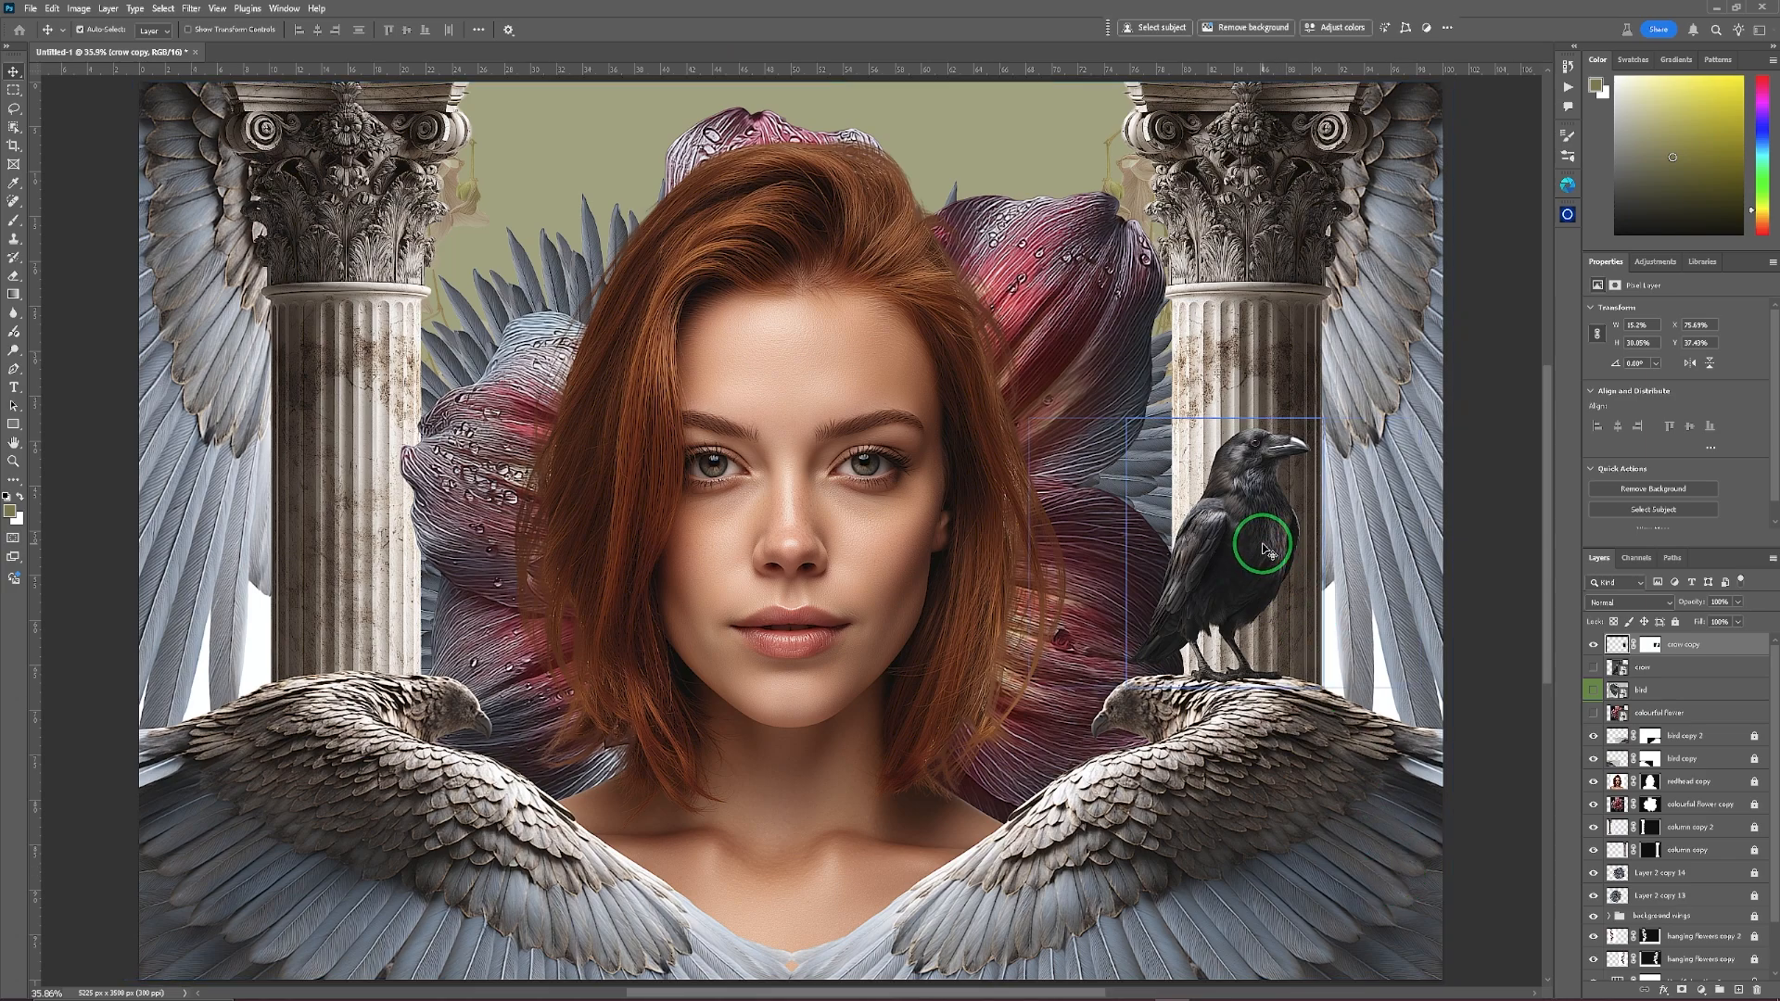
Create a horizontally flipped duplicate of the crow and stand it on the left stone bird's back, mirroring the first crow.
key(ctrl+j)
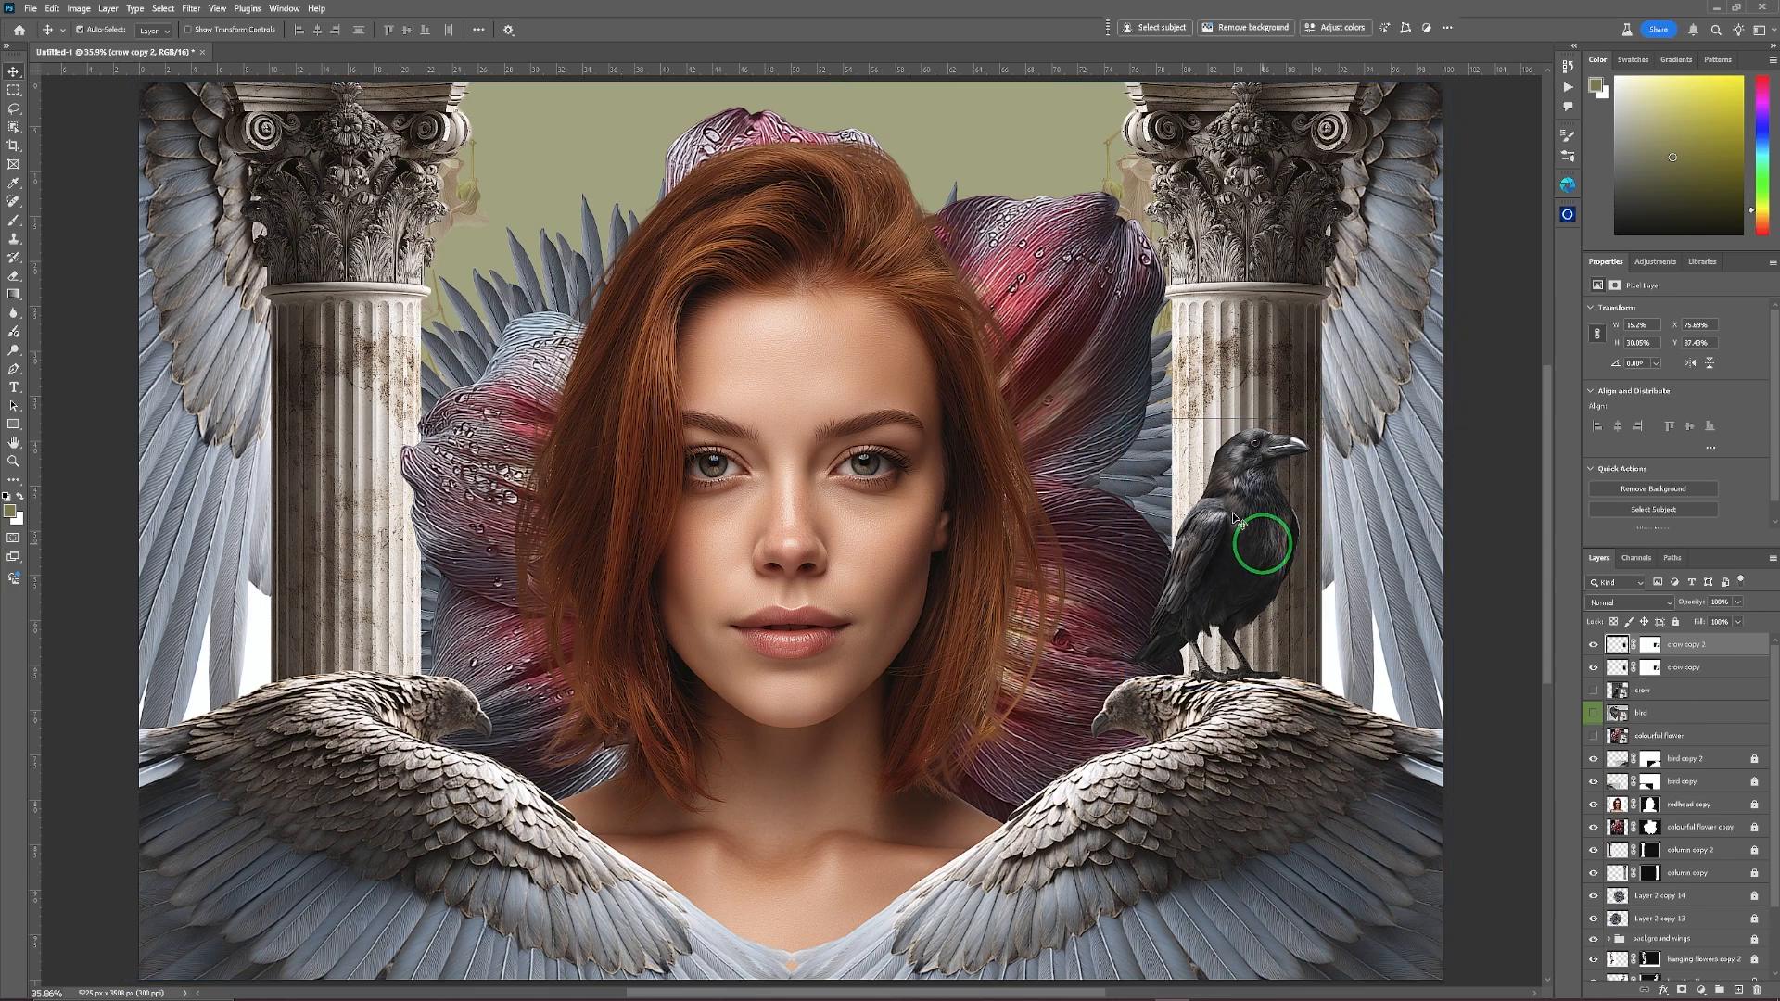
click(52, 7)
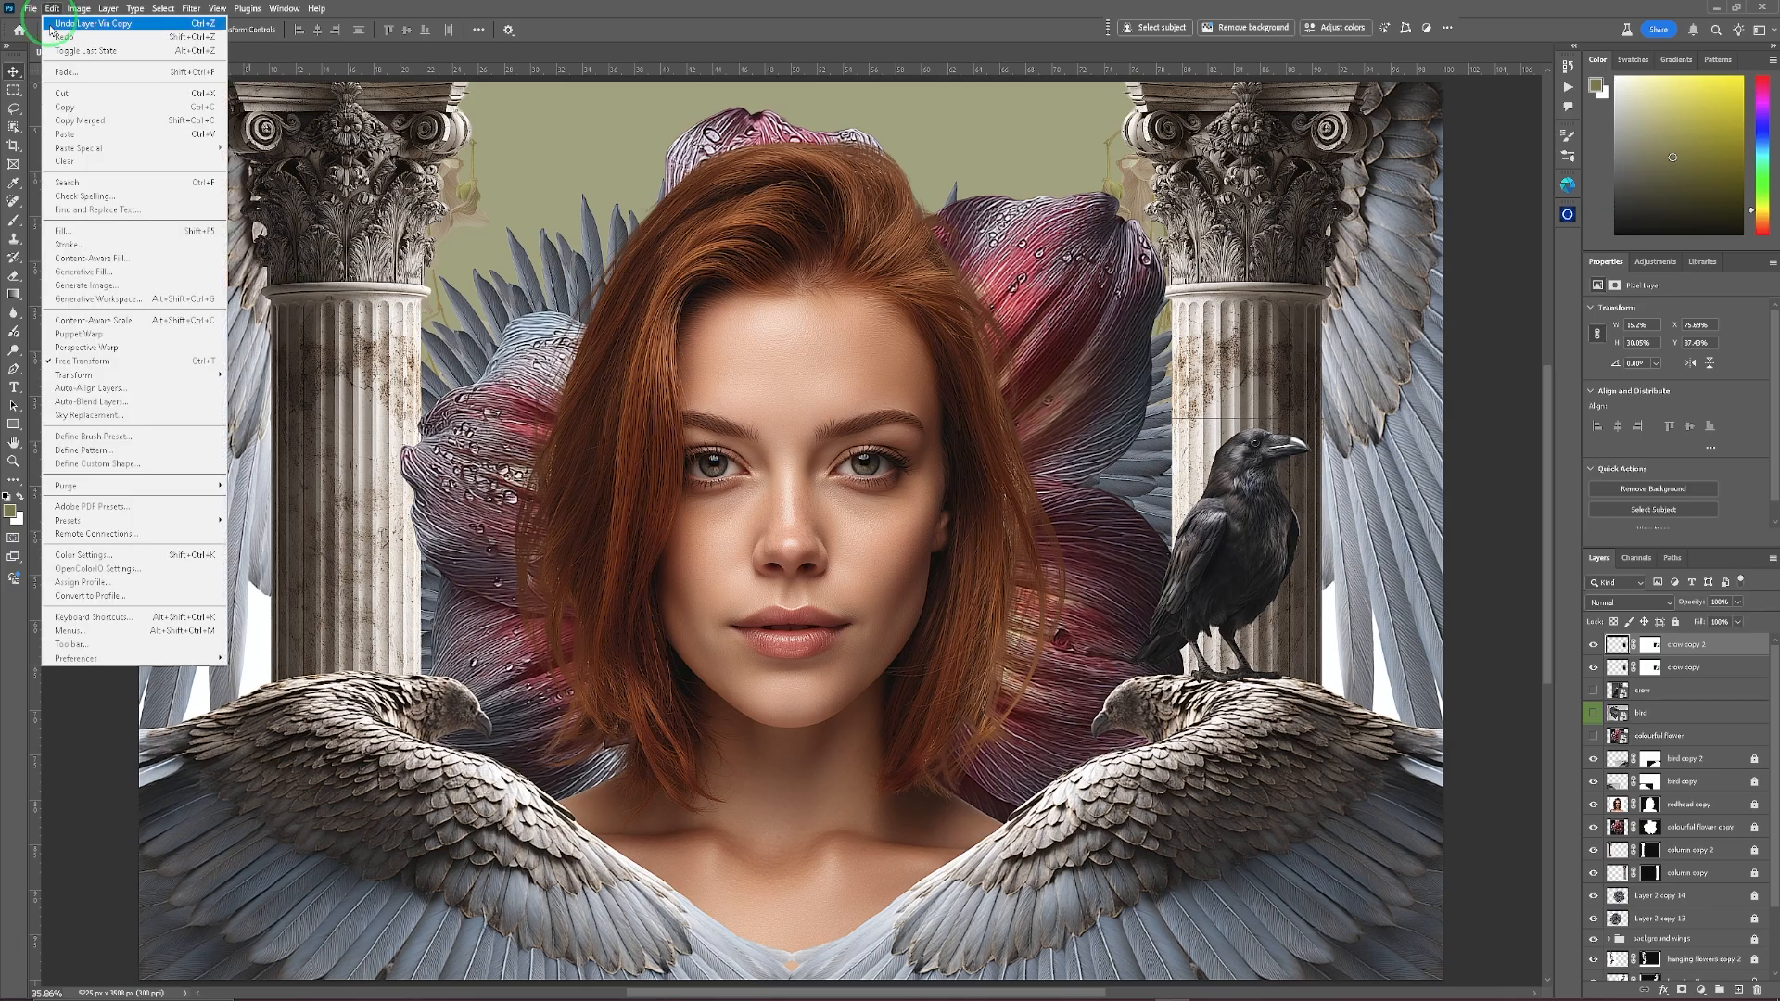
mouse_move(186, 373)
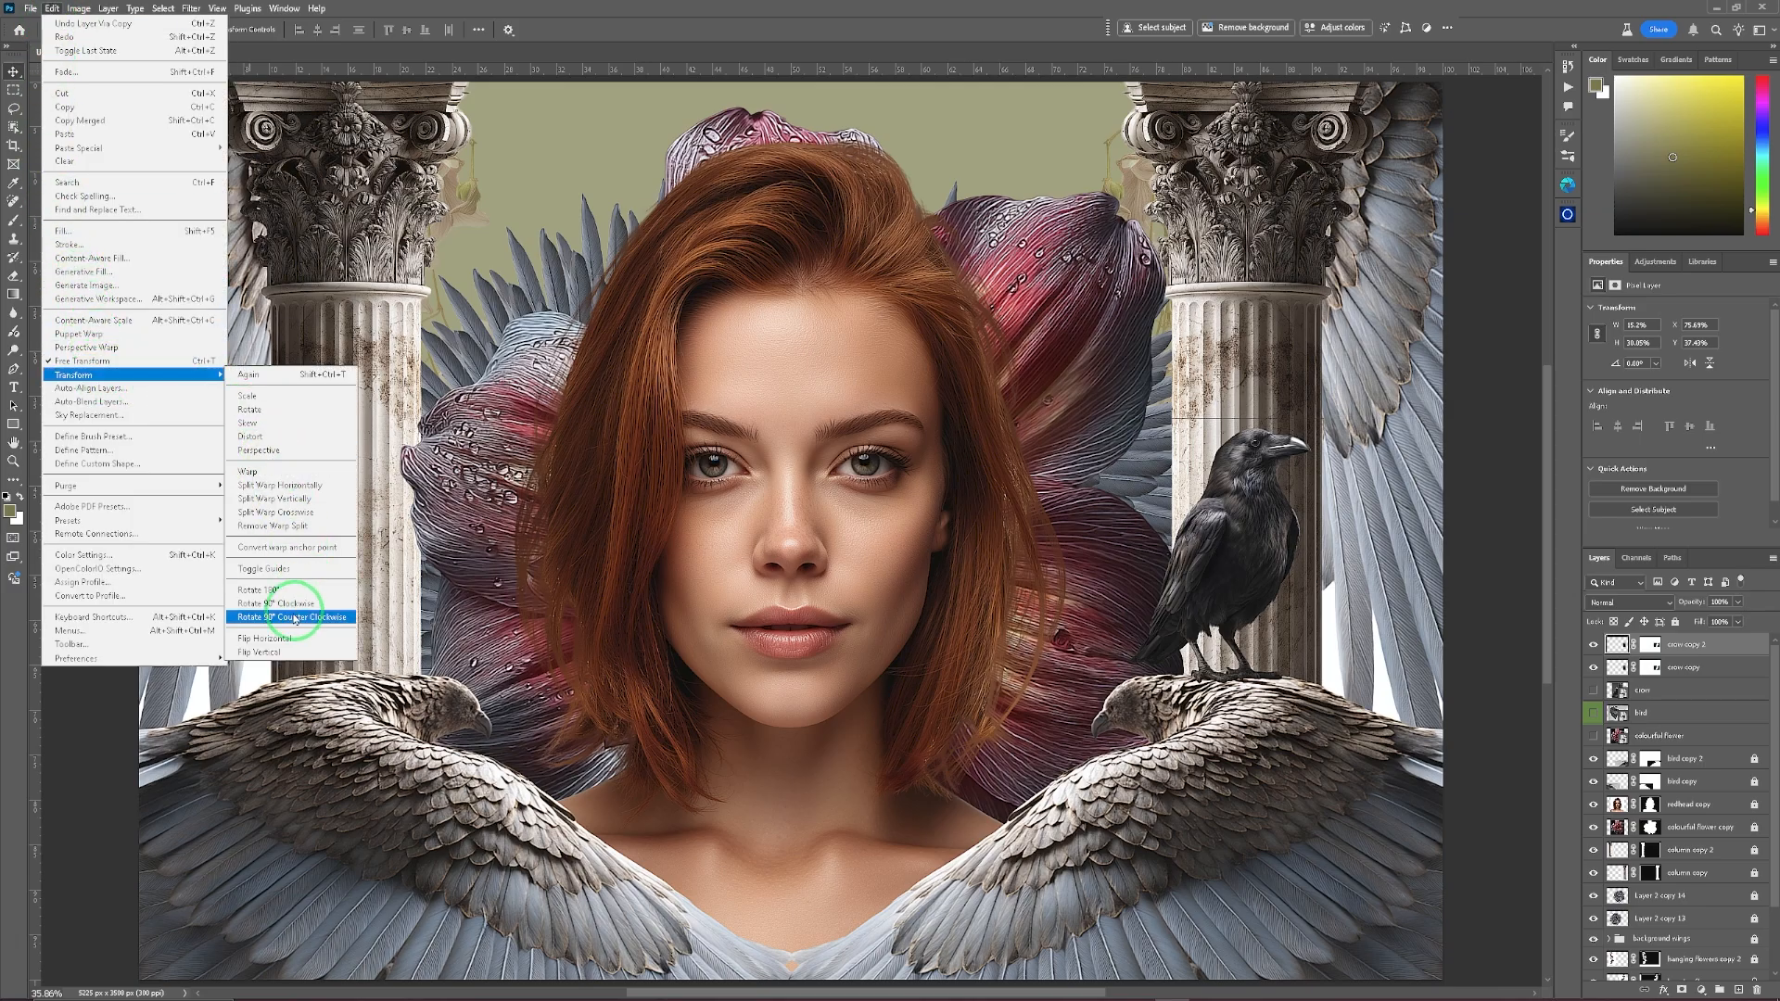
click(269, 637)
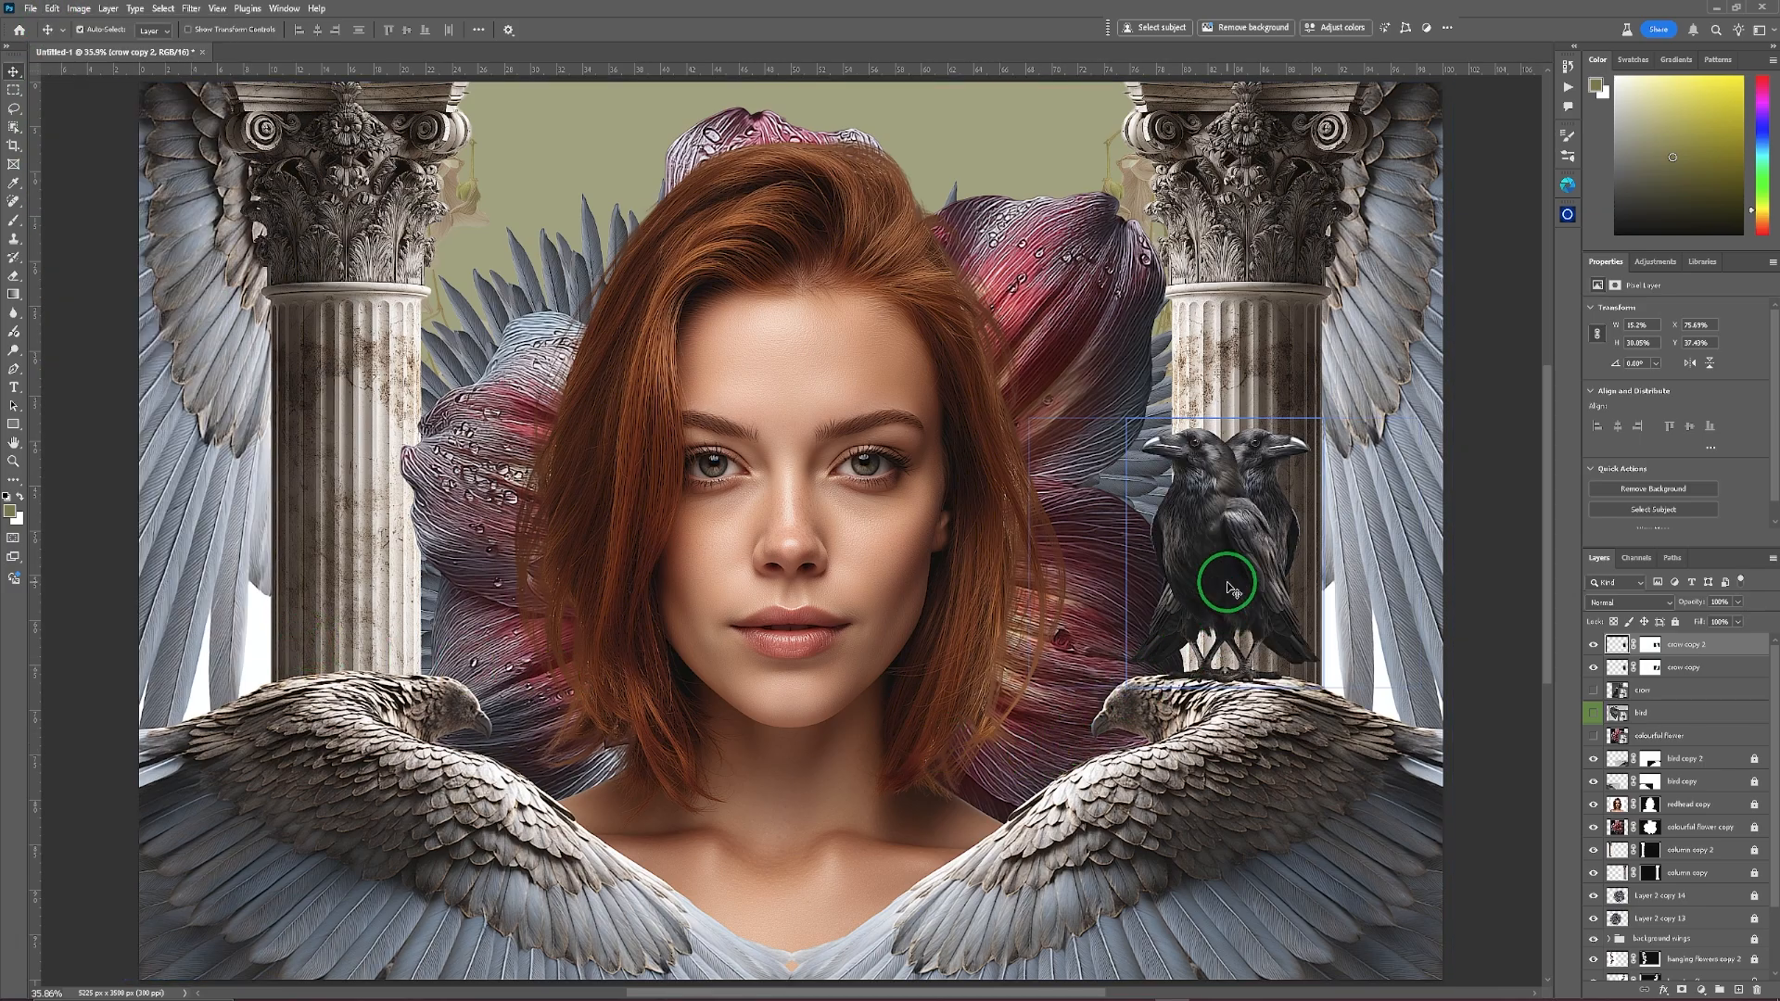
drag(1227, 587, 369, 555)
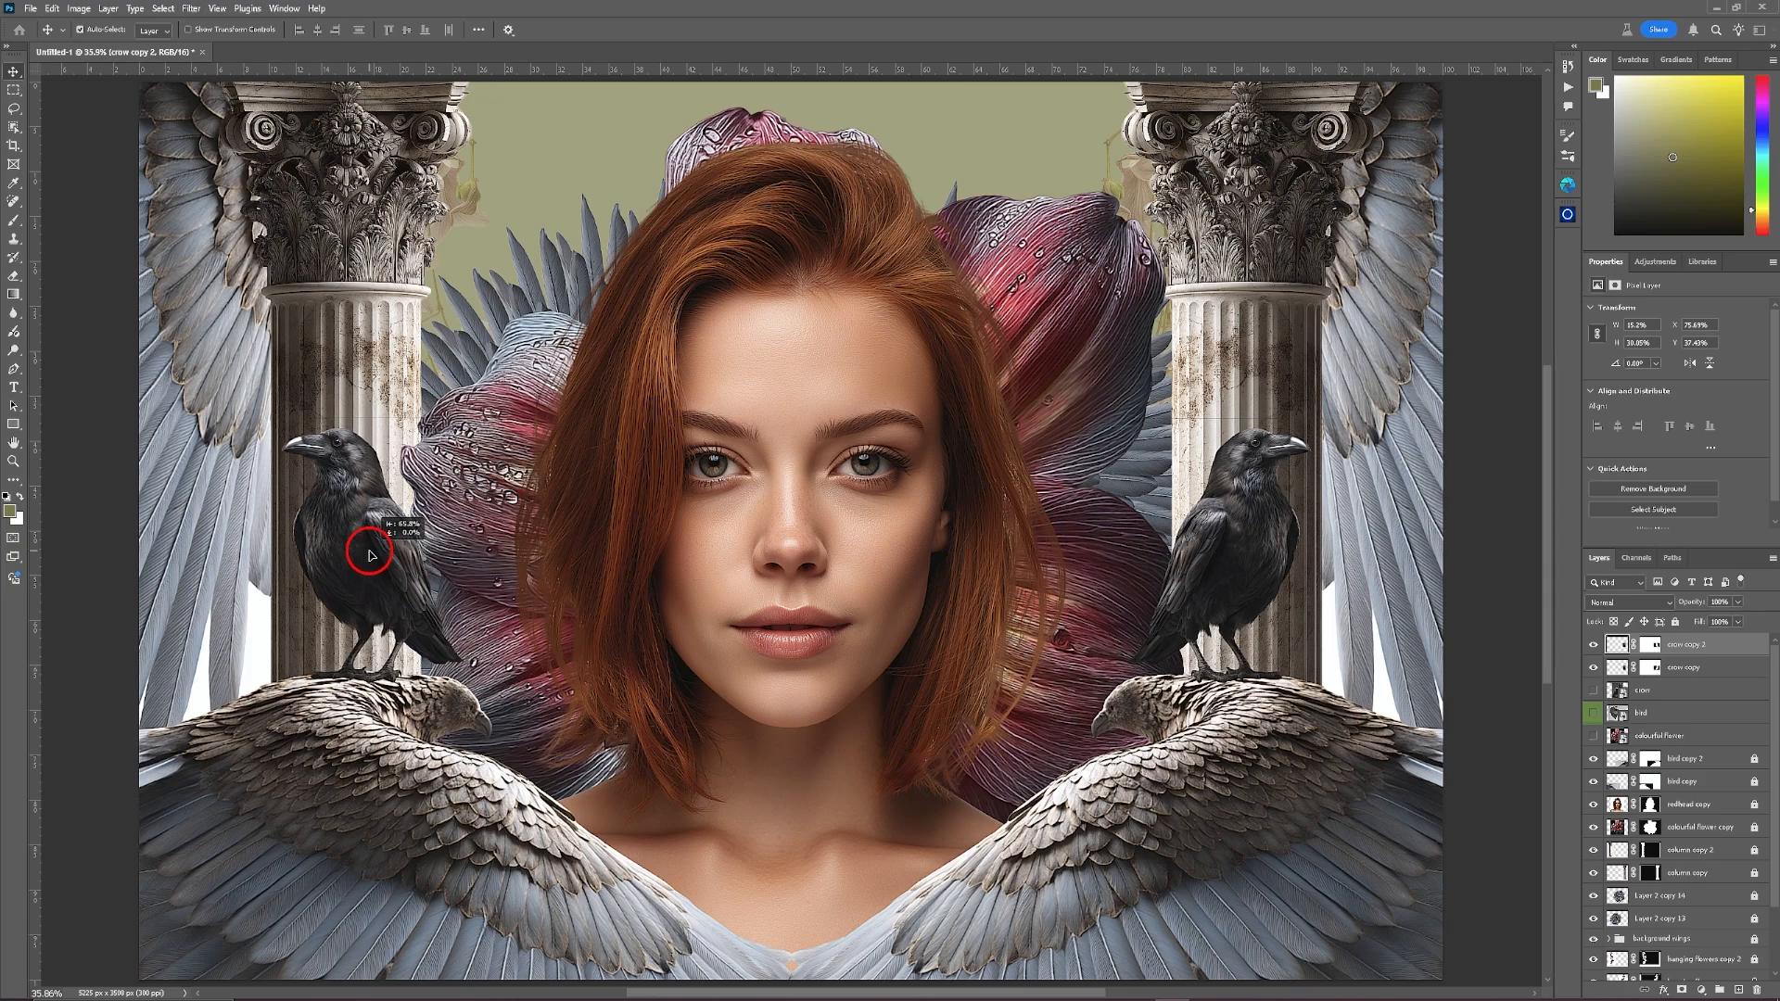
drag(369, 555, 371, 555)
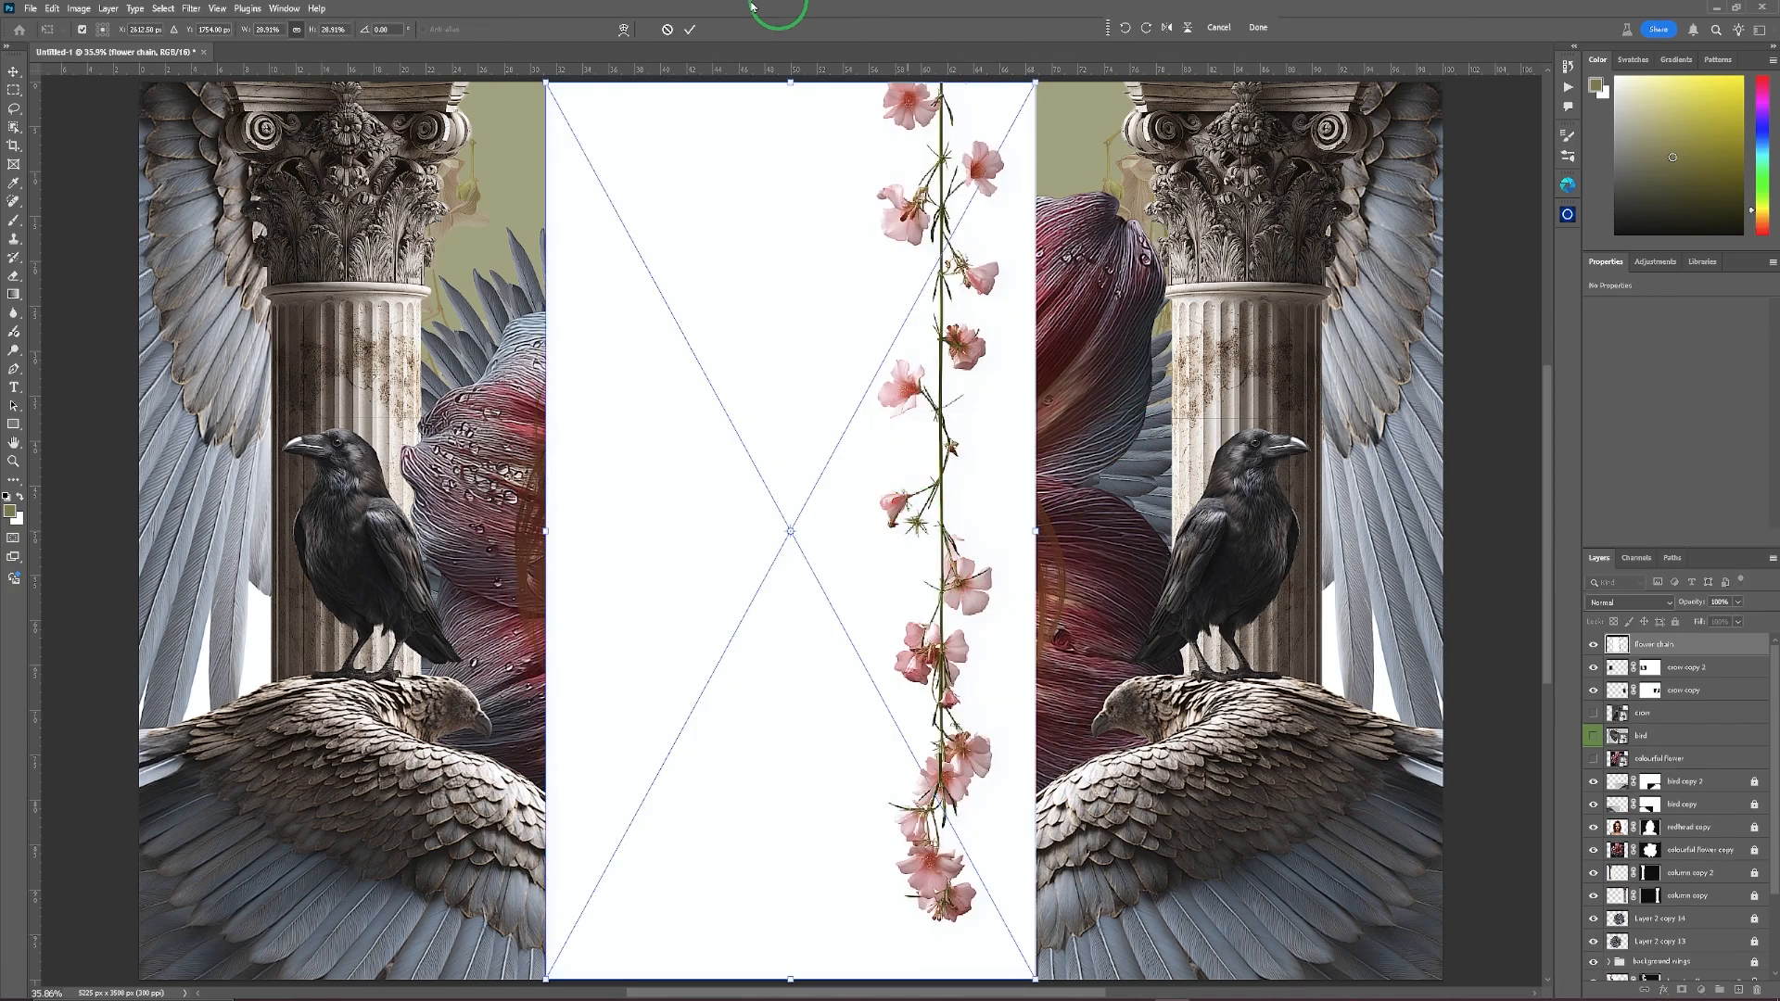
Cut out the flower chain's subject with Select and Mask, decontaminating colors and outputting to a new layer with layer mask.
click(14, 127)
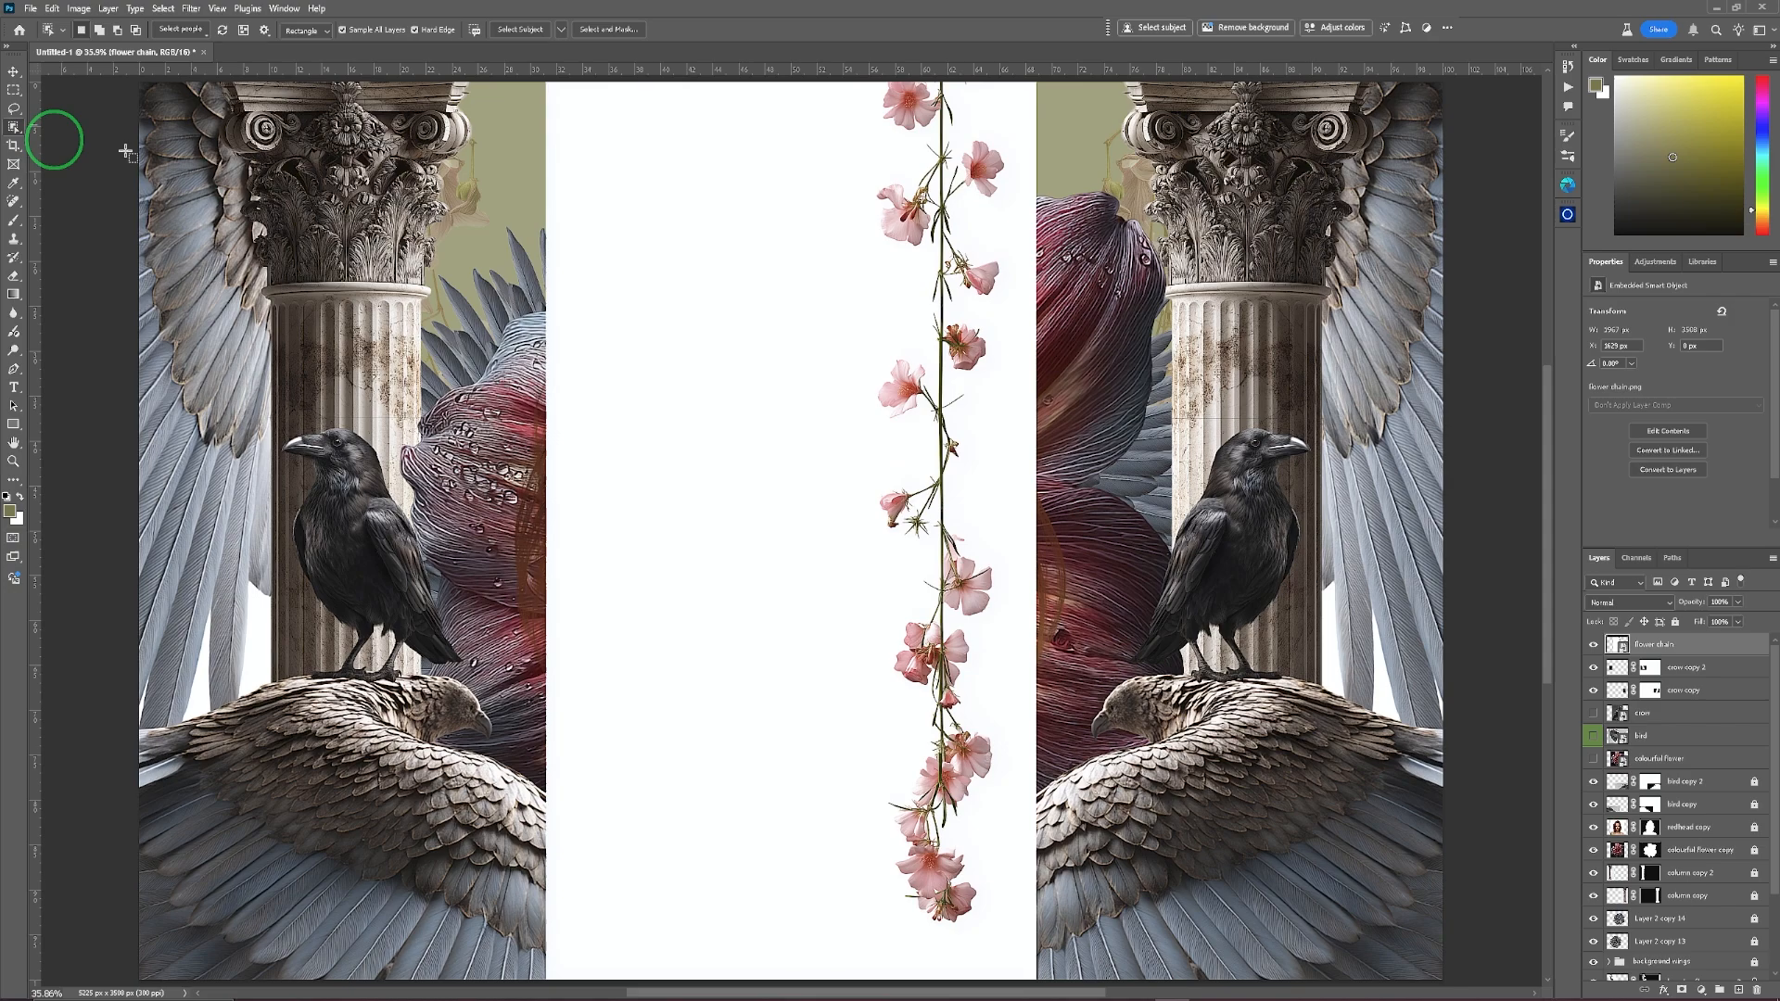
click(163, 8)
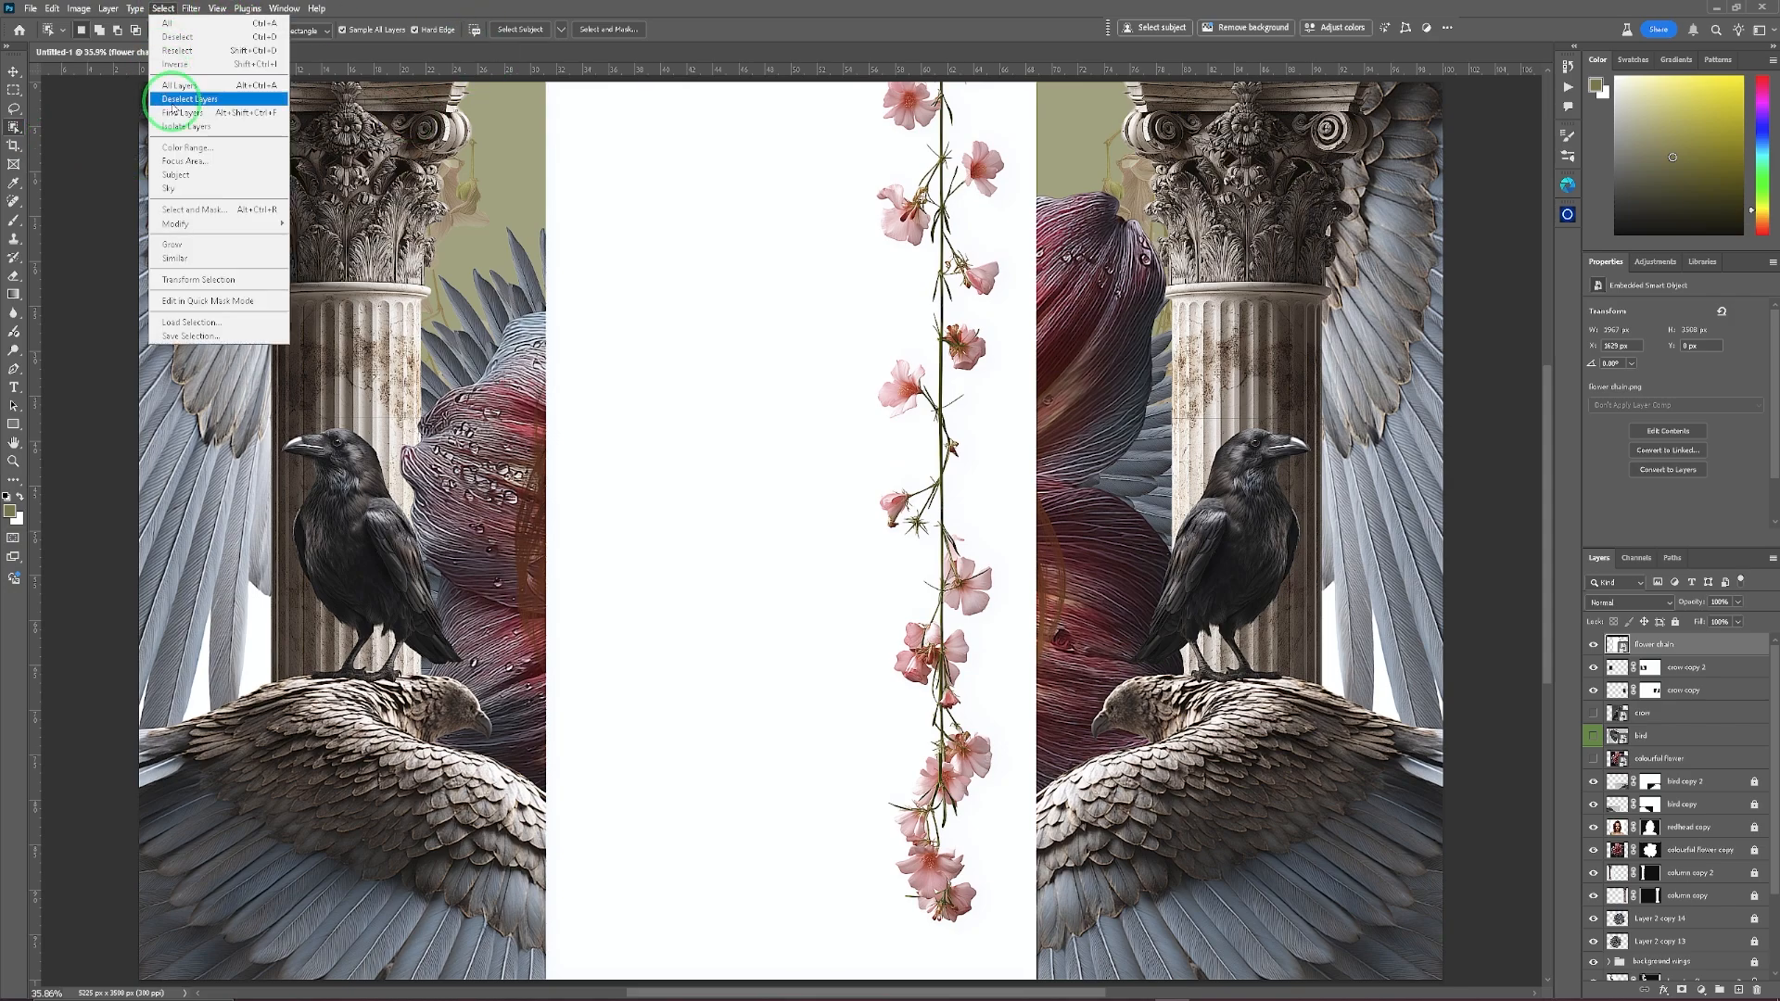
click(176, 174)
click(607, 30)
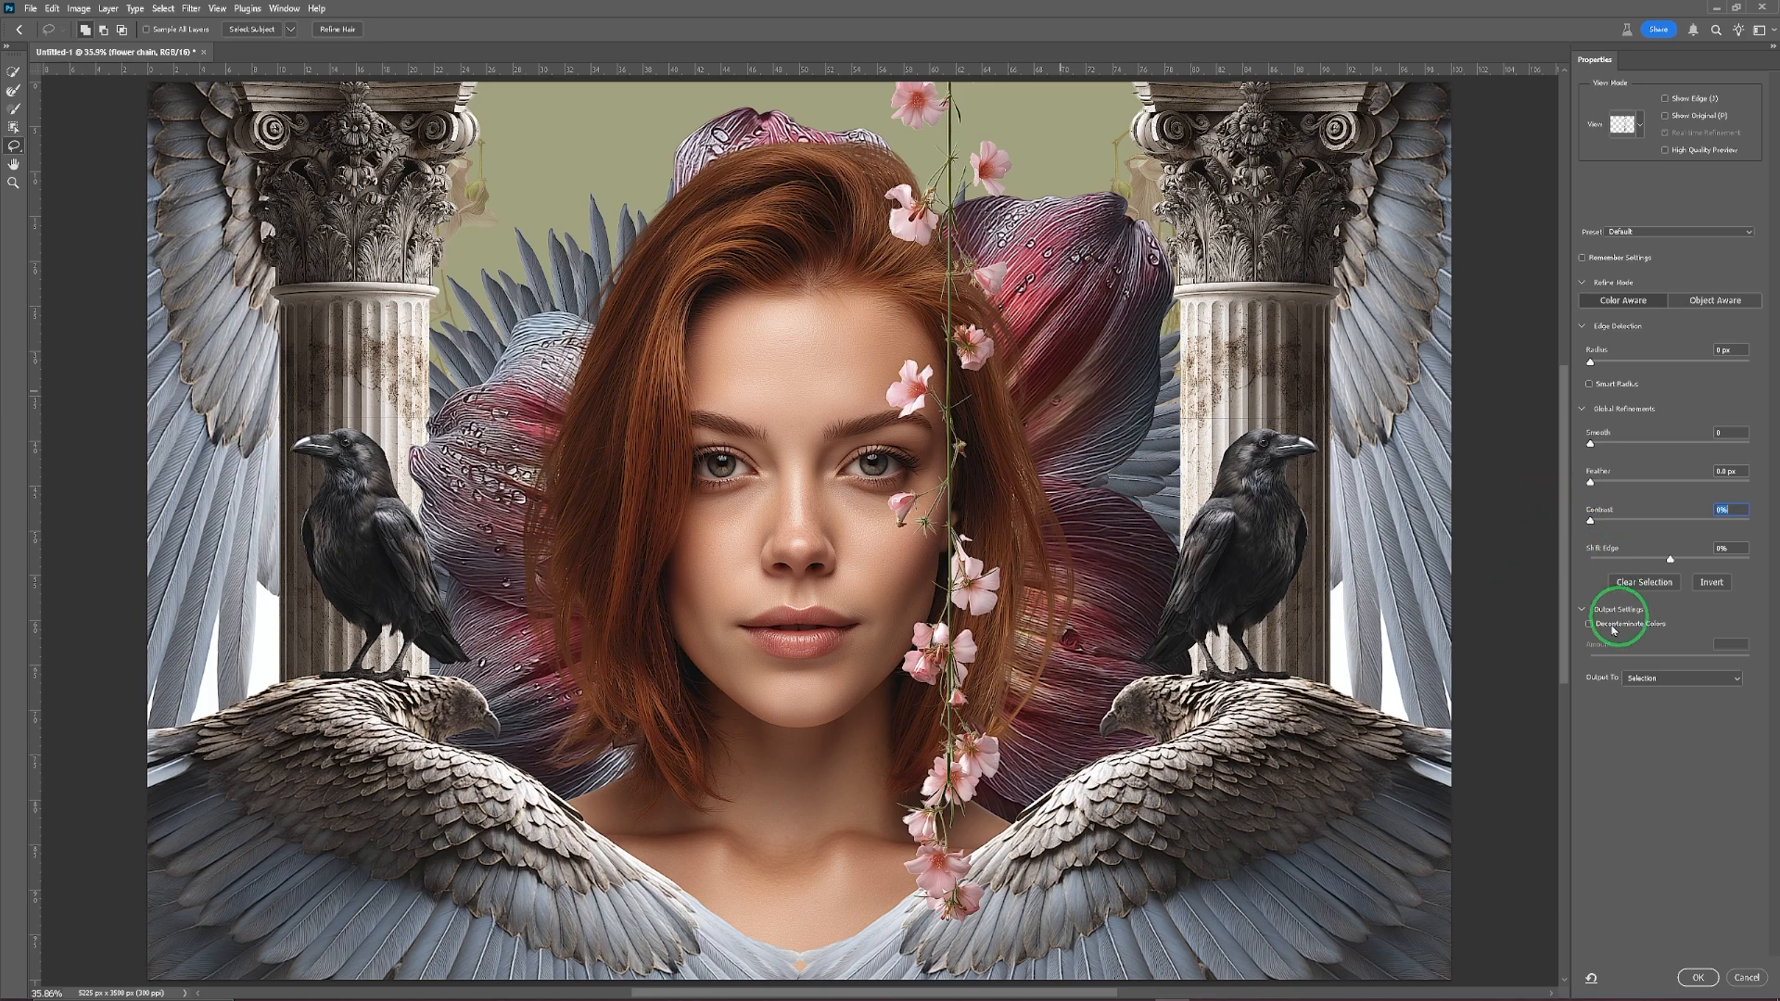
click(1589, 624)
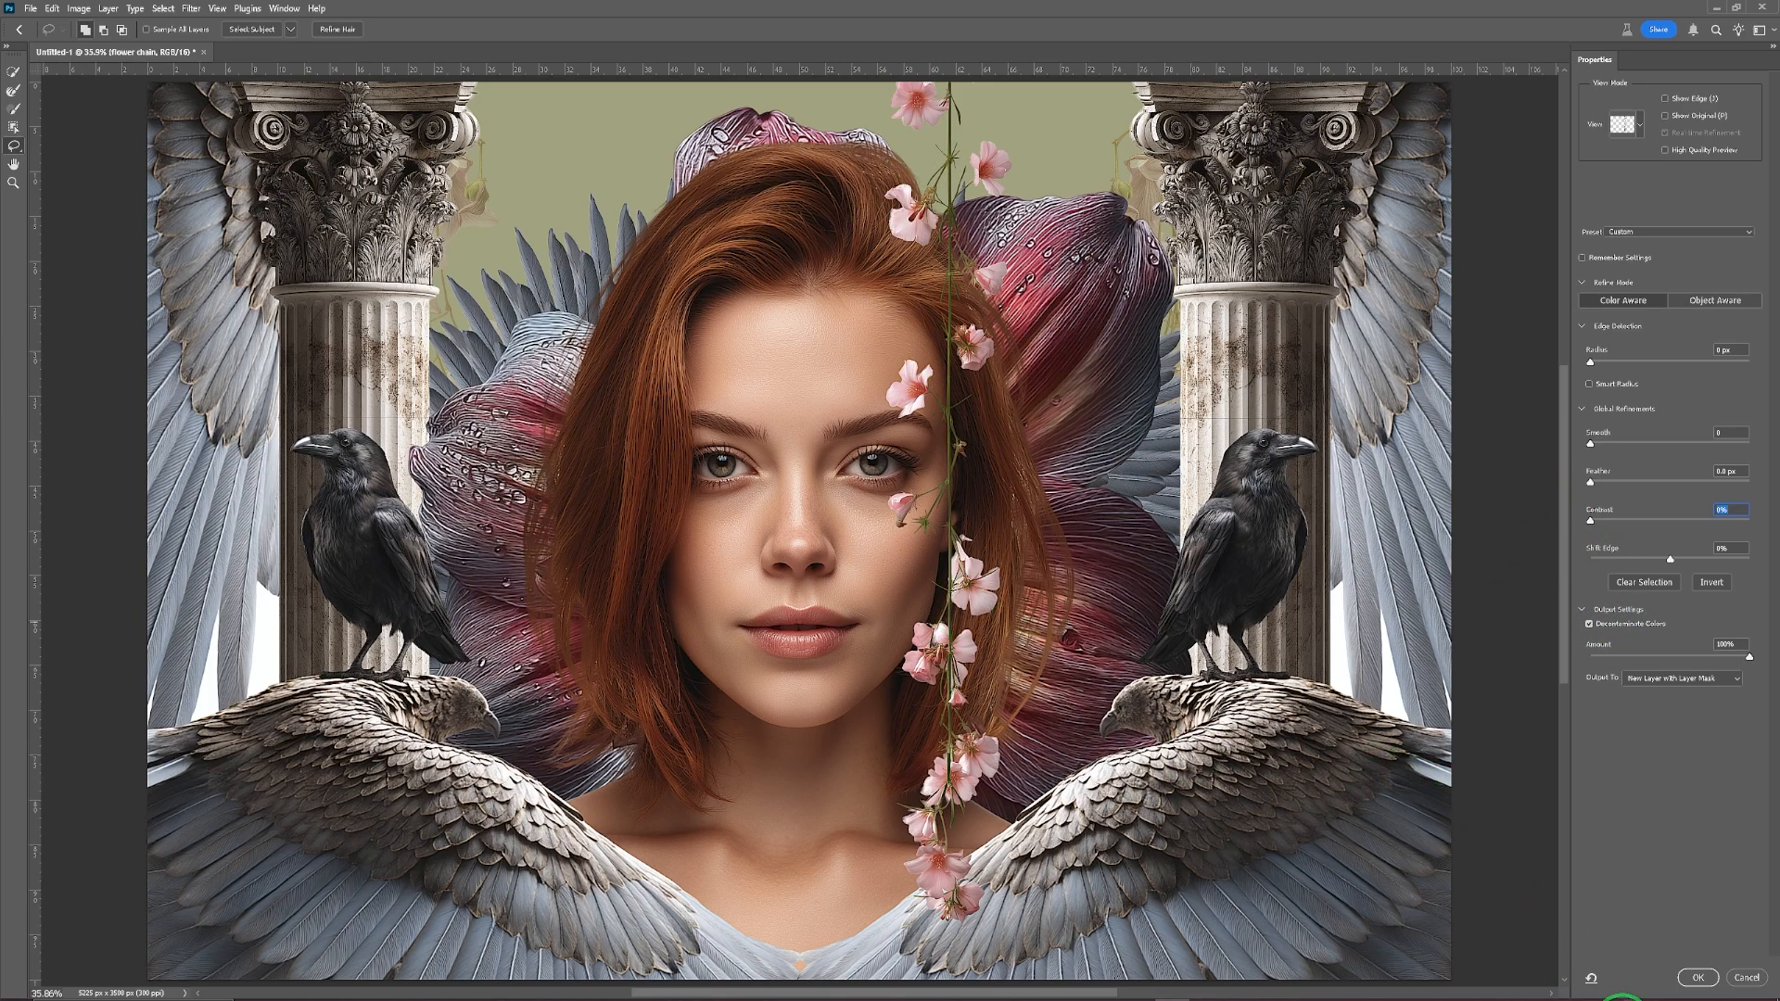
click(1696, 978)
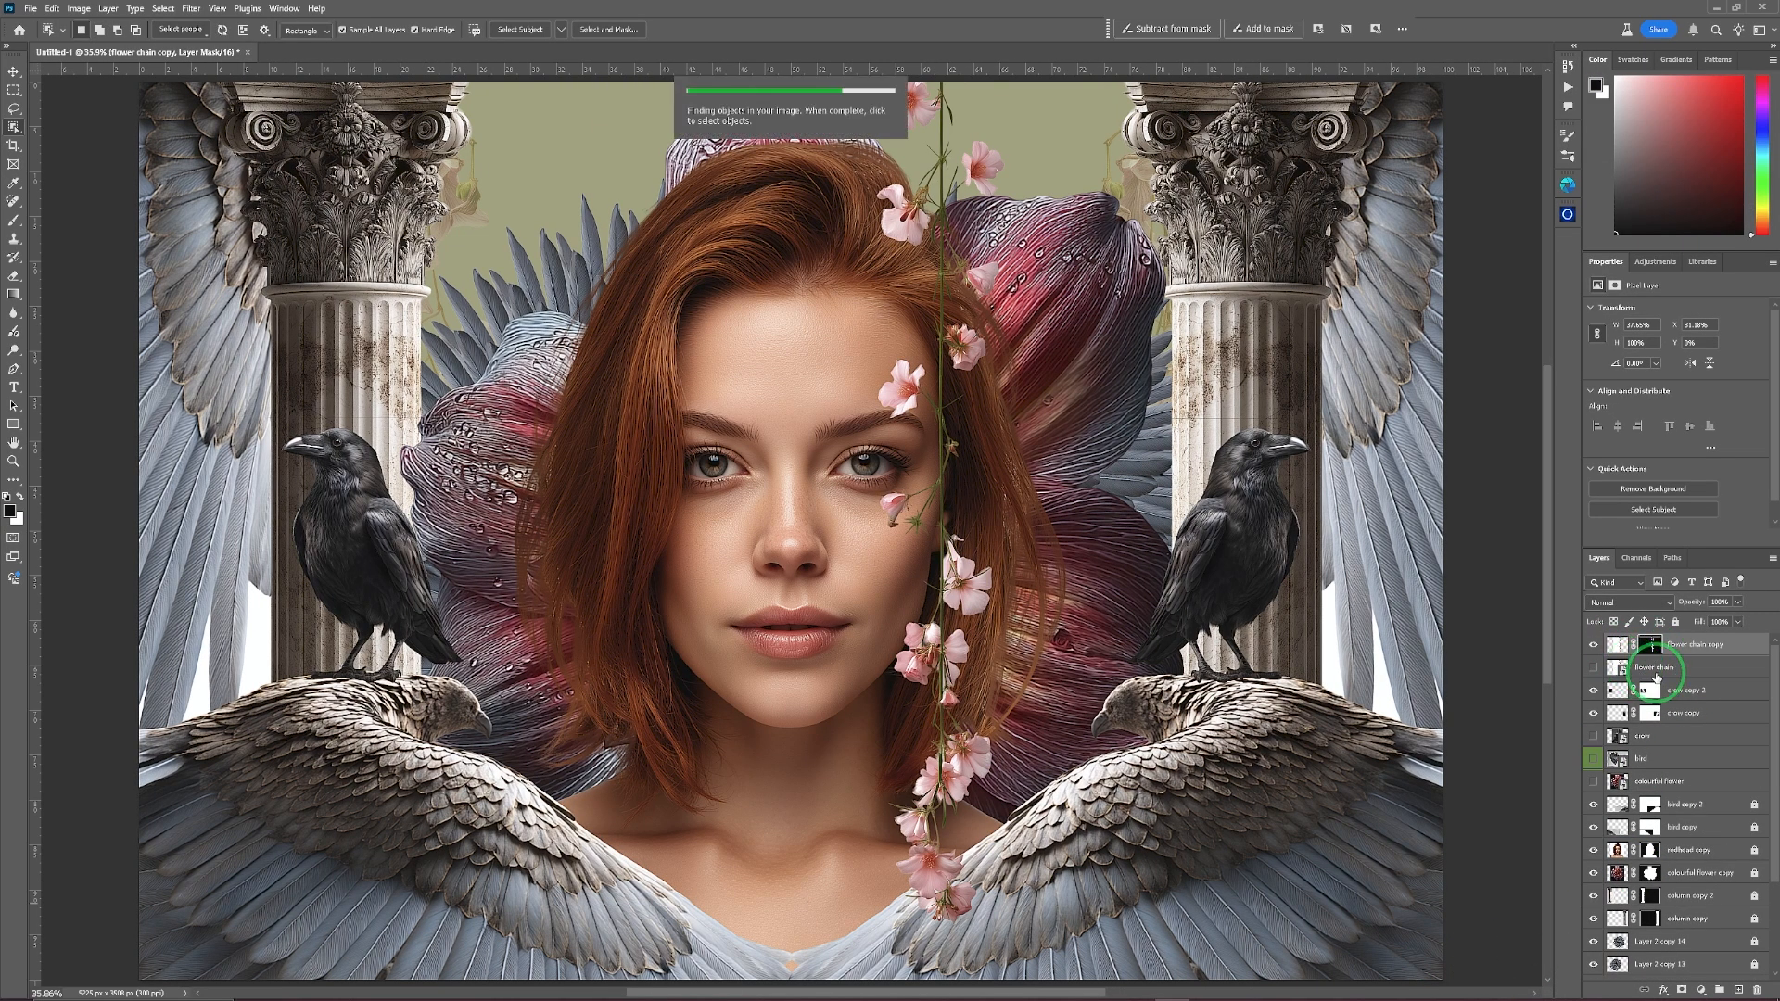
Color-label the original flower chain layer green and its masked copy red.
right_click(1594, 680)
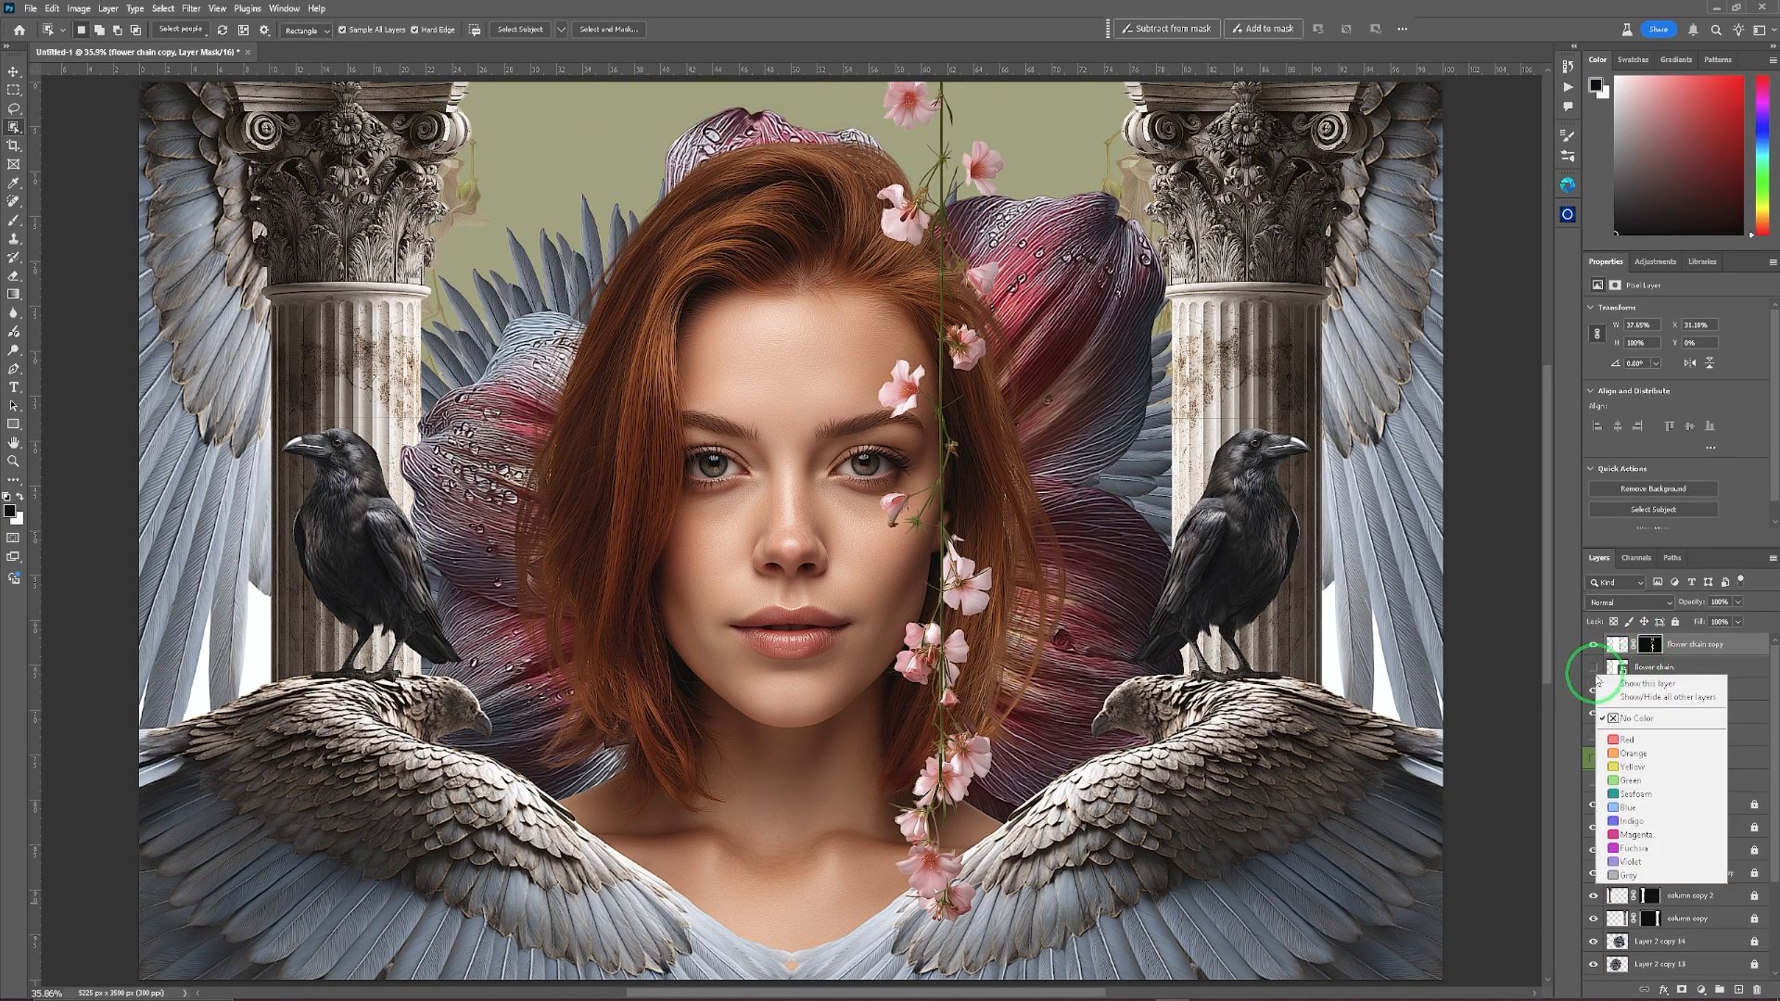
click(1630, 780)
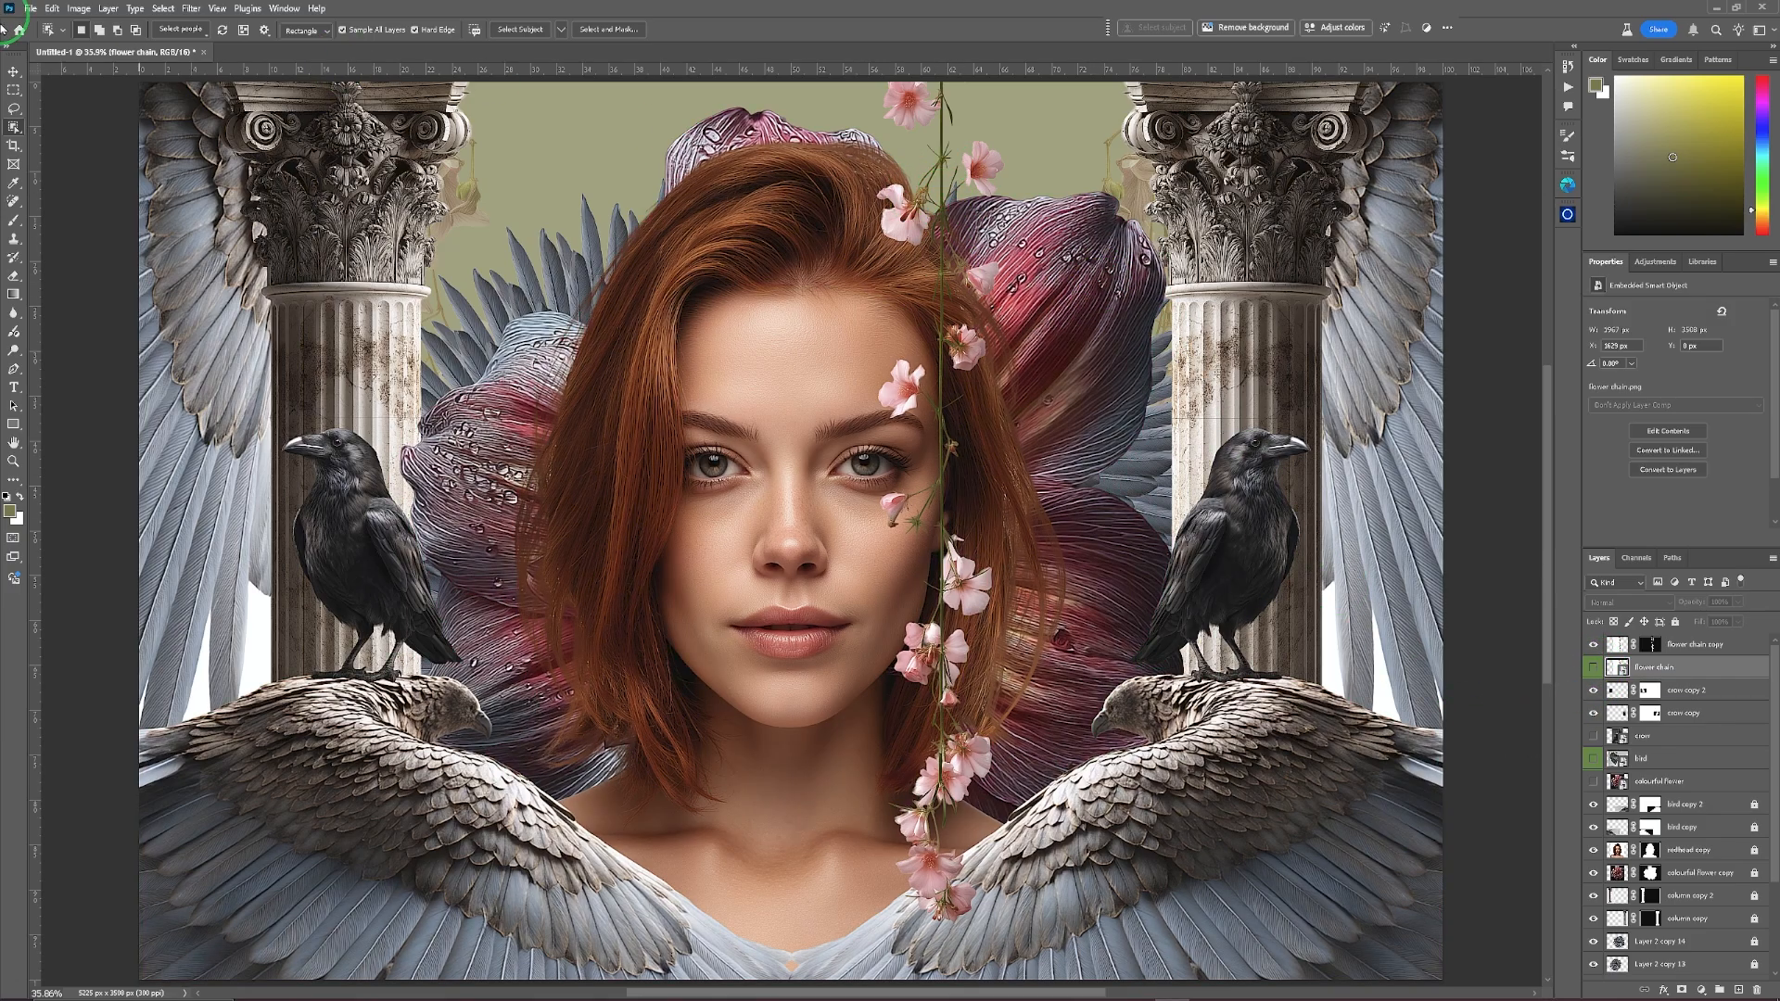
click(13, 72)
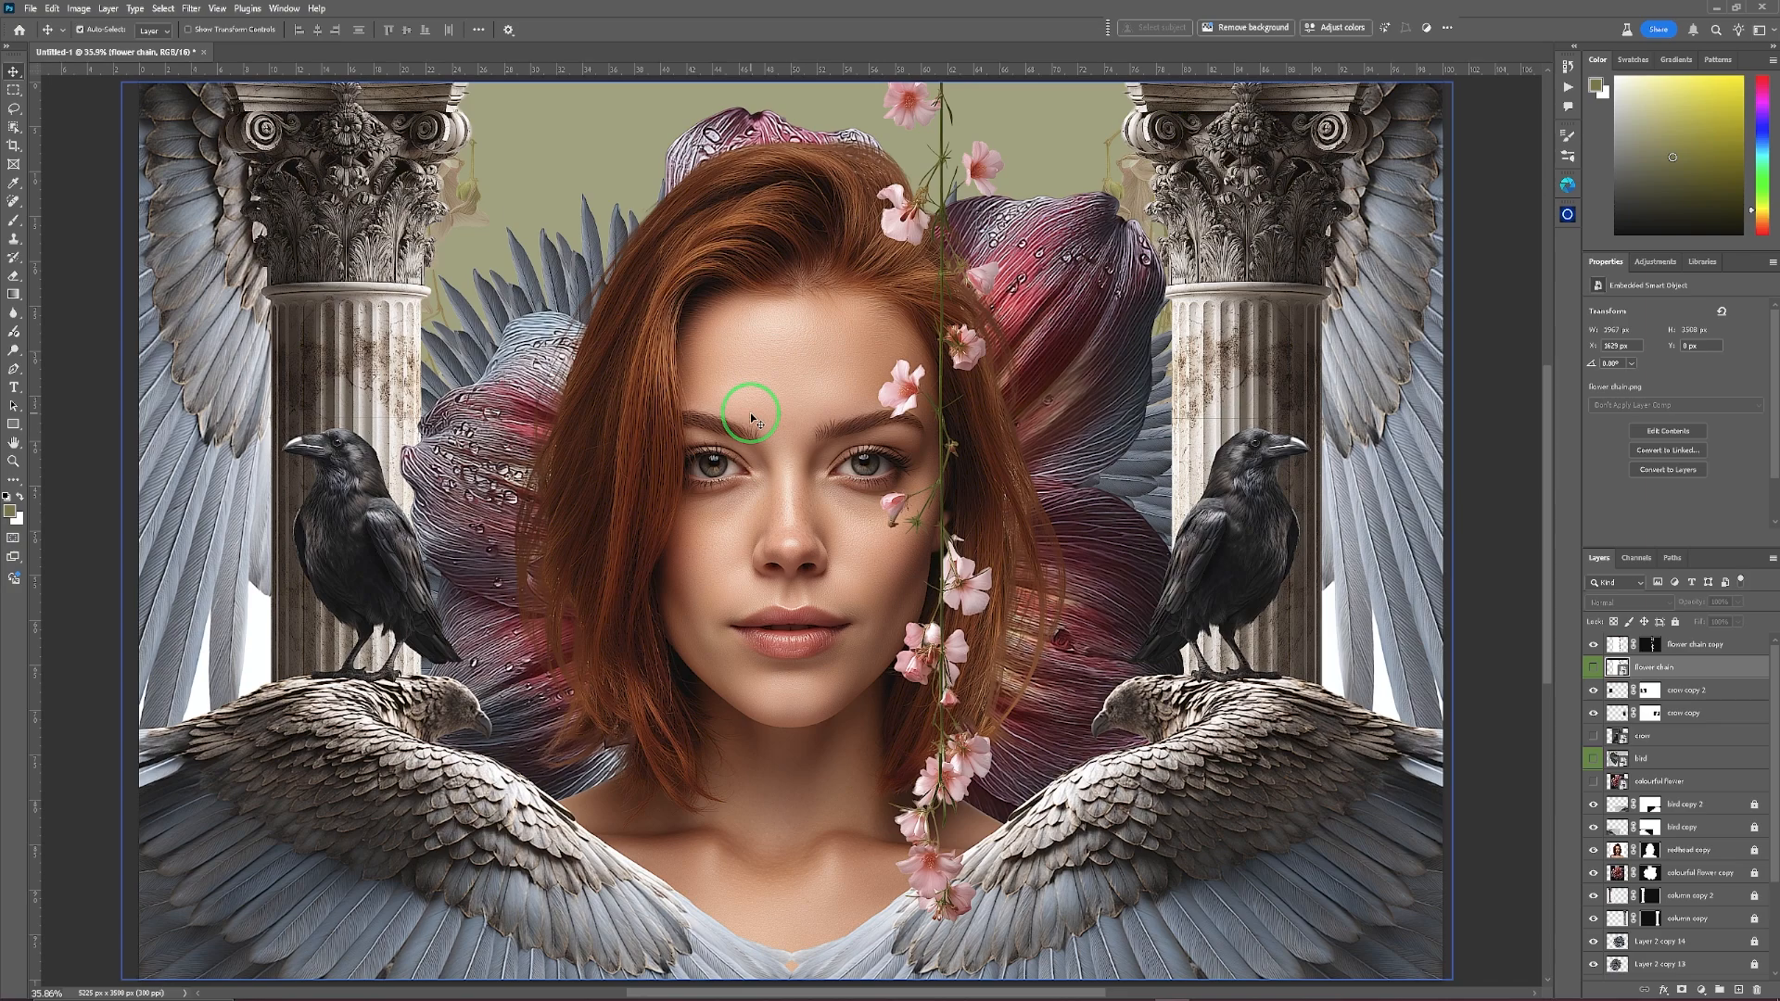
click(1696, 644)
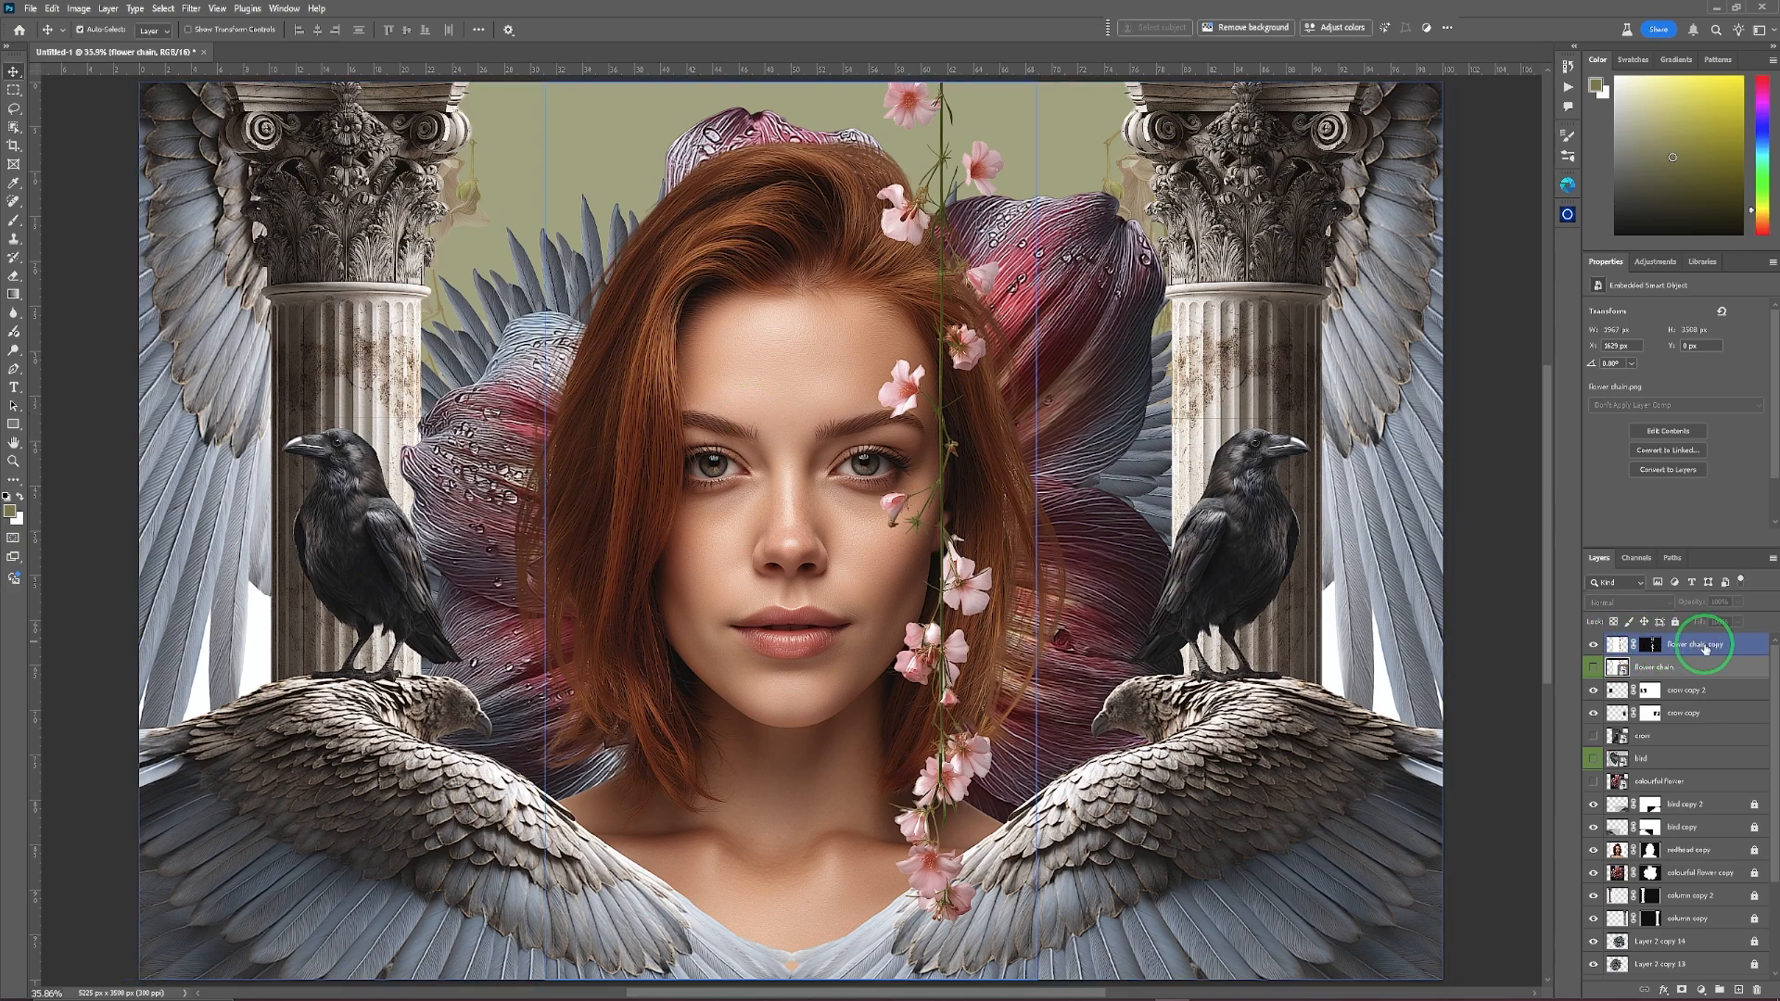
right_click(1593, 653)
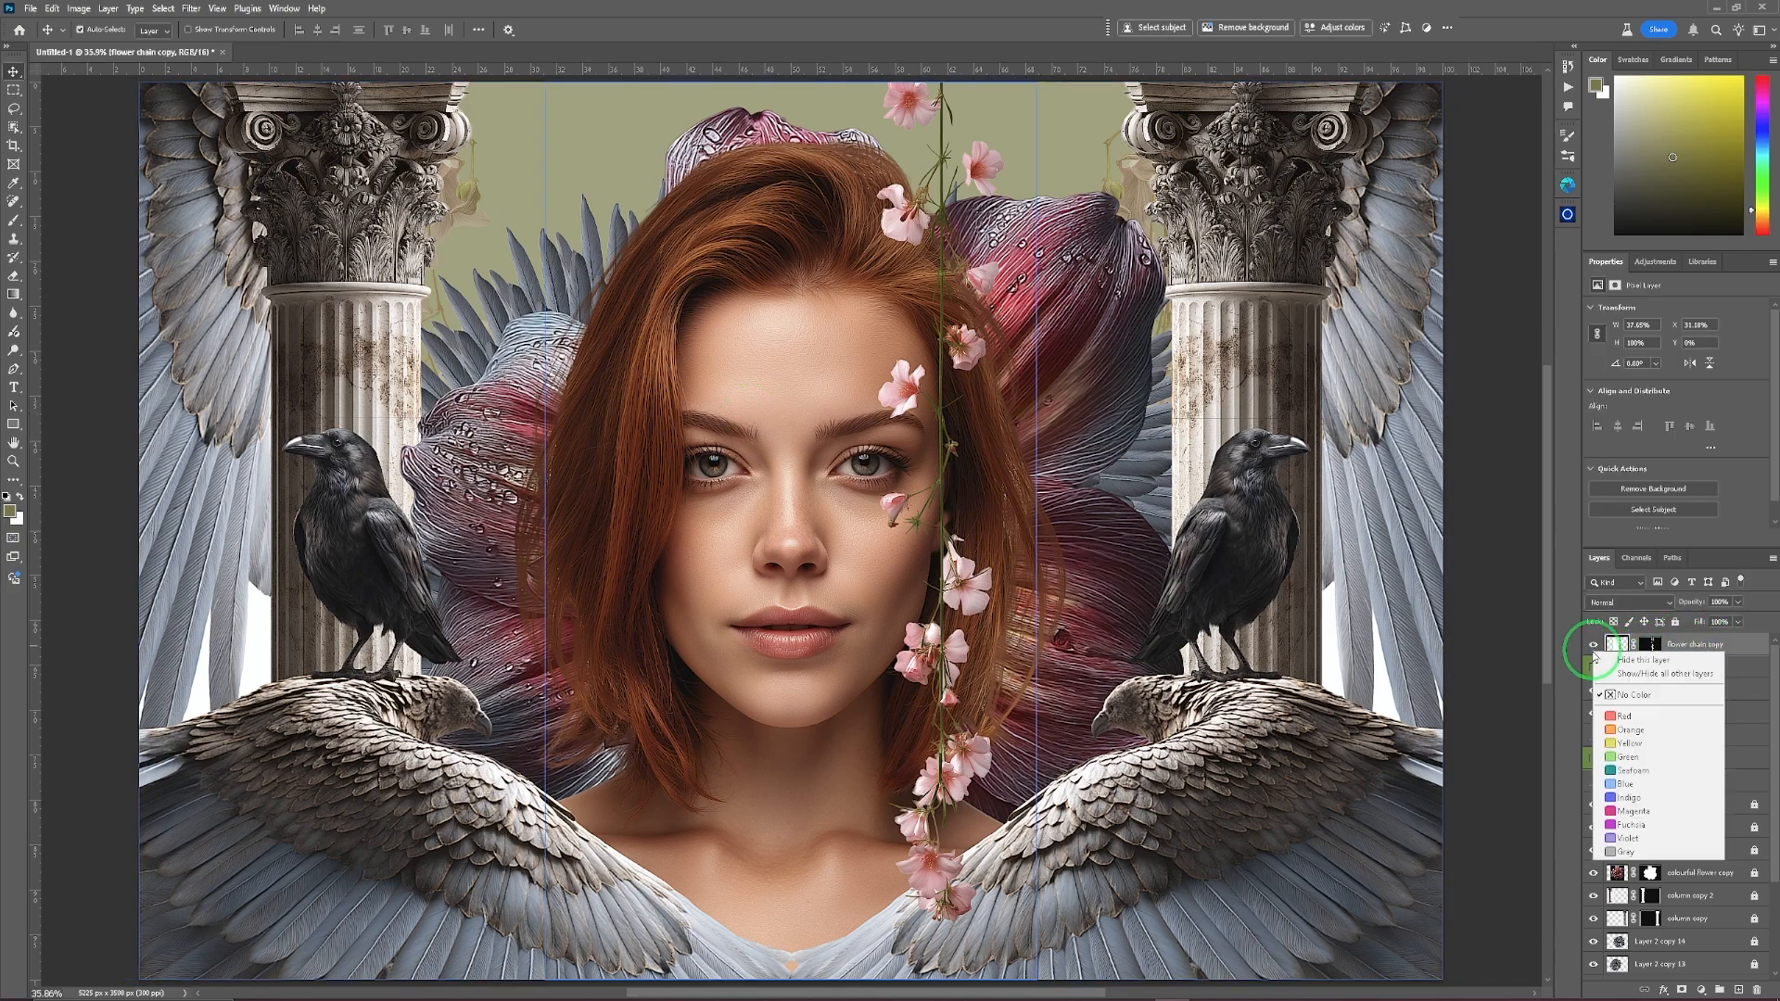
click(1627, 712)
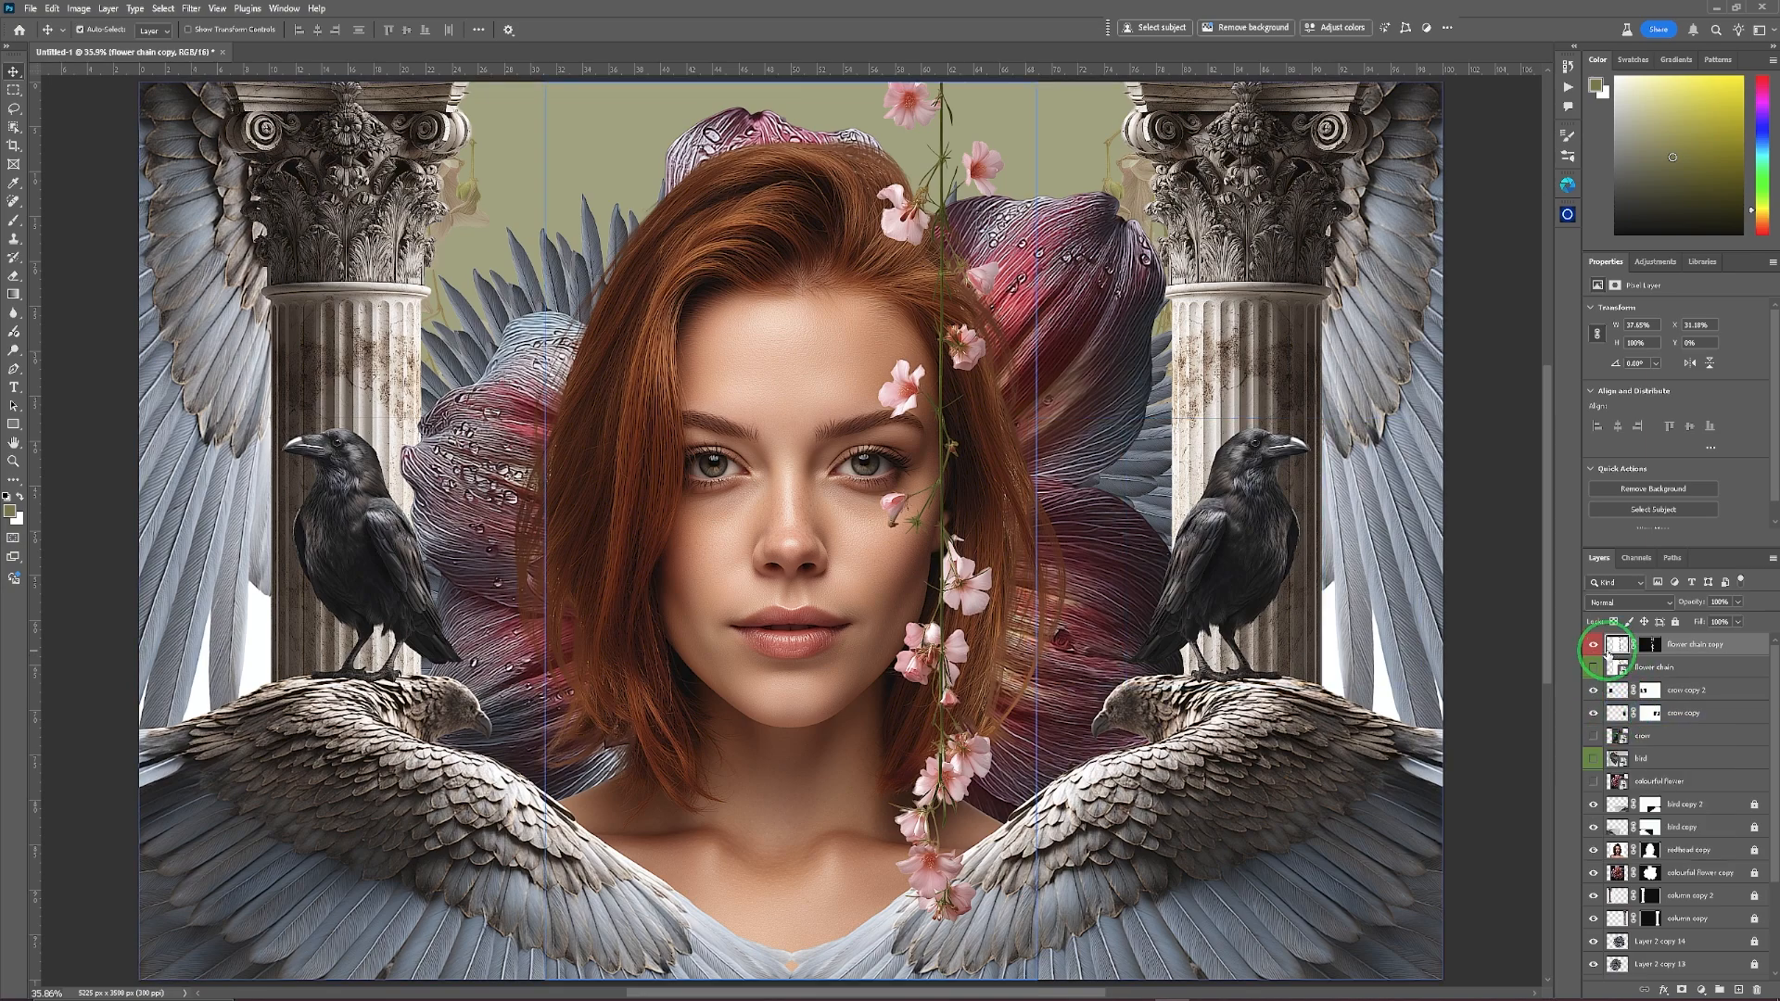
Hide the red-labelled flower chain copy as a backup and make a visible duplicate of it.
click(1592, 645)
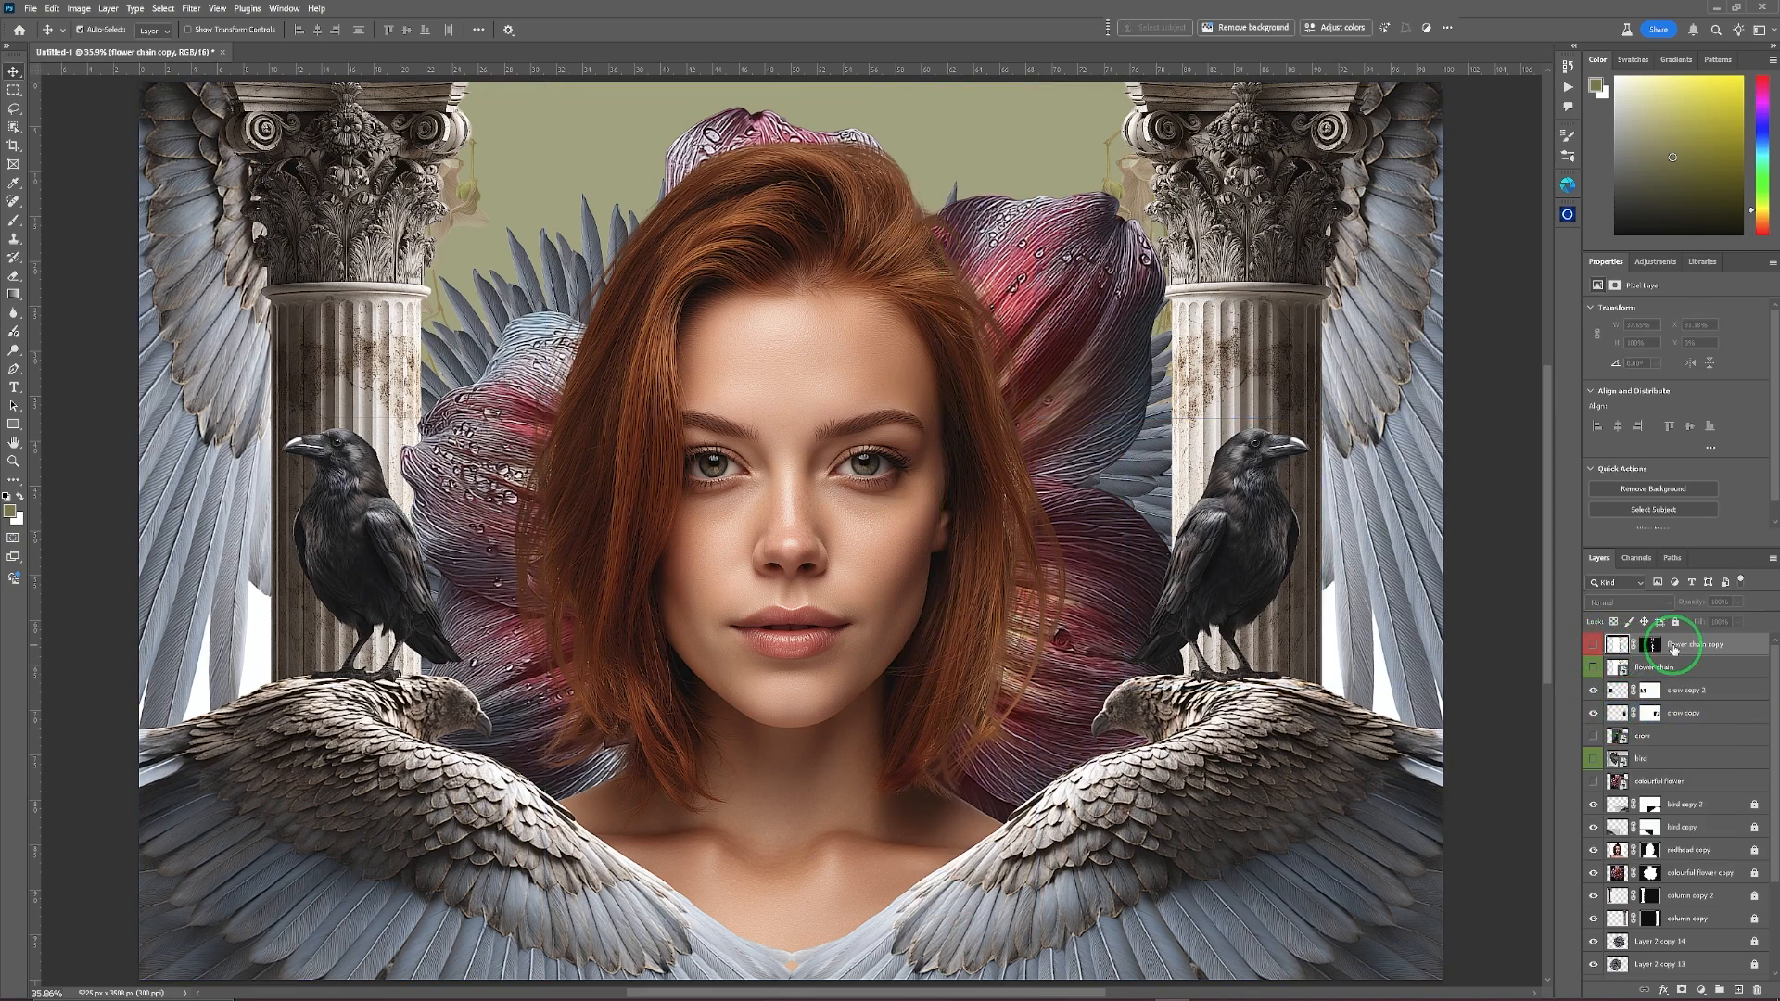
key(ctrl+j)
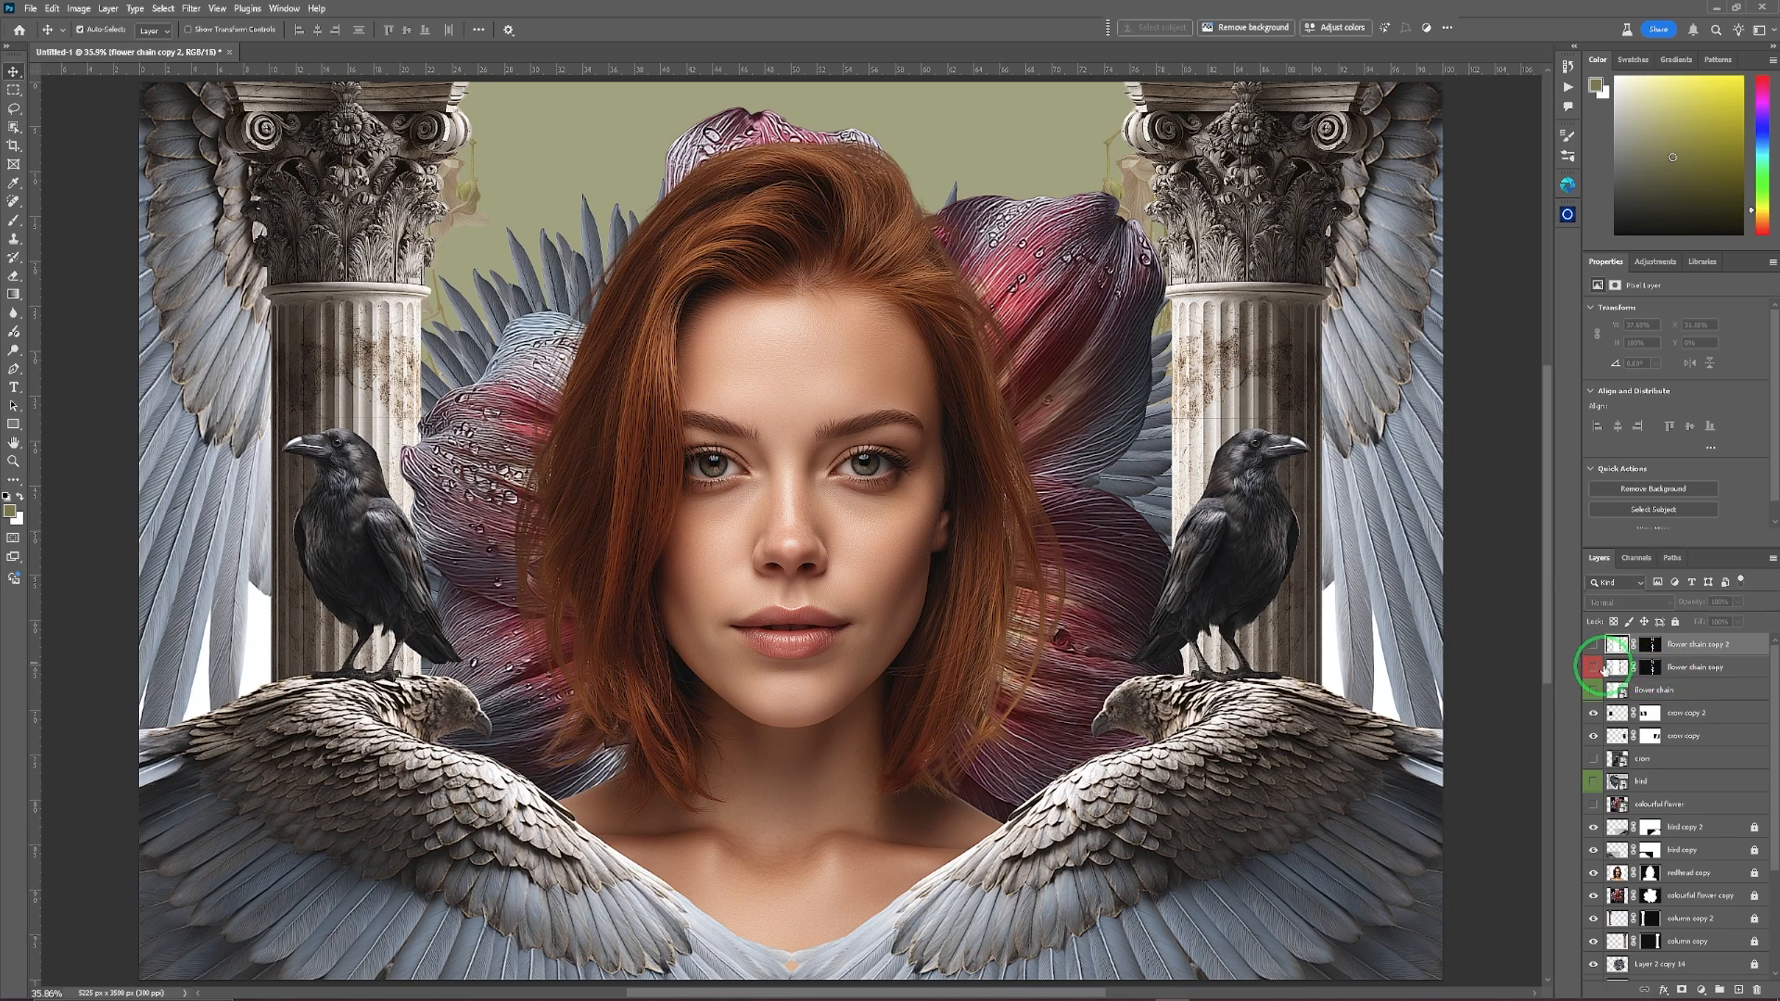
click(1592, 644)
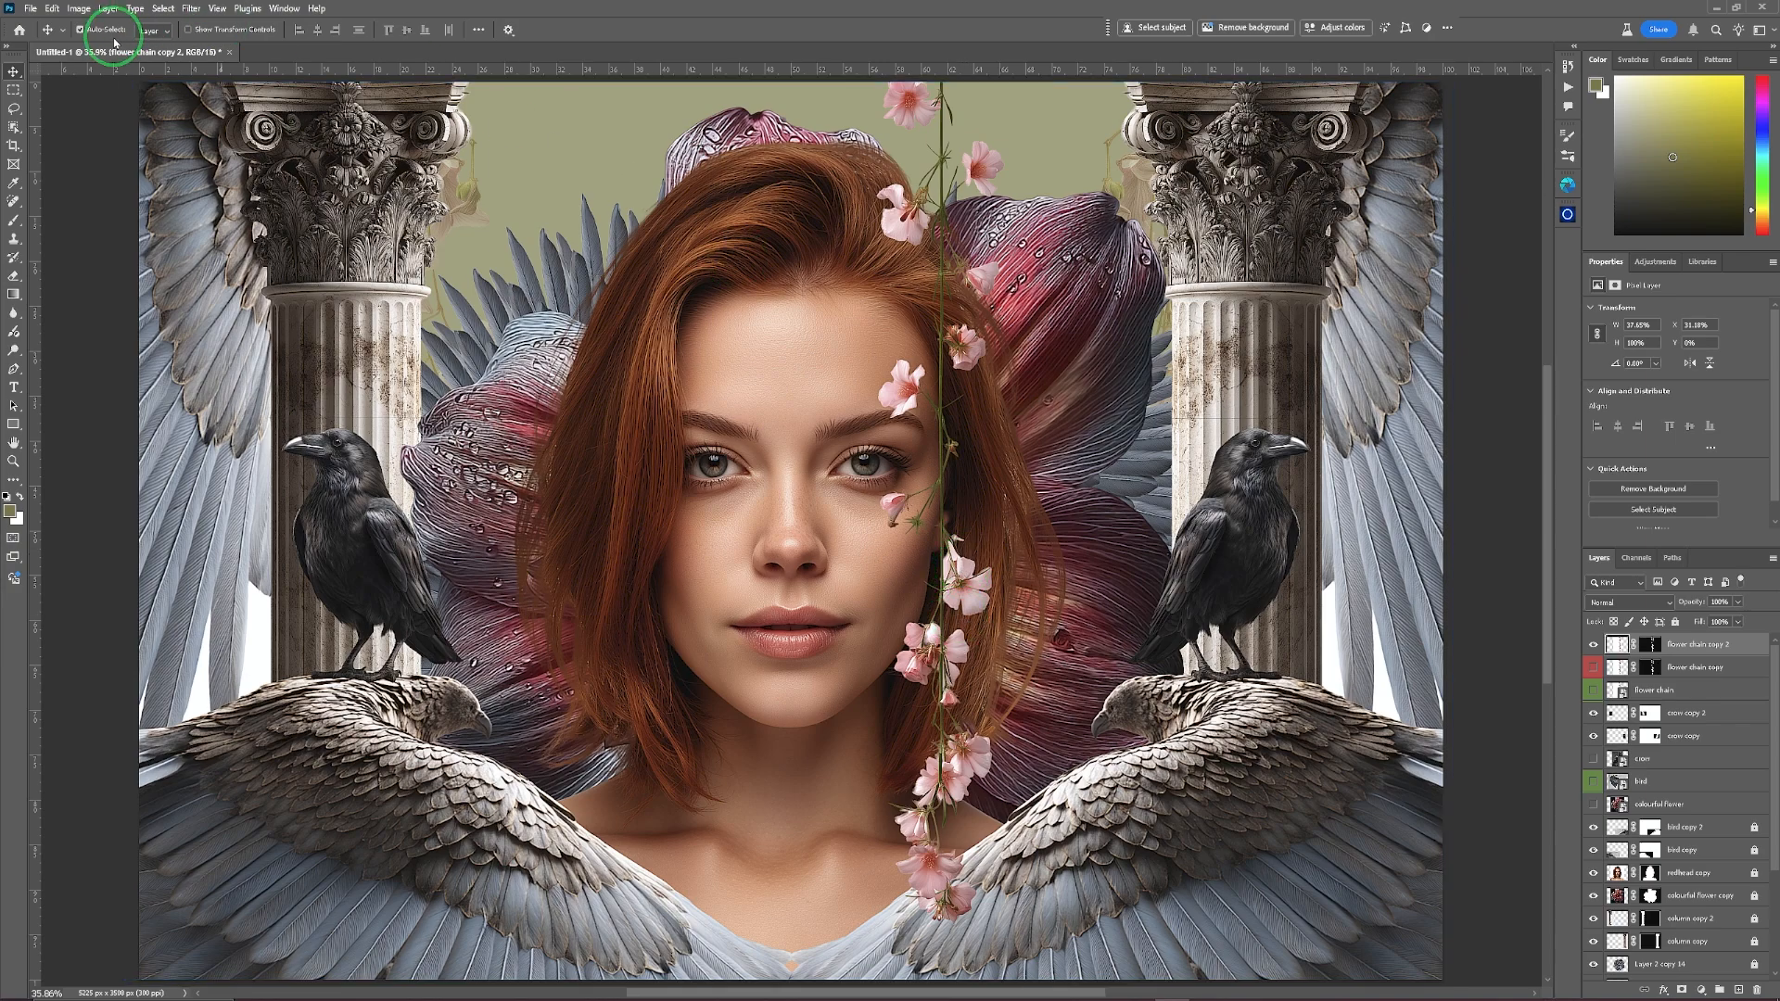
Puppet Warp the duplicated flower chain without showing the mesh, pinning its upper end and bowing its upper middle outward past the woman's hair.
click(53, 9)
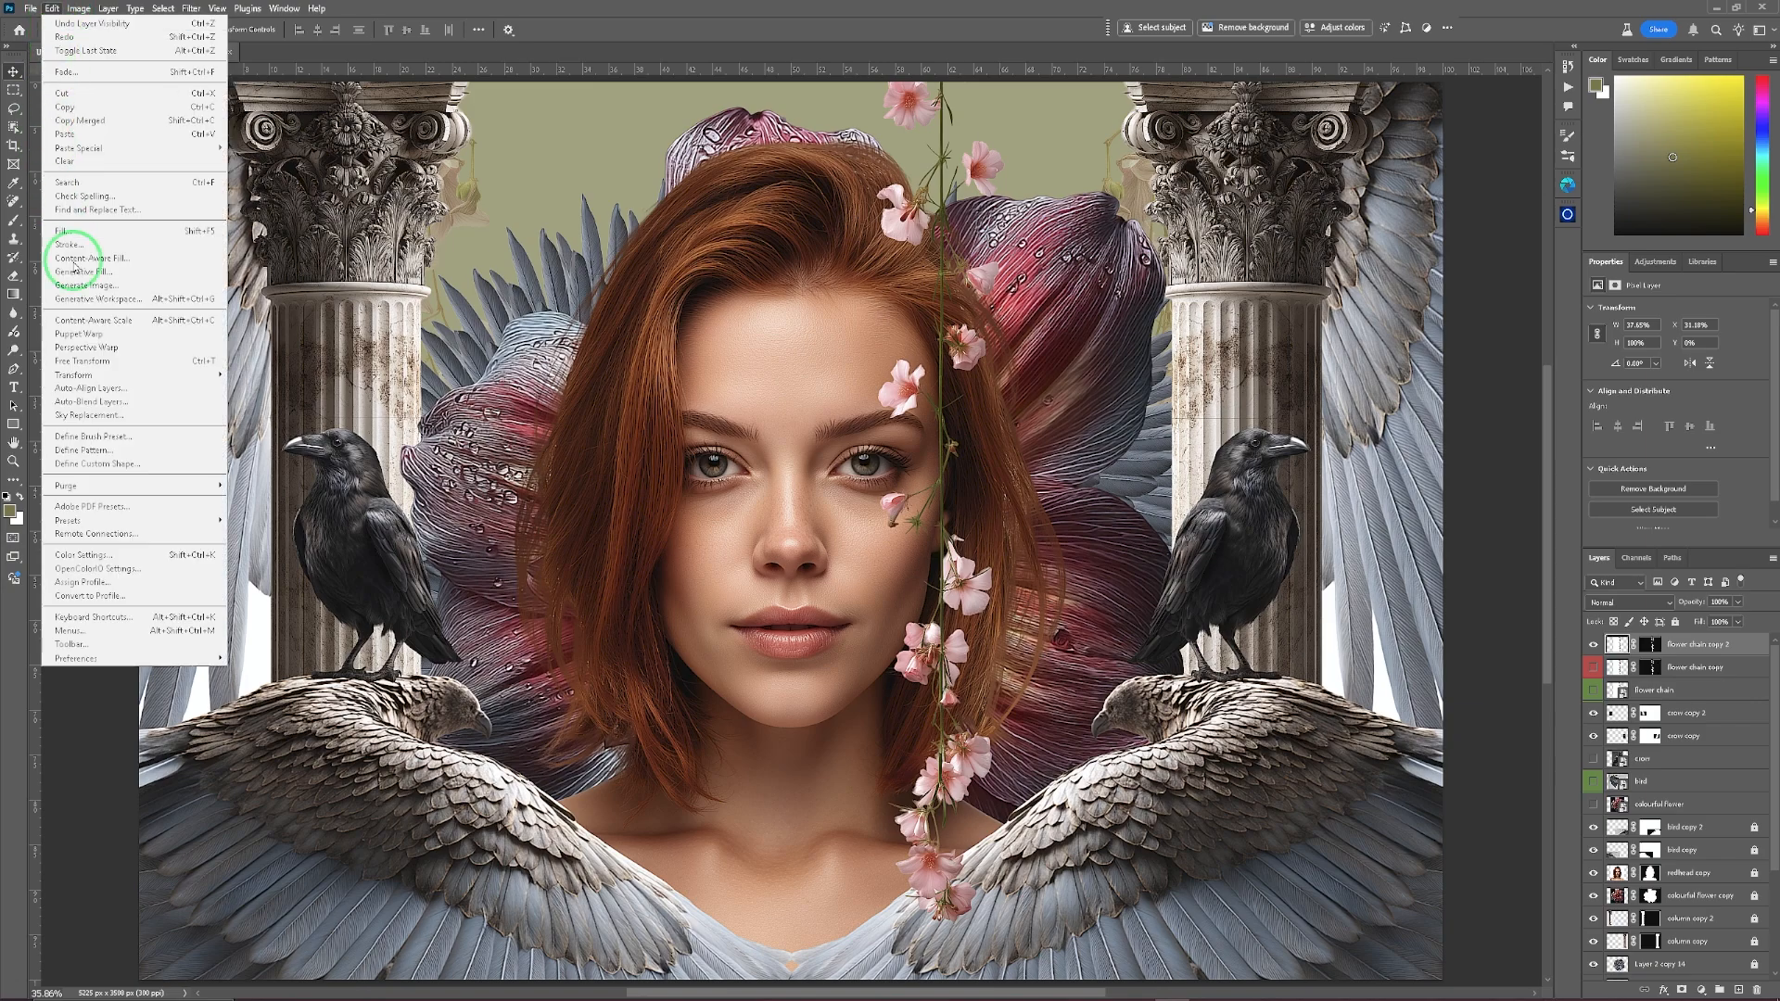
click(72, 335)
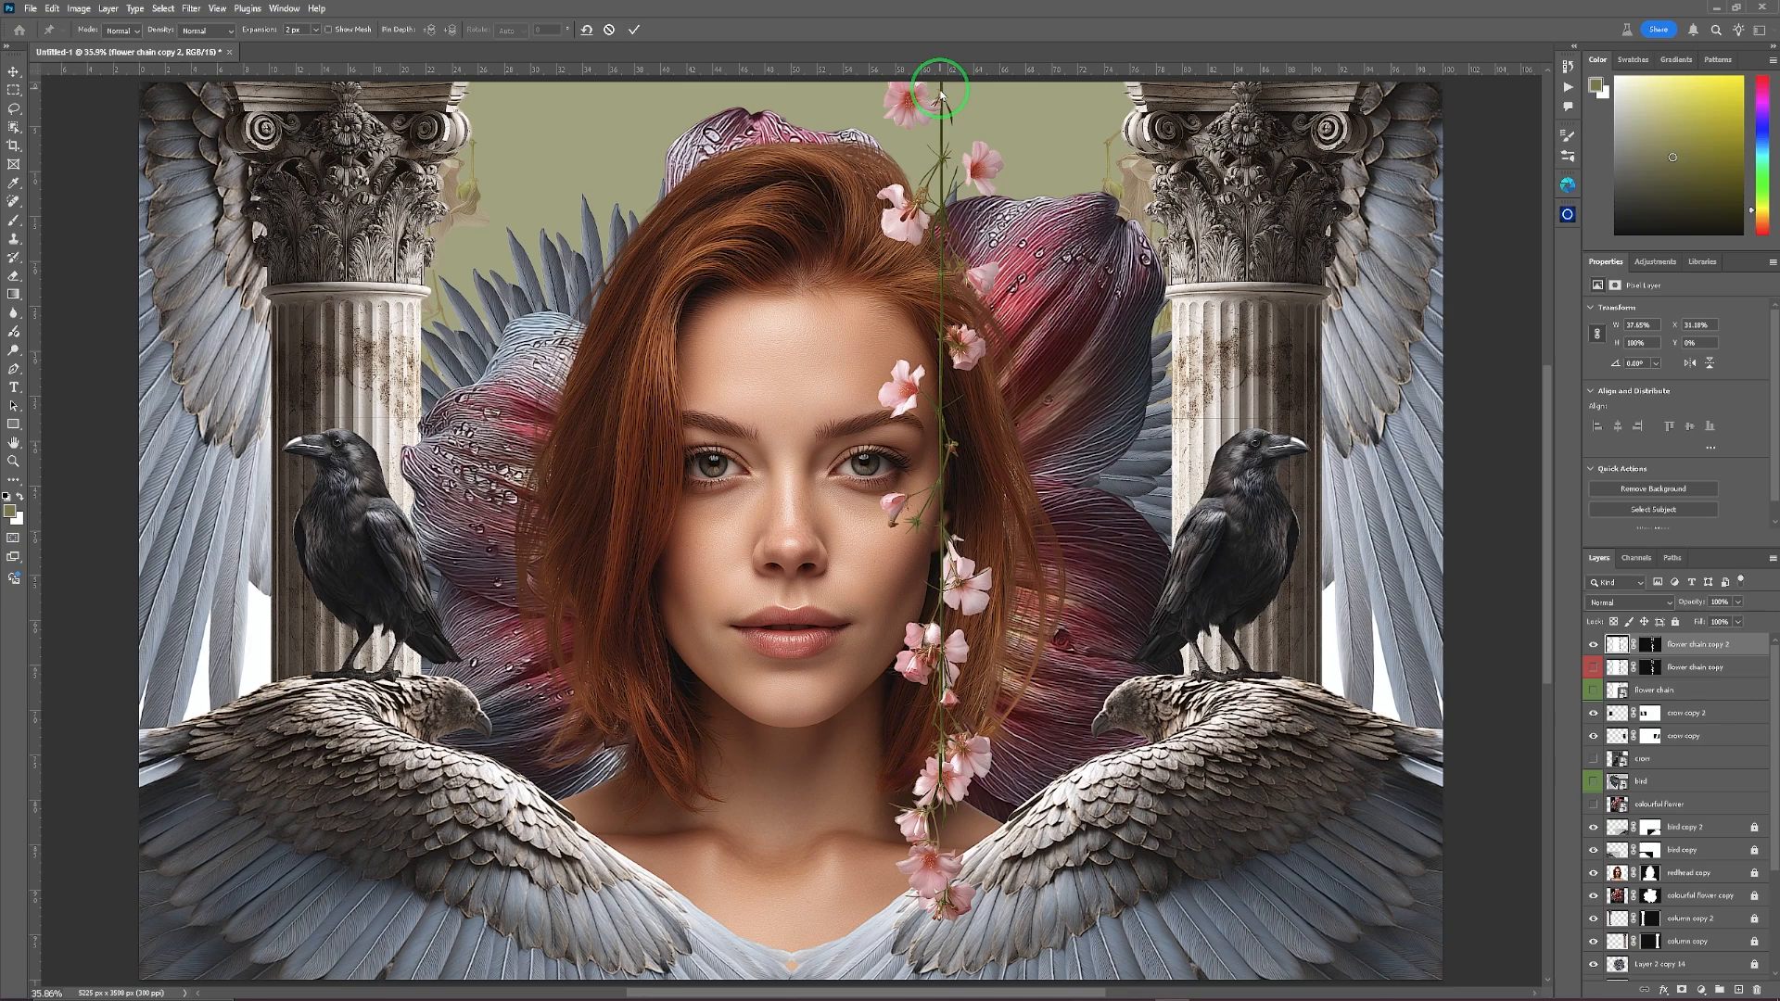
click(328, 31)
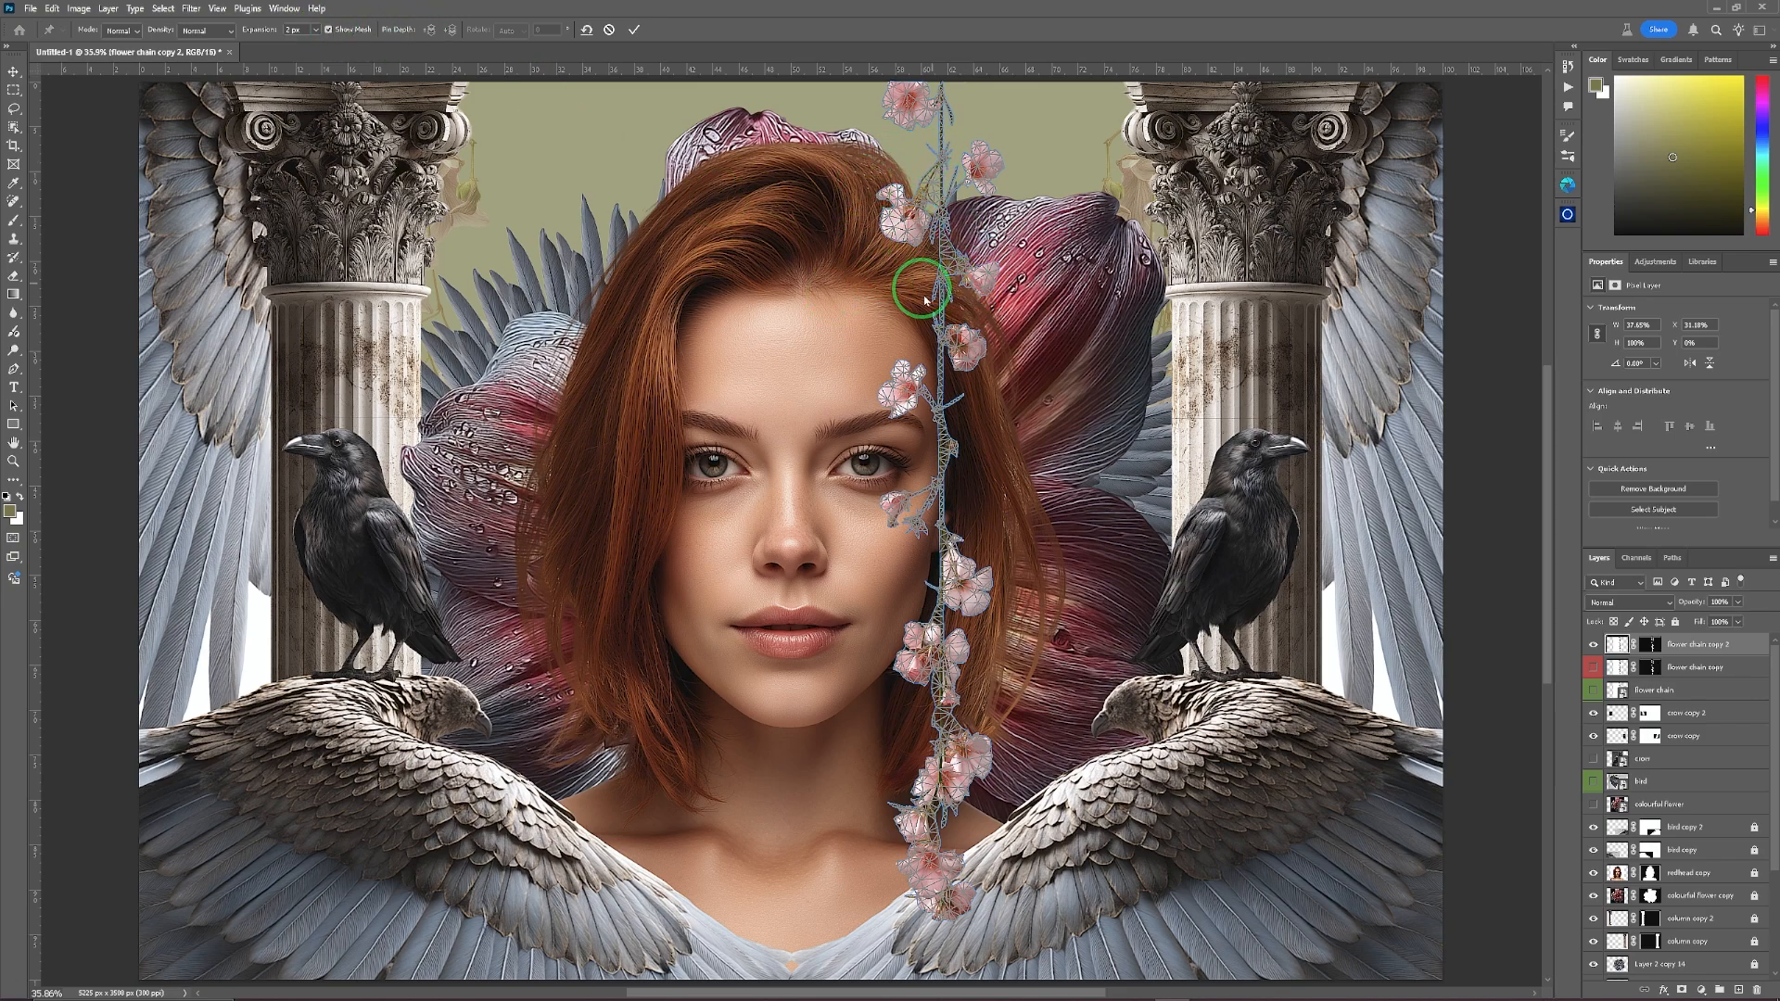
click(327, 31)
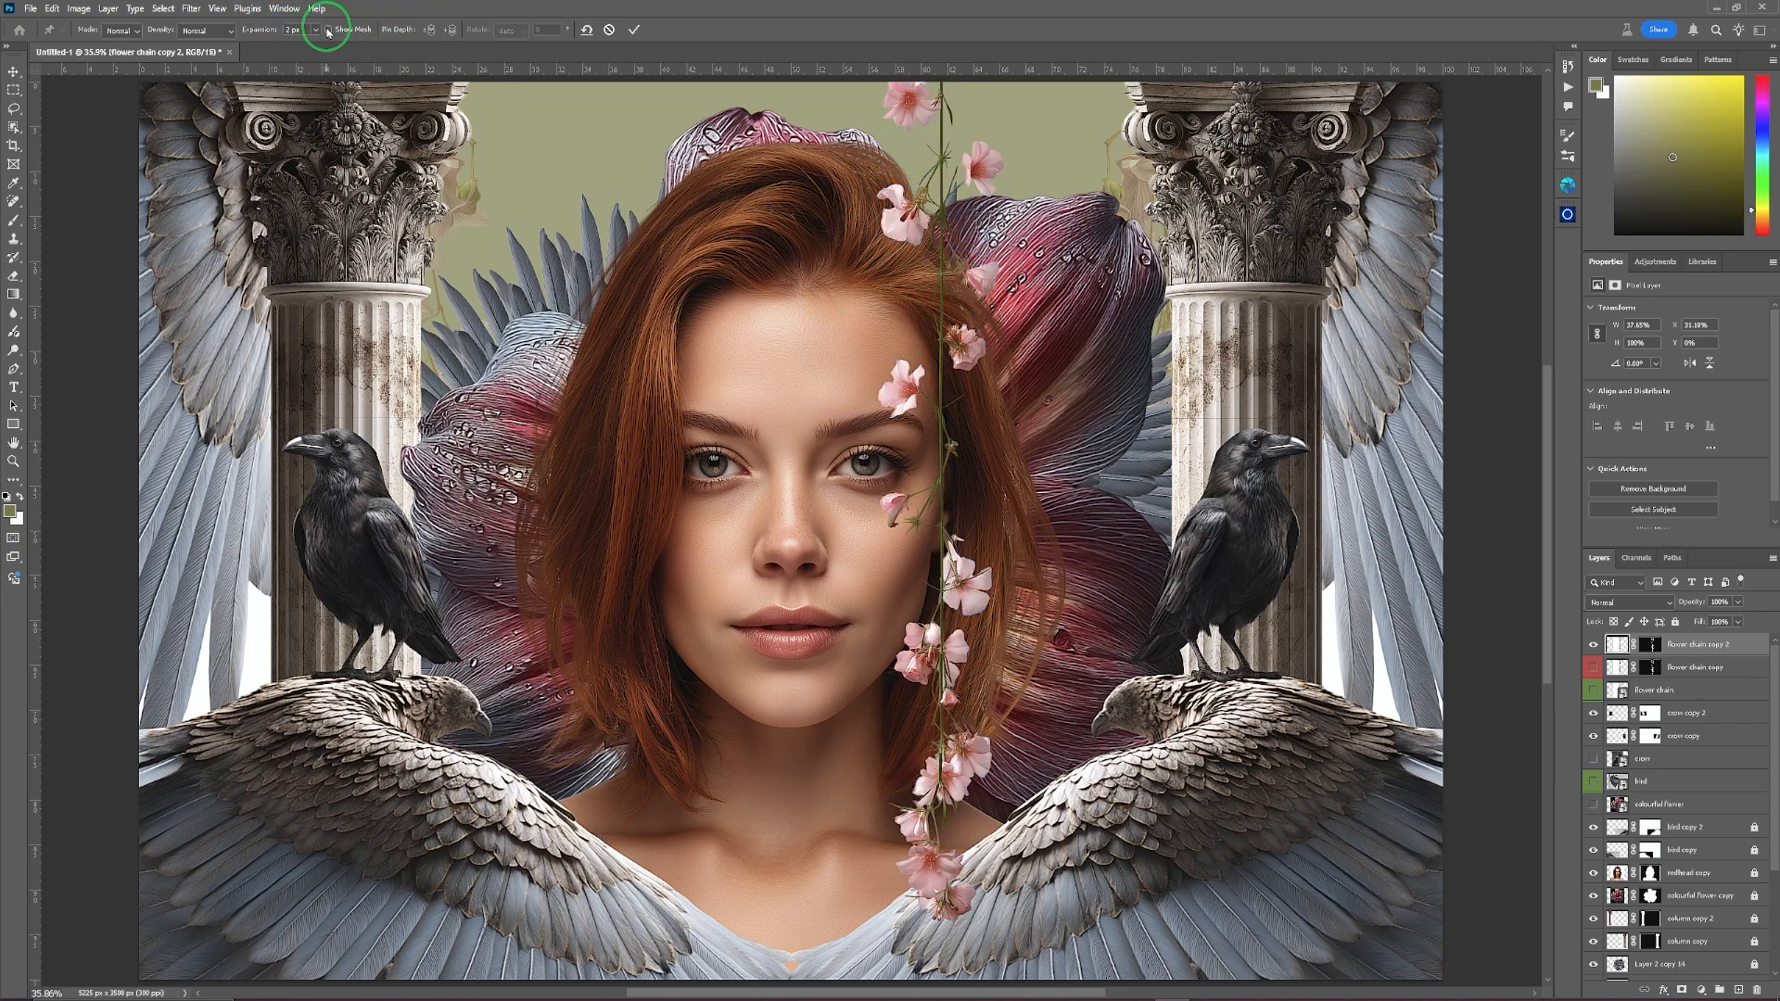
click(940, 93)
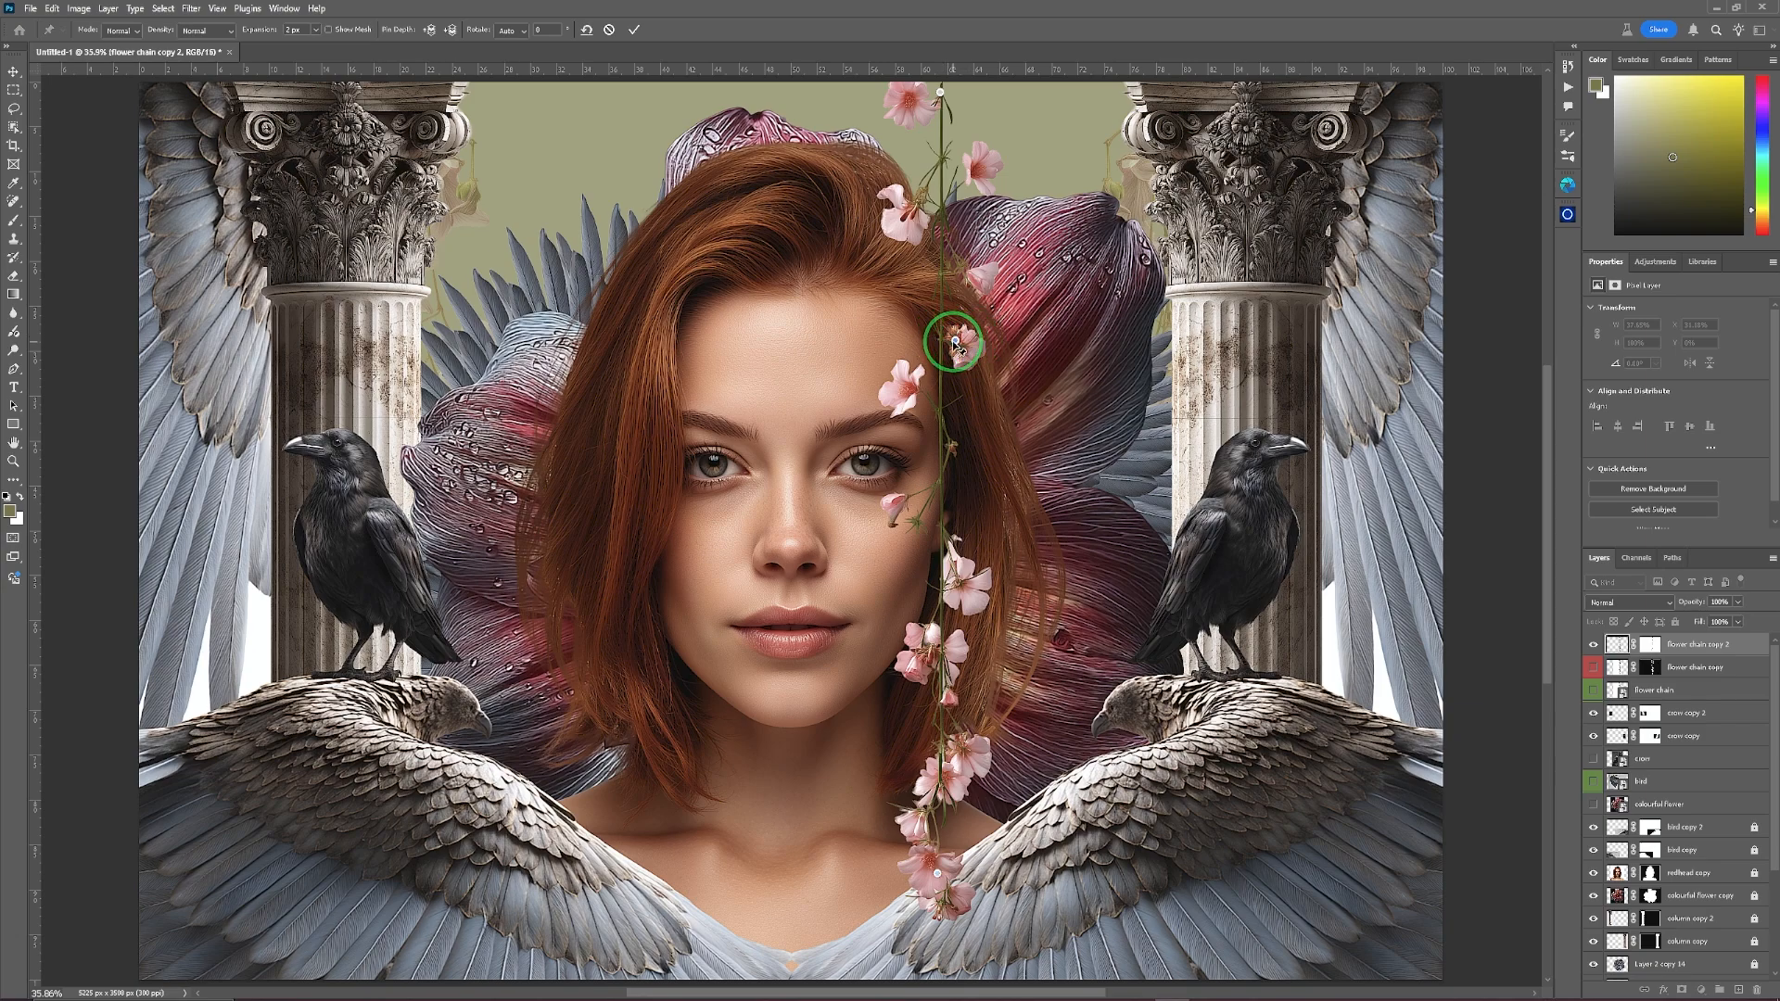
drag(954, 342, 1015, 342)
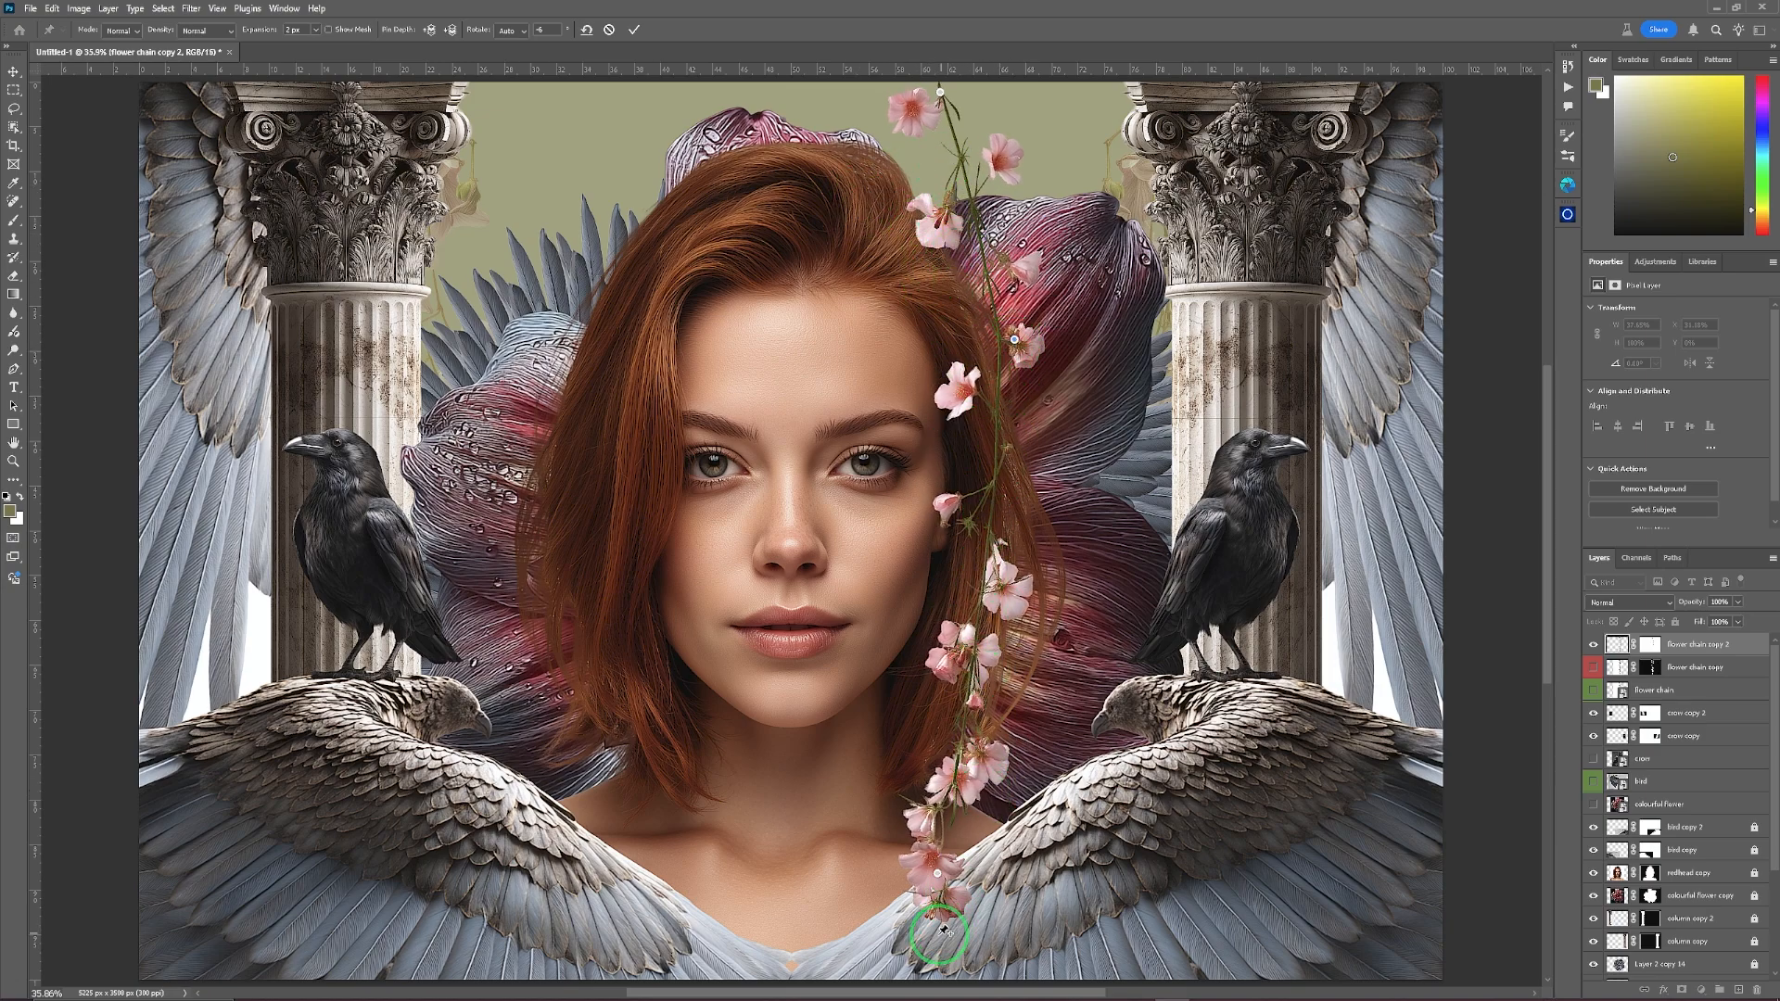
Reshape the flower chain with the puppet pins, shifting its lower end slightly, anchoring its middle and curving its upper end inward over the hair.
drag(937, 874, 903, 863)
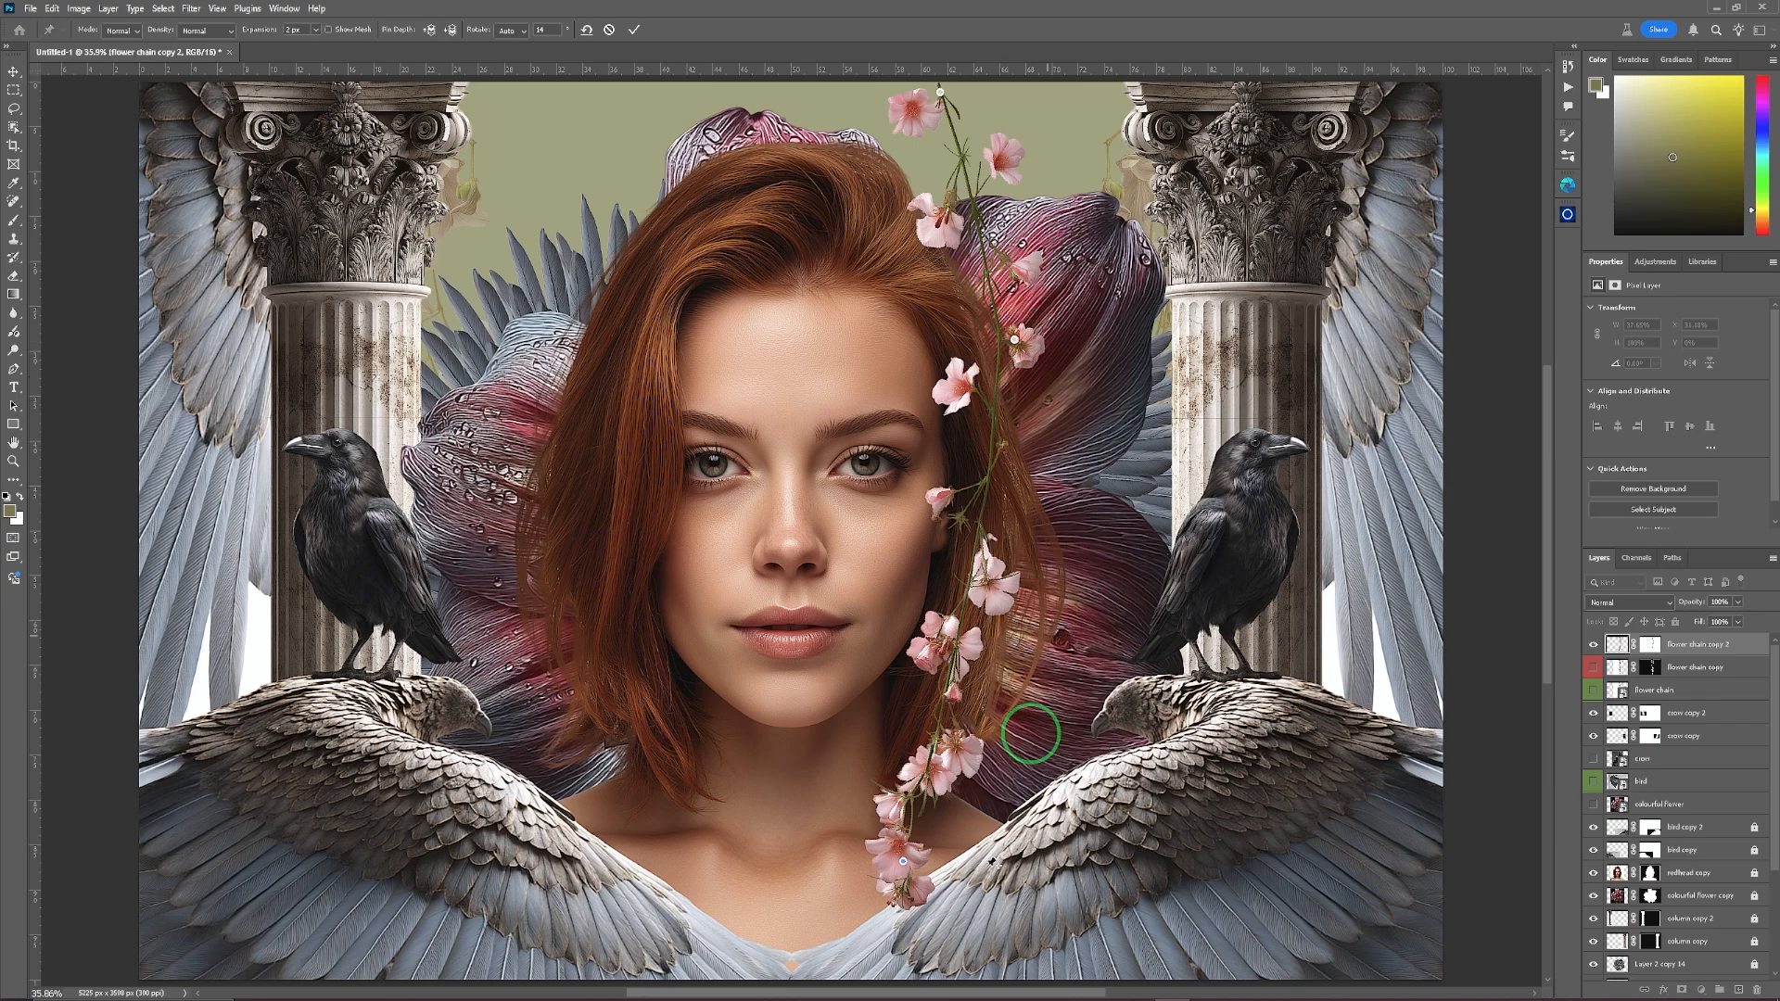
drag(904, 863, 924, 868)
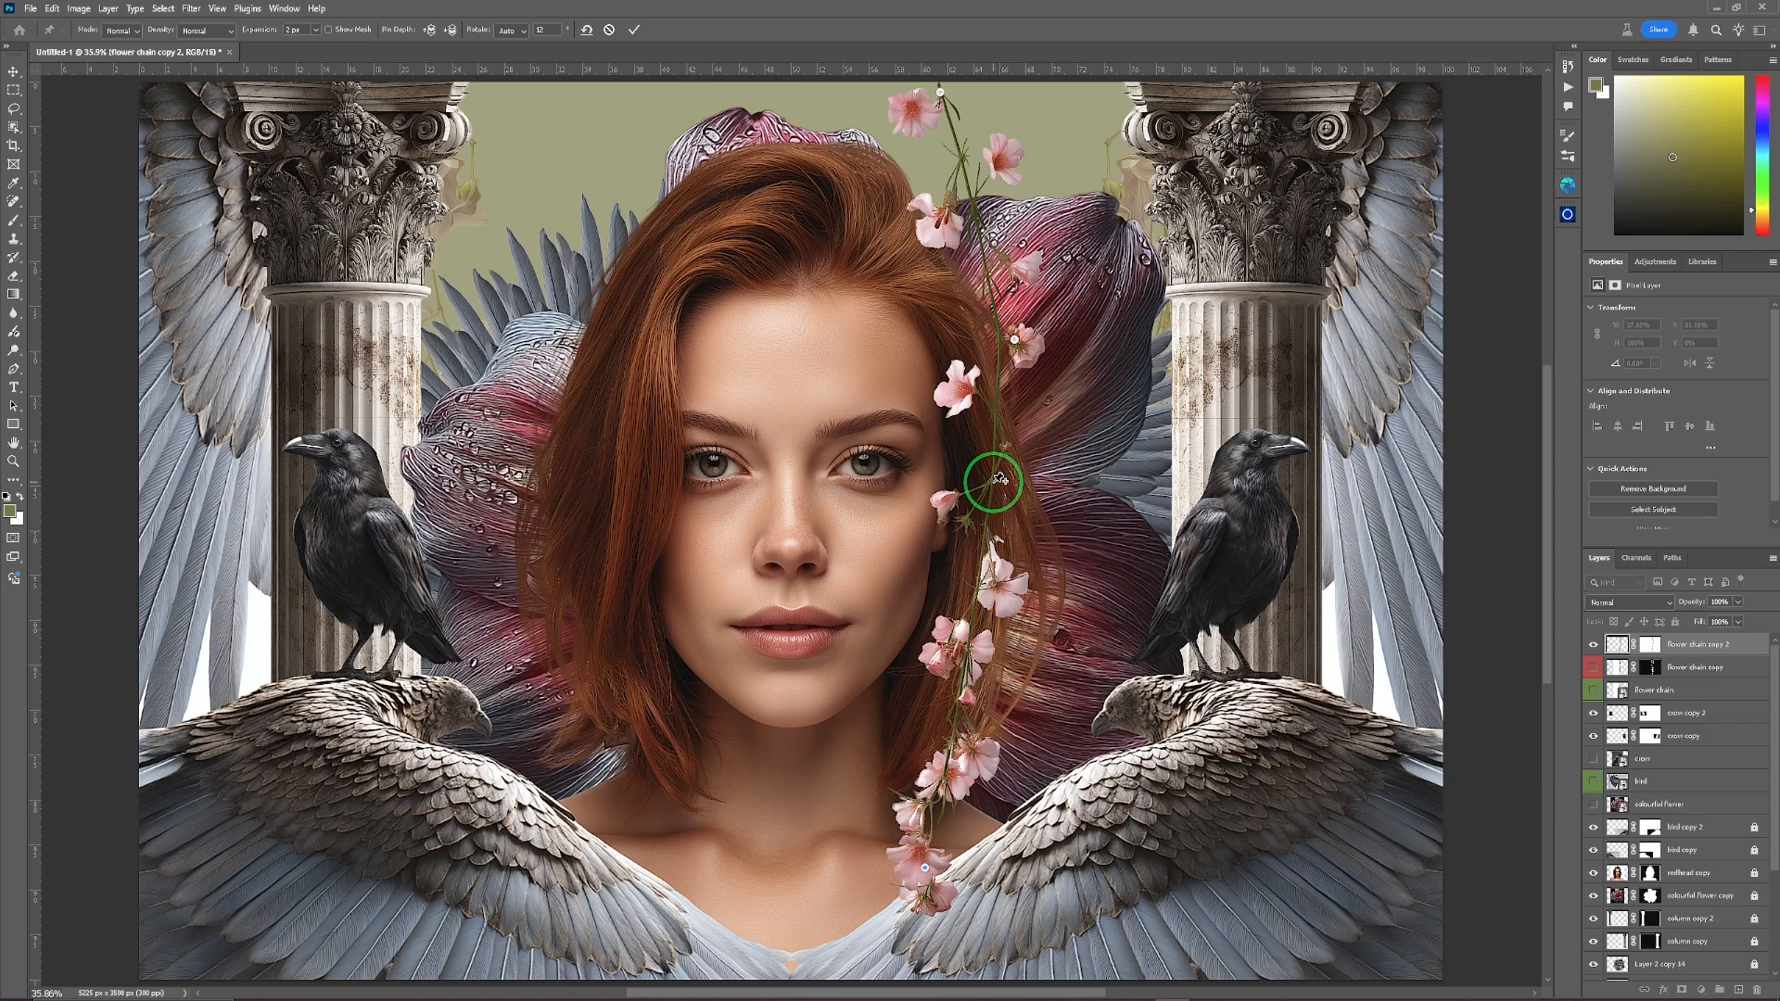
drag(993, 483, 999, 483)
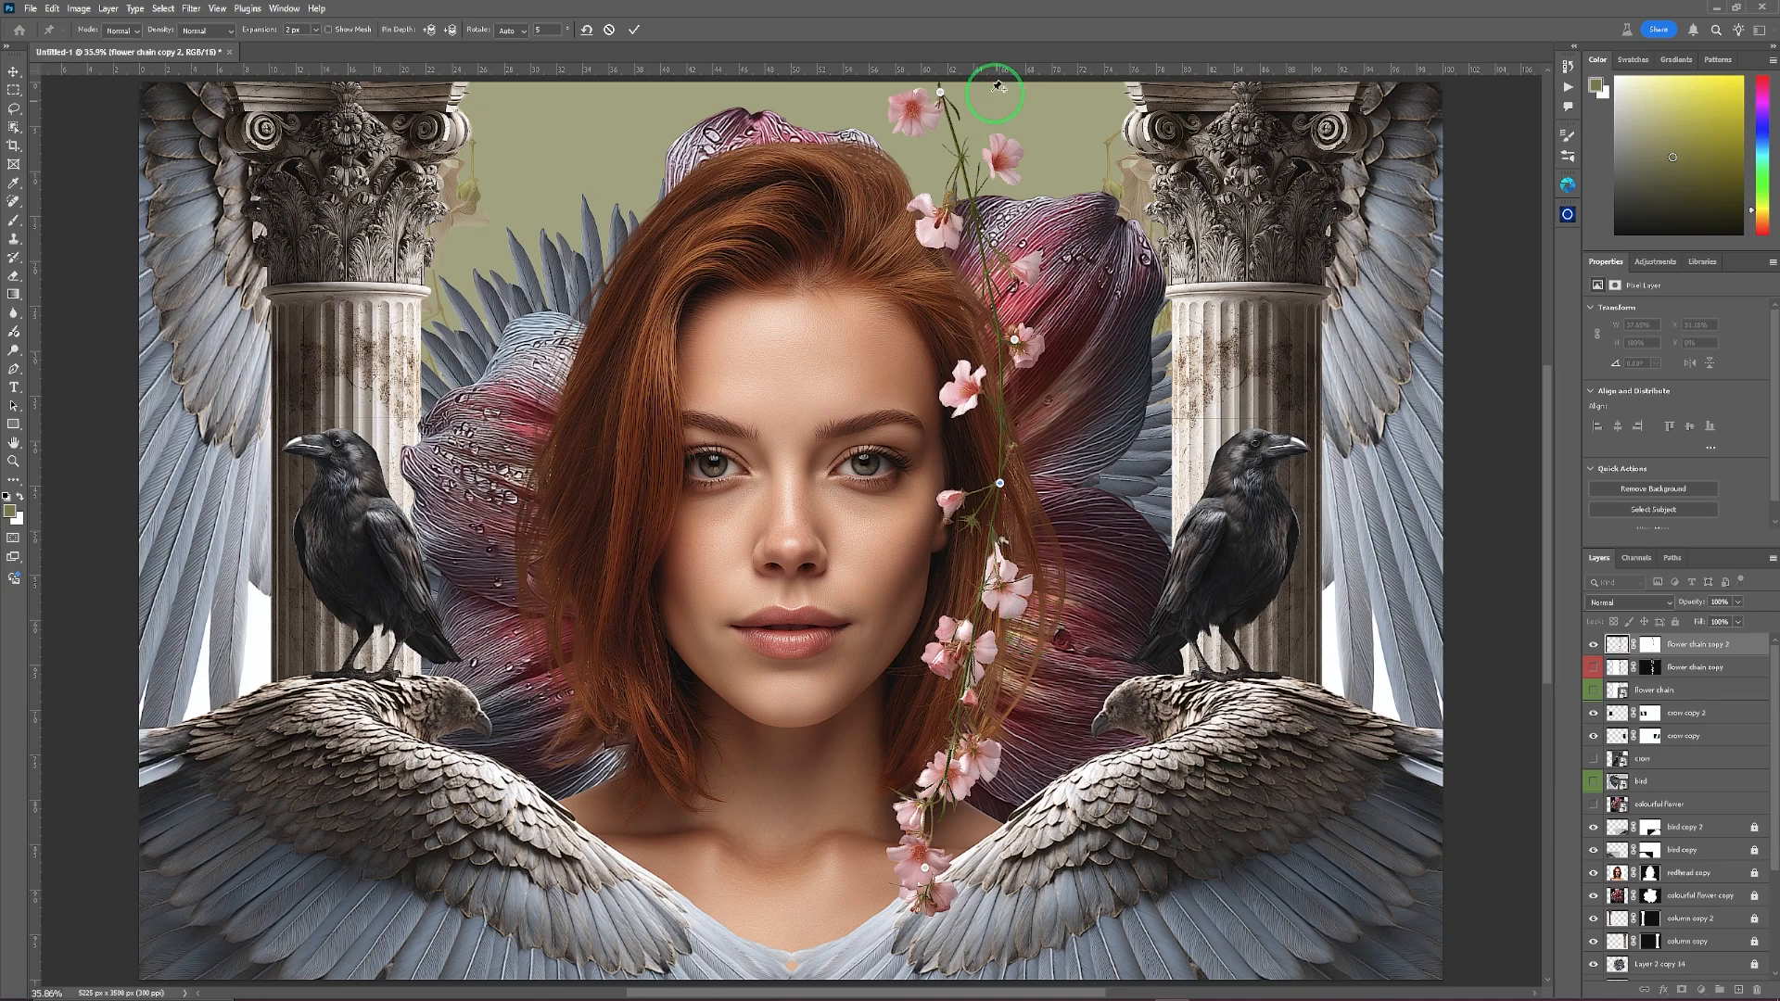
drag(940, 93, 882, 101)
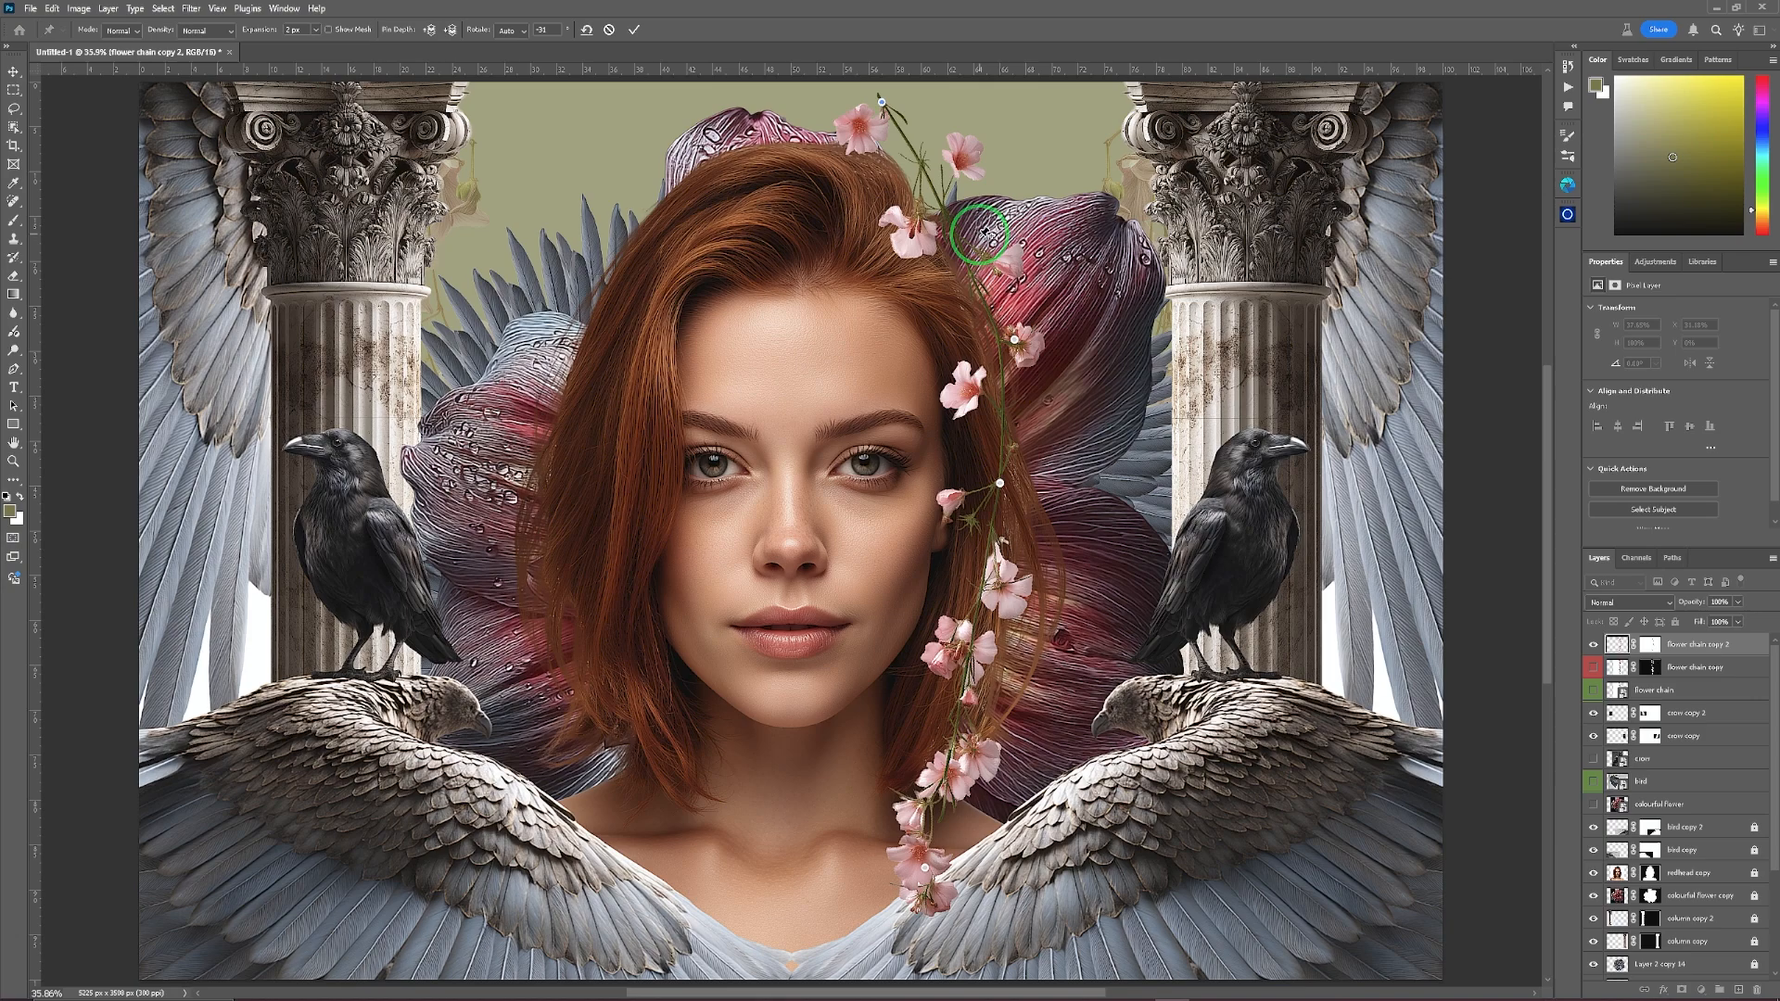
drag(965, 244, 973, 239)
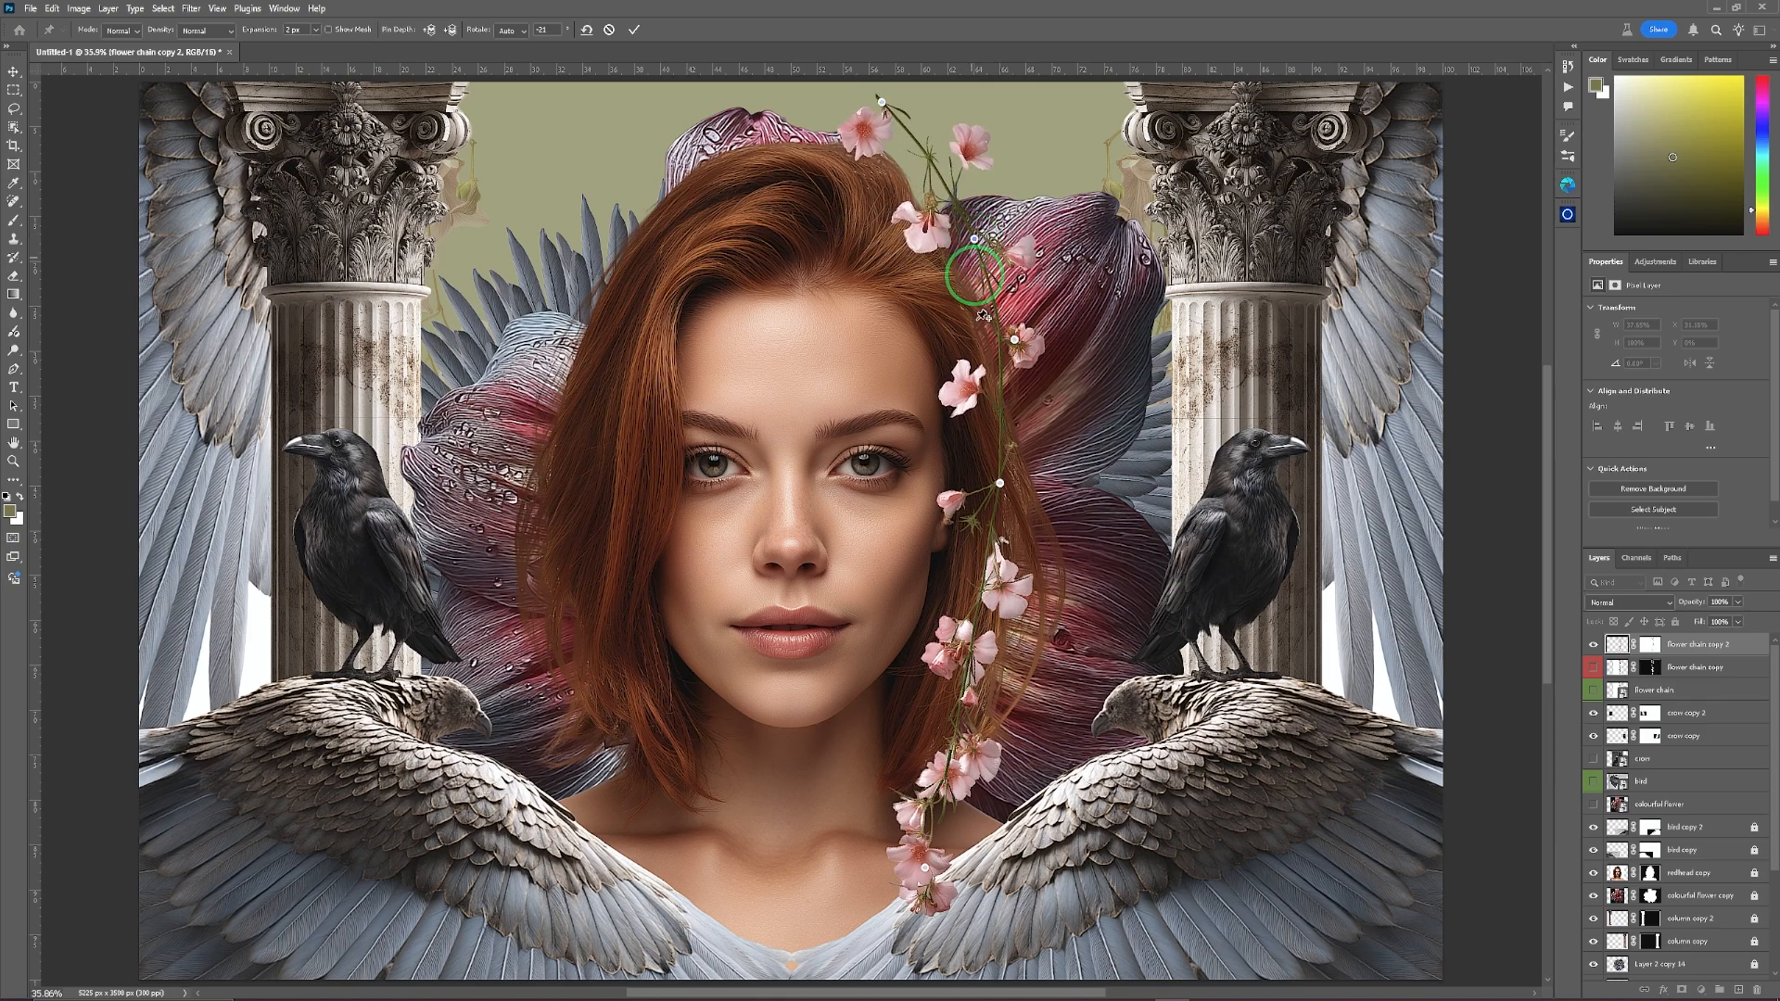
Bend the chain's lower middle inward toward the cheek with extra pins, fine-tune the curve beside the hair, and apply the Puppet Warp.
click(963, 680)
drag(963, 683, 933, 670)
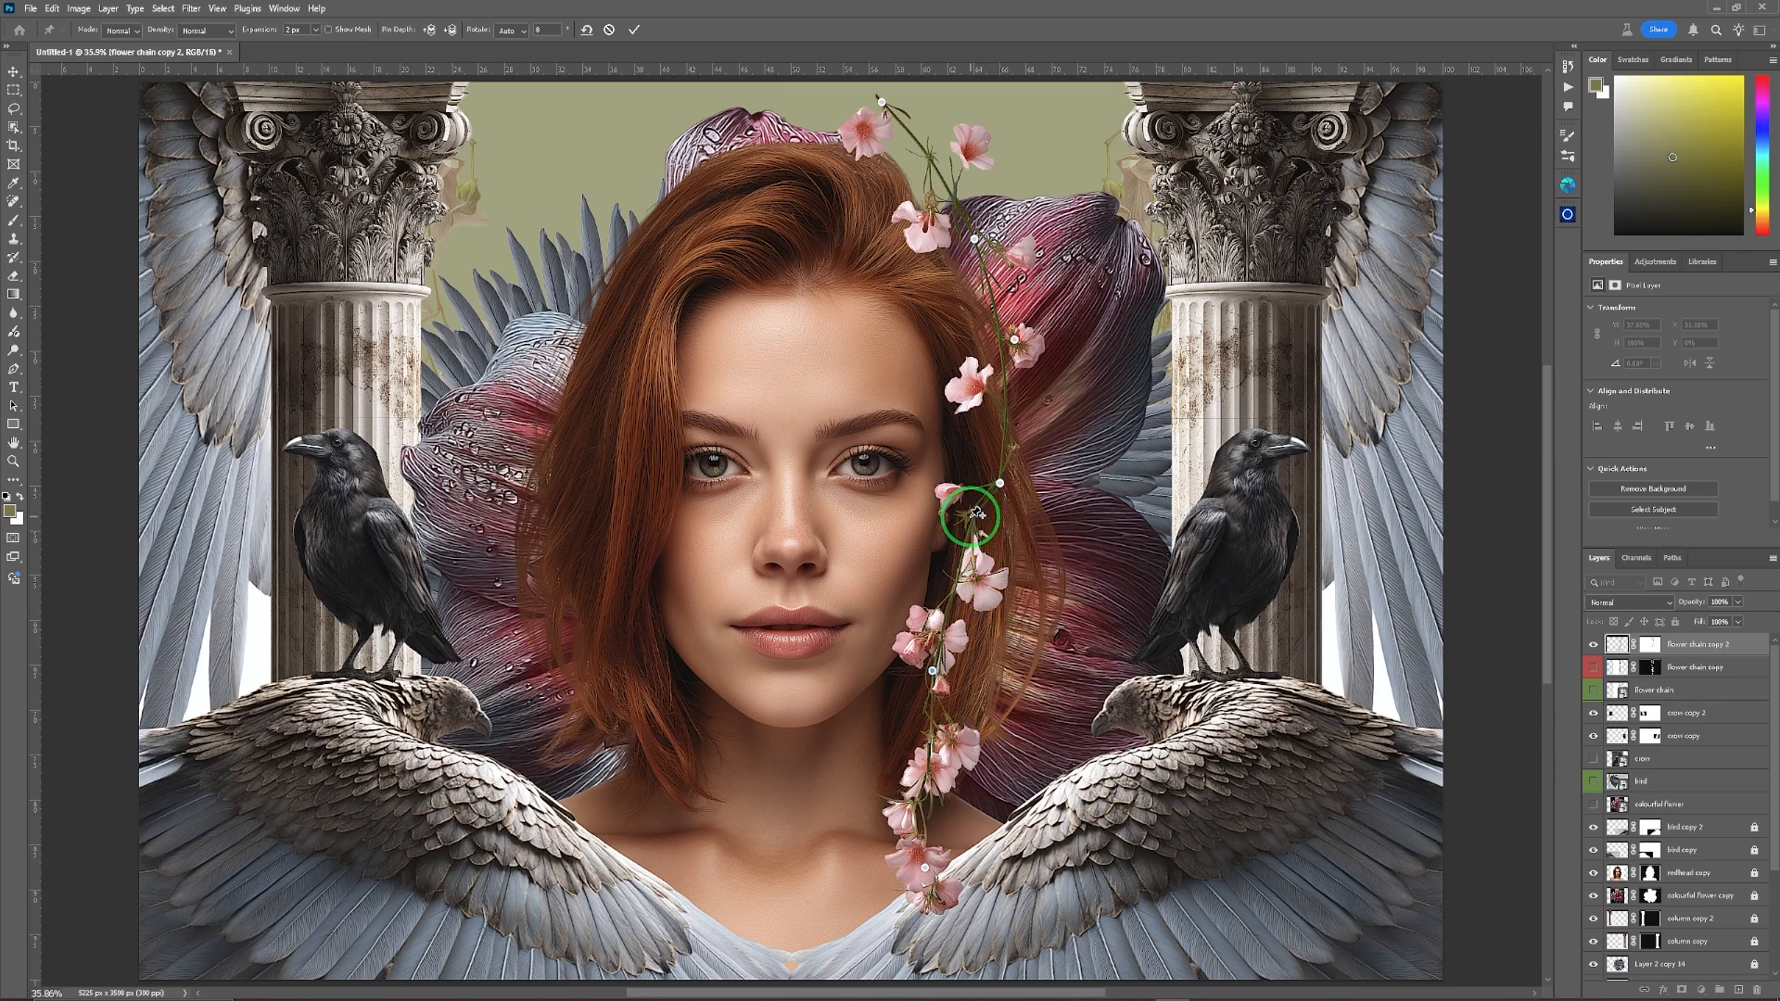
drag(973, 526, 966, 541)
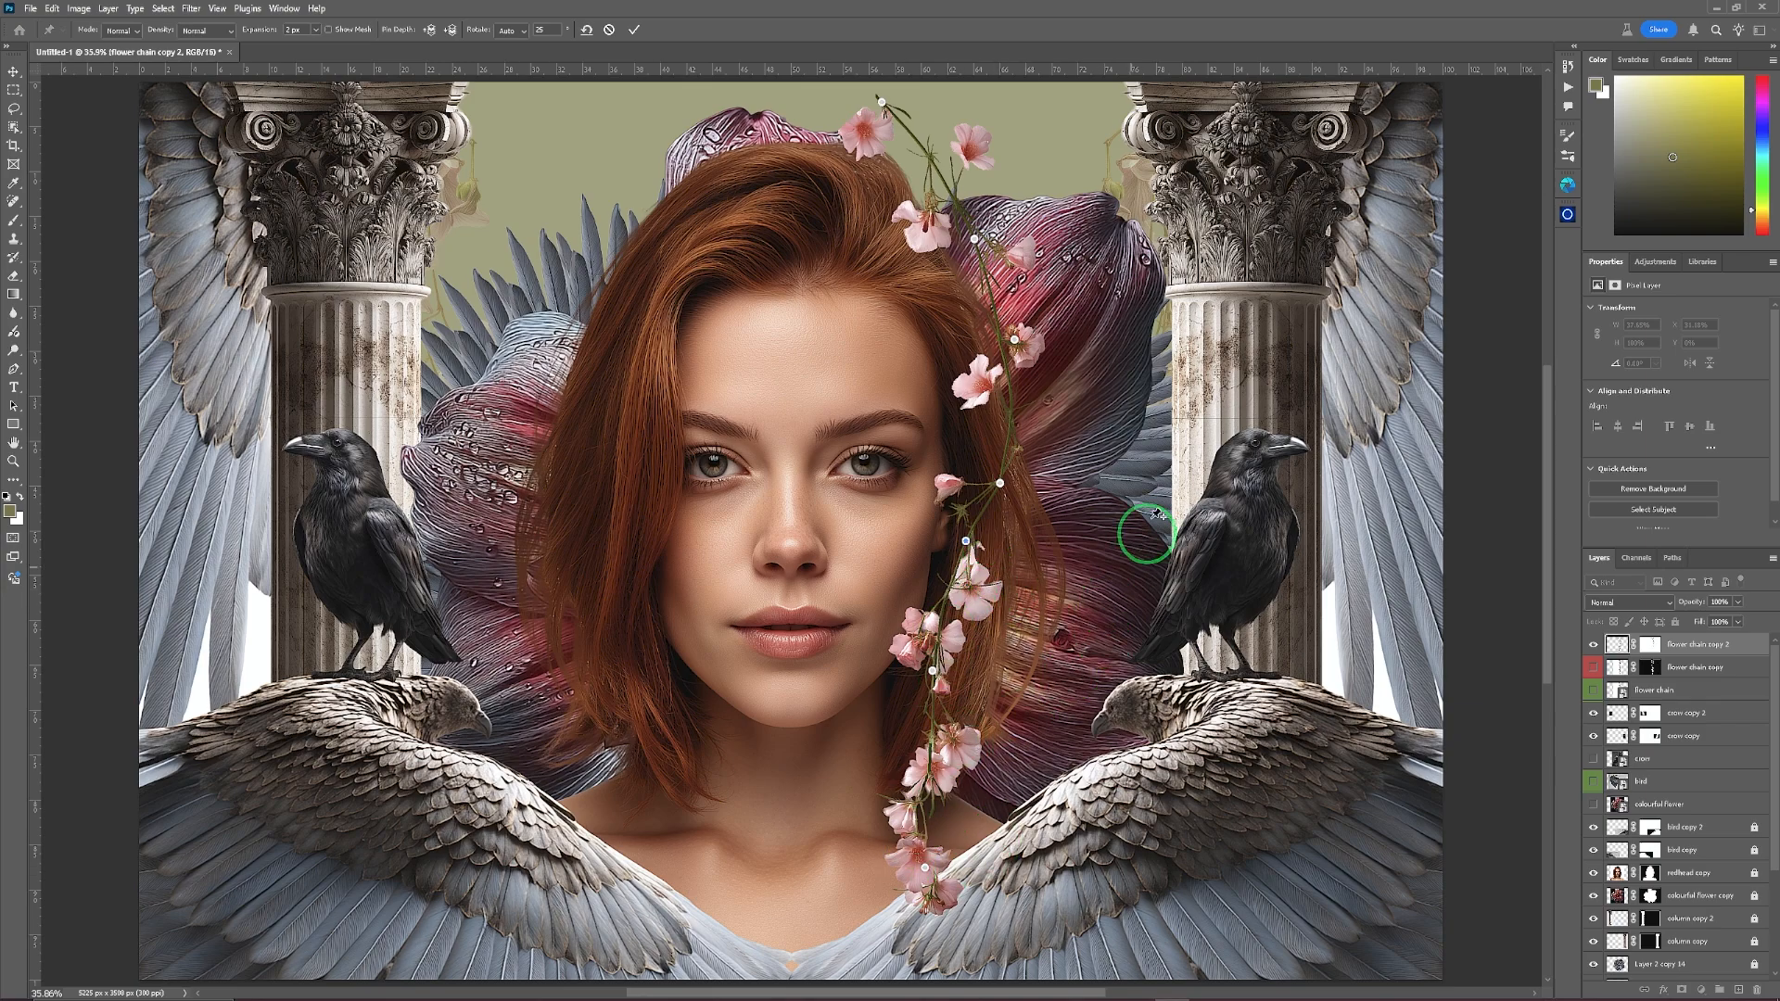
drag(1015, 340, 1003, 338)
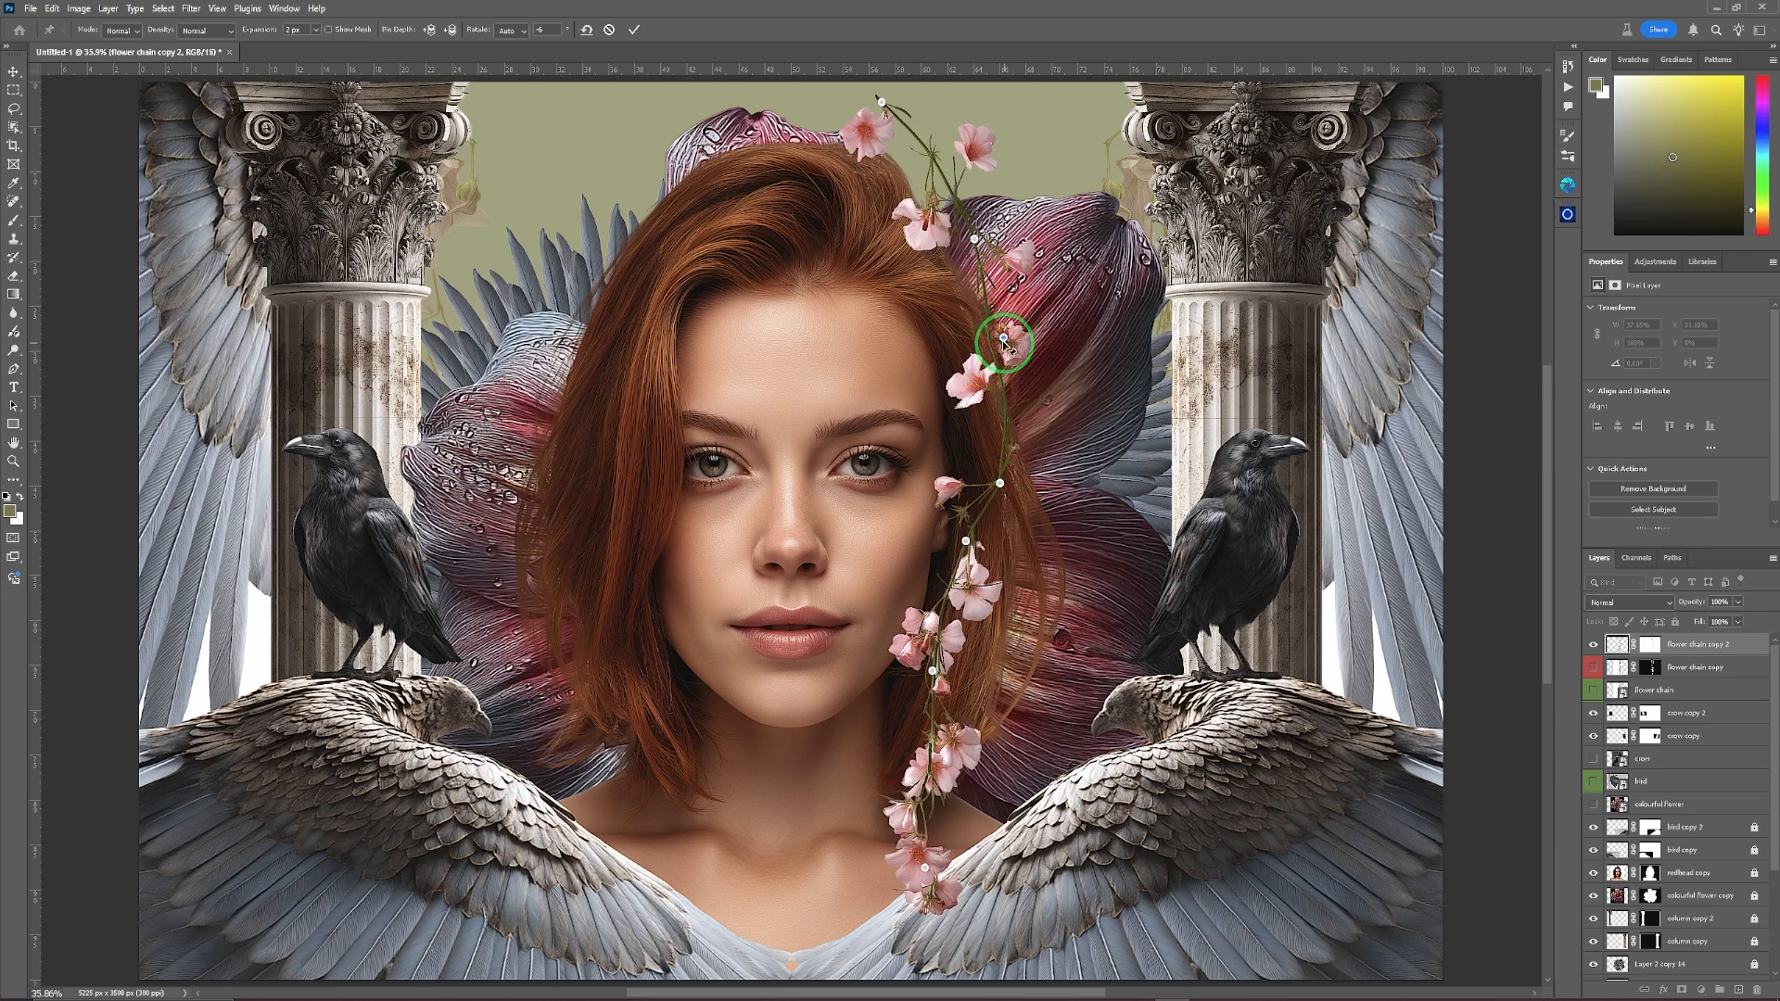
drag(1003, 338, 1019, 336)
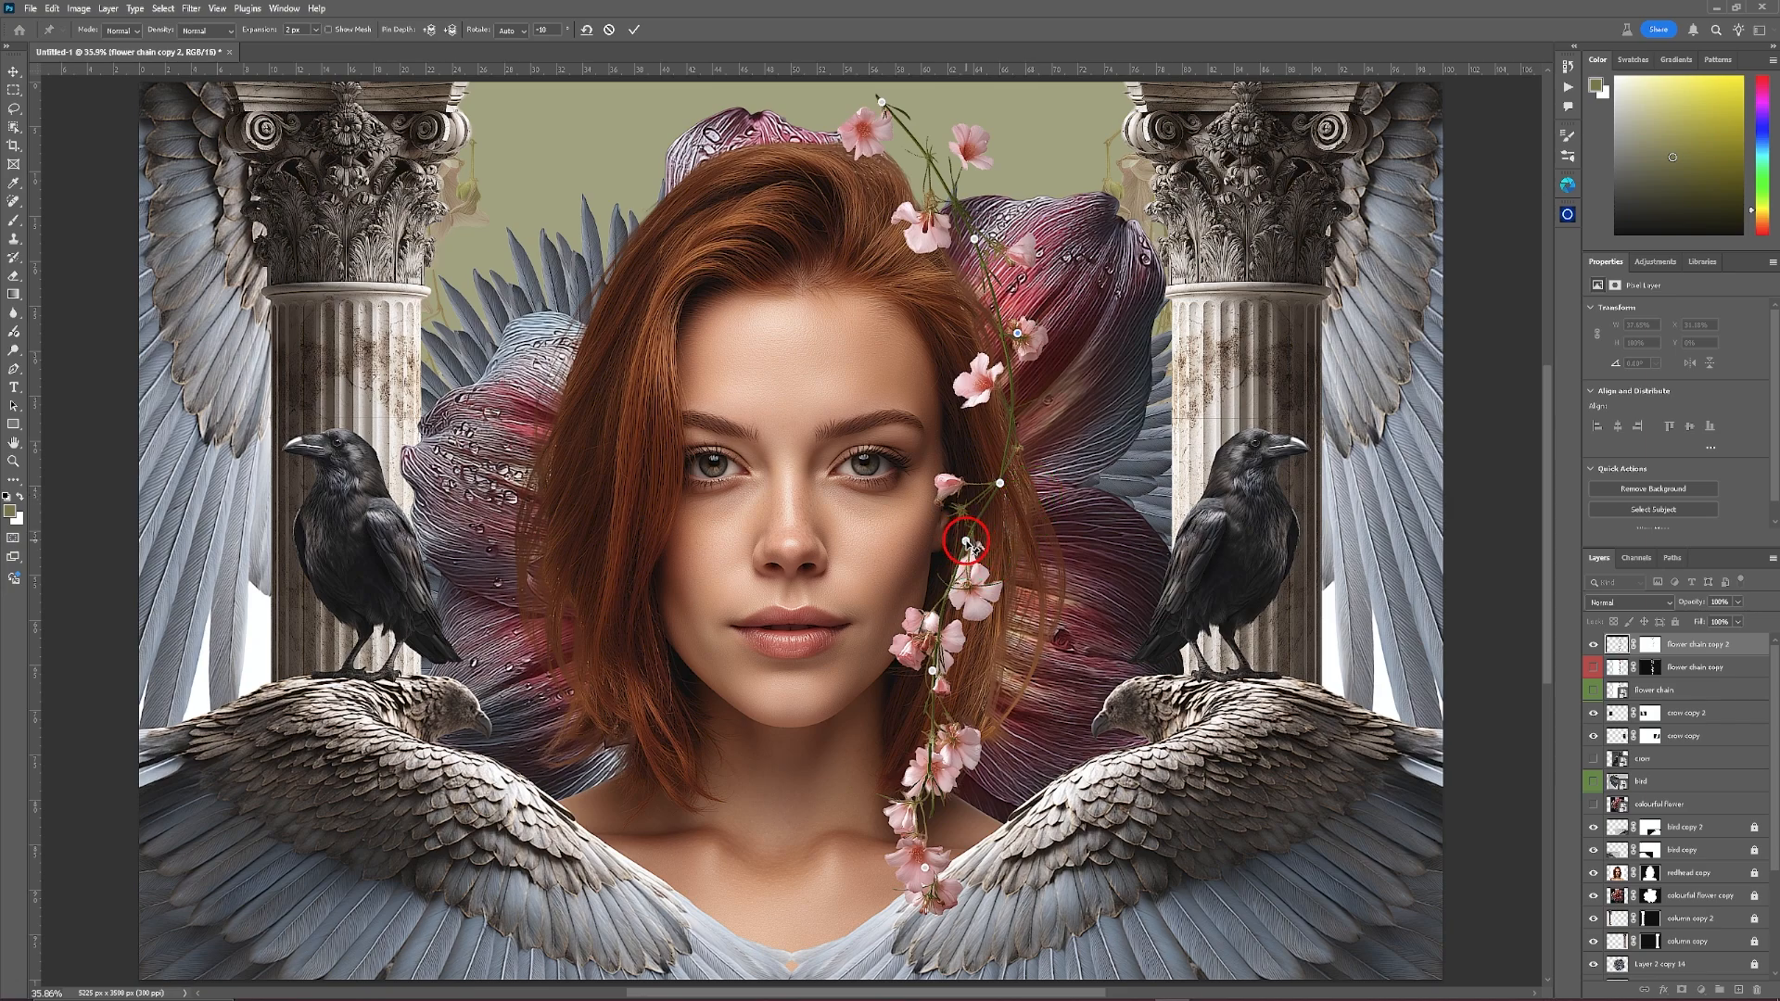
drag(965, 541, 977, 547)
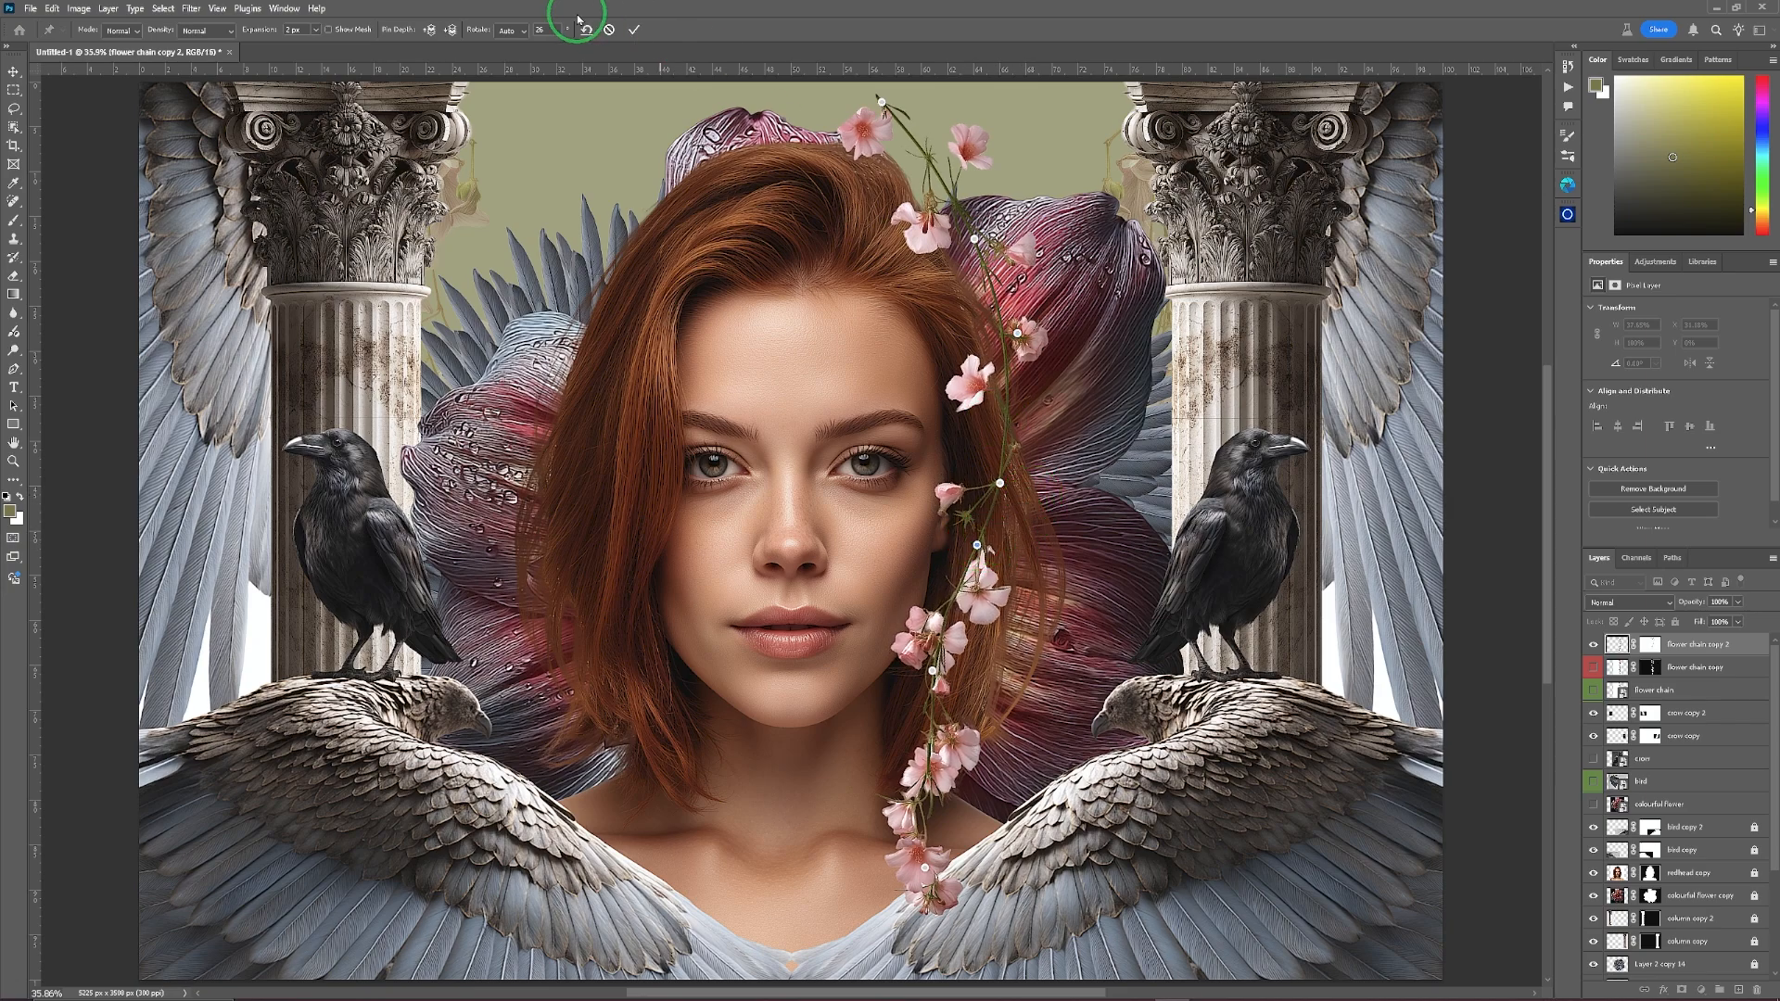
click(634, 31)
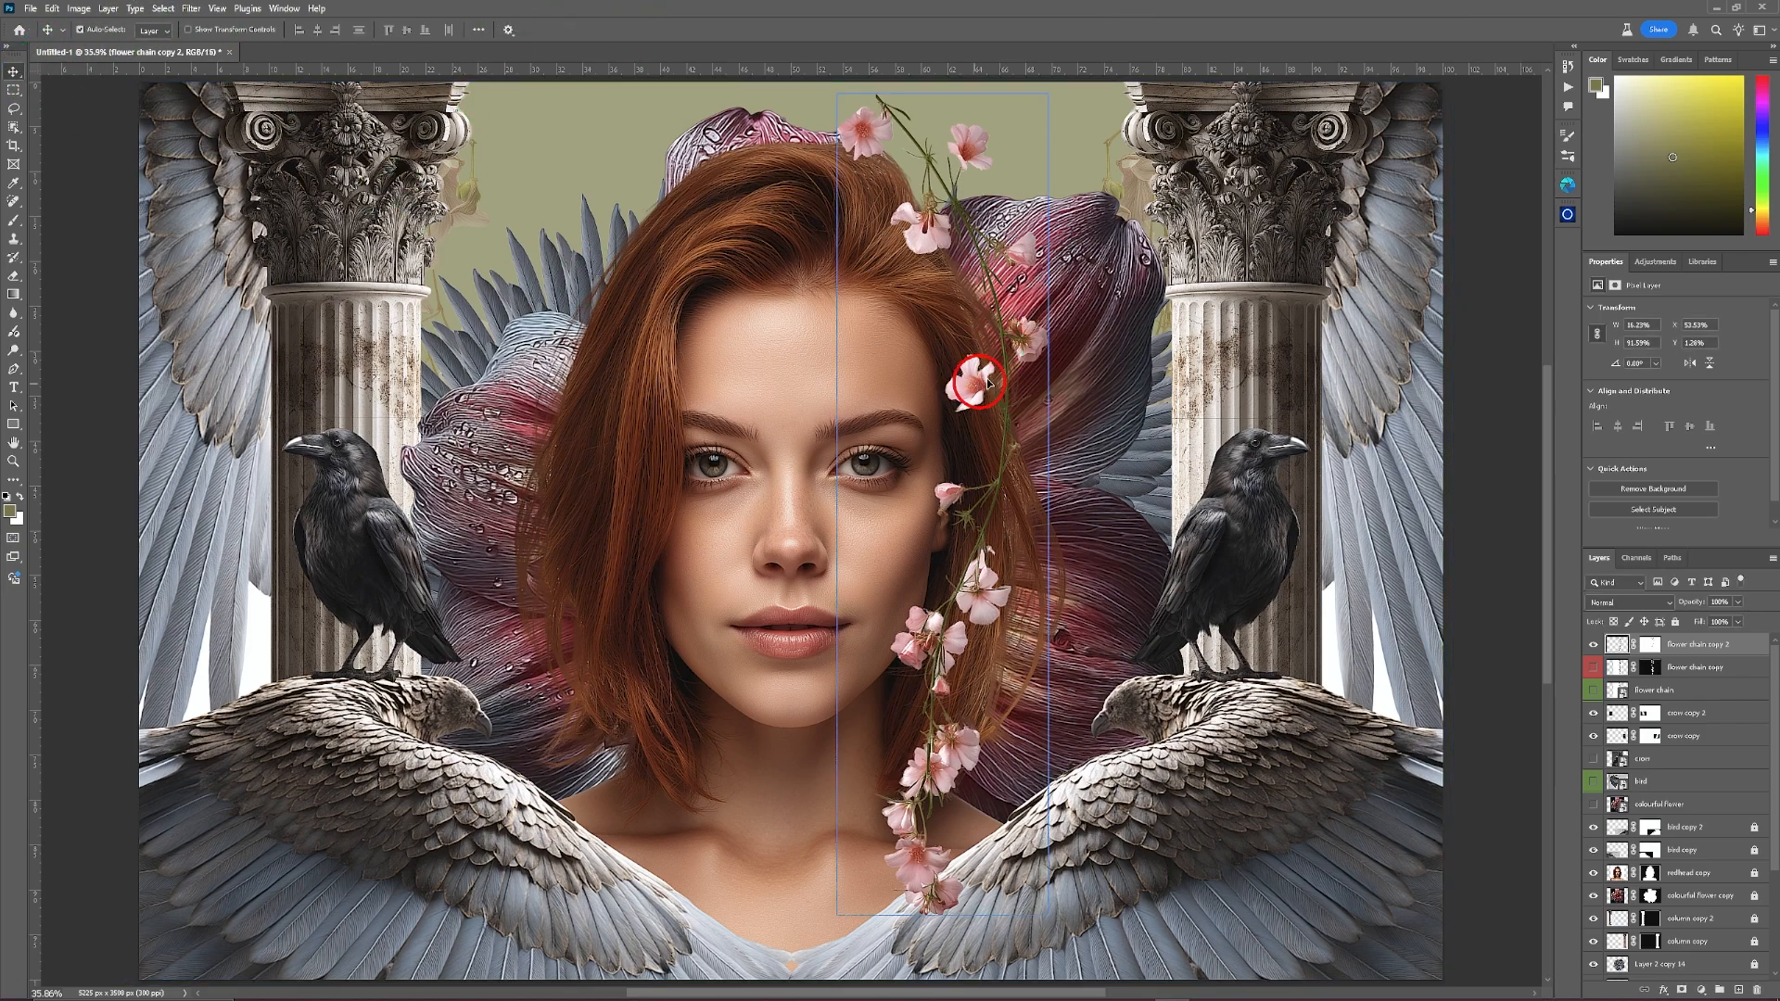
Move the warped flower chain up and outward so it hangs from the canvas's upper edge beside the woman's hair.
drag(975, 389, 1017, 294)
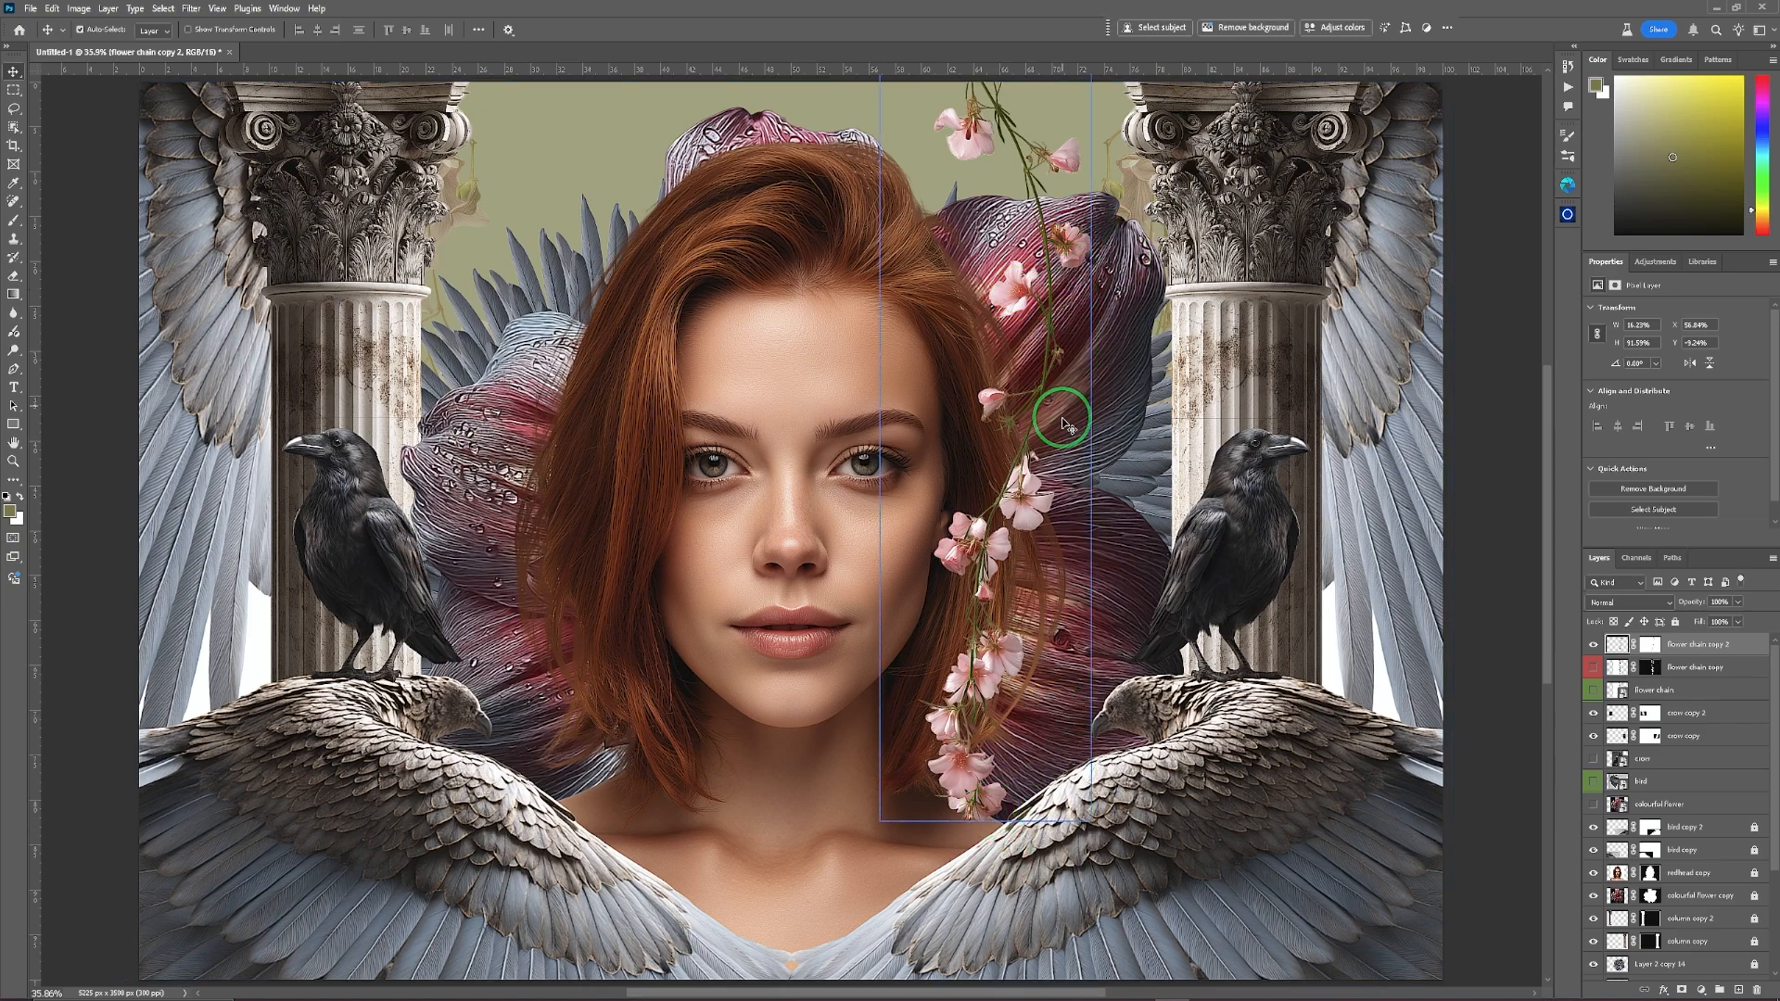
drag(1040, 386, 1010, 95)
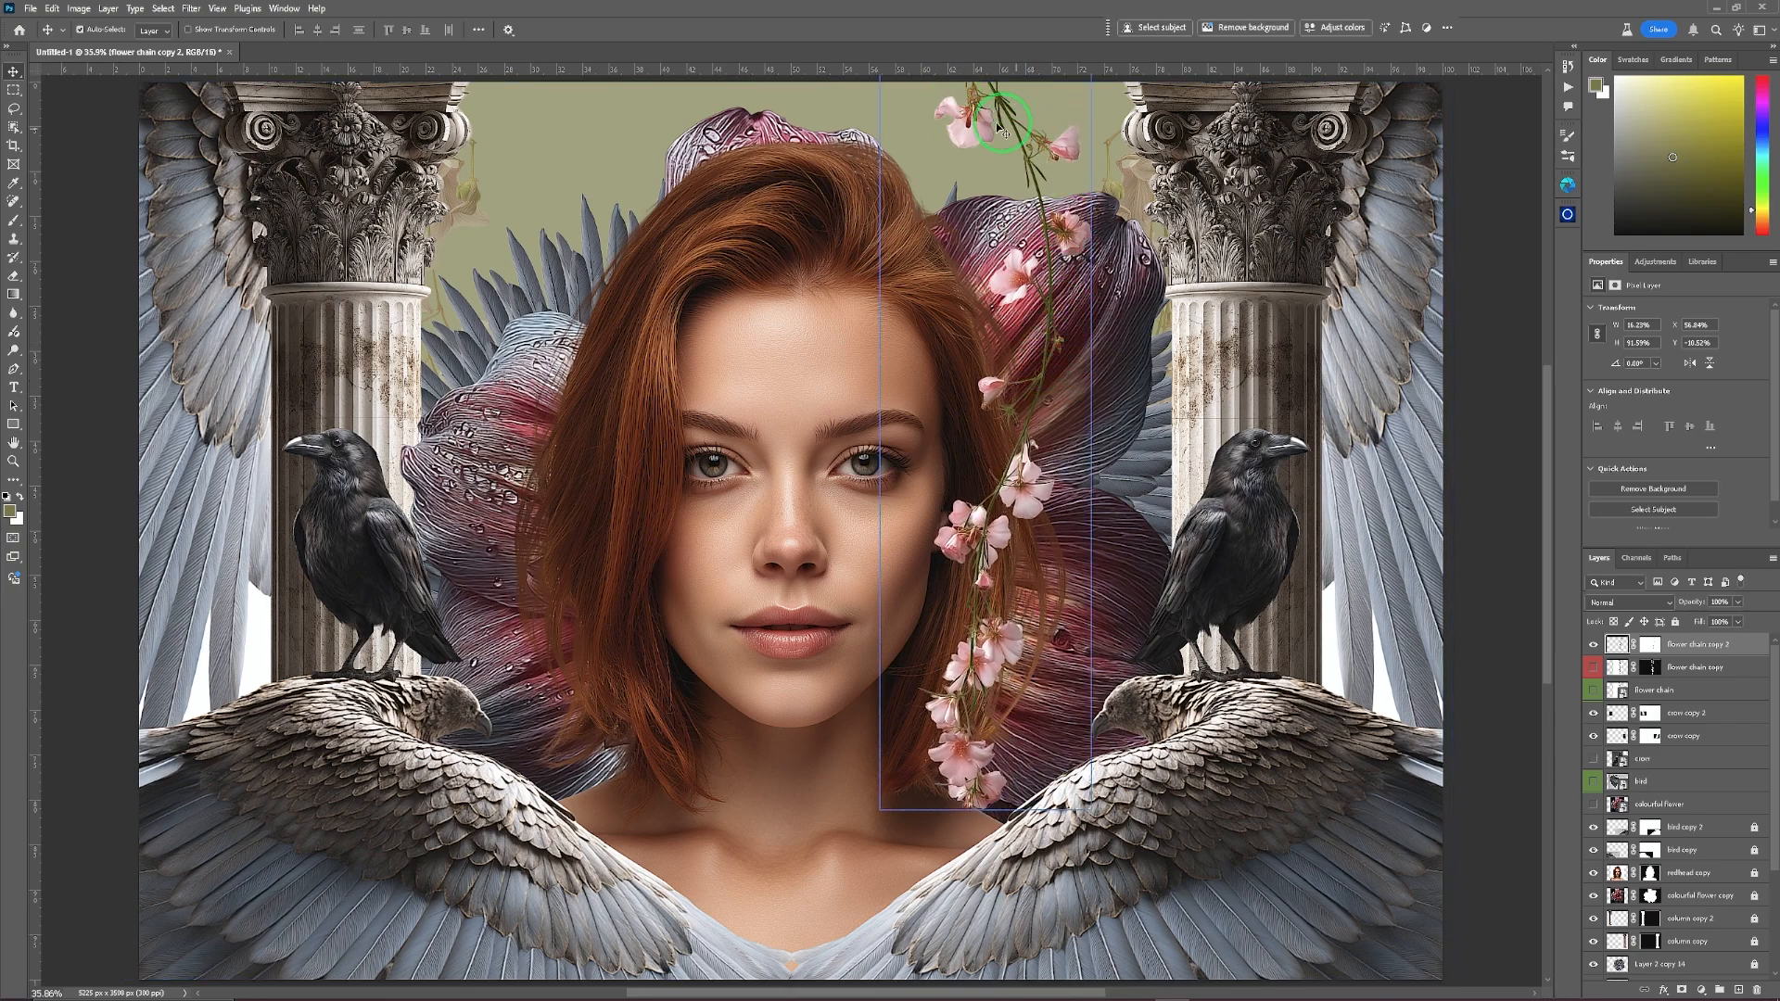
drag(1024, 482, 1026, 494)
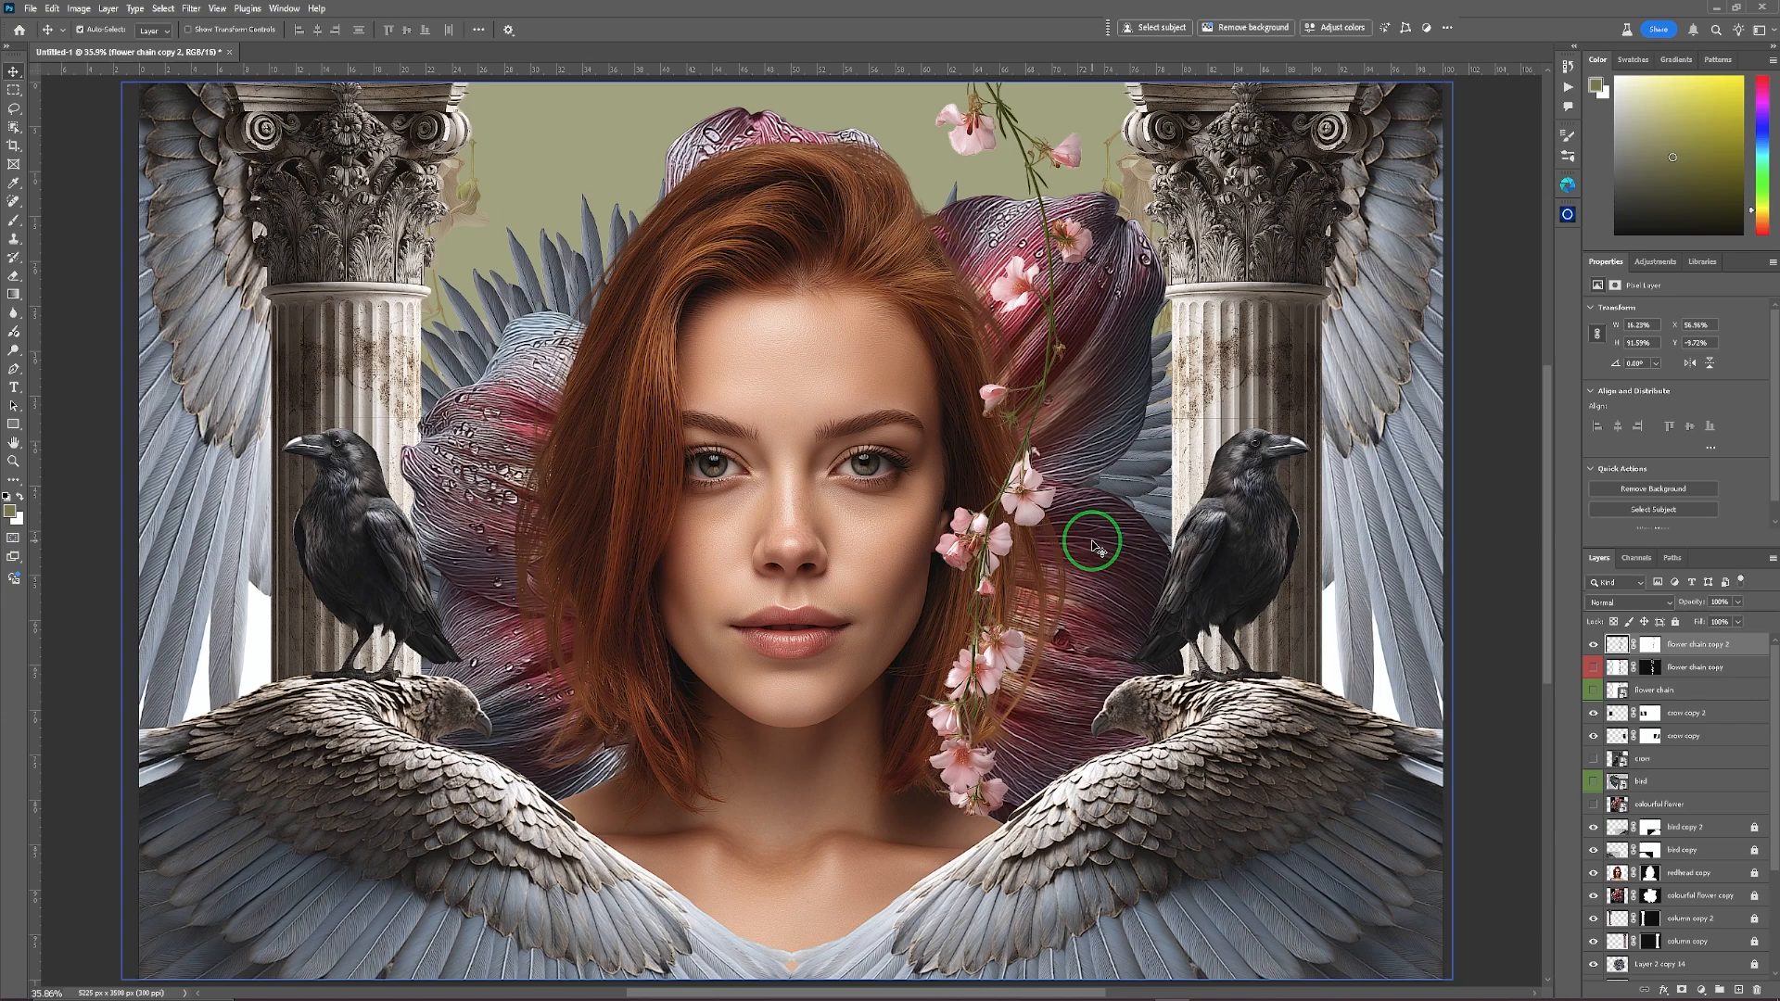
Duplicate the flower chain, flip the copy horizontally, and place it on the opposite side of the woman's face.
key(ctrl)
key(ctrl+j)
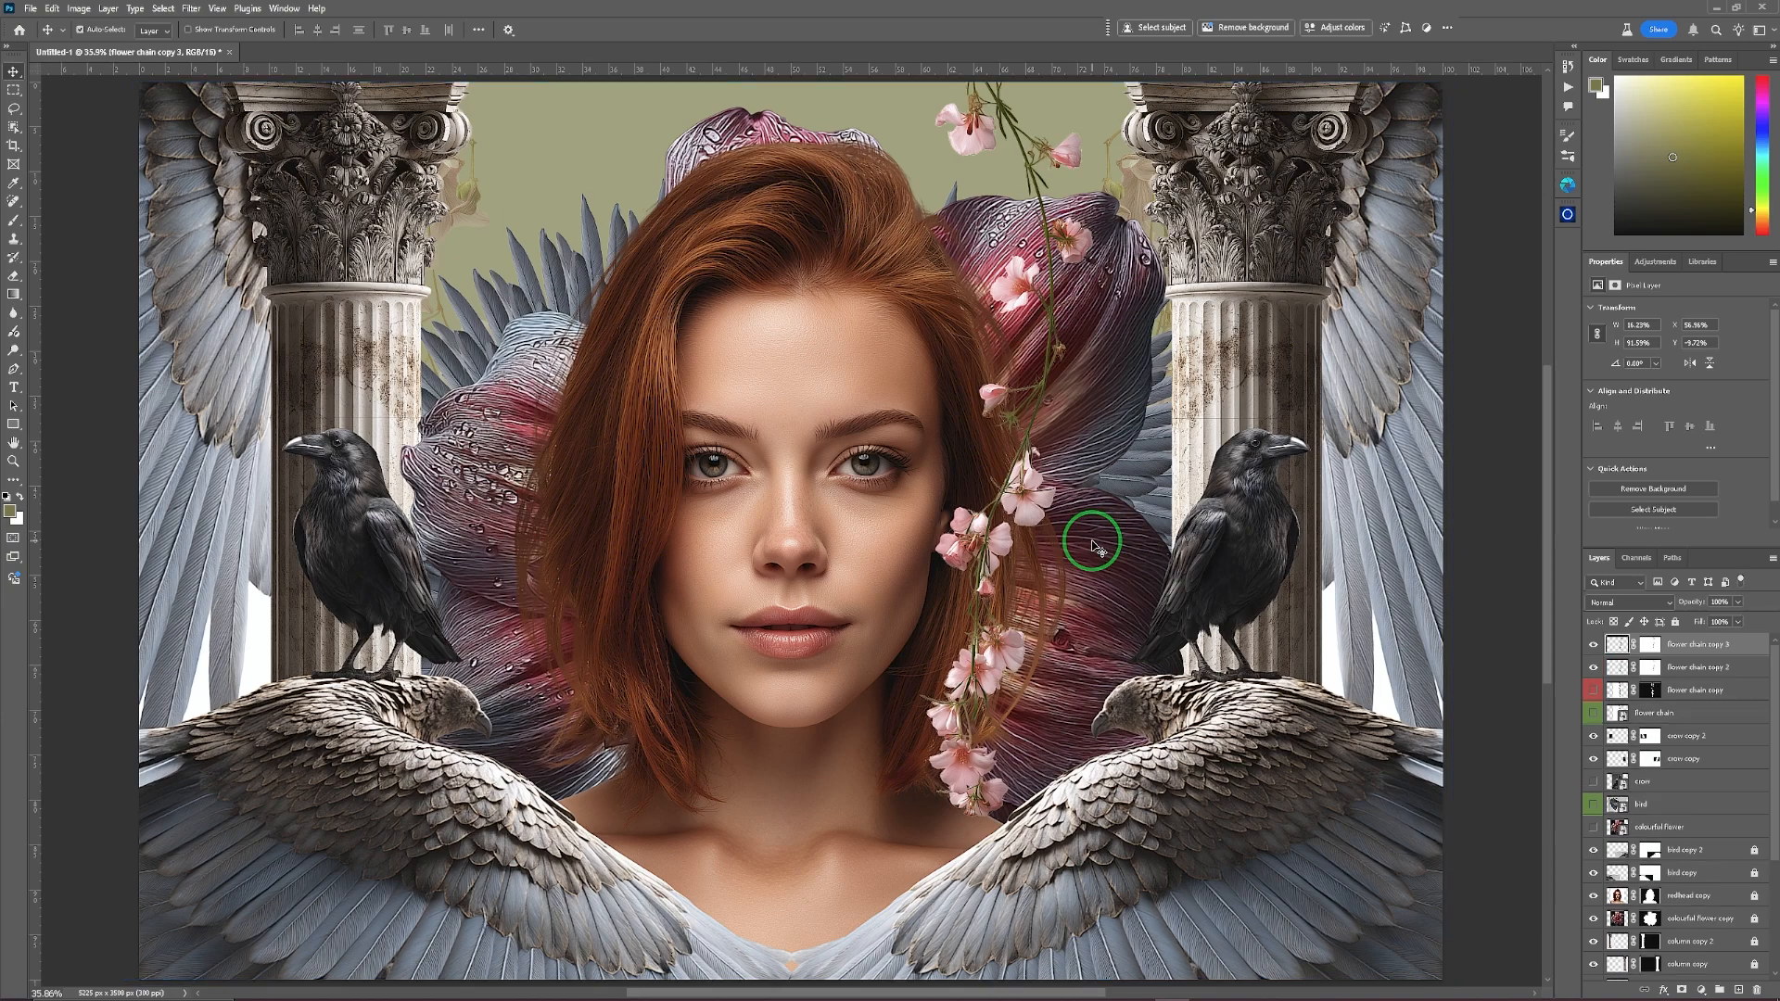
click(46, 9)
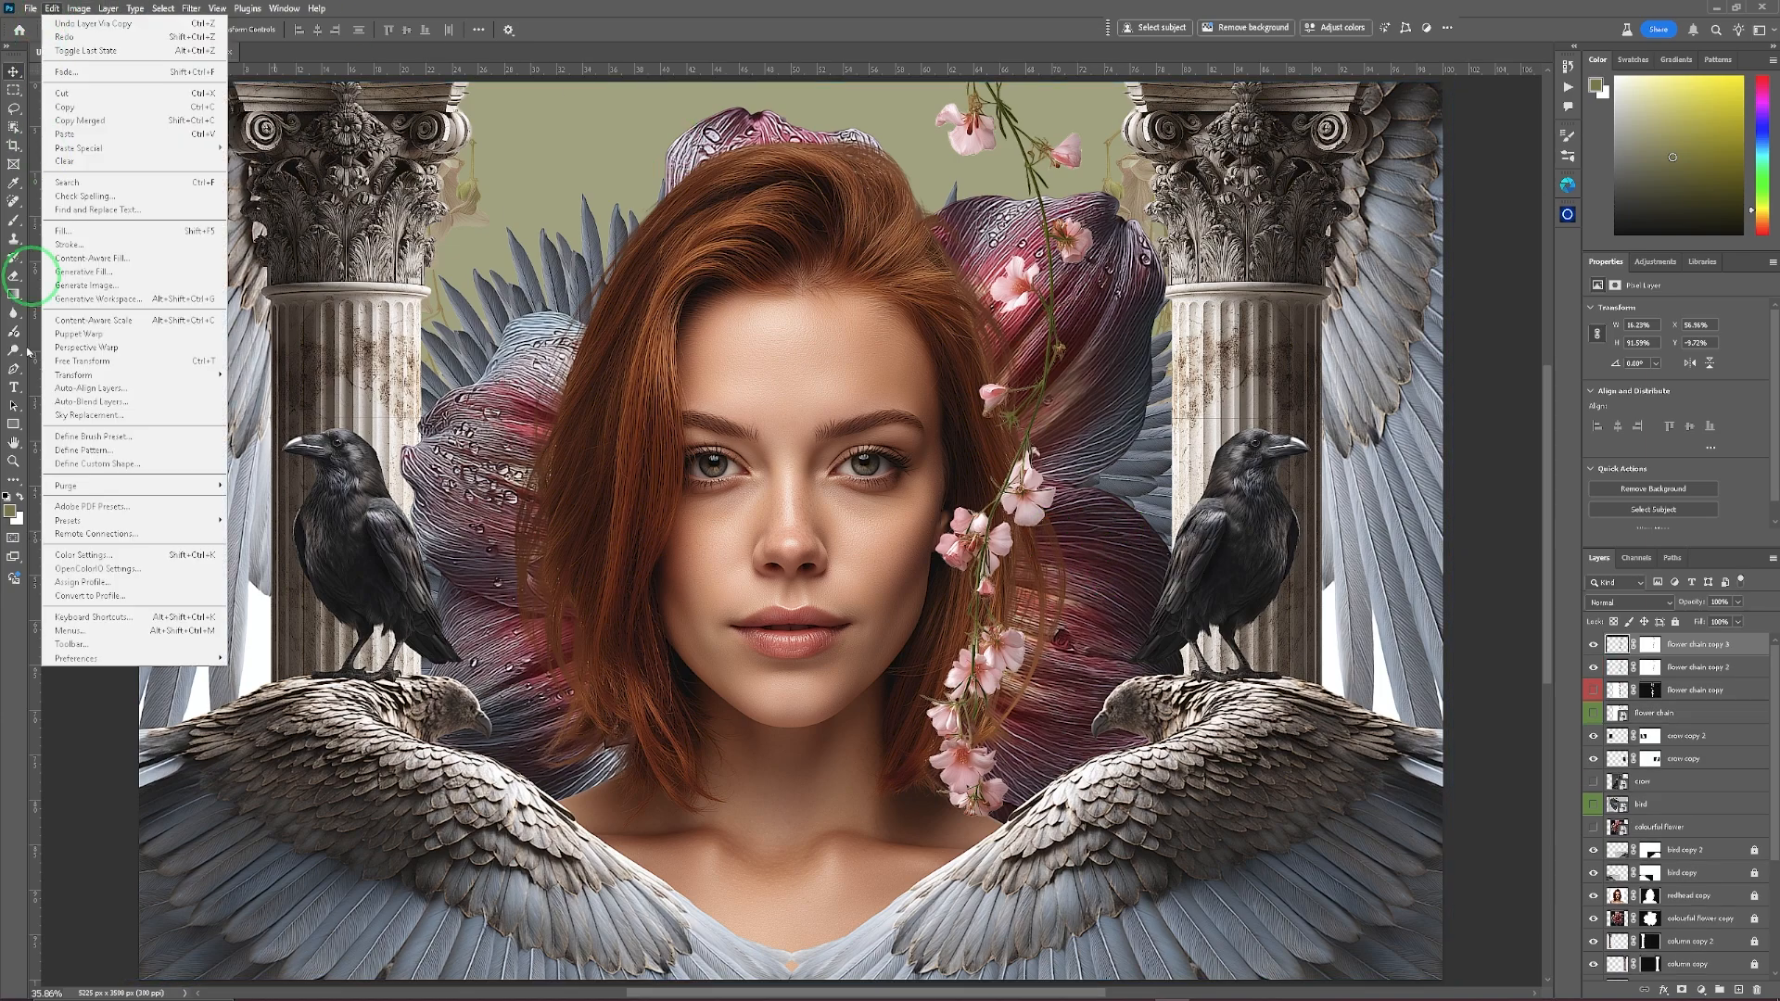
mouse_move(83, 375)
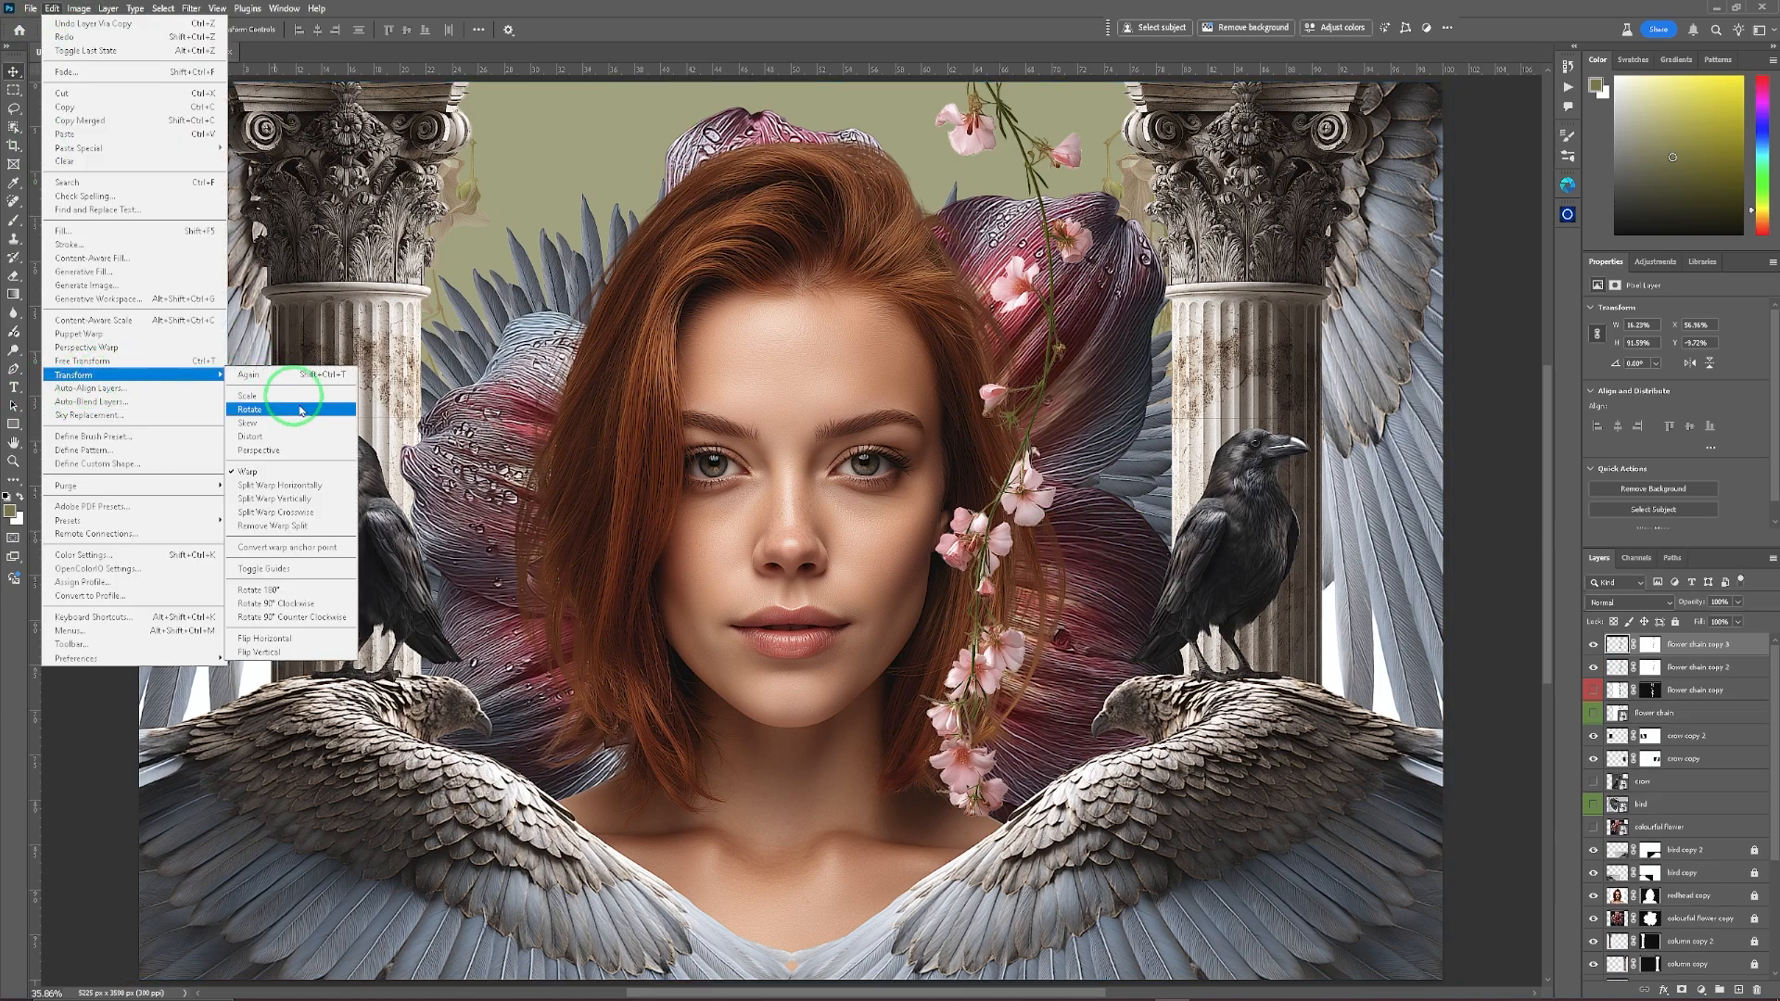
click(306, 619)
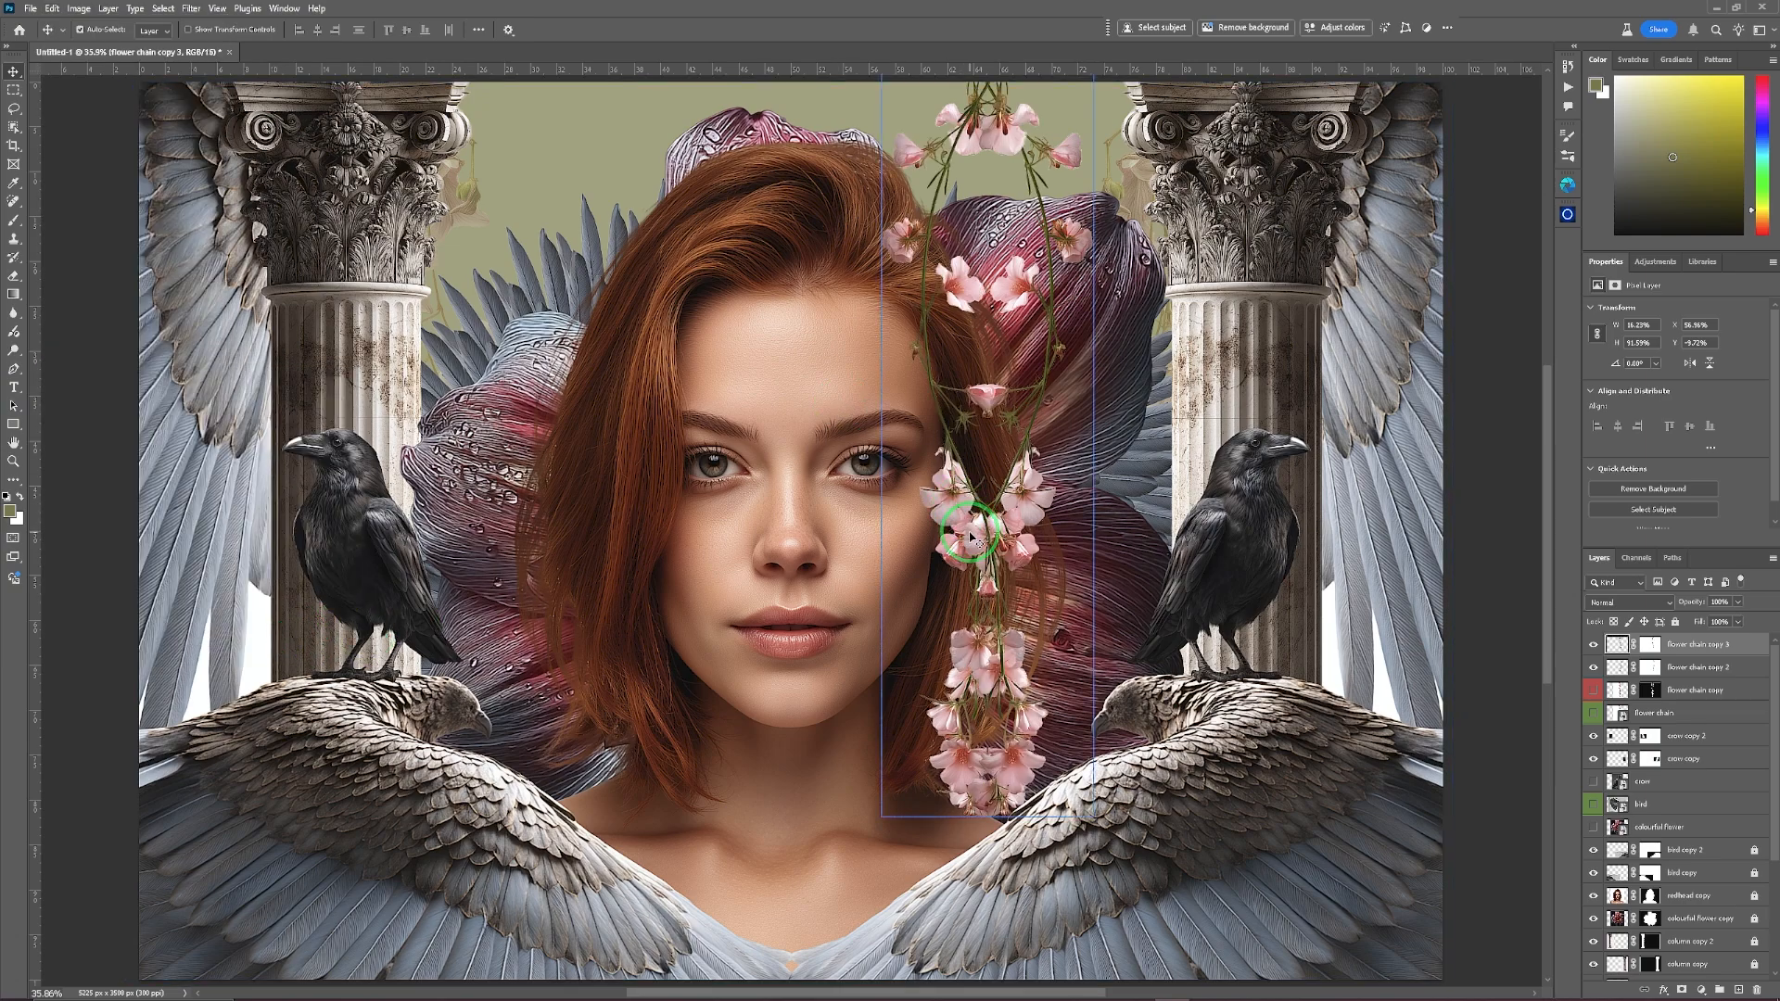
drag(969, 535, 560, 503)
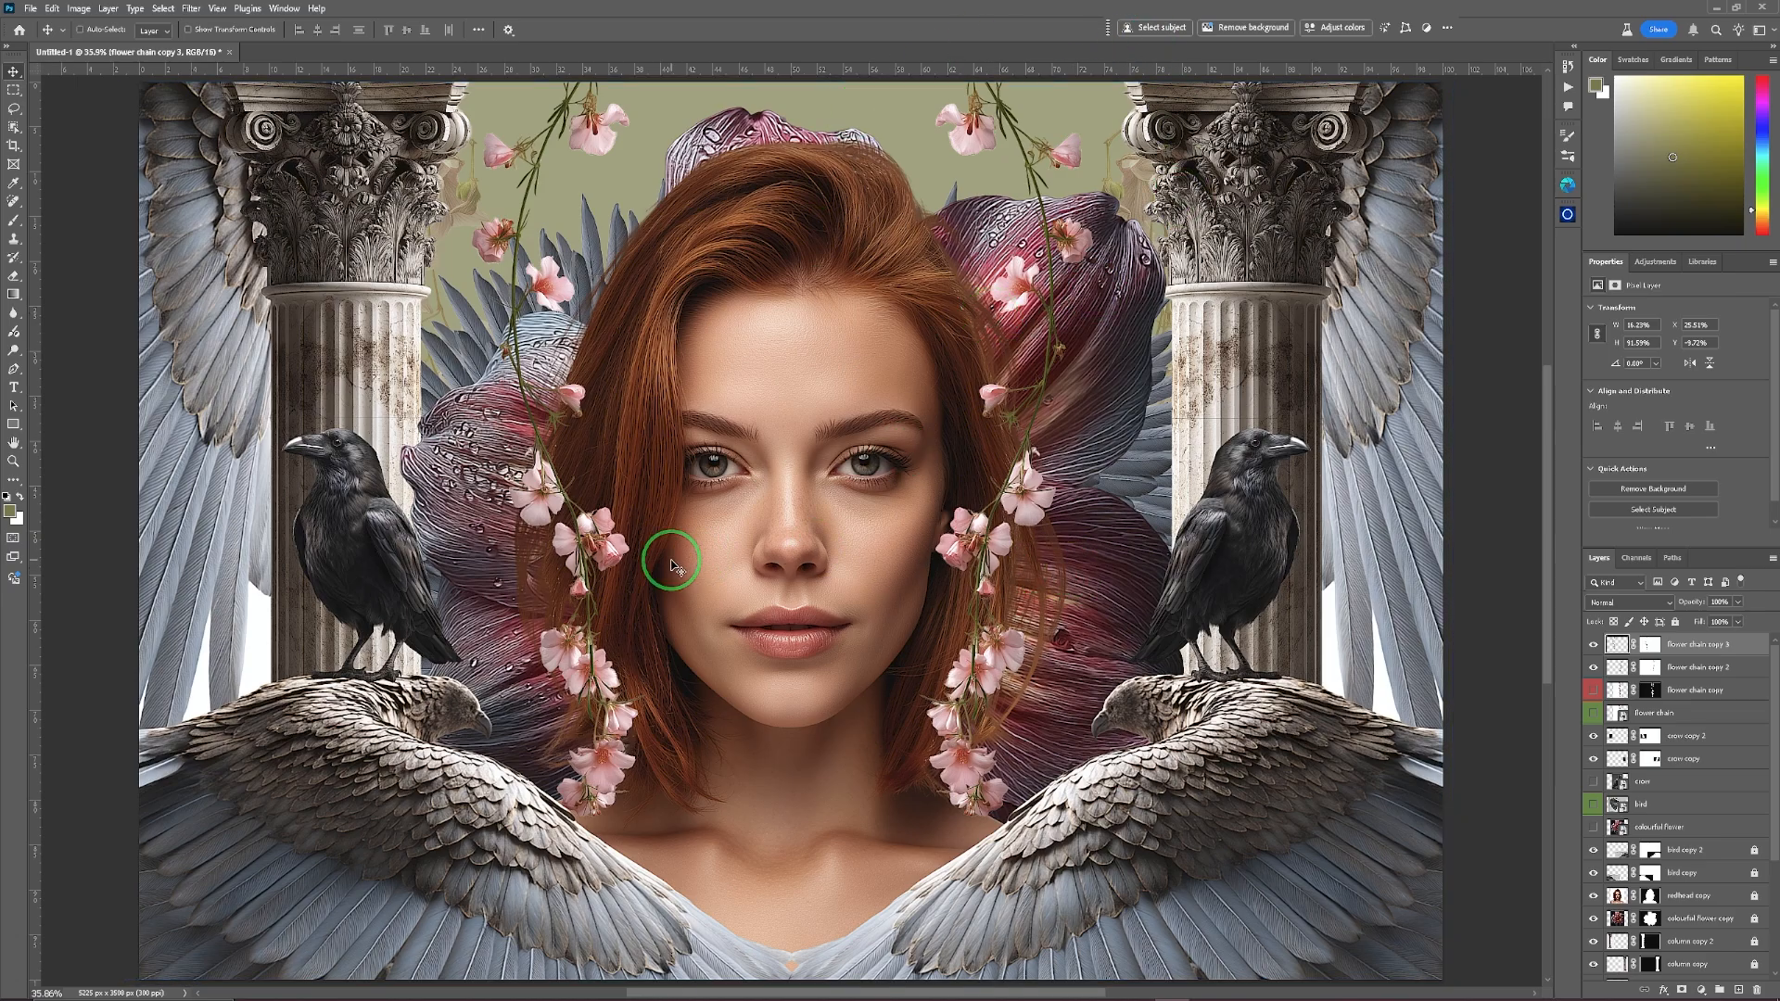
key(ctrl+t)
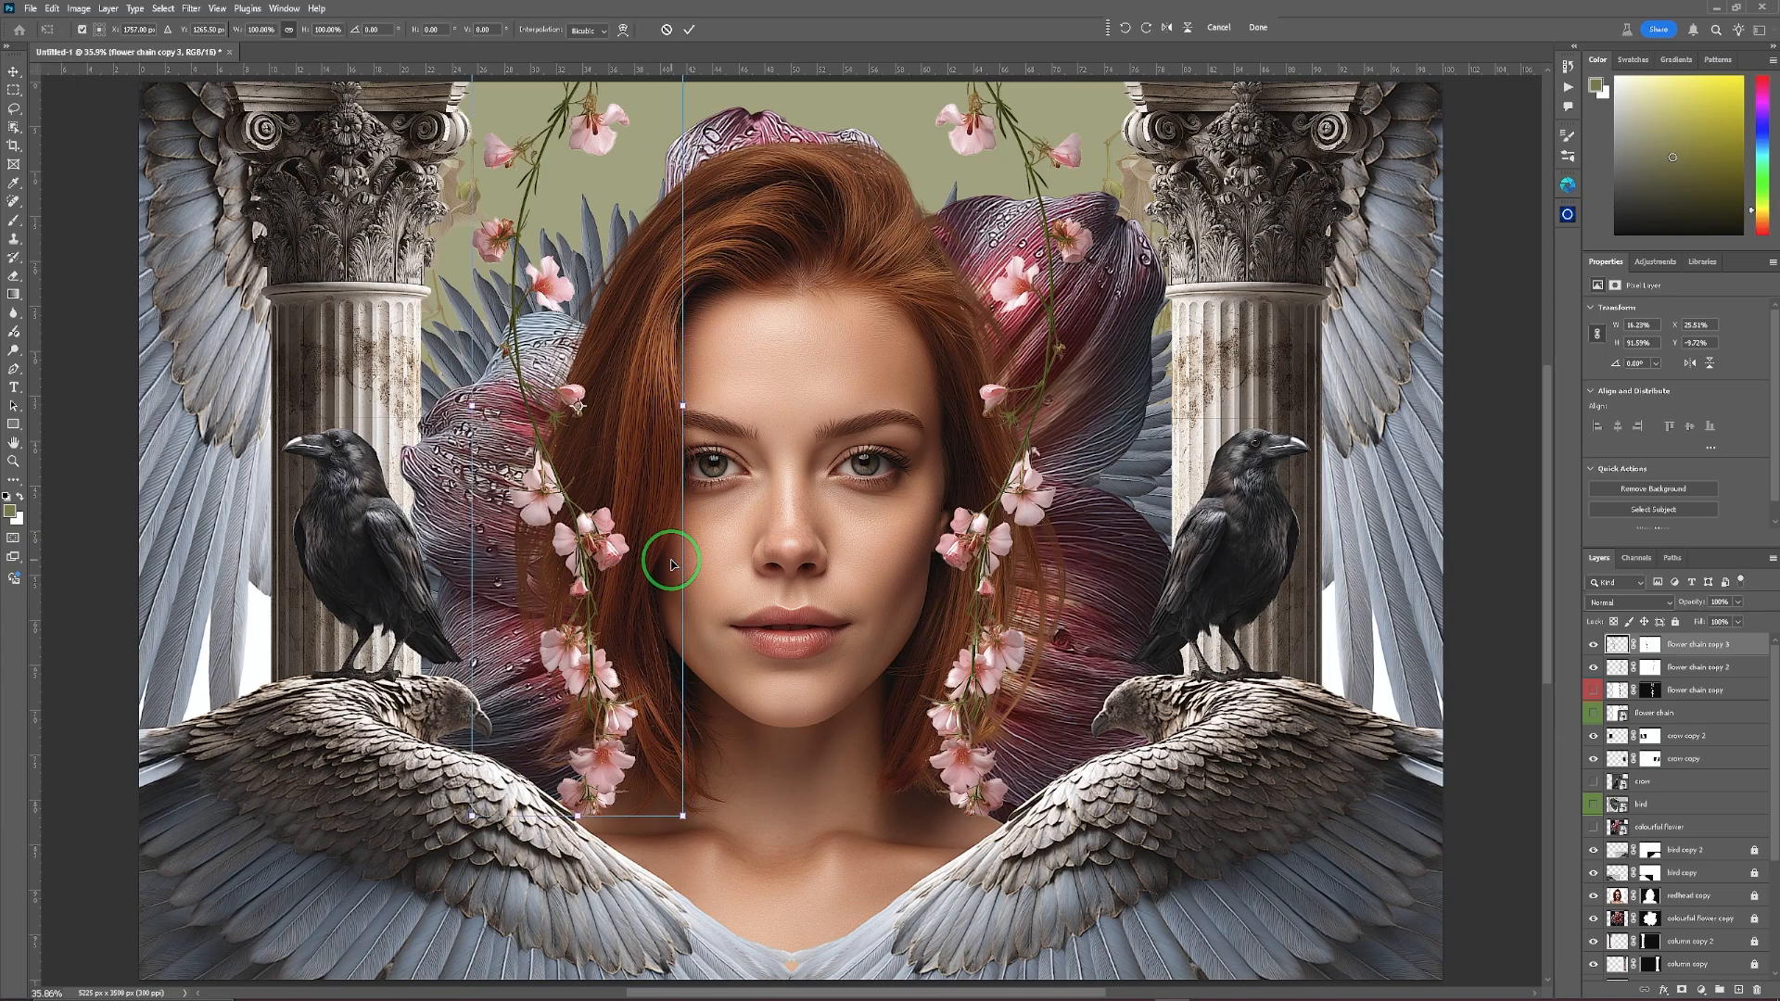
drag(578, 405, 588, 101)
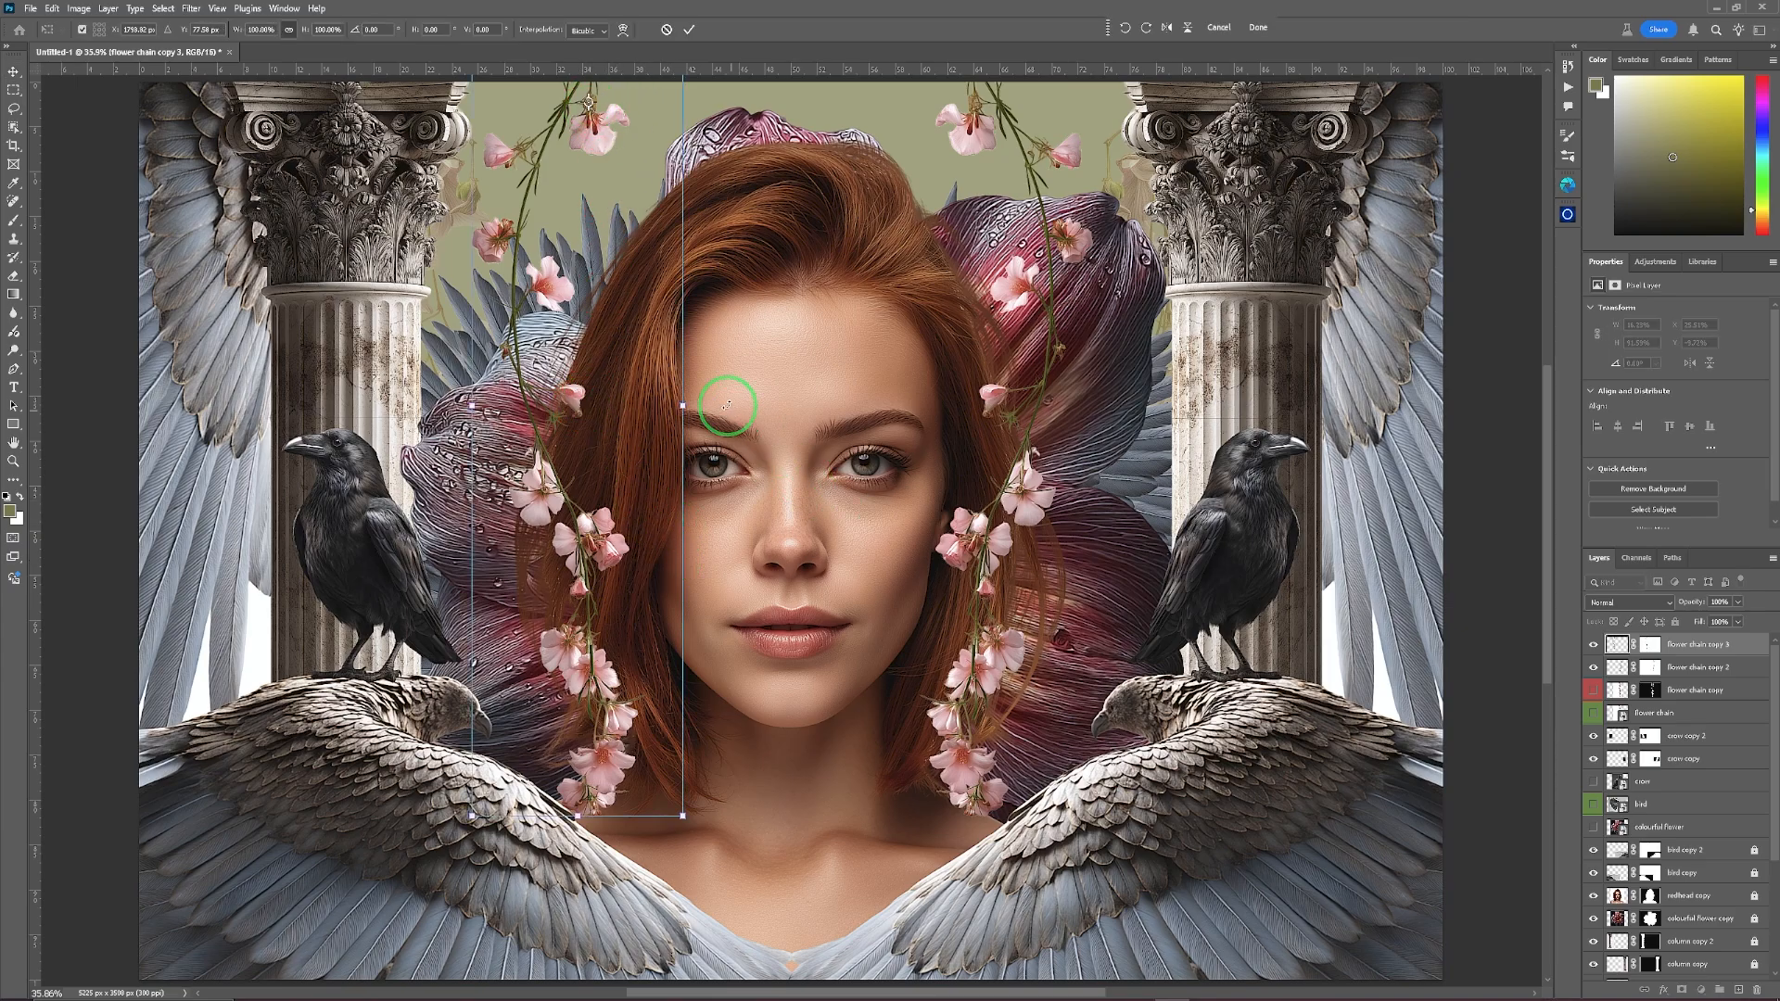
drag(725, 404, 576, 408)
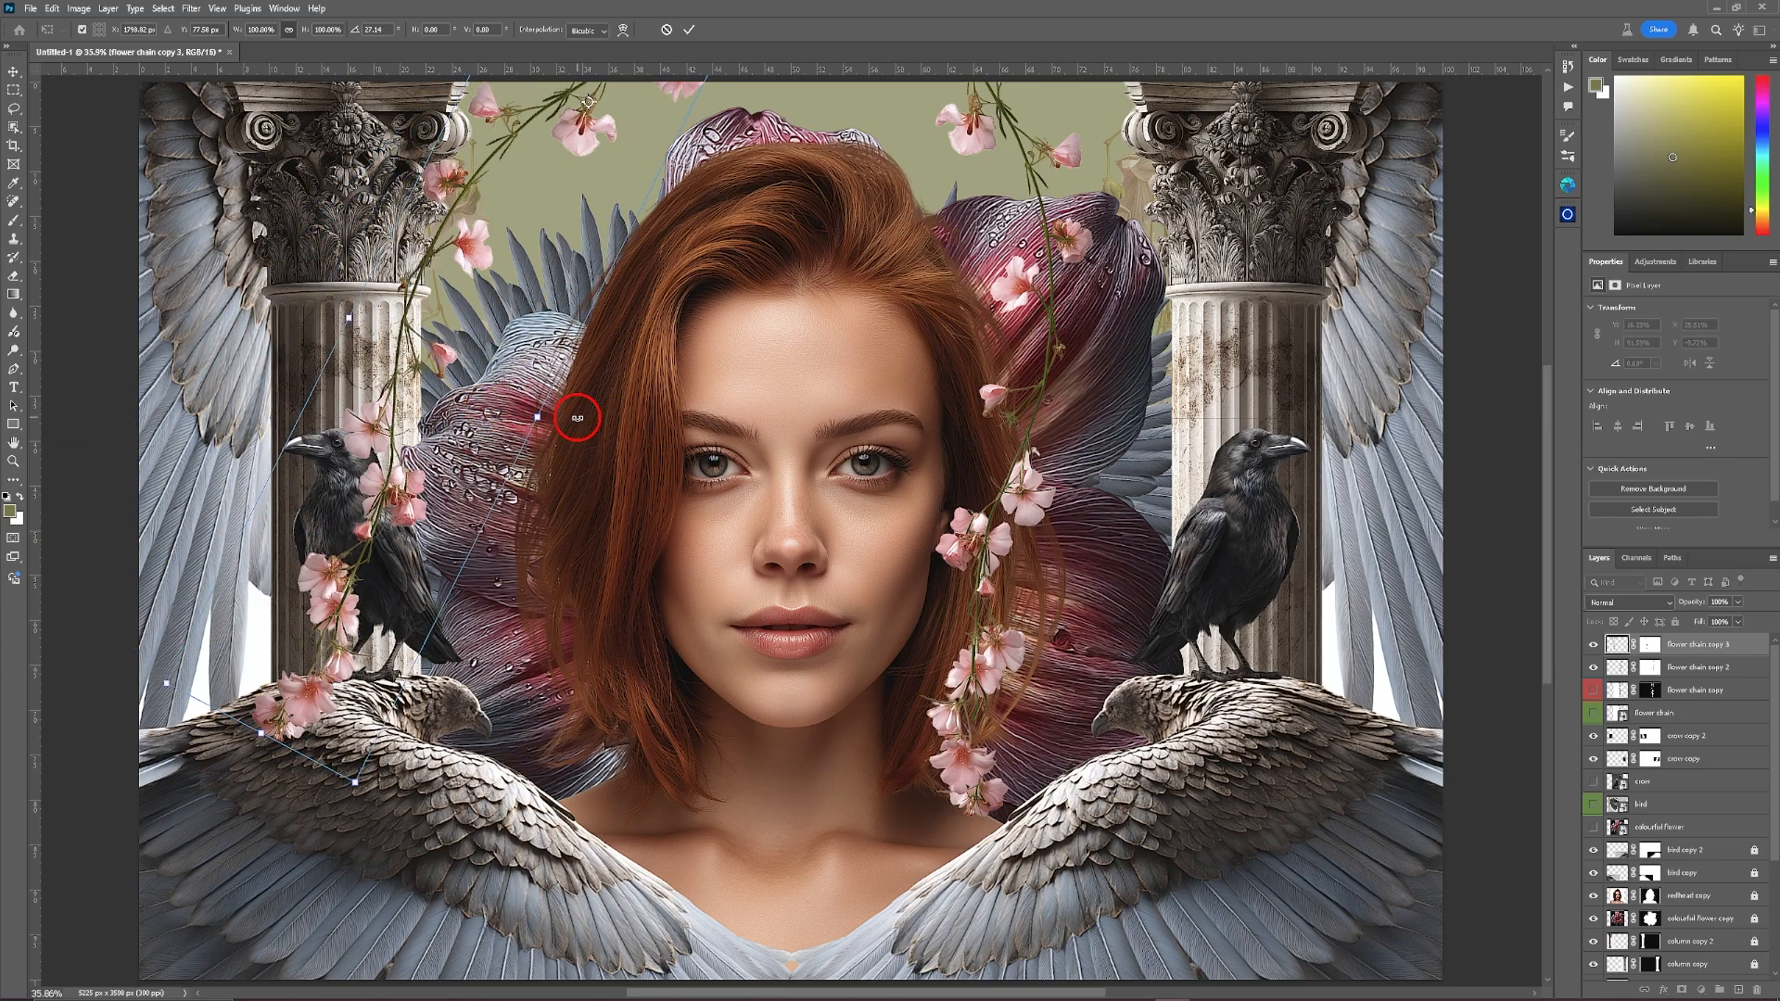
click(690, 30)
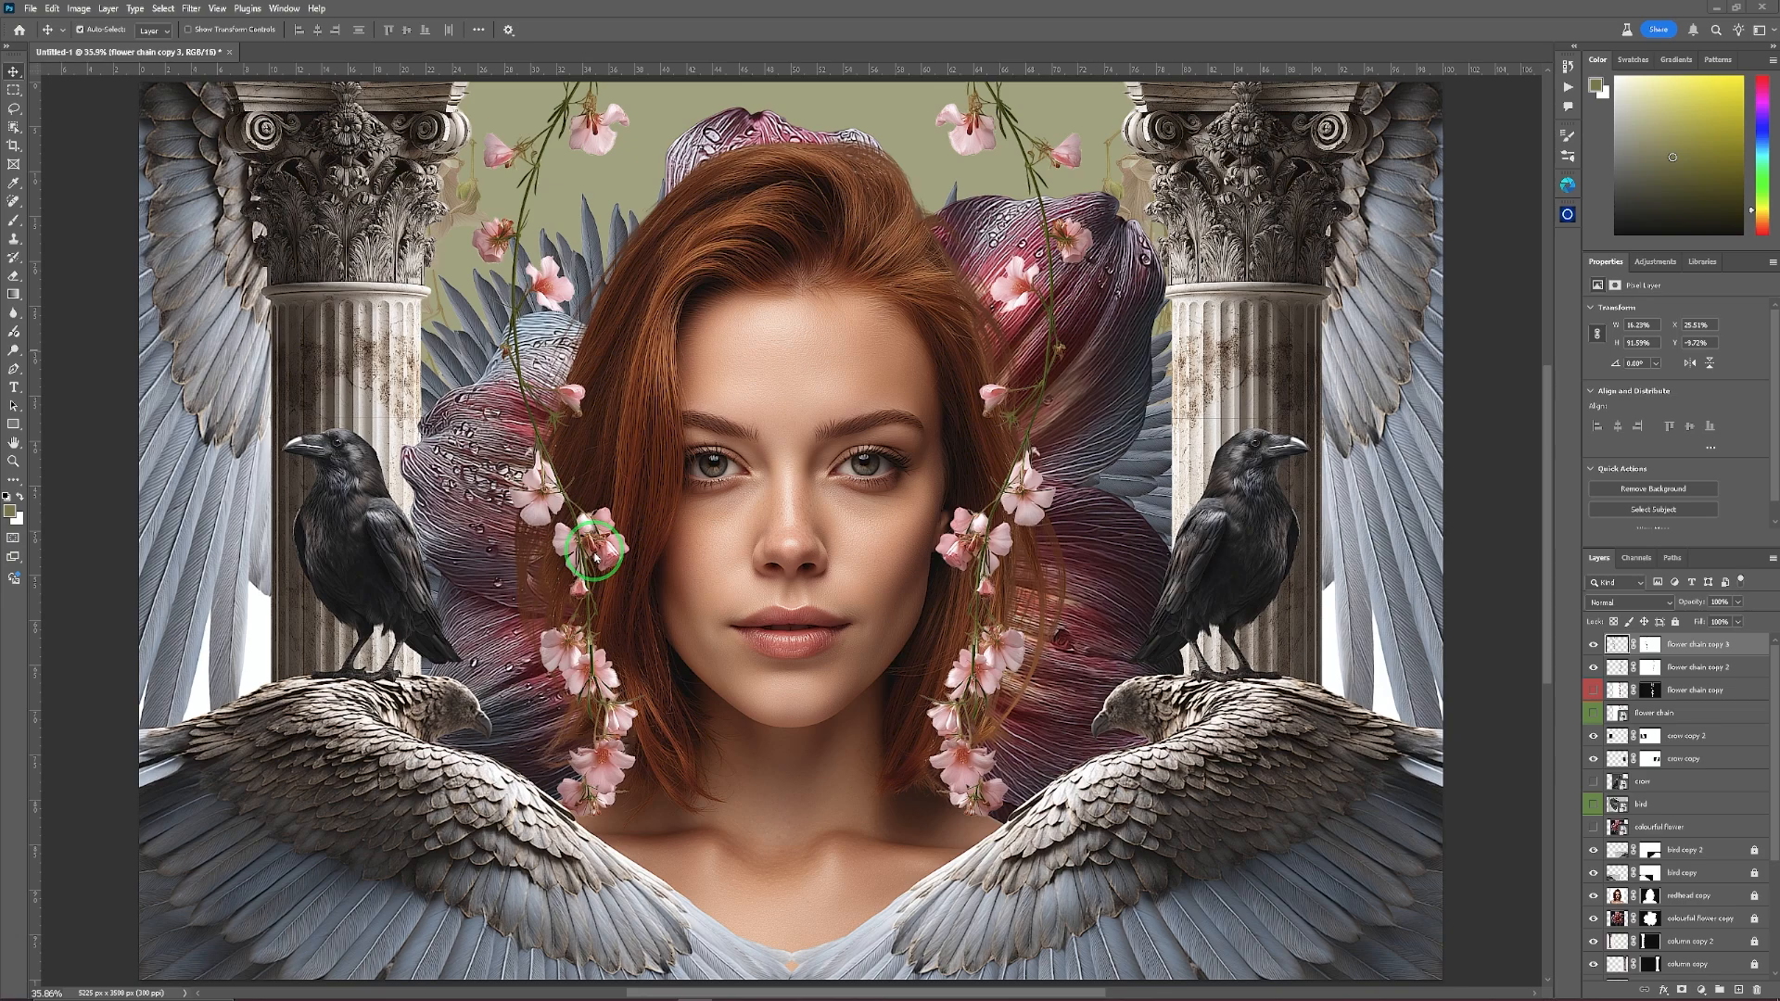
Rotate the mirrored flower chain about -17.2° and shift it outward so its upper part crosses the column and its lower end meets the hair.
click(605, 560)
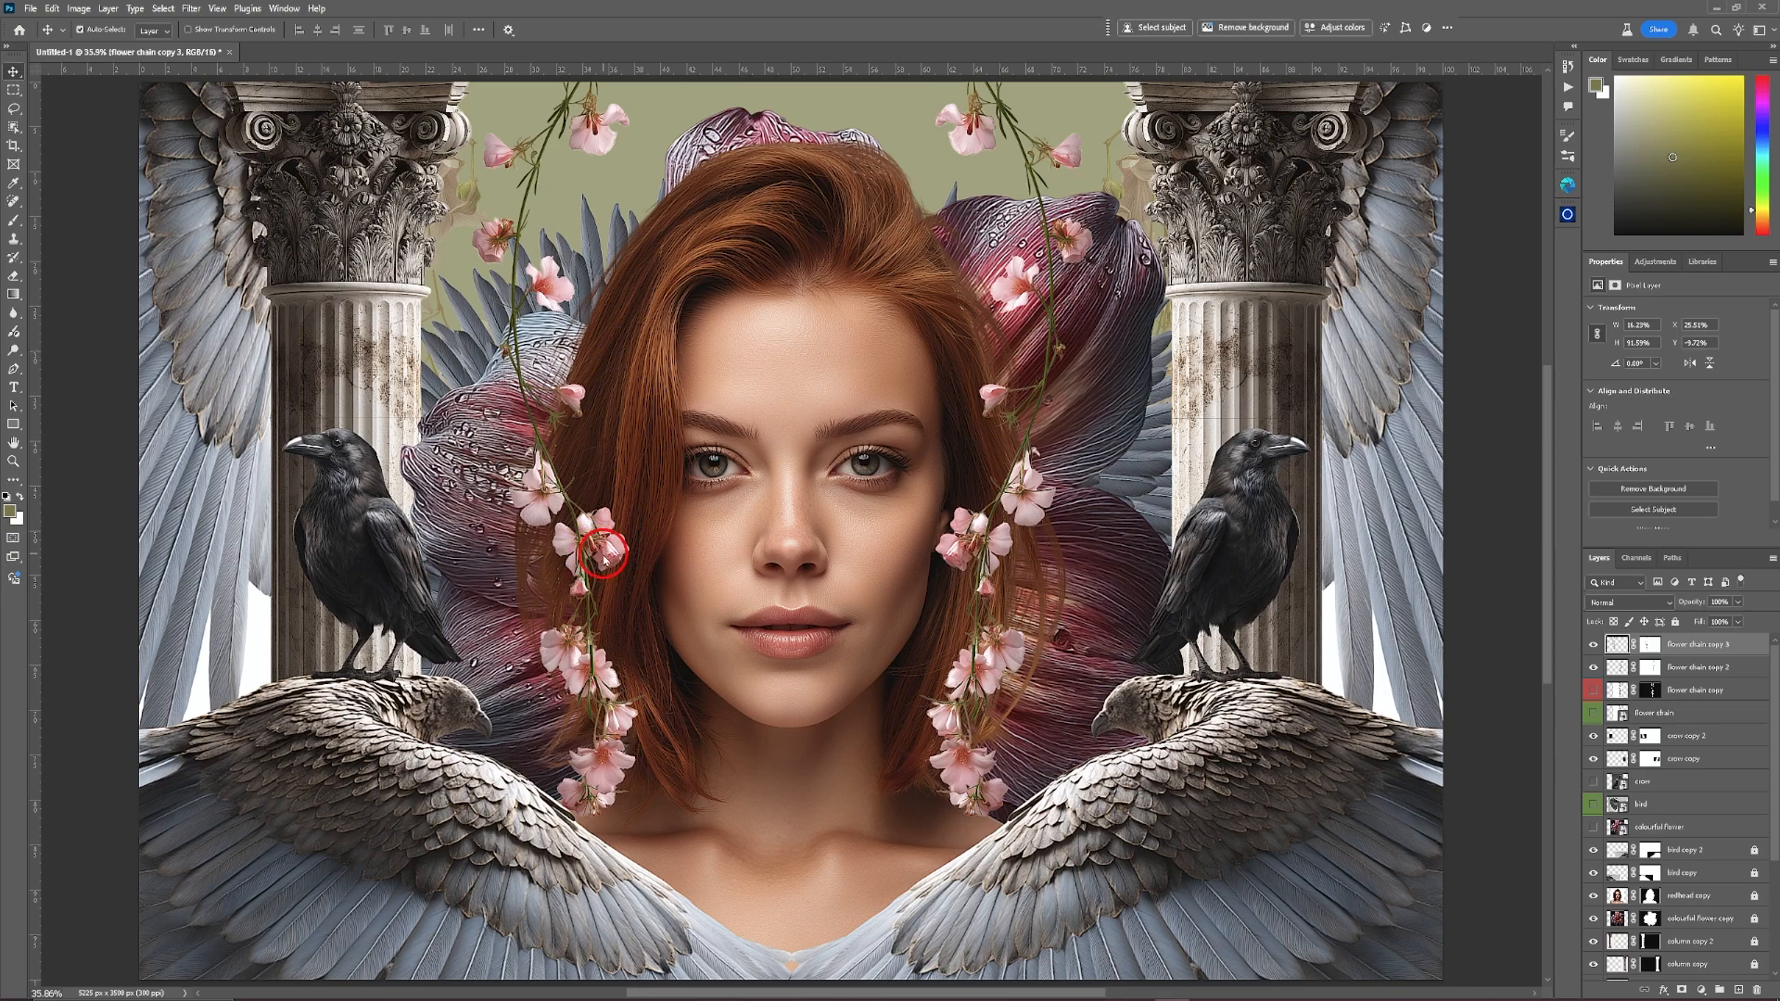
key(ctrl+t)
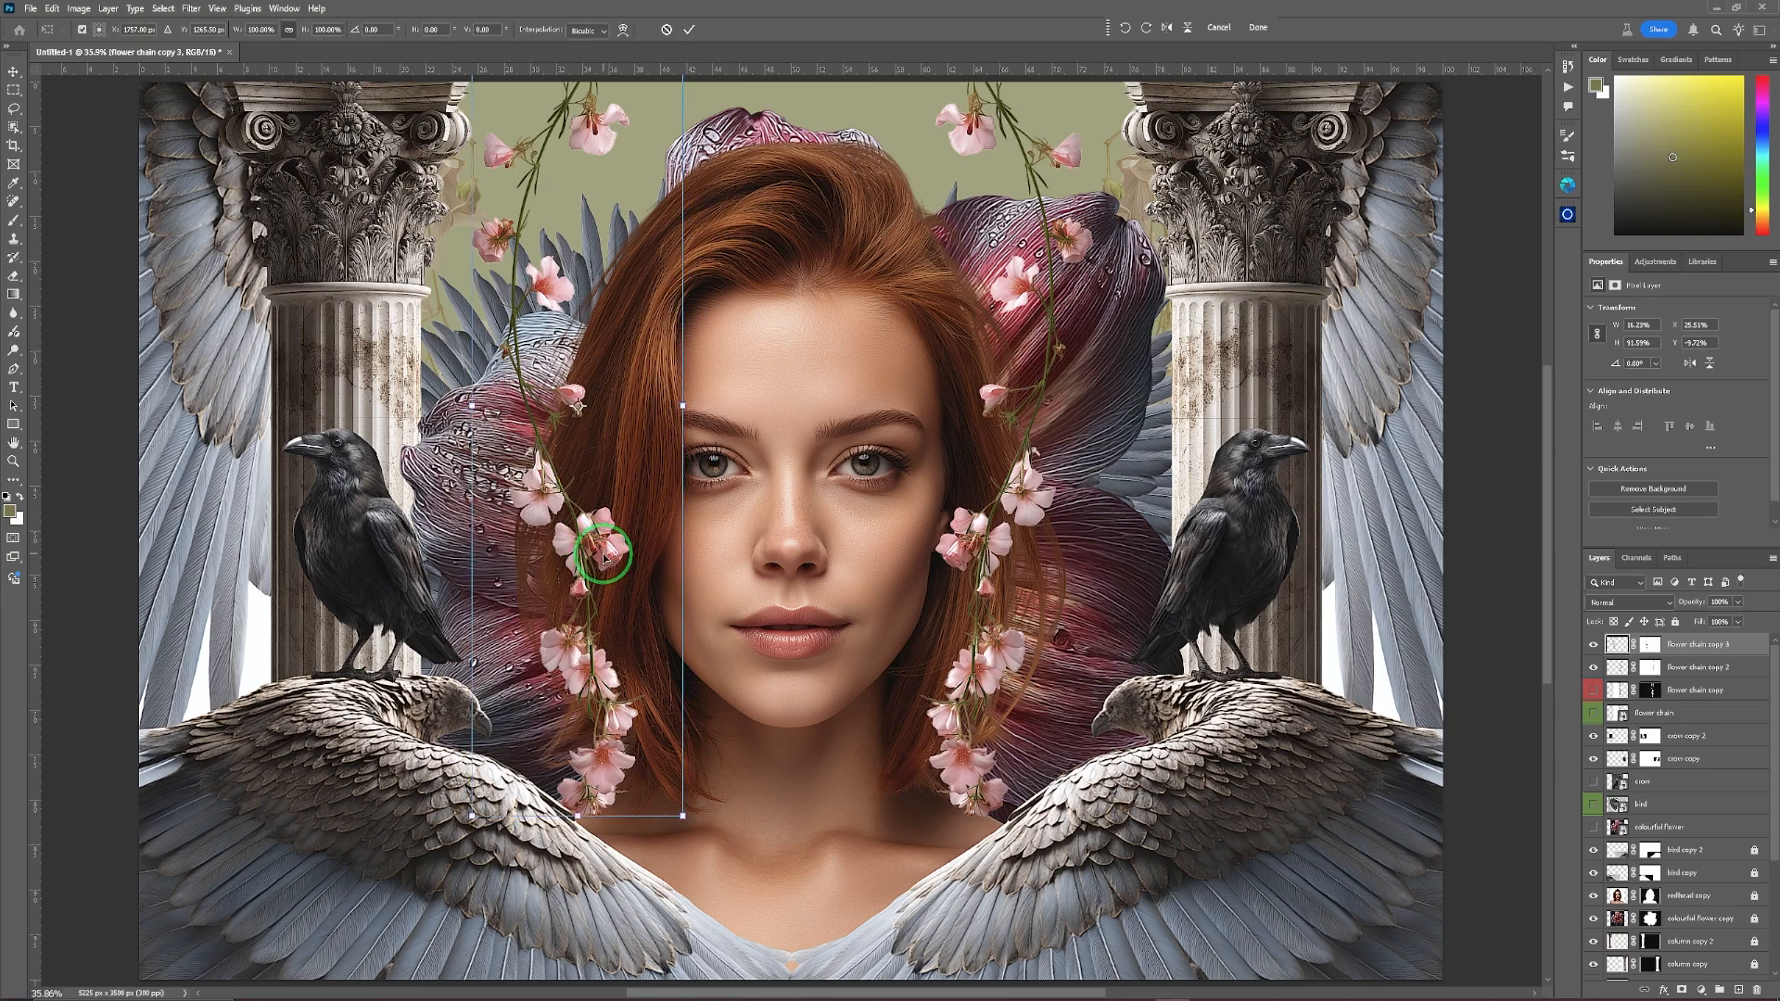
drag(761, 498, 767, 441)
drag(607, 524, 543, 519)
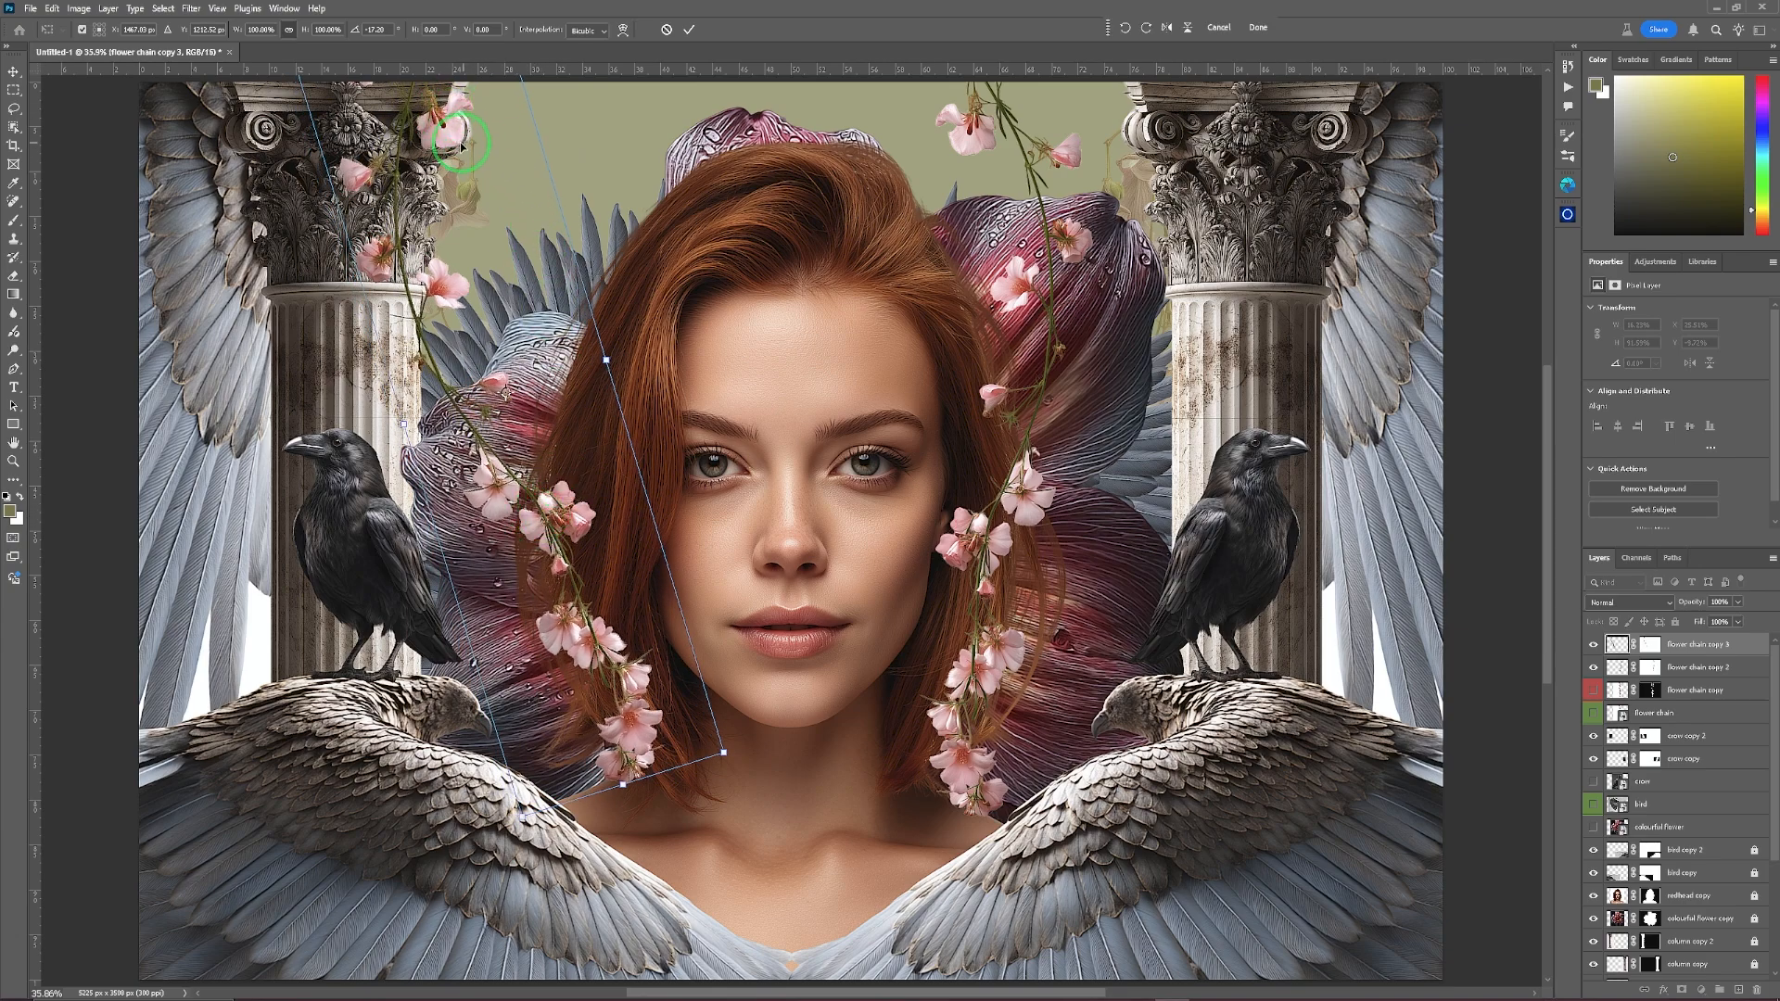
drag(460, 144, 423, 141)
drag(426, 141, 411, 139)
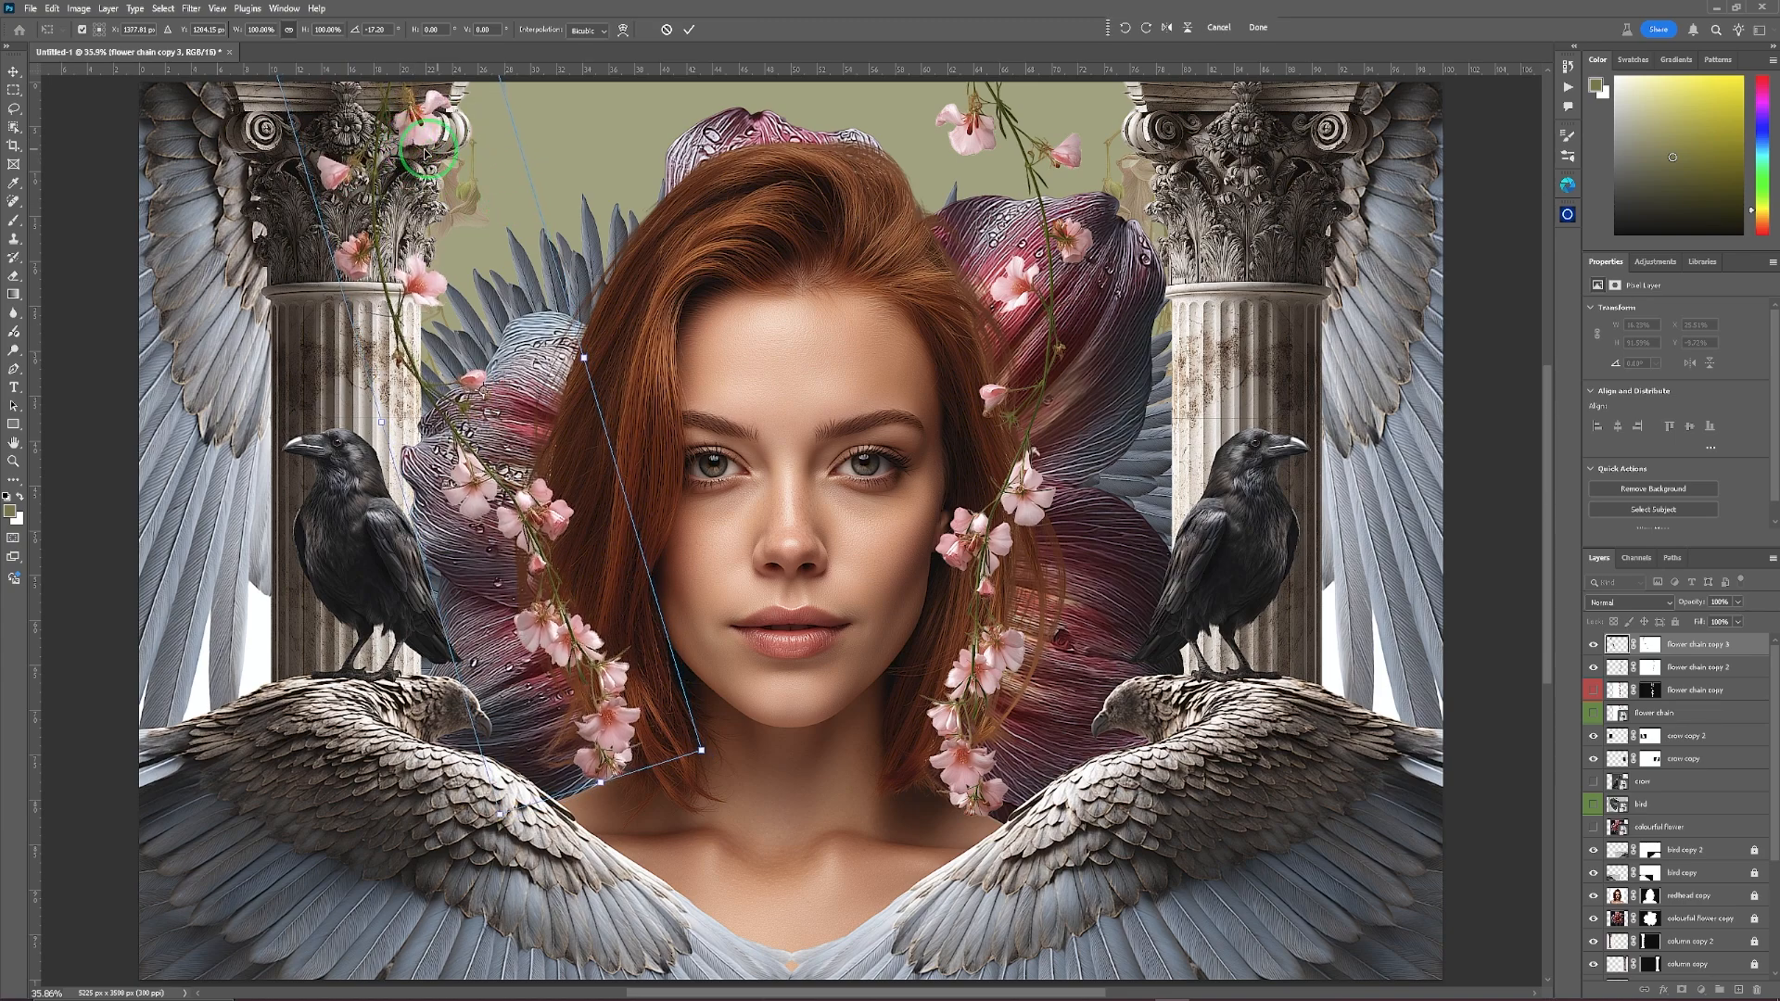
click(689, 31)
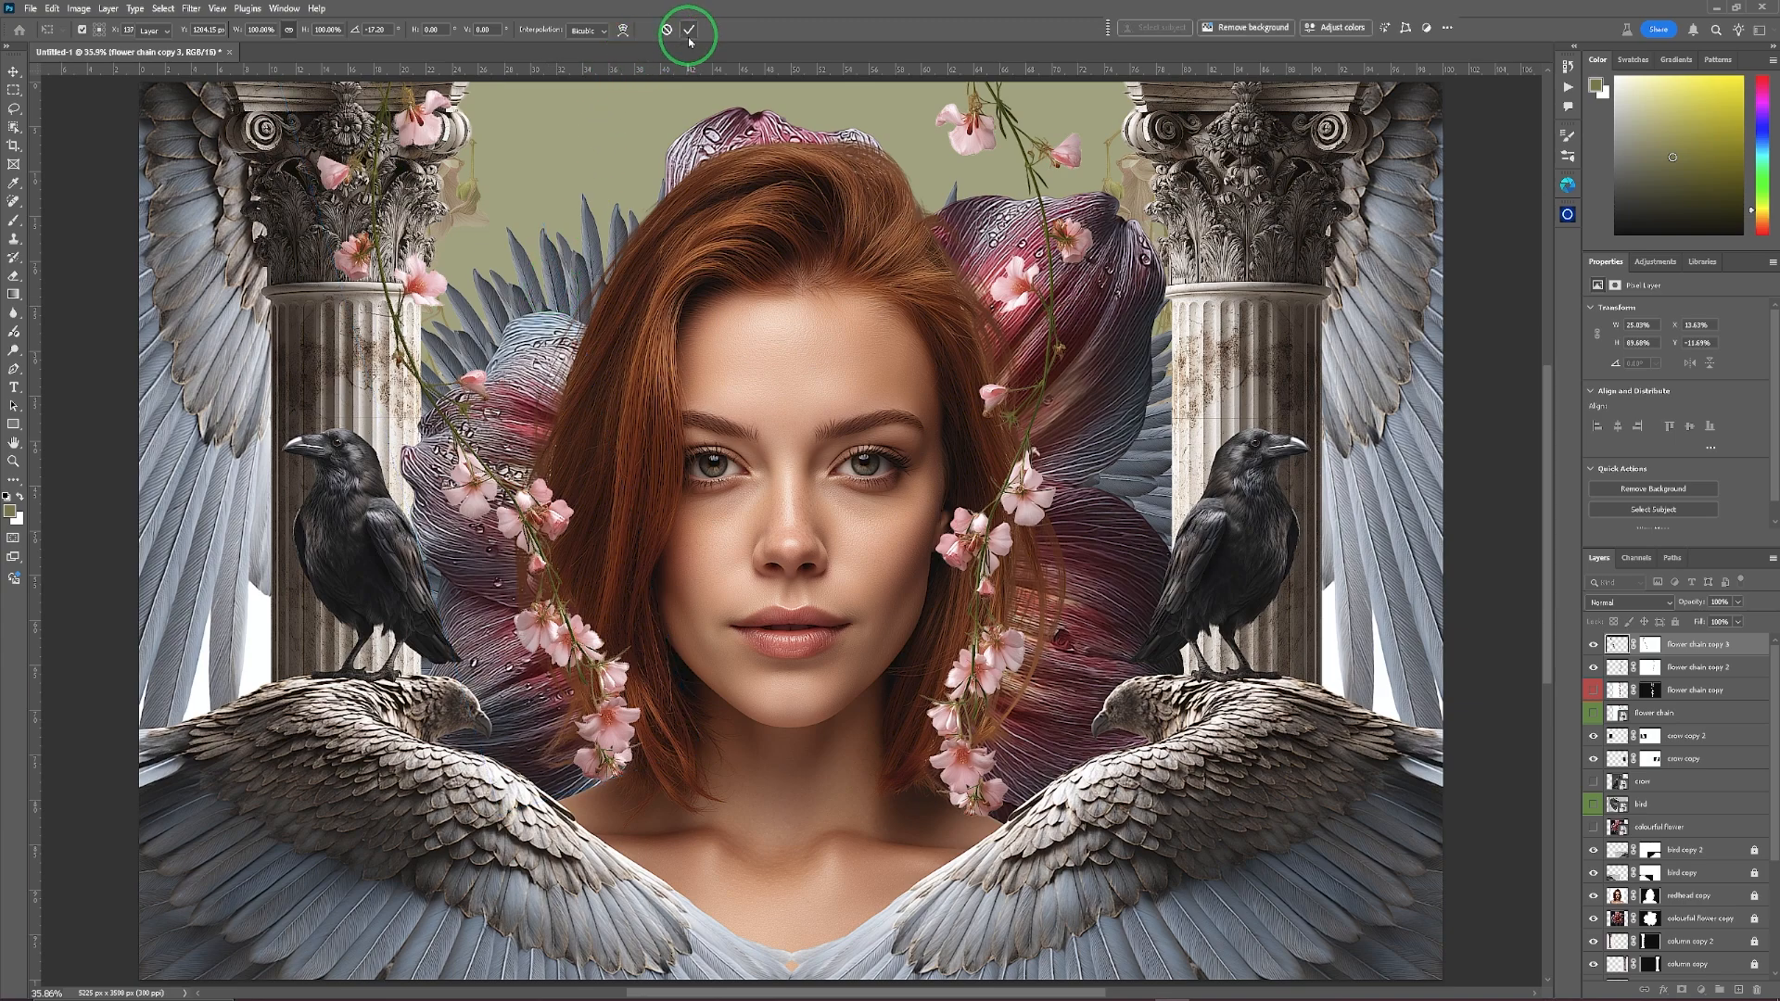
Rotate the original flower chain about 19° and move it outward over its column to match the mirrored chain's position.
click(1031, 491)
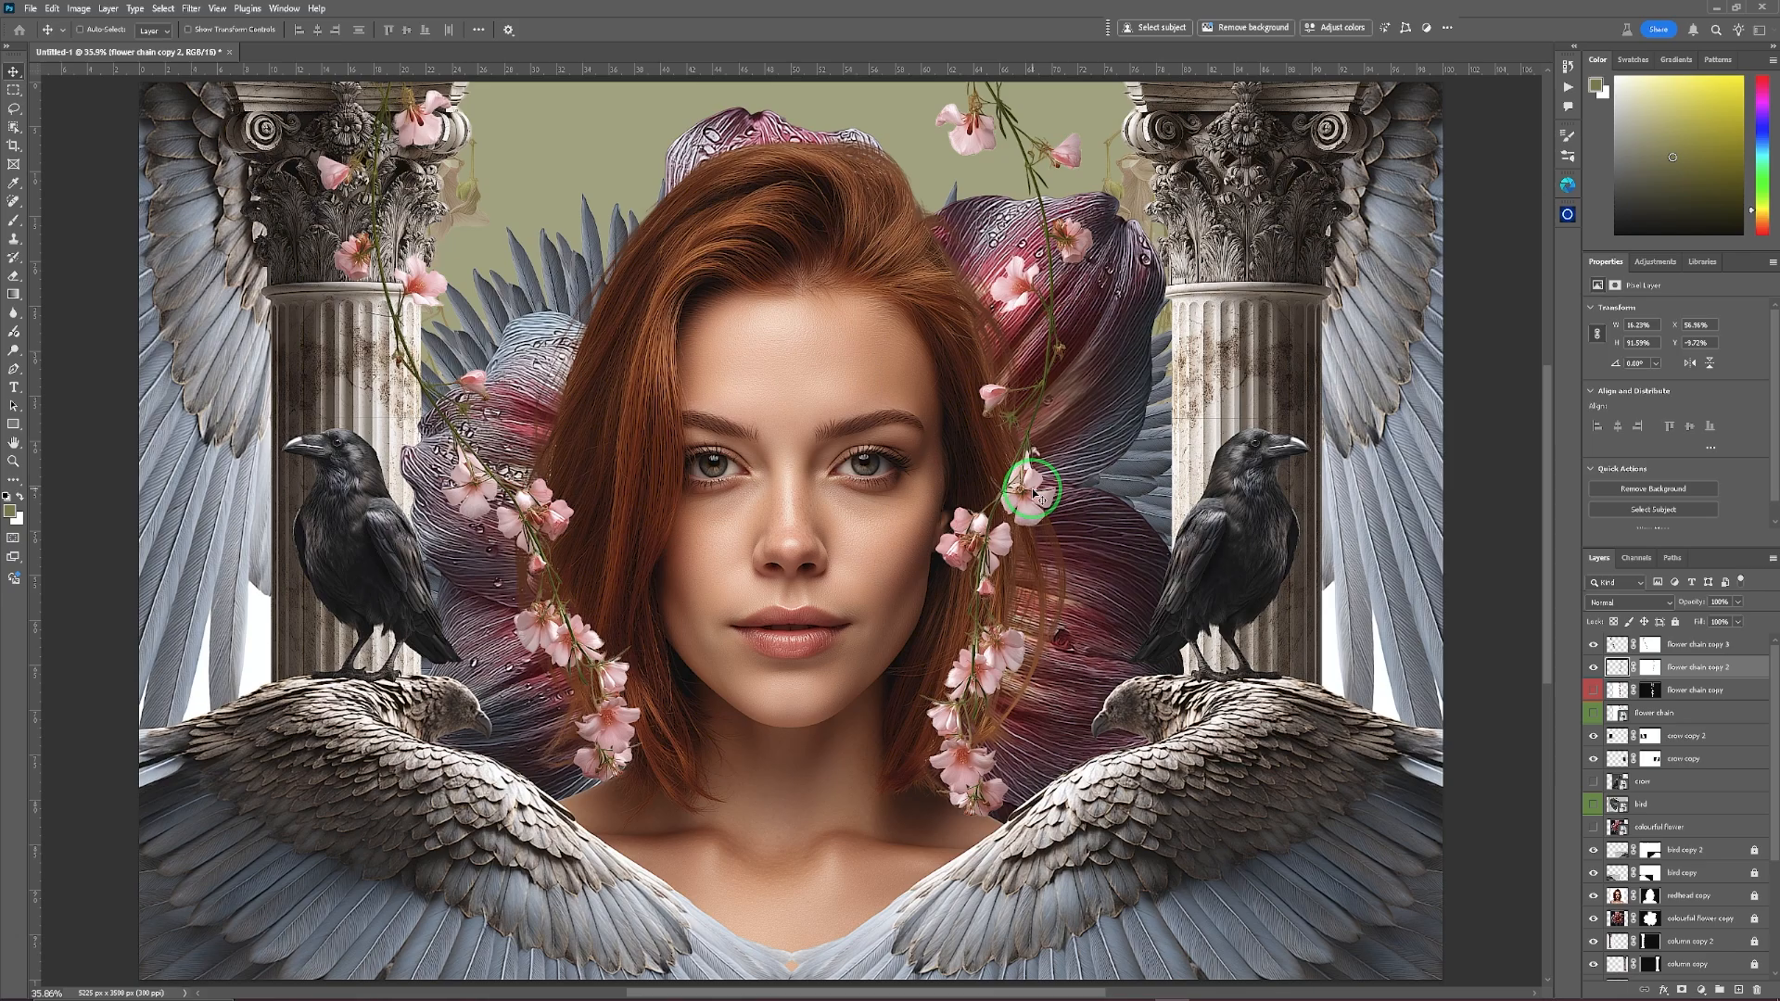
key(ctrl+t)
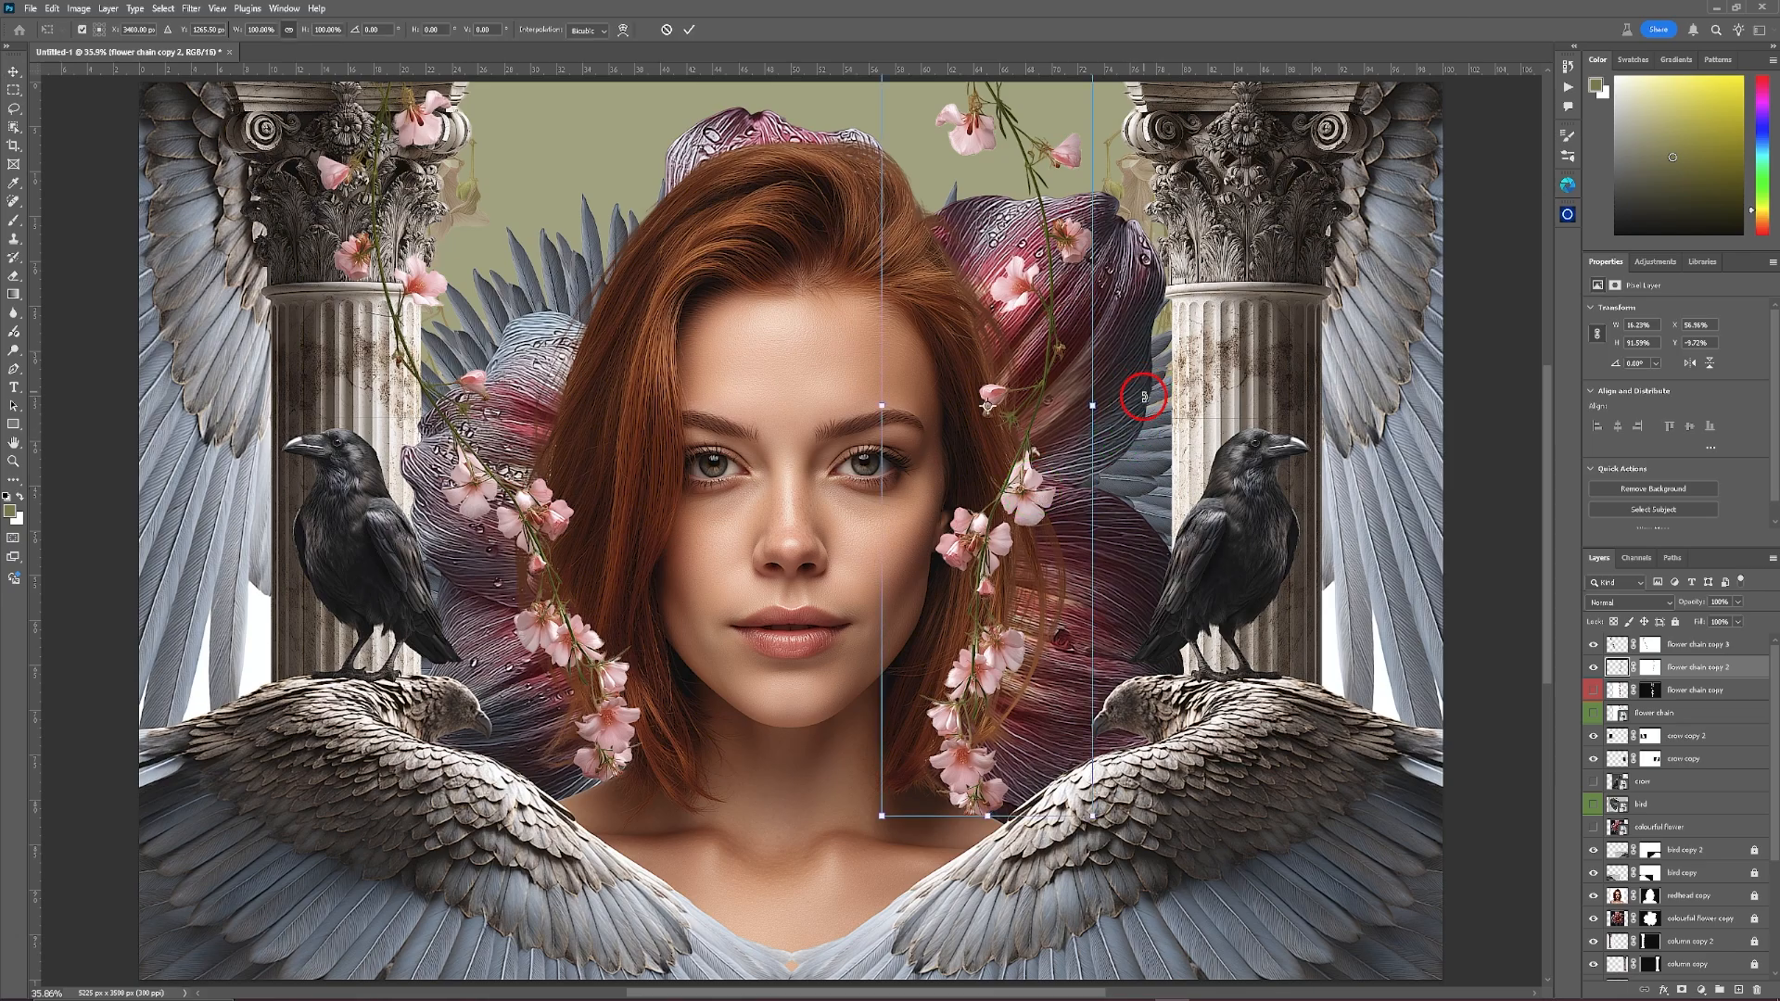
drag(1140, 387, 1146, 452)
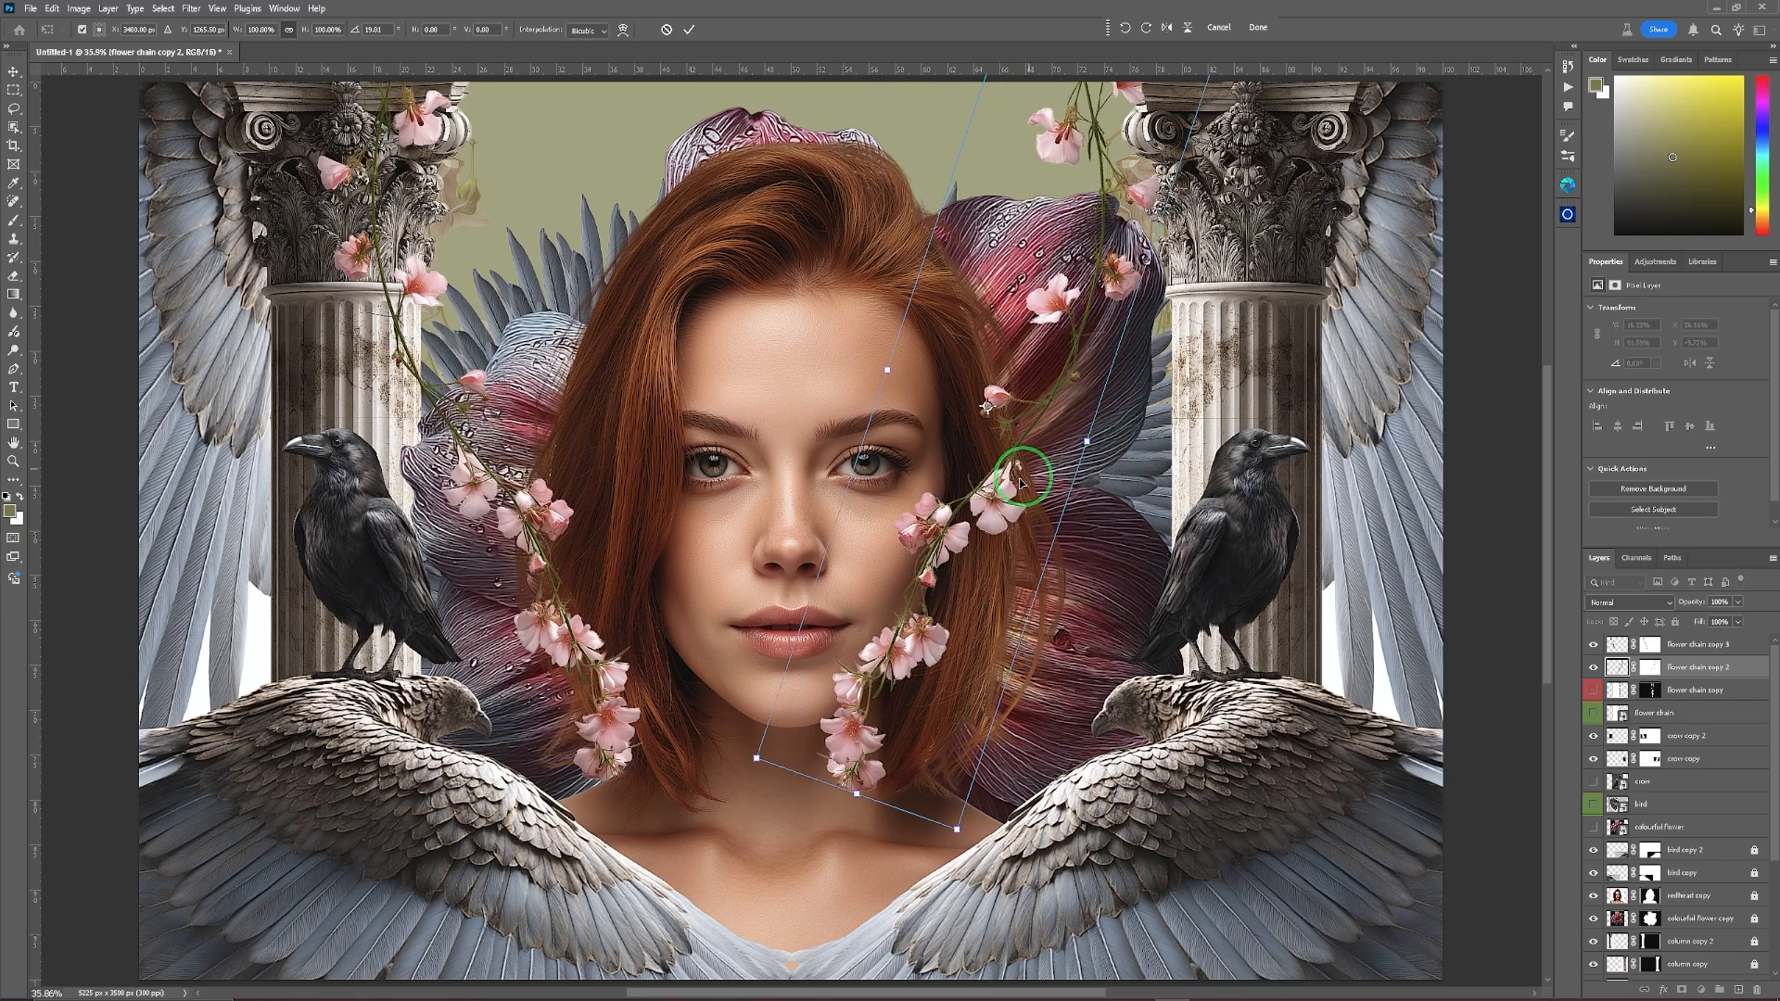
drag(1016, 490, 1116, 476)
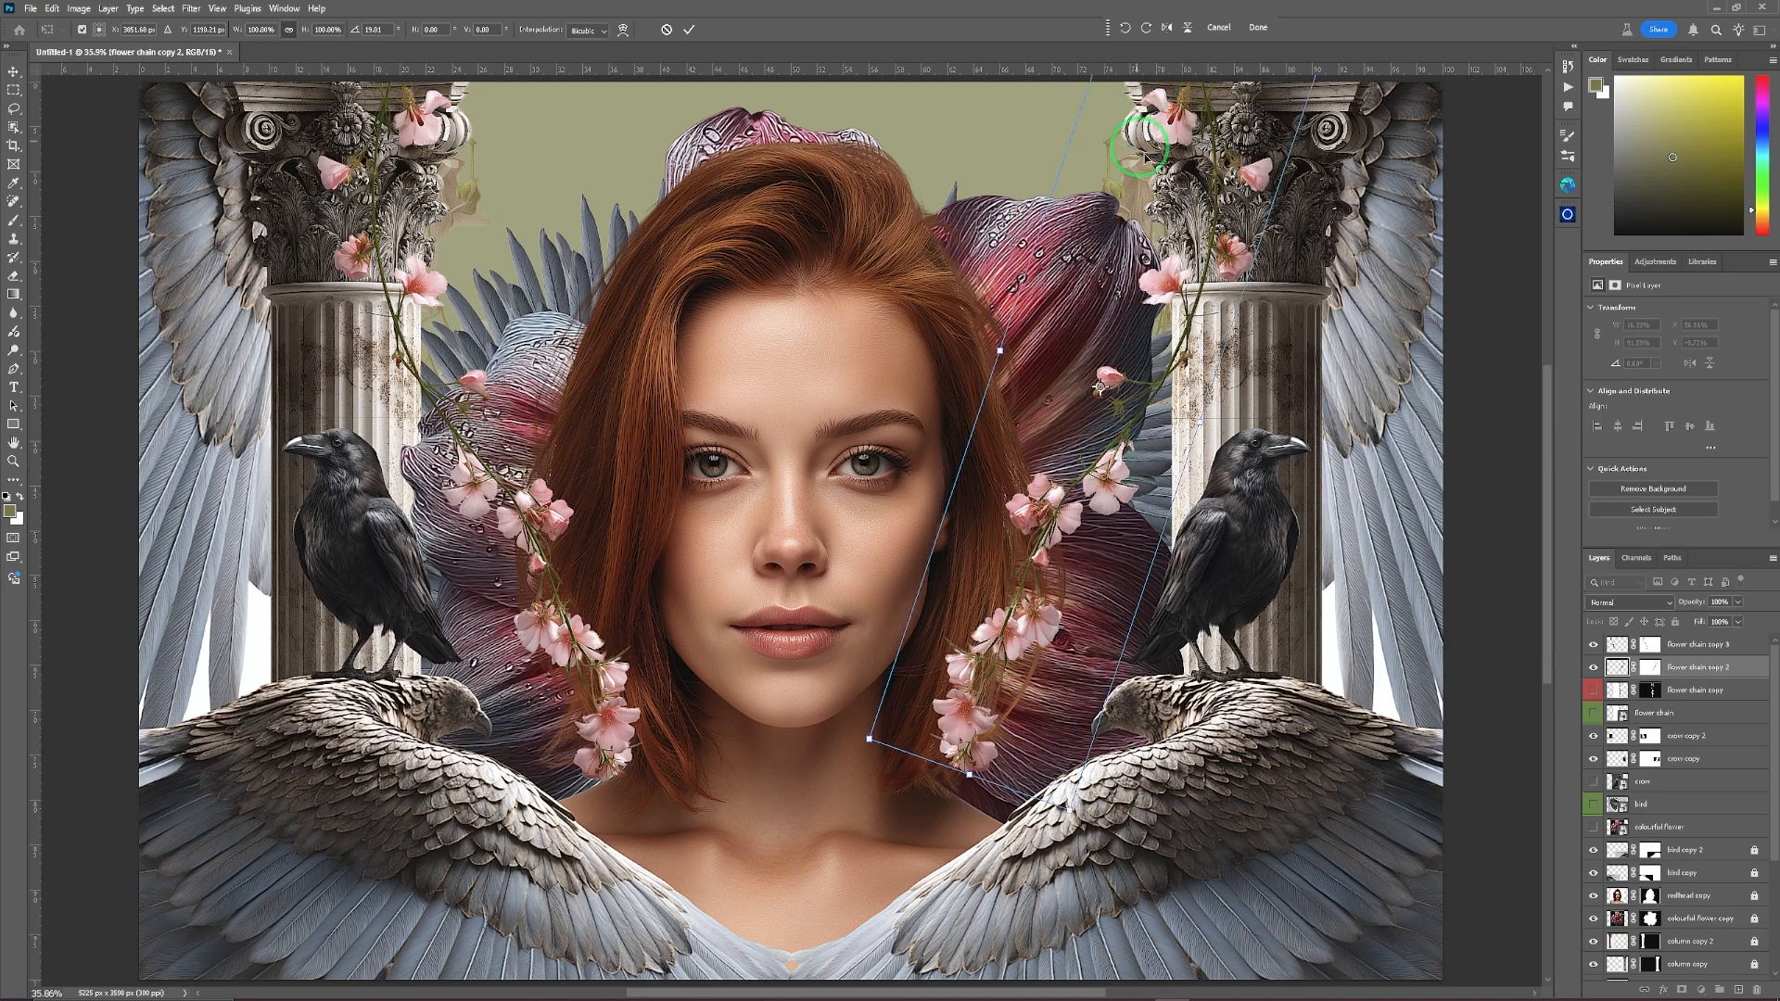
drag(1226, 262, 1240, 263)
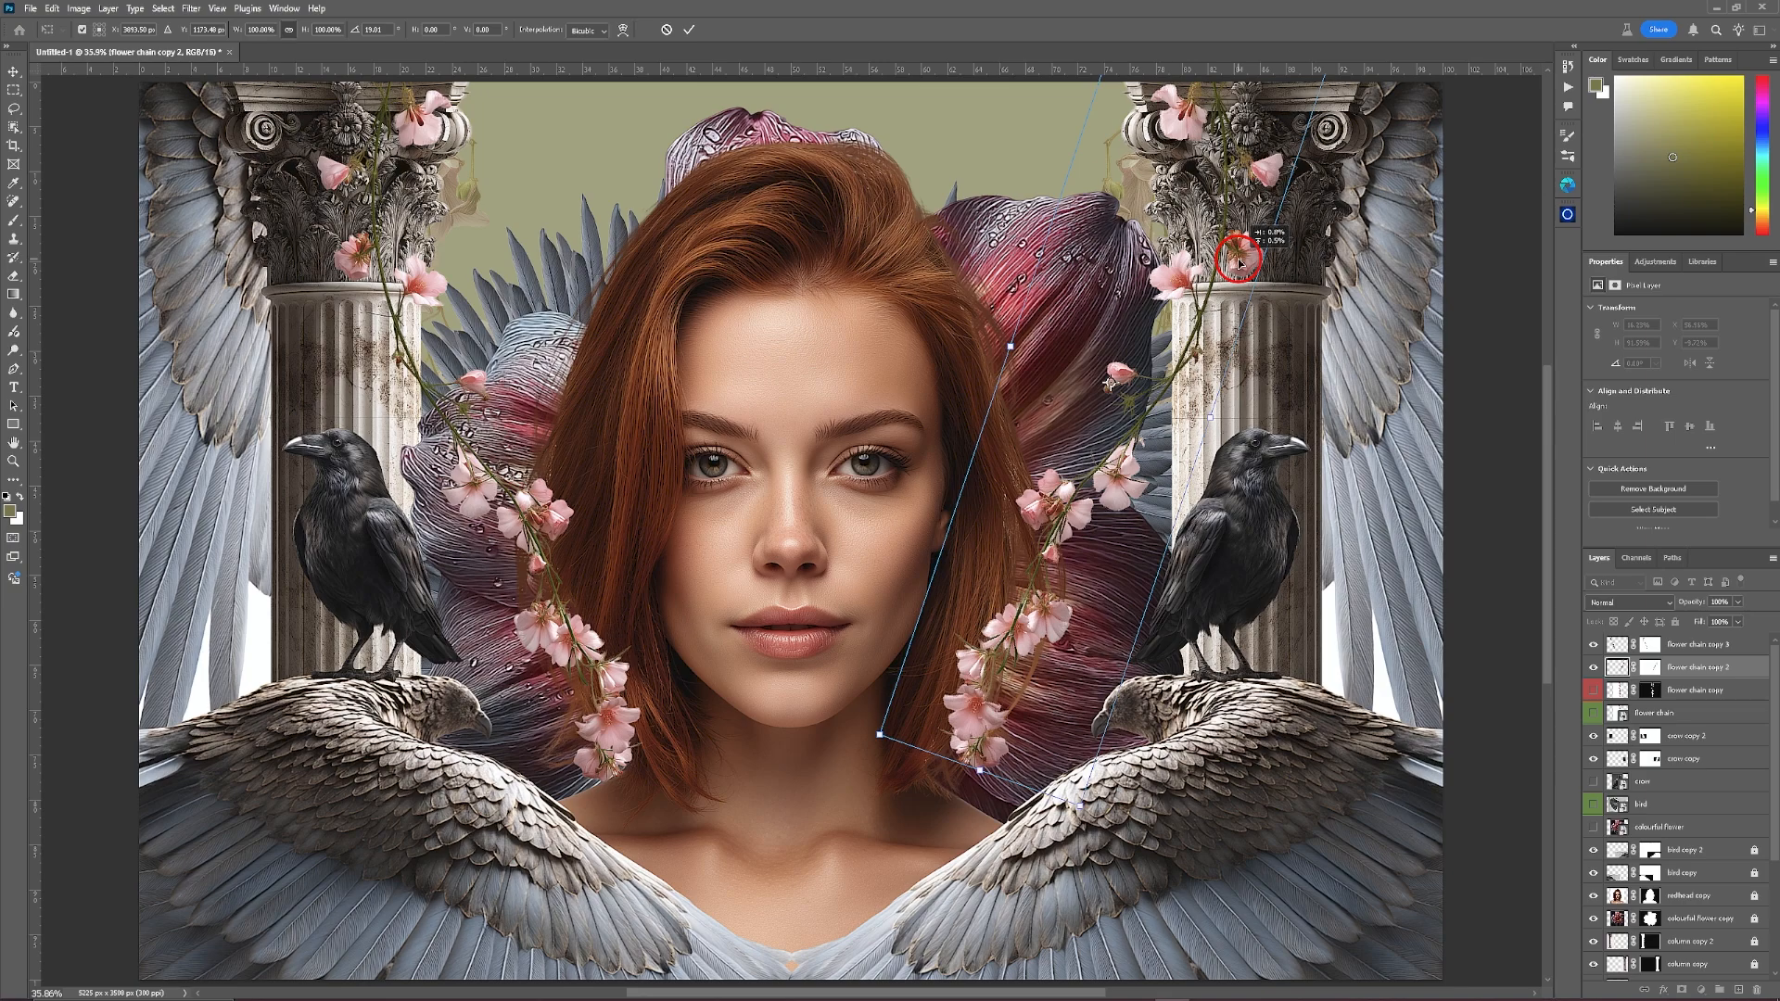
mouse_move(1240, 264)
mouse_down()
mouse_move(1210, 275)
mouse_move(1229, 277)
mouse_up()
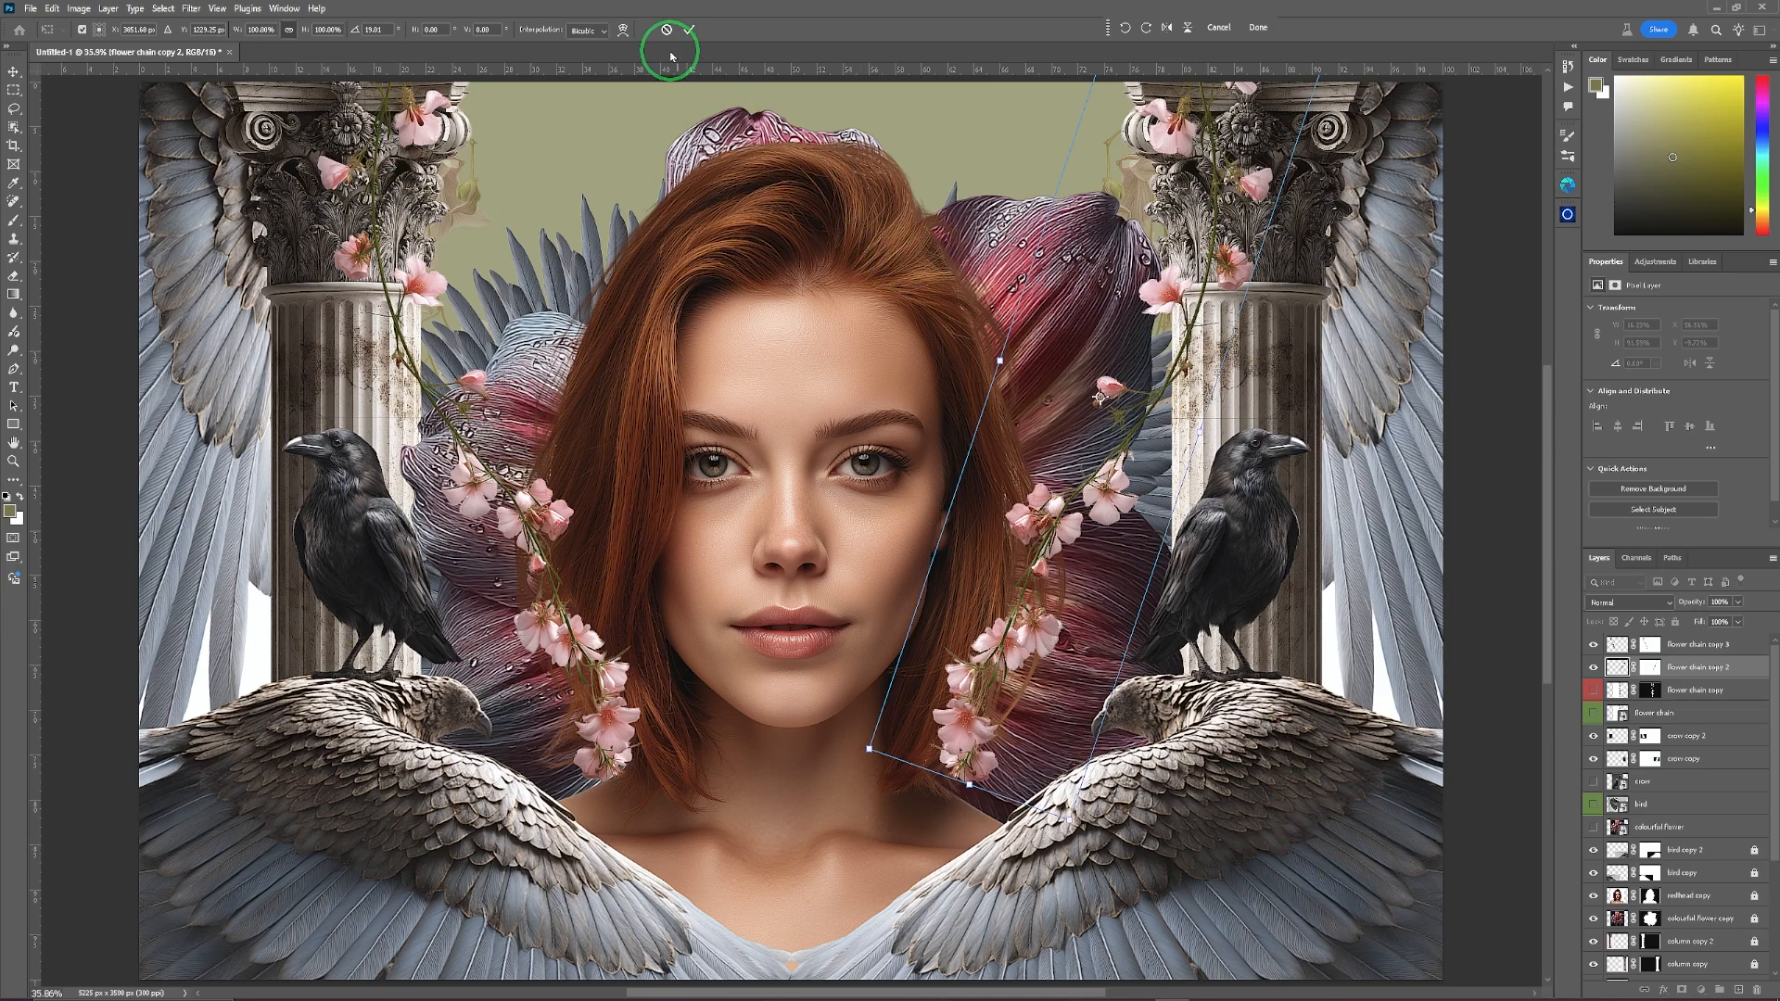
click(688, 29)
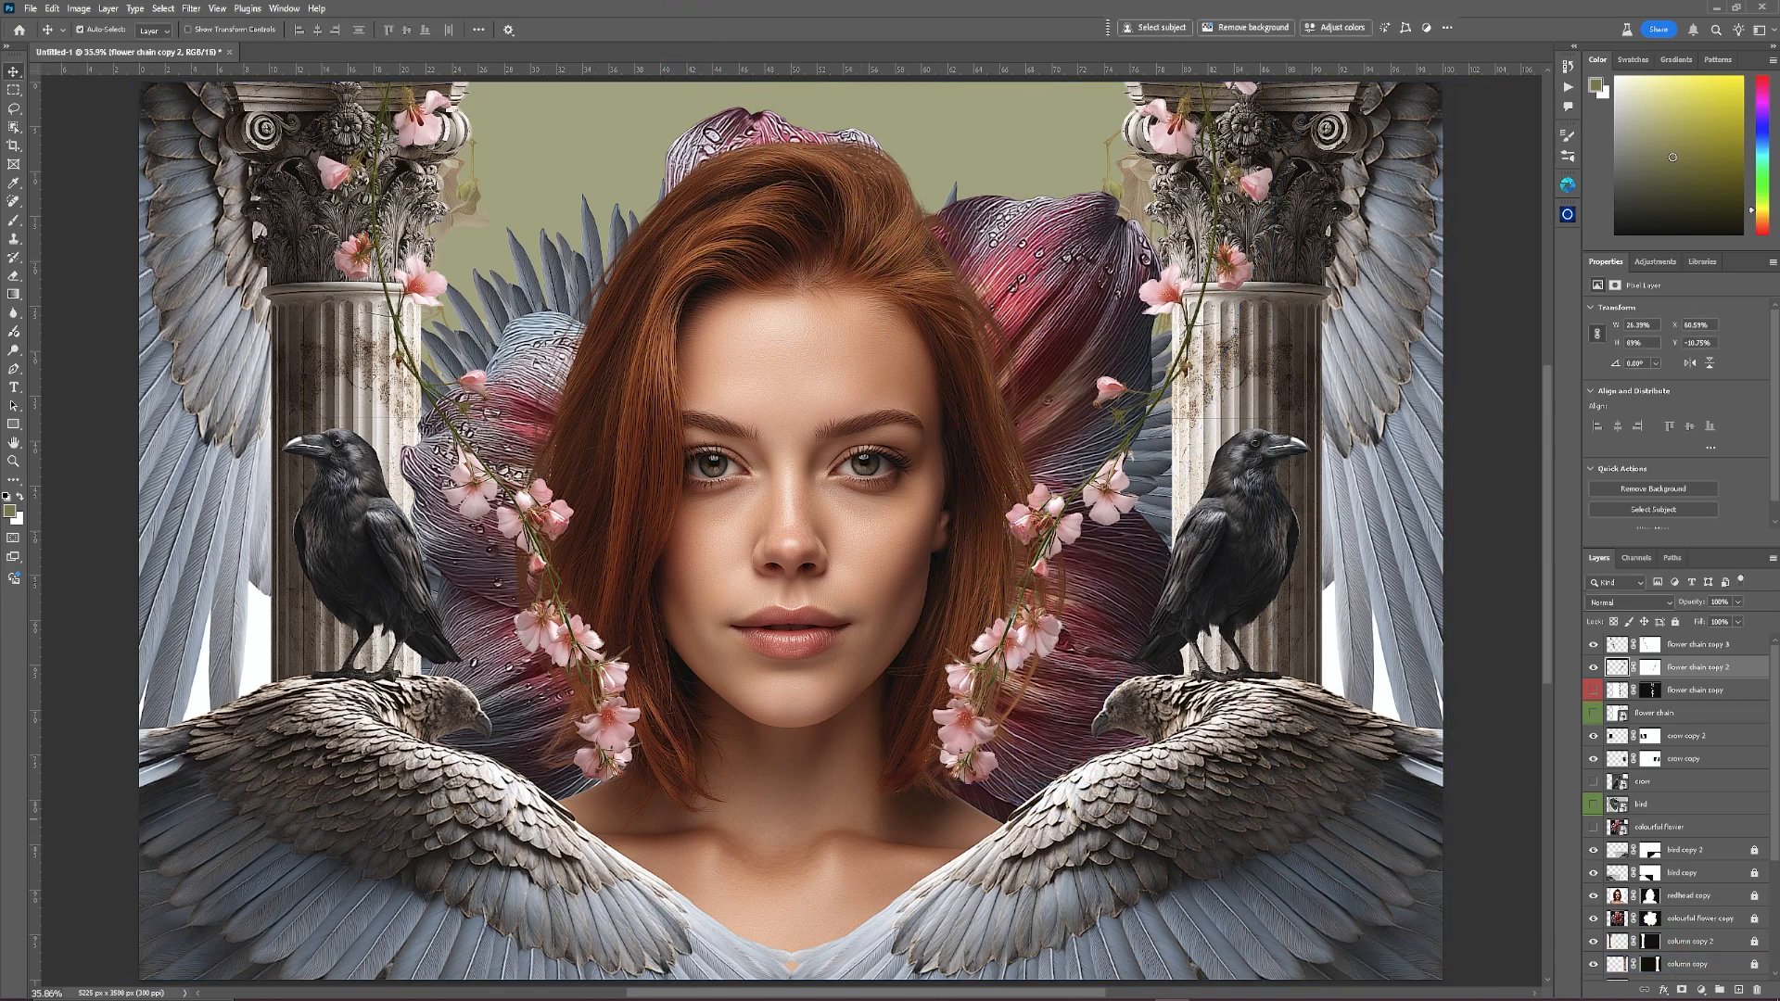
Group the two warped flower chain layers and name the group "flower chain".
click(1594, 693)
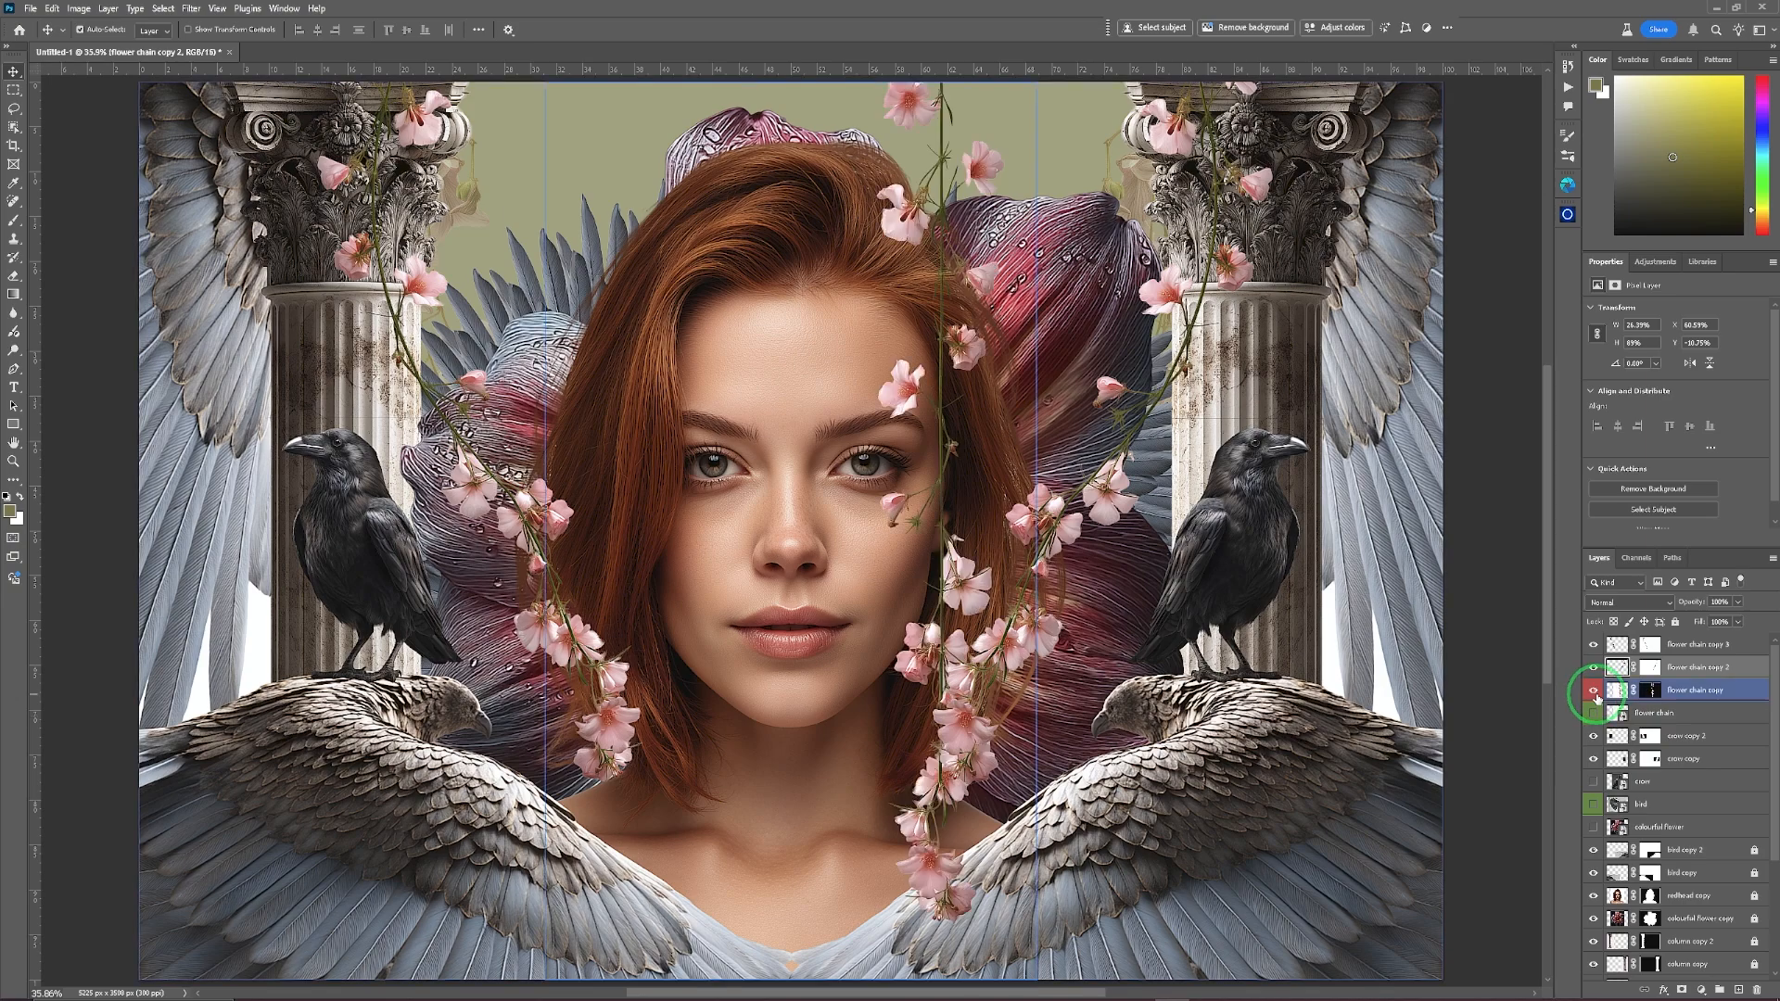
click(1595, 692)
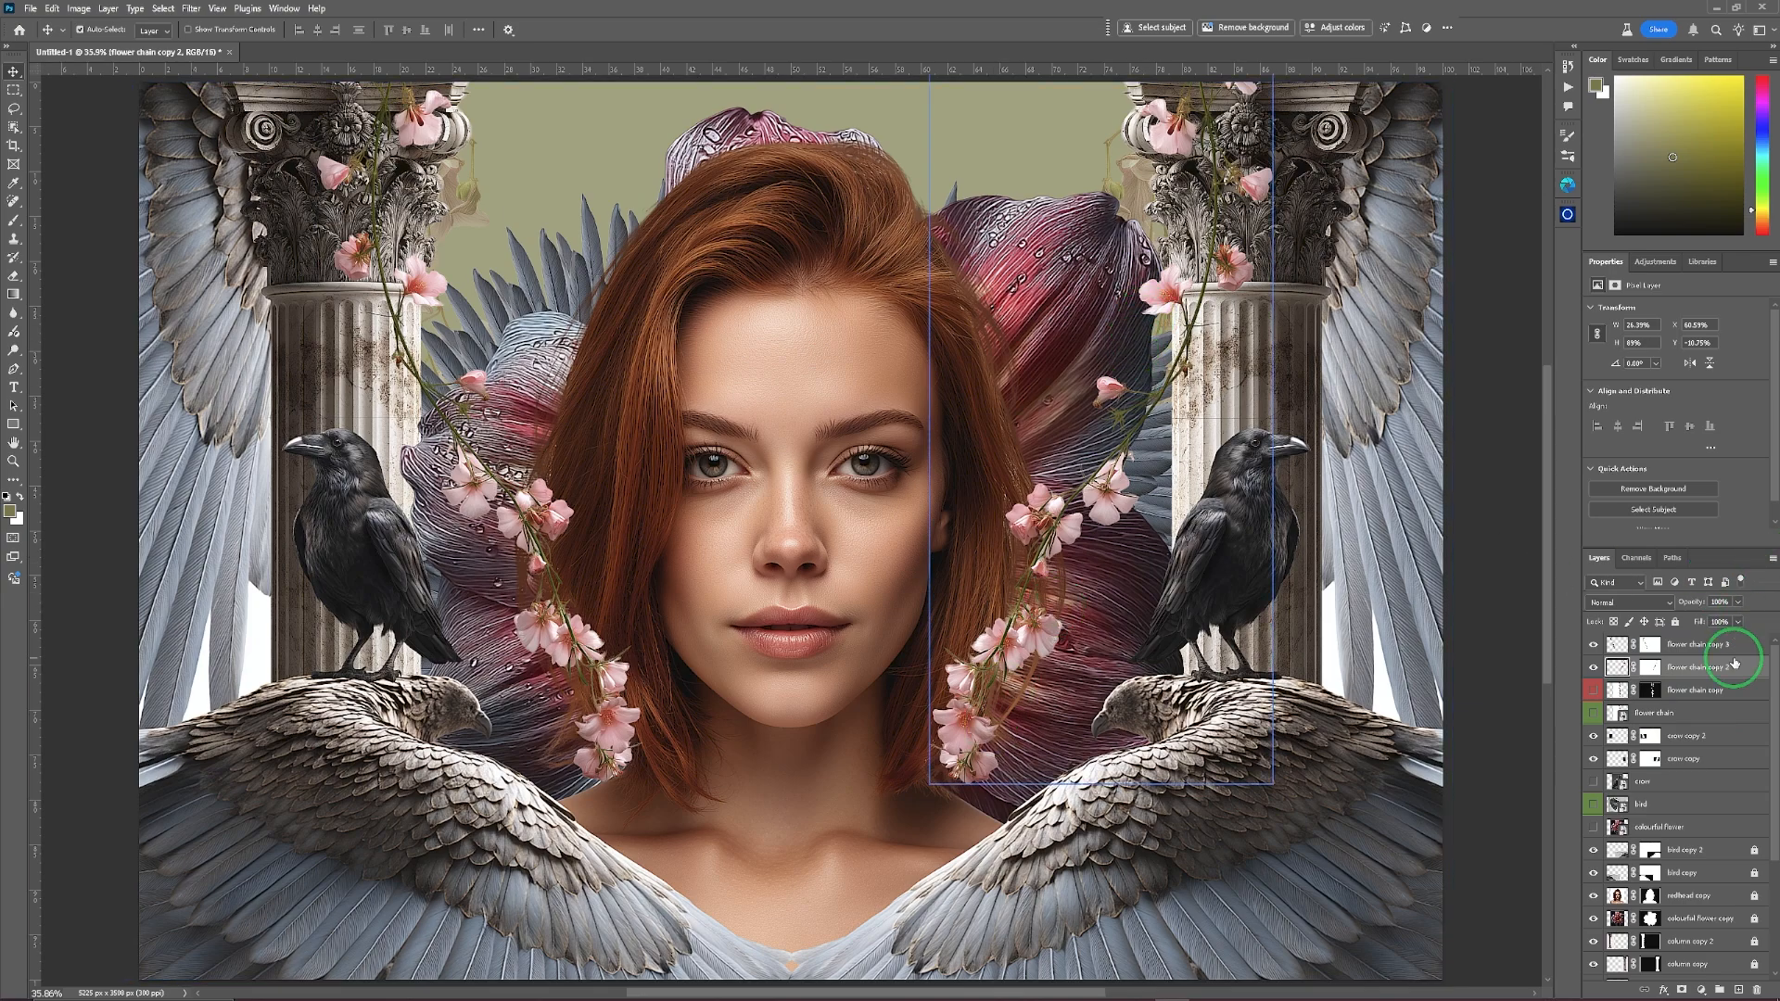
click(1705, 650)
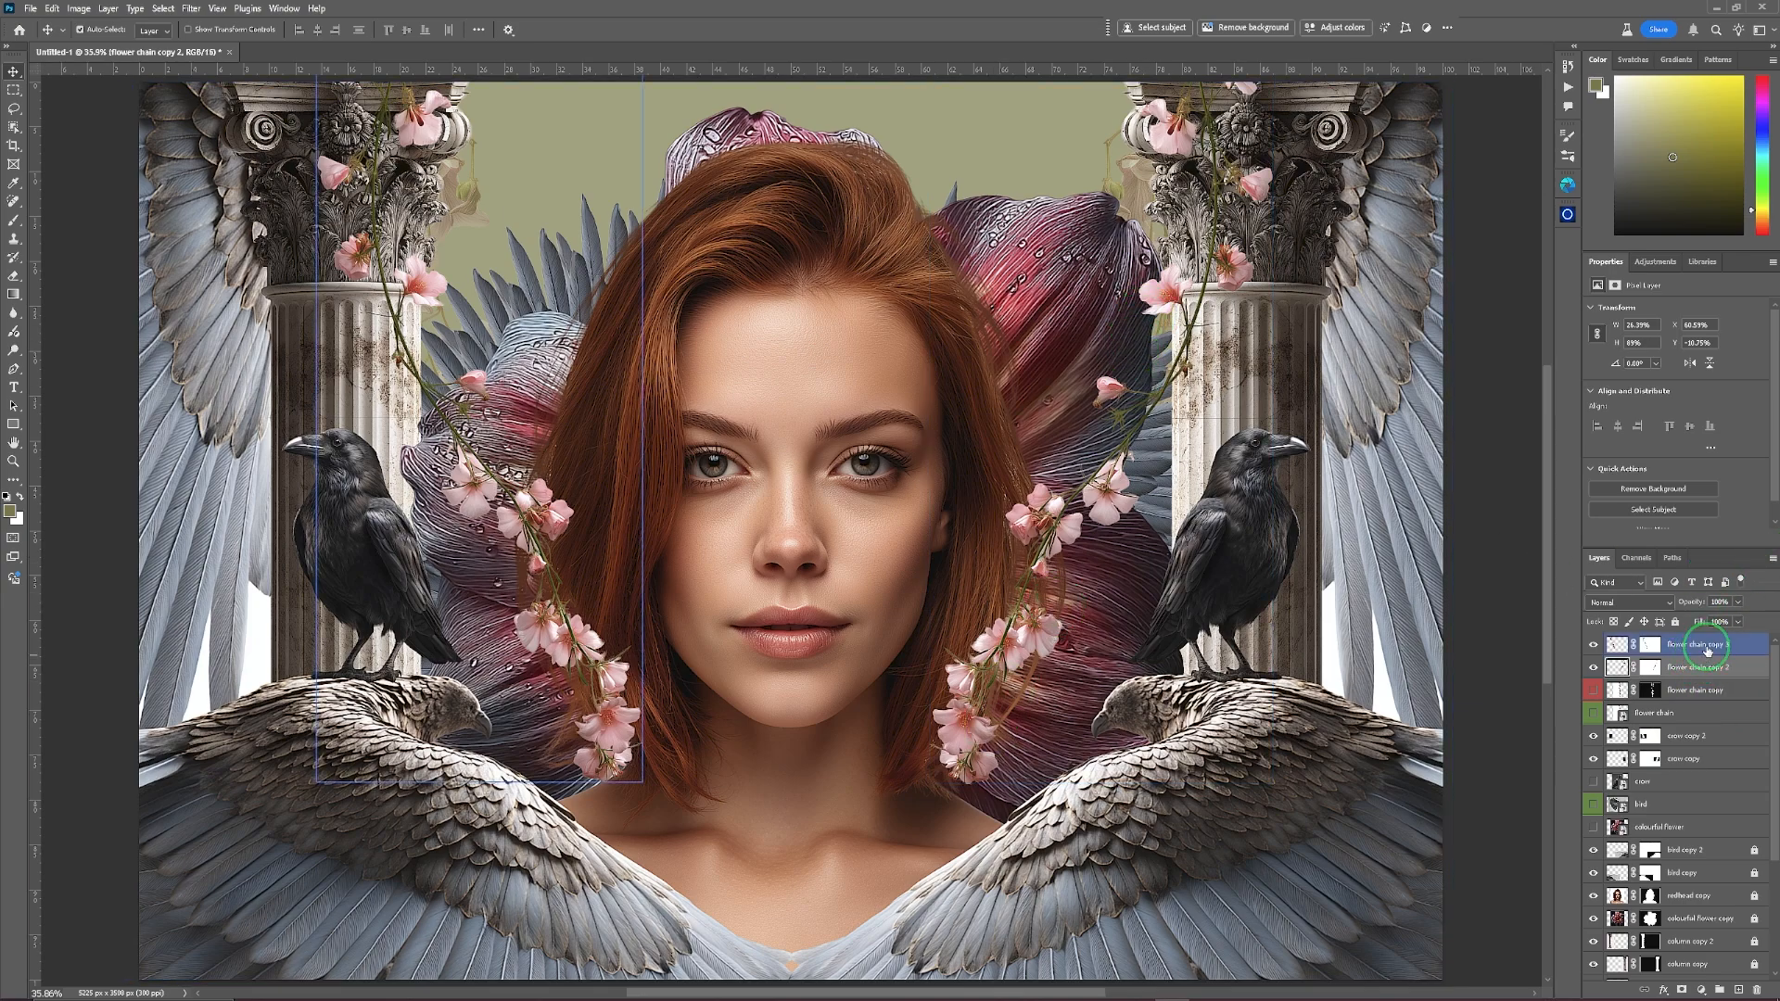
ctrl+click(1691, 896)
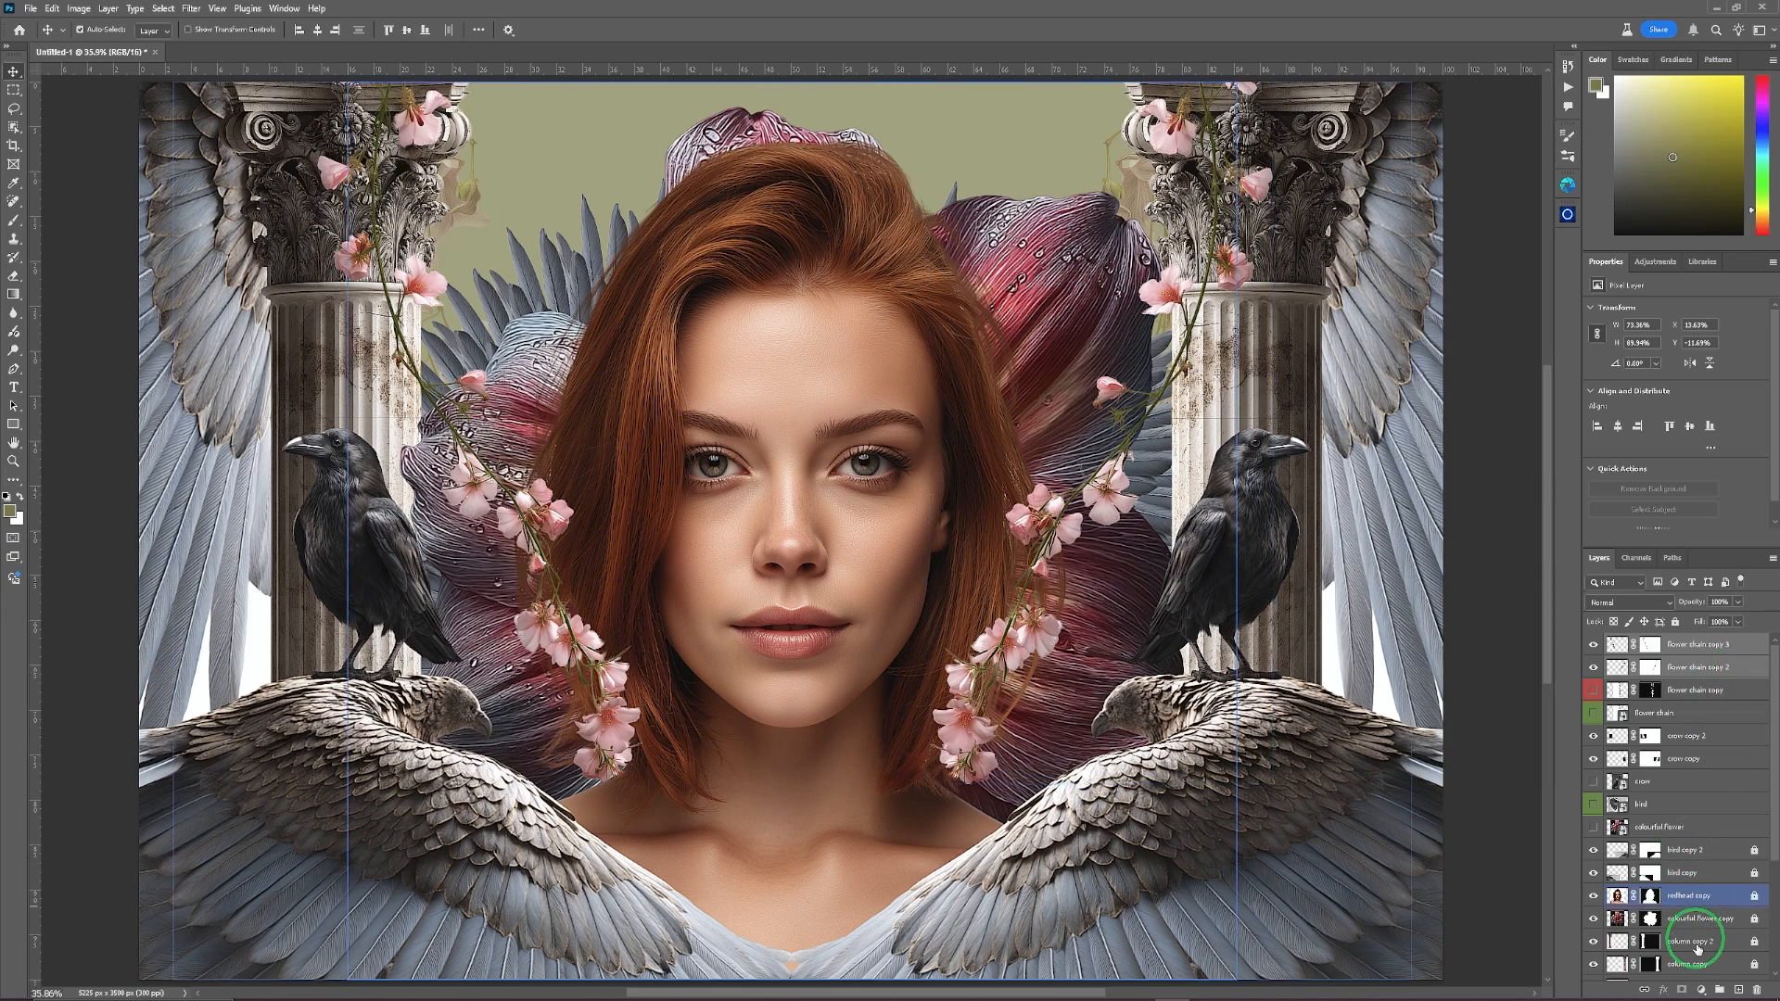
click(1719, 990)
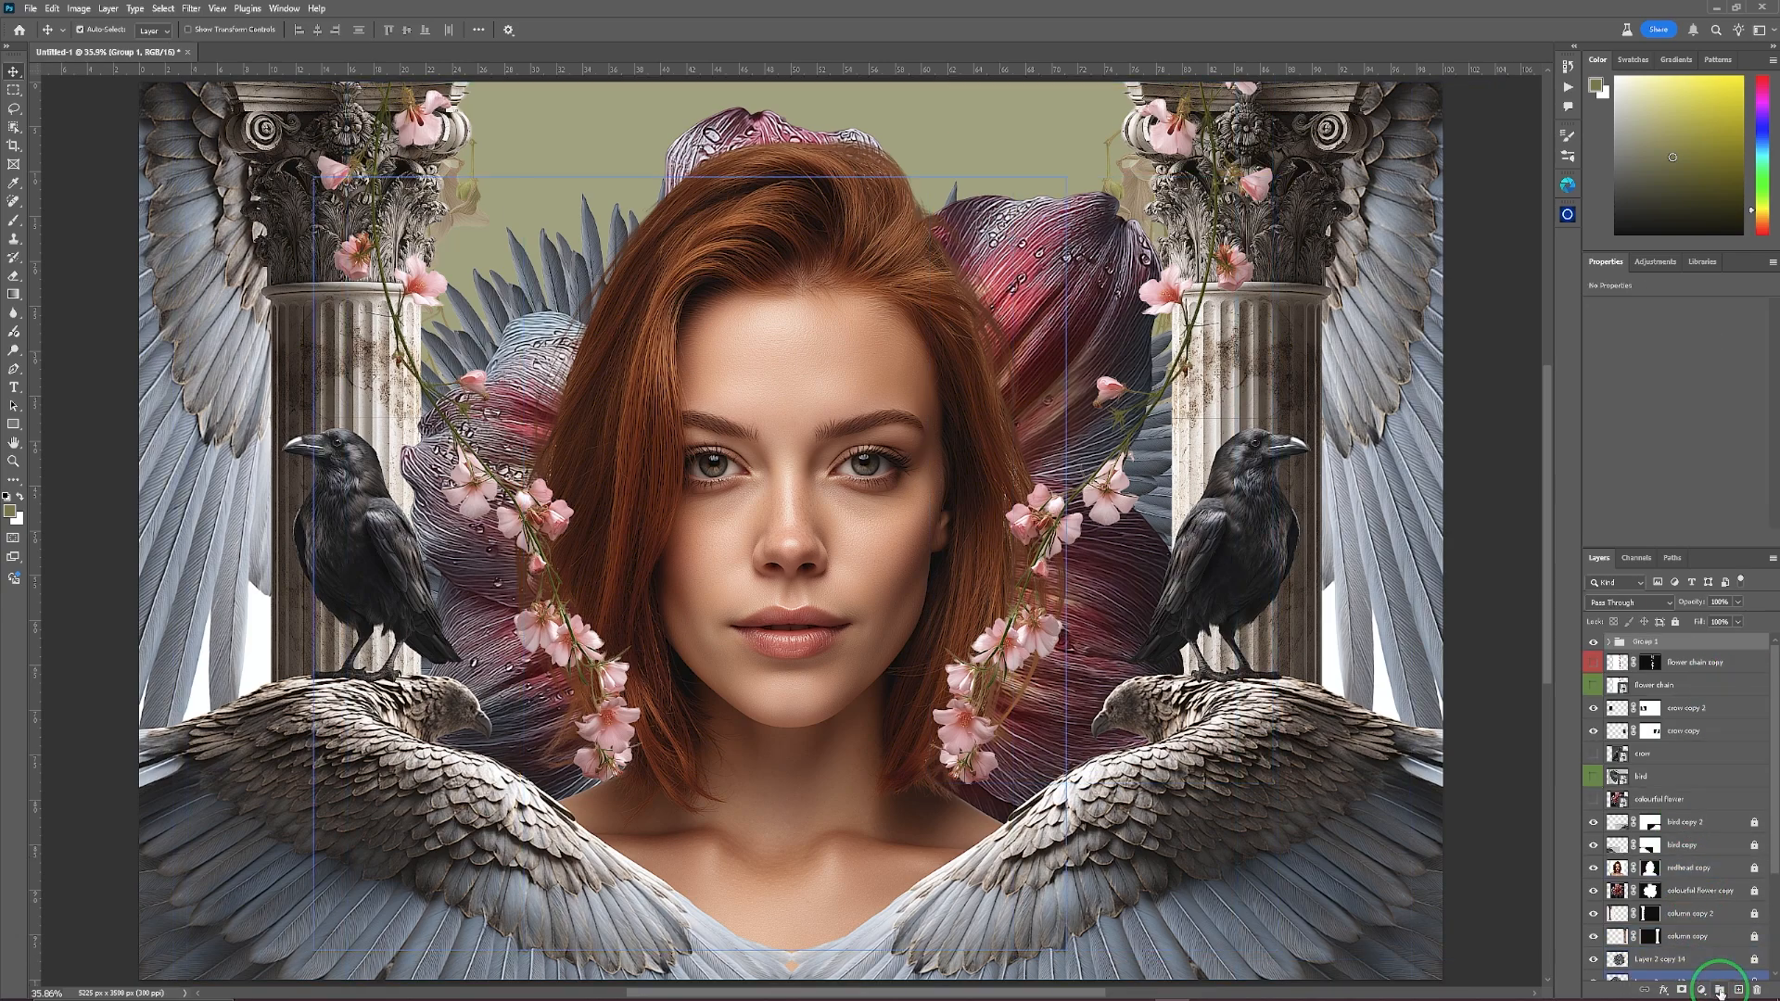
double_click(1642, 642)
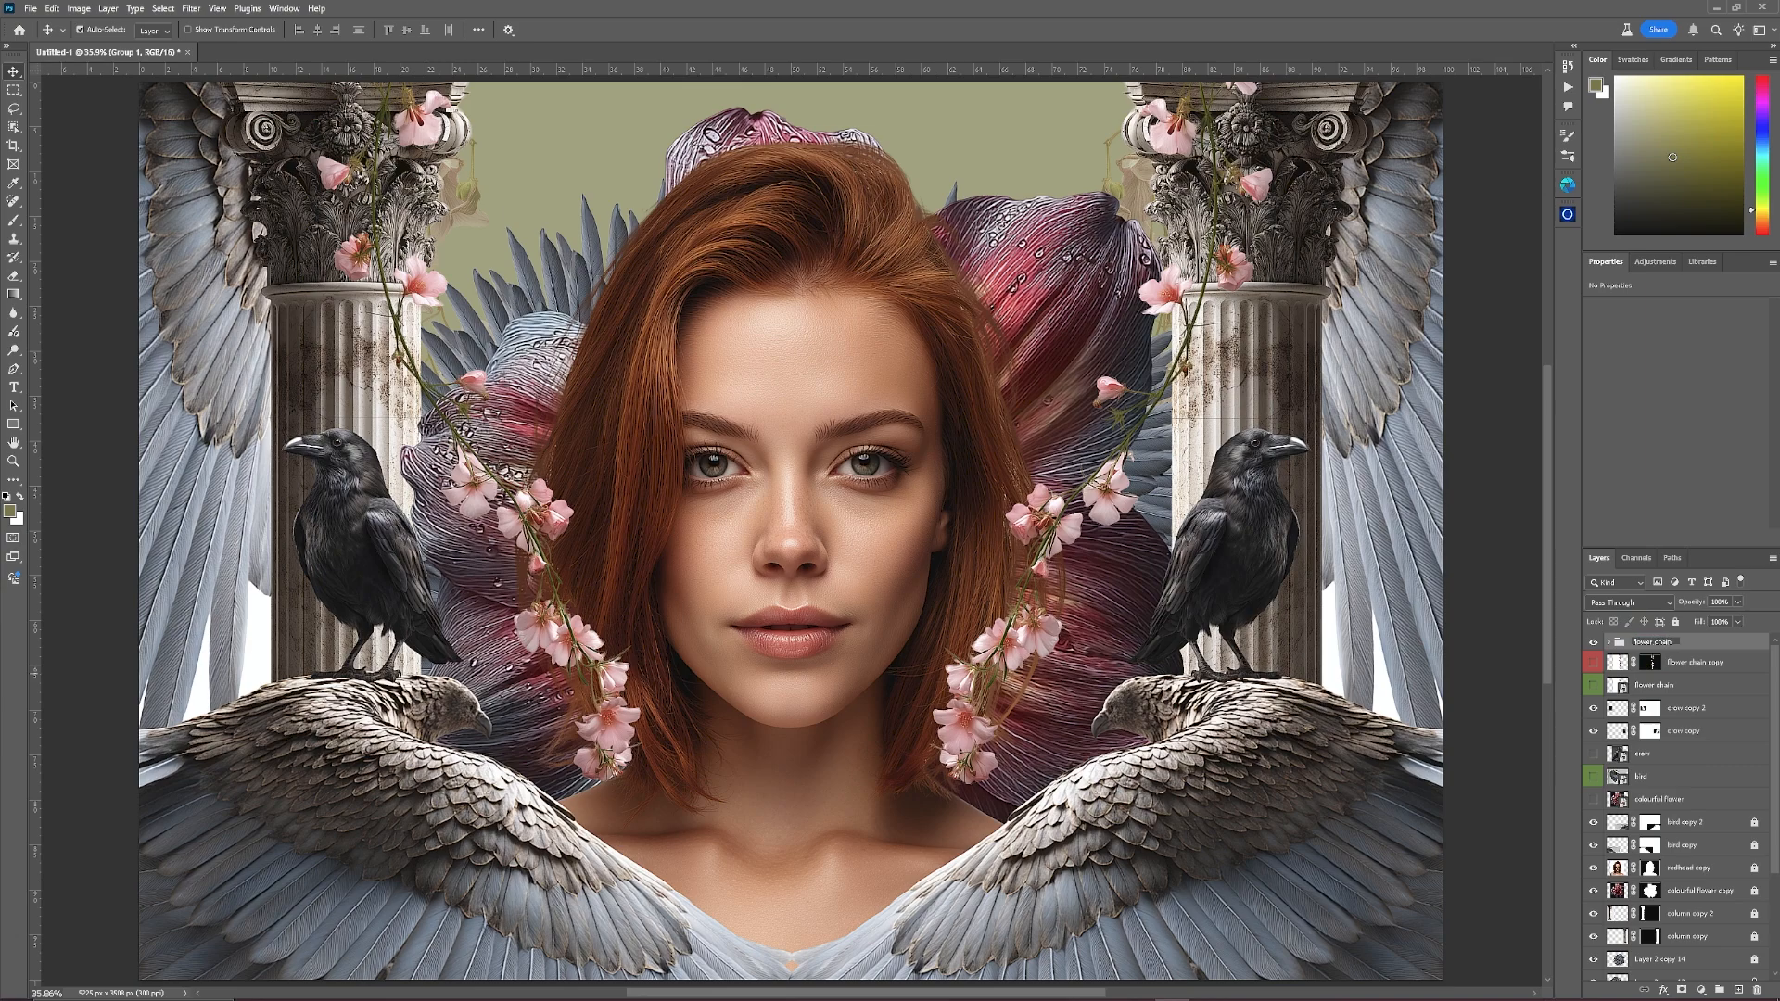
click(1696, 642)
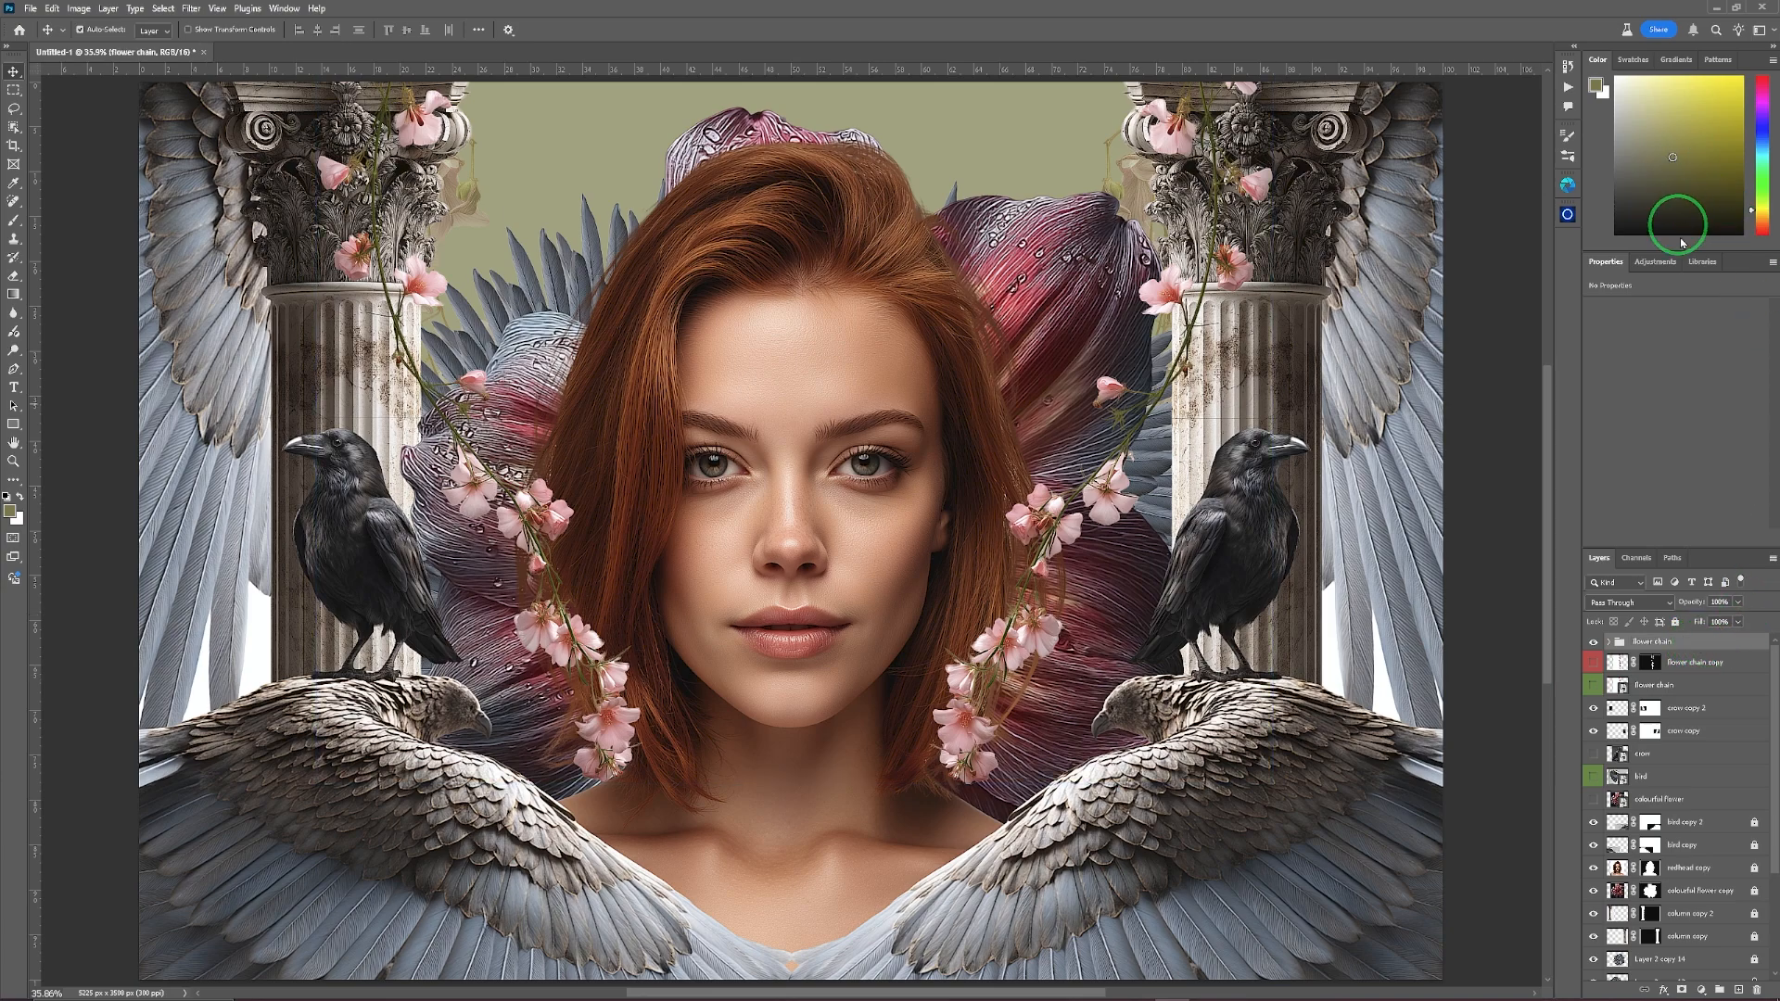
Add a Hue/Saturation adjustment above the flower chain group and clip it to that group.
click(1655, 263)
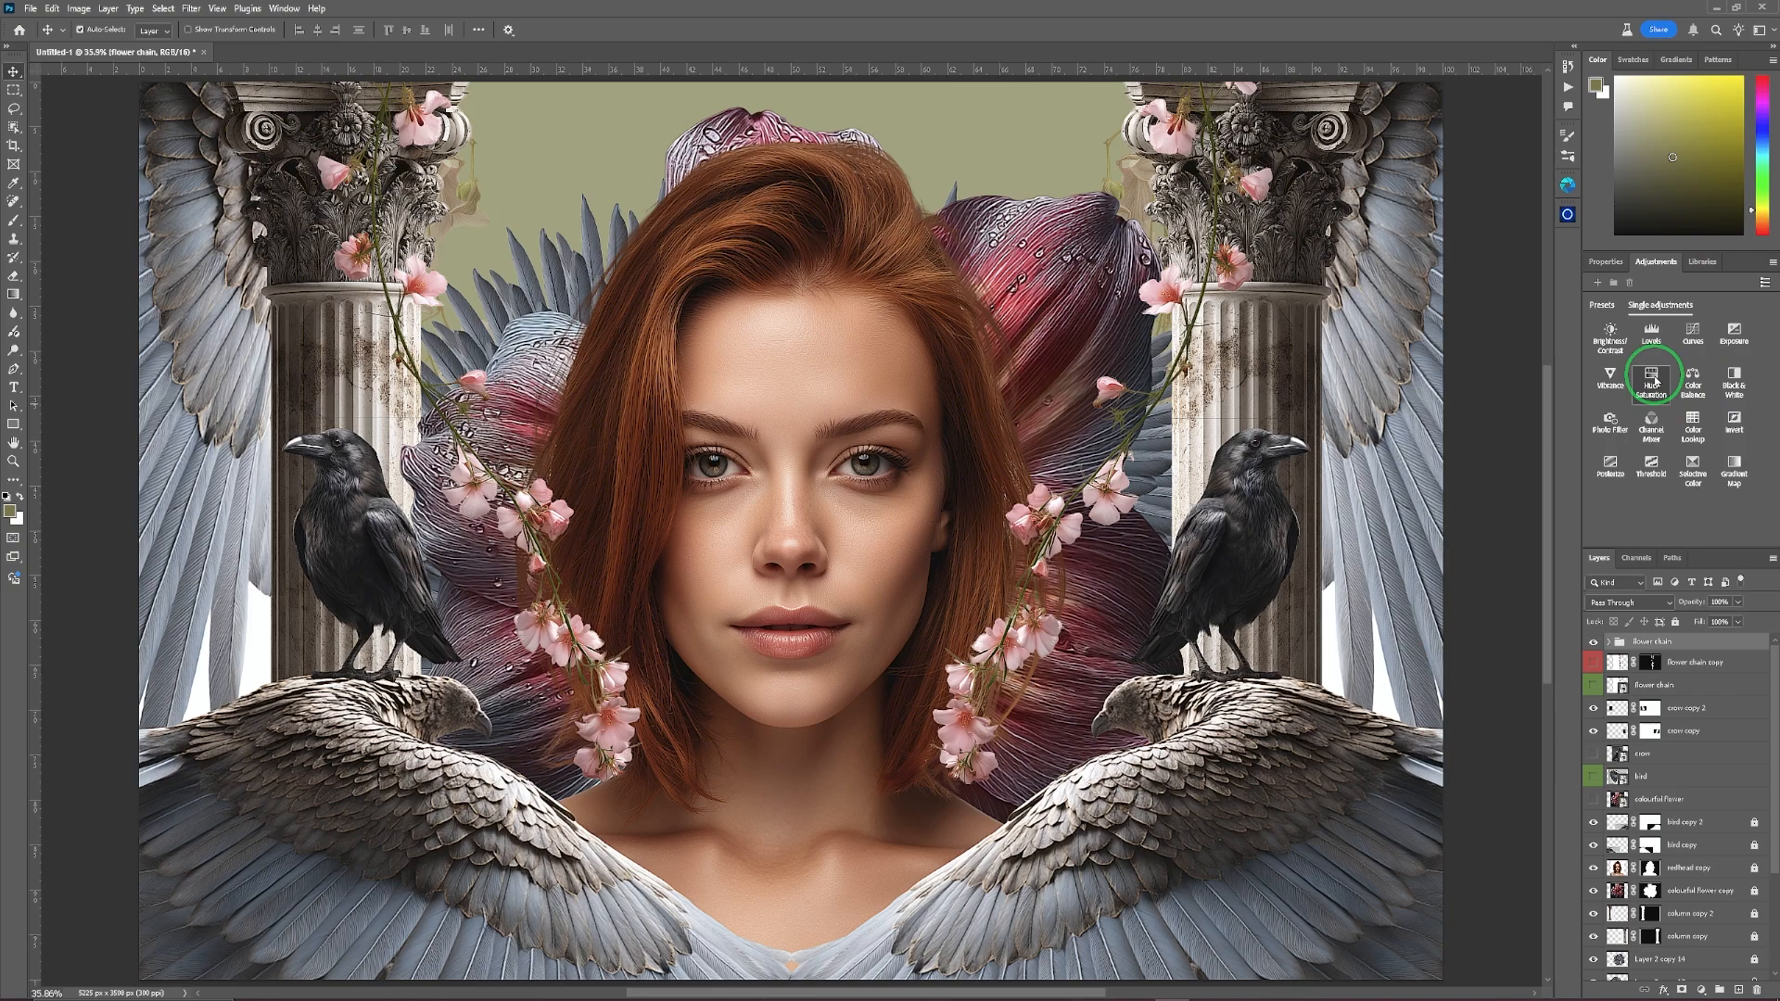
click(1652, 380)
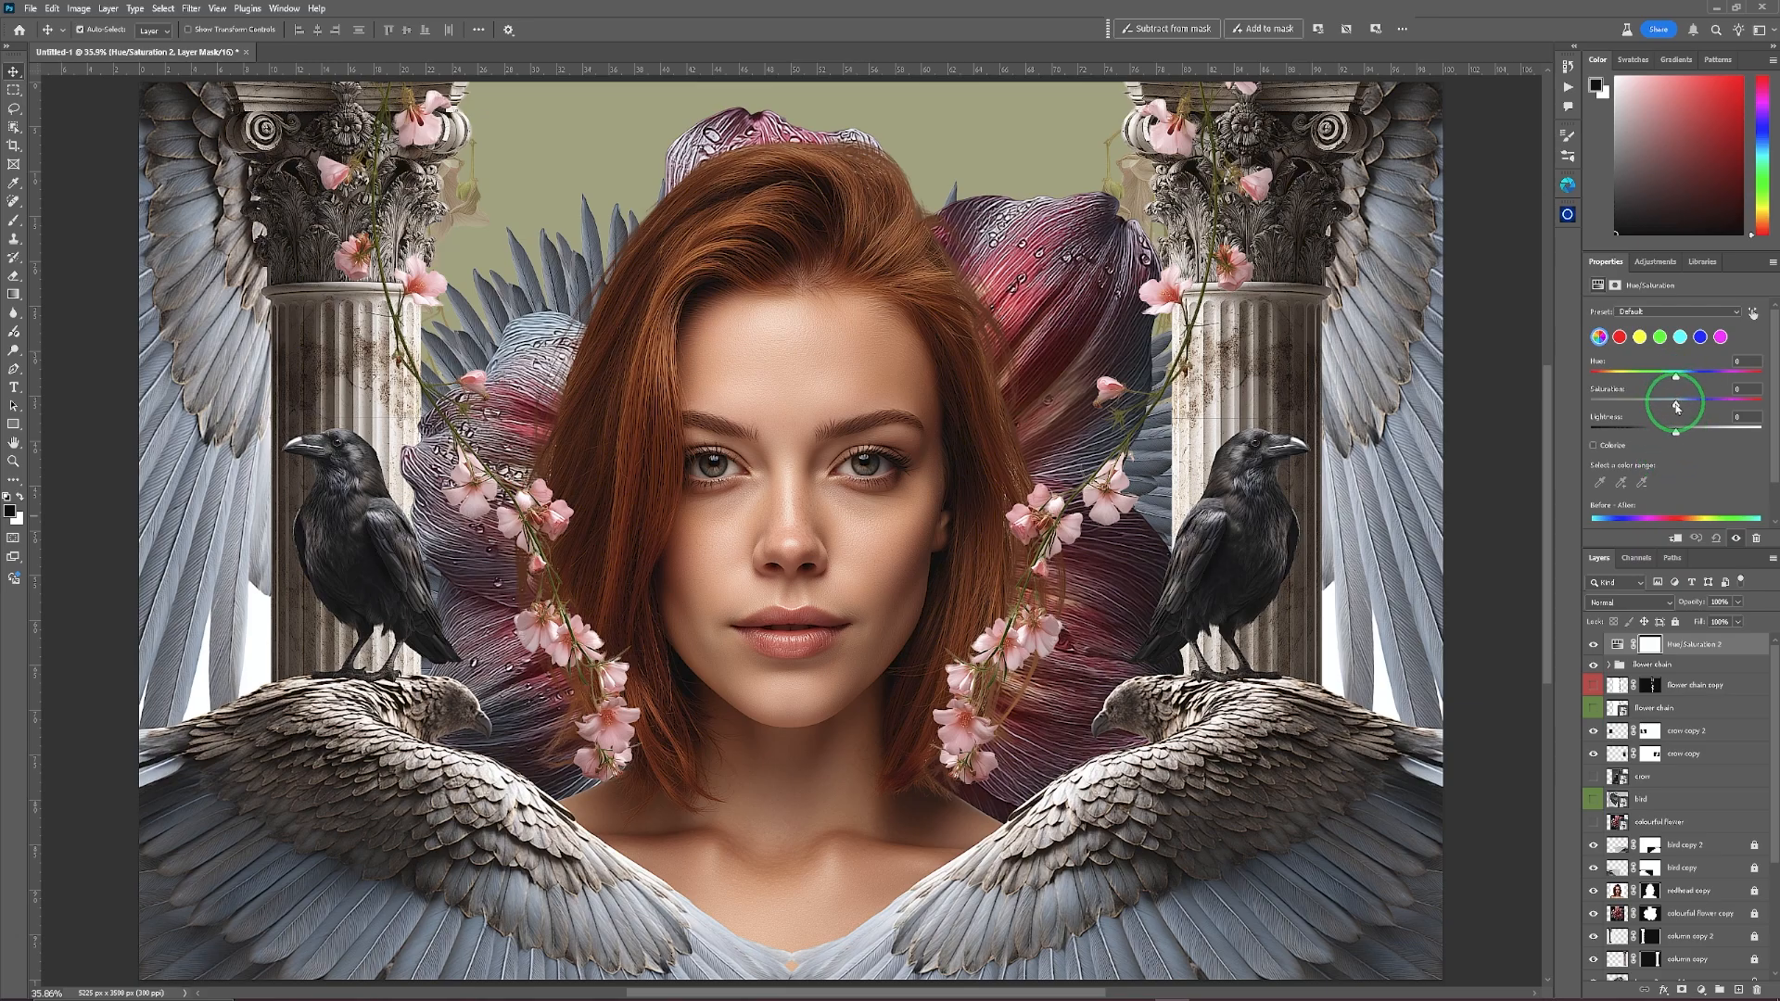
mouse_move(1676, 406)
mouse_down()
mouse_move(1720, 406)
mouse_move(1550, 406)
mouse_move(1699, 405)
mouse_move(1643, 406)
mouse_move(1677, 405)
mouse_up()
click(1709, 658)
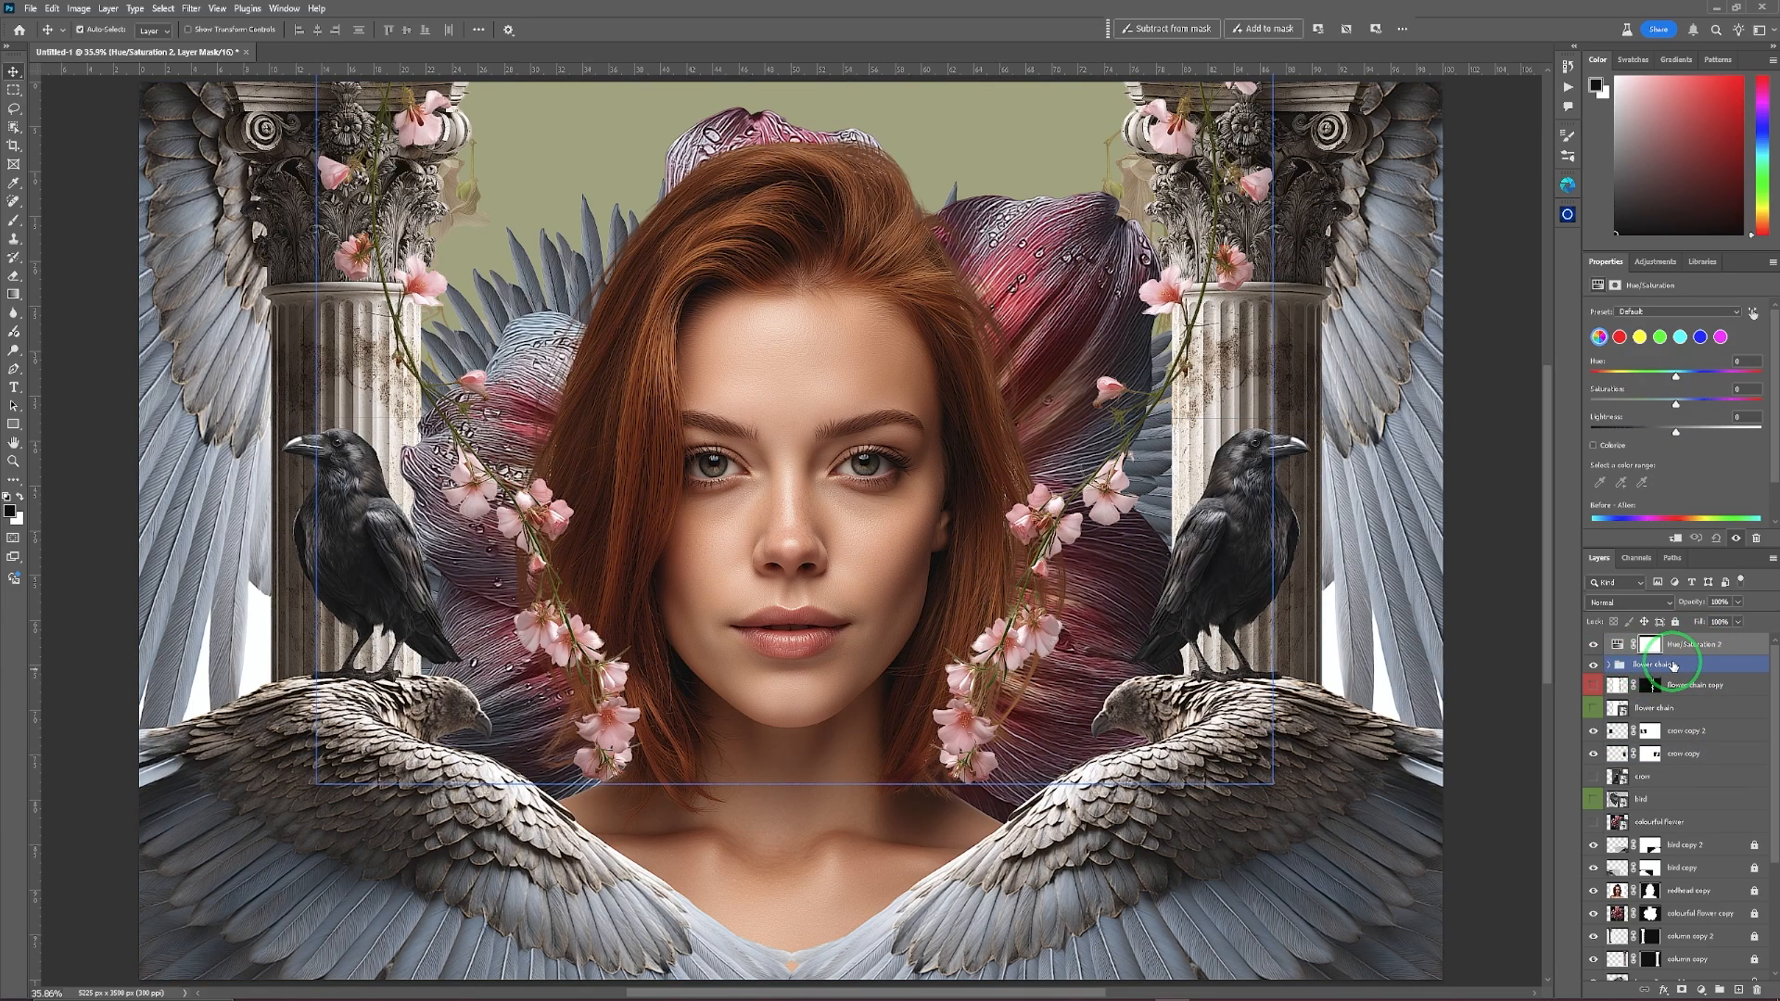
click(1676, 538)
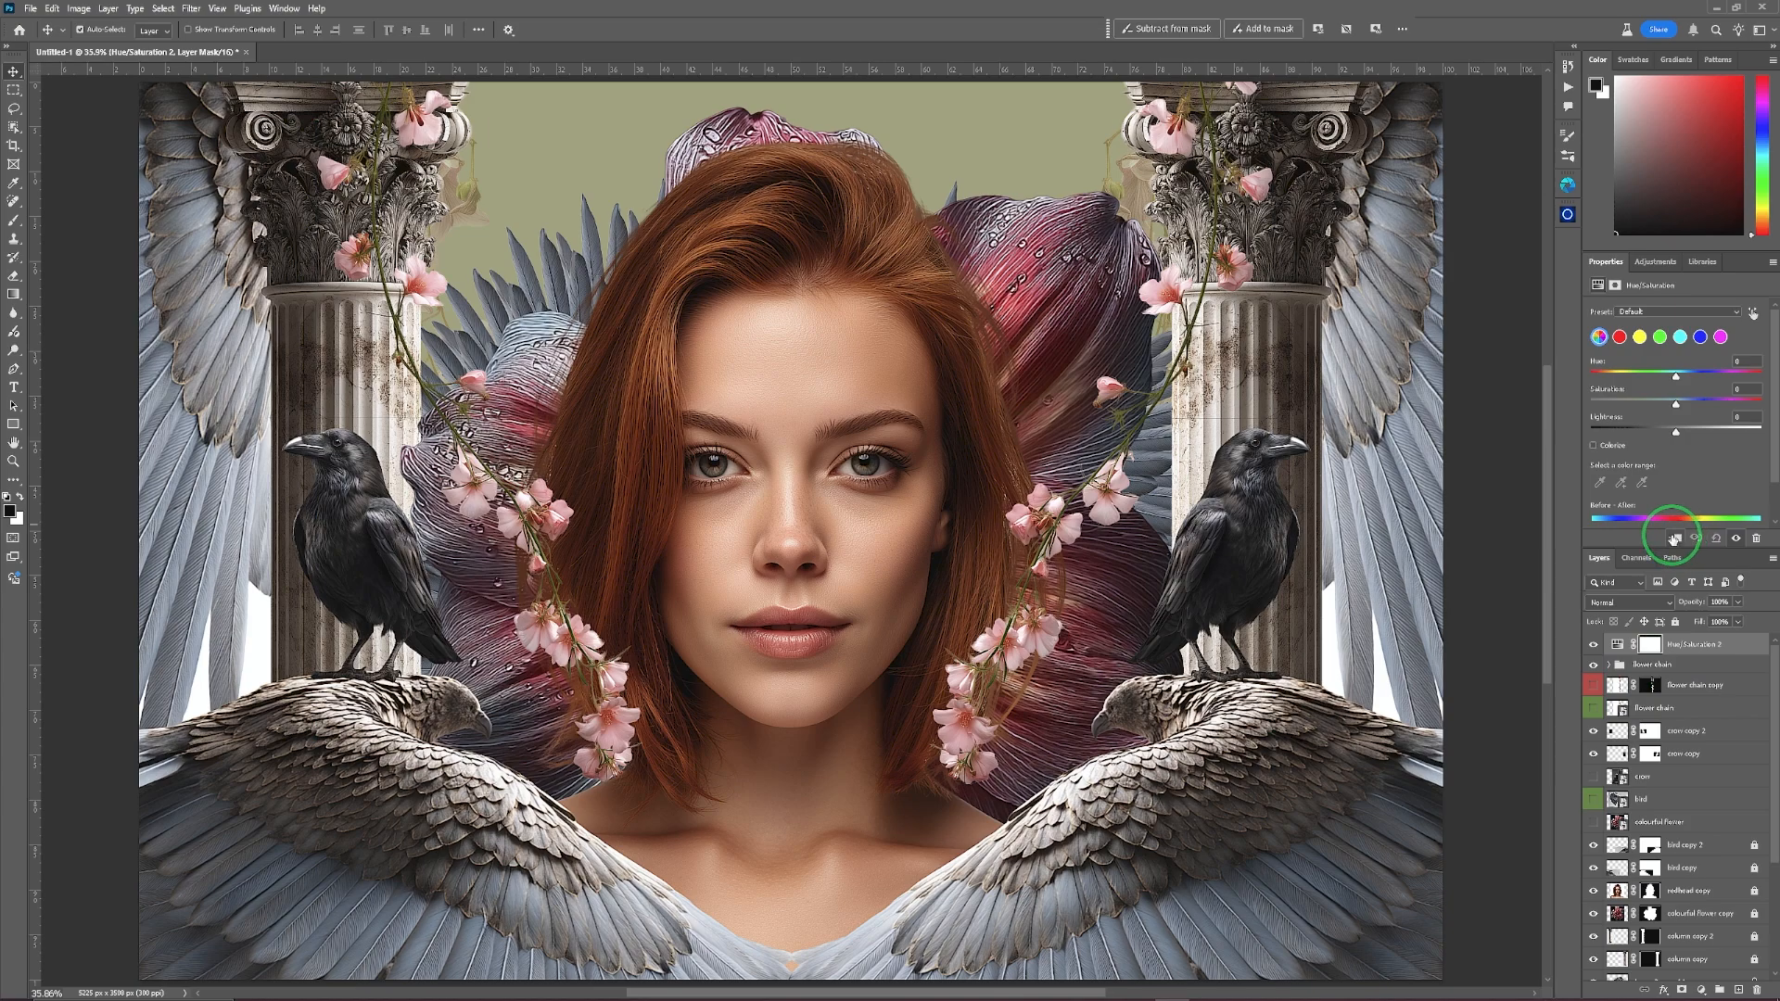
click(1674, 539)
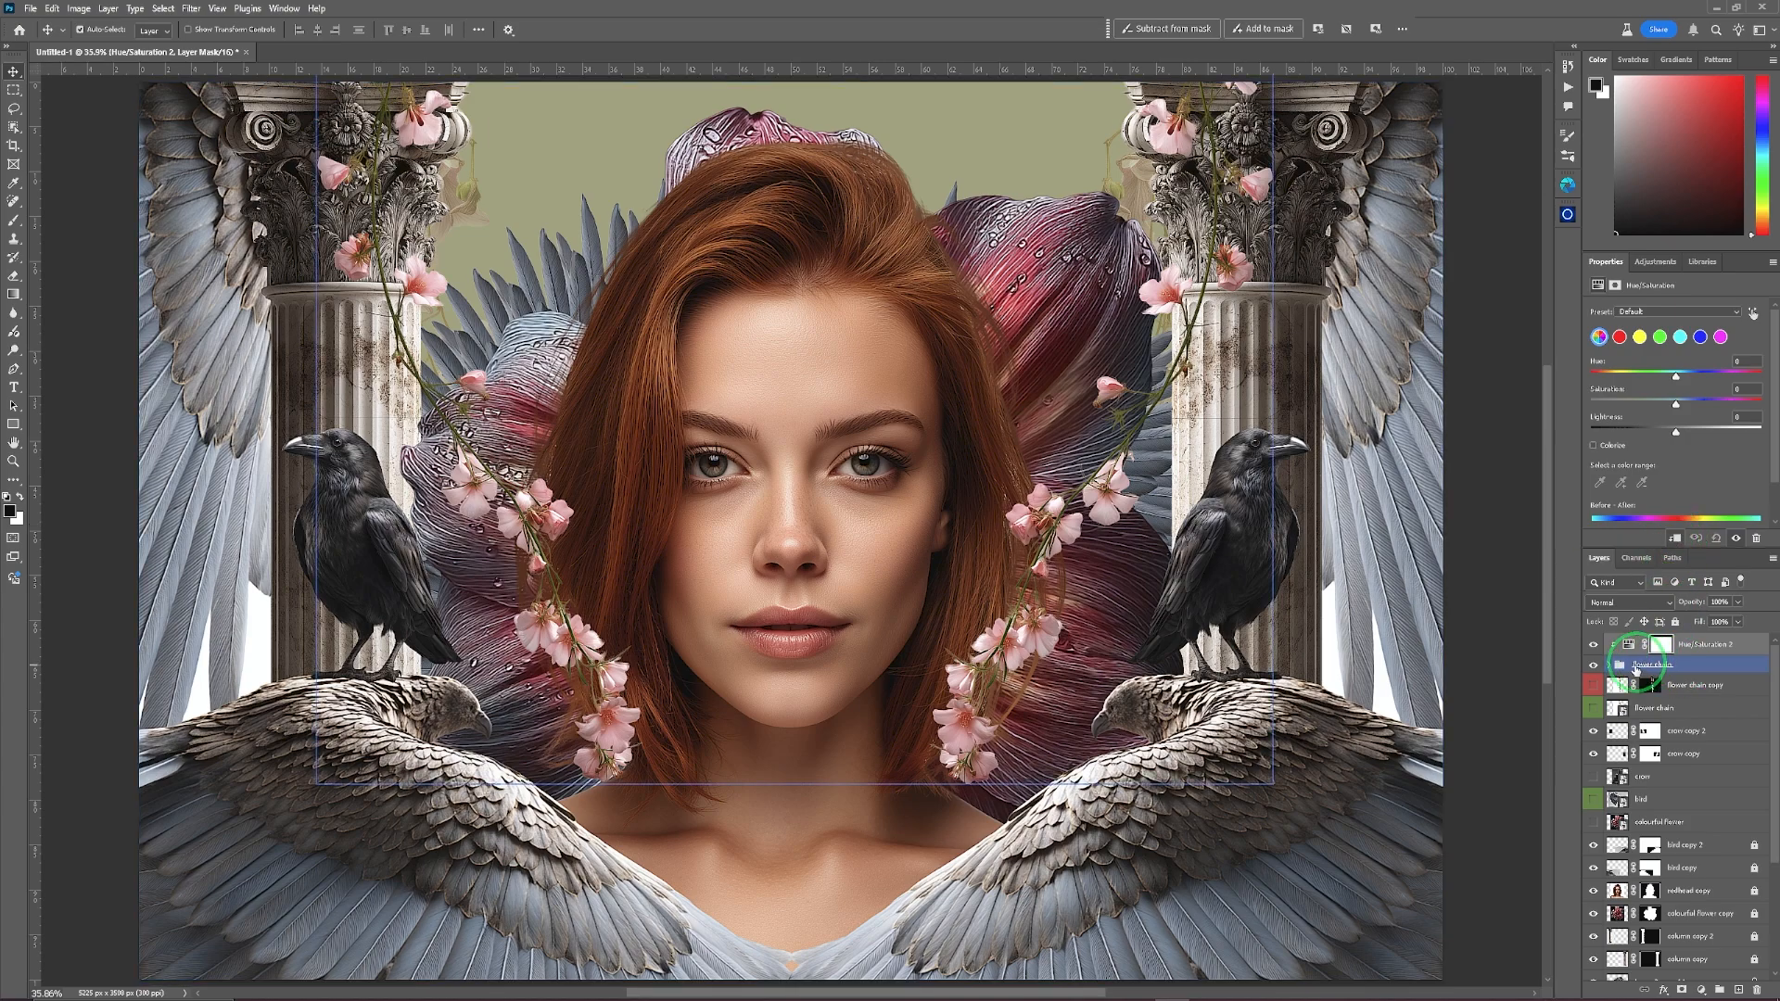
Lower the flower chains' saturation to about -48, raise their lightness to +12, and compare the result with the adjustment hidden.
drag(1676, 405, 1655, 402)
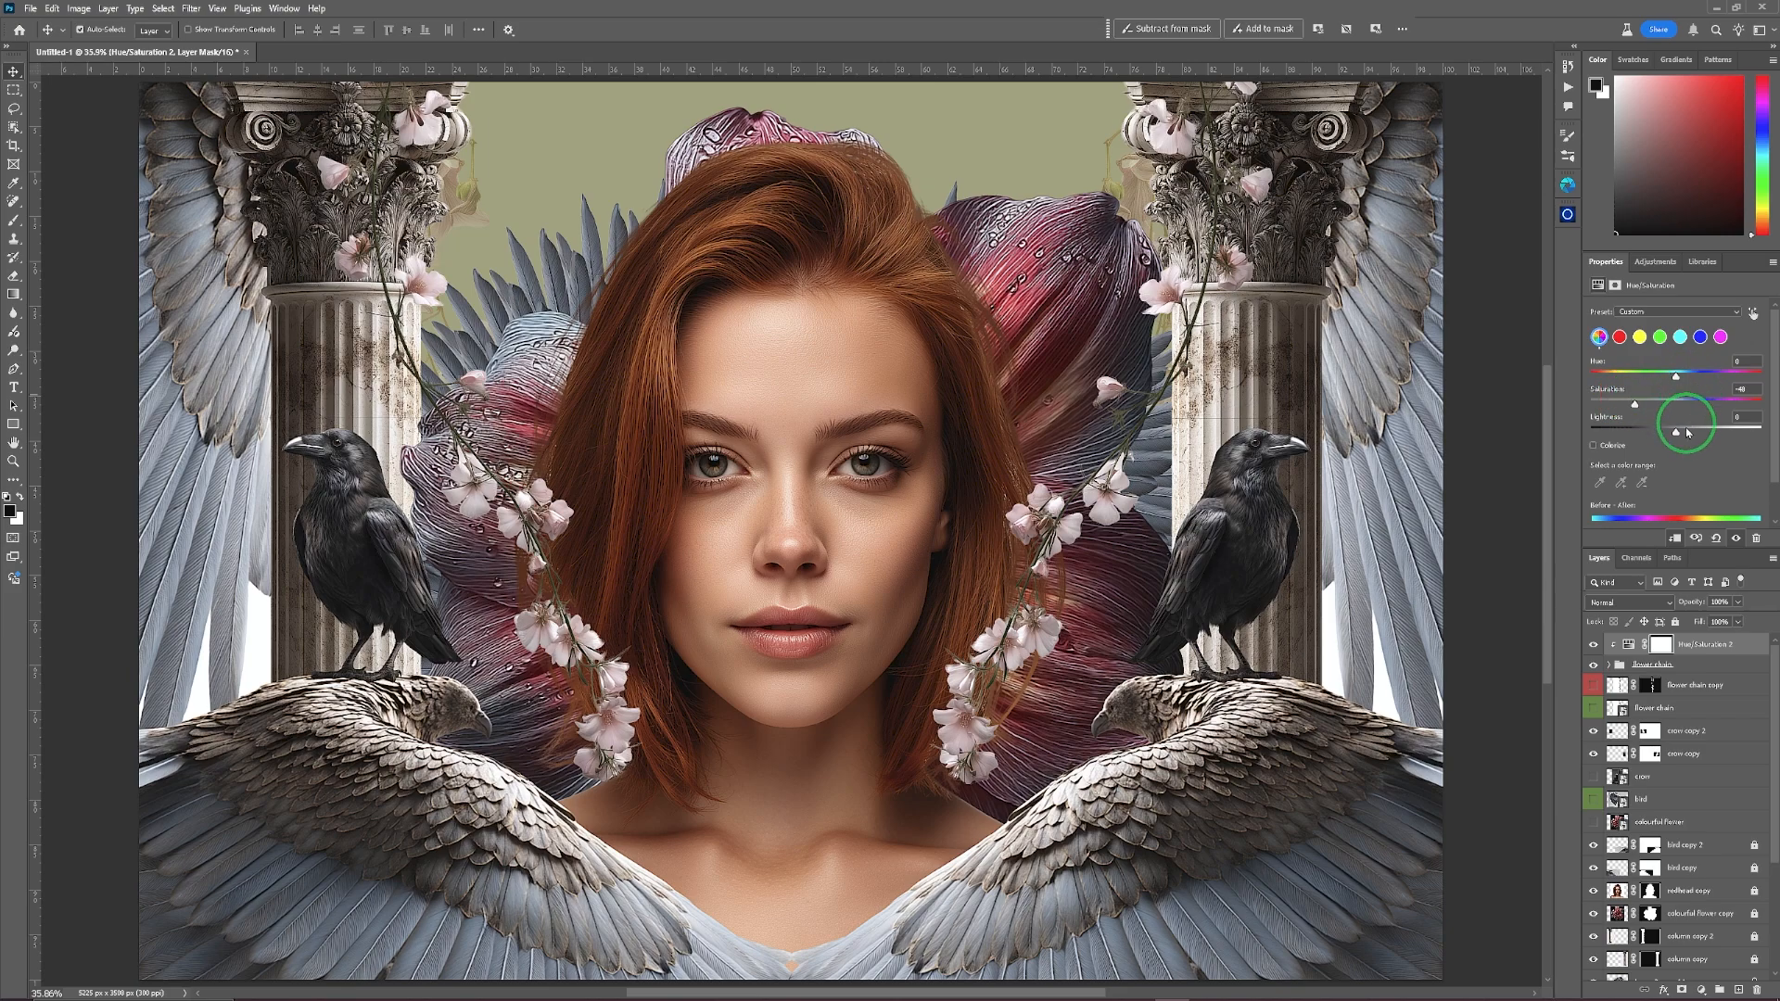
drag(1676, 433, 1691, 433)
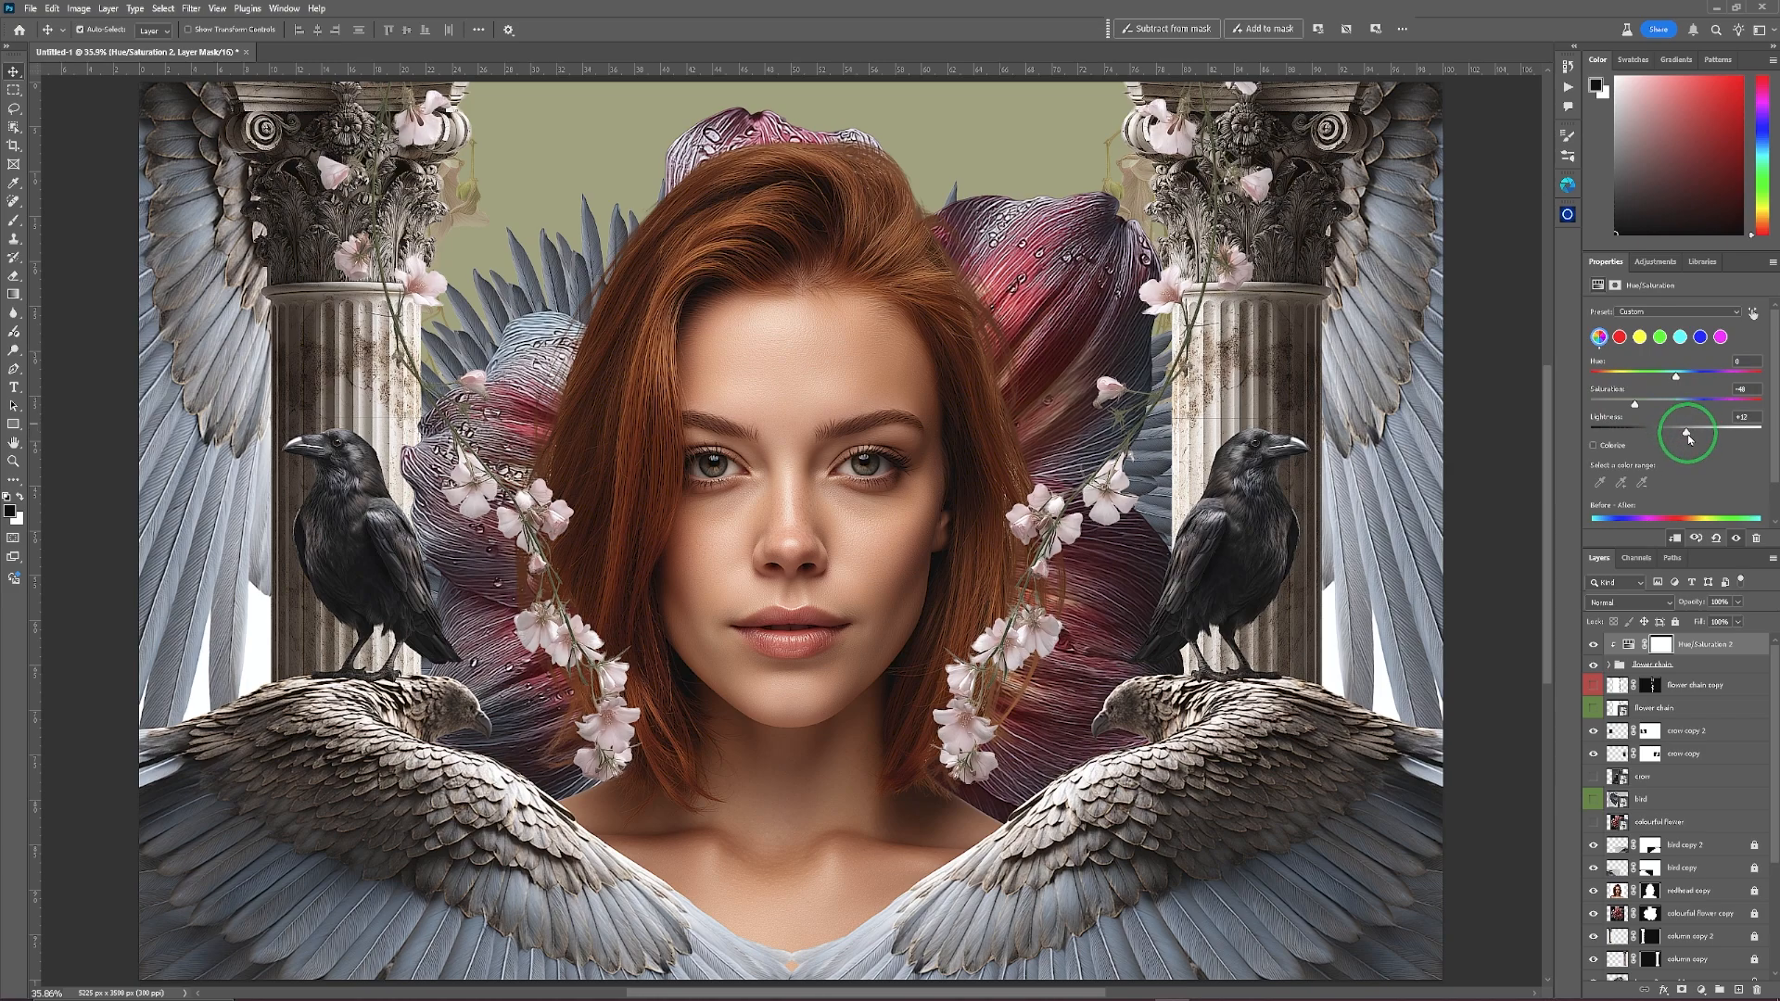
click(1593, 644)
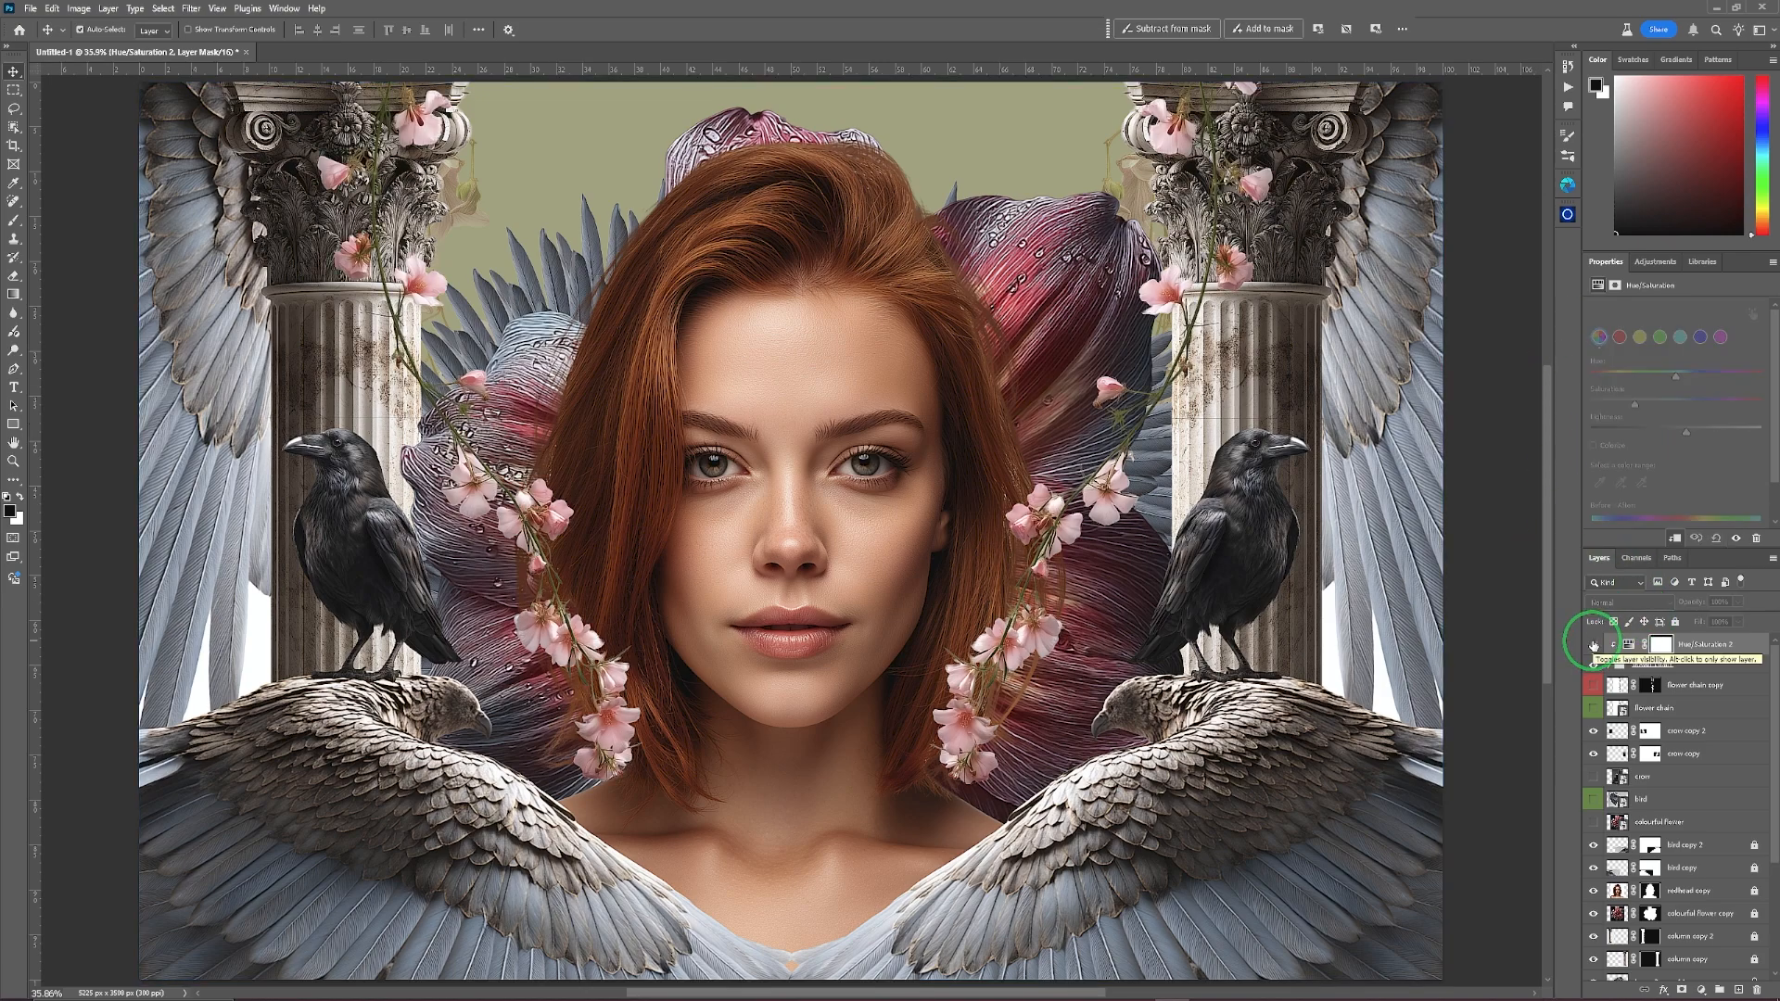
click(1593, 644)
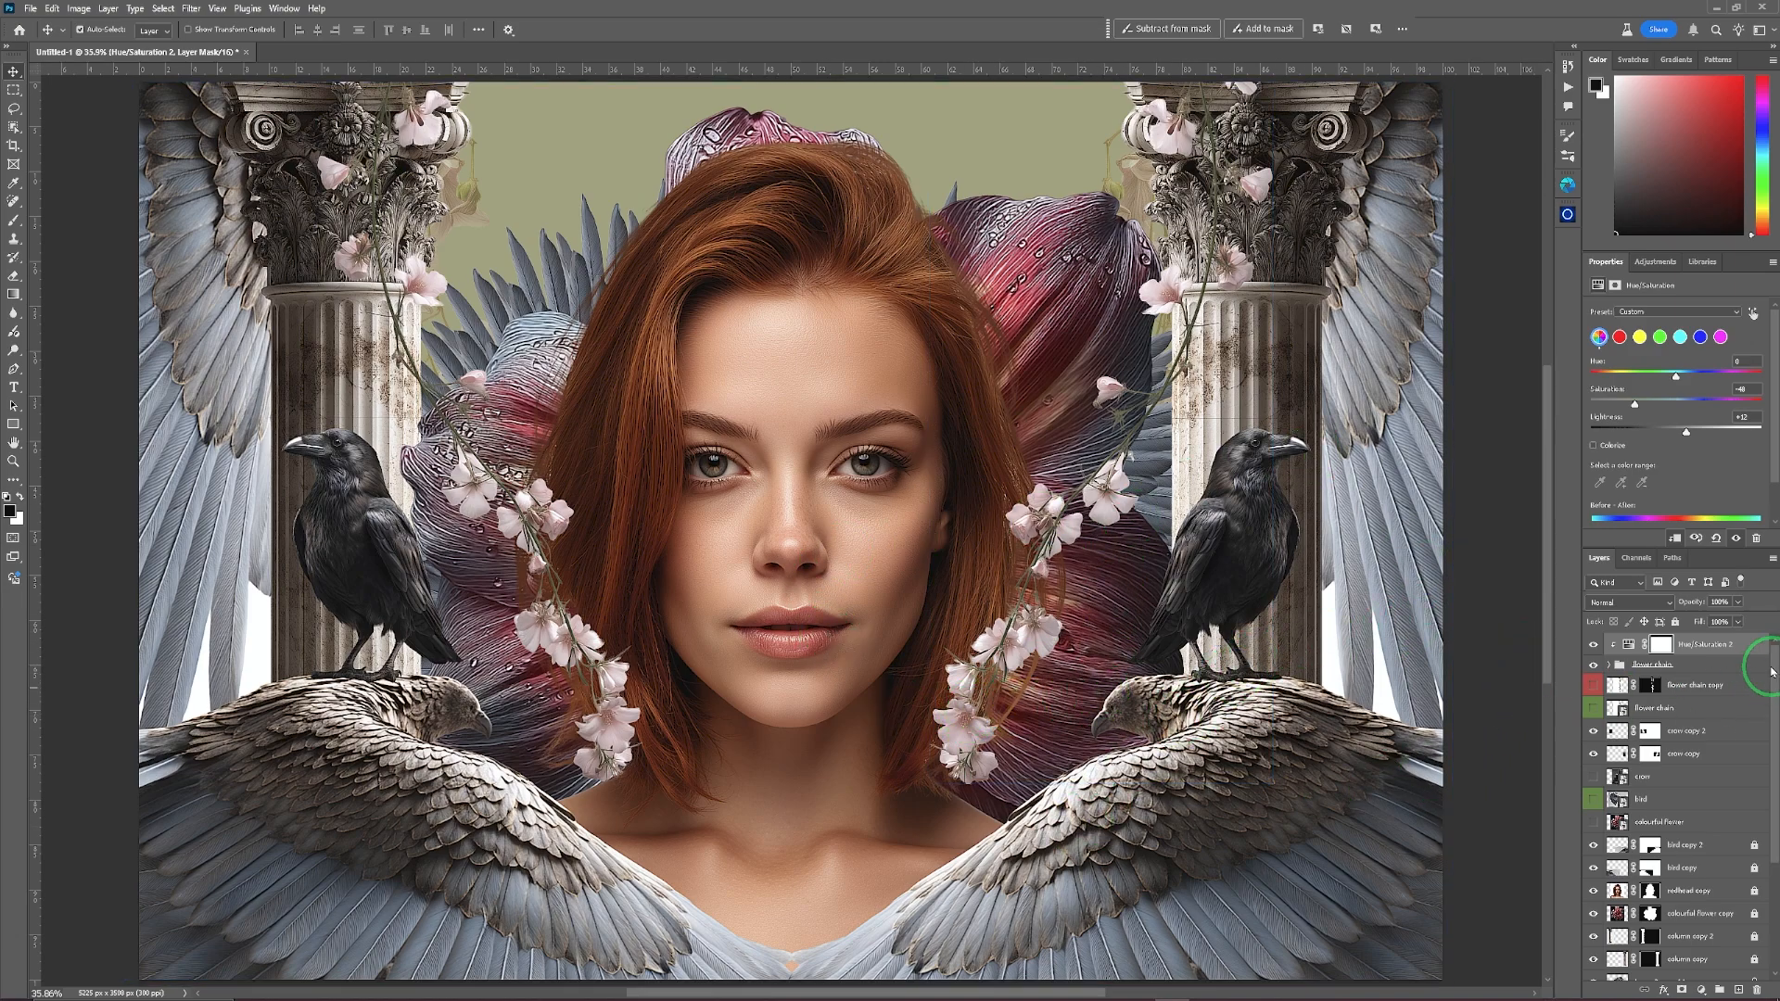
Link the Hue/Saturation adjustment with the flower chain group and lock both.
click(1730, 646)
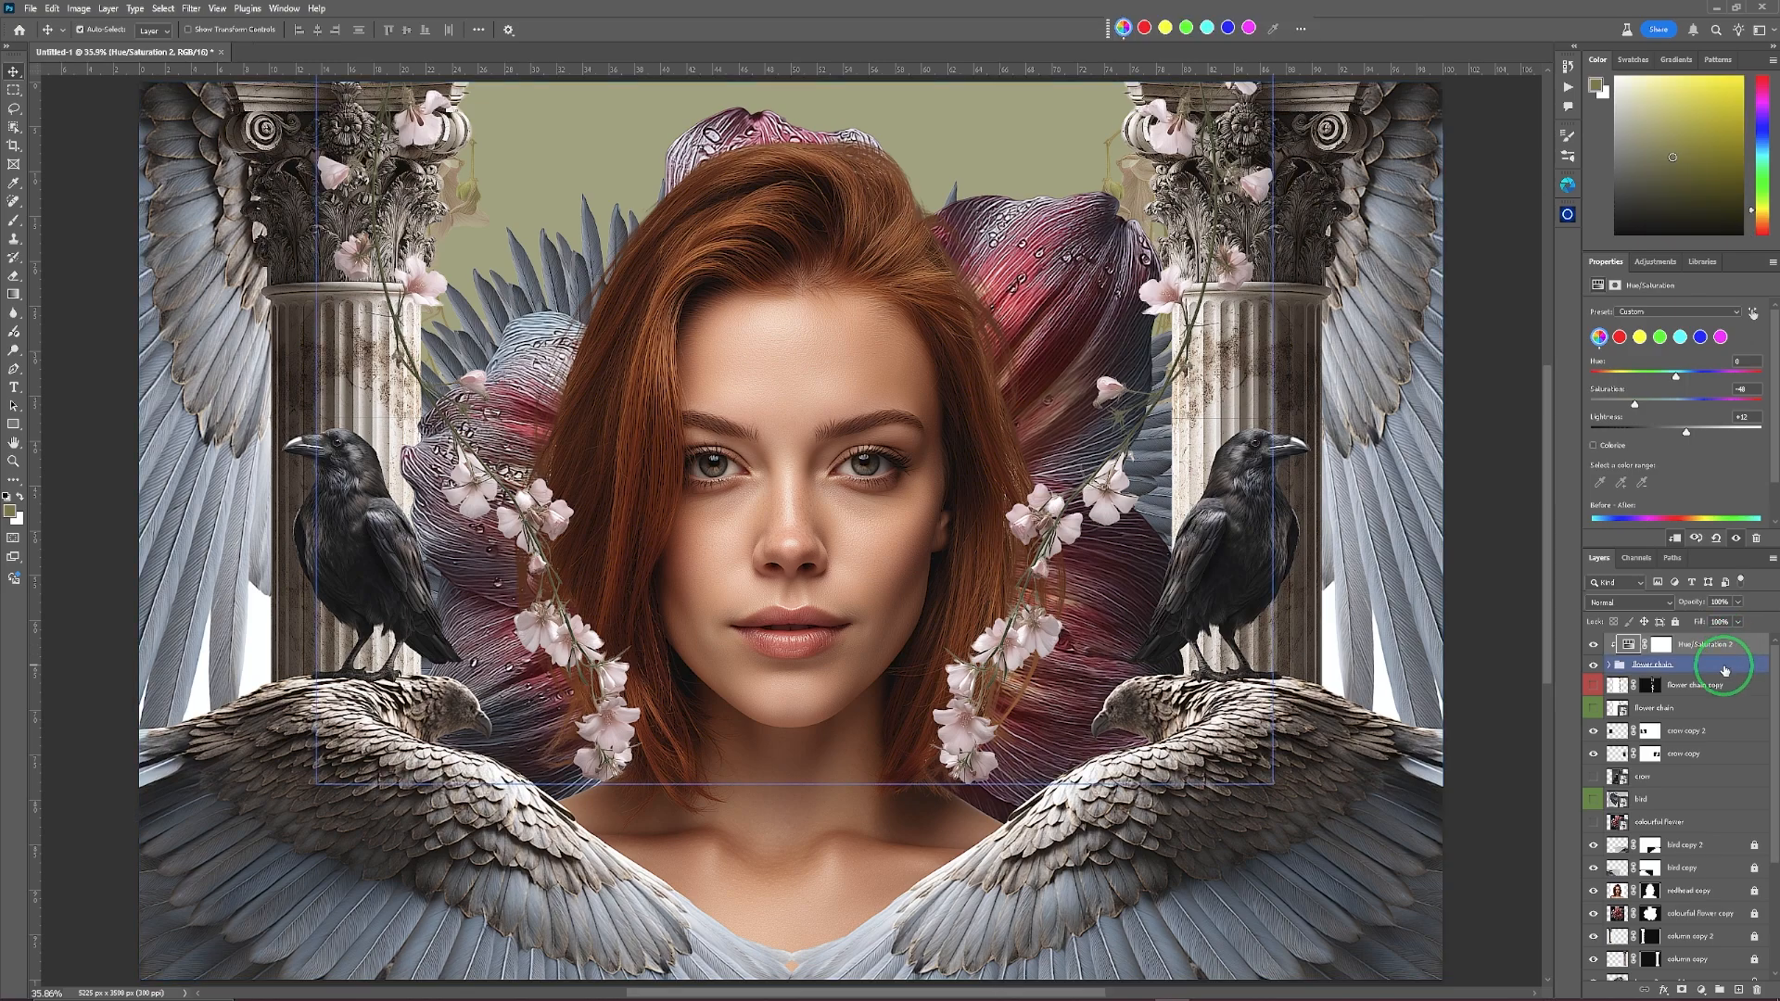
click(1725, 670)
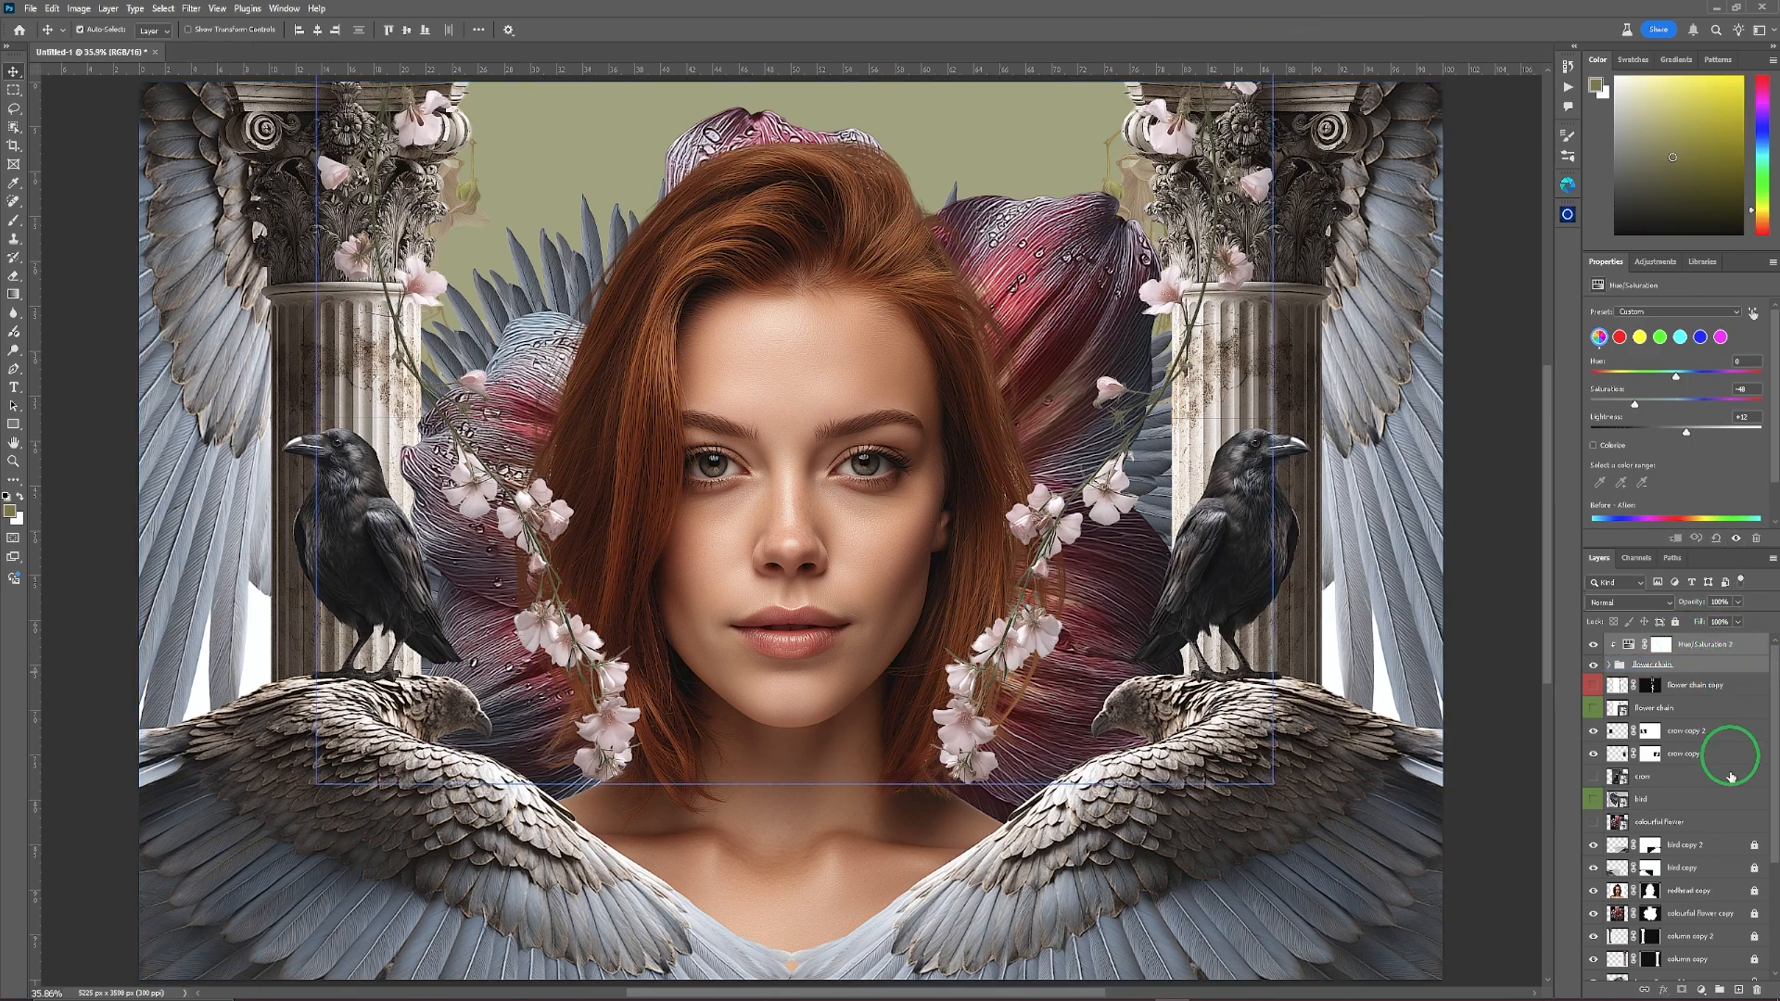
click(1718, 991)
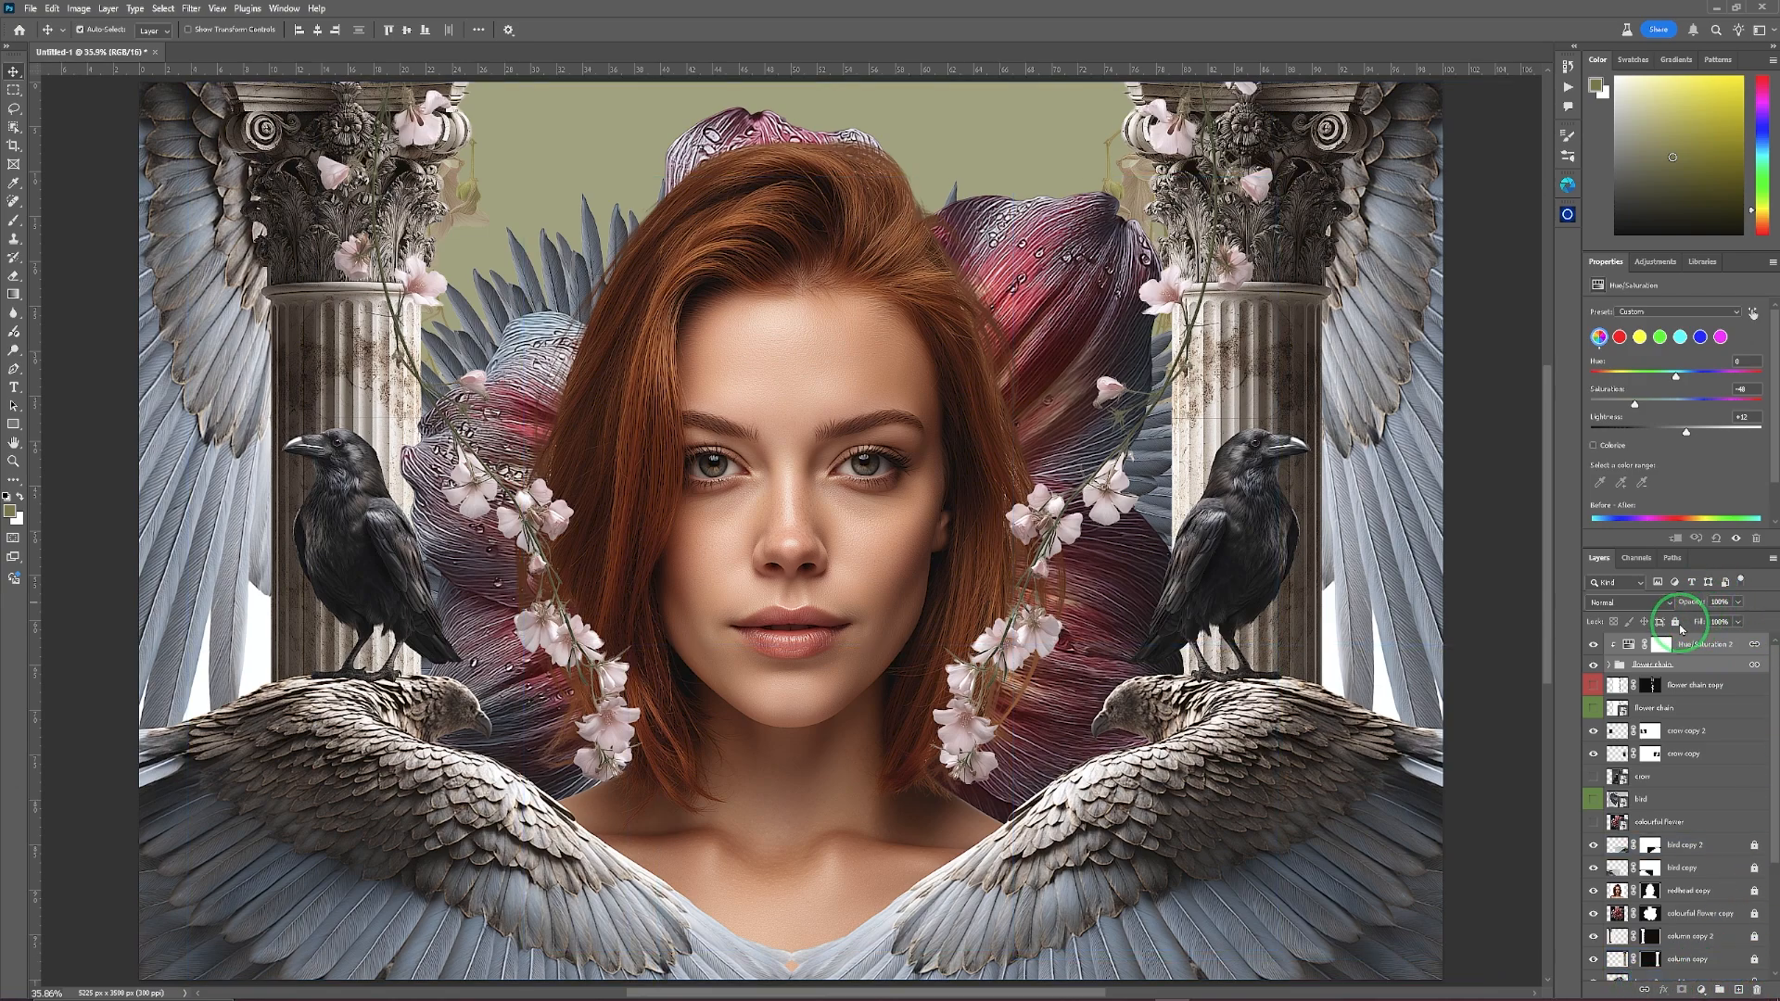
click(1674, 621)
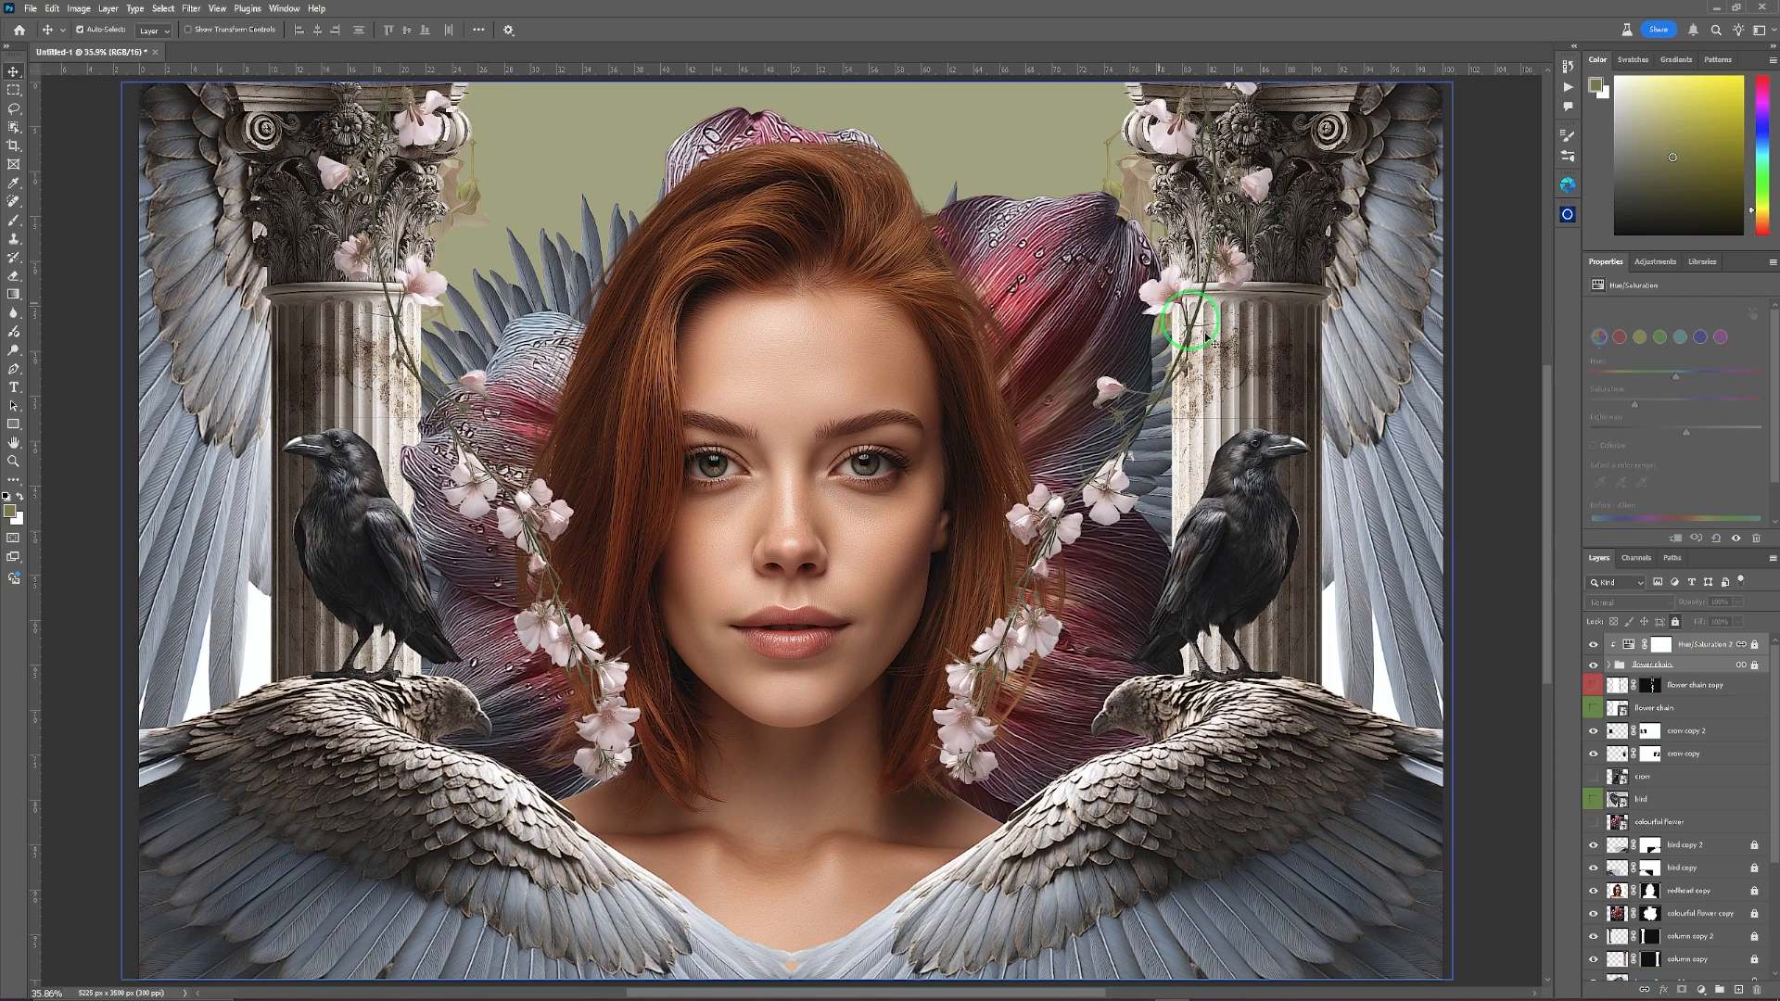
click(944, 639)
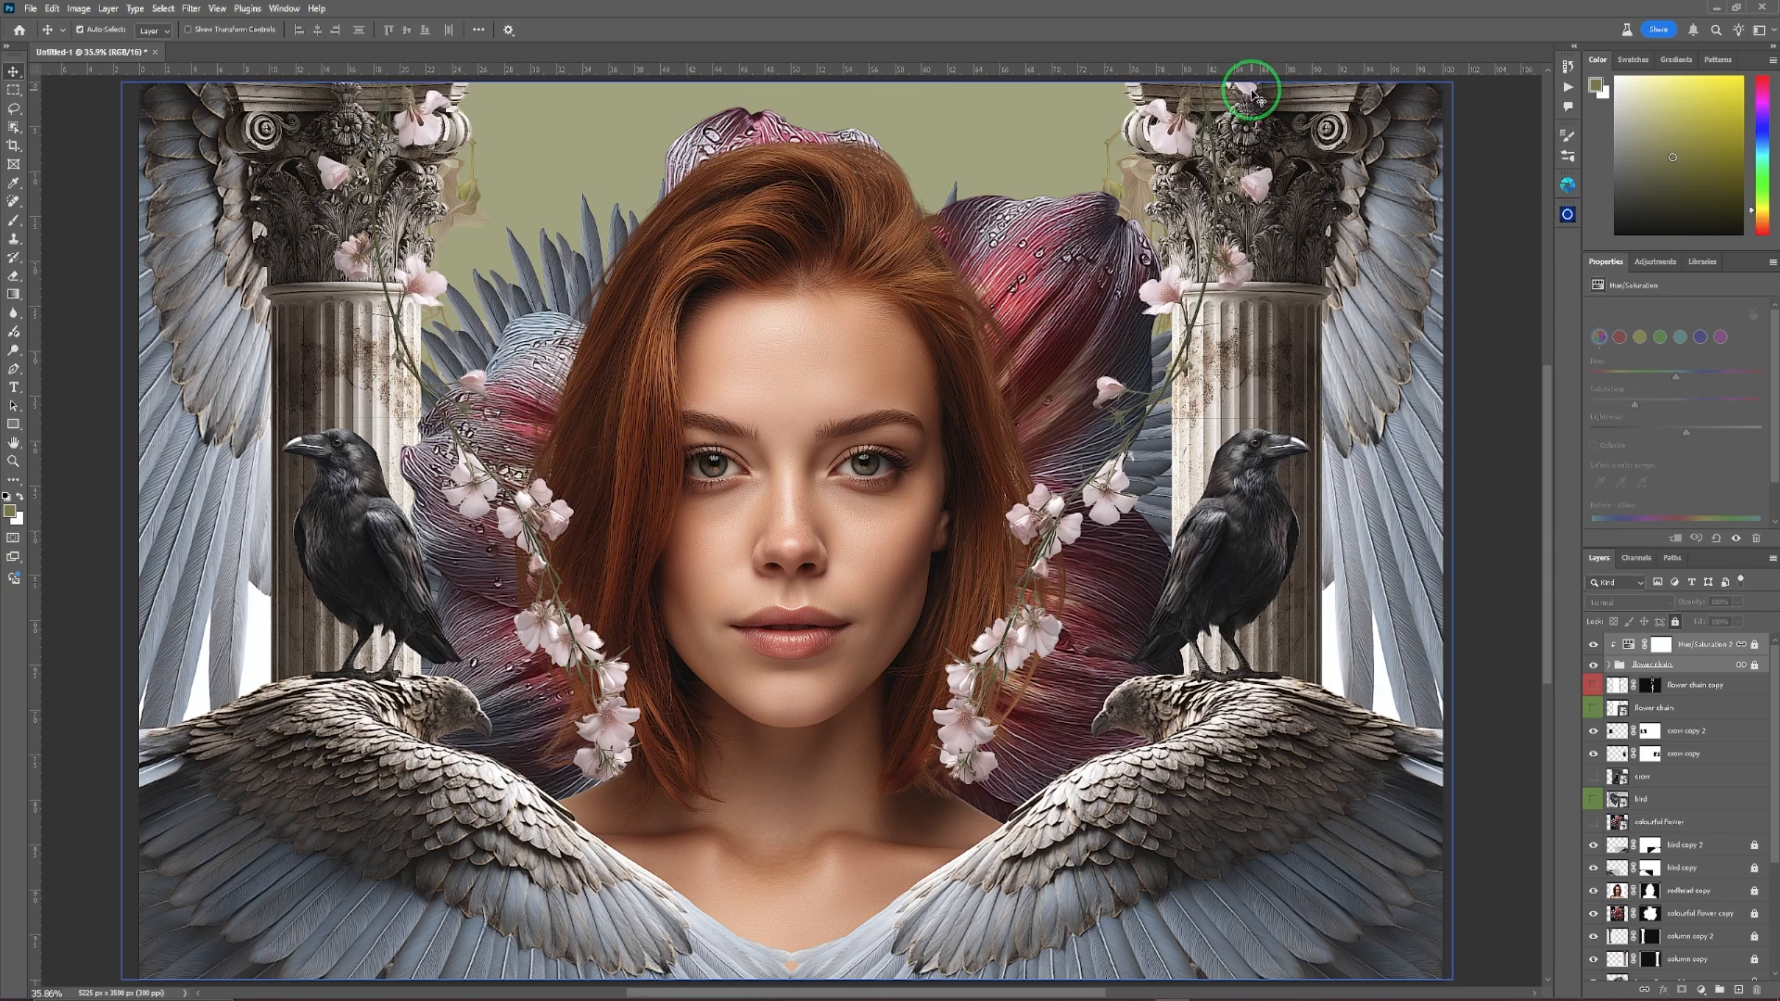
Unlock the flower chain group and its adjustment, and shift the "flower chain copy 2" layer slightly upward and outward from the face.
click(1609, 664)
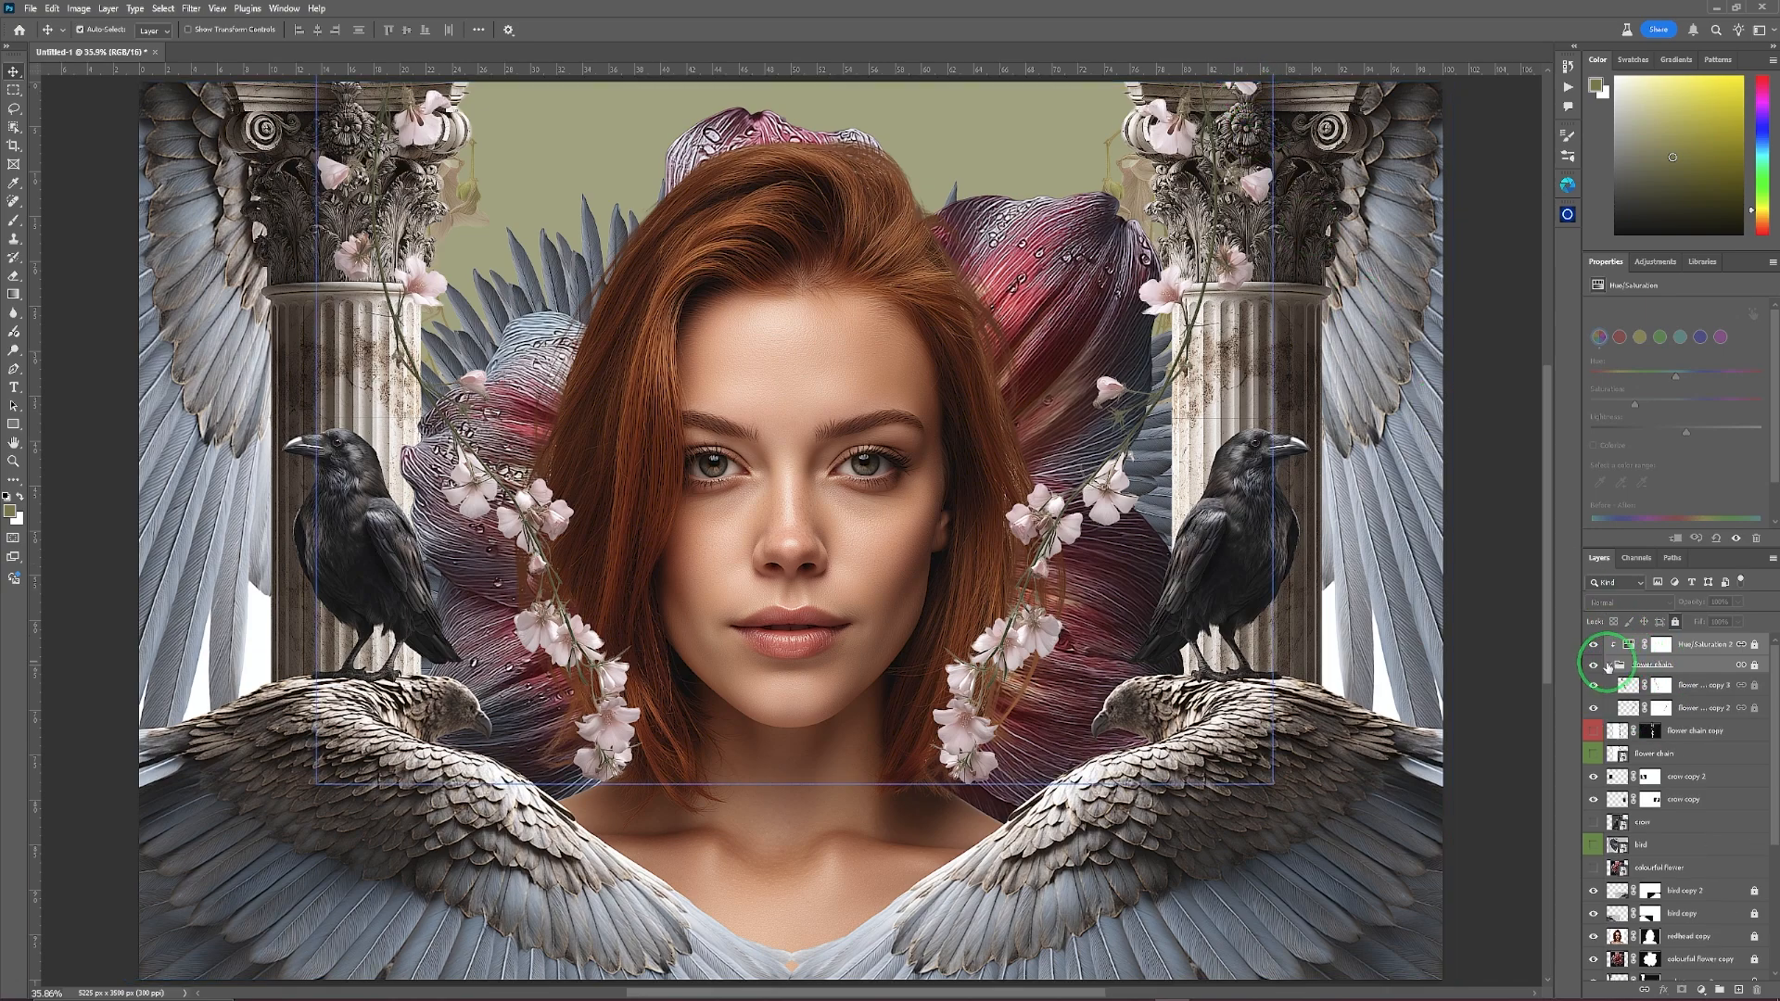
click(1755, 666)
click(1720, 709)
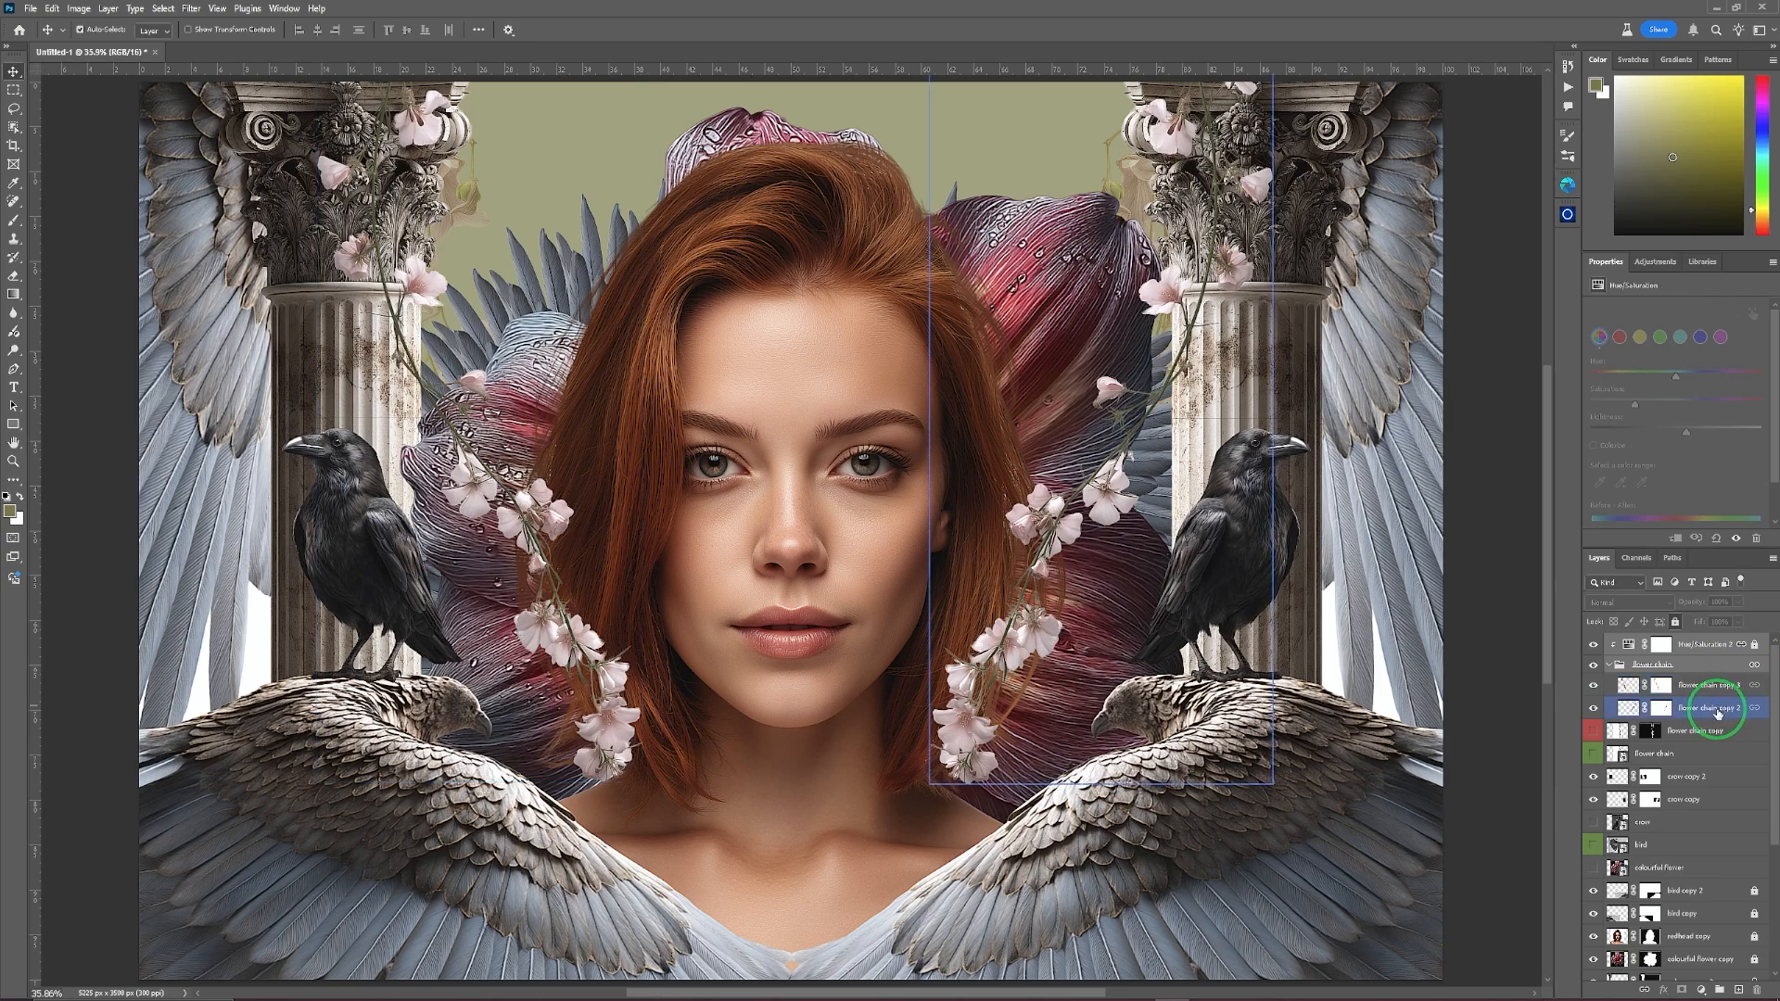
click(1755, 643)
click(1710, 709)
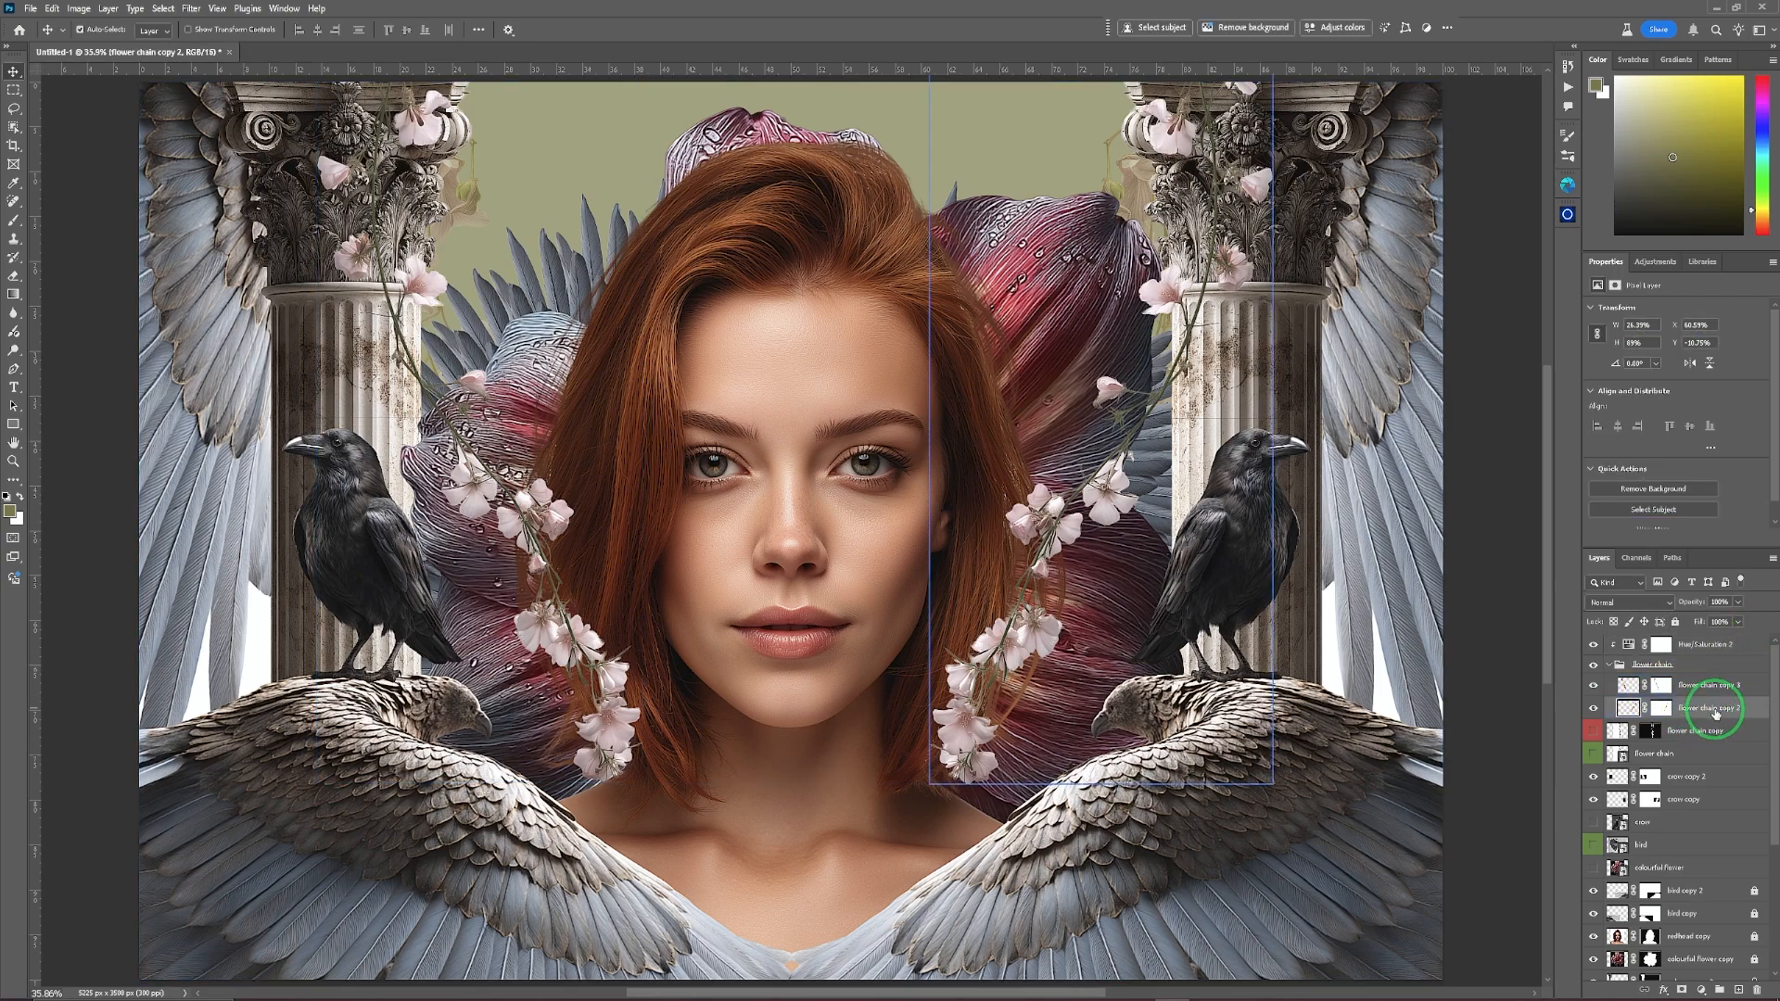
drag(1226, 279, 1242, 262)
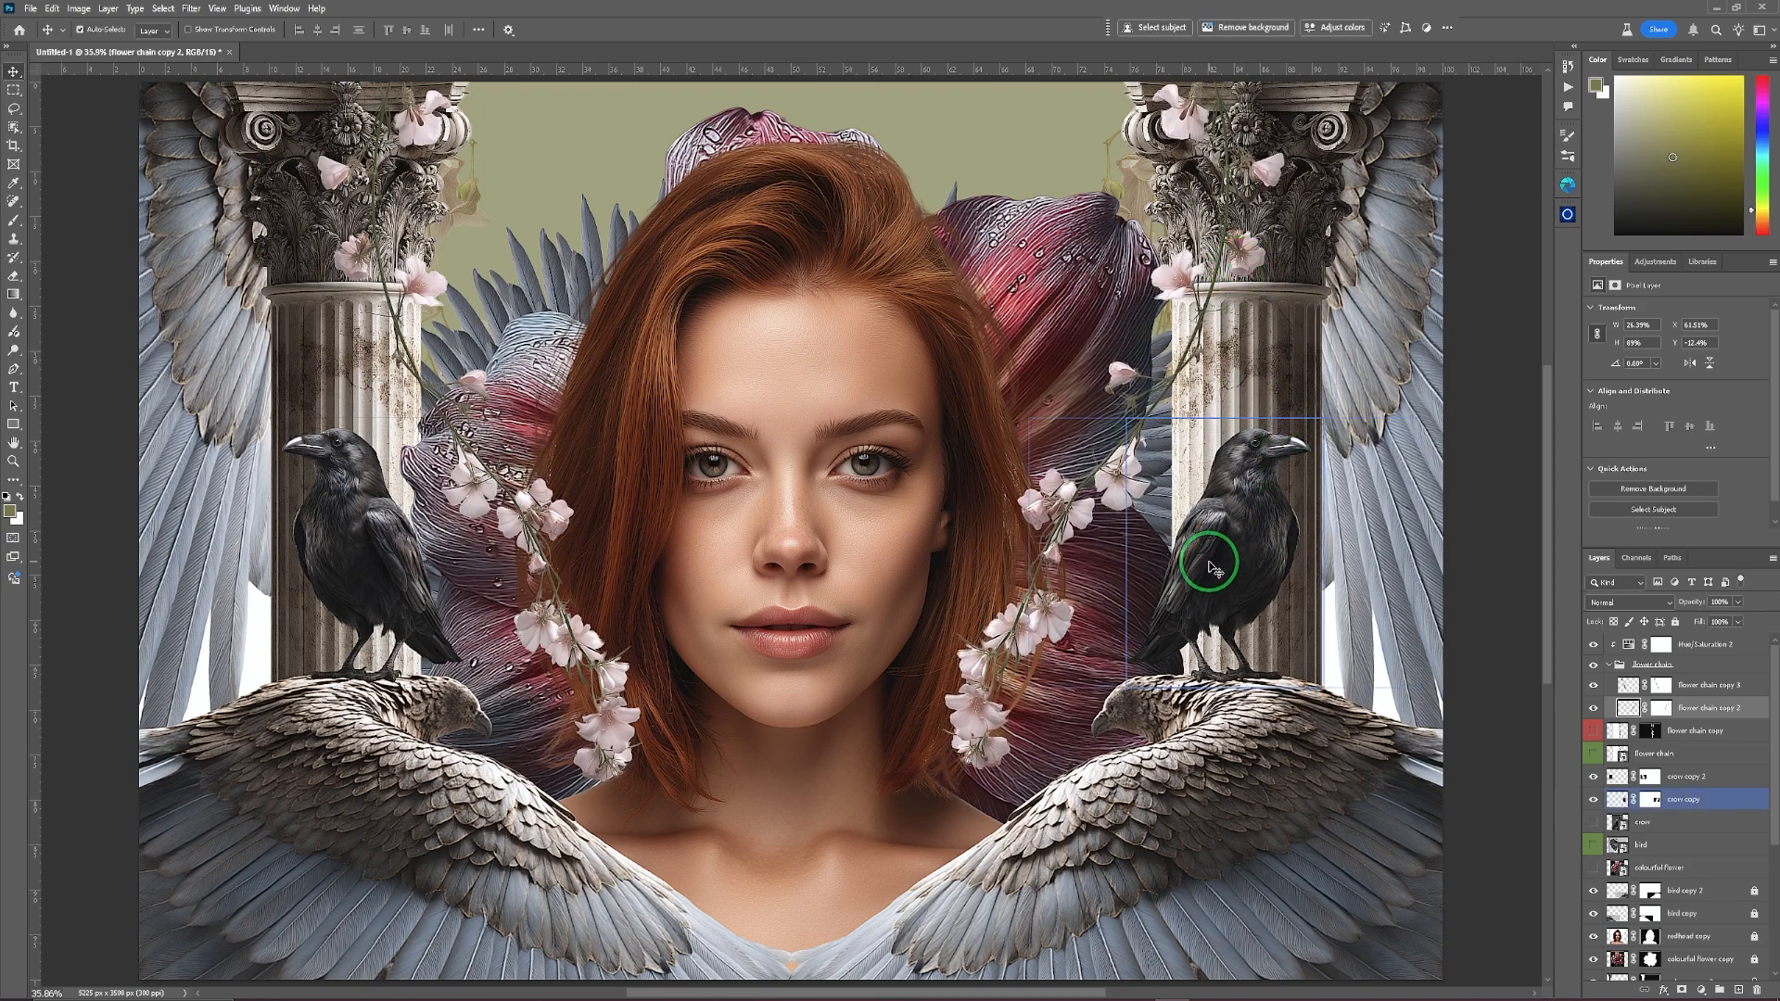
Select the Hue/Saturation adjustment, the flower chain group and both chains inside it, and lock them all.
click(1730, 646)
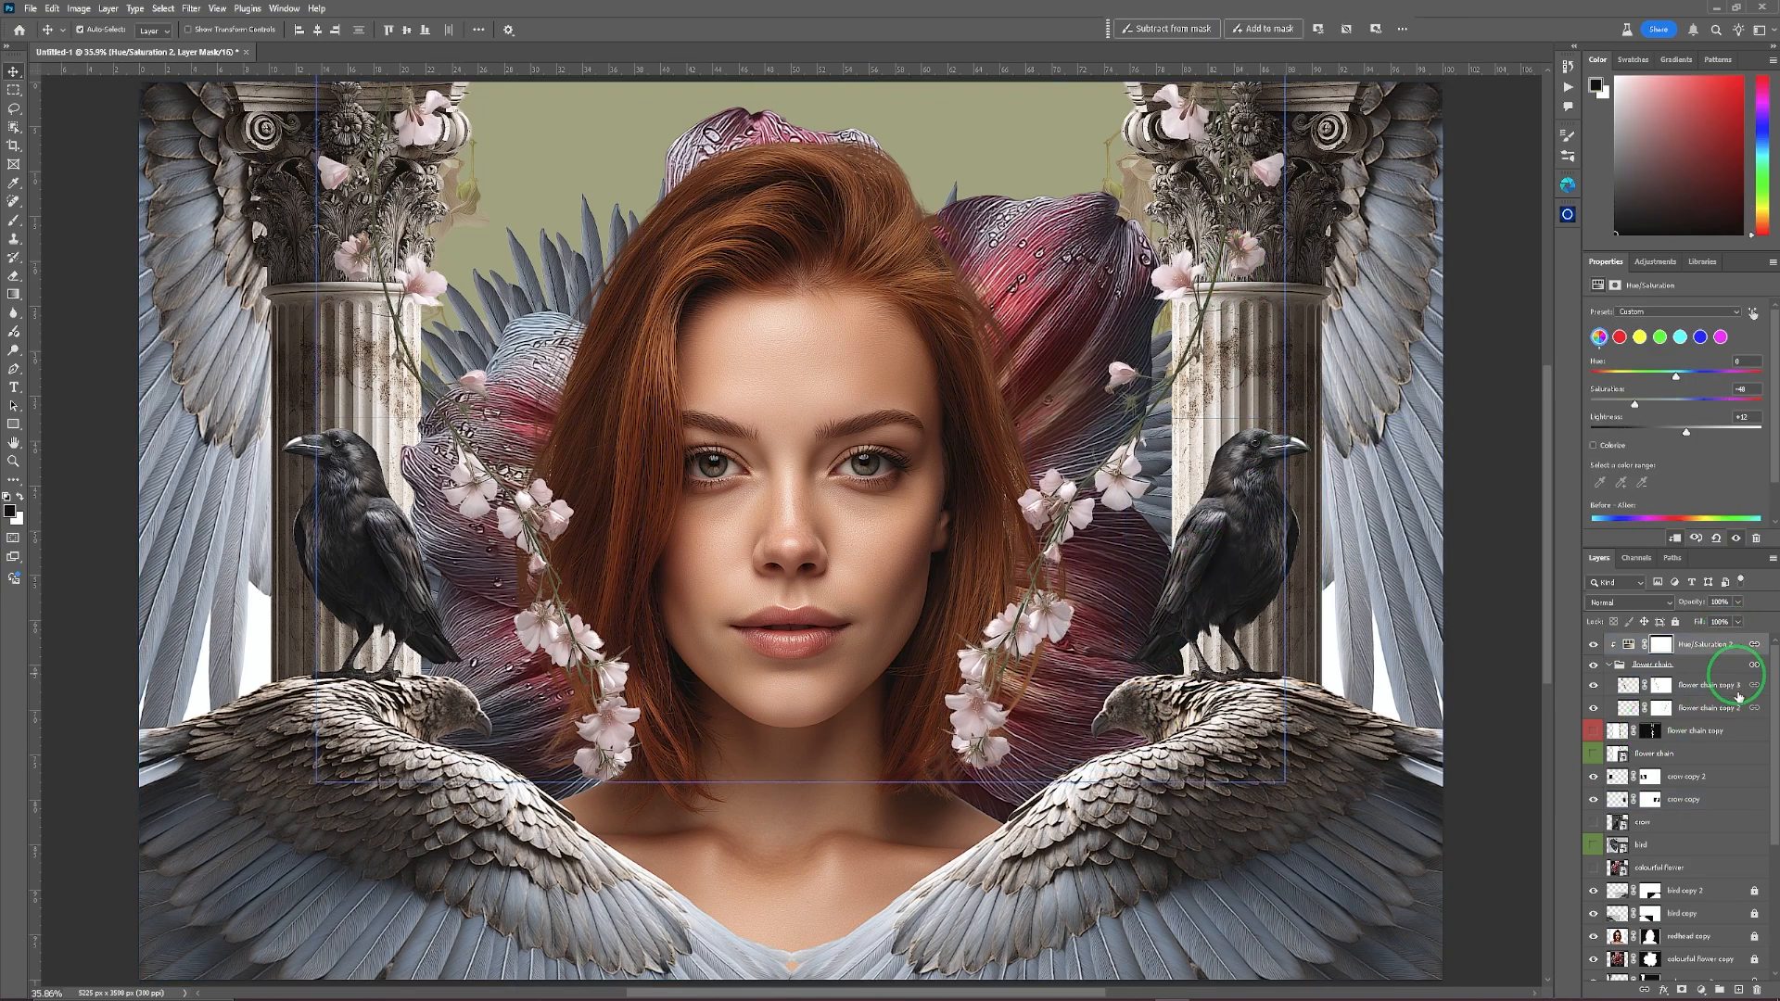
click(1734, 709)
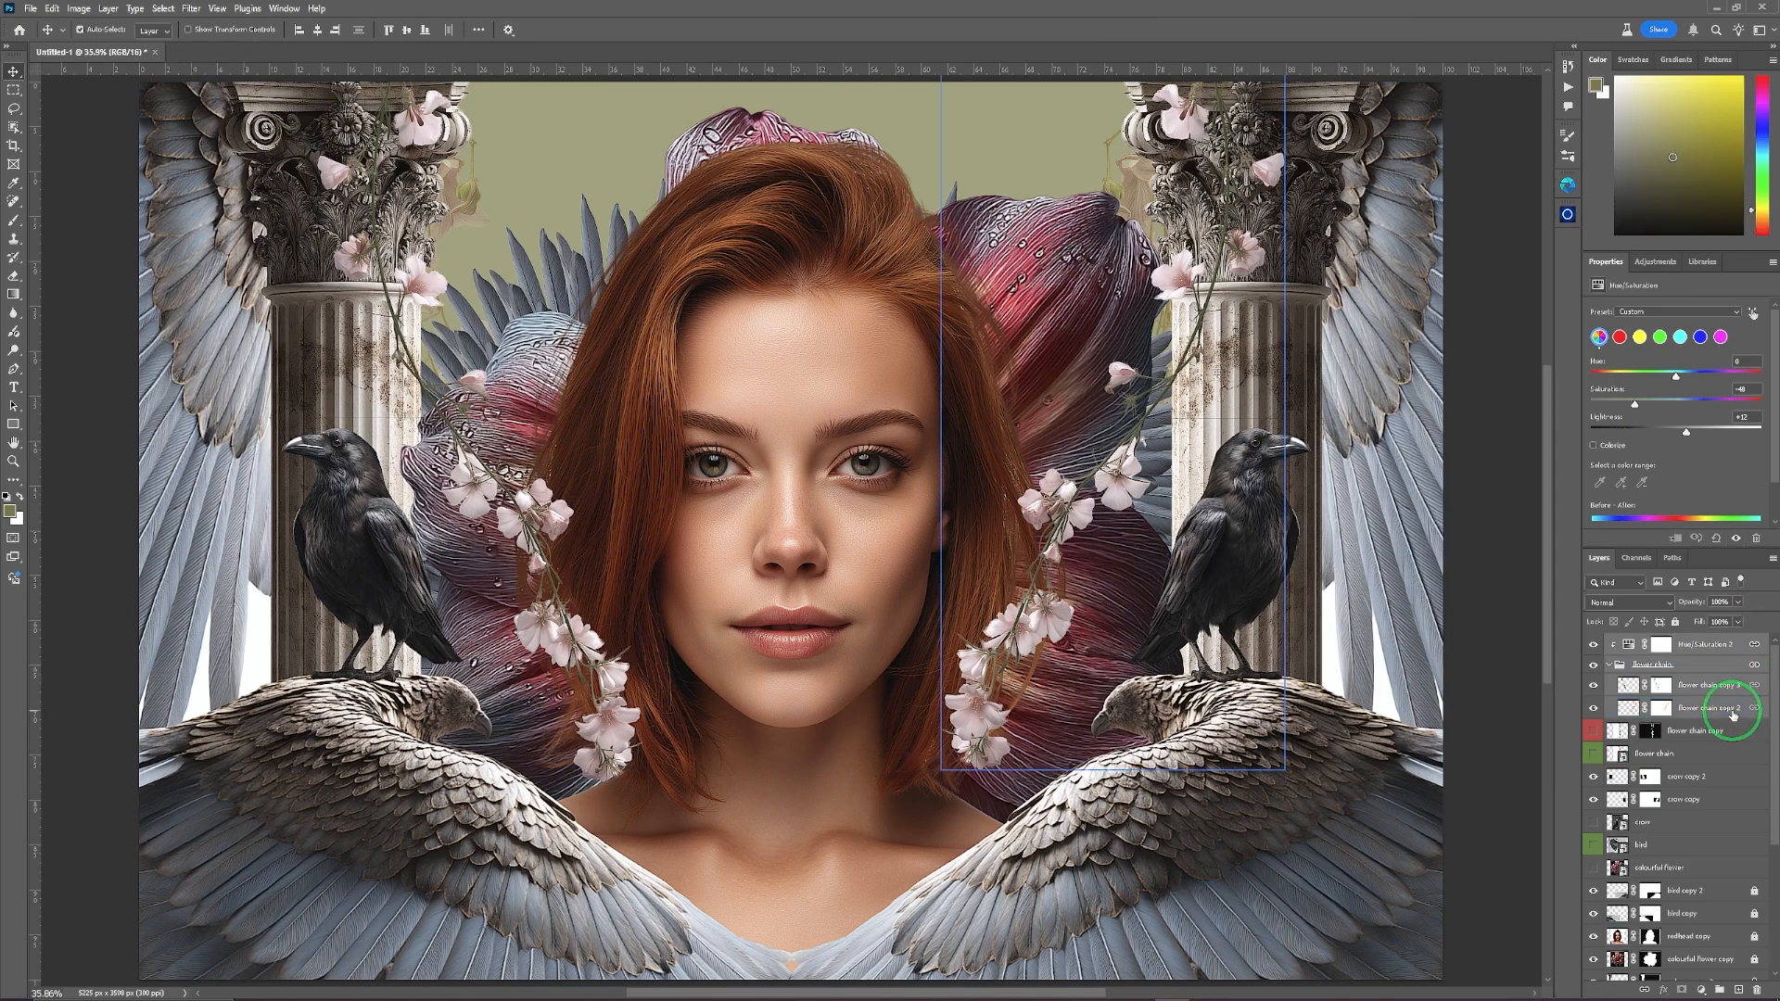
click(1646, 981)
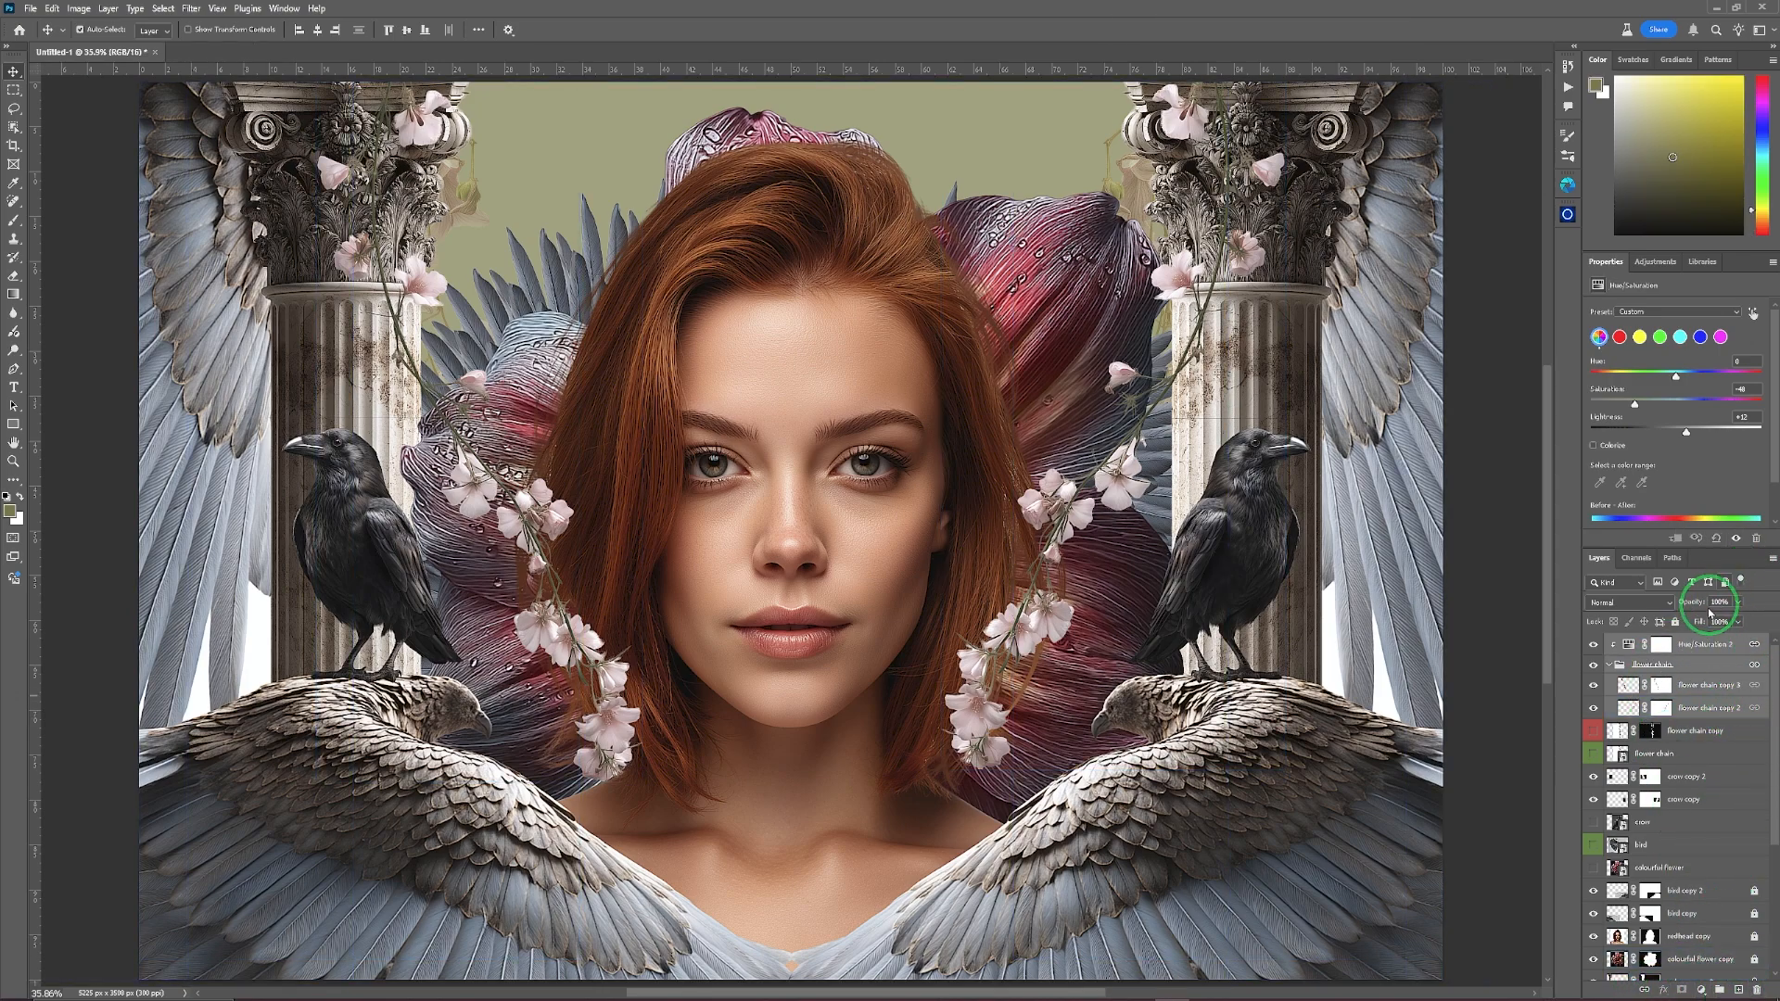
click(1675, 622)
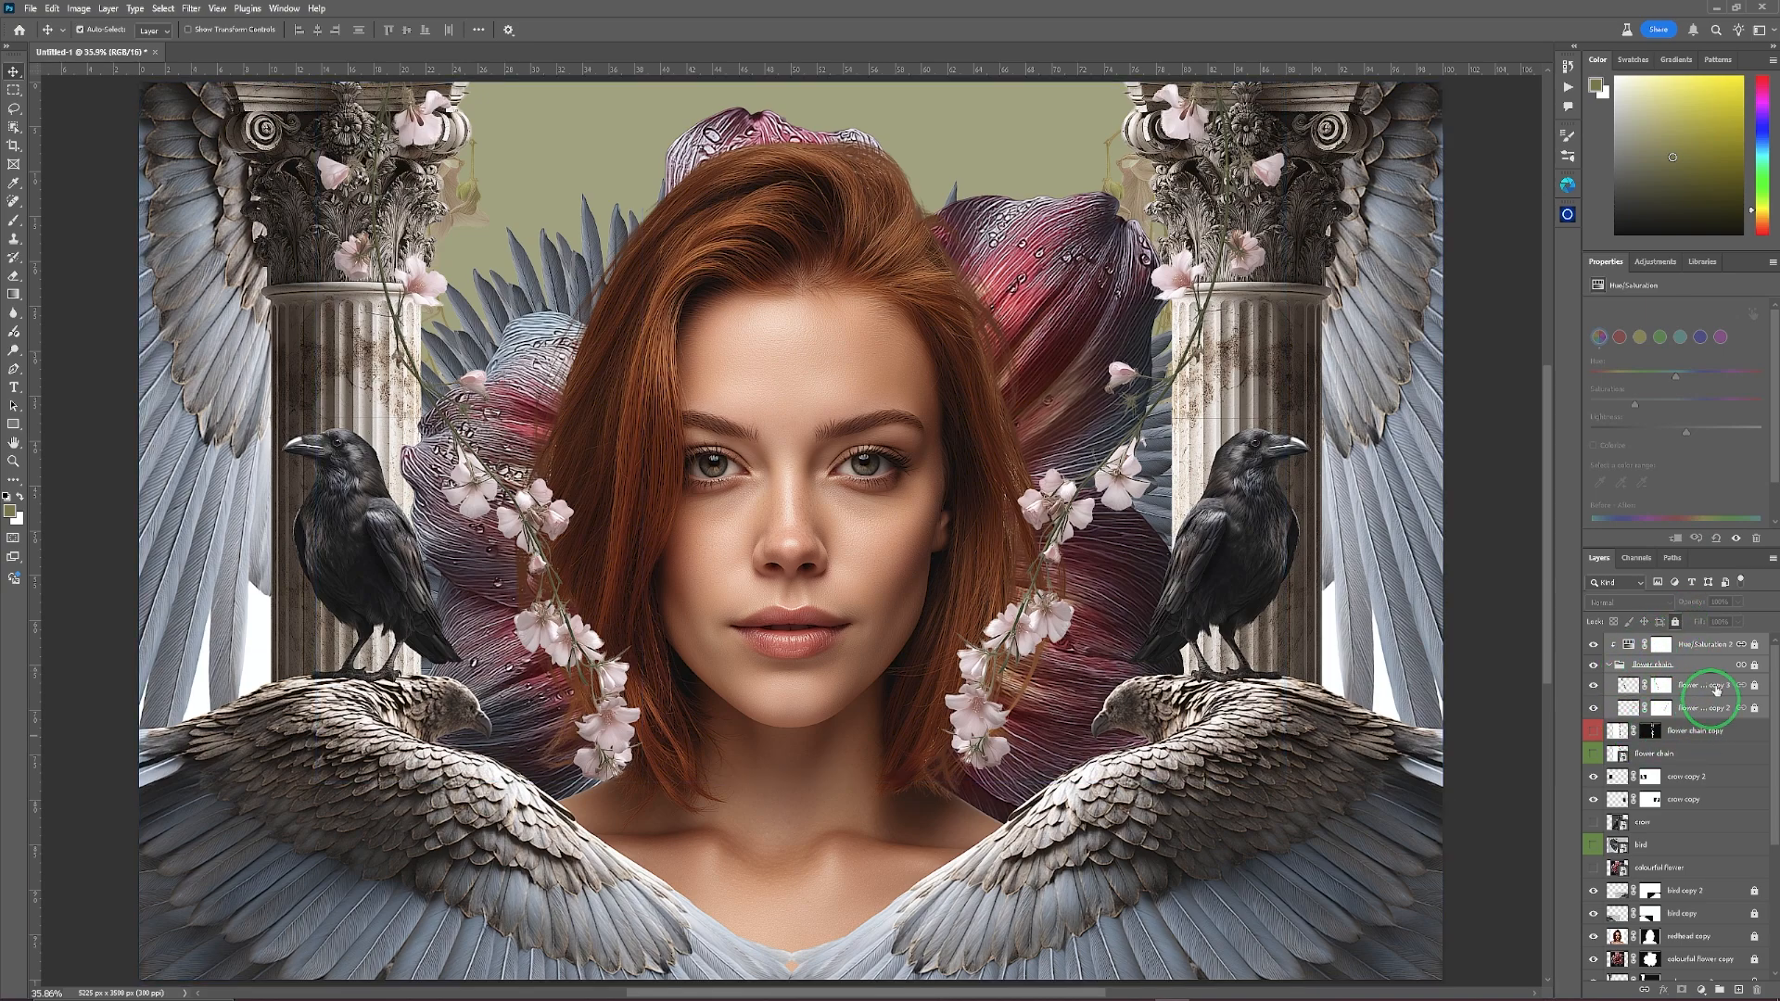
Group the adjustment and the flower chains under the name "flower chain group" and lock that group.
click(1654, 705)
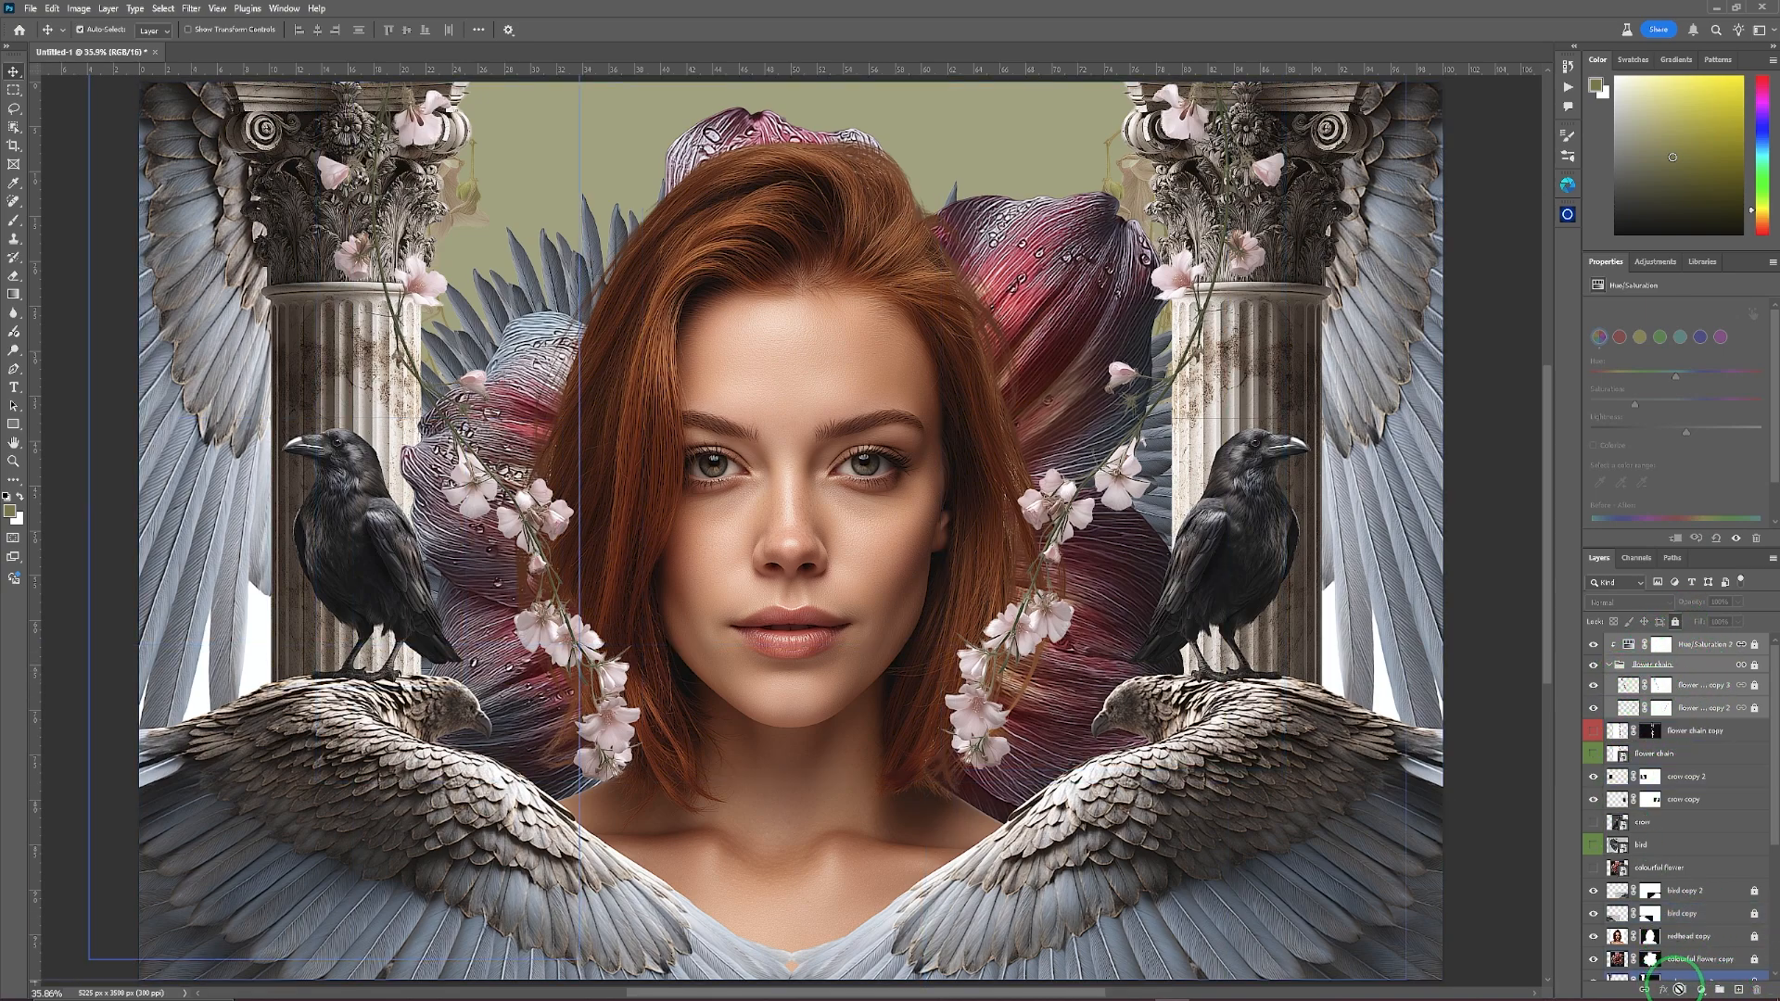
click(1717, 990)
click(1646, 641)
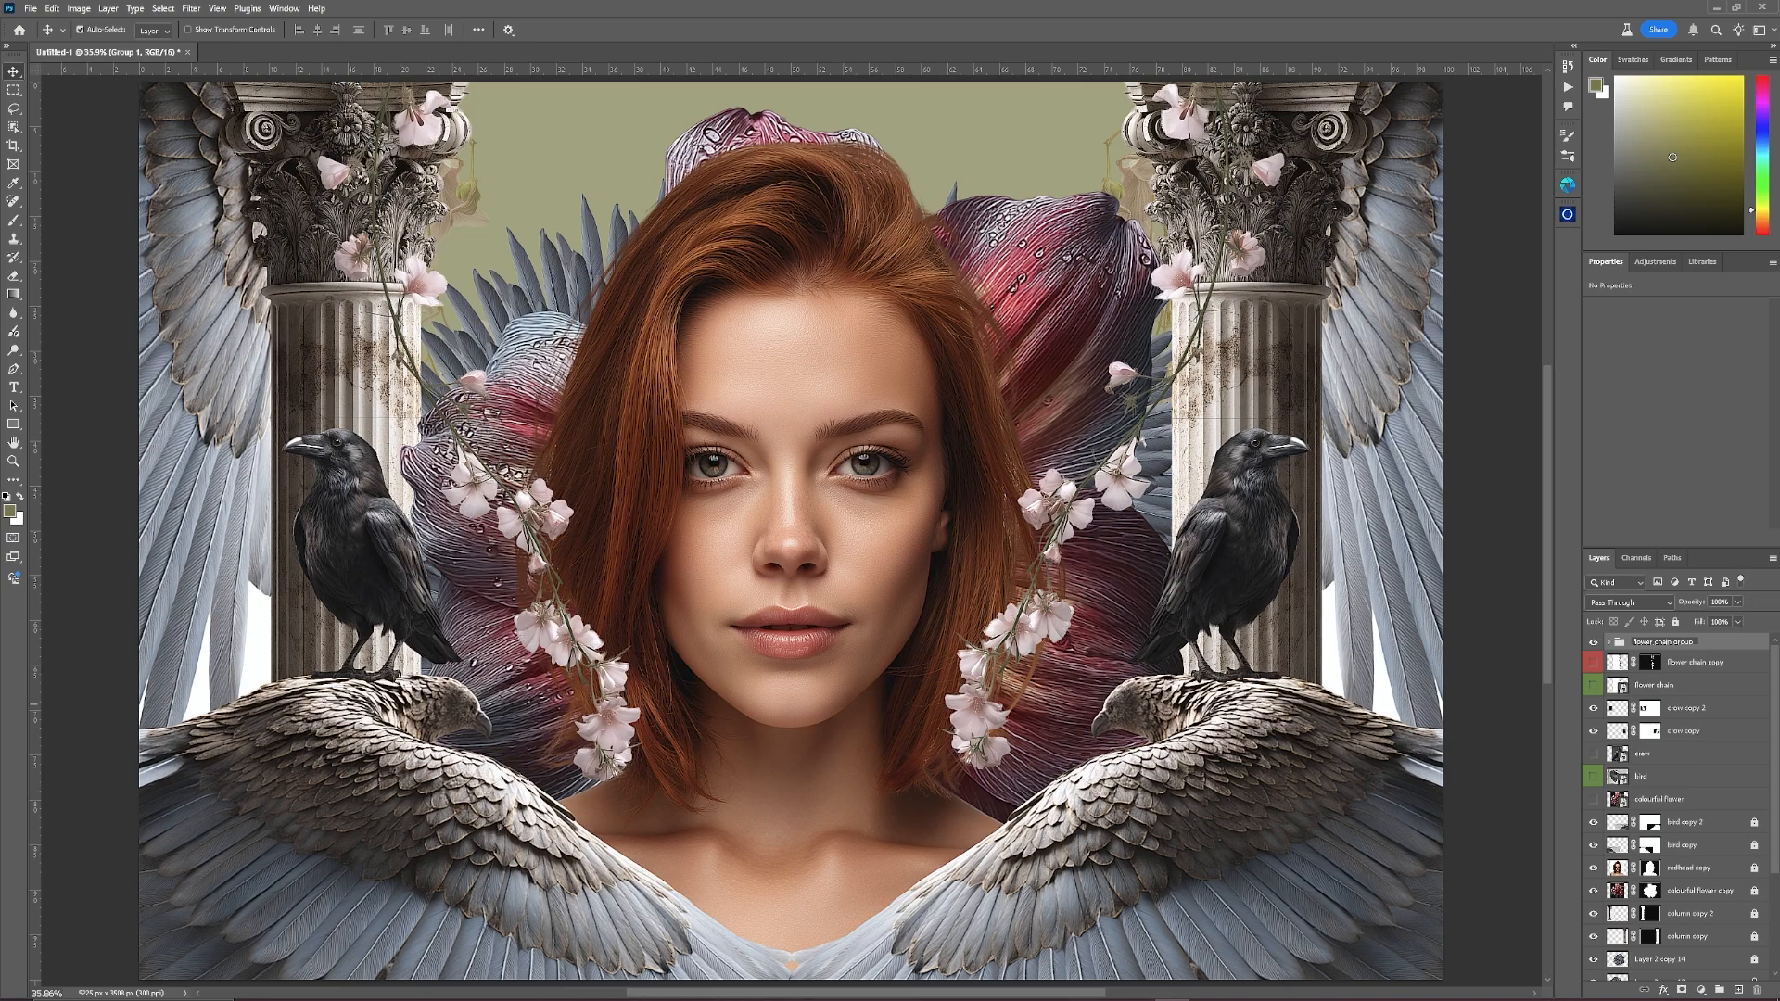
click(1719, 643)
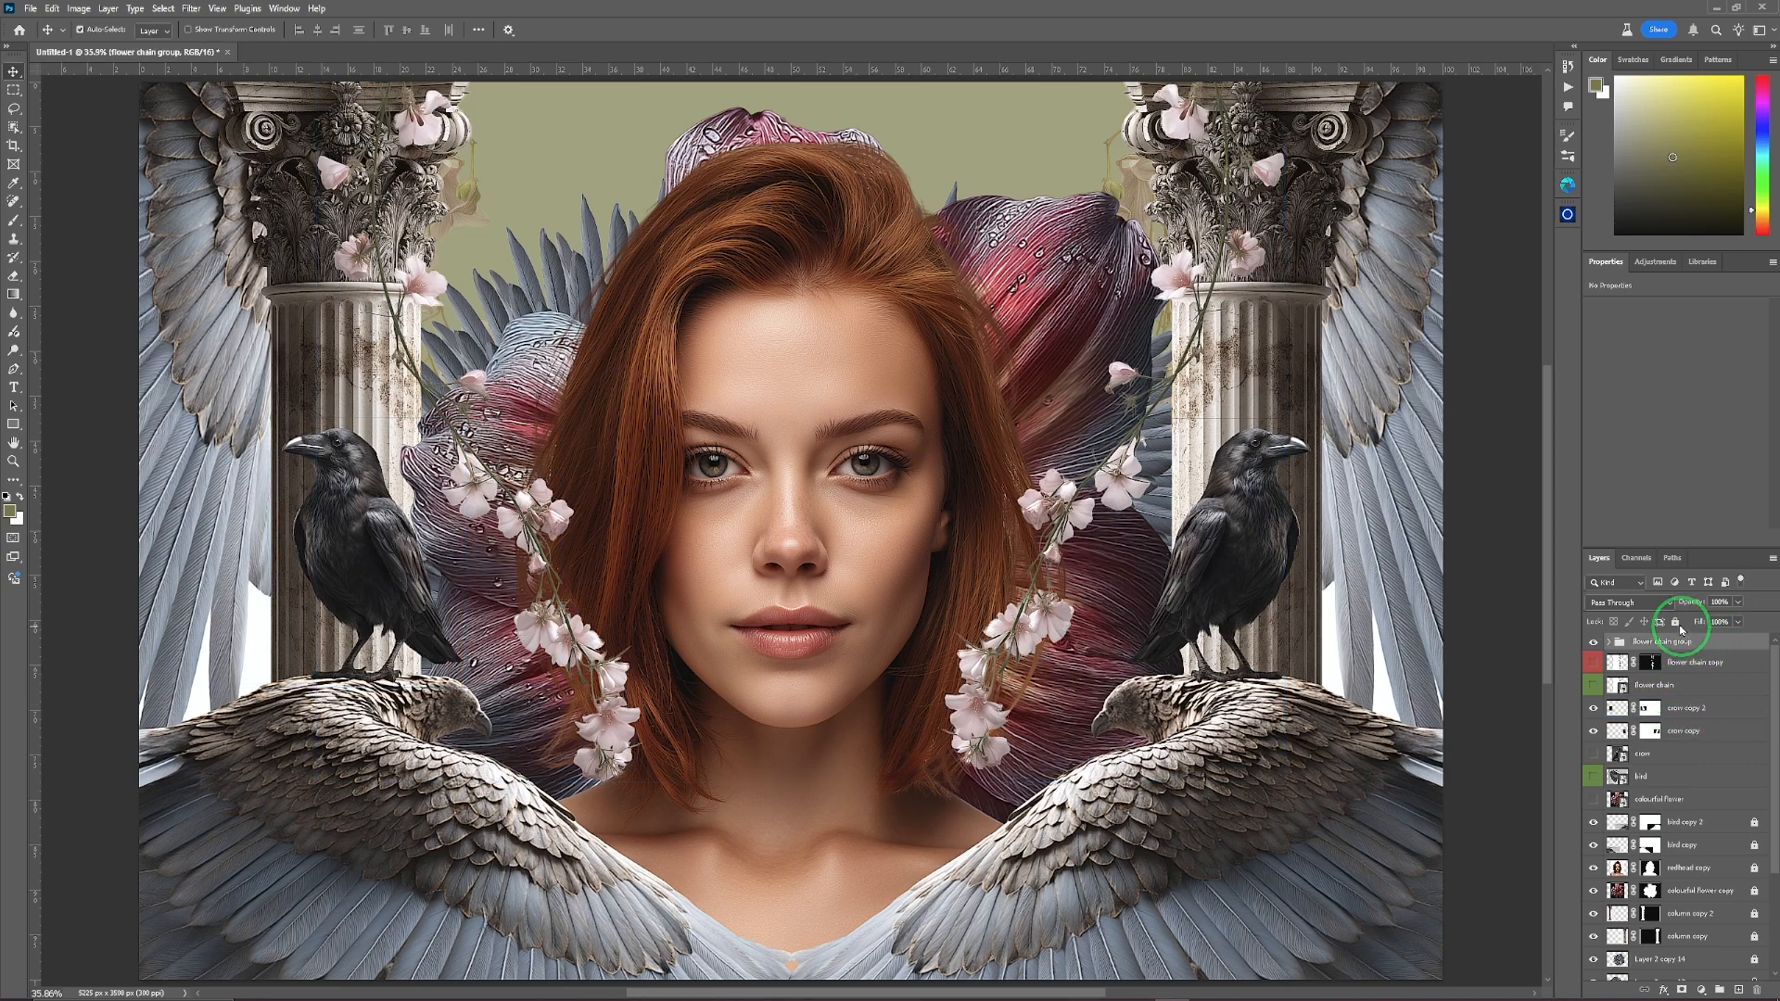
click(1676, 623)
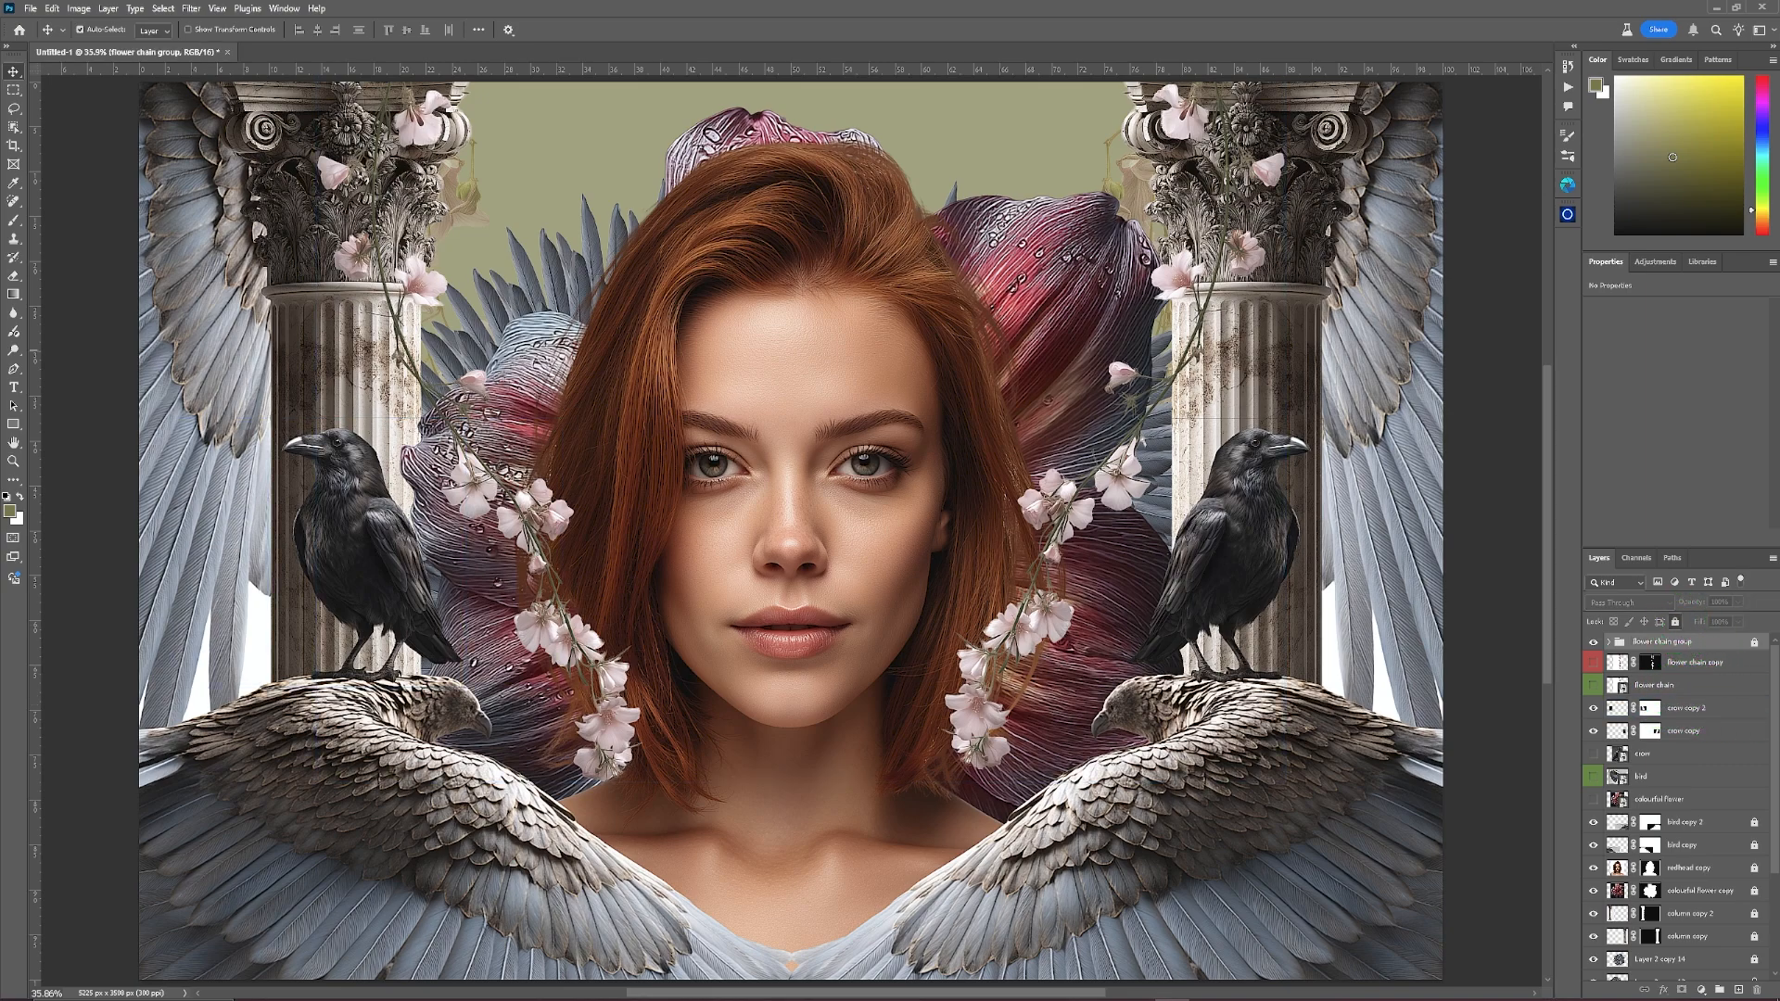
Show the straight "flower chain copy" layer and move it down and inward so it hangs over the middle of the woman's face.
click(1594, 664)
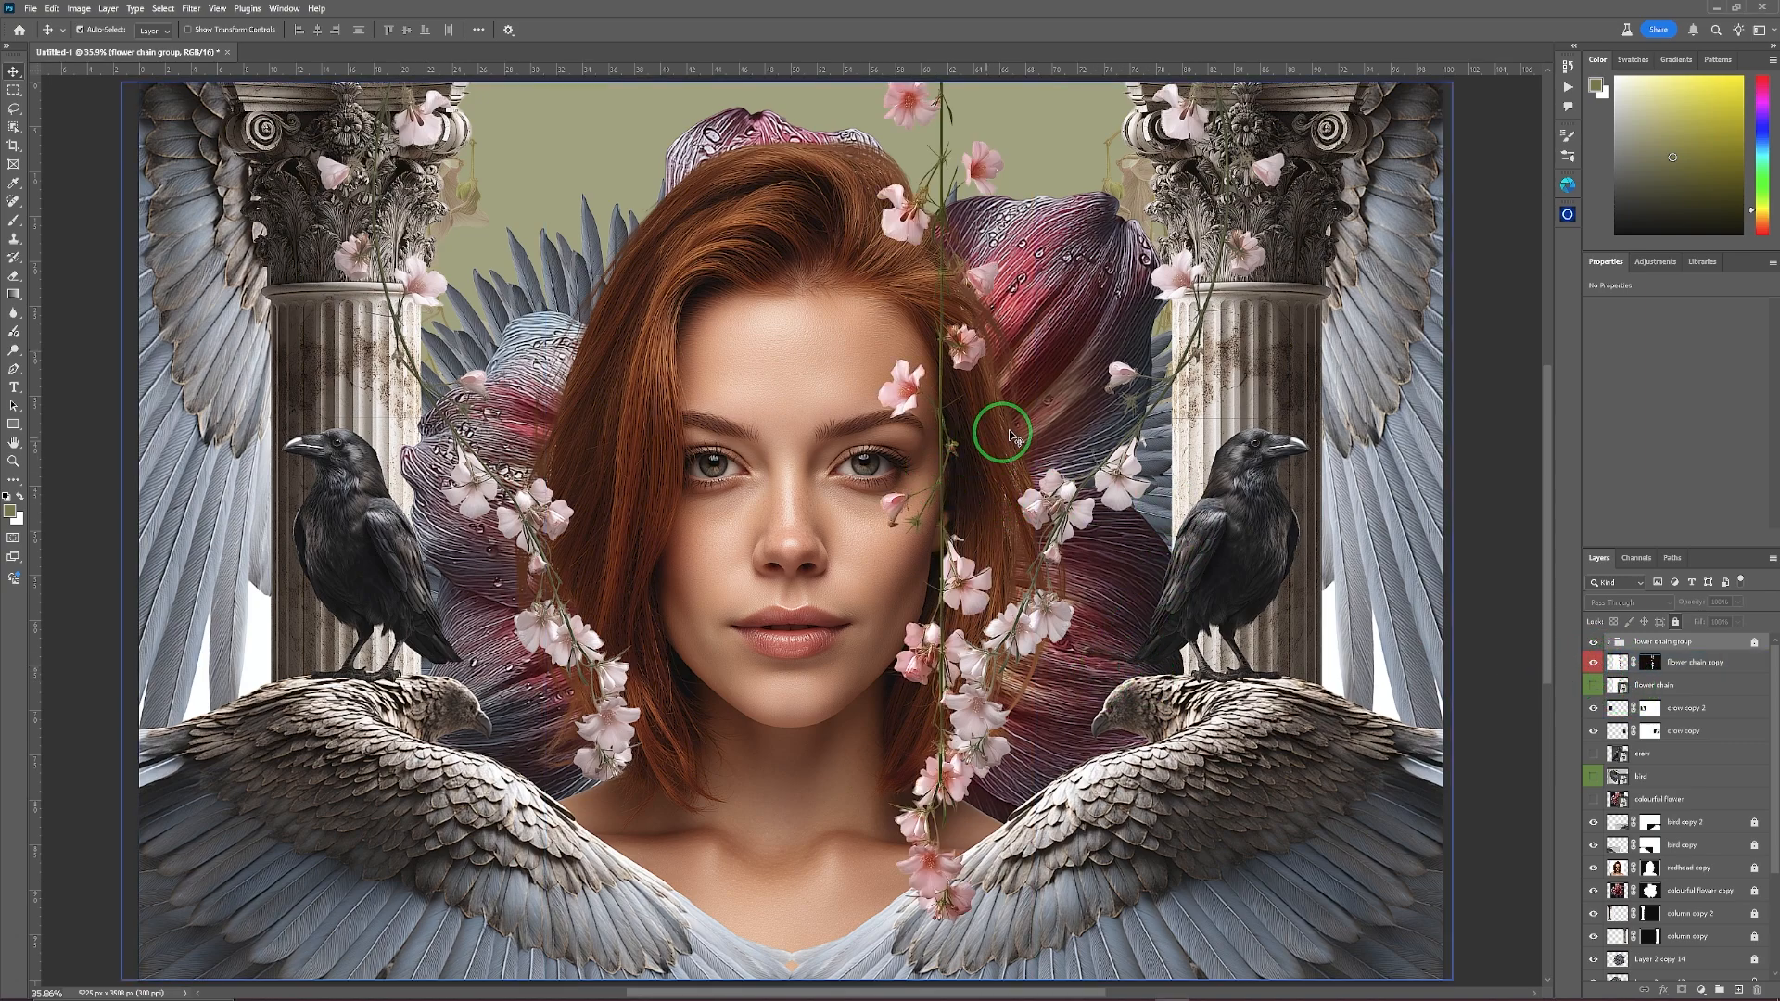
click(969, 162)
drag(982, 163, 803, 241)
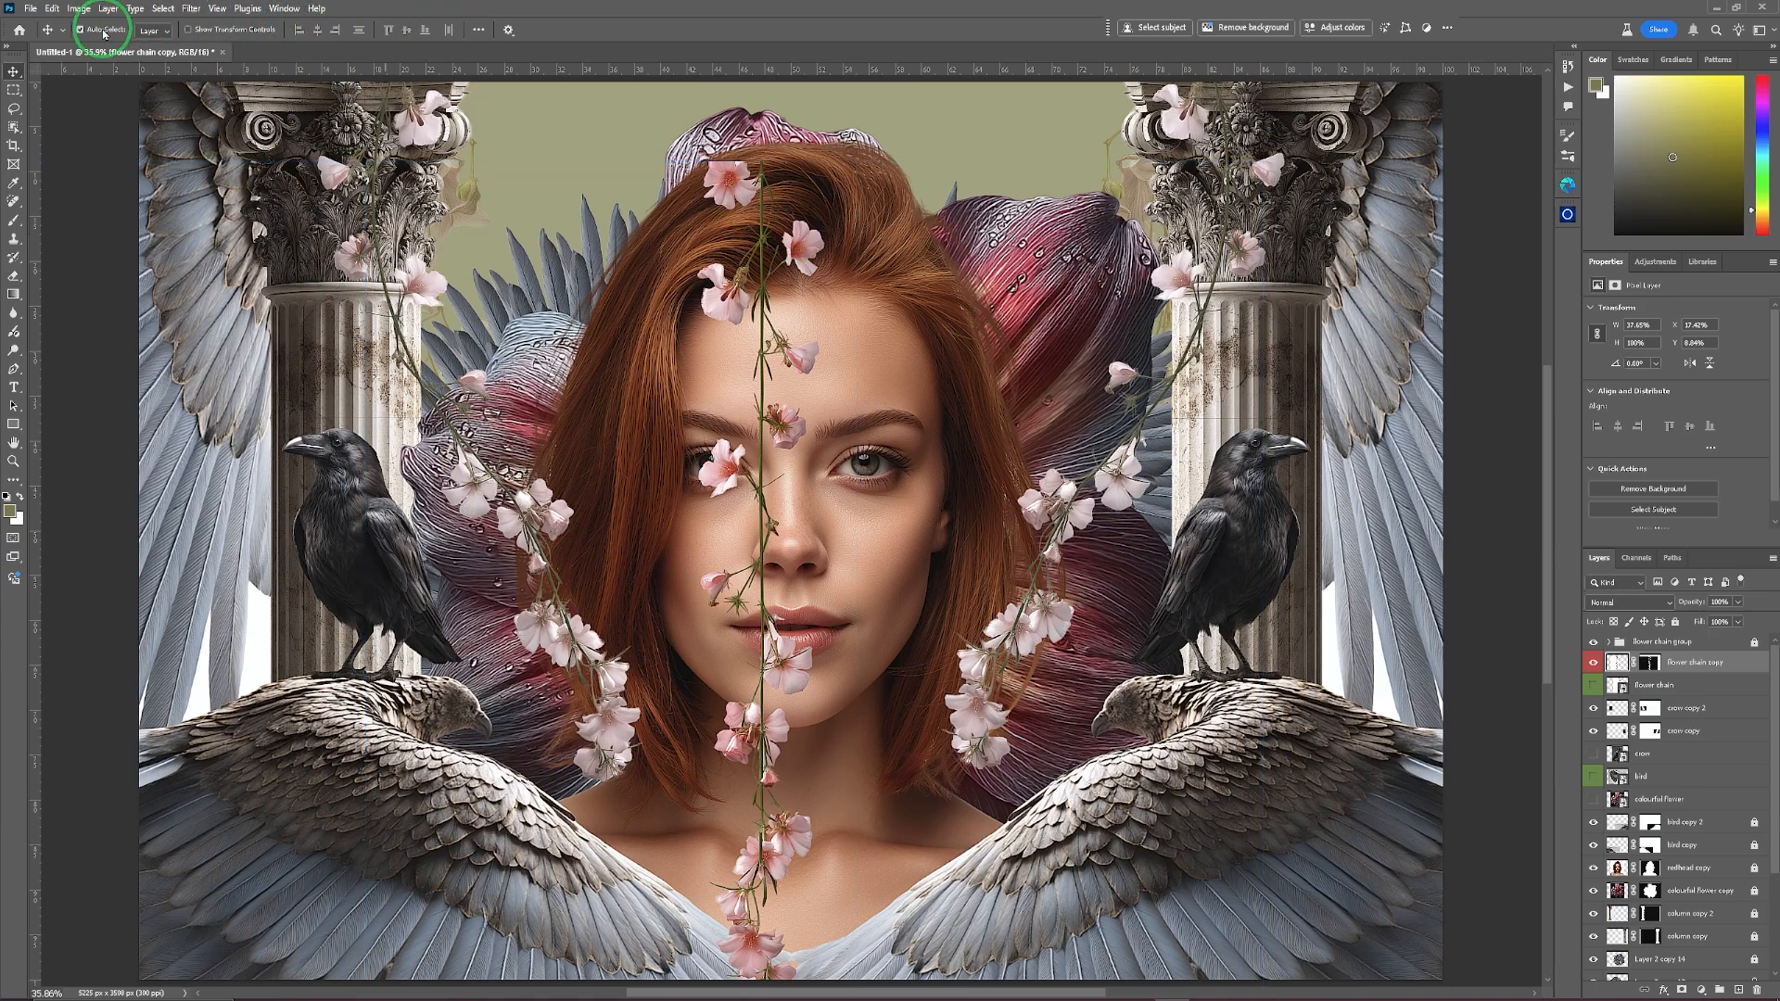
Rotate the "flower chain copy" layer 90° clockwise and move it so it runs horizontally from below the chin to the canvas's outer edge.
click(61, 11)
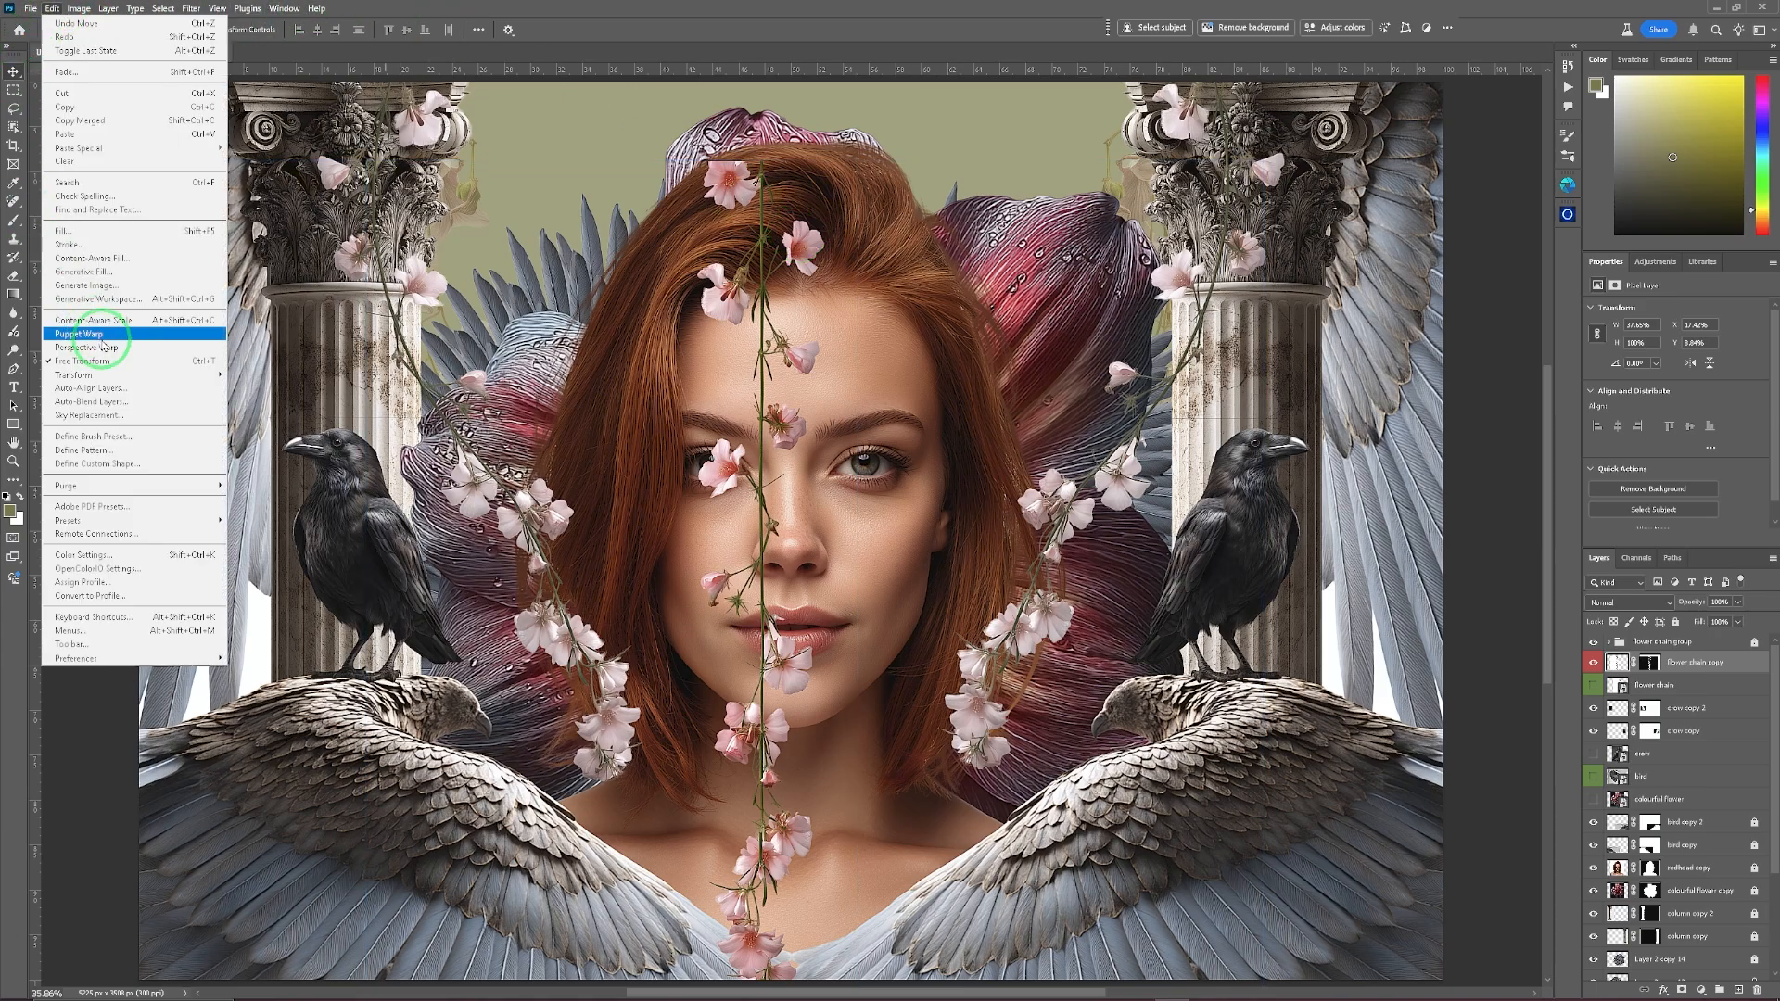
mouse_move(208, 380)
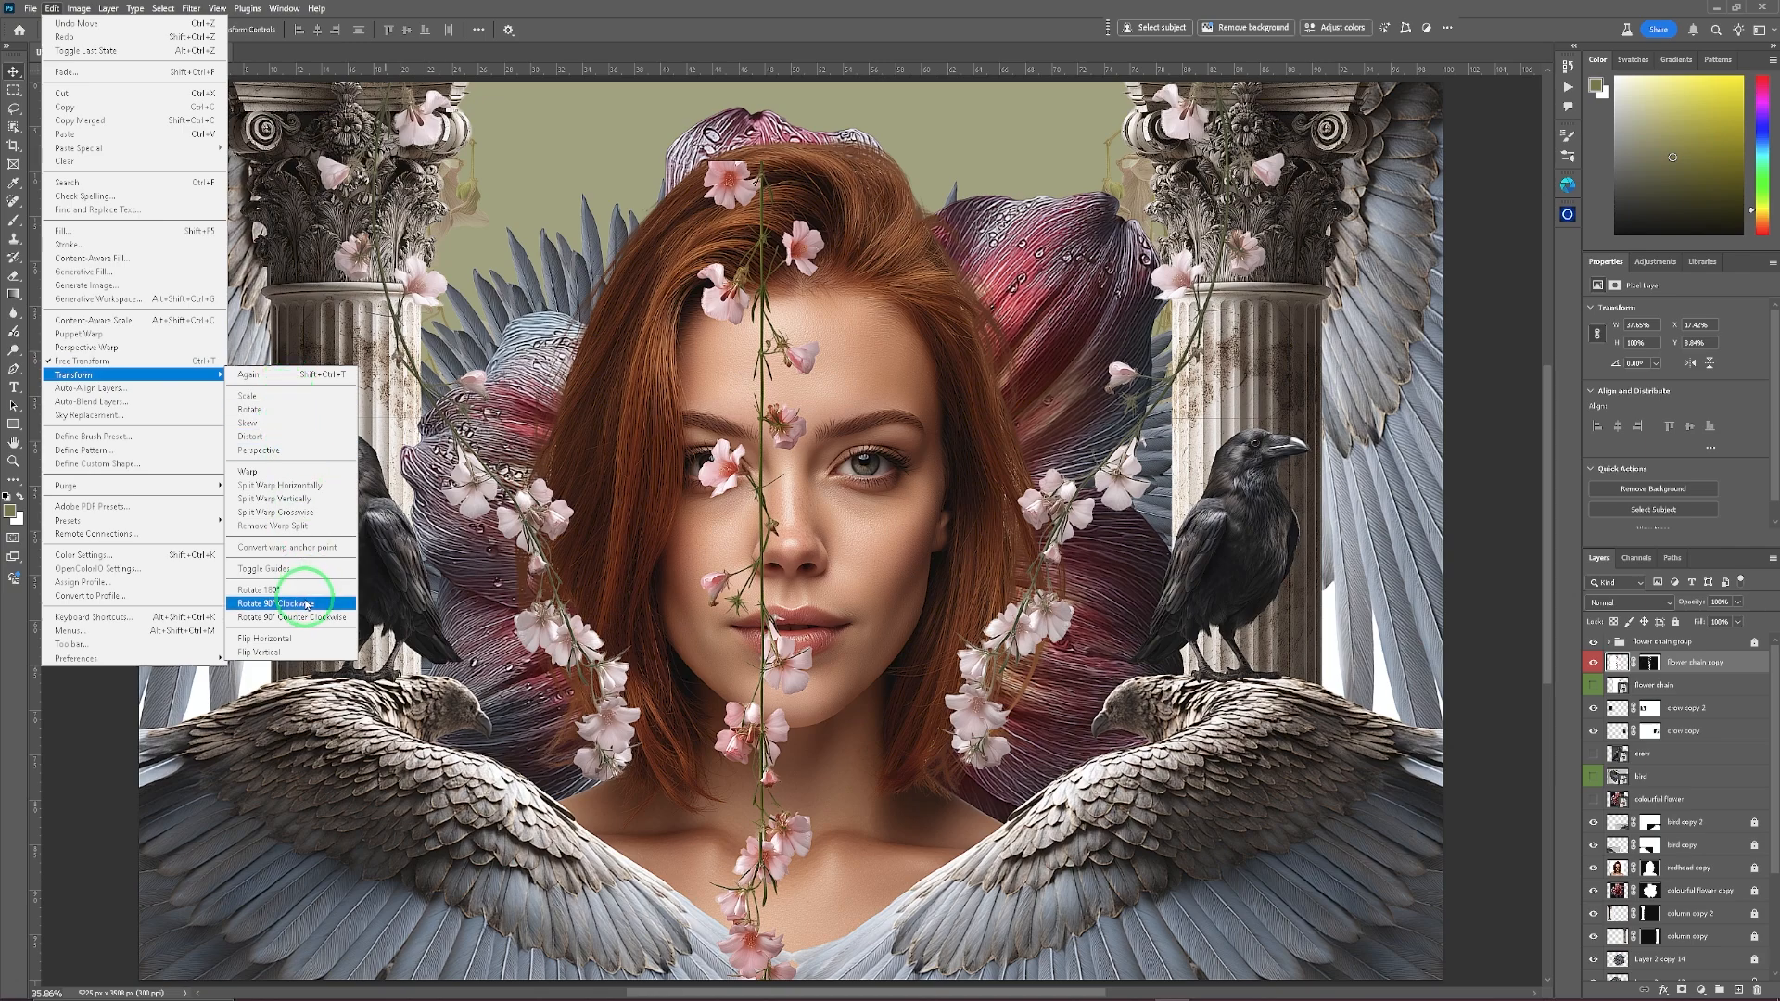
click(306, 604)
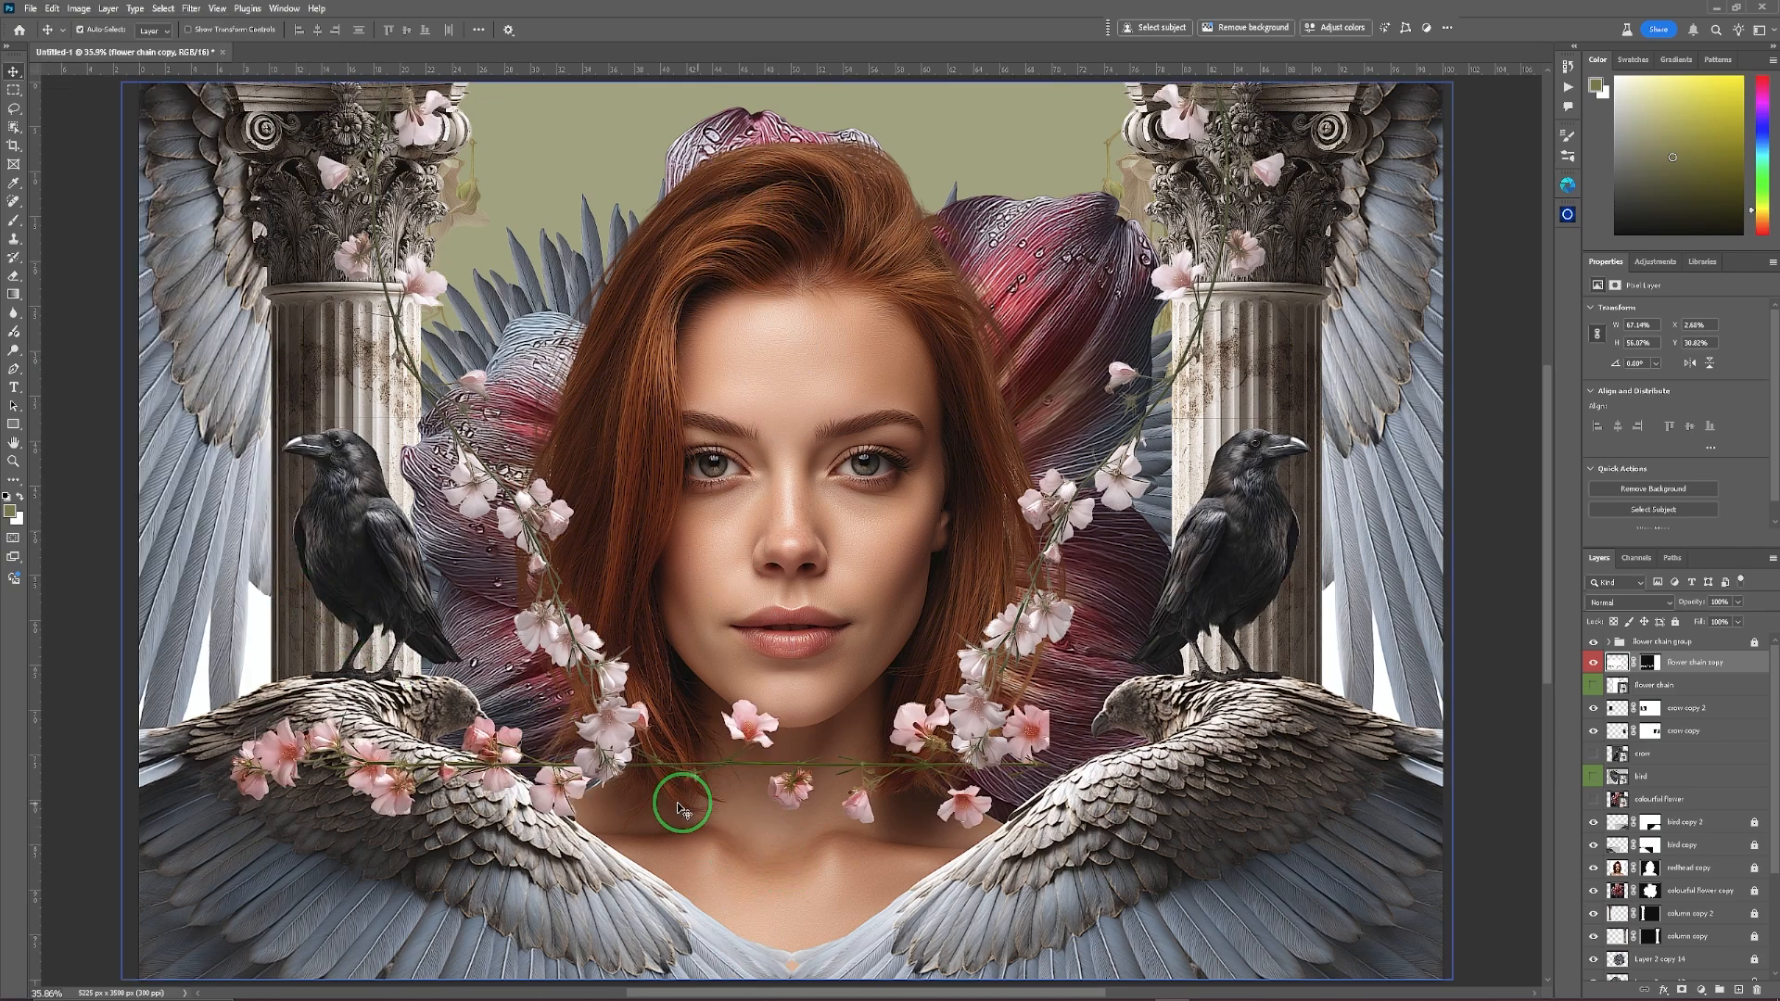
drag(744, 735, 1160, 696)
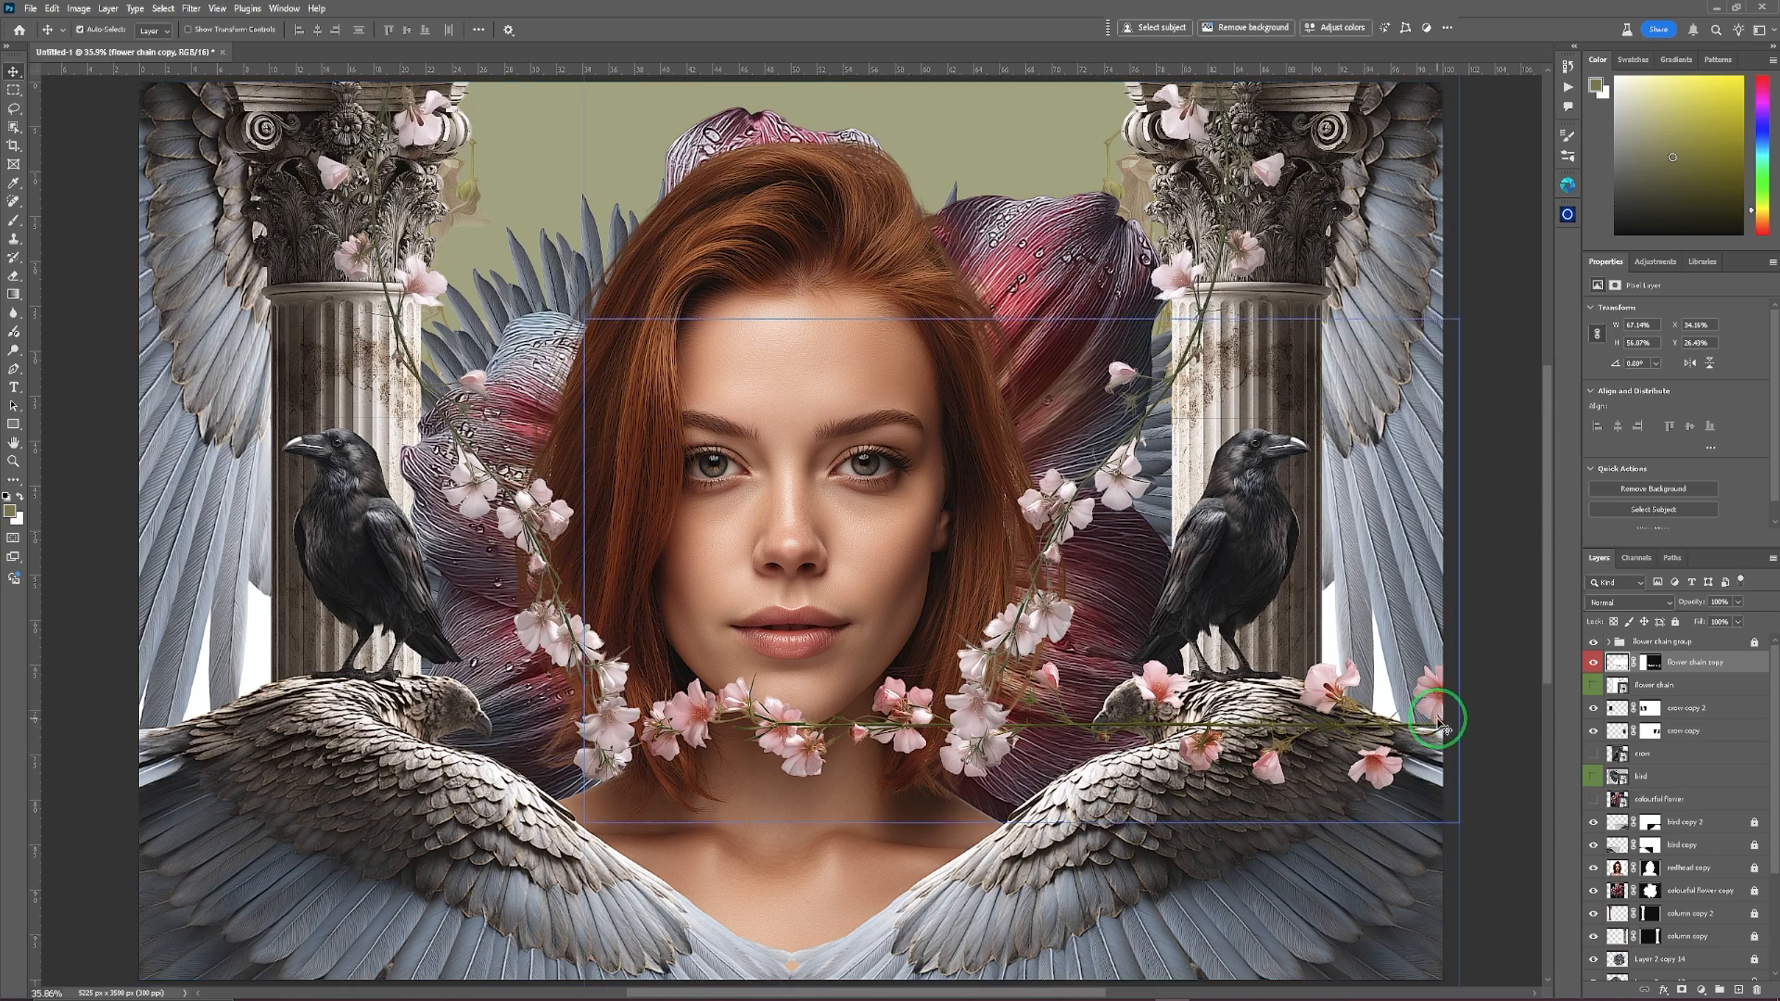
drag(1452, 722, 1424, 699)
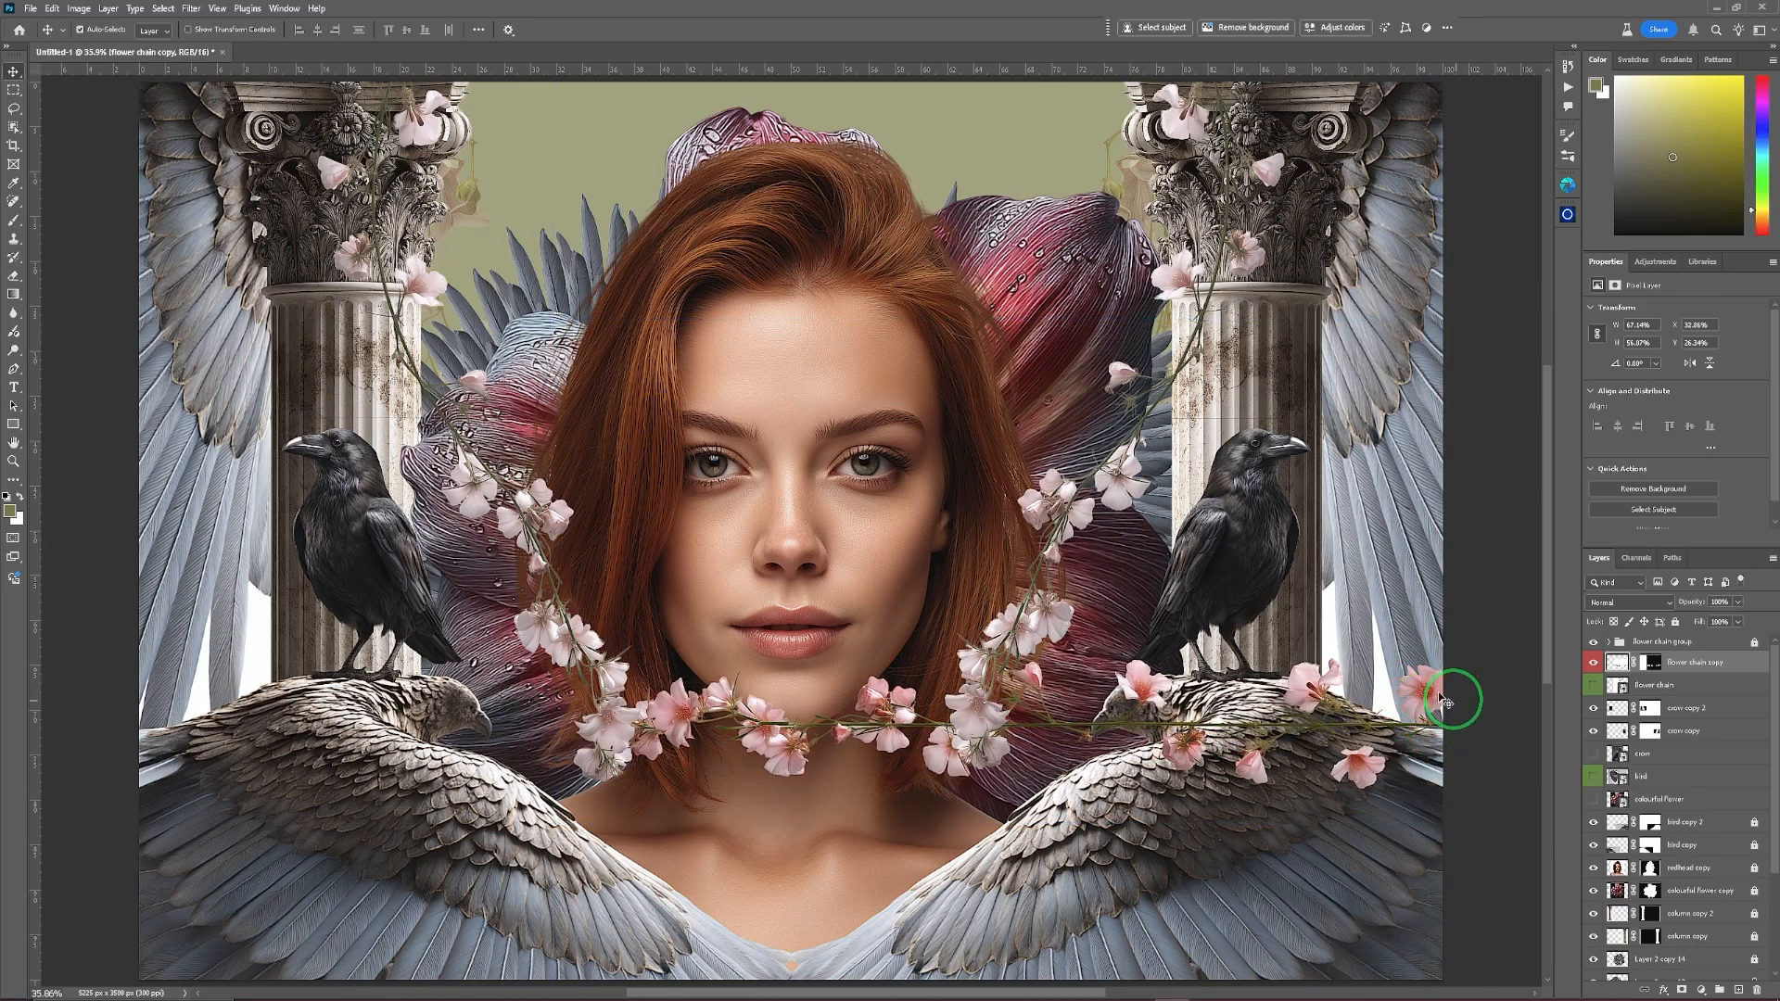
Start a Puppet Warp on the flower chain, pin its outer end and stem, and bend its inner end down to the woman's chest.
click(55, 10)
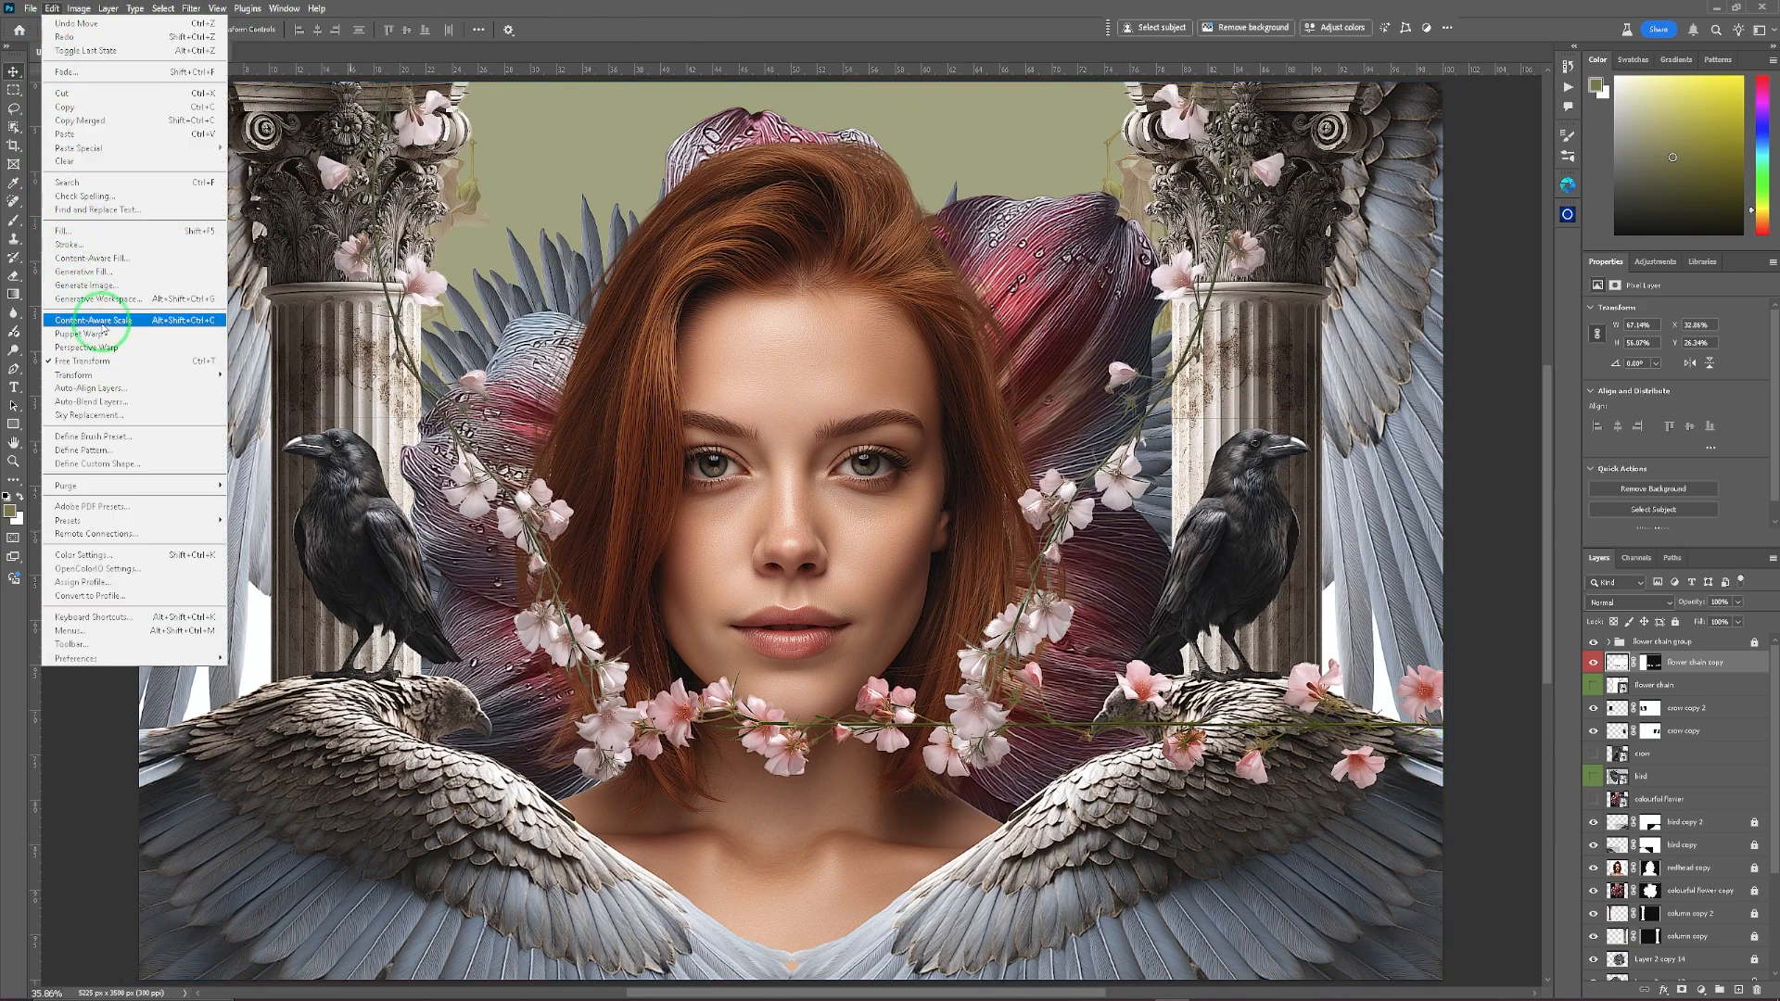
click(100, 333)
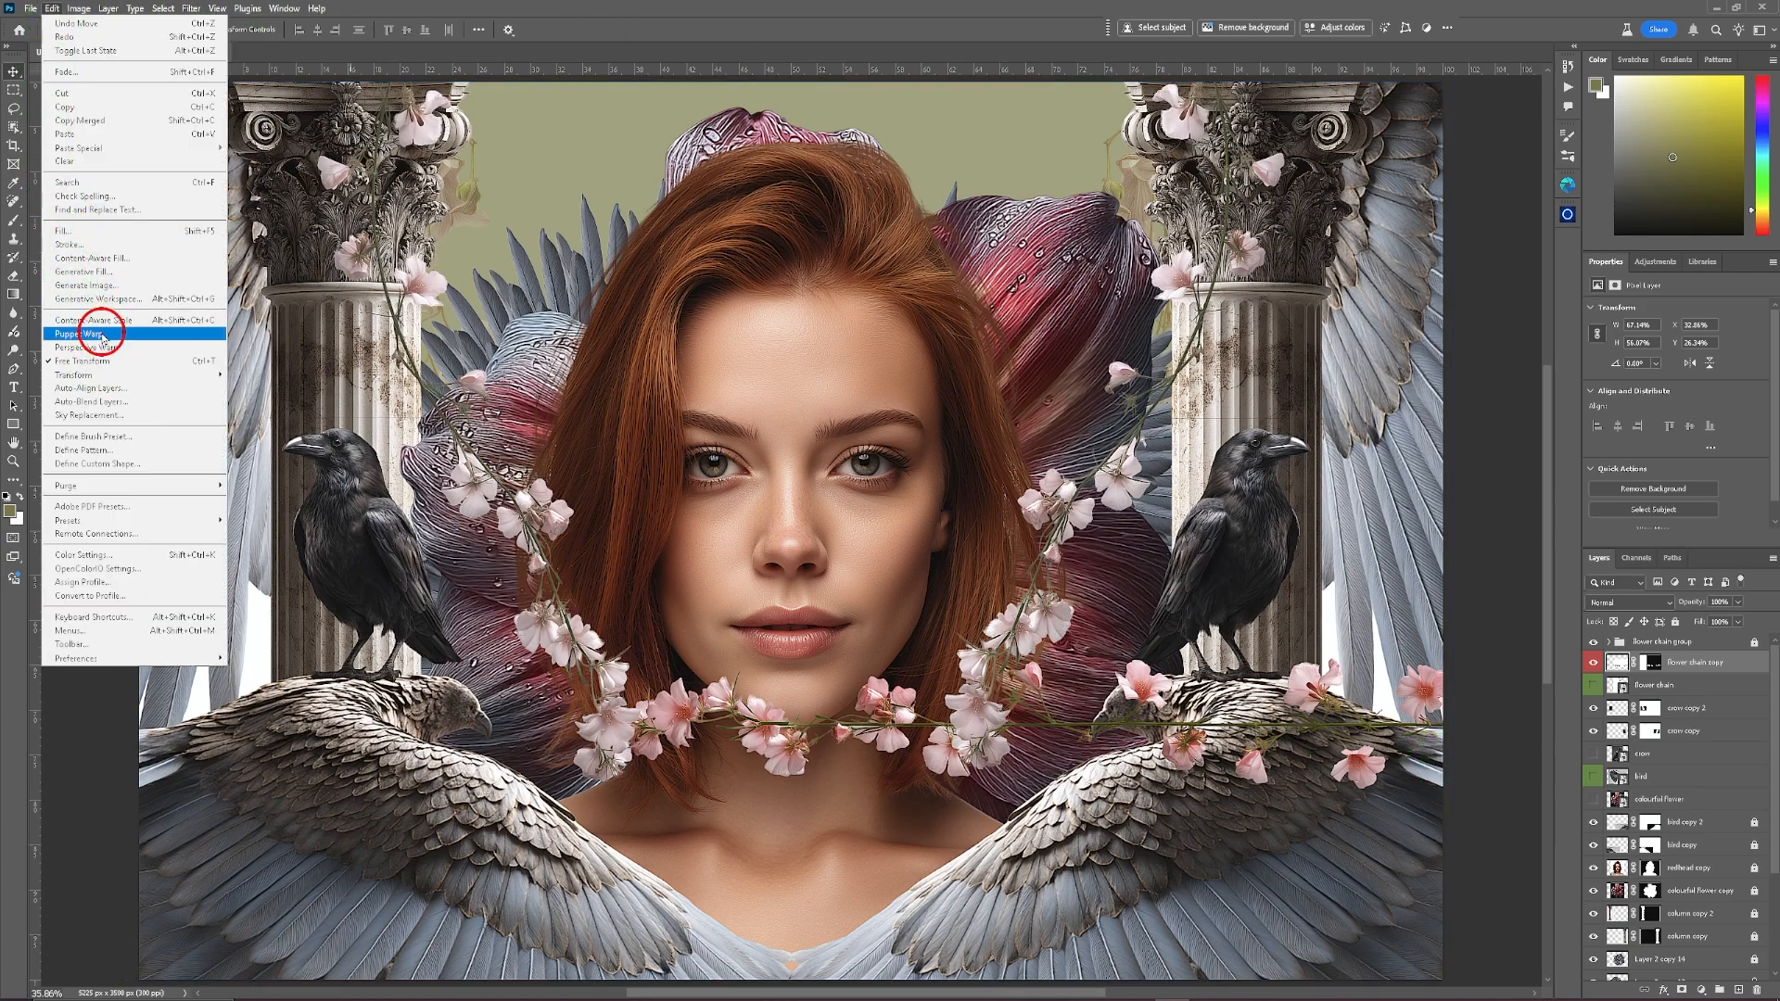
click(1430, 696)
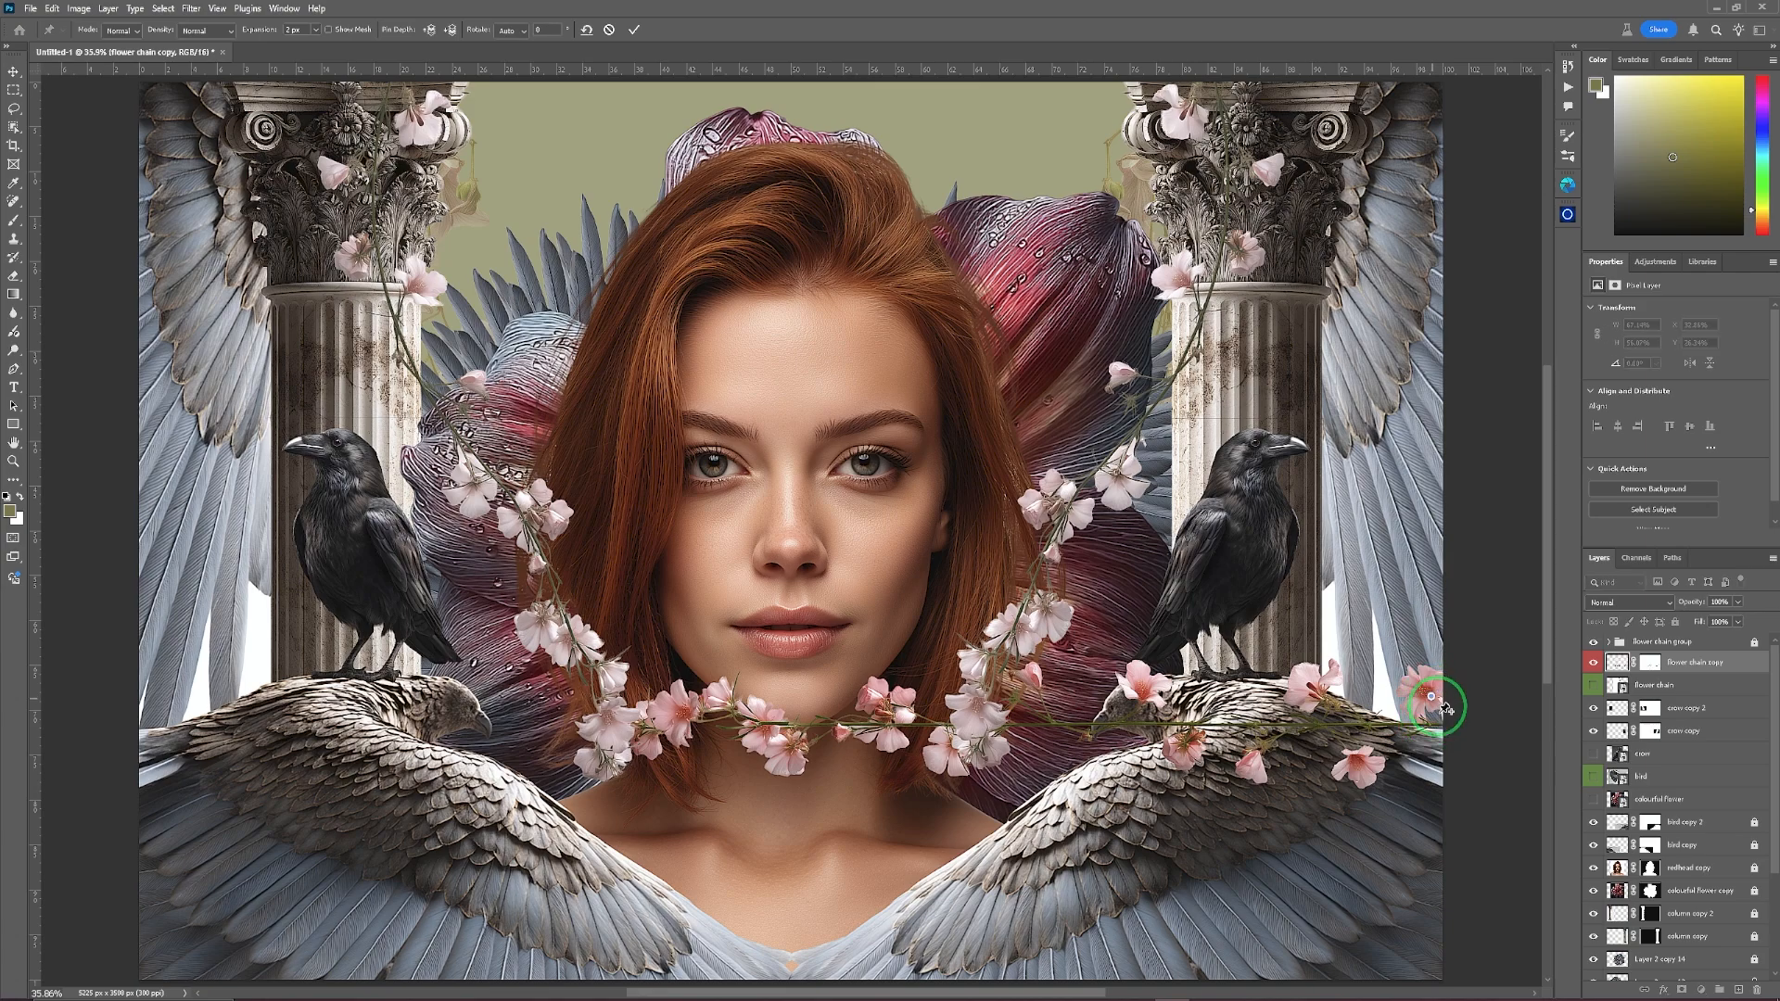
click(1289, 722)
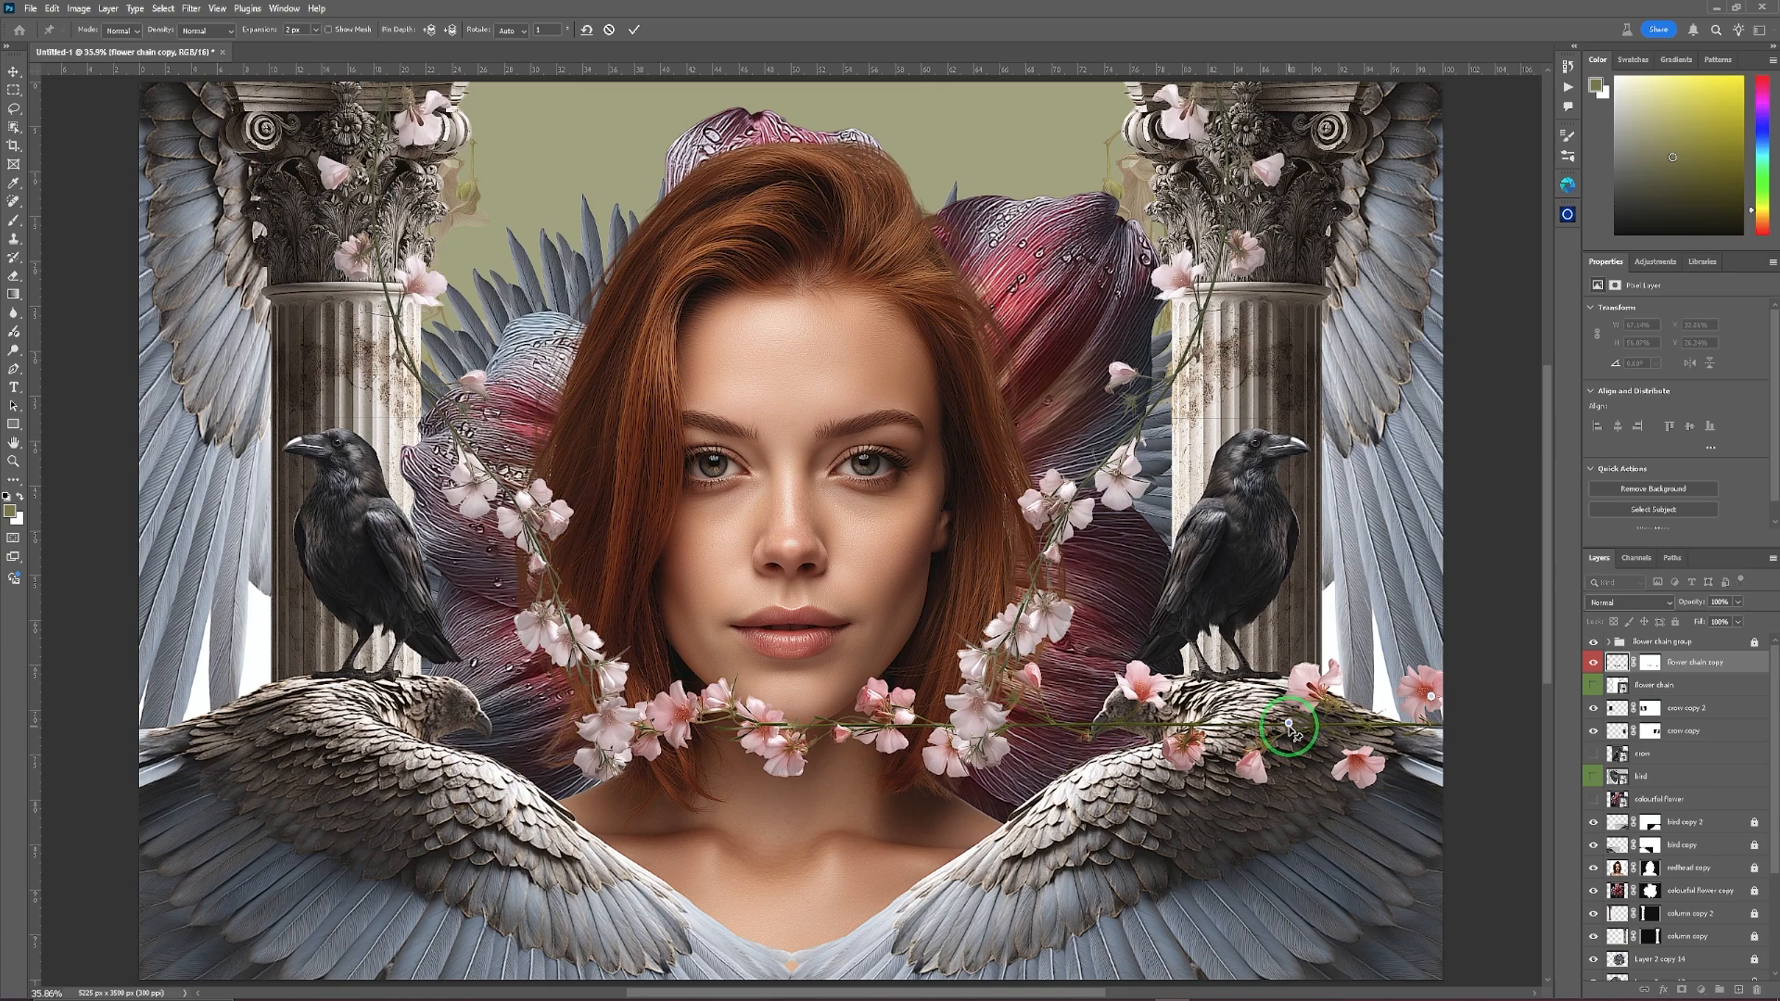
drag(1293, 707, 1307, 697)
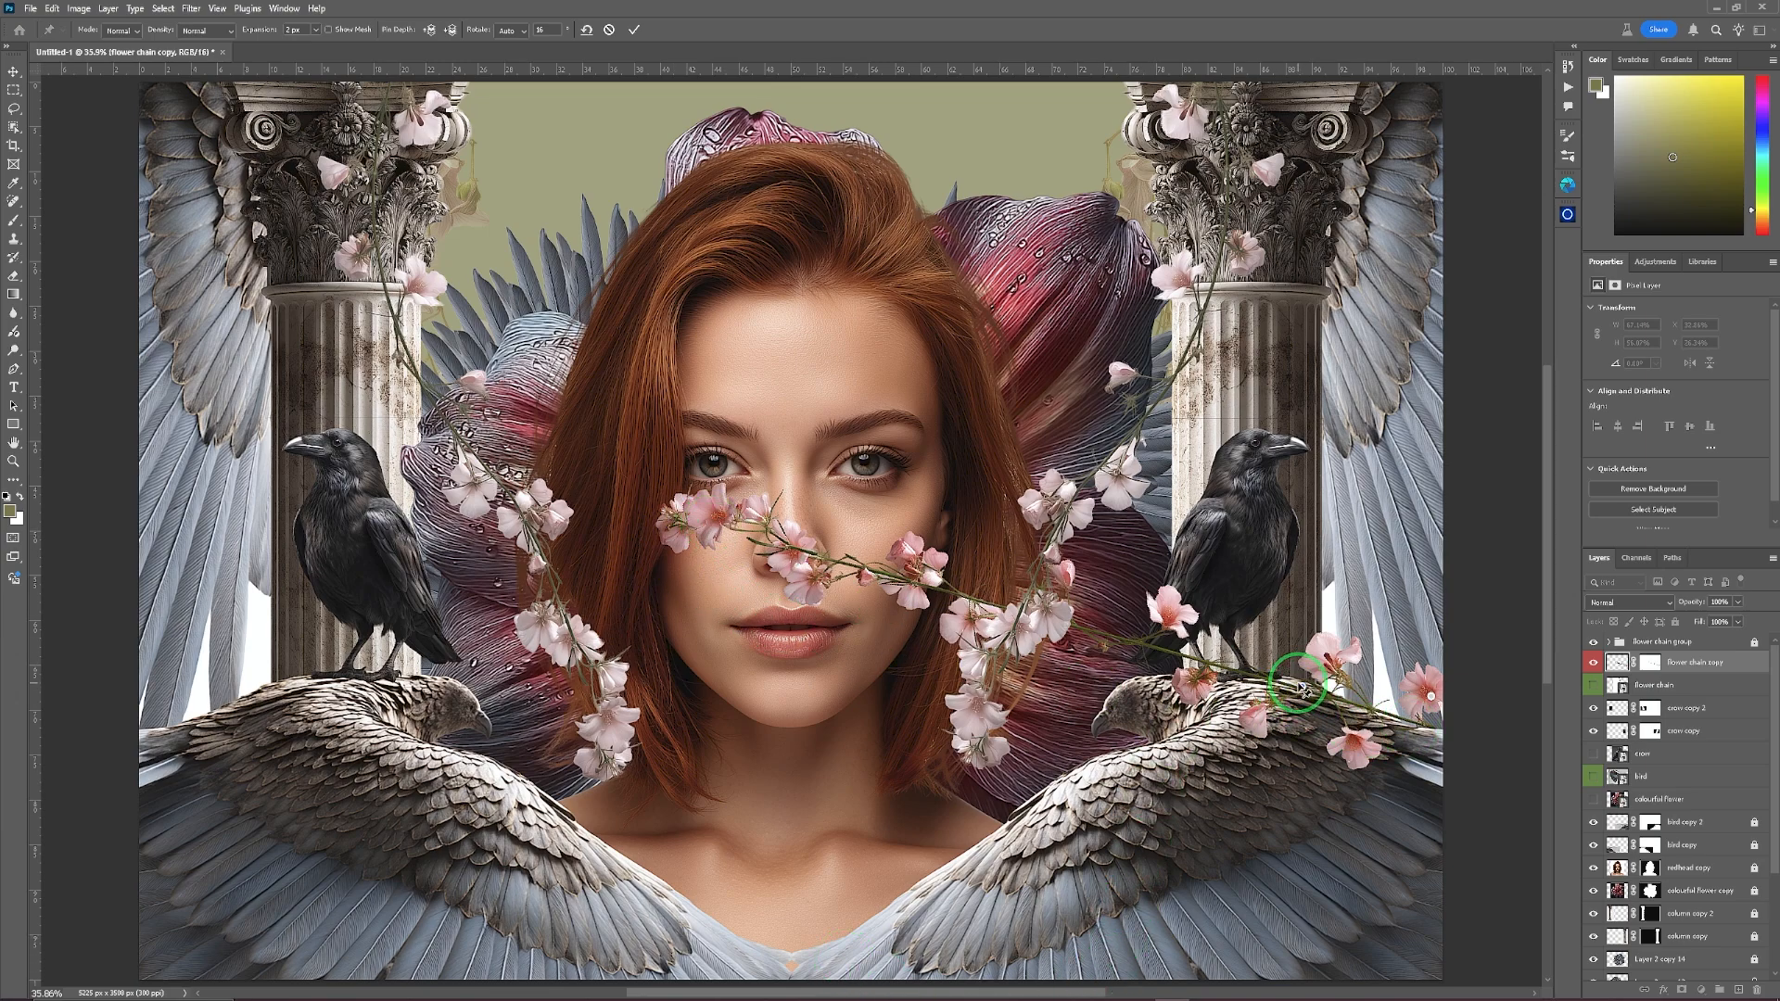
drag(1299, 687, 1268, 687)
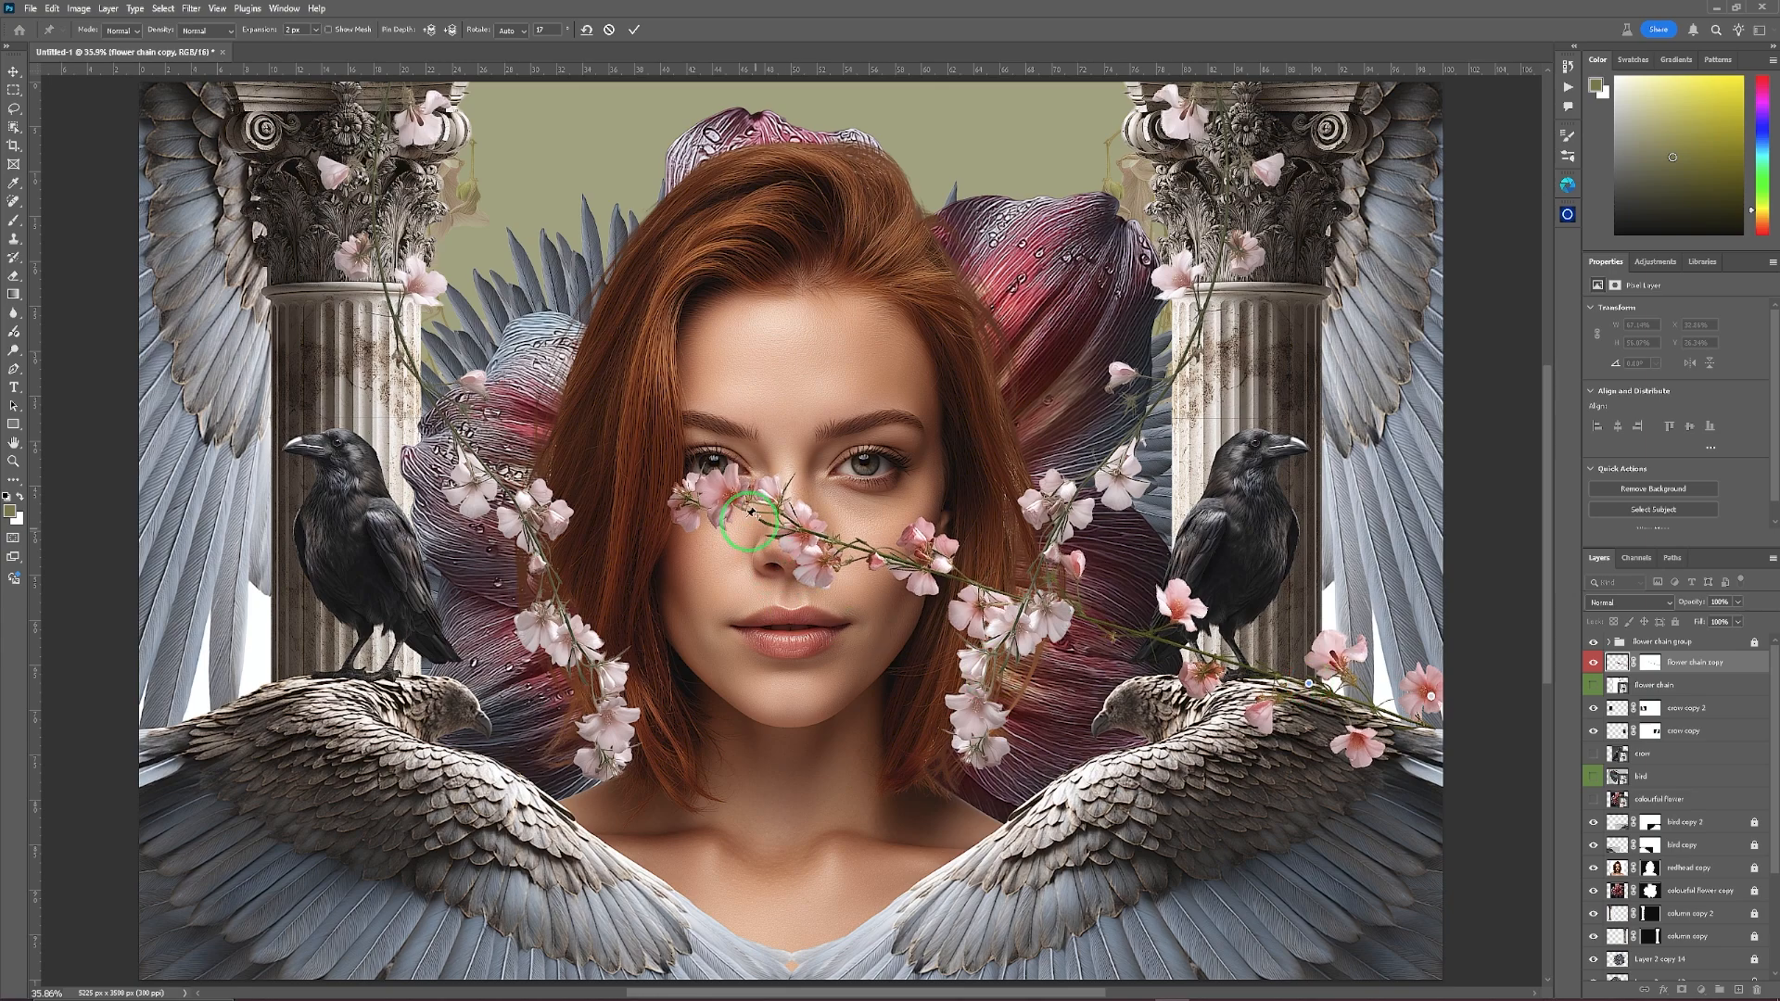
drag(709, 503, 833, 955)
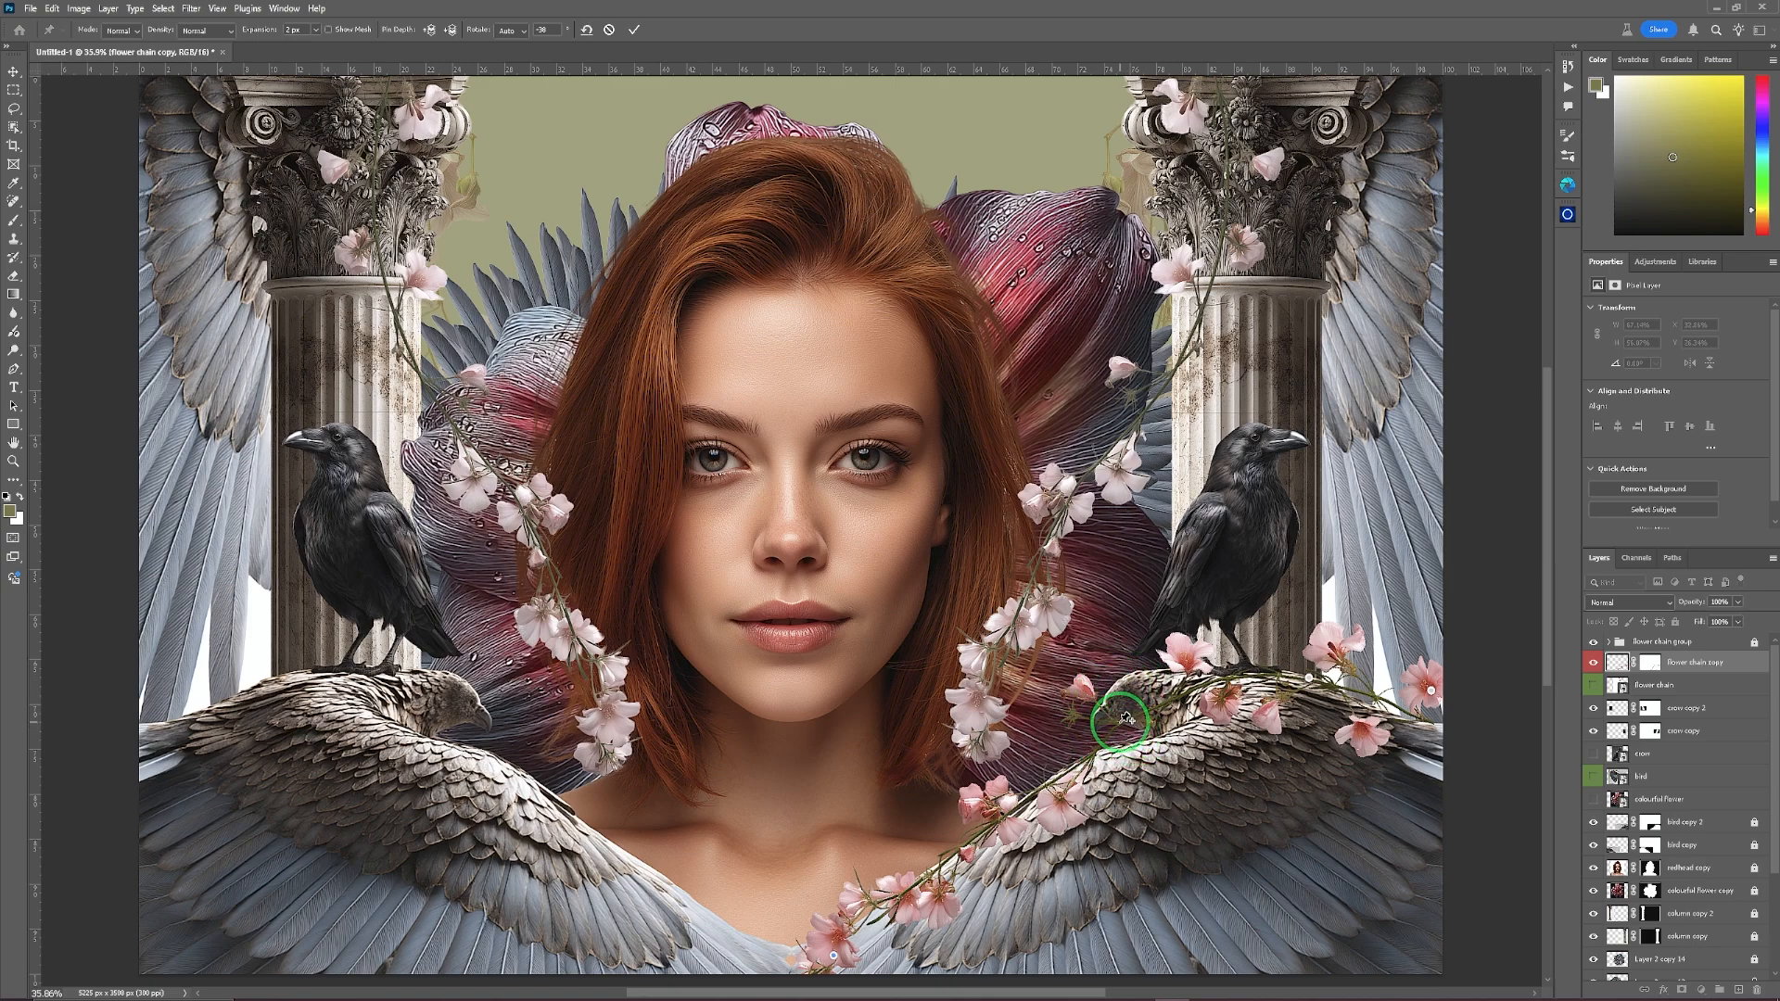
Refine the Puppet Warp pins so the flower chain follows the wing's upper curve to the canvas edge, and apply the warp.
drag(1125, 717, 1103, 753)
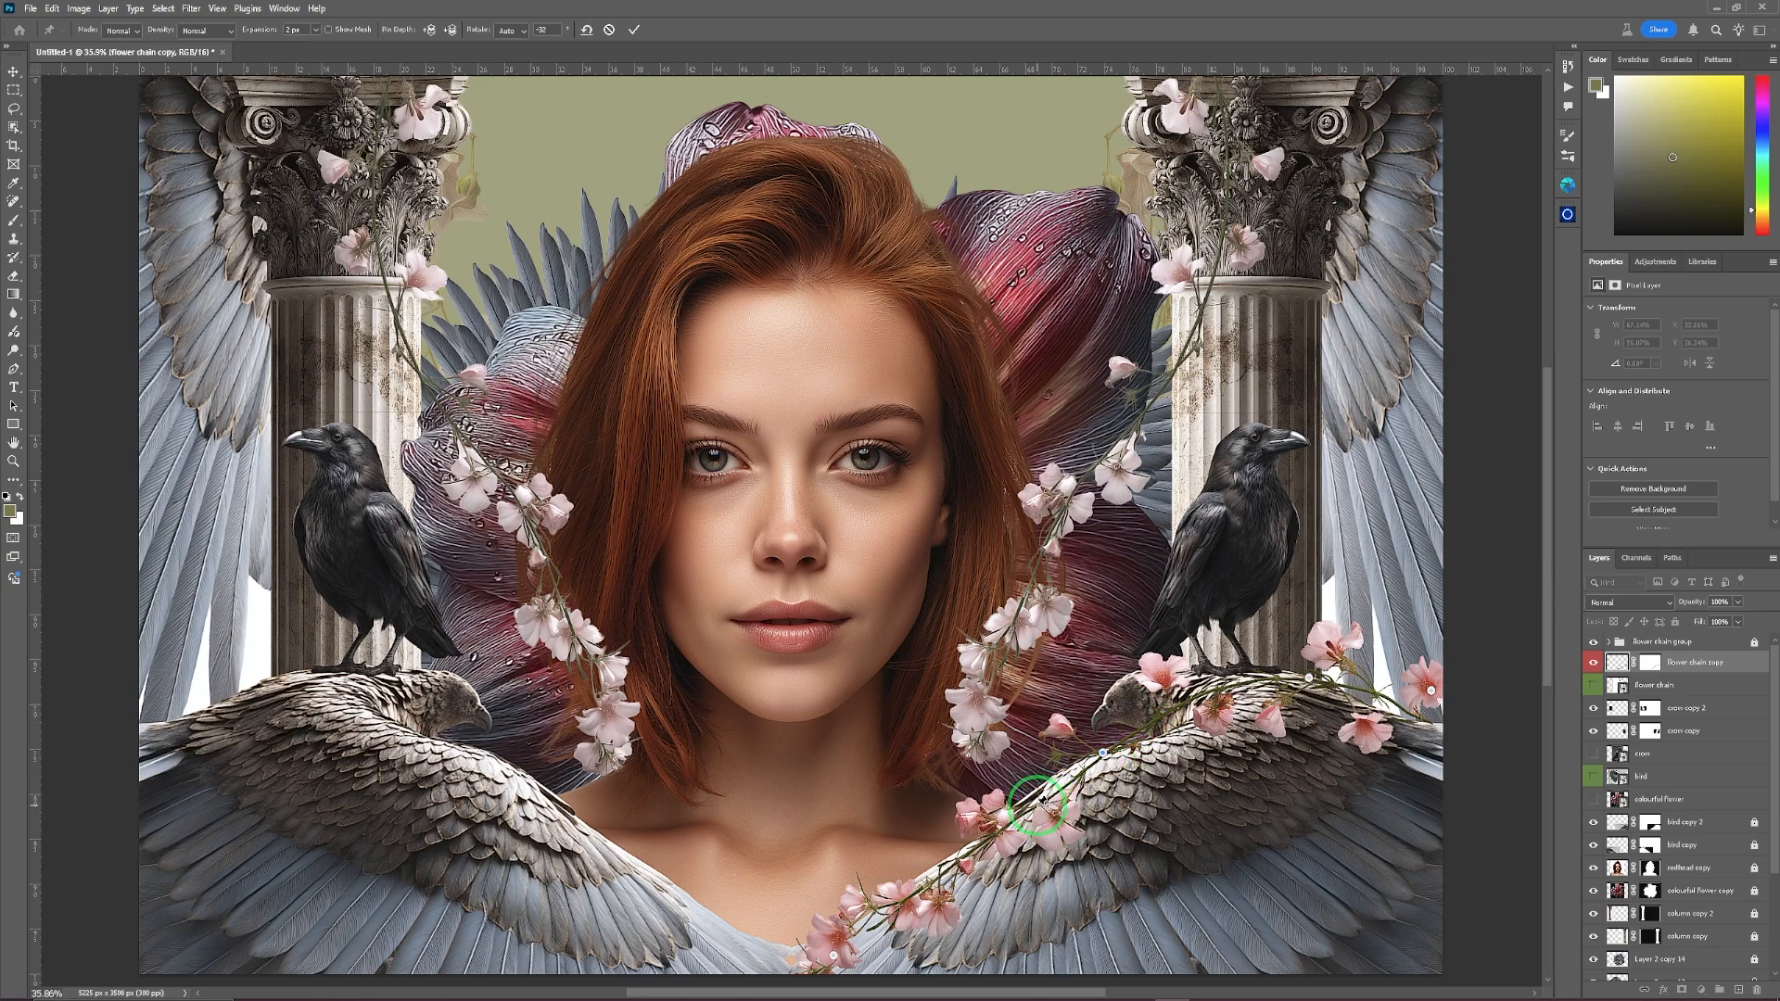
drag(1040, 799, 1038, 794)
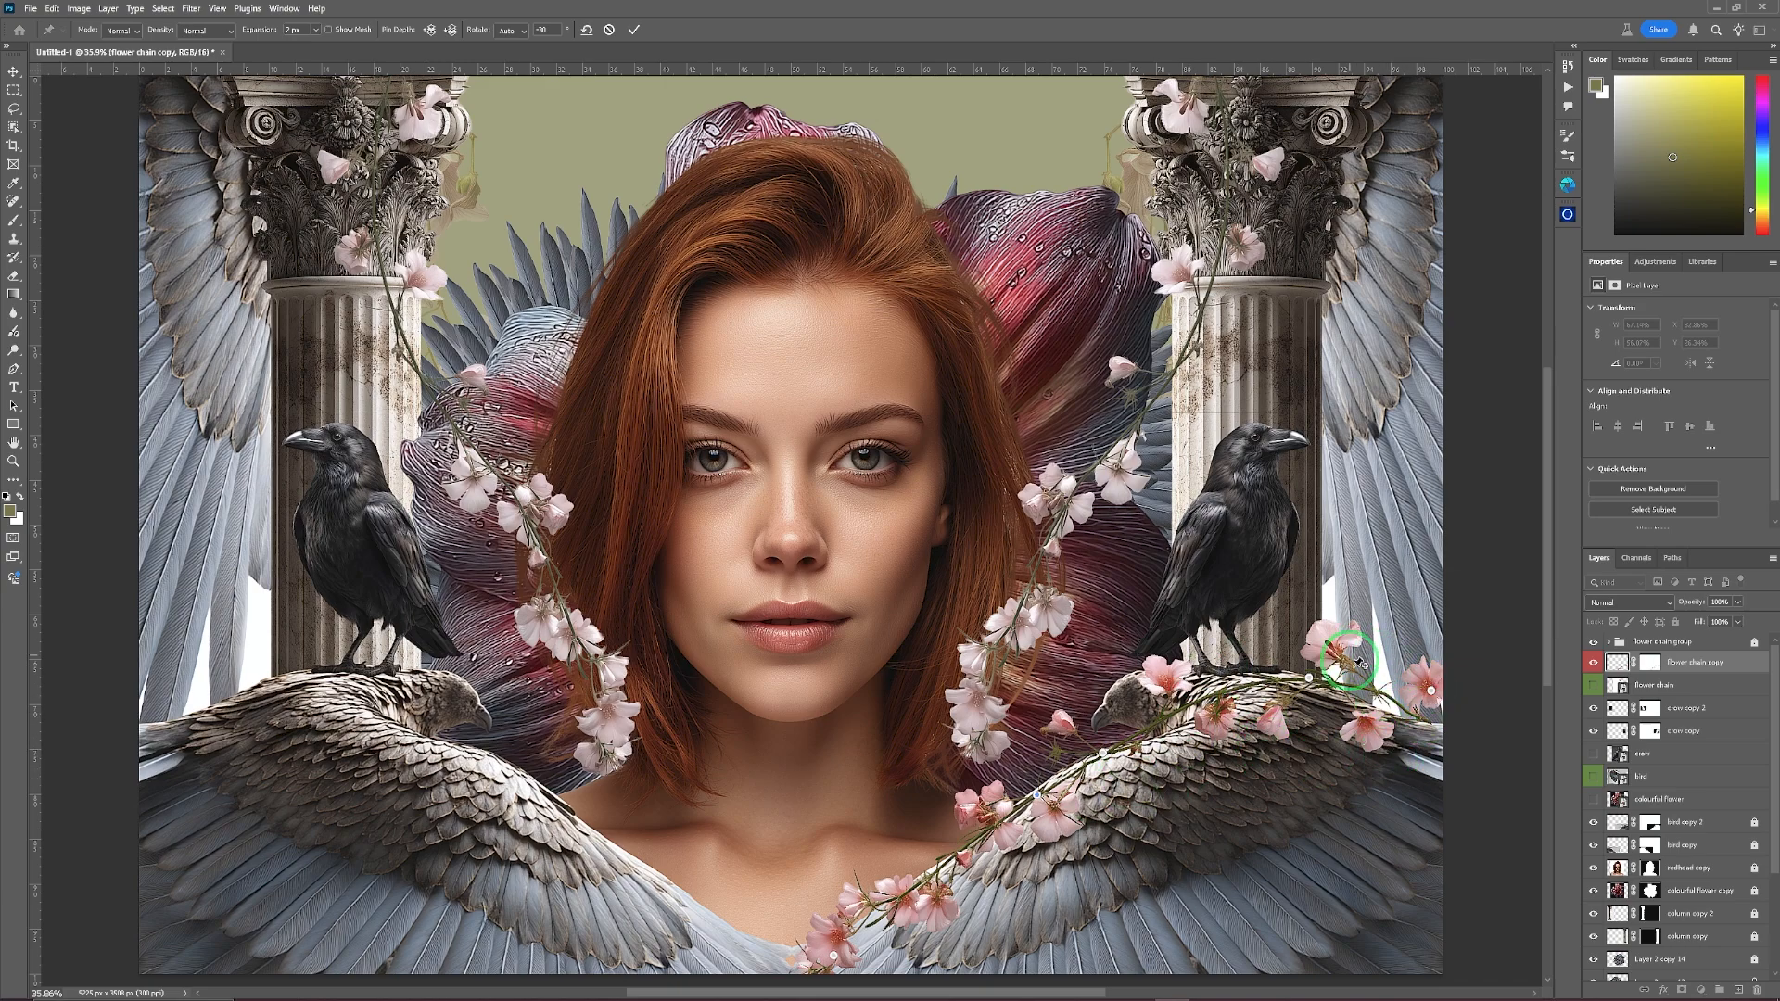
drag(1432, 690, 1444, 693)
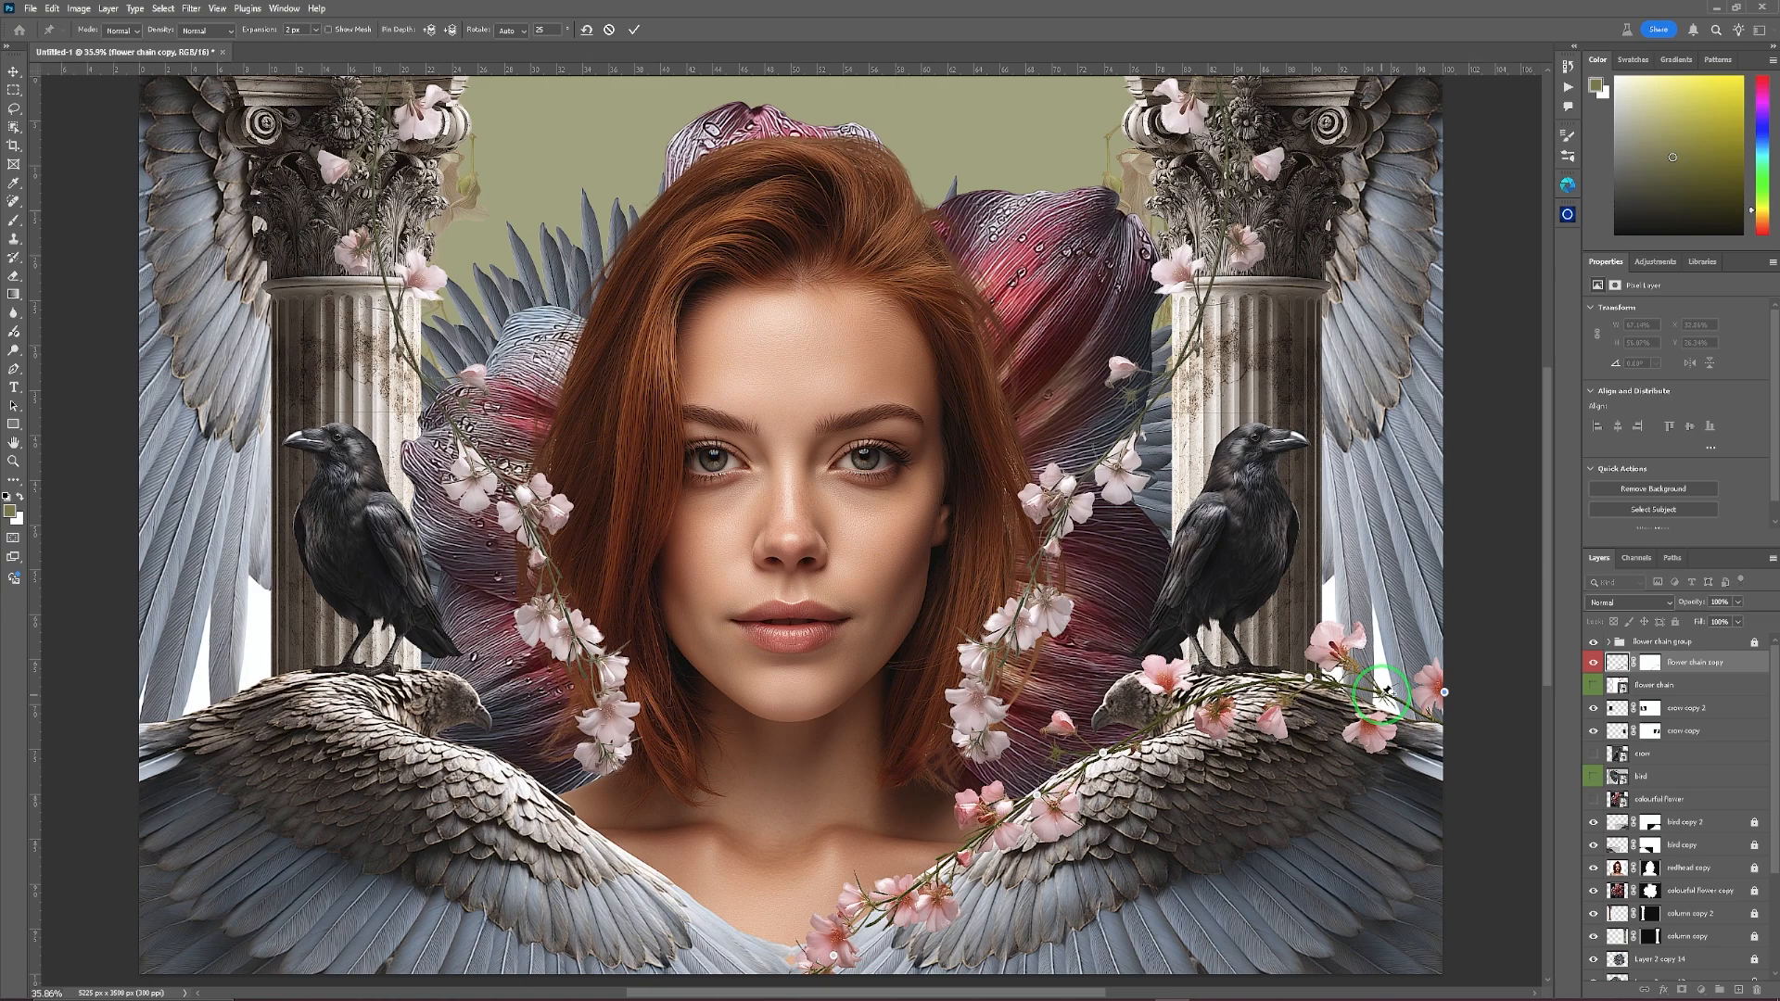
drag(1386, 690, 1378, 711)
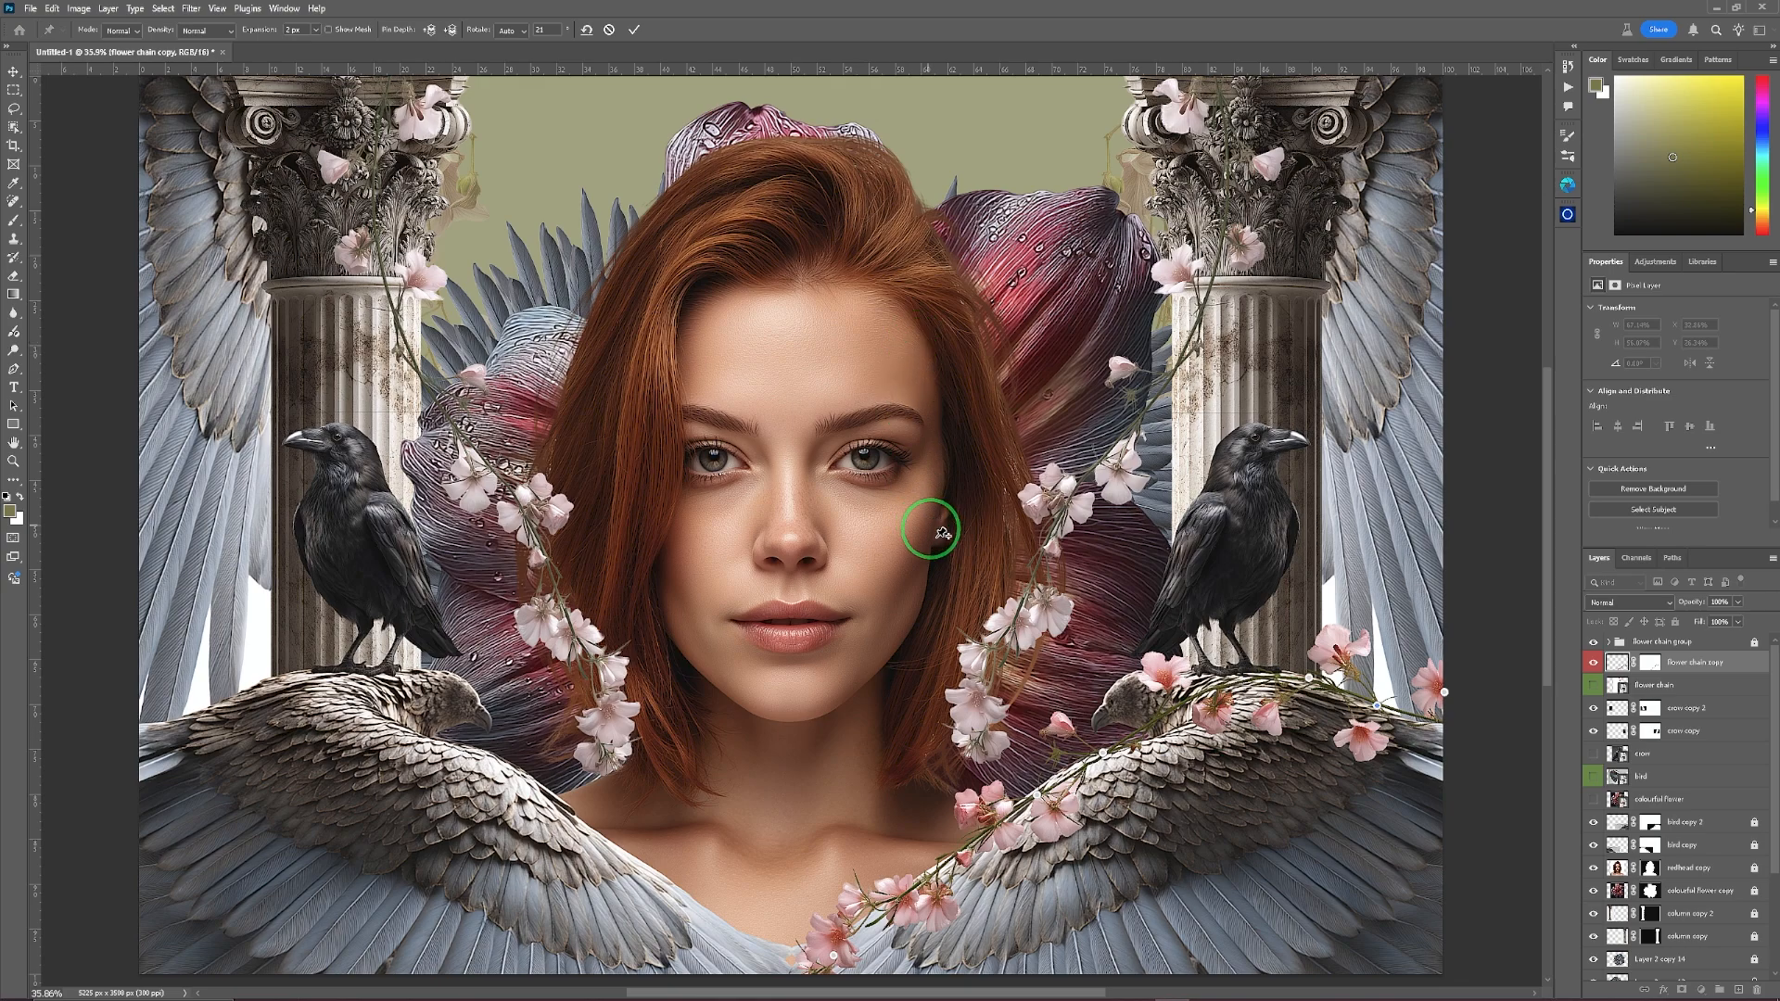
click(1176, 707)
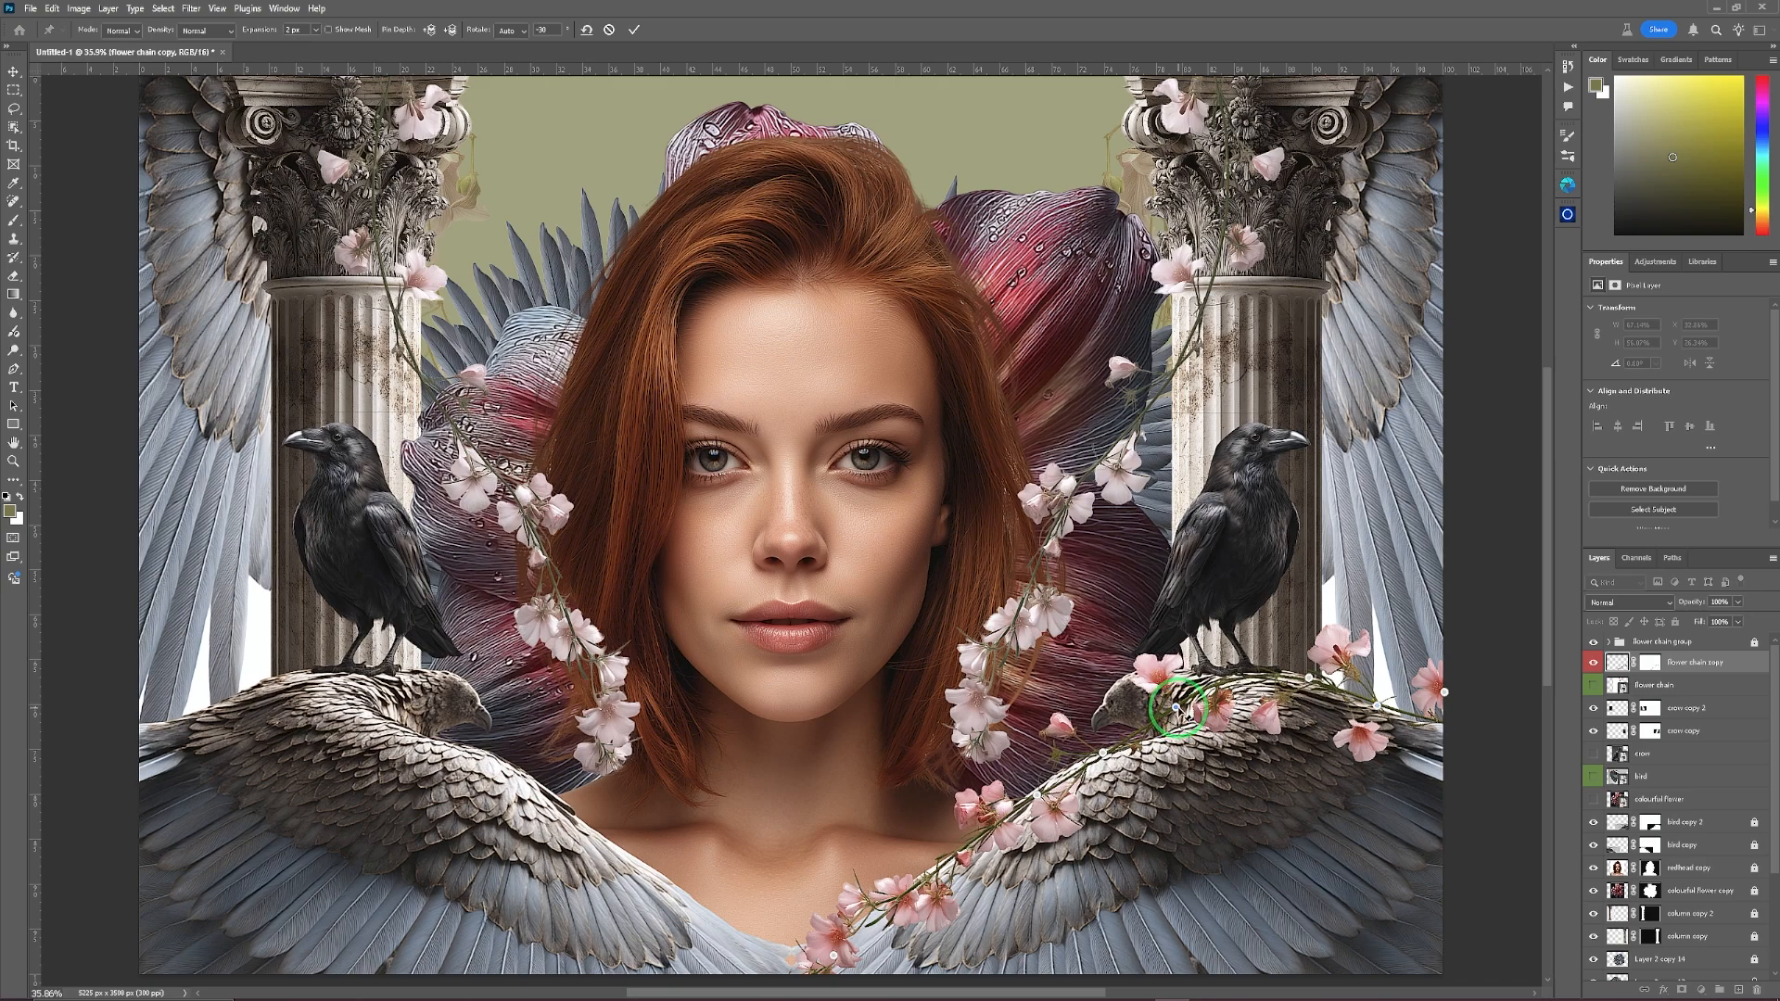
mouse_move(1177, 708)
mouse_down()
mouse_move(1185, 726)
mouse_move(1202, 714)
mouse_up()
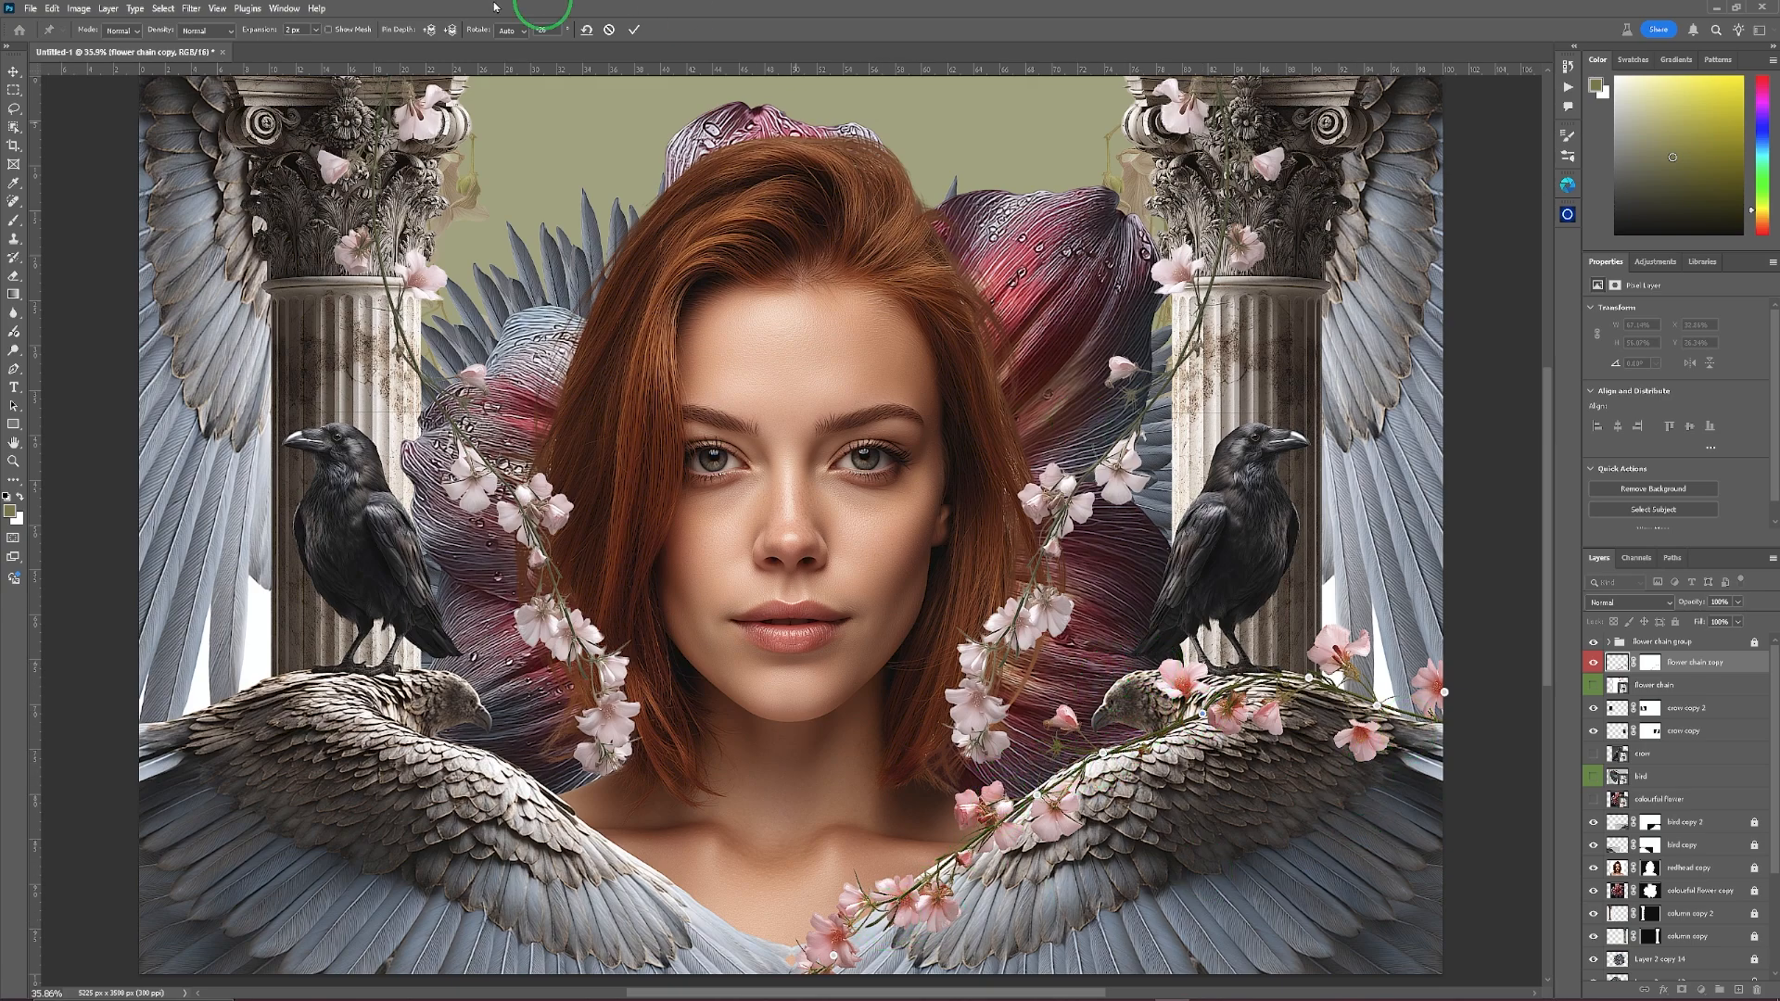
click(634, 29)
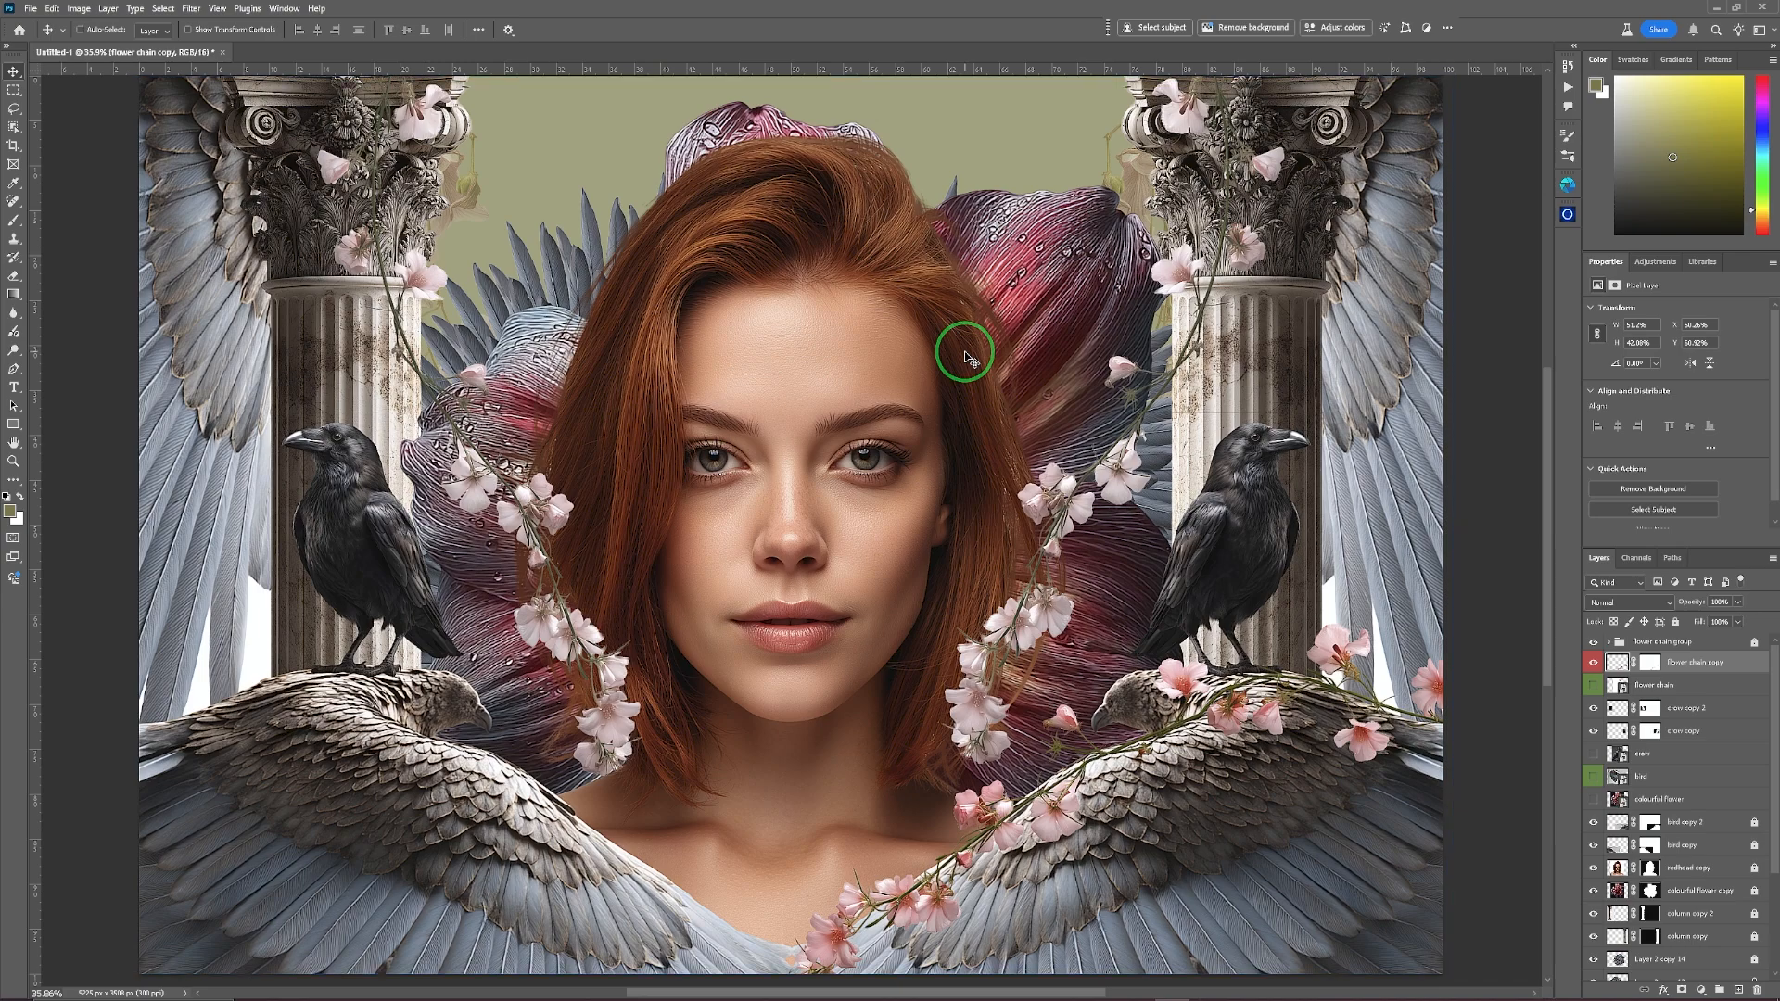
Duplicate the warped flower chain, flip the copy horizontally, and place it over the opposite wing as a mirror image.
key(ctrl+j)
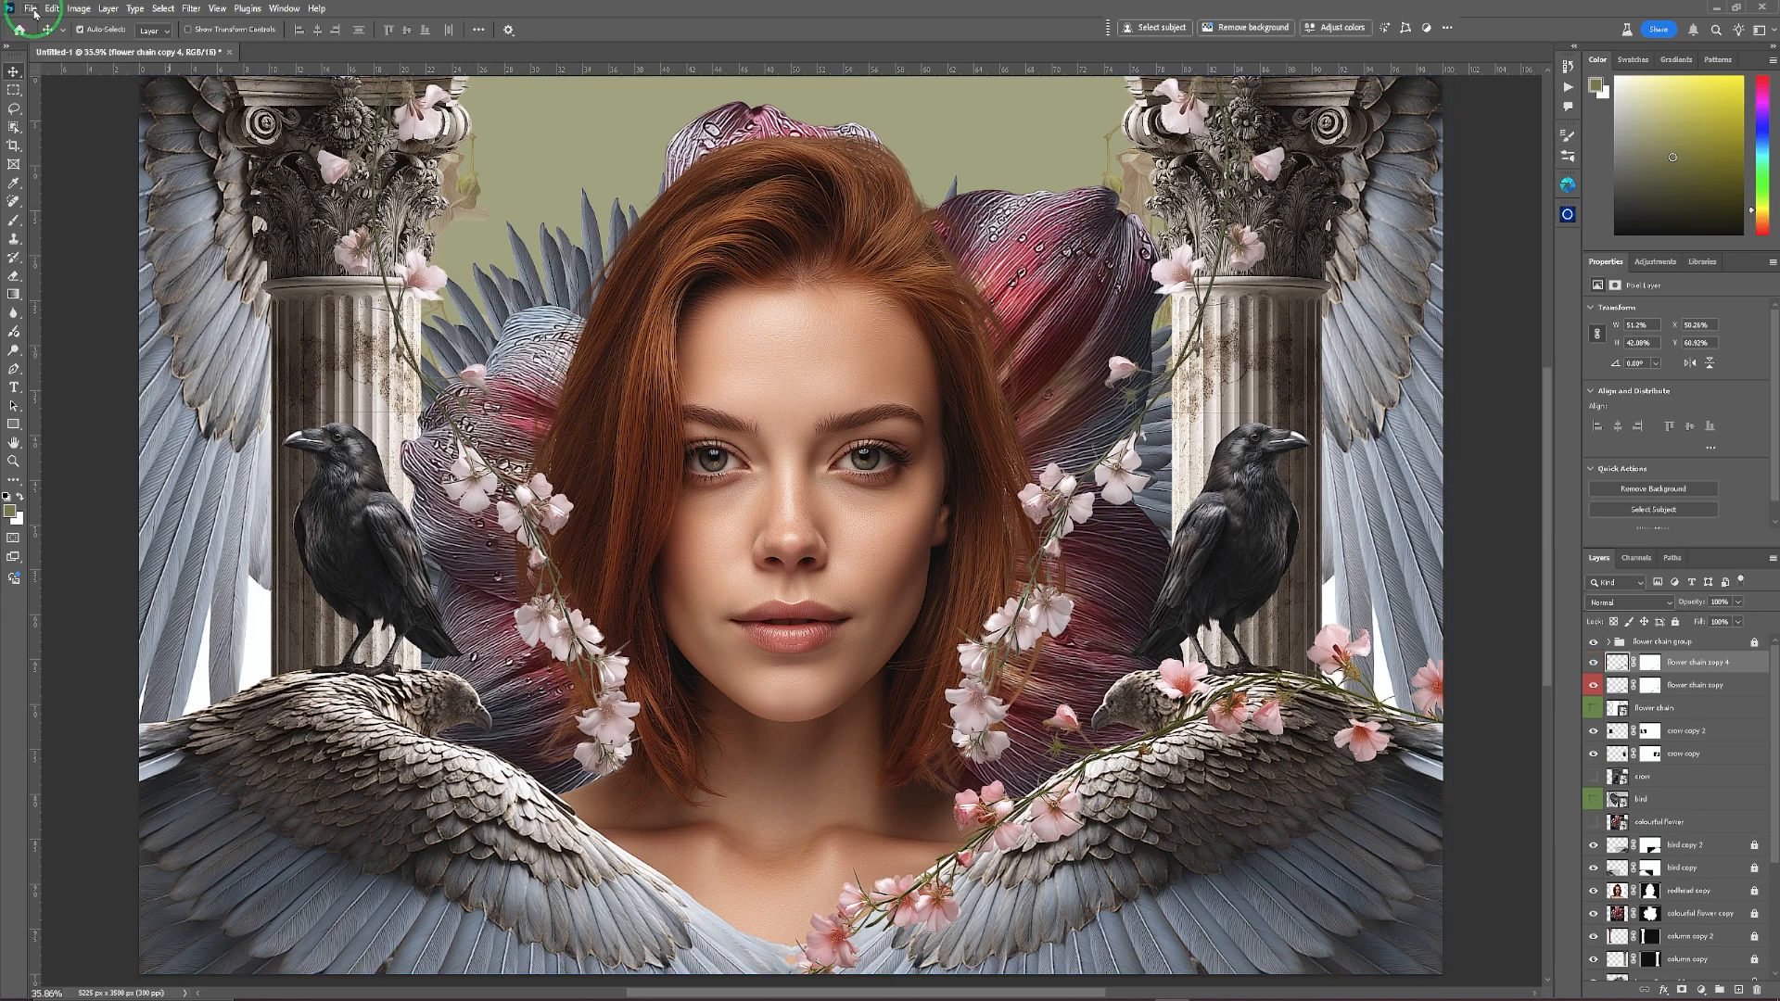
click(51, 9)
mouse_move(156, 380)
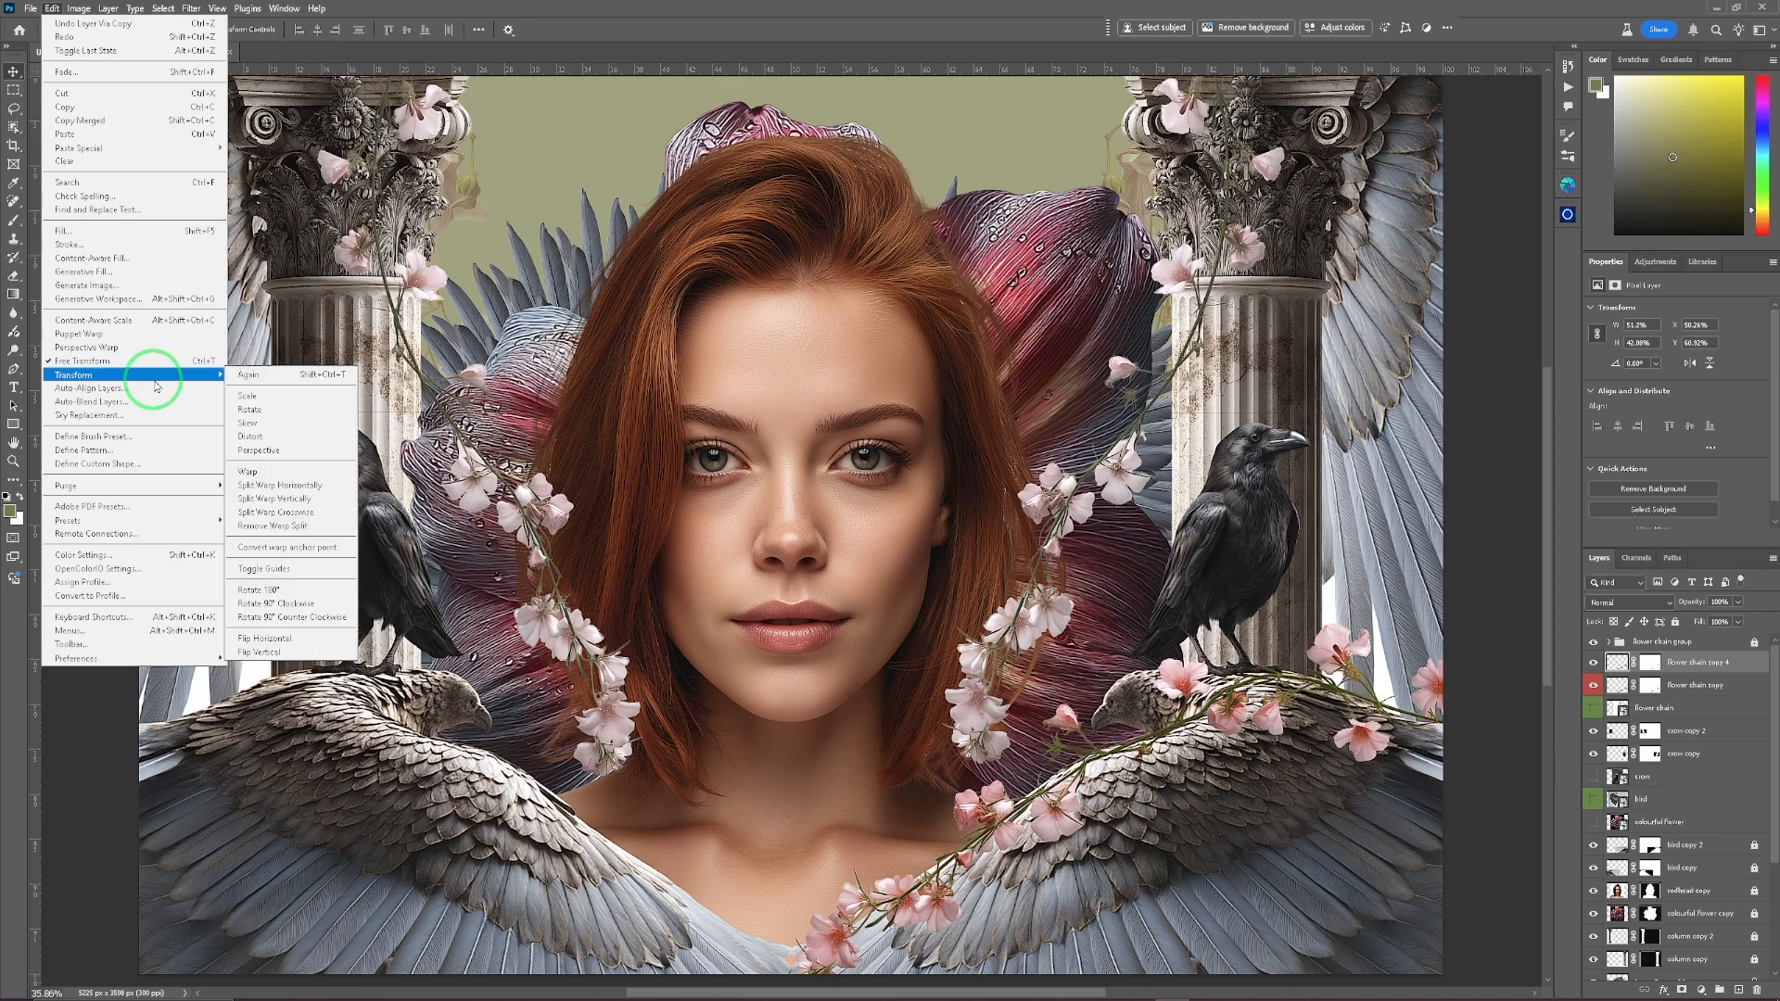
click(322, 642)
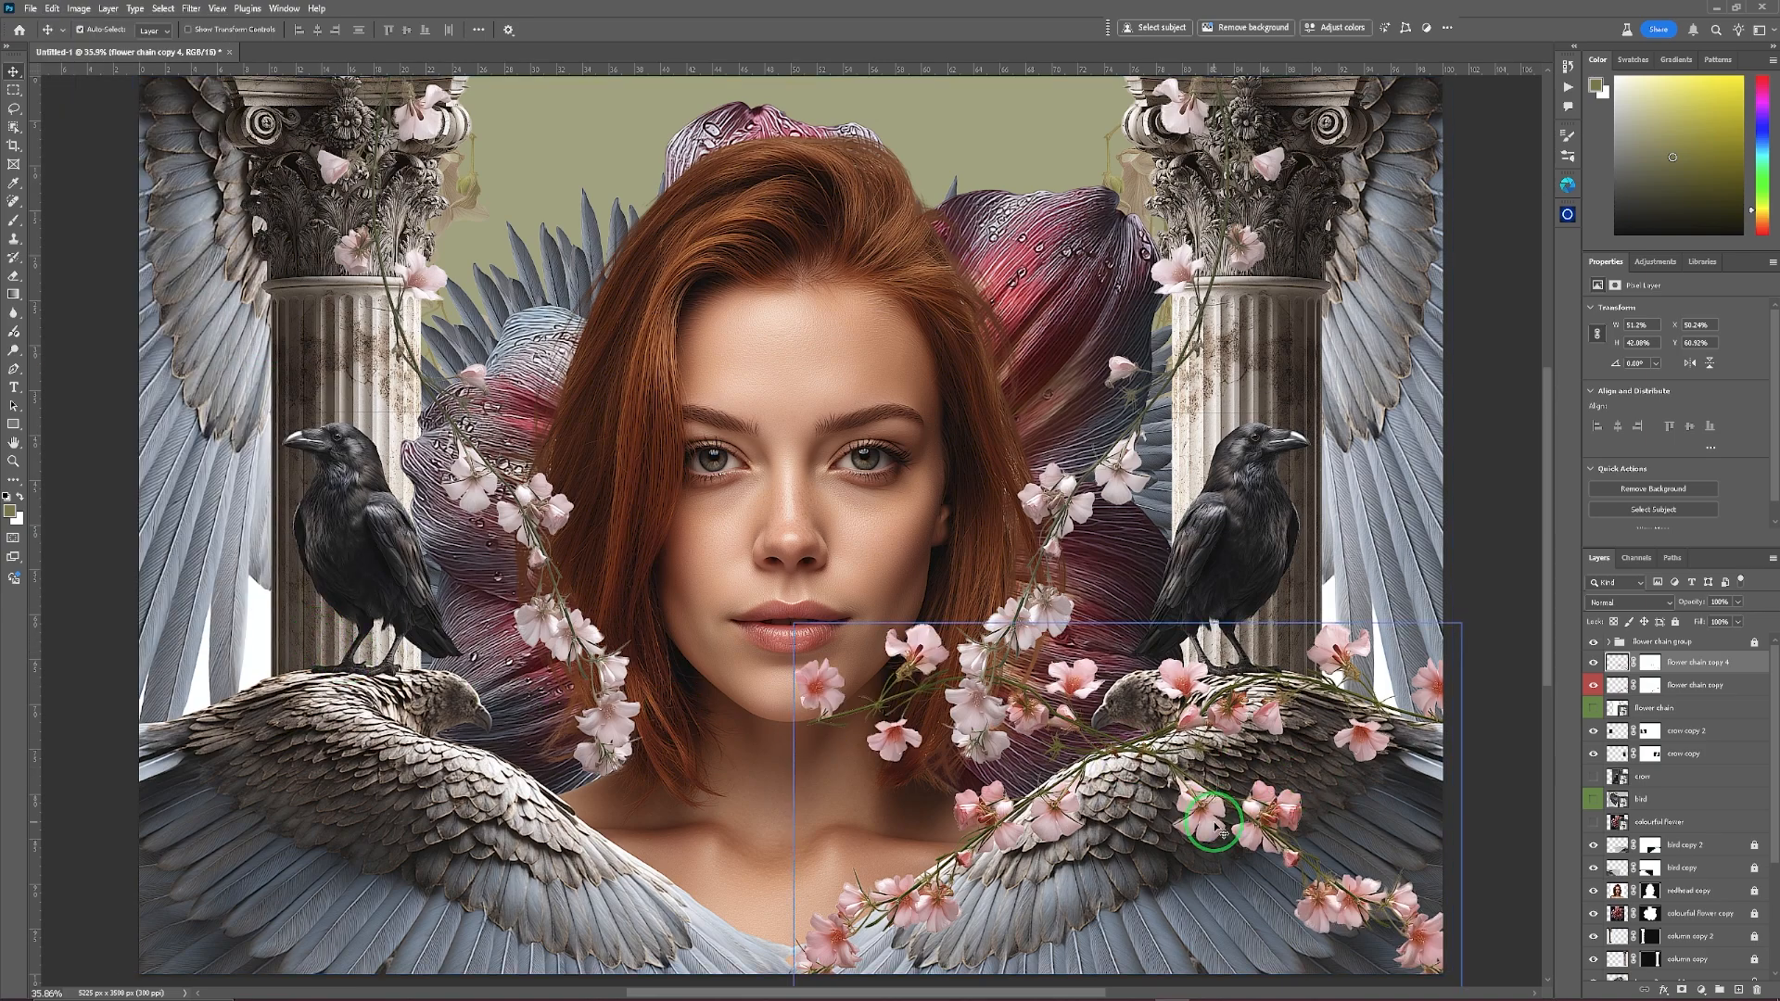
drag(1216, 827, 541, 840)
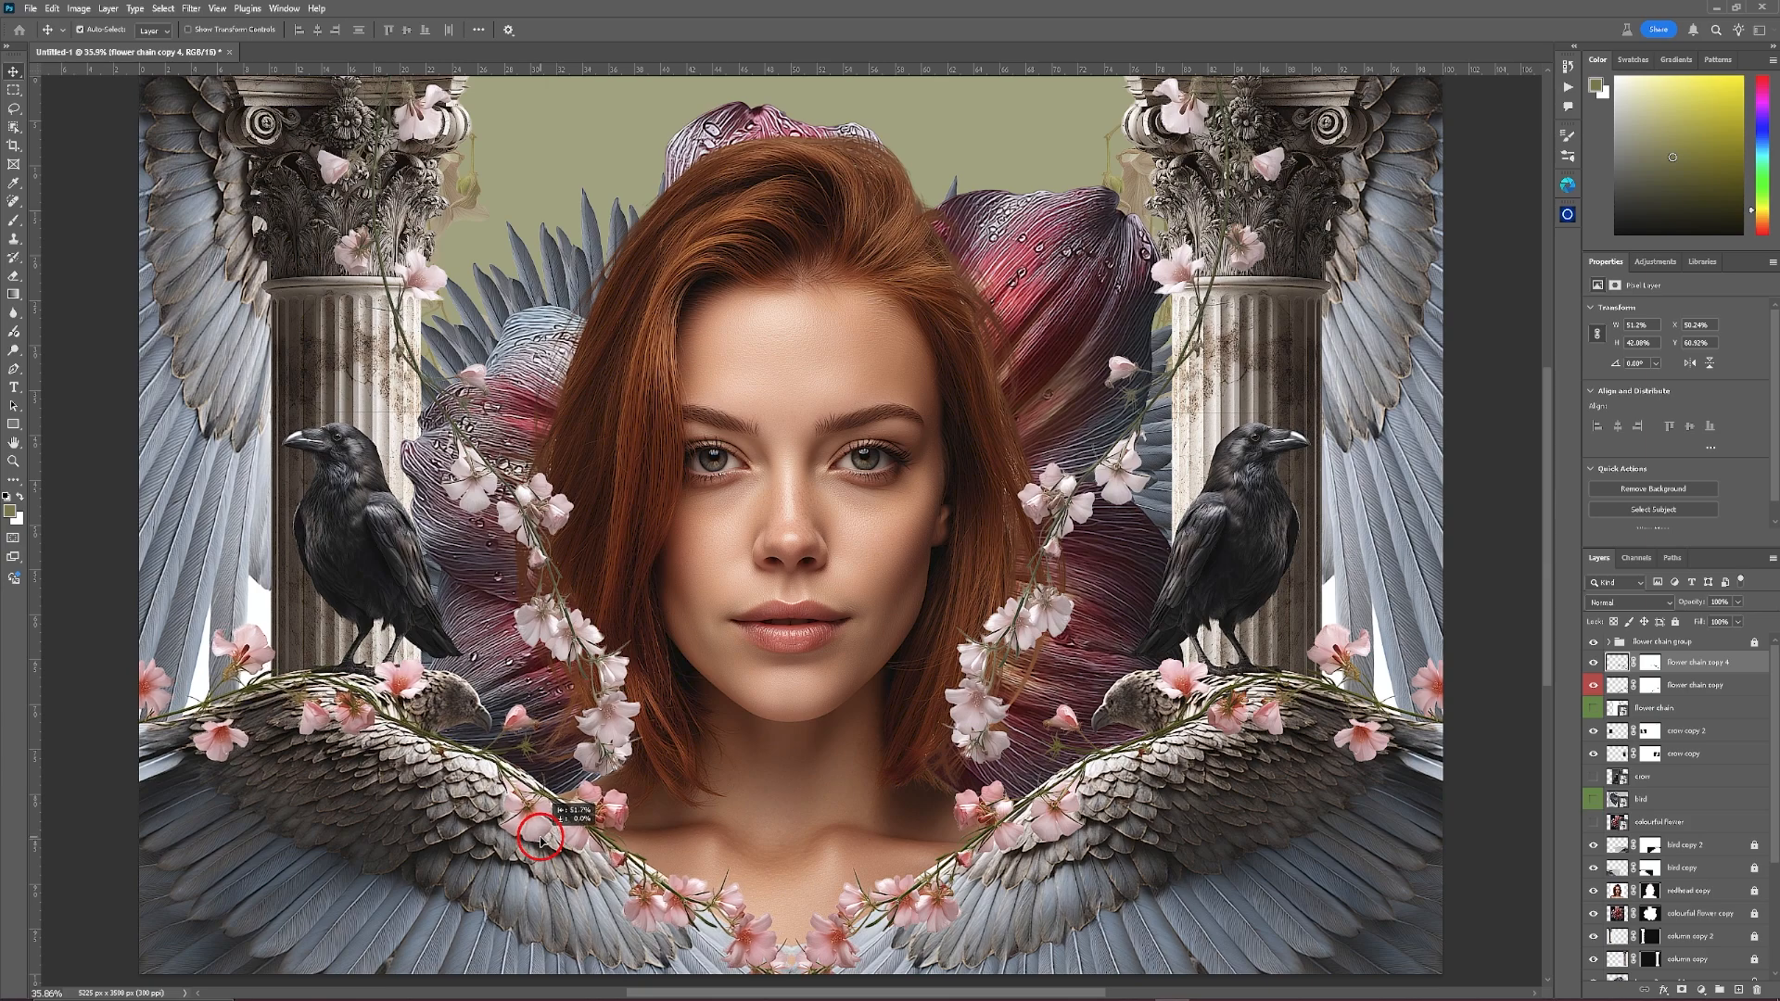
drag(542, 841, 543, 842)
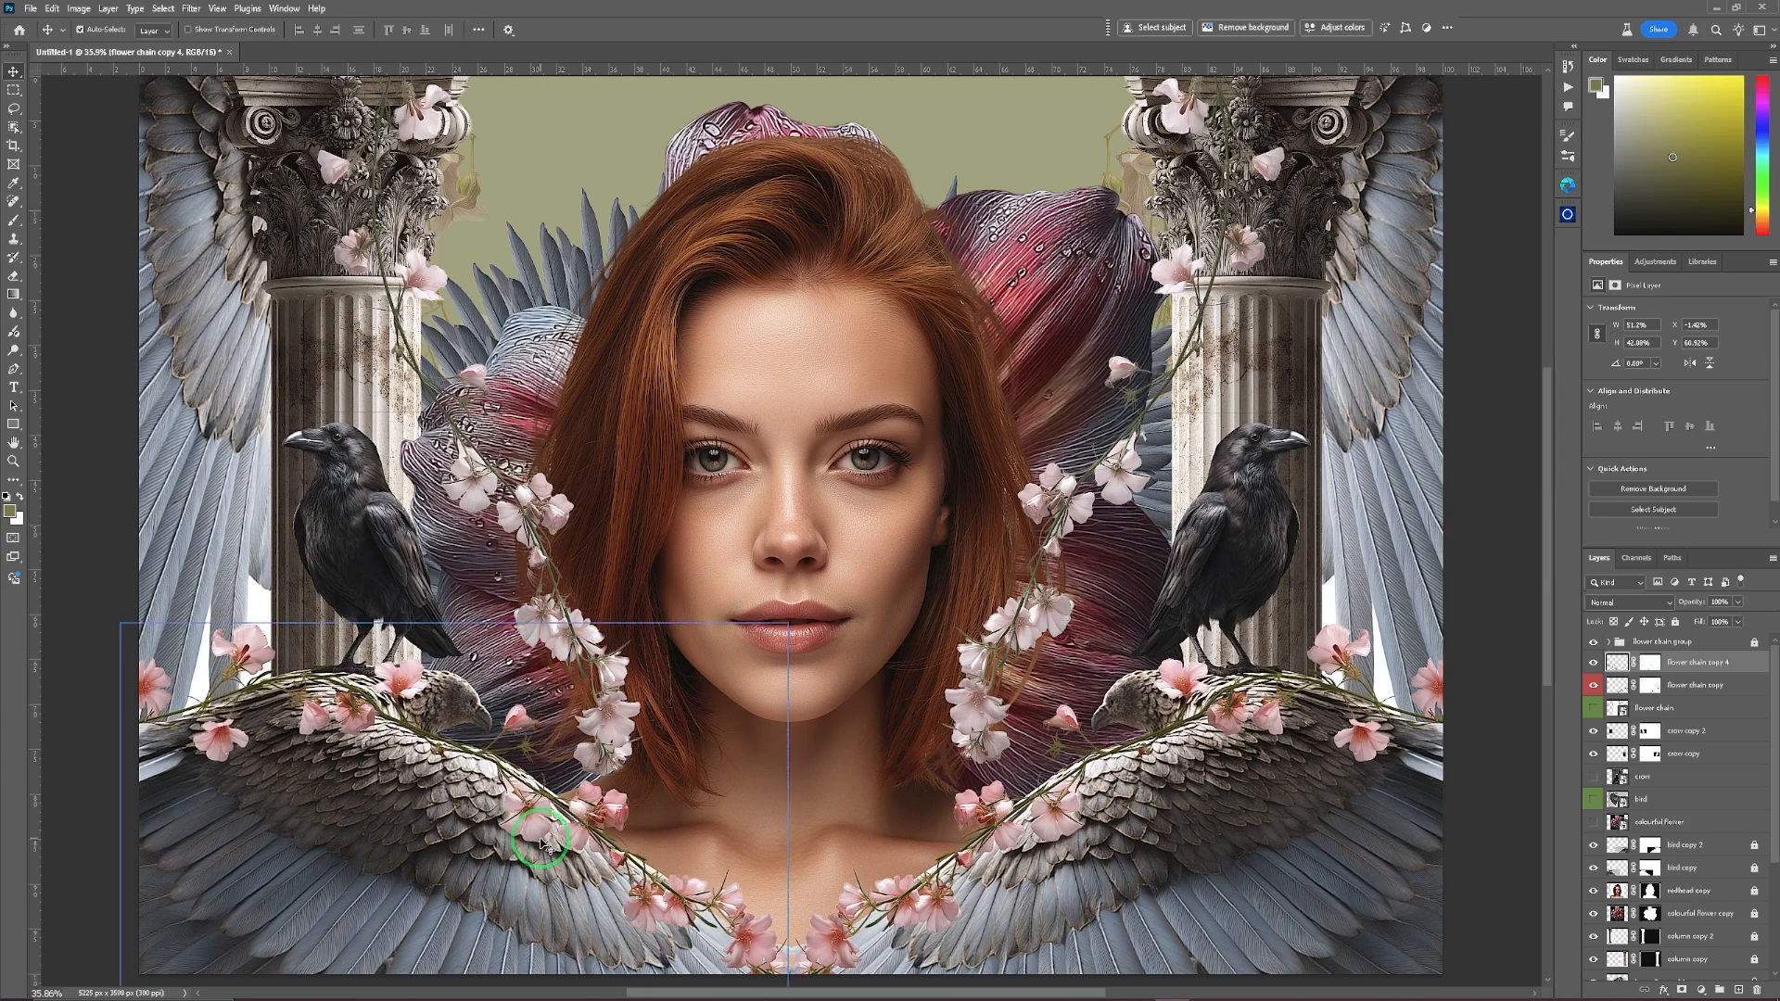
Hide and show the "crow copy 2" layer to check whether the stray horizontal lines belong to it.
click(1322, 726)
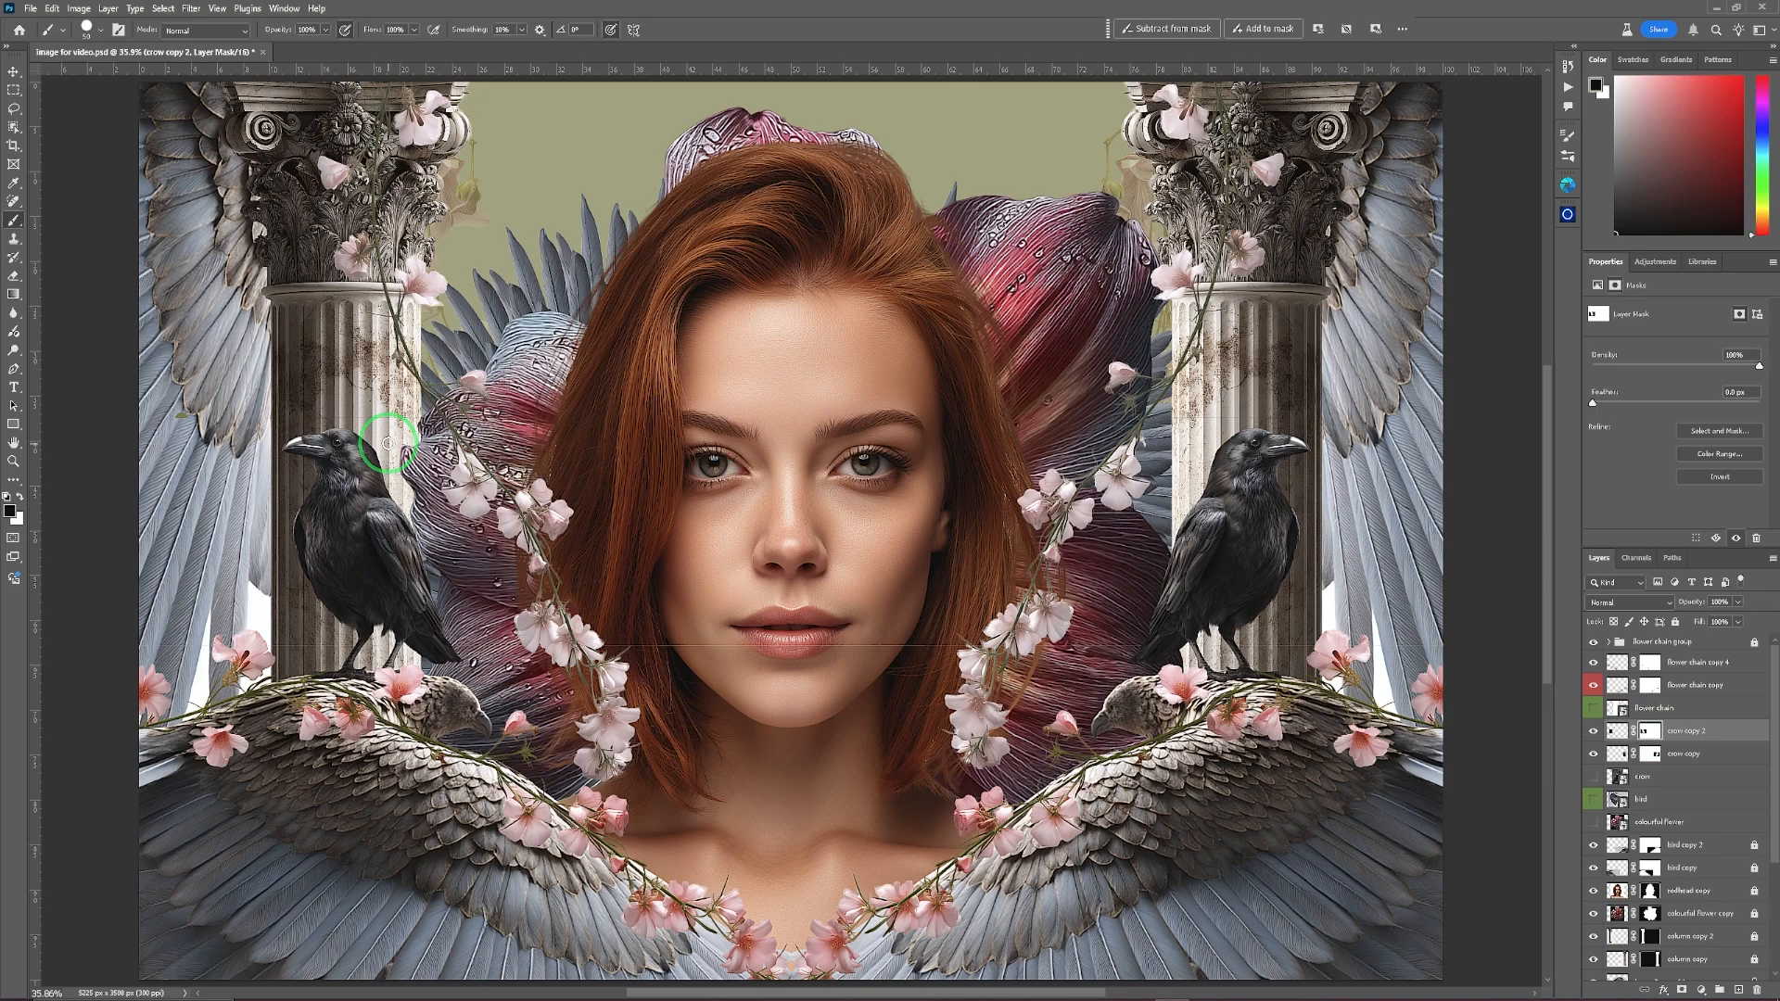
click(325, 418)
click(420, 423)
click(702, 781)
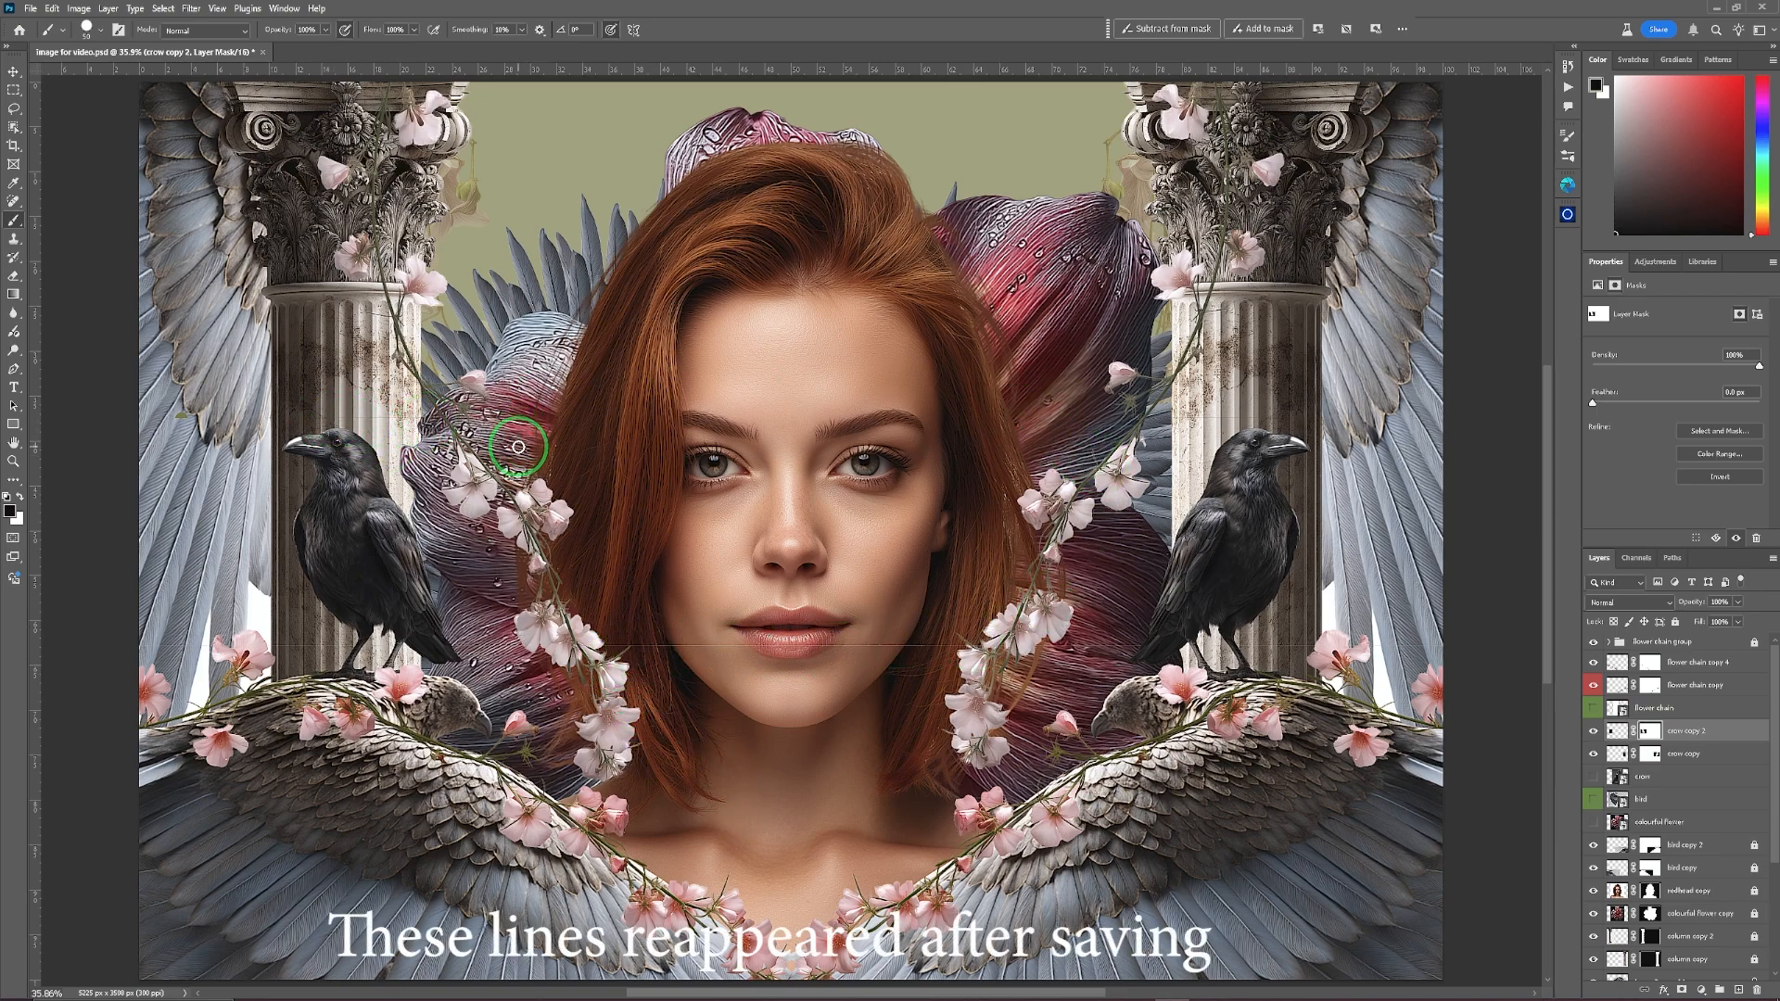
click(1699, 733)
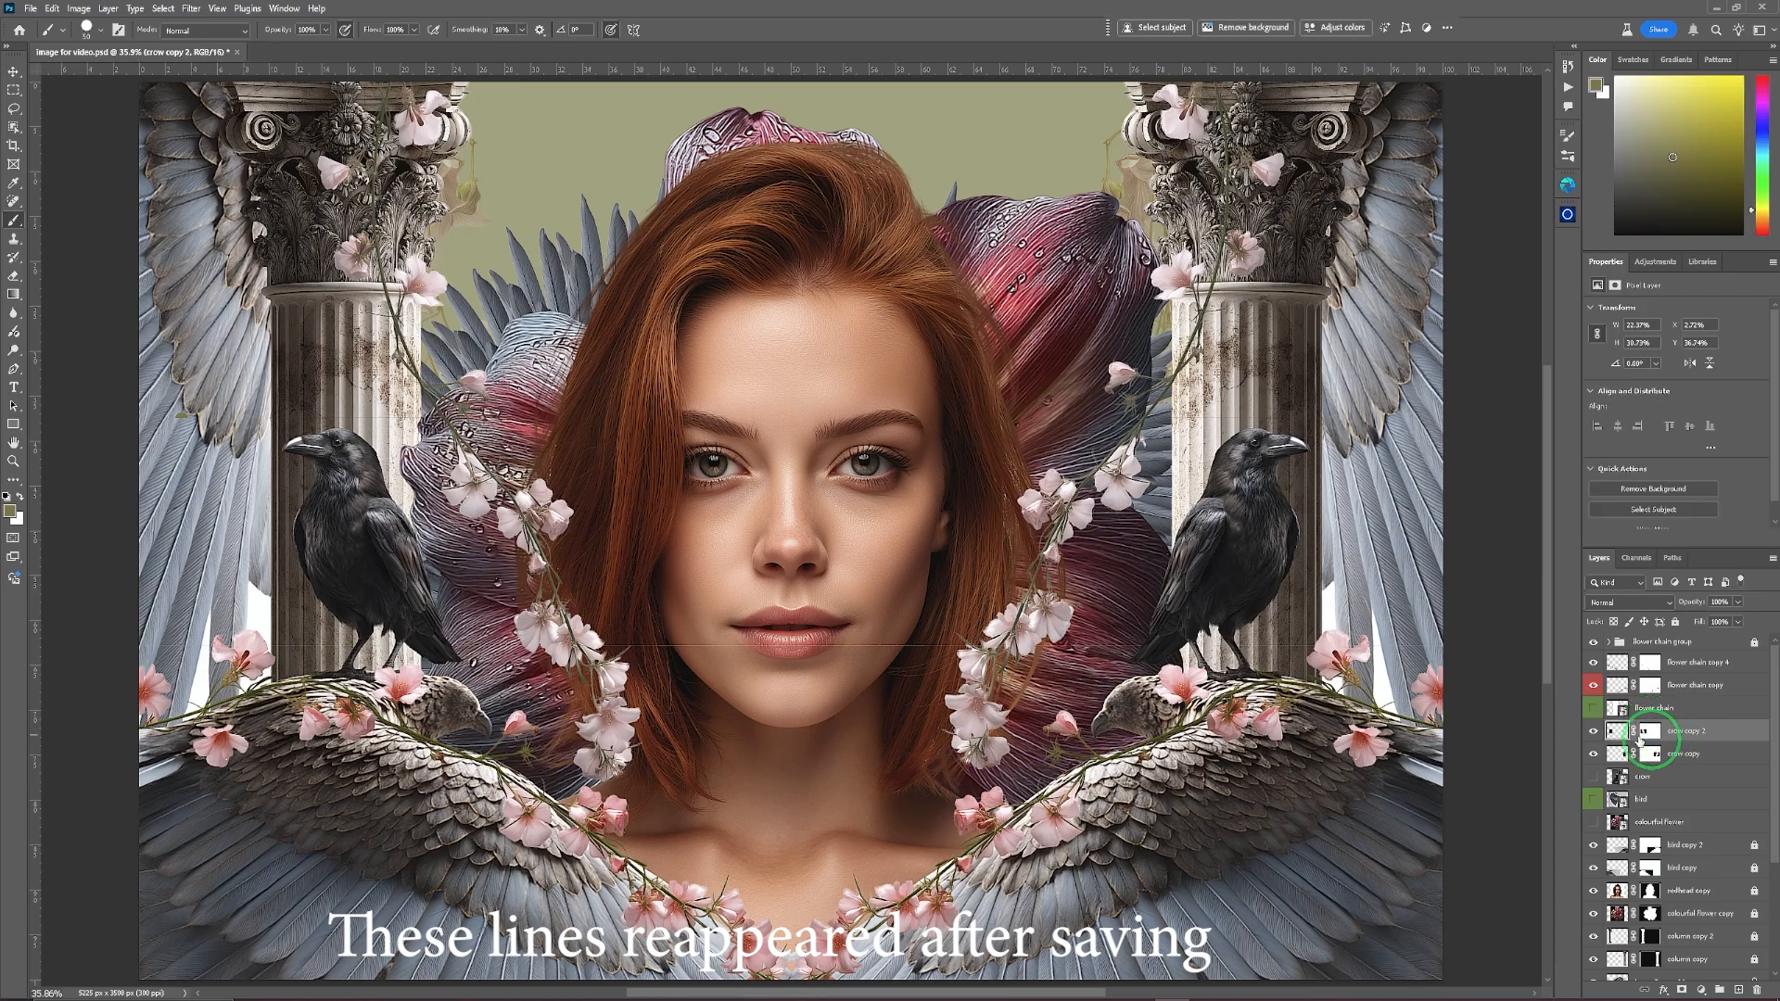
click(1596, 732)
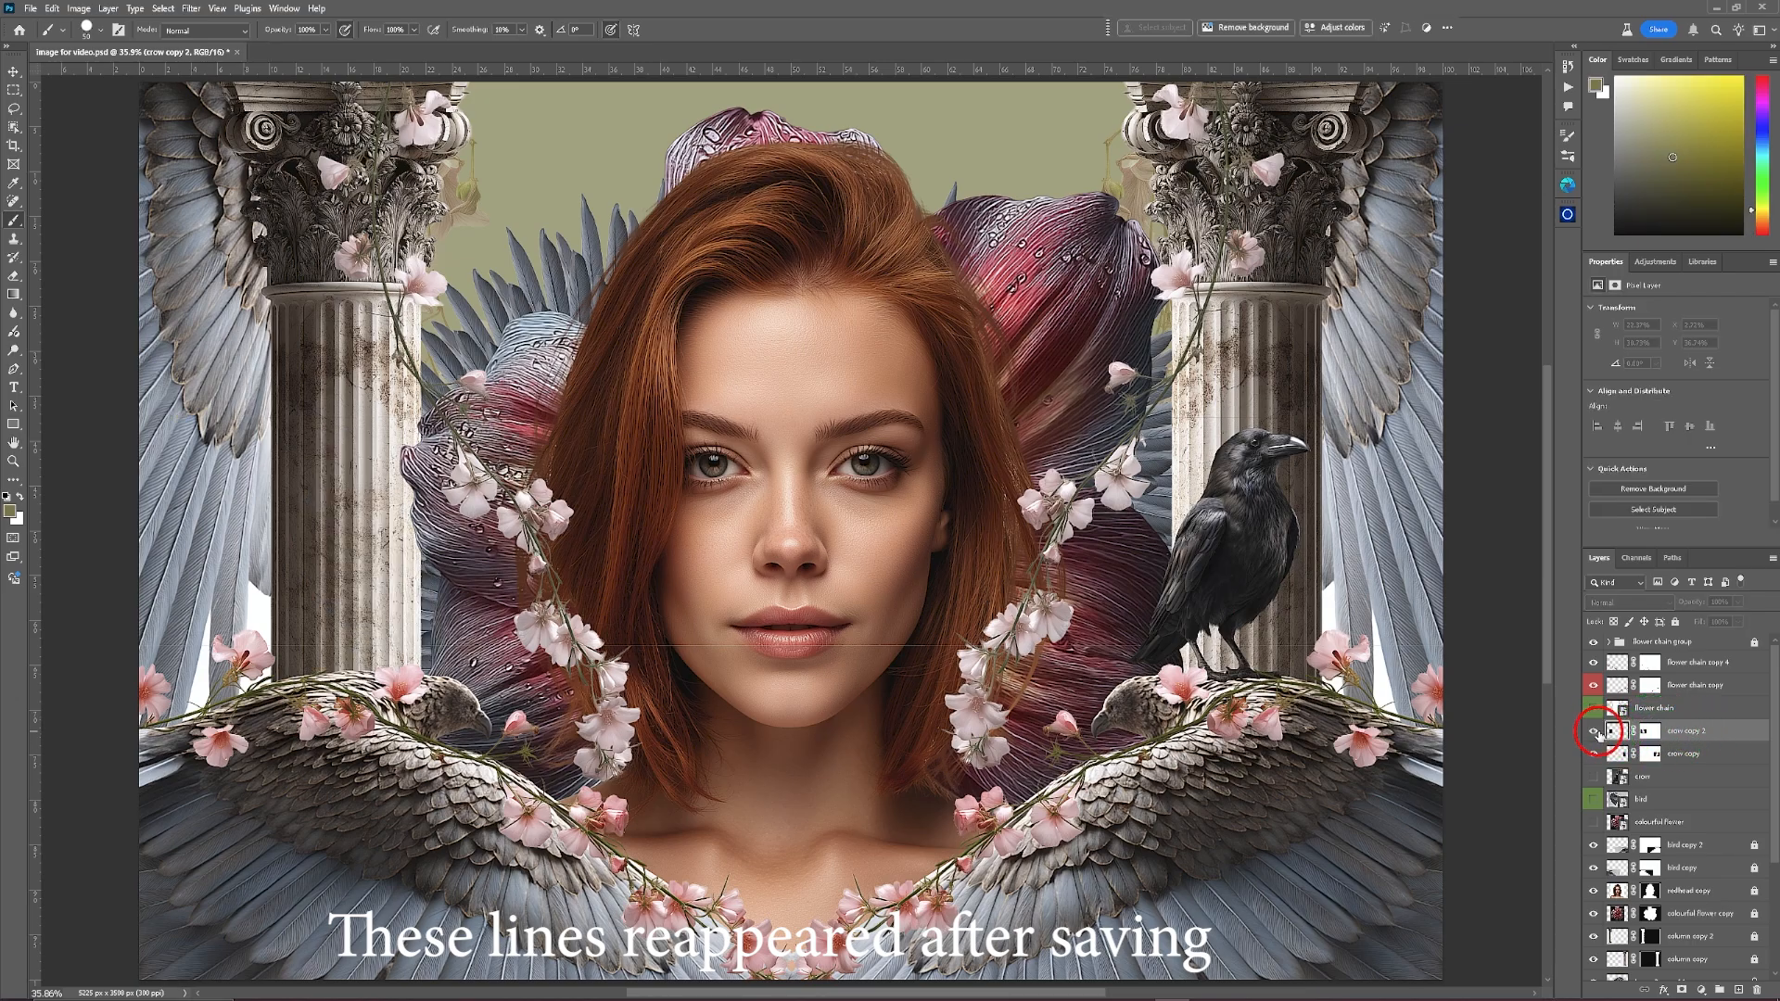
click(1597, 731)
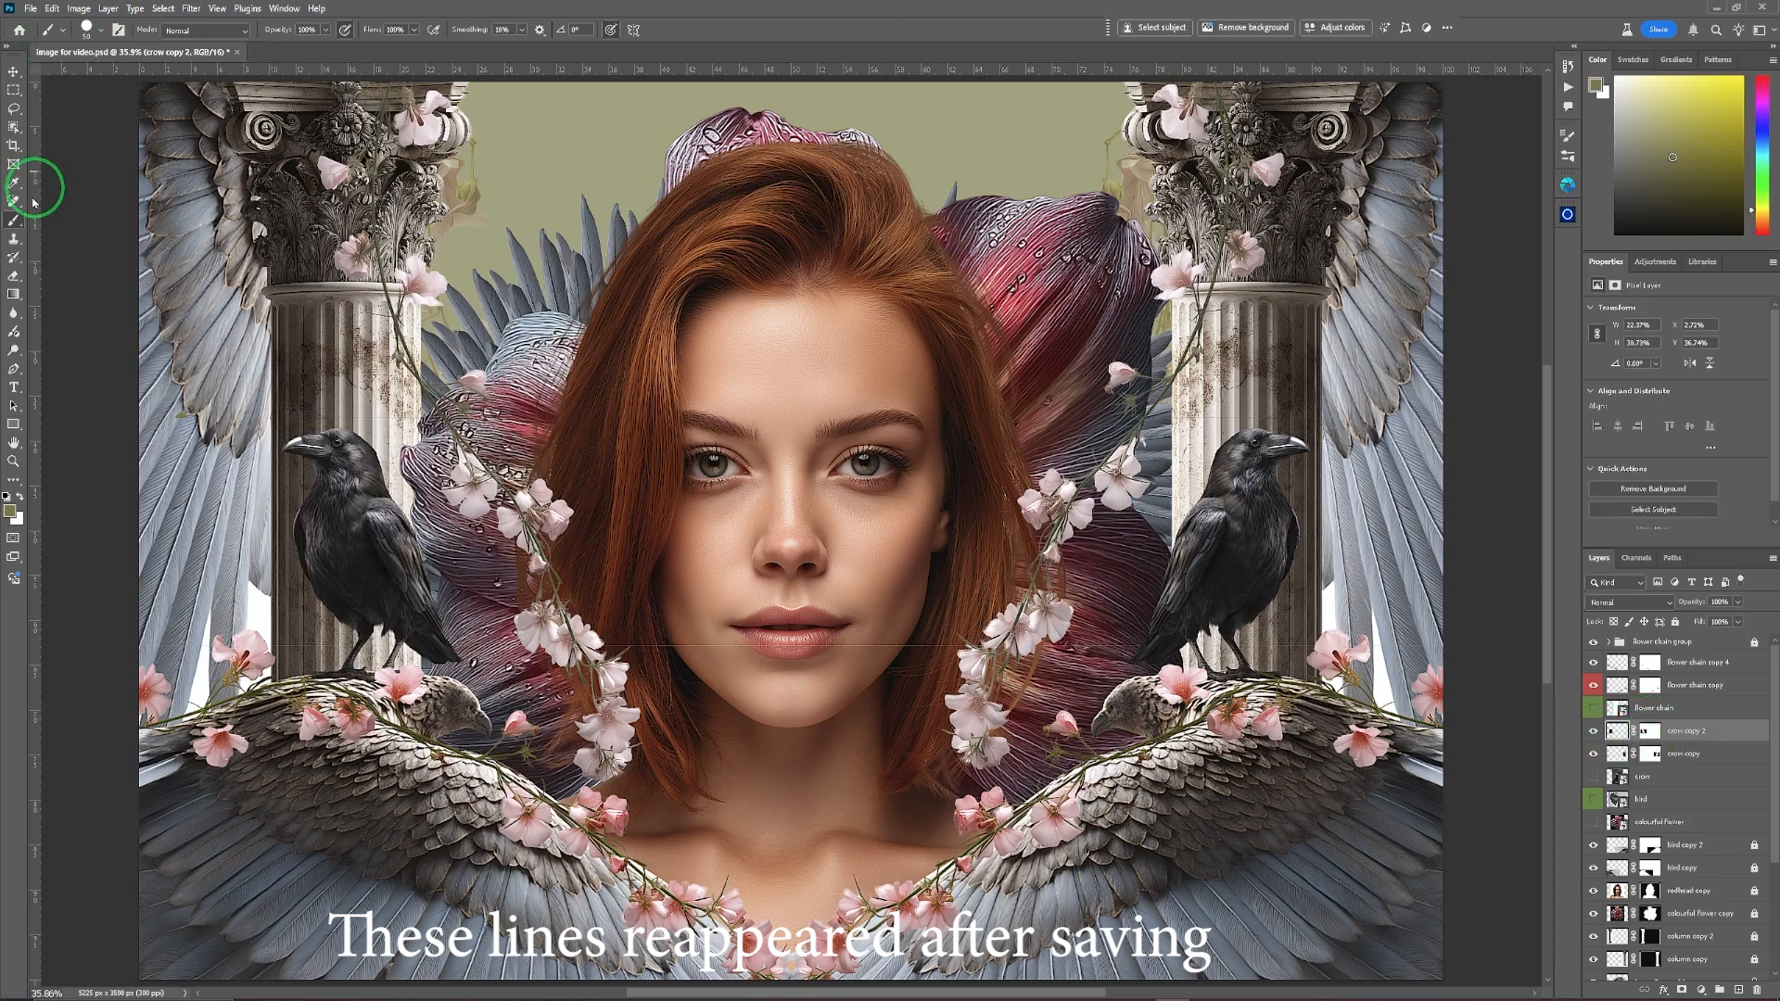
Paint black over the stray horizontal line above the crows on the "crow copy 2" and "crow copy" masks with a 50 px, 100% hardness brush.
click(1653, 733)
click(100, 32)
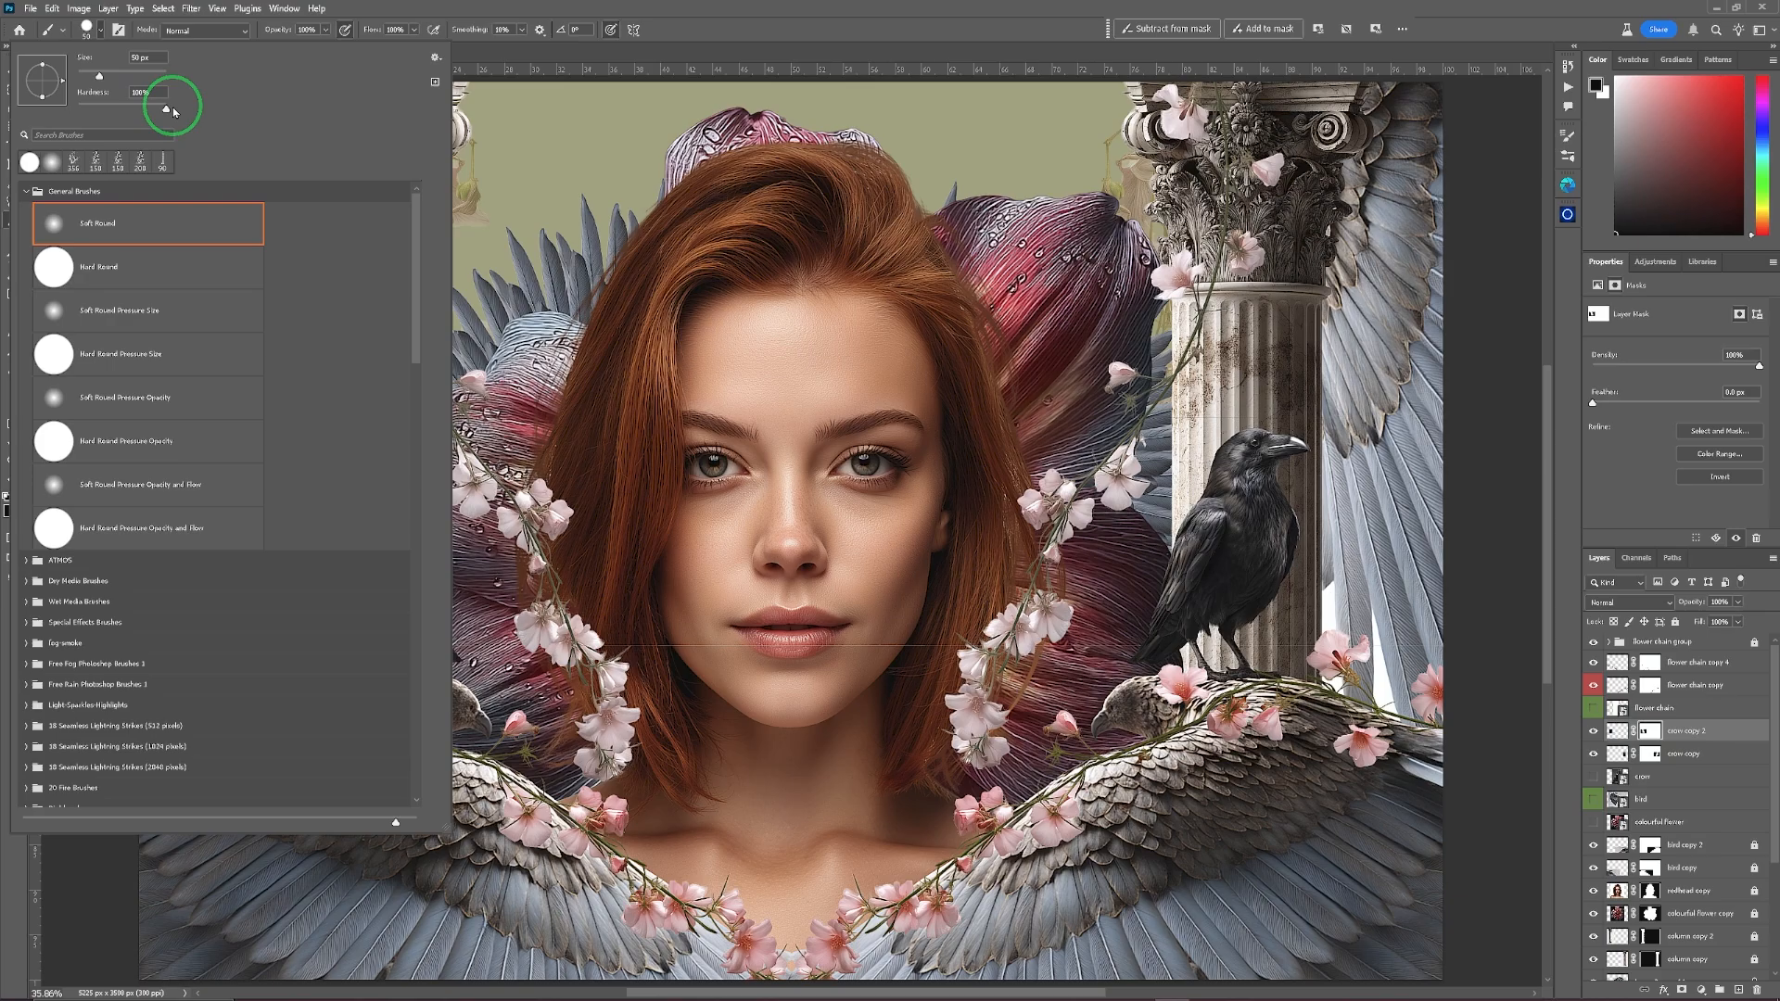
click(473, 15)
key(z)
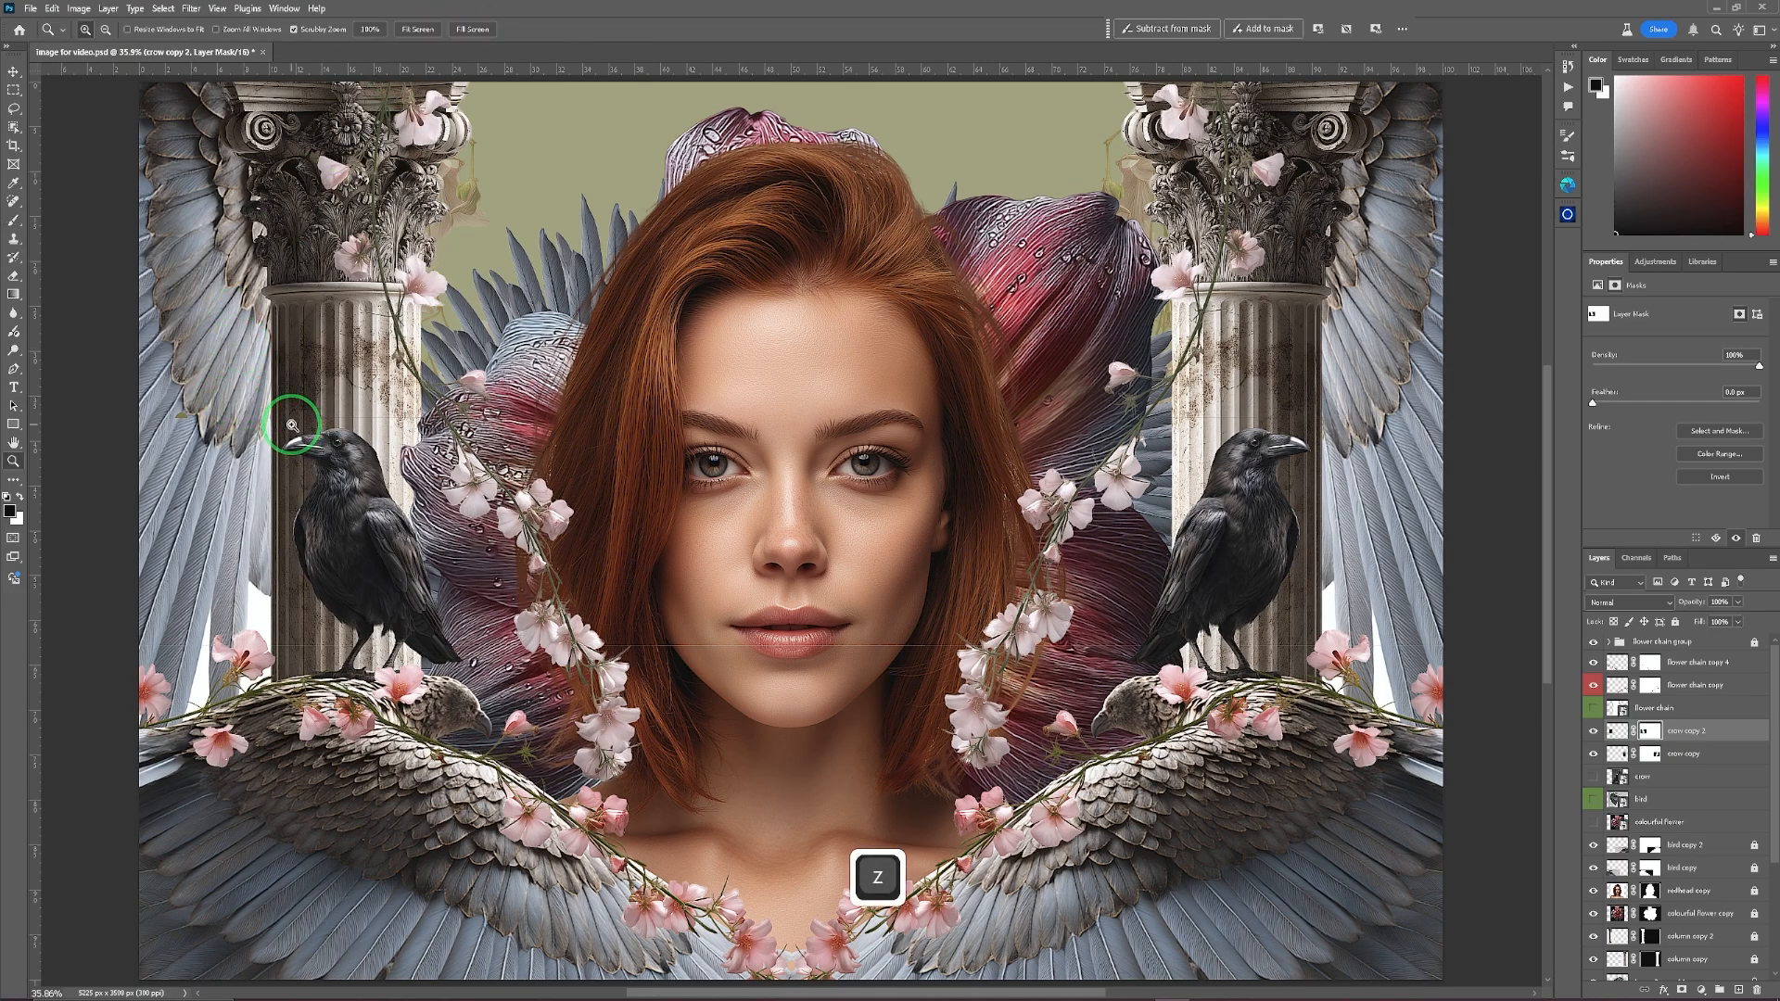
drag(290, 422, 329, 418)
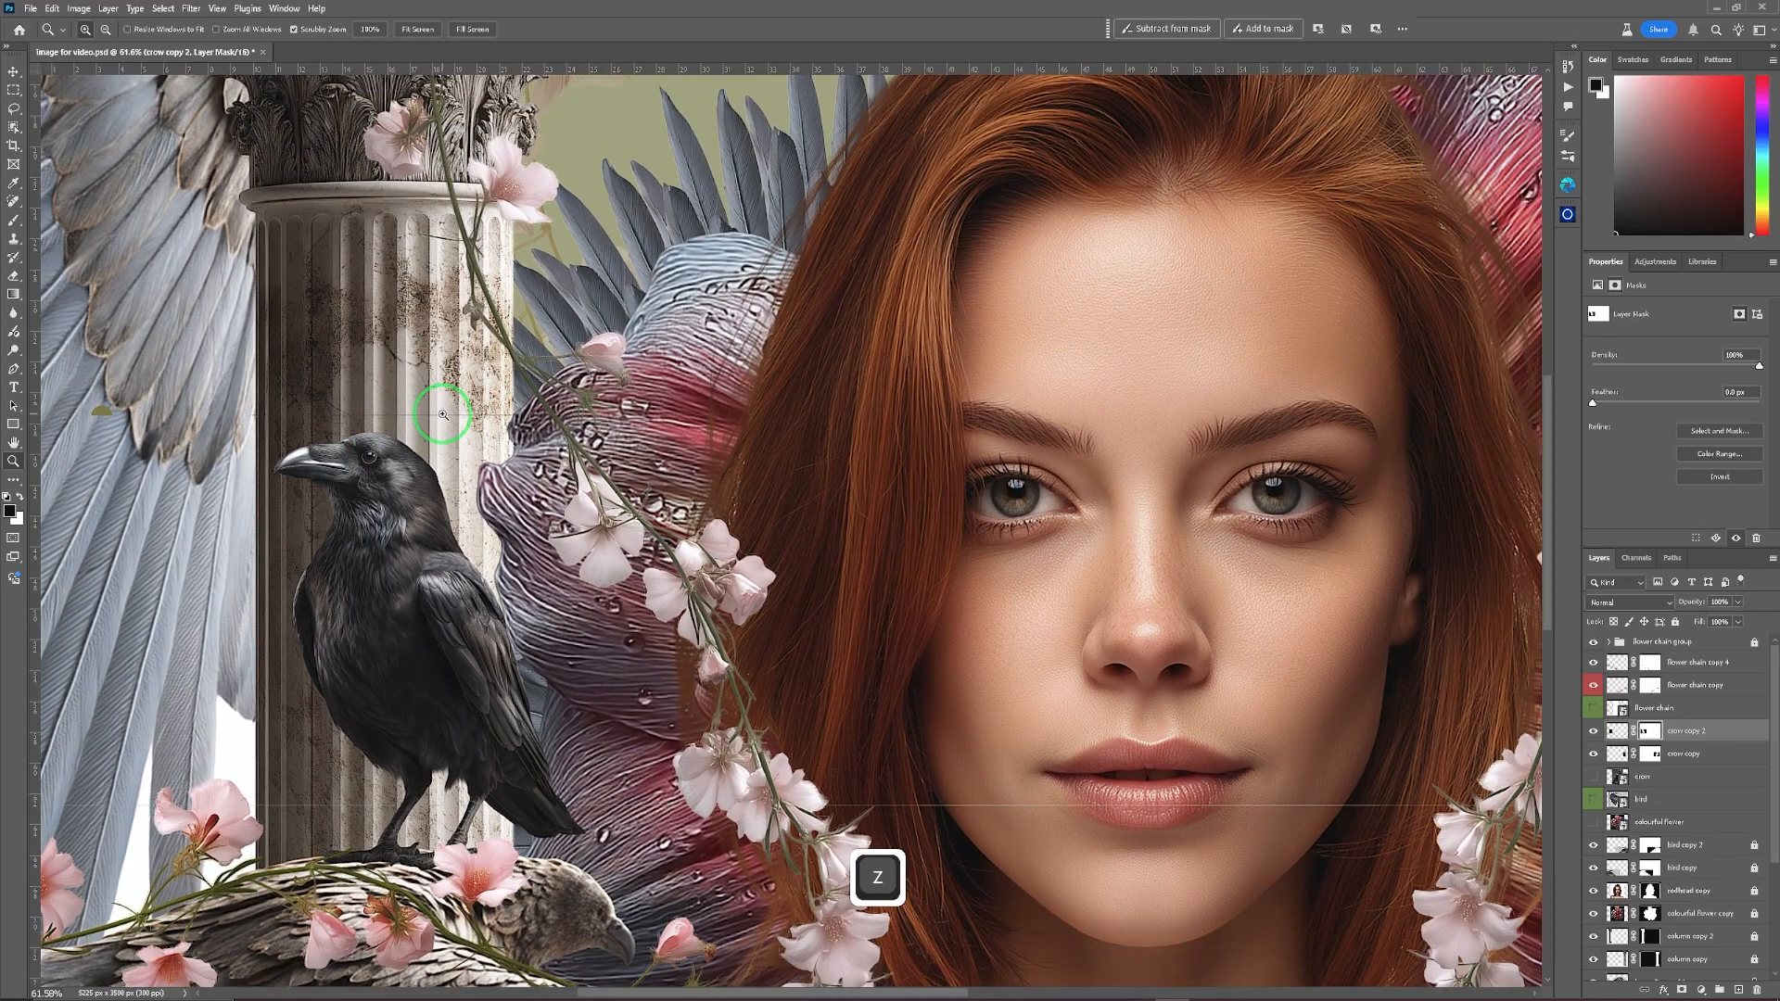
mouse_move(443, 413)
mouse_down()
mouse_move(525, 417)
mouse_move(378, 419)
mouse_up()
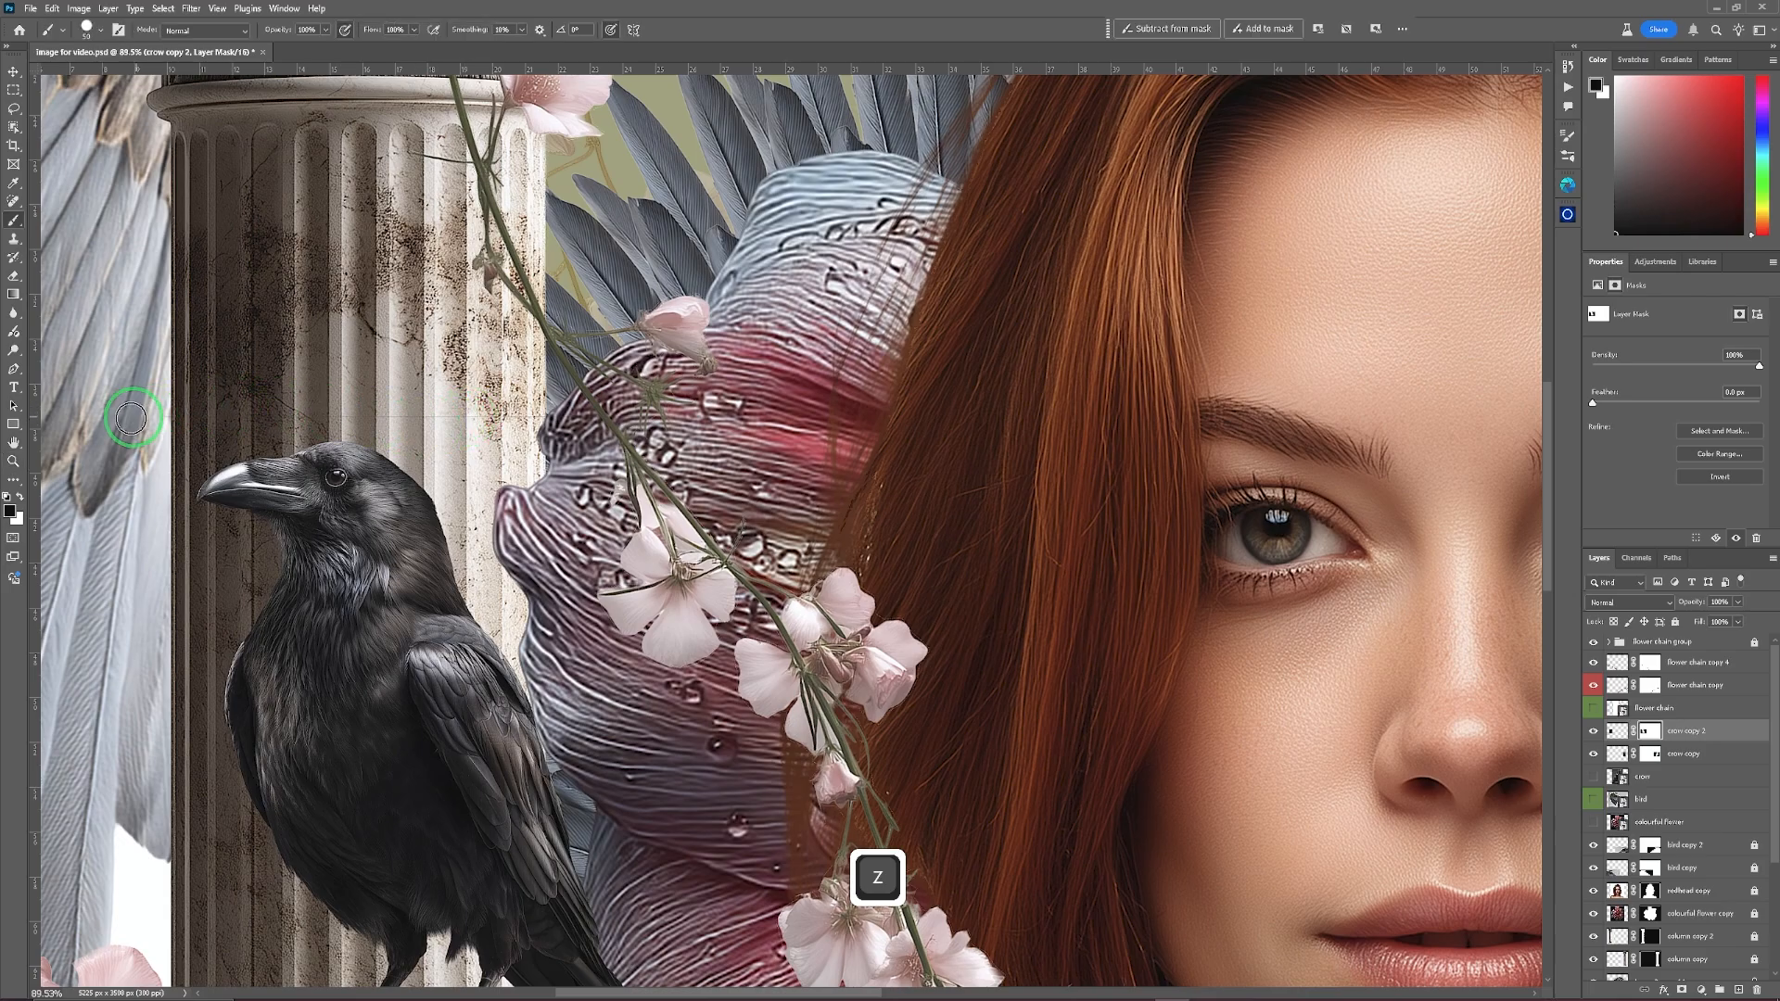
key(shift)
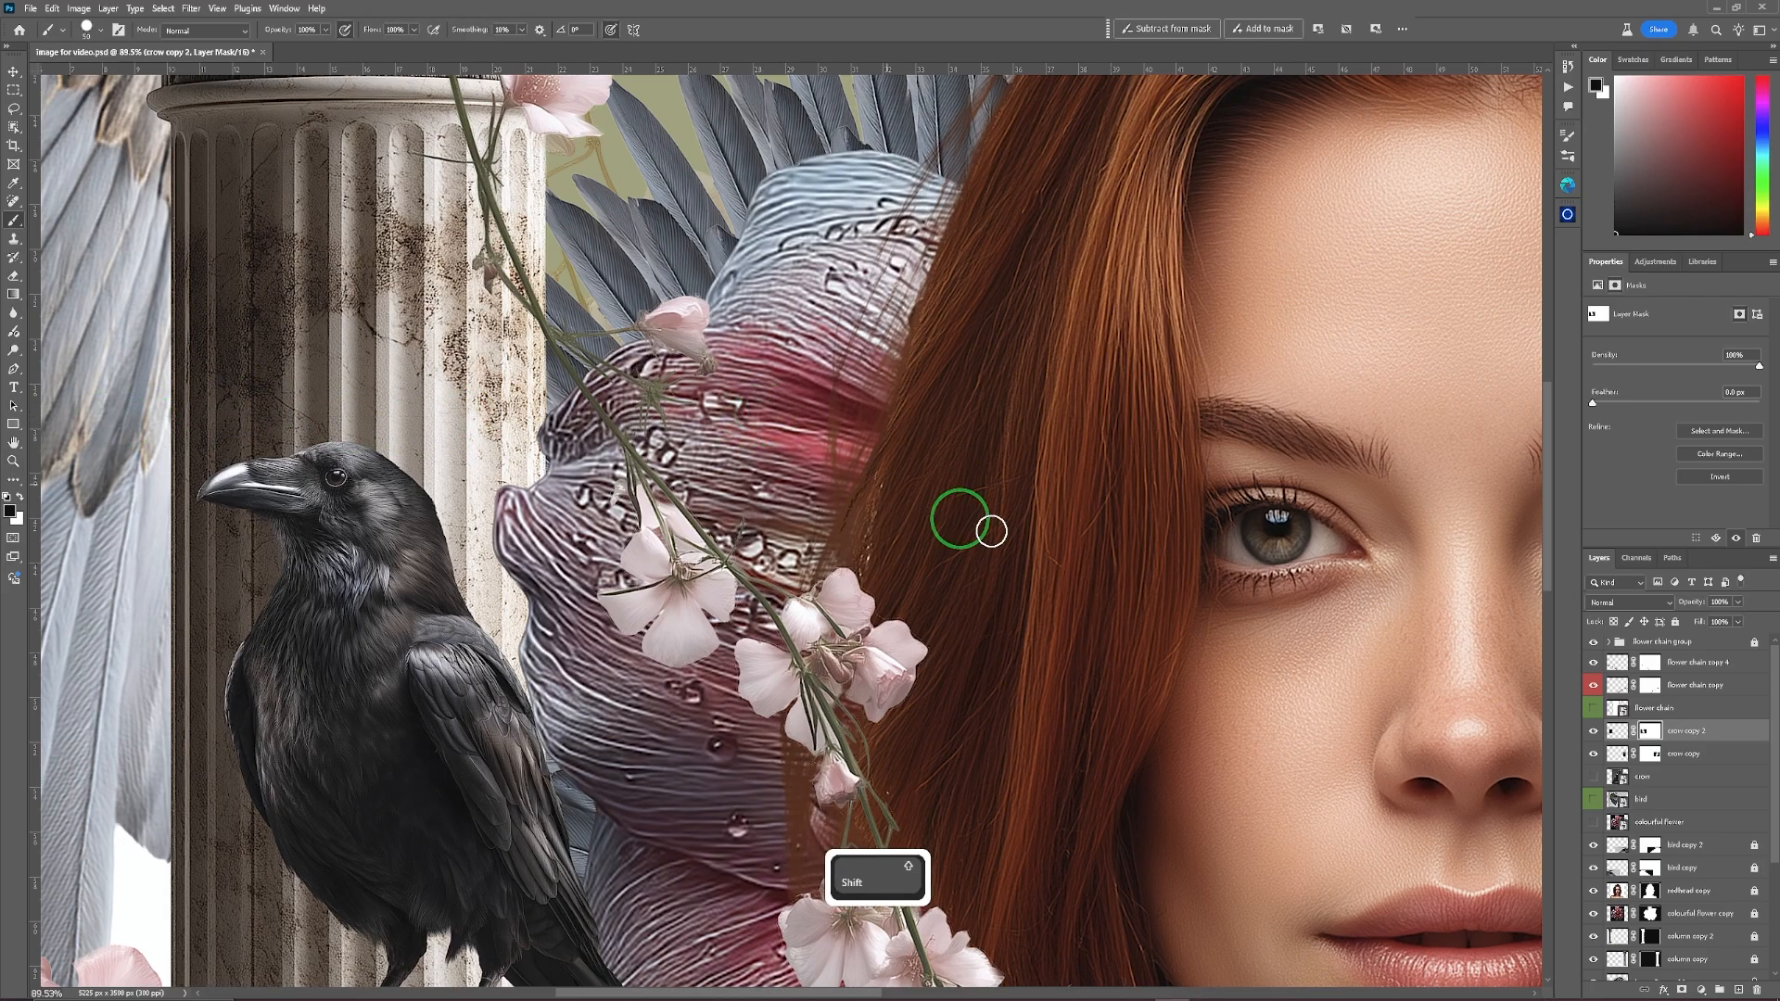
key(space)
drag(788, 483, 322, 456)
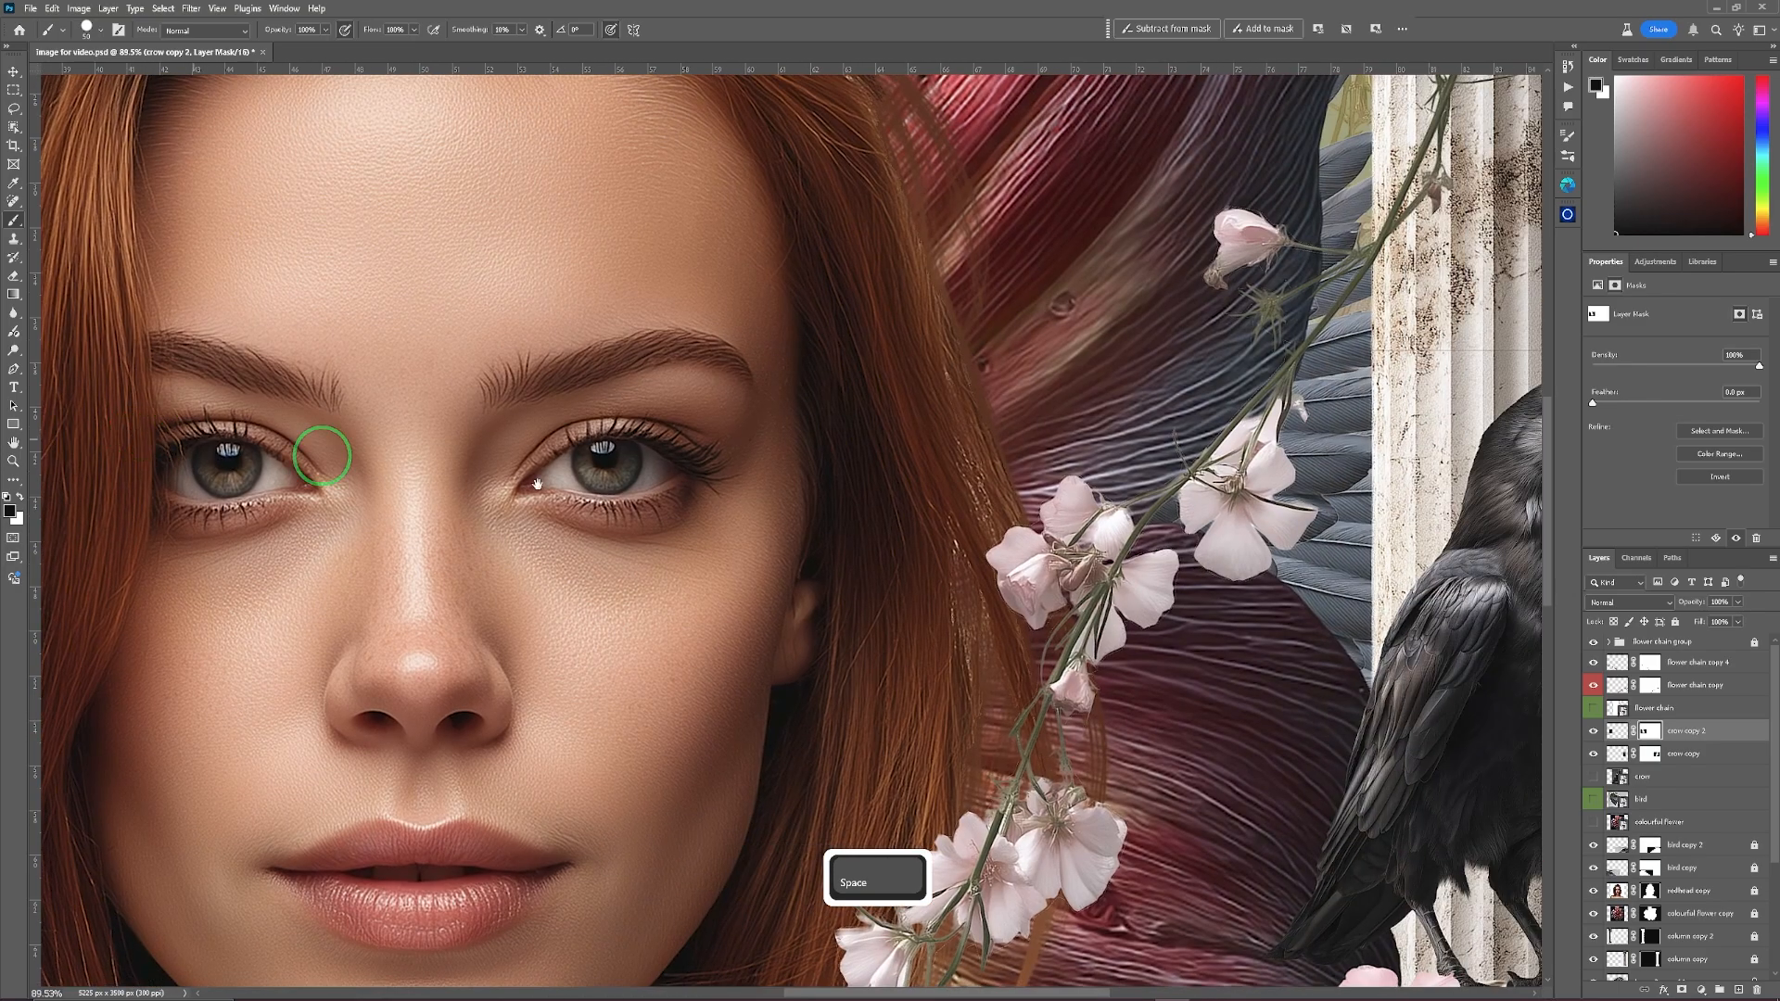
drag(913, 503, 68, 507)
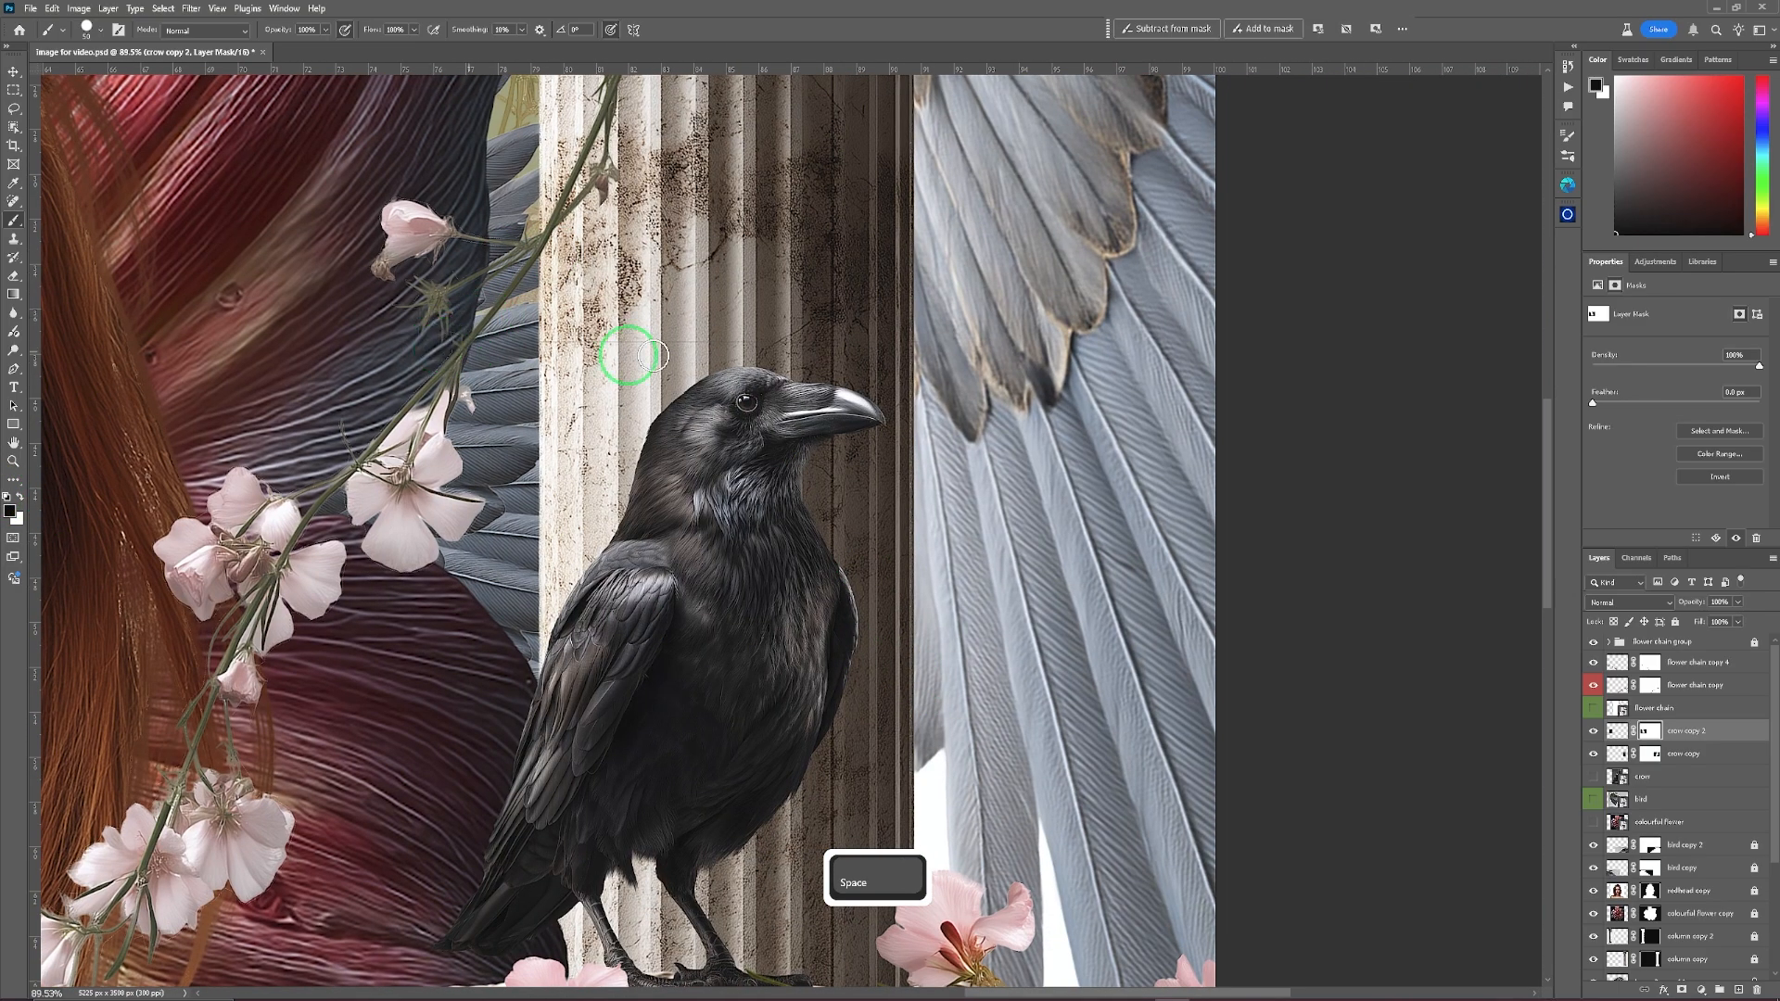
click(1651, 754)
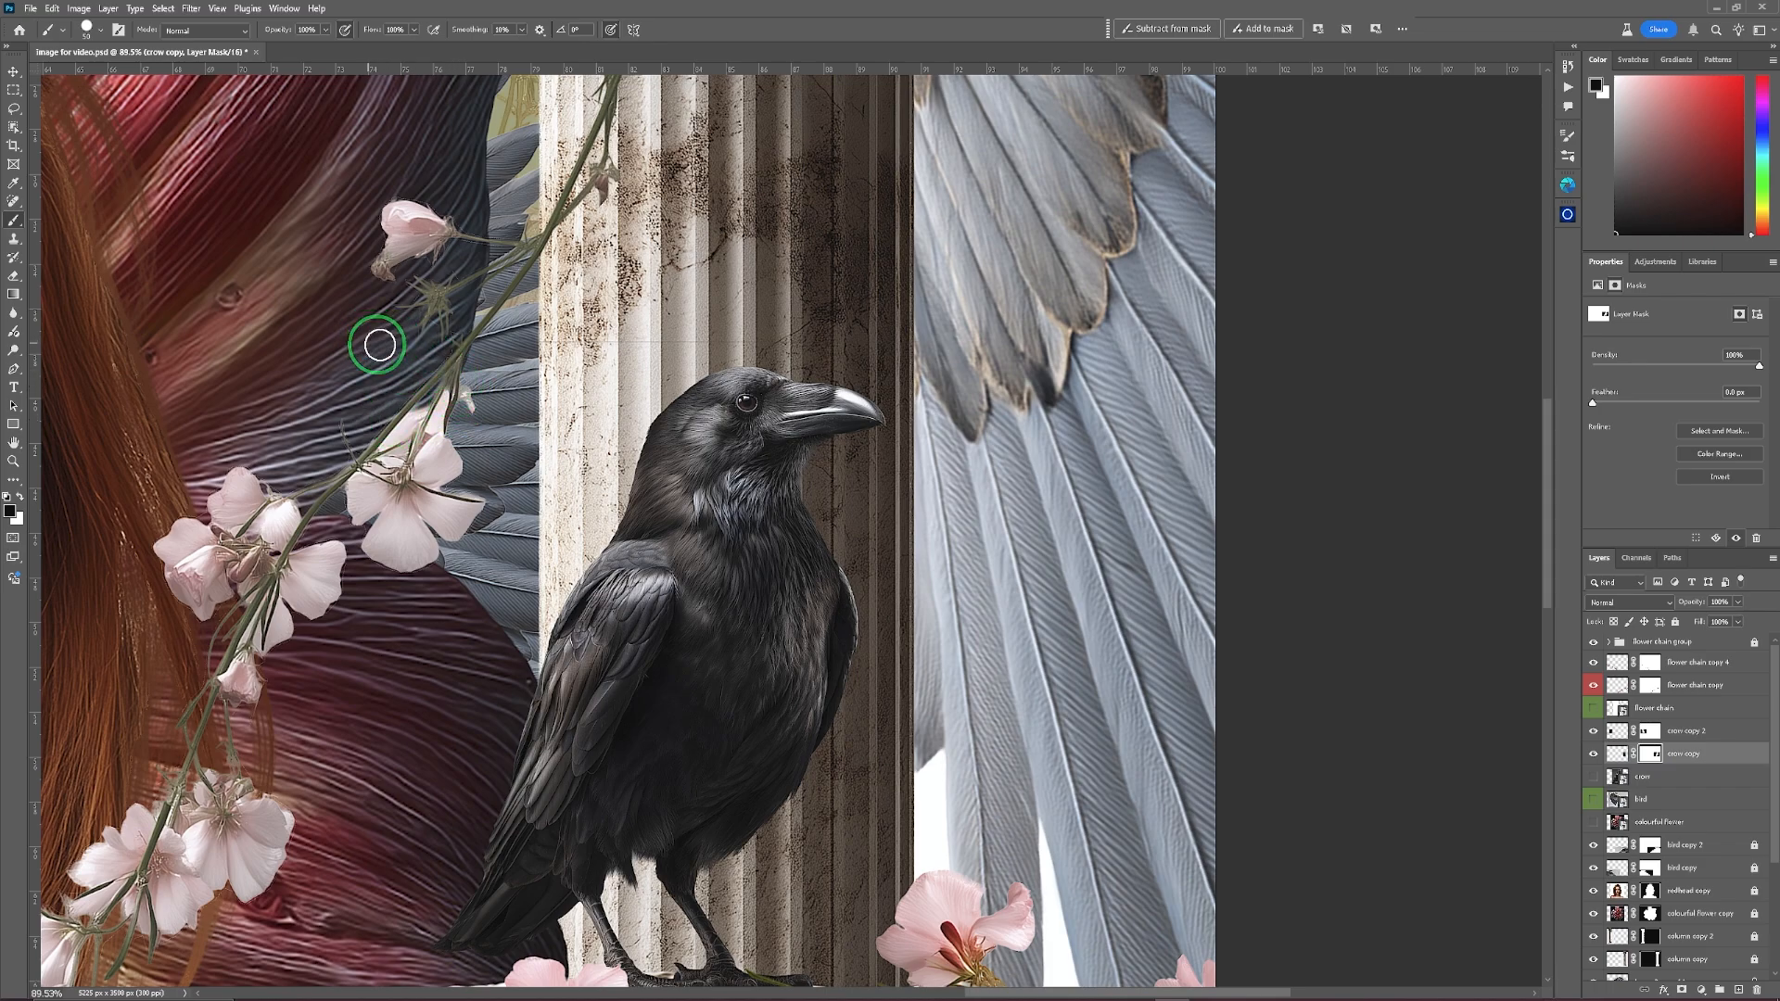
key(shift)
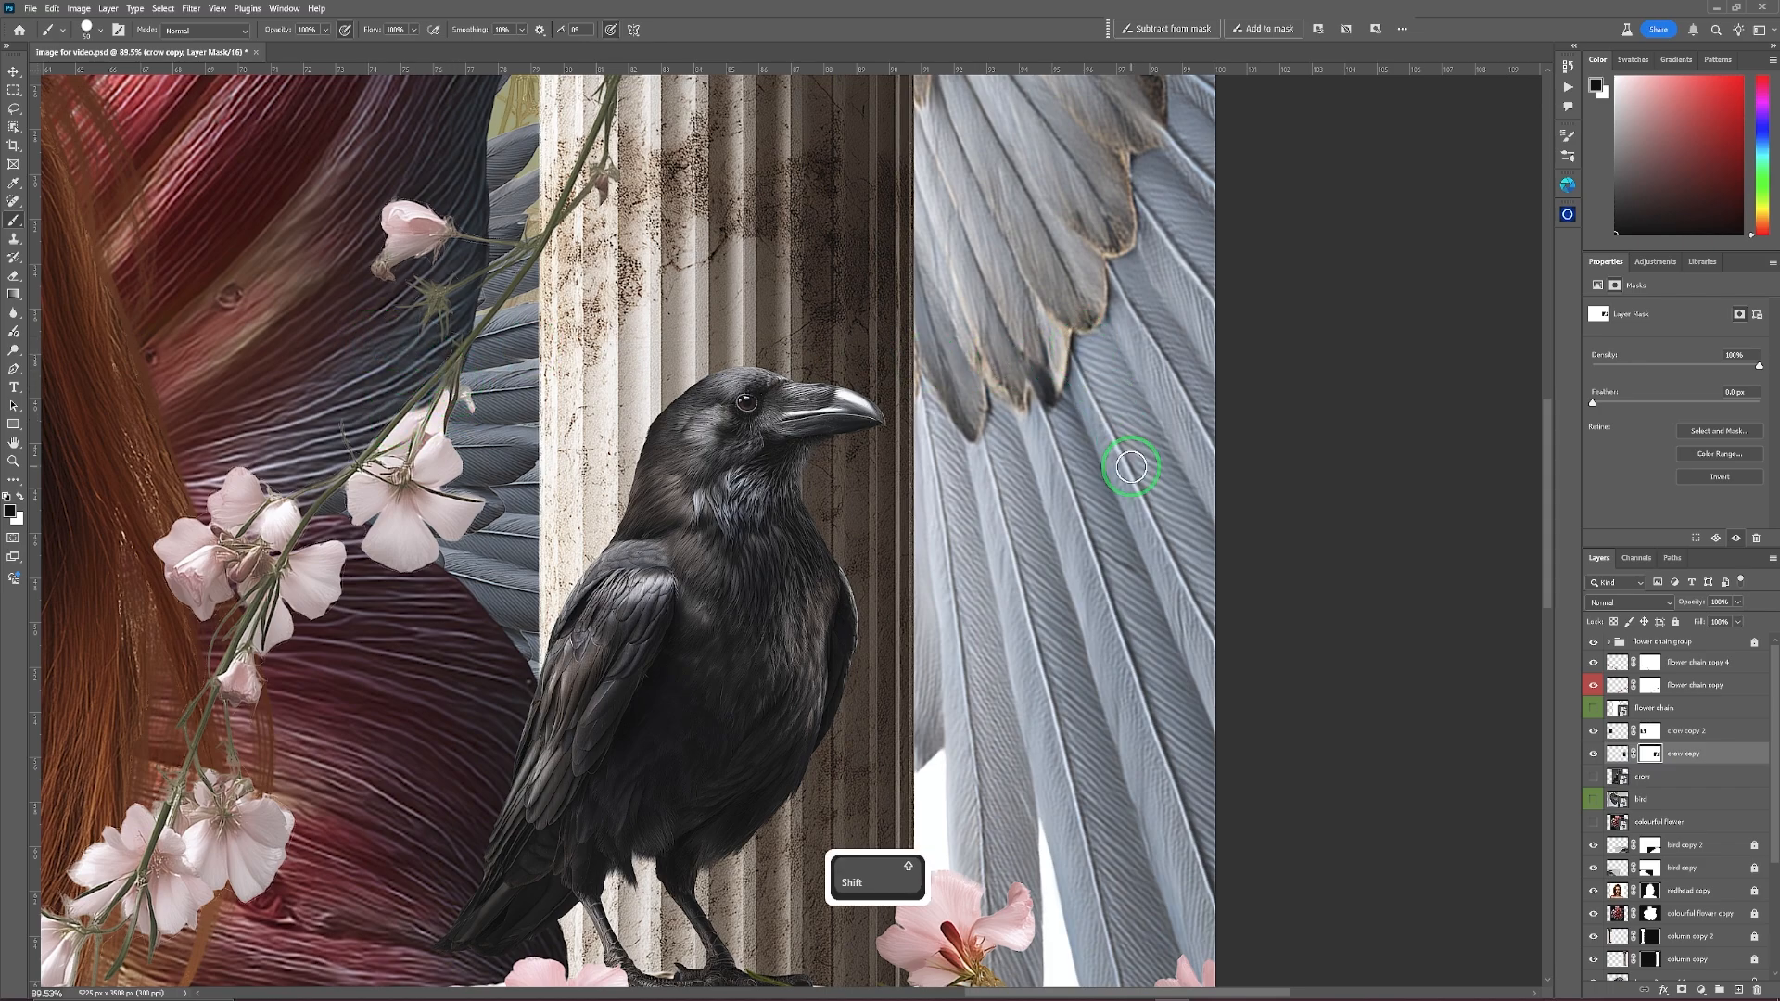
Hide and show the "bird copy 2" and "bird copy" layers to find the source of the stray line across the woman's face.
key(space)
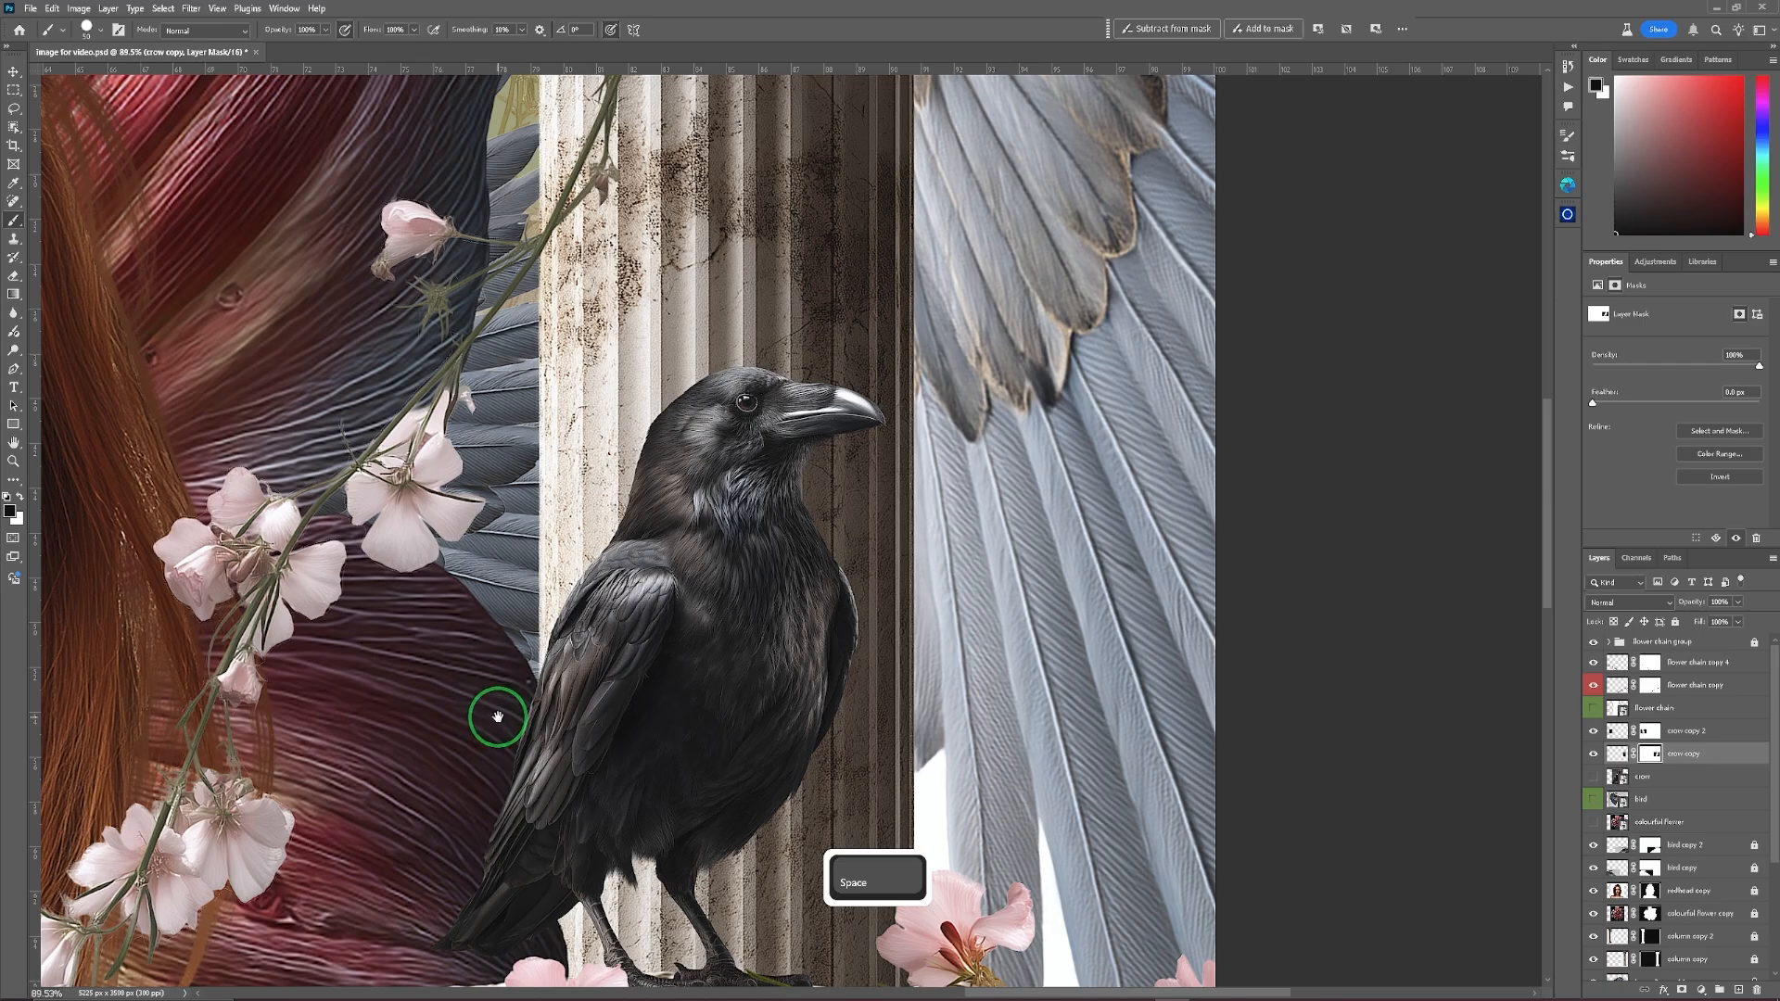
drag(497, 717, 1257, 102)
drag(658, 621, 1124, 808)
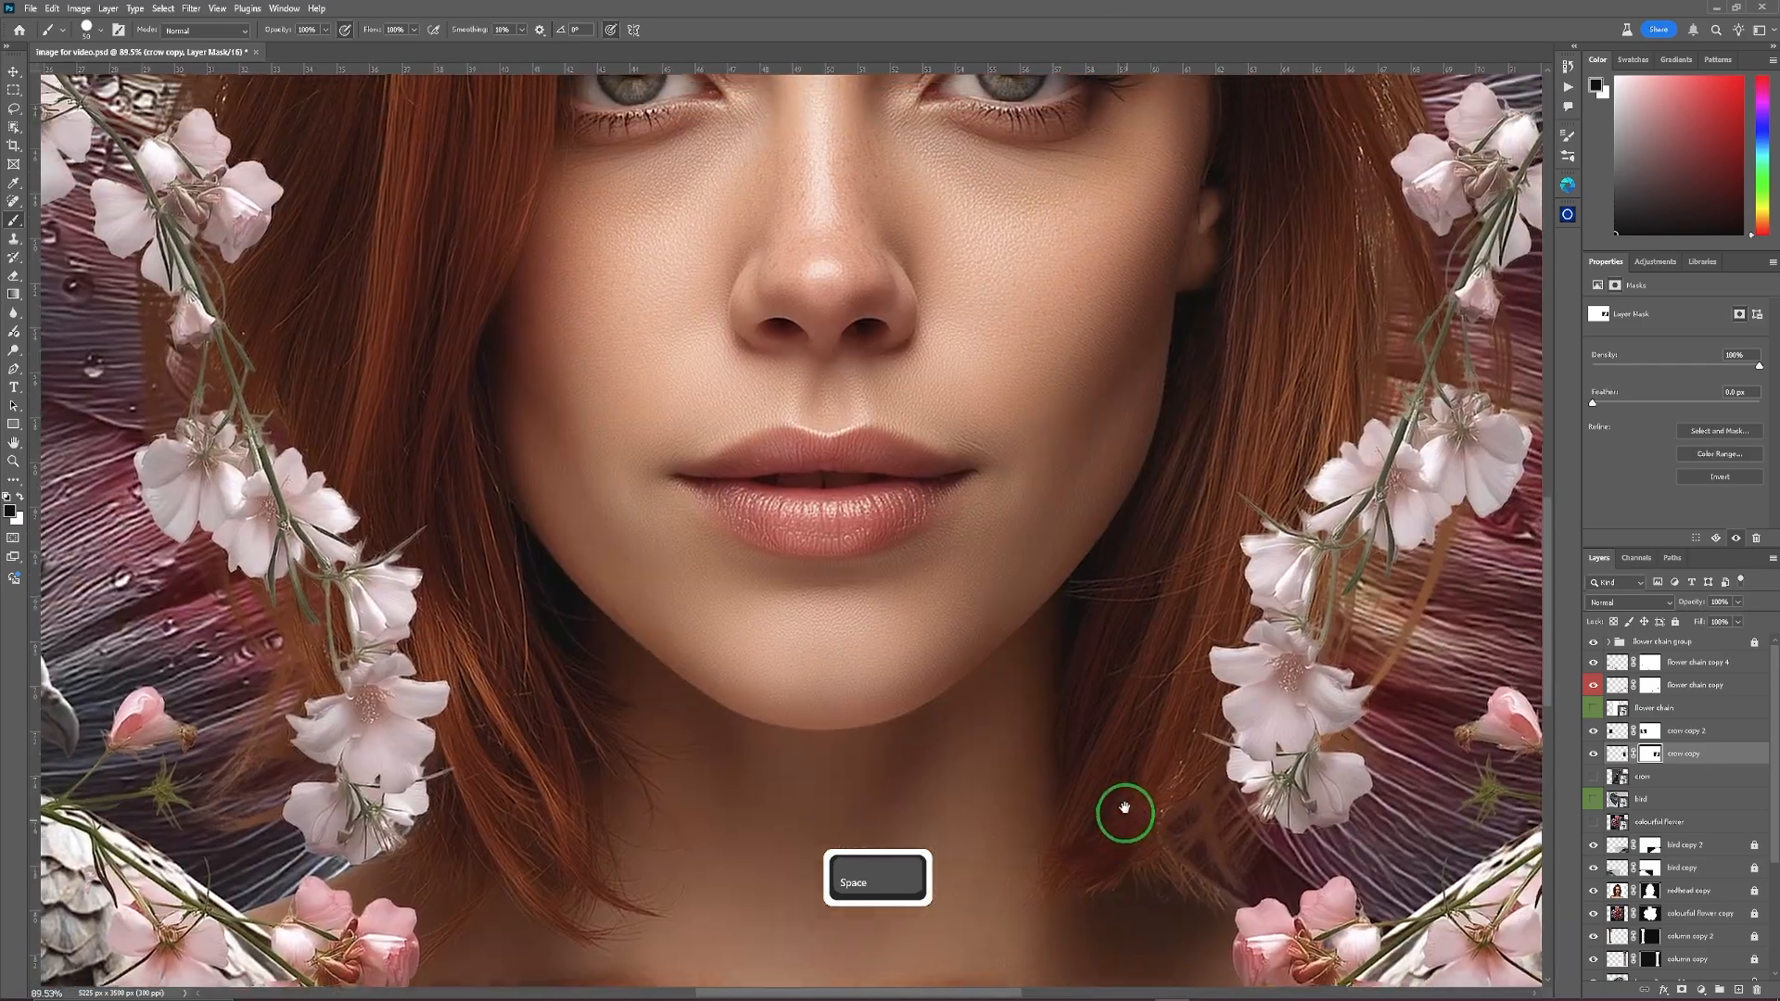
drag(964, 400, 1316, 481)
drag(667, 578, 643, 419)
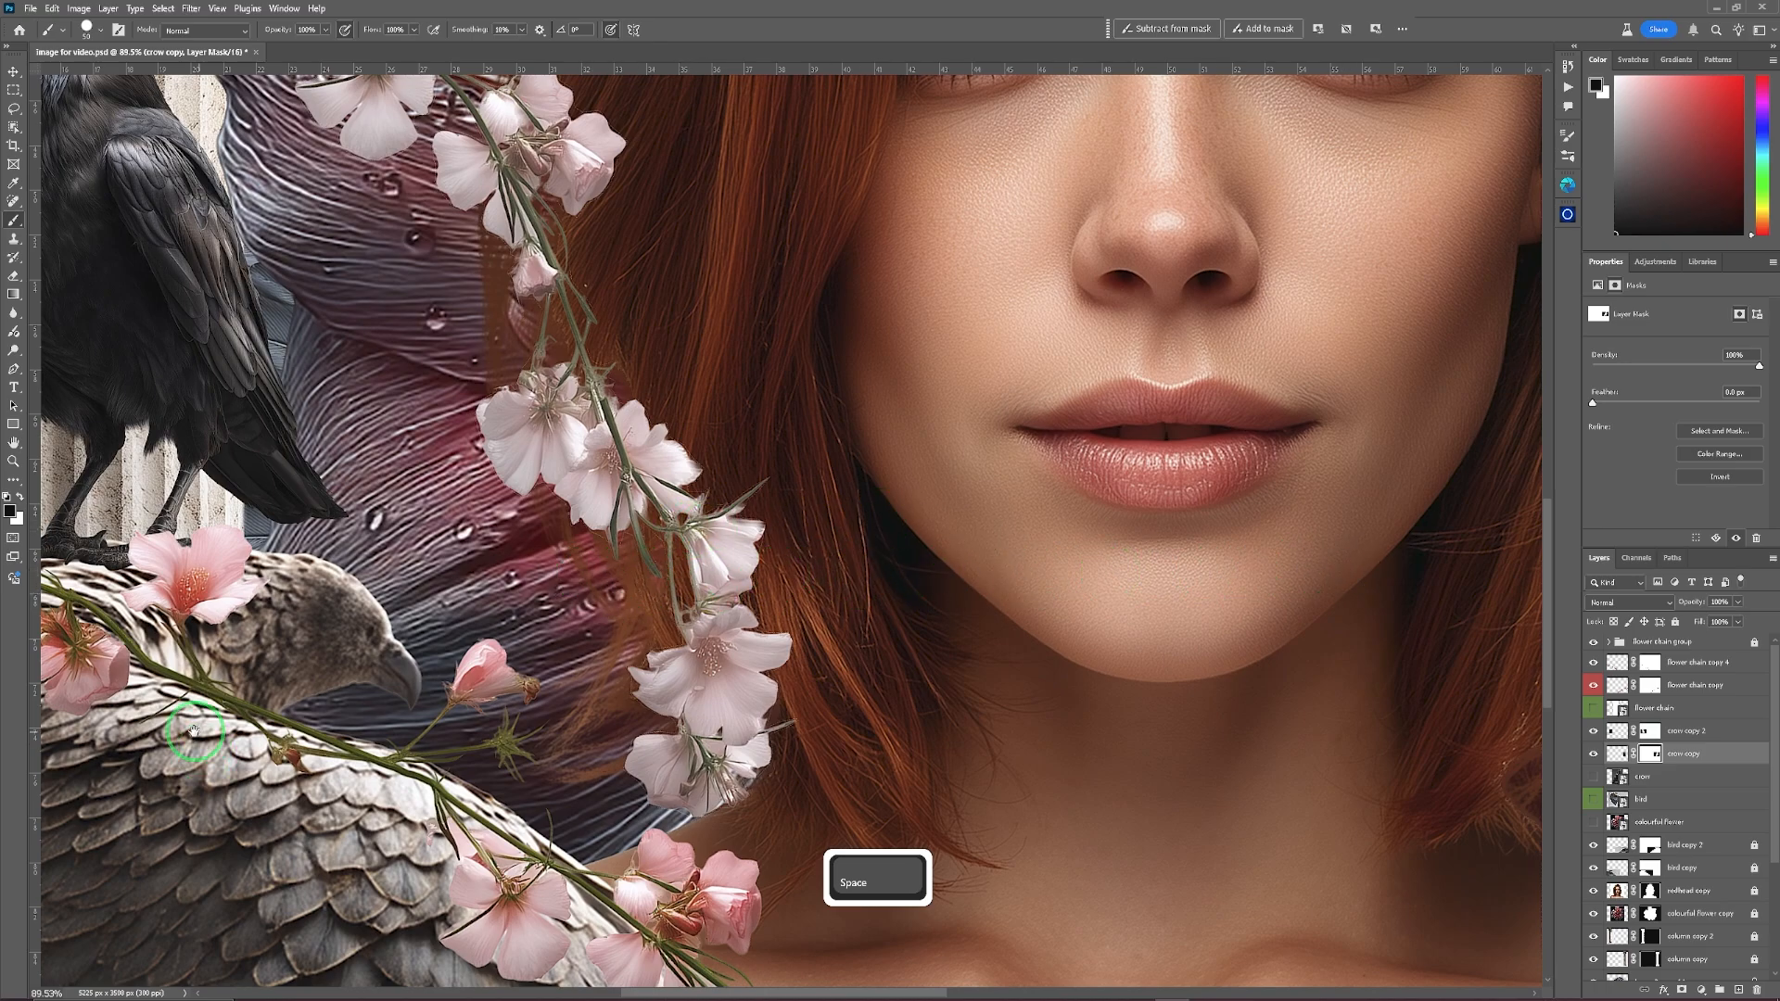
drag(1148, 593, 937, 596)
key(ctrl+minus)
key(ctrl+minus)
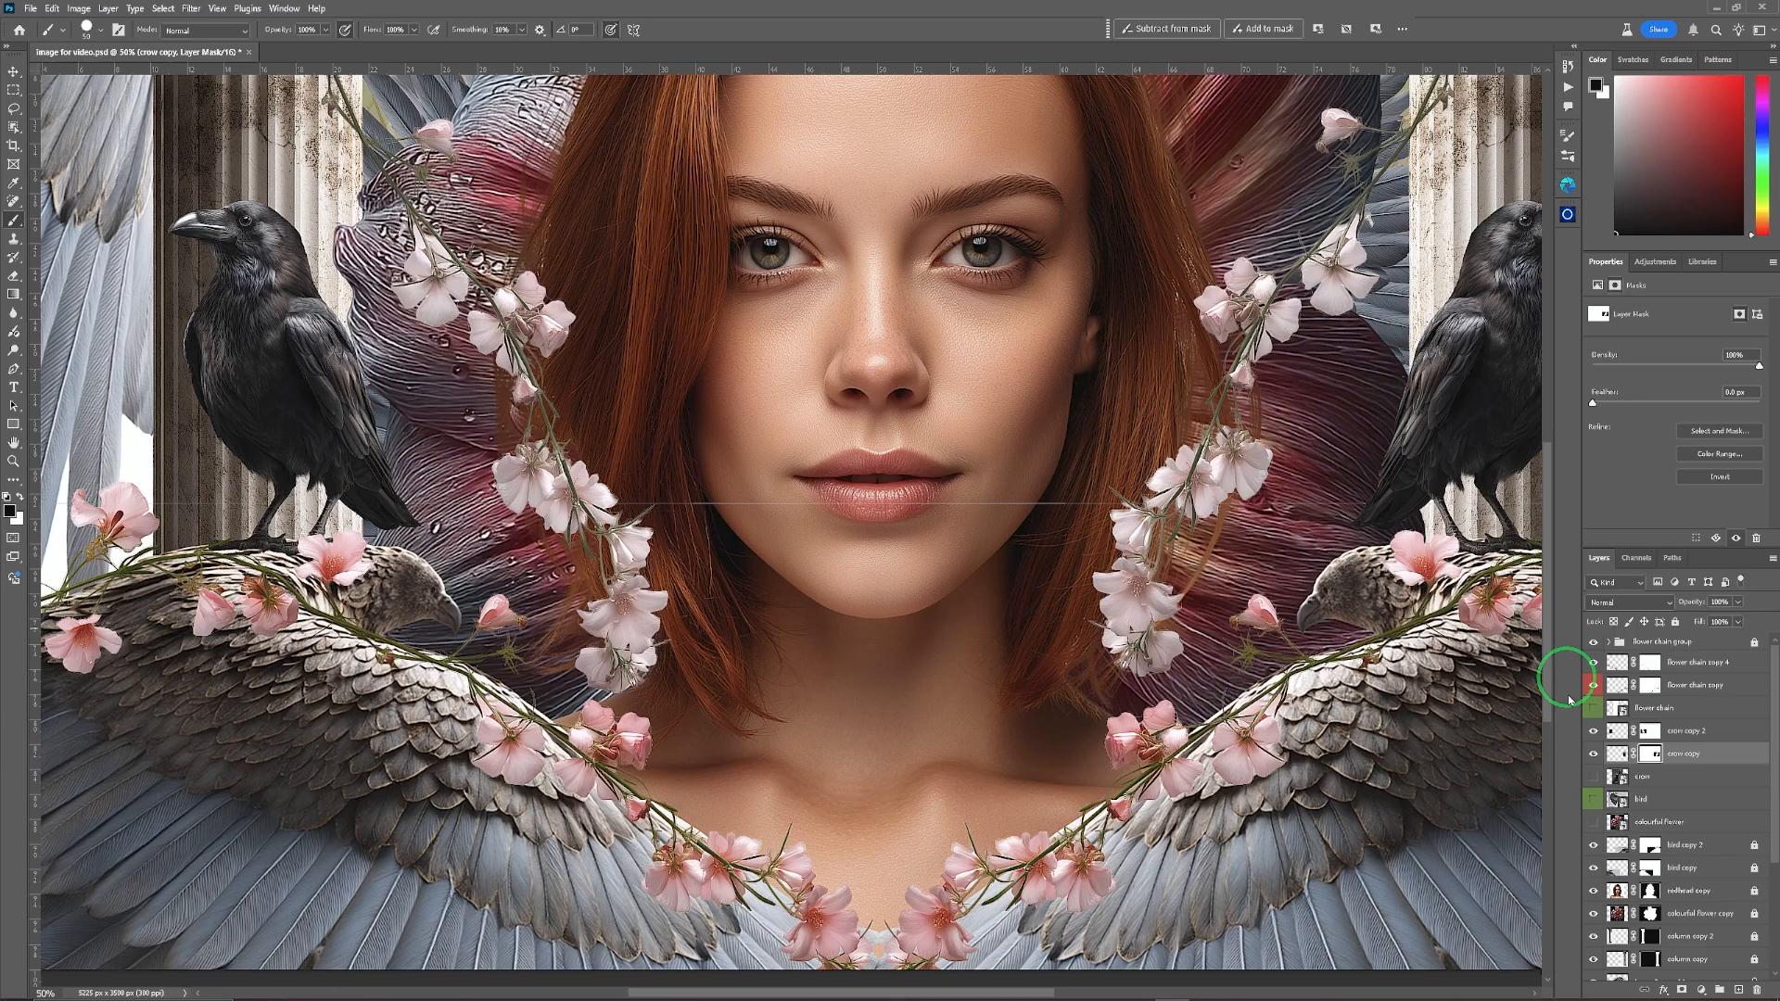
scroll(1697, 881, down, 4)
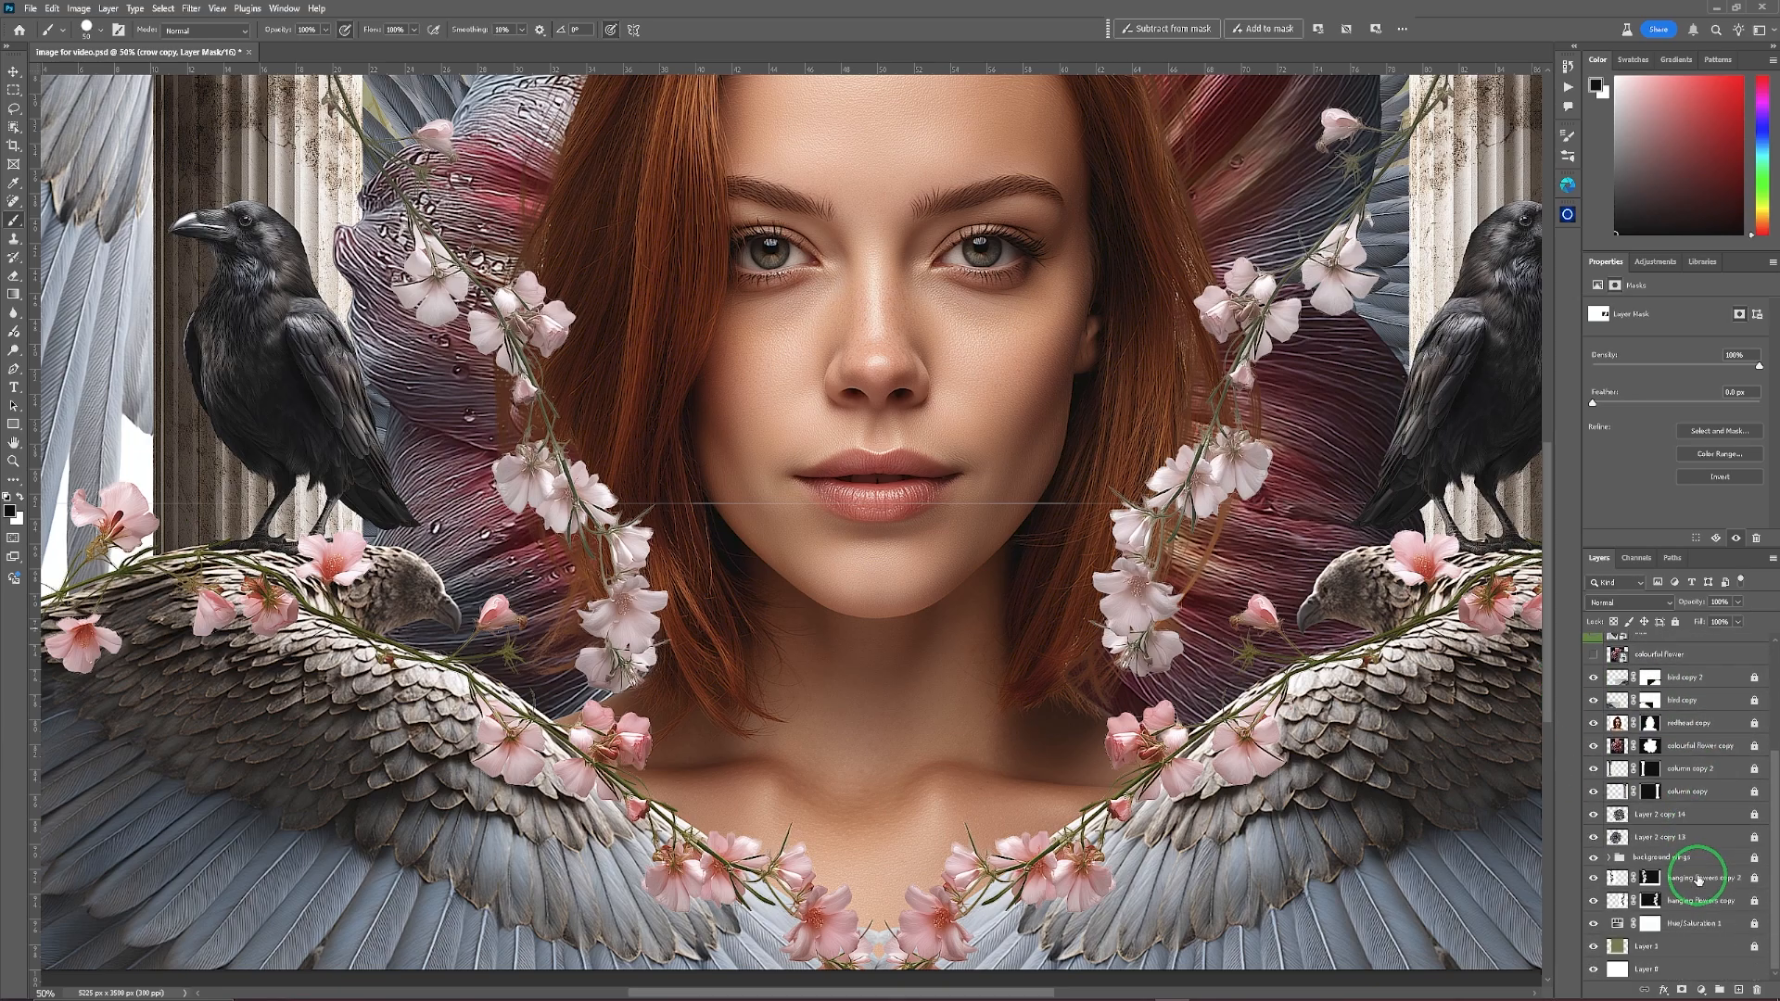
click(1595, 677)
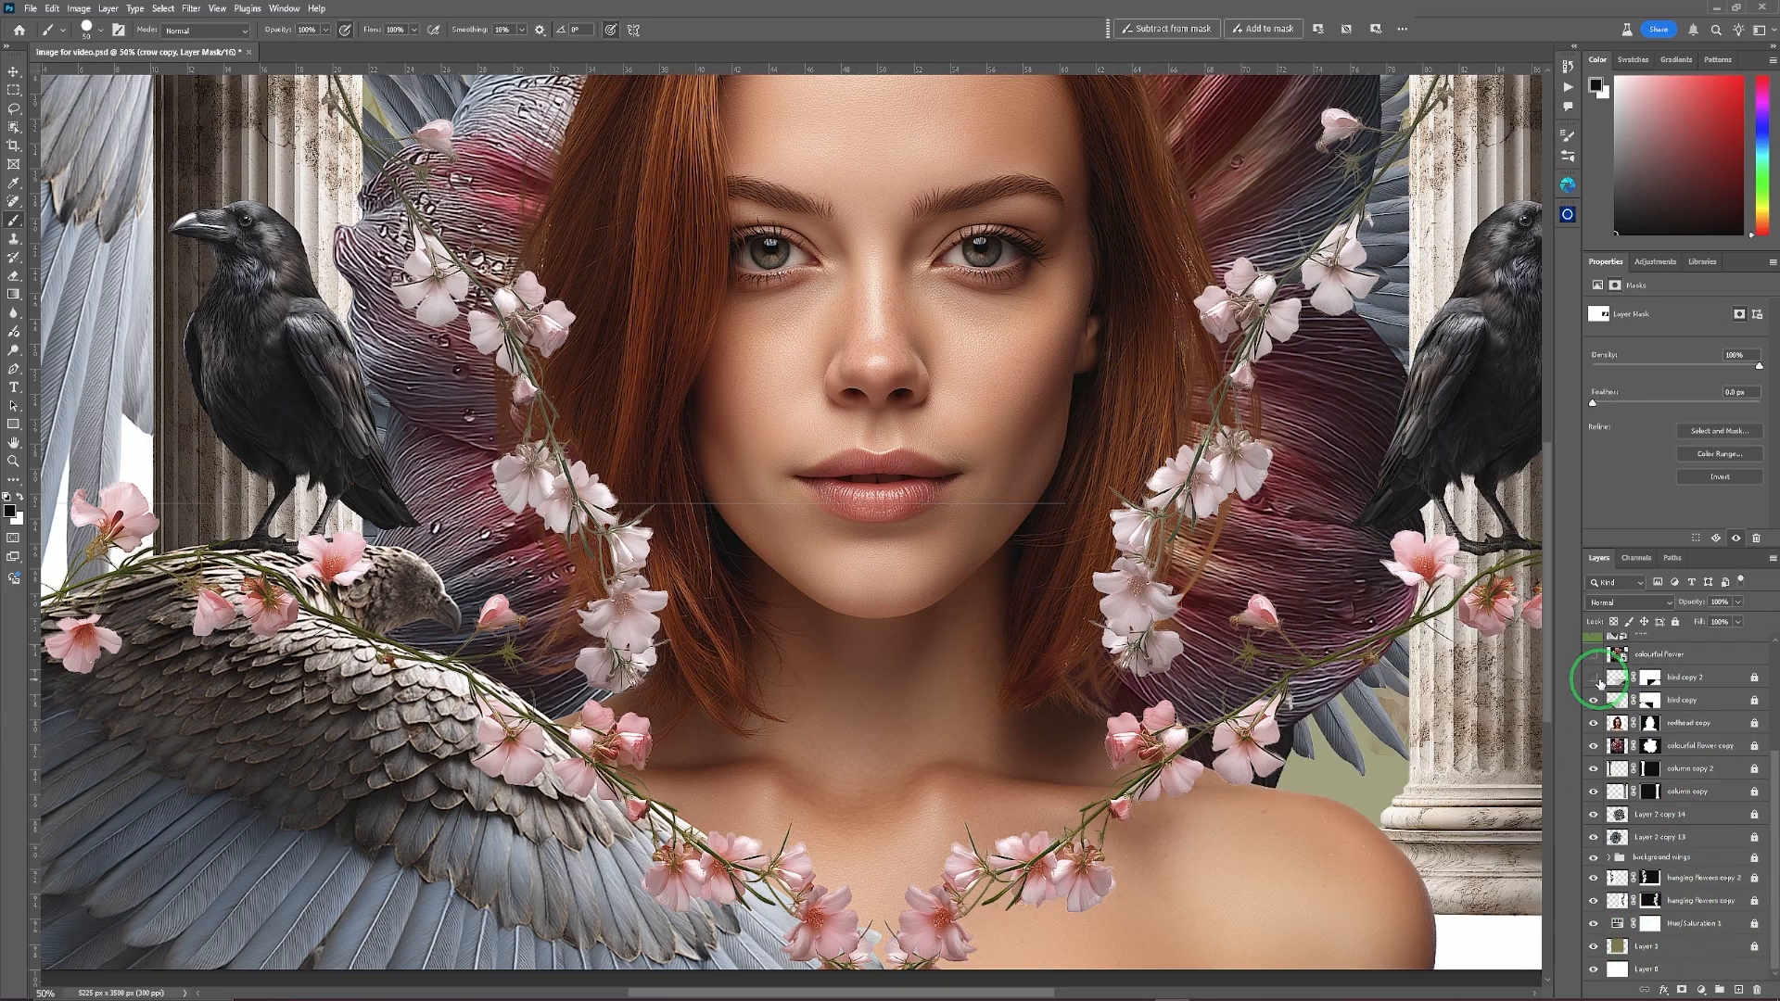
click(1594, 678)
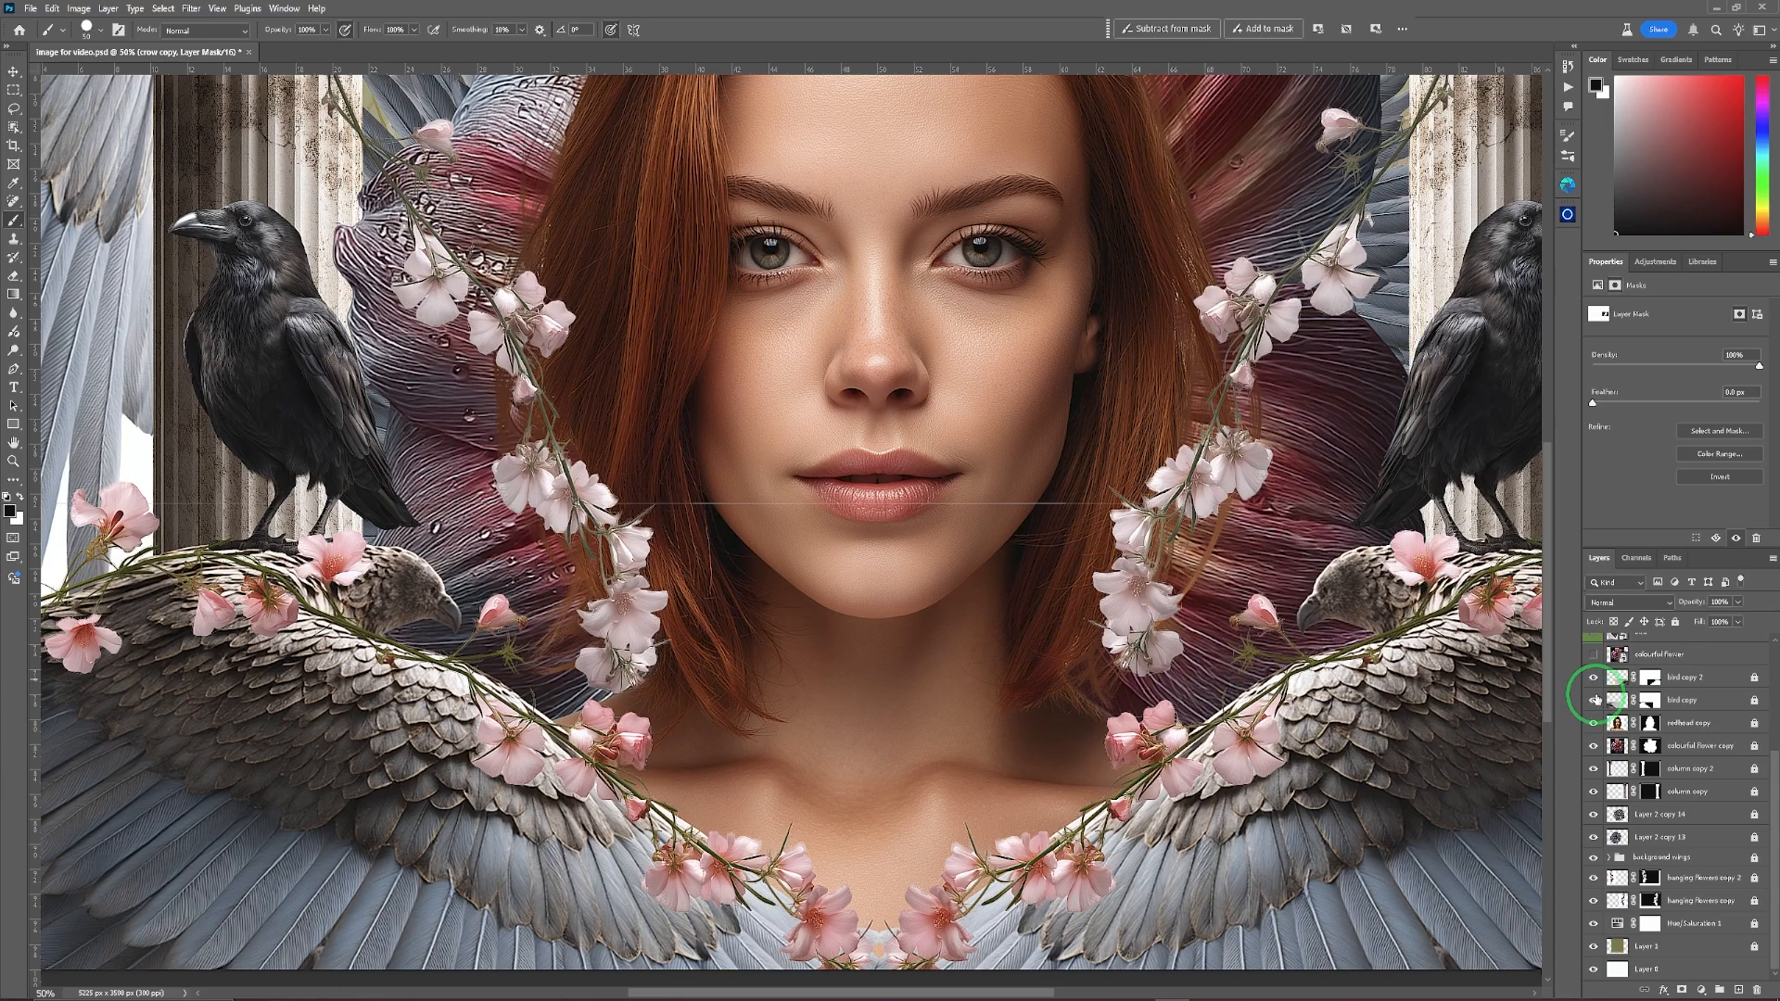
click(1594, 700)
click(1594, 700)
Unlock the "bird copy 2" and "bird copy" layers, group them, and add a layer mask to the group.
click(1720, 681)
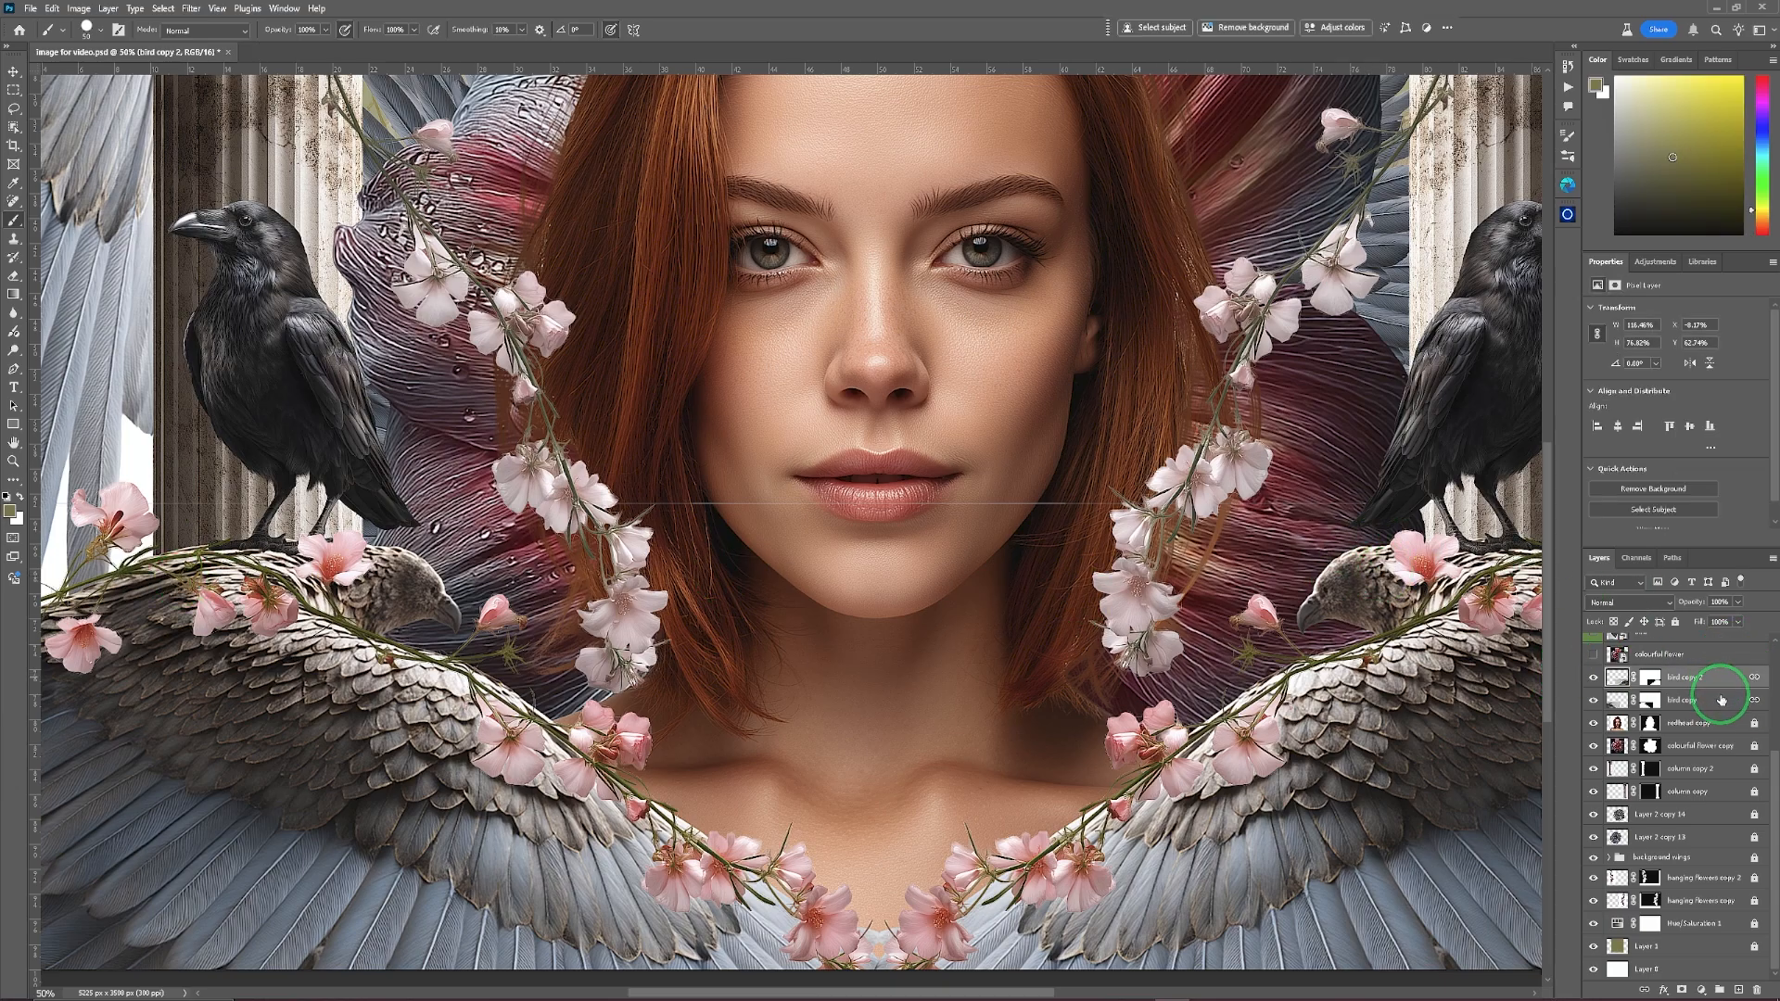
shift+click(1713, 702)
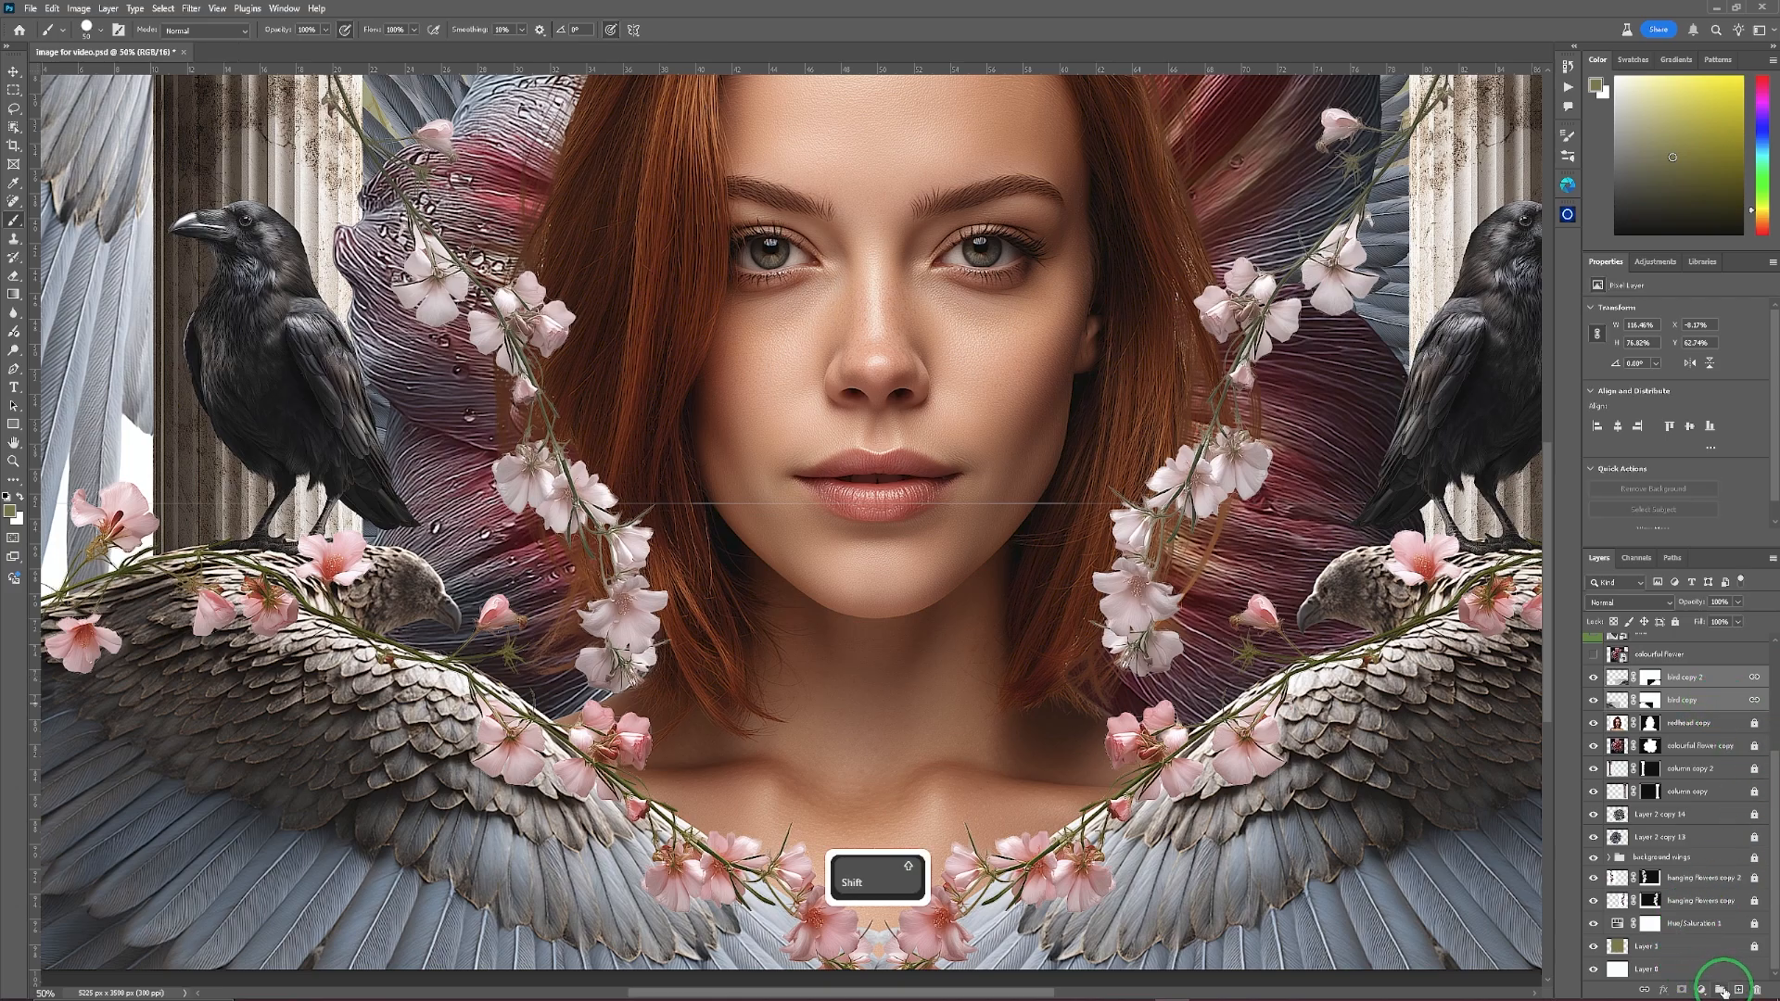
key(ctrl+g)
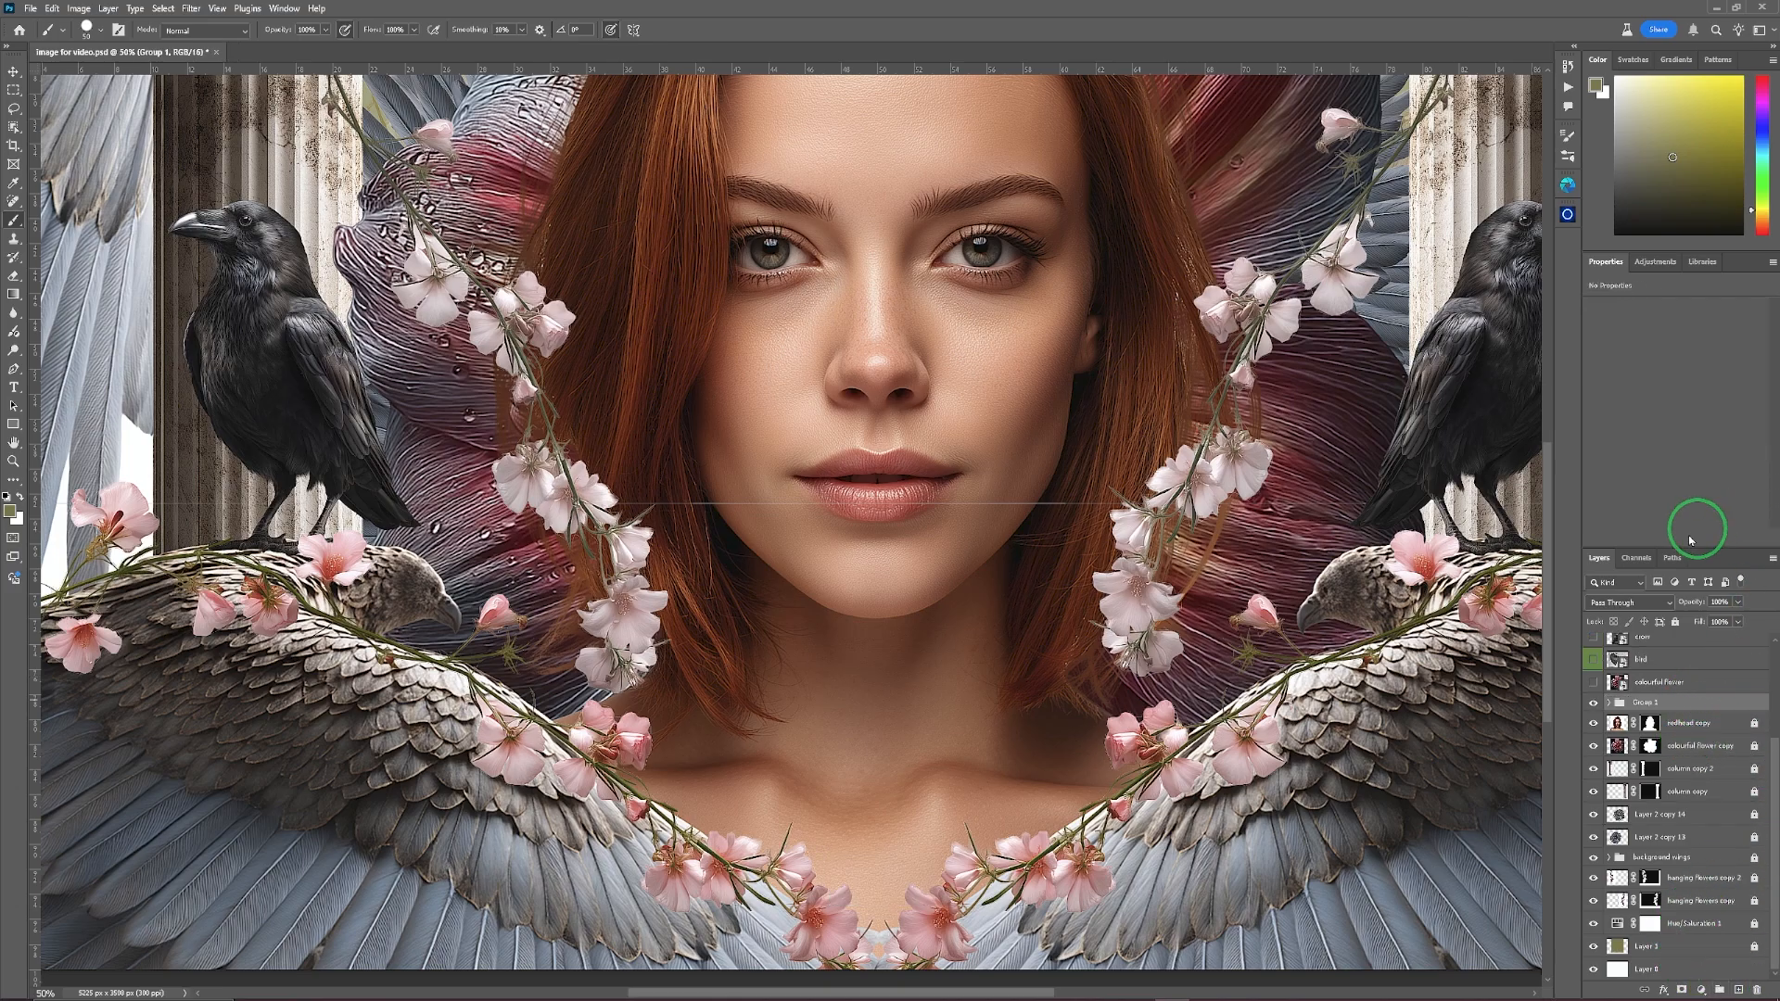
click(1680, 990)
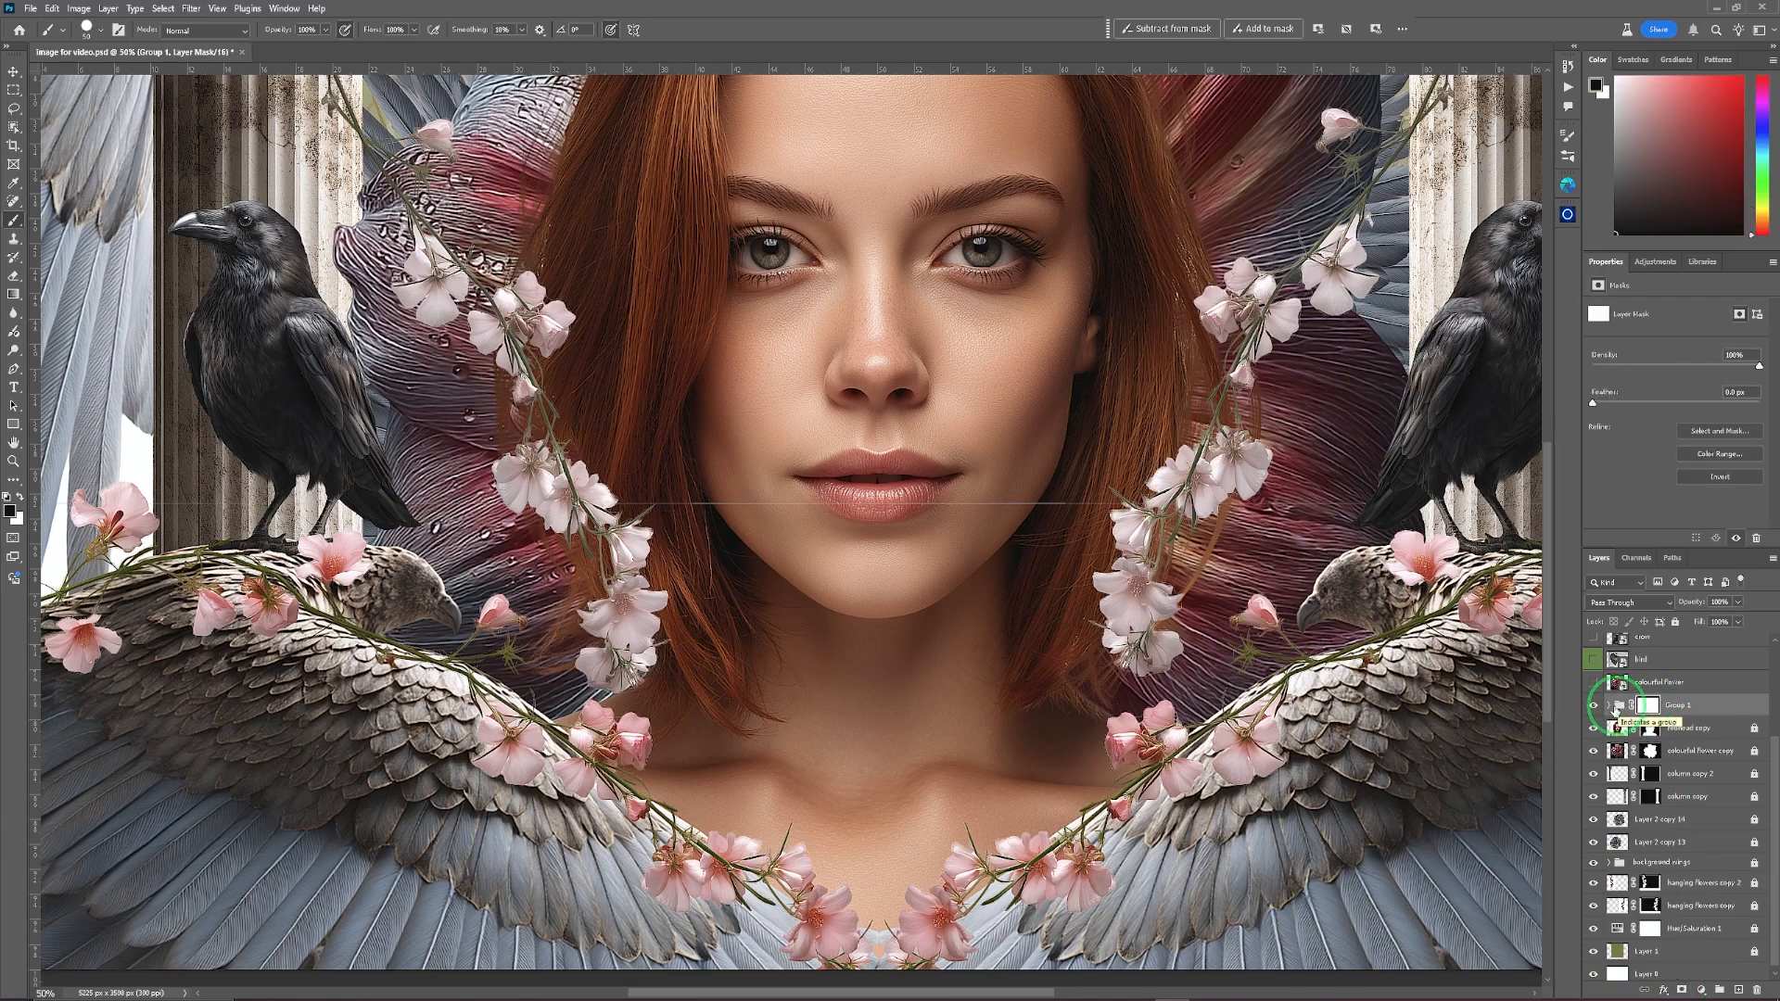
click(1610, 706)
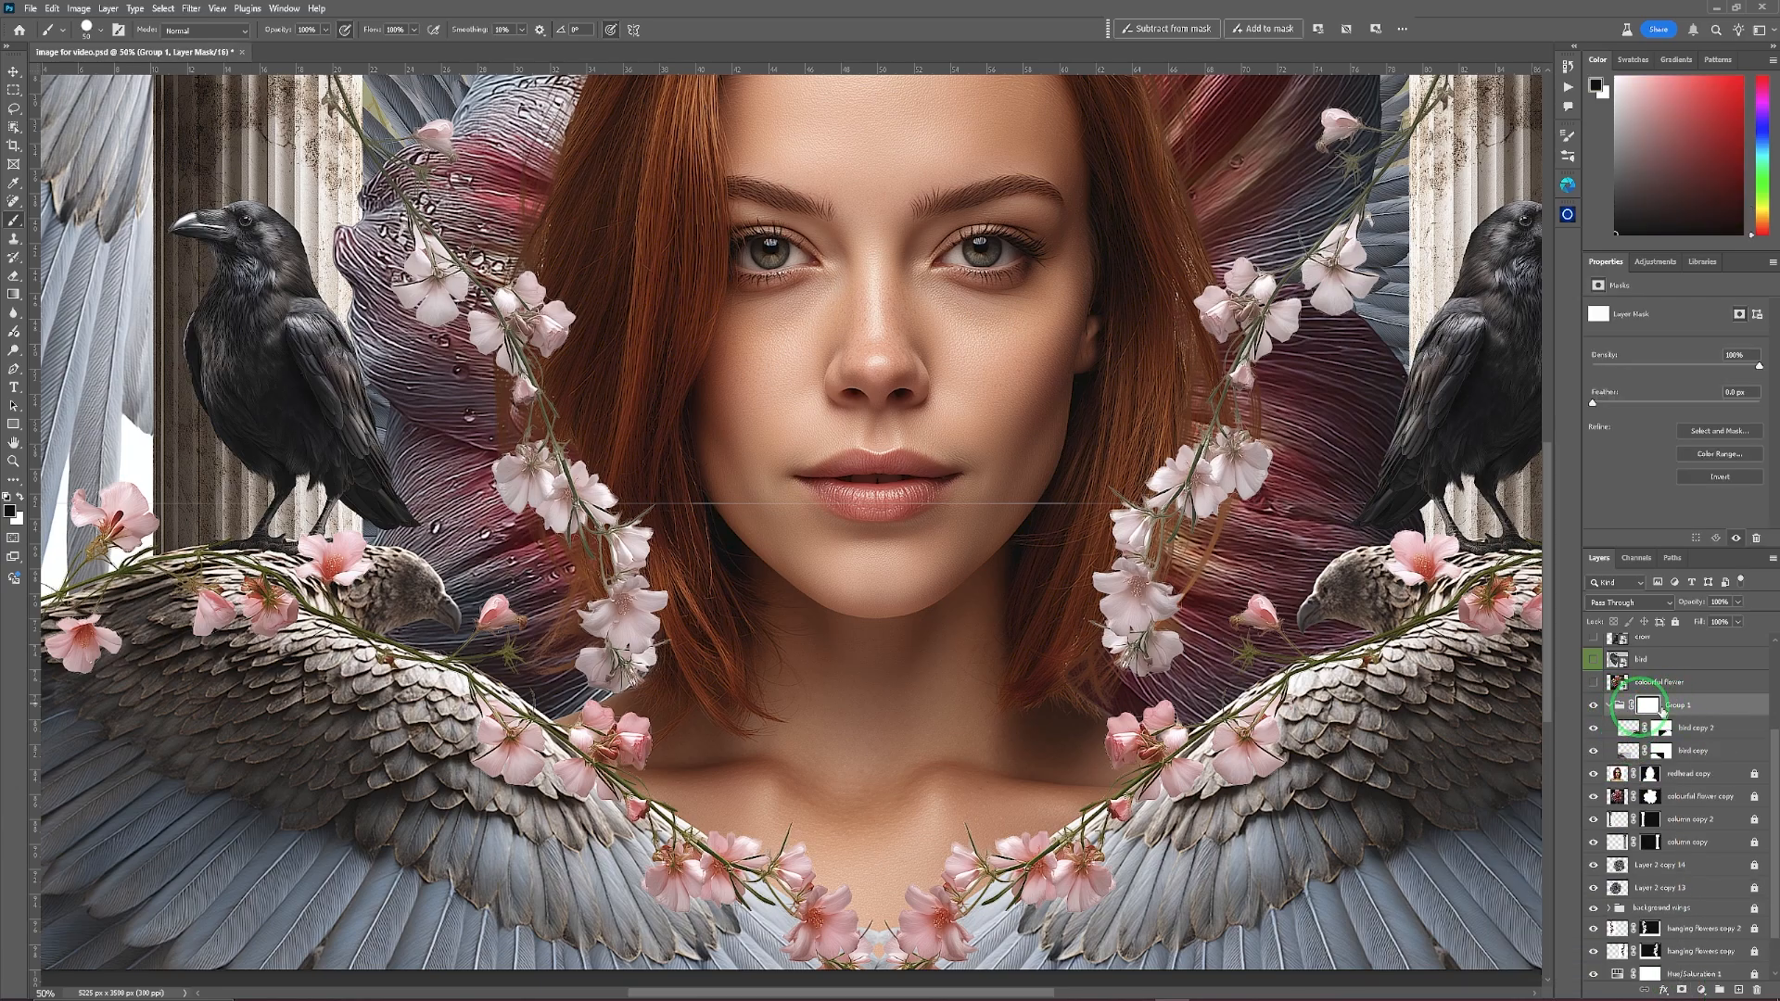
click(1609, 707)
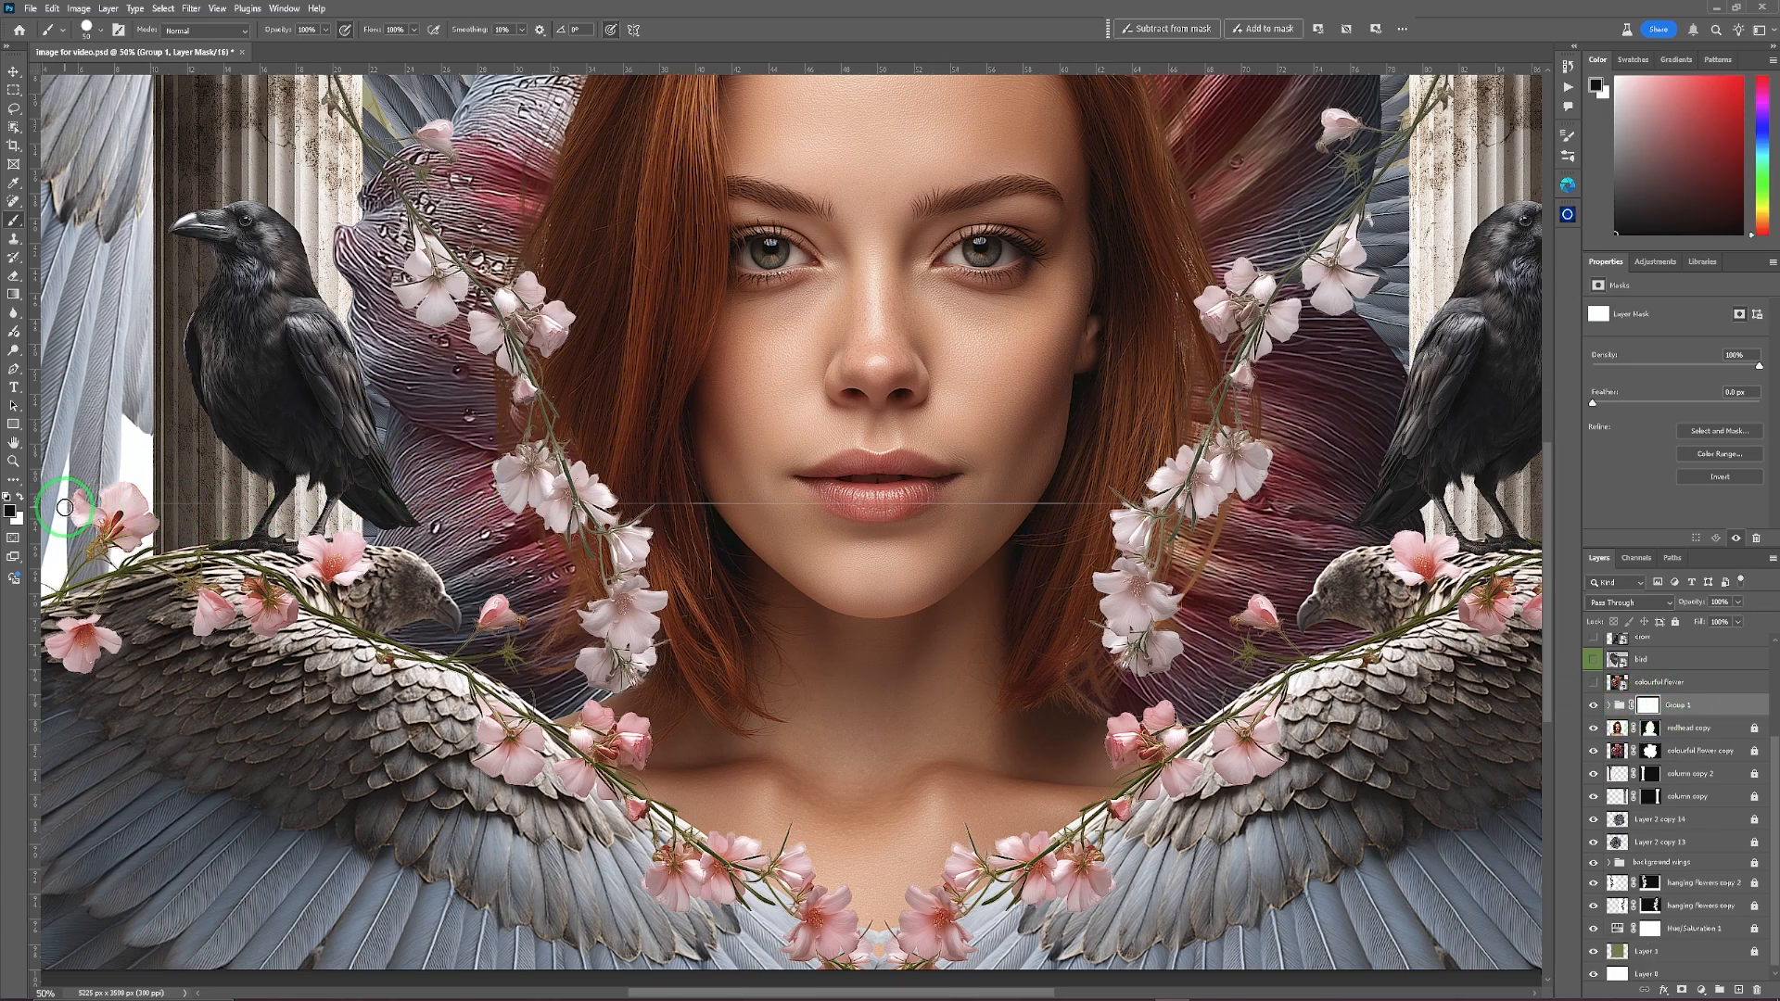
Paint black on the bird group's mask along the stray horizontal line from one canvas edge to the other, and save the document.
shift+click(1524, 506)
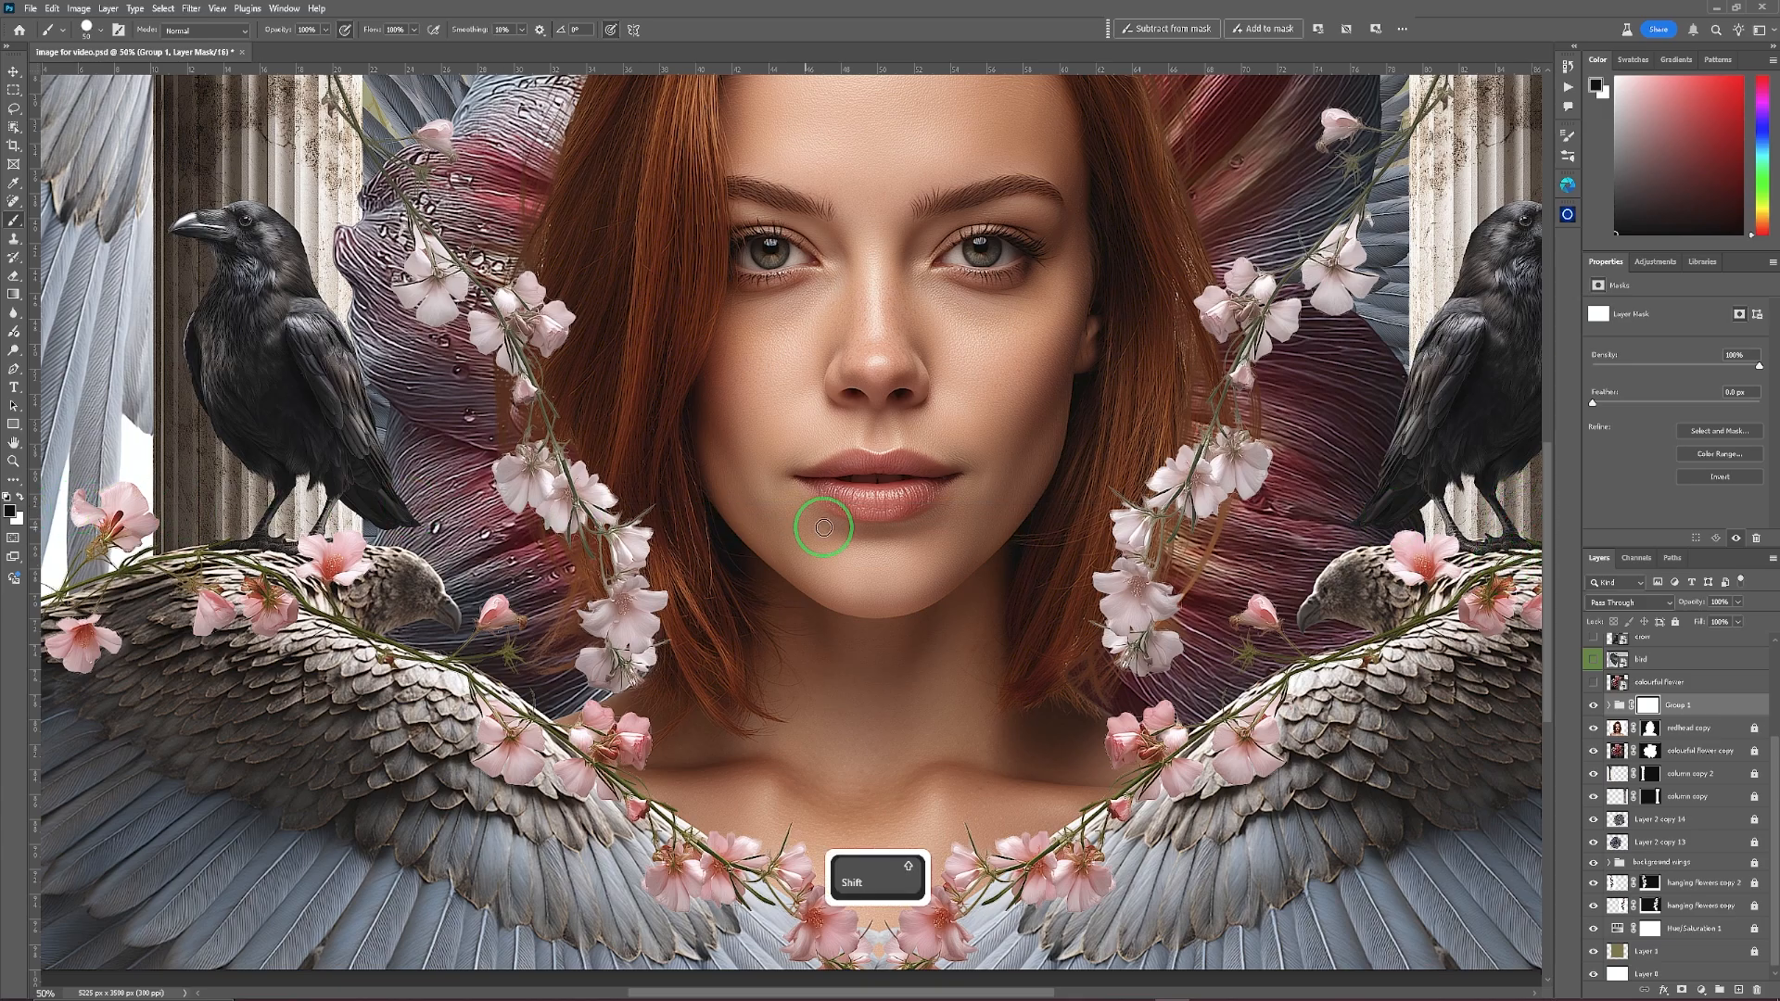
key(space)
drag(1364, 589, 1133, 491)
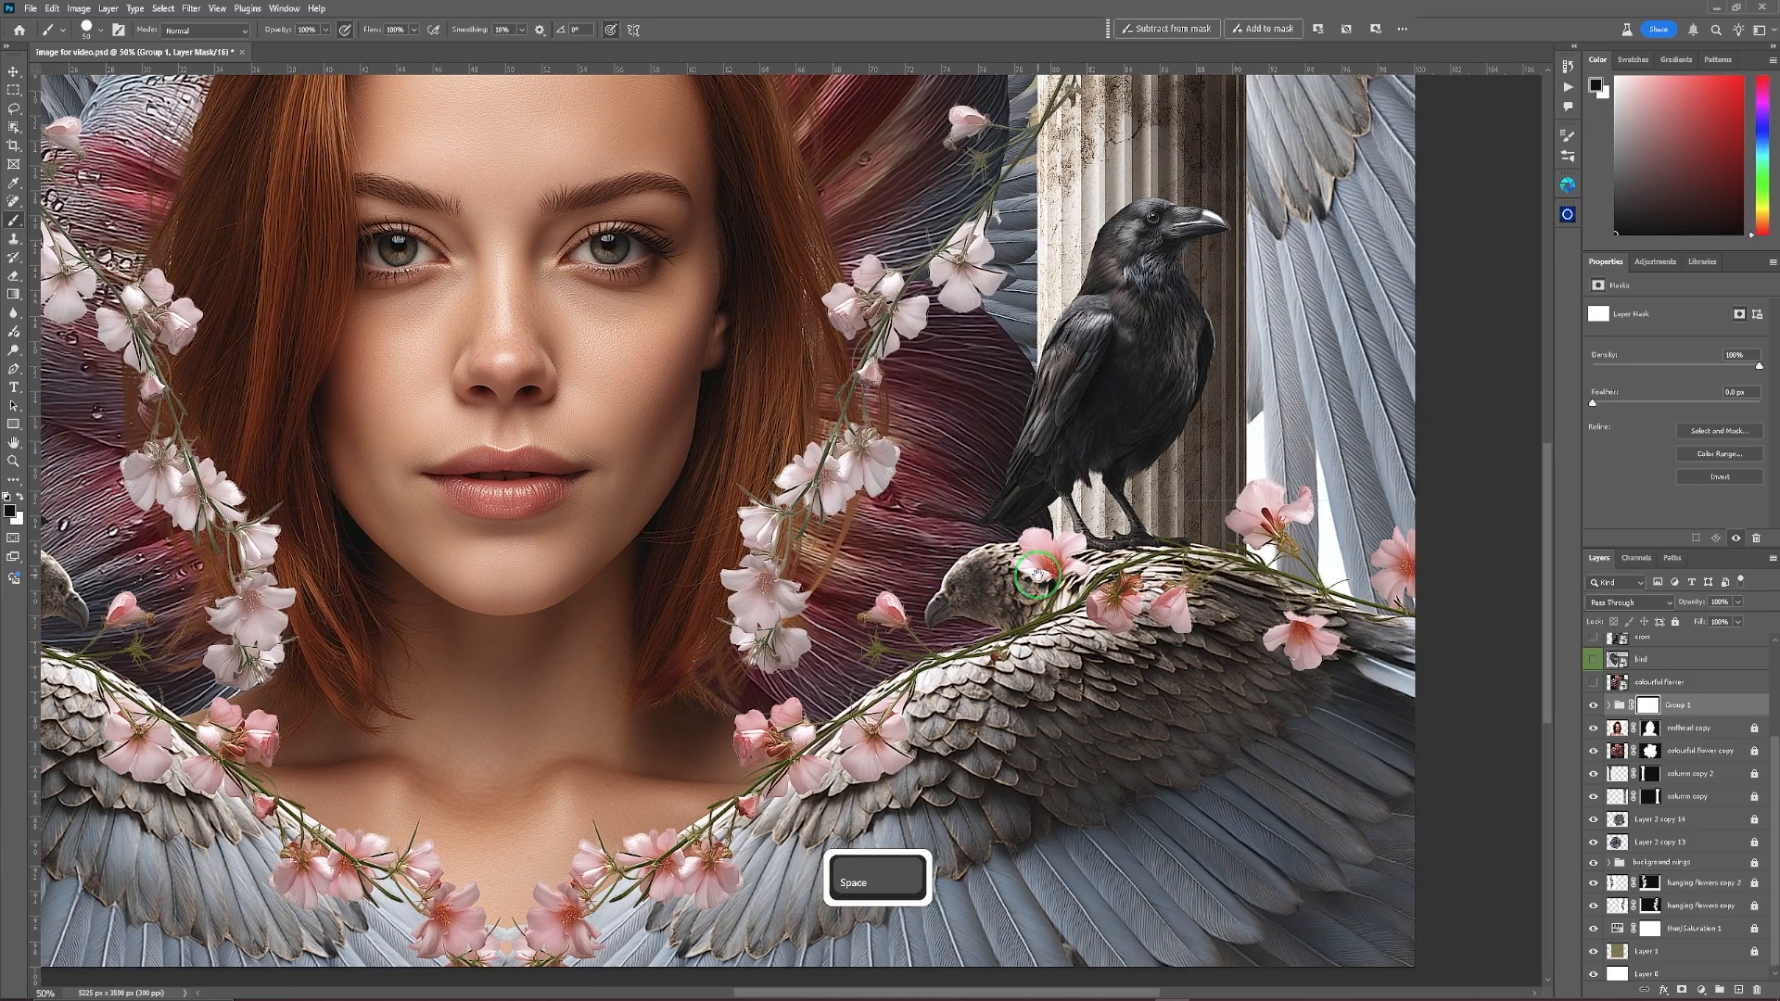
click(1183, 500)
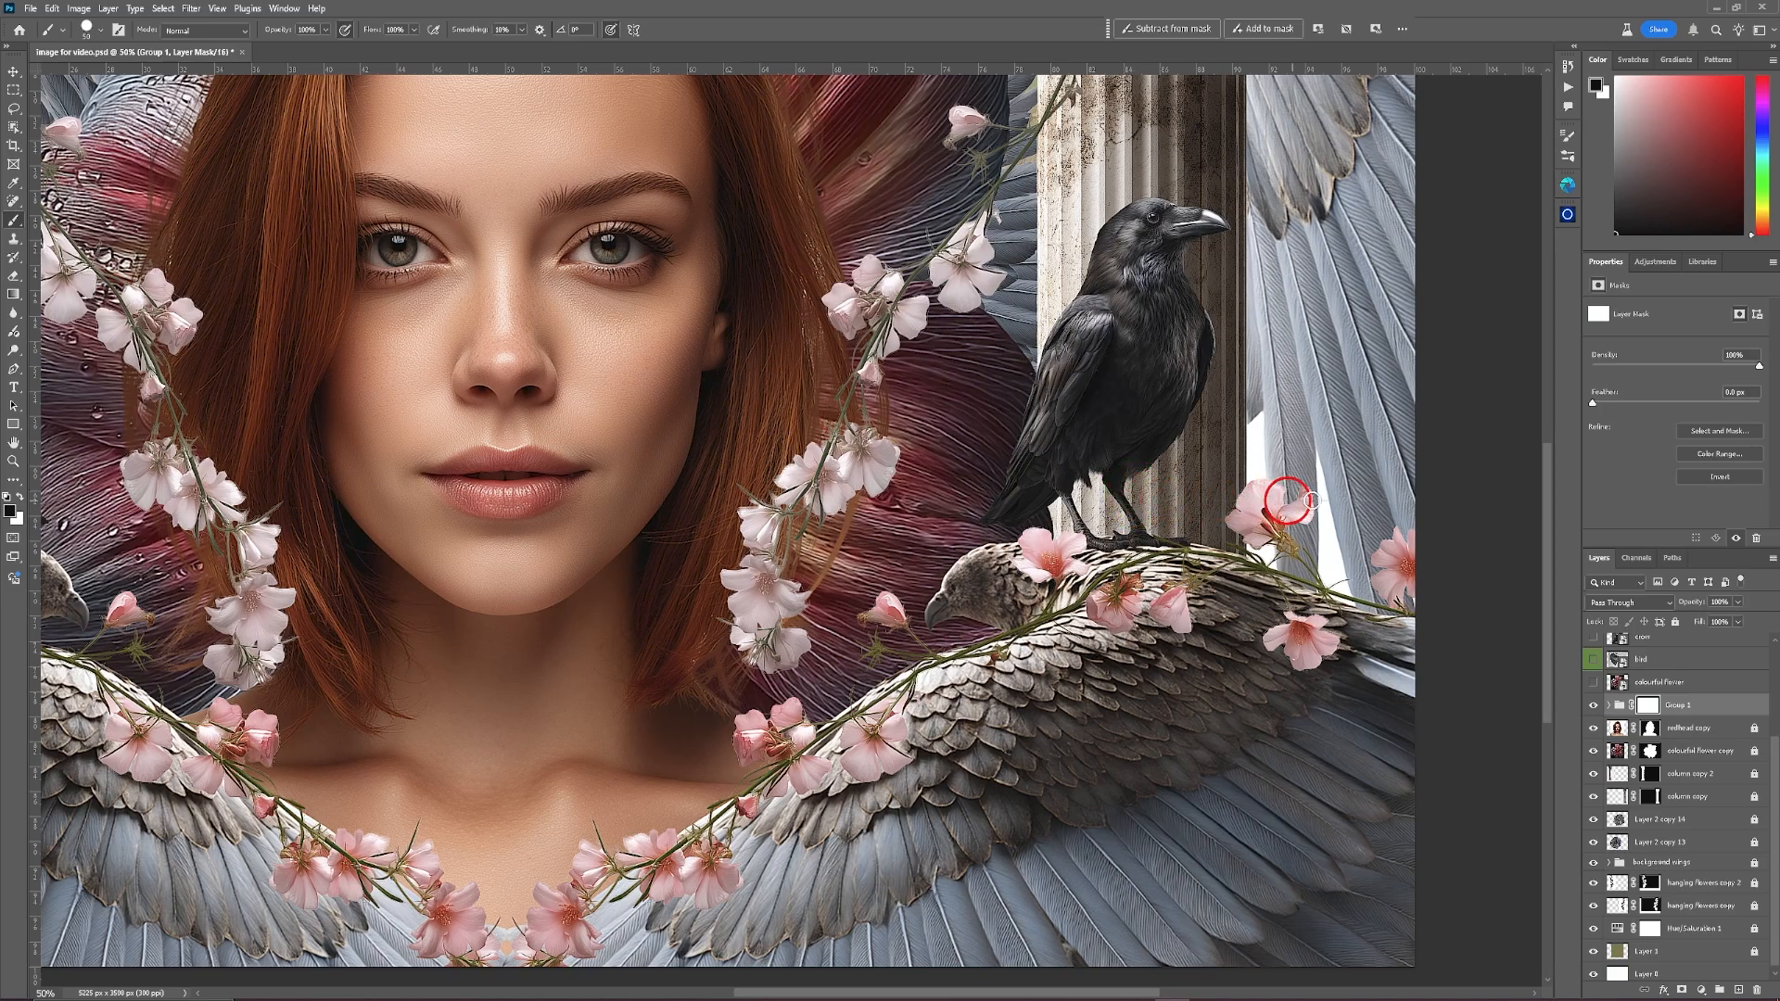
drag(1311, 501, 1437, 509)
key(space)
drag(341, 568, 1349, 593)
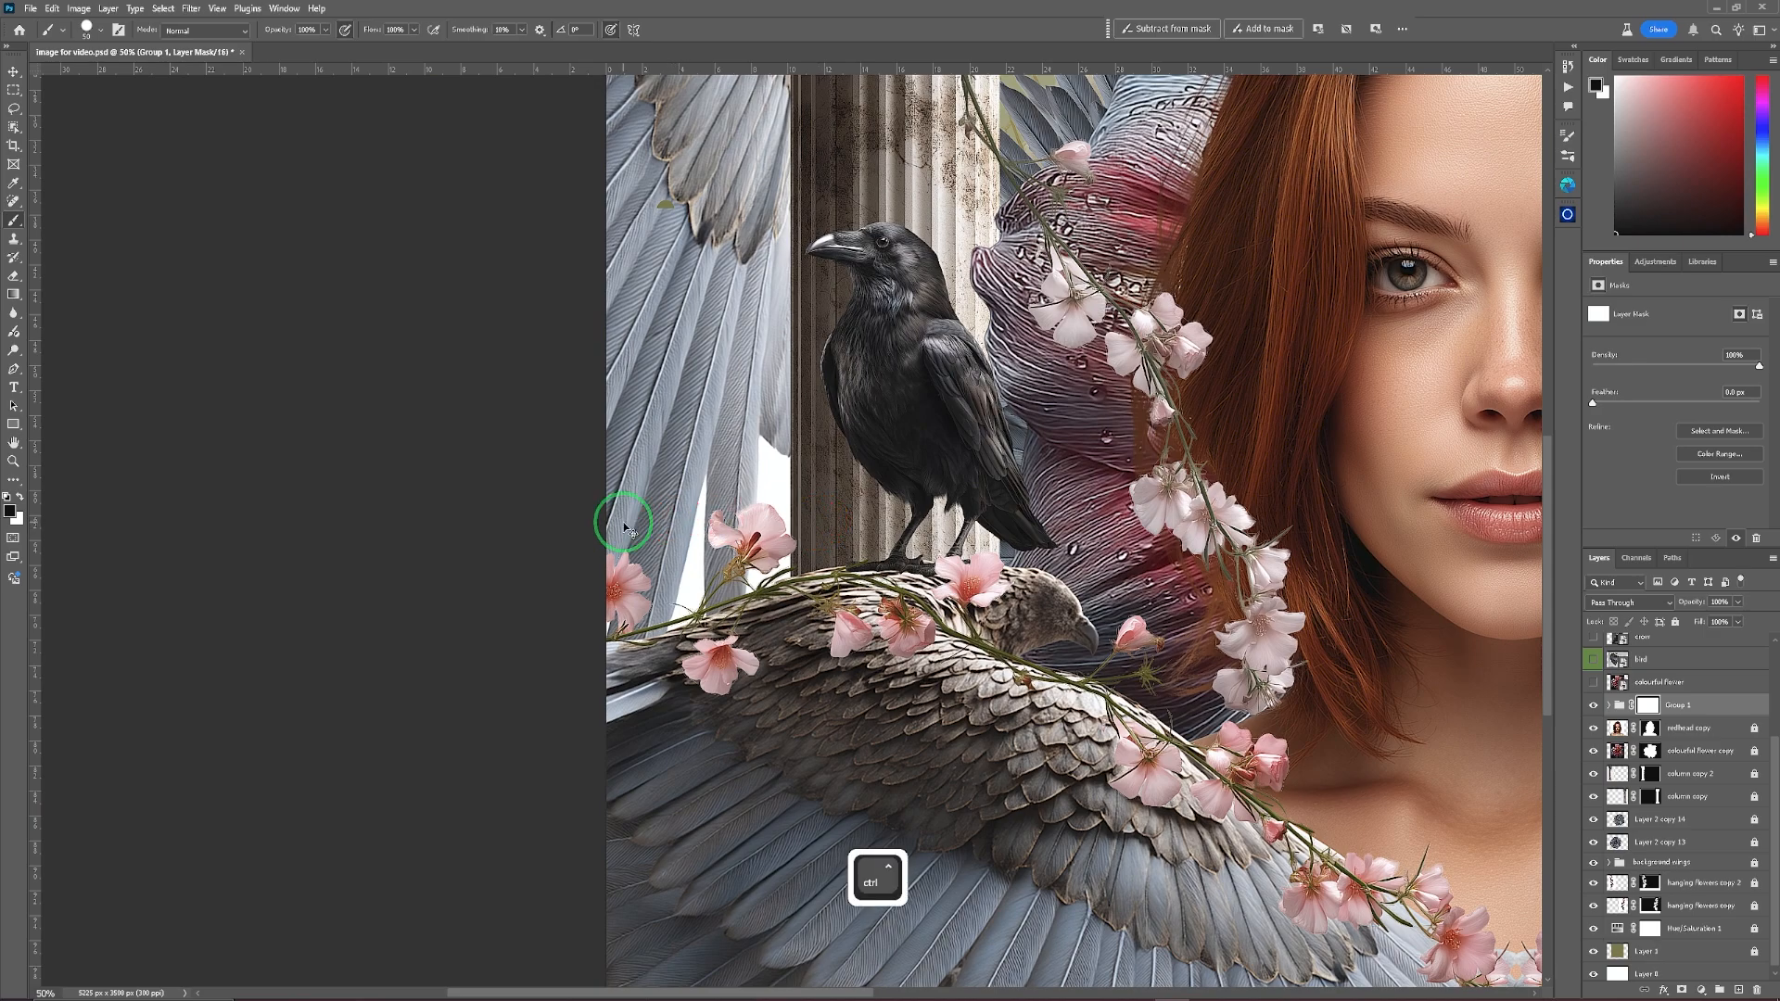
key(ctrl+0)
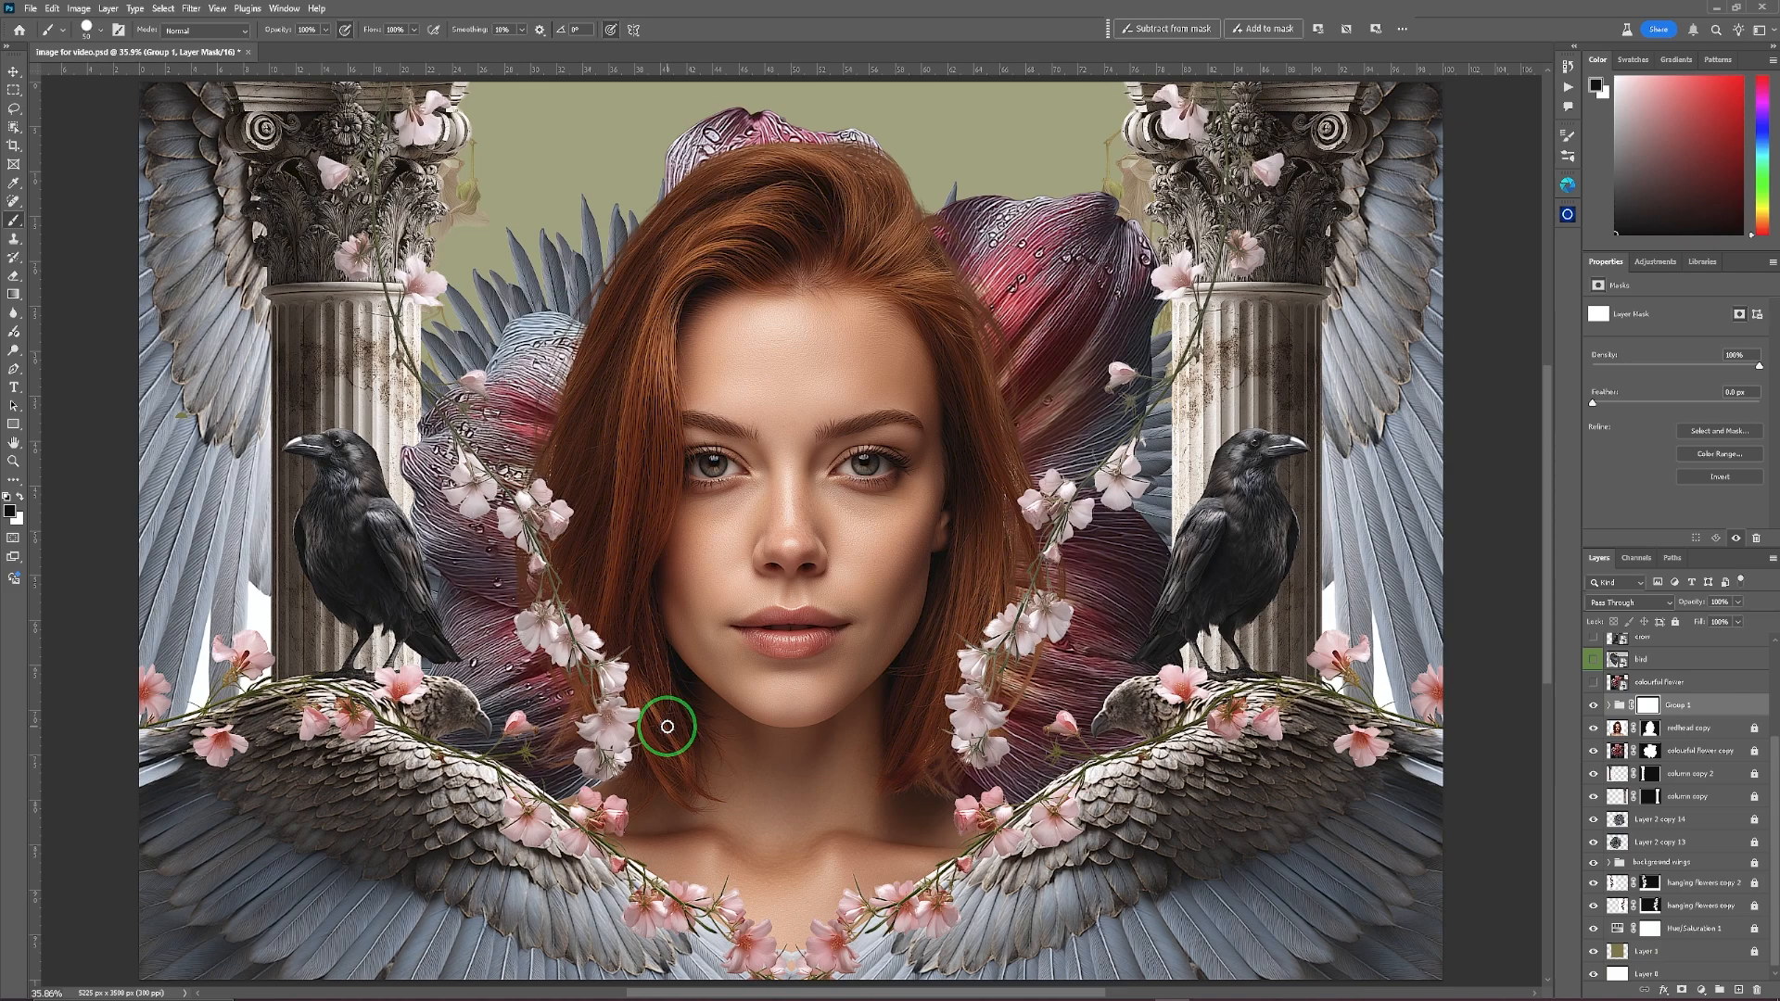
key(ctrl)
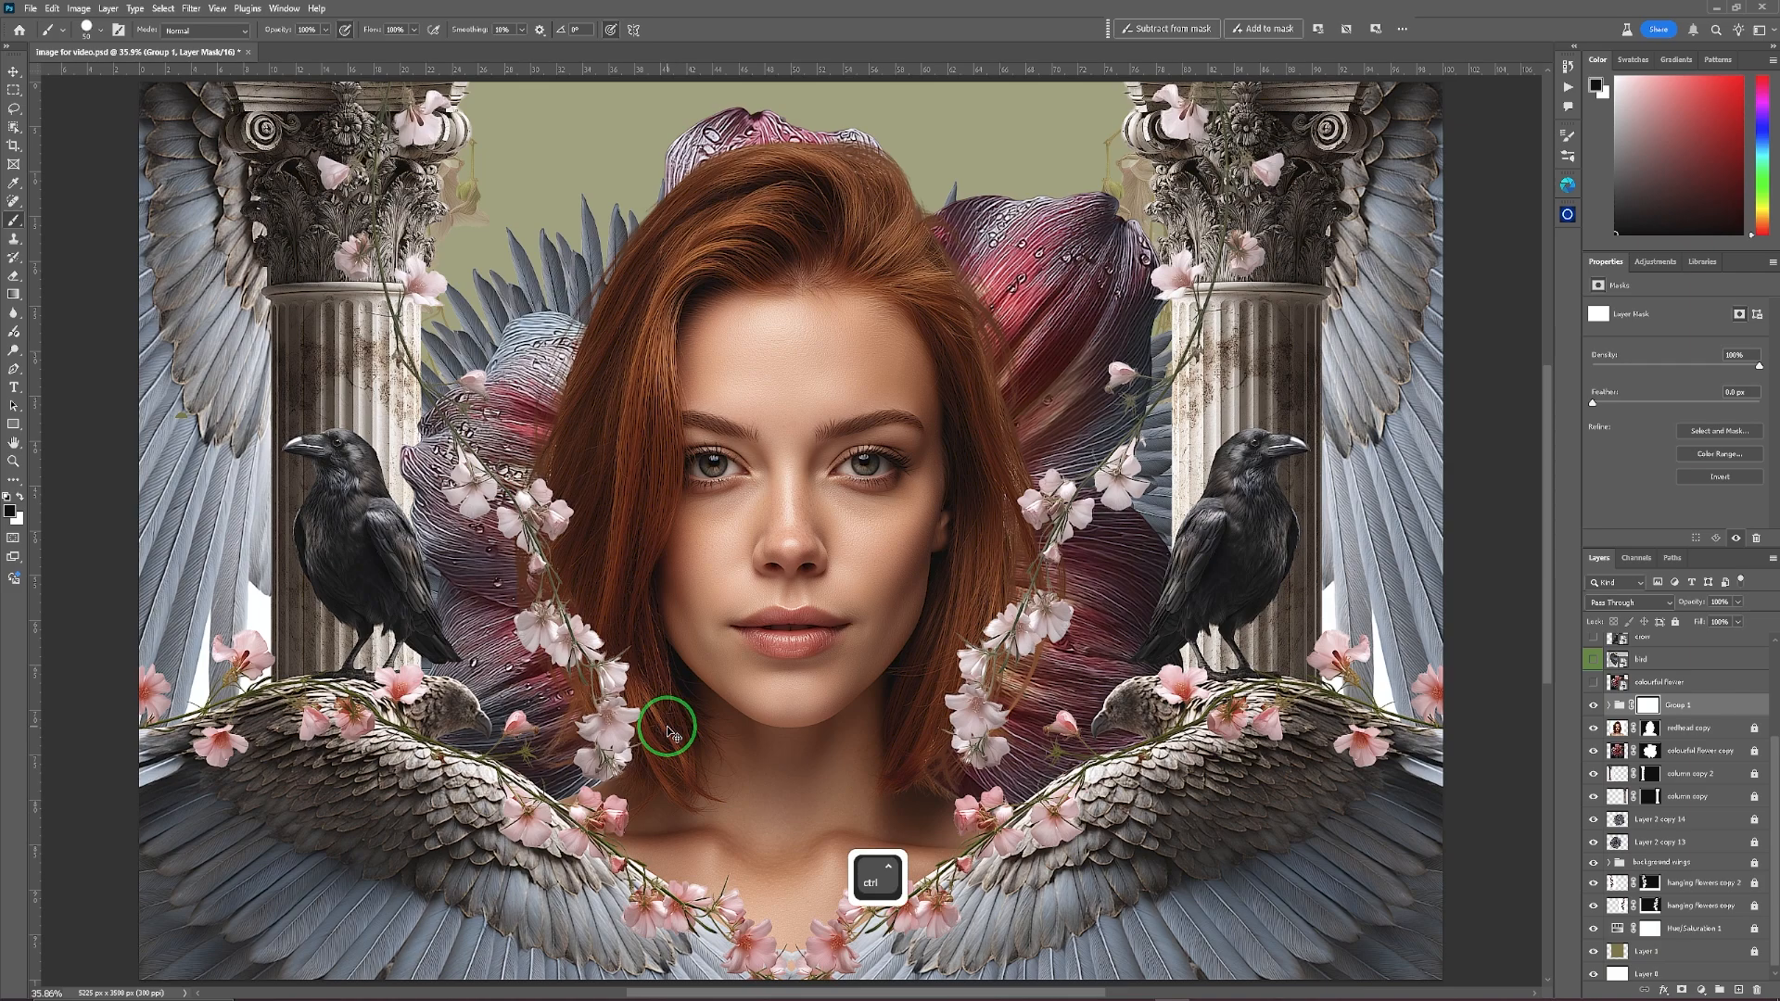
key(ctrl+s)
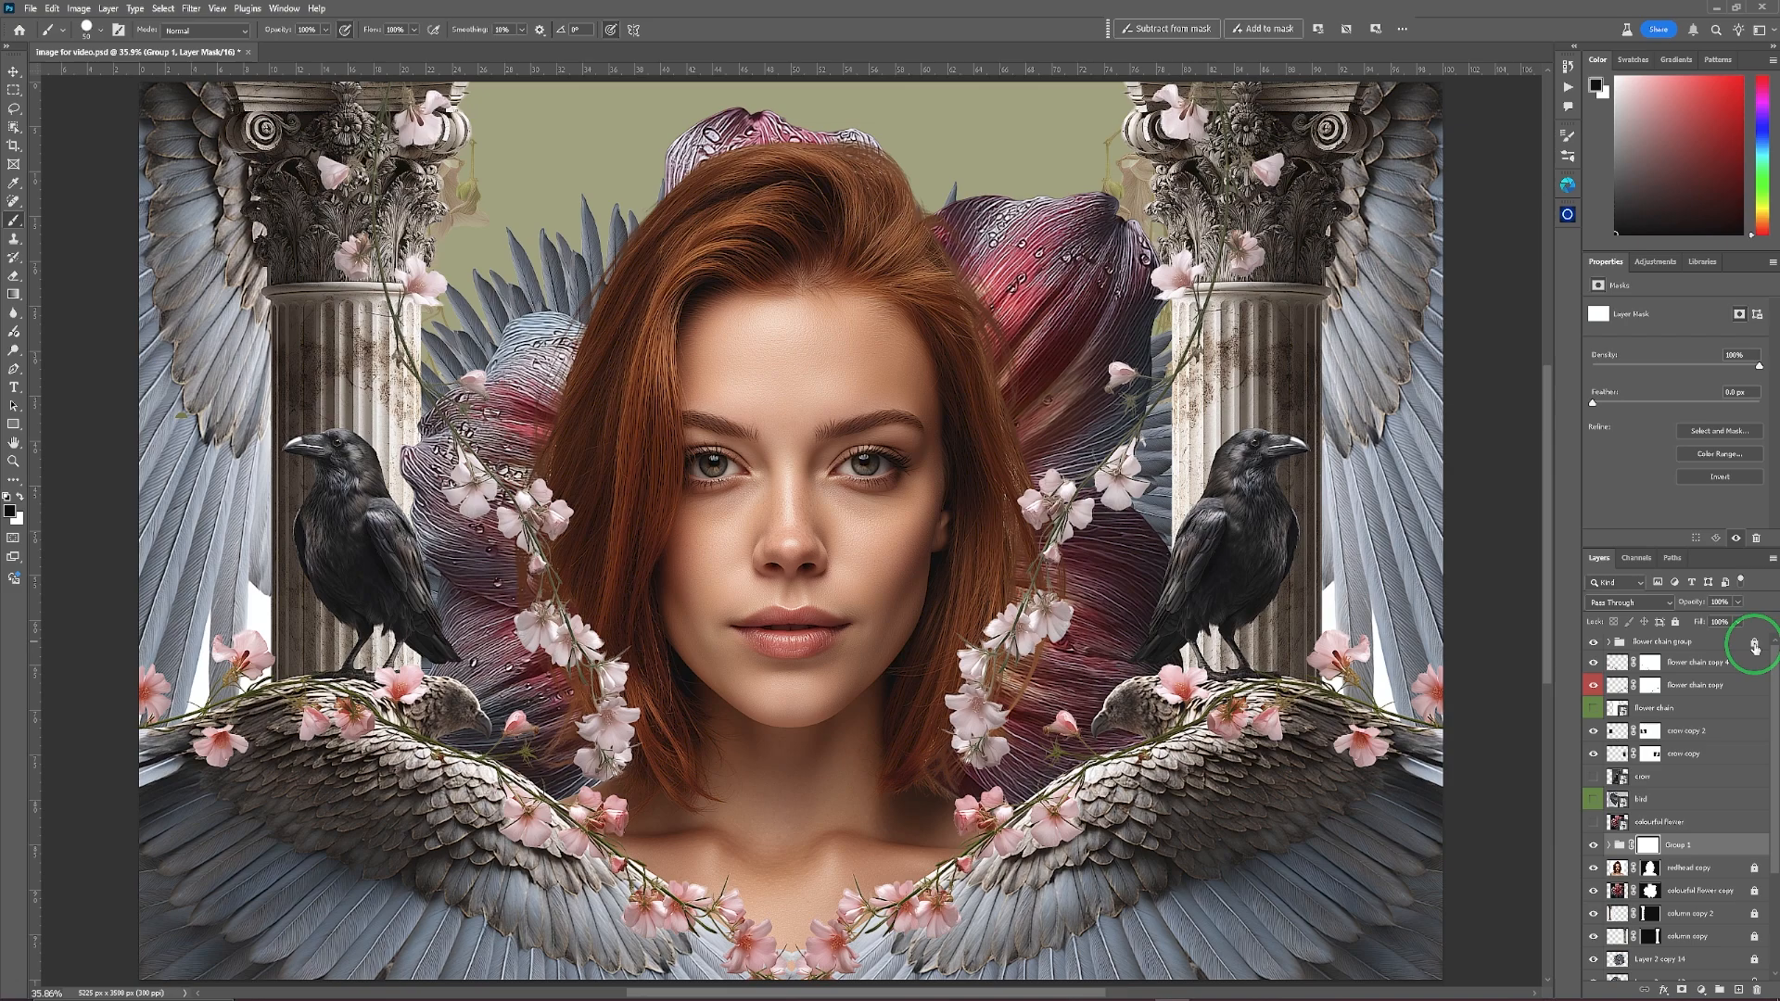
Unlock and duplicate the "flower chain group", and set the Move tool's Auto-Select to Group.
click(1722, 647)
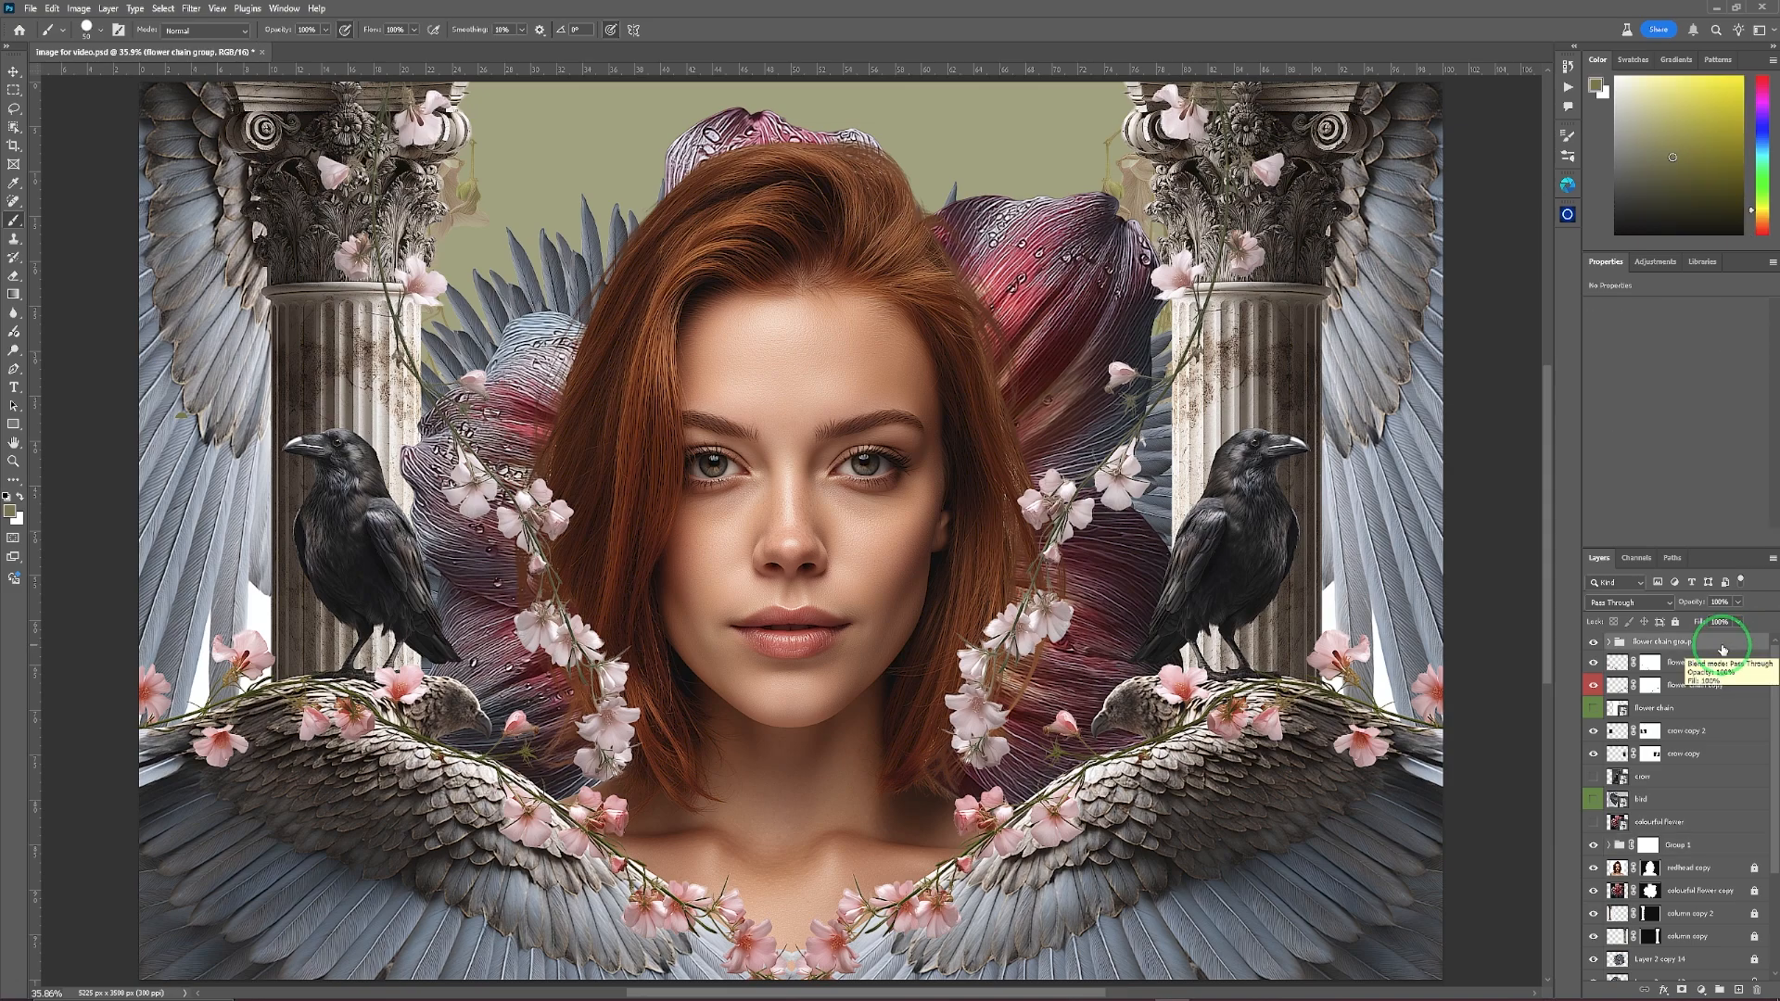
key(ctrl)
key(ctrl+j)
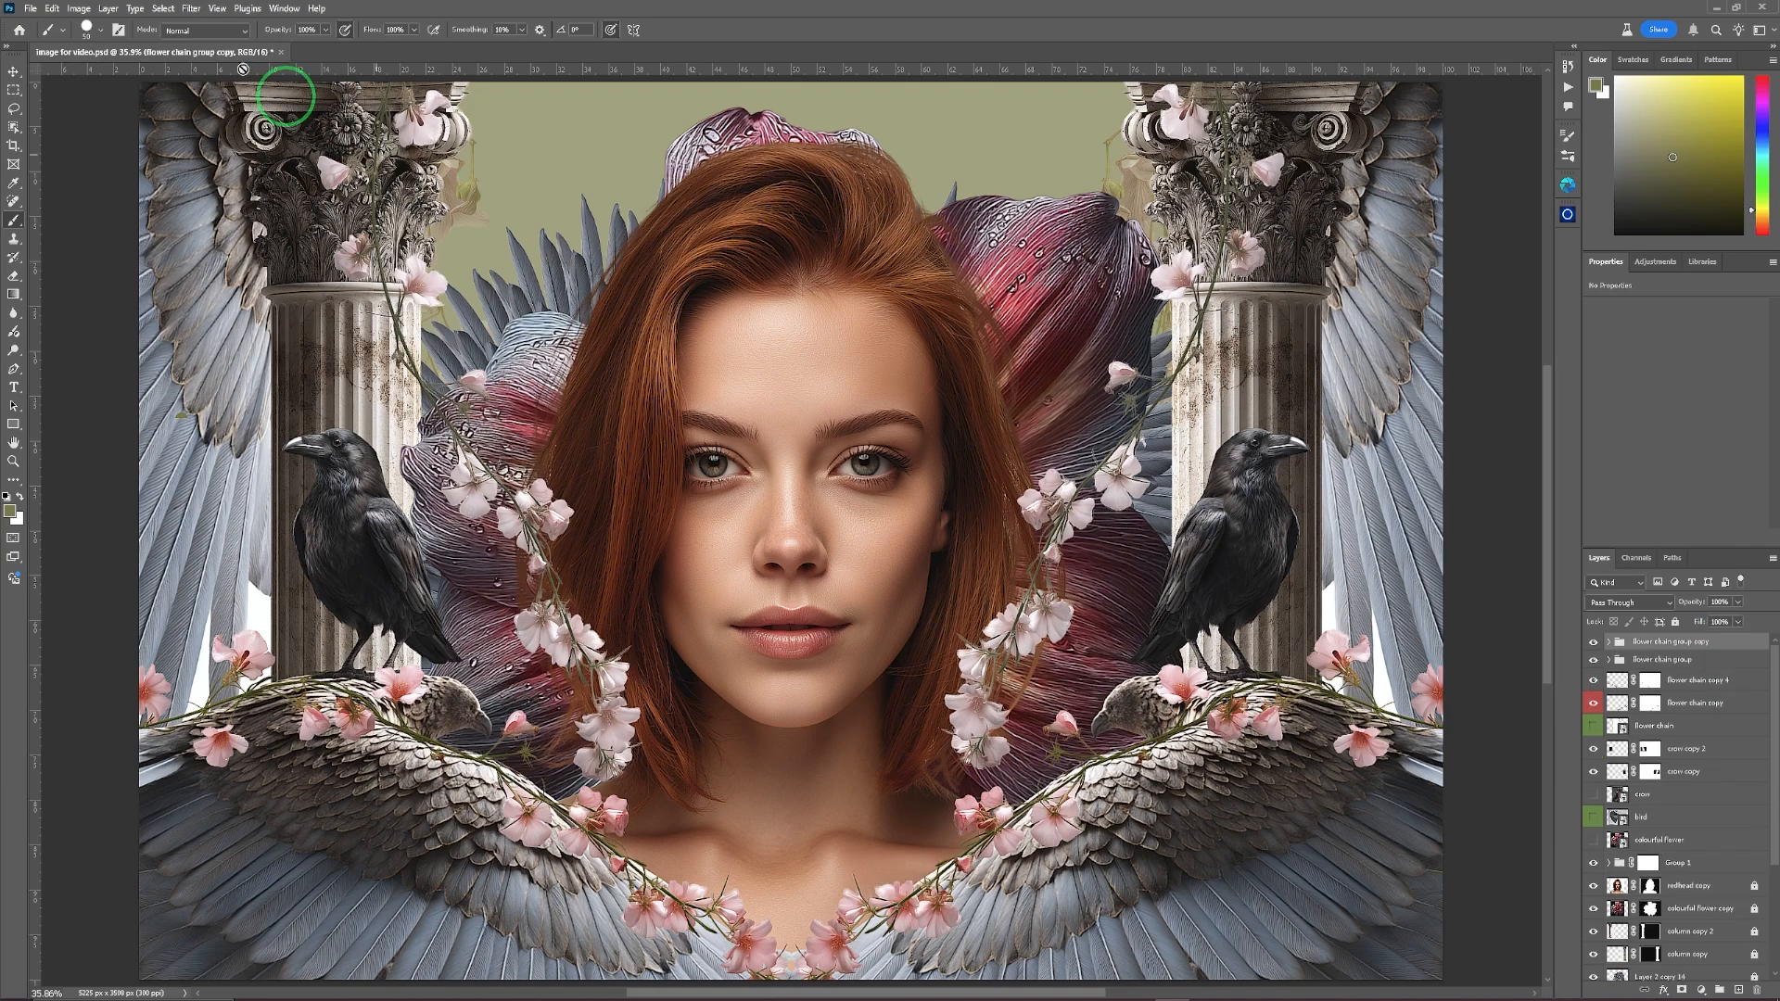
click(15, 76)
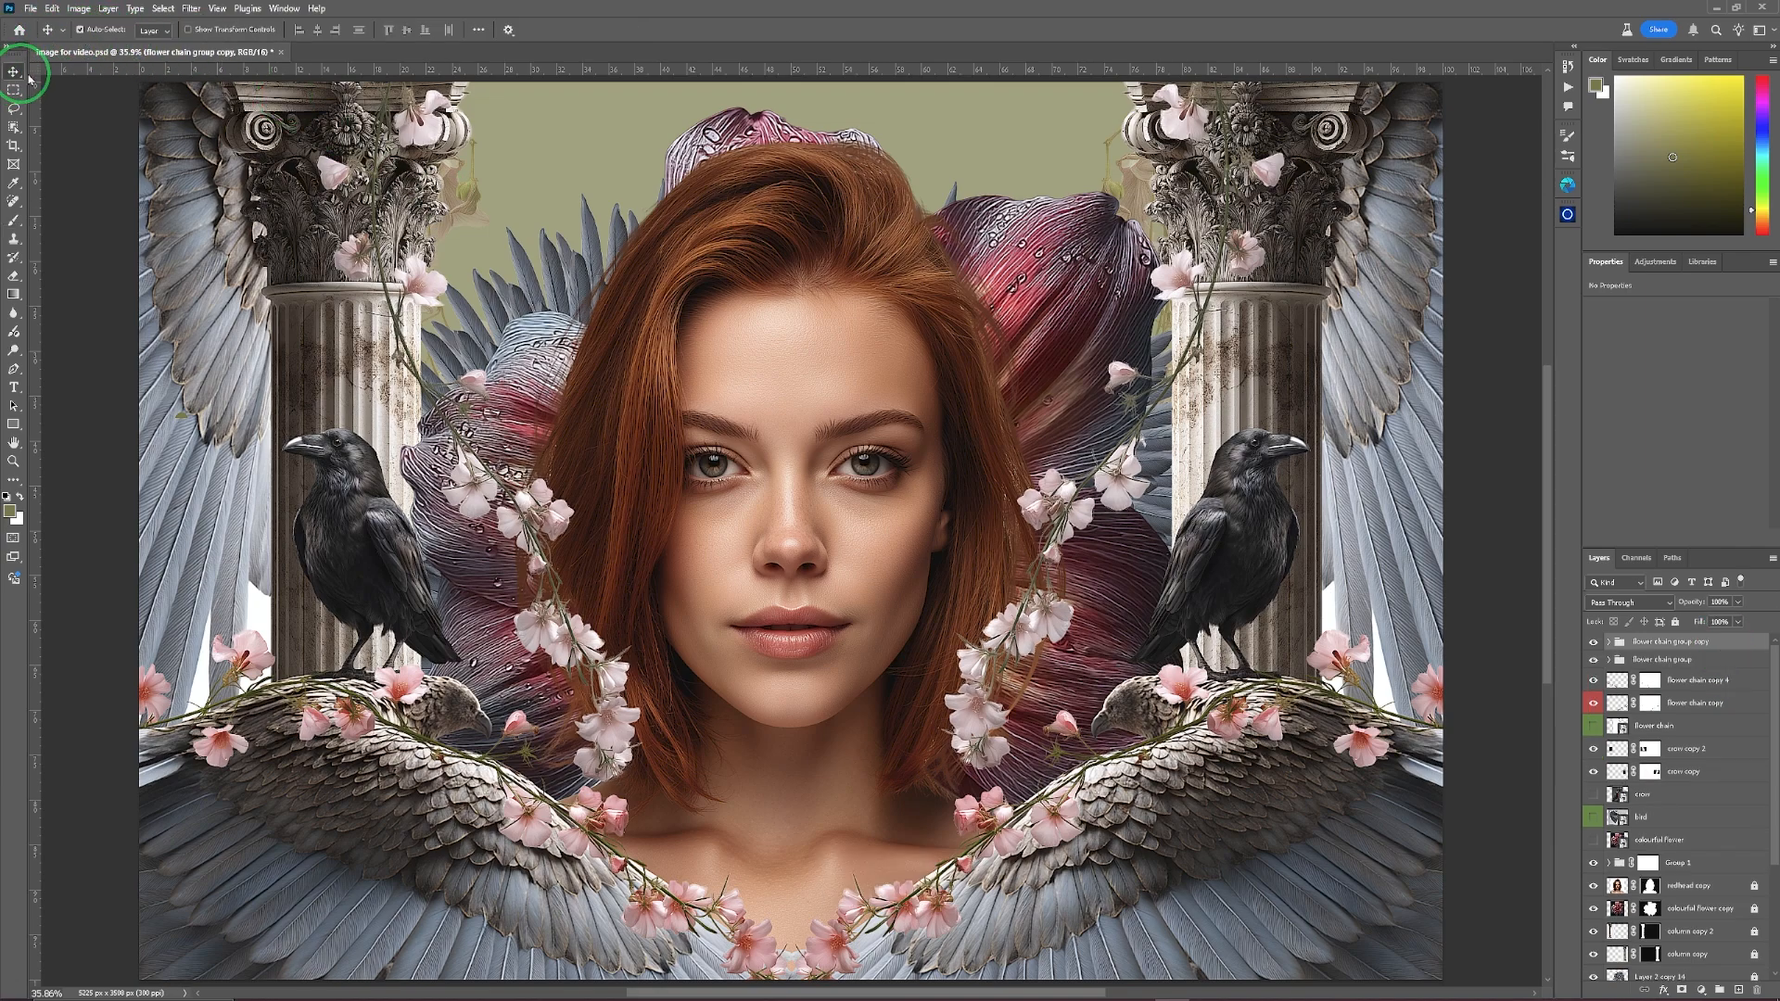
click(163, 31)
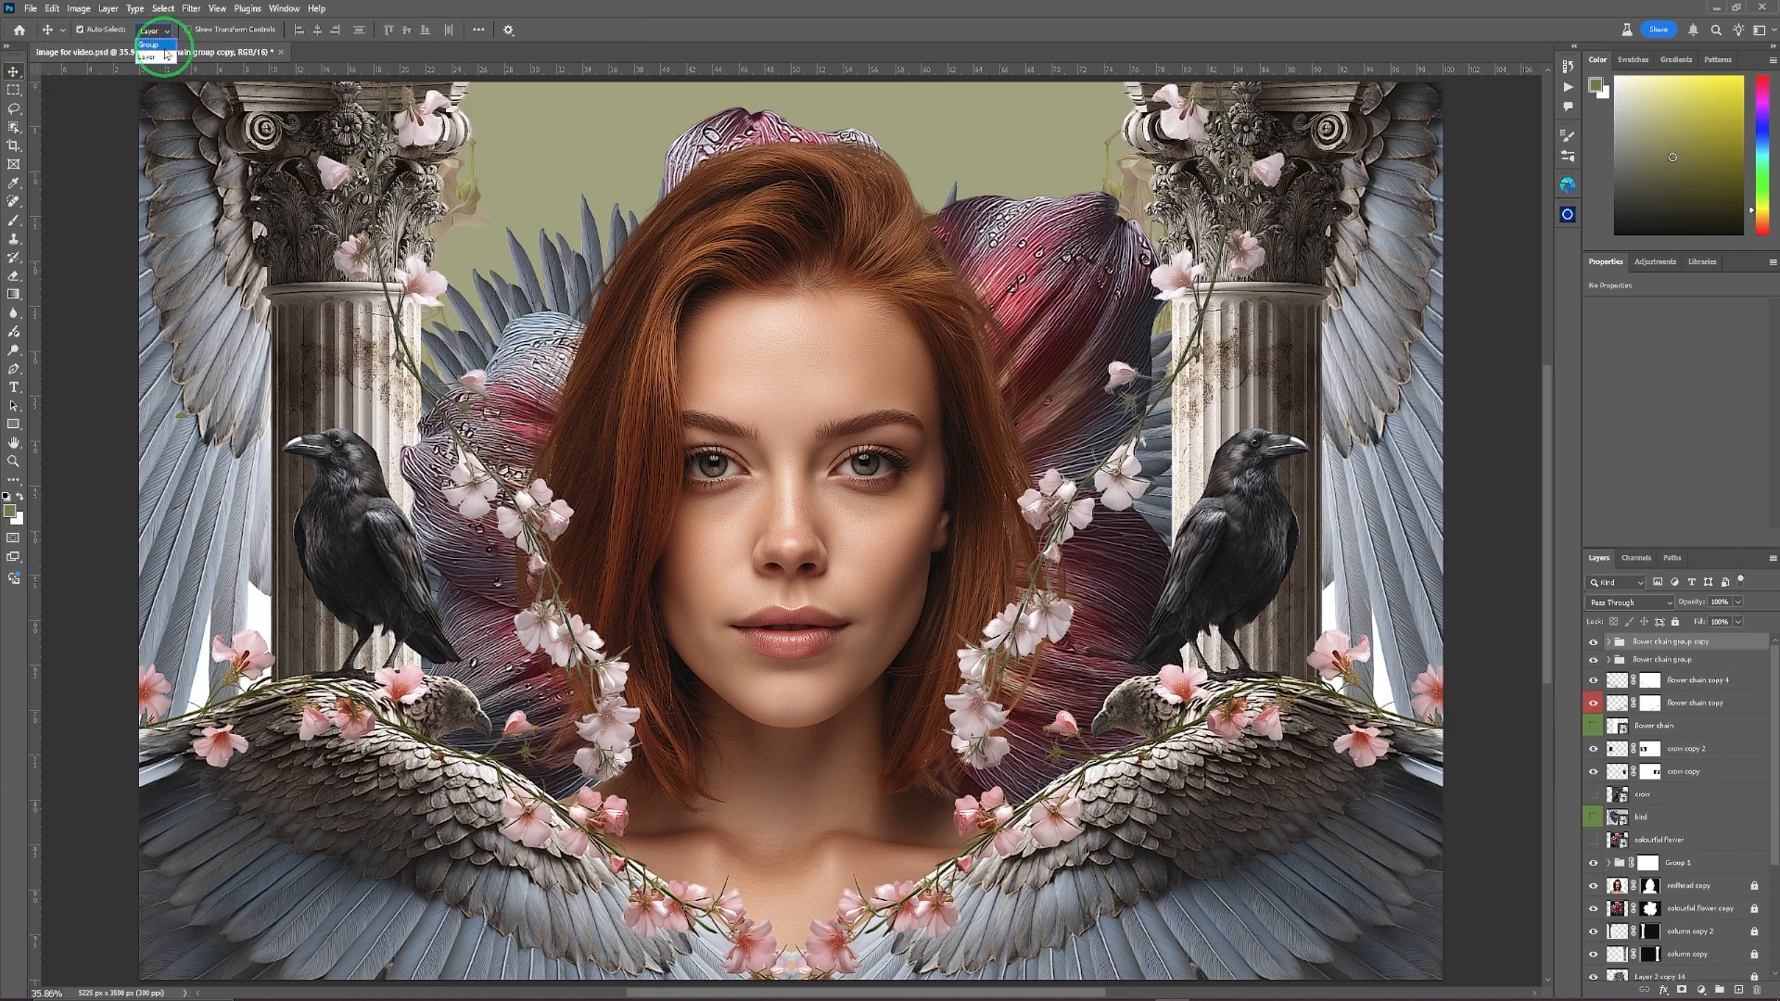
click(165, 46)
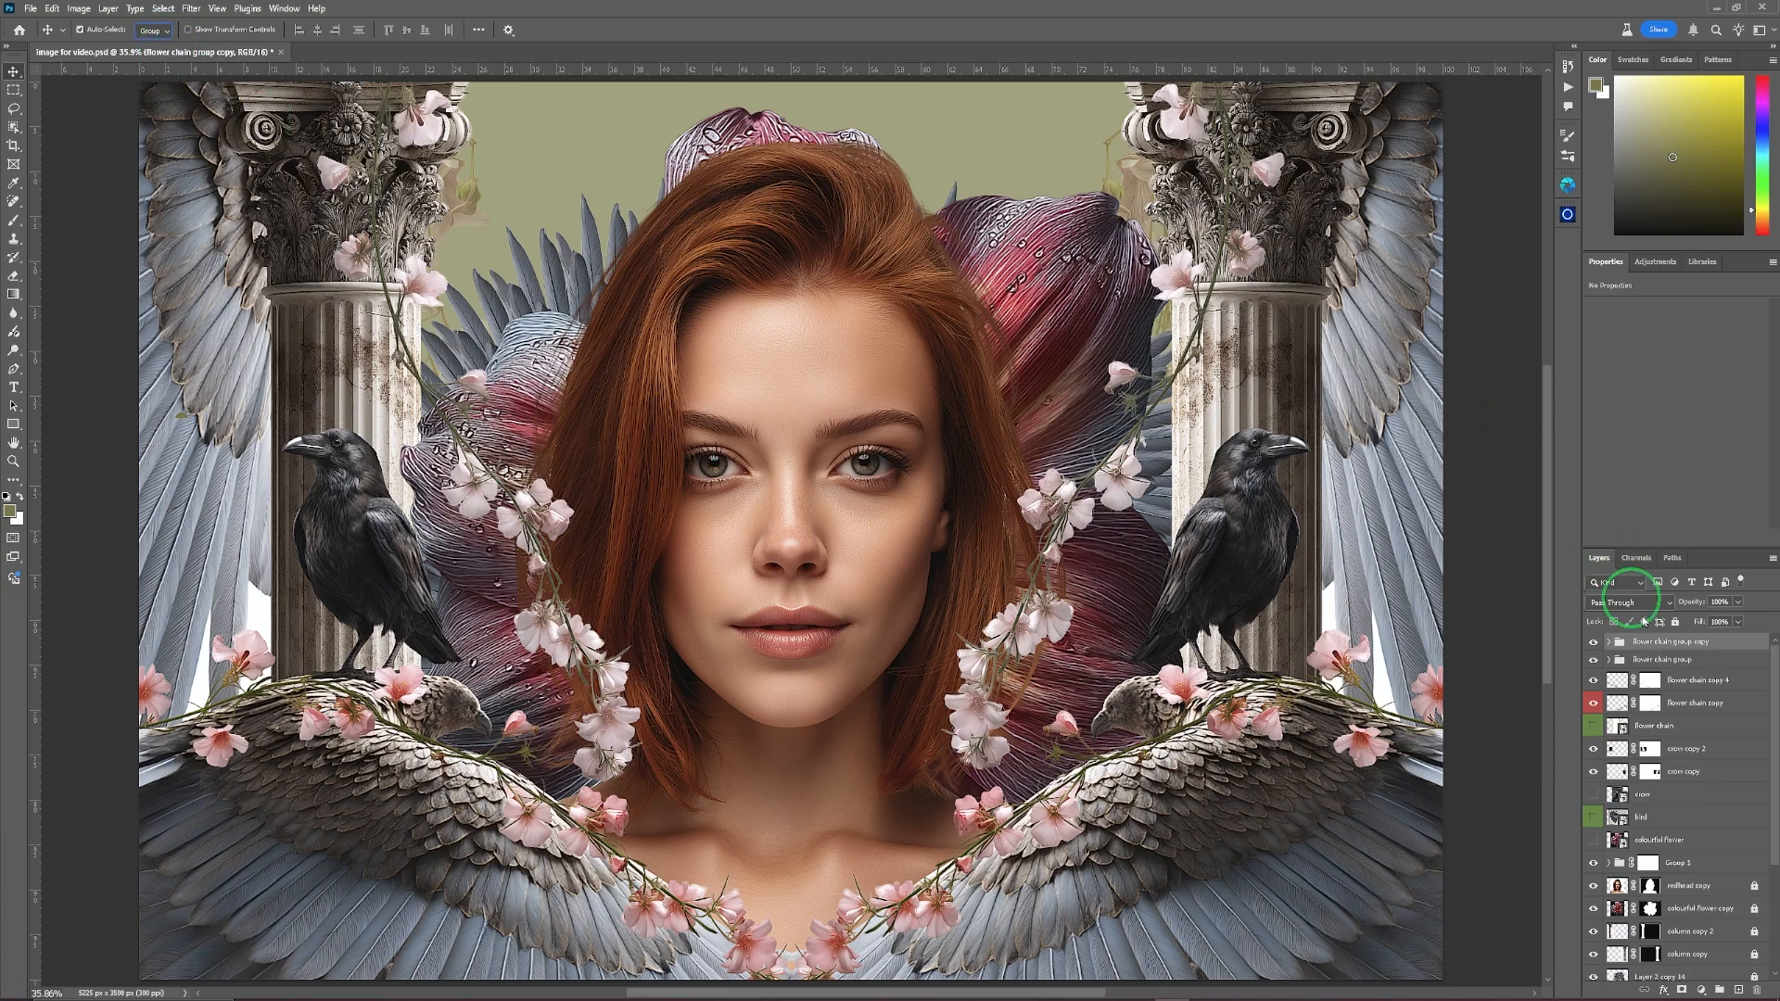
key(ctrl)
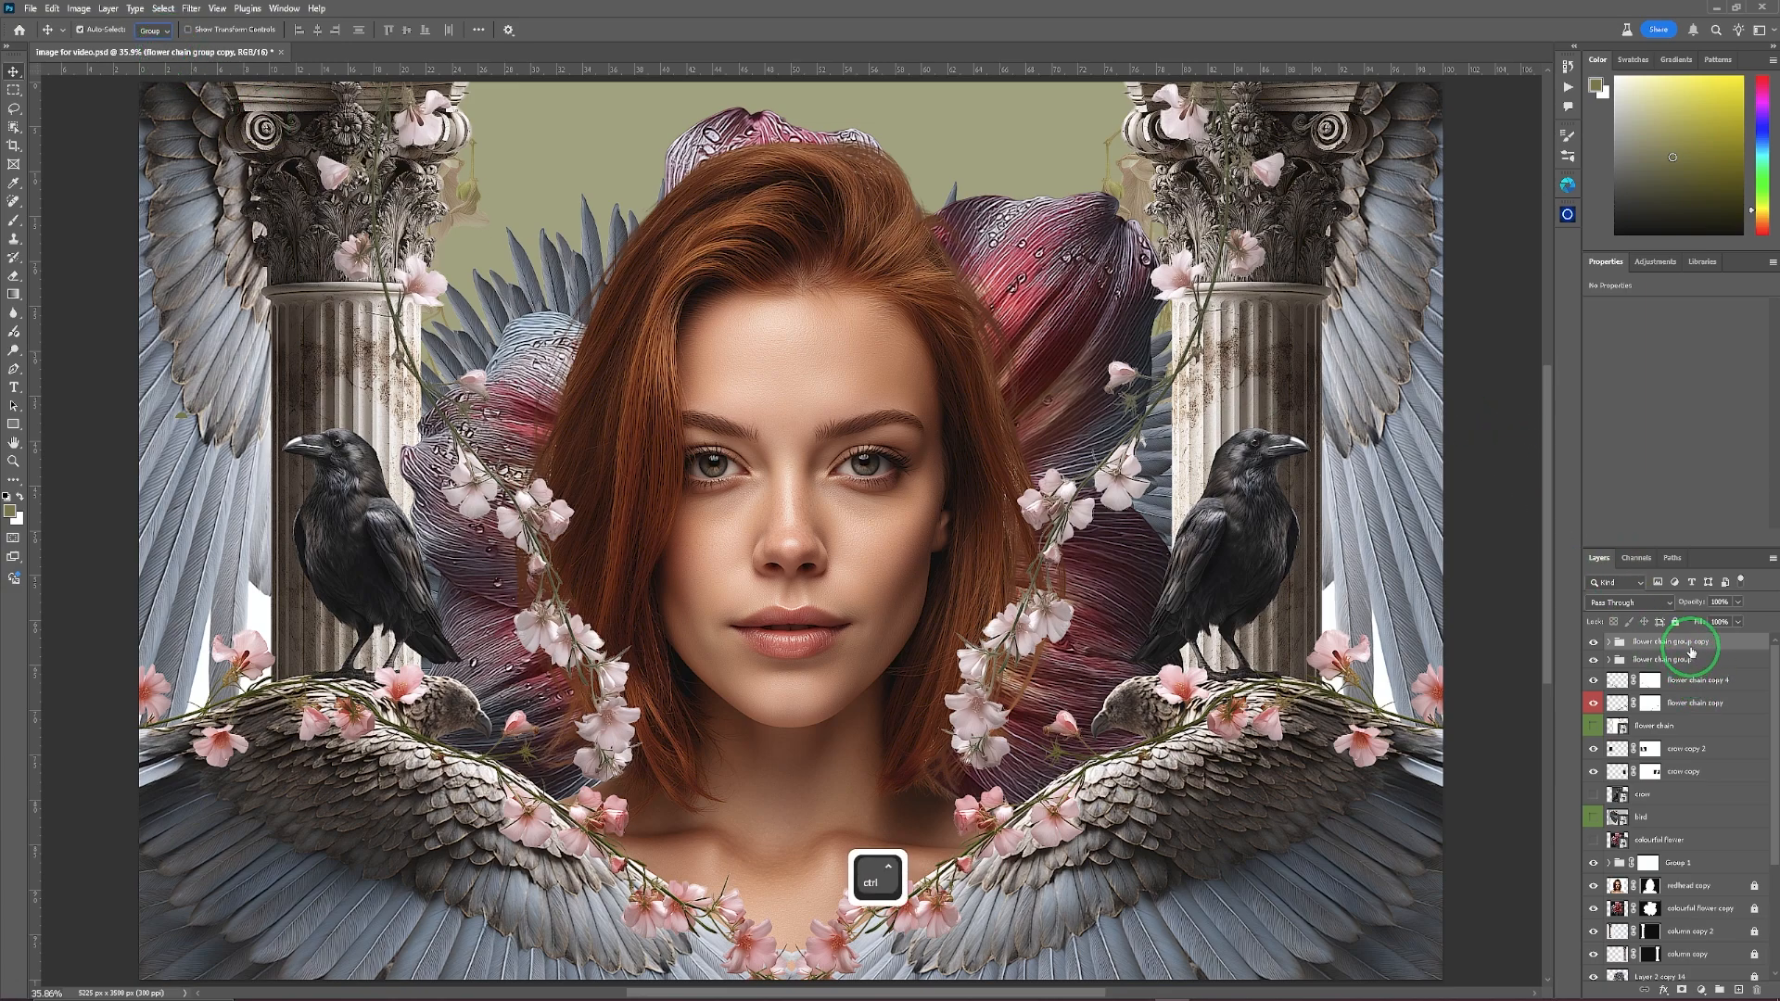
Expand the "flower chain group copy" and unlock the layers inside it so the group can be transformed.
key(ctrl+t)
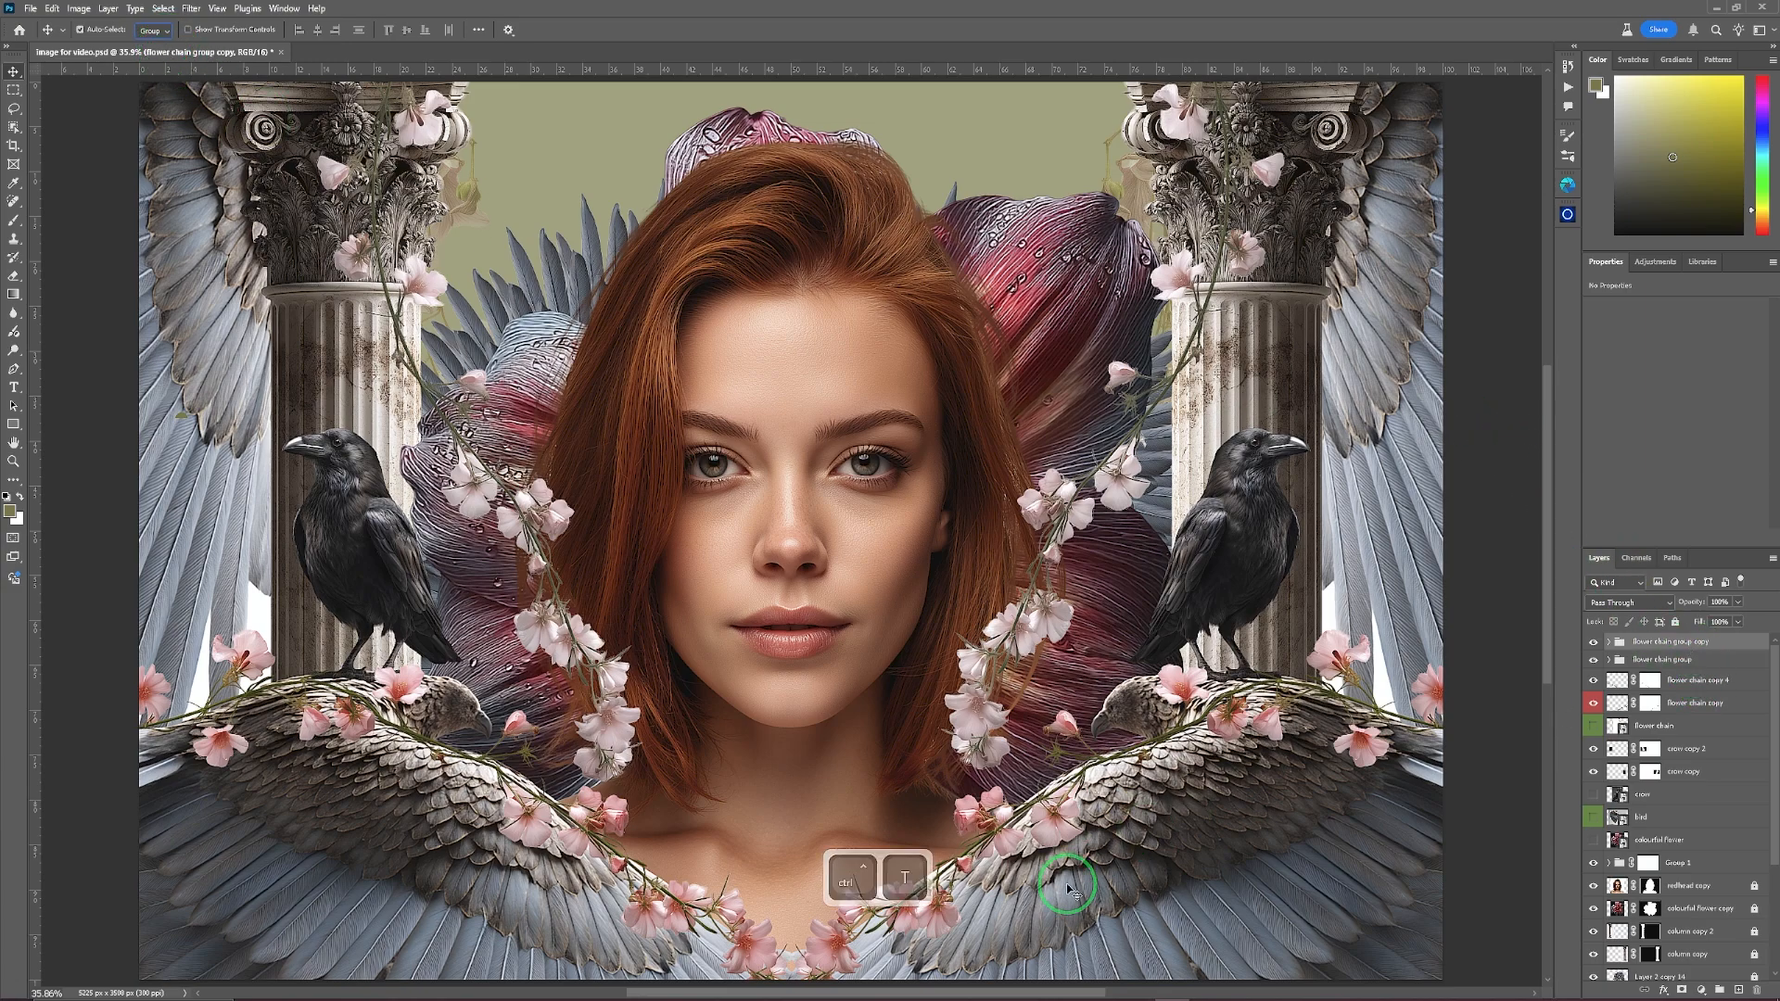
key(ctrl+minus)
key(ctrl+minus)
key(ctrl+minus)
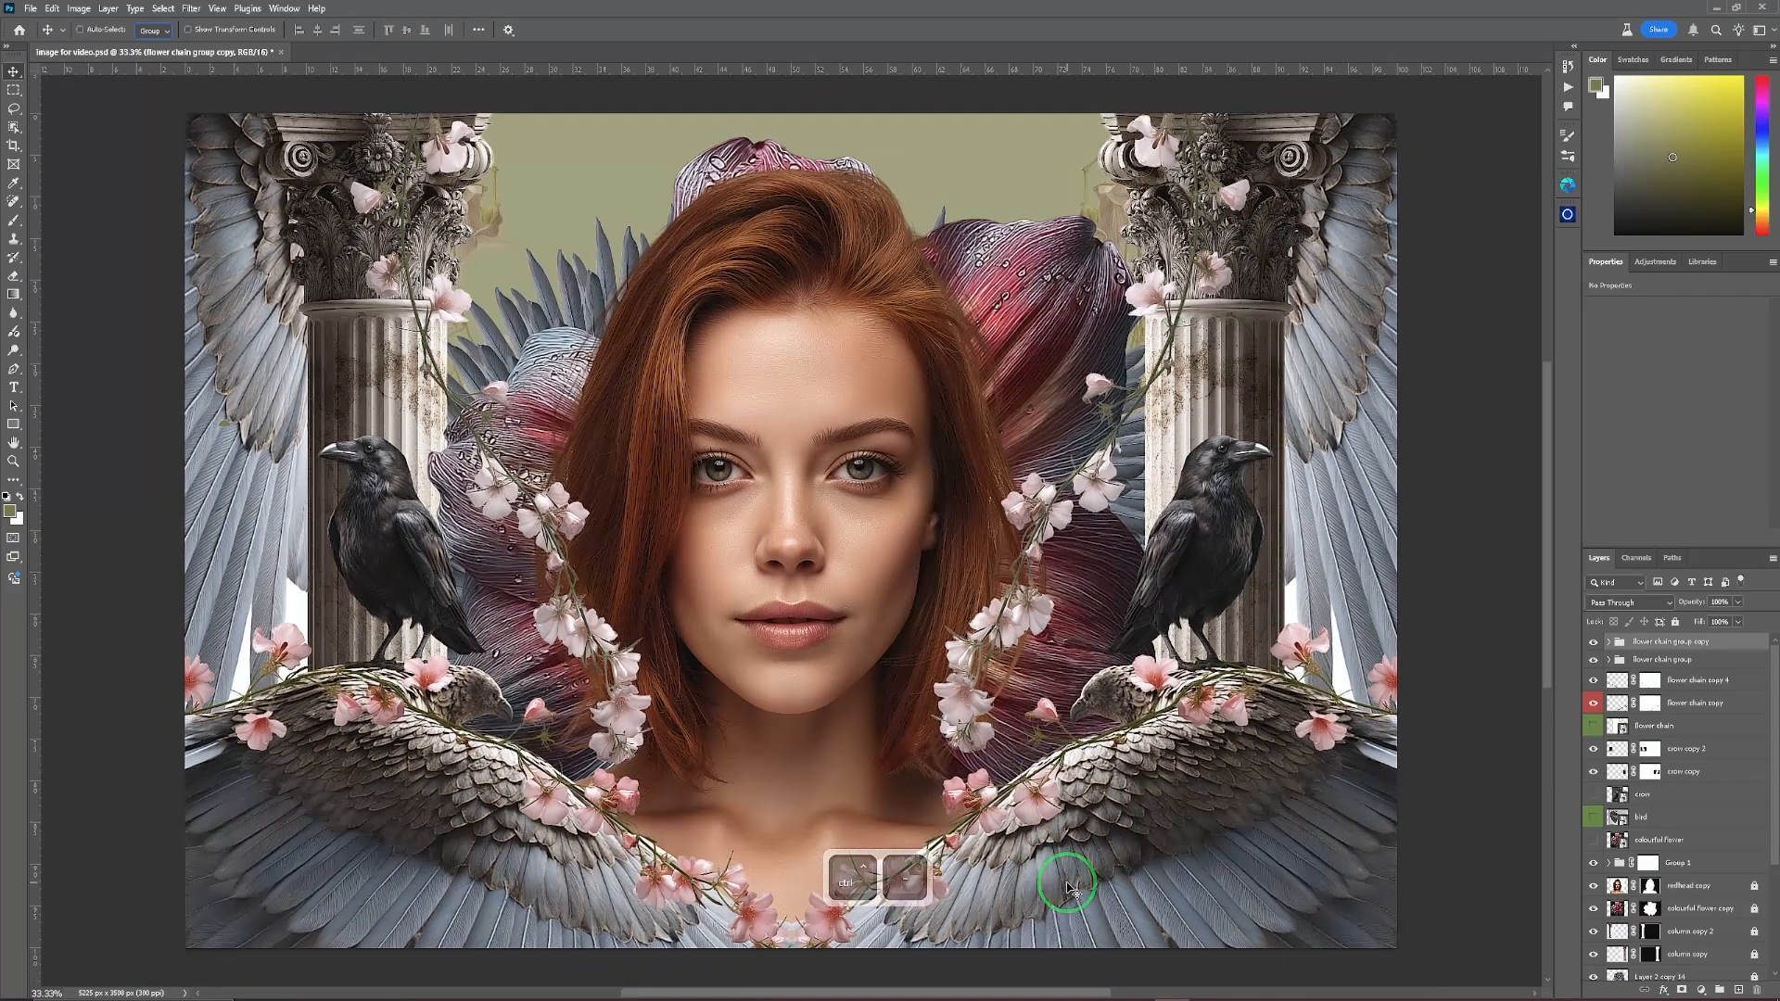
key(ctrl+minus)
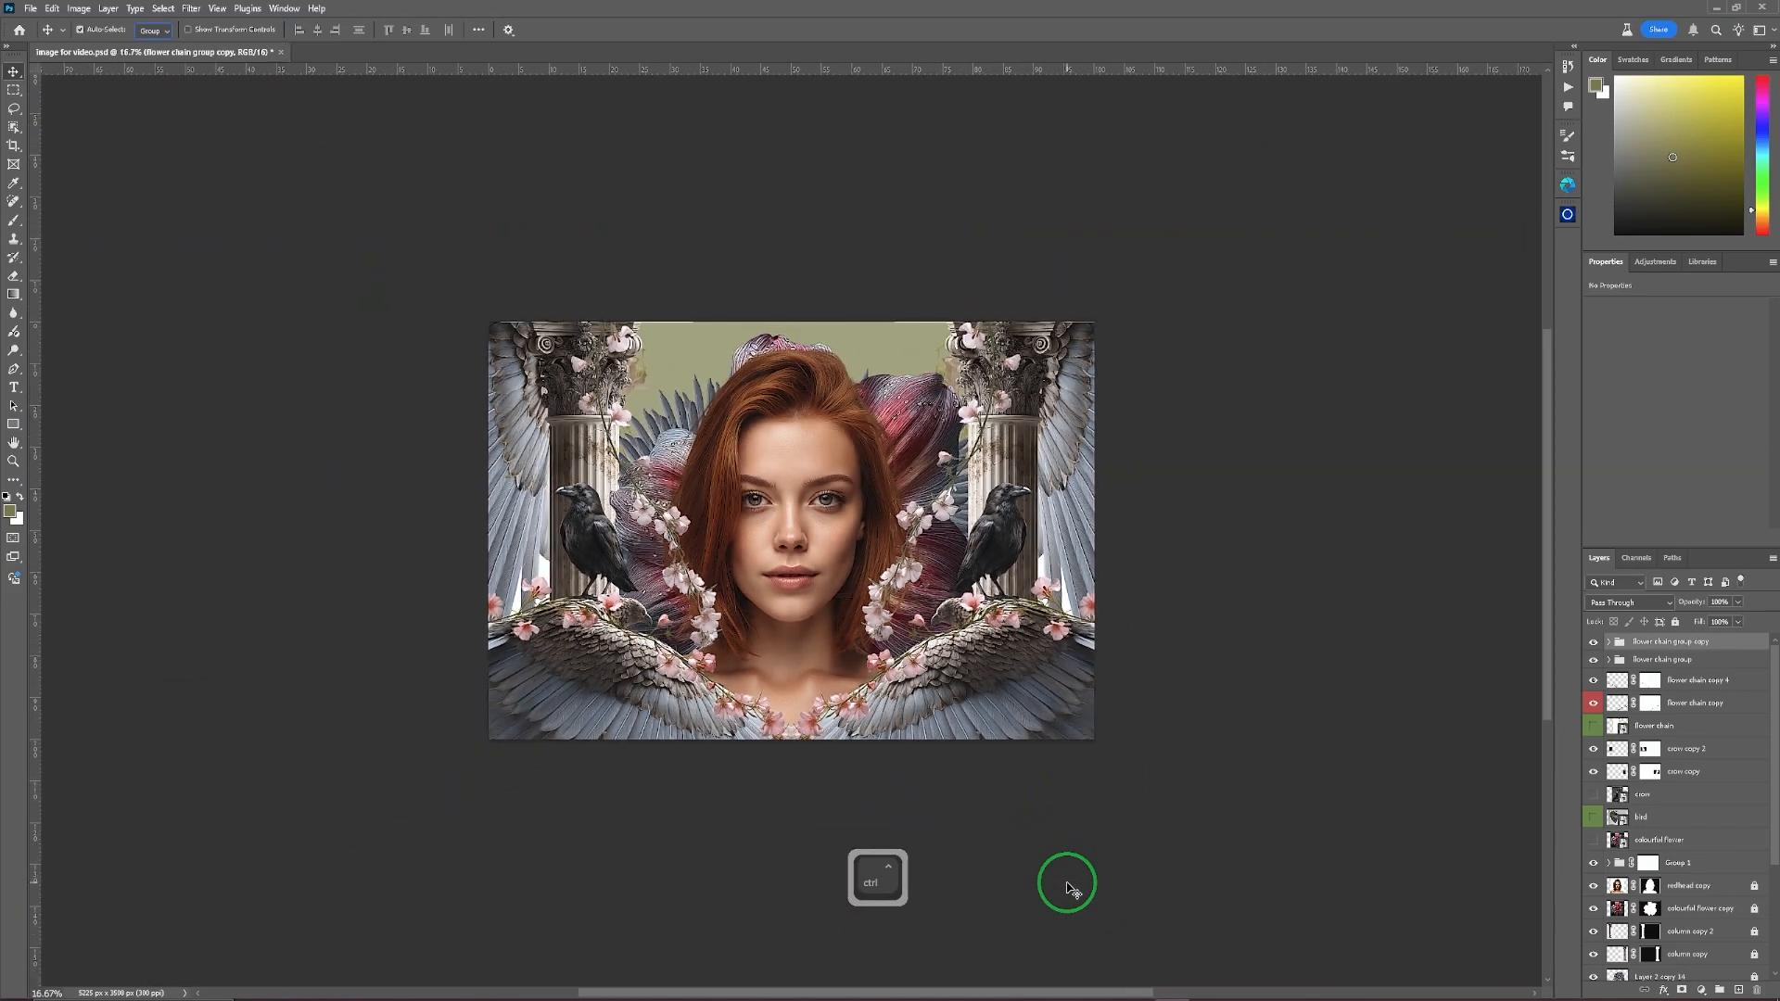
click(1609, 641)
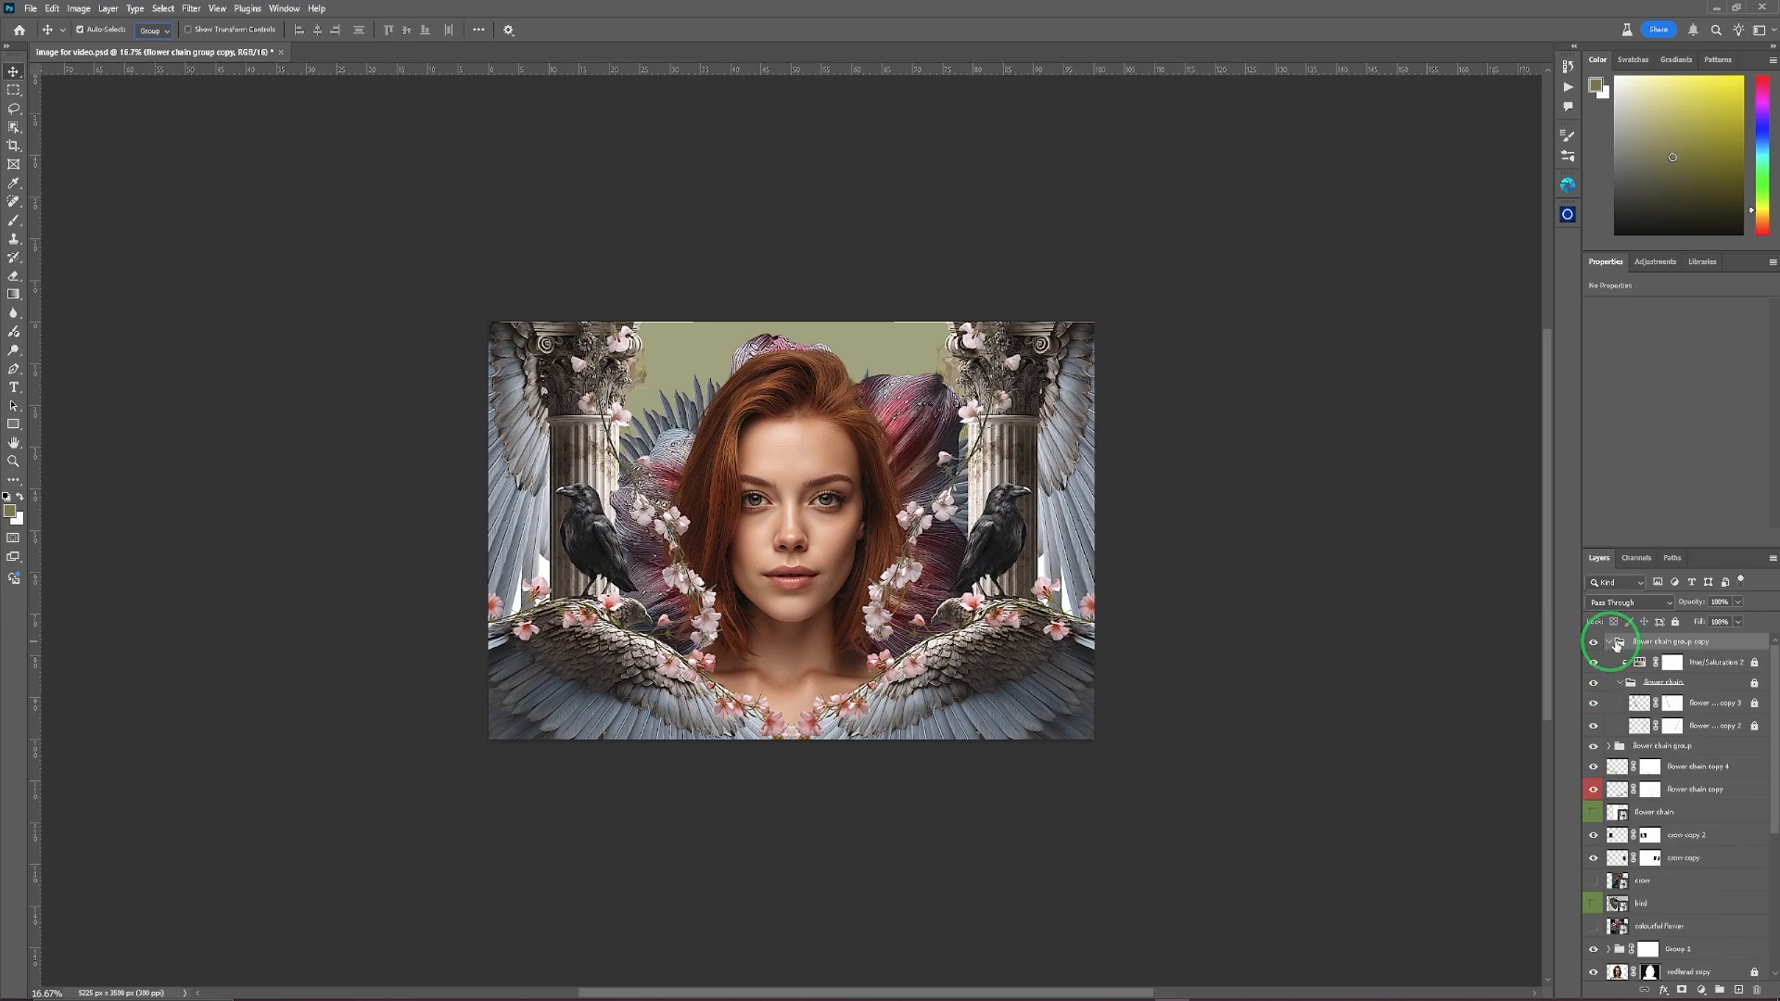
click(1754, 683)
click(1754, 703)
click(1613, 645)
key(ctrl+plus)
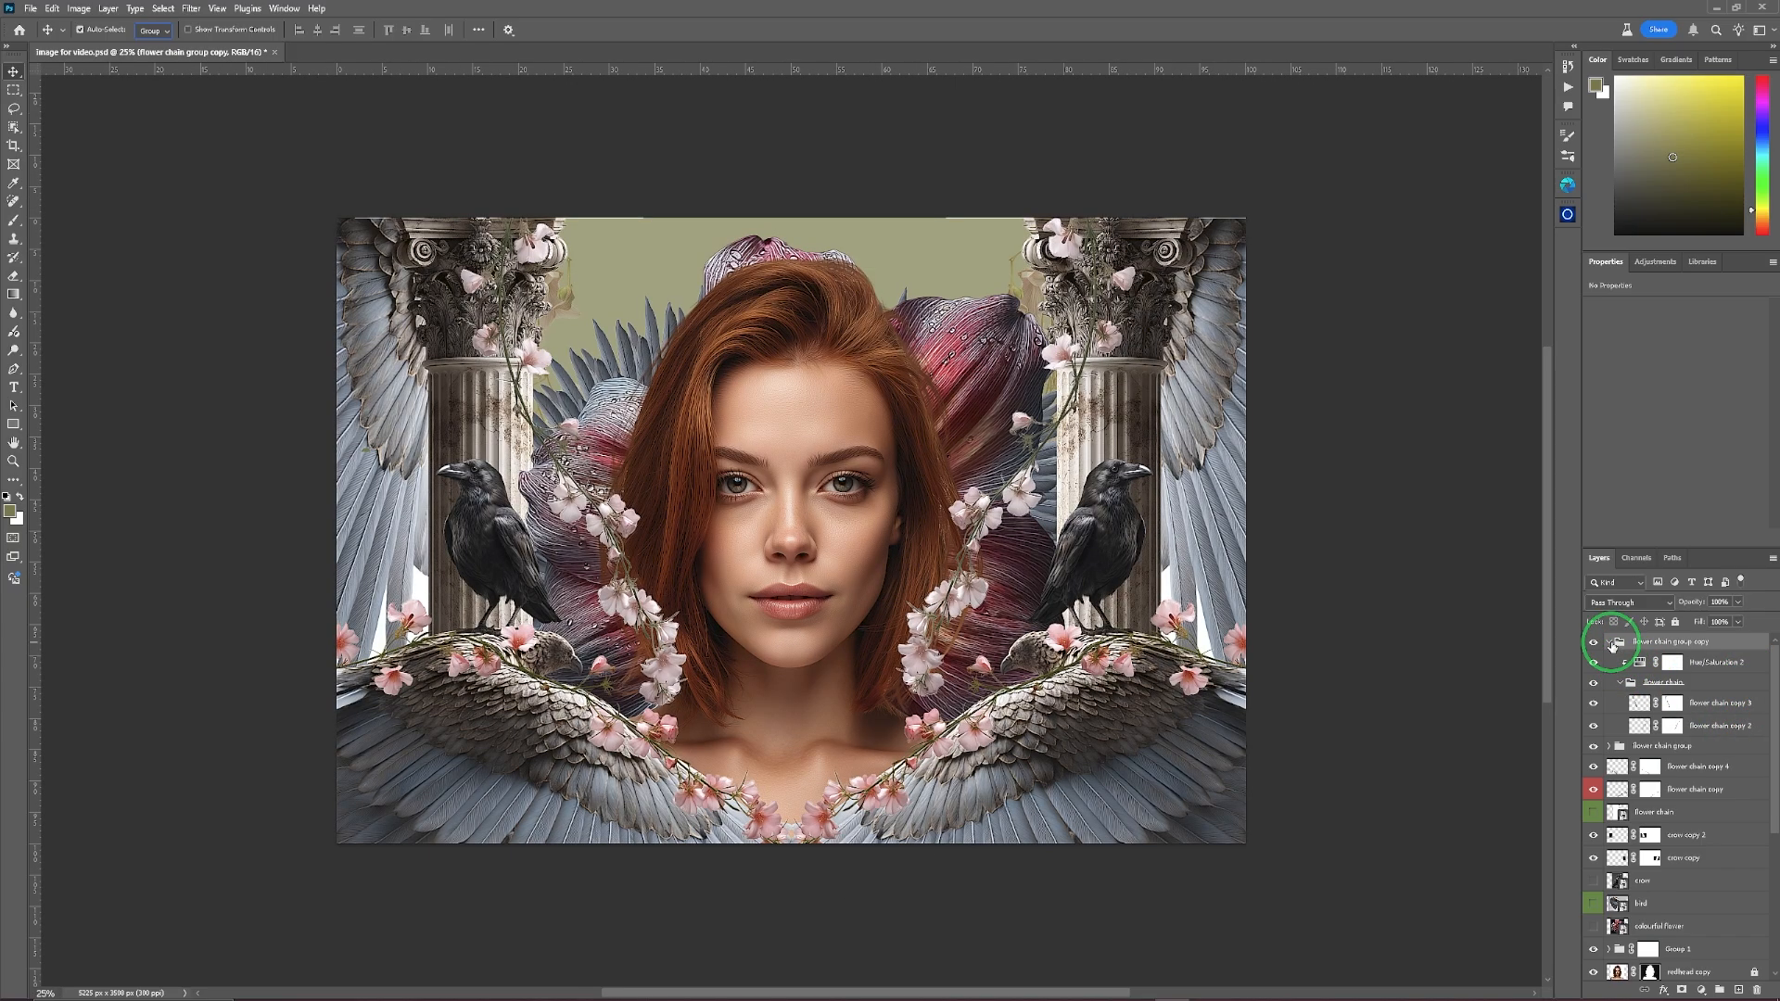
Free-transform the flower chain group copy: scale it to about 62%, rotate it 180°, and place it around the upper half of the woman's head.
key(ctrl)
key(ctrl+t)
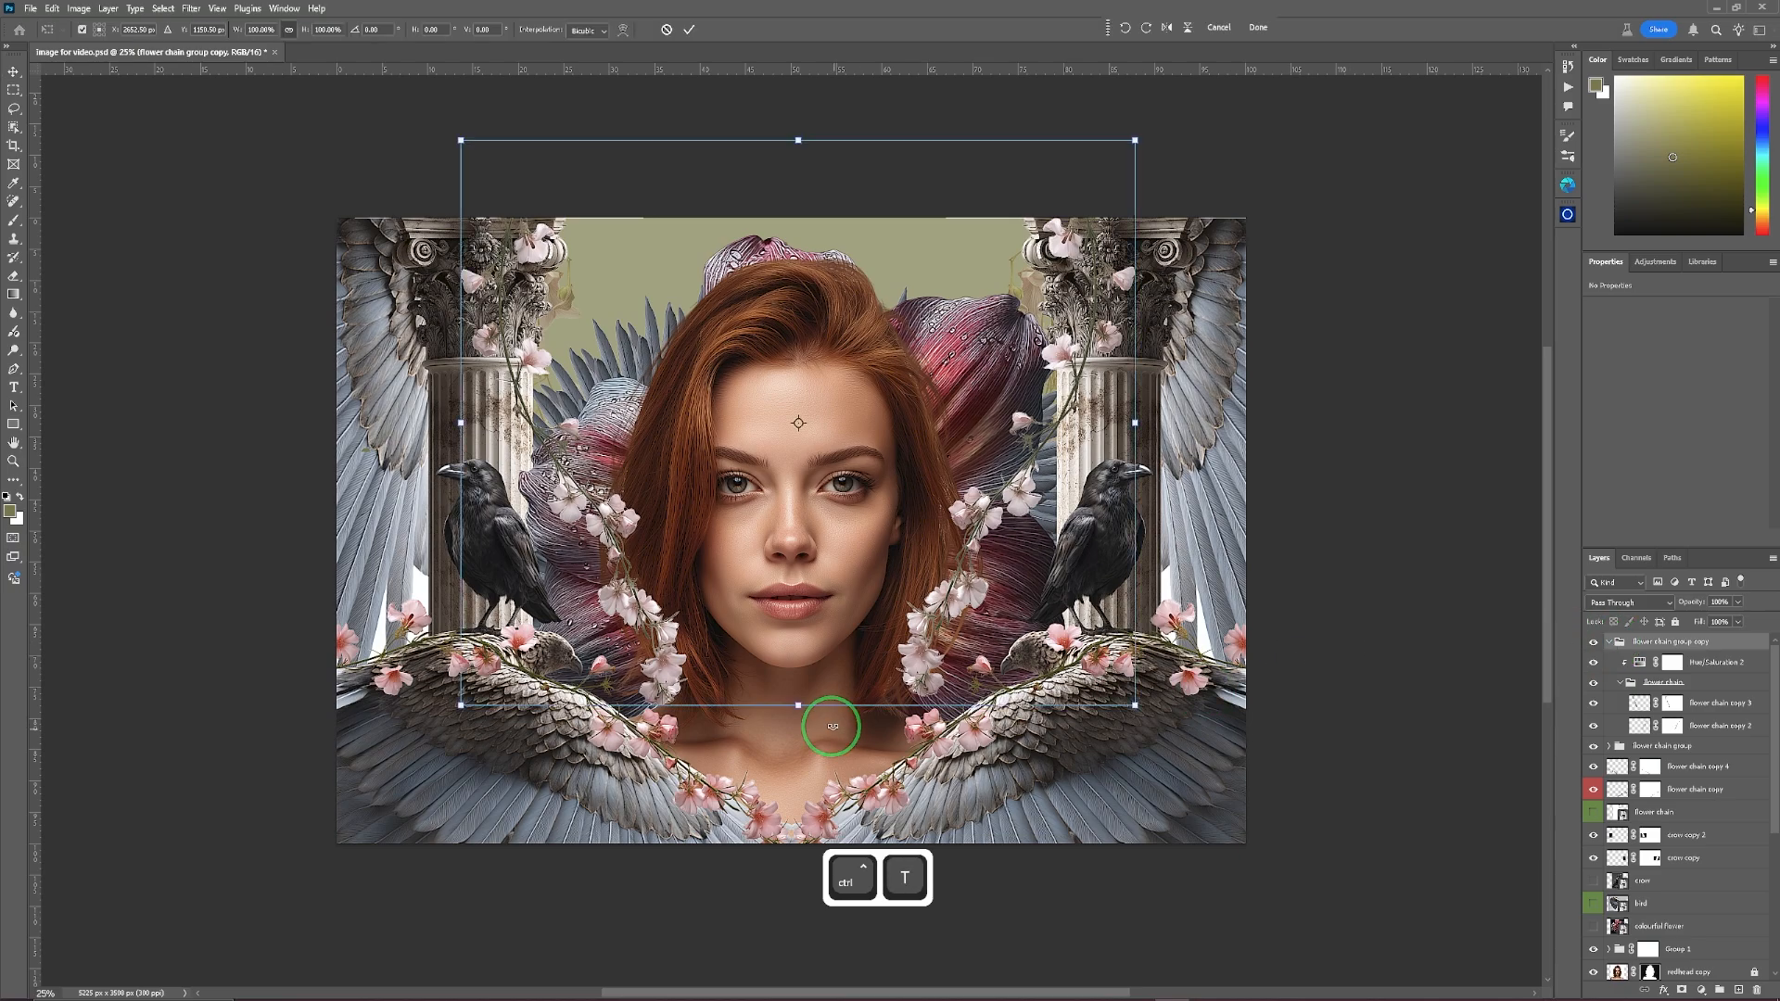
drag(797, 709, 796, 182)
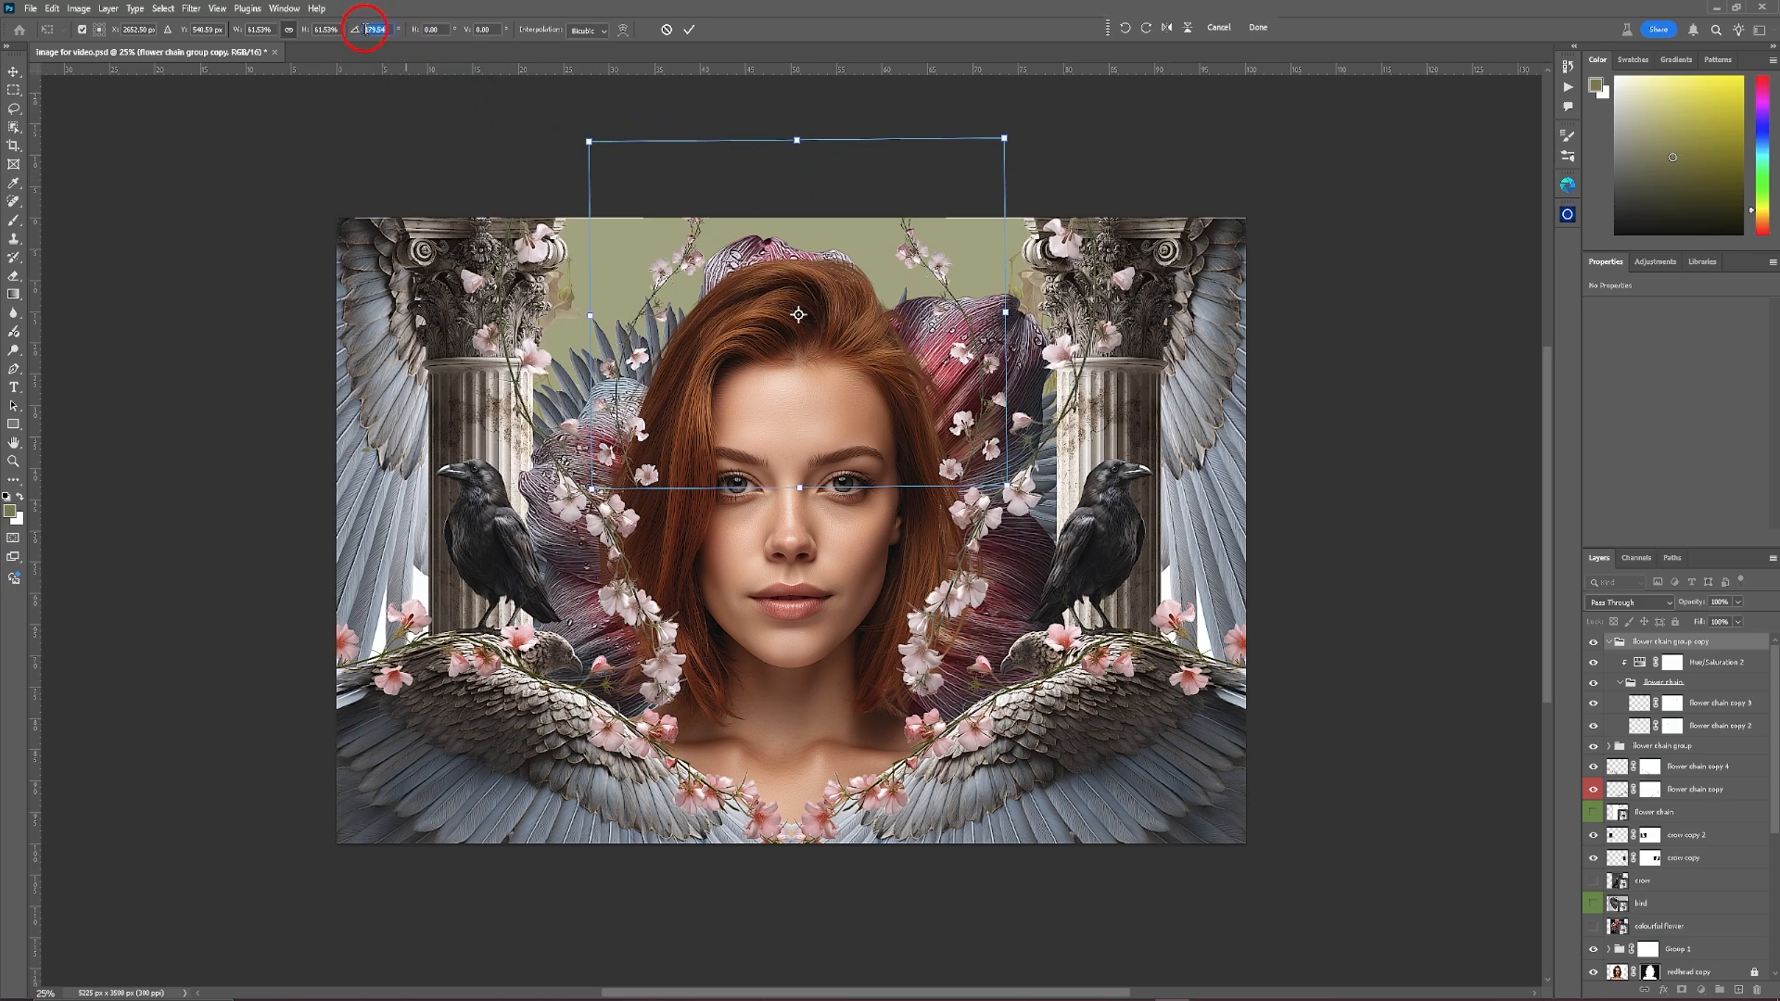
text(180)
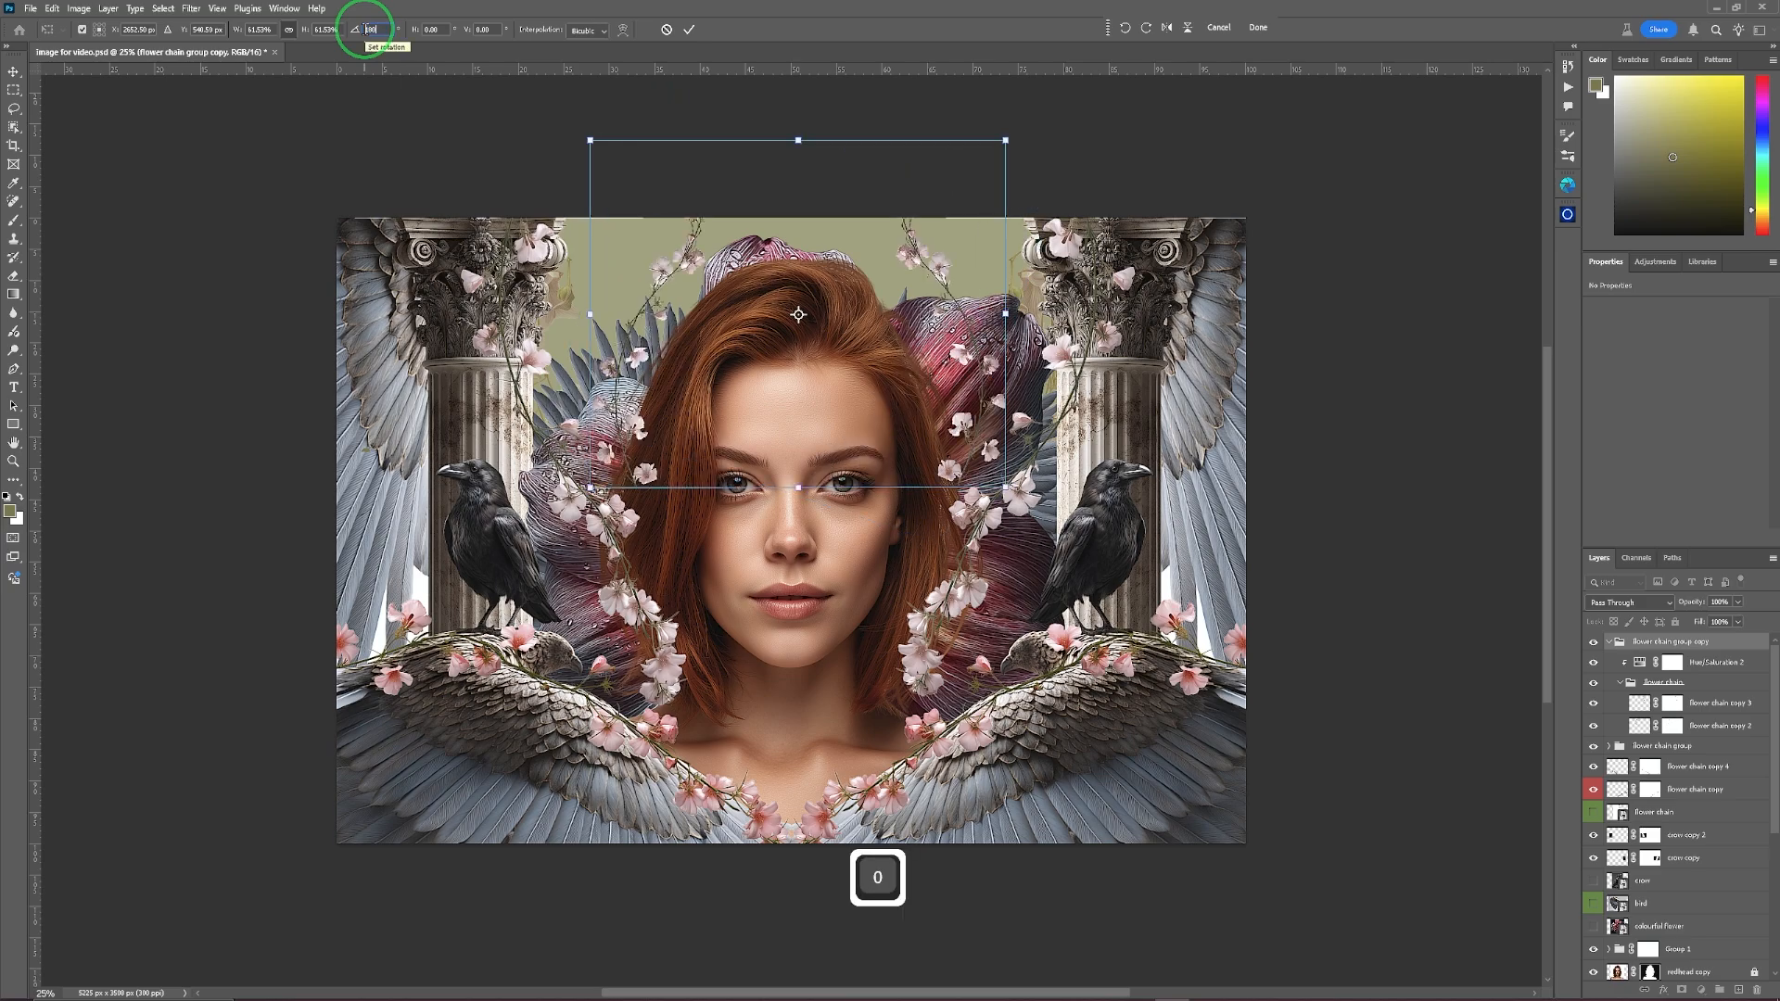
key(Return)
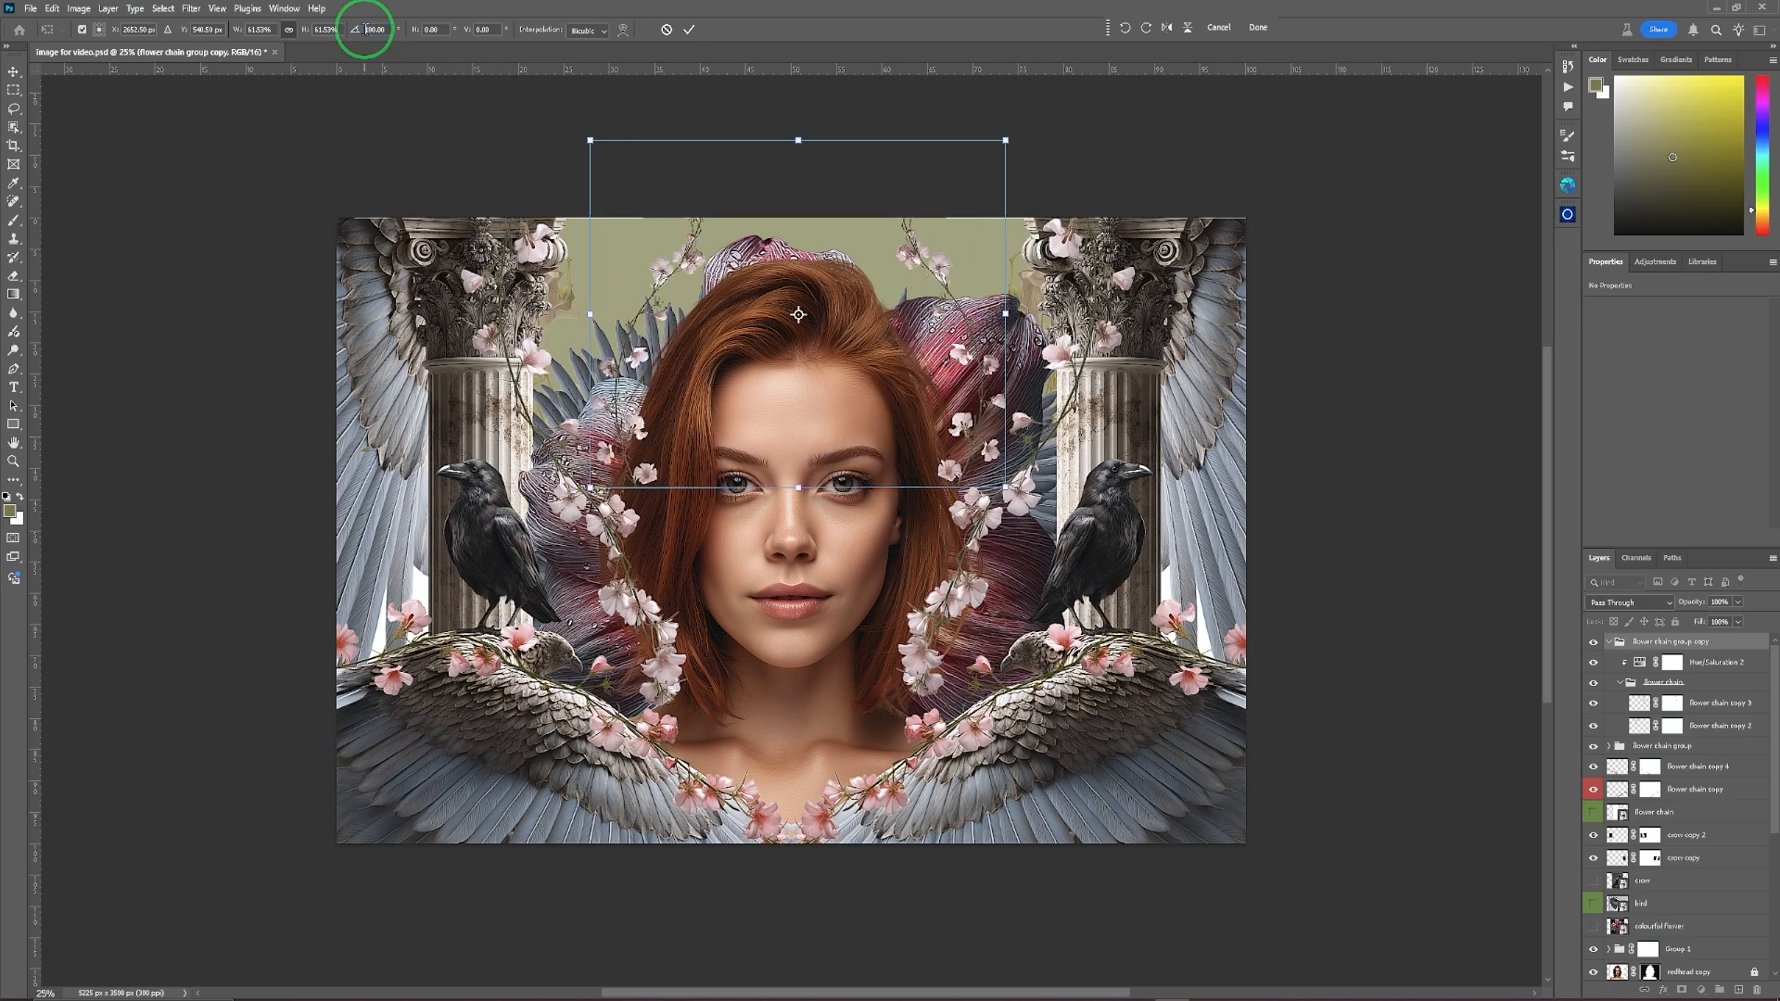
click(689, 30)
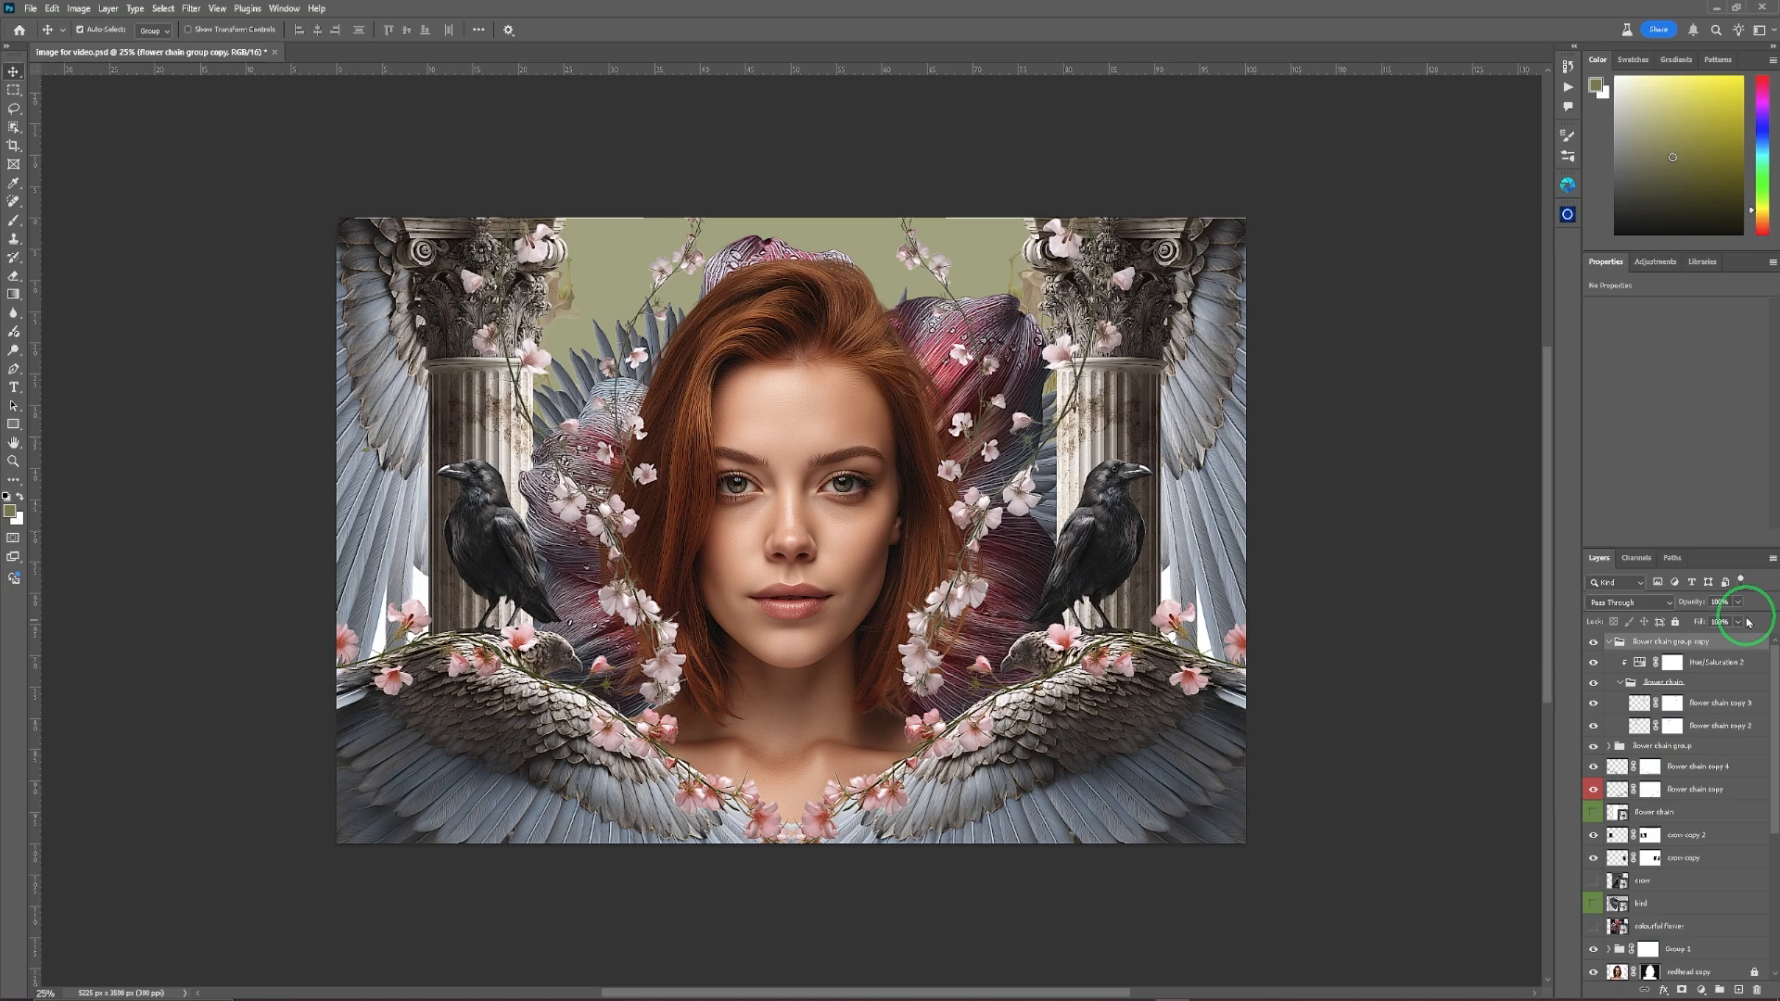
Collapse the "flower chain group copy" and move it beneath the "redhead copy" layer in the layer stack.
click(1608, 642)
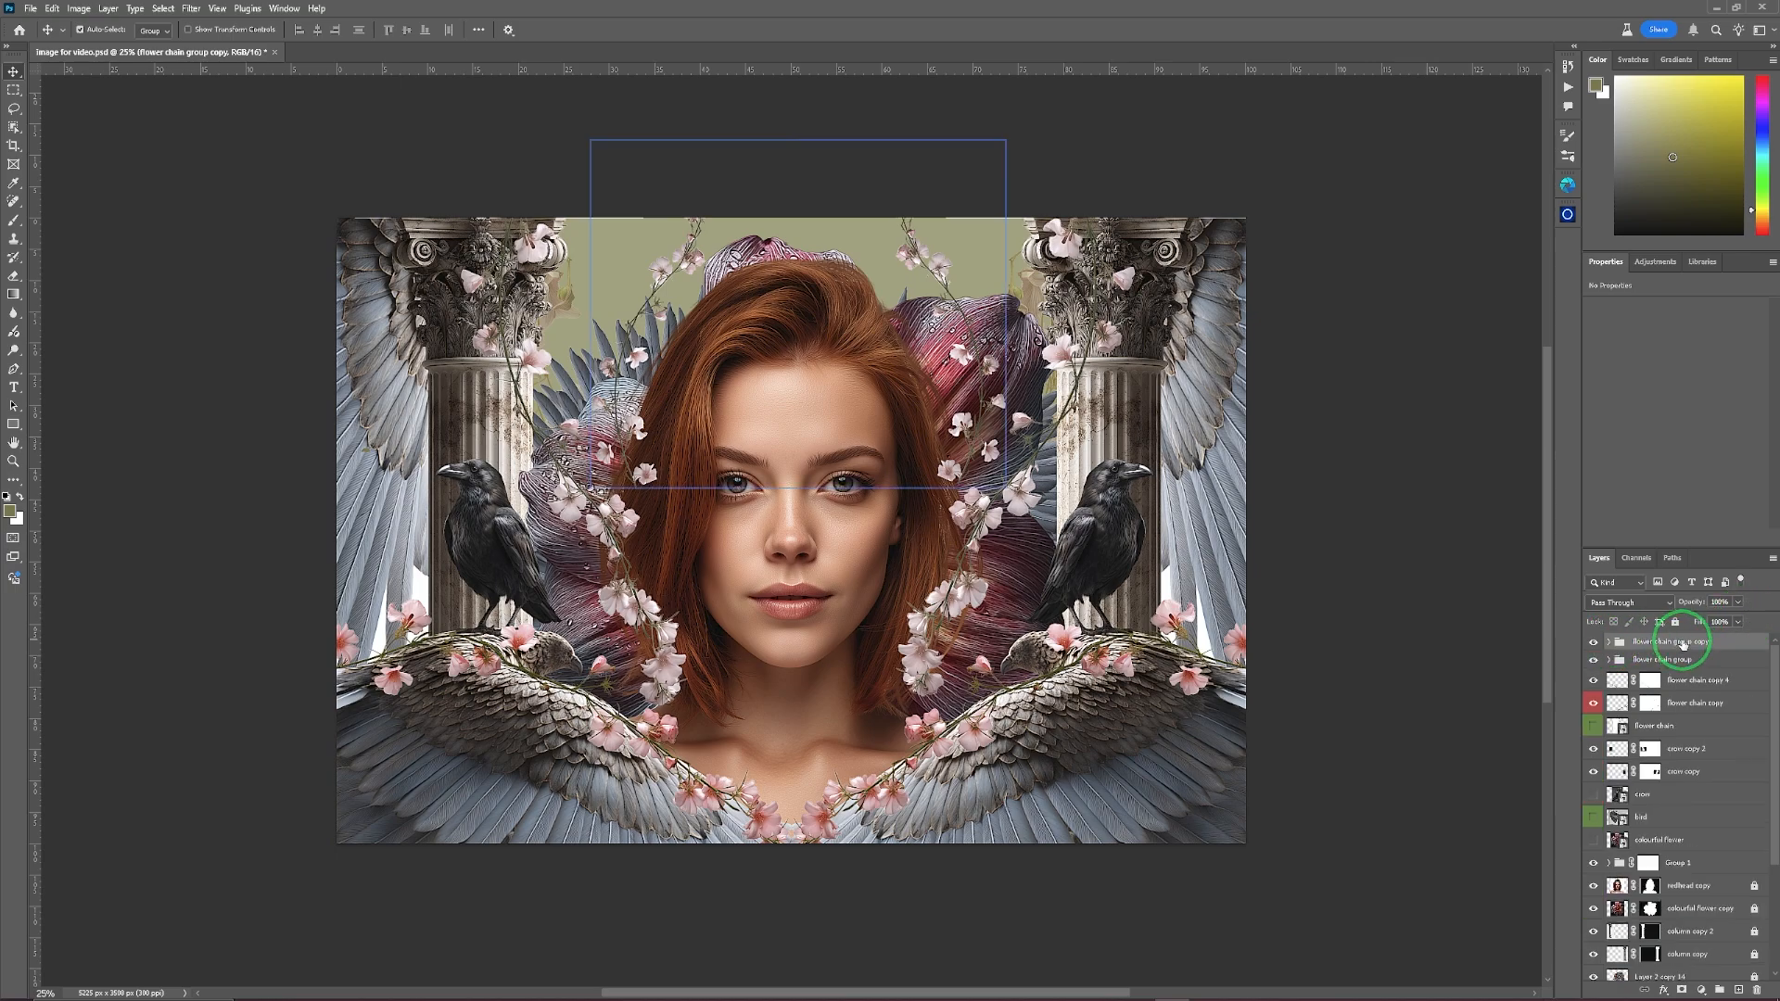
drag(1683, 641, 1702, 897)
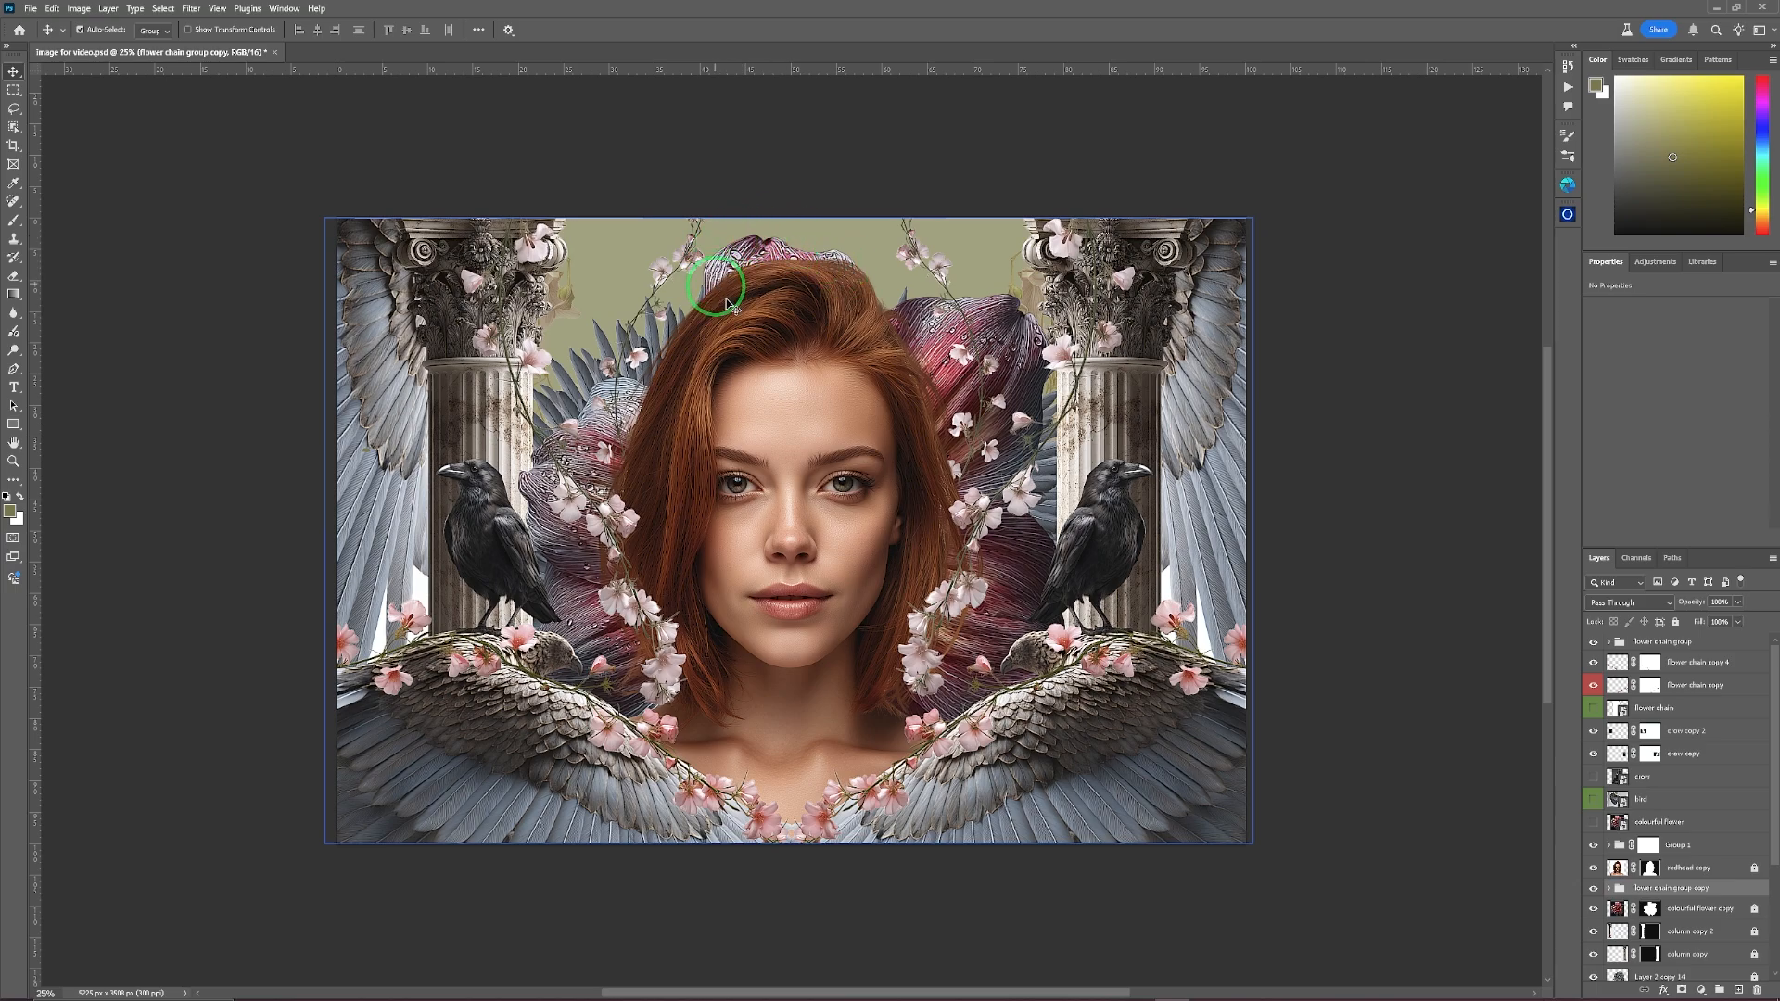
click(1703, 888)
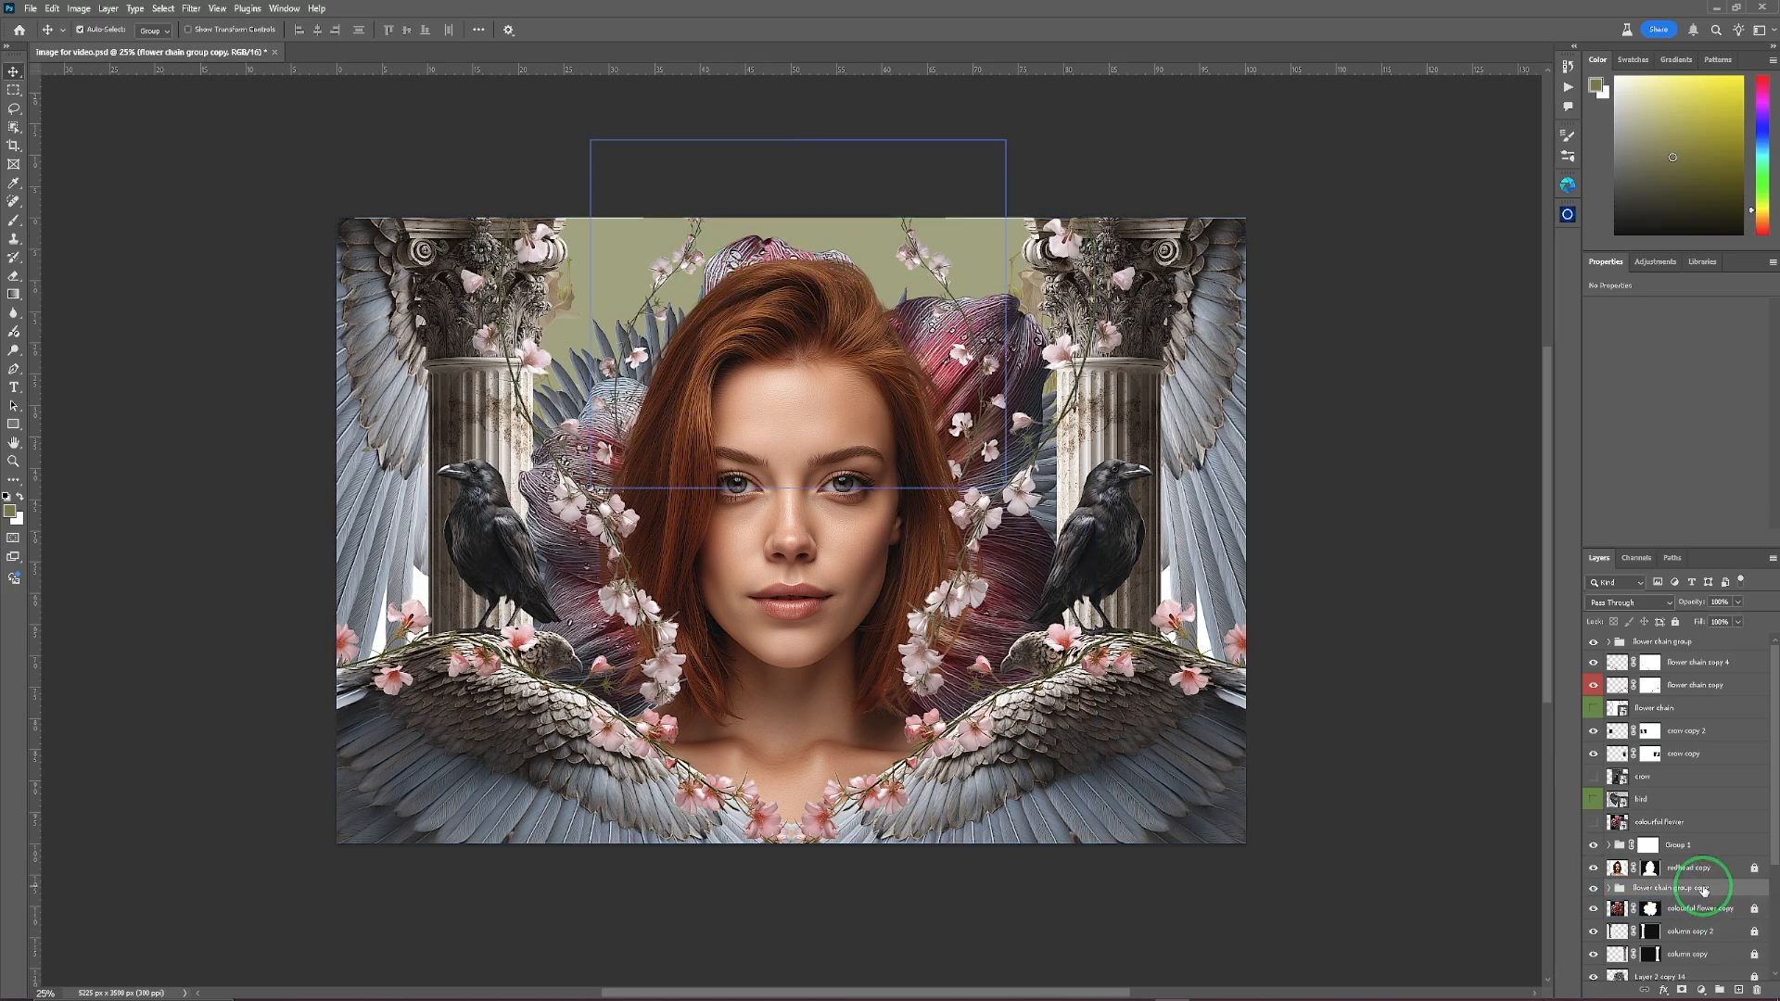
Nudge the flower chain group copy slightly left with the Move tool to even out its spacing around the woman's head.
key(v)
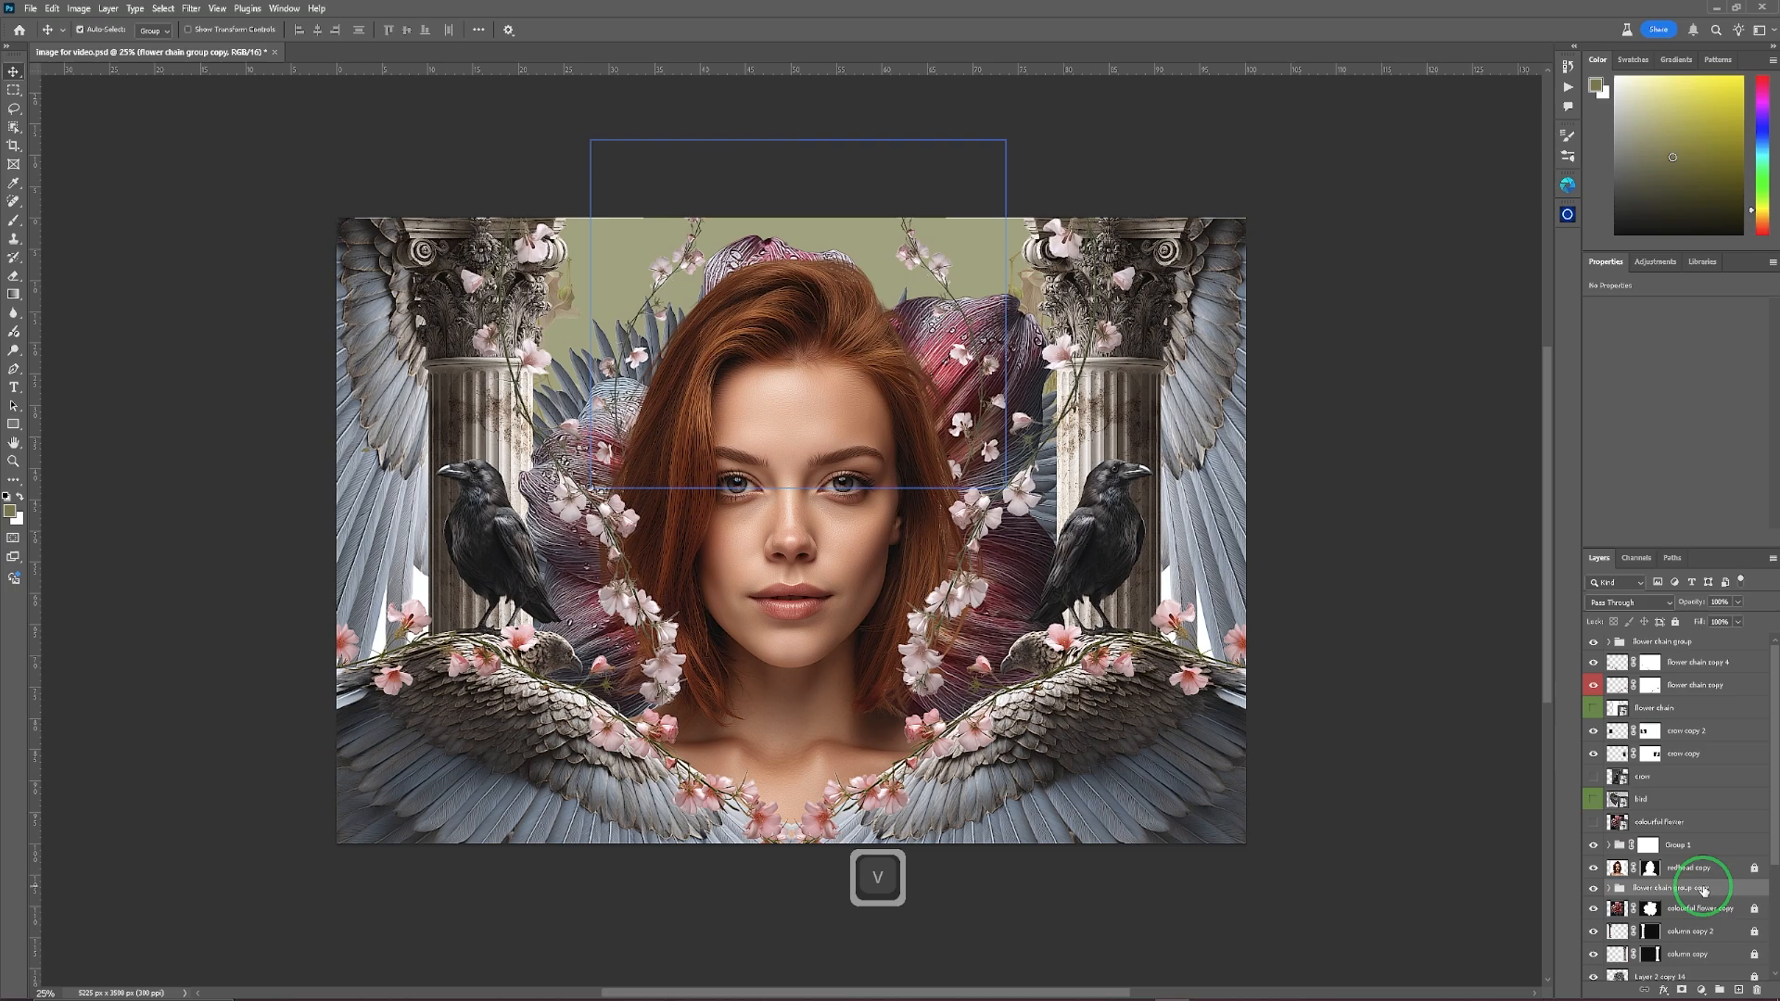
key(Left)
key(Left)
key(Left)
key(Left)
key(Left)
key(Left)
key(Left)
key(Left)
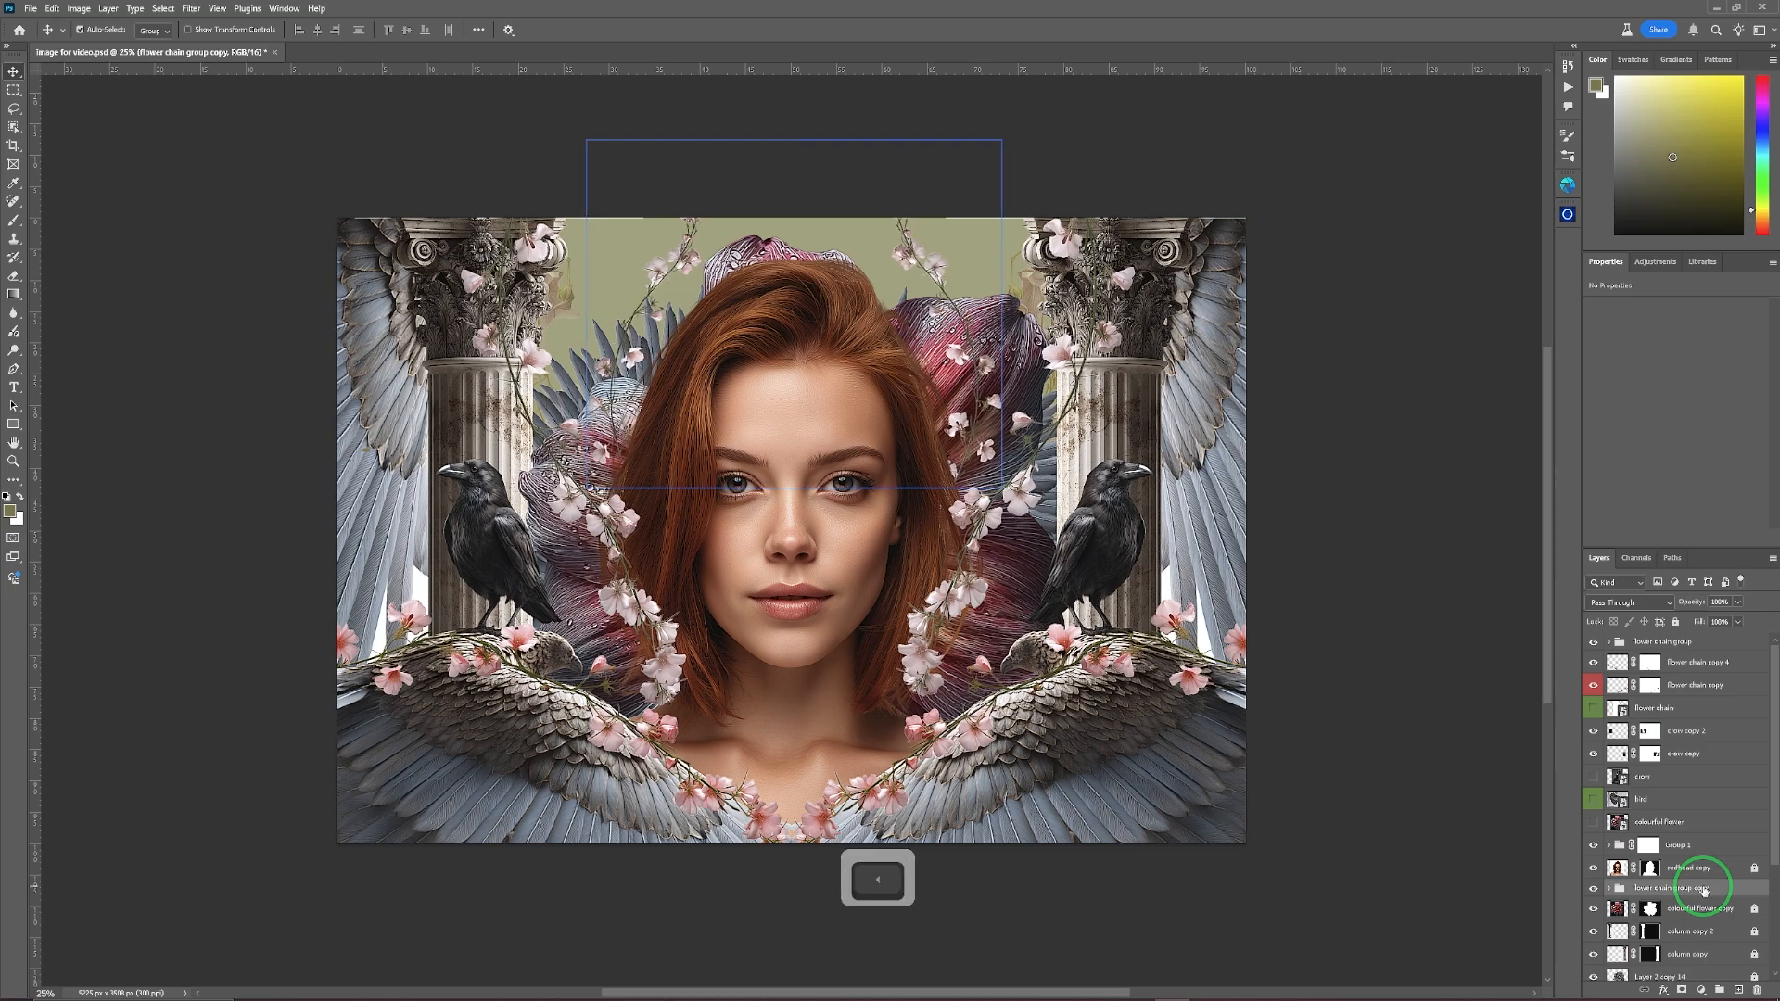
key(Left)
key(Left)
key(Left)
key(Left)
key(Left)
key(Left)
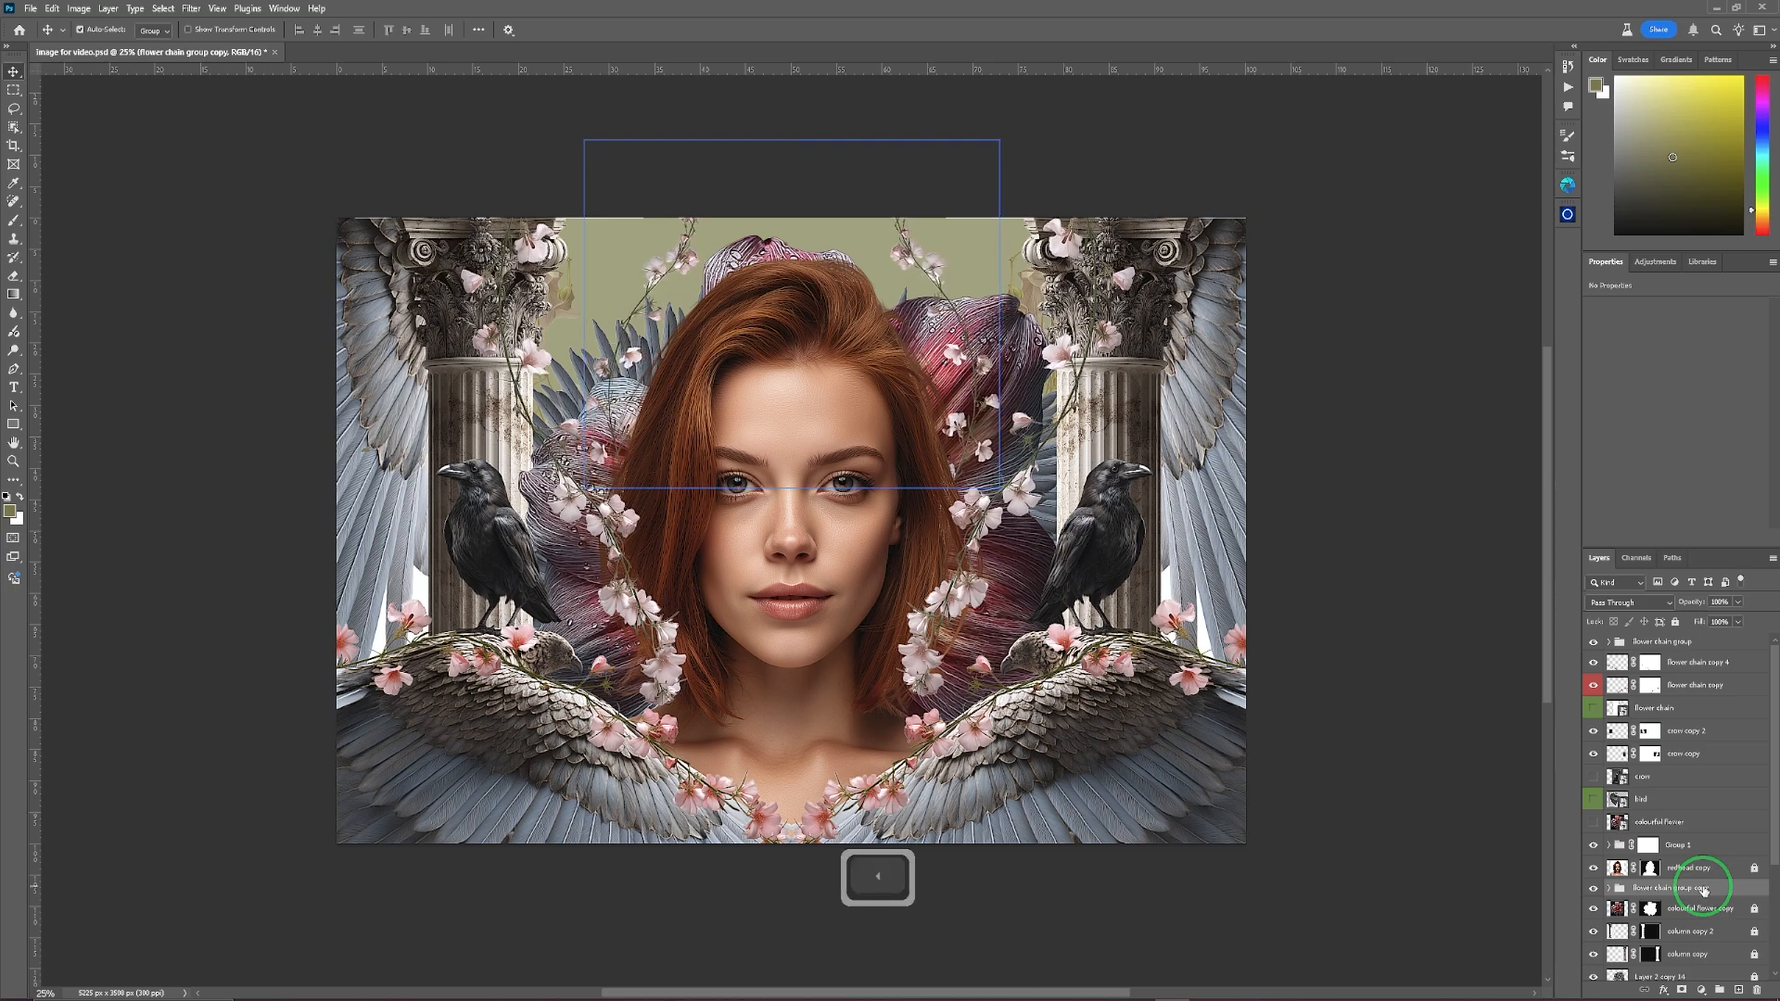
key(Left)
key(Left)
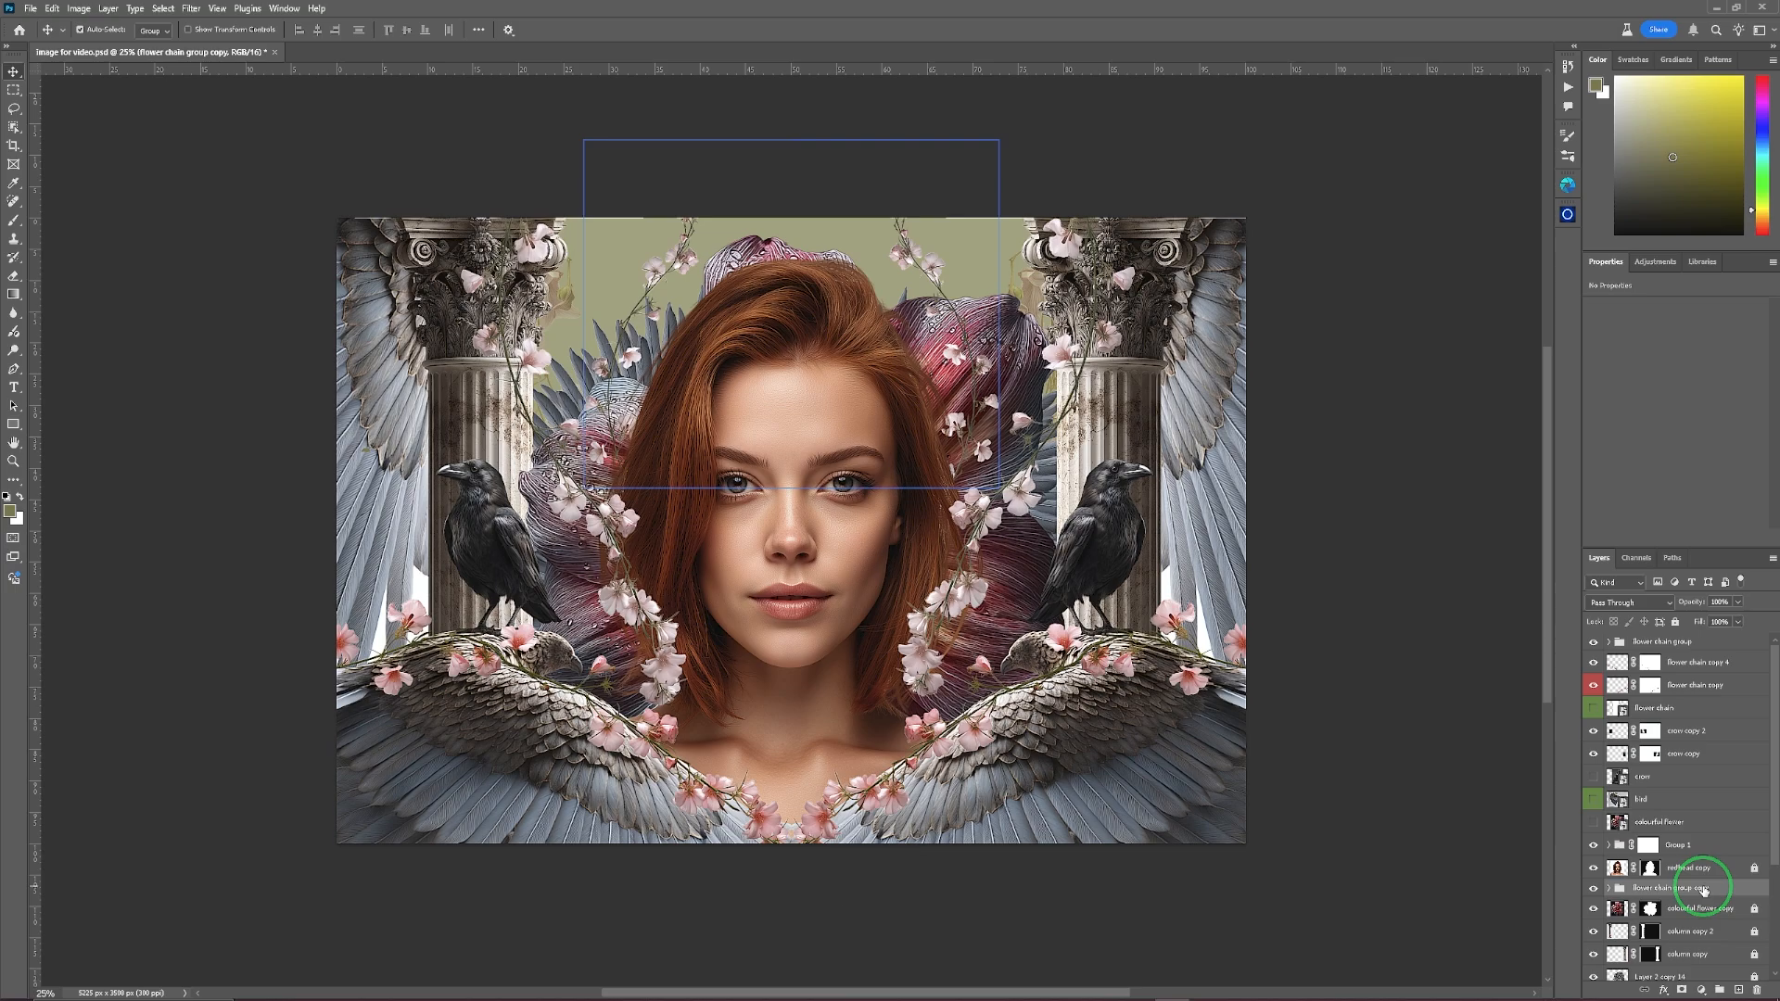
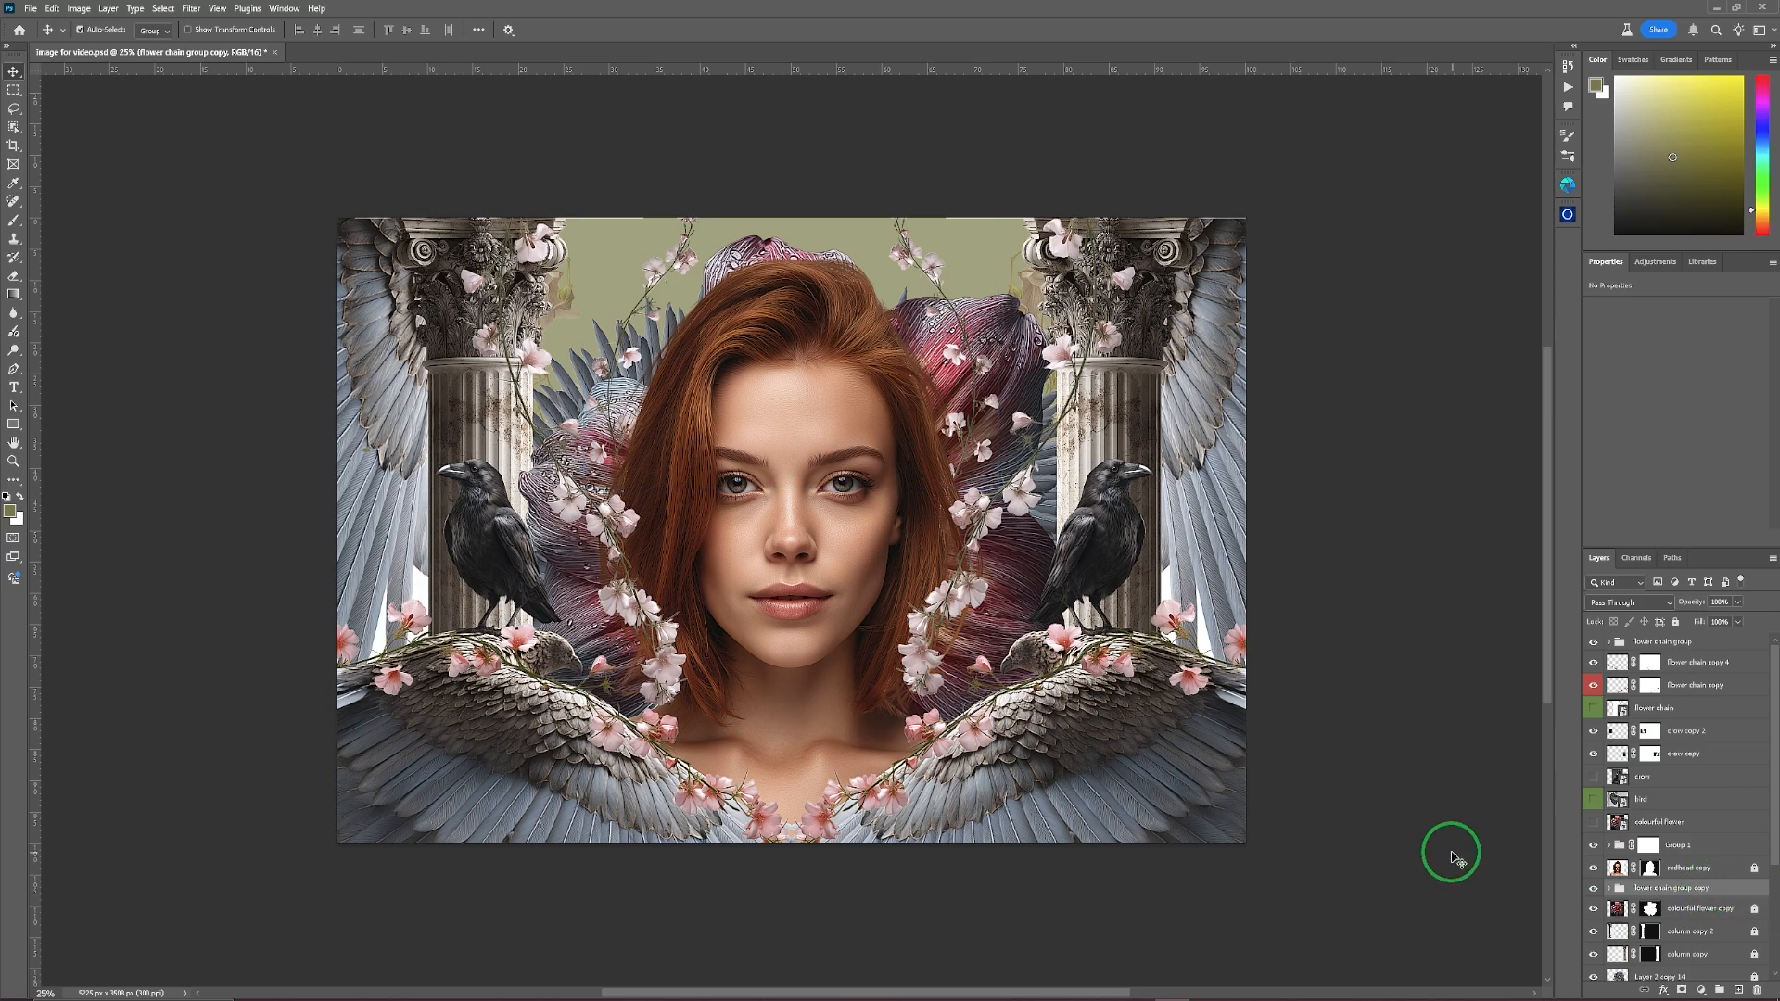
Add a new layer above the "flower chain group copy" and marquee-select a thin full-width horizontal strip across the woman's eyes.
drag(1706, 890, 1739, 990)
click(1738, 990)
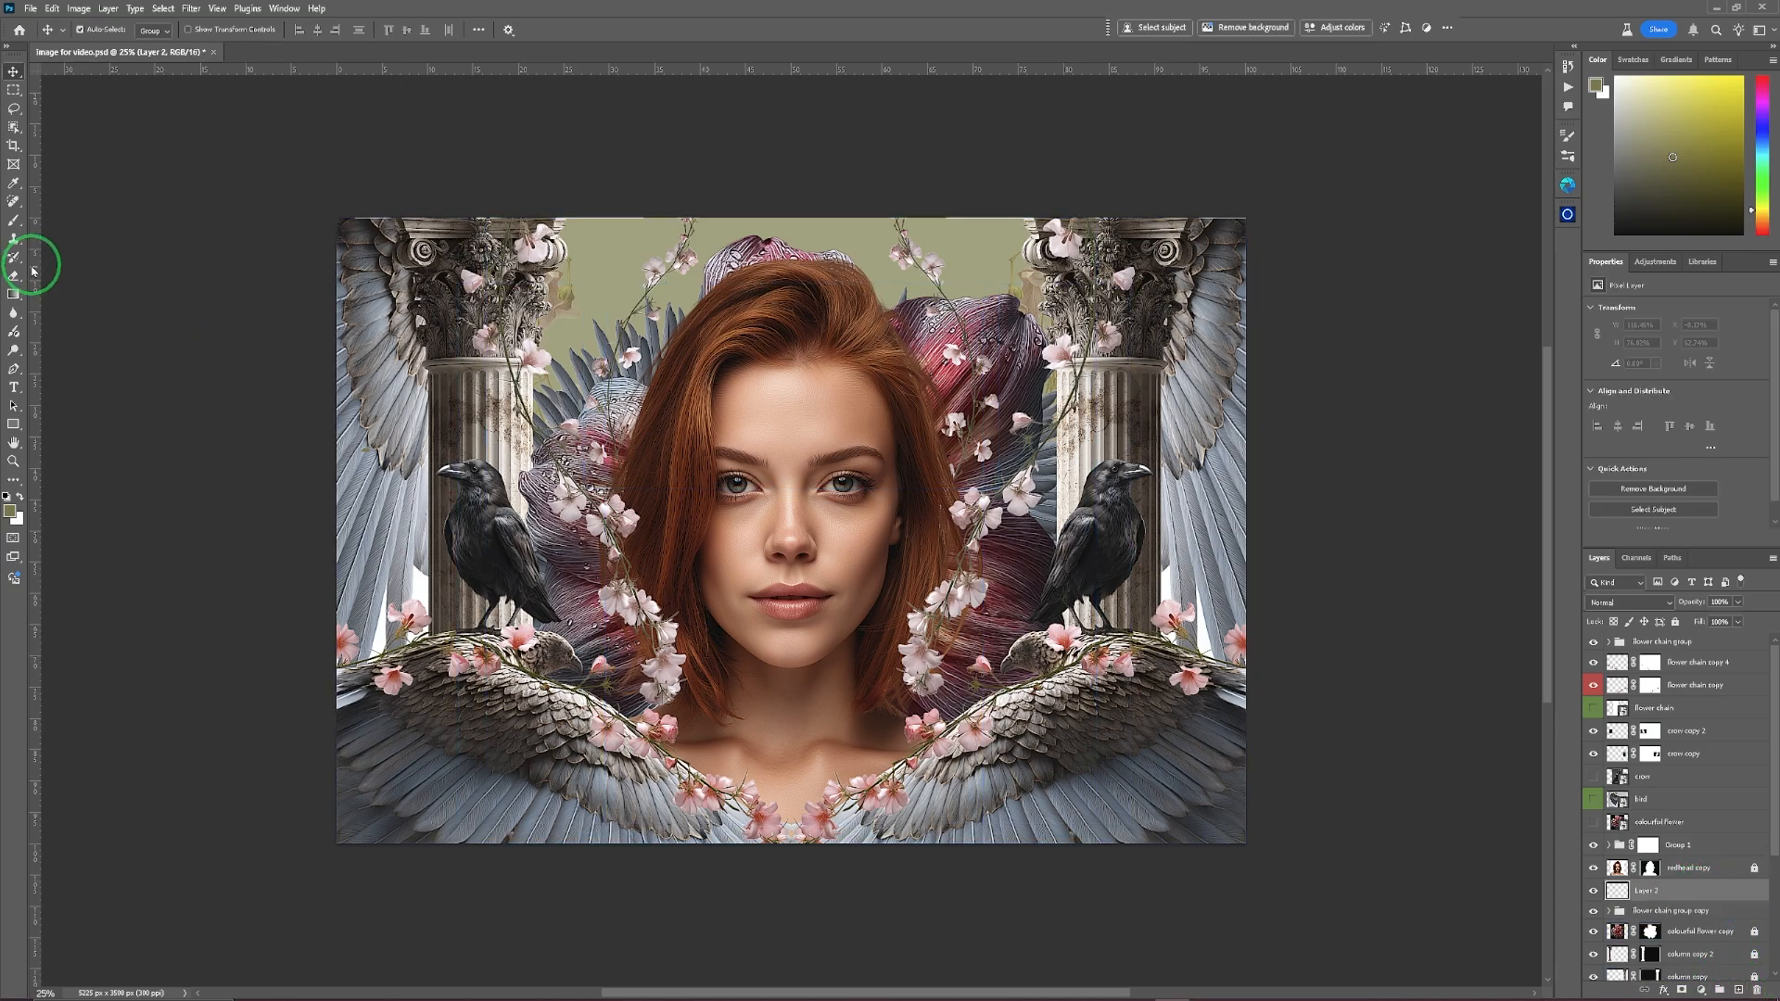
click(15, 91)
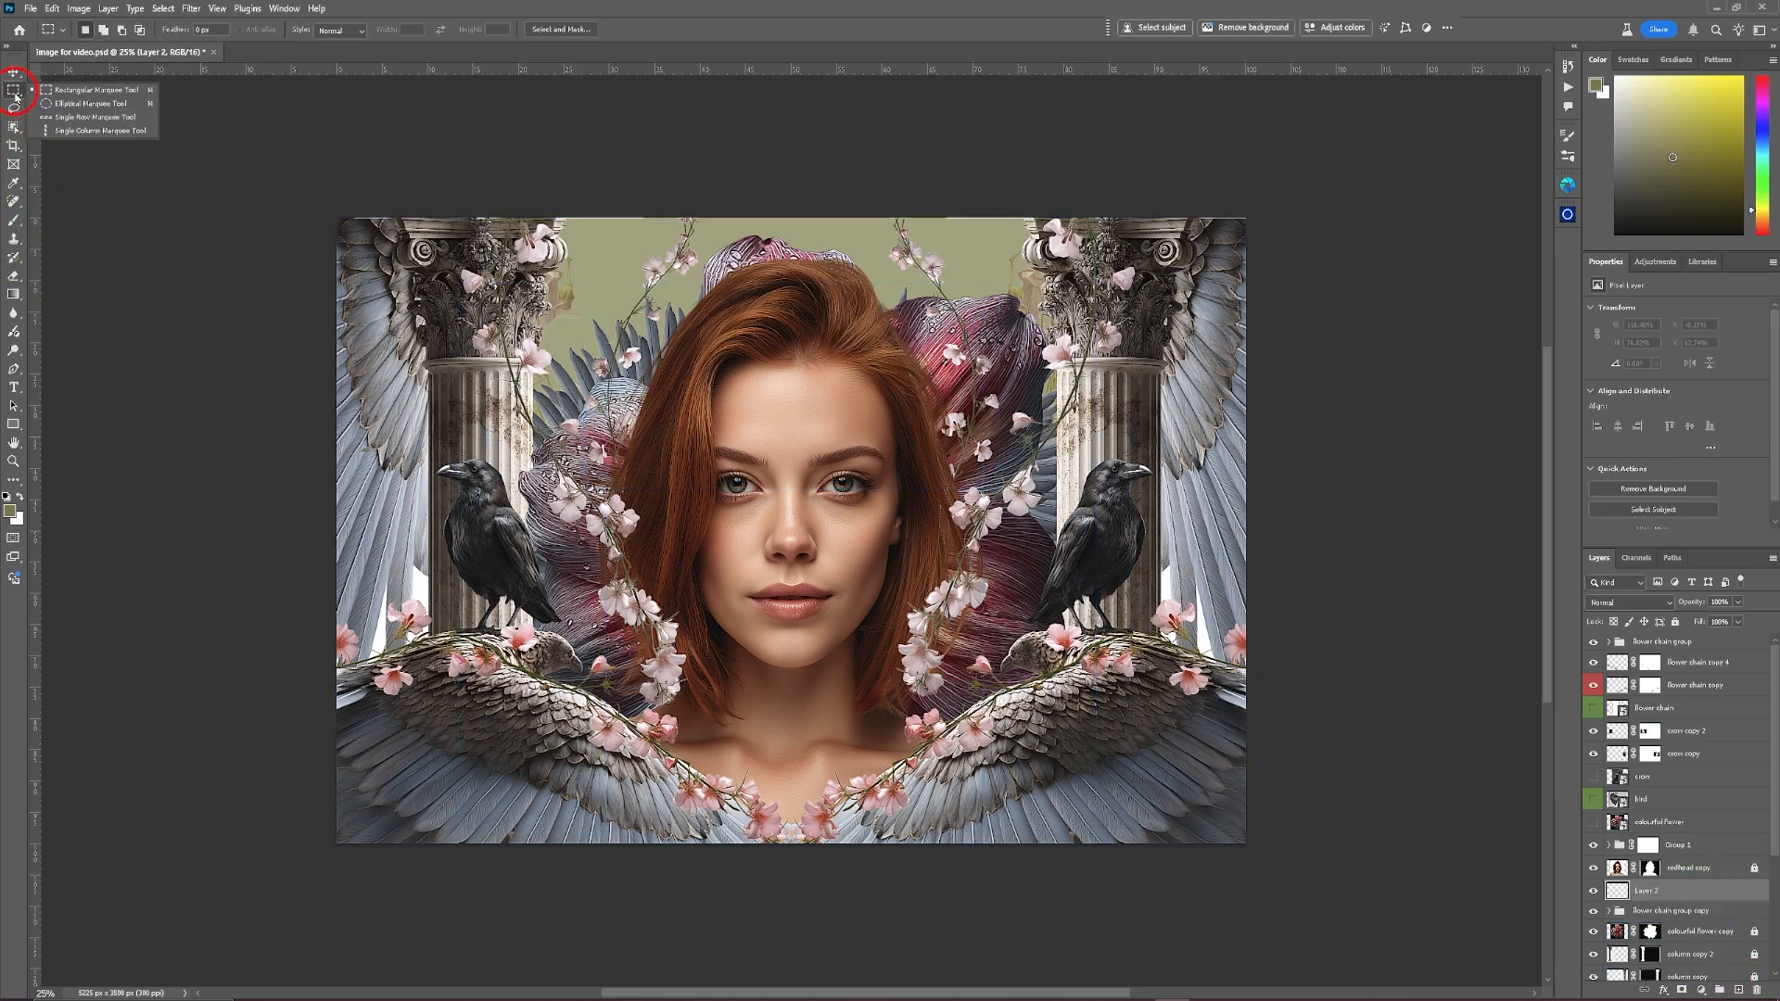
click(71, 94)
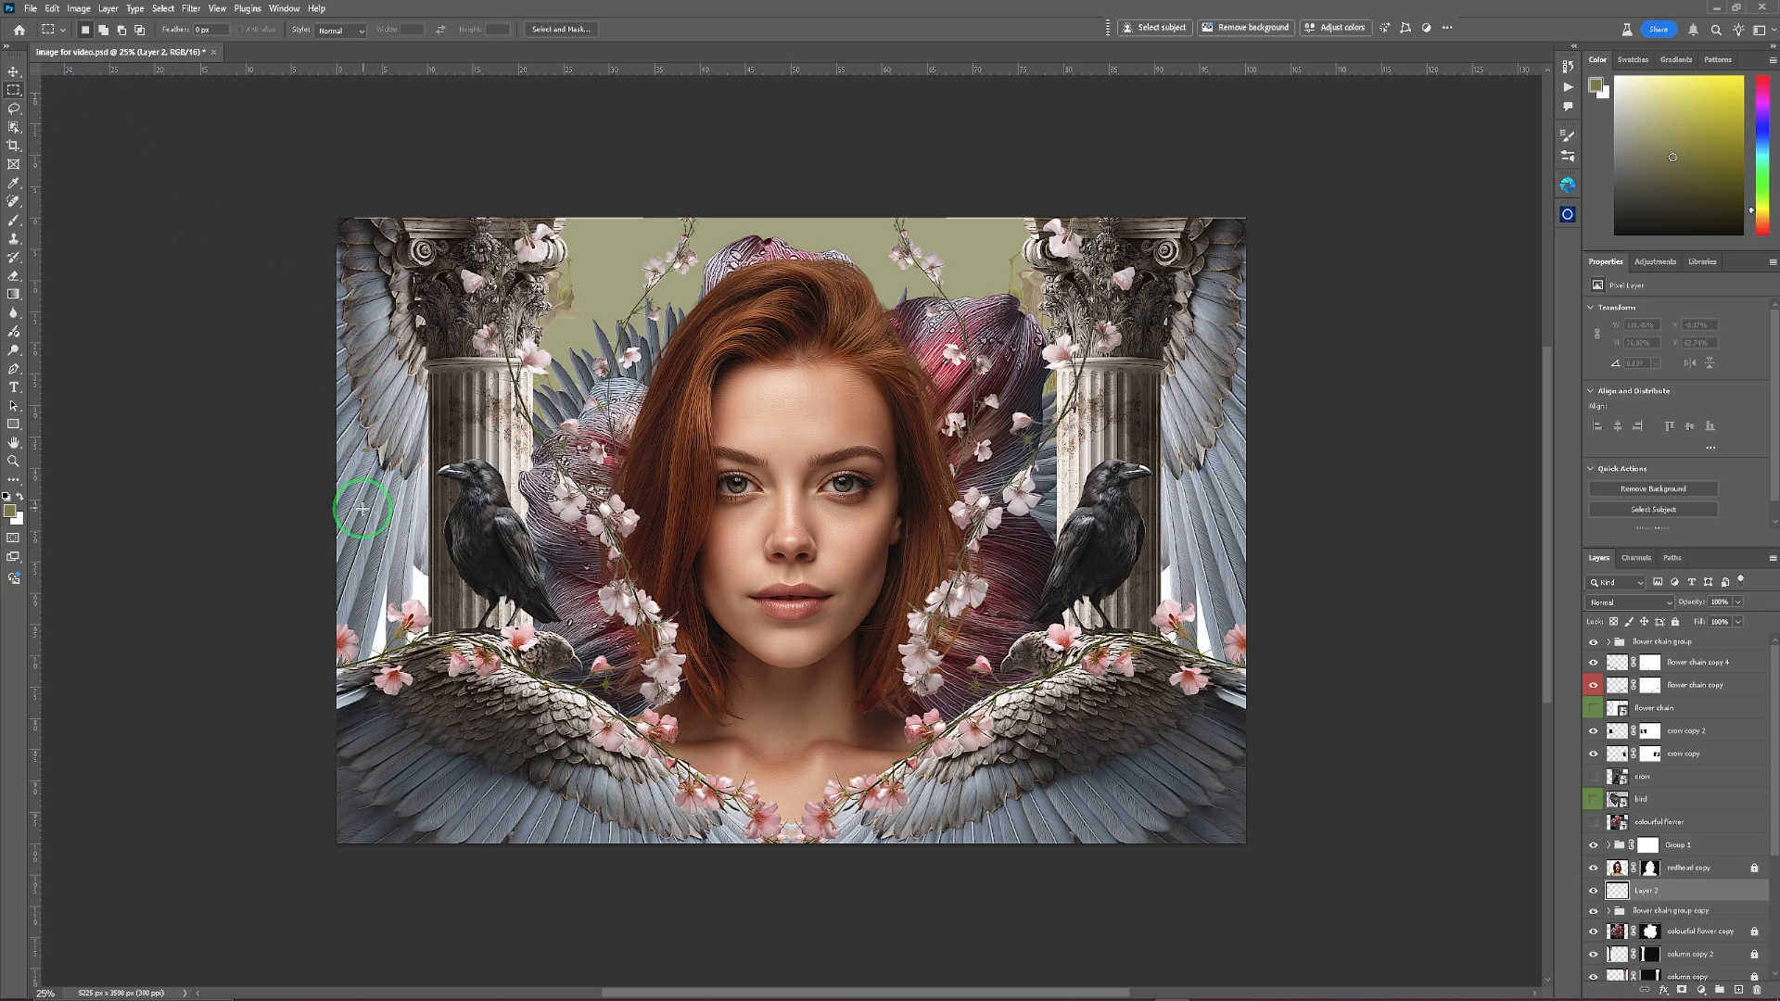
drag(334, 482, 1265, 505)
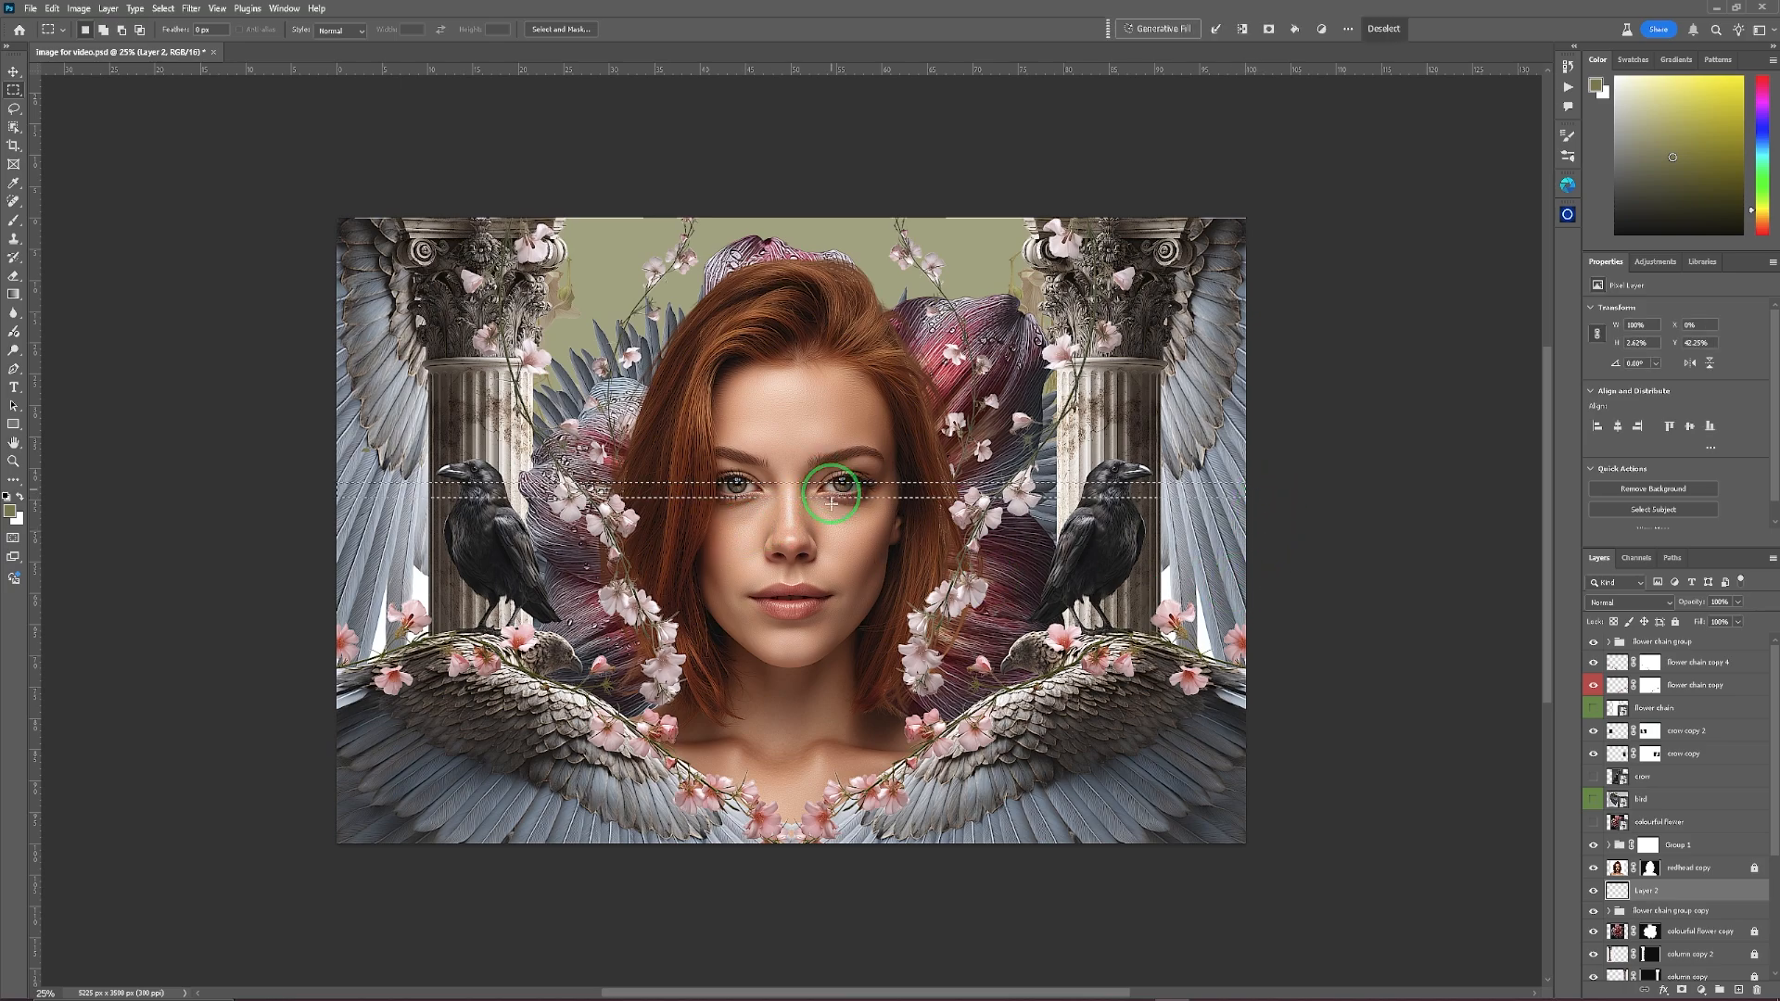
Set the foreground colour to a bright cyan blue.
click(12, 511)
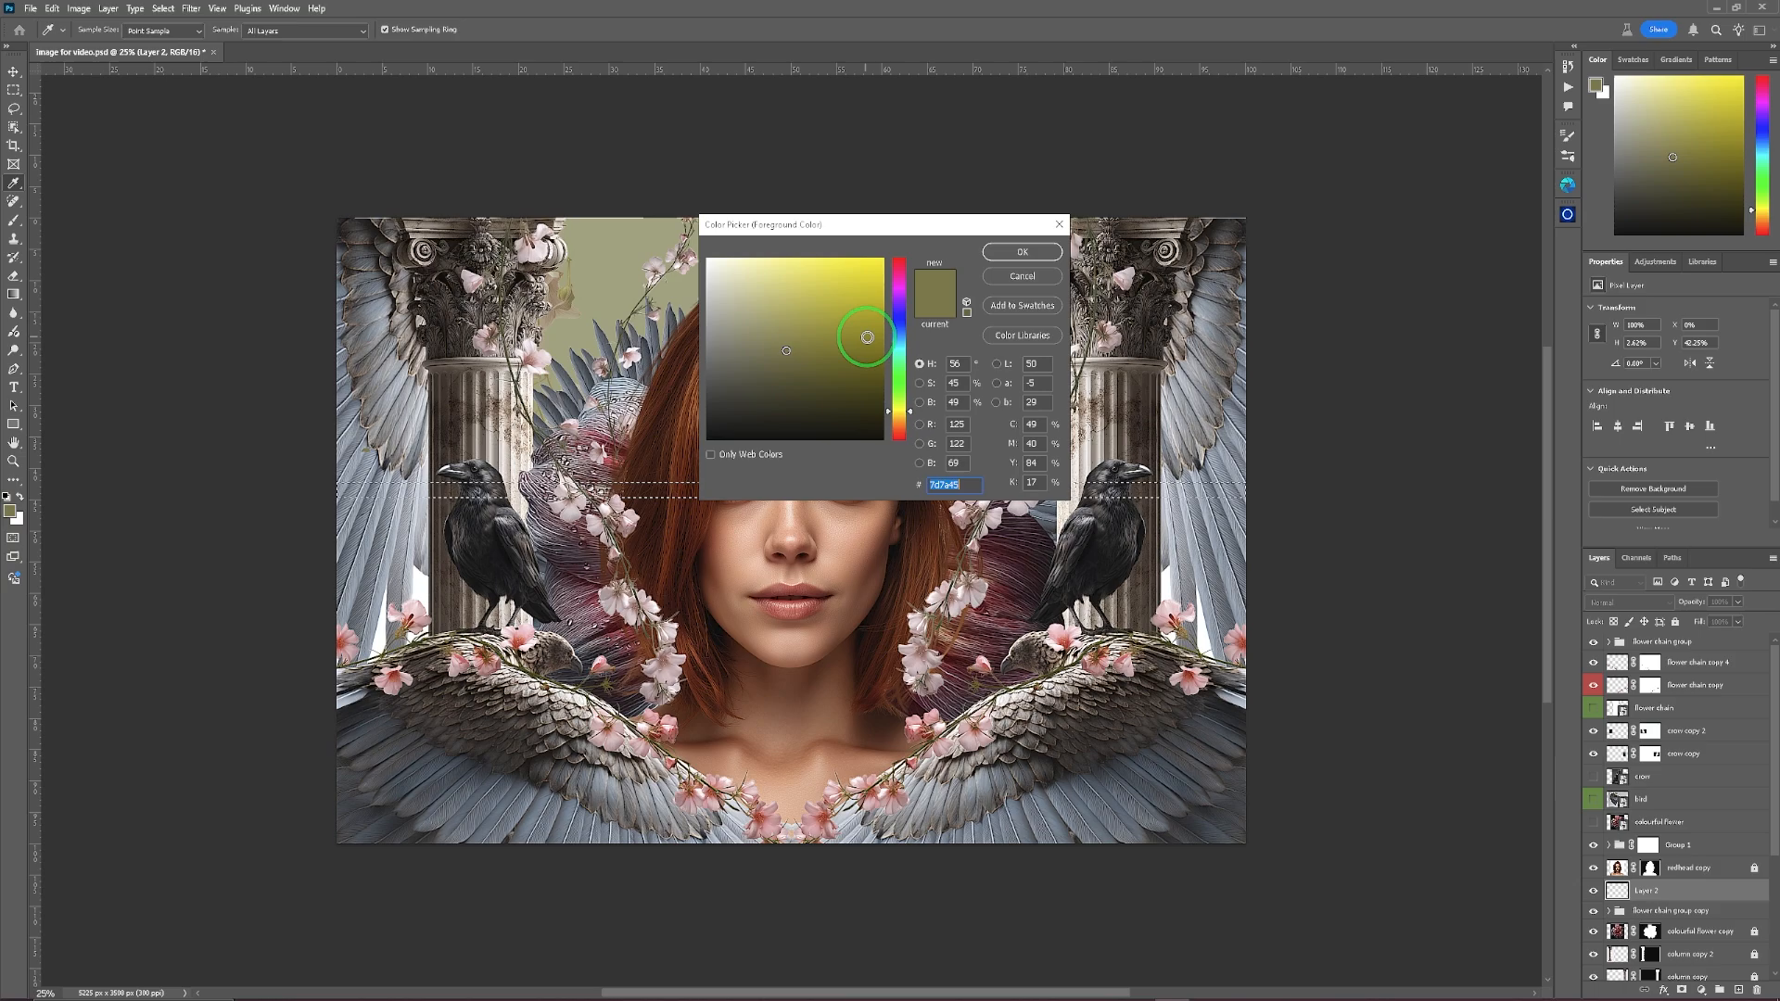
click(897, 343)
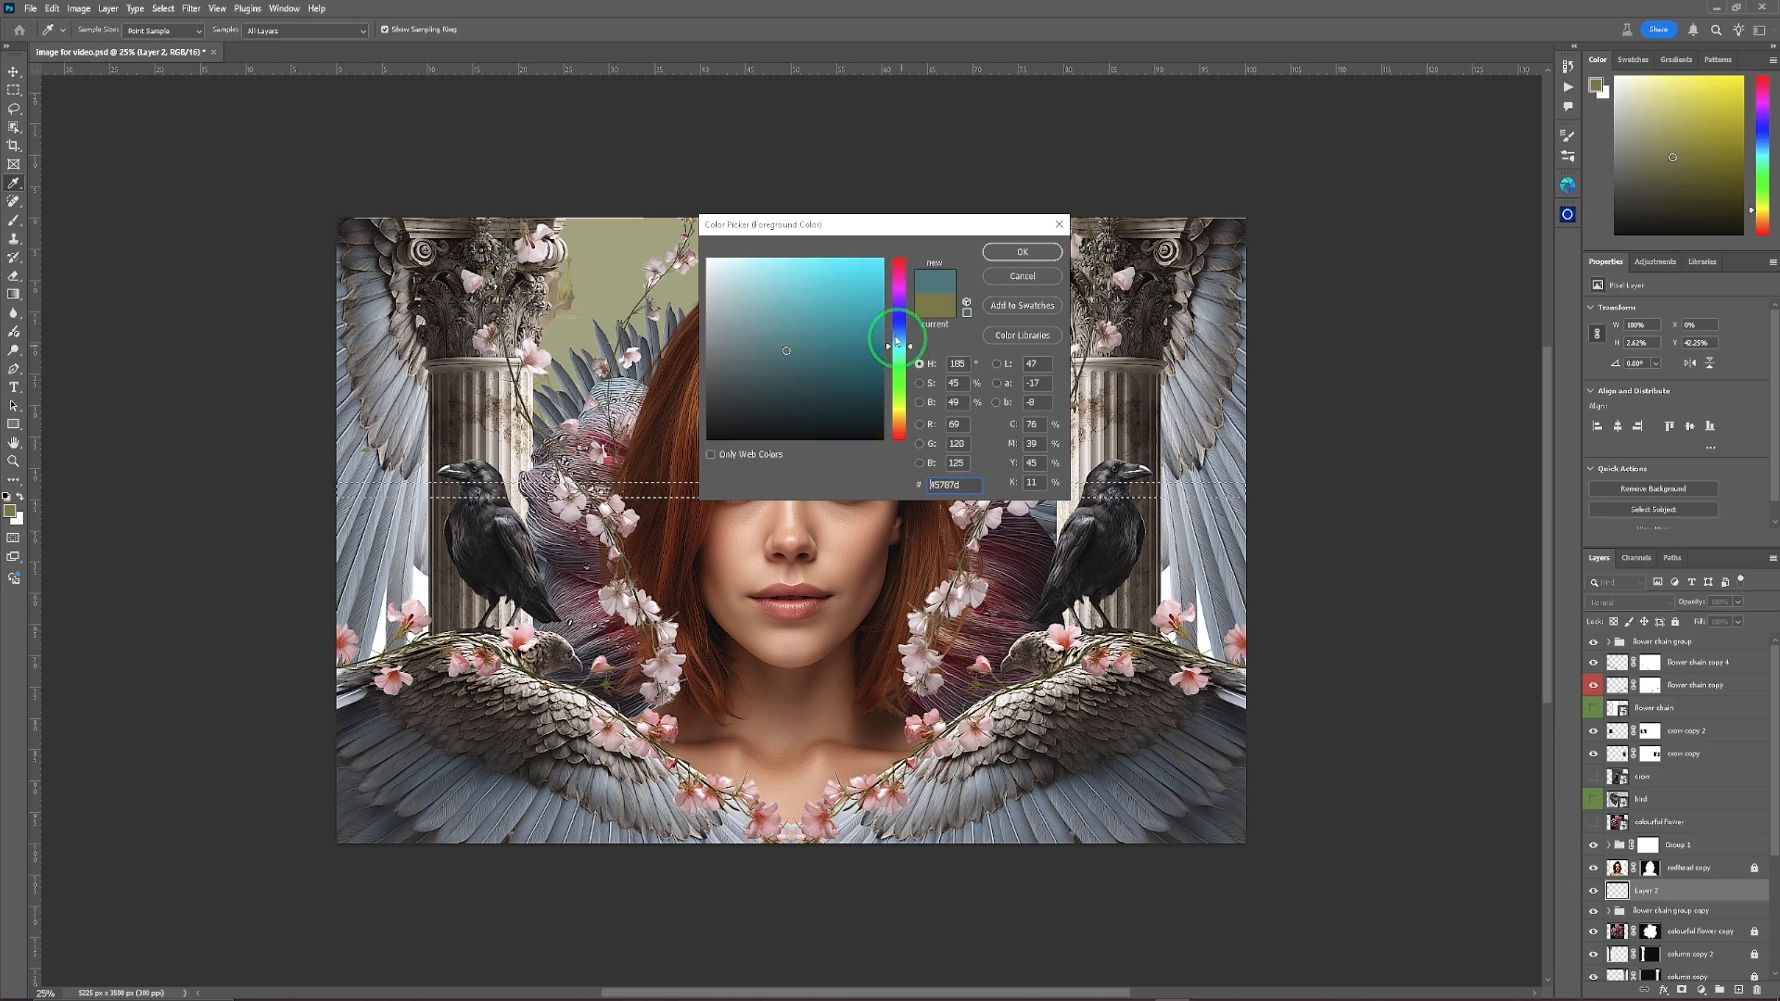
click(1023, 251)
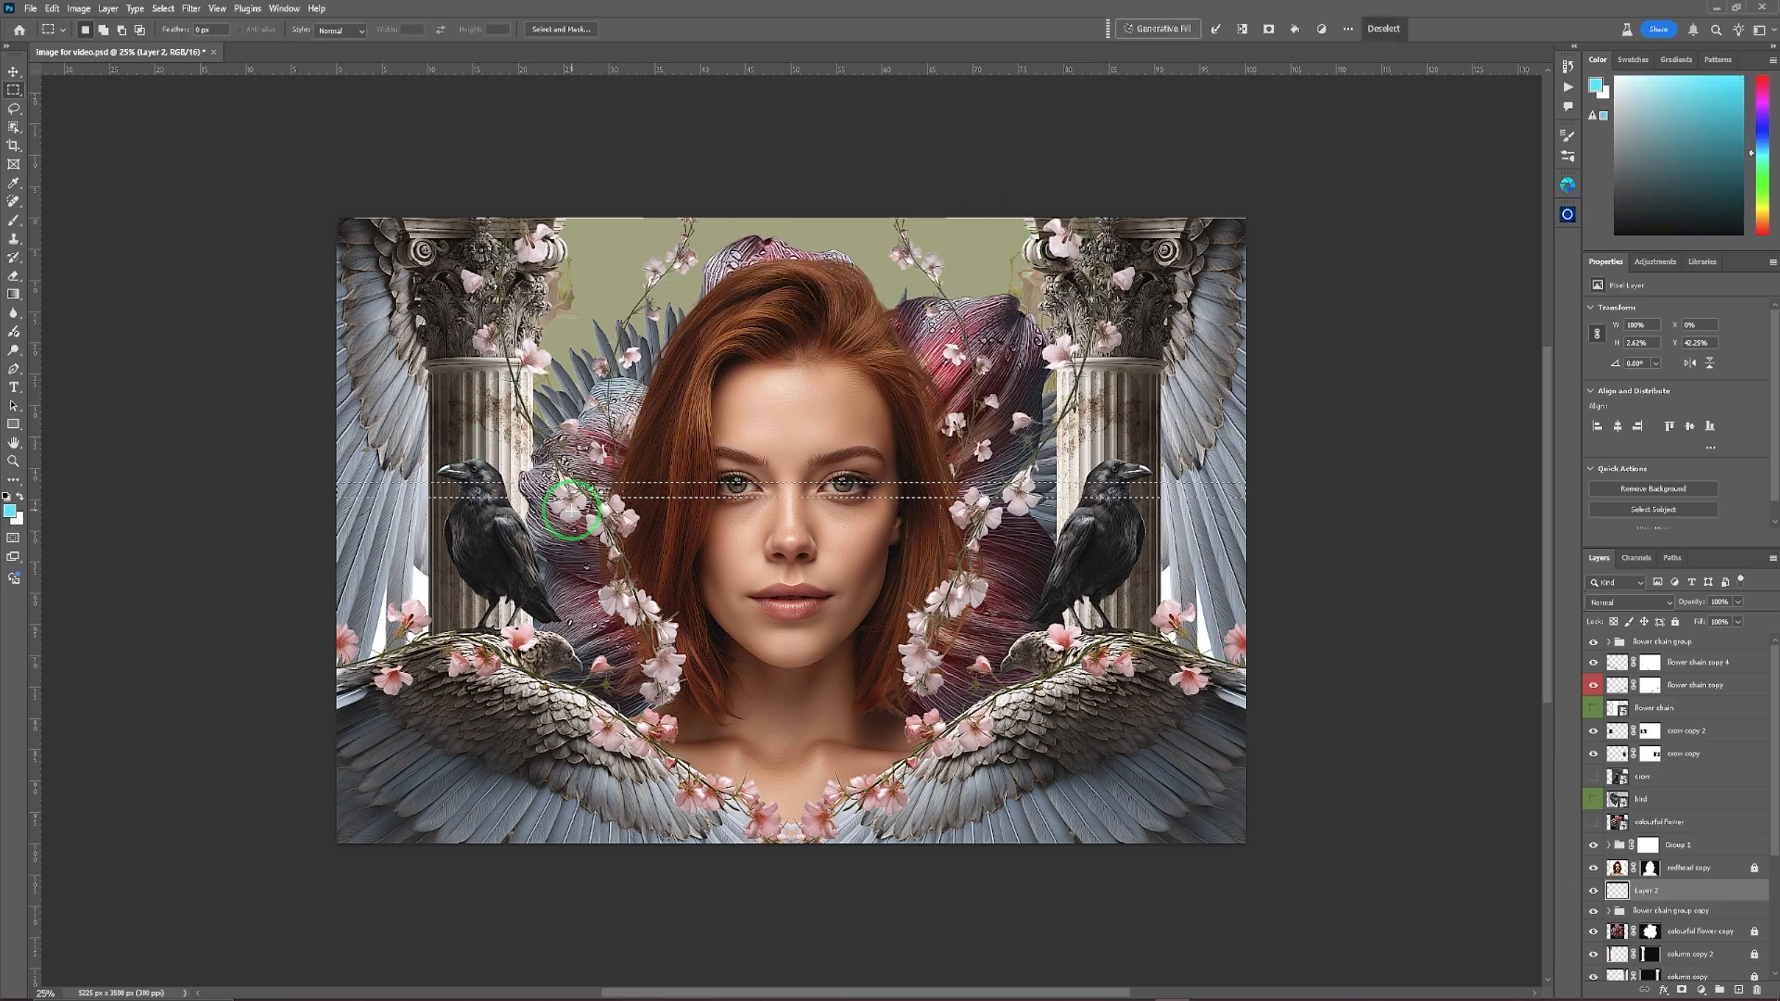
Fill the selected strip with the cyan foreground colour using the Paint Bucket tool, and clear the selection.
key(g)
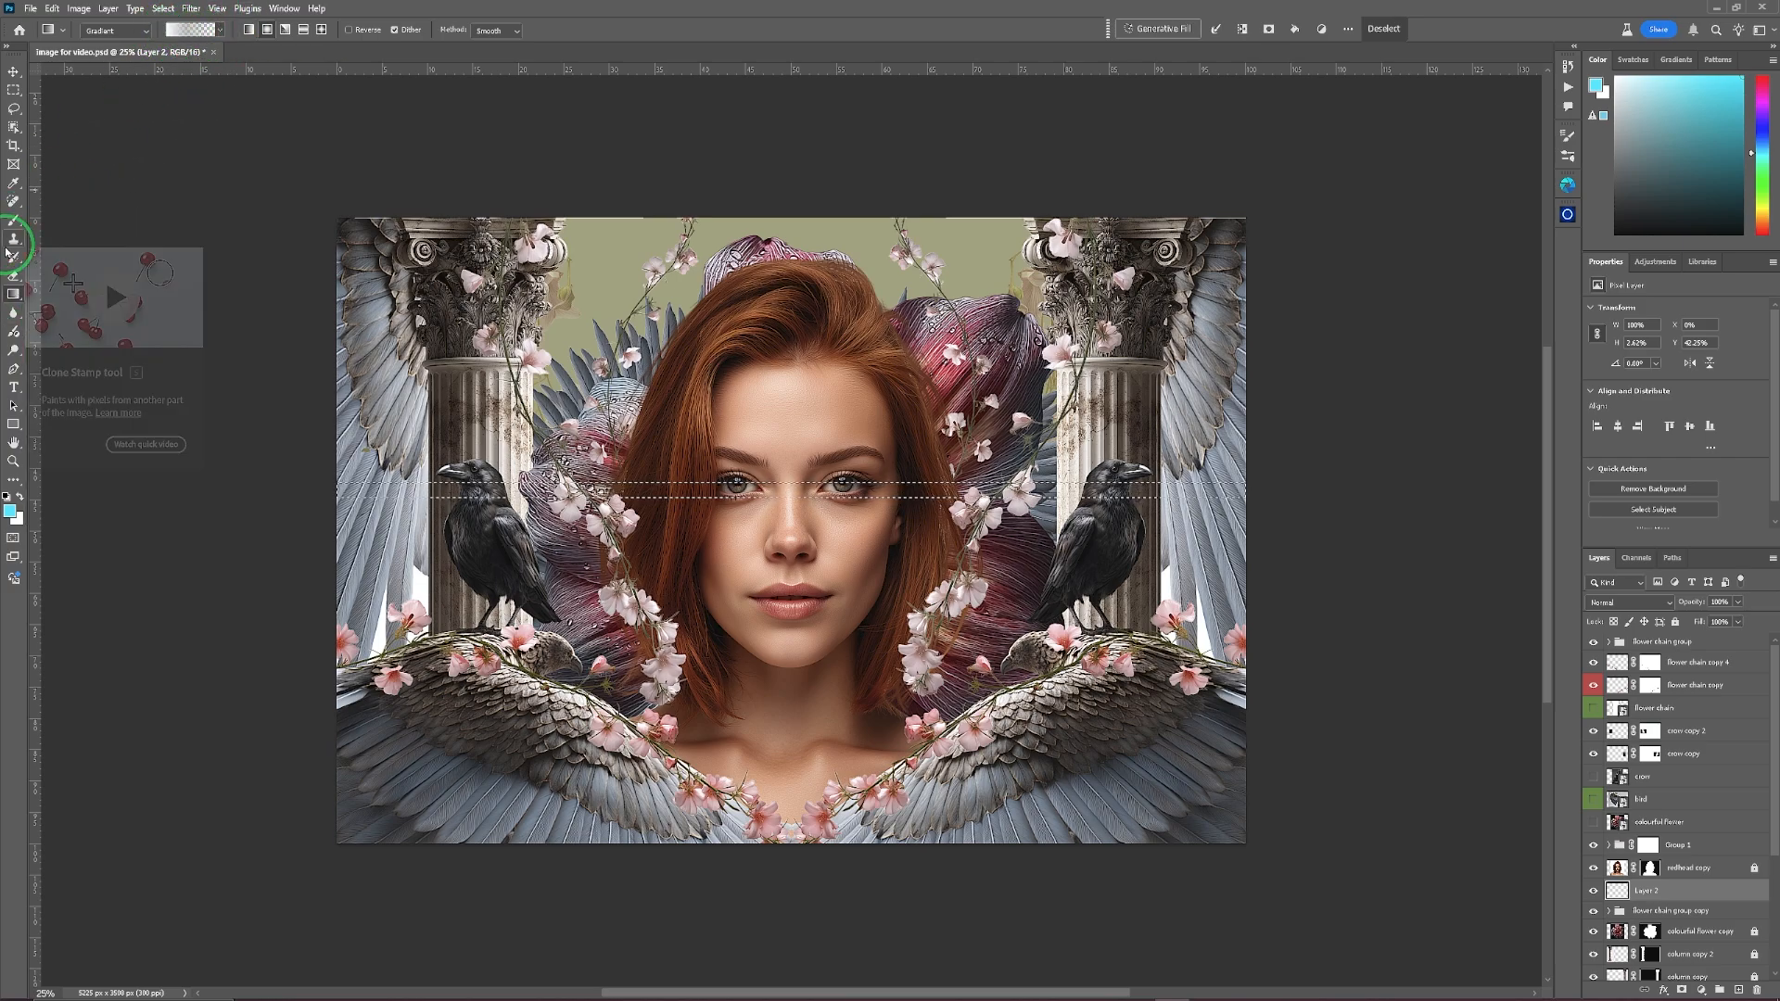
click(17, 295)
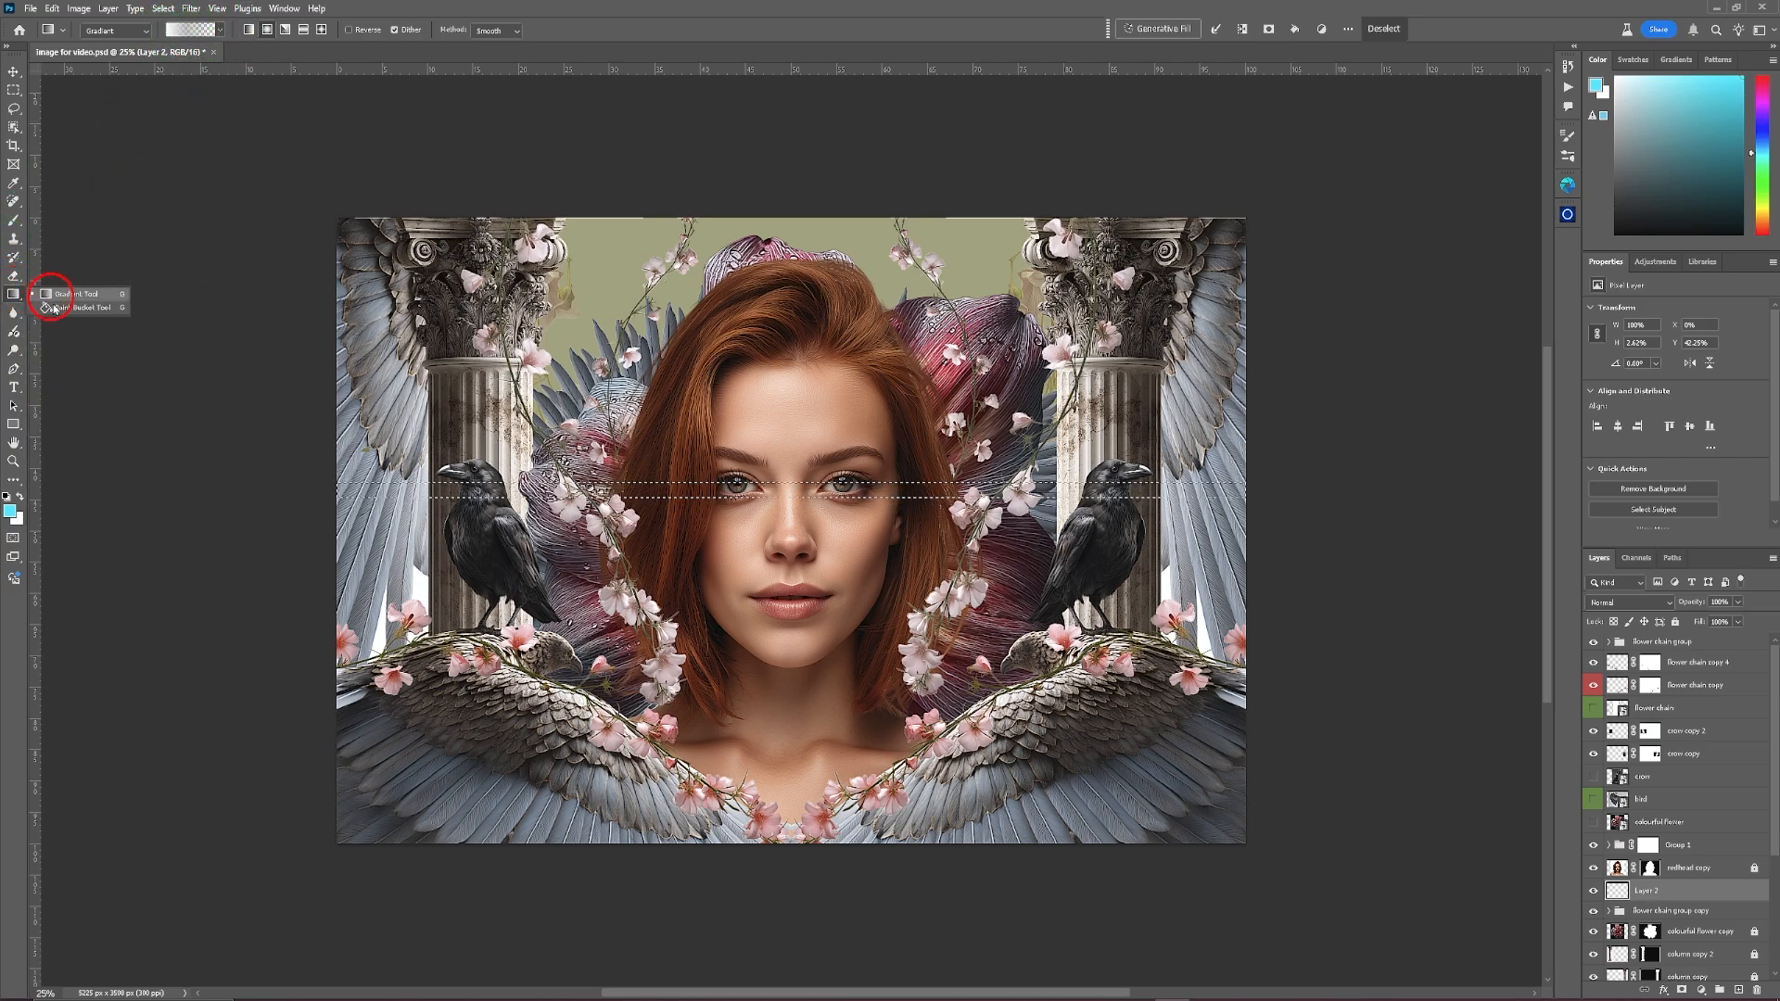
click(70, 313)
click(468, 487)
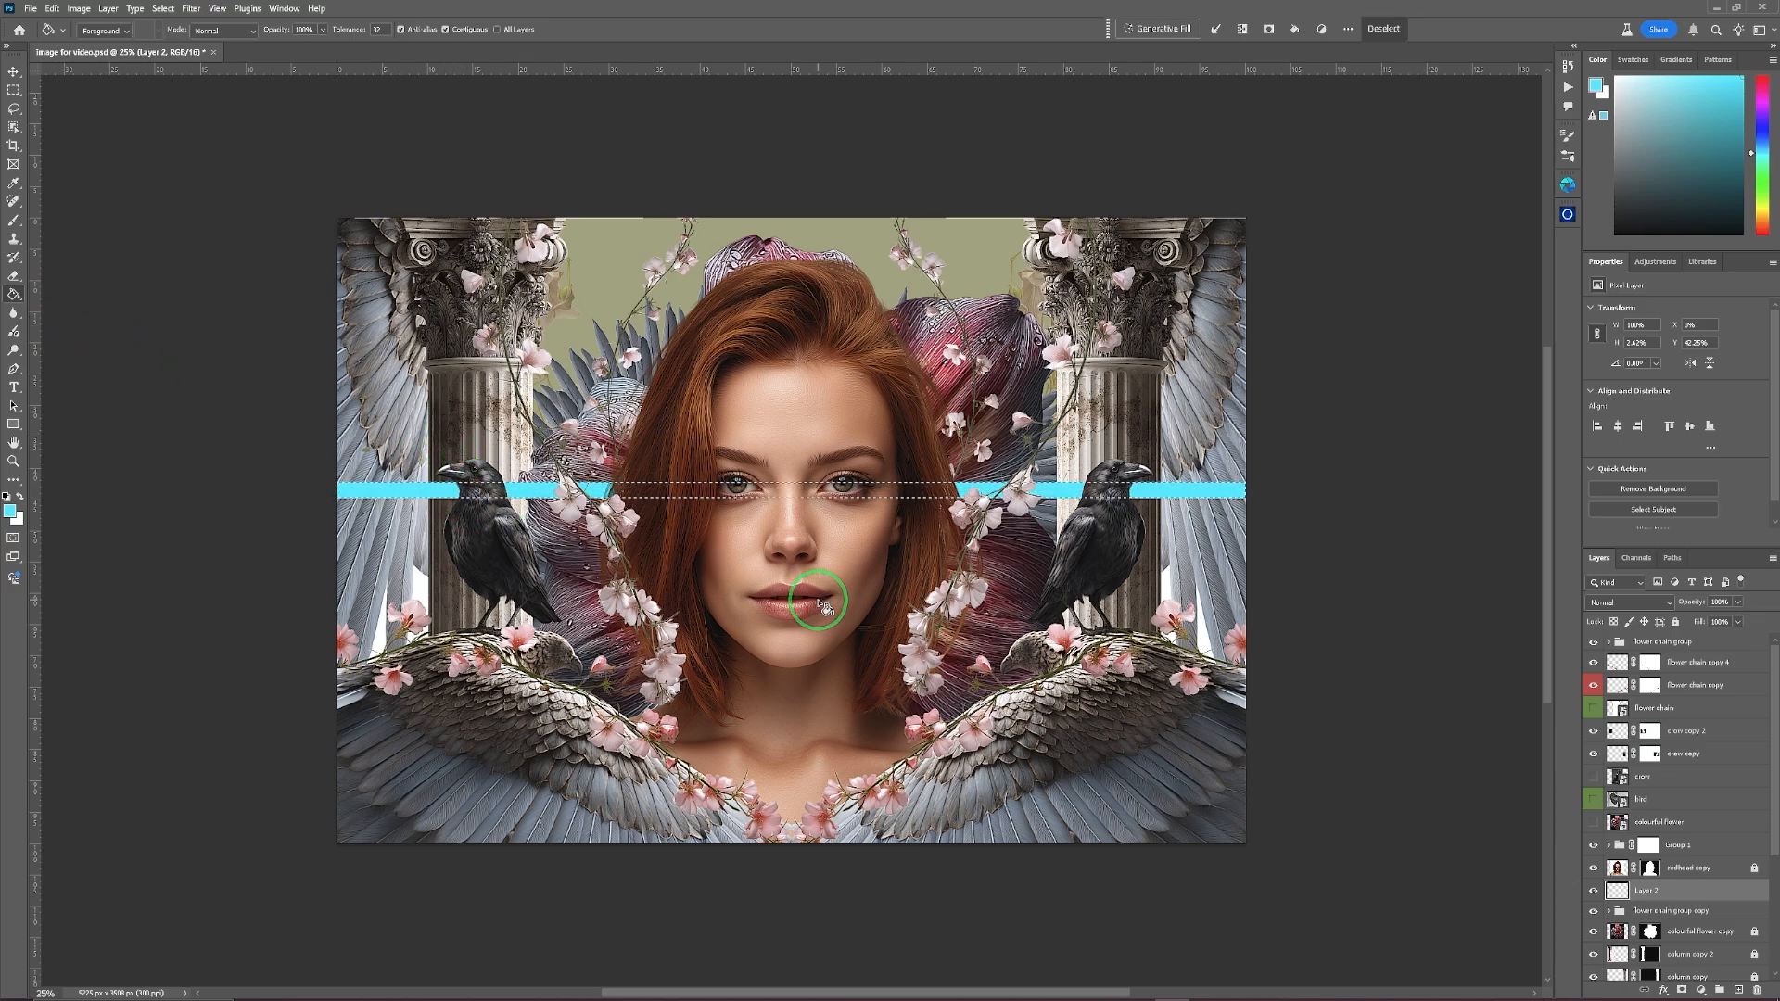
key(ctrl)
key(ctrl+d)
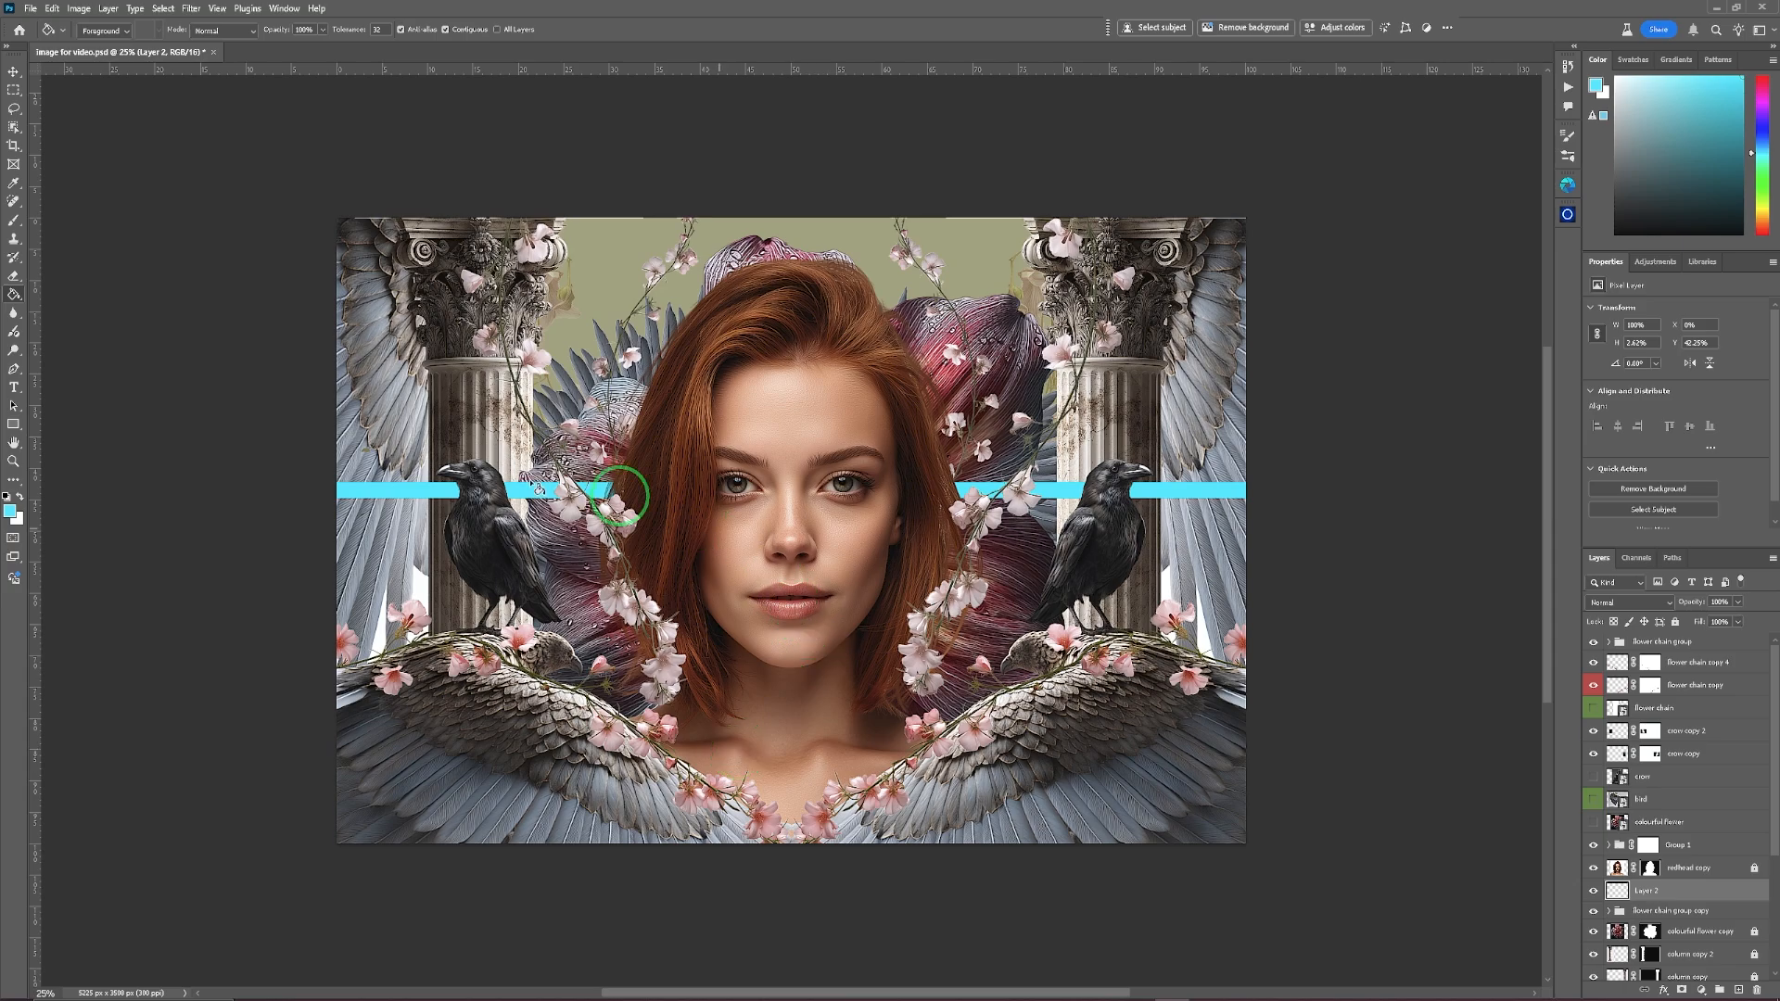
Thin the cyan strip across the eyes with Free Transform to about 35% of its height, keeping its full width.
key(ctrl)
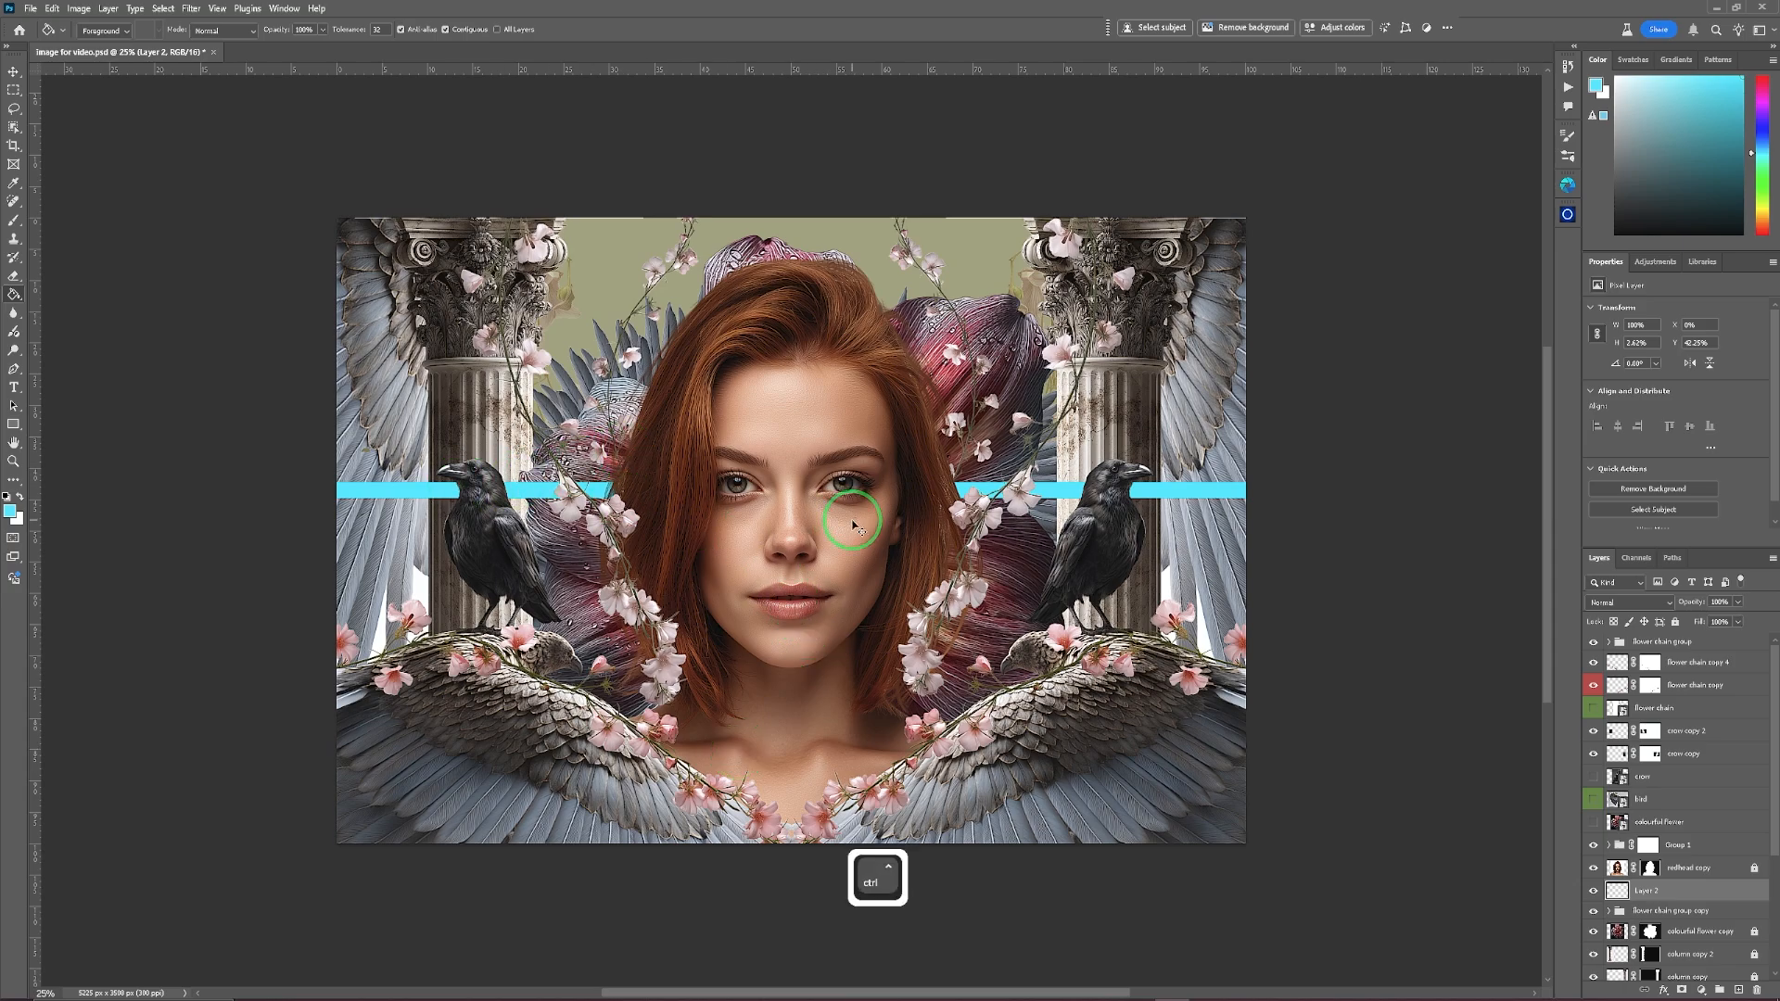
key(ctrl+t)
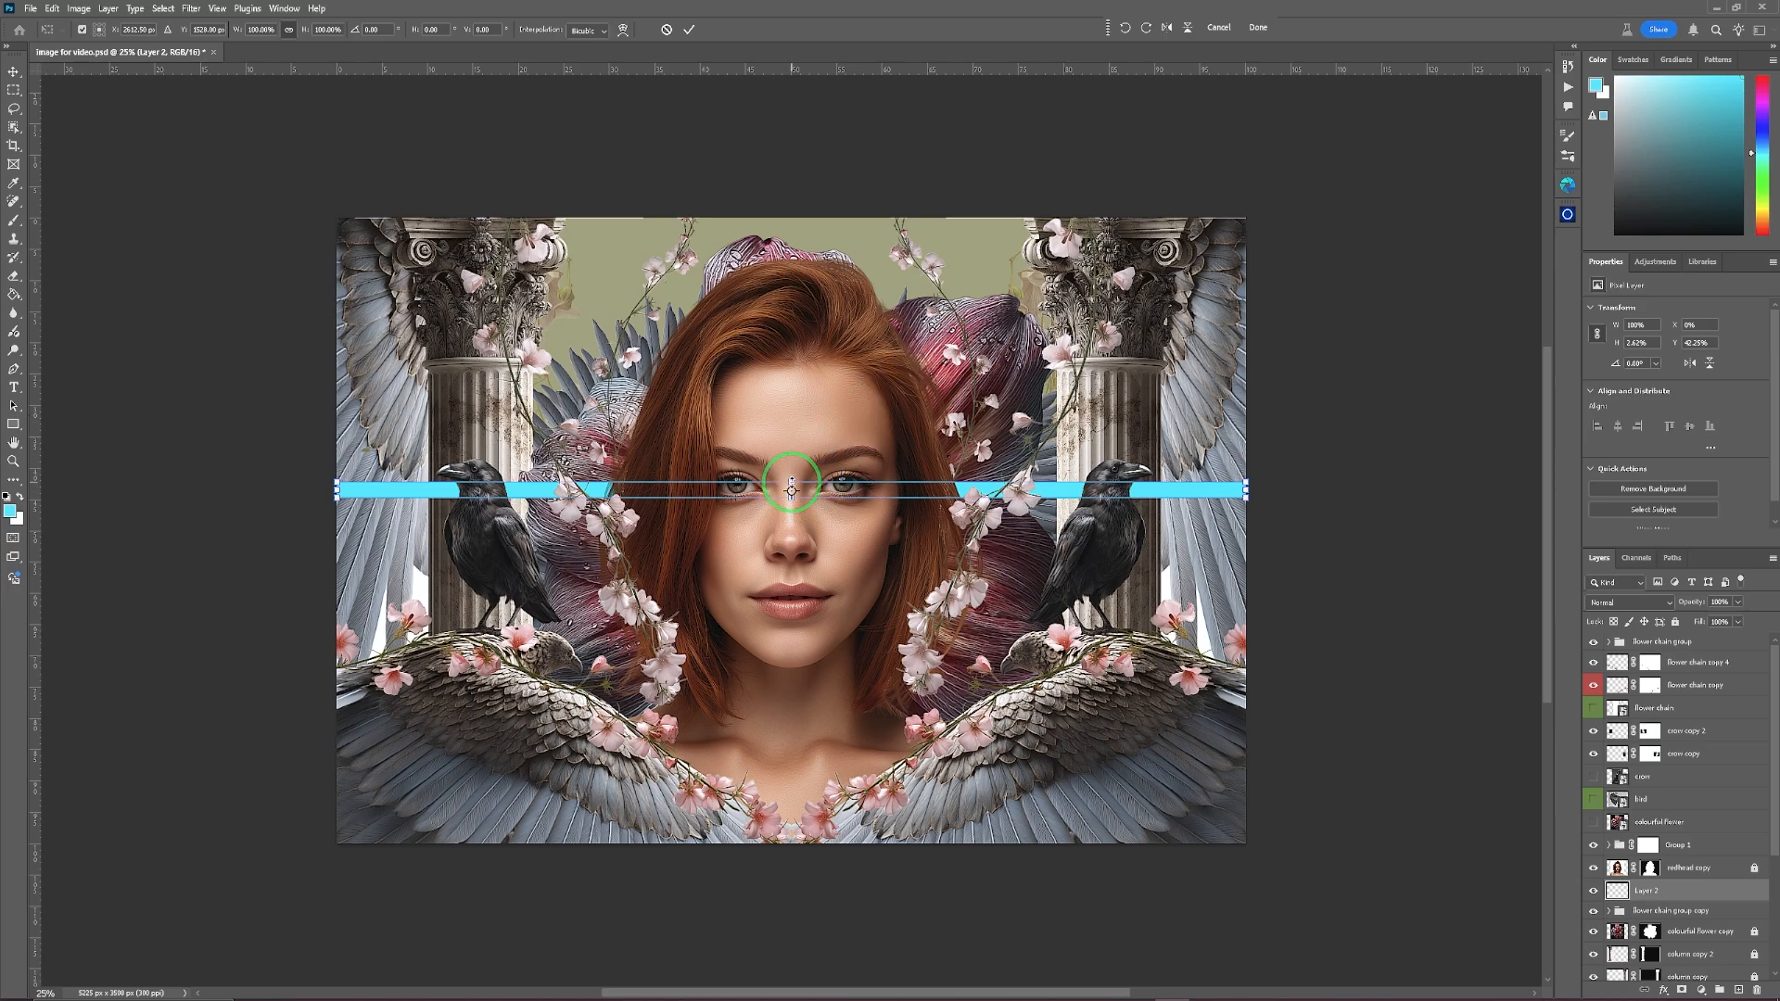
key(shift)
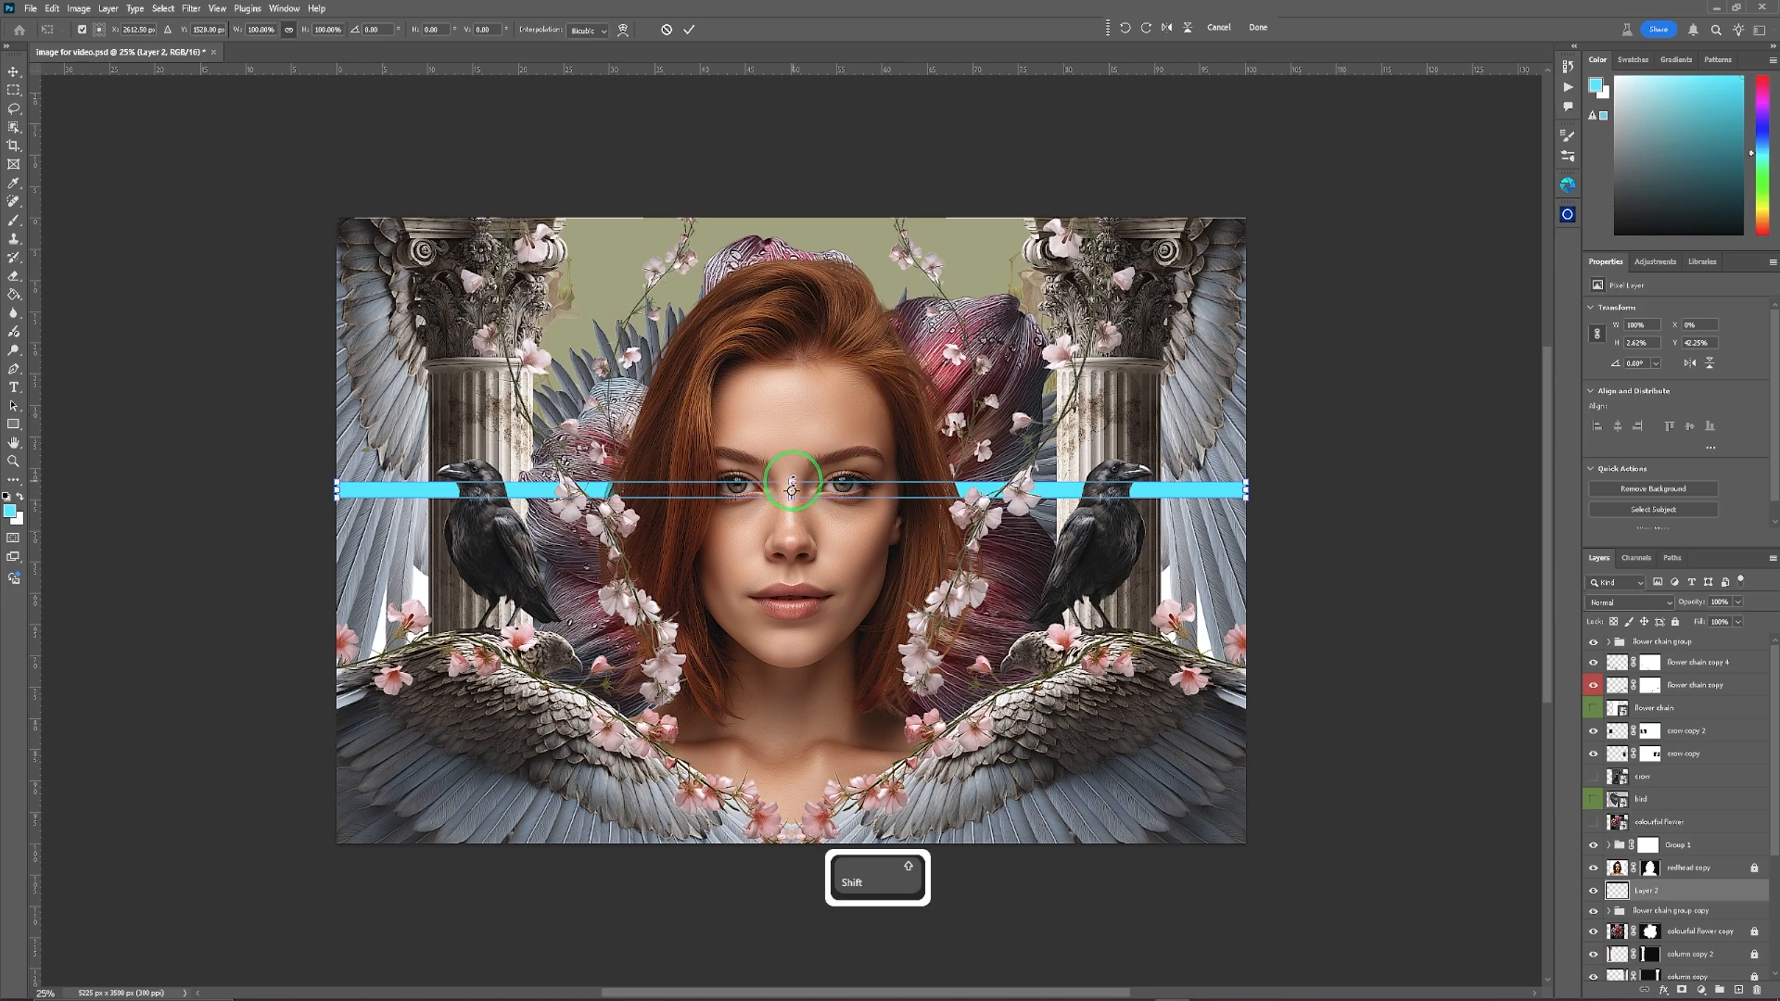
click(792, 488)
drag(793, 488, 790, 495)
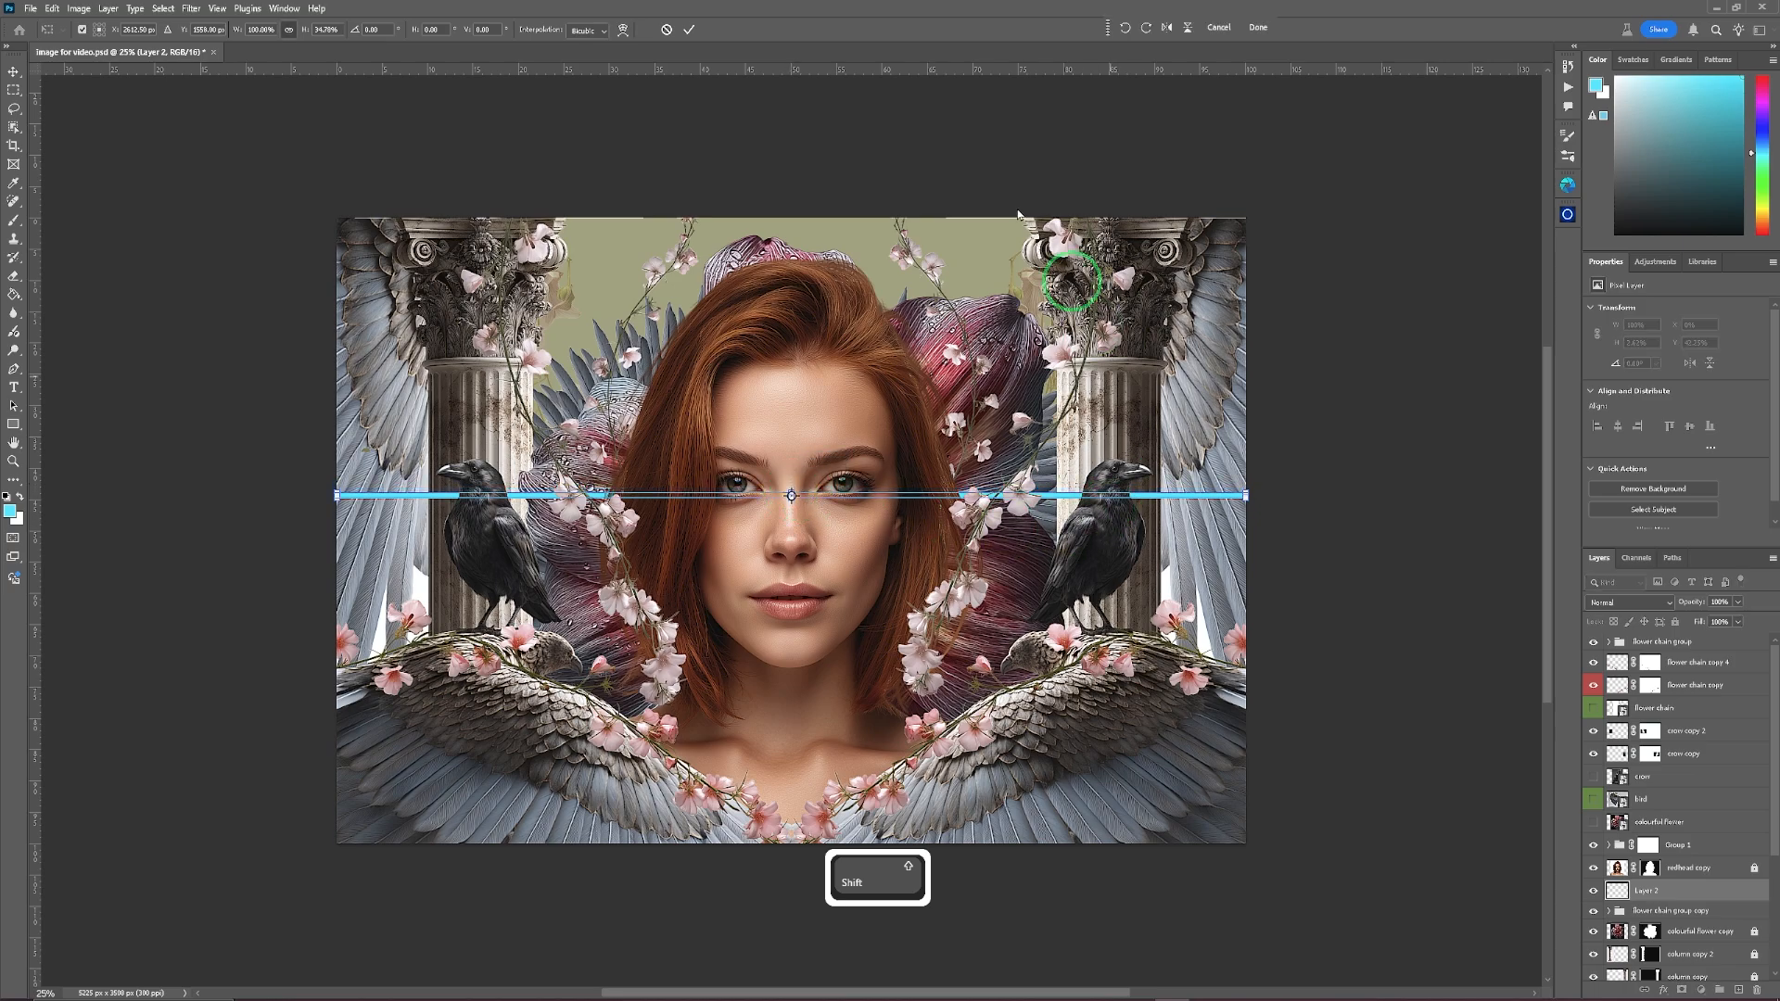
click(687, 30)
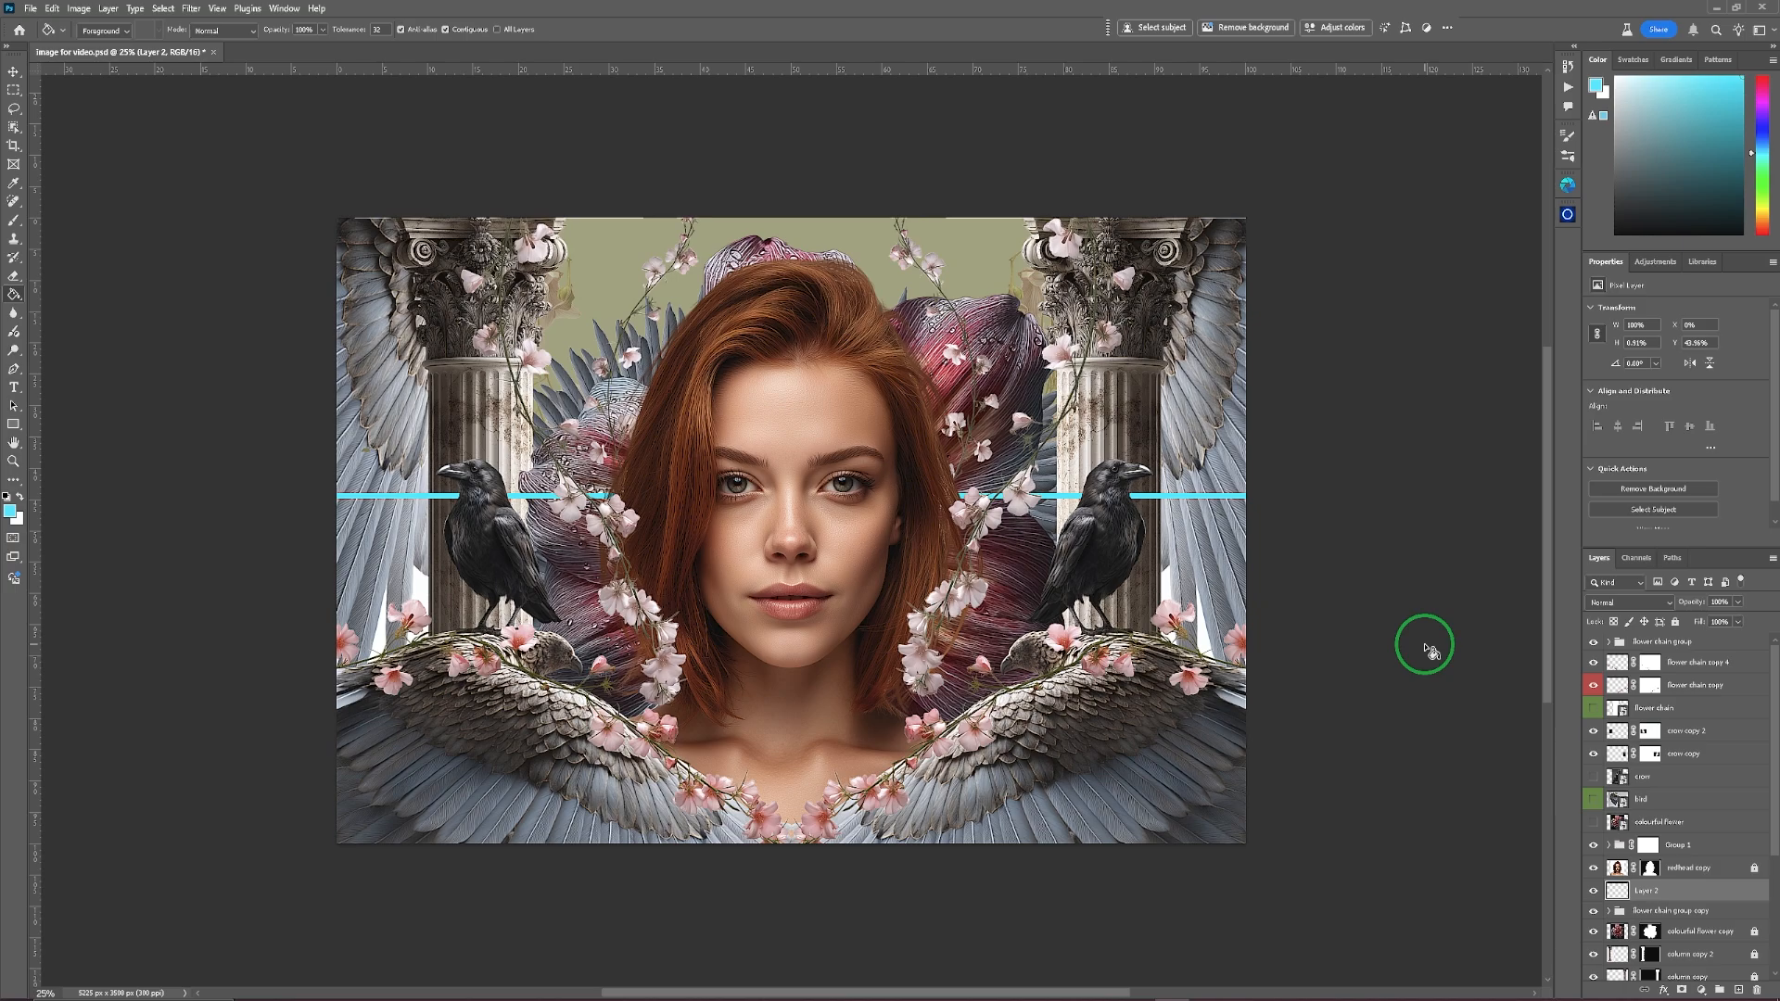
Rename the cyan strip's layer as "blue line".
double_click(1666, 892)
text(blue line)
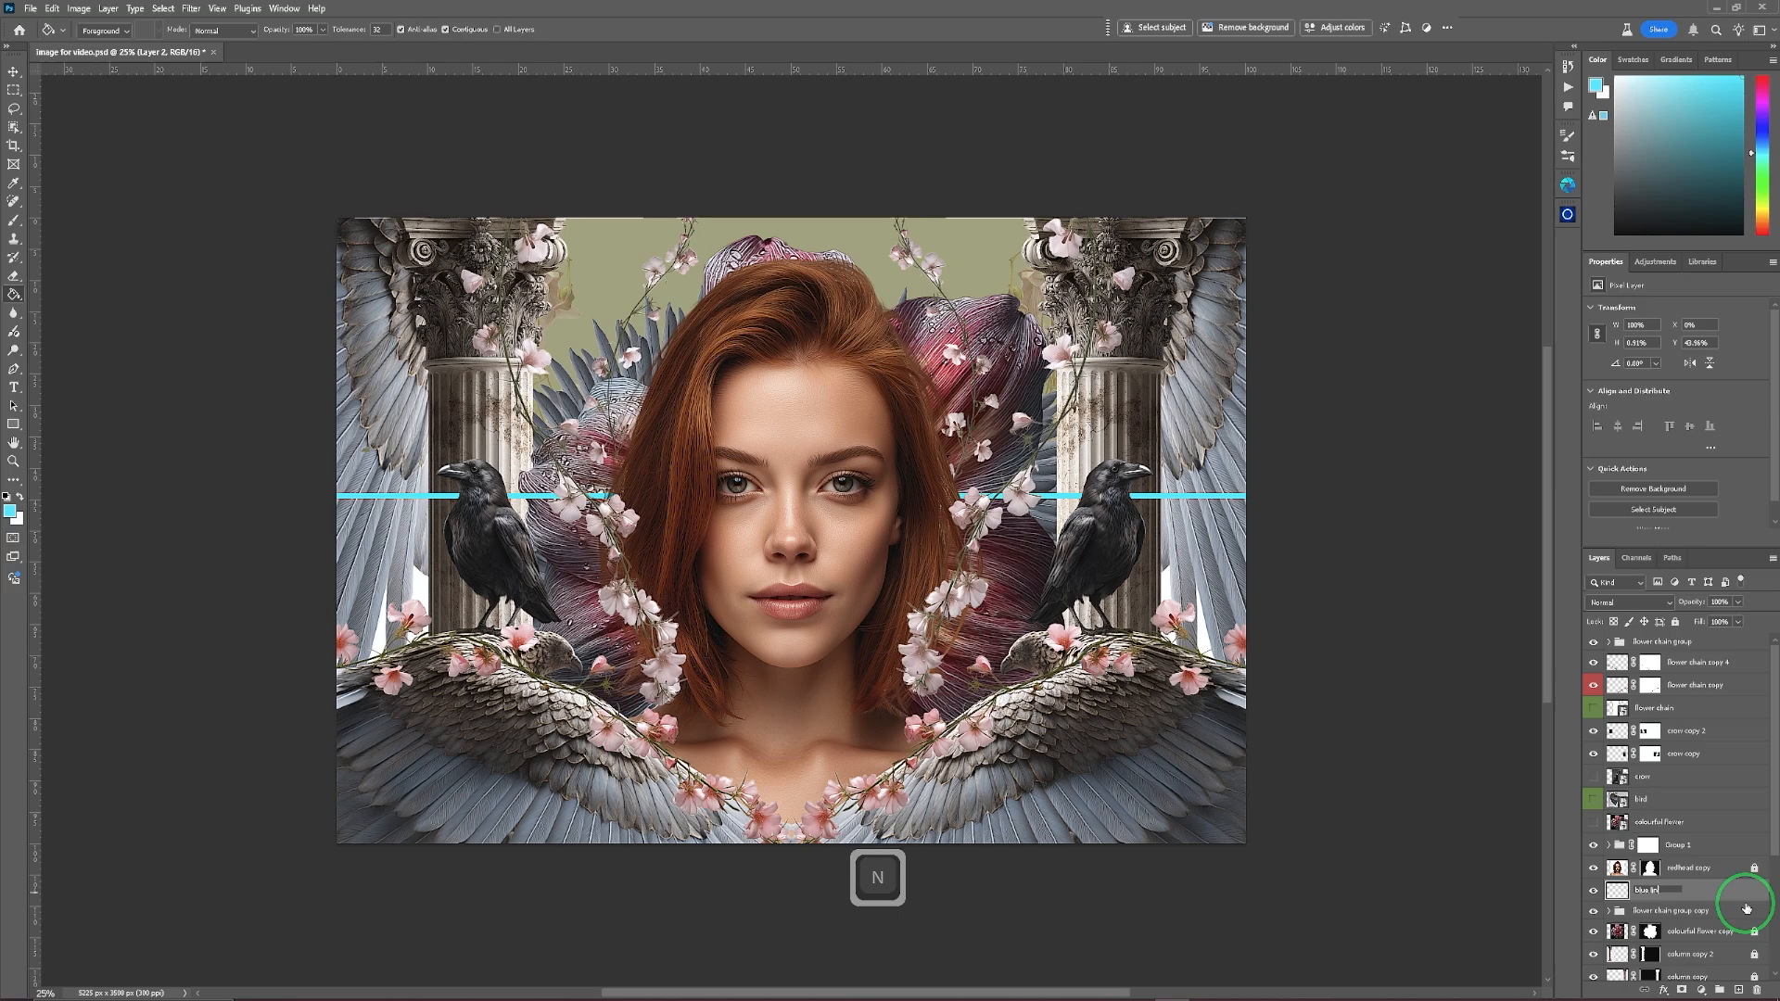
key(Return)
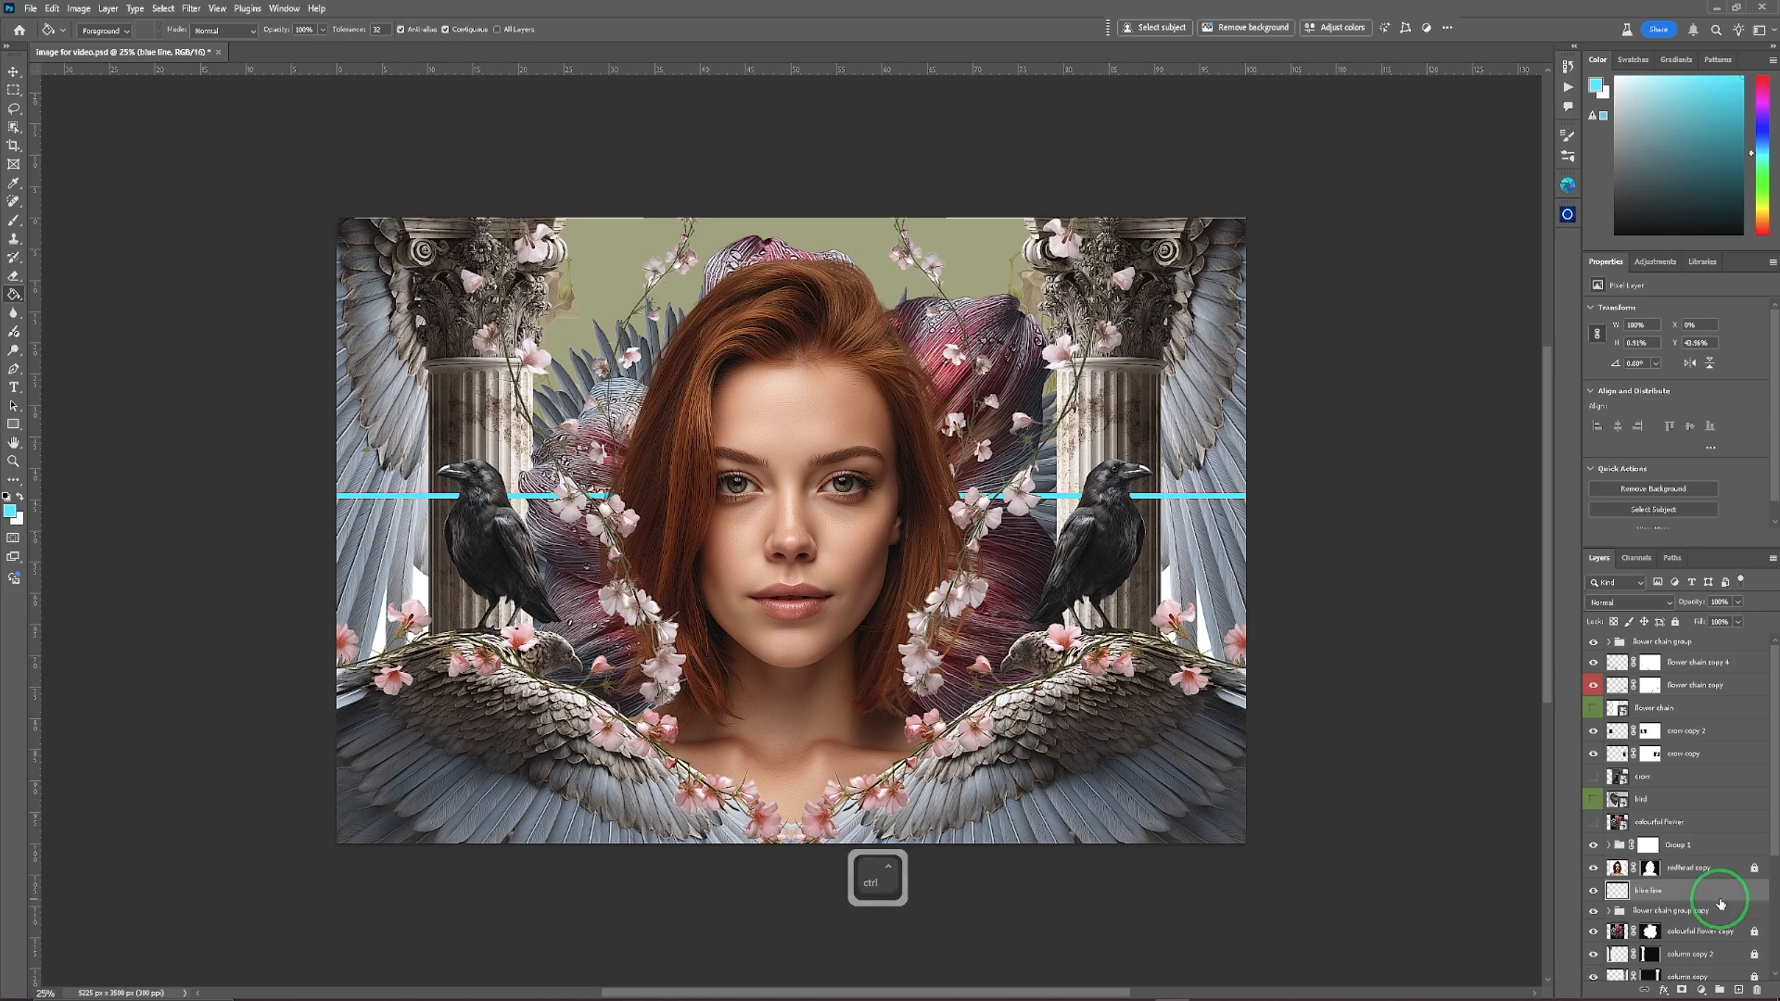
Duplicate the "blue line" layer and rotate the copy about 3° counterclockwise around its centre.
key(ctrl+j)
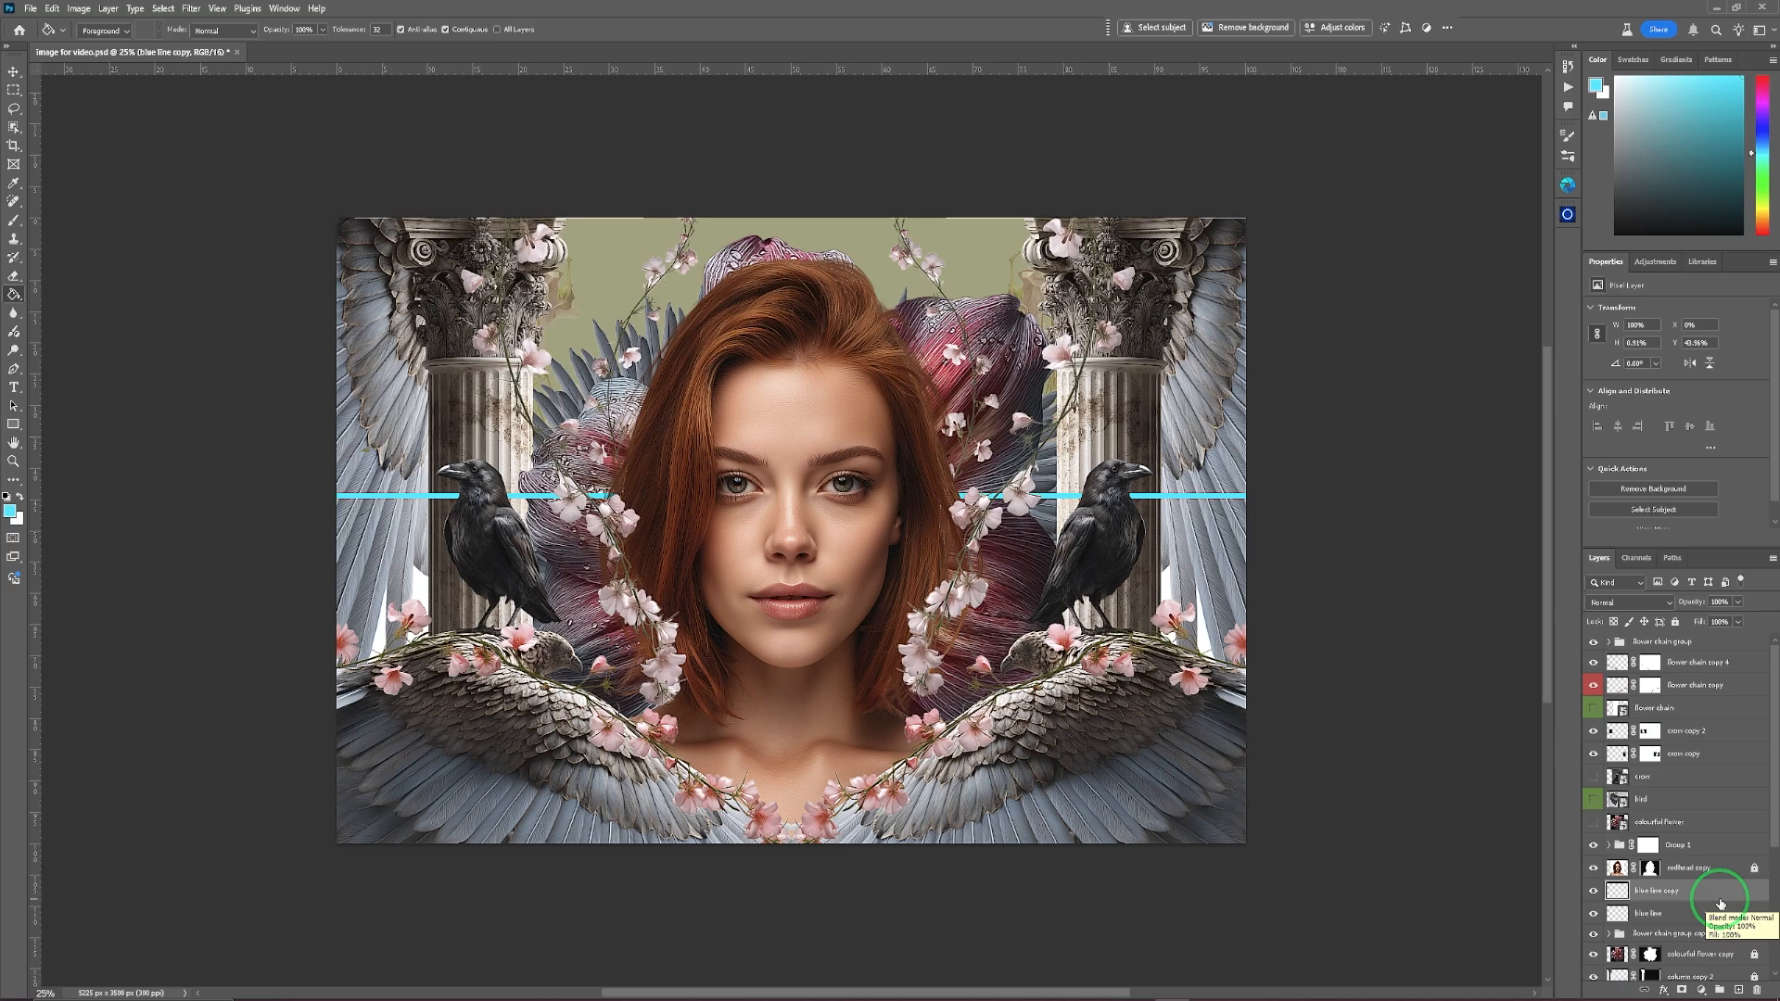
key(ctrl)
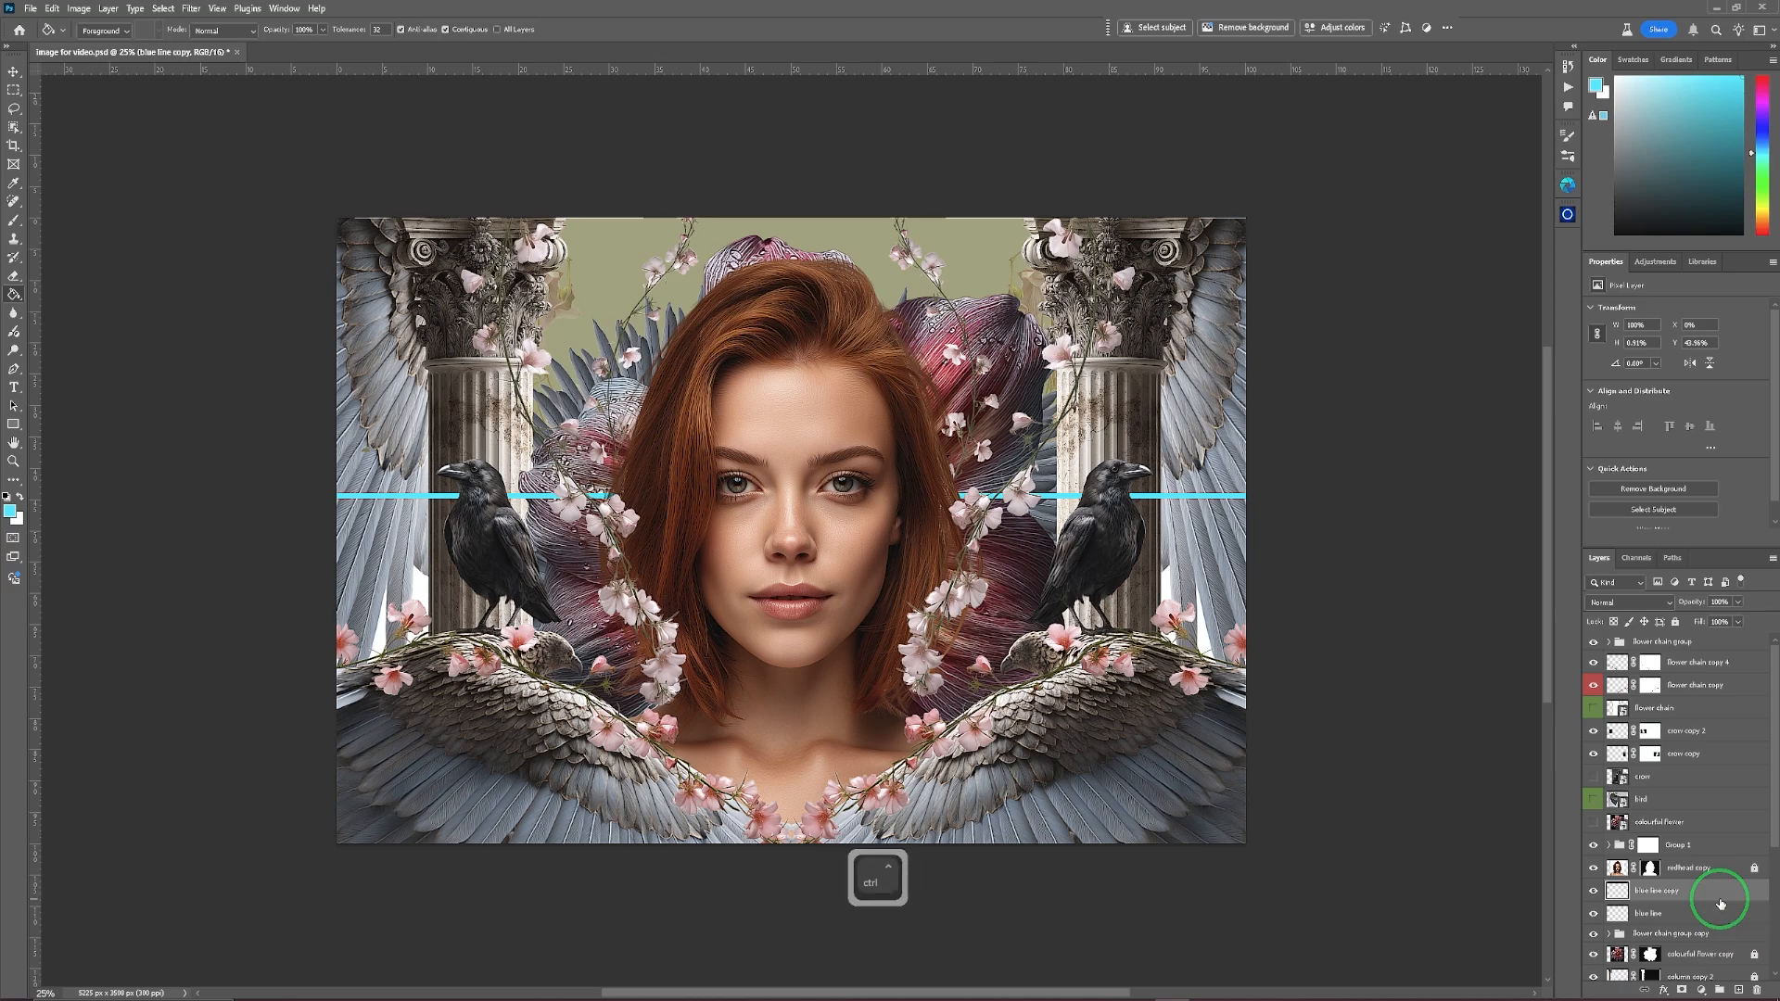
key(ctrl+t)
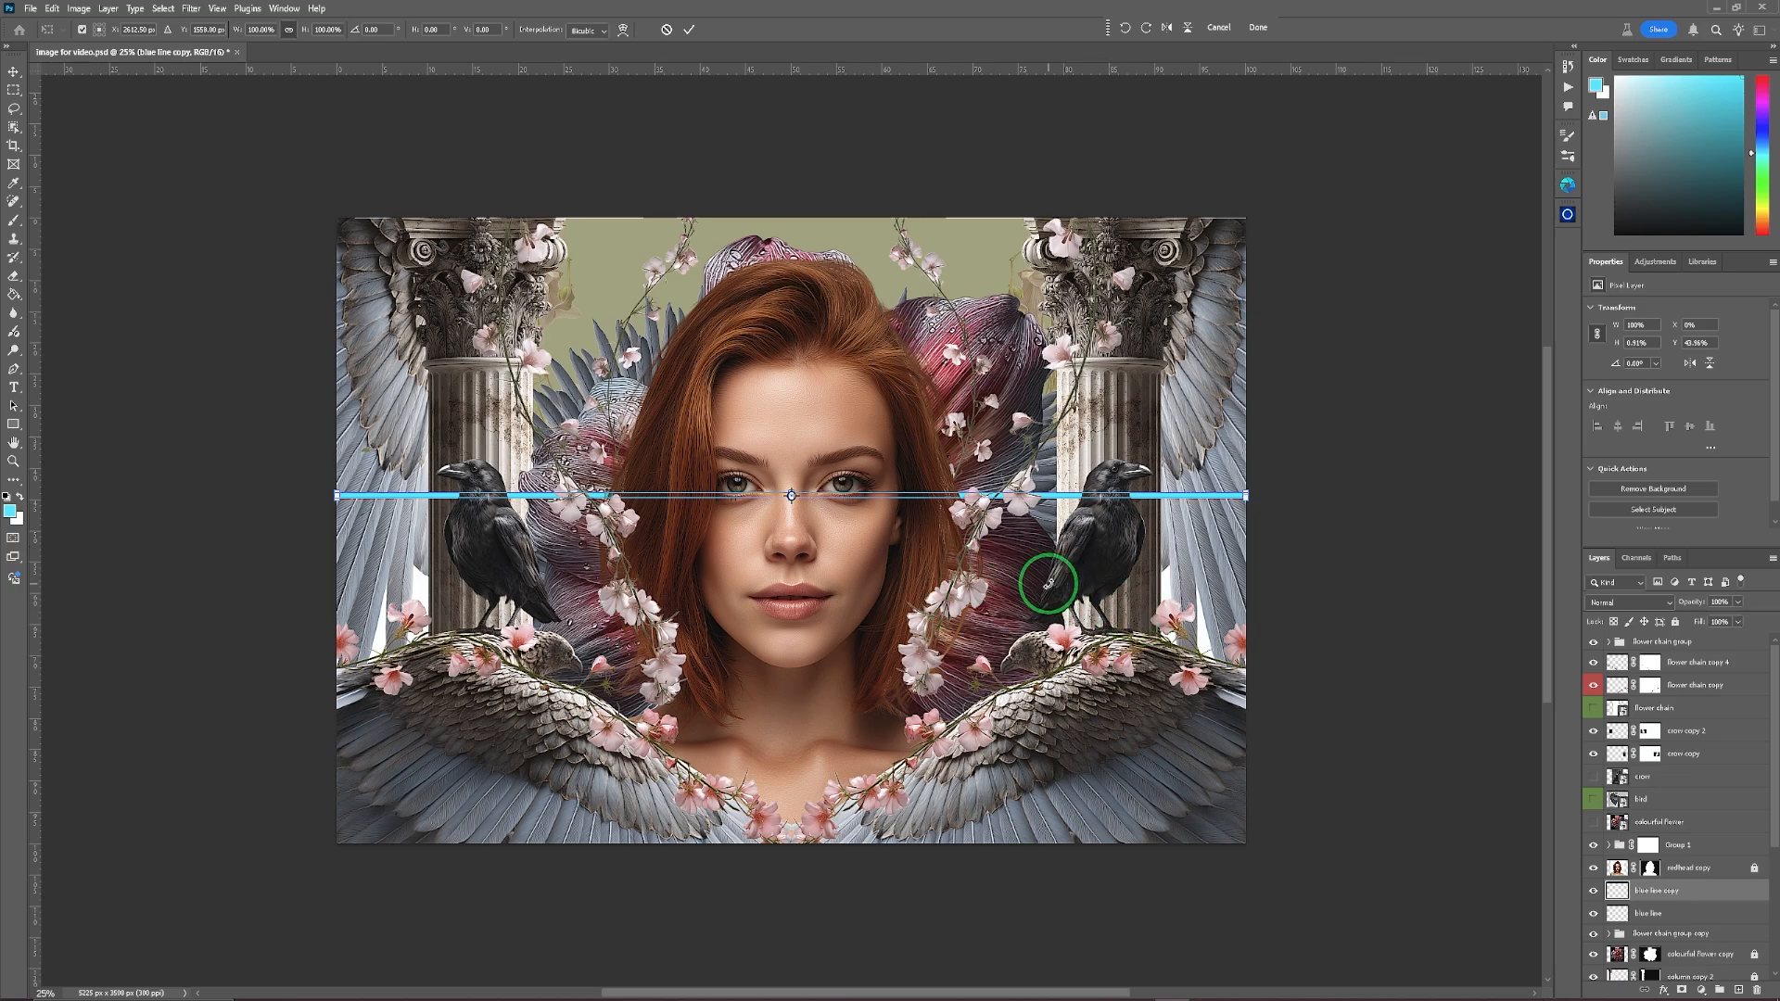
mouse_move(1048, 582)
mouse_down()
mouse_move(1052, 564)
mouse_move(1055, 579)
mouse_up()
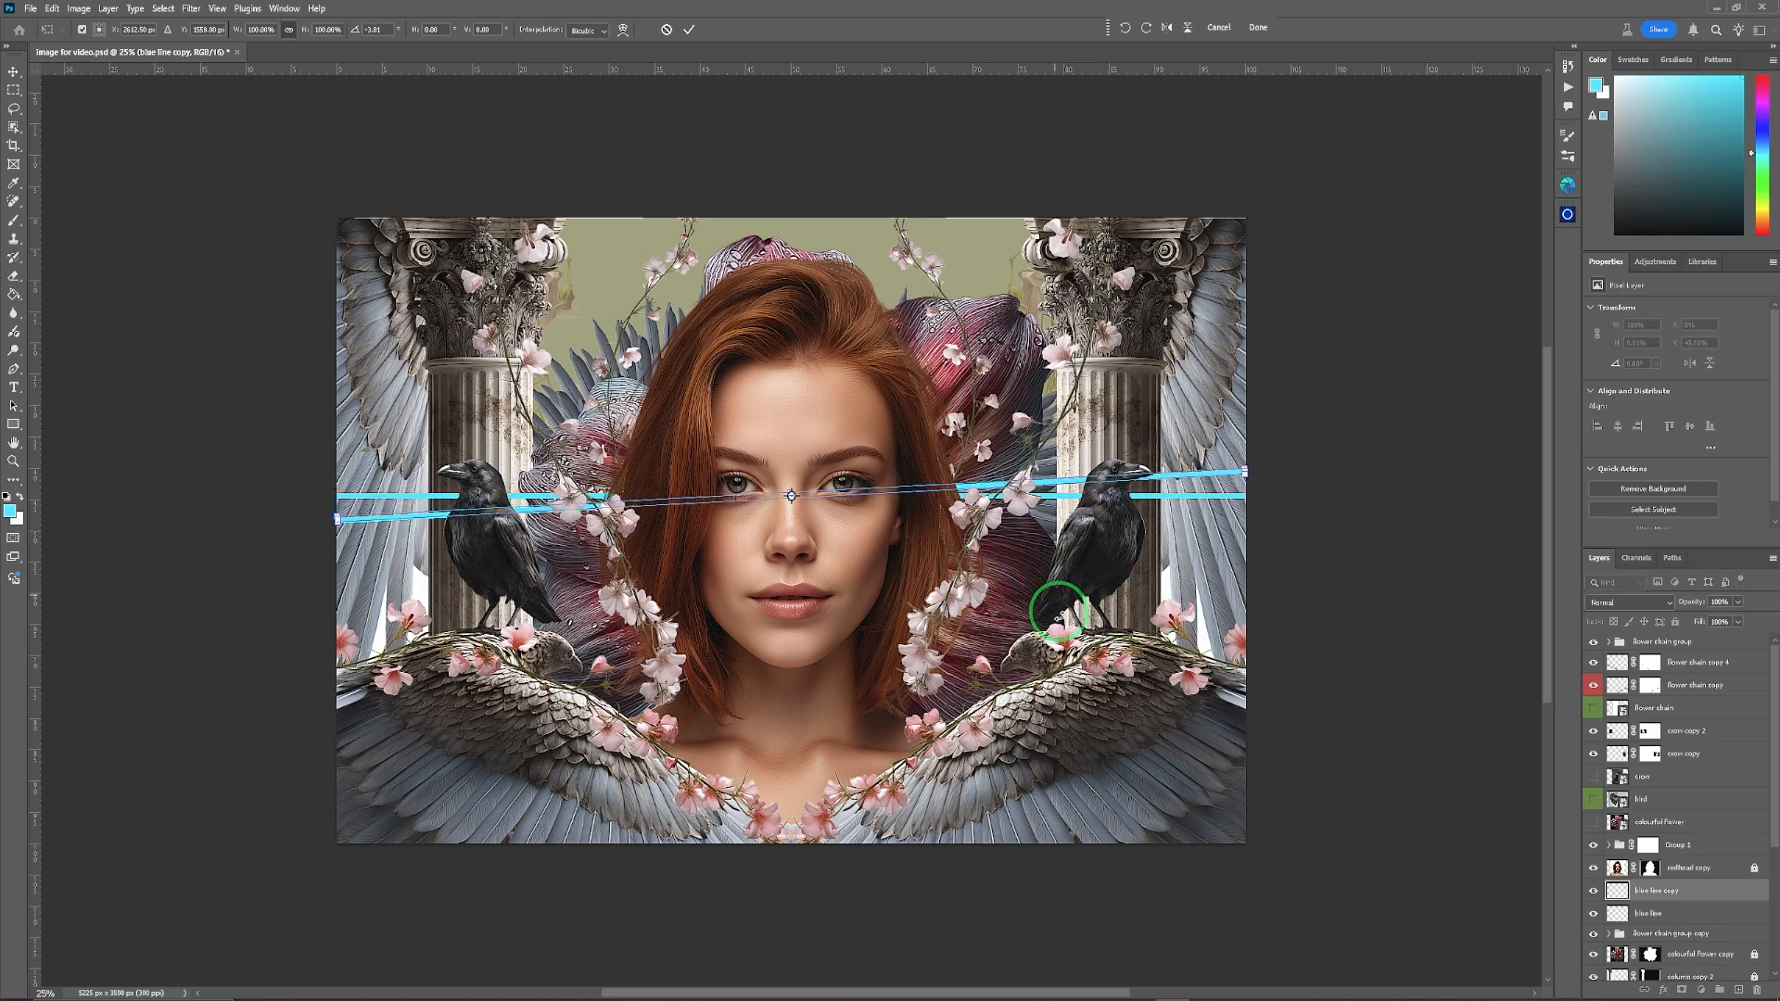
click(689, 29)
key(g)
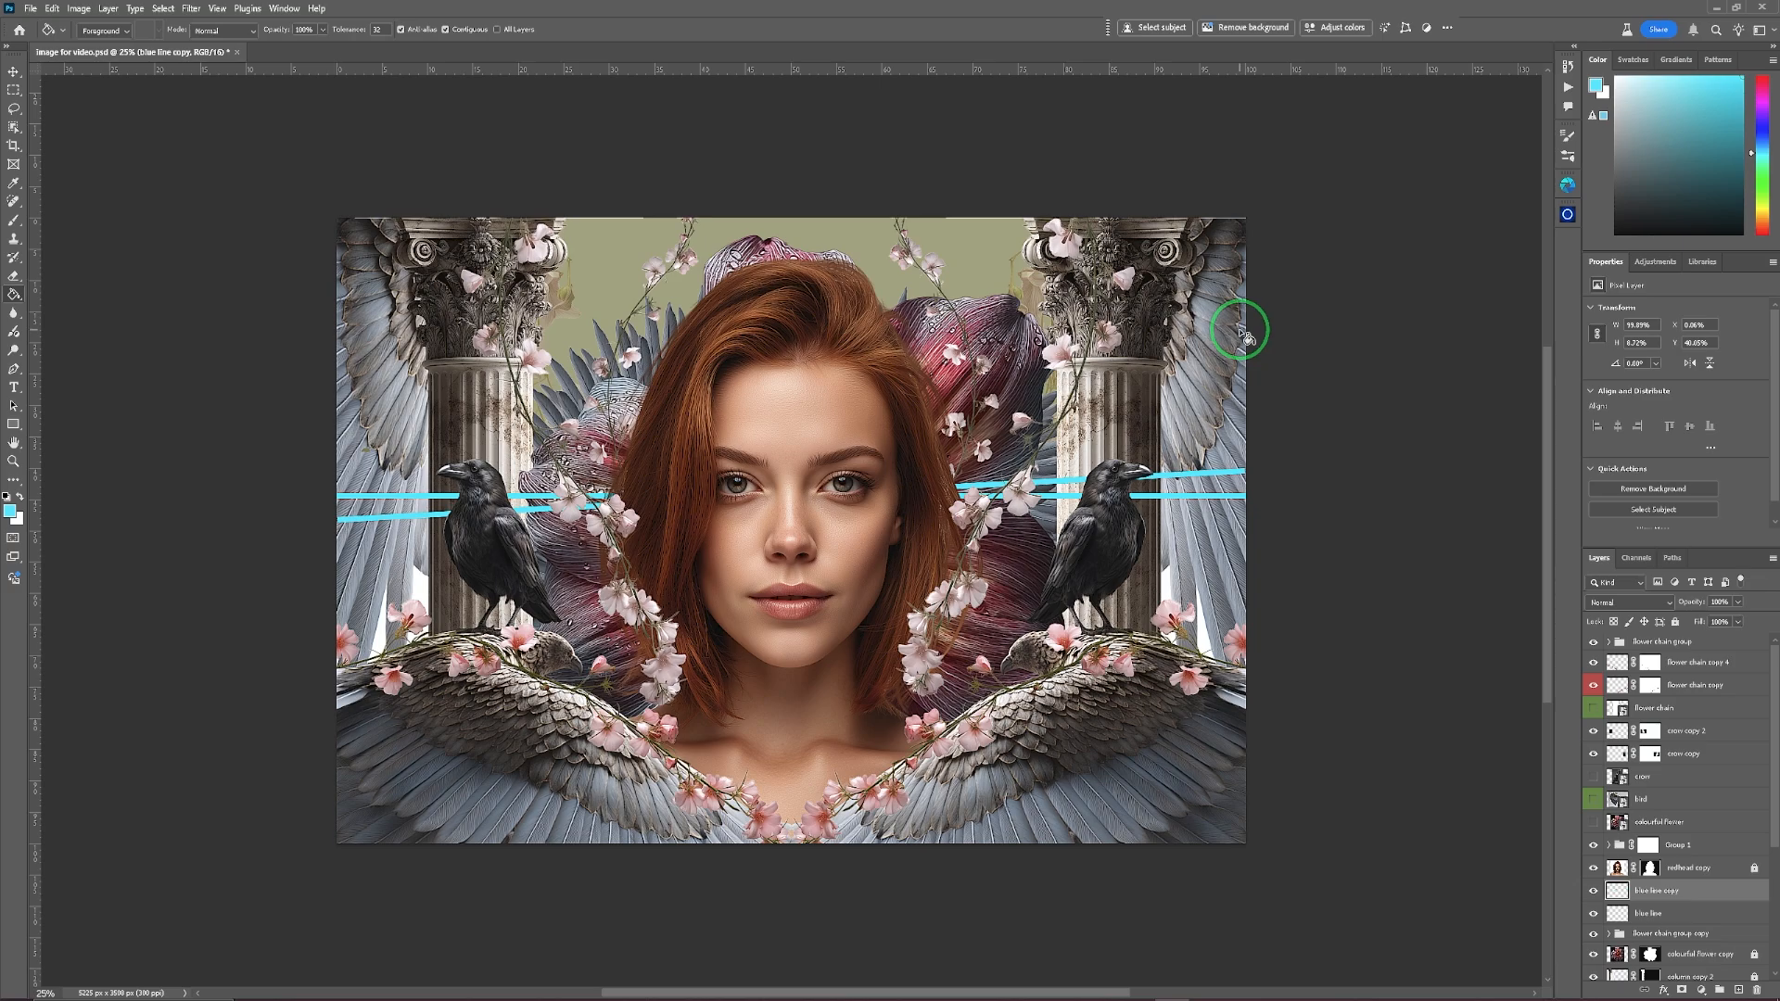
Make two more duplicates of the tilted line, repeating the last rotation on each to fan the lines out.
key(ctrl+j)
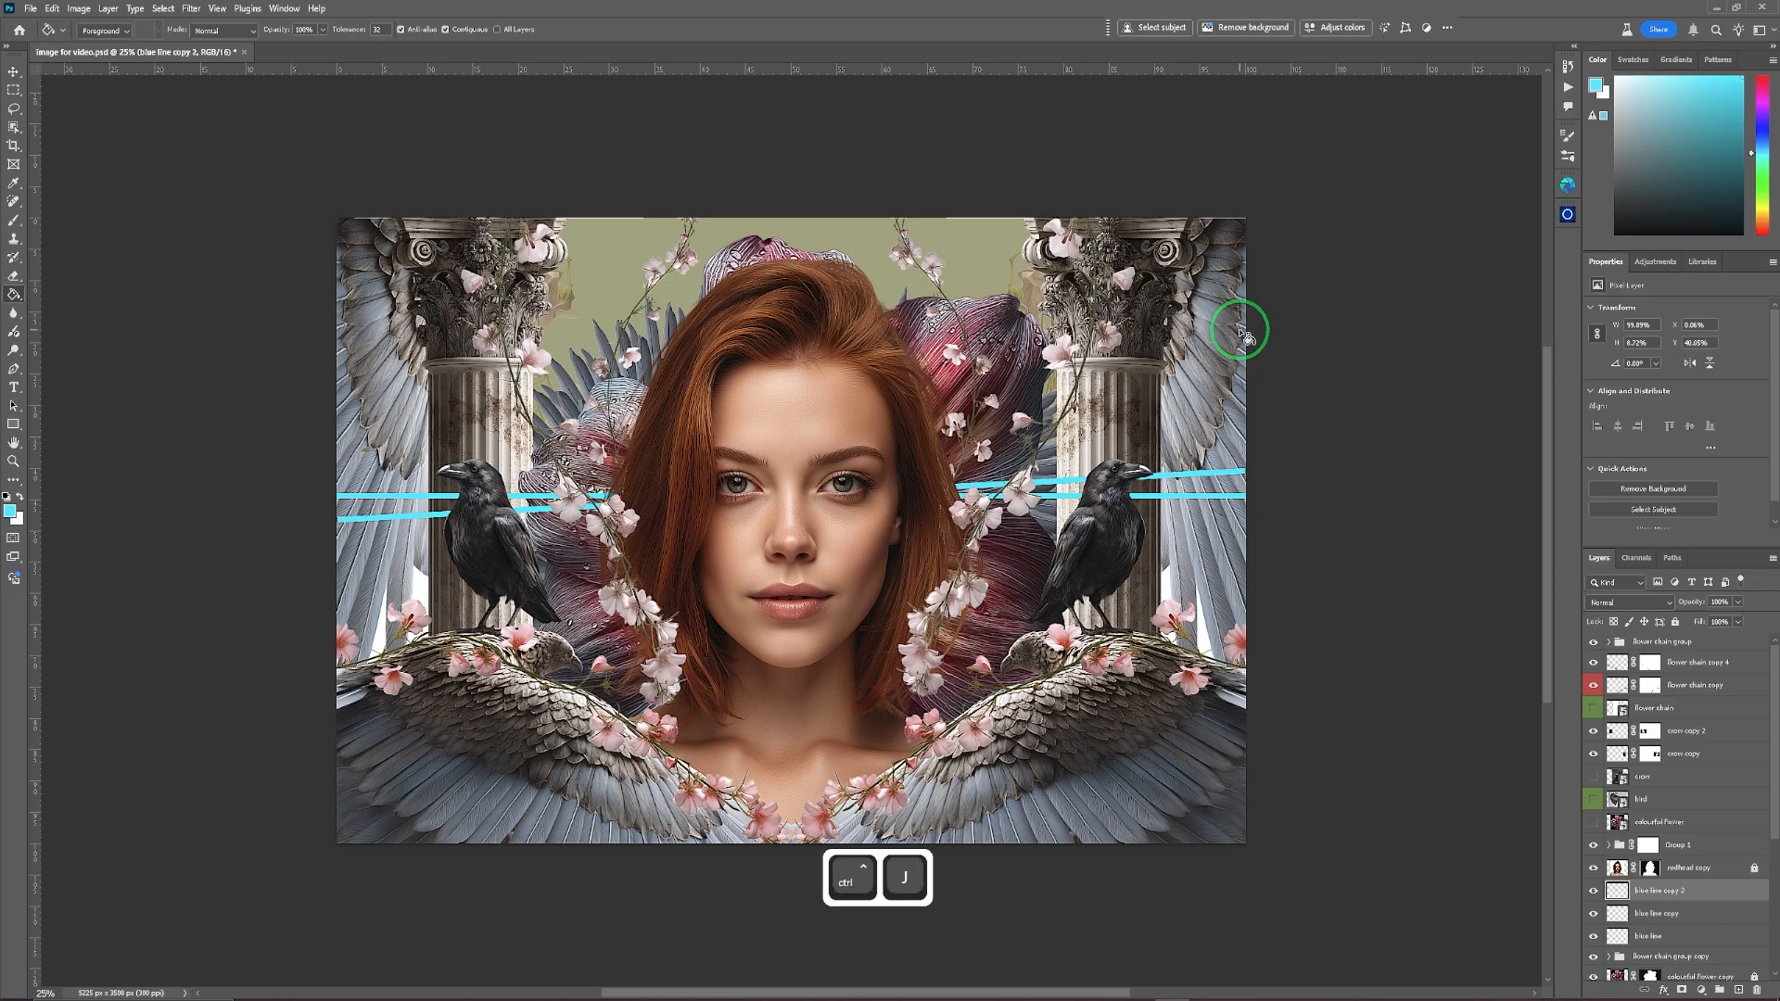
key(ctrl+shift+6)
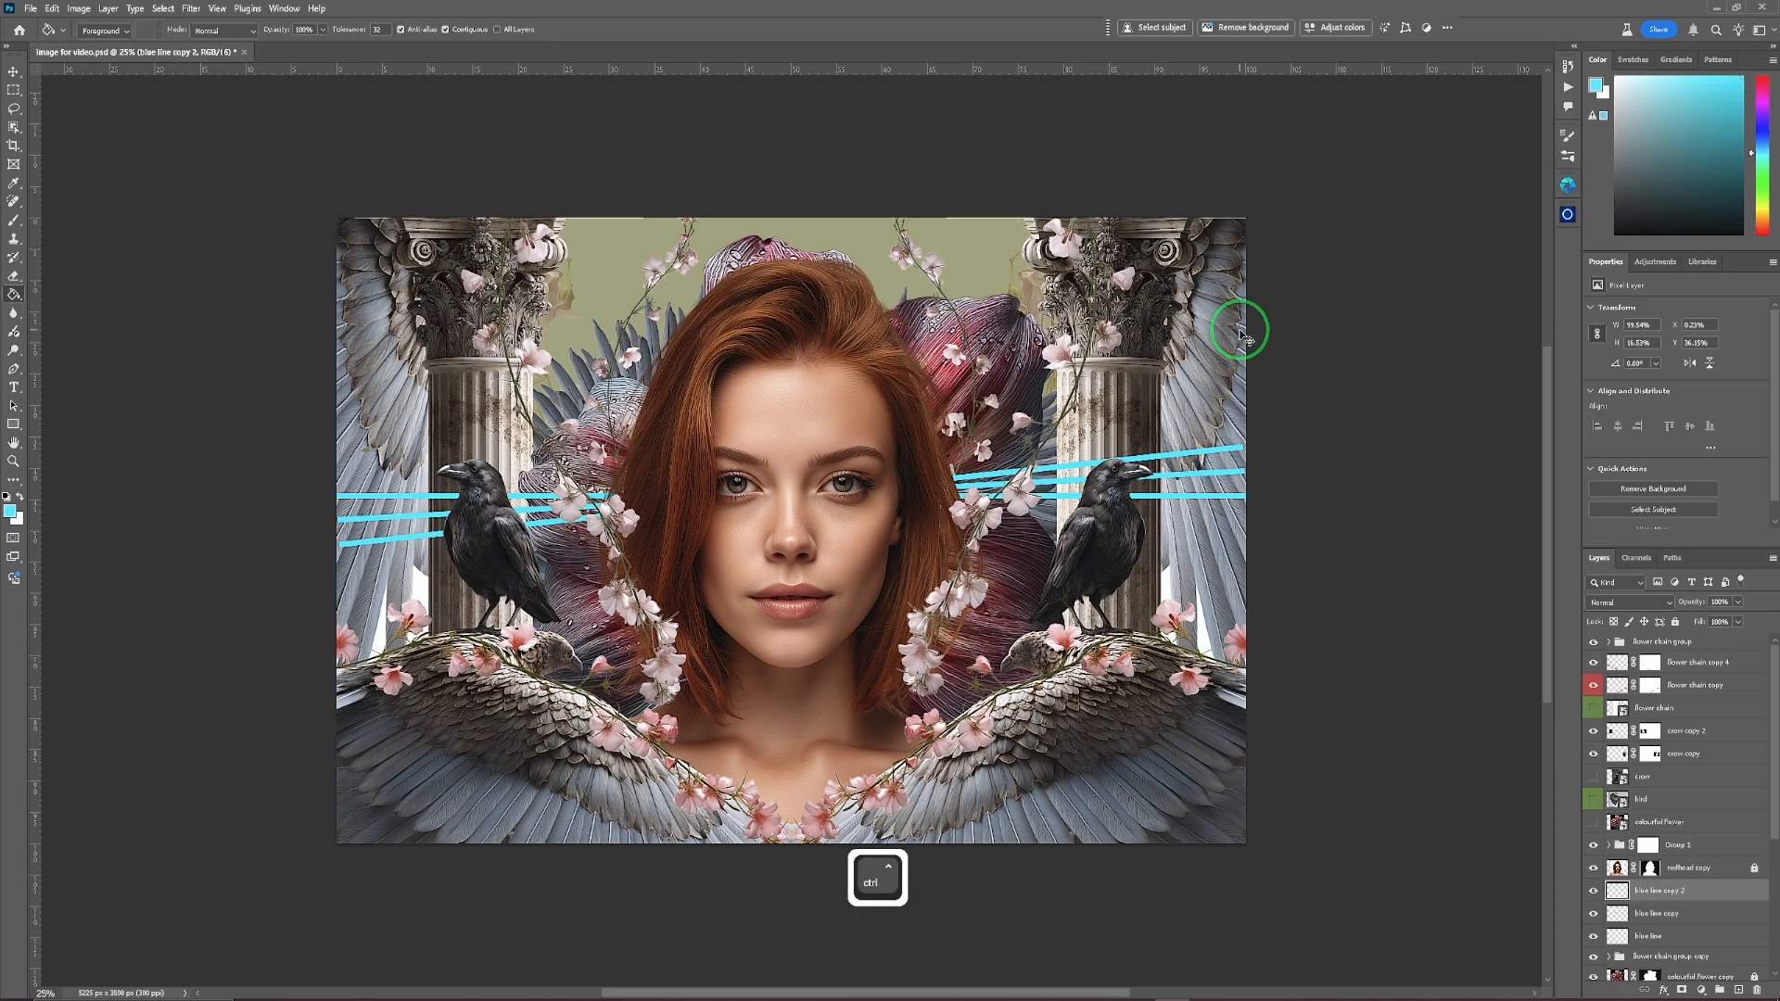
key(ctrl+j)
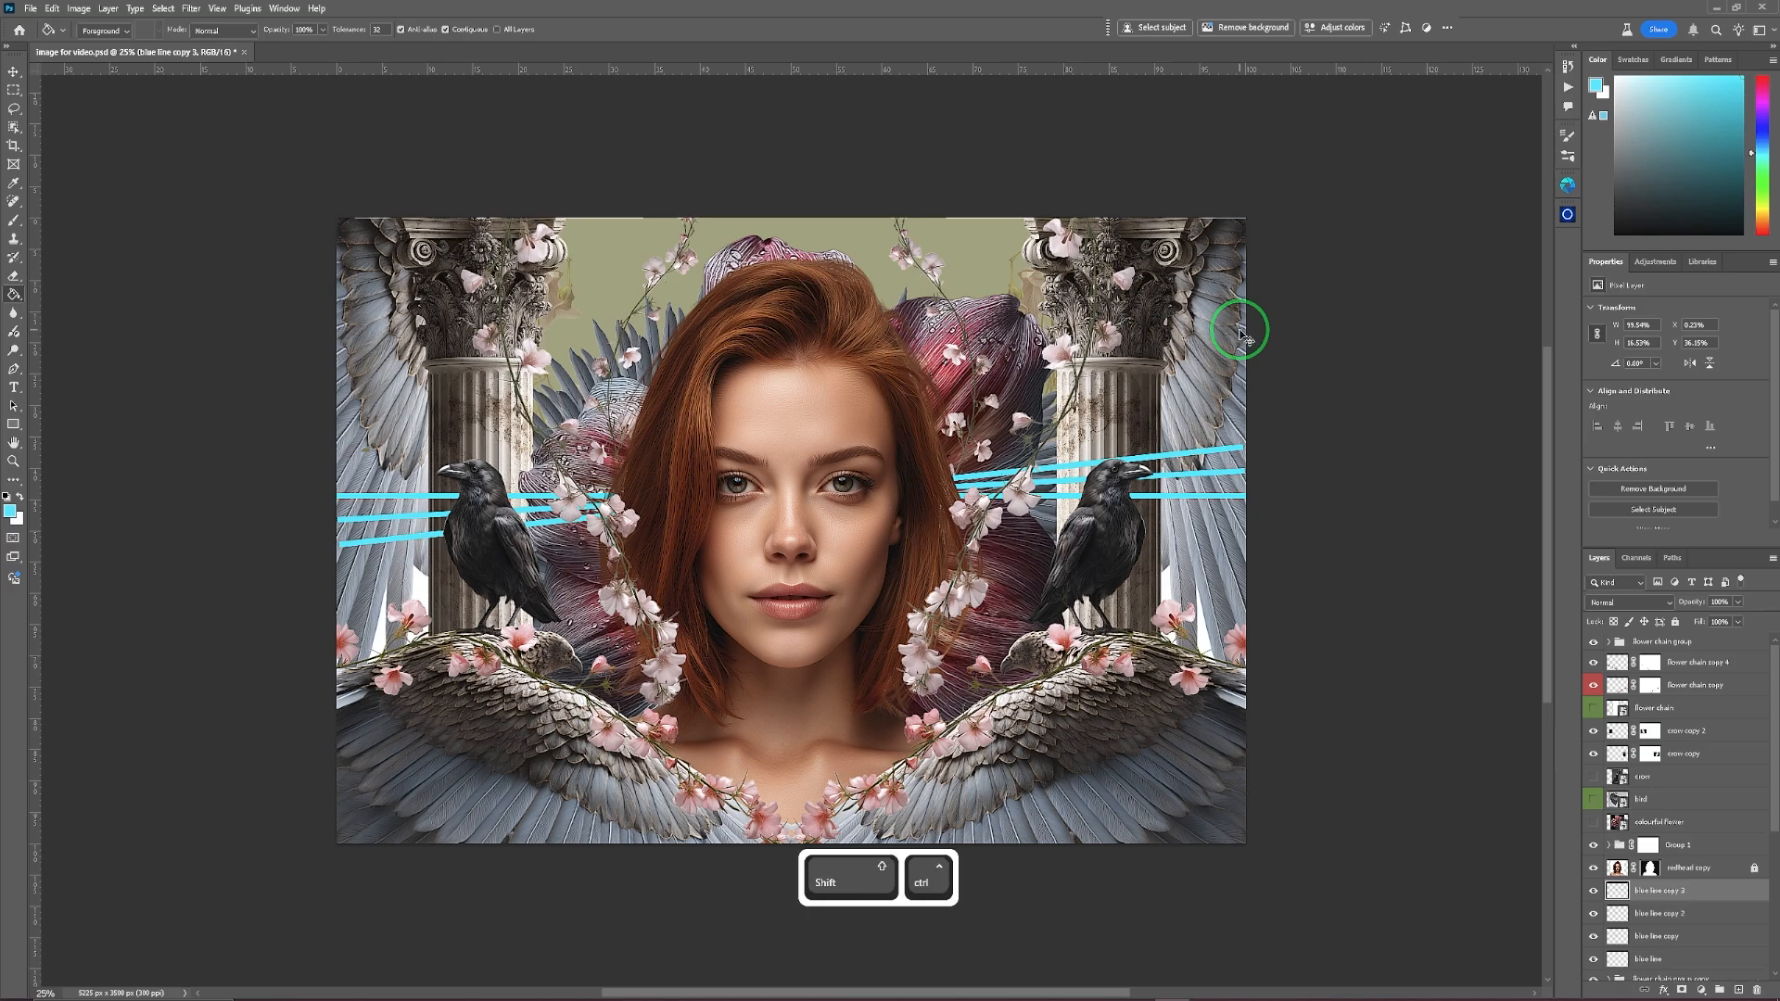
key(ctrl+shift+t)
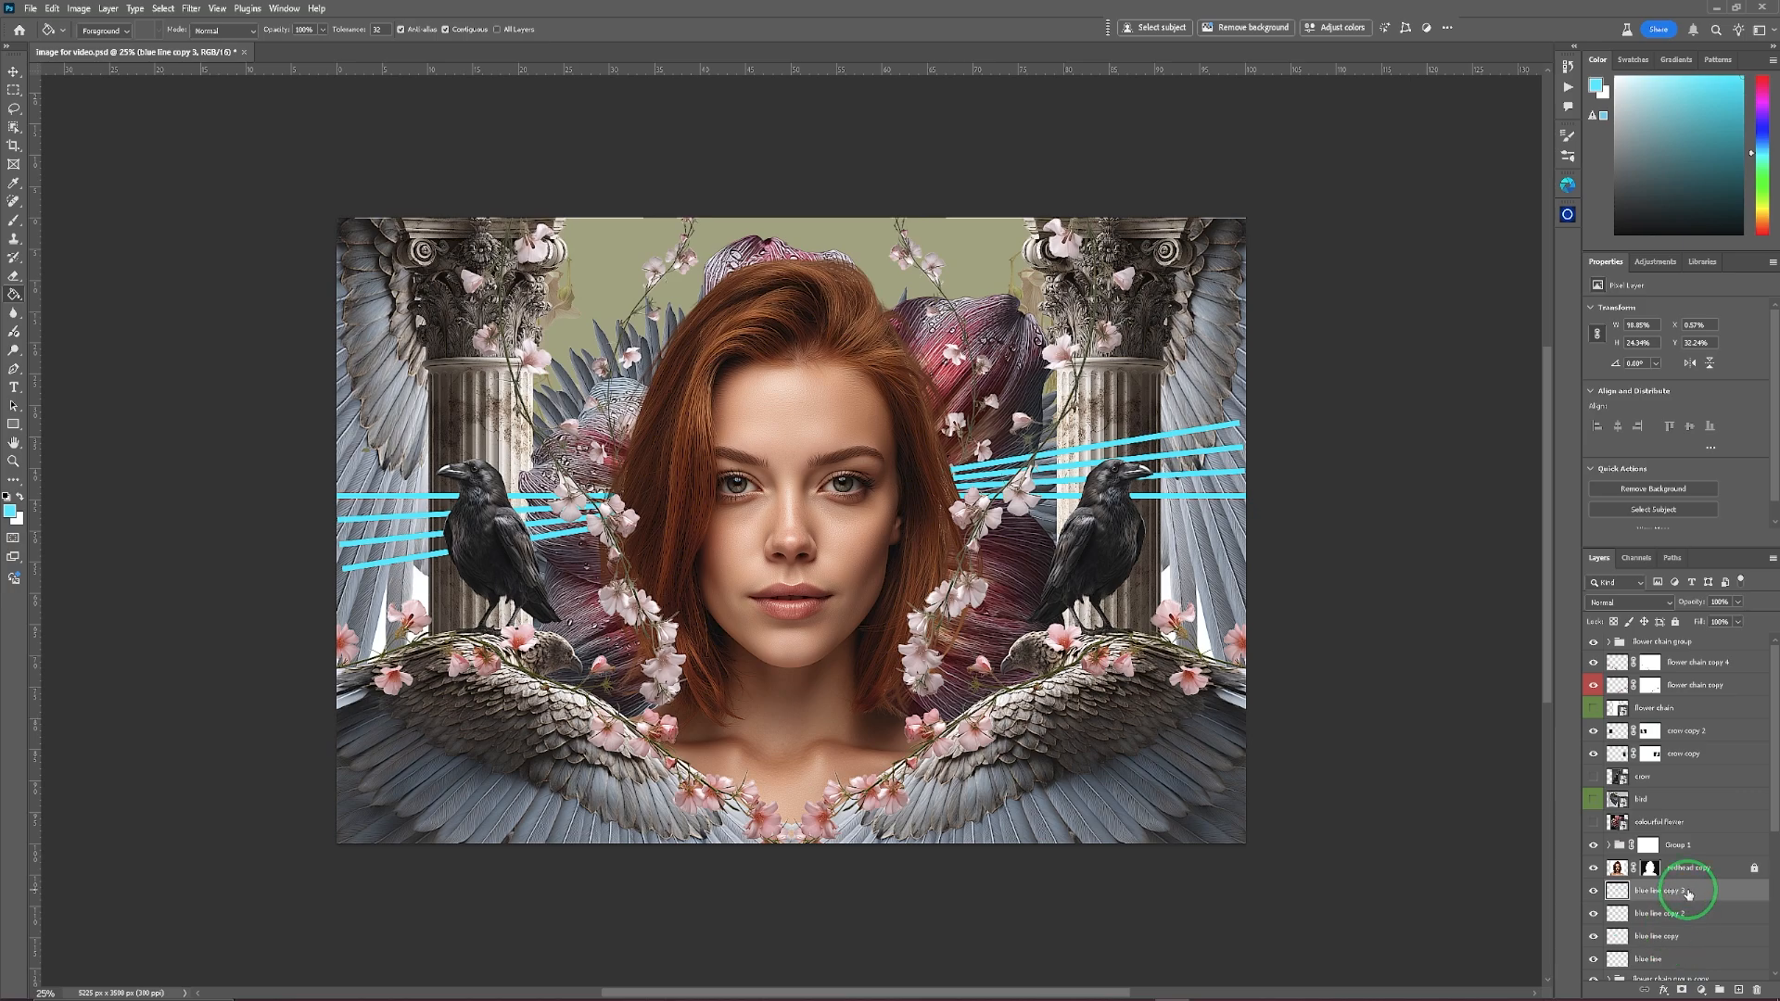
Merge the three line copies down into the "blue line" layer.
key(ctrl)
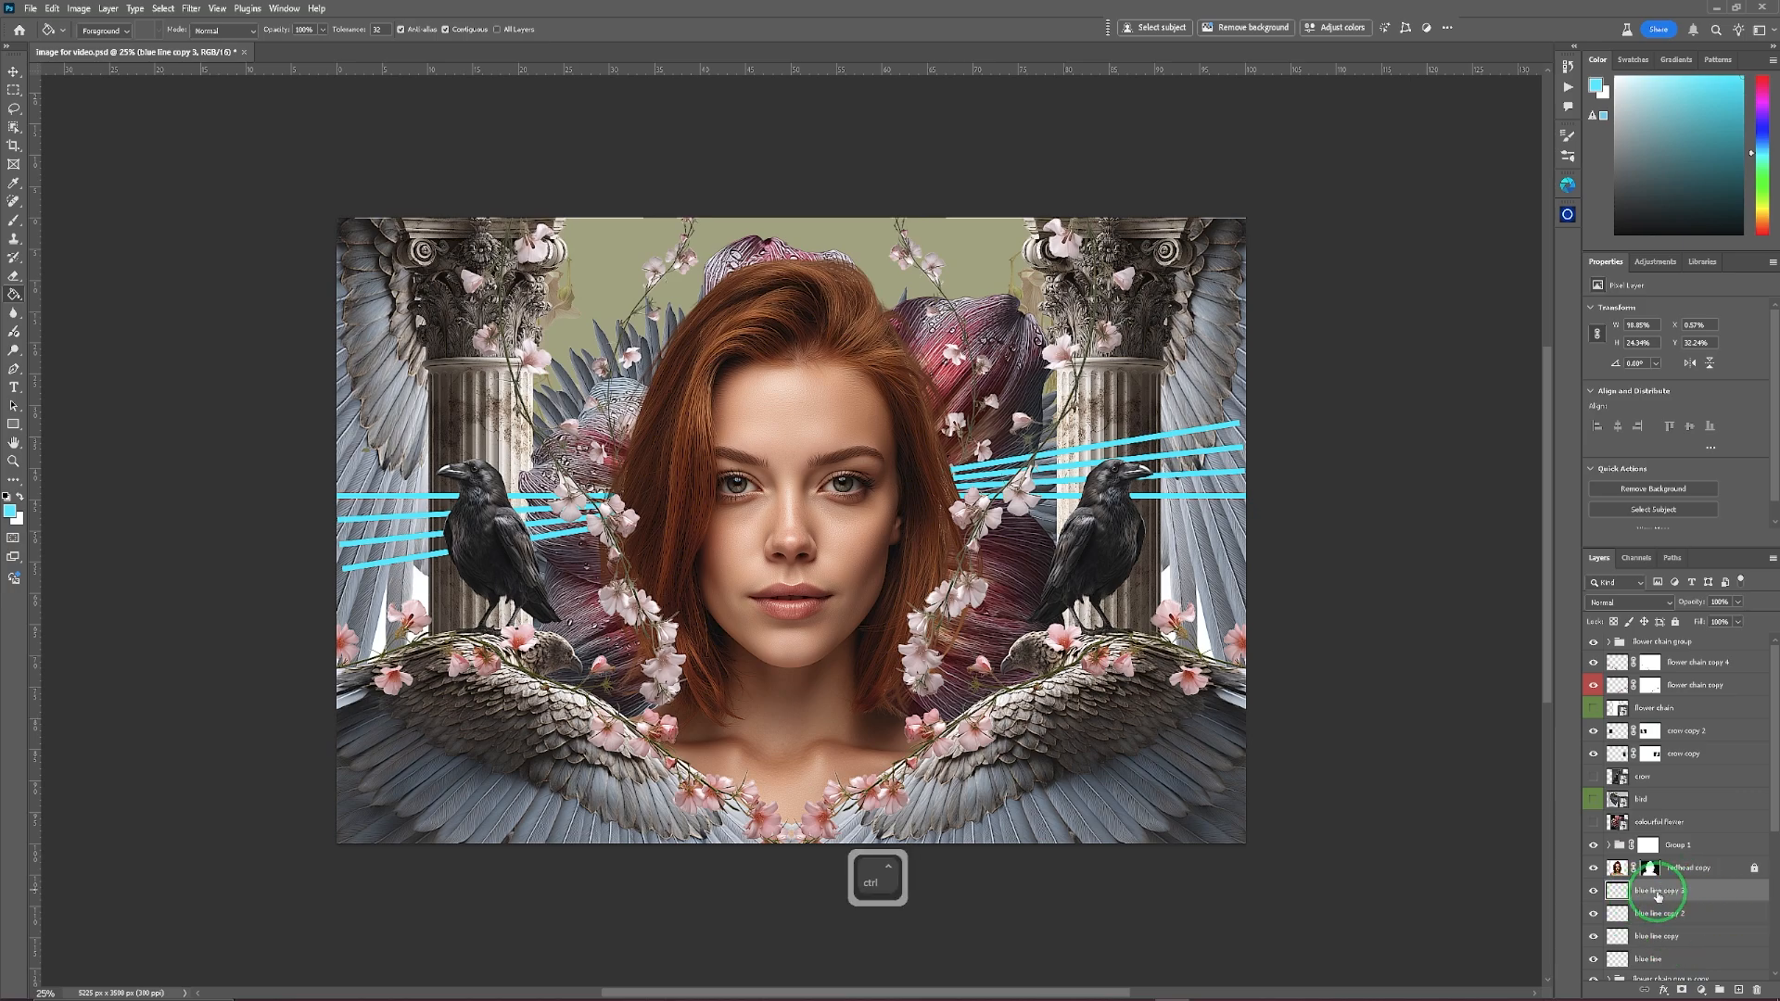
key(ctrl+e)
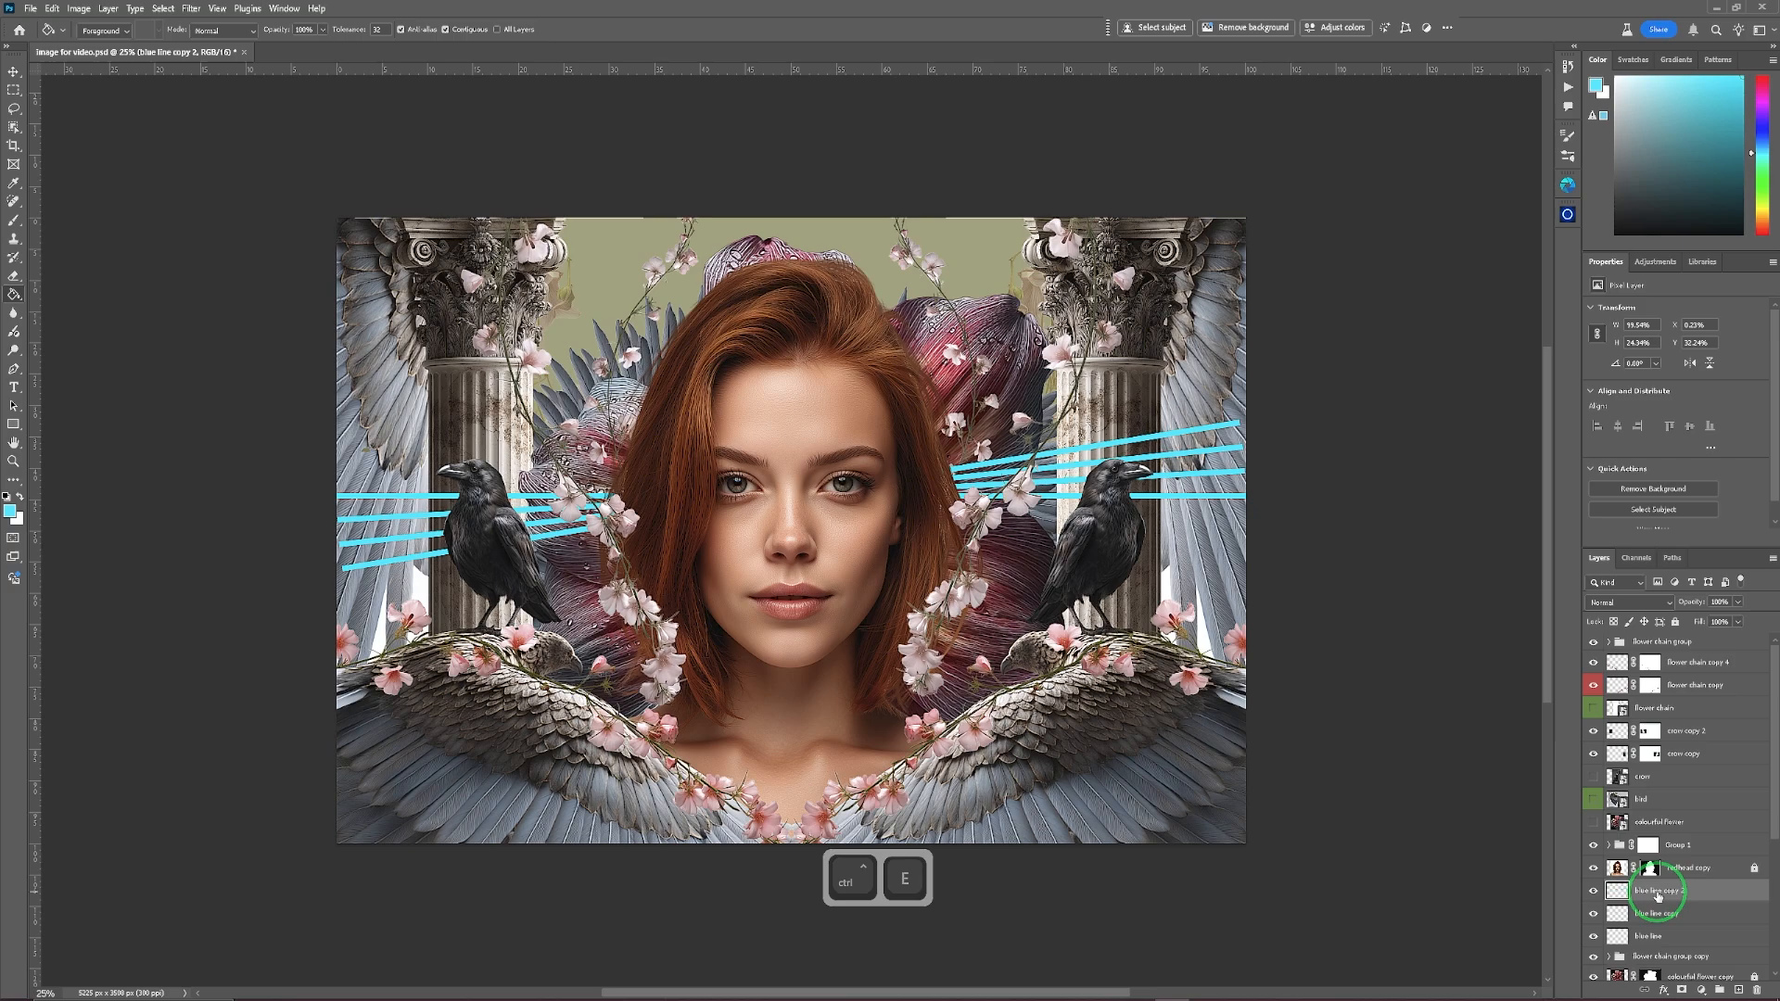
key(ctrl+e)
key(ctrl+e)
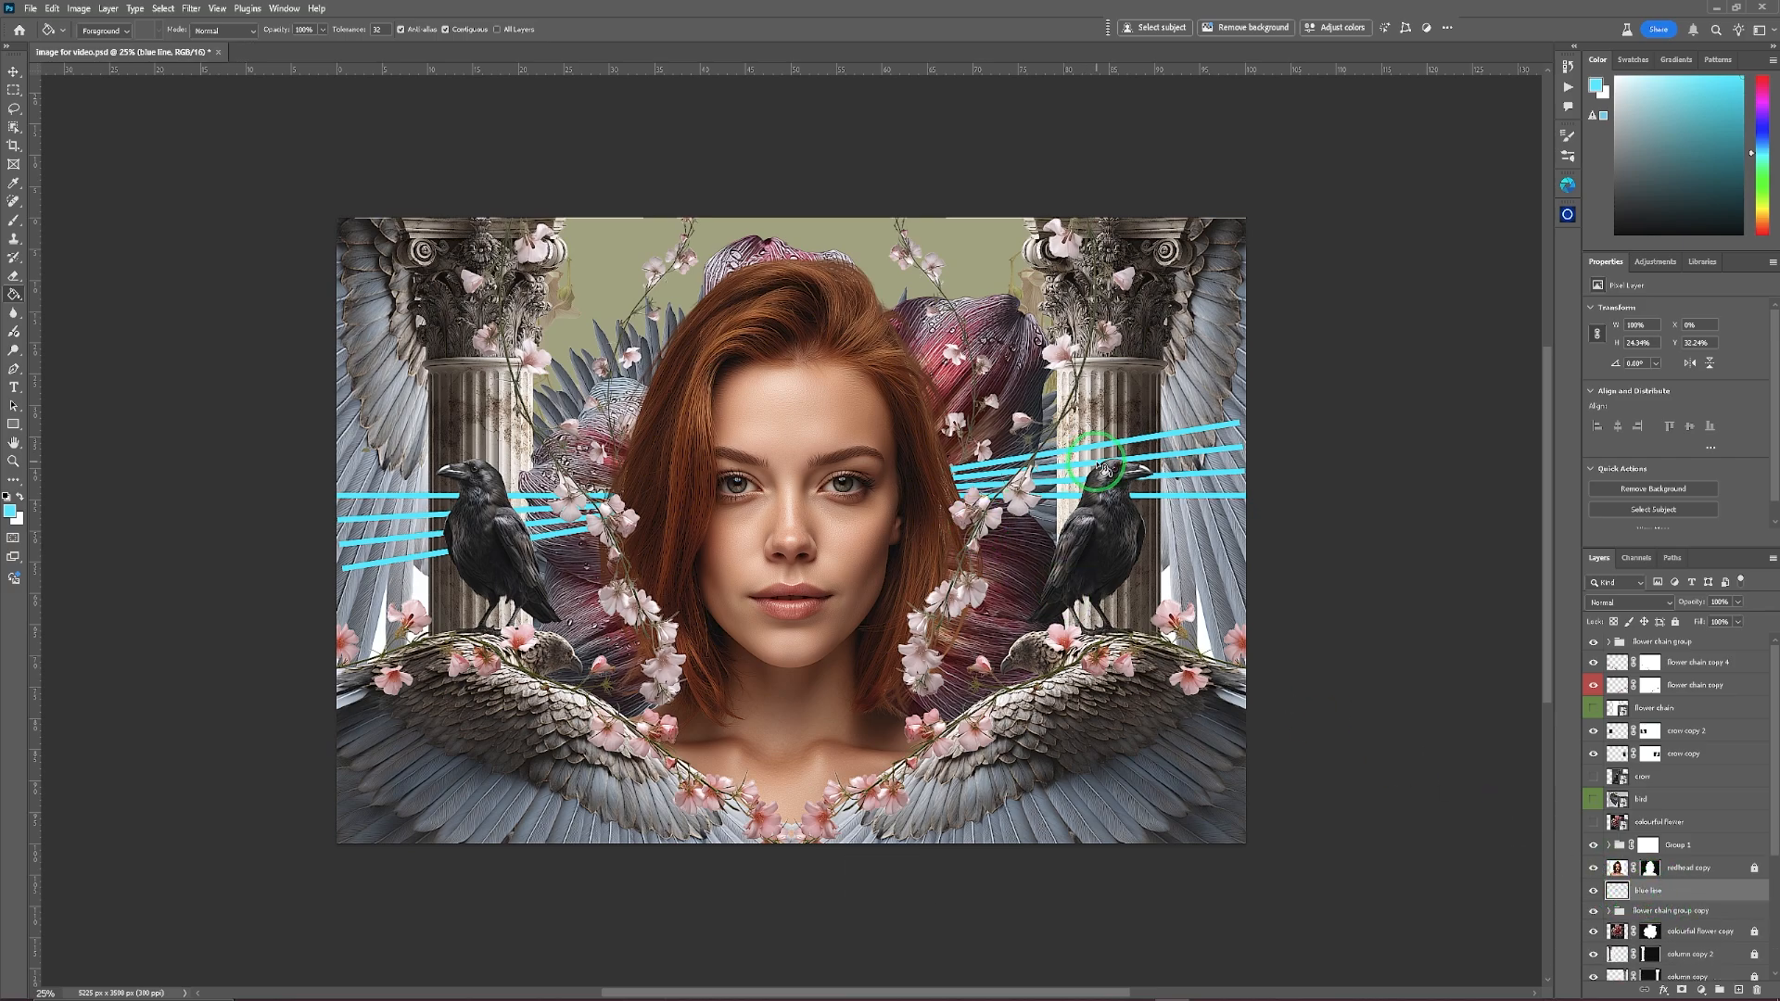
Stretch the merged blue lines horizontally with Free Transform so they extend slightly past both sides of the canvas.
key(ctrl)
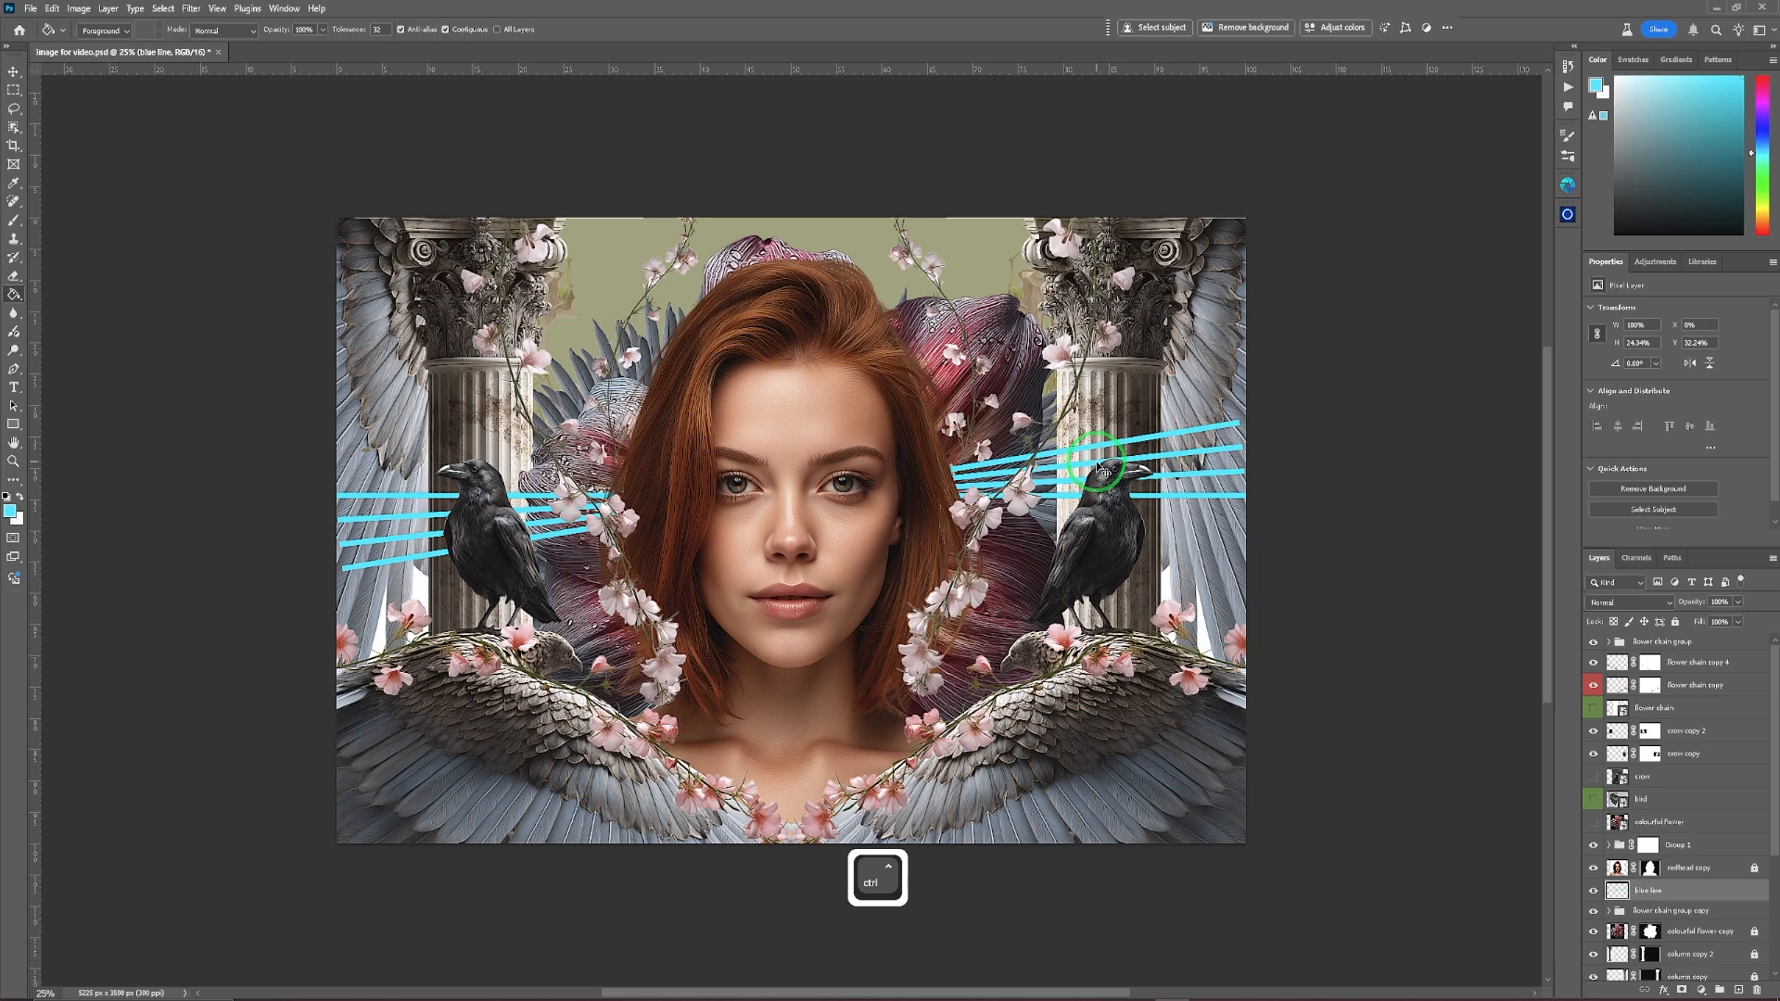
key(ctrl+t)
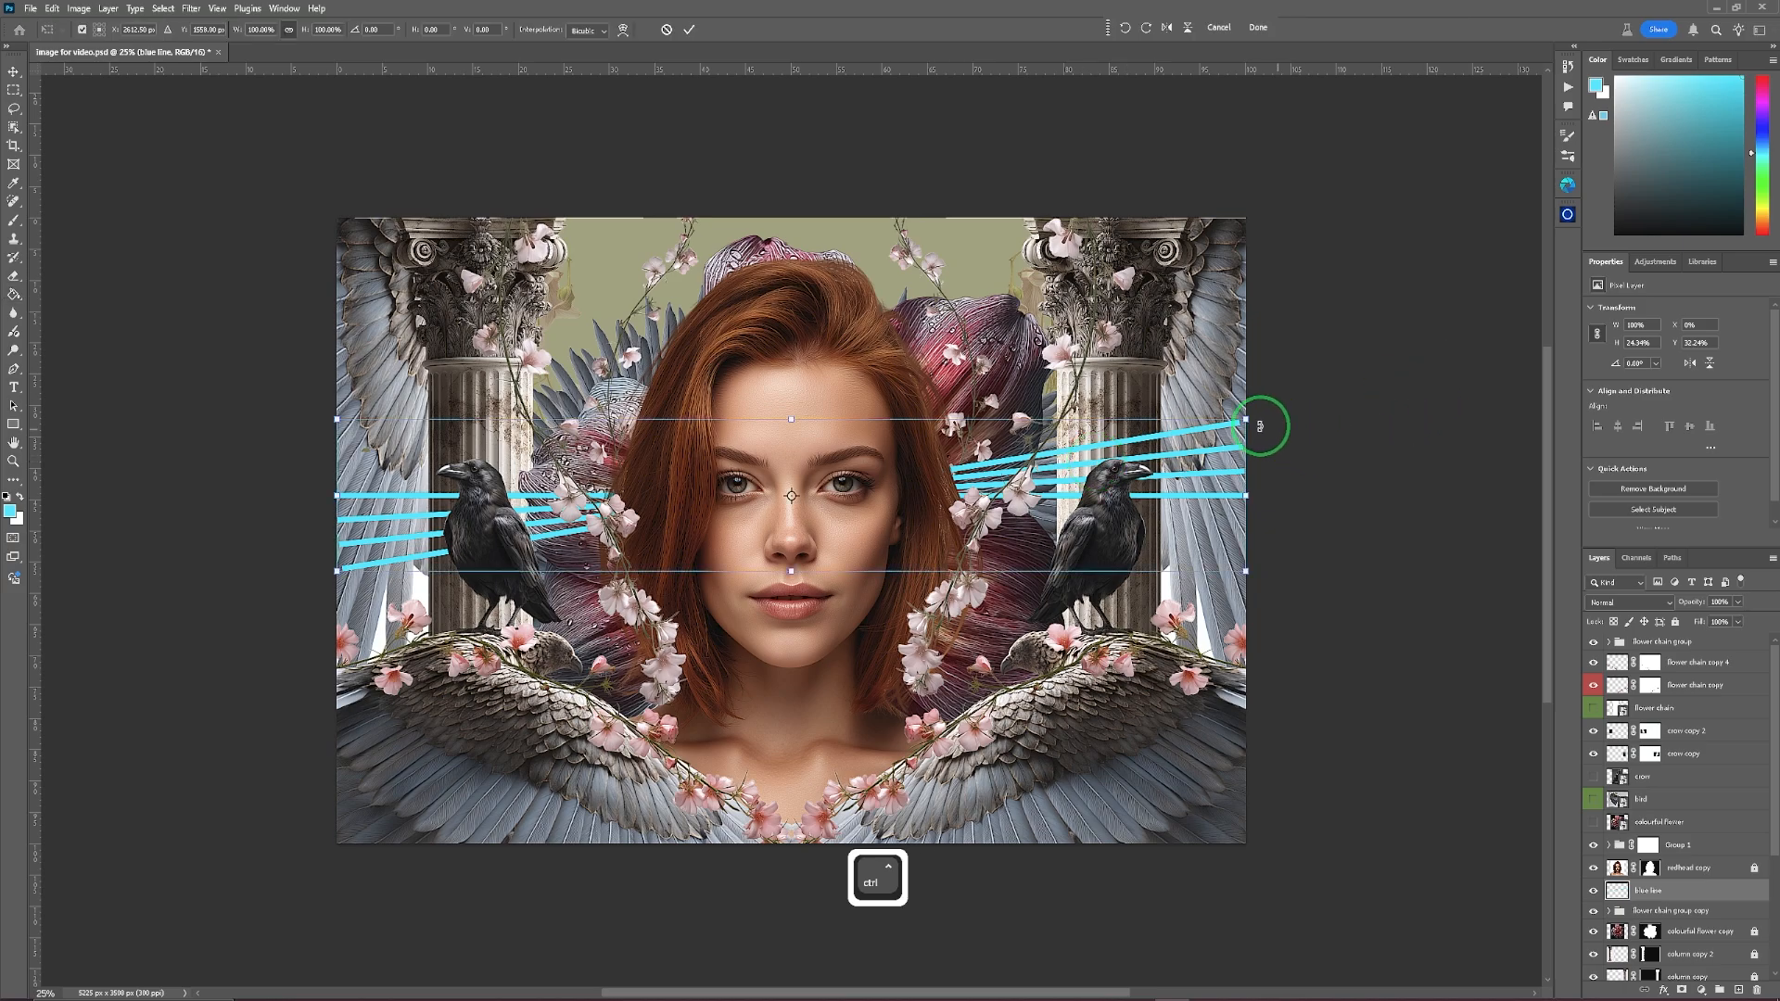
key(shift)
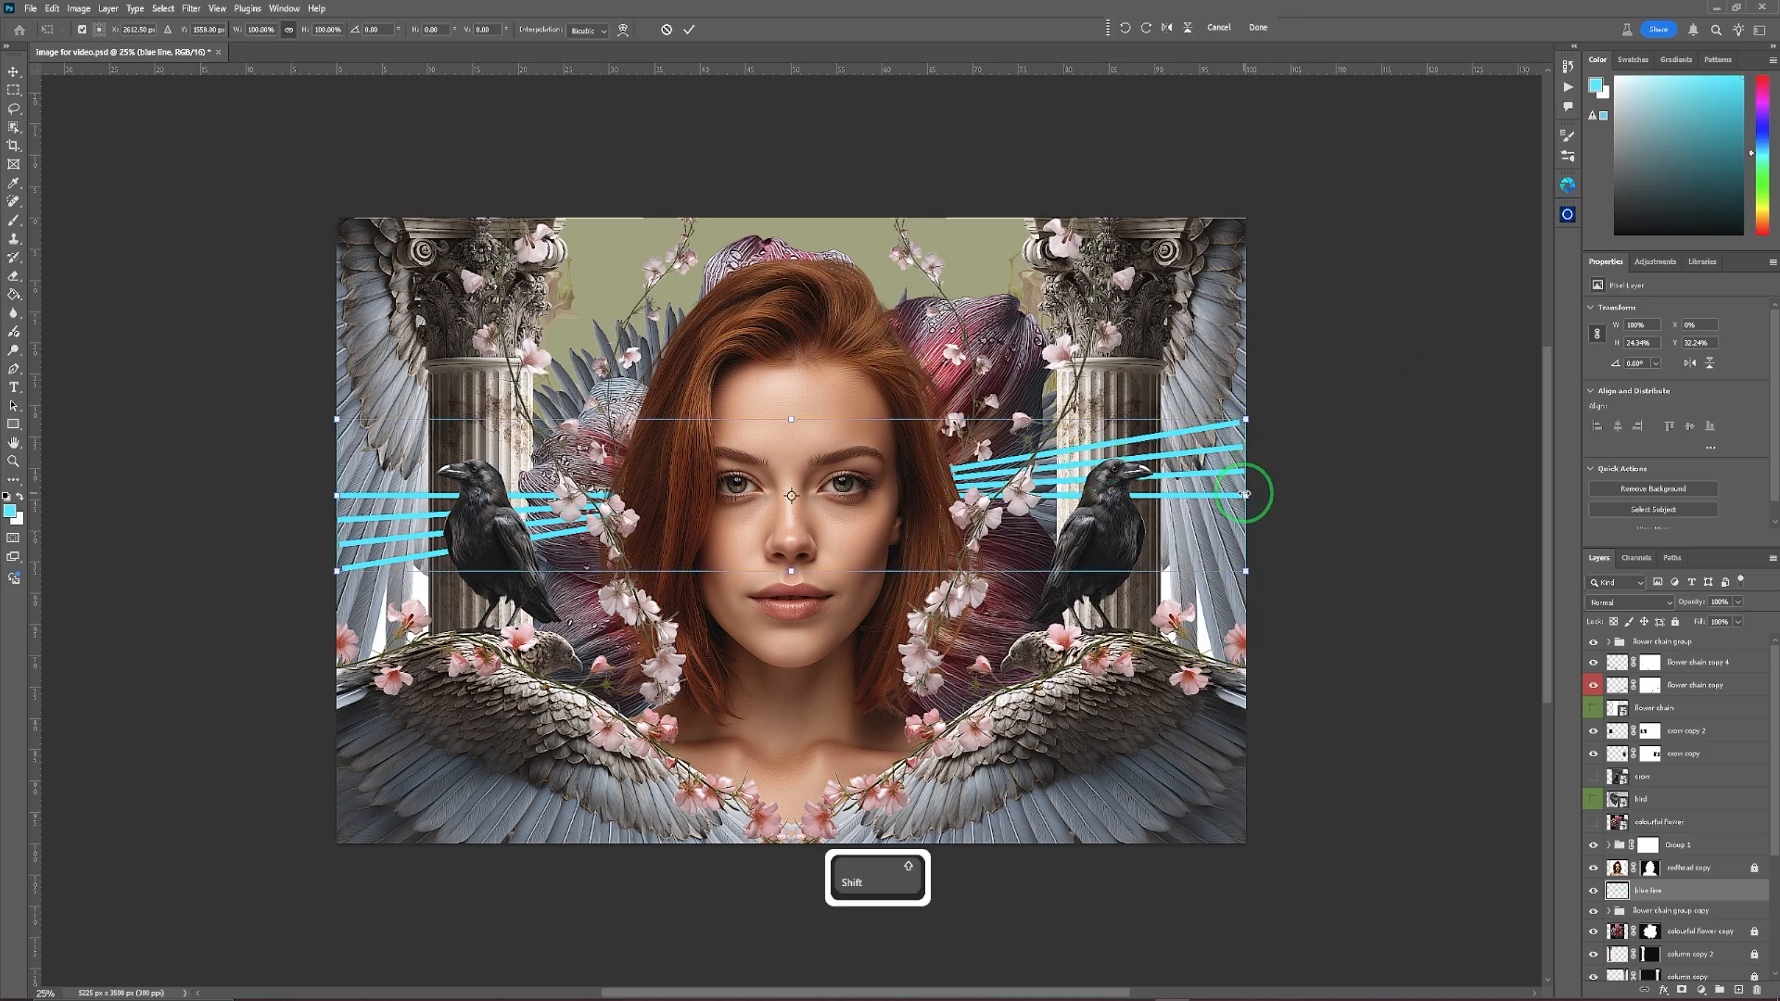
drag(1245, 494, 1272, 495)
drag(336, 495, 304, 495)
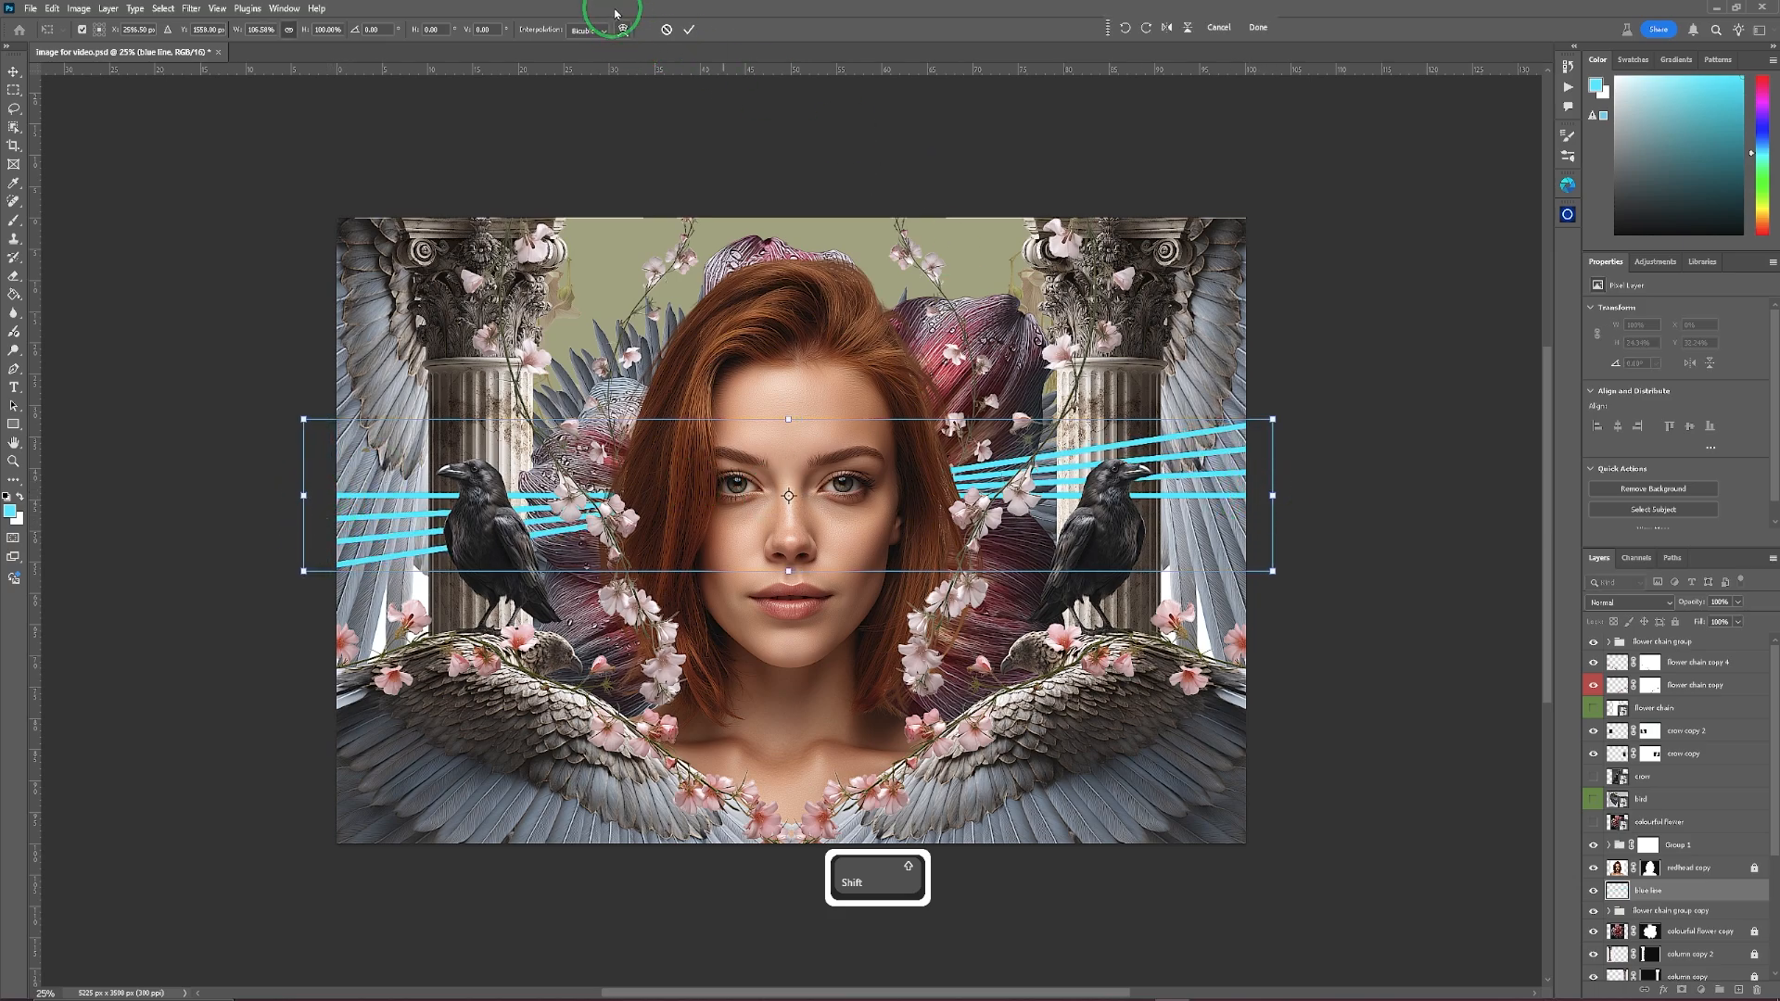
click(688, 30)
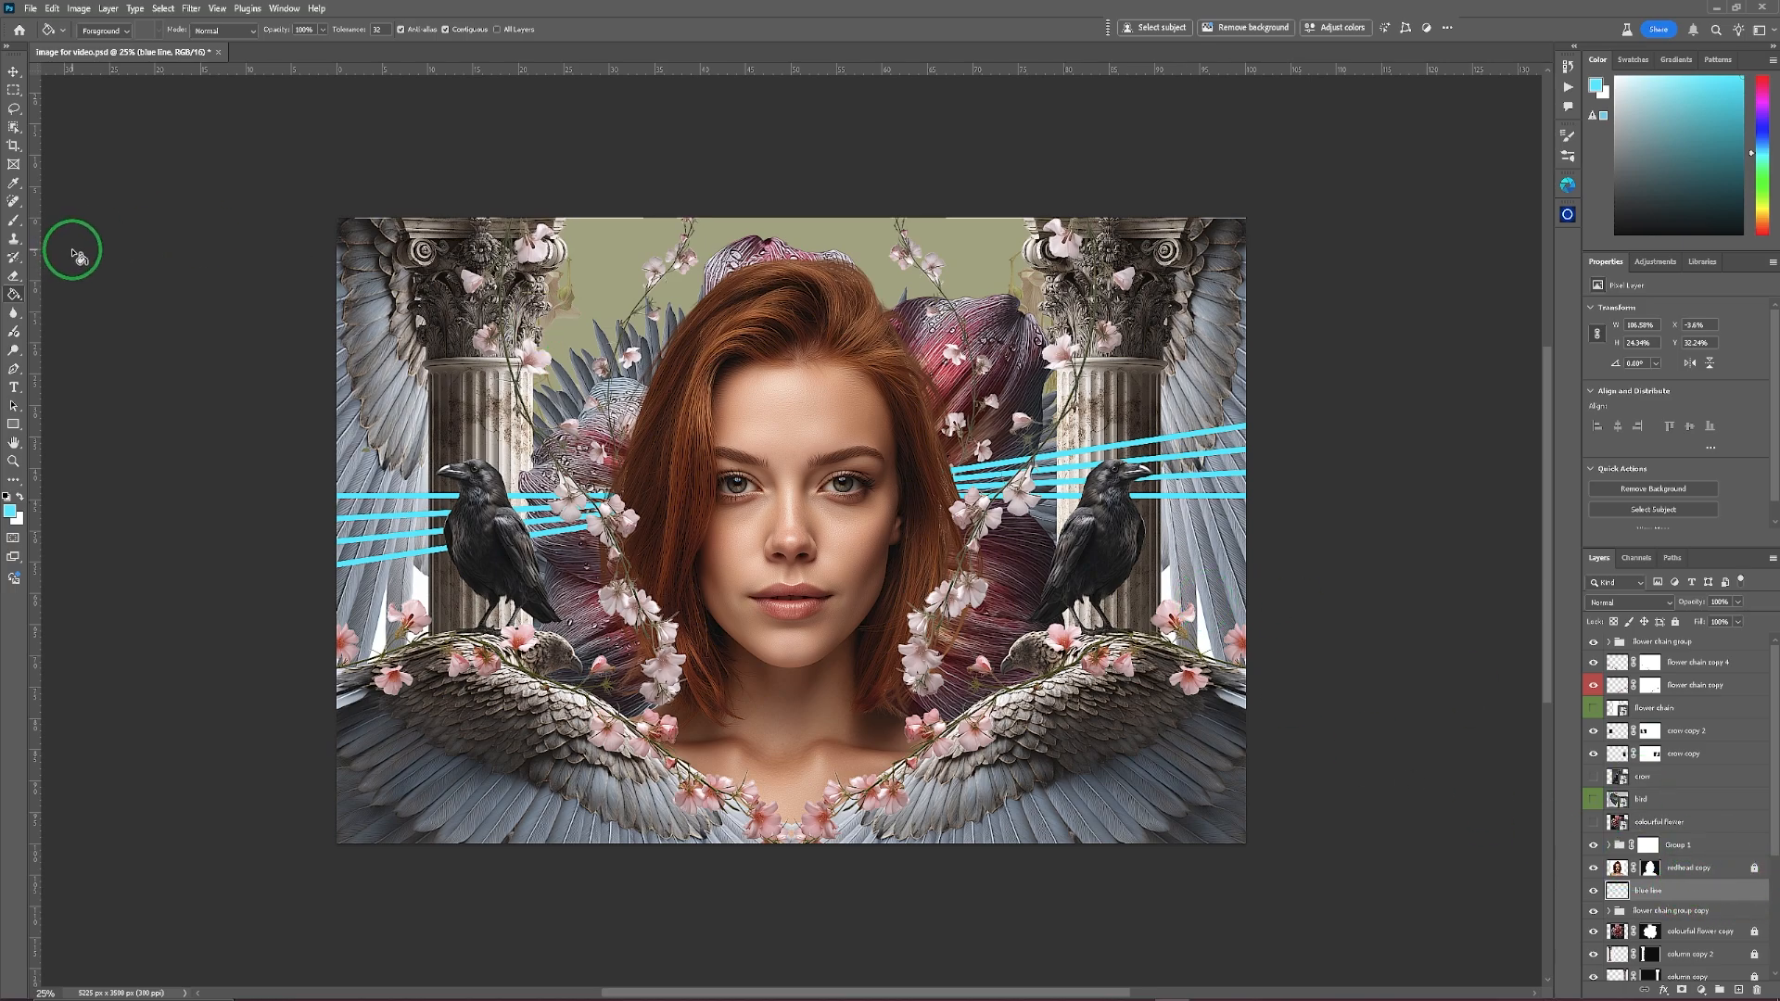
Warp the merged blue lines into waves using the Flag style with a 50% bend.
click(52, 9)
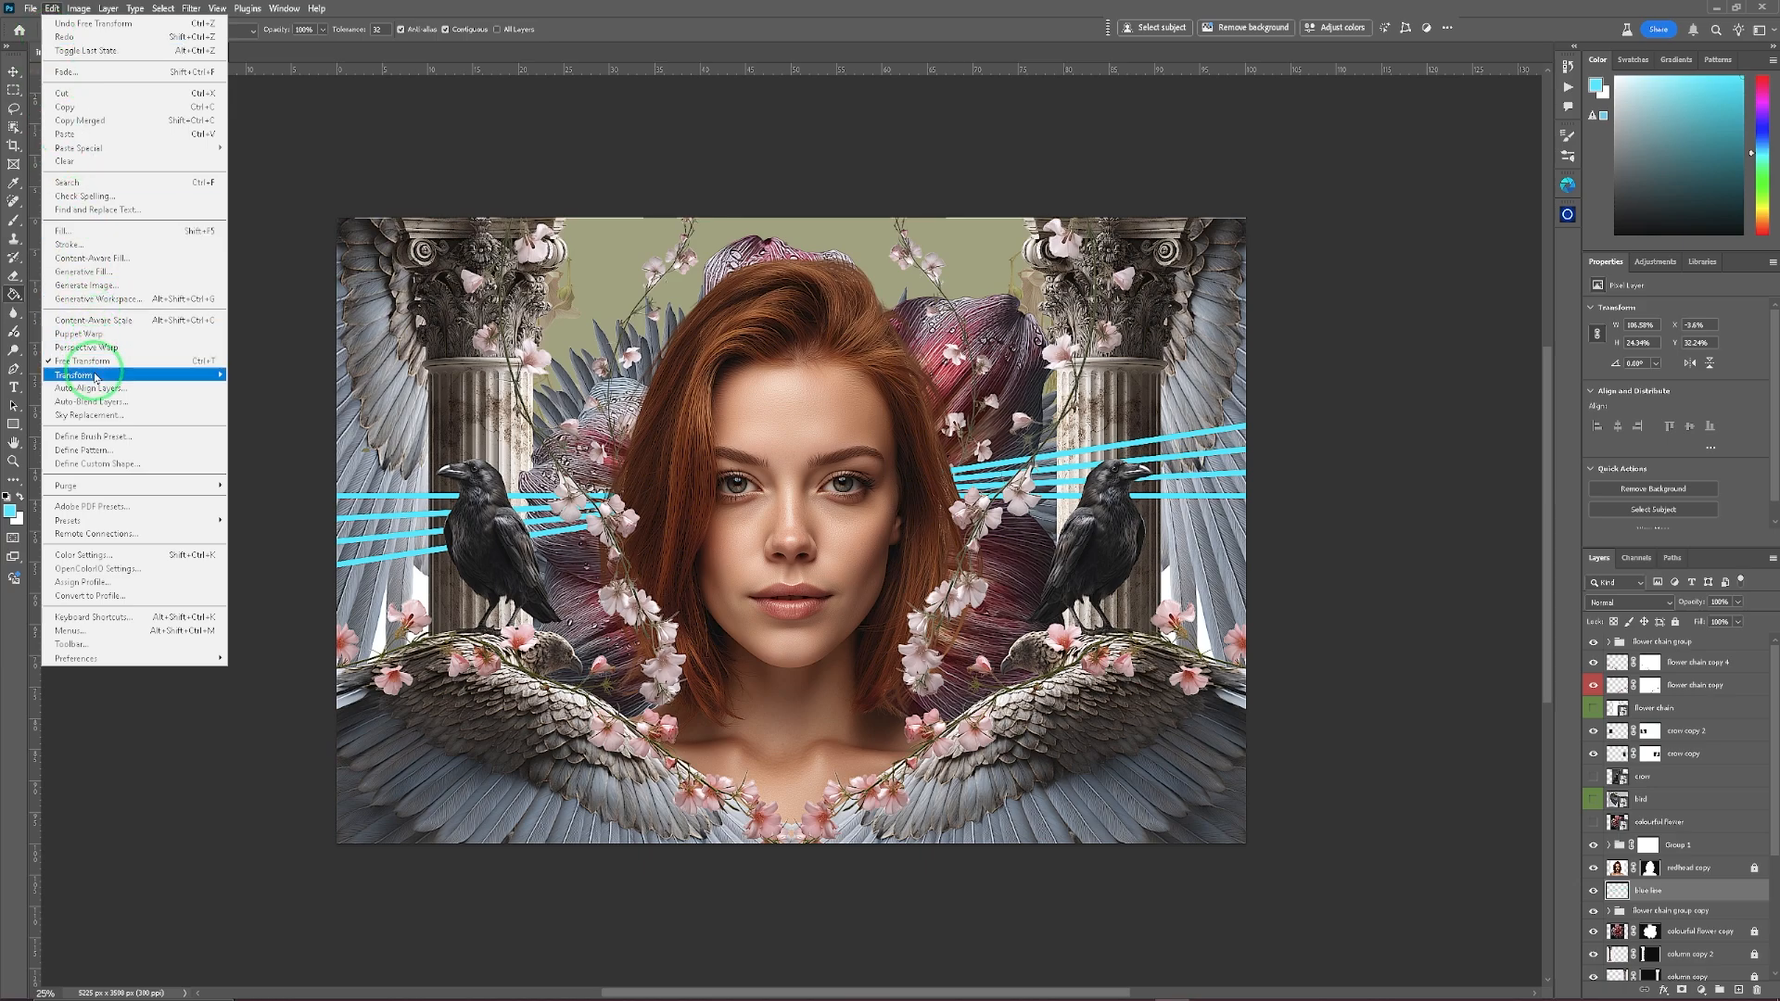
mouse_move(95, 376)
click(255, 463)
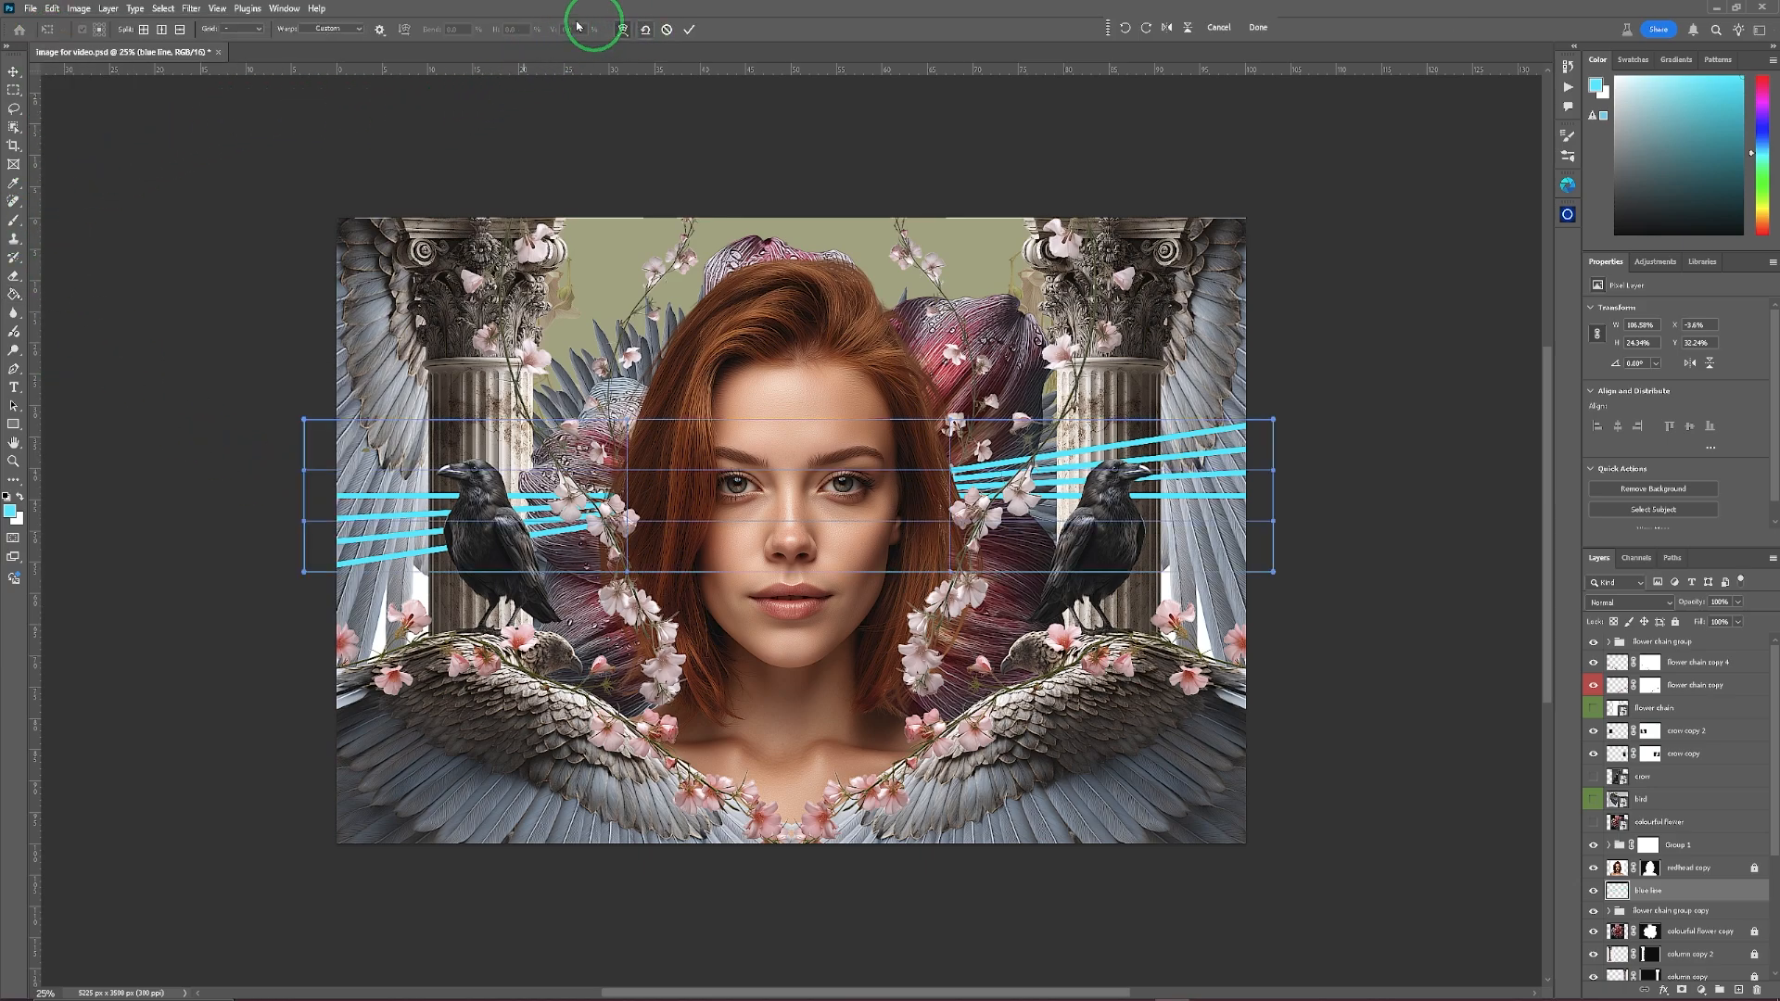
click(359, 30)
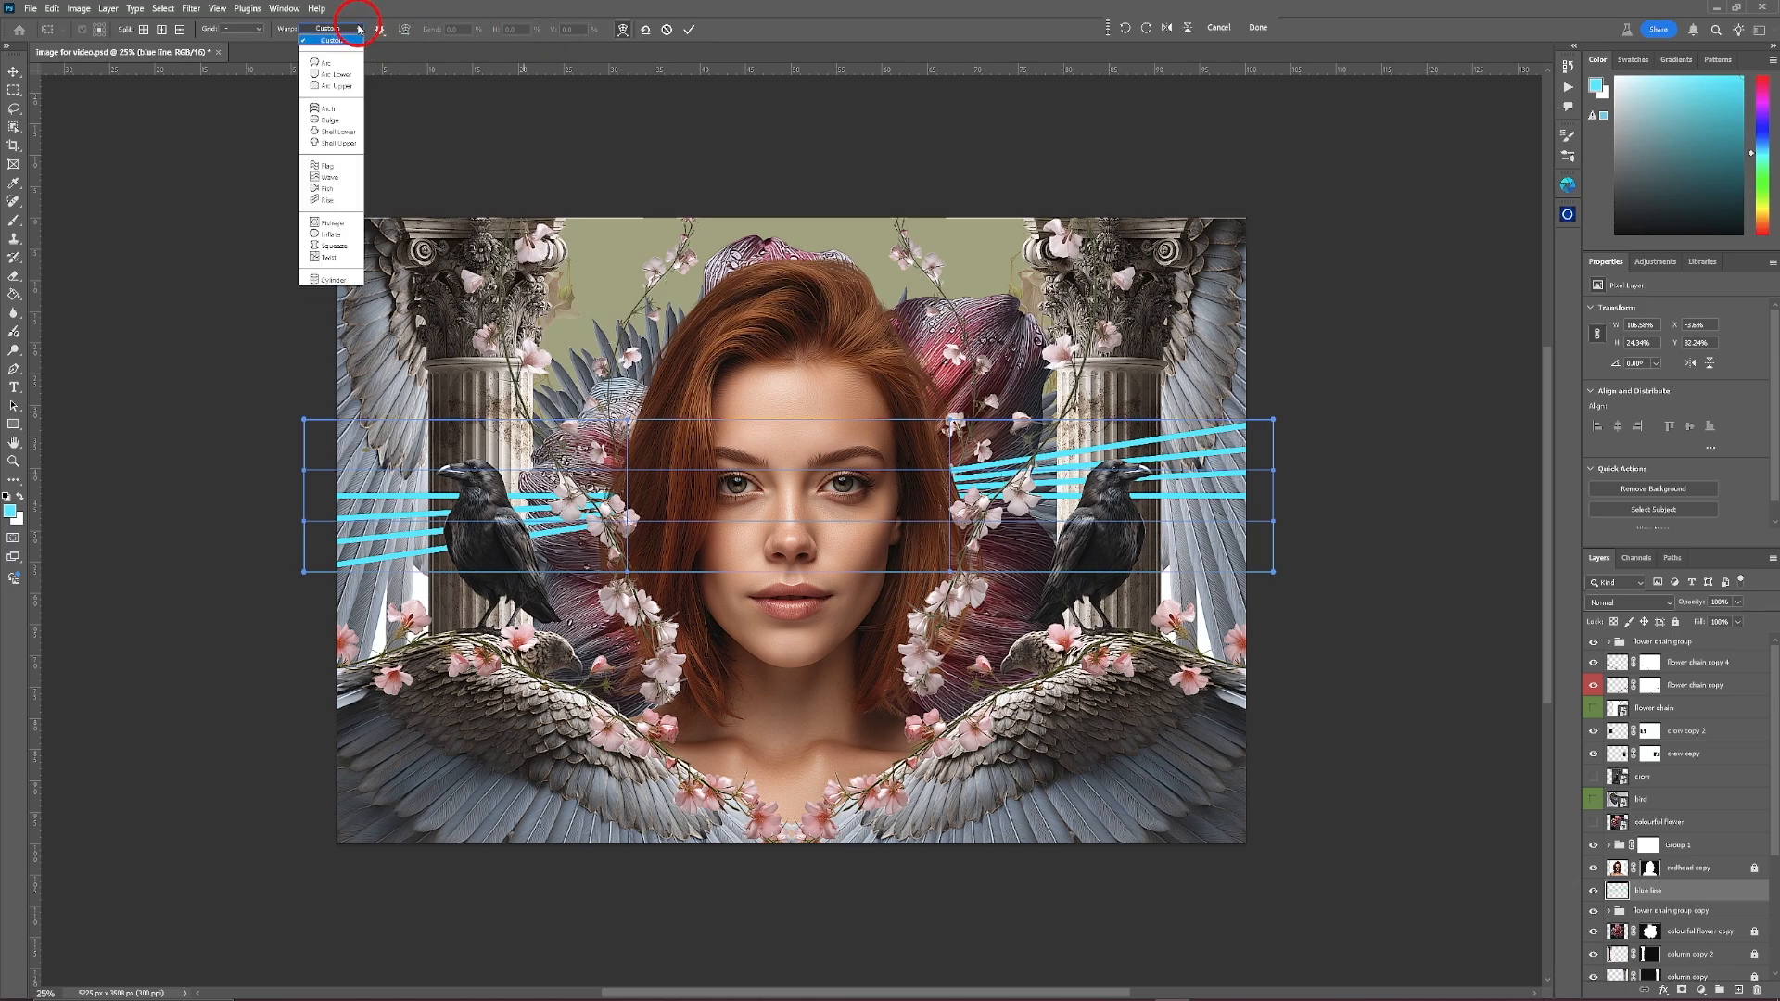
click(327, 166)
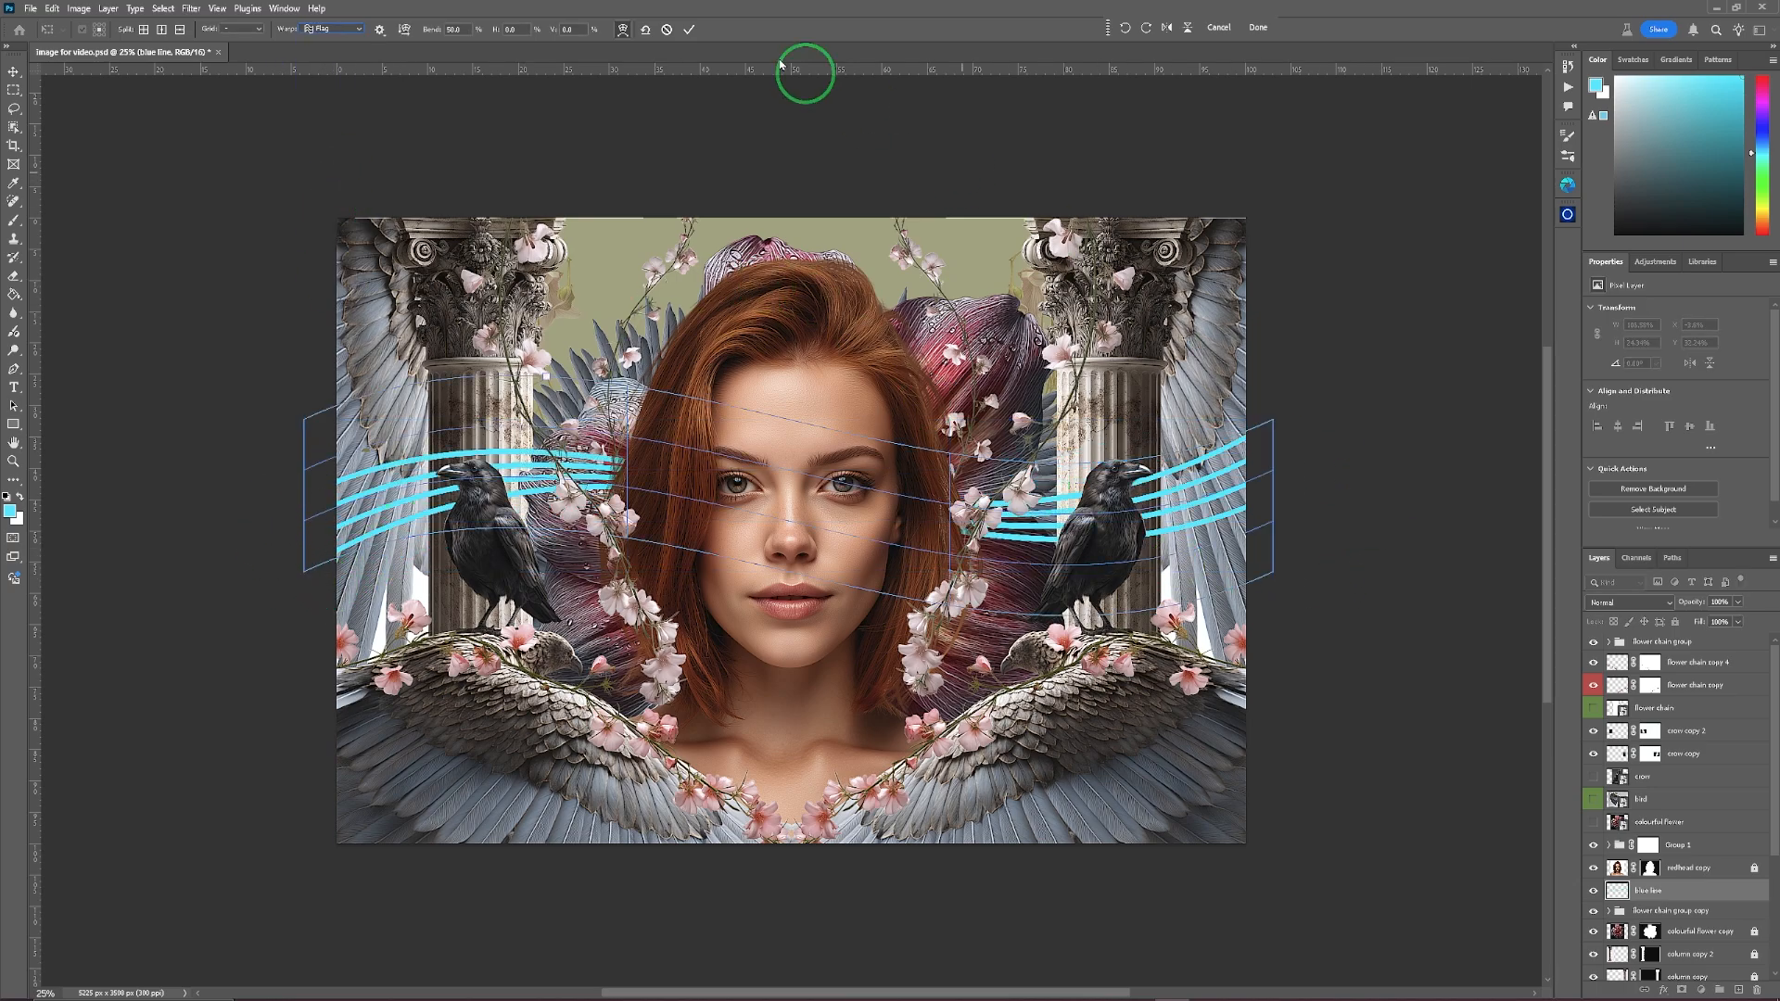
click(688, 30)
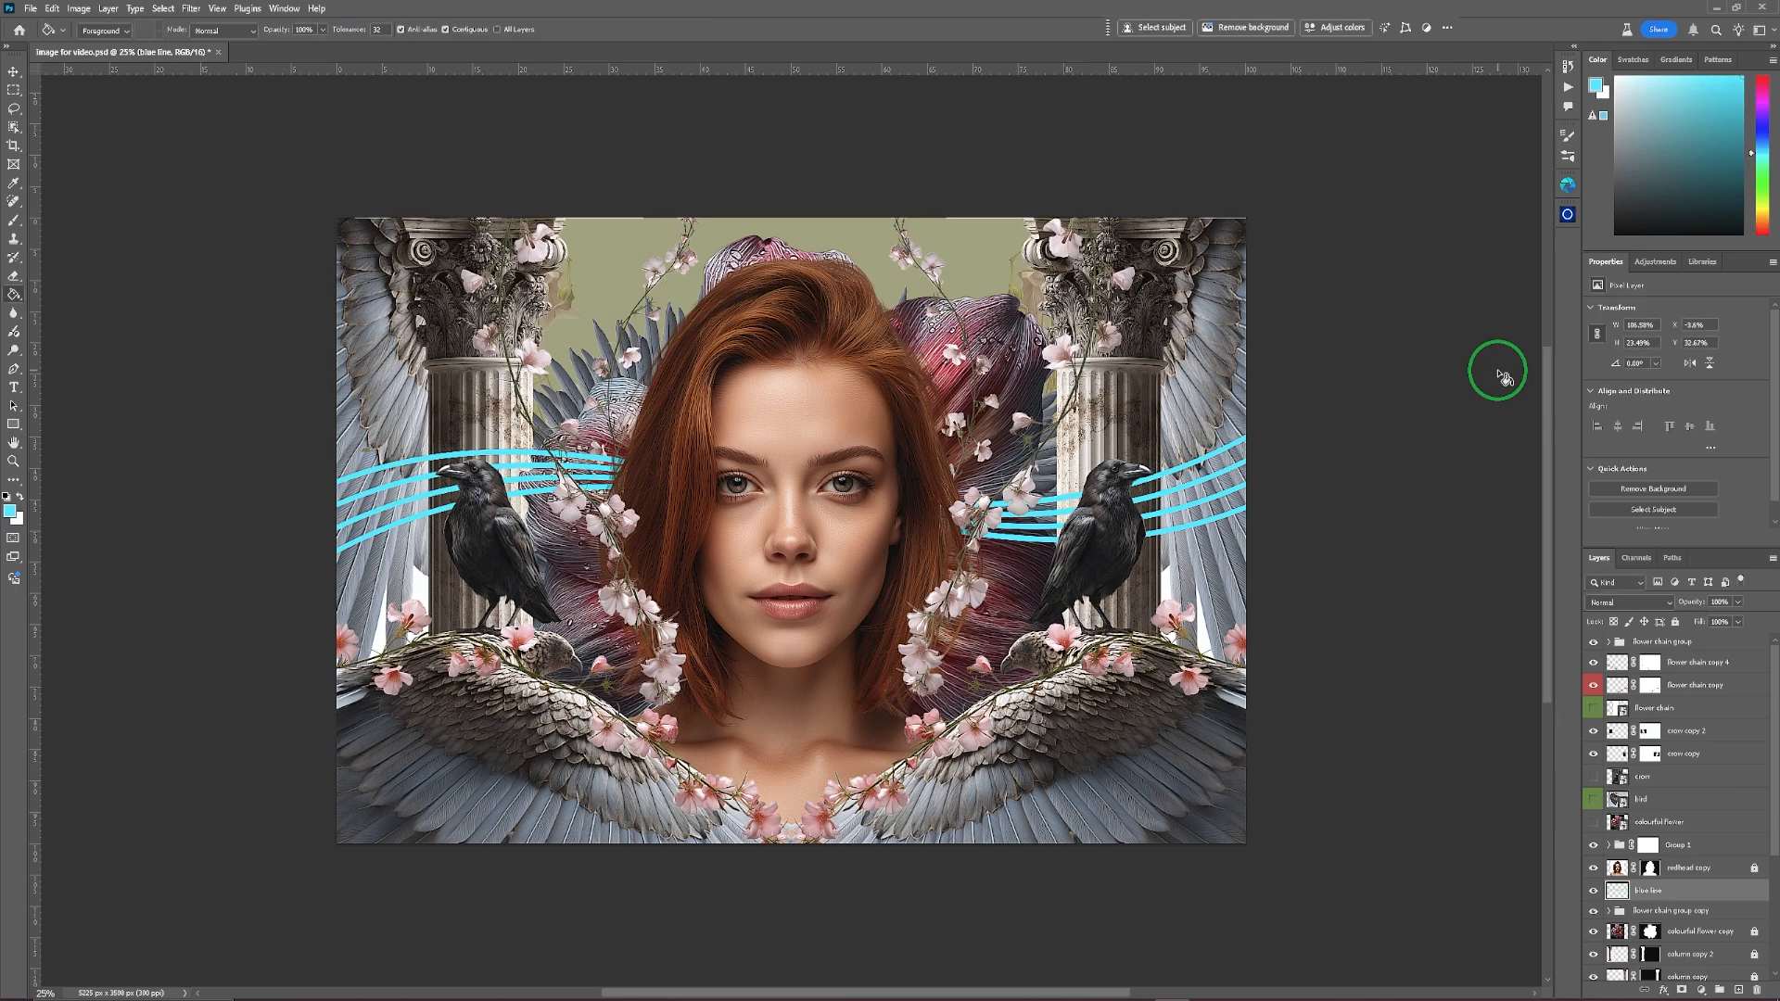
Load the wavy lines of the "blue line" layer as a selection and add a new layer above it.
key(shift+g)
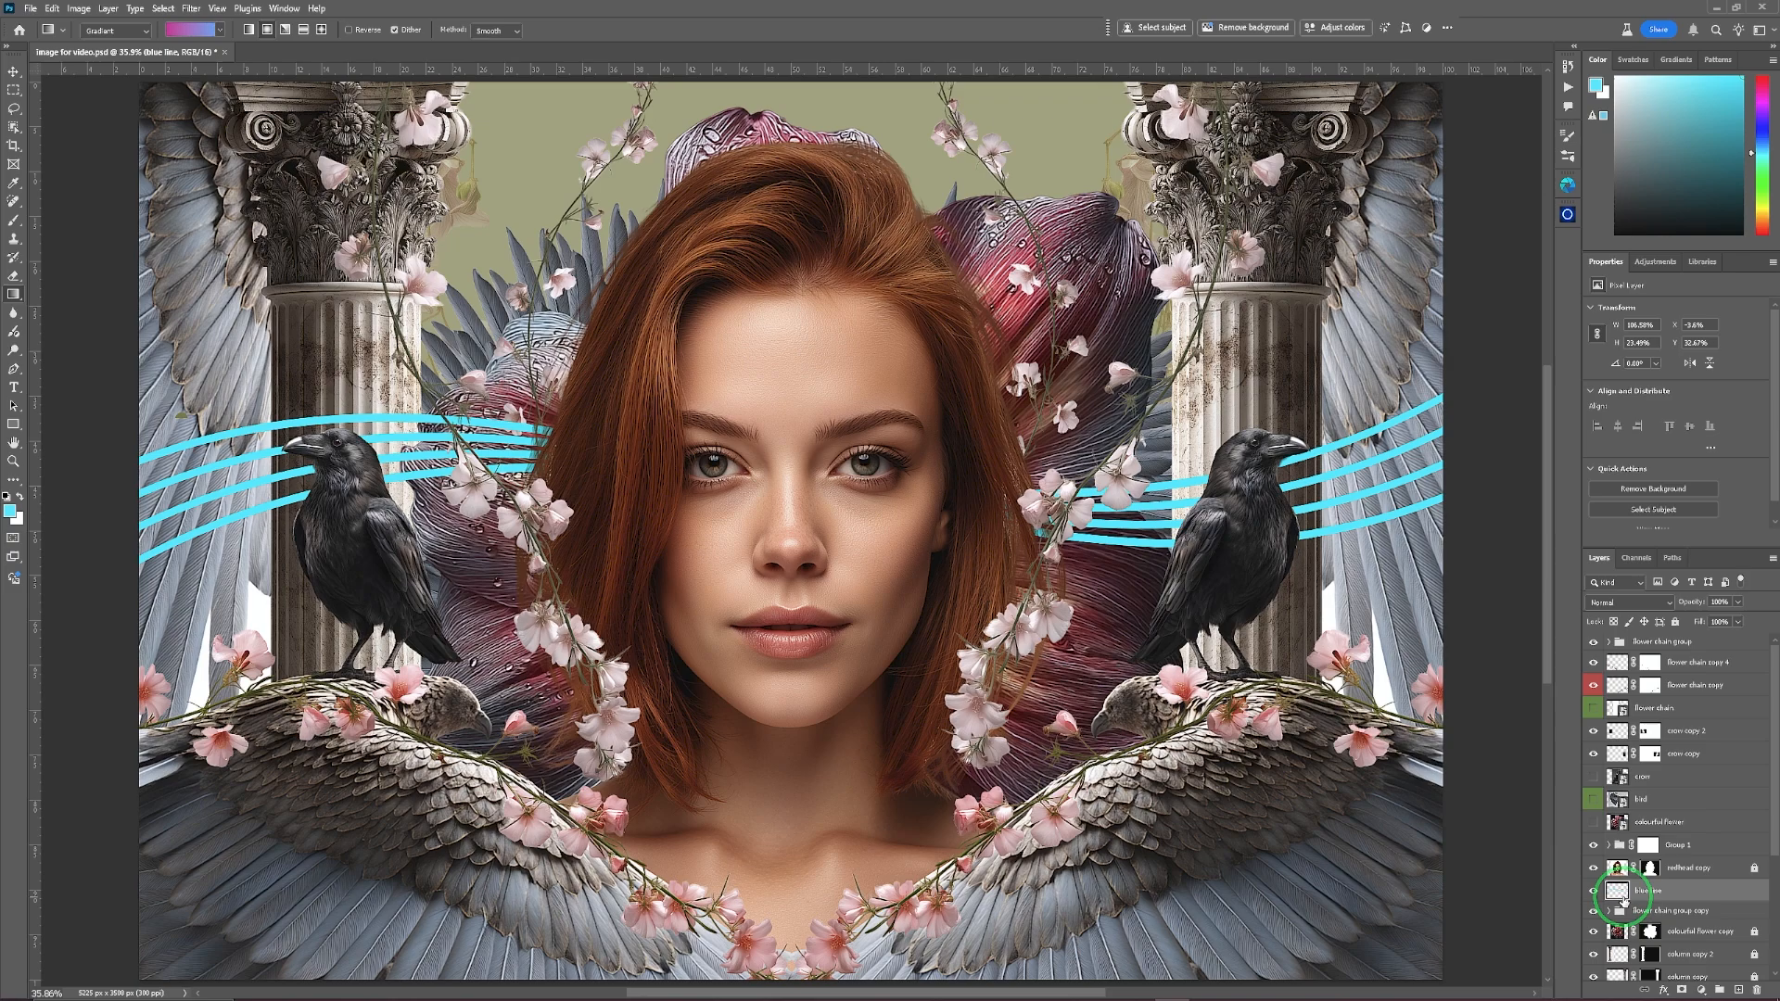
key(ctrl+0)
key(ctrl)
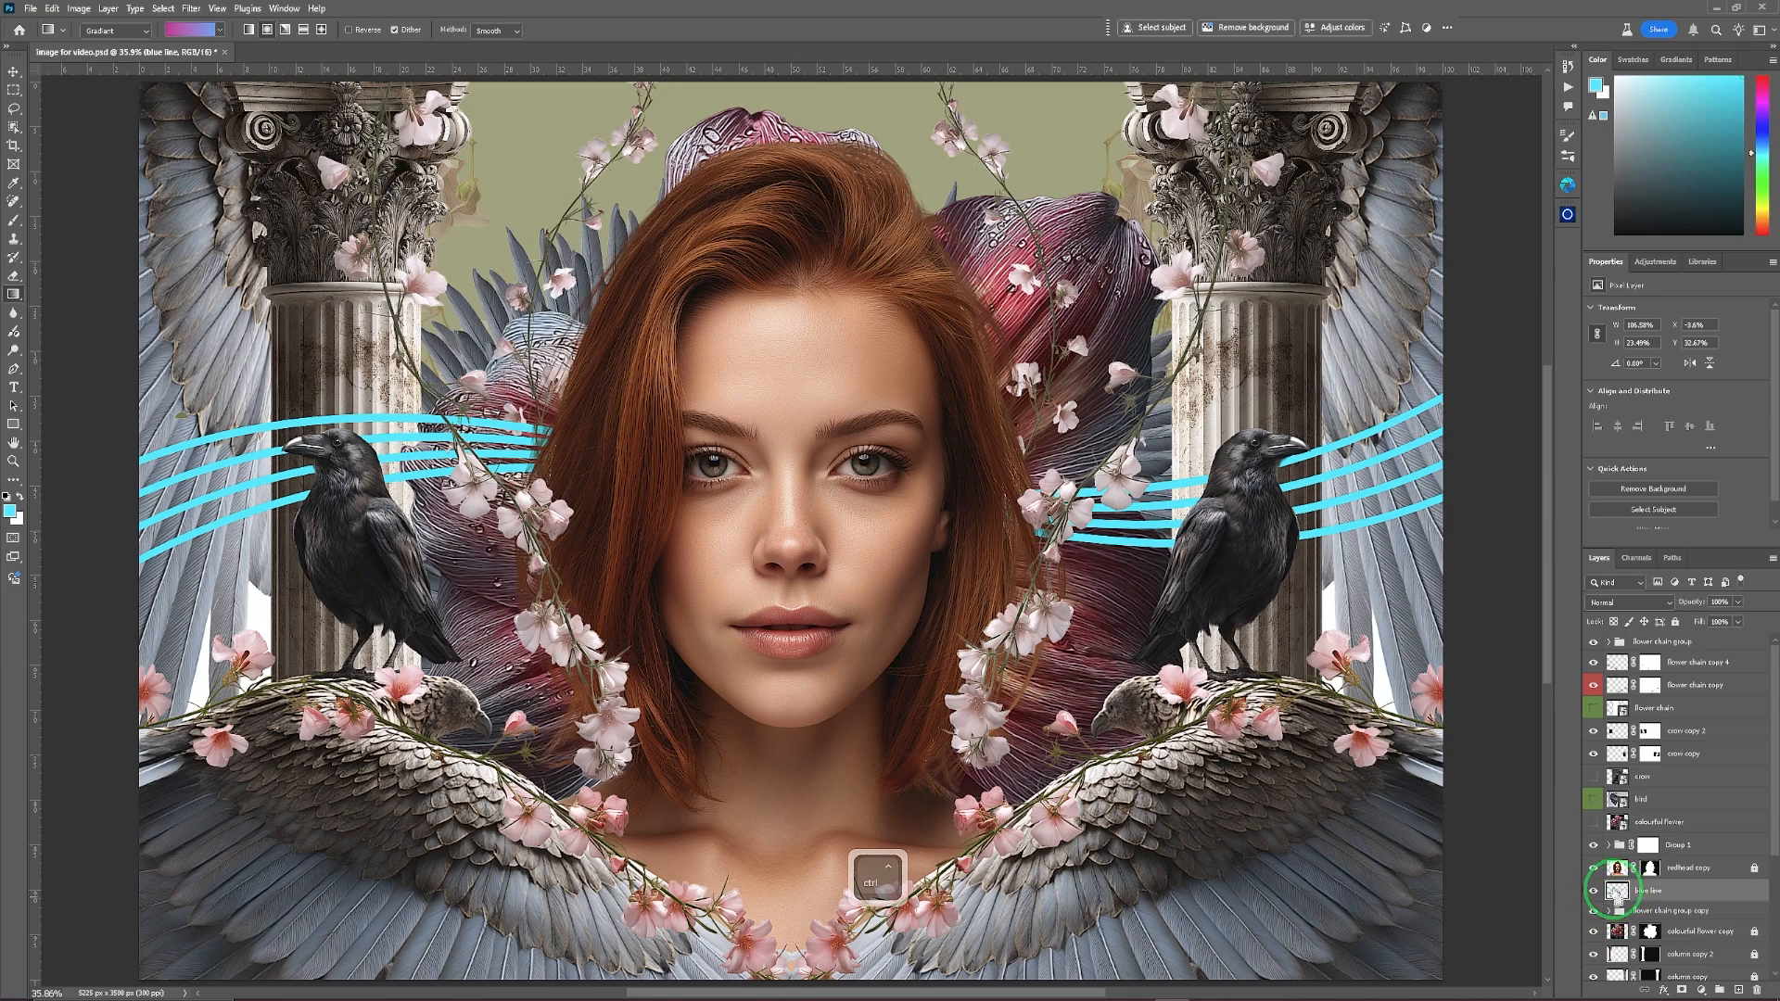
ctrl+click(1617, 893)
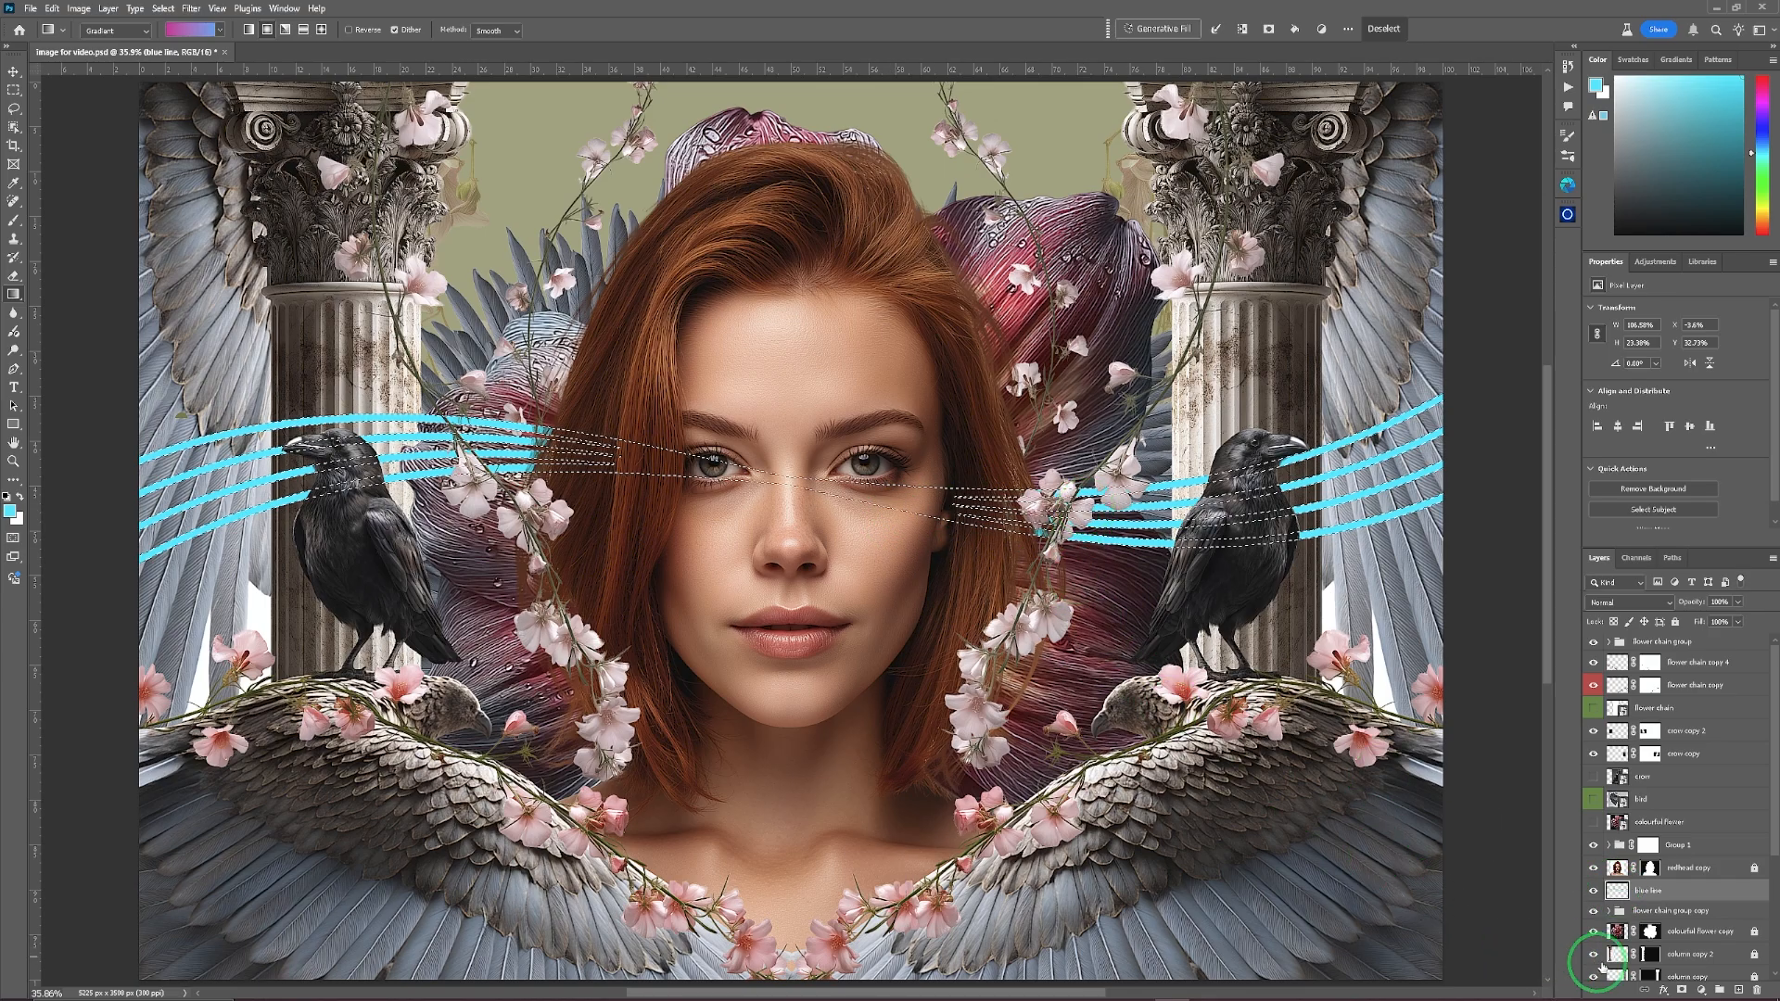
click(1737, 990)
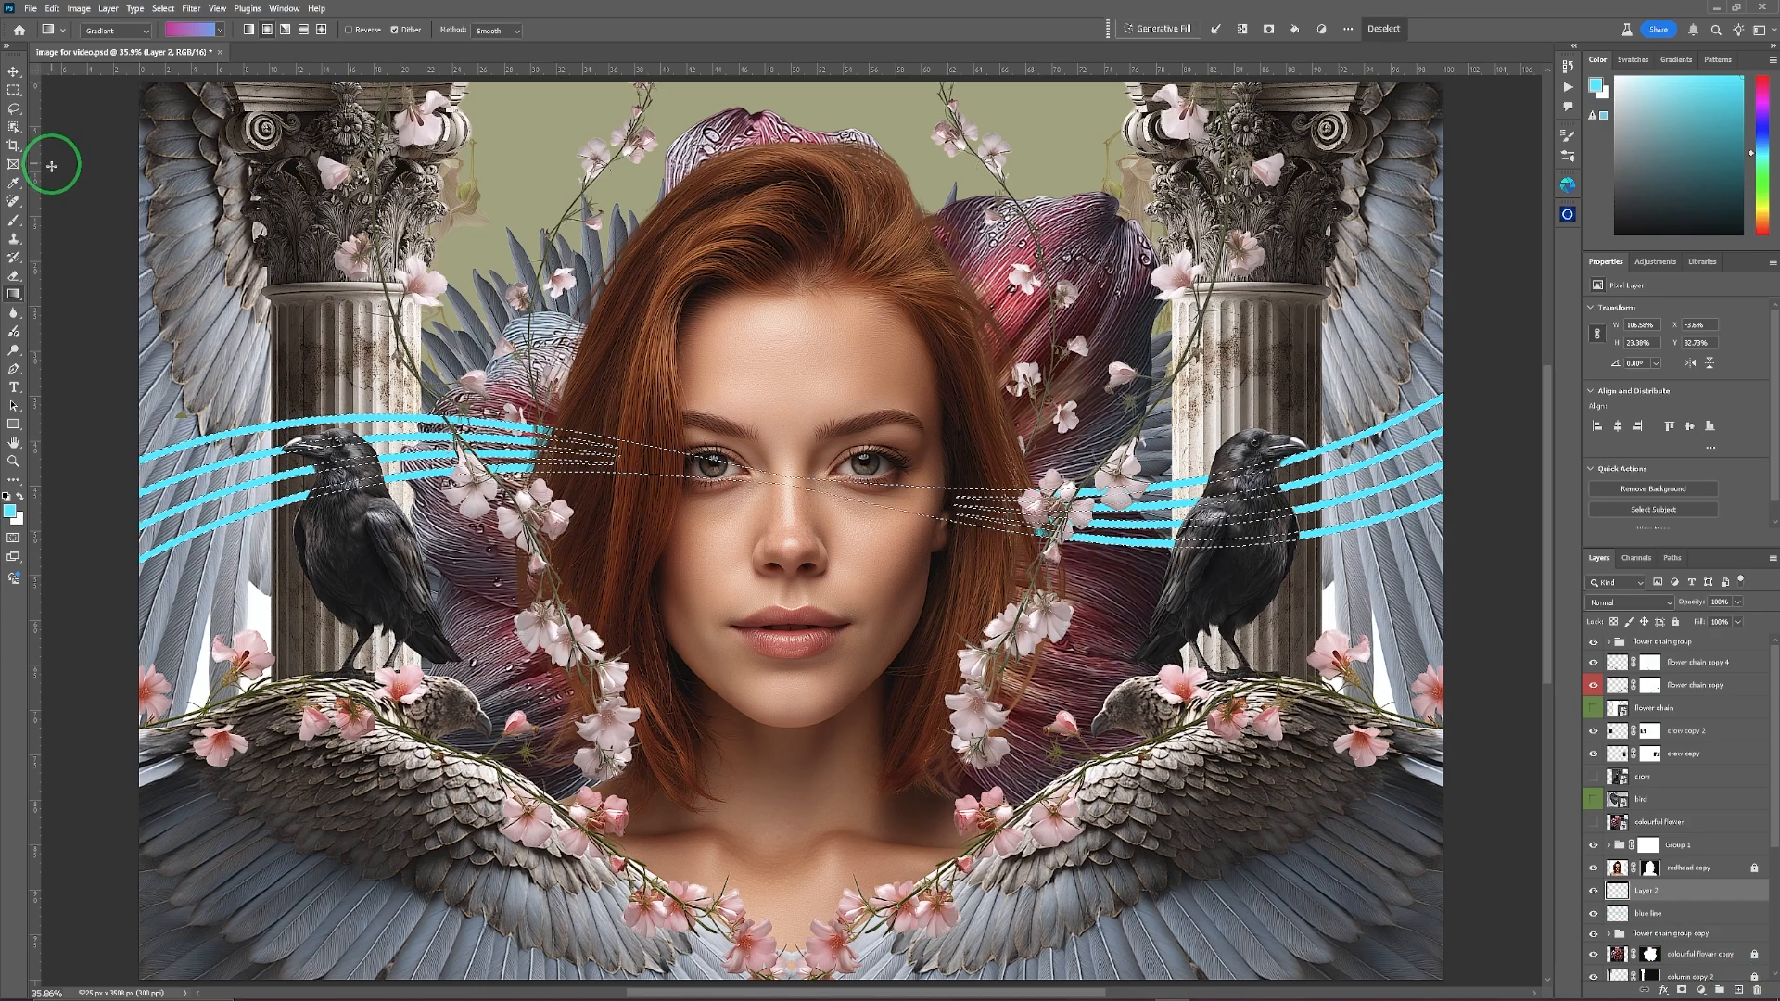
Fill the selected wavy lines with a radial gradient from the Purples presets running magenta to blue, from the woman's nose to the right wing.
right_click(14, 294)
click(94, 304)
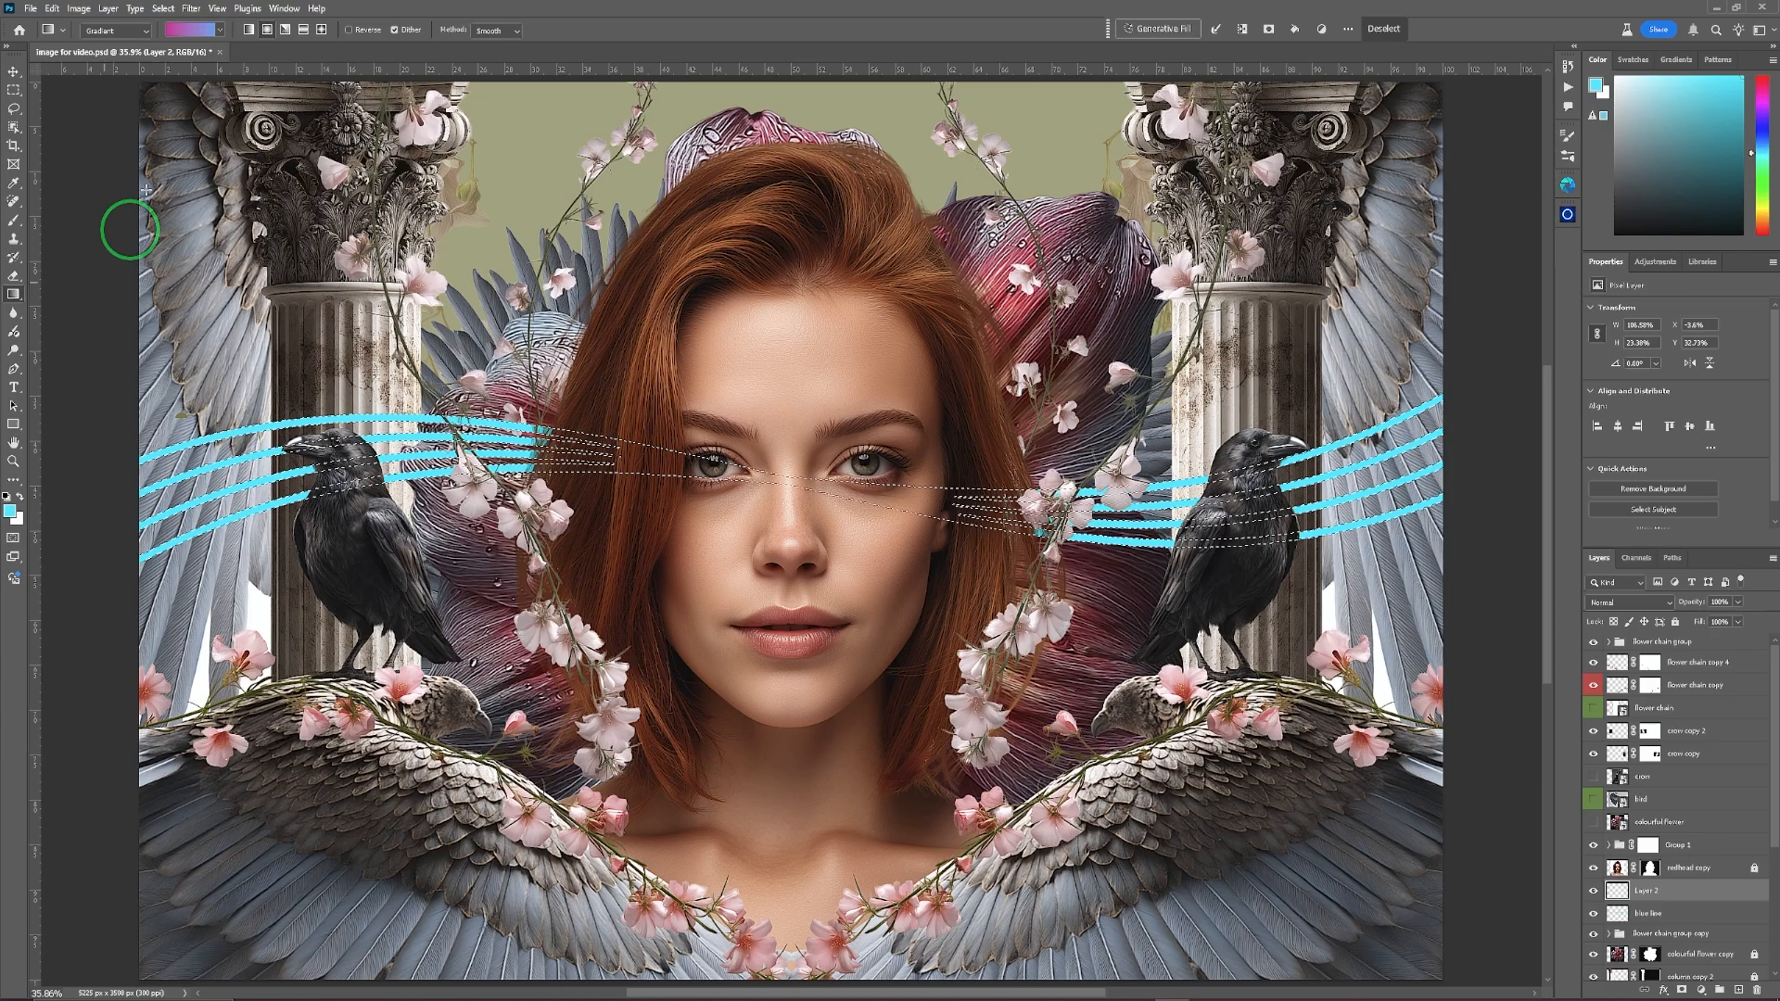
click(218, 32)
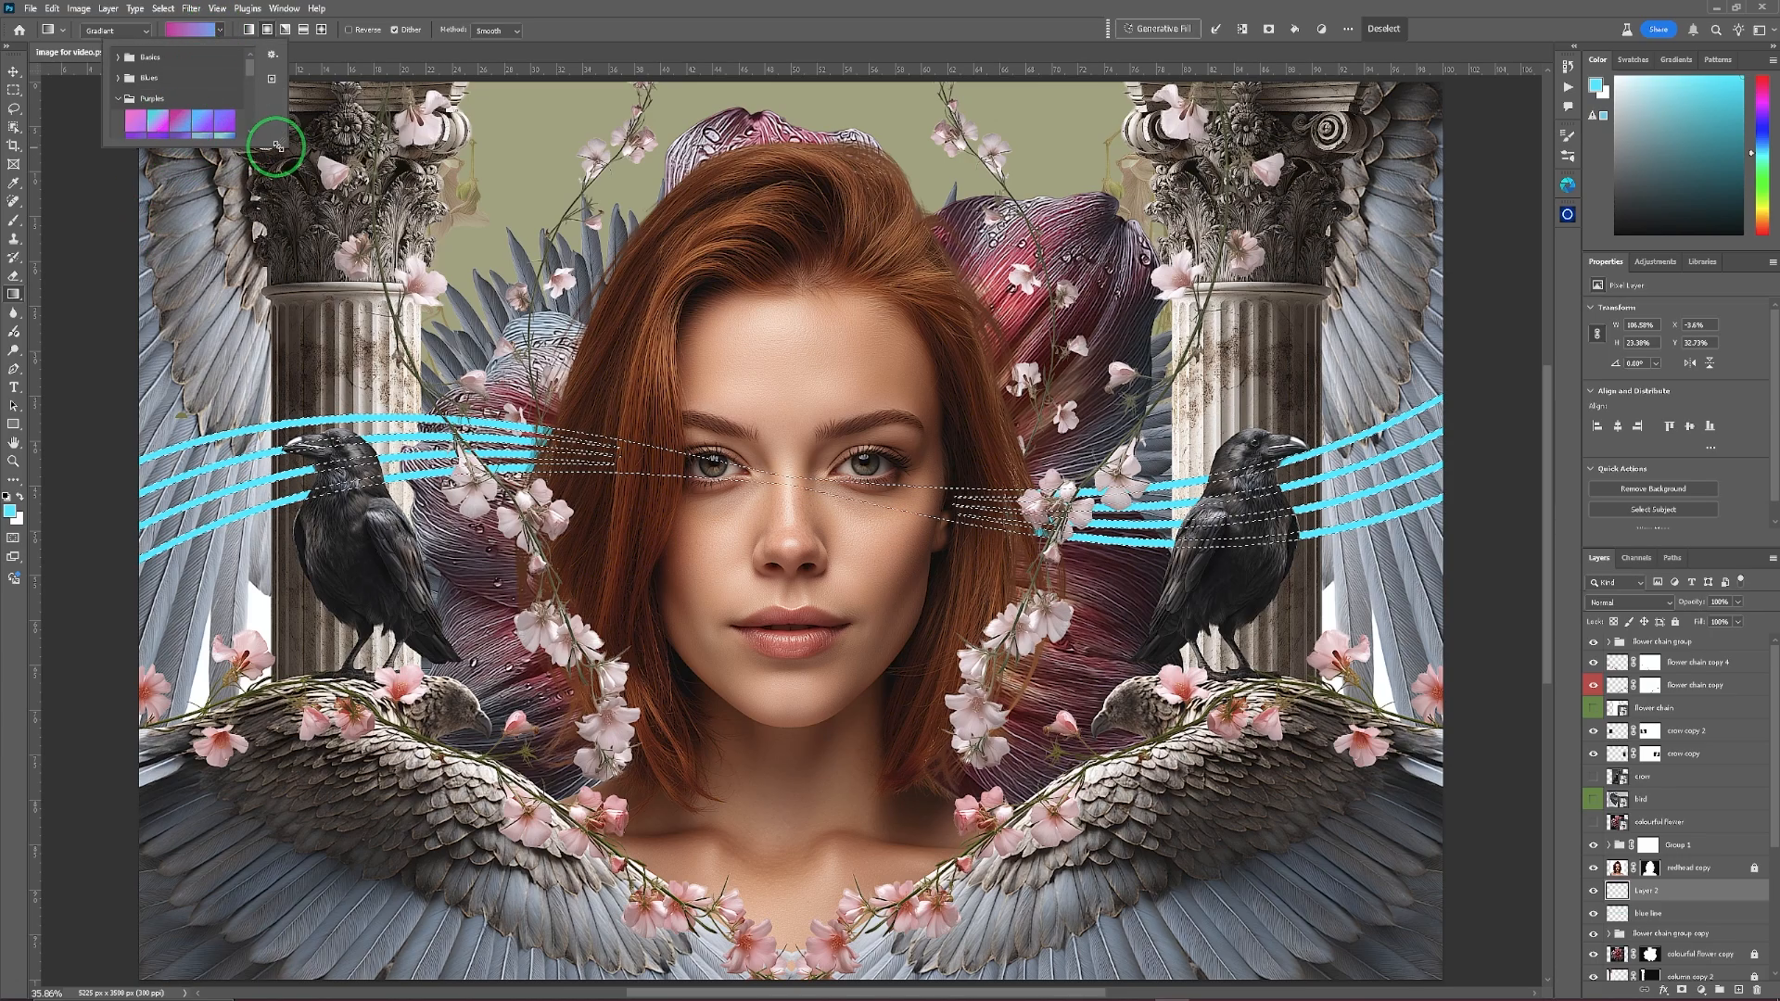
drag(270, 146, 234, 373)
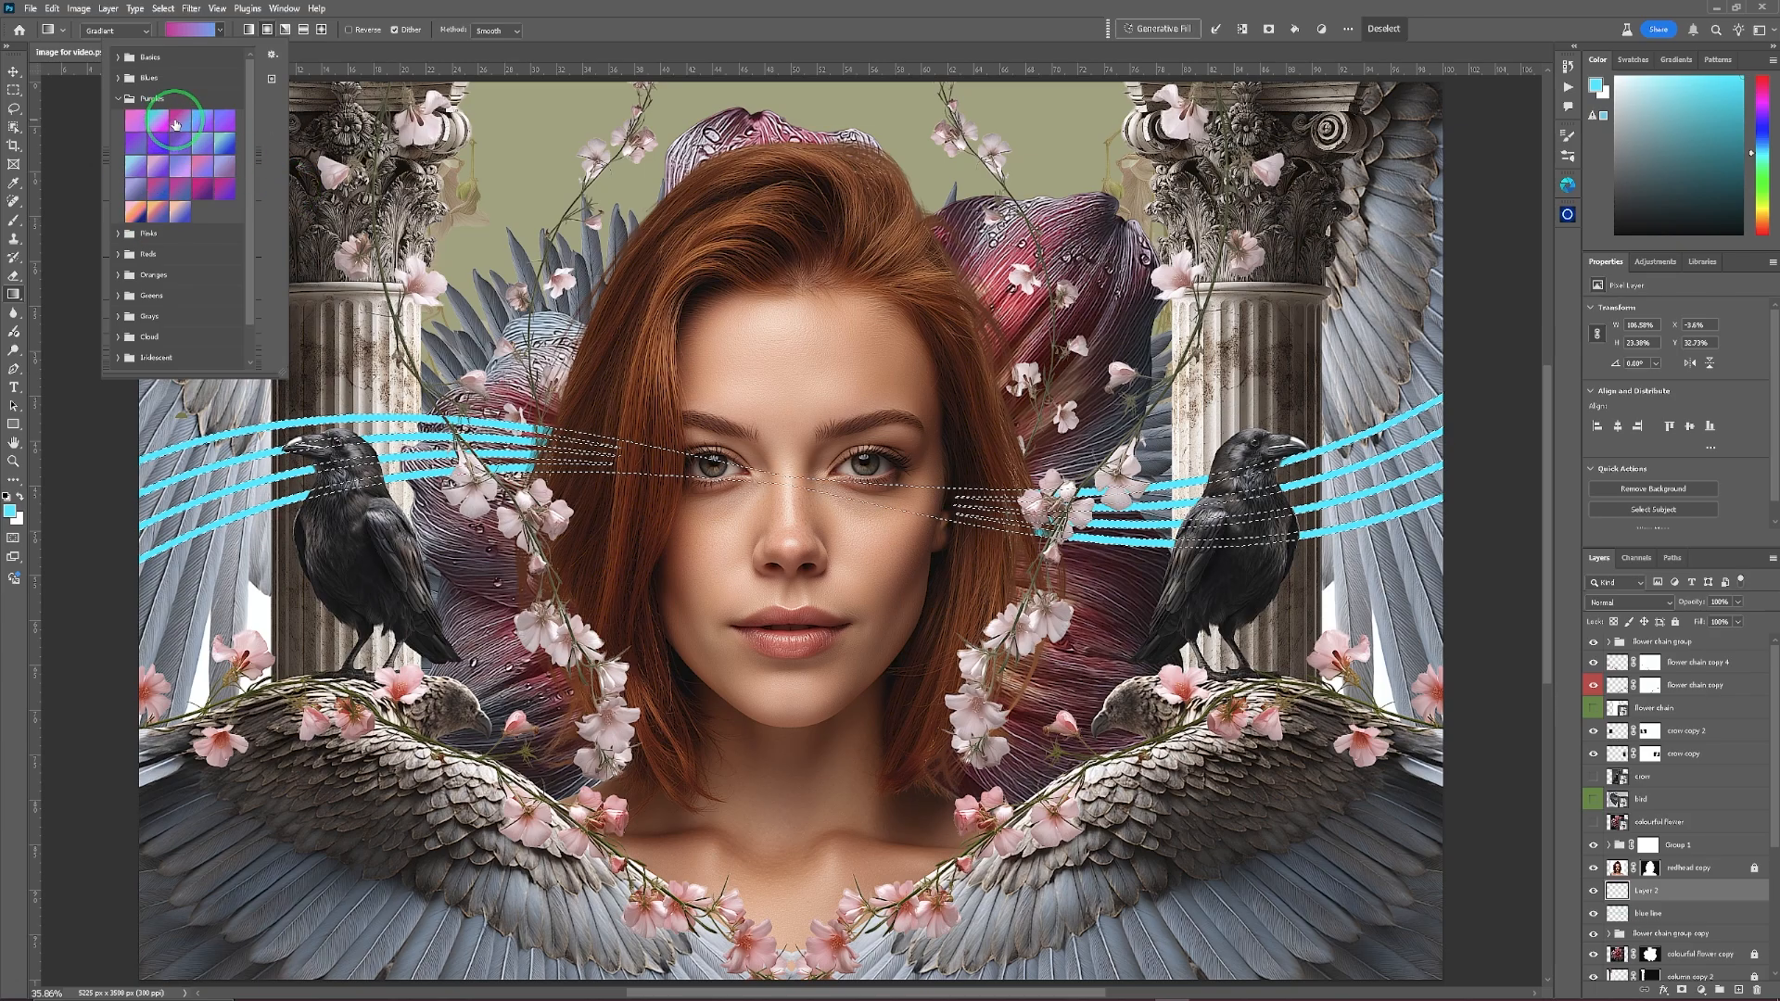
click(176, 120)
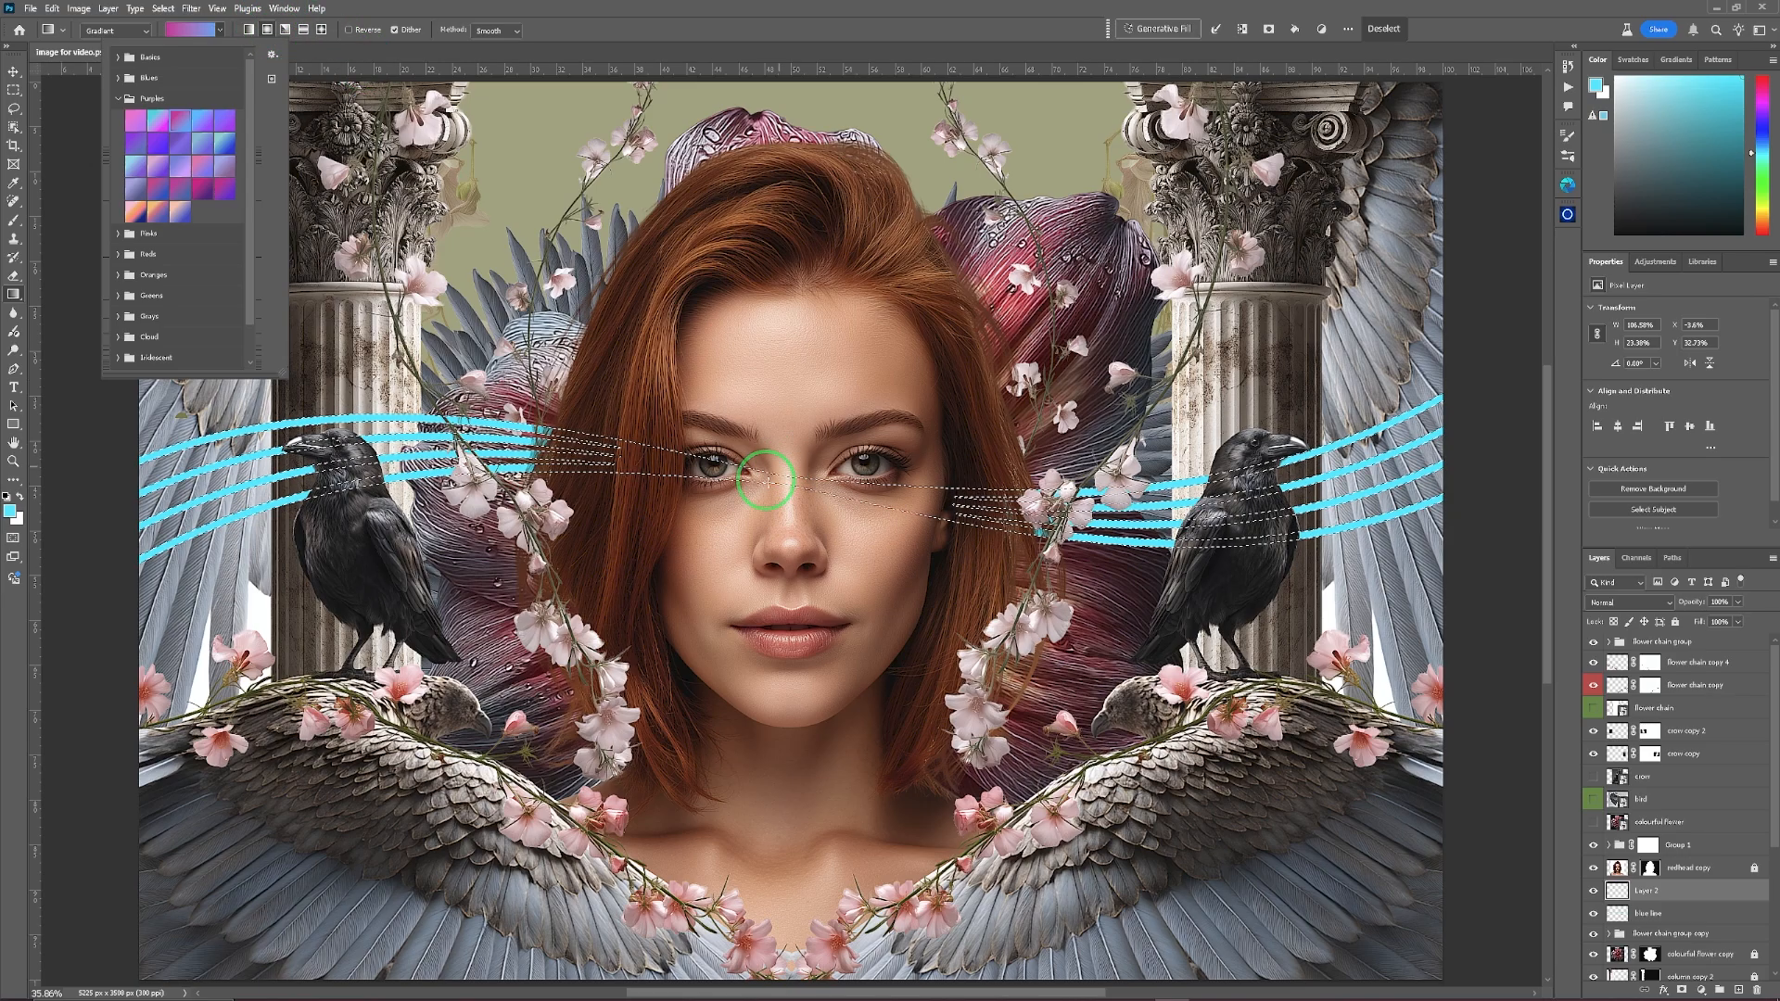
drag(788, 481, 1385, 579)
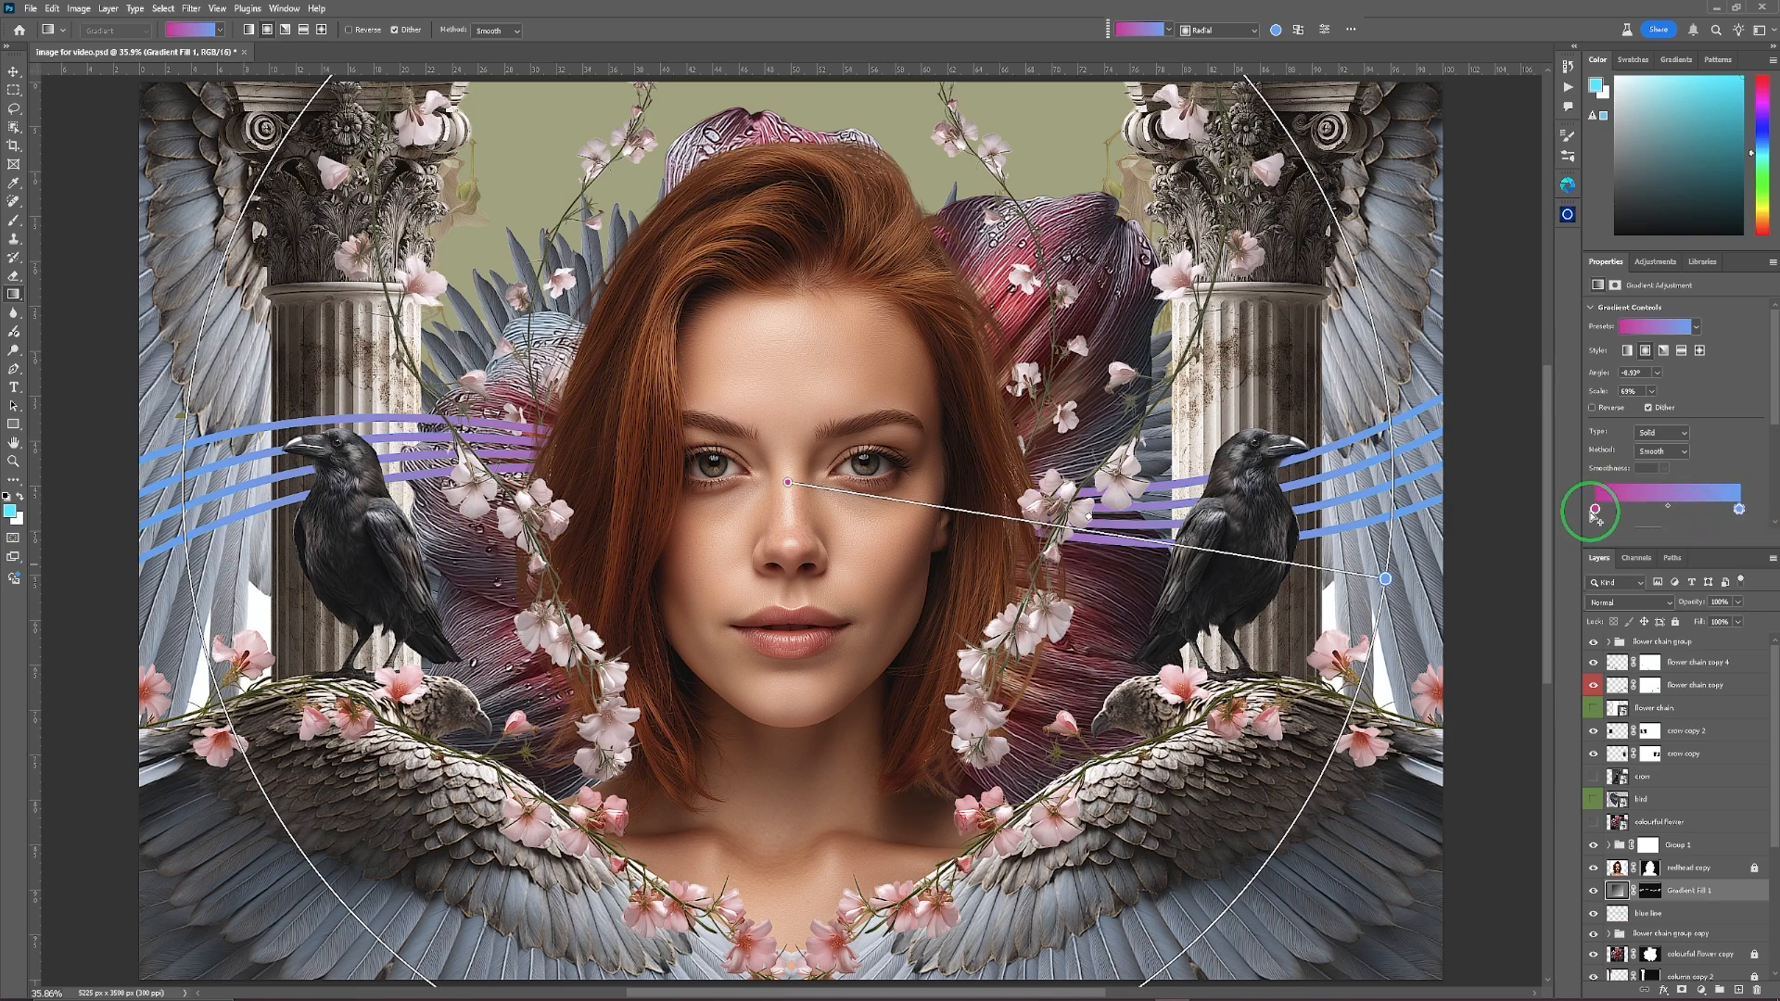
Try shifting the line gradient's colour midpoint, and add a colour stop near the blue end recoloured to green 12ff00.
mouse_move(1594, 510)
mouse_down()
mouse_move(1678, 515)
mouse_move(1594, 510)
mouse_move(1666, 509)
mouse_move(1638, 508)
mouse_up()
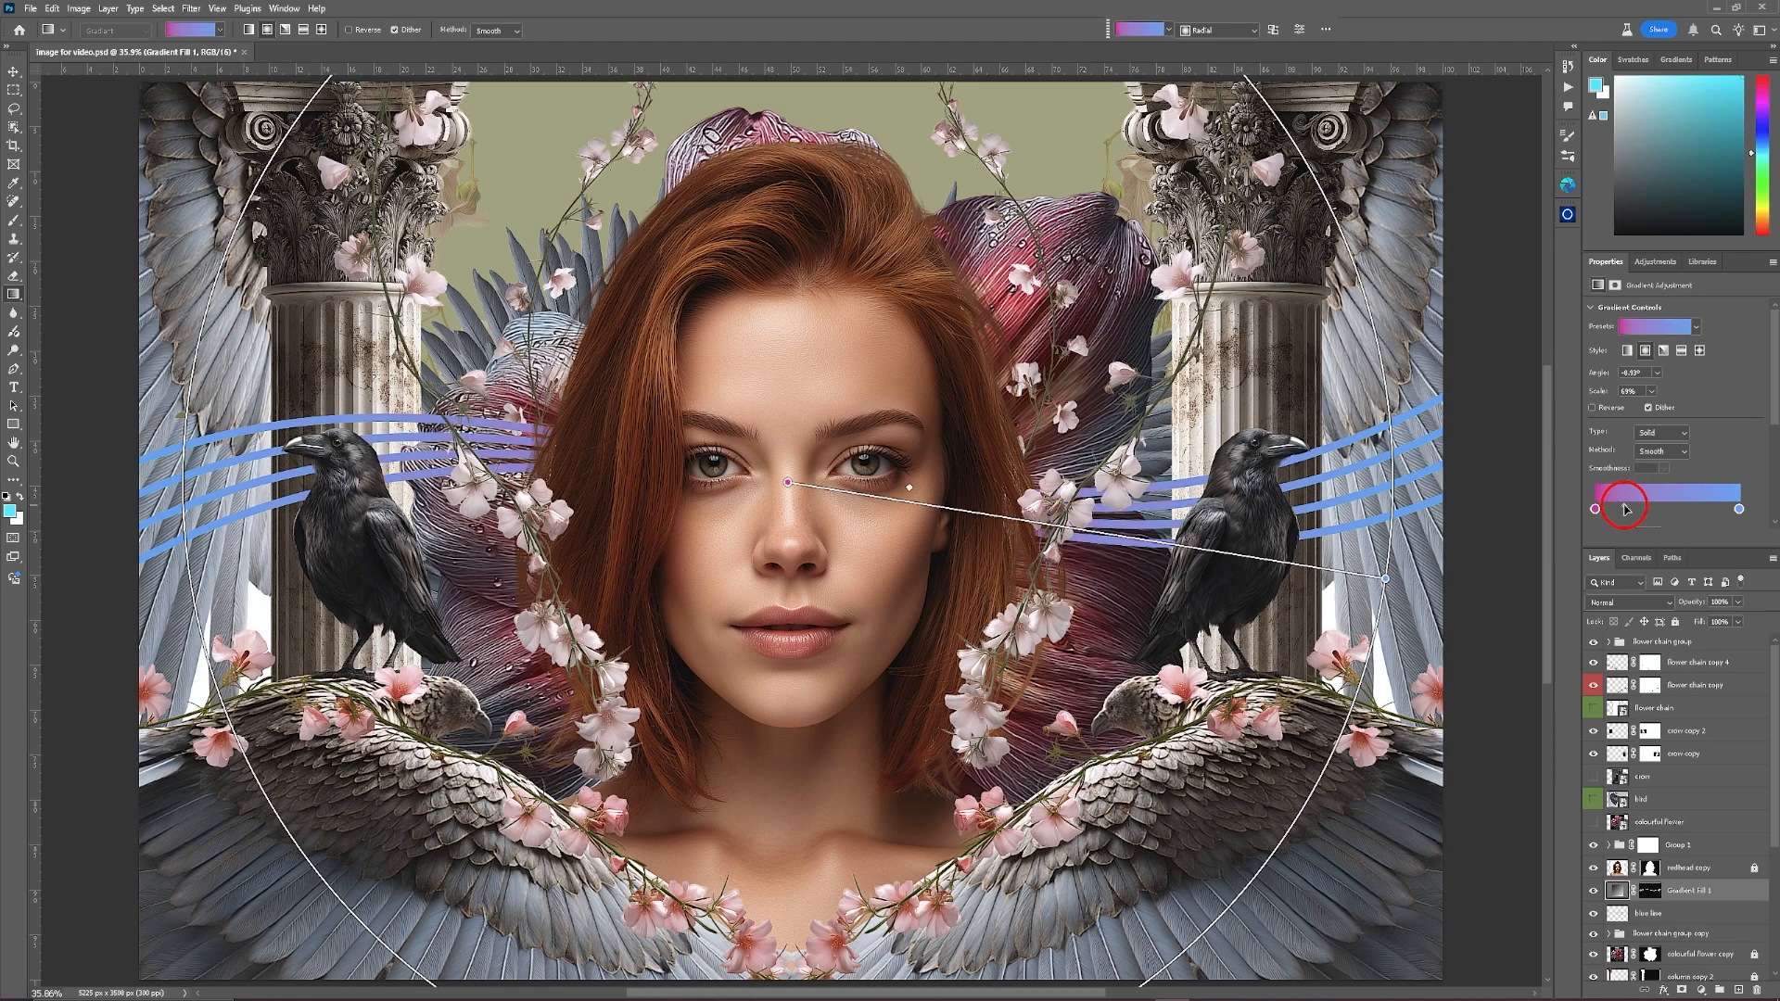
mouse_move(1625, 509)
mouse_down()
mouse_move(1709, 509)
mouse_move(1665, 510)
mouse_up()
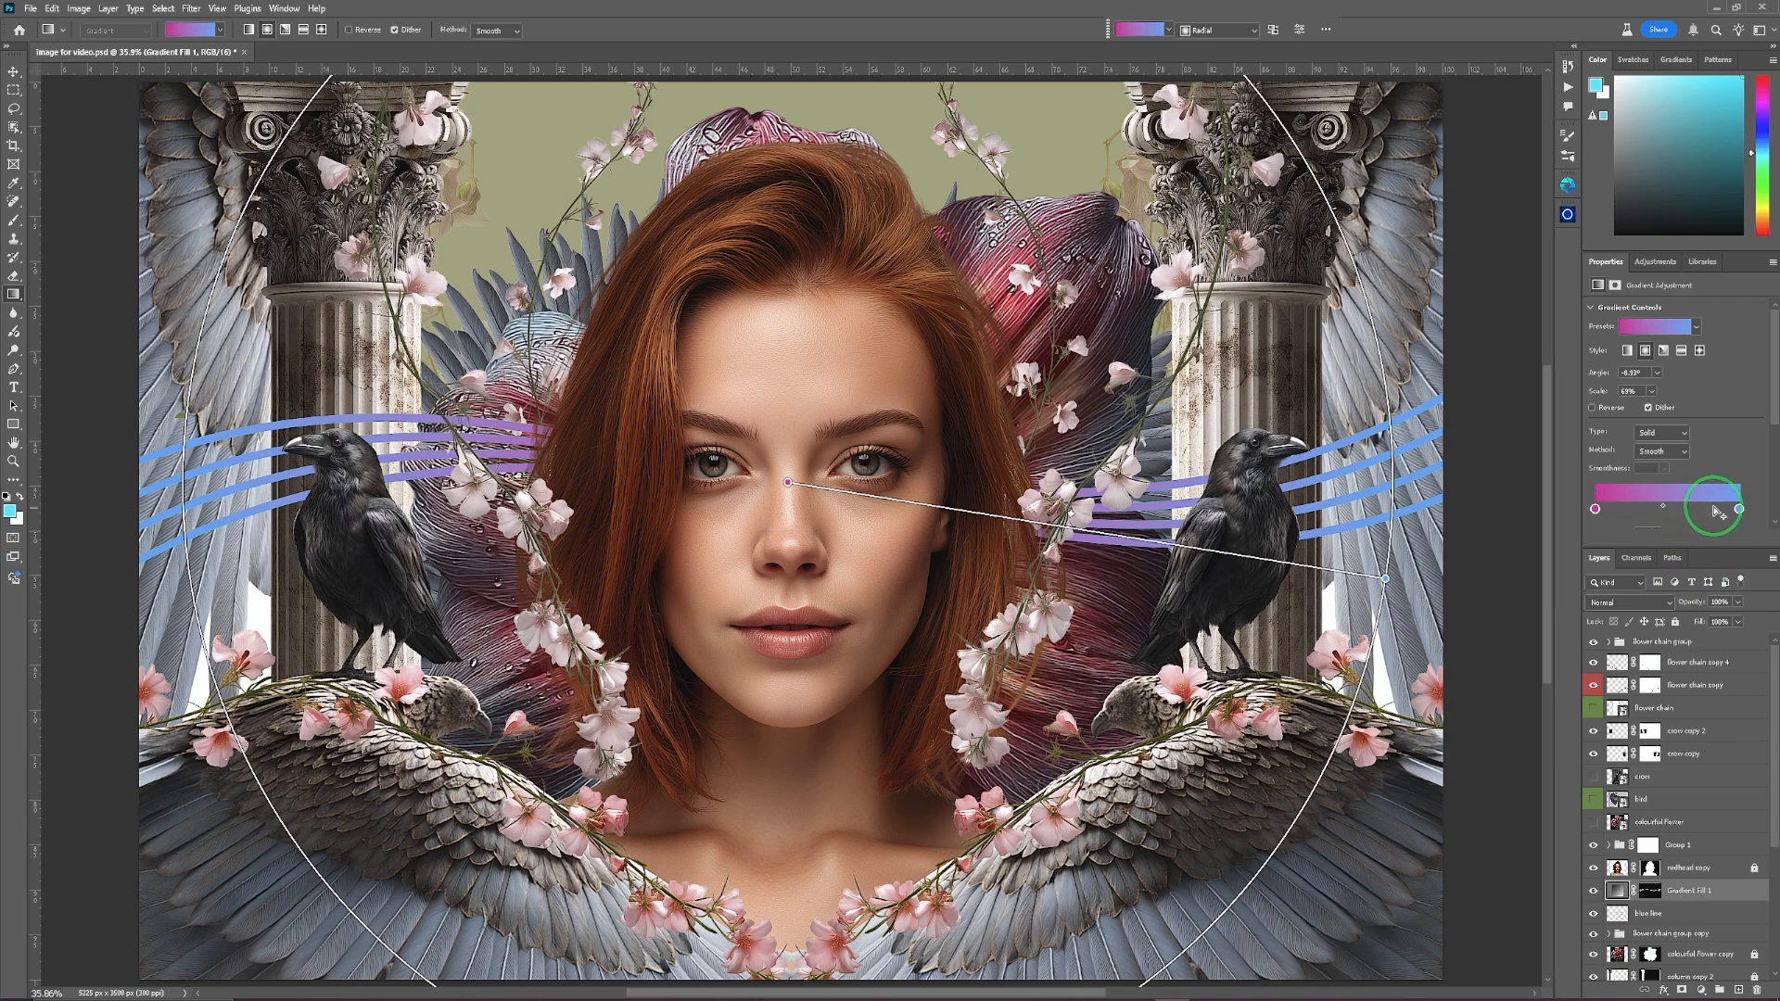
click(1704, 509)
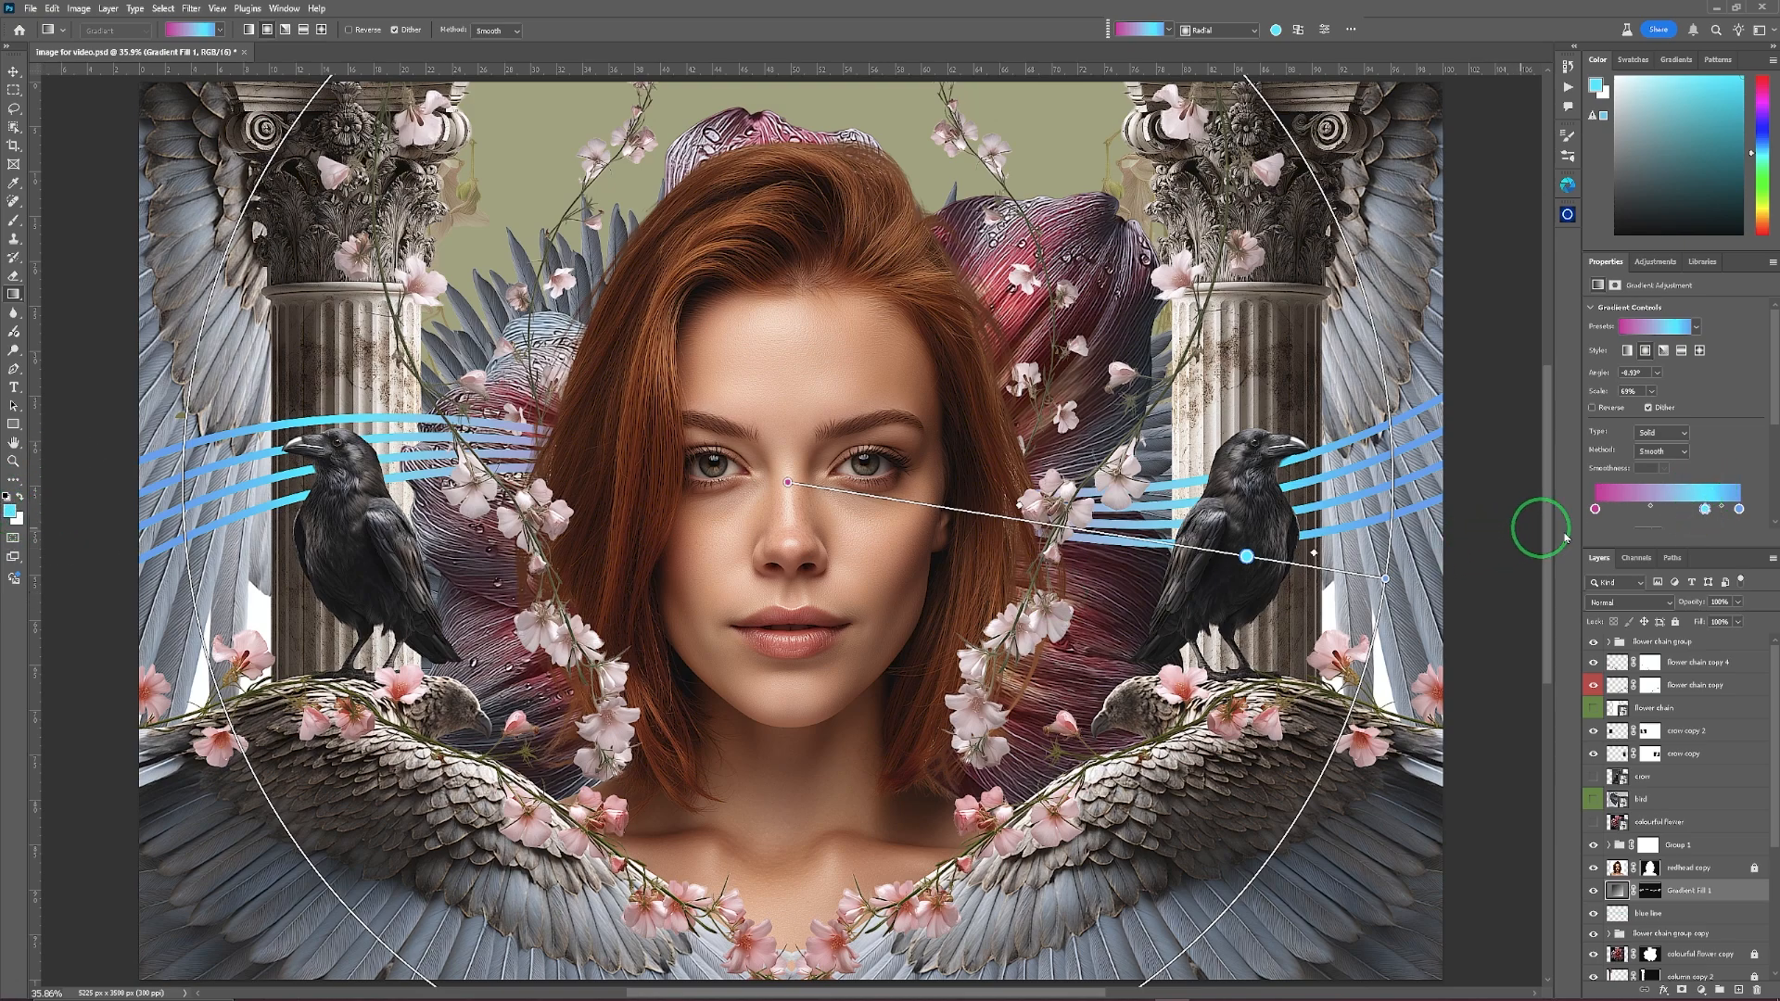
double_click(1705, 510)
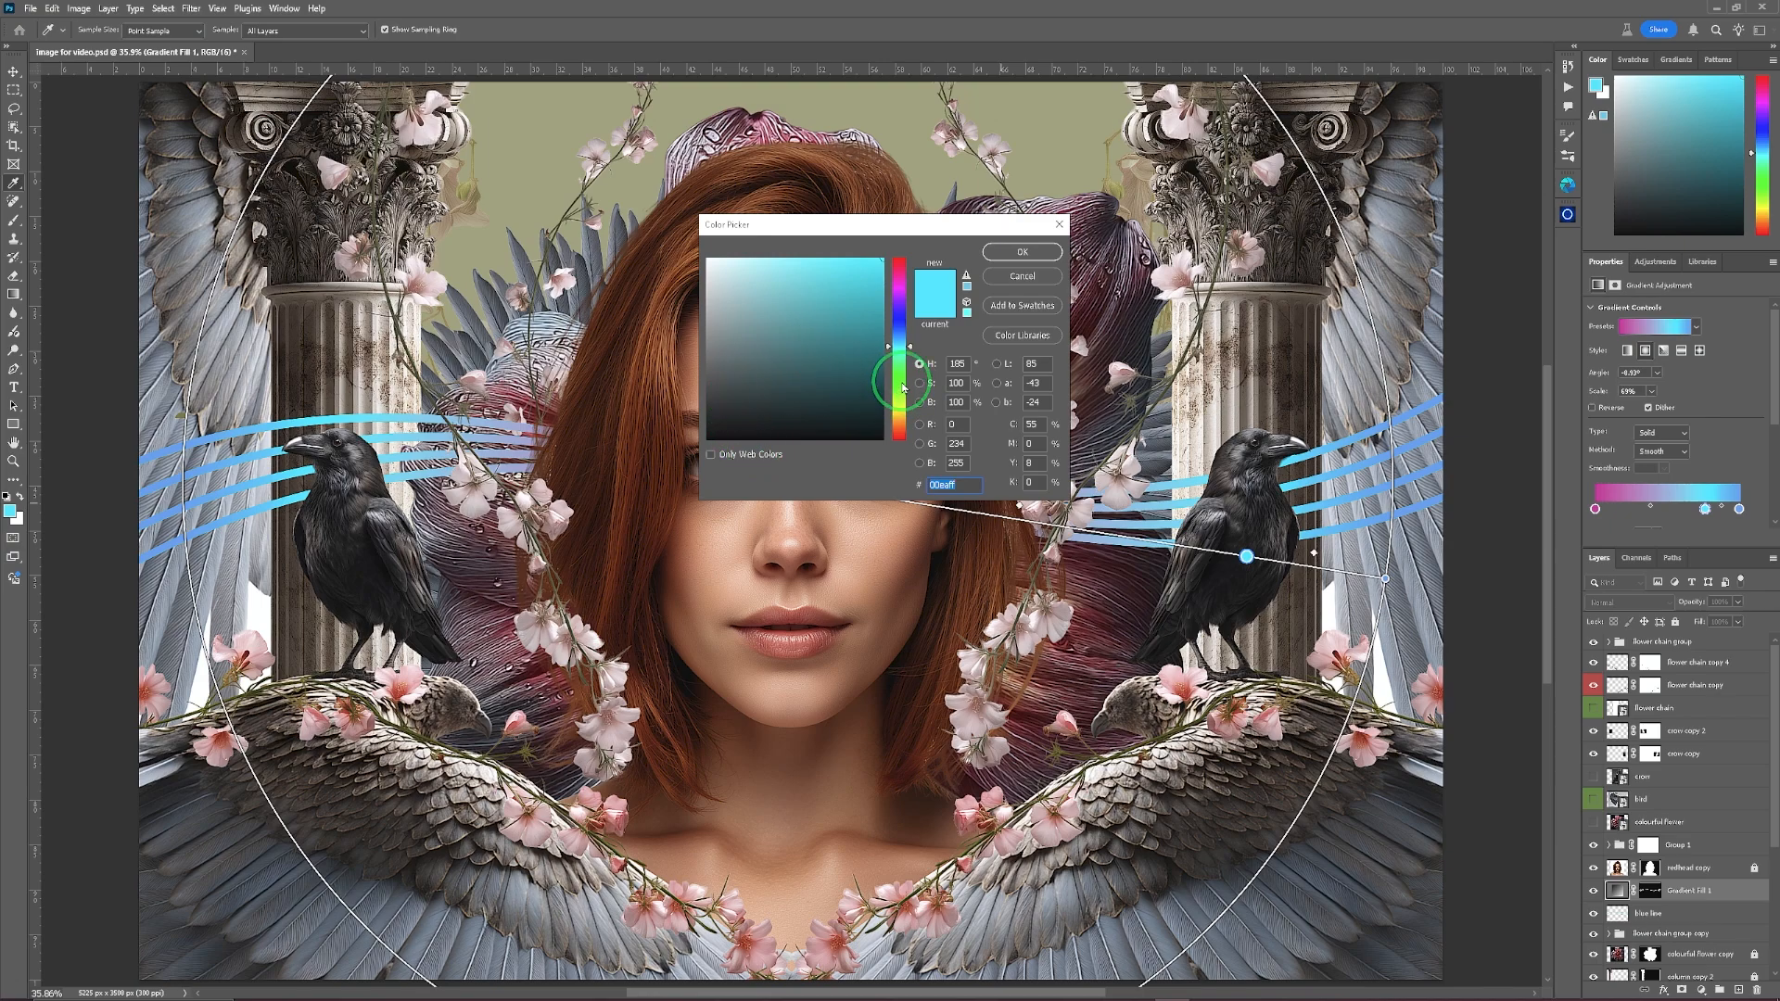
click(903, 383)
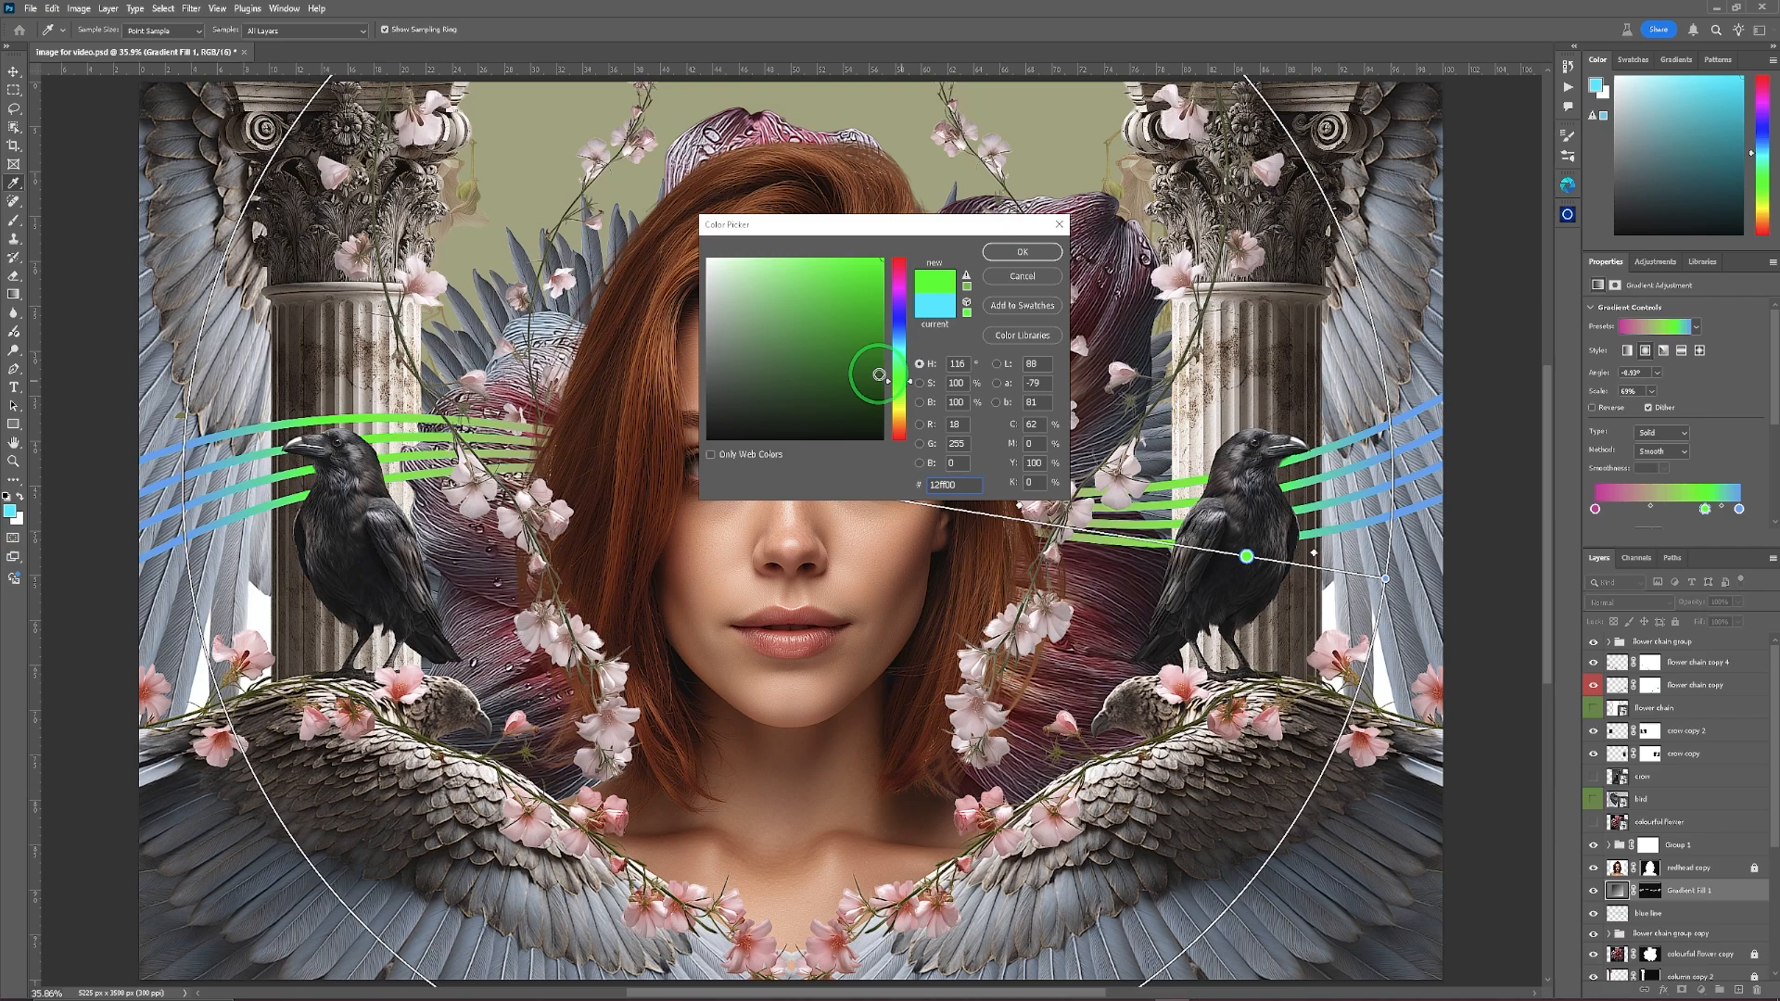
click(1022, 253)
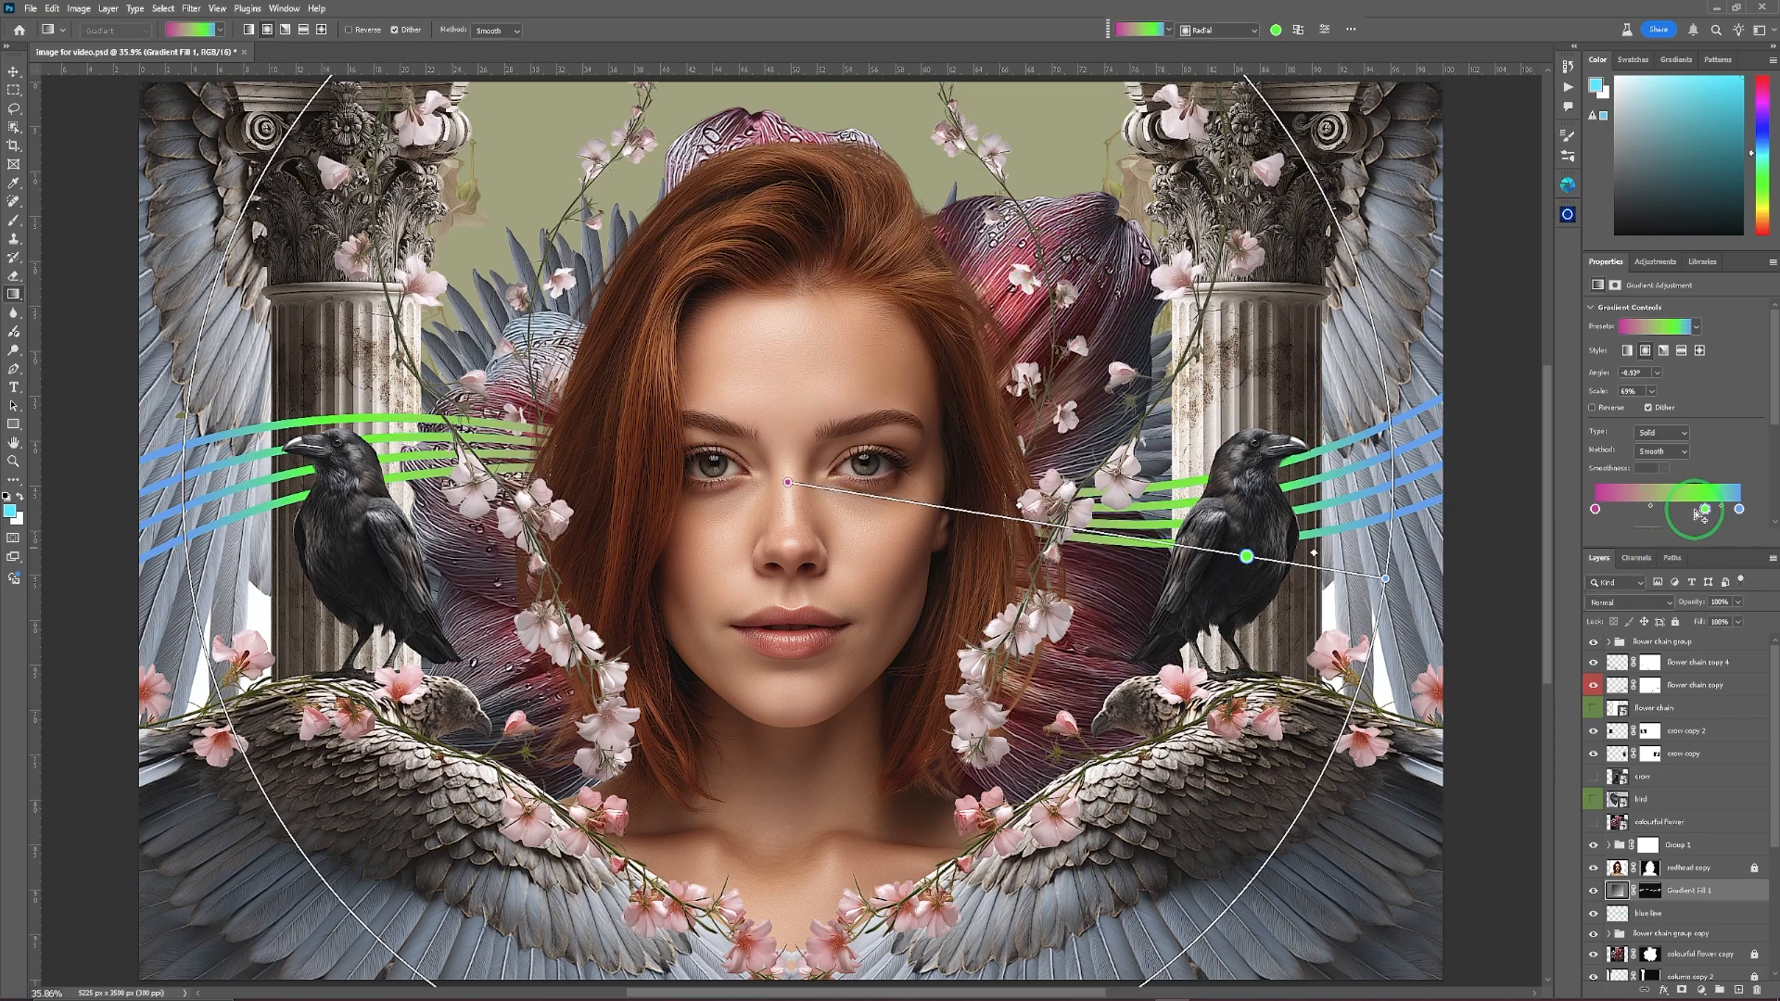
Try moving the green stop towards the middle, adding a light blue stop beside it and adjusting the midpoint between the blues.
drag(1702, 512, 1678, 509)
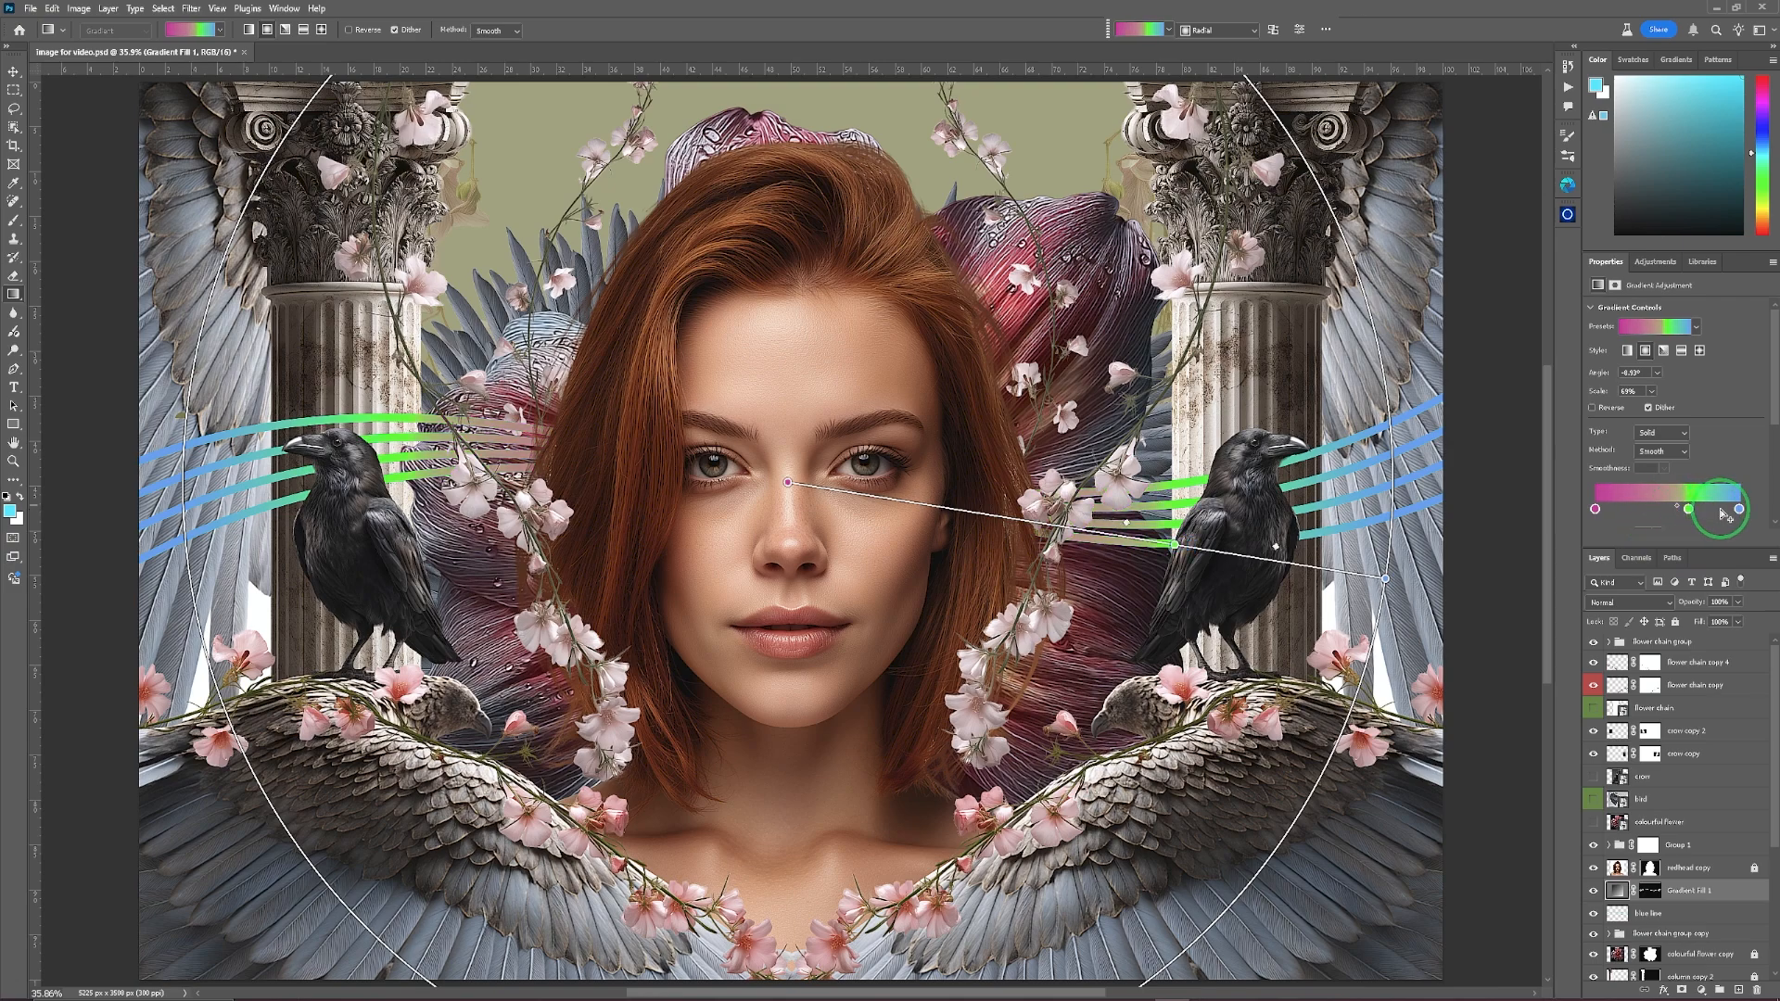
click(1712, 509)
drag(1712, 509, 1705, 507)
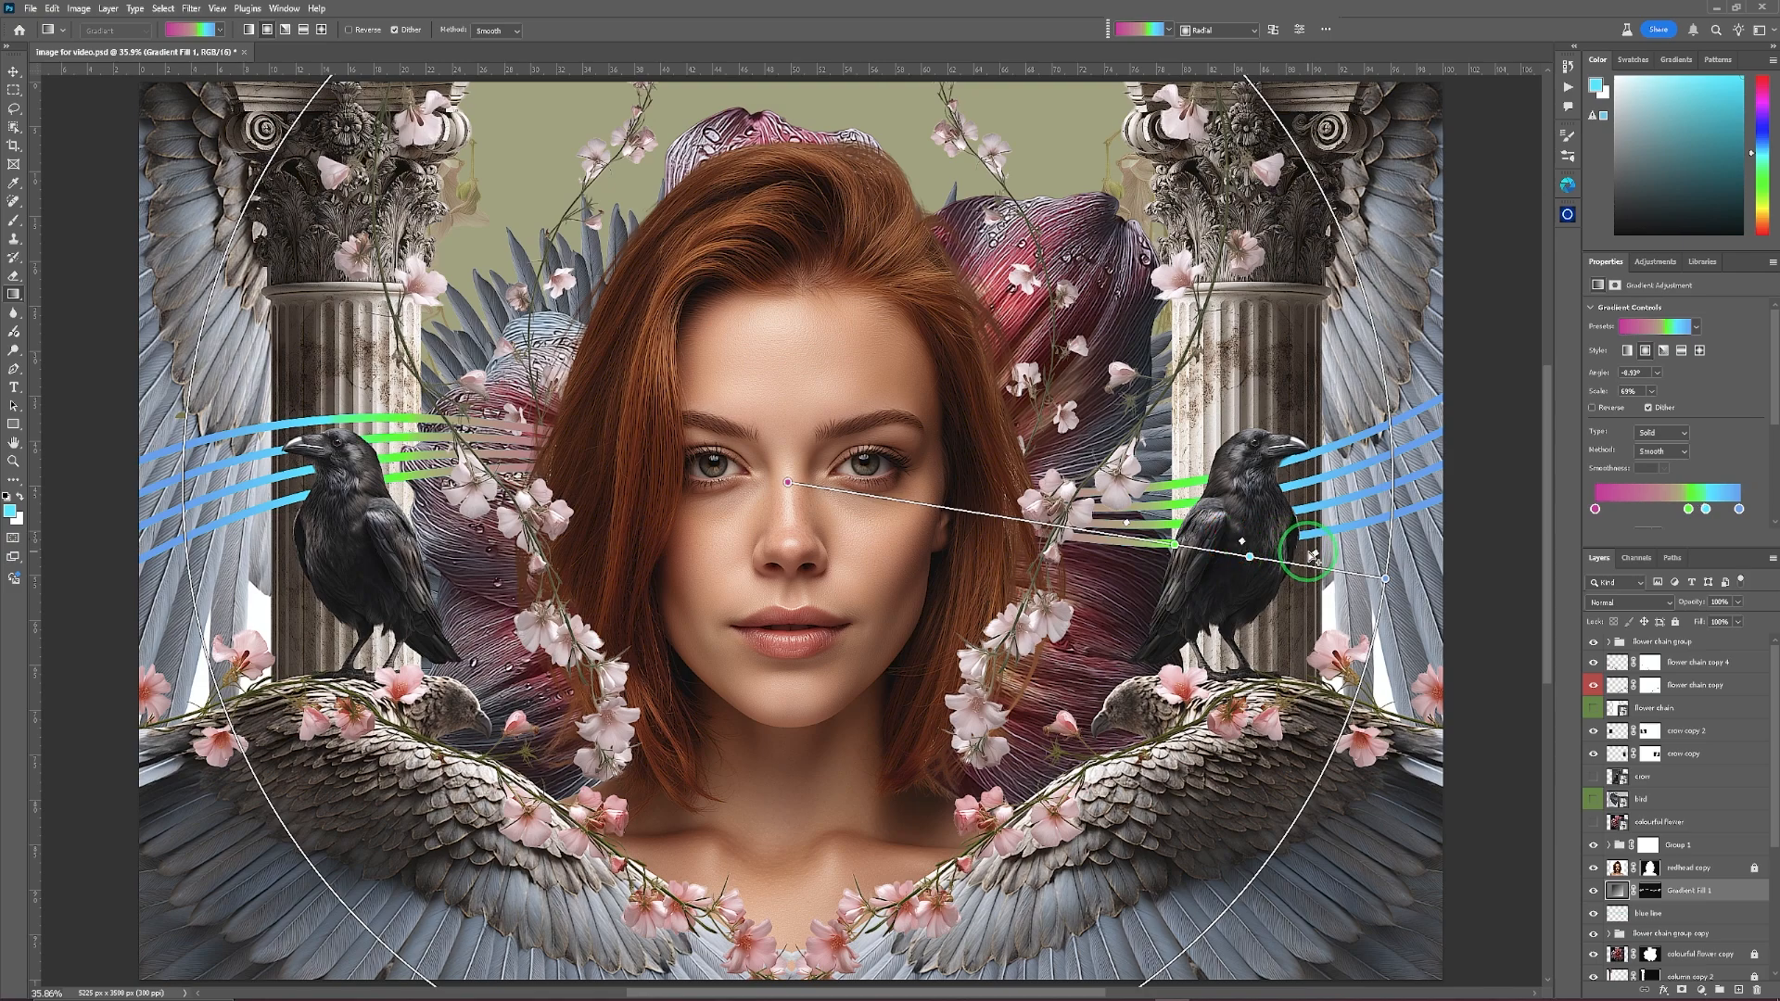
drag(1315, 556, 1297, 552)
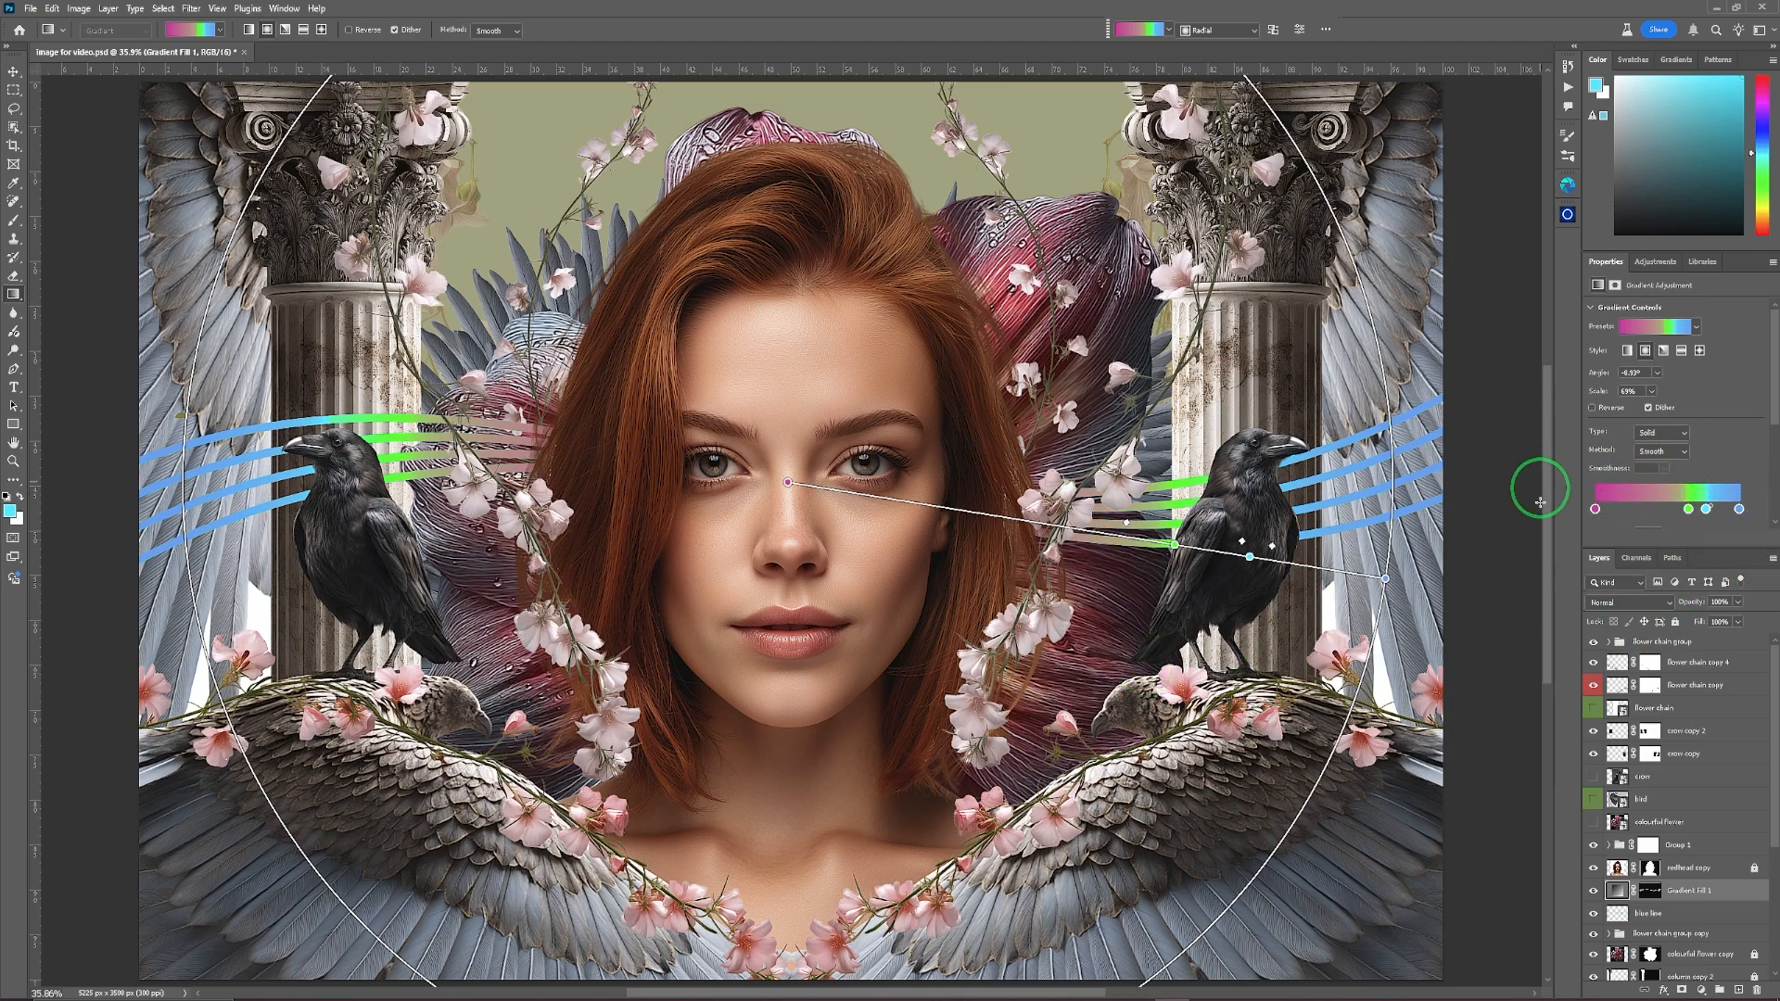
Undo the added gradient stops and colour changes back to the two-colour magenta-to-blue gradient.
key(ctrl)
key(ctrl+z)
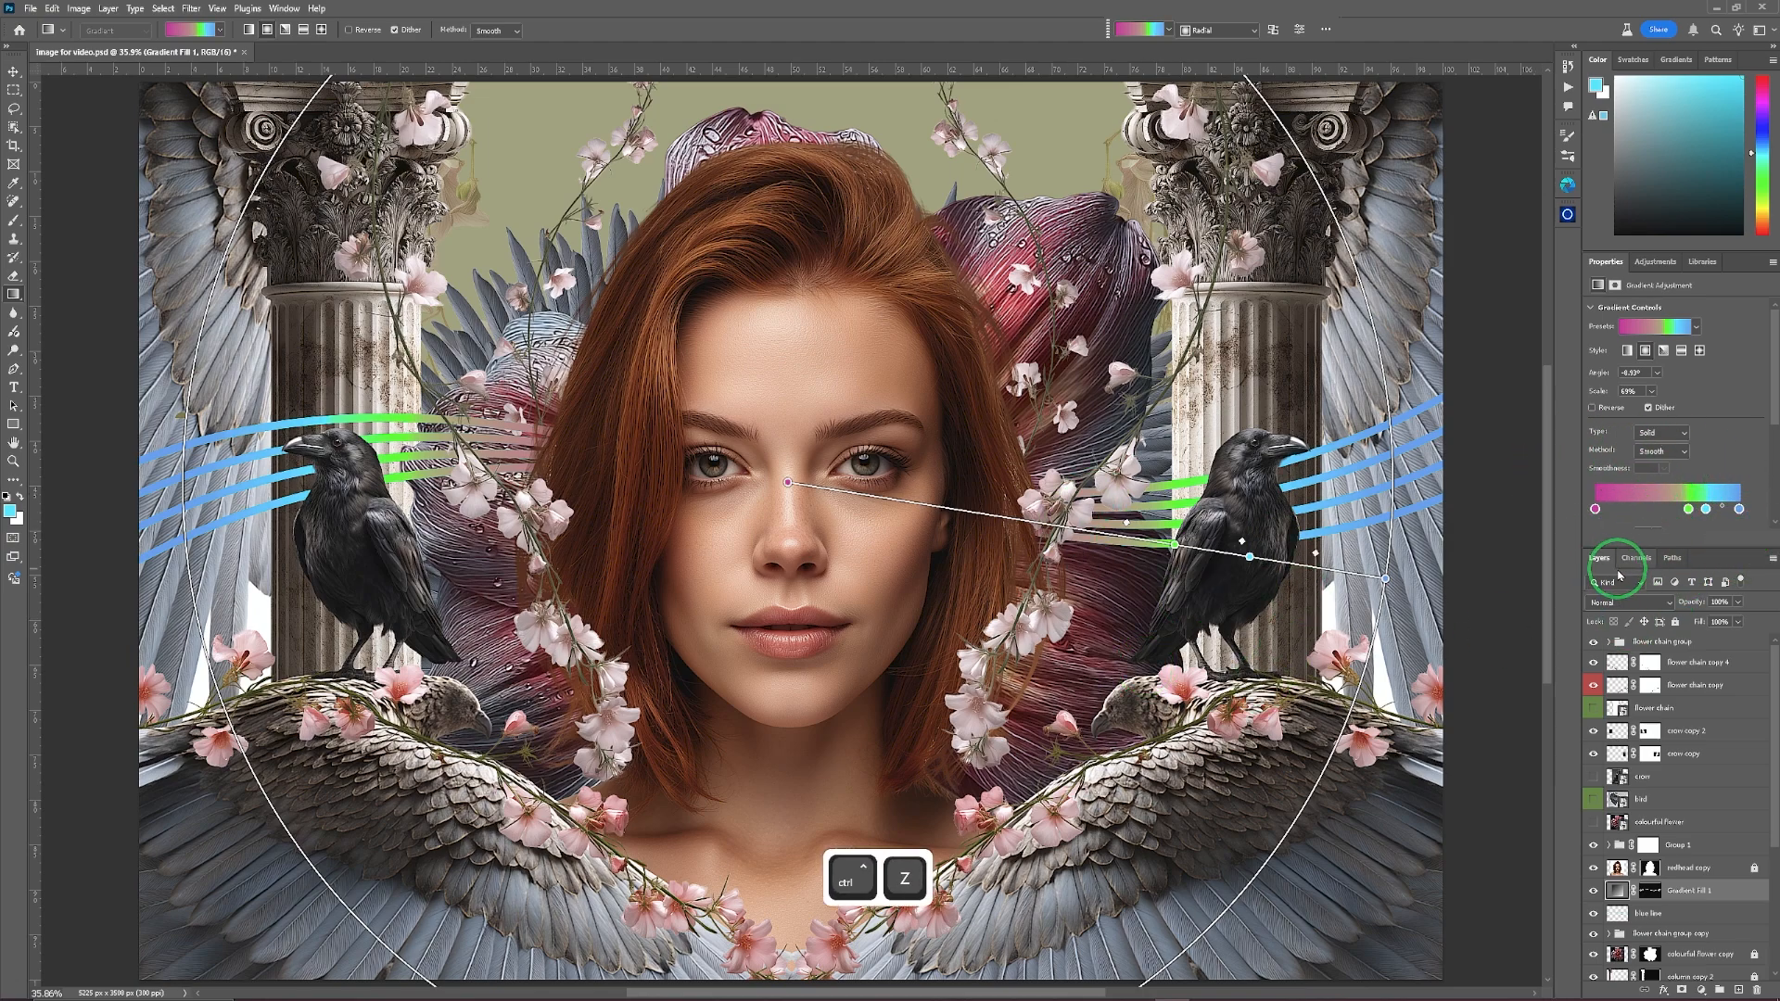
key(ctrl+z)
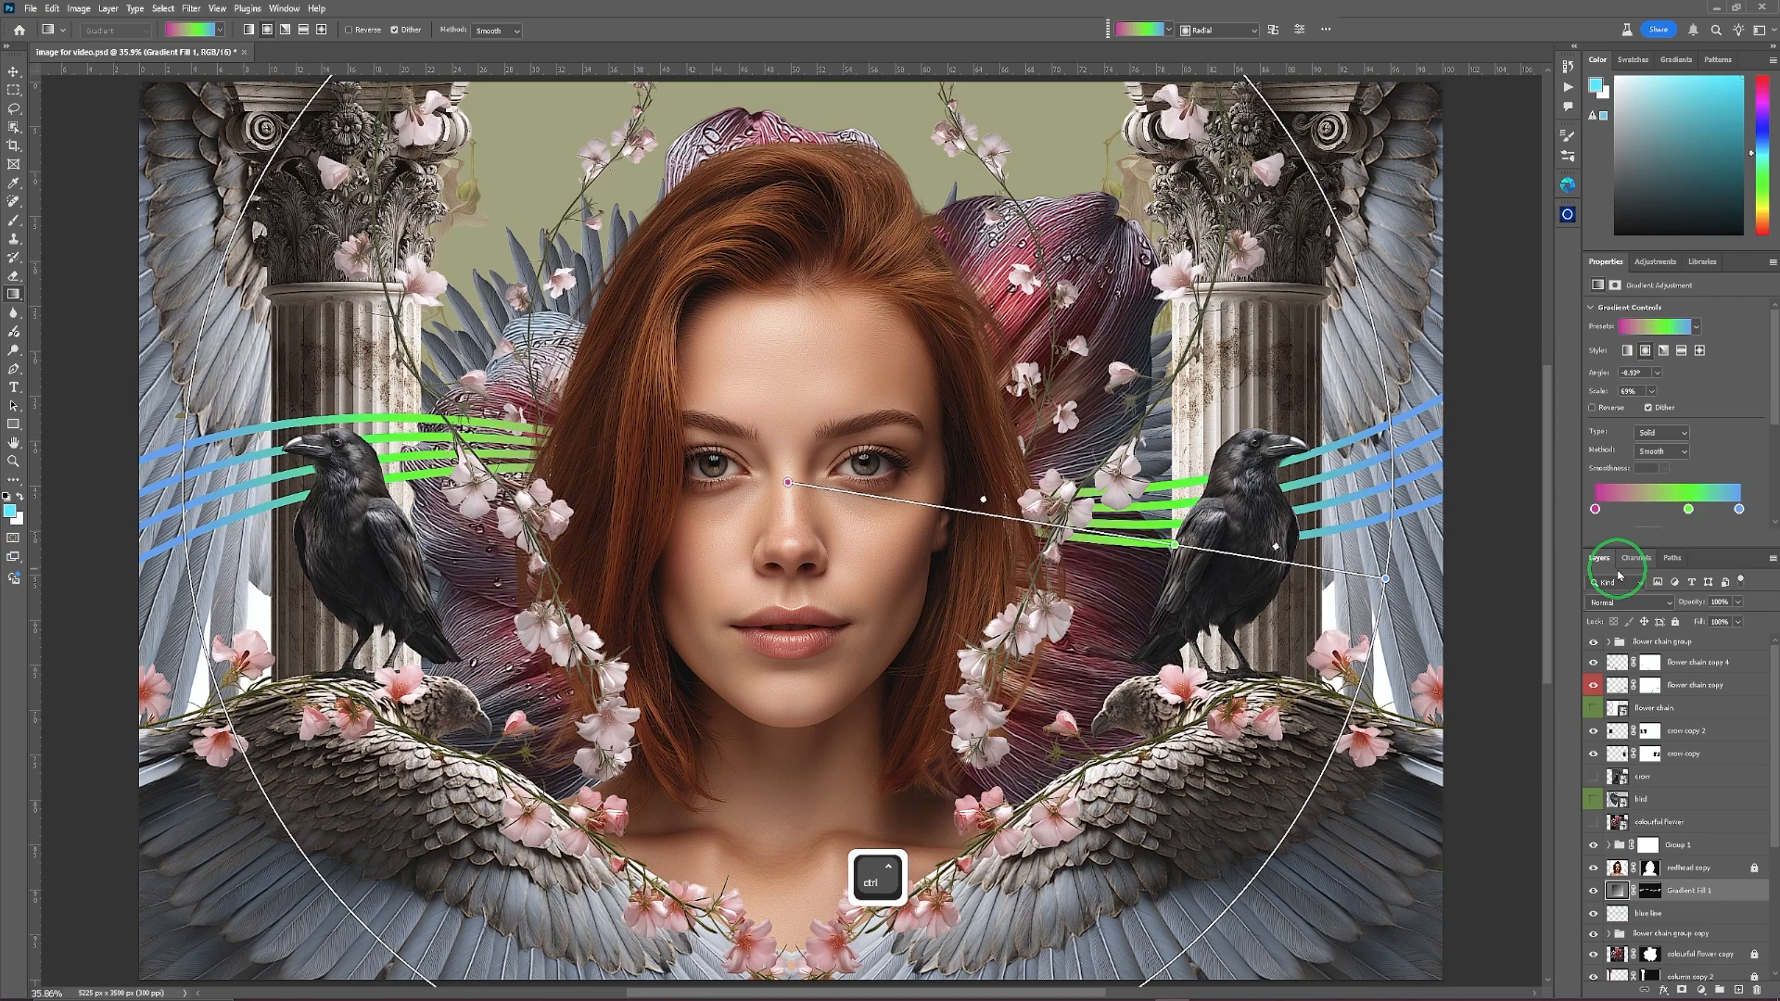
key(ctrl+z)
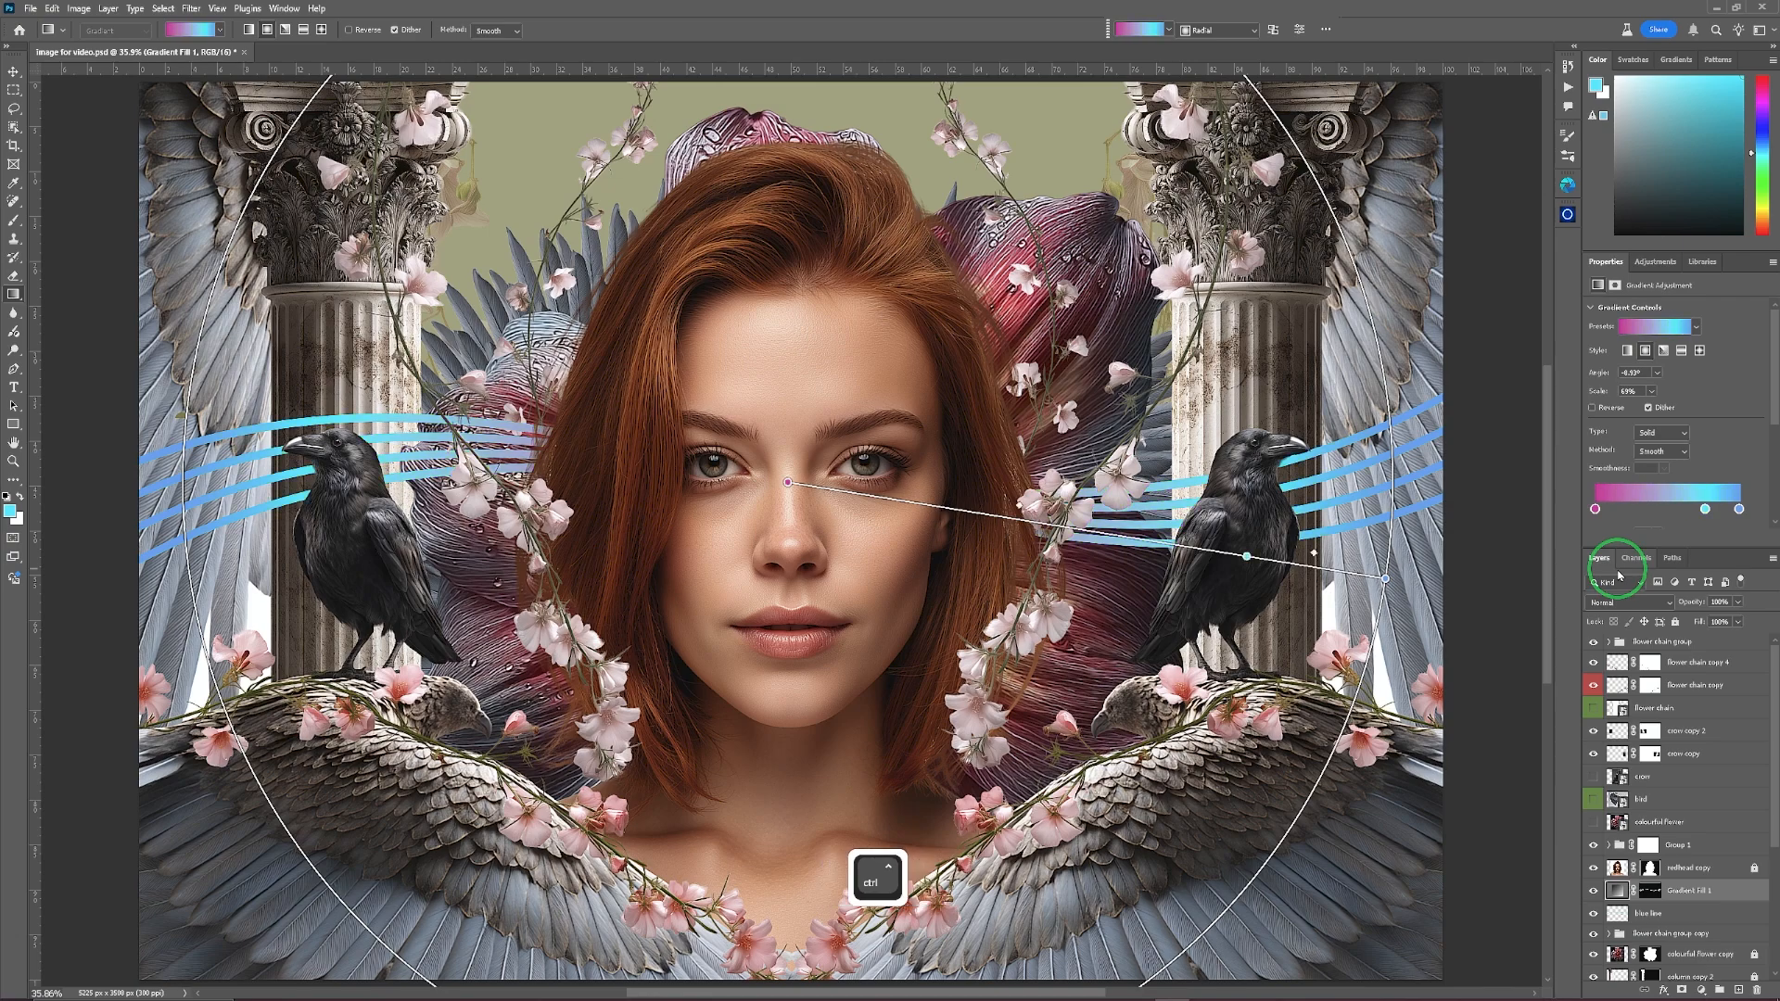
key(ctrl+z)
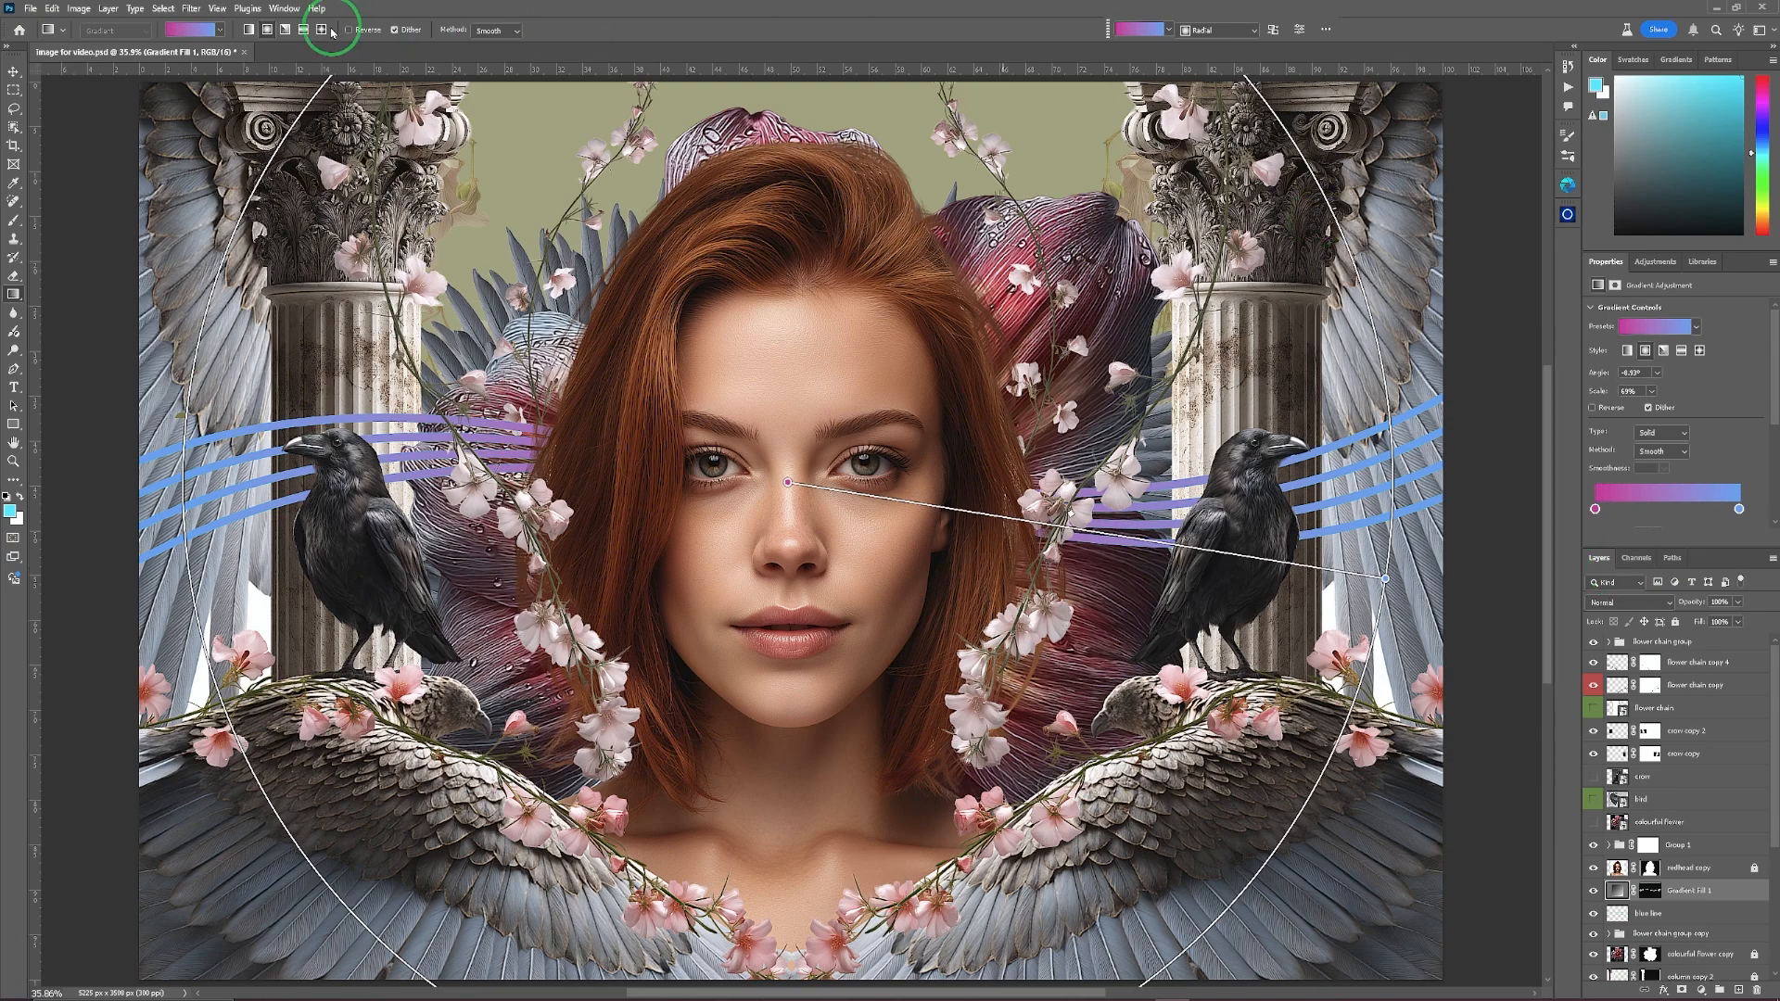
Preview the collage in full-screen mode to check the gradient-coloured lines, and return to the standard view.
click(13, 71)
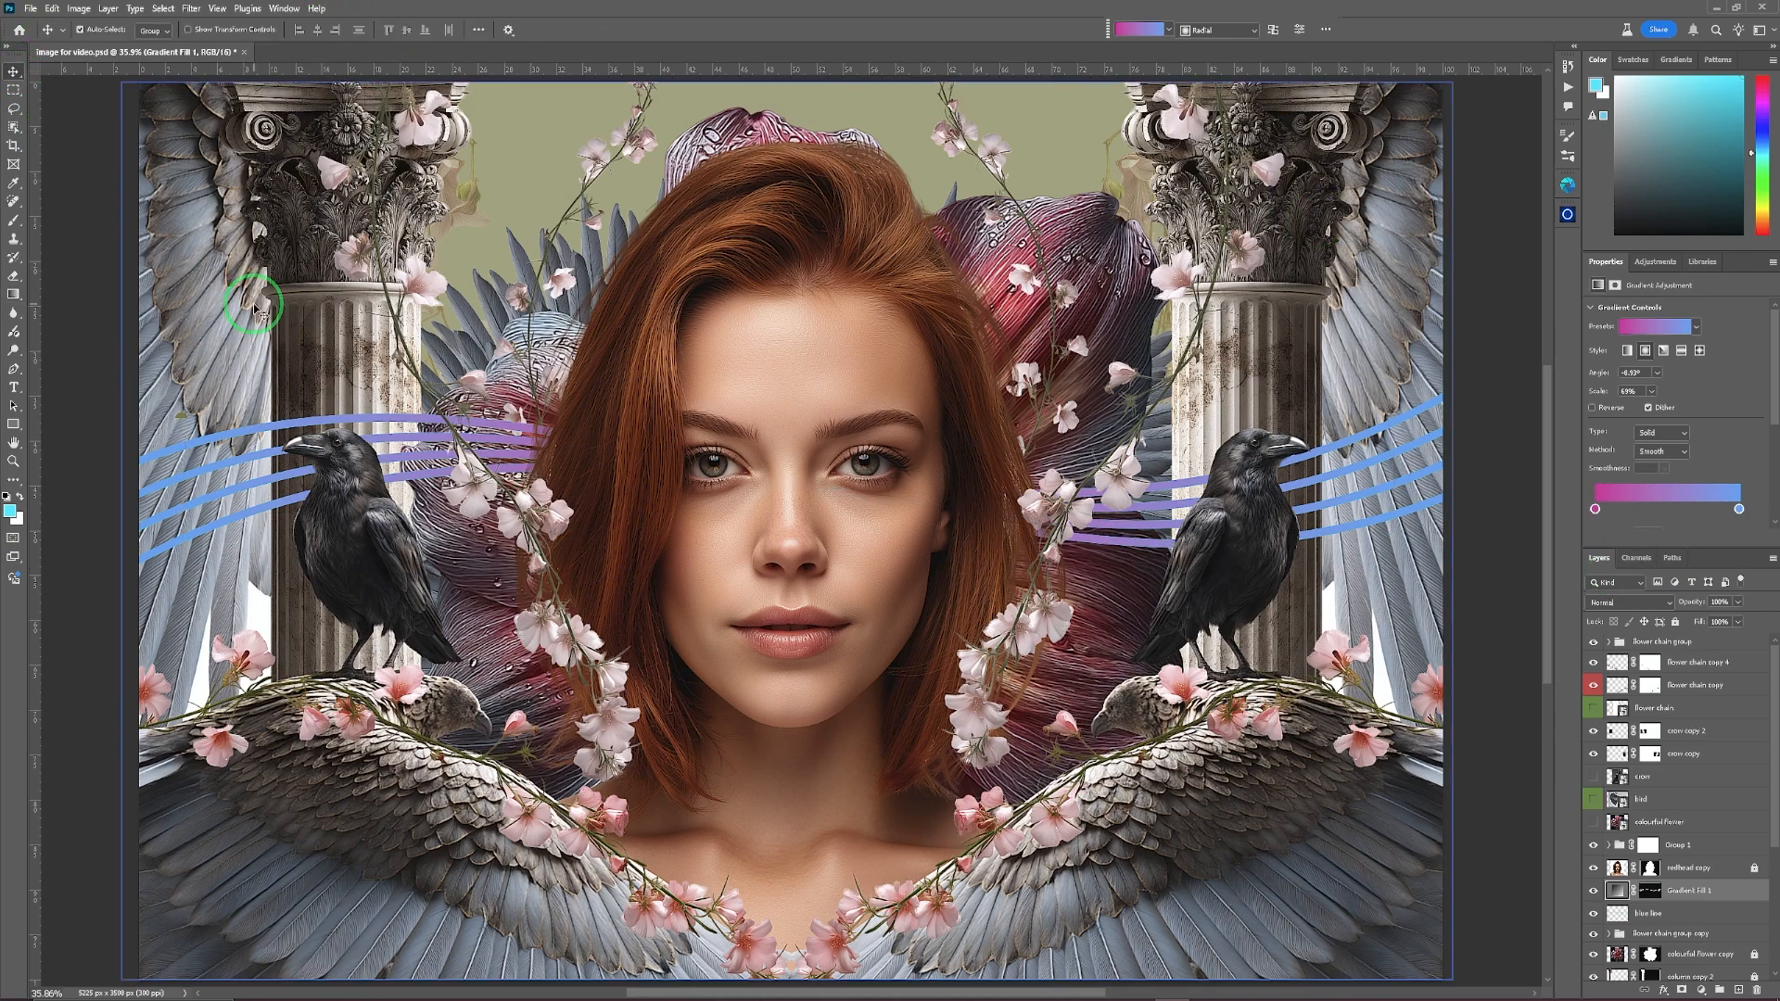
key(f)
key(f)
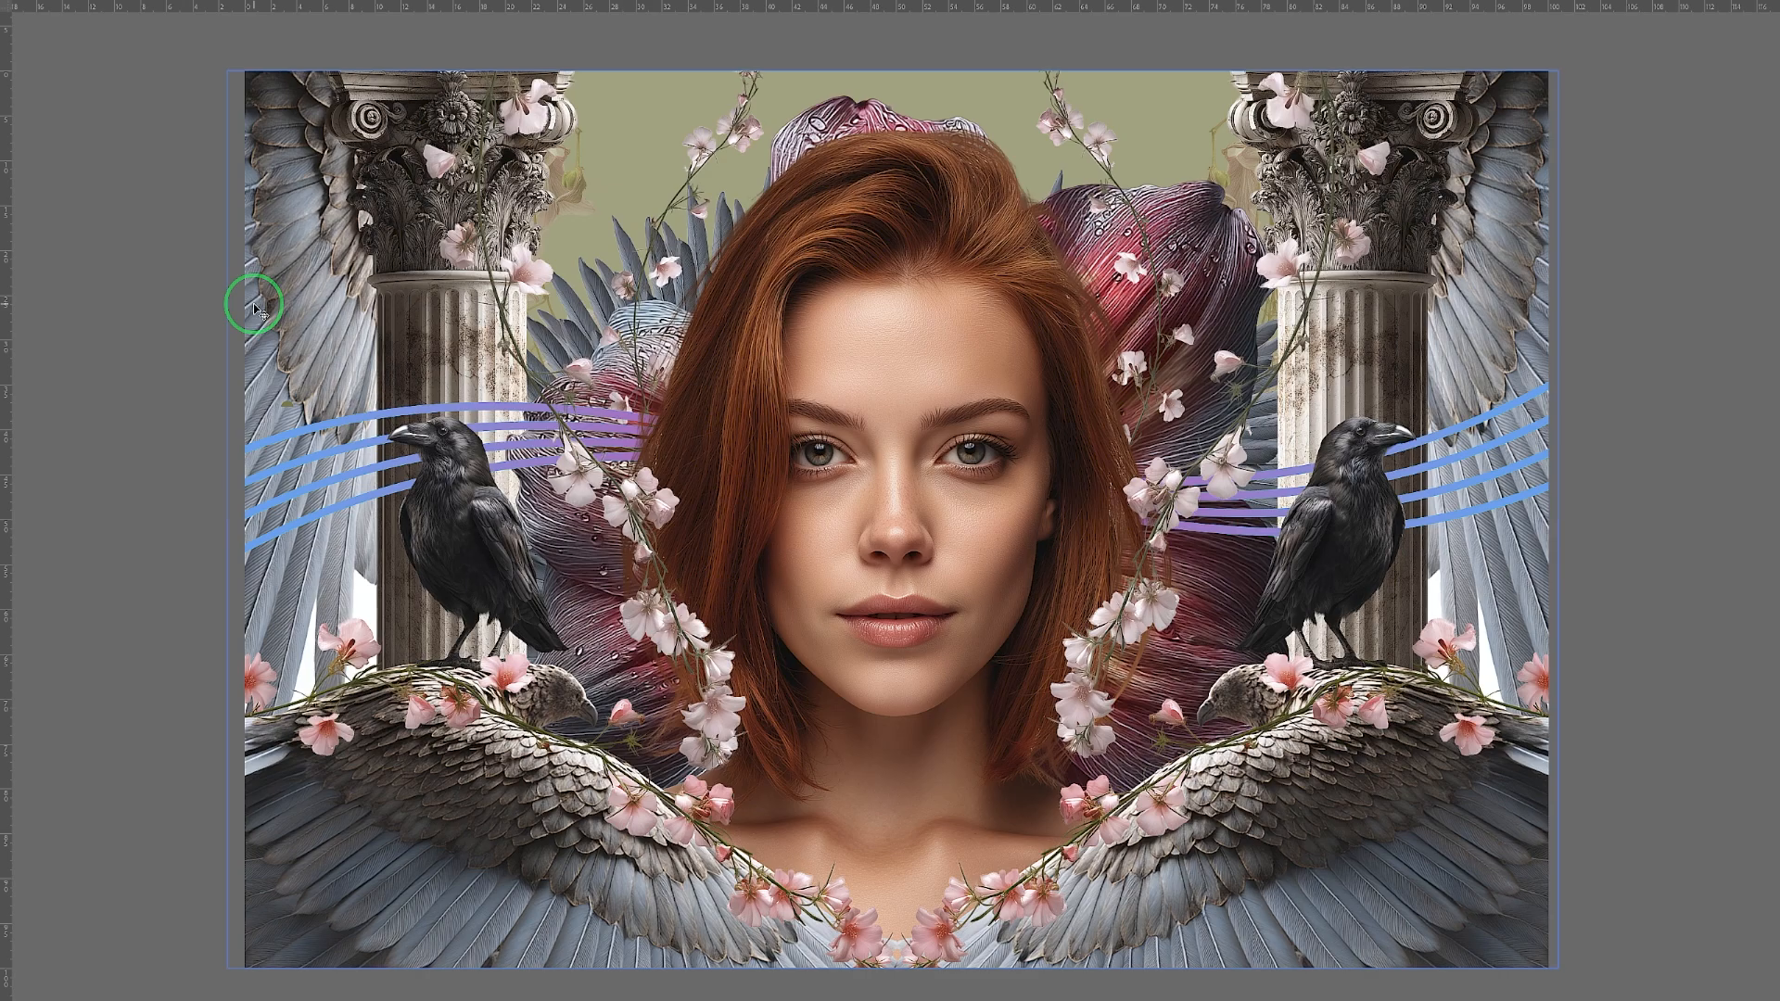
key(f)
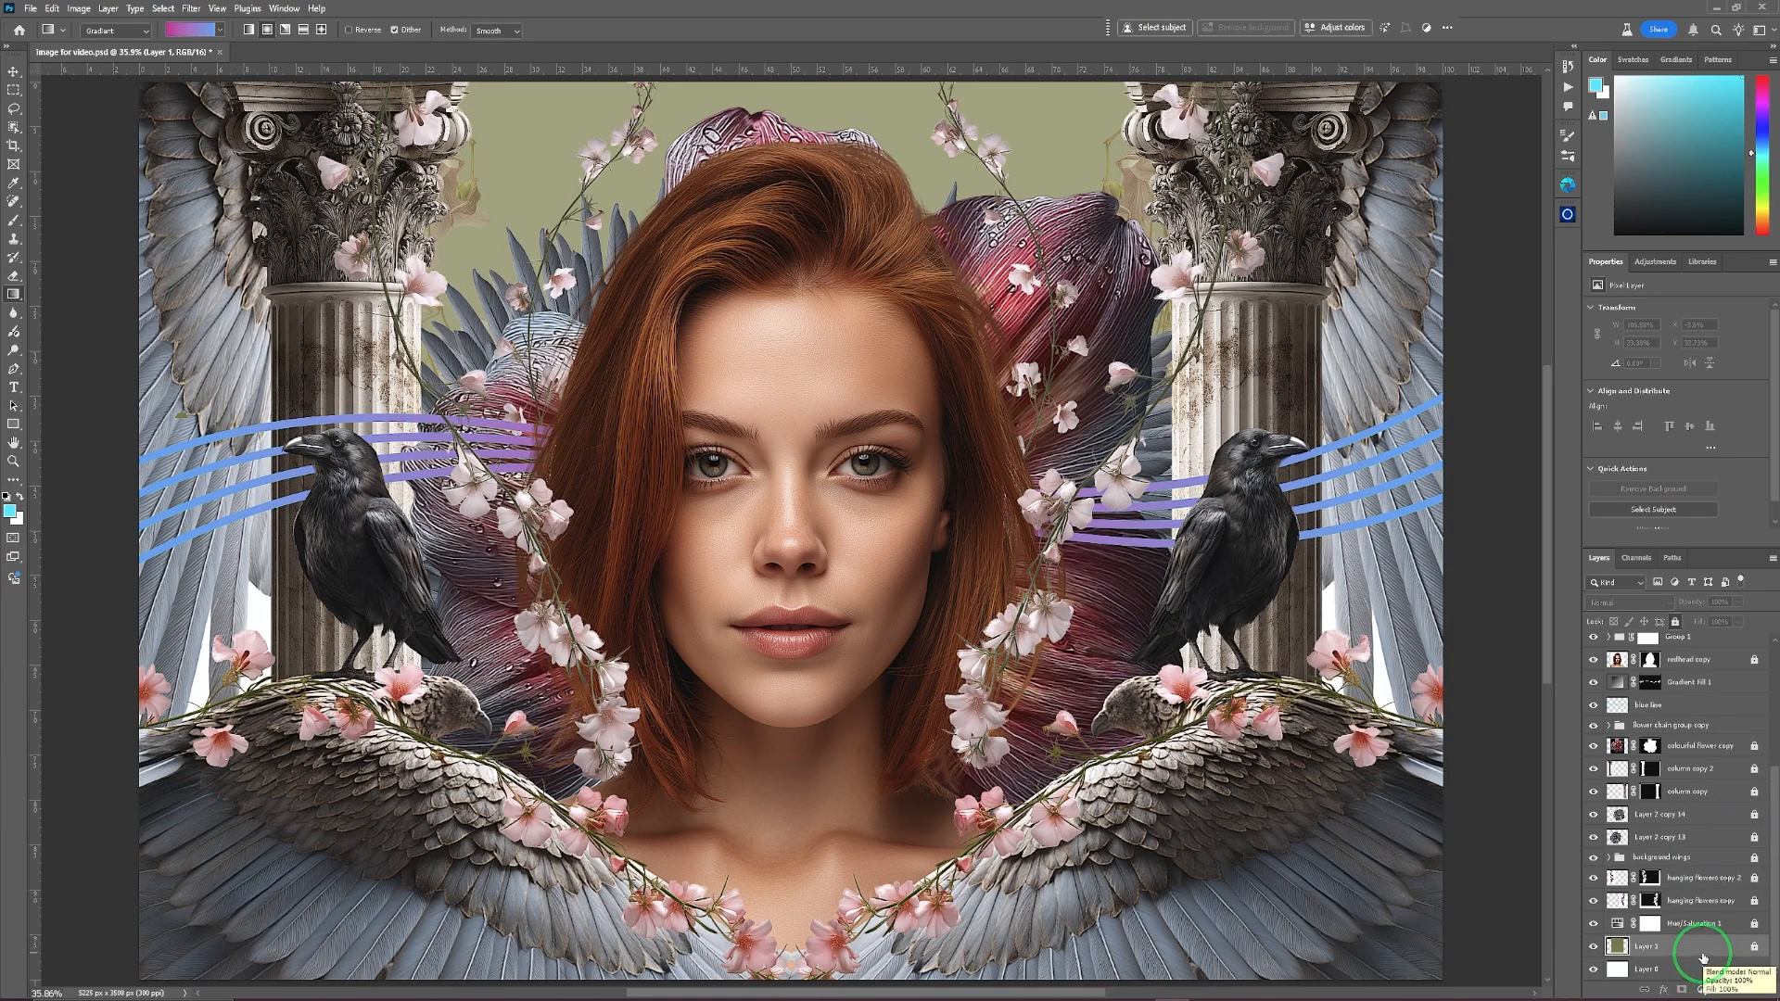
Add a new layer directly above the background wings group.
click(1714, 857)
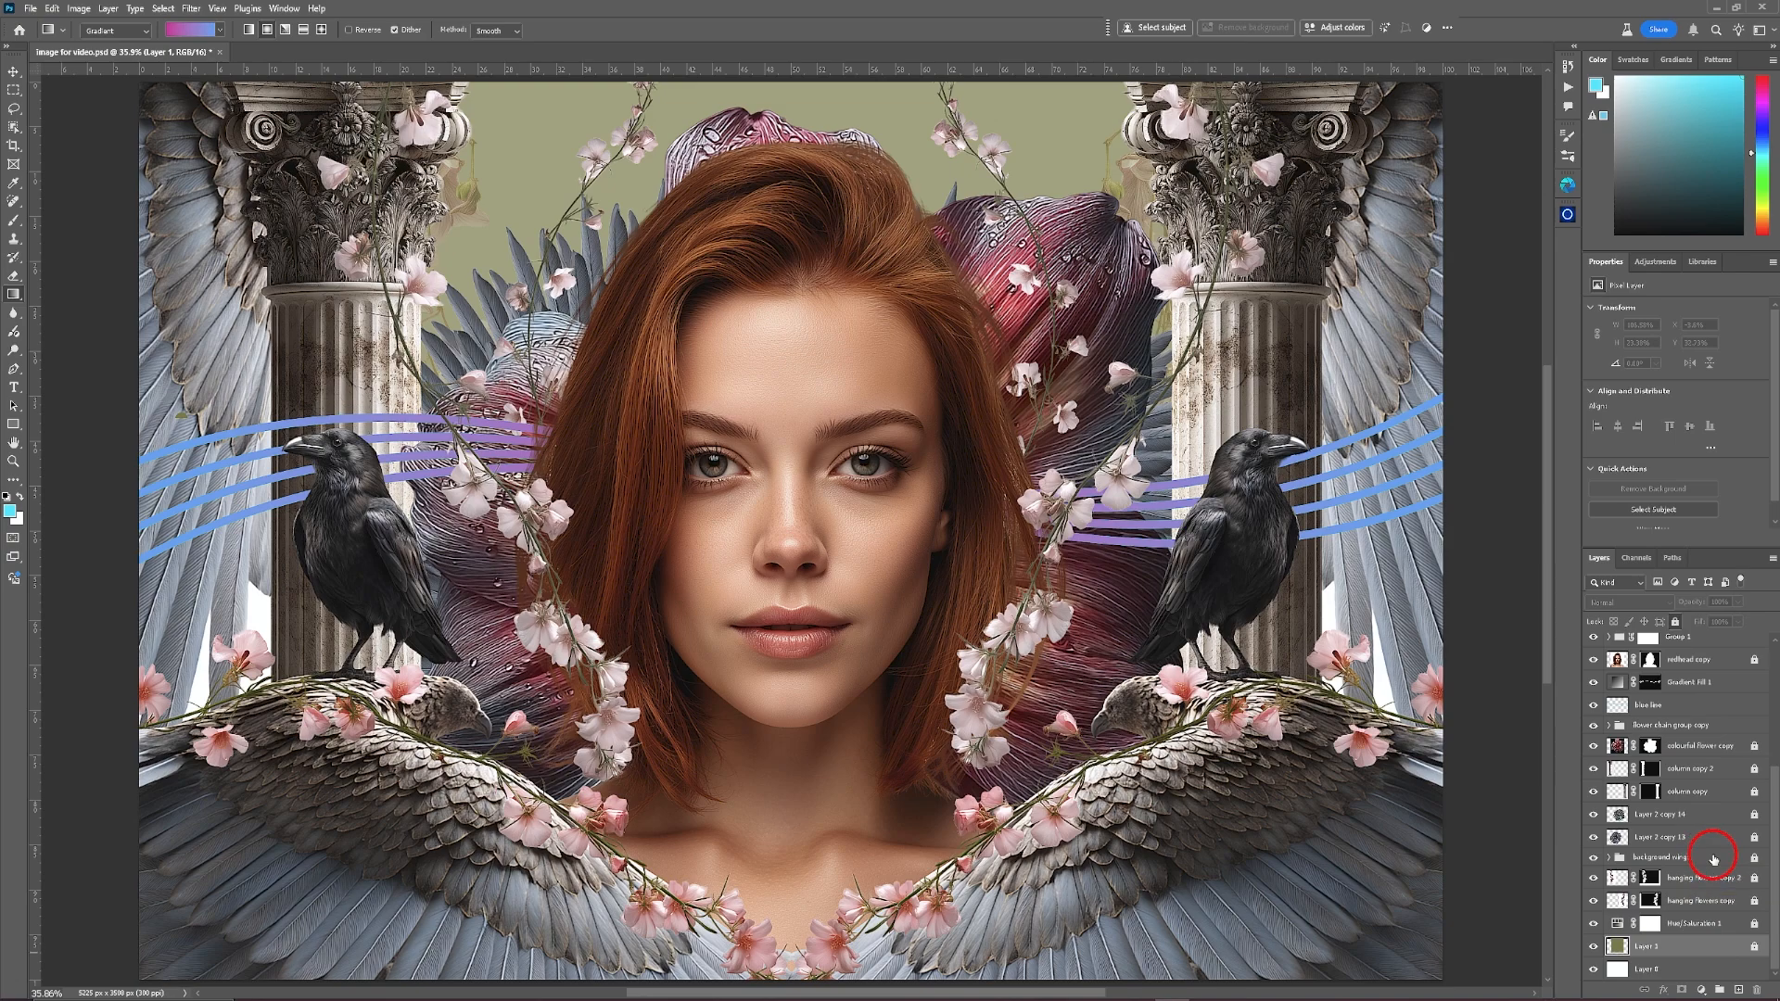
click(1737, 990)
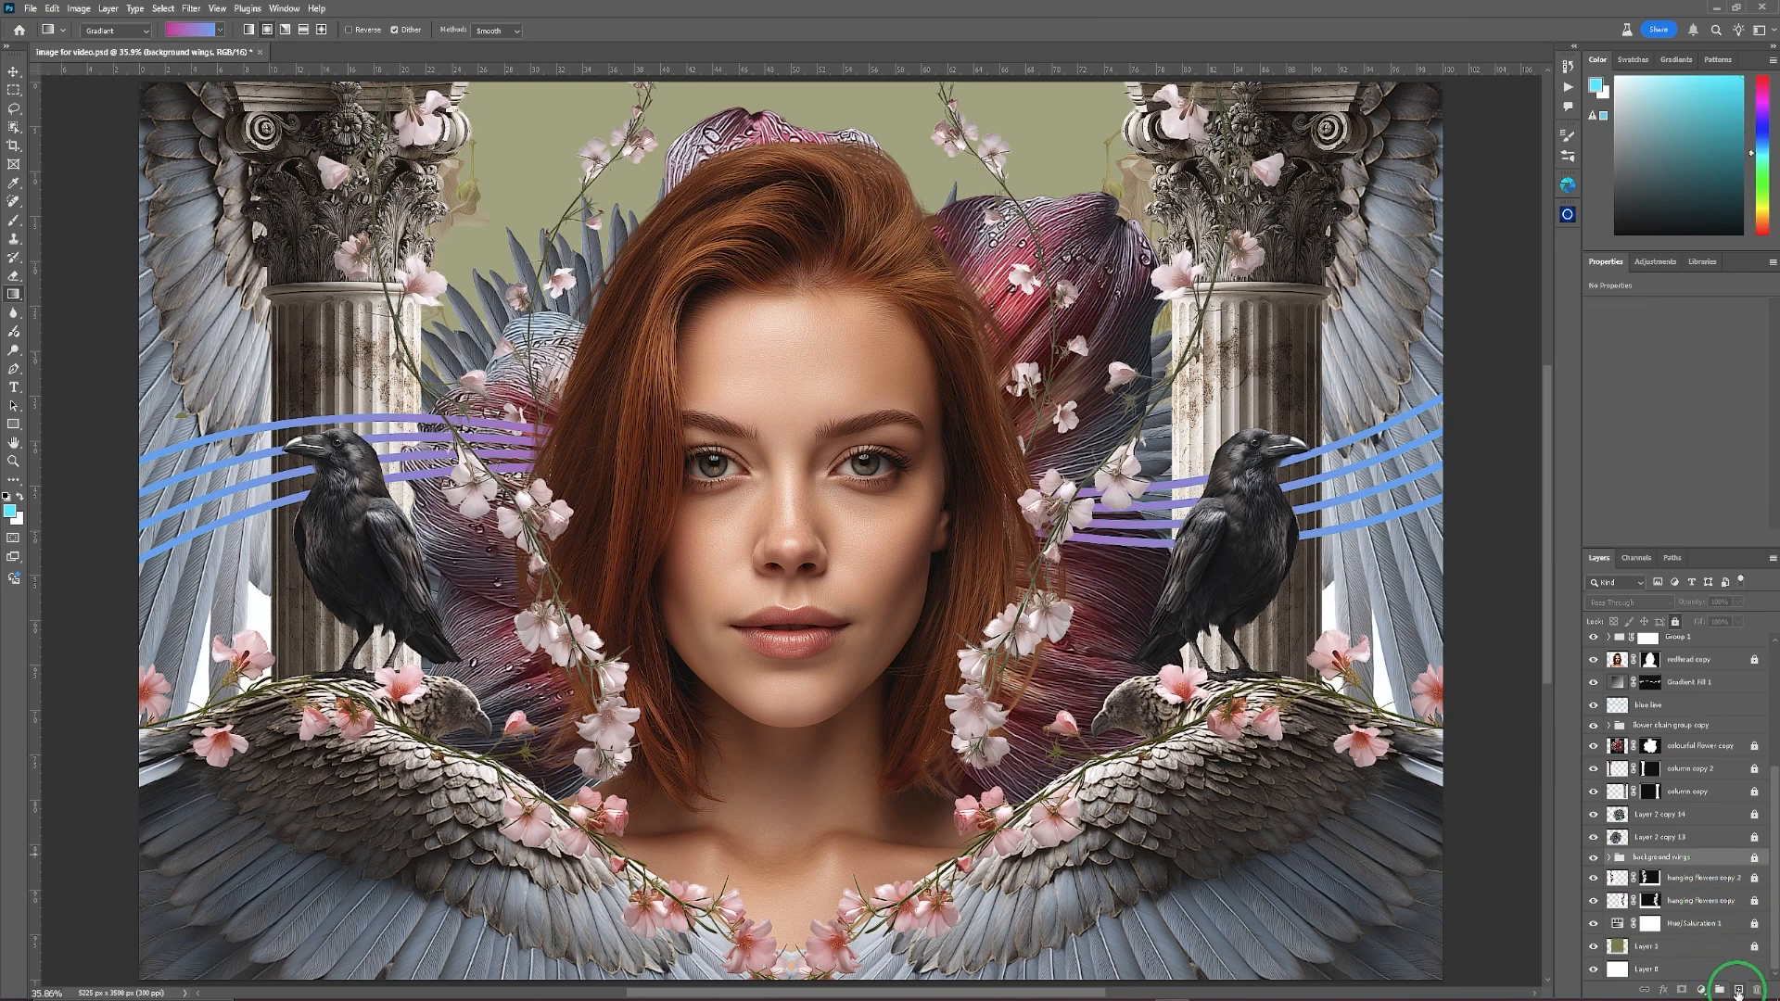
click(1647, 866)
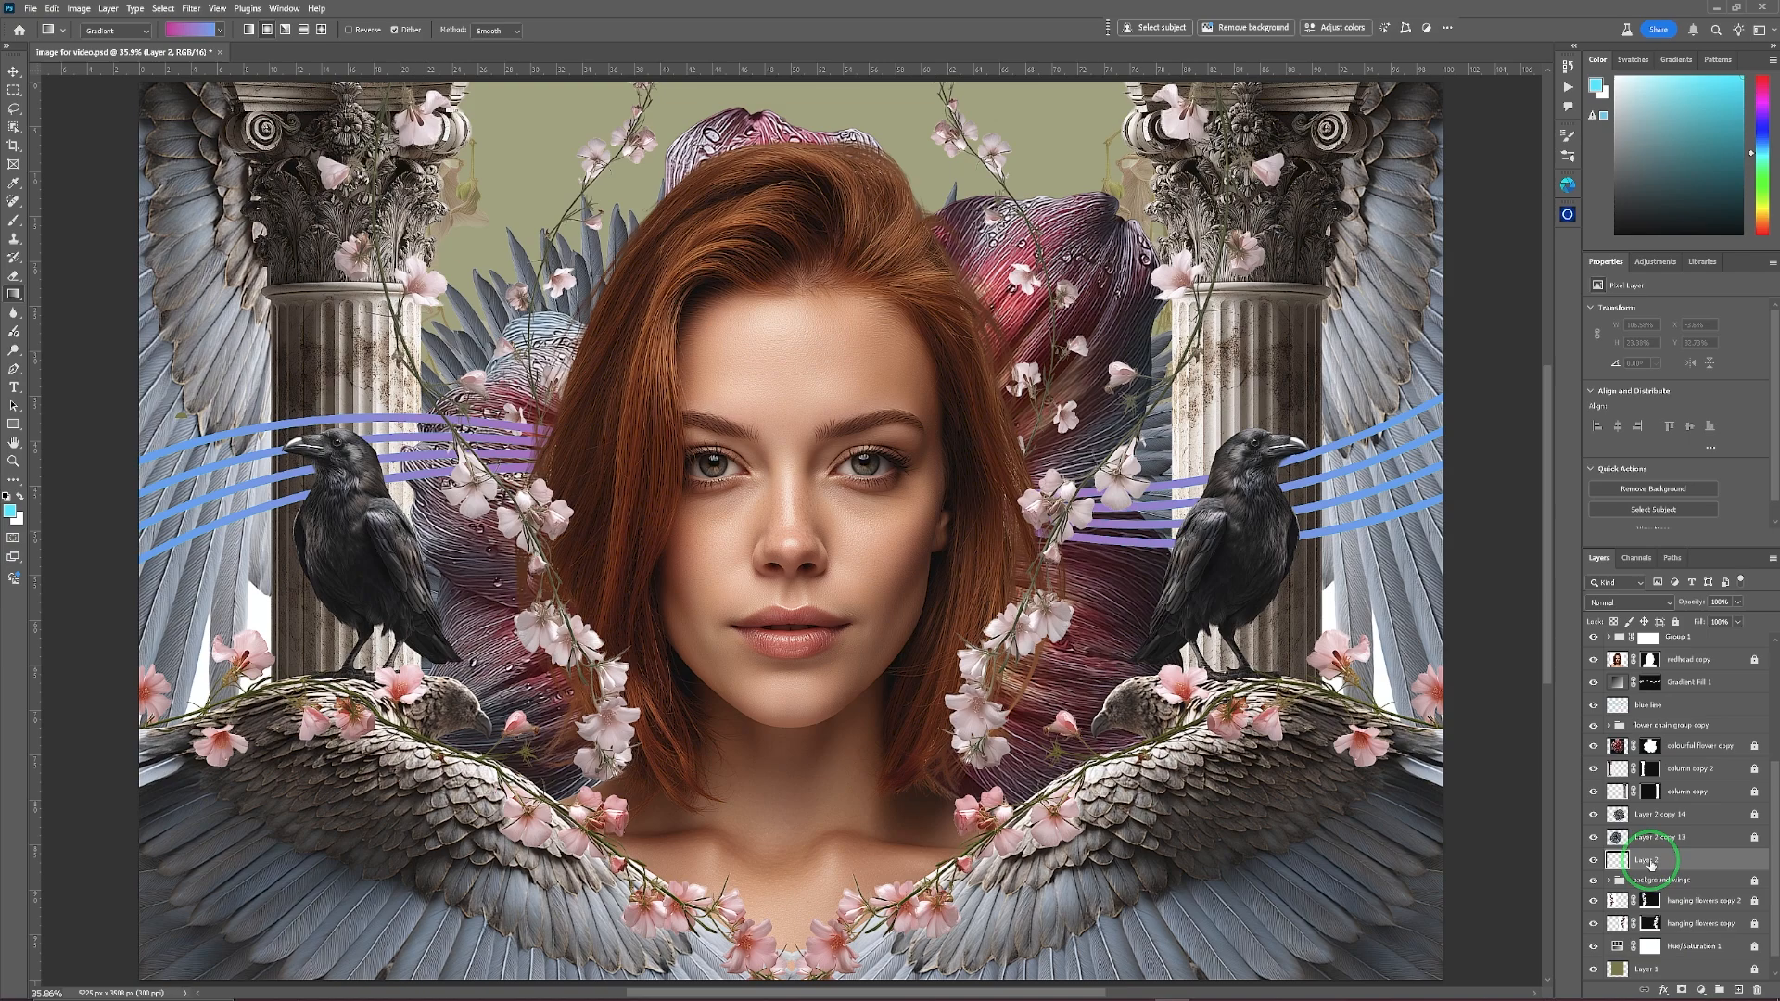
Draw a white-to-transparent radial gradient over the right background wing, starting near the right edge flowers and ending around the right crow's head.
click(218, 30)
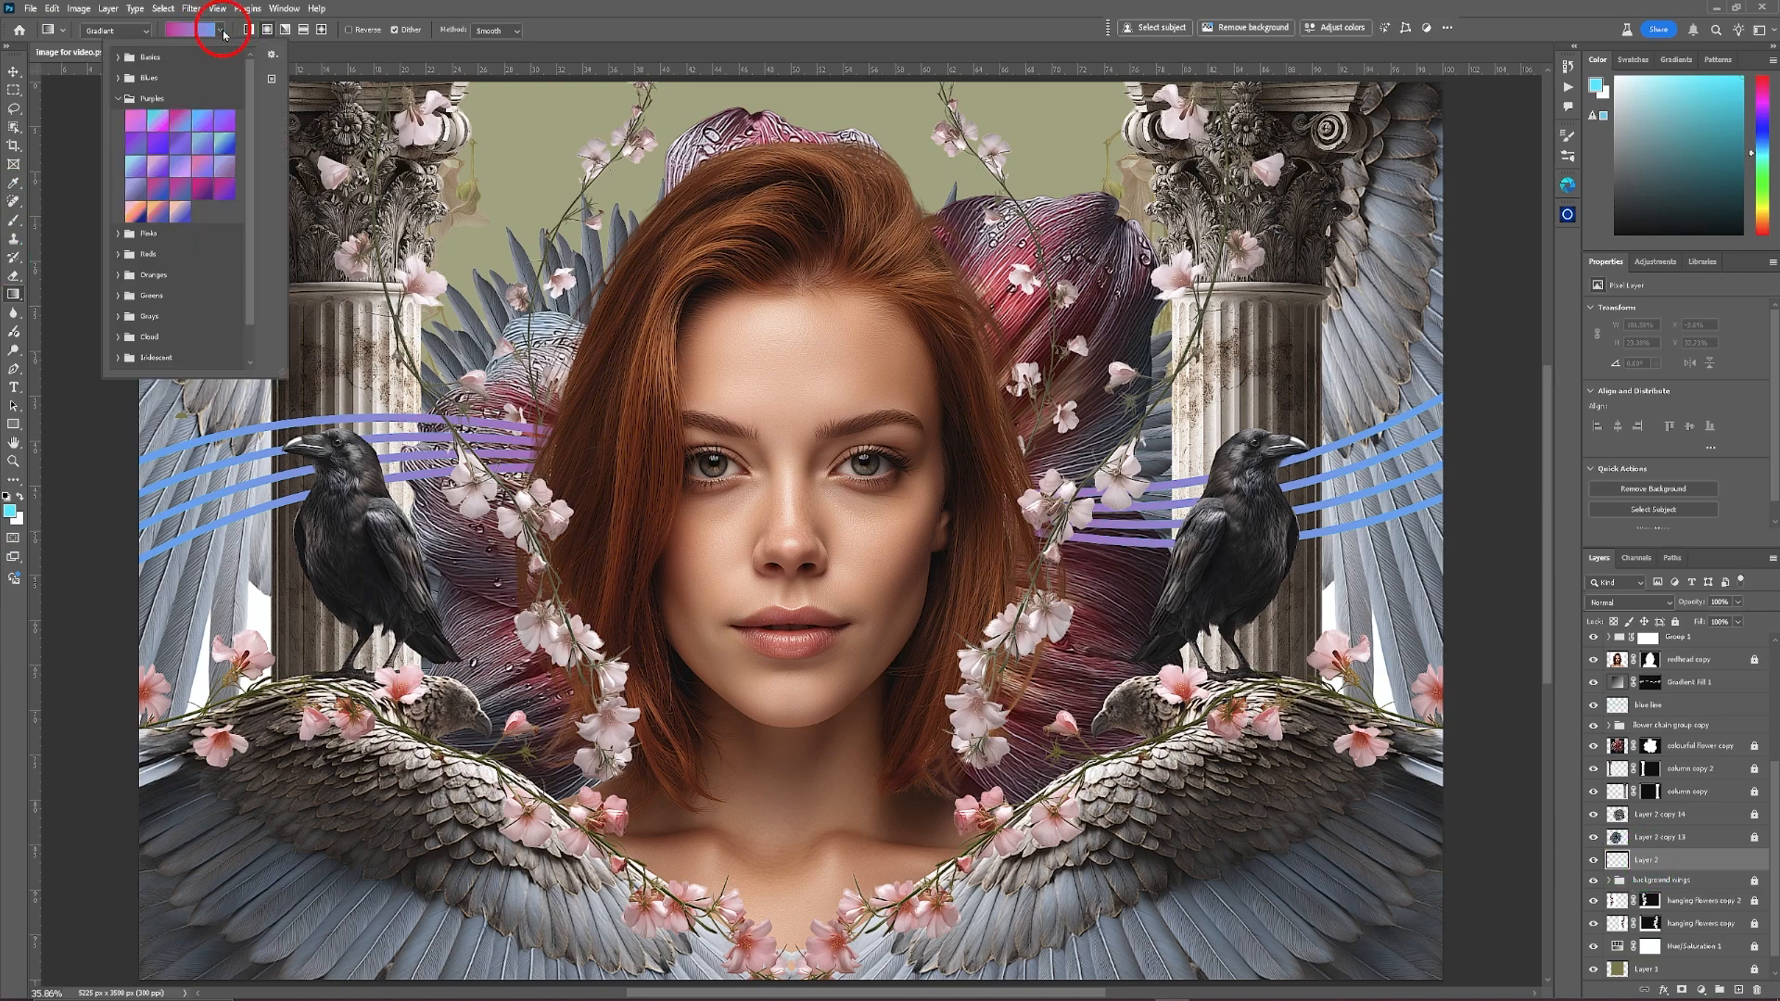
click(18, 498)
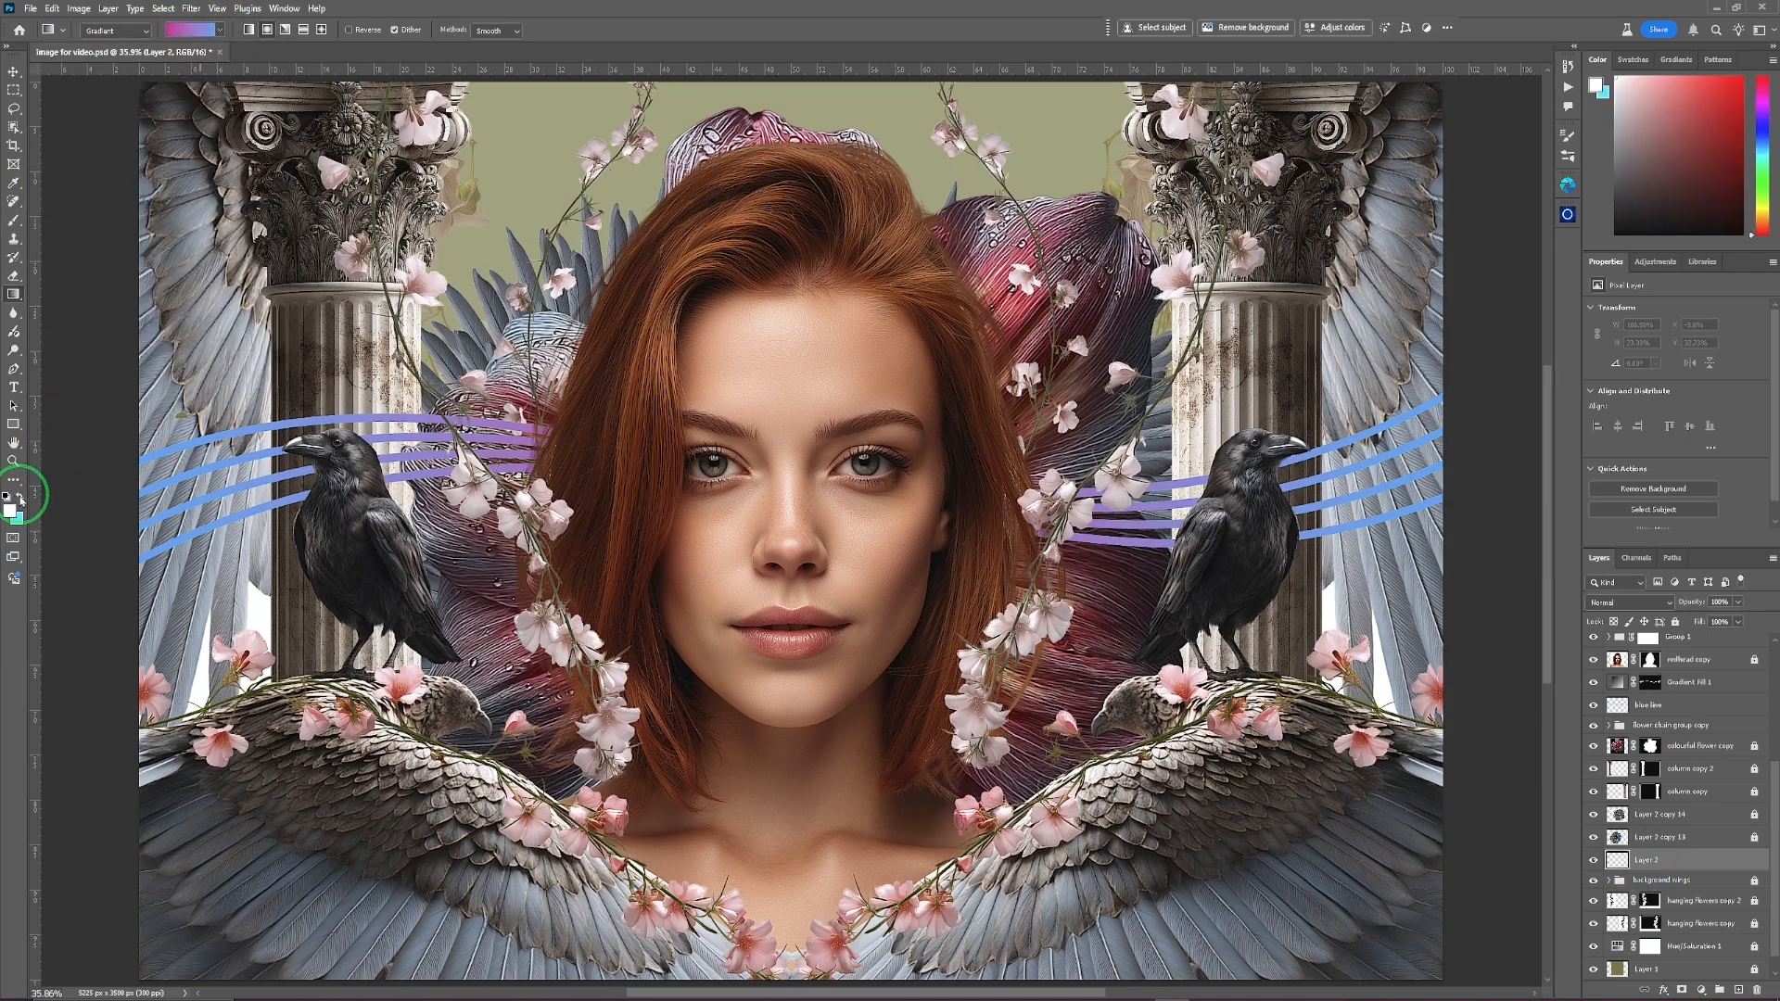
click(220, 32)
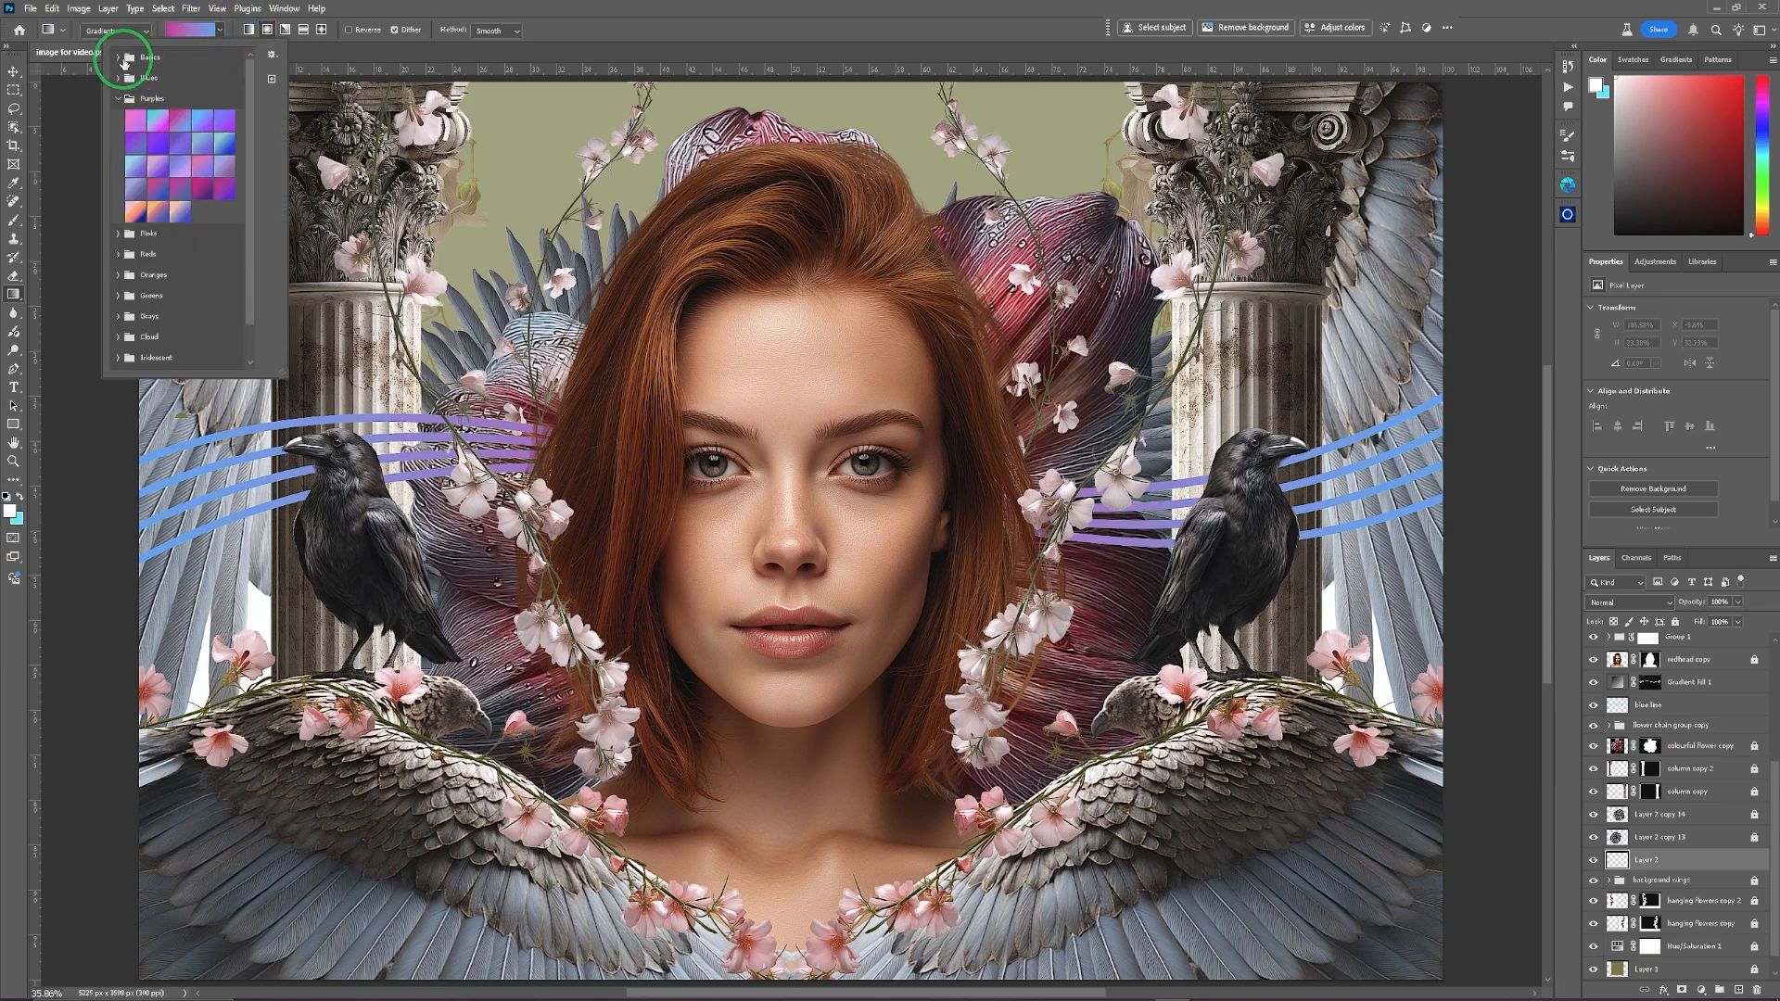
click(122, 59)
click(157, 80)
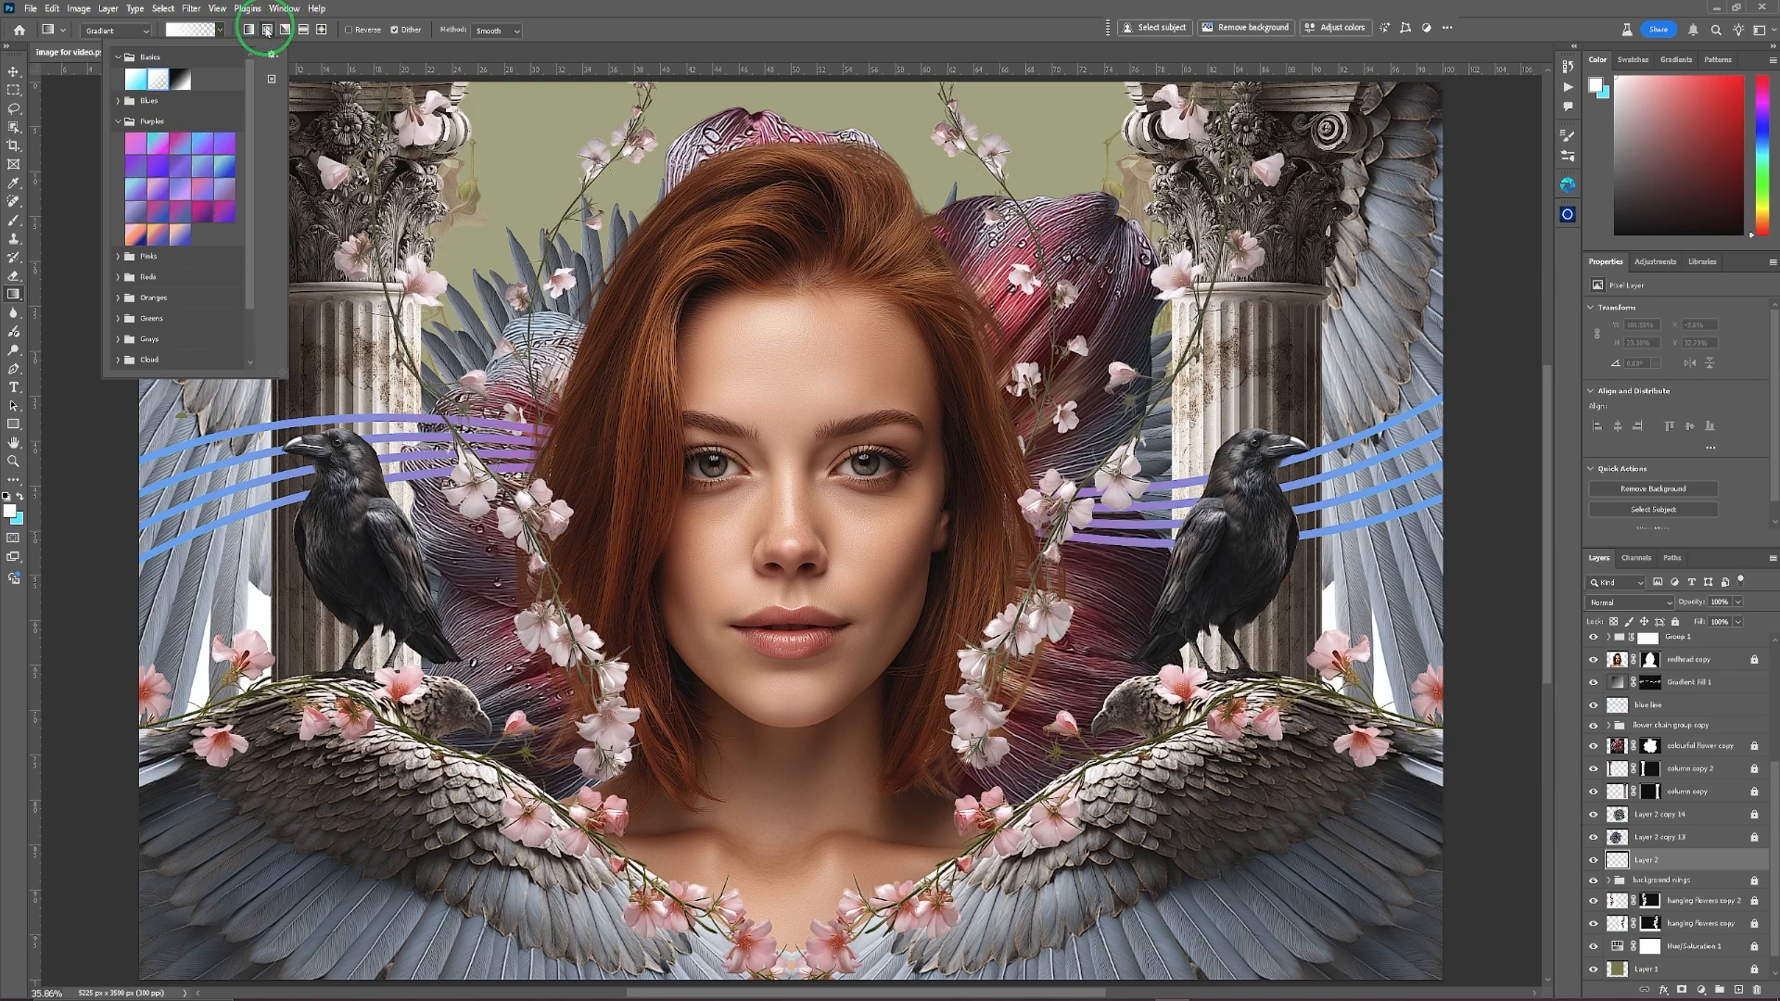
click(268, 31)
click(267, 34)
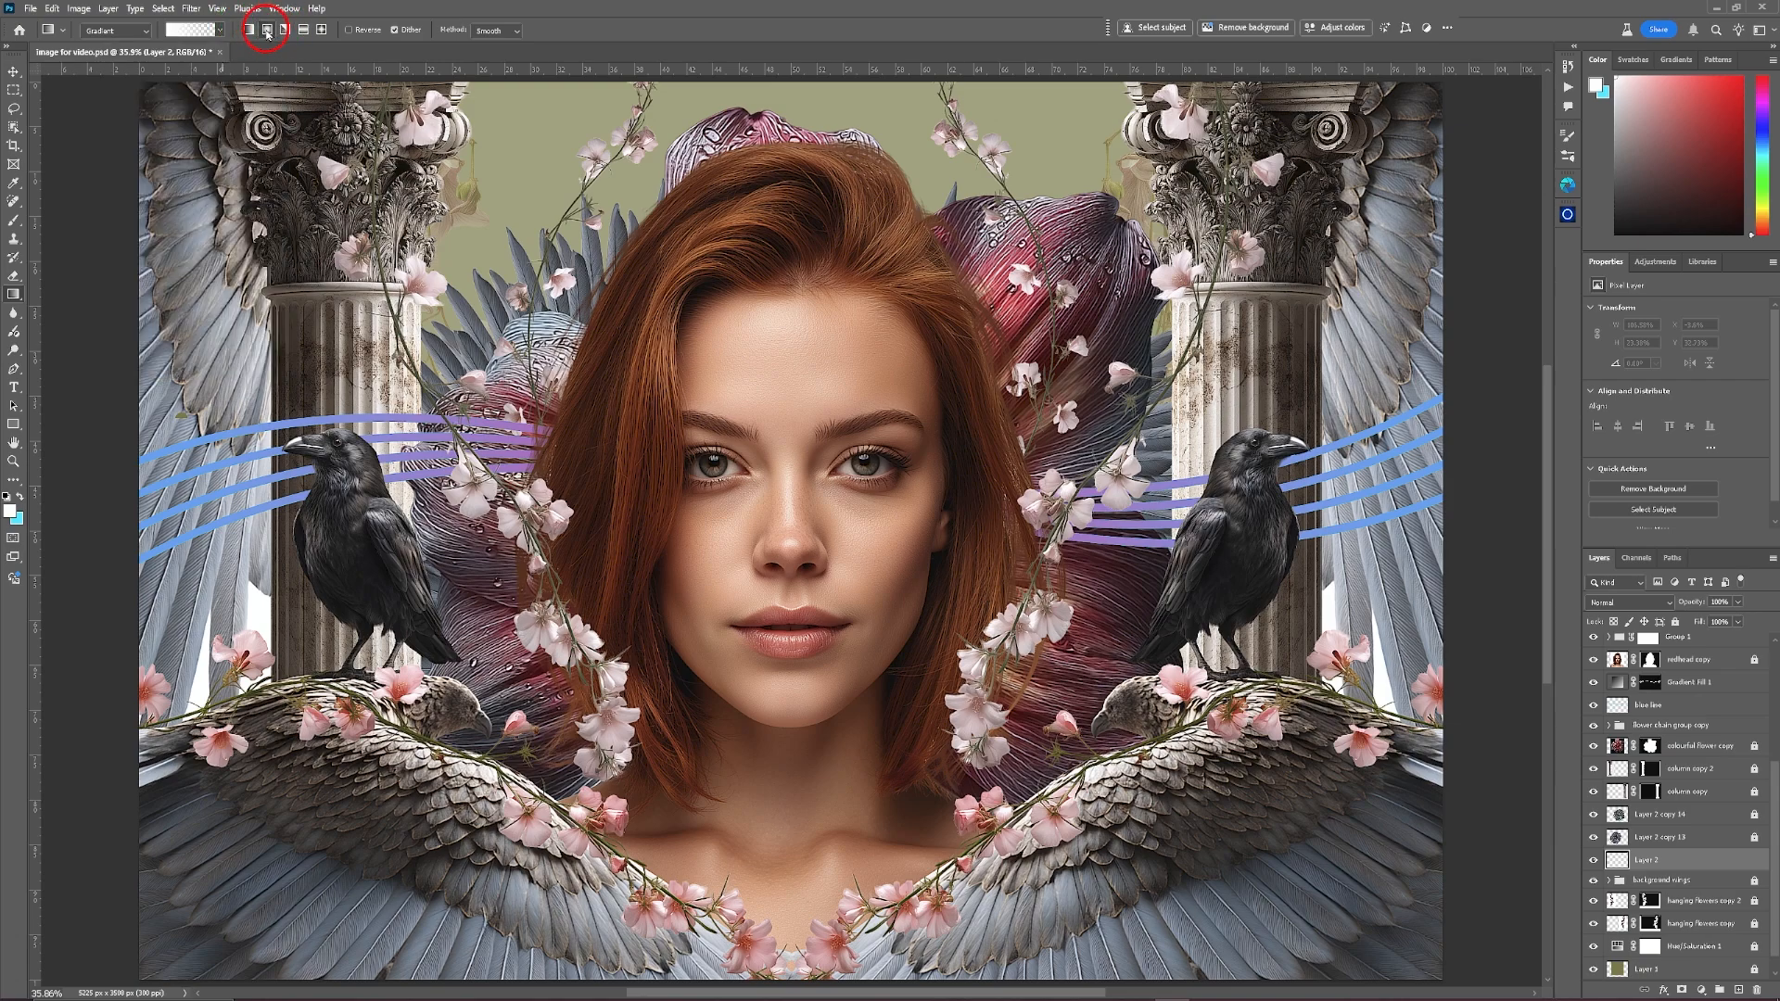
drag(1435, 741, 1290, 539)
drag(1250, 461, 1261, 468)
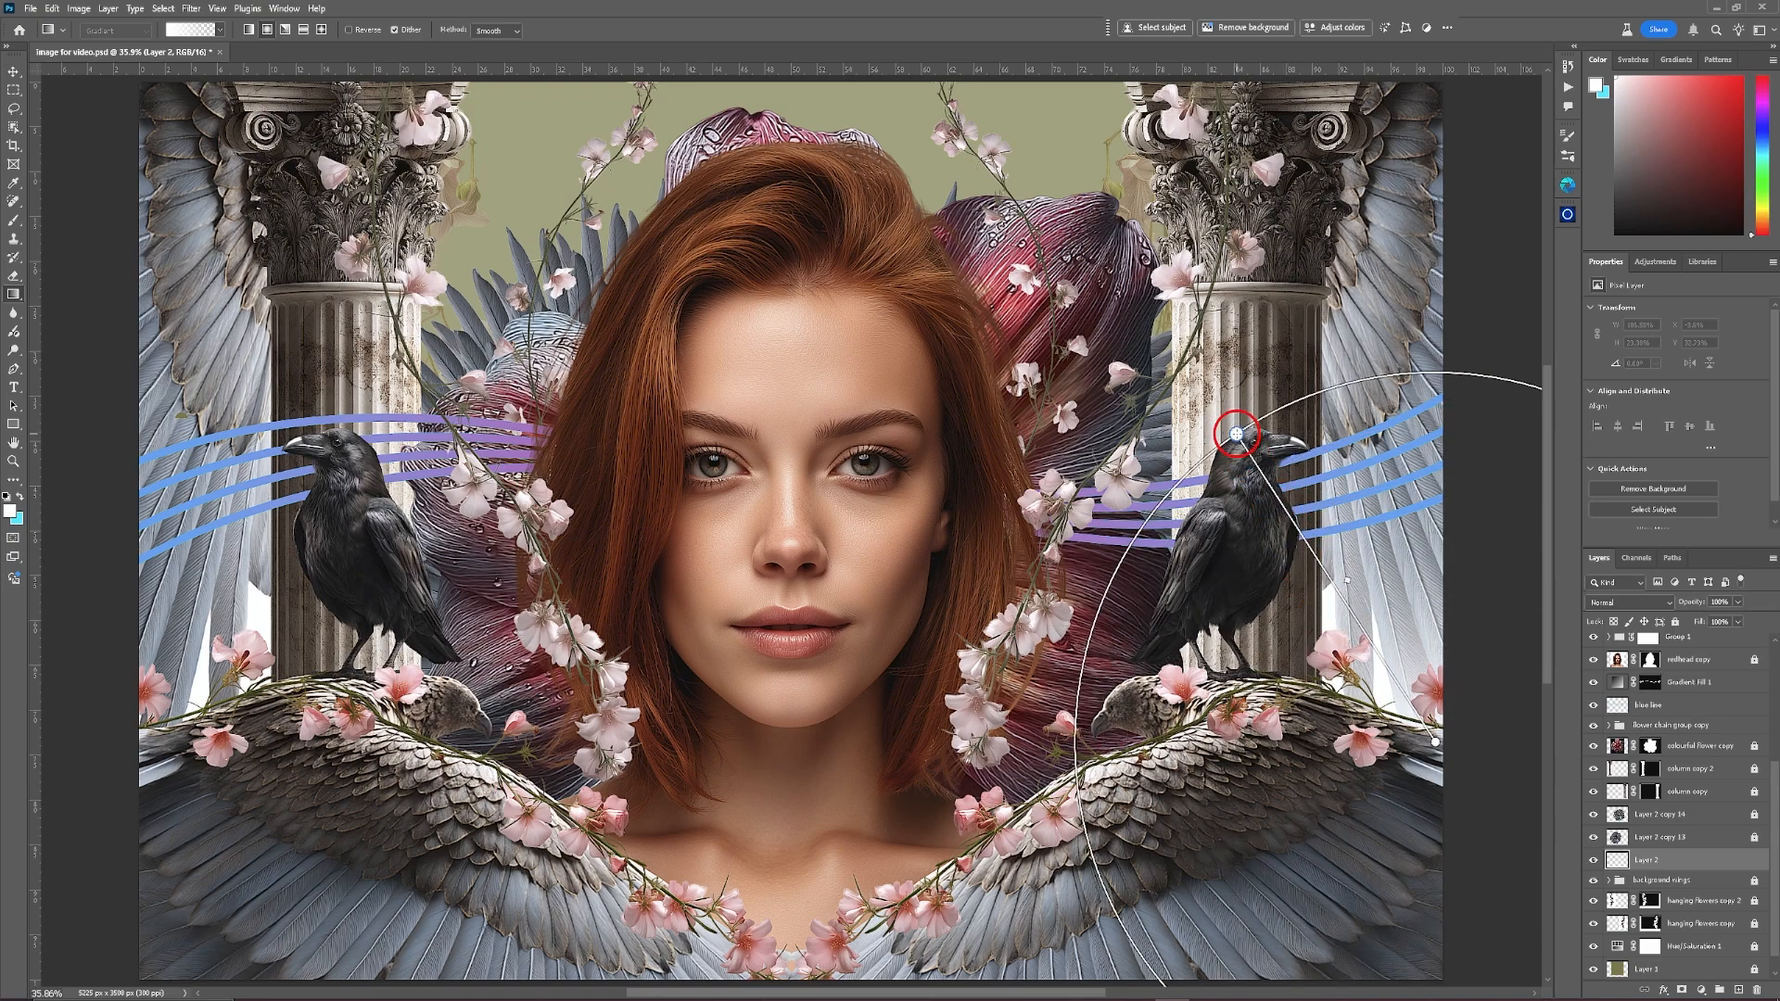
drag(1441, 748, 1405, 693)
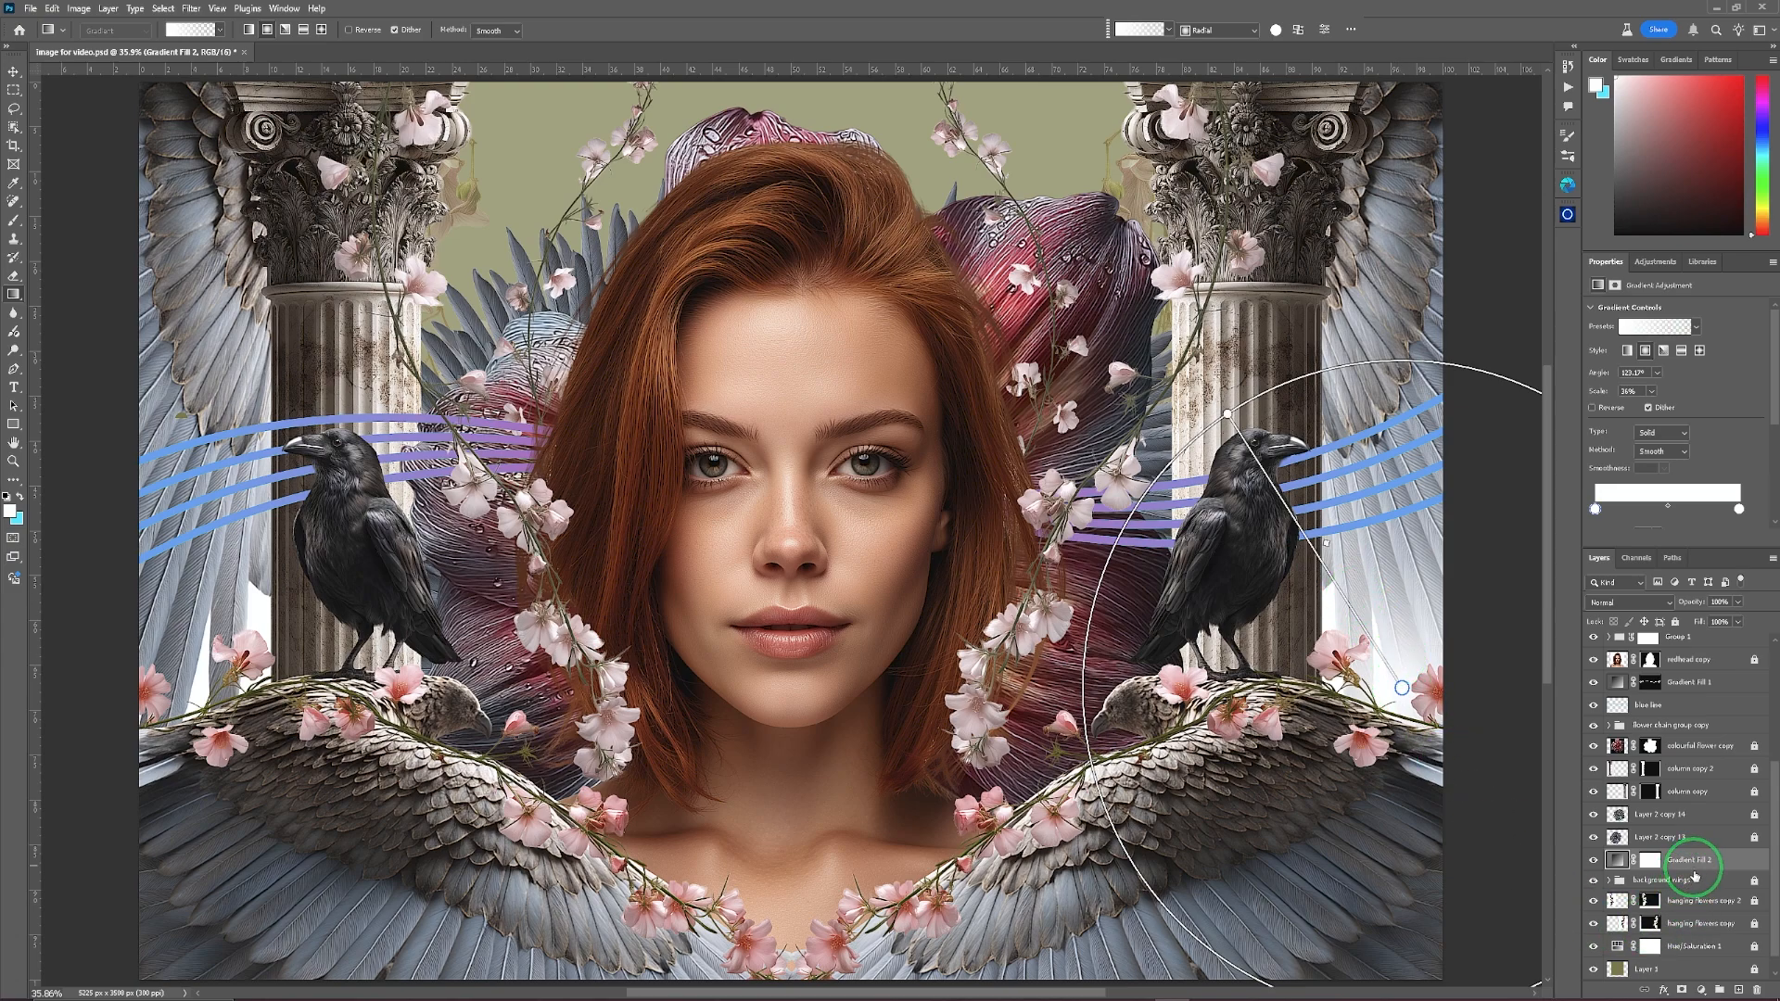
Add another layer and draw a matching white radial gradient over the left wing, from the left edge flowers to above the left crow.
click(1739, 990)
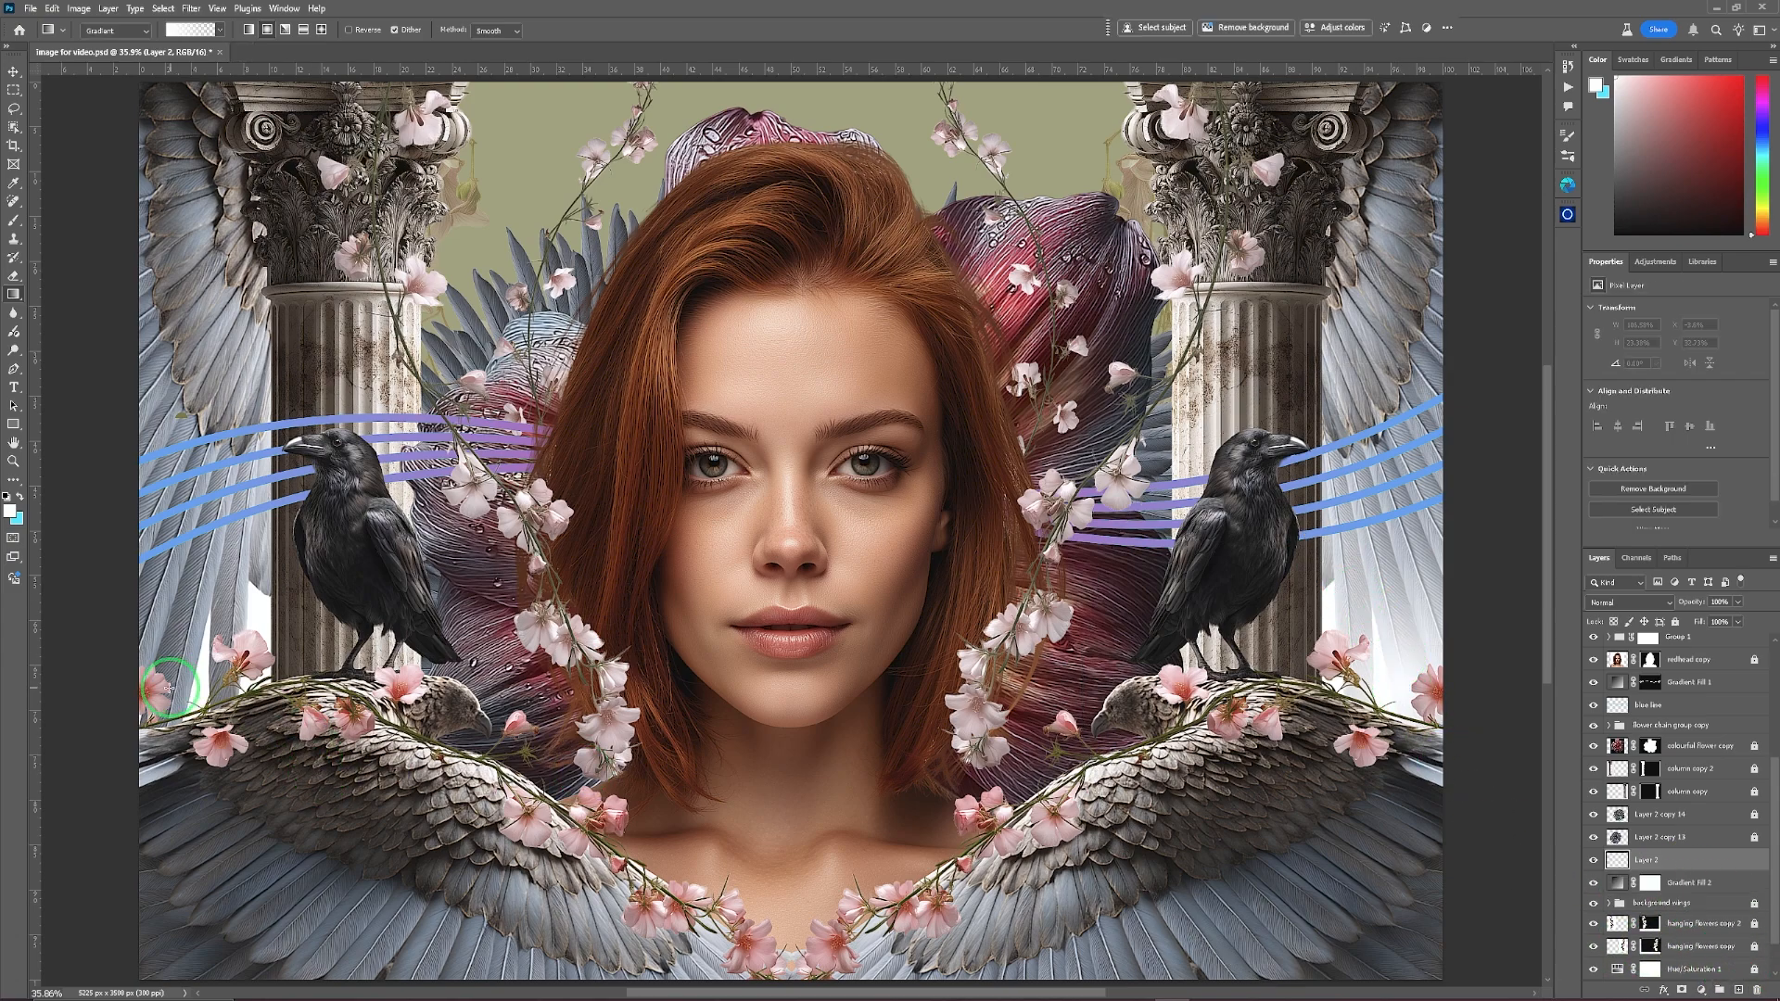
drag(165, 689, 355, 408)
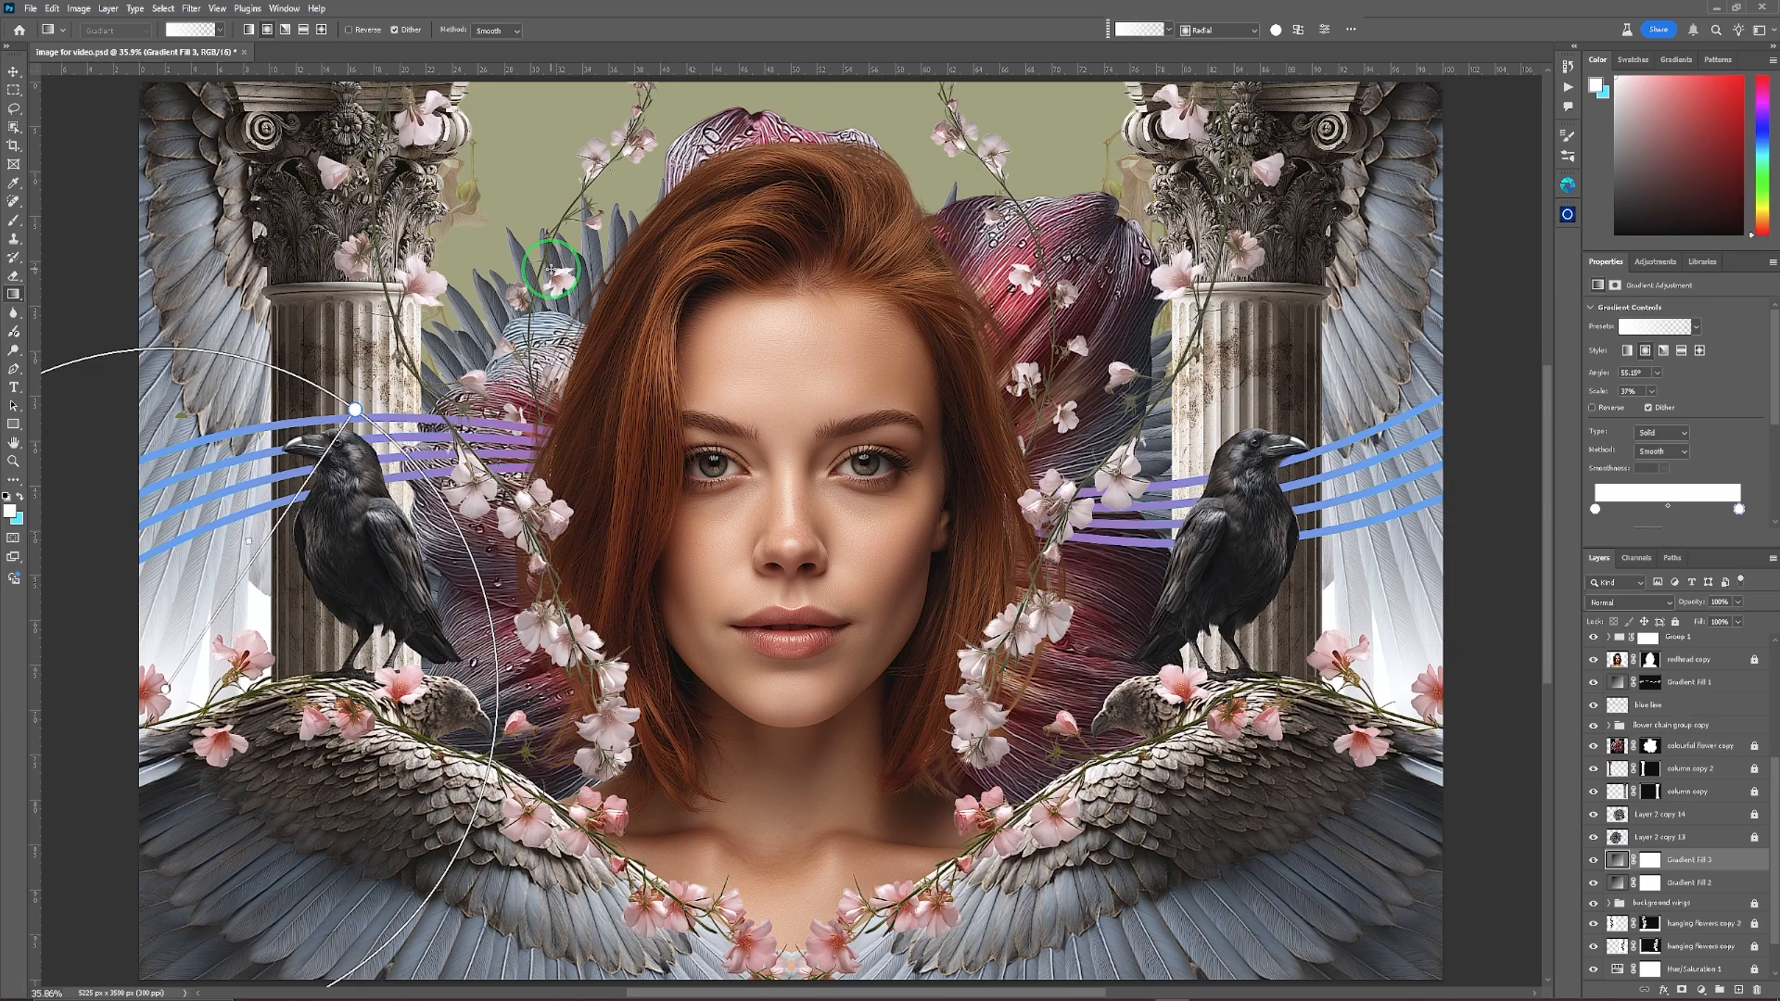
click(13, 73)
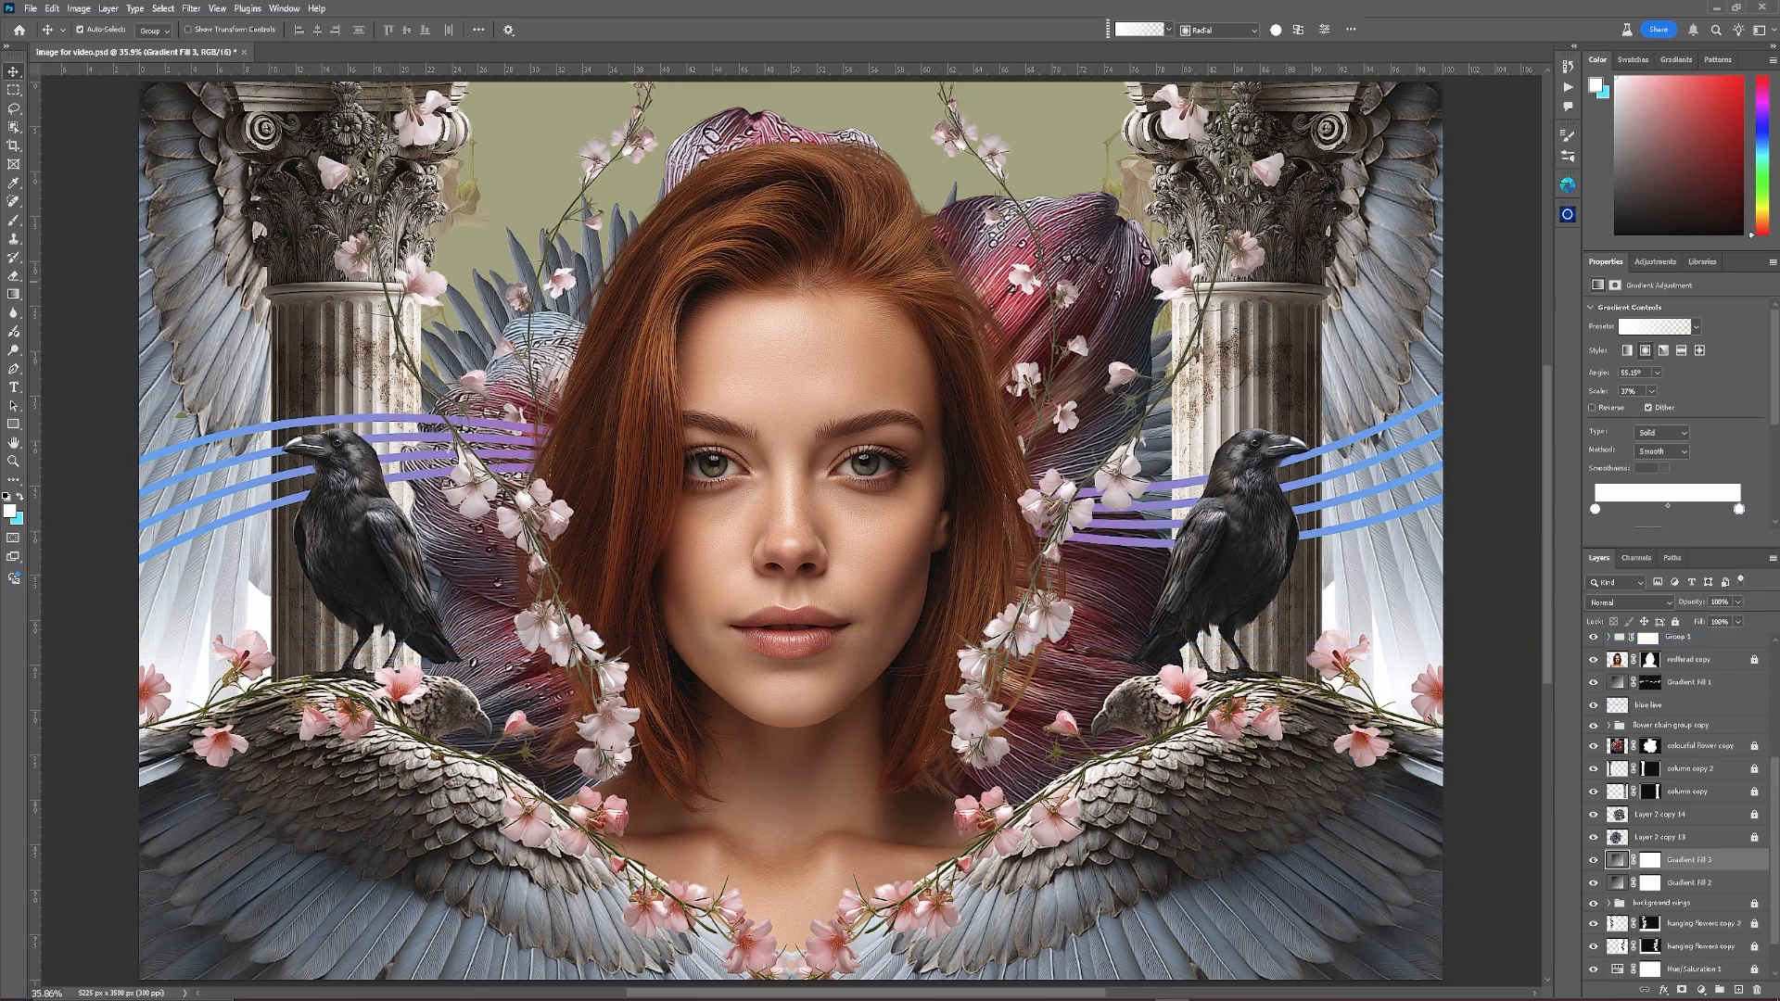
Place the orange light glow image above the flower chain group and enlarge it to about 94%, centred over the portrait.
scroll(1678, 705, up, 5)
click(1720, 643)
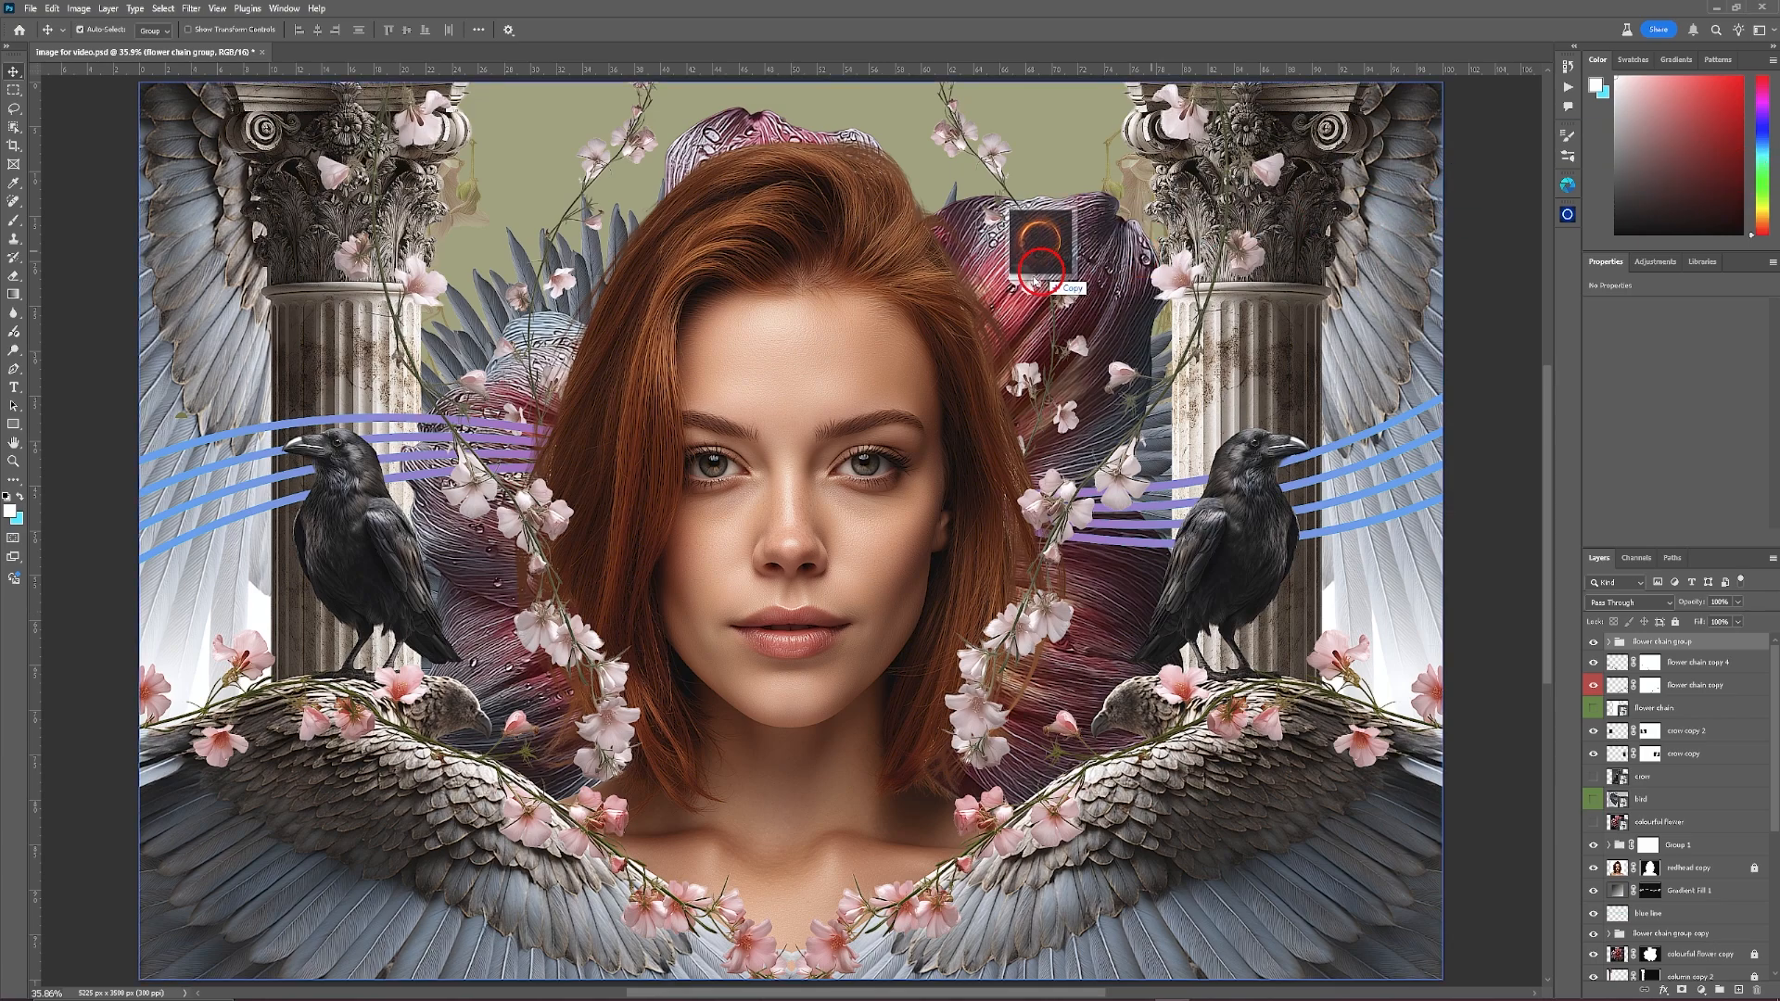
key(ctrl+t)
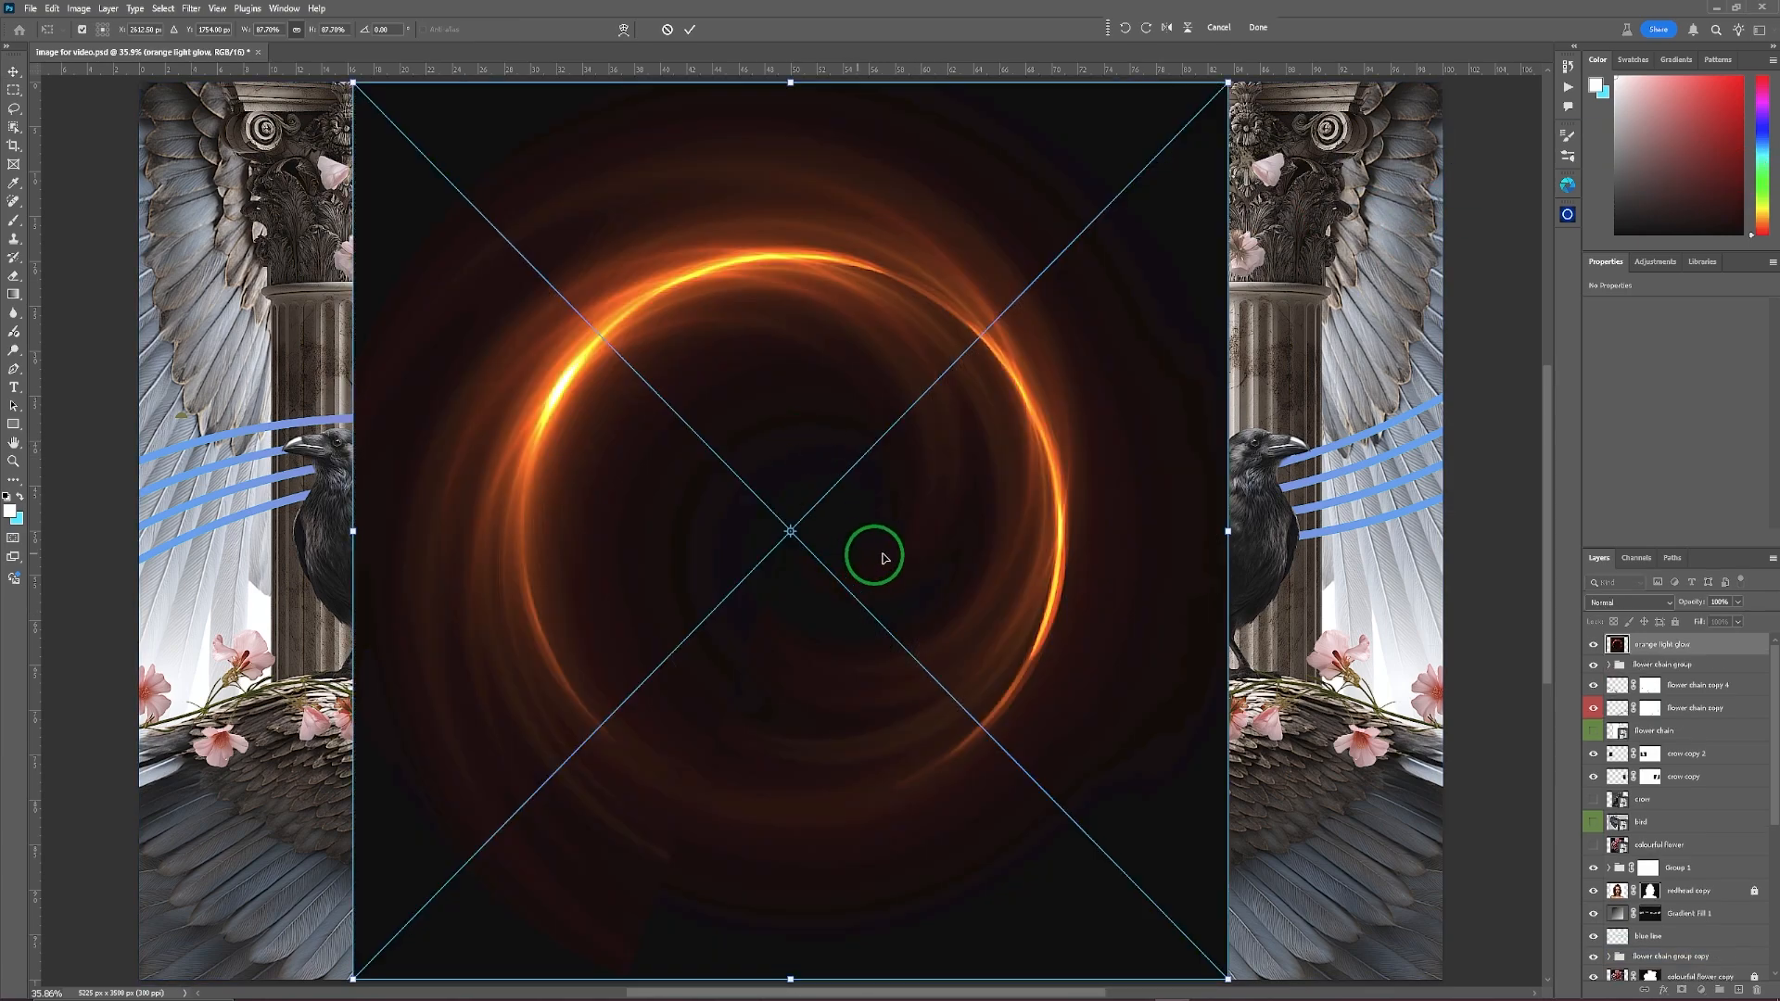
drag(790, 84, 795, 56)
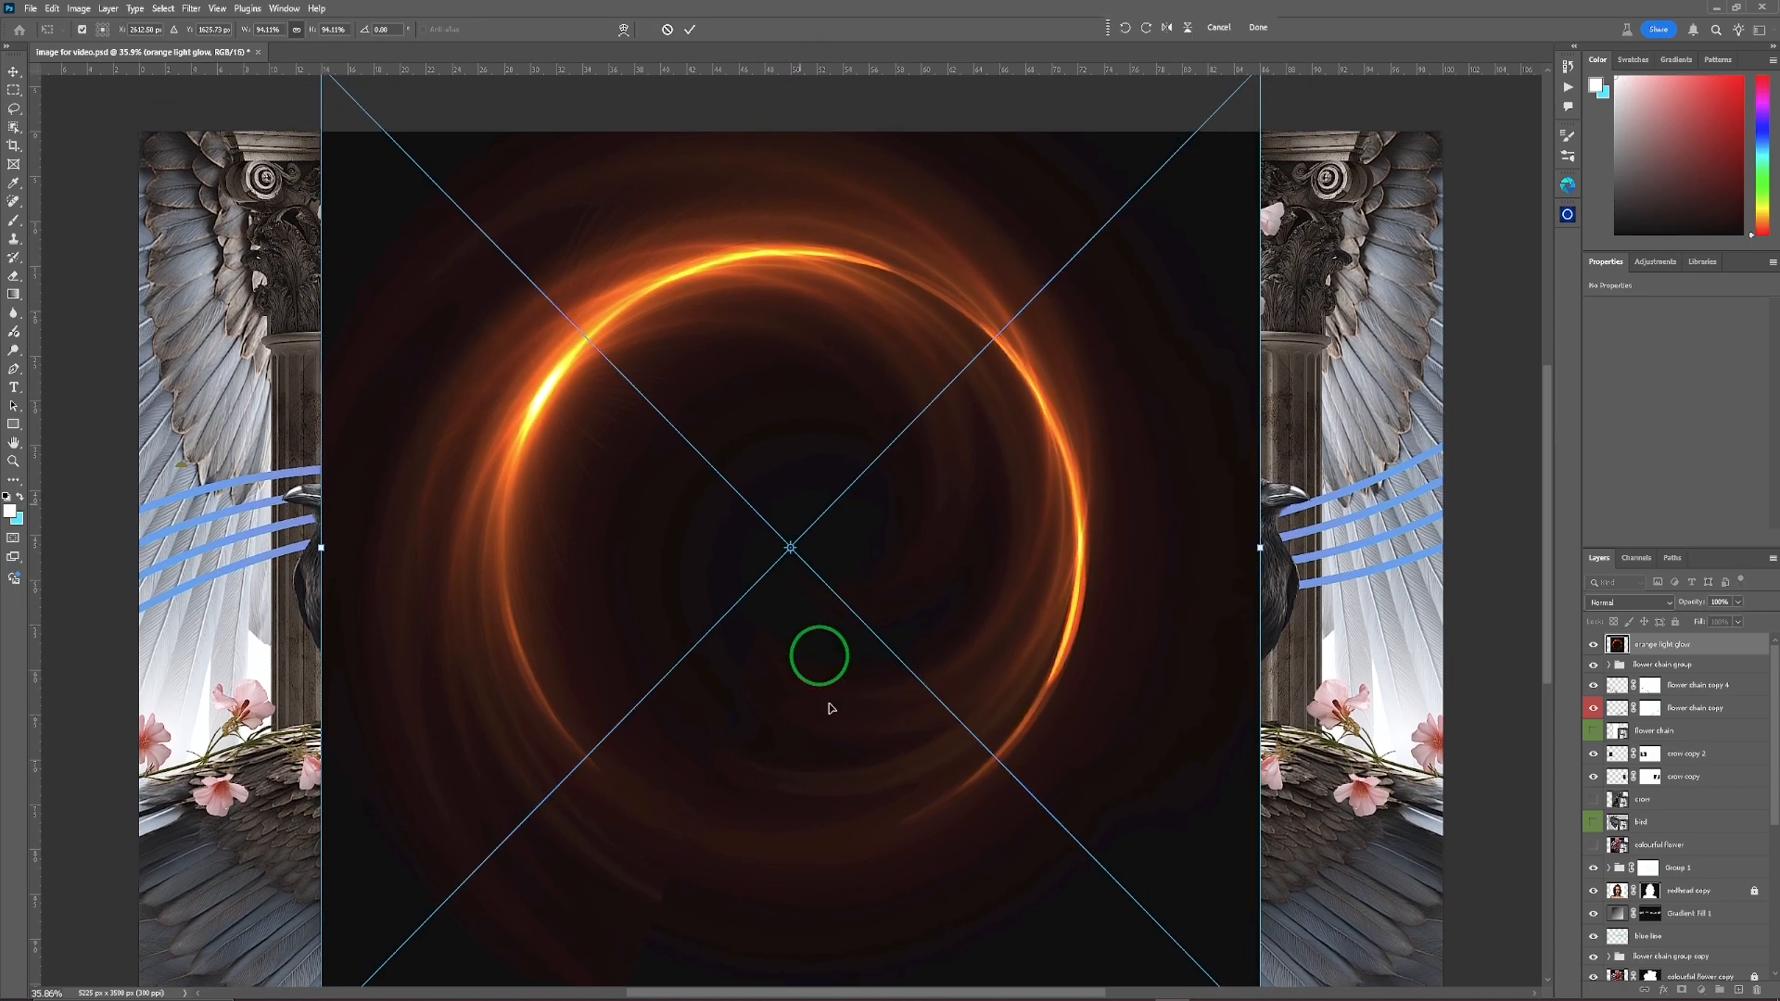
Set the orange light glow's blend mode to Screen and move it up so its ring forms a halo around the woman's head.
click(1669, 605)
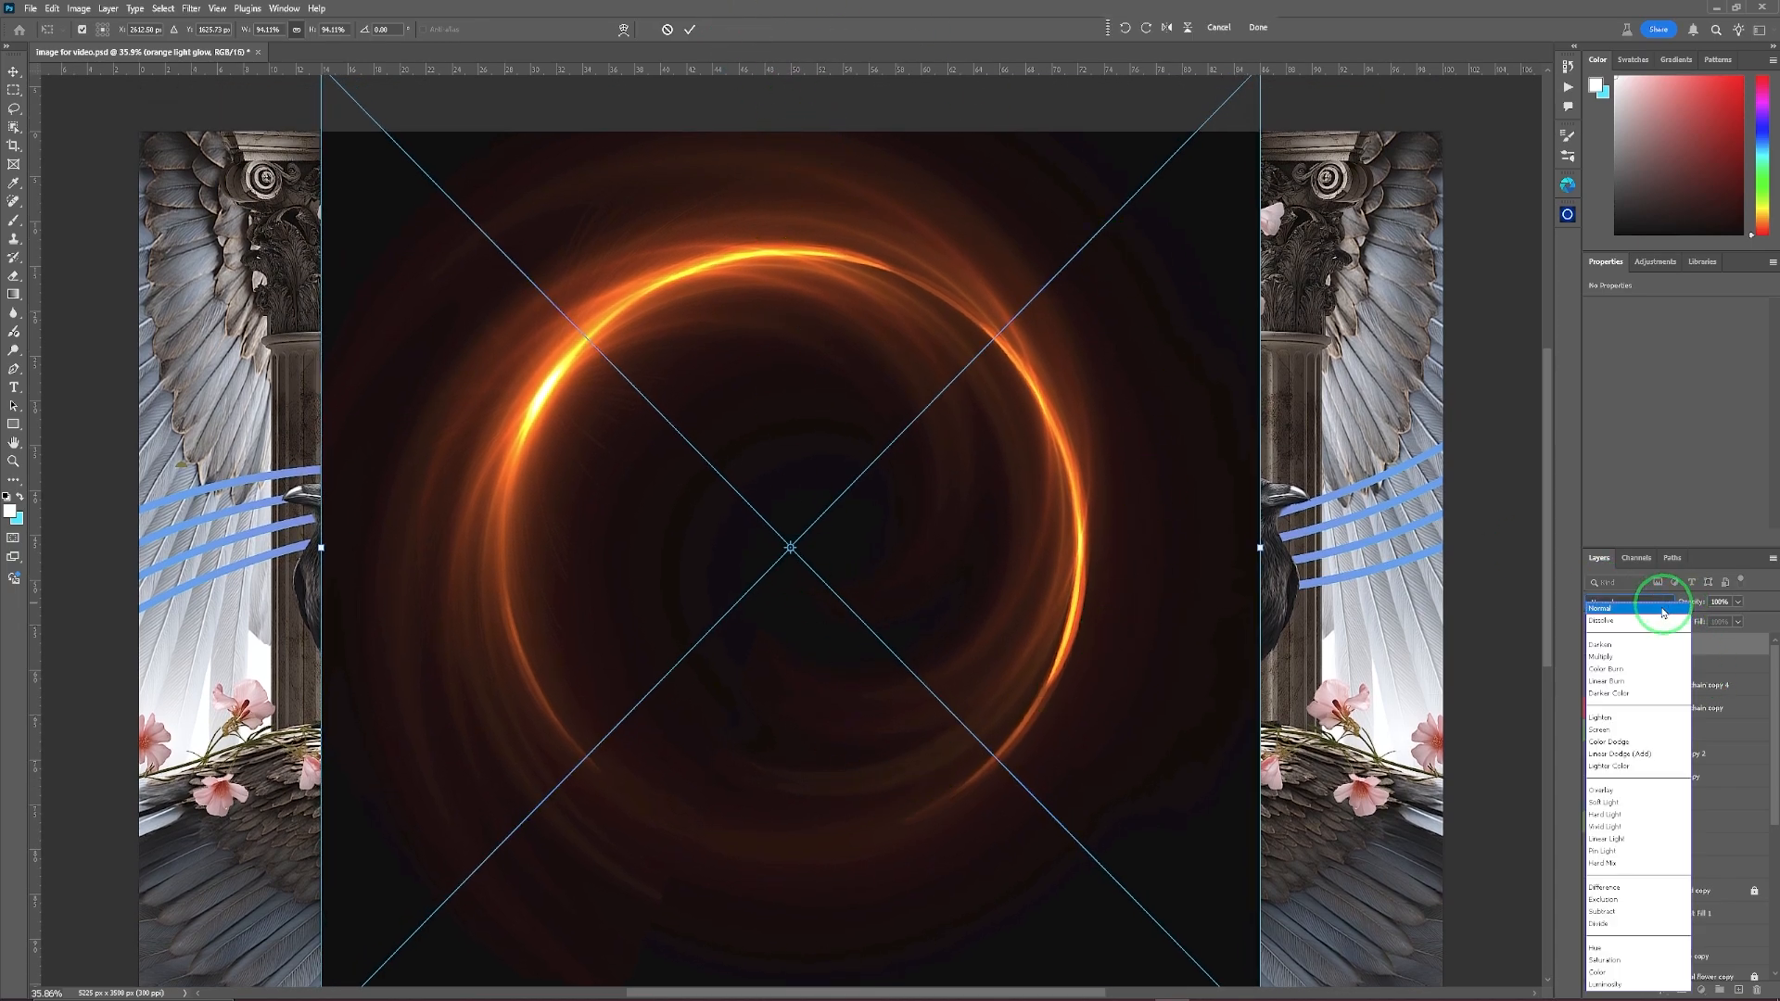
click(1621, 731)
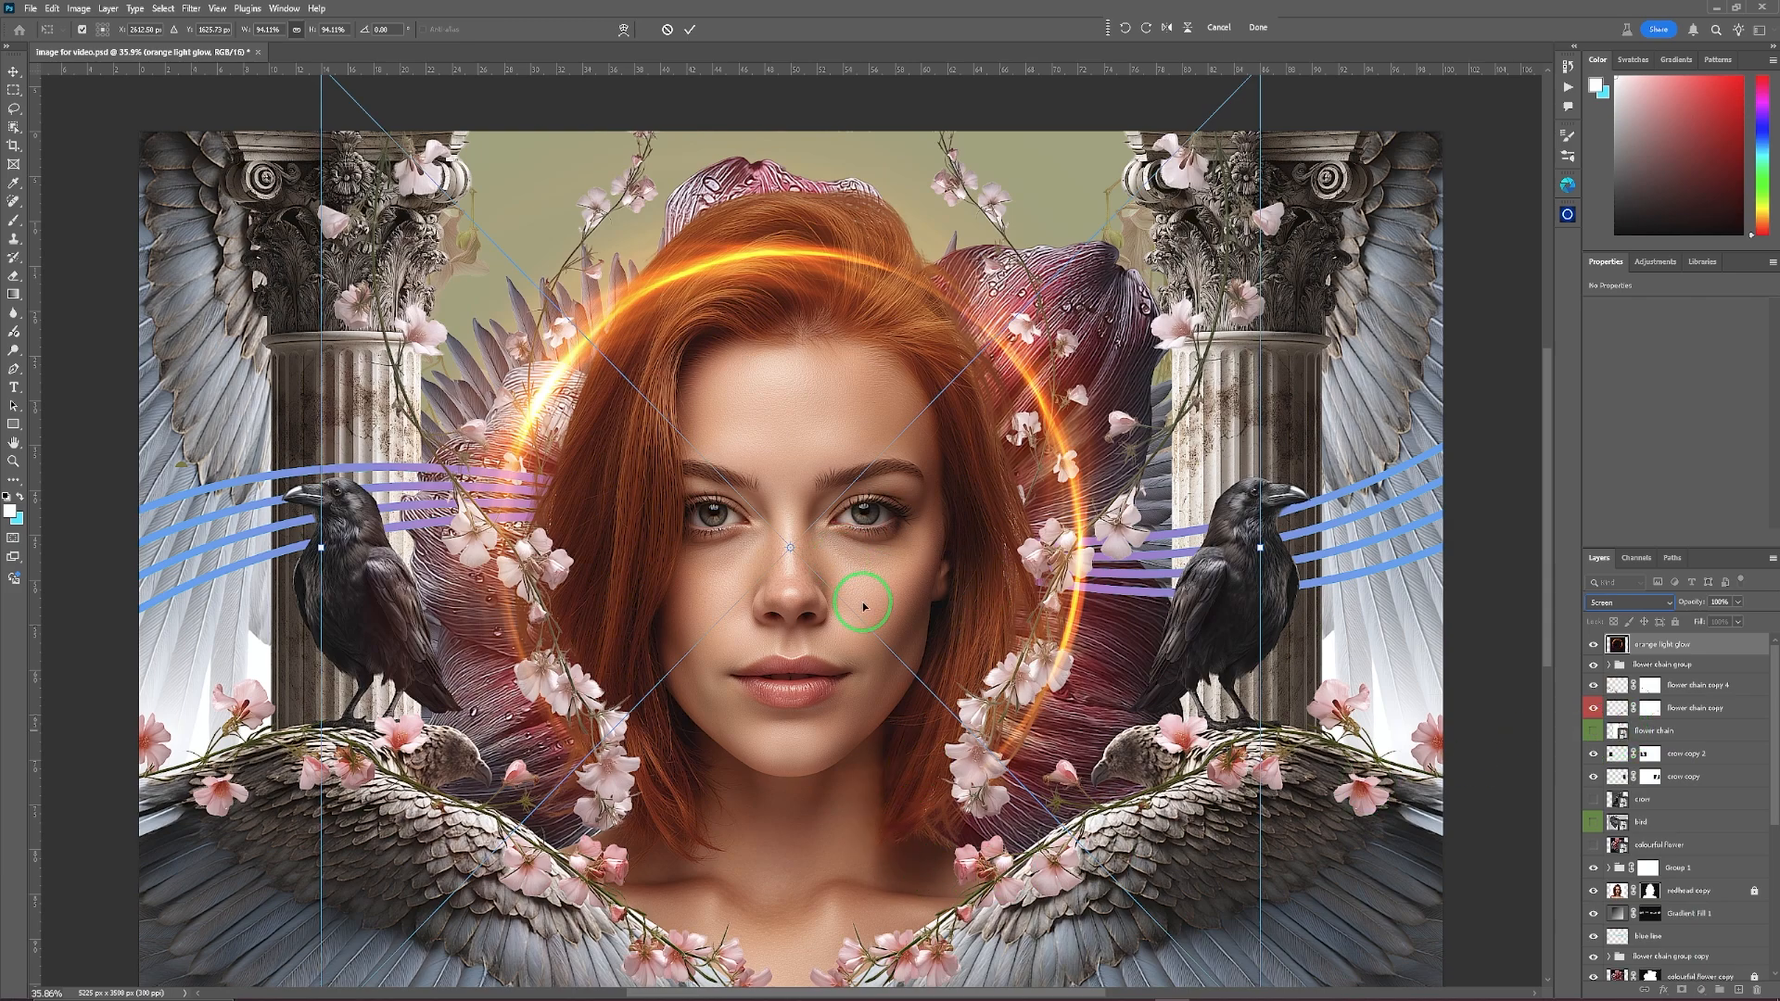
drag(863, 606, 859, 511)
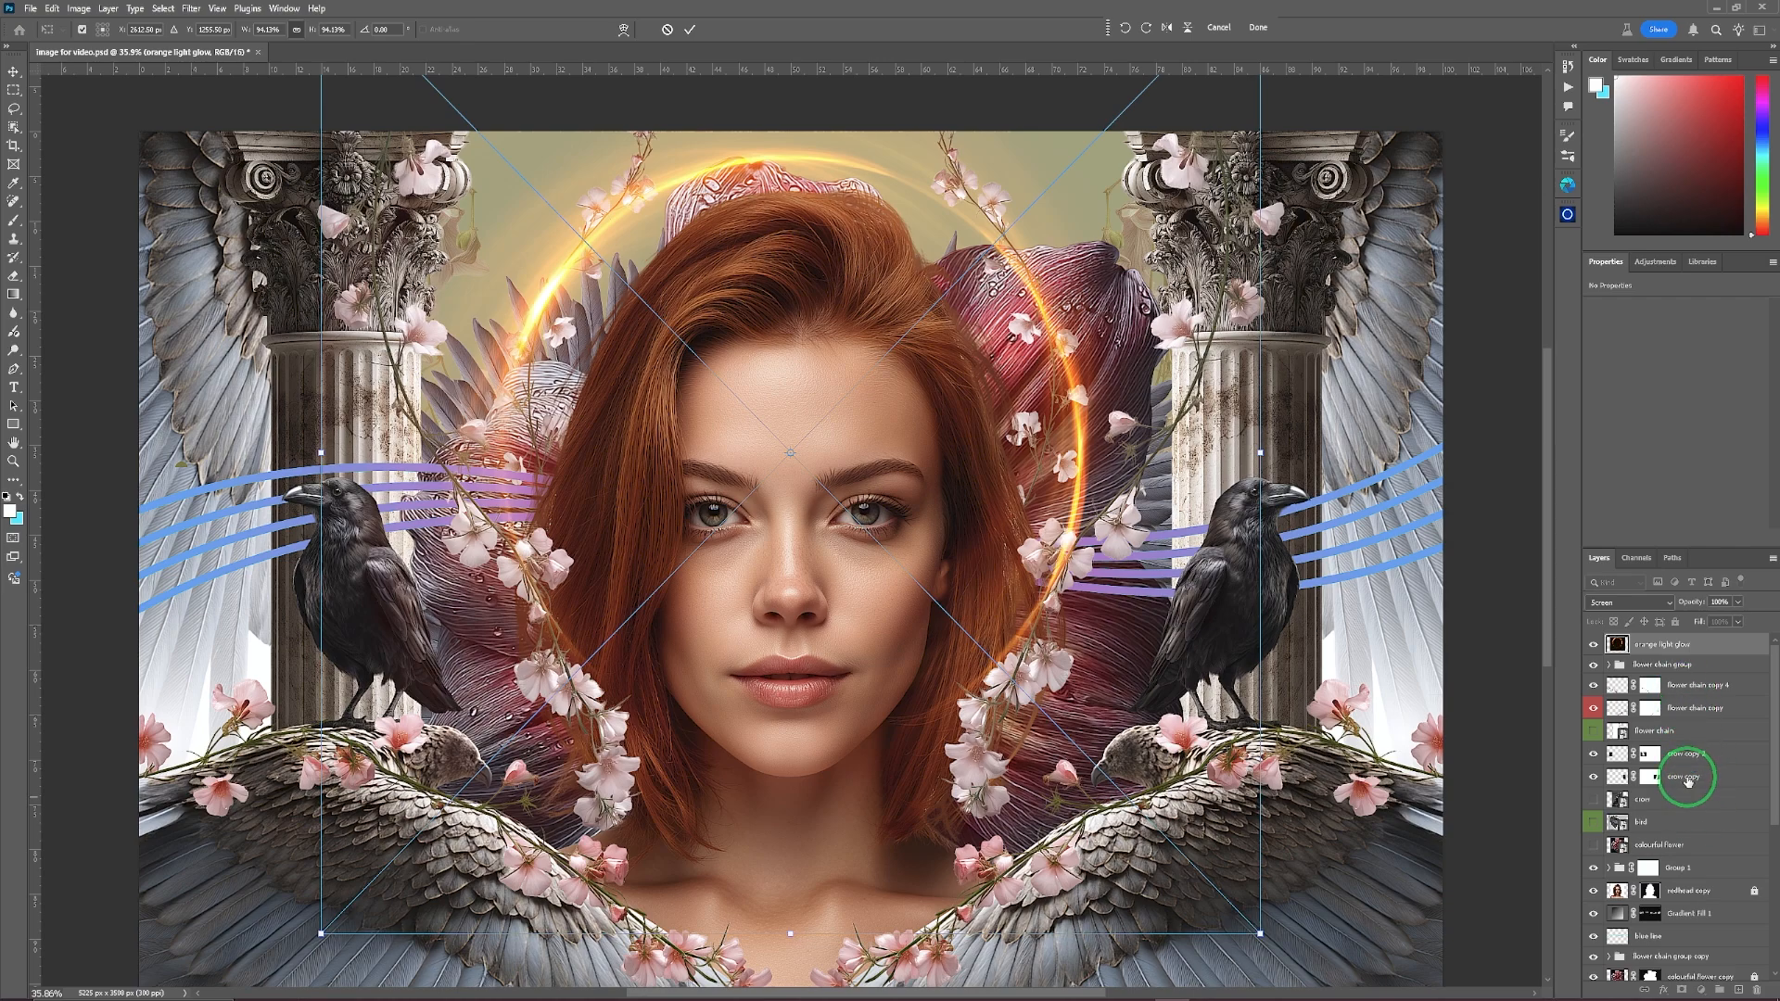
click(690, 29)
Duplicate the orange light glow, scale the copy to about 39% and position it around the right crow.
key(ctrl+minus)
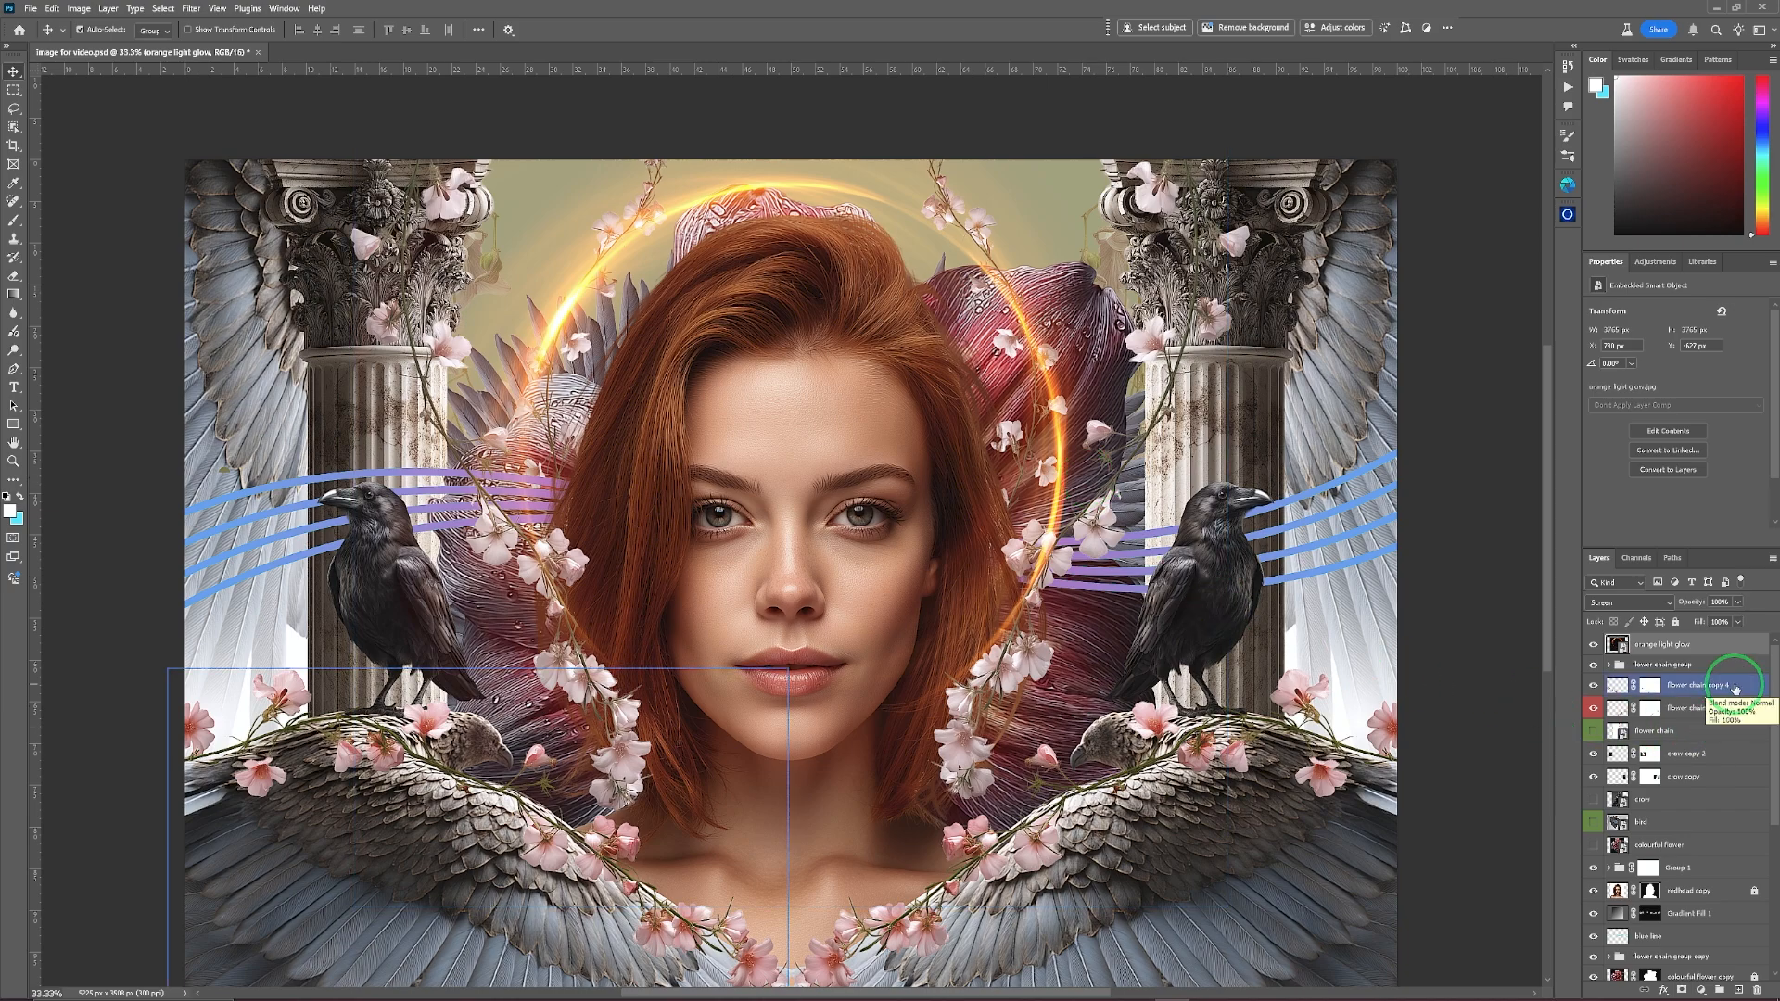
key(ctrl)
key(ctrl+j)
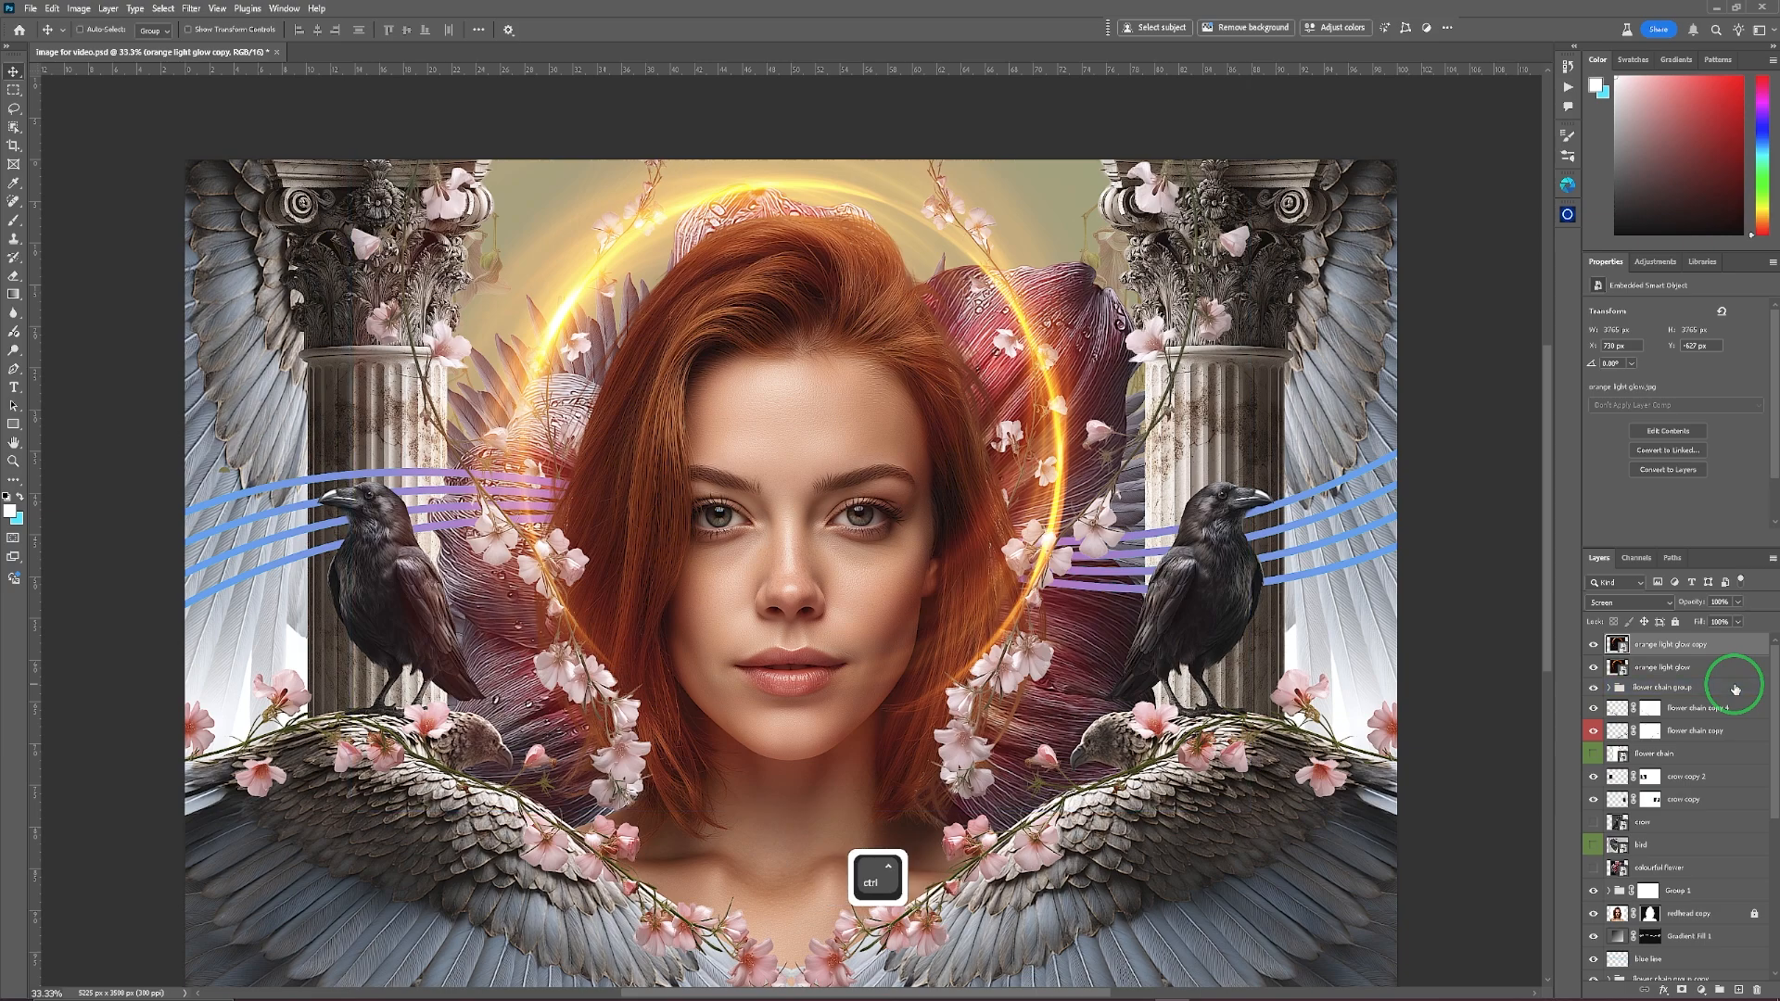
key(ctrl+t)
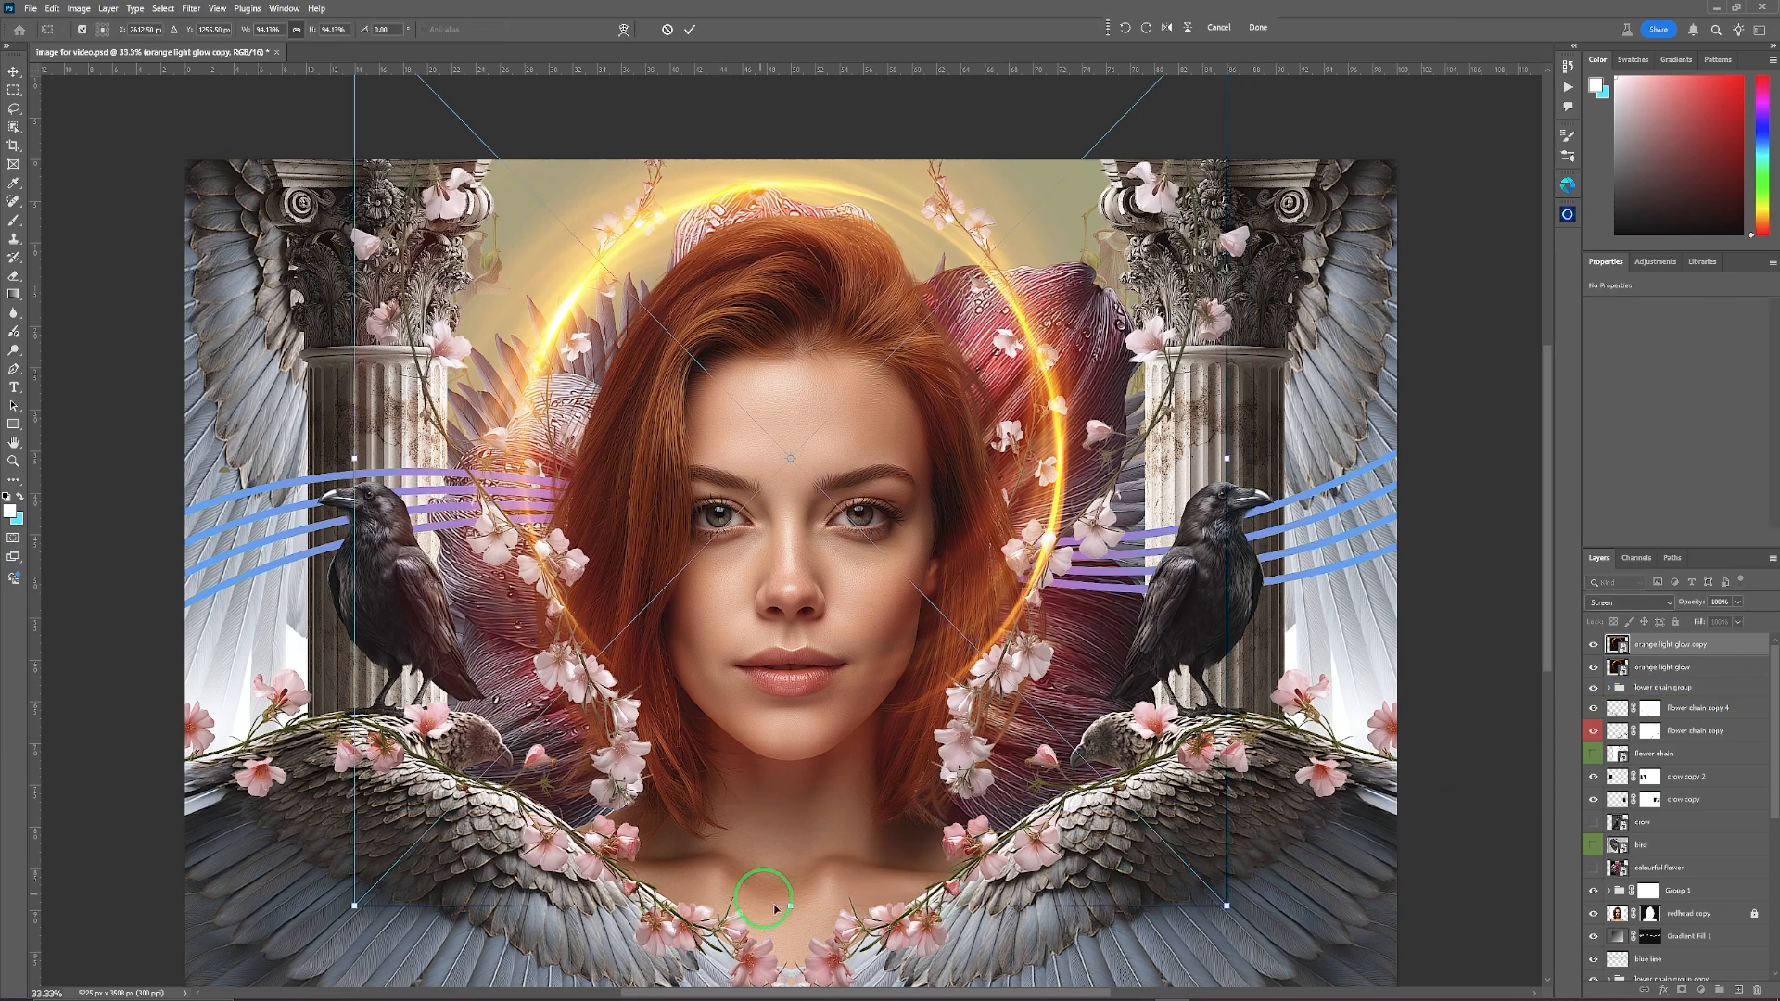
drag(789, 905, 790, 384)
drag(813, 282, 1239, 649)
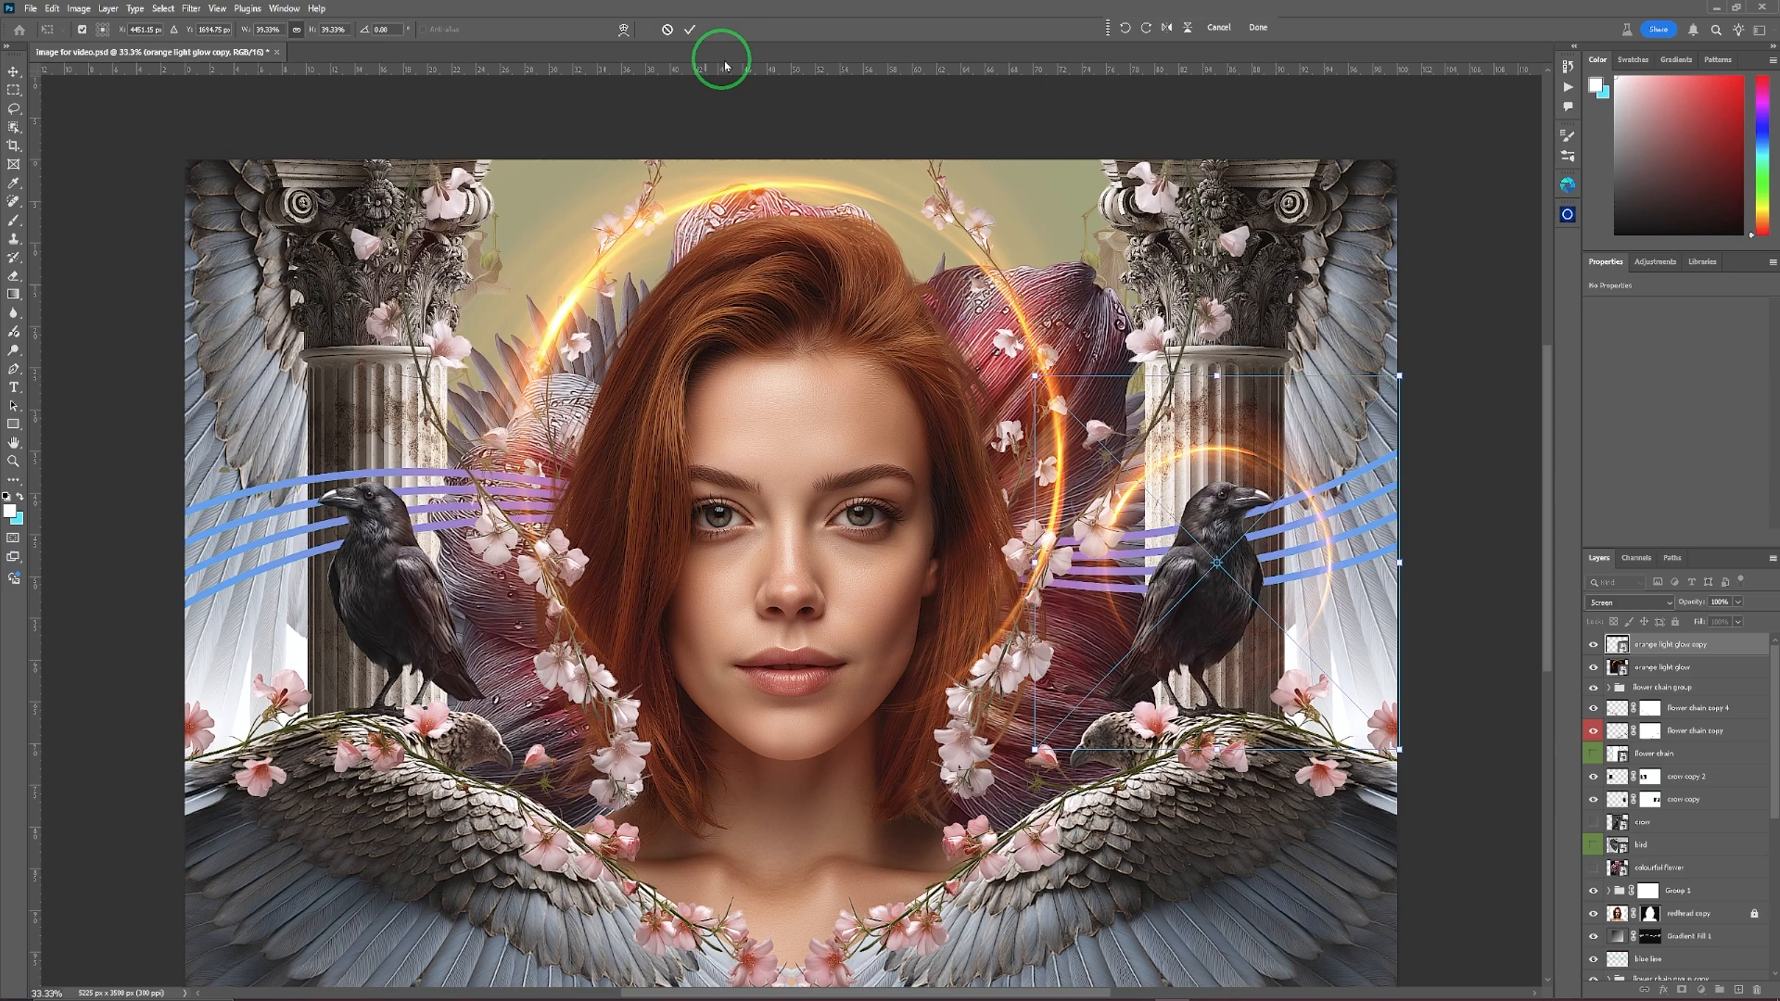
click(690, 30)
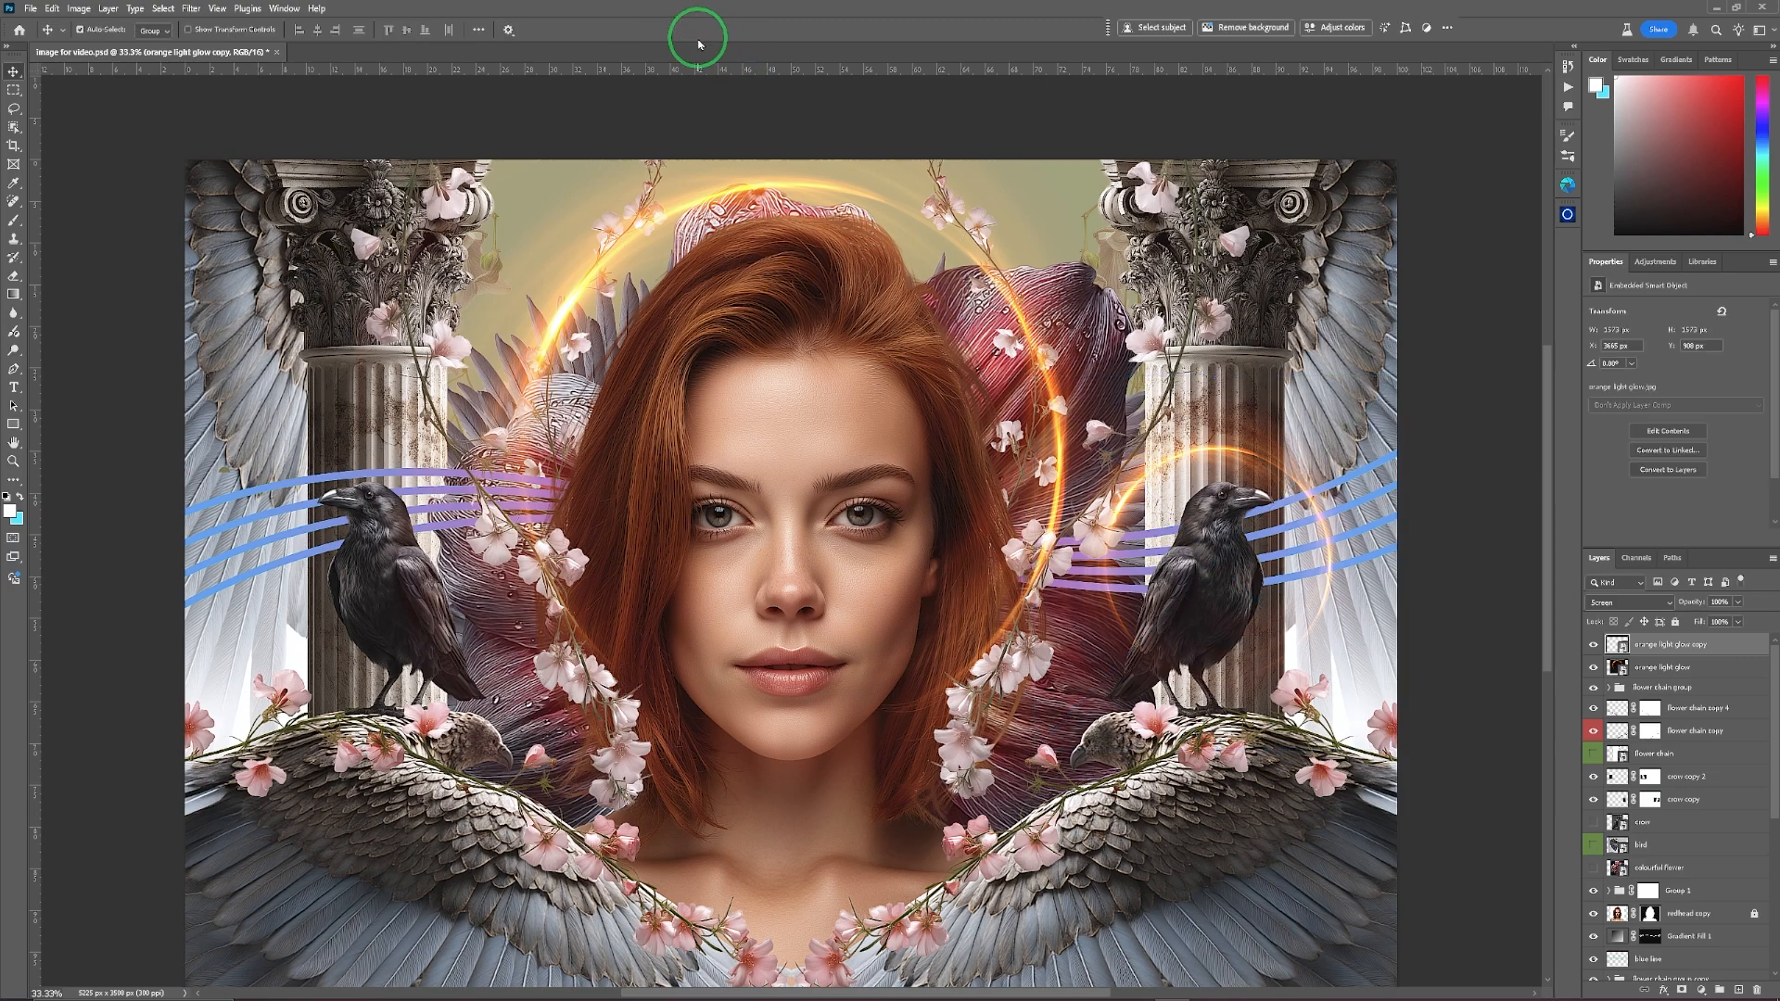
key(ctrl)
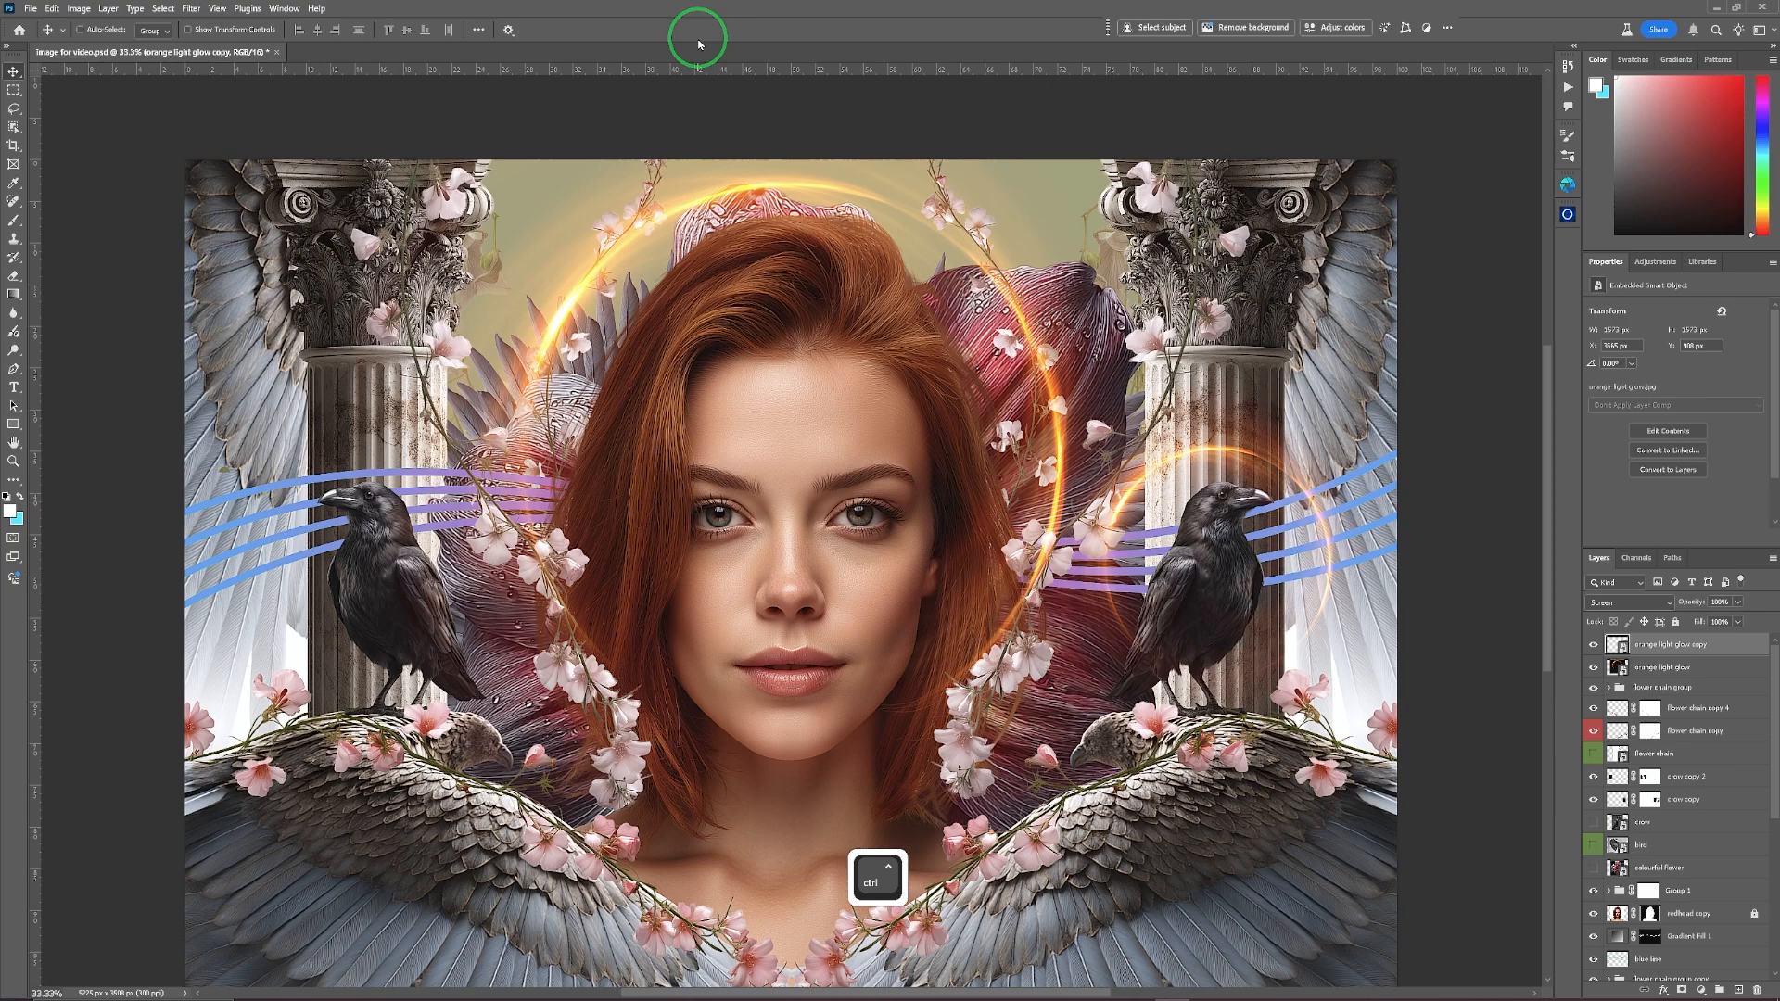
key(ctrl+j)
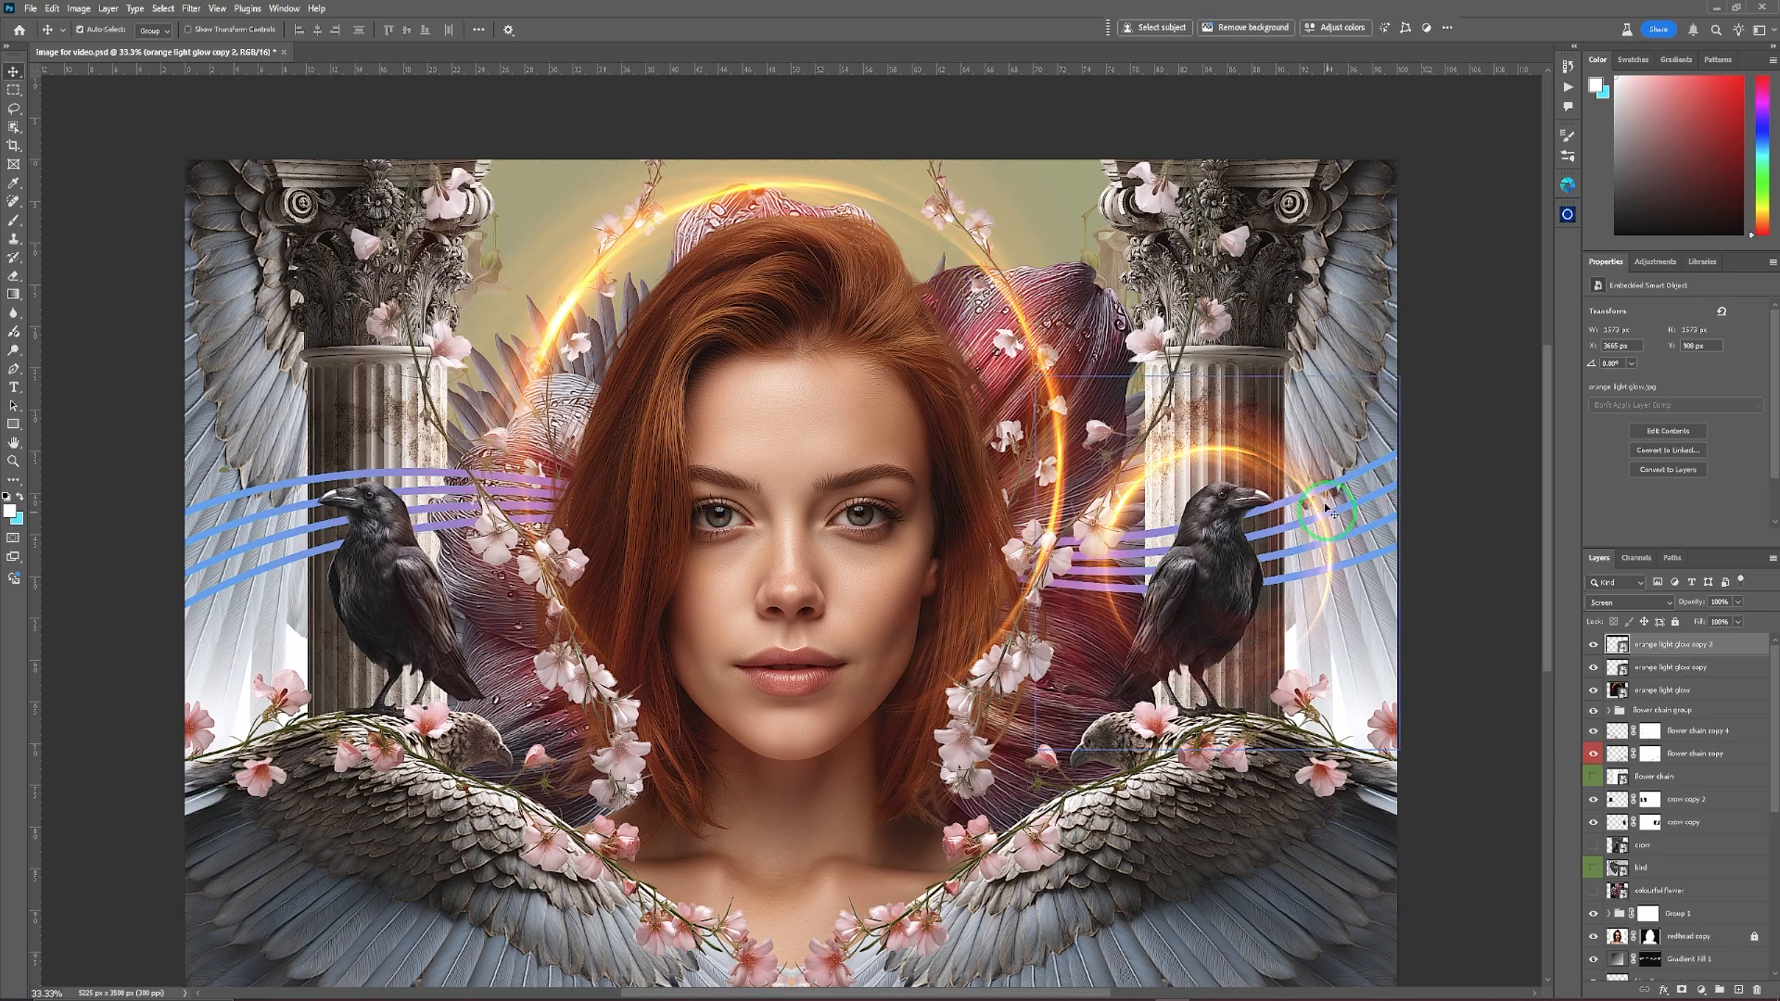
drag(1248, 468, 424, 447)
key(shift)
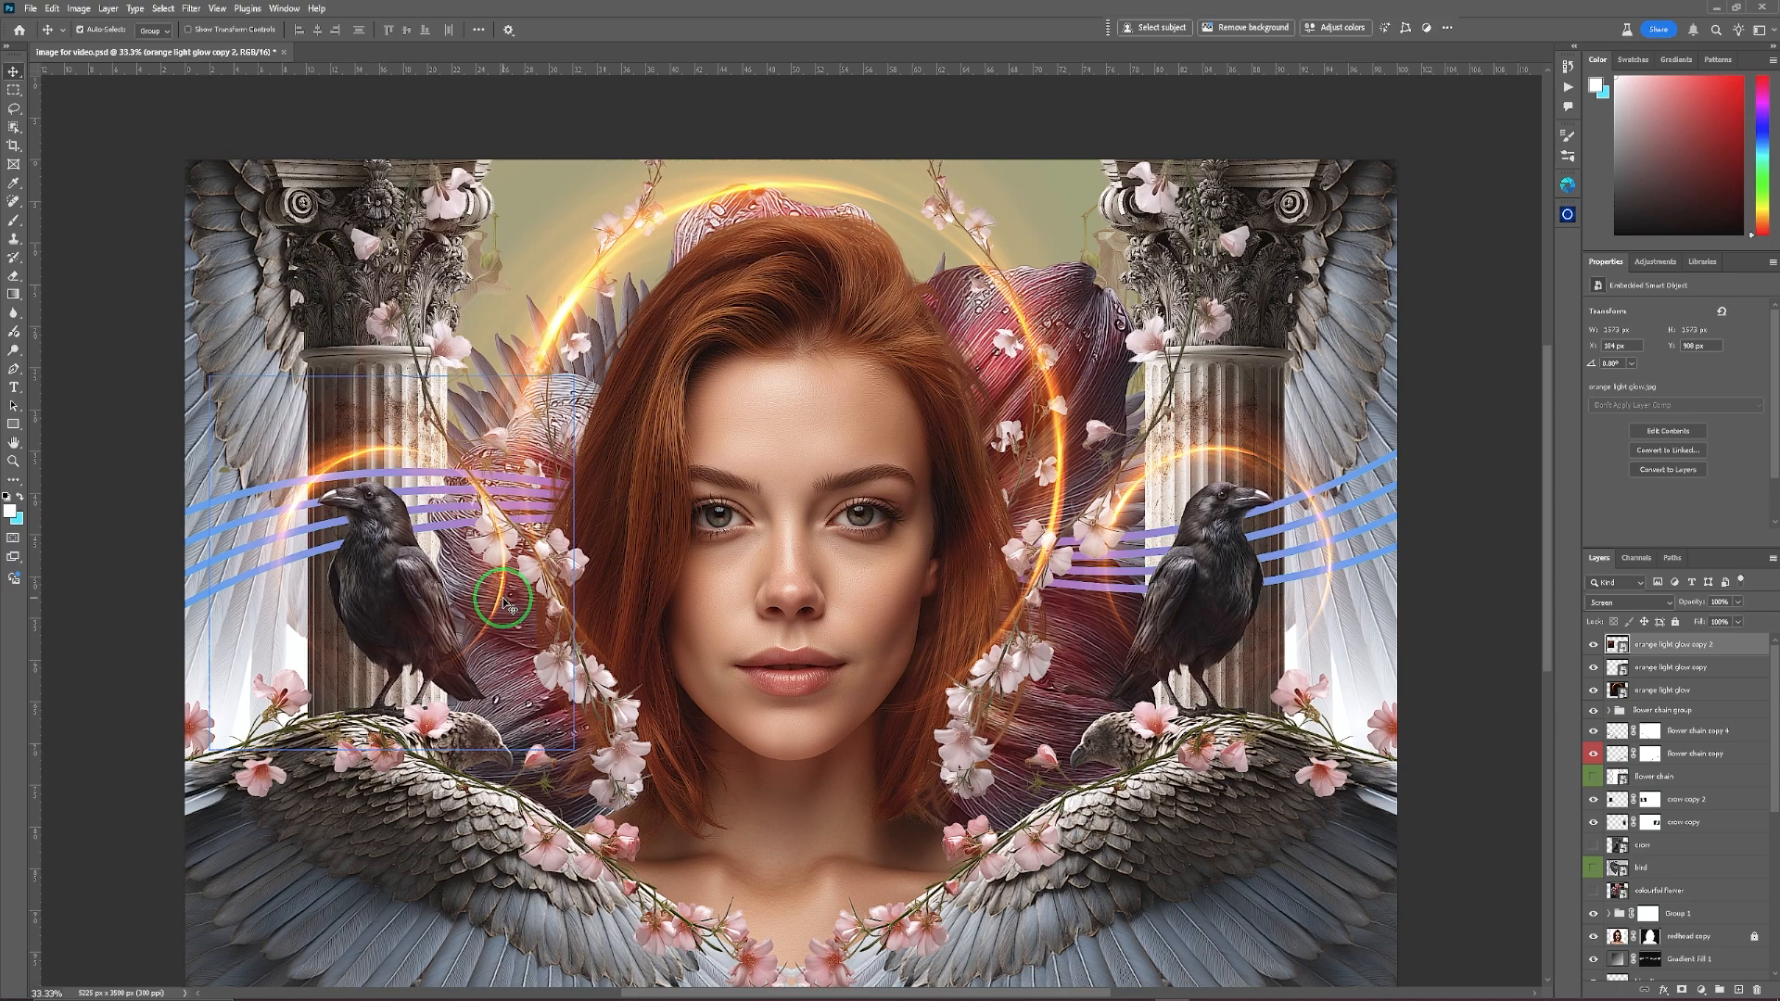
key(Delete)
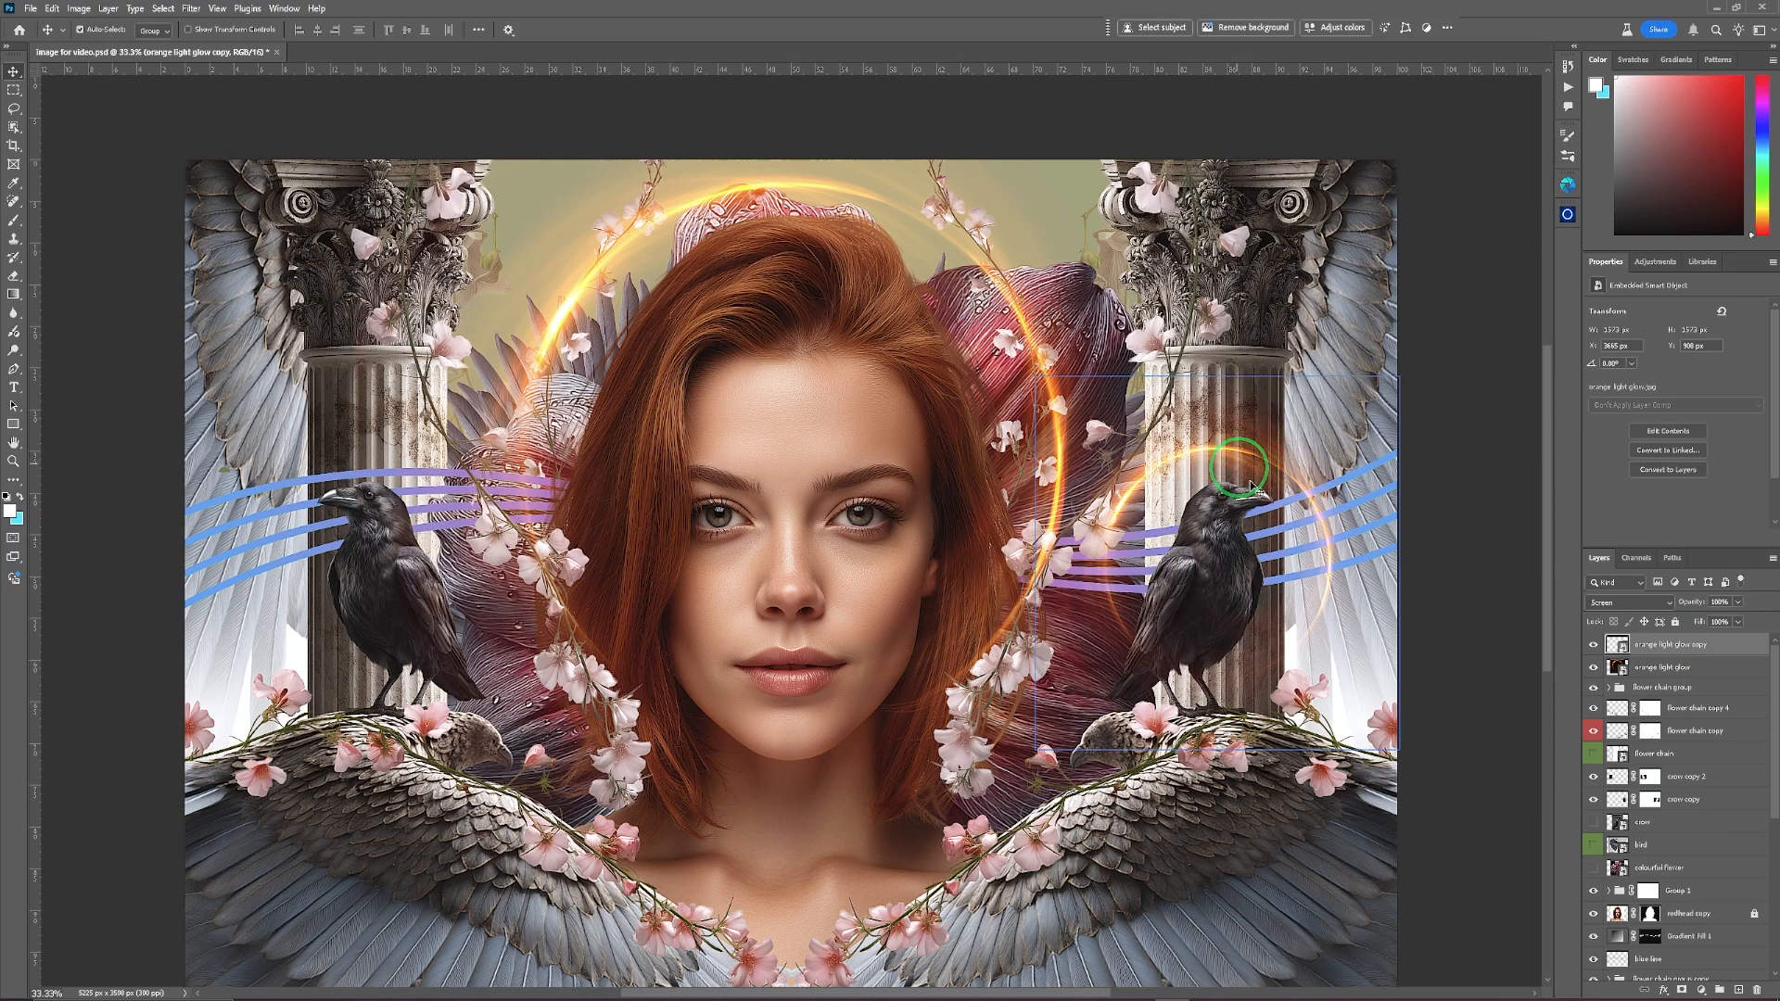
Move the original orange light glow layer directly below Group 1, just above the redhead copy layer.
drag(1669, 667, 1673, 903)
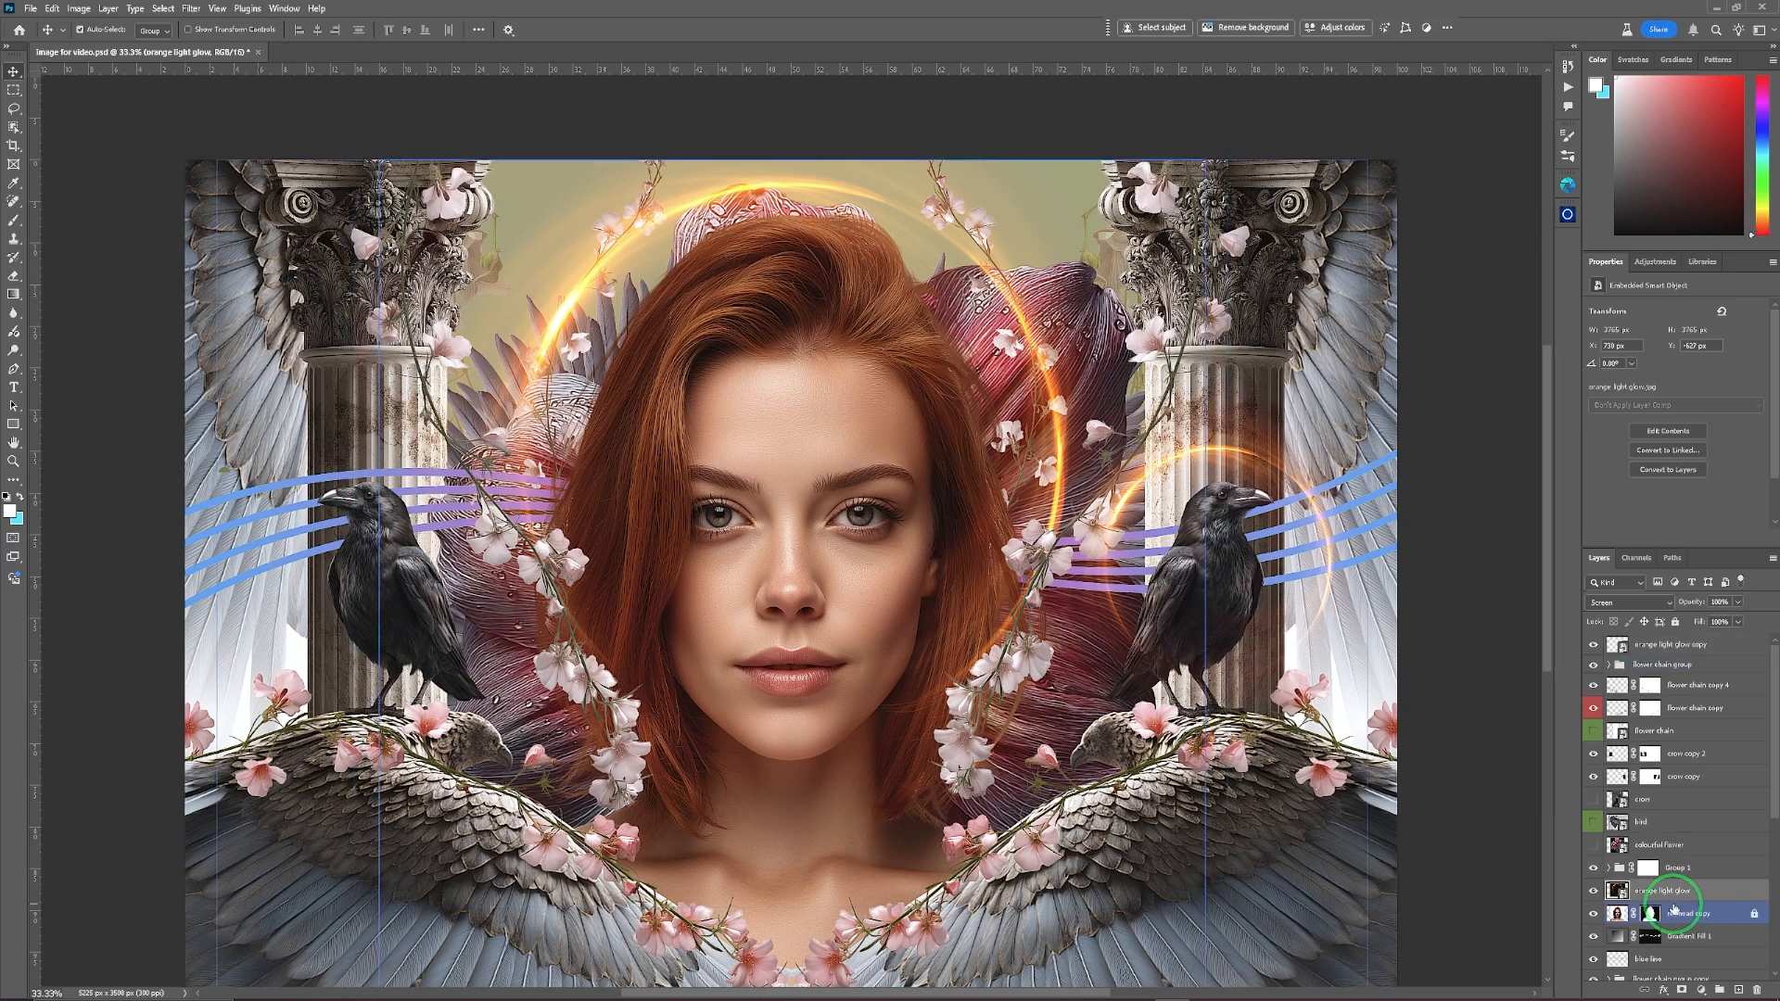
click(1063, 530)
click(522, 408)
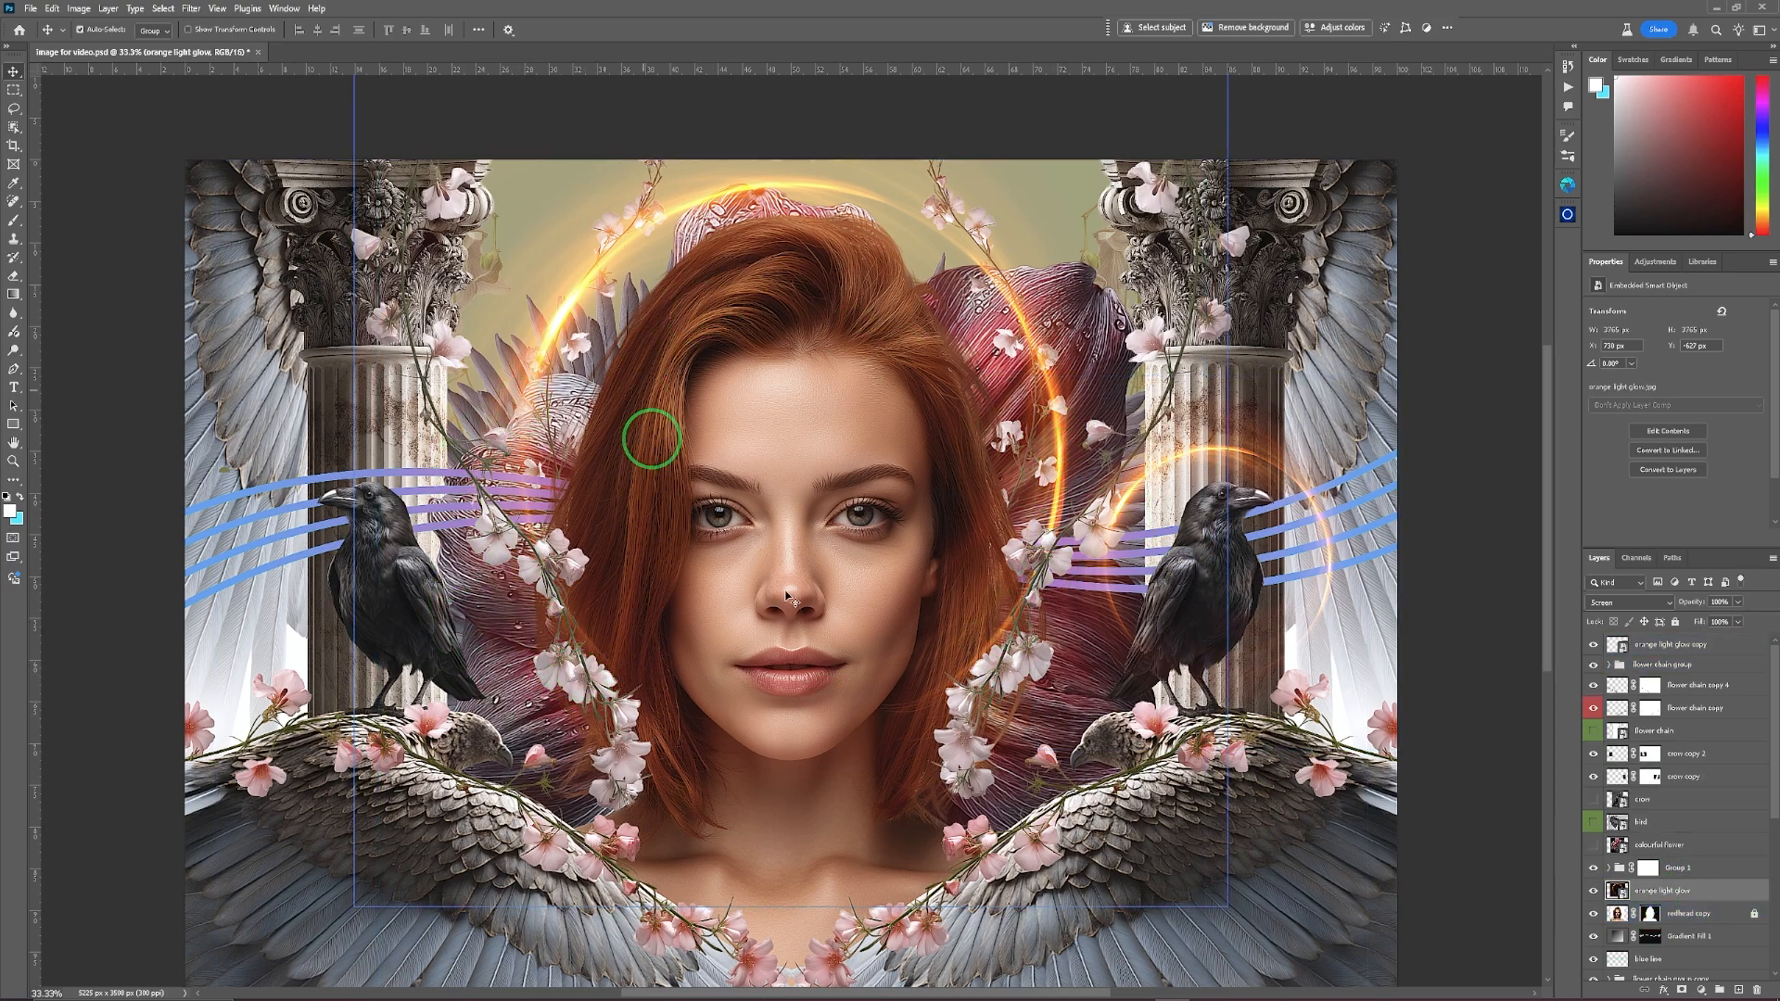
Flatten the smaller glow copy into a thin horizontal ellipse across the right crow and reduce its width to about 34%.
drag(1675, 891, 1679, 637)
click(1680, 644)
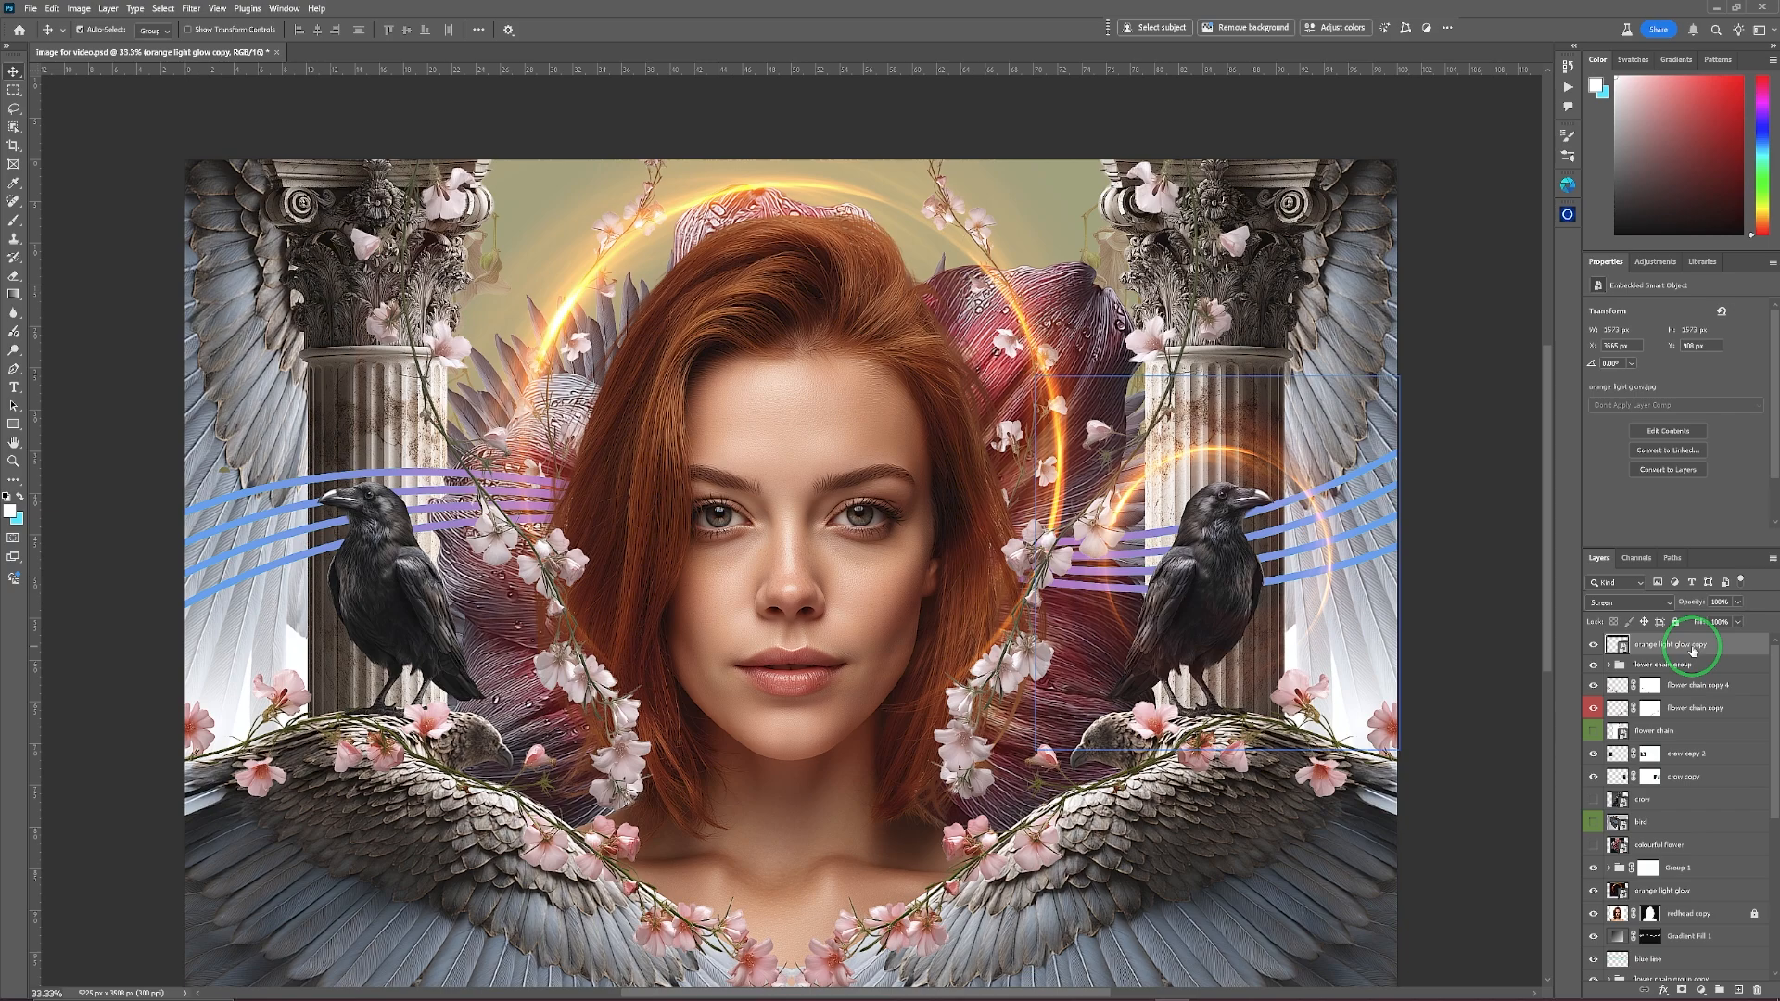
key(ctrl+t)
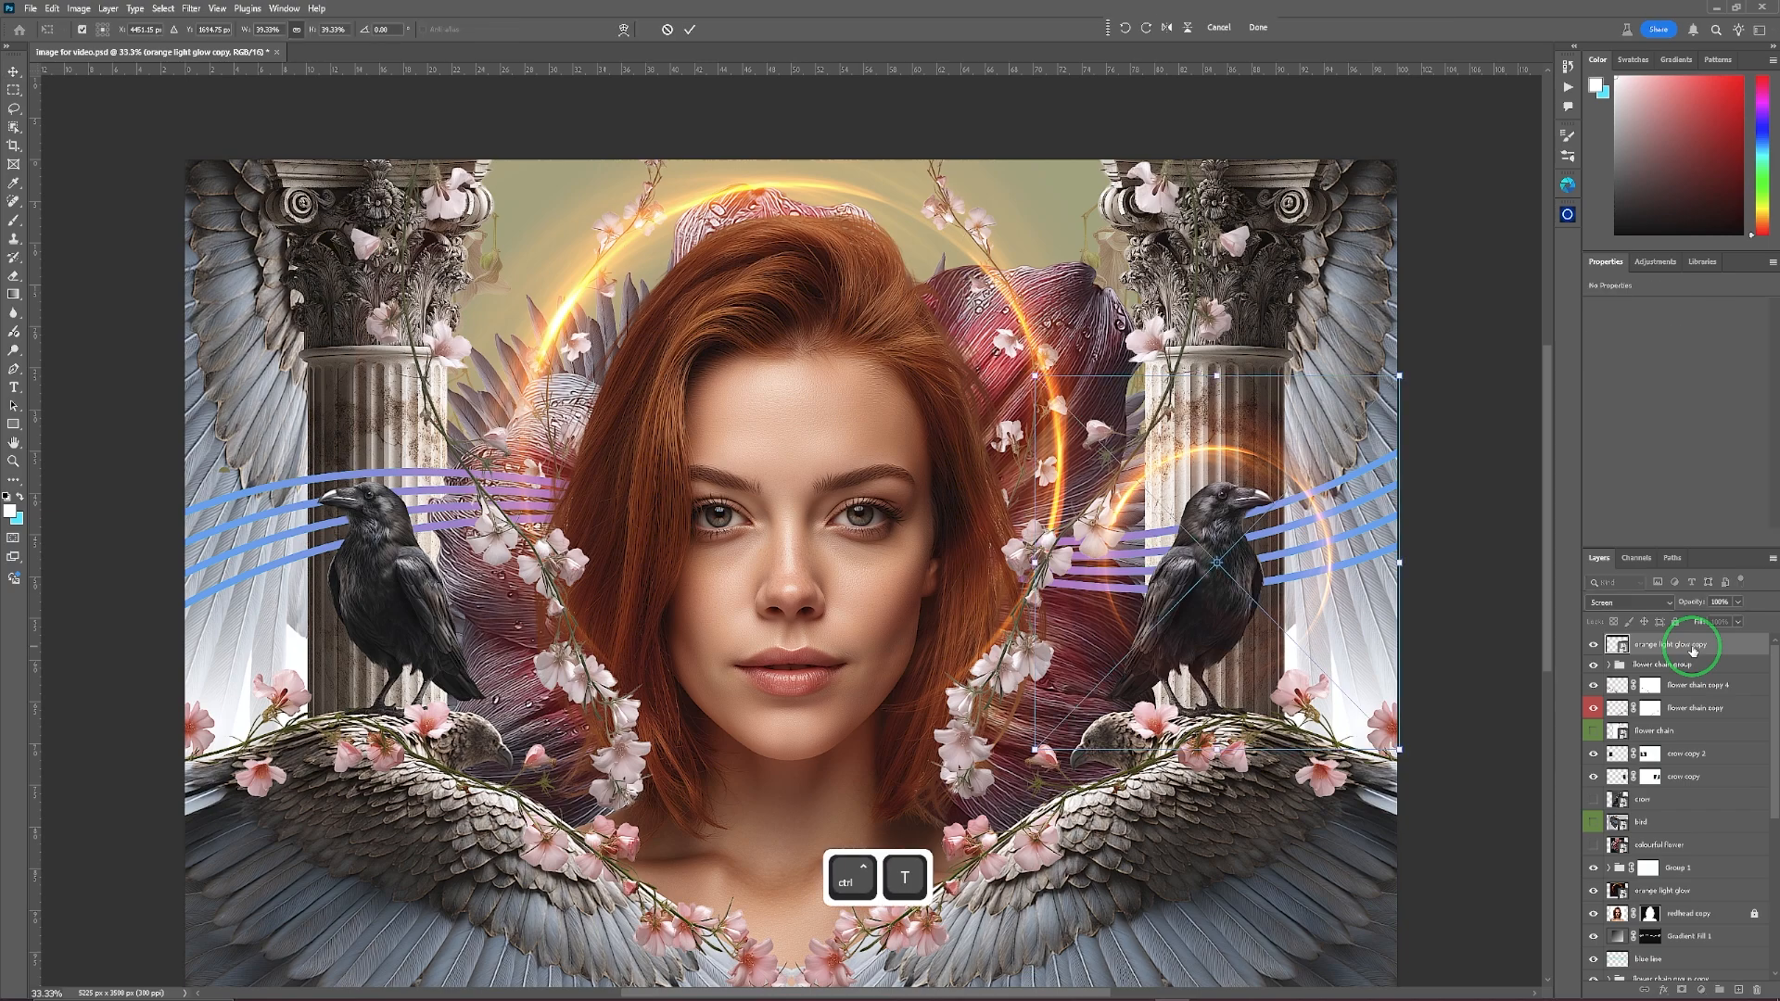
drag(1215, 380, 1216, 554)
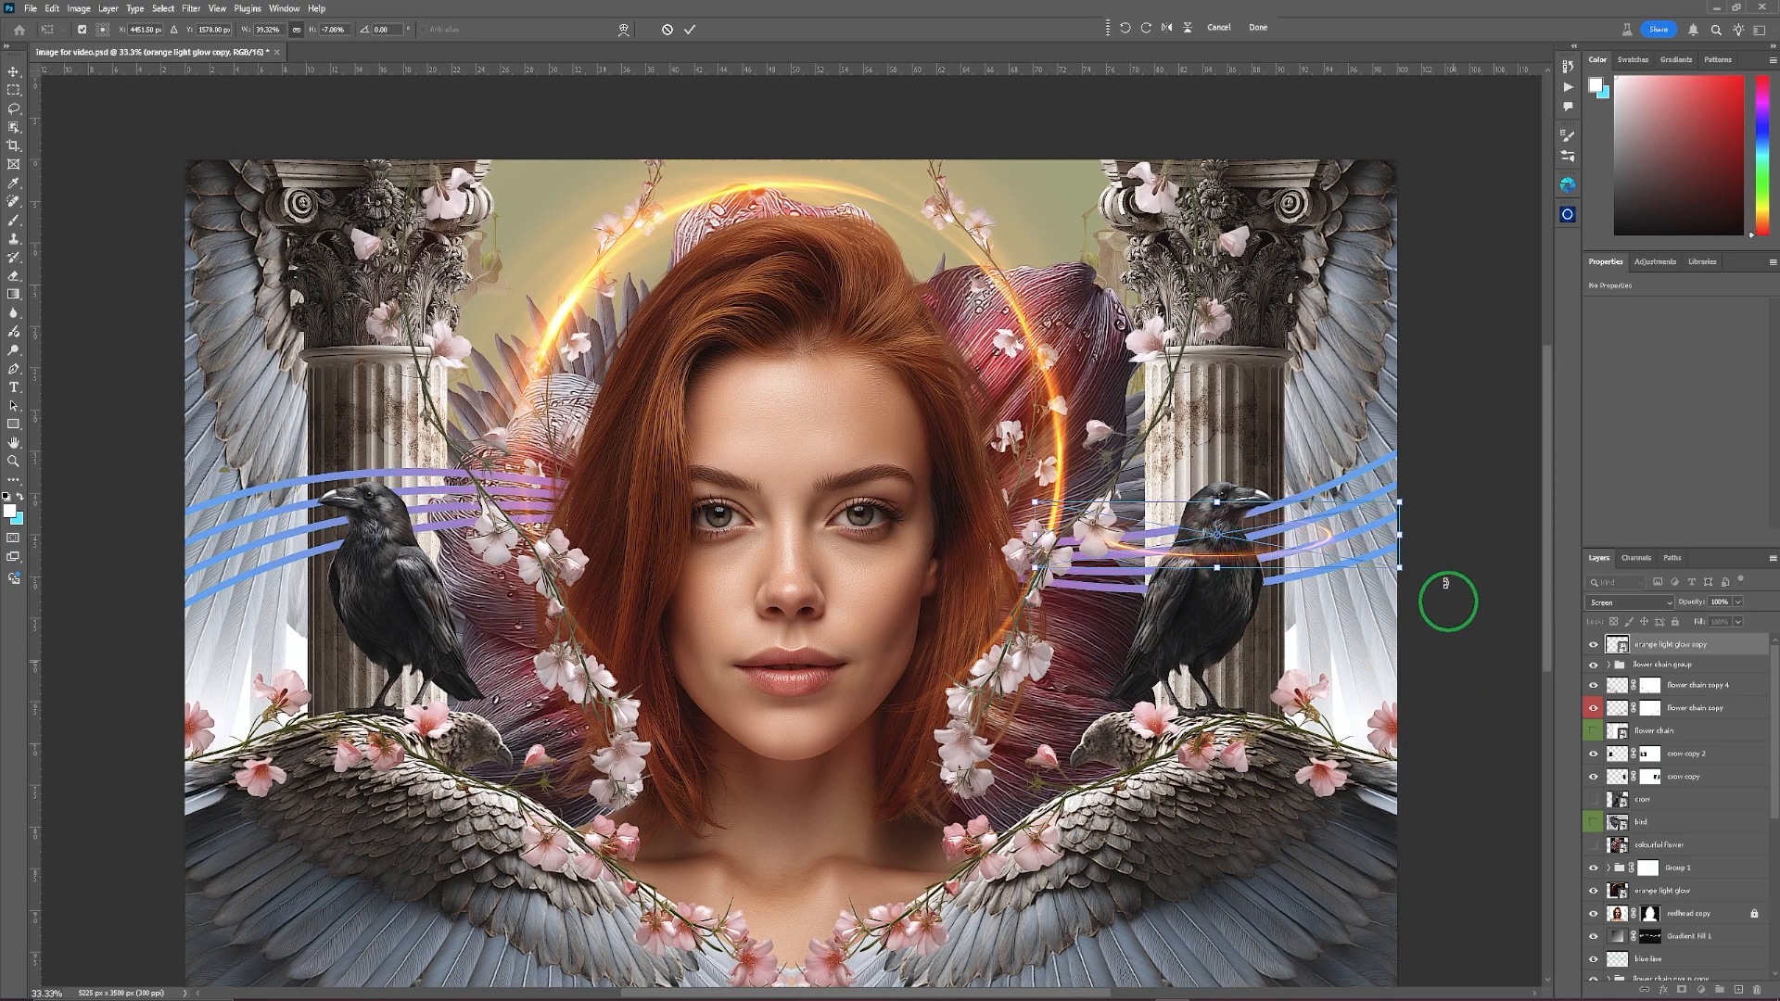
drag(1400, 534, 1279, 546)
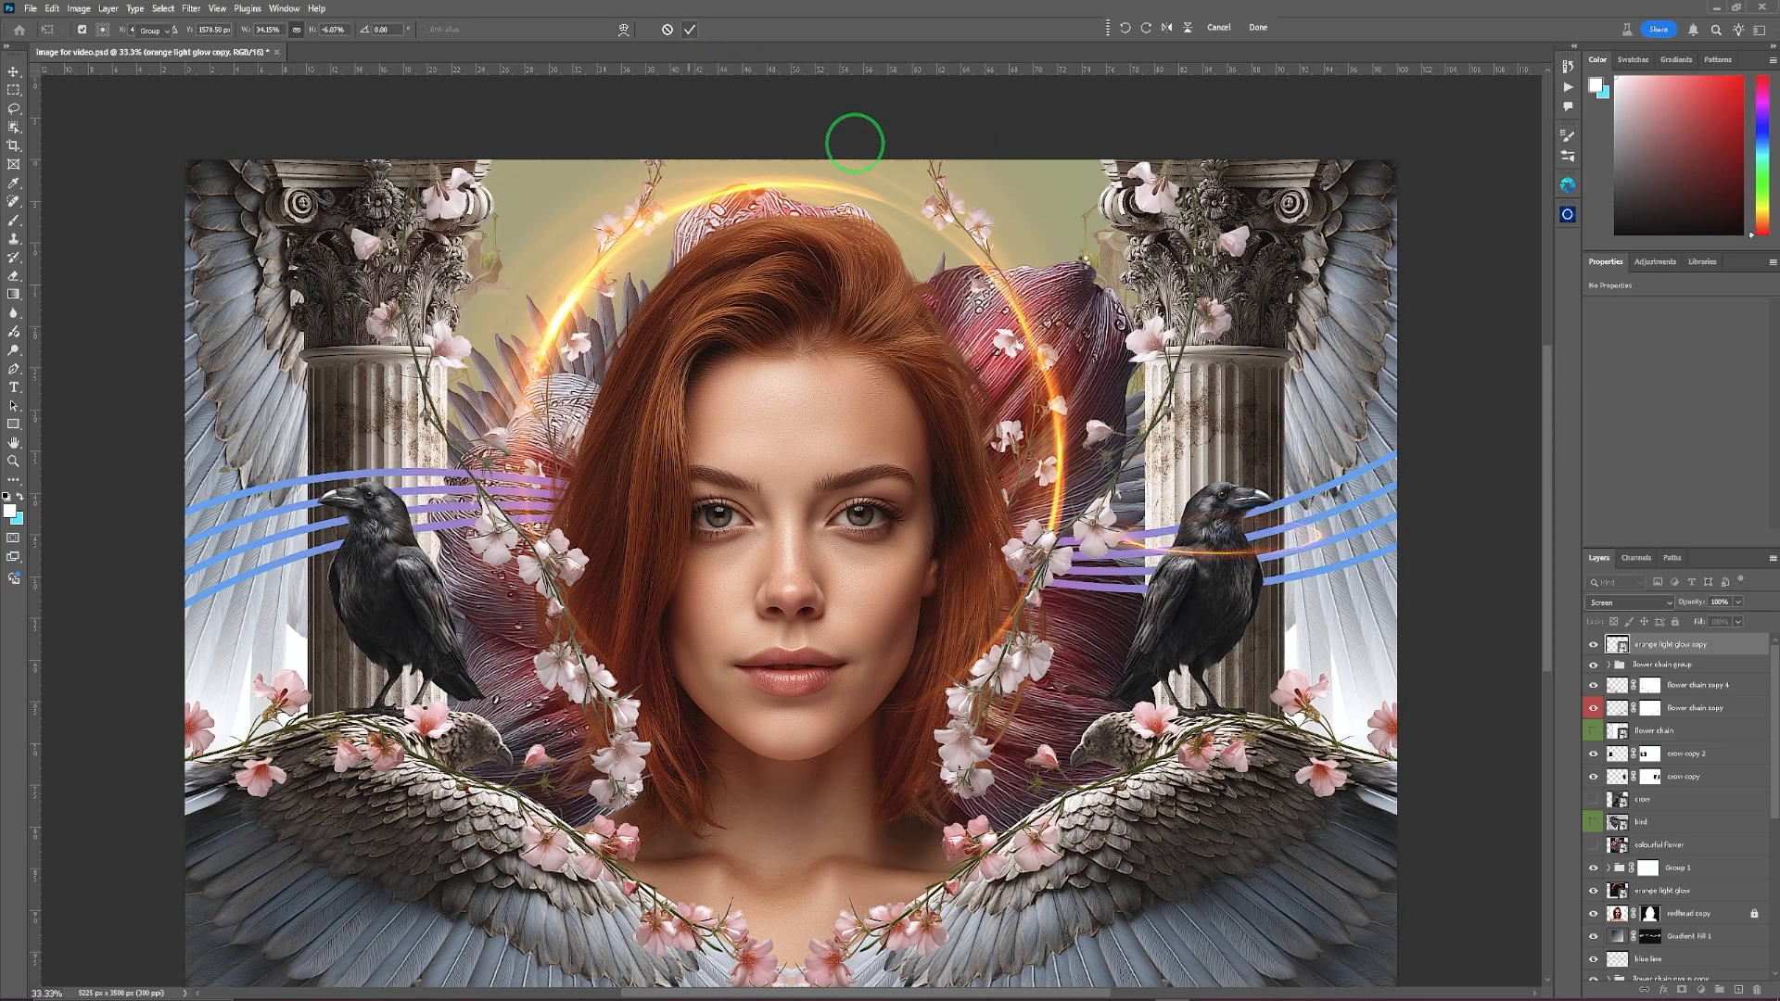
key(Return)
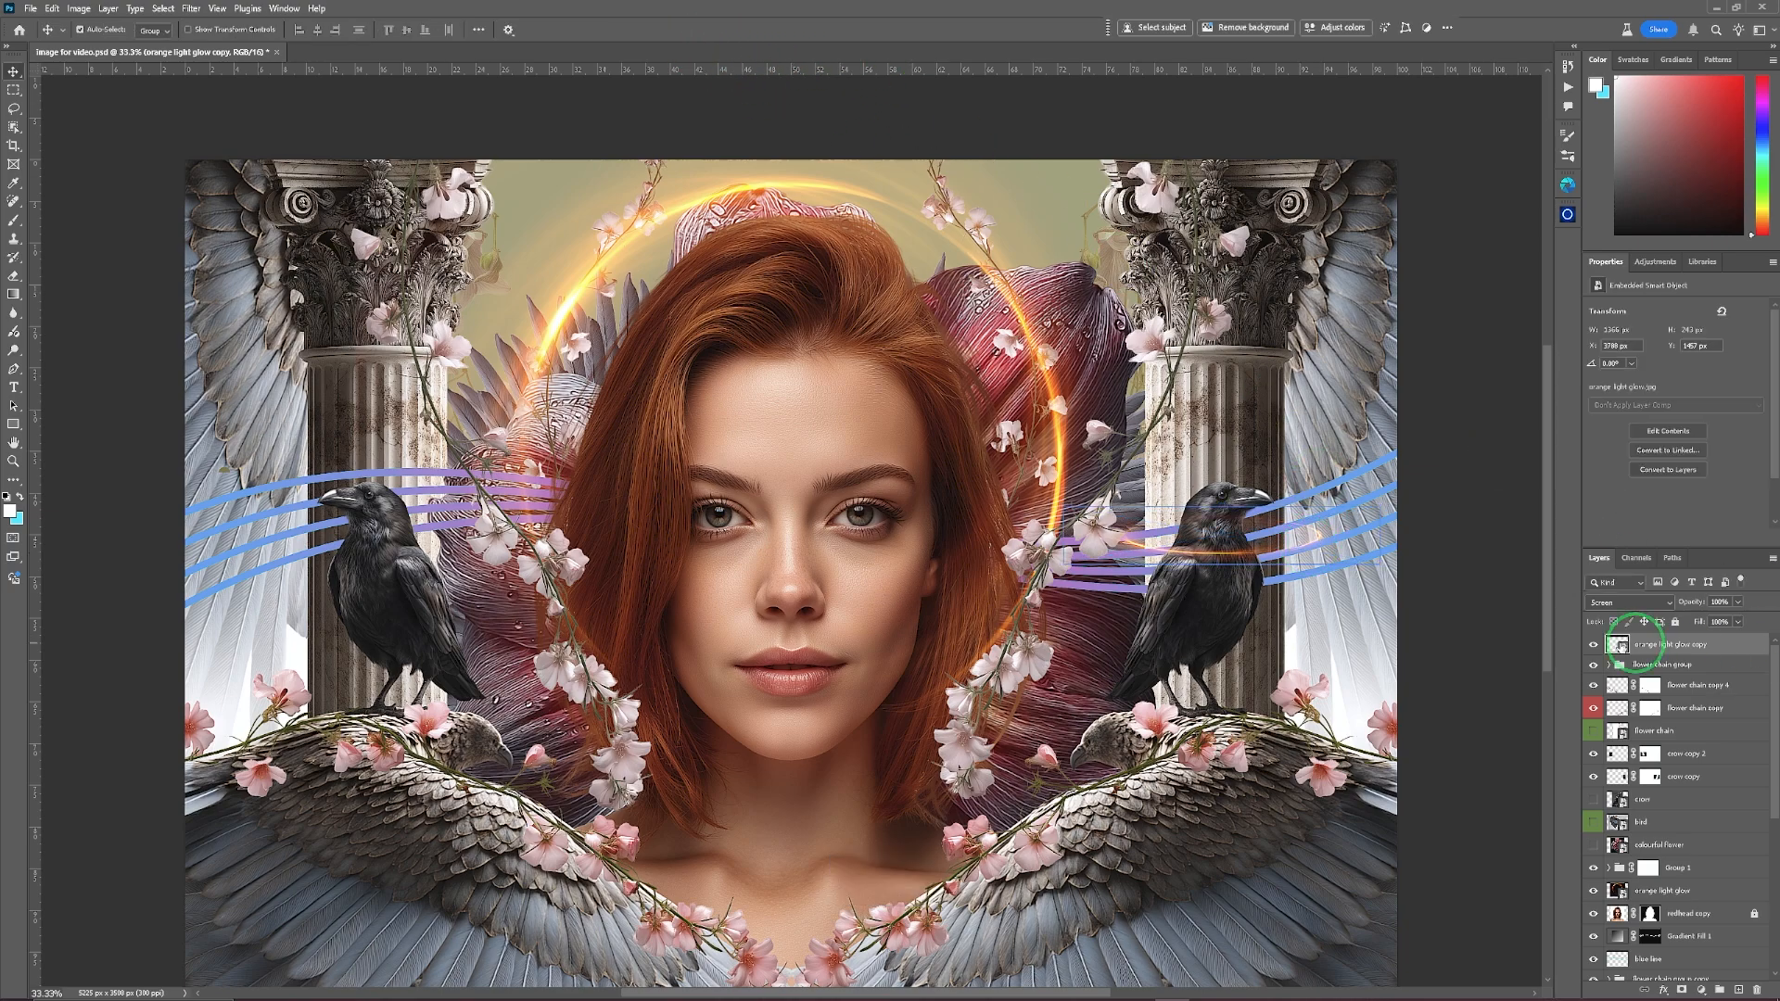
Lower the flattened glow ring to the right crow's lower body and narrow it to about 30% width.
drag(1263, 545, 1258, 613)
key(shift)
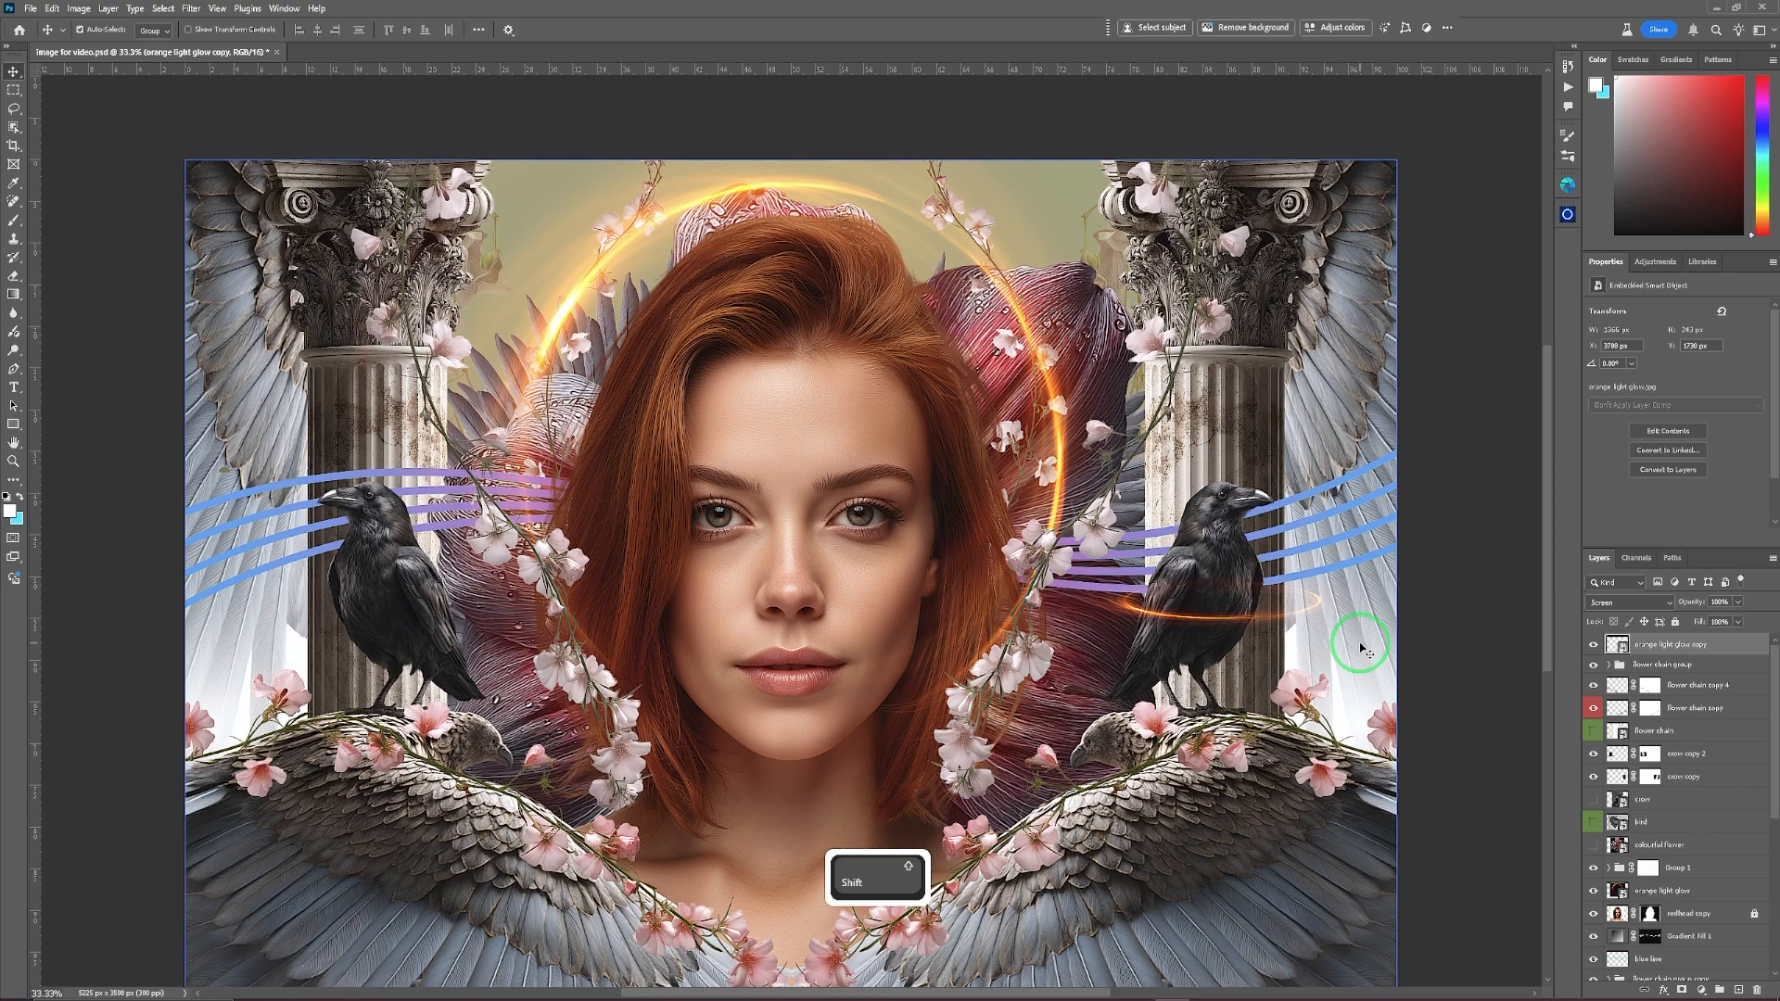
key(ctrl+t)
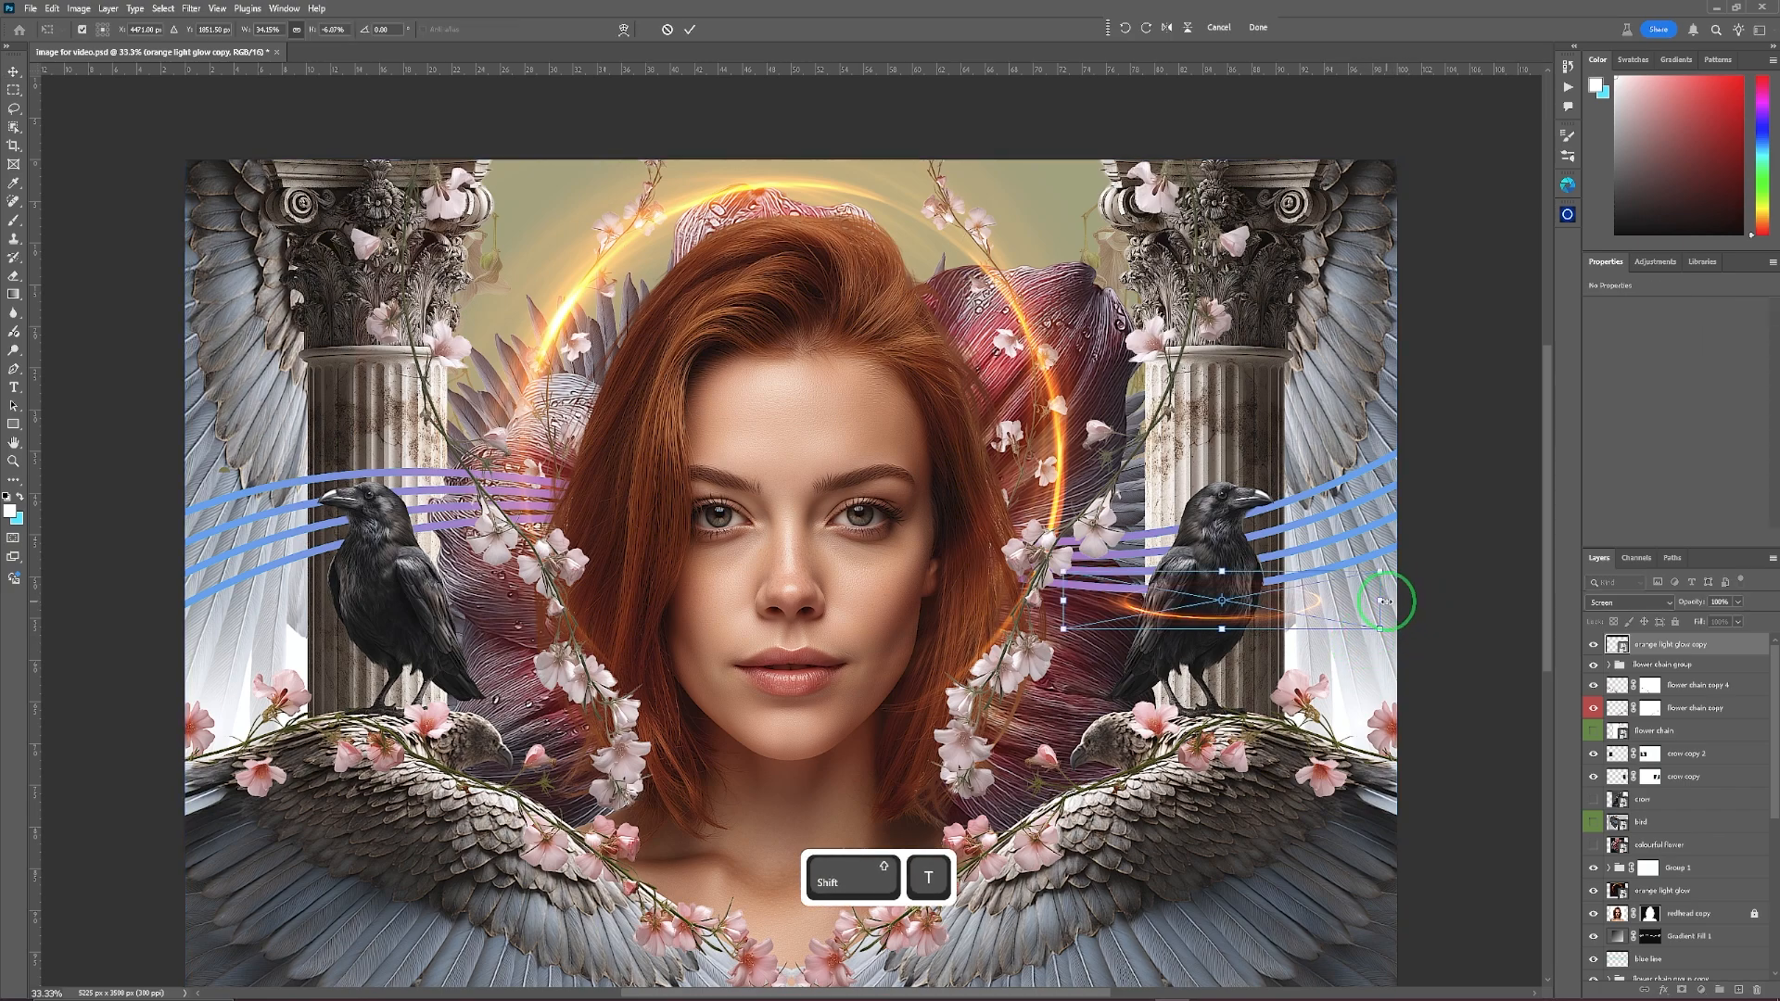
drag(1382, 602, 1345, 601)
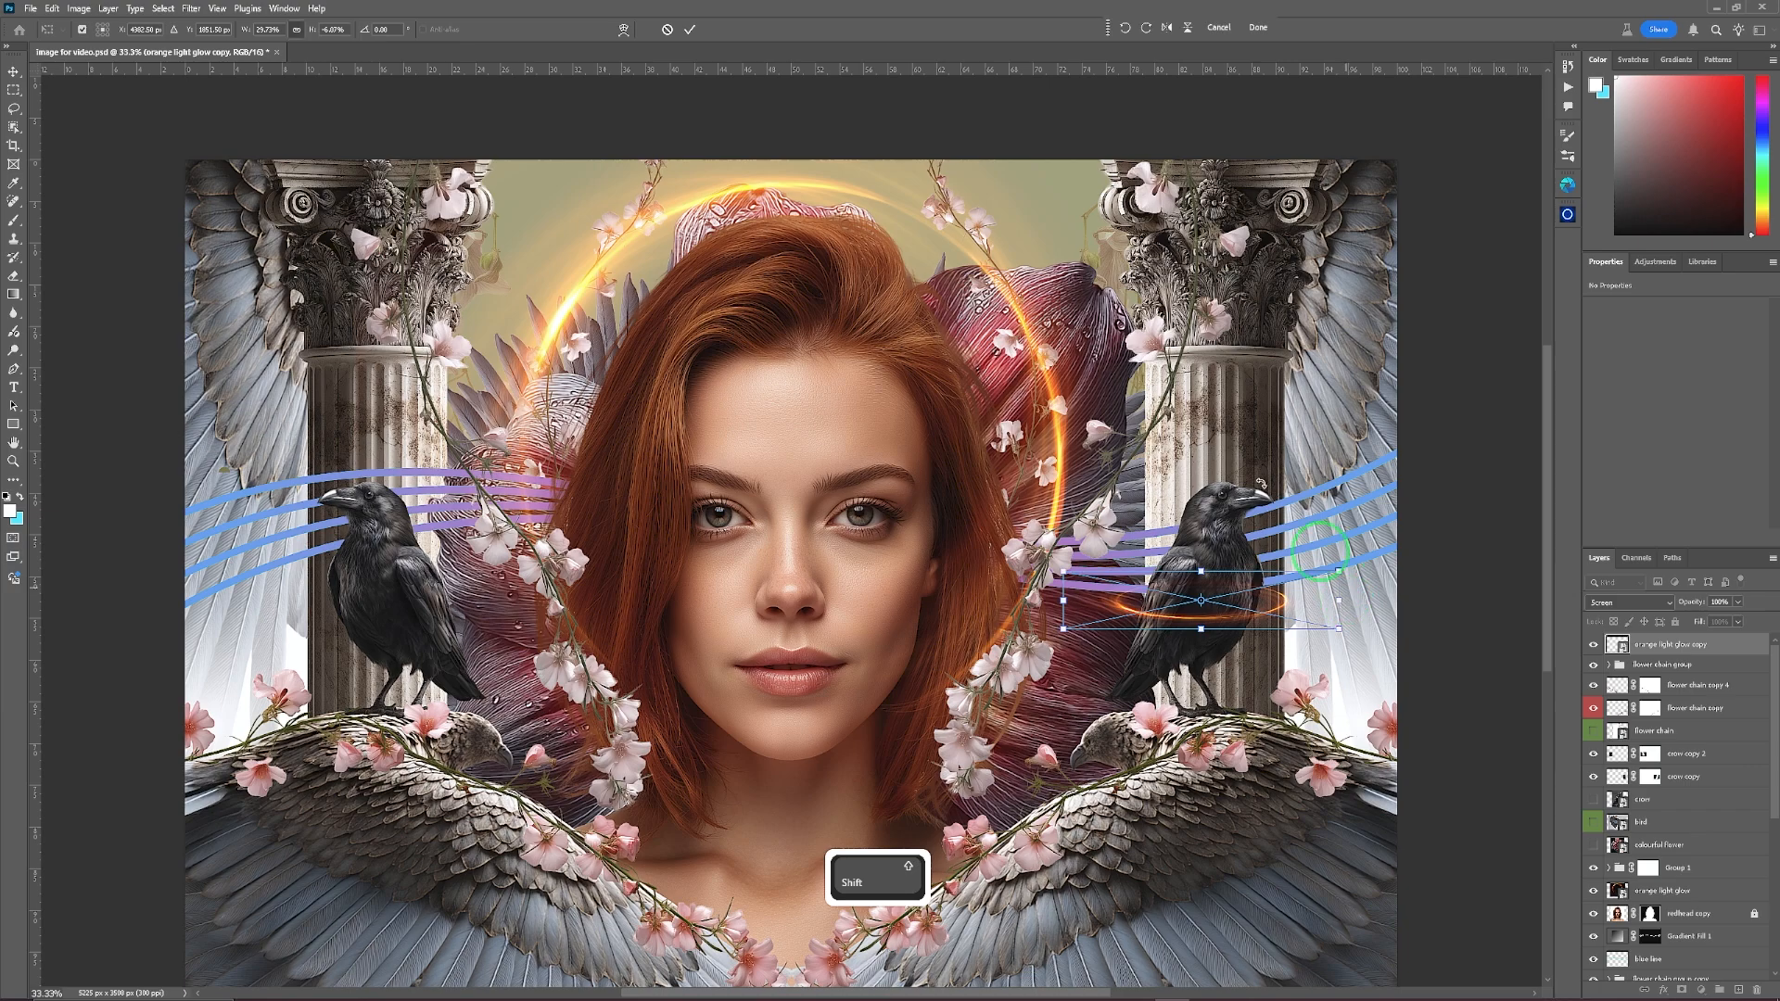
click(691, 30)
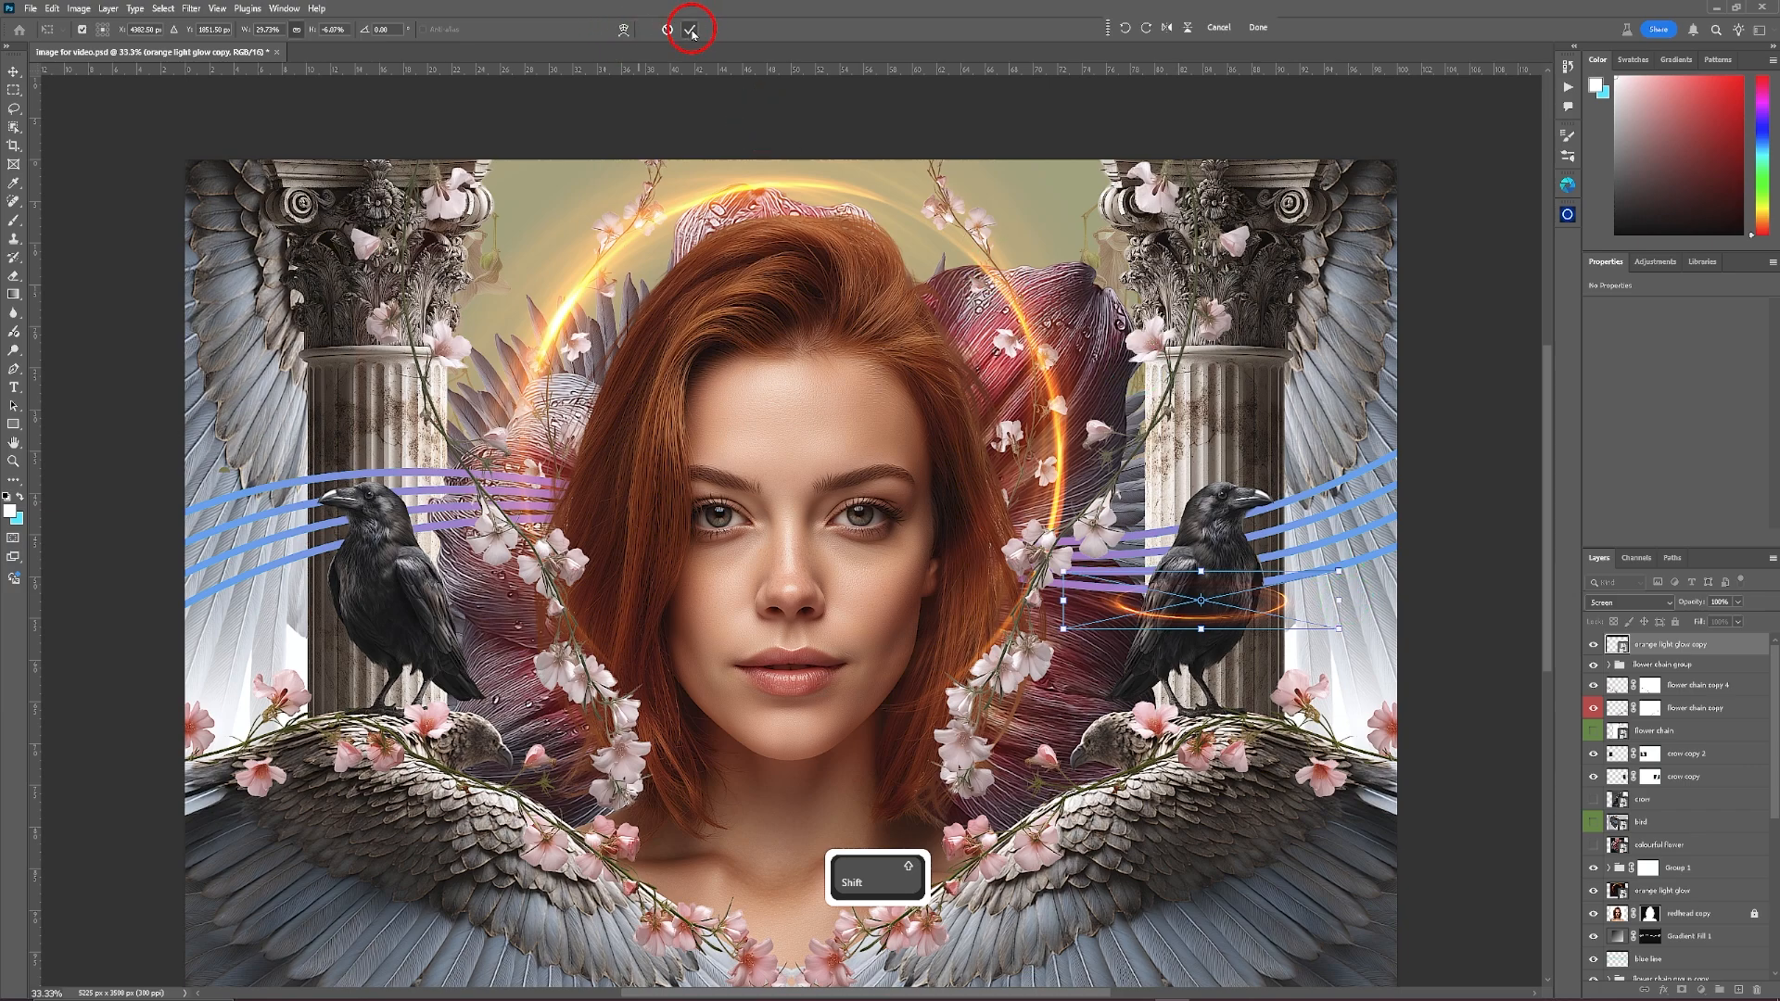
Rasterize the right crow's flattened glow ring layer.
right_click(1678, 652)
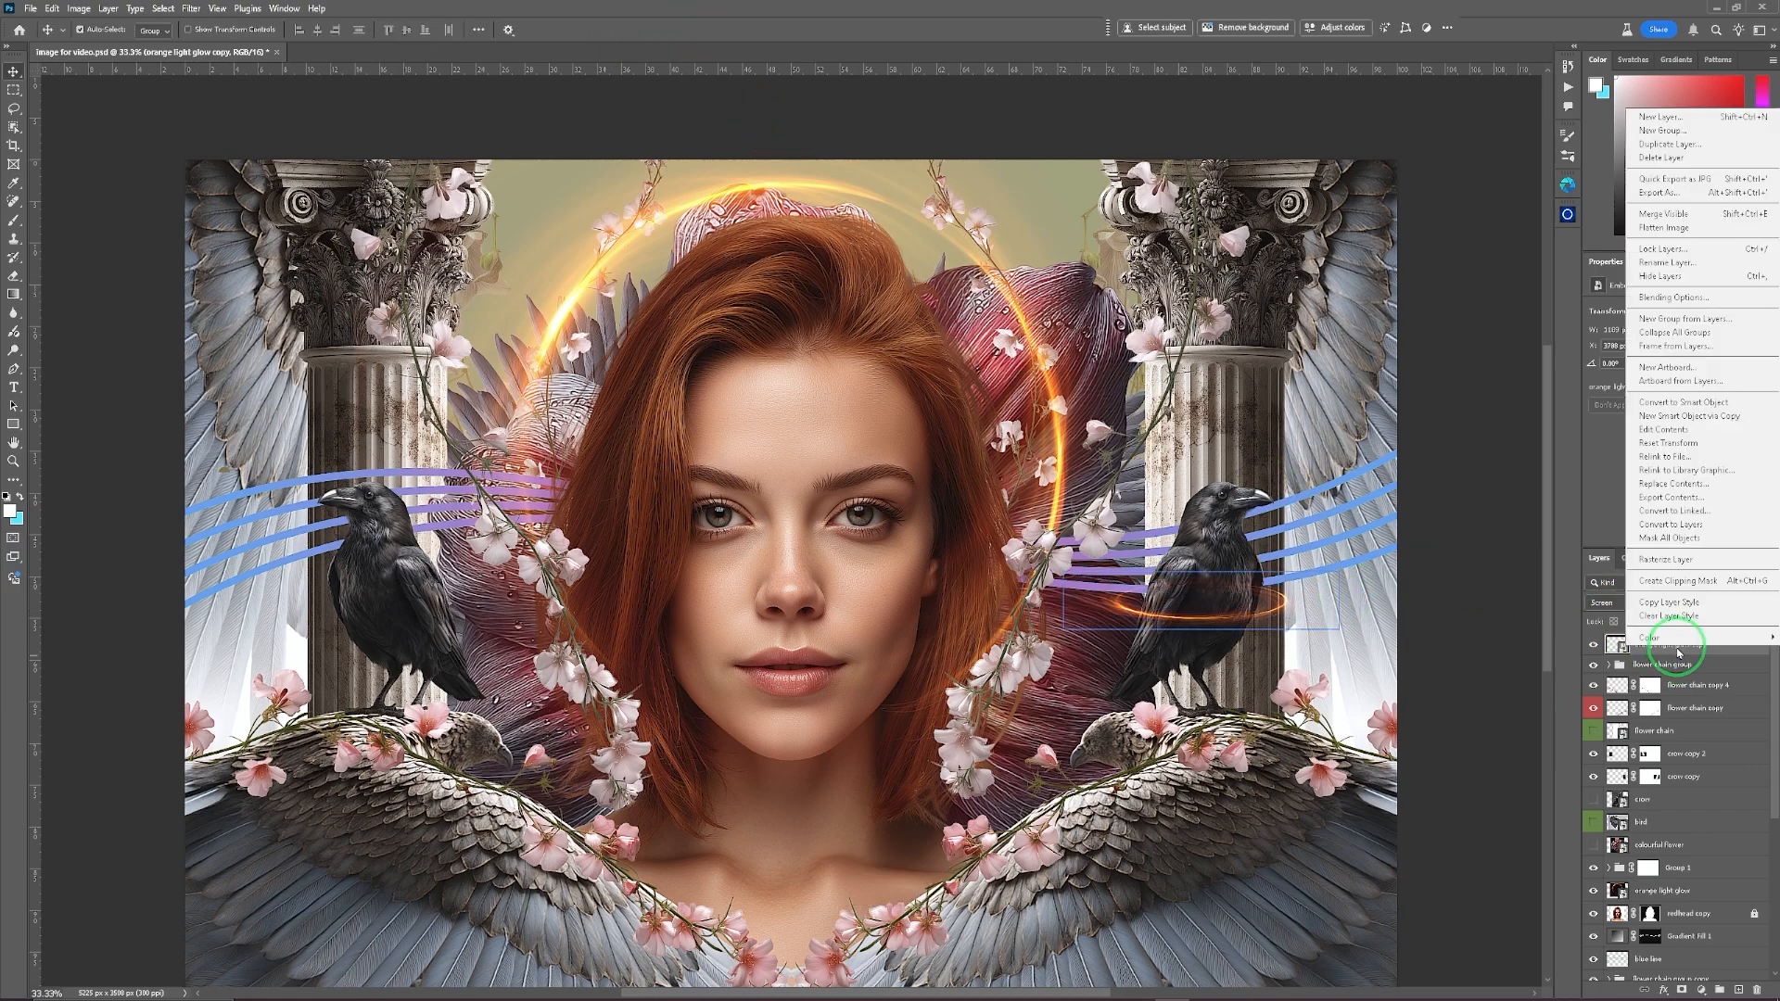
click(1737, 647)
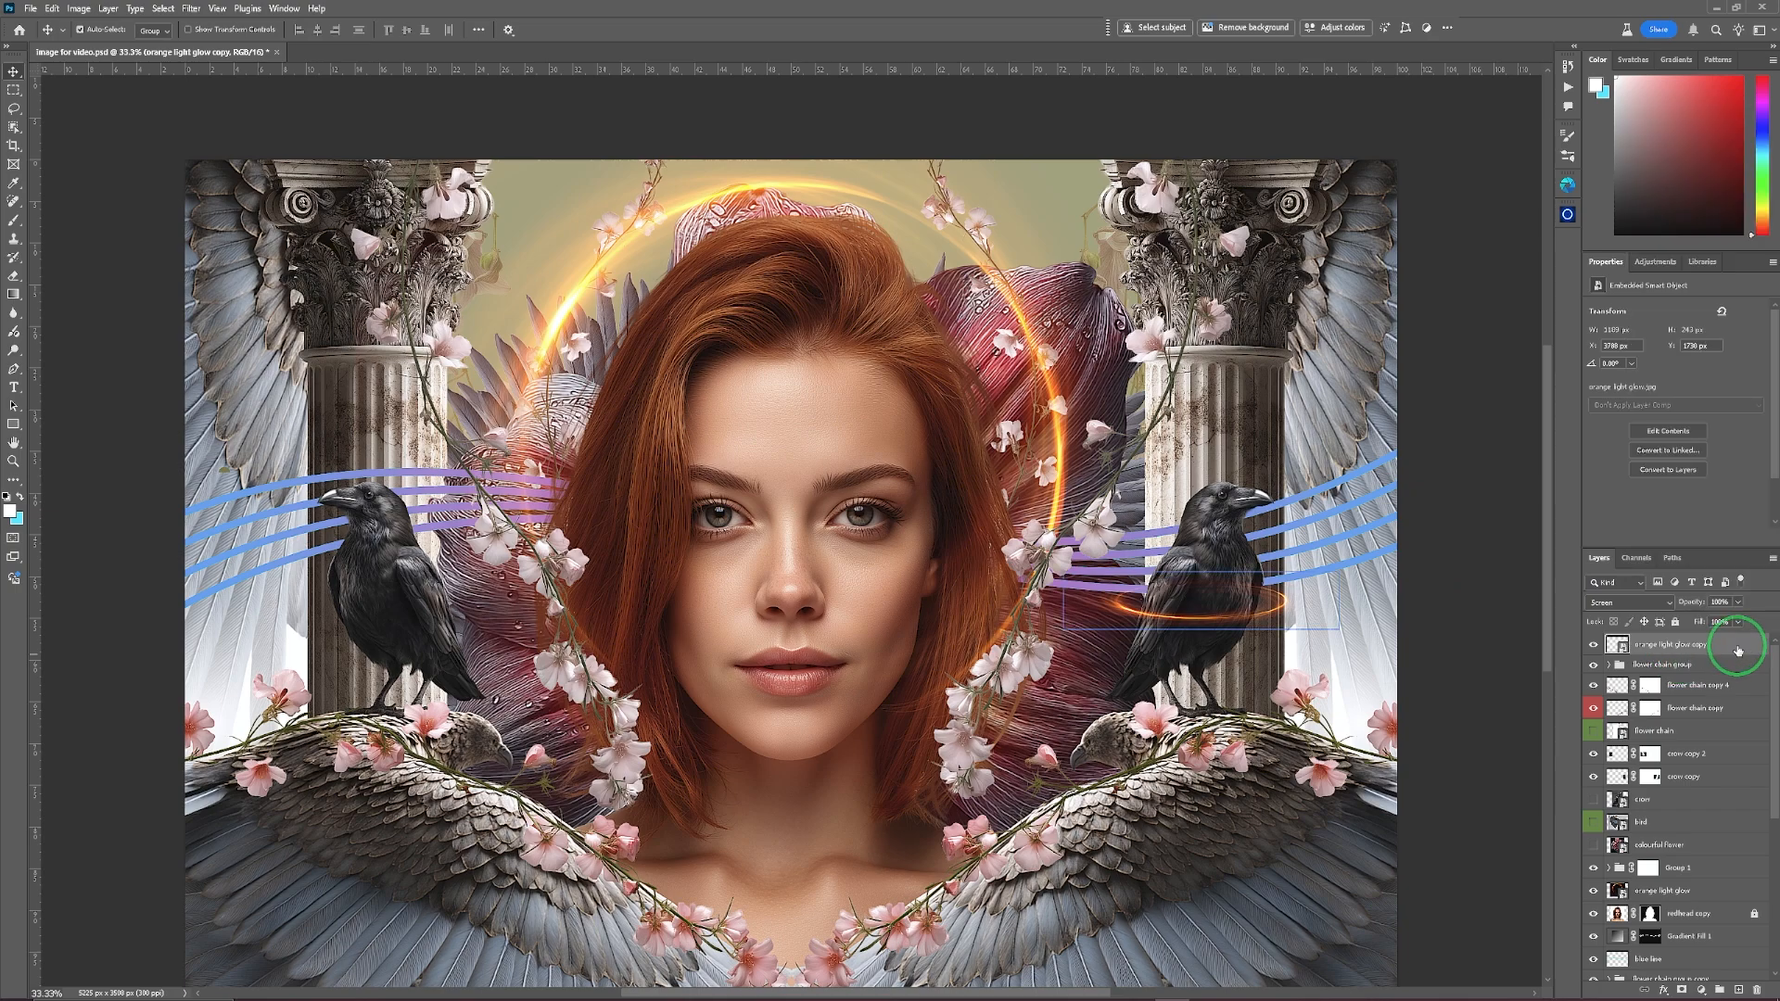
right_click(1737, 652)
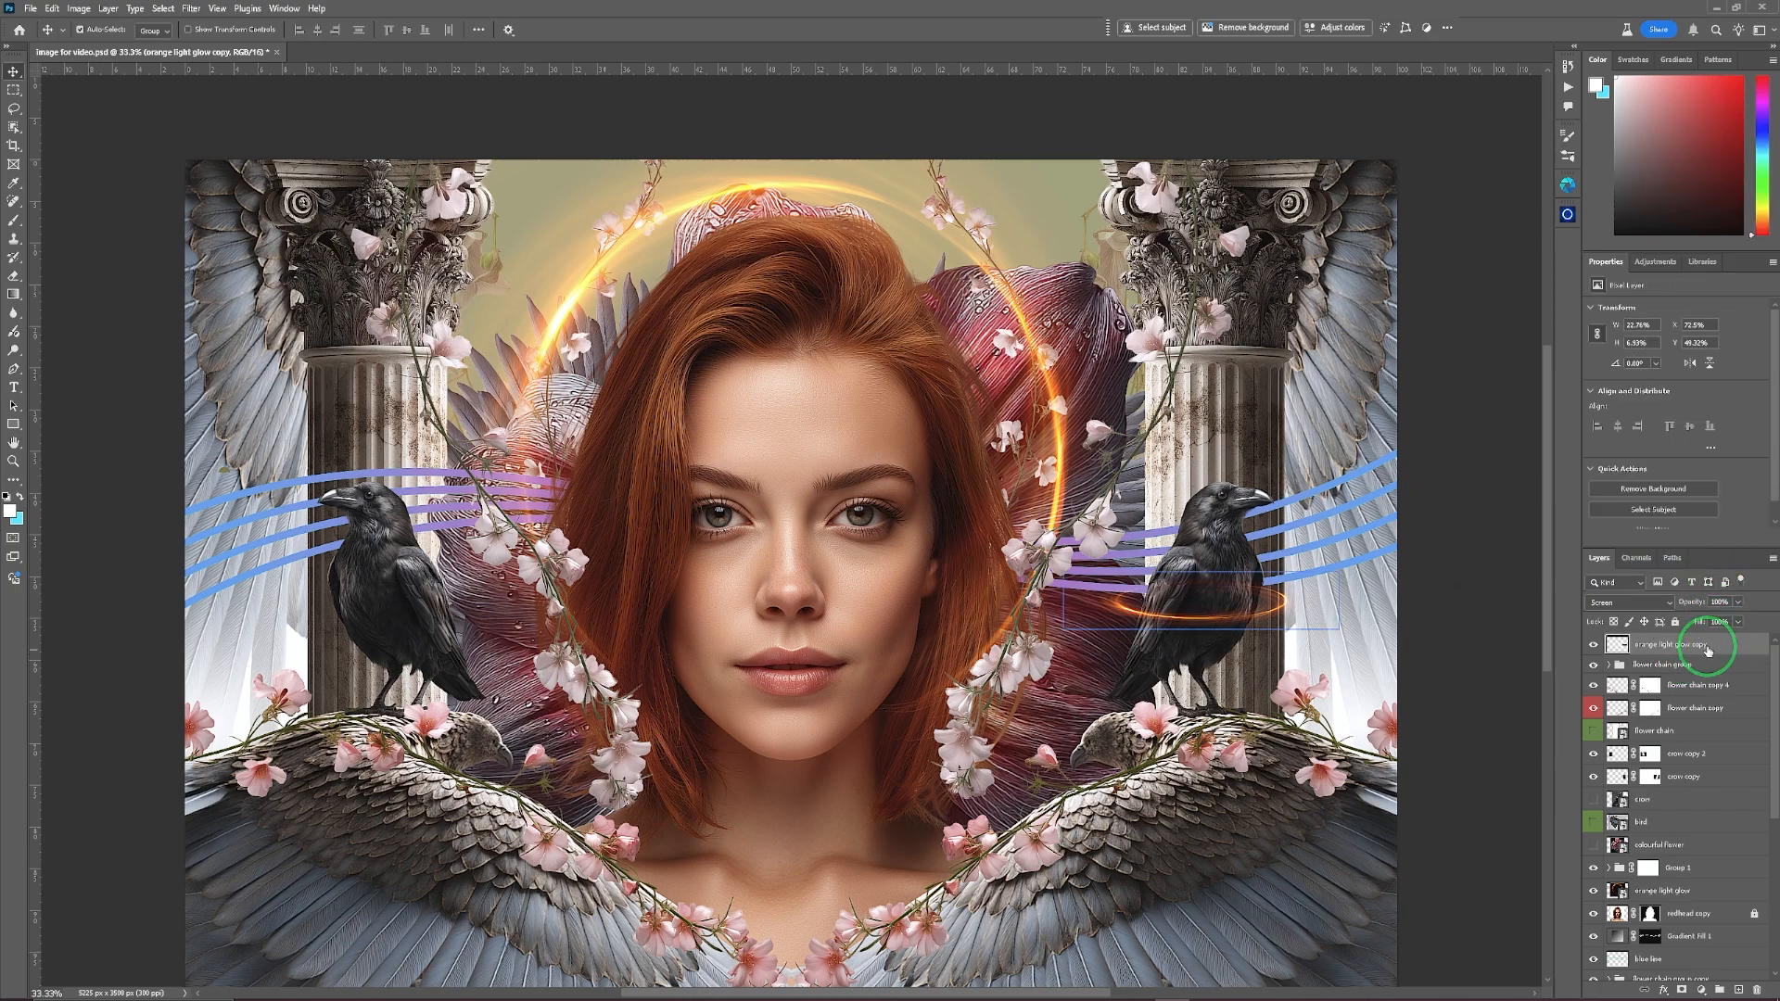
key(ctrl+j)
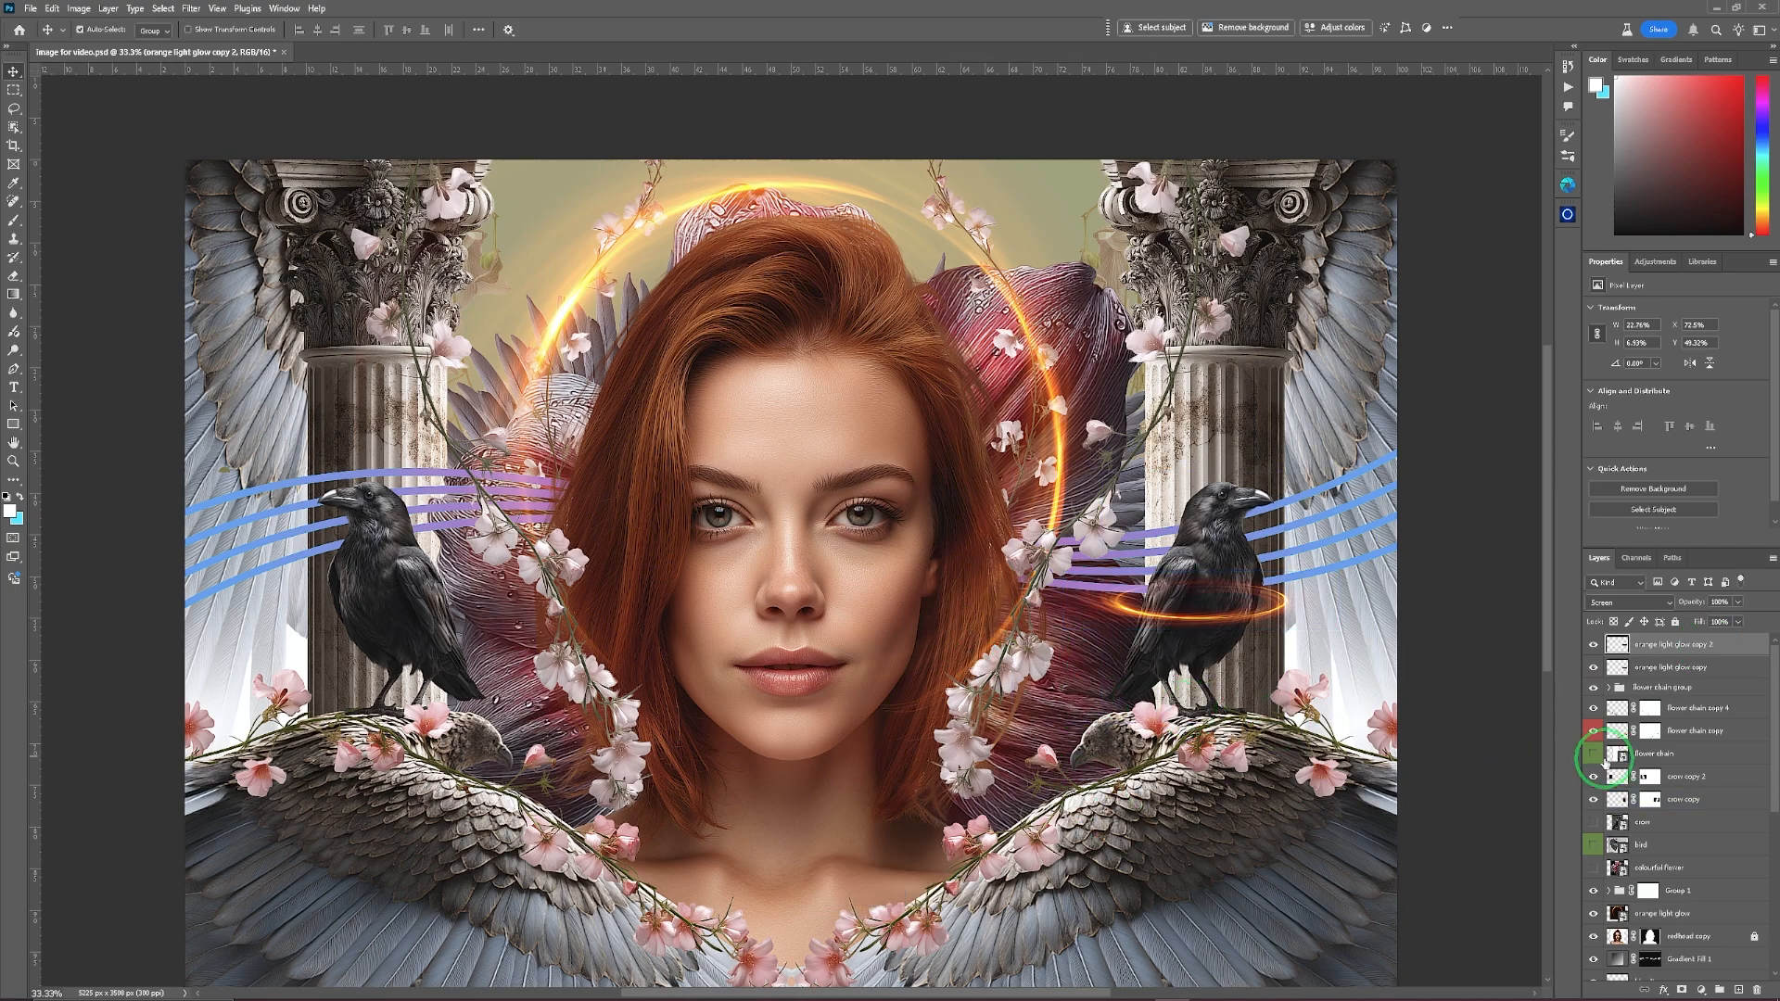
key(ctrl)
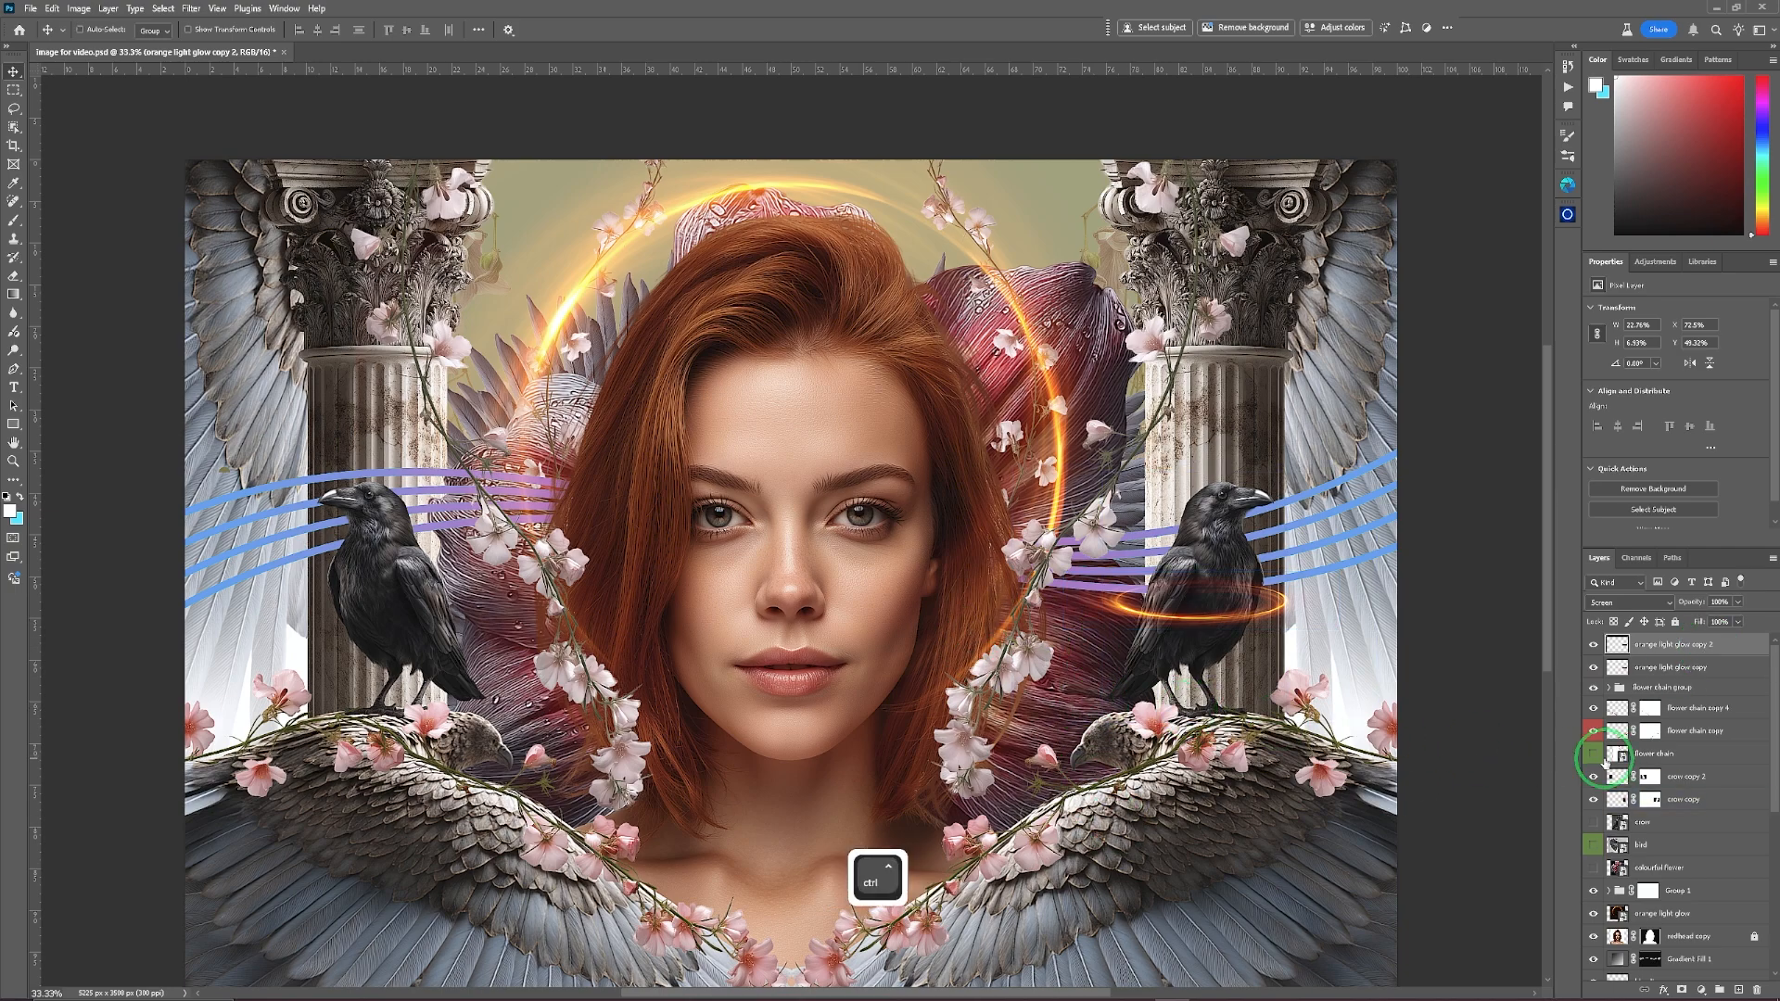
key(ctrl+z)
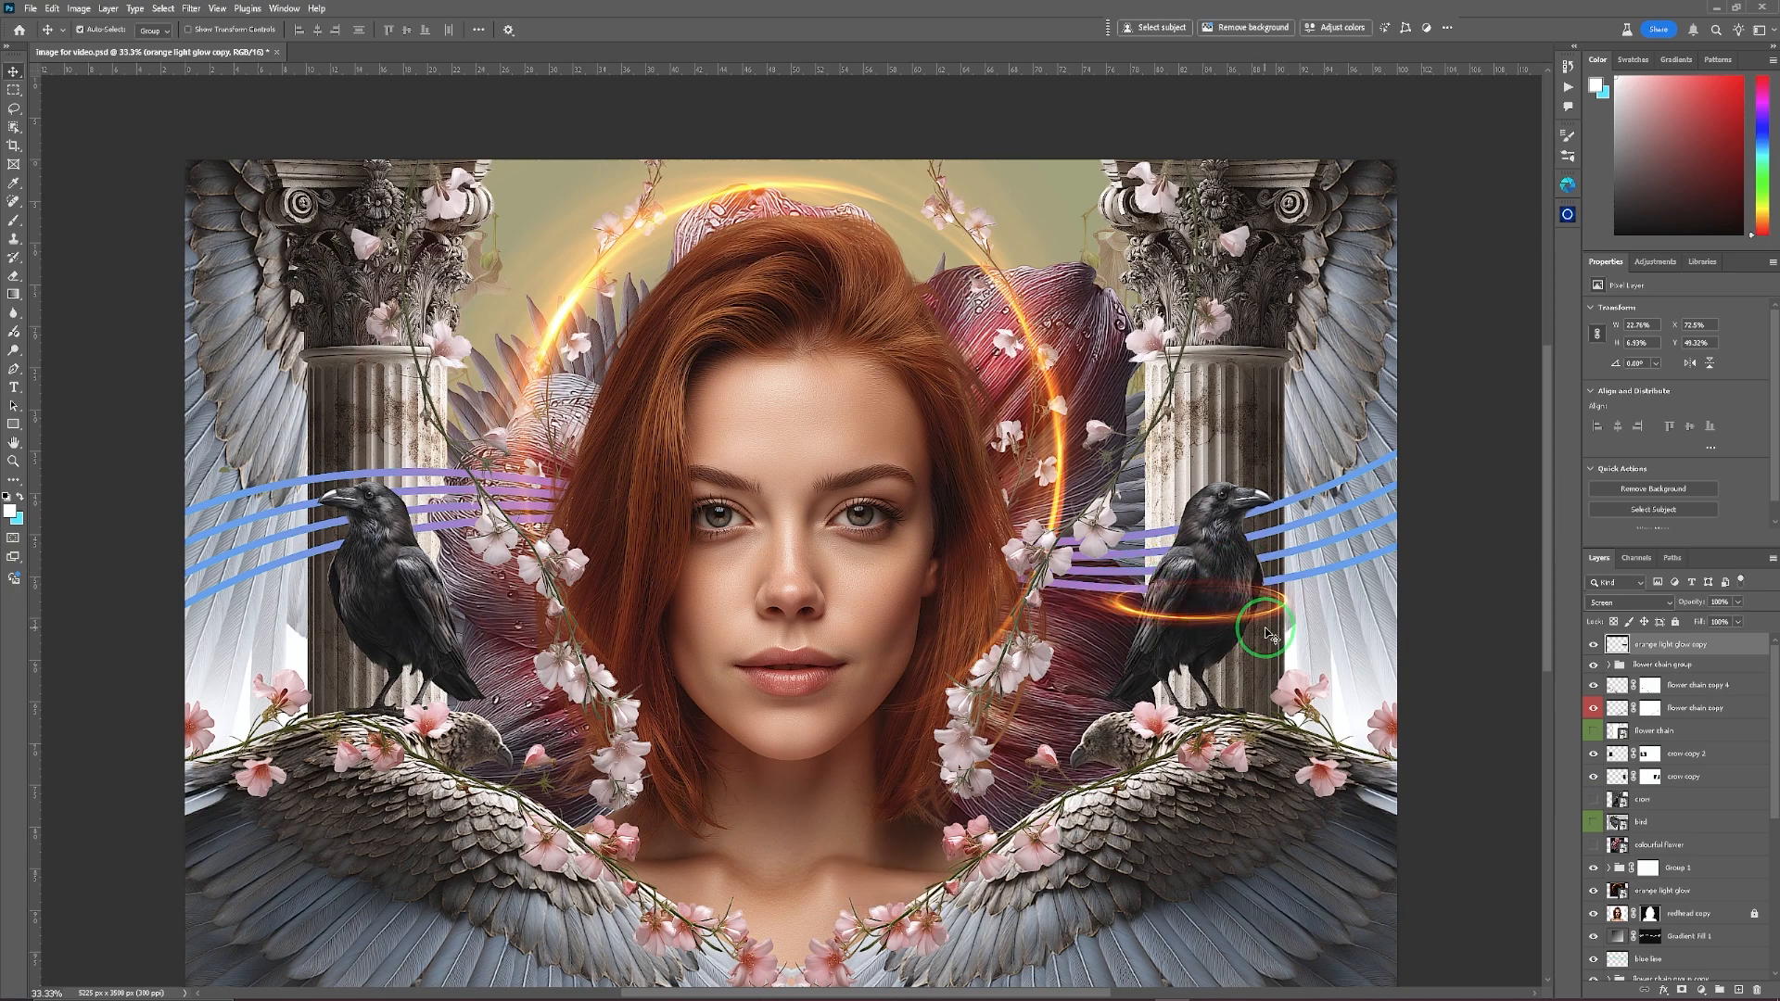
Duplicate the right crow's glow ring and place the copy at the same height around the left crow's body.
drag(1268, 634, 1273, 626)
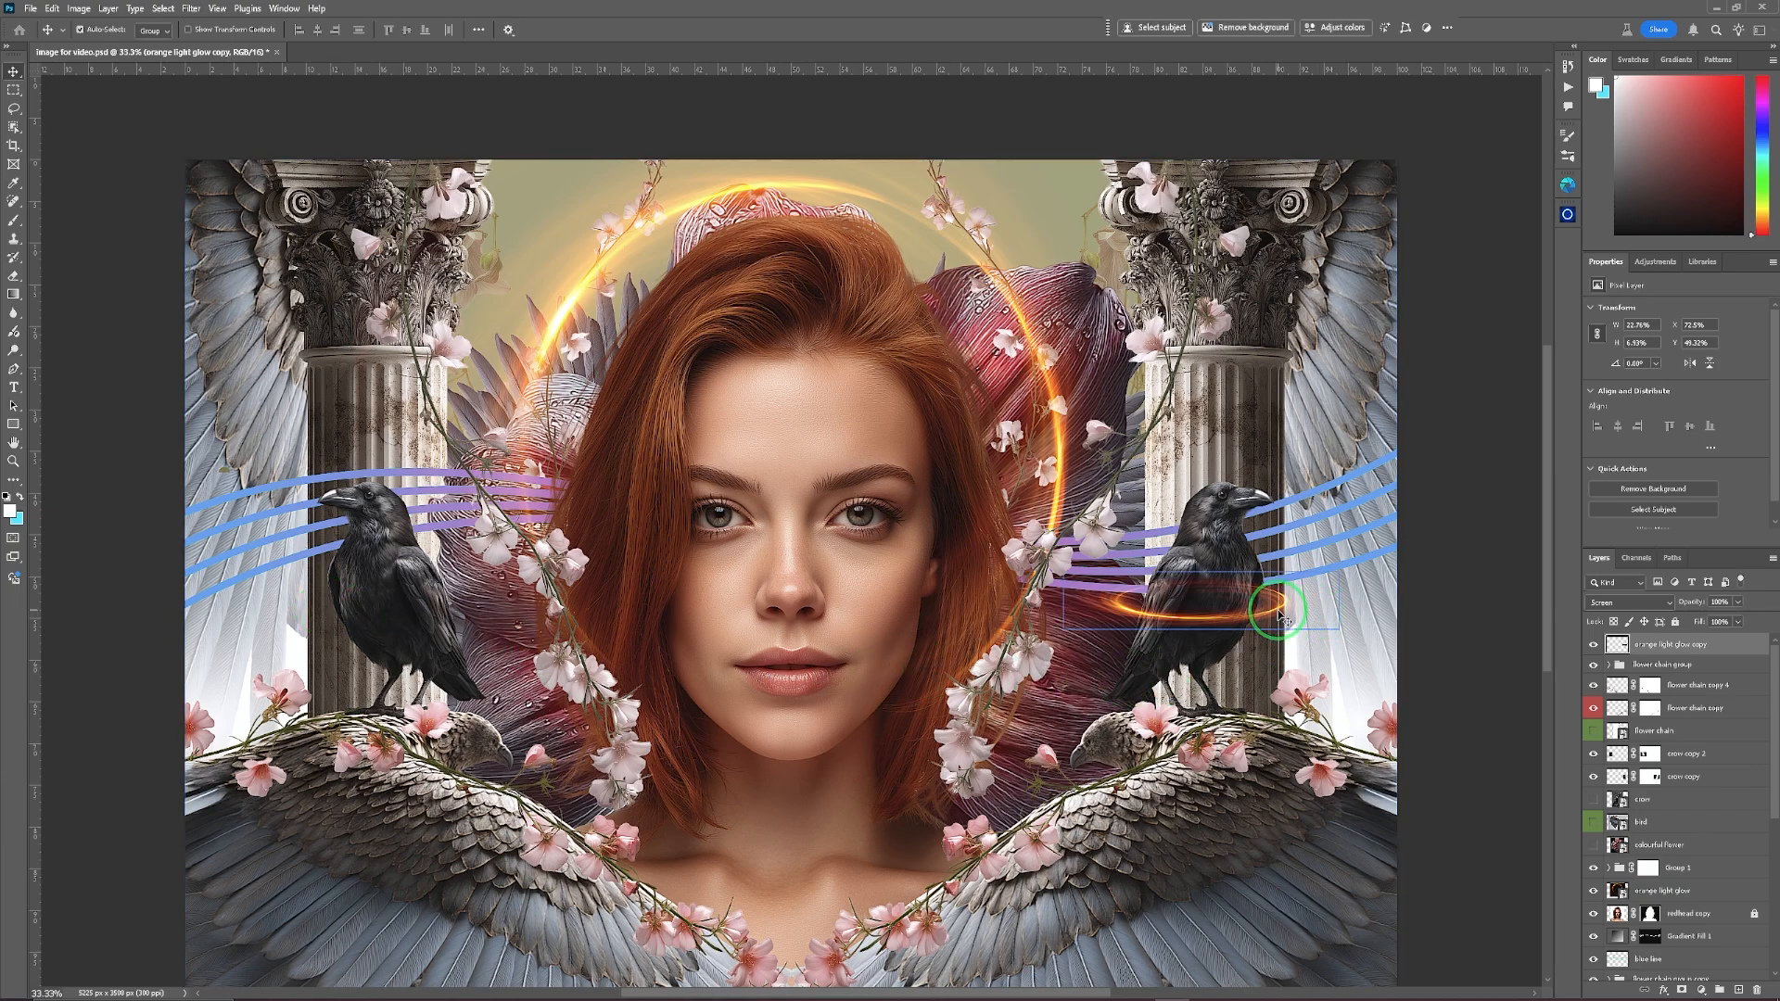
key(alt)
drag(1280, 614, 459, 599)
key(shift)
click(769, 735)
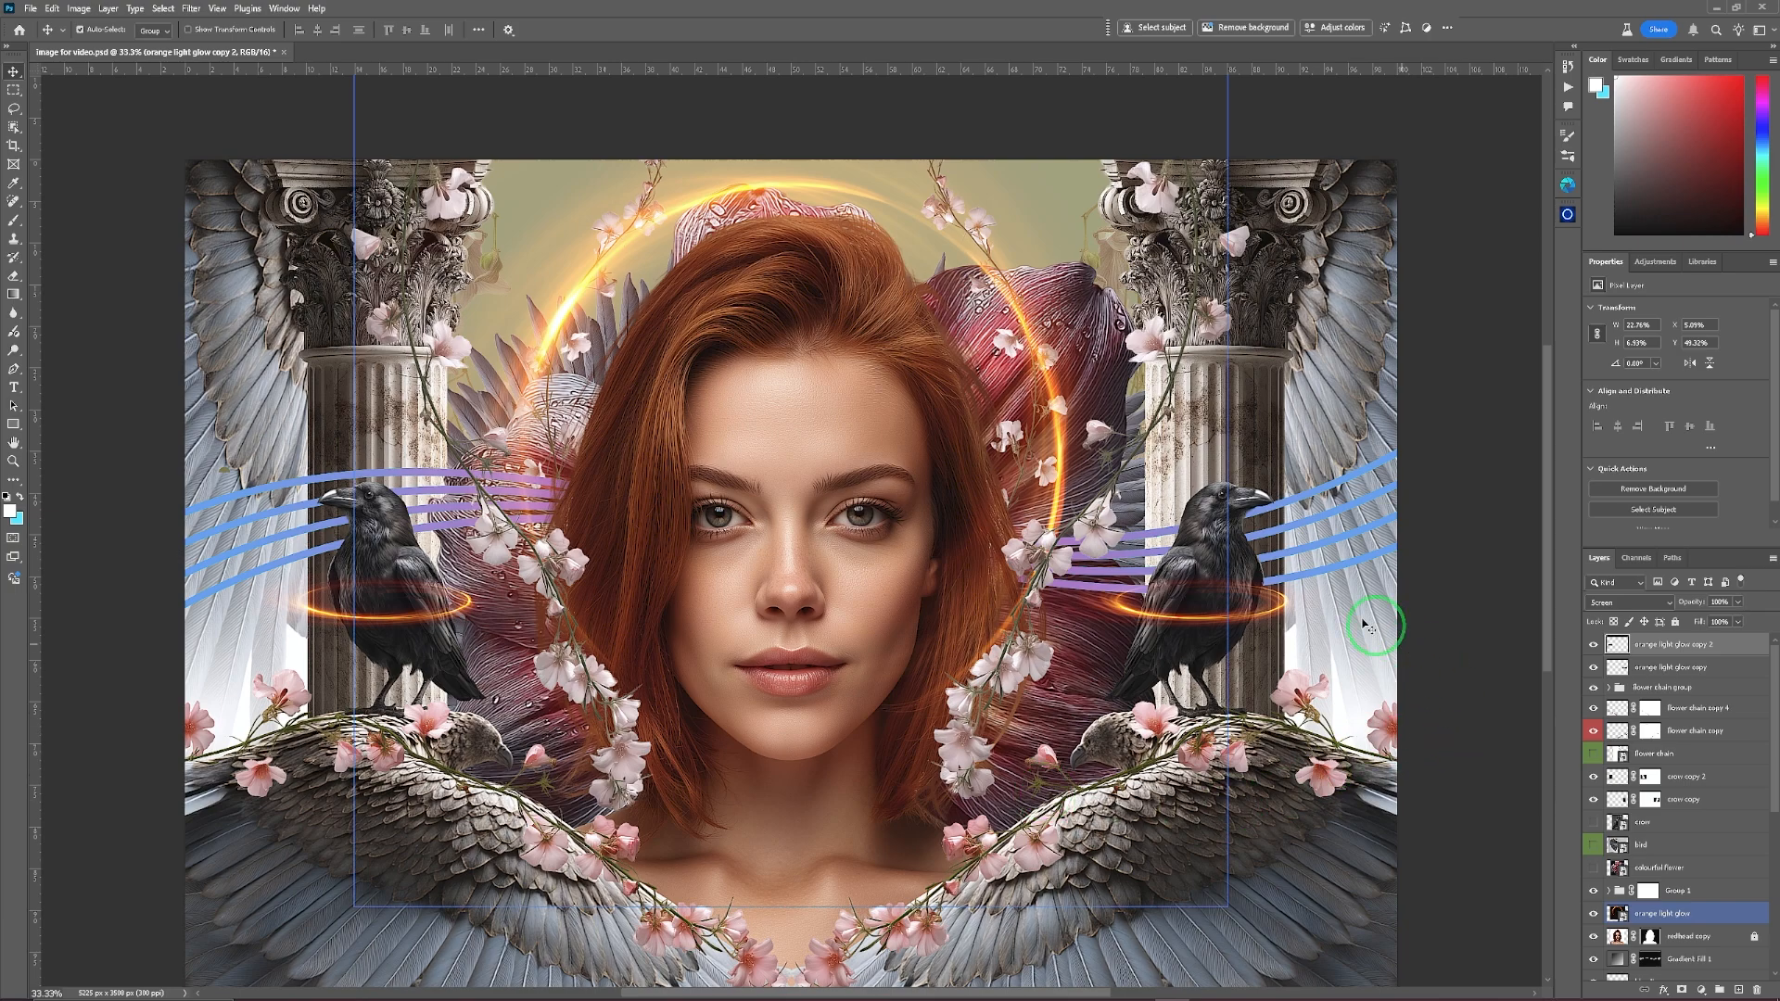
click(1153, 601)
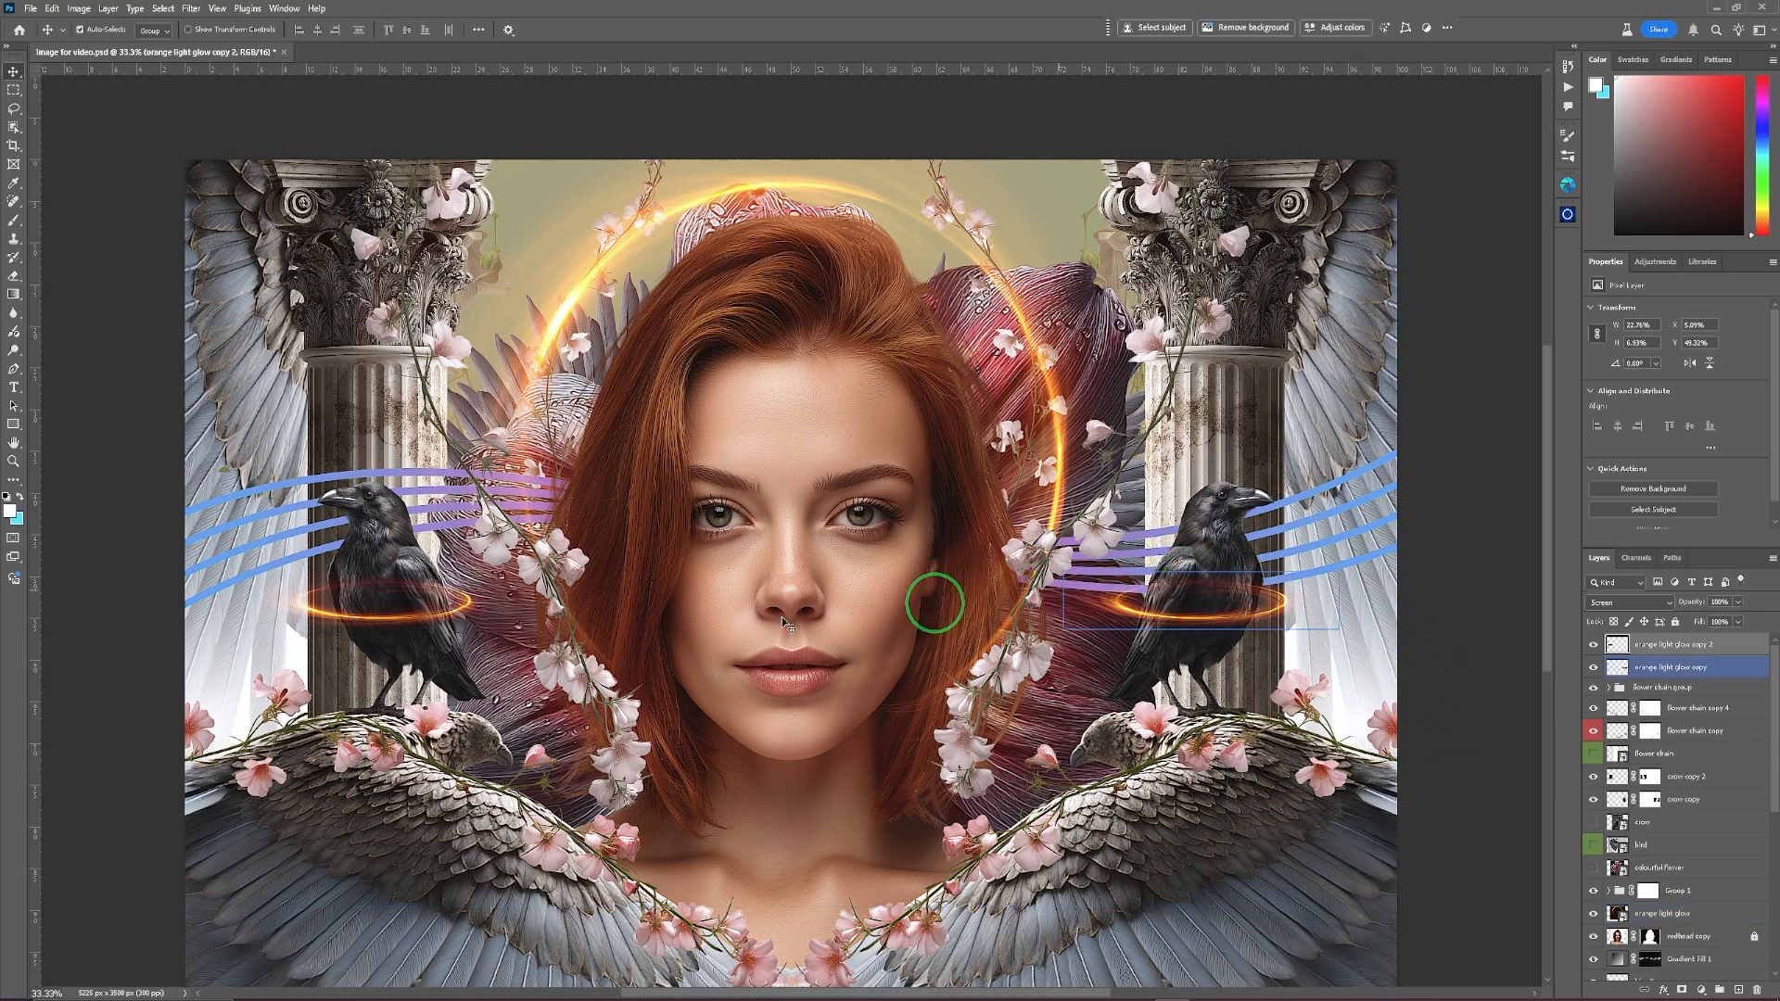
Erase the upper arc of the left crow's glow ring across its body with a Soft Round eraser.
click(390, 586)
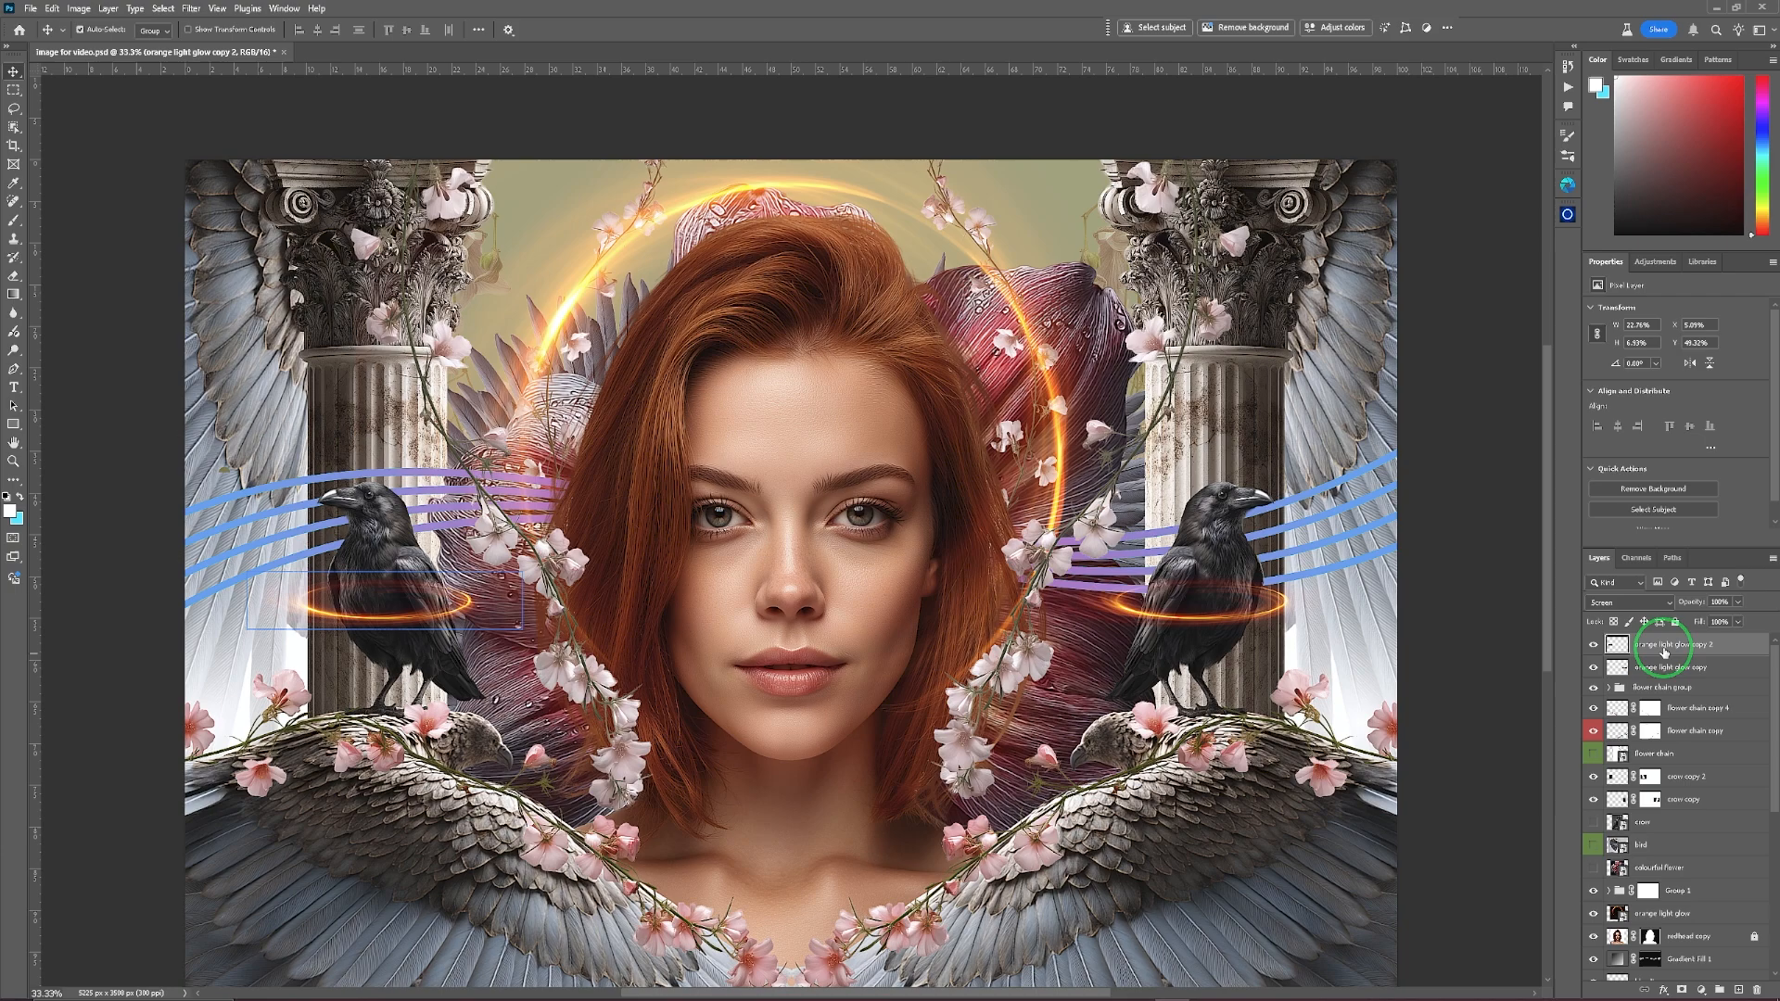
click(12, 275)
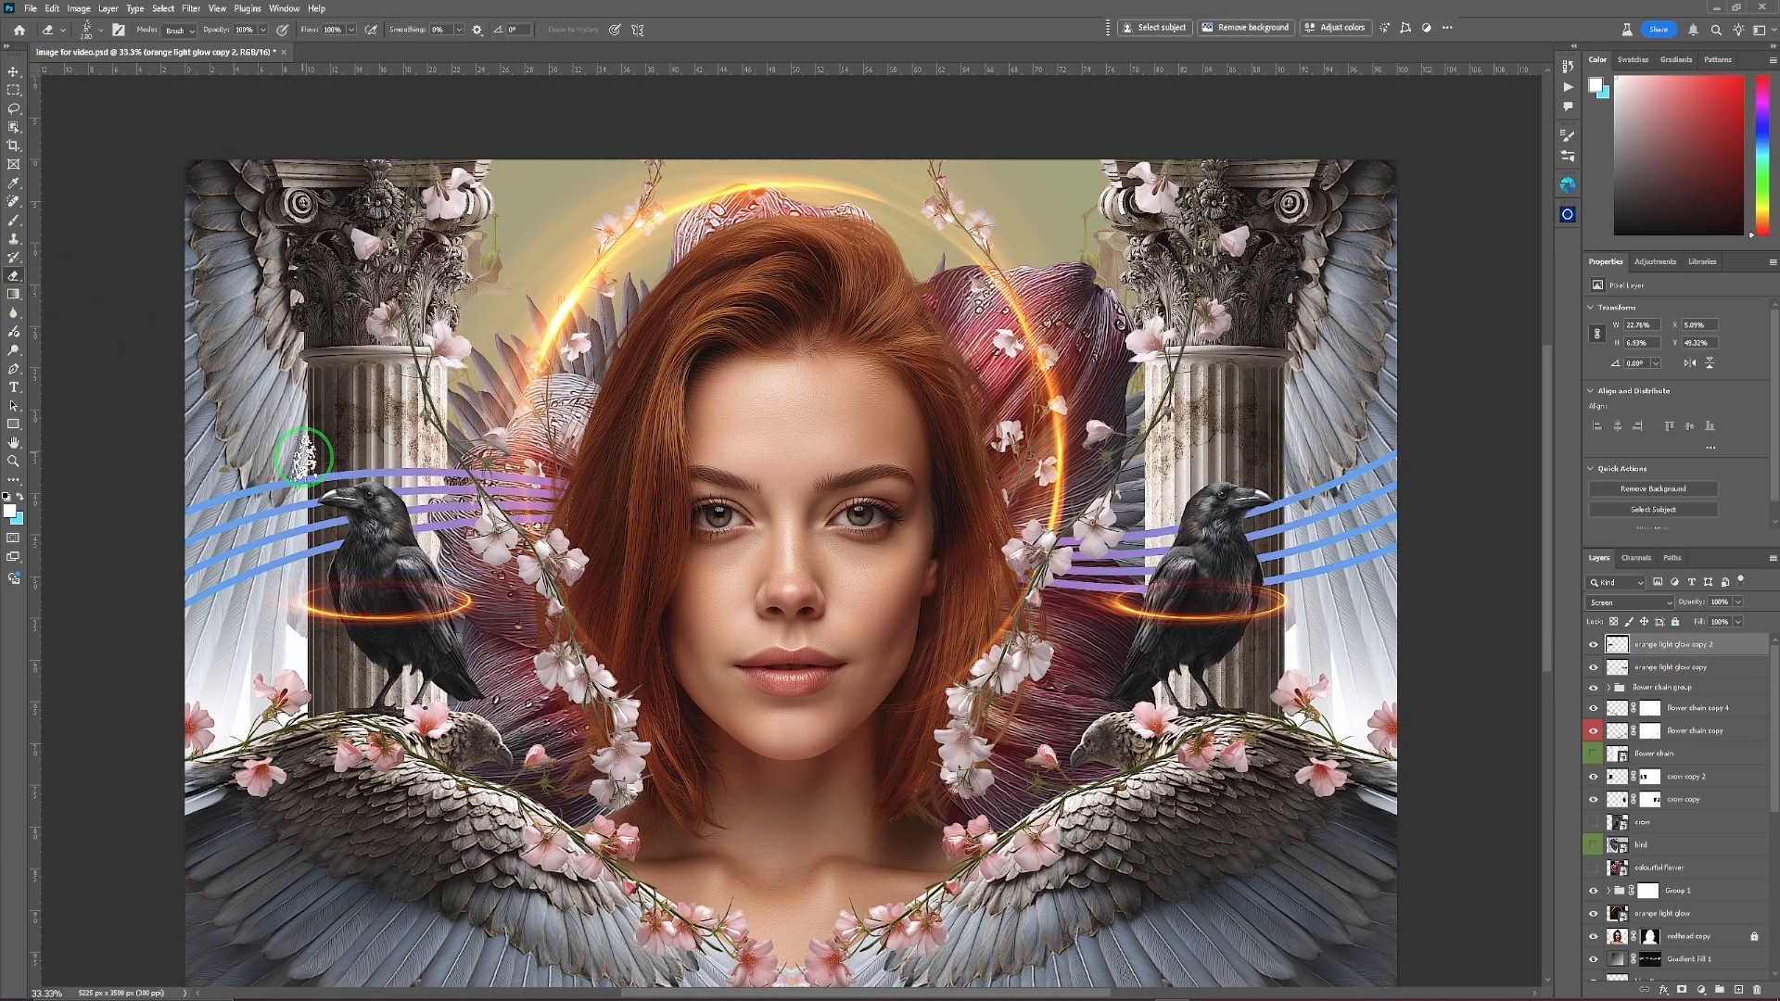
click(100, 29)
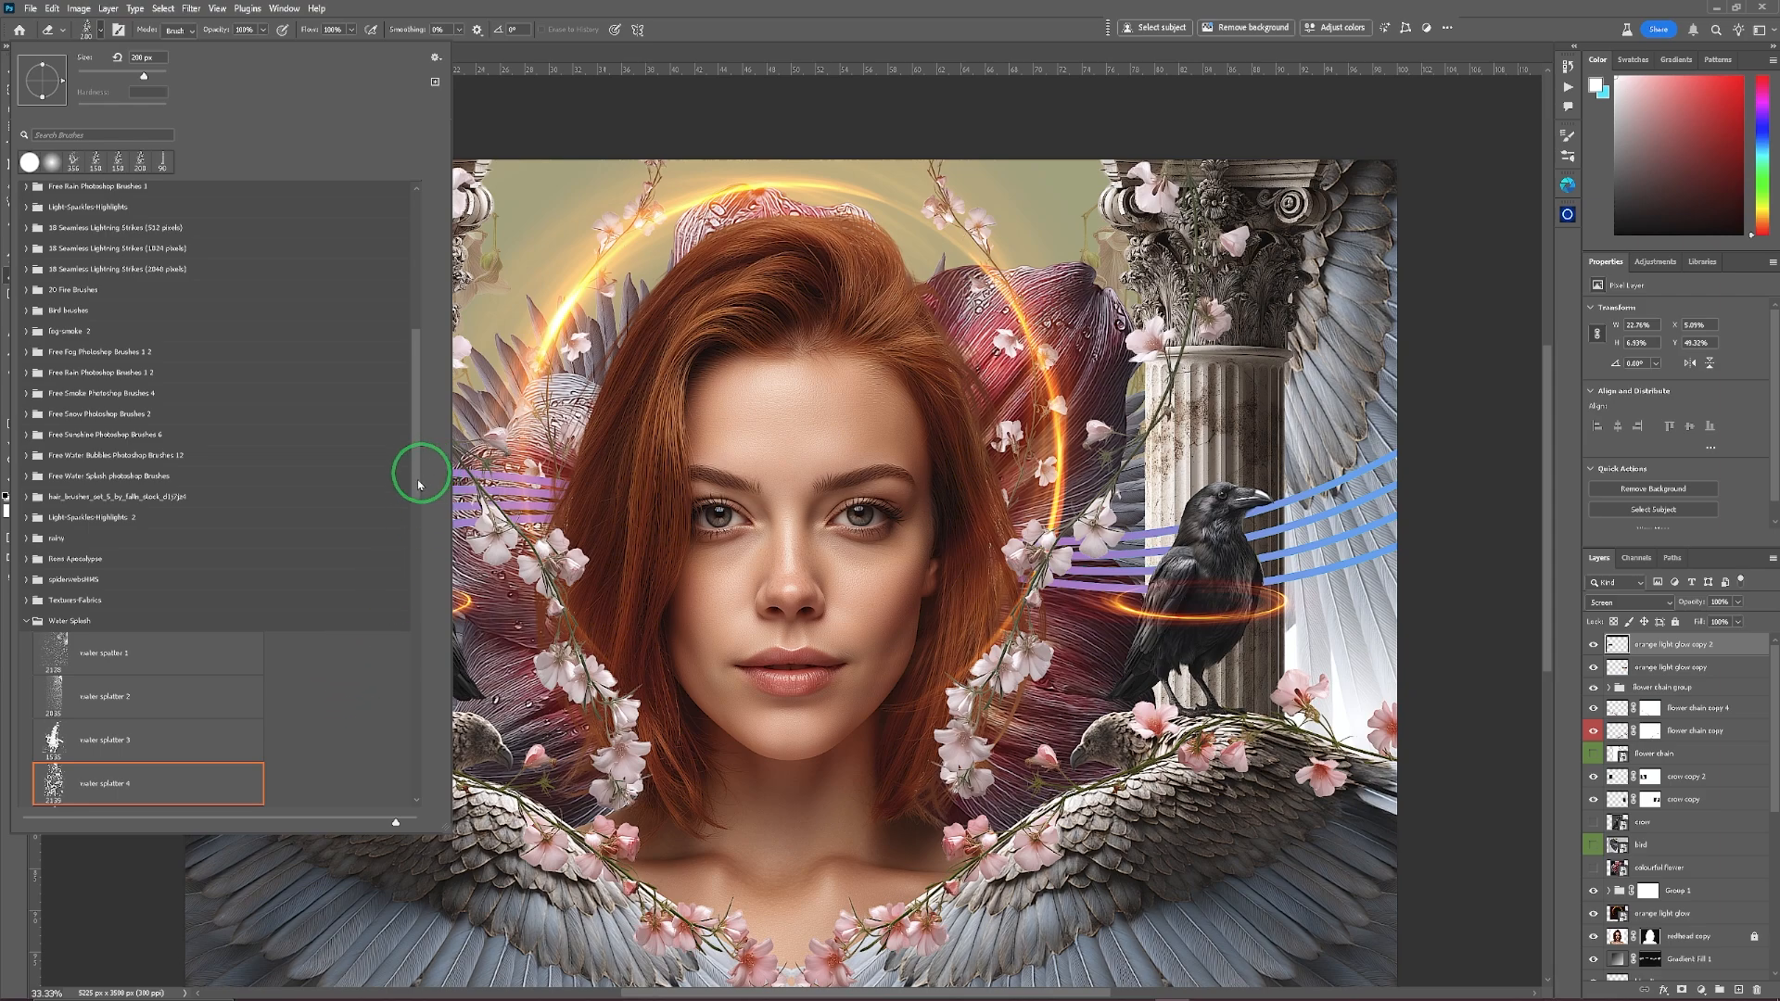
drag(417, 471, 326, 189)
click(56, 224)
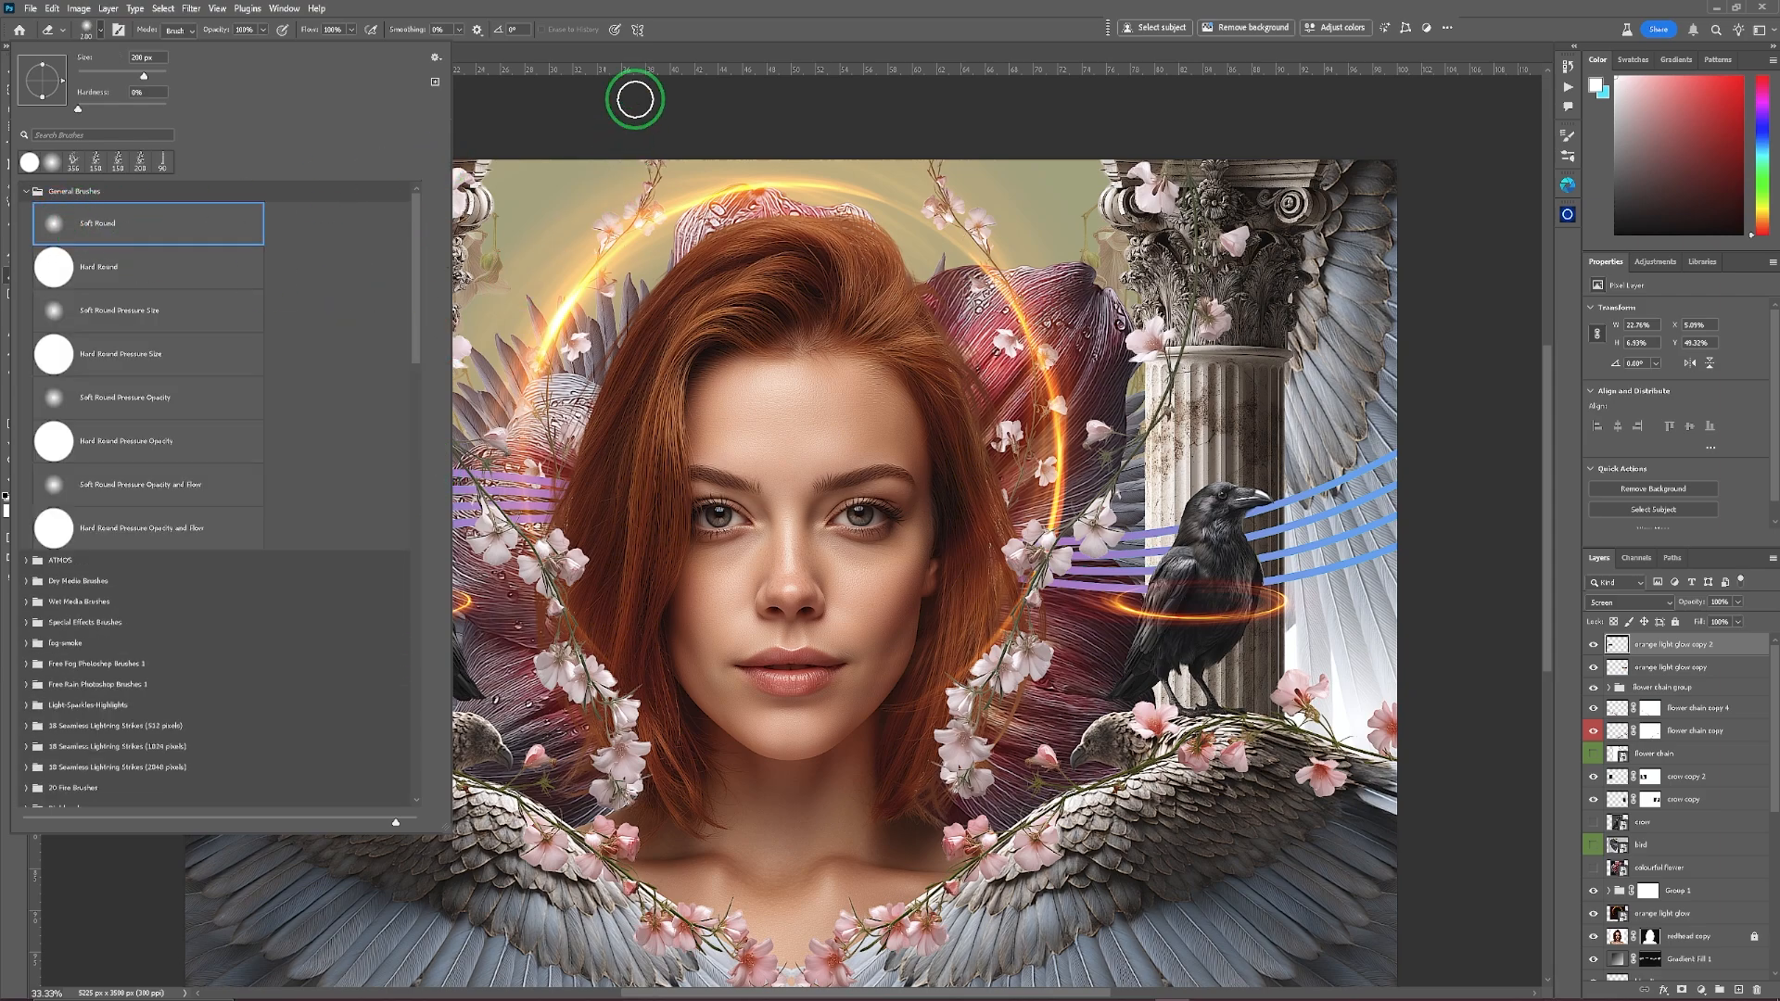
click(746, 44)
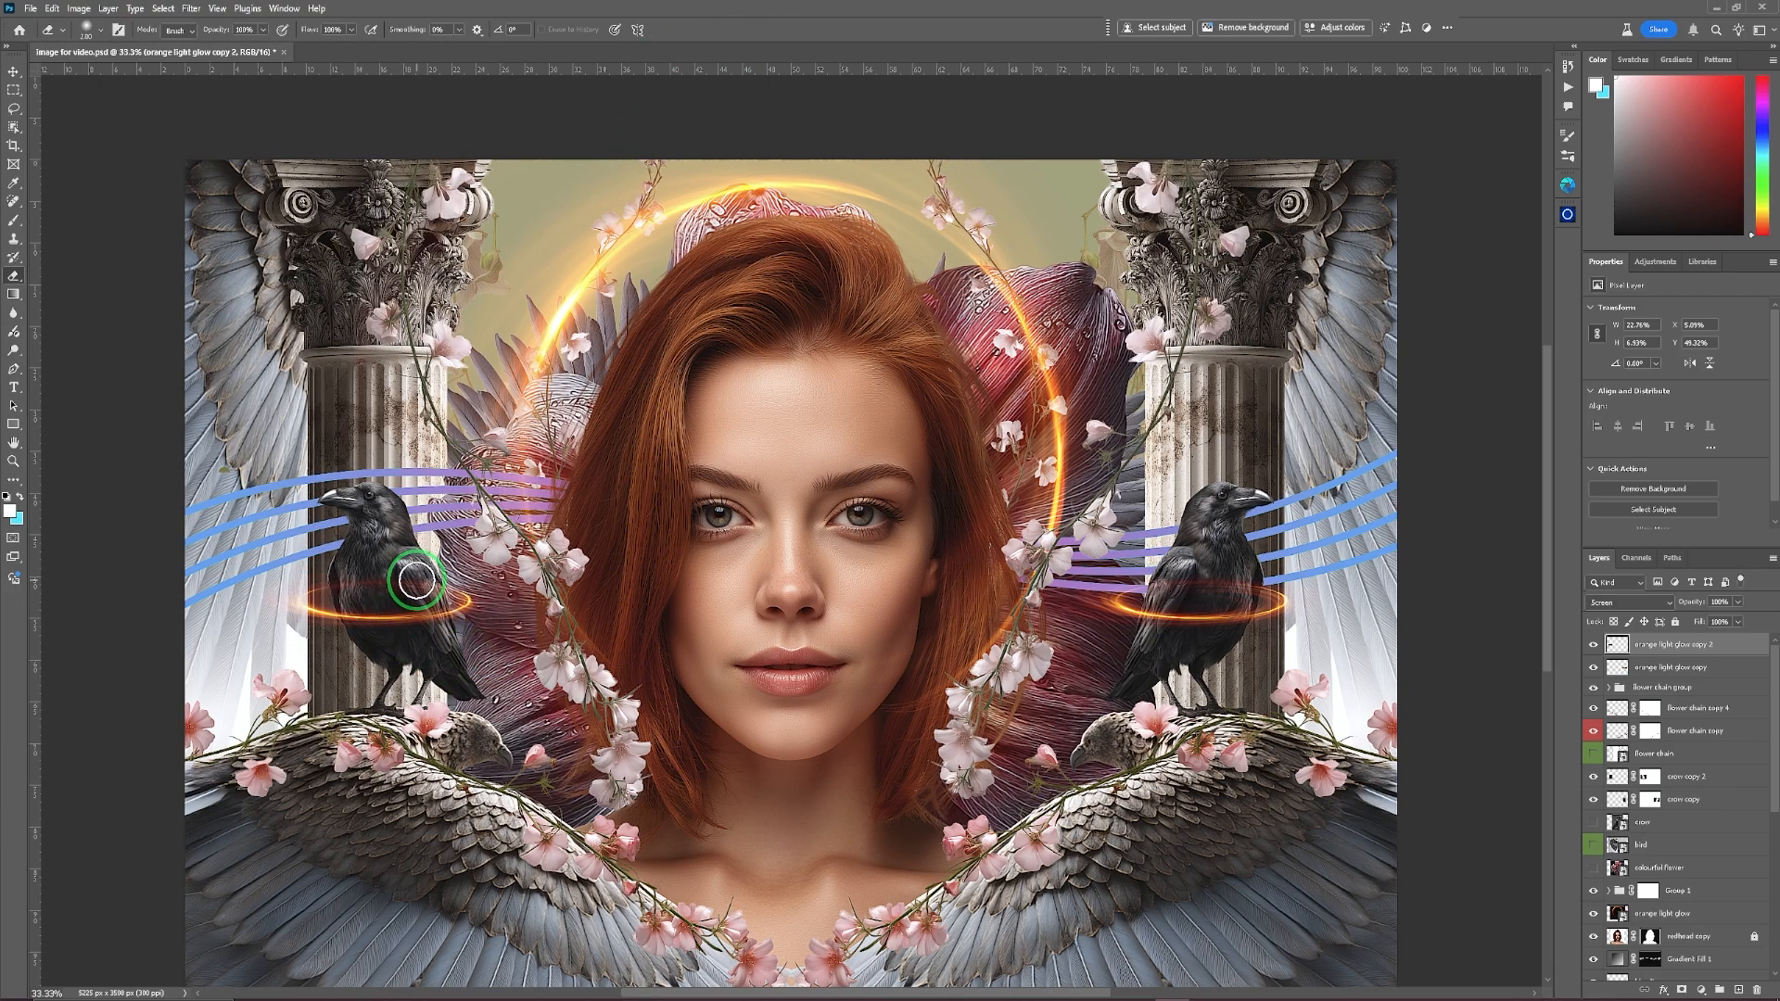
mouse_move(409, 581)
mouse_down()
mouse_move(349, 586)
mouse_move(425, 582)
mouse_move(357, 580)
mouse_up()
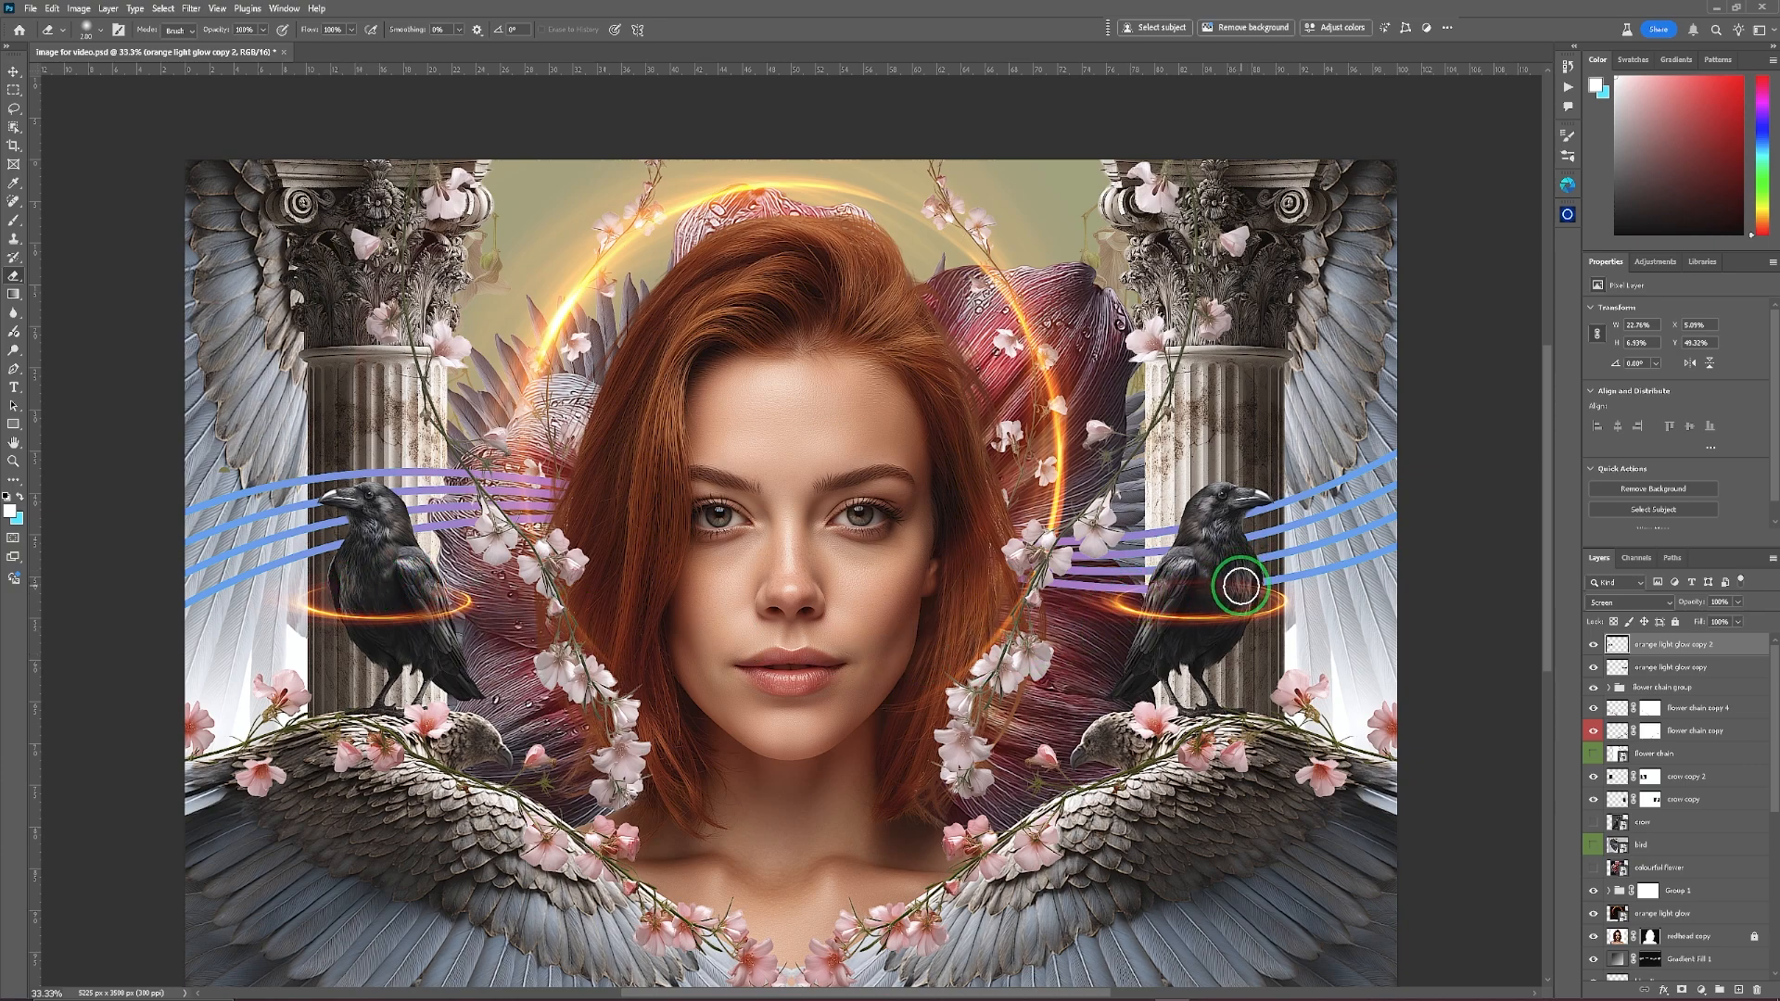
Erase the upper arc of the right crow's glow ring on its own layer and clean up remaining glow on the left ring.
drag(1240, 585, 1154, 588)
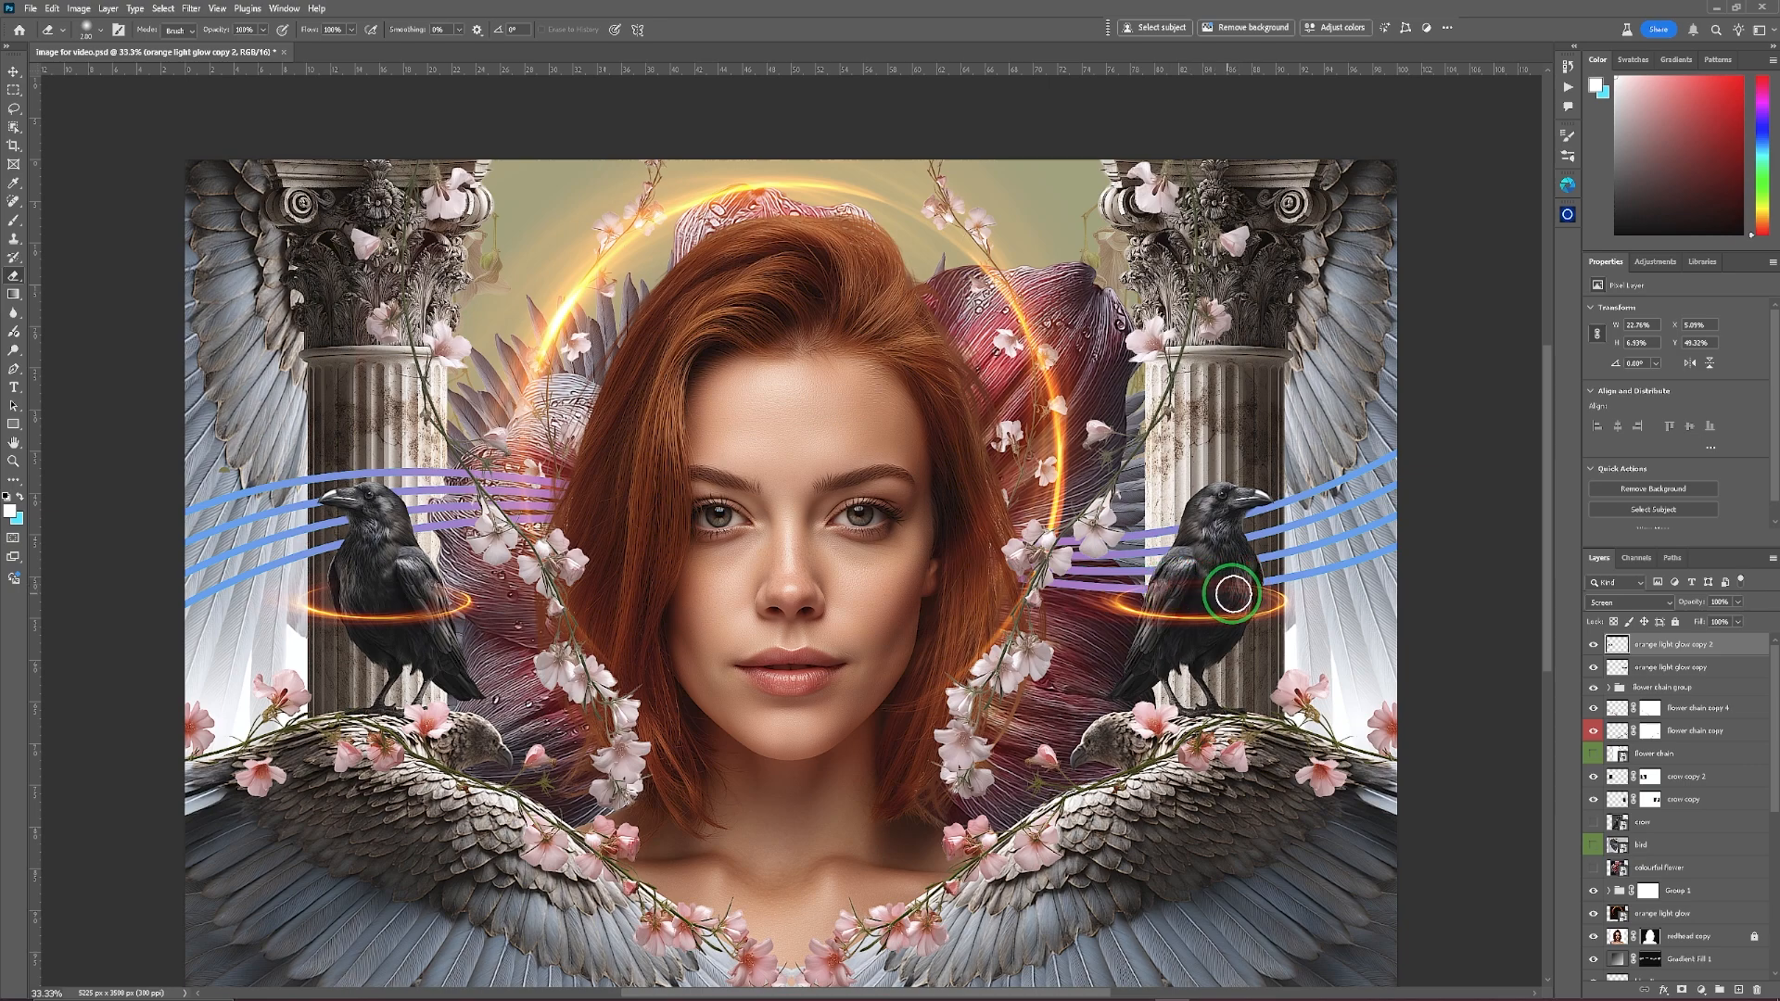
click(1700, 667)
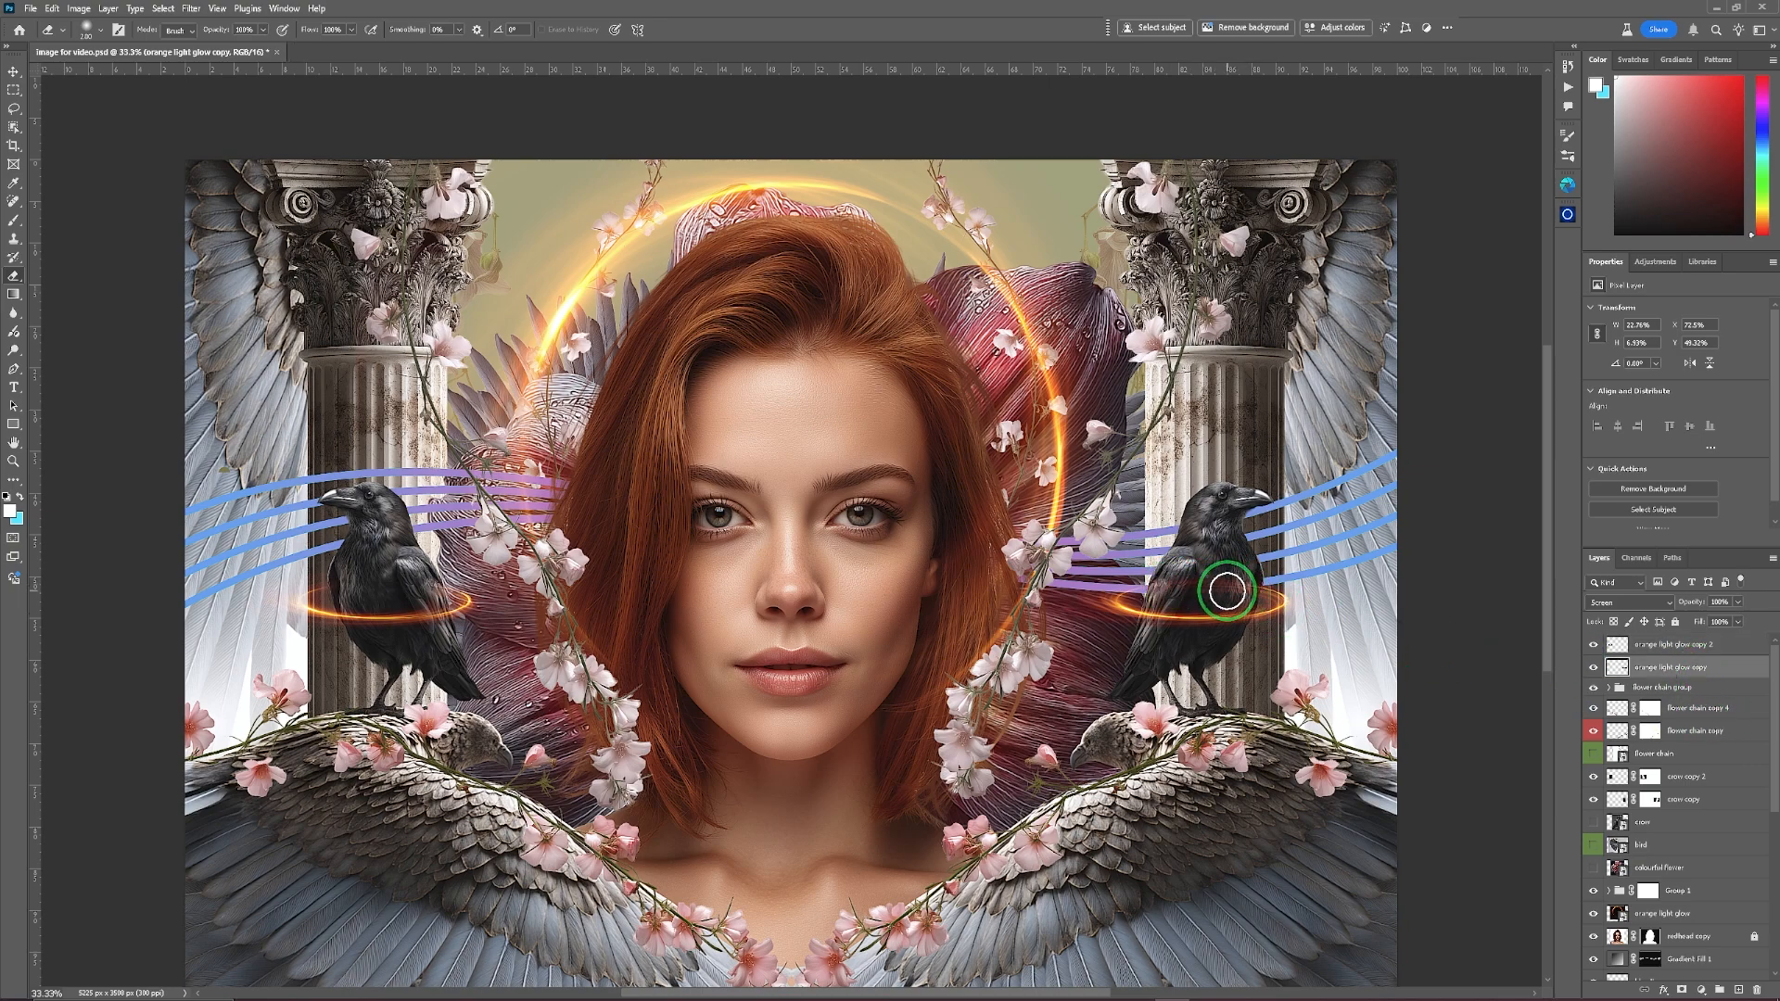
mouse_move(1248, 586)
mouse_down()
mouse_move(1166, 589)
mouse_move(1249, 585)
mouse_up()
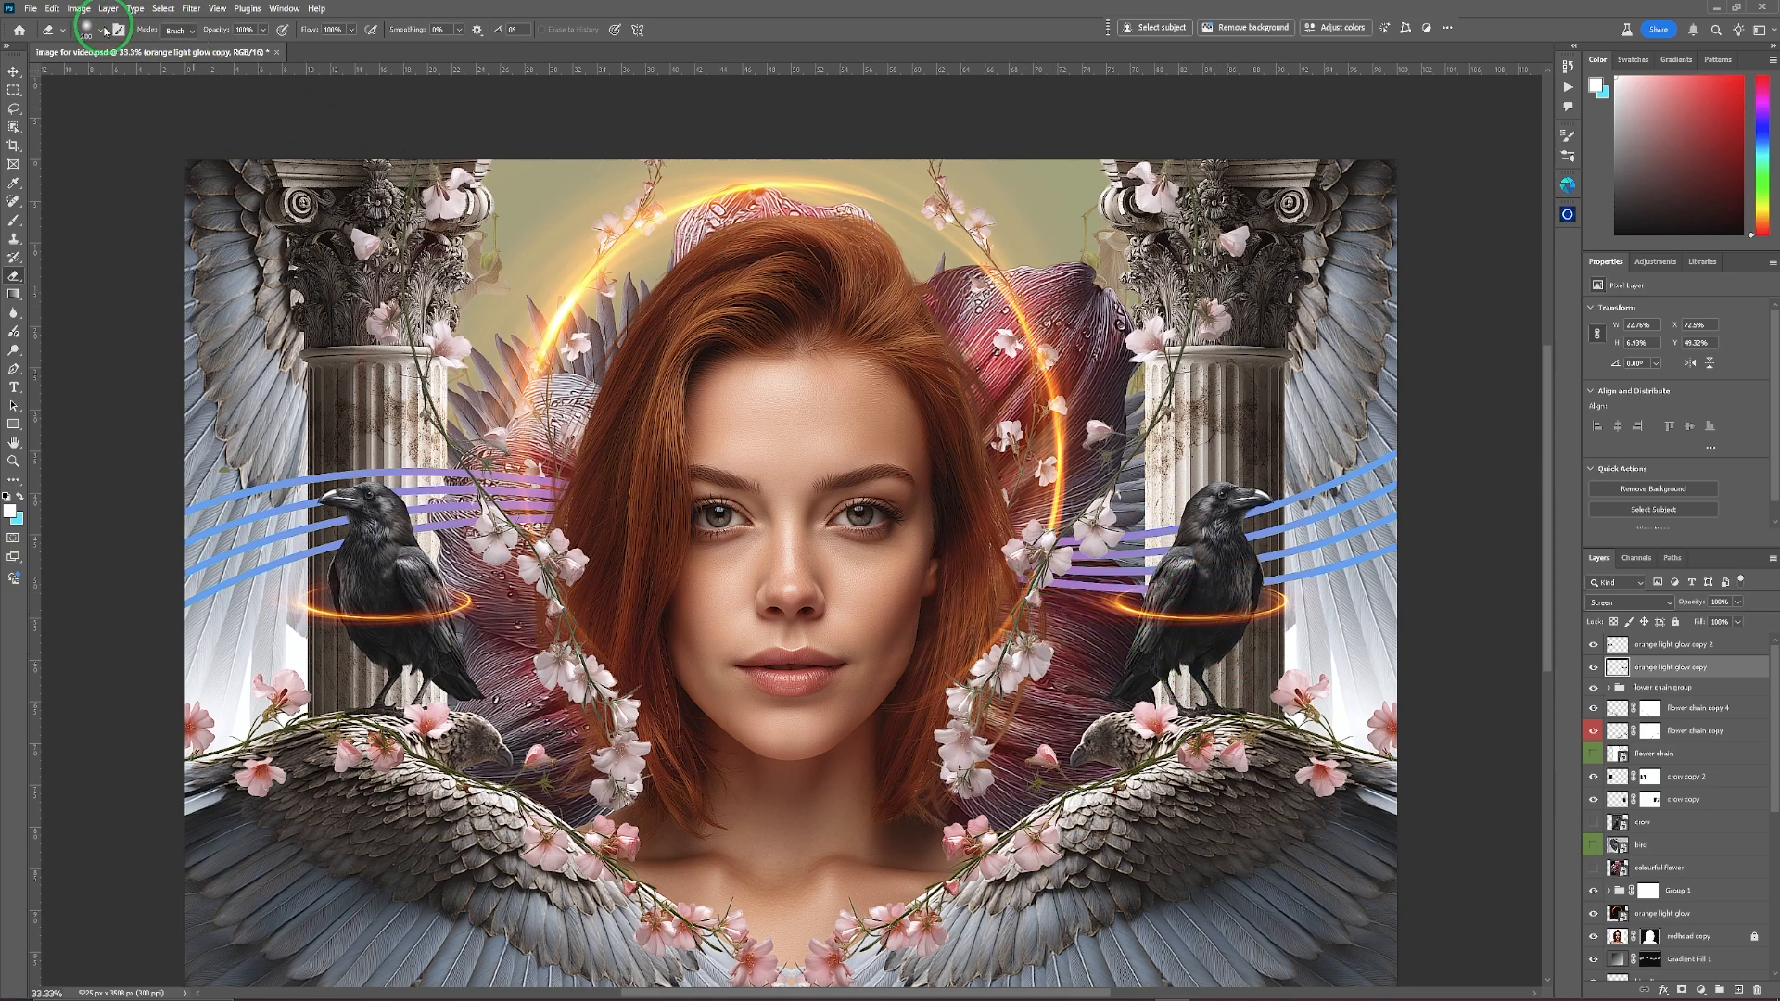
click(104, 31)
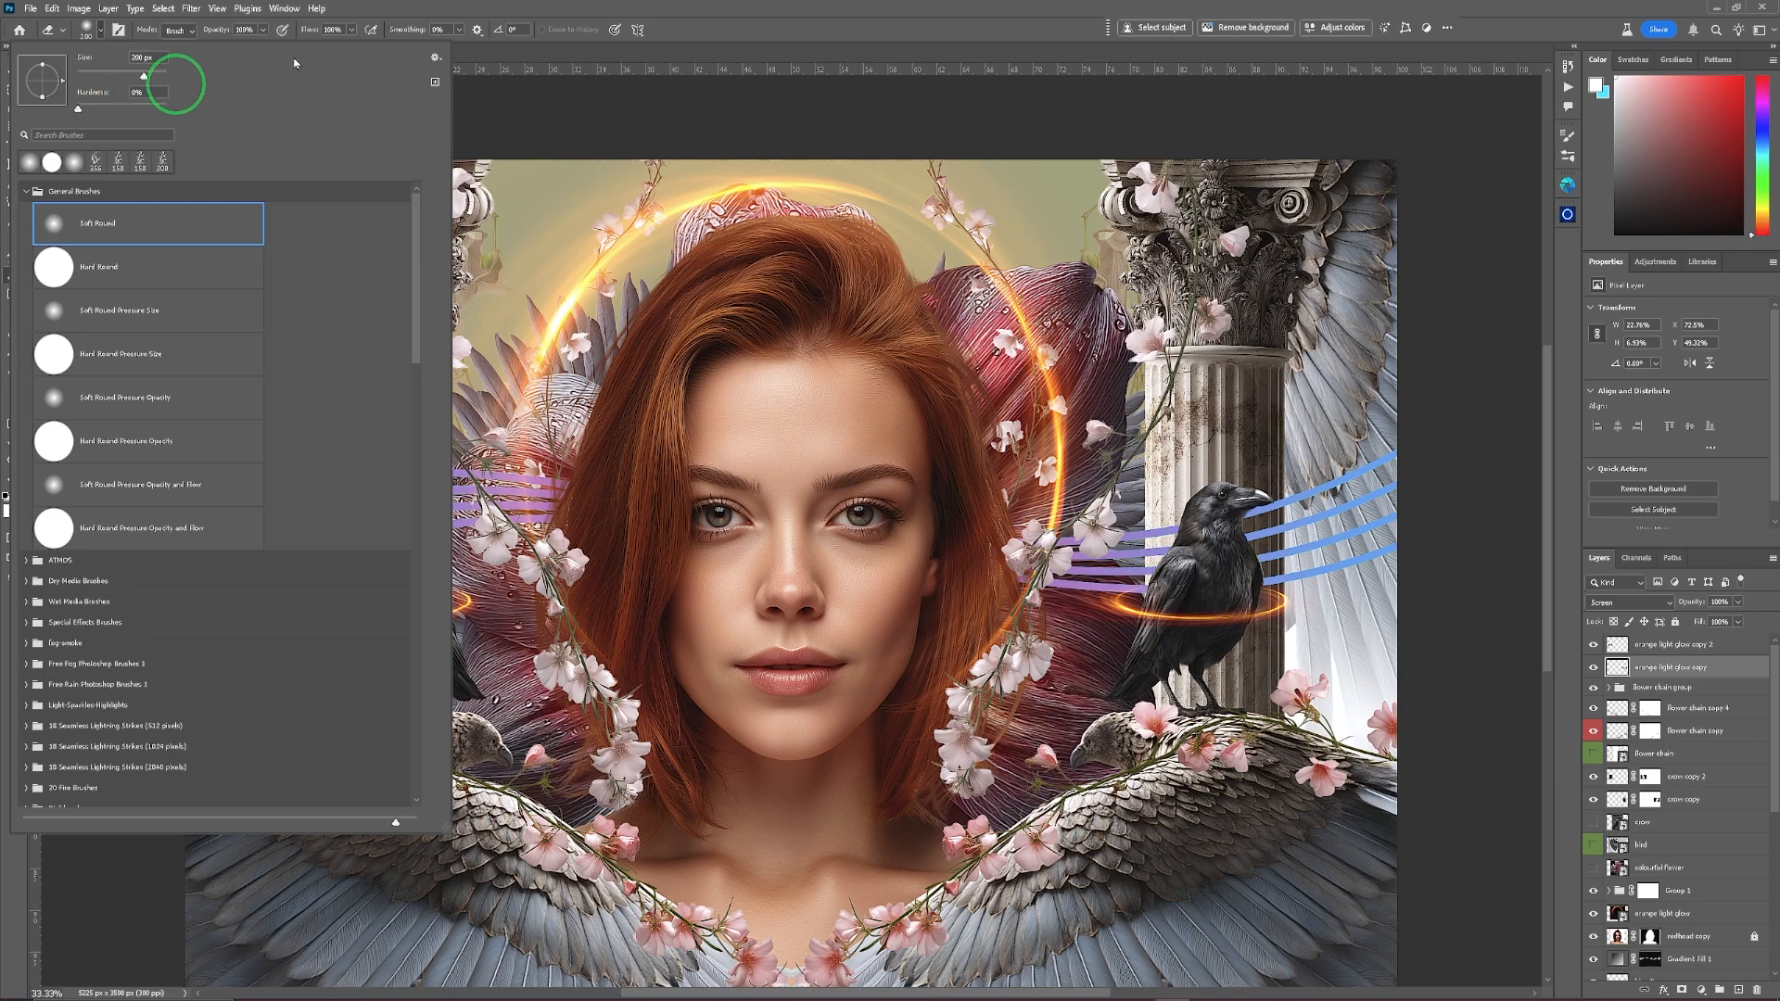
click(571, 7)
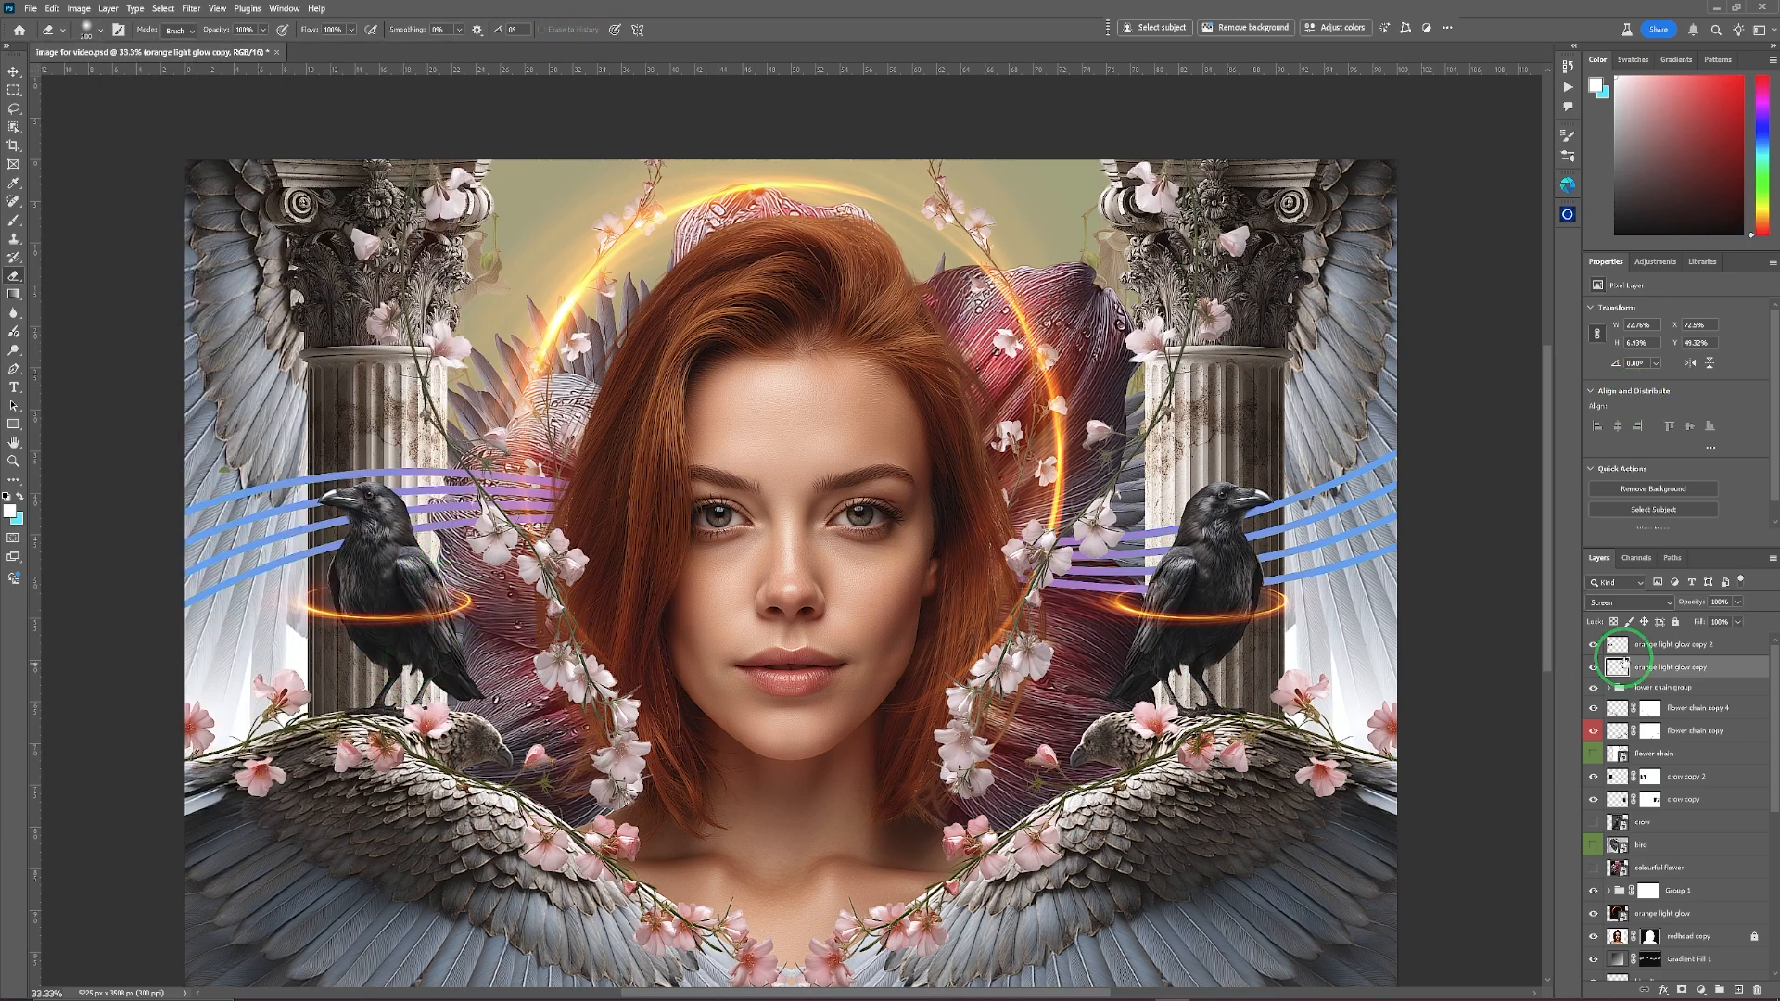
click(1708, 644)
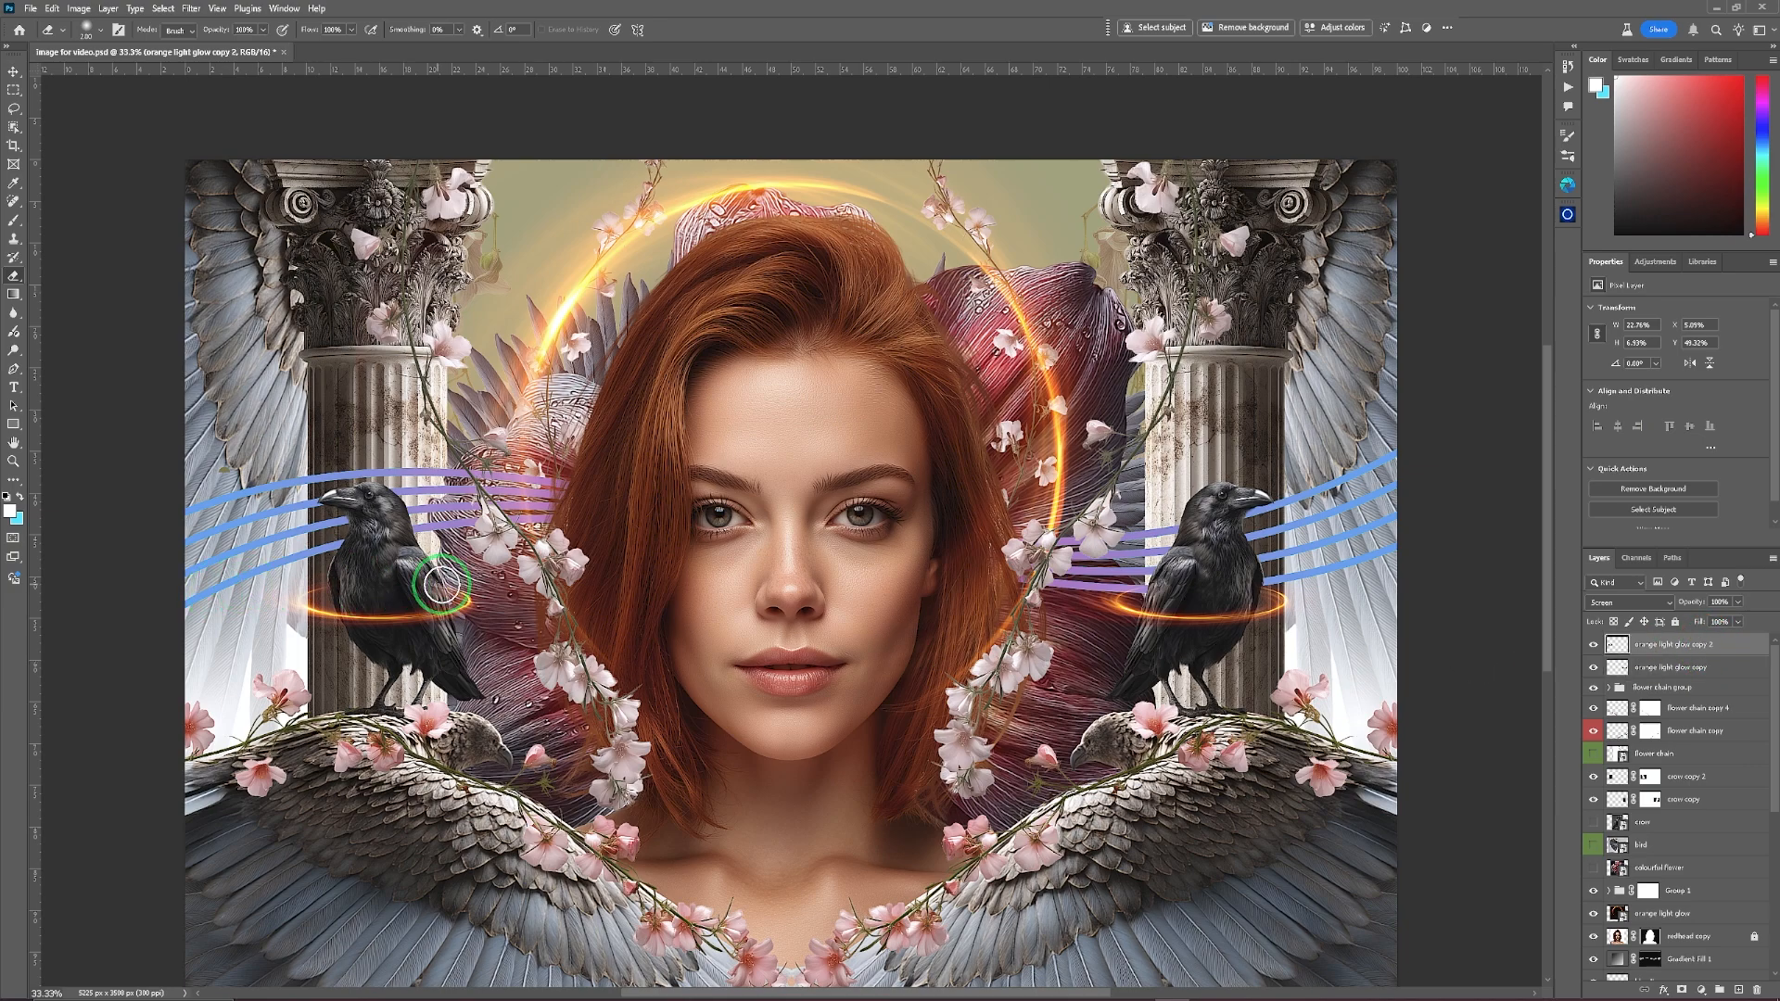
drag(432, 583, 429, 588)
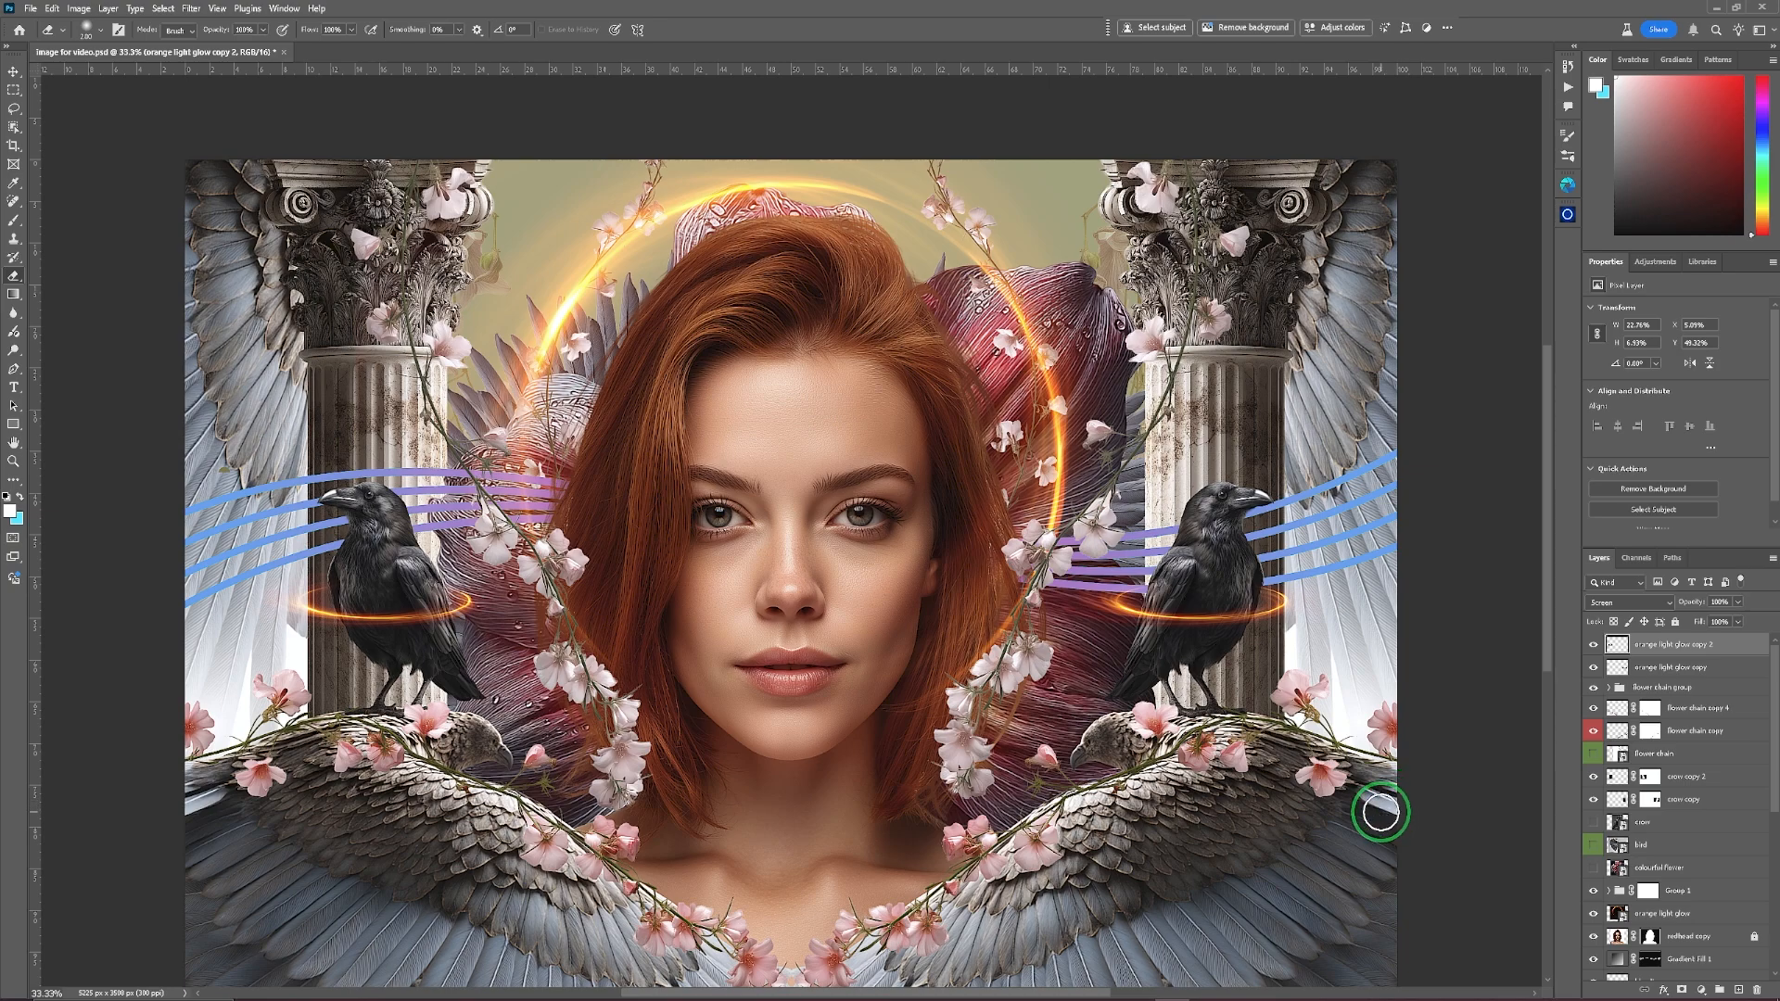
Change the pink colour stop of the wavy lines' Gradient Fill 1 layer to bright green (RGB 96, 255, 0).
scroll(1662, 862, down, 5)
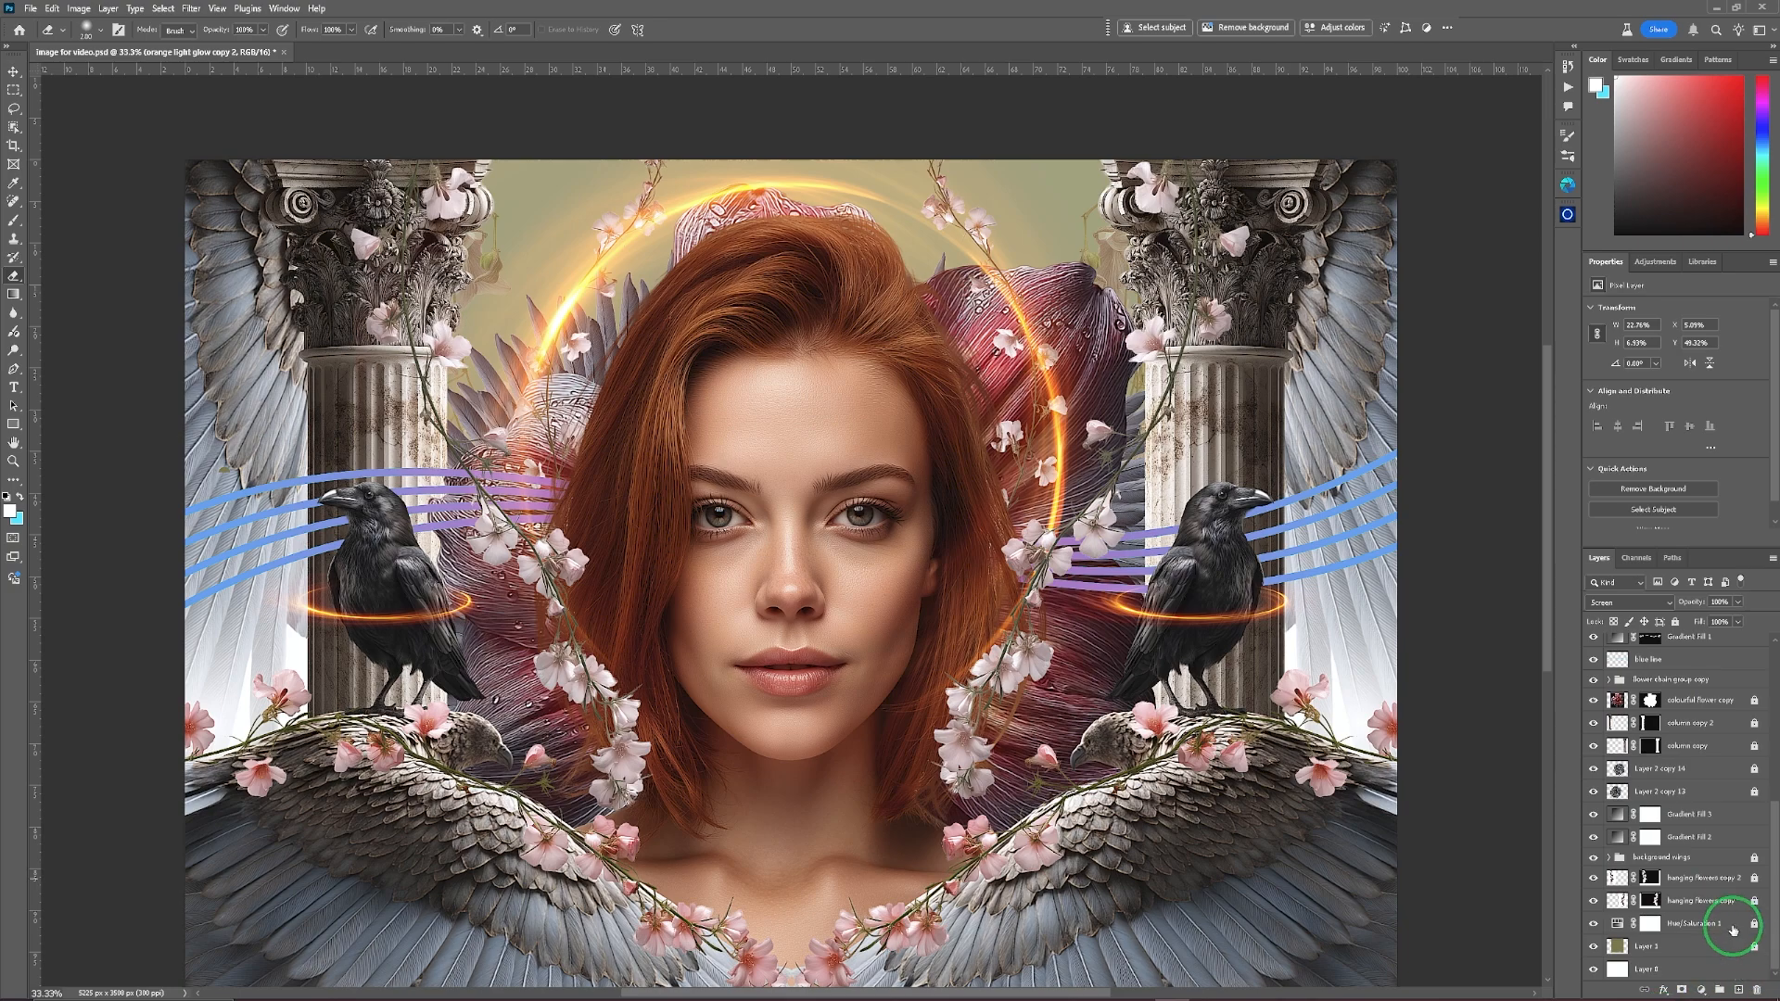
scroll(1711, 899, up, 2)
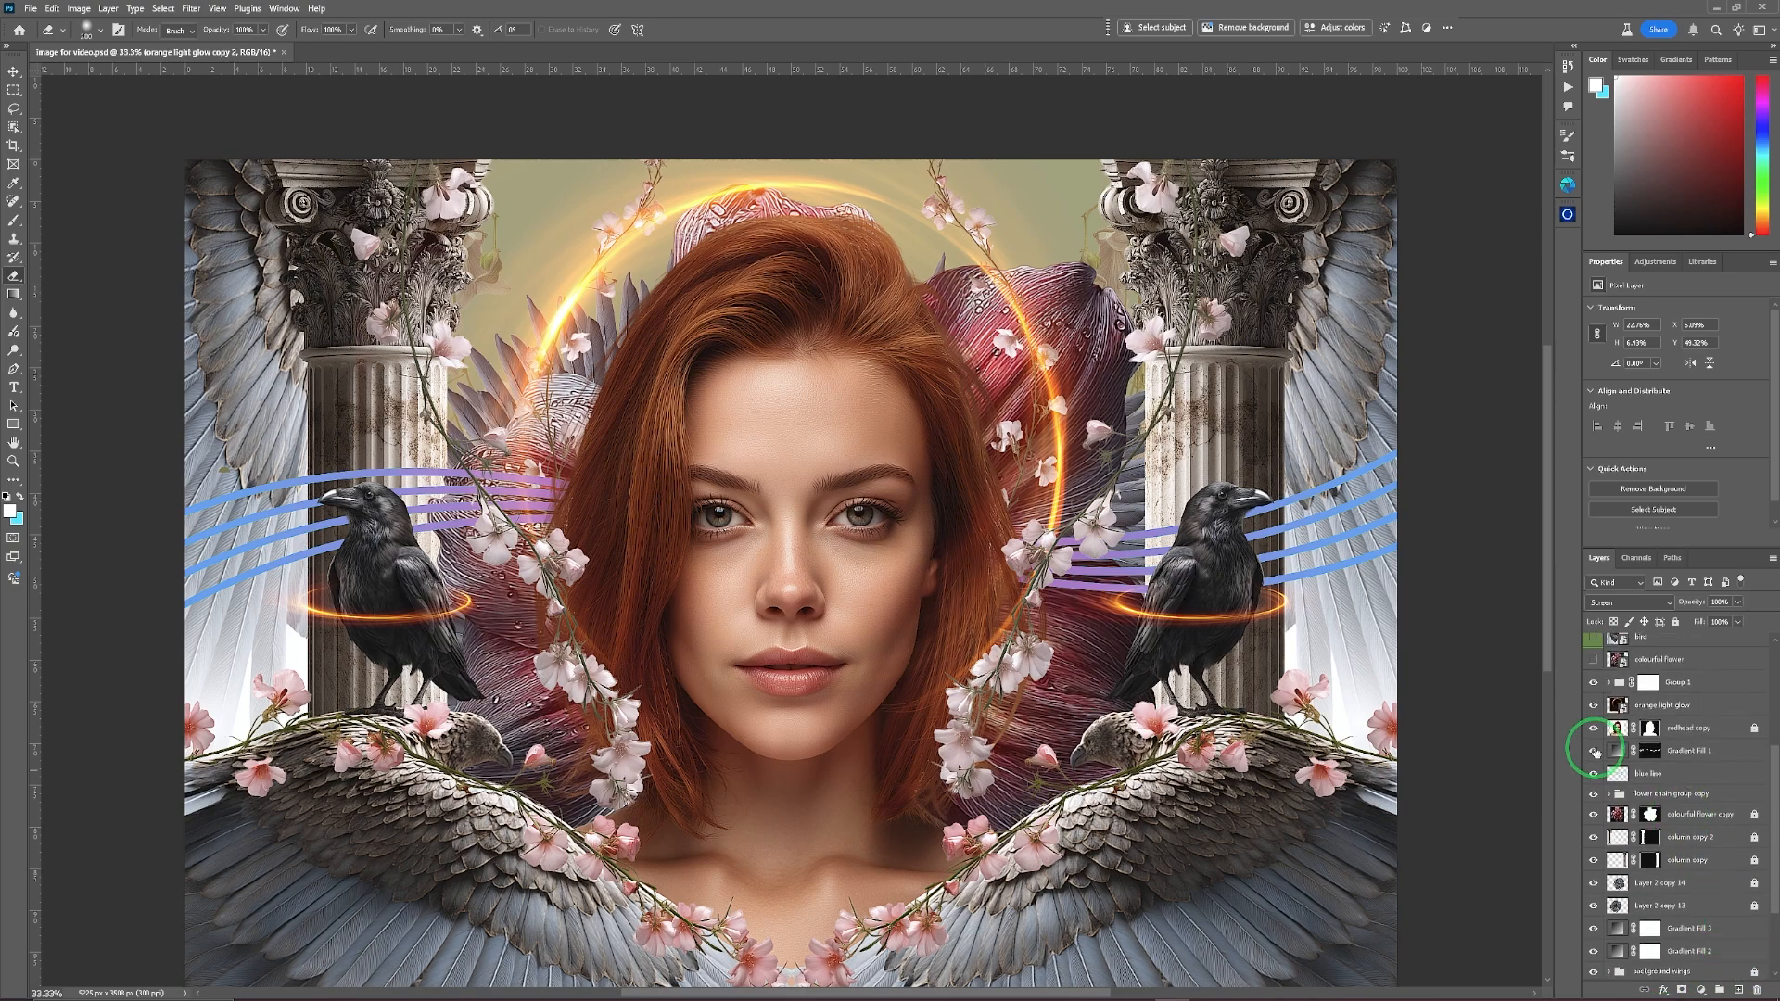
click(1594, 750)
click(1594, 751)
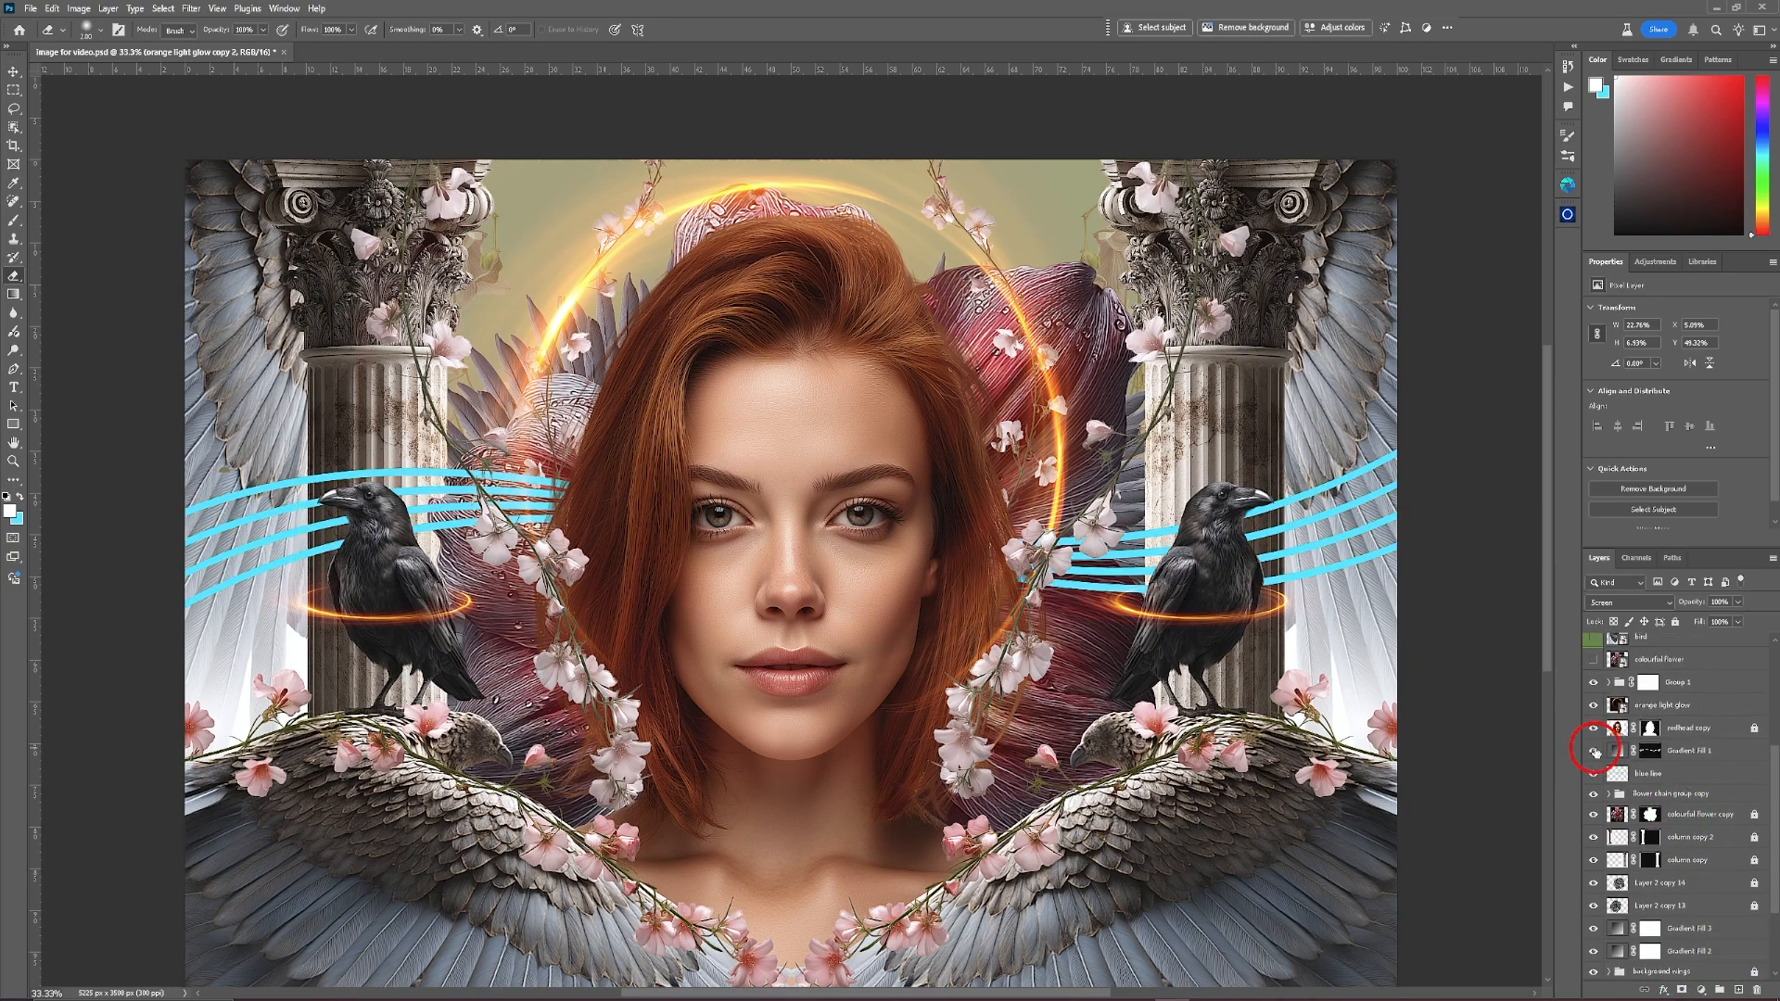
click(1594, 751)
click(1594, 751)
click(1696, 751)
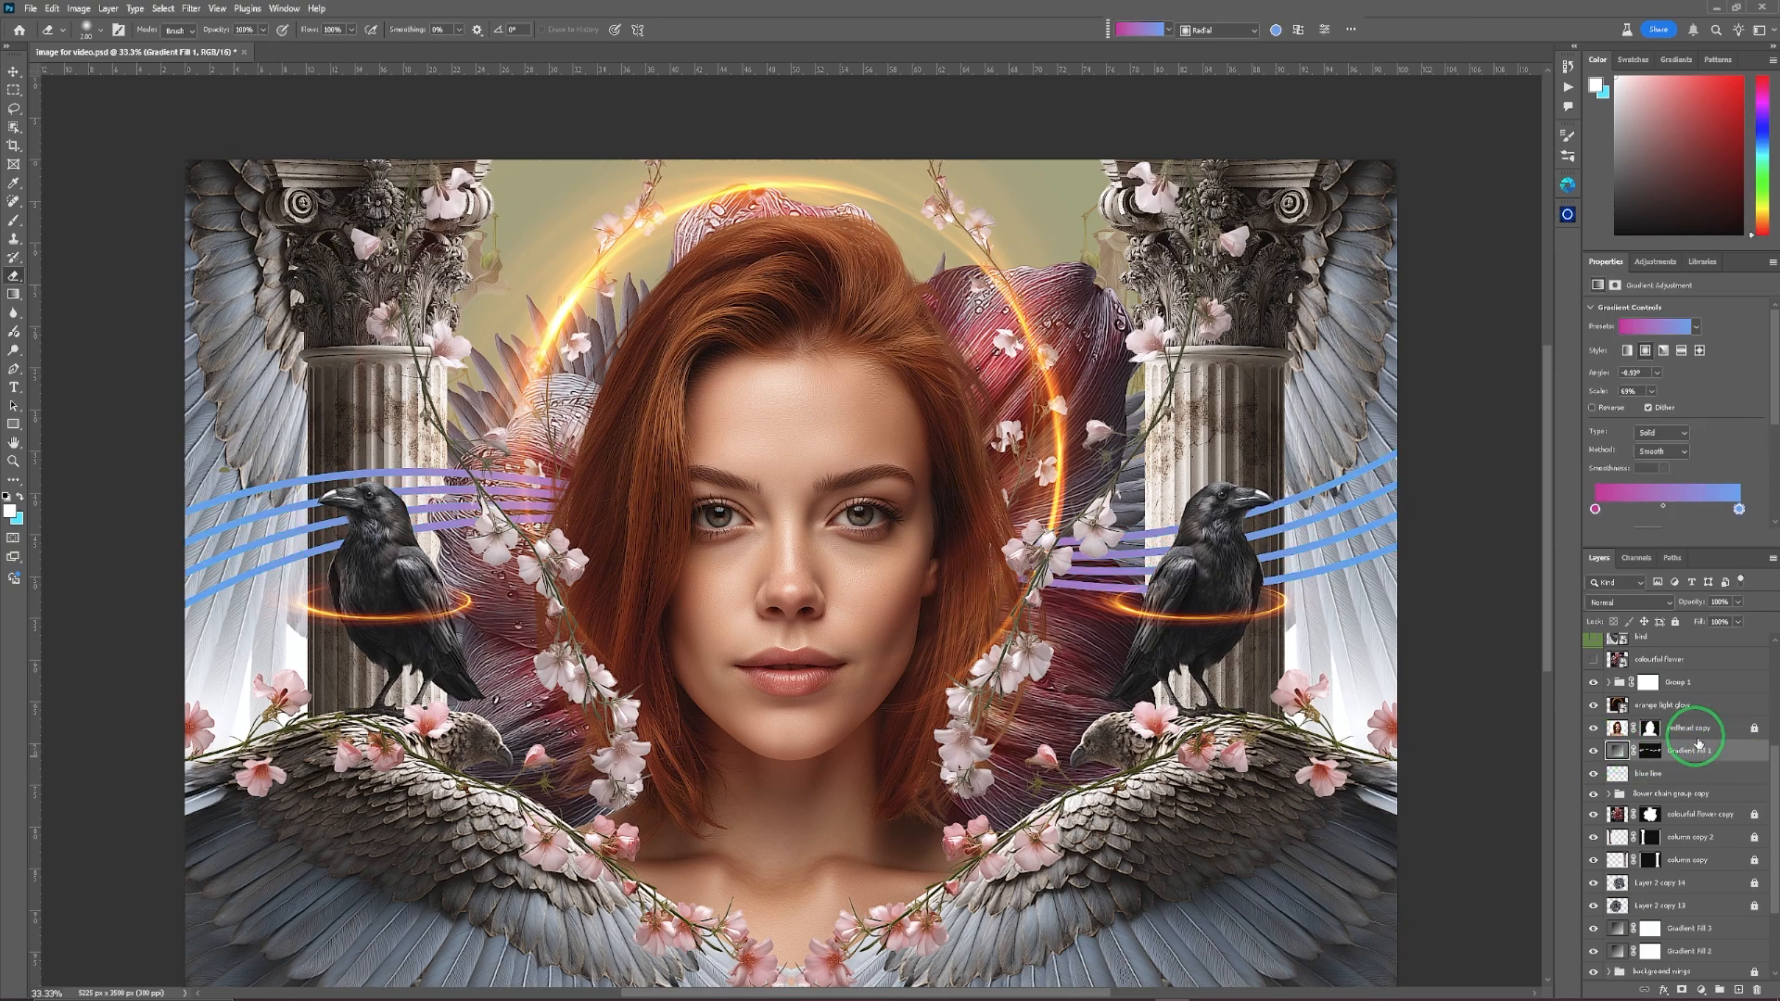
double_click(1596, 509)
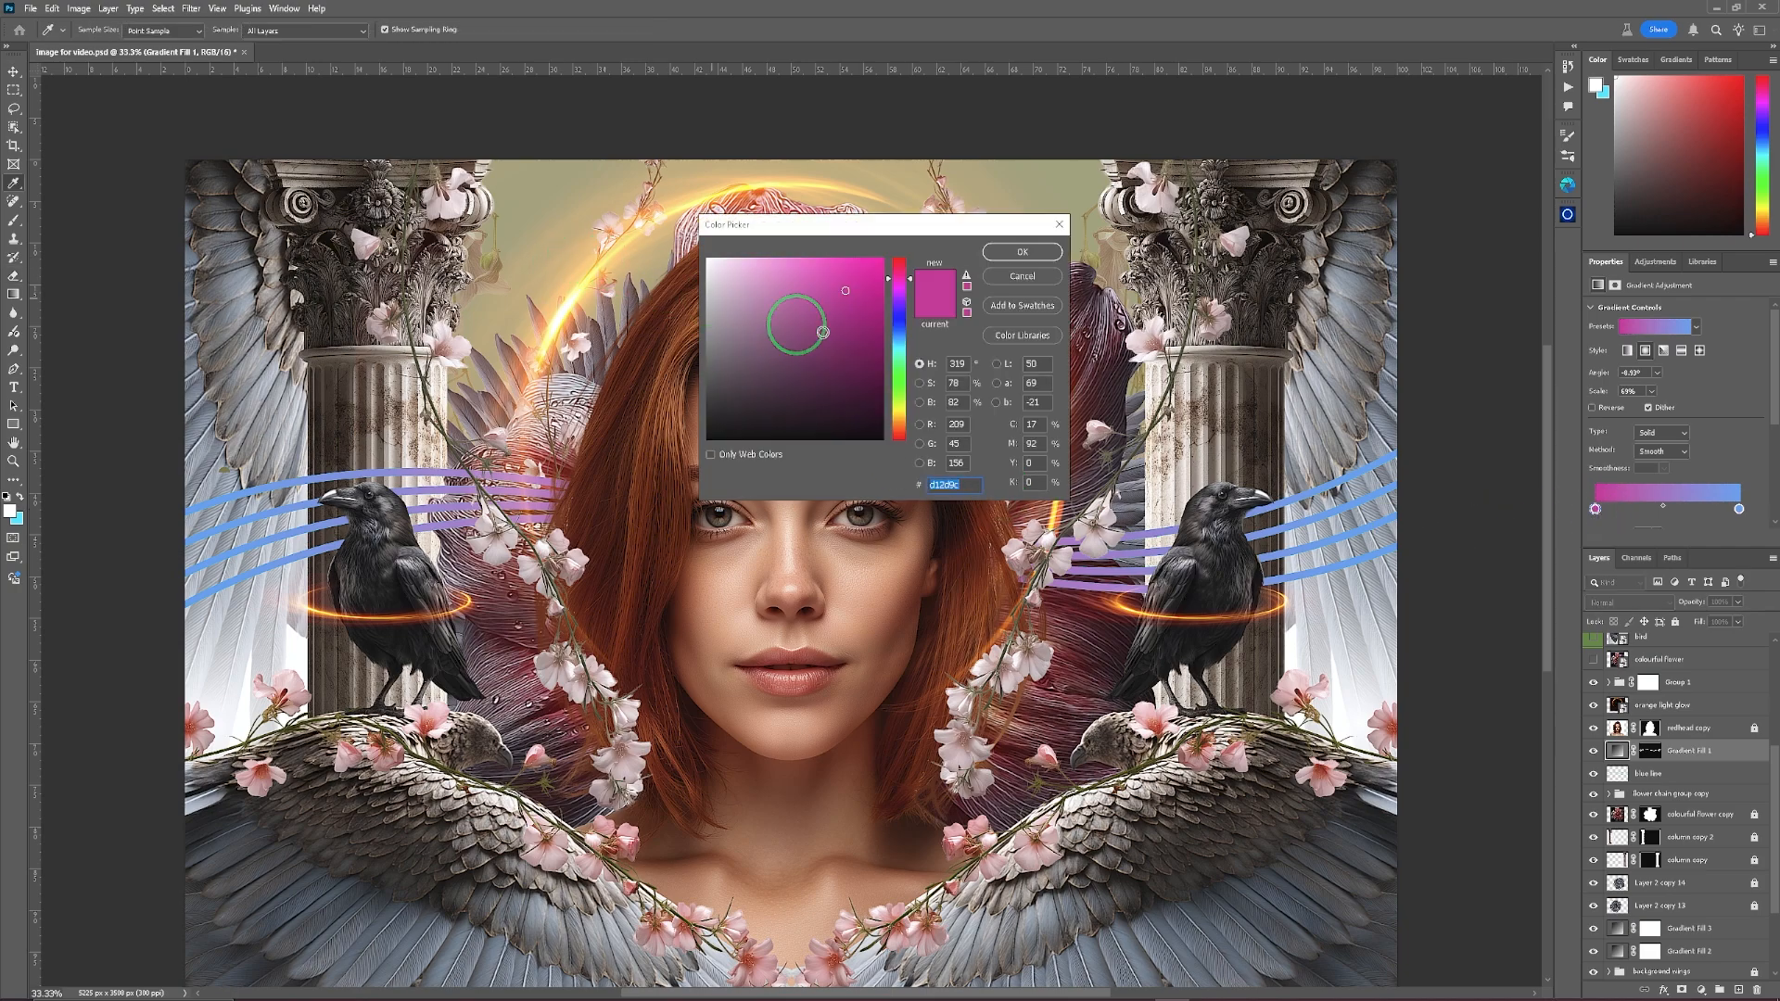
click(898, 390)
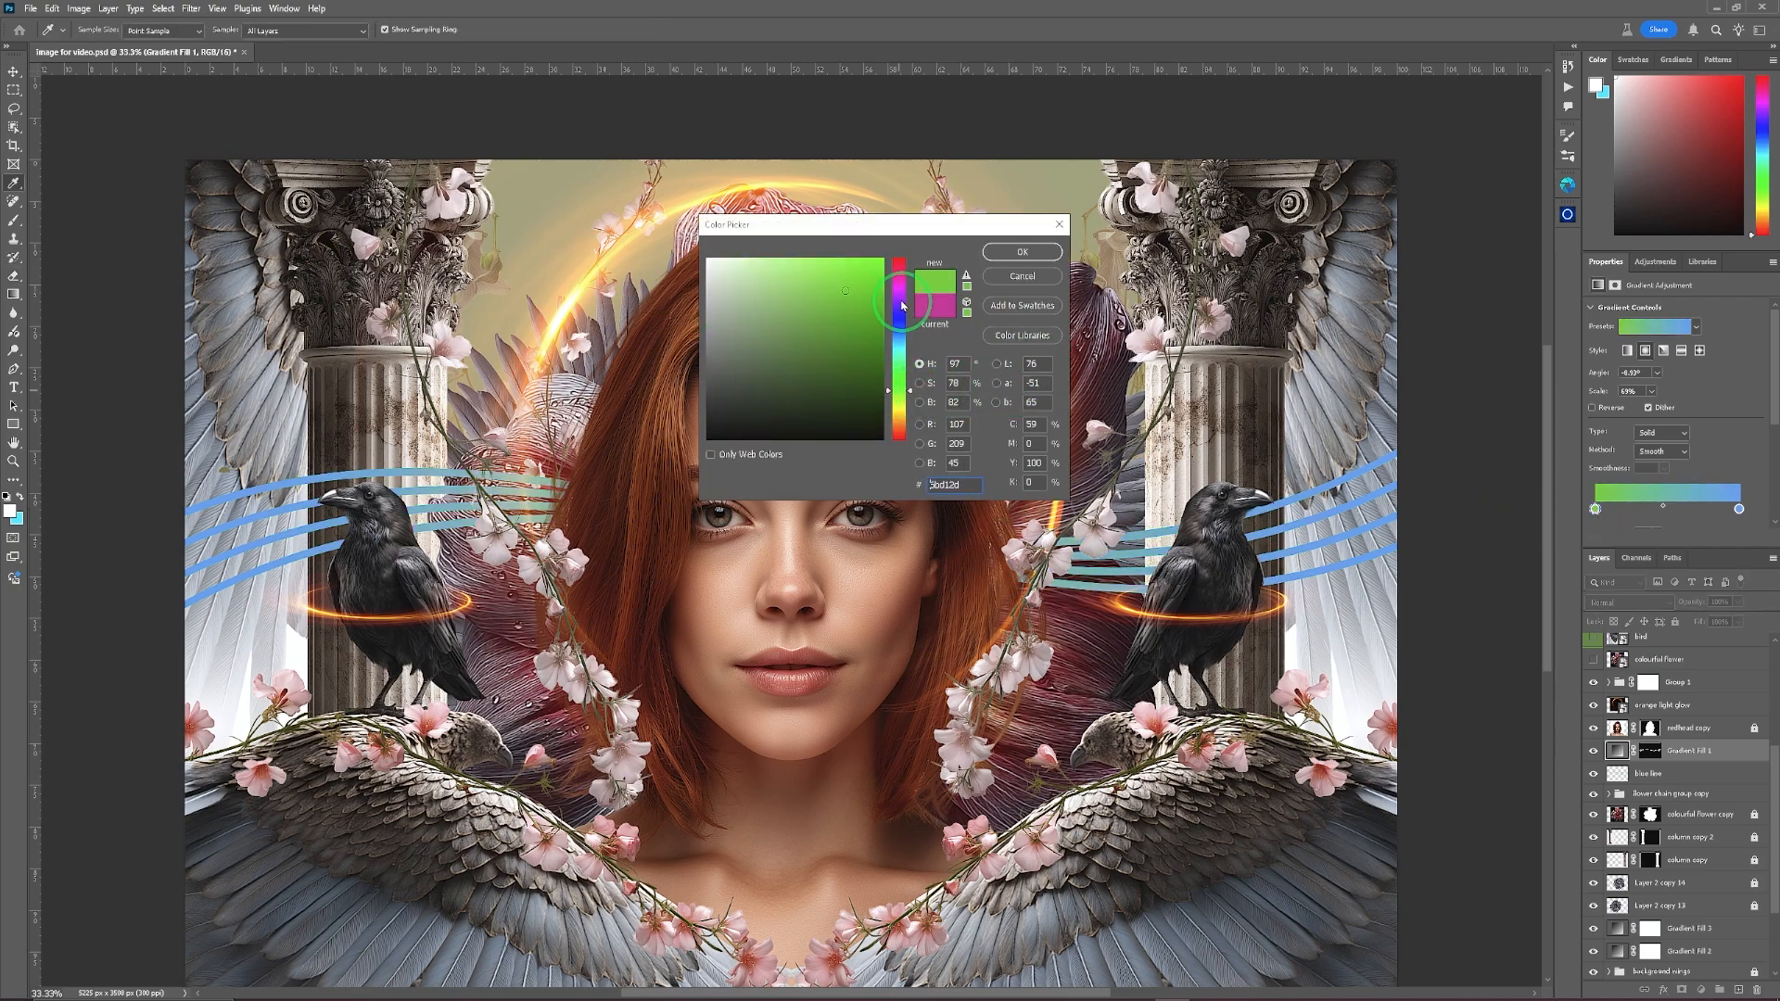
drag(871, 277, 898, 233)
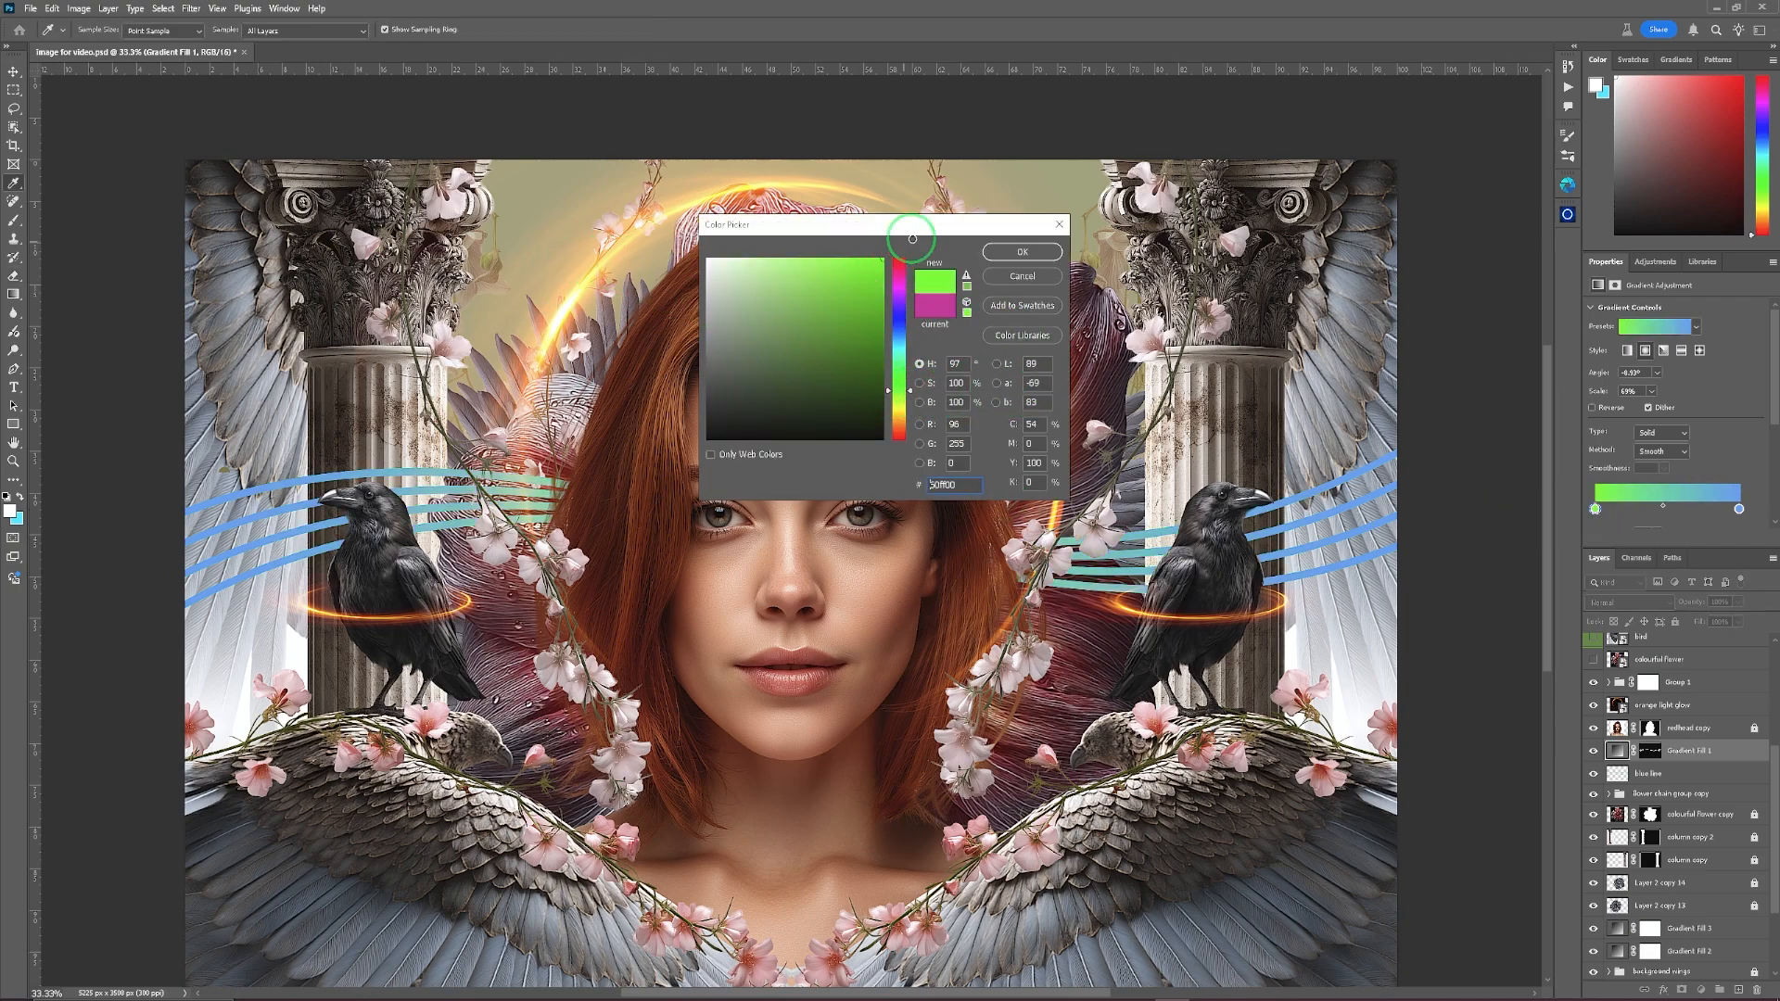
click(1022, 252)
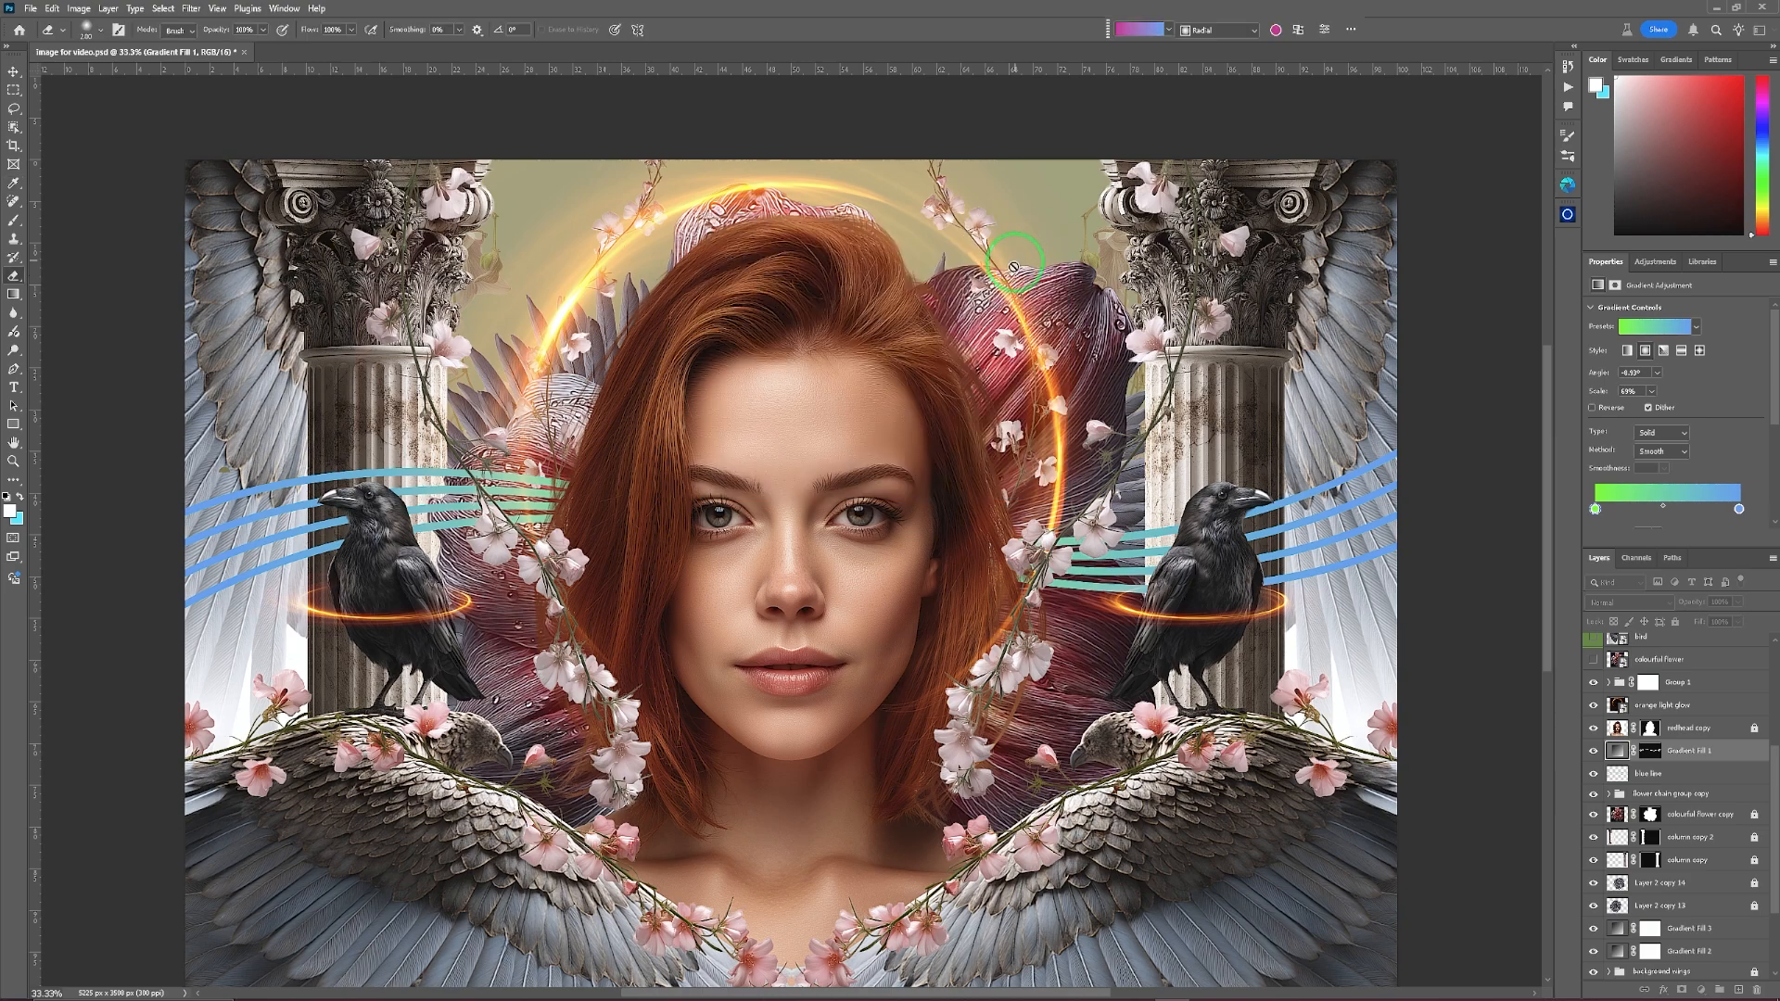
Change the blue colour stop of the wavy lines' gradient to an olive gold and preview the collage in full screen.
double_click(1739, 509)
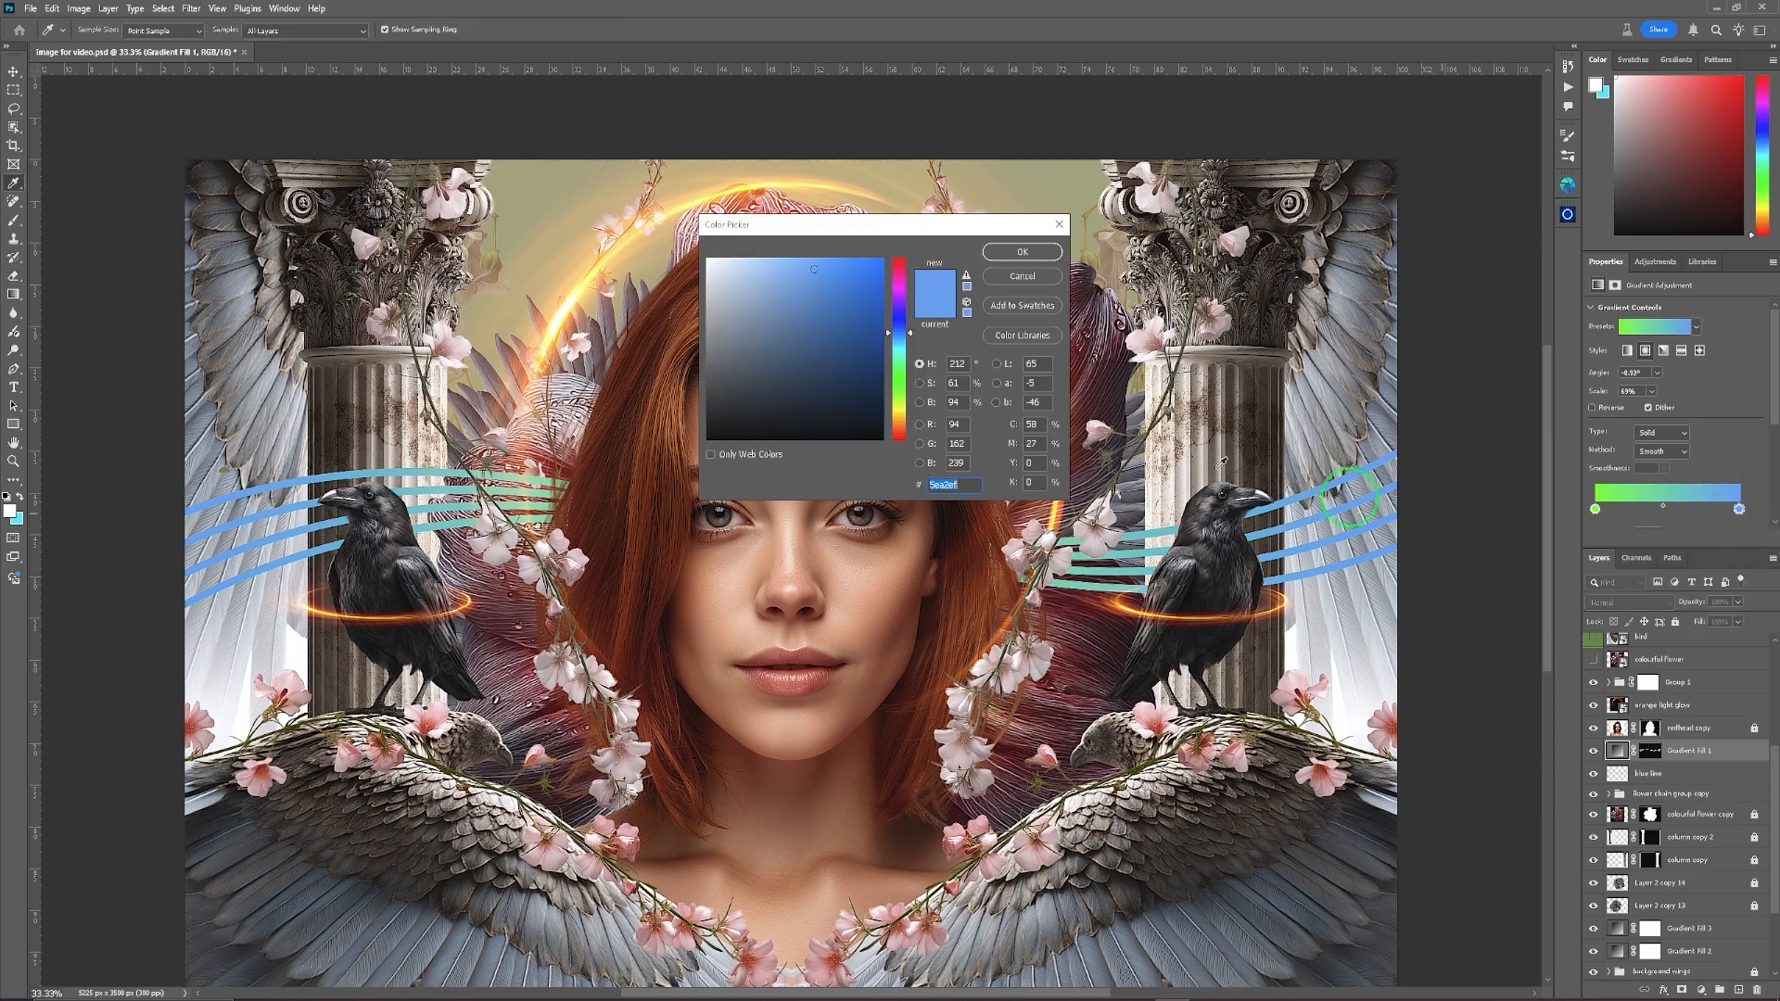
click(899, 411)
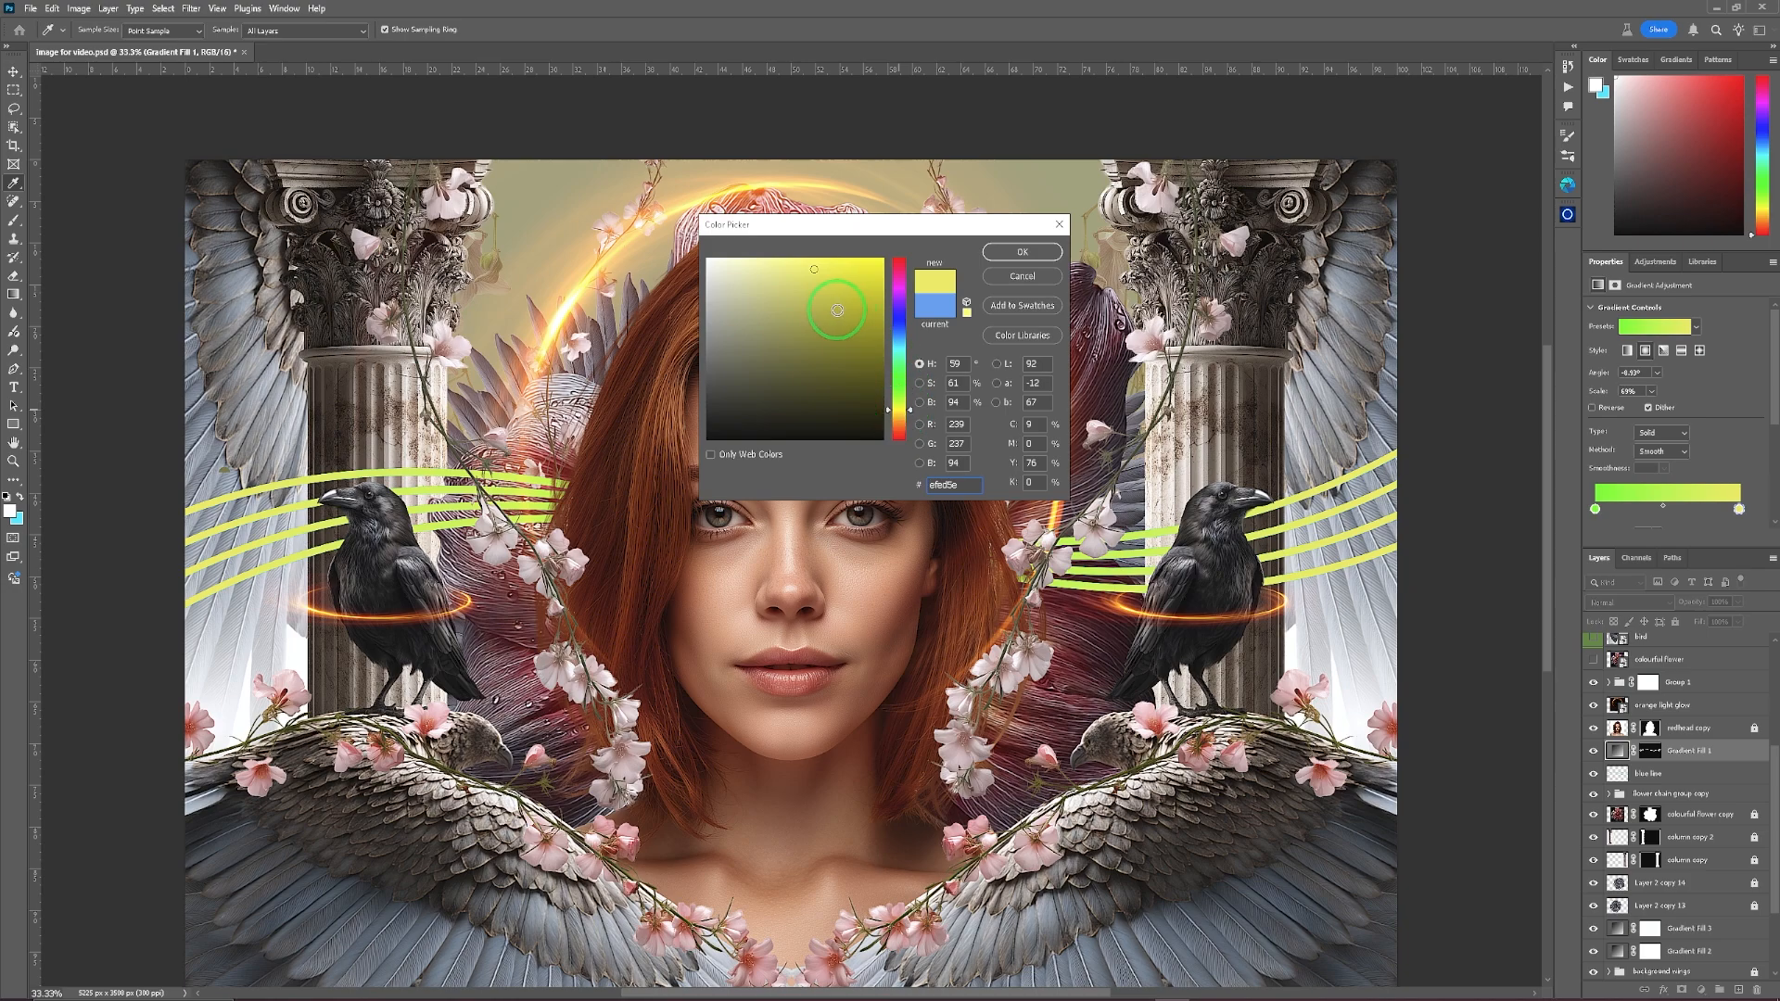
click(828, 318)
mouse_move(910, 413)
mouse_down()
mouse_move(906, 447)
mouse_move(912, 321)
mouse_move(910, 340)
mouse_up()
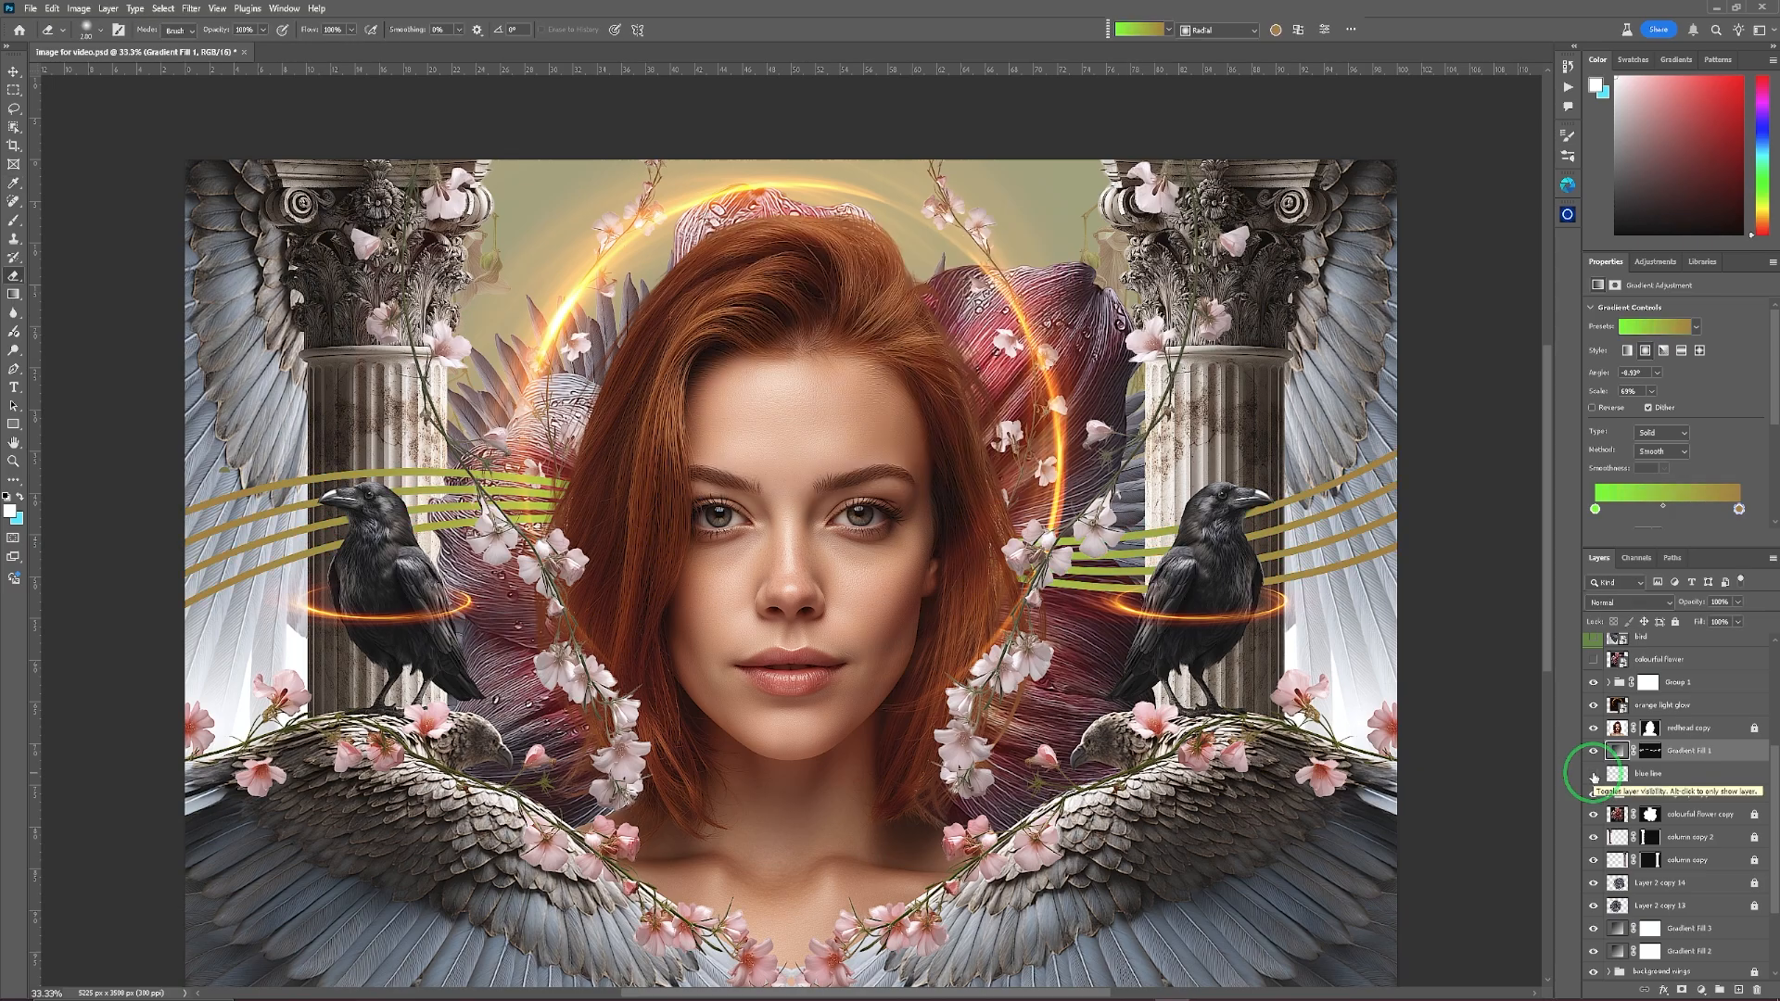
key(f)
key(f)
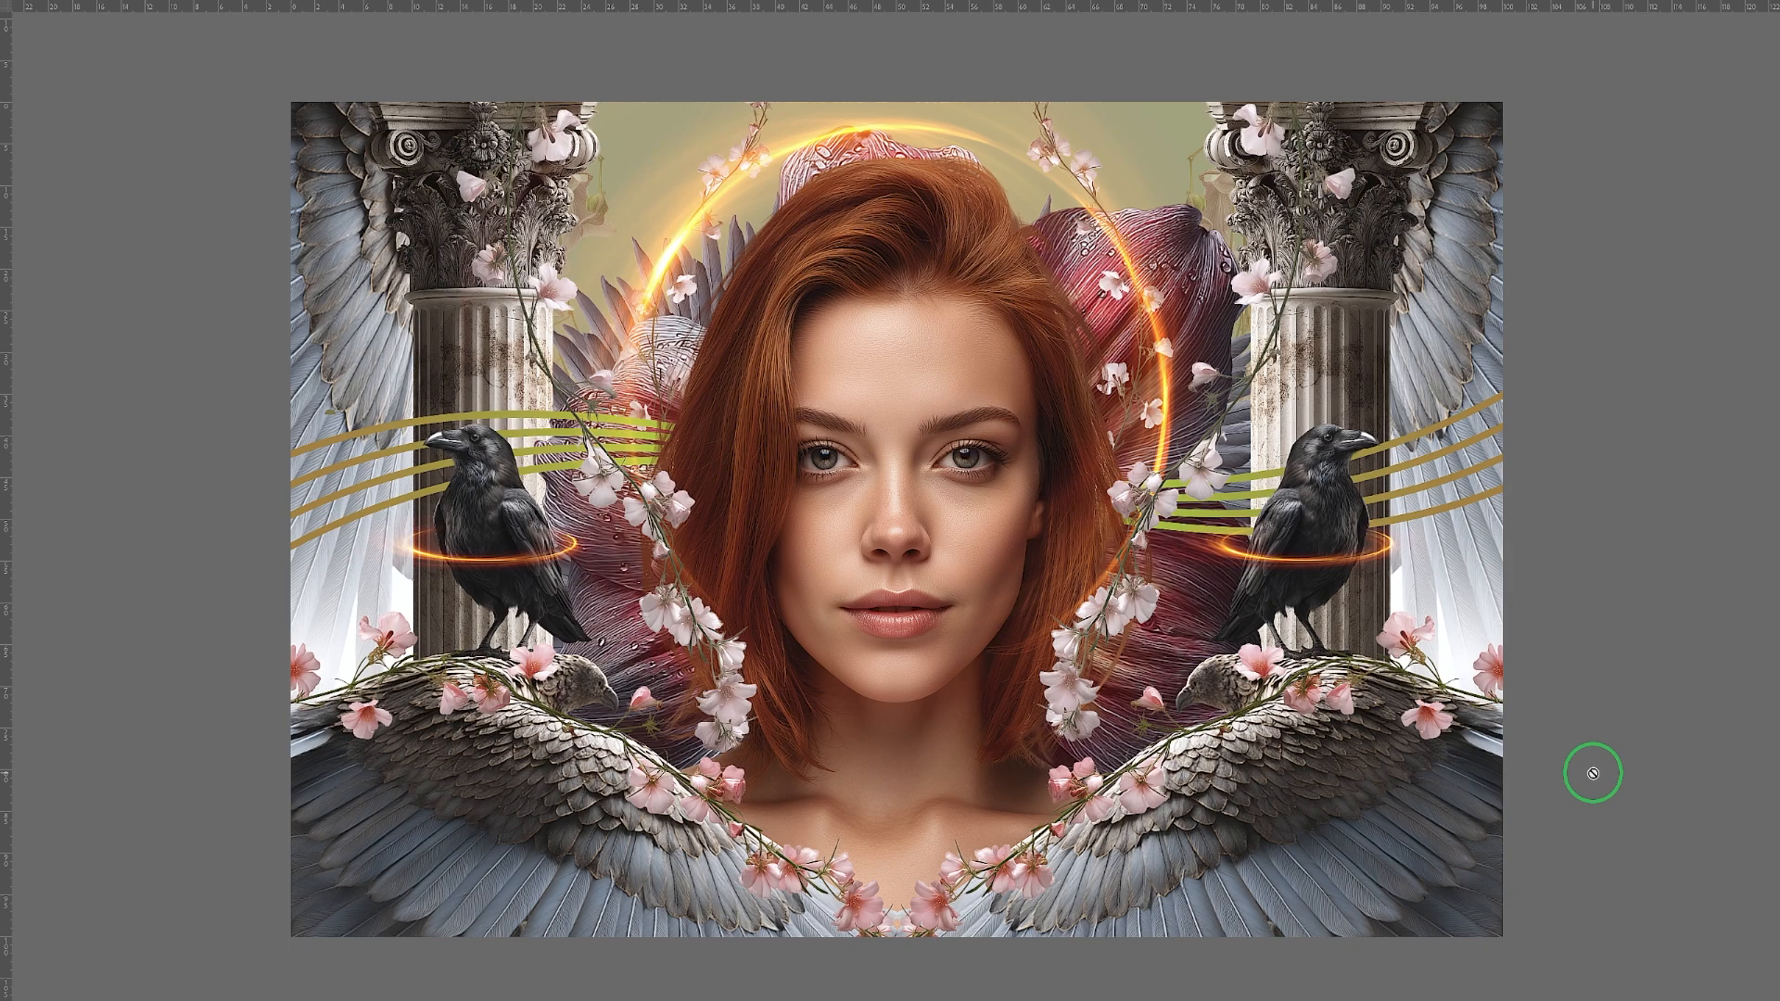
key(f)
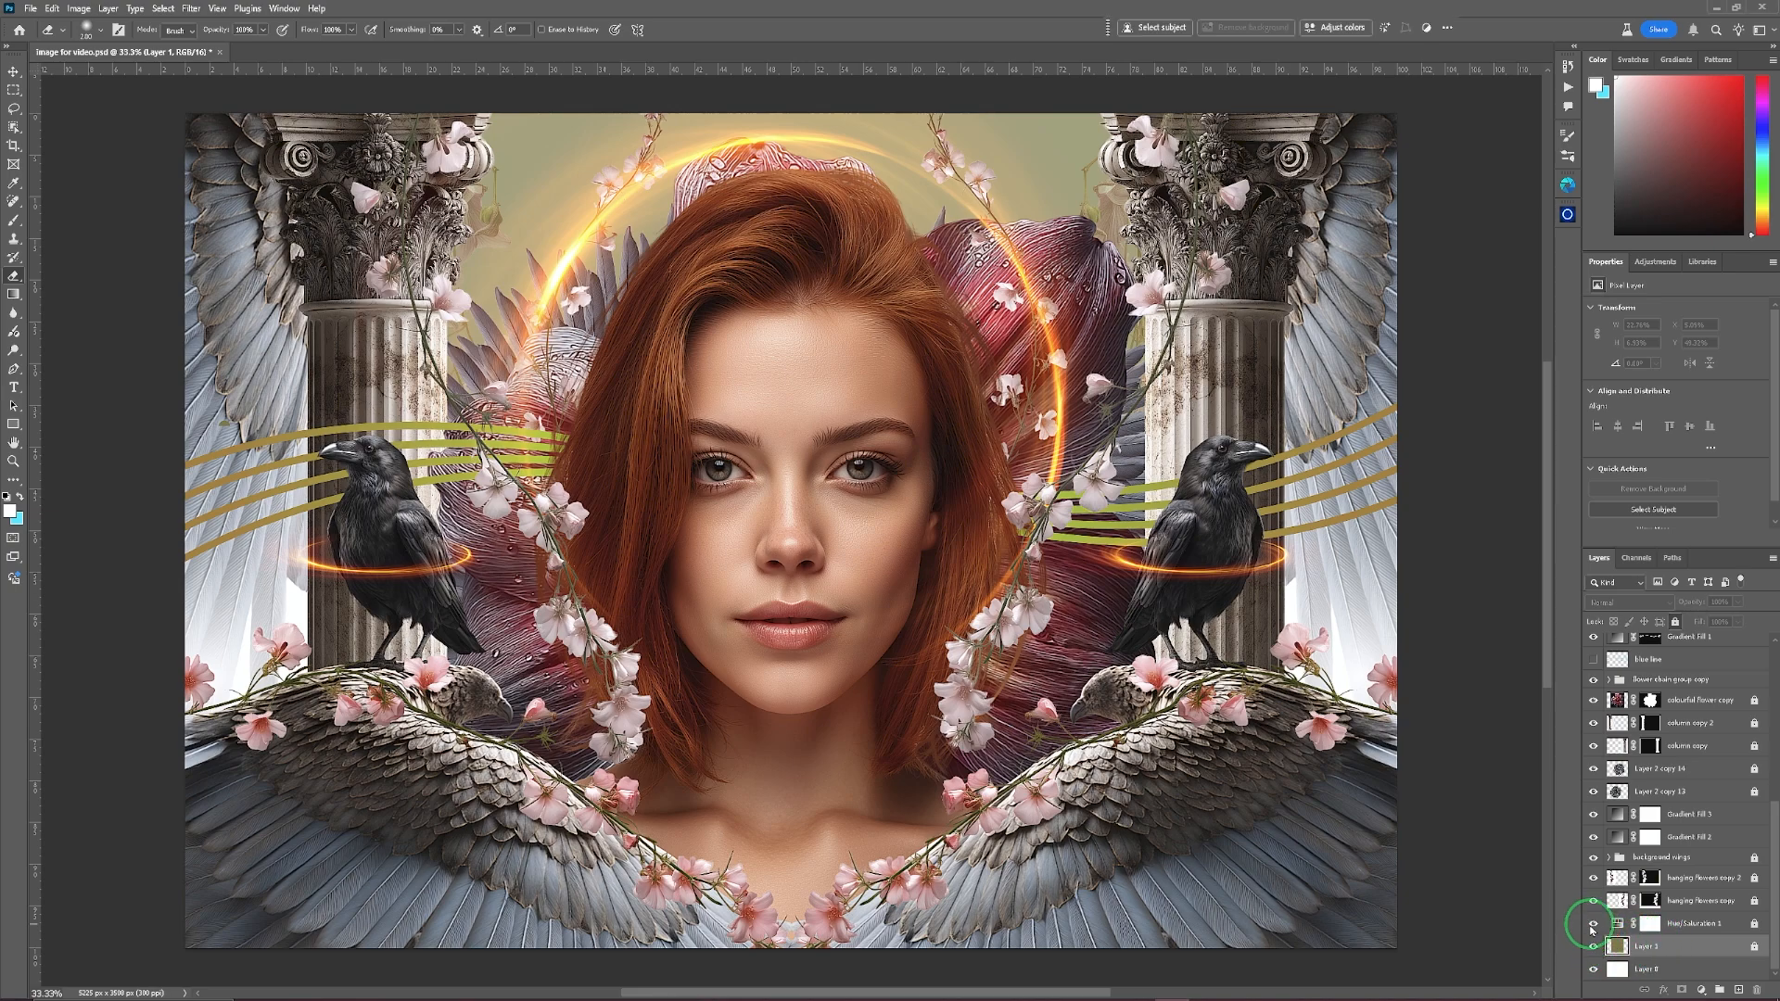
Place the tex2demo.jpg texture directly above Layer 1 and stretch its width to about 22.5% so it fills the background between the columns.
click(1592, 924)
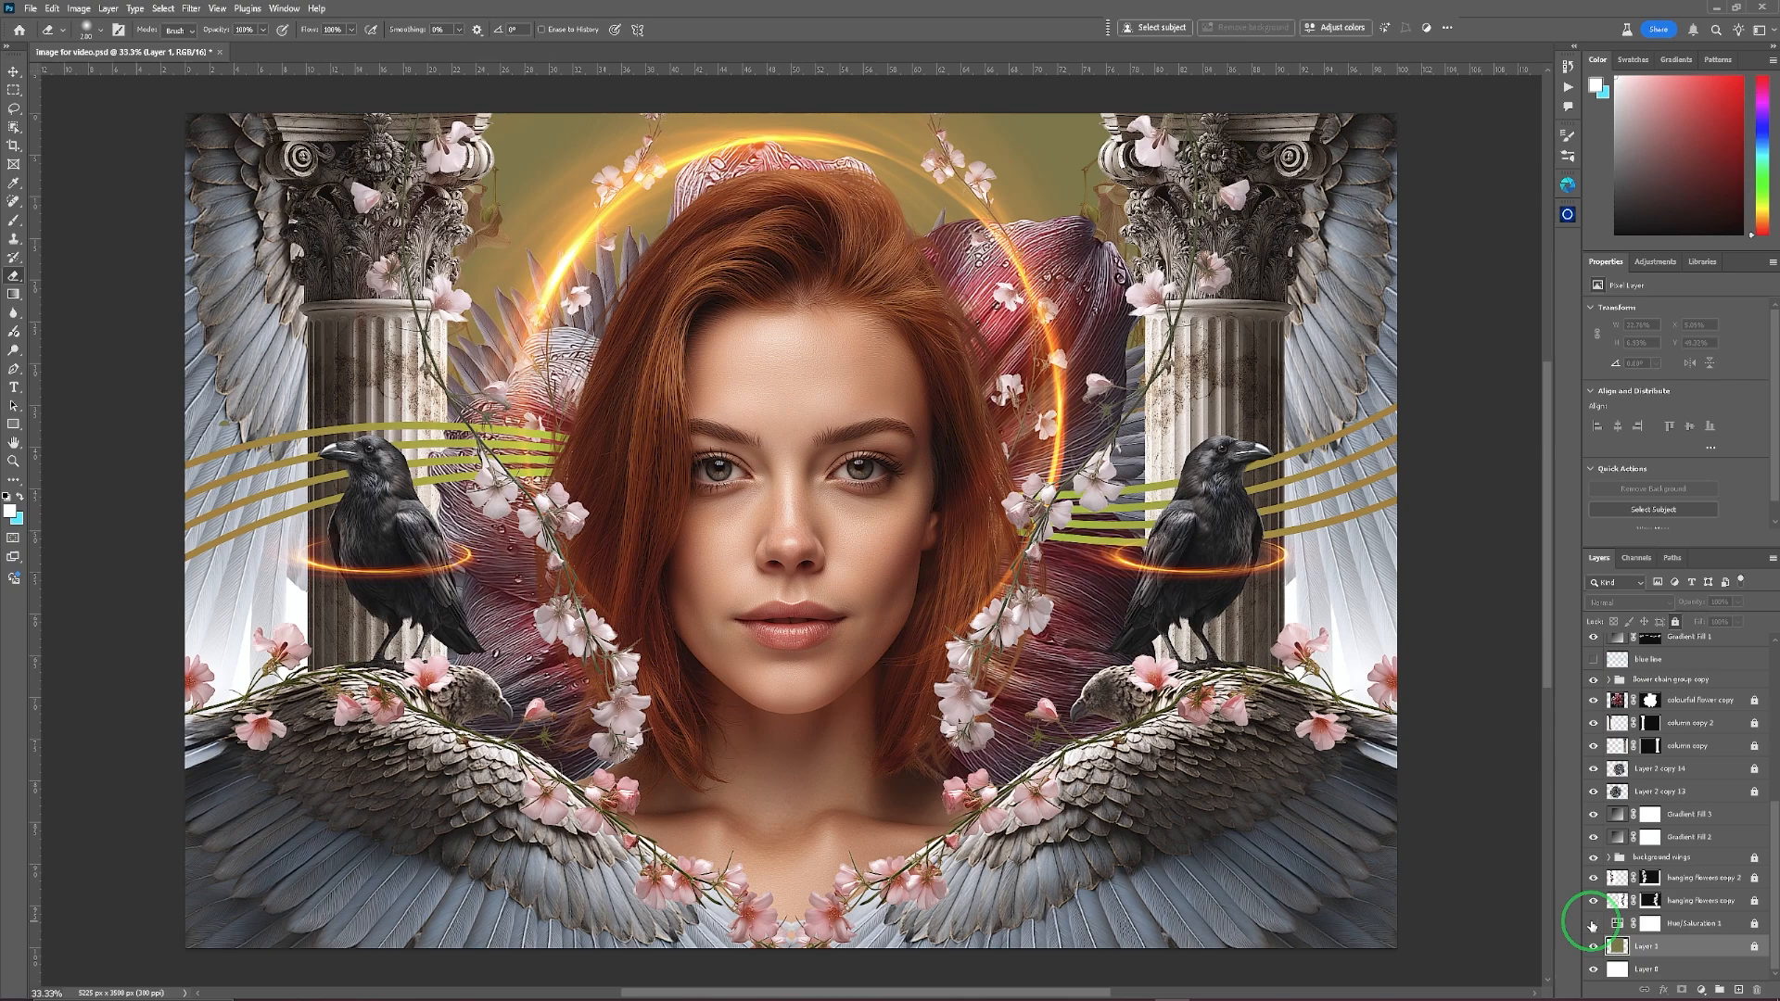
click(1592, 924)
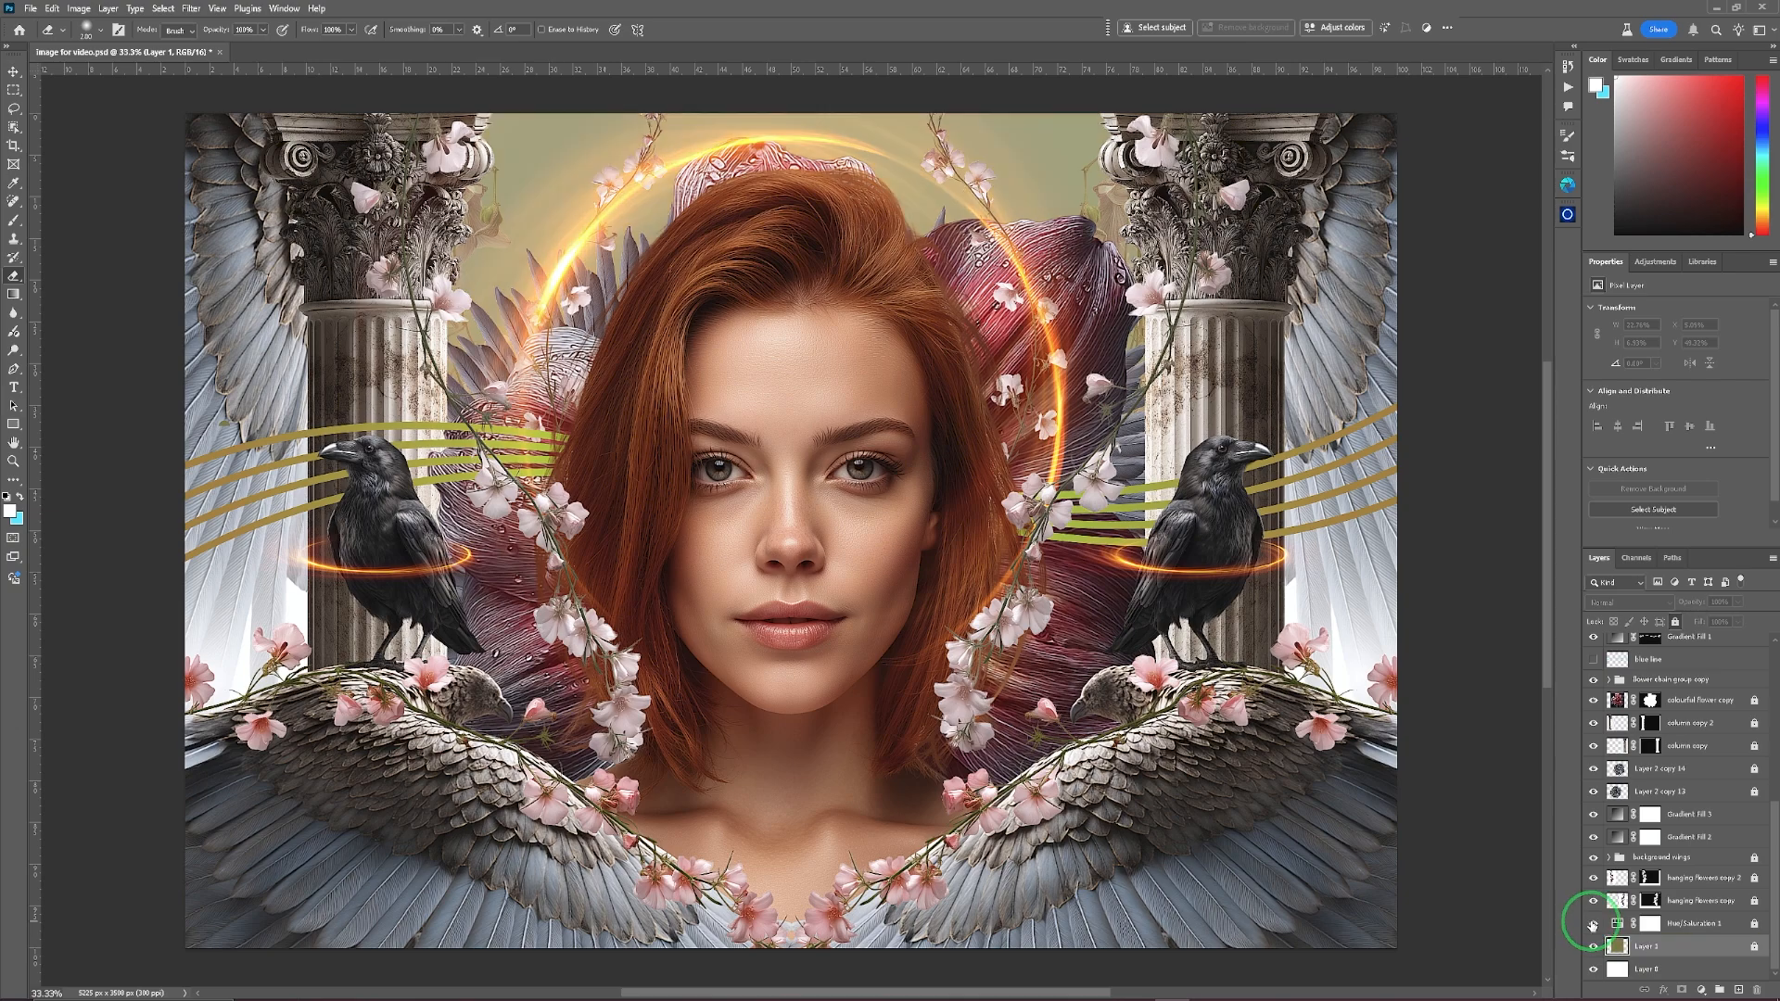
click(1678, 955)
drag(1260, 464, 813, 442)
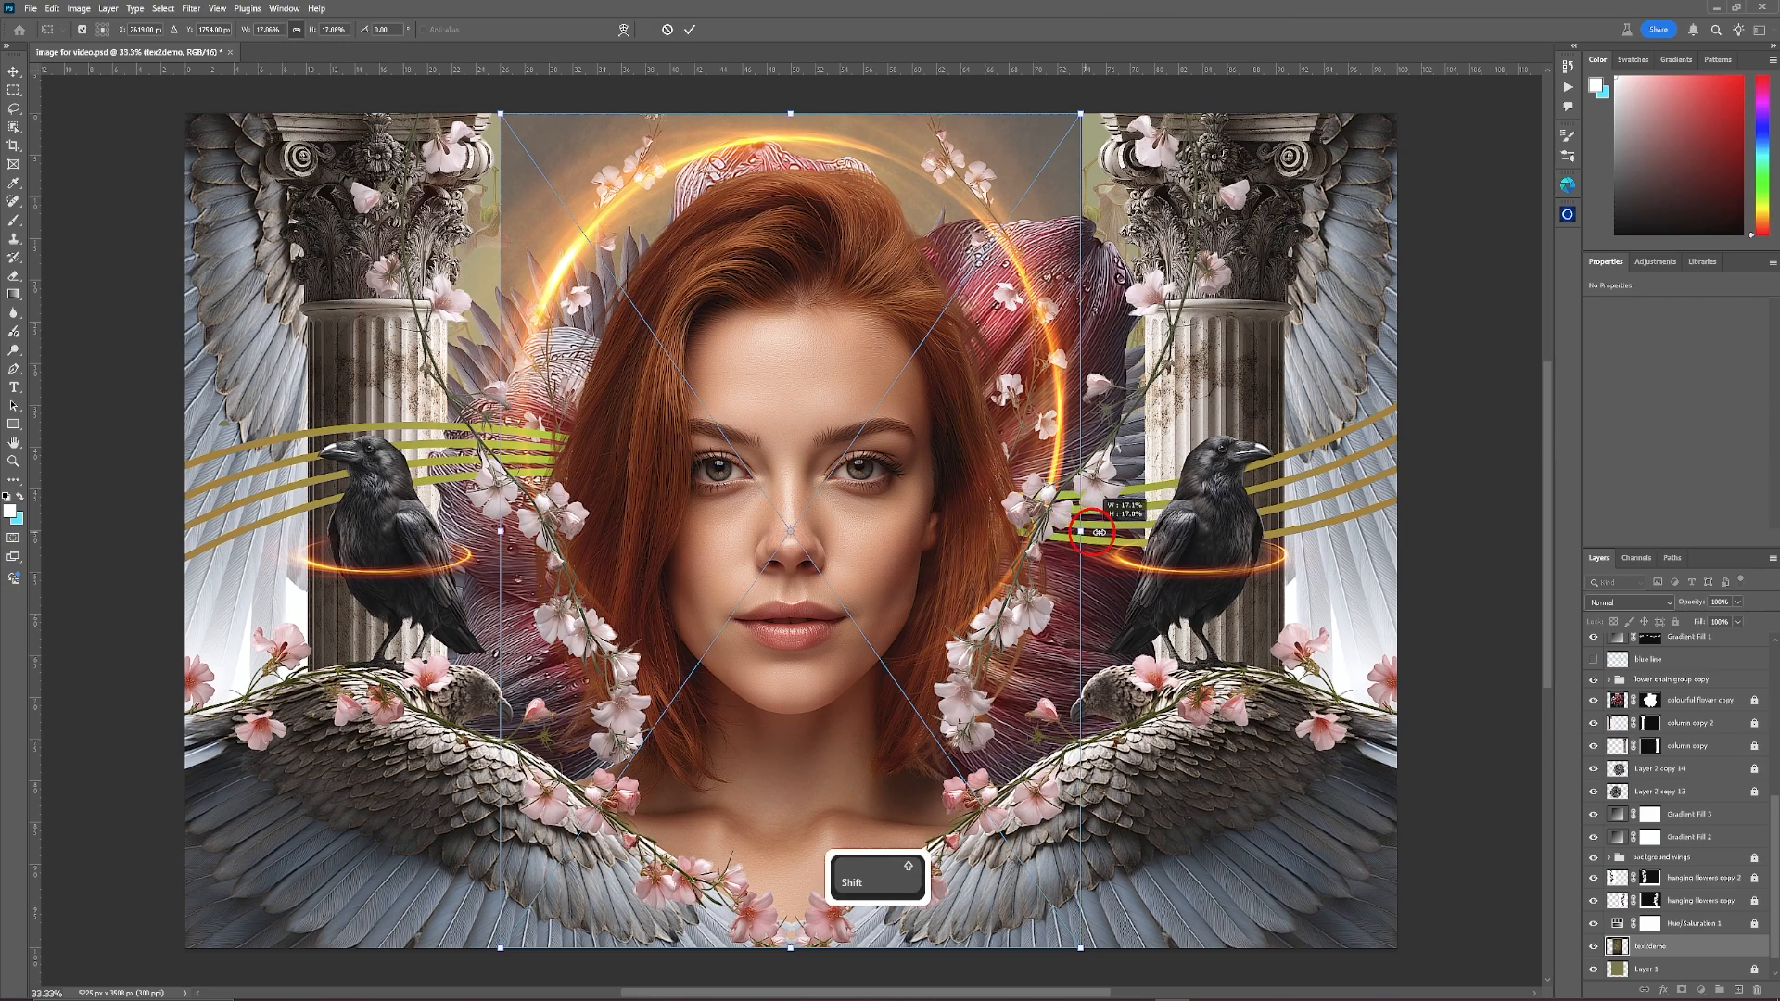
drag(1083, 531, 1183, 535)
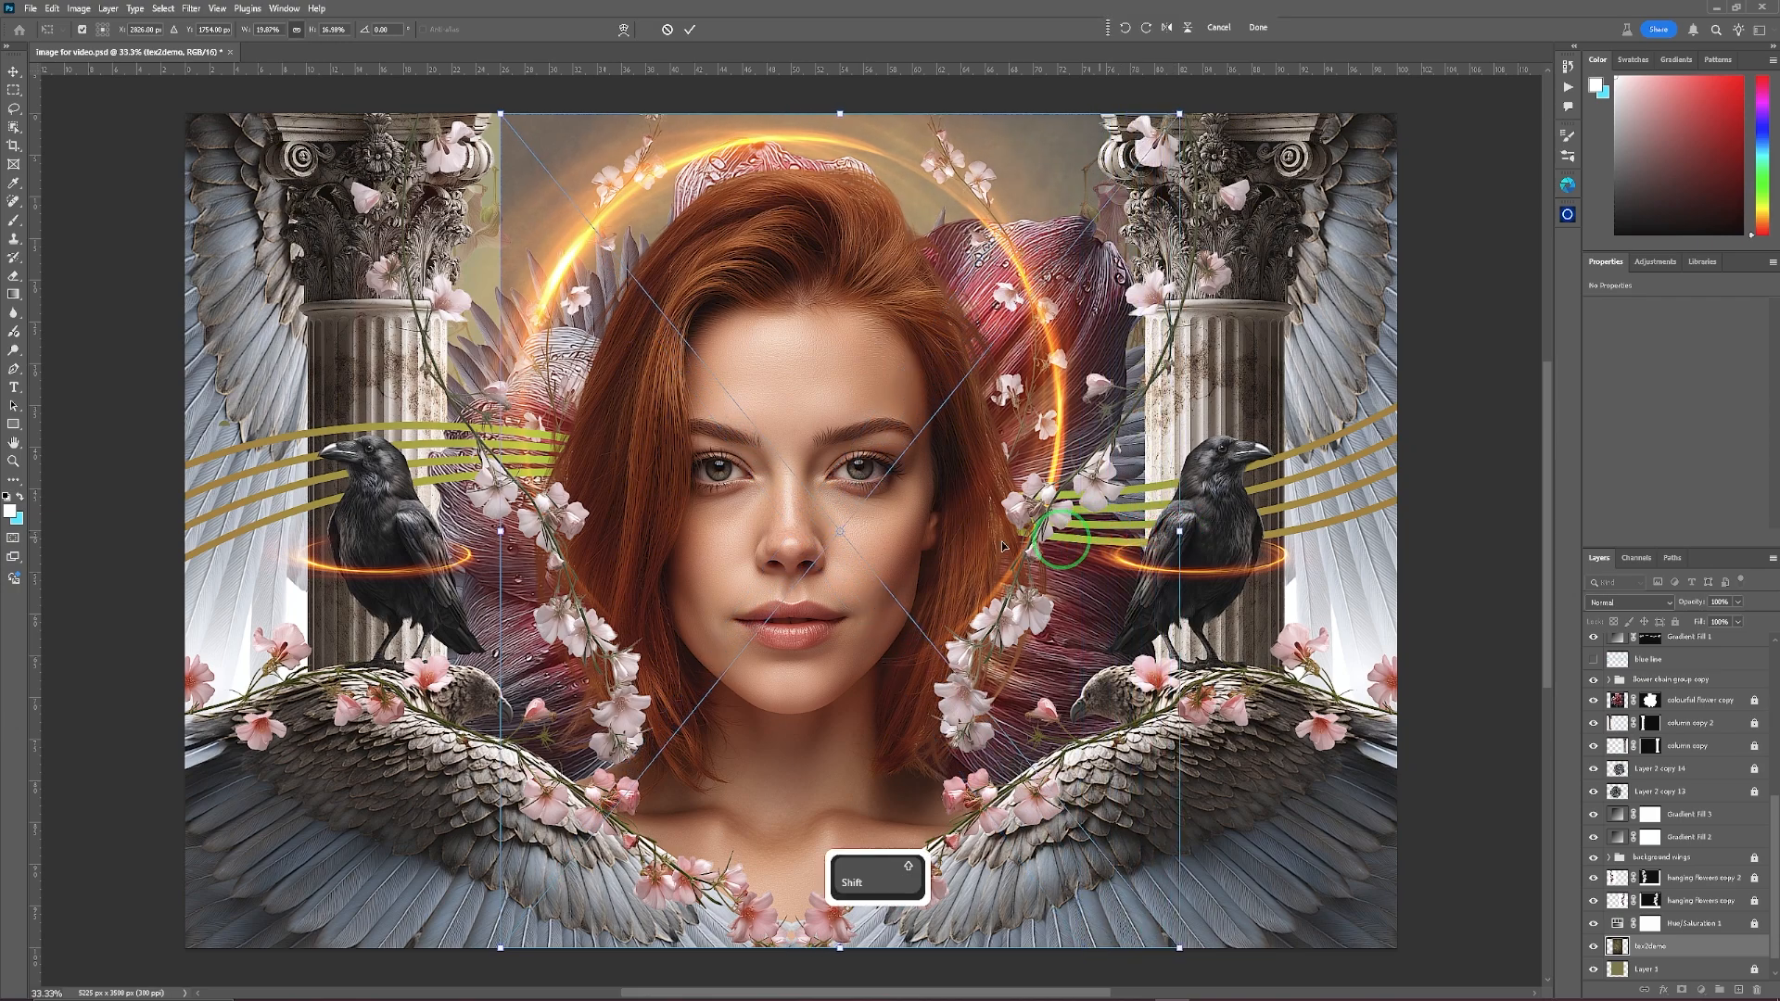
drag(500, 531, 413, 528)
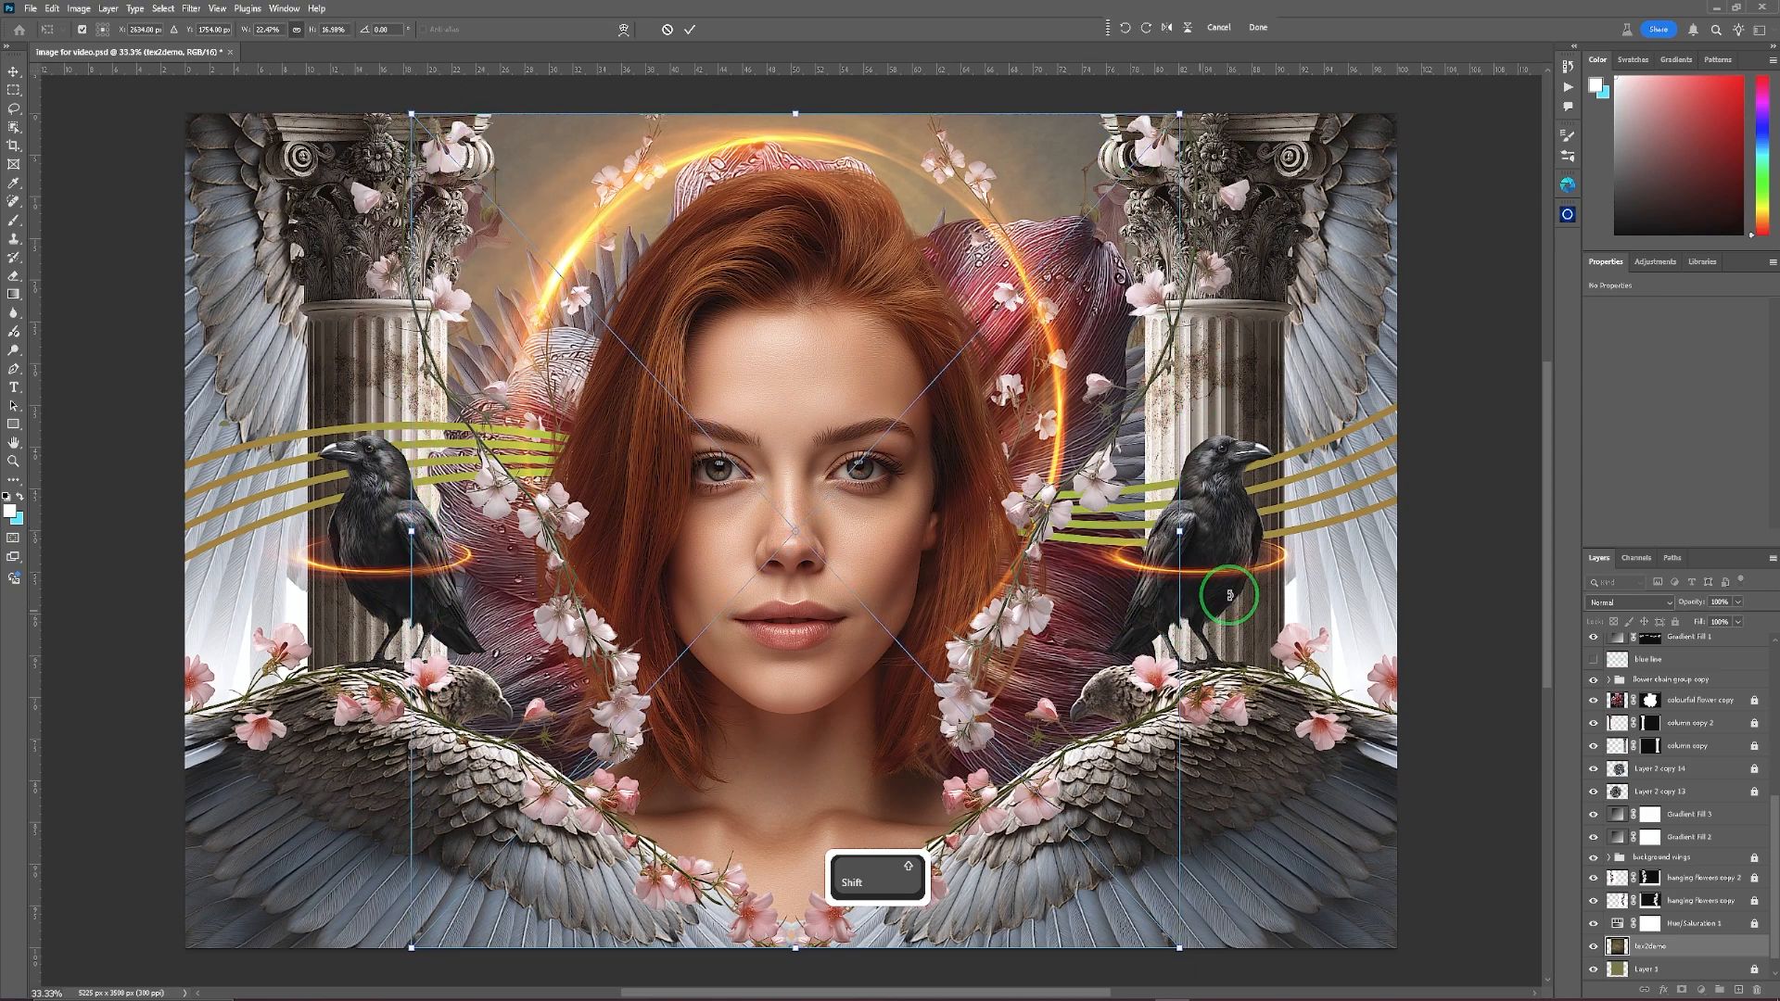
click(690, 31)
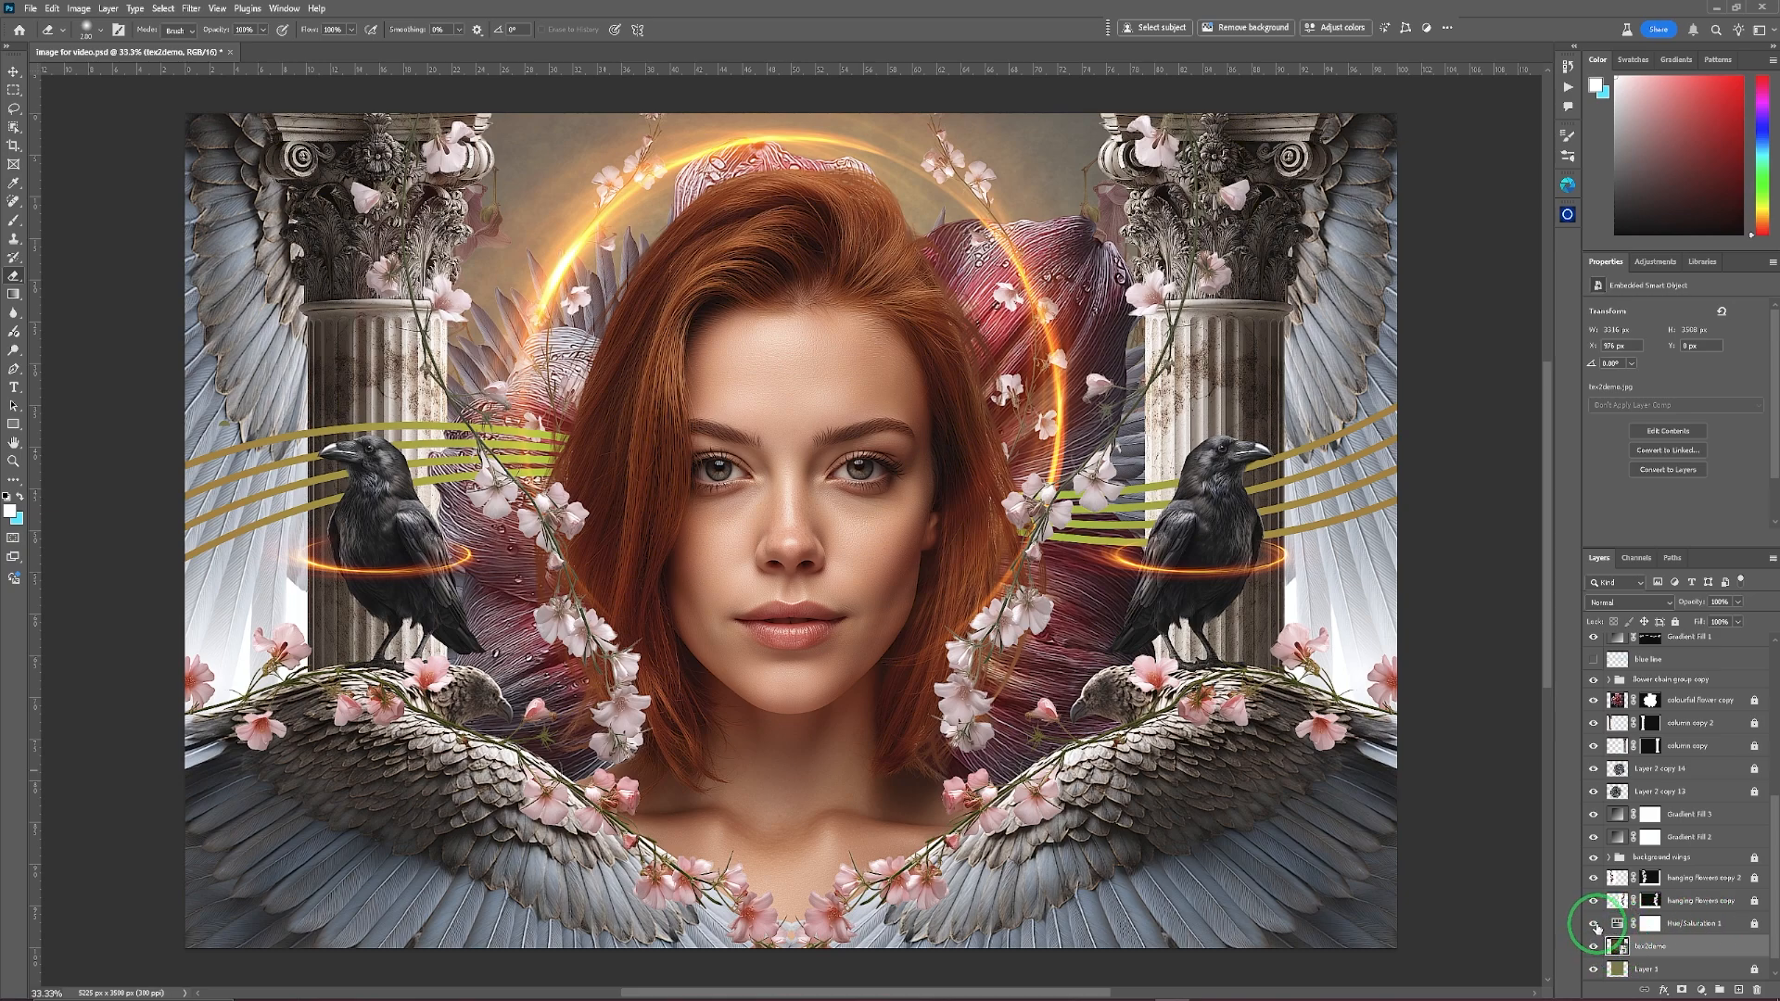
Compare the background with and without the Hue/Saturation 1 adjustment and open that layer's opacity for editing.
click(1593, 923)
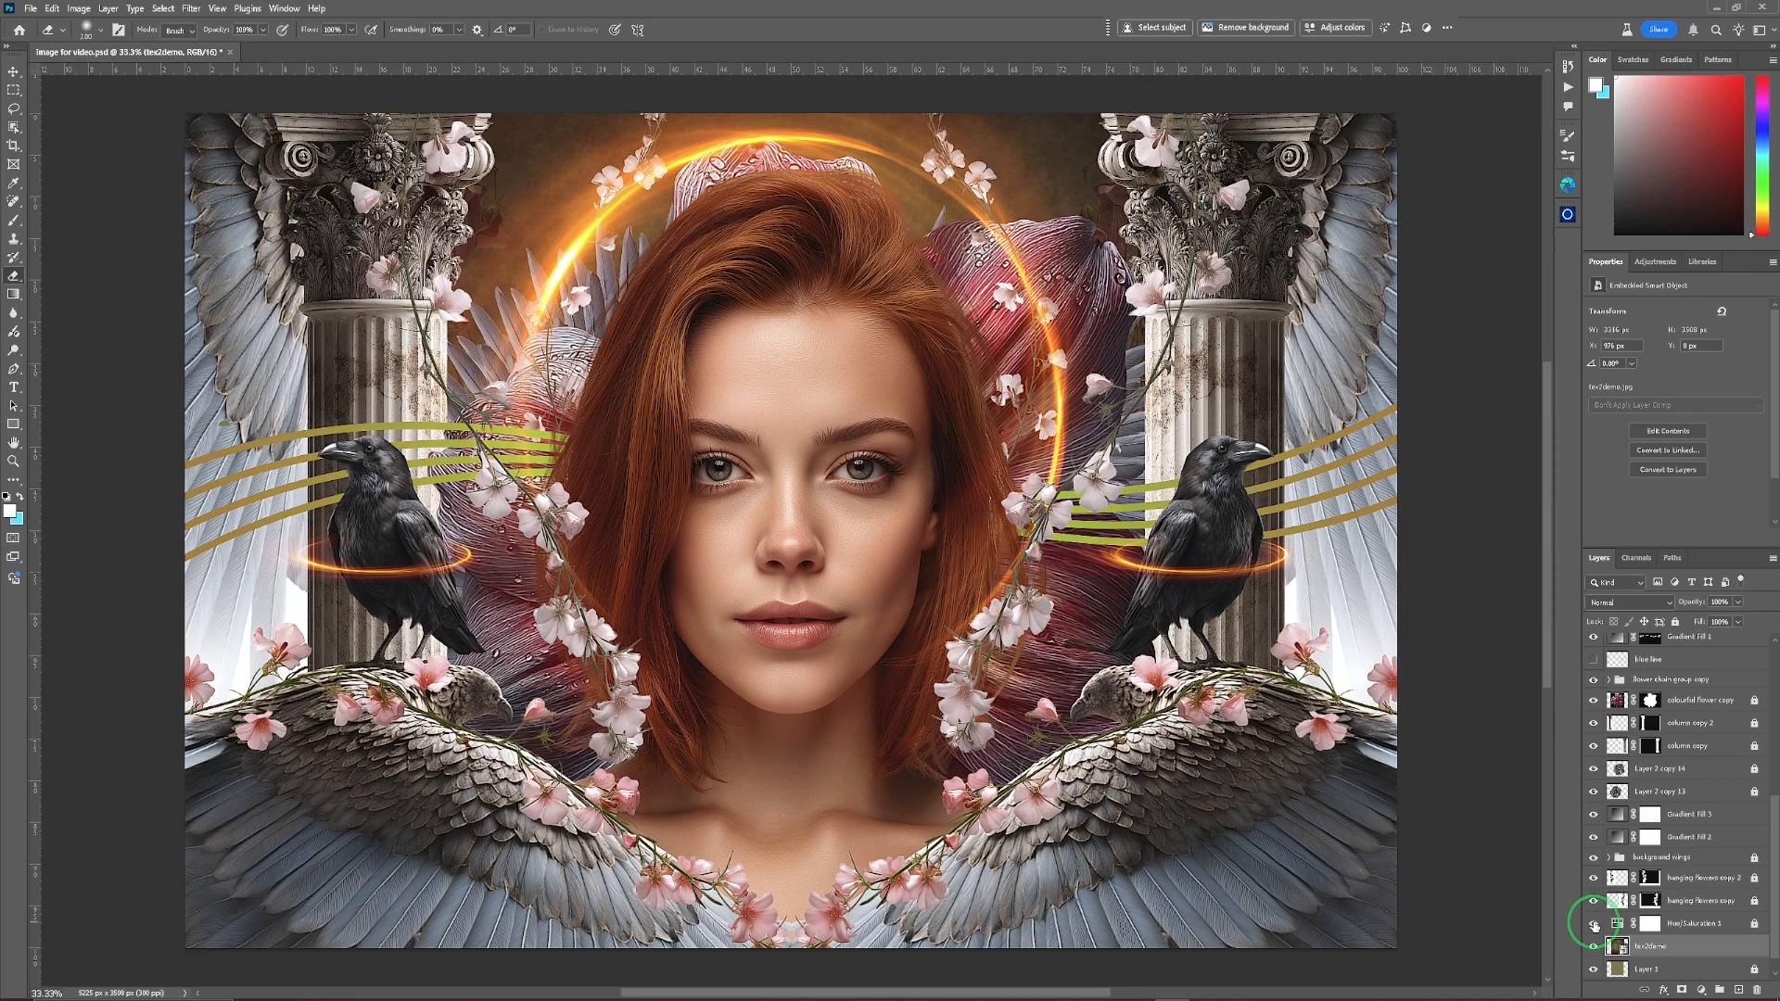
click(1593, 923)
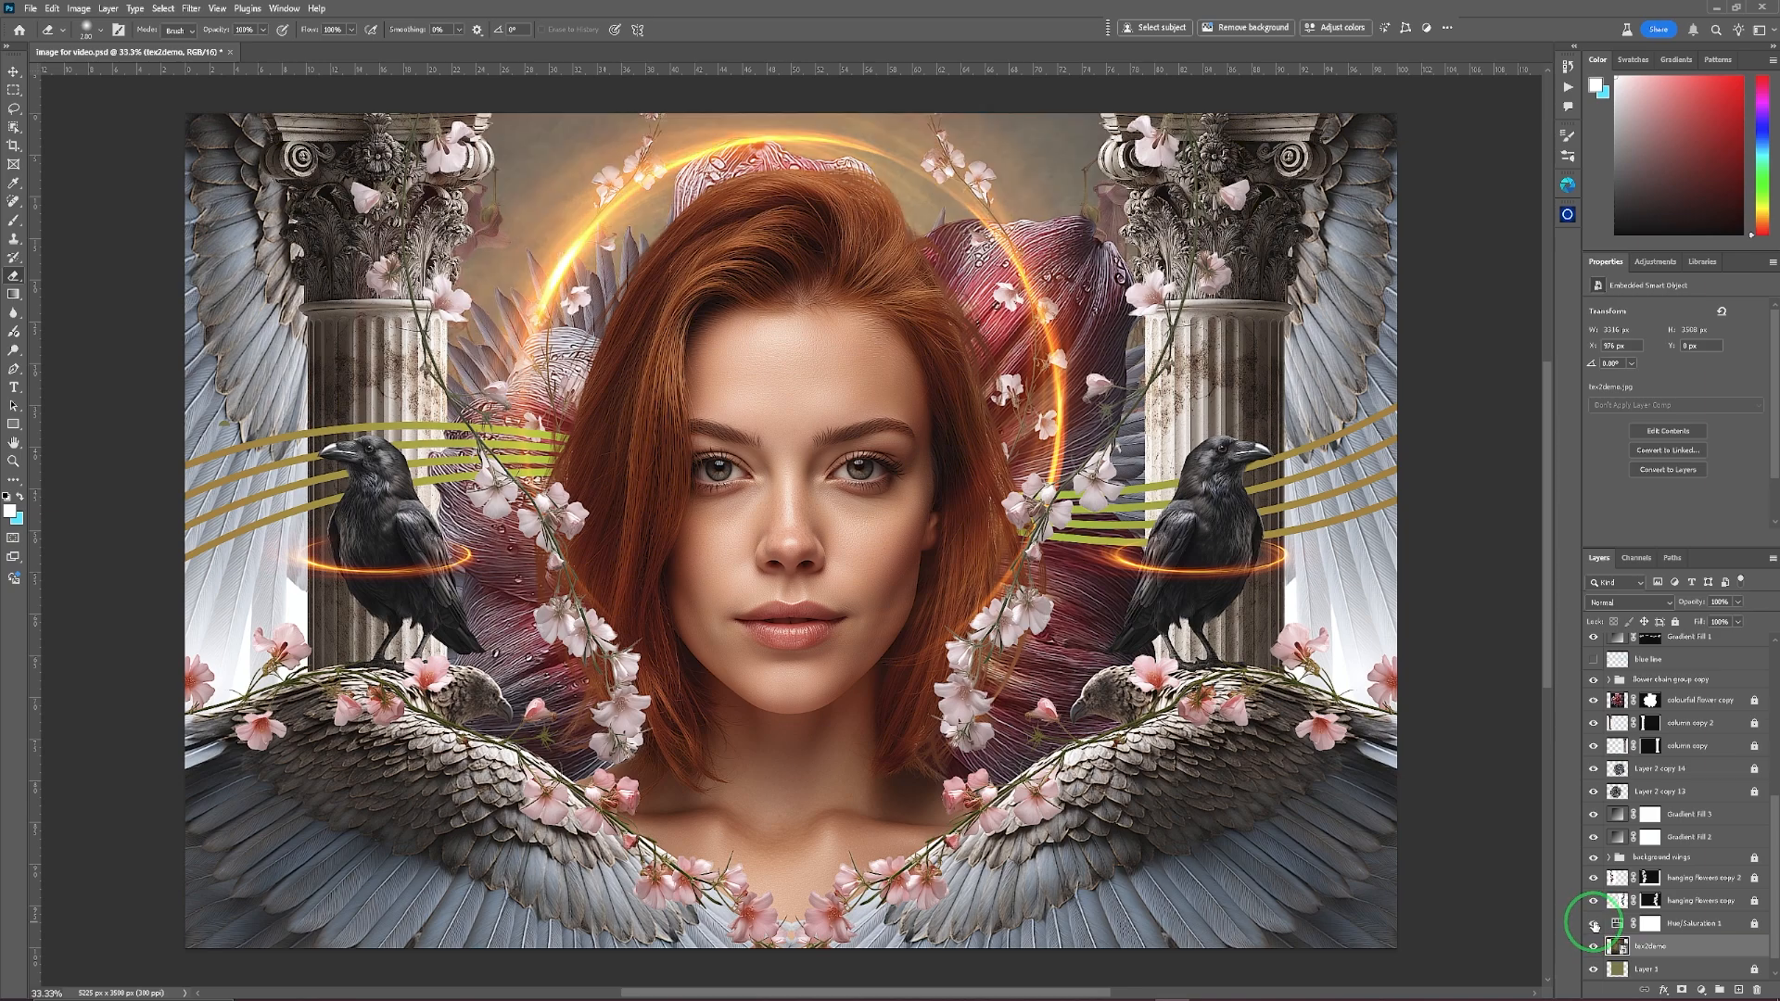
click(1650, 924)
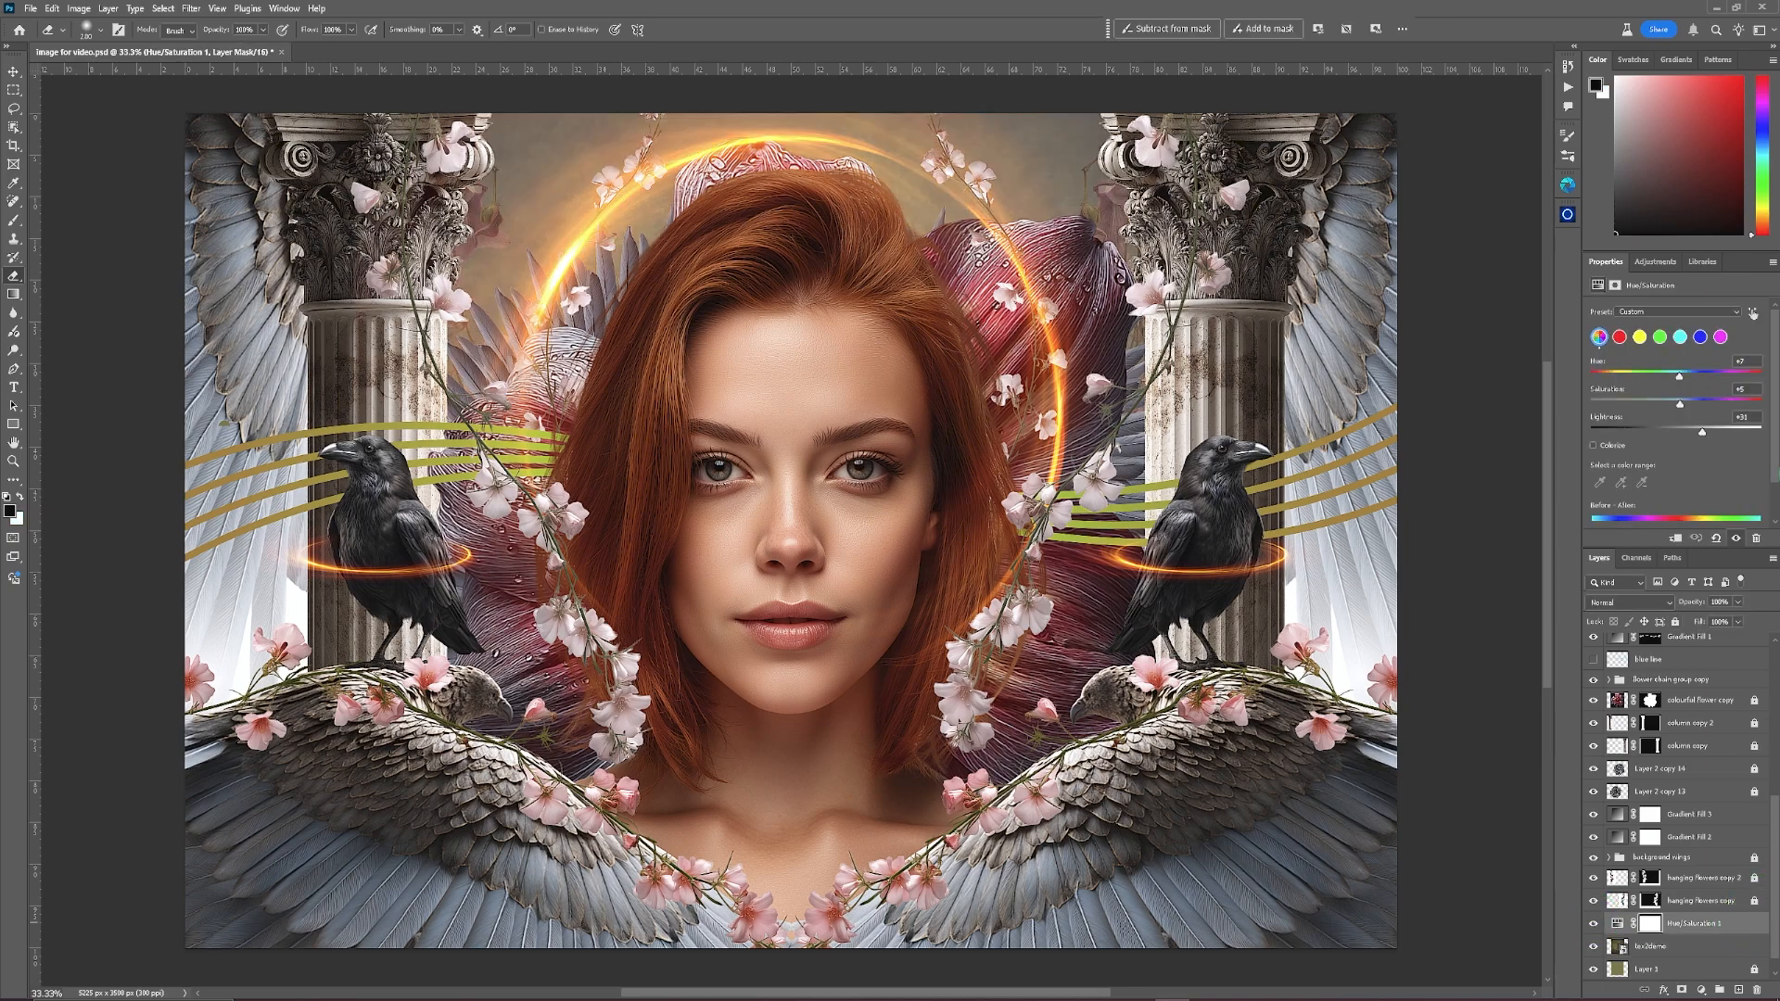
click(1737, 603)
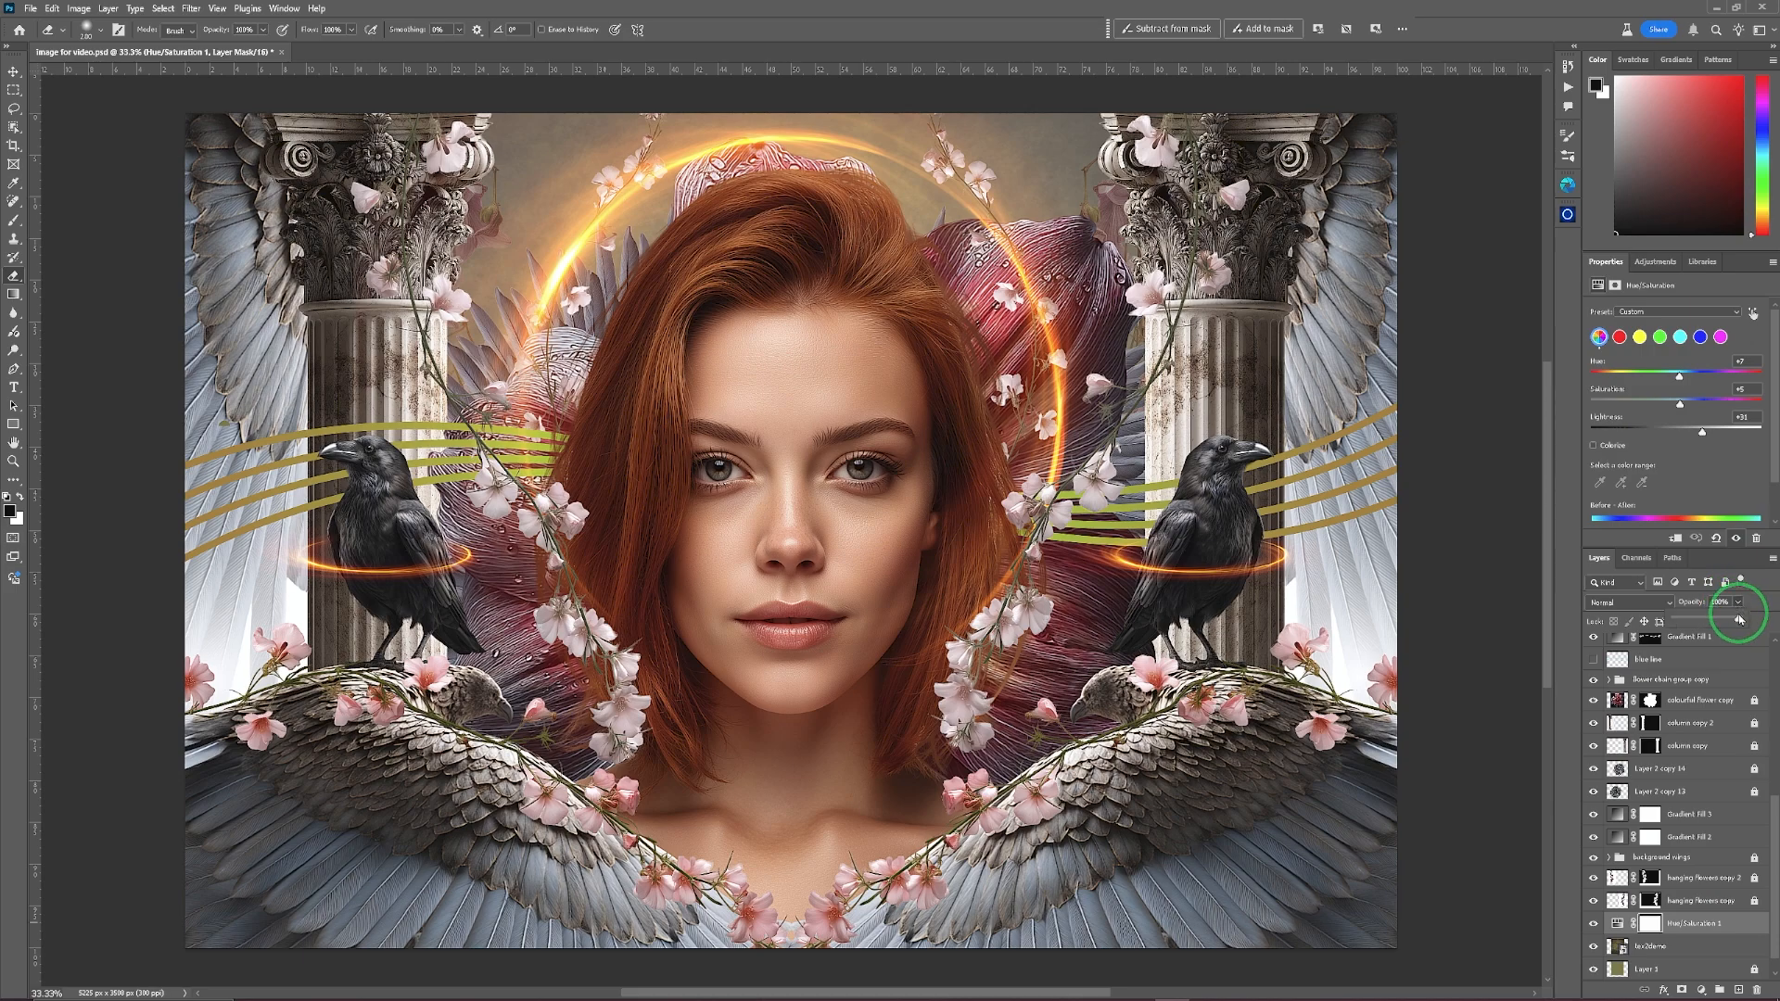